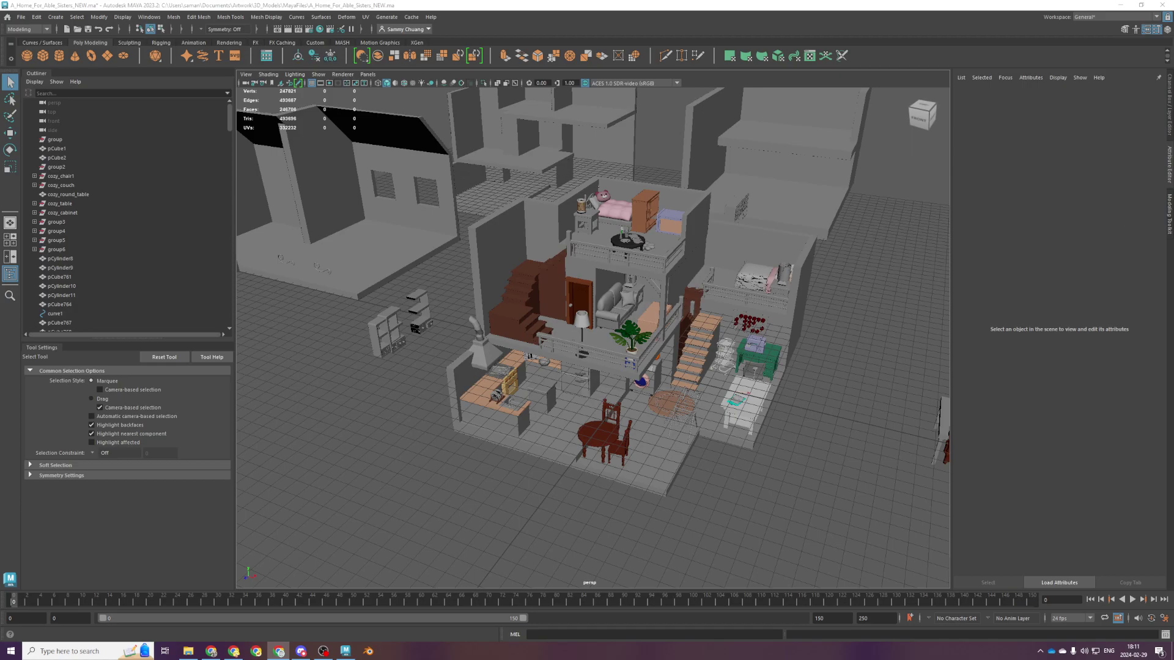
Assign the existing material wood_stairs to the staircase beside the sewing area
key(XF86AudioLowerVolume)
scroll(803, 415, up, 2)
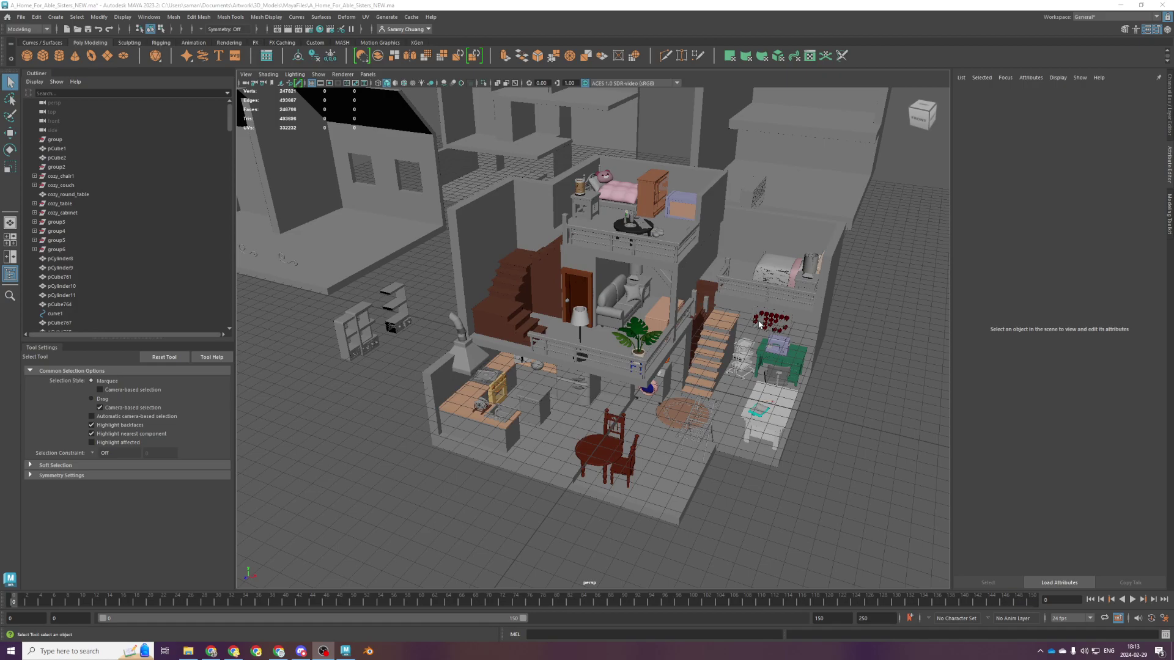
scroll(760, 324, up, 4)
click(783, 300)
alt+drag(812, 362, 740, 366)
click(739, 365)
right_click(738, 366)
mouse_move(755, 618)
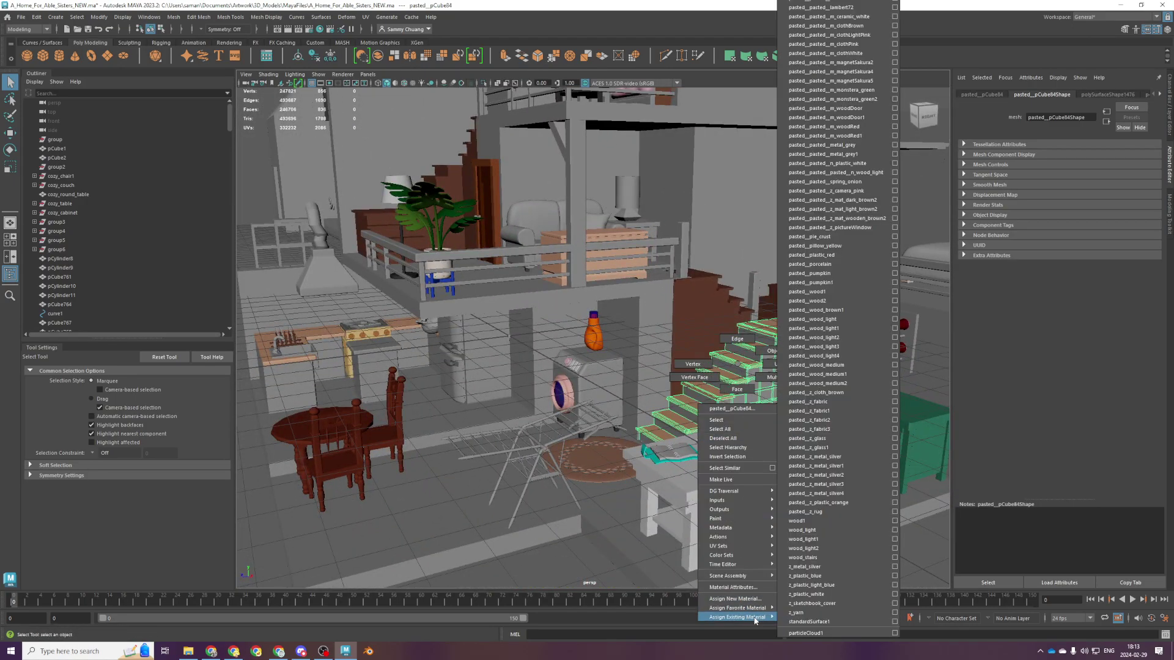
click(825, 557)
alt+drag(734, 330, 743, 360)
alt+middle_drag(743, 361, 678, 371)
alt+drag(678, 371, 737, 353)
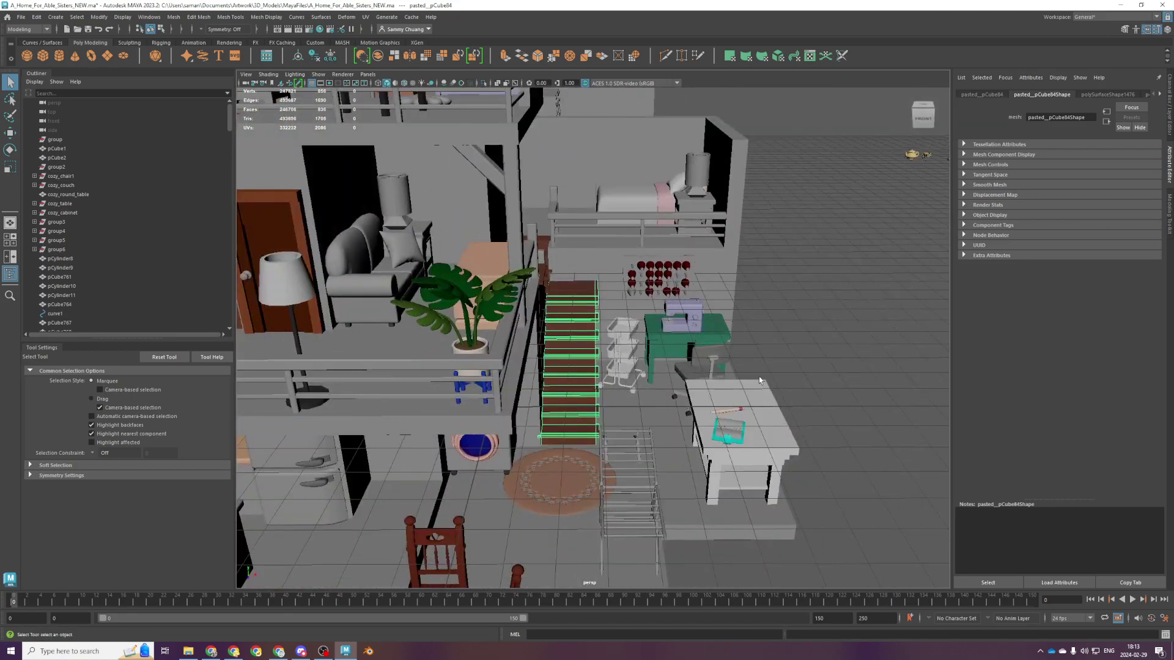
Select the rolling cart beside the green sewing desk and examine how it sits on the floor
scroll(760, 376, up, 3)
click(636, 361)
key(f)
mouse_move(693, 442)
alt+mouse_down()
mouse_move(623, 384)
mouse_move(688, 446)
alt+mouse_up()
alt+right_drag(688, 447, 666, 404)
alt+drag(666, 404, 636, 367)
alt+right_drag(636, 379, 828, 483)
alt+drag(828, 483, 828, 461)
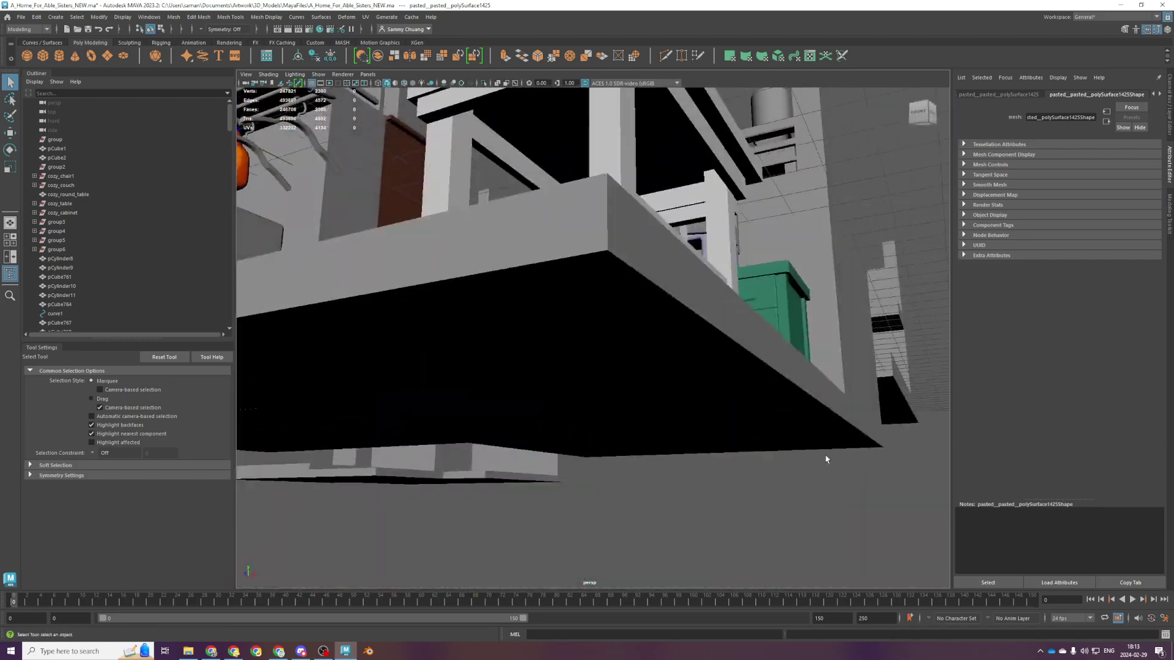
alt+drag(613, 398, 652, 446)
scroll(602, 318, down, 10)
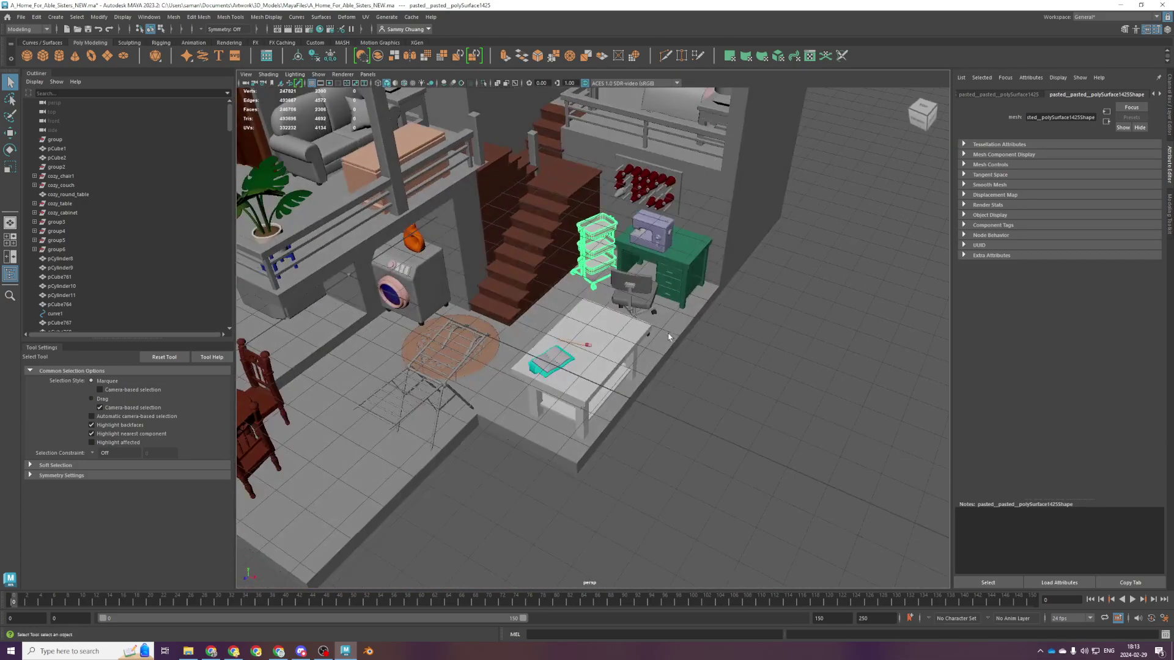
Examine the whole furnished house from several angles, including the furniture placed outside it
alt+middle_drag(651, 406, 684, 430)
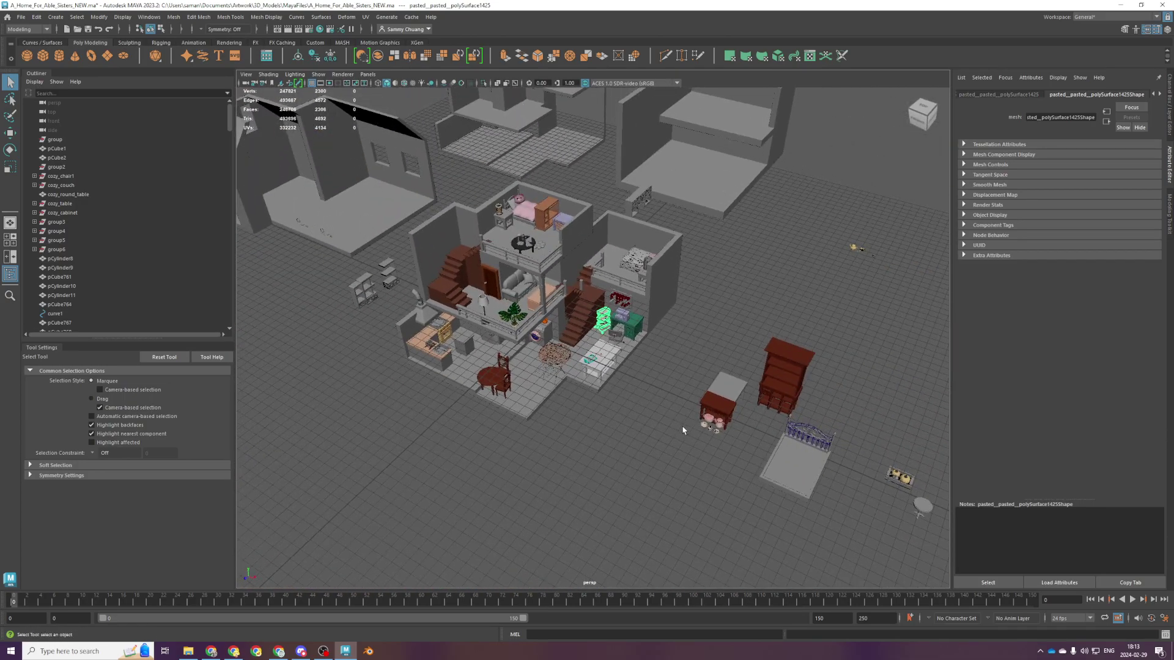
scroll(667, 411, up, 6)
alt+middle_drag(650, 394, 703, 435)
alt+drag(703, 436, 745, 411)
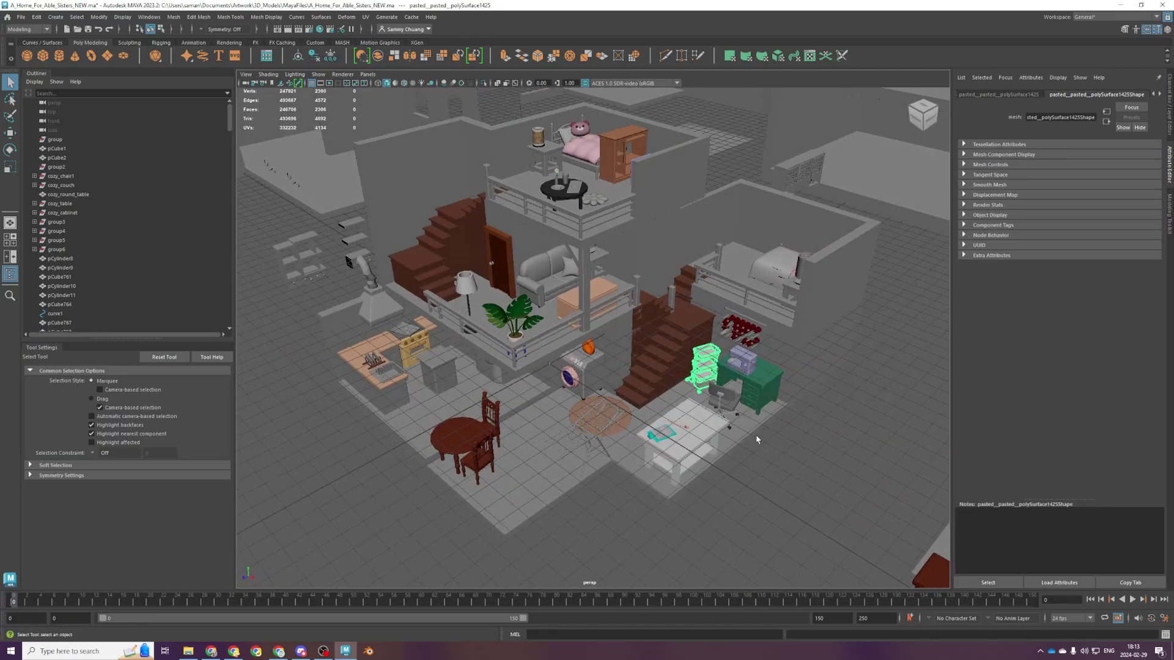
alt+drag(606, 384, 703, 400)
scroll(703, 401, up, 2)
scroll(703, 392, down, 7)
alt+drag(744, 358, 817, 449)
scroll(803, 451, up, 6)
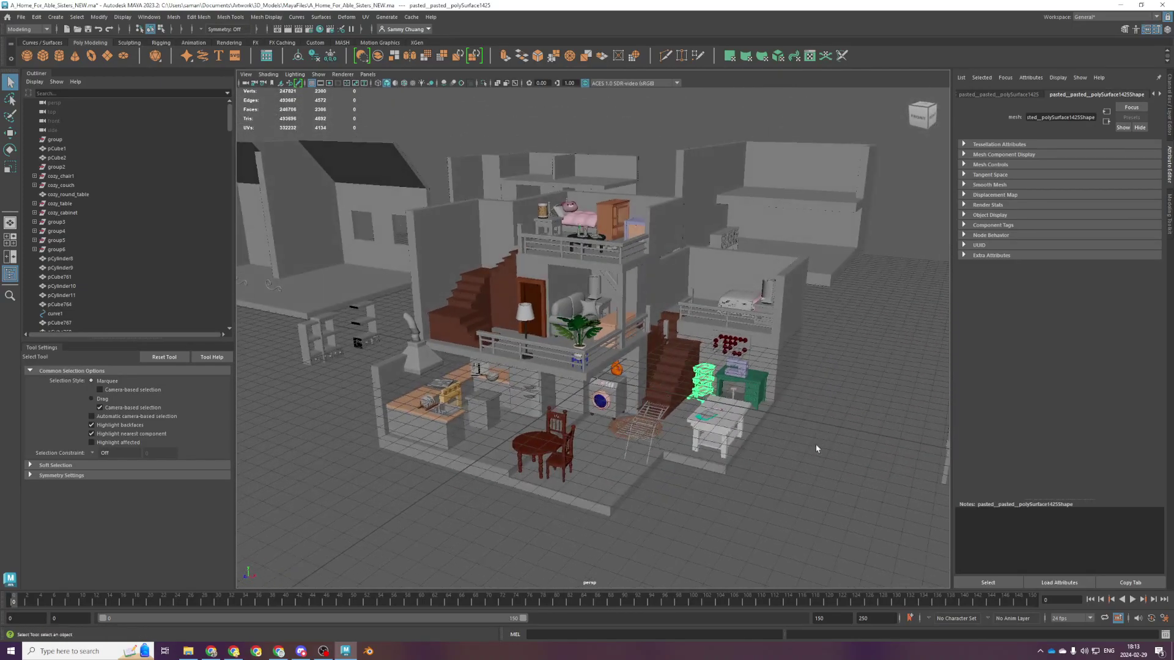
click(323, 651)
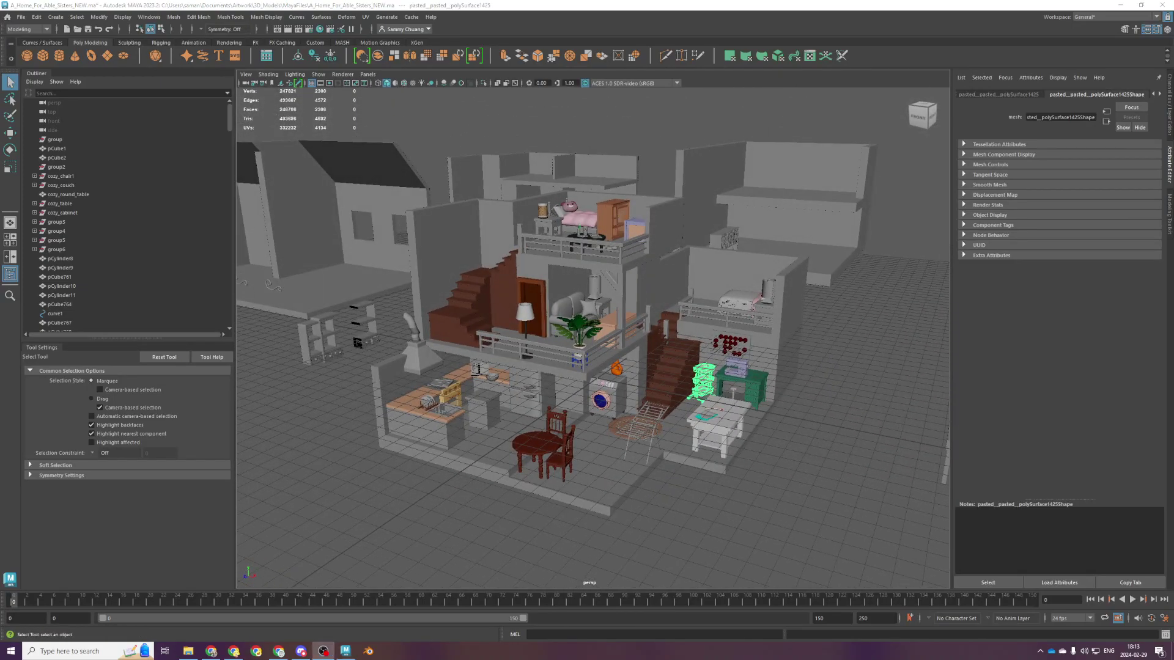
Lower the orange detergent bottle so it rests on top of the washing machine
alt+drag(783, 455, 764, 514)
alt+middle_drag(763, 514, 757, 487)
click(624, 355)
key(f)
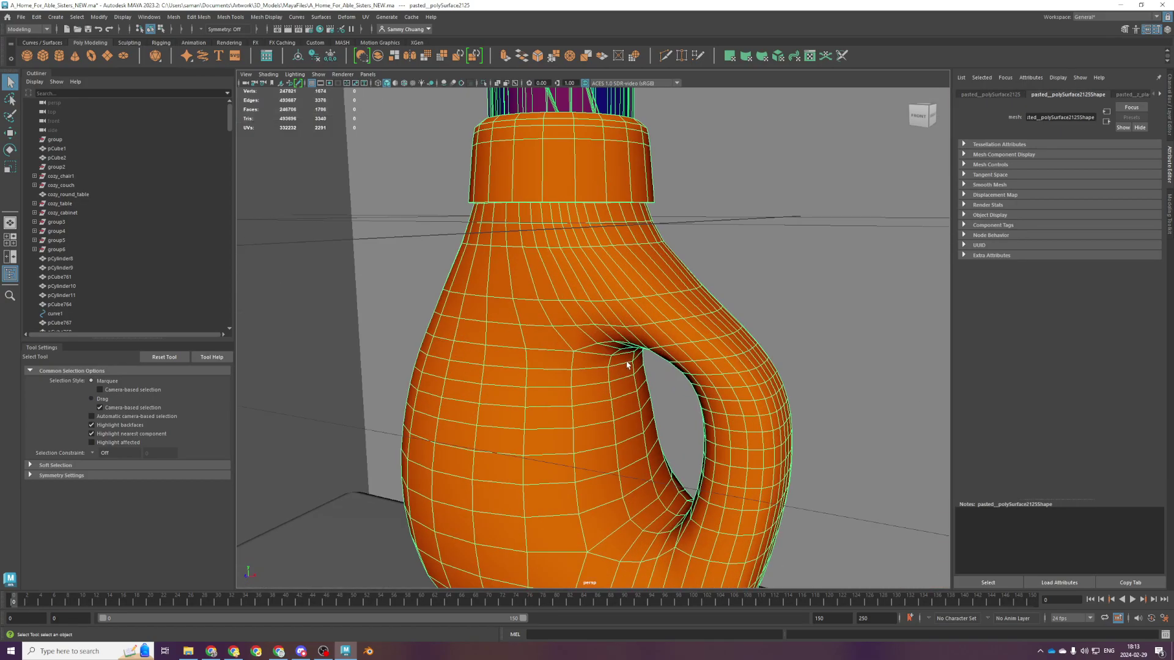
scroll(624, 361, down, 6)
key(w)
scroll(597, 330, up, 3)
drag(594, 300, 588, 372)
scroll(588, 372, down, 6)
alt+drag(588, 422, 597, 343)
alt+drag(630, 294, 590, 351)
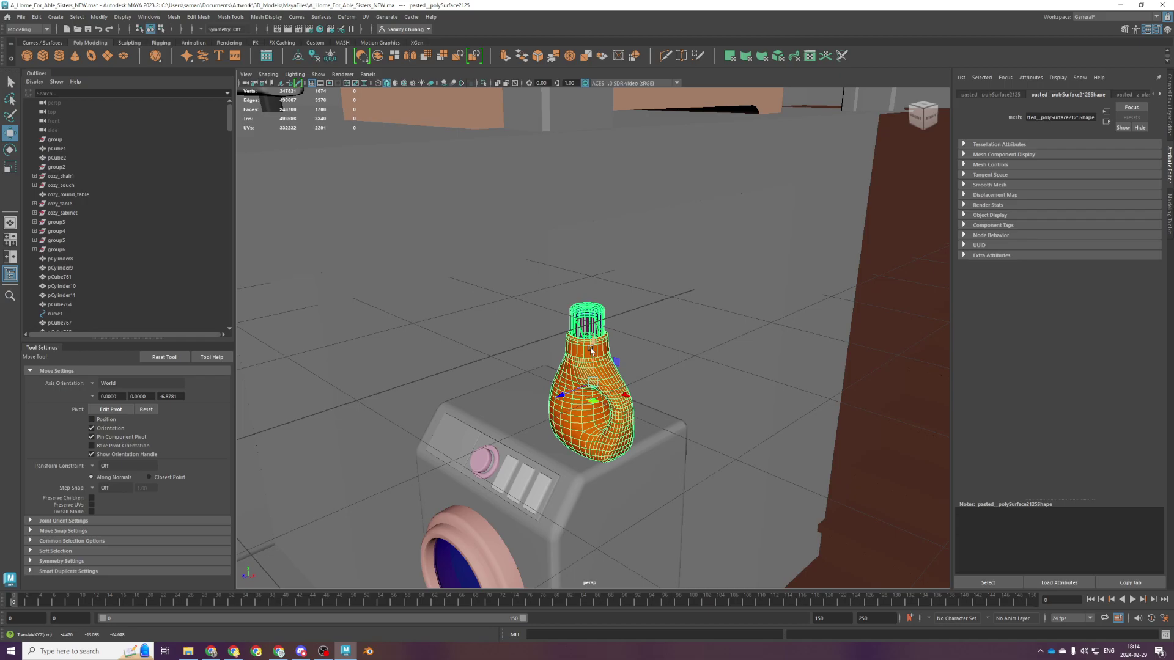
scroll(745, 369, down, 6)
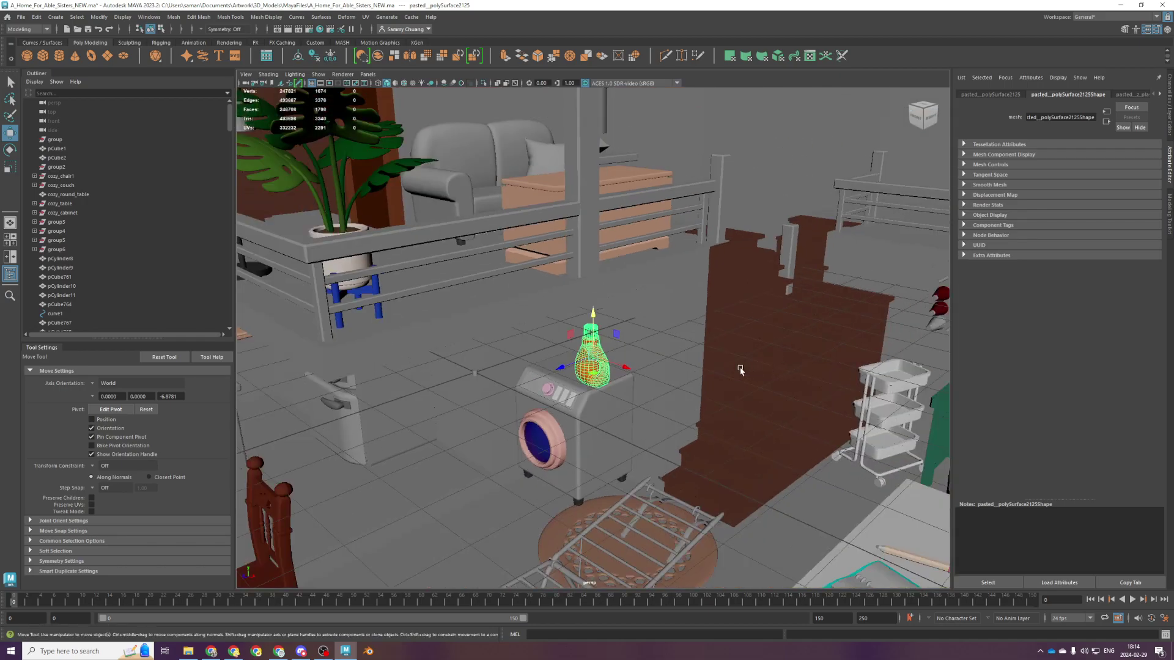
scroll(744, 369, up, 4)
alt+drag(672, 416, 736, 346)
mouse_move(601, 363)
alt+mouse_down()
mouse_move(603, 386)
mouse_move(635, 373)
mouse_move(598, 371)
alt+mouse_up()
alt+drag(572, 342, 446, 318)
scroll(548, 331, down, 5)
scroll(443, 228, up, 4)
Delete the stray small cylinder and the leftover piece at the same spot beside the washing machine, and save the scene
click(461, 380)
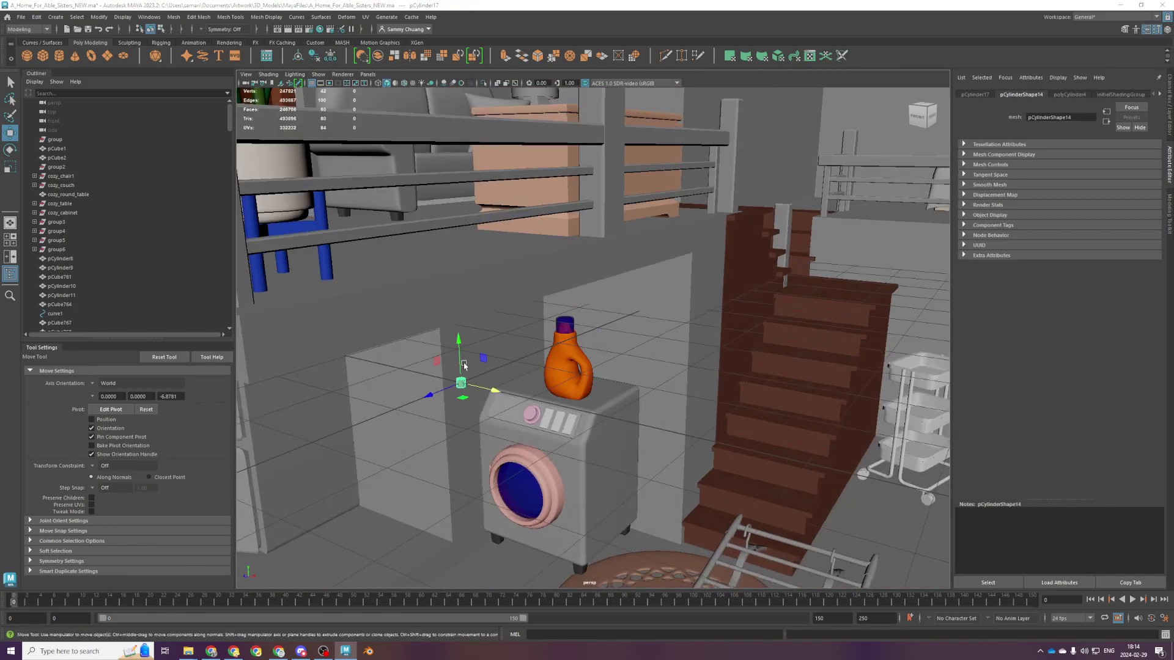
click(466, 335)
scroll(455, 387, up, 4)
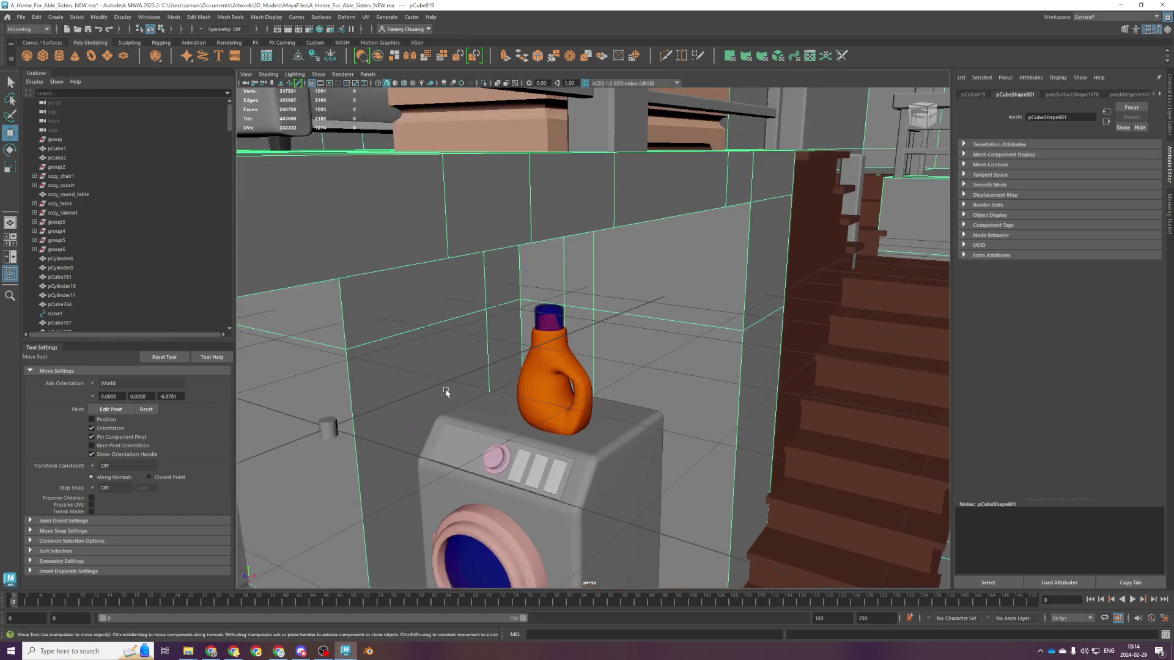
click(327, 427)
key(Delete)
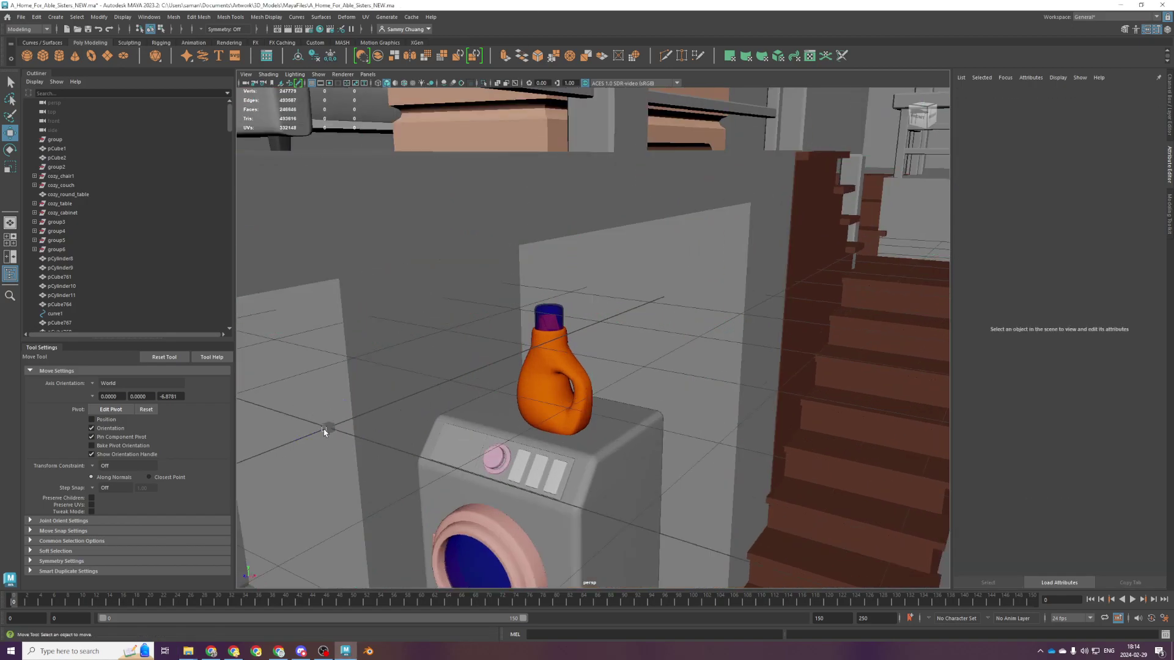
click(327, 428)
key(Delete)
click(292, 423)
scroll(554, 309, down, 3)
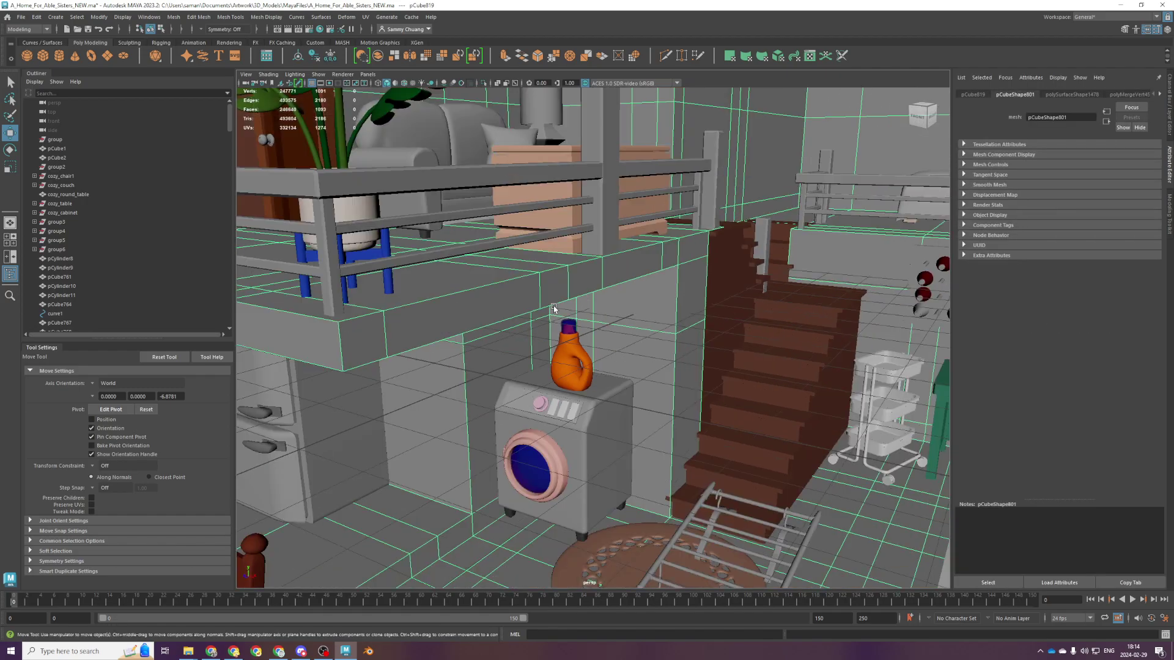
scroll(554, 309, down, 5)
scroll(605, 379, up, 4)
key(ctrl+s)
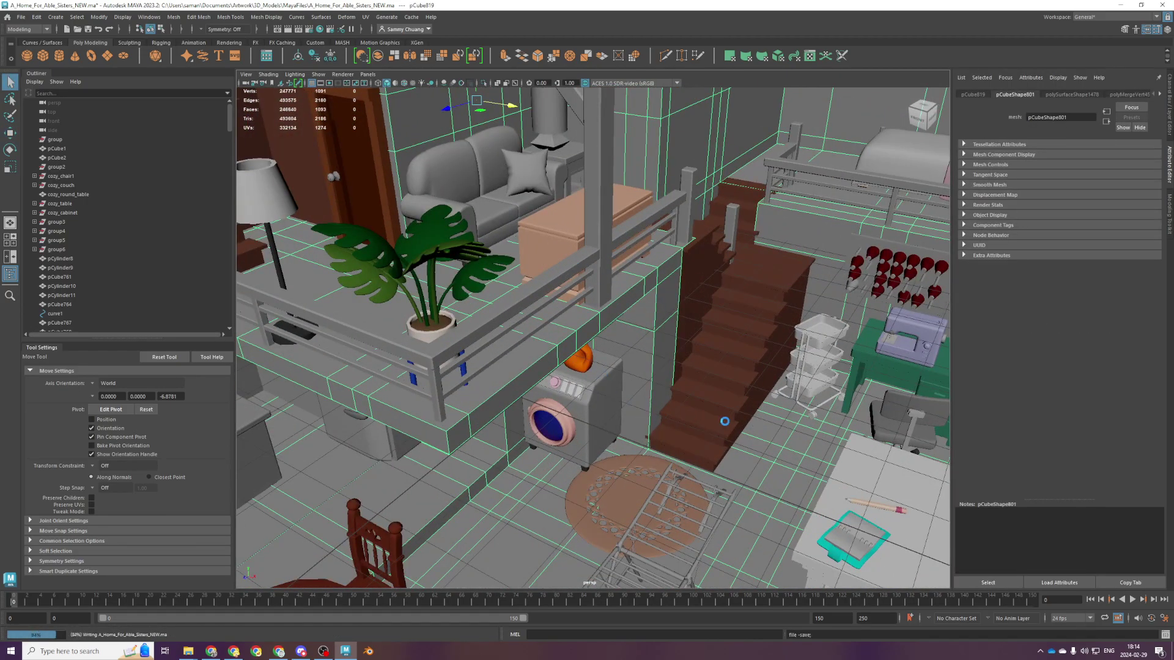
Clear the selection and examine the layout of the house's rooms from the front
scroll(720, 421, down, 5)
scroll(724, 422, up, 4)
alt+drag(715, 413, 734, 428)
click(828, 428)
mouse_move(828, 428)
alt+mouse_down()
mouse_move(828, 408)
mouse_move(822, 415)
alt+mouse_up()
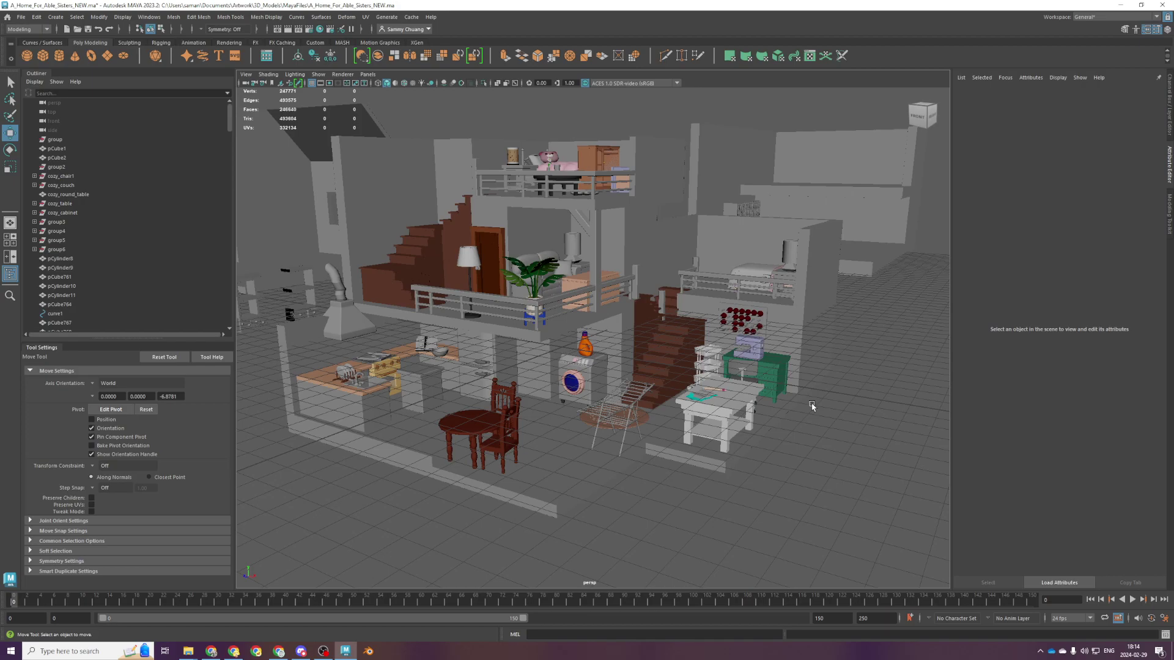
scroll(801, 404, down, 5)
scroll(655, 462, up, 4)
scroll(650, 455, up, 2)
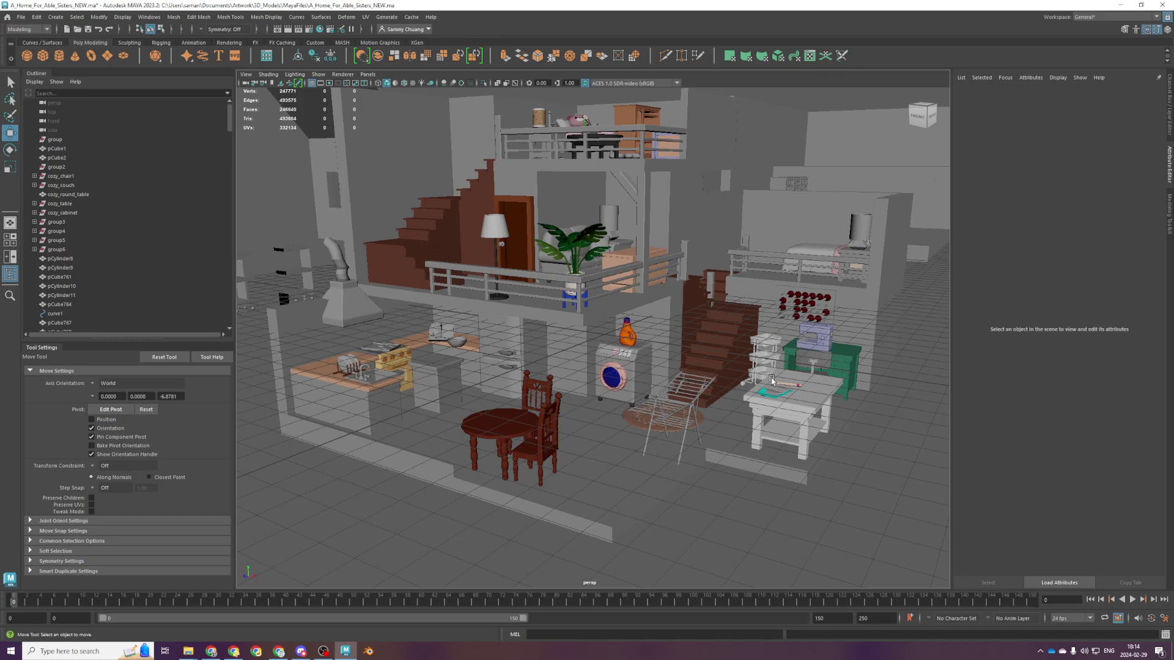
scroll(823, 392, up, 2)
Scale the pencil on the white worktable uniformly and set the Scale tool's axis orientation to World
click(861, 404)
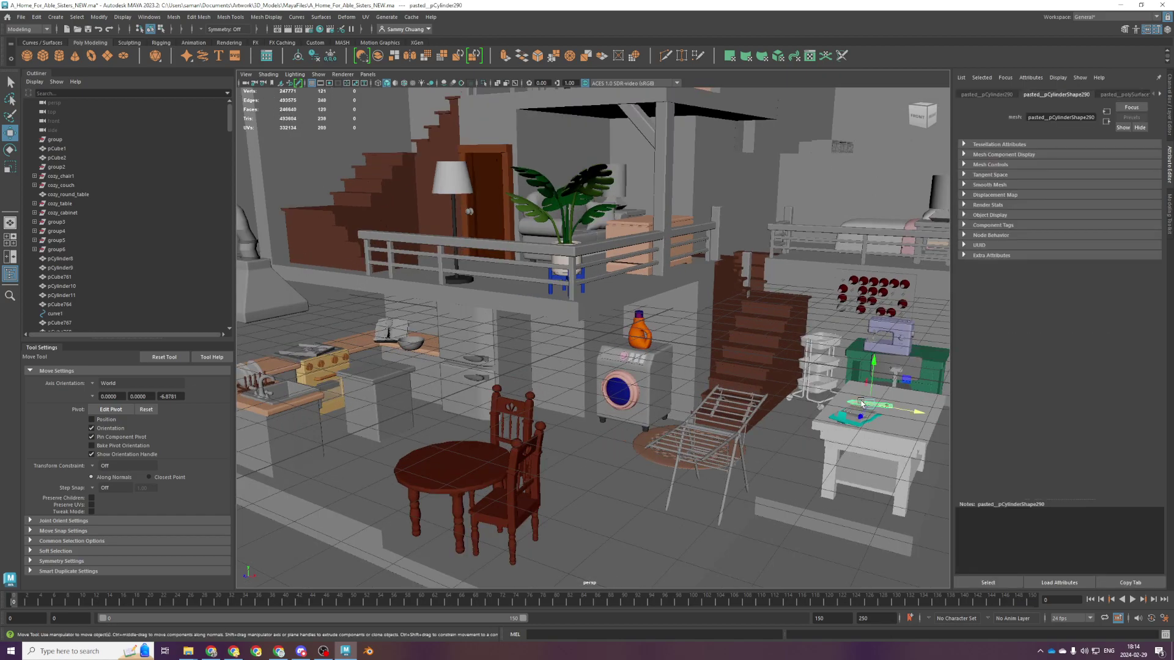
key(f)
scroll(801, 394, down, 3)
key(r)
drag(594, 340, 573, 351)
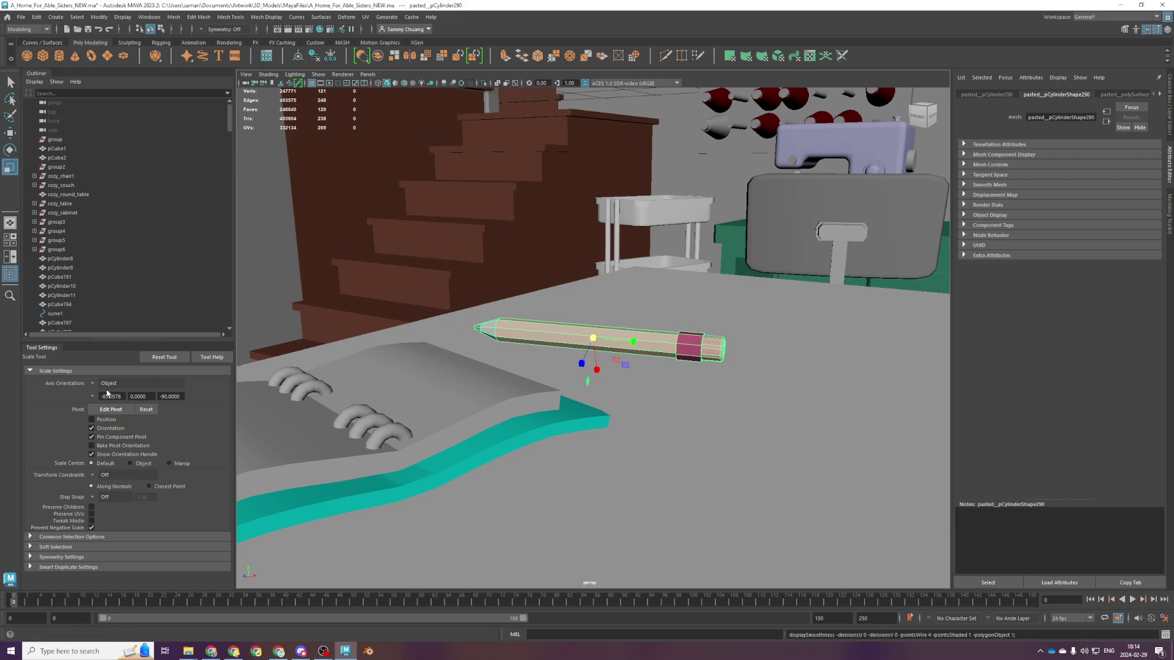
click(94, 383)
click(111, 395)
Lower the pencil slightly toward the tabletop using the front view
key(space)
key(space)
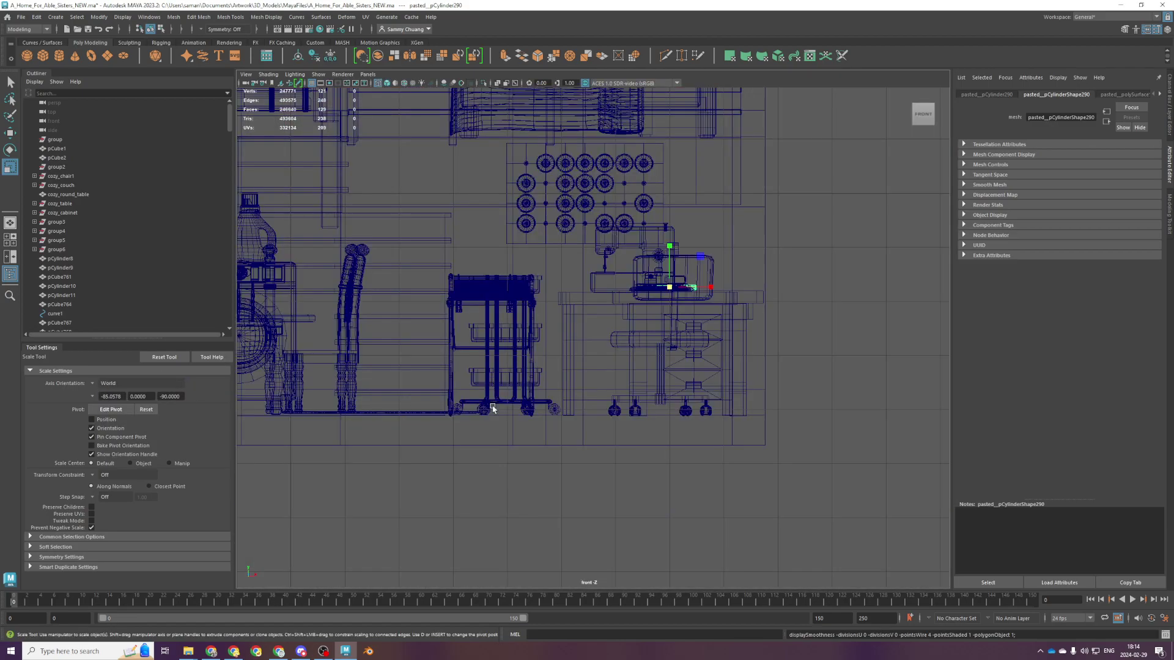
key(f)
scroll(523, 452, down, 3)
key(w)
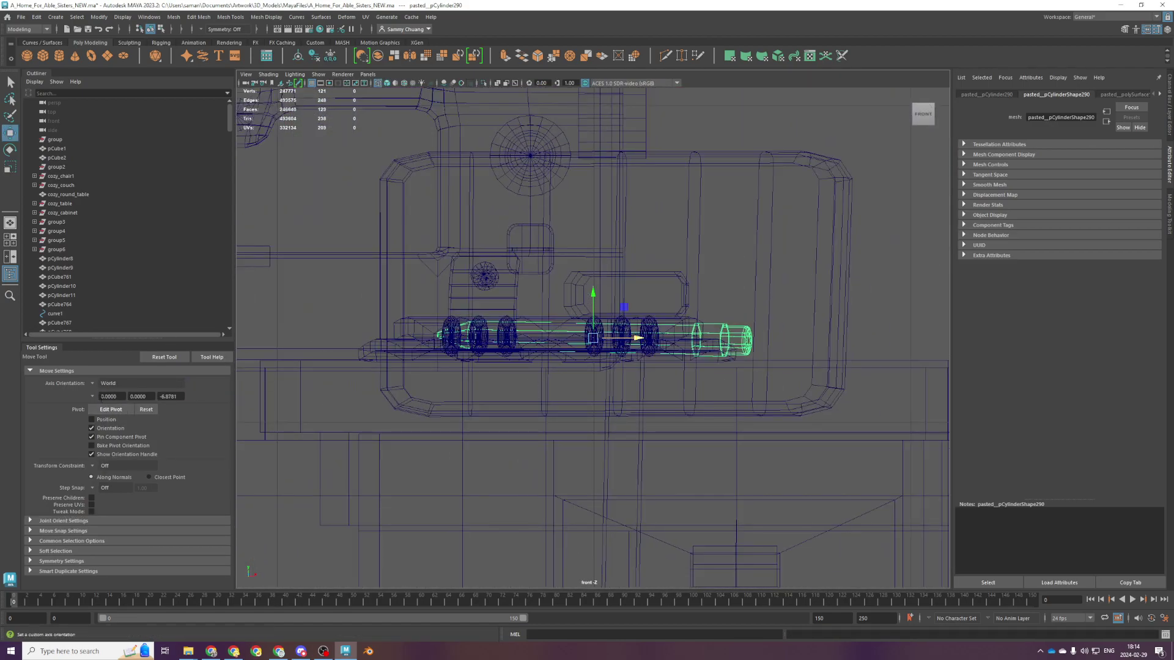
drag(592, 295, 597, 300)
key(space)
key(space)
Try rotating the pencil slightly in world space and undo the rotation
alt+drag(728, 342, 614, 311)
key(e)
key(ctrl+z)
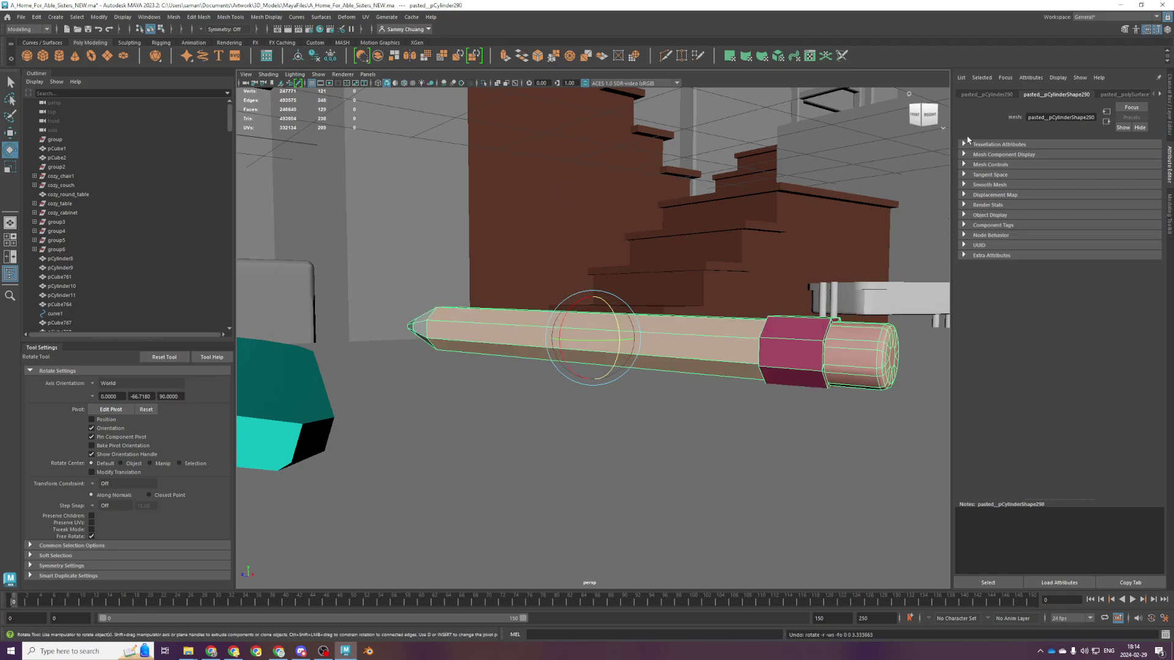
Set the pencil's Rotate X to 0
click(1167, 122)
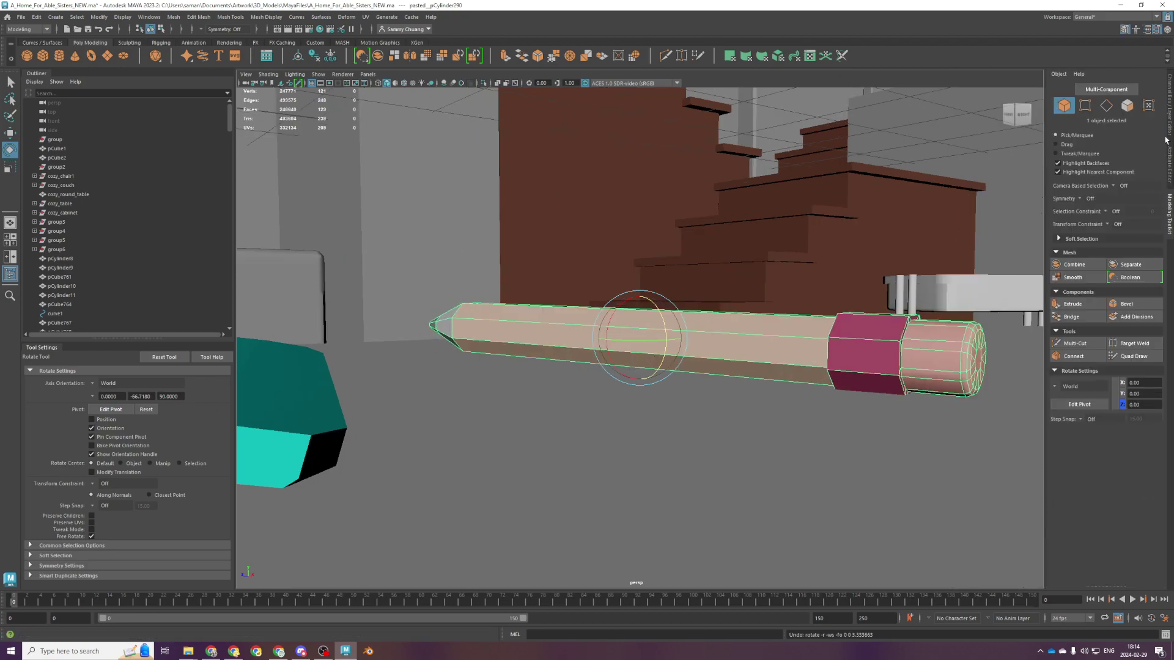
click(1144, 101)
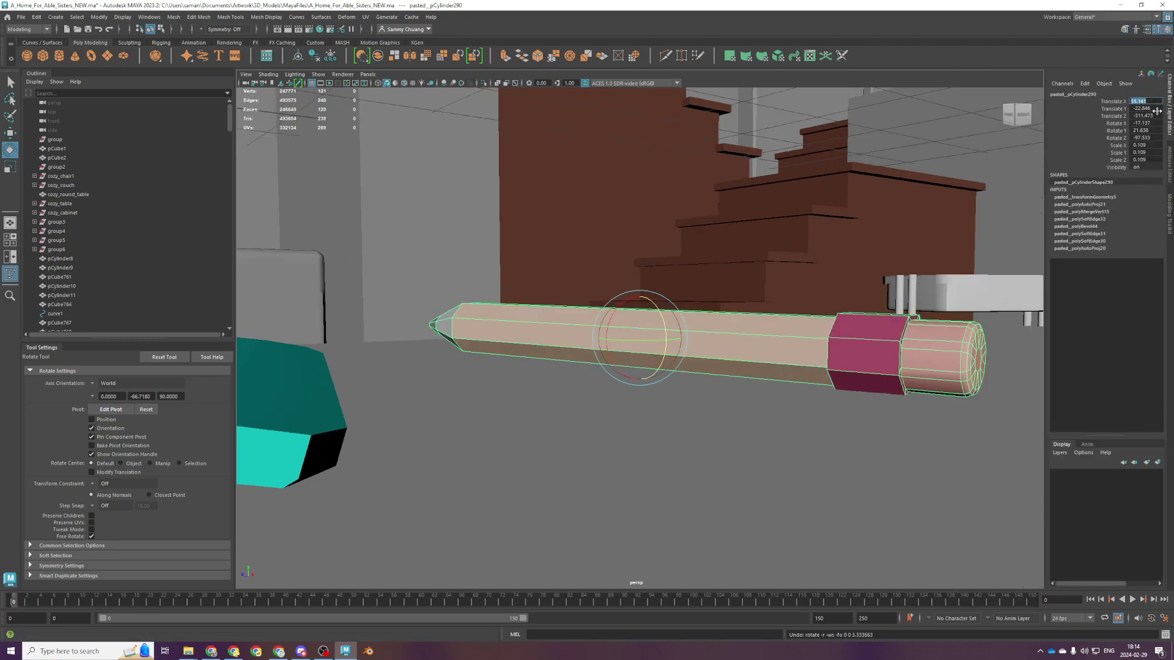
click(1141, 123)
text(0)
key(Tab)
Try setting the pencil's Rotate Y, Rotate Z and Scale X to 0, and undo these entries
text(0)
key(Tab)
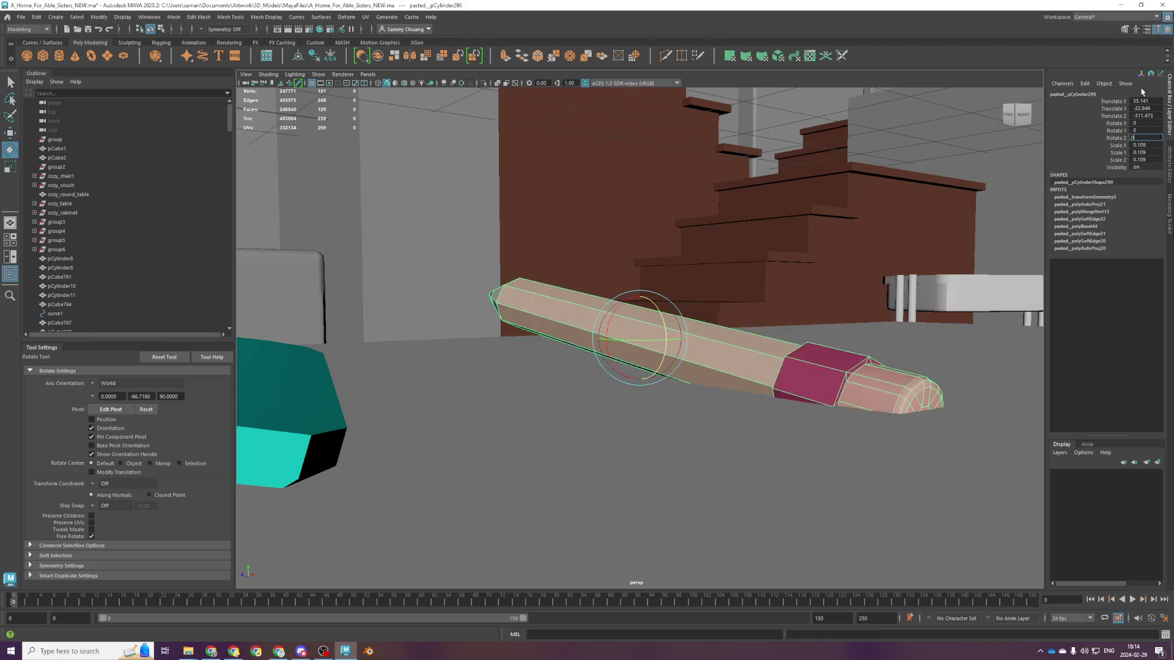
text(0)
key(Tab)
text(0)
key(Return)
key(ctrl+z)
key(ctrl+z)
key(ctrl+z)
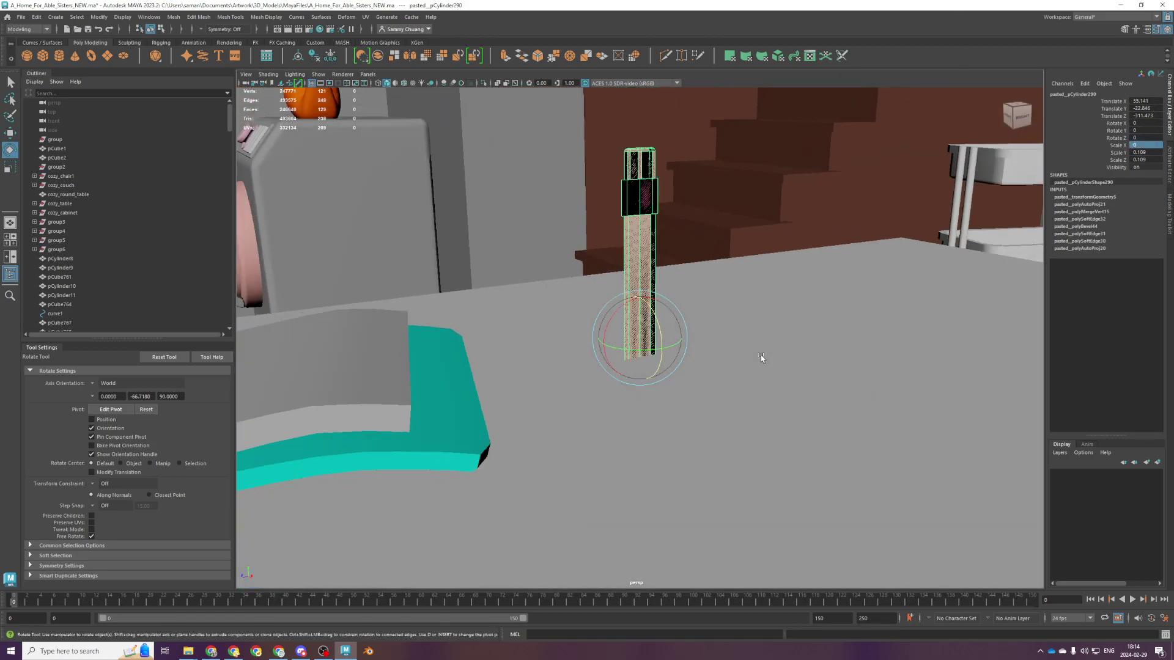
key(ctrl+z)
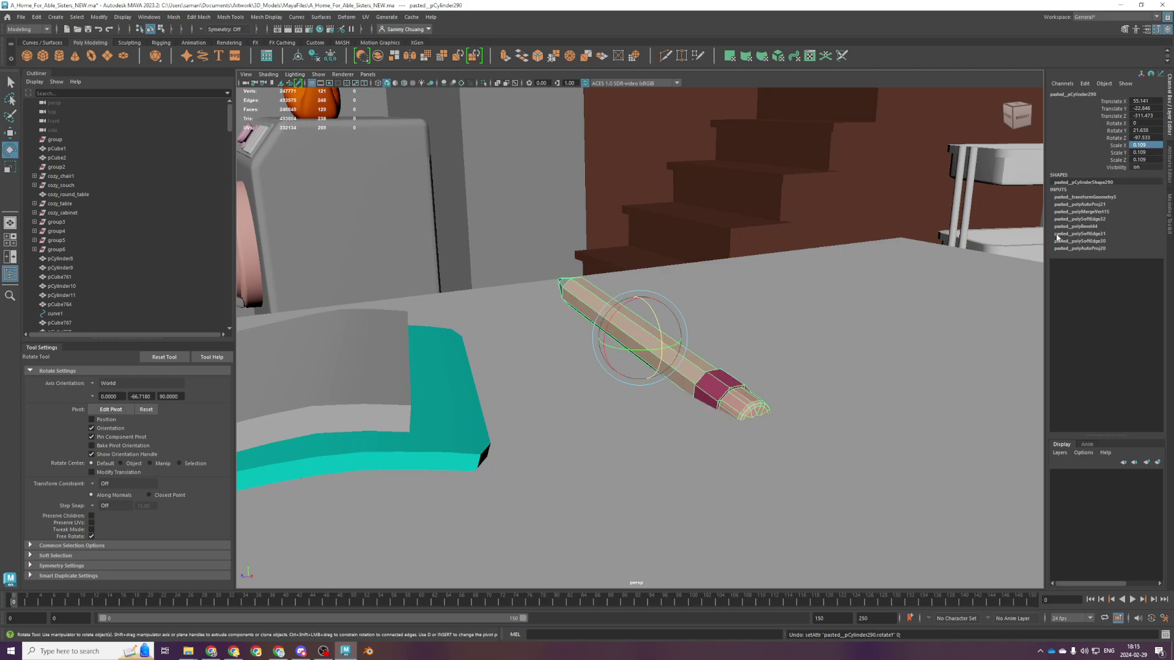
Set the pencil's Rotate Y to 0 and its Rotate Z to -90
click(1147, 124)
key(Tab)
text(0)
key(Tab)
text(0)
key(Return)
drag(659, 323, 648, 382)
click(1138, 138)
text(-90)
key(Return)
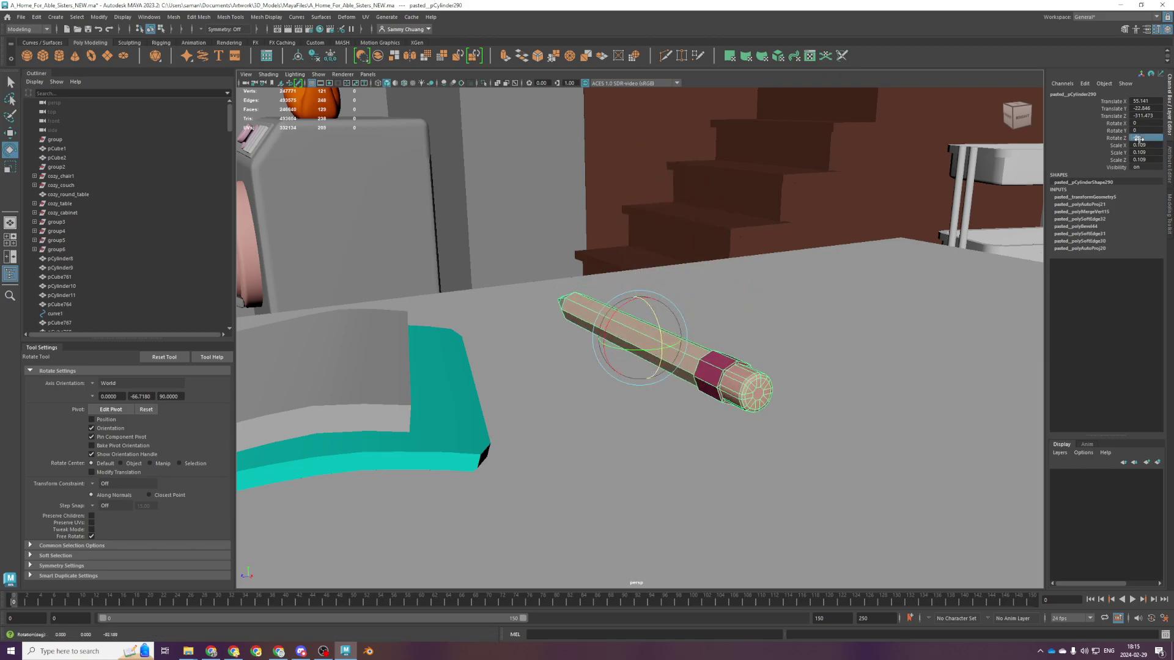
Roll the pencil around its long axis to a Rotate Y of about 22.341 in the side view, turning a flat face to the table
key(w)
scroll(621, 372, up, 5)
mouse_move(636, 377)
alt+mouse_down()
mouse_move(656, 335)
mouse_move(641, 308)
alt+mouse_up()
key(e)
key(space)
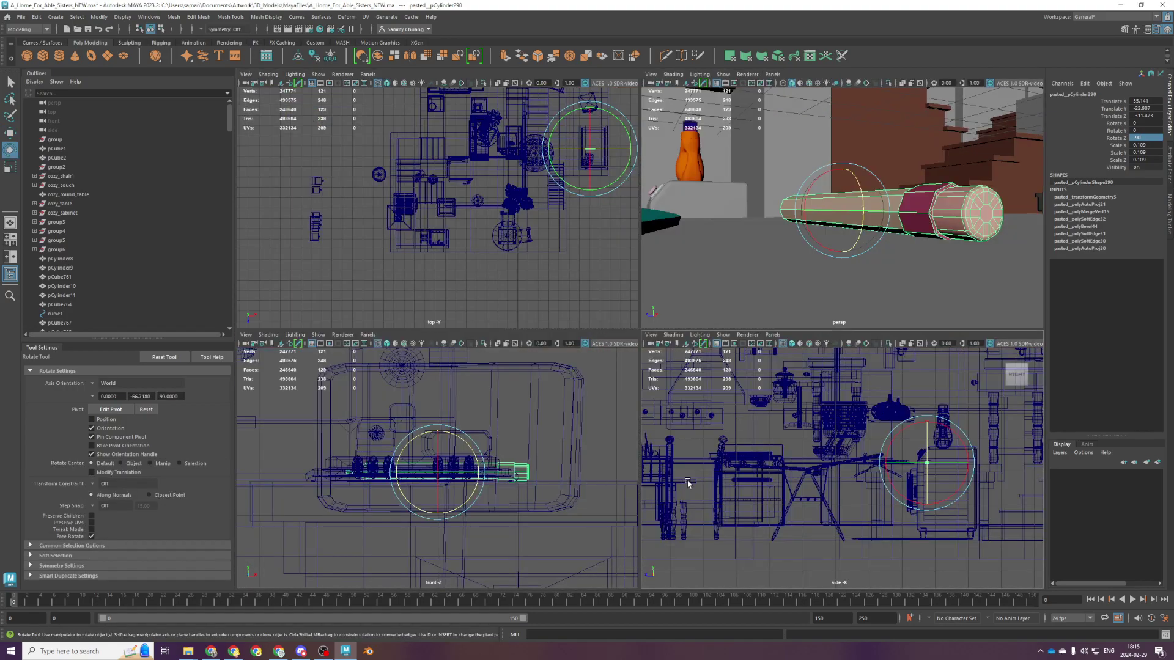
key(space)
scroll(739, 393, up, 2)
drag(673, 361, 685, 347)
Raise the pencil to a Translate Y of about -22.947 so it rests on the tabletop, and save the scene
key(w)
drag(649, 304, 650, 300)
key(ctrl+s)
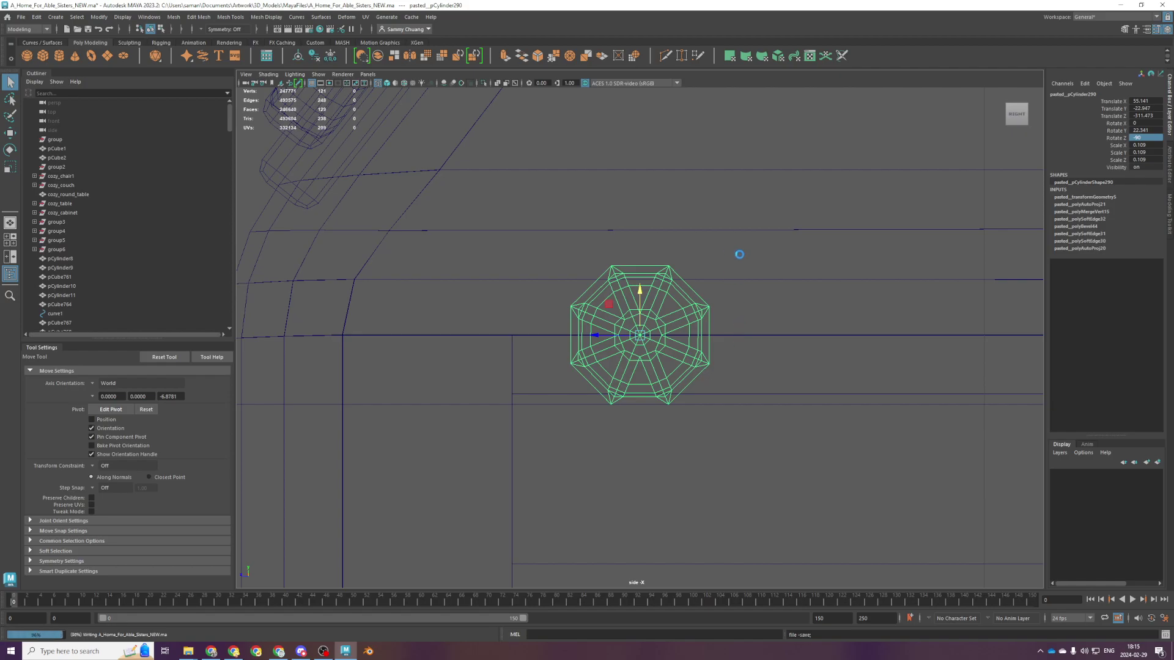
scroll(738, 254, down, 6)
key(space)
key(space)
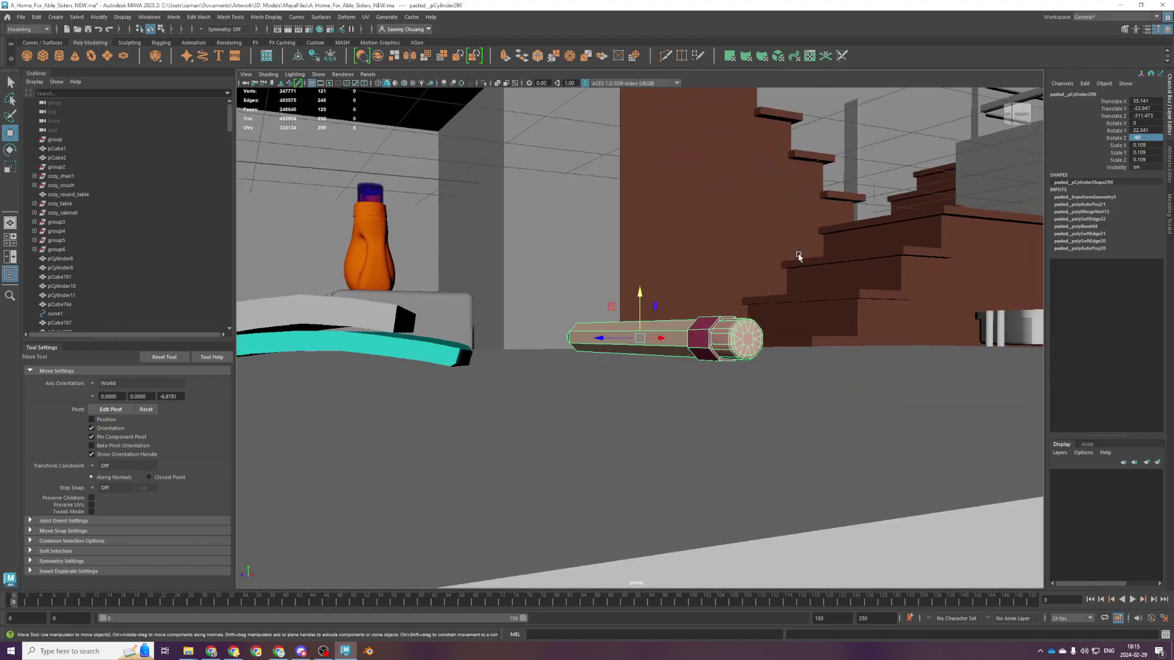
Inspect the upper-floor railing and the house's wall structure across the storeys
scroll(741, 330, down, 8)
mouse_move(742, 331)
alt+mouse_down()
mouse_move(792, 398)
mouse_move(574, 356)
mouse_move(609, 482)
alt+mouse_up()
scroll(609, 481, up, 4)
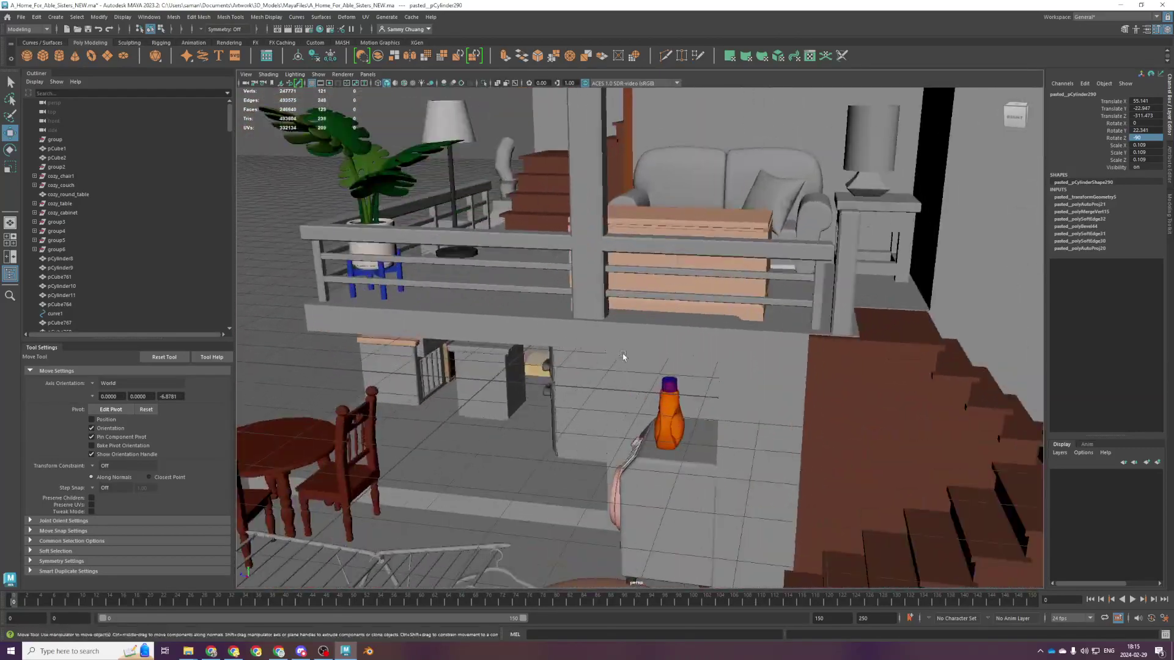
click(710, 240)
scroll(680, 288, up, 3)
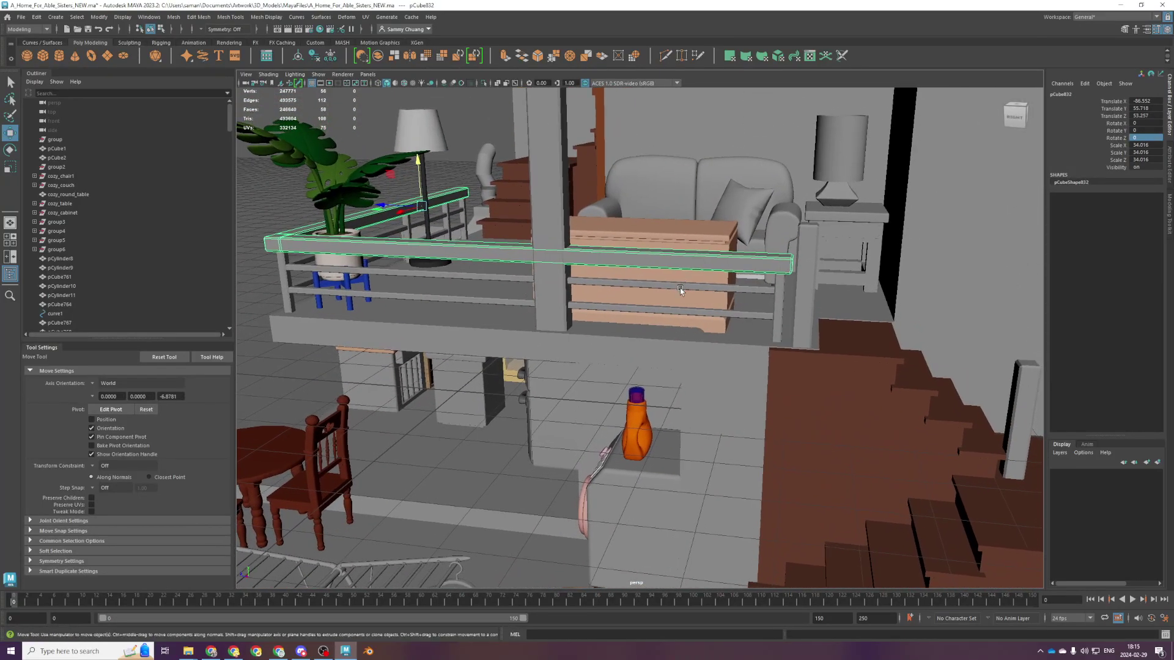
scroll(680, 288, down, 4)
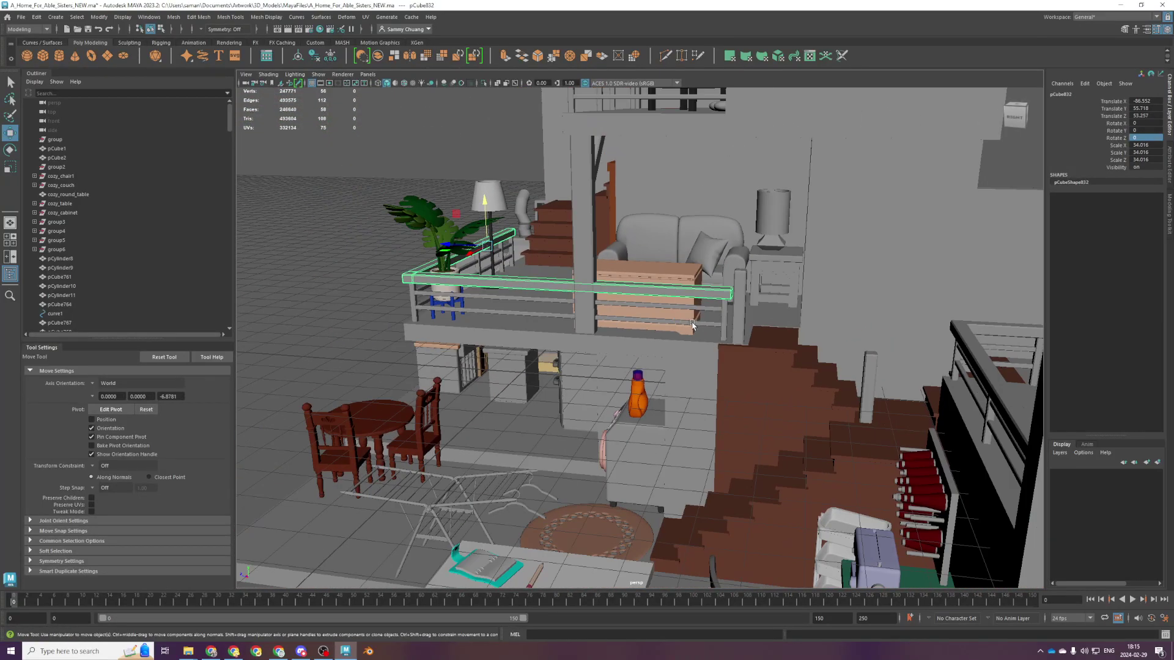
alt+middle_drag(660, 190, 558, 379)
click(561, 321)
scroll(569, 349, down, 2)
alt+drag(573, 359, 572, 402)
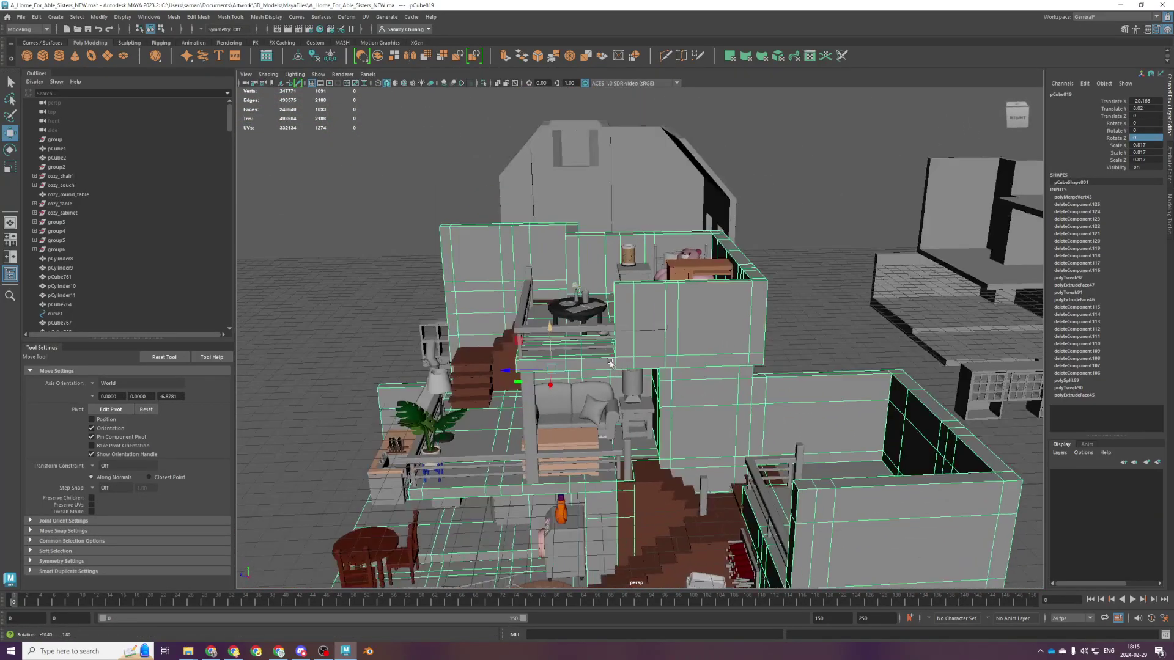
Duplicate the L-shaped handrail beside the sewing area and frame the copy in the top view
click(754, 430)
scroll(754, 459, up, 3)
key(space)
key(space)
scroll(564, 262, down, 2)
key(ctrl+d)
alt+middle_drag(575, 379, 593, 178)
alt+middle_drag(545, 131, 550, 190)
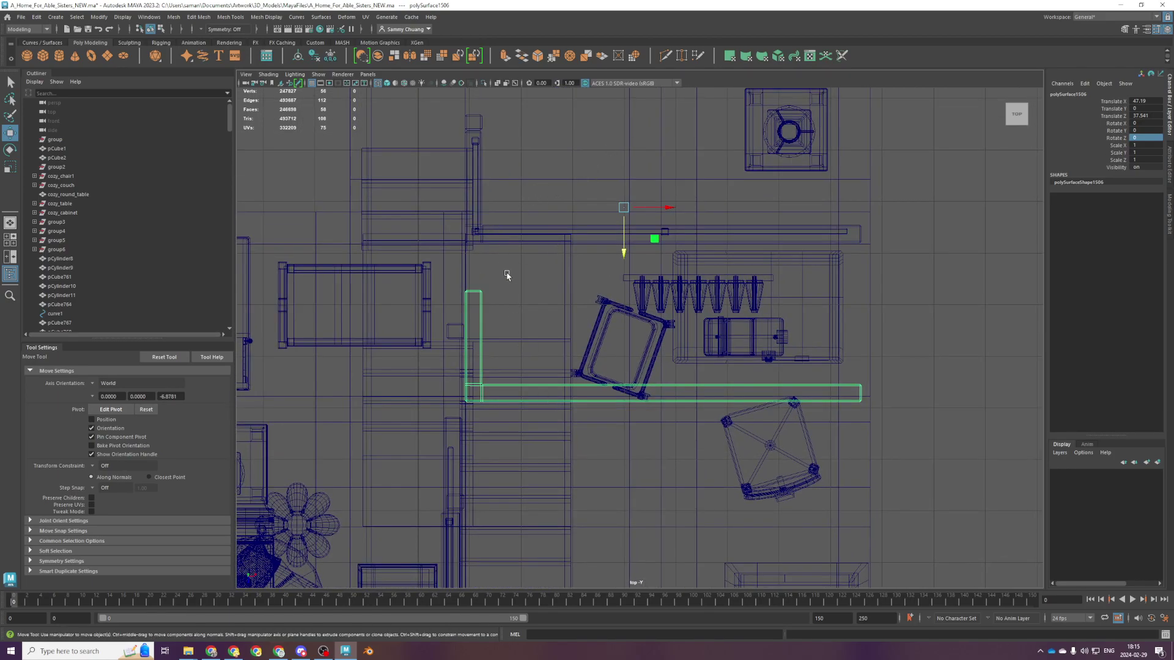
Try moving all faces of the copied L-shaped handrail in the top view, and undo the move
scroll(520, 282, up, 1)
right_drag(411, 279, 395, 356)
drag(407, 257, 514, 493)
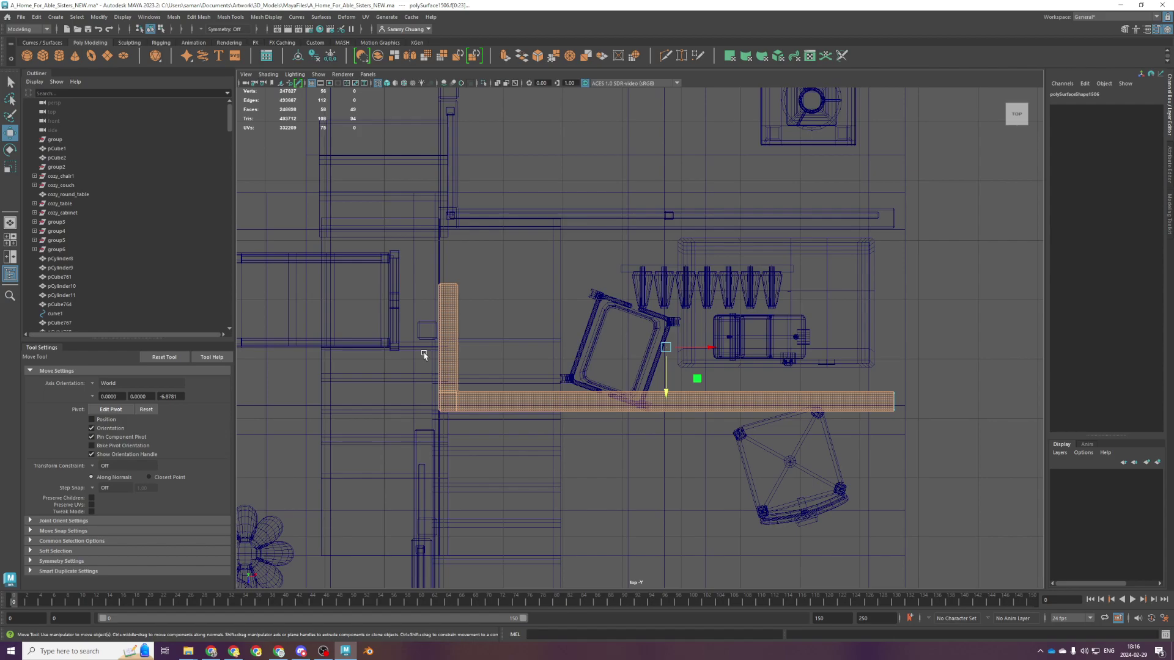
scroll(554, 353, up, 1)
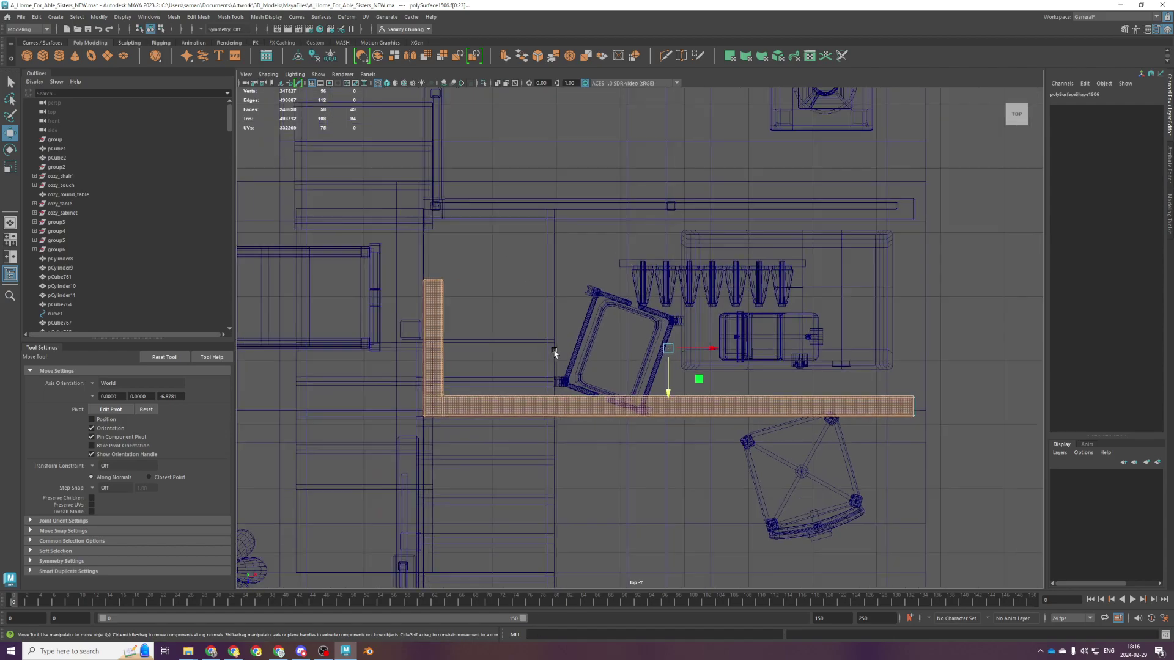
scroll(554, 352, down, 1)
drag(695, 379, 726, 302)
key(ctrl+z)
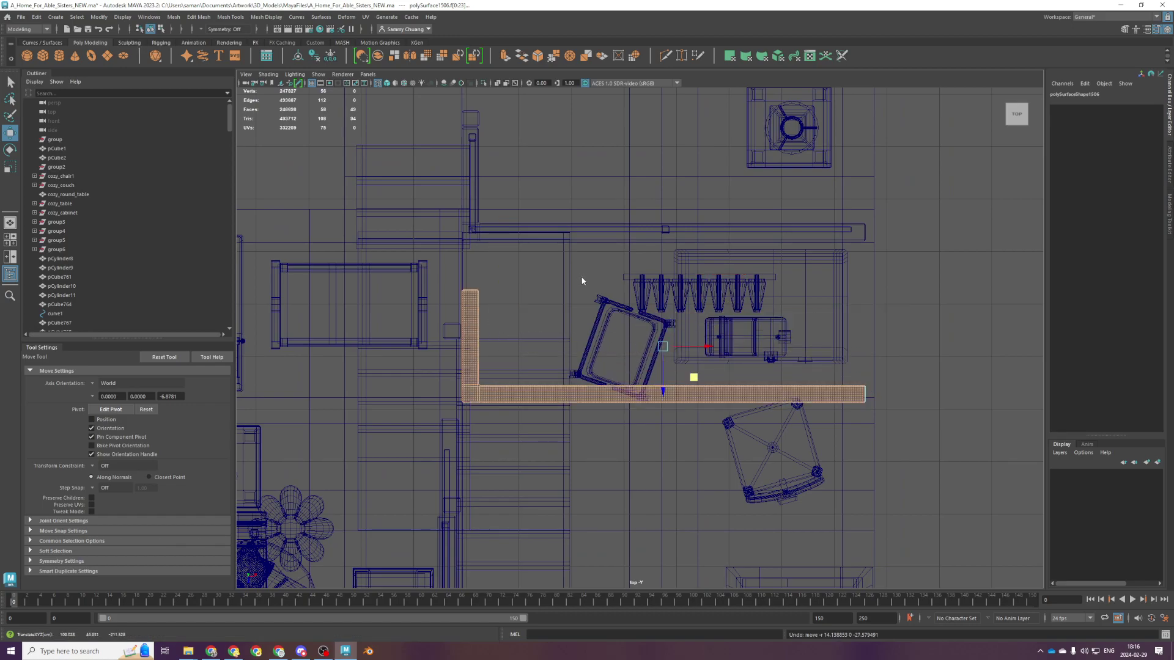
Duplicate the L-shaped handrail again as a whole object, centring the copy's pivot and deleting its history
key(F8)
scroll(637, 333, down, 1)
mouse_move(658, 265)
mouse_down()
mouse_move(766, 324)
mouse_move(659, 269)
mouse_up()
click(306, 55)
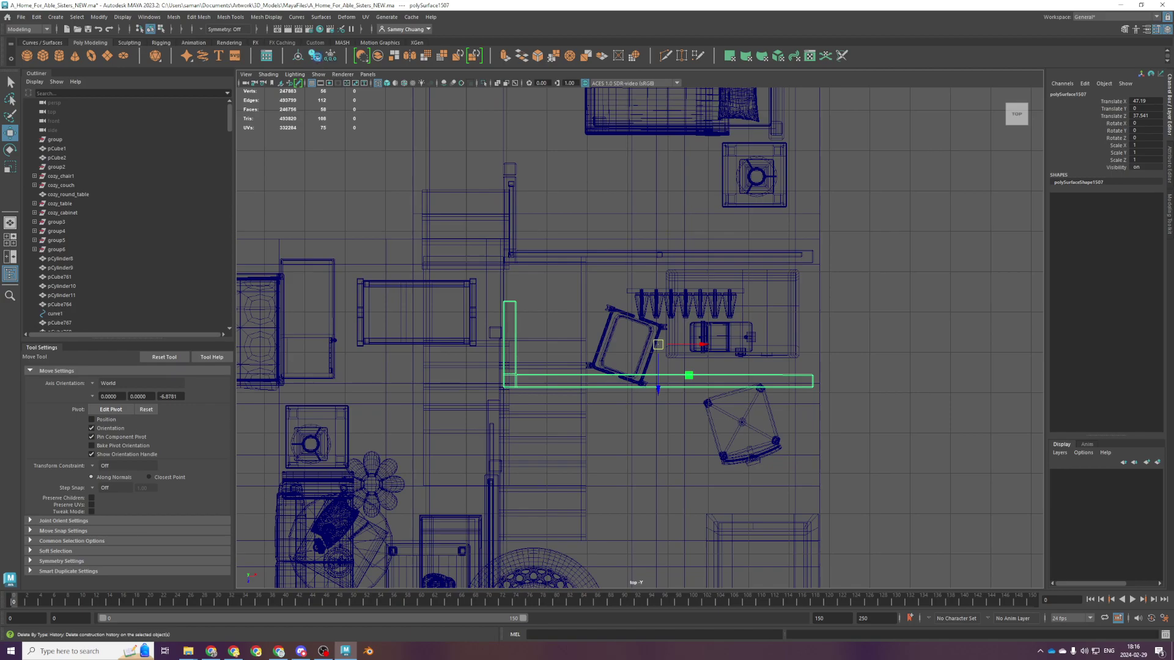
Move the new L-shaped handrail copy out of the house into the empty area beside it
drag(658, 389, 652, 495)
alt+middle_drag(727, 448, 597, 359)
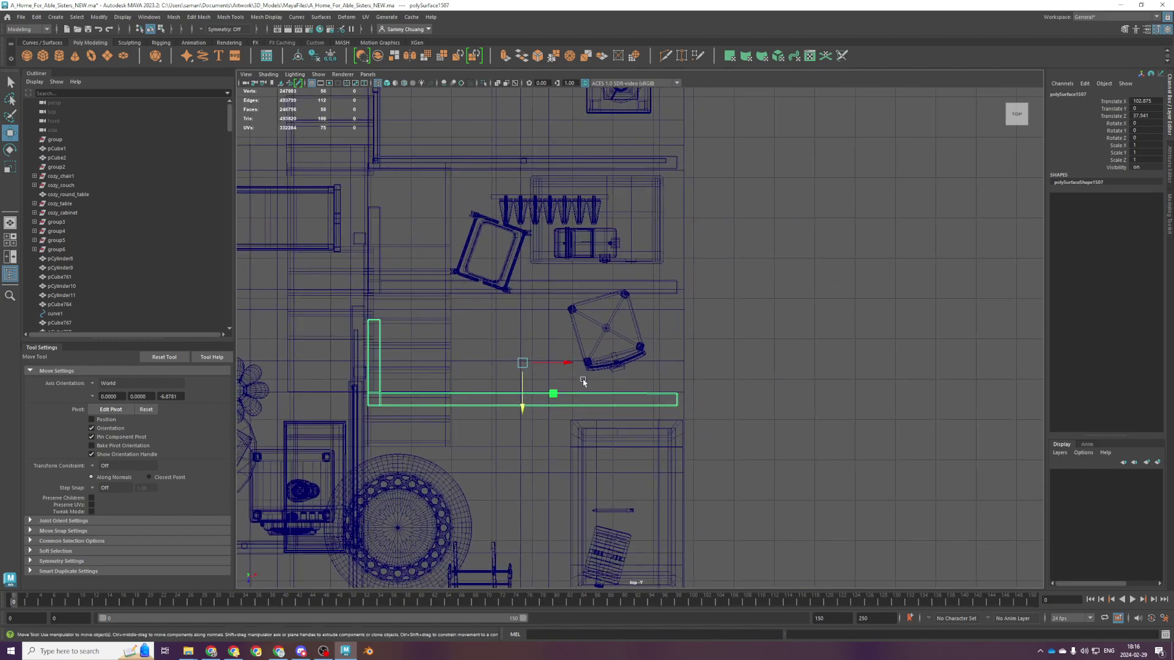
alt+right_drag(584, 379, 659, 397)
alt+middle_drag(659, 397, 611, 402)
drag(492, 409, 954, 367)
Delete the corner faces of the L-shaped copy to split it into a short bar and a long bar
scroll(822, 321, up, 2)
alt+middle_drag(821, 318, 694, 301)
key(F11)
drag(490, 335, 618, 404)
ctrl+drag(649, 327, 614, 403)
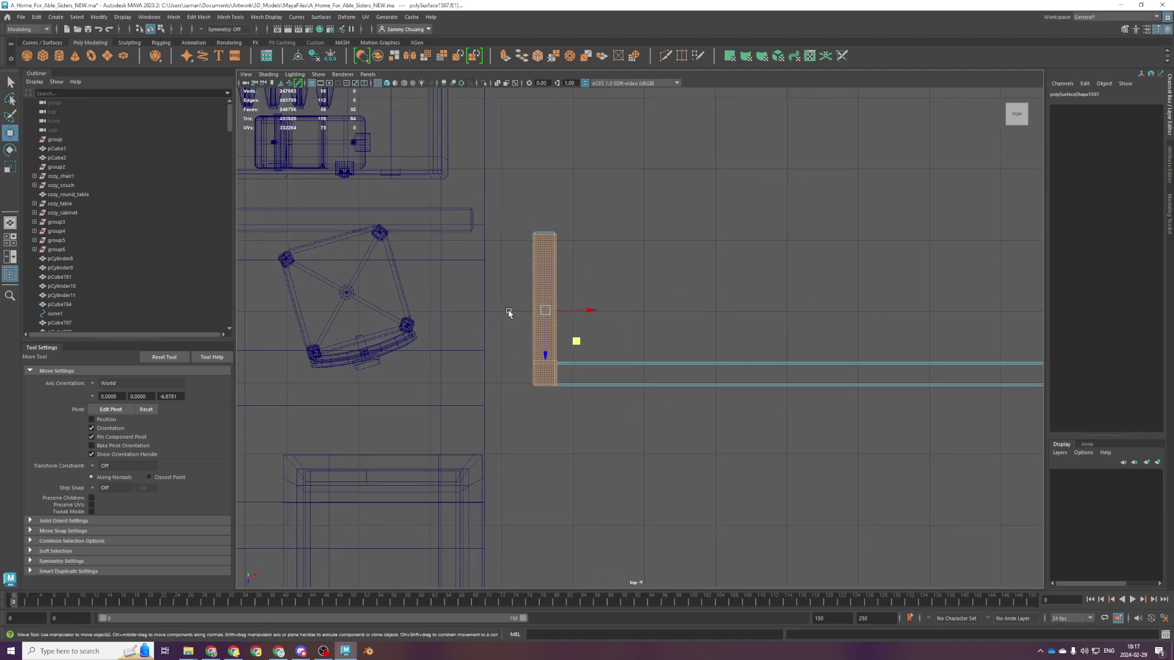
key(Delete)
click(589, 317)
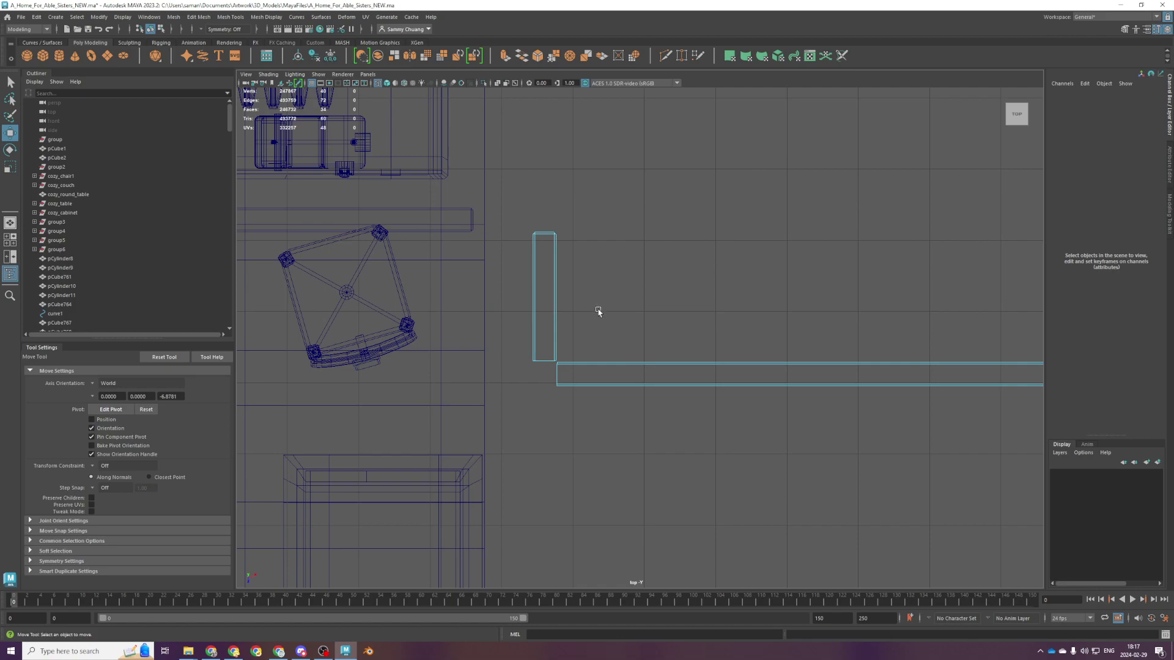
Scale the cut-end vertices of the short bar flat along the Z axis
scroll(597, 314, up, 3)
scroll(489, 405, up, 1)
scroll(489, 398, down, 1)
drag(371, 132, 581, 376)
drag(450, 353, 511, 376)
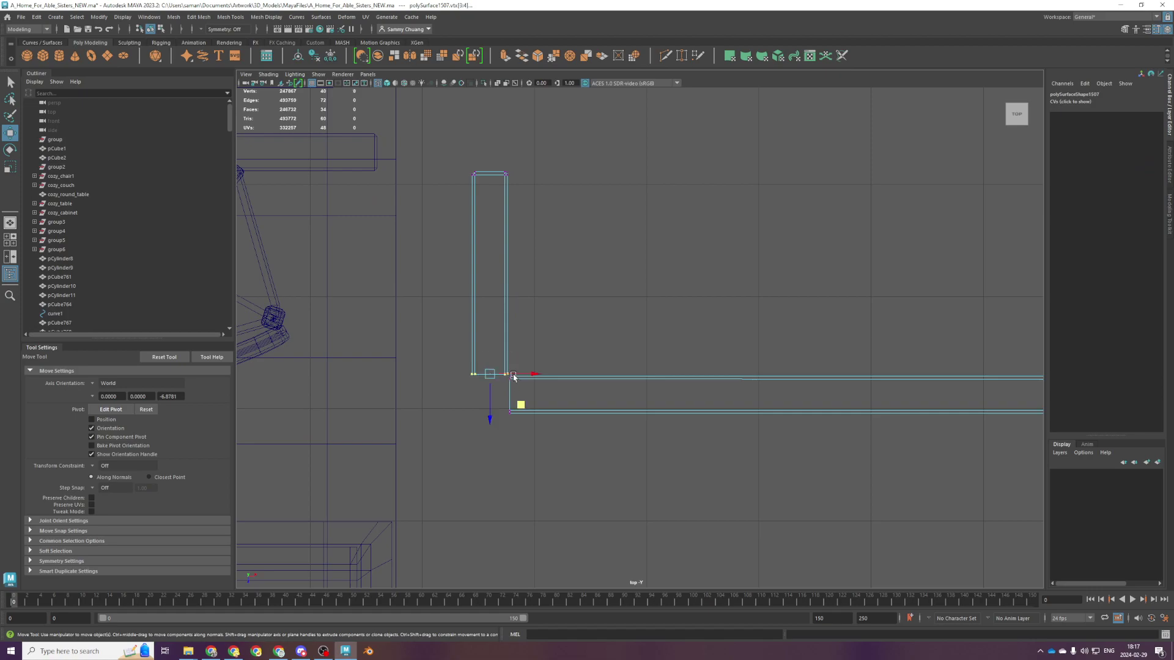
key(r)
drag(490, 417, 498, 334)
Scale the cut-end vertices of the long bar flat along the X axis, and save the scene
scroll(498, 333, up, 3)
drag(493, 509, 404, 395)
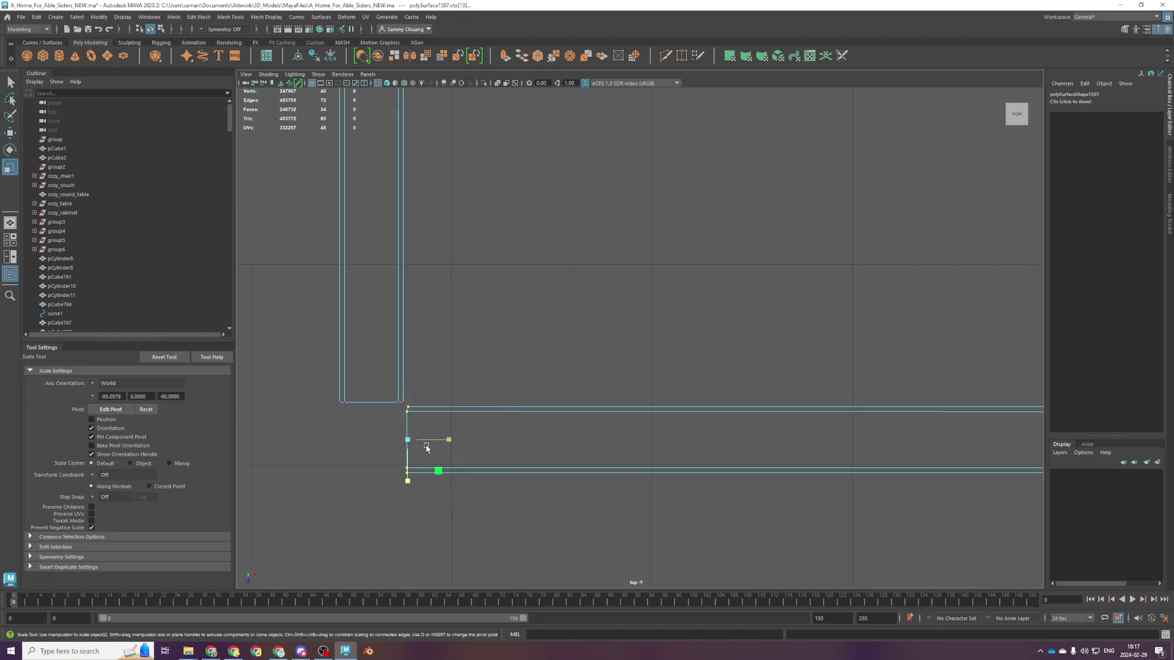
drag(449, 440, 379, 439)
scroll(466, 391, down, 2)
key(ctrl+s)
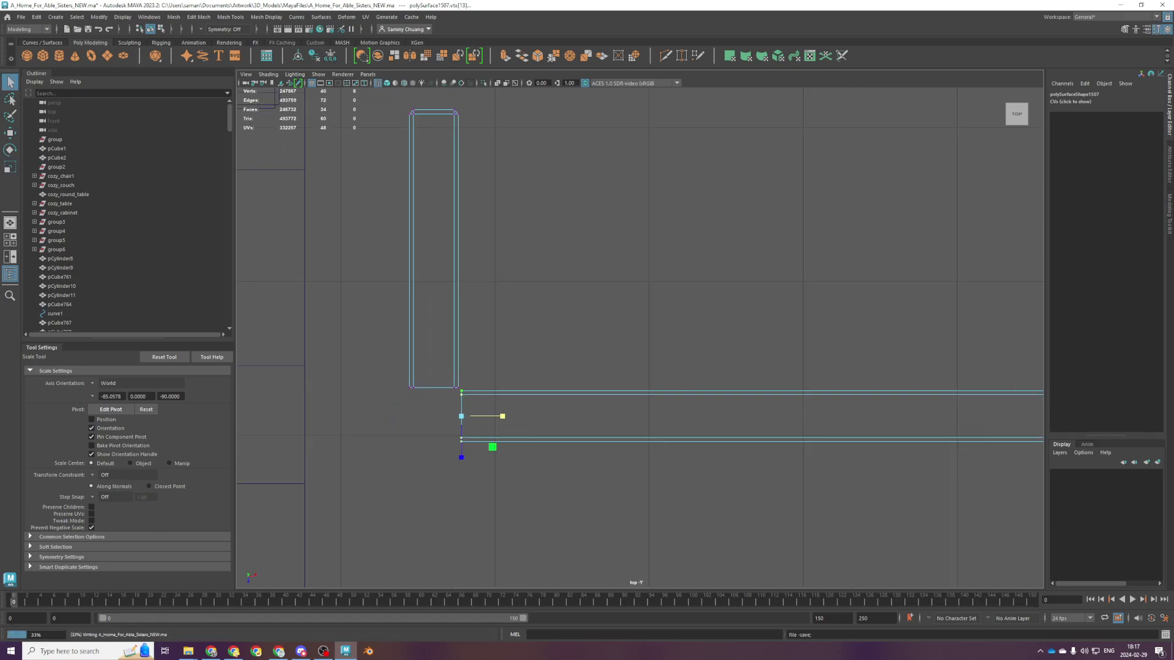
key(r)
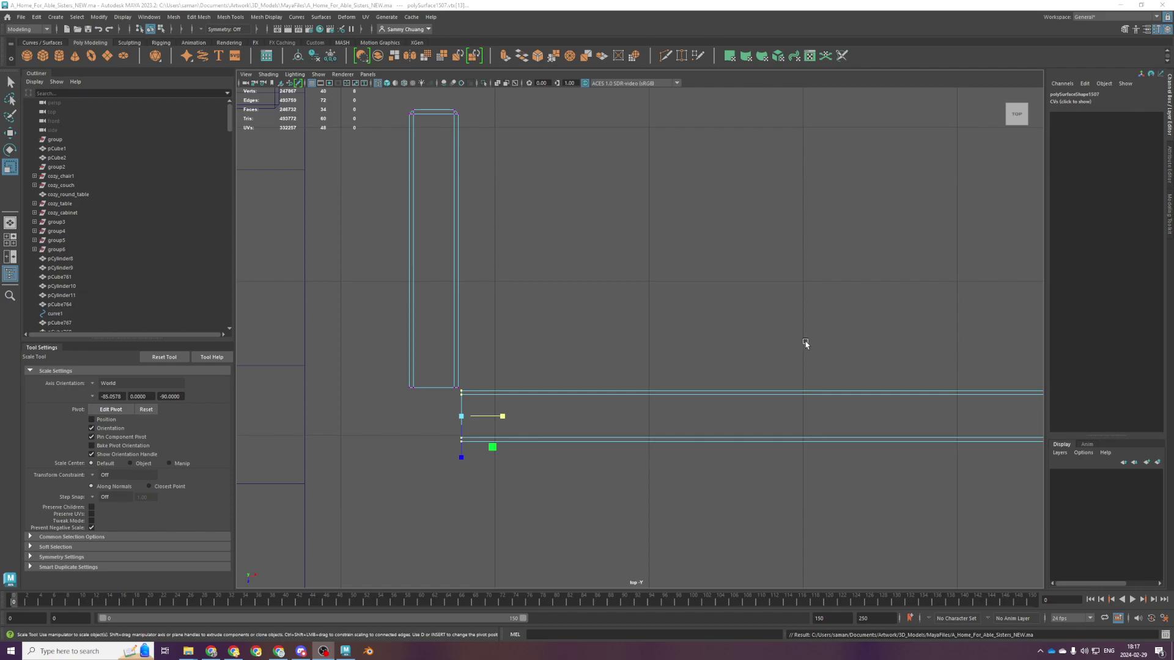
Try rotating the short bar by its vertices, and undo the rotation
scroll(440, 306, down, 1)
right_drag(448, 278, 583, 219)
key(w)
key(F8)
drag(405, 102, 517, 381)
key(e)
drag(490, 283, 532, 231)
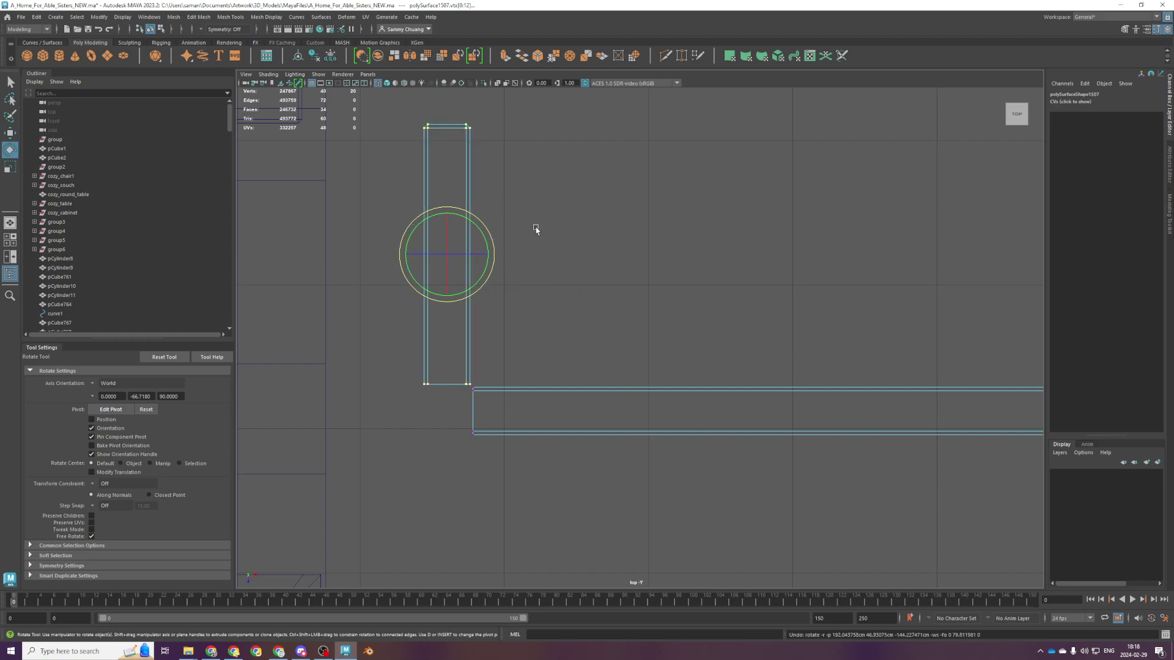
Extract all faces of the short bar into a mesh separate from the long bar
click(401, 131)
drag(388, 117, 520, 383)
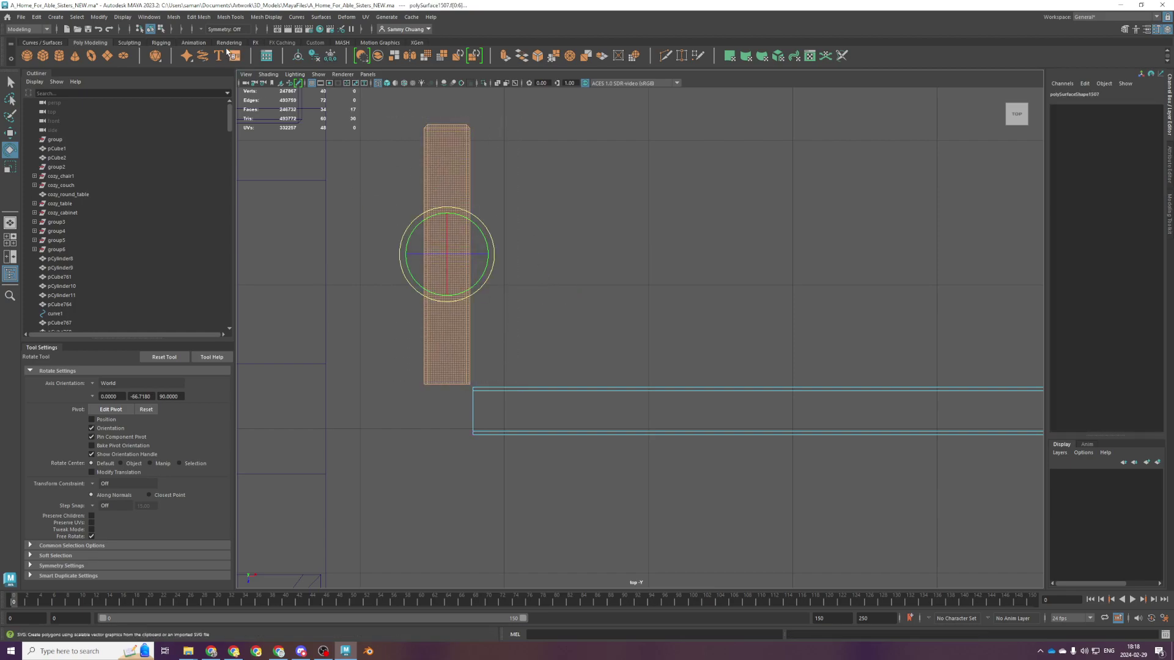
click(230, 16)
mouse_move(199, 16)
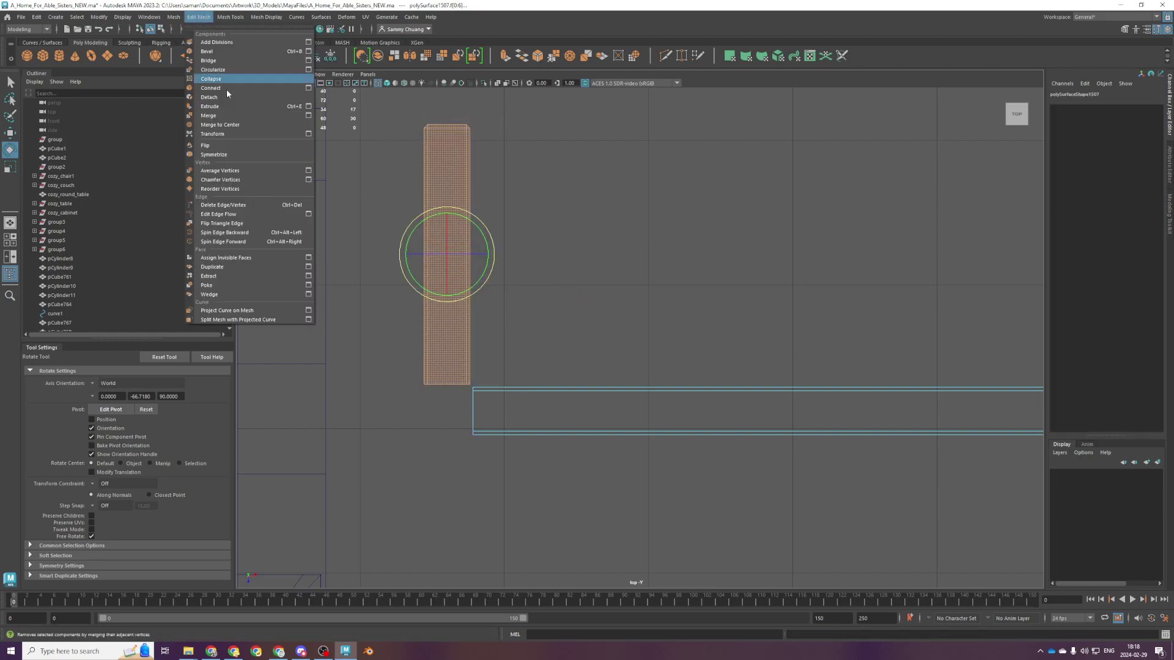
click(244, 276)
Centre the pivots of both separated bars, delete their history and freeze their transformations
key(q)
drag(428, 334, 532, 455)
right_drag(451, 316, 671, 147)
drag(433, 332, 501, 431)
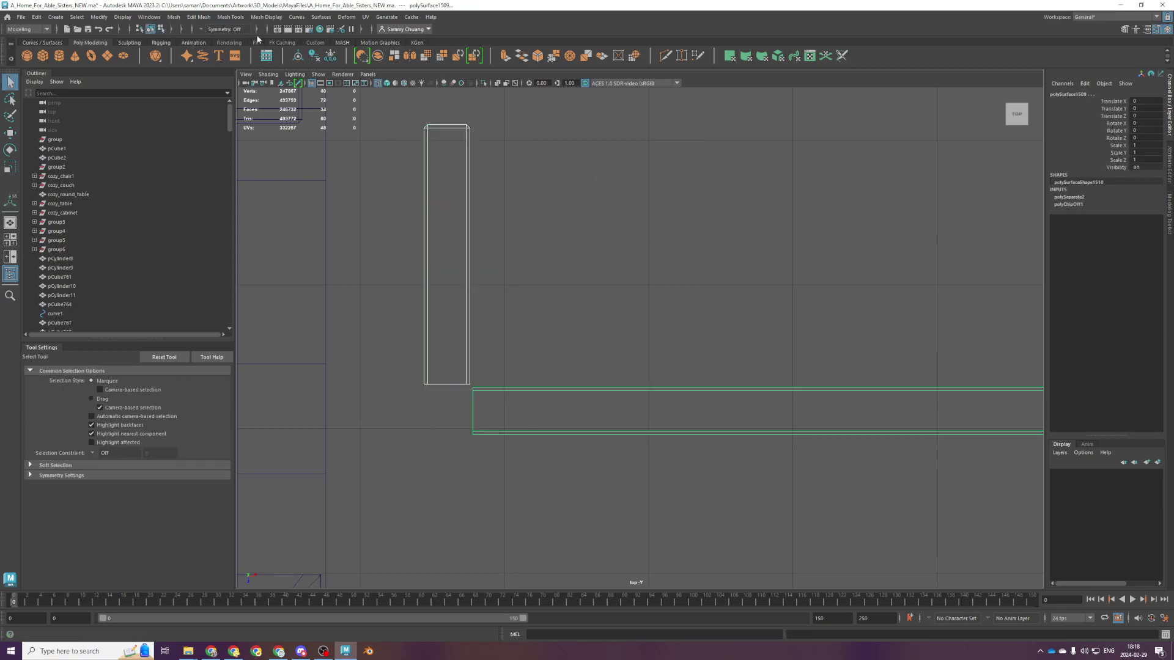
click(298, 56)
click(314, 56)
click(330, 56)
Set the short bar's Rotate Y to 90 so it runs parallel to the long bar
click(469, 318)
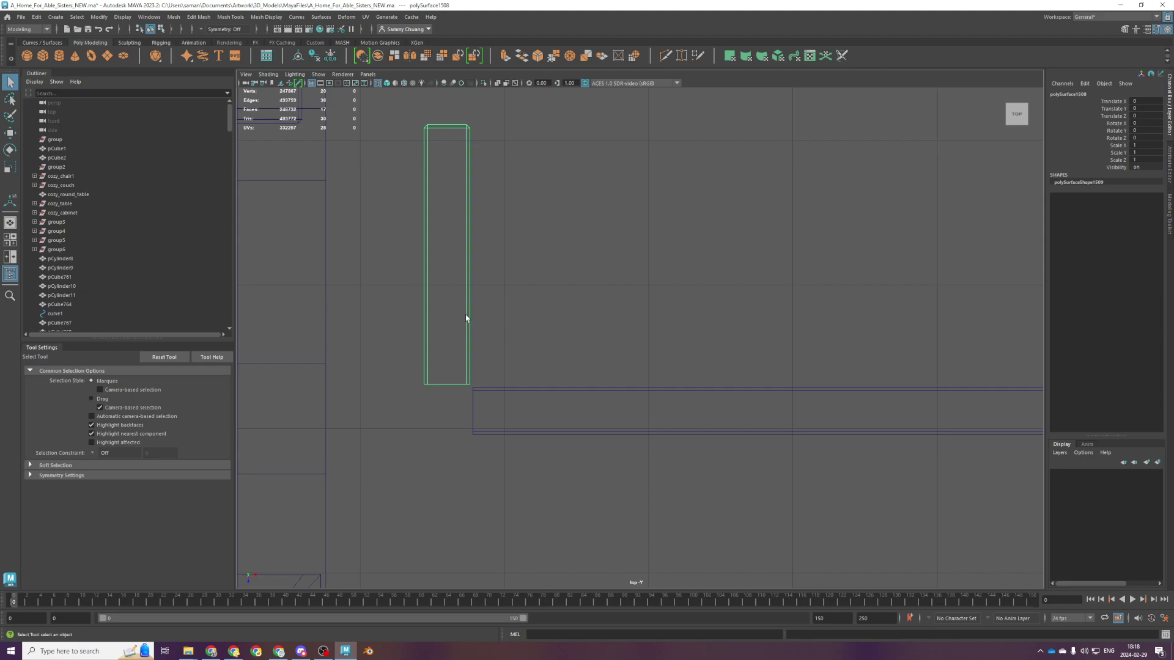
key(e)
scroll(501, 300, down, 2)
drag(530, 288, 506, 236)
key(ctrl+z)
click(1141, 130)
text(90)
key(Return)
Place the short bar's pivot on the upper corner of its cut end
key(w)
scroll(524, 283, up, 3)
alt+middle_drag(499, 286, 539, 312)
key(d)
drag(494, 307, 627, 237)
scroll(629, 273, up, 4)
scroll(629, 272, down, 2)
alt+middle_drag(635, 280, 850, 398)
scroll(847, 391, down, 2)
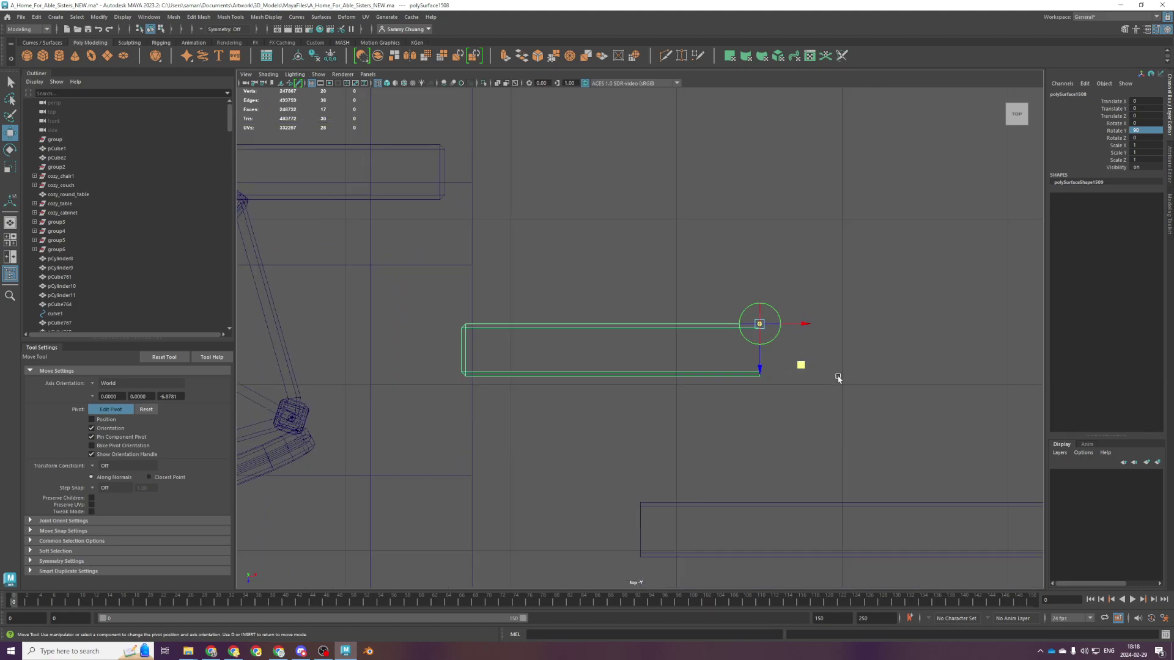
Snap the short bar's cut-end corner onto the matching end corner of the long bar and compare their widths
key(d)
drag(792, 356, 656, 515)
scroll(666, 523, up, 3)
alt+middle_drag(666, 523, 647, 203)
scroll(648, 203, up, 2)
scroll(642, 236, up, 1)
alt+middle_drag(645, 243, 658, 284)
key(v)
drag(616, 298, 618, 245)
scroll(641, 336, down, 2)
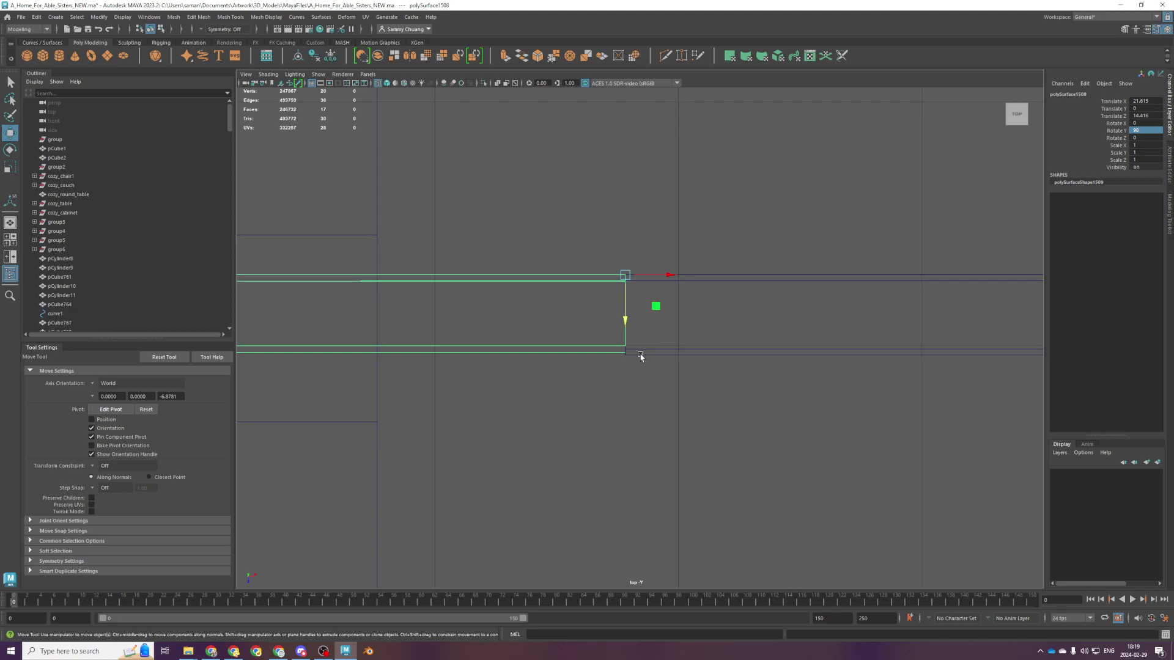
scroll(653, 348, down, 2)
scroll(796, 293, up, 2)
scroll(736, 329, up, 1)
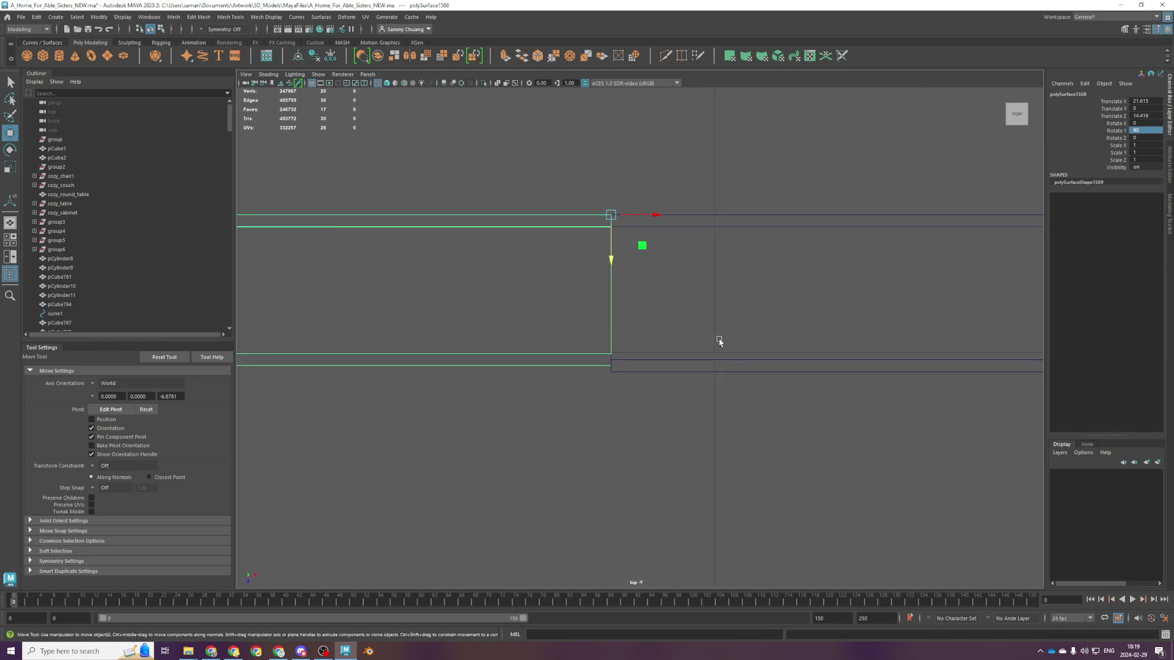
Delete the short bar and shorten the long bar by moving its cut-end vertices inward along X
key(Delete)
scroll(720, 340, down, 8)
alt+middle_drag(762, 348, 400, 425)
scroll(400, 425, down, 2)
drag(503, 379, 523, 426)
right_drag(532, 336, 458, 335)
drag(337, 368, 384, 483)
drag(385, 396, 520, 396)
click(587, 435)
right_drag(481, 398, 595, 342)
Duplicate the shortened bar and set the copy's Rotate Y to 180
key(ctrl+d)
key(e)
drag(618, 385, 834, 241)
click(1143, 131)
text(180)
key(Return)
Place the copy's pivot on its cut-end corner and snap the copy end to end against the original bar
key(w)
scroll(617, 456, up, 1)
key(d)
drag(590, 438, 675, 382)
drag(703, 435, 447, 398)
scroll(447, 397, up, 3)
alt+middle_drag(480, 398, 706, 330)
scroll(672, 349, up, 2)
drag(521, 421, 523, 367)
scroll(542, 357, down, 4)
Combine the two bars into one mesh, centring its pivot and deleting its history
drag(554, 317, 613, 424)
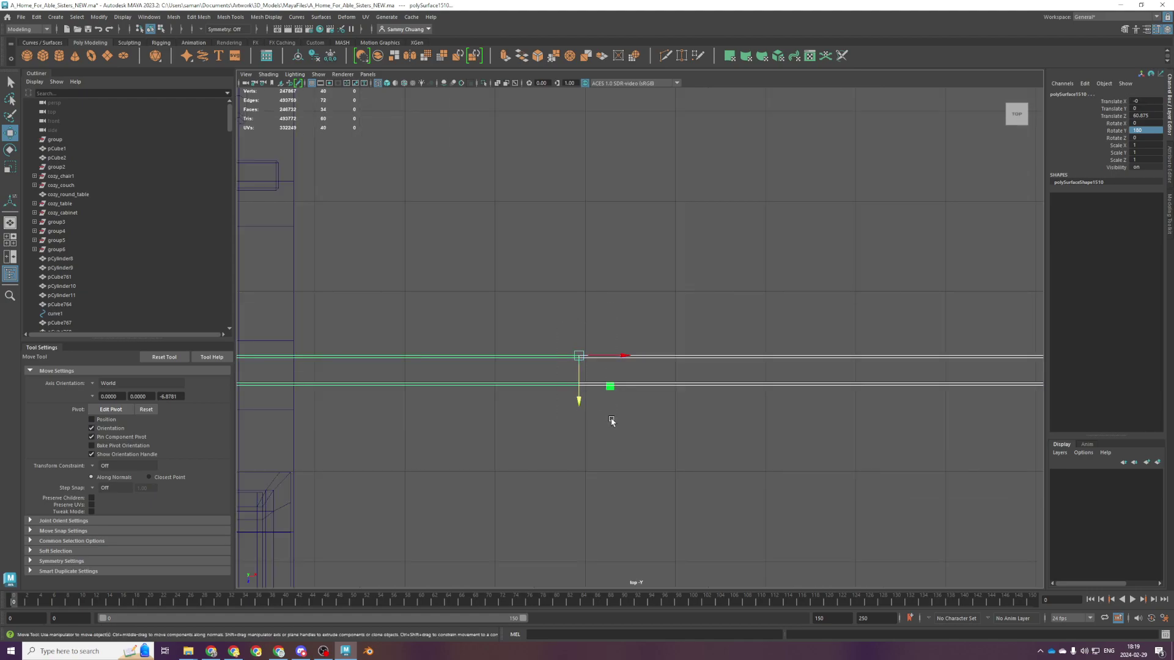
click(174, 15)
click(187, 50)
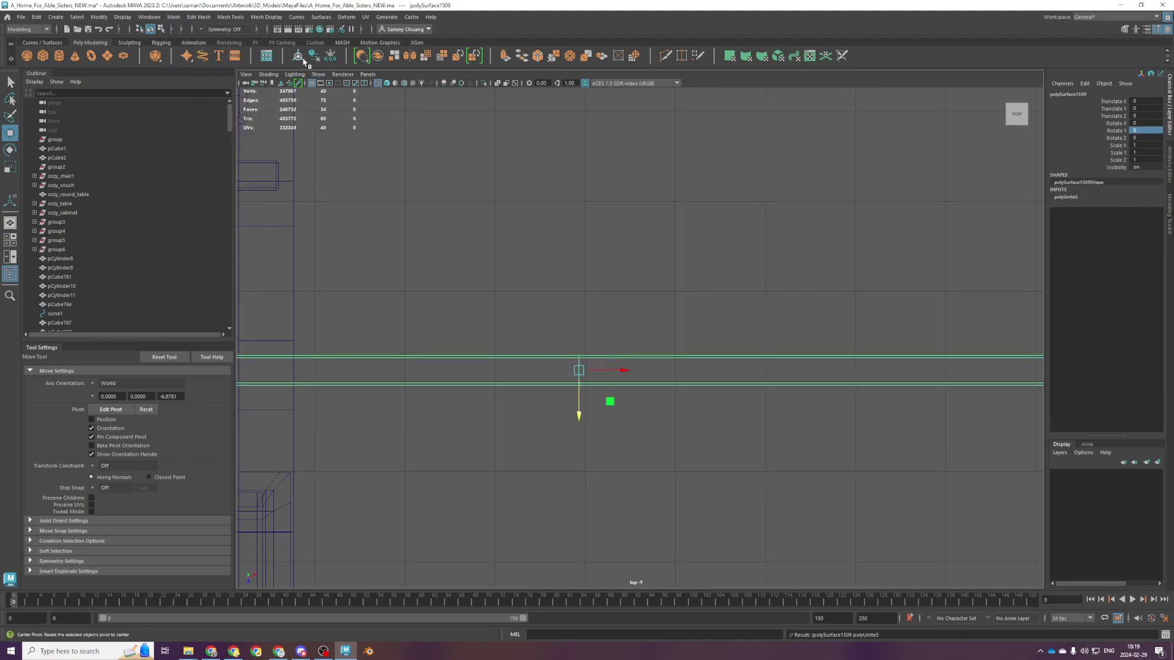
scroll(705, 367, down, 3)
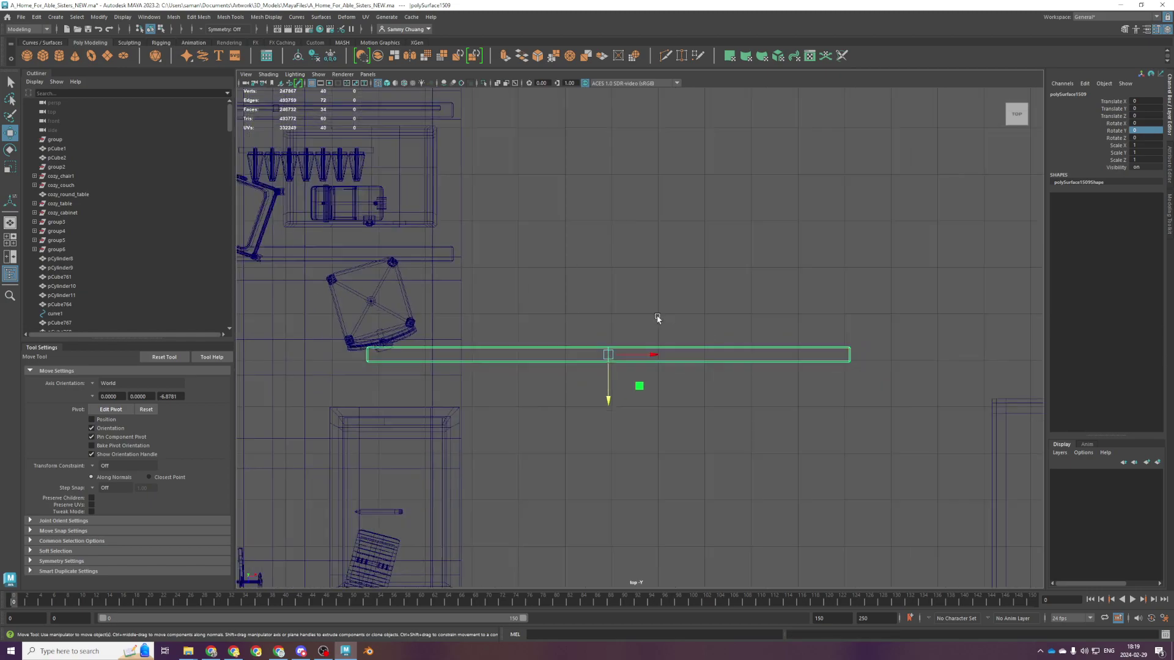
Merge the vertices at the combined bar's middle seam and delete an edge along the seam
key(F9)
drag(592, 296, 619, 381)
shift+right_drag(638, 339, 662, 296)
scroll(486, 424, up, 3)
scroll(562, 363, down, 2)
right_drag(566, 355, 564, 302)
click(609, 355)
key(Delete)
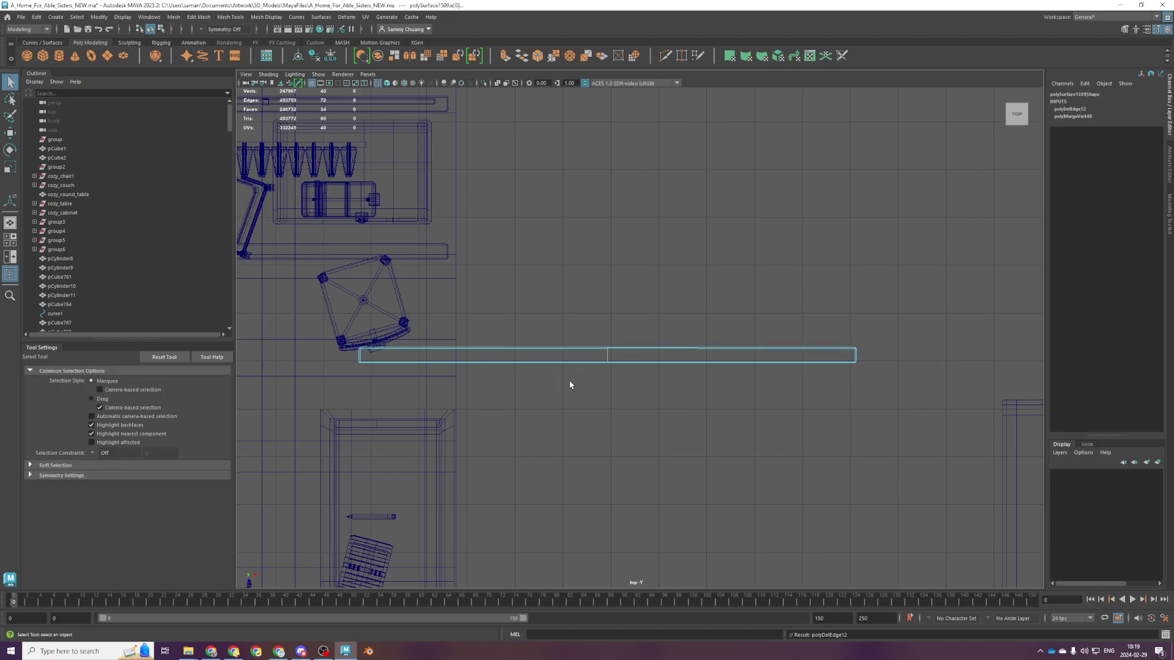
Delete another edge at the bar's middle seam and merge the seam vertices again
scroll(629, 355, up, 4)
key(F8)
drag(644, 308, 633, 394)
key(F10)
click(580, 372)
shift+right_drag(584, 377, 522, 414)
key(F9)
drag(569, 315, 606, 406)
shift+right_drag(608, 417, 672, 319)
Delete the leftover face inside the middle seam, leaving the bar's outer faces out of the selection
scroll(636, 337, up, 2)
right_drag(566, 334, 567, 393)
key(q)
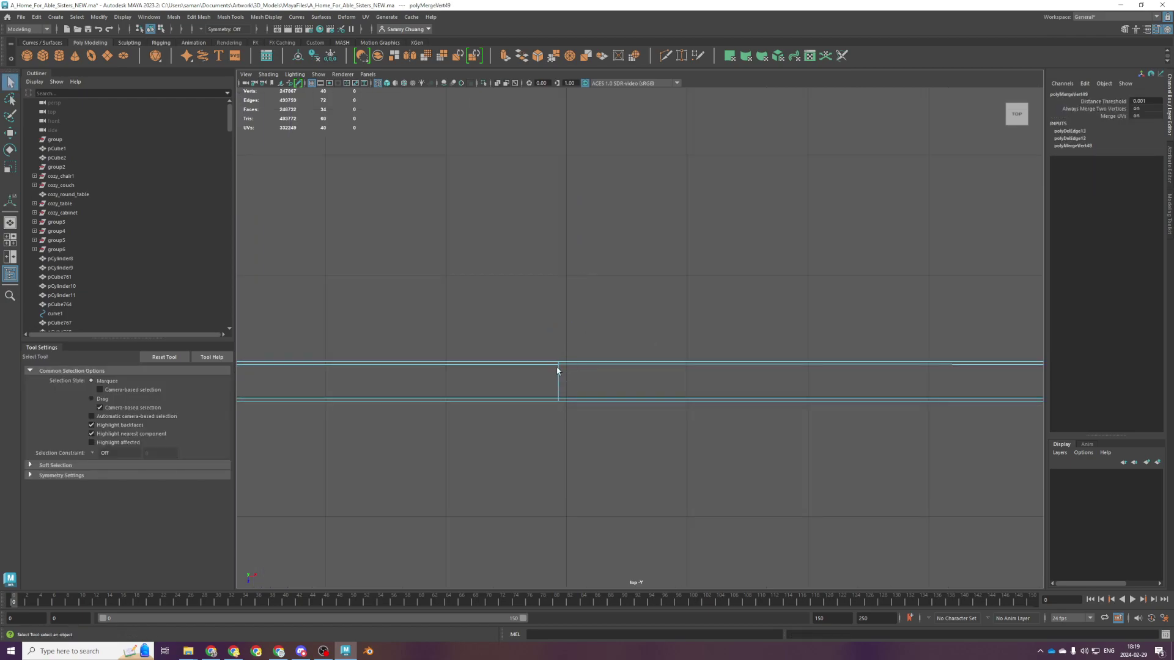
drag(540, 343, 594, 456)
ctrl+drag(522, 284, 530, 428)
ctrl+drag(617, 283, 630, 428)
key(Delete)
key(F10)
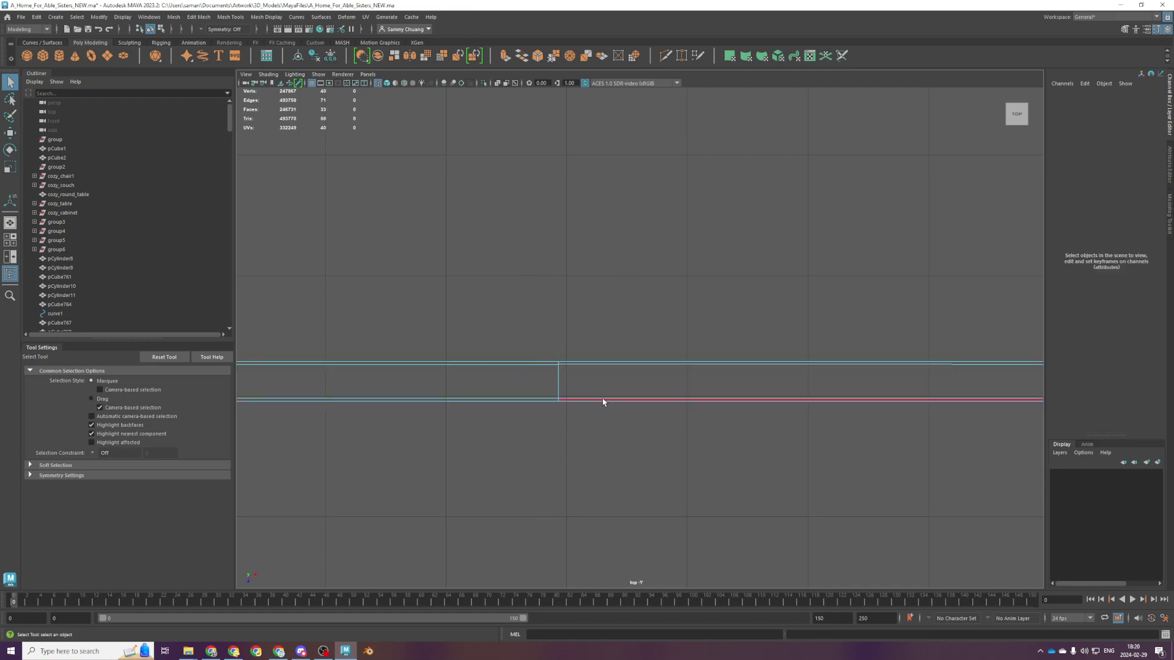
Bridge the two open edges along the bar's chamfer strip to fill the gap beside the middle seam
click(561, 382)
scroll(587, 343, up, 2)
right_drag(519, 382, 485, 378)
drag(480, 324, 551, 554)
key(space)
key(space)
alt+drag(785, 254, 788, 369)
key(F10)
click(687, 332)
click(687, 330)
shift+click(668, 328)
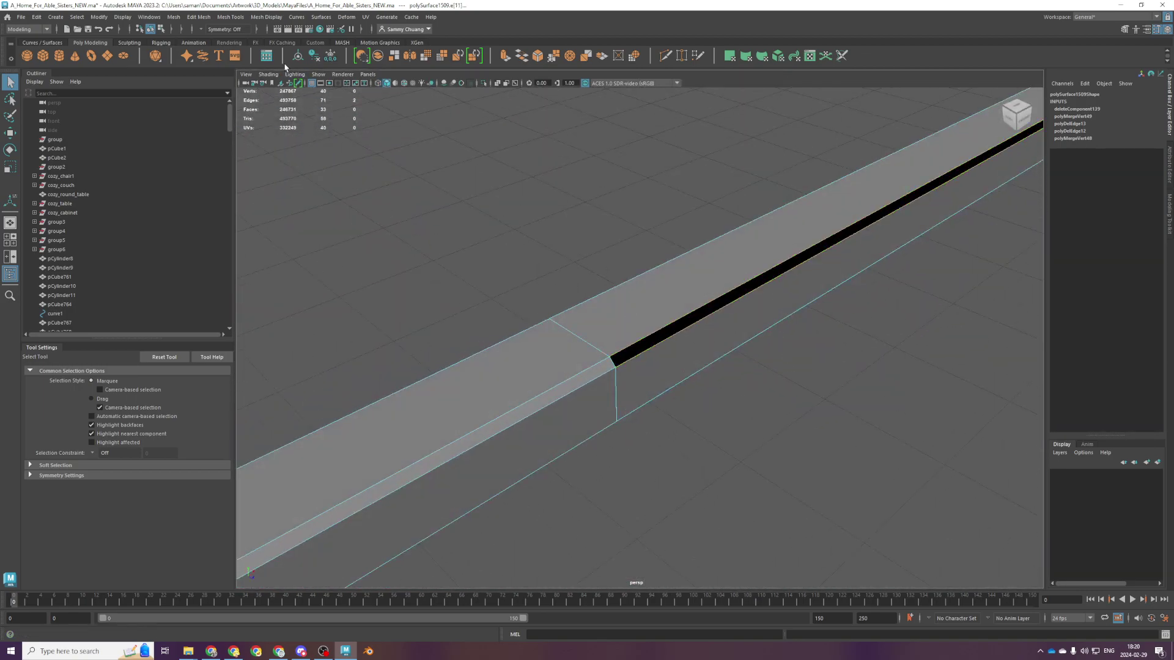
click(205, 17)
click(215, 59)
Delete the edge loop selected at the bar's middle and merge the vertices around the seam
double_click(566, 345)
key(ctrl+Delete)
key(F9)
key(q)
drag(493, 228, 739, 477)
shift+right_drag(624, 340, 643, 287)
Examine the edges at the bar's middle seam up close from several angles
key(q)
click(551, 417)
scroll(681, 408, up, 2)
scroll(810, 401, down, 2)
mouse_move(807, 428)
alt+mouse_down()
mouse_move(781, 394)
mouse_move(786, 359)
mouse_move(818, 408)
alt+mouse_up()
alt+drag(797, 407, 910, 346)
alt+middle_drag(910, 346, 805, 323)
click(700, 328)
scroll(705, 340, up, 4)
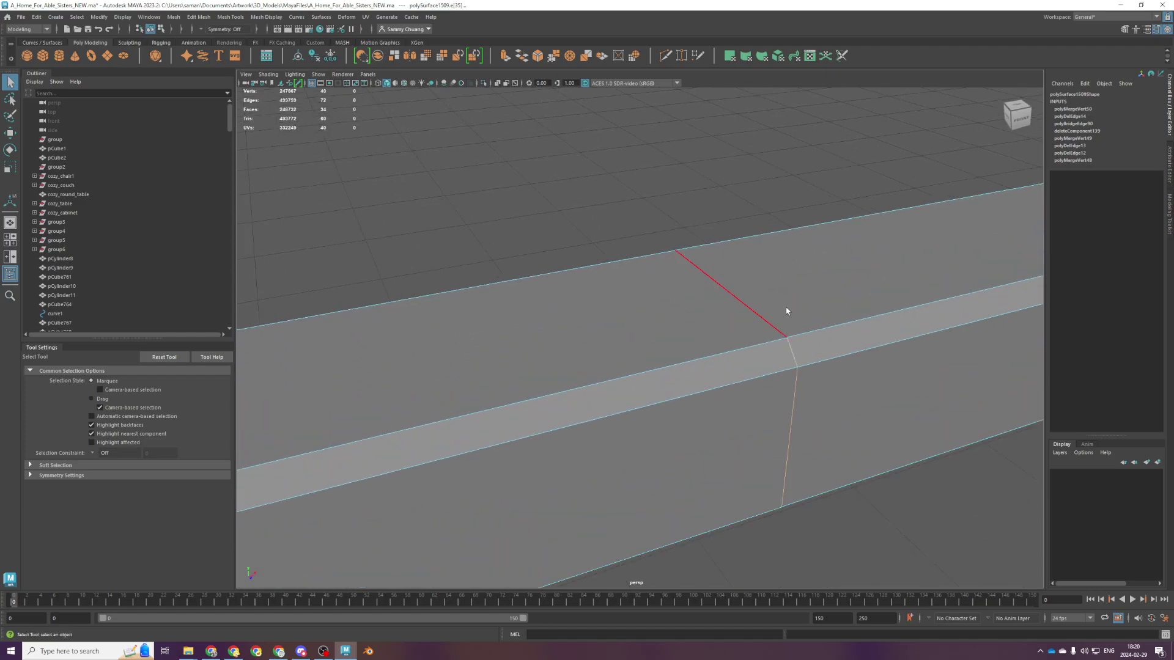
key(ctrl+z)
scroll(810, 358, down, 5)
Try moving a bar face beside the middle seam, then undo the move
key(F11)
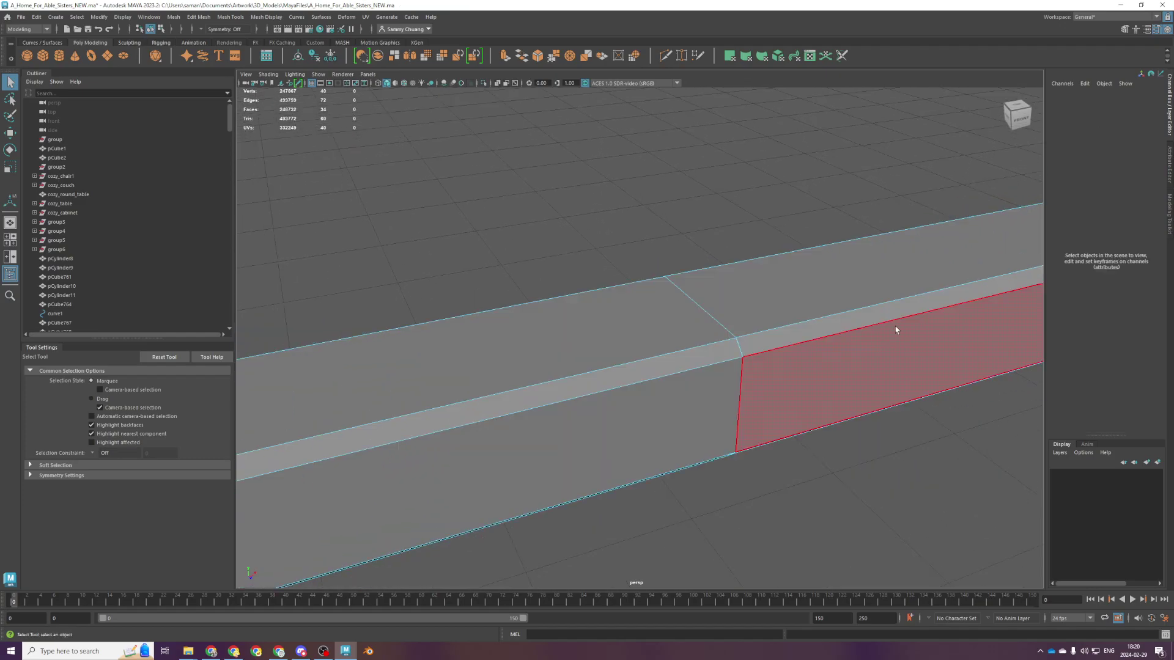
click(878, 341)
click(917, 309)
key(w)
scroll(924, 317, down, 4)
scroll(924, 316, down, 4)
drag(947, 301, 978, 343)
scroll(787, 420, up, 4)
alt+drag(787, 419, 752, 416)
scroll(751, 415, up, 4)
key(ctrl+z)
Merge the seam vertices with a distance threshold of 0.001 and delete an edge at the seam
key(F9)
drag(523, 237, 827, 589)
shift+right_drag(785, 349, 800, 306)
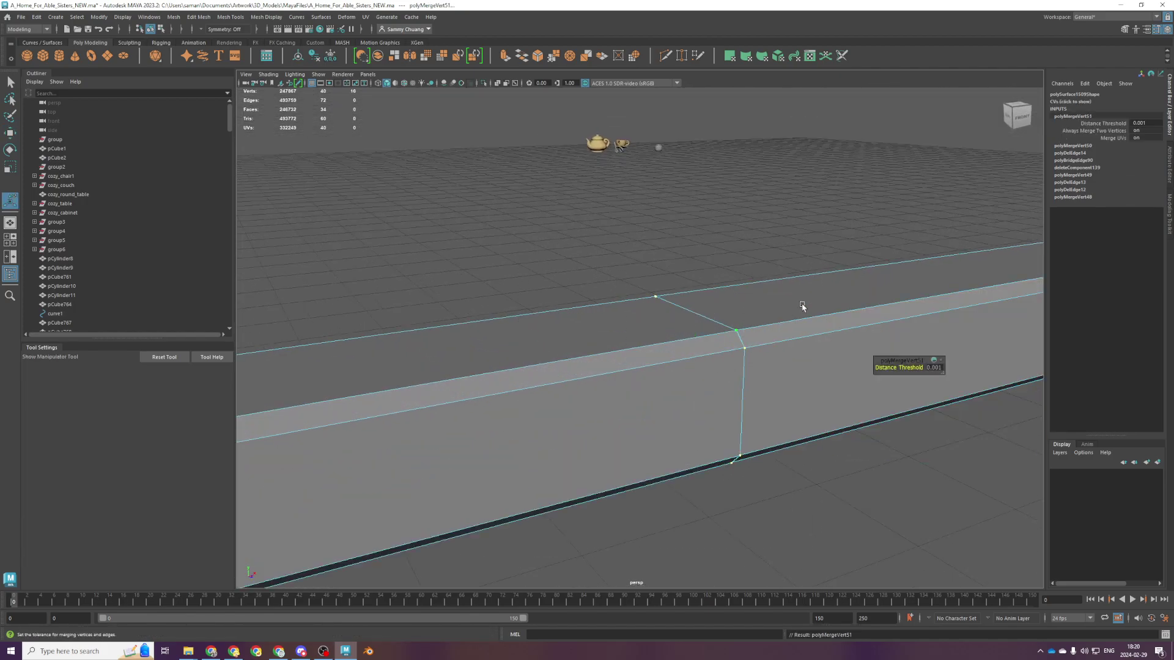
key(F10)
key(q)
shift+right_drag(724, 317, 658, 365)
Merge the middle seam's vertices again through the merge options, using an adjusted distance threshold
key(F9)
drag(584, 242, 810, 603)
shift+right_drag(784, 349, 850, 297)
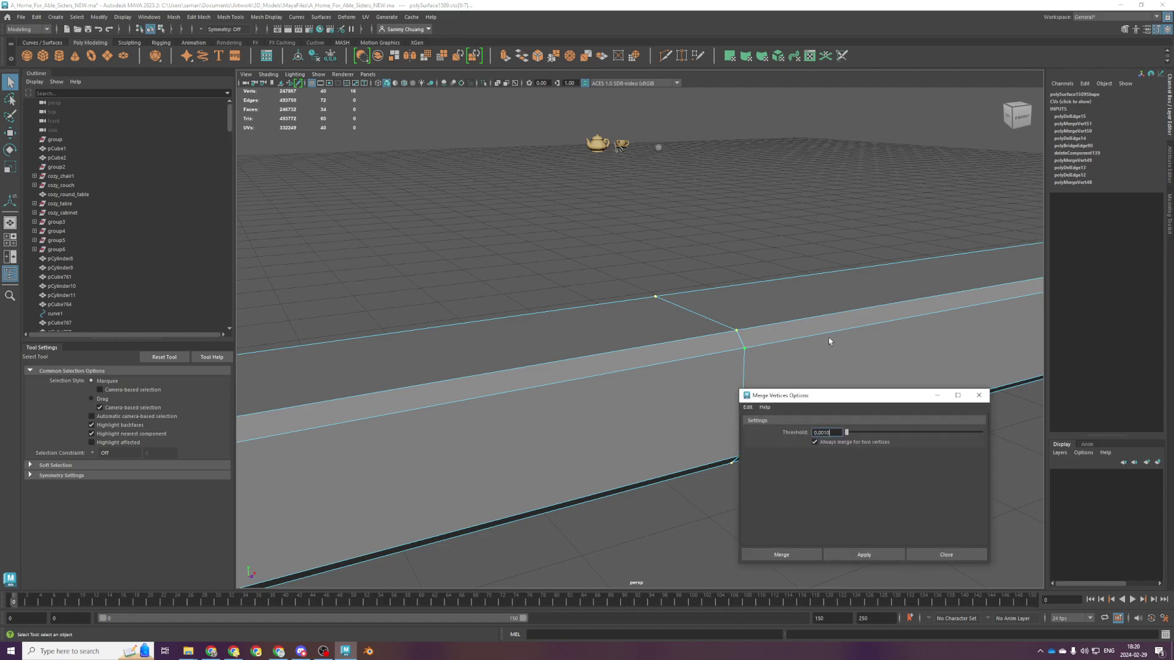
drag(837, 433, 825, 433)
click(807, 554)
scroll(804, 511, up, 3)
click(824, 356)
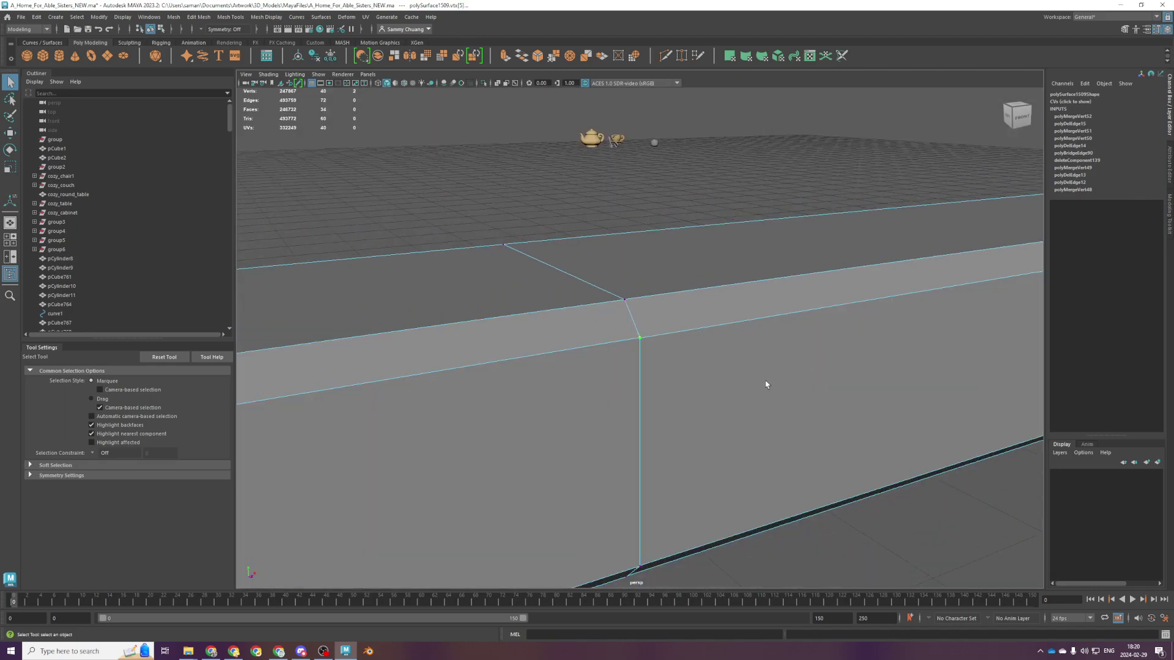
Select all vertices around the bar's middle seam in the front view and merge them
alt+drag(765, 385, 602, 494)
key(space)
key(space)
key(f)
scroll(583, 428, down, 4)
drag(598, 273, 655, 435)
key(r)
key(space)
key(space)
scroll(597, 240, down, 2)
drag(600, 236, 649, 264)
scroll(657, 276, down, 1)
scroll(658, 276, down, 2)
drag(583, 284, 677, 410)
shift+right_drag(725, 304, 747, 255)
scroll(728, 265, up, 4)
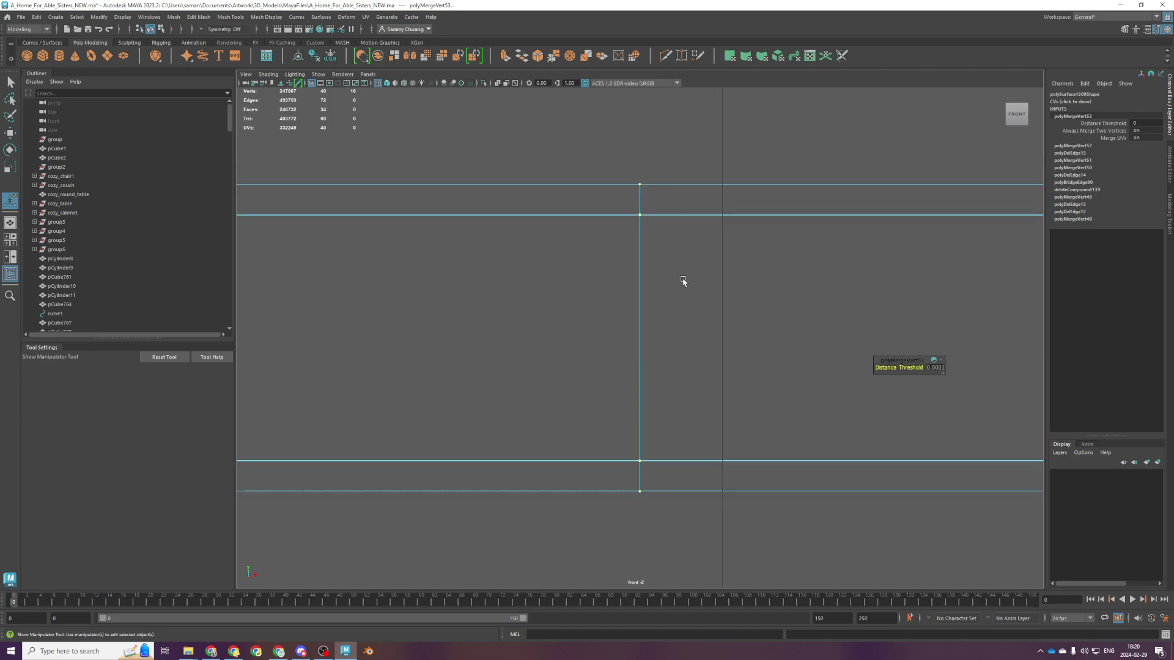
Merge the duplicate vertices at the upper corners of the seam to their centre, one corner at a time
key(space)
key(space)
alt+drag(768, 343, 650, 346)
shift+right_drag(699, 324, 671, 199)
drag(651, 277, 678, 297)
key(g)
drag(855, 249, 905, 276)
key(g)
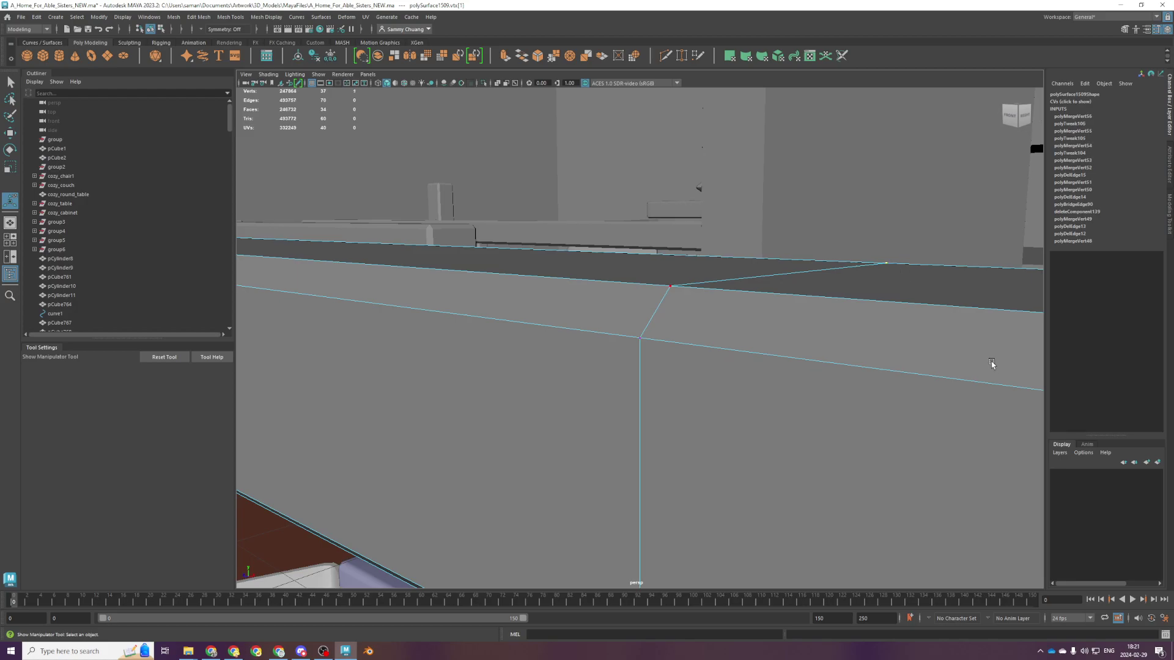
Display the scene in wireframe and merge the duplicate vertices at the seam's rear upper chamfer corner to their centre
alt+middle_drag(991, 362, 859, 382)
key(4)
key(r)
drag(883, 332, 835, 294)
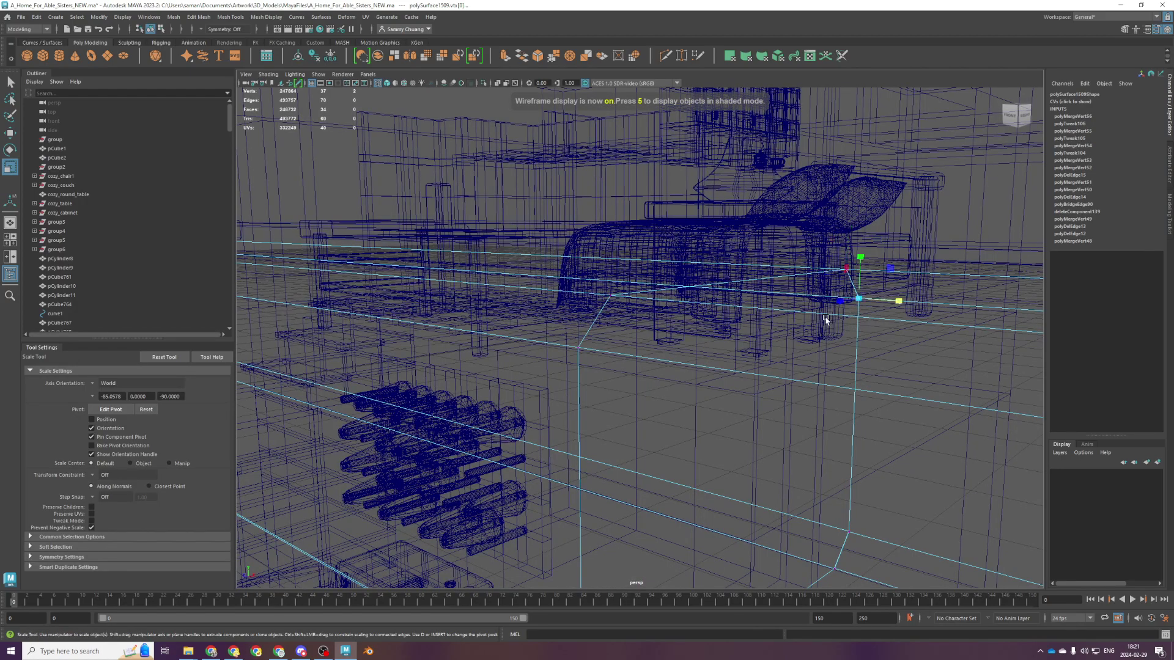
key(5)
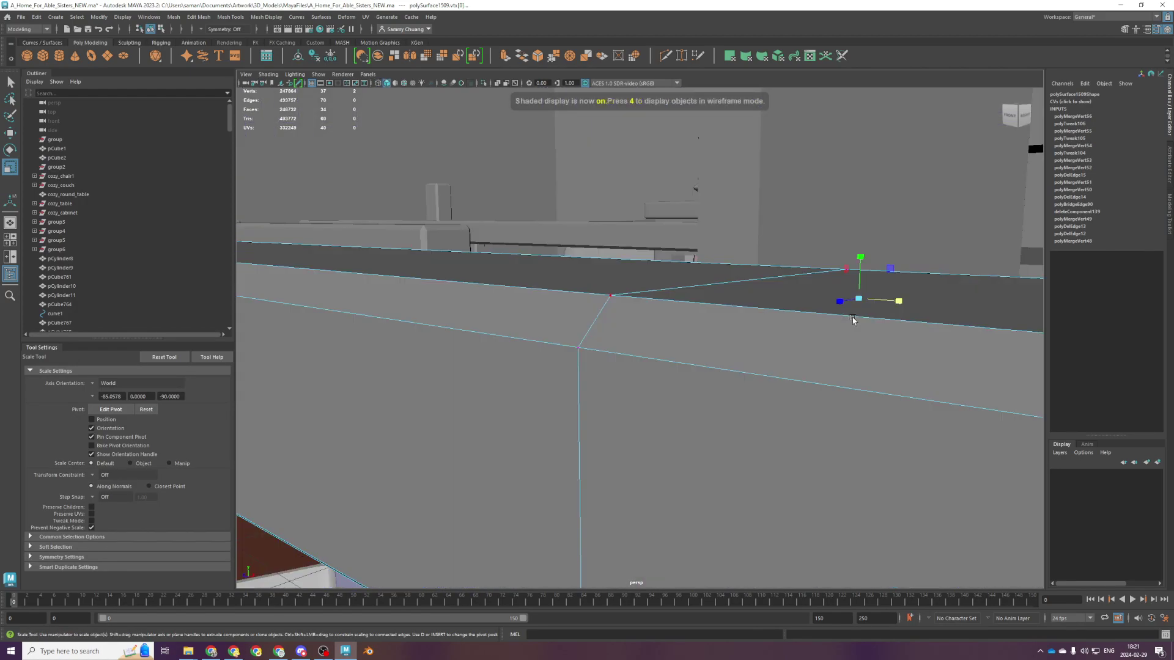
key(4)
key(g)
Merge the remaining duplicate vertex pairs around the bar's seam to their centres and save the scene
alt+drag(880, 425, 743, 438)
drag(767, 393, 743, 438)
key(g)
key(g)
mouse_move(612, 492)
mouse_down()
mouse_move(587, 470)
mouse_move(594, 494)
mouse_up()
key(g)
key(g)
scroll(746, 403, down, 3)
key(ctrl+s)
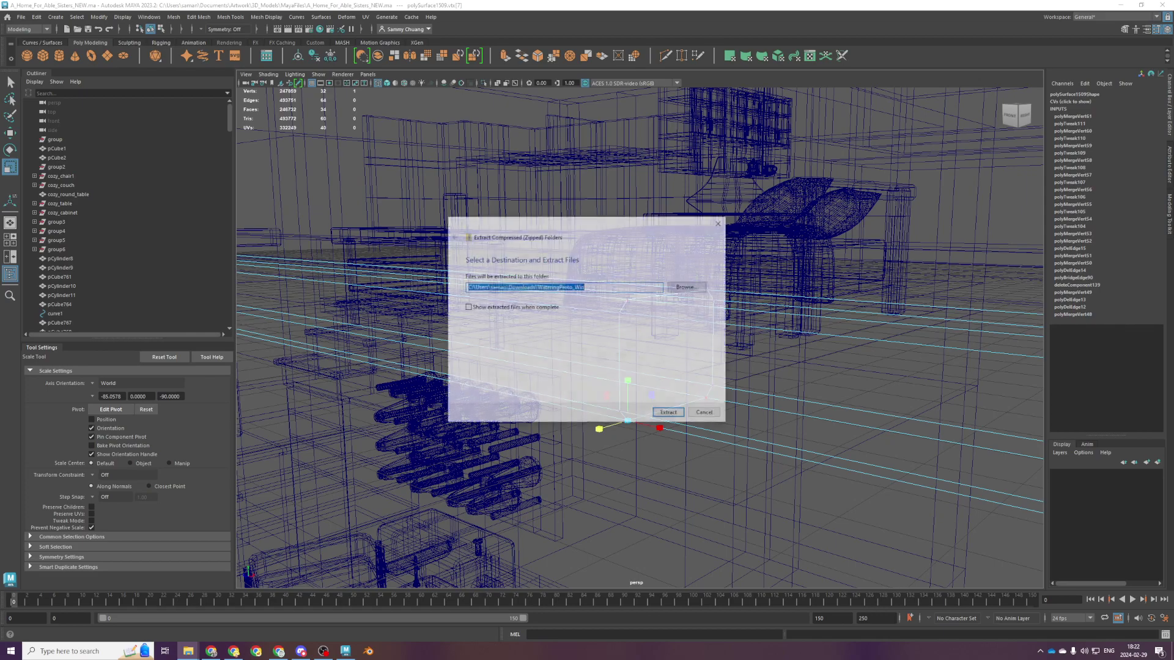
Extract the compressed folder's files to the suggested destination folder
click(677, 415)
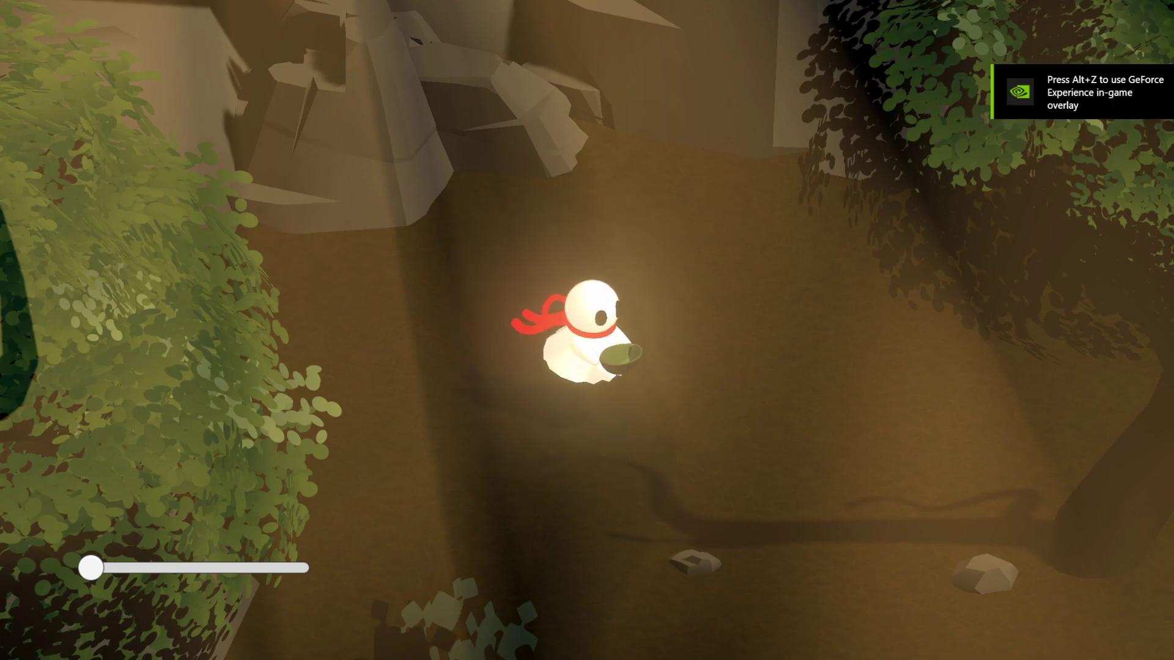
key(s)
key(w)
key(a)
key(s)
key(d)
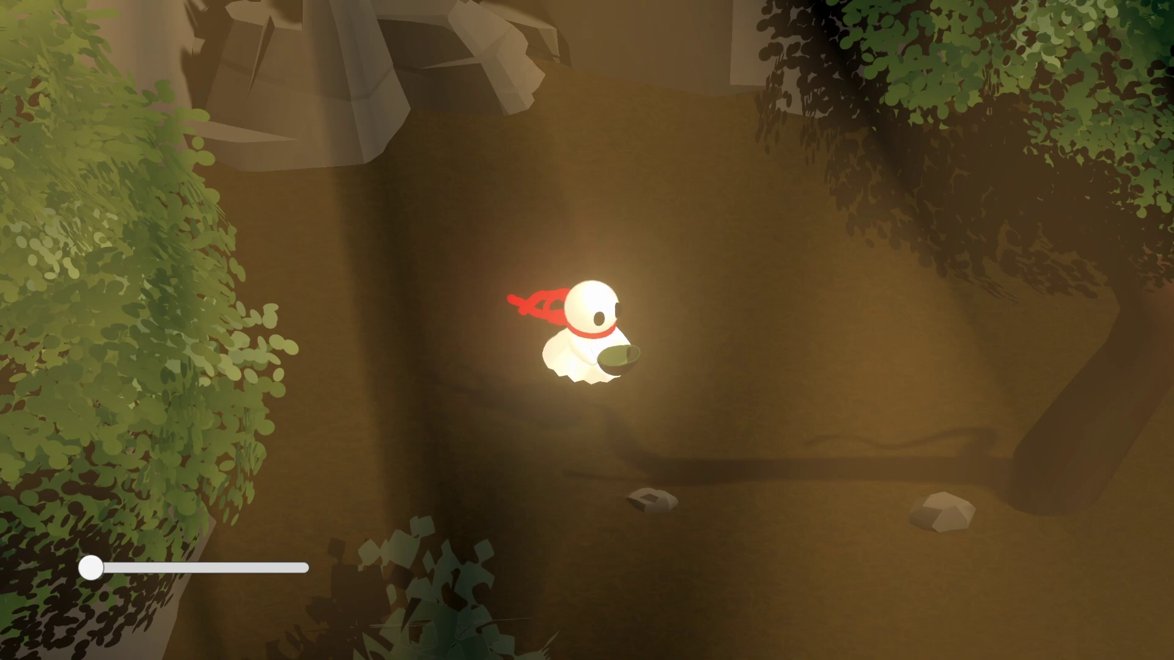
key(w)
key(a)
key(s)
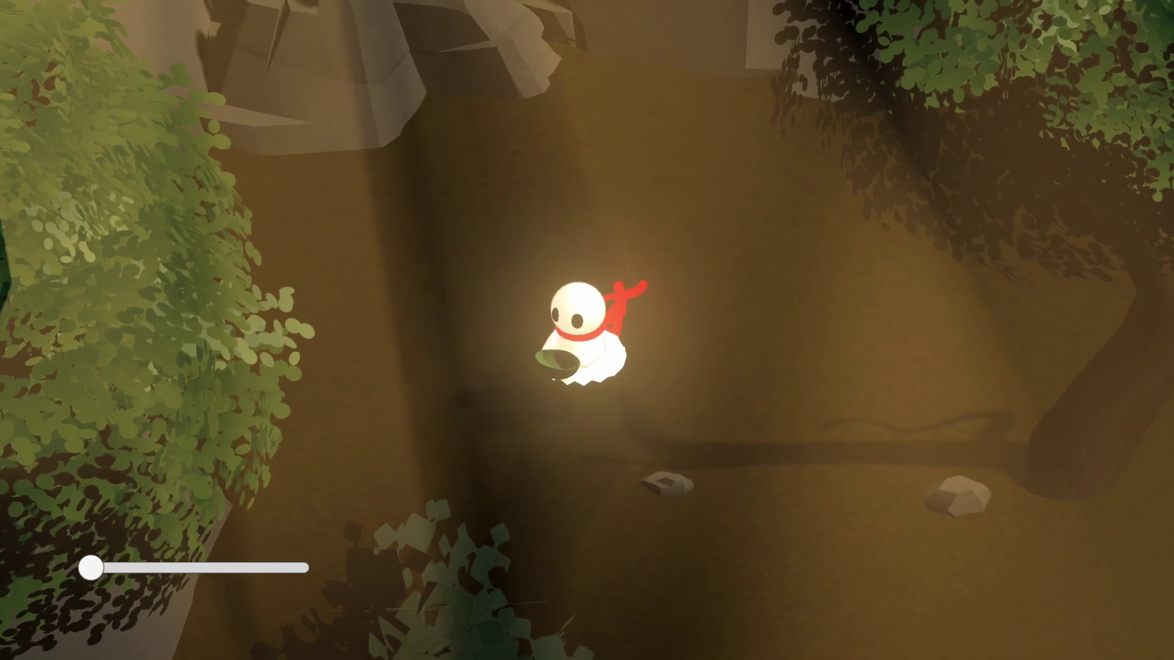
key(a)
key(s)
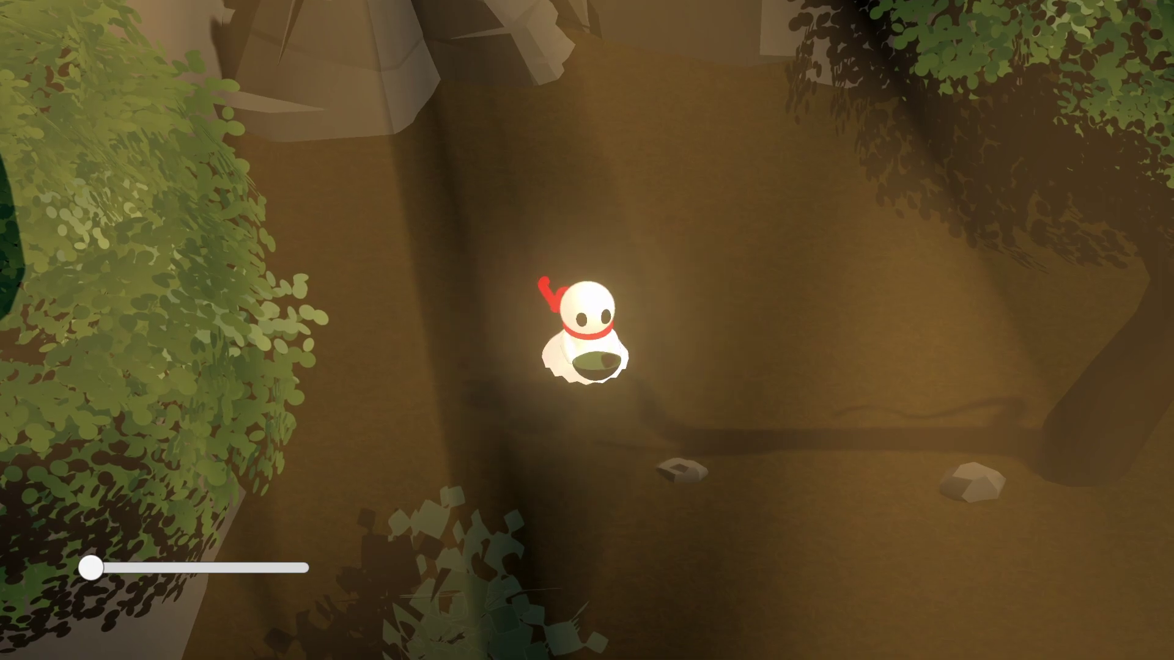
key(w)
key(d)
key(a)
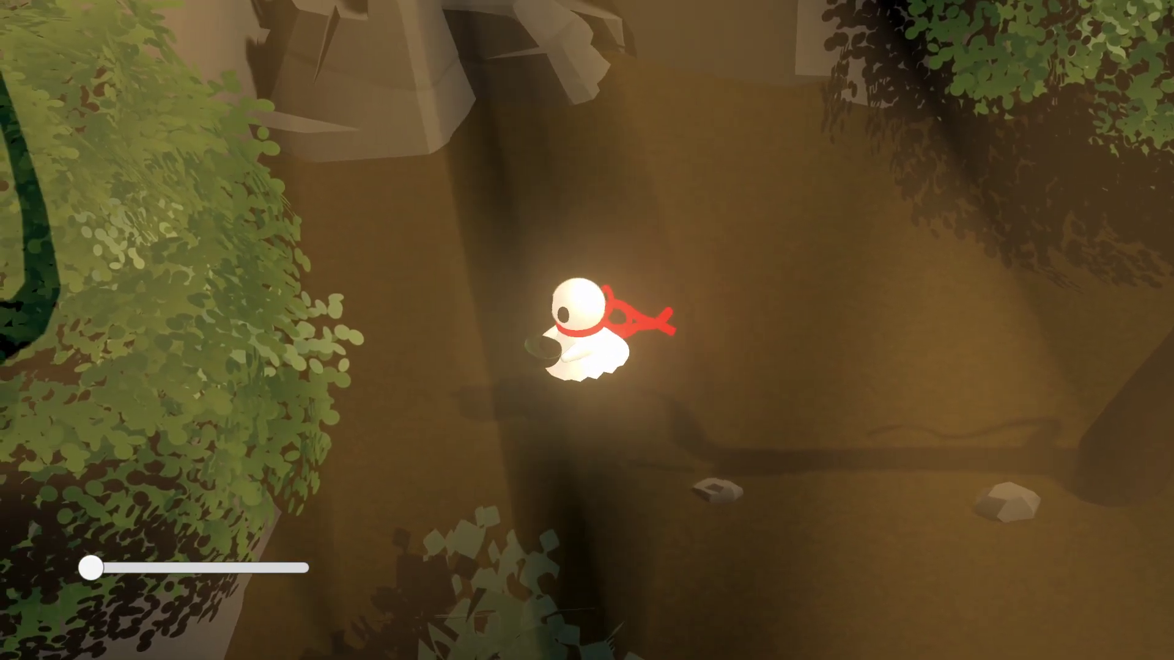
key(d)
key(w)
key(a)
key(w)
key(d)
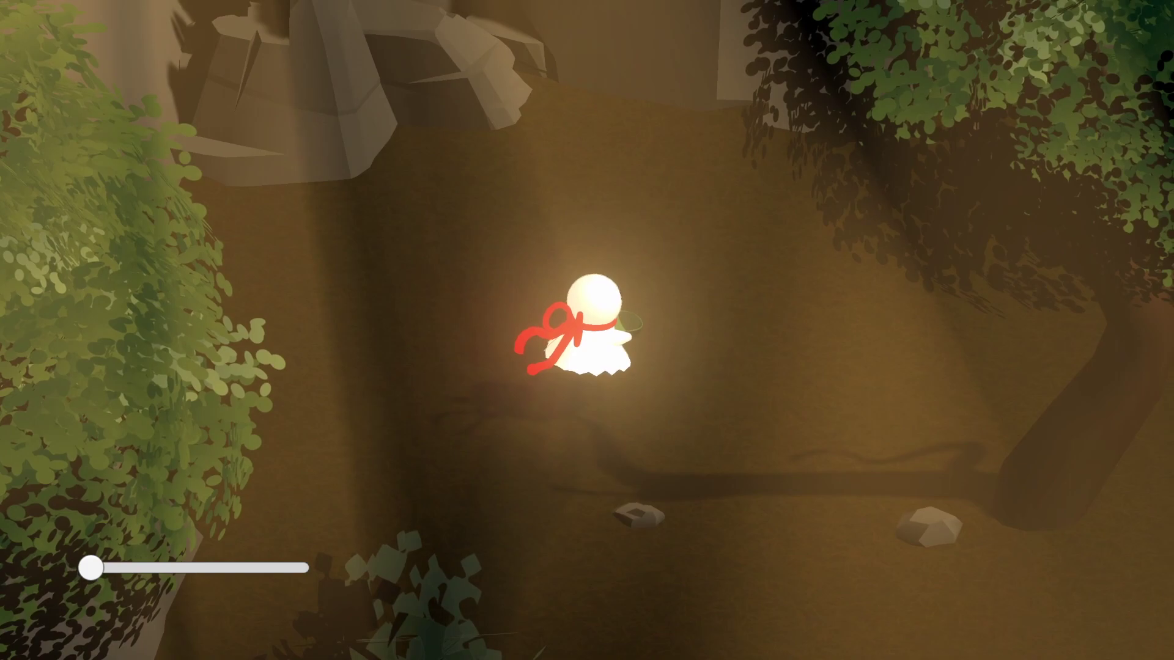
key(d)
key(s)
key(w)
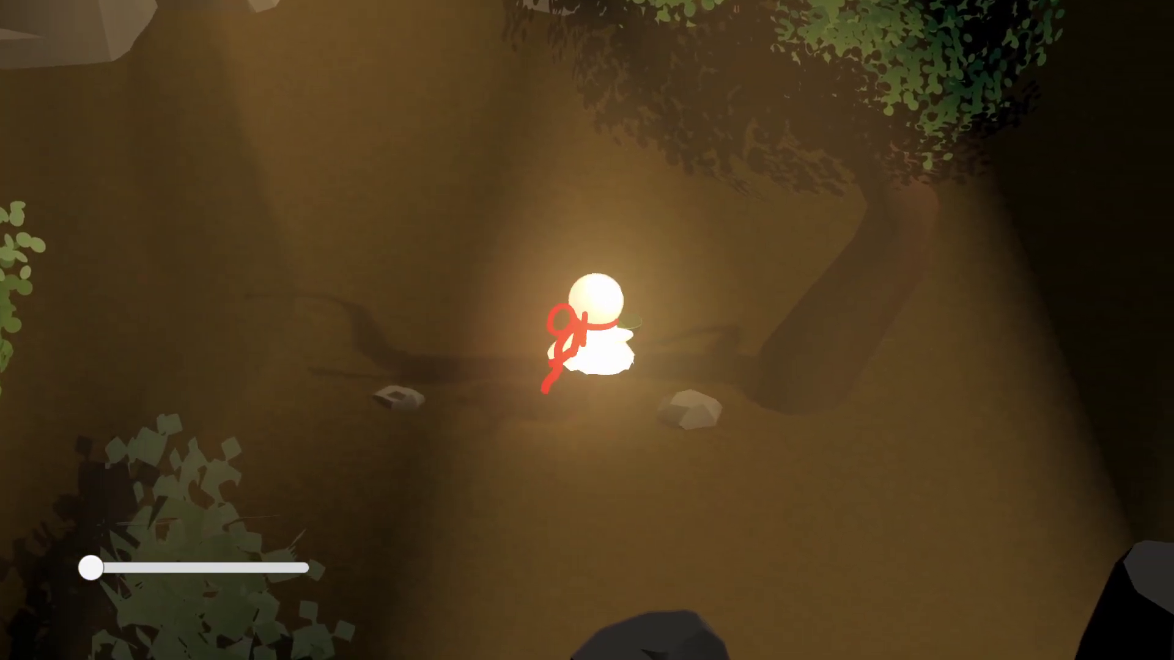
key(d)
key(w)
key(a)
key(d)
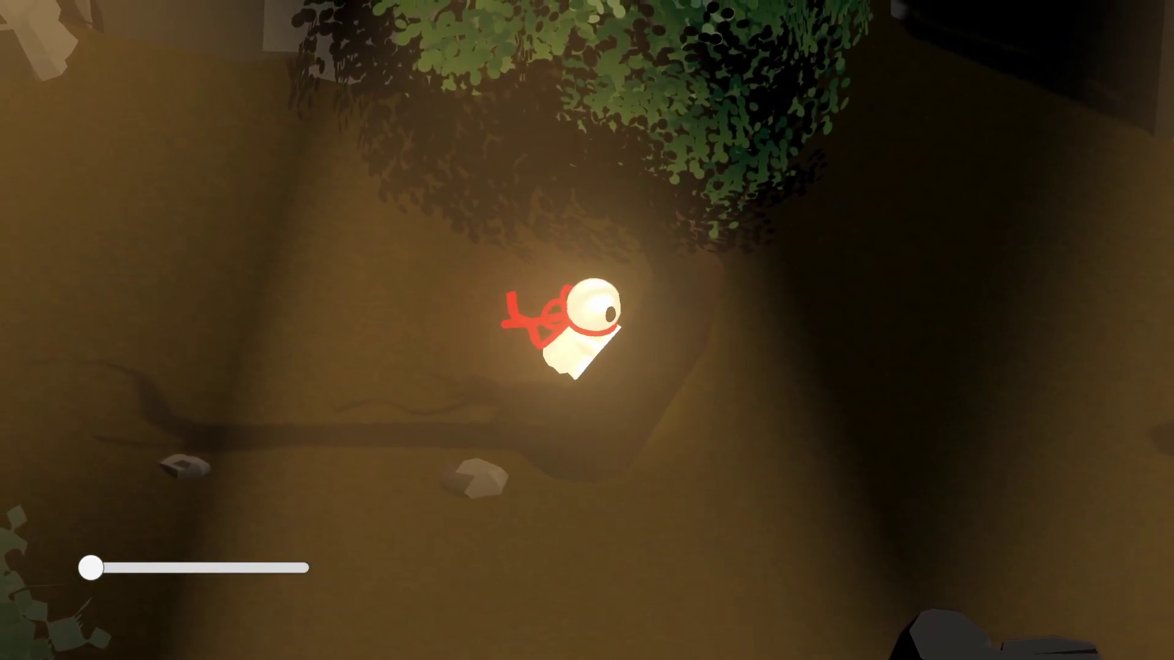
key(s)
key(s)
key(d)
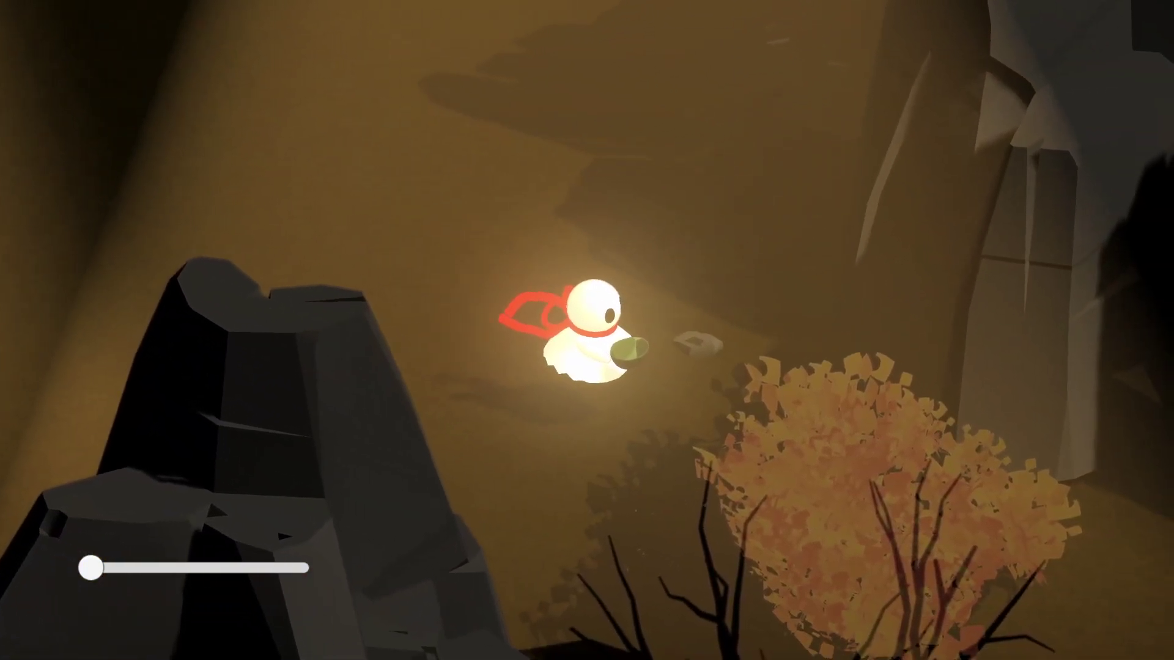
key(s)
key(d)
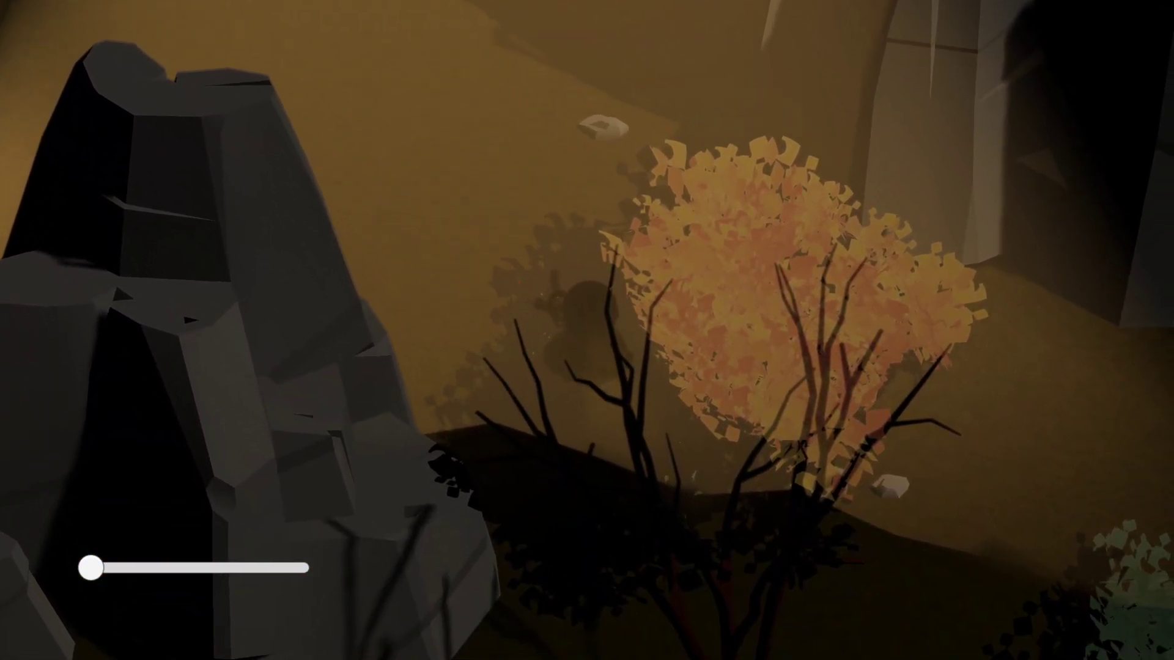
key(d)
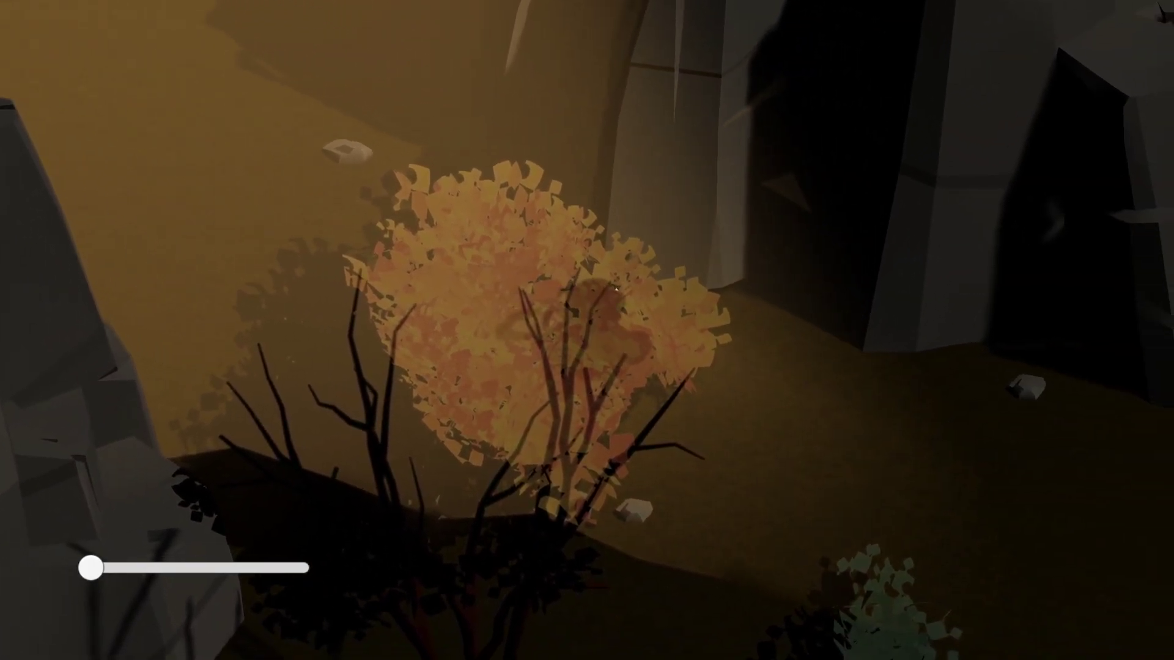
key(a)
key(d)
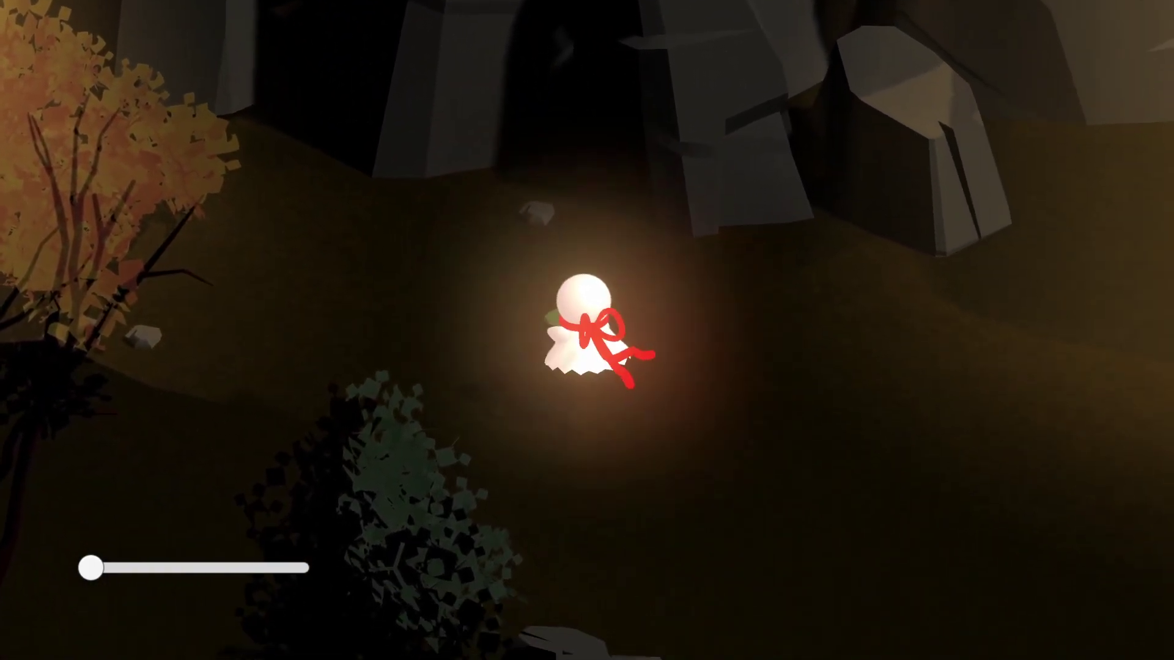
key(d)
key(s)
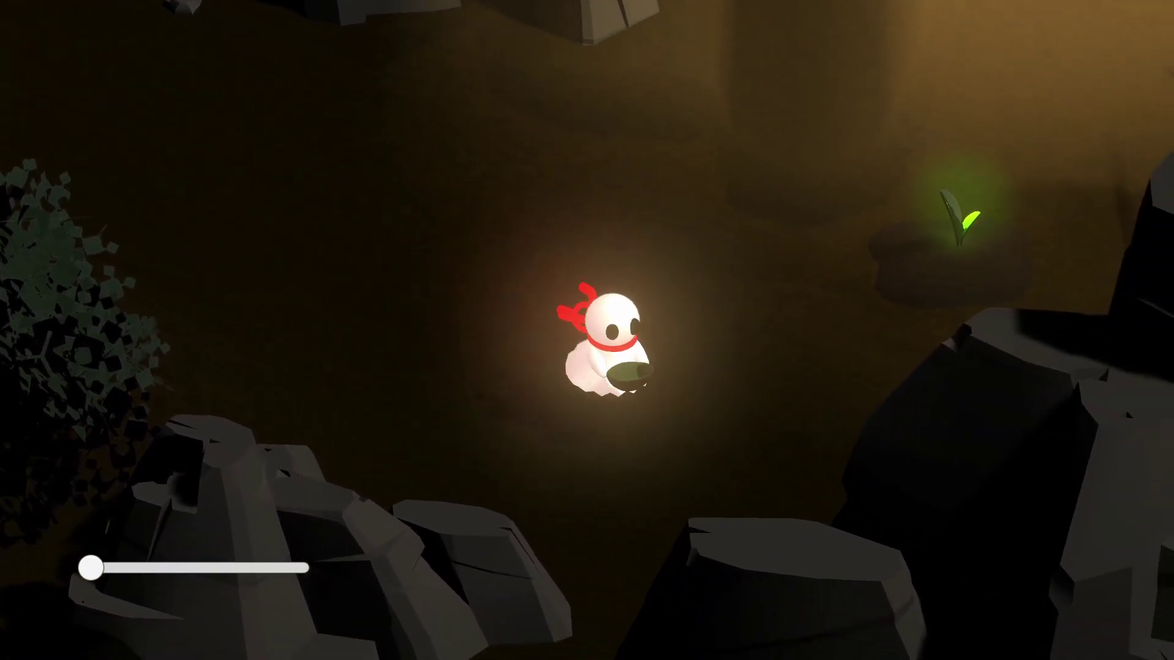
key(a)
key(w)
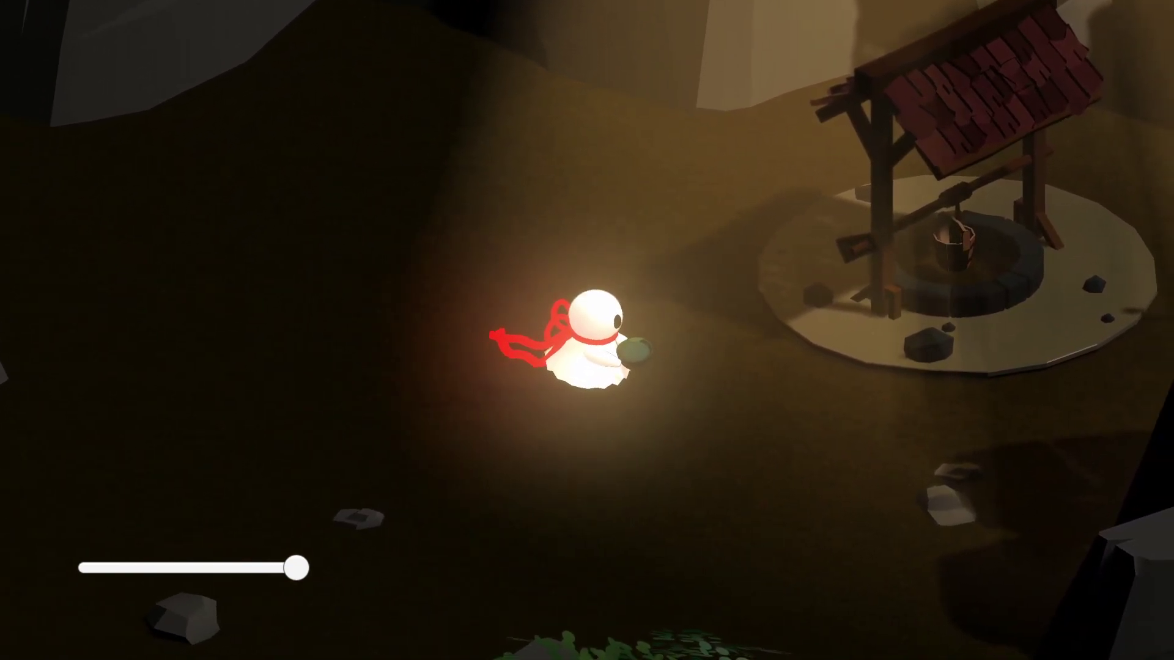
key(a)
key(s)
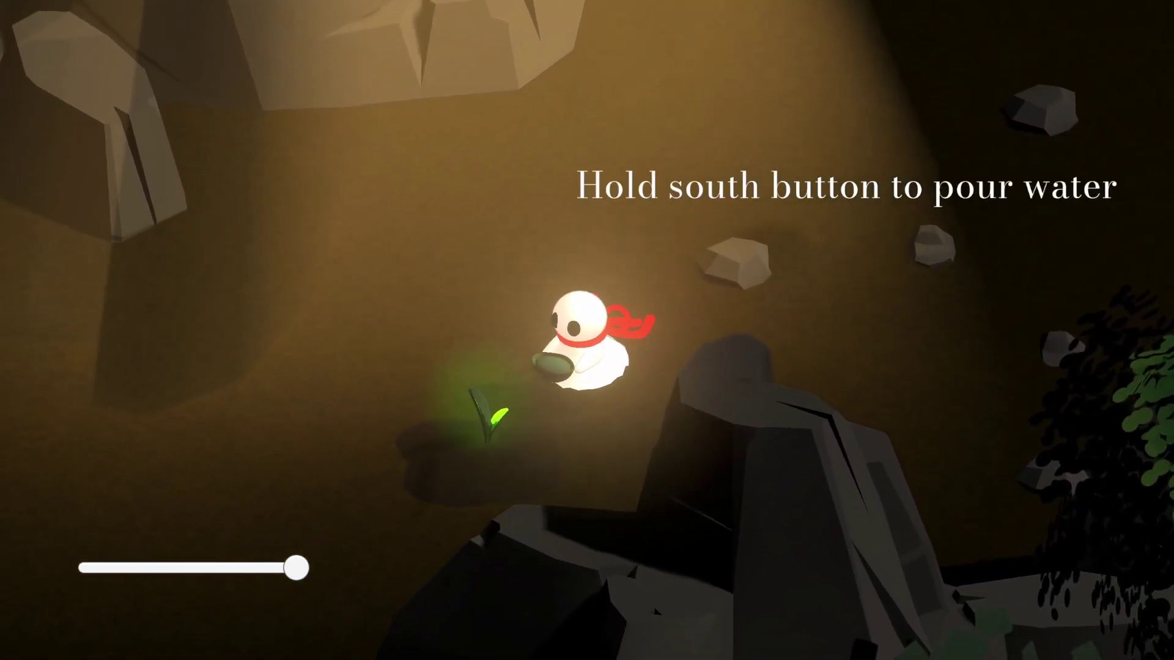
key(space)
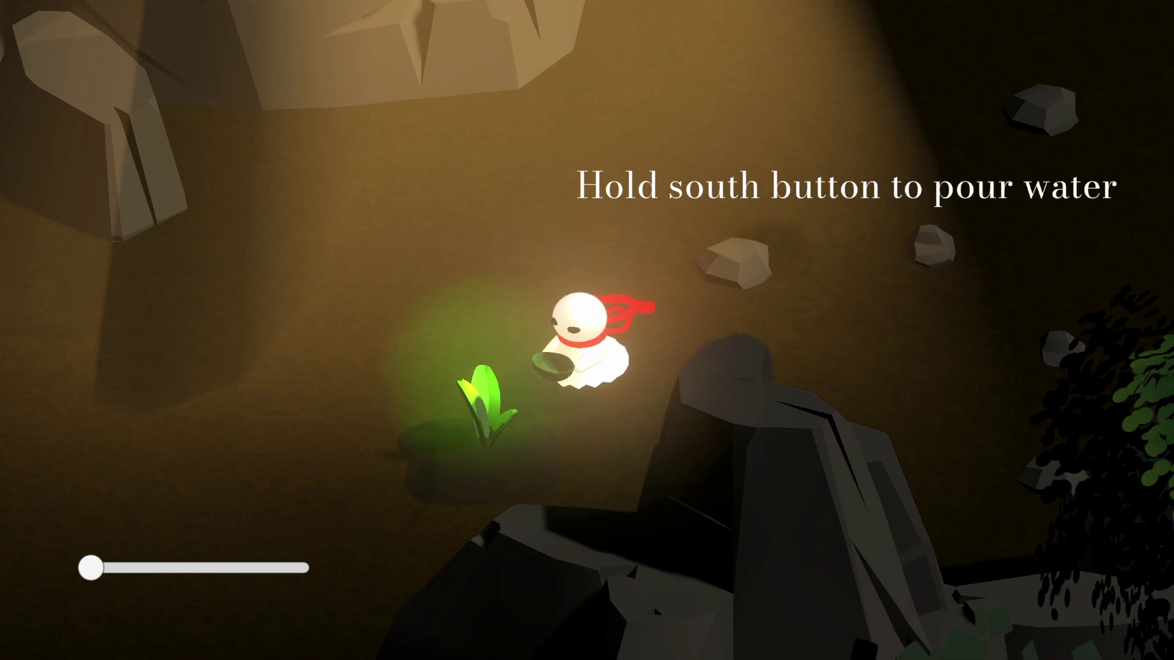
key(w)
key(d)
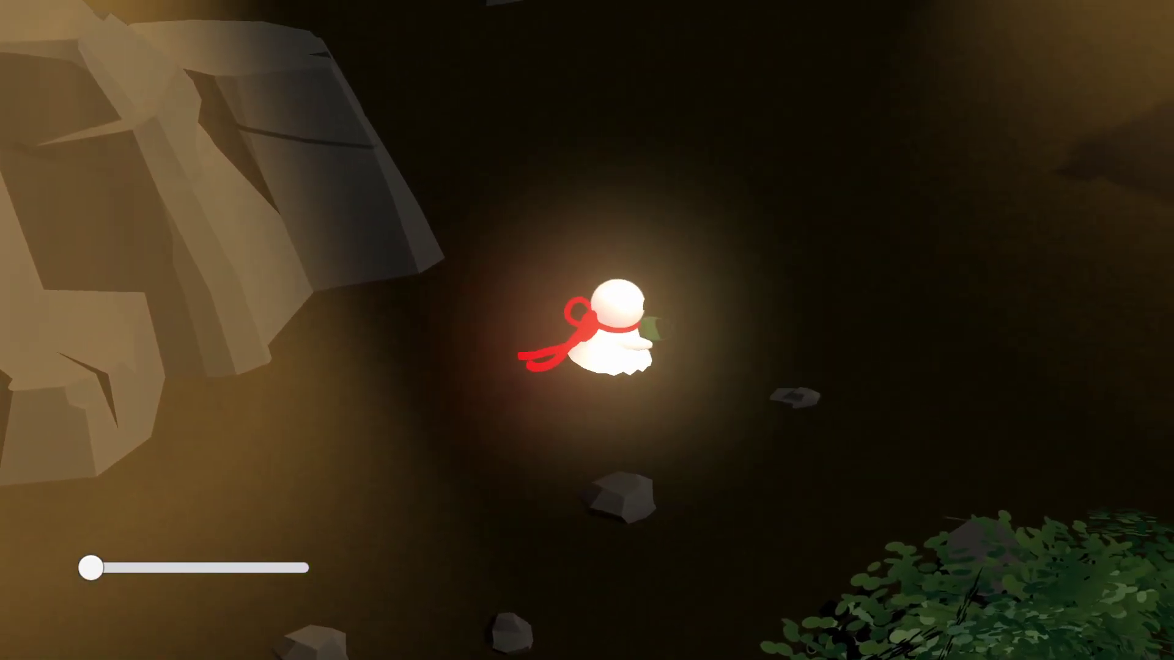
key(a)
key(s)
key(d)
key(w)
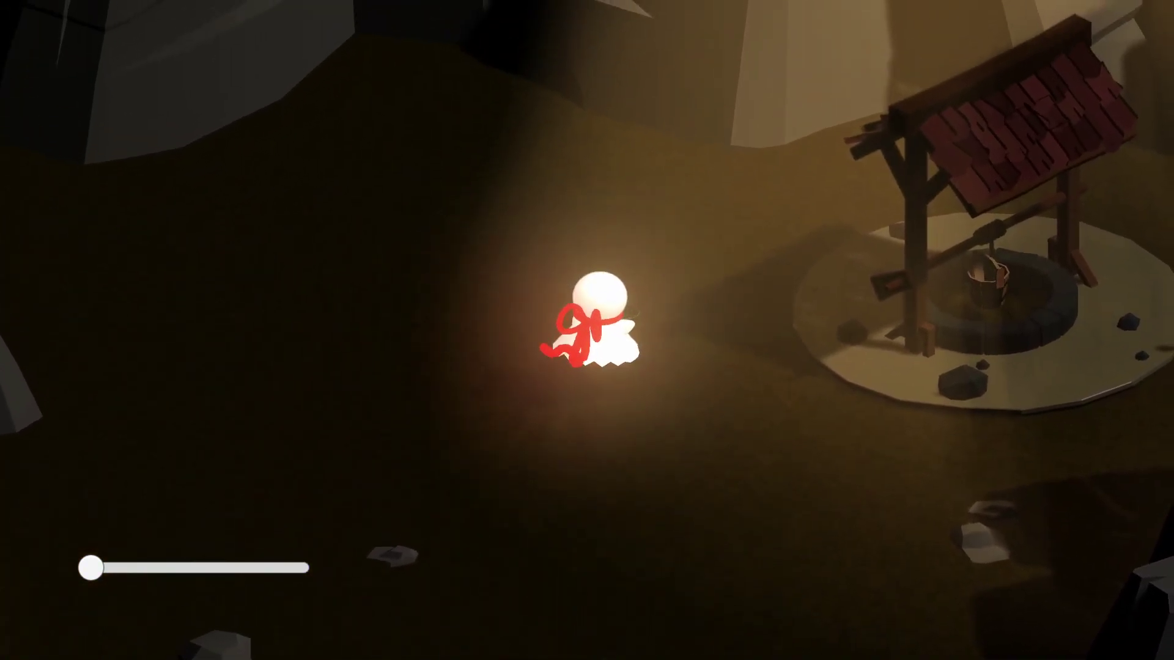
key(d)
key(w)
key(a)
key(s)
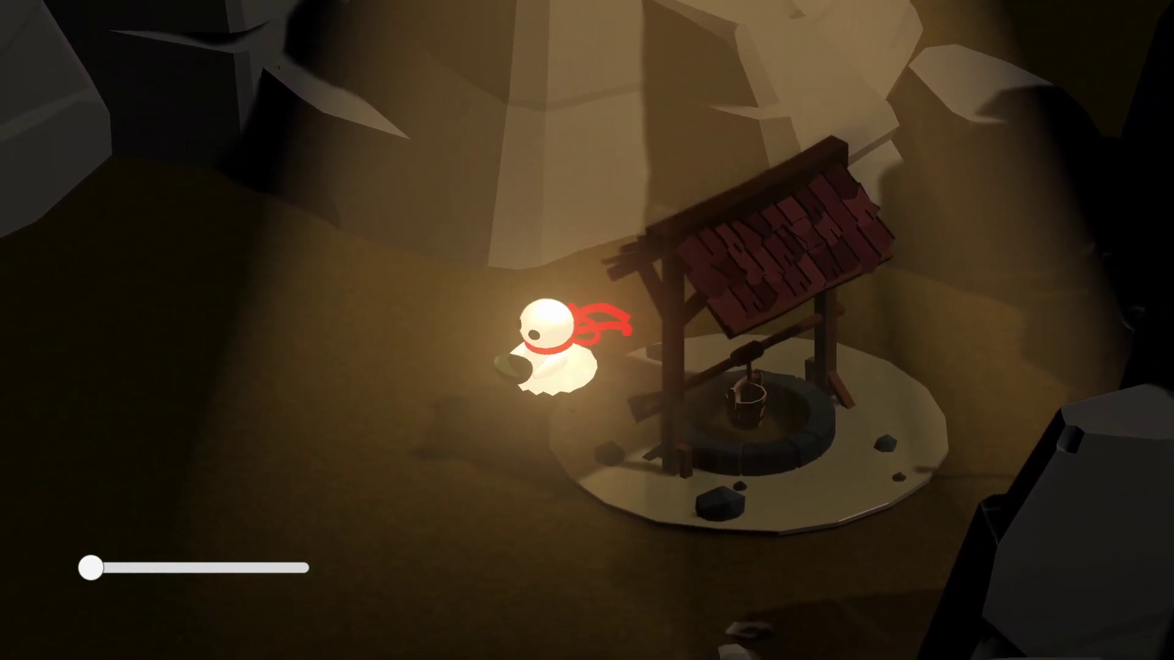
key(w)
key(d)
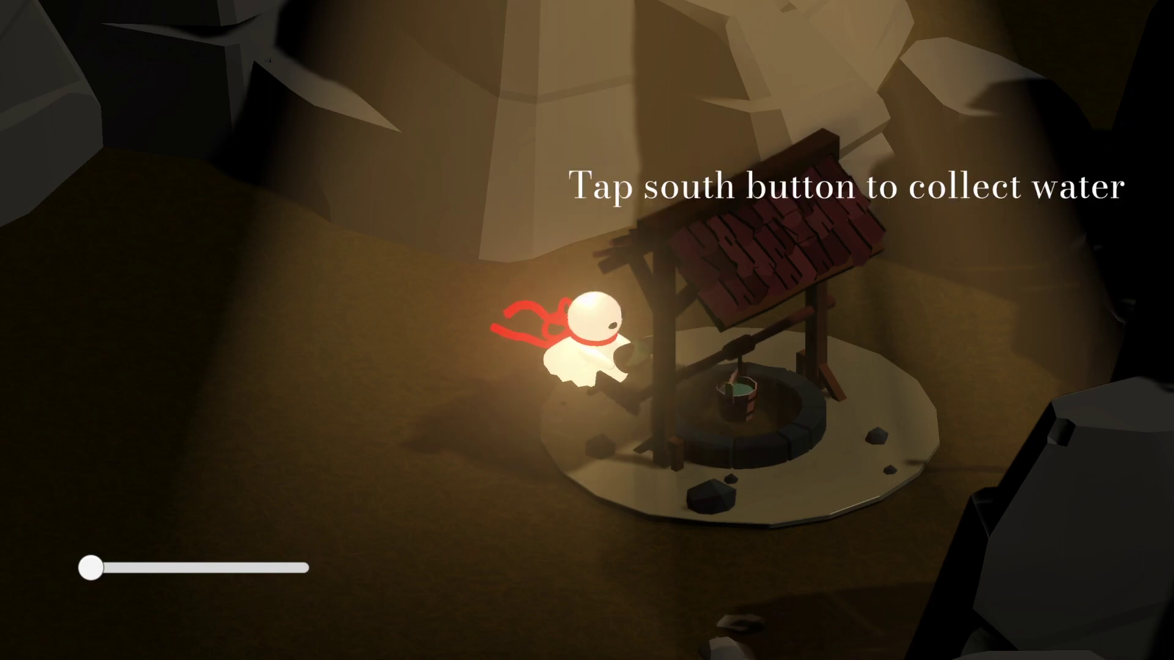
key(space)
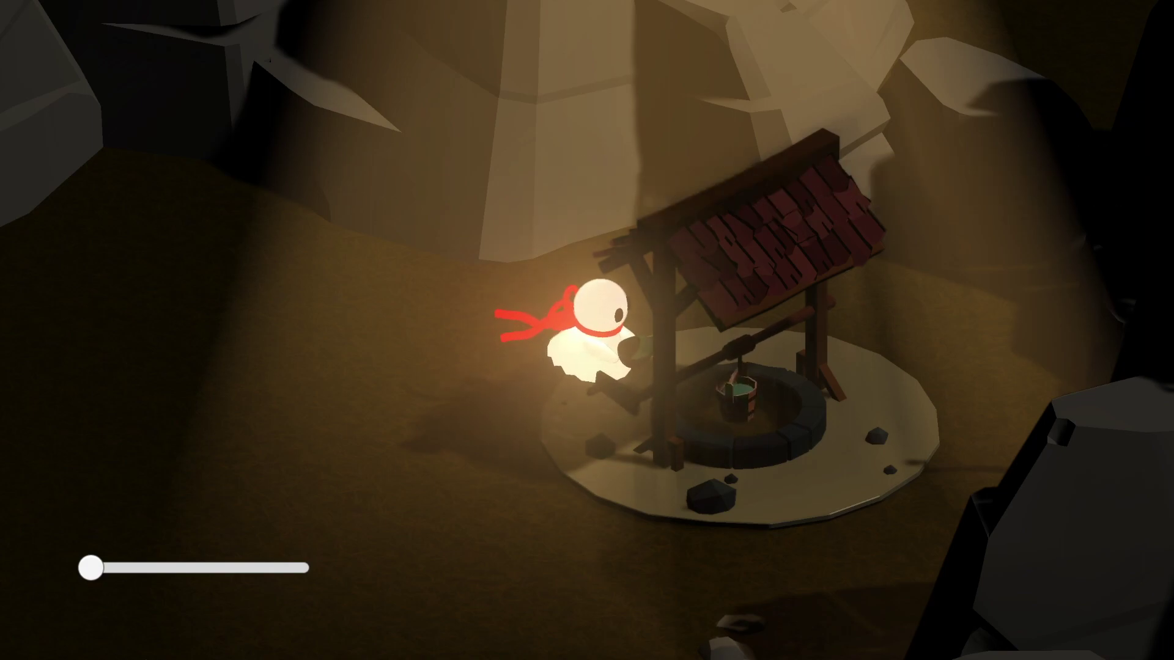
key(a)
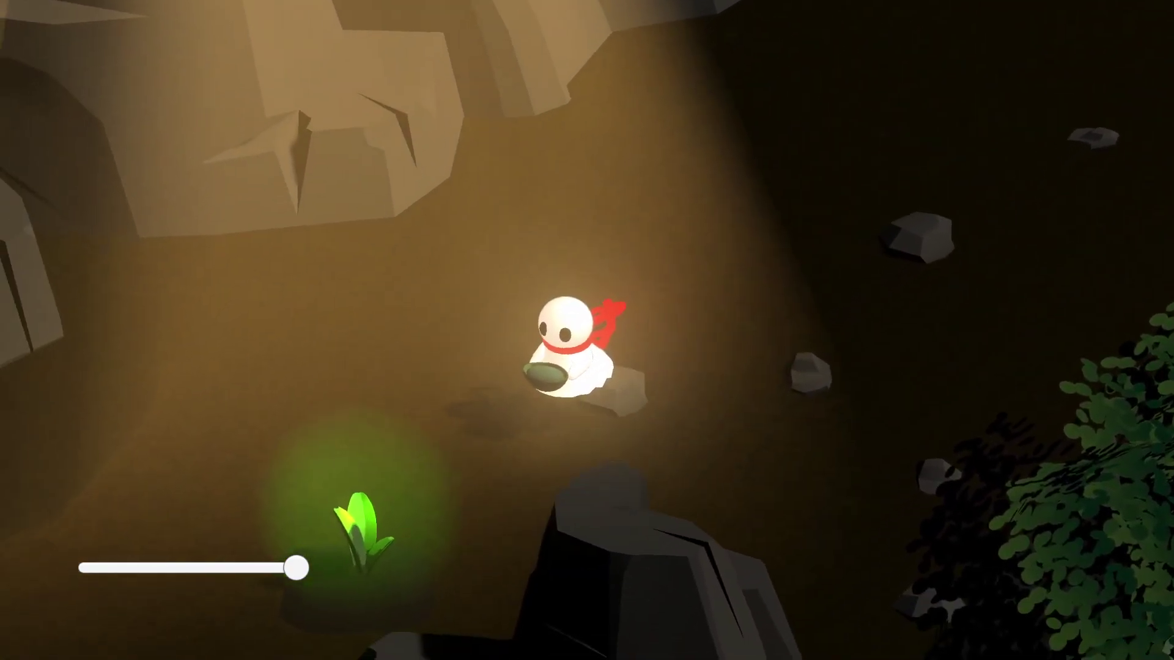
key(space)
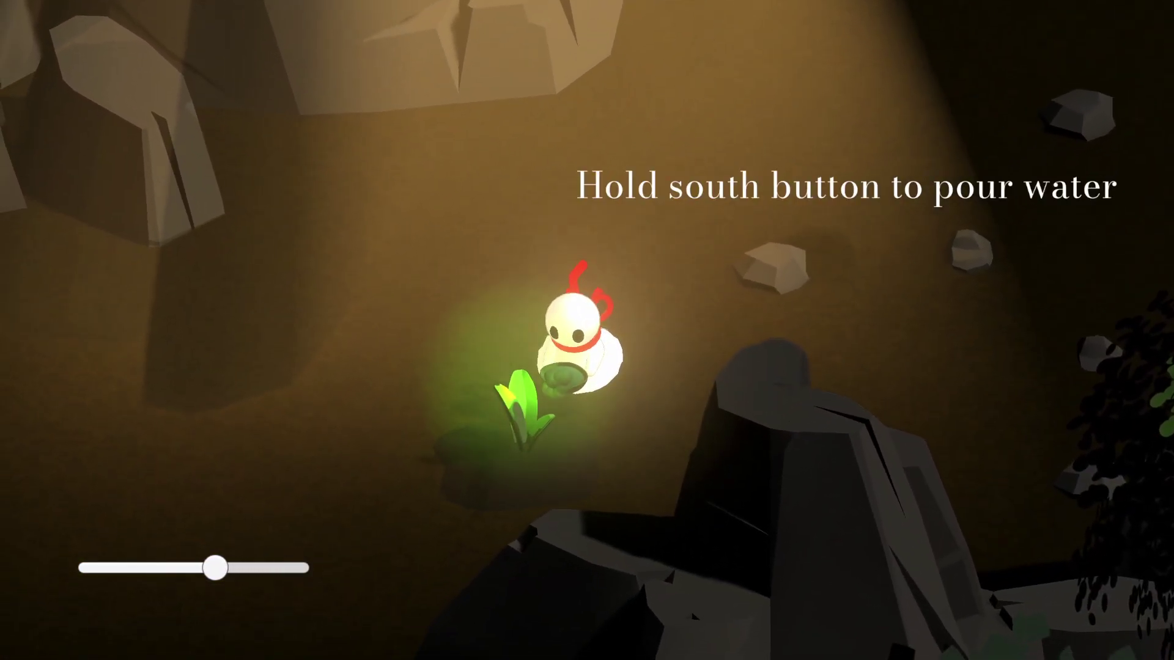
key(d)
key(w)
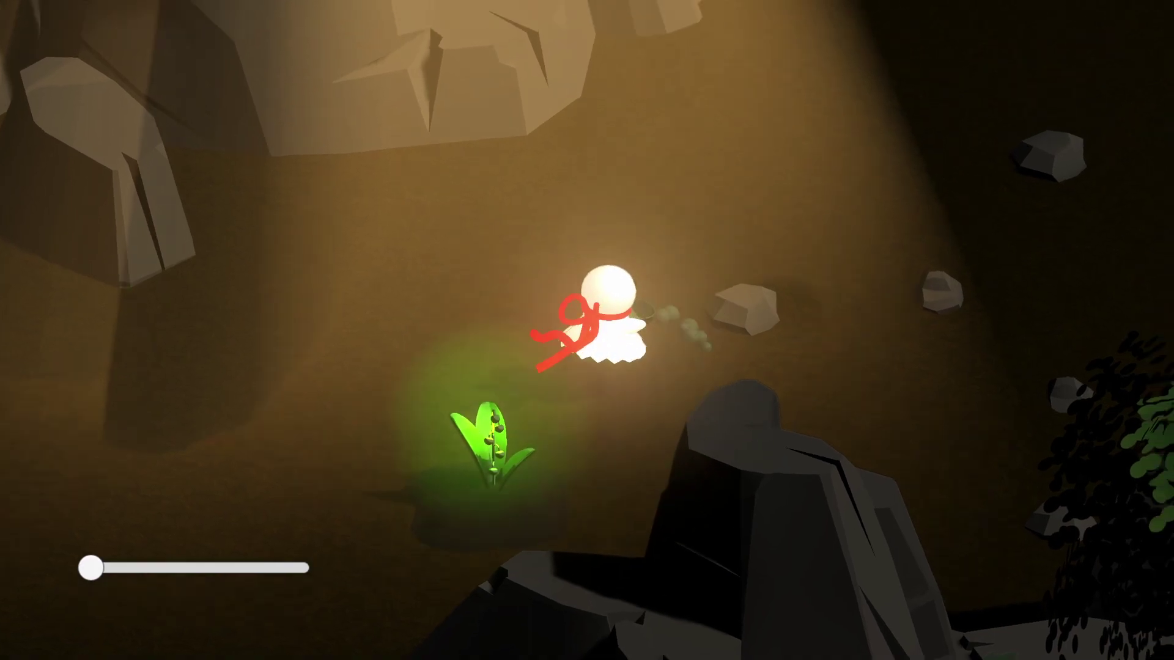
key(w)
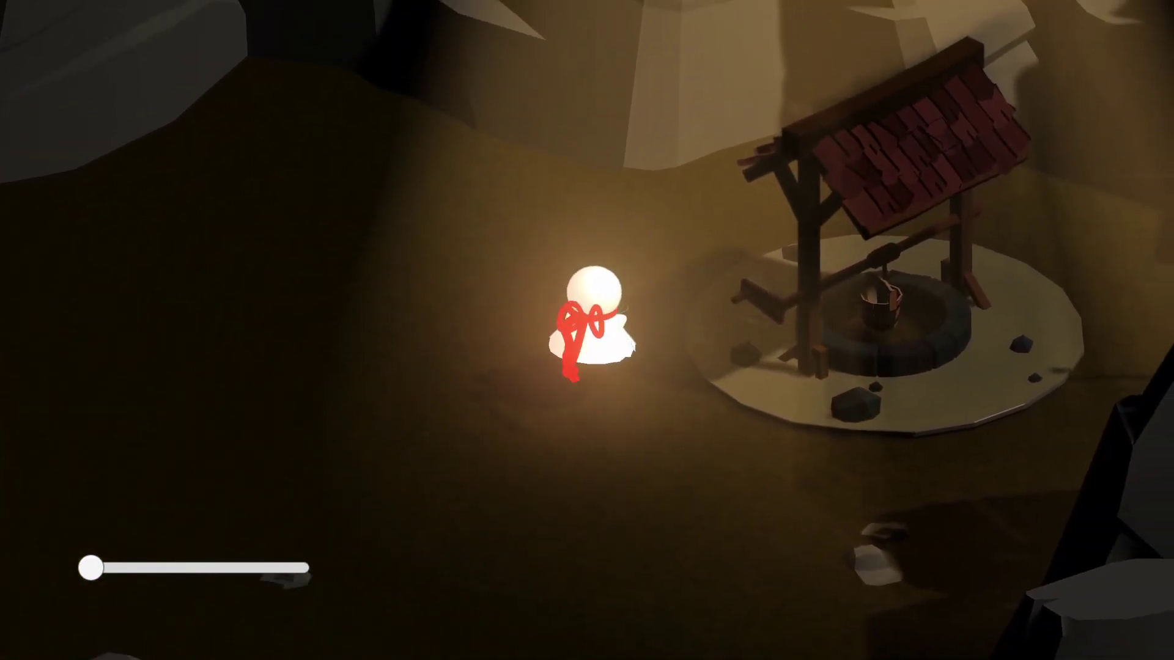
key(d)
key(w)
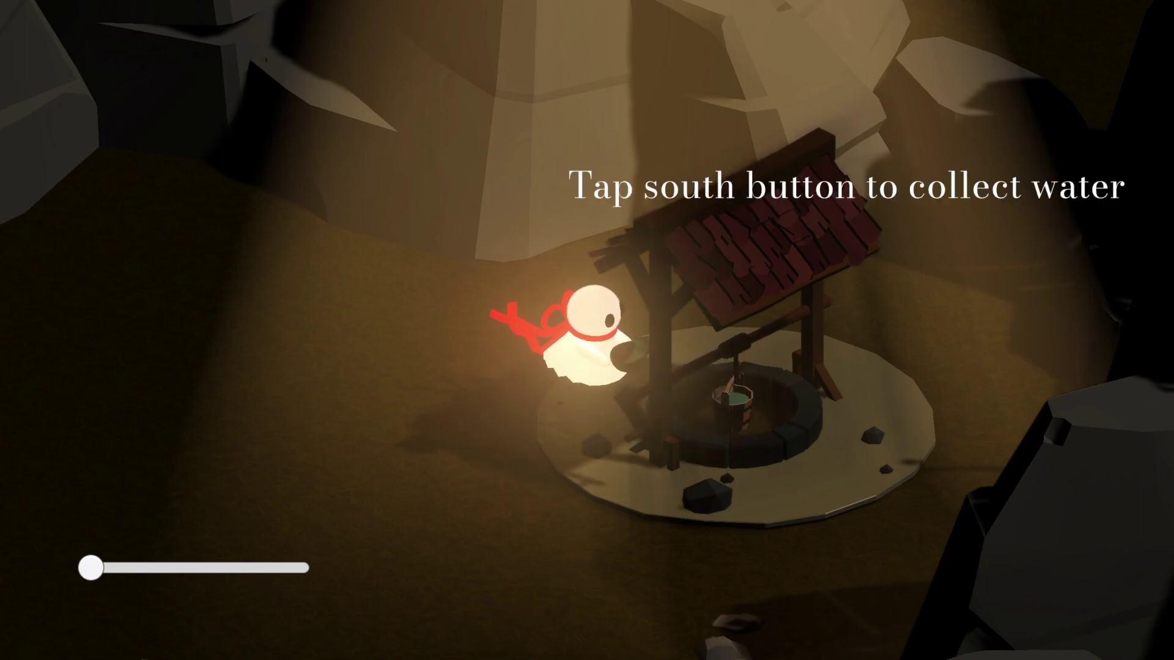
key(space)
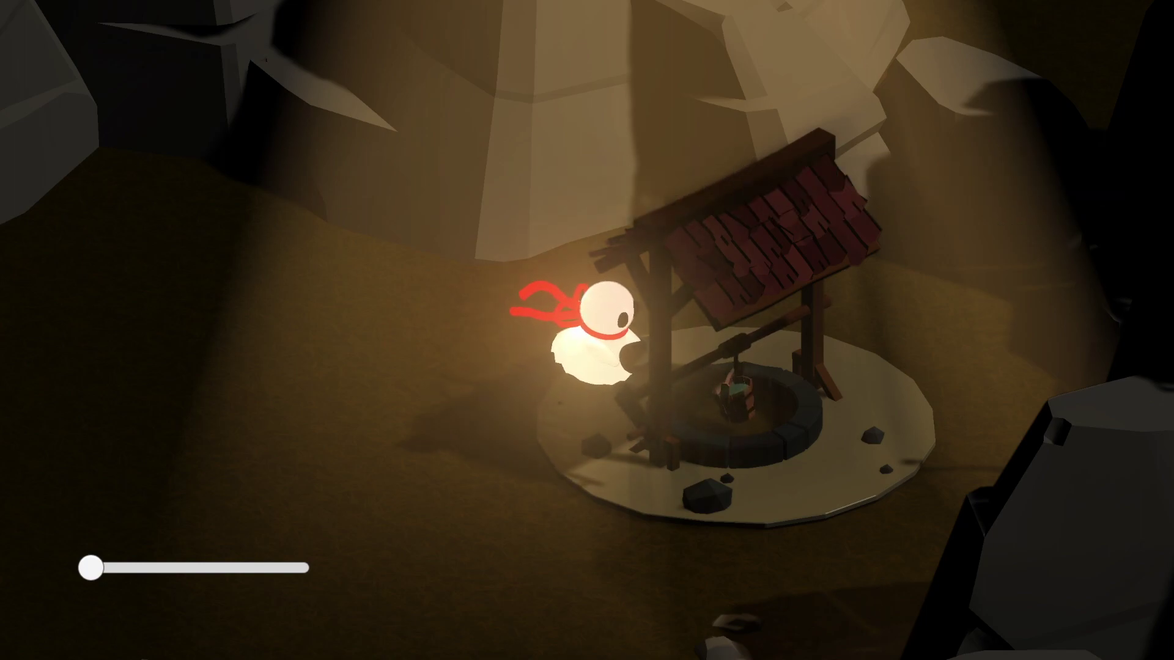
key(a)
key(s)
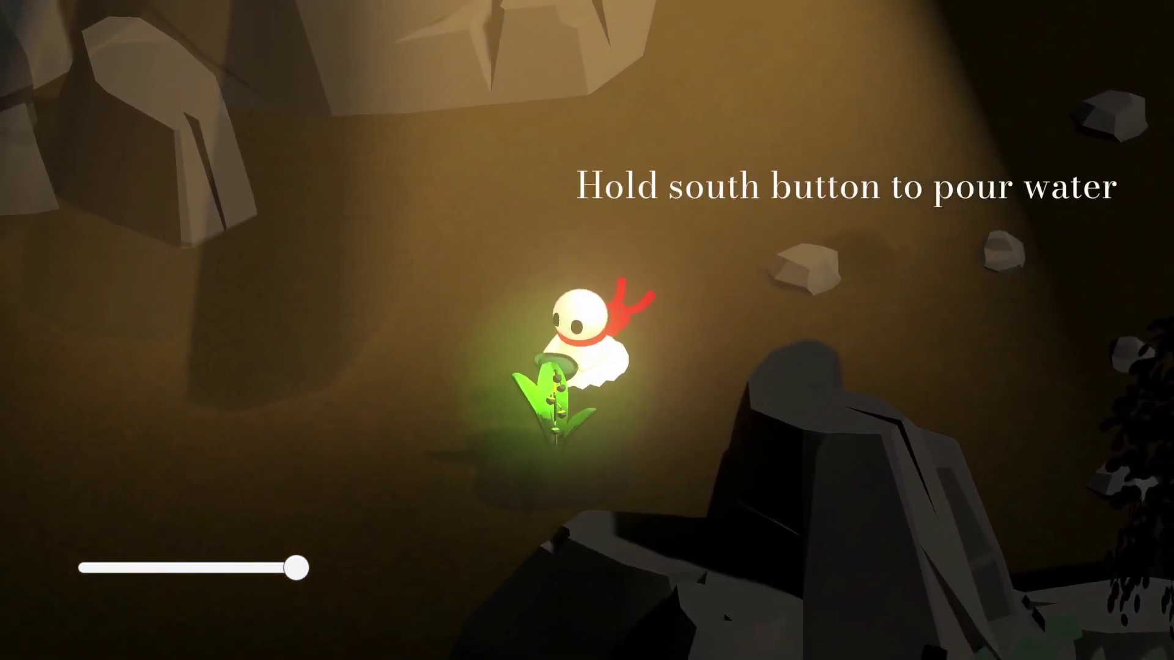
key(w)
key(d)
key(s)
key(a)
key(s)
key(w)
key(d)
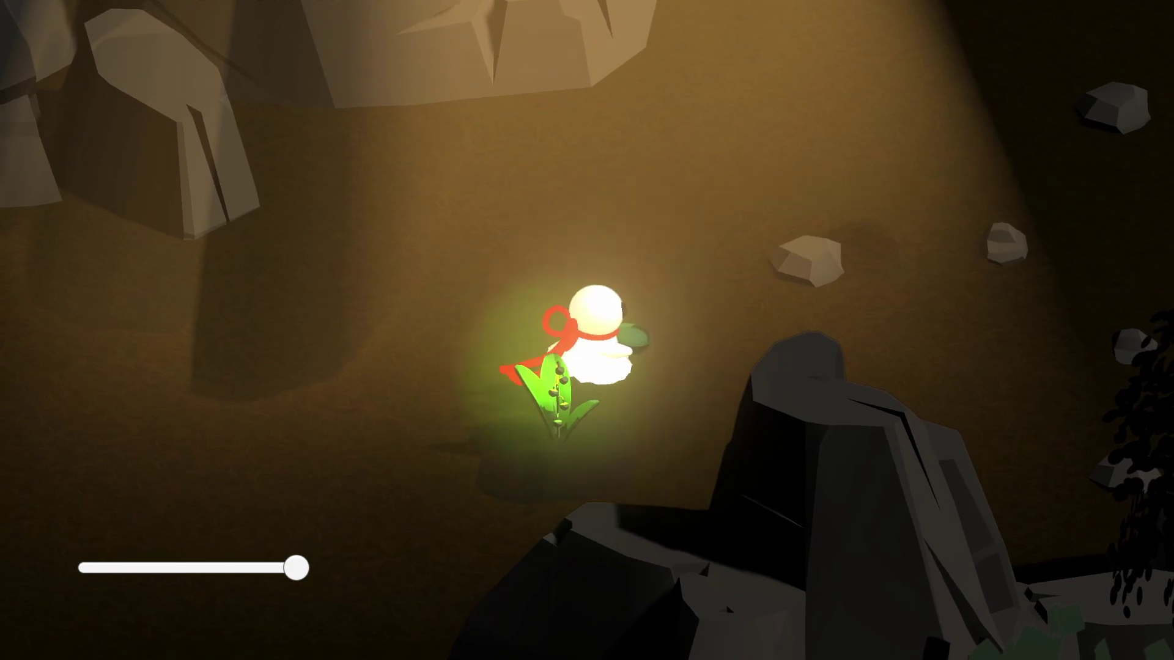
key(s)
key(a)
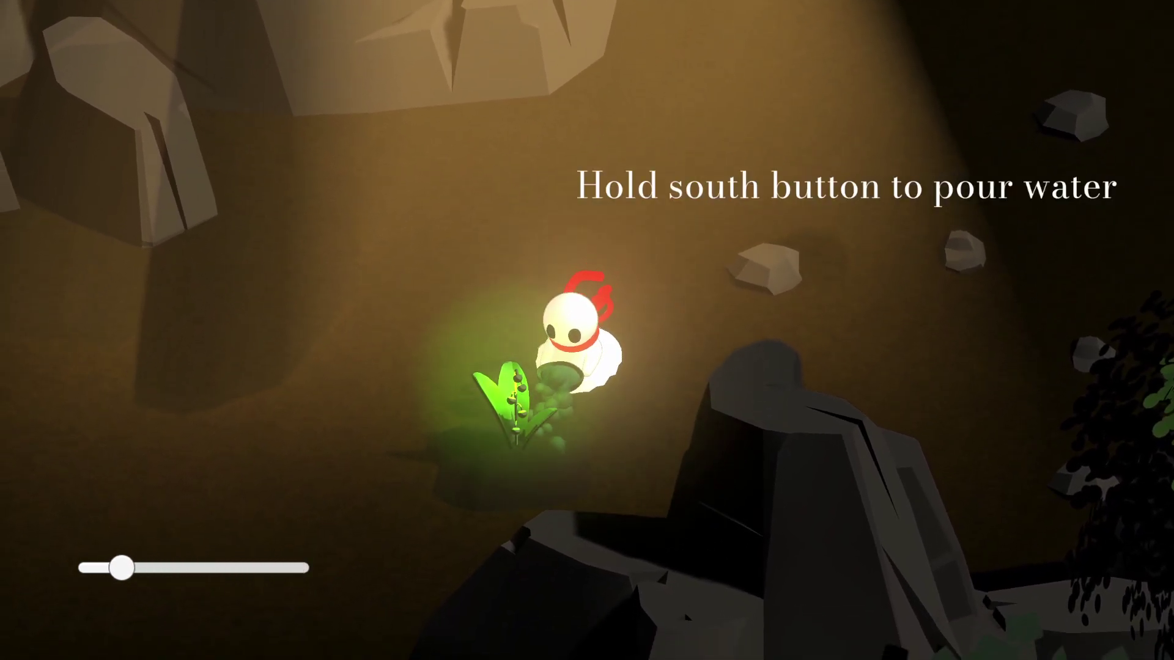
key(a)
key(s)
key(d)
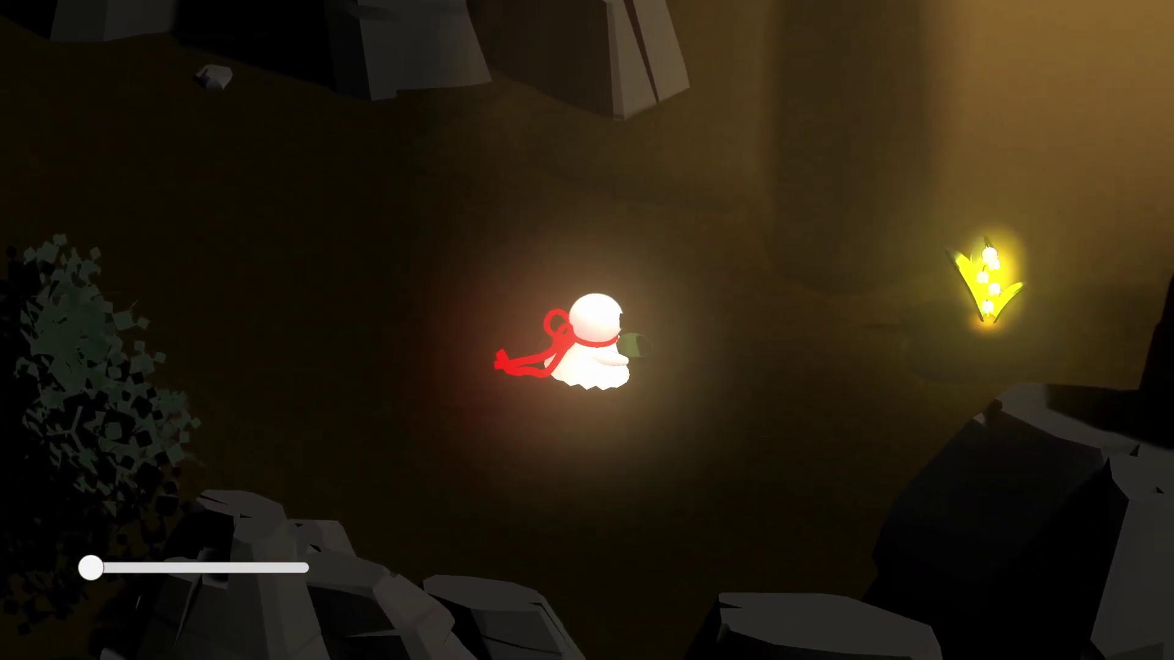
key(w)
key(d)
key(s)
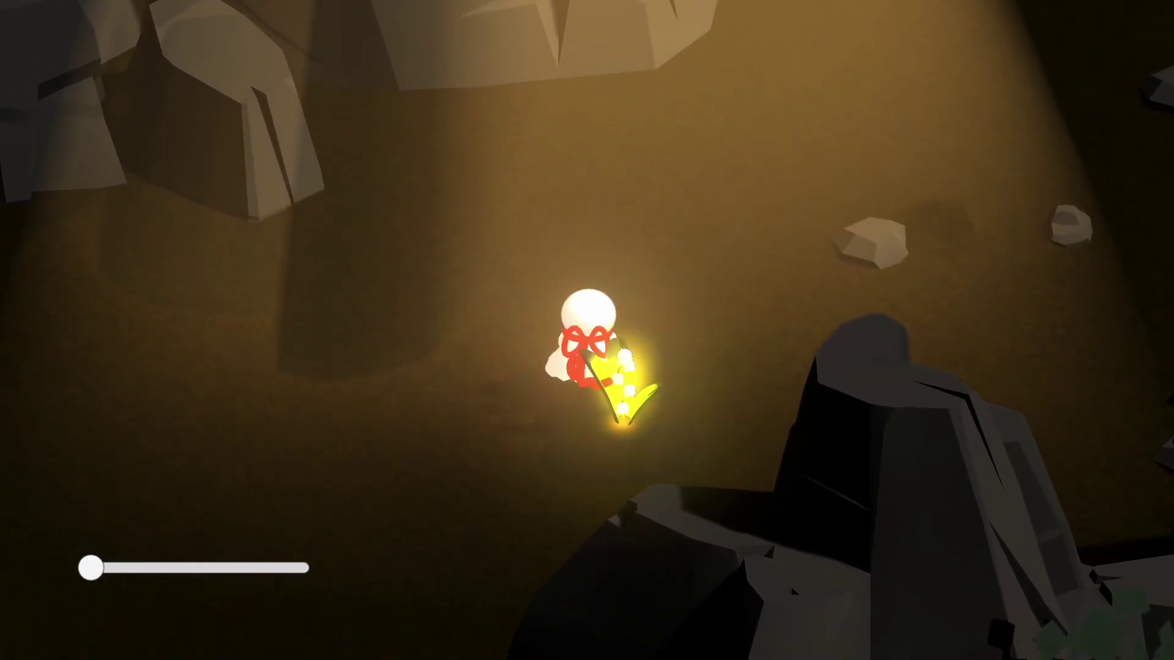
key(w)
key(a)
key(s)
key(d)
key(space)
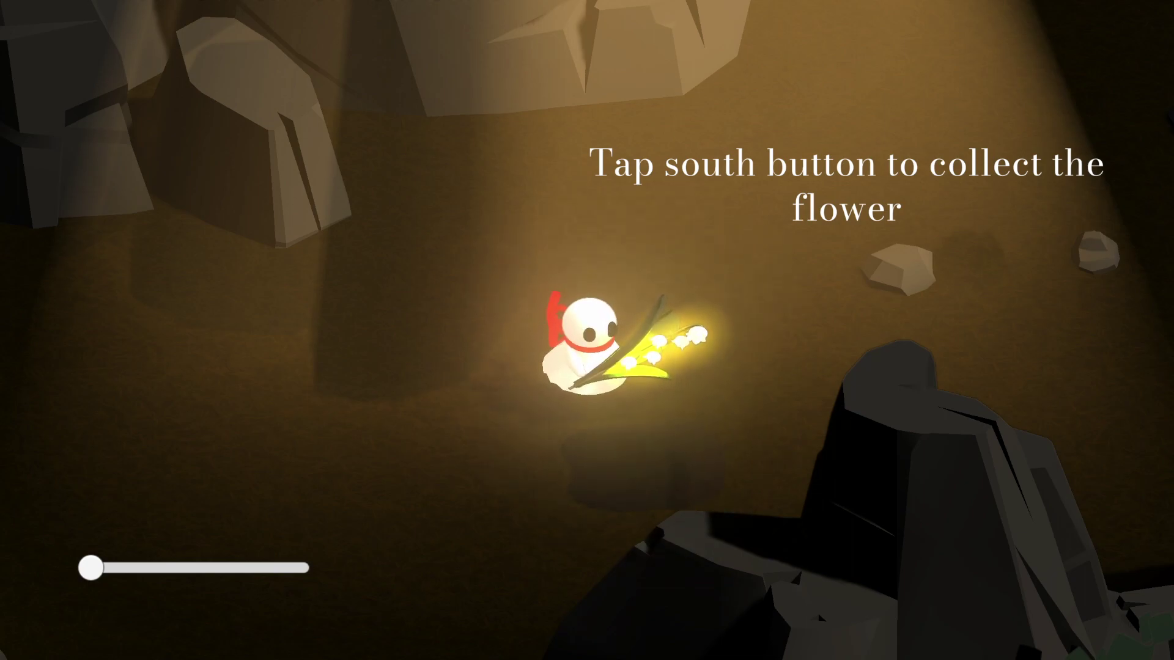
key(a)
key(s)
key(d)
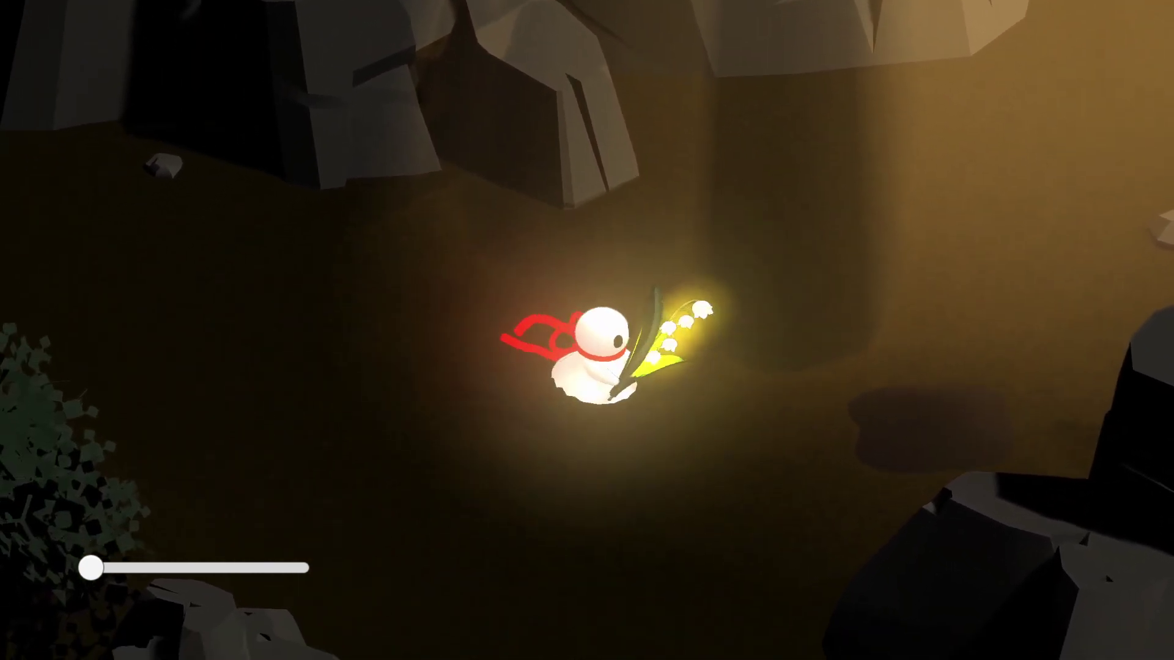
key(w)
key(a)
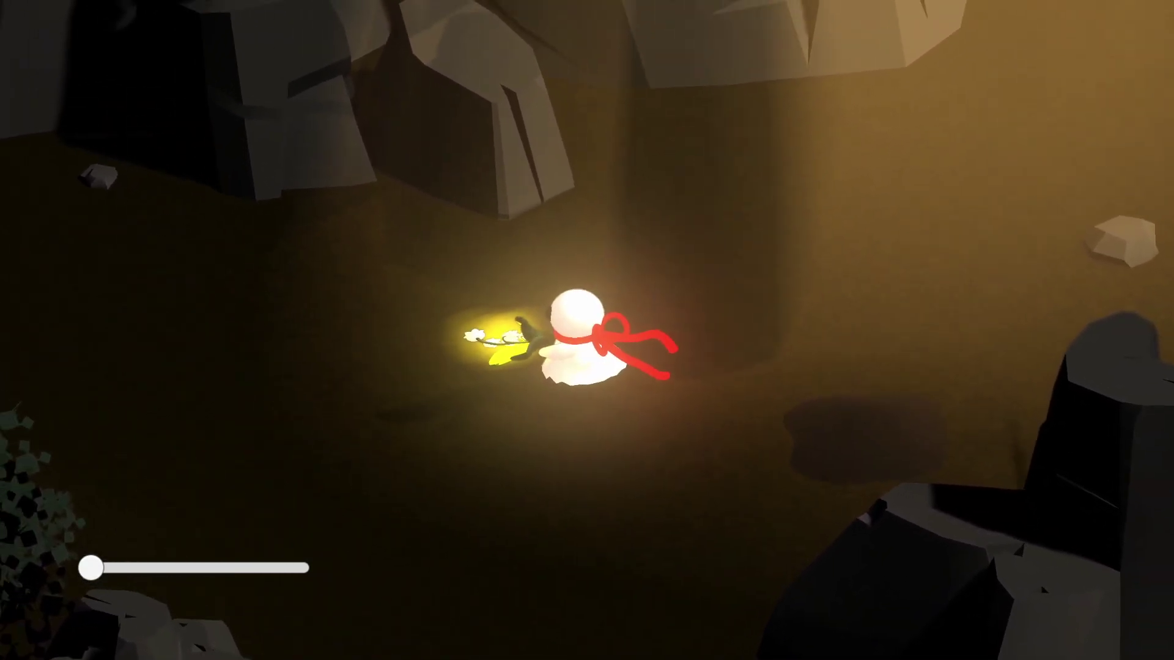
key(s)
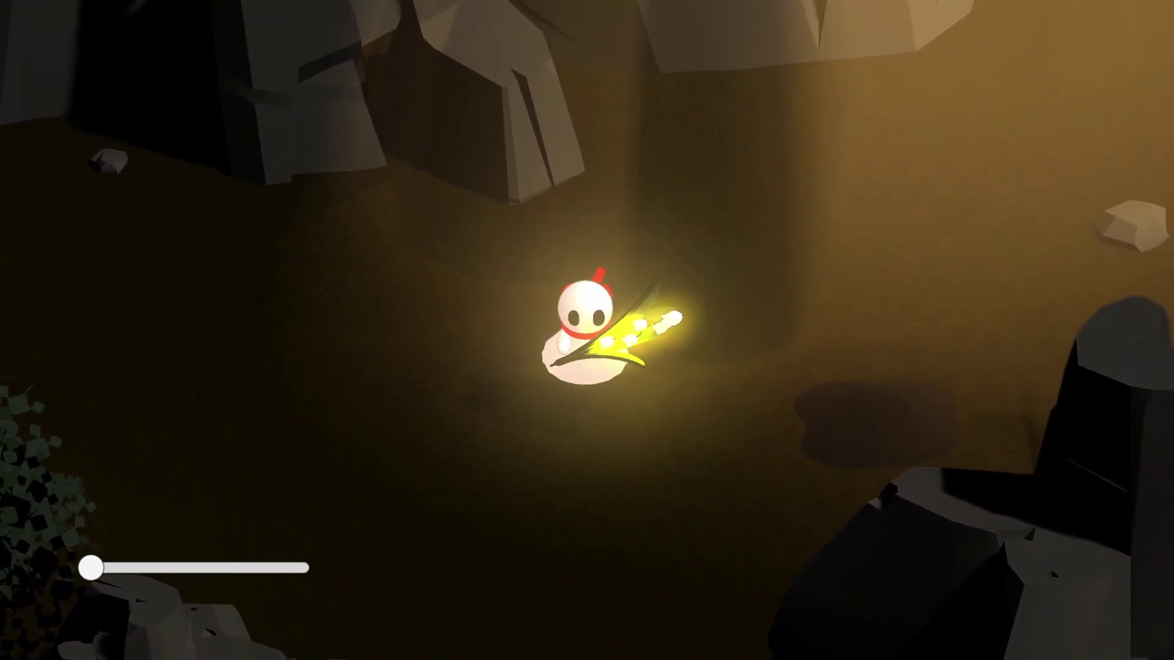
key(d)
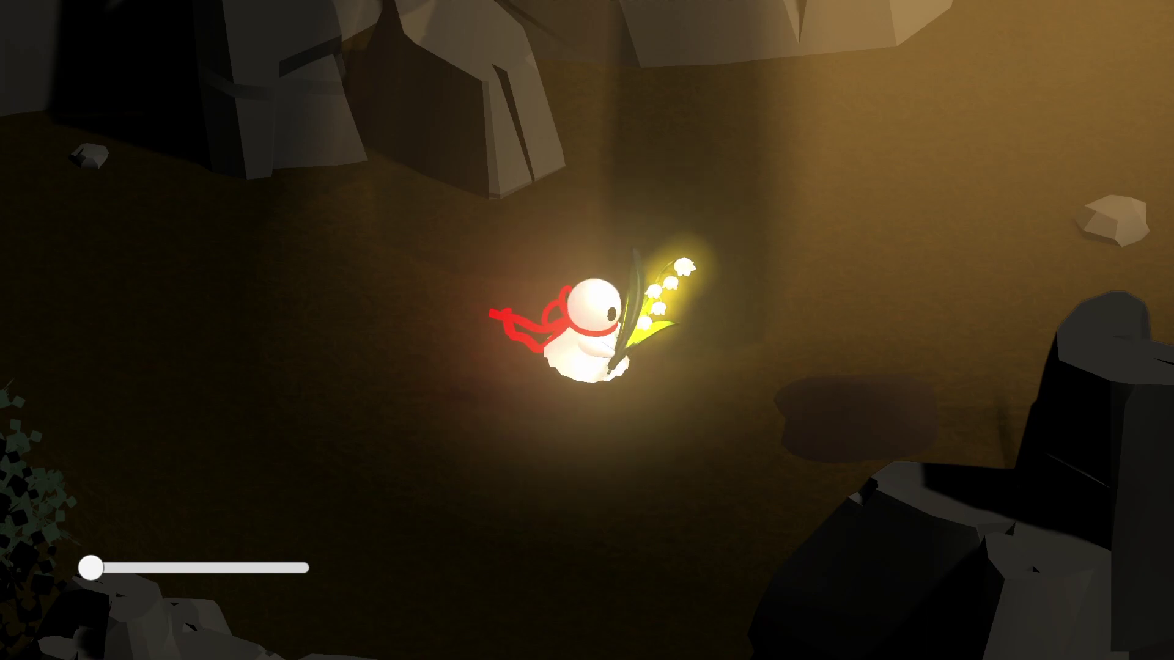
key(a)
key(w)
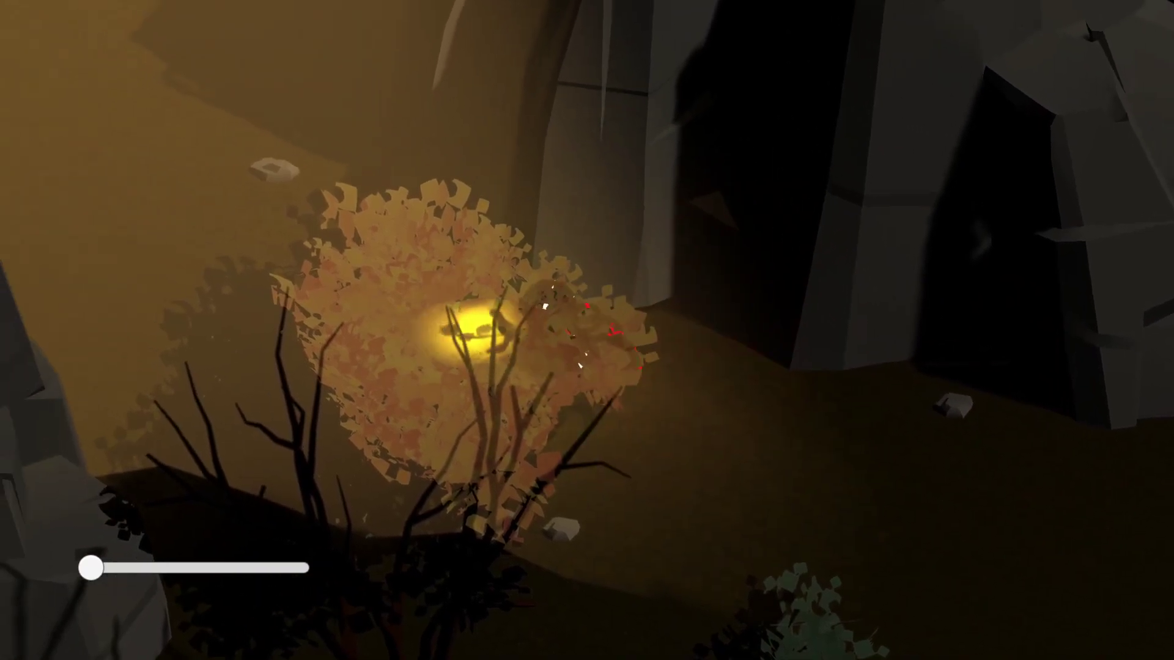
key(a)
key(w)
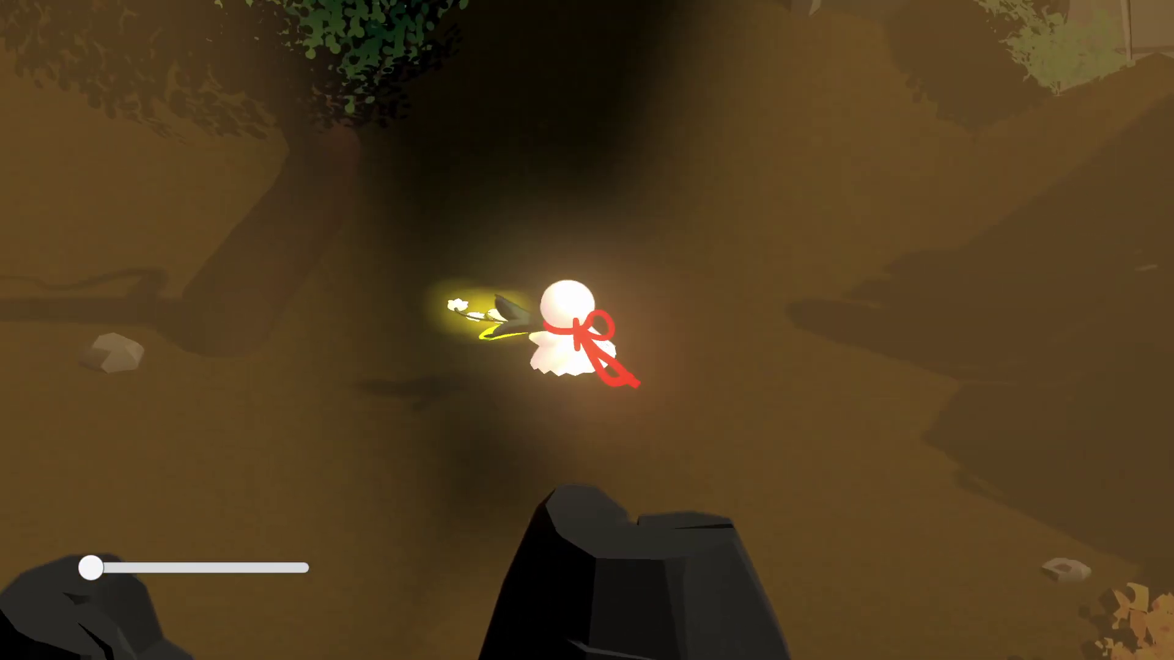
key(a)
key(w)
key(s)
key(d)
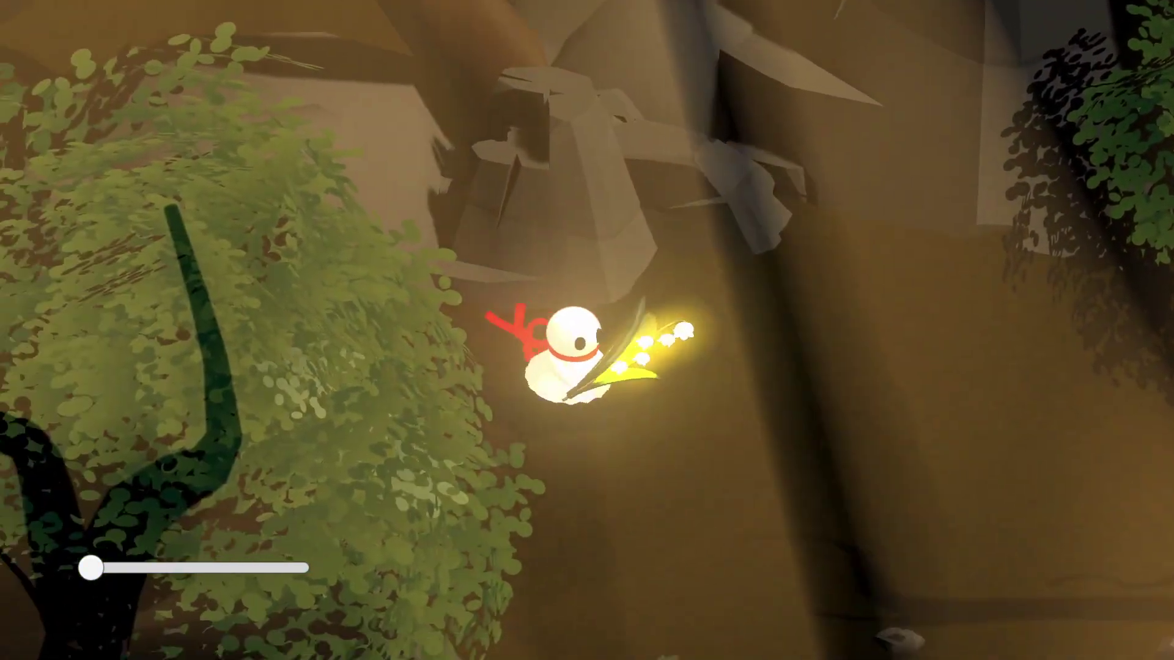
key(w)
key(d)
key(s)
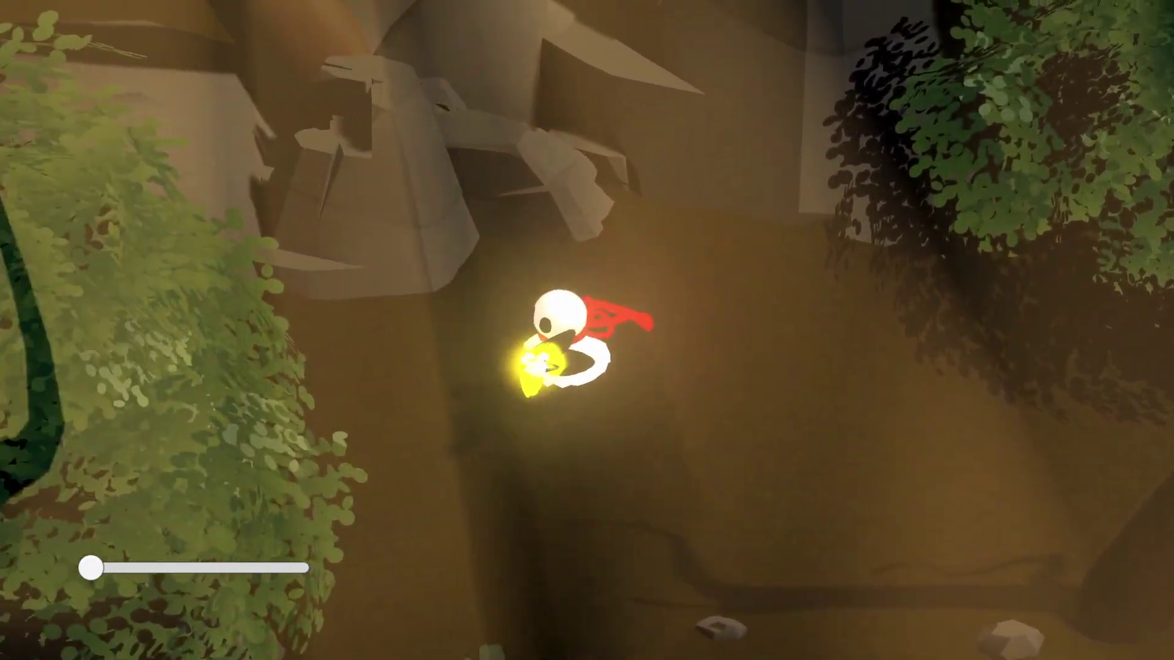
key(a)
key(d)
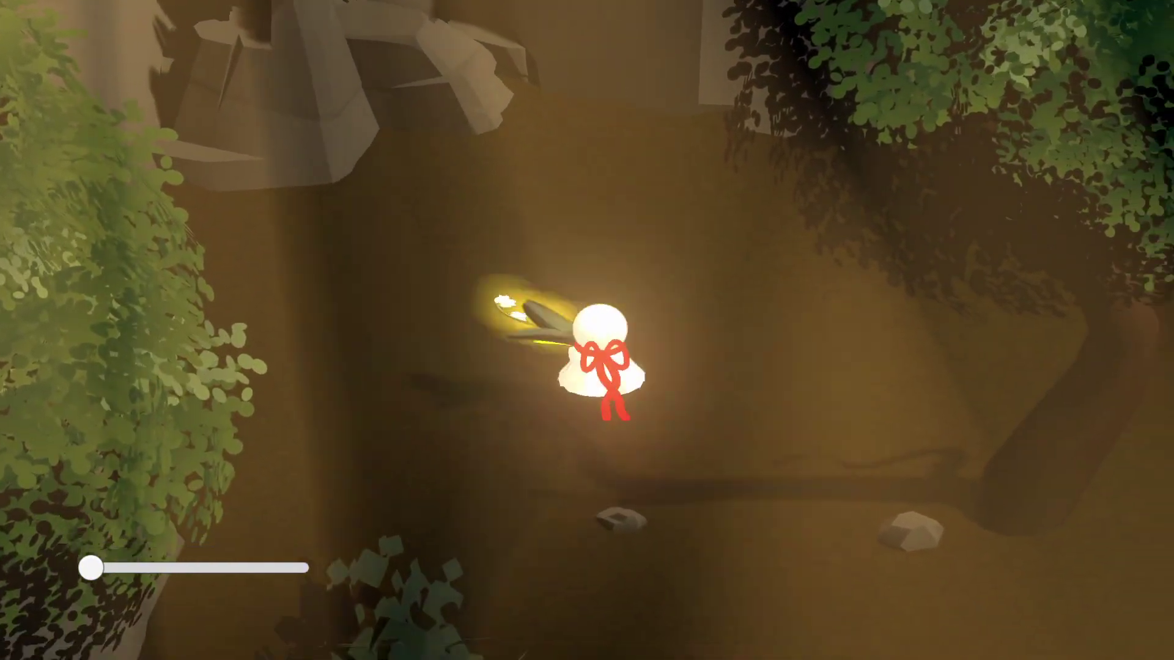
key(a)
key(d)
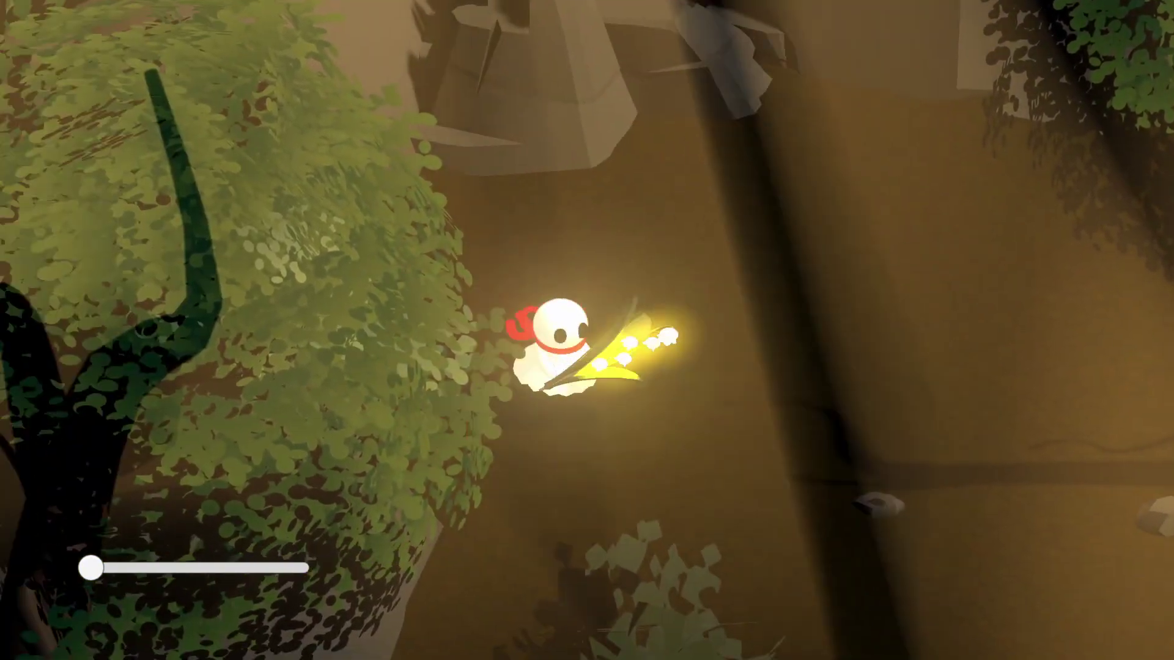
key(a)
key(d)
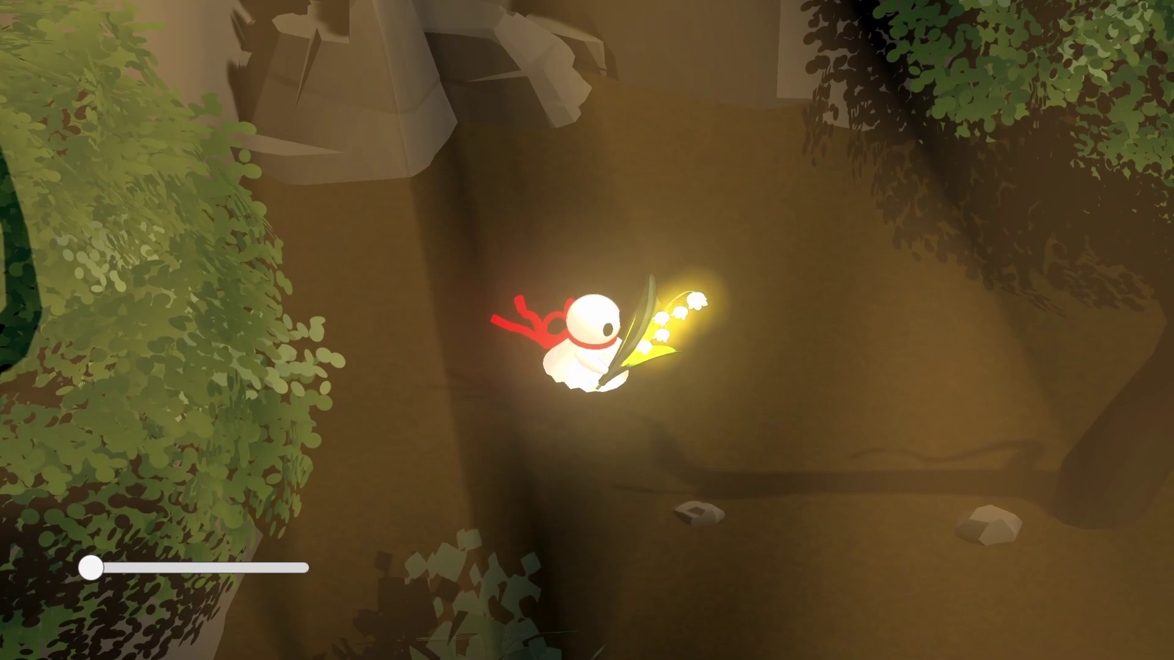
key(a)
key(w)
key(d)
key(a)
key(d)
key(w)
key(s)
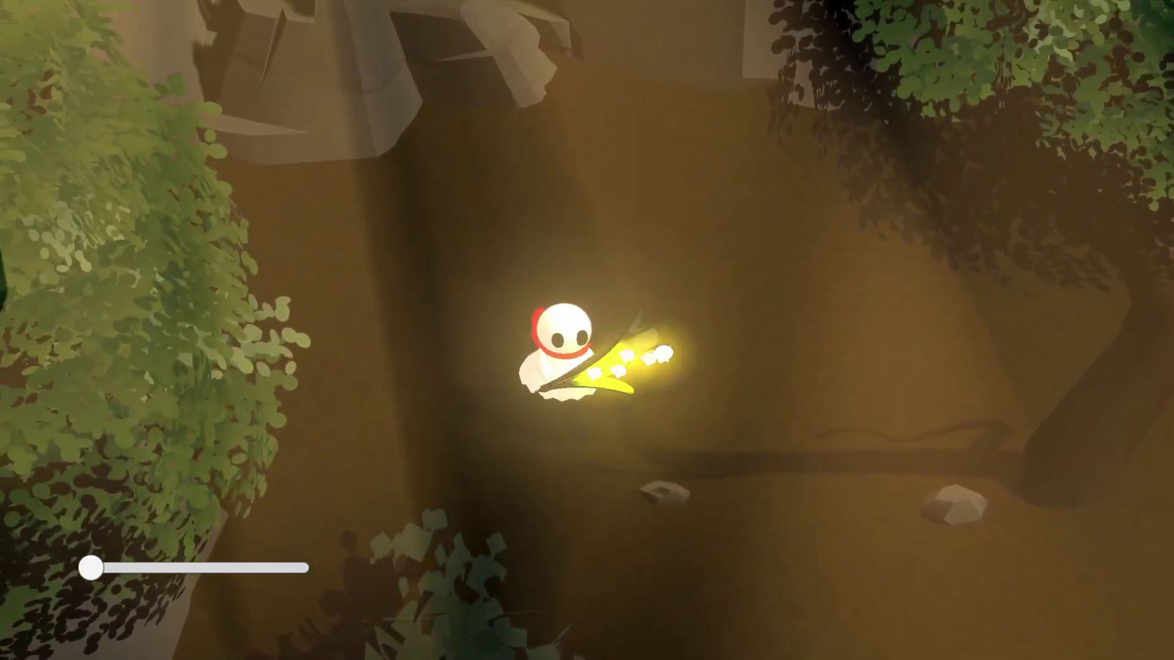
key(d)
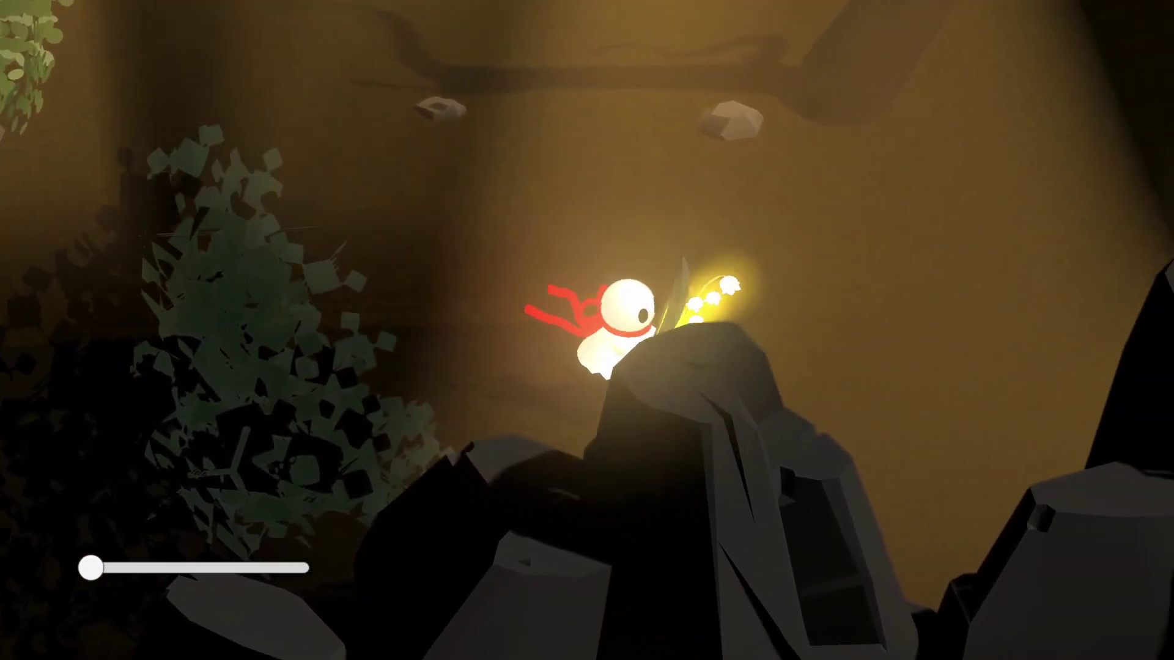
key(d)
key(s)
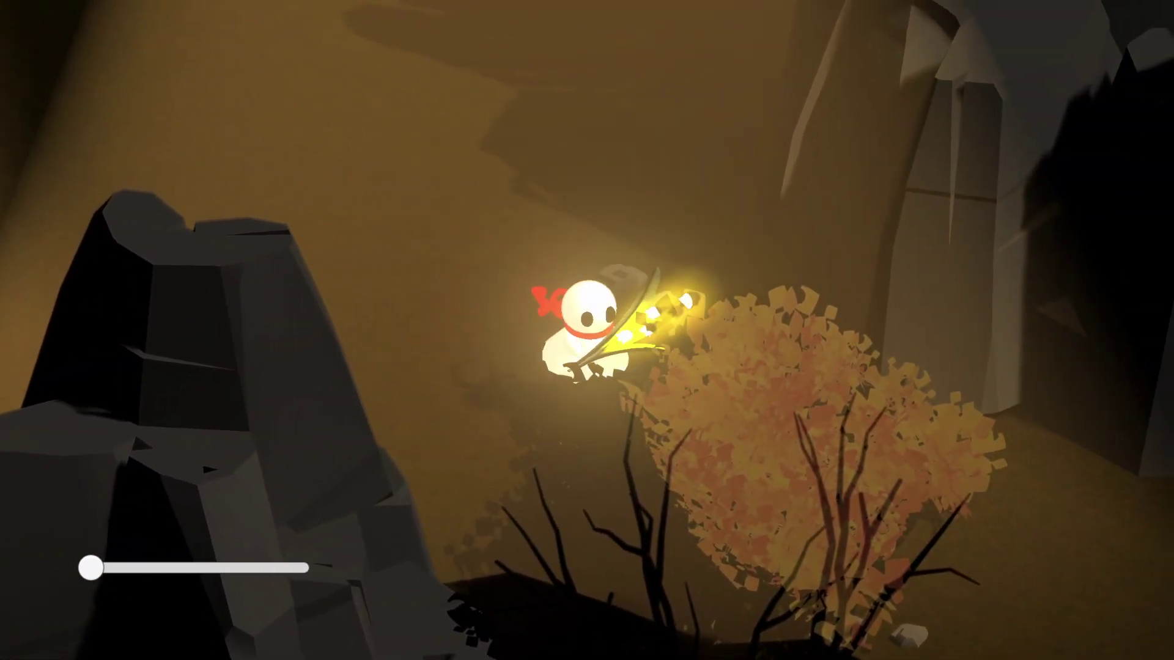
key(a)
key(a)
key(w)
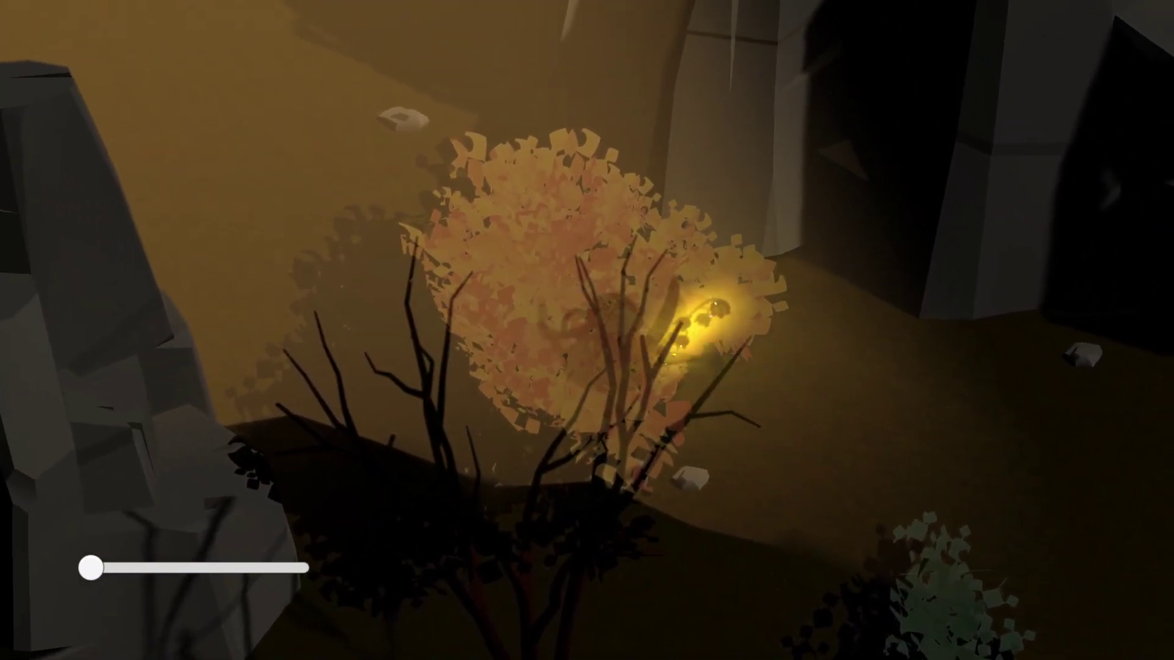
key(d)
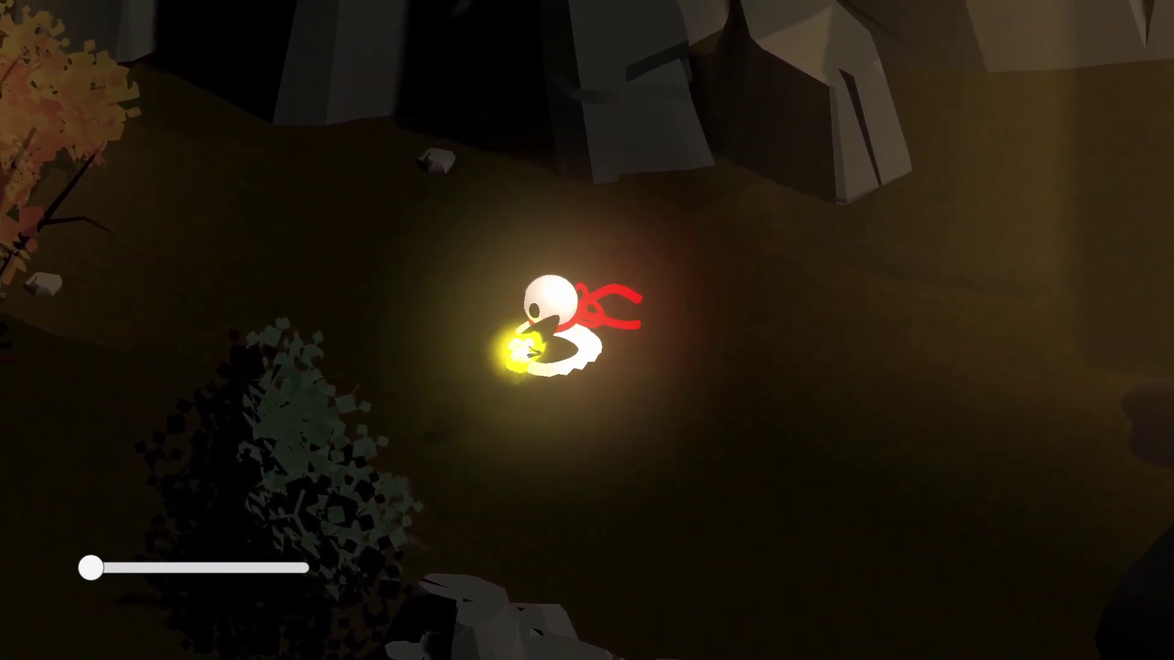
key(w)
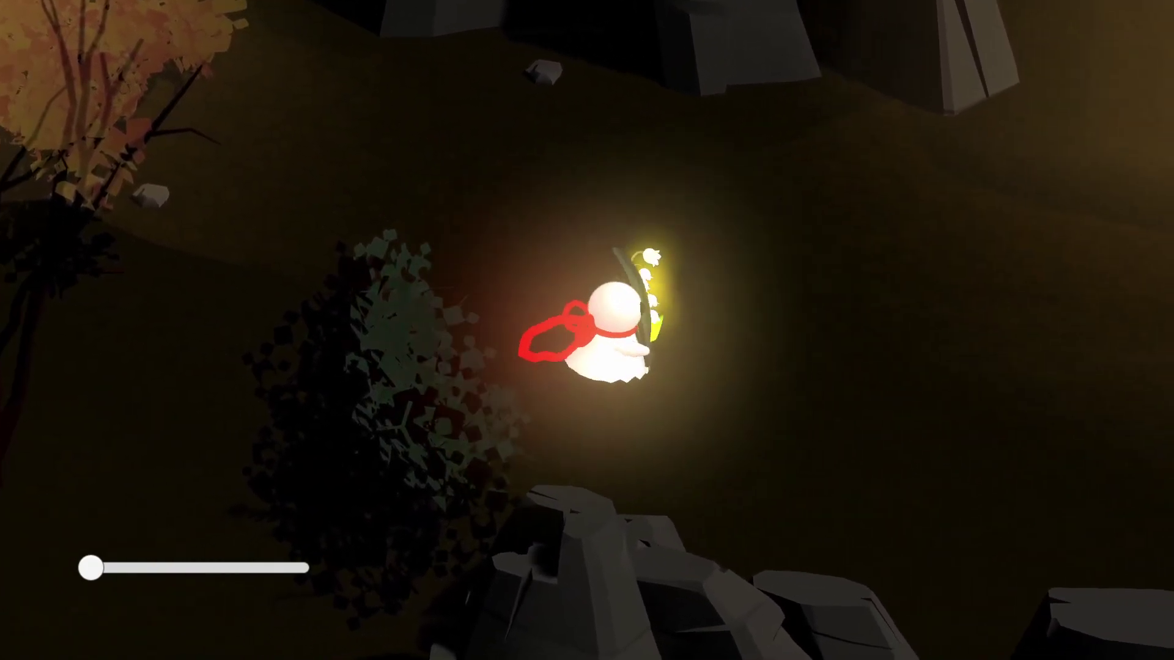
key(d)
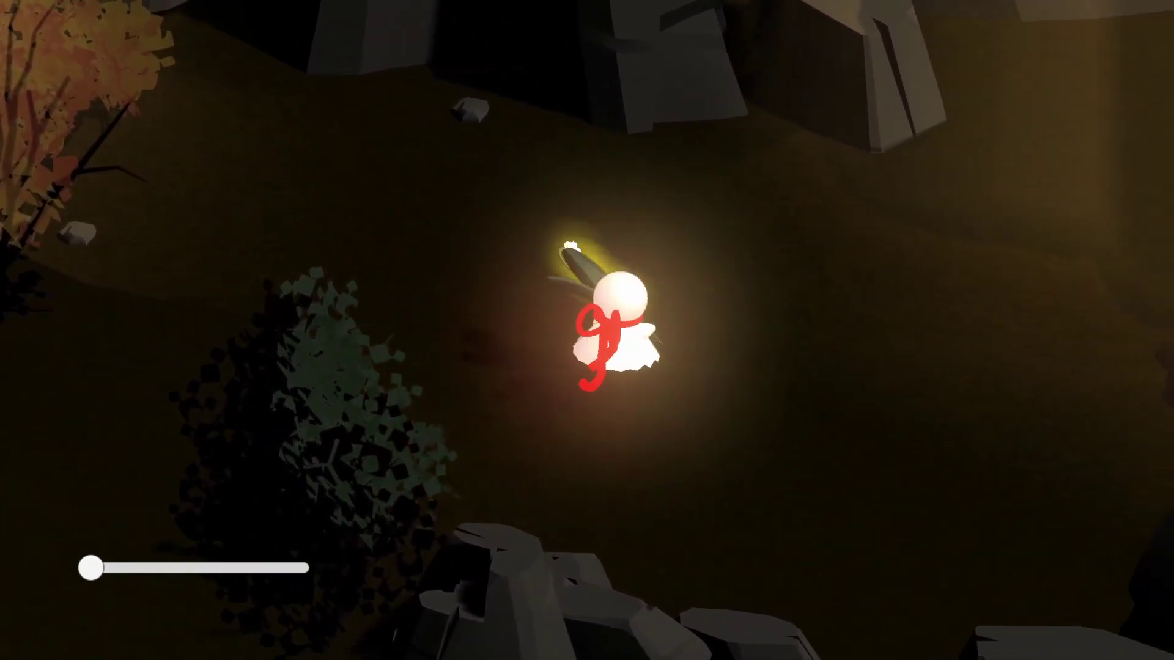
key(d)
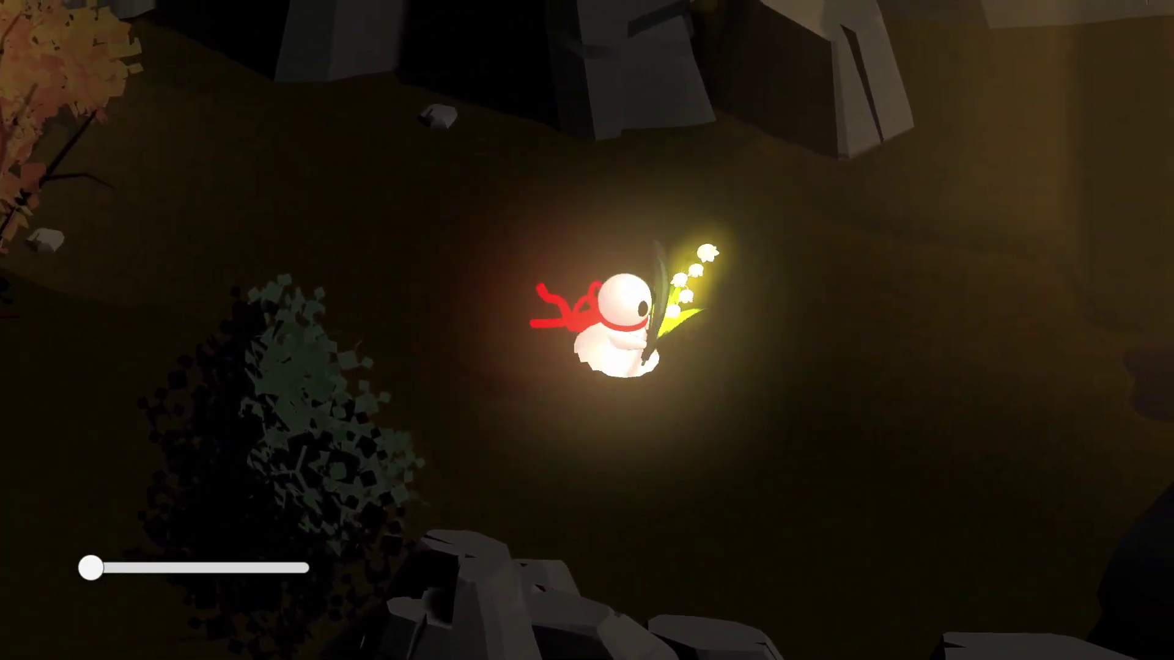
key(d)
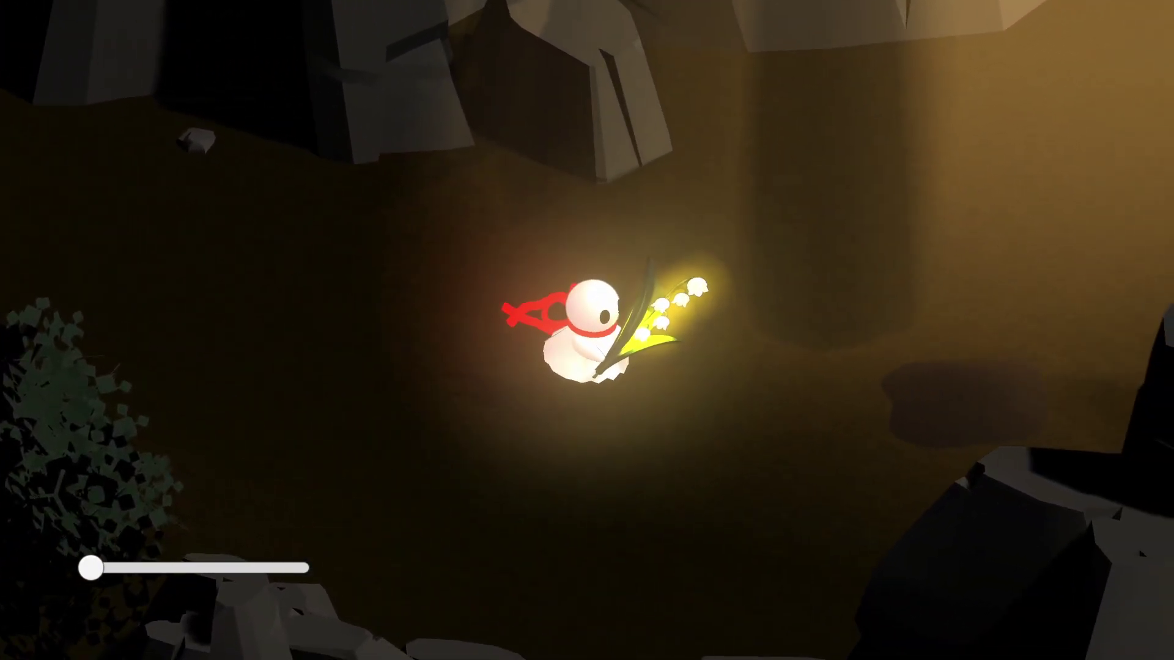
key(d)
key(w)
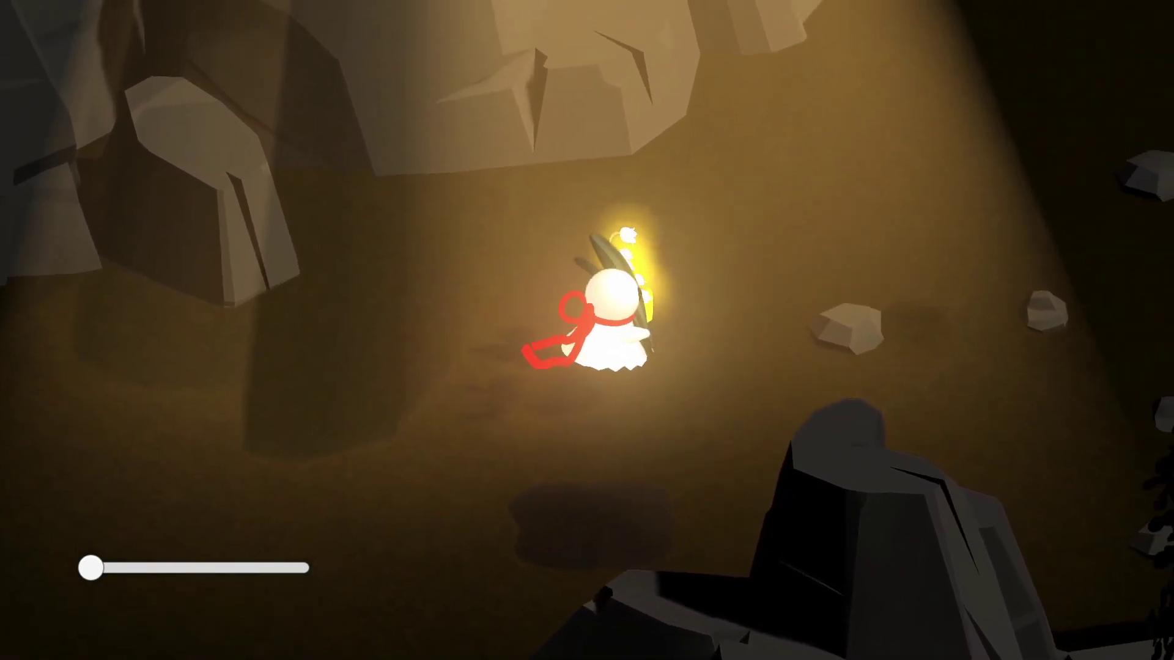
key(s)
key(a)
key(s)
key(d)
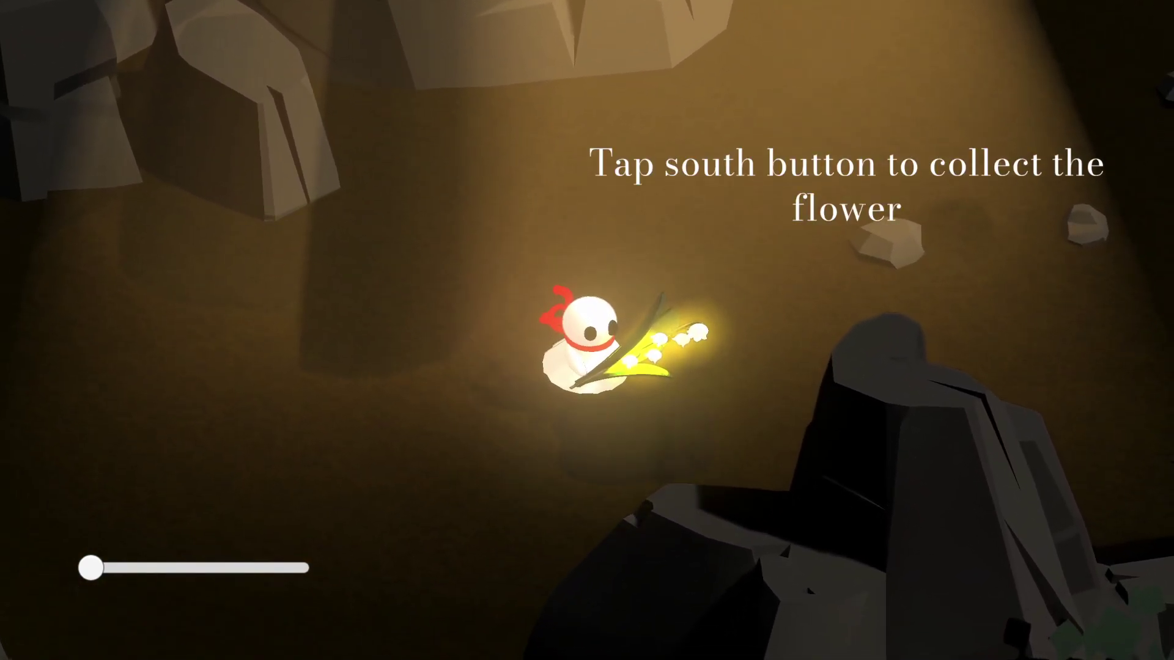
key(d)
key(w)
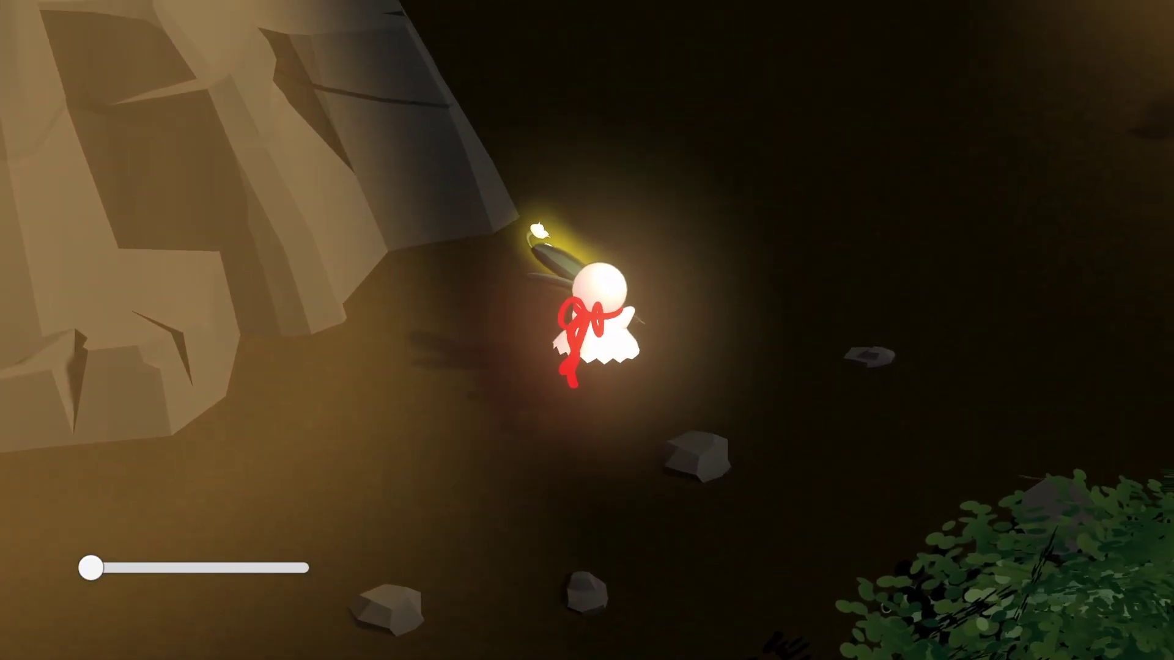
key(w)
key(d)
key(a)
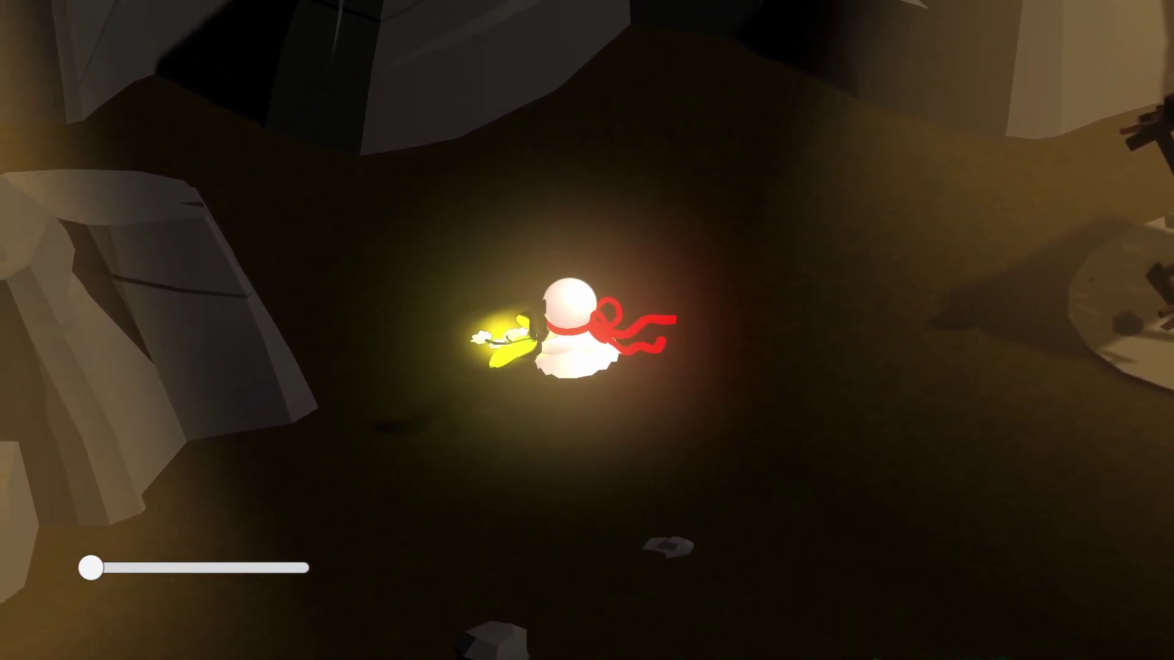
key(a)
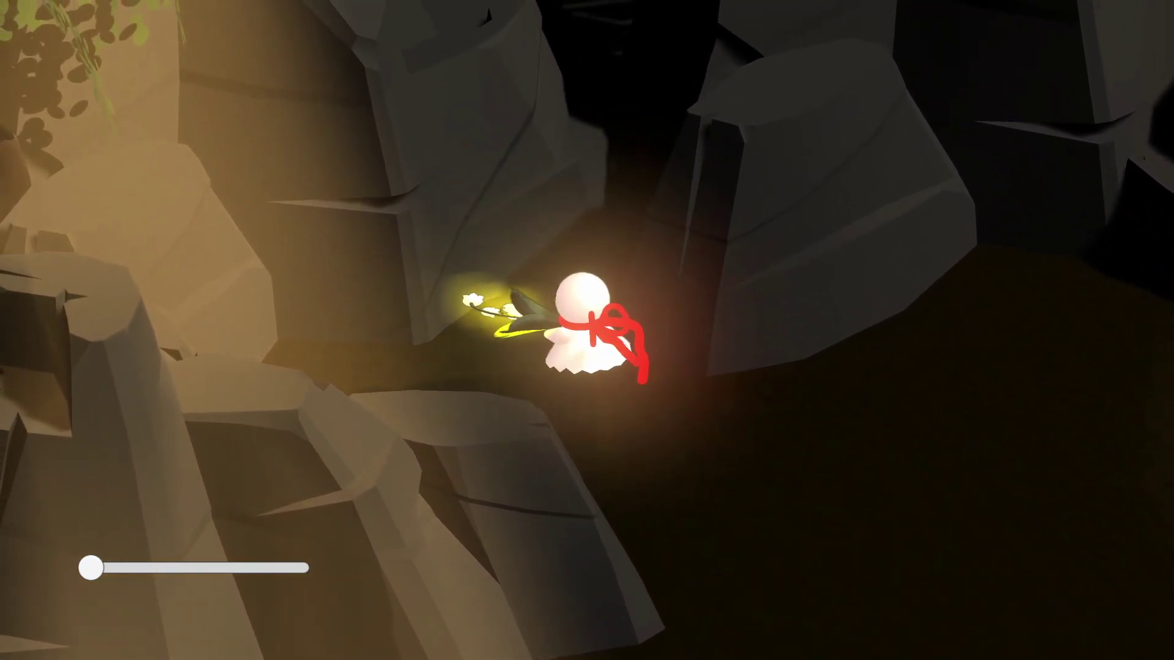
key(s)
key(d)
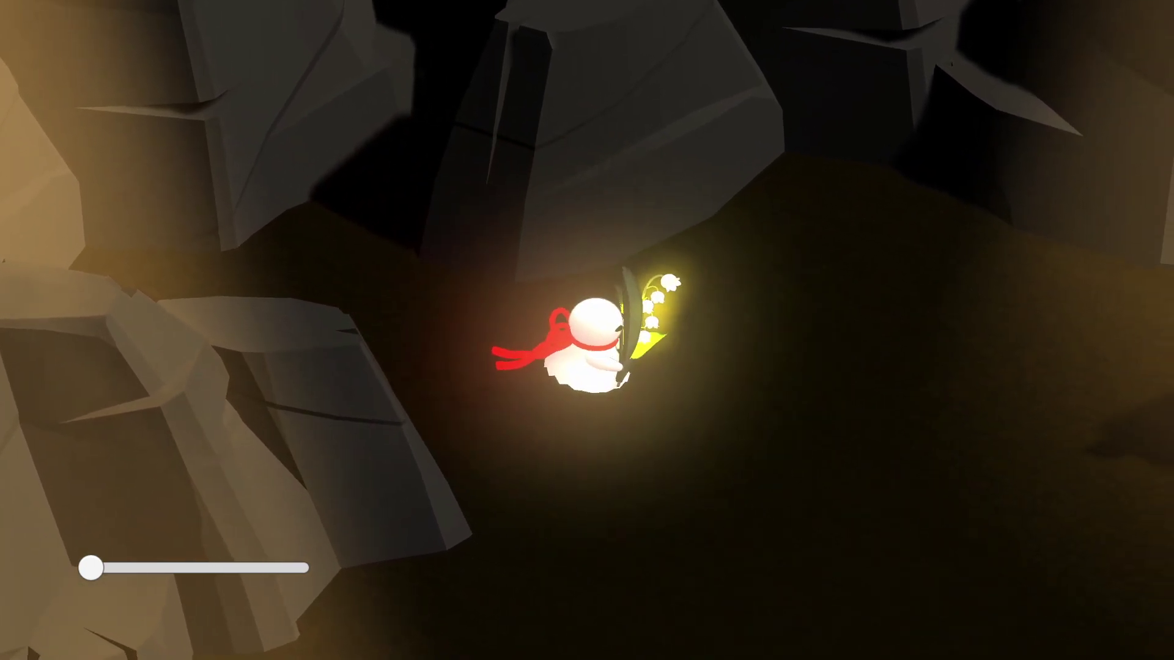
key(a)
key(d)
key(w)
key(a)
key(d)
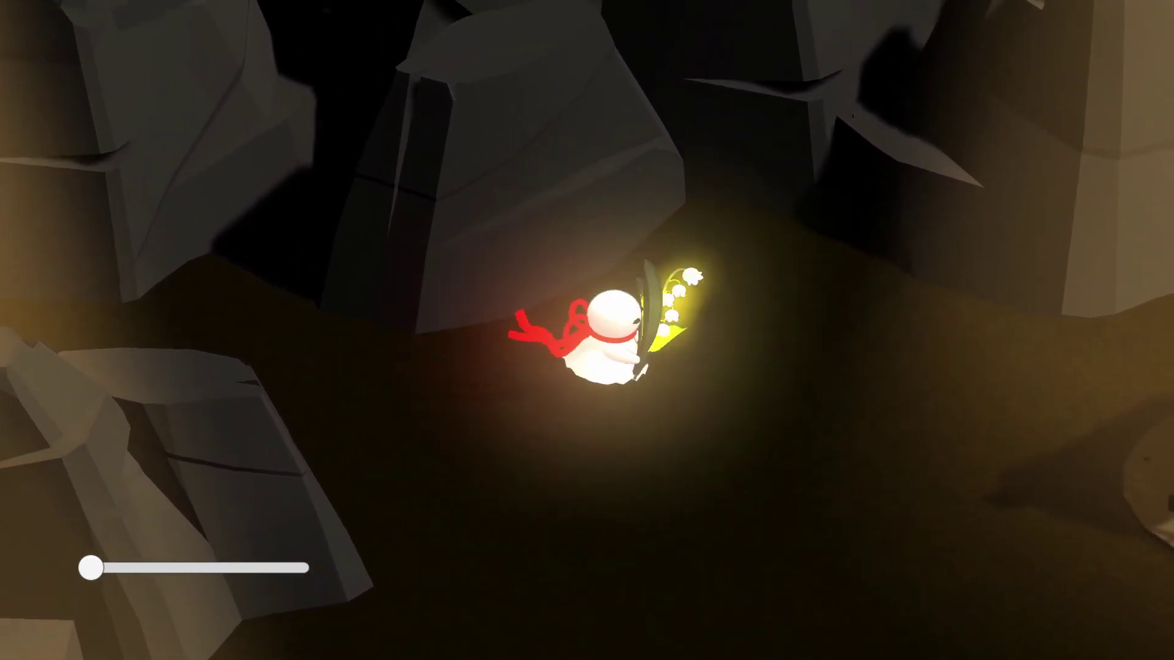
key(d)
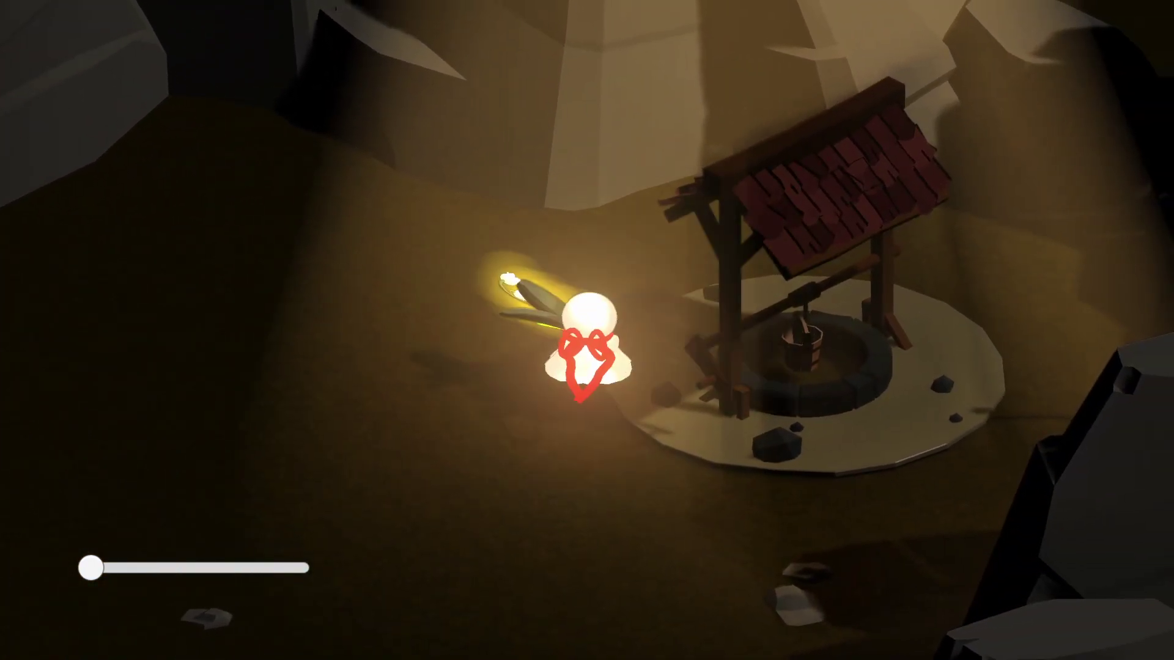
key(d)
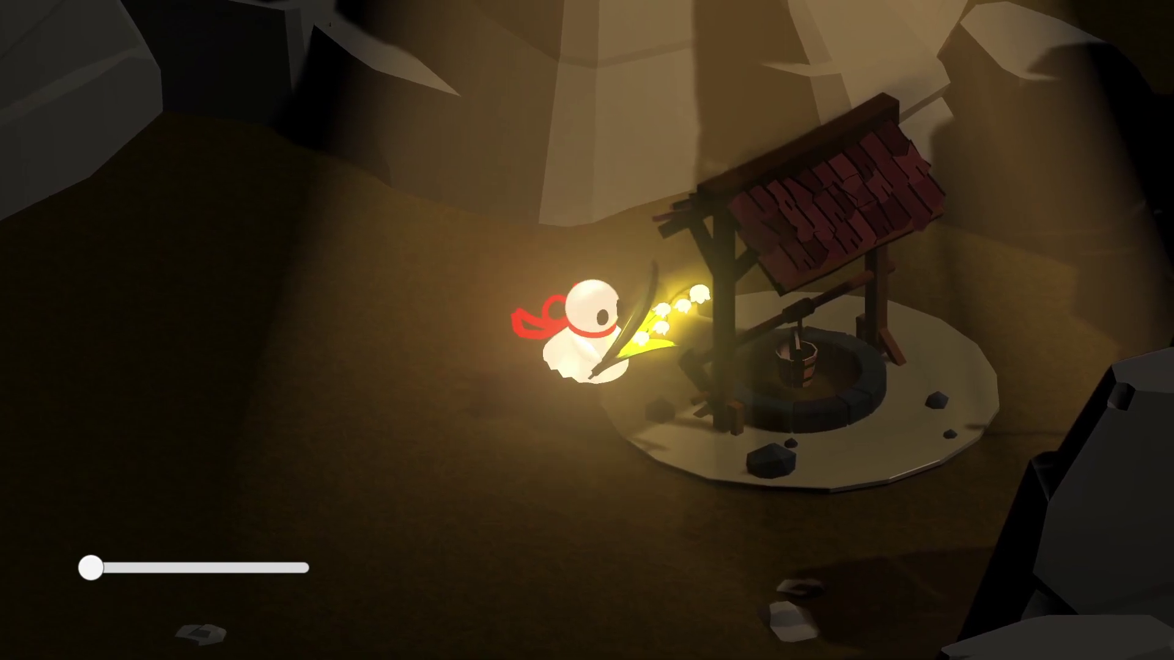
key(s)
key(d)
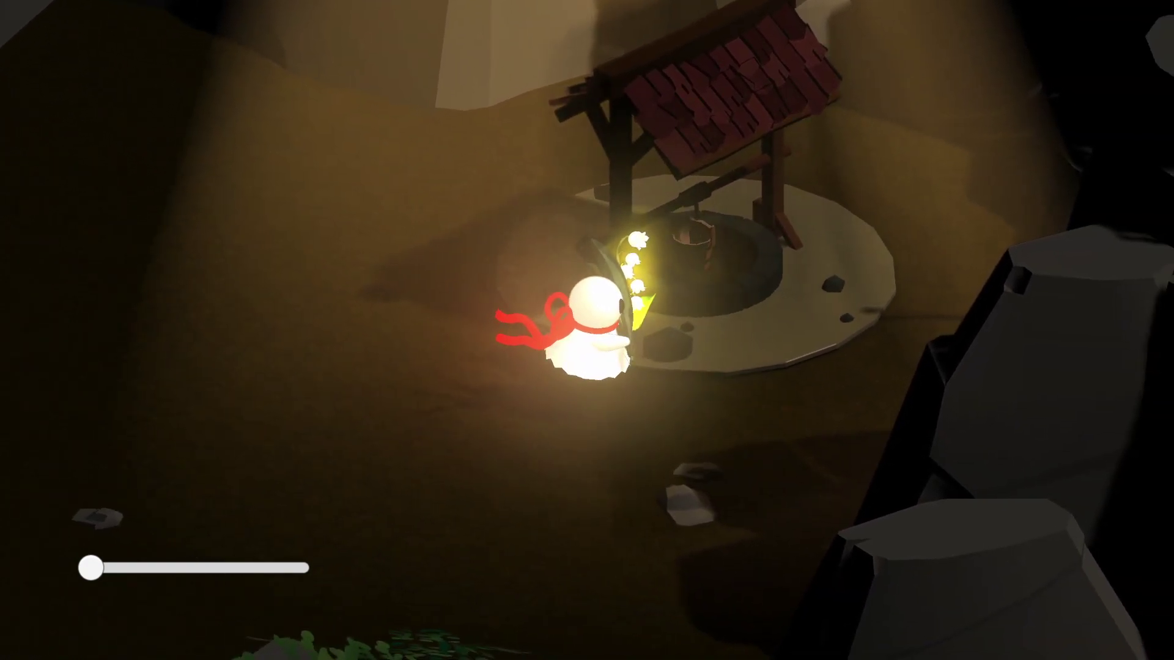
key(a)
key(d)
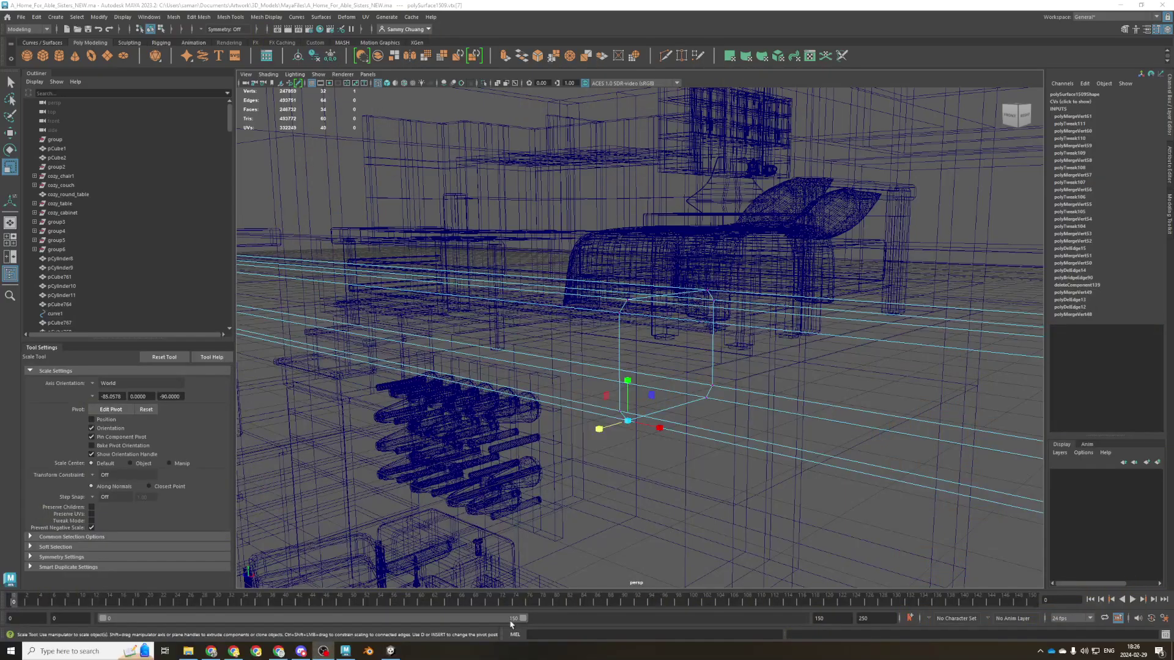
Close the running game window
right_click(398, 653)
click(390, 637)
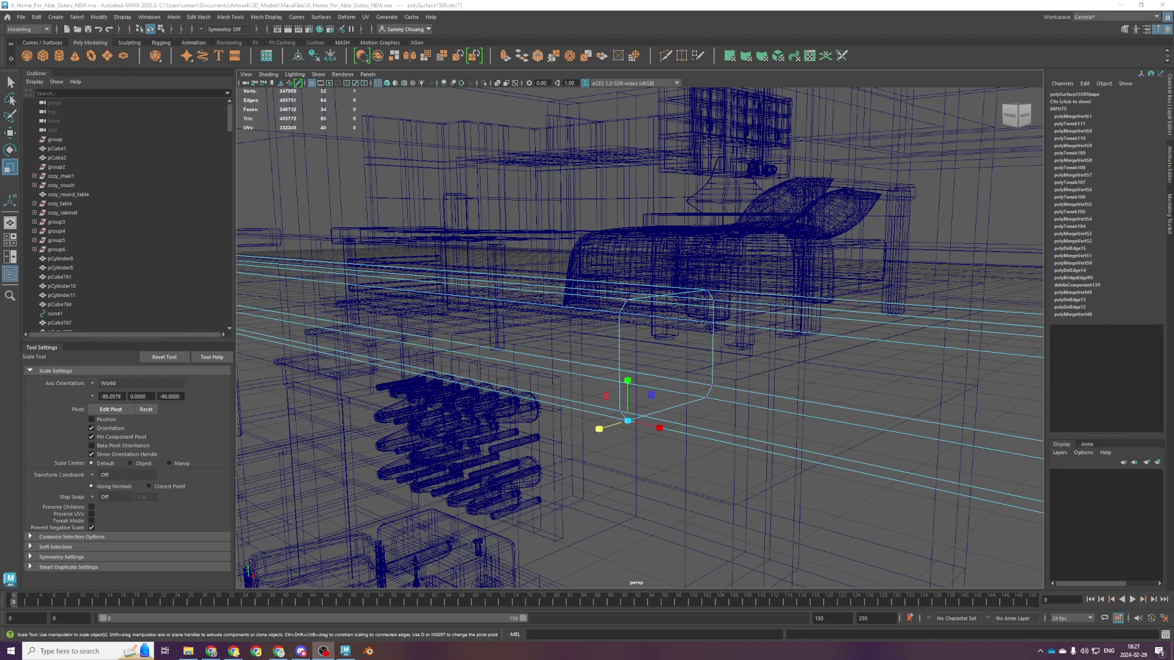
Scale the vertices of the handrail's seam flat along the bar's length
alt+right_drag(416, 574, 457, 341)
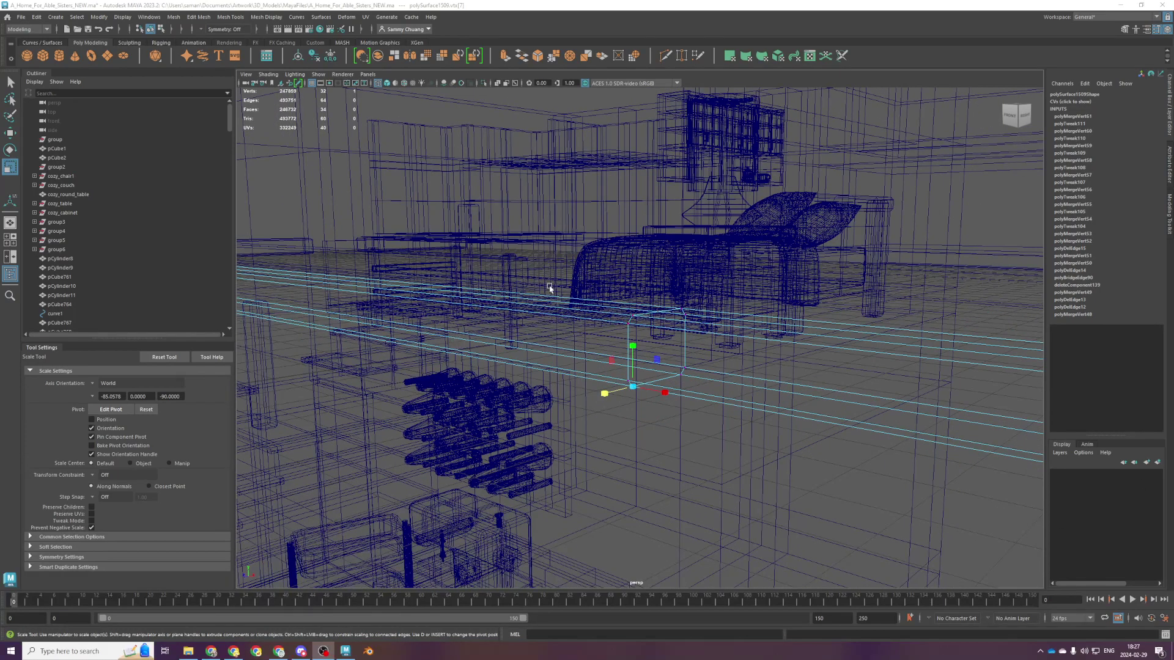
key(f)
key(5)
key(4)
key(5)
alt+drag(712, 343, 752, 373)
drag(605, 258, 661, 388)
drag(674, 333, 578, 336)
scroll(667, 342, up, 3)
key(space)
key(space)
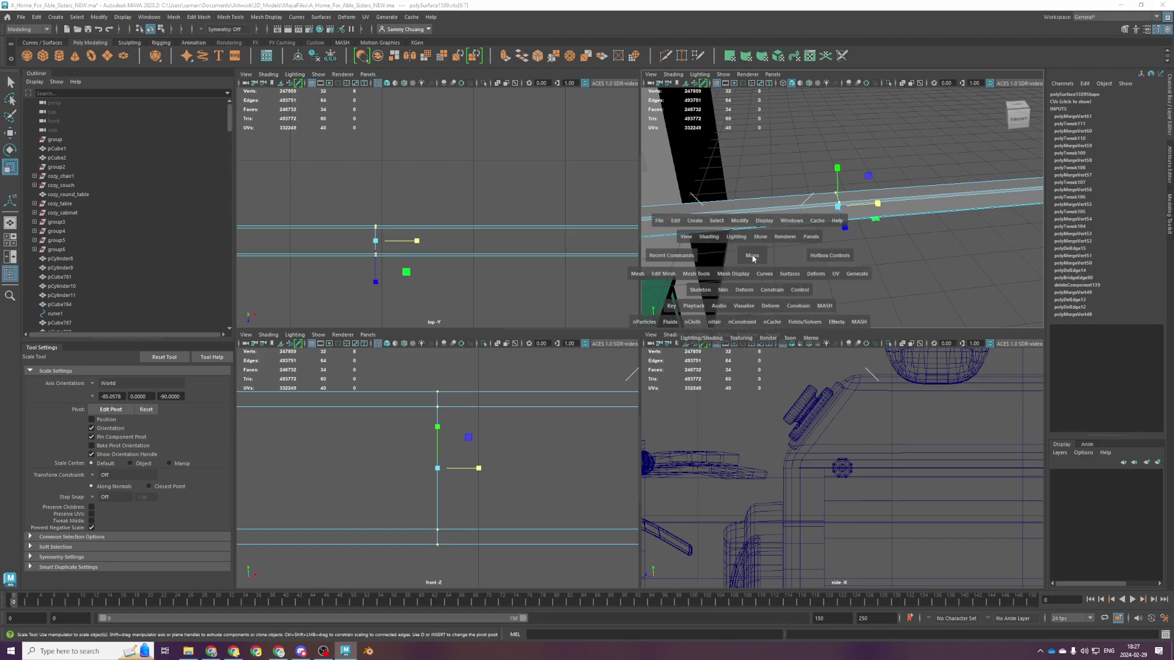
Delete the seam's whole edge loop from the handrail
alt+drag(792, 331, 763, 320)
alt+right_drag(762, 319, 721, 416)
alt+drag(721, 416, 763, 369)
key(space)
key(space)
key(space)
key(space)
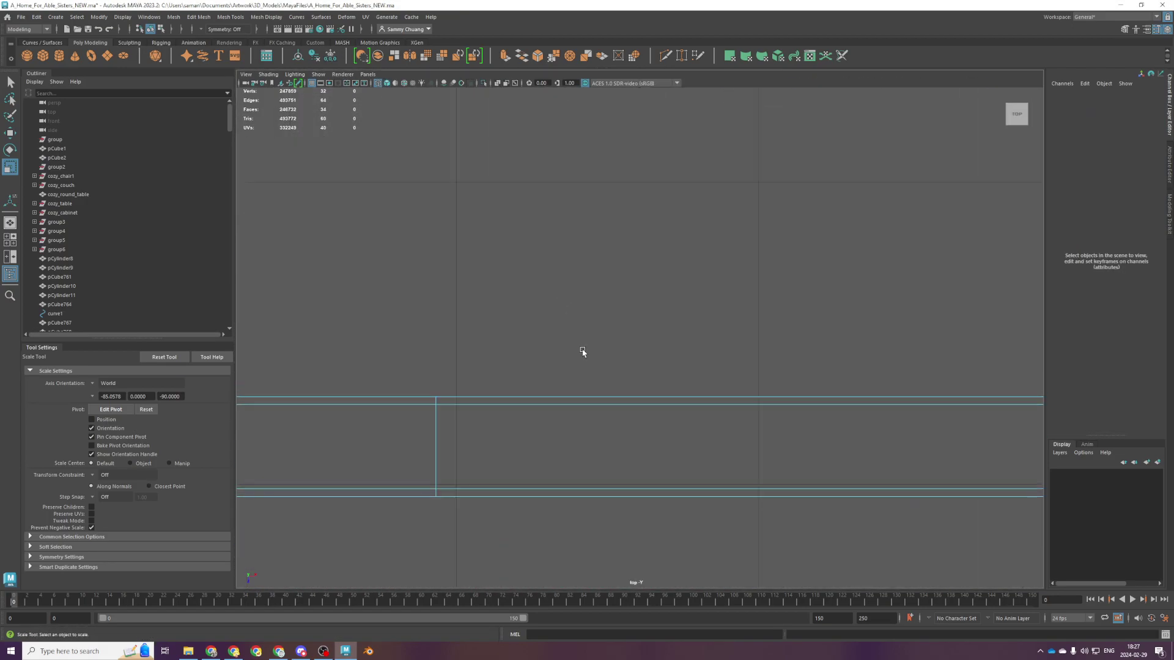
double_click(438, 447)
shift+right_drag(437, 449, 345, 509)
scroll(414, 482, down, 10)
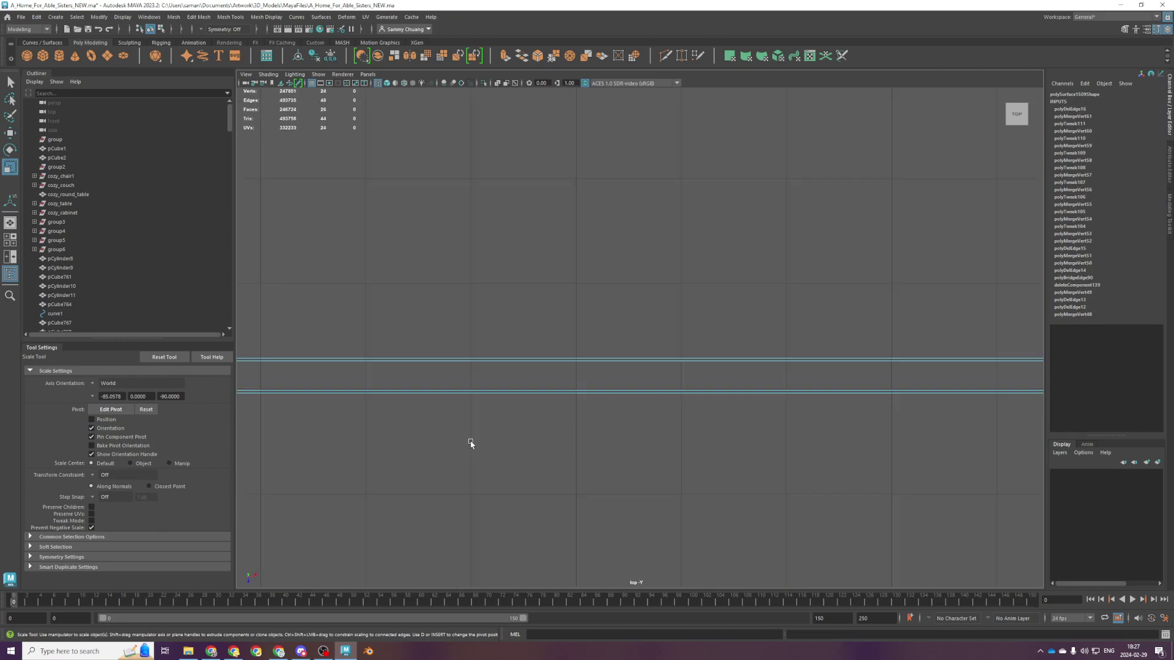
Move the vertices at one end of the handrail inward along its length to shorten the bar
key(w)
alt+middle_drag(542, 312, 612, 368)
right_drag(611, 369, 538, 368)
drag(299, 363, 395, 497)
drag(387, 416, 677, 442)
Set the shortened handrail's Y rotation to 90 degrees
right_drag(797, 408, 835, 371)
scroll(747, 396, down, 6)
key(e)
drag(692, 398, 698, 357)
double_click(1140, 132)
text(90)
key(Return)
key(space)
alt+right_drag(588, 489, 569, 490)
alt+right_drag(783, 441, 679, 455)
alt+right_drag(603, 464, 491, 496)
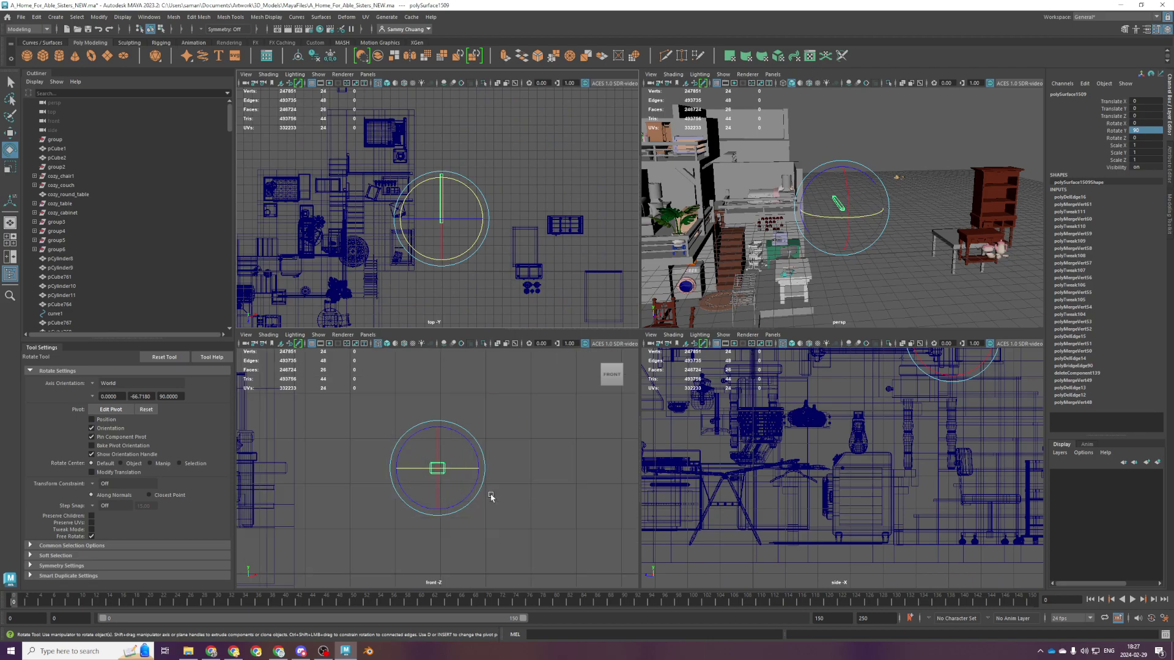
scroll(492, 497, down, 4)
scroll(778, 470, down, 4)
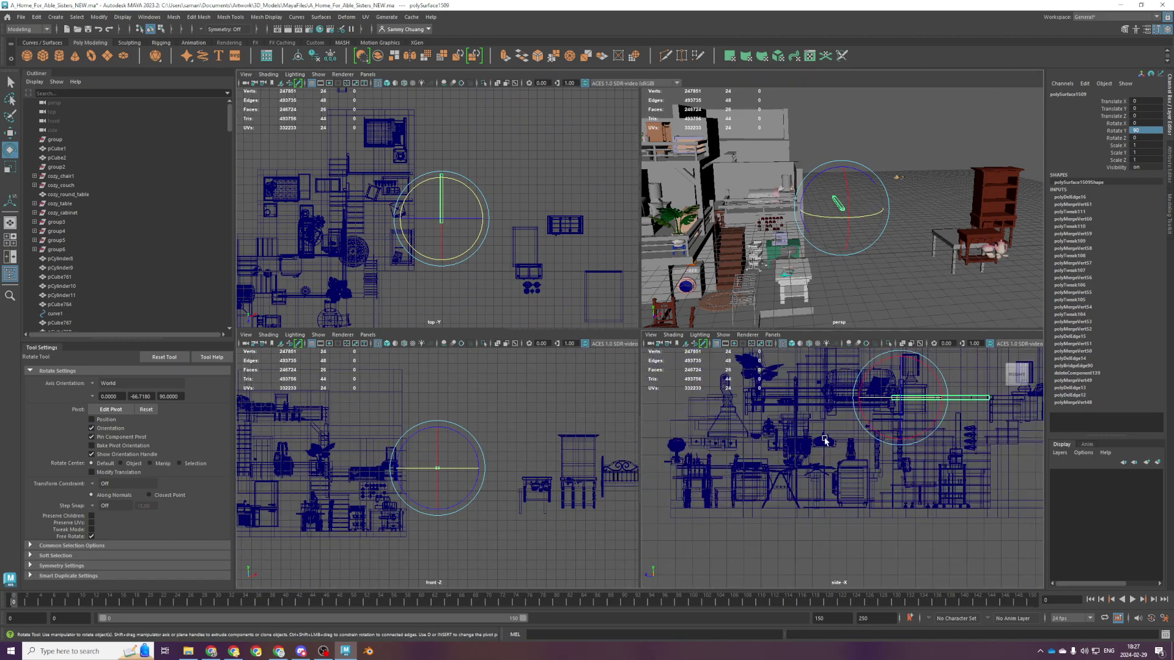
key(space)
scroll(679, 475, up, 3)
alt+middle_drag(678, 474, 614, 552)
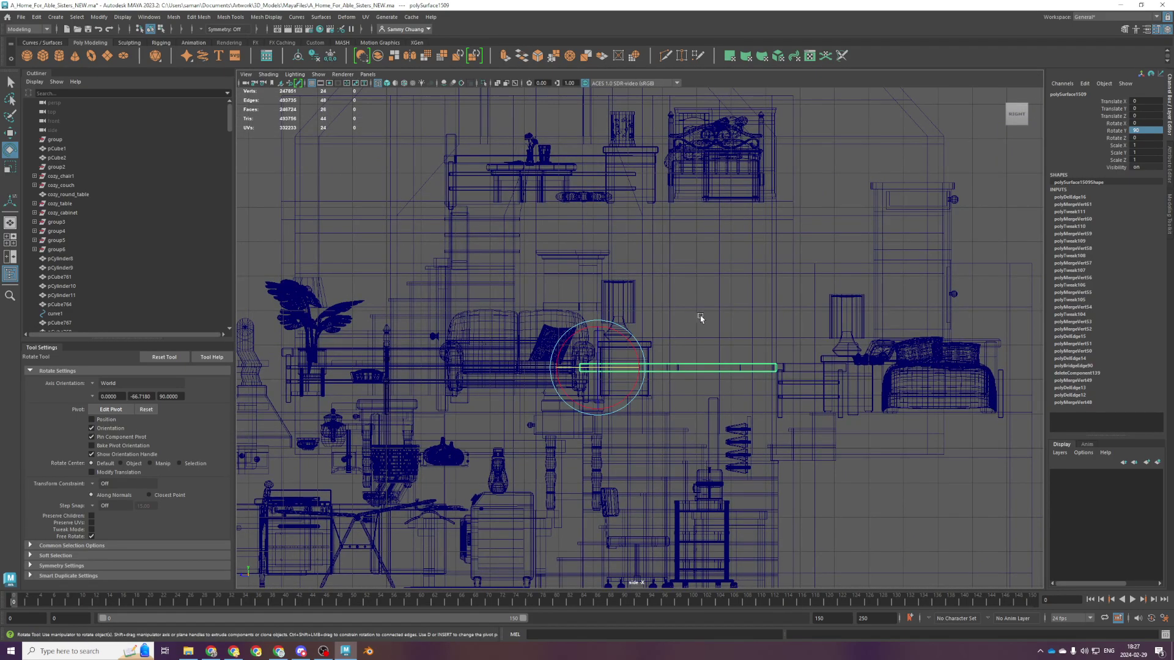
right_drag(719, 311, 690, 308)
drag(743, 324, 810, 383)
key(ctrl+z)
key(ctrl+z)
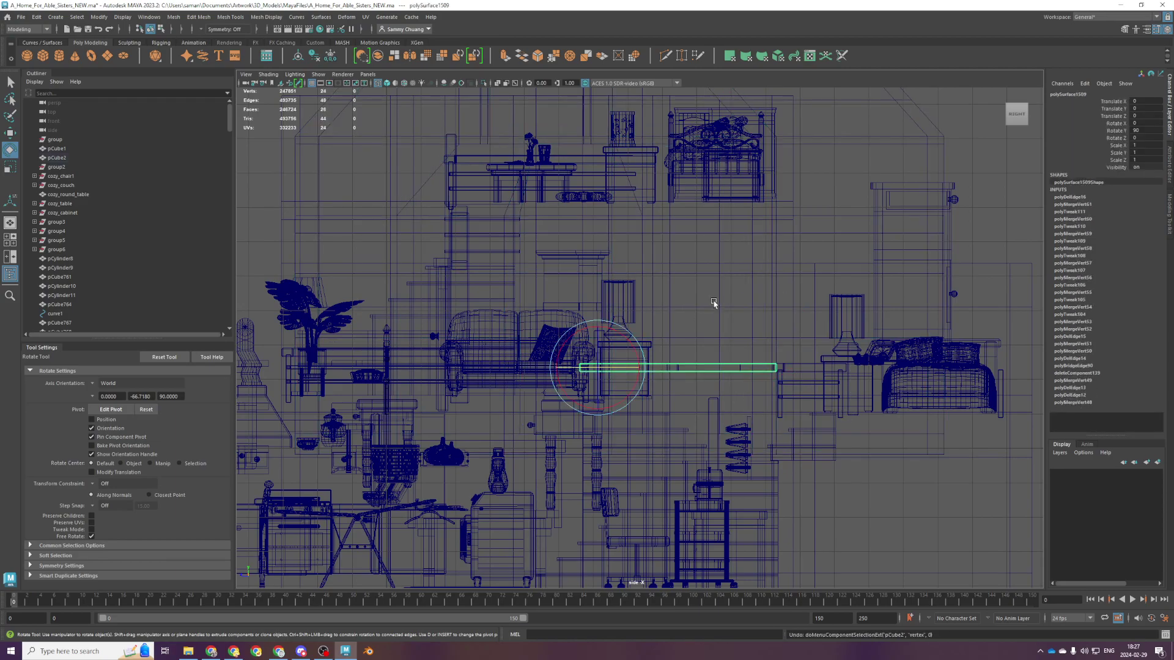
Move the vertices at the handrail's far end inward in the side view to shorten the bar further
right_drag(717, 304, 686, 304)
drag(749, 333, 888, 417)
key(w)
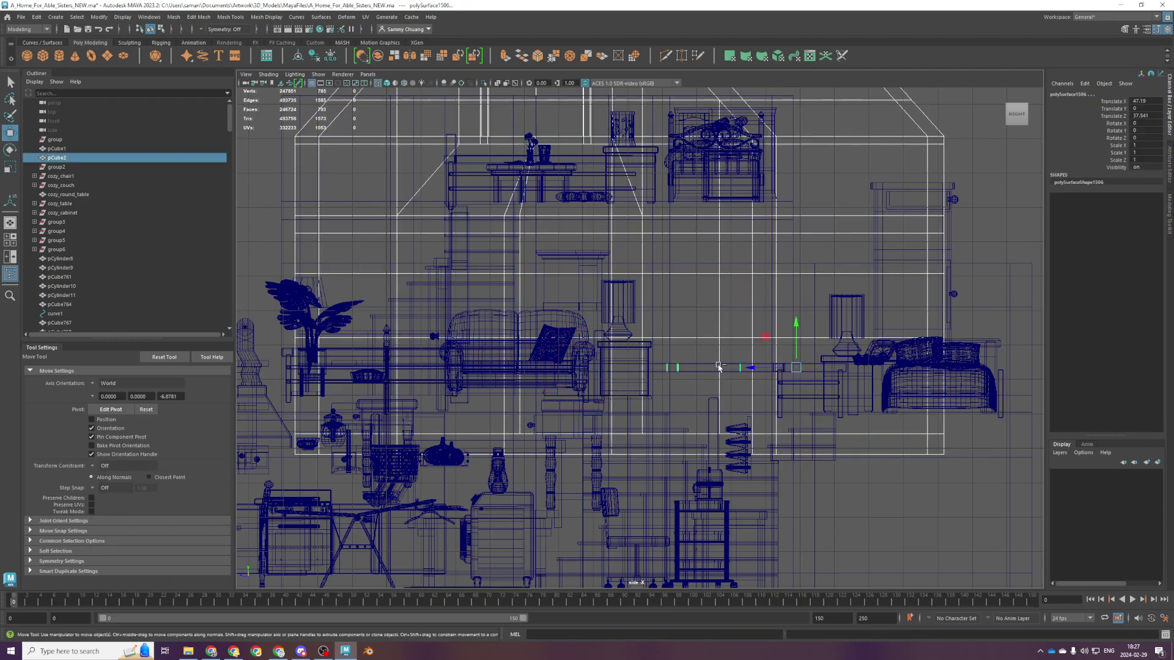
drag(731, 369, 646, 382)
Freeze the handrail's transformations and tilt it to an X rotation of about -35 degrees
key(F8)
key(e)
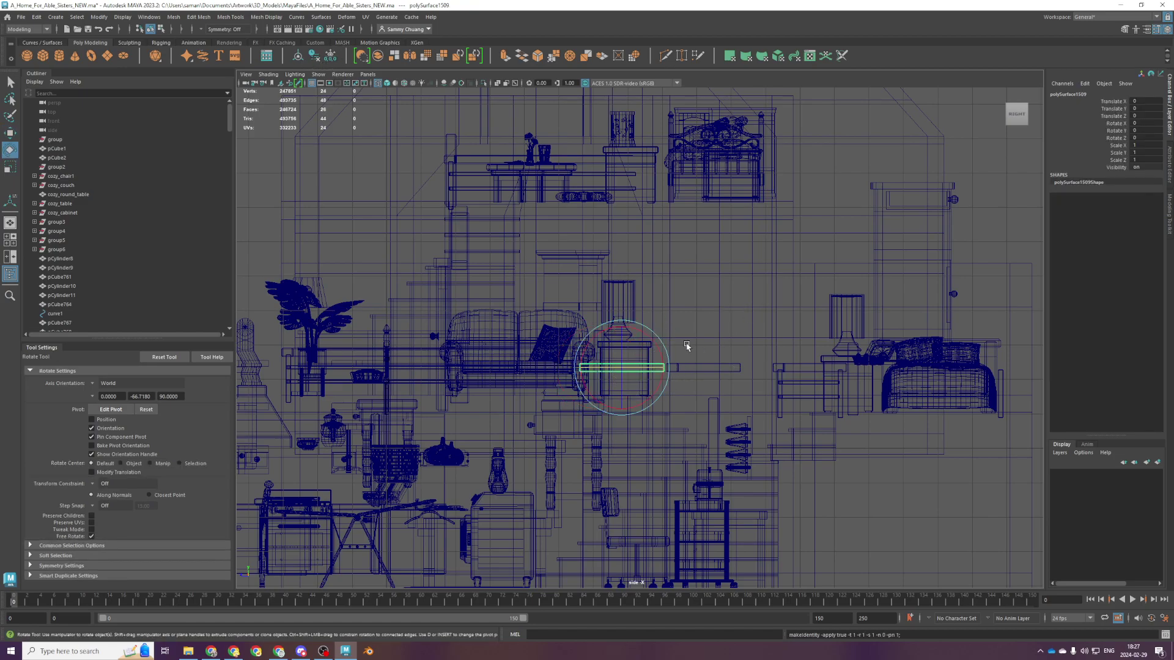
mouse_move(663, 393)
mouse_down()
mouse_move(642, 428)
mouse_move(667, 386)
mouse_up()
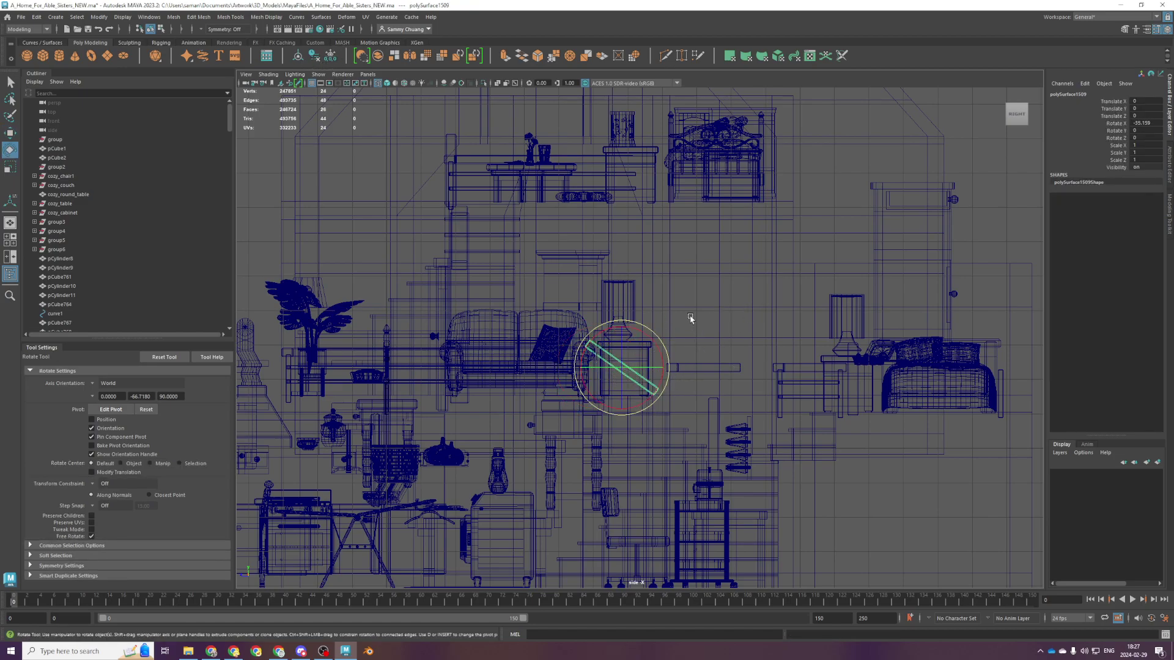
Show the side view shaded and move the tilted handrail up and outward over the staircase
key(space)
key(space)
key(space)
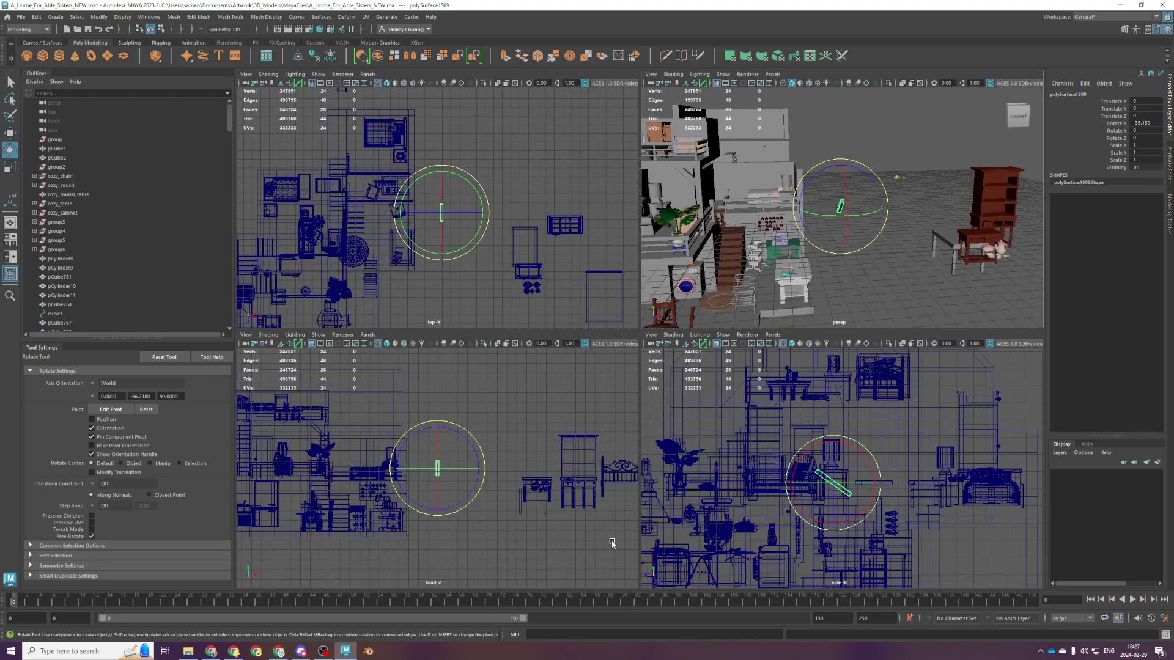
key(space)
key(5)
key(w)
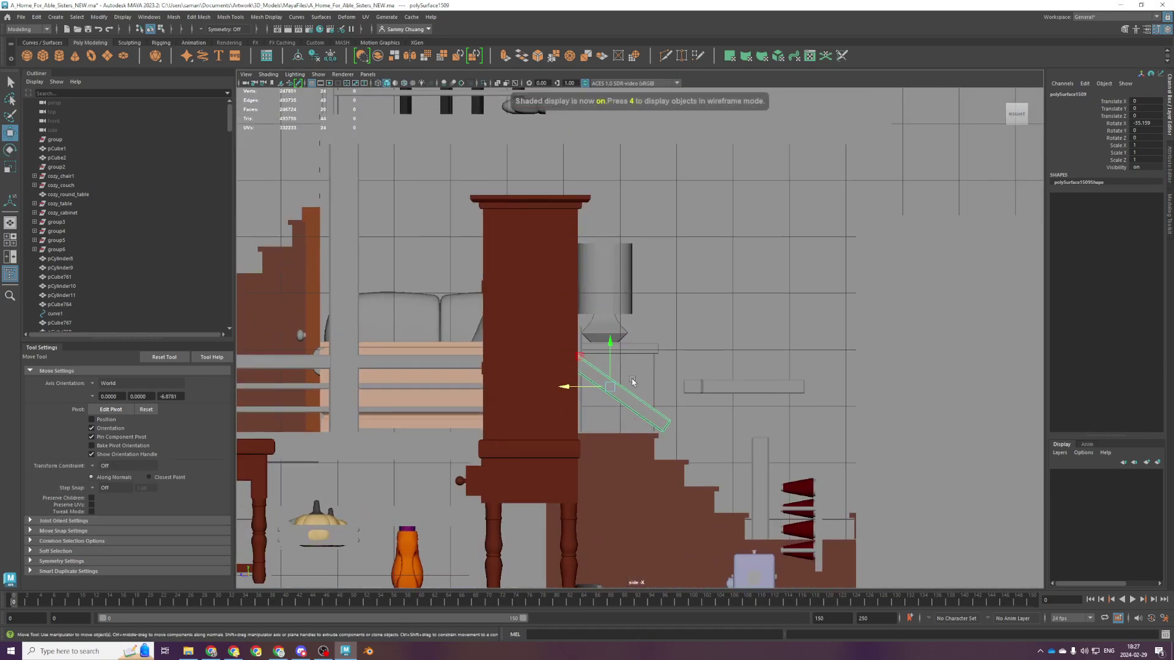
drag(582, 369, 618, 348)
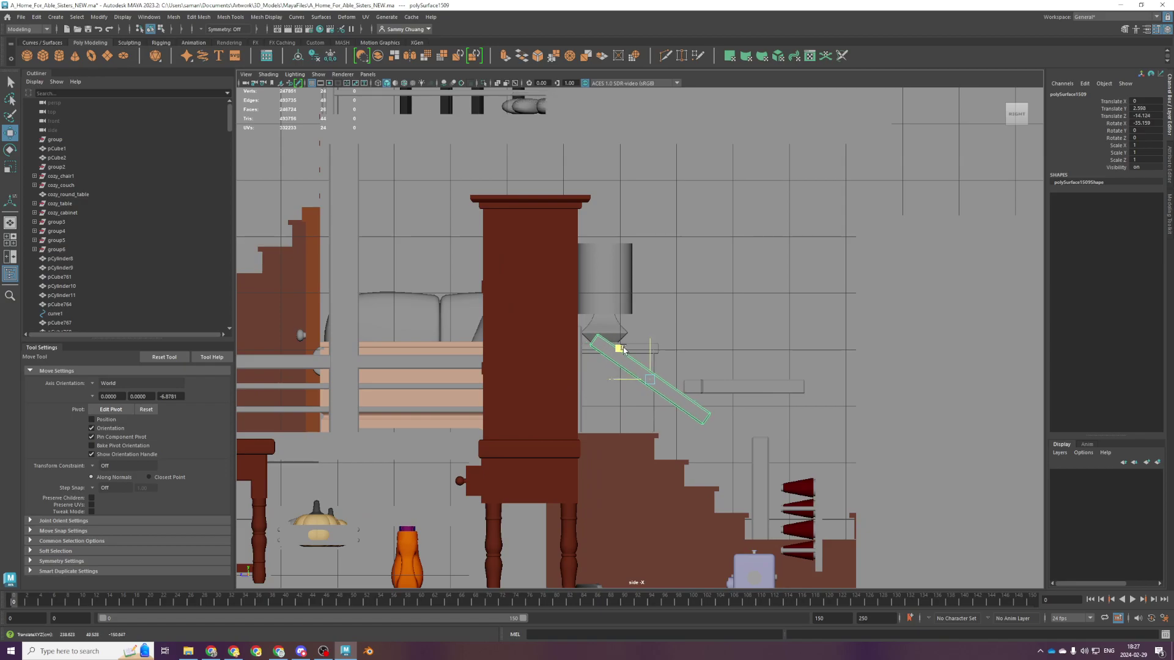
Set the Move tool's axis orientation to Object and tilt the handrail to an X rotation of about -37 degrees
click(101, 386)
click(120, 392)
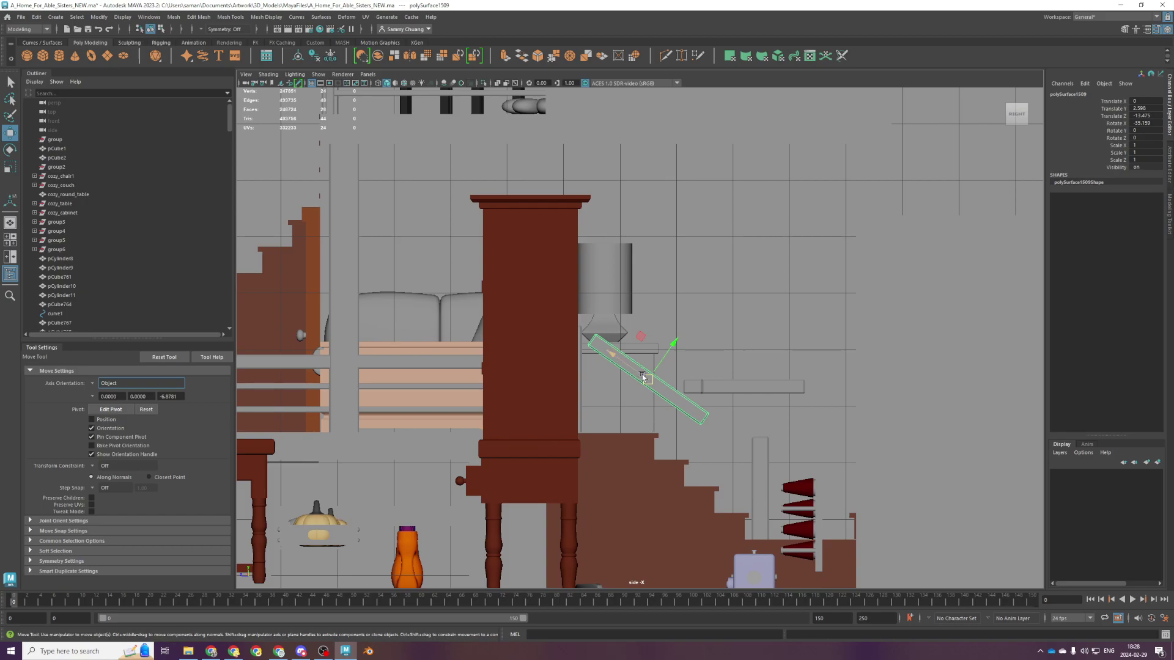
scroll(695, 405, down, 1)
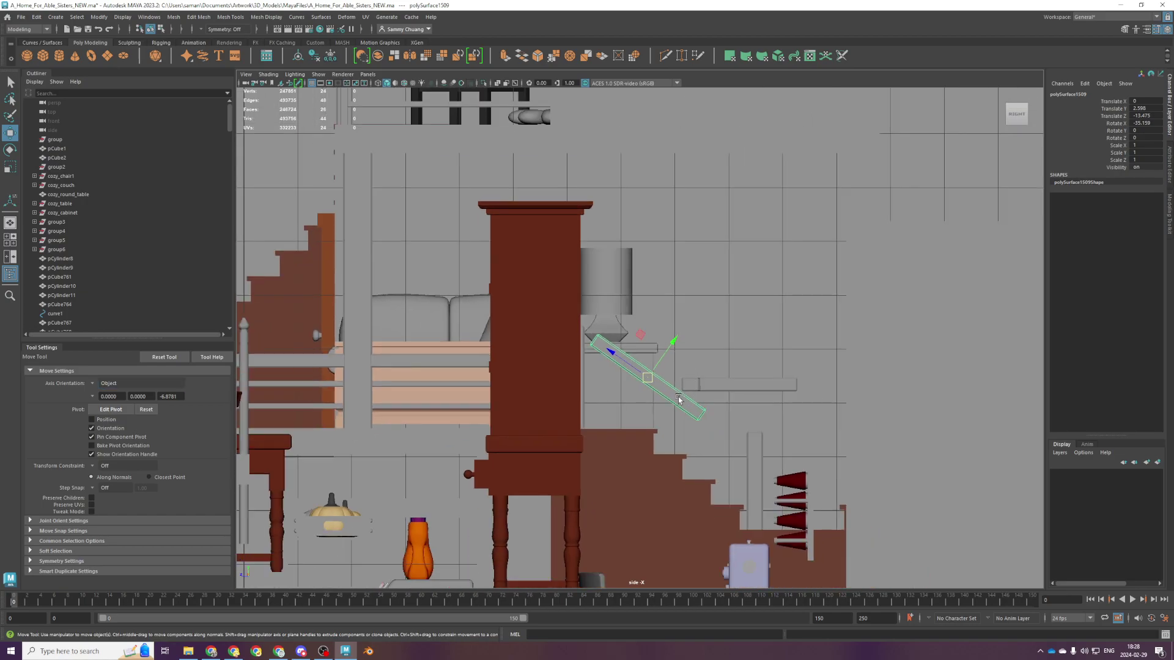
key(e)
drag(679, 399, 663, 356)
key(w)
key(ctrl+z)
Move the vertices at the handrail's lower end along its slope to extend it down the staircase
right_drag(676, 390, 640, 381)
click(697, 387)
click(684, 400)
drag(757, 481, 758, 459)
Move the whole handrail along X onto the staircase, to a Translate X of about -223.7
key(space)
key(space)
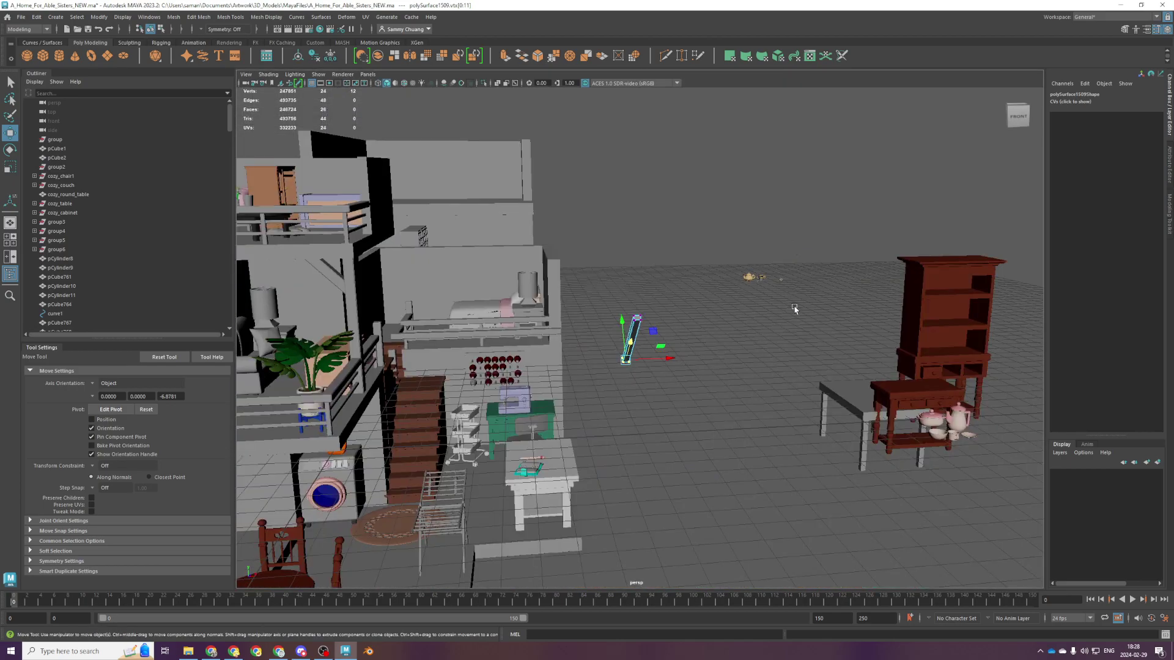
scroll(734, 342, down, 5)
alt+drag(710, 348, 666, 382)
right_drag(666, 381, 769, 294)
drag(690, 327, 546, 317)
key(f)
key(space)
key(space)
alt+drag(720, 253, 598, 361)
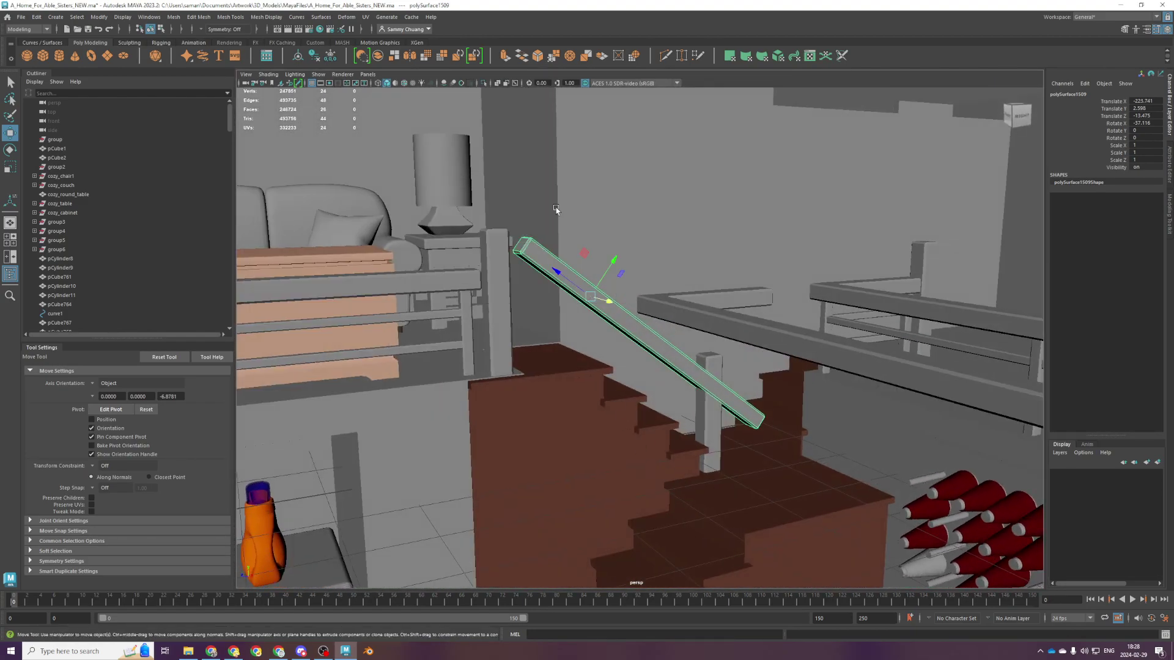
Align the handrail with the stair posts at a Translate X of about -225.1 and lower it perpendicular to its slope
key(space)
key(space)
key(f)
drag(681, 415, 629, 397)
key(space)
key(space)
scroll(629, 397, up, 2)
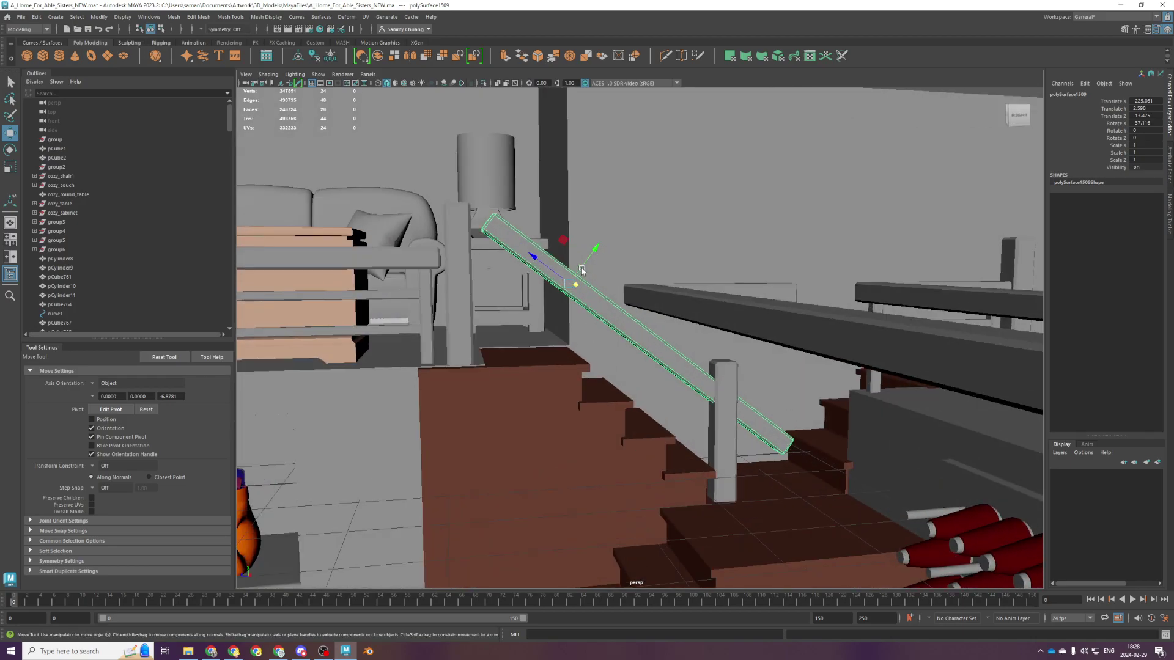
drag(584, 252, 579, 270)
Move the vertices at the handrail's upper end along its slope to meet the upper post
key(space)
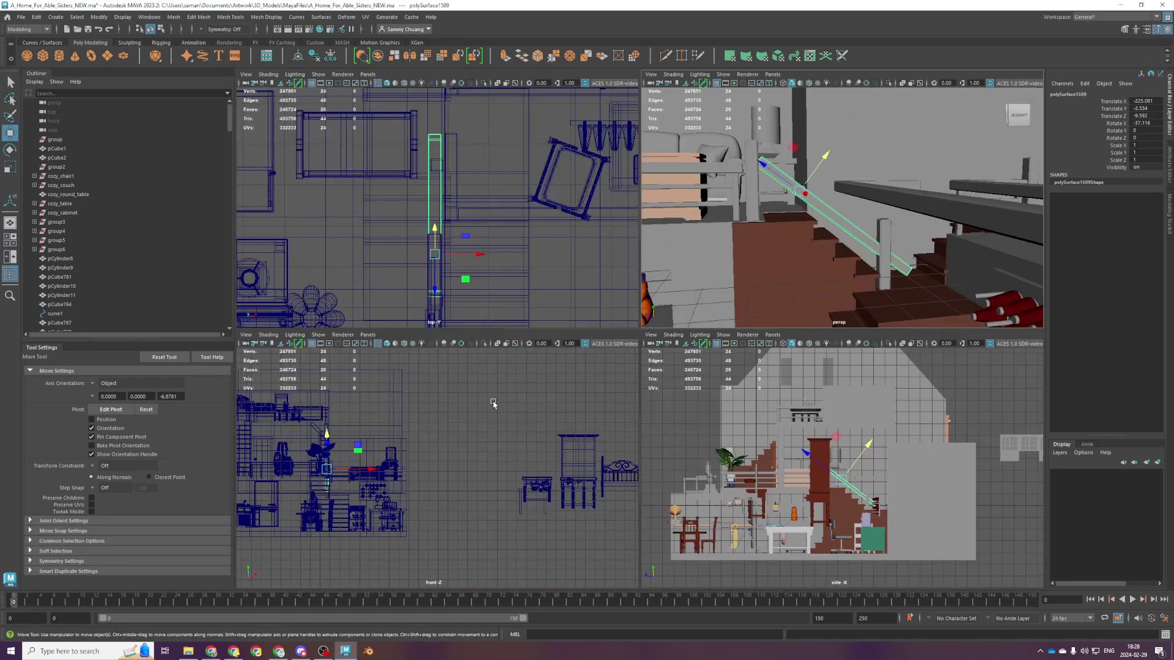
key(space)
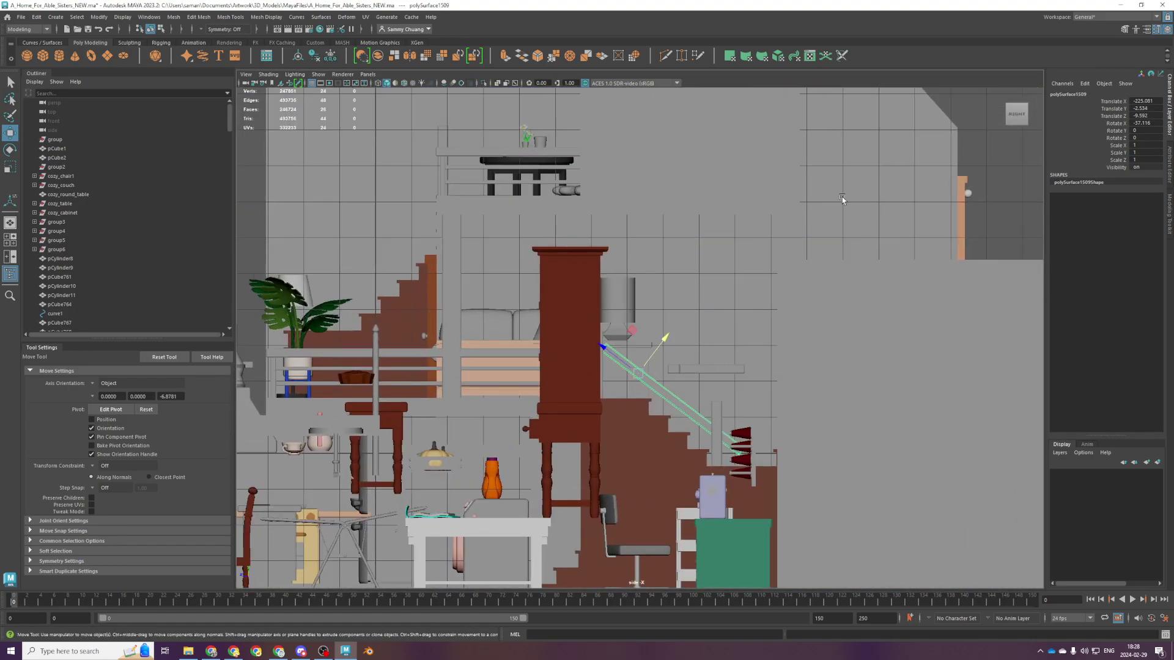
right_drag(1008, 148, 956, 149)
scroll(639, 338, up, 3)
drag(538, 320, 632, 395)
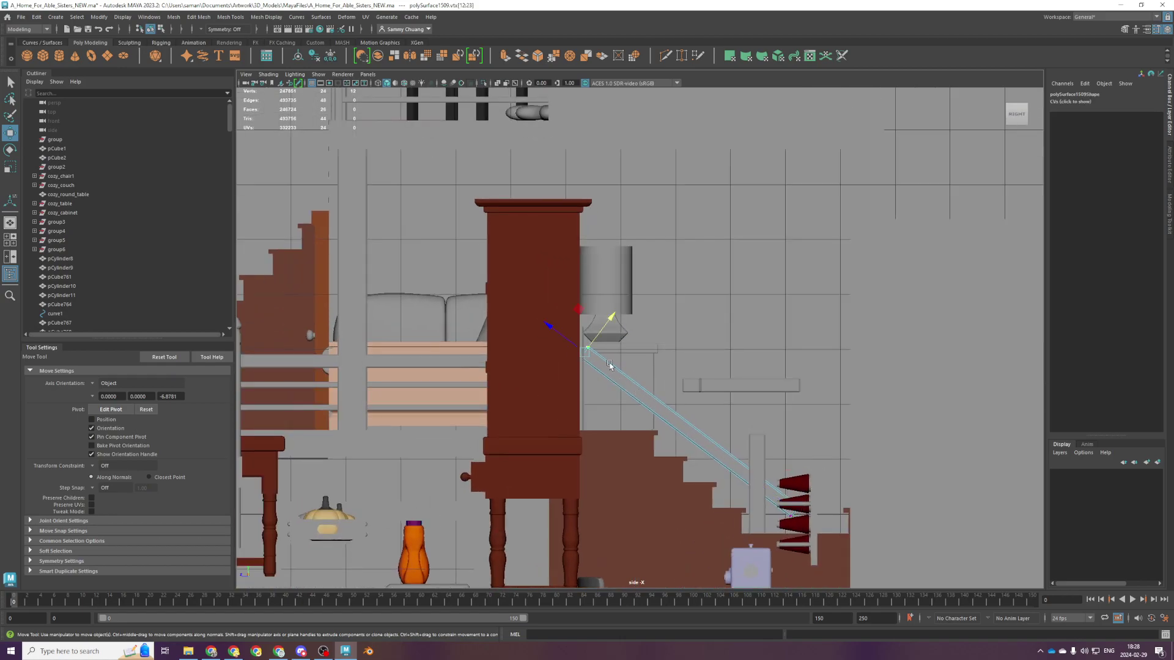
drag(578, 345, 583, 350)
Pull the vertices at the handrail's lower end back to the lower post and save the scene
drag(700, 432, 861, 590)
drag(759, 486, 698, 456)
key(ctrl+s)
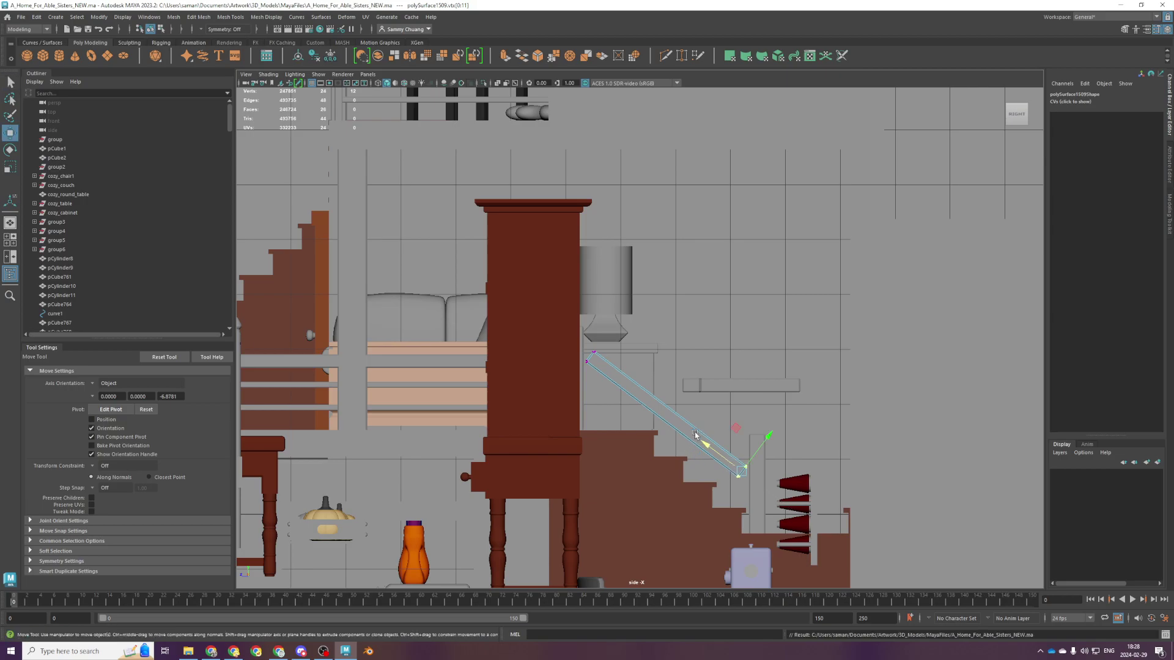
Duplicate the balcony's two lower rails with their end post and move the copies over the lower stairs, to a Translate Z of about -135.2
scroll(689, 433, up, 2)
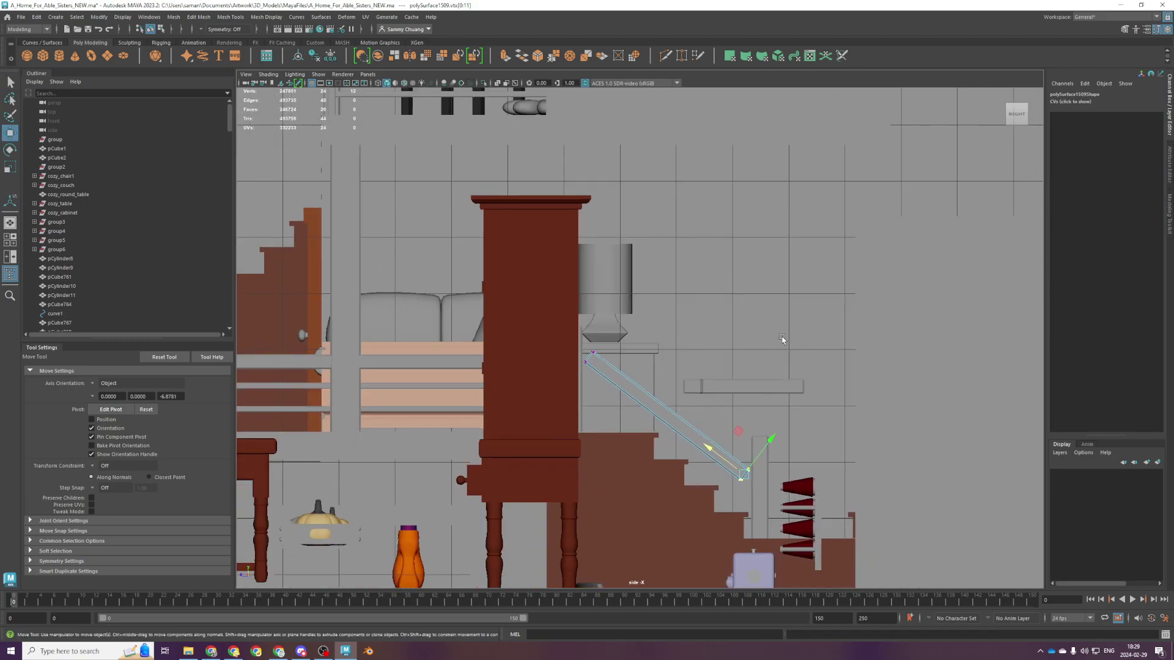
right_drag(782, 339, 817, 305)
key(space)
key(space)
alt+middle_drag(598, 321, 698, 340)
click(601, 350)
alt+drag(601, 352, 692, 347)
click(691, 349)
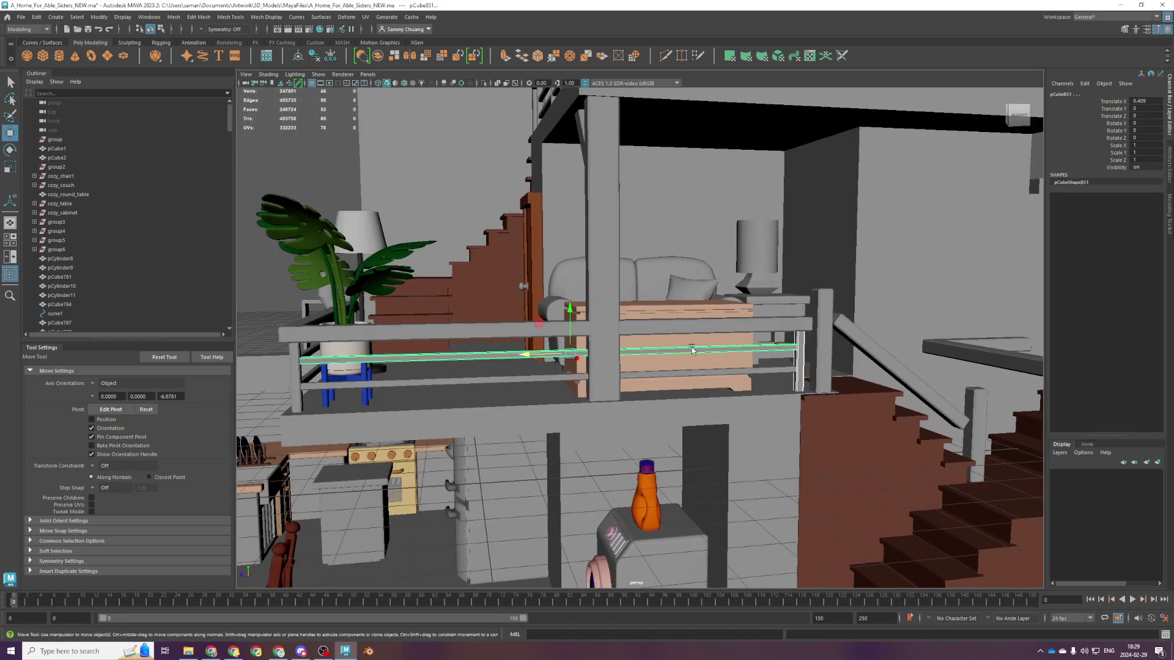
click(678, 373)
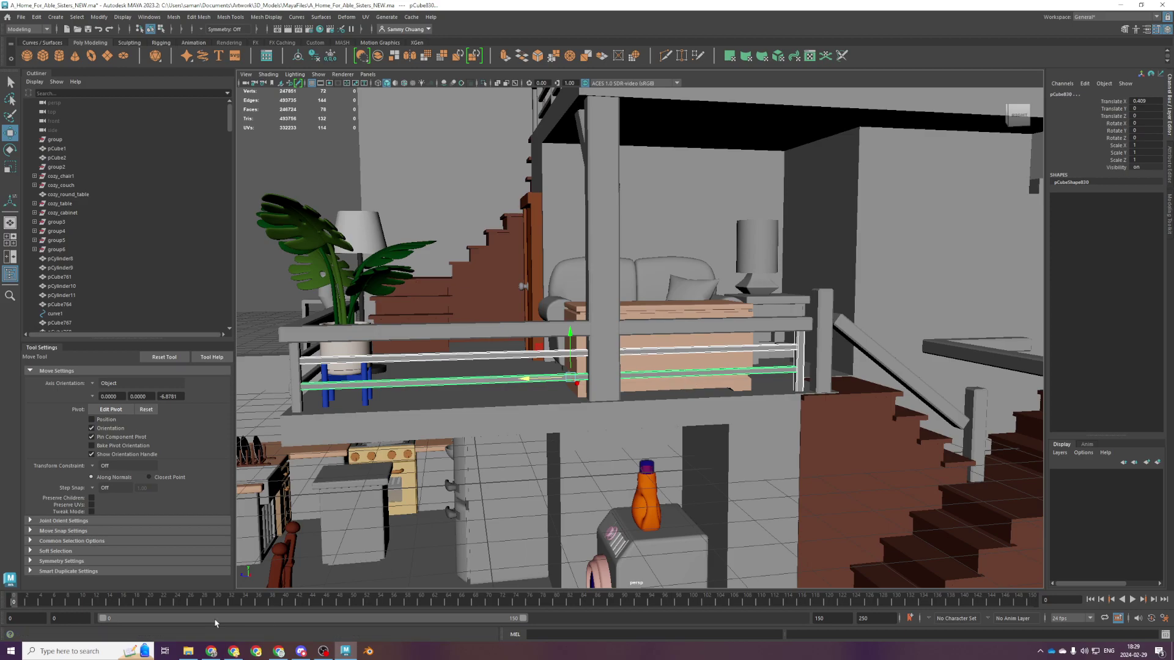
key(space)
scroll(700, 464, down, 5)
key(space)
key(ctrl+d)
drag(506, 329, 626, 349)
scroll(781, 369, up, 3)
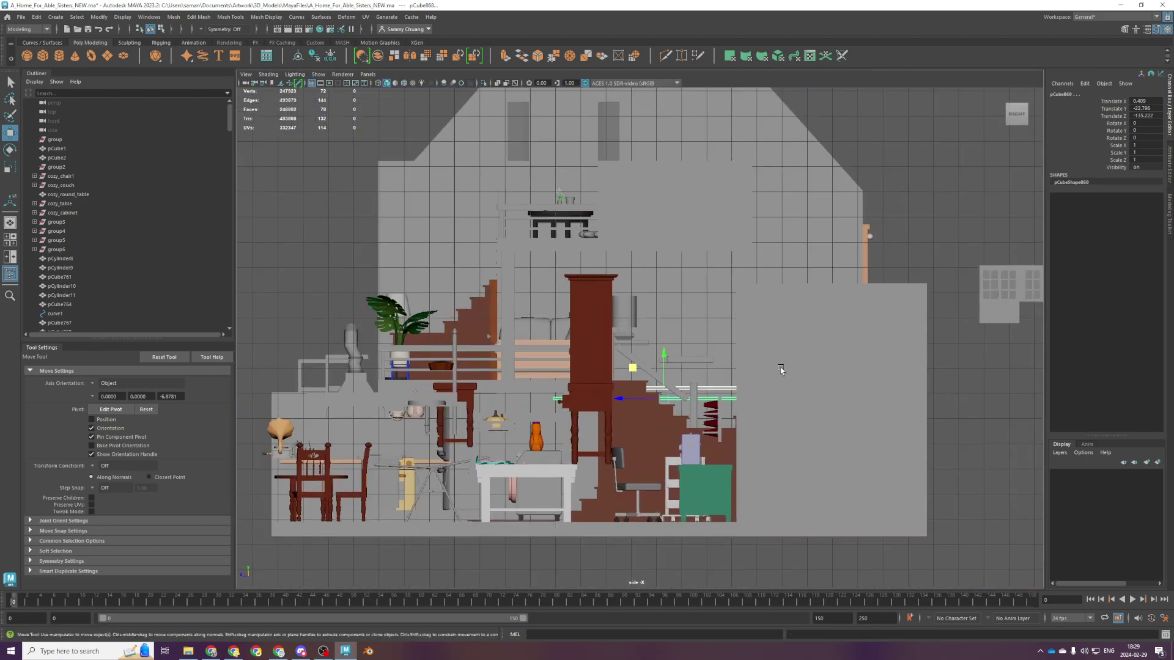
Raise the copied railing pieces to a Translate Y of about 81.3 and combine them into one mesh
alt+middle_drag(781, 370, 669, 362)
key(e)
key(w)
drag(562, 359, 592, 293)
key(e)
key(ctrl+z)
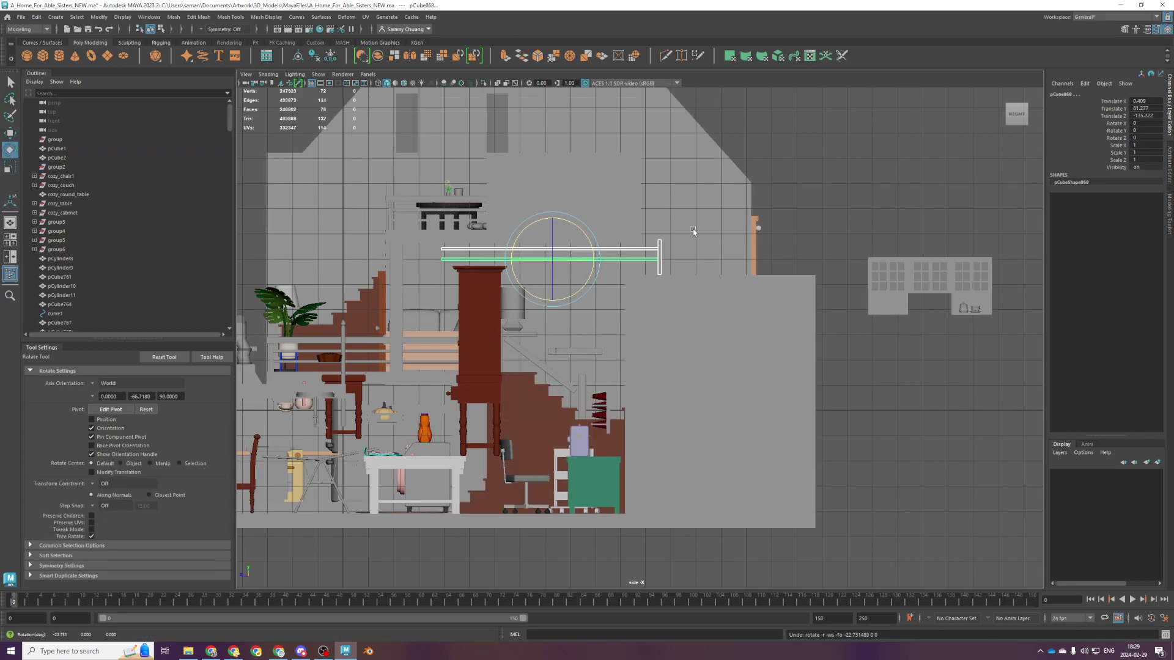
click(174, 16)
click(195, 46)
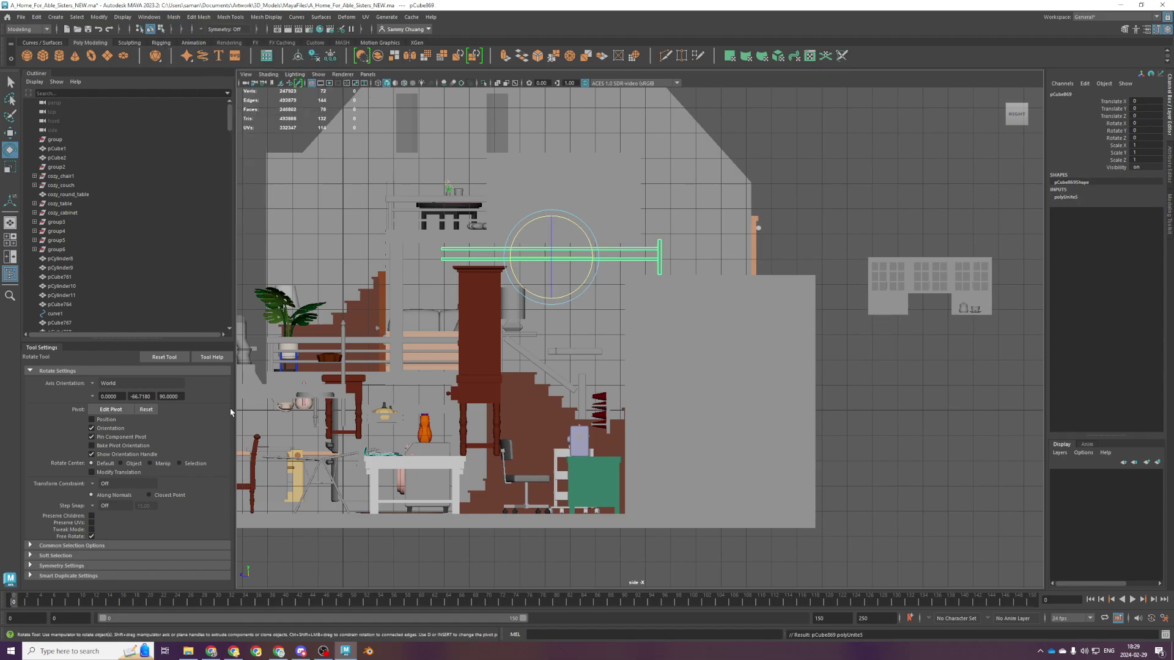
Set the axis orientation to Object, tilt the combined railing to a Rotate X of about -36.8, align it with the stair handrail, and save the scene
click(94, 384)
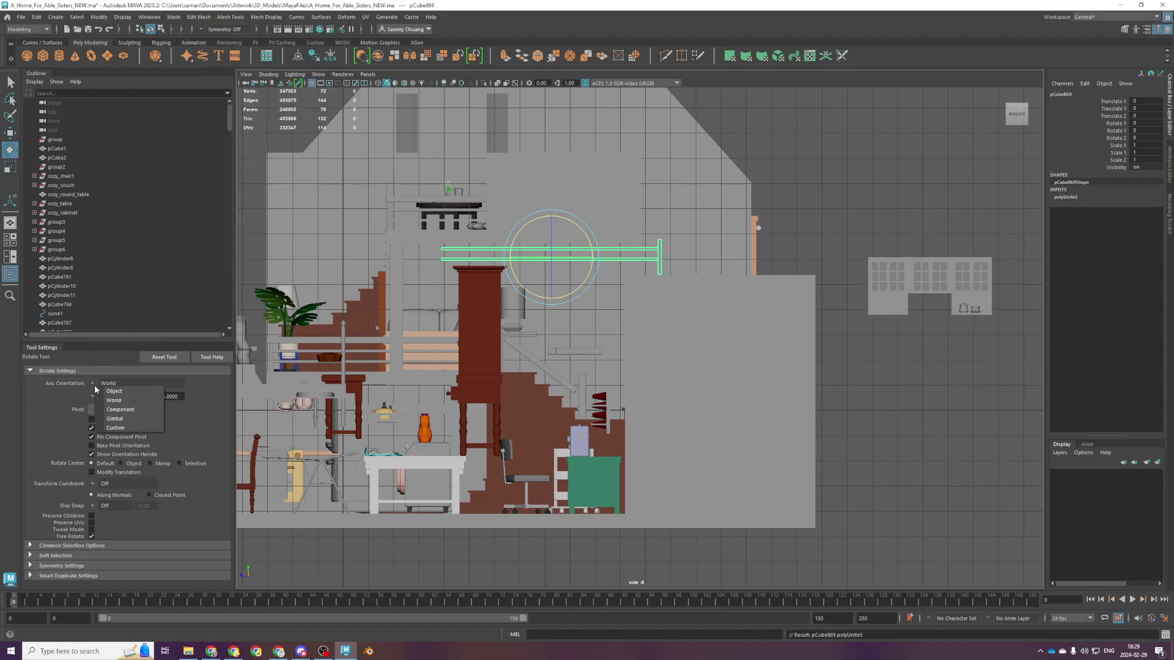
click(111, 391)
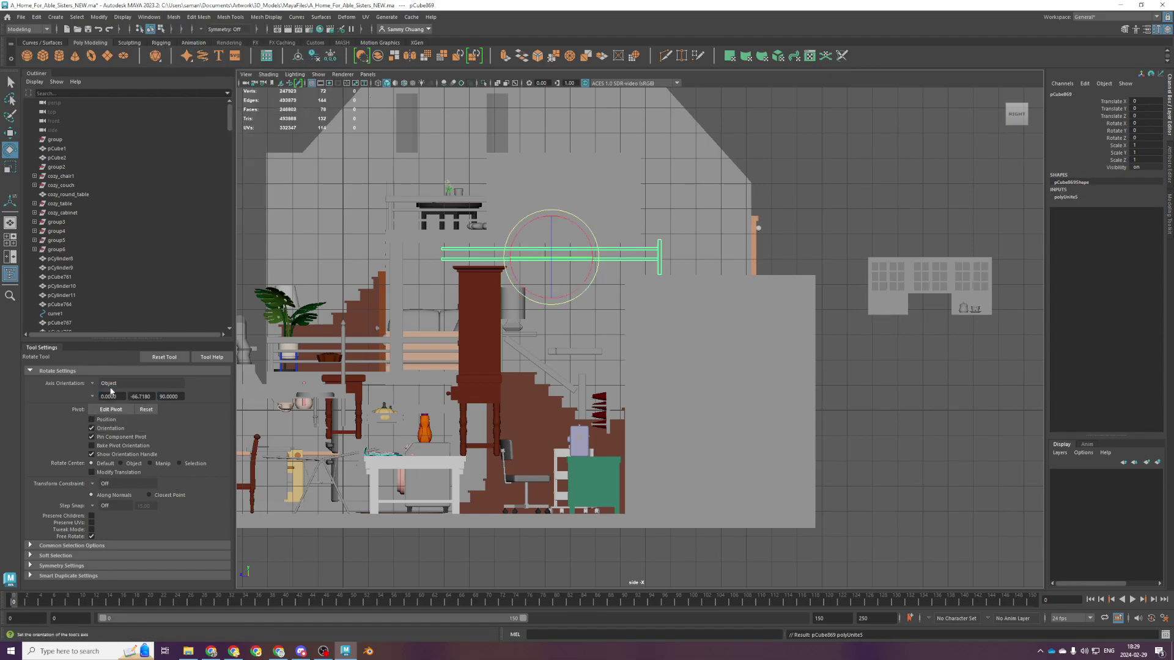
drag(595, 263, 580, 312)
key(w)
drag(572, 235, 470, 303)
scroll(525, 331, up, 3)
key(e)
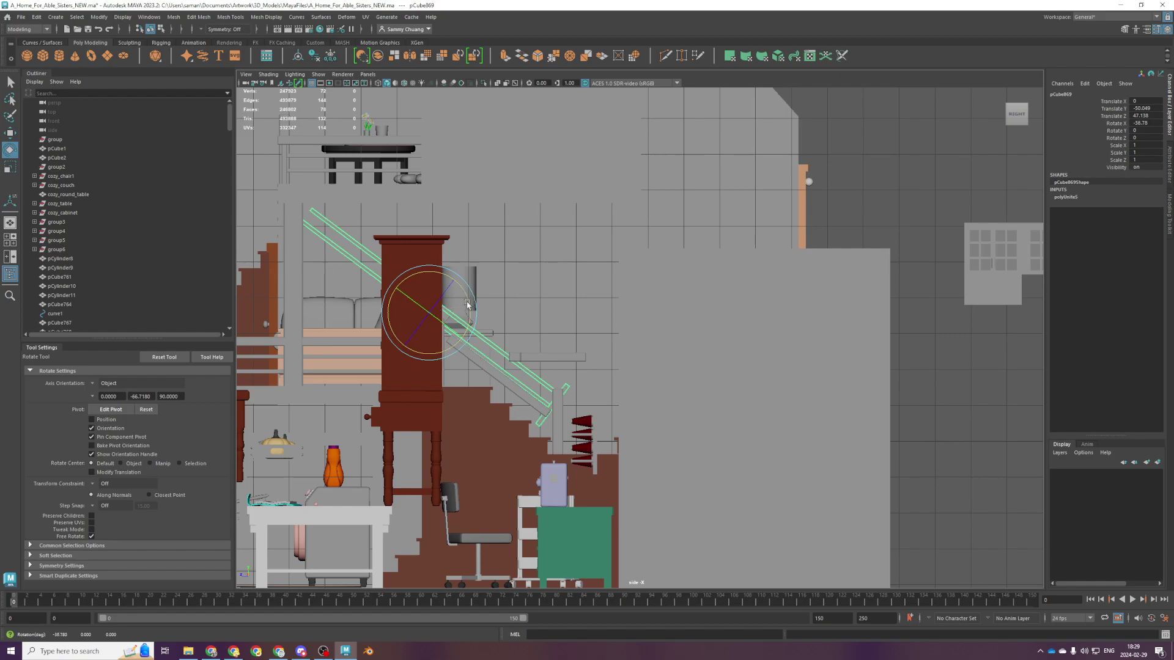
key(w)
scroll(652, 330, up, 3)
key(ctrl+s)
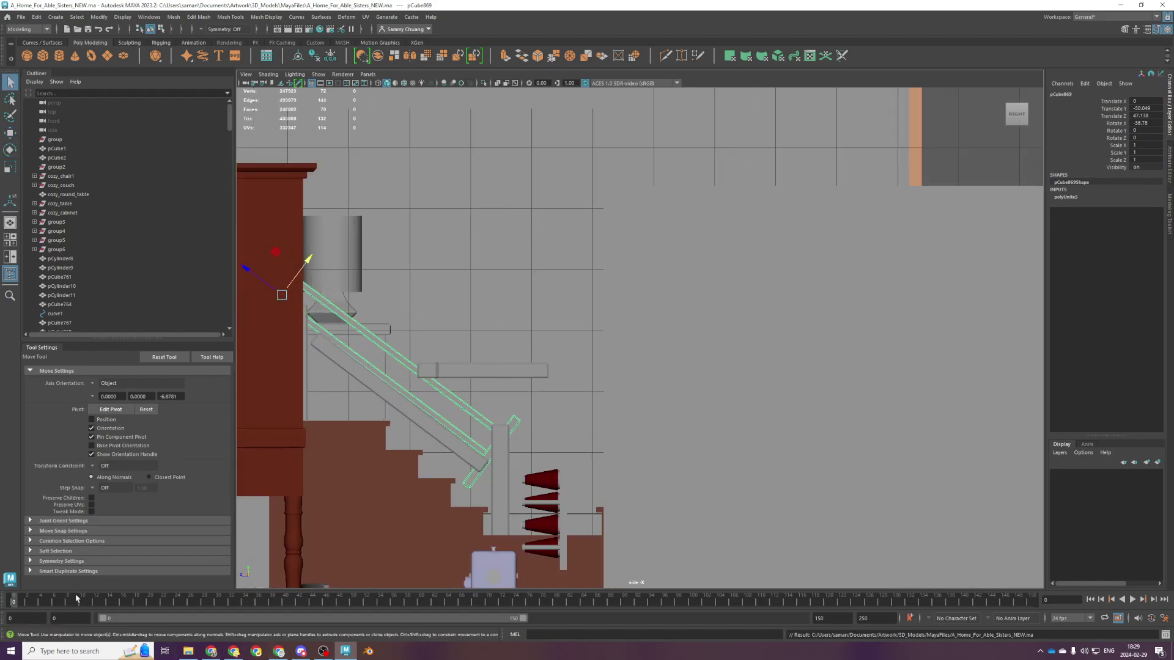
Switch to Paint and sketch a long rounded black outline with two small upright marks inside it
key(super)
text(paint)
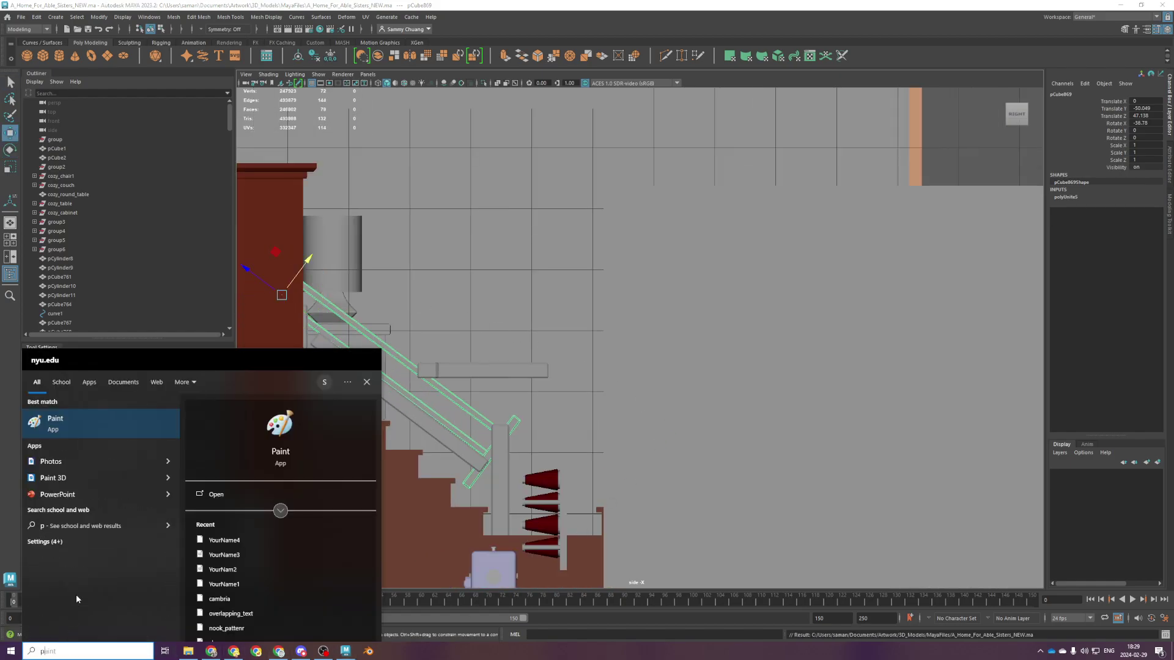
key(Return)
mouse_move(285, 195)
mouse_down()
mouse_move(185, 260)
mouse_move(401, 221)
mouse_move(263, 207)
mouse_move(191, 252)
mouse_move(475, 204)
mouse_move(287, 209)
mouse_up()
key(ctrl+z)
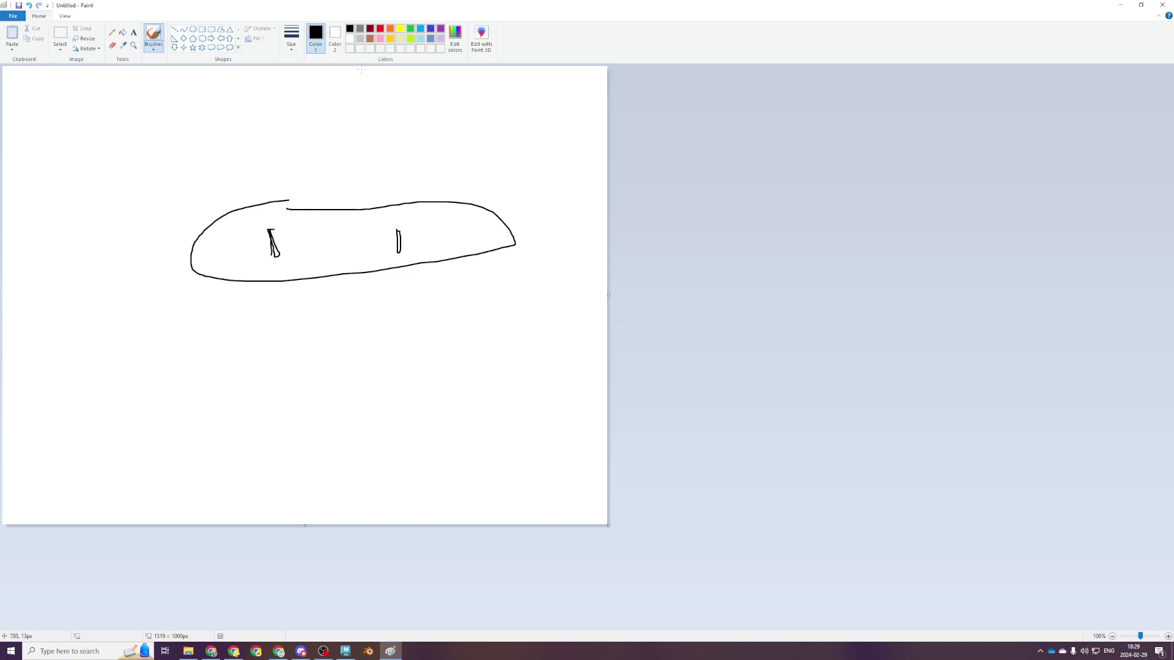
In red, draw a wavy path crossing the outline with a circle at each end, and a long line through the outline lengthwise
click(380, 28)
mouse_move(375, 129)
mouse_down()
mouse_move(333, 272)
mouse_move(374, 136)
mouse_up()
drag(337, 335, 347, 339)
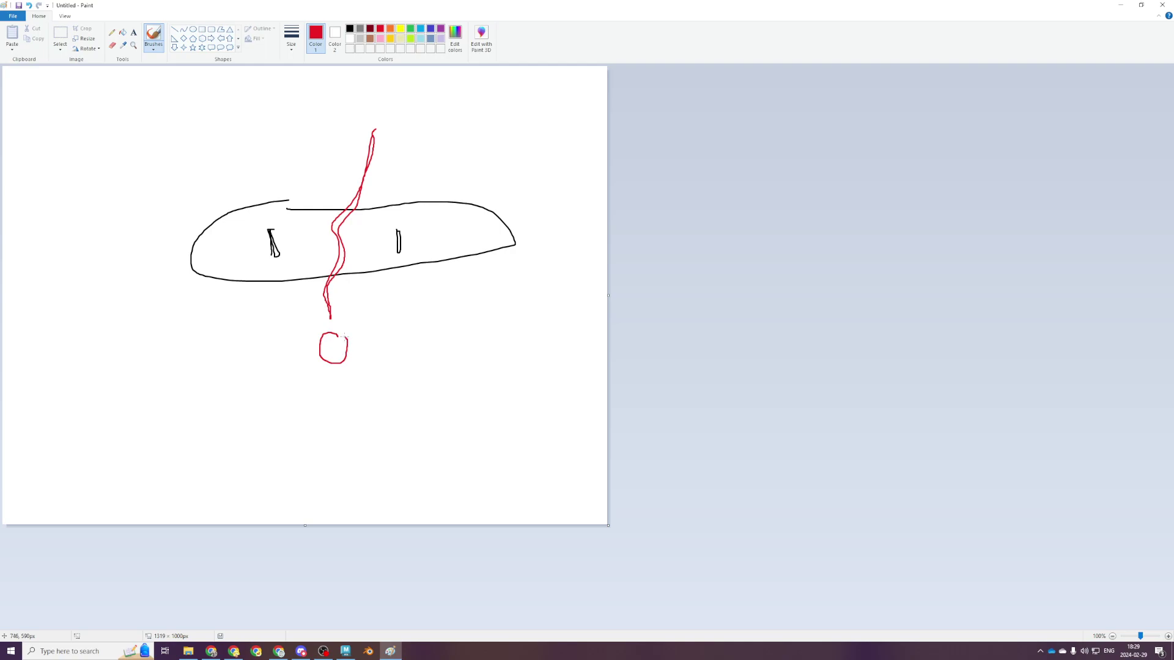
drag(365, 99, 374, 105)
drag(130, 257, 561, 205)
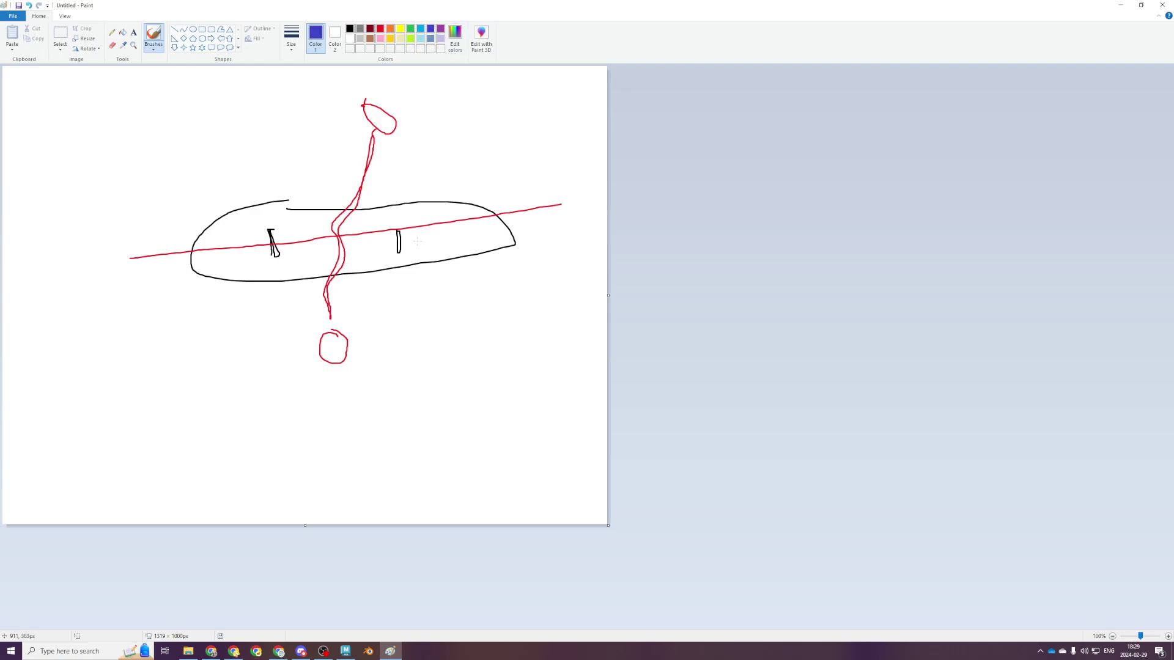
In blue, add small circles and marks along the outline's edges, a larger circle below it, and arrows leading away to its lower left
drag(327, 334, 339, 342)
drag(329, 284, 146, 373)
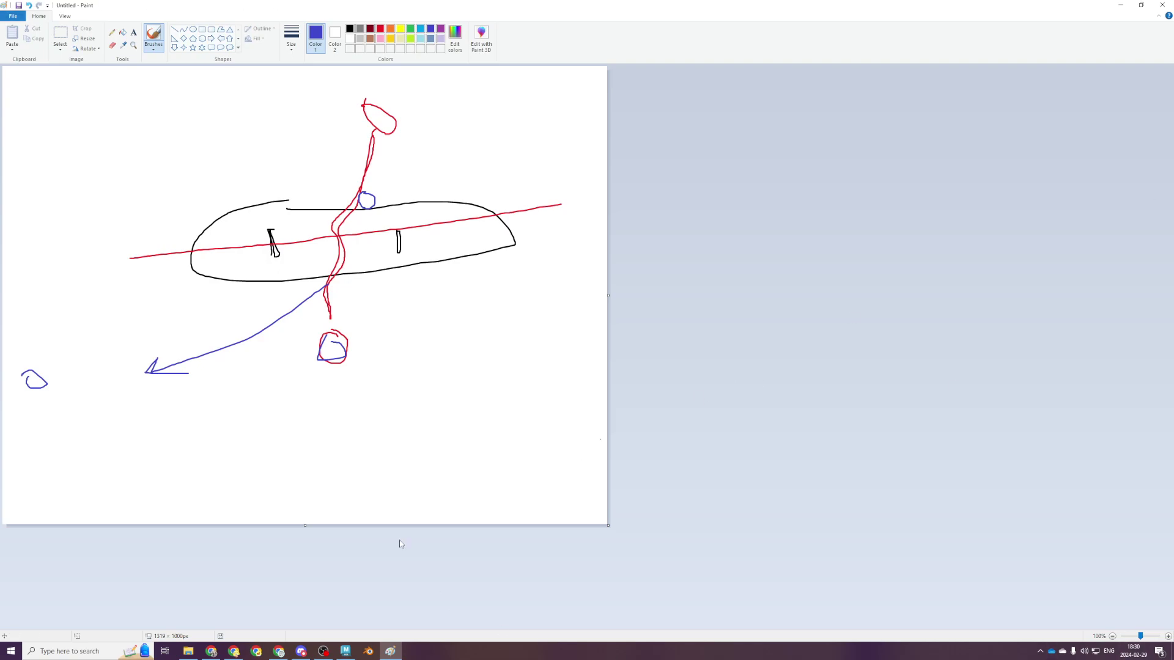
mouse_move(354, 144)
mouse_down()
mouse_move(365, 166)
mouse_move(353, 146)
mouse_up()
click(322, 652)
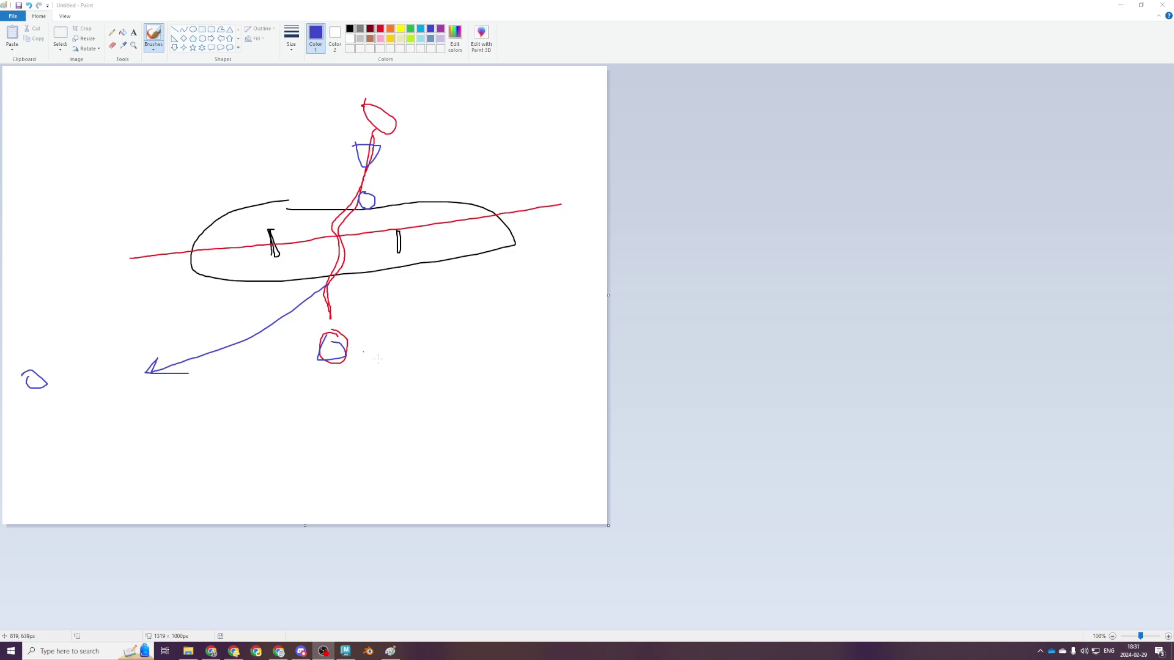
mouse_move(217, 280)
mouse_down()
mouse_move(229, 293)
mouse_move(215, 301)
mouse_move(463, 273)
mouse_up()
mouse_move(488, 314)
mouse_down()
mouse_move(515, 338)
mouse_move(473, 303)
mouse_move(232, 367)
mouse_move(244, 396)
mouse_up()
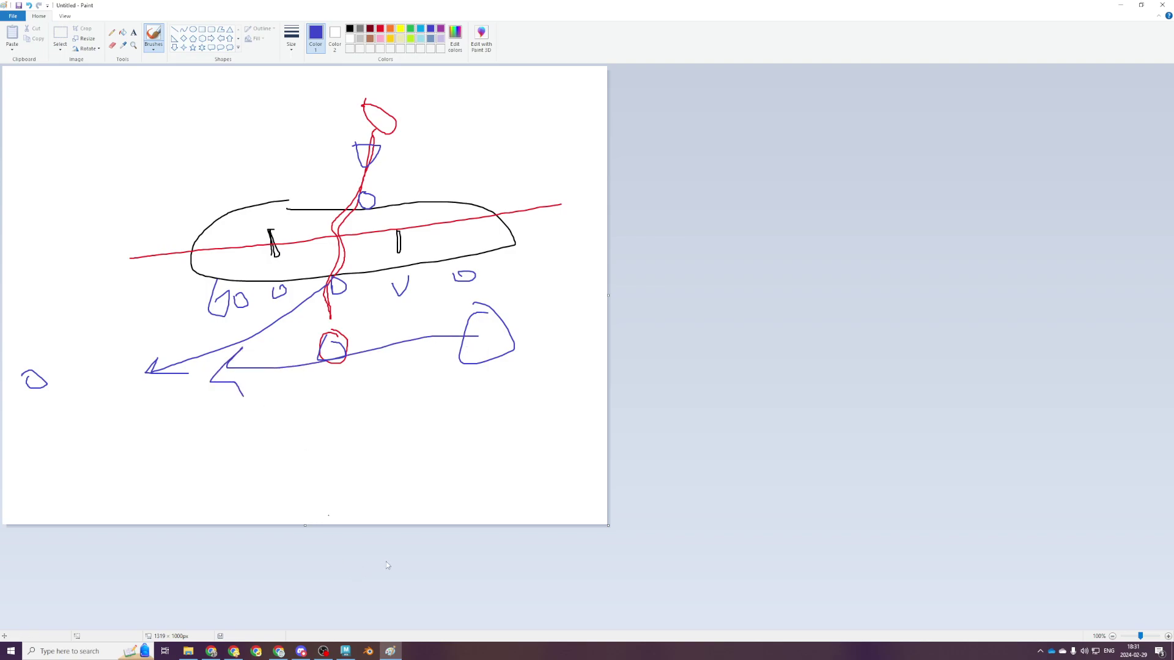
Switch back to Maya, try shortening the combined railing's upper end by moving its vertices down the slope, and lower the railing toward the steps
click(345, 652)
scroll(640, 425, up, 5)
scroll(640, 425, down, 6)
right_click(828, 274)
click(538, 255)
drag(460, 235, 560, 358)
scroll(551, 340, up, 3)
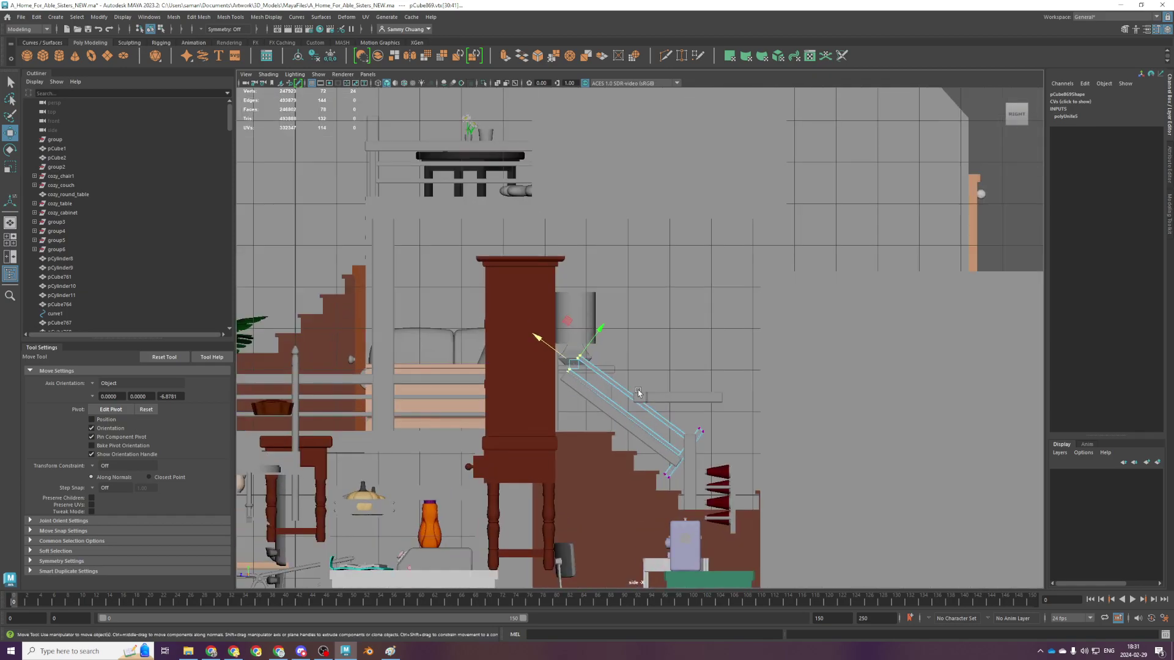
key(F8)
scroll(498, 324, up, 2)
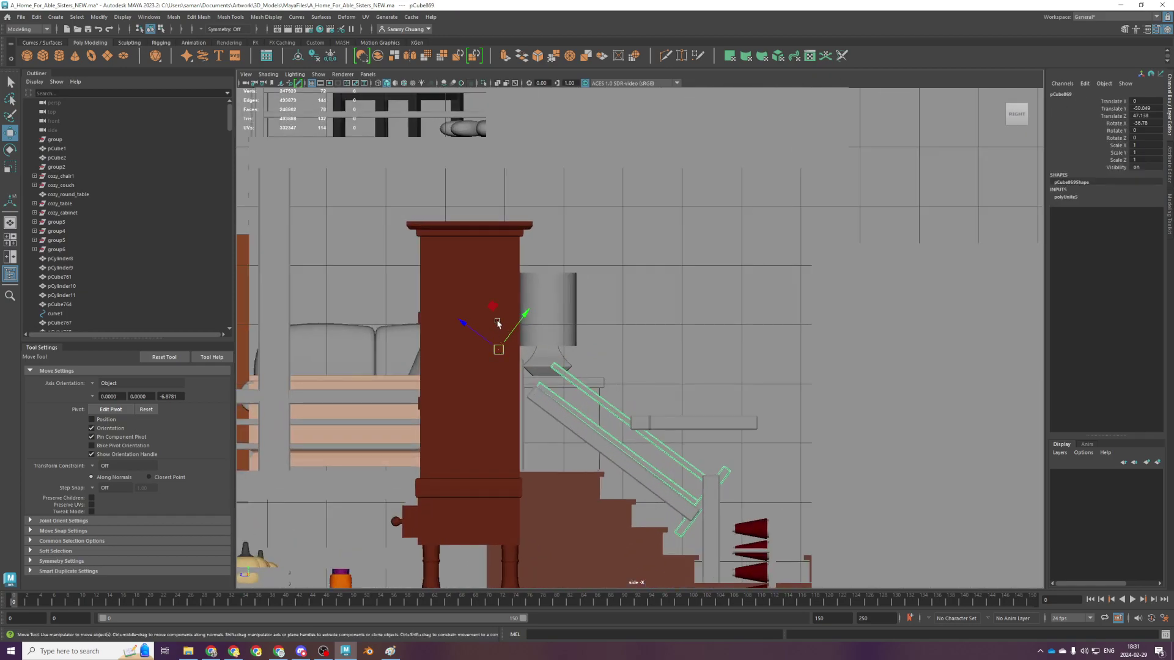
click(315, 64)
drag(648, 408, 567, 474)
scroll(639, 488, up, 8)
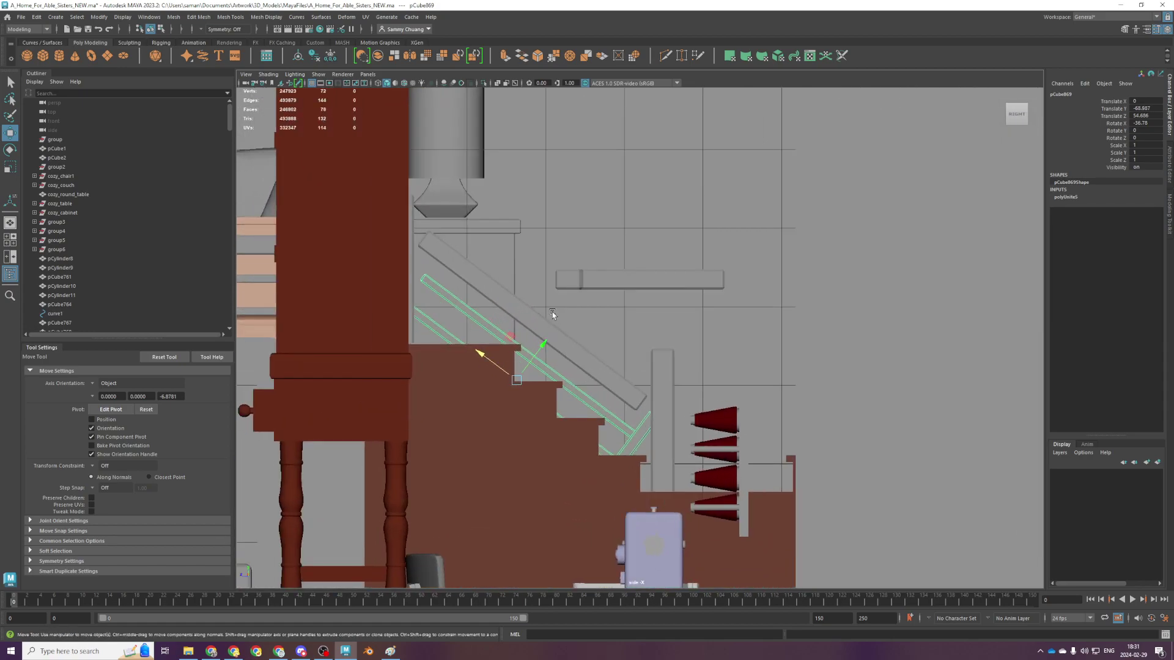
Delete the tilted combined railing from the lower stairs
key(e)
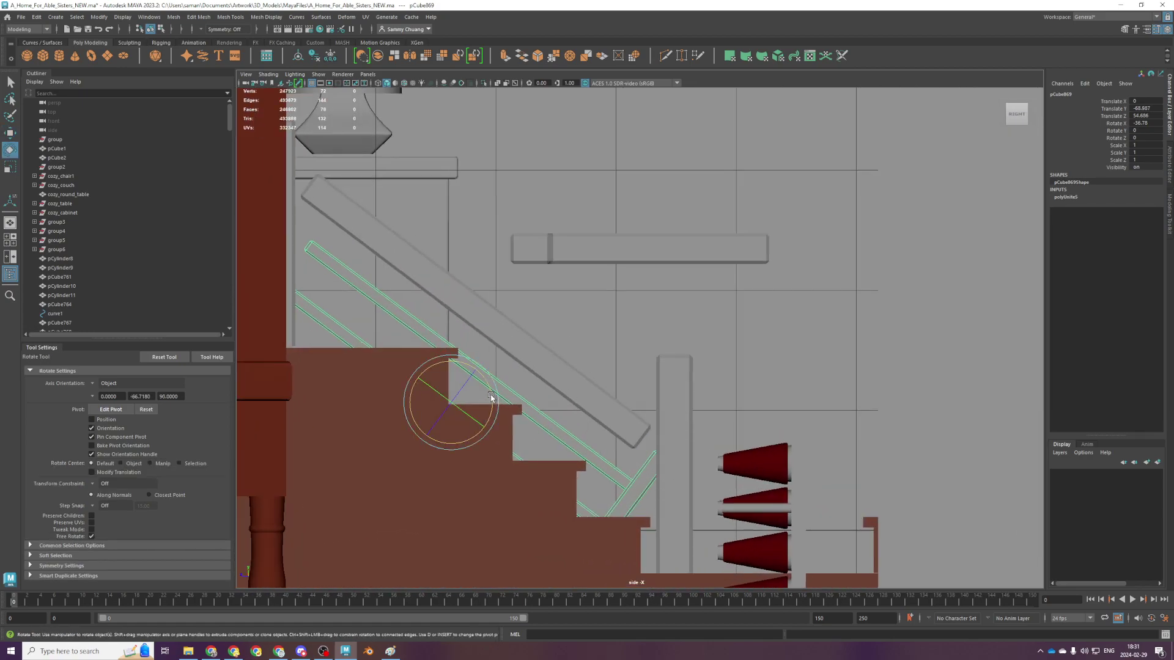
scroll(489, 398, down, 3)
key(Delete)
scroll(529, 356, down, 7)
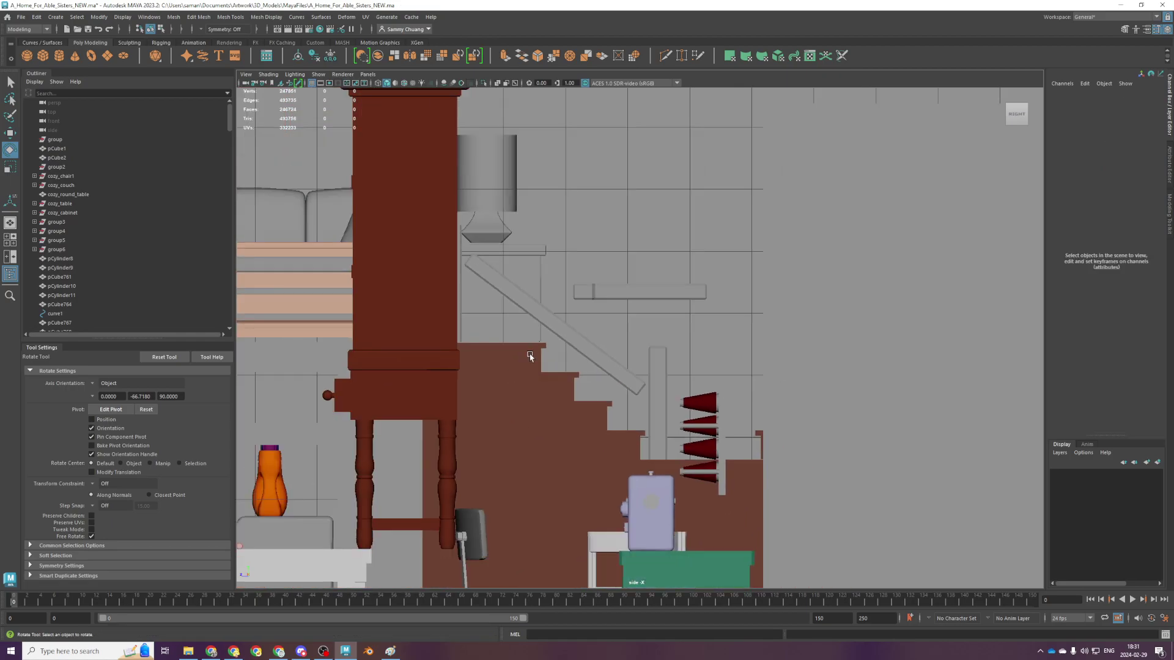
Duplicate the balcony railing's small end post and move the copy under the sloped handrail's upper end, to Translate Y about -3.6 and Z about -188
key(space)
key(space)
scroll(630, 405, down, 2)
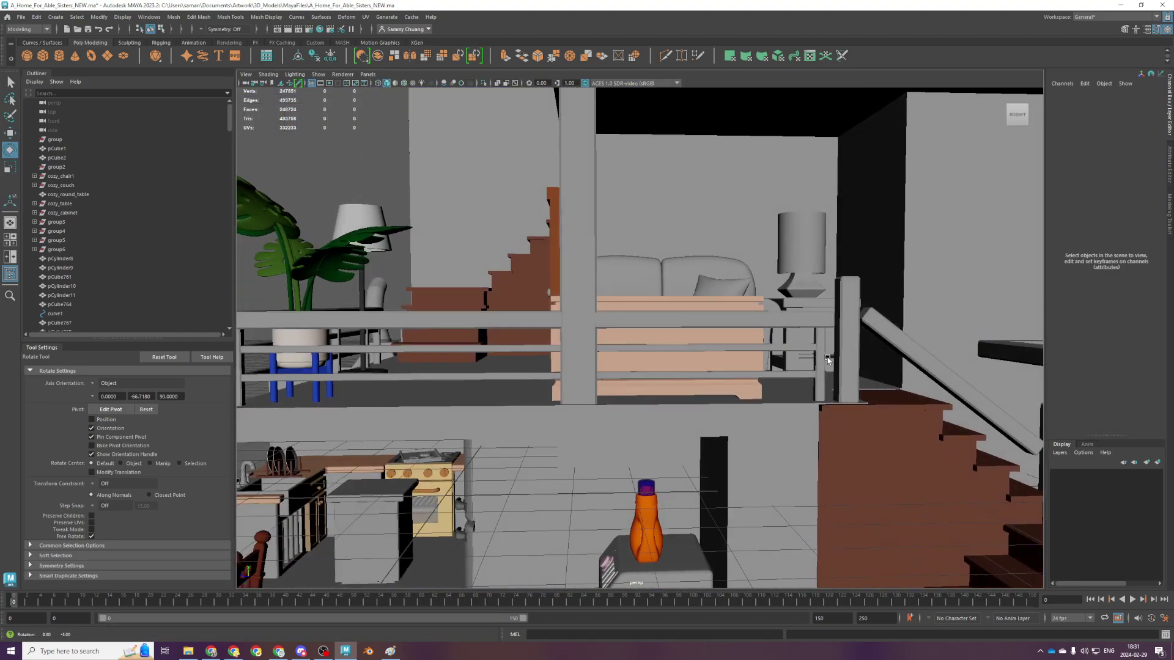
click(630, 405)
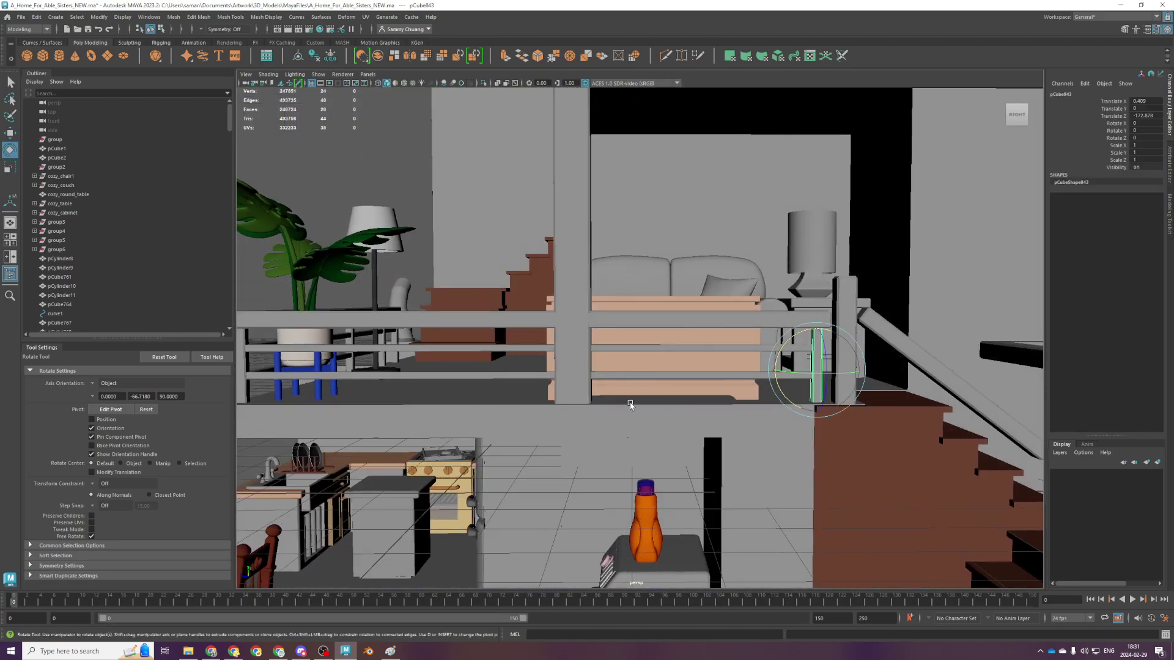
key(space)
key(space)
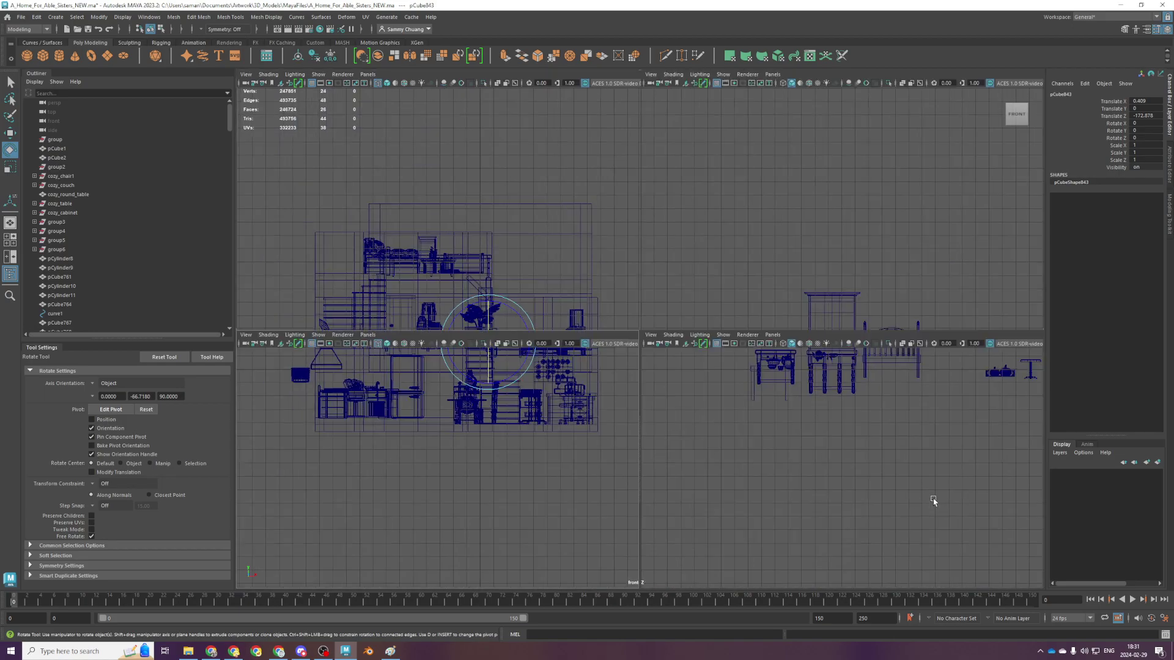
key(space)
key(space)
key(f)
scroll(685, 410, down, 5)
scroll(649, 376, down, 5)
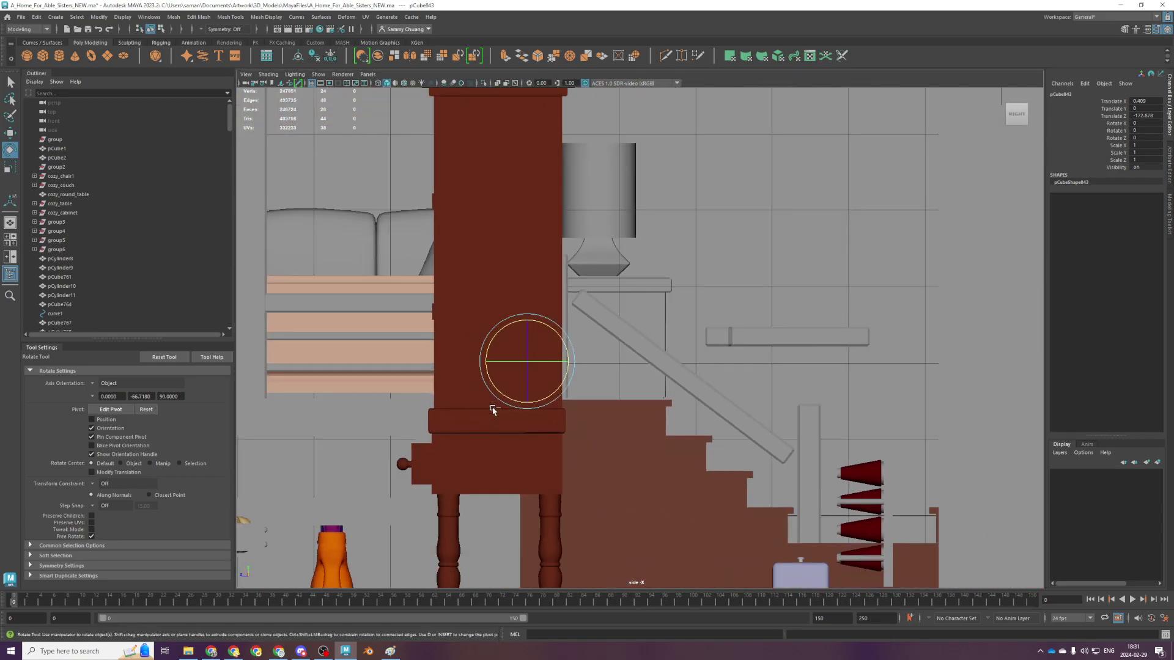
key(ctrl+d)
key(w)
drag(510, 361, 588, 336)
alt+middle_drag(611, 380, 598, 354)
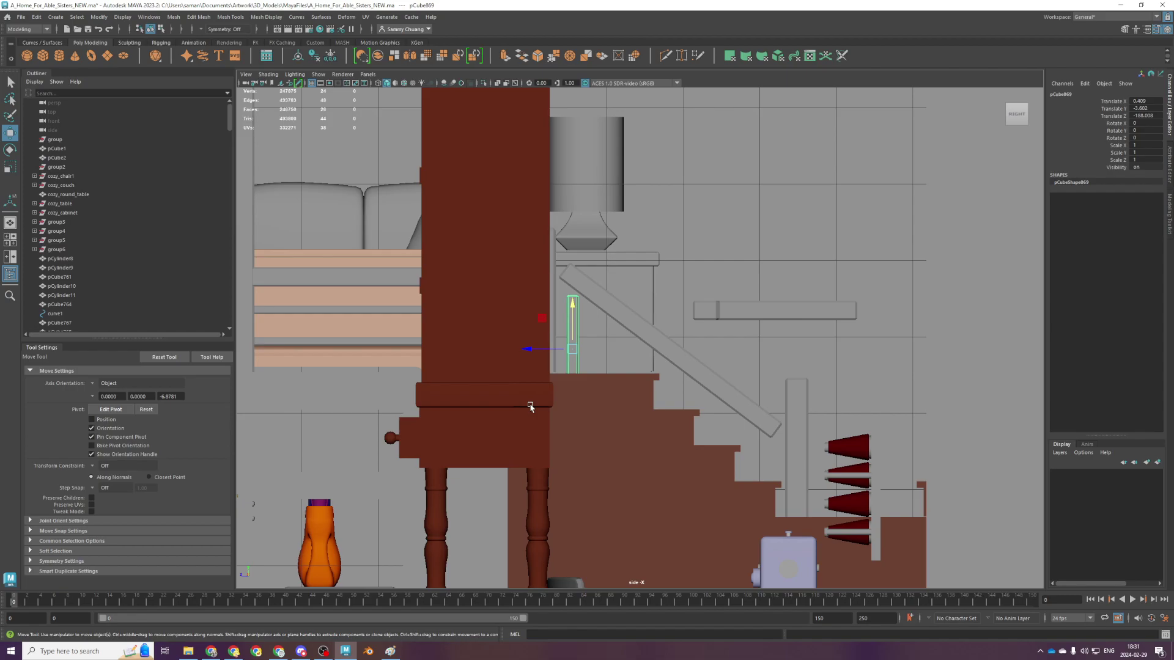
Duplicate the small post again and place the copy under the handrail's lower end, at Translate Y about -37.3 and Z about -237.5
scroll(541, 367, down, 2)
key(space)
key(space)
alt+drag(701, 241, 716, 281)
alt+middle_drag(715, 282, 574, 259)
alt+drag(574, 258, 721, 505)
key(space)
key(space)
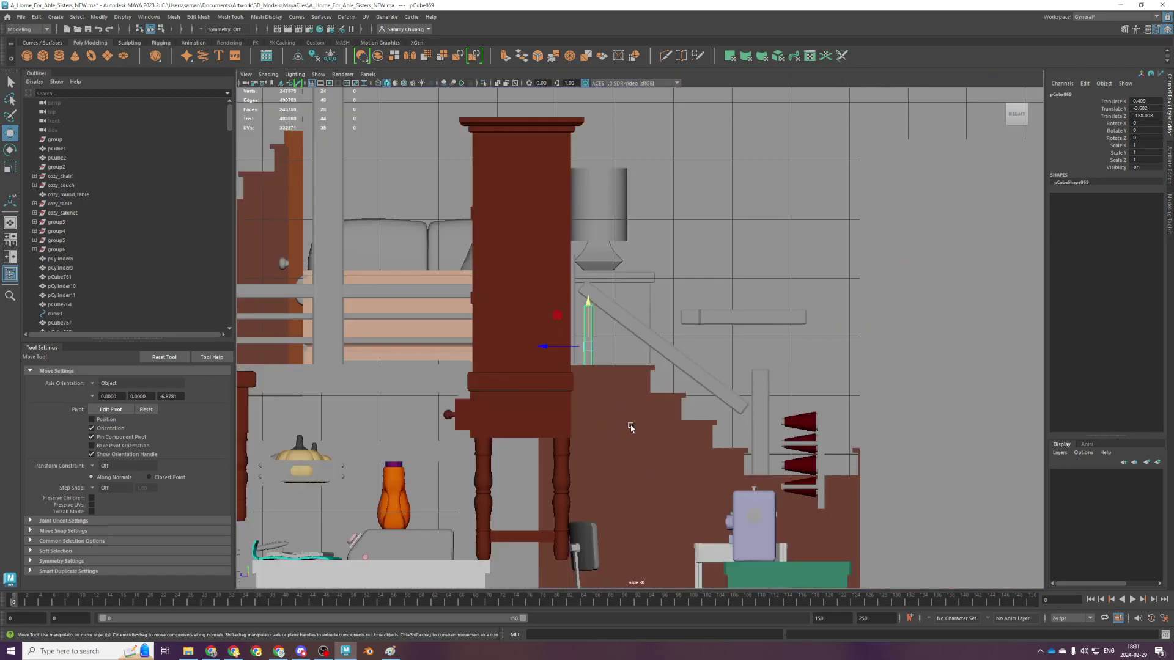
scroll(645, 448, up, 2)
mouse_move(573, 319)
shift+mouse_down()
mouse_move(573, 301)
mouse_move(738, 451)
shift+mouse_up()
scroll(725, 433, down, 2)
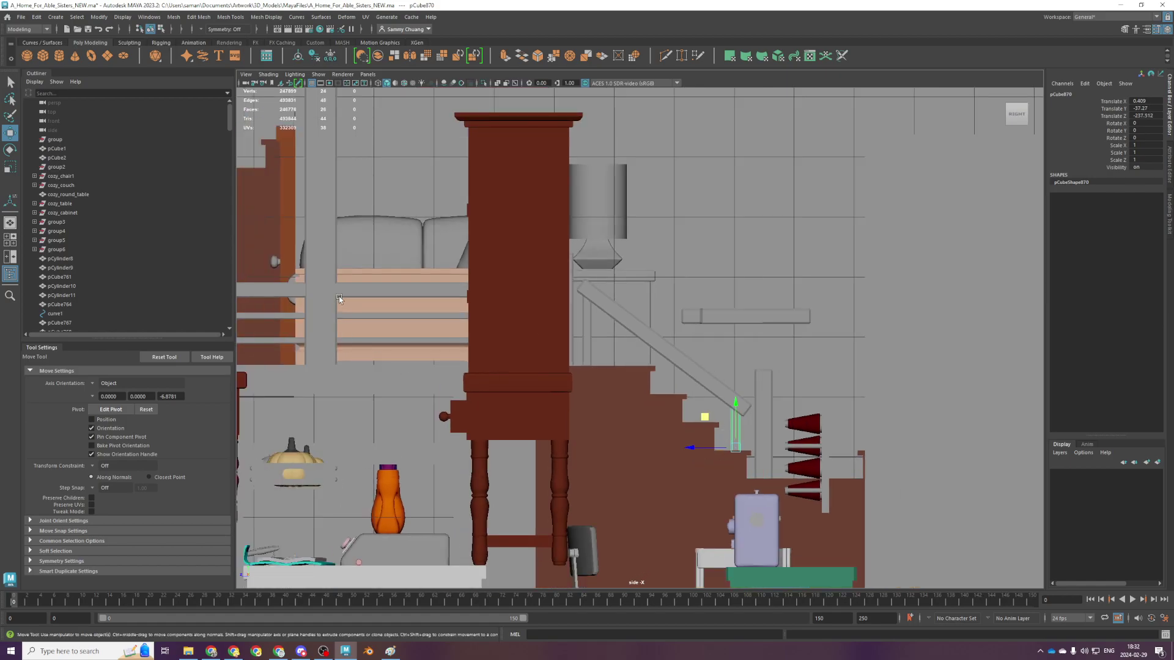
Duplicate a thin balcony rail, tilt it to a Rotate X of -37.5, place it beneath the sloped handrail, and save the scene
alt+middle_drag(339, 296, 420, 288)
click(327, 314)
key(e)
drag(409, 307, 726, 307)
key(w)
scroll(726, 307, up, 5)
key(ctrl+s)
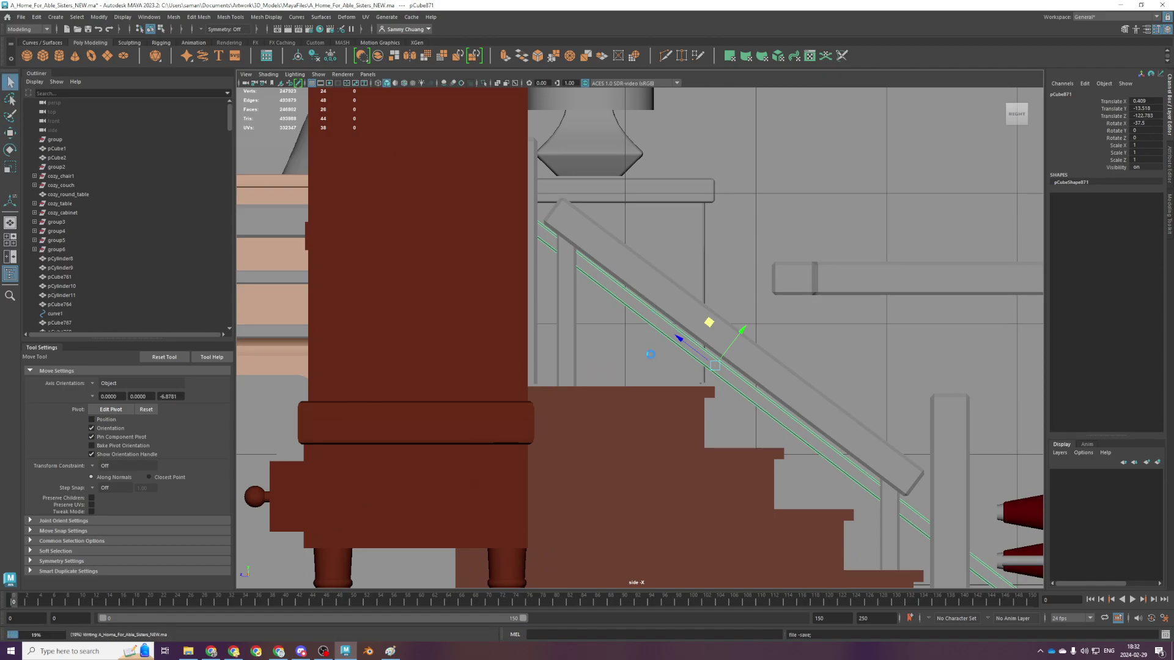
Fine-tune the thin rail's tilt to a Rotate X of -37.007 and move it farther below the handrail
key(e)
drag(759, 371, 758, 376)
scroll(755, 373, down, 3)
scroll(732, 350, up, 3)
click(757, 365)
drag(757, 365, 758, 365)
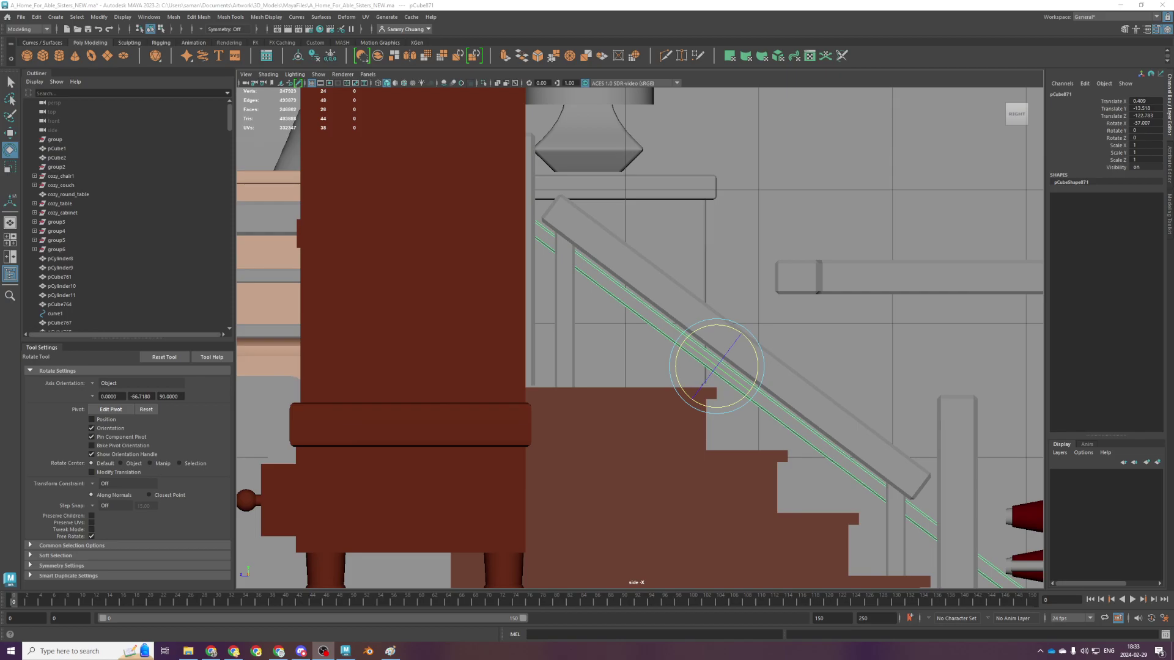
scroll(751, 249, down, 2)
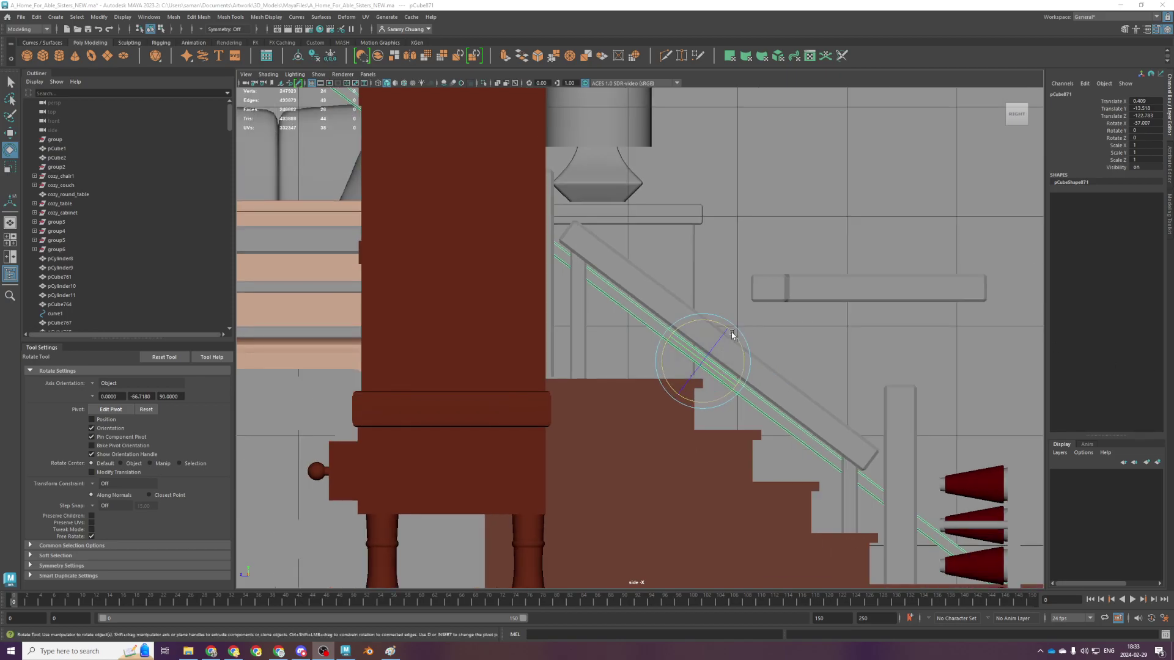
key(w)
drag(727, 325, 722, 332)
scroll(696, 332, down, 2)
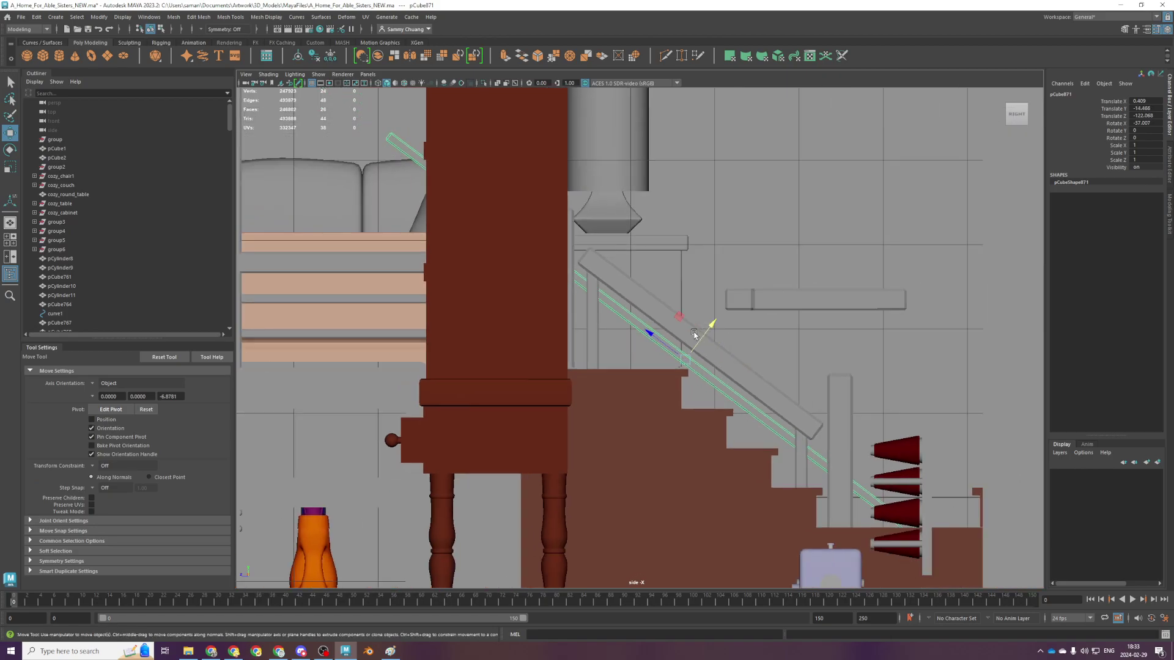
drag(704, 341, 694, 358)
Move the vertices at both ends of the thin rail along its slope to meet the upper and lower small posts
right_drag(393, 162, 351, 162)
drag(318, 134, 482, 222)
drag(378, 152, 593, 313)
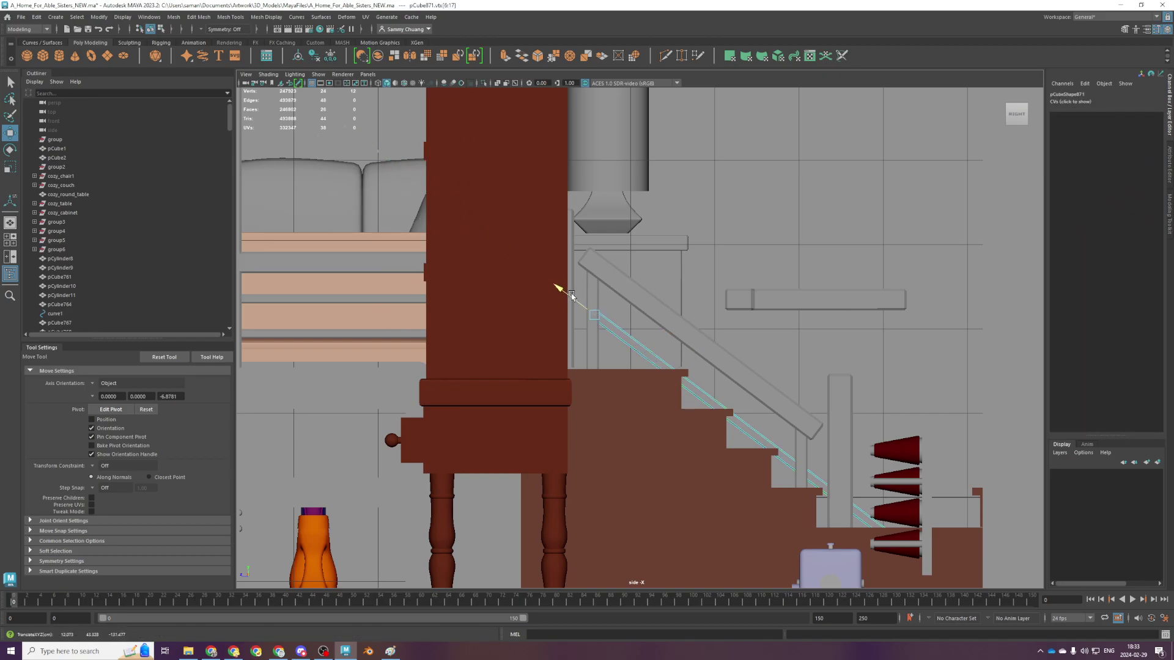
drag(806, 456, 879, 525)
scroll(822, 496, down, 2)
key(ctrl+z)
key(4)
drag(821, 483, 712, 394)
scroll(705, 389, up, 3)
right_drag(658, 364, 748, 309)
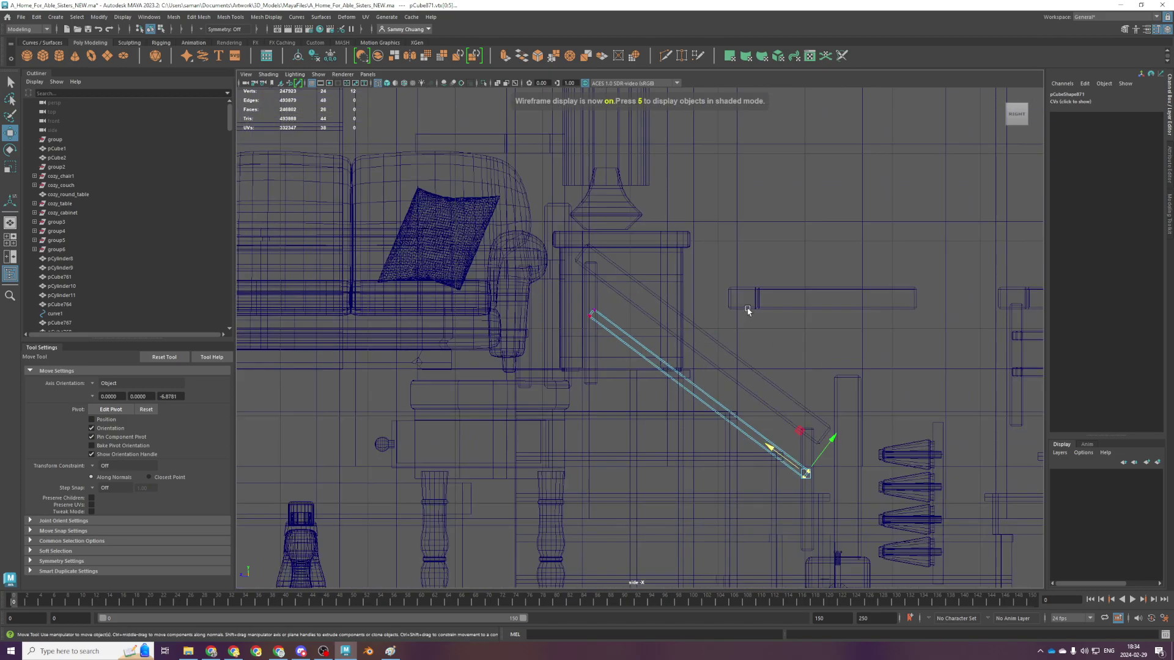
Duplicate the thin sloped rail and place the copy directly below it, using the World axis orientation
key(ctrl+d)
drag(706, 346, 681, 382)
key(ctrl+z)
click(107, 383)
click(104, 403)
Select the sloped handrail, both small posts and both thin rails, and raise them together above the stairs
key(space)
key(space)
scroll(715, 337, down, 3)
mouse_move(716, 336)
alt+mouse_down()
mouse_move(882, 433)
mouse_move(807, 427)
mouse_move(787, 413)
alt+mouse_up()
scroll(713, 342, down, 3)
shift+click(670, 287)
shift+click(671, 328)
shift+click(787, 410)
drag(736, 326, 751, 285)
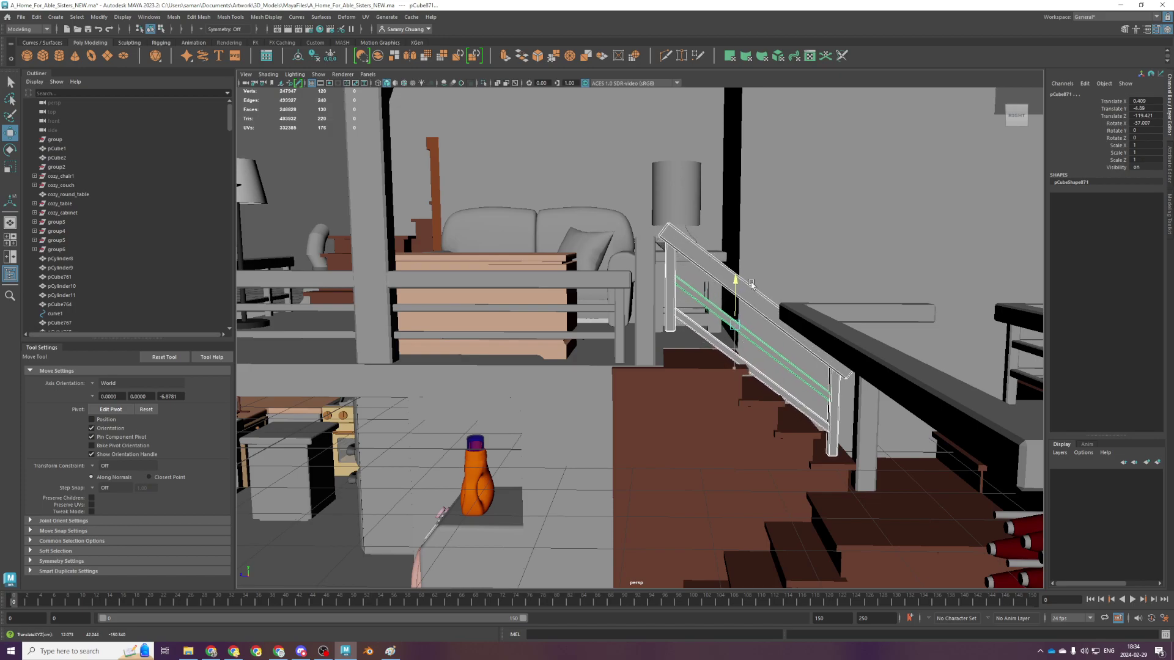
Lower the railing assembly slightly in the shaded side view, bringing its upper thin rail to a Translate Y of about -7
scroll(771, 361, up, 3)
alt+drag(823, 382, 813, 370)
scroll(770, 355, down, 2)
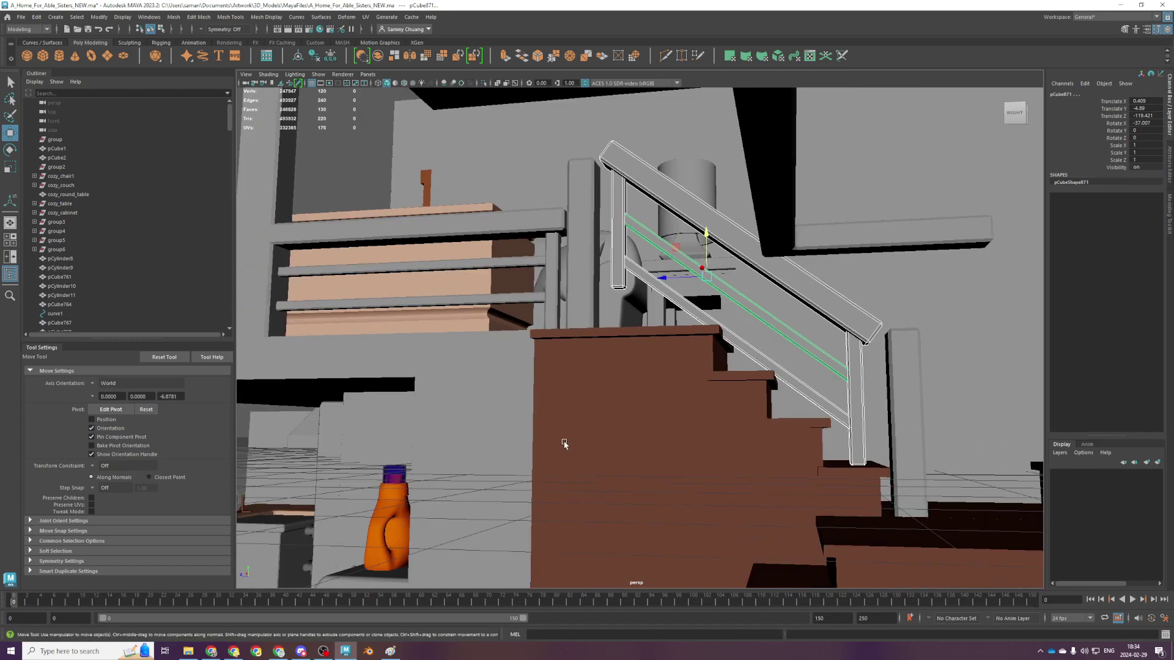
key(space)
key(space)
mouse_move(679, 269)
mouse_down()
mouse_move(677, 383)
mouse_move(677, 288)
mouse_up()
key(5)
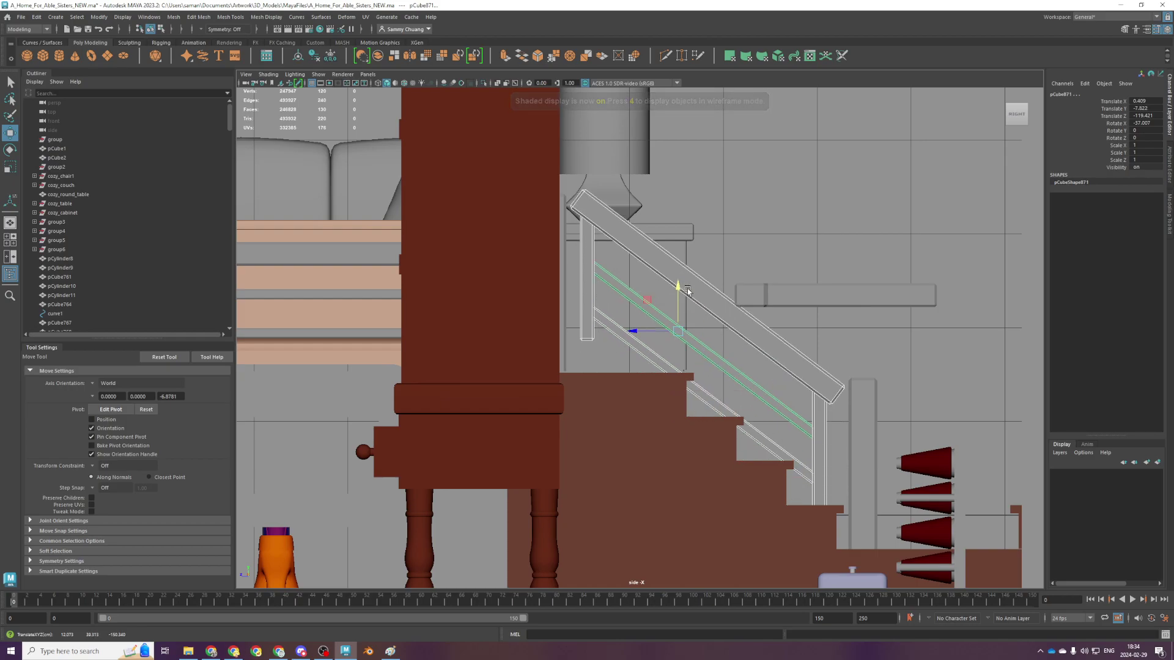
Shift the whole stair railing assembly sideways to a Translate X of about 4.45
key(space)
key(space)
alt+drag(830, 320, 811, 335)
alt+middle_drag(811, 335, 713, 243)
alt+drag(713, 244, 760, 292)
alt+drag(678, 279, 694, 315)
Delete the lower thin rail that cuts into the stair steps
click(731, 365)
alt+drag(731, 365, 720, 348)
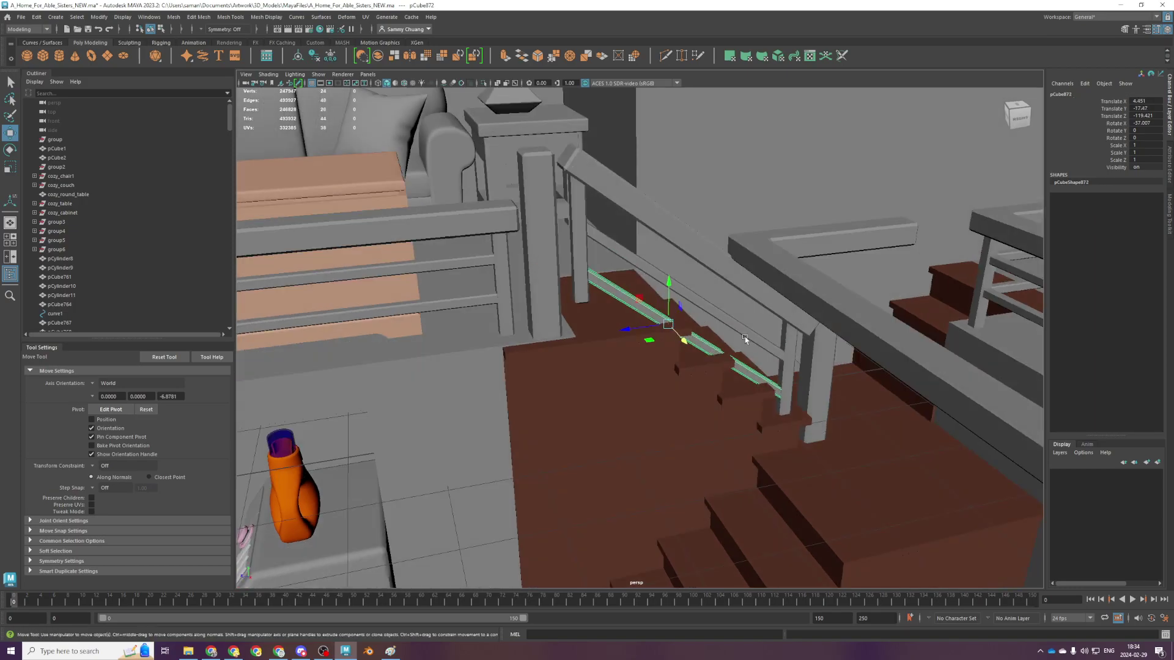
key(Delete)
Extend the upper small post down to the top step by moving its bottom vertices, and save the scene
alt+drag(641, 243, 636, 245)
click(572, 263)
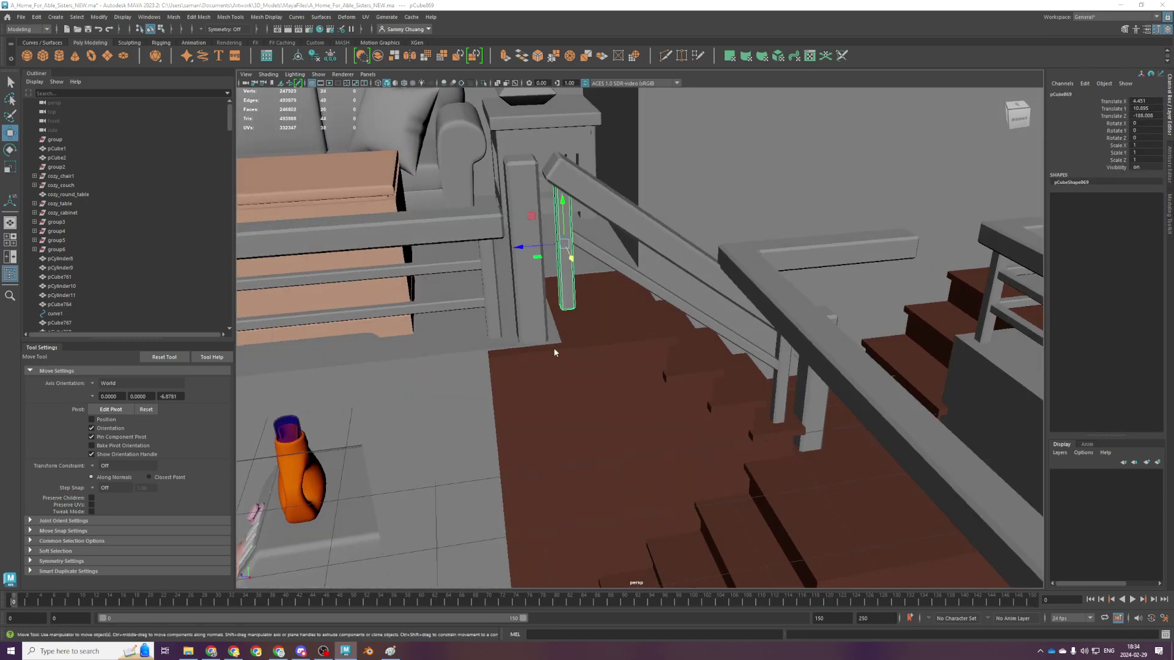
key(space)
key(space)
scroll(563, 420, up, 2)
key(space)
key(space)
right_drag(579, 232, 537, 233)
drag(553, 315, 595, 367)
drag(587, 321, 592, 357)
key(ctrl+s)
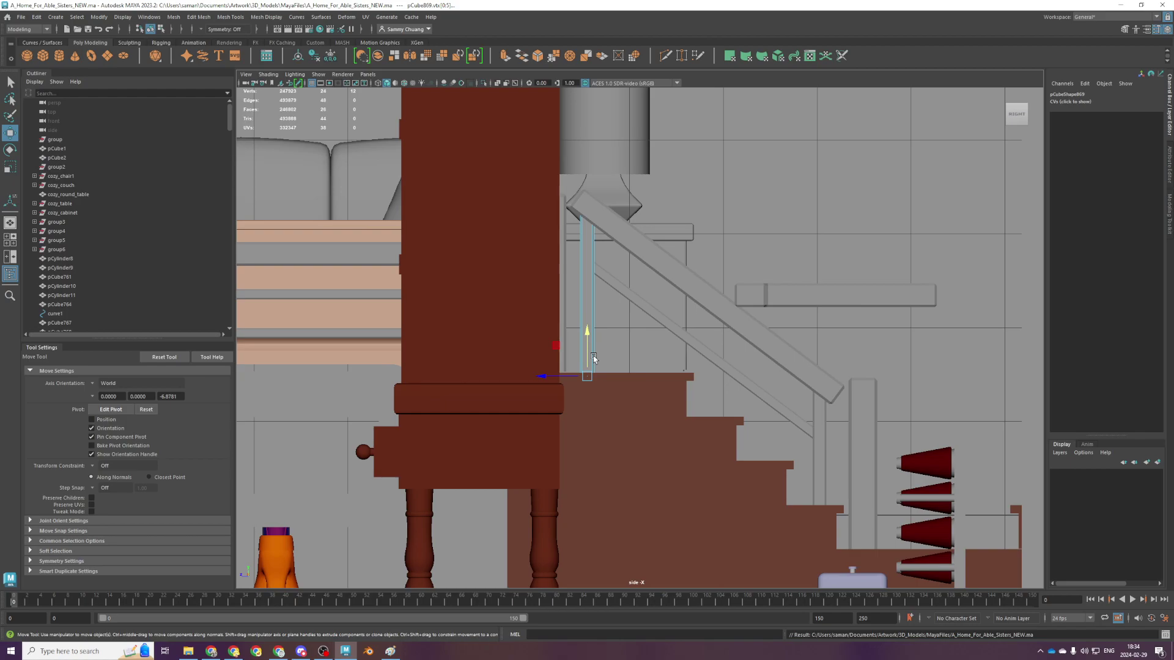
Delete the remaining thin sloped rail beneath the stair handrail
key(space)
key(space)
alt+drag(778, 259, 719, 376)
click(720, 376)
key(Delete)
Lower the sloped handrail to a Translate Y of about -3.2
click(740, 340)
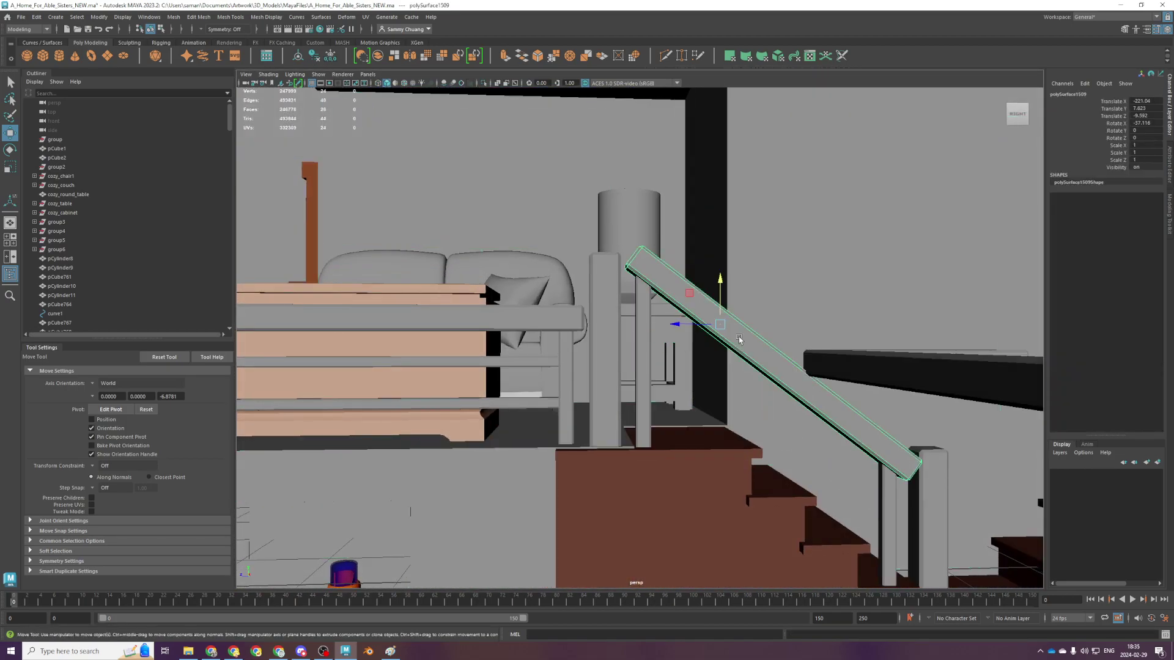
drag(721, 292, 708, 344)
alt+middle_drag(905, 466, 894, 431)
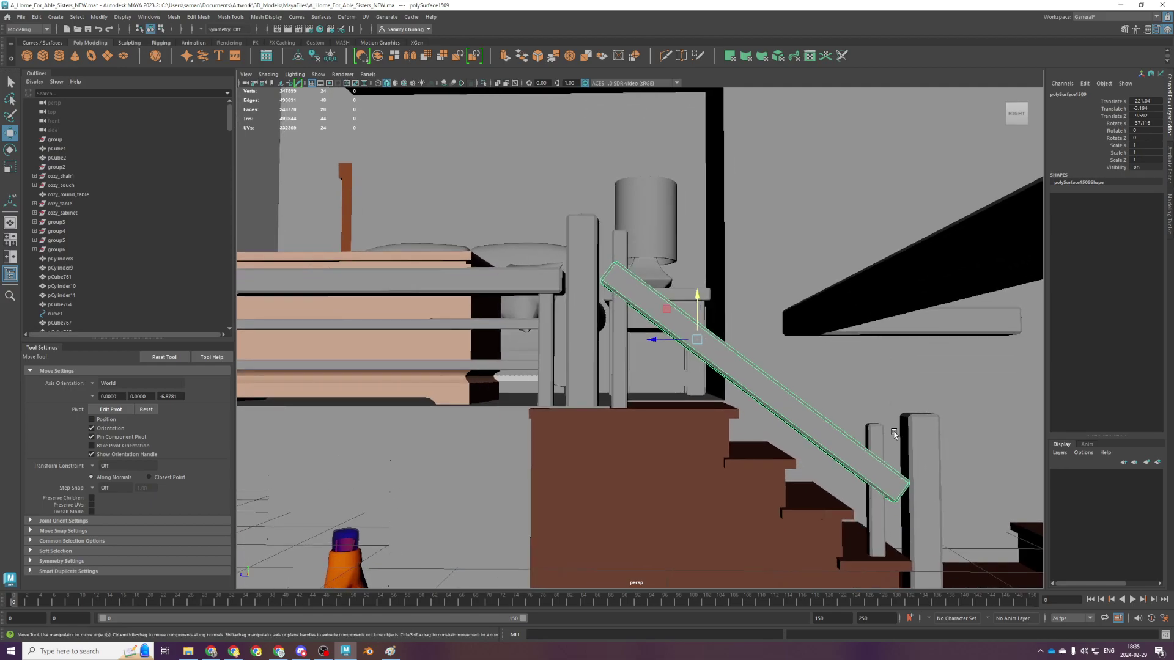
Shorten the upper small post by lowering its top vertices to just beneath the handrail in the side view
click(877, 451)
click(614, 336)
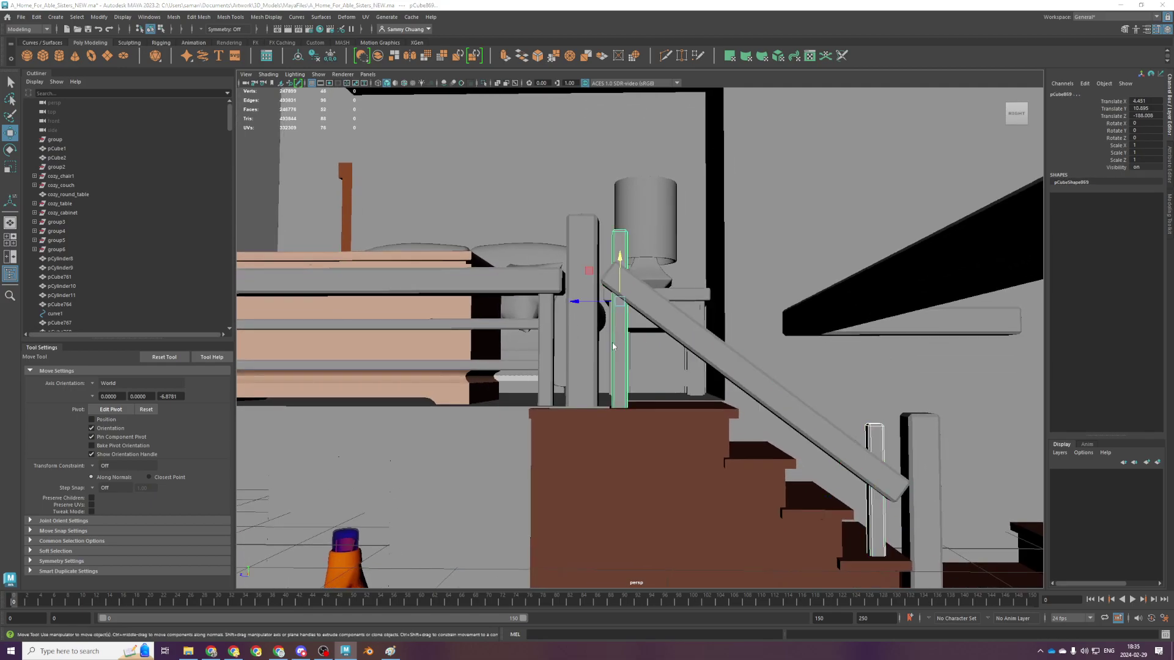
key(space)
key(space)
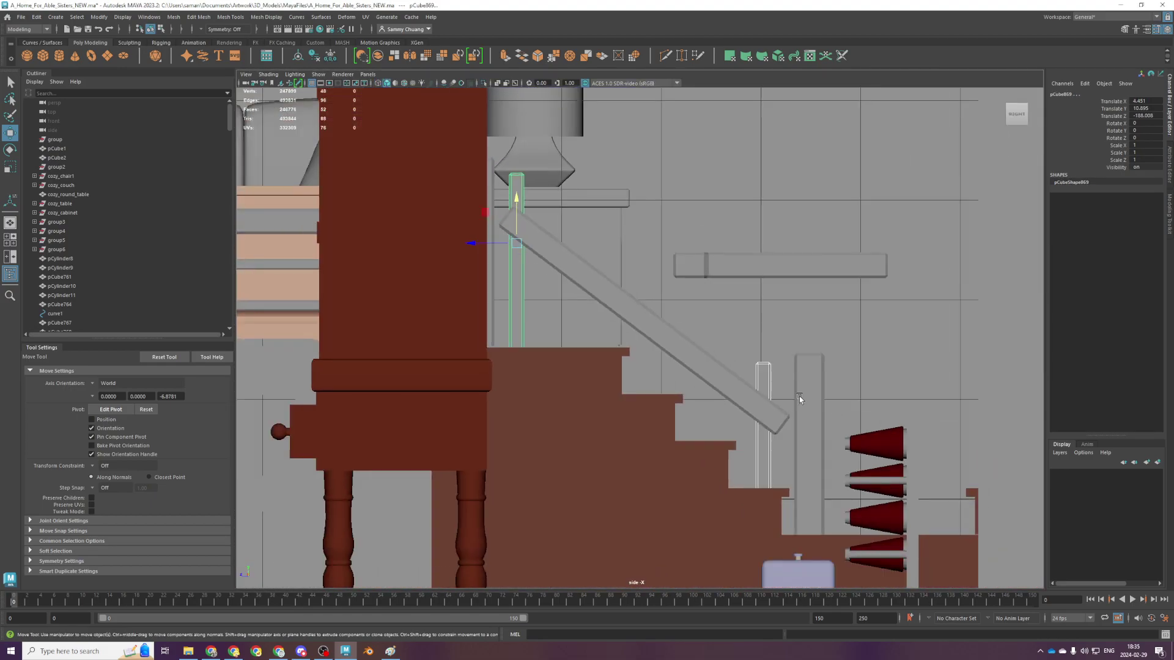
right_click(515, 187)
right_drag(513, 188, 475, 186)
drag(486, 158, 856, 419)
drag(520, 209, 531, 274)
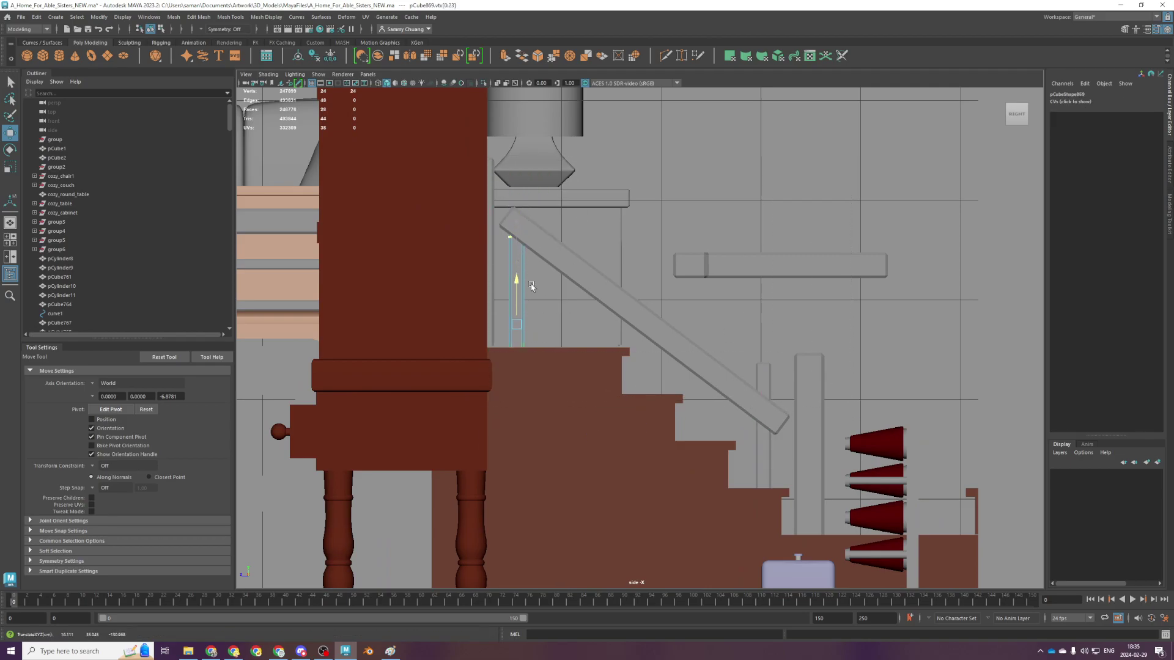
Shorten the lower small post by moving its top vertices down to the handrail, and save the scene
click(771, 374)
key(F9)
drag(675, 294, 855, 395)
drag(761, 332, 762, 383)
key(q)
key(ctrl+s)
key(w)
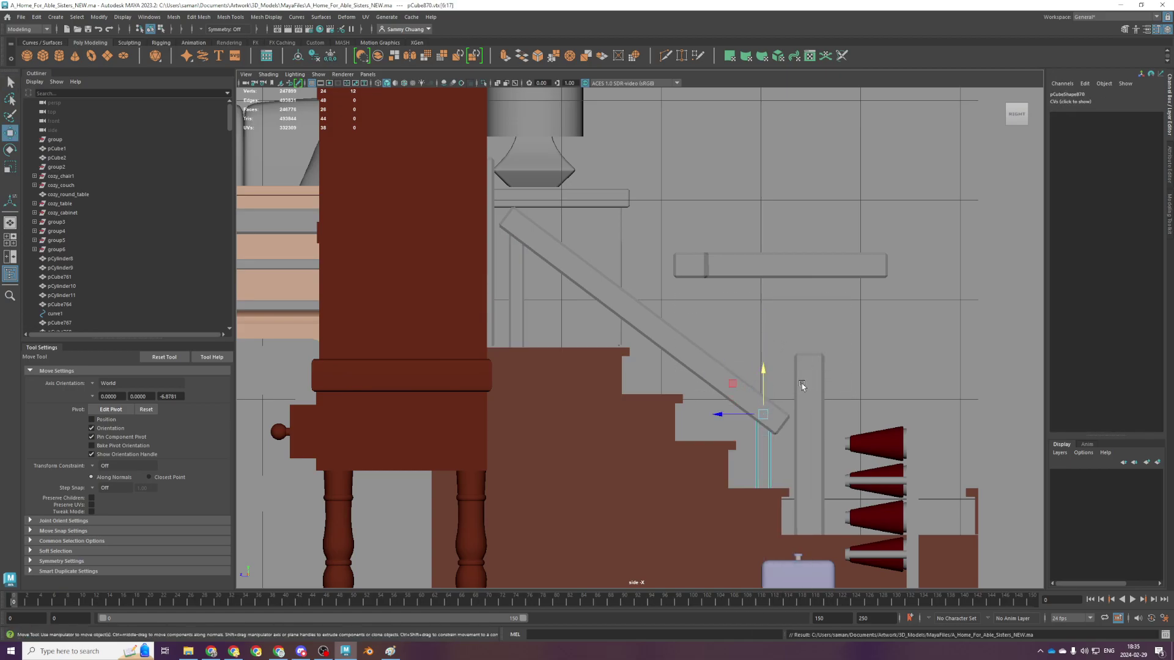
Undo the shortening of both small posts and the lowering of the handrail
key(F8)
key(space)
key(space)
alt+drag(771, 309, 762, 332)
scroll(762, 333, down, 5)
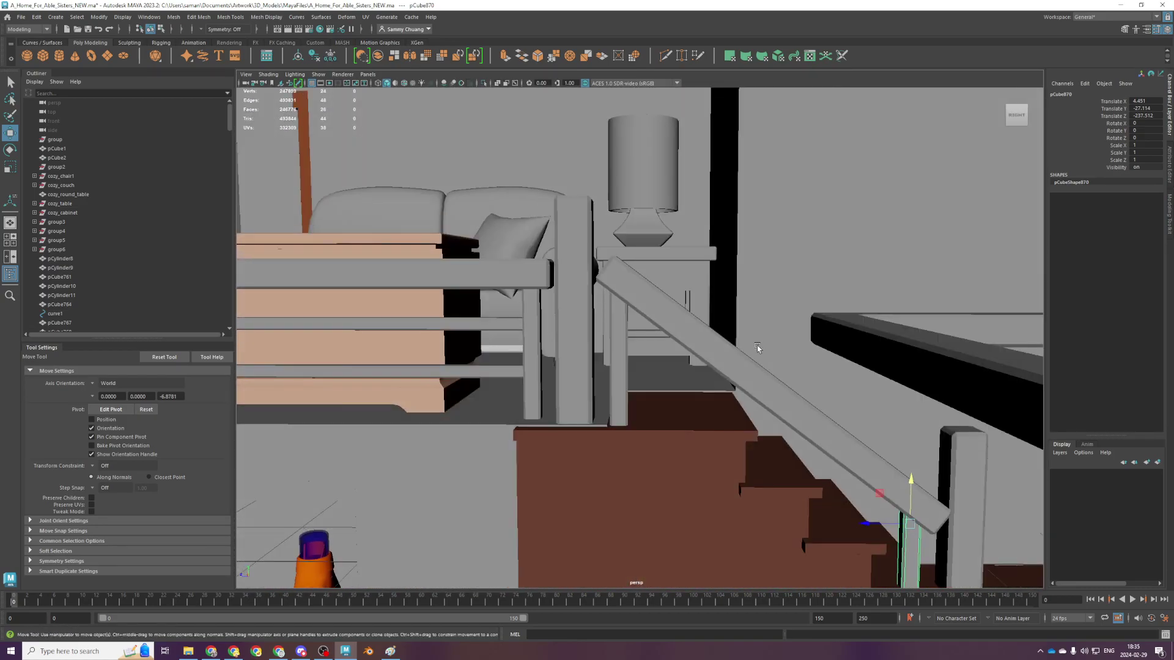
click(711, 347)
scroll(712, 347, down, 3)
key(ctrl+z)
key(ctrl+z)
key(ctrl+z)
key(ctrl+z)
key(ctrl+z)
key(ctrl+z)
key(ctrl+z)
key(ctrl+z)
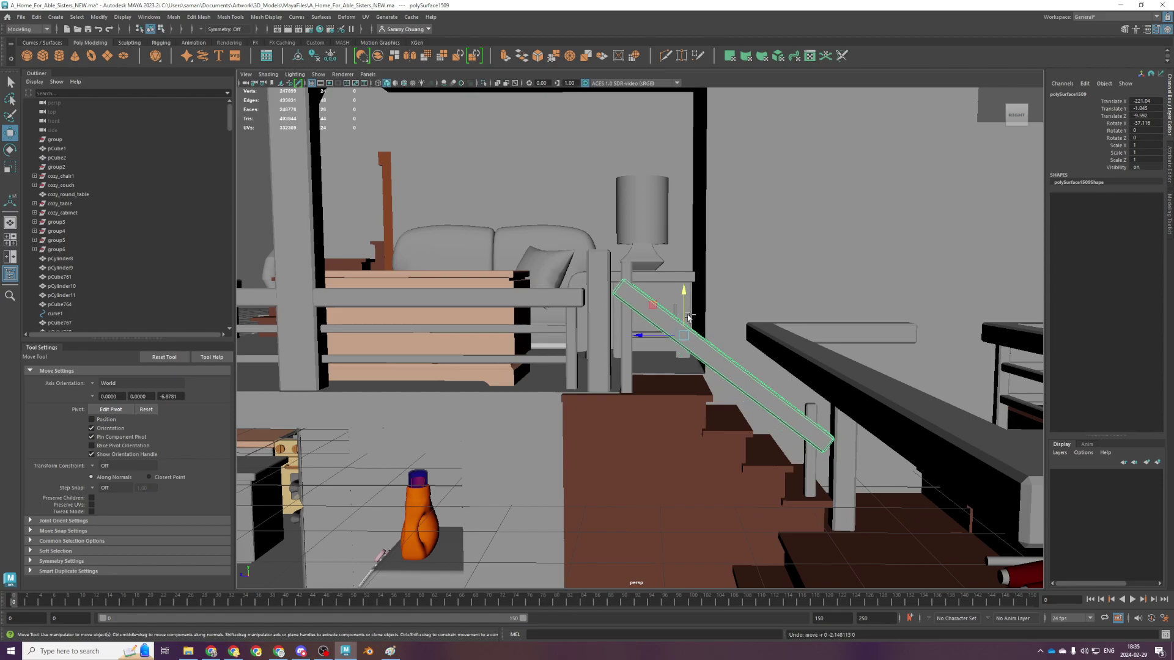
Make the large balcony post at the top of the stairs slightly taller by raising its top vertices, and save the scene
click(596, 277)
scroll(694, 334, down, 5)
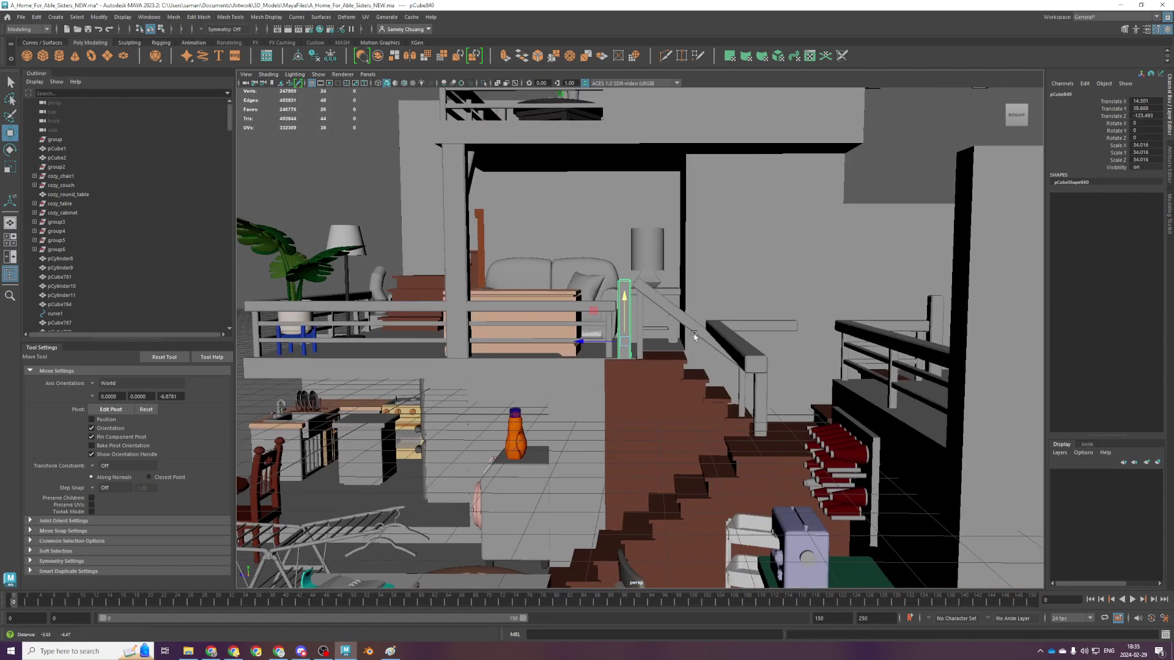
scroll(694, 333, up, 5)
alt+middle_drag(695, 335, 821, 331)
scroll(821, 331, down, 2)
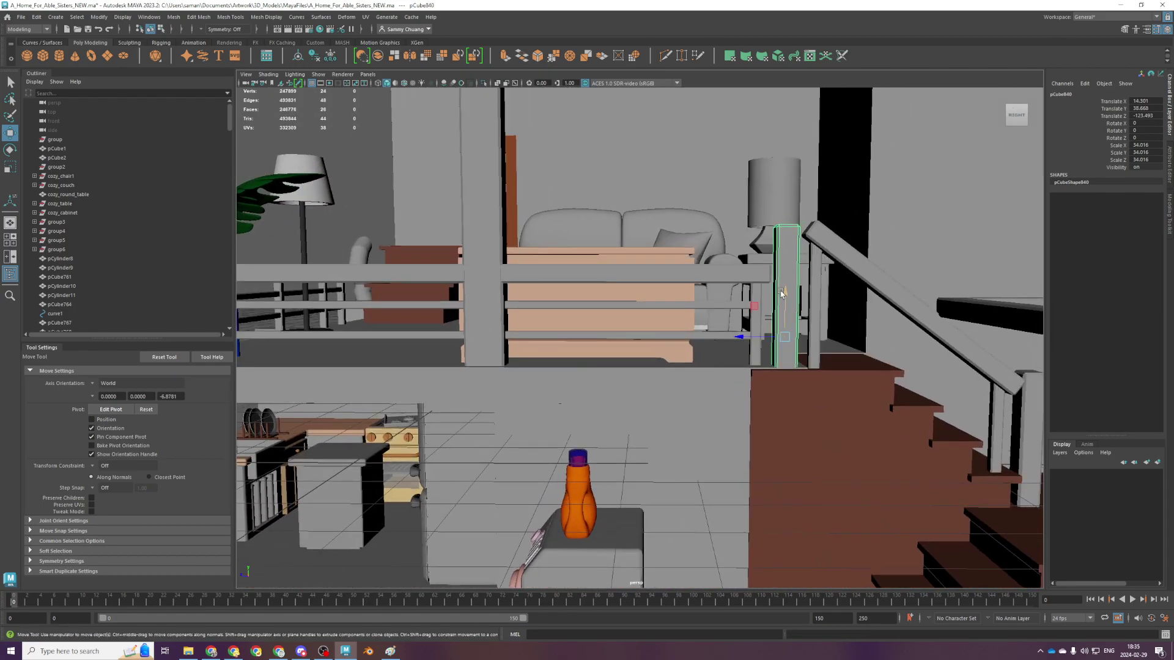
scroll(821, 331, down, 3)
key(space)
key(space)
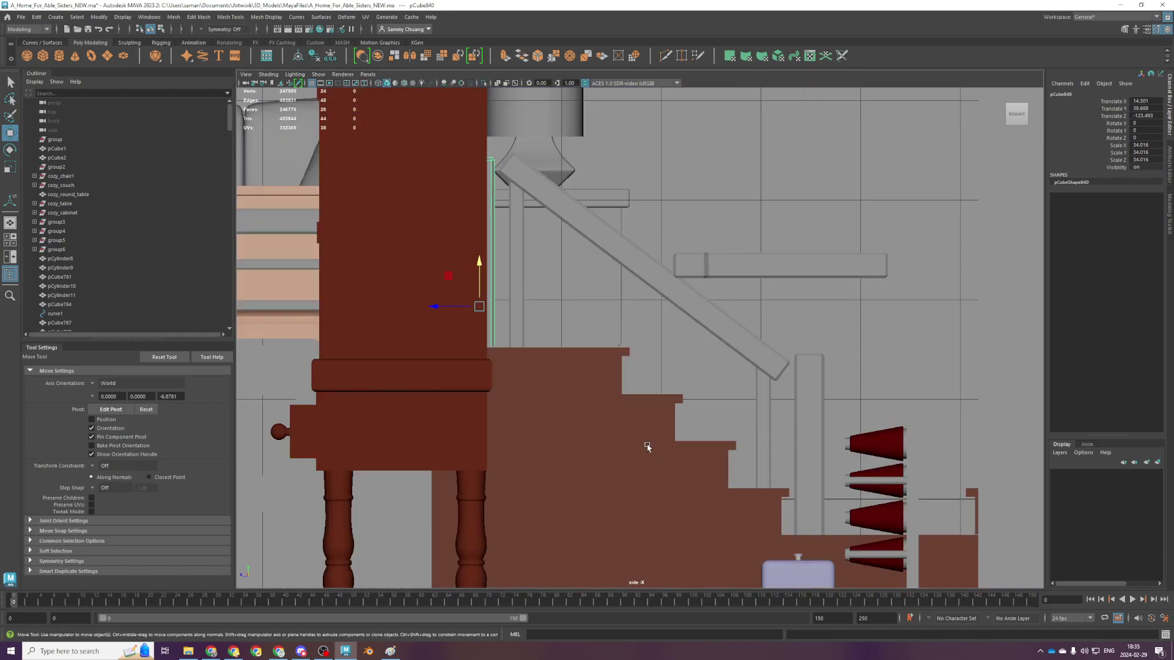
scroll(586, 325, up, 3)
key(4)
right_drag(582, 300, 533, 300)
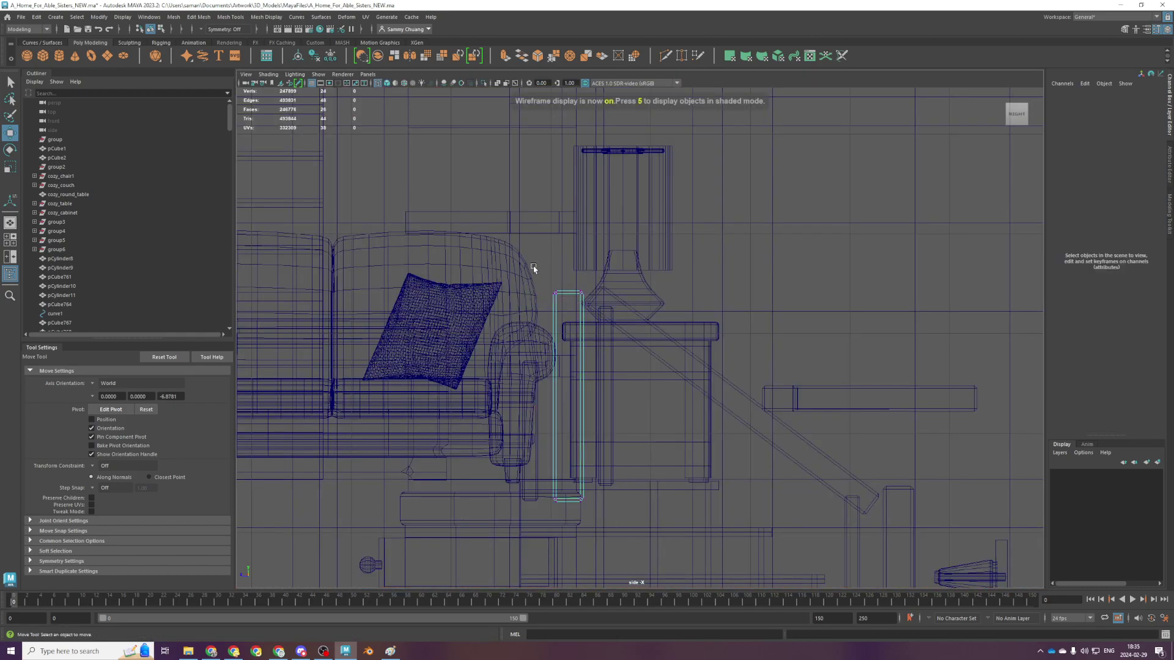
drag(529, 263, 622, 333)
drag(569, 269, 573, 246)
key(space)
key(space)
key(ctrl+s)
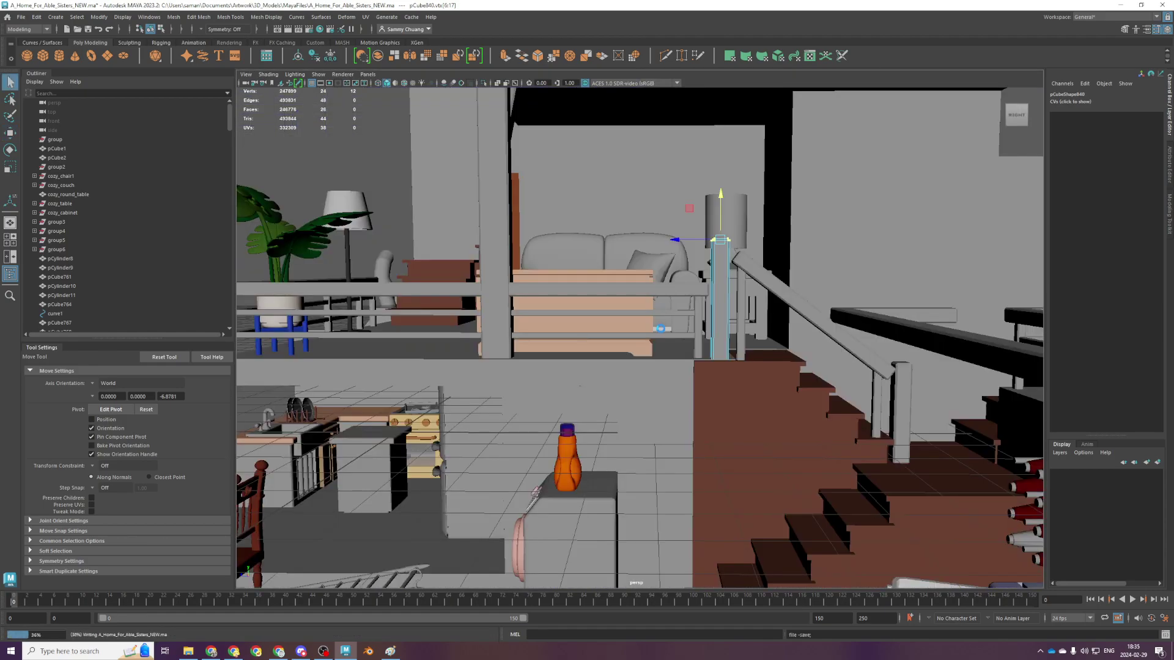
Examine the whole house, then the middle-floor railing and lower staircase, from several angles in object mode
key(space)
key(w)
click(673, 334)
click(786, 331)
alt+drag(775, 279, 787, 291)
key(space)
right_drag(738, 222, 904, 166)
scroll(833, 257, down, 3)
alt+drag(812, 291, 825, 288)
click(826, 287)
scroll(850, 367, down, 5)
alt+drag(850, 395, 907, 420)
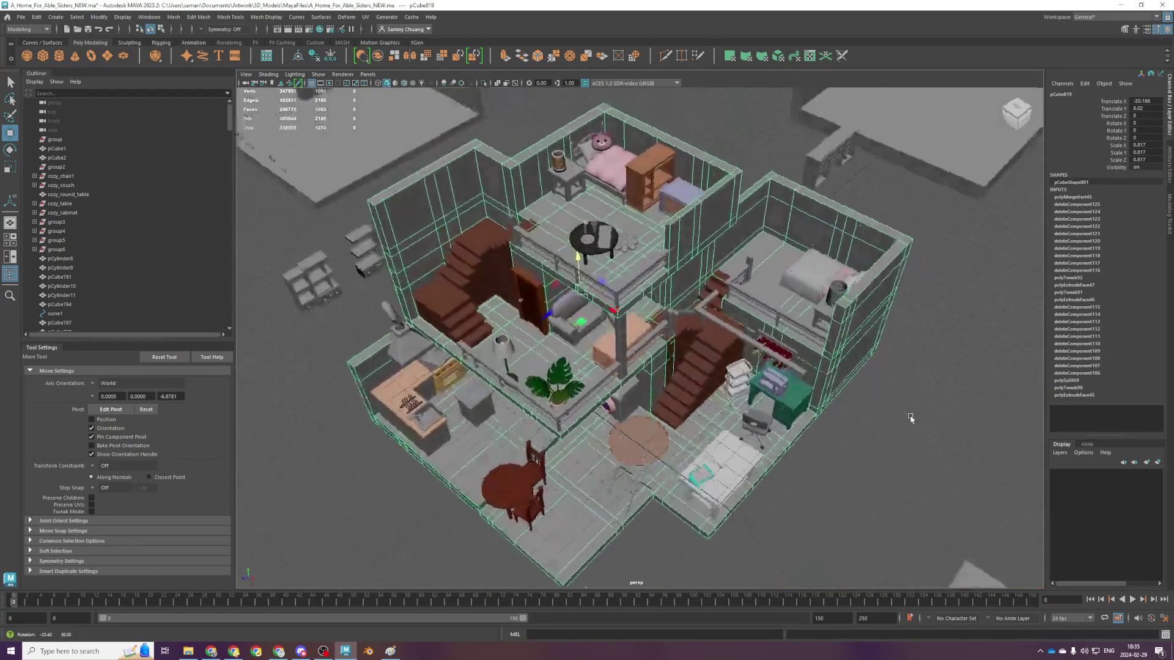
scroll(670, 460, up, 5)
alt+drag(671, 460, 655, 460)
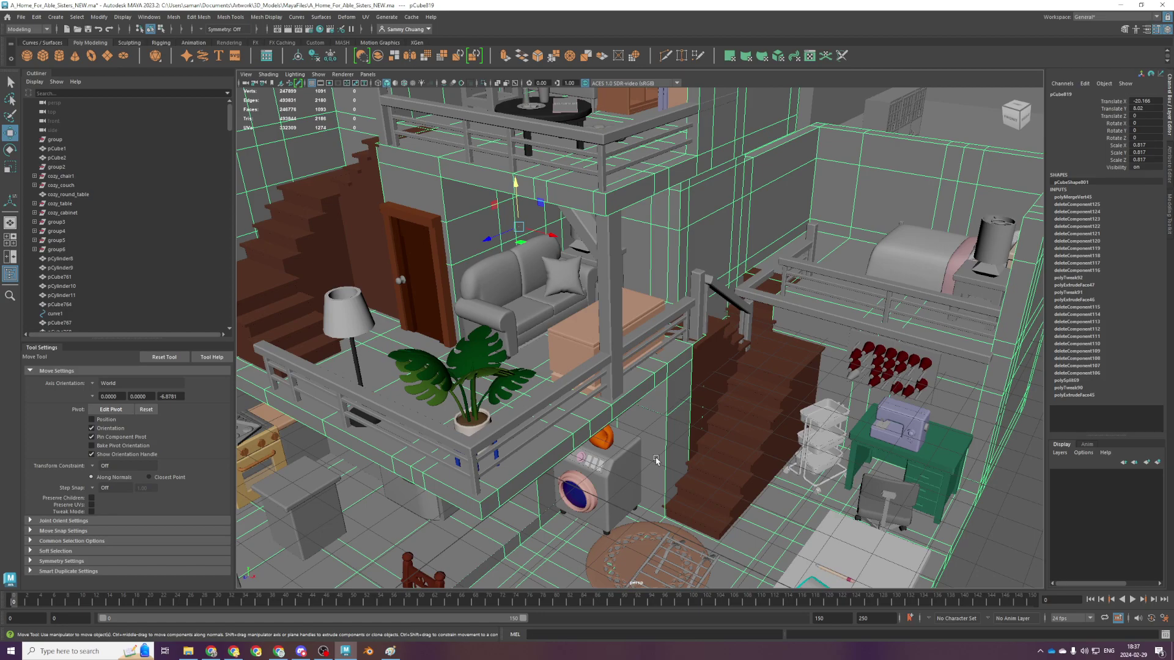
scroll(656, 459, up, 3)
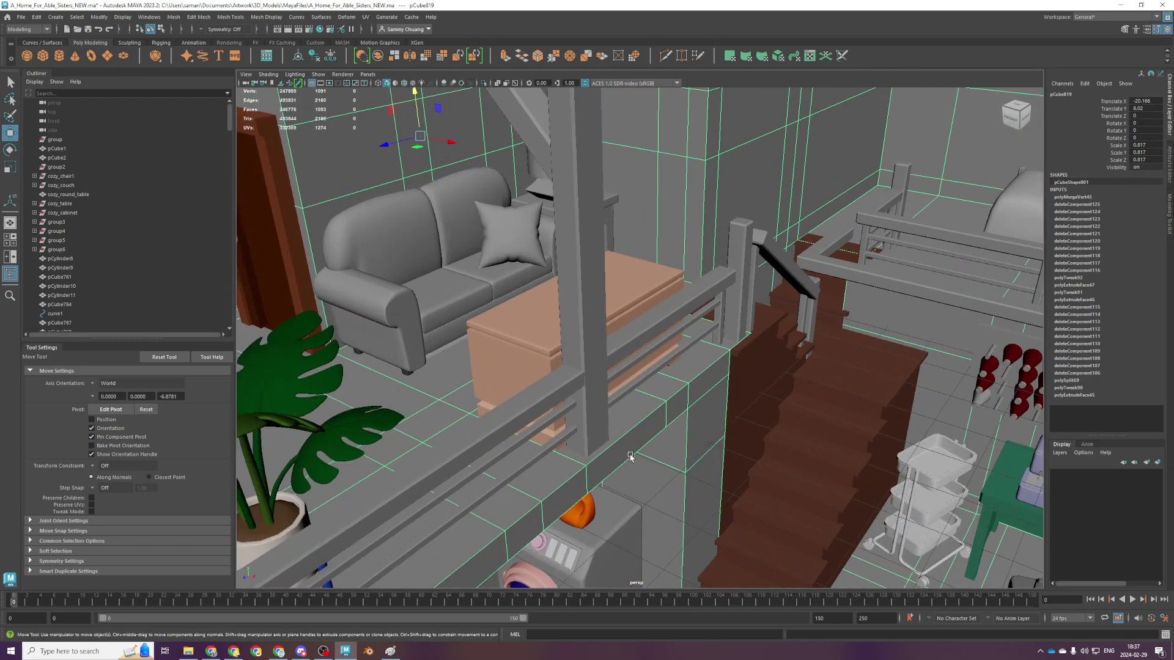
alt+drag(872, 414, 807, 434)
Lower the three adjoining lower-staircase sections together to a Translate Y of about -6.9
click(795, 388)
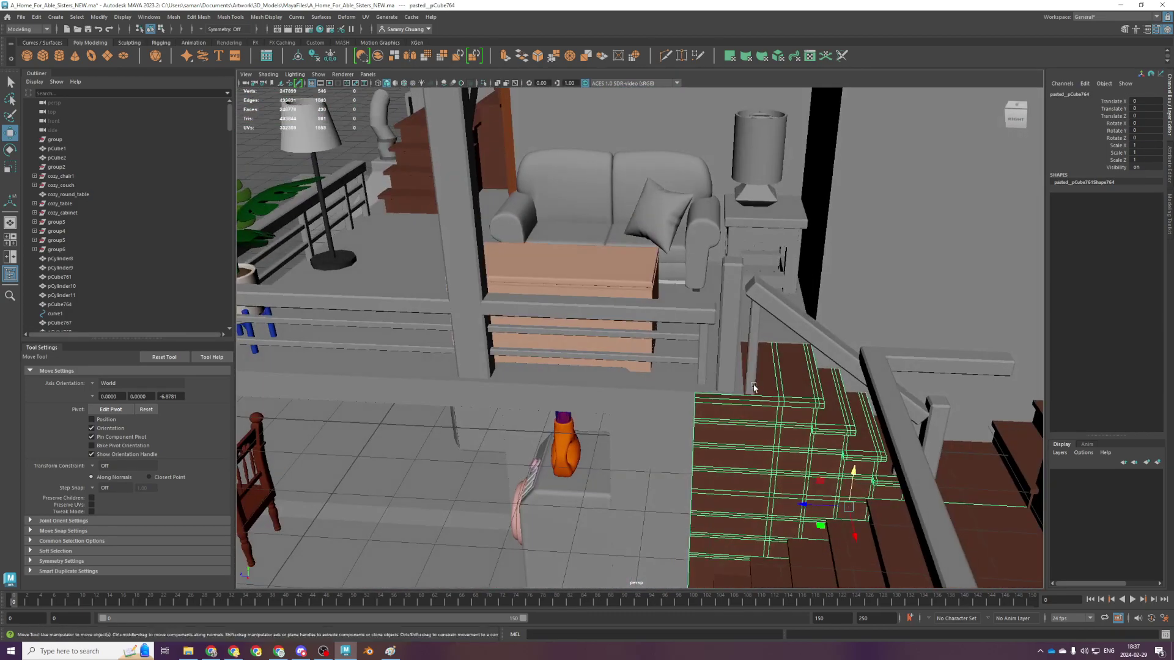
alt+drag(753, 386, 760, 366)
alt+drag(841, 489, 803, 373)
scroll(803, 373, down, 3)
key(ctrl+z)
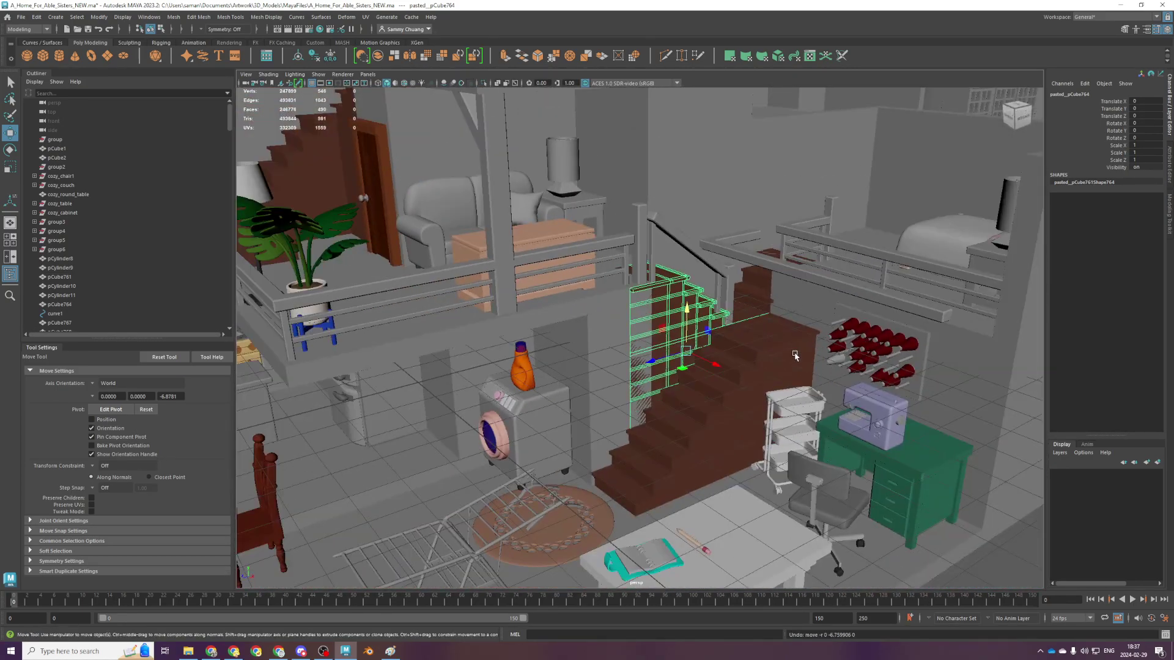
shift+click(796, 356)
scroll(774, 354, up, 5)
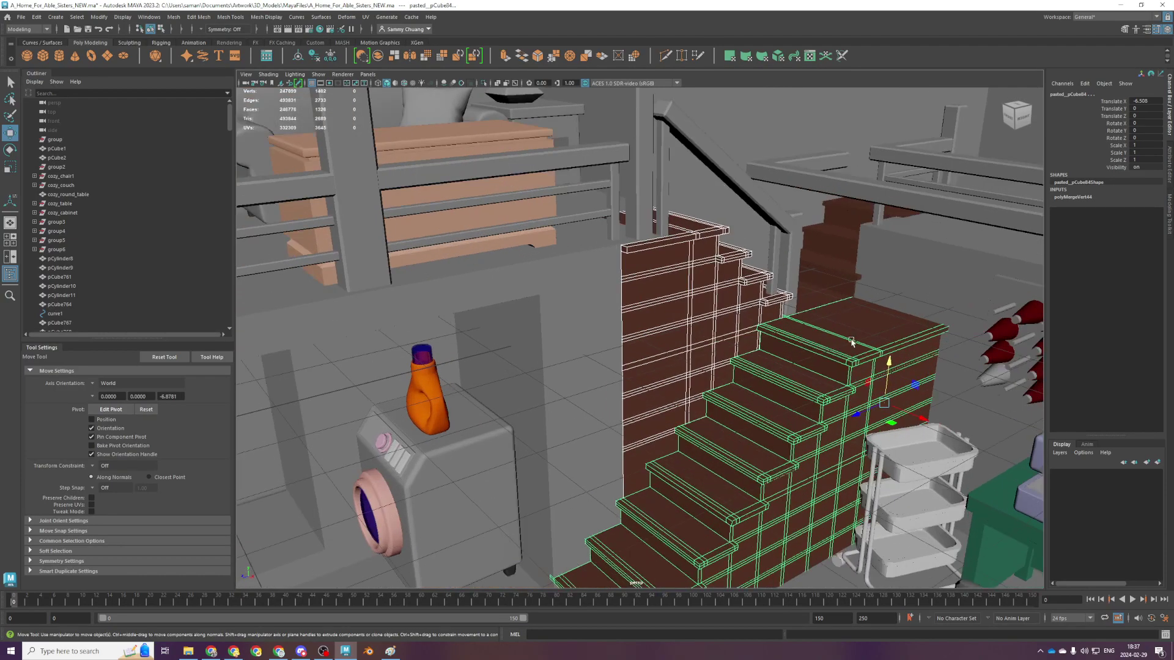
drag(888, 374, 894, 384)
key(ctrl+z)
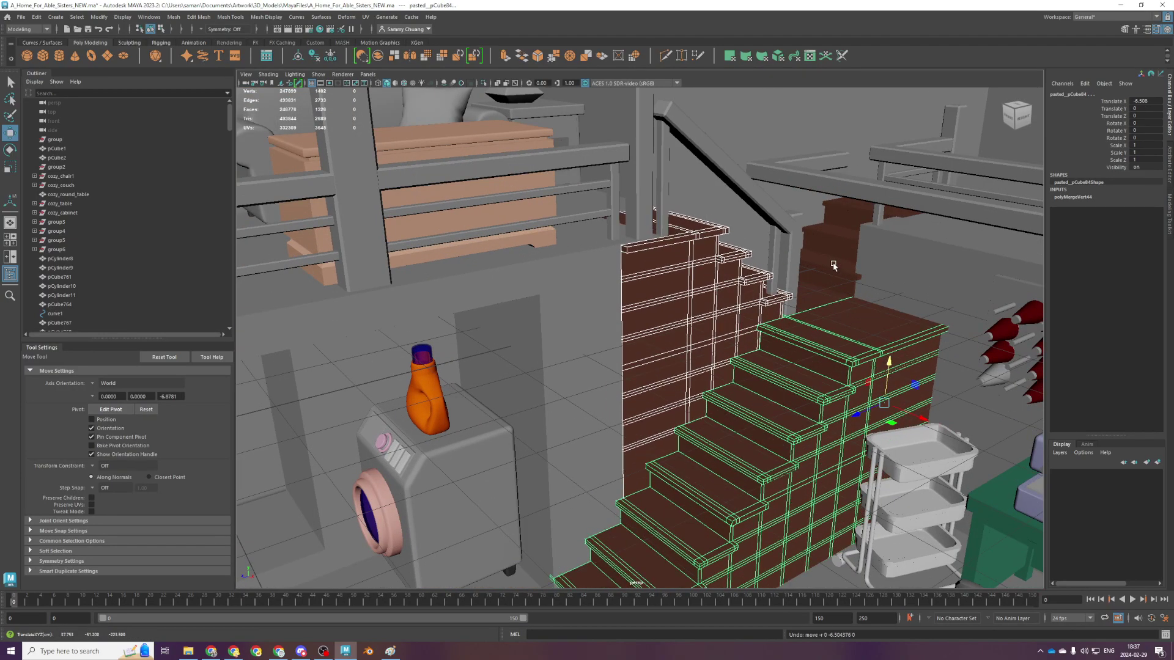
shift+click(834, 264)
drag(850, 210, 854, 223)
alt+drag(875, 267, 579, 273)
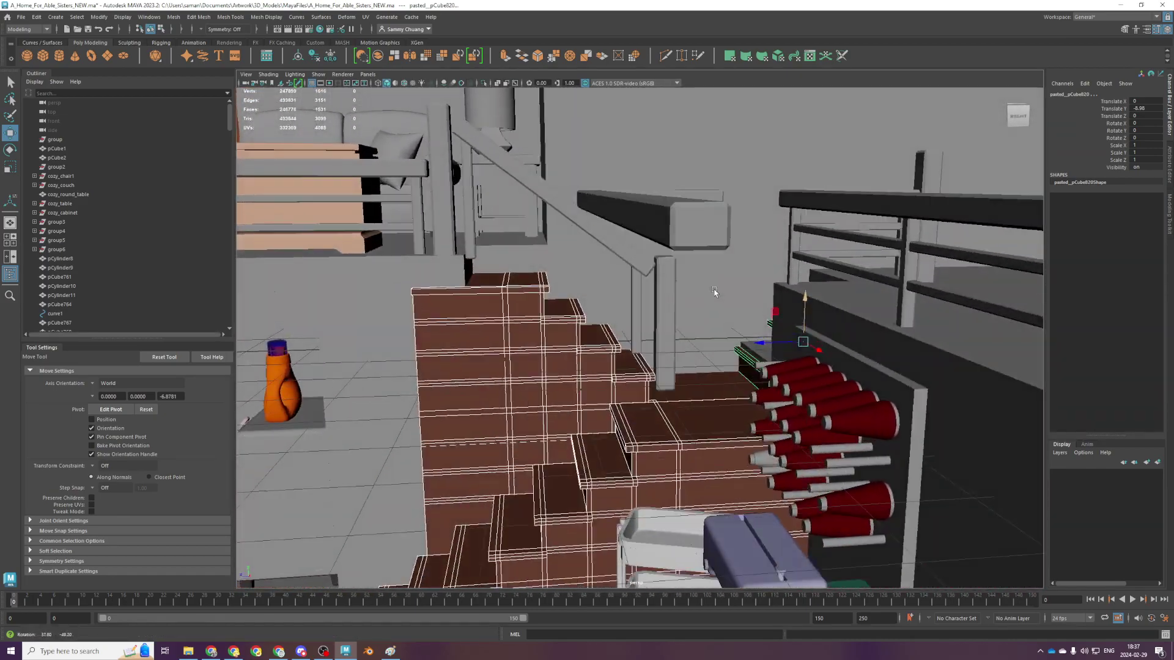
Lower the handrail and both small posts onto the lowered stairs, bringing the lower small post to a Translate Y of -36.54
click(578, 221)
click(470, 240)
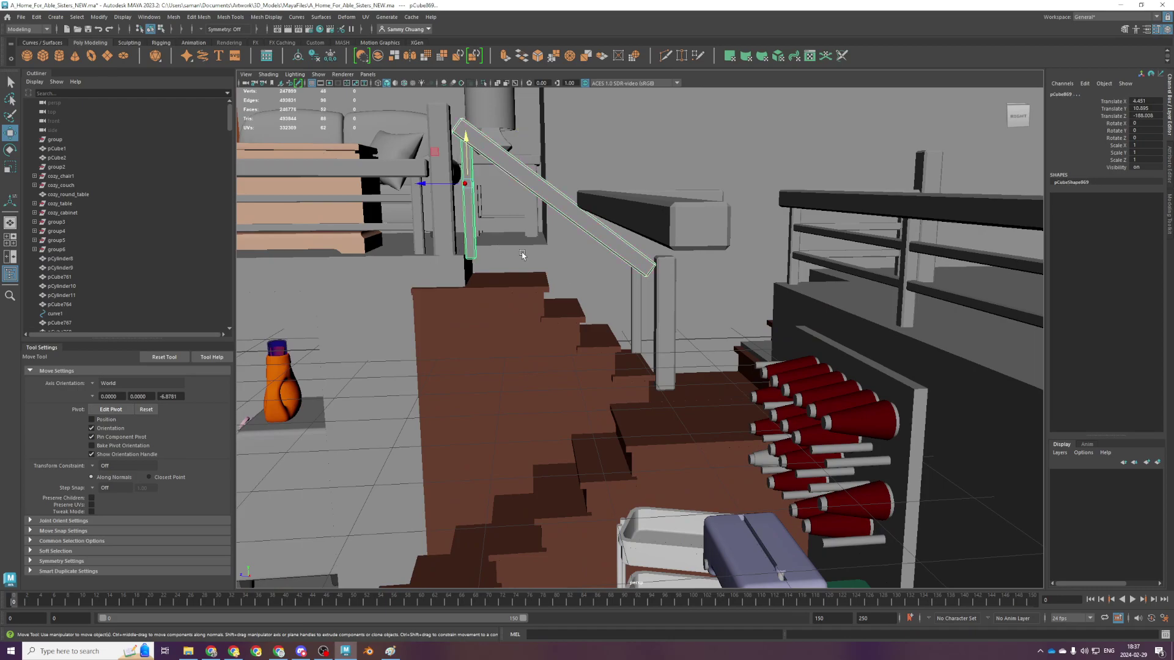
click(610, 280)
key(space)
key(space)
scroll(754, 364, down, 2)
key(space)
key(space)
scroll(673, 451, up, 1)
alt+middle_drag(753, 565, 645, 422)
scroll(644, 422, down, 2)
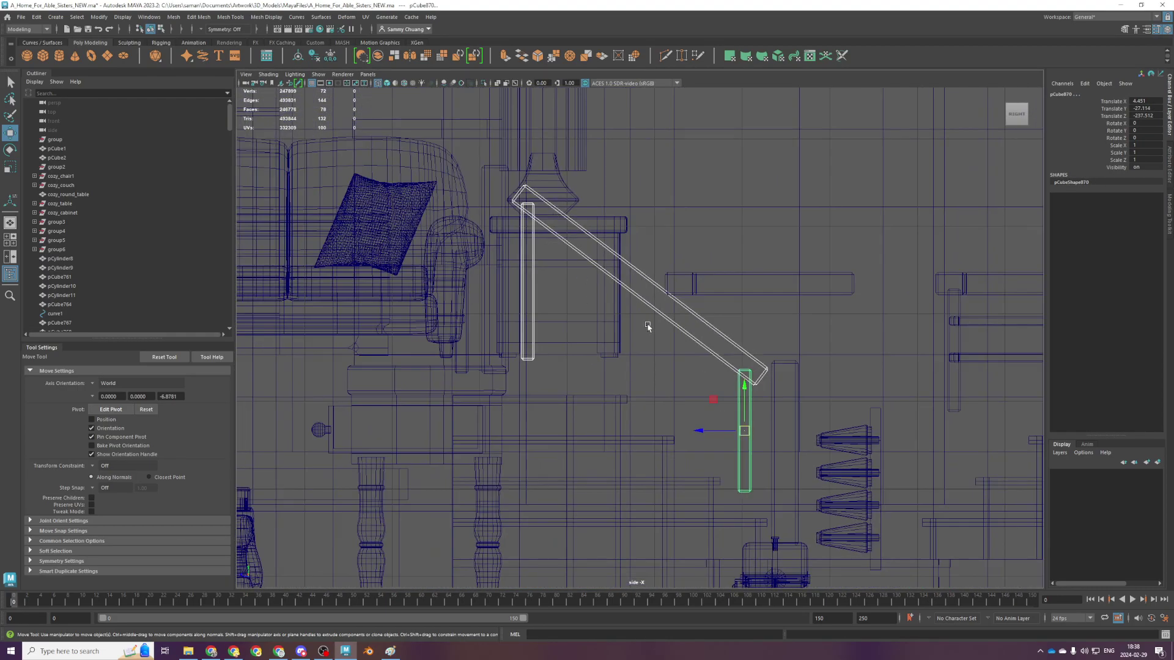
drag(744, 401, 753, 440)
Shift the handrail and small posts slightly toward the large lower post, with the lower small post at a Translate Z of about -238.35
key(space)
key(space)
scroll(718, 279, up, 1)
key(space)
key(space)
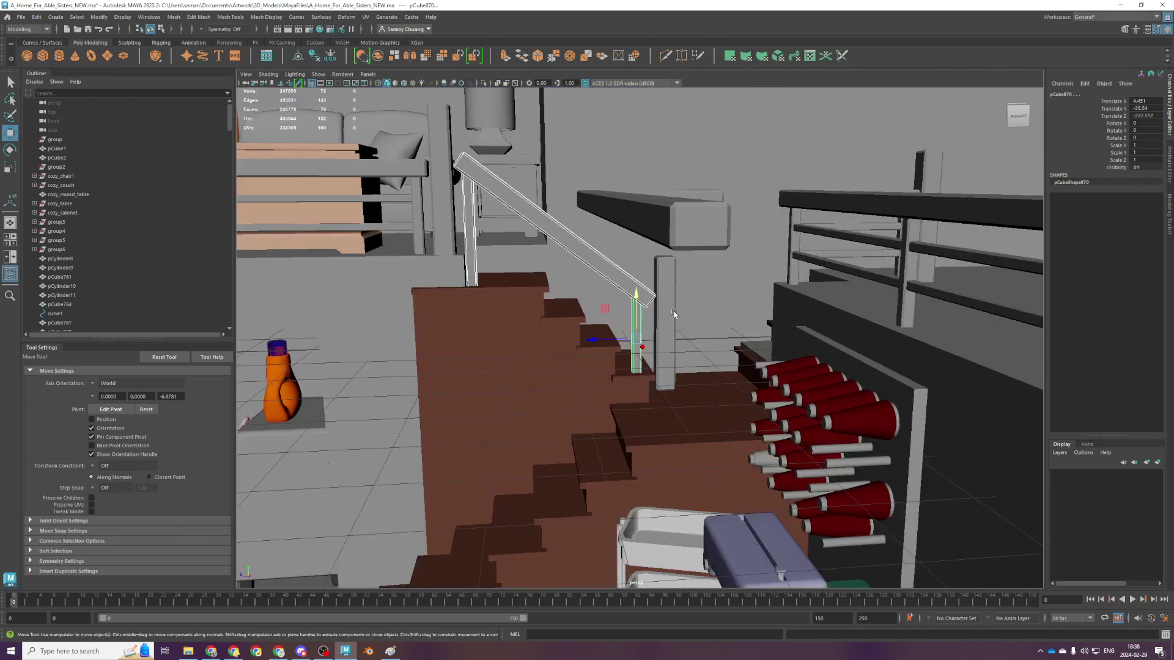
drag(590, 337, 585, 344)
alt+drag(570, 298, 606, 310)
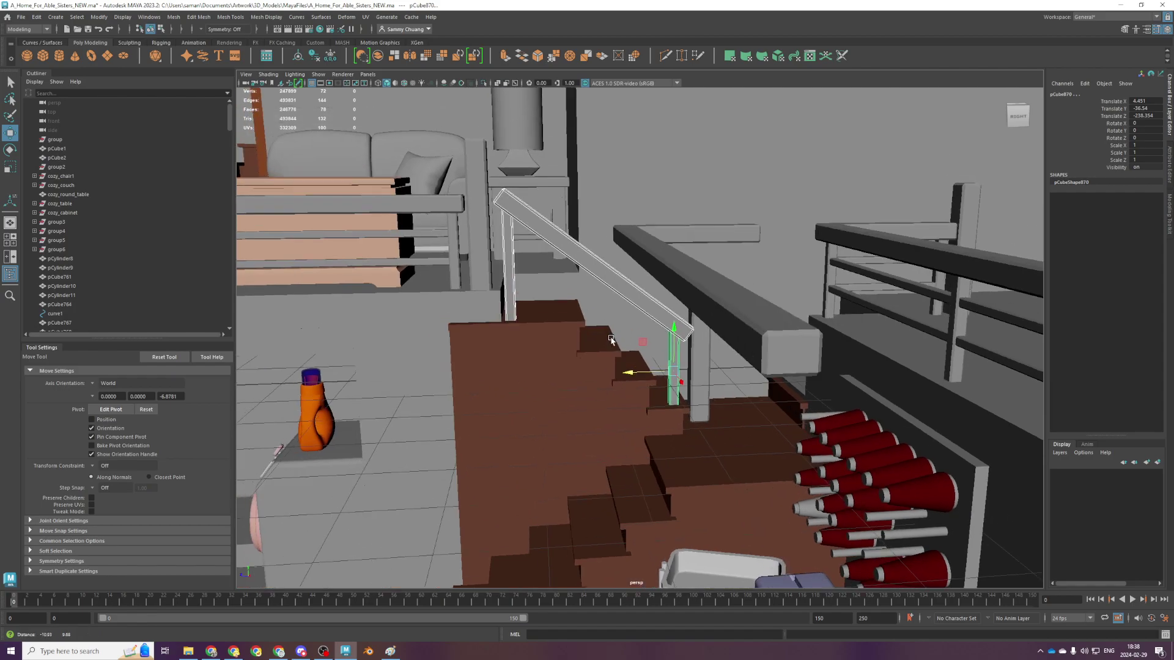
Select the sloped handrail and set the Move tool's axis orientation to Object
click(607, 282)
key(space)
key(space)
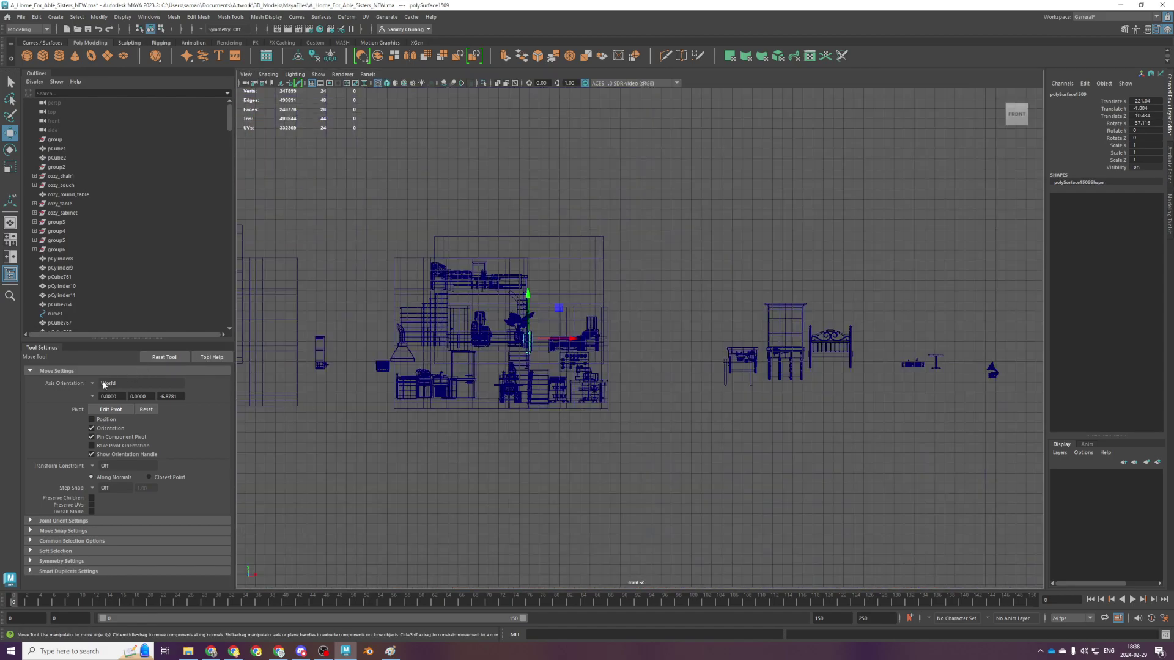
click(104, 384)
click(109, 400)
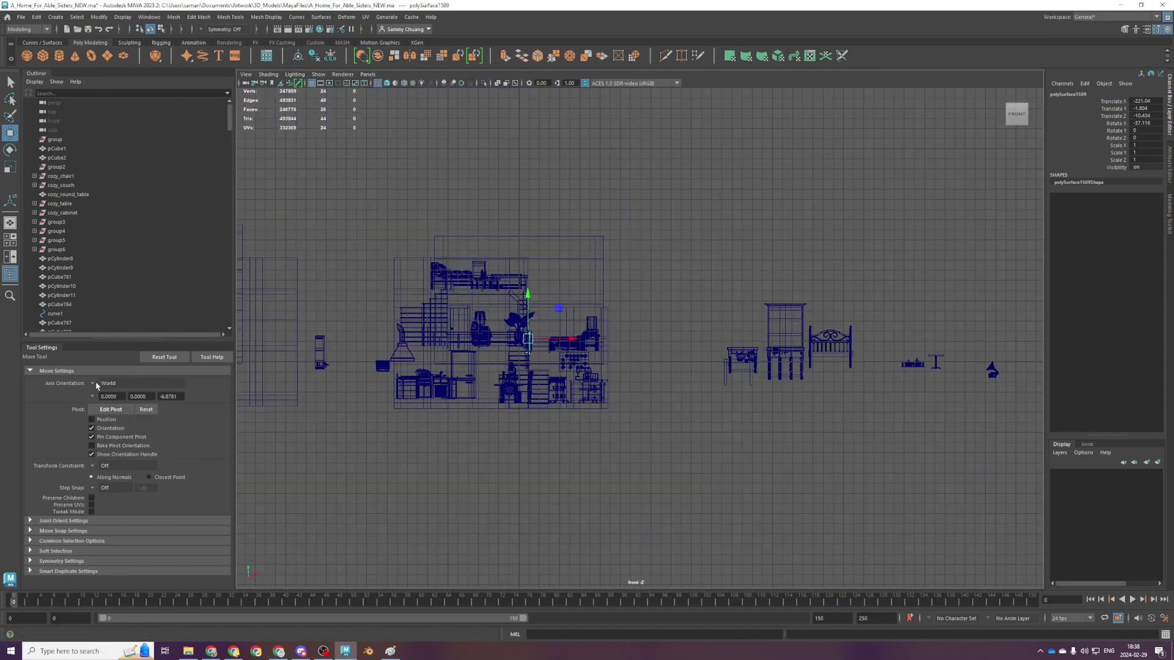
click(96, 384)
click(102, 389)
Adjust the handrail's lower-end vertices along the rail's own axis where it meets the large lower post, and return to object mode
key(space)
key(space)
key(f)
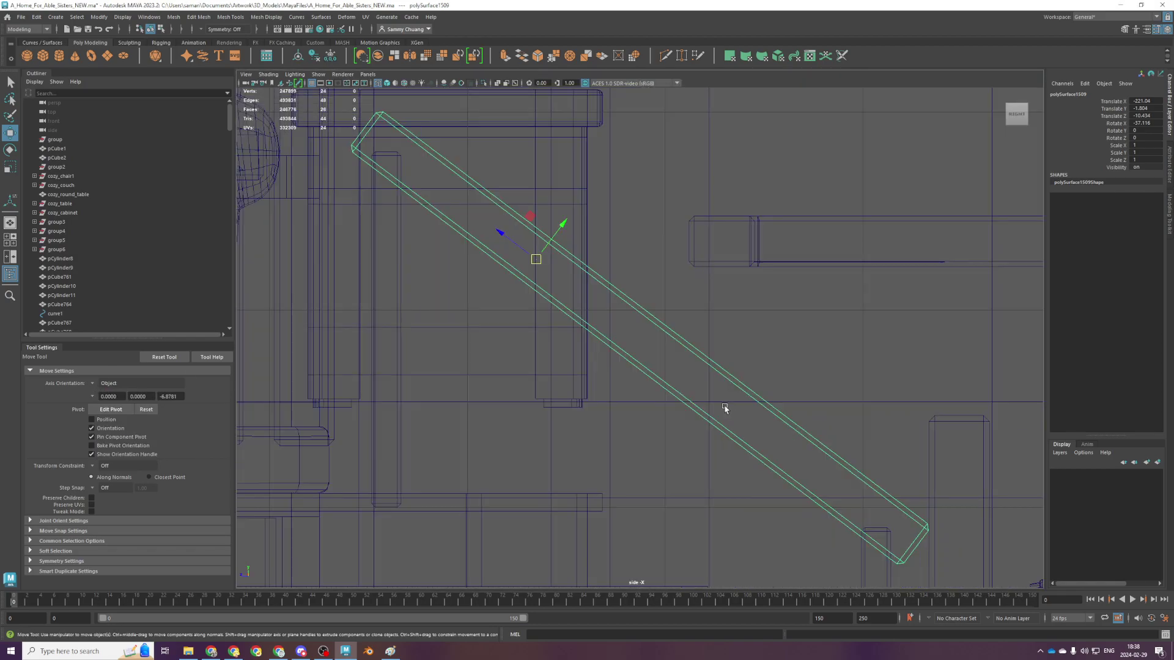
scroll(725, 404, down, 3)
right_drag(798, 191, 681, 179)
drag(681, 347, 955, 510)
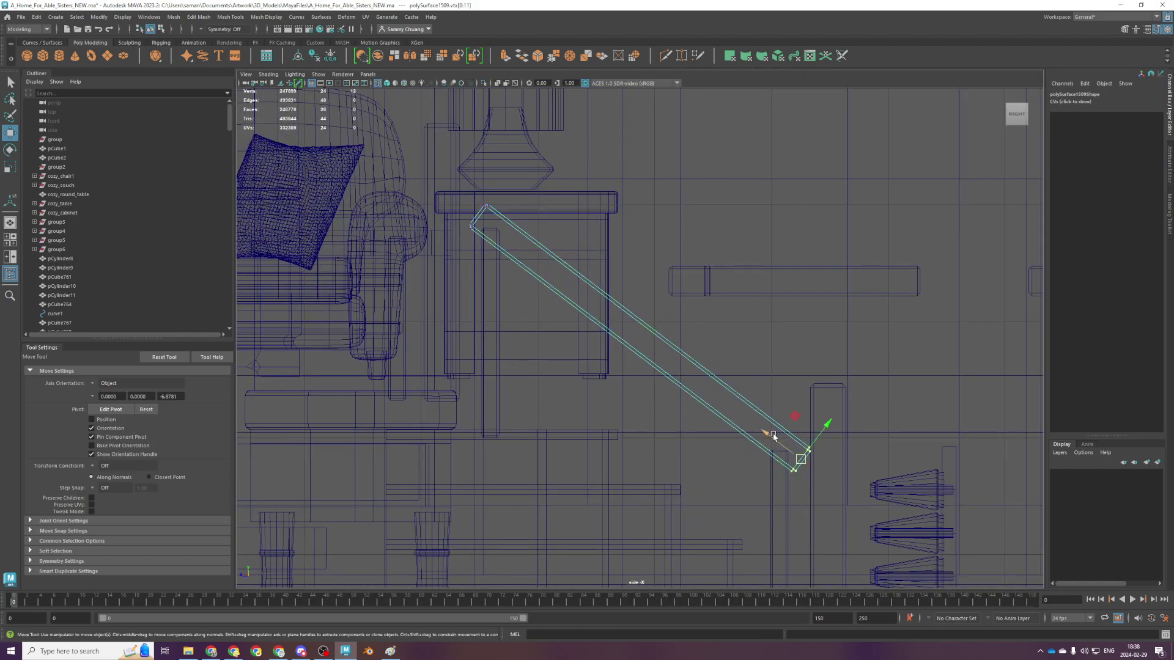
key(space)
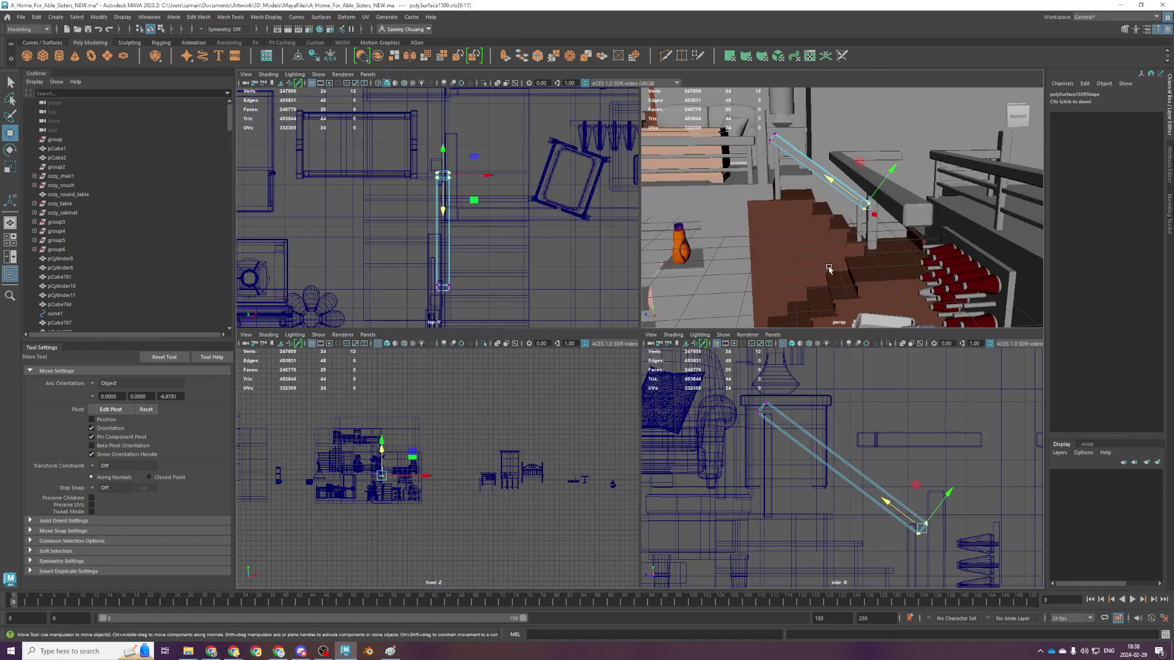
key(space)
scroll(830, 269, up, 3)
alt+drag(624, 306, 685, 260)
right_drag(685, 259, 801, 204)
scroll(684, 279, down, 3)
scroll(621, 288, up, 2)
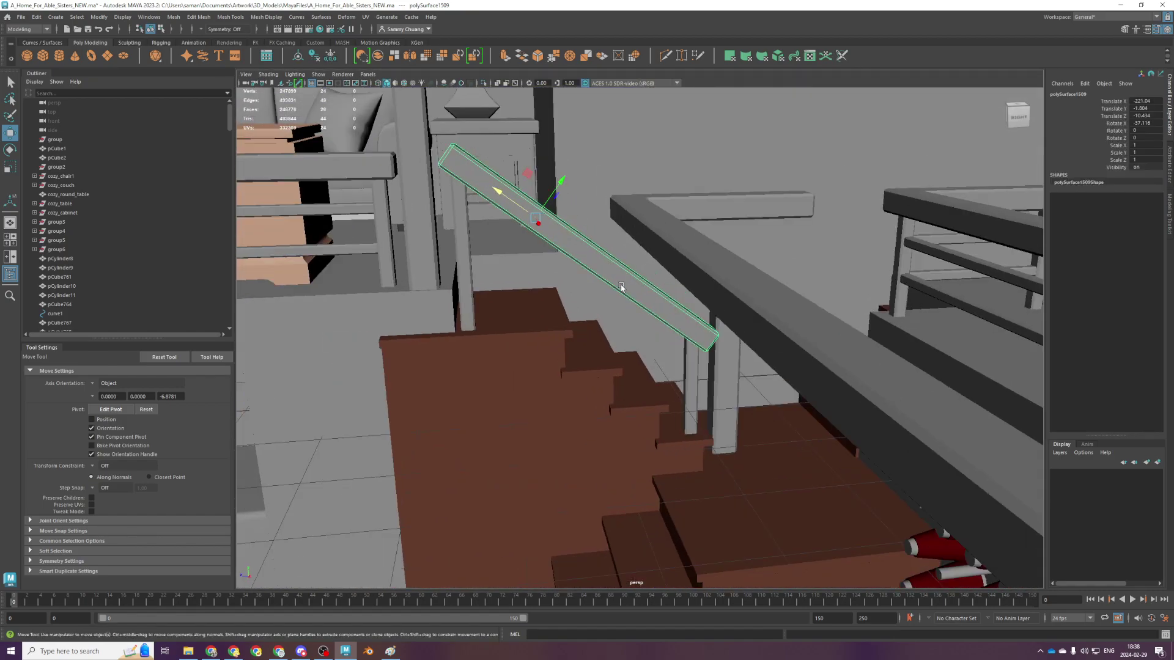
Select the house shell mesh and pick its vertices around the upper stair landing in the top wireframe view
alt+drag(576, 319, 747, 356)
alt+middle_drag(747, 357, 679, 363)
alt+right_drag(679, 364, 716, 331)
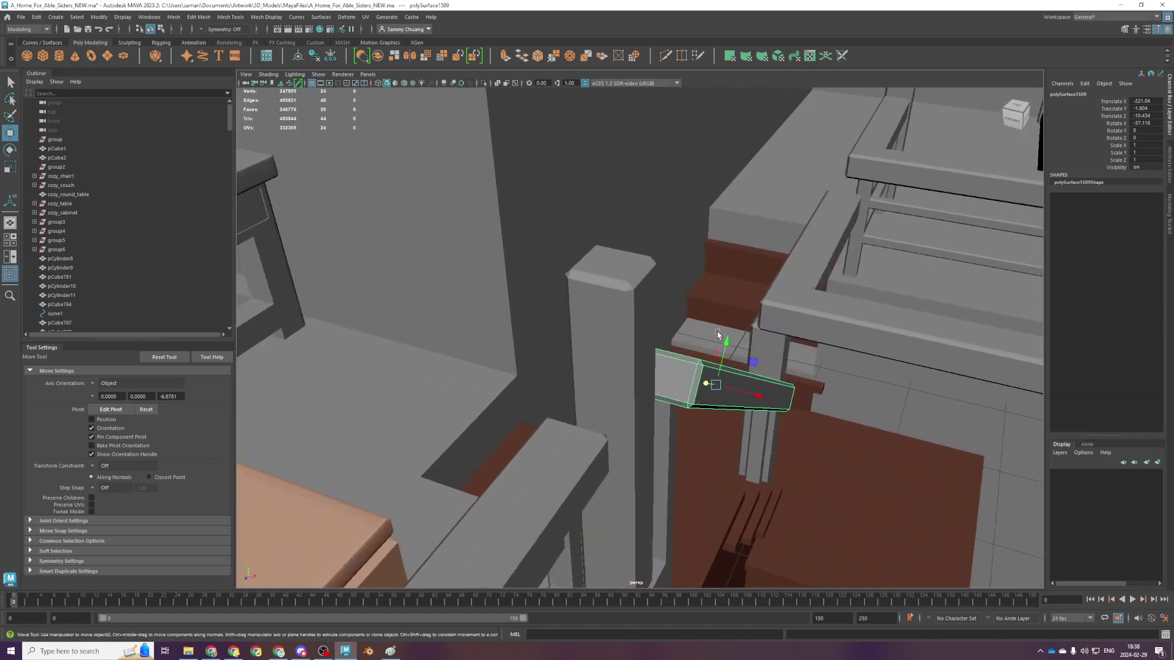
click(710, 333)
click(738, 266)
click(781, 214)
key(space)
key(space)
key(space)
key(space)
scroll(624, 287, down, 10)
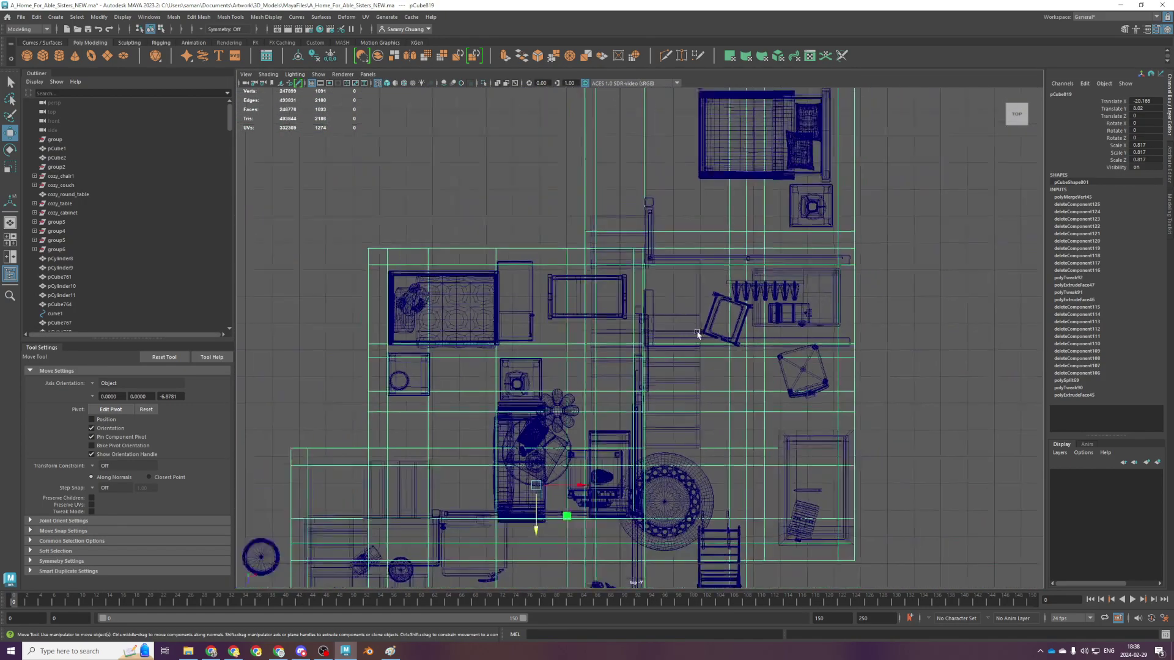
click(823, 263)
scroll(578, 248, up, 4)
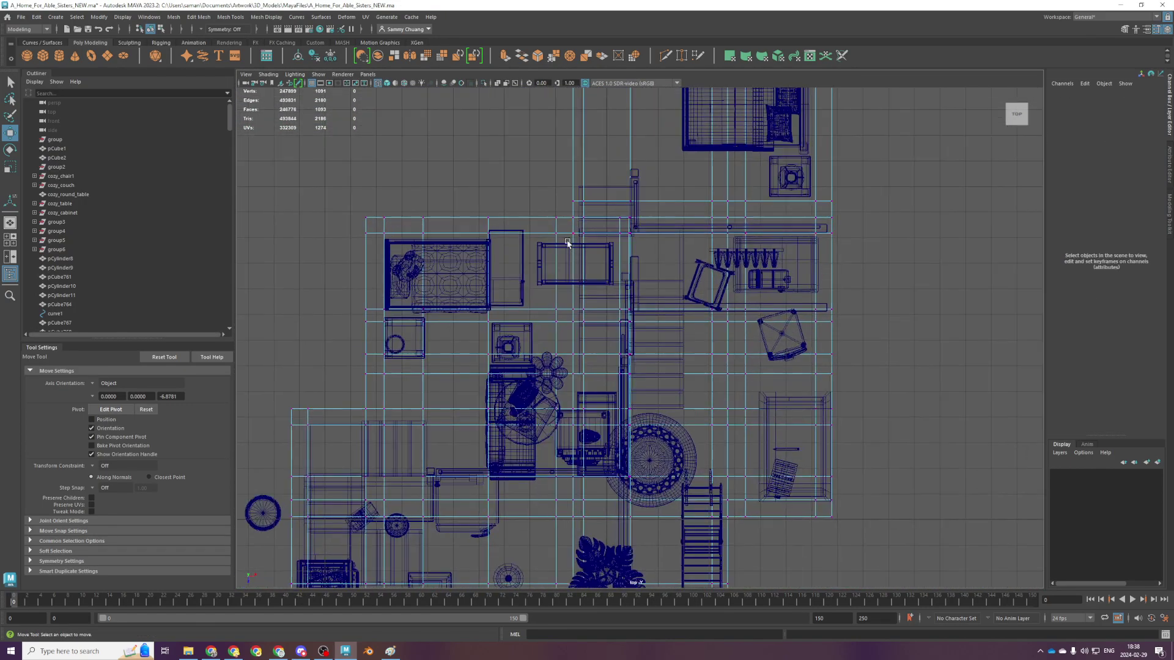
drag(585, 232, 831, 301)
Select the house shell vertex at the lower corner of the upper landing's wall beside the stairs
key(space)
key(space)
alt+middle_drag(831, 301, 581, 386)
alt+drag(581, 386, 618, 389)
alt+middle_drag(737, 379, 760, 396)
drag(764, 397, 614, 401)
click(577, 426)
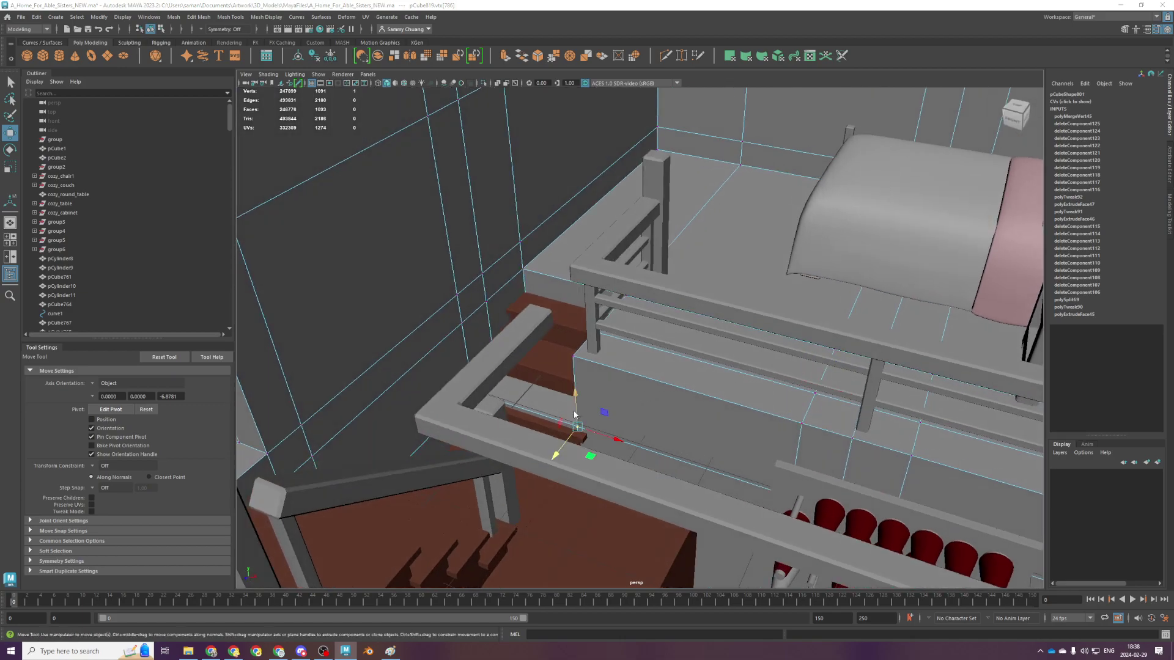
Lower the row of house shell vertices level with that corner so the floor clears the stairs, and save the scene
key(space)
key(space)
key(f)
scroll(581, 338, down, 3)
scroll(771, 263, down, 10)
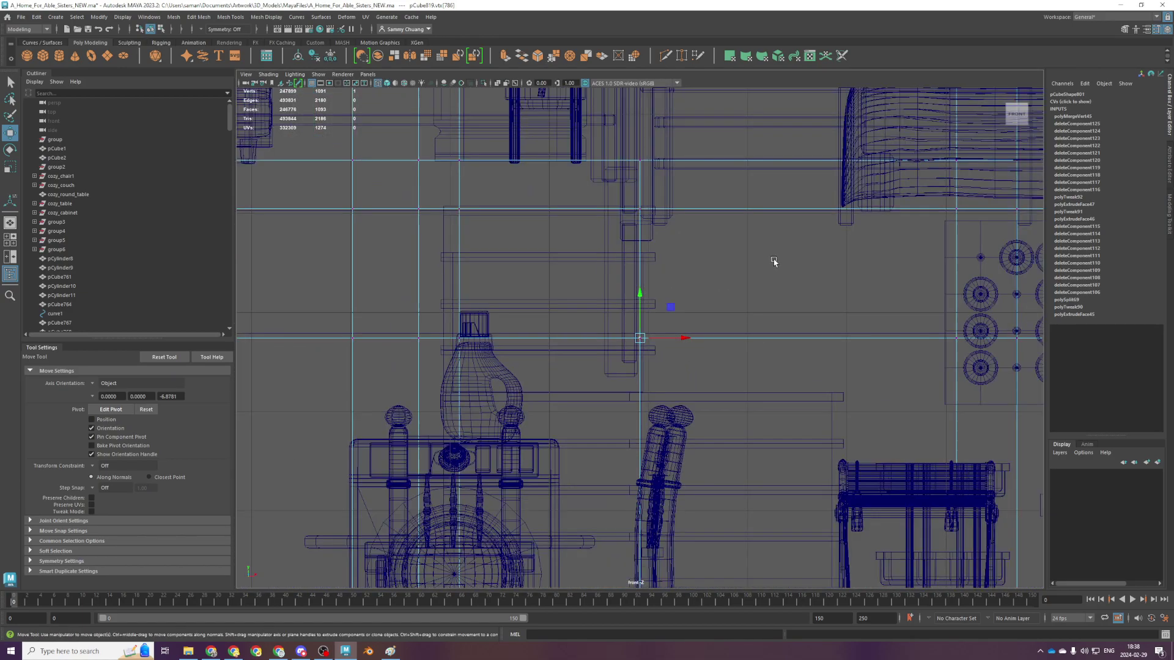
drag(795, 364, 428, 336)
key(space)
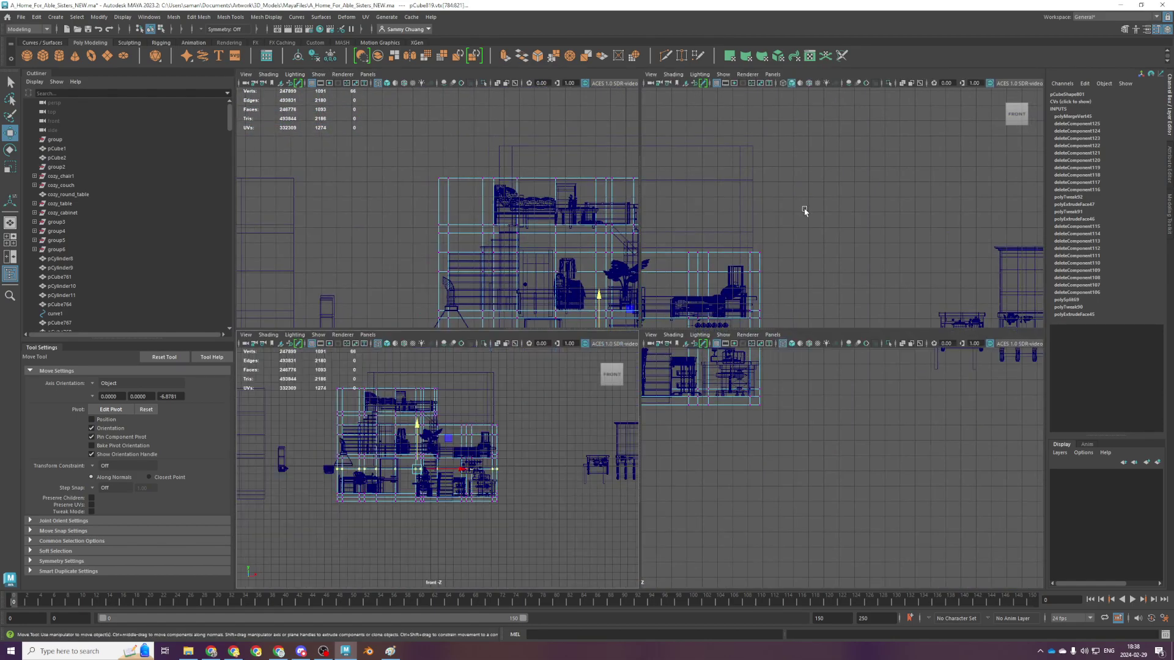
key(space)
key(ctrl+s)
alt+drag(664, 321, 653, 335)
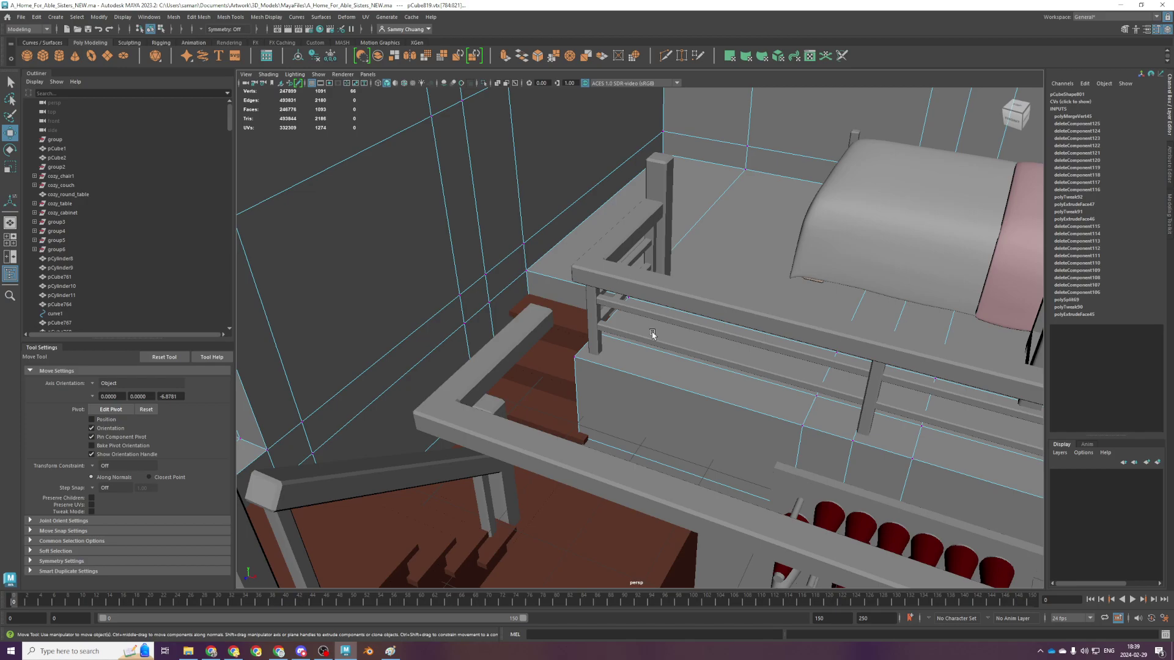
Examine the stairs, railings and upper landing from several angles
key(alt+Tab)
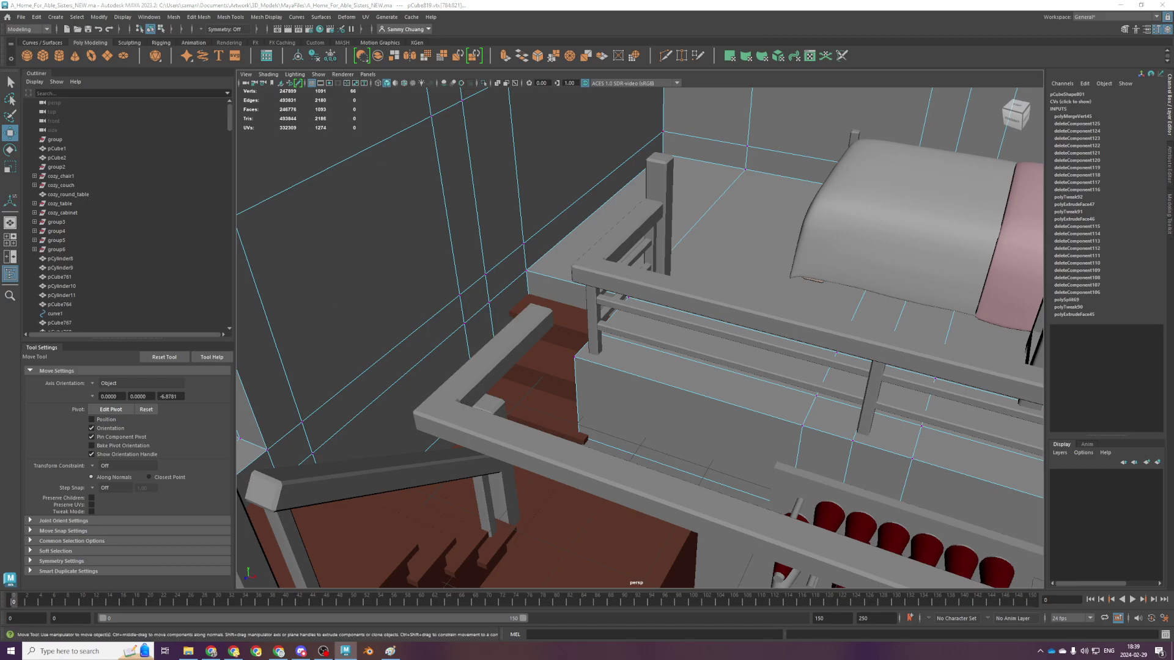
key(alt+Tab)
scroll(629, 432, down, 2)
scroll(636, 428, up, 2)
alt+drag(652, 414, 716, 422)
scroll(590, 420, down, 5)
scroll(734, 441, up, 4)
scroll(718, 422, up, 3)
alt+drag(637, 406, 663, 427)
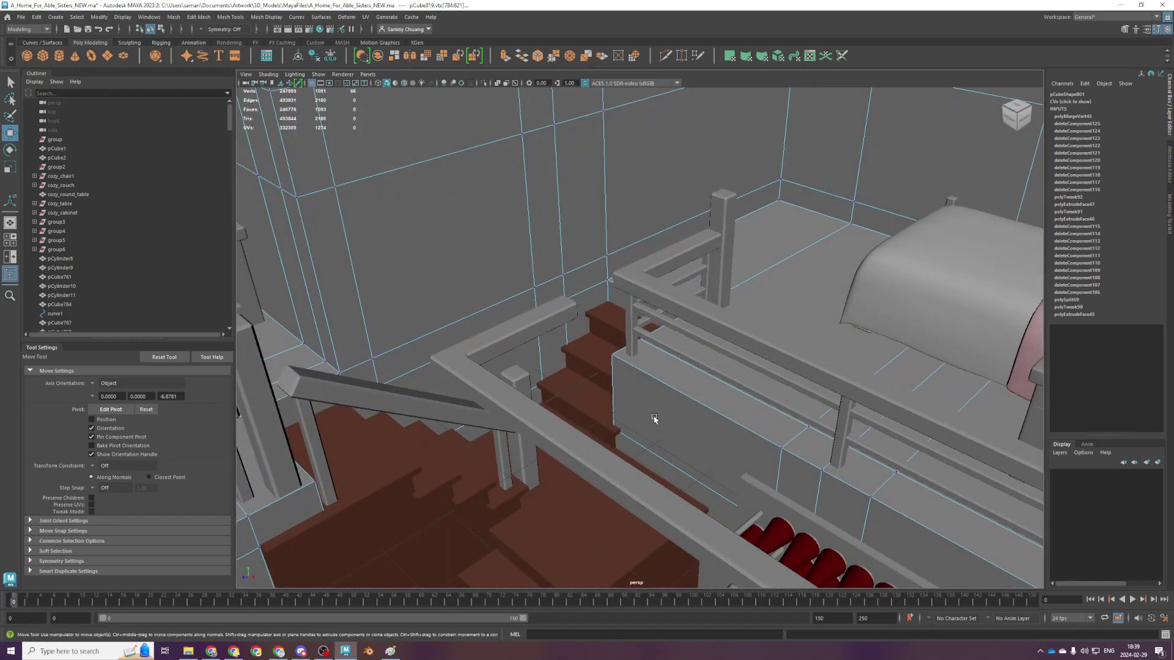
scroll(664, 406, down, 4)
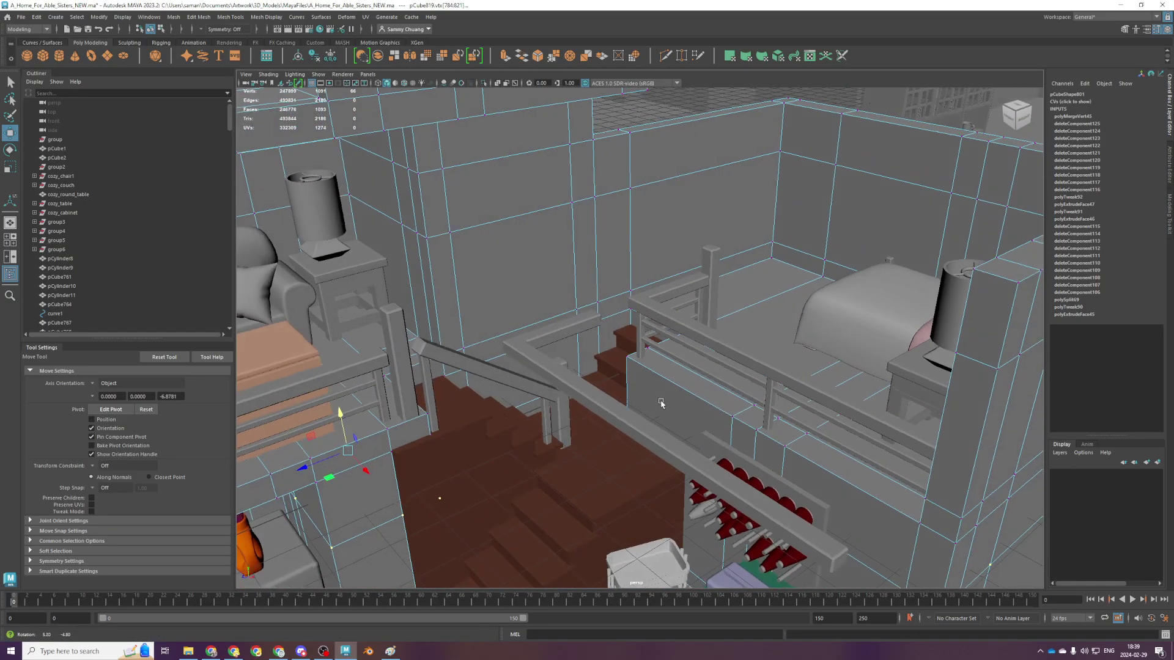
alt+drag(660, 404, 679, 414)
scroll(612, 424, up, 2)
Extend the sloped handrail's upper-end vertices slightly along the rail's own axis toward the upper post, and return to object mode
key(F8)
alt+drag(547, 435, 519, 395)
scroll(542, 408, up, 2)
click(529, 424)
key(space)
key(space)
scroll(543, 477, down, 2)
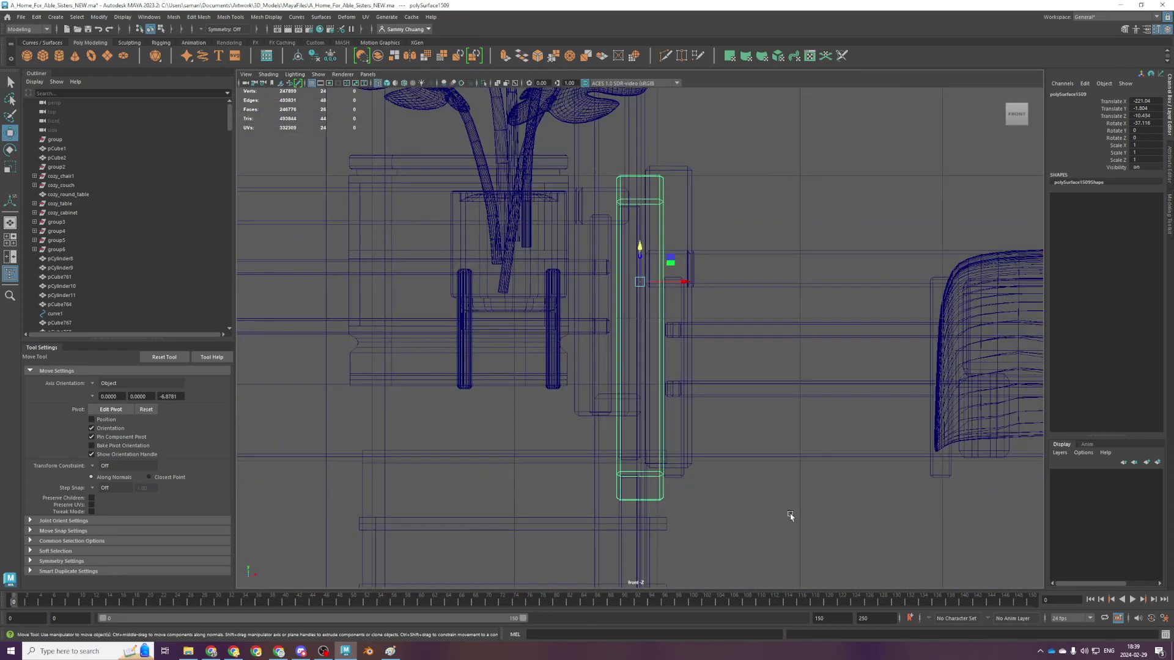
key(space)
key(space)
scroll(697, 383, up, 2)
key(F8)
drag(403, 143, 455, 203)
alt+middle_drag(465, 217, 482, 282)
drag(412, 223, 402, 216)
right_drag(452, 245, 543, 197)
Select the upper small post beneath the sloped handrail and scale its cross-section thinner in the top view
scroll(519, 396, down, 2)
click(513, 409)
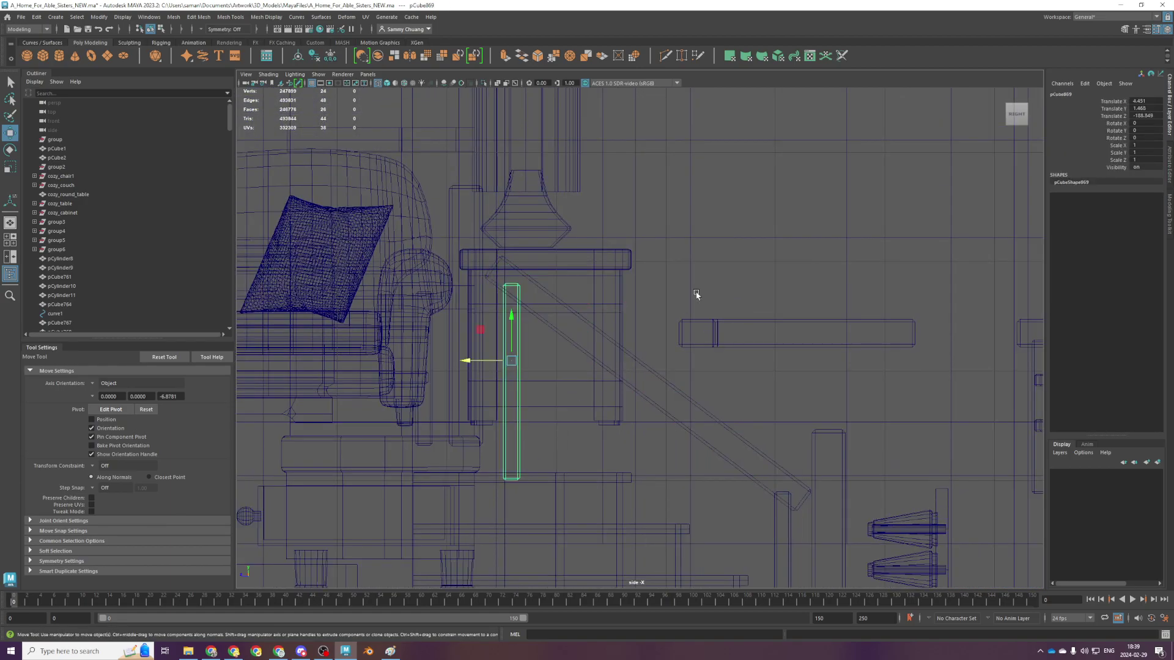
key(space)
key(space)
alt+drag(655, 375, 638, 367)
alt+drag(515, 460, 483, 494)
key(space)
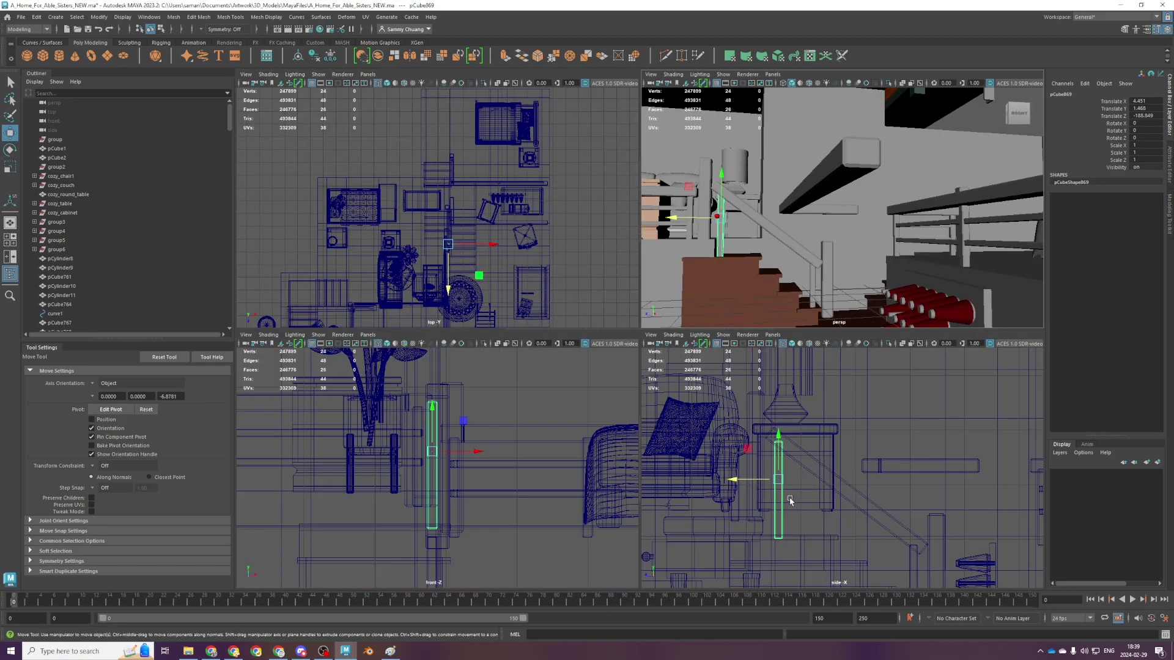
key(space)
key(f)
key(r)
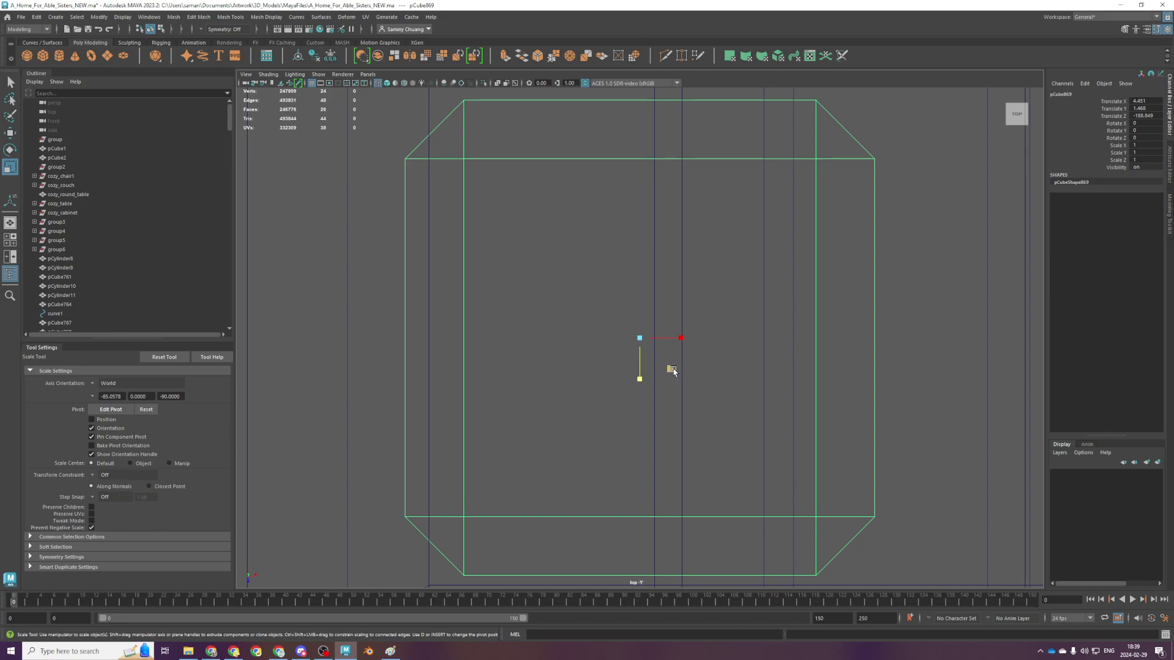
drag(672, 370, 670, 368)
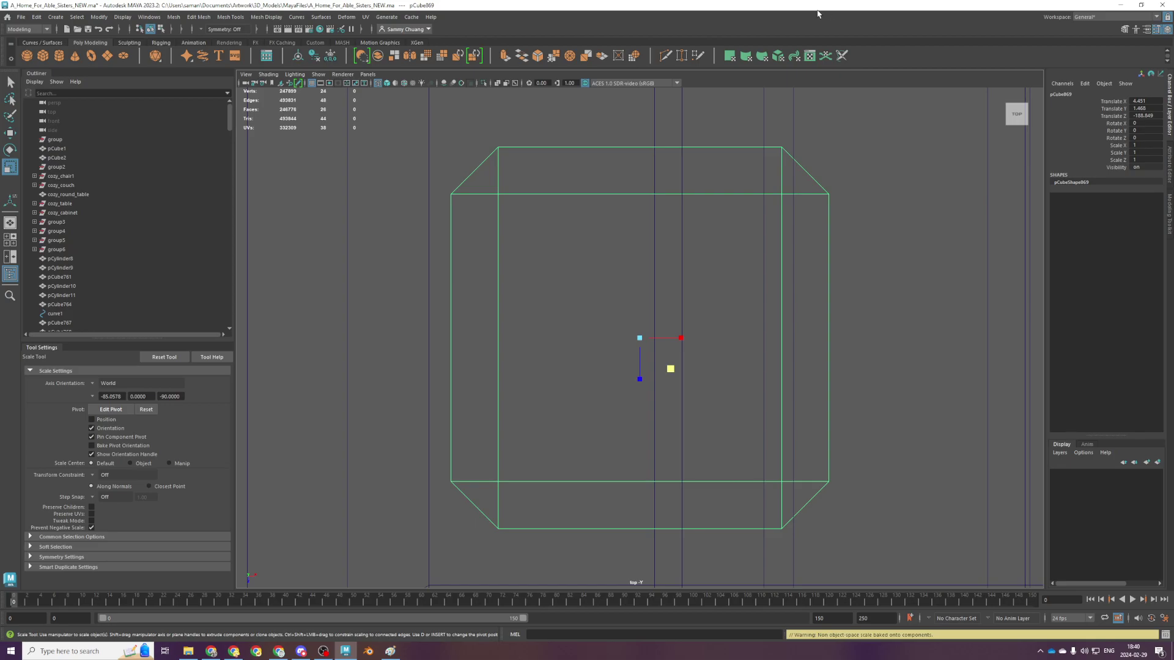
Duplicate the thinned post five times and place the copies down the slope beneath the handrail
key(space)
key(space)
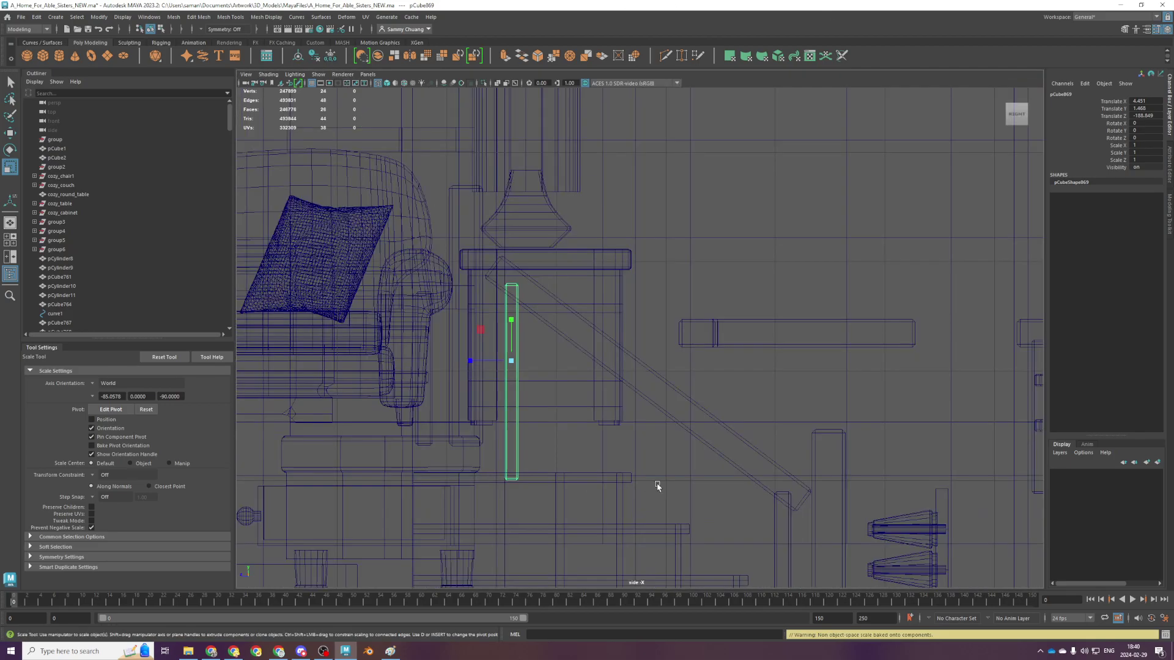
scroll(532, 434, up, 3)
alt+middle_drag(662, 360, 679, 330)
key(ctrl+d)
key(w)
drag(455, 309, 506, 345)
alt+middle_drag(546, 374, 540, 358)
key(ctrl+d)
drag(523, 320, 683, 443)
alt+middle_drag(710, 428, 650, 324)
key(ctrl+d)
drag(628, 340, 670, 375)
Delete the old thicker lower small post and move the lowest thin copy to the handrail's lower end
drag(741, 398, 742, 400)
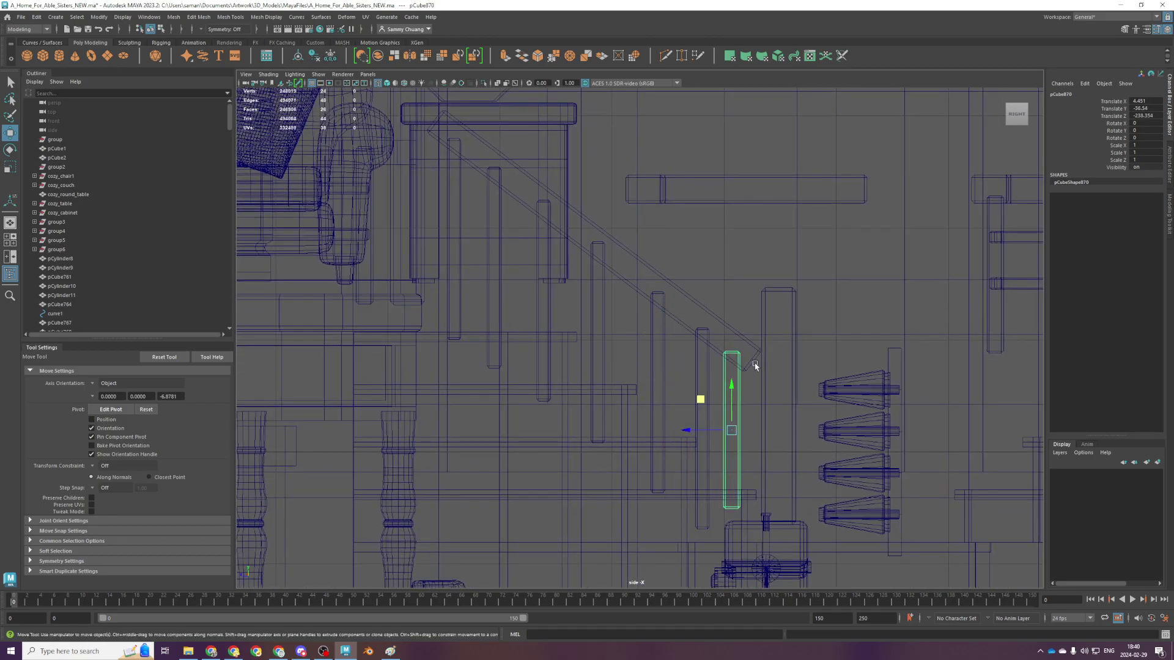
key(BackSpace)
key(backslash)
click(706, 396)
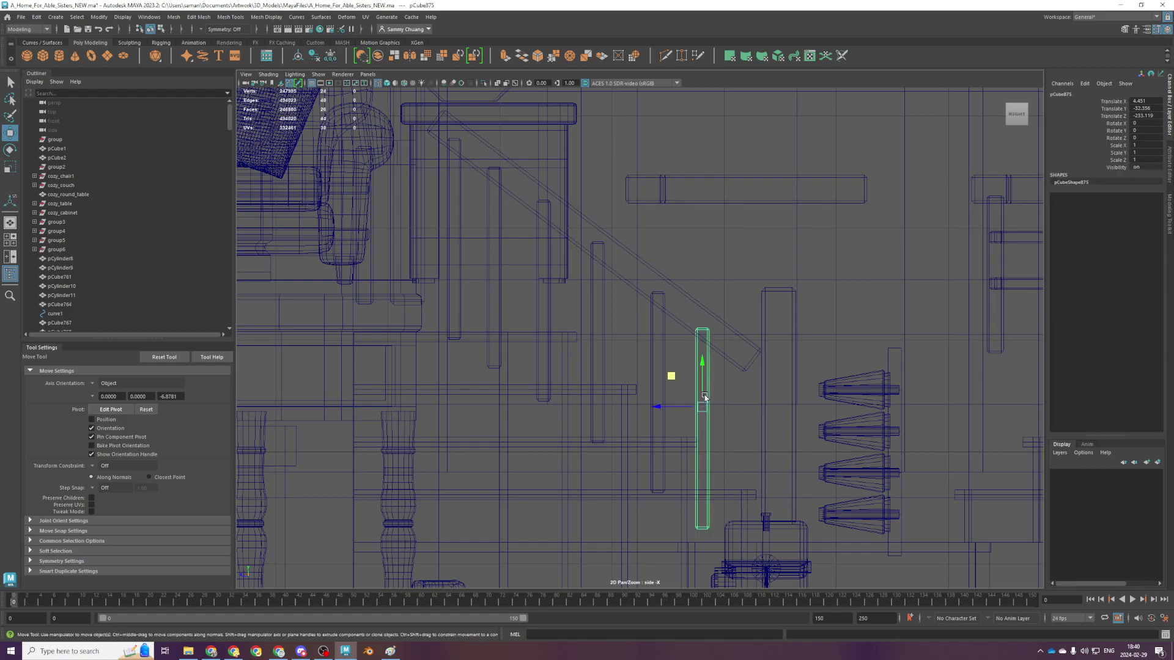
drag(672, 376, 697, 387)
Shift the intermediate thin posts down along the handrail to even out their spacing
click(660, 365)
drag(634, 345, 644, 351)
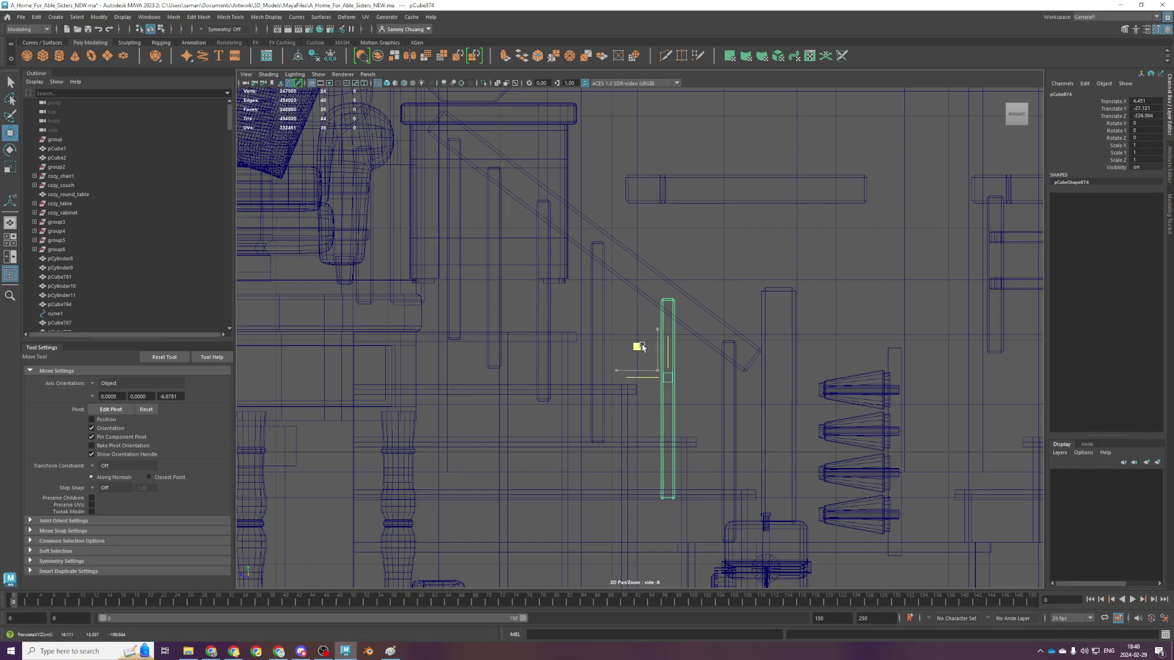
click(601, 325)
drag(572, 319, 601, 325)
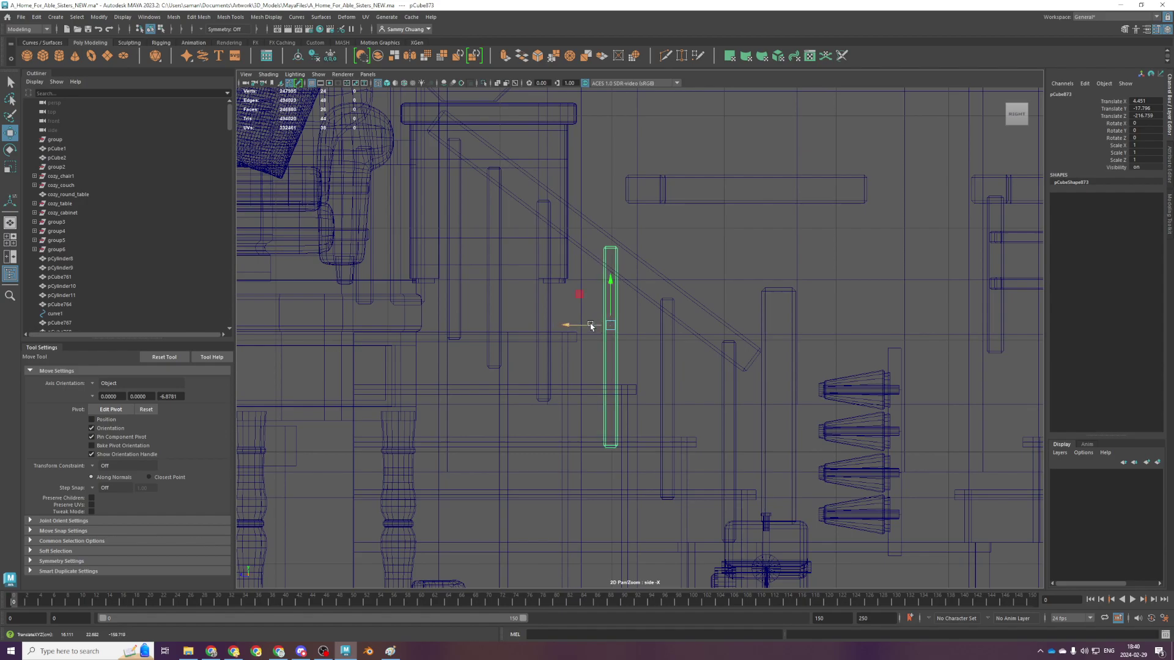
drag(534, 299, 547, 307)
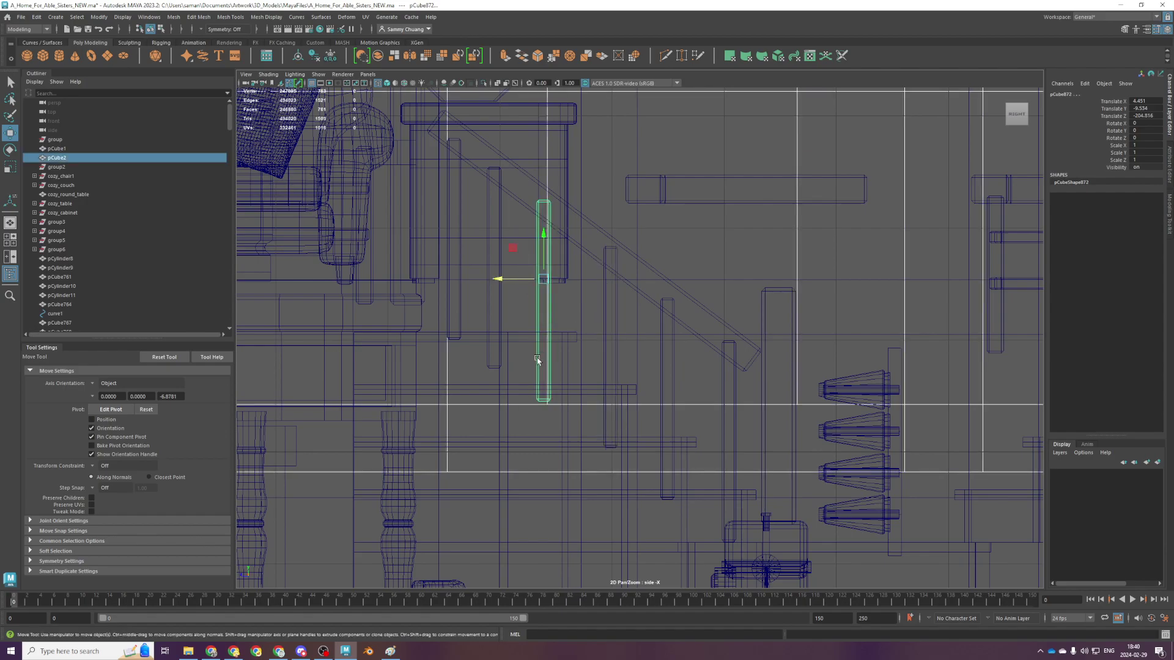
ctrl+click(532, 404)
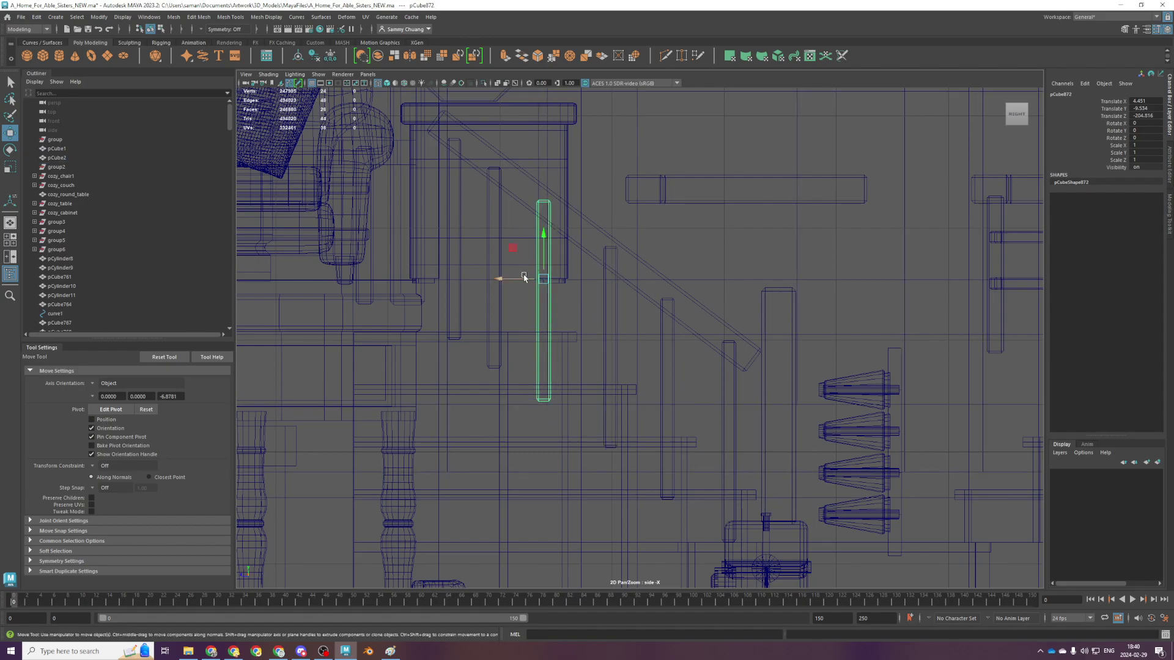
drag(512, 247, 520, 252)
click(499, 238)
click(491, 231)
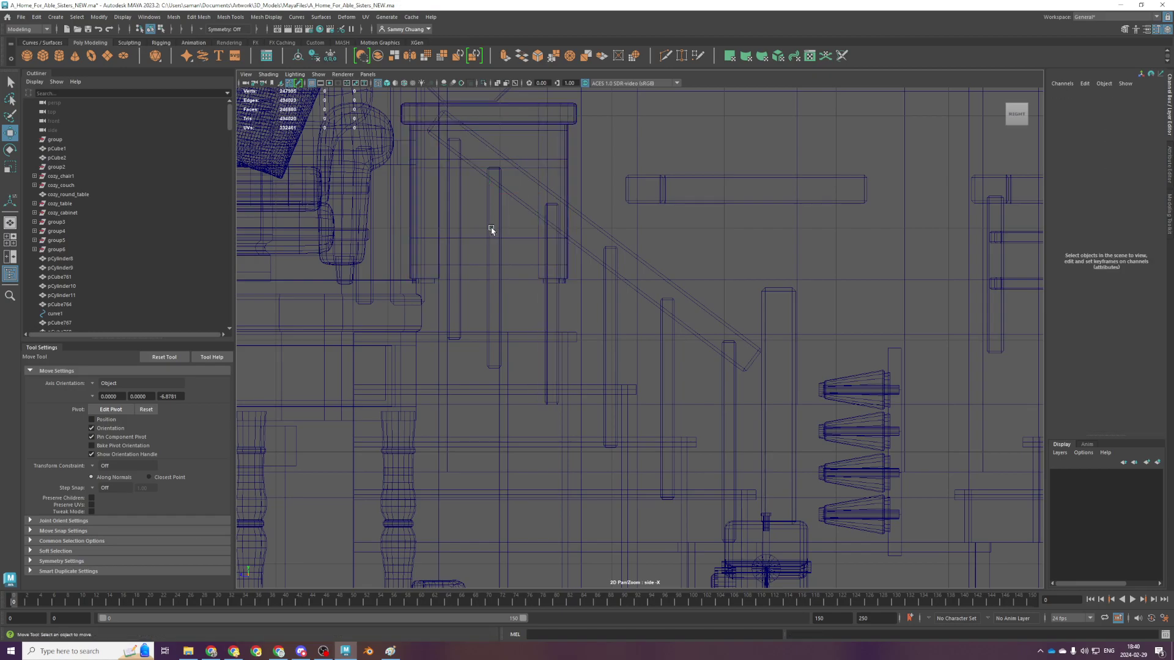
click(488, 225)
drag(464, 215, 474, 219)
Select the staircase beneath the sloped railing and shift it along its run to suit the posts
key(space)
key(space)
alt+drag(728, 359, 656, 418)
click(663, 413)
drag(692, 492, 643, 500)
alt+drag(643, 498, 658, 465)
key(ctrl+z)
drag(666, 513, 710, 459)
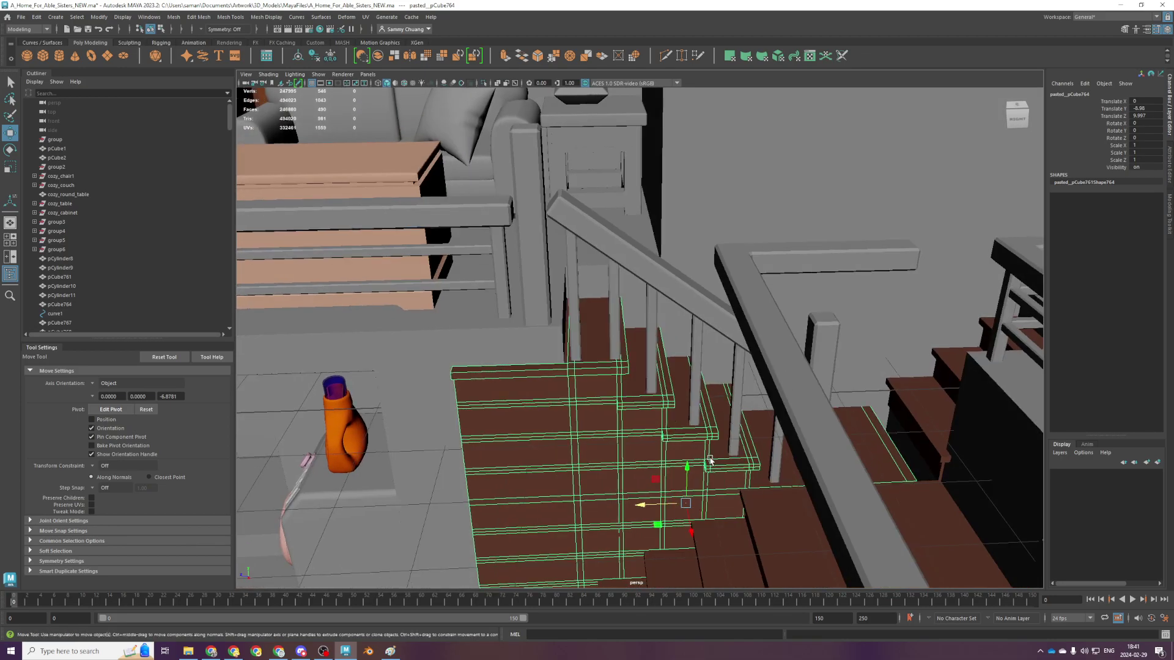
Select the vertices along the far edge of the staircase's landing in the top wireframe view
key(space)
key(space)
scroll(558, 236, down, 3)
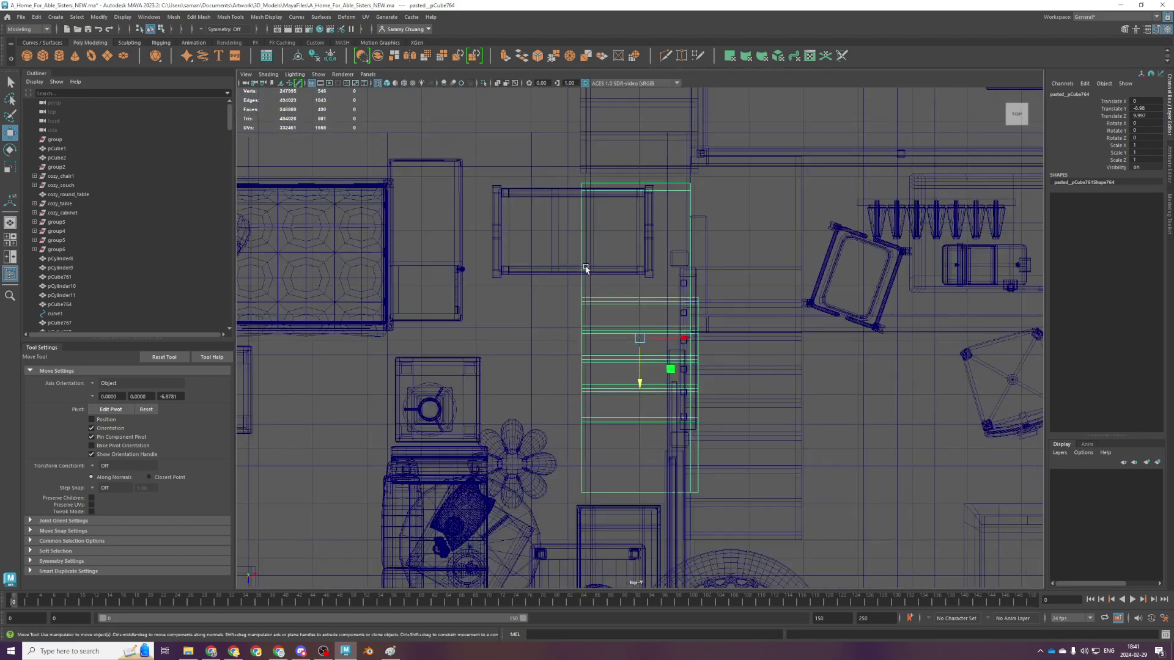
scroll(586, 269, down, 3)
key(F9)
drag(563, 211, 640, 254)
key(space)
key(space)
alt+drag(742, 248, 662, 273)
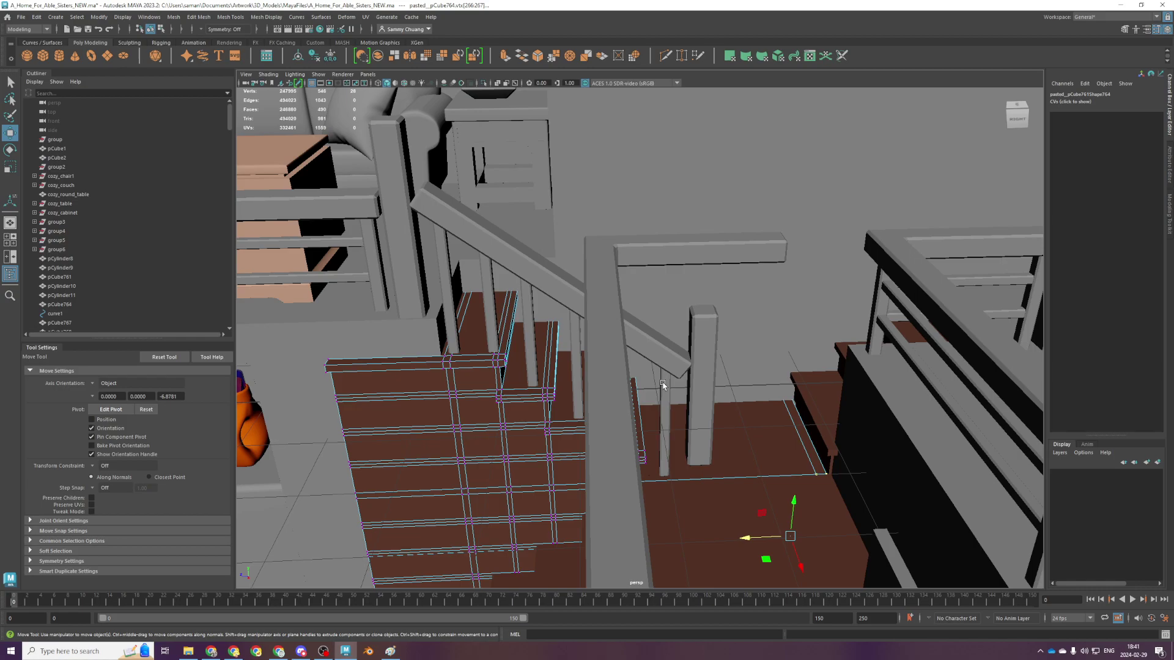
Move the large lower post along the stair run toward the sloped handrail
scroll(700, 367, up, 4)
click(697, 355)
drag(698, 355, 697, 380)
scroll(669, 437, up, 2)
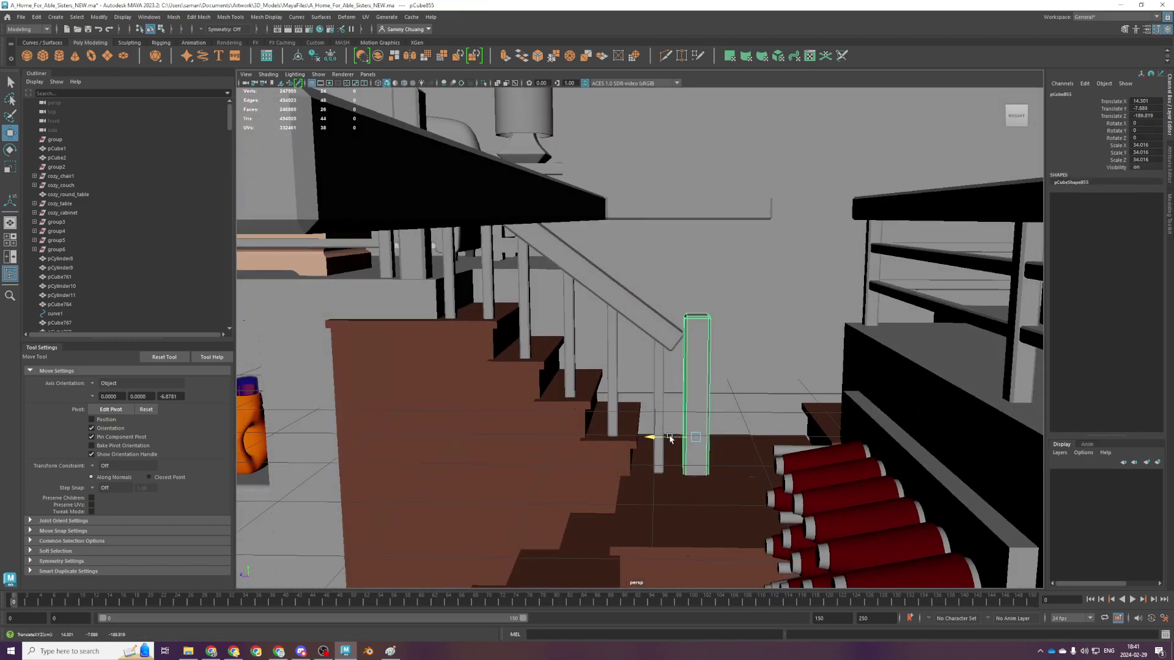
drag(669, 437, 627, 439)
Pull the handrail's lower-end vertices back along the rail's own axis to meet the moved large post, and return to object mode
mouse_move(673, 373)
alt+mouse_down()
mouse_move(716, 416)
mouse_move(683, 384)
alt+mouse_up()
click(688, 372)
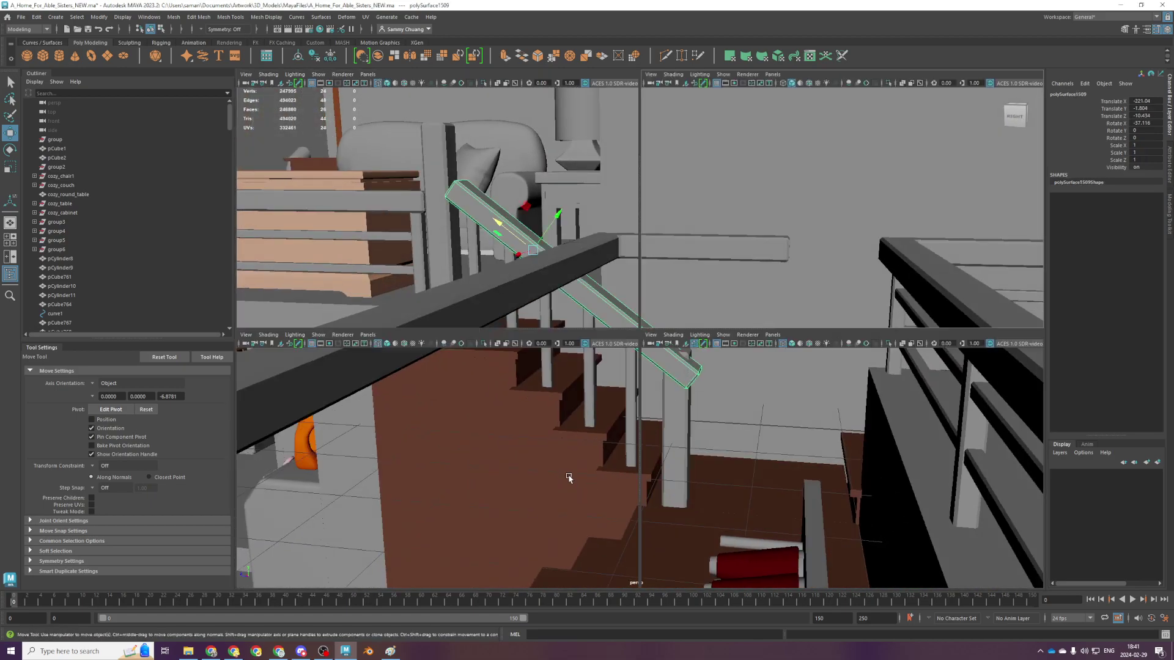
key(space)
key(space)
scroll(597, 393, down, 1)
key(space)
key(space)
right_drag(760, 287, 710, 277)
click(757, 384)
key(ctrl+z)
key(ctrl+z)
key(F9)
drag(675, 290, 766, 408)
drag(696, 346, 651, 313)
key(space)
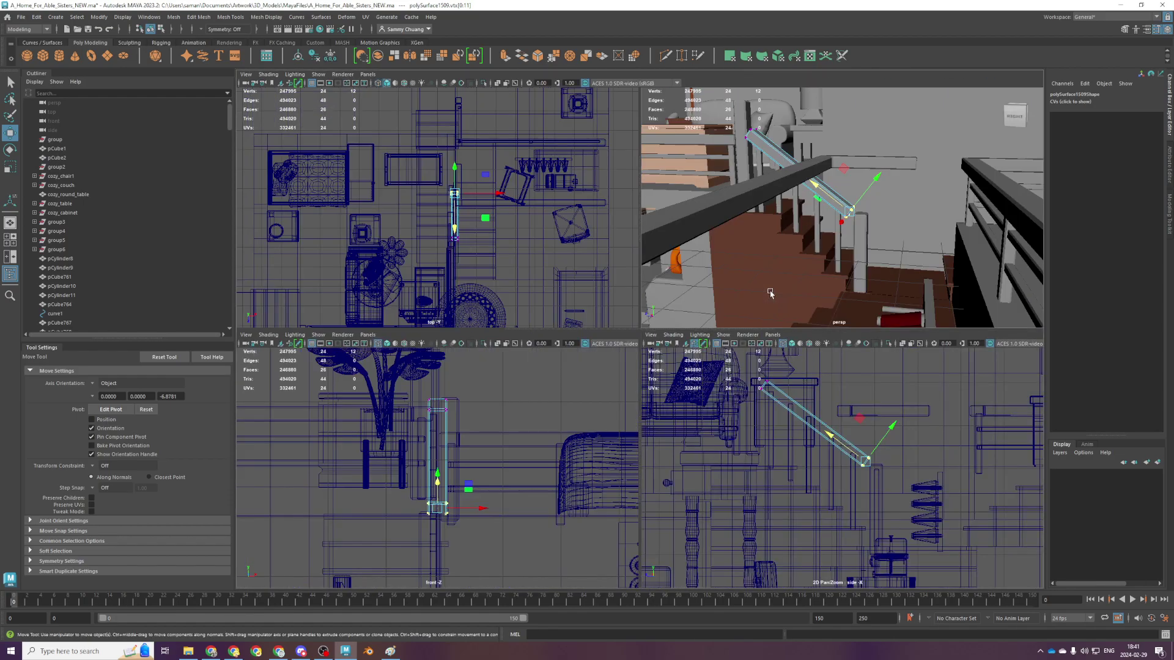
key(space)
key(F8)
Delete the lowest thin post and raise the large lower post to a Translate Y of about -1.77
click(658, 391)
click(676, 375)
drag(680, 373, 682, 328)
click(692, 367)
click(685, 367)
mouse_move(675, 426)
mouse_down()
mouse_move(677, 393)
mouse_move(679, 407)
mouse_up()
shift+click(661, 401)
key(ctrl+z)
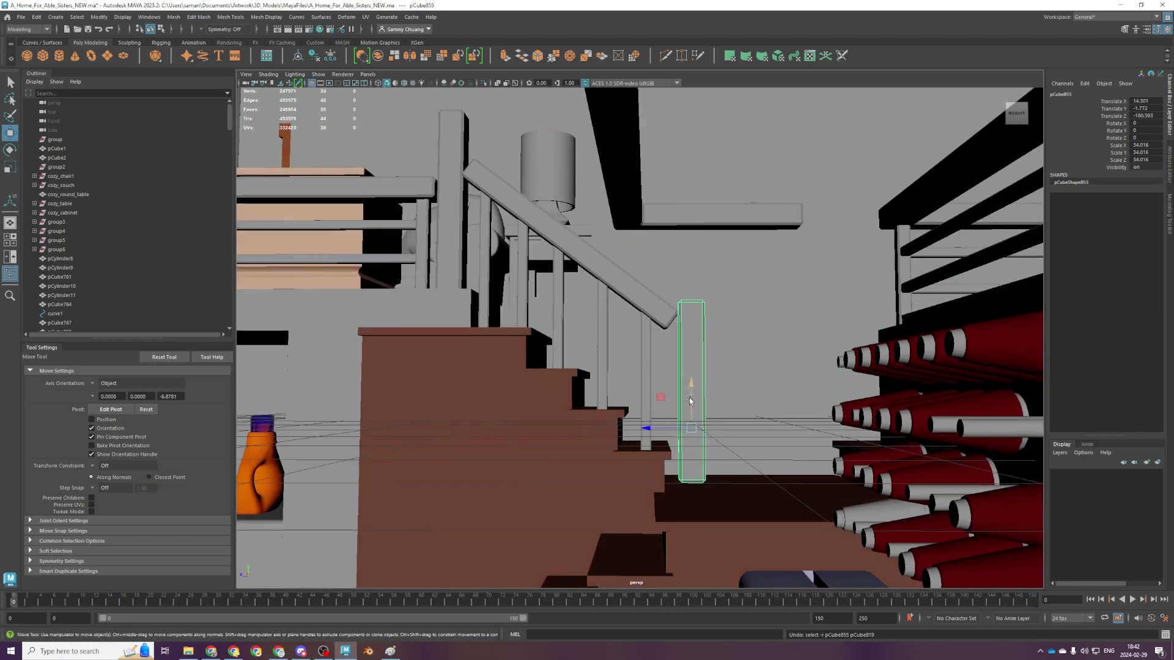
Lengthen the large lower post by lowering its bottom vertices into the stair landing
alt+drag(615, 485, 654, 480)
key(space)
scroll(654, 480, down, 3)
right_drag(737, 417, 679, 416)
drag(602, 537, 625, 565)
key(space)
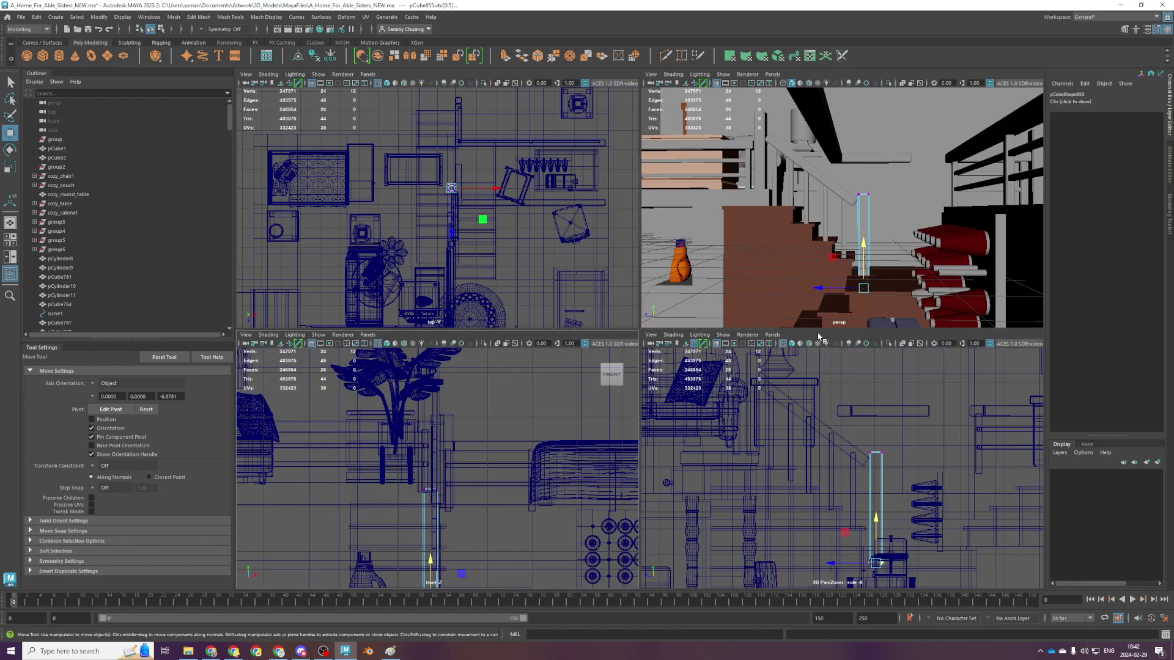
key(space)
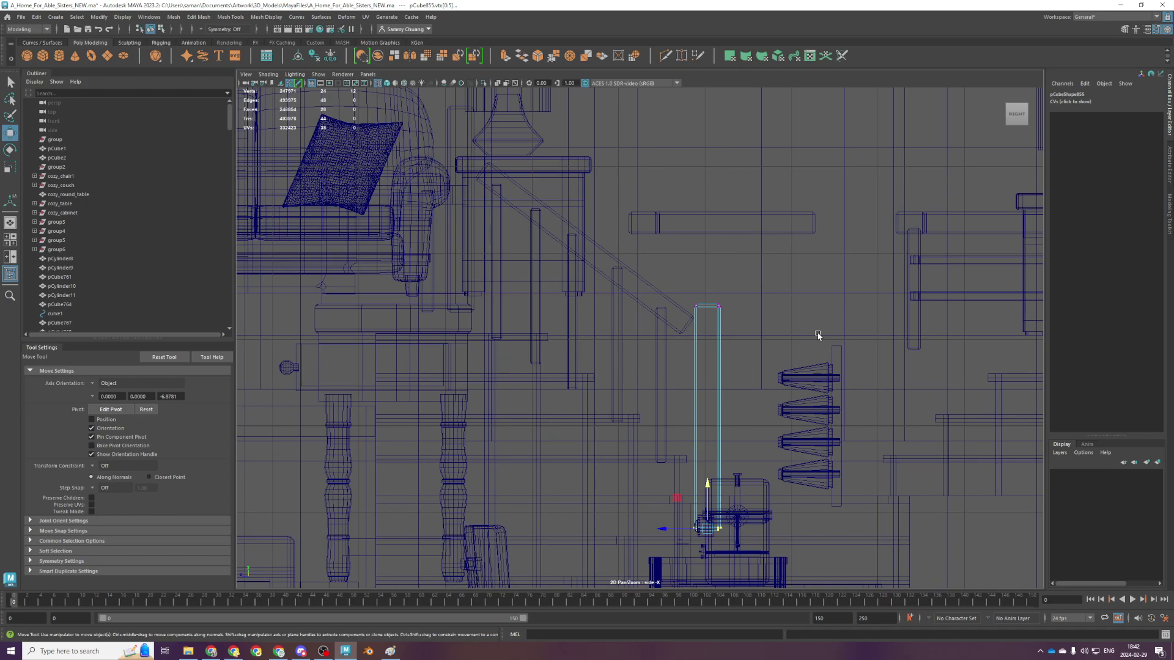
key(space)
key(space)
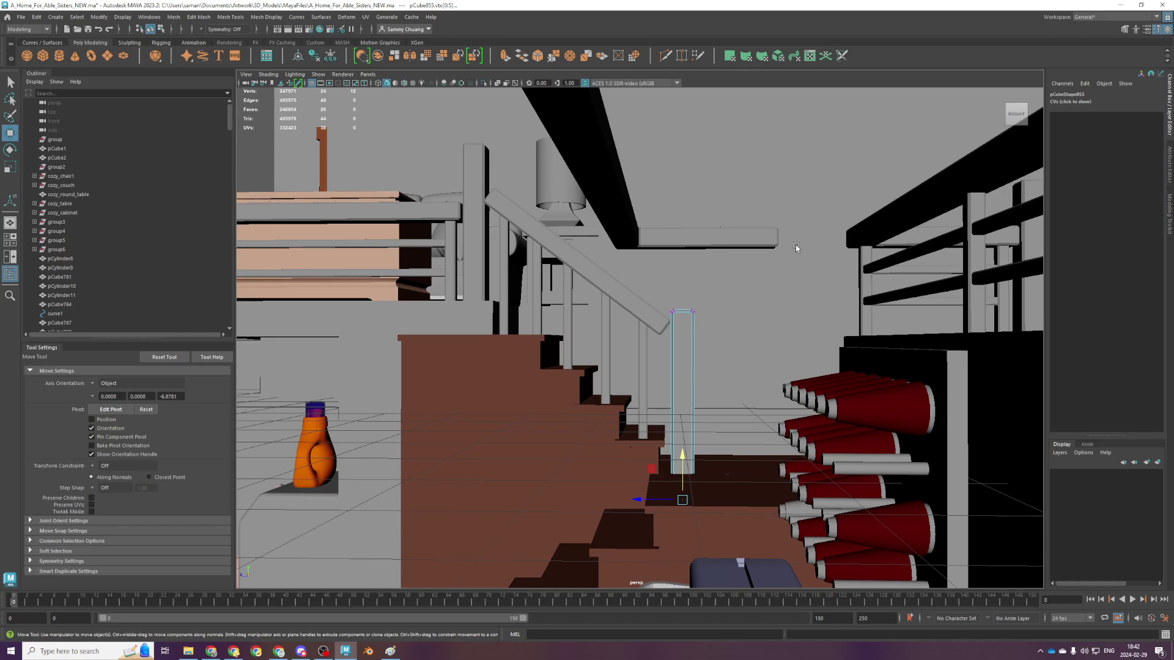
alt+drag(644, 298, 719, 417)
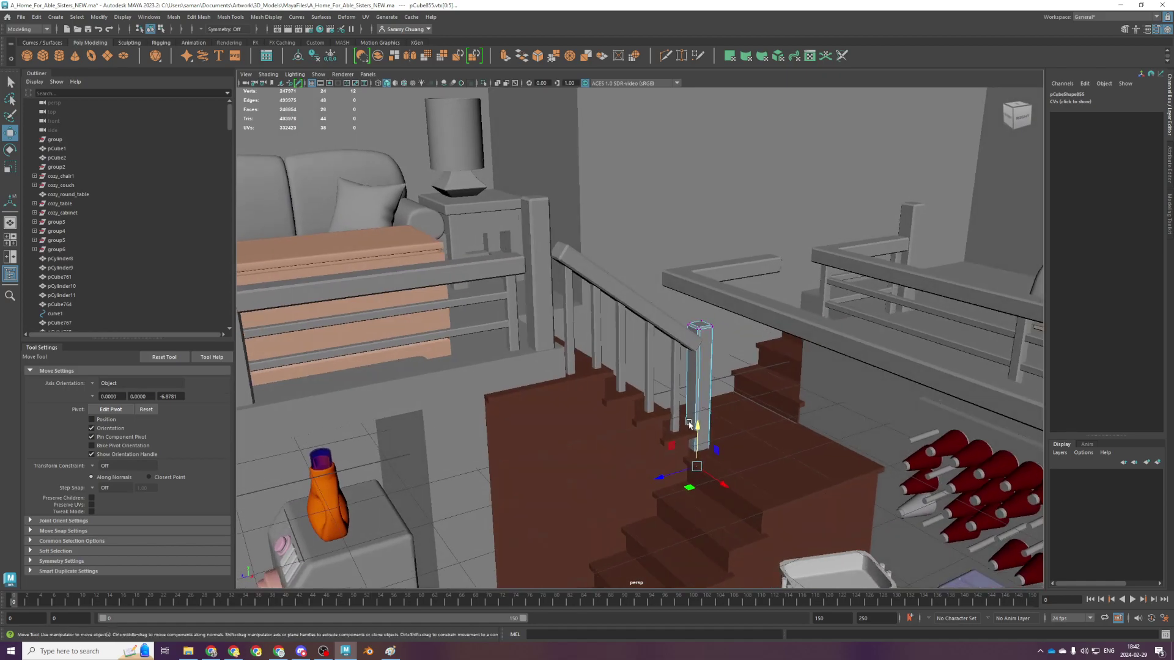
Widen the stair flight descending from the landing by moving its outer-side vertices slightly outward, and return to object mode
alt+drag(682, 422, 742, 335)
click(715, 330)
key(space)
key(space)
scroll(649, 312, down, 6)
key(space)
key(space)
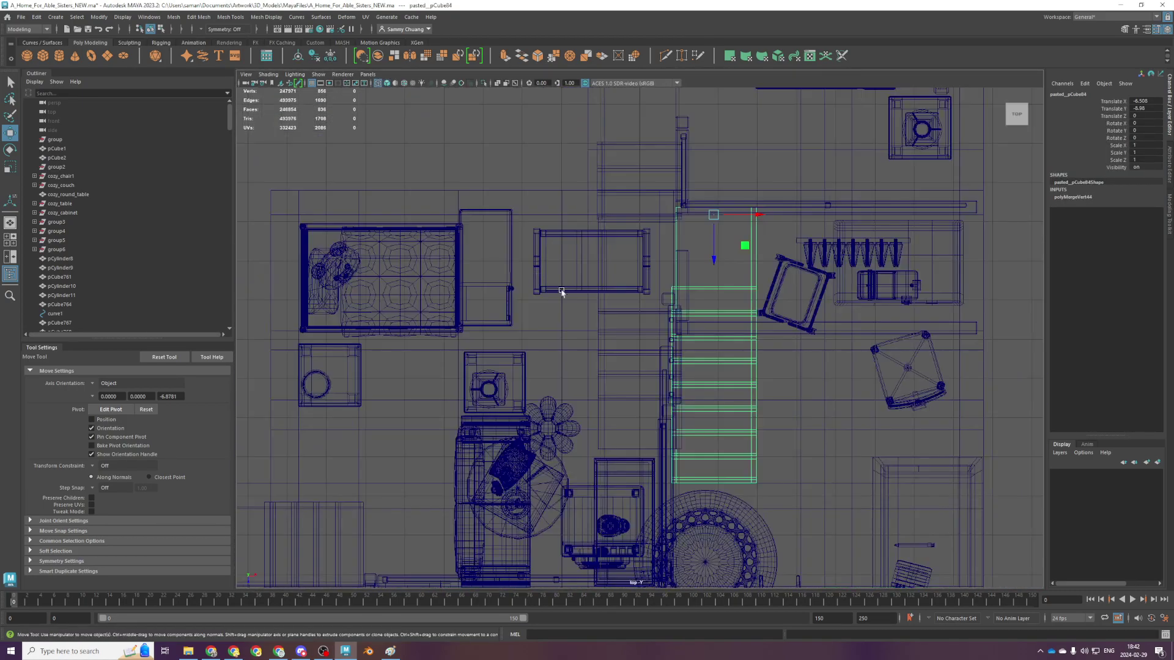
scroll(682, 311, down, 2)
key(F9)
drag(699, 221, 835, 565)
drag(762, 344, 768, 346)
right_drag(760, 323, 907, 246)
Shift the sloped handrail sideways to a Translate X of about -222.58, centring it over the thin posts
scroll(693, 312, up, 3)
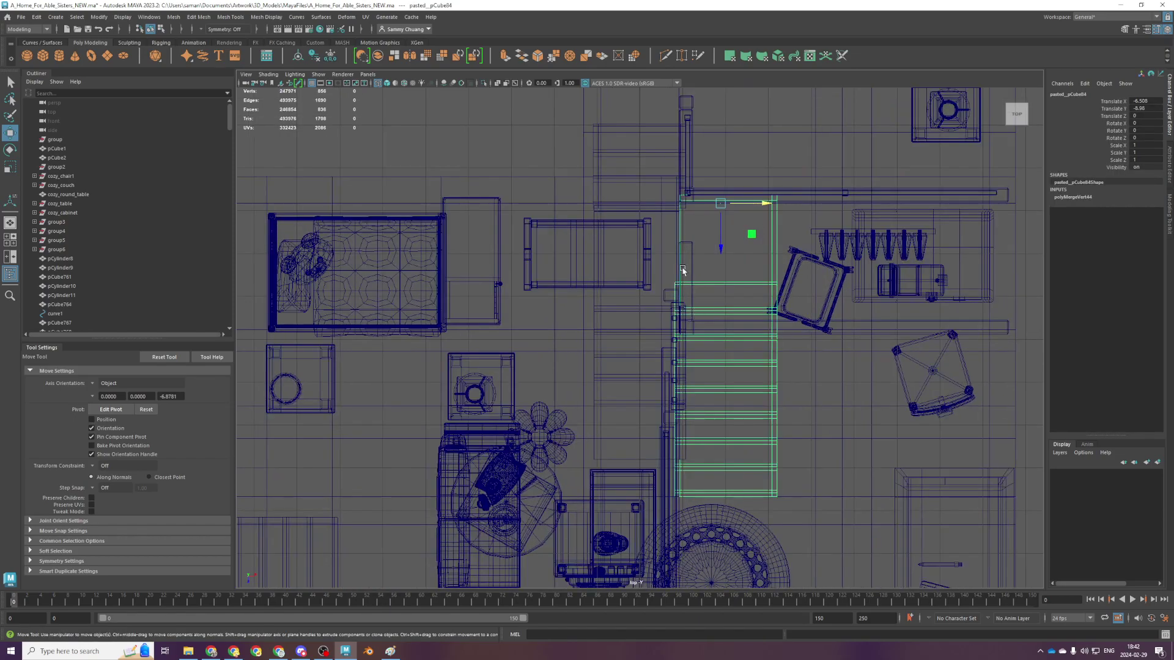
click(684, 275)
scroll(685, 282, up, 3)
scroll(685, 285, up, 1)
click(682, 314)
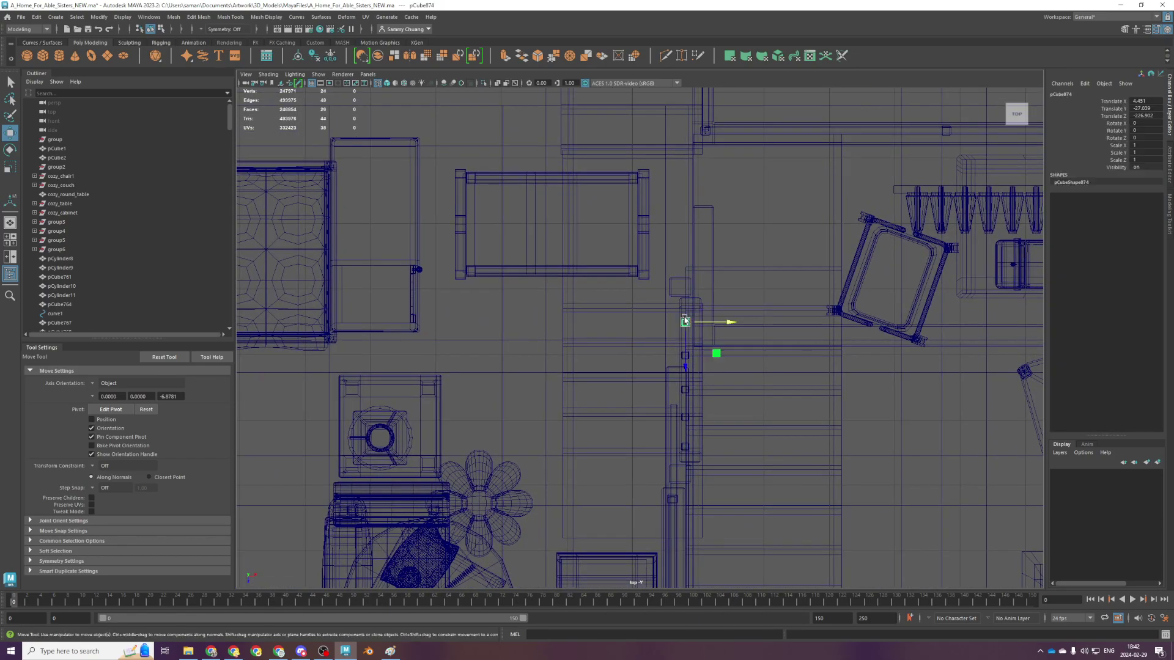
drag(718, 398, 710, 398)
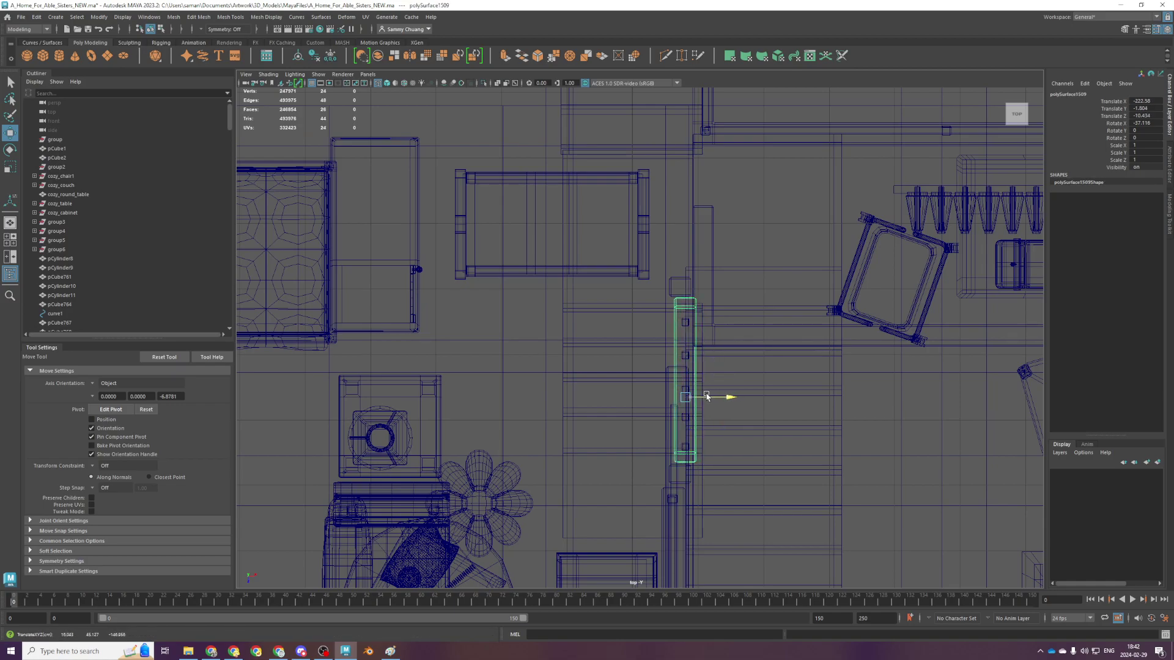
Select the sloped handrail and its thin posts, excluding the stair flights and the neighbouring railing
scroll(690, 310, up, 2)
drag(690, 310, 719, 538)
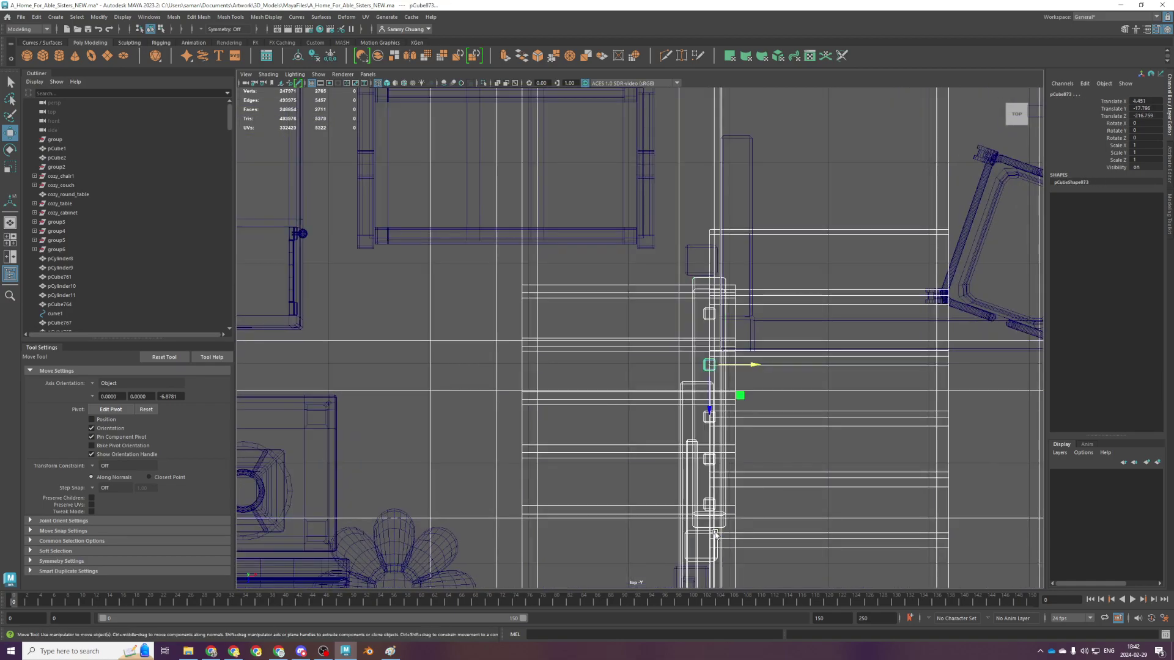
scroll(713, 529, down, 2)
ctrl+drag(644, 358, 655, 421)
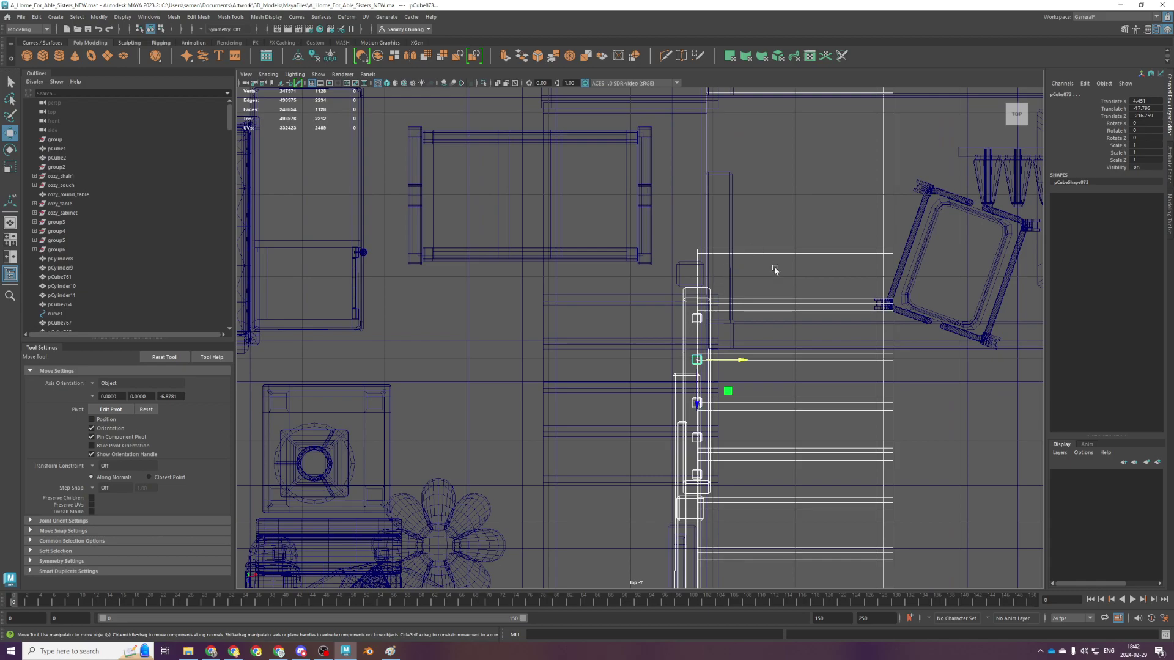
scroll(776, 270, down, 2)
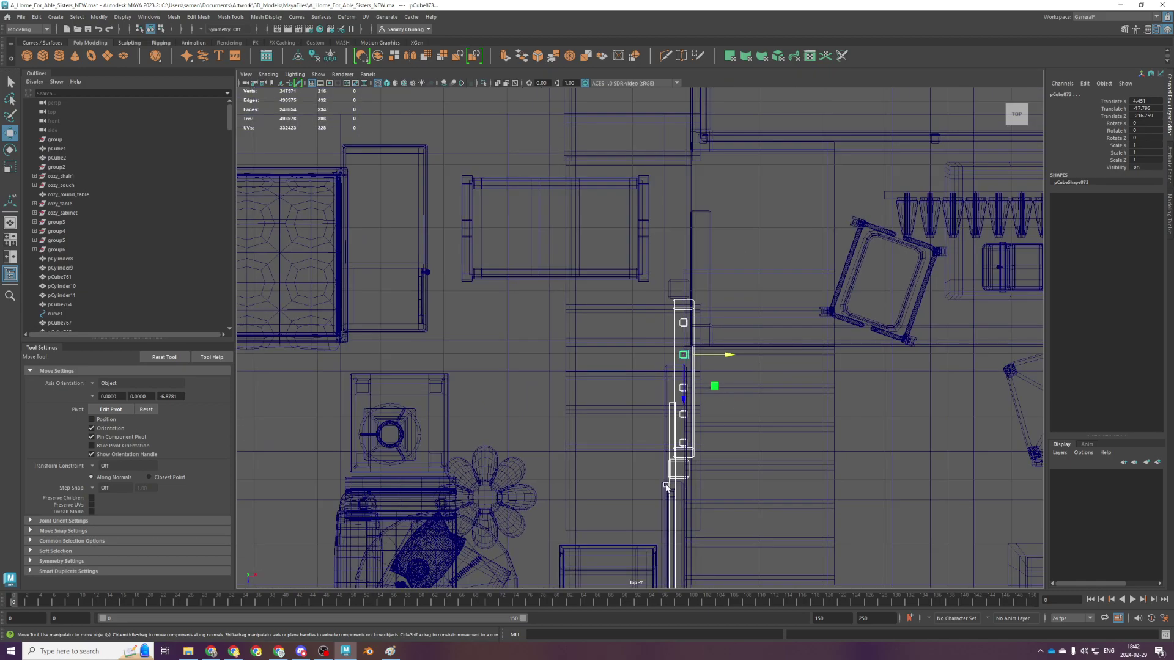
ctrl+click(674, 485)
ctrl+click(682, 473)
Try shifting the selected handrail and thin posts sideways to a Translate X of about 42.41, and undo the move
drag(725, 365, 783, 365)
key(space)
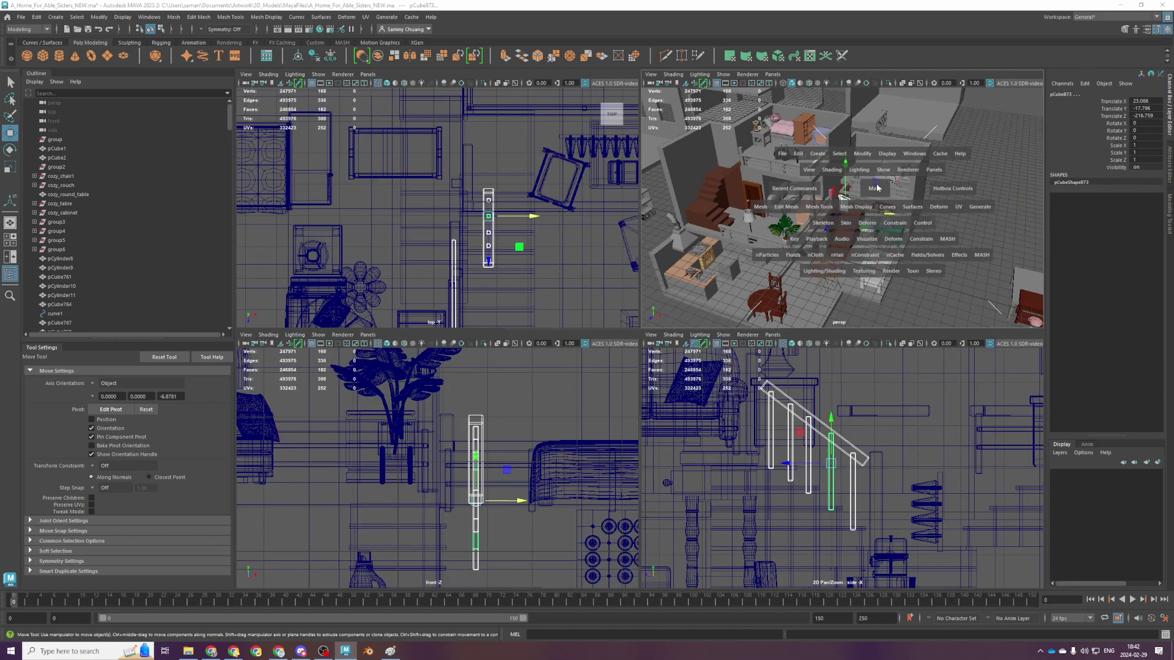
key(space)
key(f)
key(space)
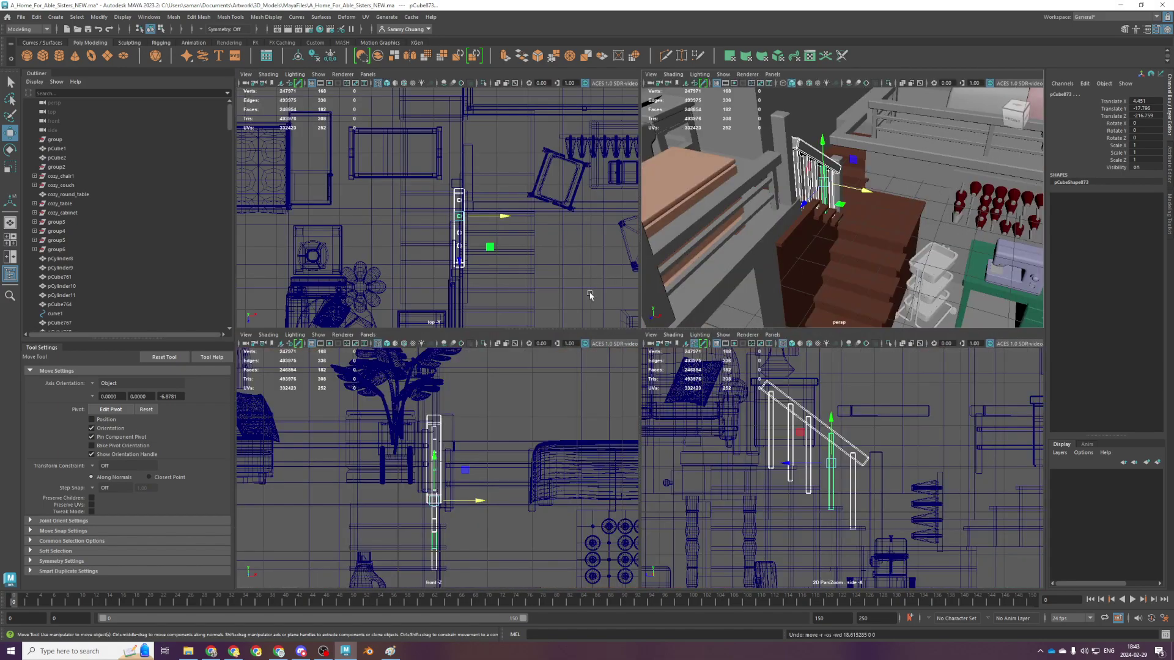
drag(510, 220, 589, 240)
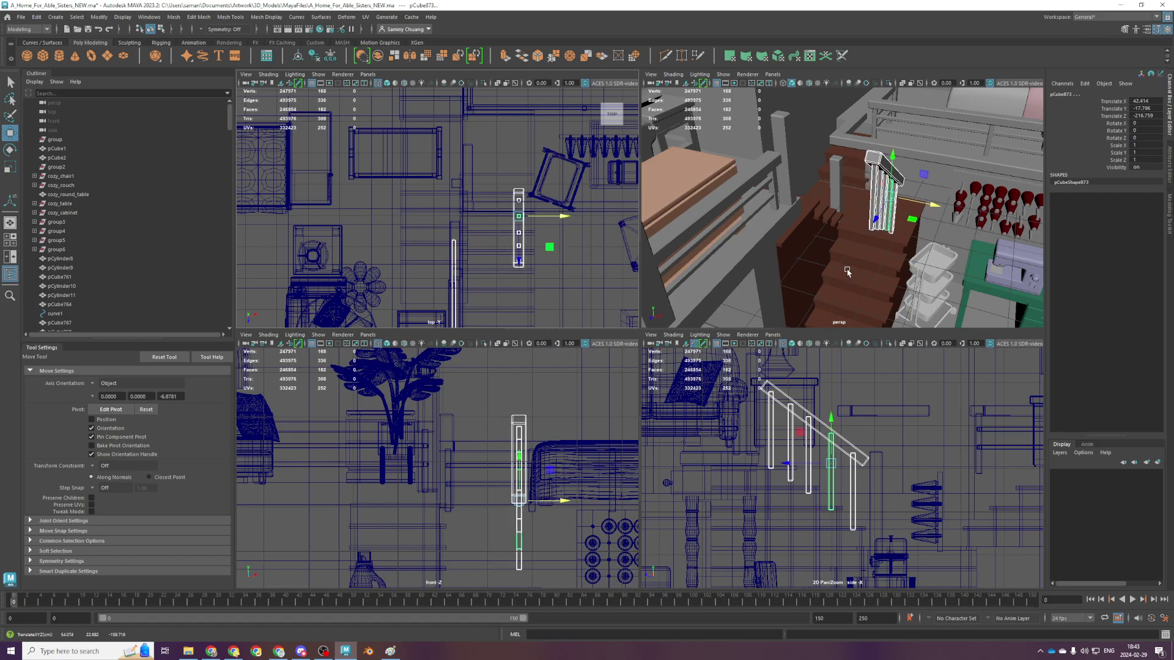
key(space)
scroll(689, 355, down, 6)
key(4)
key(ctrl+z)
scroll(638, 373, up, 2)
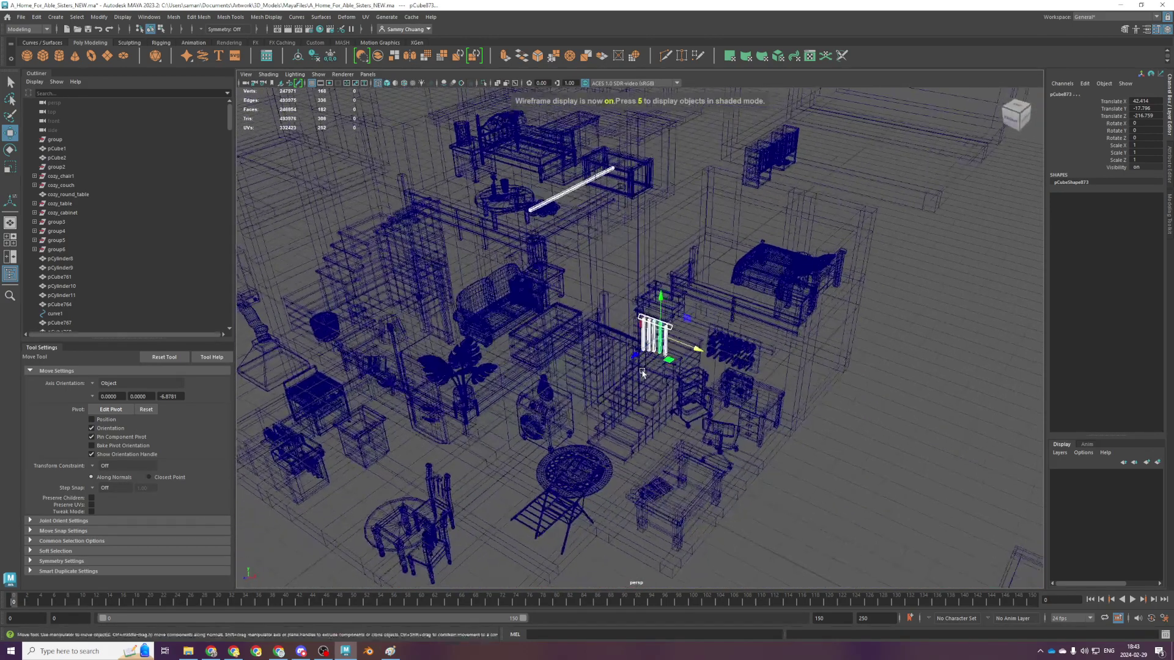
key(5)
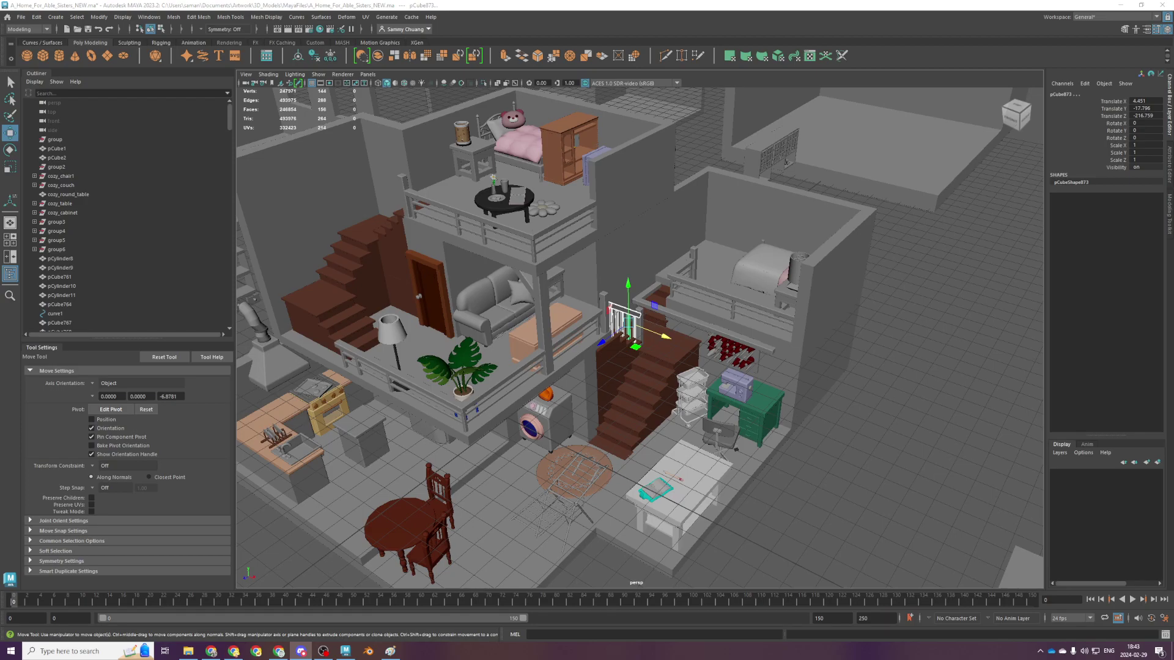
Duplicate the sloped railing together with its two large end posts and move the copy sideways across the stair landing
scroll(760, 454, up, 5)
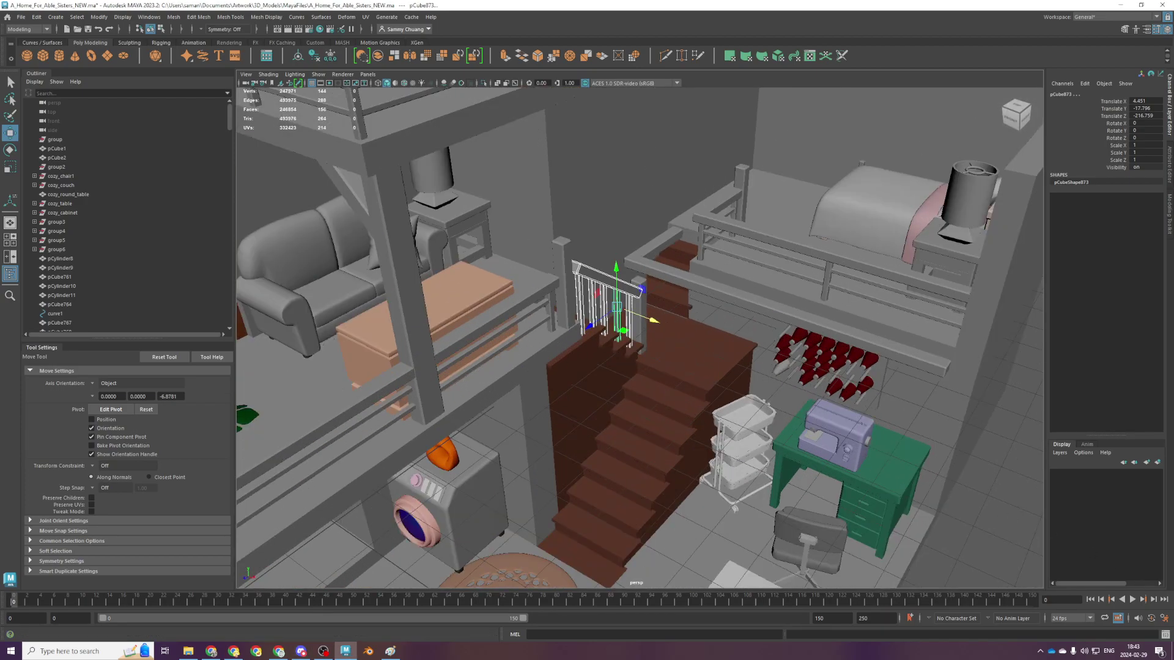
mouse_move(728, 404)
alt+mouse_down()
mouse_move(739, 443)
mouse_move(713, 391)
alt+mouse_up()
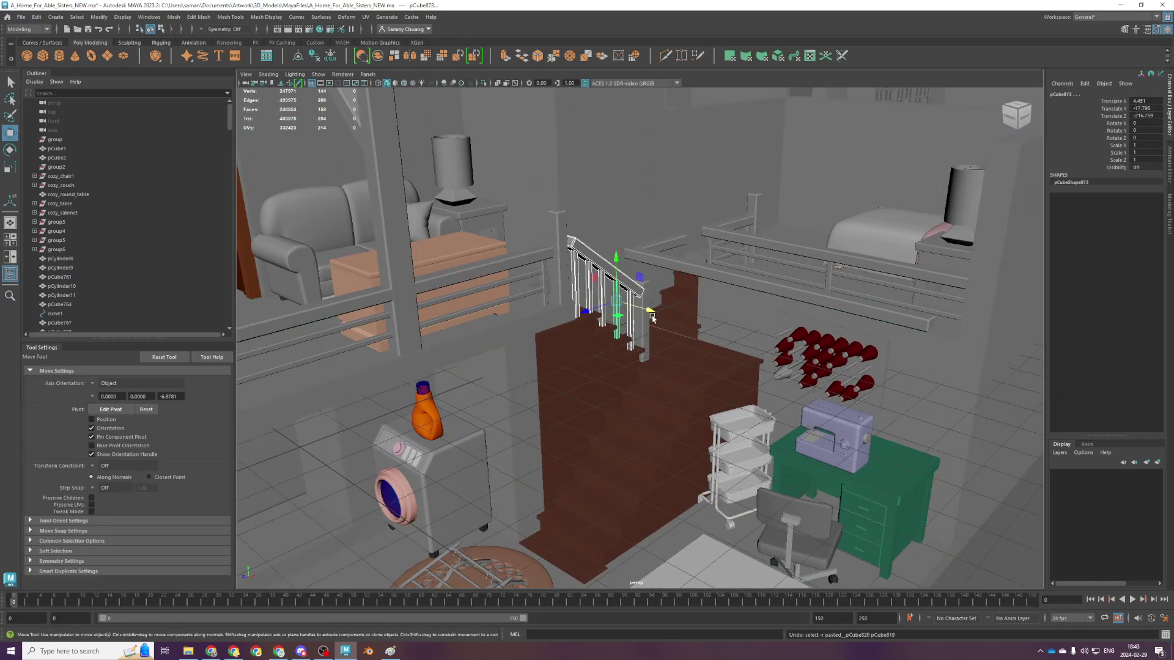
scroll(651, 333, up, 4)
shift+click(510, 255)
key(ctrl+d)
drag(547, 268, 647, 296)
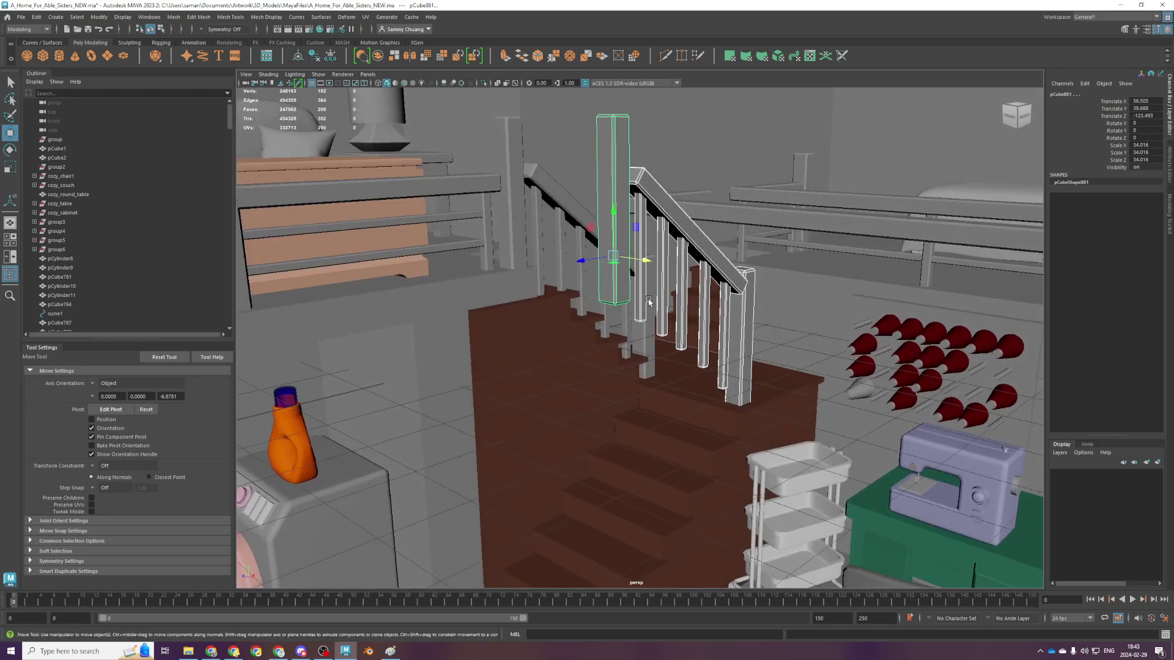
Group the duplicated railing, centre the group's pivot and freeze its transformations
click(179, 16)
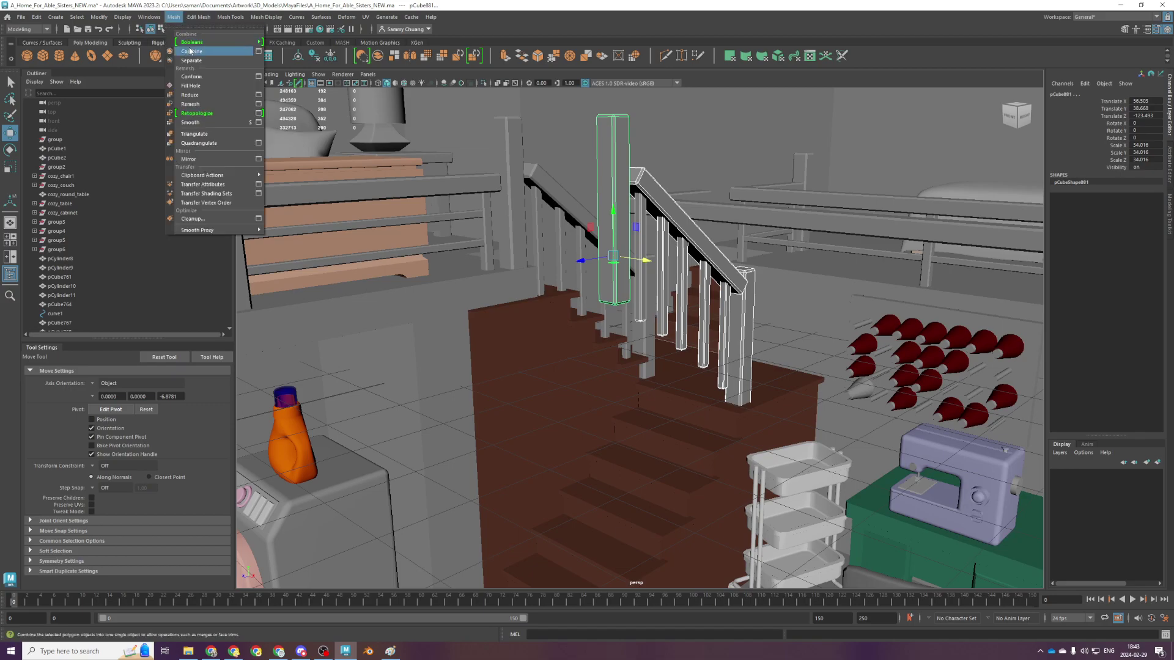
key(Escape)
key(ctrl+g)
click(298, 56)
click(330, 55)
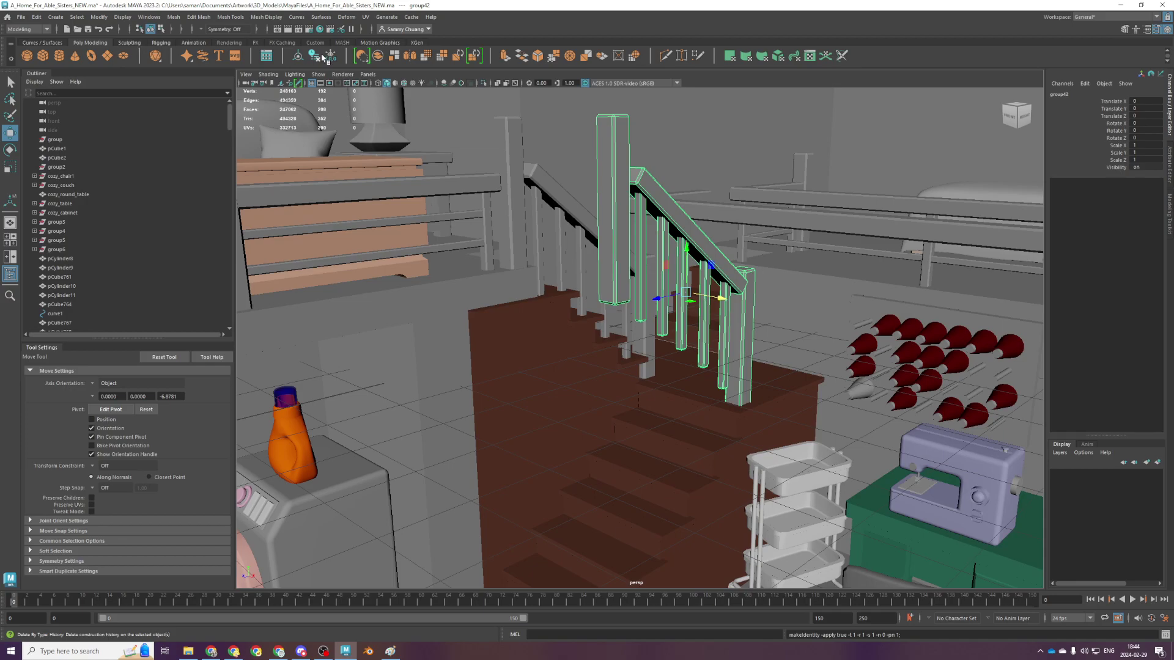
scroll(700, 272, down, 3)
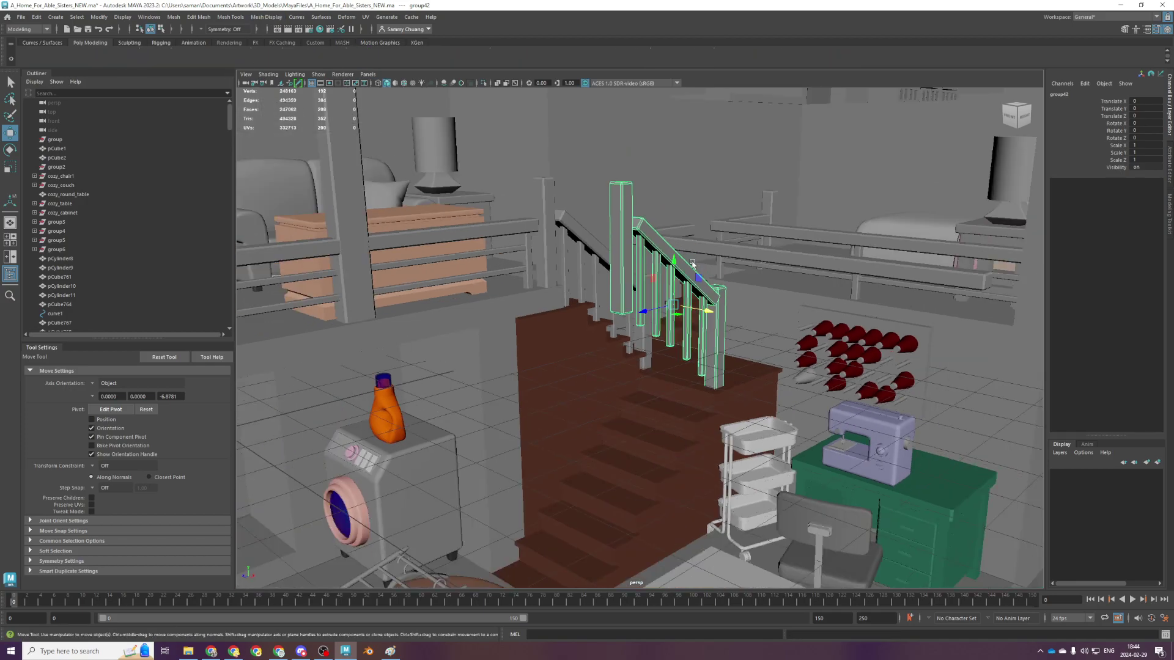
Set the duplicated railing group's Rotate Y to 180 so it slopes down in the opposite direction
key(space)
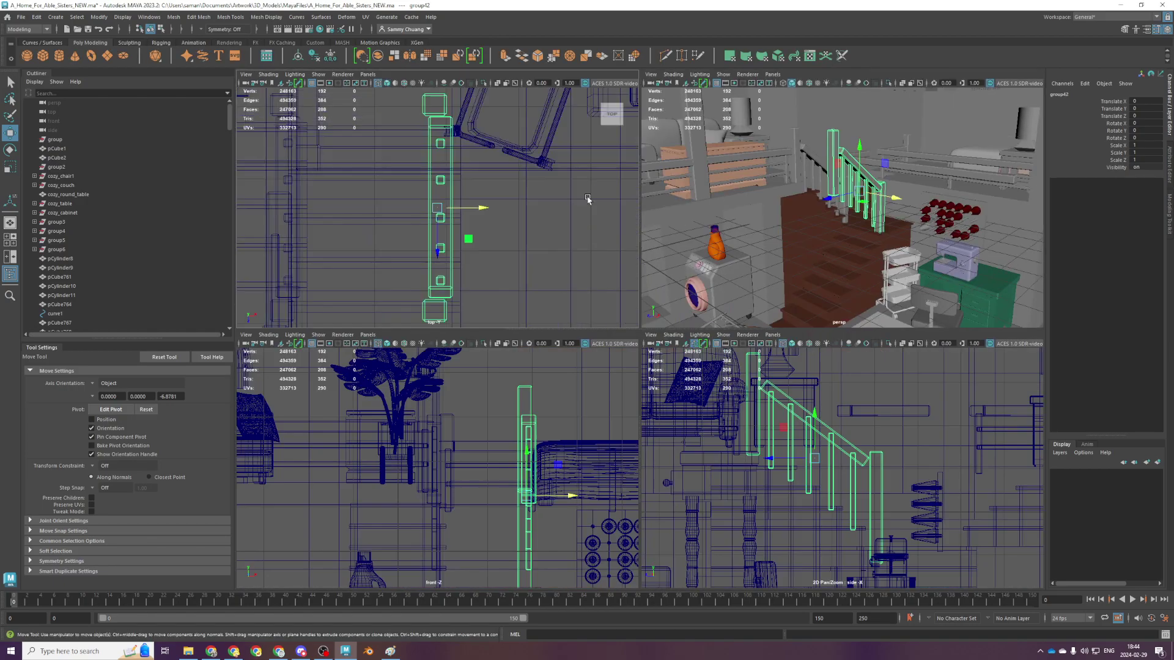
key(space)
key(e)
drag(685, 347, 1064, 208)
double_click(1141, 132)
text(180)
key(Return)
key(f)
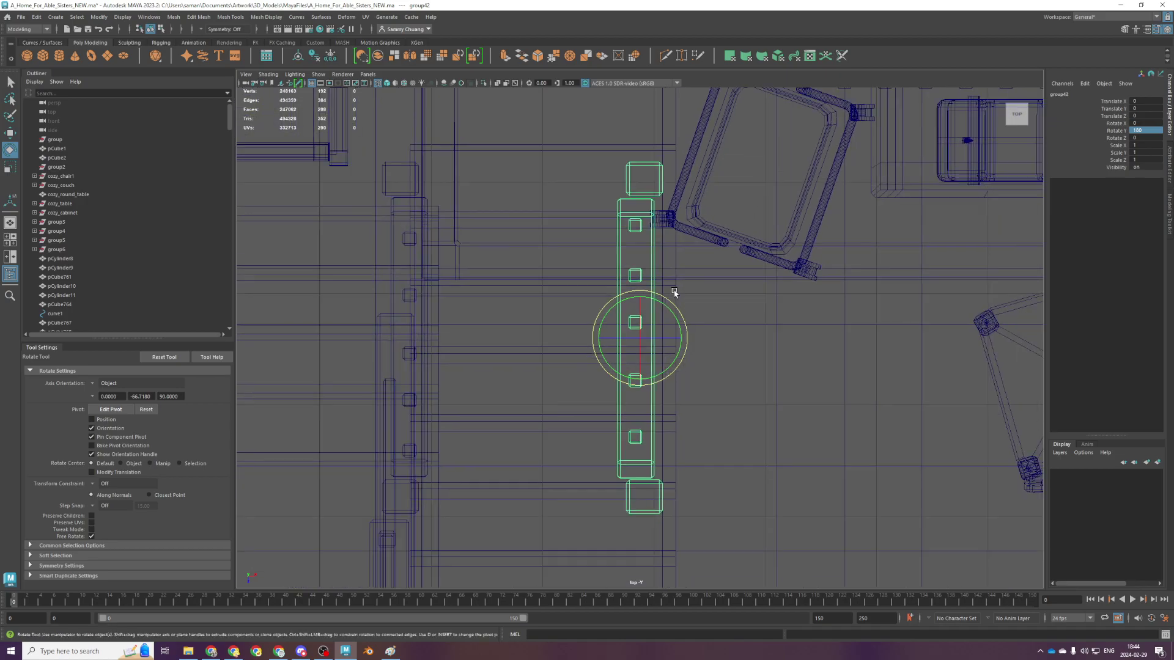
Lower the duplicated railing group to a Translate Y of about -47.2 and shift it onto the lower stair flight
scroll(674, 294, down, 3)
key(w)
key(space)
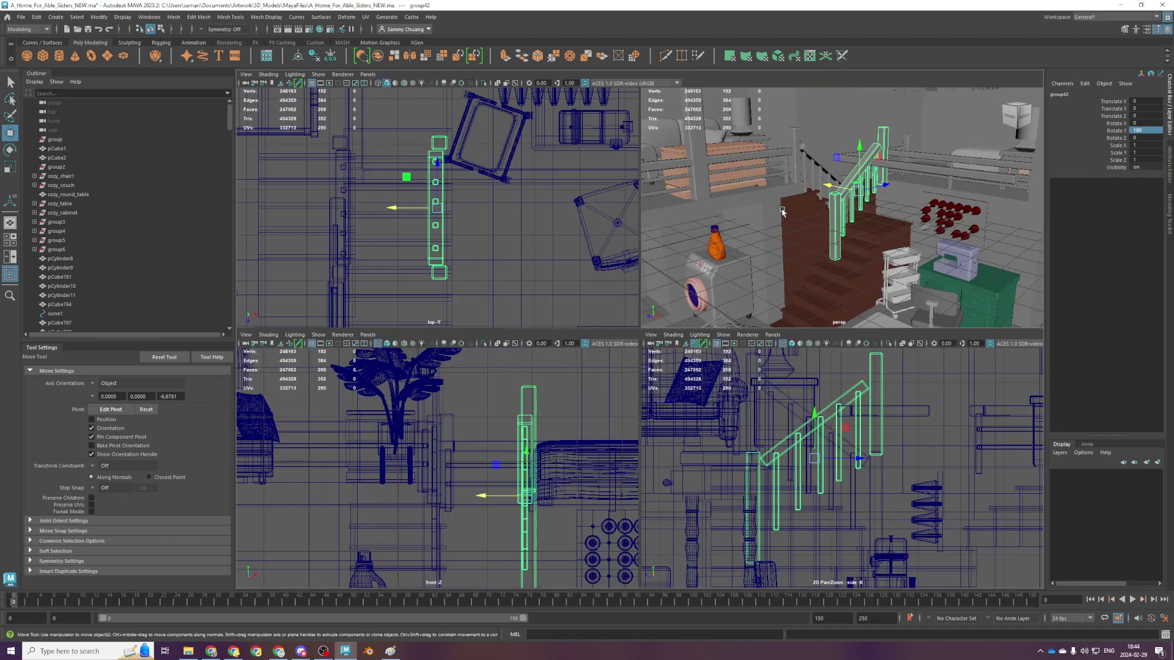
key(space)
drag(655, 262, 648, 409)
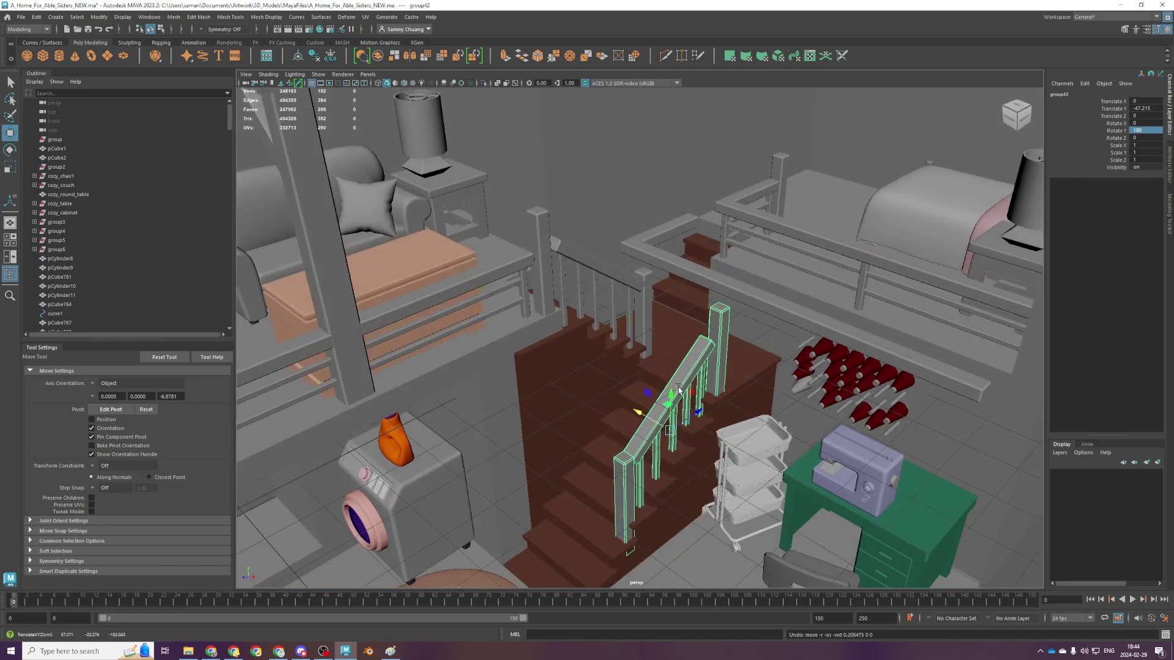
drag(681, 422, 591, 463)
Try moving the duplicated railing's large lower post down and away from the stairs, and undo the move
click(544, 452)
key(space)
key(space)
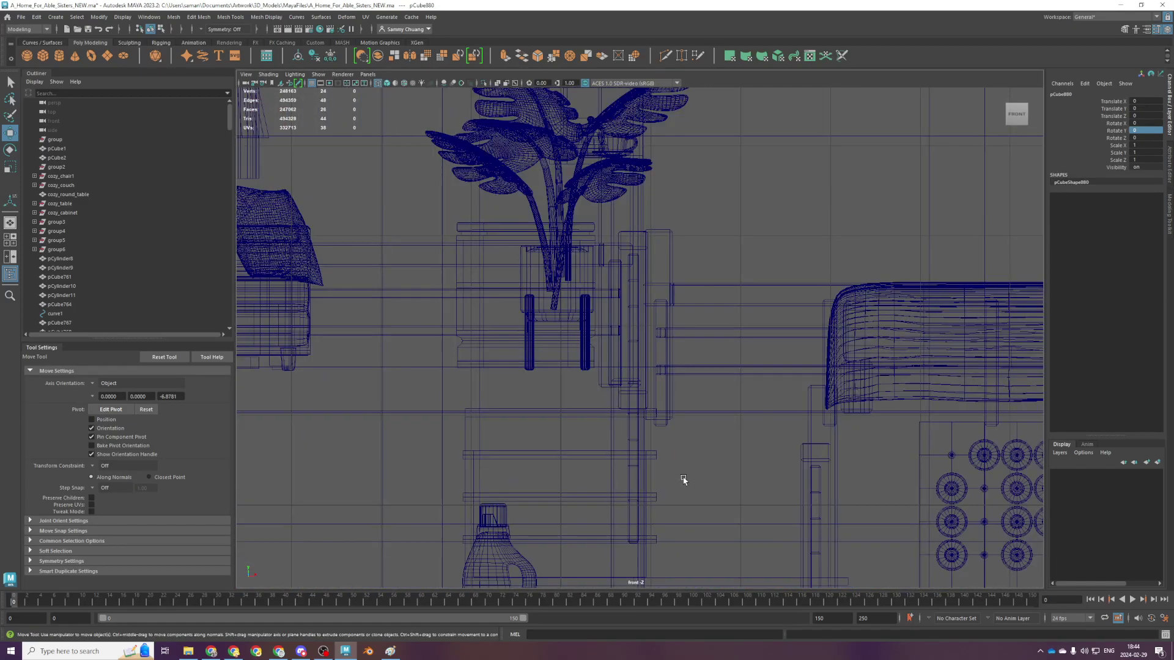
key(space)
key(space)
mouse_move(666, 323)
mouse_down()
mouse_move(570, 406)
mouse_move(520, 405)
mouse_up()
key(space)
key(space)
mouse_move(727, 322)
alt+mouse_down()
mouse_move(746, 359)
mouse_move(761, 361)
mouse_move(671, 433)
alt+mouse_up()
key(ctrl+z)
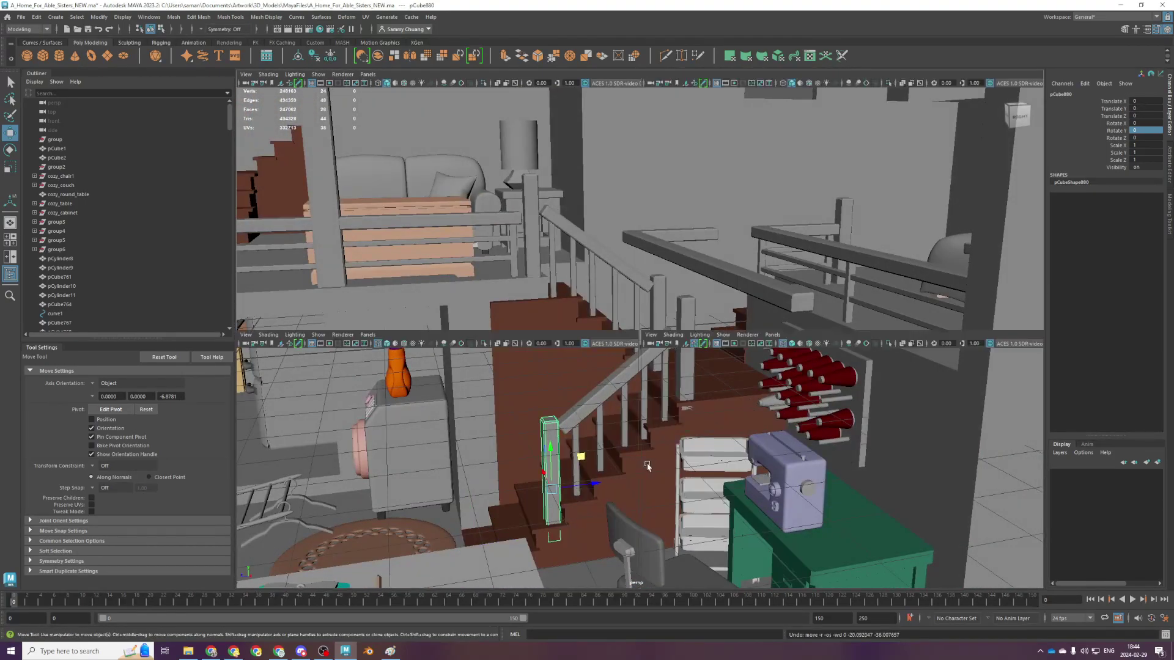
Move the duplicated railing's large lower post outward to the foot of the stairs, at a Translate Z of about -26.53
key(space)
key(space)
drag(678, 353, 524, 327)
Select the vertices at the duplicated handrail's lower end and align the Move tool's axis with the rail's slope
click(694, 214)
right_drag(694, 214, 626, 207)
drag(627, 207, 697, 301)
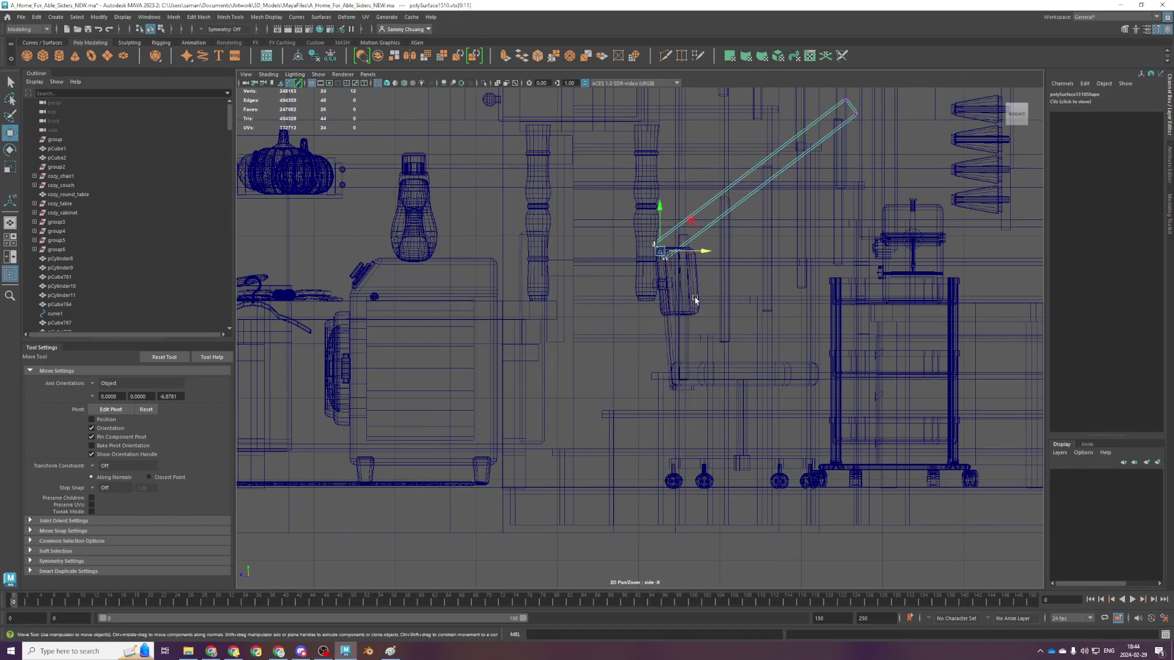
click(91, 383)
click(98, 394)
key(space)
key(space)
key(d)
click(582, 404)
Extend the duplicated handrail along its slope to the large lower post, and return to object mode
key(space)
key(space)
key(d)
drag(698, 226, 583, 378)
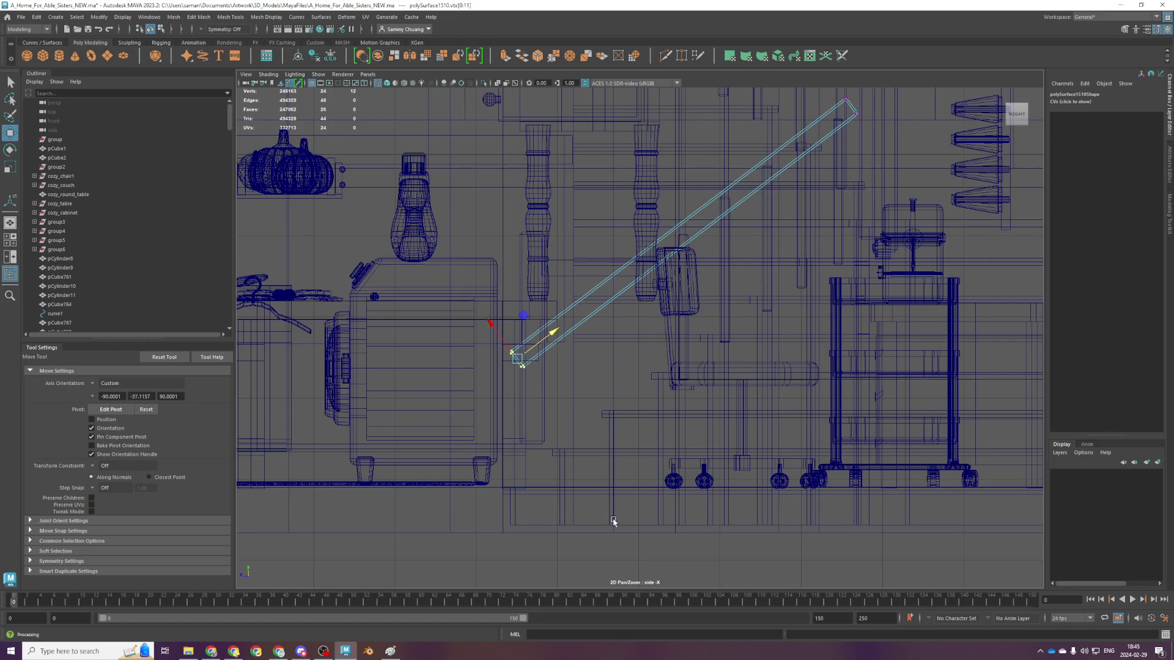
right_drag(567, 366, 693, 290)
Set the Move tool's axis orientation to World and lower the large lower post to a Translate Y of about -17.04
click(524, 446)
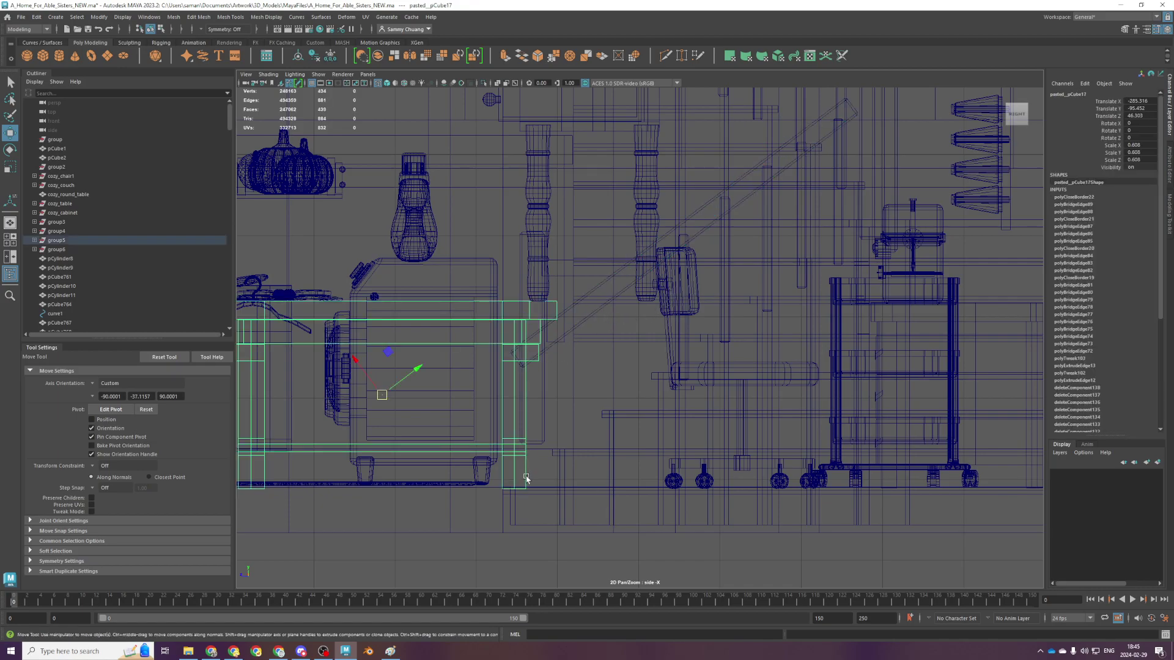
click(543, 408)
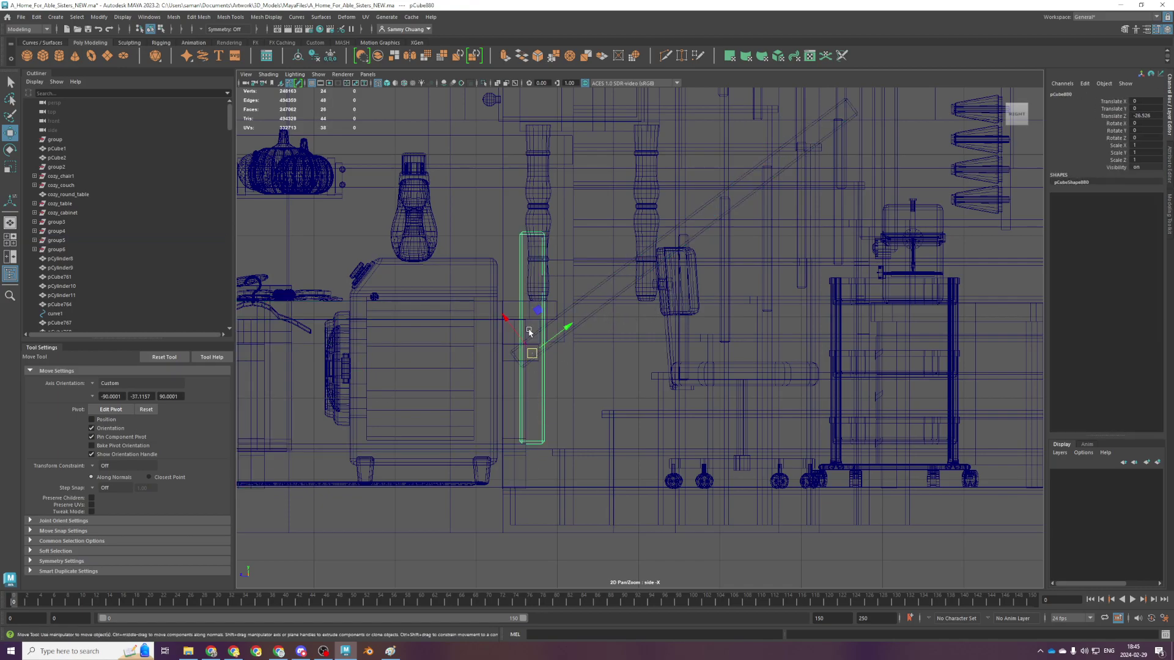
click(111, 384)
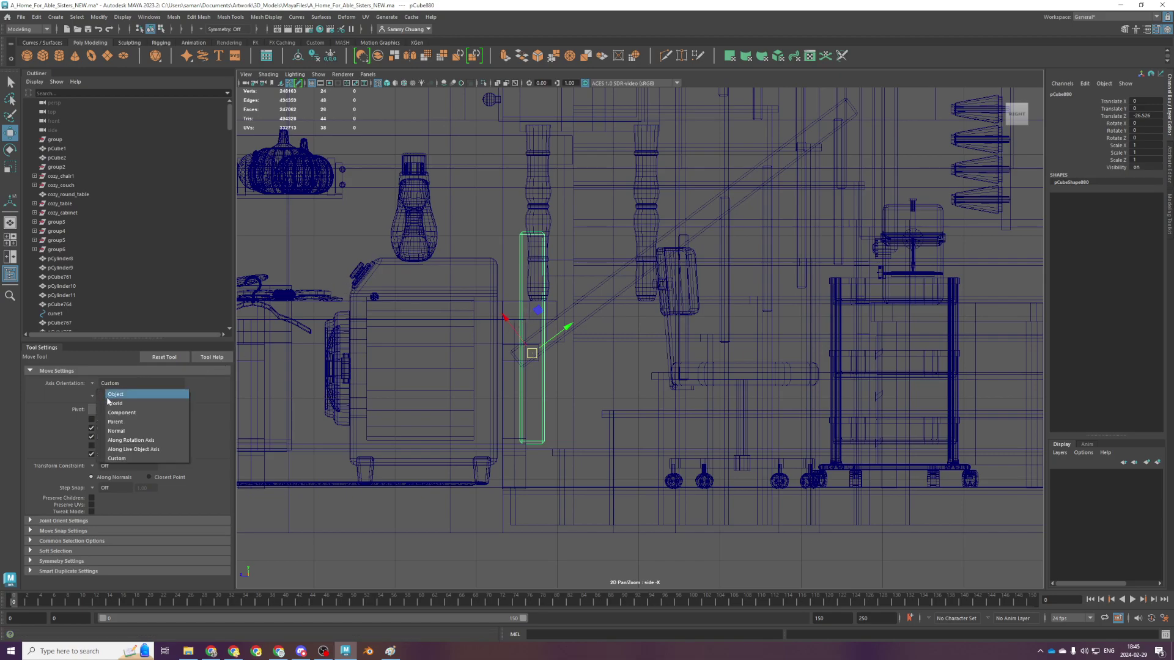
click(114, 404)
drag(532, 315, 532, 384)
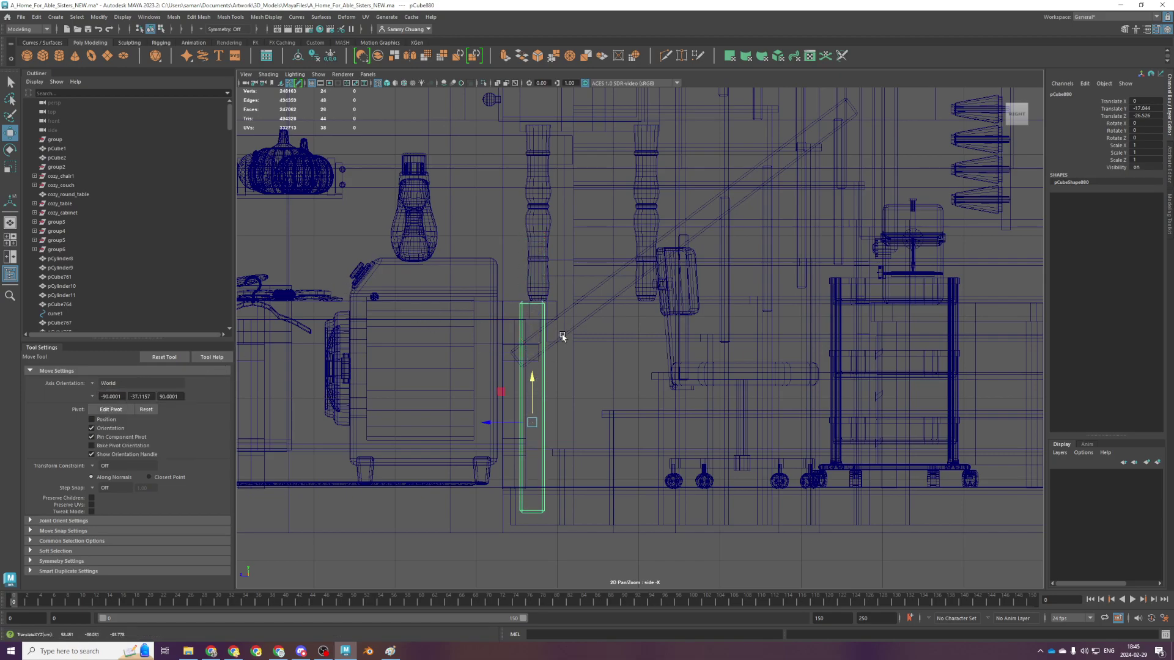
Realign the move axis with the handrail's slope and pull its lower-end vertices slightly back up along the rail
click(568, 335)
key(F9)
drag(476, 329, 537, 379)
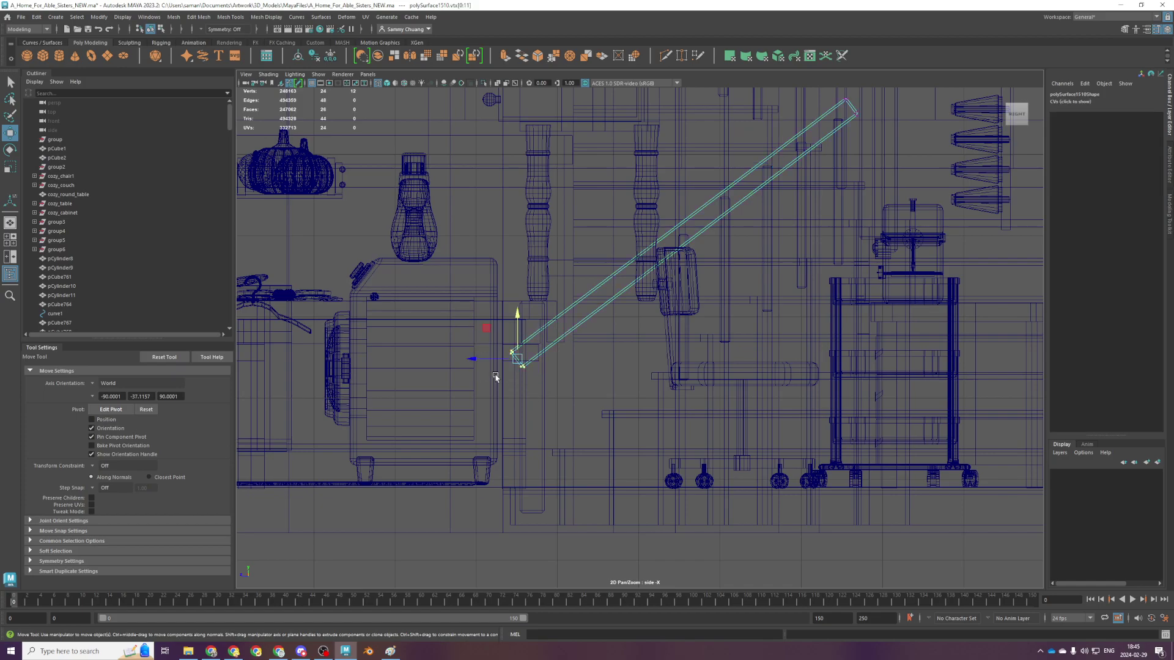
key(space)
key(space)
scroll(657, 359, up, 3)
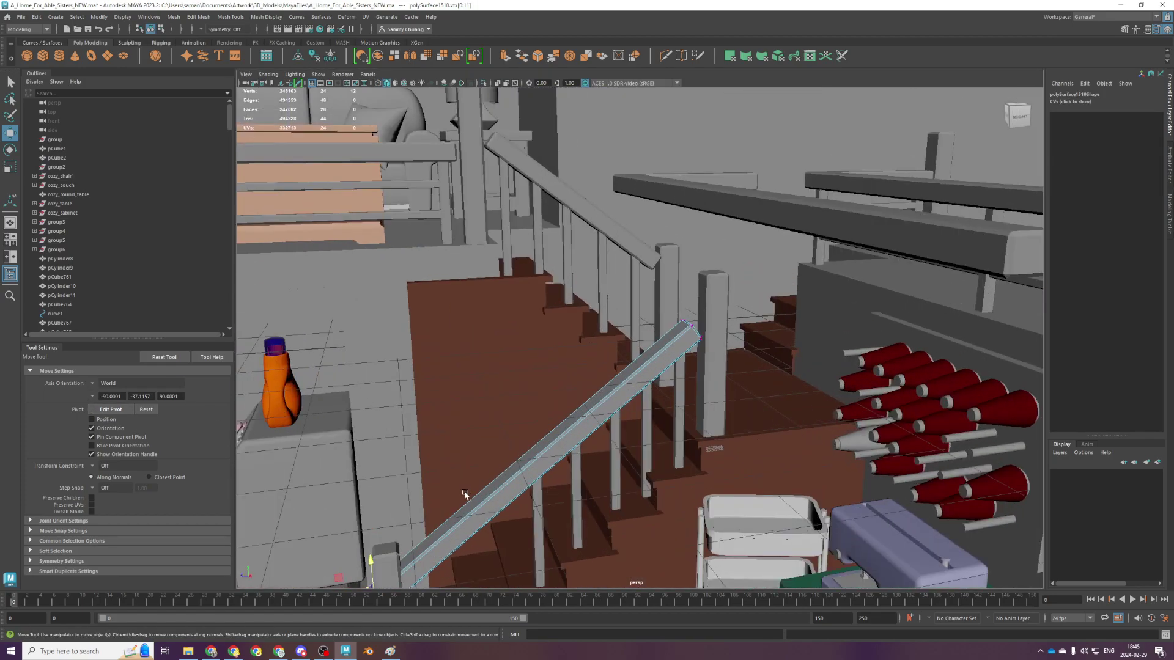
key(d)
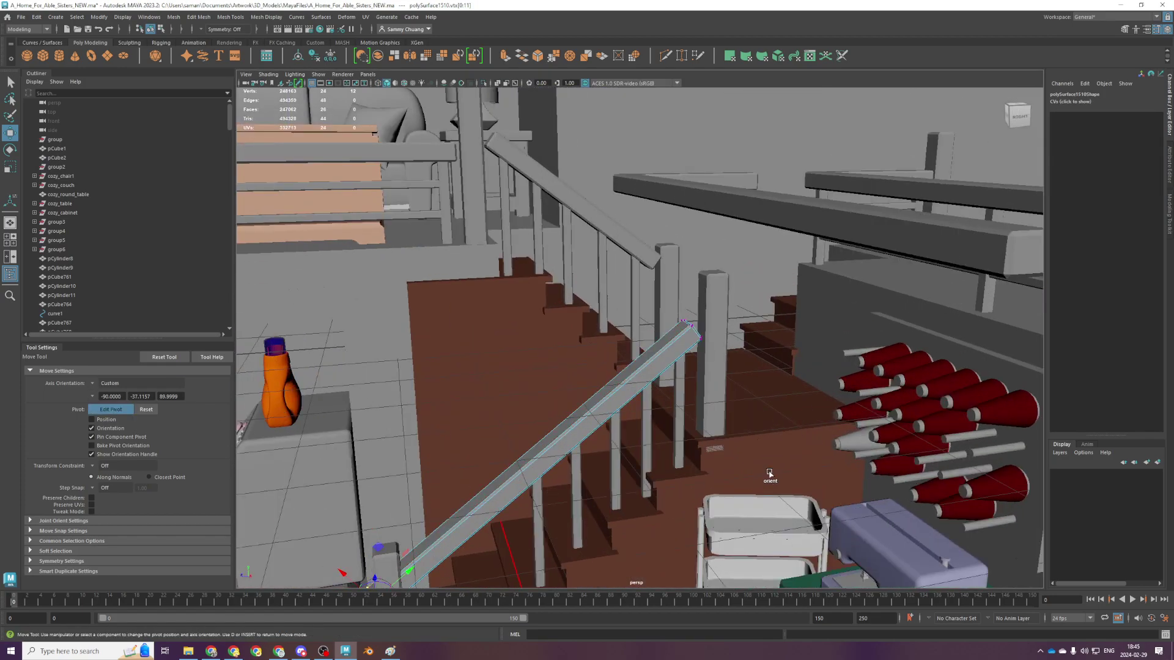
key(space)
key(space)
key(d)
mouse_move(563, 331)
mouse_down()
mouse_move(595, 331)
mouse_move(571, 347)
mouse_up()
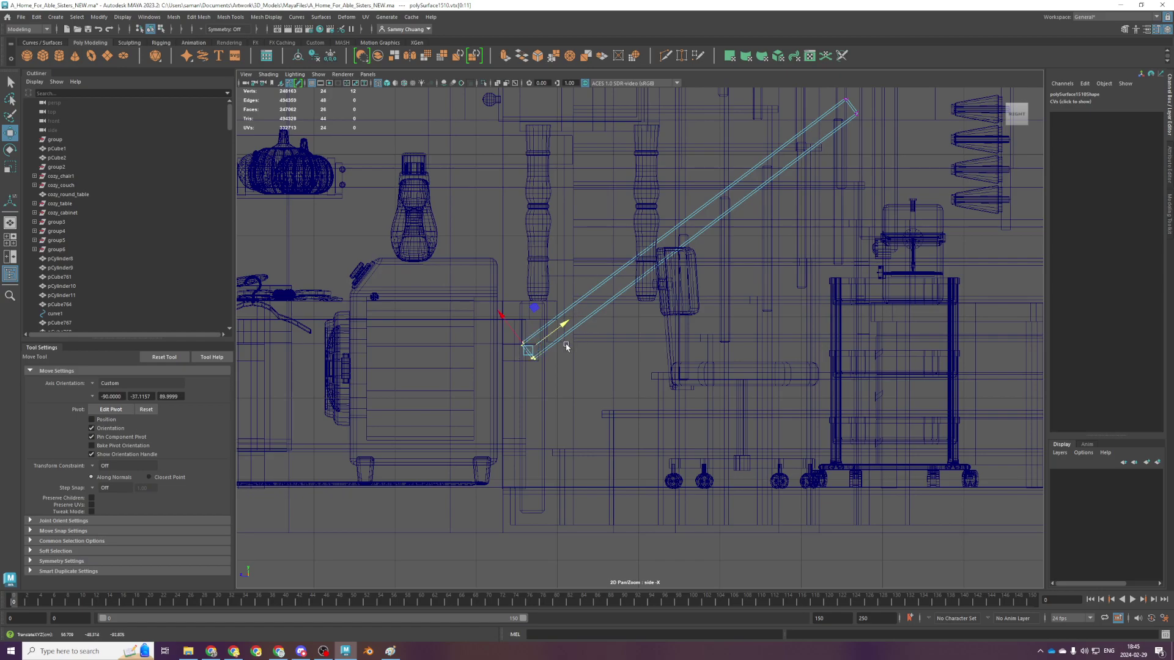
Restore World axis orientation and move the large lower post outward to a Translate Z of about -33.24
scroll(801, 209, up, 1)
key(space)
key(space)
alt+middle_drag(596, 434, 724, 268)
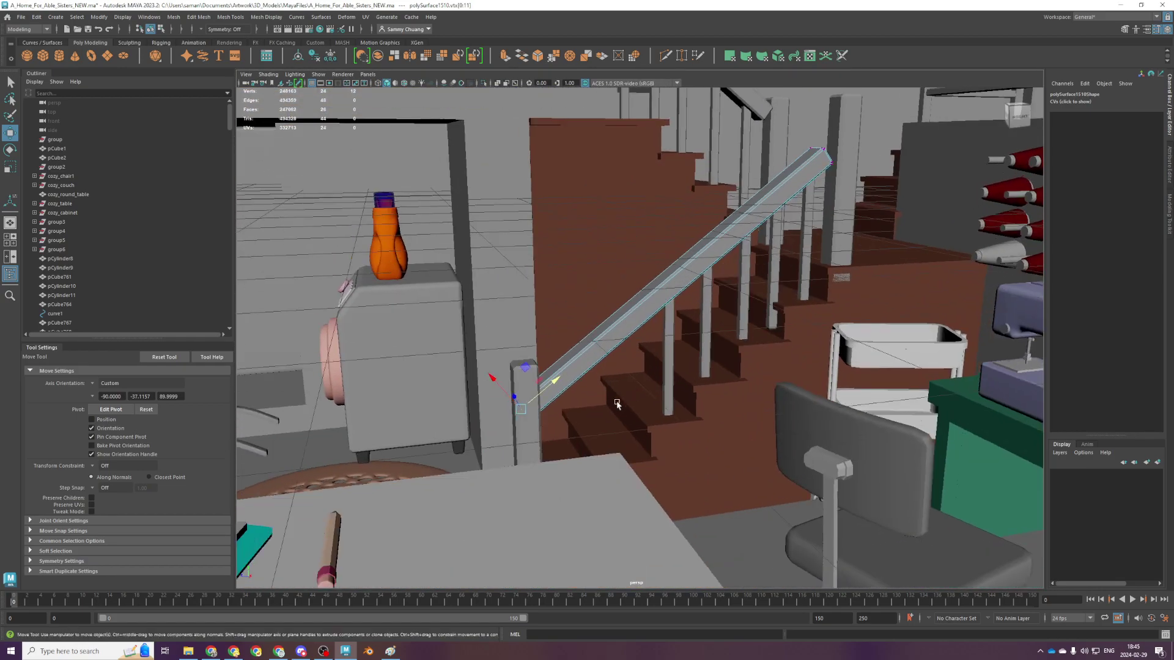
alt+drag(619, 401, 562, 414)
click(488, 448)
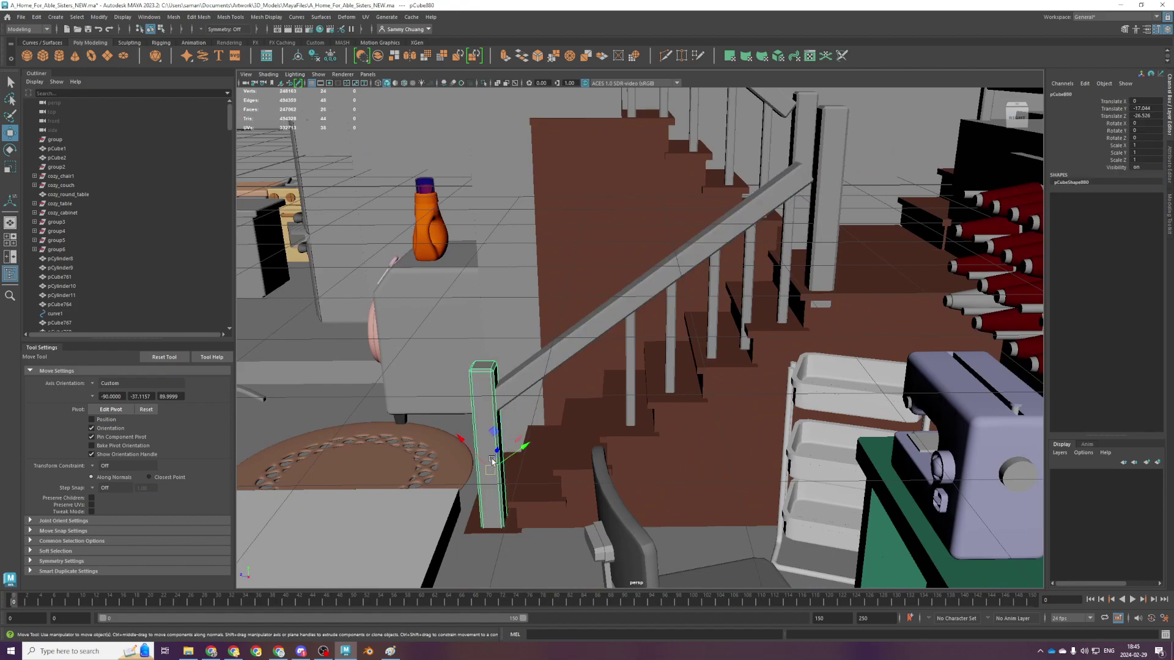
click(93, 393)
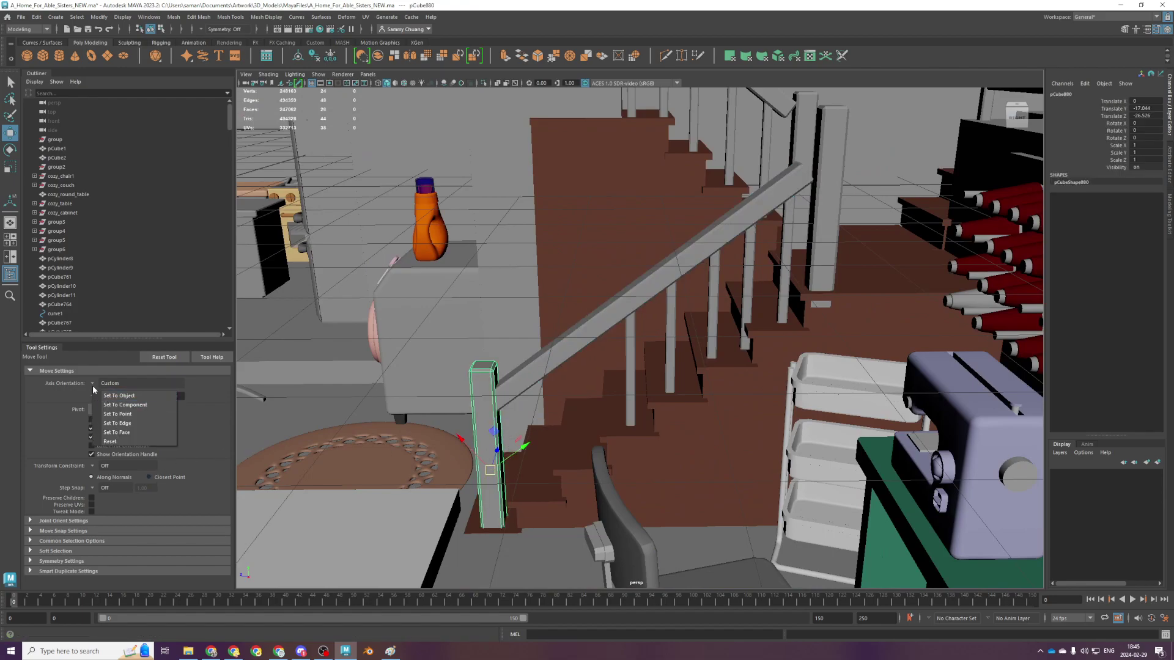
click(116, 401)
drag(443, 479, 420, 470)
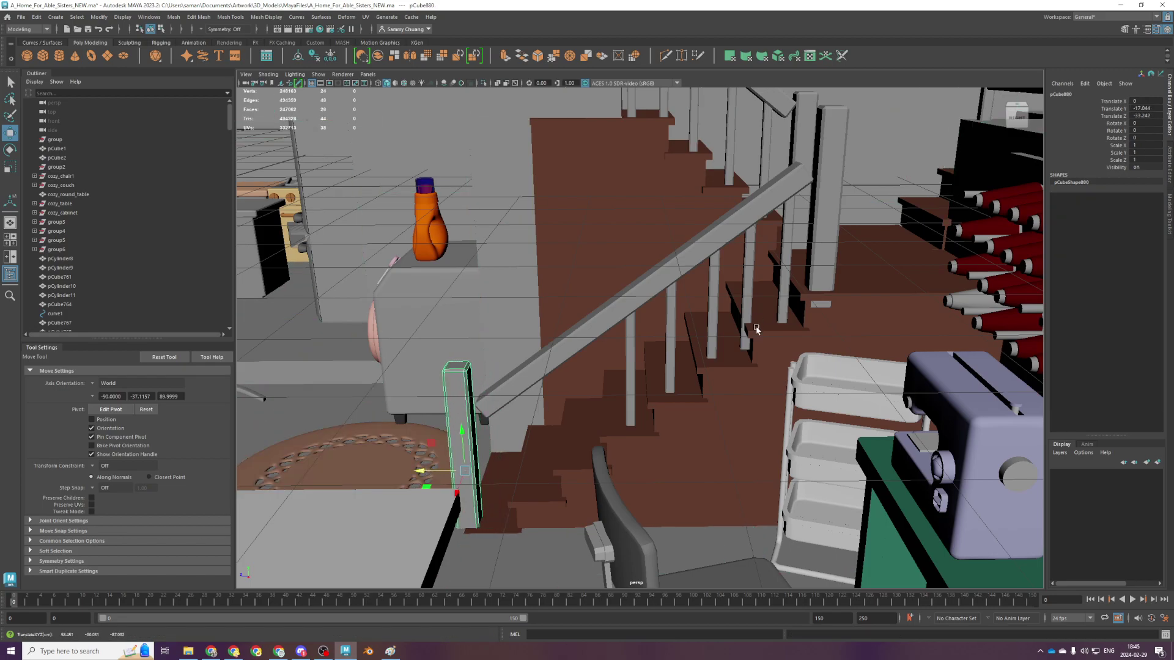
Duplicate a baluster and place the copy beneath the handrail's lower end, at about Translate Y -27.02 and Translate Z -35.35
click(628, 388)
key(space)
key(space)
scroll(643, 404, down, 3)
key(space)
key(space)
scroll(667, 363, up, 3)
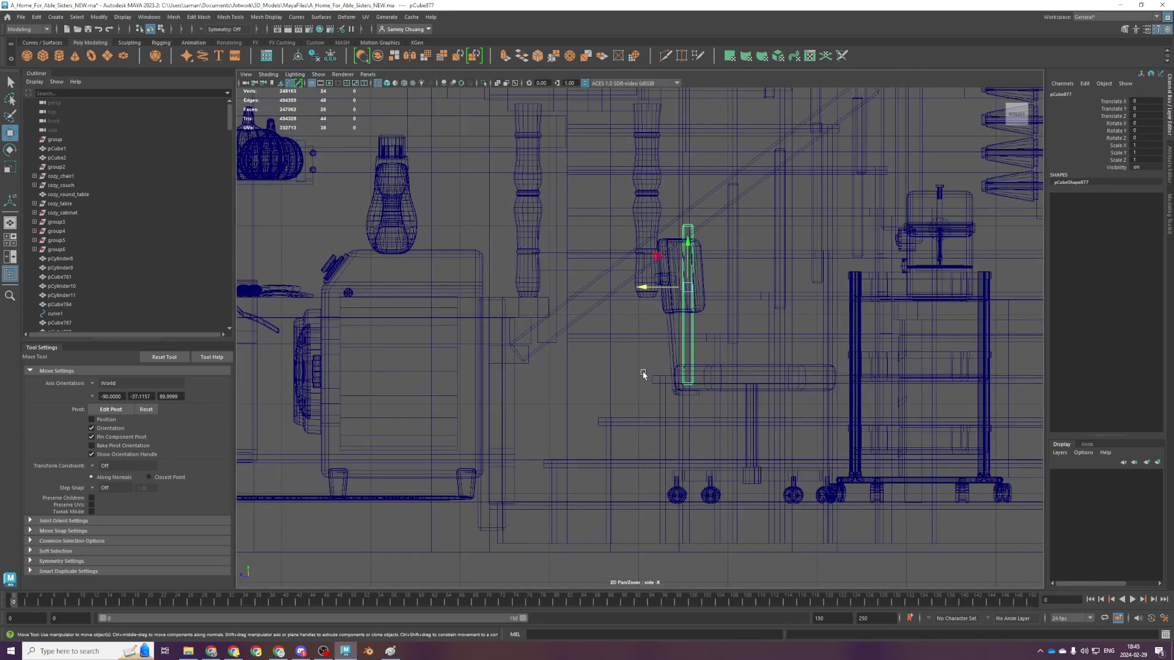
shift+drag(658, 257, 504, 383)
Align the move axis with the handrail's slope and extend its lower-end vertices slightly down along the rail toward the large lower post
click(566, 304)
right_drag(566, 304, 499, 329)
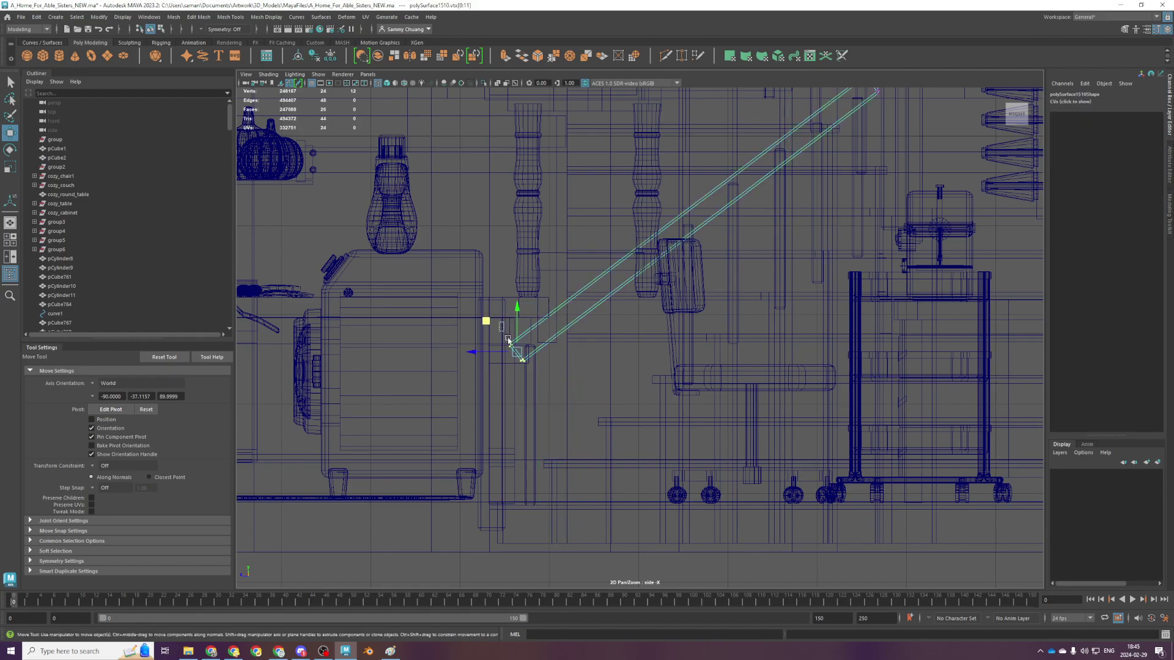
key(space)
key(space)
key(d)
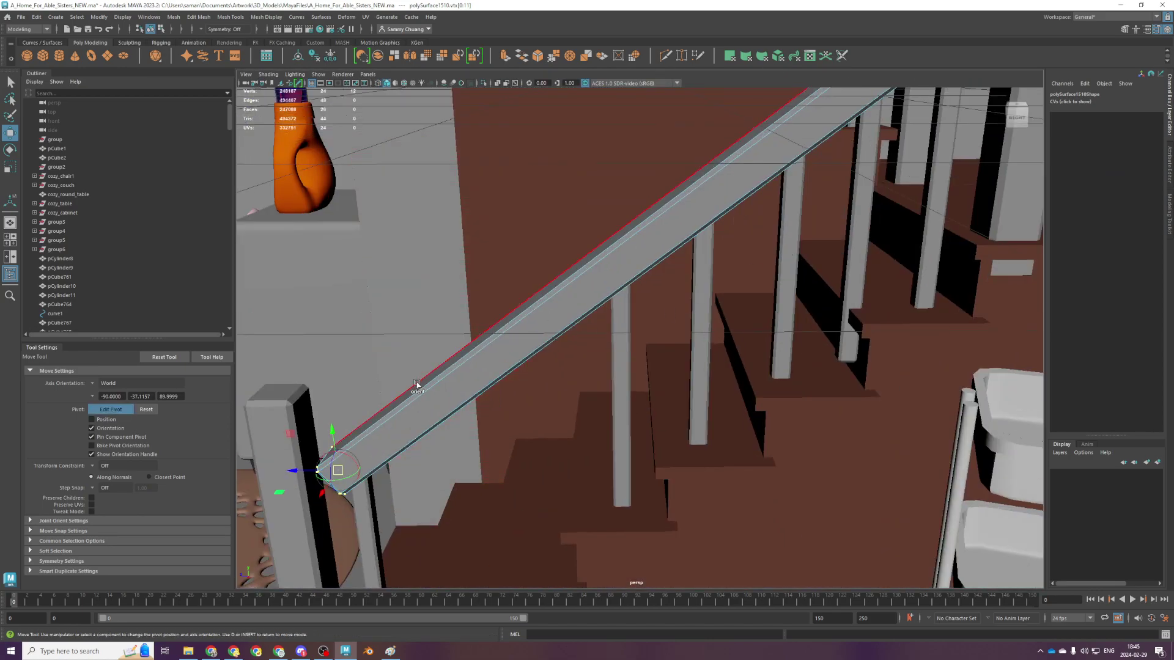
alt+drag(411, 397, 433, 416)
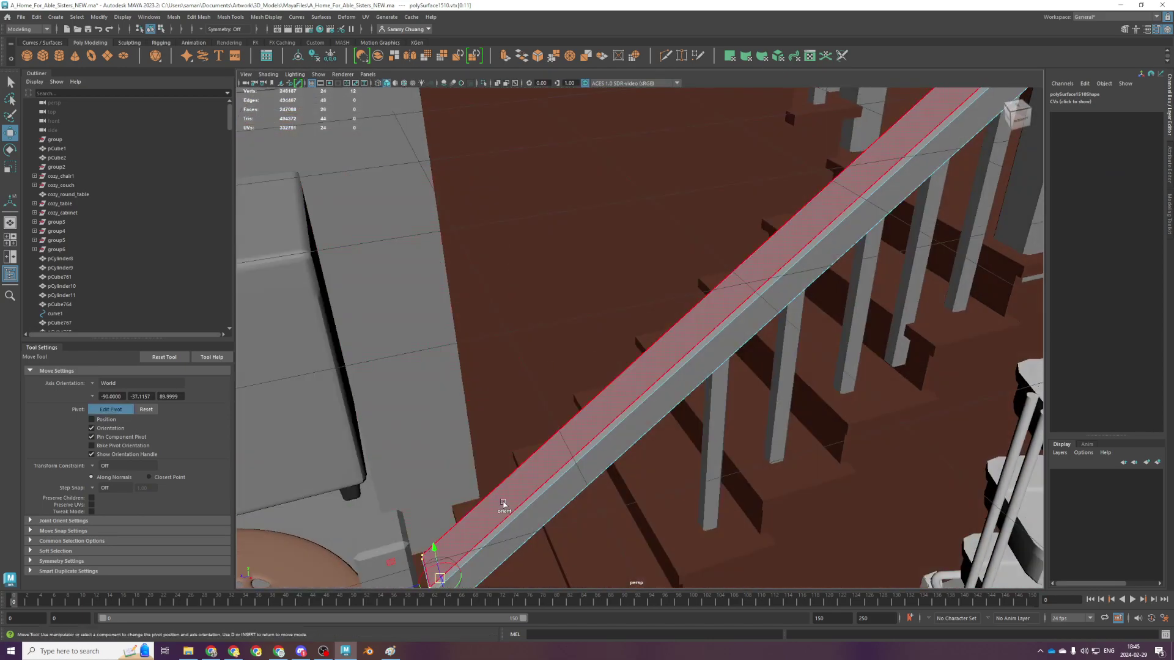
ctrl+click(503, 504)
scroll(503, 504, down, 3)
key(d)
drag(522, 488, 515, 492)
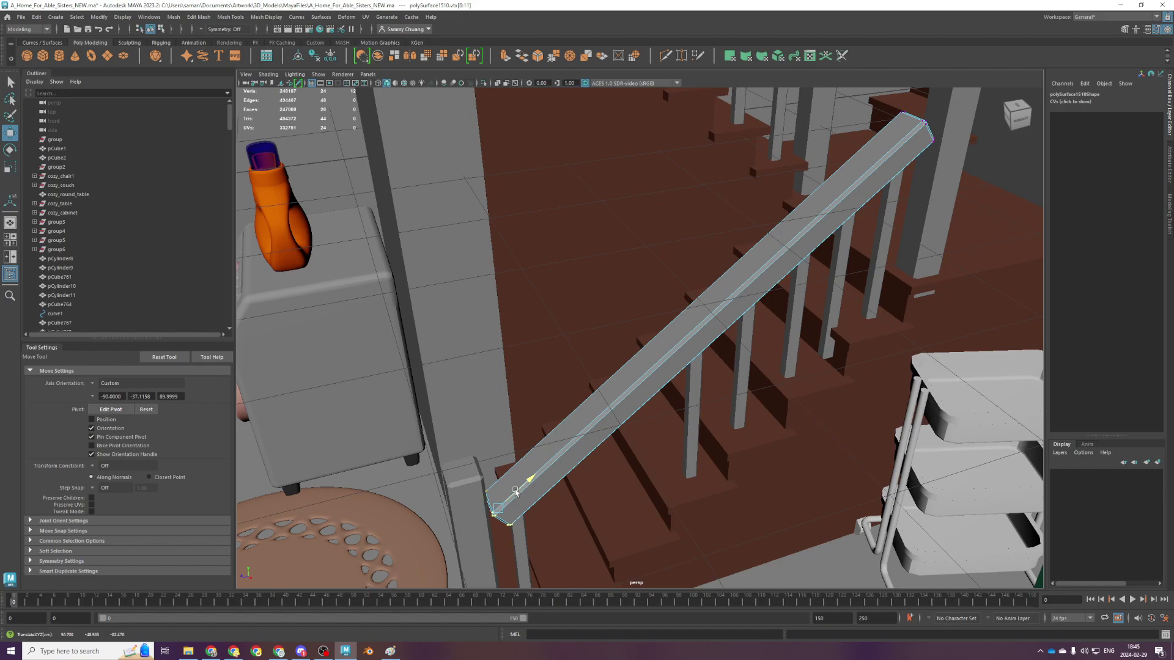
Restore World axis orientation and duplicate the lowest baluster twice up the slope, placing the last copy at about Translate Y -10.50 and Z -15.17
alt+drag(538, 532, 524, 522)
key(space)
key(space)
key(space)
key(space)
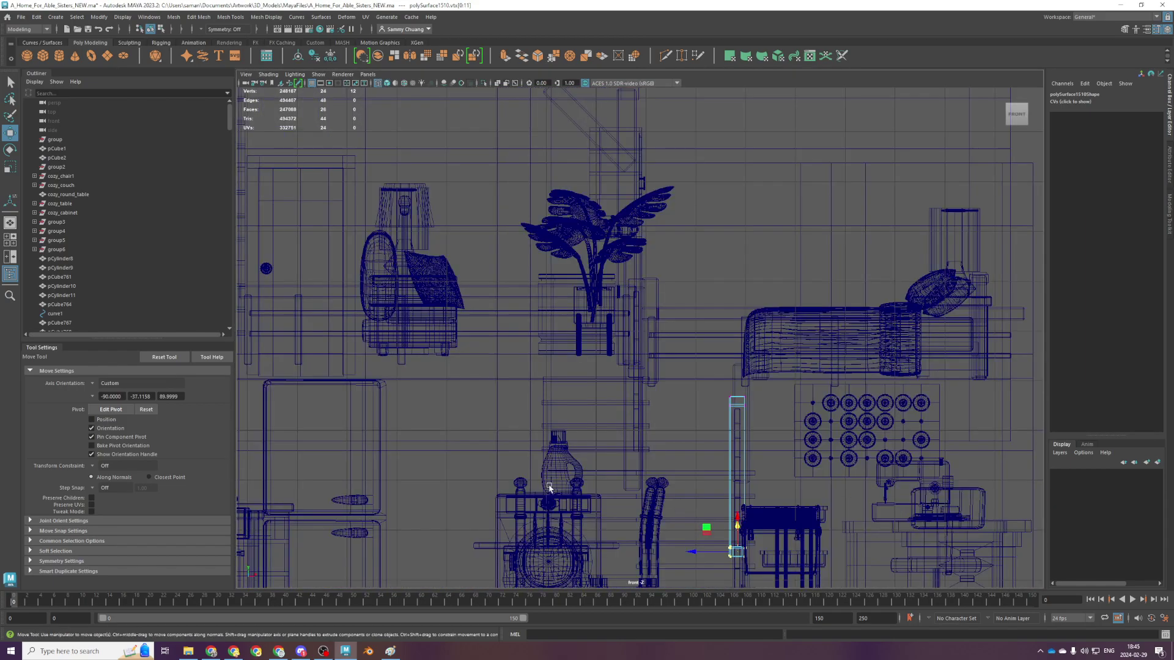
right_drag(628, 402, 920, 251)
key(space)
key(space)
click(527, 415)
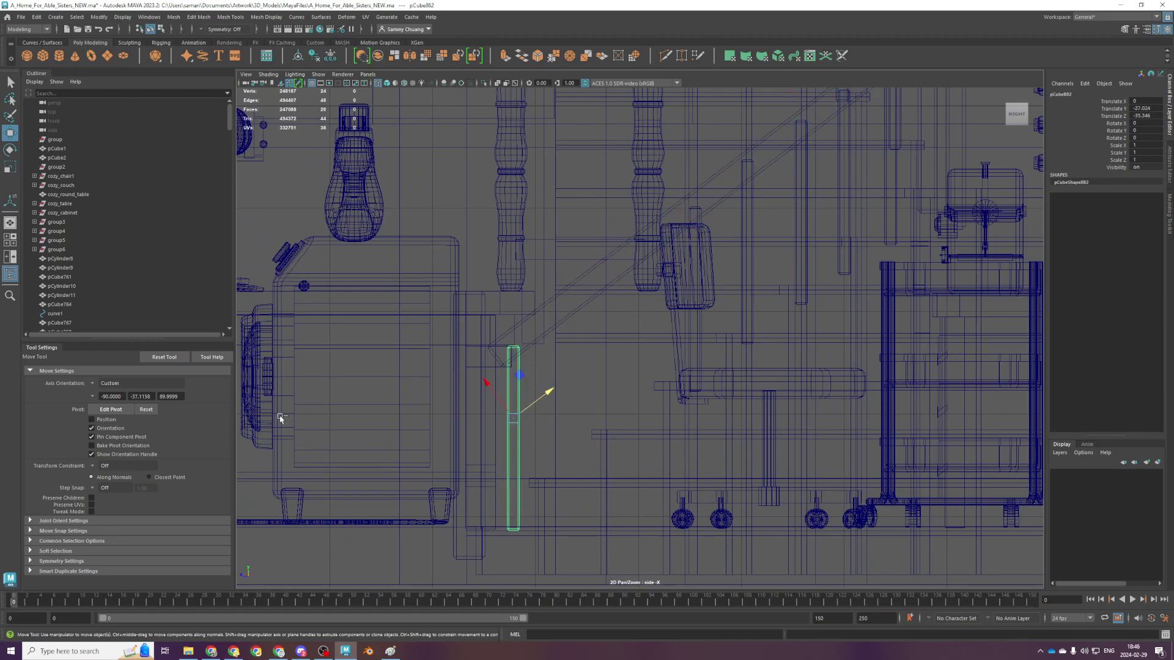
click(93, 386)
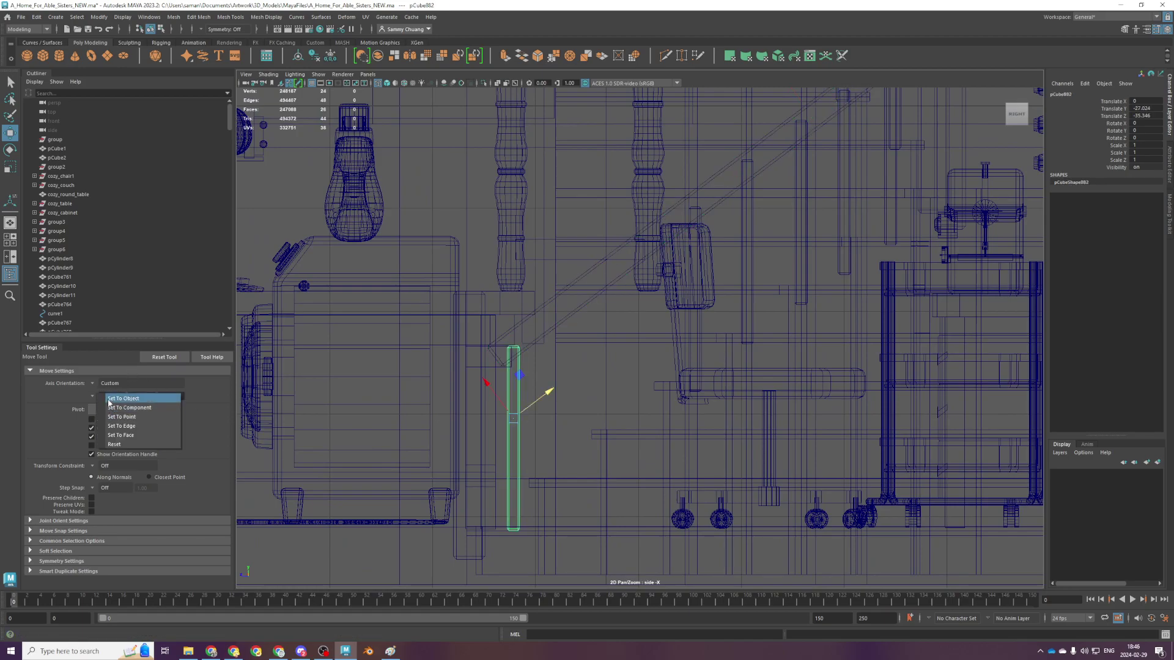
click(111, 400)
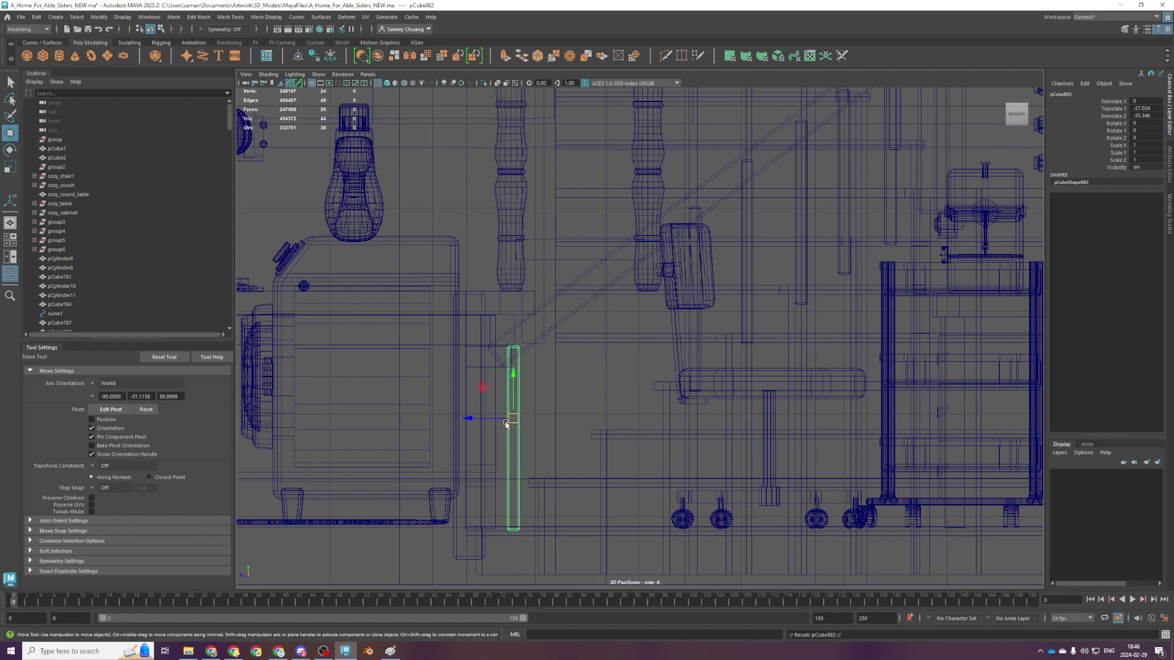
shift+drag(513, 418, 538, 351)
scroll(606, 388, down, 3)
middle_drag(532, 369, 584, 324)
drag(584, 323, 583, 321)
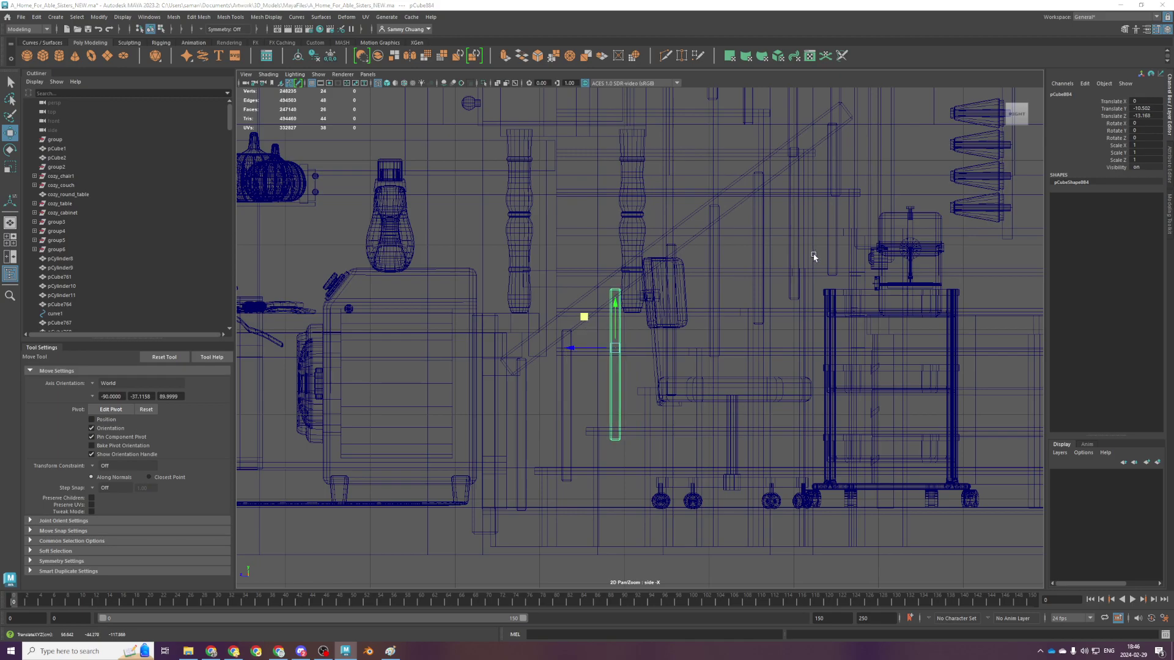
Shift the baluster next above the new copies outward to a Translate Z of about -0.87
key(space)
key(space)
alt+drag(703, 365, 681, 371)
click(630, 384)
drag(600, 351, 595, 351)
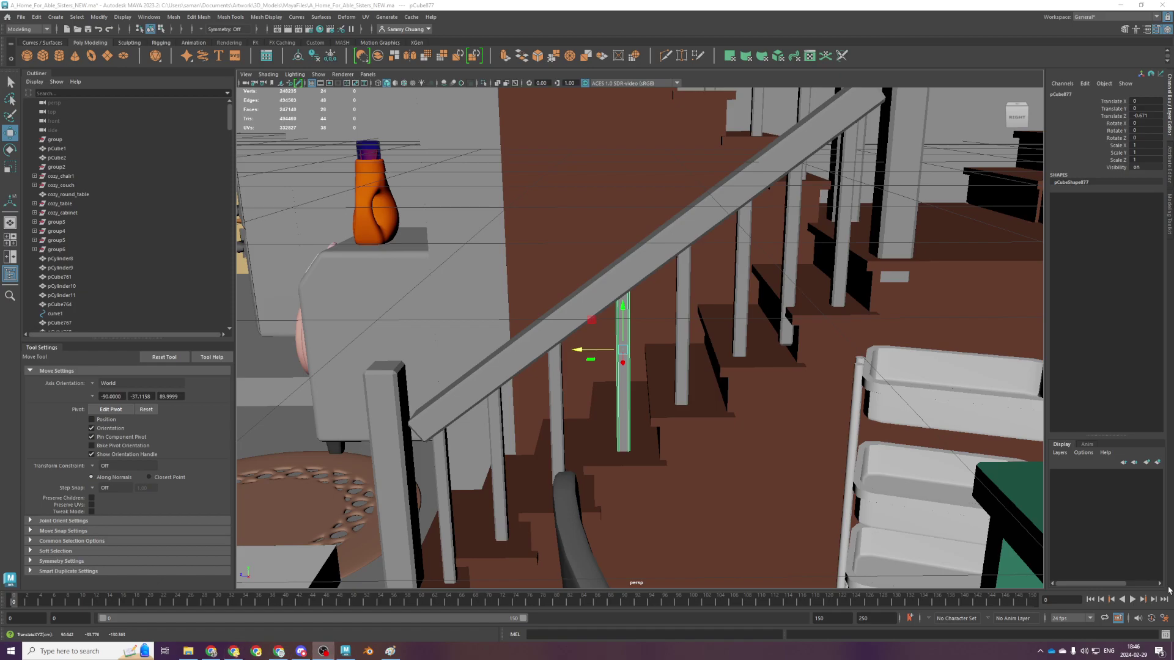
Lower the bottom-tread vertices of the brown stair mesh below floor level and return to object mode
scroll(696, 475, up, 3)
scroll(666, 482, down, 4)
alt+middle_drag(664, 483, 683, 424)
key(super)
mouse_move(602, 459)
alt+mouse_down()
mouse_move(608, 432)
mouse_move(597, 457)
alt+mouse_up()
click(588, 471)
key(space)
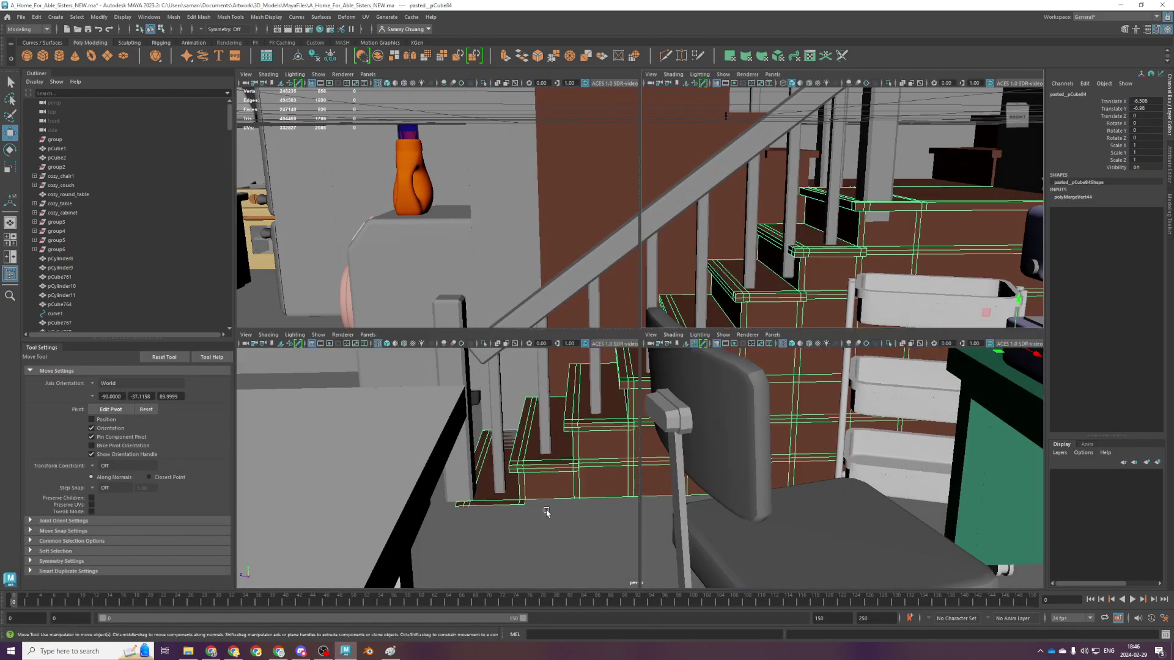
key(space)
scroll(608, 467, down, 4)
scroll(830, 374, up, 3)
alt+right_drag(829, 375, 974, 351)
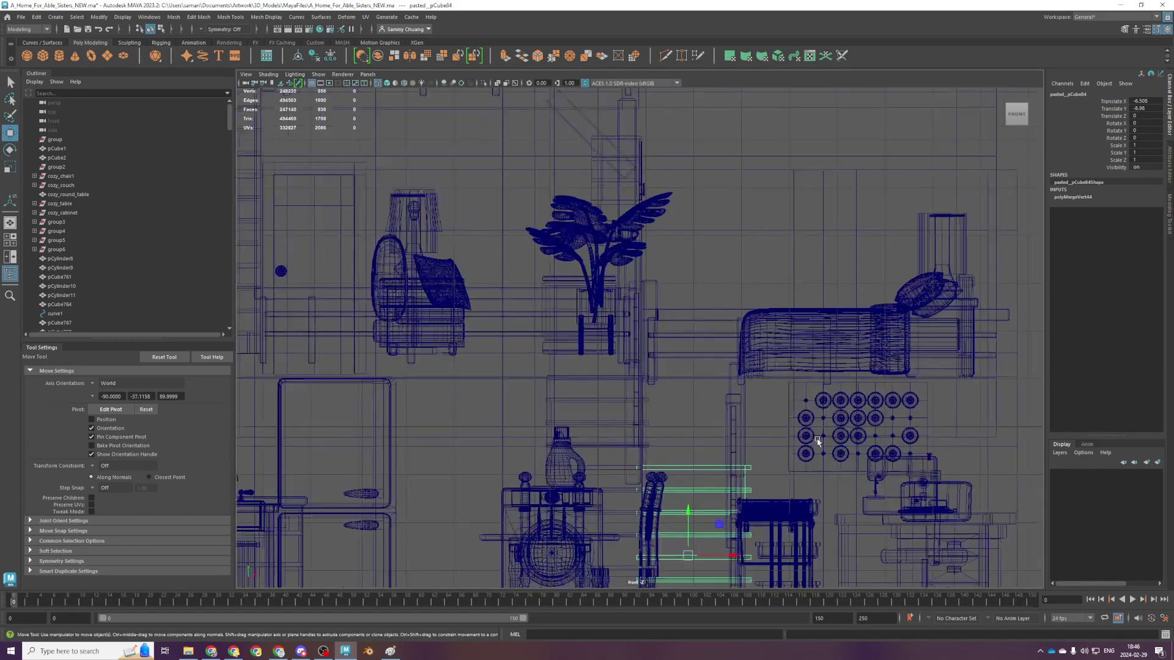
alt+middle_drag(860, 427, 747, 229)
key(F9)
drag(801, 445, 523, 344)
key(space)
key(space)
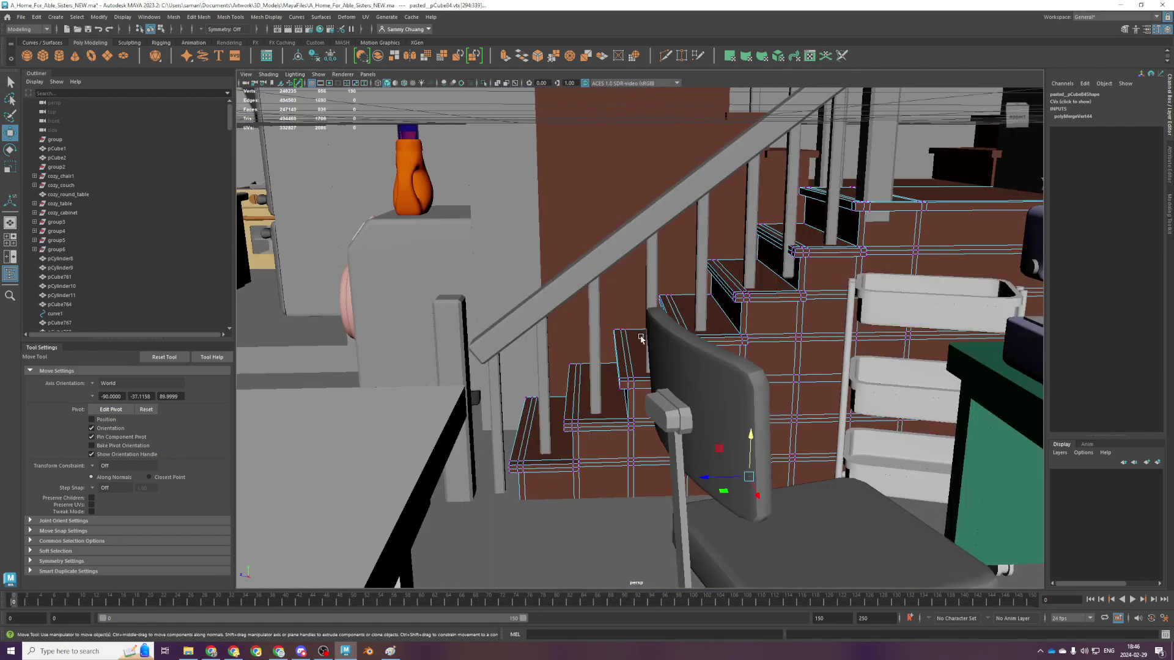
right_drag(642, 341, 698, 286)
Delete the lowest baluster beside the large lower post
scroll(743, 274, down, 3)
alt+drag(742, 274, 742, 316)
alt+drag(647, 352, 626, 357)
scroll(627, 356, up, 4)
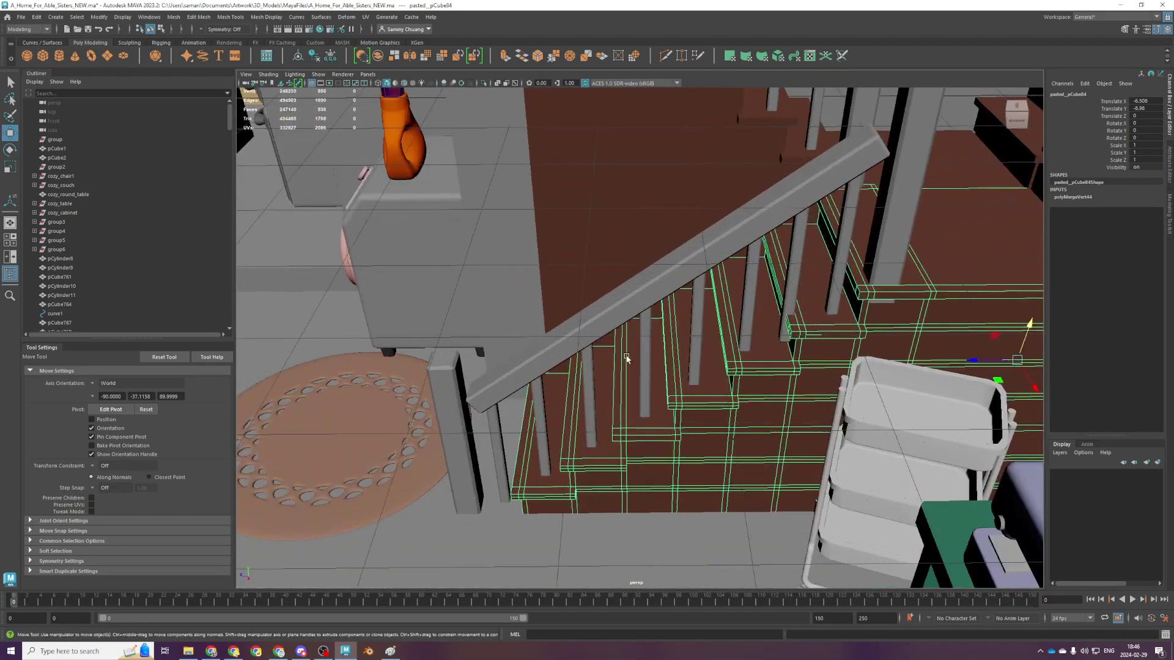
scroll(703, 321, down, 6)
alt+drag(702, 322, 562, 445)
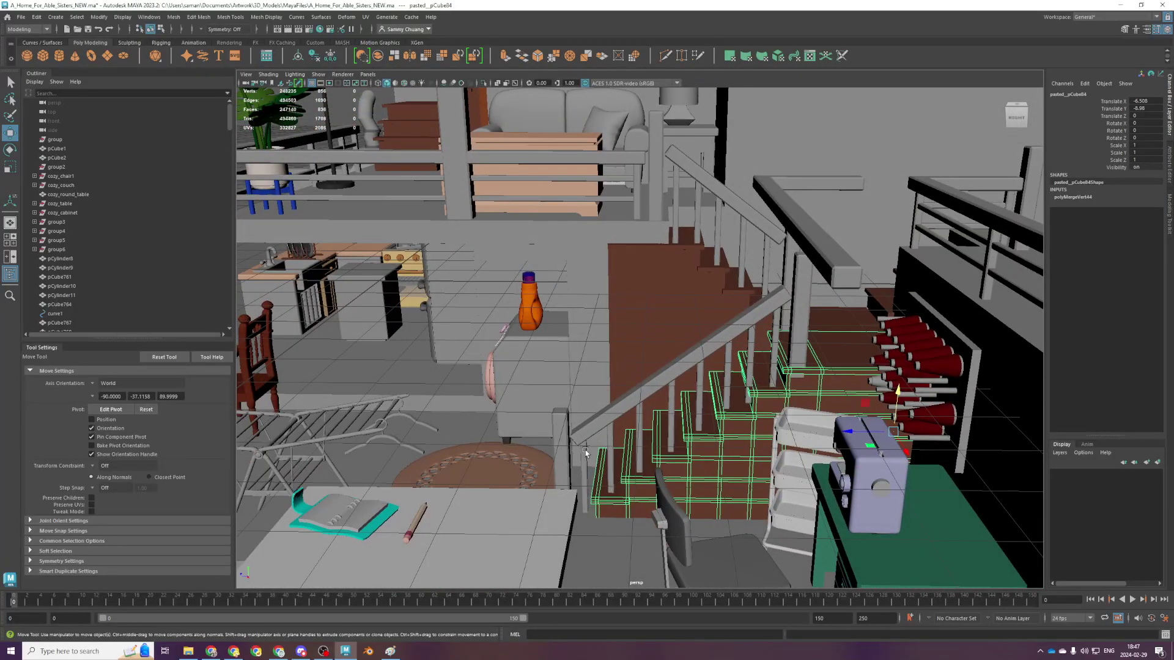
click(589, 445)
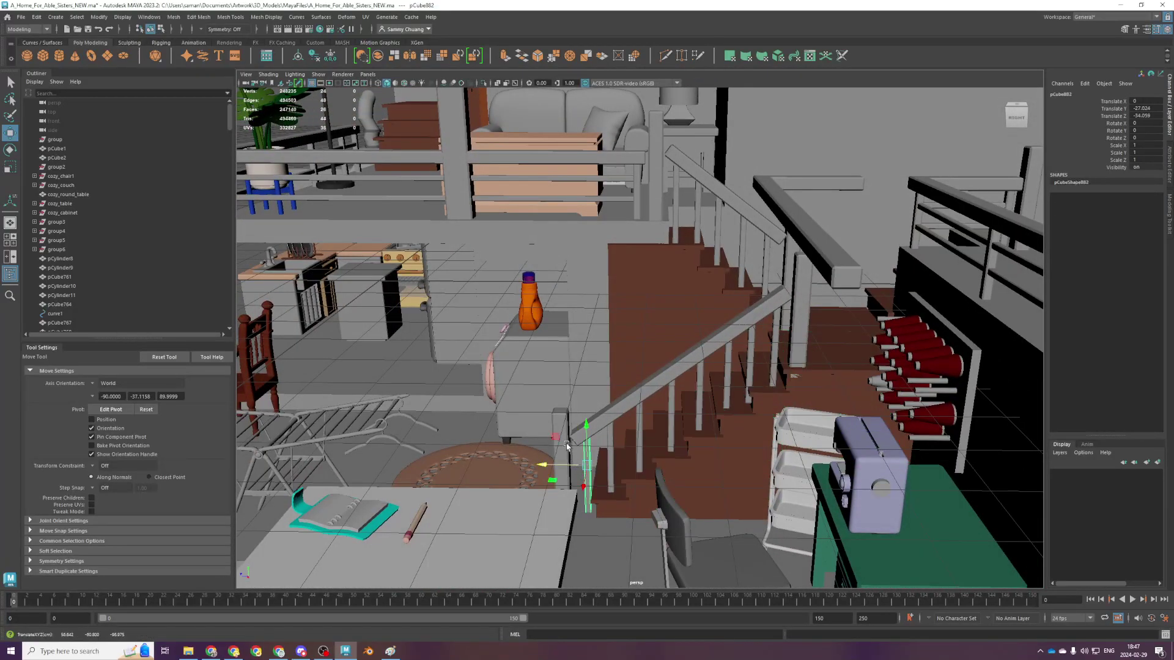
key(Delete)
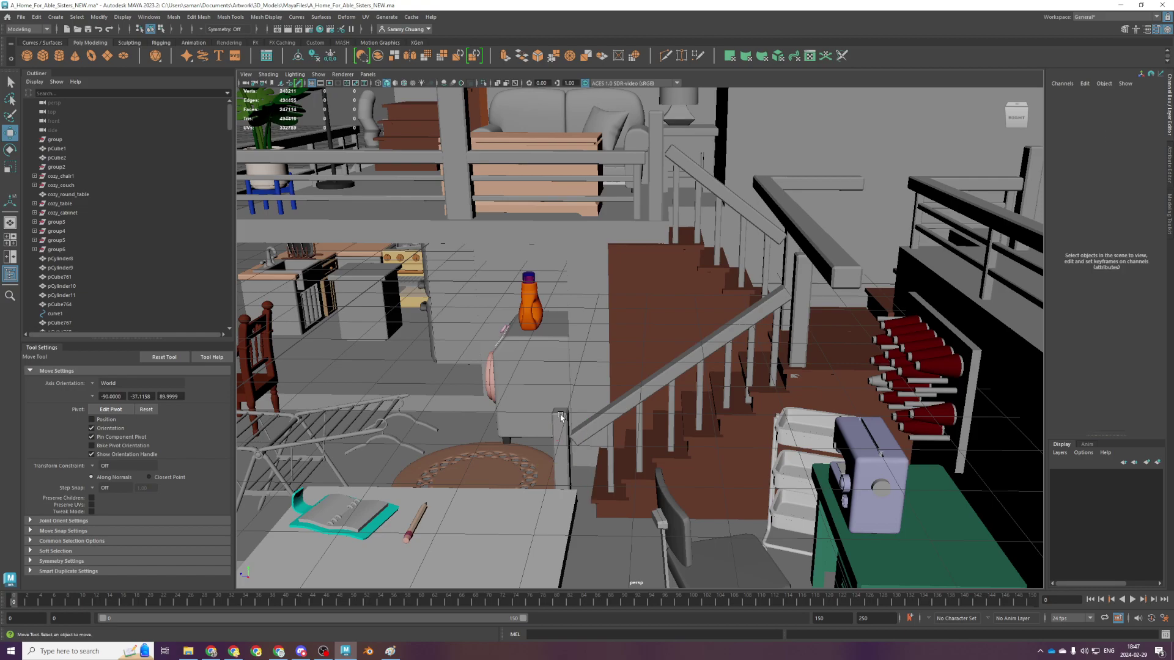
Align the move axis with the handrail's slope, shorten its lower end up along the rail, and return to object mode
click(571, 438)
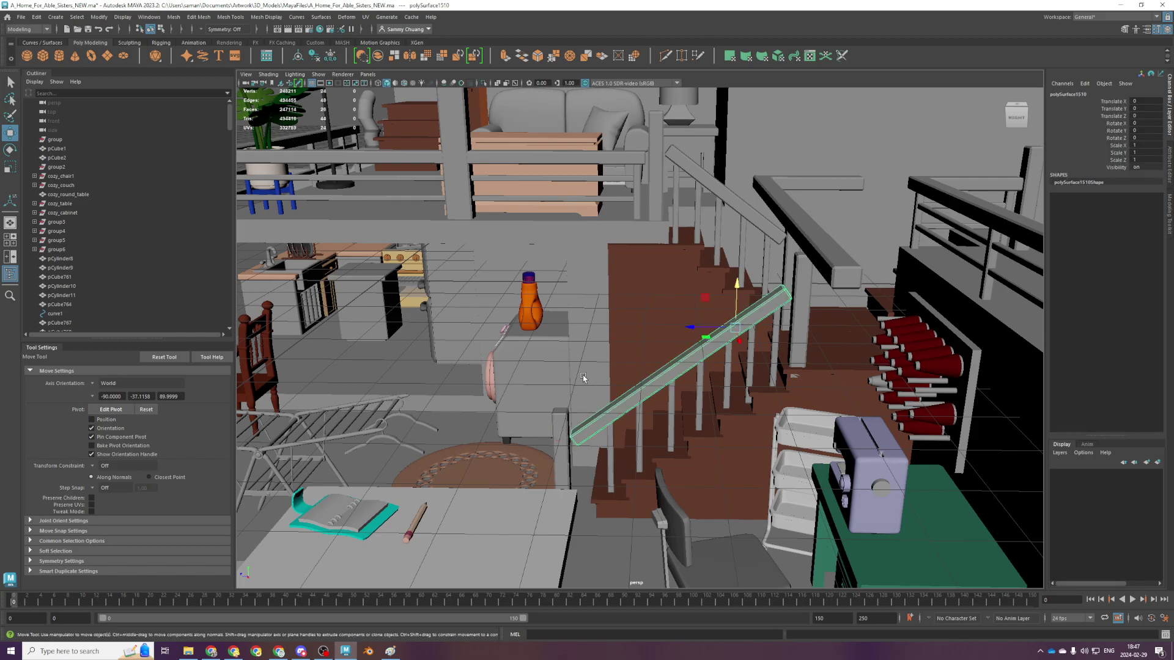
click(92, 382)
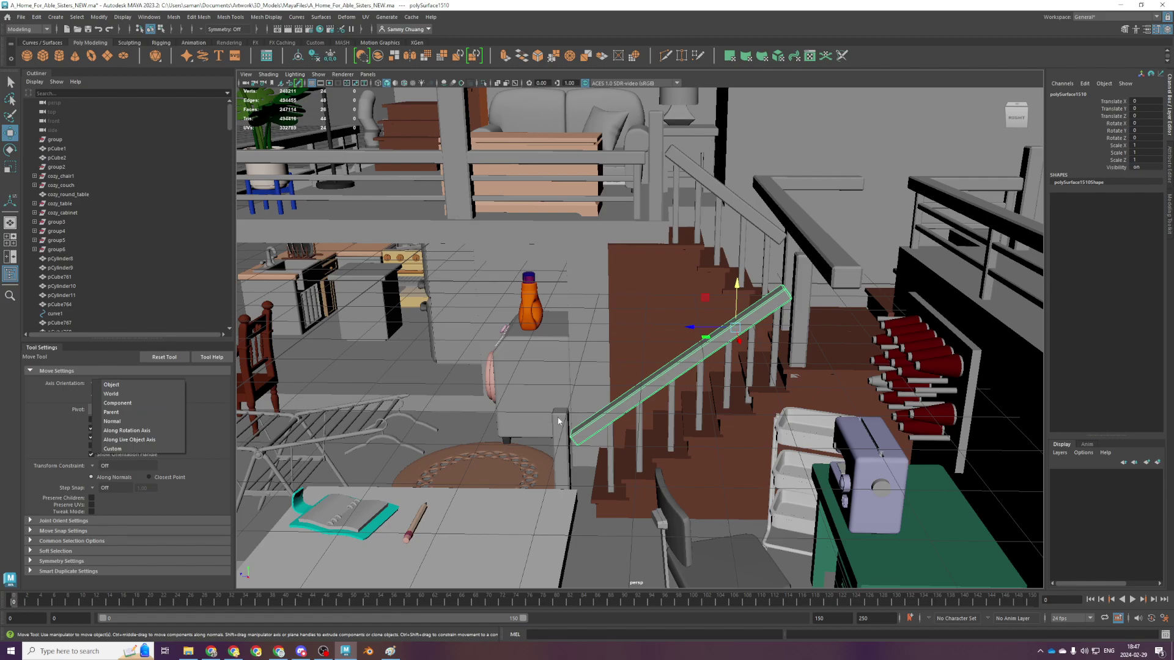
click(591, 420)
right_drag(599, 409, 524, 380)
drag(549, 405, 610, 502)
key(ctrl+z)
key(d)
click(585, 439)
key(space)
key(space)
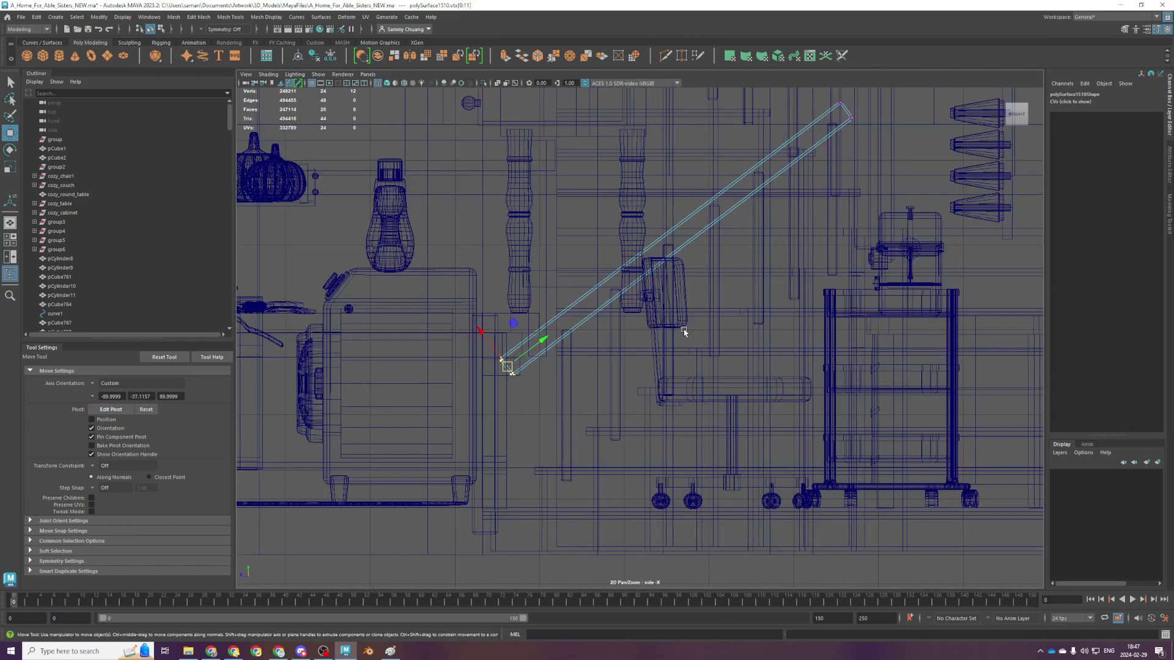
drag(542, 341, 572, 332)
right_drag(503, 428, 524, 411)
Restore World axis orientation and move the large lower post inward along Z to meet the shortened handrail
drag(501, 417, 513, 419)
click(492, 321)
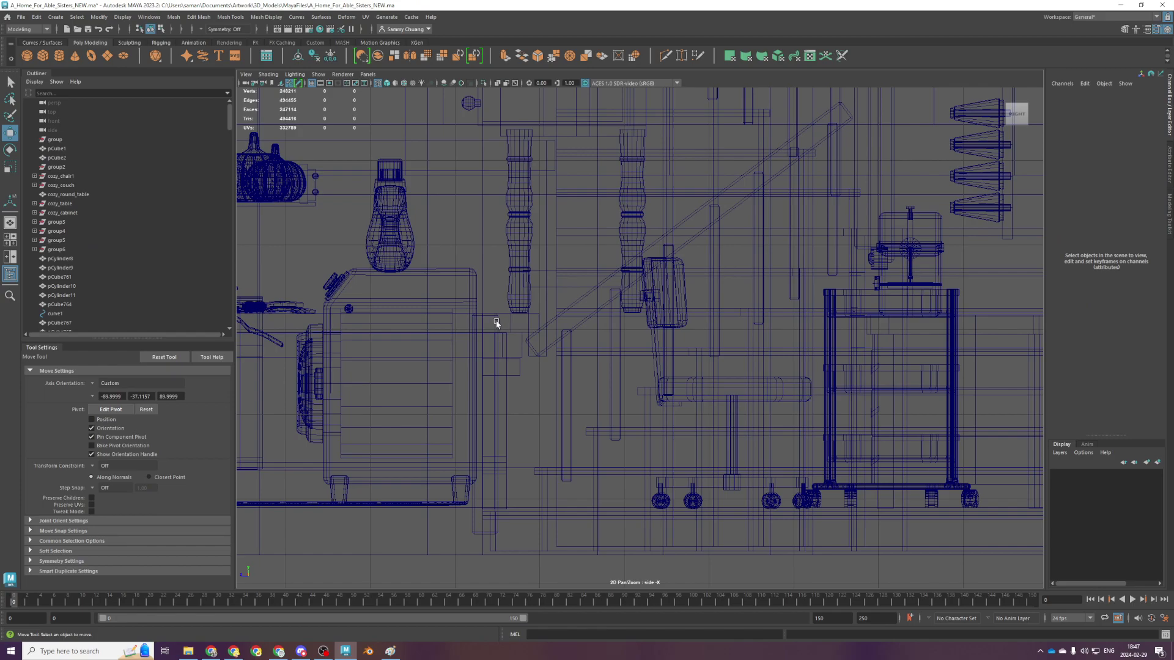
click(496, 321)
click(94, 383)
click(110, 392)
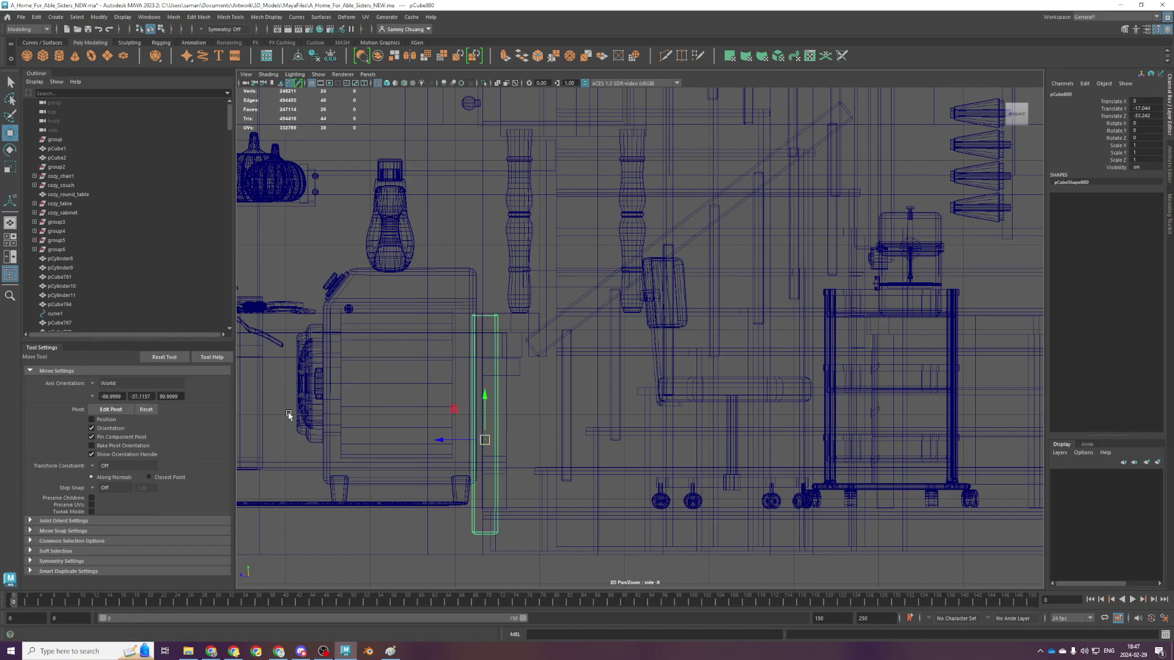
drag(469, 439, 494, 439)
key(space)
key(space)
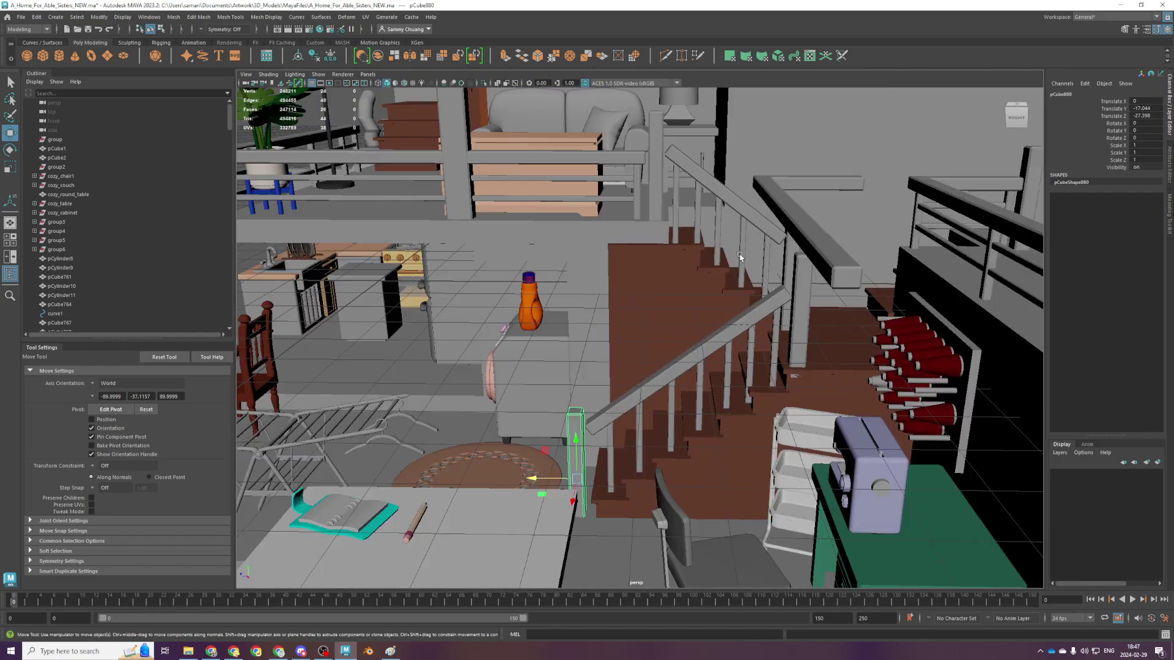
scroll(692, 382, up, 2)
alt+drag(692, 382, 644, 394)
scroll(644, 393, up, 2)
alt+middle_drag(517, 483, 524, 351)
alt+drag(524, 351, 546, 439)
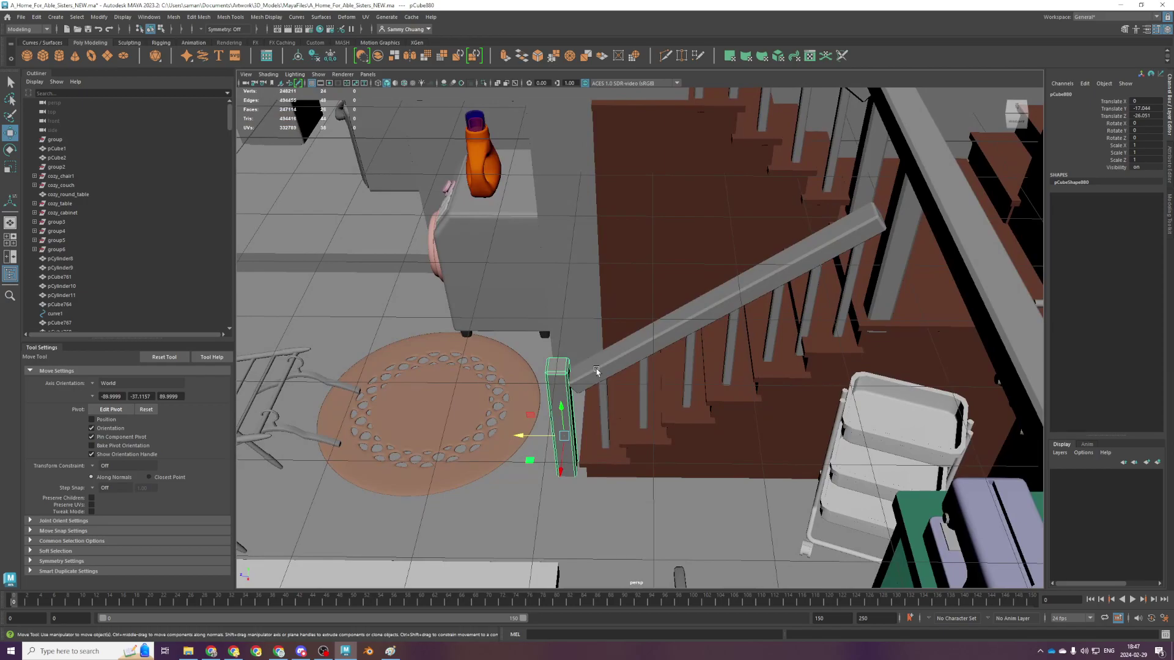
Select the handrail's lower-end vertices and realign the move axis with the rail's slope
click(595, 369)
key(space)
key(space)
alt+right_drag(642, 456, 780, 445)
key(space)
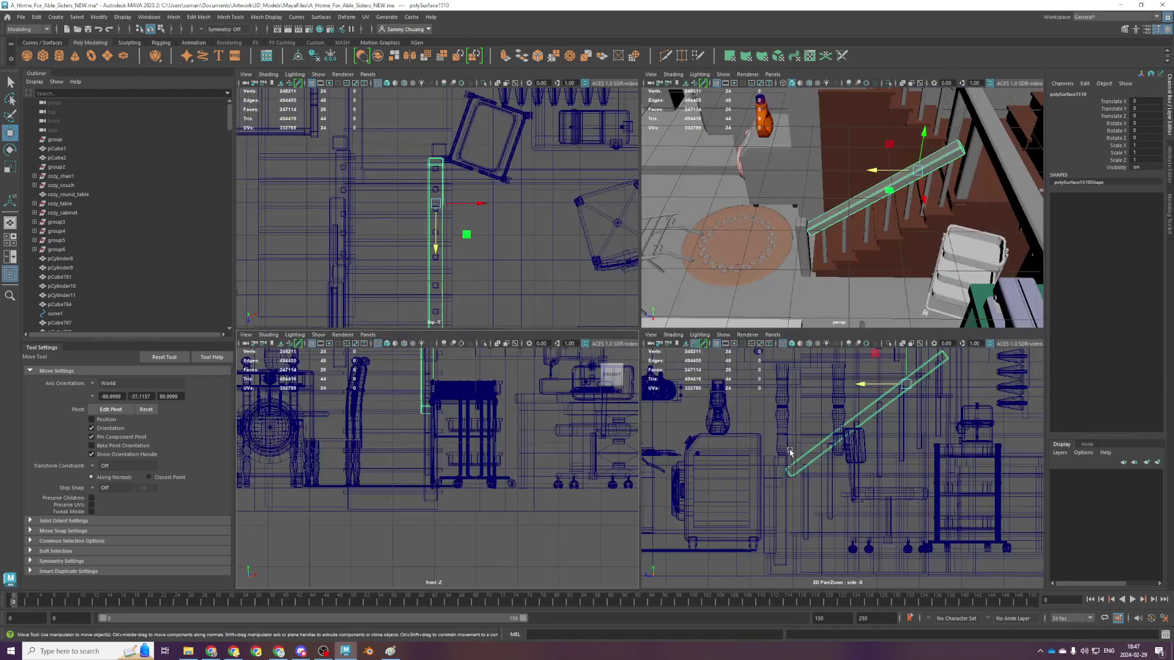
key(space)
alt+middle_drag(502, 224, 492, 313)
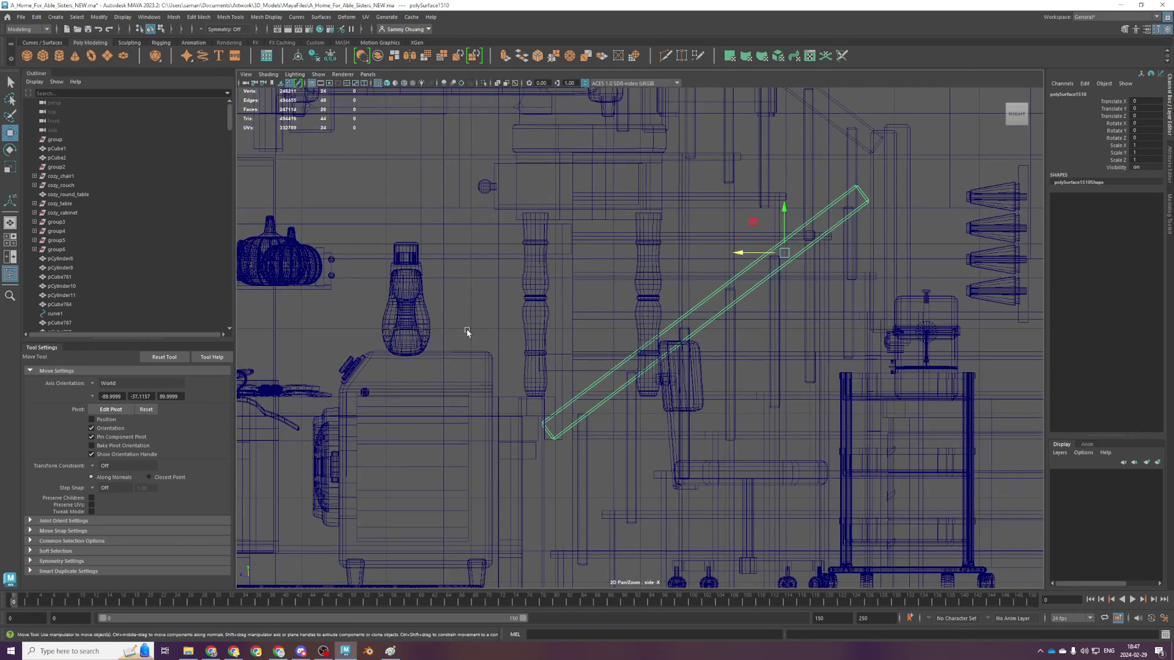
key(F9)
drag(488, 353, 628, 536)
key(space)
key(space)
key(d)
click(668, 337)
Fine-tune the position of the handrail's lower-end vertices along the slope and return to object mode
key(space)
key(space)
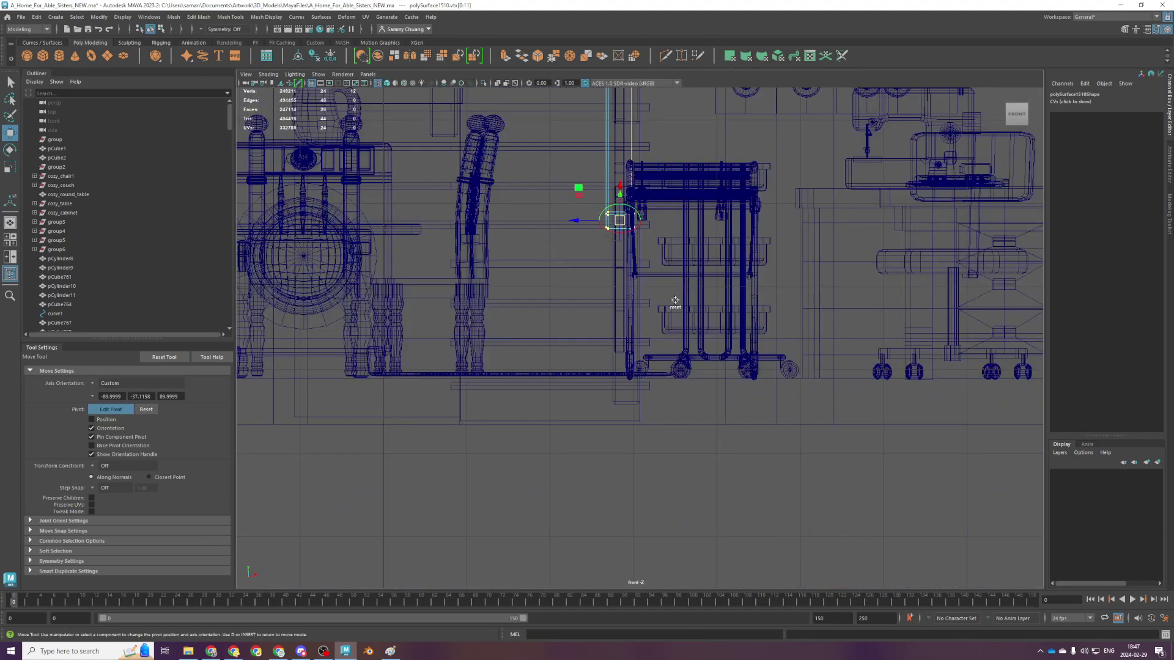
key(space)
key(space)
key(d)
drag(587, 407, 587, 408)
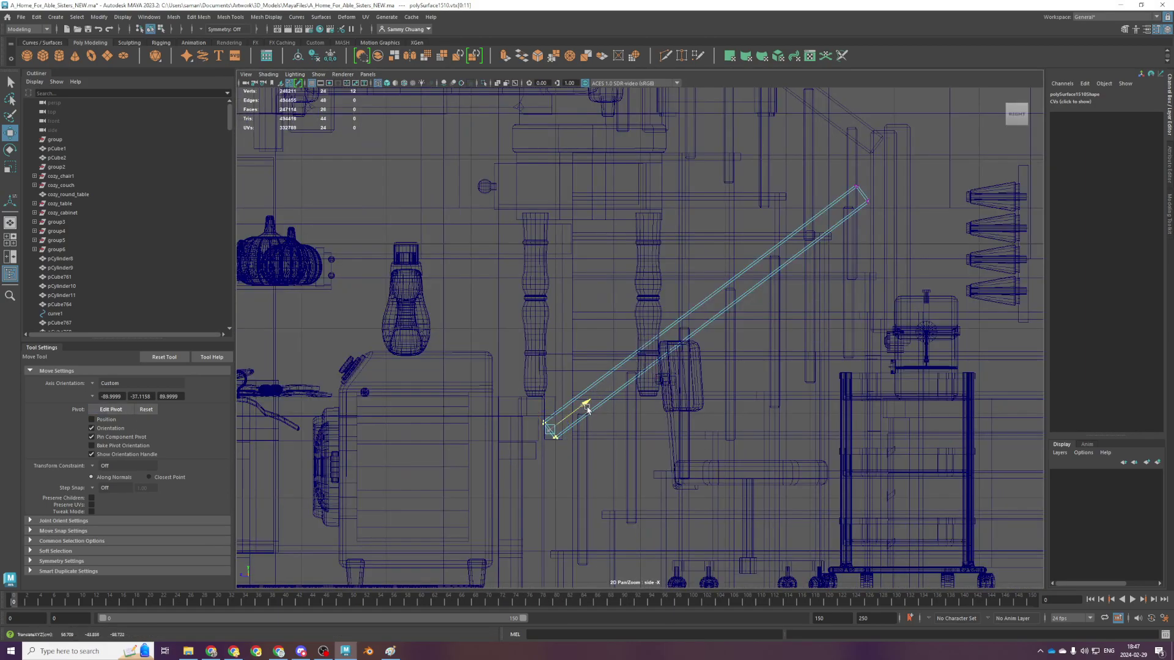
key(space)
key(space)
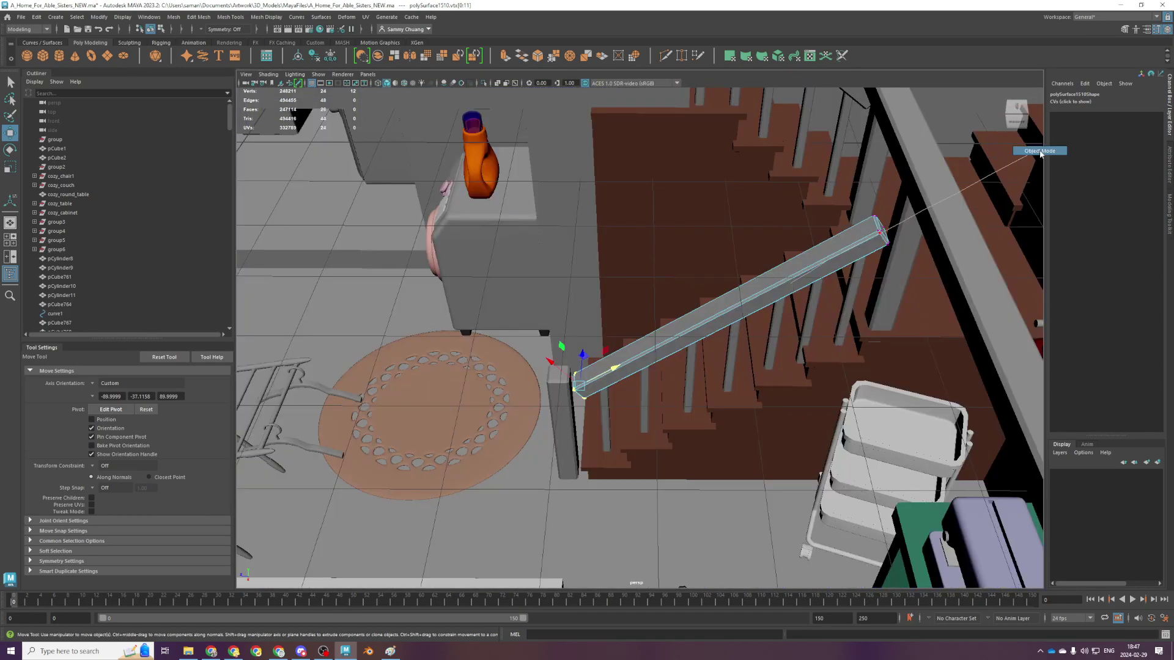
key(F8)
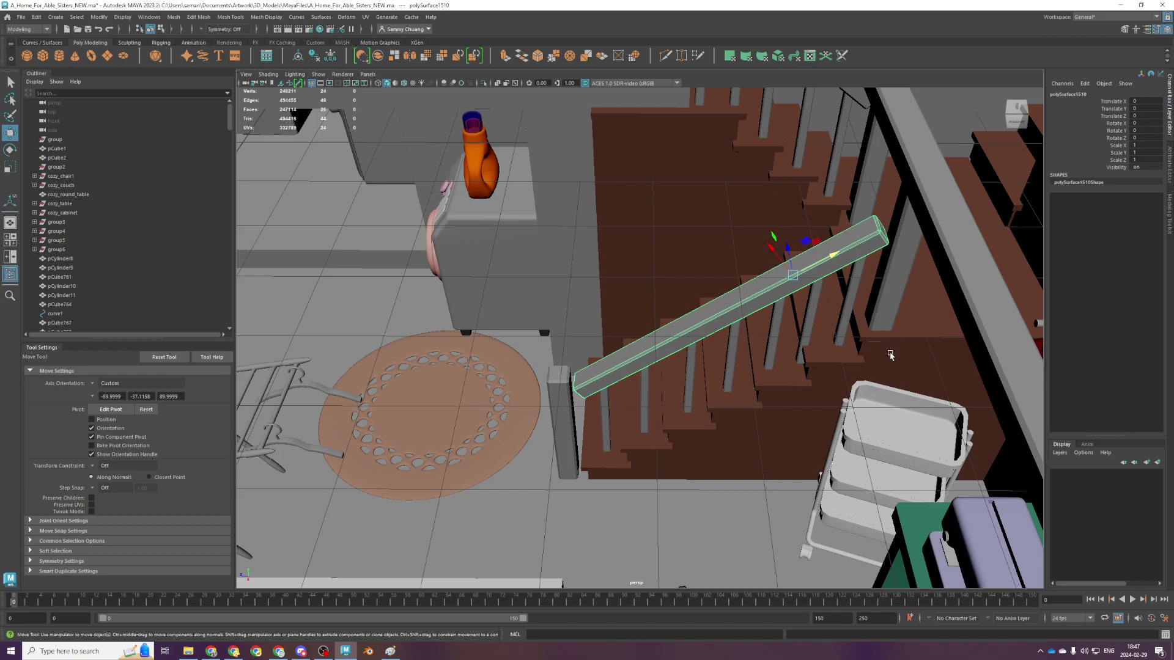
Delete the long, thick horizontal railing between the staircase and the red bottle rack
scroll(599, 472, down, 5)
alt+drag(604, 468, 518, 309)
scroll(631, 286, down, 6)
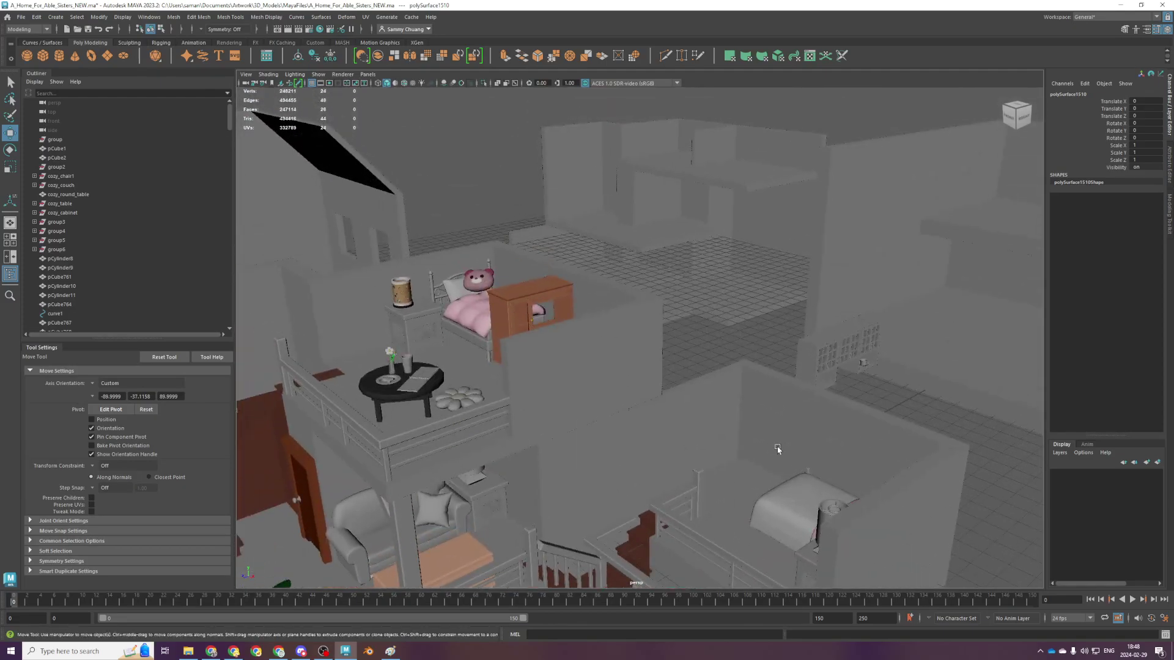
scroll(706, 427, up, 3)
alt+drag(706, 426, 682, 457)
alt+middle_drag(681, 457, 691, 414)
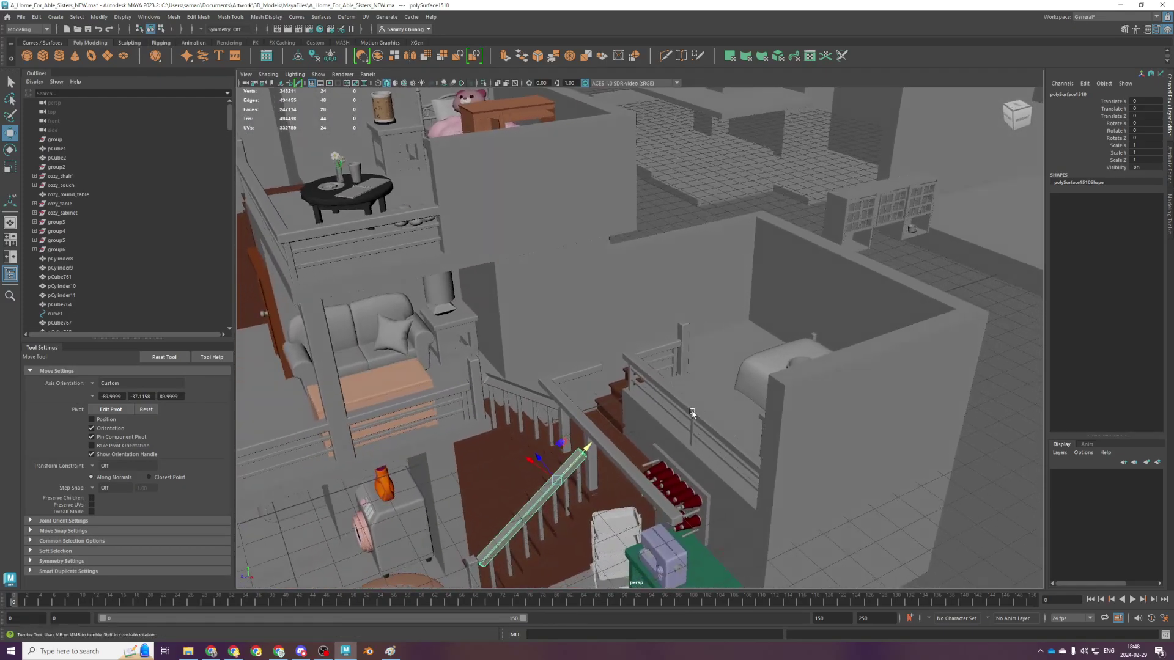
alt+drag(691, 414, 712, 394)
key(alt+space)
click(655, 467)
key(Delete)
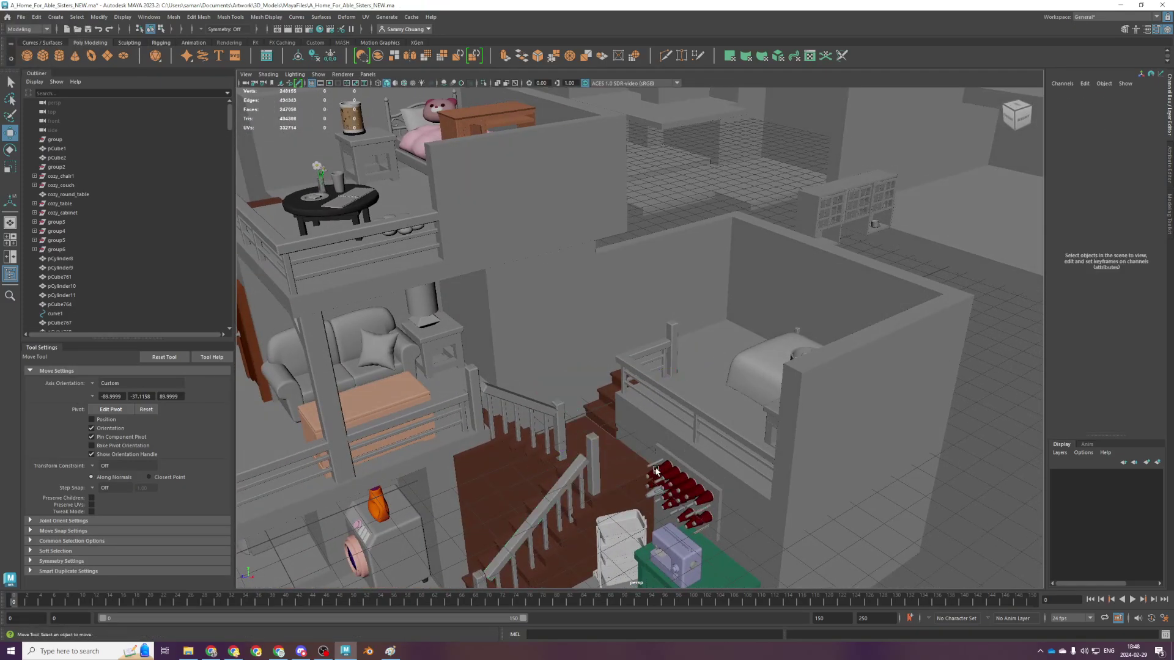
Select the railing along the edge of the lower bedroom platform and restore the move axis orientation to World
click(707, 407)
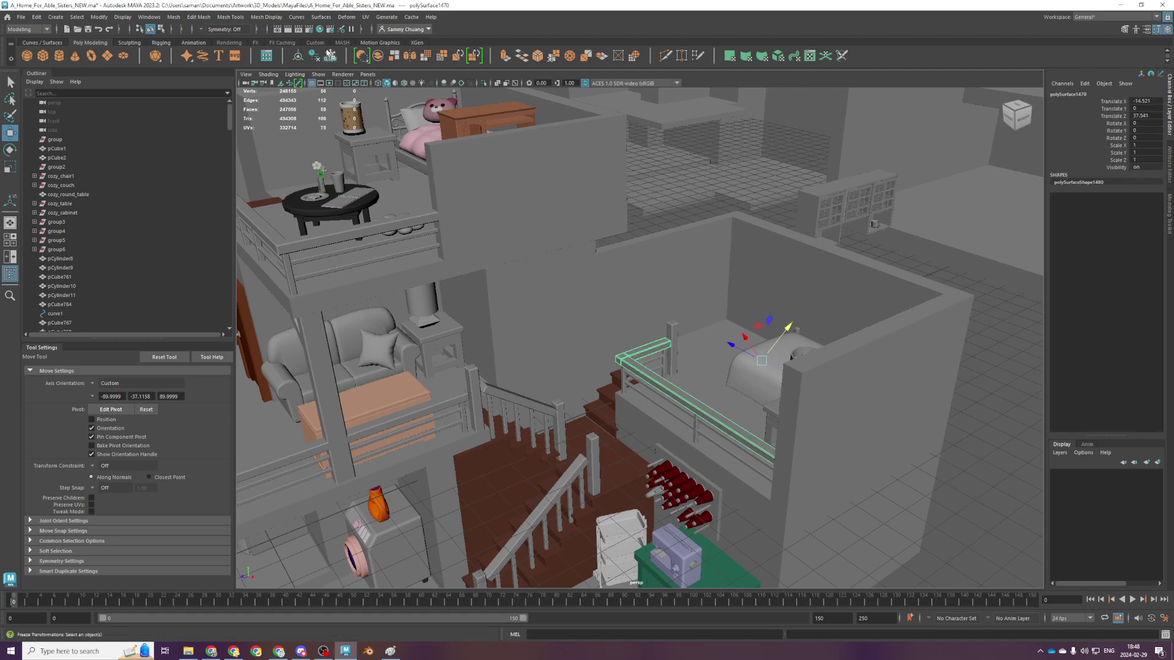
click(98, 384)
click(113, 395)
Examine the railings, staircases and furnished upper floors of the house from several angles
scroll(765, 312, down, 4)
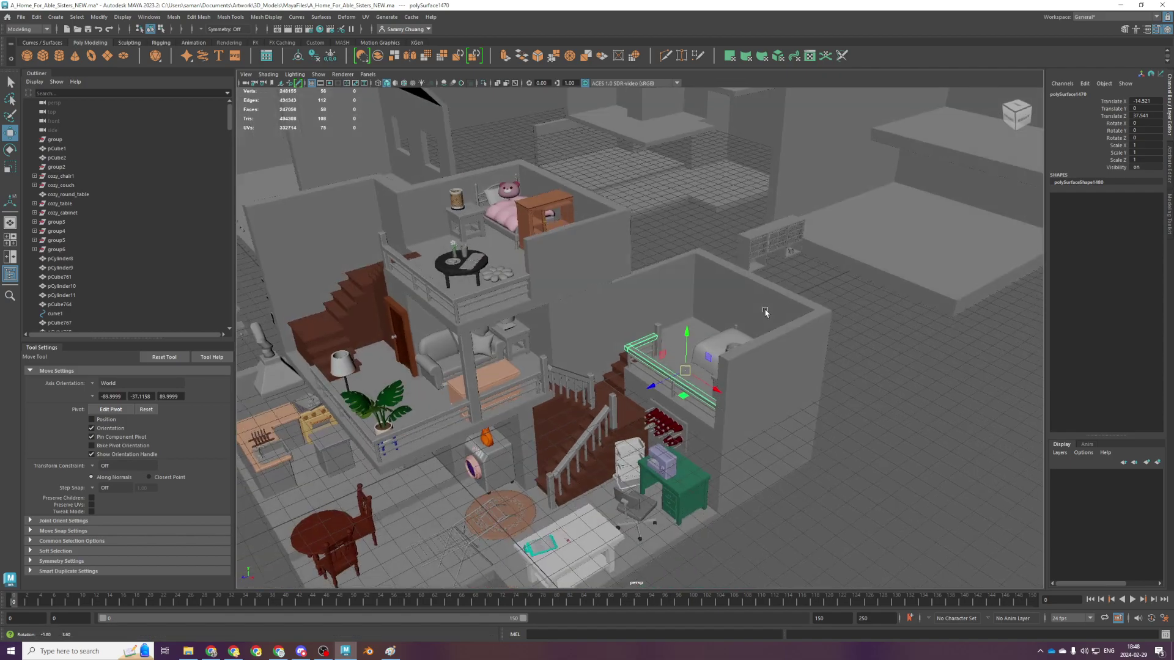
scroll(767, 313, up, 4)
alt+drag(771, 314, 721, 375)
scroll(721, 375, up, 5)
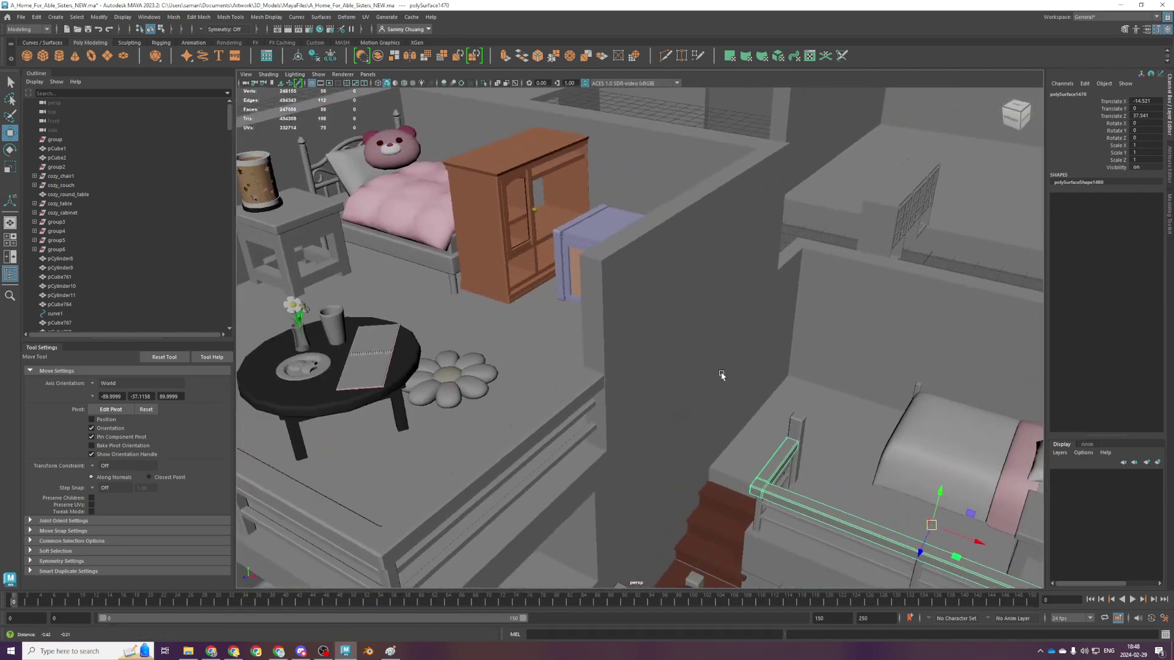
alt+middle_drag(721, 375, 783, 461)
scroll(594, 433, down, 5)
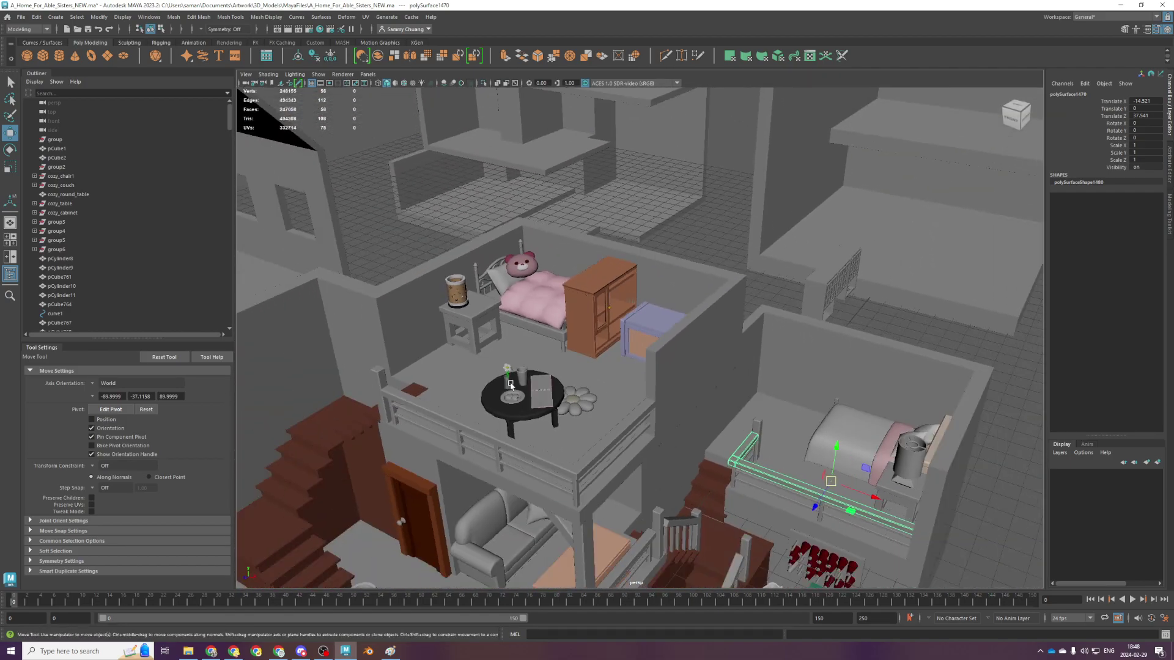
scroll(498, 411, up, 3)
alt+drag(498, 411, 472, 408)
alt+middle_drag(471, 408, 555, 378)
alt+drag(555, 377, 440, 541)
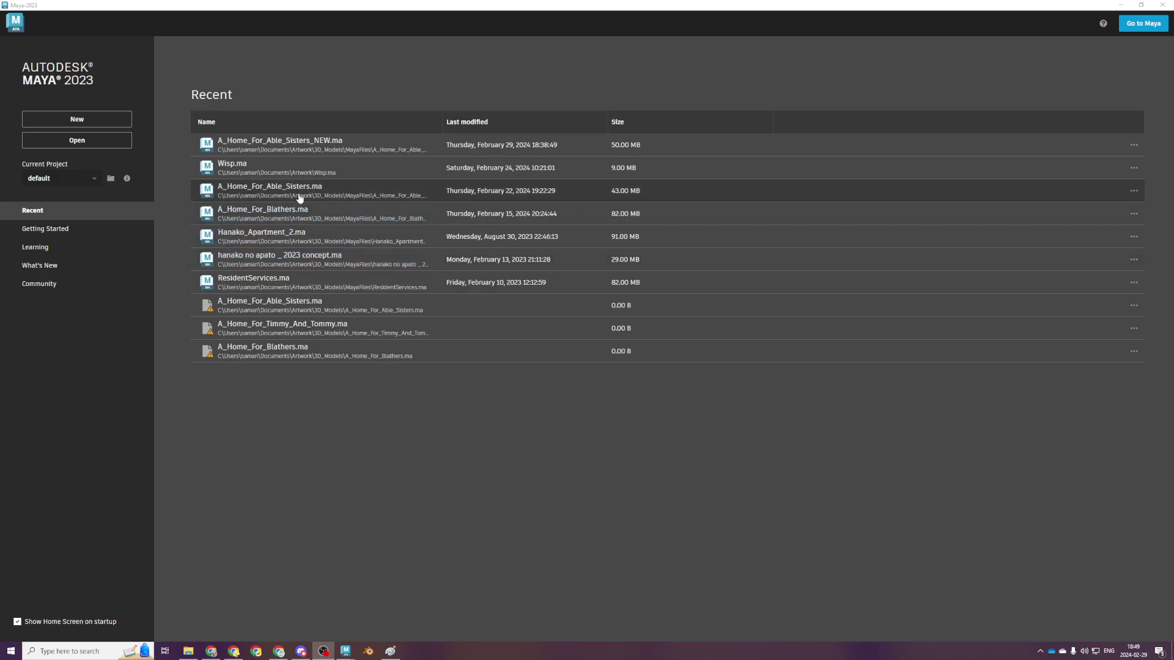
Open A_Home_For_Blathers.ma in a second Maya window and switch back to the Able Sisters house scene
click(270, 212)
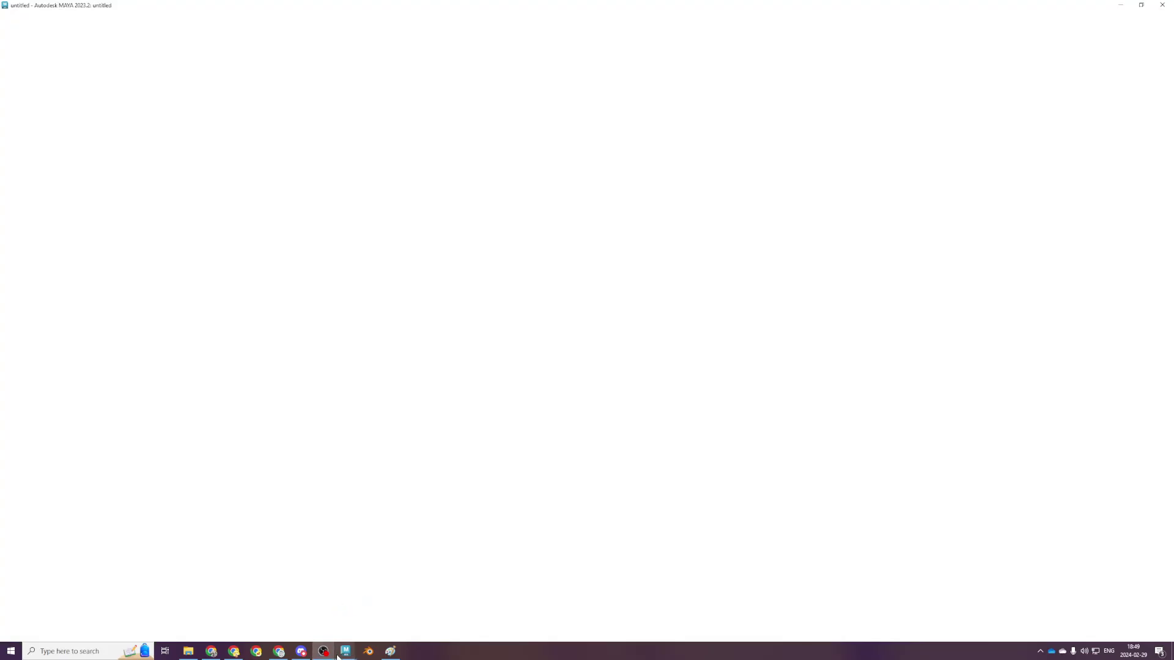
click(296, 606)
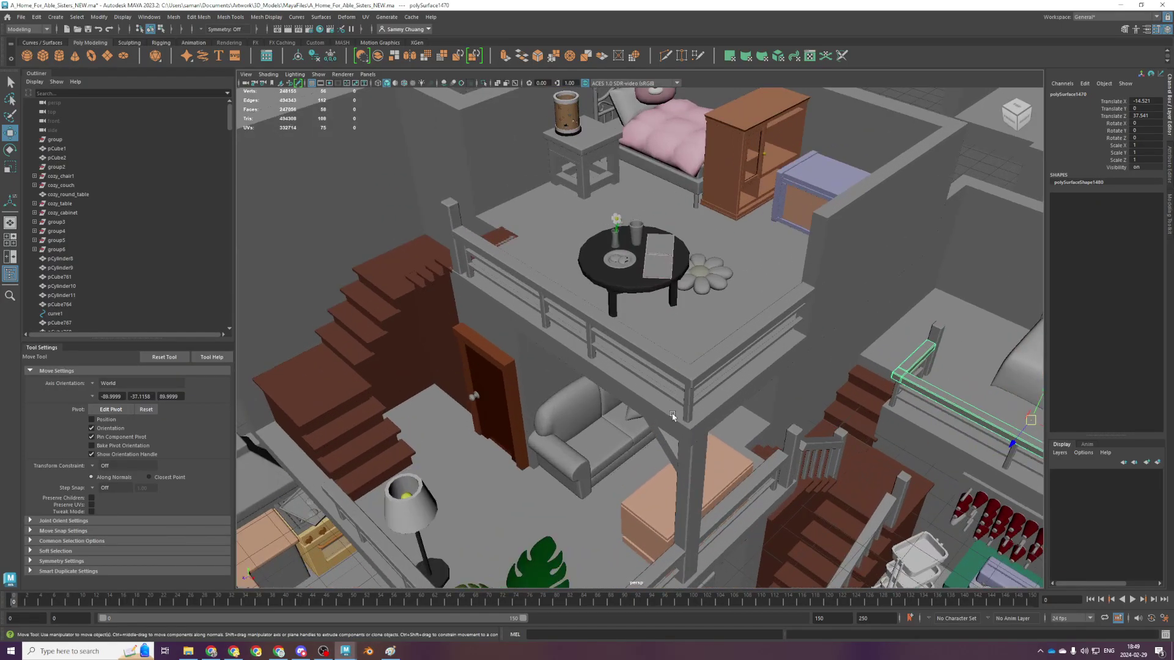
Select the building's wall and floor mesh, frame it in the front view and save the scene
alt+drag(669, 460, 684, 419)
scroll(698, 382, down, 3)
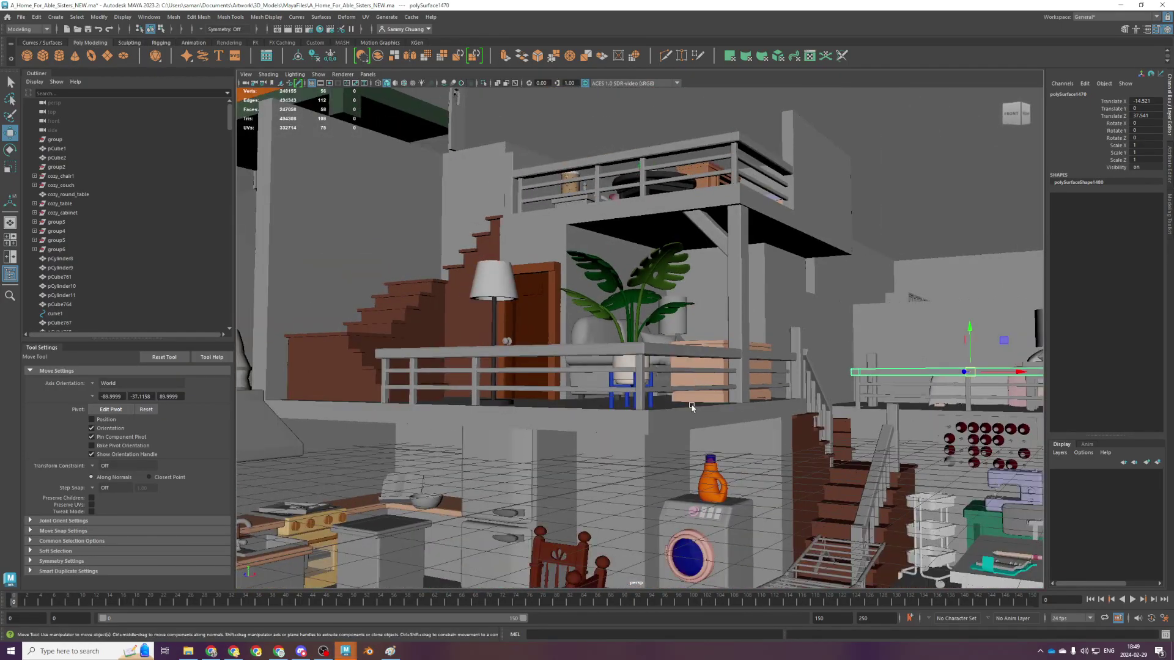
alt+middle_drag(692, 405, 686, 435)
scroll(717, 430, down, 3)
alt+drag(739, 397, 754, 459)
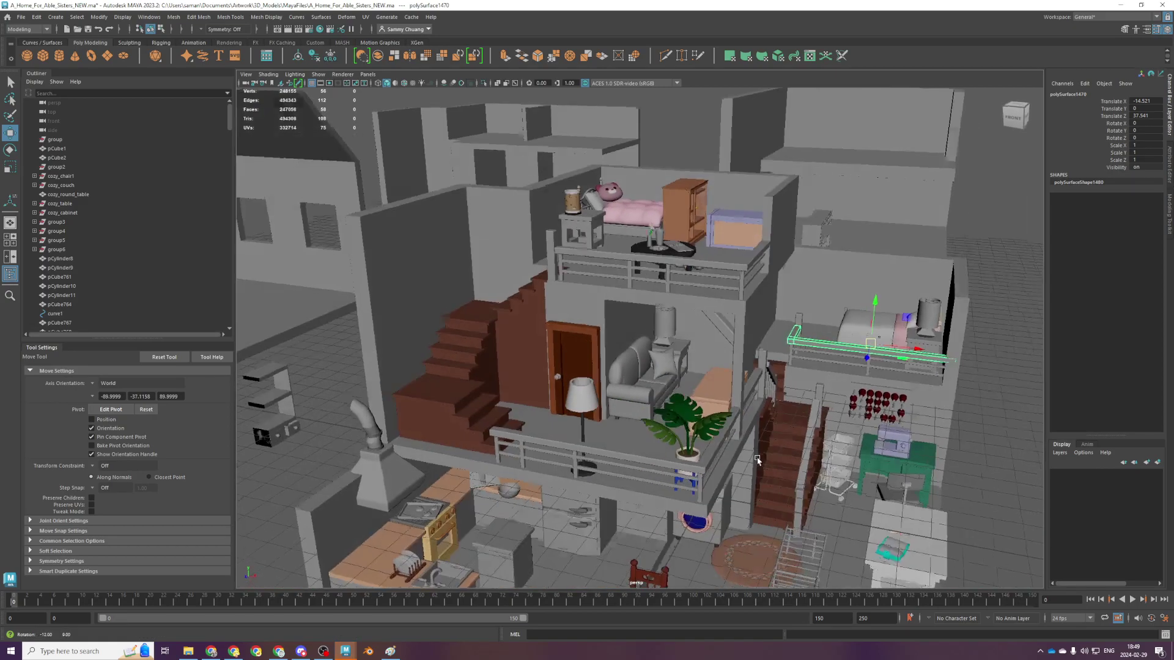
scroll(708, 419, up, 4)
click(588, 351)
key(f)
key(space)
key(space)
key(ctrl+s)
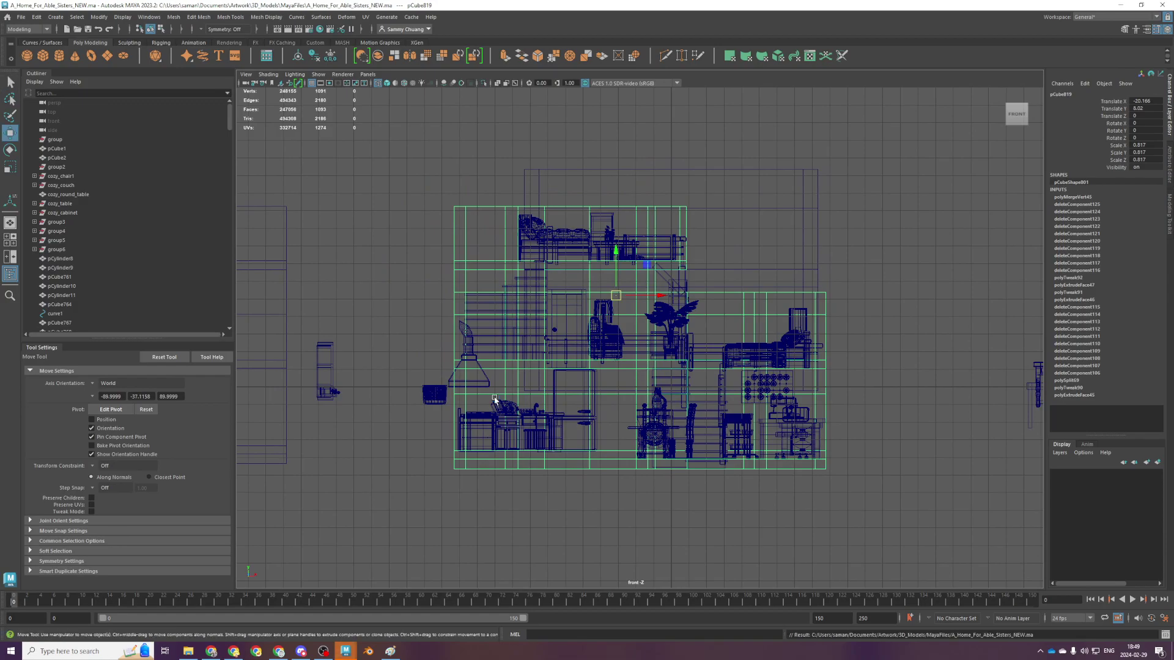
Center the building mesh's pivot, delete its history and freeze its transformations
right_drag(486, 186, 615, 64)
click(298, 56)
click(315, 56)
click(330, 56)
scroll(466, 229, up, 2)
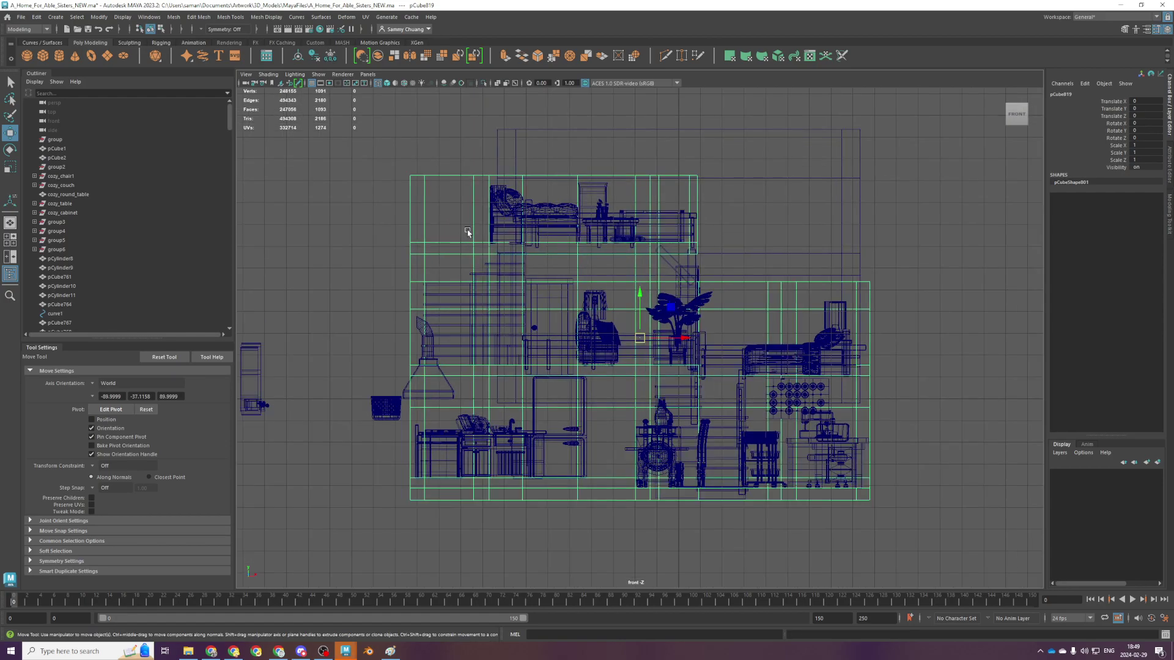
Assign an existing orange material to the building mesh, freeze its transformations again and return to the perspective view
right_drag(415, 253, 426, 430)
right_drag(432, 518, 480, 511)
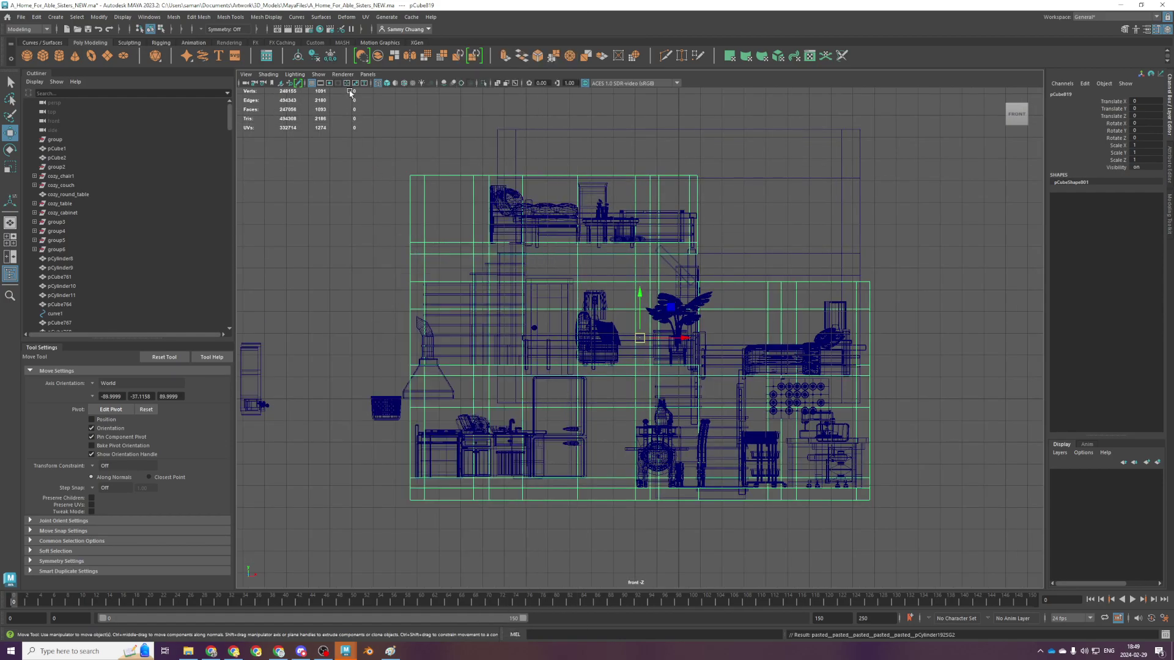
click(330, 55)
key(space)
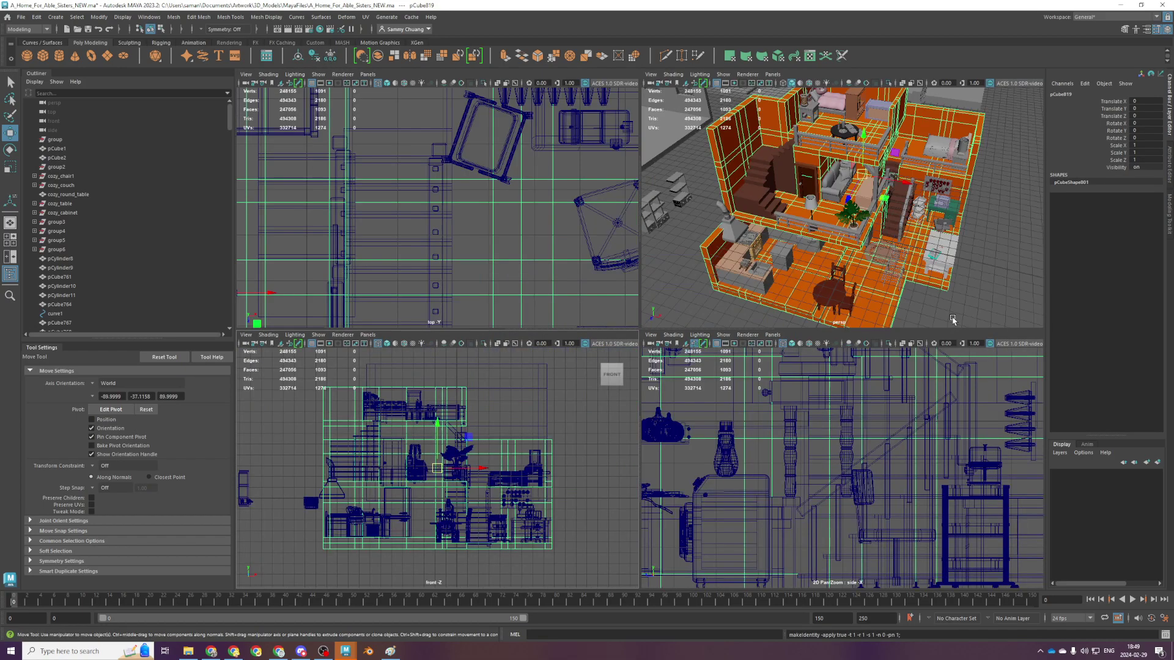
key(space)
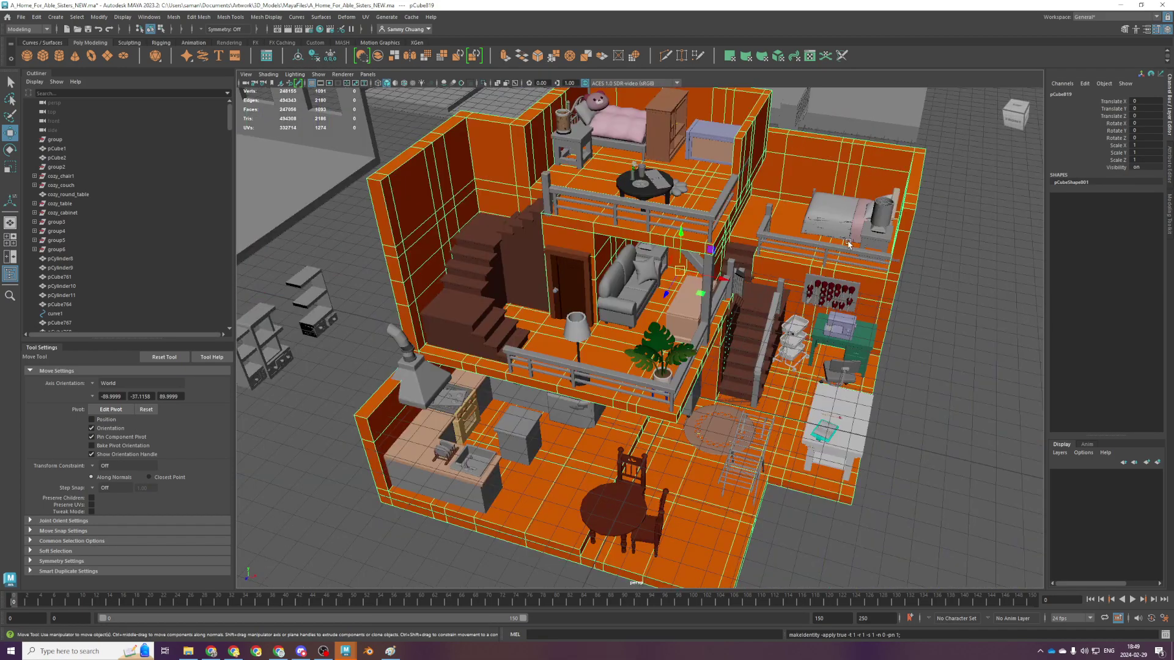
Rename the building mesh's orange Lambert material as building_walls
click(1170, 222)
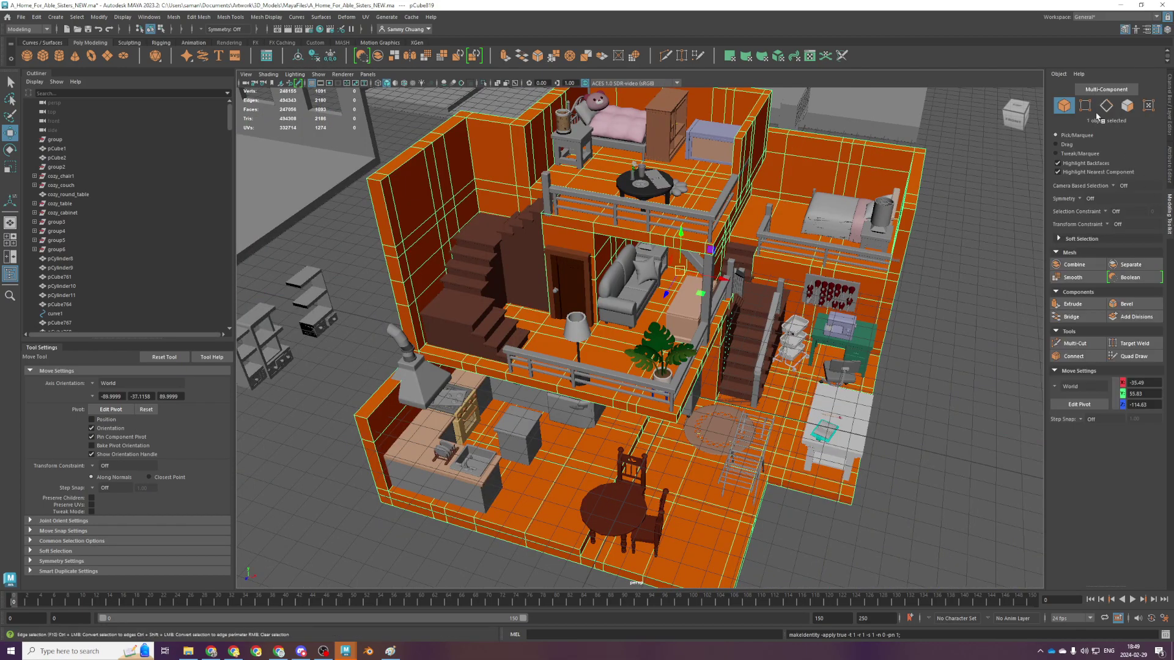
click(1170, 167)
click(1075, 94)
double_click(1066, 117)
text(buylding_walls)
key(Return)
Check the A_Home_For_Blathers.ma scene for reference and return to the Able Sisters scene
mouse_move(346, 650)
click(374, 629)
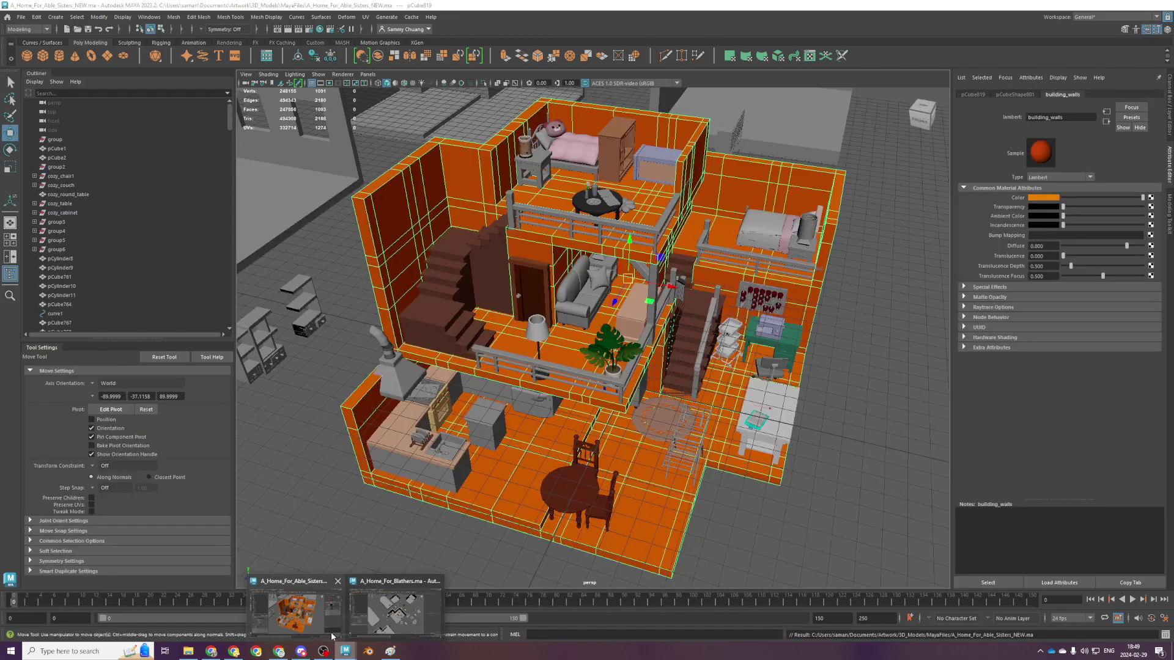
click(331, 633)
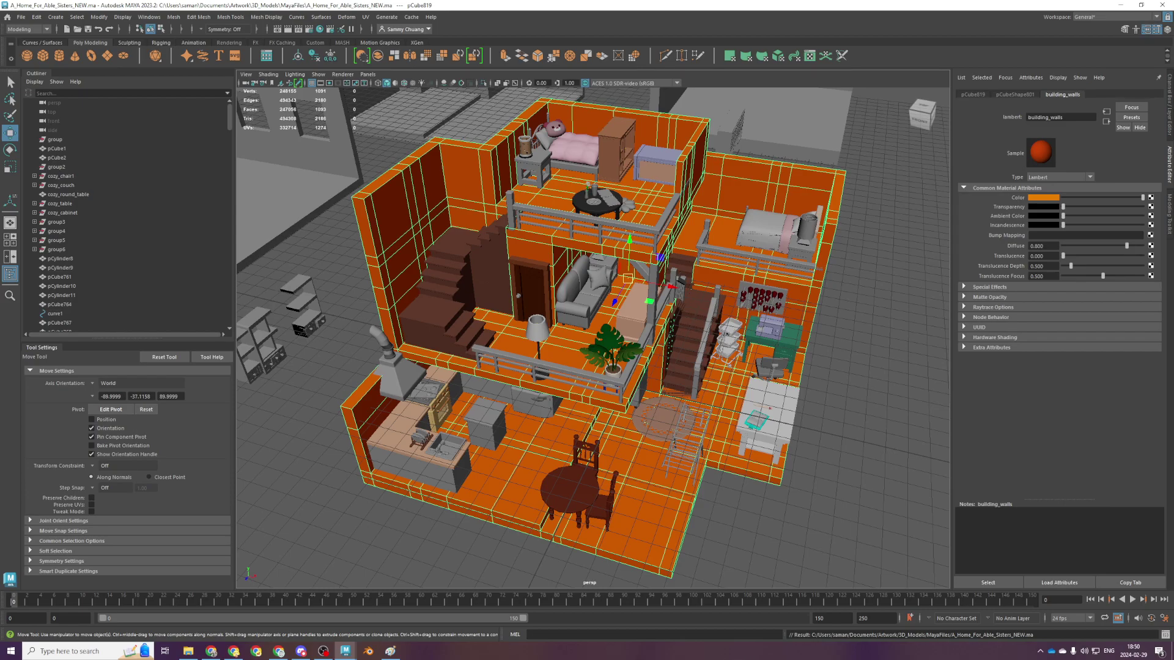
mouse_move(390, 651)
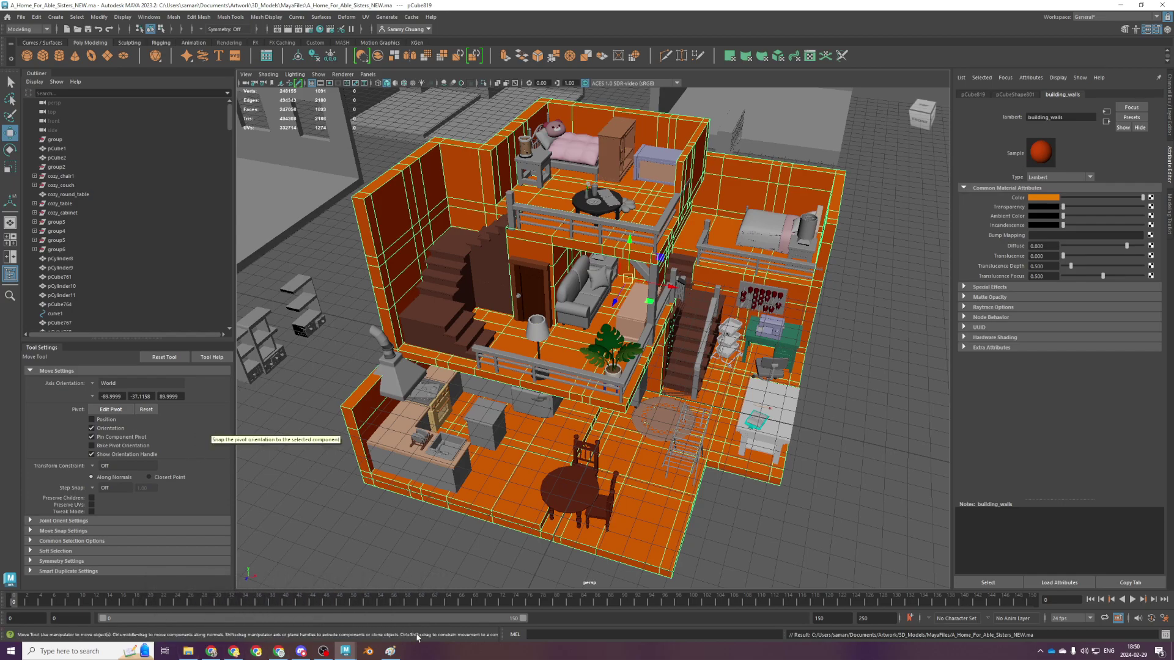
Darken the building_walls material and shift its colour to brown, with hue about 25.49 and value about 0.237
scroll(721, 493, up, 3)
alt+drag(761, 498, 689, 470)
drag(1142, 198, 1078, 197)
scroll(684, 403, down, 3)
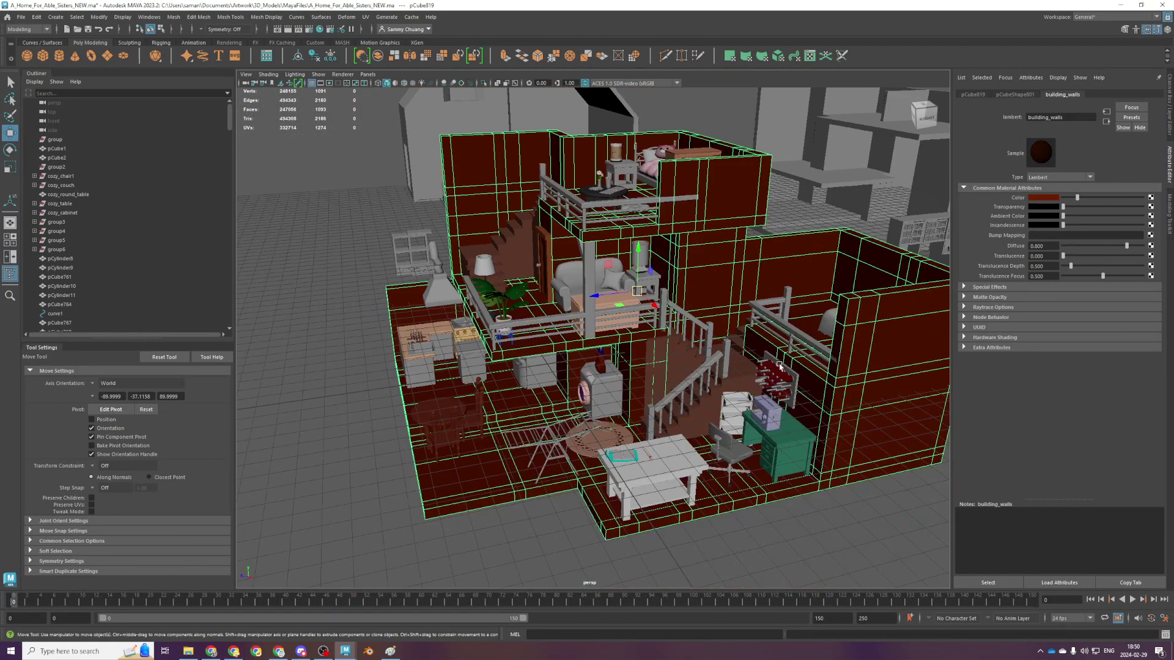
click(1051, 198)
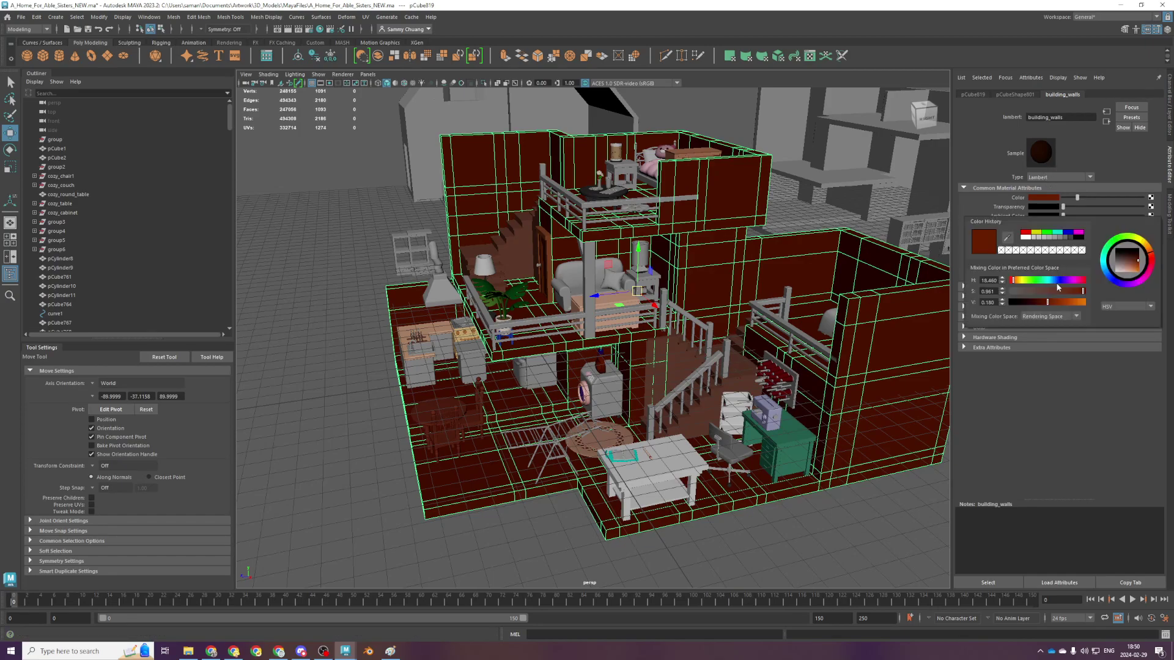
click(1075, 292)
click(1150, 250)
drag(1136, 267, 1135, 265)
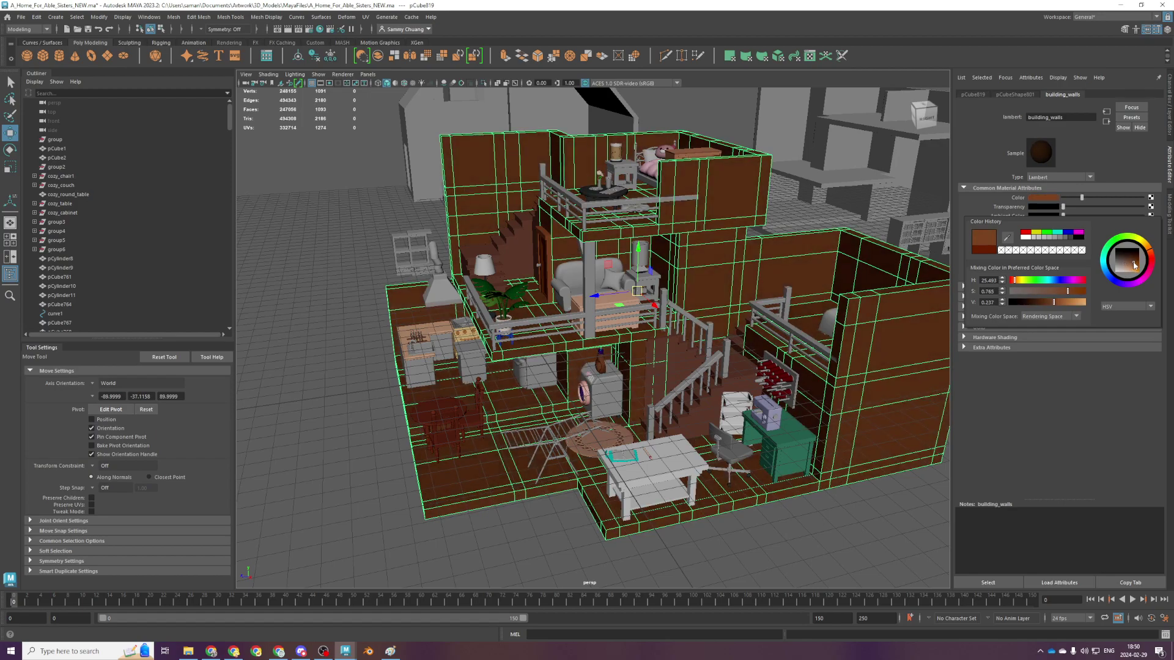
Fine-tune the brightness of the building_walls material to a slightly darker brown
scroll(685, 363, up, 5)
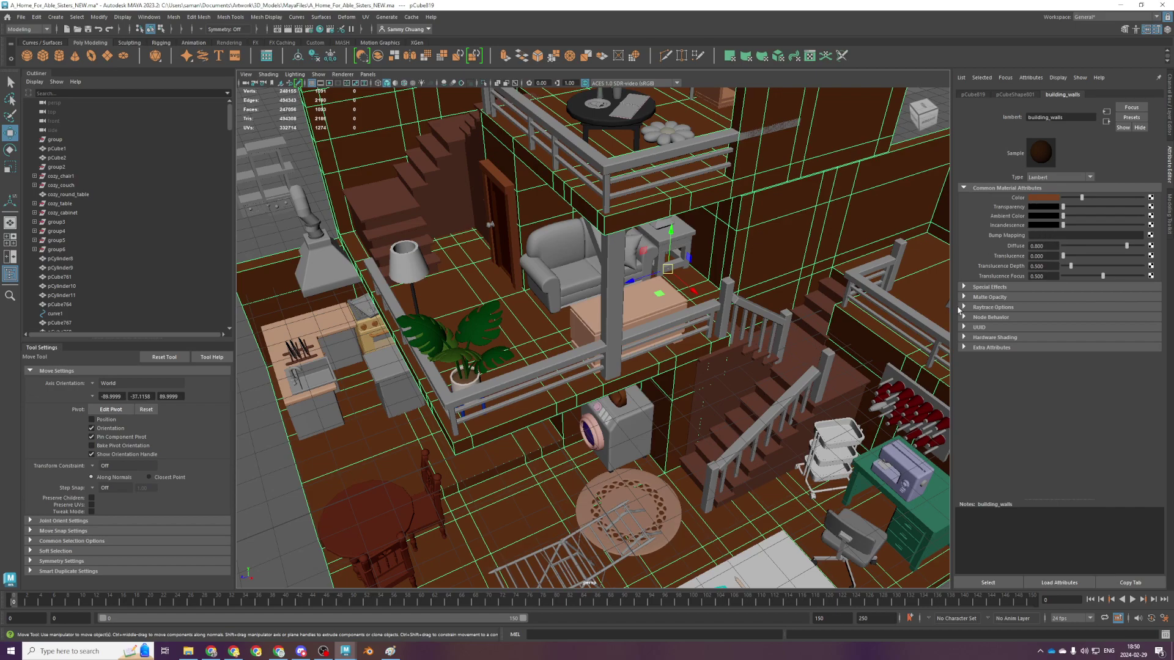
mouse_move(1083, 198)
mouse_down()
mouse_move(1106, 199)
mouse_move(1087, 202)
mouse_up()
click(1046, 198)
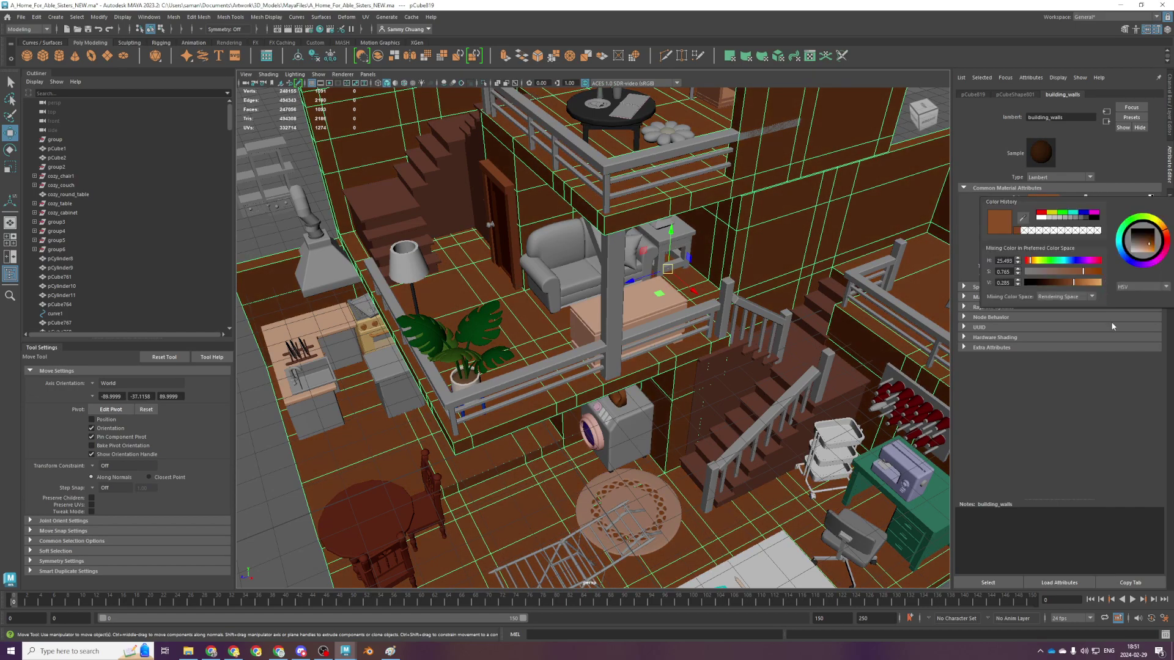
click(1045, 197)
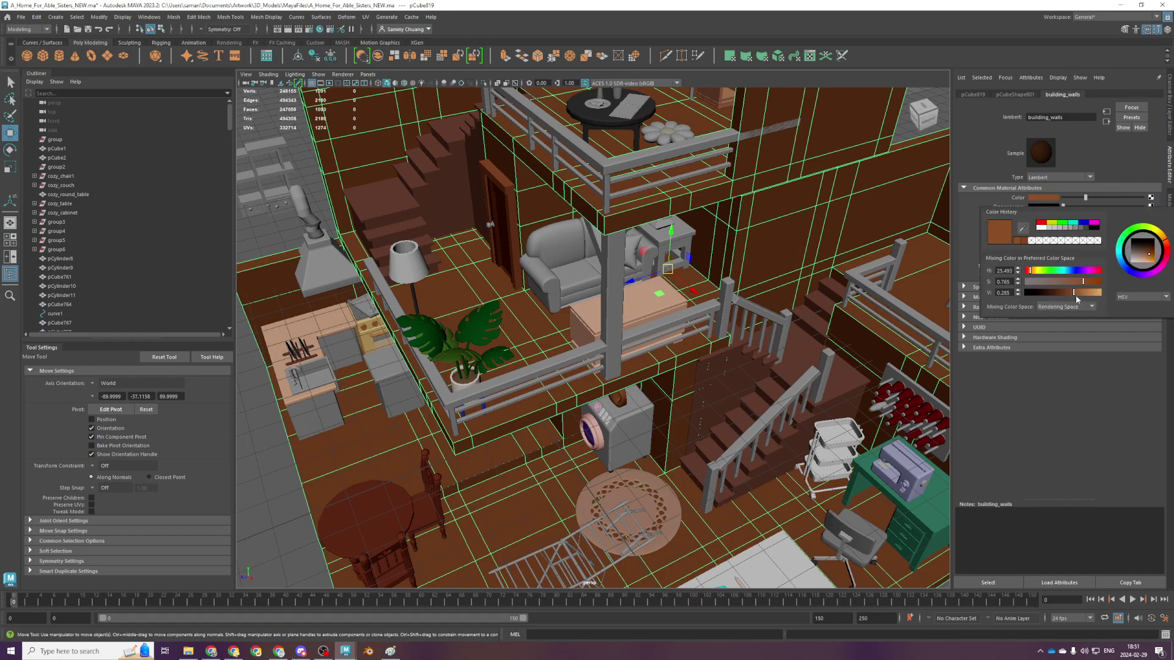
drag(1071, 292, 1063, 292)
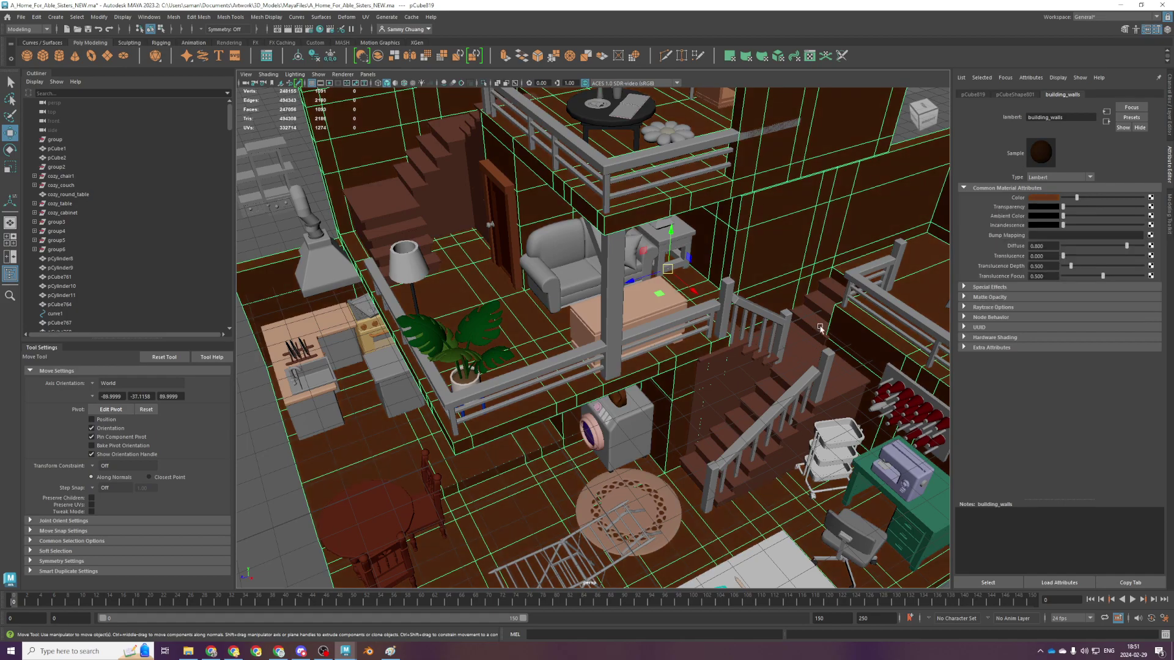
Select the top storey's wall faces in the front view and assign them the existing pasted__z_metal_silver4 material
alt+drag(872, 317, 731, 269)
alt+right_drag(732, 322, 354, 464)
key(space)
key(space)
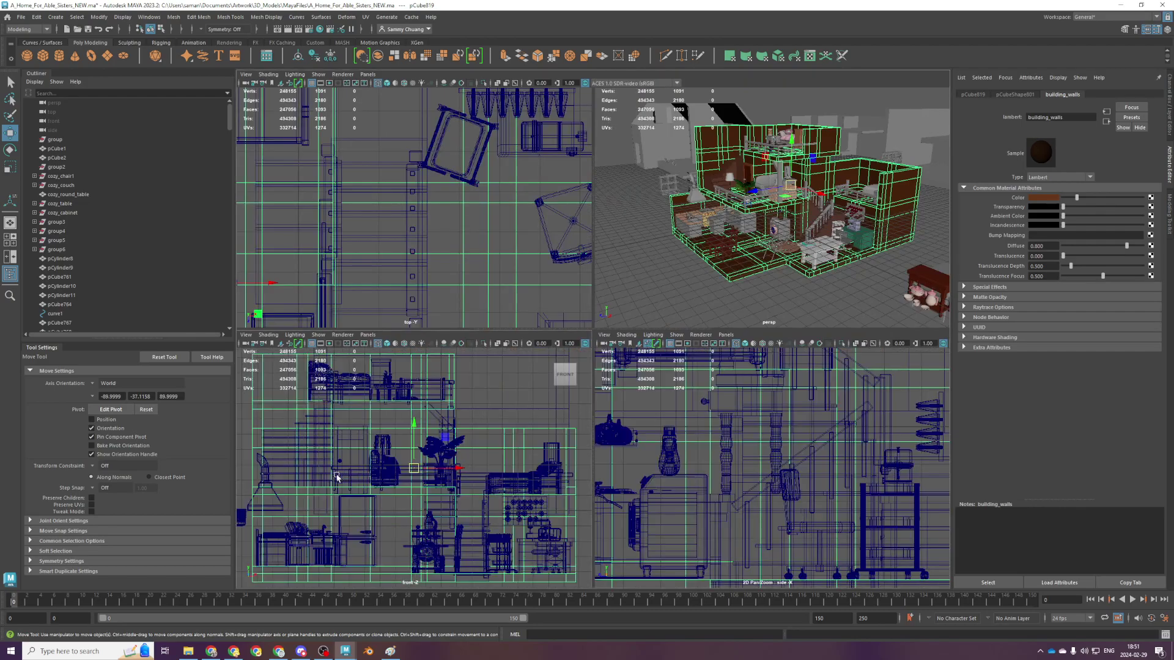
key(F11)
drag(419, 229, 697, 275)
key(space)
key(space)
alt+drag(616, 233, 636, 265)
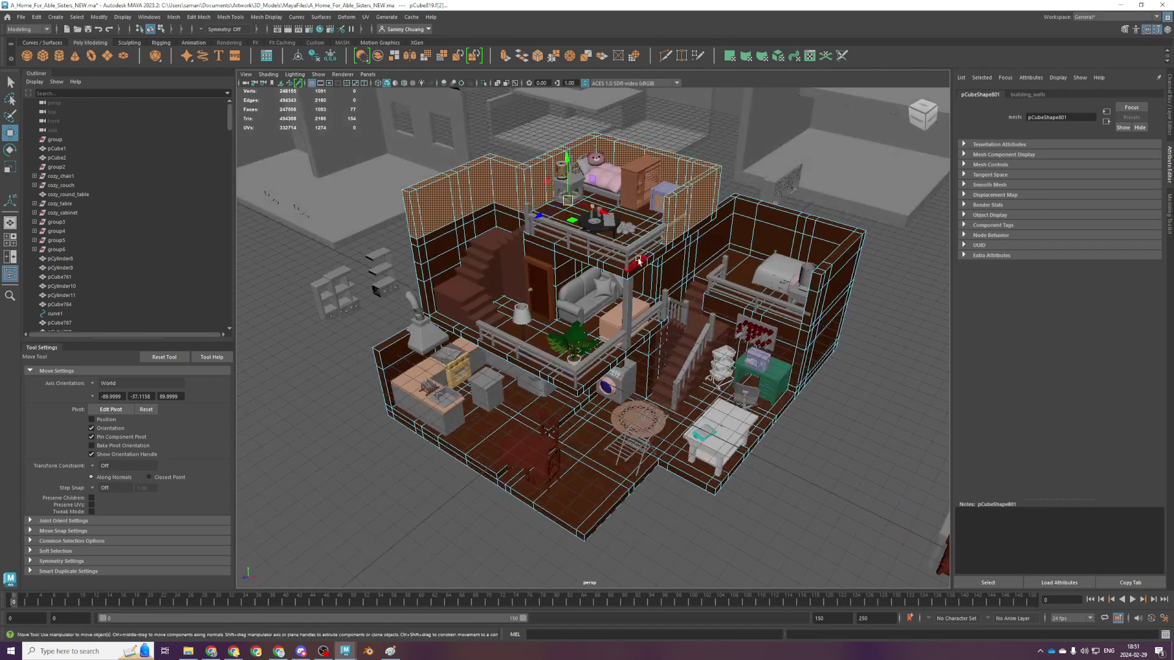
scroll(491, 210, up, 3)
right_drag(485, 184, 566, 503)
click(330, 55)
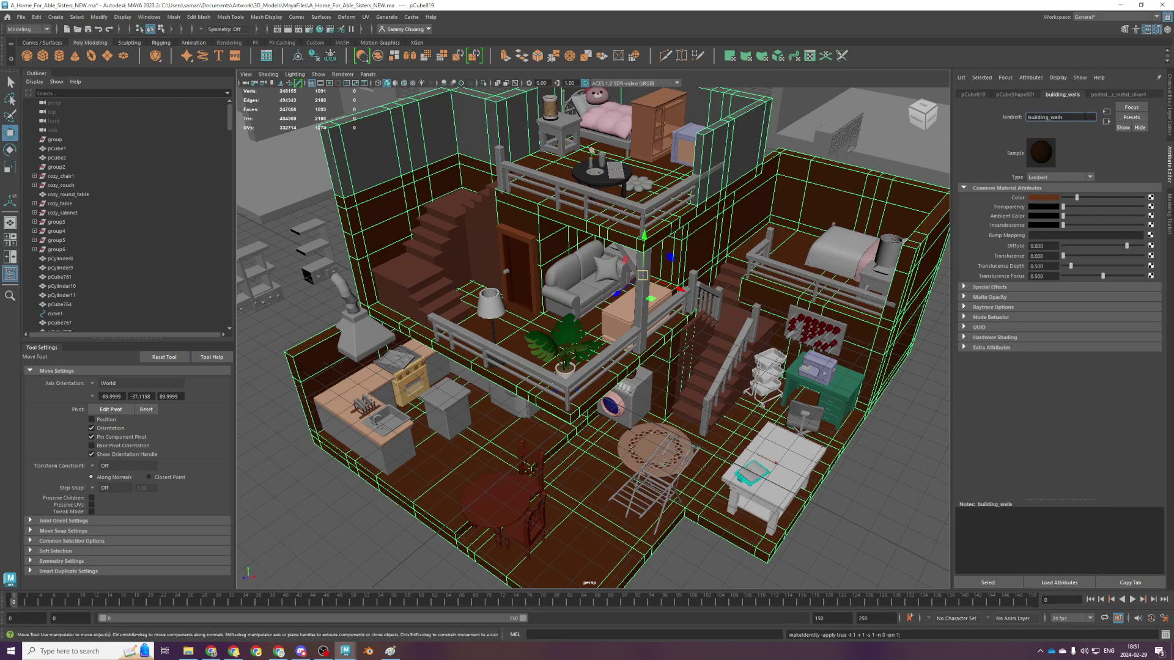
Rename the brown building_walls material as building_floor
key(ctrl+a)
text(bui)
key(ctrl+a)
text(build)
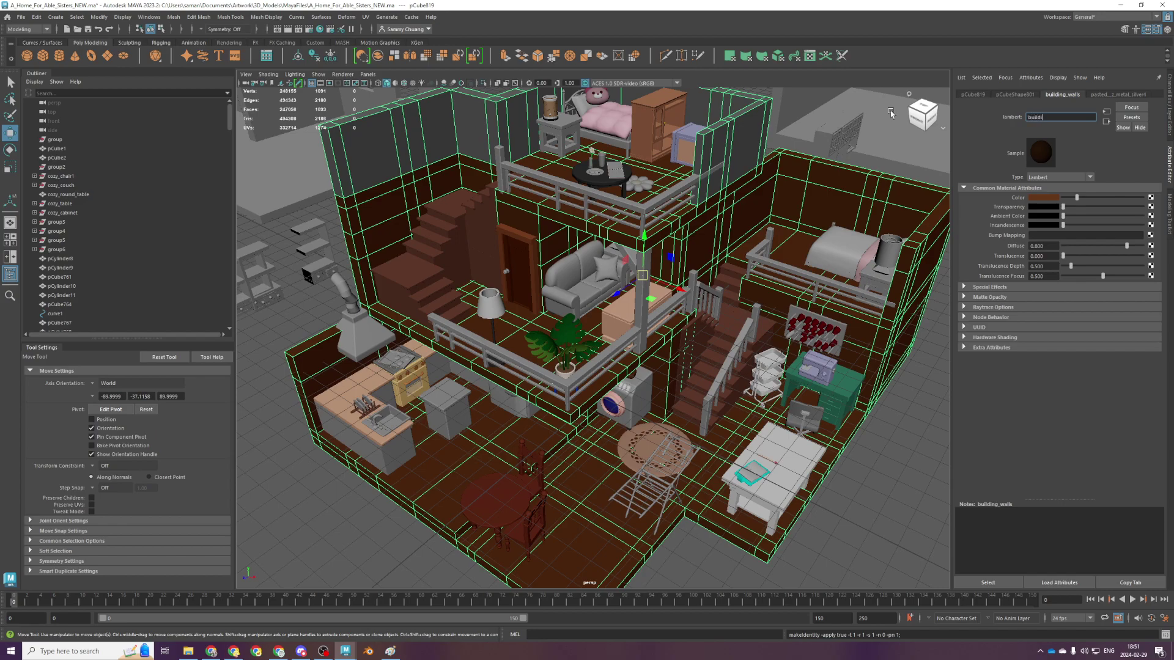
key(Return)
Rename the top storey's pasted__z_metal_silver4 material as building_walls and lighten its colour to near white
click(1119, 95)
double_click(1087, 114)
text(bui)
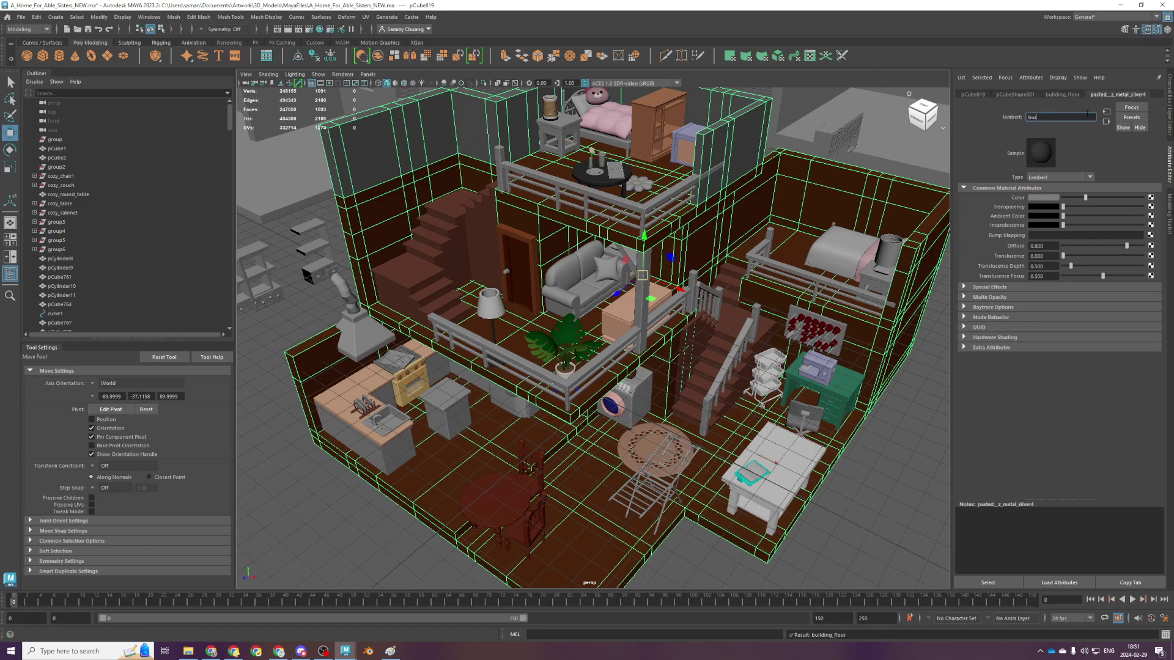
text(lding_walls)
key(Return)
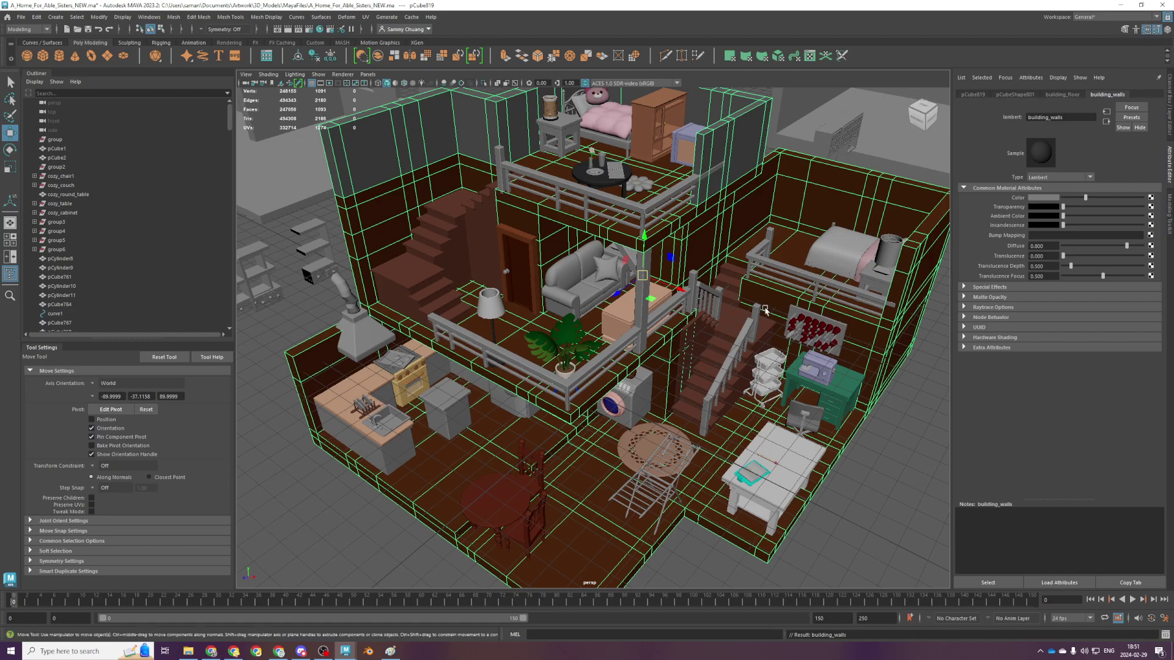
key(alt+Tab)
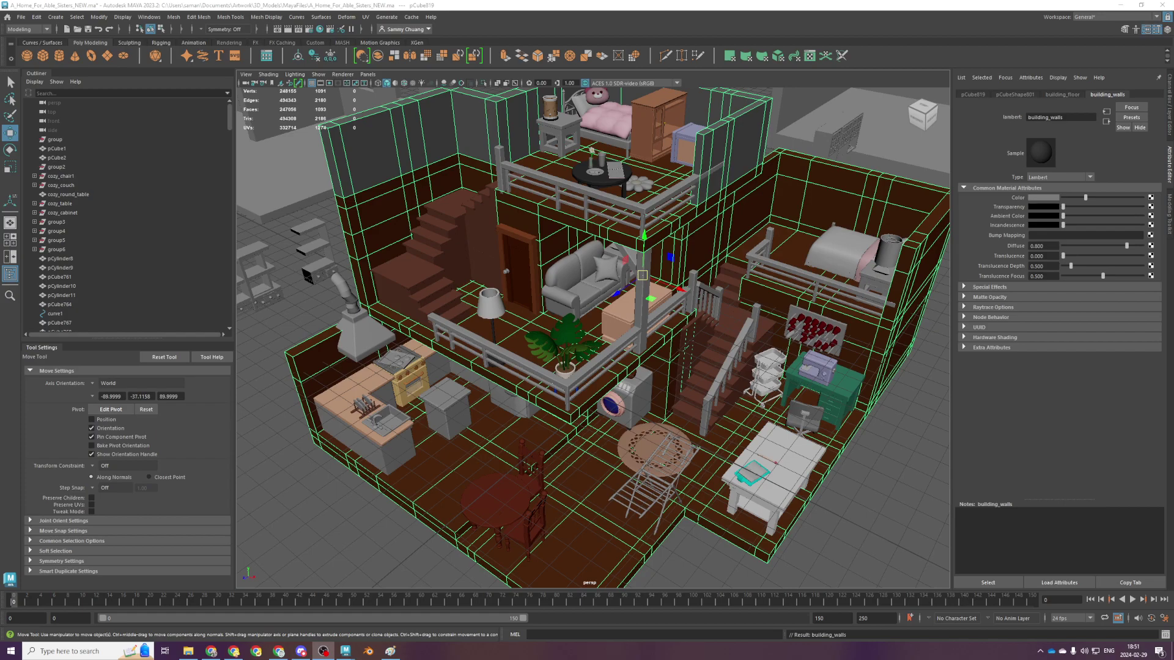
click(1123, 197)
Select the brown face rows and columns bordering the outer wall beside the upper staircase, including the faces hidden behind the steps
scroll(754, 257, up, 4)
alt+drag(715, 375, 652, 334)
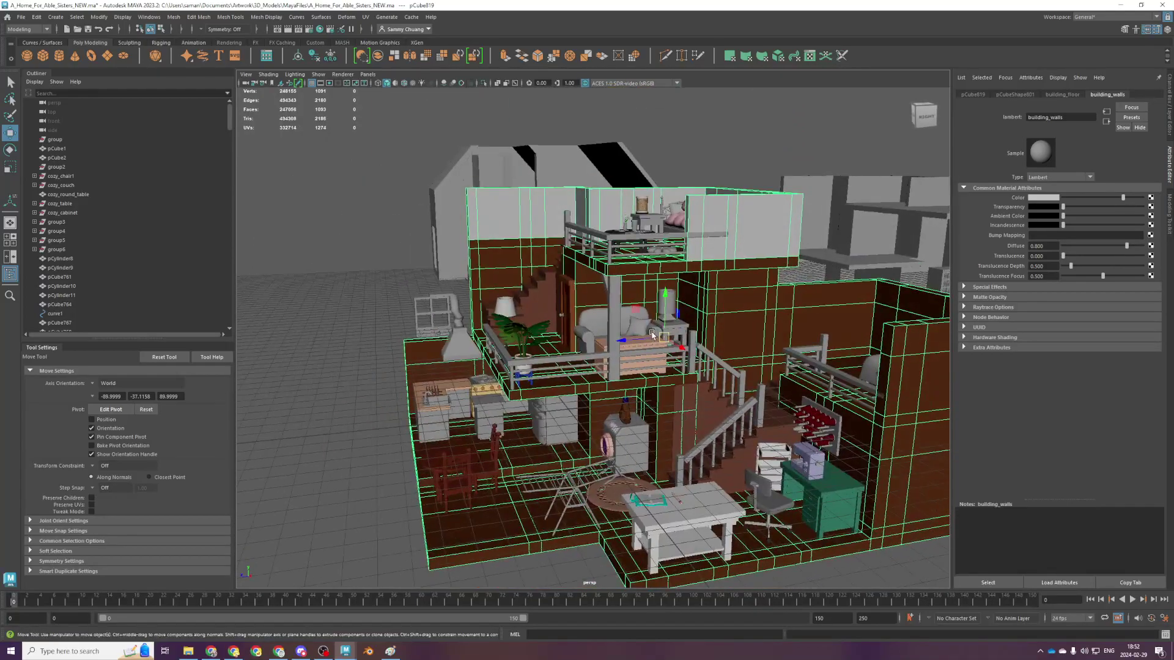
scroll(357, 350, up, 5)
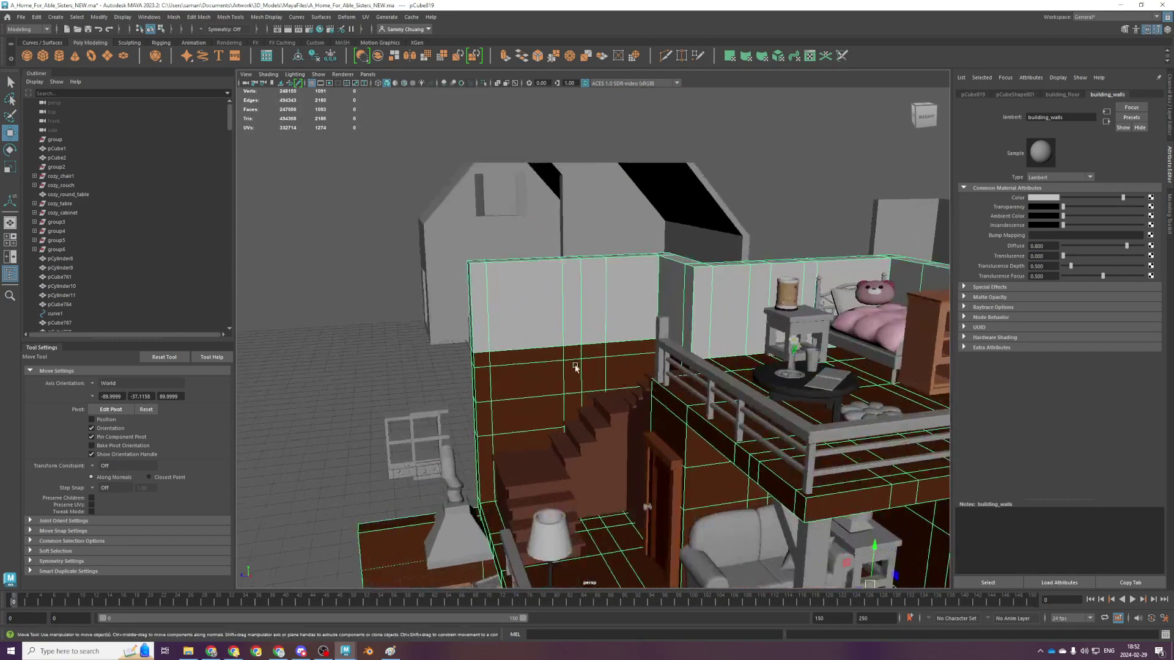
click(357, 350)
click(488, 468)
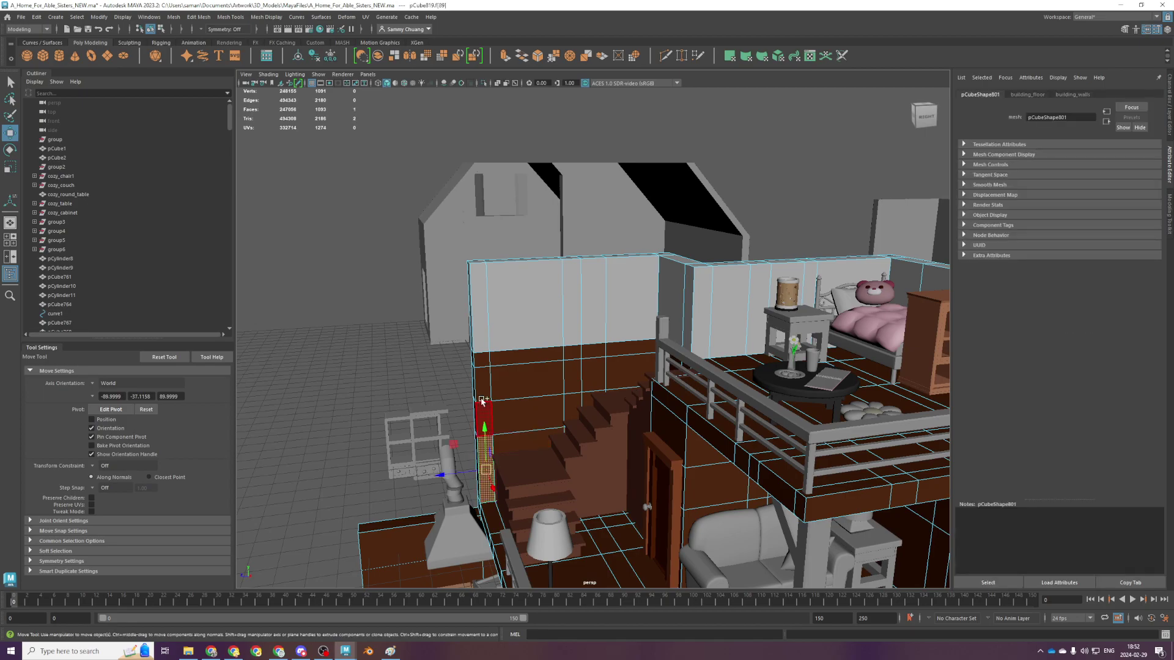
shift+double_click(483, 360)
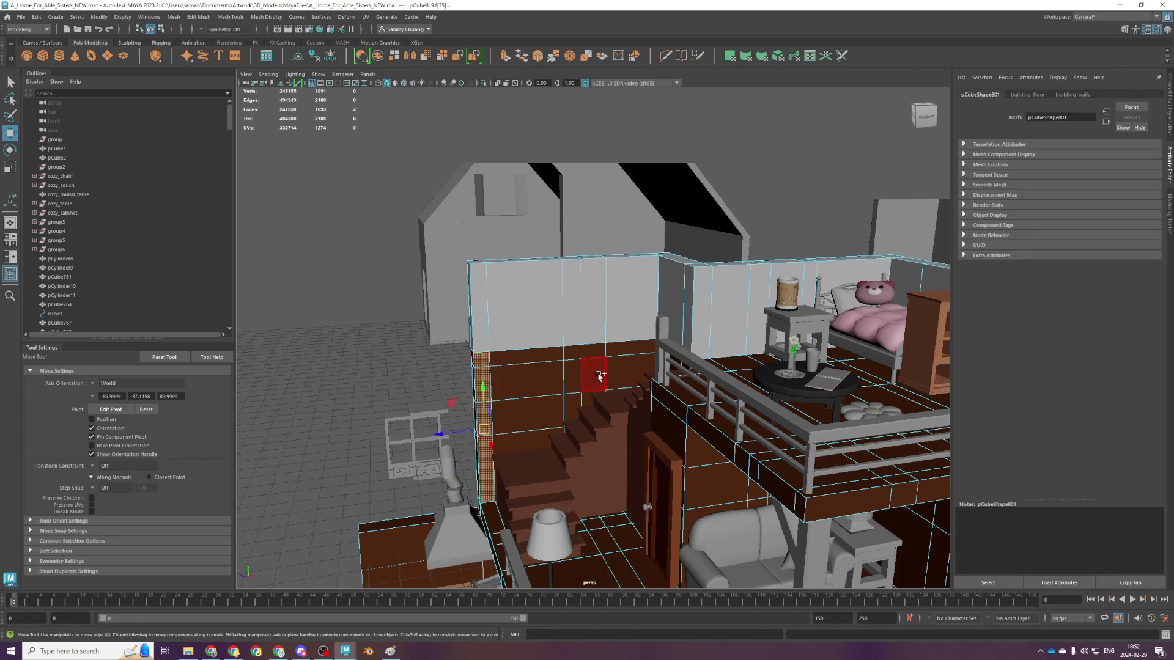
key(4)
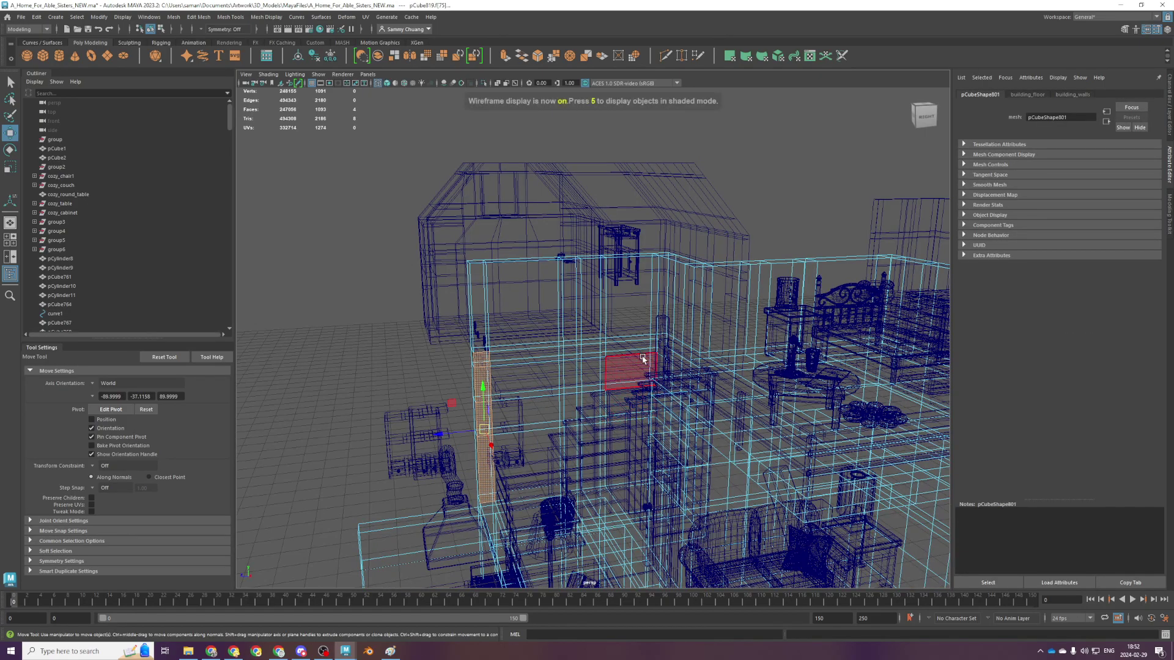
key(5)
shift+double_click(644, 346)
key(4)
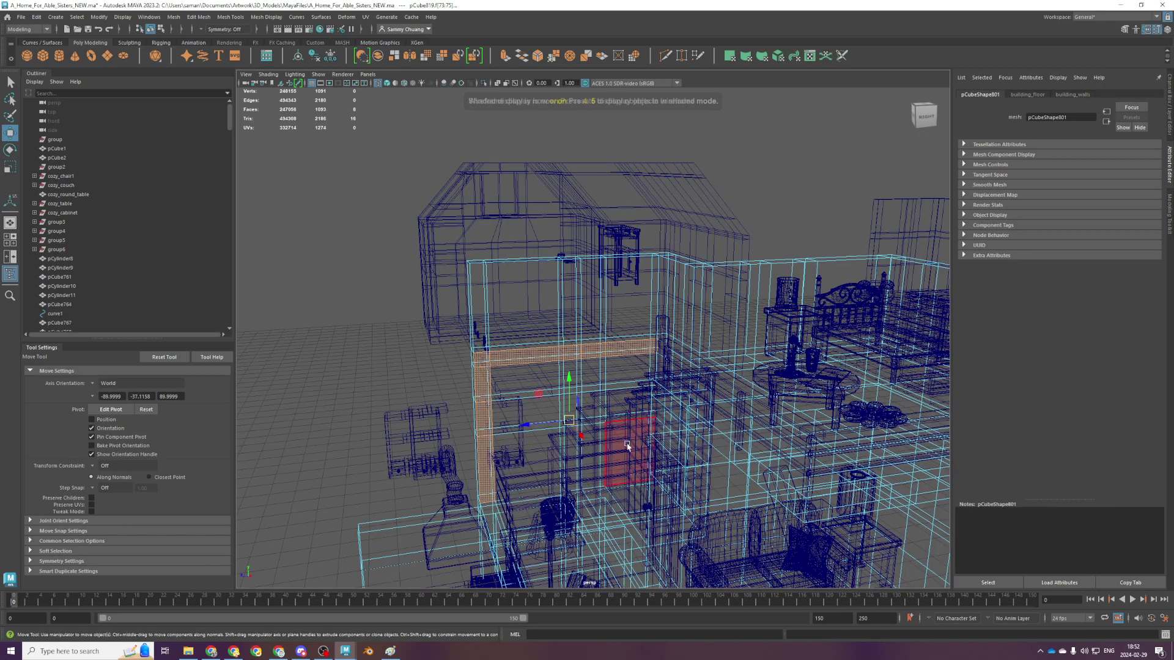
shift+click(625, 470)
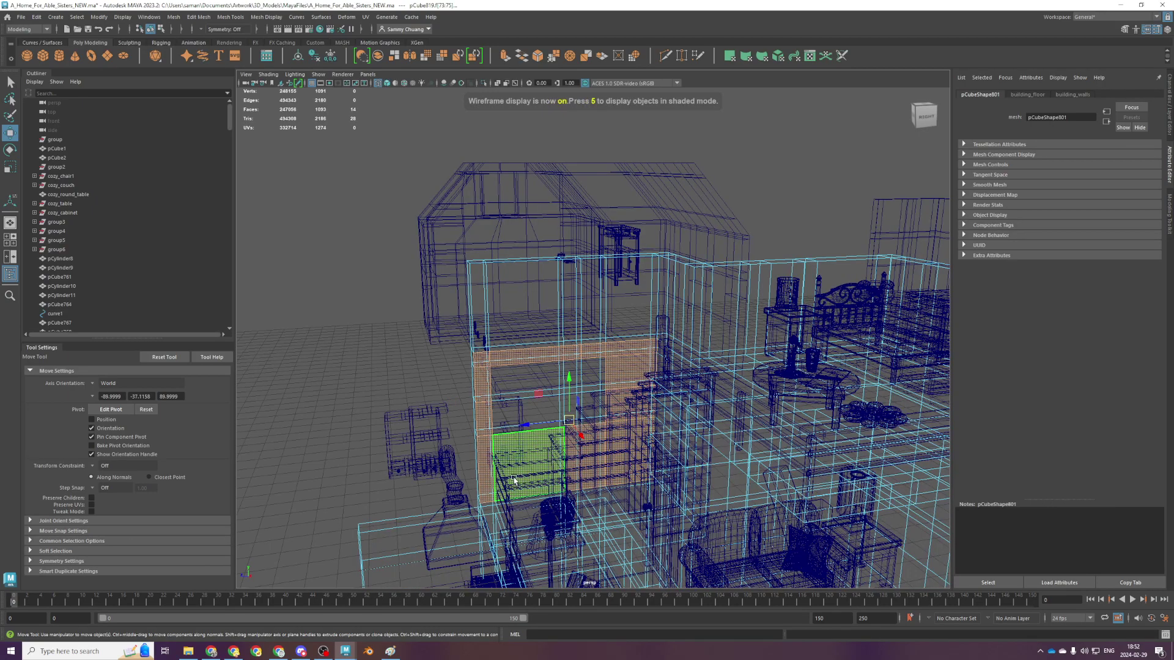
key(5)
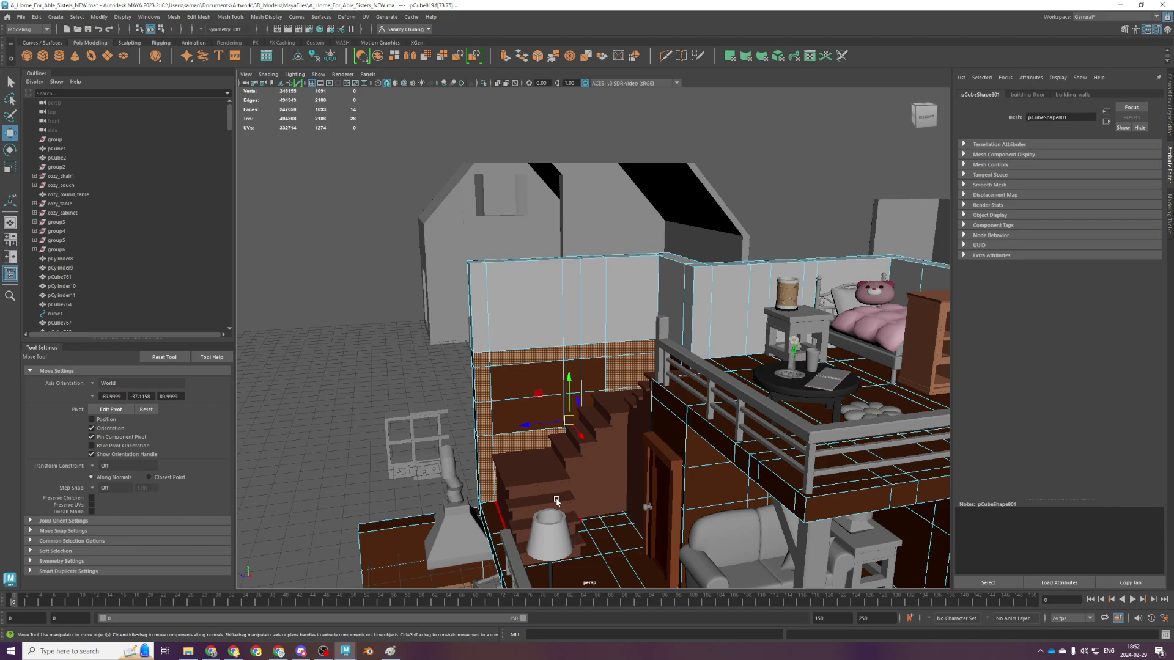
Add the remaining brown faces in the middle of the outer stair wall to the face selection
scroll(556, 500, up, 4)
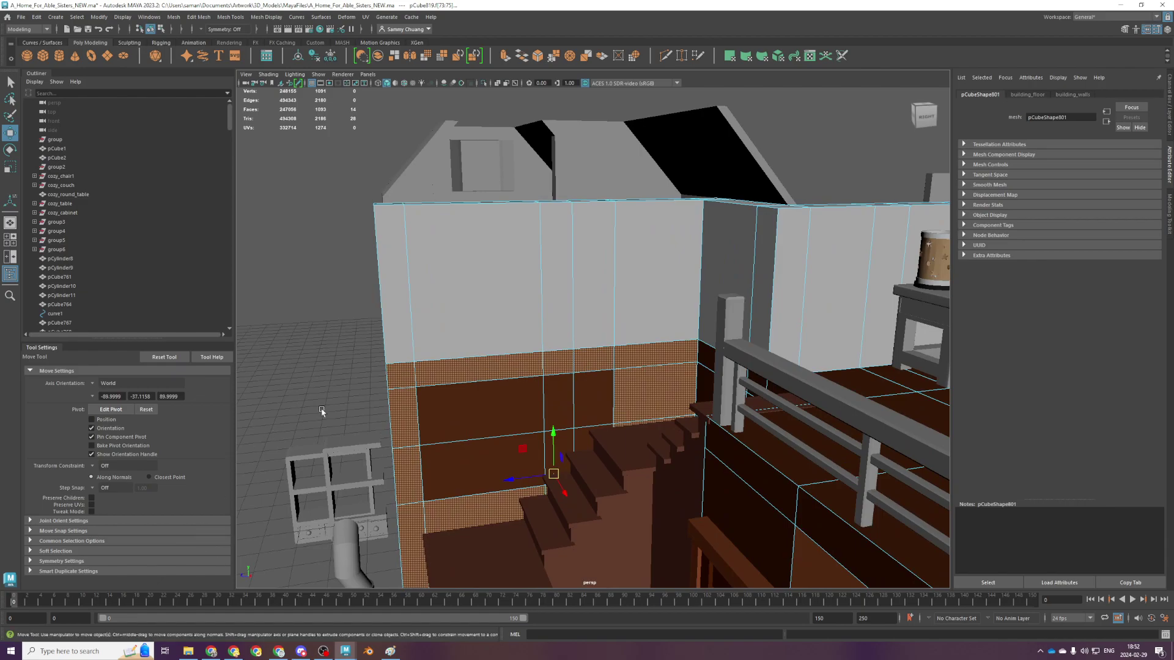
shift+click(433, 426)
shift+click(457, 452)
shift+click(556, 409)
shift+click(584, 409)
shift+click(592, 440)
shift+click(572, 444)
Rename the near-white building_walls material as z_building_walls and assign it to the selected stair wall faces
right_drag(591, 381, 446, 602)
right_drag(669, 284, 856, 165)
click(1070, 116)
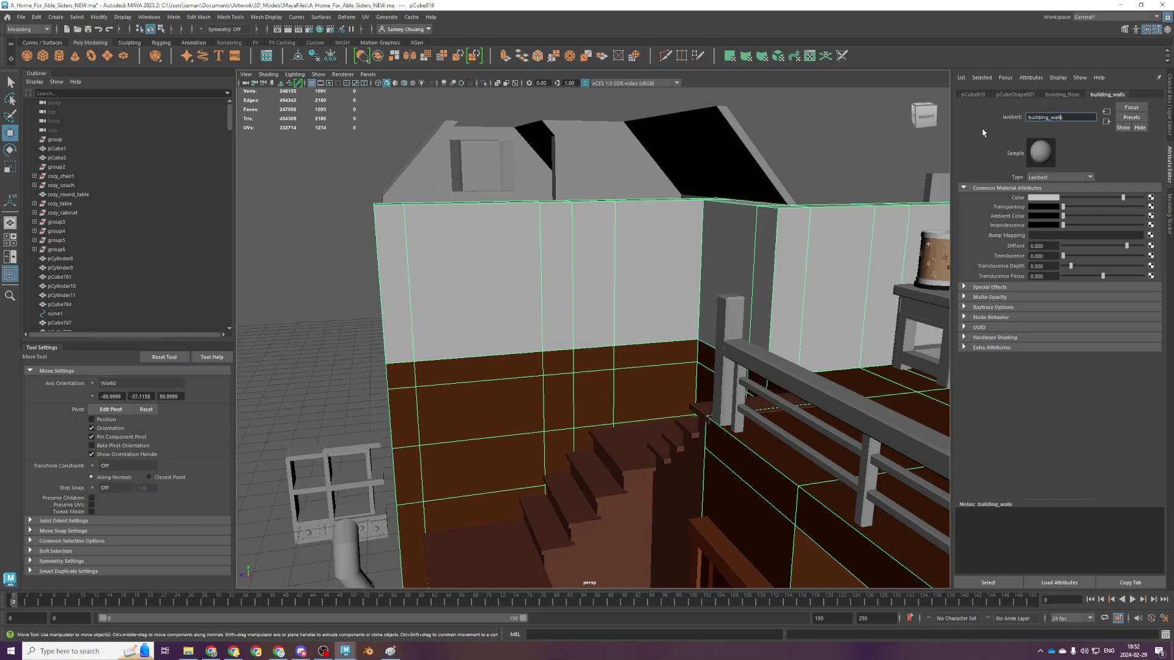
drag(1042, 117, 1001, 117)
key(Left)
text(z_)
key(Return)
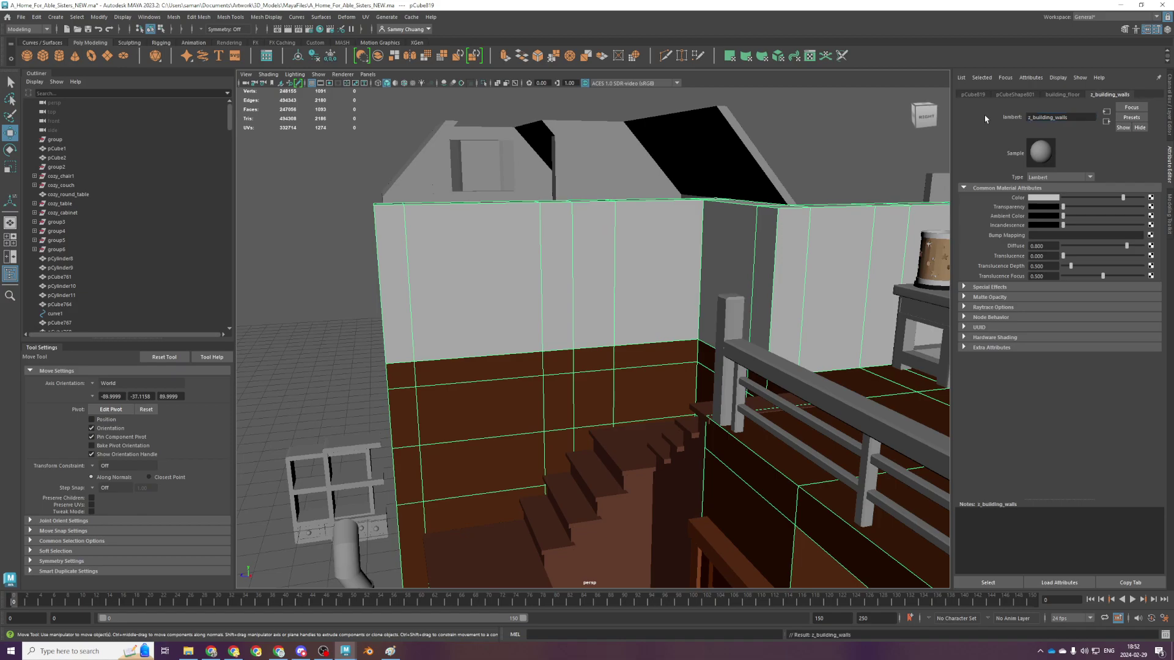
right_drag(653, 310, 744, 557)
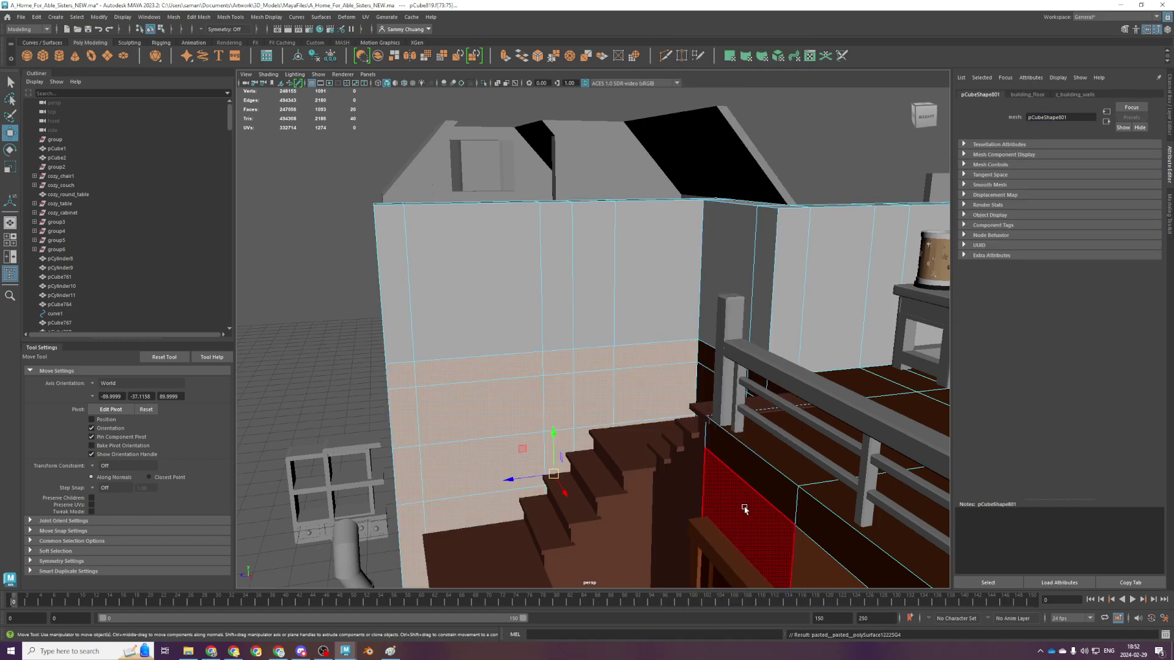
scroll(740, 499, down, 4)
alt+drag(648, 502, 722, 466)
alt+drag(428, 459, 504, 466)
key(space)
key(space)
scroll(474, 487, down, 2)
scroll(475, 487, up, 4)
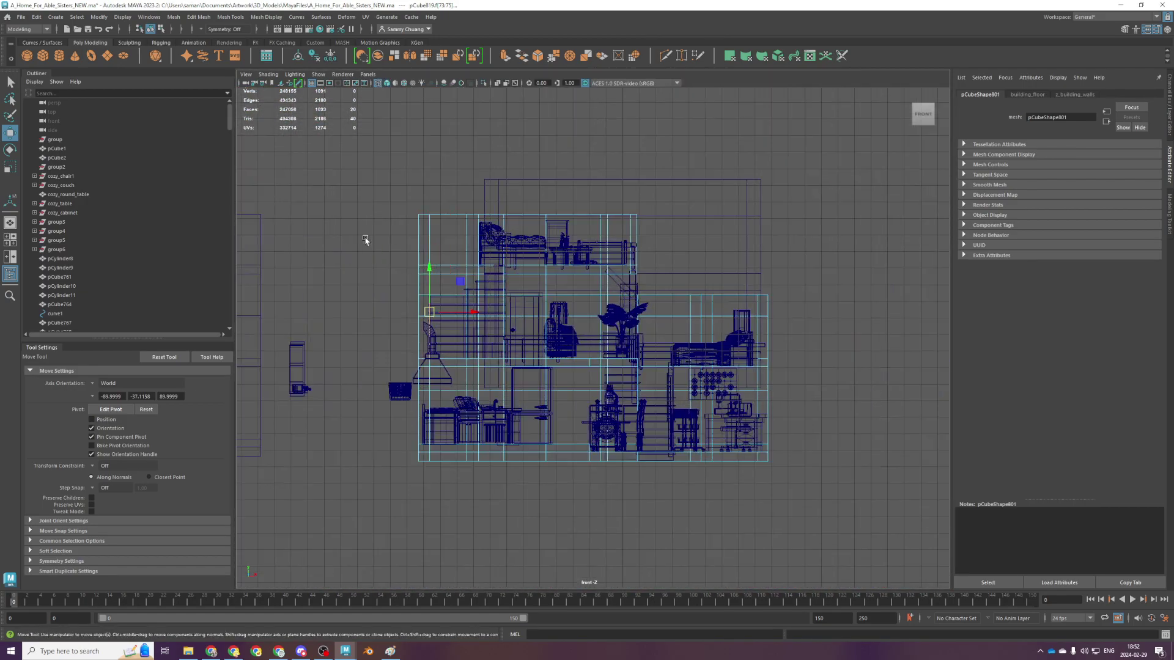
alt+middle_drag(389, 191, 545, 327)
drag(545, 327, 579, 494)
scroll(579, 494, up, 2)
drag(537, 343, 585, 517)
key(space)
key(space)
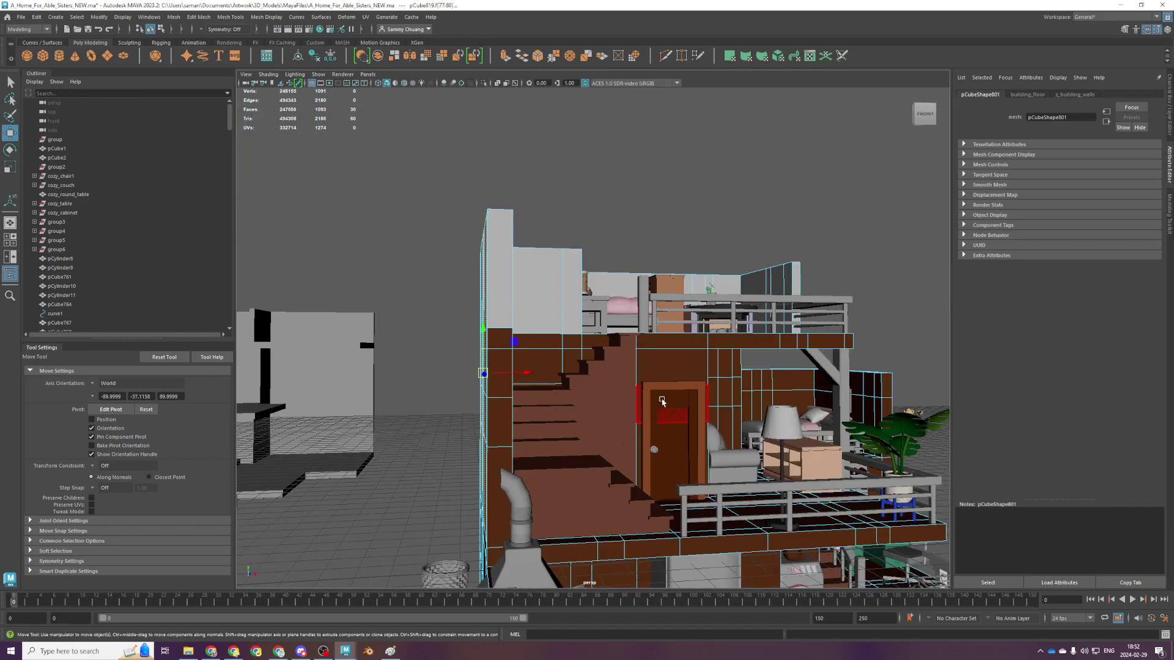
Select the brown faces on the narrow front end of the outer stair wall and assign them z_building_walls
alt+drag(679, 402, 550, 422)
click(446, 348)
shift+click(458, 472)
shift+double_click(448, 350)
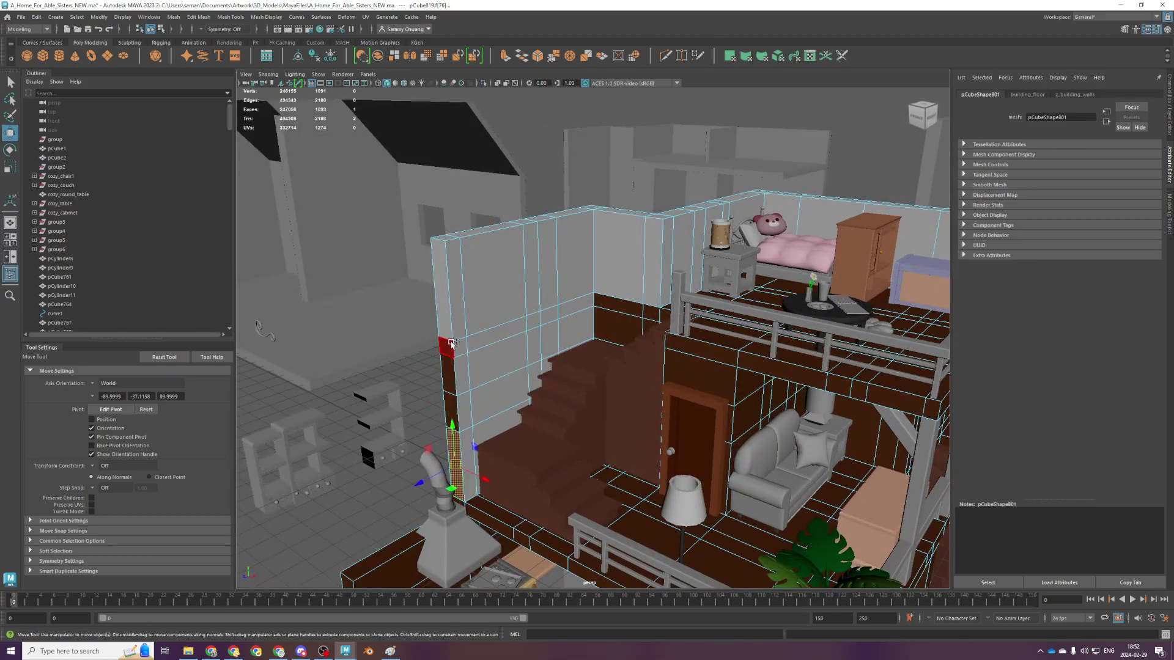
alt+middle_drag(802, 359, 763, 402)
Select the brown faces of the back wall behind the upper staircase, including those hidden by the steps
key(4)
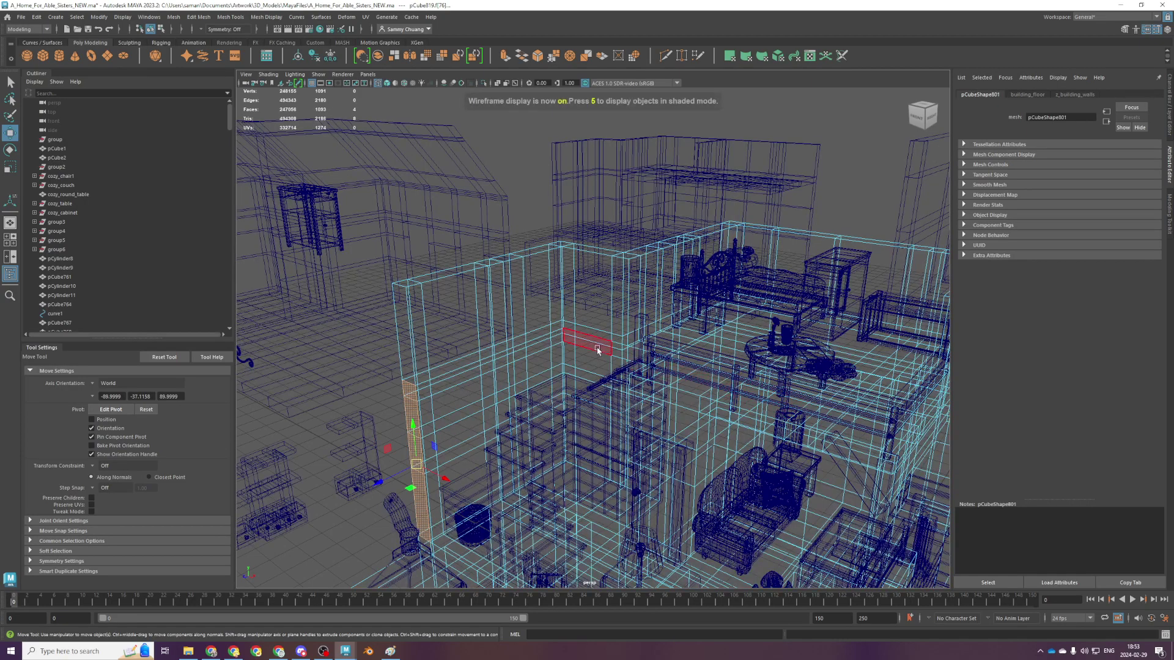
click(595, 340)
key(5)
alt+drag(595, 339, 574, 458)
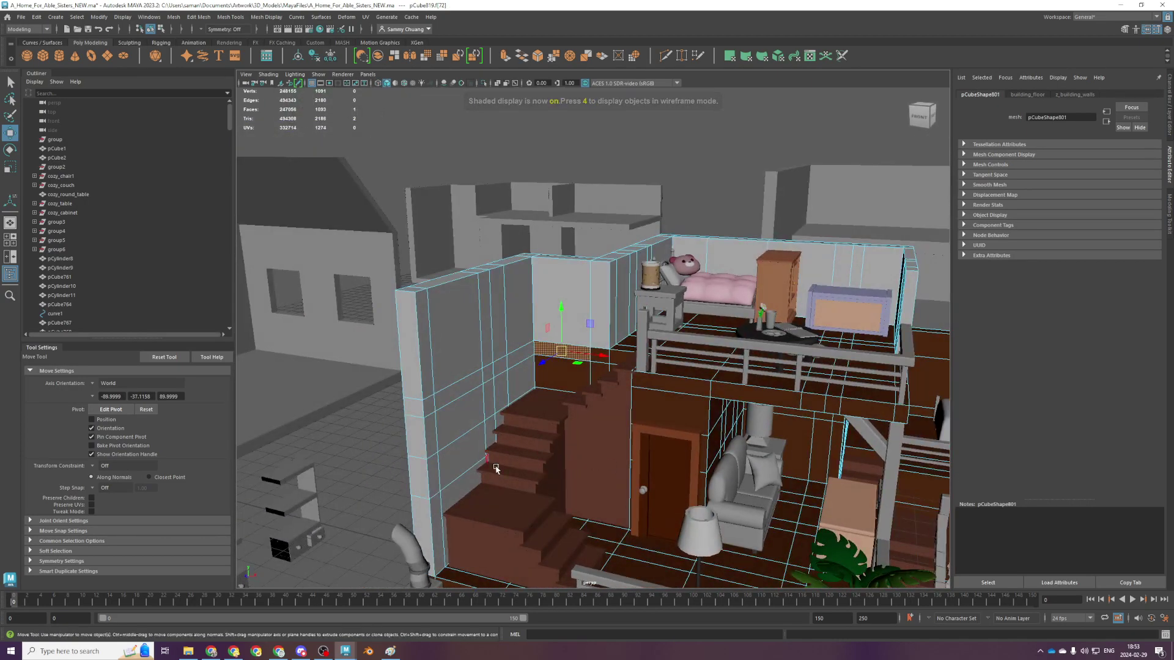
key(4)
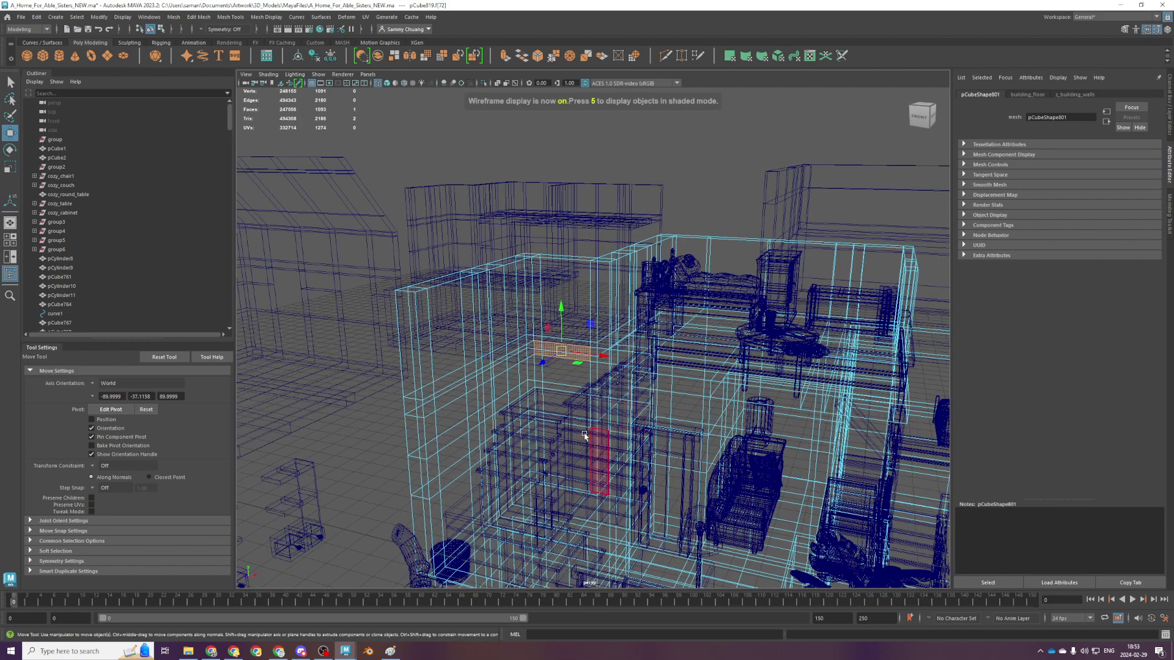
key(5)
alt+drag(569, 398, 602, 342)
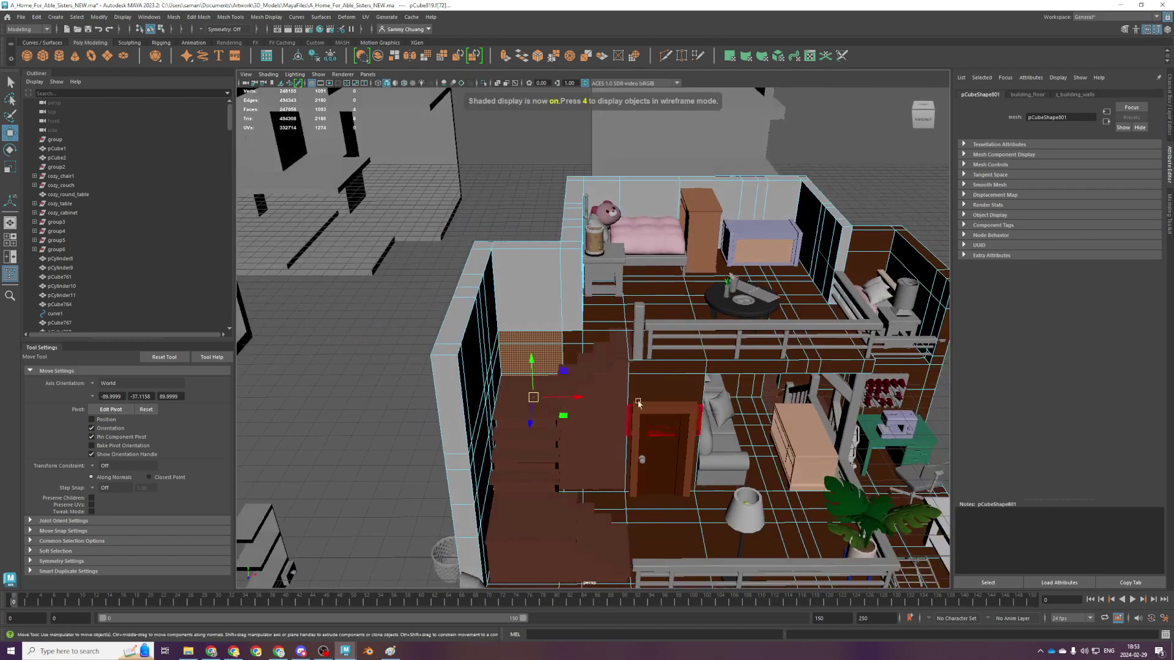
shift+click(604, 336)
key(4)
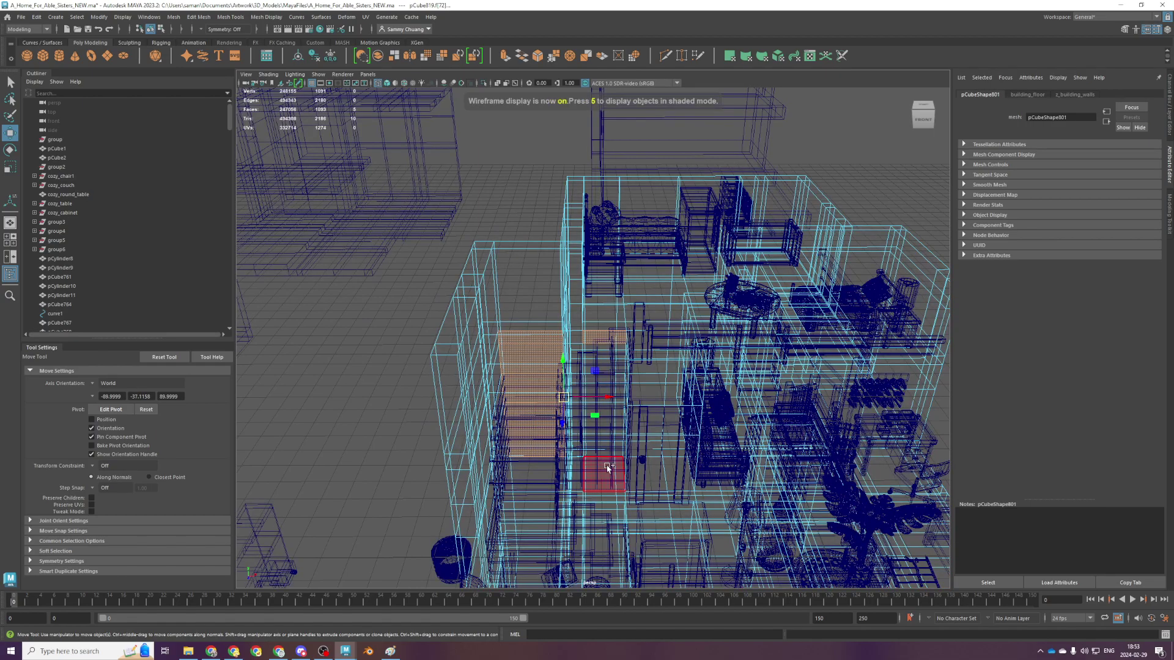
shift+click(574, 334)
shift+double_click(573, 472)
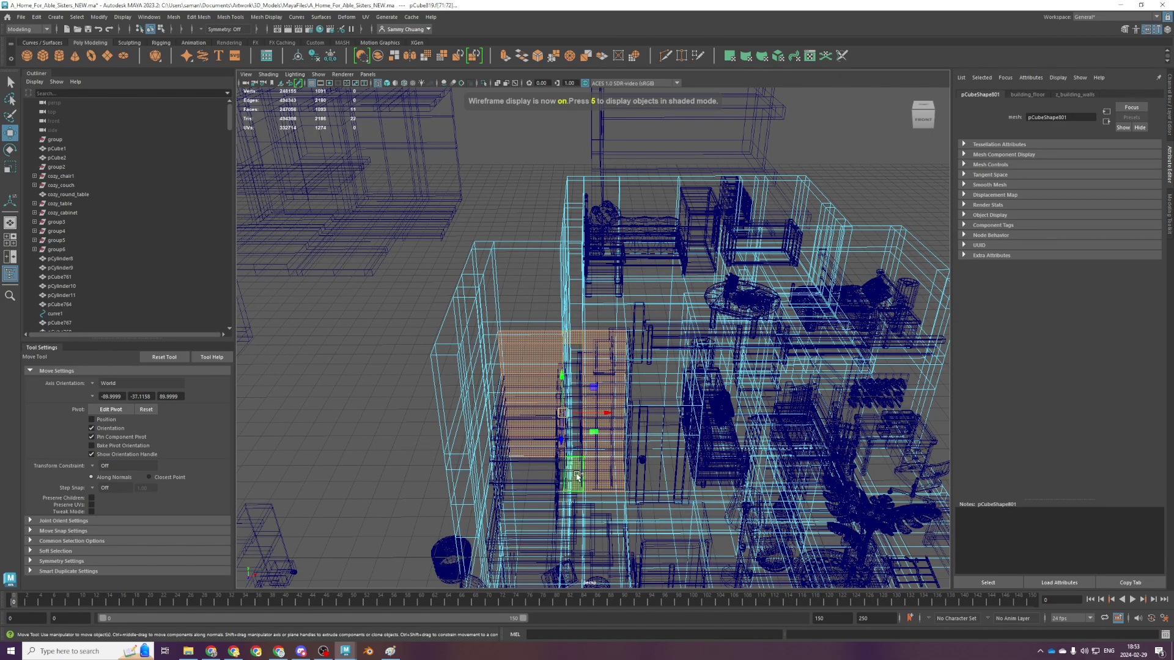
Remove the stray floor faces from the selection and assign z_building_walls to the back stair wall
alt+drag(618, 516, 573, 508)
ctrl+click(618, 512)
ctrl+click(597, 498)
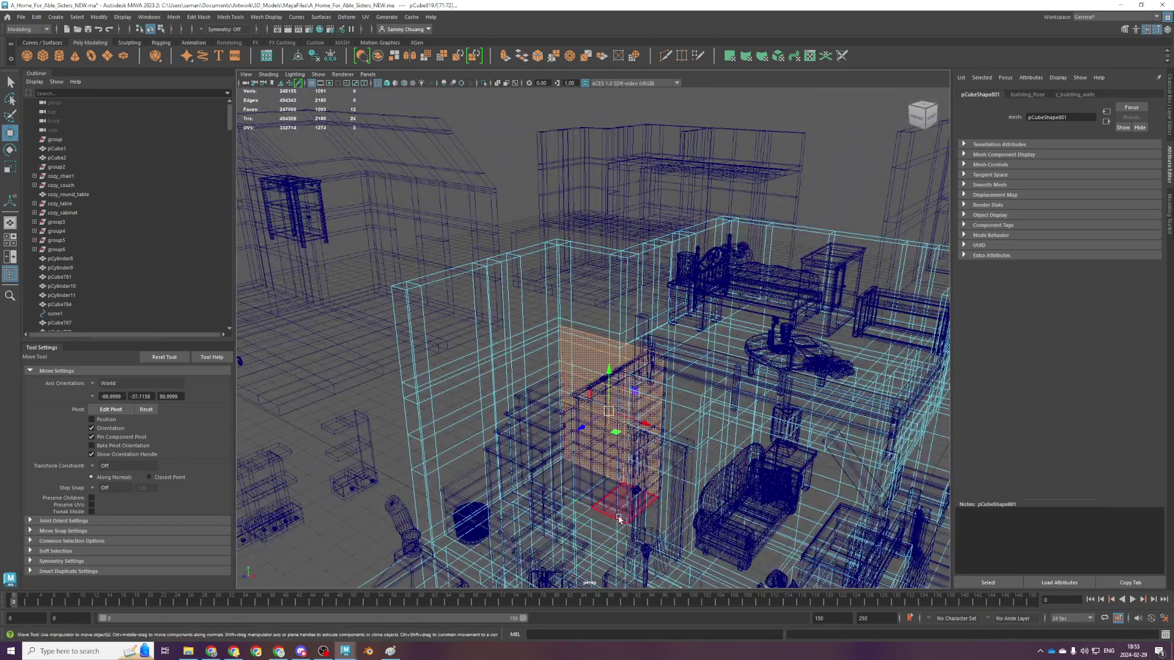
key(4)
key(5)
key(g)
Select the brown wall faces above and beside the middle storey's door
mouse_move(622, 508)
alt+mouse_down()
mouse_move(698, 462)
mouse_move(643, 497)
mouse_move(658, 490)
mouse_move(618, 493)
mouse_move(608, 458)
mouse_move(634, 414)
mouse_move(604, 413)
mouse_move(635, 422)
mouse_move(621, 490)
mouse_move(640, 470)
alt+mouse_up()
click(635, 422)
shift+double_click(644, 553)
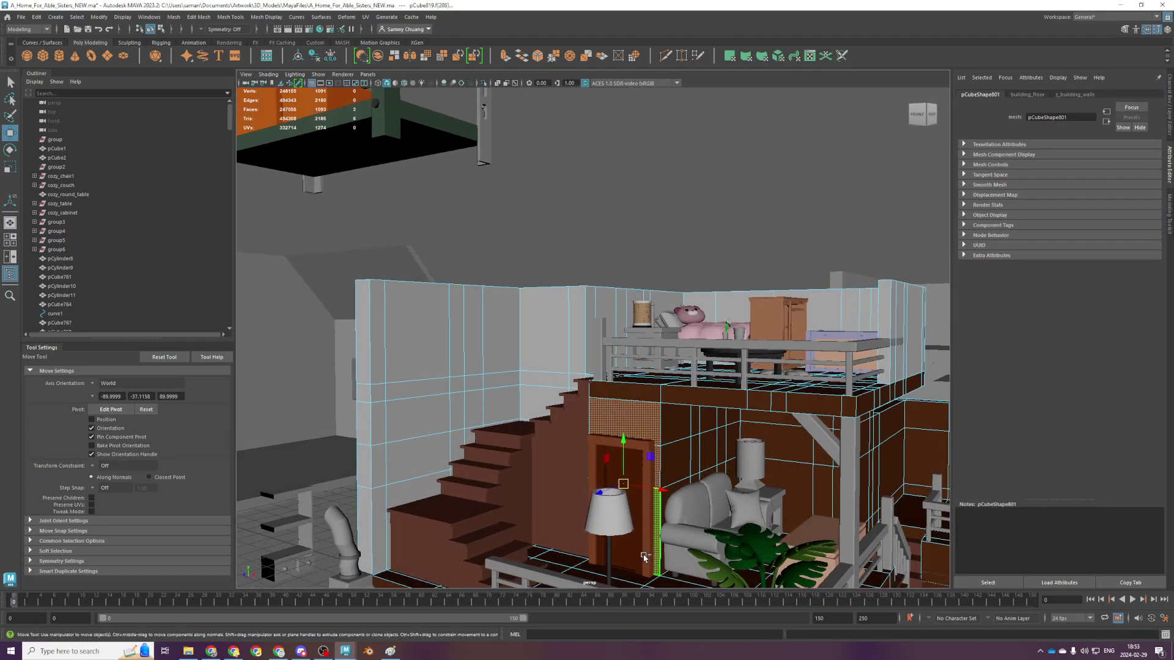
Select the upper wall faces around the door and behind the sofa and apply the light grey wall material
double_click(730, 418)
key(ctrl+z)
shift+drag(672, 426, 675, 427)
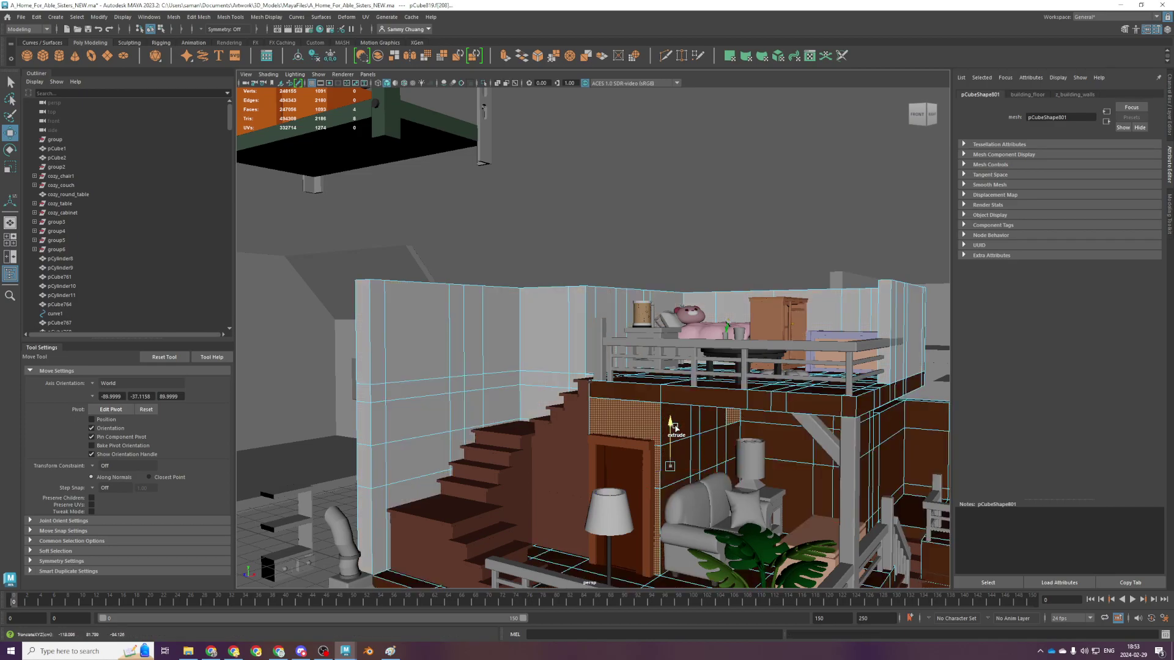
key(ctrl+z)
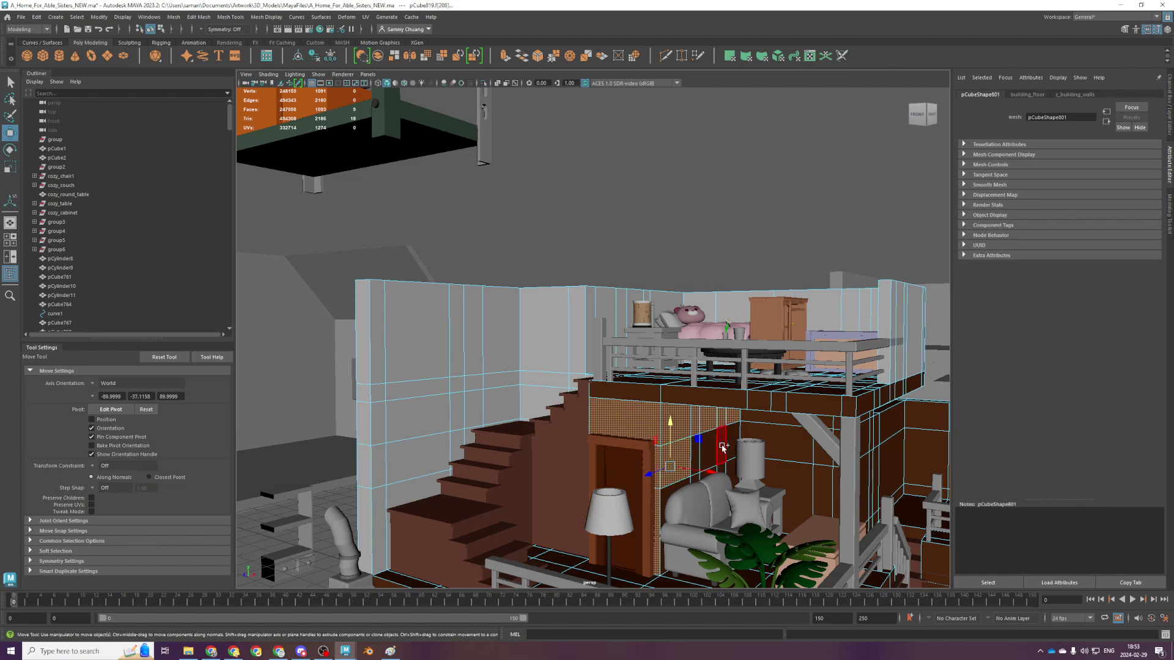
shift+click(735, 442)
alt+drag(735, 441, 716, 464)
scroll(721, 508, up, 3)
shift+click(776, 461)
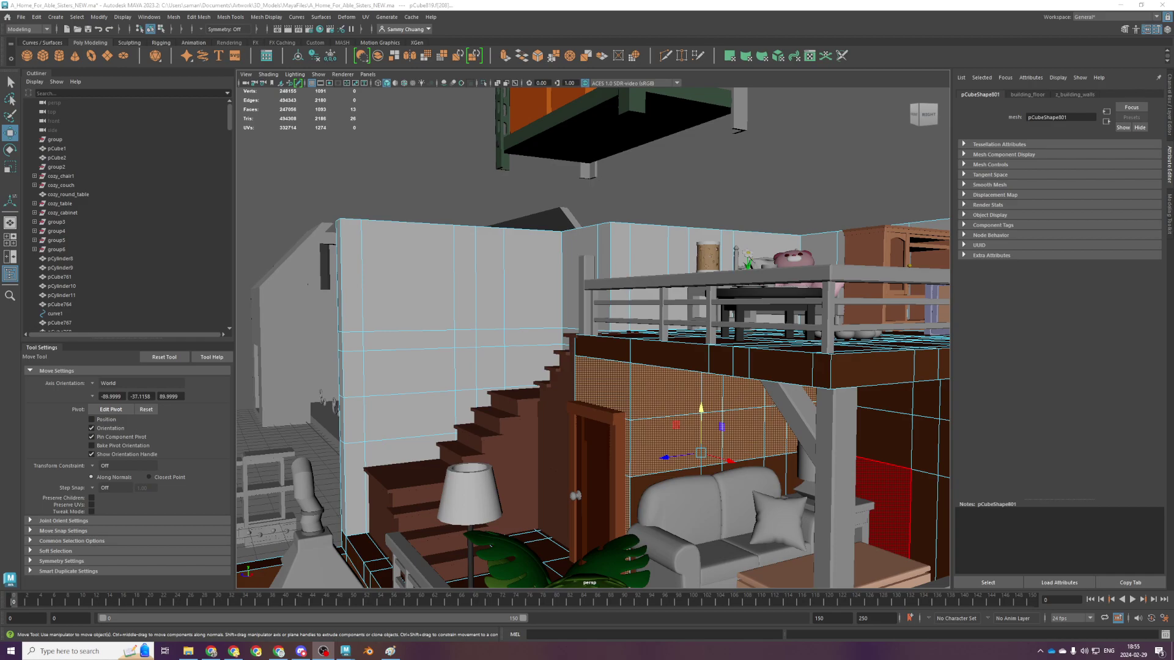
scroll(574, 434, down, 3)
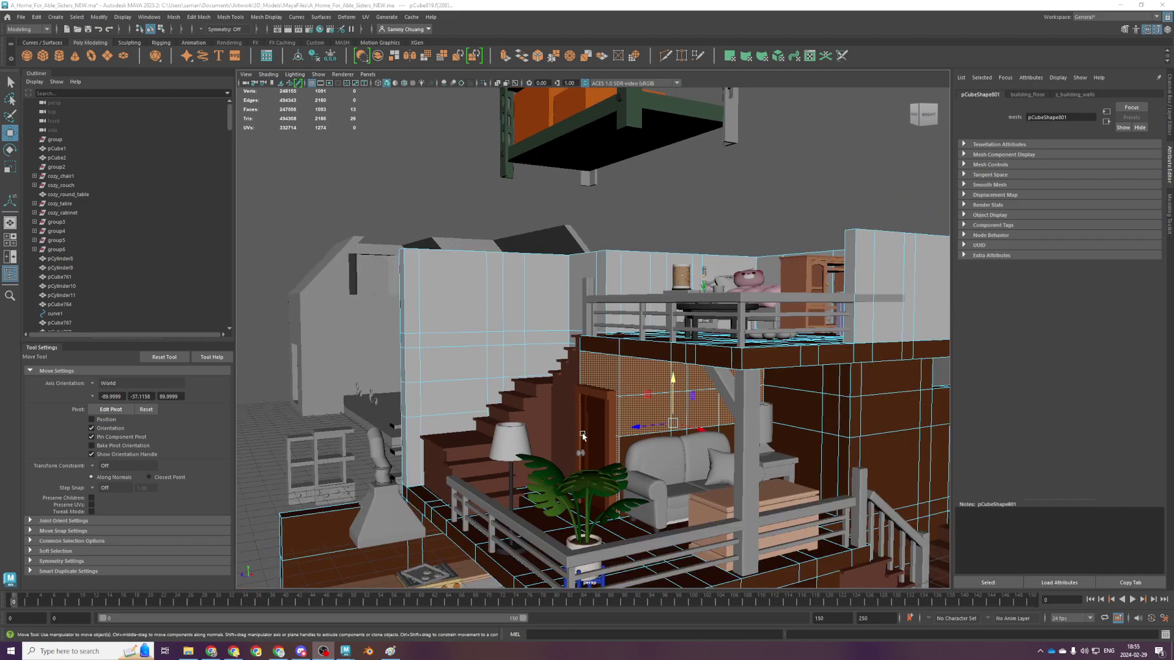
alt+drag(576, 434, 606, 437)
alt+middle_drag(668, 442, 644, 391)
scroll(644, 391, up, 3)
Select the lower row of wall faces behind the sofa and apply the light grey material
click(642, 432)
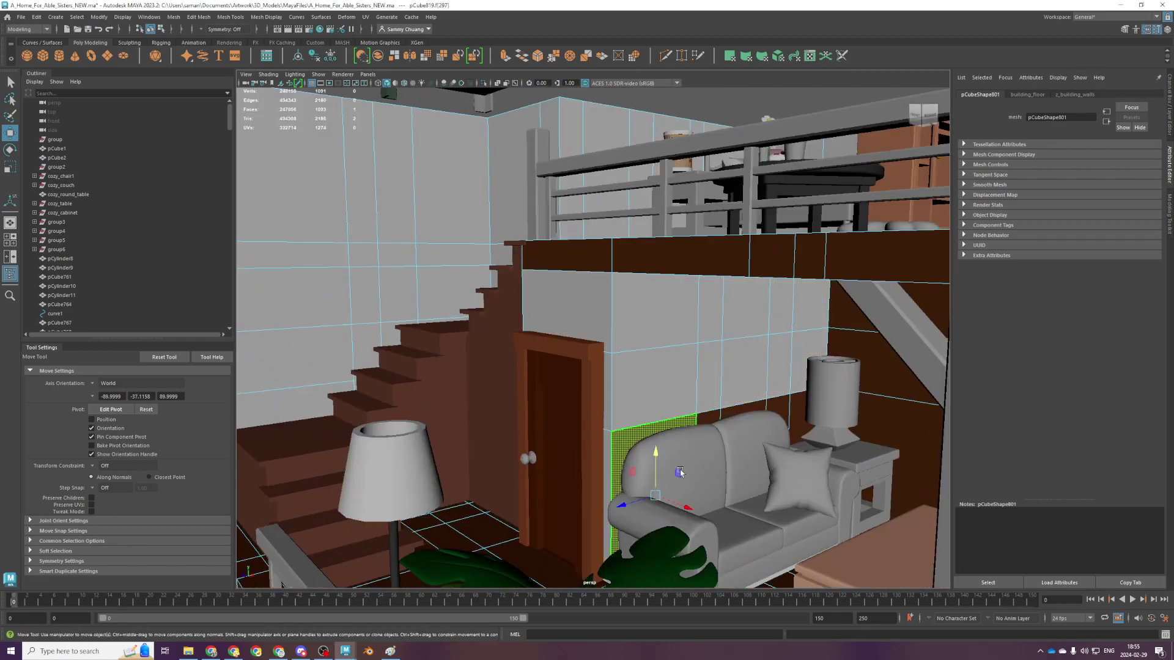
shift+double_click(799, 430)
scroll(871, 435, down, 5)
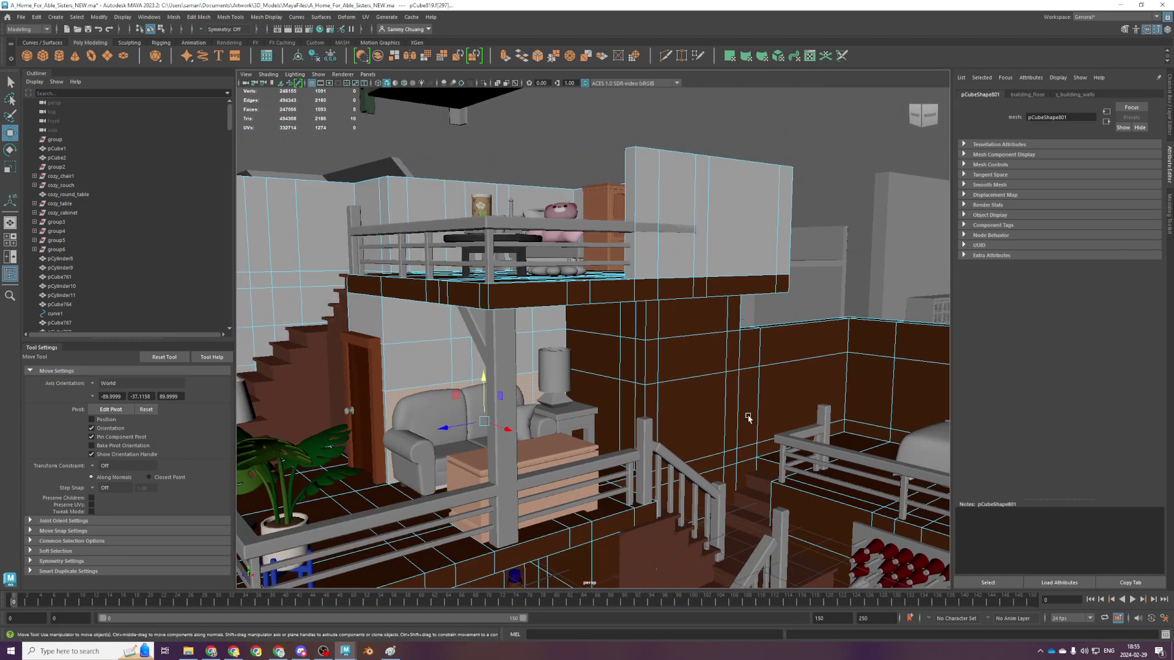
Select all rows of faces on the side wall under the loft, between the side table and the stairs
alt+drag(748, 417, 684, 435)
click(600, 408)
alt+drag(725, 498, 689, 515)
shift+double_click(674, 441)
alt+drag(674, 439, 669, 406)
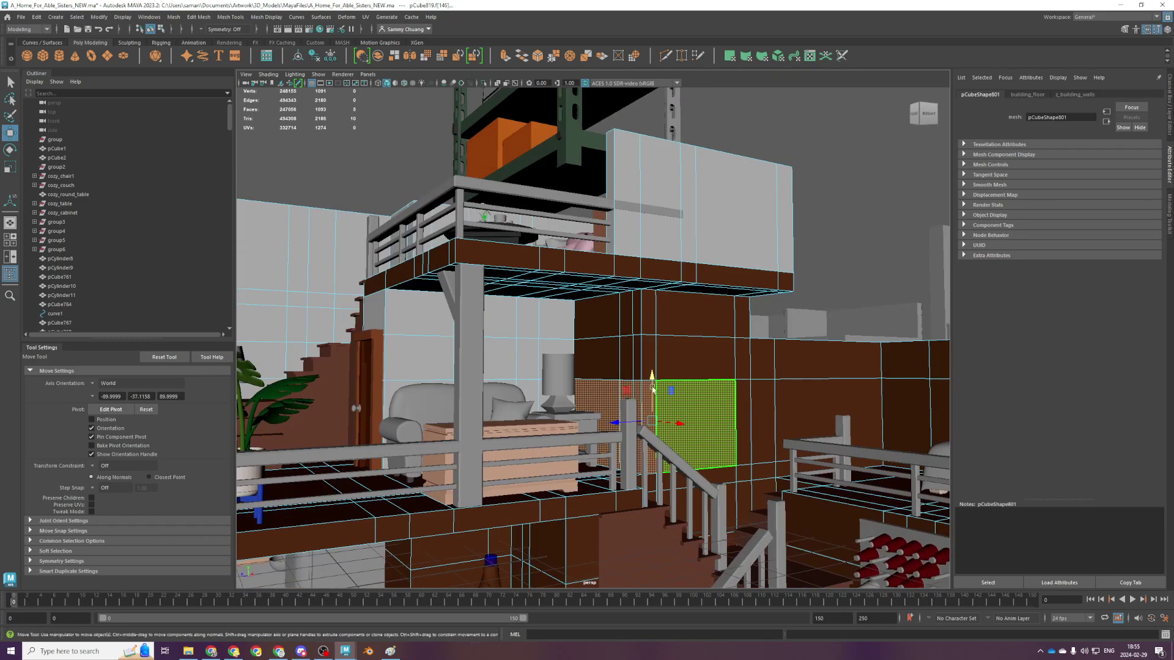
shift+click(610, 321)
shift+double_click(668, 325)
shift+click(611, 356)
shift+double_click(699, 359)
Extend the face selection along the back wall into the bedroom and apply the light grey material
alt+drag(806, 395, 768, 362)
shift+click(750, 331)
shift+double_click(757, 406)
alt+drag(782, 481, 451, 498)
shift+click(592, 392)
alt+drag(619, 417, 629, 426)
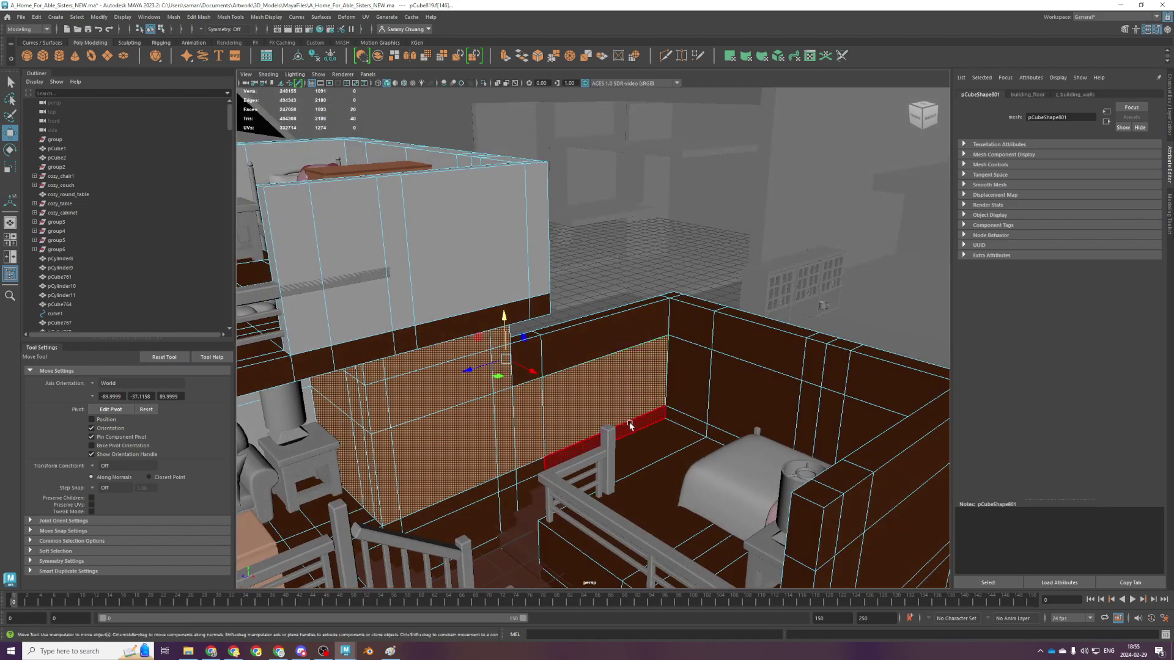
Select the bottom strip of faces along the bedroom's back wall and give it the light grey material
alt+drag(411, 508, 377, 525)
click(362, 444)
shift+double_click(649, 447)
key(g)
Apply the light grey material to the low strip of wall faces beside the top of the stairs
alt+drag(429, 459, 392, 431)
click(392, 431)
shift+double_click(521, 431)
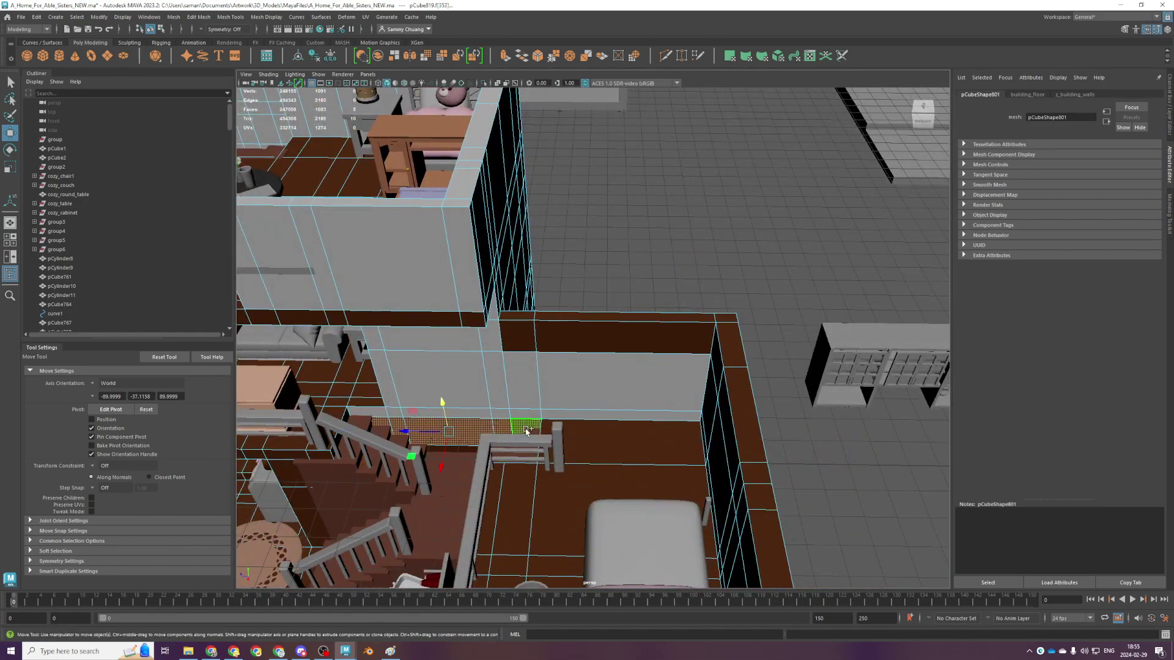
key(g)
key(4)
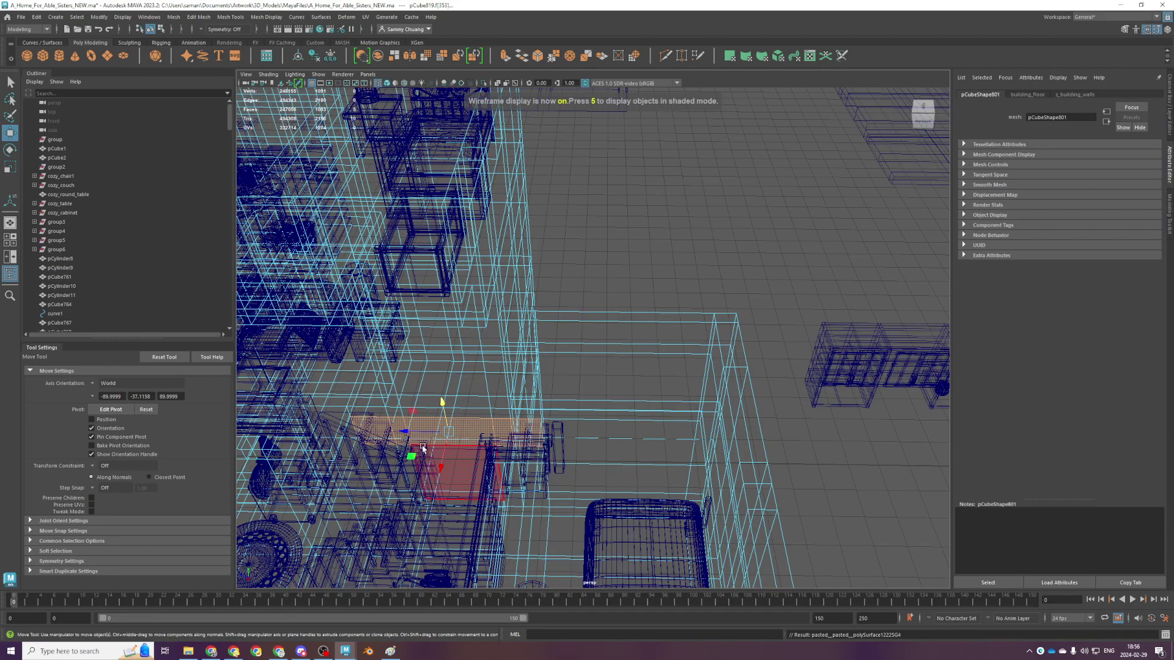
key(5)
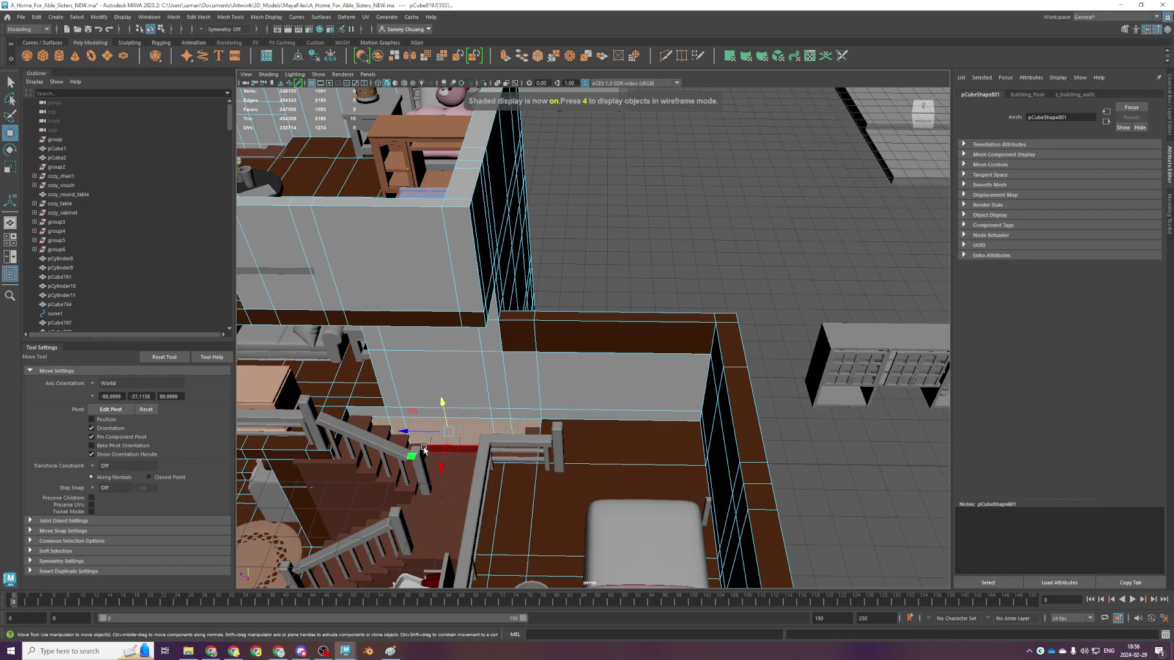
click(428, 452)
alt+drag(431, 462, 495, 442)
Select the upper row of faces on the bedroom's back wall and continue the selection around the adjoining wall
click(525, 317)
click(524, 315)
alt+drag(538, 367, 641, 336)
shift+click(640, 327)
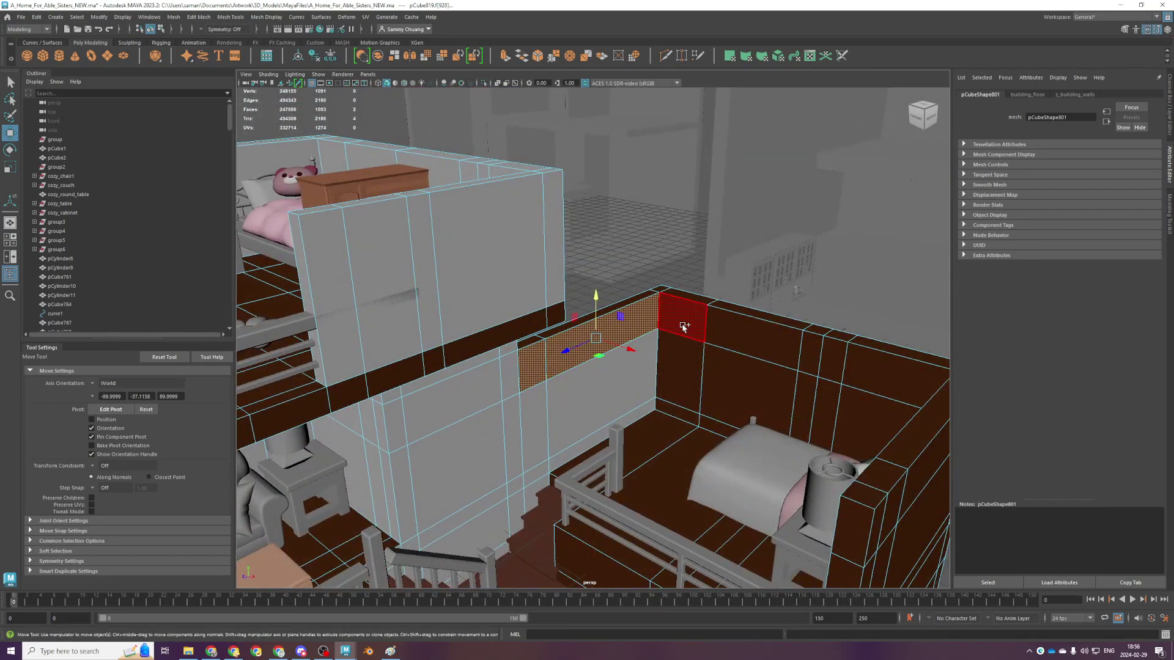
shift+click(683, 327)
scroll(781, 416, down, 5)
alt+drag(781, 416, 813, 383)
shift+double_click(717, 326)
shift+click(766, 353)
shift+click(766, 351)
alt+drag(767, 355, 658, 386)
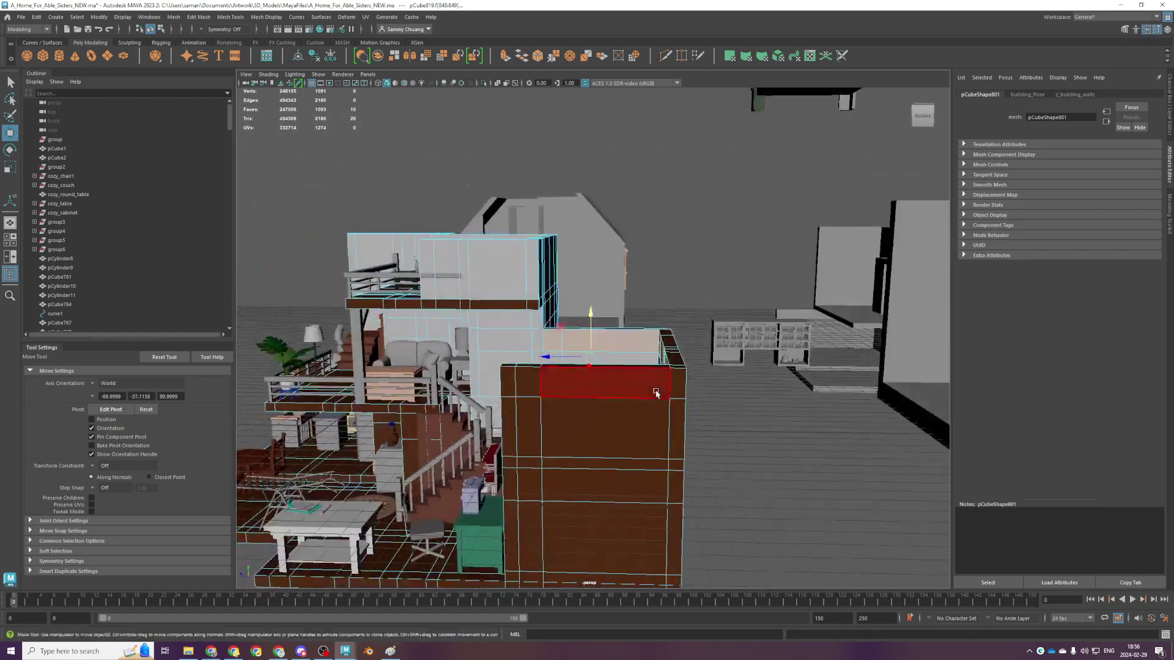
Select the whole upper band of the bedroom walls in the front view and apply the light grey material
key(space)
key(space)
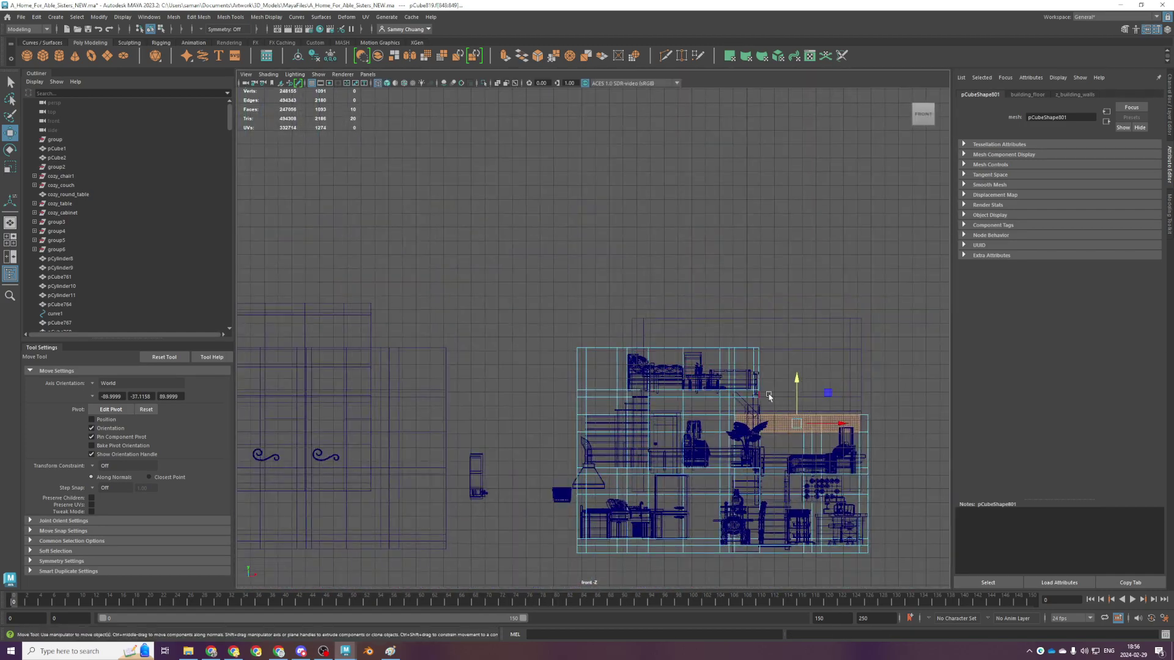
key(ctrl+z)
drag(775, 380, 881, 425)
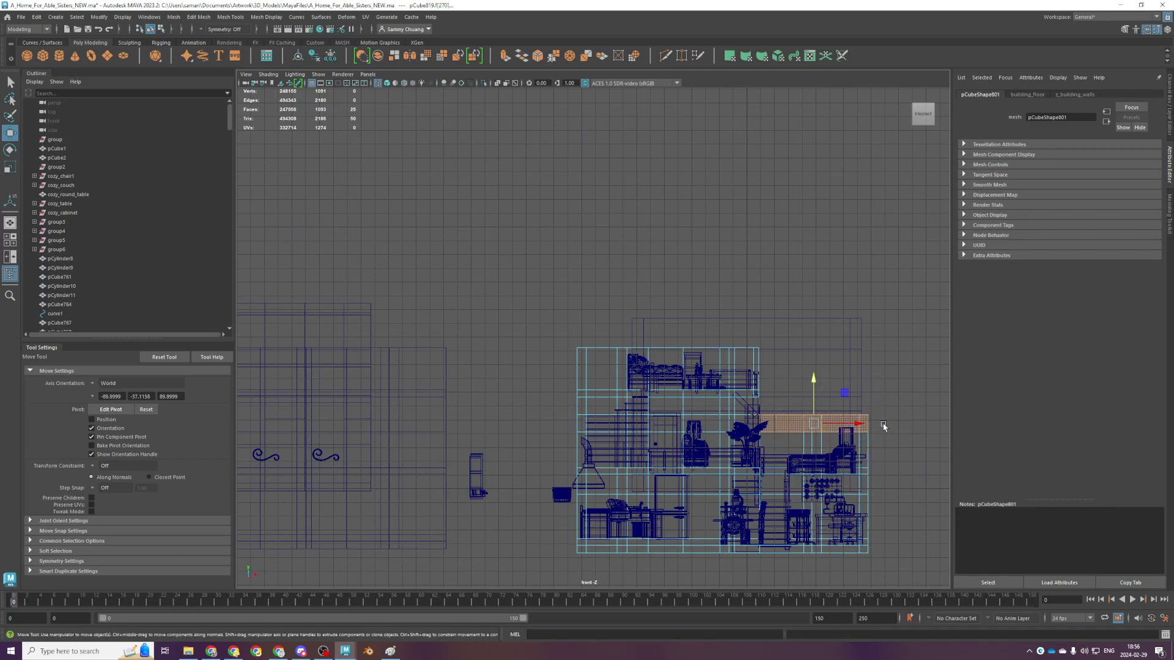
key(space)
key(space)
alt+drag(772, 394, 753, 420)
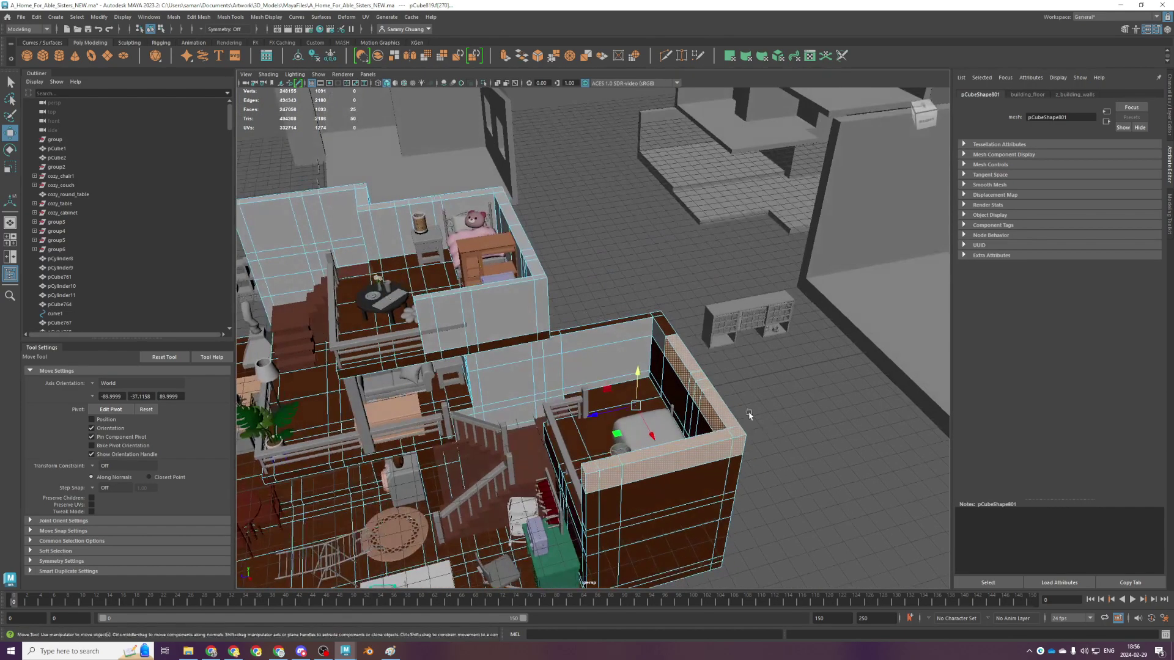
scroll(752, 419, up, 4)
alt+drag(677, 394, 567, 302)
Select the top faces of the bedroom's back wall, including the corner, for the light grey material
click(566, 303)
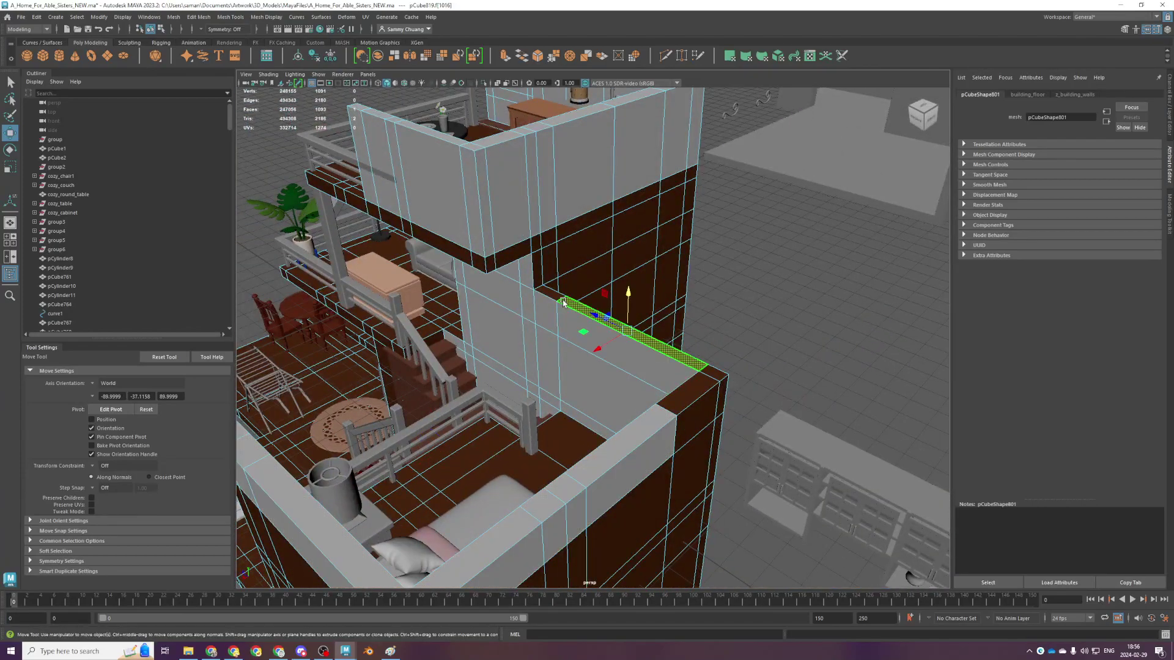
shift+click(707, 384)
alt+drag(707, 384, 678, 444)
click(614, 369)
Select the upper and middle rows of the bedroom wall faces in the front view and return to perspective
key(space)
key(space)
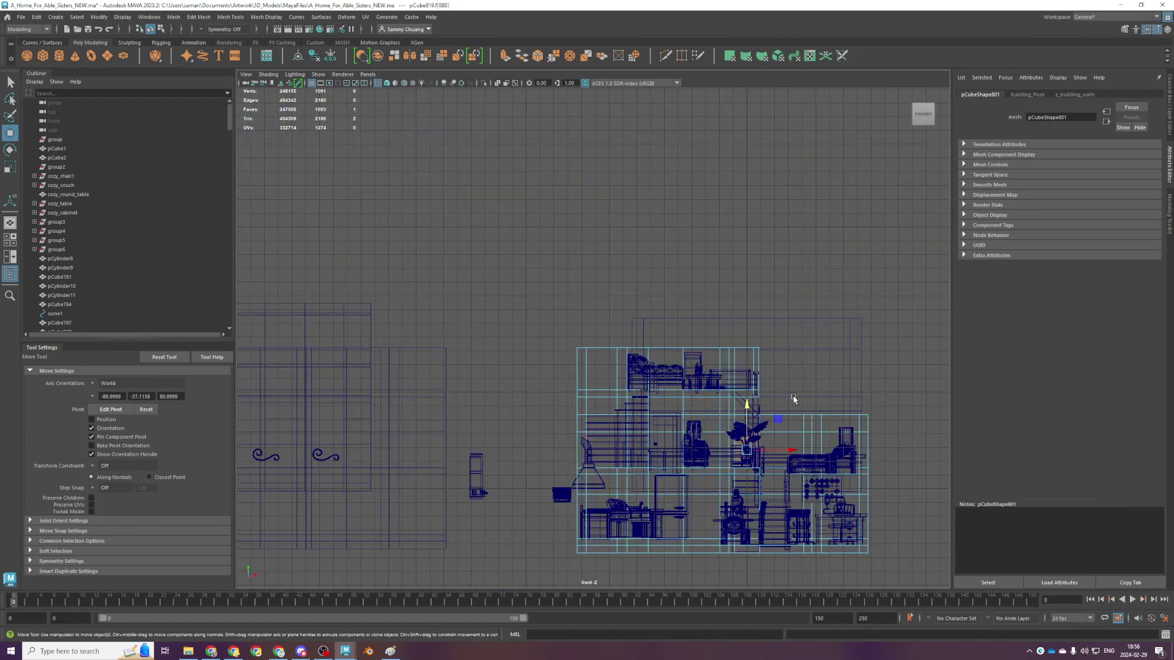
scroll(781, 432, up, 2)
alt+middle_drag(780, 433, 623, 411)
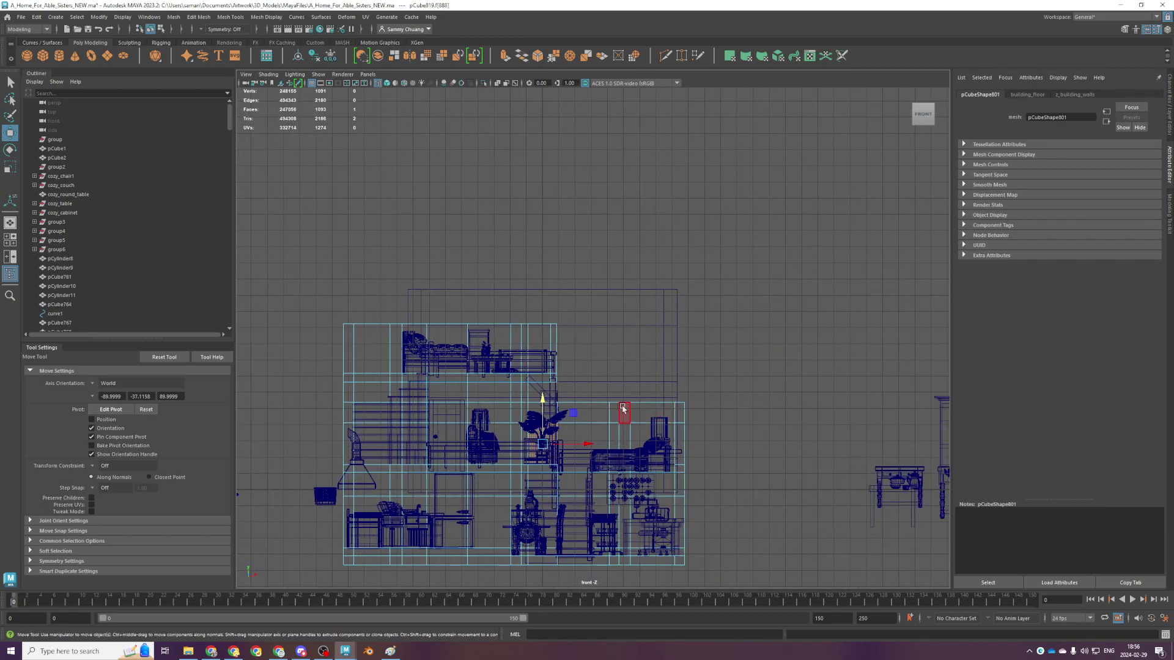
drag(585, 387, 689, 451)
key(space)
key(space)
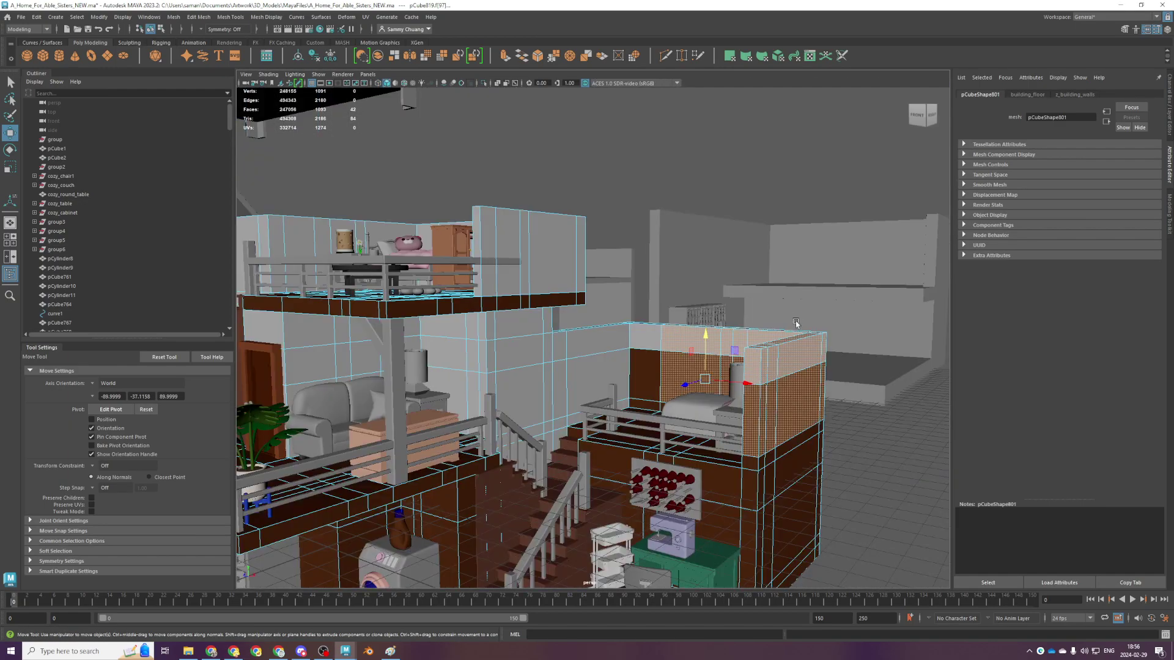
Add the remaining inner corner faces and the lower strip of the bedroom walls, and apply the light grey material
shift+click(632, 376)
shift+click(637, 401)
alt+drag(717, 373, 769, 435)
key(4)
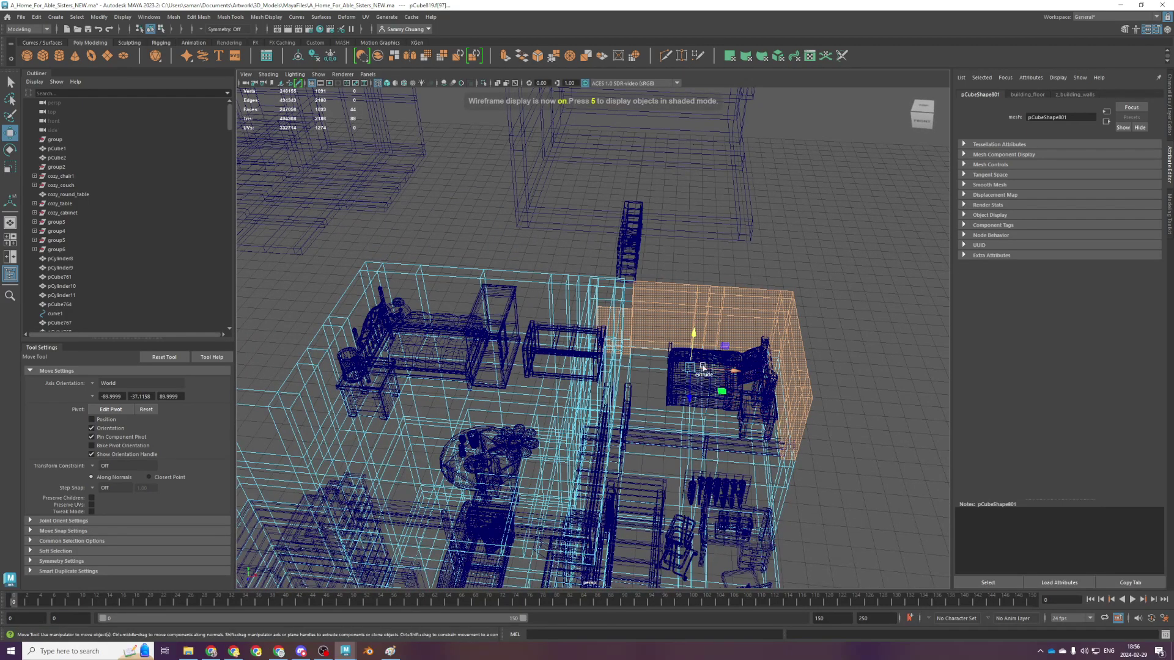
mouse_move(642, 352)
shift+mouse_down()
mouse_move(751, 360)
mouse_move(776, 398)
mouse_move(702, 402)
shift+mouse_up()
key(5)
shift+click(781, 404)
shift+double_click(772, 491)
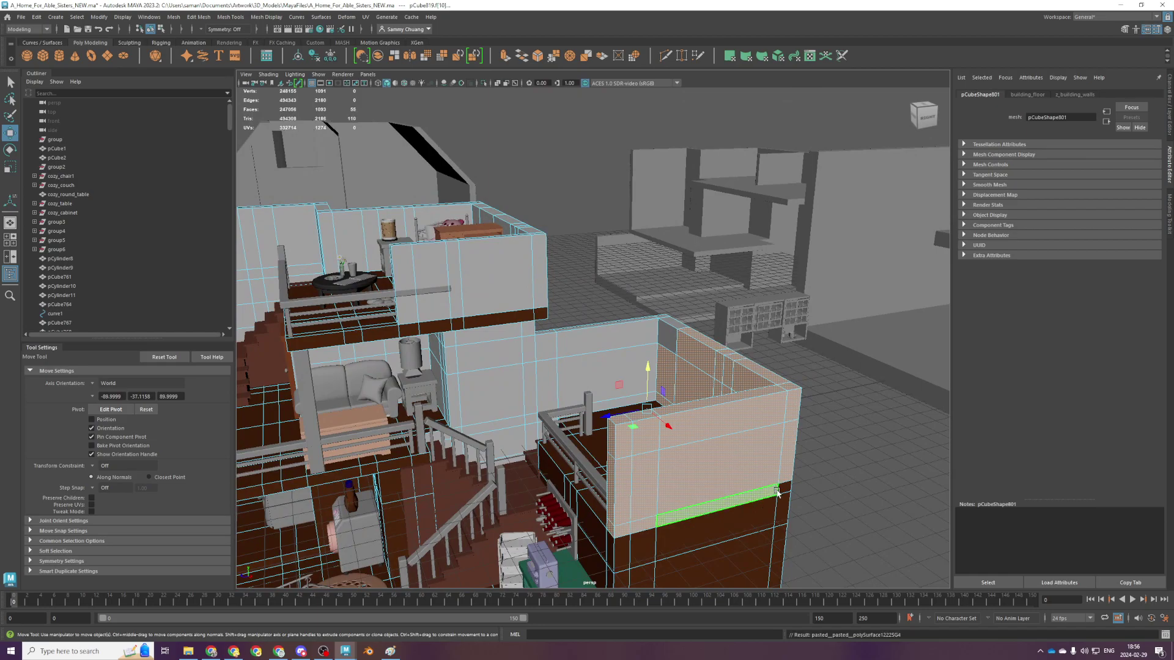
alt+drag(772, 491, 673, 486)
shift+double_click(625, 446)
alt+drag(625, 446, 528, 370)
Select the brown corner faces at the back end of the bedroom's outer wall and apply the light grey material
click(530, 371)
shift+click(538, 413)
shift+click(546, 439)
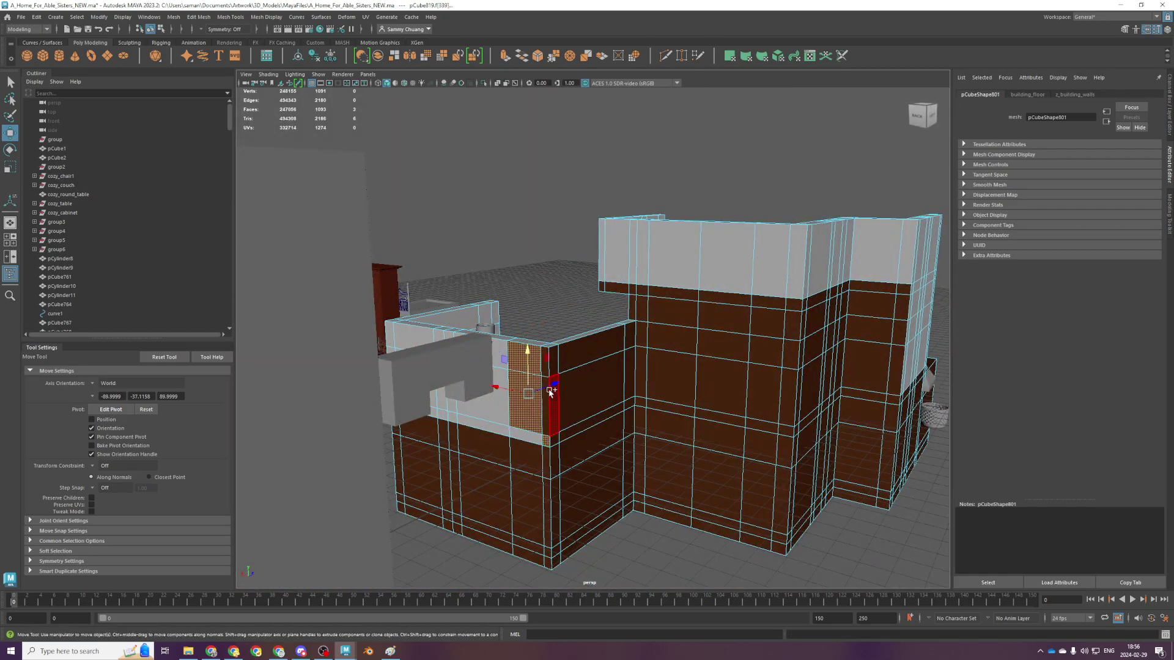
shift+click(547, 367)
shift+click(546, 396)
key(g)
Insert an edge loop around the building just below the bedroom floor line with Multi-Cut
alt+drag(606, 389, 630, 386)
scroll(706, 389, up, 10)
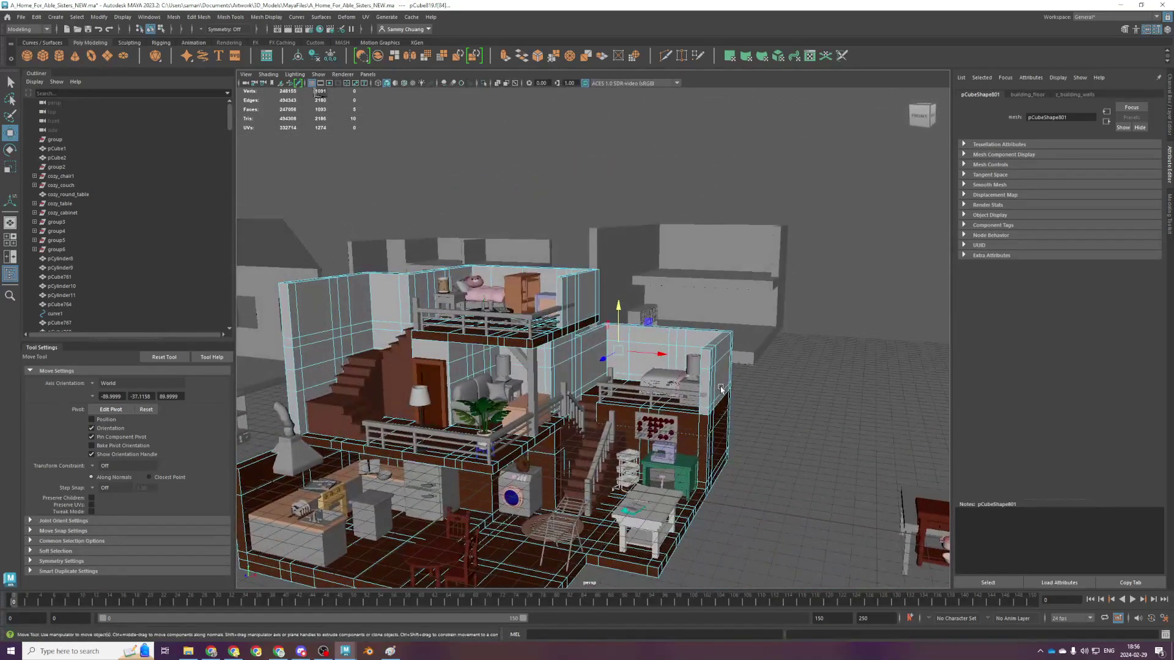
scroll(711, 379, up, 8)
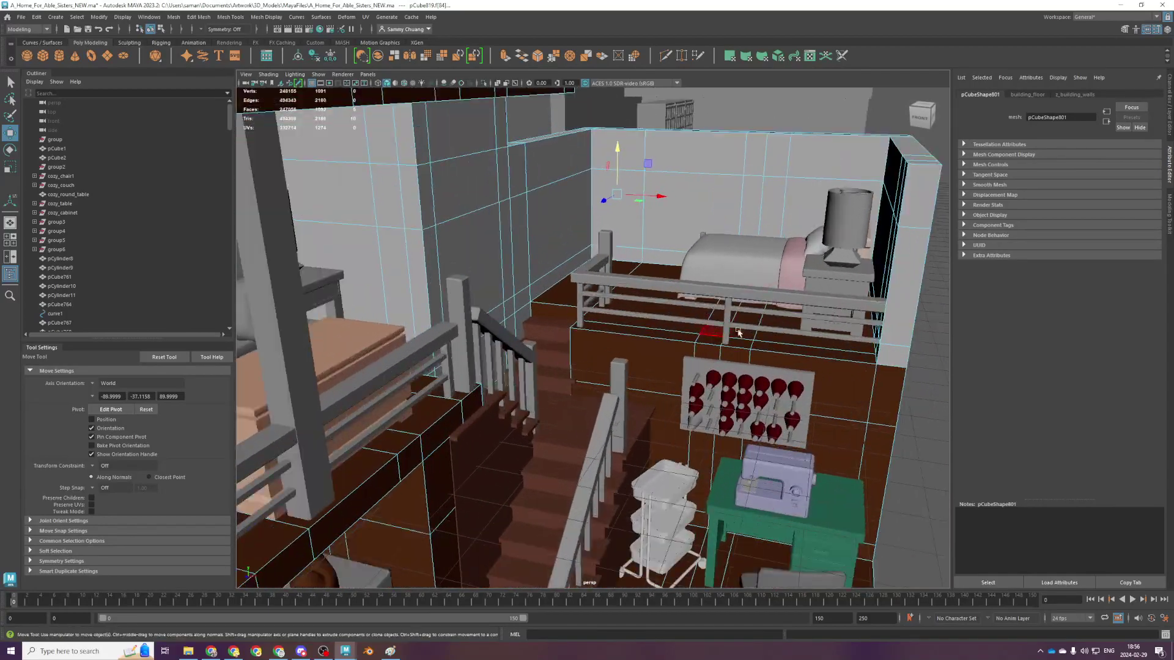
shift+right_drag(798, 337, 708, 341)
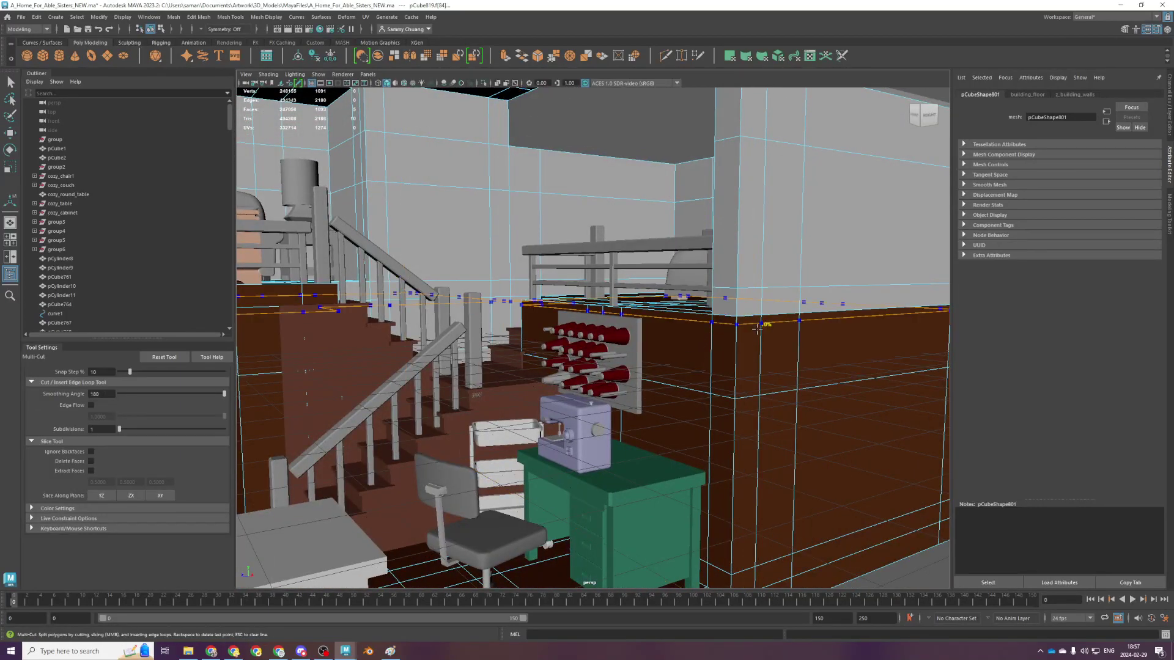
ctrl+click(765, 332)
scroll(759, 370, down, 6)
key(q)
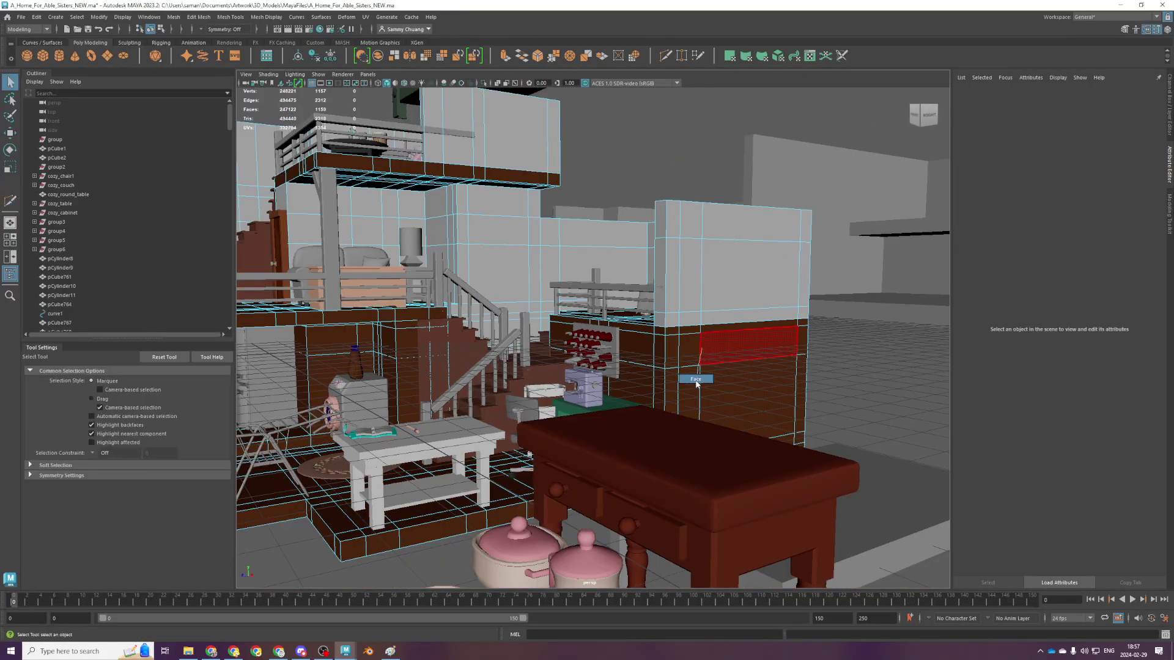
Select the sewing area's wall faces below the new edge loop and save the scene
scroll(696, 382, up, 5)
alt+drag(608, 376, 639, 370)
click(592, 349)
scroll(612, 358, down, 5)
scroll(615, 453, down, 4)
alt+drag(616, 453, 714, 553)
key(space)
key(space)
key(space)
key(space)
right_drag(745, 301, 824, 557)
key(ctrl+s)
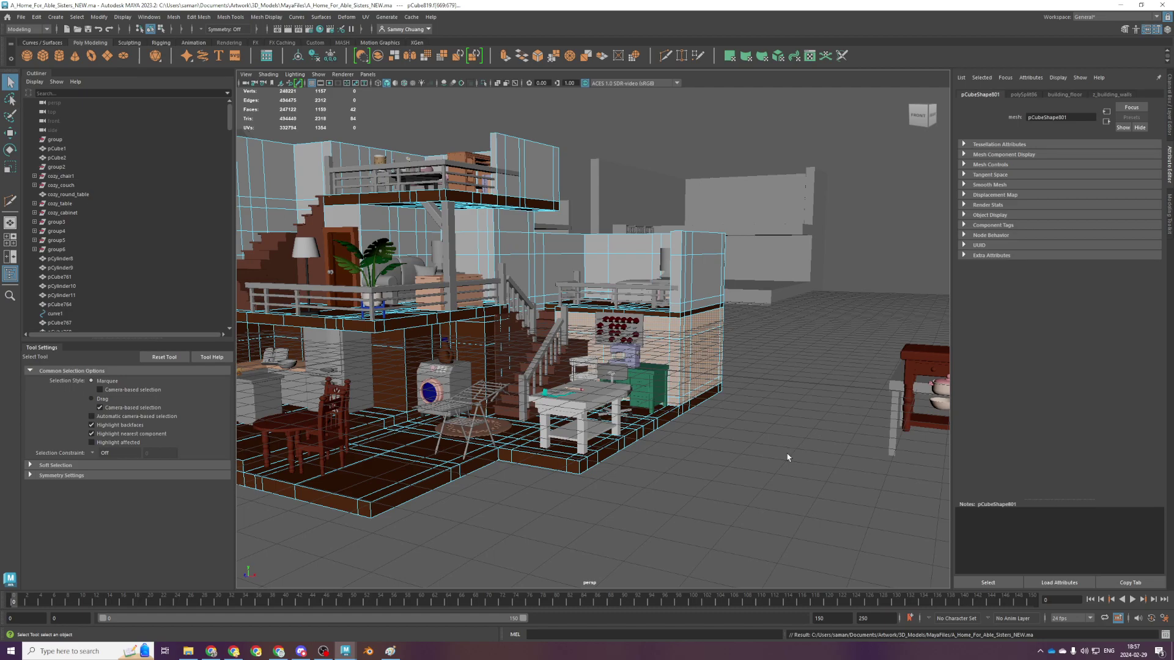
Apply the light grey material to the sewing area's walls and to the wall faces at the head of the stairs
scroll(679, 442, up, 5)
alt+middle_drag(678, 443, 810, 562)
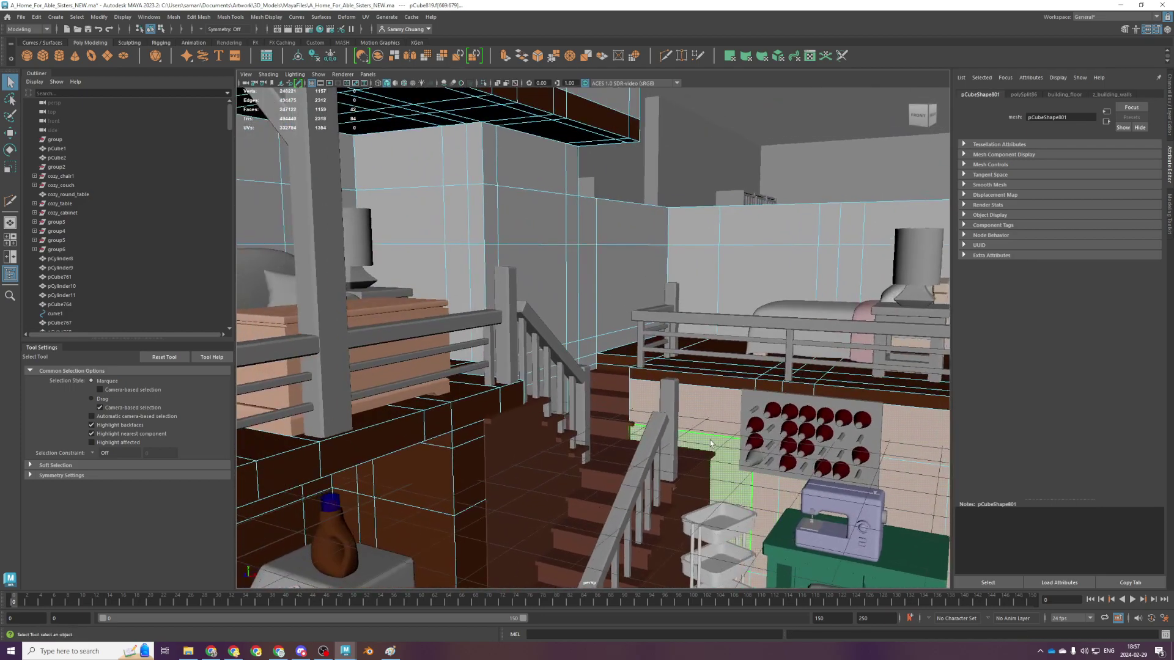
alt+drag(671, 446, 686, 443)
scroll(687, 444, down, 4)
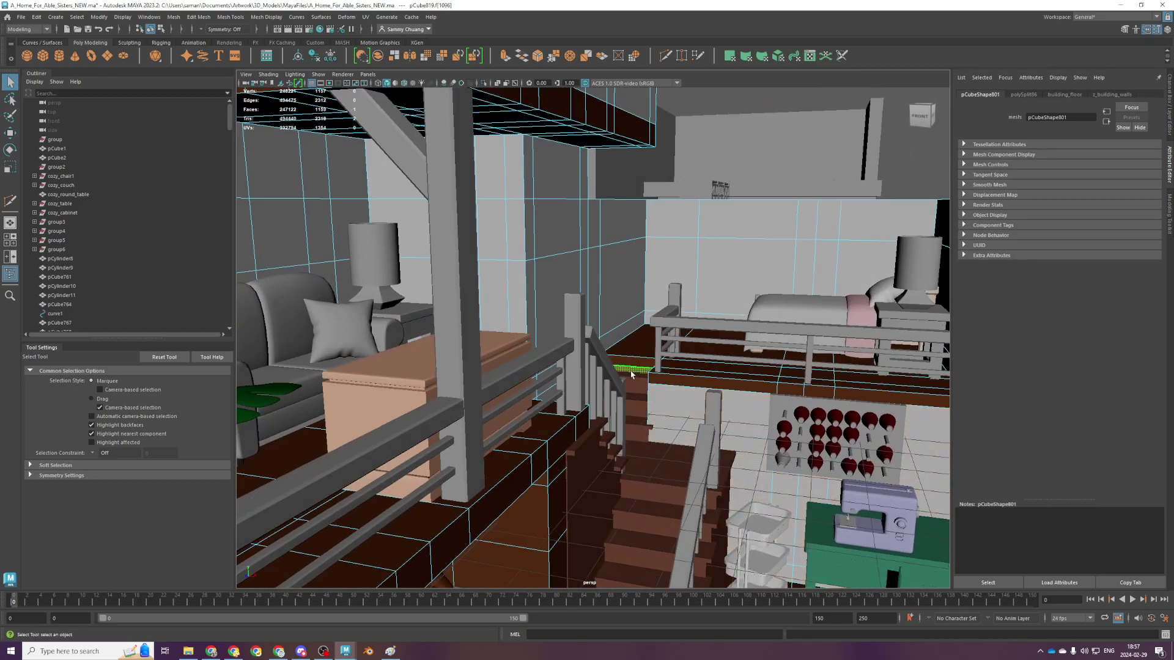
key(4)
shift+click(629, 409)
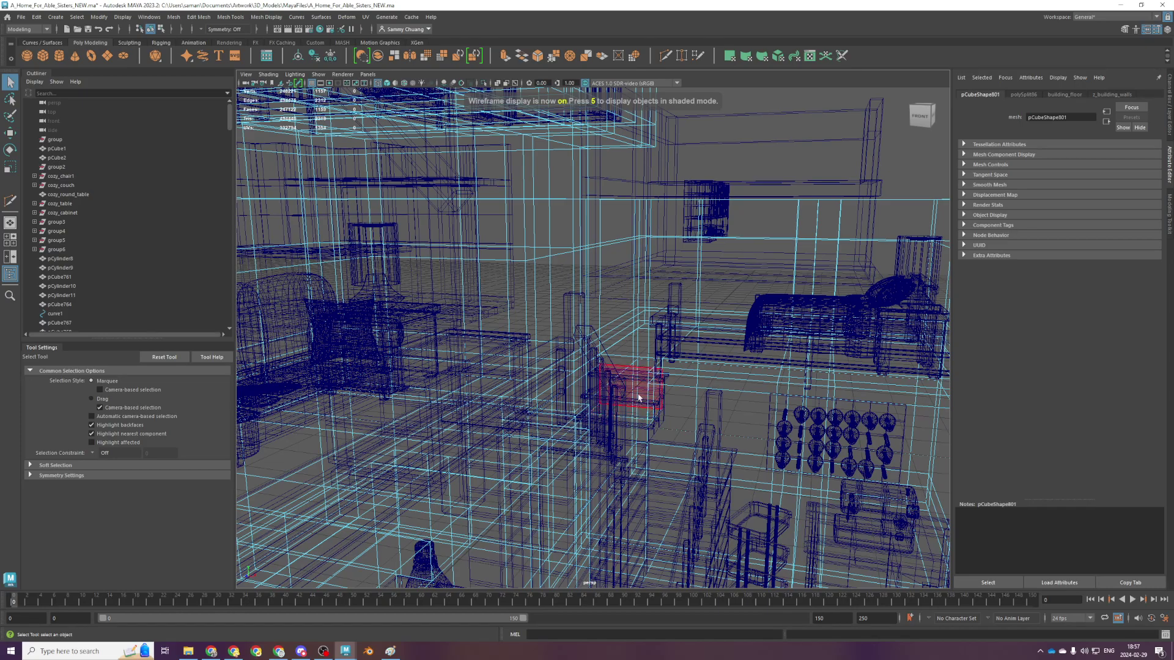
shift+click(637, 395)
click(639, 413)
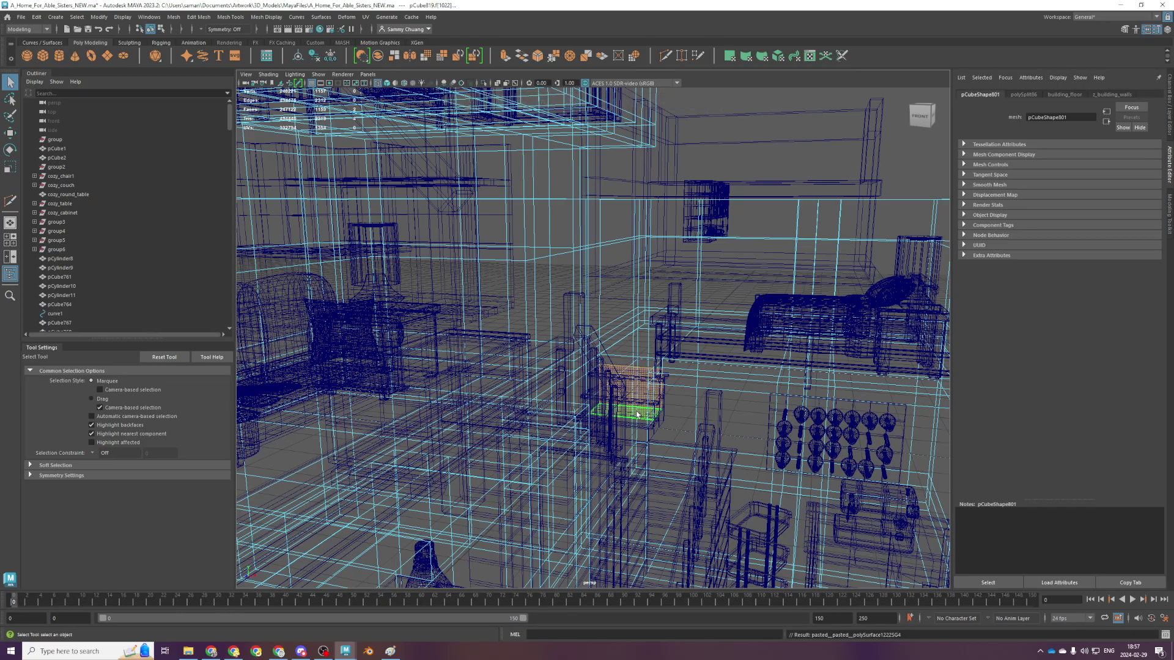
key(5)
Select the ground-floor wall faces on the kitchen side in the front view
scroll(636, 415, down, 4)
alt+middle_drag(738, 397, 742, 231)
scroll(760, 335, down, 2)
alt+drag(760, 335, 798, 335)
alt+drag(631, 333, 532, 333)
click(531, 330)
key(space)
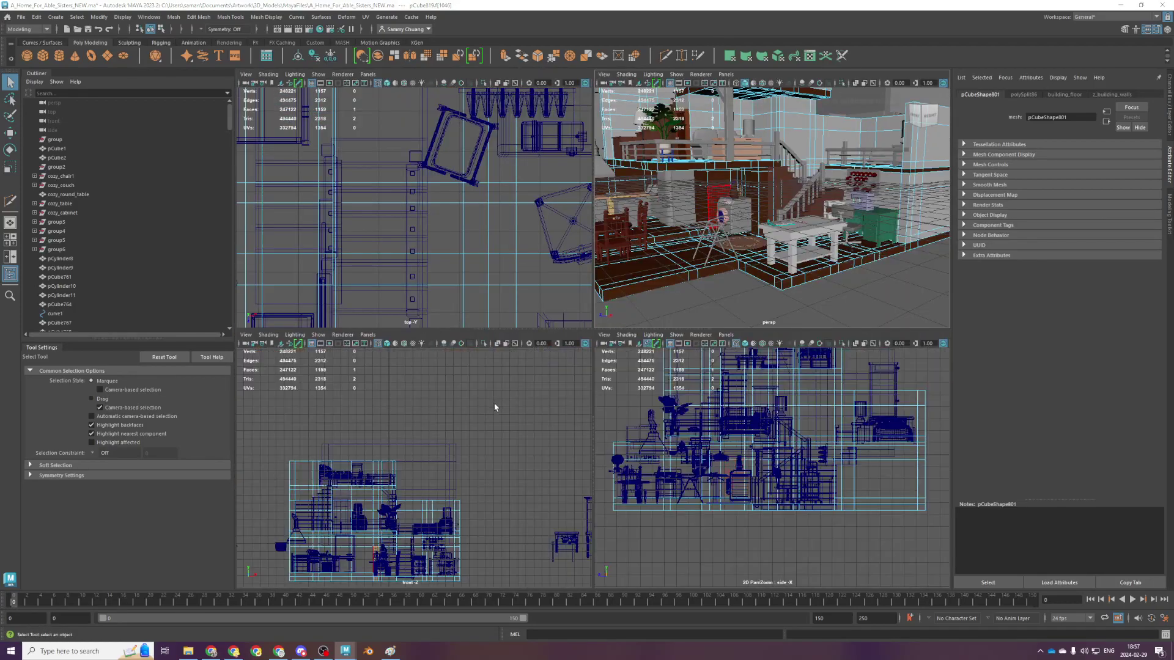
key(space)
key(f)
scroll(561, 457, down, 8)
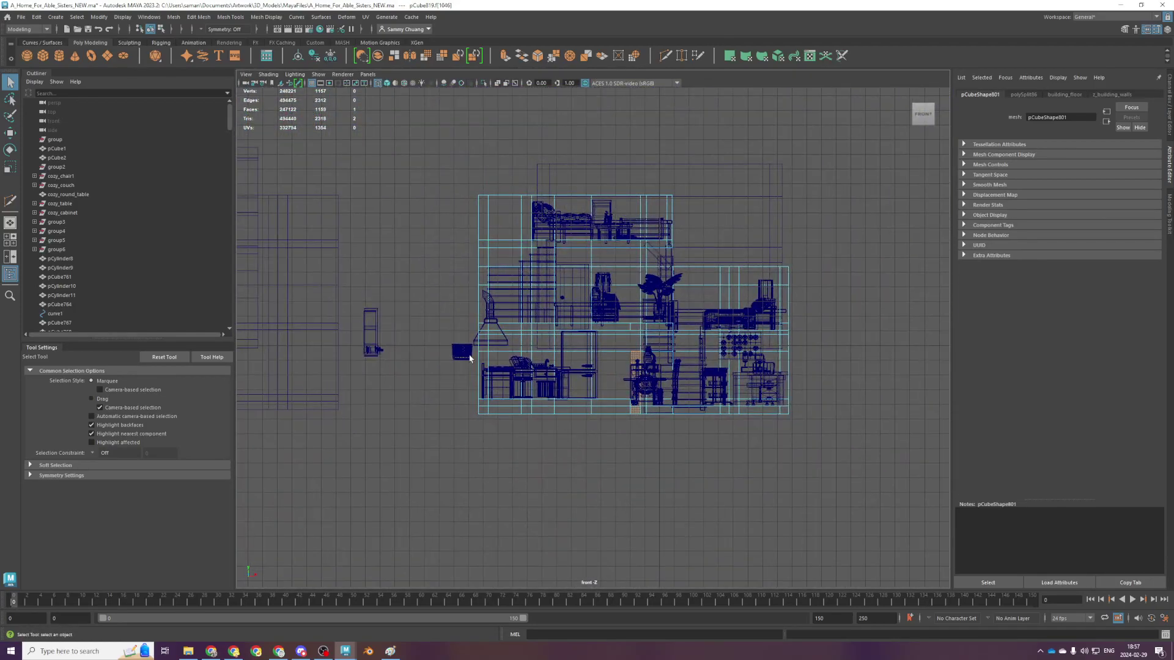
drag(467, 335, 610, 395)
Restrict the face selection to the kitchen's ground-floor walls in the side view
key(space)
key(space)
scroll(776, 457, down, 3)
alt+middle_drag(513, 411, 583, 484)
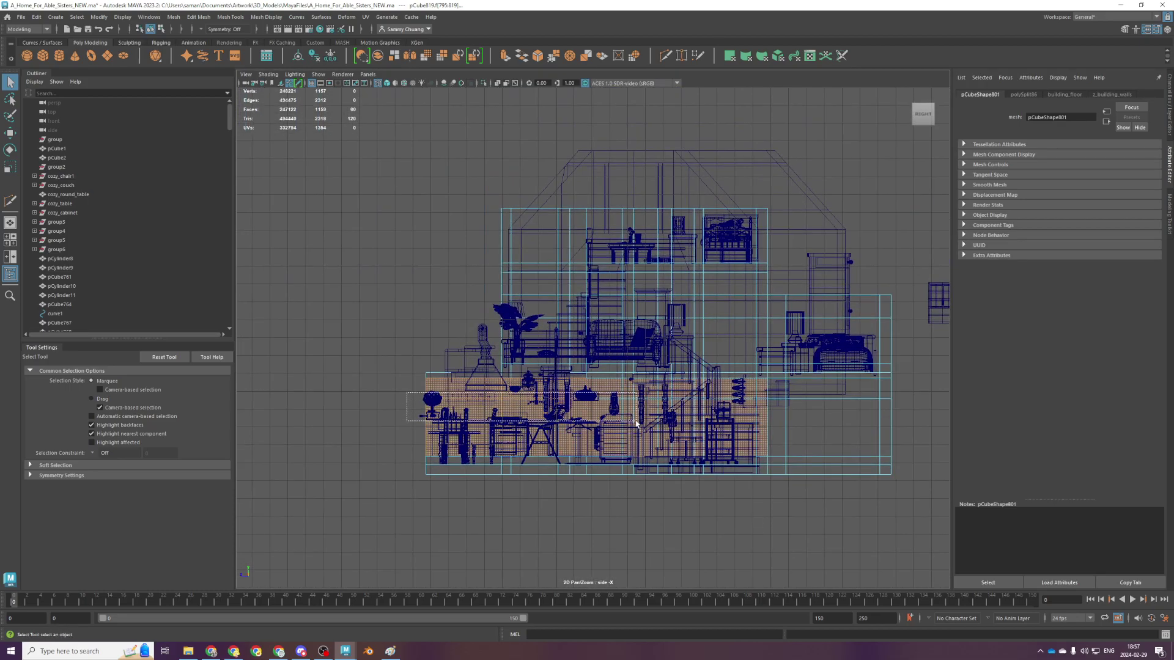
drag(635, 423, 639, 417)
key(space)
key(space)
alt+drag(513, 428, 578, 460)
key(space)
key(space)
scroll(565, 402, up, 3)
key(space)
key(space)
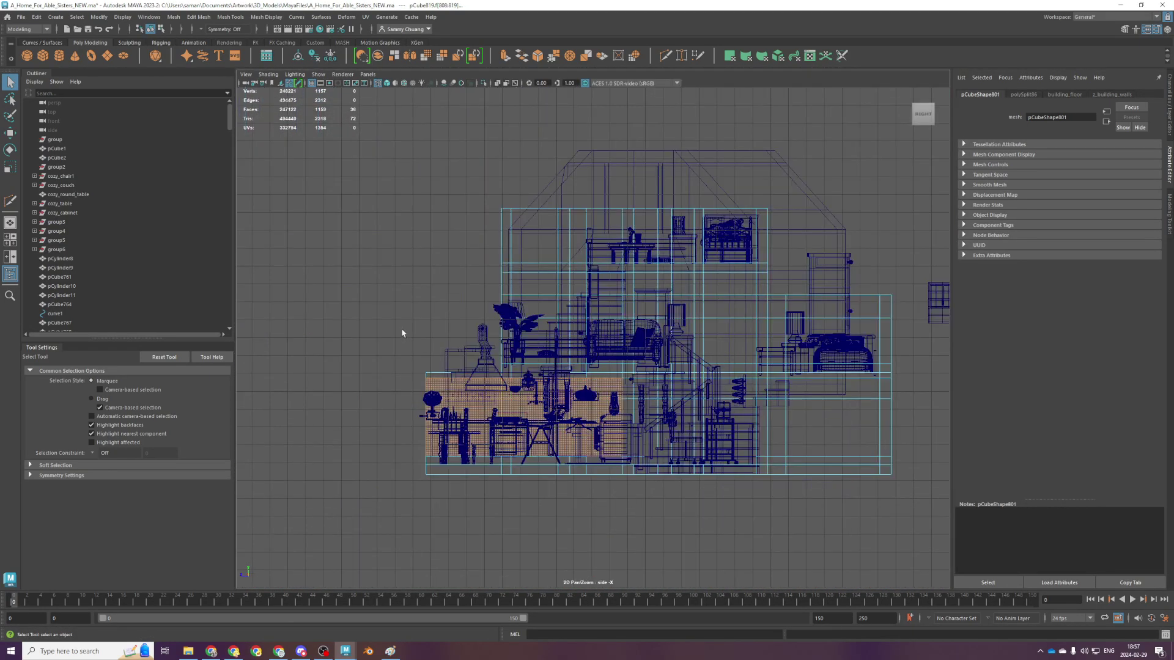
scroll(401, 342, up, 3)
drag(359, 395, 649, 482)
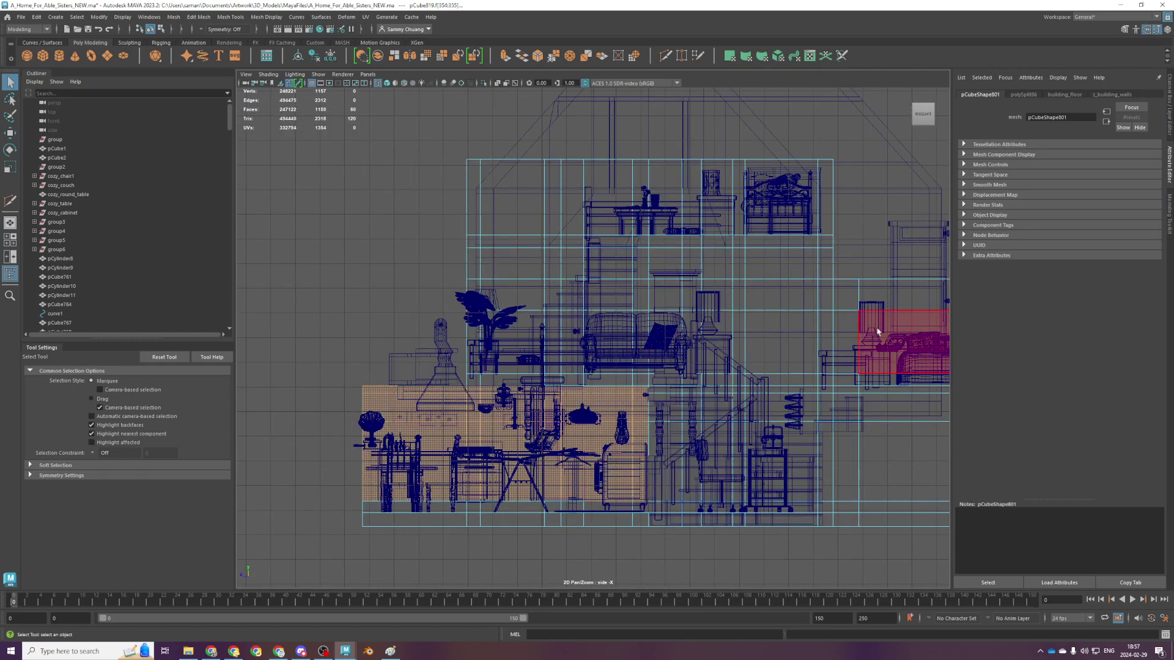
Apply the light grey material to the kitchen's ground-floor walls
key(space)
key(space)
alt+drag(812, 299, 731, 435)
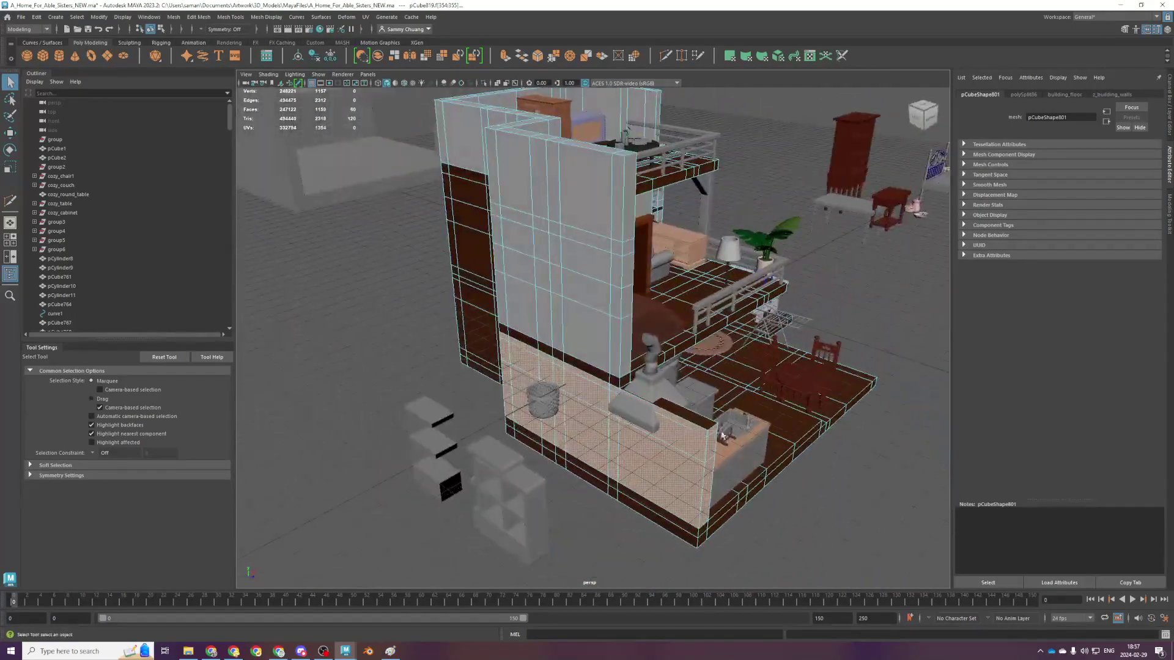
click(669, 411)
alt+drag(805, 446, 514, 361)
alt+right_drag(514, 361, 595, 393)
alt+drag(596, 393, 659, 391)
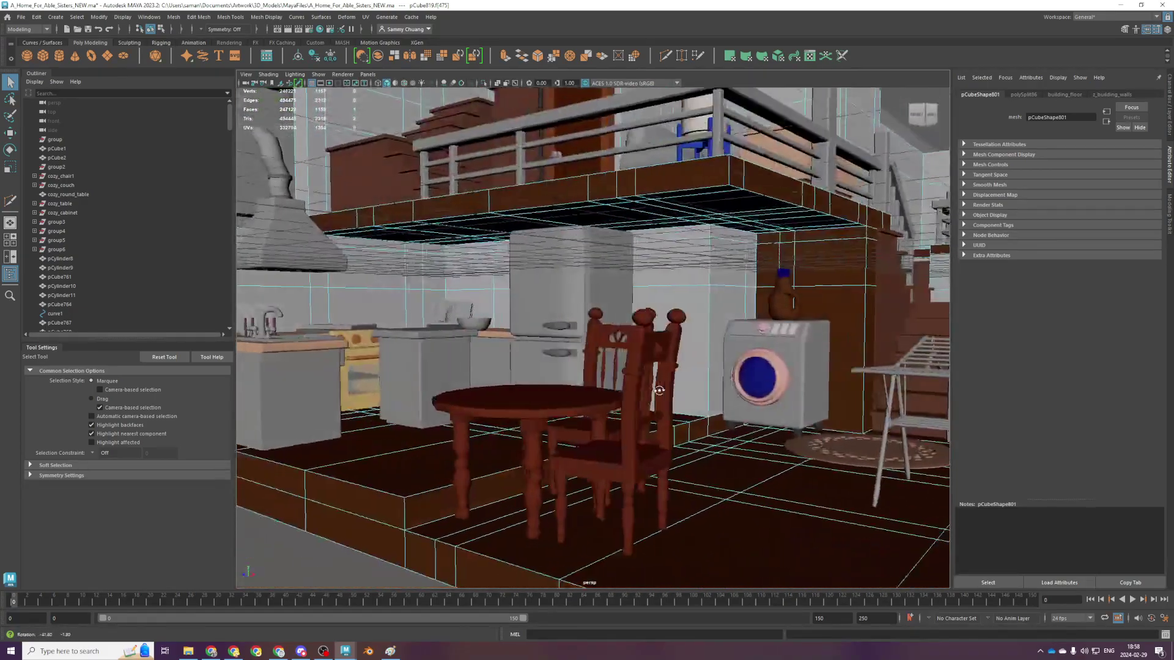
Select the brown wall faces behind the washing machine, below the living-room floor, and undo the last stray selection
scroll(697, 346, up, 2)
alt+middle_drag(718, 348, 611, 387)
click(703, 251)
shift+double_click(802, 244)
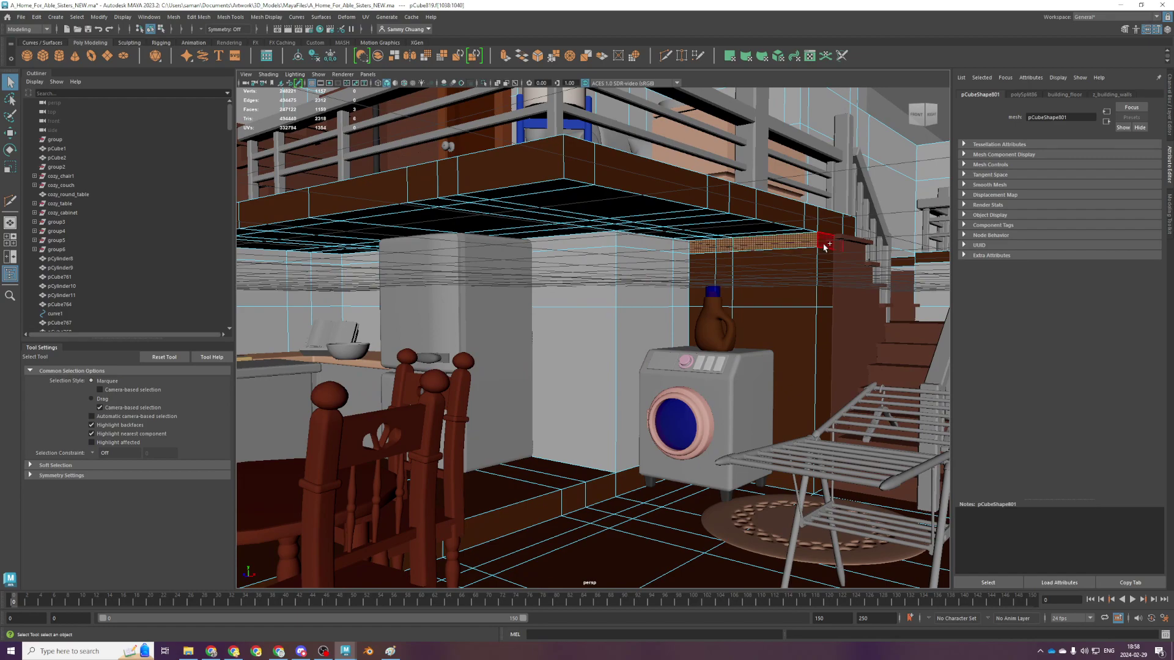
shift+click(824, 247)
scroll(823, 247, down, 6)
alt+drag(823, 246, 765, 294)
scroll(765, 330, up, 4)
alt+middle_drag(765, 375, 759, 338)
key(ctrl+z)
Add the remaining side faces of the wall behind the washing machine and apply the light grey material to them
alt+drag(608, 348, 617, 395)
shift+click(616, 395)
shift+click(595, 376)
shift+click(604, 365)
shift+click(605, 311)
shift+click(595, 307)
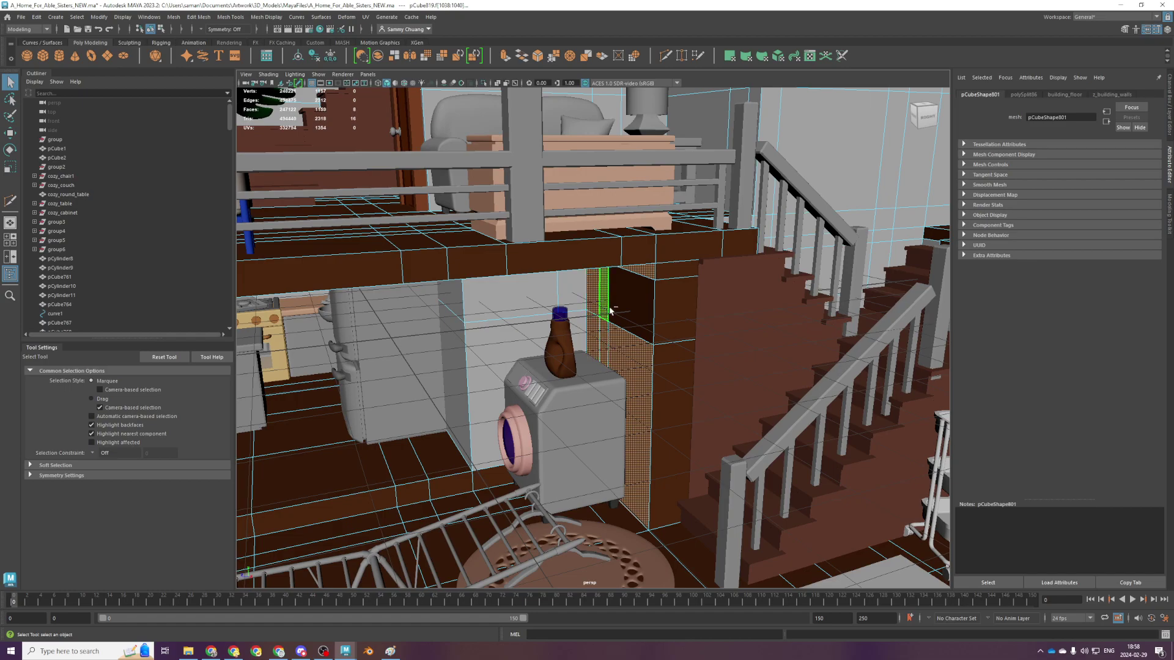
alt+drag(621, 343, 639, 407)
click(647, 440)
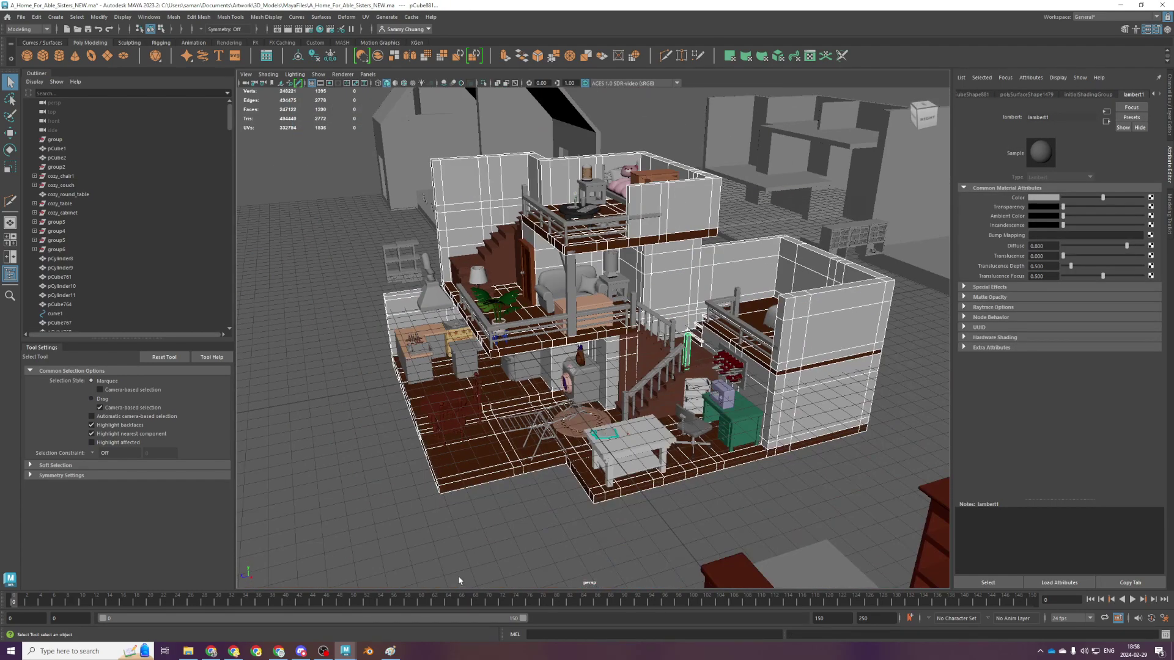
Move the vertices of the kitchen counter's sink section towards the building's outer edge in the top view
mouse_move(532, 492)
alt+mouse_down()
mouse_move(513, 494)
mouse_move(530, 506)
alt+mouse_up()
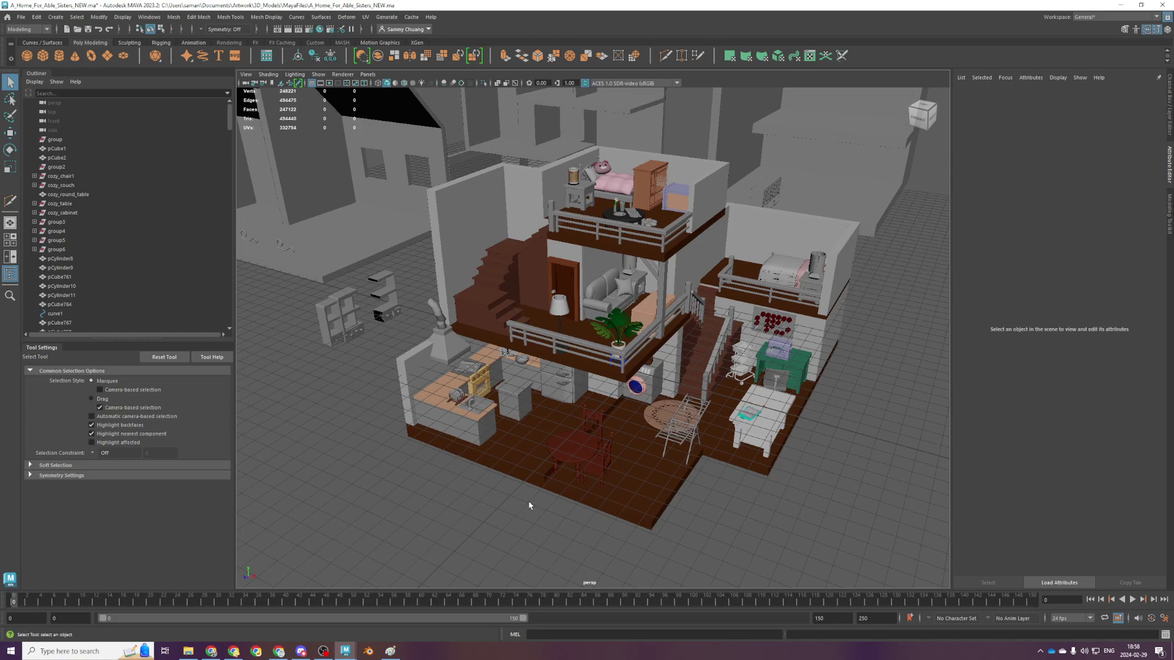
scroll(464, 498, up, 3)
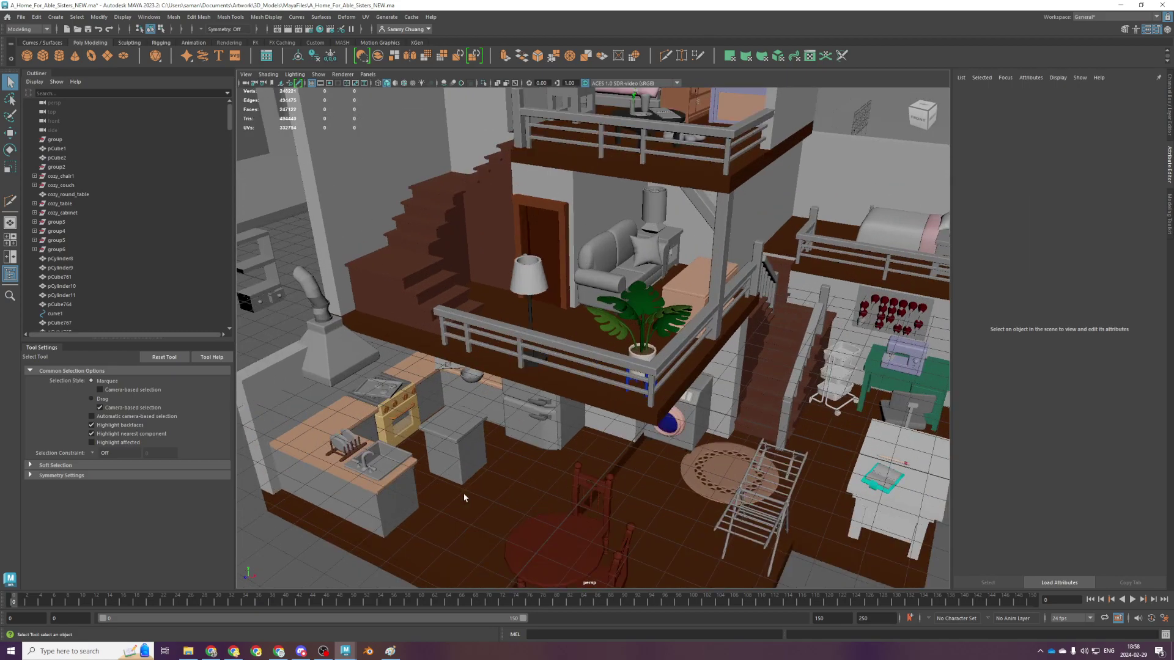
click(452, 480)
key(space)
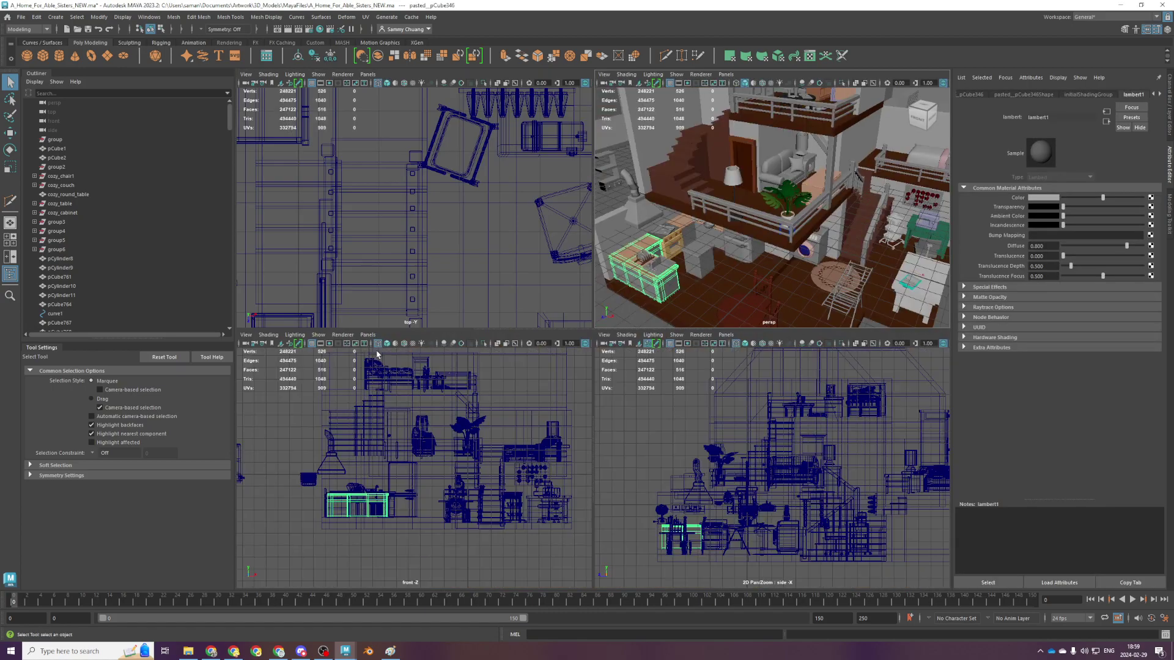
key(space)
key(f)
key(space)
key(space)
key(f)
scroll(479, 340, down, 5)
right_drag(680, 305, 634, 303)
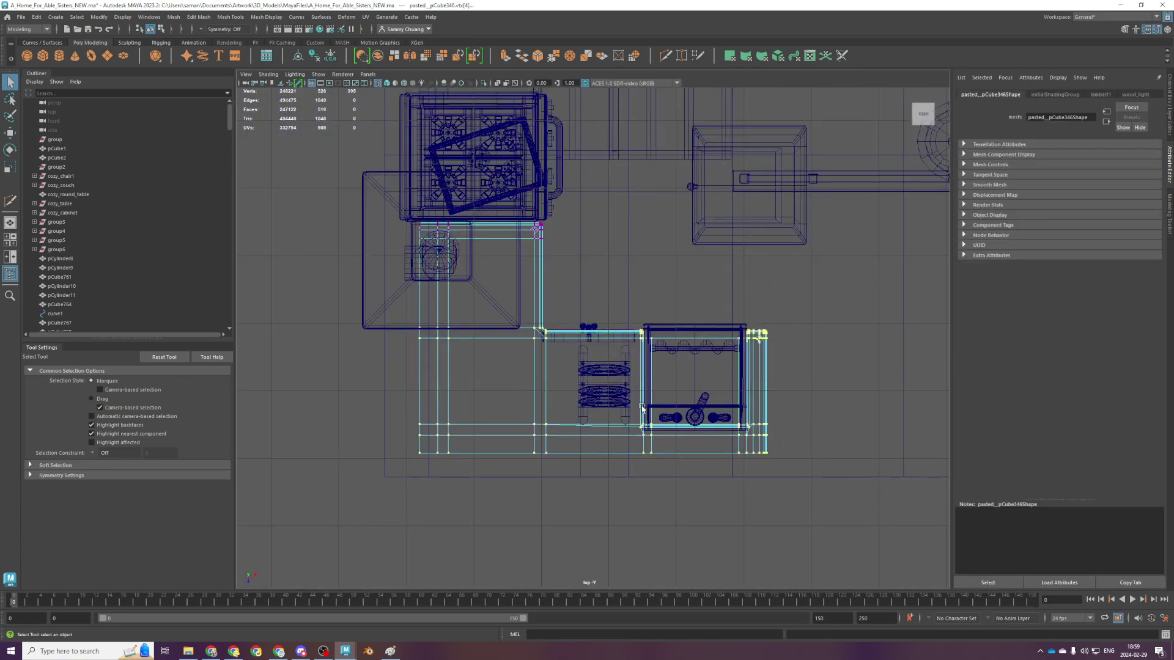
key(w)
click(595, 442)
drag(595, 443, 596, 457)
Move the sink, faucet and dish rack outward to line up with the adjusted kitchen counter
right_drag(613, 376, 636, 358)
drag(563, 302, 739, 431)
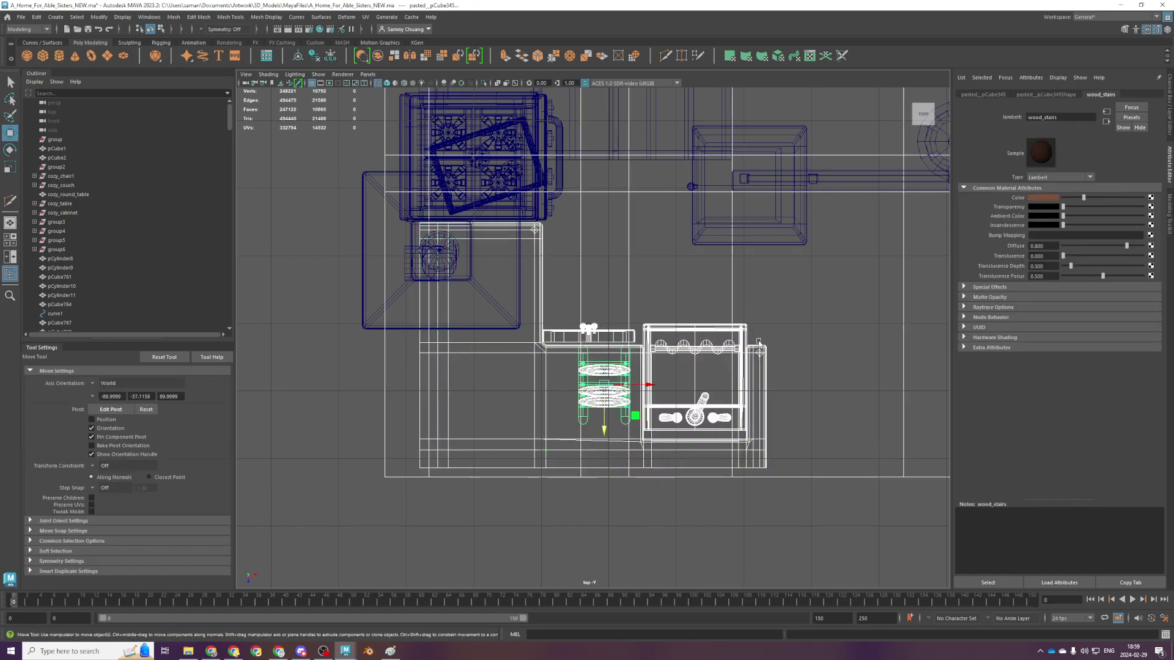
shift+click(757, 347)
shift+click(734, 299)
drag(604, 430, 605, 441)
key(space)
key(space)
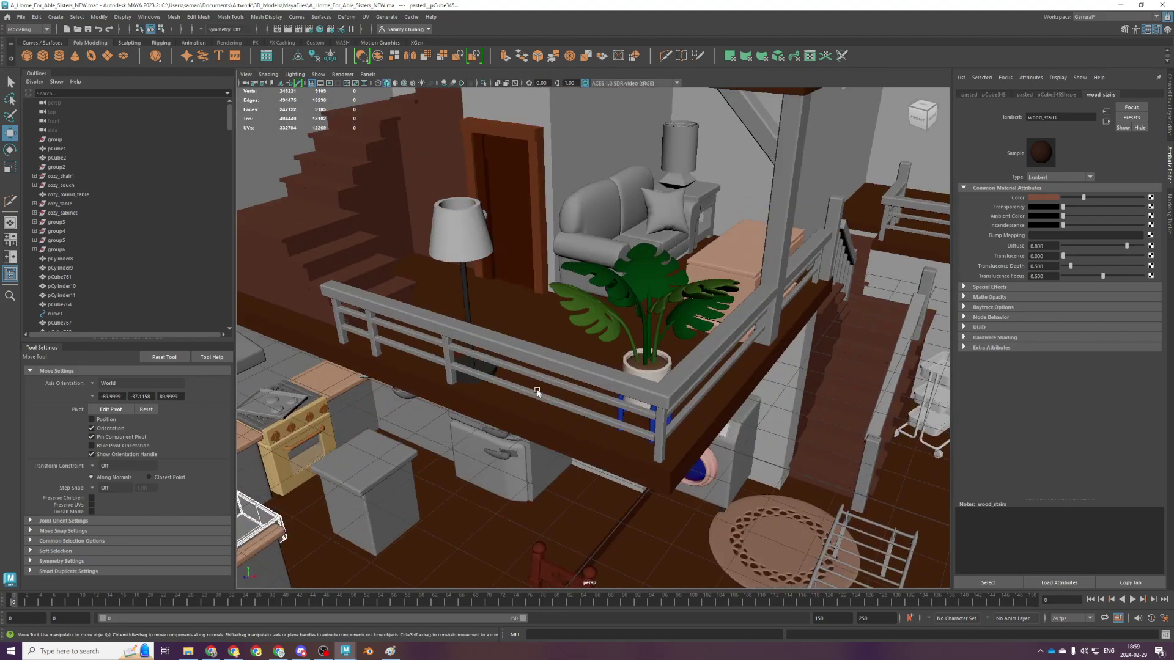
key(f)
alt+drag(733, 359, 577, 443)
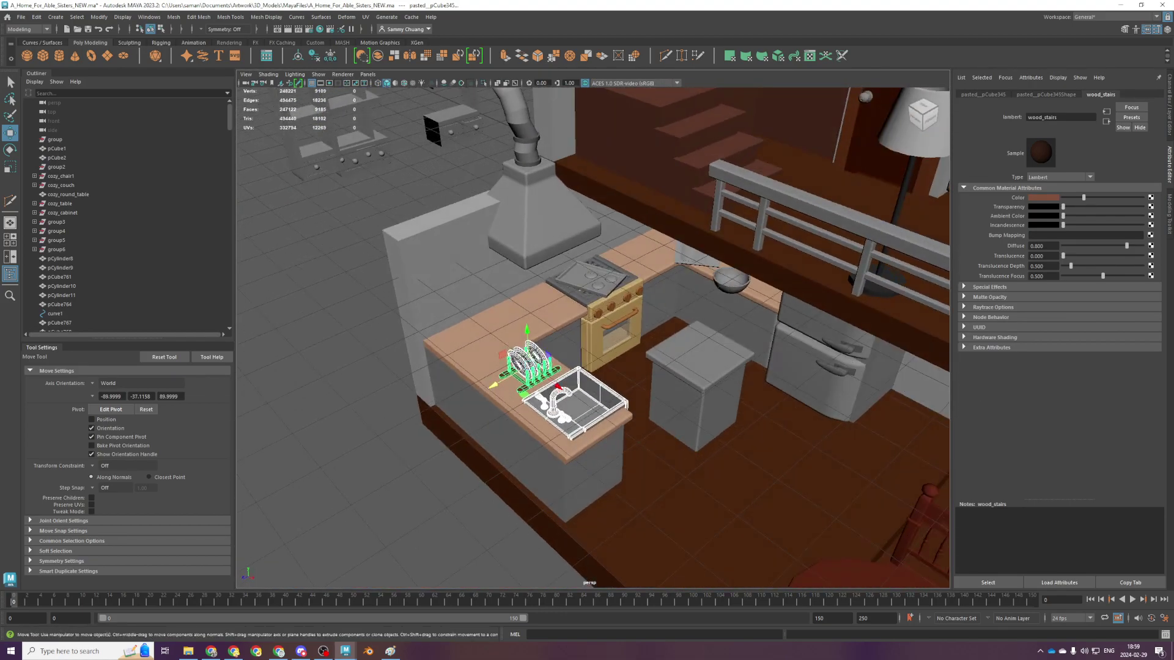
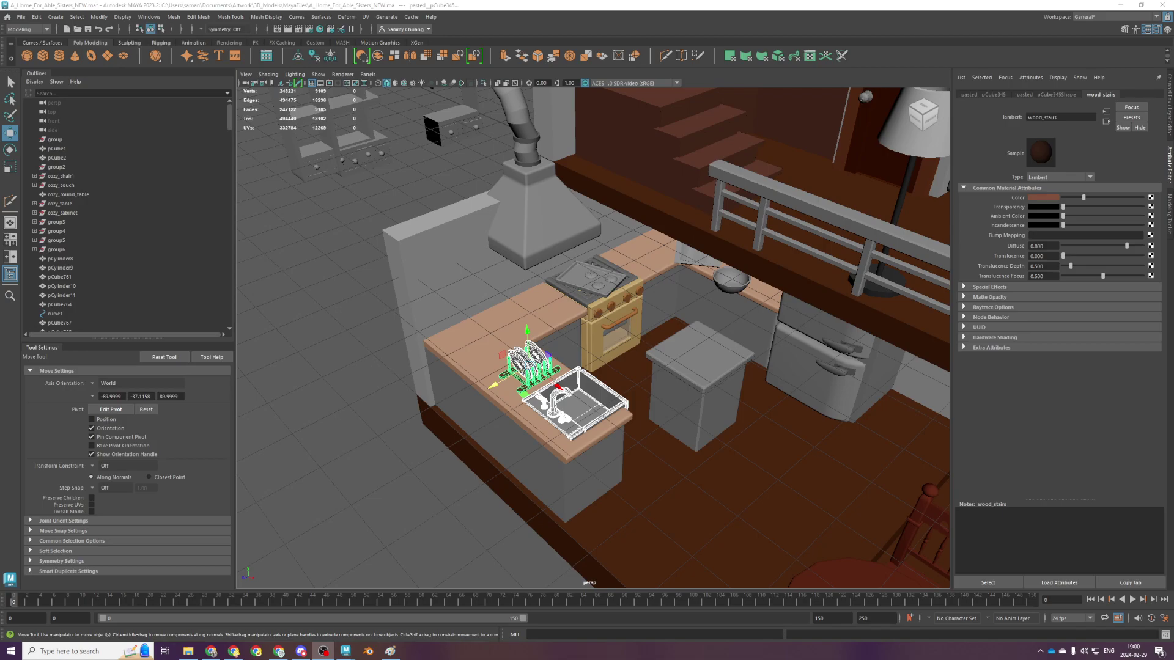
Examine the house's rooms and furniture to find parts that still lack a material
scroll(691, 403, down, 5)
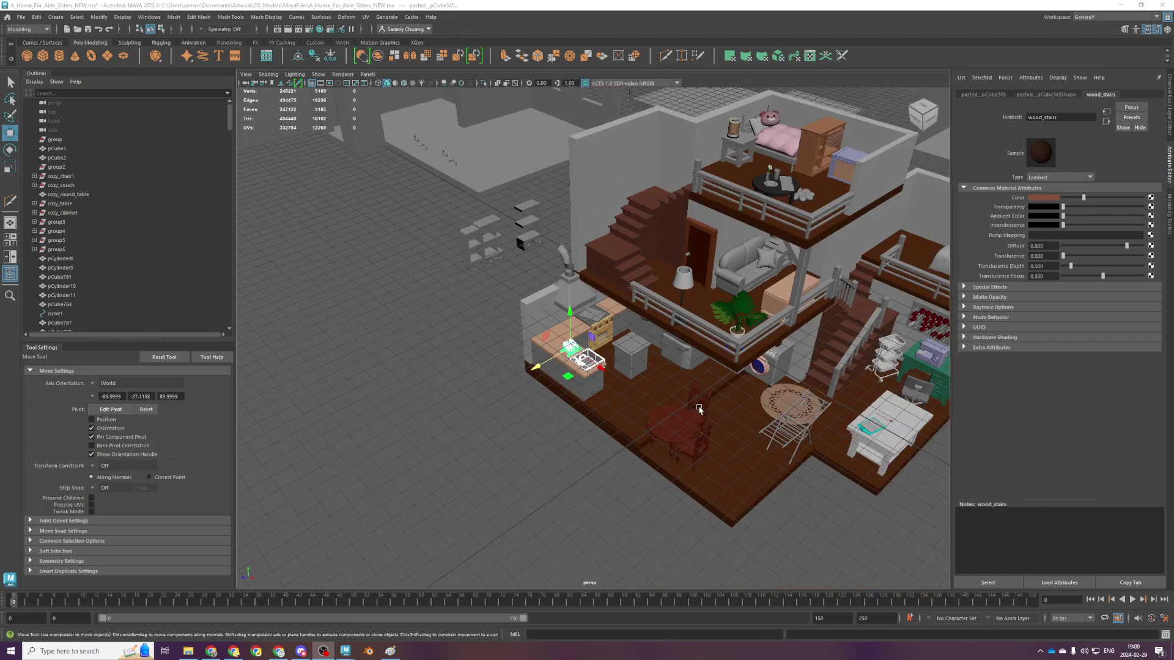
scroll(700, 409, up, 2)
alt+drag(712, 431, 616, 393)
key(super)
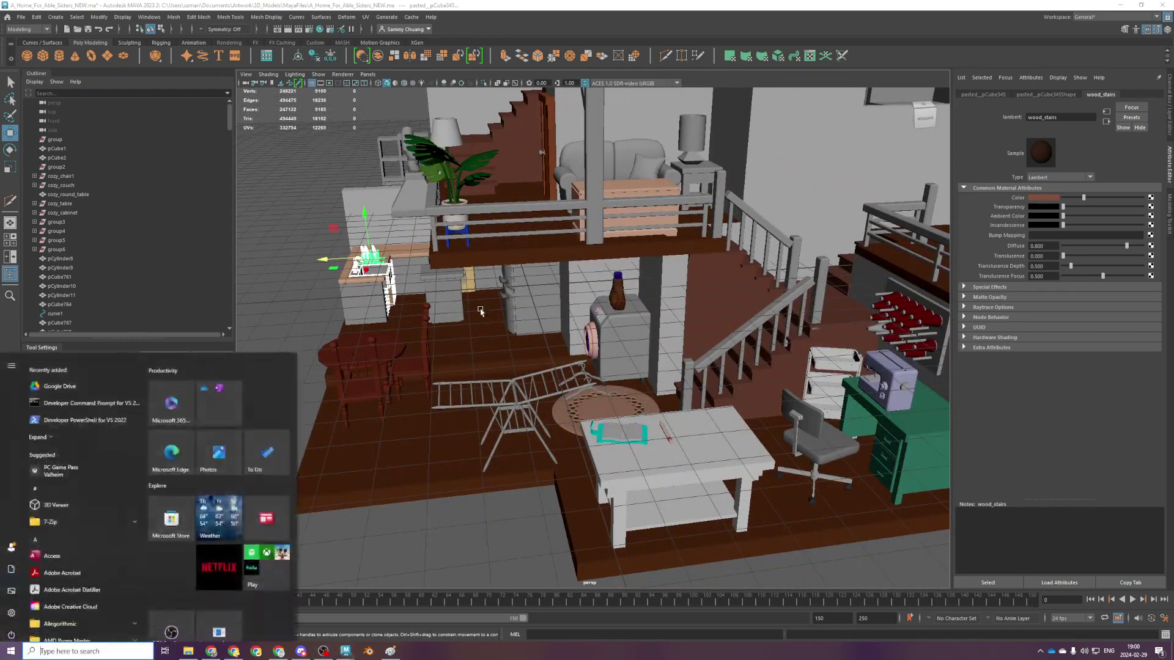
scroll(504, 274, up, 5)
alt+drag(504, 273, 703, 259)
click(824, 176)
scroll(764, 302, down, 5)
scroll(763, 302, up, 5)
scroll(764, 302, down, 8)
scroll(744, 312, up, 6)
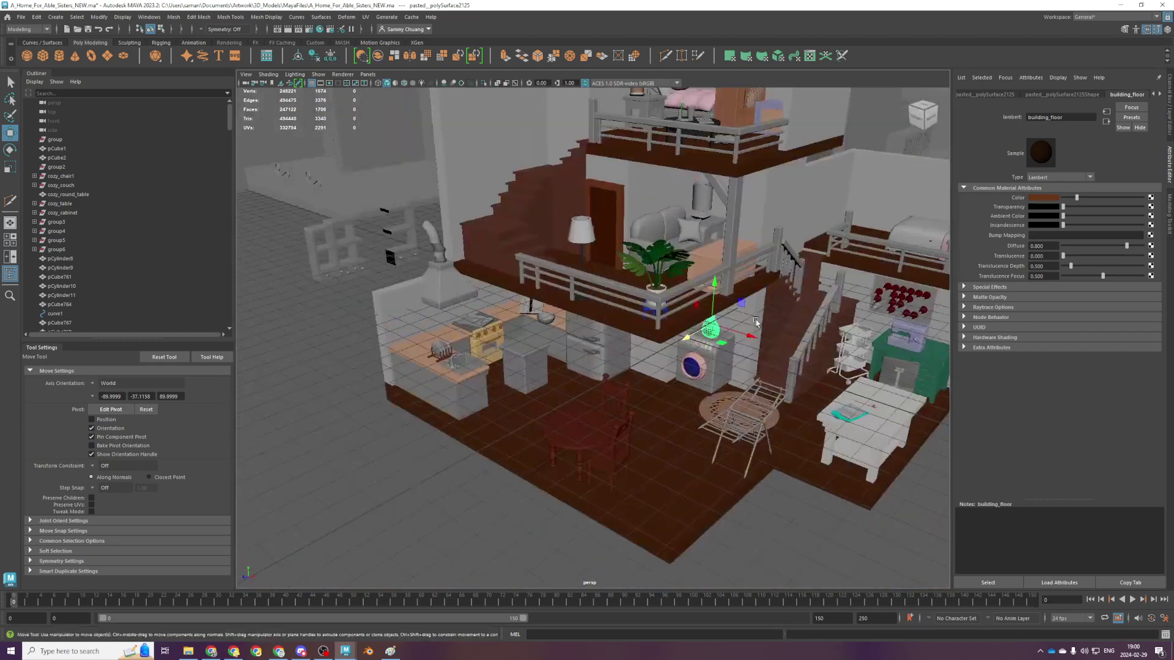
alt+middle_drag(744, 312, 761, 404)
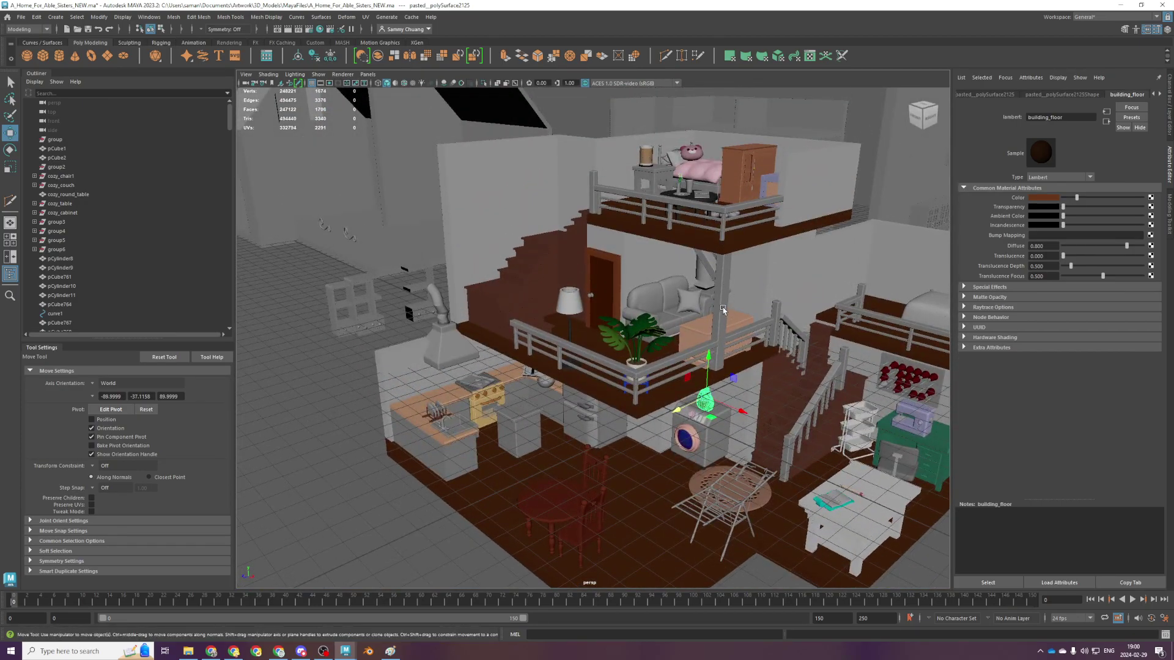
Apply the wood_light material to the living-room support post, its brace and the balcony's top rail
click(723, 310)
scroll(724, 309, up, 3)
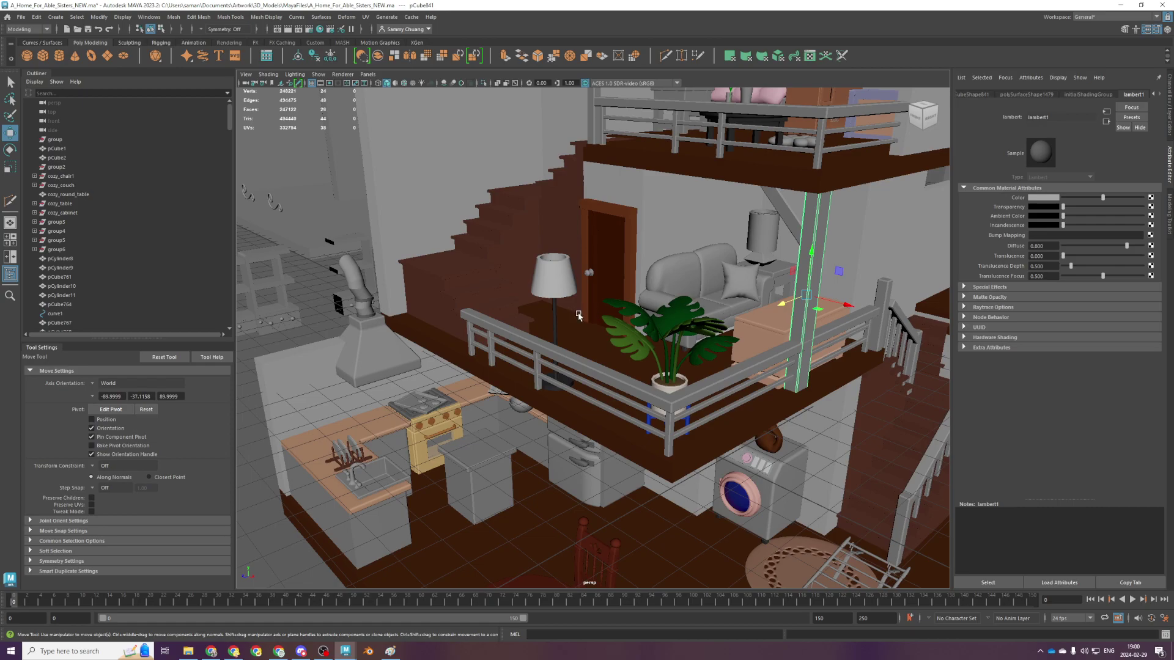
scroll(579, 315, down, 6)
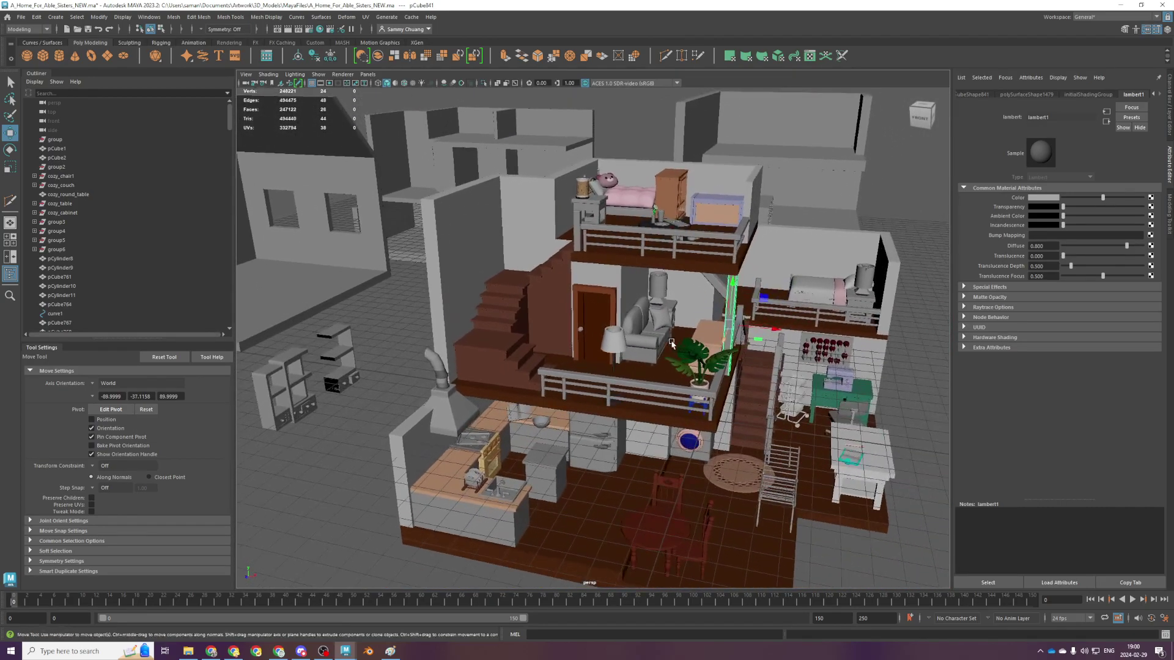
alt+drag(672, 344, 644, 317)
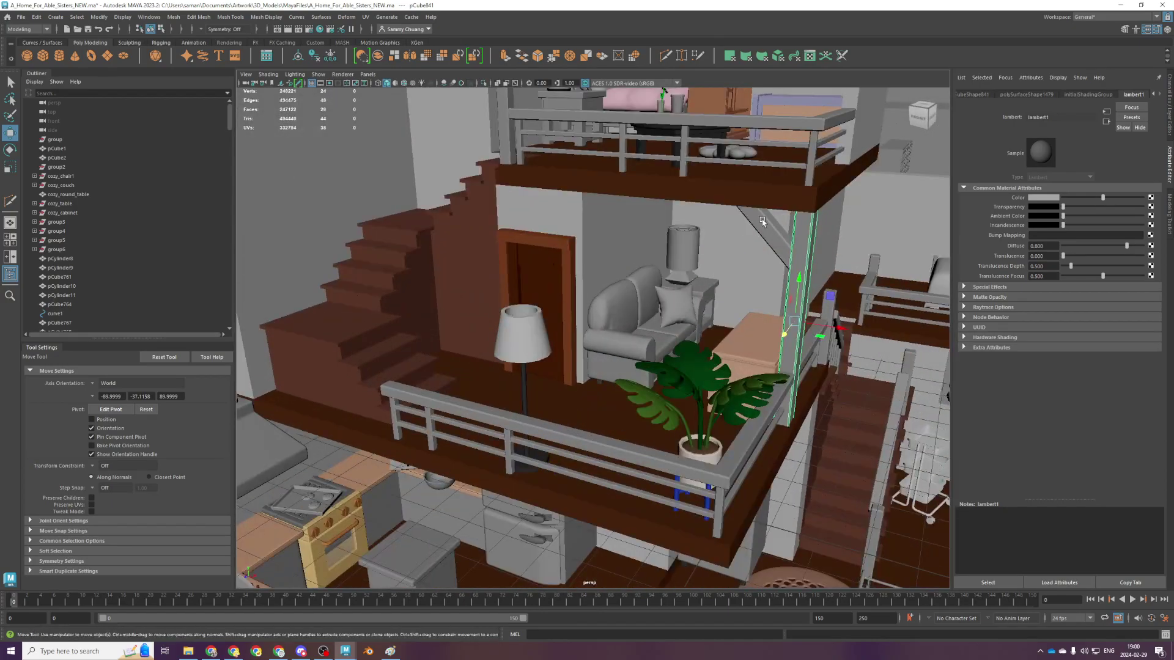
right_drag(764, 222, 847, 520)
alt+drag(782, 366, 723, 377)
click(411, 426)
key(g)
Apply the wood_light material to the lower rails and balusters of the living-room balcony
click(431, 455)
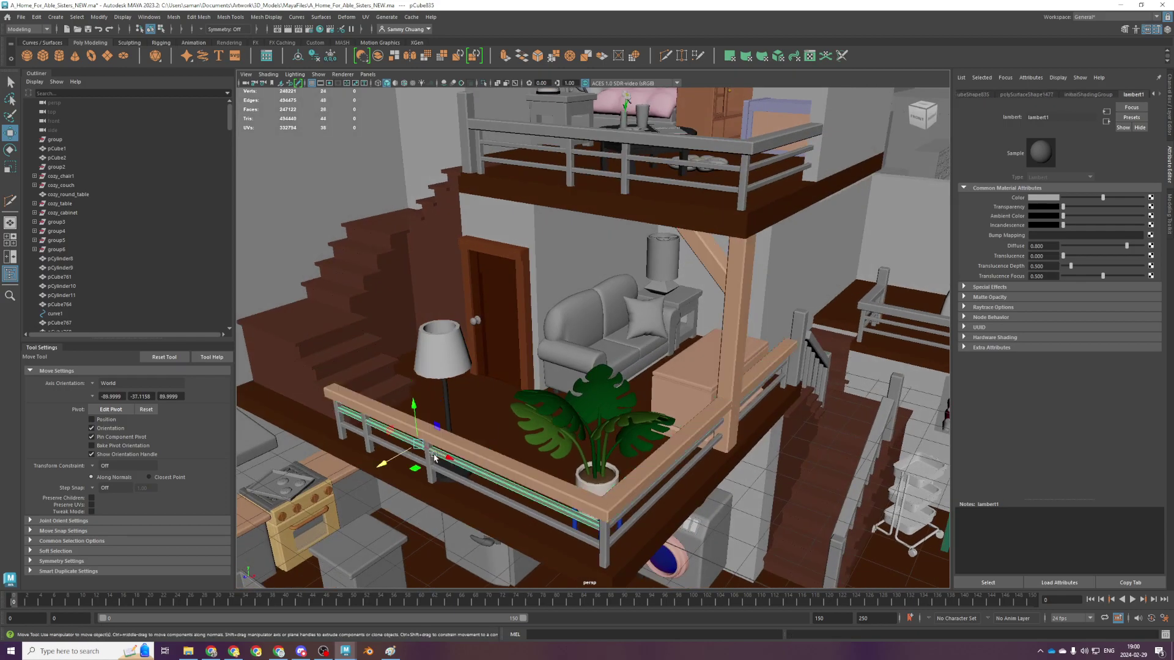
alt+drag(431, 456, 441, 452)
shift+click(415, 414)
shift+click(379, 414)
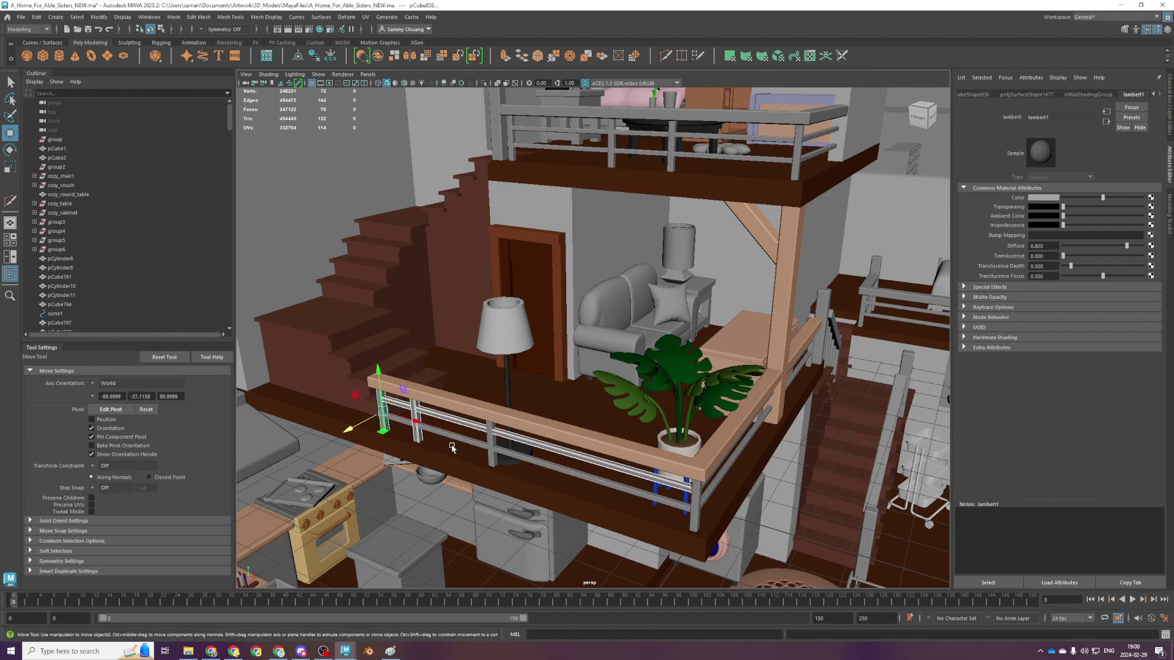
shift+click(453, 440)
shift+click(491, 437)
shift+click(697, 509)
shift+click(710, 489)
key(g)
Apply the wood_light material to the balcony's remaining side rail and the newel post at the head of the stairs
alt+drag(727, 458, 683, 434)
click(633, 397)
key(g)
click(780, 295)
key(g)
scroll(780, 328, down, 3)
alt+drag(780, 329, 745, 340)
key(f)
scroll(663, 367, down, 3)
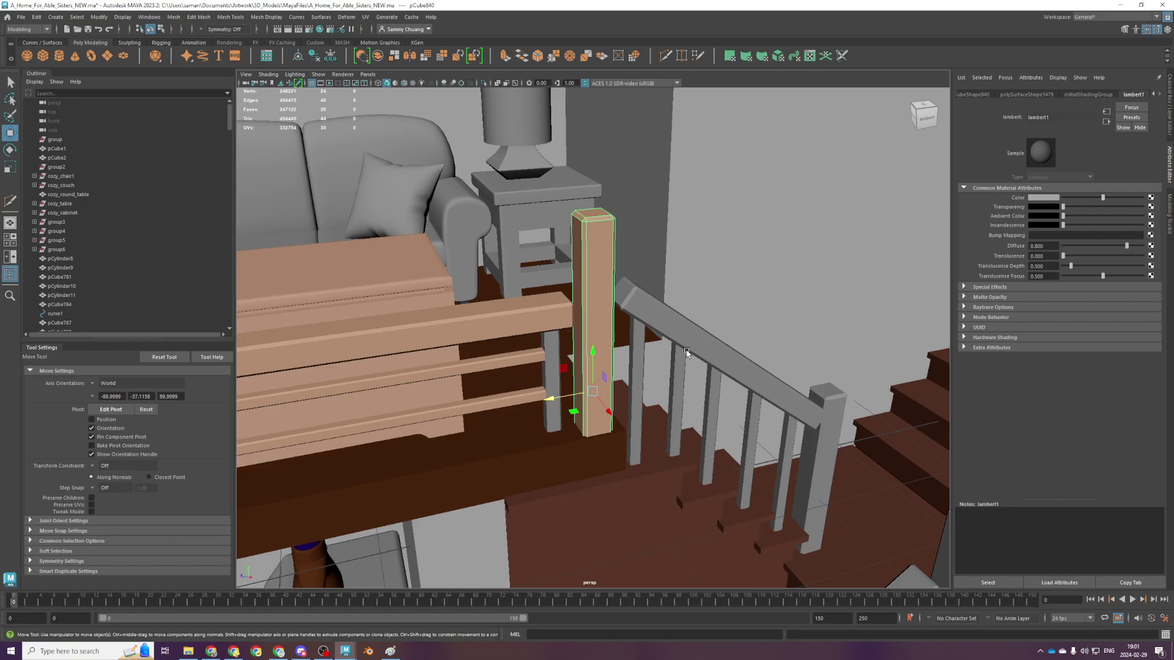
Apply the wood_light material to the upper stair flight's handrail, balusters and end post
click(687, 349)
alt+drag(681, 394, 633, 379)
shift+click(638, 386)
shift+click(687, 423)
shift+click(728, 449)
shift+click(776, 465)
shift+click(828, 492)
shift+click(887, 486)
alt+middle_drag(777, 498, 477, 324)
alt+right_drag(477, 324, 422, 306)
key(g)
Delete one of the upper balusters from the lower stair flight's railing
alt+drag(596, 315, 614, 437)
click(612, 438)
click(568, 407)
alt+middle_drag(508, 496, 544, 381)
click(593, 368)
mouse_move(573, 345)
shift+mouse_down()
mouse_move(533, 370)
mouse_move(521, 350)
mouse_move(589, 357)
shift+mouse_up()
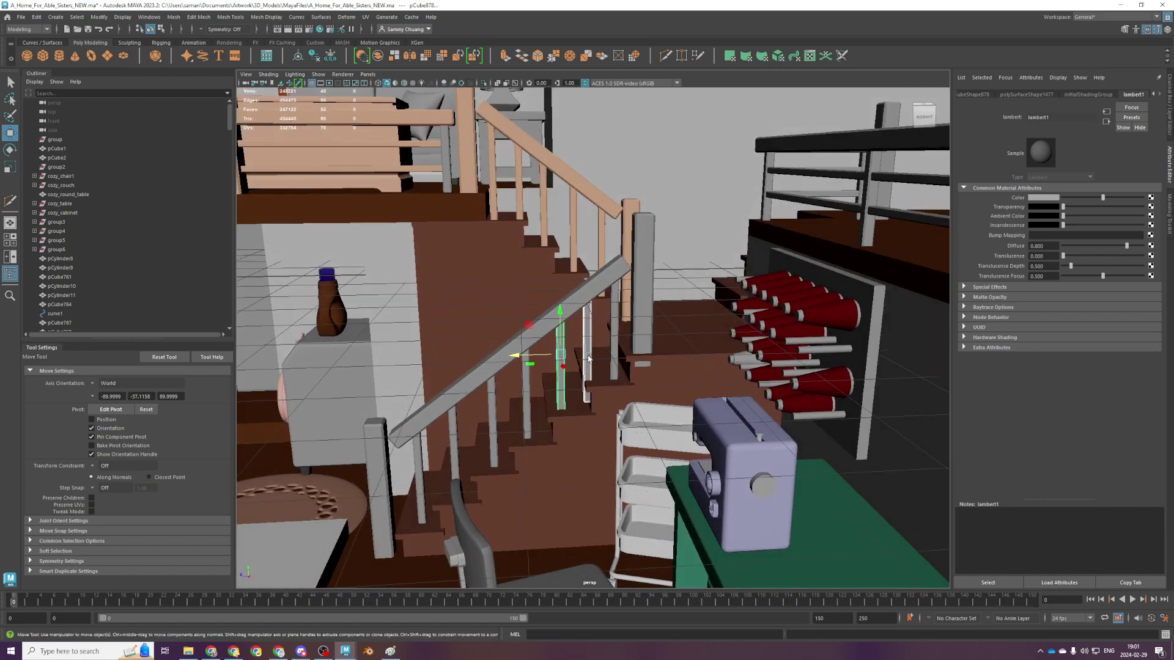
click(590, 336)
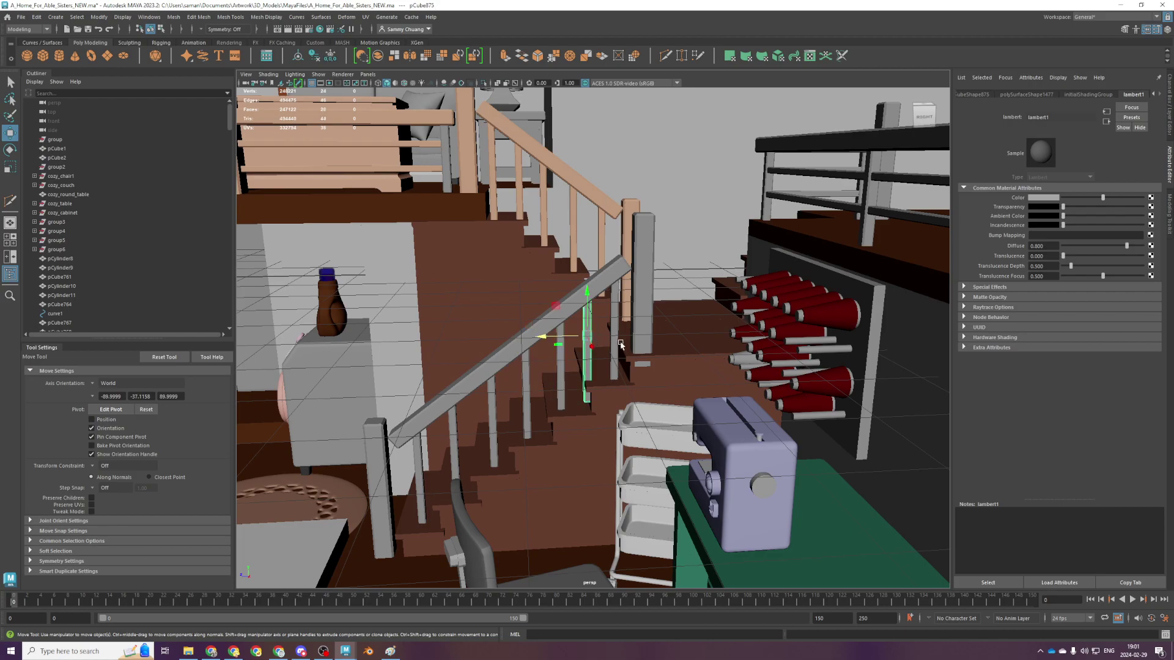
key(Delete)
Space the remaining balusters evenly along the lower stair flight's railing and save the scene
click(561, 369)
drag(546, 356, 509, 378)
key(ctrl+d)
alt+middle_drag(509, 378, 552, 313)
click(532, 335)
alt+drag(514, 335, 446, 406)
click(493, 385)
click(488, 373)
key(ctrl+z)
click(470, 402)
key(ctrl+s)
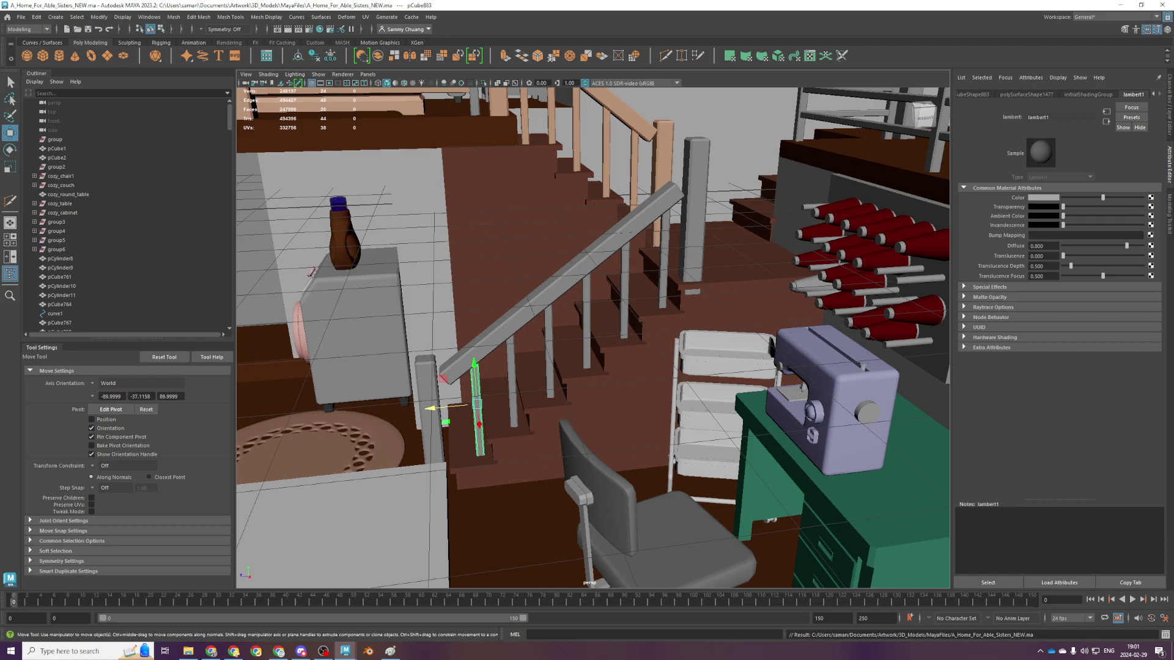
Delete the second baluster from the top of the upper stair flight's railing
alt+middle_drag(552, 413, 610, 514)
scroll(618, 446, up, 3)
alt+middle_drag(618, 361, 597, 488)
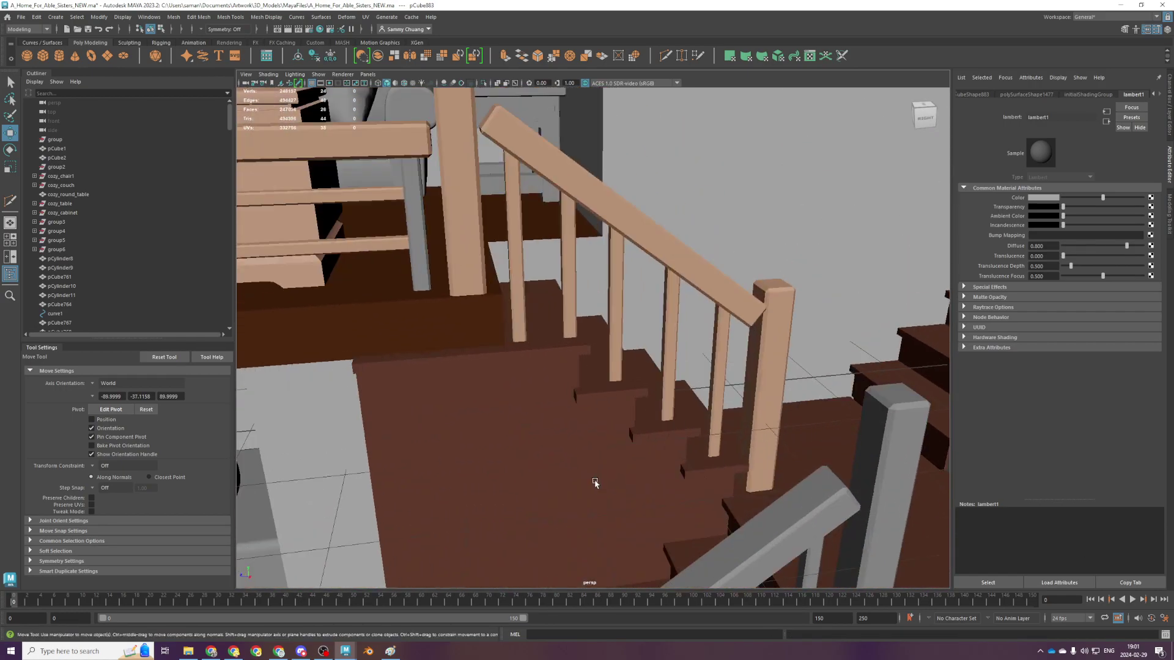
alt+drag(544, 442, 555, 442)
click(567, 293)
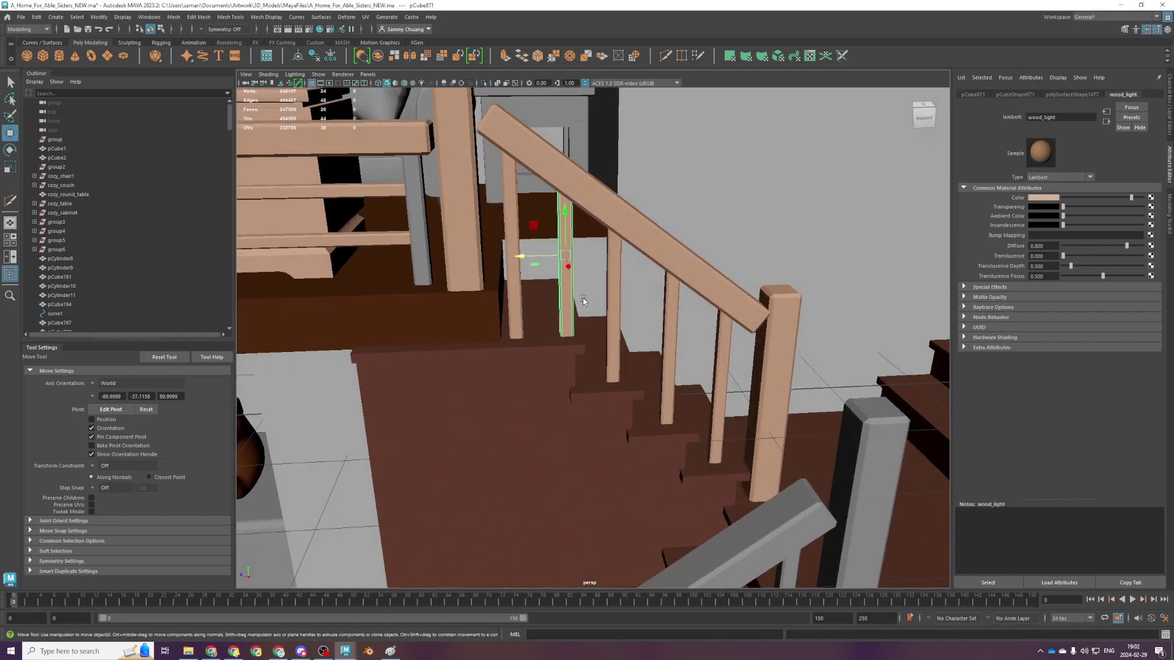
key(Delete)
Shift the four remaining balusters of the upper stair flight so they are evenly spaced along the handrail
click(512, 212)
drag(483, 227, 495, 227)
click(611, 294)
drag(581, 293, 552, 291)
alt+drag(636, 333, 579, 298)
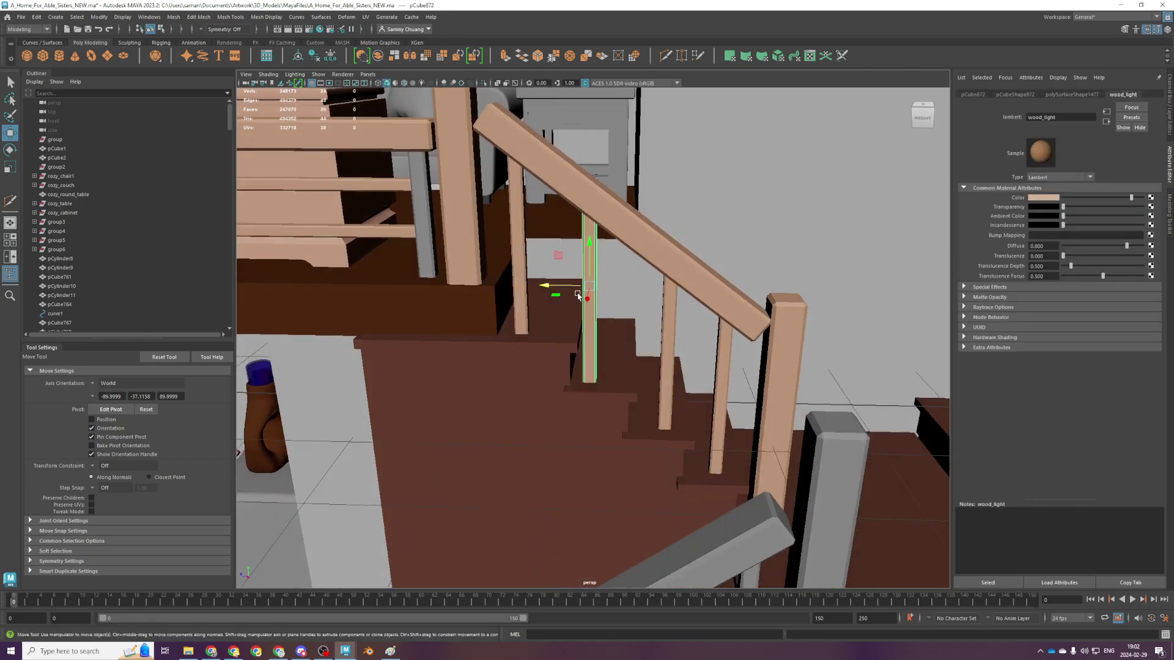
click(581, 296)
click(666, 345)
drag(634, 332, 615, 332)
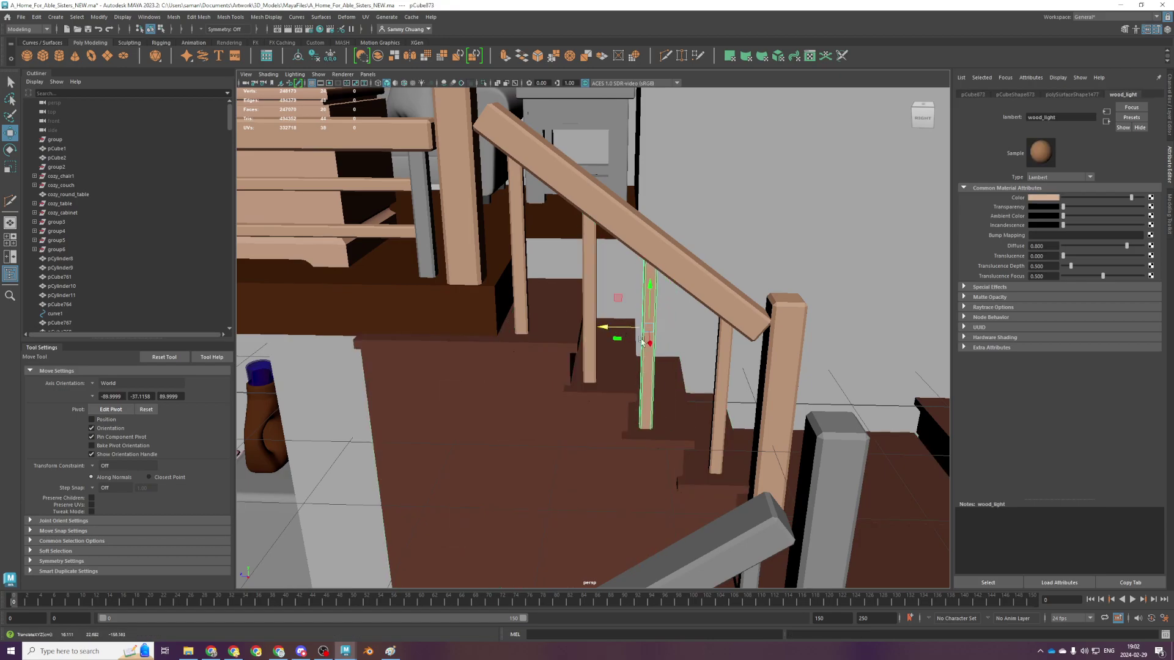
click(724, 385)
drag(703, 374, 683, 373)
Apply the wood_light material to the grey newel post on the landing, at the top of the lower stair flight
scroll(697, 434, down, 3)
click(705, 419)
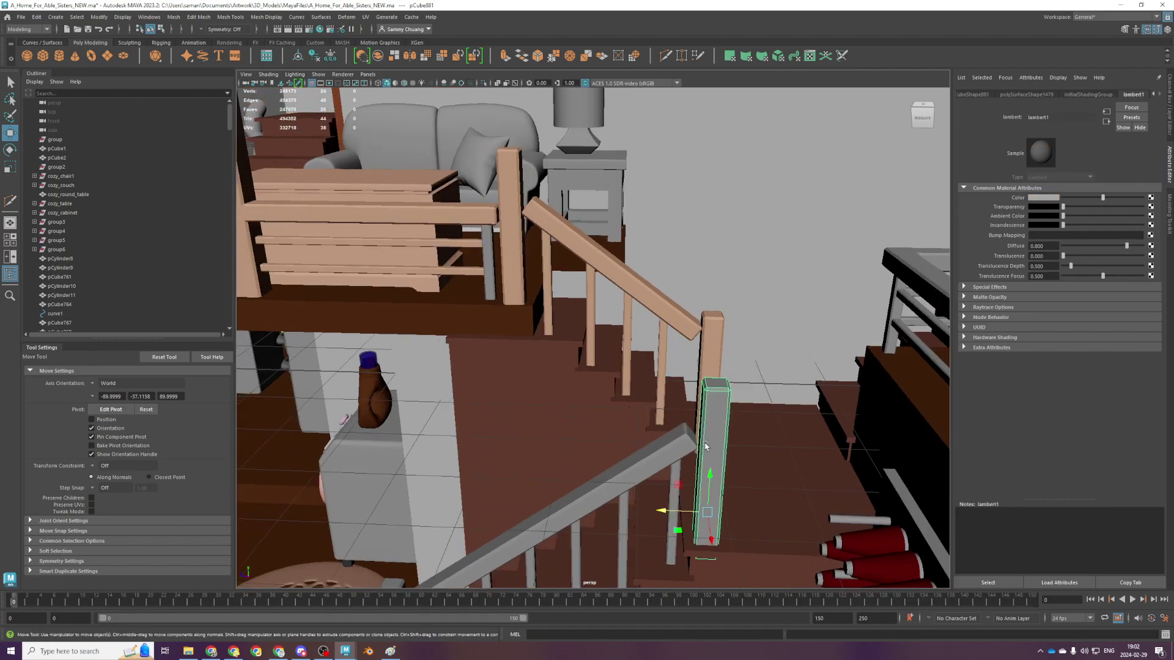
key(g)
scroll(682, 506, down, 3)
alt+middle_drag(685, 402, 678, 340)
scroll(679, 341, up, 5)
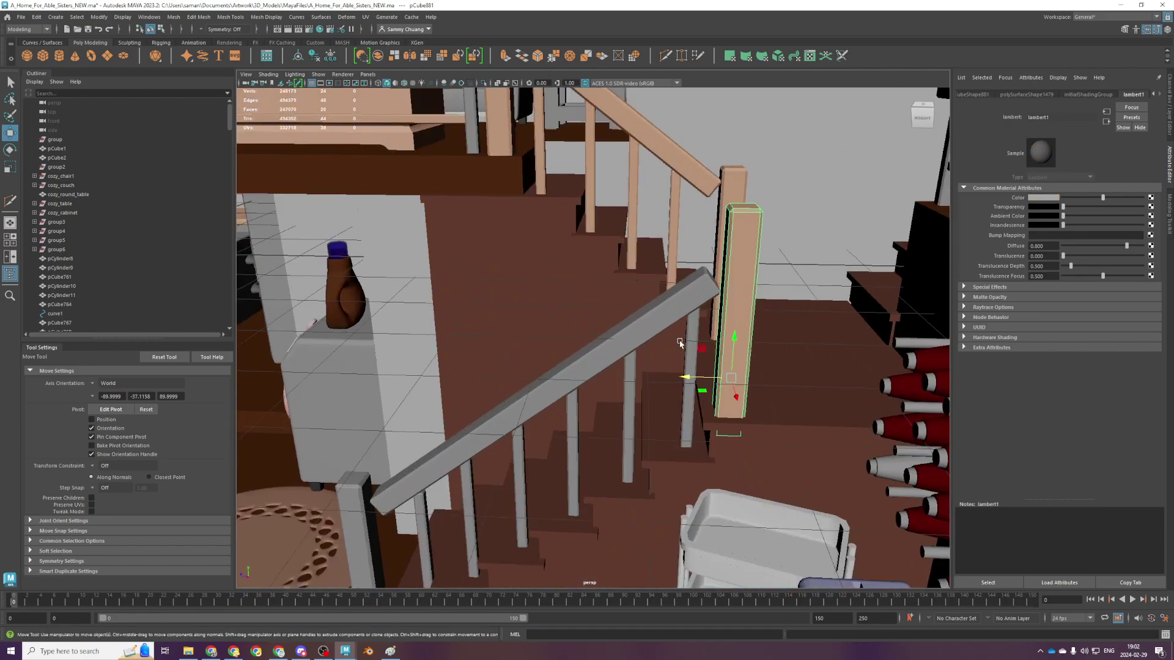
Apply the wood_light material to the lower stair flight's grey handrail and its three uppermost balusters
alt+drag(565, 437, 513, 412)
scroll(527, 382, up, 3)
scroll(527, 382, down, 4)
alt+drag(555, 453, 620, 420)
scroll(620, 421, up, 2)
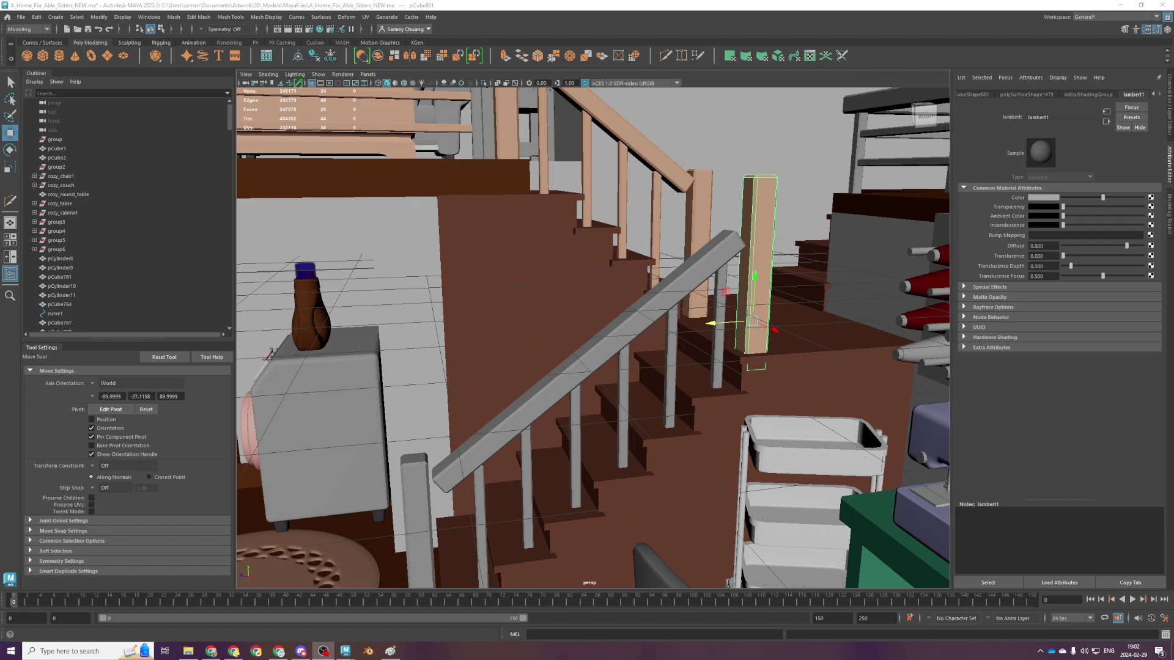
scroll(564, 397, up, 5)
click(564, 398)
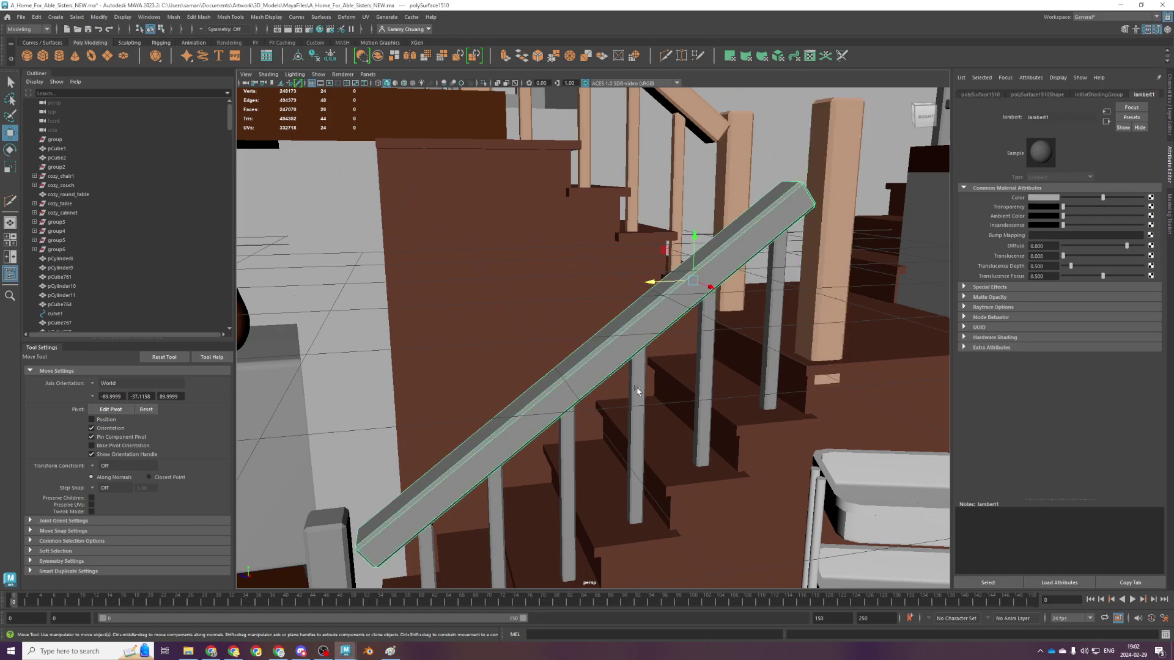
key(g)
click(637, 388)
key(g)
click(704, 375)
key(g)
click(776, 345)
key(g)
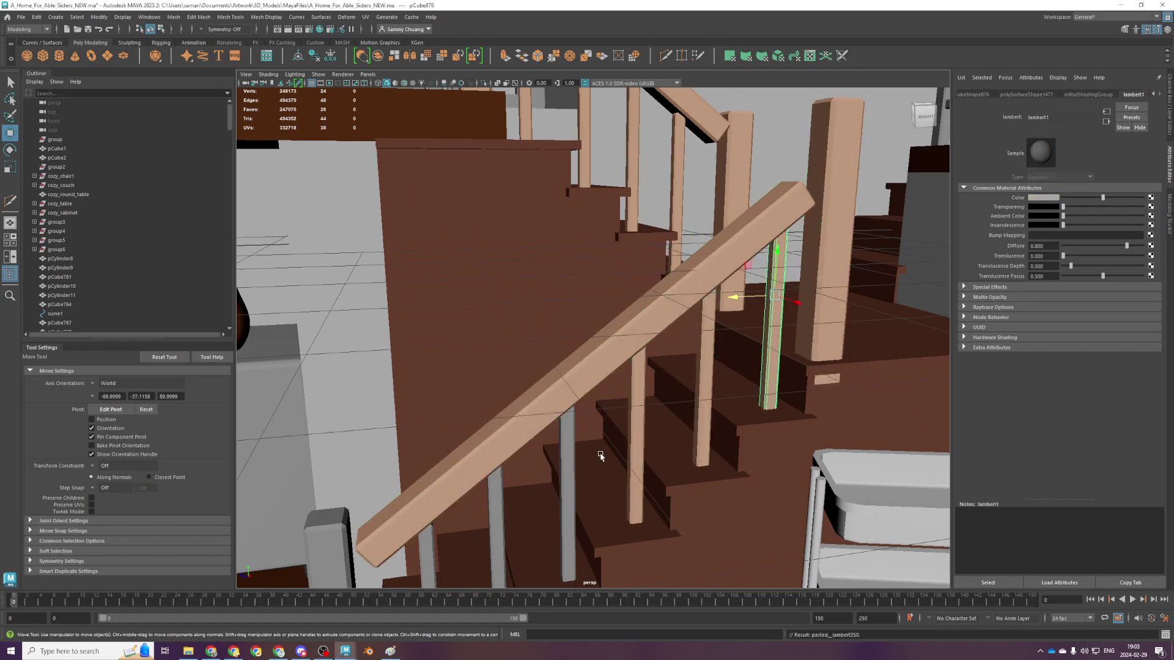
Apply the wood_light material to the remaining grey balusters and the bottom newel post of the lower stair flight
click(570, 487)
alt+middle_drag(584, 508, 600, 364)
key(g)
click(575, 371)
key(g)
click(507, 378)
key(g)
click(410, 348)
key(g)
Duplicate the upper stair flight's handrail and move the copy across the stairs toward the lower flight's railing
scroll(575, 379, down, 4)
alt+drag(575, 379, 573, 491)
scroll(551, 470, up, 6)
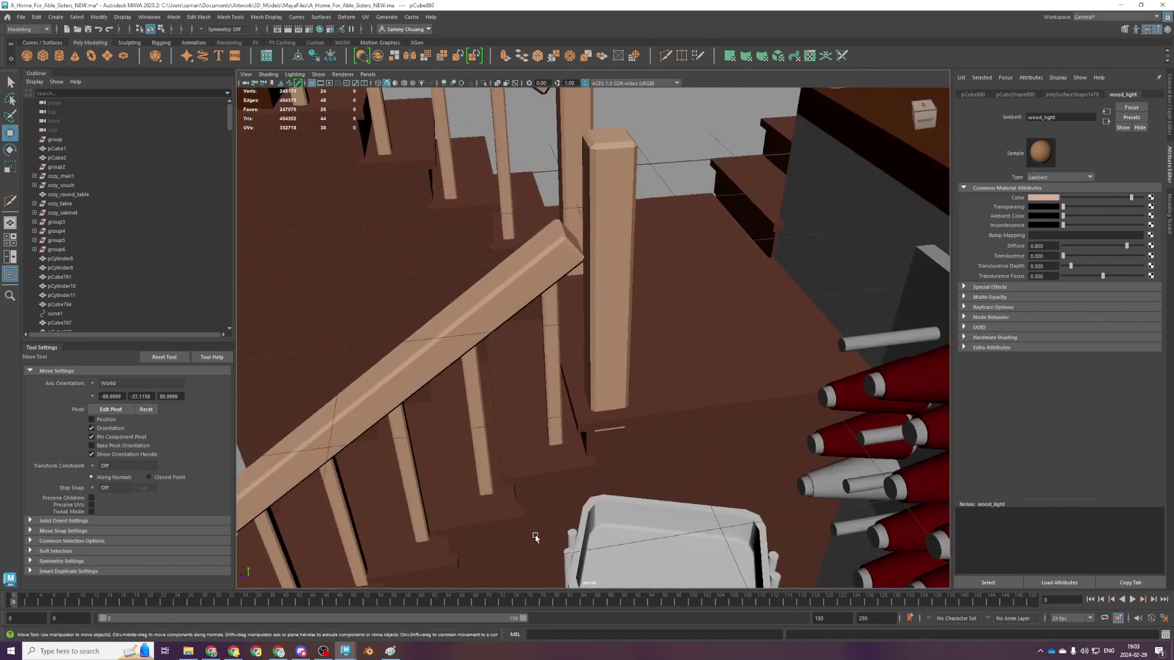
scroll(535, 537, up, 3)
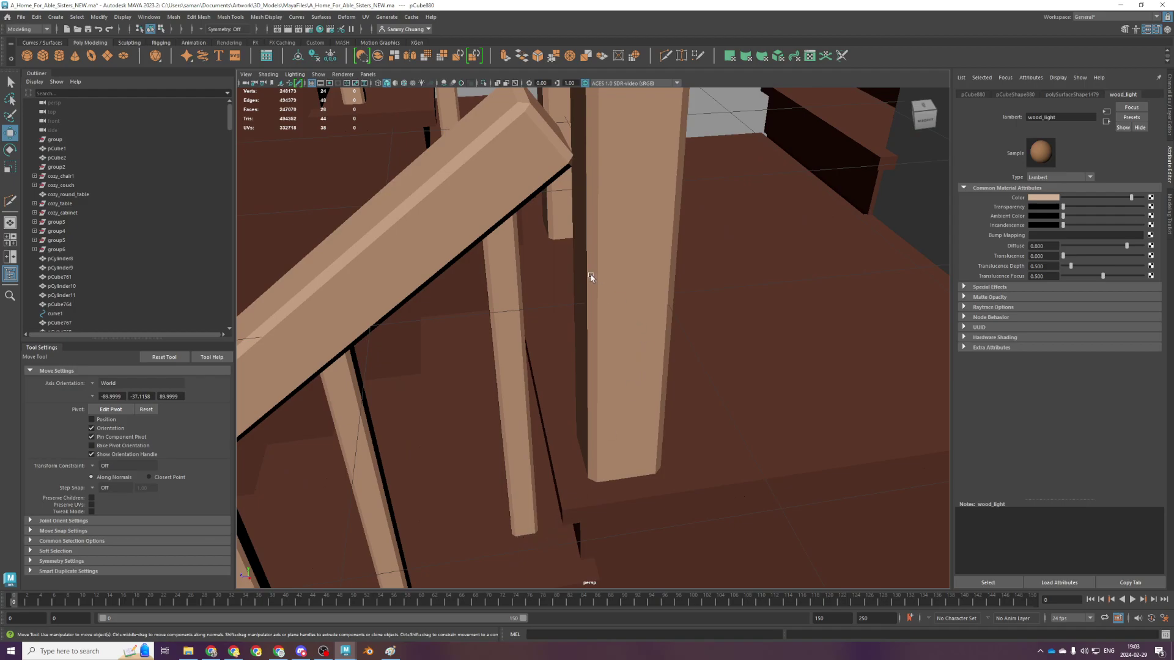
alt+middle_drag(592, 278, 649, 390)
click(615, 357)
scroll(569, 398, down, 6)
scroll(544, 281, up, 3)
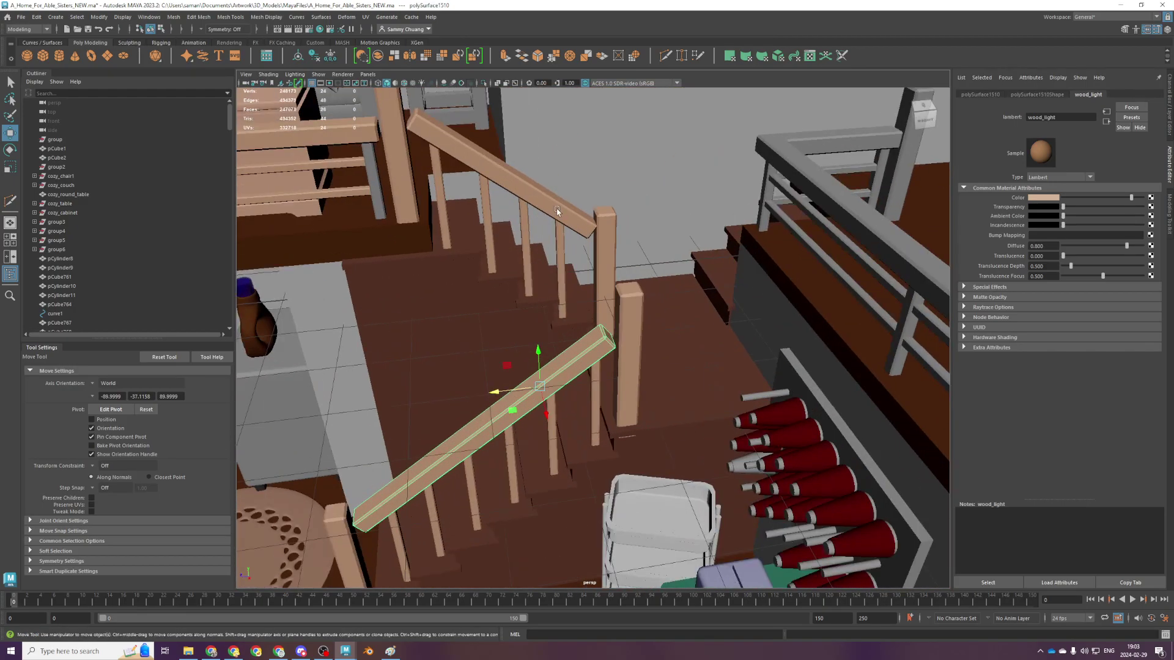
click(555, 207)
scroll(539, 276, up, 3)
key(space)
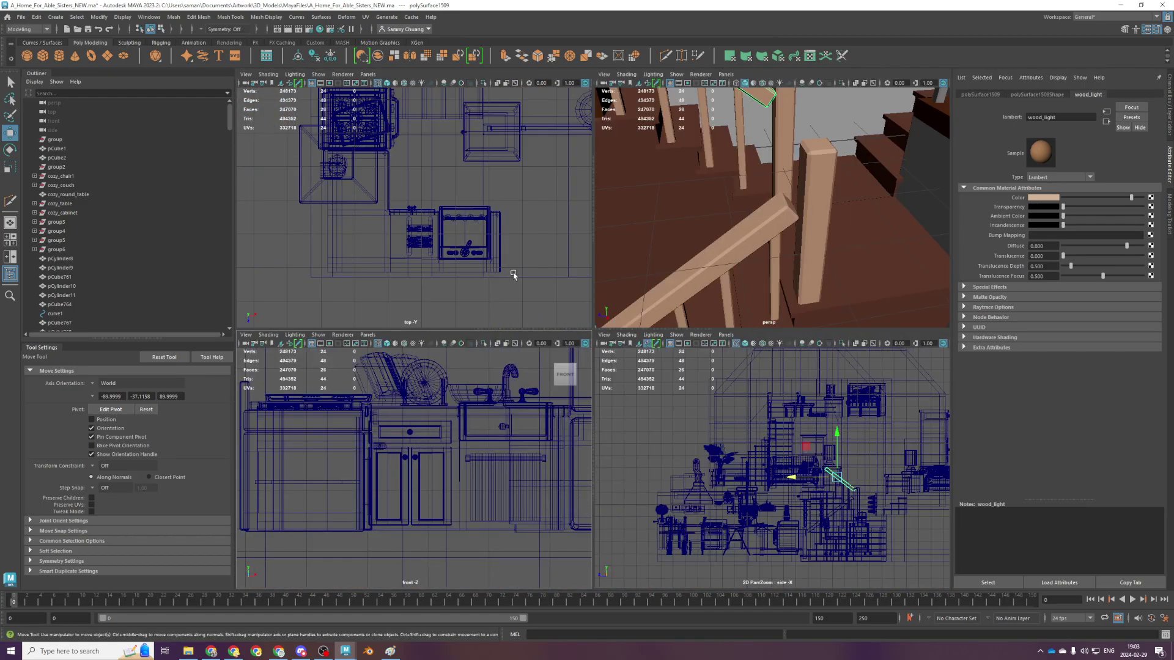
key(space)
key(f)
scroll(616, 262, down, 5)
key(ctrl+d)
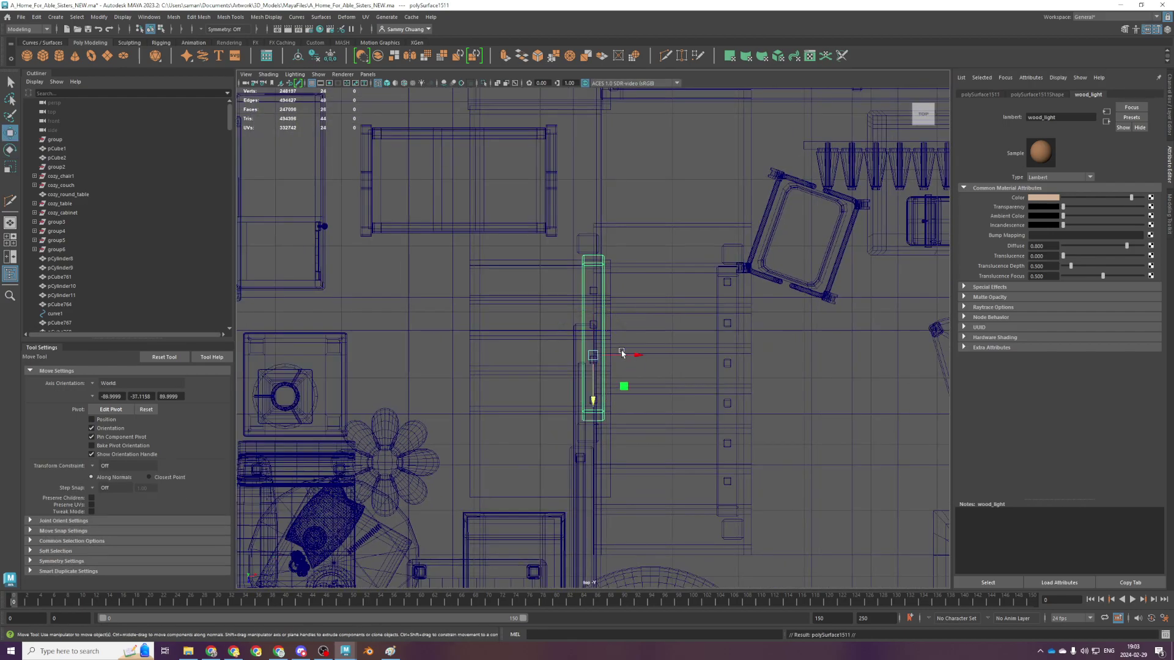
drag(631, 355, 751, 331)
Level the duplicated handrail by setting its Rotate X to 0
click(1168, 232)
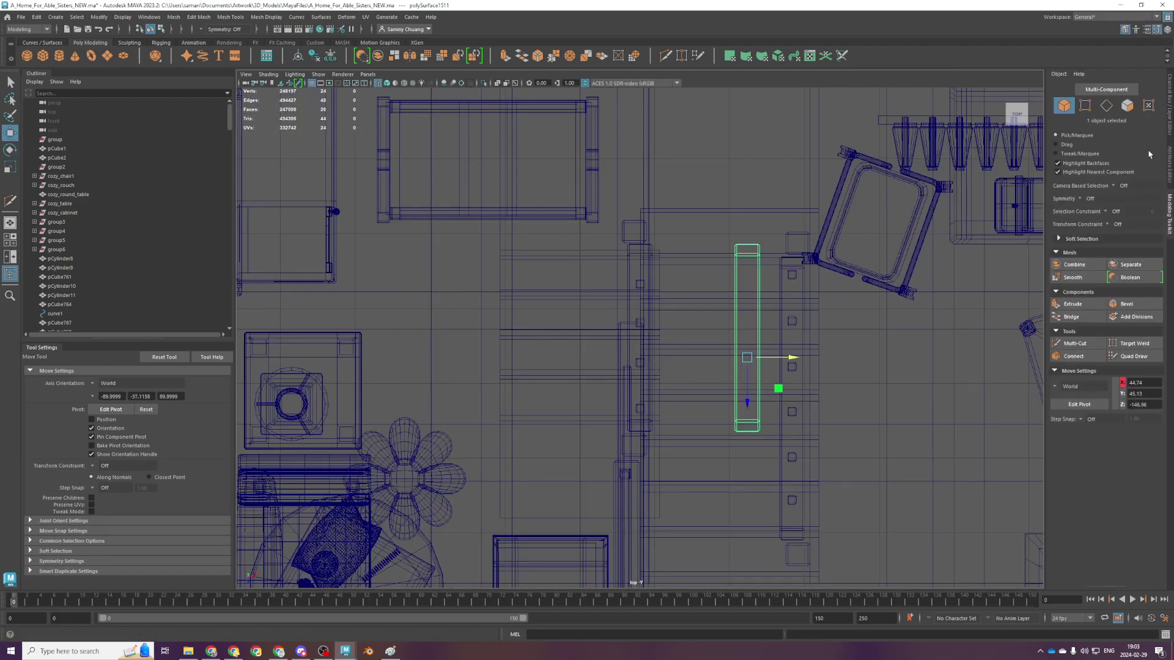
click(1169, 173)
click(1169, 122)
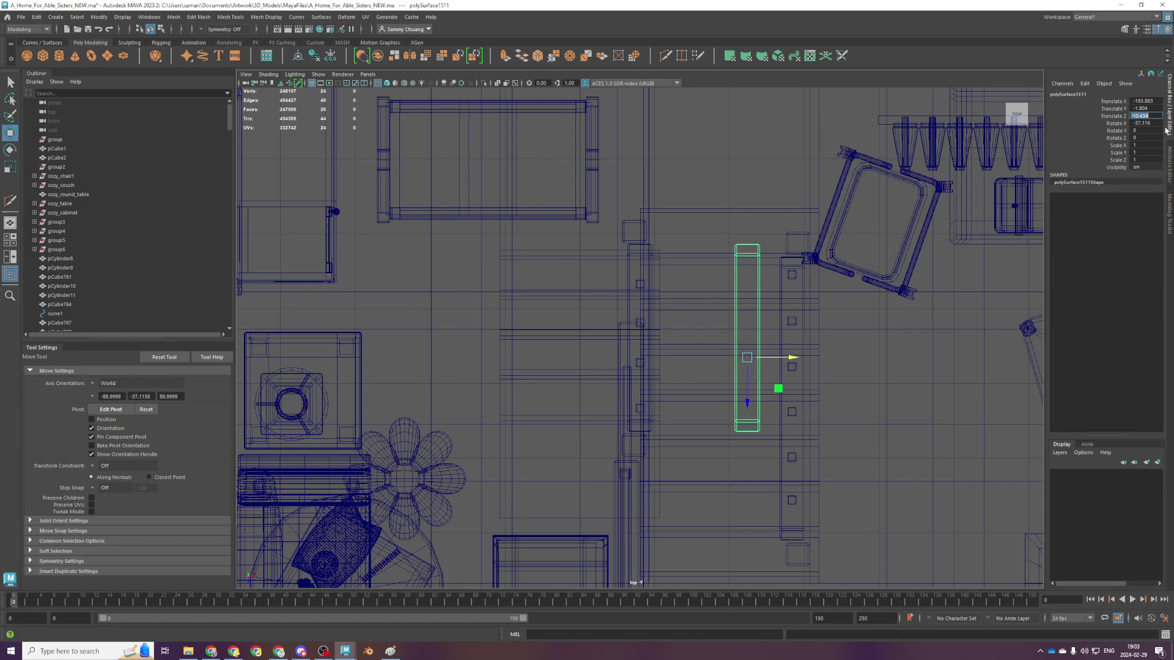
key(Tab)
key(Return)
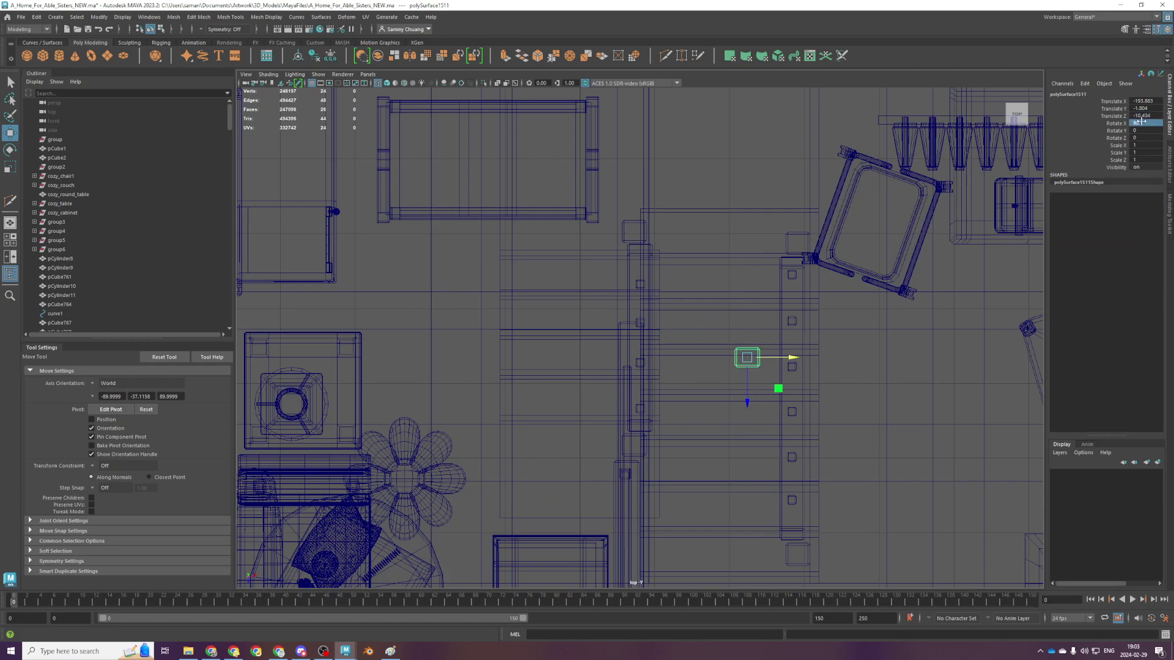
click(1141, 122)
text(0)
key(Return)
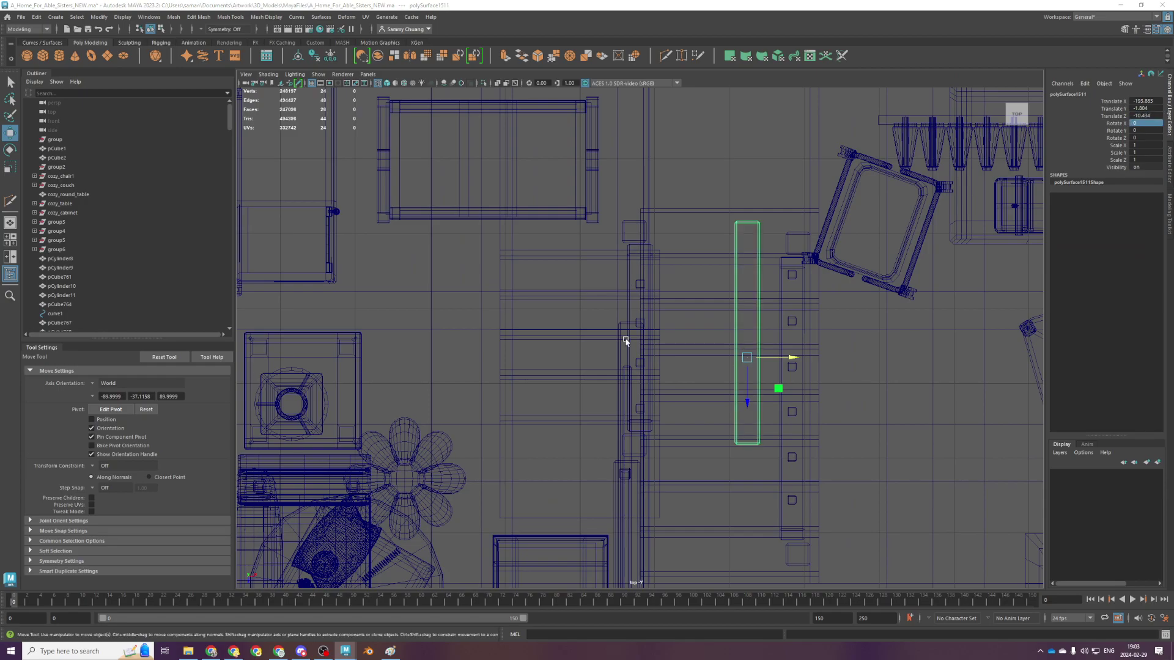
Move the levelled rail copy over the landing, beside the newel post and near the height of the lower handrail's end
key(space)
key(space)
scroll(666, 431, up, 5)
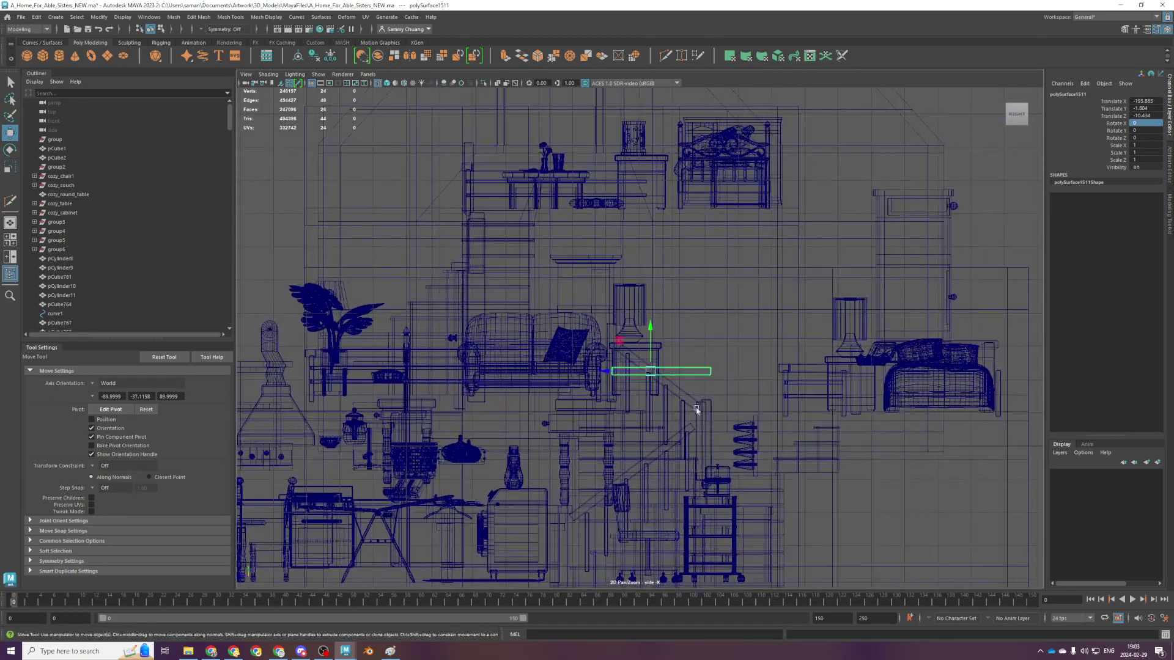
alt+middle_drag(688, 430, 599, 372)
middle_drag(538, 298, 644, 351)
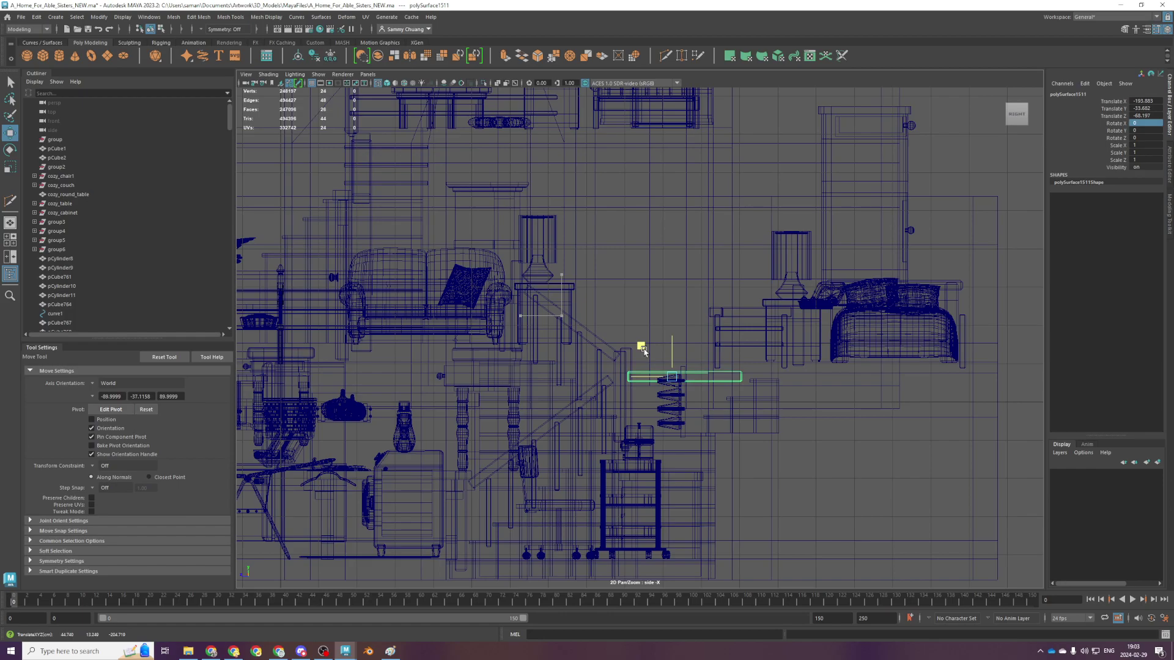
scroll(655, 367, up, 5)
drag(723, 391, 725, 386)
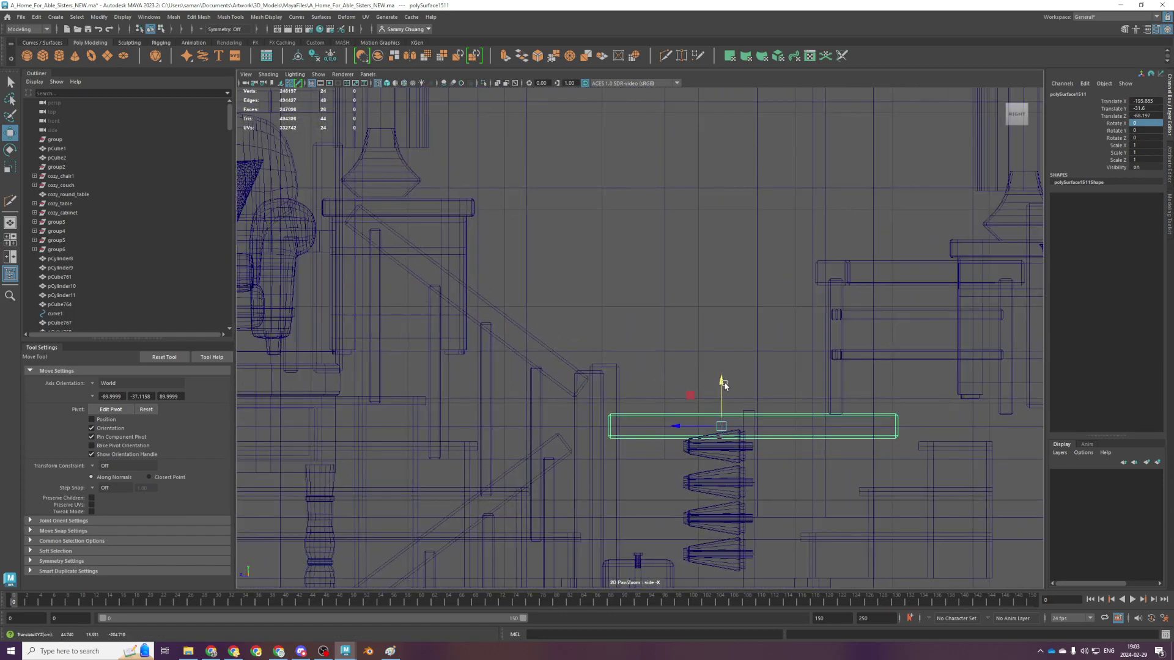
scroll(685, 378, down, 3)
scroll(672, 377, up, 4)
click(556, 446)
right_click(557, 434)
drag(537, 419, 617, 502)
key(ctrl+z)
key(ctrl+z)
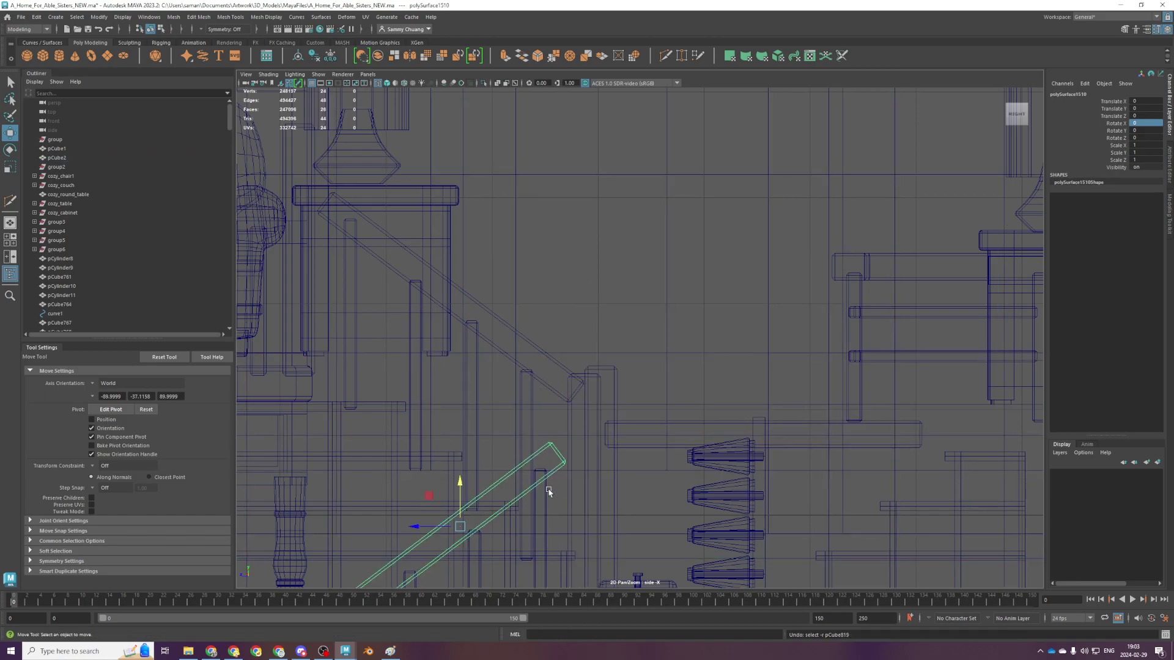
Orient the move axis to the lower handrail's slope and extend its upper end vertices to the landing newel post
right_drag(549, 489, 508, 489)
drag(530, 428, 606, 493)
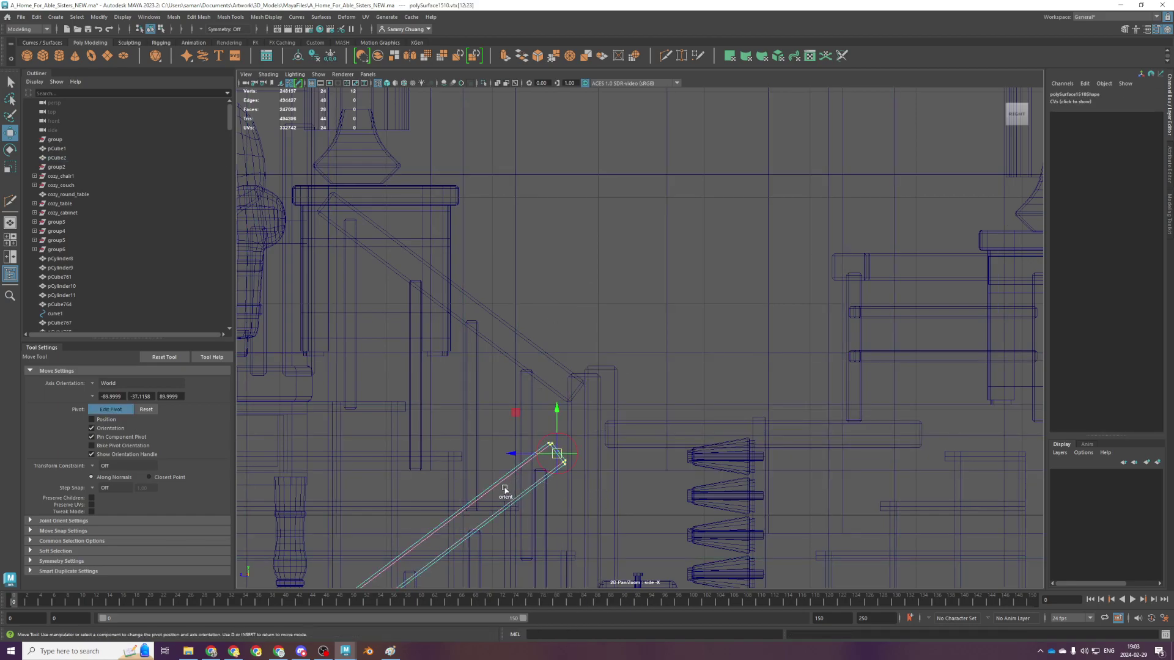
key(space)
key(space)
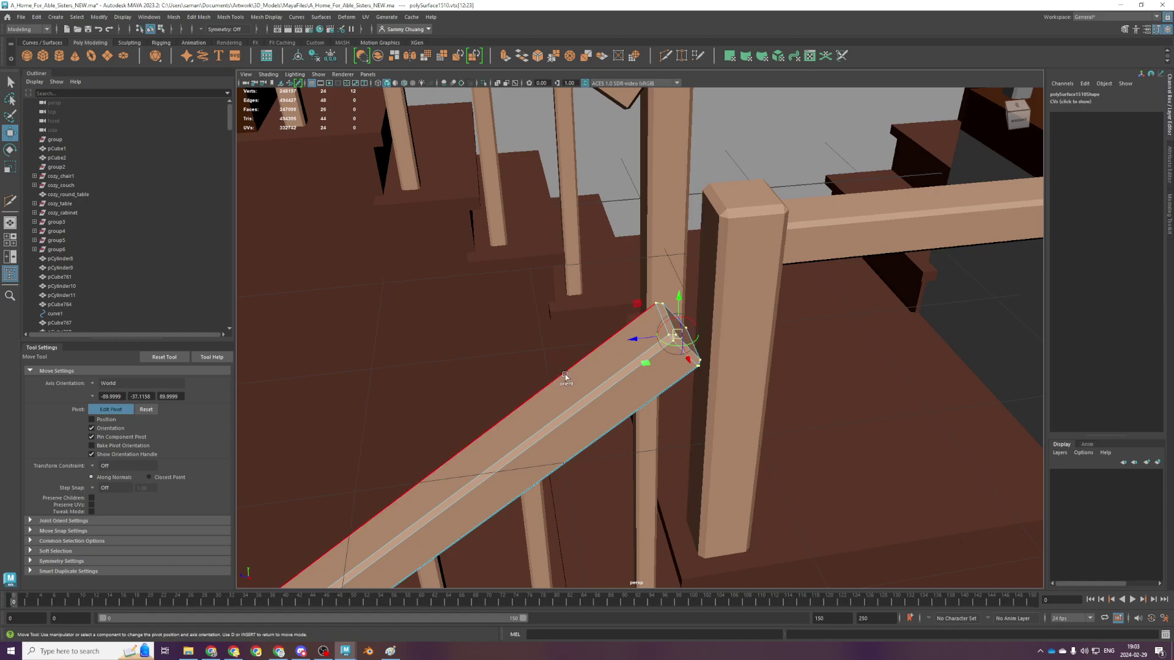
key(space)
key(space)
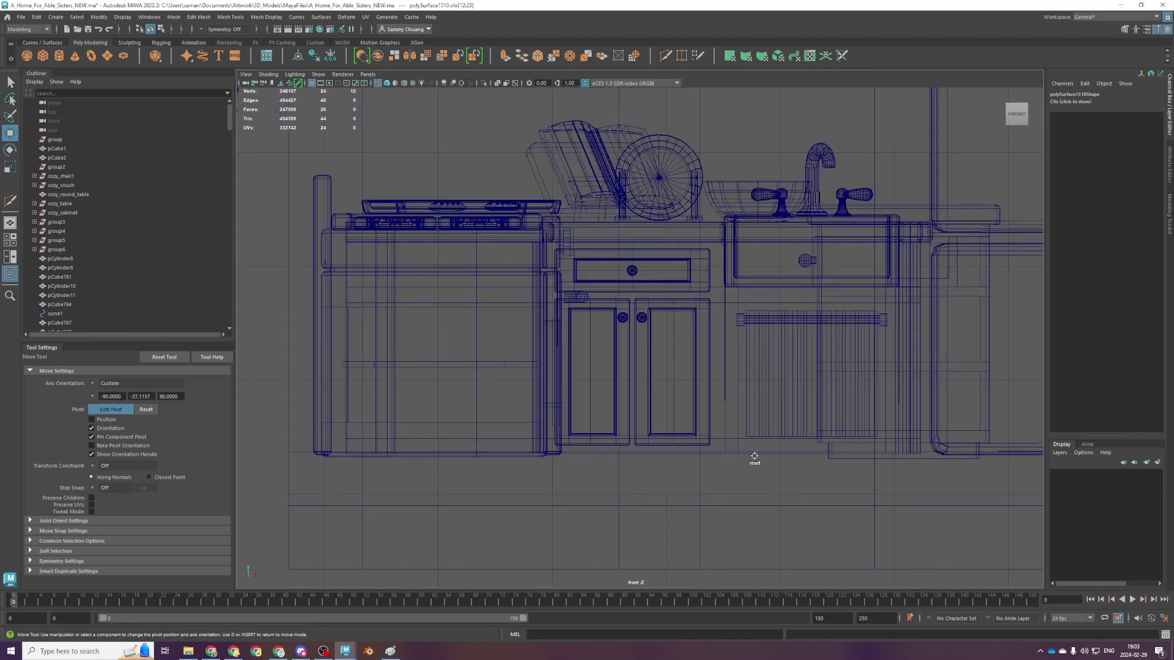
key(space)
key(space)
drag(595, 425, 648, 405)
key(F8)
Switch the Move tool's axis orientation to World and try to raise the landing rail copy
click(673, 424)
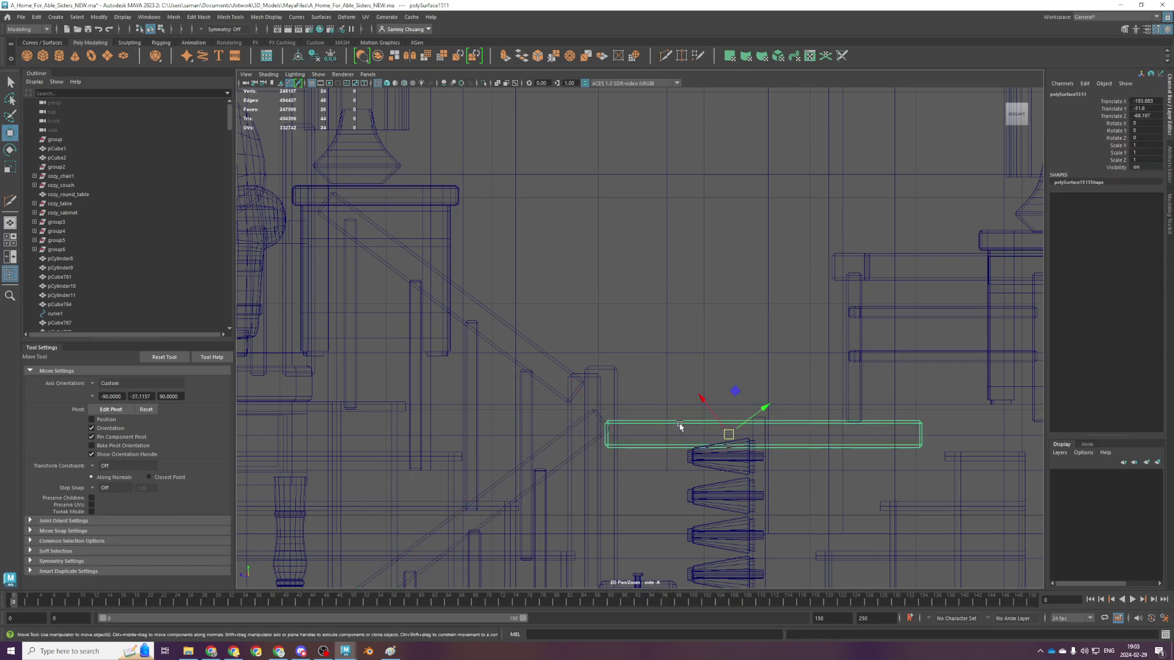
click(93, 386)
click(110, 401)
click(730, 403)
key(ctrl+z)
mouse_move(729, 402)
mouse_down()
mouse_move(730, 371)
mouse_move(739, 384)
mouse_up()
key(space)
key(space)
scroll(758, 245, down, 5)
key(ctrl+z)
alt+drag(765, 213, 760, 235)
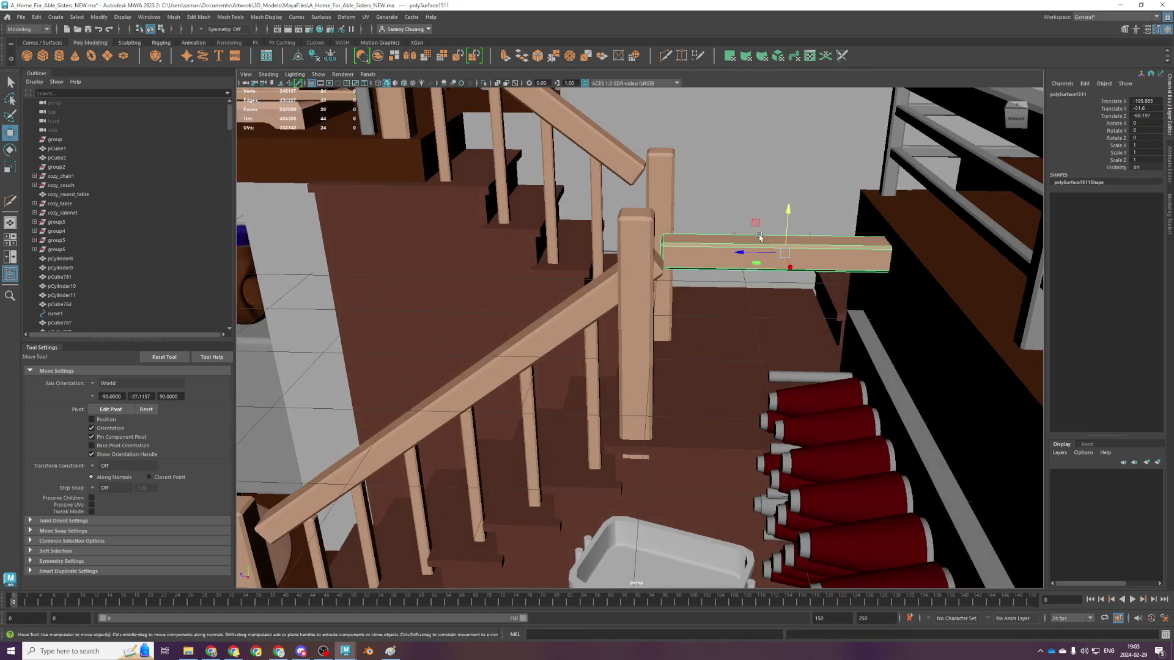
Pull the lower handrail's upper end vertices back along its slope so the rail ends within the landing newel post
click(657, 274)
key(space)
key(space)
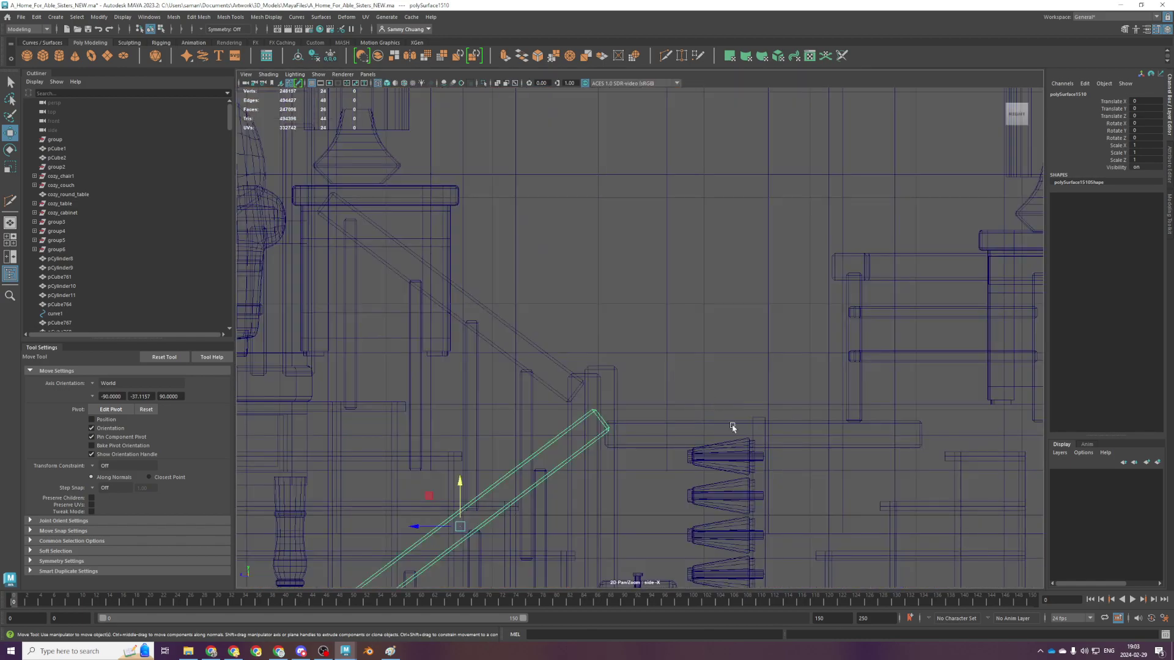
scroll(704, 417, up, 3)
key(F9)
key(space)
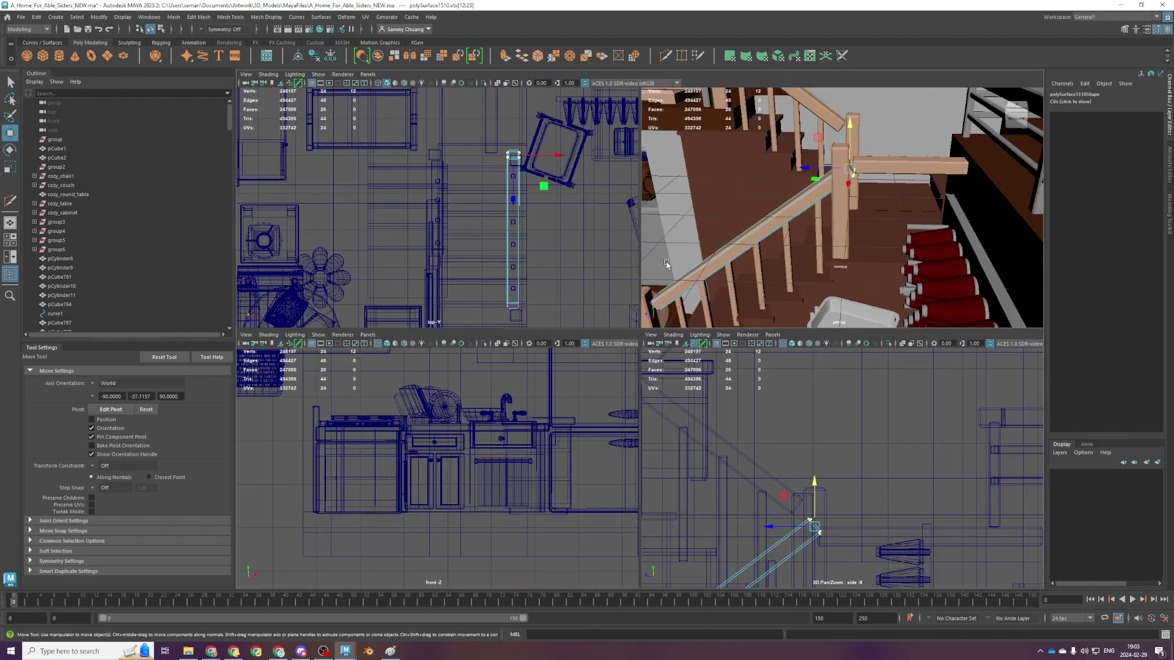
key(space)
key(d)
key(f)
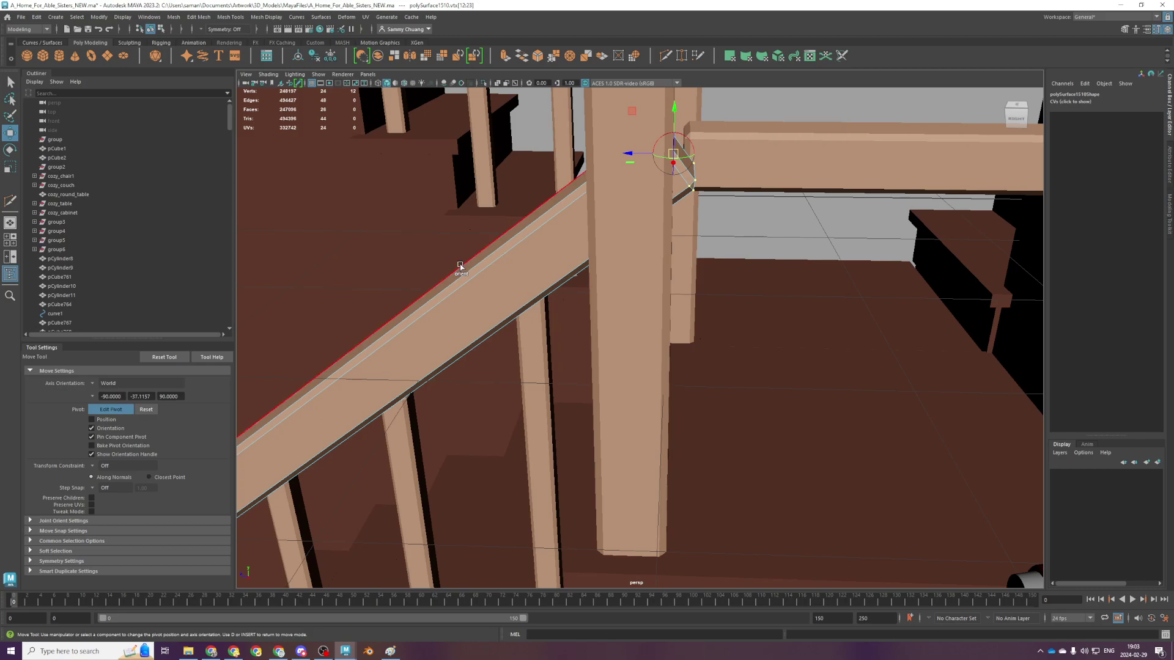
click(462, 269)
key(d)
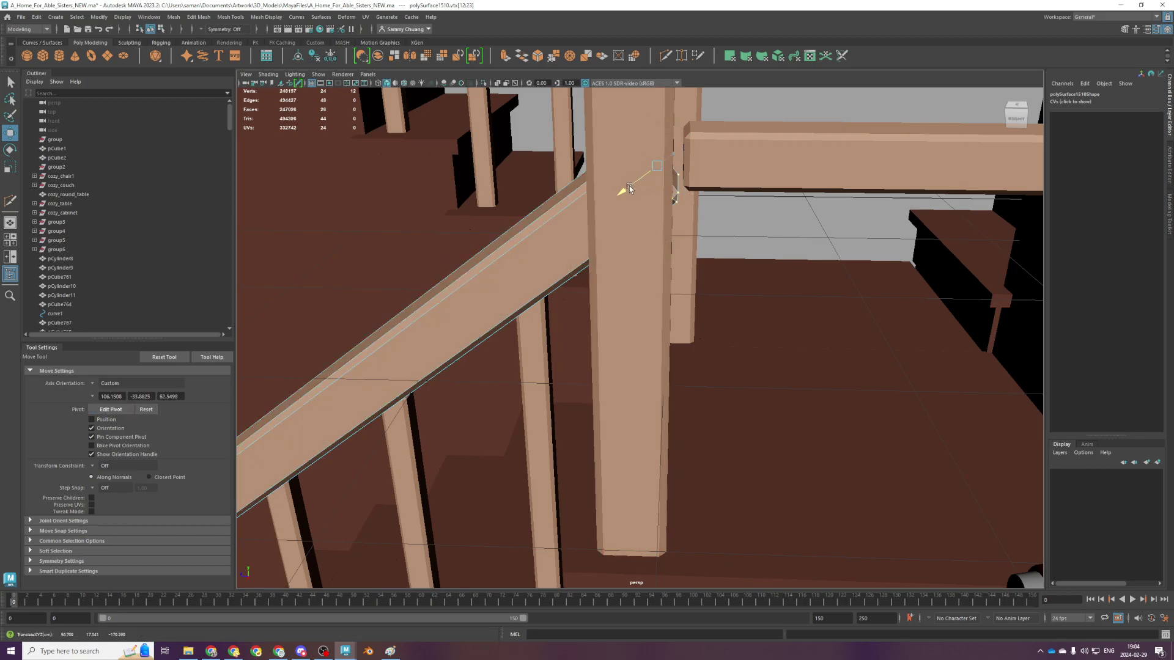
scroll(708, 210, down, 5)
Set the Move tool's axis orientation to Object, lower the landing rail copy slightly and slide it toward the newel post
click(721, 251)
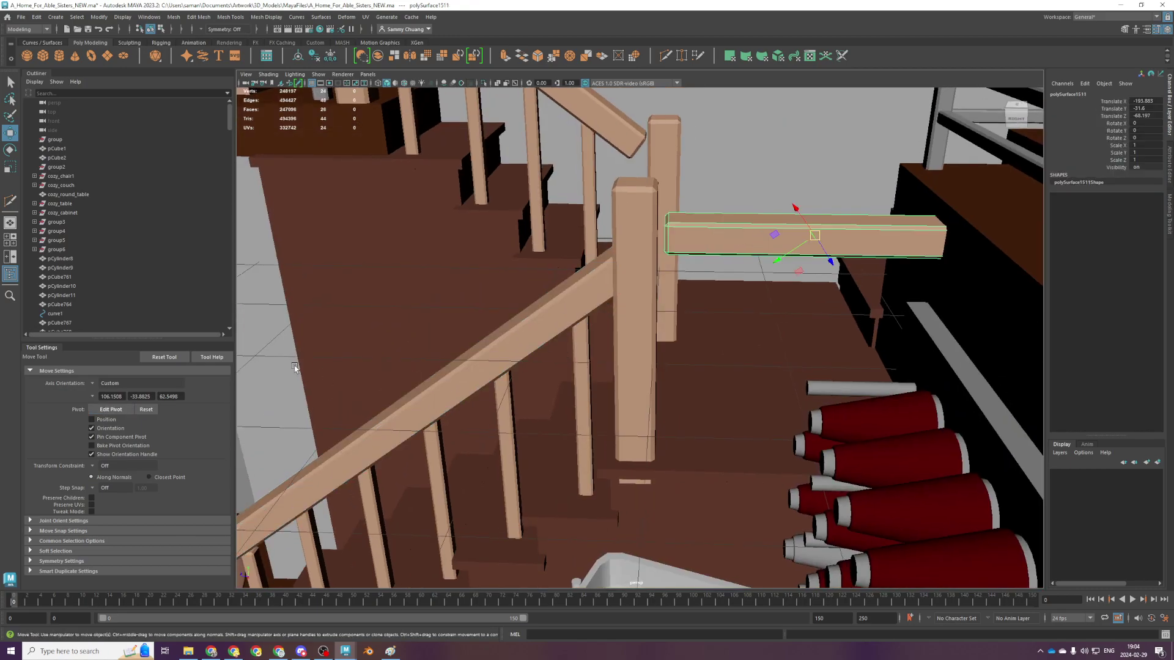
click(110, 385)
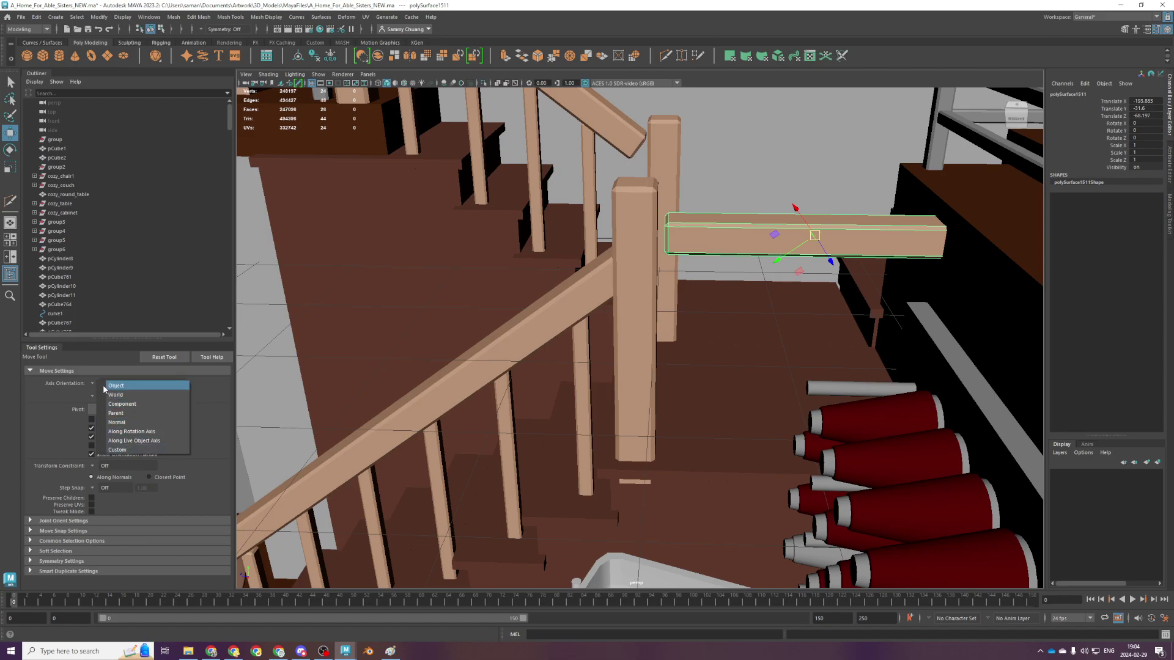
click(105, 386)
key(space)
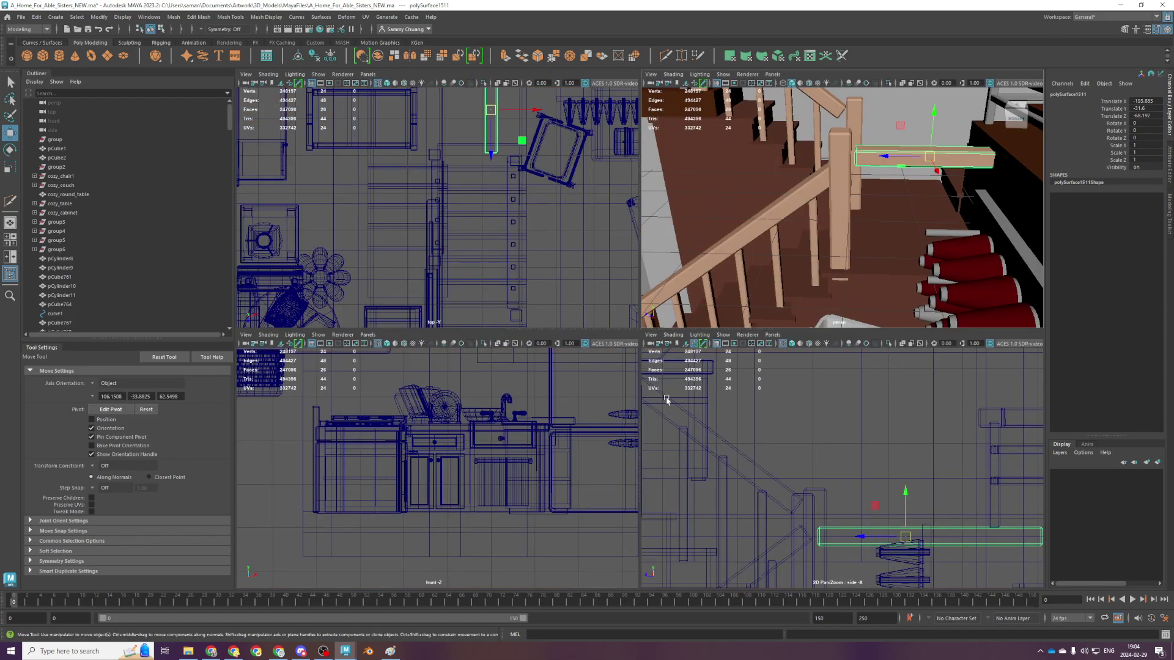
drag(907, 493, 909, 507)
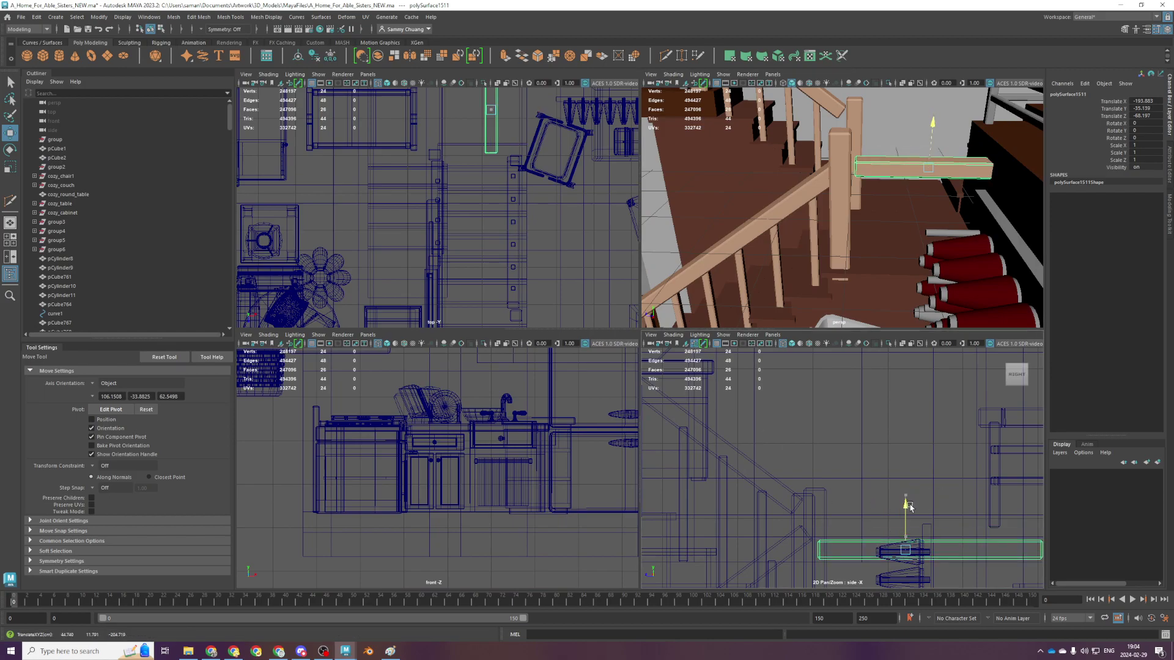
drag(884, 165, 881, 171)
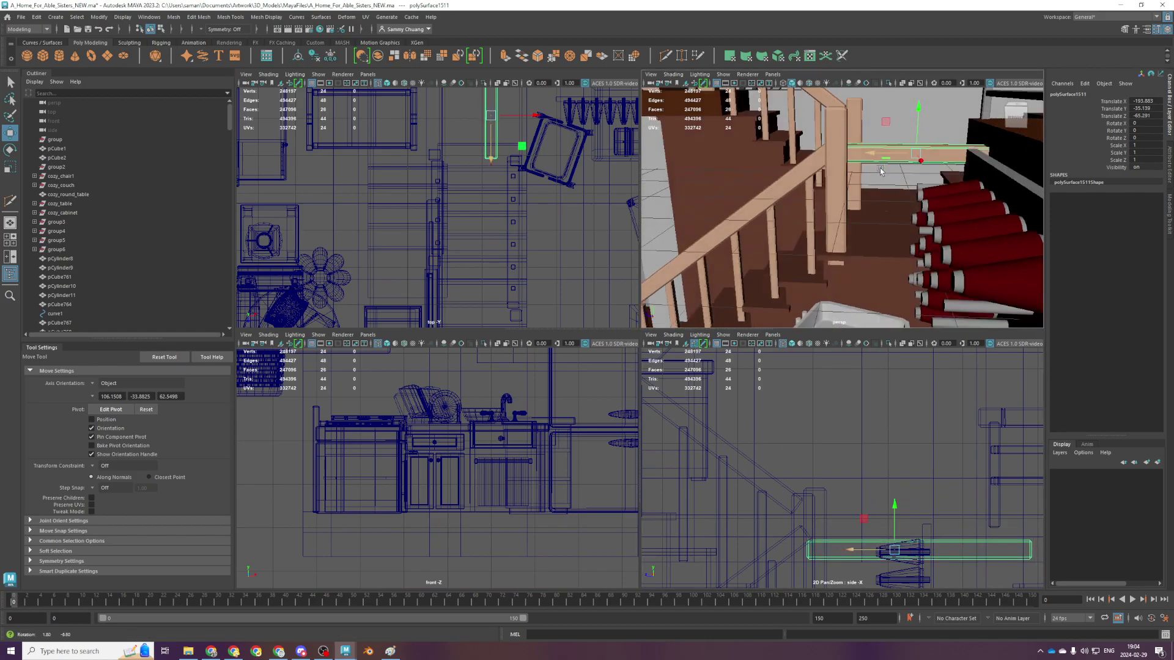
Shift the landing rail copy sideways into line with the lower flight's railing and save the scene
alt+drag(911, 130, 800, 286)
click(814, 281)
key(ctrl+z)
key(space)
drag(794, 153, 827, 156)
key(ctrl+s)
key(space)
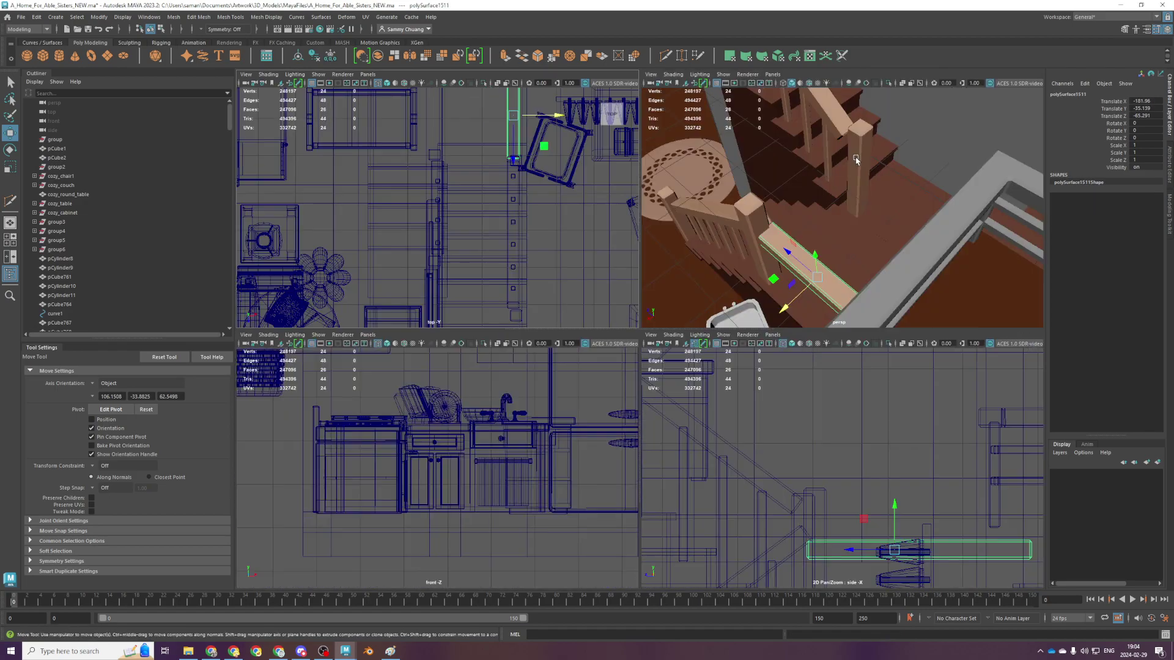
key(space)
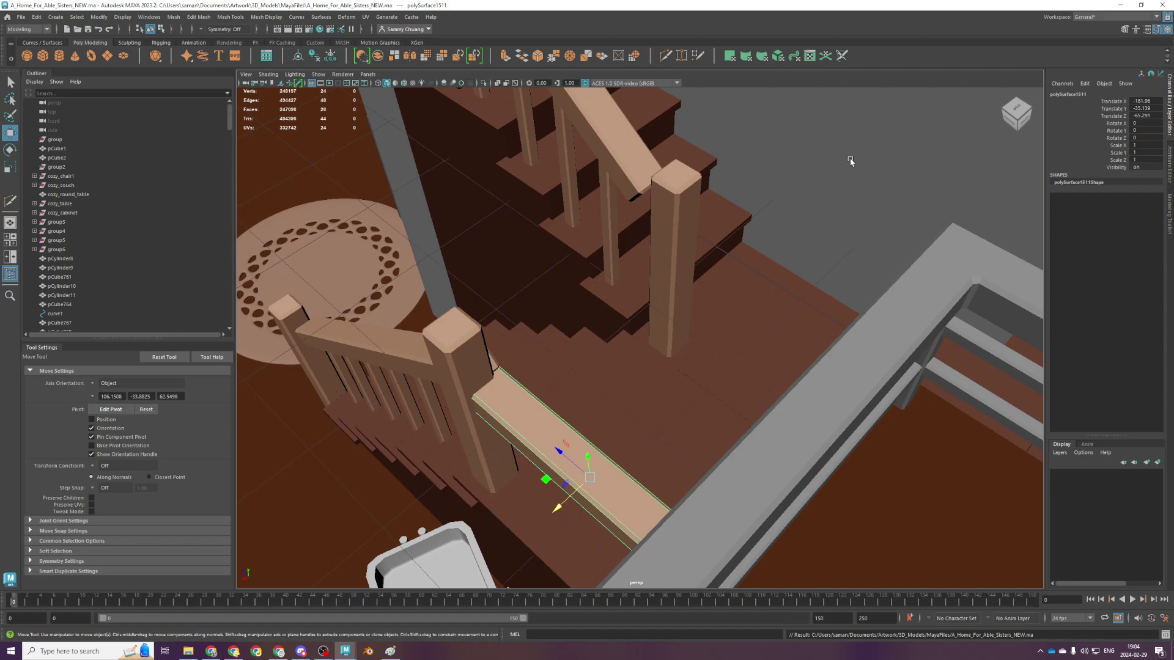
Select the landing rail together with the lower flight's handrail and its balusters in the wireframe top view
alt+drag(750, 305, 460, 362)
shift+click(493, 226)
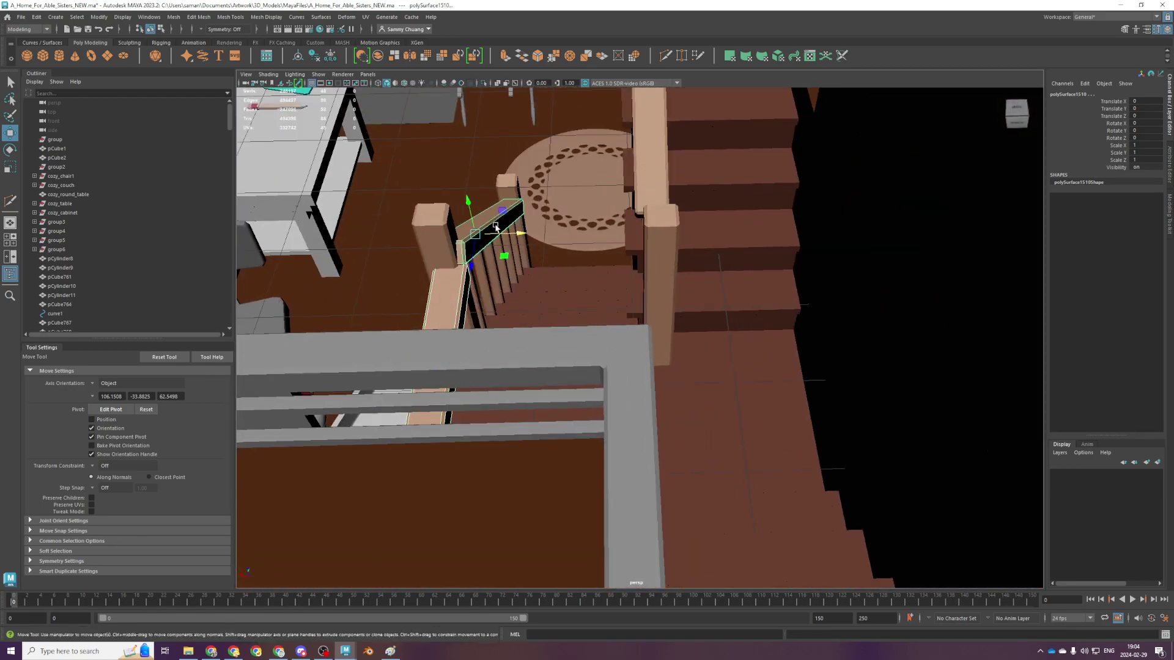
key(space)
key(space)
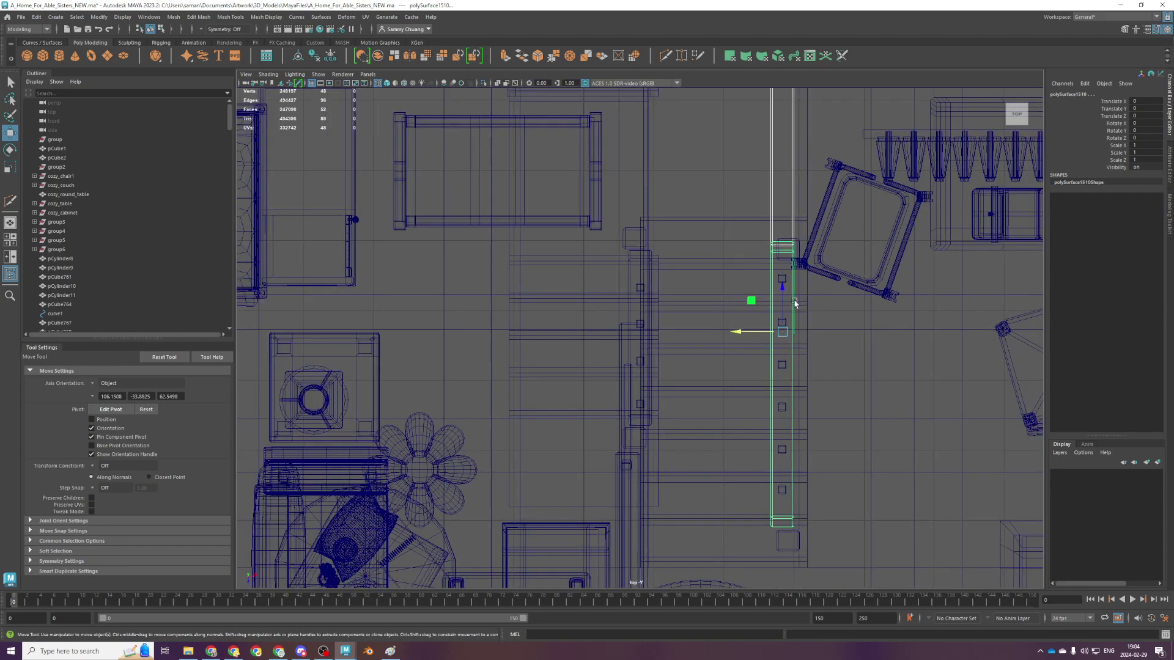
scroll(782, 297, down, 4)
drag(727, 188, 741, 466)
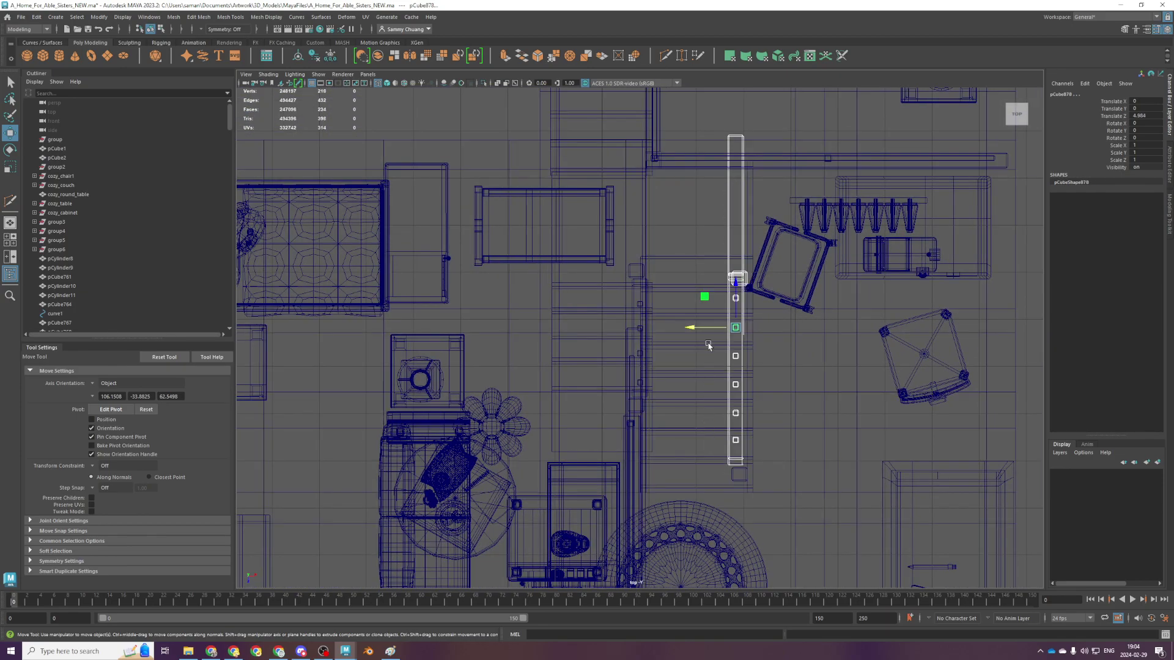
Undo a trial sideways shift of the lower stair railing and set the Move tool's axis orientation to World
drag(705, 328, 708, 333)
key(ctrl+z)
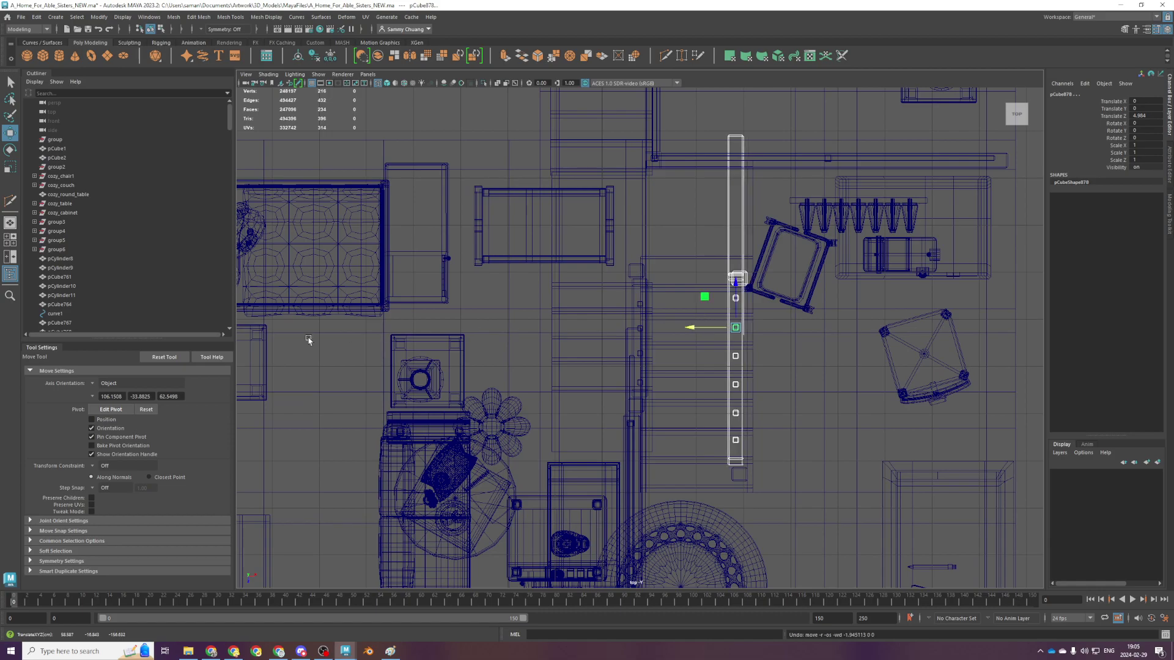
click(92, 385)
click(110, 397)
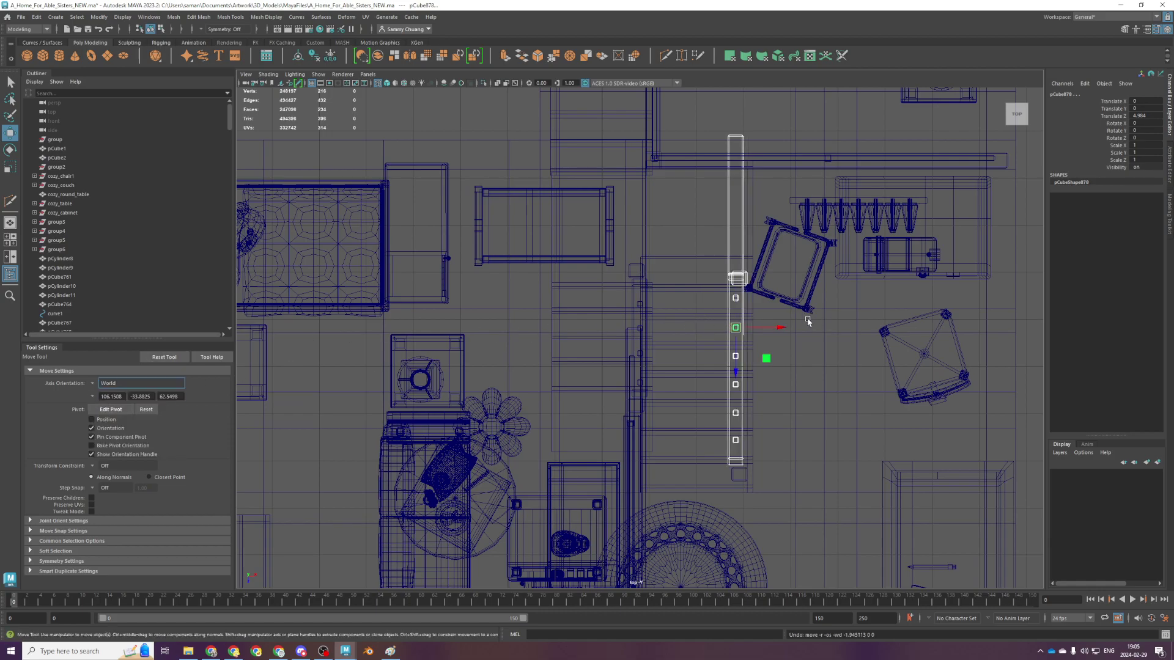
alt+middle_drag(845, 184, 817, 214)
key(space)
key(space)
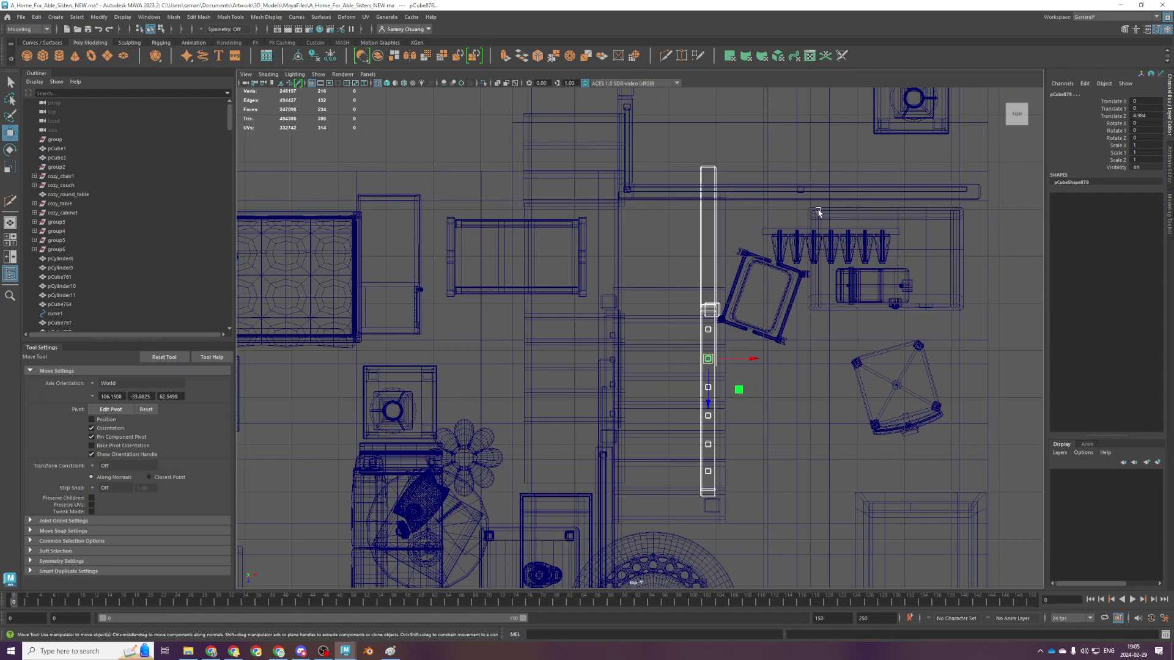
Add the landing and bottom newel posts to the lower railing selection and nudge the whole railing slightly sideways
mouse_move(754, 320)
alt+mouse_down()
mouse_move(698, 363)
mouse_move(669, 341)
alt+mouse_up()
key(f)
alt+drag(602, 299, 526, 275)
shift+click(614, 299)
alt+drag(657, 328, 556, 312)
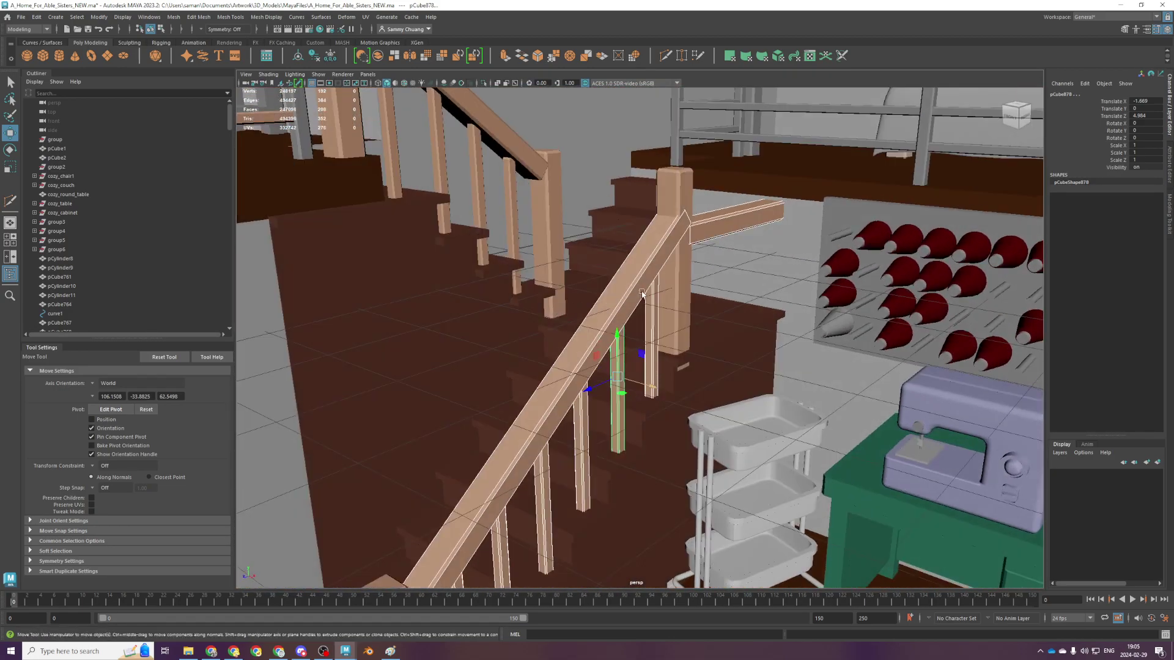
shift+click(680, 289)
scroll(676, 352, down, 4)
alt+middle_drag(675, 351, 675, 320)
shift+click(522, 465)
drag(555, 519, 550, 519)
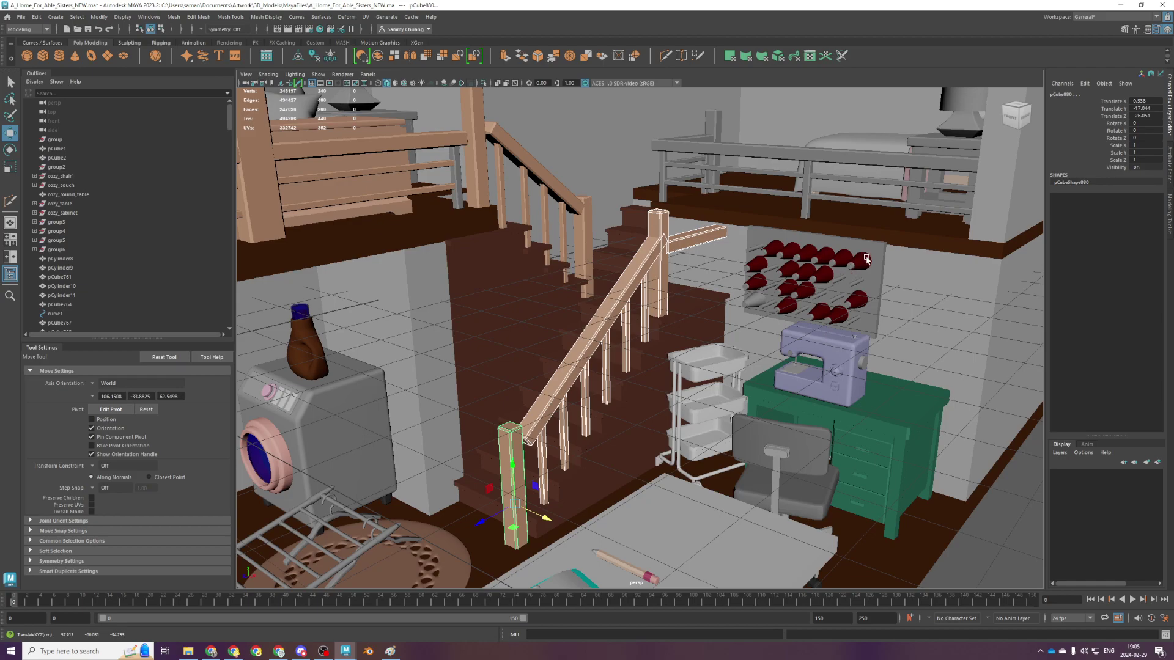
scroll(866, 259, down, 10)
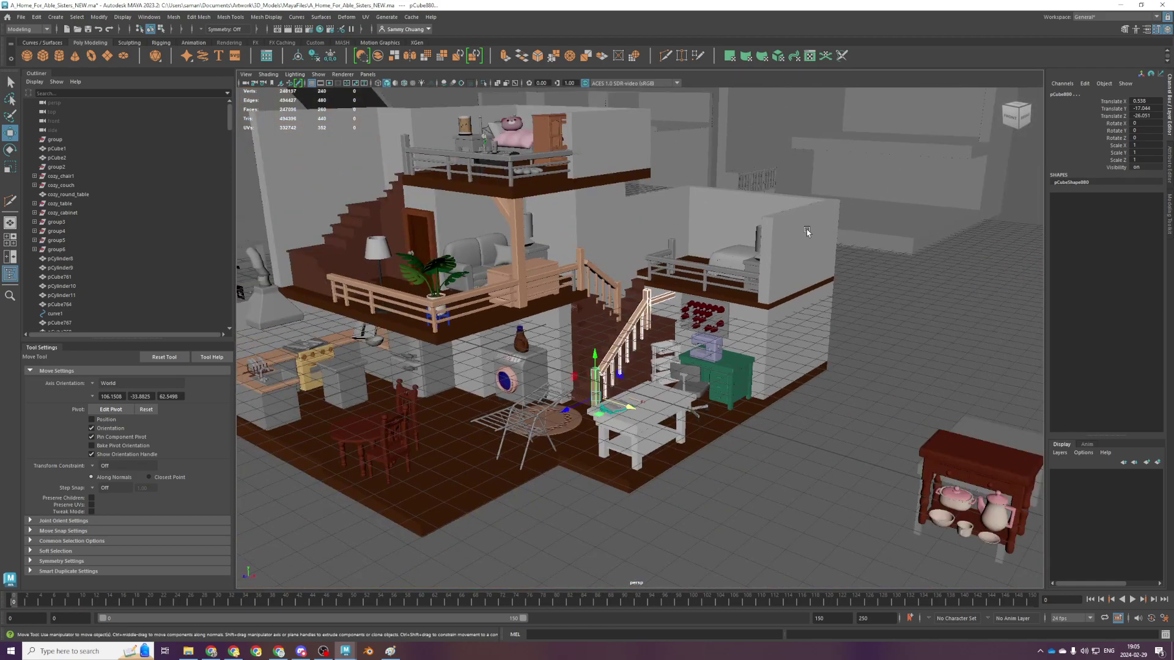
click(807, 231)
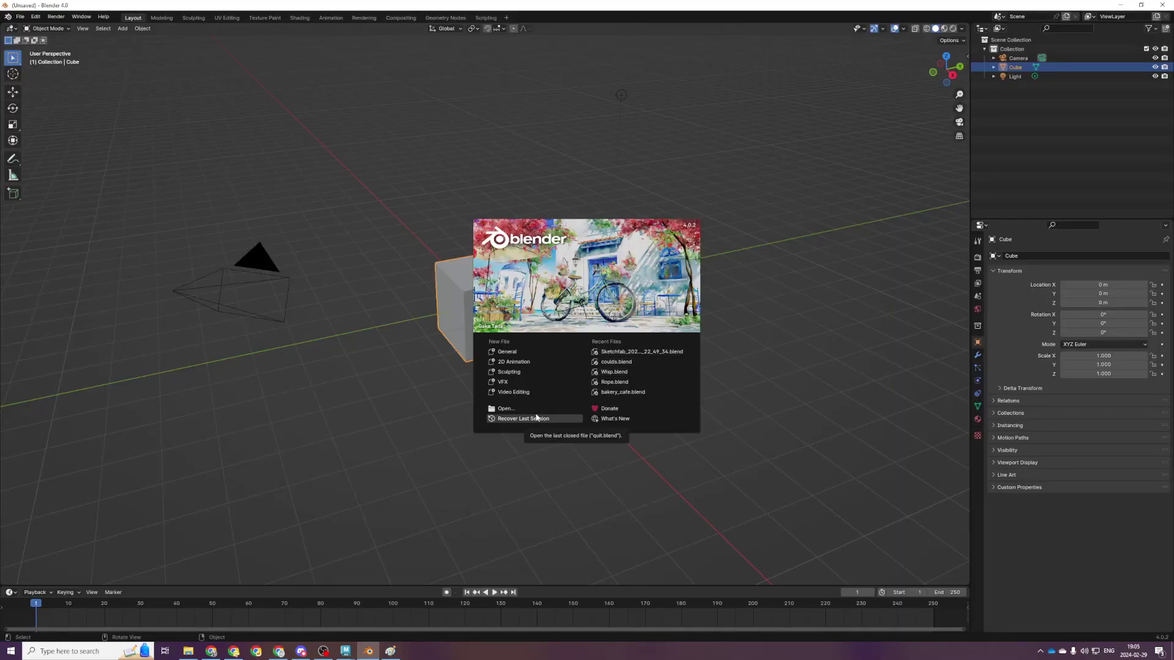
In Blender, open a_home_for_blathers.blend from the Documents\Artwork\3D_Models folder
click(556, 408)
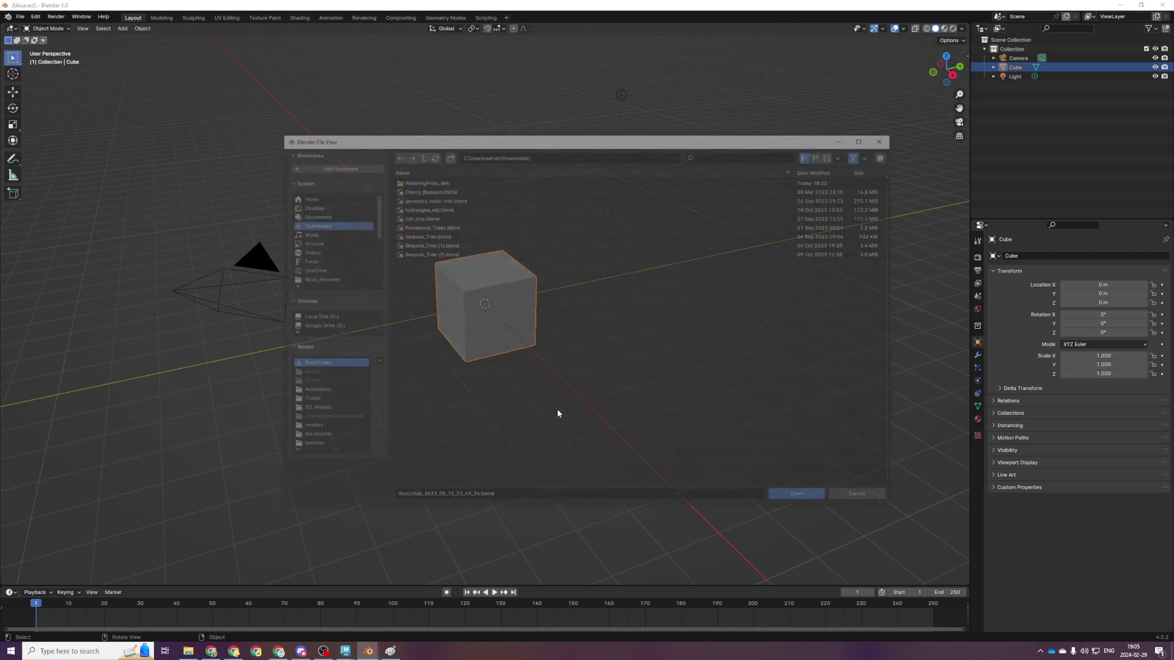
click(353, 215)
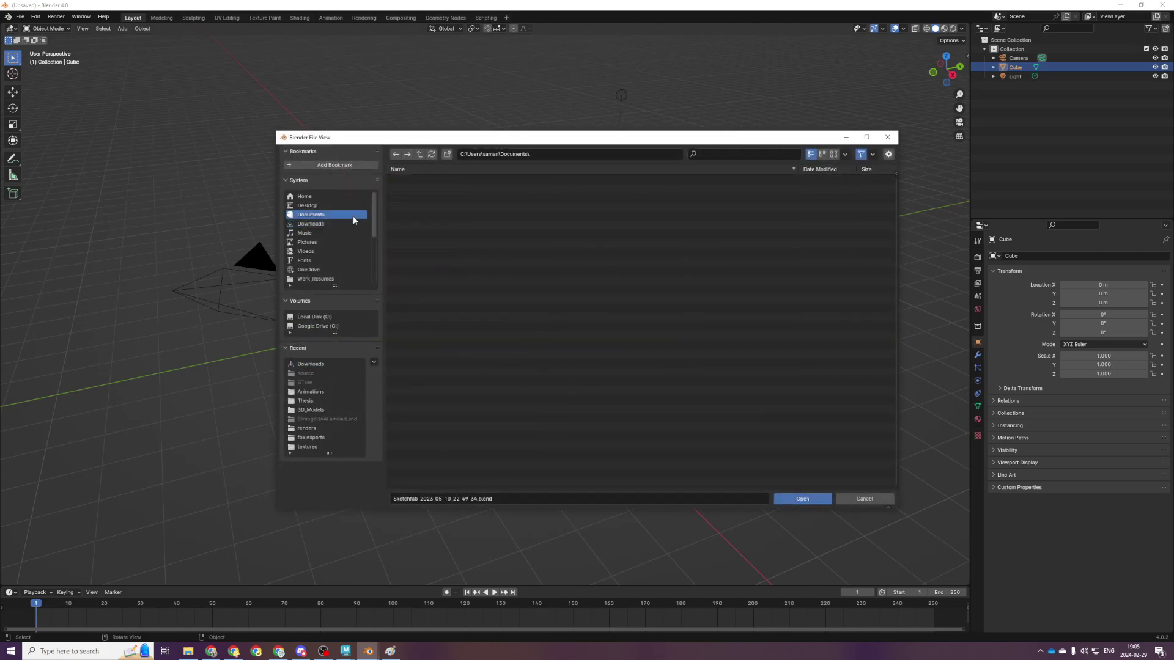
click(426, 193)
click(431, 191)
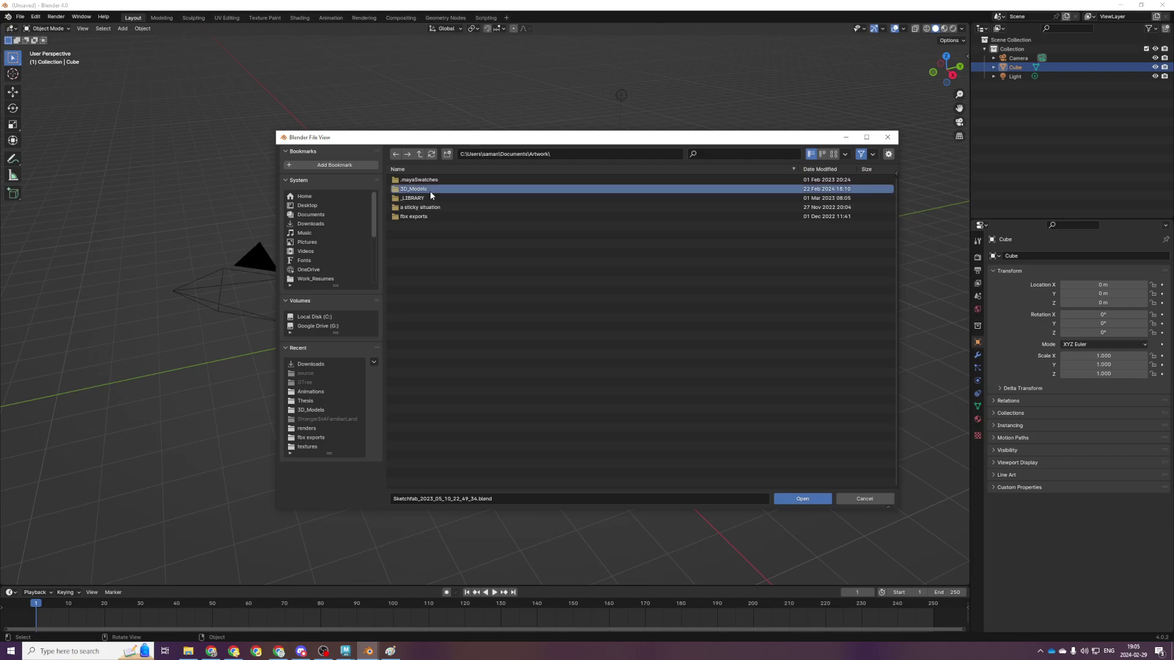
double_click(430, 191)
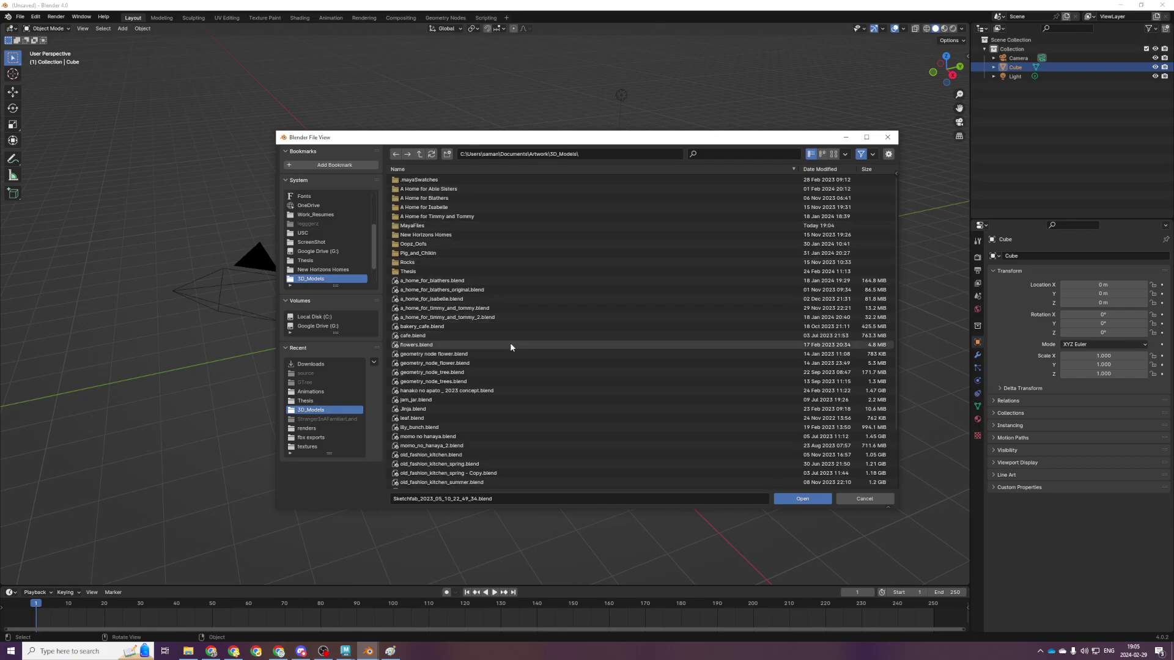
click(498, 298)
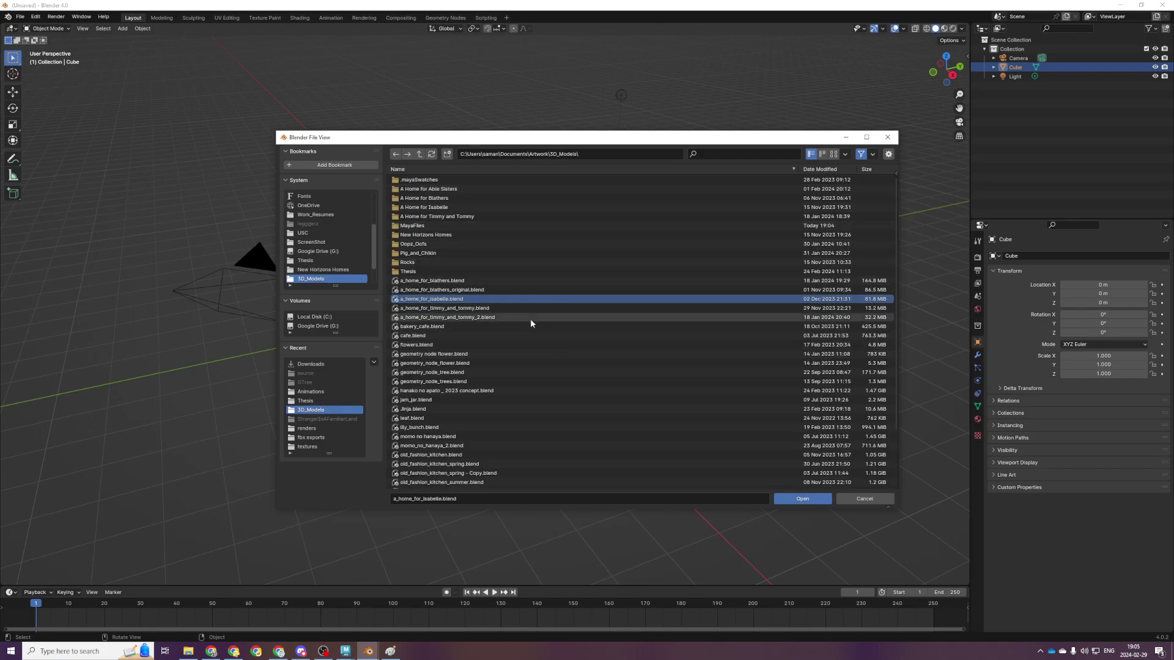
click(516, 281)
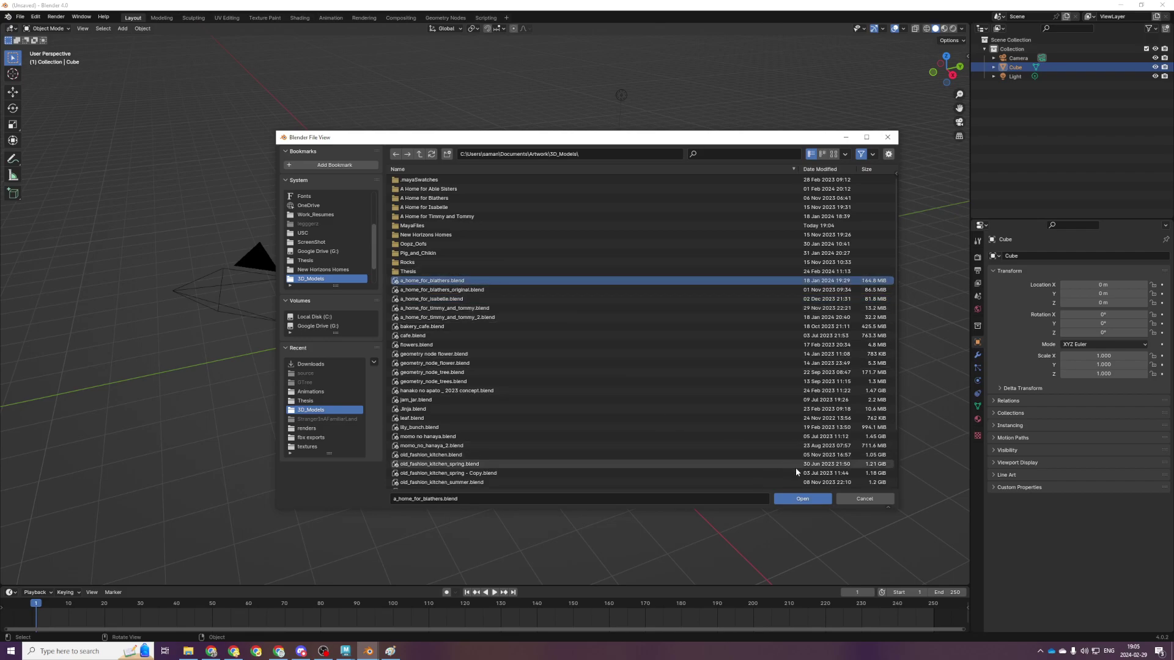
click(803, 499)
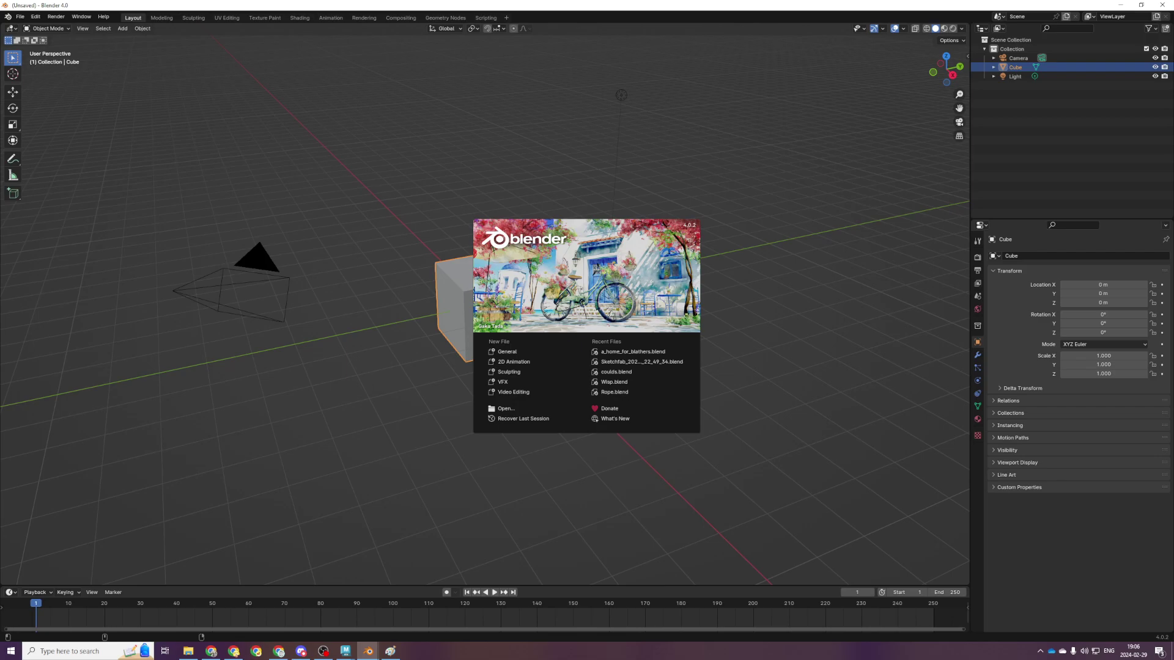
Dismiss the splash screen of the new unsaved Blender scene and paste the copied camera into it
drag(764, 4, 794, 224)
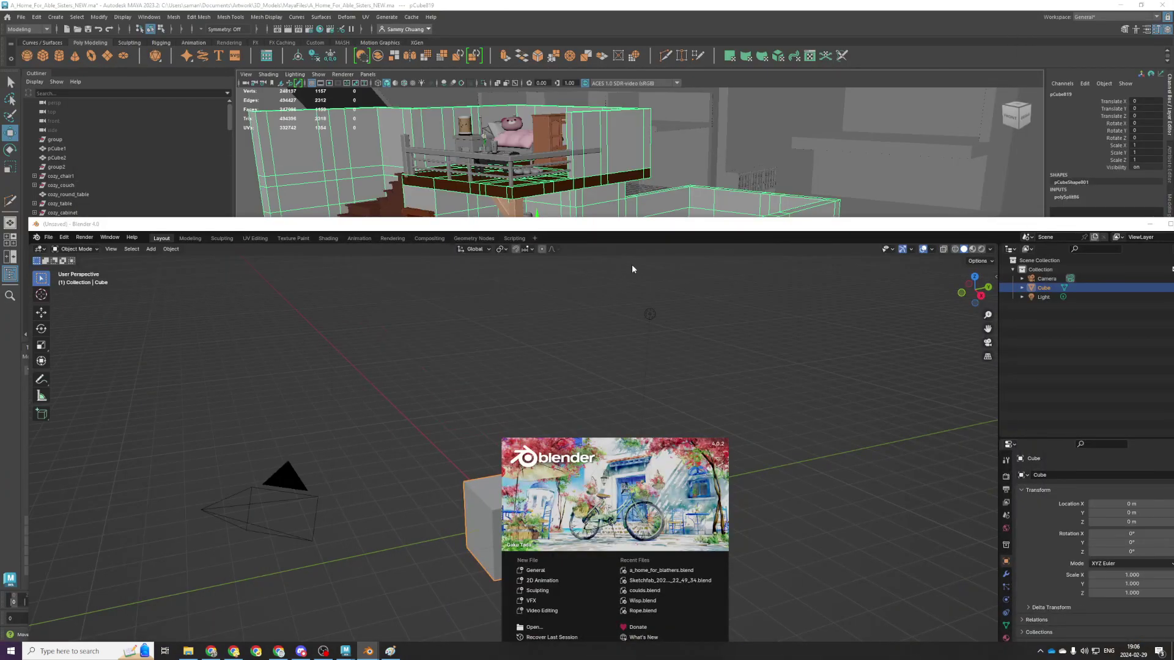
double_click(655, 230)
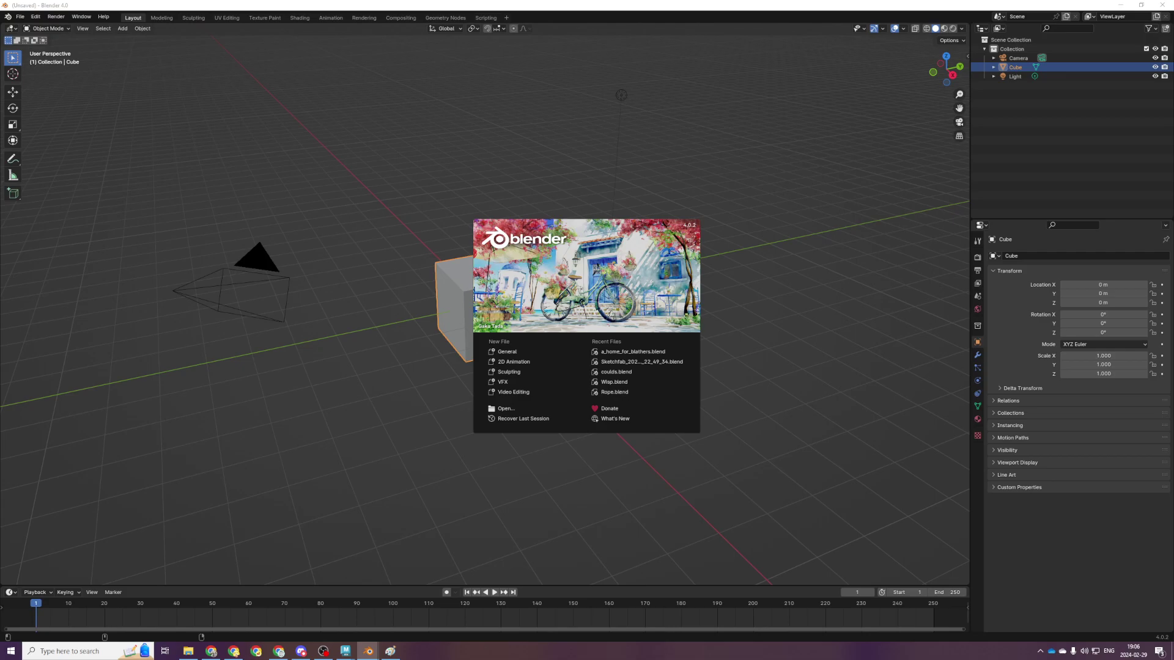
click(605, 162)
scroll(784, 244, down, 4)
key(ctrl+v)
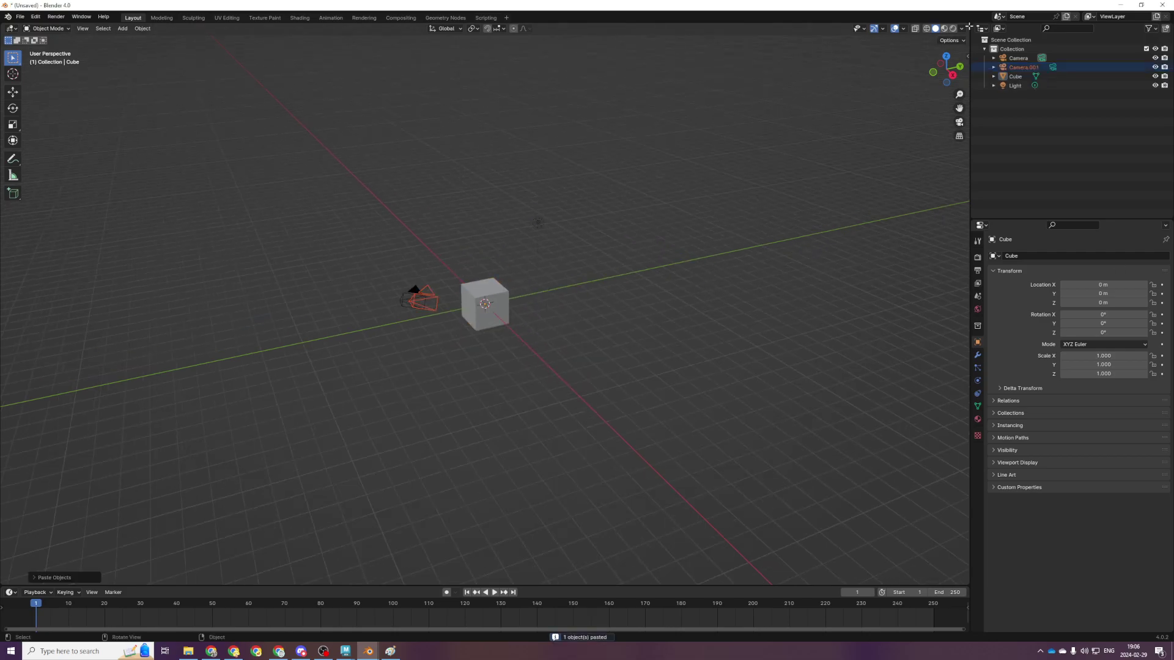
Isolate the scene's original default camera and delete it, keeping the pasted one
middle_drag(642, 214, 508, 391)
scroll(508, 391, up, 2)
click(480, 439)
key(KP_Divide)
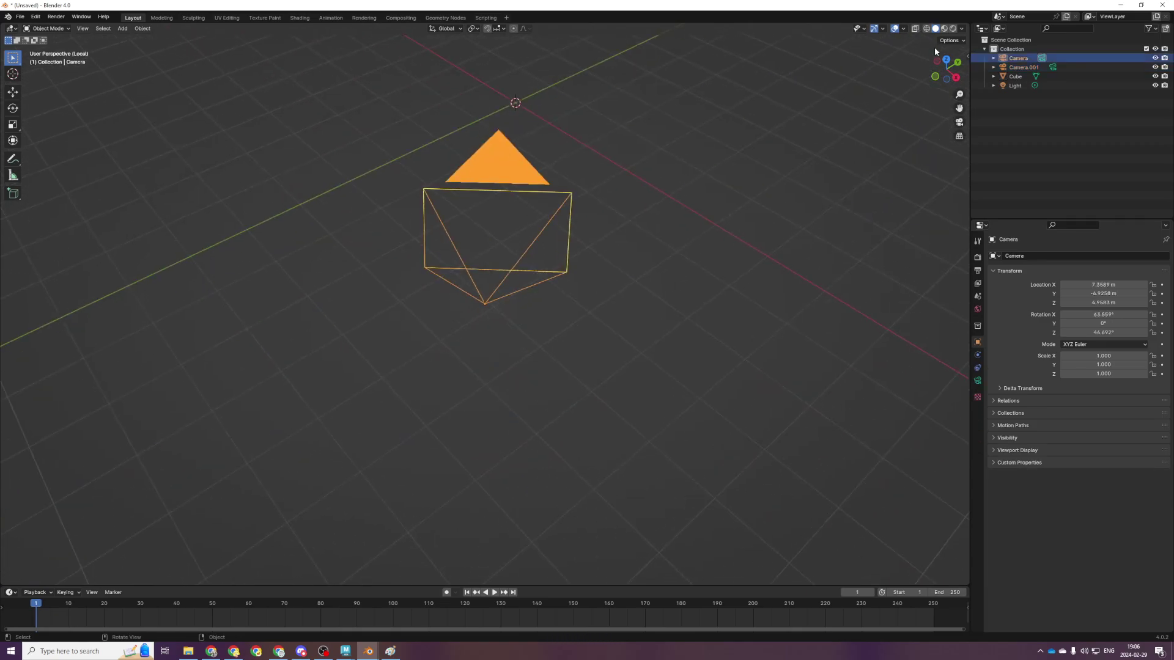
key(Delete)
Split the 3D viewport into two side by side, activate the Move tool and show the second view through the camera
drag(966, 24, 433, 153)
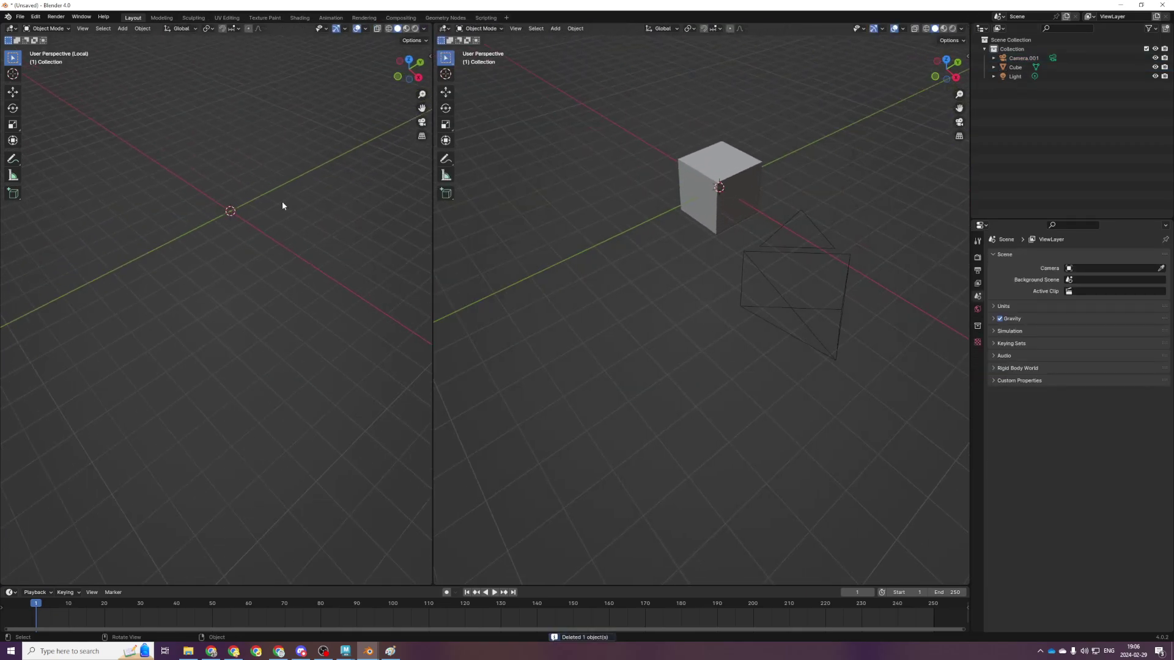
click(709, 163)
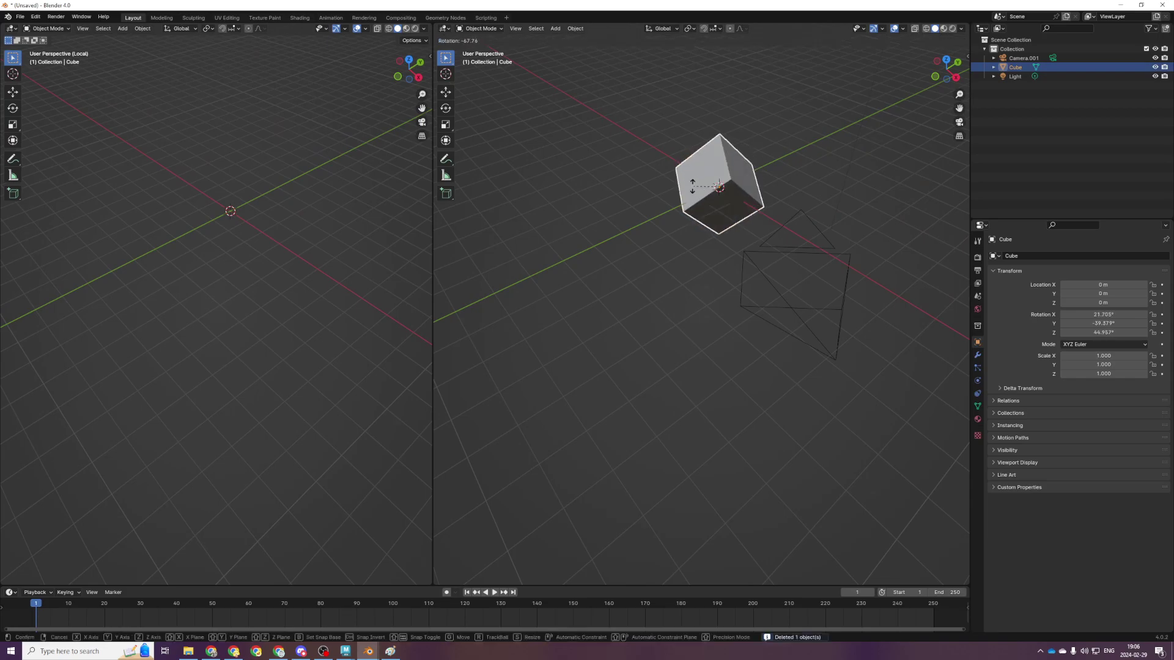
key(shift+space)
key(s)
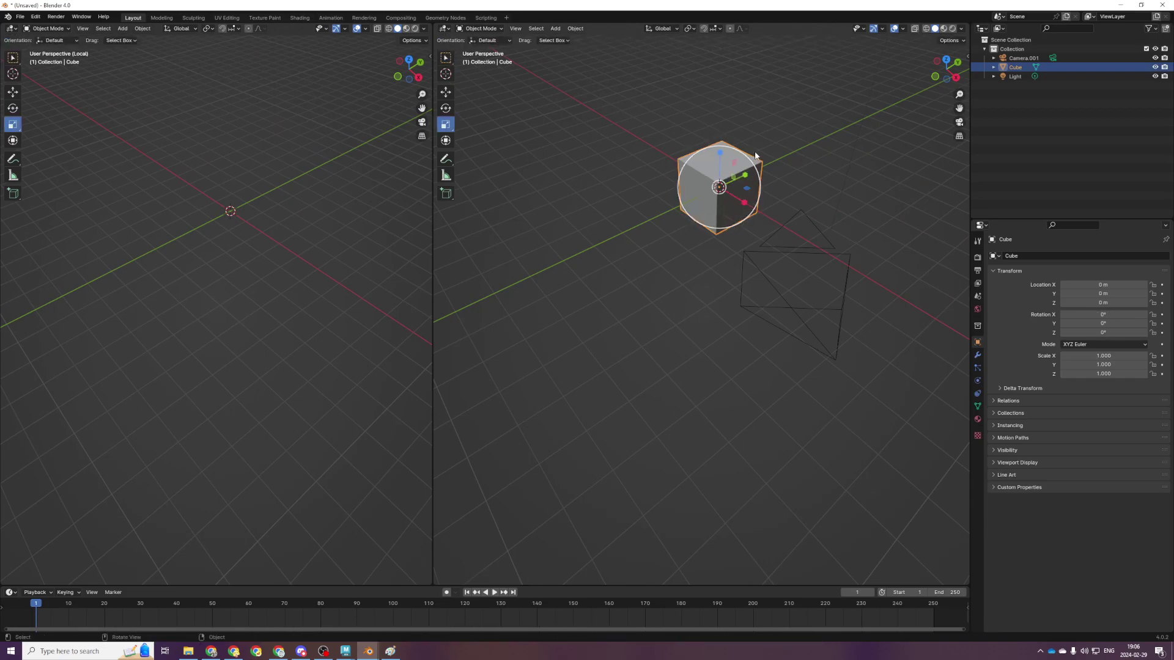
key(shift+space)
key(g)
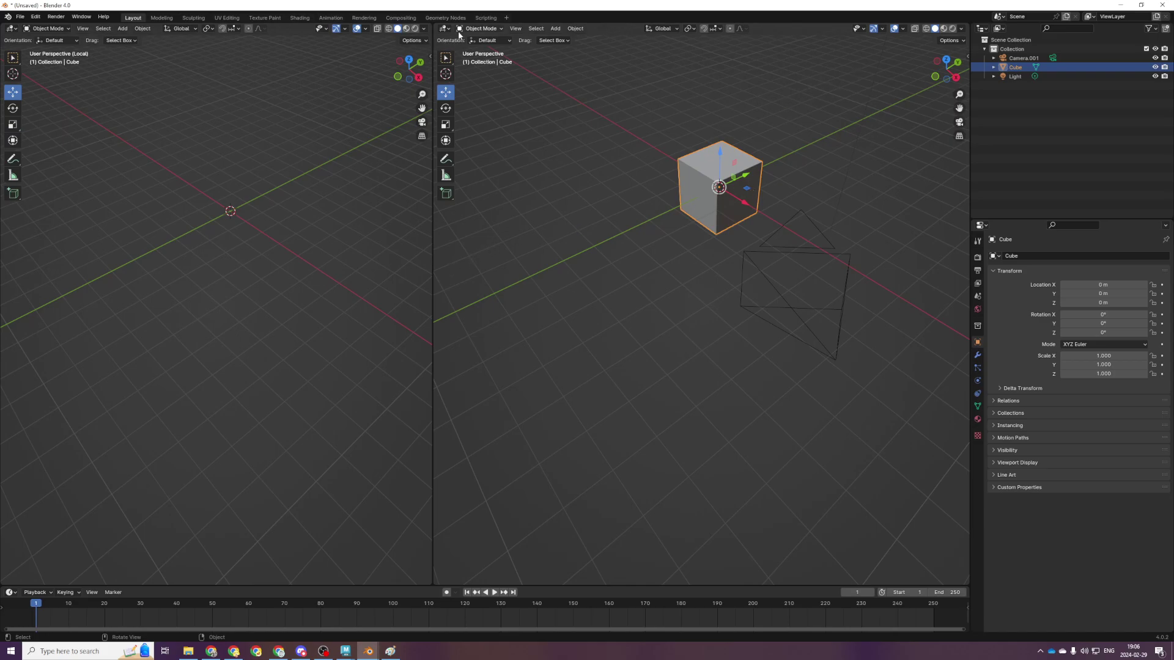
key(KP_0)
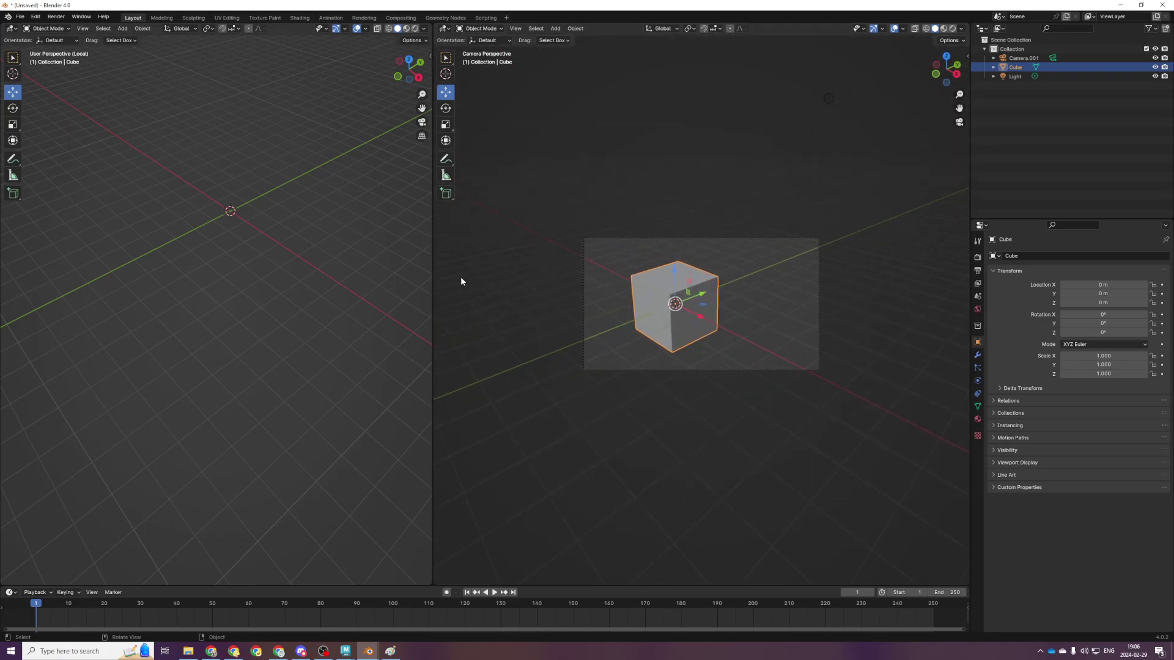
Save the Blender scene as a_home_for_able_sisters.blend in the 3D_Models folder
key(ctrl+s)
click(448, 499)
key(BackSpace)
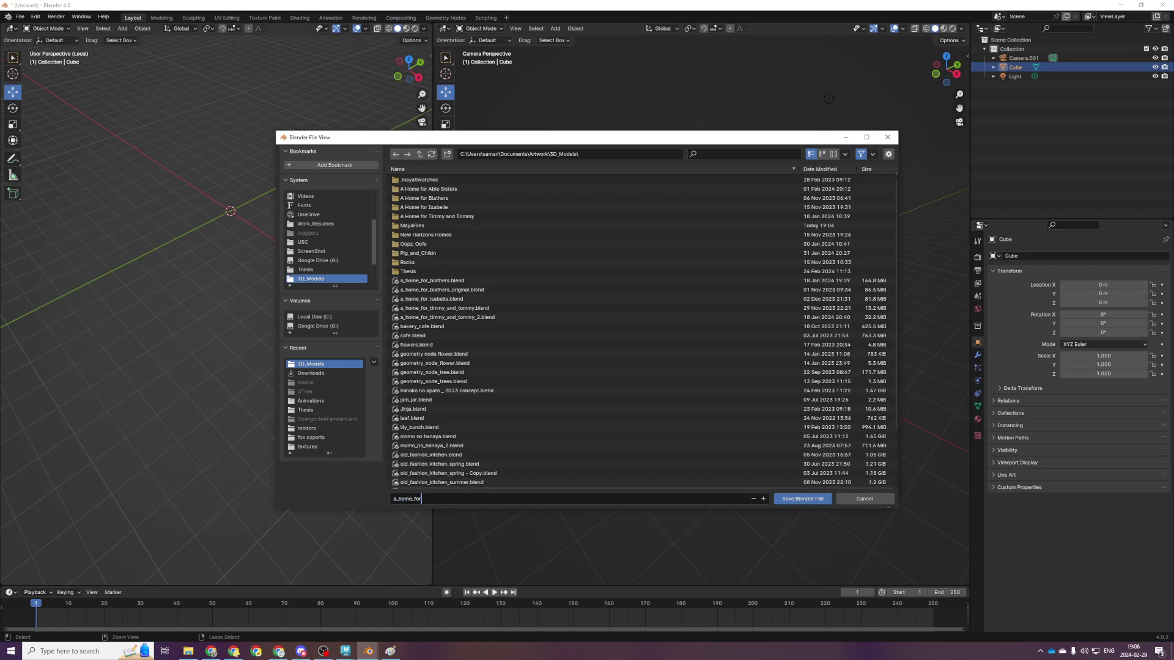
text(a_home_for_able_sisters)
key(Return)
click(805, 499)
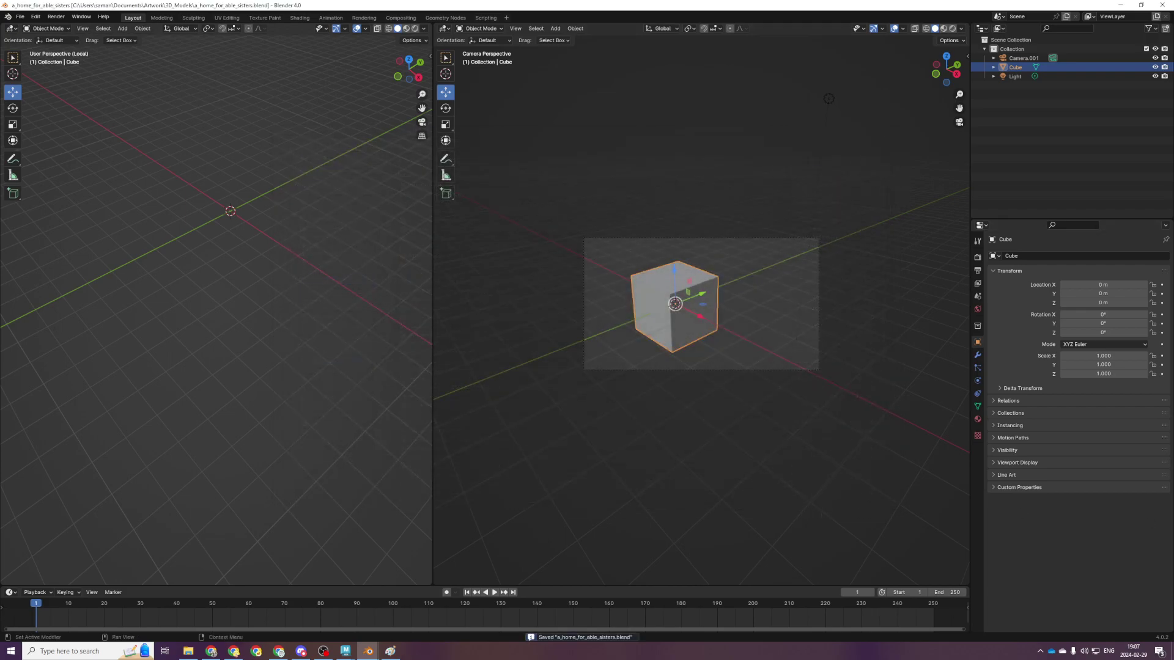
Switch back to the house scene in Maya
key(alt+Tab)
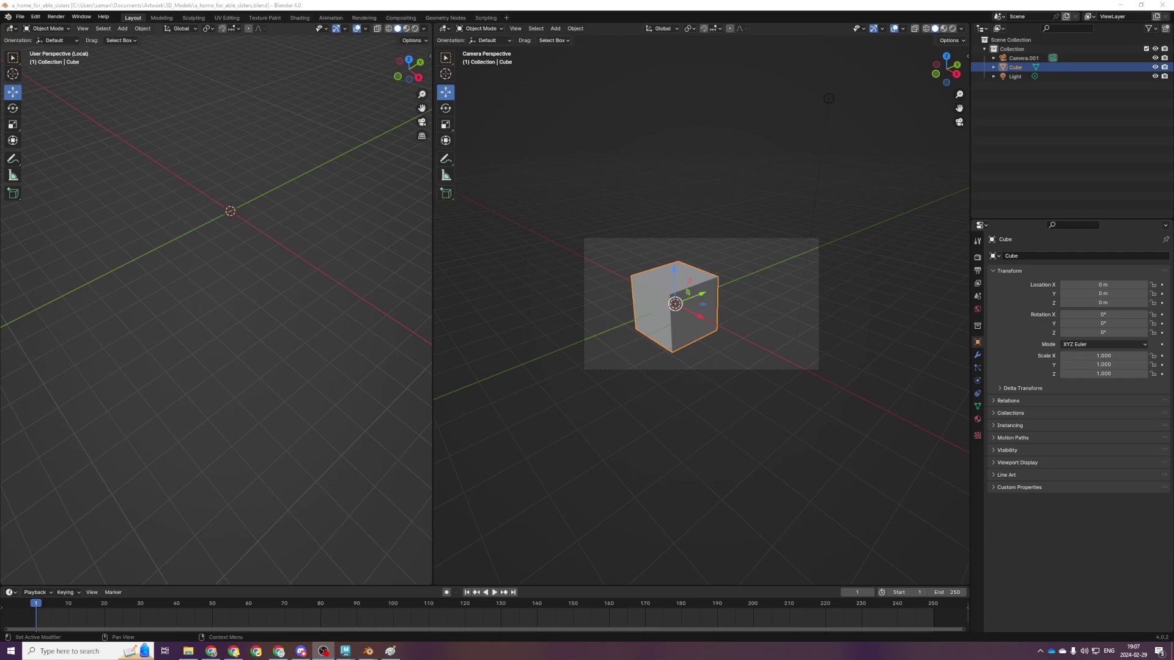
scroll(894, 441, up, 2)
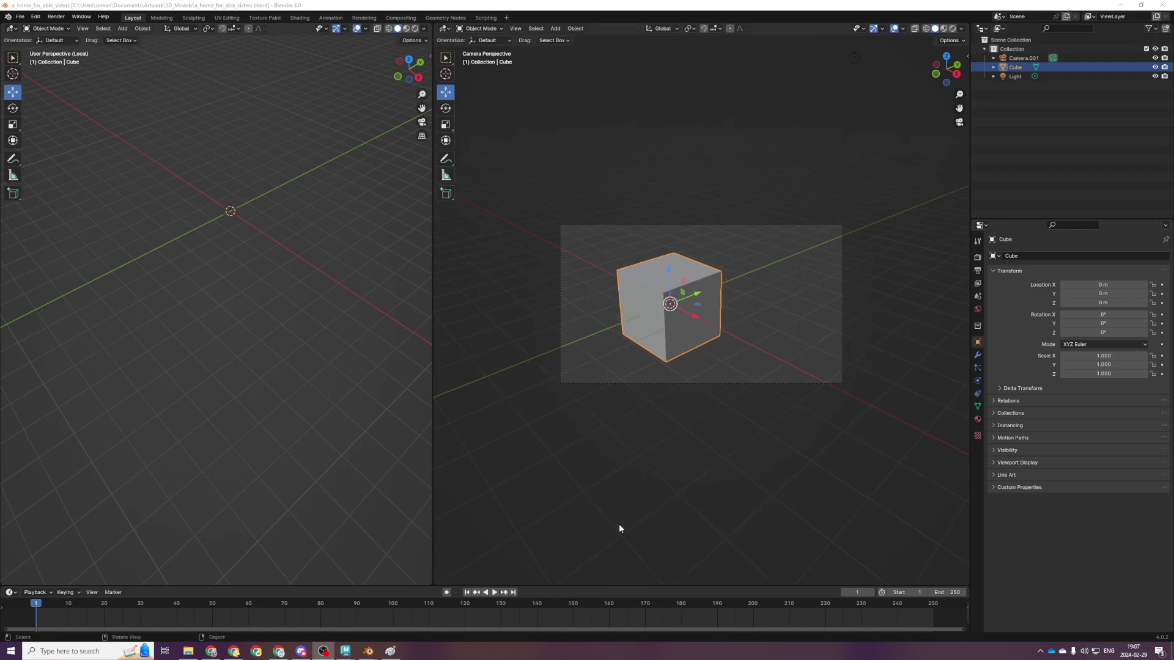
mouse_move(336, 655)
click(318, 609)
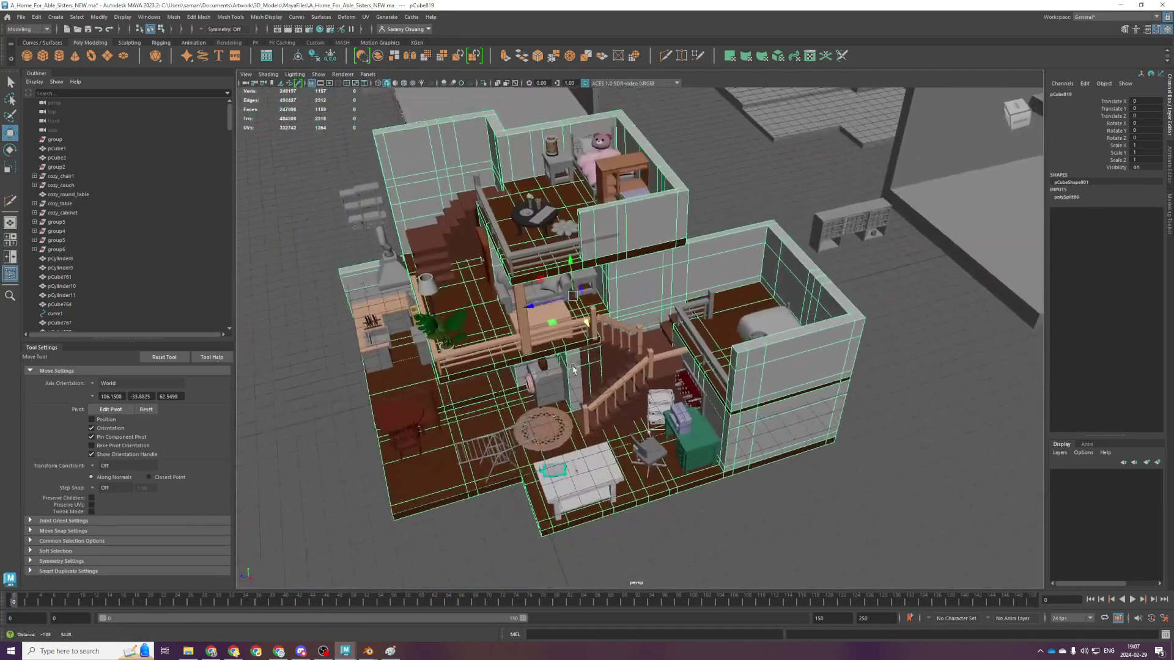
Assign the existing wood_light material to the handrail, front post and crossbars at the front of the top-floor loft railing
alt+drag(573, 370, 581, 309)
scroll(593, 330, up, 3)
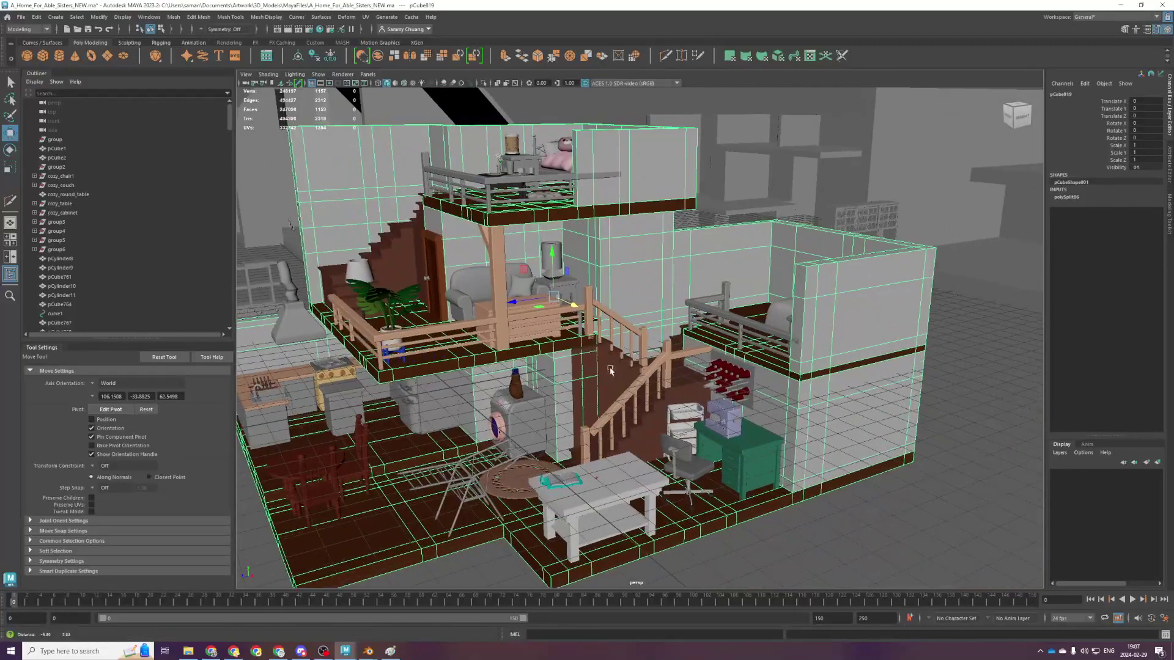
alt+middle_drag(599, 348, 631, 453)
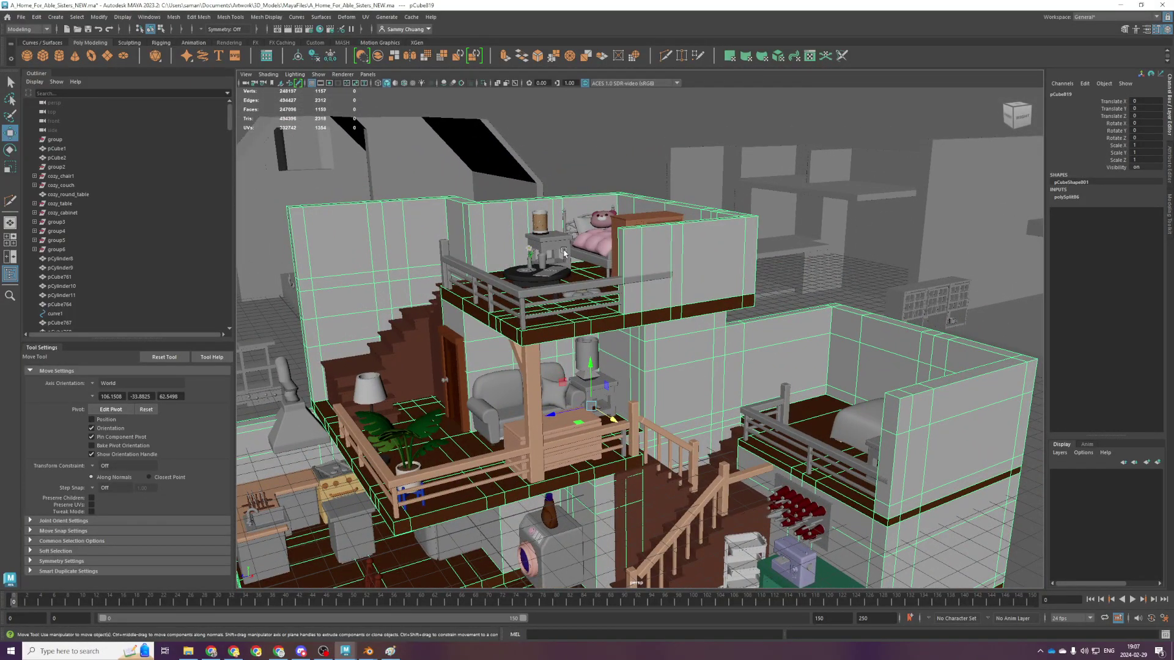
scroll(563, 254, up, 5)
click(582, 257)
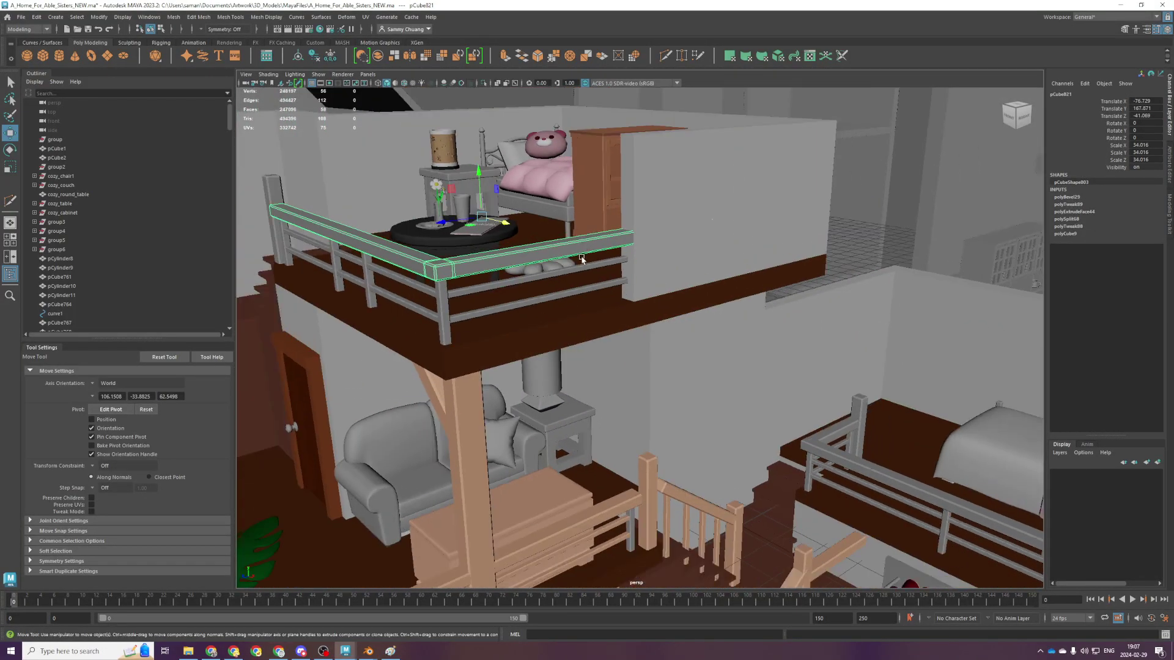
shift+click(576, 269)
shift+click(511, 306)
click(445, 314)
right_click(444, 314)
mouse_move(443, 564)
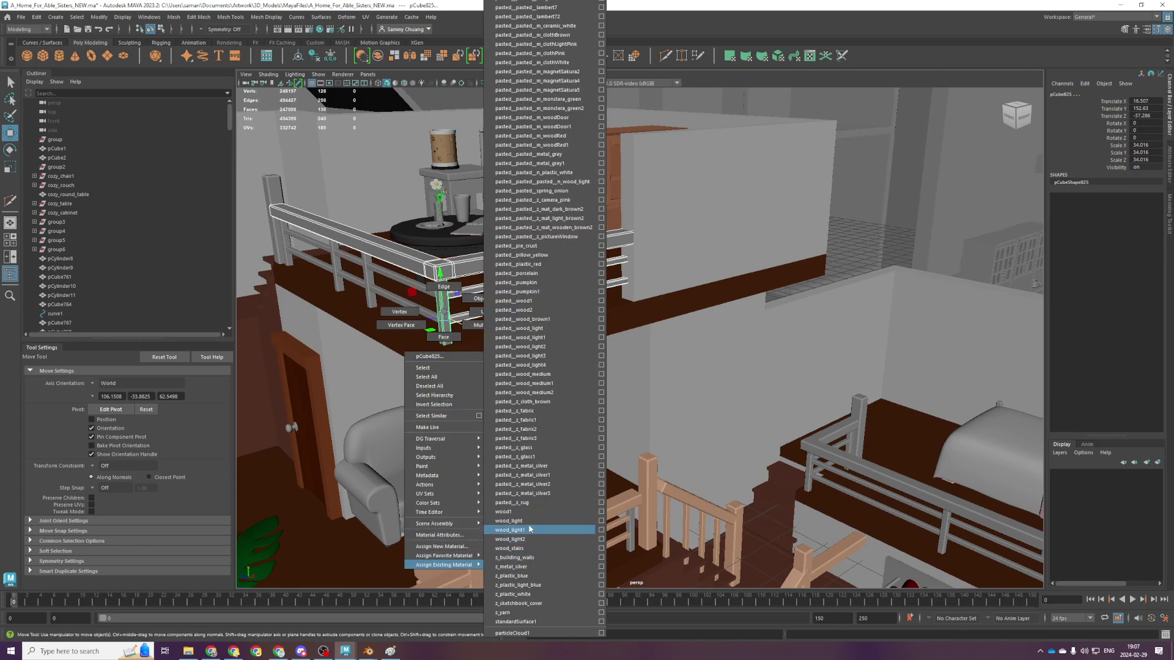
click(529, 521)
Apply the same wood_light material to the remaining posts and crossbars along the stair side of the top-floor loft railing
alt+middle_drag(430, 351, 685, 420)
click(544, 327)
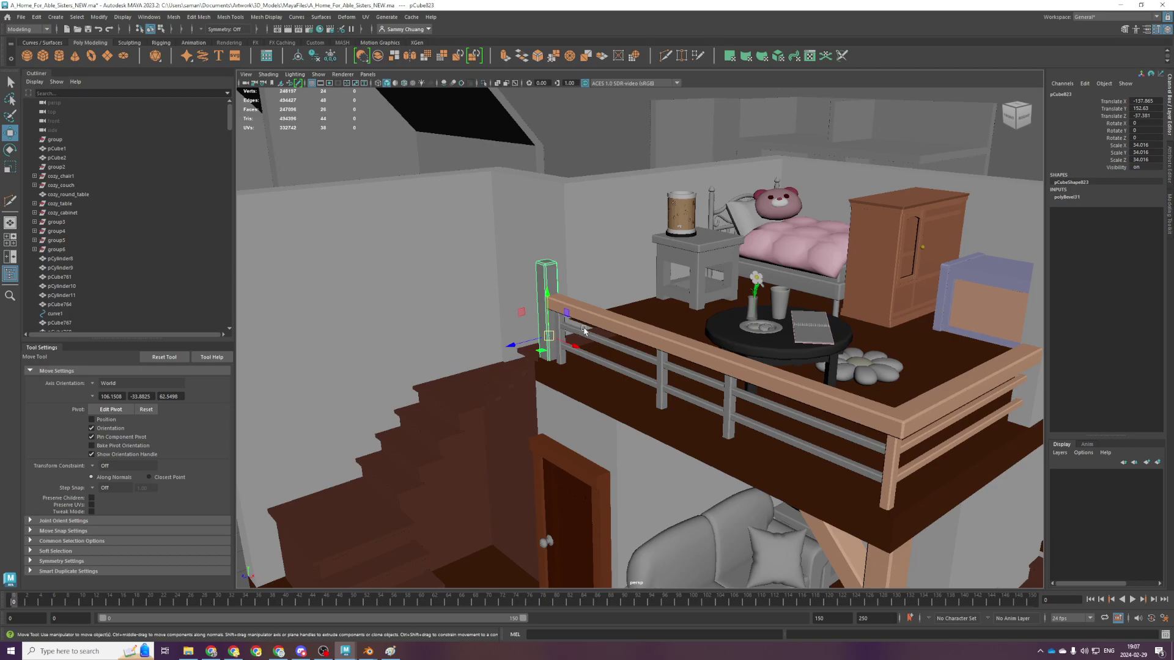
shift+click(600, 338)
shift+click(646, 384)
key(g)
click(729, 400)
key(g)
click(665, 378)
key(g)
click(557, 322)
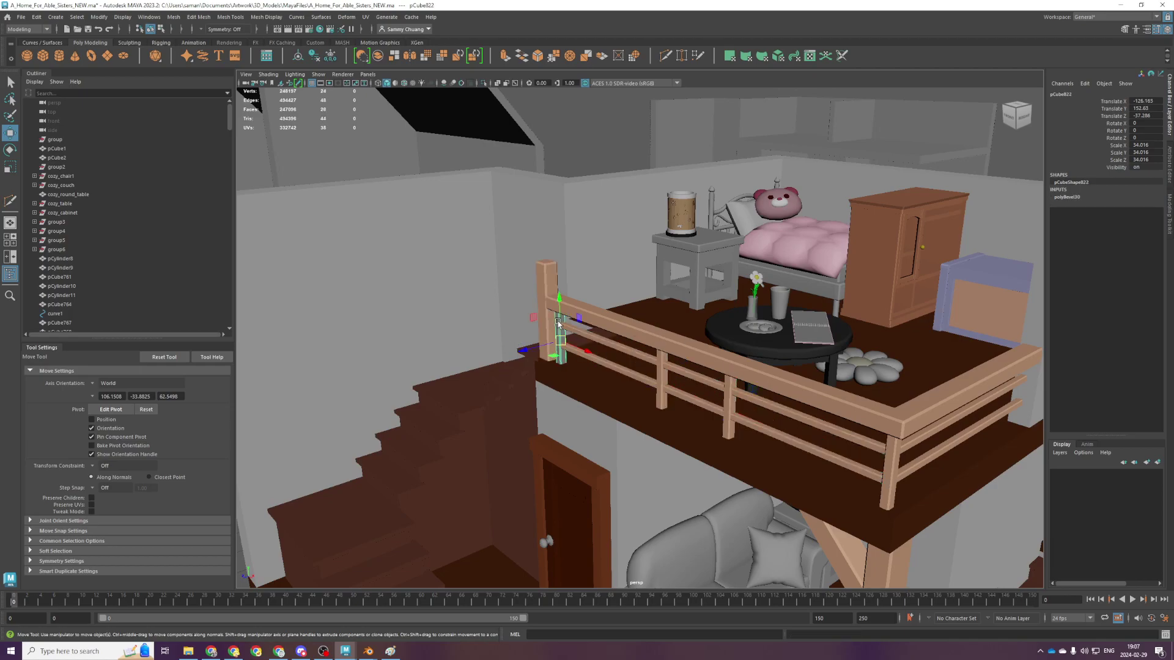
Apply the light wood material to the handrails and end posts of the side bedroom's railing
mouse_move(714, 370)
alt+mouse_down()
mouse_move(731, 358)
mouse_move(717, 349)
alt+mouse_up()
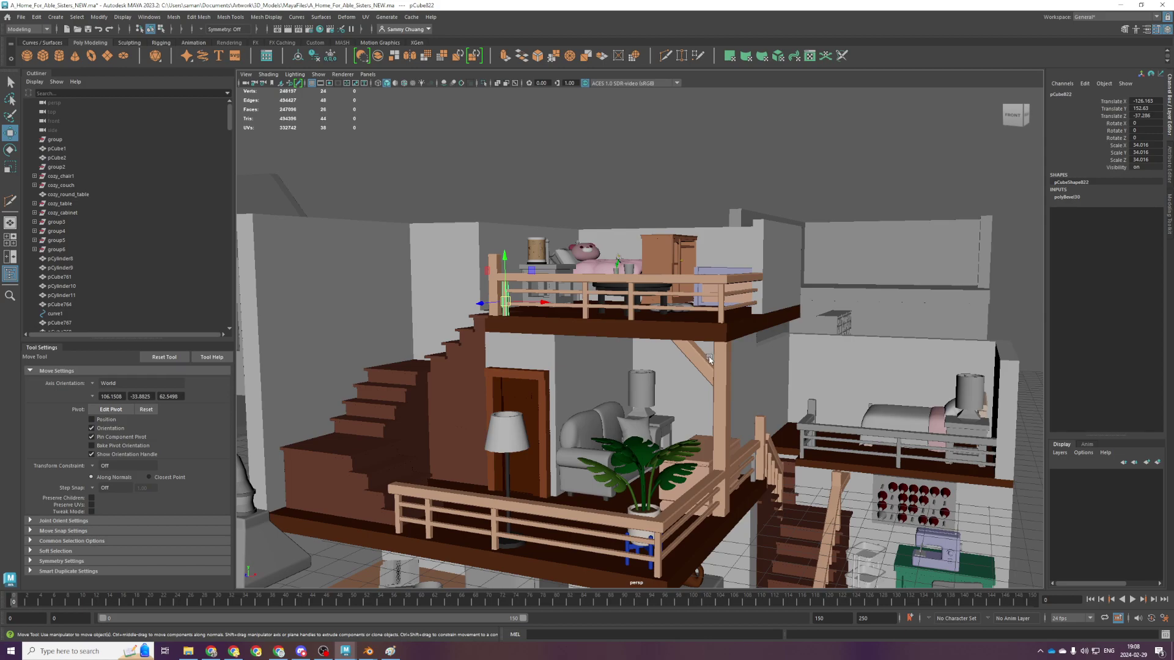
mouse_move(710, 359)
alt+mouse_down()
mouse_move(757, 354)
mouse_move(727, 352)
alt+mouse_up()
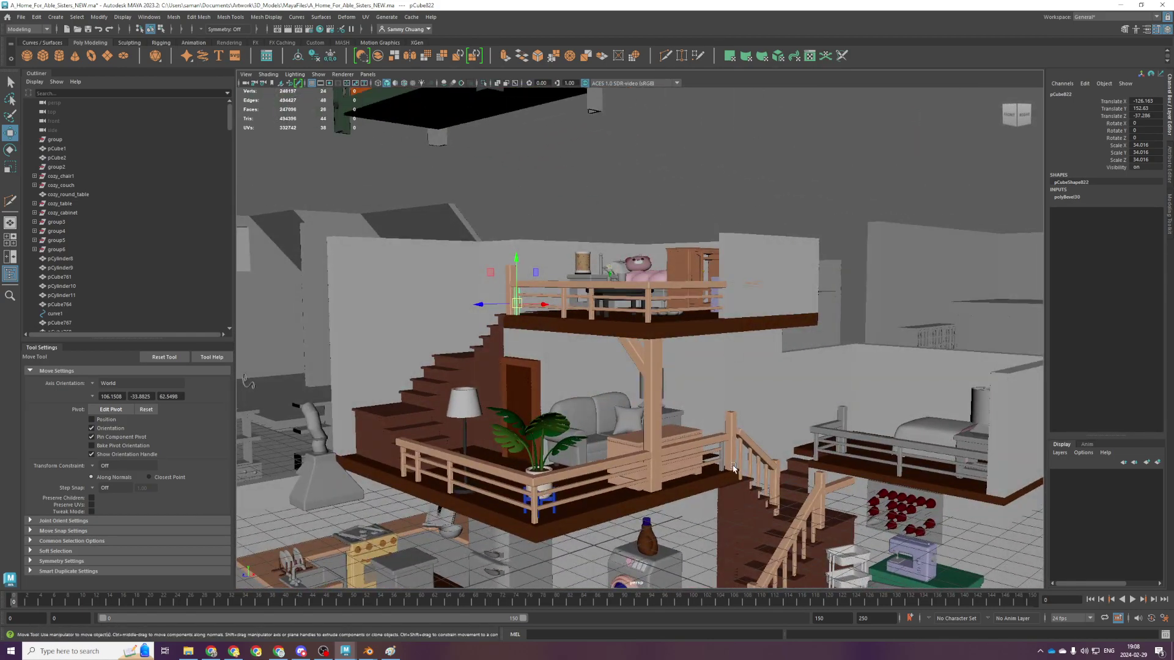
scroll(731, 469, up, 3)
alt+drag(744, 497, 670, 362)
click(717, 342)
click(694, 355)
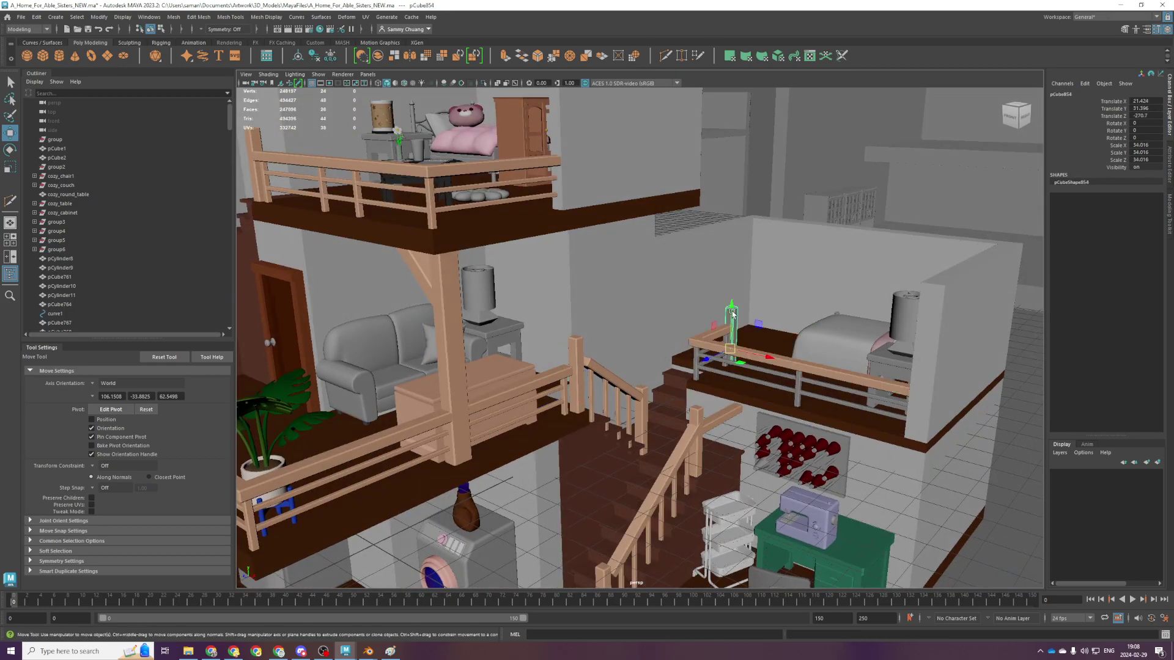
click(695, 355)
scroll(698, 357, up, 2)
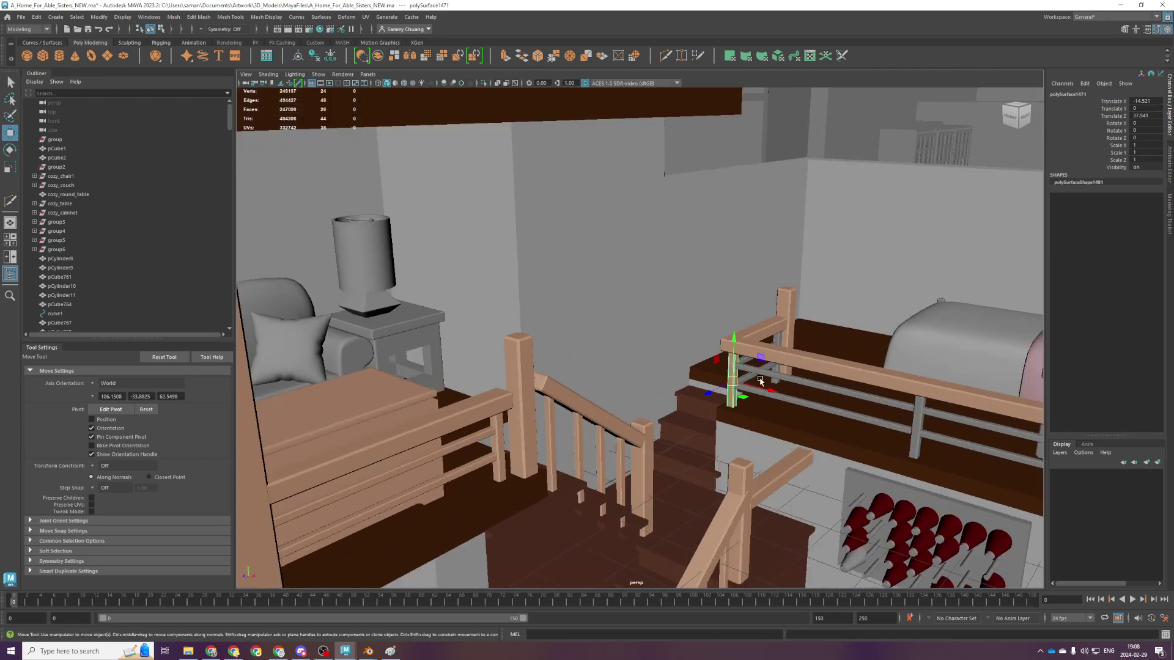
click(745, 361)
key(g)
click(776, 335)
key(g)
Apply the light wood material to the remaining crossbars and the middle post of the side bedroom's railing
click(741, 387)
shift+click(746, 369)
shift+click(750, 377)
key(g)
click(915, 419)
scroll(920, 420, down, 3)
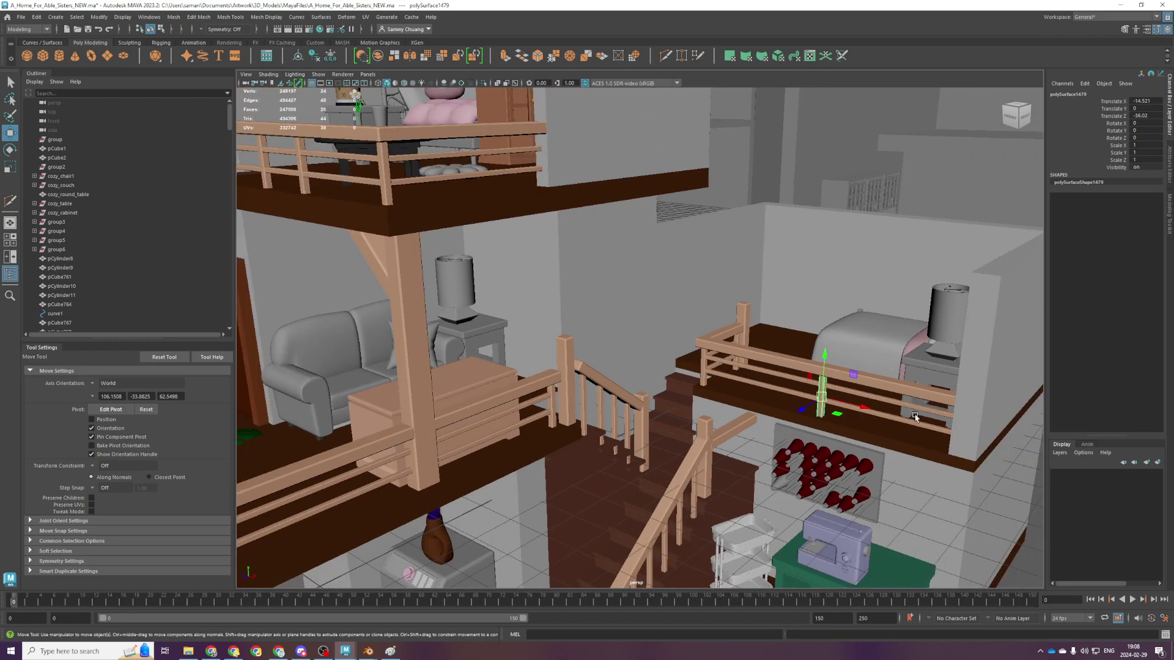
Delete the stray railing post at the foot of the bed in the side bedroom
alt+drag(940, 409, 942, 424)
scroll(870, 281, up, 5)
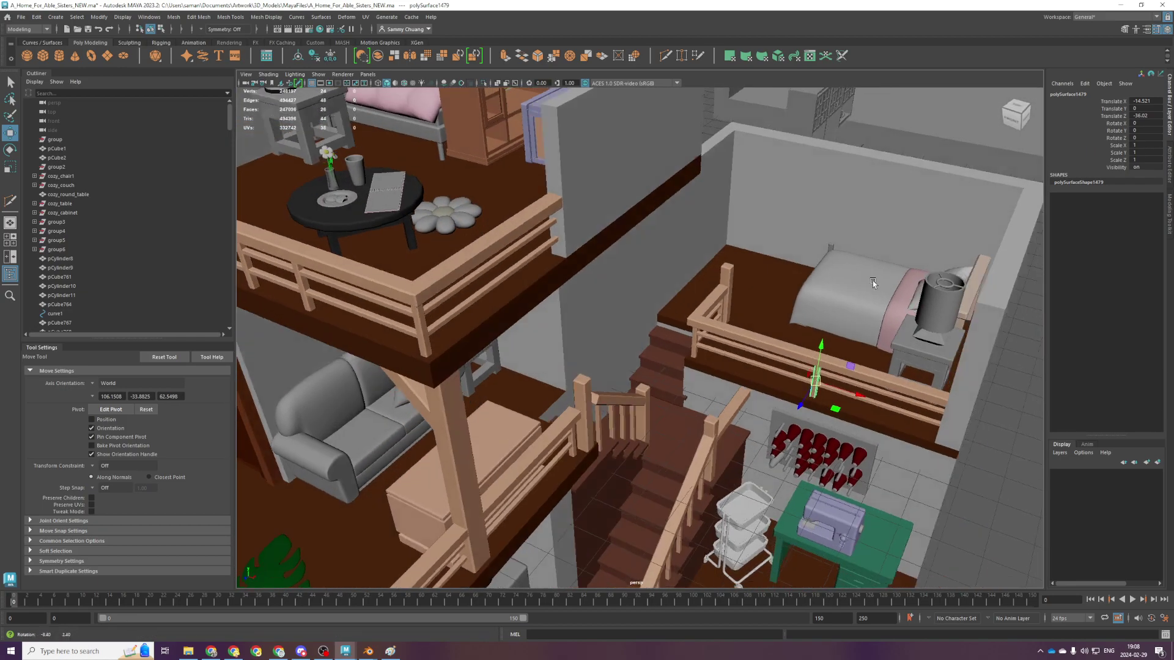
click(731, 194)
click(737, 192)
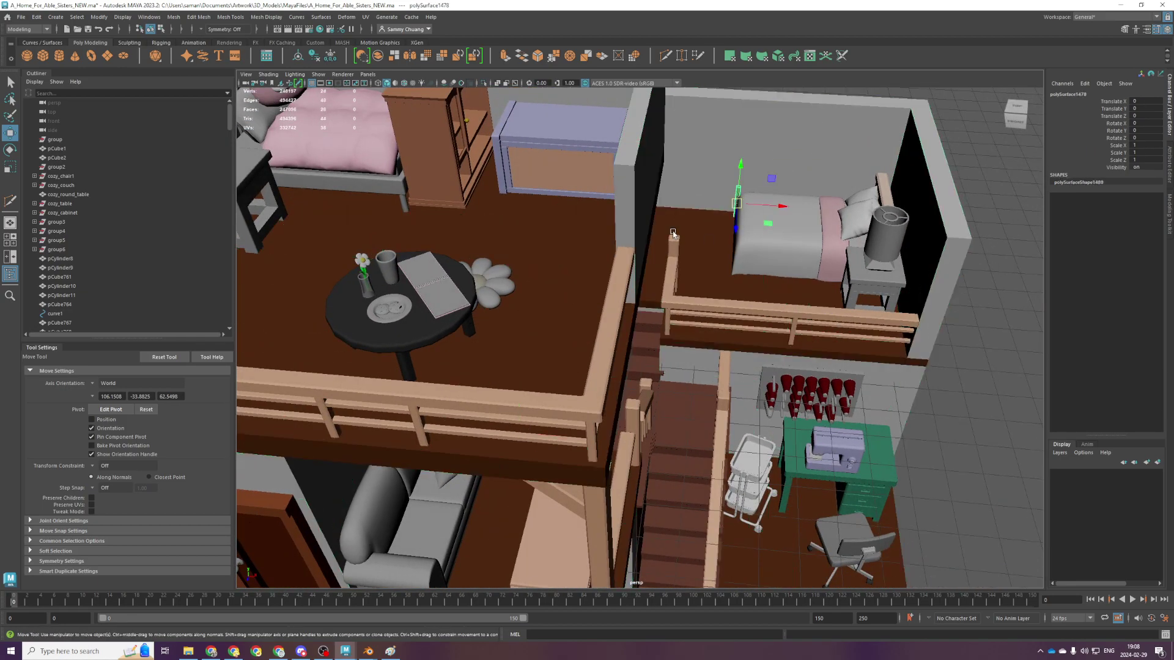
key(Delete)
Select the short stair flight's handrail with its four balusters in the top view and shift them slightly sideways along X
scroll(639, 318, down, 5)
scroll(630, 386, up, 8)
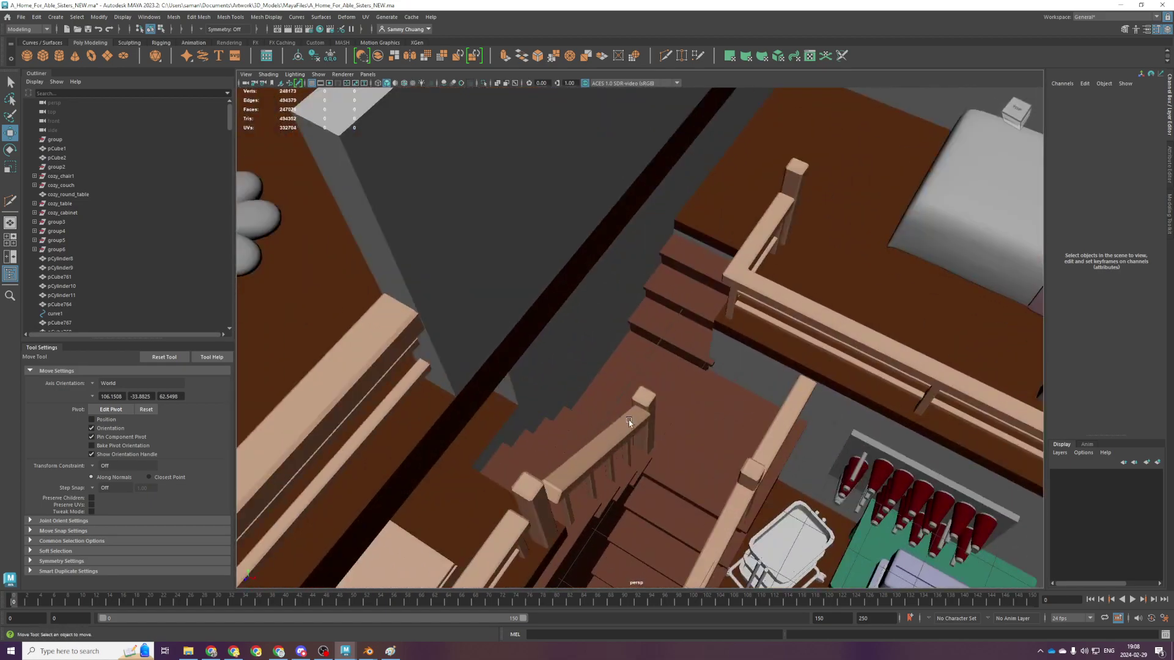
click(629, 420)
key(space)
key(space)
key(f)
scroll(642, 275, down, 3)
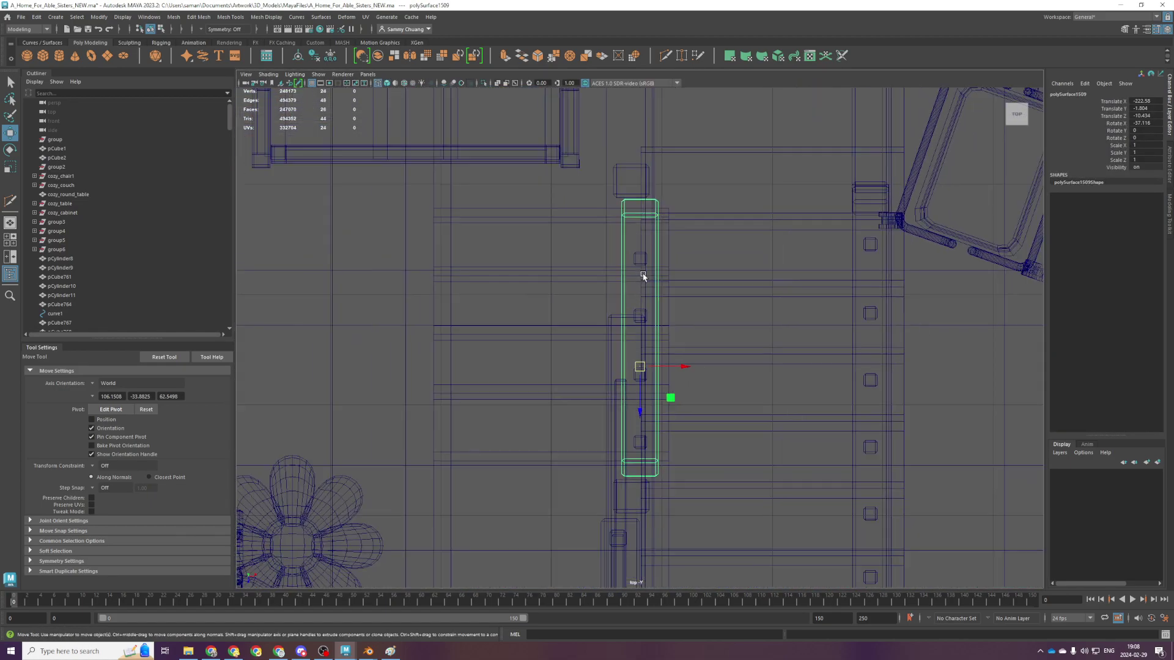
drag(634, 237, 640, 463)
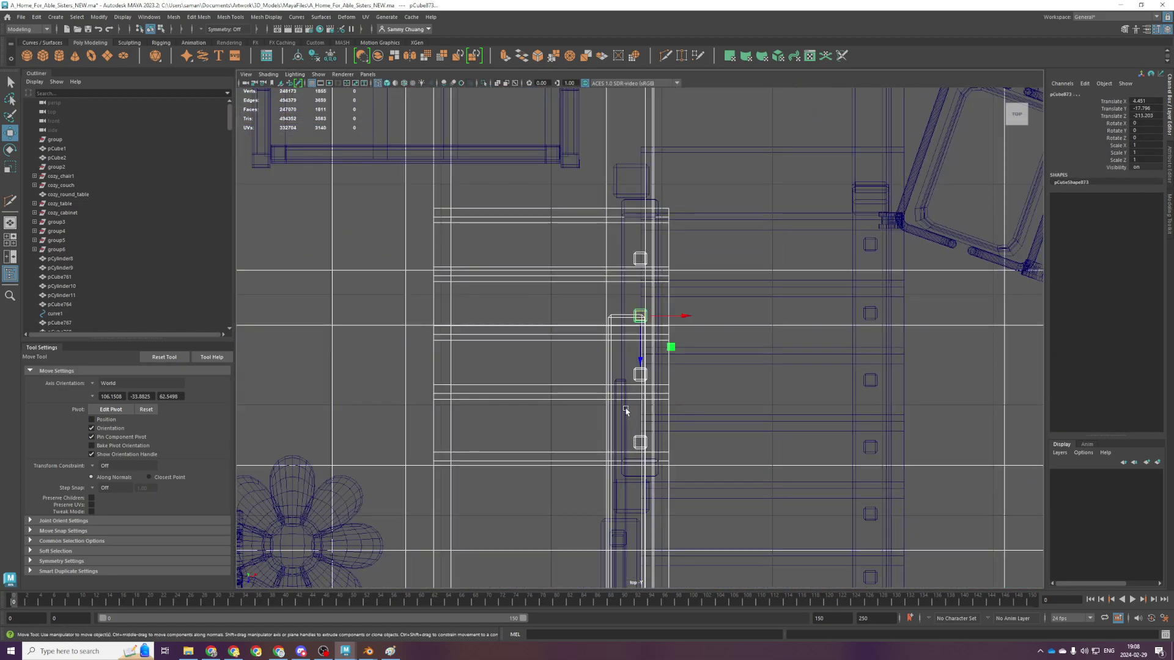
drag(598, 320, 602, 346)
ctrl+click(616, 318)
click(627, 238)
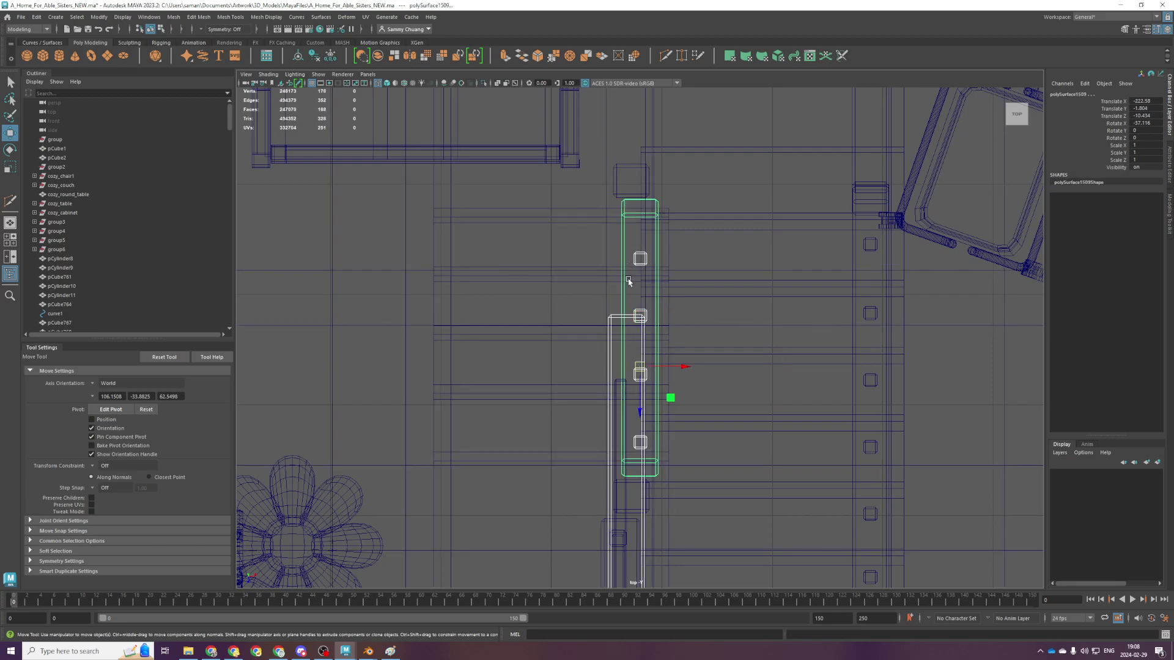
drag(676, 366, 669, 367)
Fine-tune the handrail and balusters along X in the perspective view to align with the end posts, at about X -224.2
key(space)
key(space)
alt+drag(751, 248, 514, 297)
scroll(541, 282, up, 3)
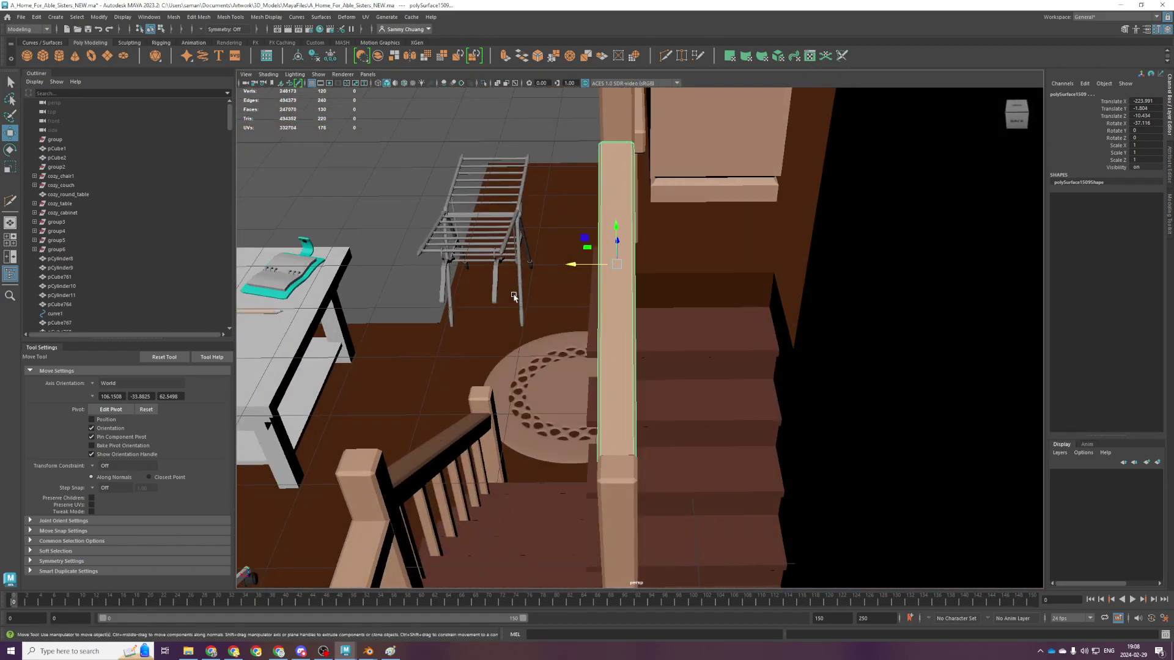
drag(570, 264, 575, 265)
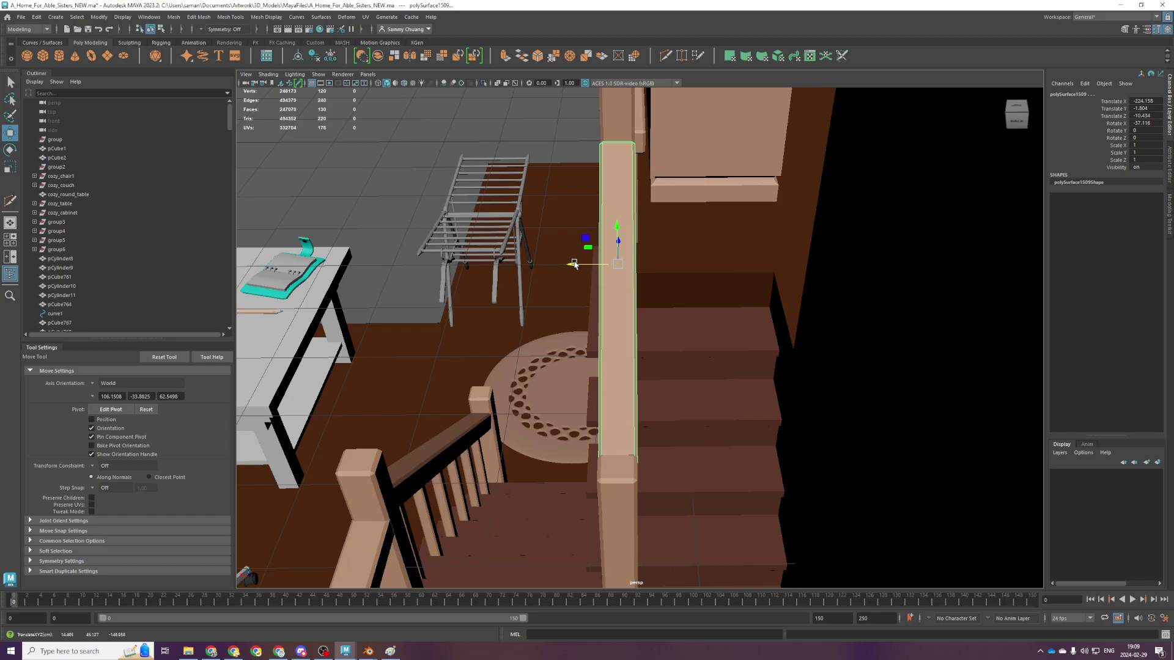
Select the short stair railing with both end posts and move it along Z, clear of the house, to about Z 178.5
alt+drag(398, 210, 615, 463)
alt+middle_drag(615, 463, 773, 388)
alt+right_drag(773, 387, 636, 342)
alt+drag(587, 342, 718, 357)
alt+right_drag(719, 358, 498, 266)
alt+middle_drag(498, 266, 663, 365)
alt+drag(662, 365, 547, 300)
alt+middle_drag(637, 354, 550, 281)
alt+right_drag(551, 281, 703, 428)
alt+middle_drag(703, 428, 699, 378)
click(685, 383)
click(517, 282)
scroll(502, 244, down, 10)
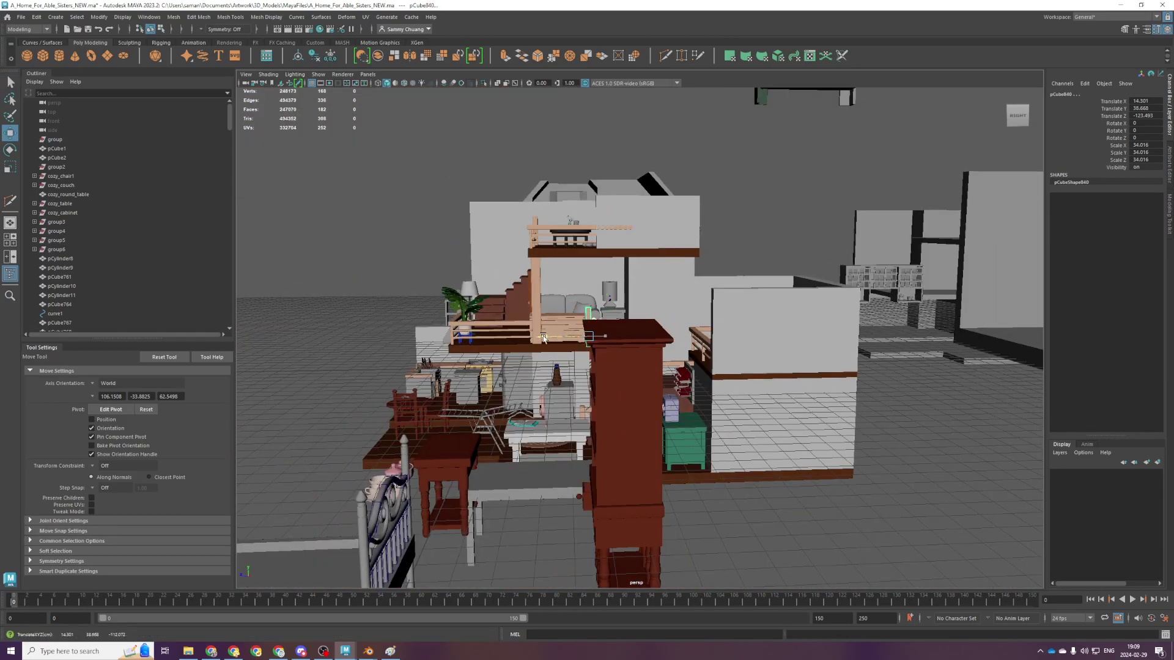
drag(575, 337, 343, 336)
Combine the selected handrail, balusters and end posts into one mesh
click(173, 17)
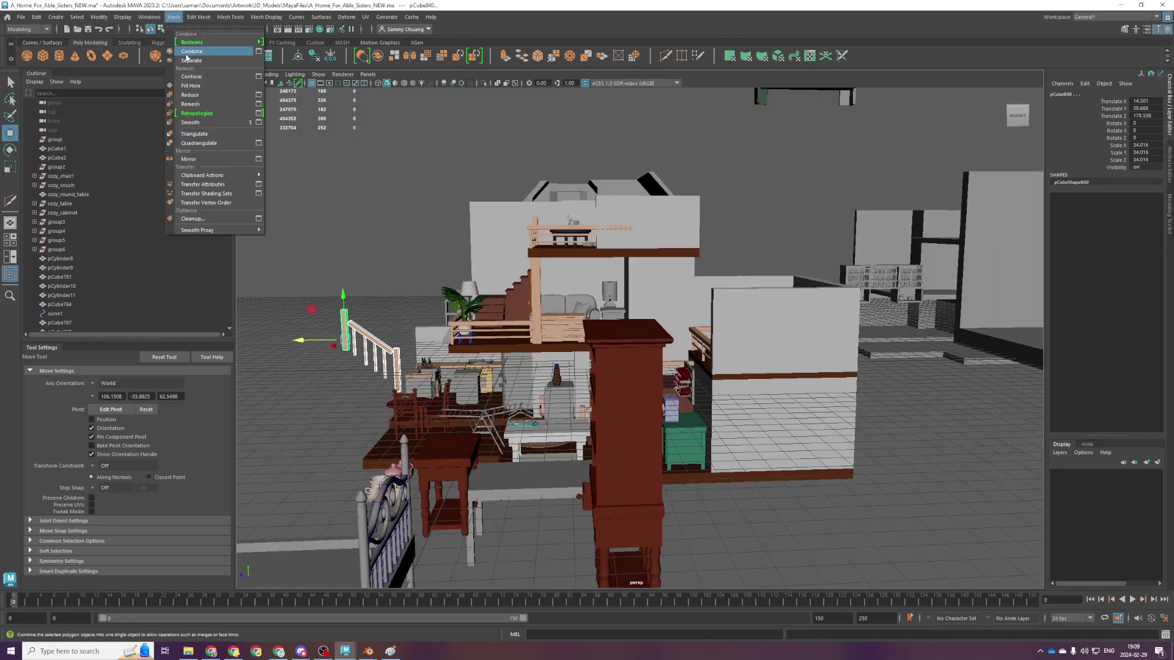
click(192, 49)
click(174, 16)
click(184, 50)
Center the combined railing's pivot, clean up its history and transforms, and save the scene
click(299, 58)
click(314, 60)
click(331, 57)
click(314, 59)
key(ctrl+s)
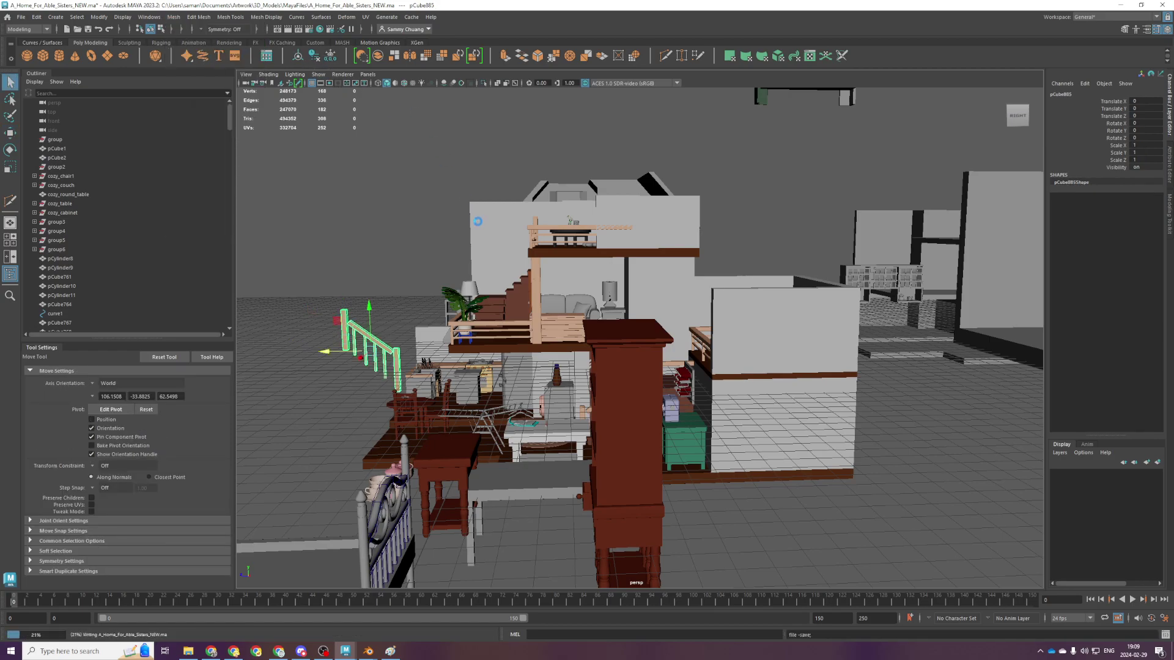
Rotate the combined railing to 180 degrees about Y in the top view and save the scene
key(space)
key(space)
scroll(498, 275, down, 10)
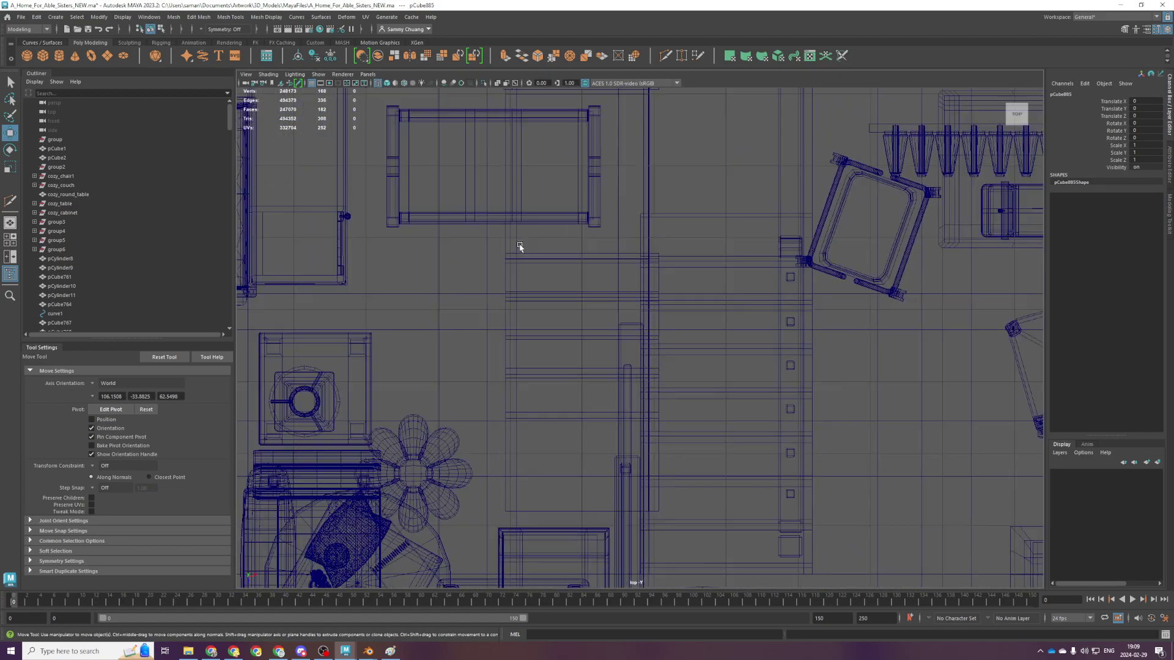
key(e)
key(f)
drag(691, 350, 651, 385)
double_click(1145, 130)
text(180)
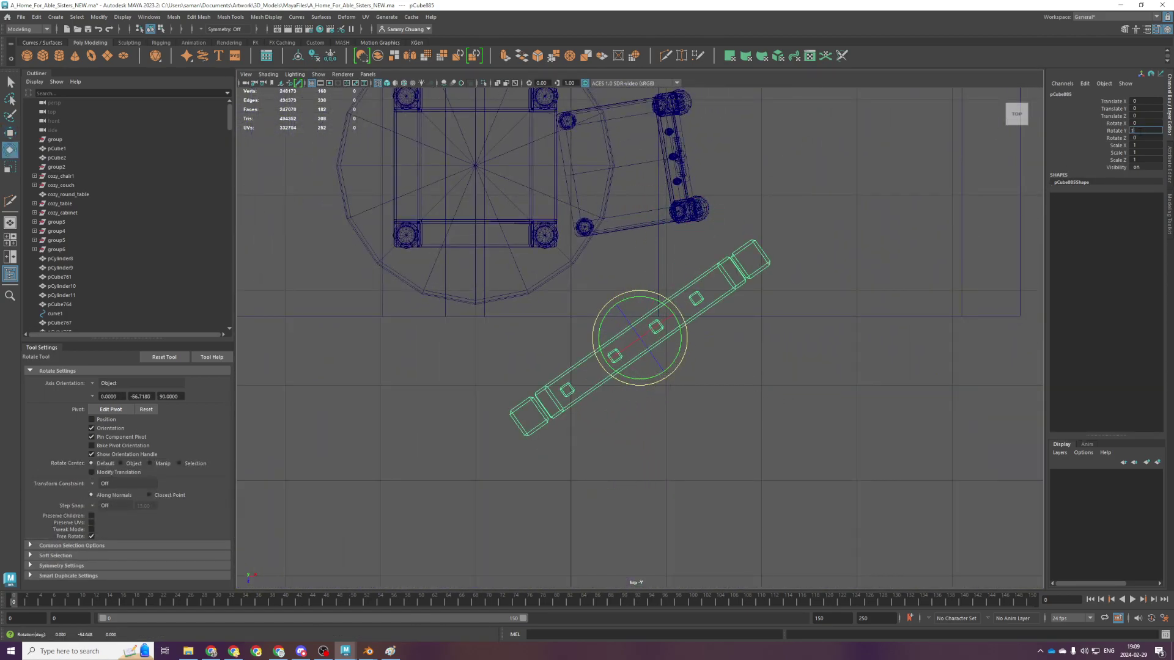
key(Return)
key(q)
key(ctrl+s)
Move the railing in the top view to the upper staircase, at about X -198.4 and Z -187.6
scroll(648, 474, down, 10)
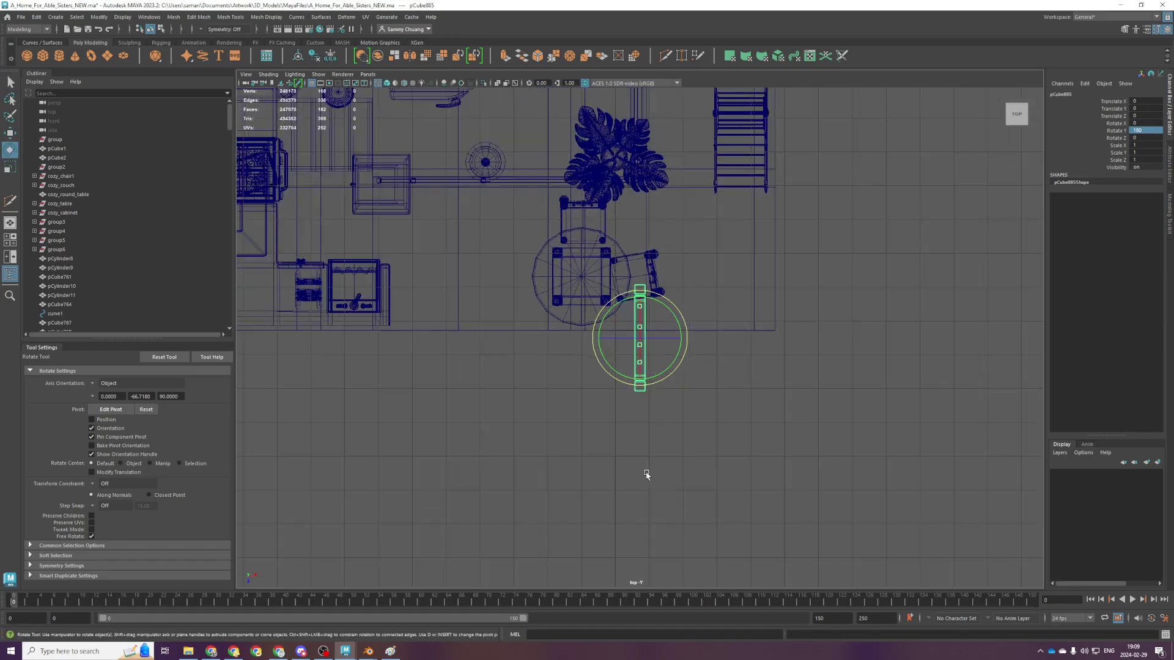
key(w)
drag(738, 405, 558, 281)
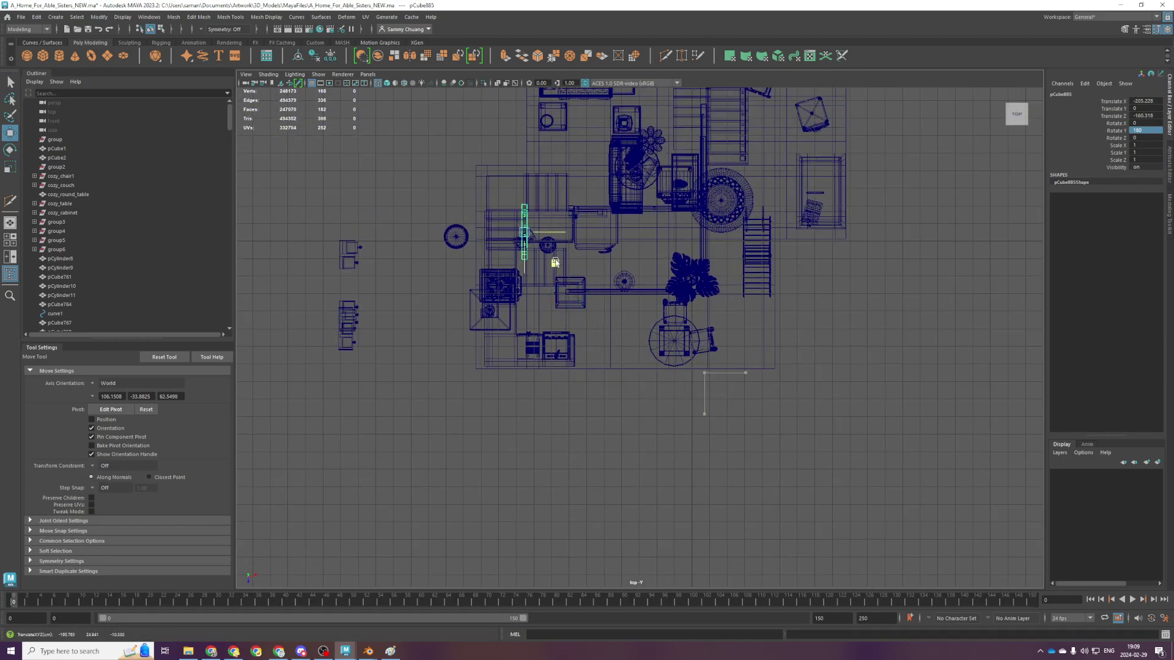
scroll(538, 244, up, 3)
Turn the railing to run alongside the upper staircase by setting its Y rotation to 90 degrees
key(e)
drag(511, 204, 639, 274)
key(space)
key(f)
key(space)
scroll(799, 301, down, 10)
scroll(646, 342, up, 6)
alt+drag(585, 355, 668, 358)
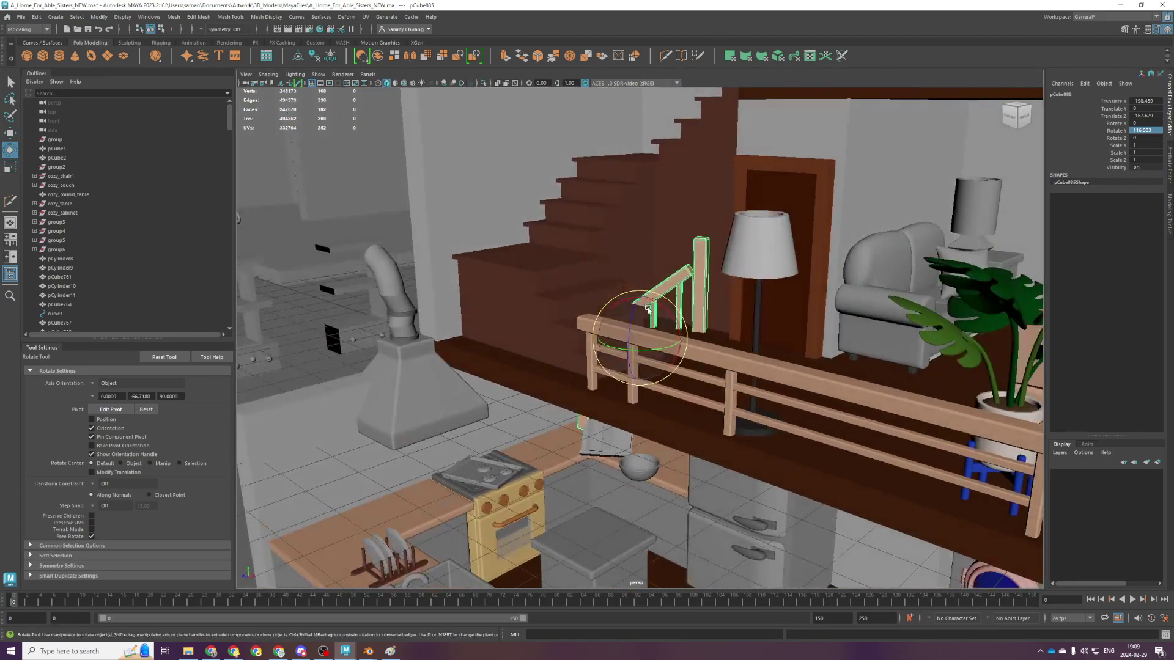
double_click(1141, 130)
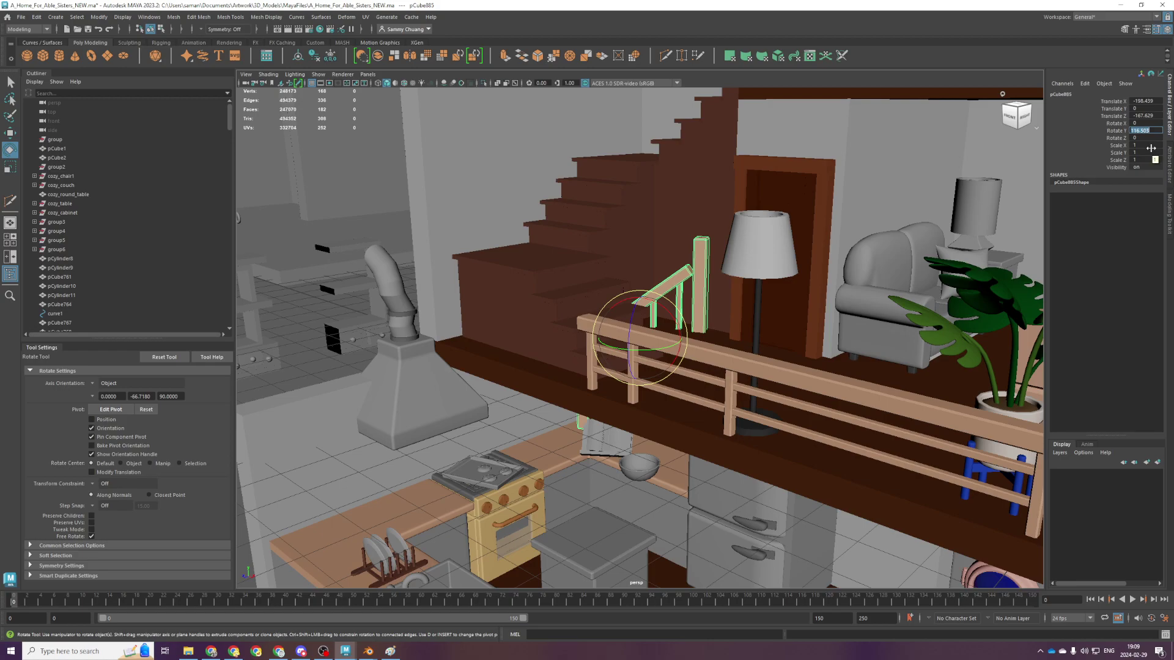
text(90)
key(Return)
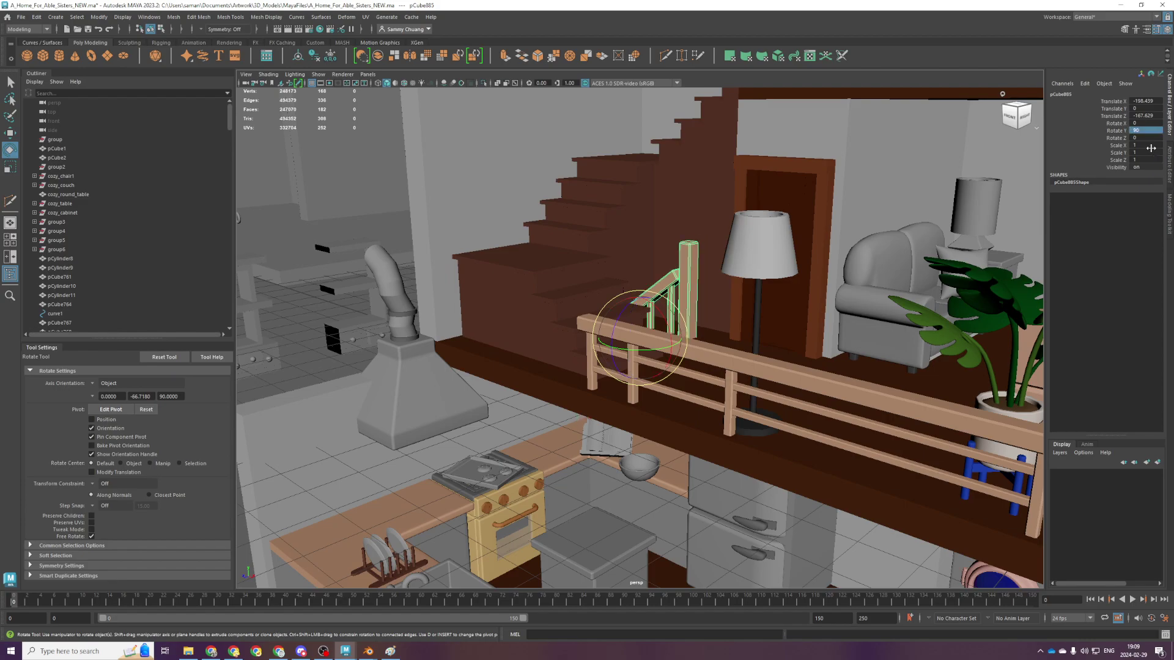
Raise the railing in the front view to the staircase's top flight, at about X -186 and Y 117.1
scroll(620, 523, down, 2)
key(space)
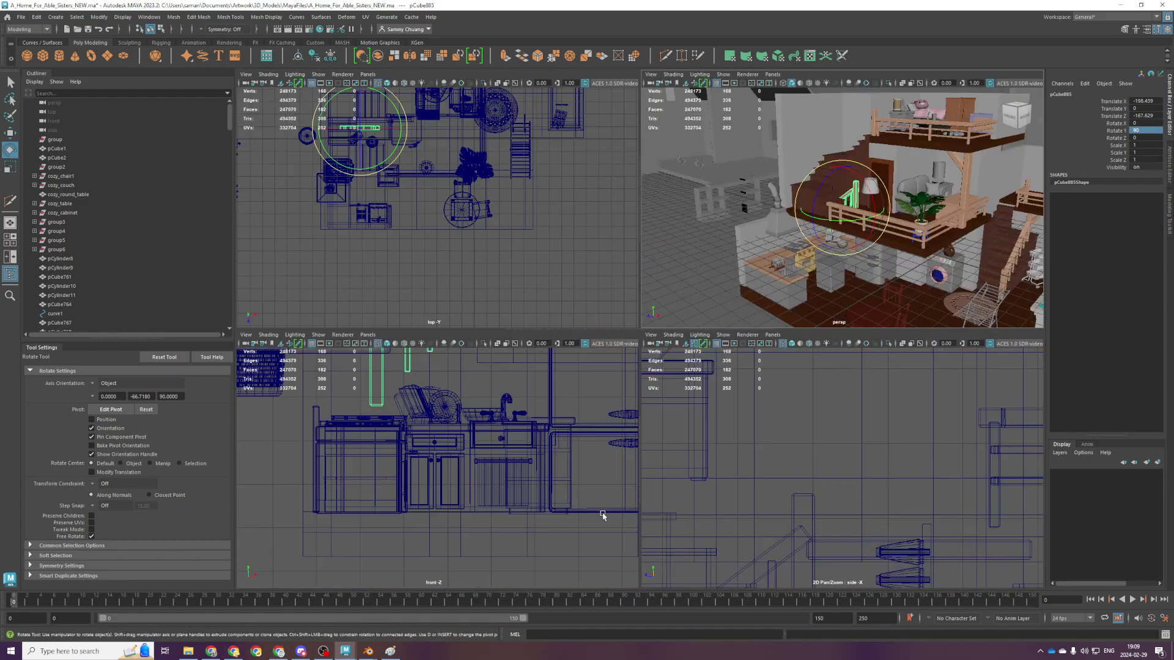
key(space)
key(w)
scroll(620, 439, up, 4)
alt+middle_drag(639, 340, 574, 456)
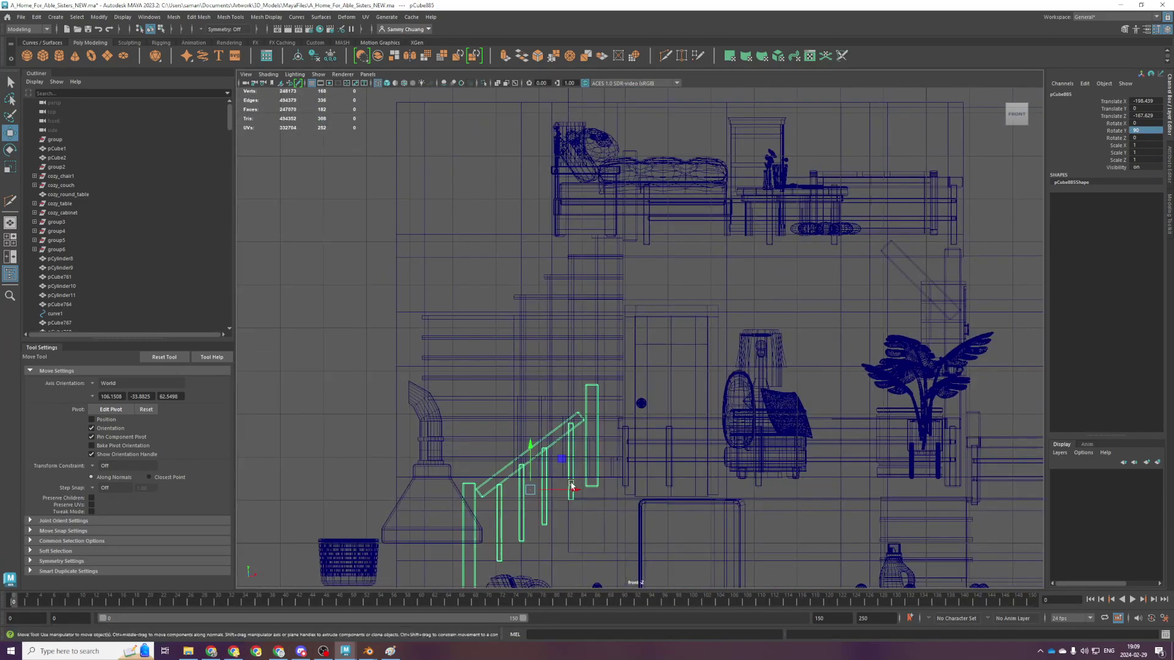
drag(561, 459, 586, 208)
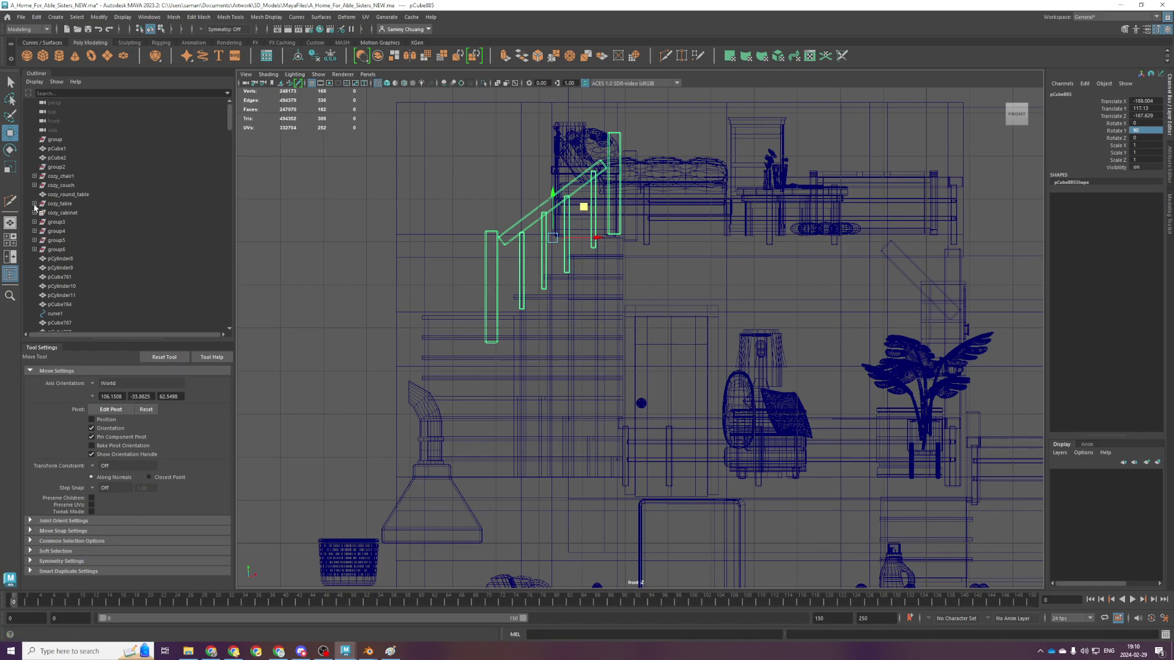
Move the railing along Z onto the edge of the upper stairs, to about Z -180.4
key(space)
key(space)
mouse_move(751, 326)
alt+mouse_down()
mouse_move(786, 319)
mouse_move(757, 338)
alt+mouse_up()
drag(627, 350, 637, 338)
alt+drag(637, 339, 669, 332)
scroll(670, 332, up, 8)
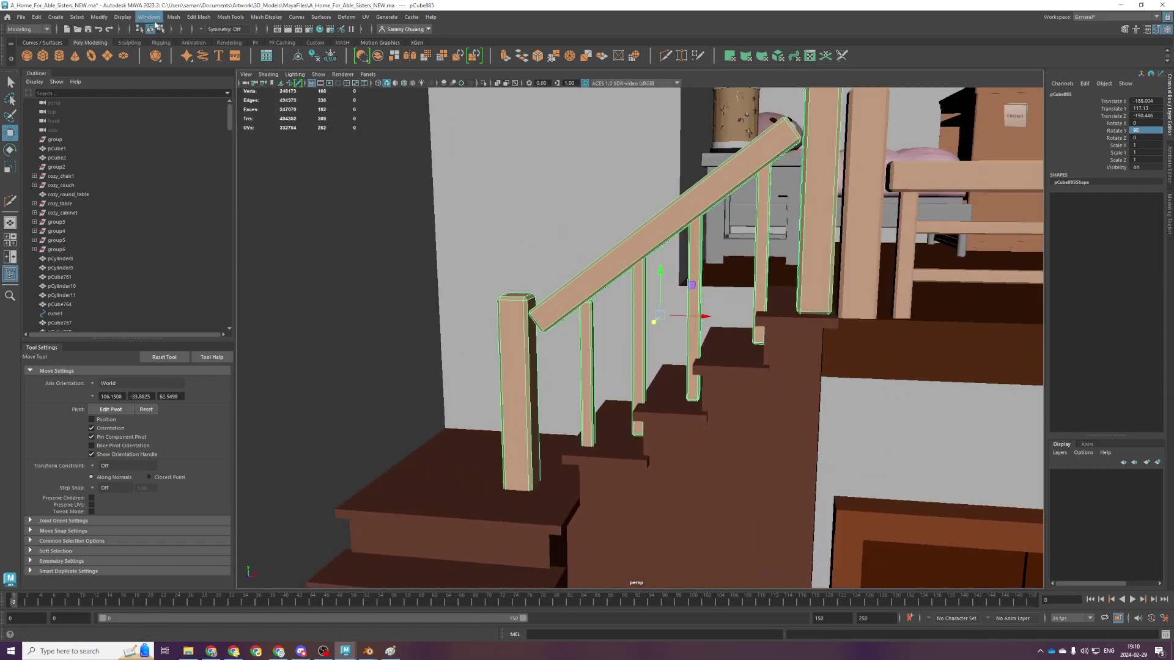
Separate the positioned stair railing back into its individual handrail, baluster and post meshes
click(173, 17)
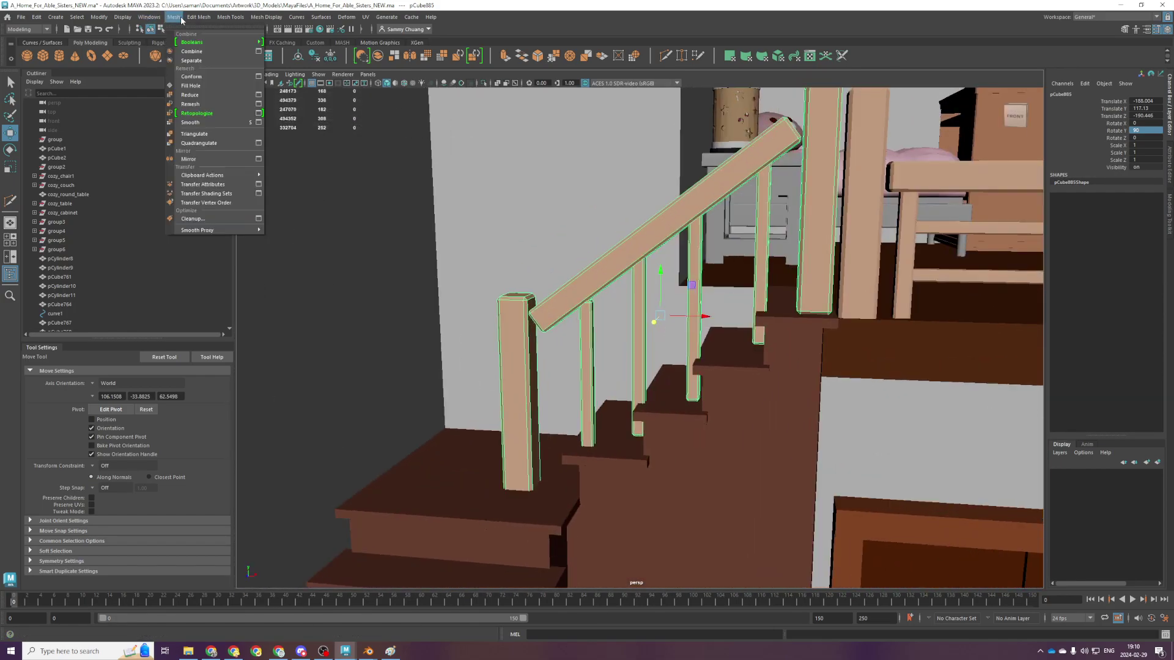
click(192, 61)
scroll(779, 302, down, 5)
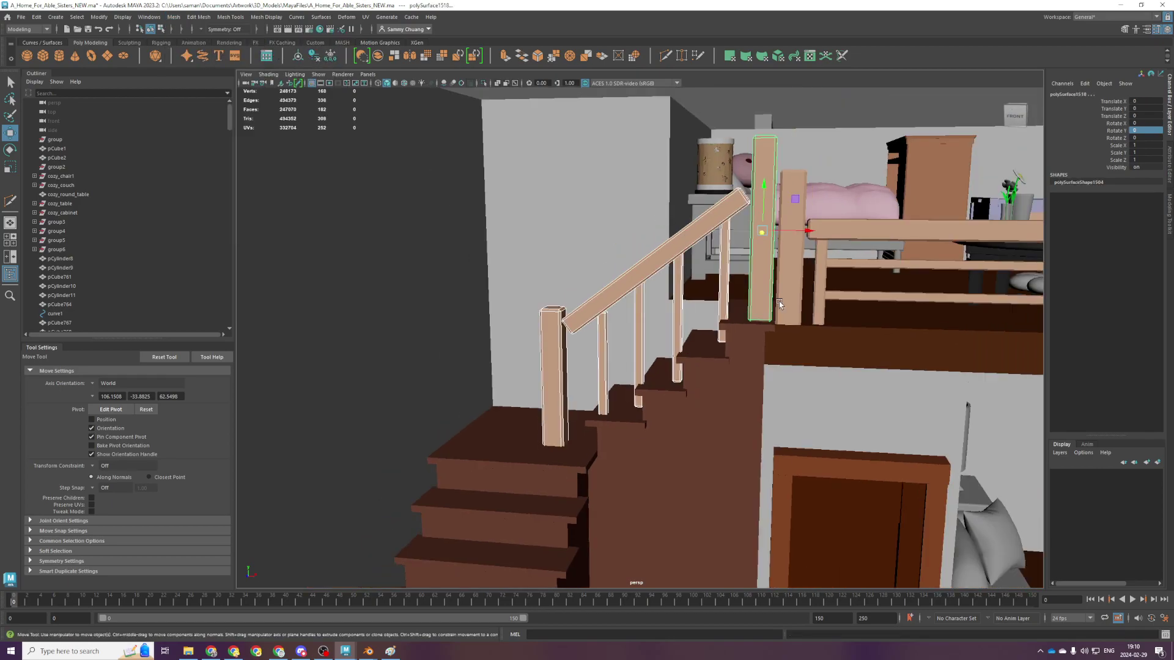
Shift the railing pieces along X and Z, to about Z 6.98, so the top post lines up with the landing post
drag(836, 229, 762, 222)
alt+drag(813, 257, 756, 231)
scroll(796, 244, up, 1)
drag(860, 201, 857, 204)
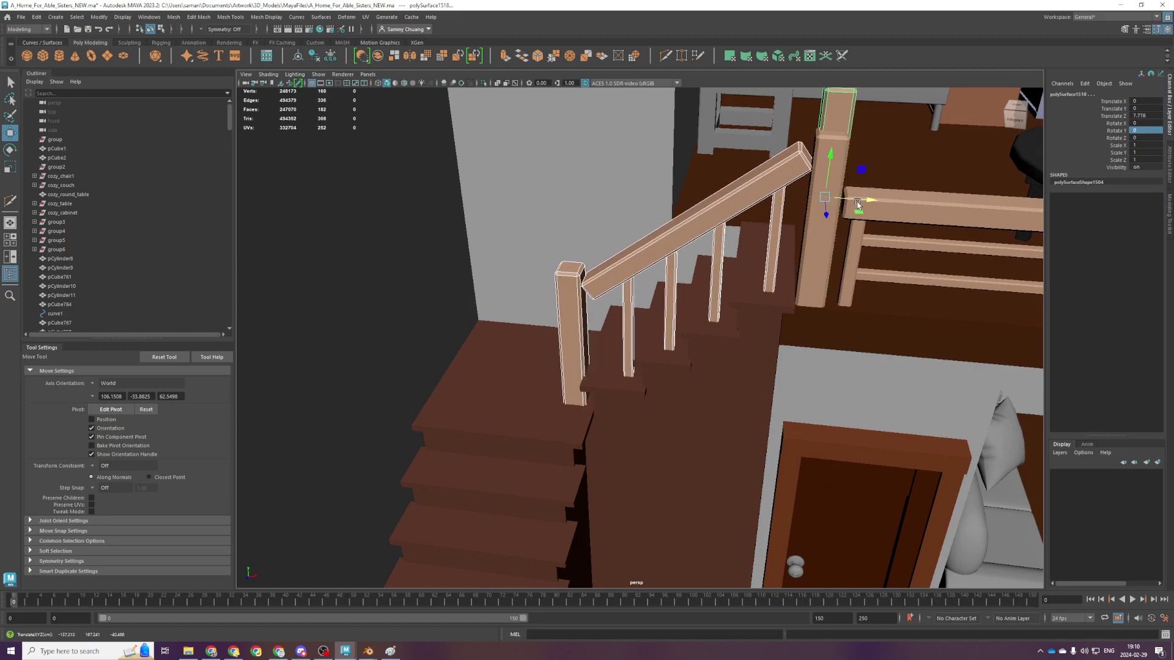
mouse_move(850, 209)
alt+mouse_down()
mouse_move(874, 202)
mouse_move(812, 206)
mouse_move(828, 211)
mouse_move(854, 192)
mouse_move(850, 205)
mouse_move(815, 208)
mouse_move(831, 211)
alt+mouse_up()
scroll(827, 217, up, 3)
alt+middle_drag(836, 236, 643, 384)
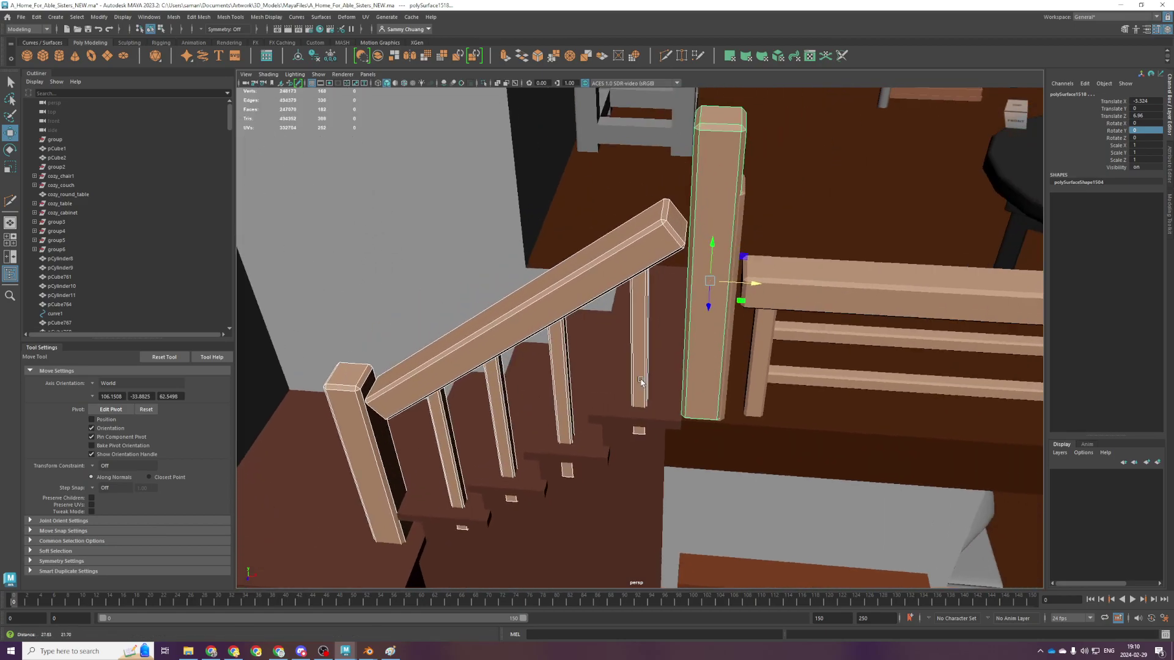
Delete the duplicate post overlapping the landing post at the top of the stairs
click(717, 187)
key(Delete)
key(backslash)
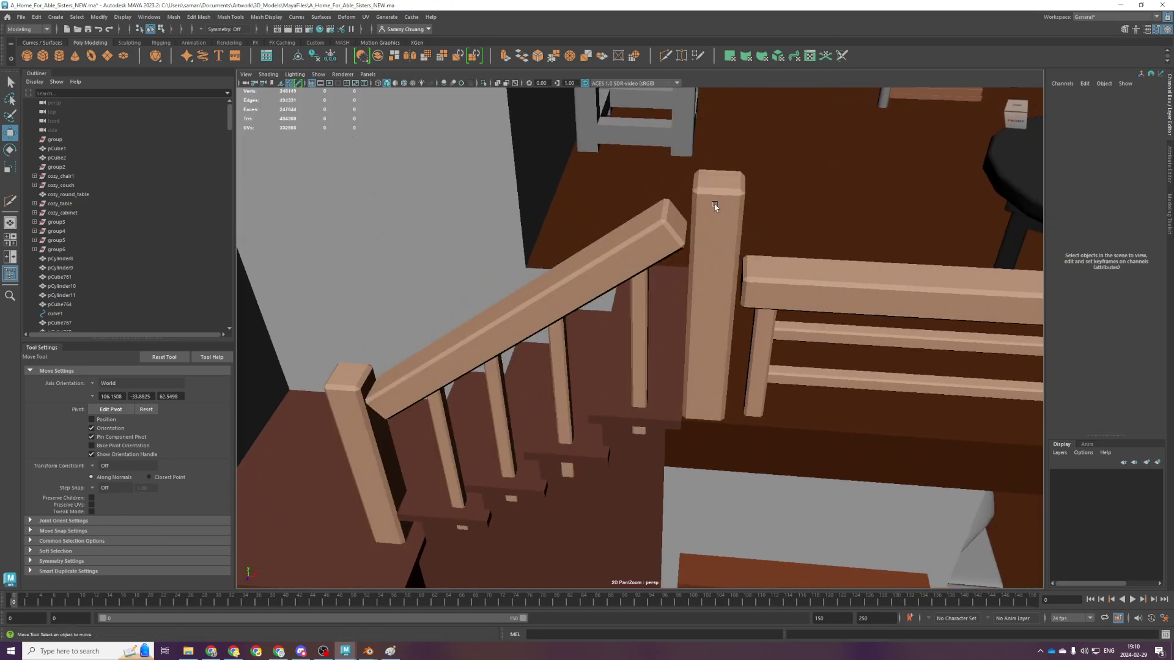
scroll(715, 206, down, 3)
alt+drag(731, 306, 713, 286)
scroll(688, 282, up, 2)
Select the four balusters of the upper stair railing and open them for vertex editing in the front view
click(588, 302)
scroll(633, 342, up, 1)
alt+drag(633, 341, 678, 225)
click(678, 226)
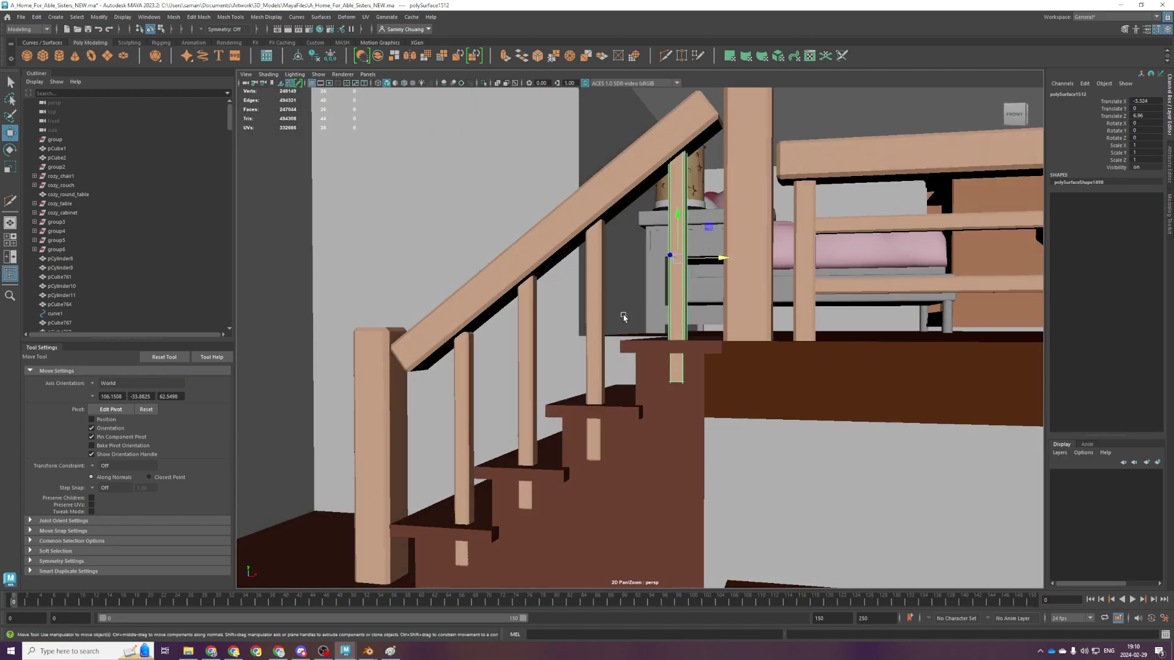
shift+click(598, 324)
shift+click(525, 373)
shift+click(464, 416)
key(space)
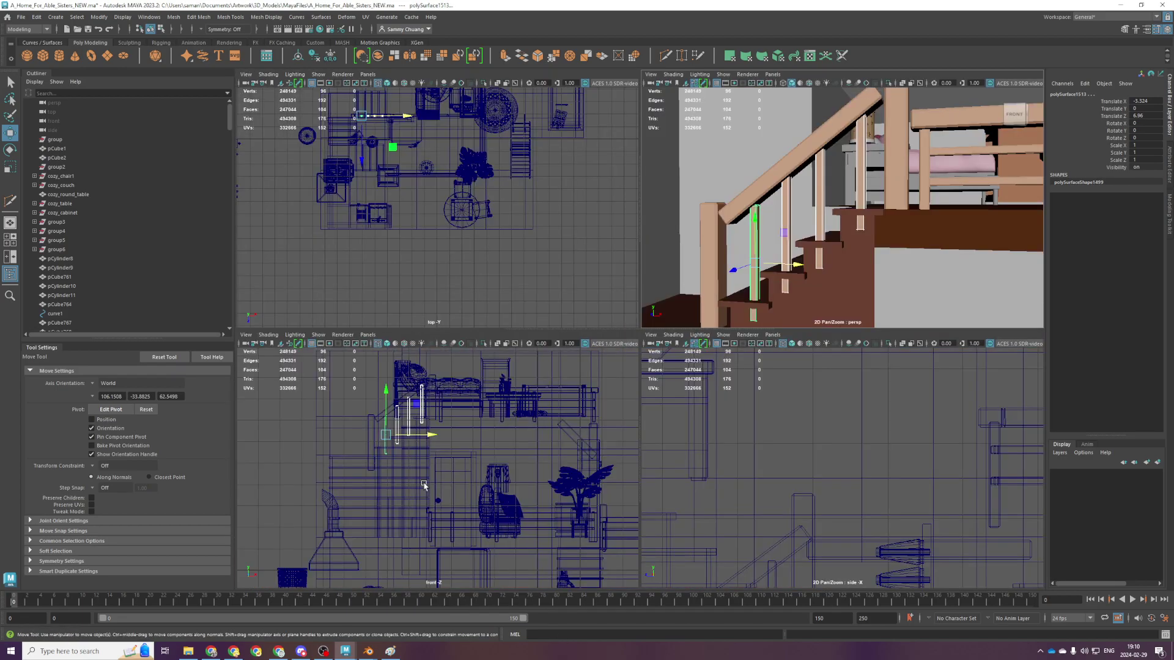
key(space)
key(f)
scroll(501, 367, up, 1)
alt+middle_drag(479, 340, 473, 243)
alt+right_drag(473, 243, 492, 155)
right_drag(581, 376, 536, 378)
Raise the bottom vertices of all four balusters together to the level of their stair treads
drag(535, 378, 602, 445)
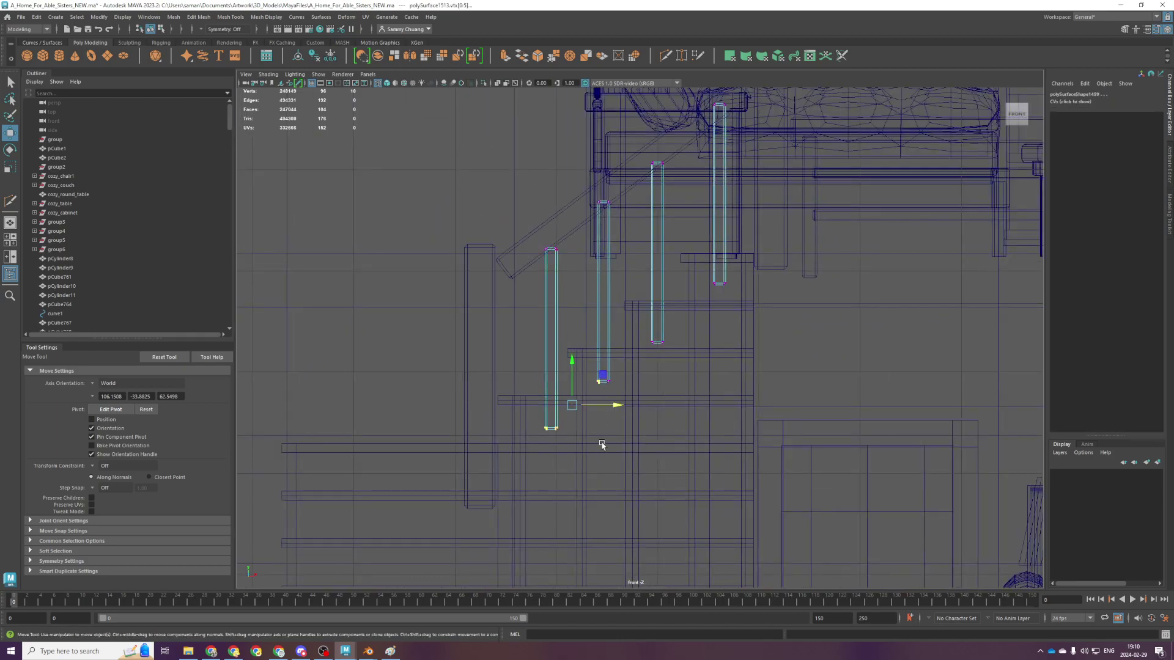
click(574, 357)
drag(519, 370, 570, 475)
shift+drag(573, 347, 620, 410)
shift+drag(637, 301, 685, 357)
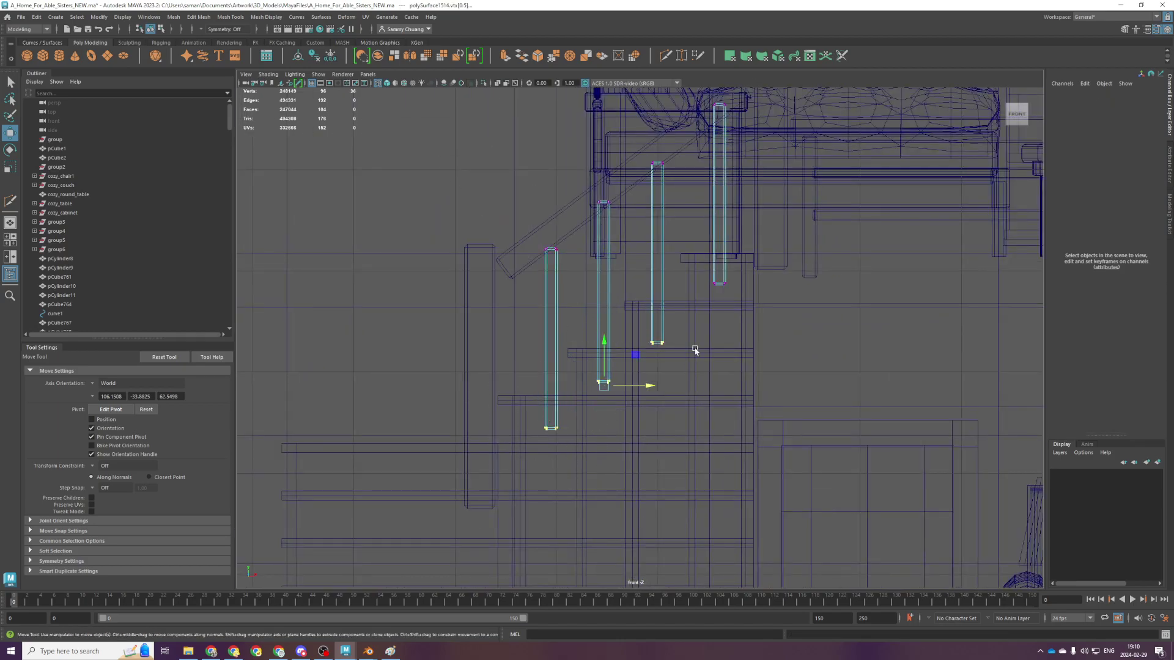
shift+drag(697, 260, 767, 325)
drag(636, 315, 636, 281)
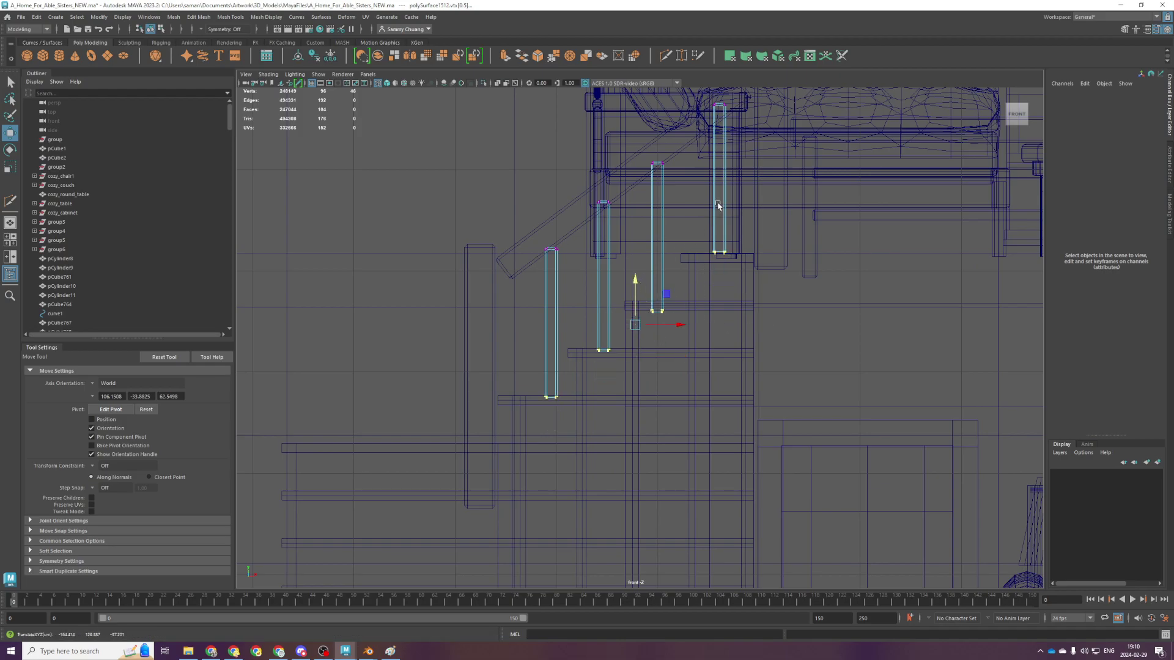
Fine-tune the bottom vertices of the second-highest baluster to sit on its tread, and return the balusters to object mode
key(space)
key(space)
alt+drag(704, 292, 631, 351)
drag(563, 397, 581, 419)
alt+drag(550, 483, 532, 508)
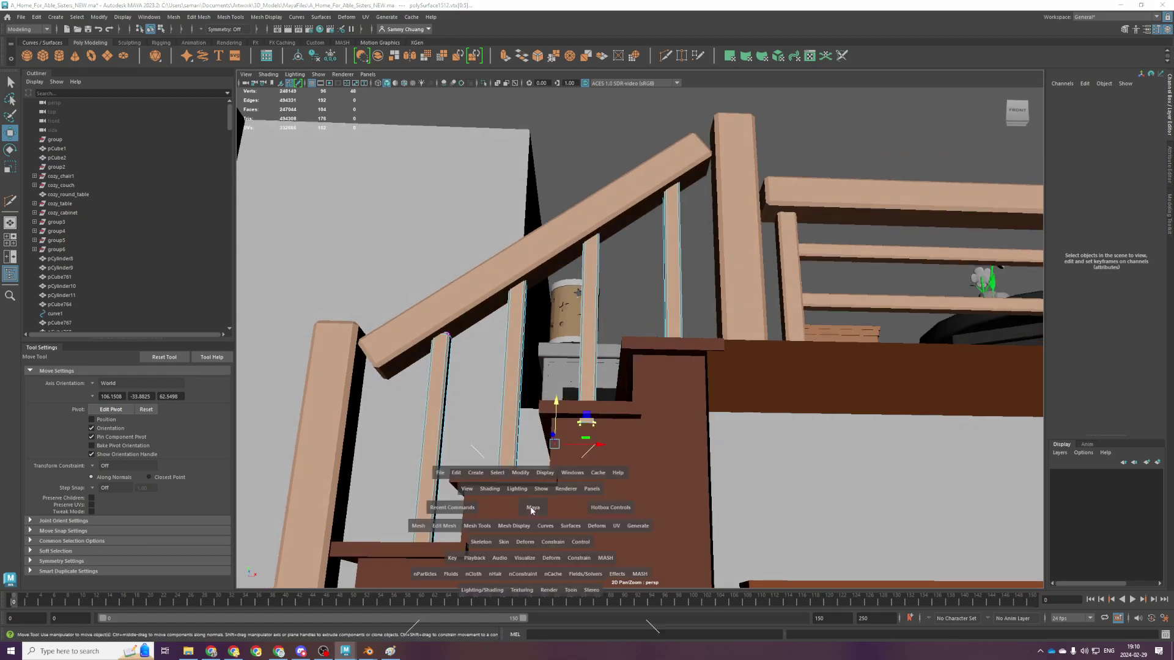
key(space)
key(space)
drag(657, 269, 663, 276)
key(space)
key(space)
alt+drag(637, 339, 606, 361)
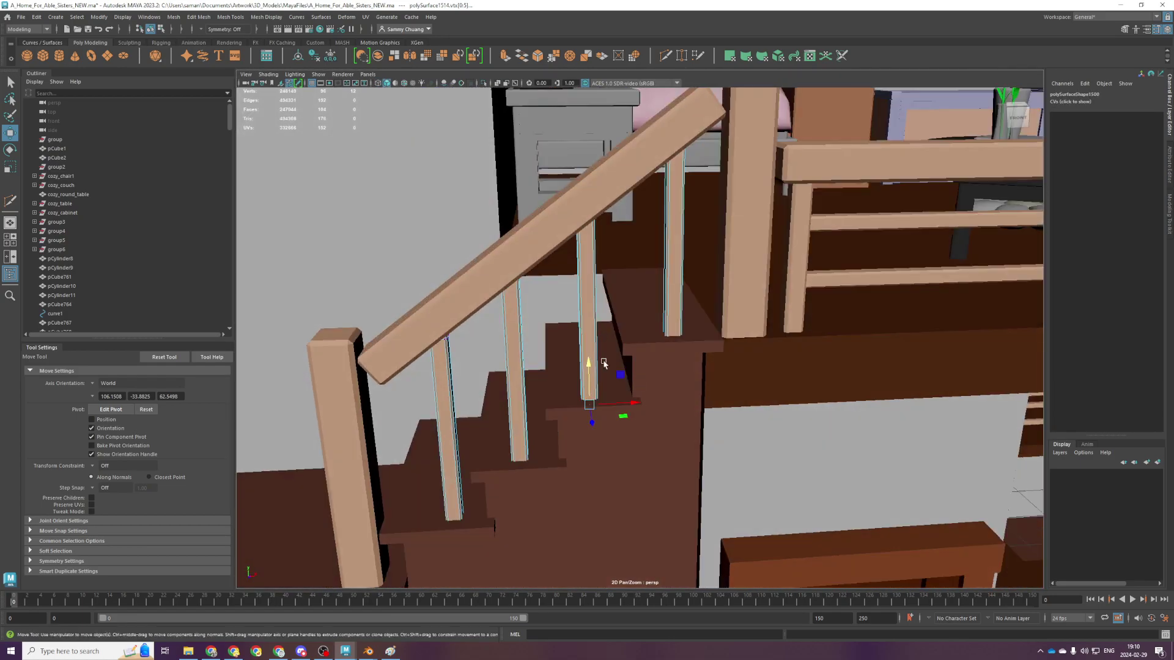
right_drag(605, 361, 649, 323)
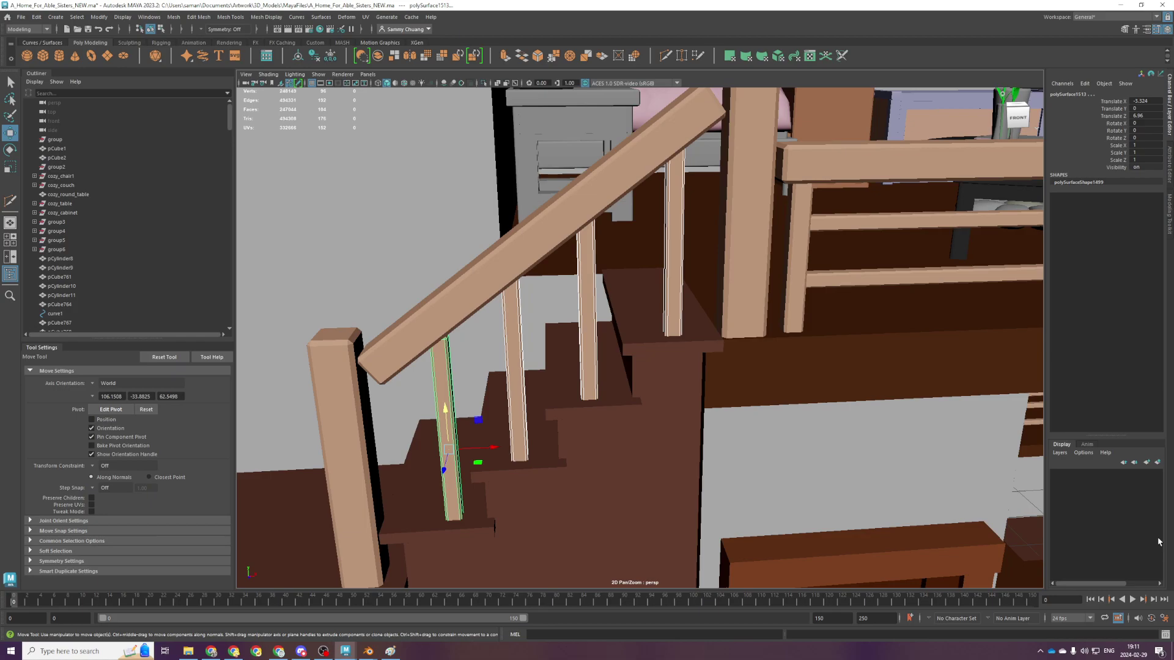
Duplicate the handrail with its four balusters, combine the copy into one mesh, and center its pivot and freeze its transformations
alt+drag(394, 263, 369, 386)
alt+drag(519, 439, 608, 309)
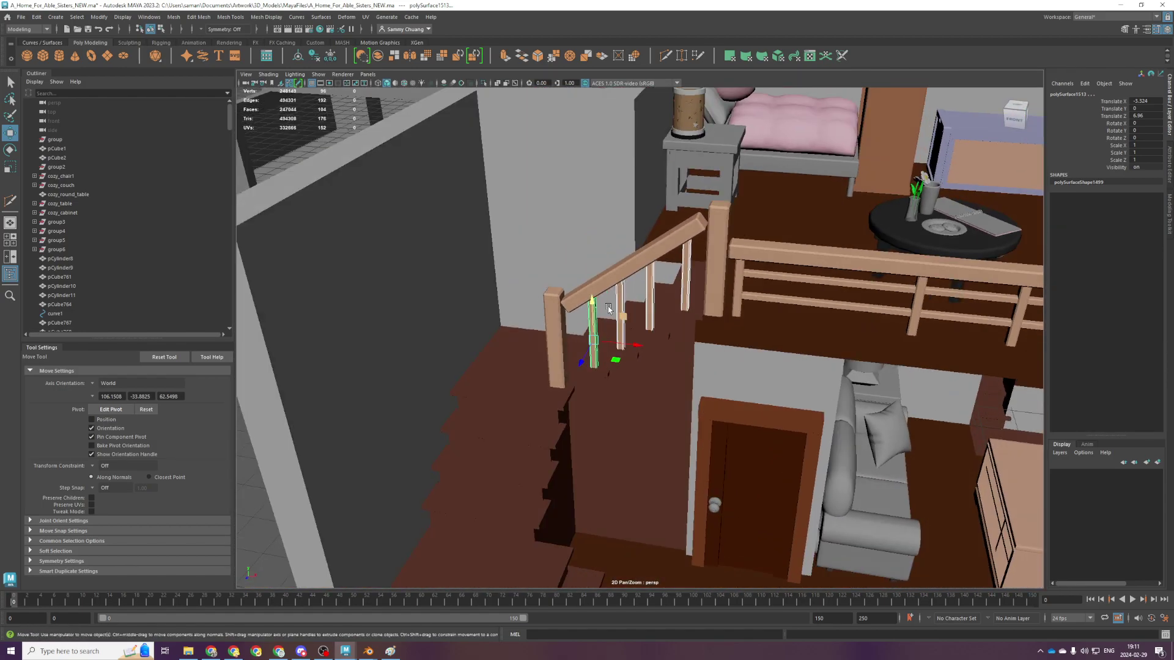
scroll(640, 281, up, 3)
shift+click(612, 218)
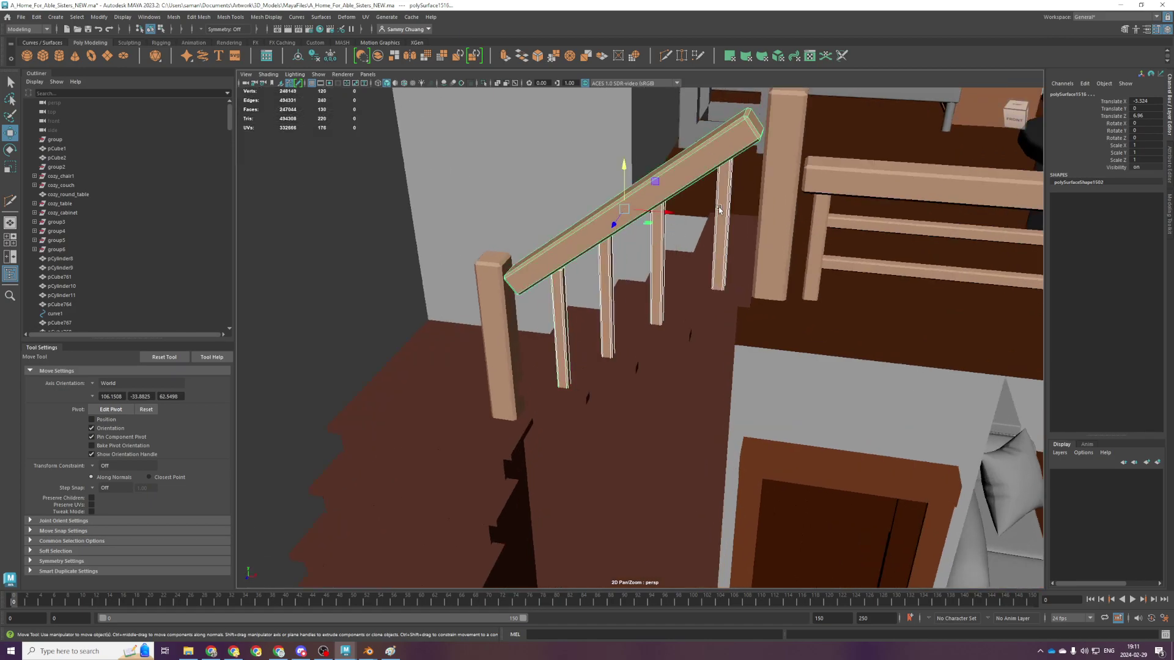
click(173, 17)
click(189, 39)
click(296, 56)
click(313, 56)
click(328, 55)
Turn the railing copy perpendicular to the original by setting its Y rotation to 90 degrees, and save the scene
key(e)
key(space)
key(space)
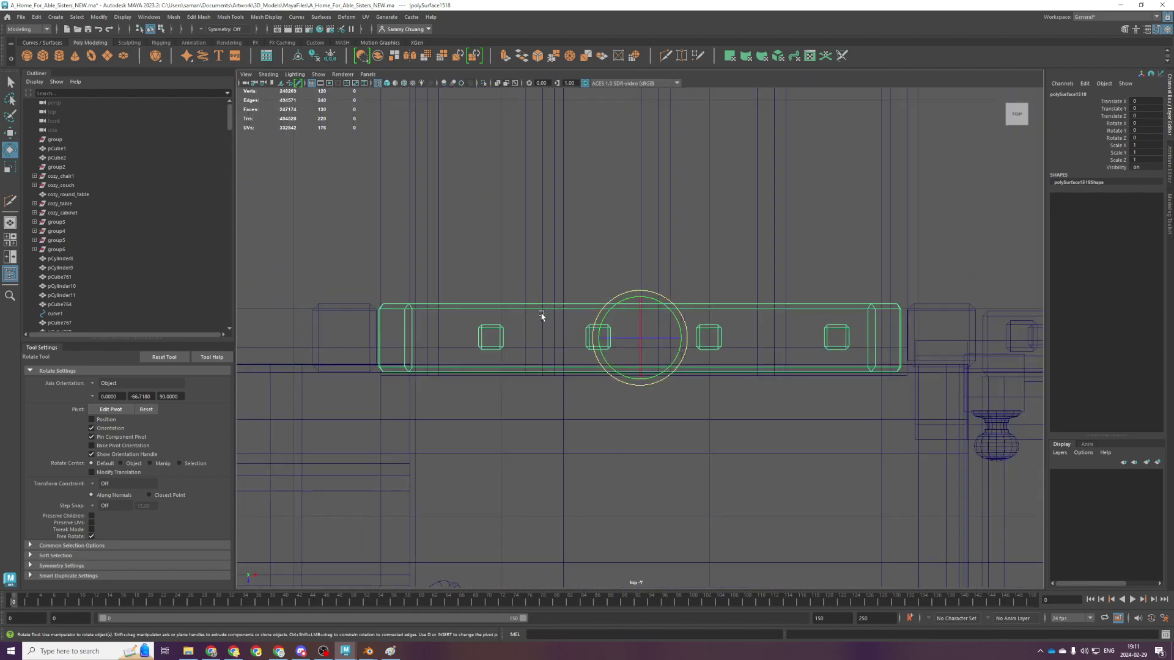
drag(666, 373, 681, 328)
click(1150, 130)
text(90)
key(Return)
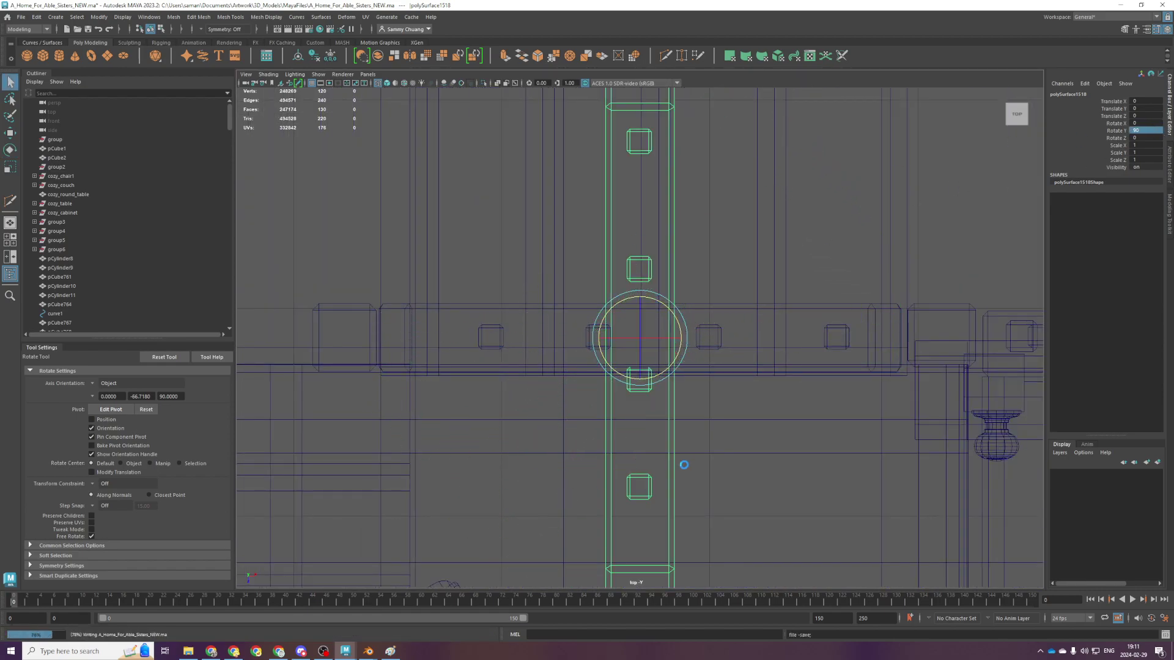
Move the railing copy down onto the lower stair flight, to about X -28, Y -42, Z 28
key(w)
scroll(670, 429, down, 4)
middle_drag(670, 367, 561, 473)
key(space)
key(space)
alt+drag(744, 239, 654, 285)
scroll(691, 281, down, 3)
middle_drag(654, 285, 652, 390)
alt+drag(648, 393, 724, 229)
Try to narrow the upper handrail and the lower railing copy together along the world axes
click(725, 228)
click(722, 244)
key(space)
key(space)
key(backslash)
key(backslash)
key(space)
key(space)
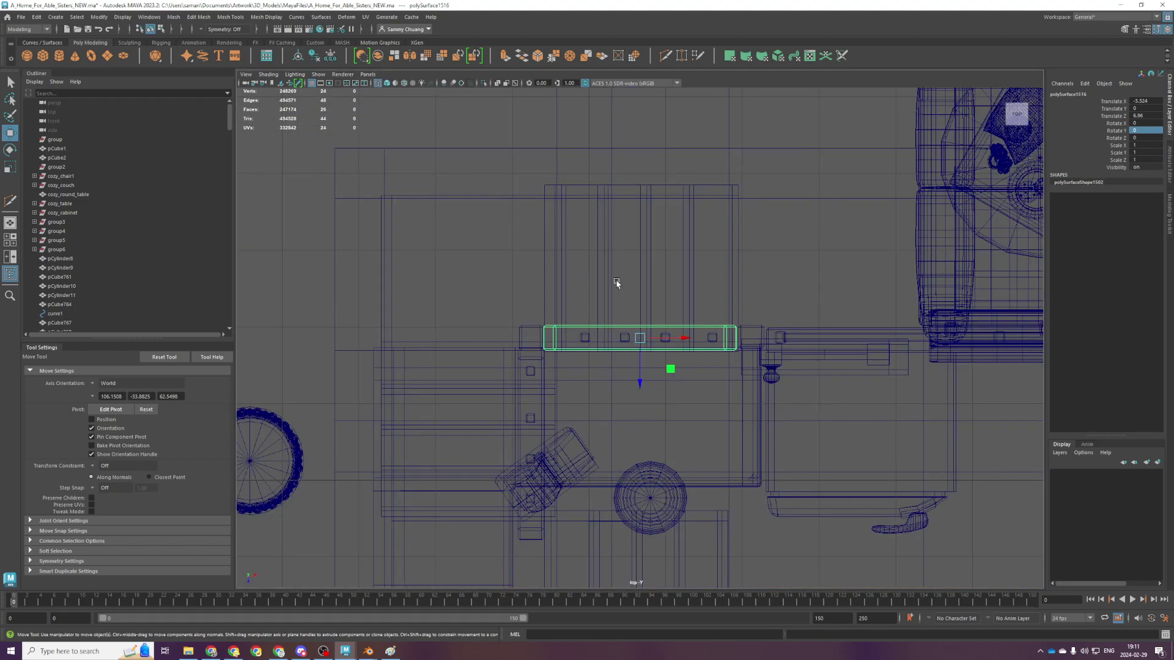
click(543, 369)
key(r)
click(100, 385)
click(107, 399)
drag(570, 445, 557, 447)
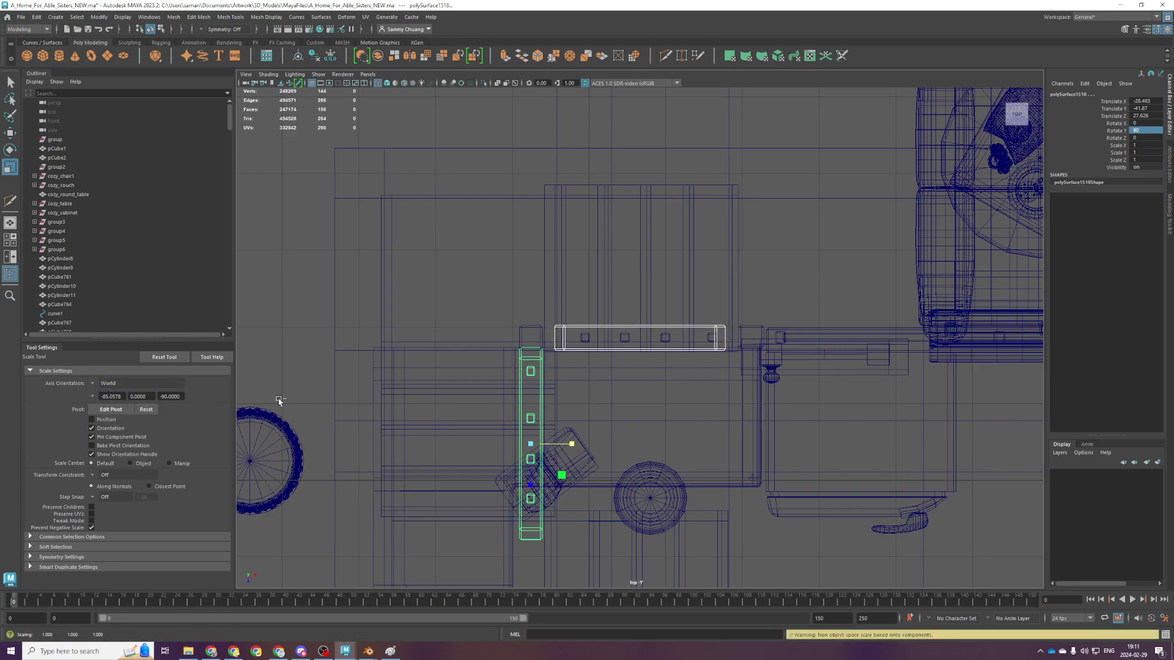
key(ctrl+z)
Try to narrow both handrails together with the scale axis orientation set to Object
click(100, 384)
click(102, 387)
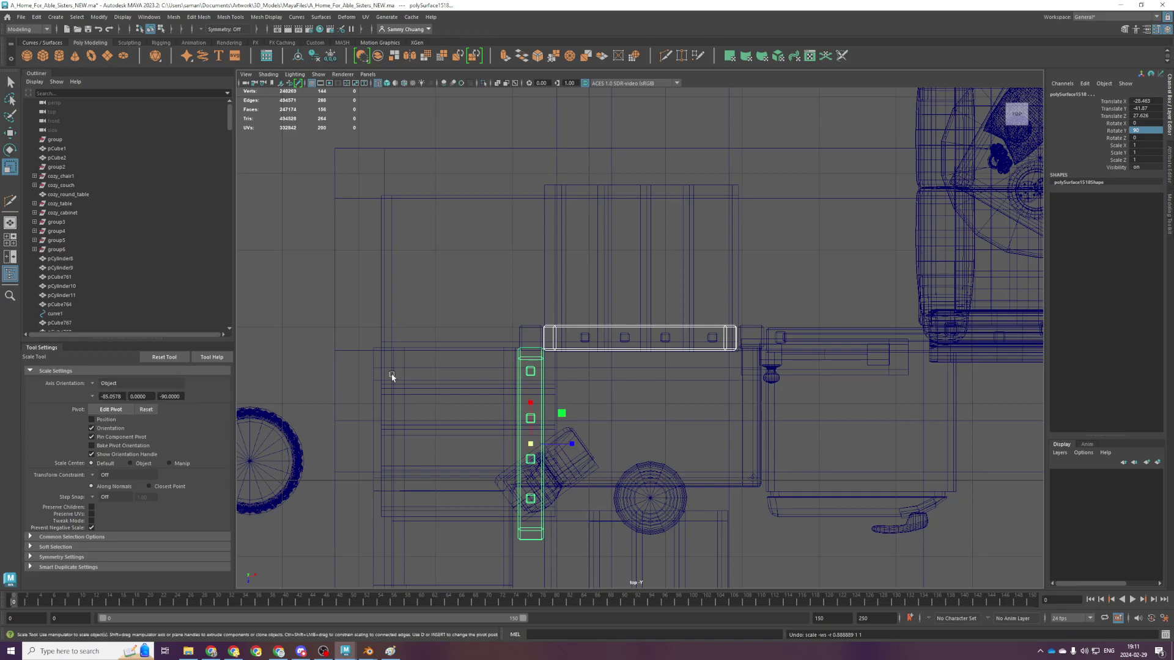
drag(552, 445, 530, 474)
key(ctrl+z)
click(542, 384)
scroll(562, 439, up, 2)
click(485, 373)
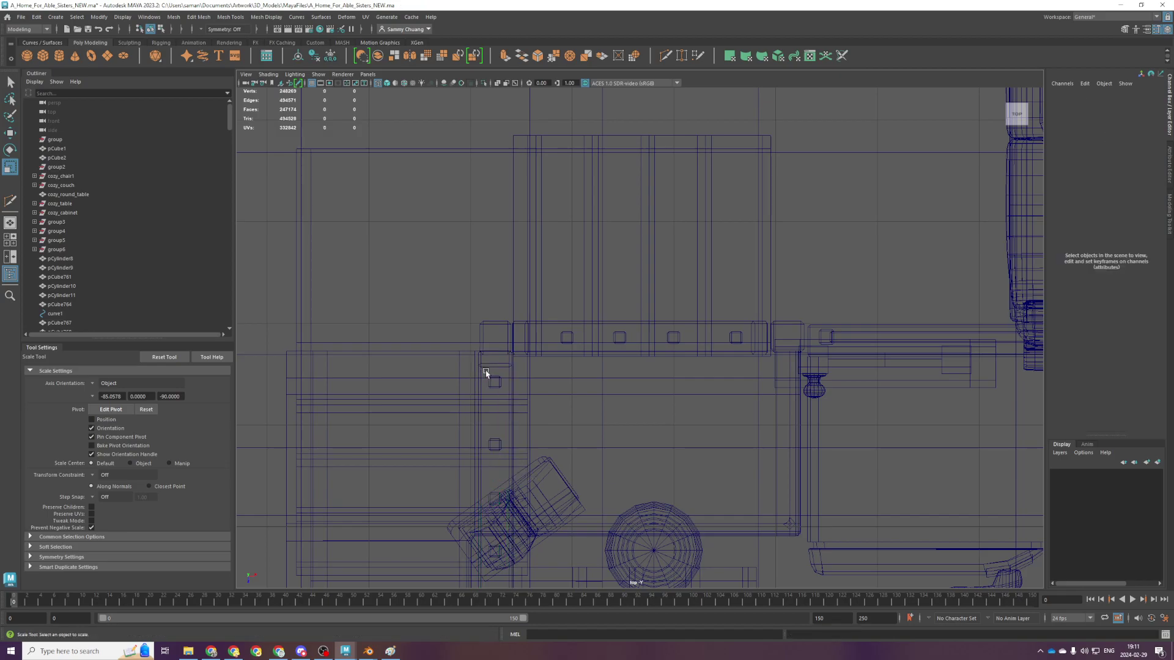
click(493, 368)
shift+click(550, 322)
drag(638, 309, 666, 341)
key(ctrl+z)
key(ctrl+z)
Narrow the lower railing copy to a Z scale of 0.856
click(509, 395)
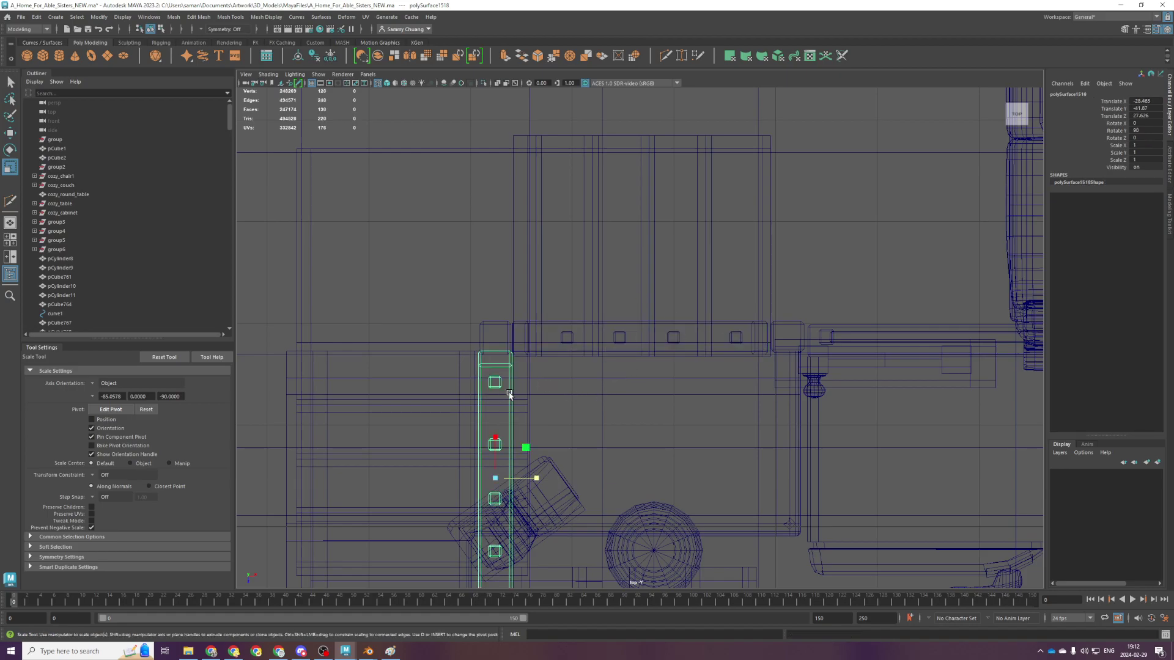
drag(526, 473, 526, 479)
key(ctrl+z)
key(w)
Narrow the upper flight's handrail to an X scale of 0.806
click(564, 339)
click(568, 324)
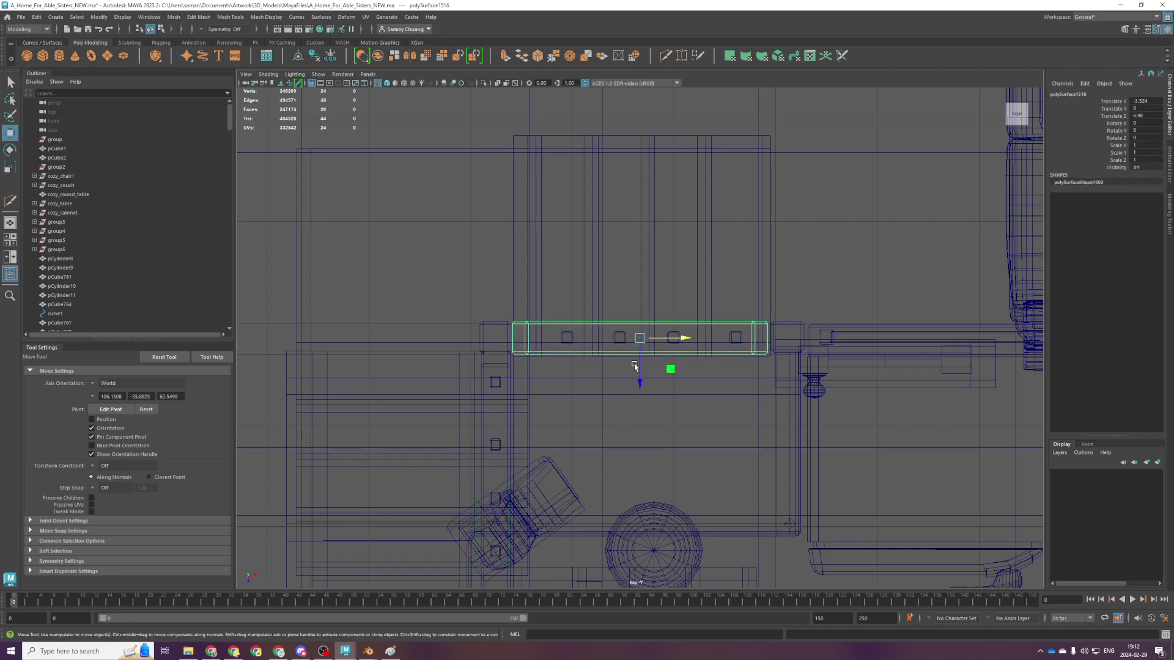
key(r)
drag(643, 318, 640, 293)
key(space)
key(space)
alt+middle_drag(656, 226, 671, 386)
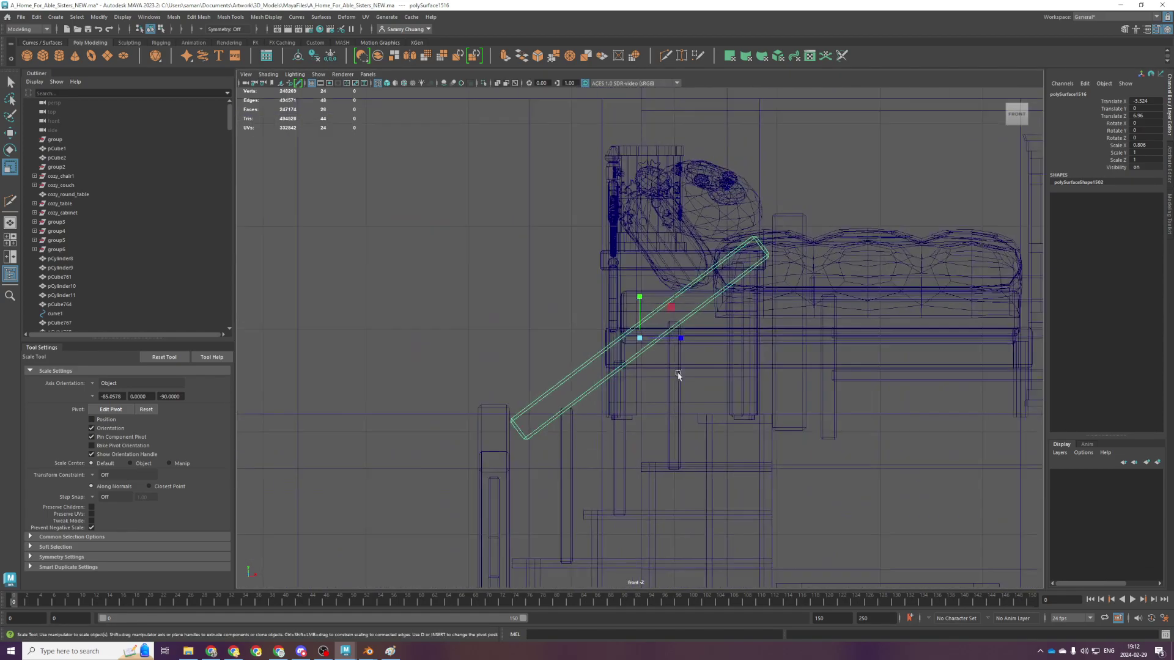
Align the upper handrail's pivot orientation to its slope and make the rail thinner across that slope
key(d)
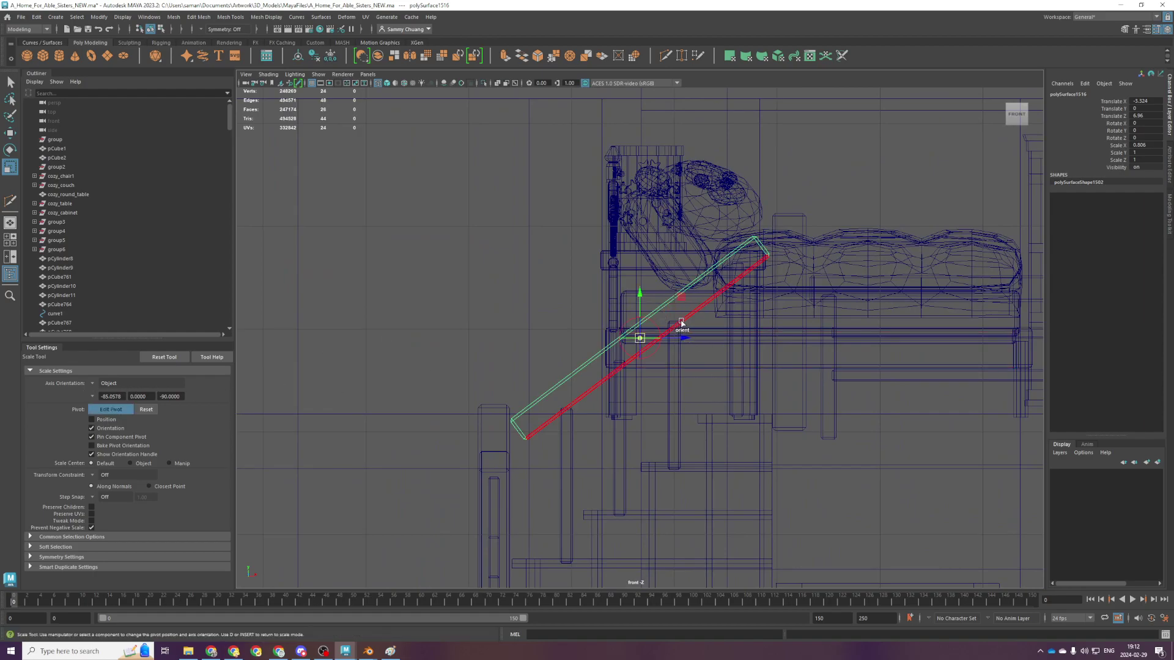
scroll(673, 317, up, 1)
key(space)
key(space)
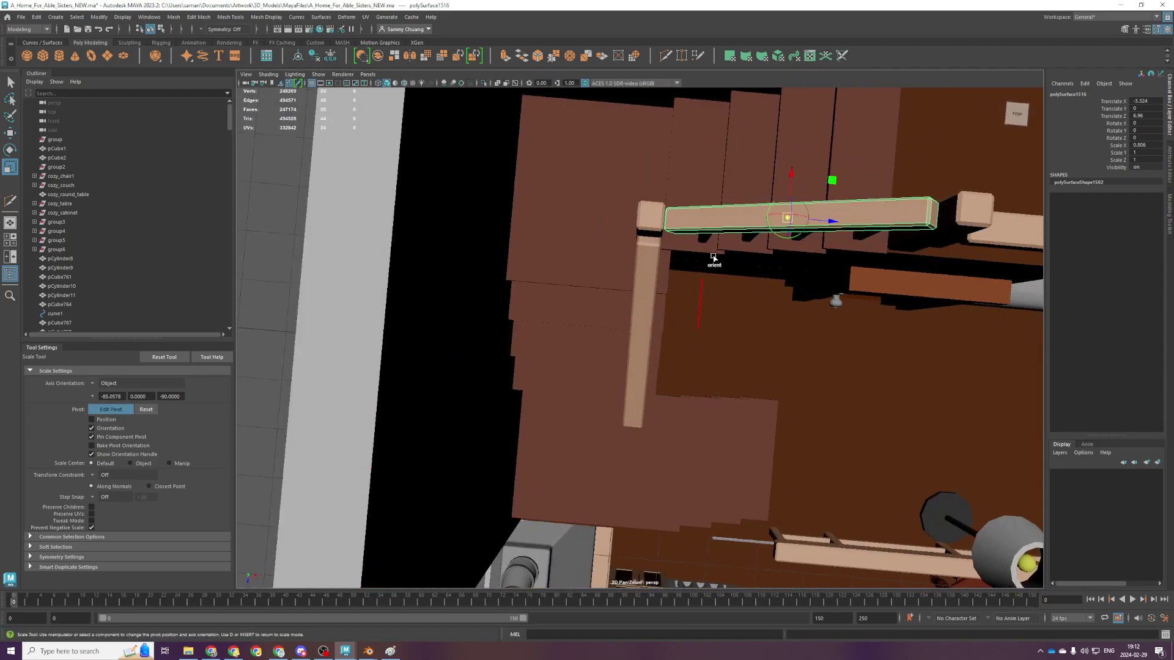
click(718, 219)
alt+drag(718, 218, 782, 252)
key(d)
alt+drag(758, 296, 711, 332)
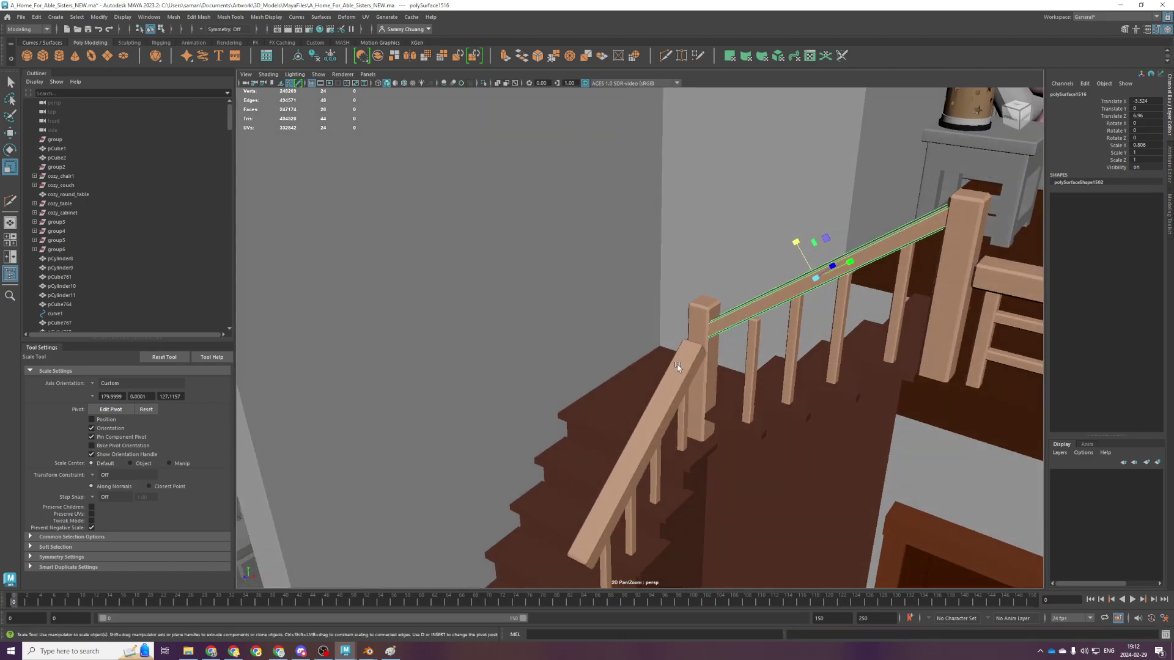
Separate the lower flight's railing copy into its individual handrail and baluster meshes
click(678, 367)
scroll(673, 428, down, 3)
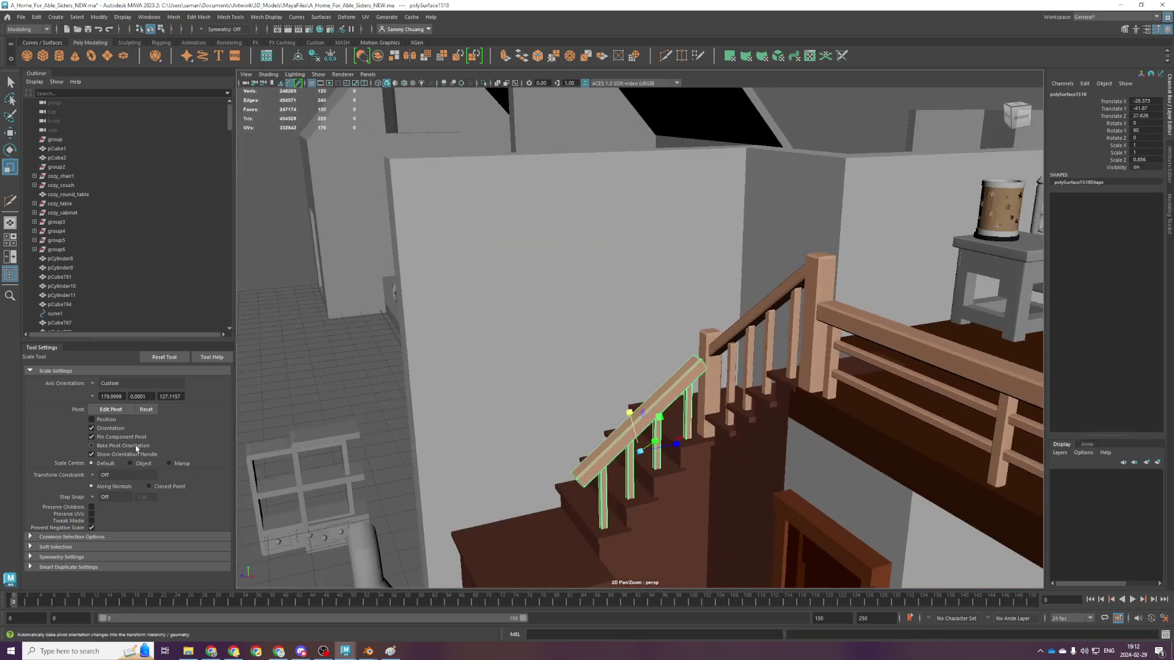
click(105, 384)
click(104, 396)
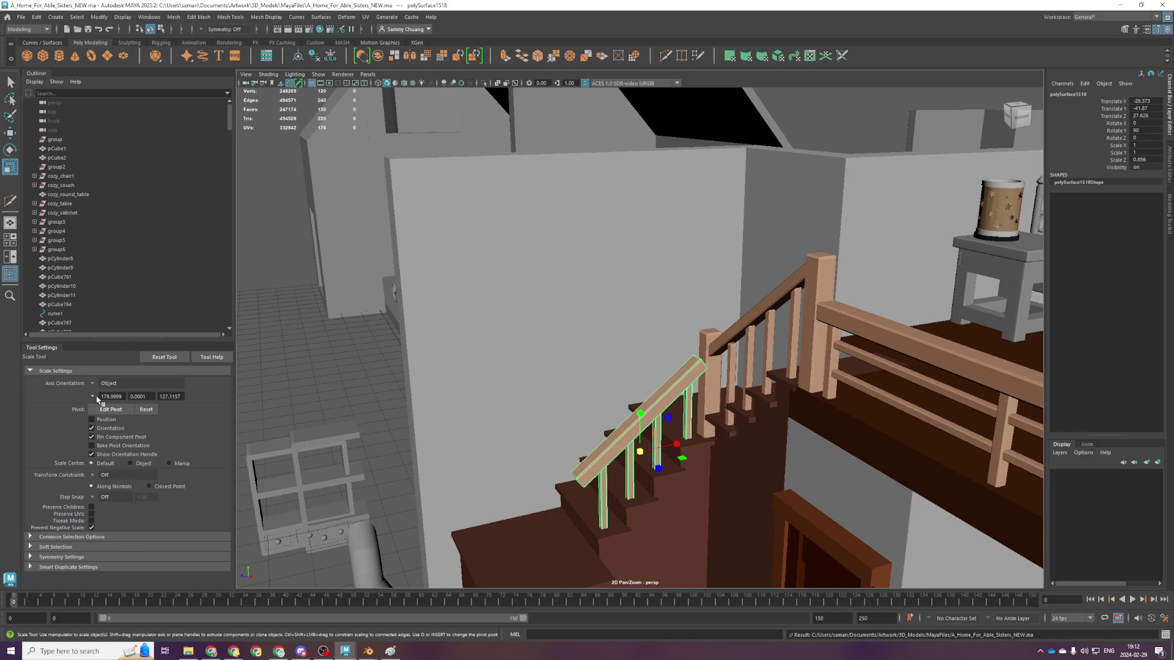
alt+drag(695, 441, 667, 438)
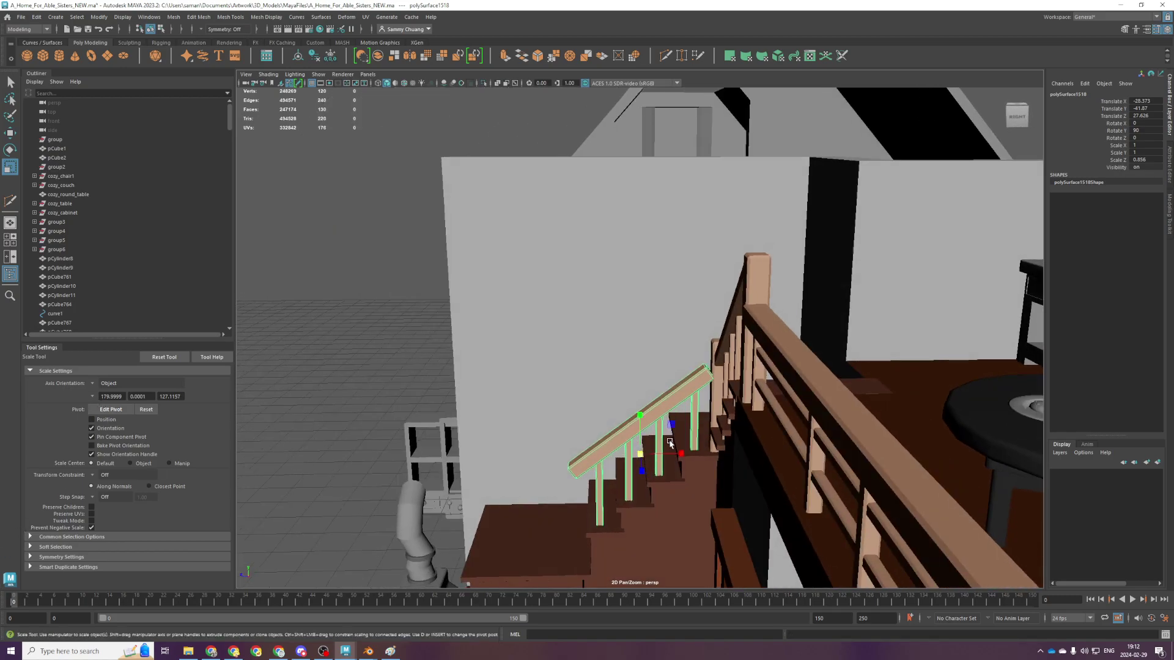
scroll(719, 435, up, 2)
scroll(719, 436, up, 2)
key(e)
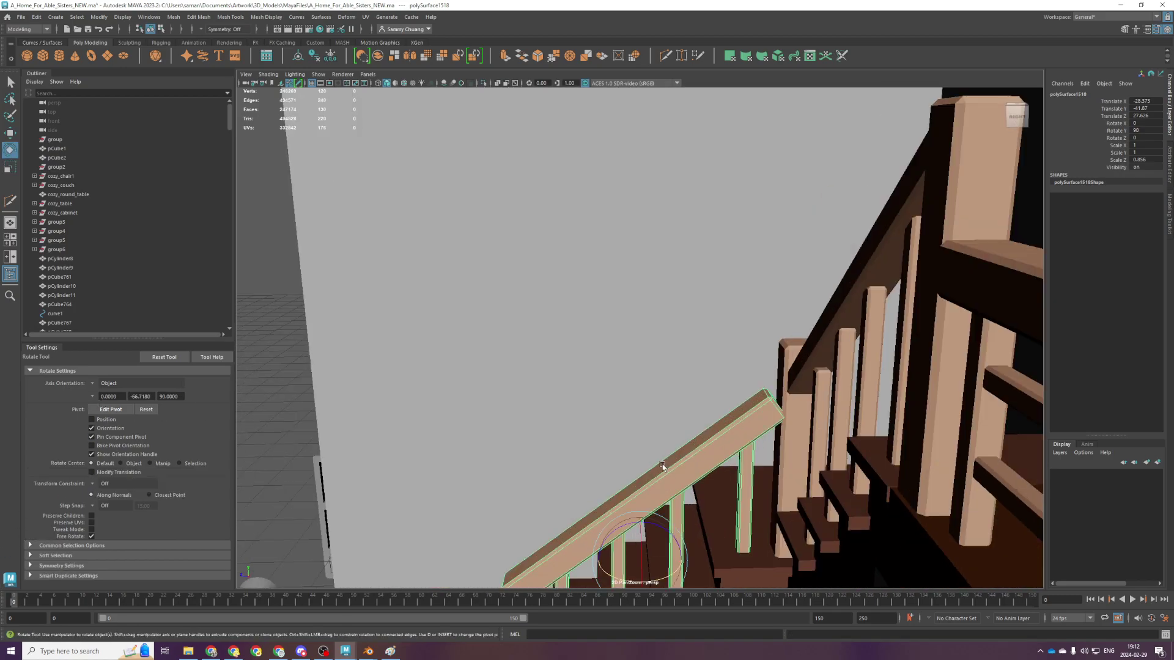
scroll(662, 464, up, 3)
click(174, 17)
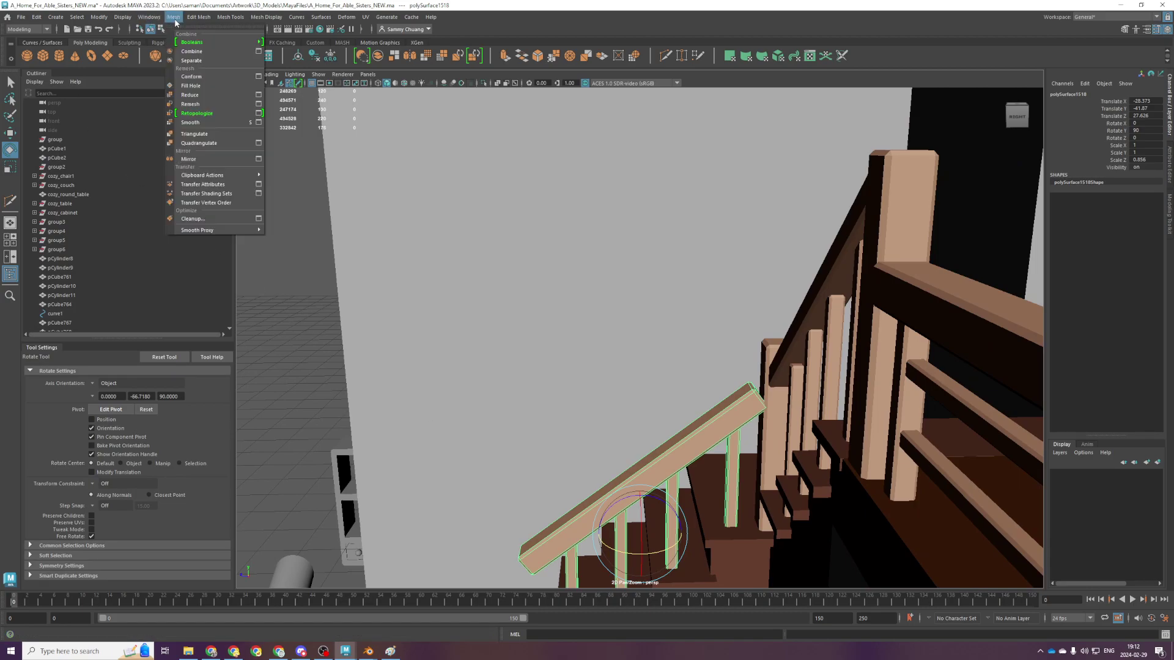
click(189, 61)
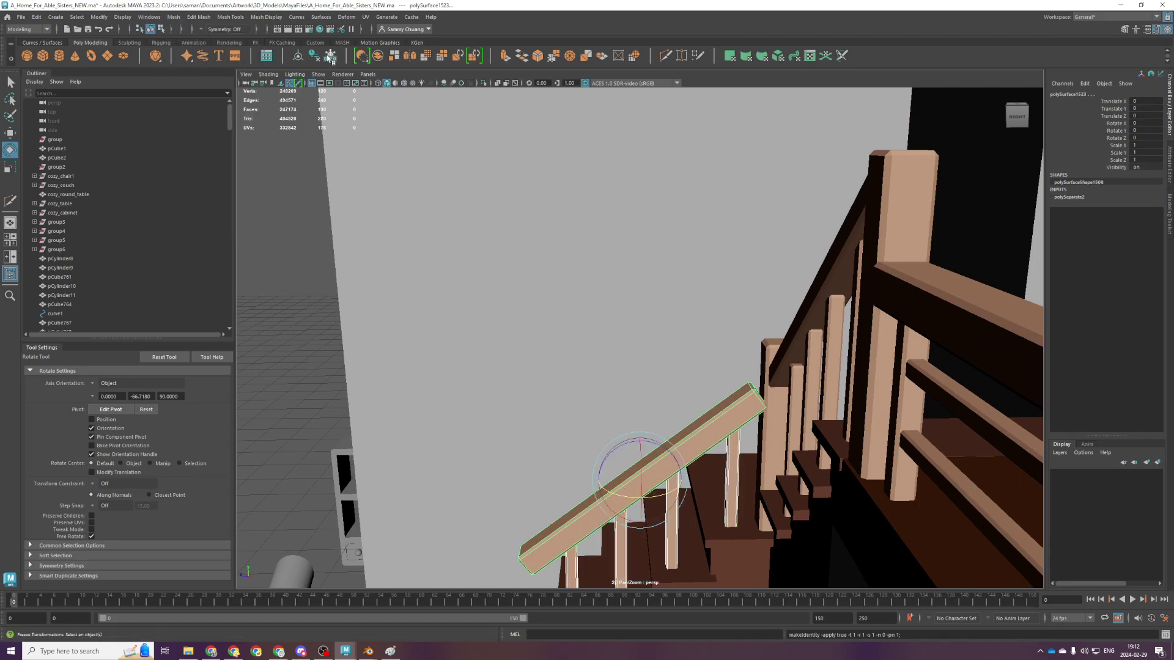
Align the lower handrail's pivot orientation to the sloped face of the rail
scroll(694, 439, down, 2)
key(space)
key(space)
key(space)
key(space)
scroll(737, 329, up, 3)
key(d)
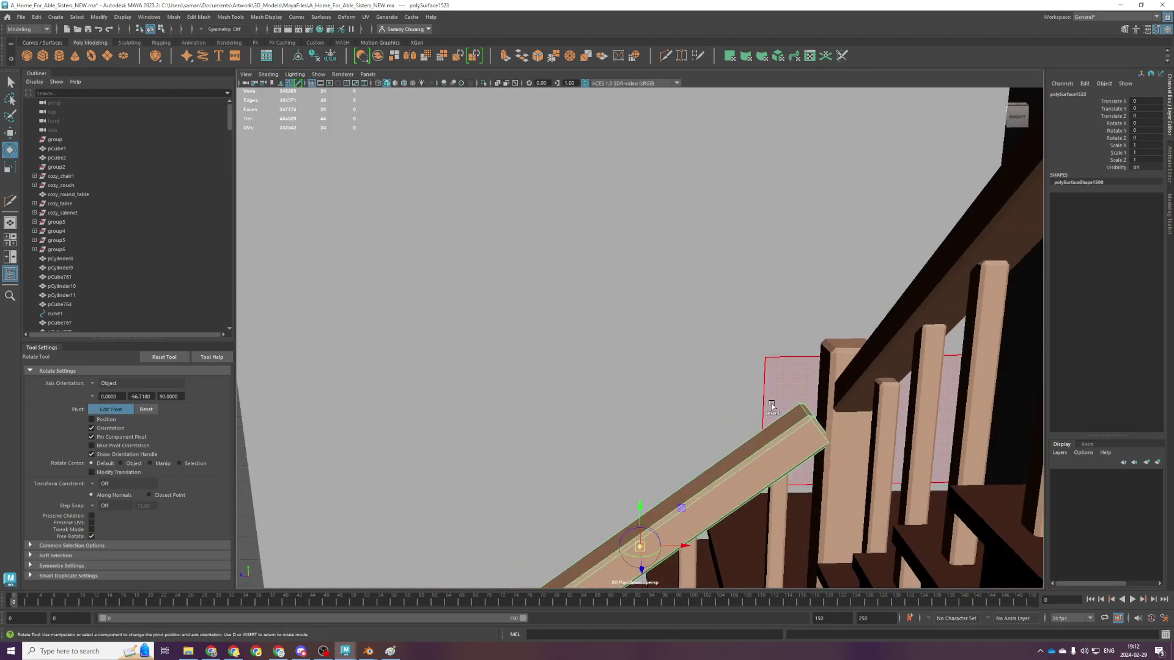
click(735, 460)
key(space)
key(space)
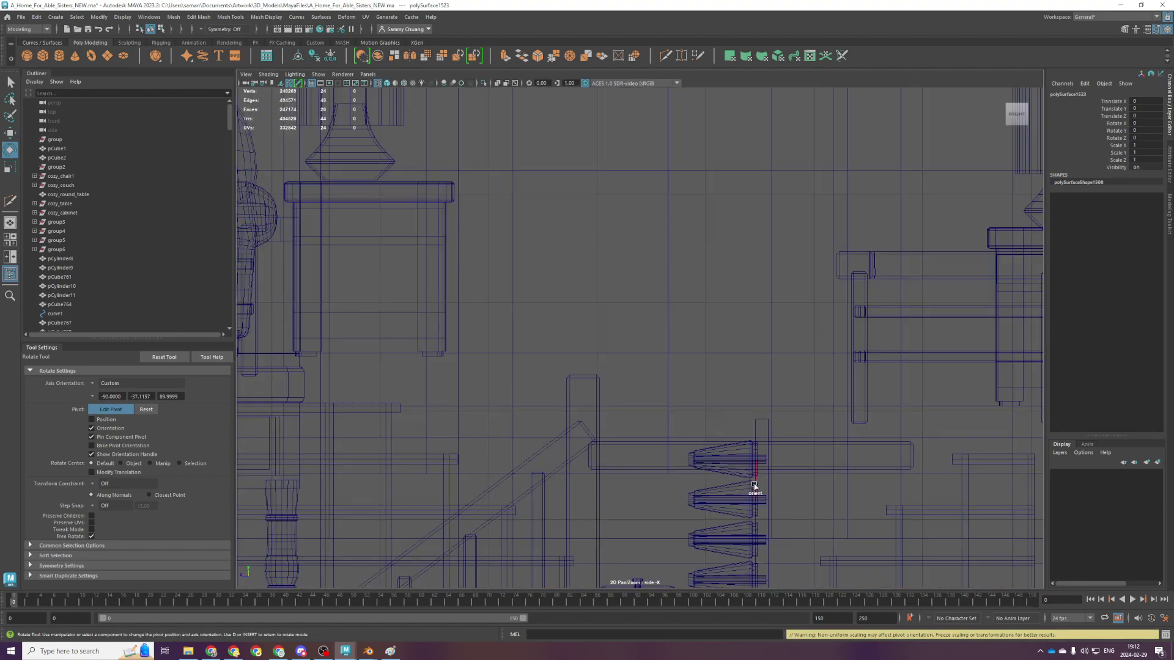
Scale the lower handrail thinner across its slope and longer along it toward the landing post, checking it from above
scroll(703, 457, down, 1)
key(f)
key(w)
scroll(602, 417, down, 1)
scroll(709, 339, down, 2)
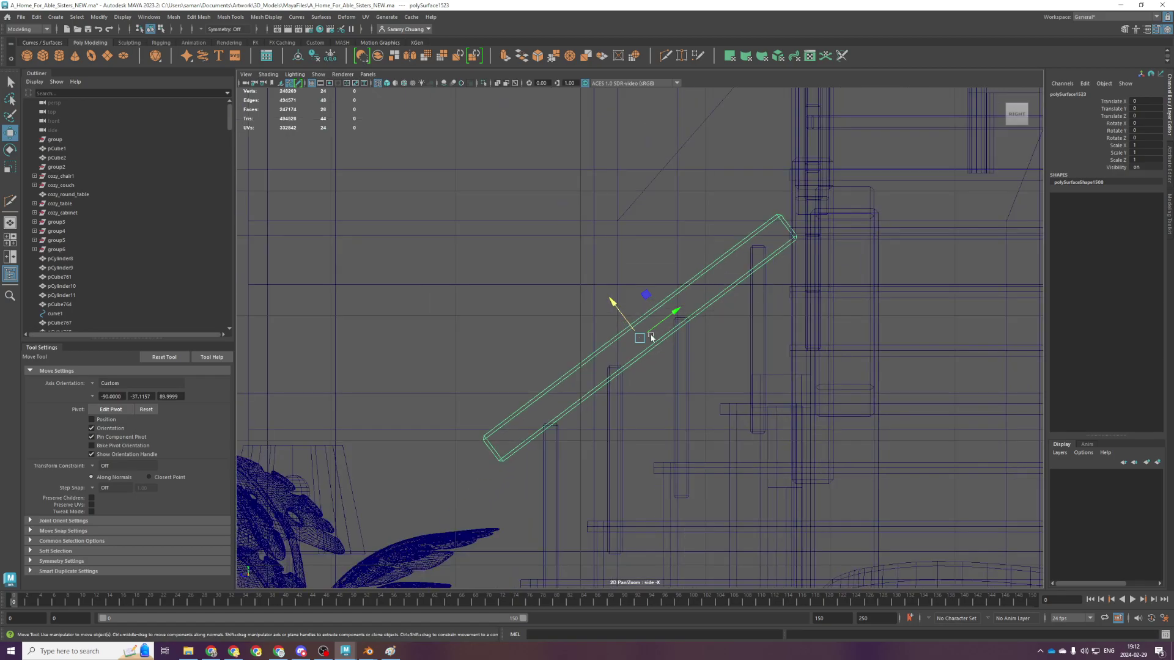
key(r)
drag(614, 307, 676, 314)
key(space)
key(space)
alt+drag(677, 393, 585, 207)
key(space)
key(space)
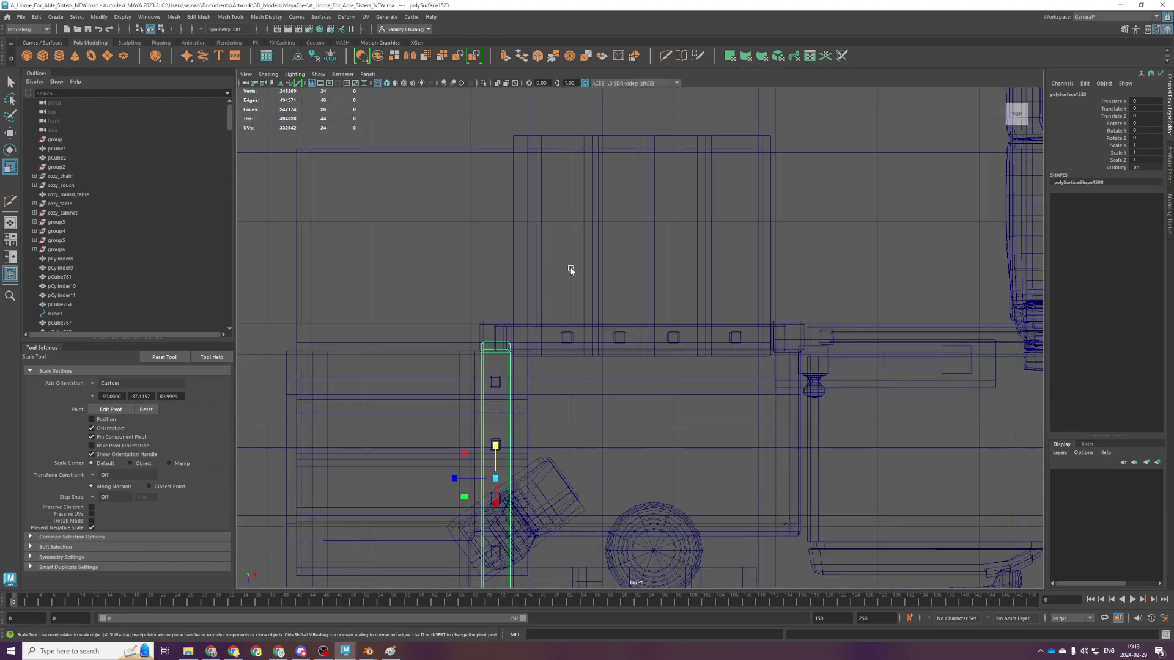
Scale the lower handrail slightly narrower across its width to fit the landing post, and save the scene
scroll(565, 398, up, 2)
scroll(433, 371, down, 1)
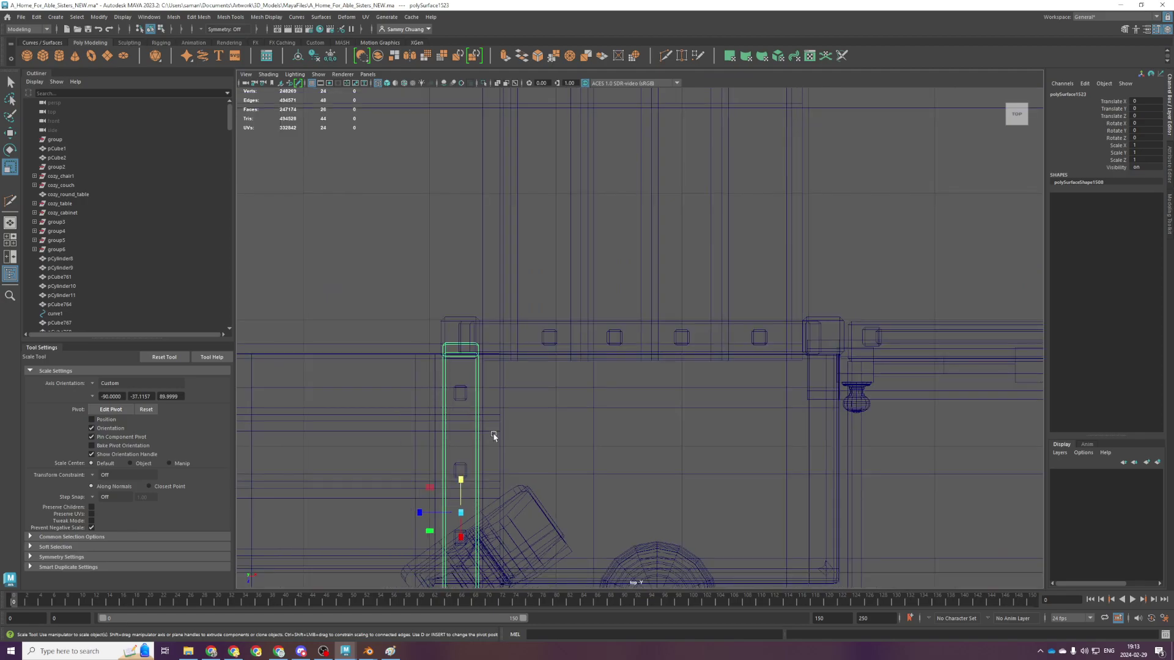
drag(422, 512, 424, 514)
key(ctrl+s)
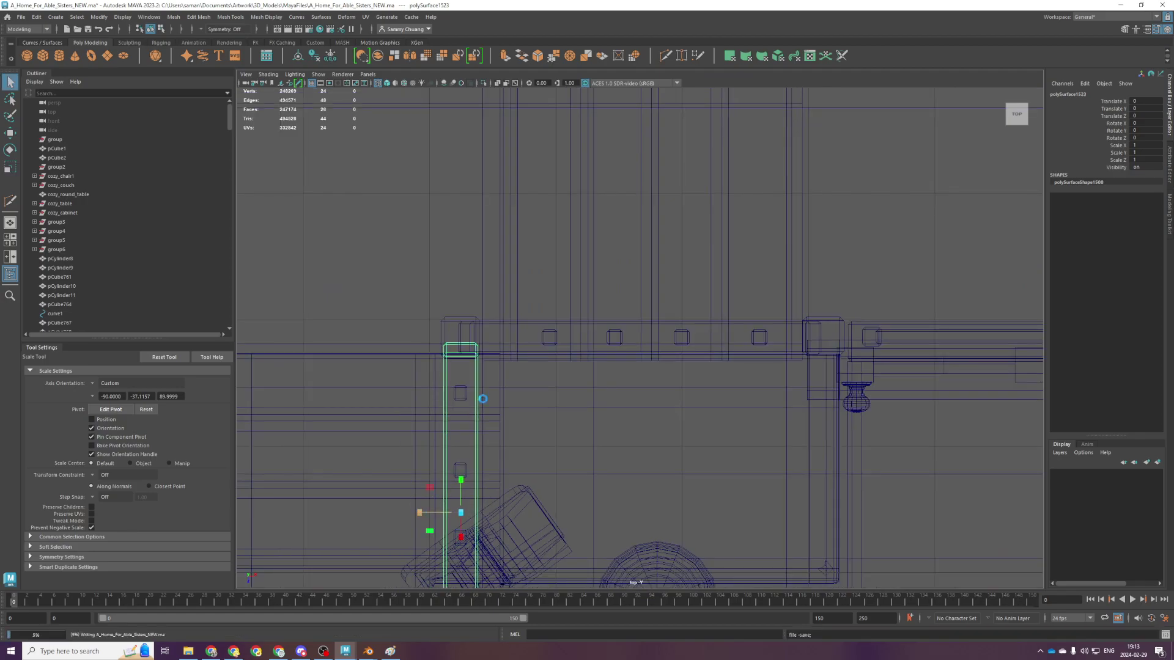
scroll(553, 354, down, 2)
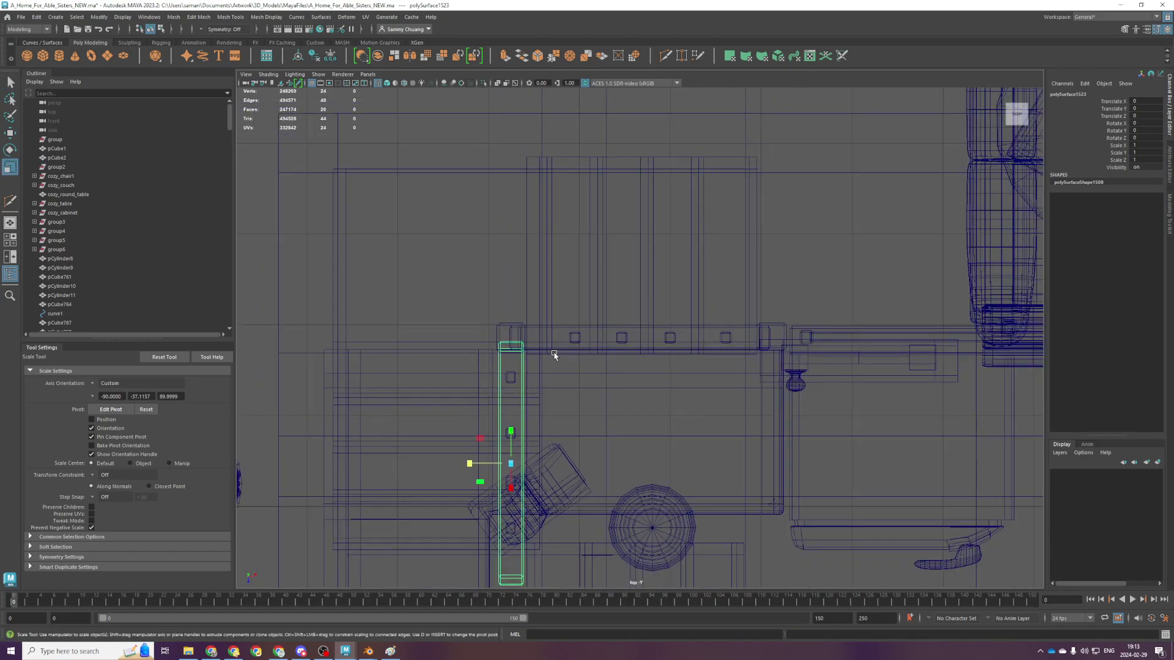
key(space)
key(space)
scroll(765, 266, down, 5)
alt+drag(765, 330, 686, 304)
alt+middle_drag(686, 305, 569, 244)
scroll(569, 243, down, 6)
alt+drag(495, 305, 558, 246)
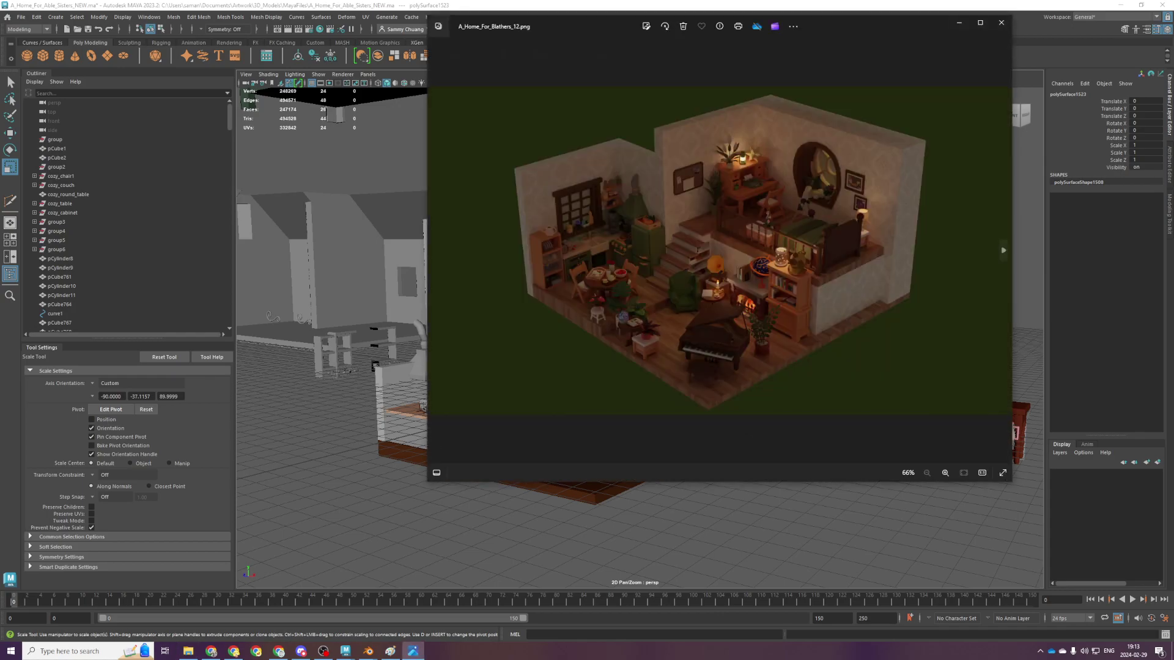
Switch to the image viewer and examine the earlier renders A_Home_For_Blathers_12.png and a_home_for_isabelle_render_14.png
drag(609, 35, 465, 113)
double_click(465, 114)
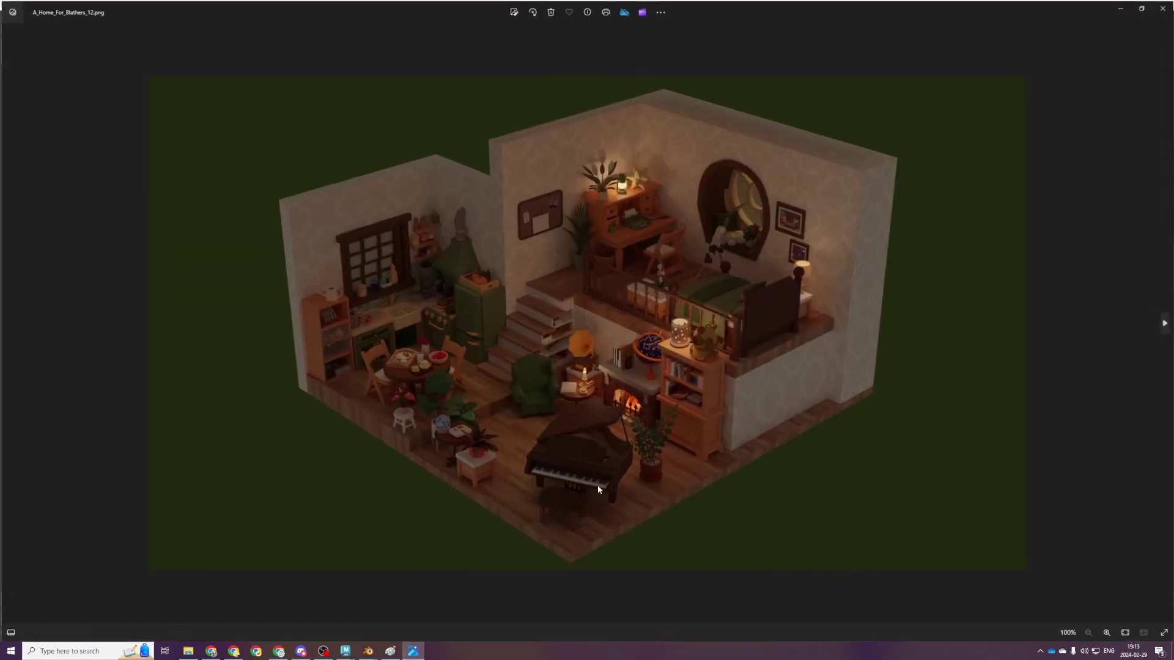
scroll(571, 356, up, 2)
scroll(734, 392, down, 2)
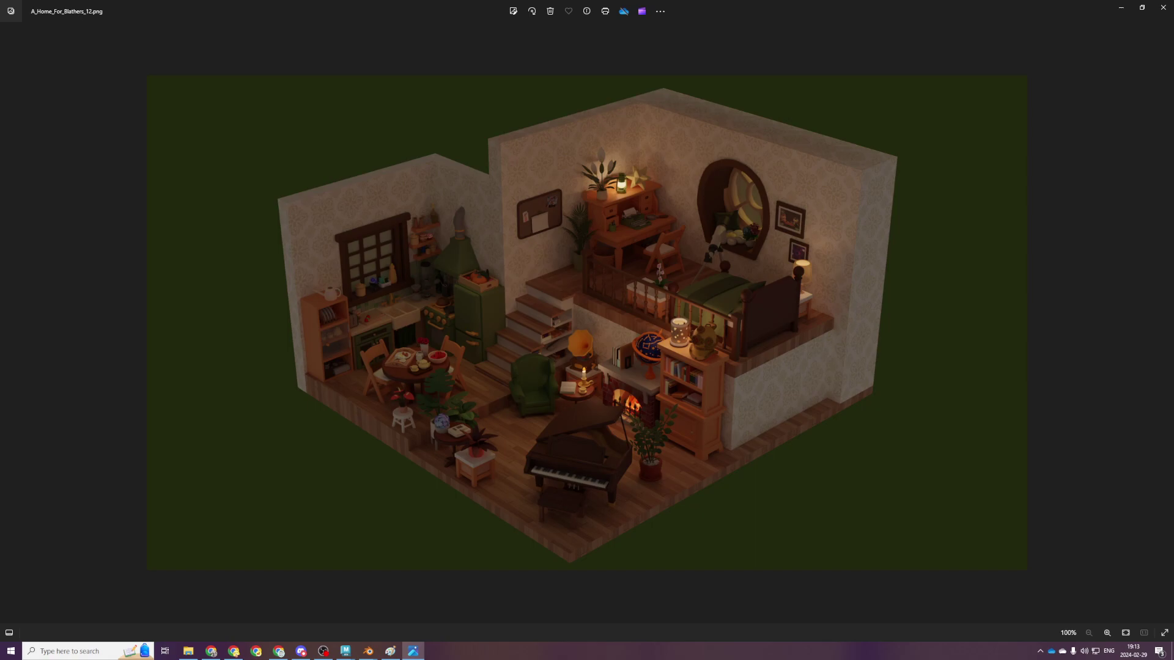
drag(865, 39, 719, 6)
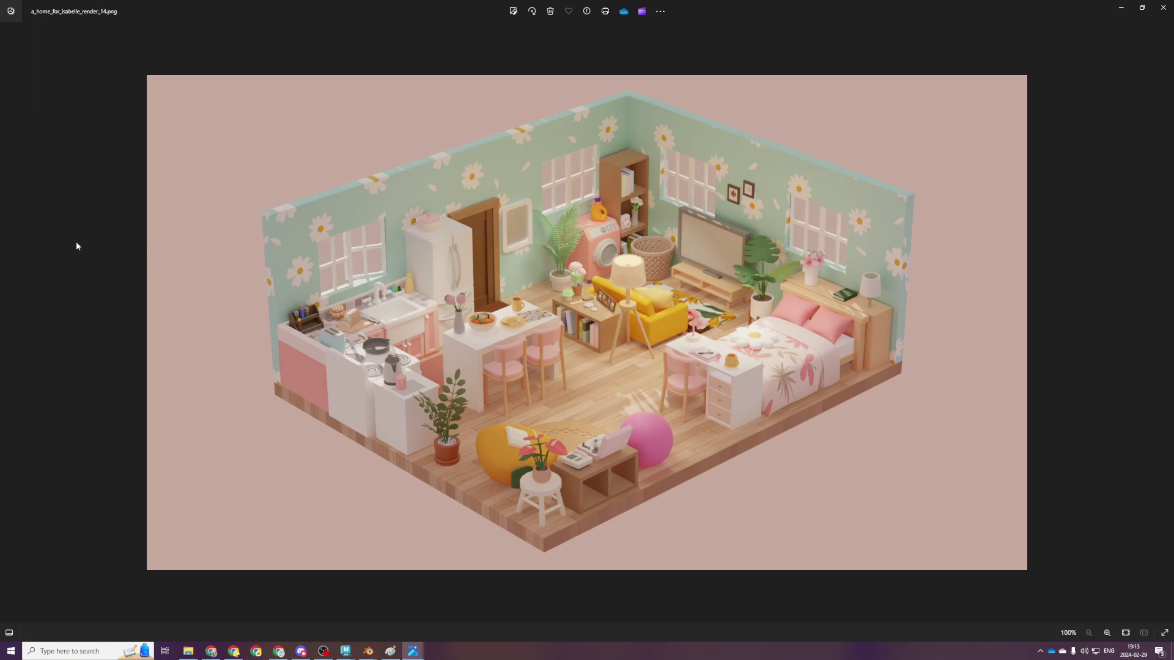
key(alt+Tab)
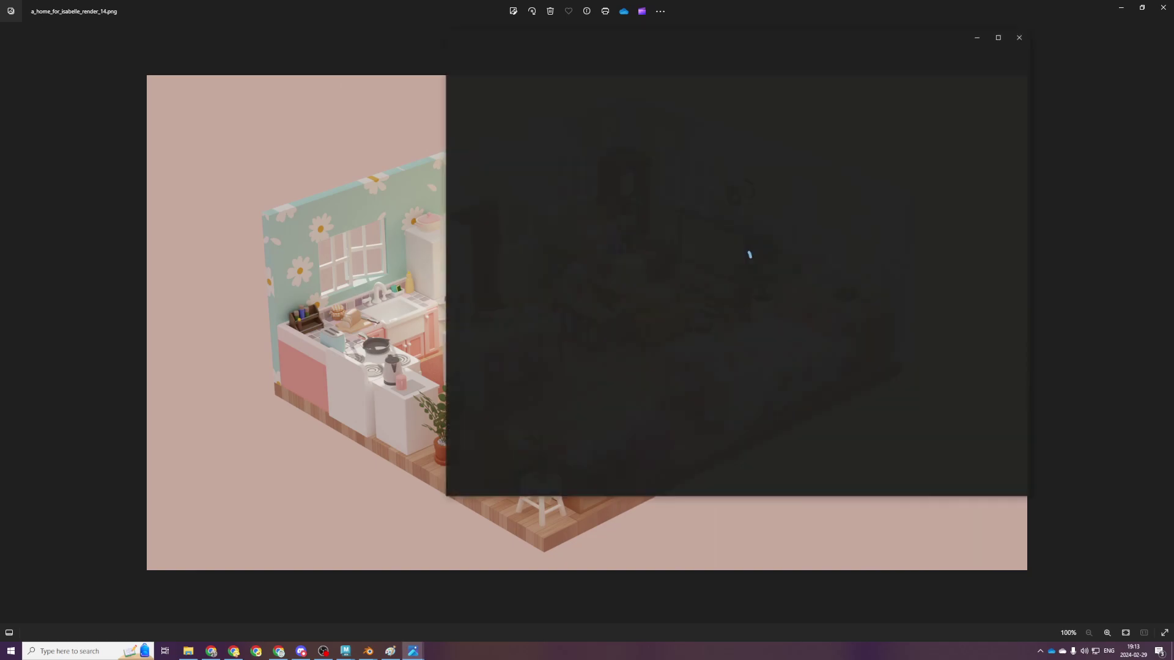
Examine a_home_for_timmy_and_tommy_render_4.png closely, including its wall tops, sloped ceiling, loft railing and furniture
drag(875, 42, 886, 136)
double_click(886, 137)
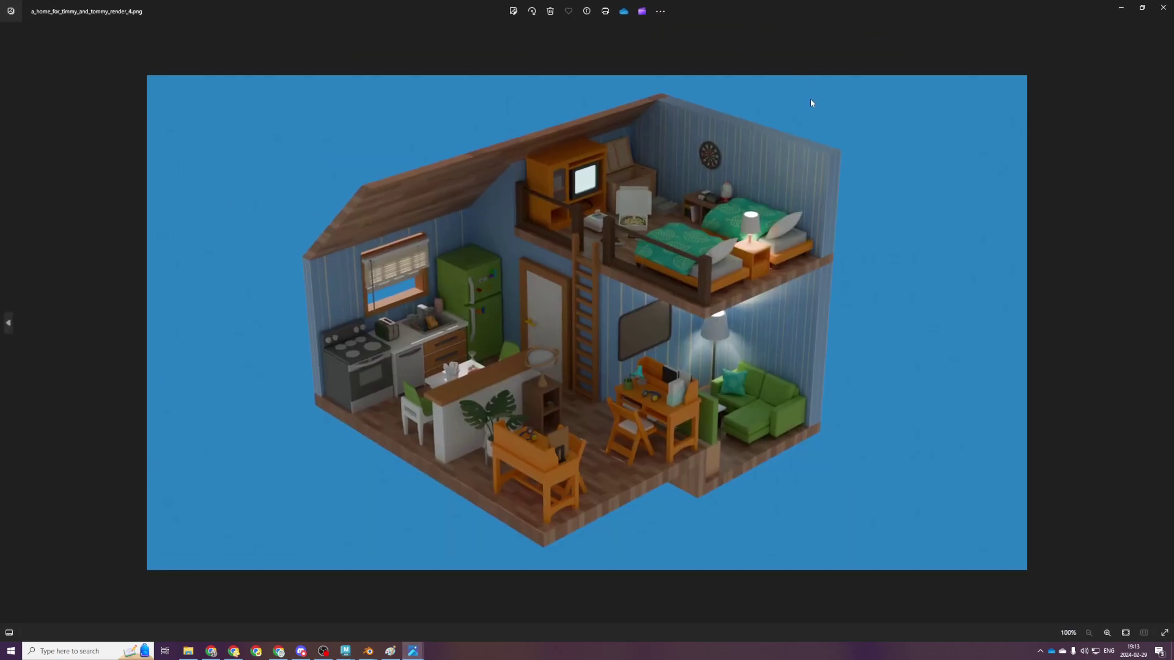
scroll(393, 269, up, 9)
drag(394, 270, 406, 418)
scroll(407, 418, down, 1)
scroll(688, 418, up, 3)
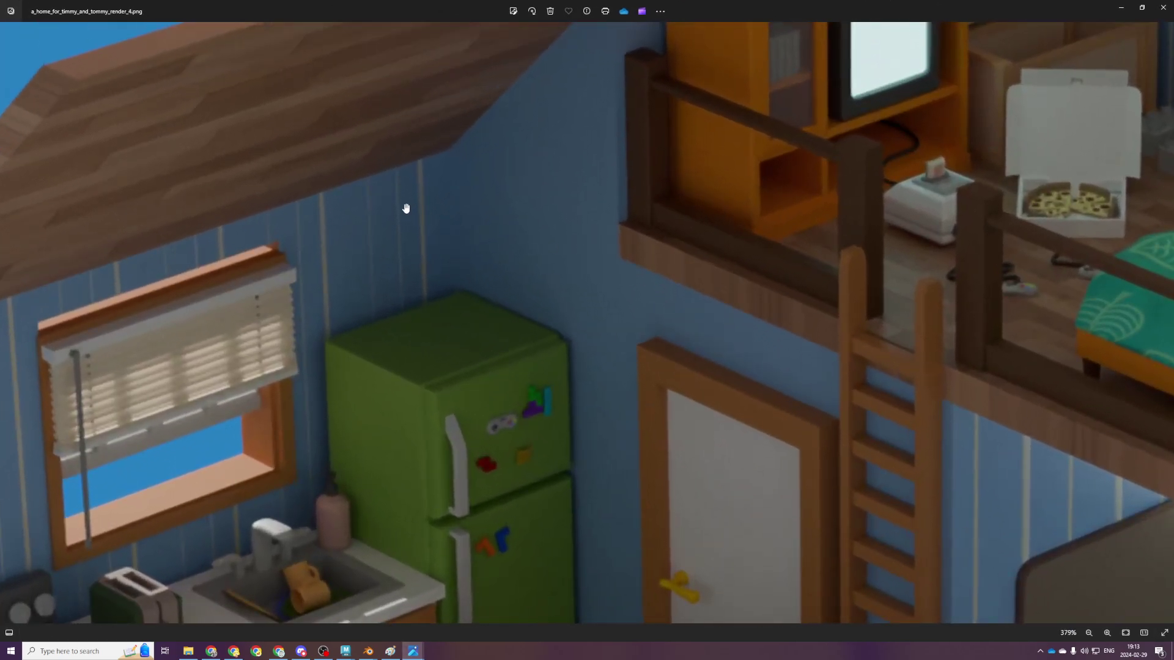
scroll(455, 197, down, 5)
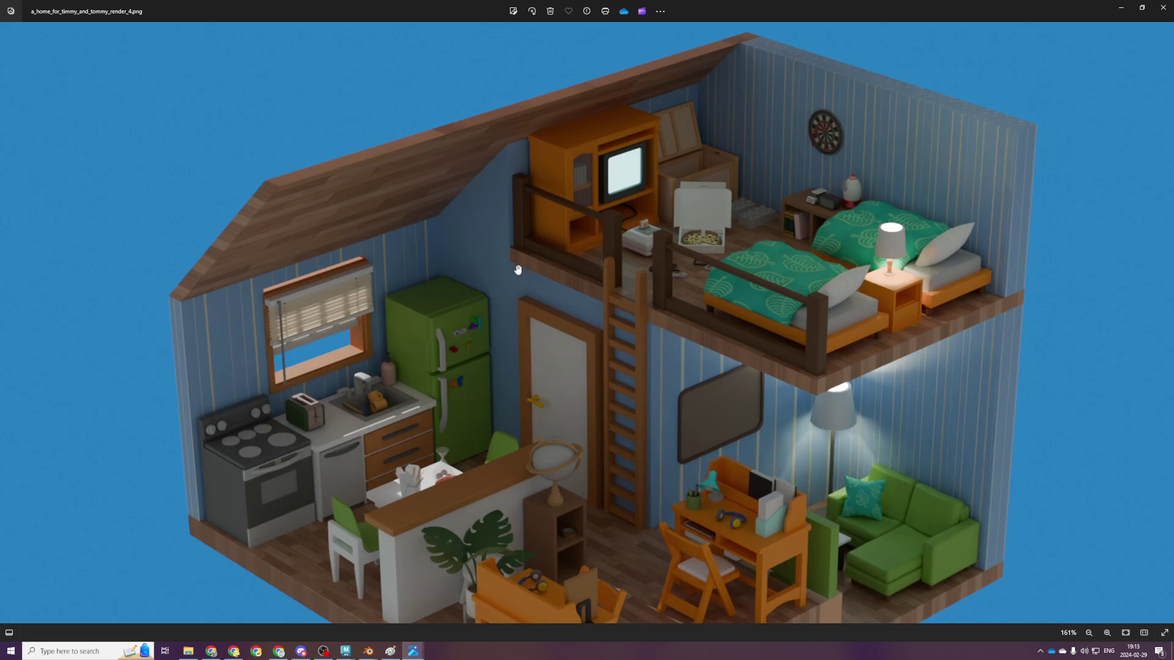
scroll(447, 281, up, 3)
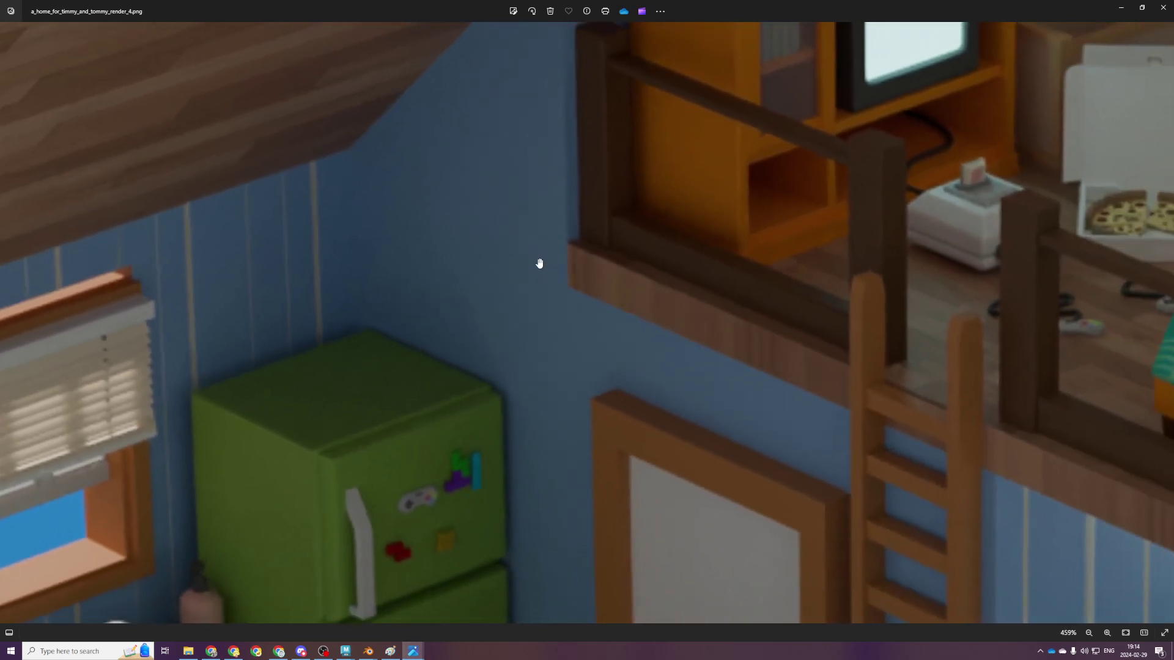
scroll(551, 262, down, 3)
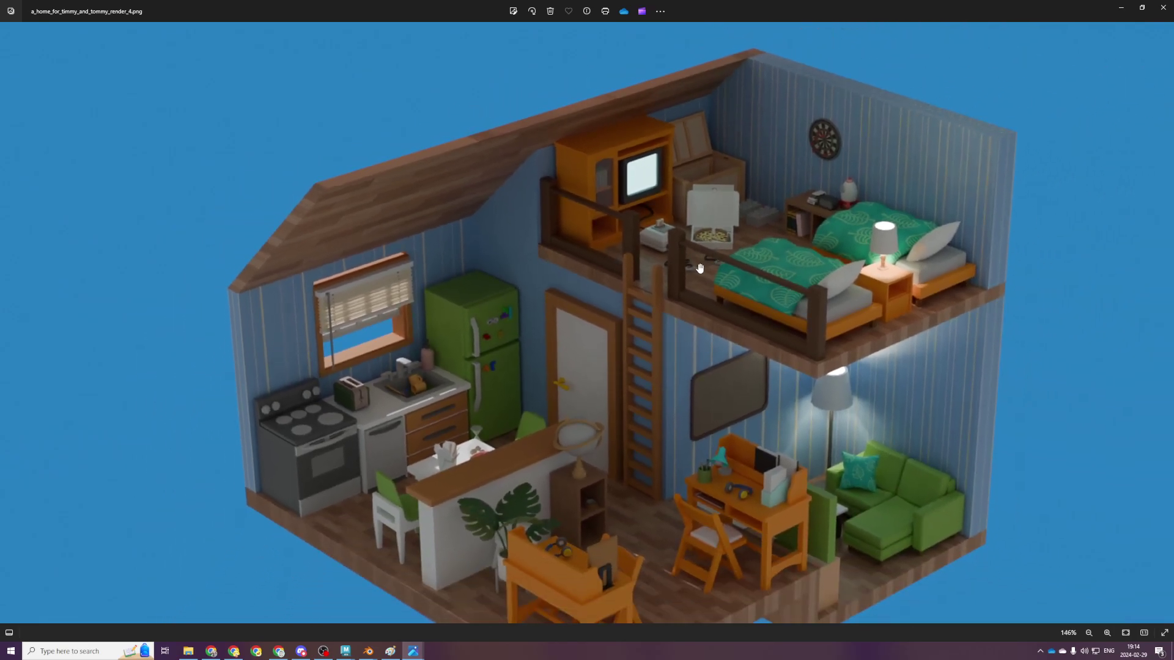
scroll(846, 254, up, 10)
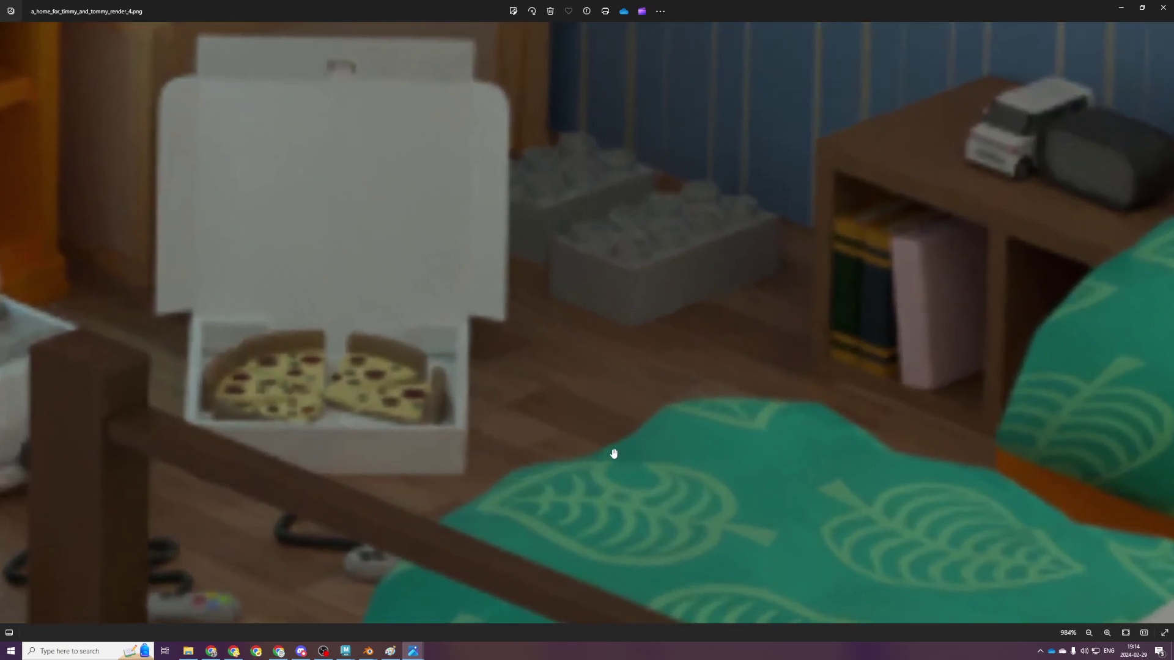
scroll(744, 474, down, 10)
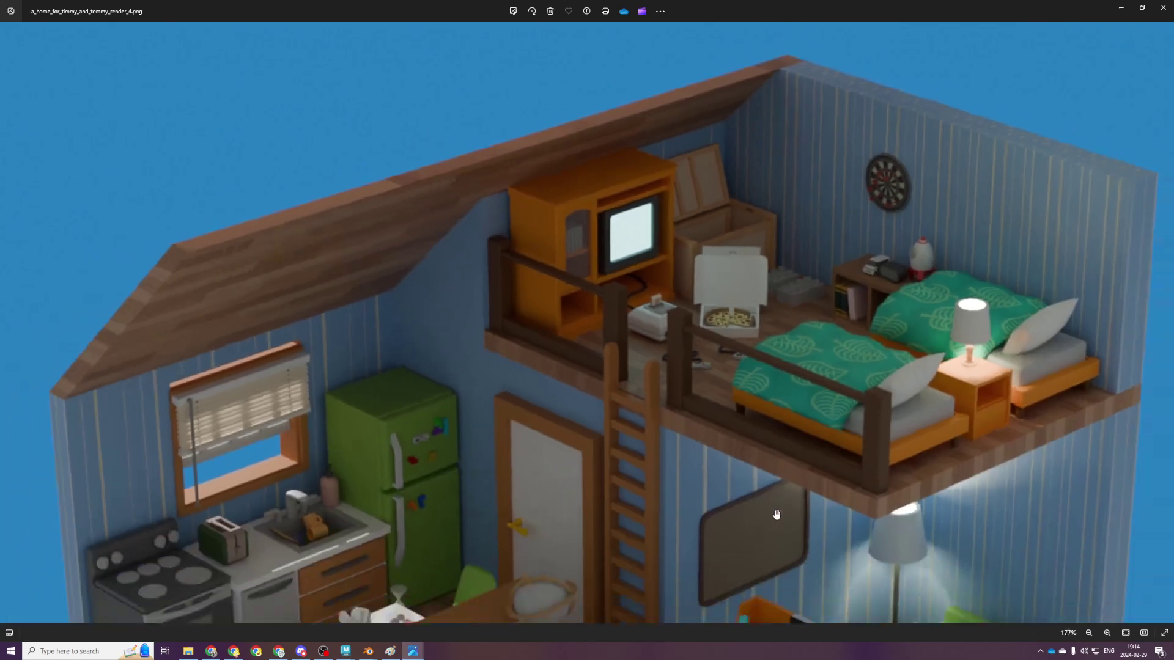
scroll(574, 485, up, 4)
scroll(572, 488, down, 4)
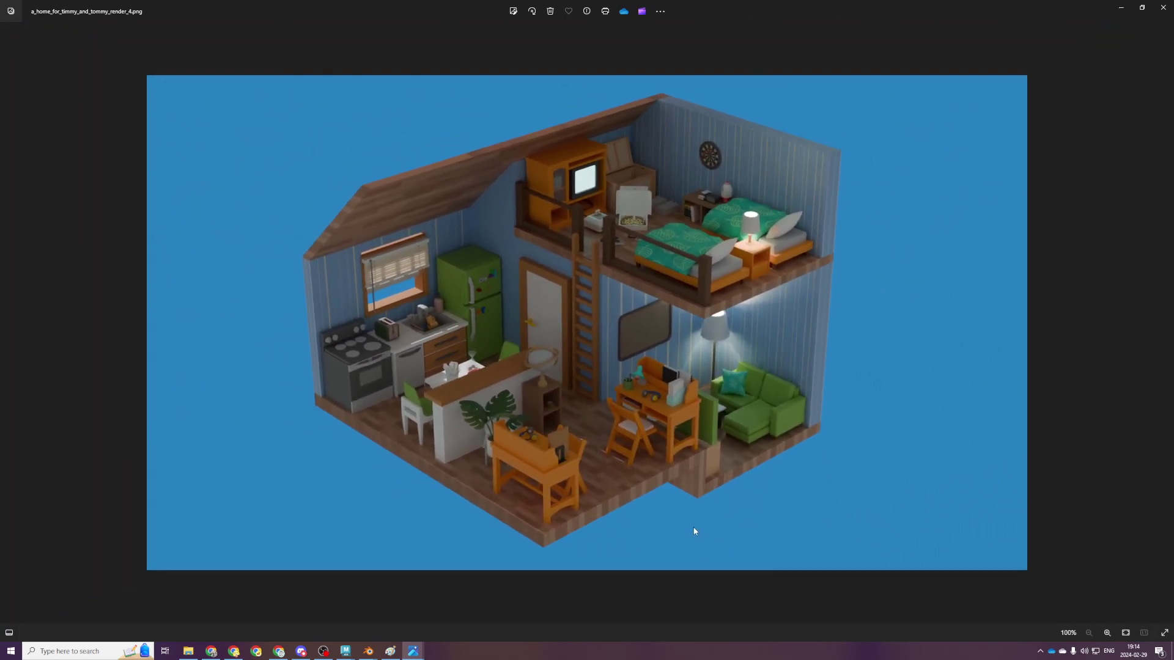
scroll(700, 505, up, 3)
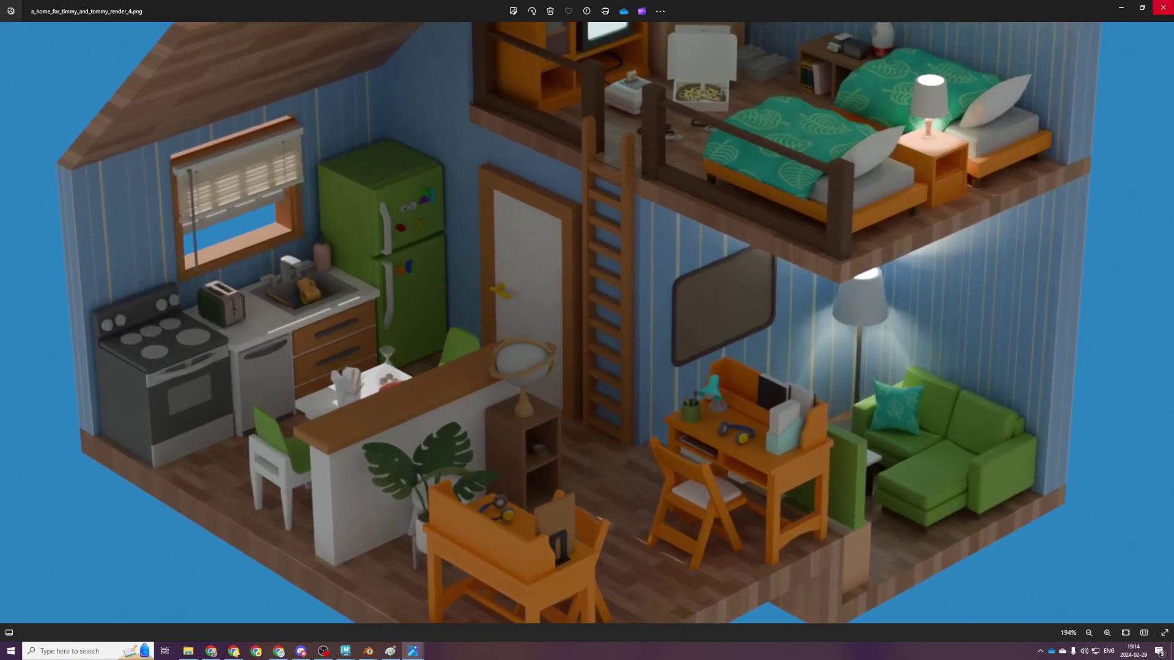
scroll(1080, 168, down, 3)
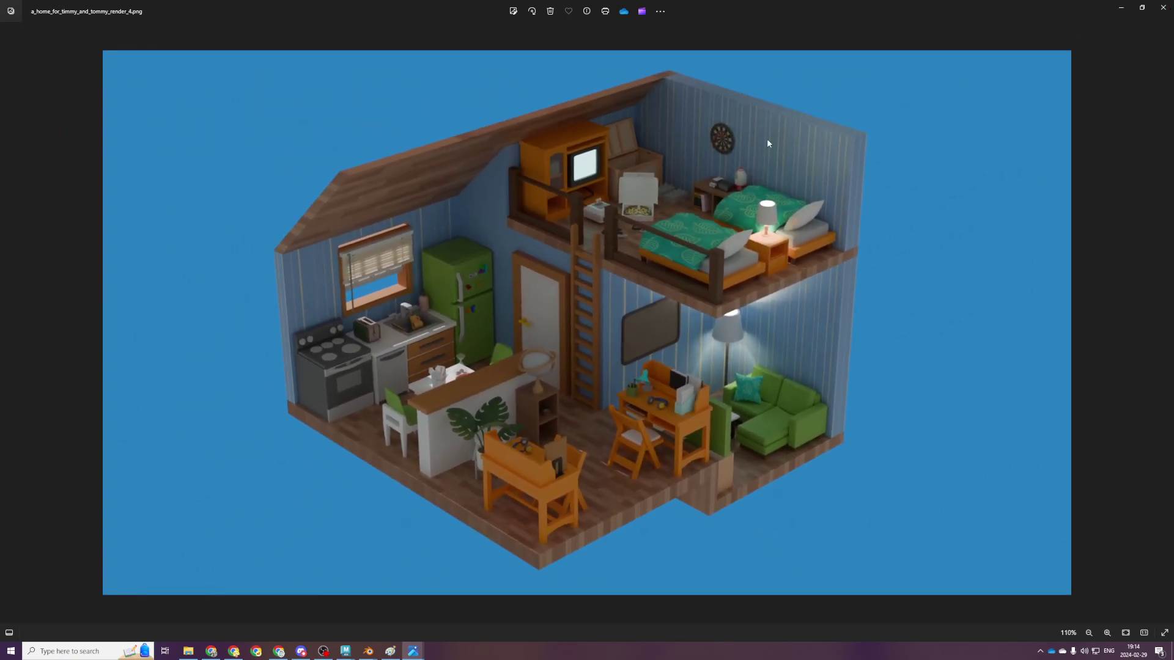
Review the Isabelle and Blathers renders once more, and close the image viewer to return to Maya
key(Right)
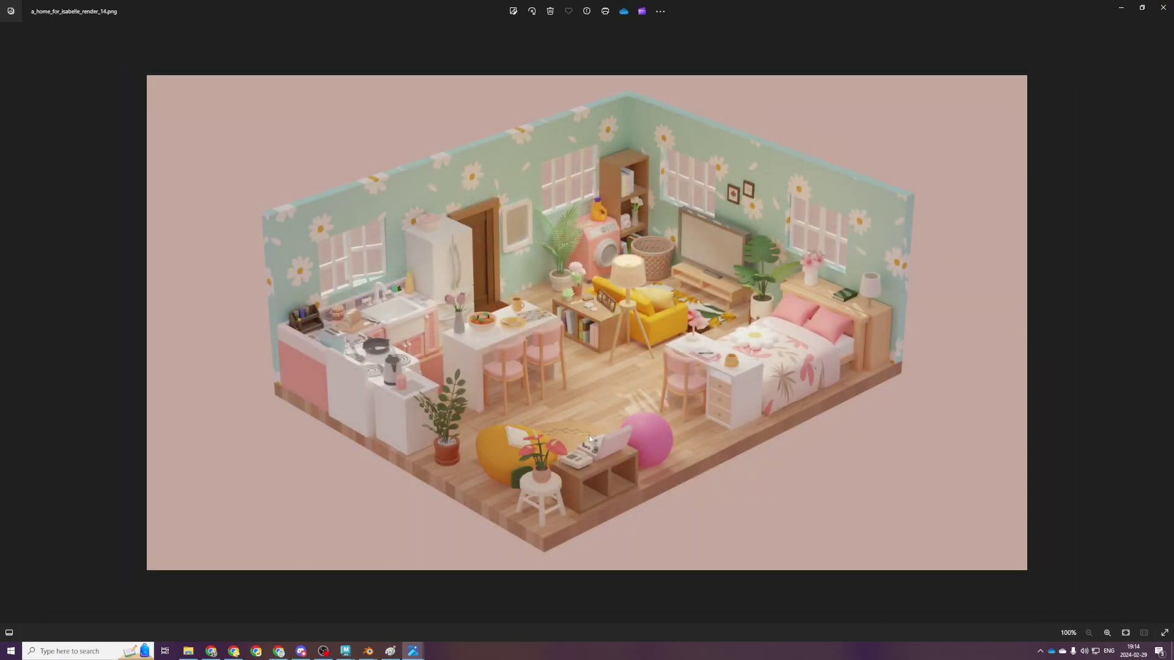
scroll(482, 50, up, 1)
scroll(721, 285, down, 1)
key(Right)
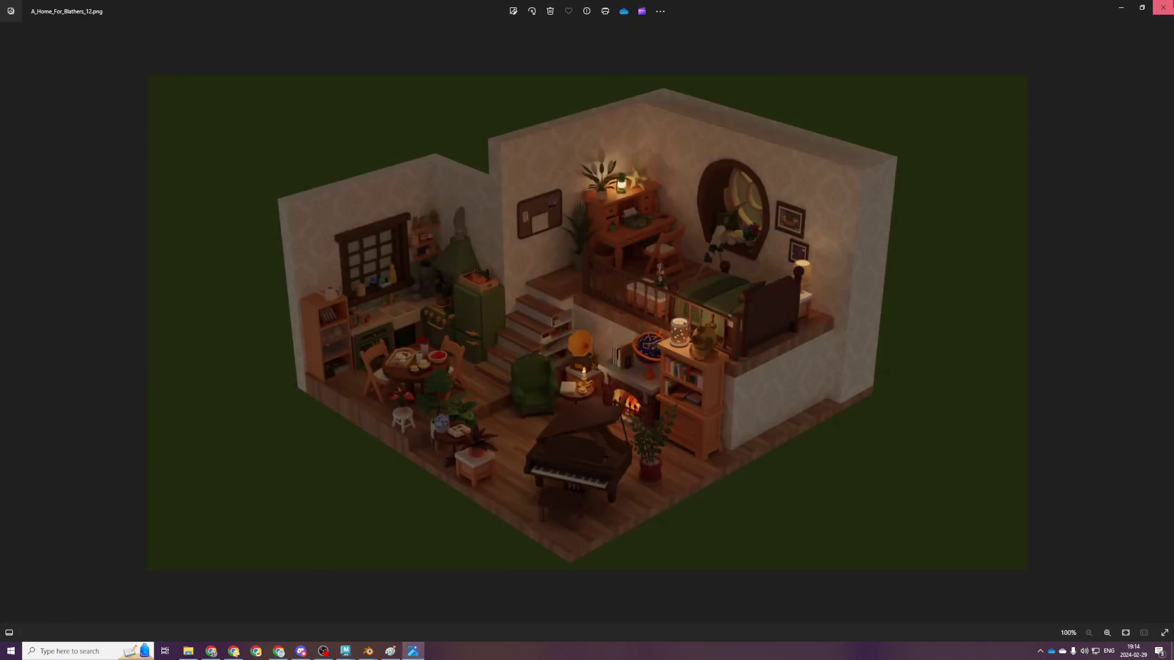
click(1163, 8)
Try raising the top vertices of the house walls on the upper levels, and undo the move
alt+right_drag(725, 176, 800, 191)
alt+drag(736, 247, 717, 306)
click(446, 191)
key(space)
key(space)
scroll(433, 330, down, 3)
scroll(429, 352, down, 6)
key(space)
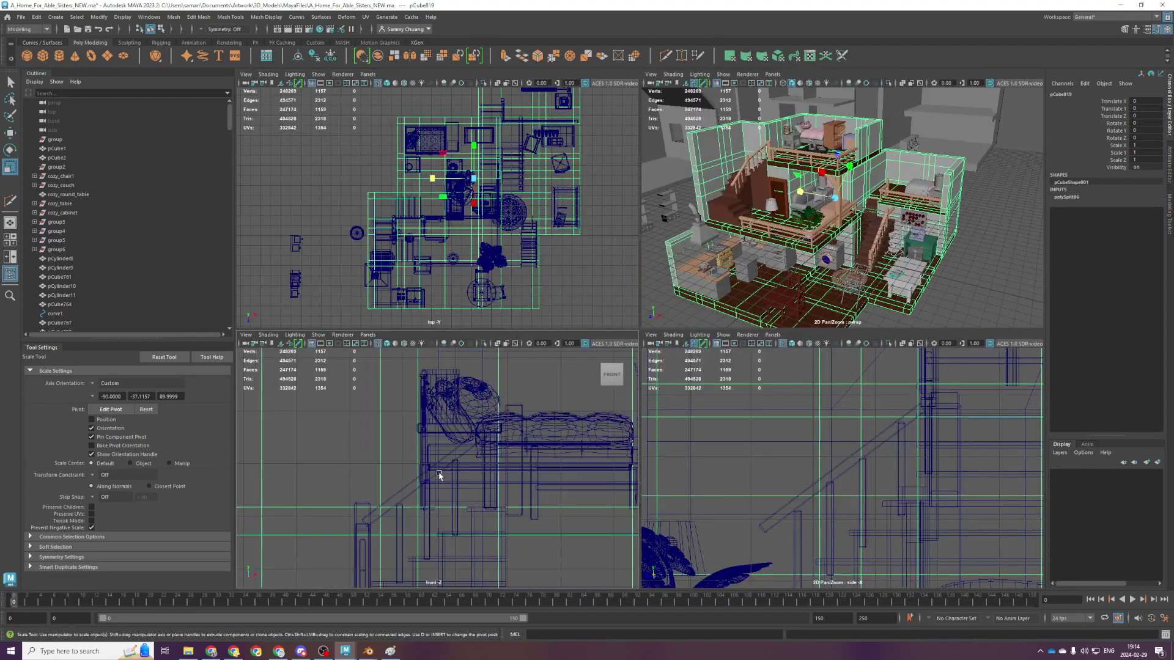
key(space)
scroll(440, 465, down, 8)
right_drag(526, 199, 450, 215)
scroll(626, 269, down, 4)
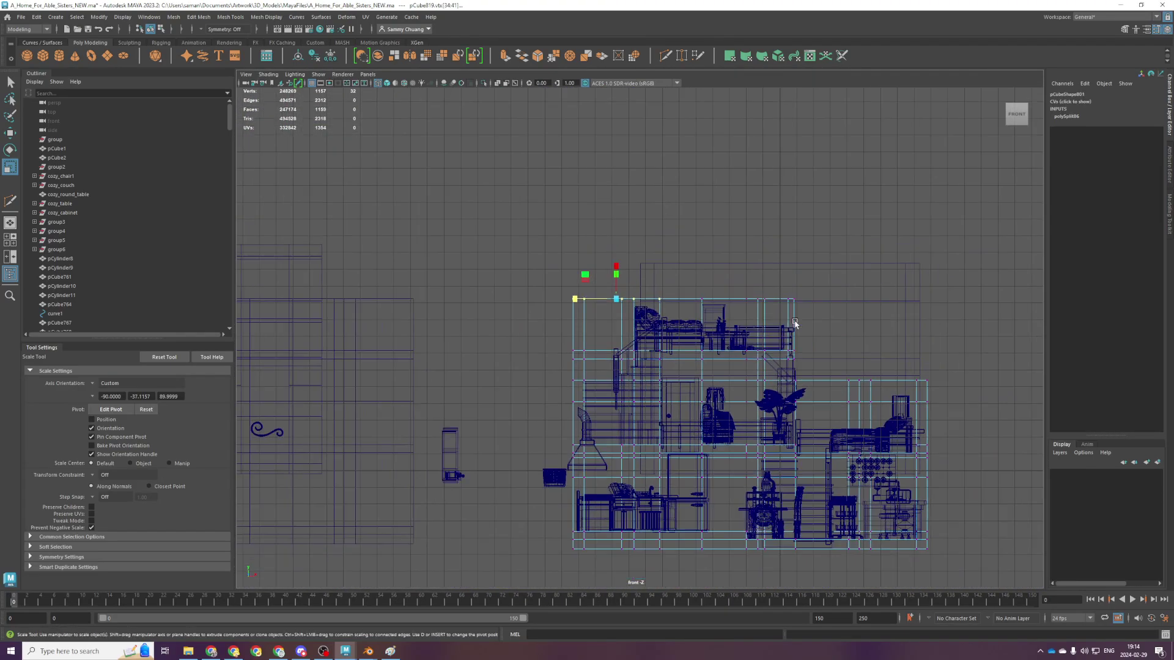
drag(574, 242, 776, 336)
scroll(786, 366, up, 2)
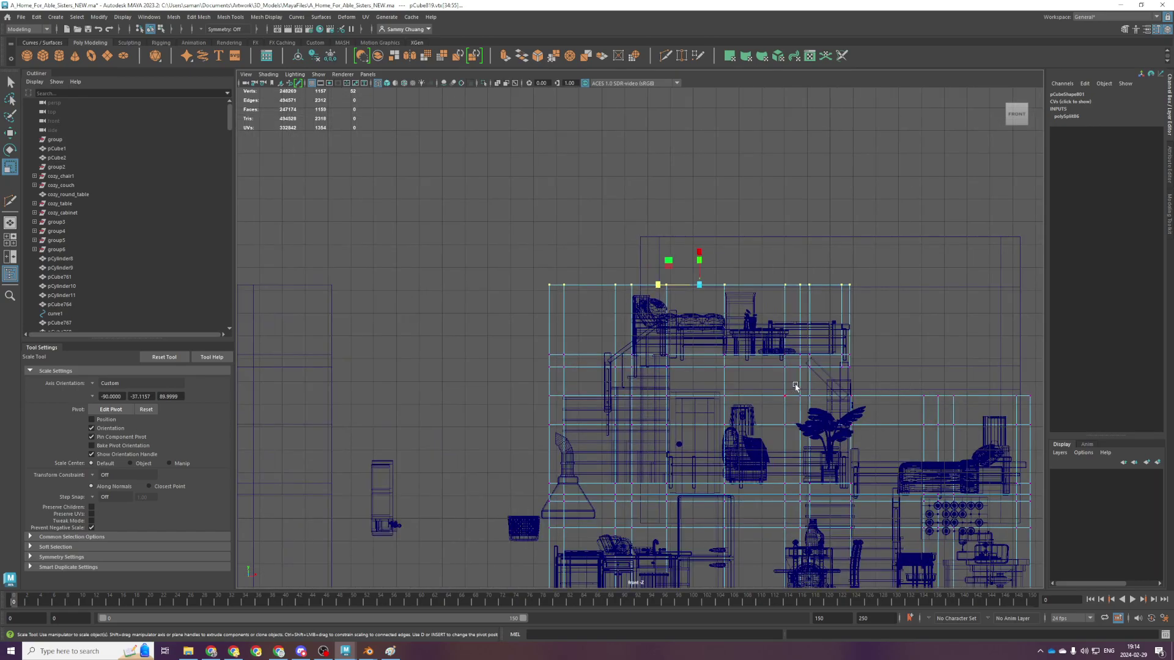
alt+middle_drag(905, 424, 858, 412)
drag(476, 377, 1072, 392)
key(w)
drag(743, 302, 741, 288)
key(space)
key(space)
key(ctrl+z)
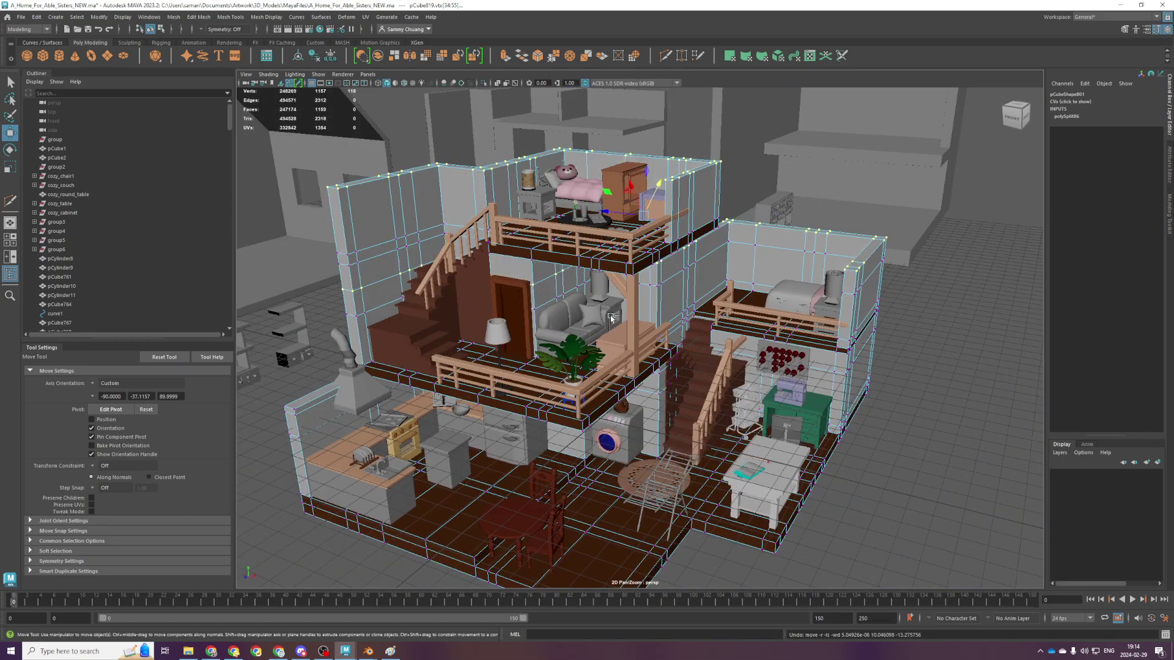
Set the Move tool's axis orientation to World, leave vertex editing on the house, save the scene and clear the selection
click(96, 383)
click(108, 395)
alt+drag(658, 146, 666, 245)
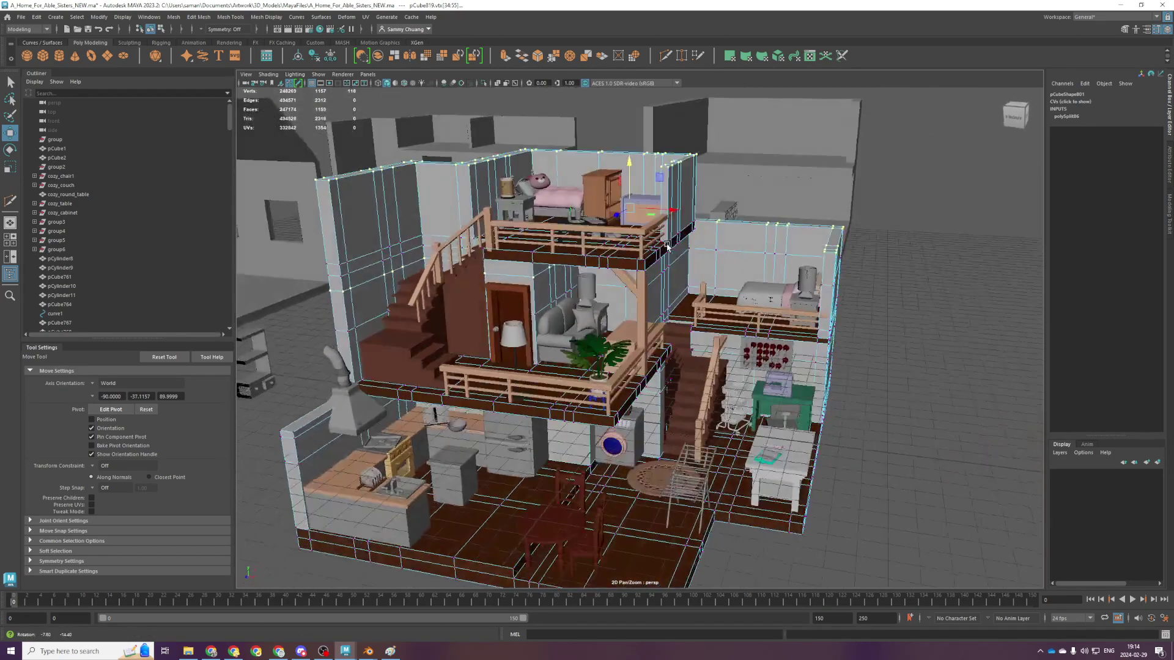
key(F8)
key(ctrl+s)
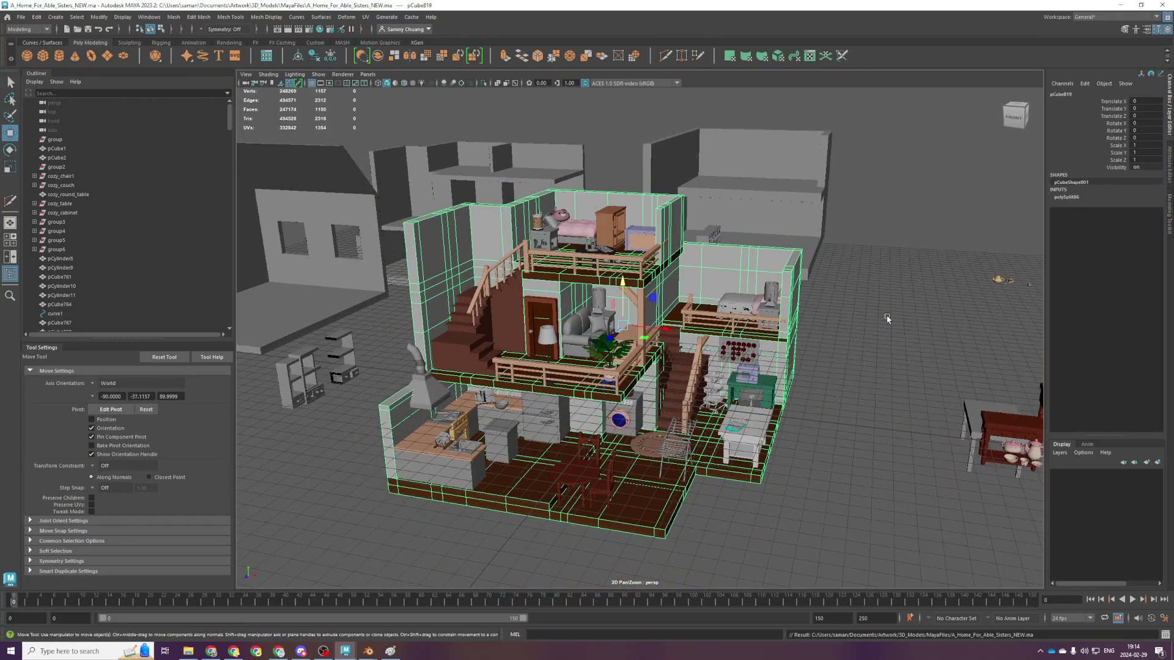
click(876, 308)
Duplicate a baluster of the lower stair flight and move the copy up beyond the landing post, under the horizontal rail
scroll(849, 283, up, 5)
scroll(776, 411, up, 4)
scroll(774, 407, down, 5)
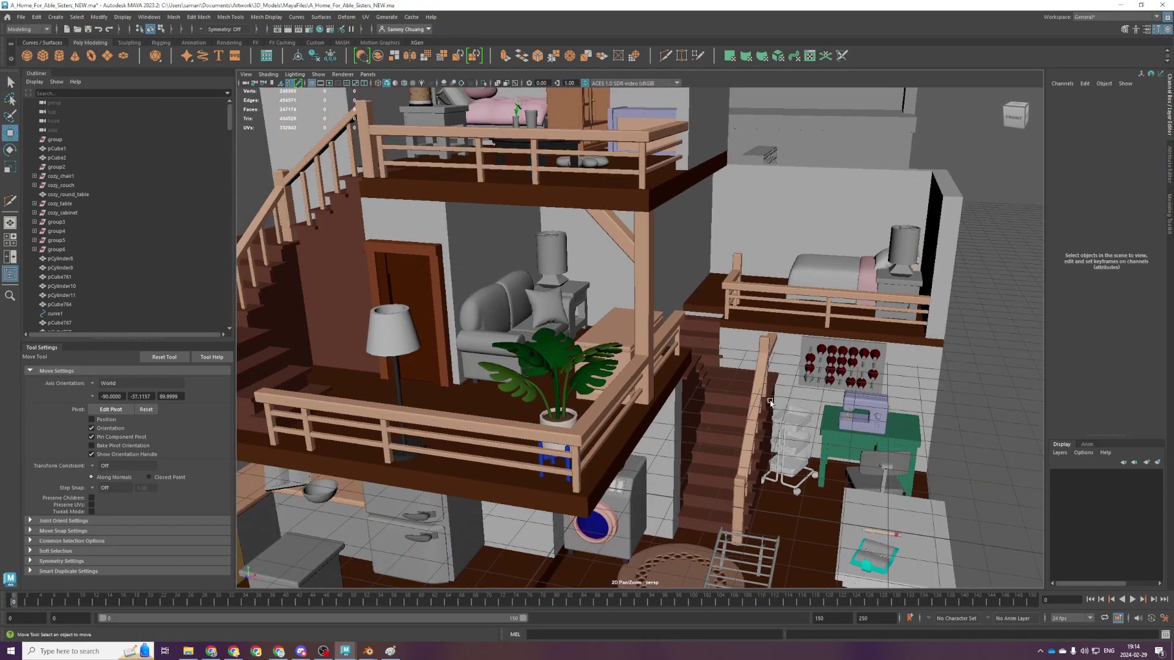
scroll(737, 342, up, 6)
scroll(742, 361, down, 6)
alt+drag(874, 450, 743, 438)
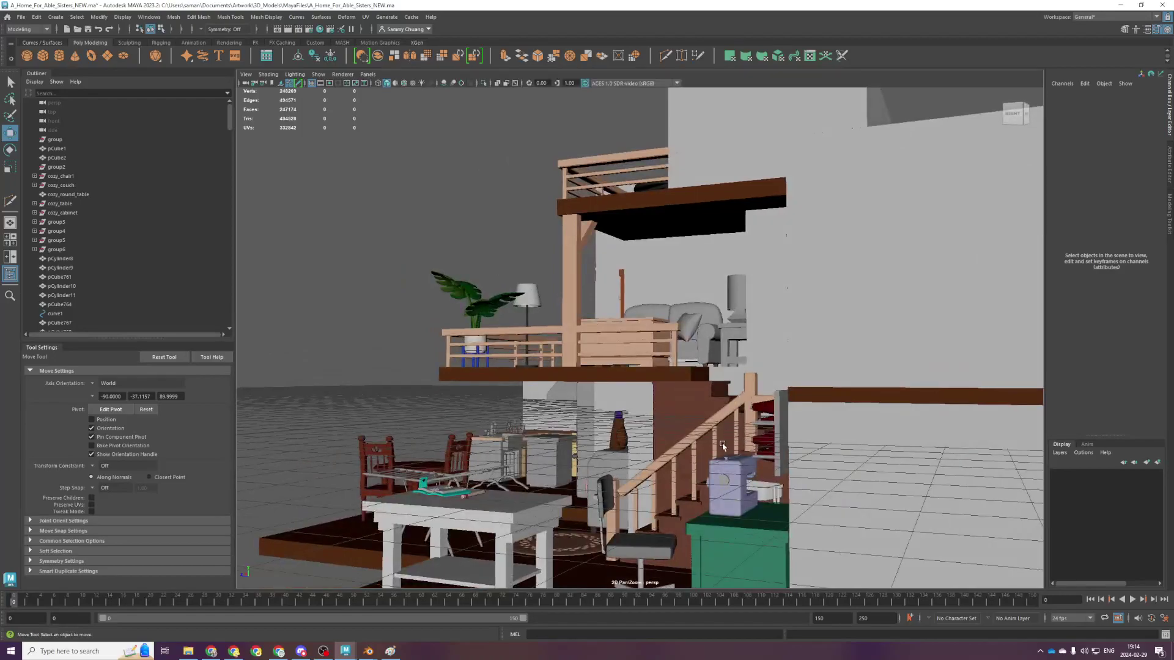
click(736, 434)
key(space)
key(space)
scroll(745, 484, down, 3)
key(d)
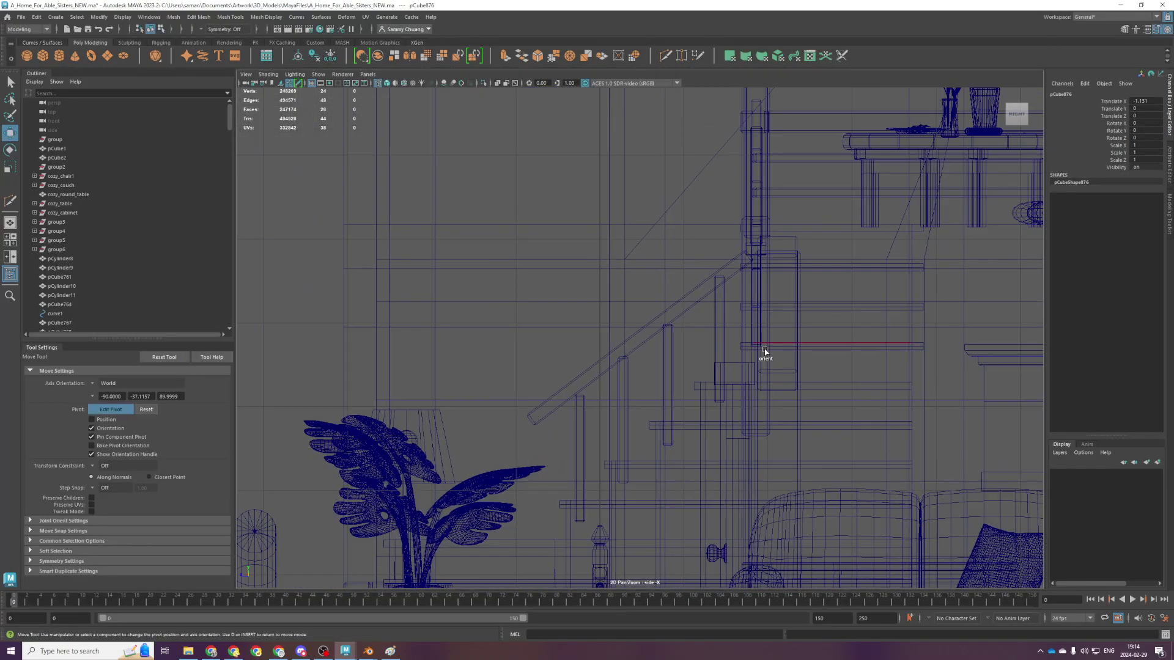
key(ctrl+d)
key(f)
scroll(763, 351, down, 5)
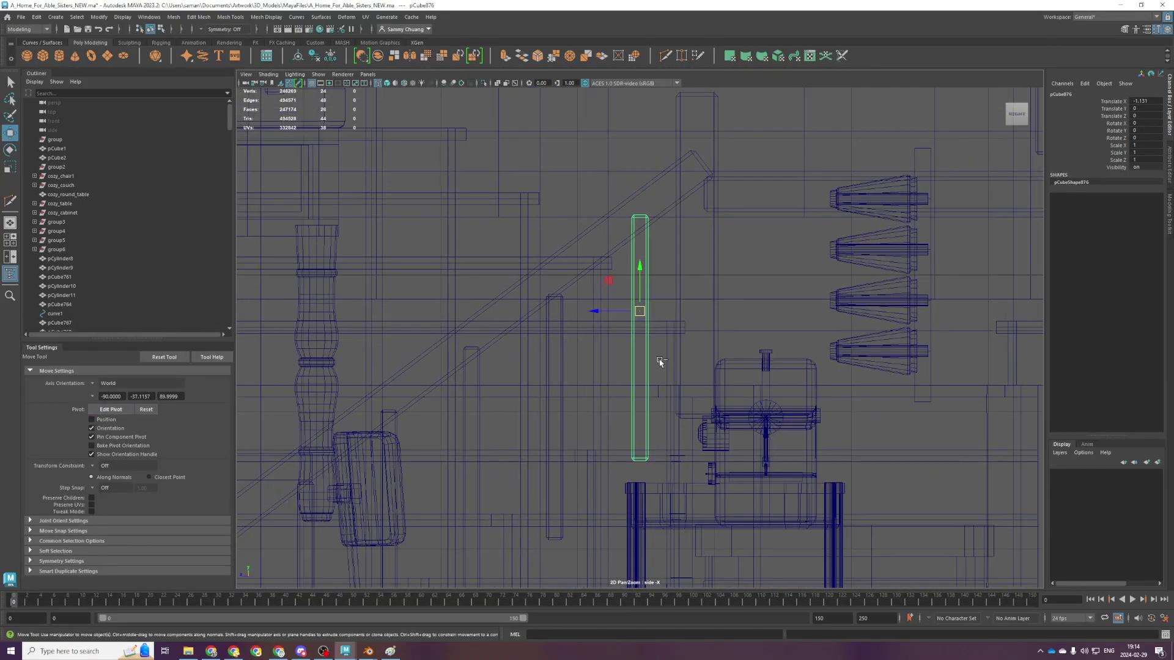
alt+middle_drag(730, 312, 691, 324)
middle_drag(573, 297, 693, 266)
Adjust the new baluster's position and add two more copies spaced along the landing's horizontal rail
key(space)
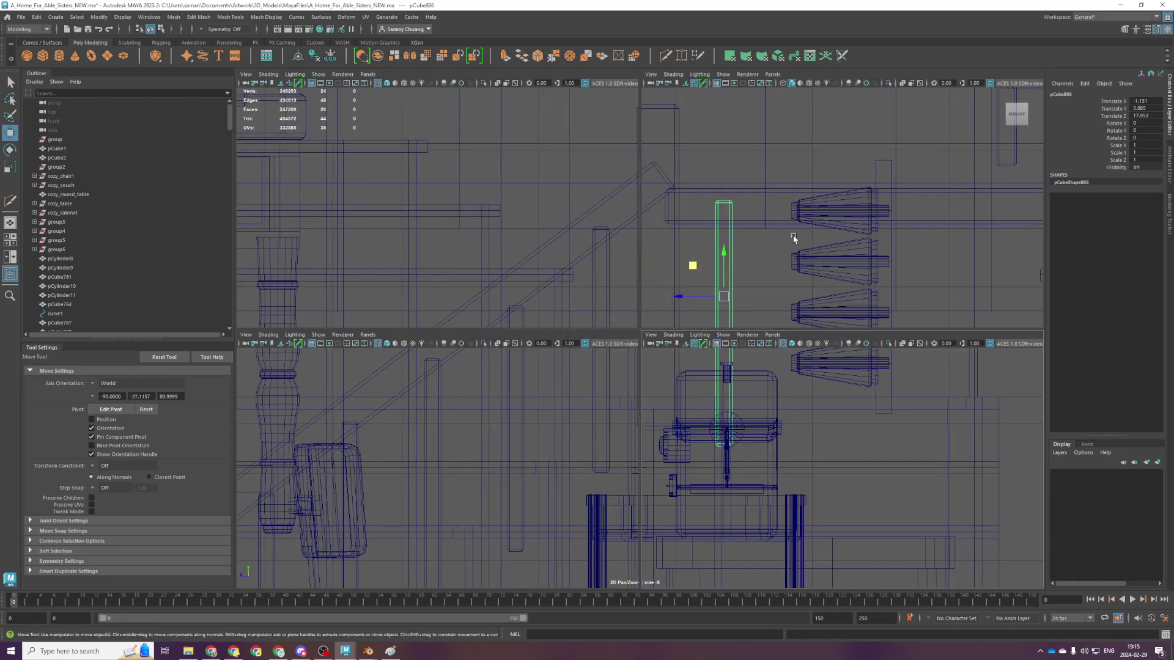
key(space)
scroll(835, 346, up, 6)
alt+middle_drag(849, 376, 787, 292)
drag(855, 360, 852, 360)
alt+middle_drag(852, 360, 811, 358)
key(ctrl+d)
drag(811, 358, 886, 406)
key(ctrl+d)
alt+middle_drag(886, 406, 750, 333)
scroll(750, 333, up, 5)
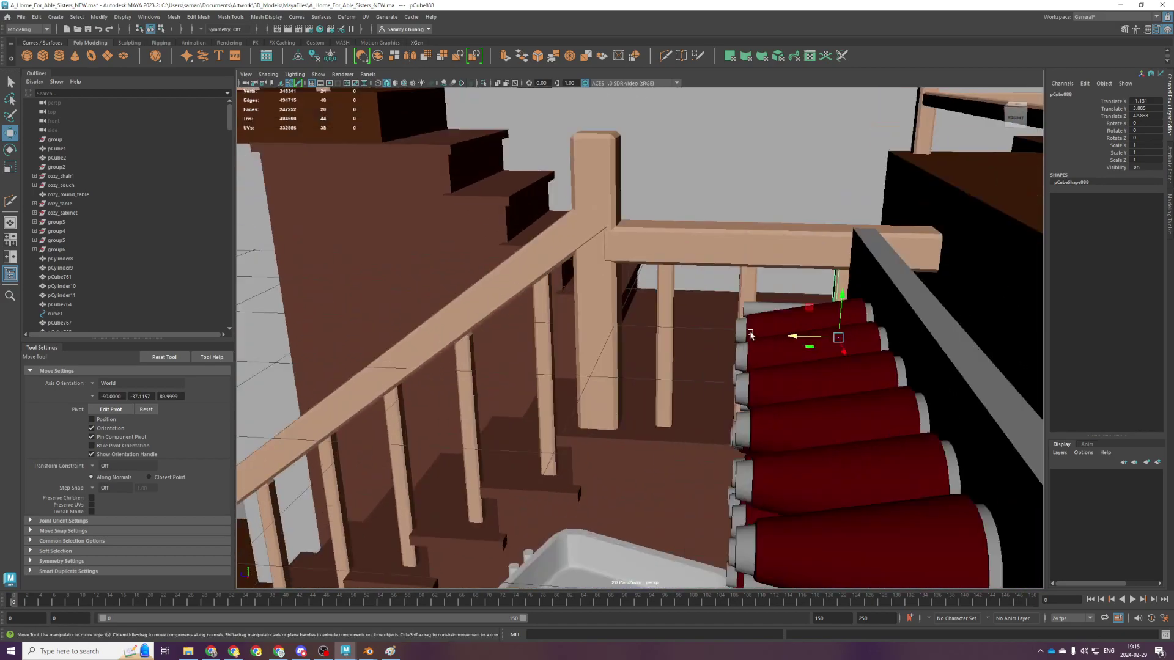
Select all three landing balusters and shift them slightly along the rail, away from the post
alt+drag(750, 333, 769, 336)
shift+click(768, 335)
shift+click(694, 370)
drag(684, 378, 702, 380)
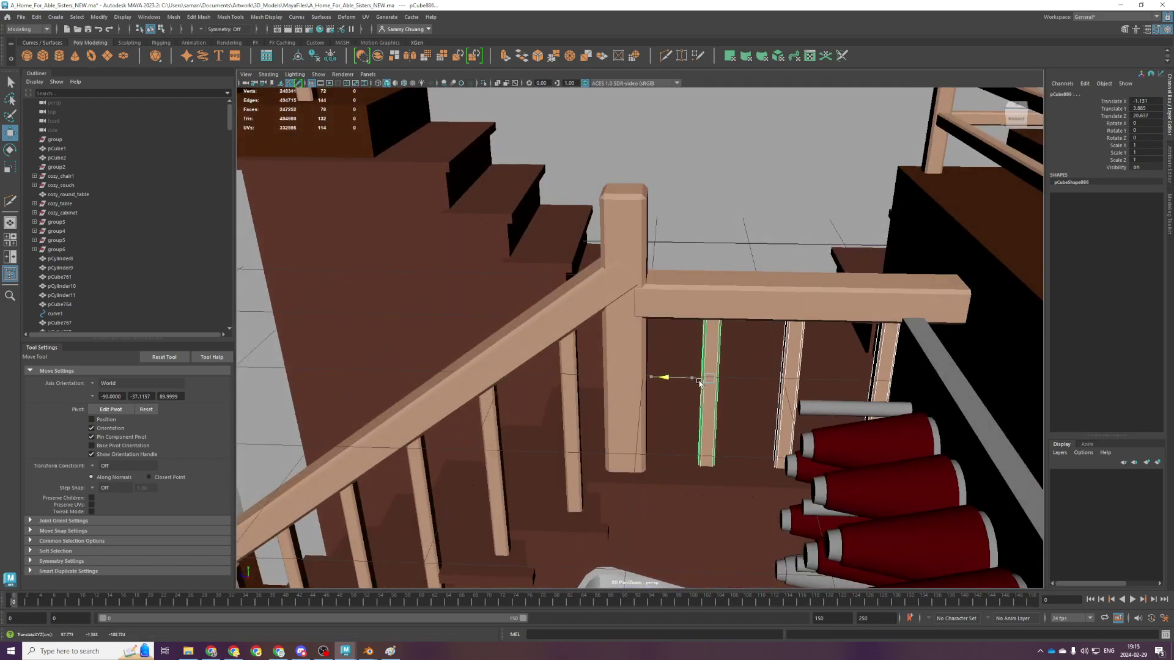
Scale the lower flight's sloped handrail narrower, to 0.884 in X
click(785, 346)
scroll(745, 387, down, 3)
click(676, 343)
alt+drag(676, 343, 621, 340)
key(r)
key(space)
key(space)
alt+drag(585, 312, 579, 416)
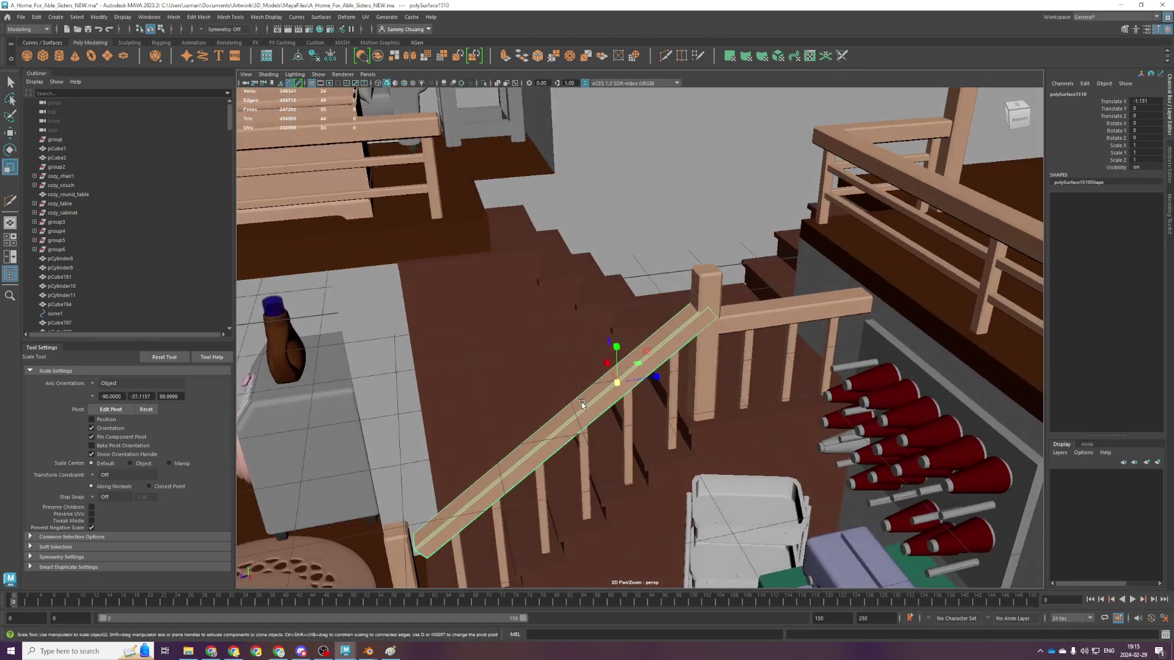
middle_drag(601, 362, 602, 367)
alt+drag(604, 363, 598, 350)
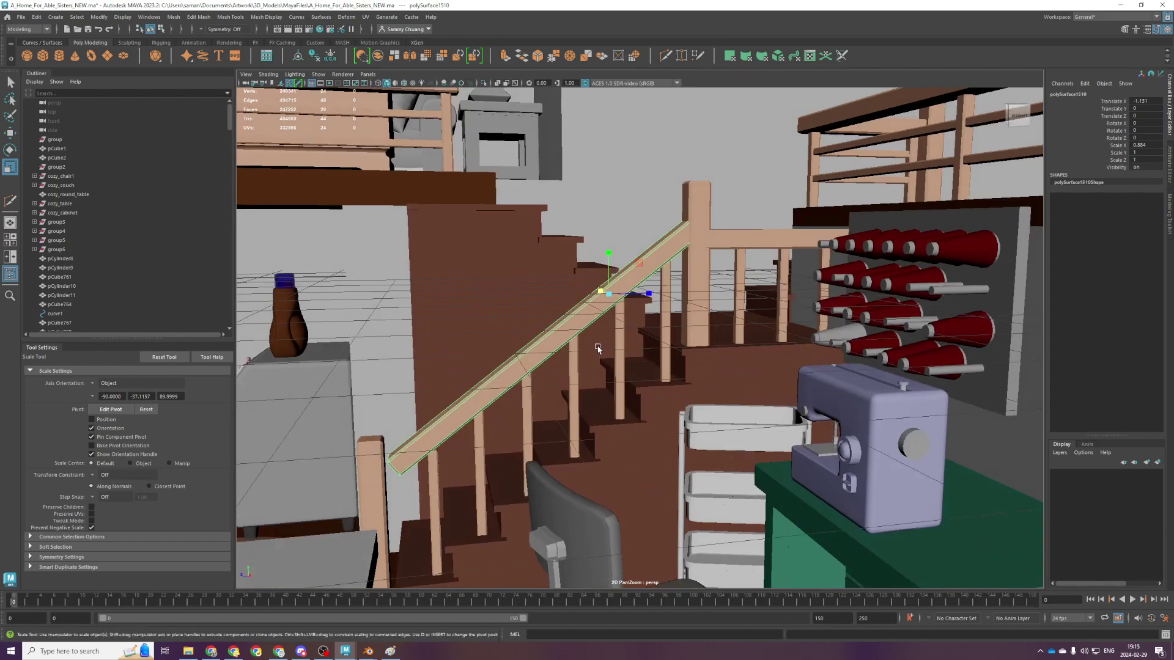
Try lowering the lower flight's sloped handrail slightly, save the scene, and undo the move
key(w)
drag(609, 272, 587, 279)
key(ctrl+s)
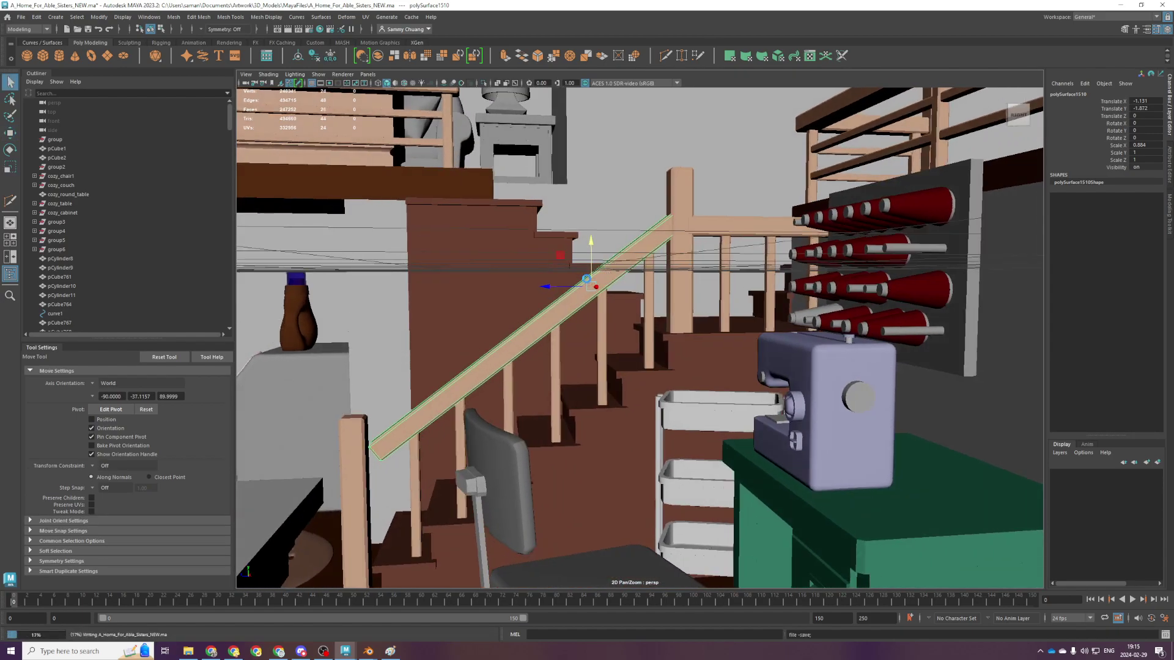
scroll(571, 310, up, 2)
scroll(509, 407, down, 7)
middle_drag(546, 413, 561, 459)
click(560, 494)
alt+drag(611, 347, 594, 401)
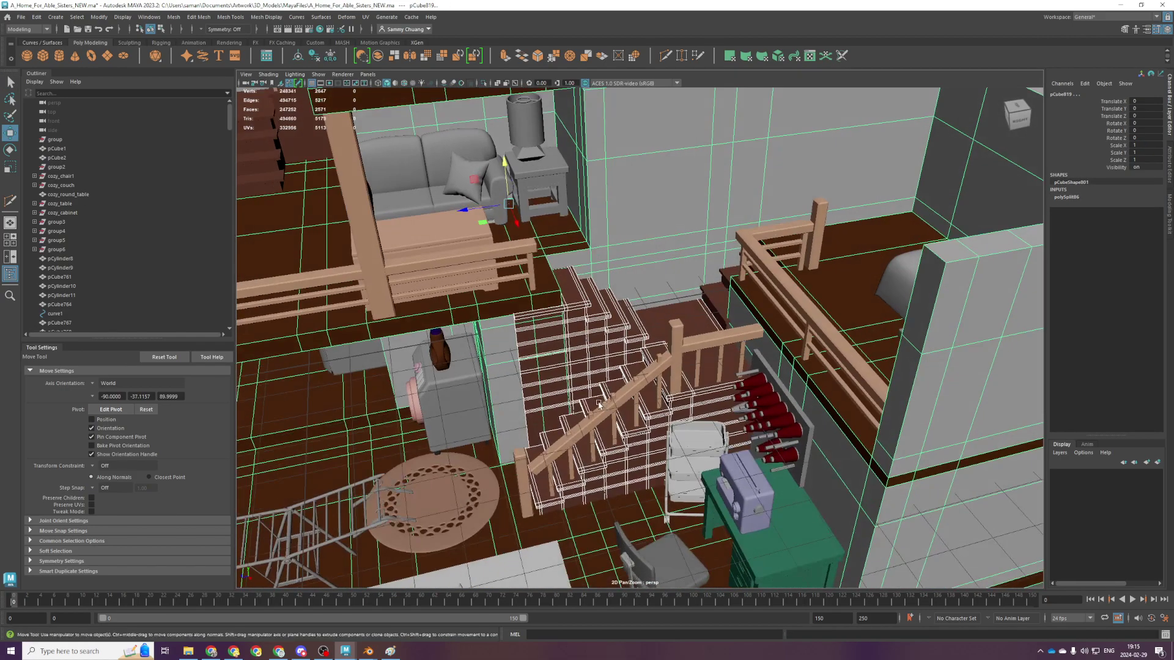
key(ctrl+z)
key(ctrl+z)
alt+right_drag(592, 298, 568, 262)
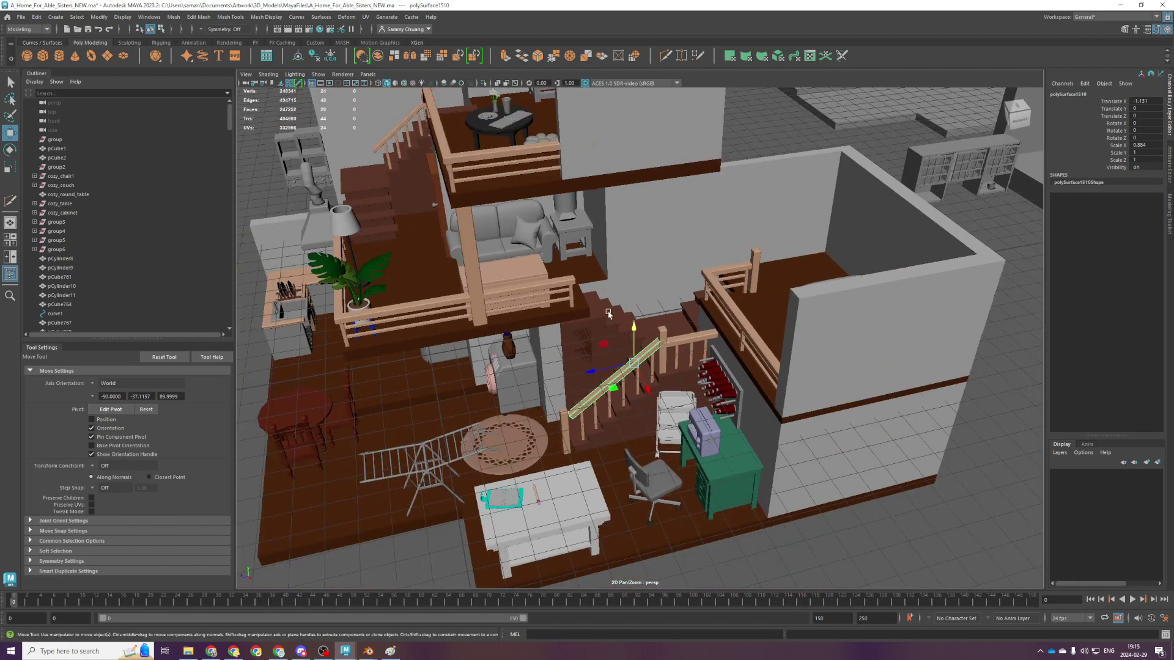
alt+drag(507, 178, 510, 160)
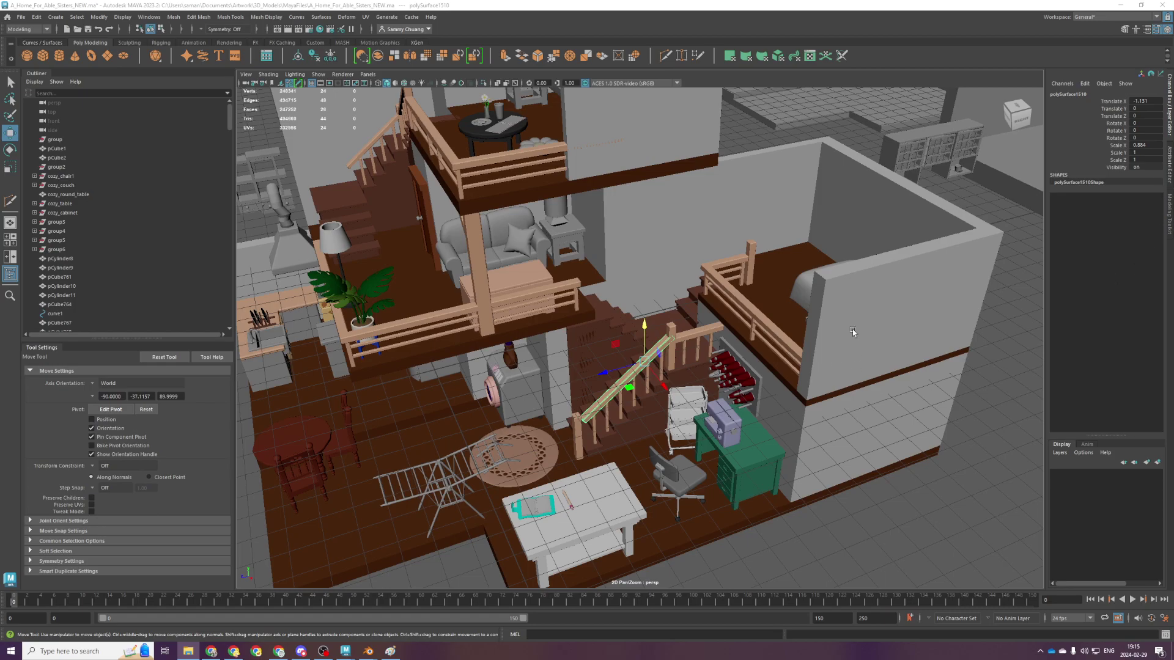
Move the lower flight's sloped handrail down to -0.972 in Y
scroll(860, 320, up, 5)
alt+drag(801, 271, 749, 202)
scroll(477, 416, up, 3)
alt+middle_drag(477, 416, 654, 390)
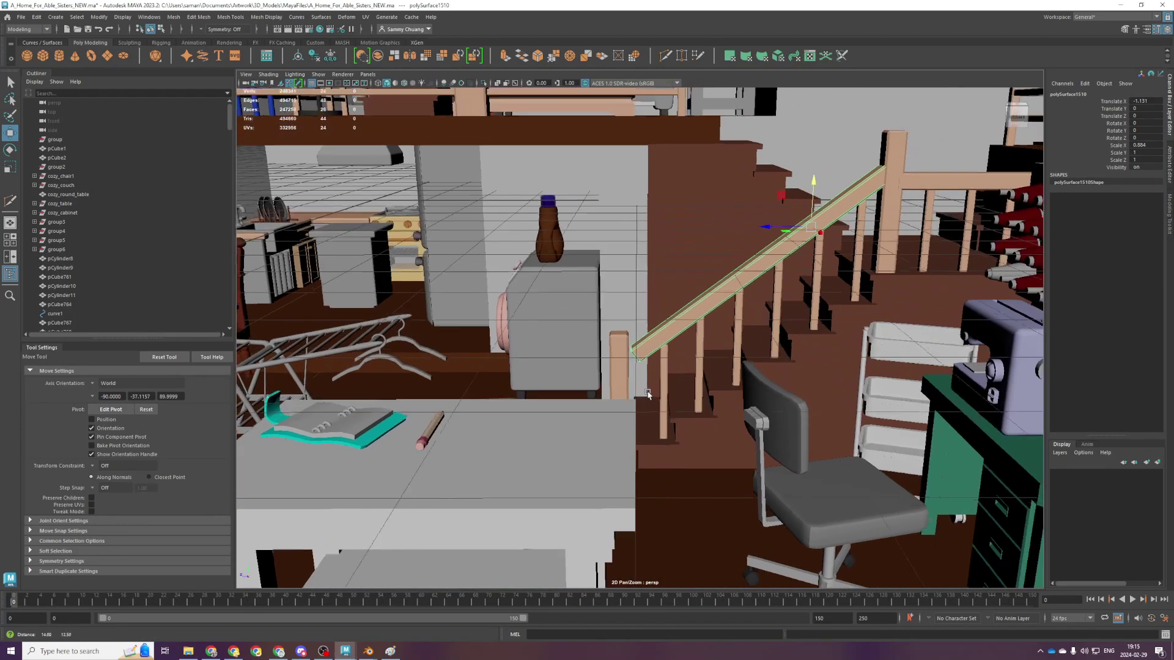
drag(781, 210, 786, 215)
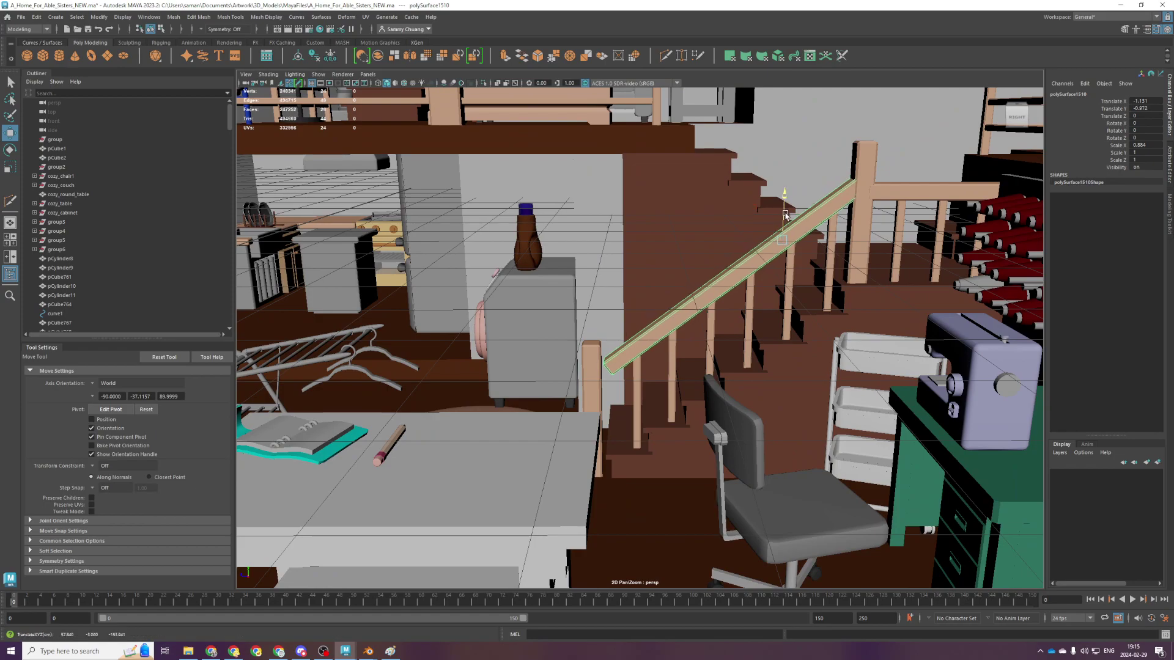
Align the move axis of the sloped handrail's lower-end vertices with the rail's slope and adjust that end to meet the bottom post
key(space)
key(space)
scroll(615, 443, down, 3)
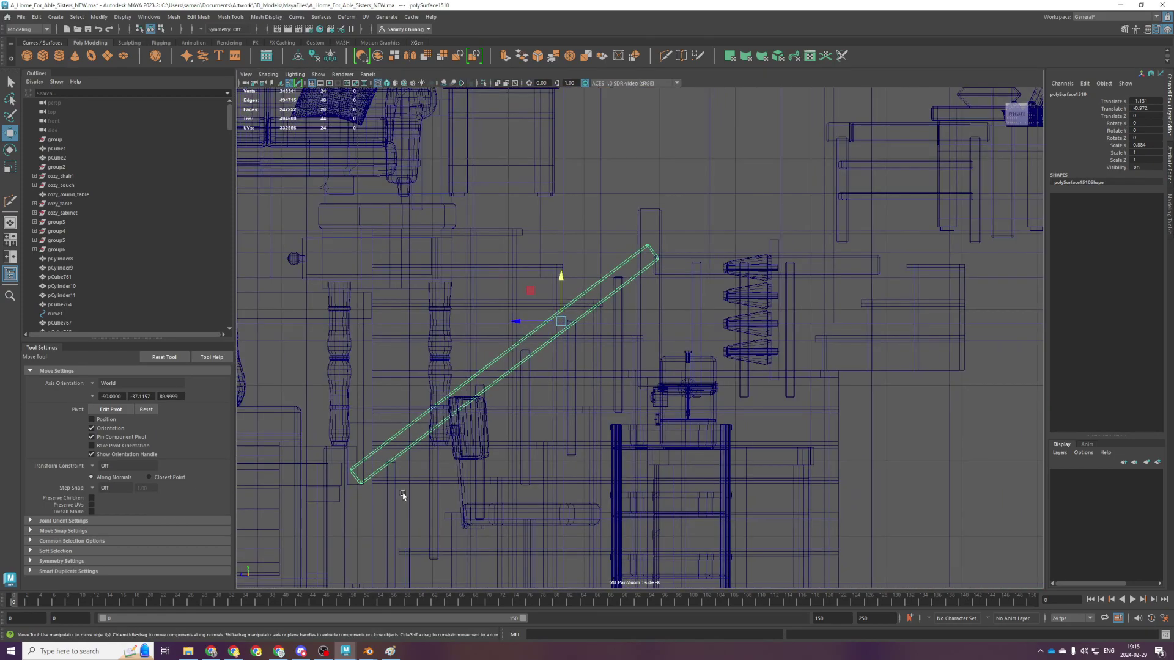
alt+middle_drag(401, 493, 665, 432)
right_drag(545, 312, 493, 304)
drag(522, 326, 734, 544)
key(space)
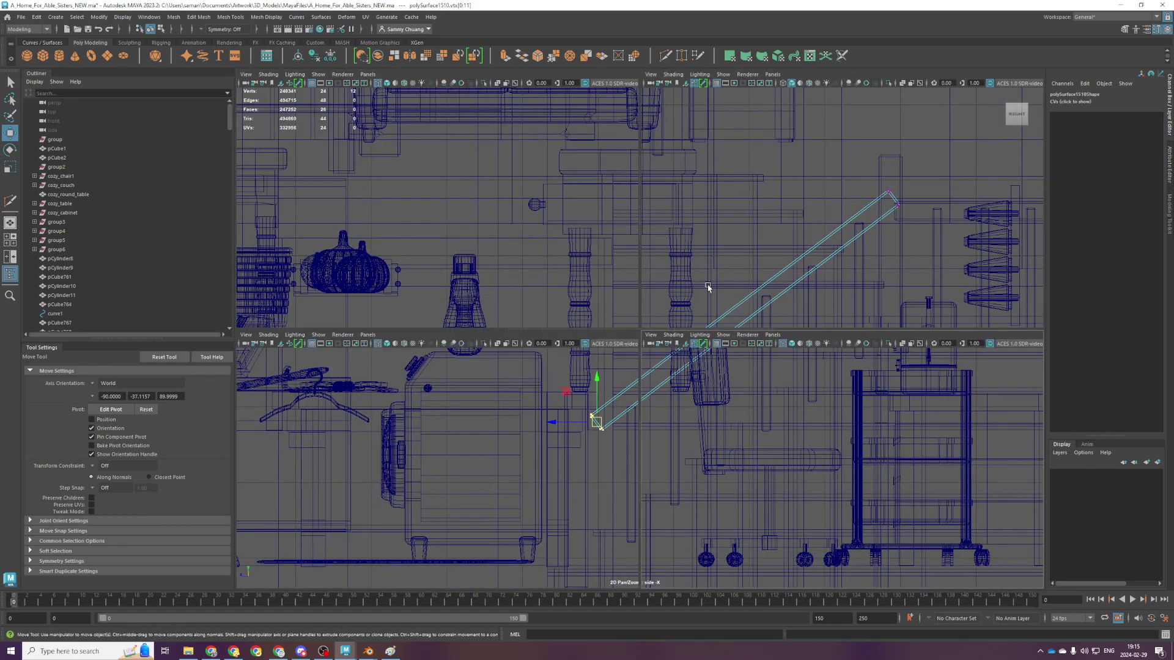
key(space)
alt+drag(702, 332, 673, 354)
key(d)
click(660, 357)
scroll(660, 357, up, 5)
key(d)
drag(534, 491, 663, 401)
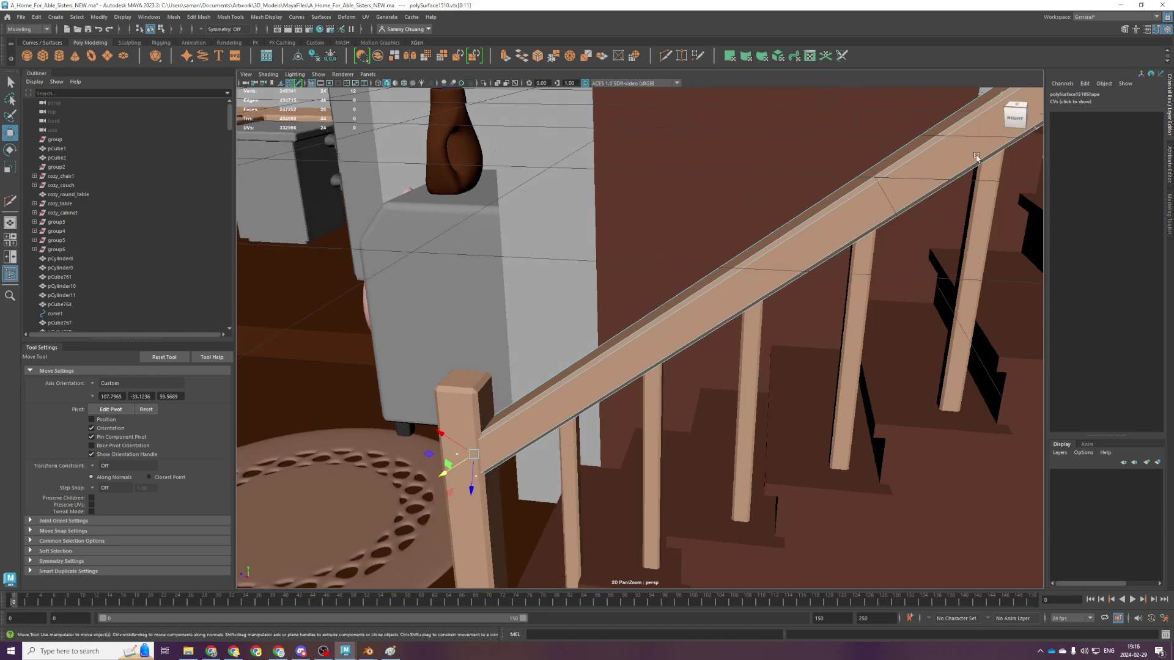
Align the sloped handrail's pivot with its slope and shift the whole rail slightly down, perpendicular to the slope
scroll(614, 368, down, 3)
click(703, 290)
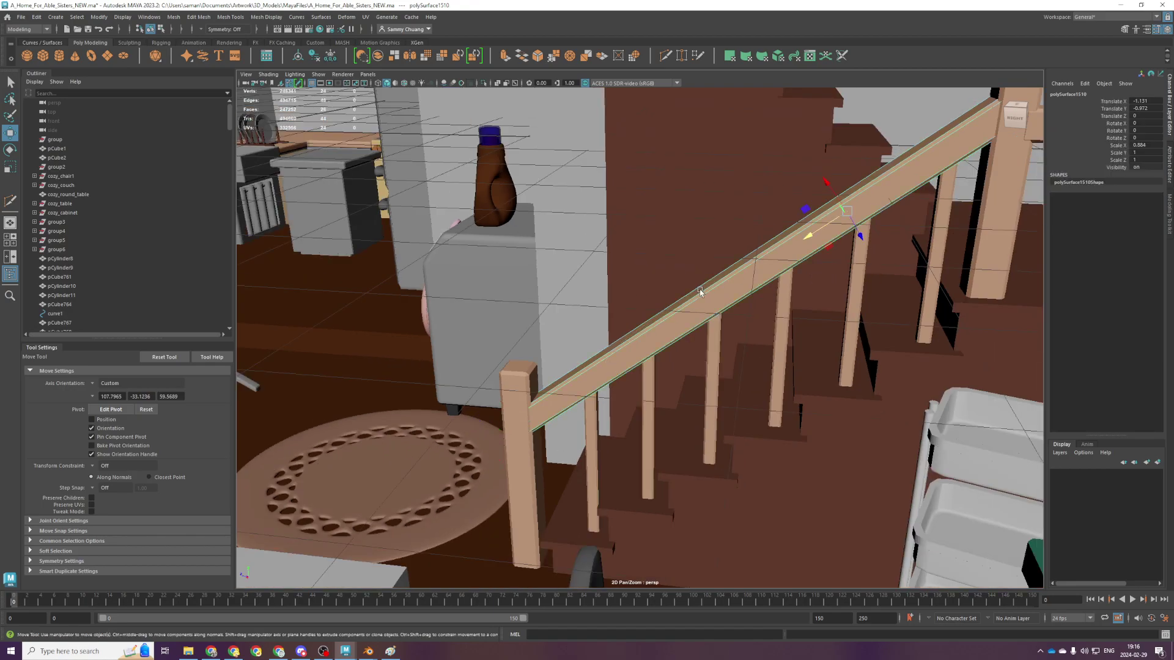
alt+drag(684, 329, 660, 303)
click(756, 249)
alt+drag(755, 249, 705, 262)
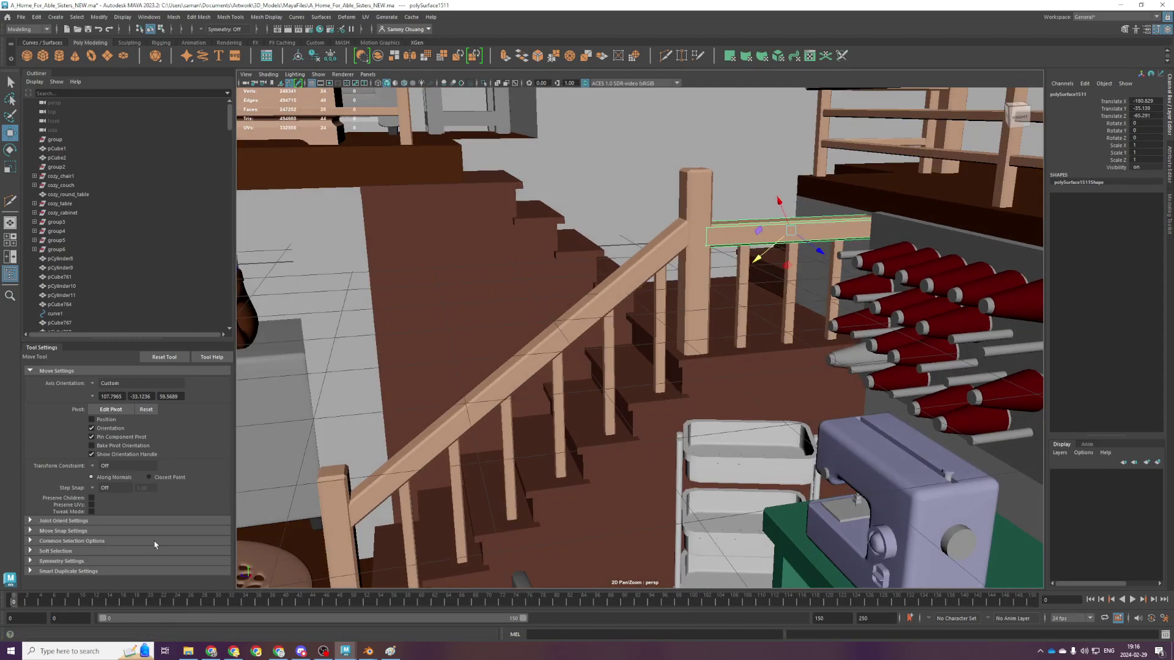
alt+drag(747, 328, 689, 328)
click(635, 342)
alt+drag(643, 385, 657, 313)
key(d)
click(680, 408)
alt+drag(699, 377, 569, 265)
click(582, 230)
key(ctrl+z)
alt+middle_drag(568, 265, 765, 250)
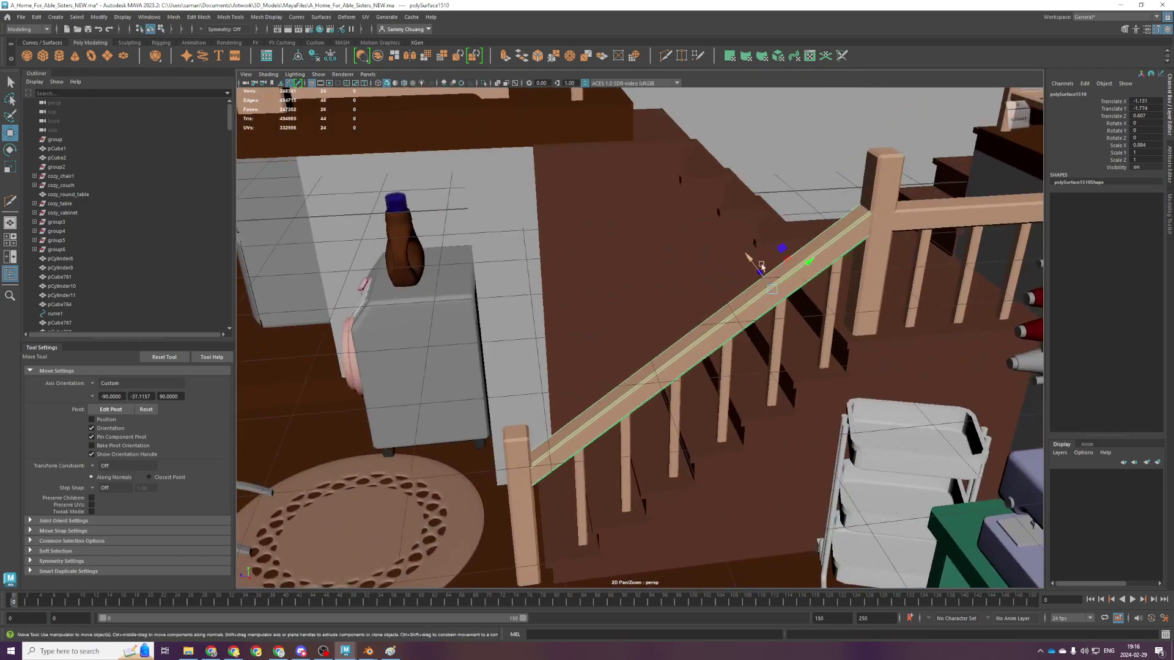
alt+drag(765, 250, 691, 351)
Center the pivots and delete the history of the house shell and the small upper steps, and set the move axis orientation to Object
scroll(713, 355, down, 5)
alt+middle_drag(734, 358, 631, 453)
alt+drag(631, 453, 545, 418)
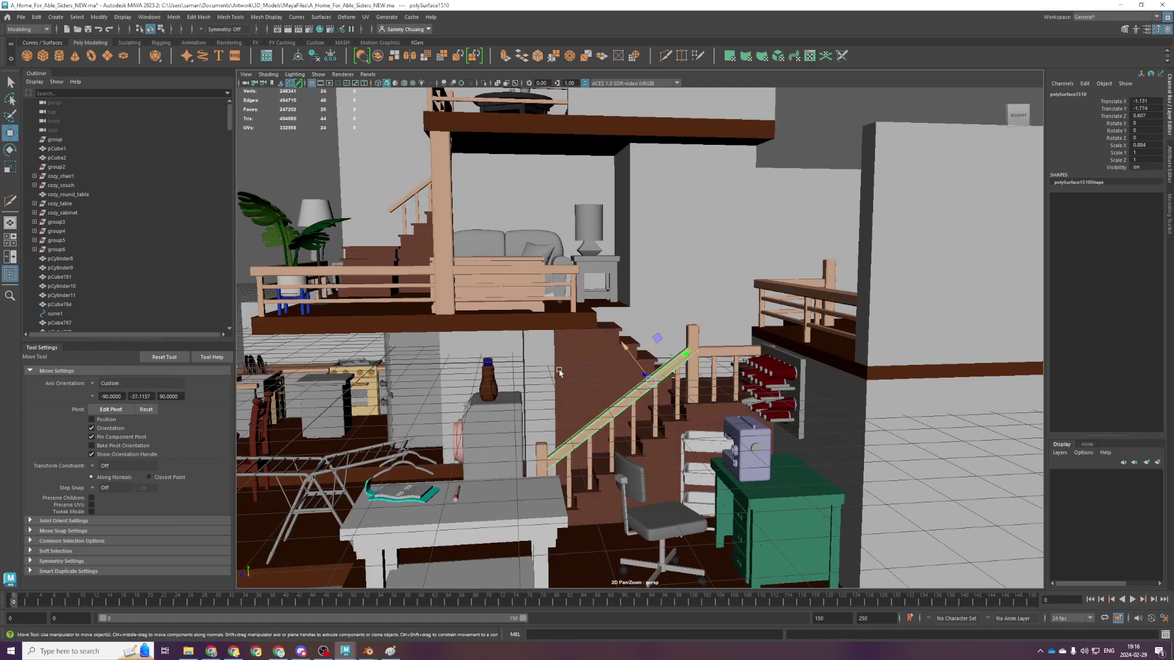
alt+drag(558, 374, 602, 387)
scroll(602, 392, up, 3)
alt+drag(586, 497, 672, 435)
scroll(660, 367, up, 3)
click(687, 286)
mouse_move(748, 276)
alt+mouse_down()
mouse_move(754, 310)
mouse_move(750, 271)
alt+mouse_up()
scroll(736, 278, up, 2)
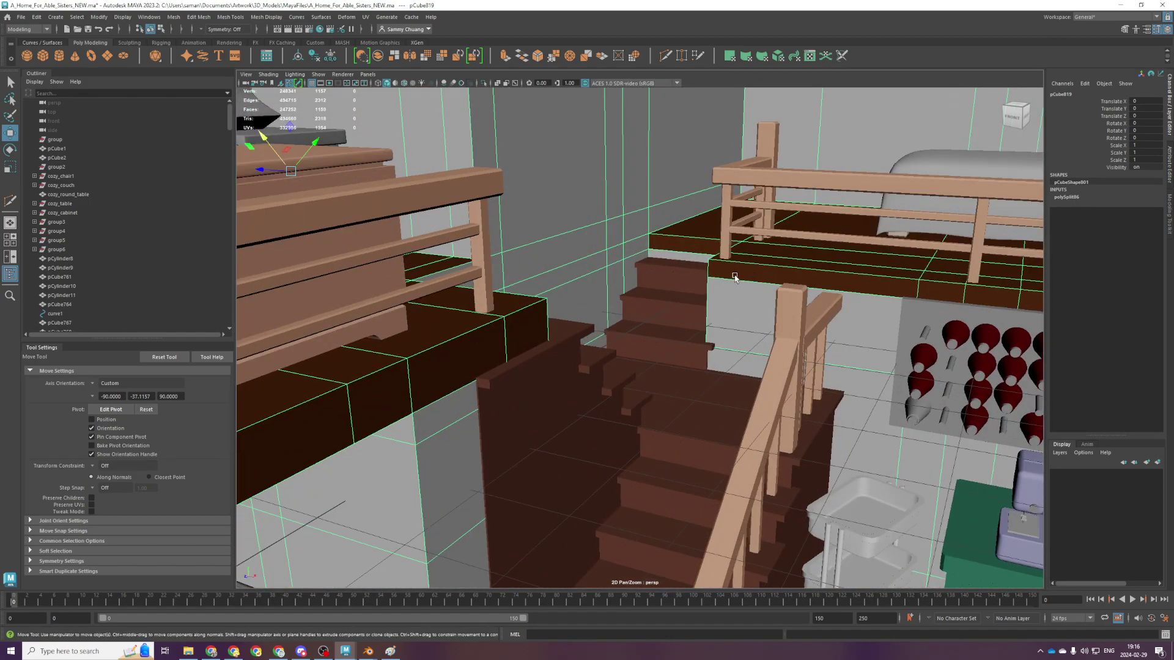
shift+click(633, 269)
alt+drag(640, 262, 690, 320)
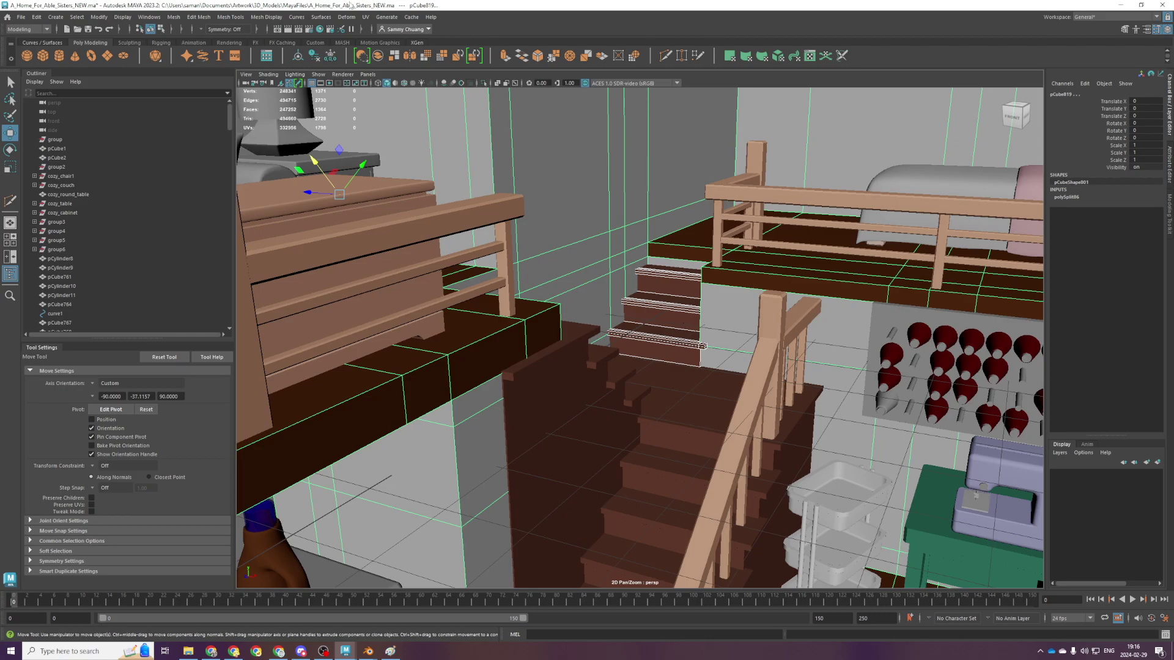
click(298, 55)
click(315, 56)
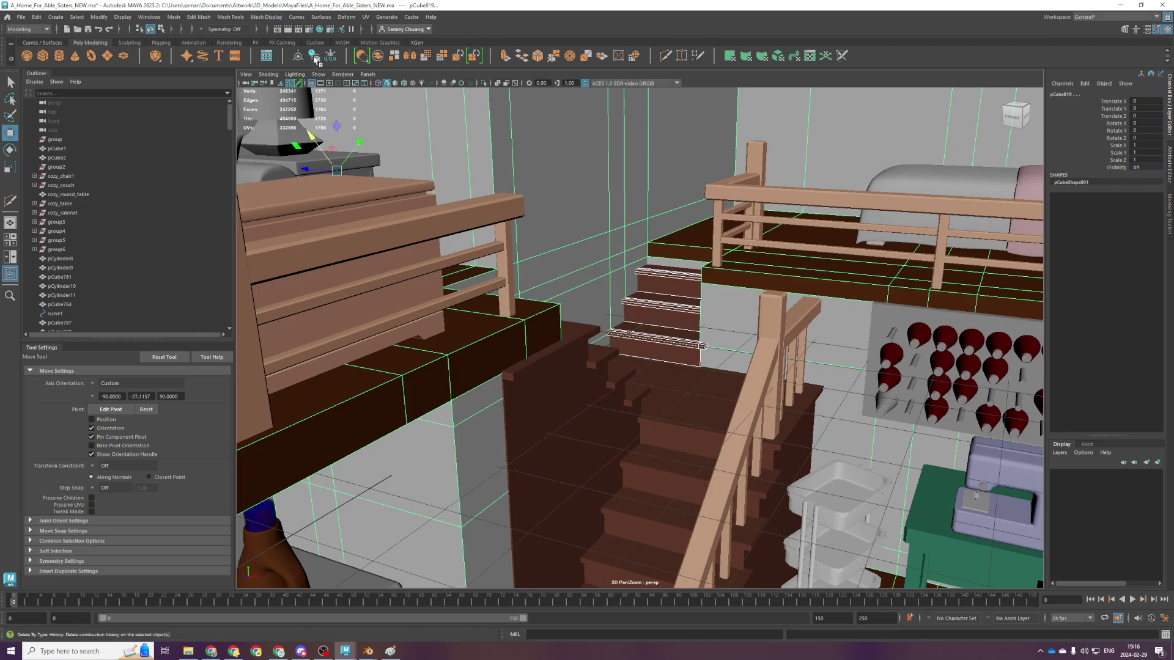
click(113, 383)
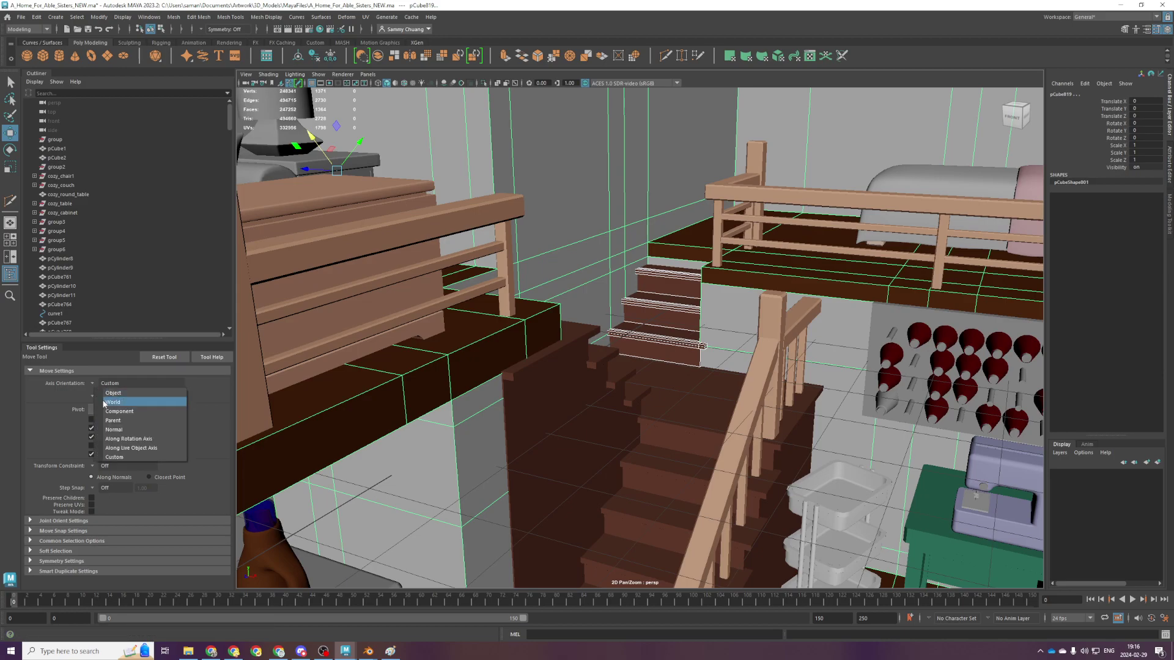
click(113, 393)
Examine the stairs, railings and floors of the house levels from several angles
scroll(485, 341, down, 10)
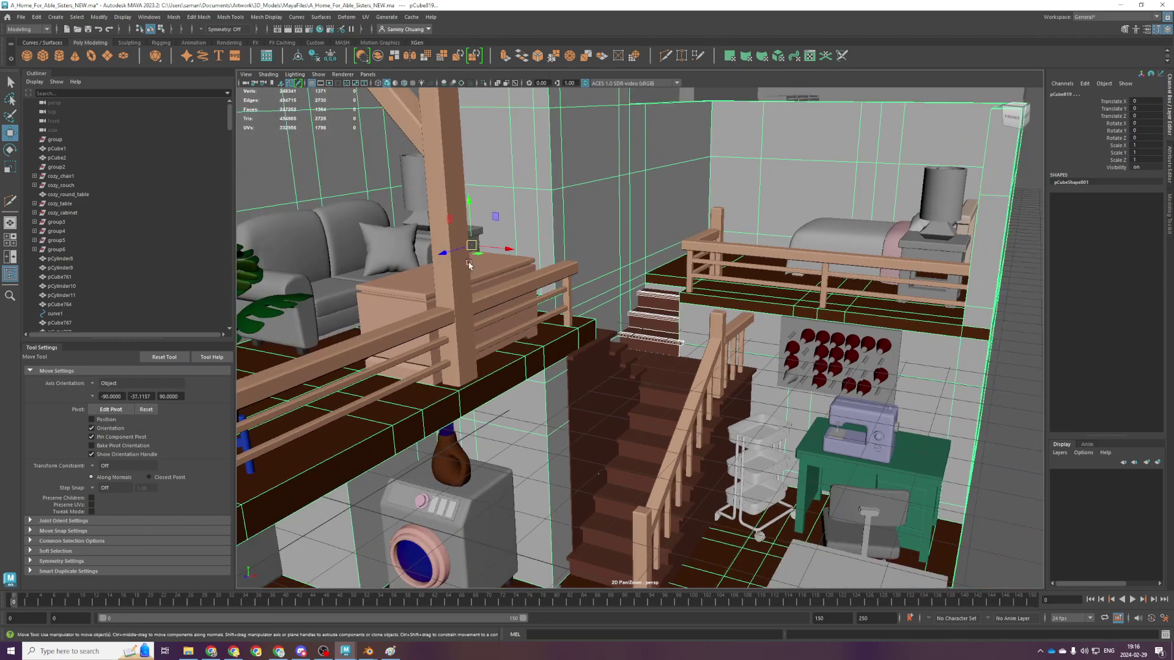
scroll(707, 278, up, 5)
scroll(747, 267, down, 5)
click(782, 255)
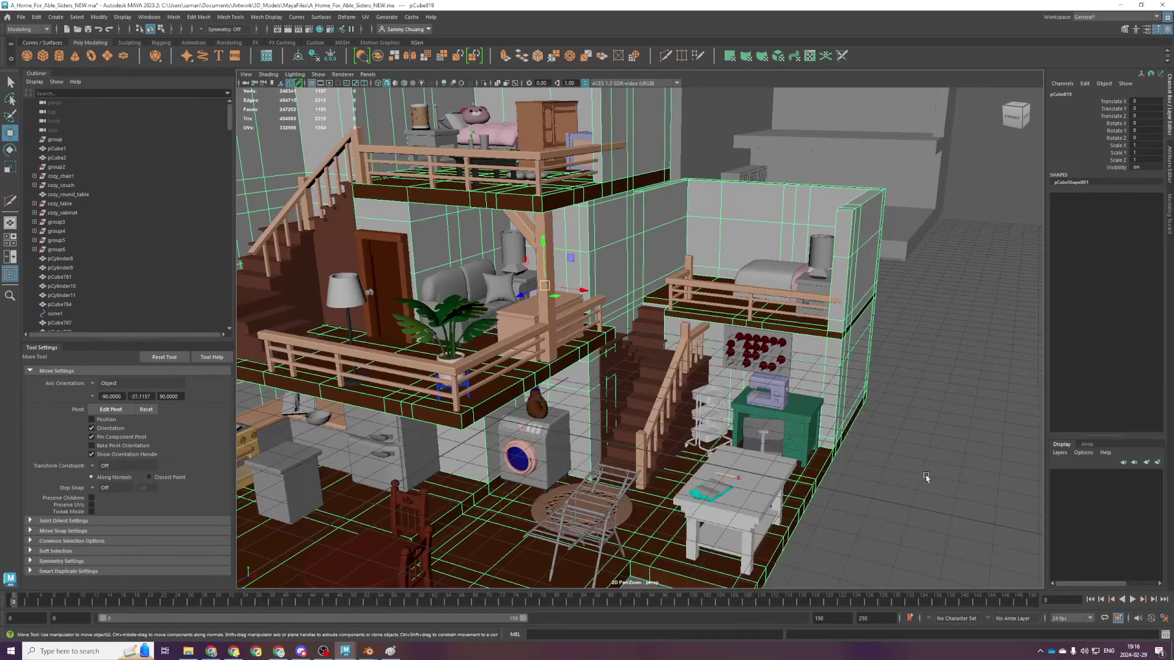
click(918, 435)
scroll(725, 269, up, 5)
scroll(598, 288, down, 5)
alt+drag(576, 295, 538, 318)
alt+middle_drag(550, 294, 643, 417)
alt+drag(643, 417, 650, 413)
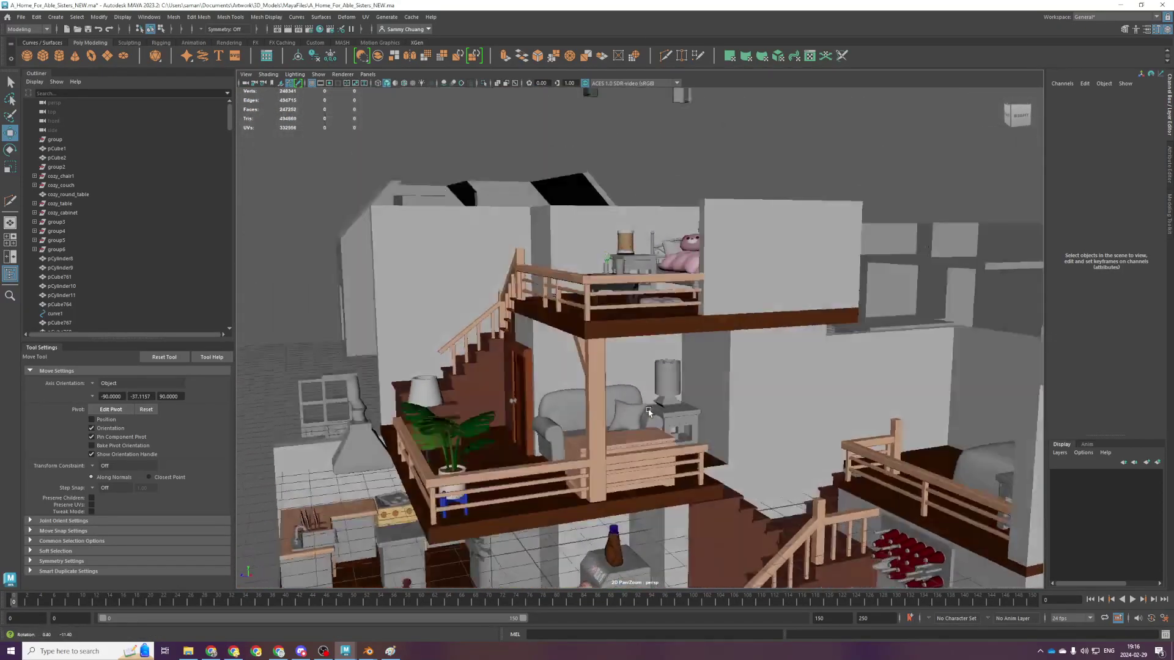
alt+middle_drag(650, 413, 624, 264)
scroll(623, 263, down, 3)
alt+drag(468, 244, 668, 240)
scroll(654, 417, down, 2)
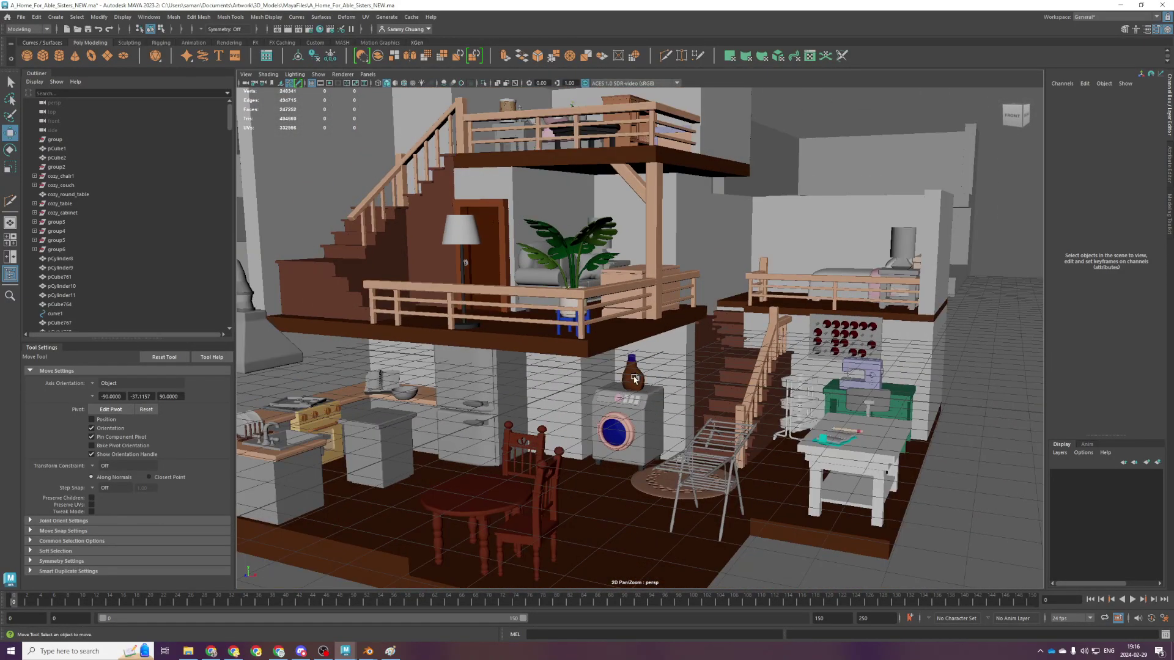
mouse_move(663, 224)
alt+mouse_down()
mouse_move(686, 273)
mouse_move(652, 238)
alt+mouse_up()
alt+middle_drag(652, 237, 772, 335)
alt+drag(772, 335, 615, 346)
Select the three lower balusters of the top flight for vertex editing in the front view
click(563, 226)
scroll(572, 238, up, 3)
alt+drag(572, 238, 640, 231)
scroll(527, 419, up, 3)
alt+middle_drag(639, 231, 620, 359)
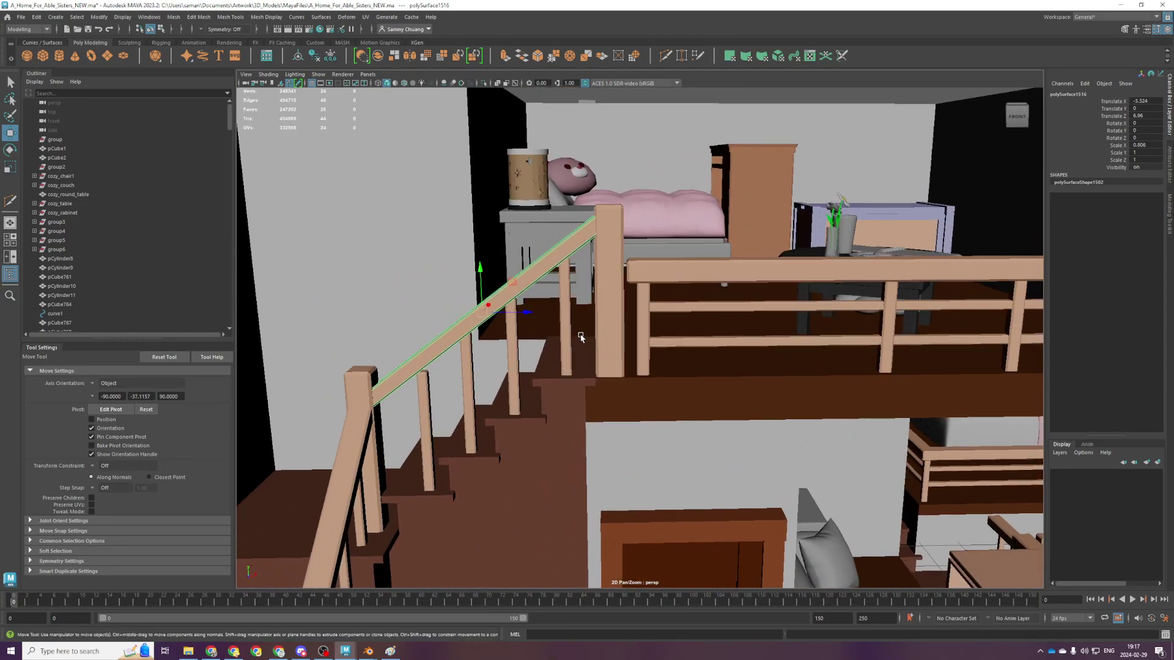
click(421, 421)
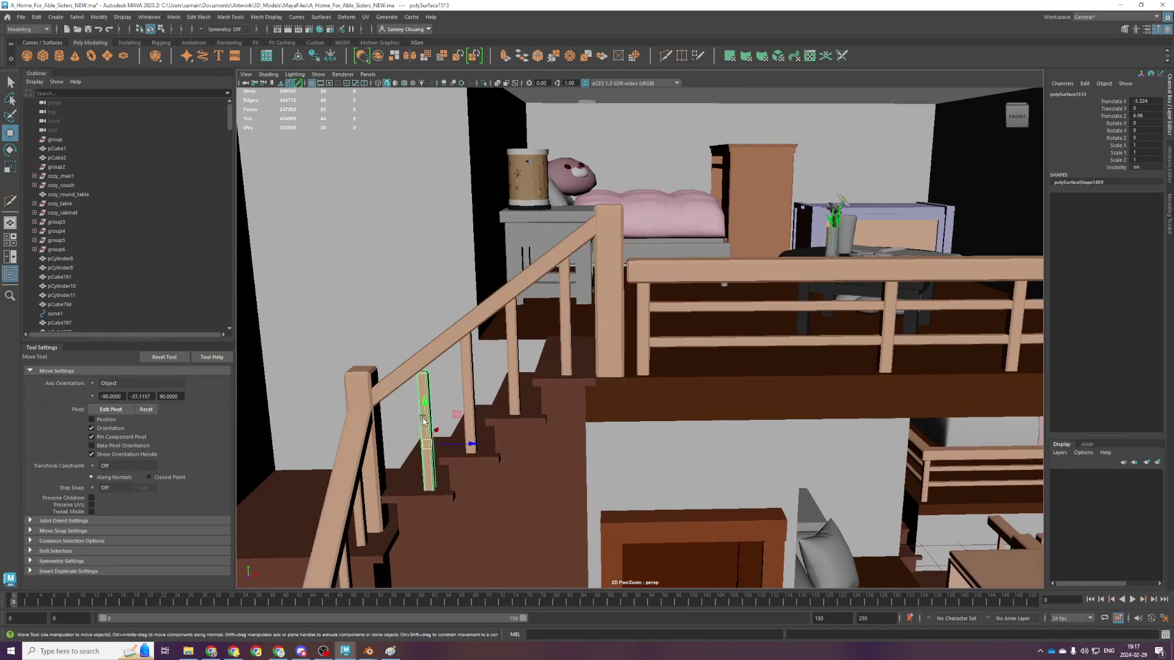
alt+drag(456, 356, 528, 261)
key(space)
key(space)
key(f)
scroll(760, 375, down, 5)
alt+middle_drag(848, 389, 792, 489)
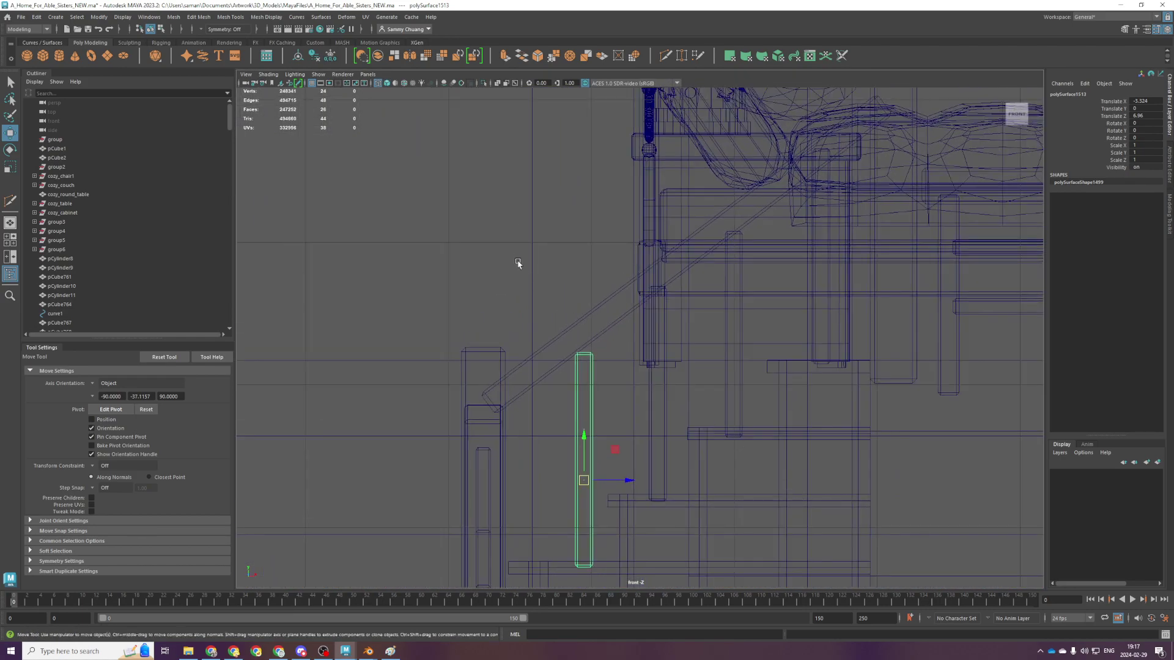
key(F9)
drag(524, 288, 624, 378)
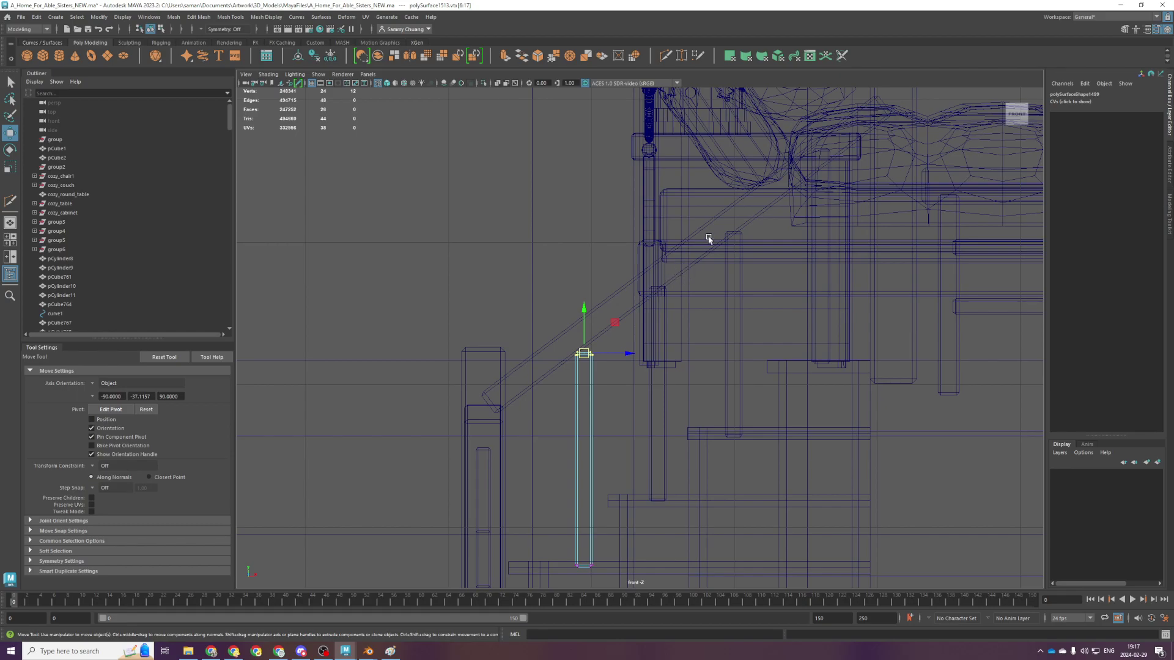
shift+click(743, 236)
key(shift+d)
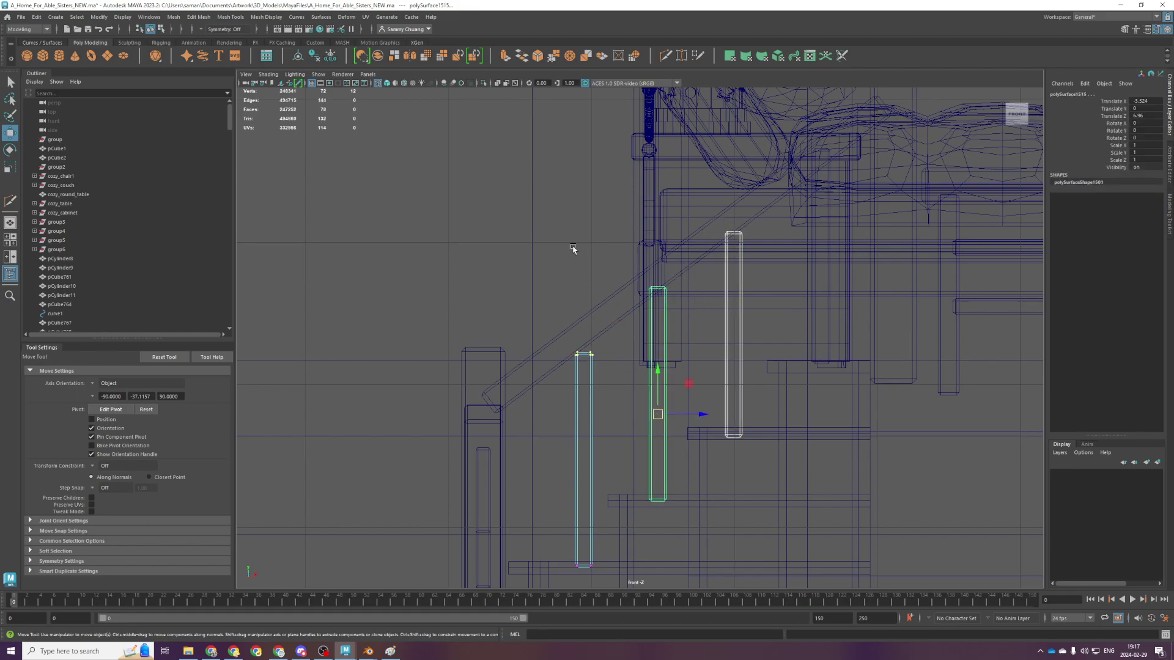
Raise the tops of the three selected balusters into the sloped handrail and extend the highest one's bottom slightly down into its step
key(F9)
drag(570, 247, 683, 297)
key(ctrl+z)
shift+drag(598, 230, 680, 312)
shift+drag(702, 193, 779, 240)
mouse_move(660, 289)
mouse_down()
mouse_move(663, 276)
mouse_move(658, 304)
mouse_up()
mouse_move(707, 393)
mouse_down()
mouse_move(740, 448)
mouse_move(728, 435)
mouse_up()
drag(642, 458, 695, 526)
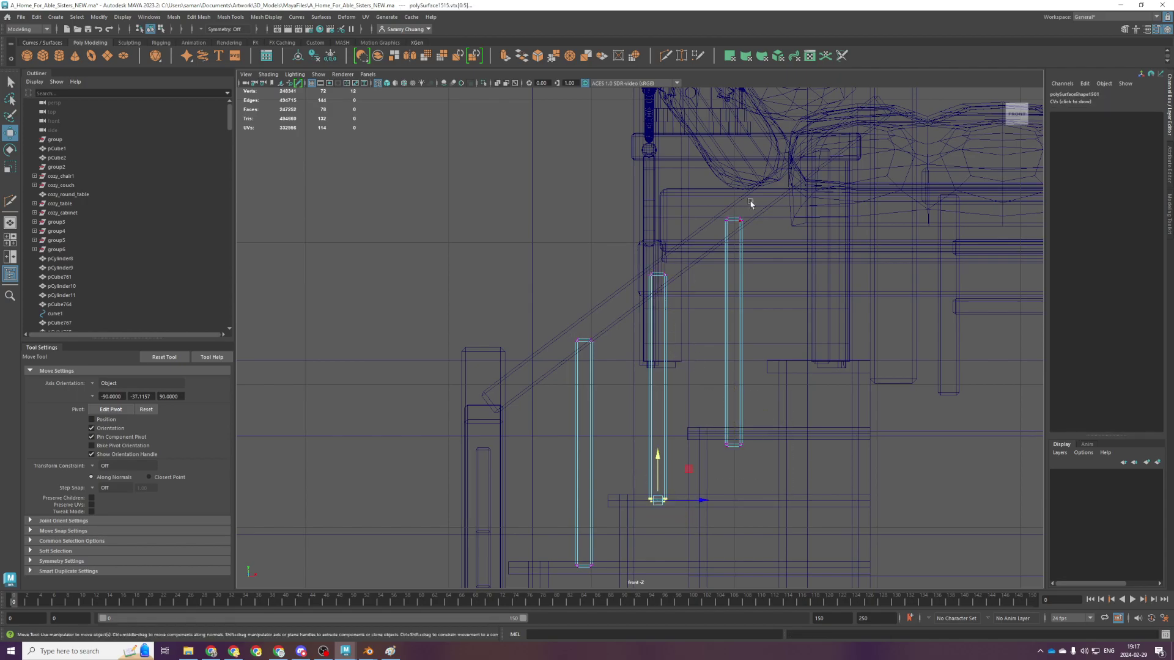
Select the top flight's sloped handrail, its four balusters and upper post, and duplicate them
key(space)
key(space)
scroll(759, 248, down, 1)
alt+middle_drag(758, 237, 775, 296)
right_drag(534, 339, 693, 258)
click(627, 290)
alt+right_drag(514, 324, 545, 325)
shift+click(547, 241)
shift+click(574, 287)
shift+click(525, 337)
key(ctrl+z)
scroll(520, 351, down, 4)
shift+click(568, 365)
shift+click(539, 375)
shift+click(513, 384)
key(space)
key(space)
key(ctrl+d)
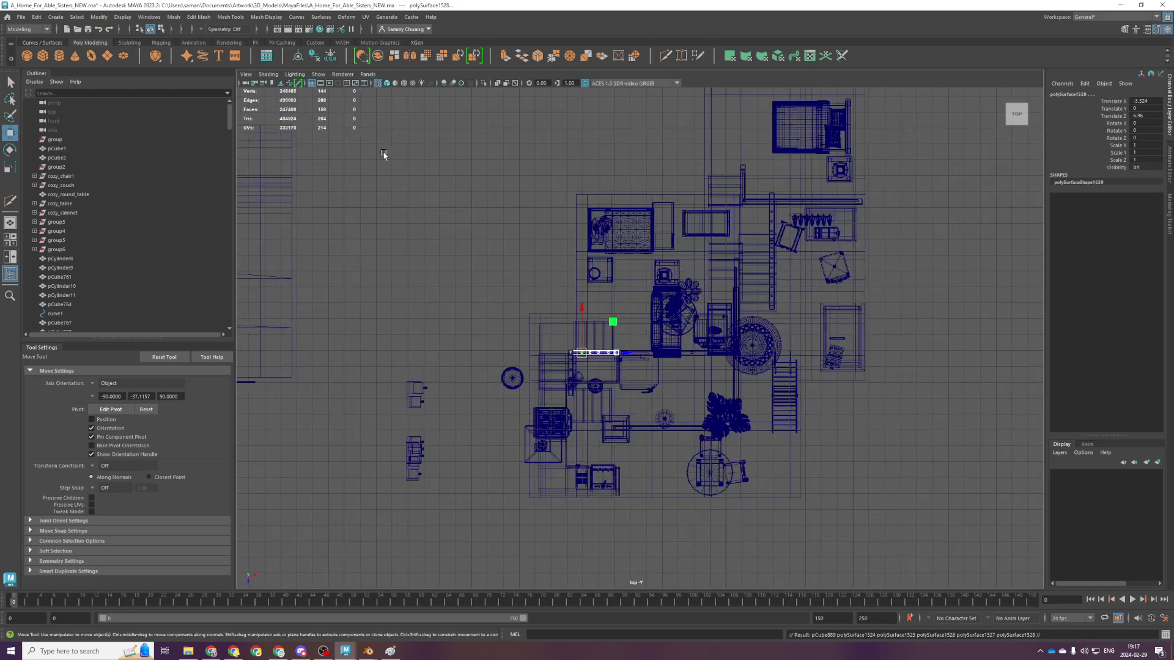
Set the move axis orientation to World, combine the duplicated railing pieces into one mesh, and delete its history
click(187, 17)
key(Escape)
key(ctrl+z)
click(93, 383)
click(107, 402)
click(174, 17)
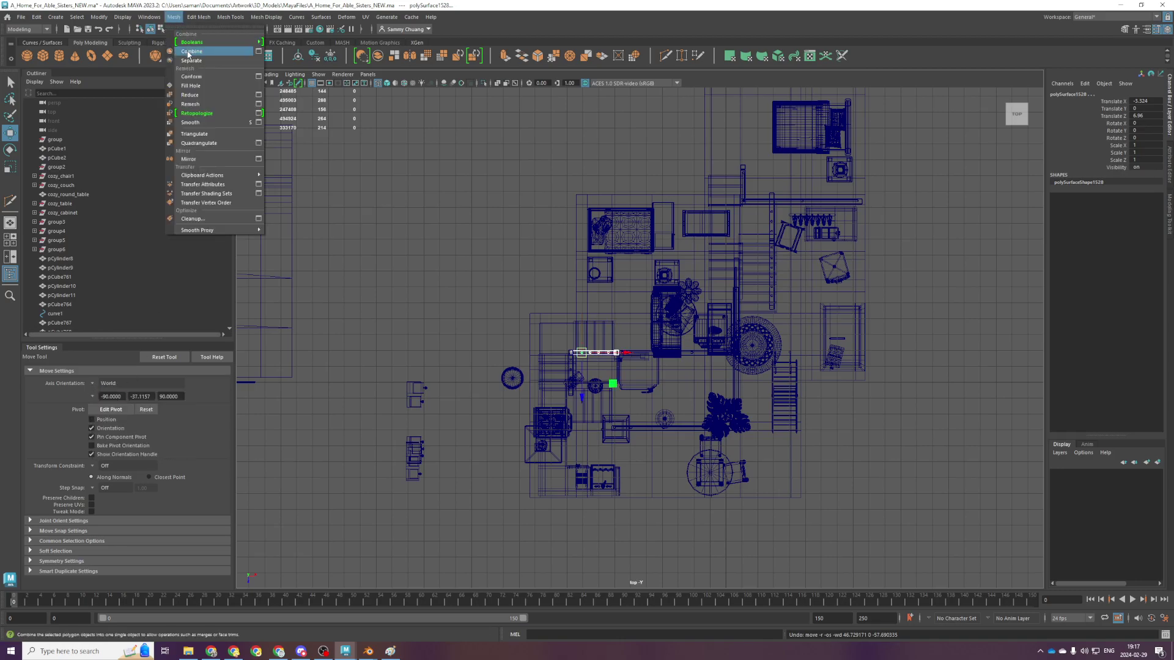
click(182, 51)
click(315, 56)
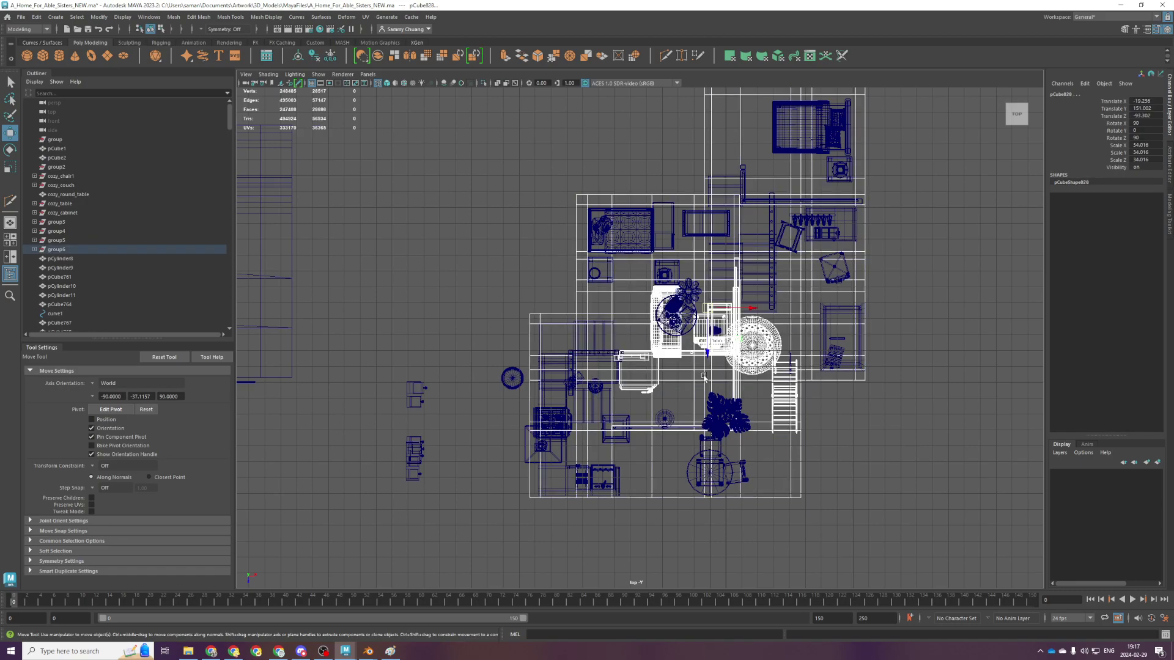
Move the combined railing copy across the house and down beside the landing of the lower stairs
drag(634, 386, 642, 269)
key(space)
key(space)
scroll(778, 284, down, 5)
drag(638, 325, 614, 464)
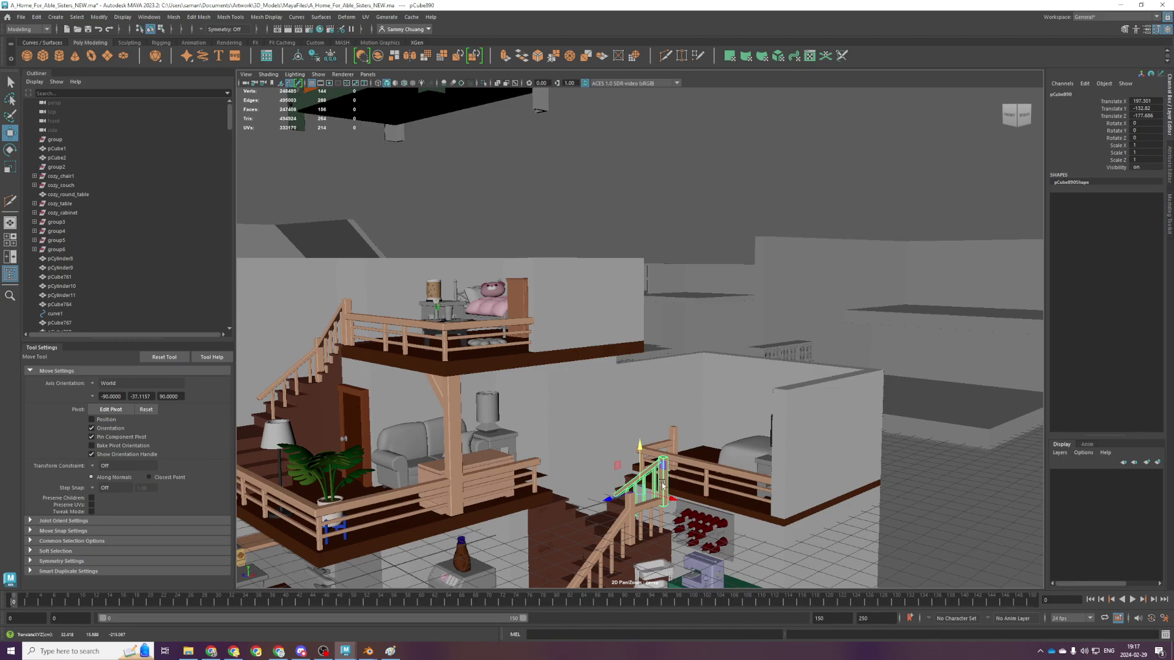
Rotate the railing copy to -90 degrees in Y
key(space)
key(space)
key(e)
drag(765, 266, 720, 304)
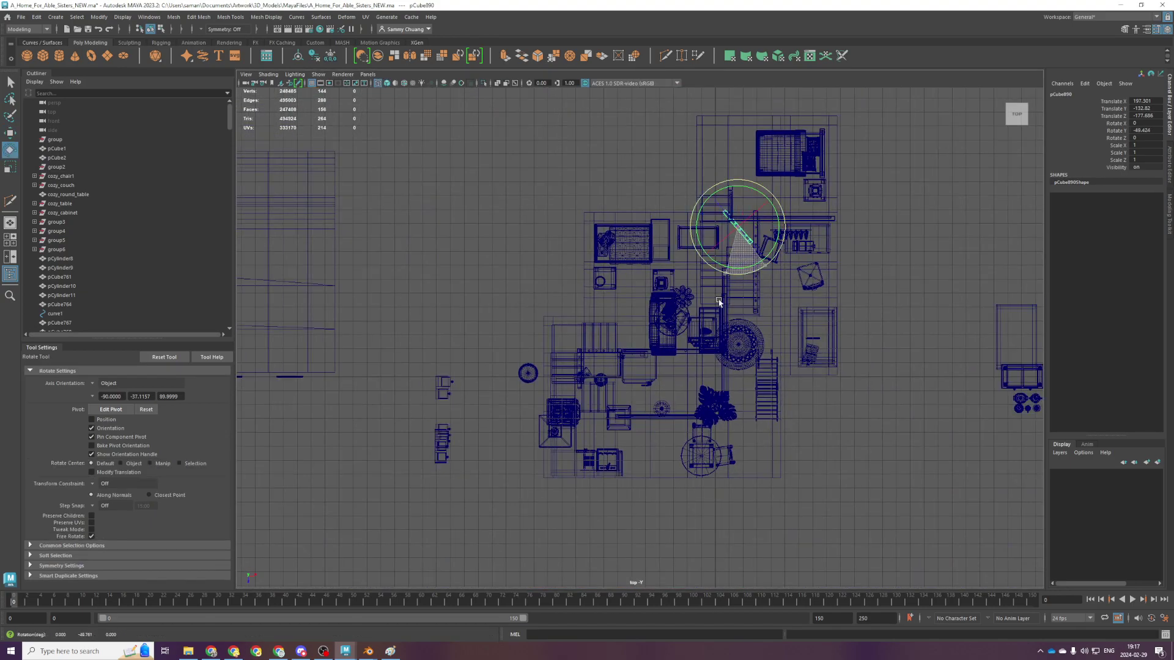
click(1133, 130)
text(-90)
key(Return)
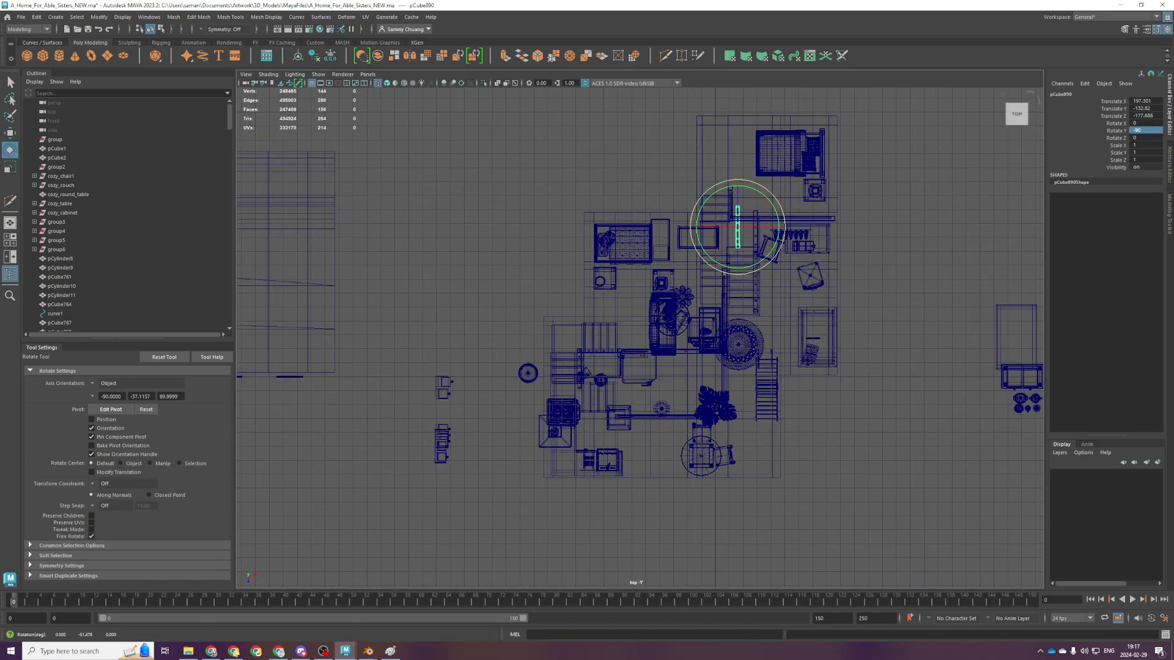
Move the rotated railing copy along the flight between the landing and the living-room floor, raising its post to the floor edge
key(w)
drag(765, 256, 752, 302)
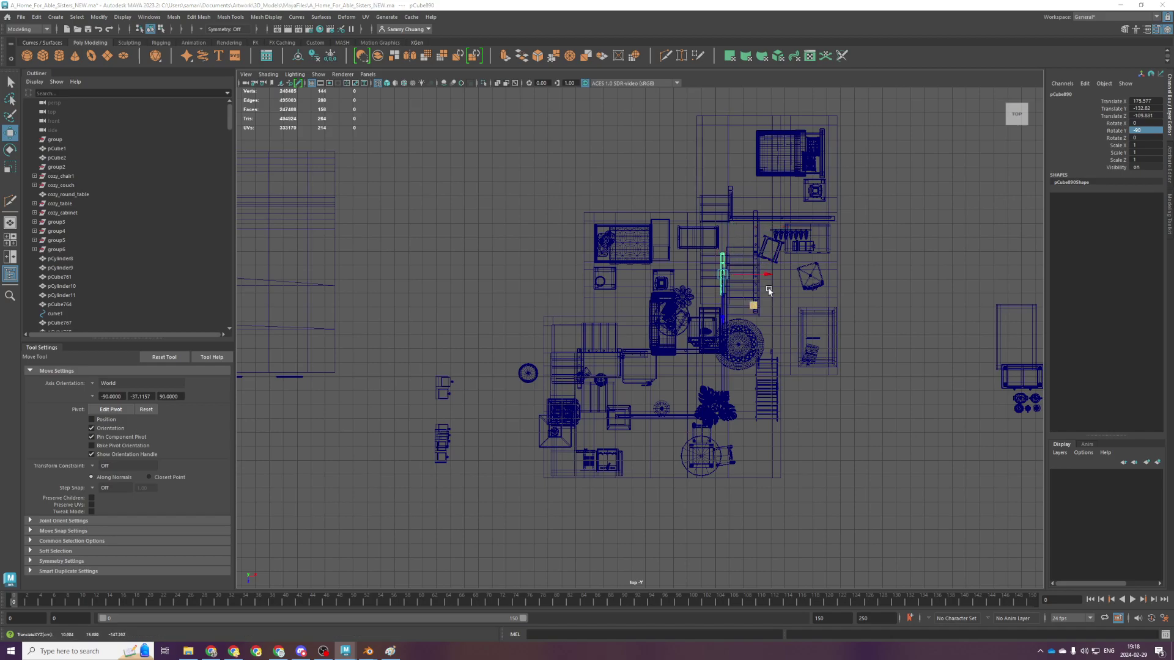
key(space)
key(space)
alt+drag(655, 369, 612, 374)
drag(641, 310, 652, 240)
drag(603, 272, 604, 216)
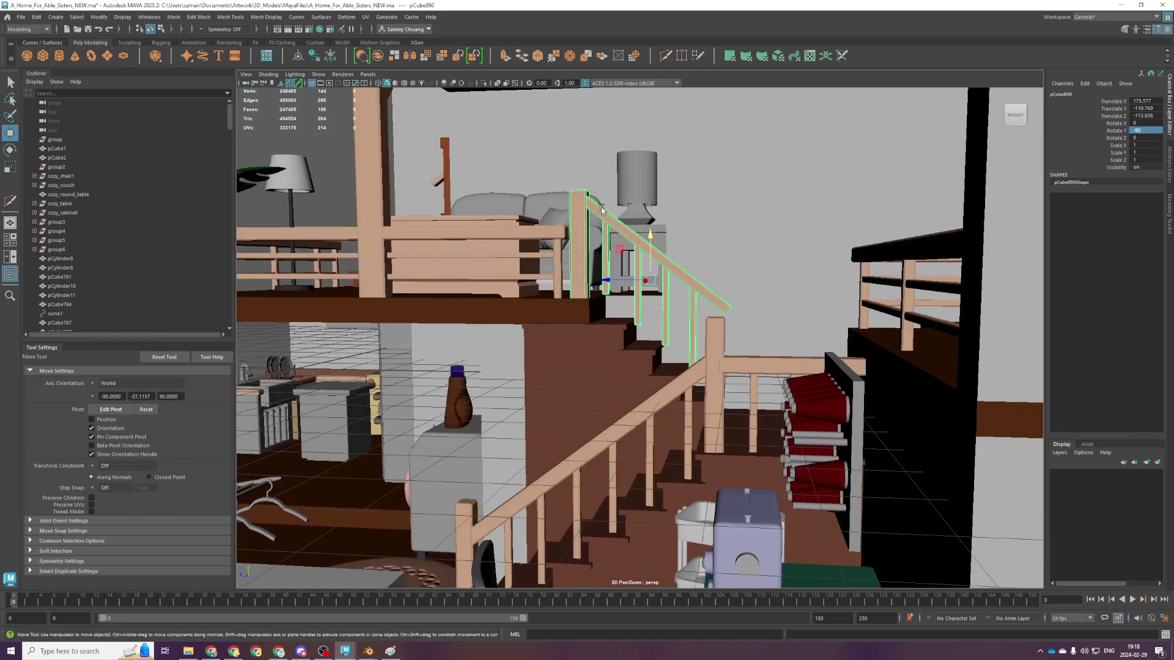
Delete the railing copy on the upper flight and duplicate the lower flight's handrail together with its two end posts
alt+drag(666, 276, 729, 349)
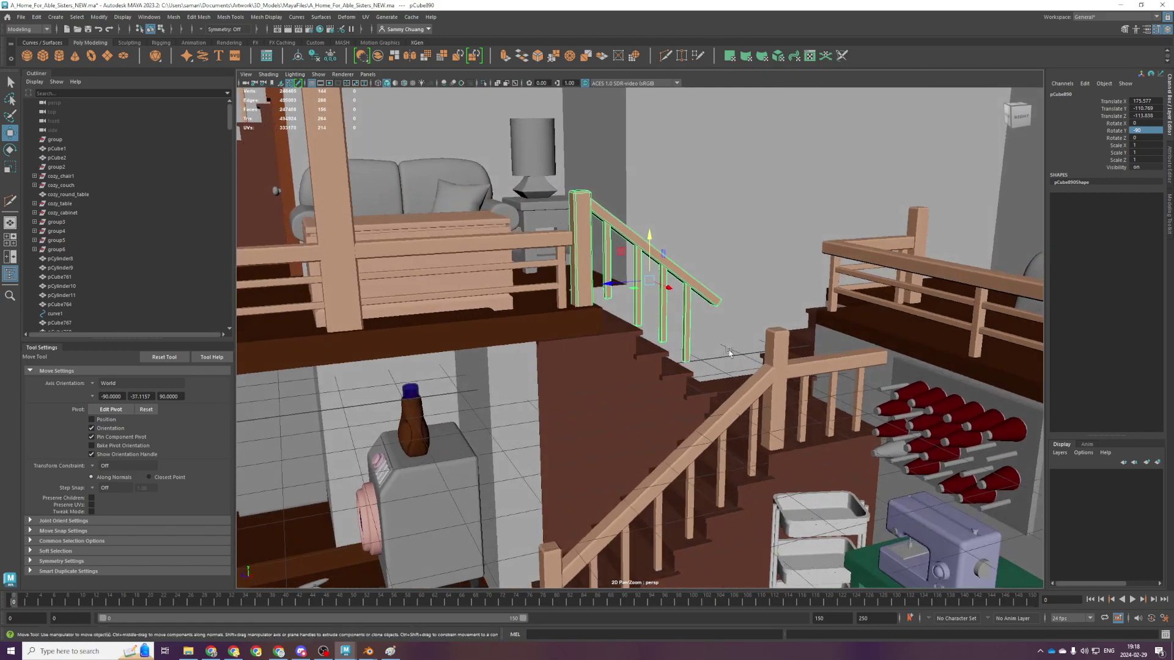
key(Delete)
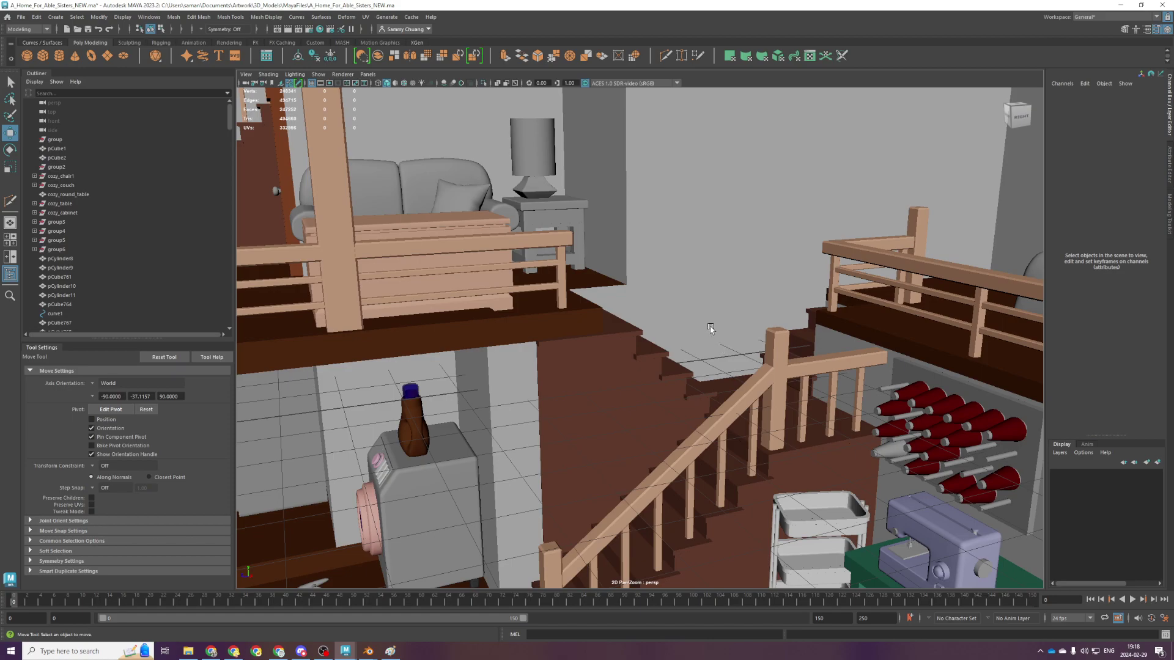
click(755, 378)
alt+drag(755, 378, 739, 401)
shift+click(737, 399)
shift+click(478, 527)
key(space)
key(space)
drag(745, 315, 742, 381)
key(ctrl+z)
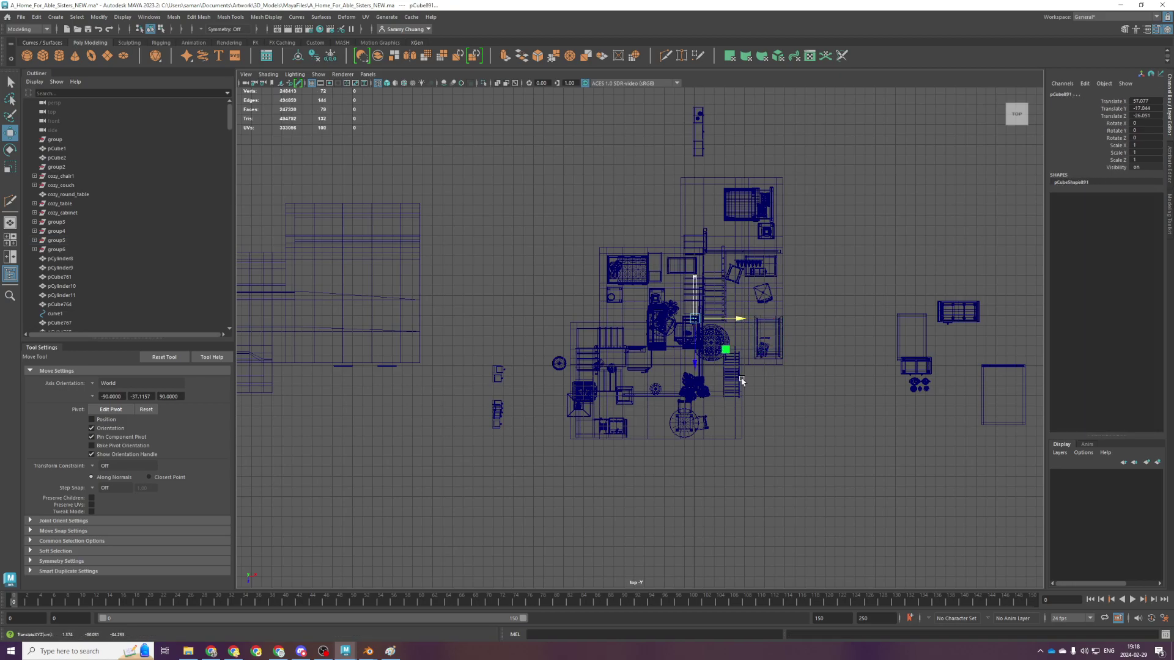
Combine the duplicated handrail and posts into one mesh and delete its history
click(174, 17)
click(184, 52)
key(q)
click(174, 16)
click(190, 53)
key(w)
scroll(380, 104, up, 2)
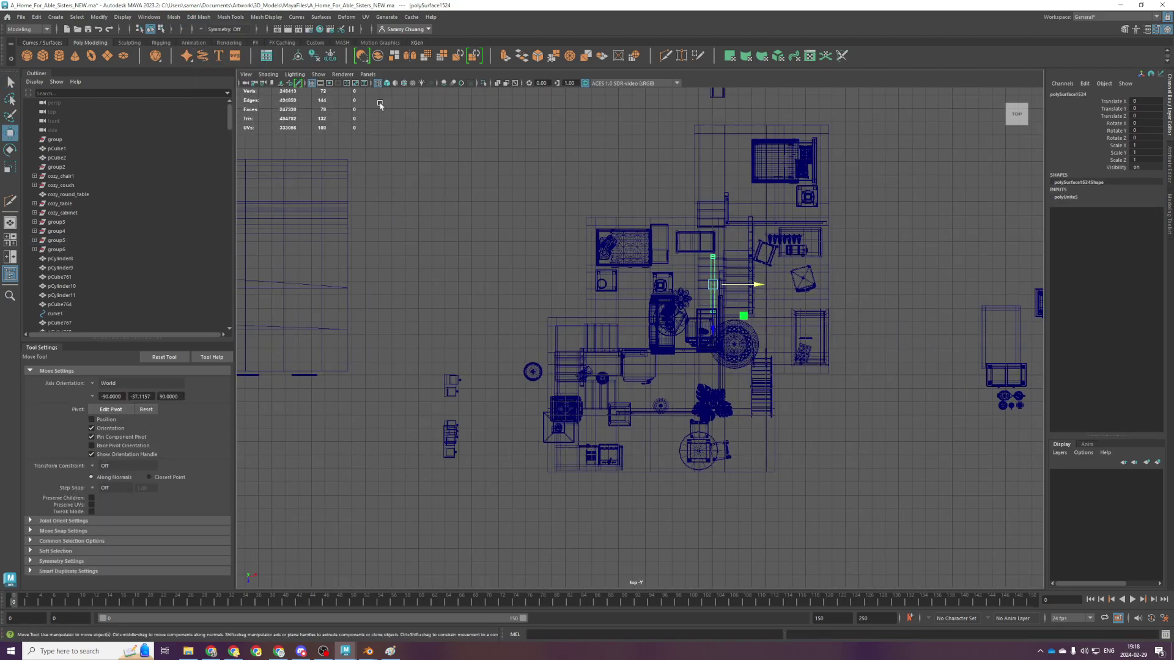
click(311, 57)
click(330, 56)
Rotate the combined railing mesh to 180 degrees in Y
key(e)
drag(729, 321, 647, 345)
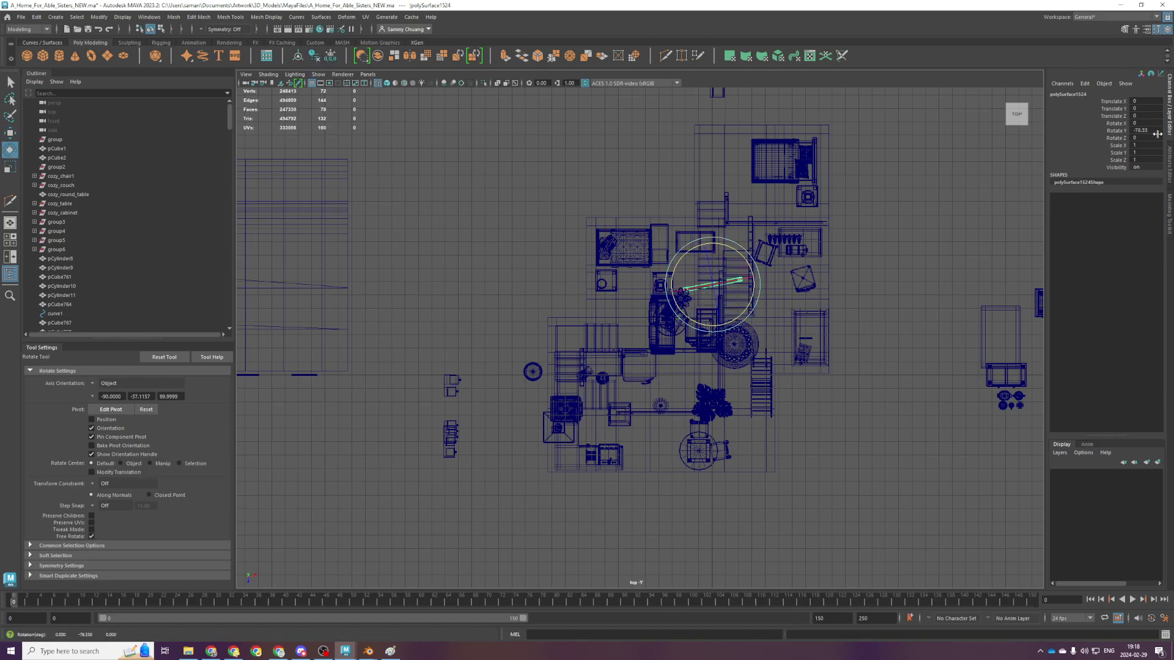
double_click(1142, 130)
text(180)
key(Return)
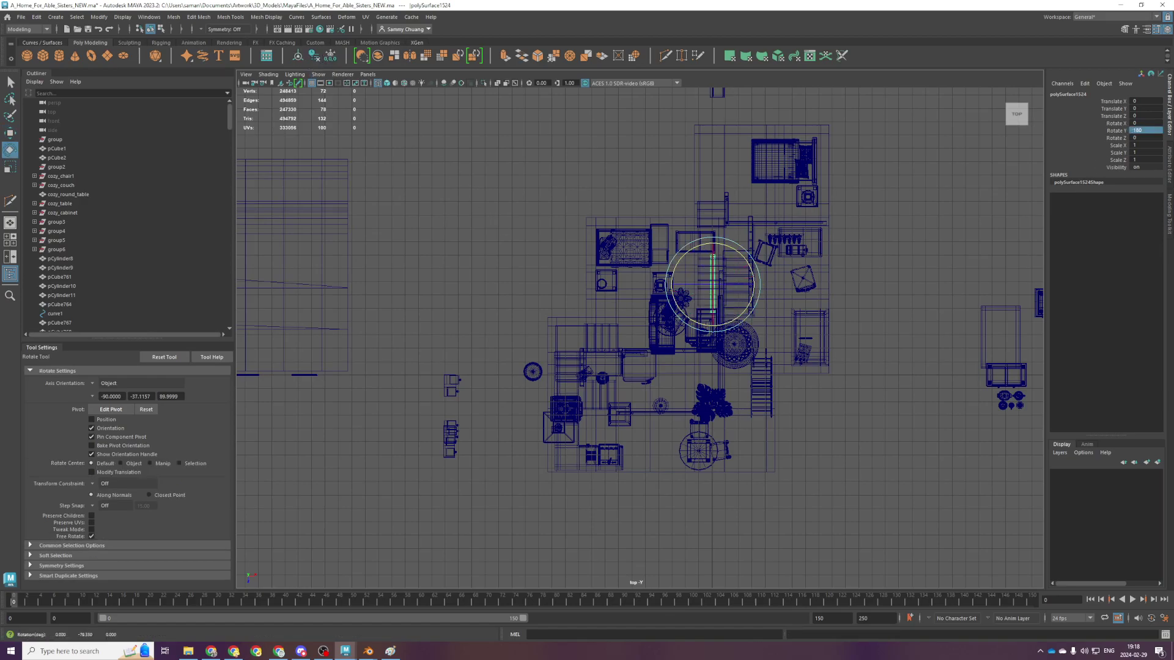
Move the rotated railing up and back over the flight between the landing and the living-room floor
key(space)
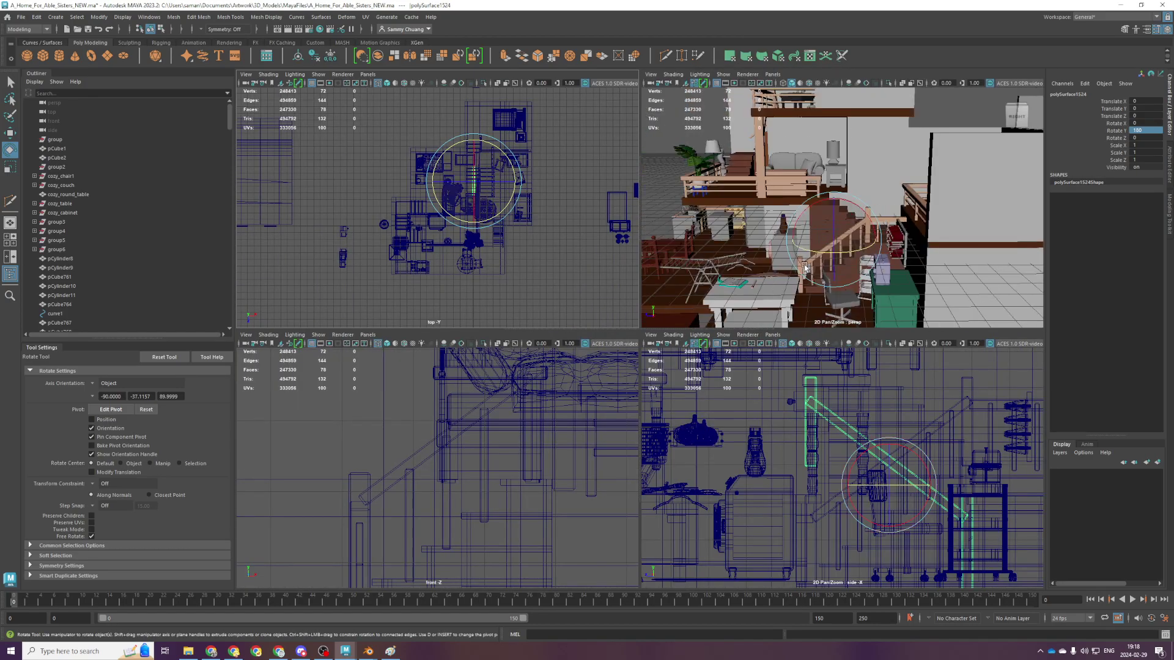
scroll(804, 268, up, 3)
key(w)
drag(832, 227, 856, 179)
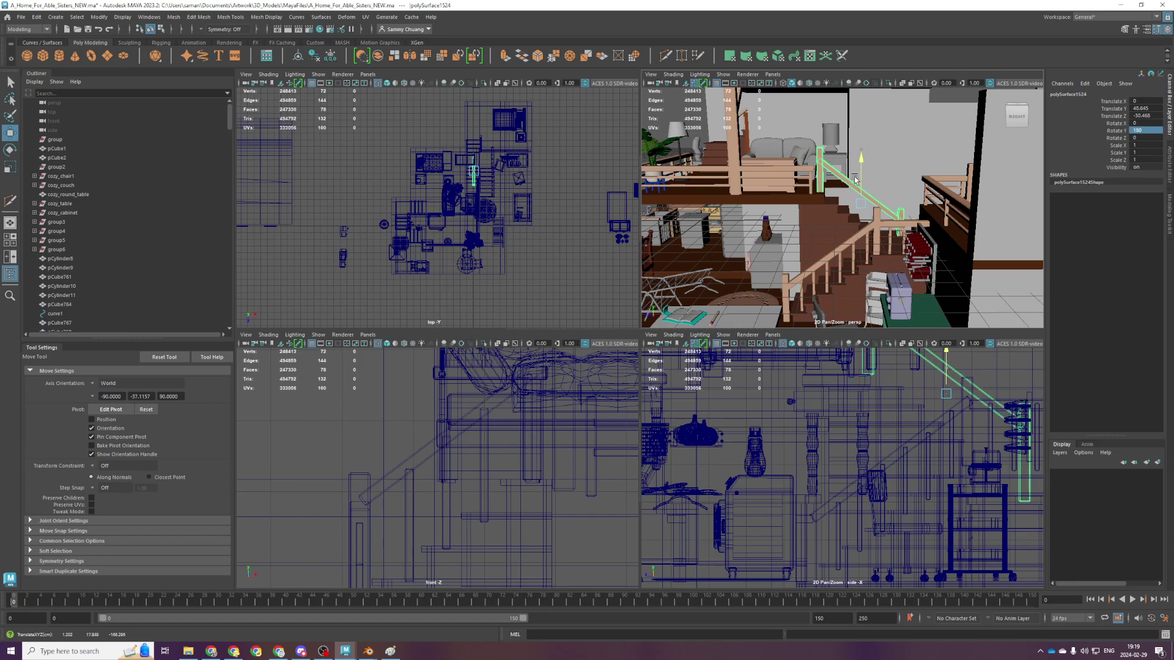
key(f)
alt+drag(632, 304, 781, 241)
Shift the railing along X to line it up with the open edge of the upper flight
scroll(563, 255, up, 1)
key(space)
scroll(575, 258, up, 2)
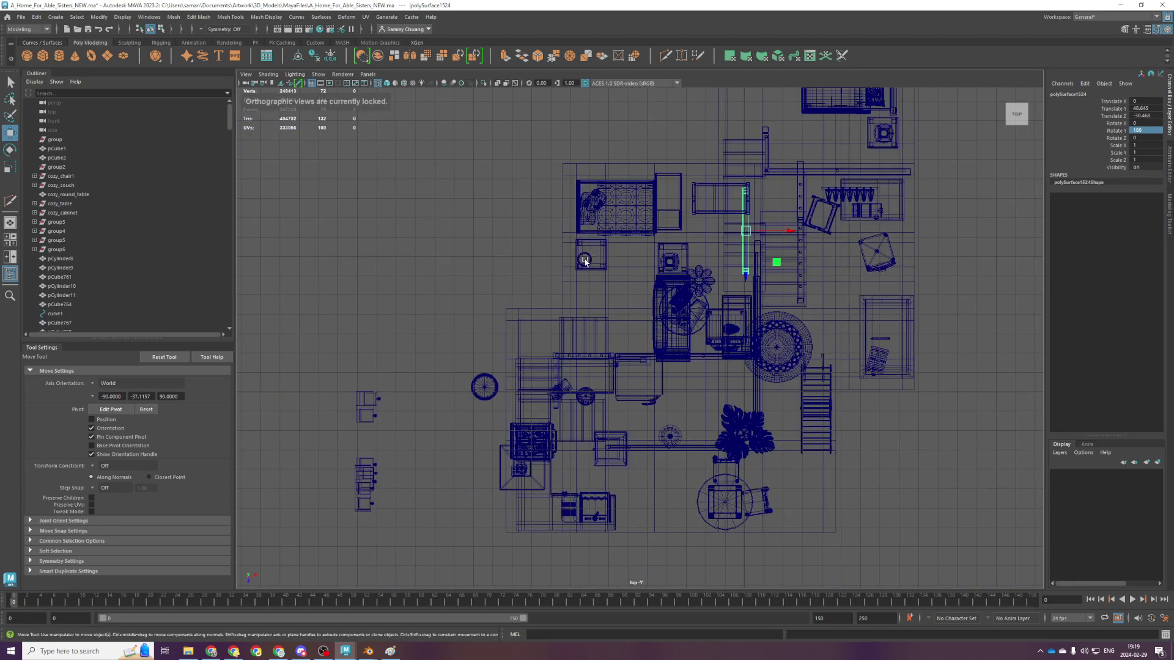
scroll(575, 259, up, 5)
alt+middle_drag(843, 187, 490, 409)
drag(537, 342, 564, 342)
key(space)
key(space)
alt+drag(781, 308, 731, 349)
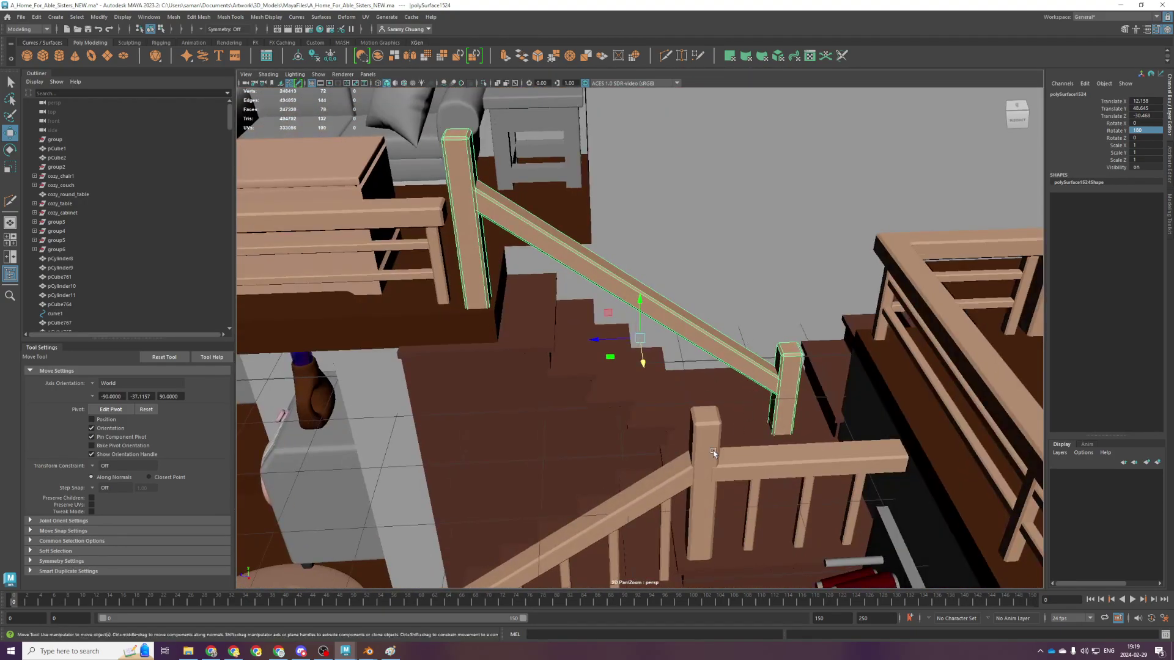
Select the vertices at the handrail's lower end and align the move pivot to the handrail's sloping edge
key(space)
key(space)
scroll(702, 466, down, 5)
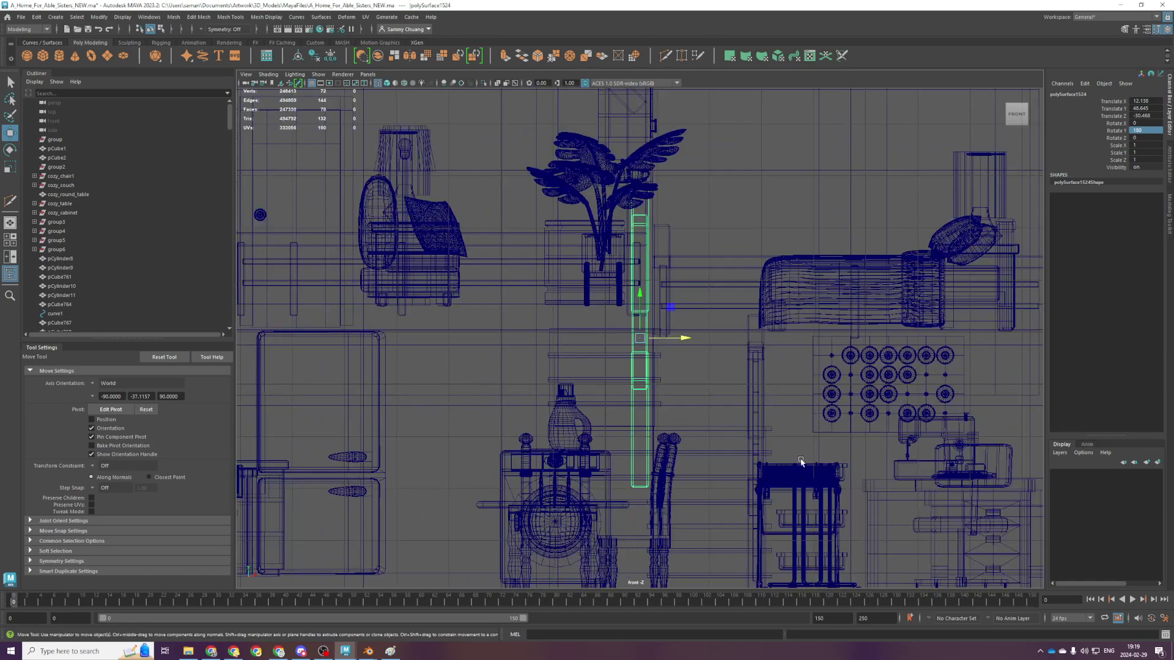
key(space)
key(space)
scroll(770, 431, down, 2)
scroll(734, 269, up, 2)
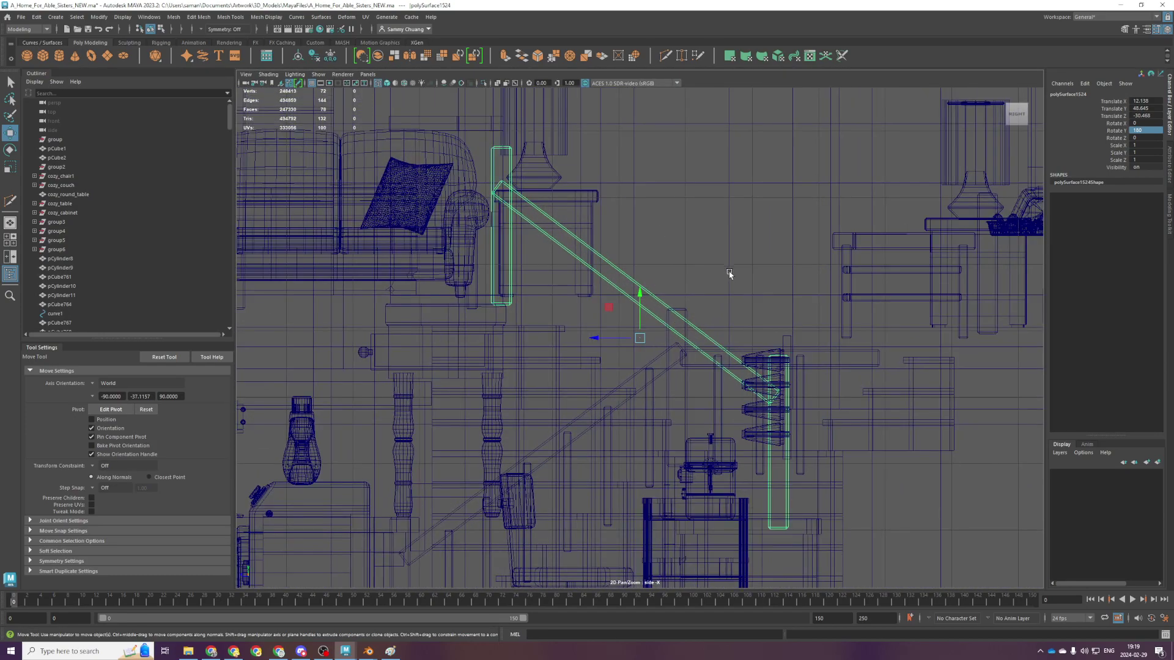
key(F9)
drag(691, 309, 884, 455)
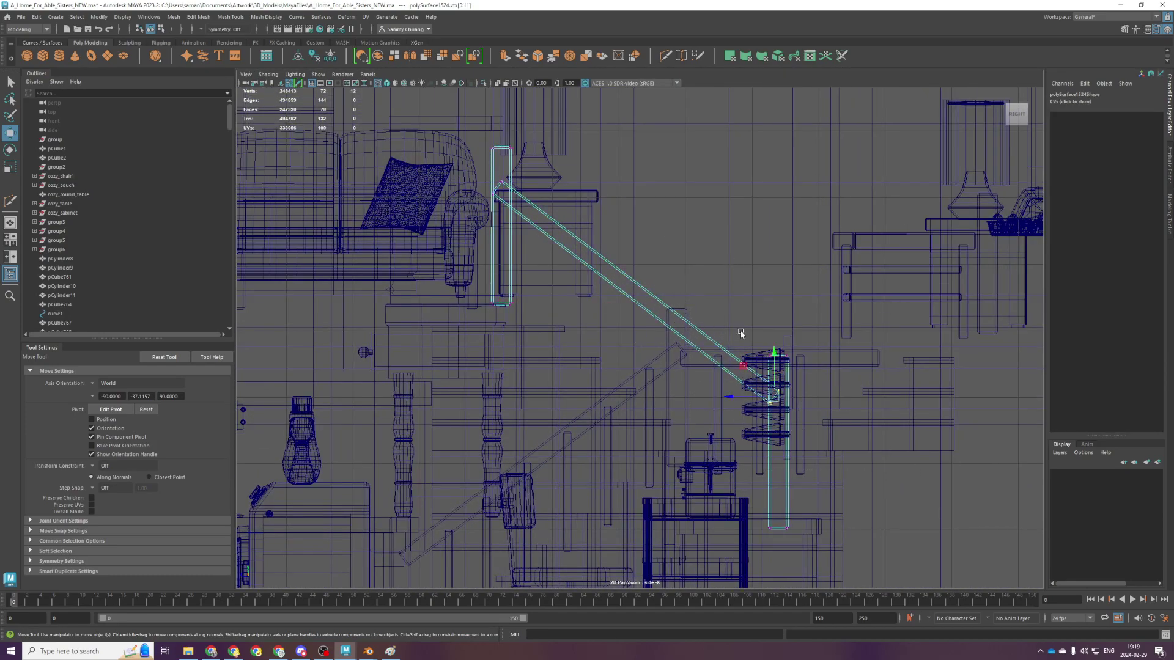
key(space)
key(space)
key(d)
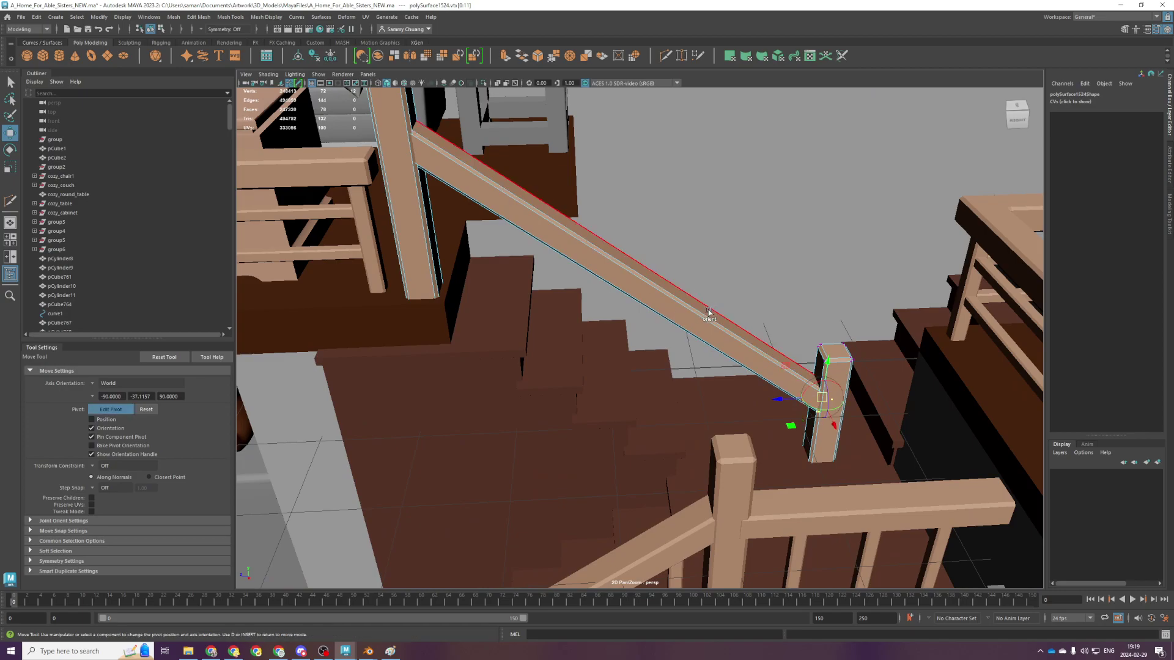
click(708, 308)
key(space)
key(space)
key(space)
key(space)
alt+drag(742, 270, 711, 284)
key(d)
key(d)
Slide the handrail's lower end up along its slope to shorten the handrail
alt+drag(773, 338, 550, 430)
key(space)
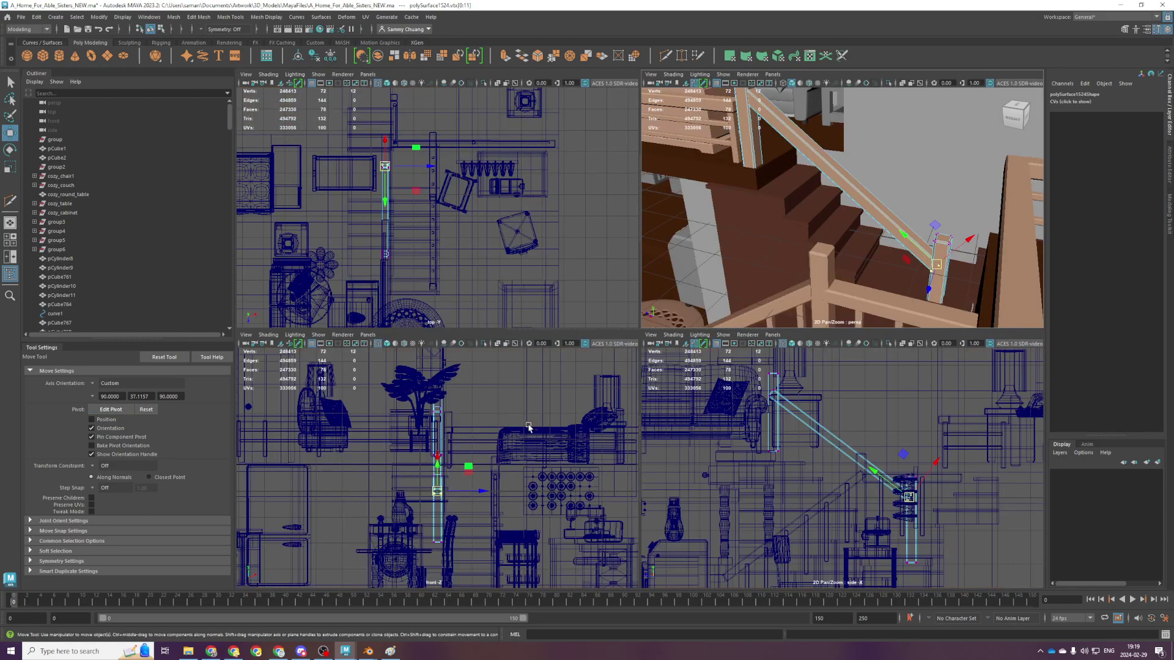
key(space)
key(space)
key(space)
drag(733, 371, 663, 327)
key(space)
key(space)
alt+drag(716, 300, 762, 372)
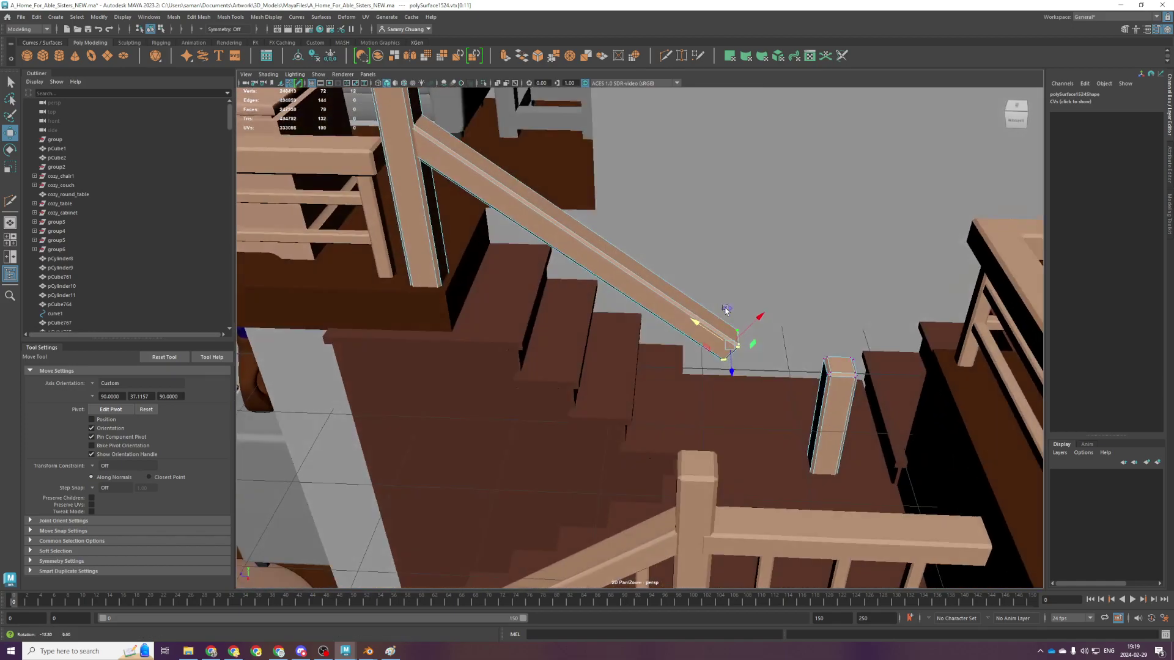
Select the vertices of the railing's lower post and align the move pivot to the post's top edge
scroll(762, 371, down, 3)
click(849, 388)
click(762, 385)
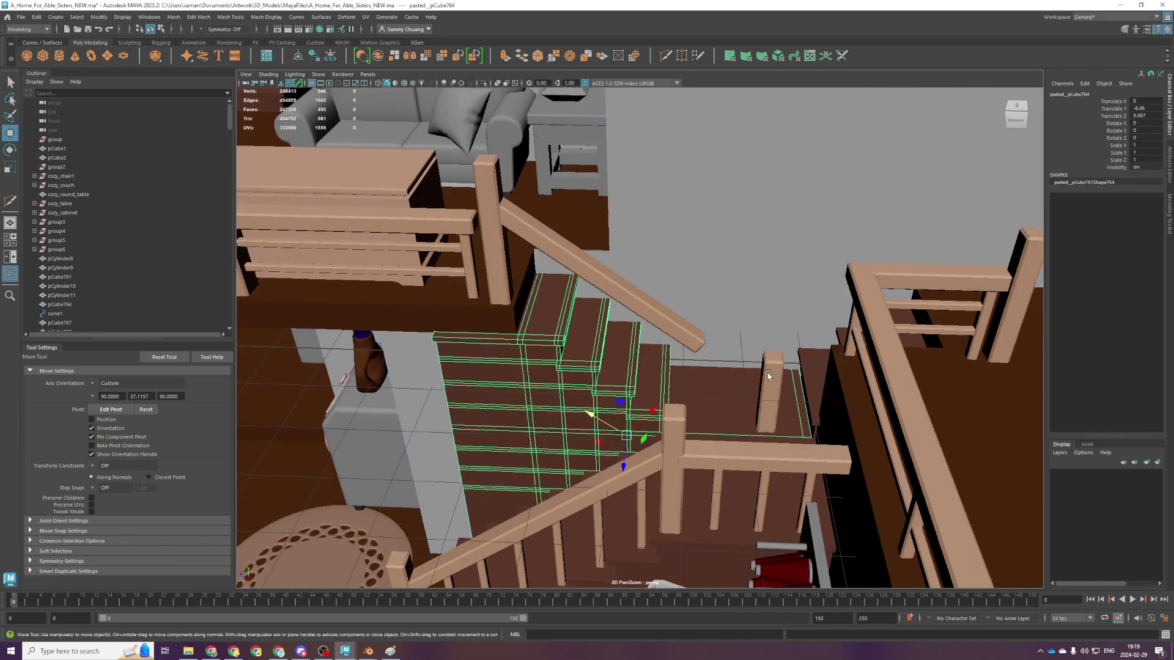
click(768, 375)
key(f)
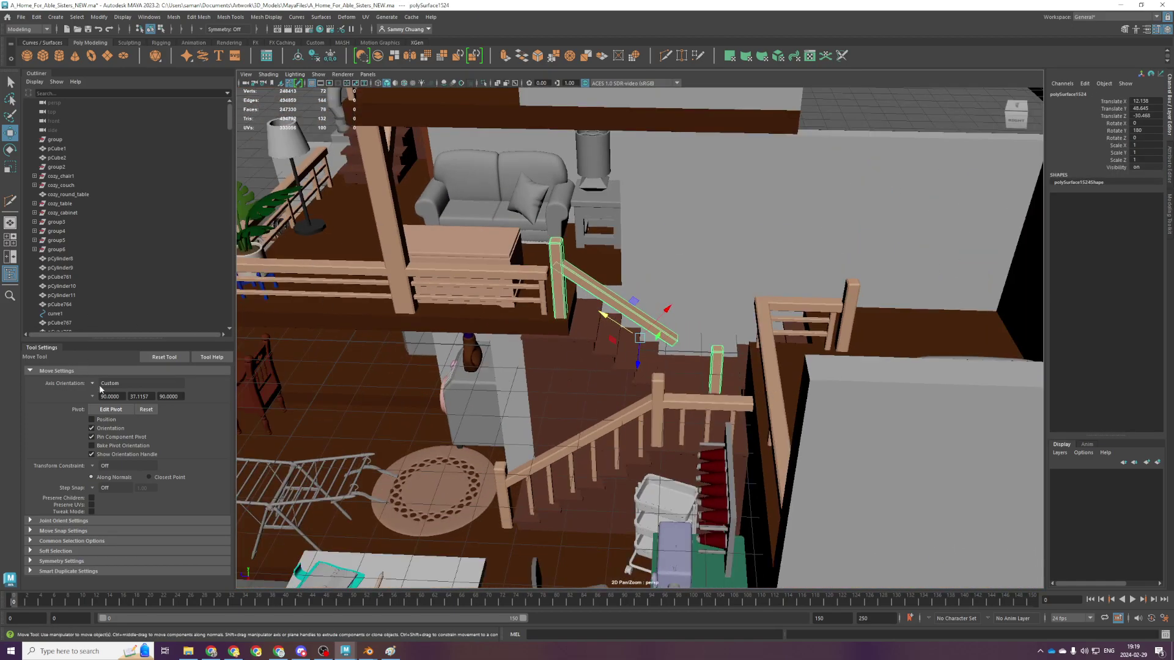
key(space)
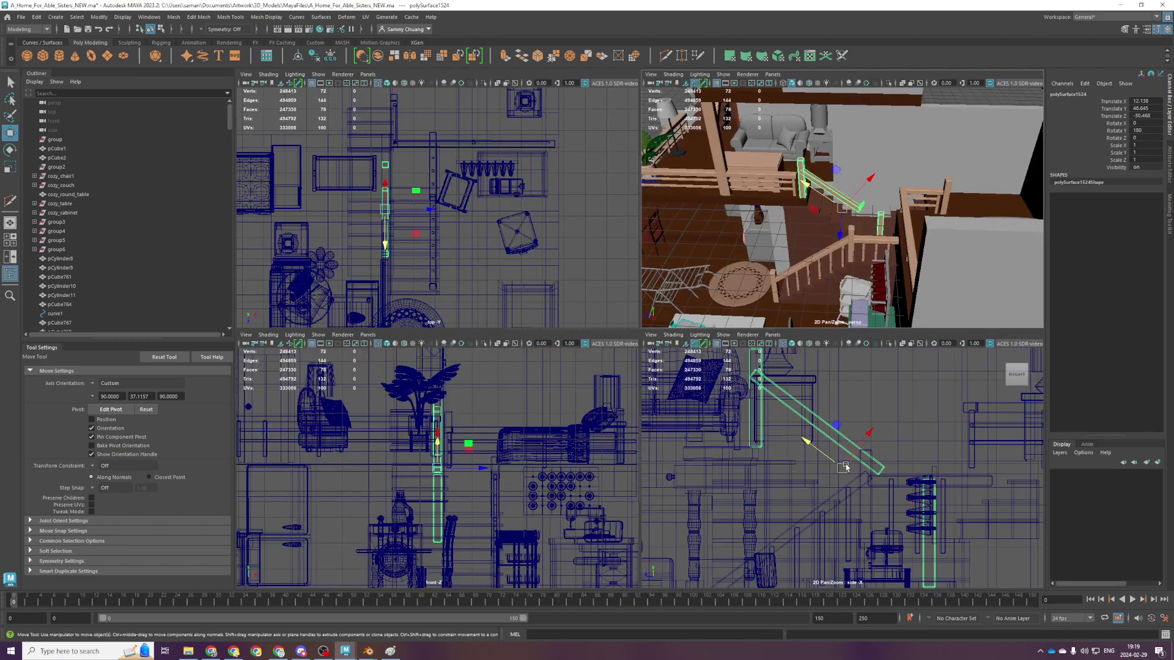
key(space)
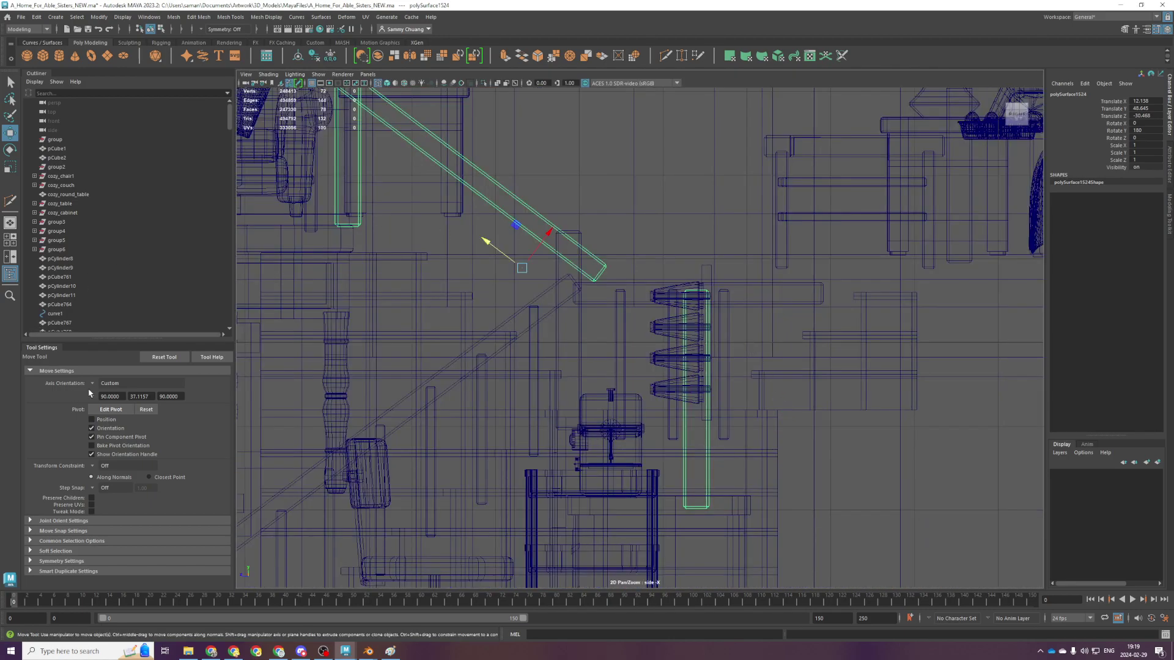
key(F9)
drag(650, 204, 793, 603)
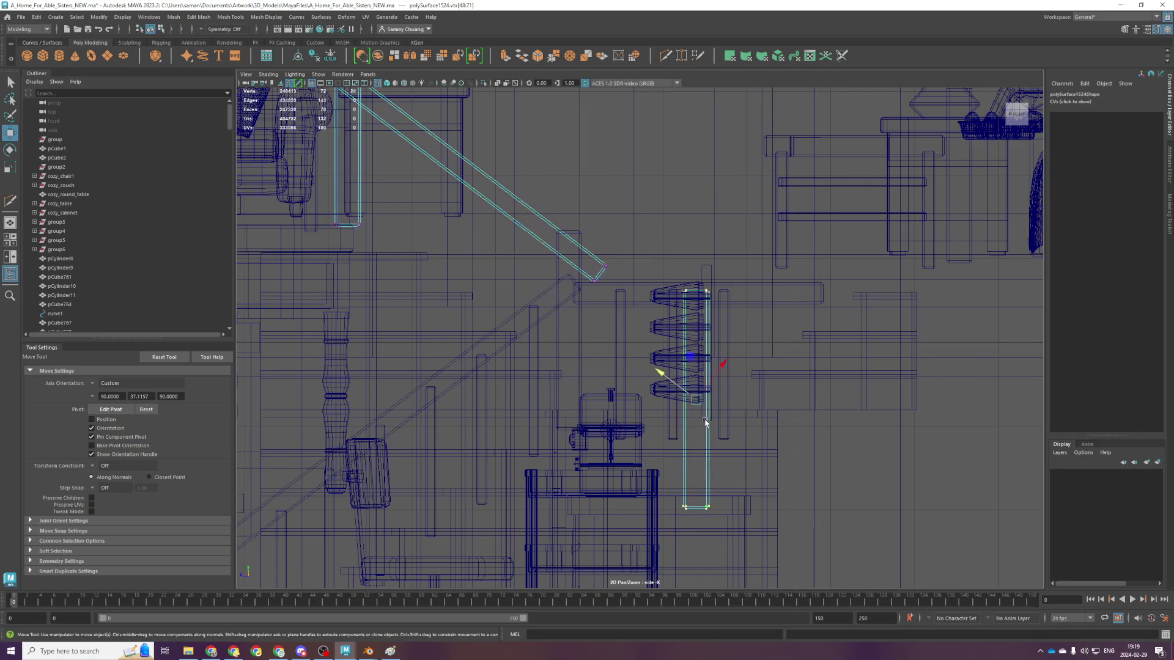
key(space)
key(space)
key(d)
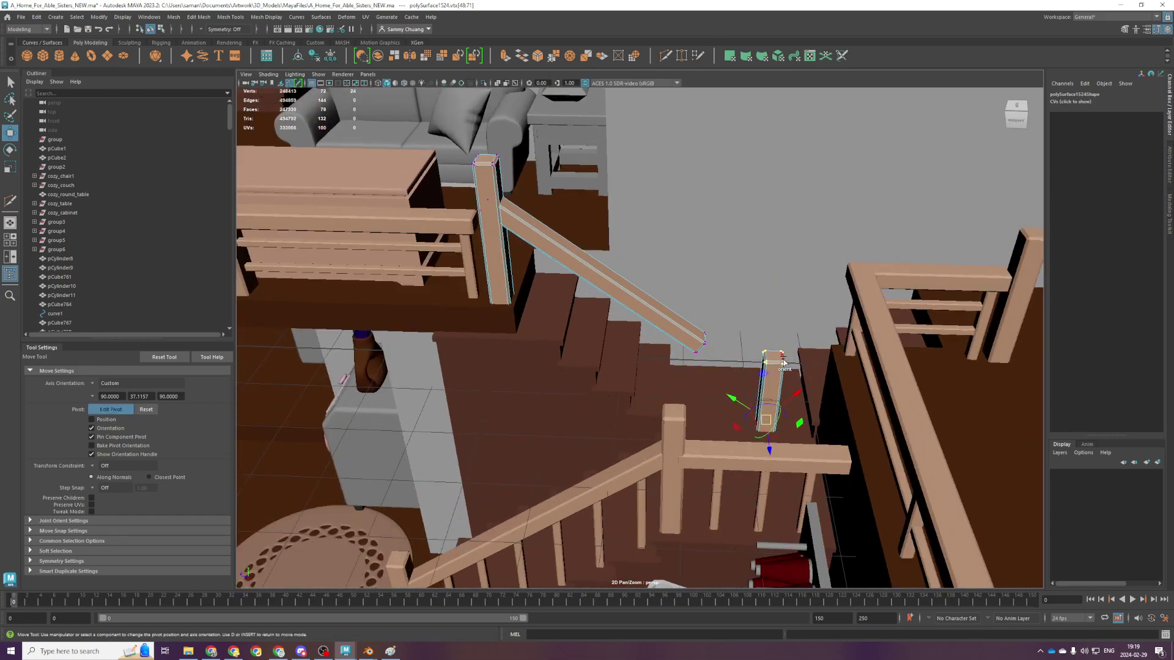
click(774, 355)
key(space)
key(space)
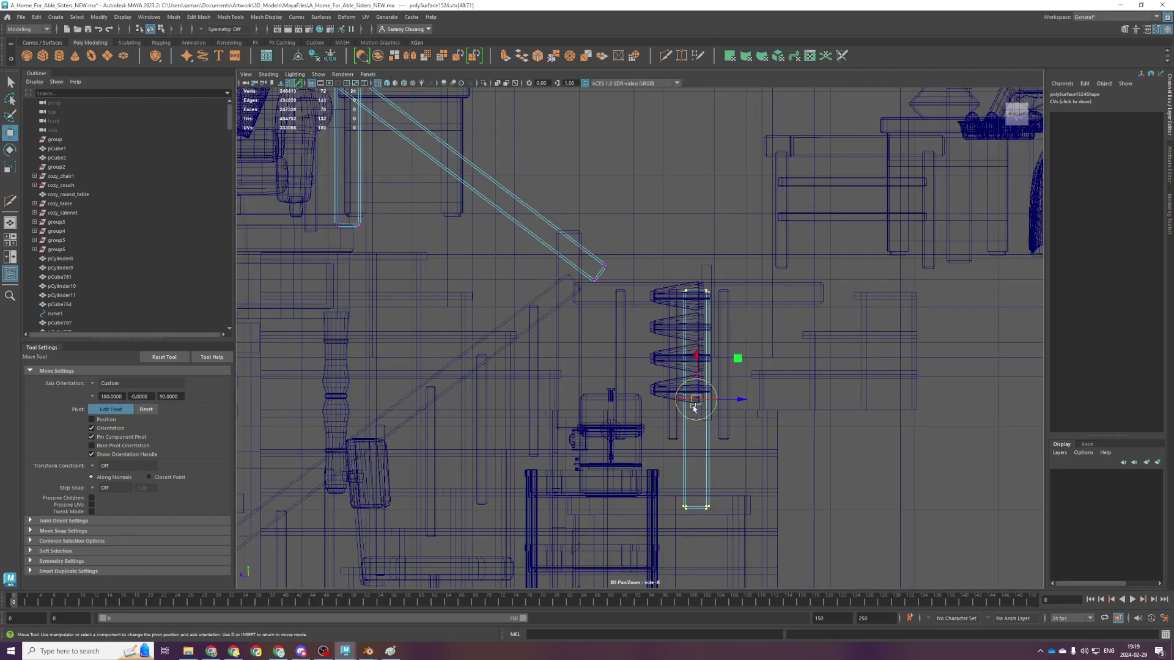
key(d)
Move the lower post back and up so it stands at the shortened handrail's lower end
drag(740, 398, 645, 403)
key(space)
key(space)
alt+drag(728, 306, 687, 436)
drag(669, 394, 617, 273)
key(space)
key(space)
key(space)
key(space)
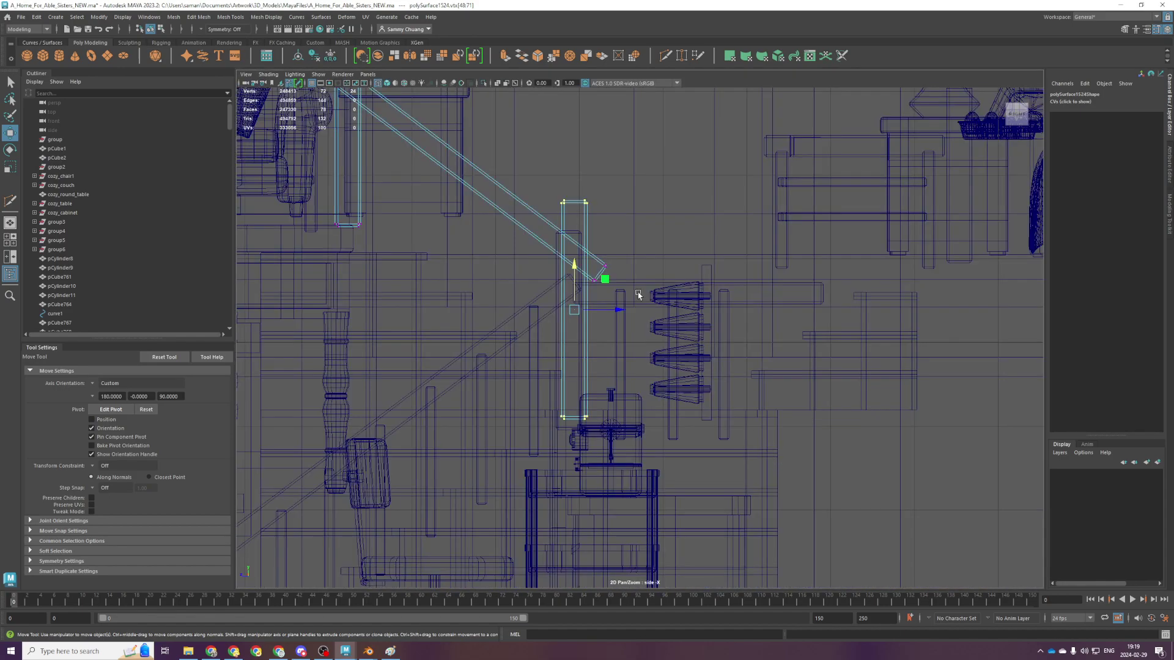
Select the handrail's lower end vertices, realign the move pivot to the handrail's slope, and save the scene
alt+middle_drag(638, 296, 768, 448)
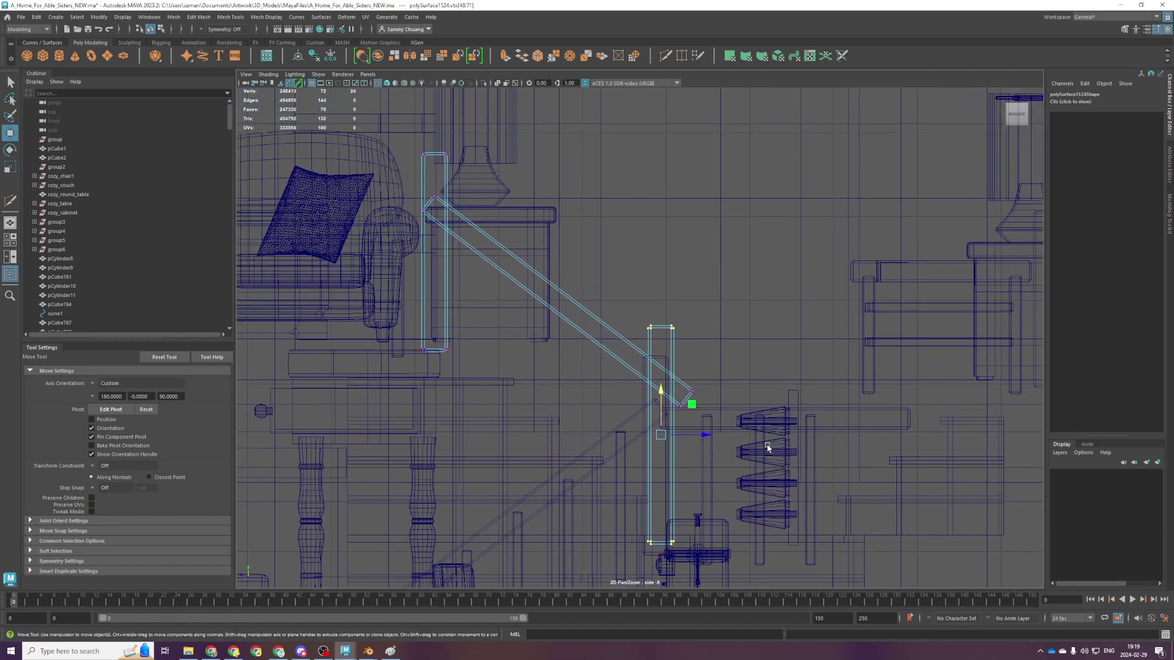
scroll(756, 447, up, 2)
drag(742, 441, 649, 363)
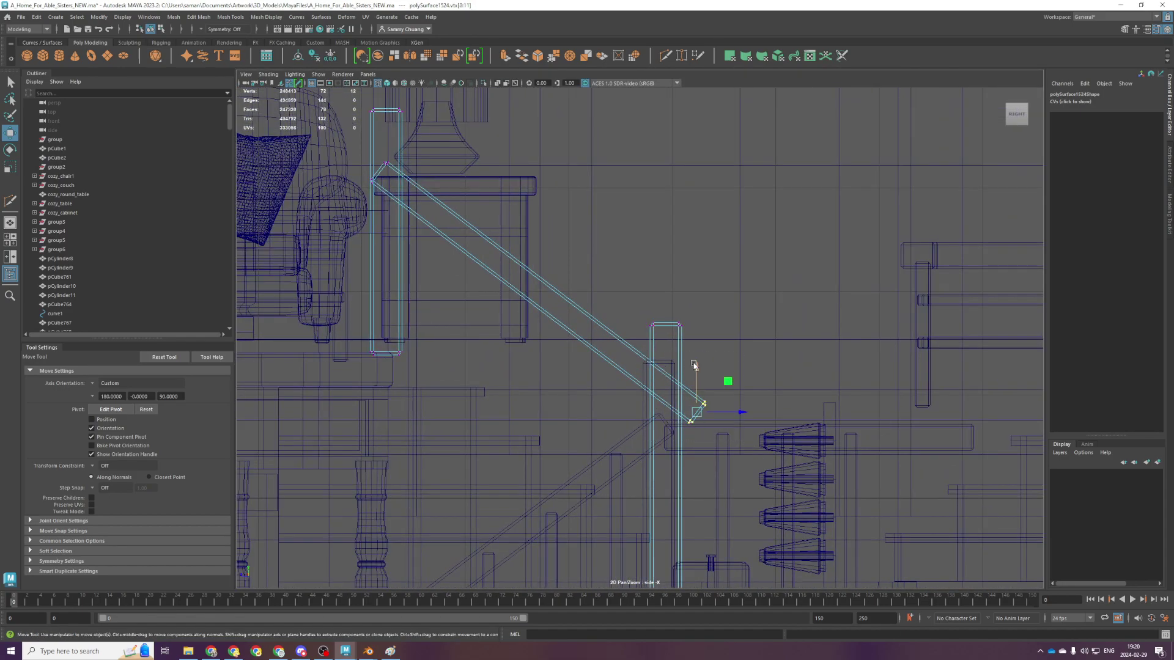
key(space)
key(space)
key(d)
alt+drag(746, 192, 649, 311)
key(d)
click(650, 313)
key(ctrl+s)
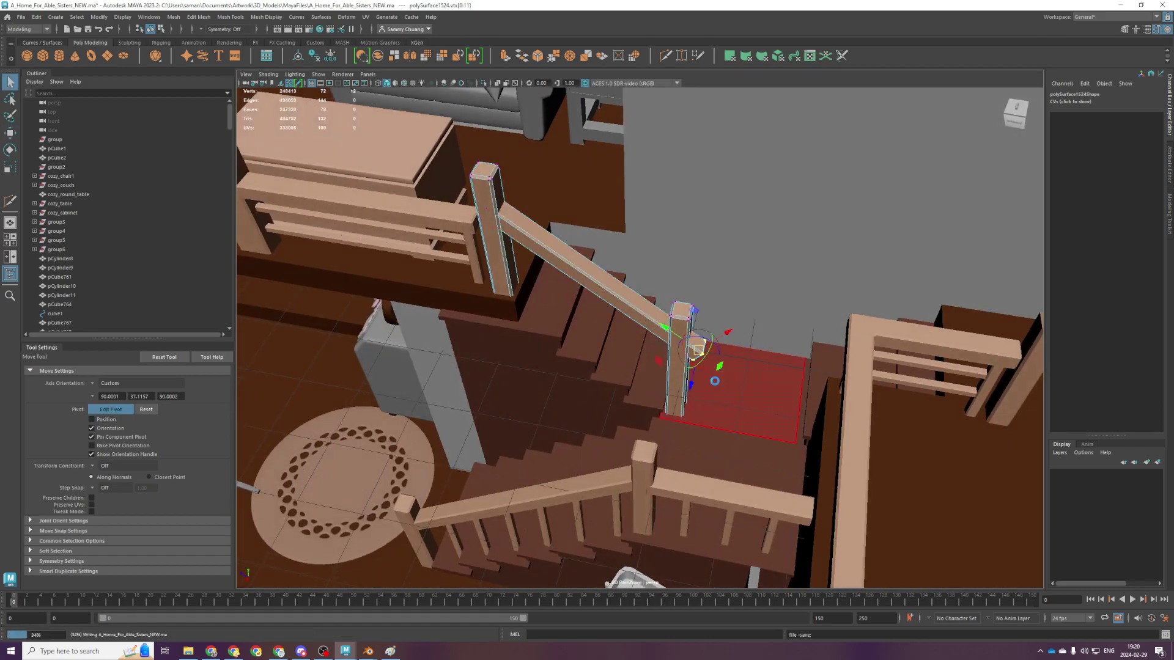
key(d)
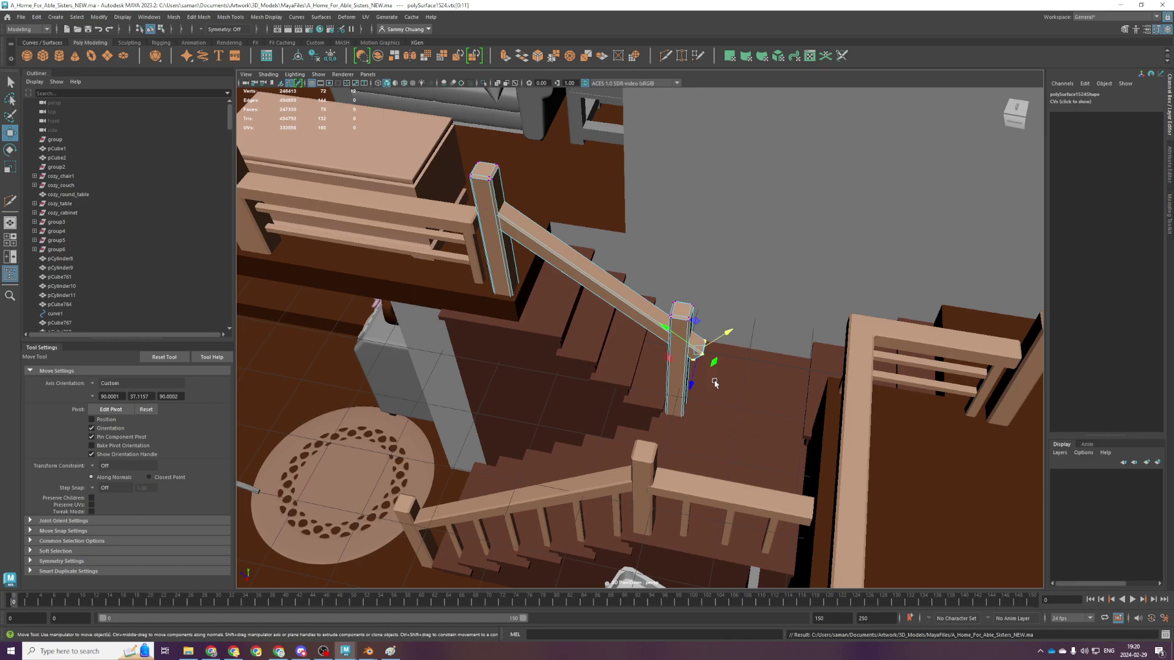
Pull the handrail's end back into the lower post, then set the axis orientation to World and lower the end slightly
drag(666, 329, 647, 328)
alt+drag(833, 391, 752, 349)
drag(709, 305, 700, 319)
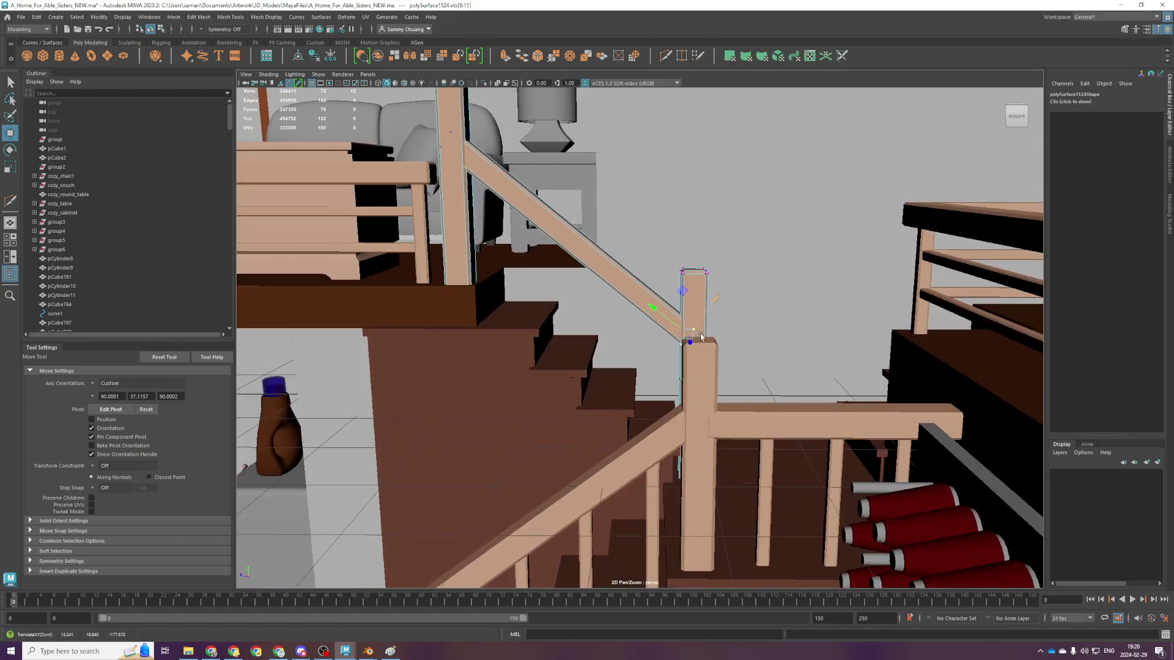
key(space)
key(space)
key(ctrl+z)
alt+middle_drag(449, 391, 533, 509)
scroll(758, 483, down, 2)
alt+middle_drag(739, 488, 695, 409)
click(122, 383)
click(107, 399)
drag(676, 372, 680, 378)
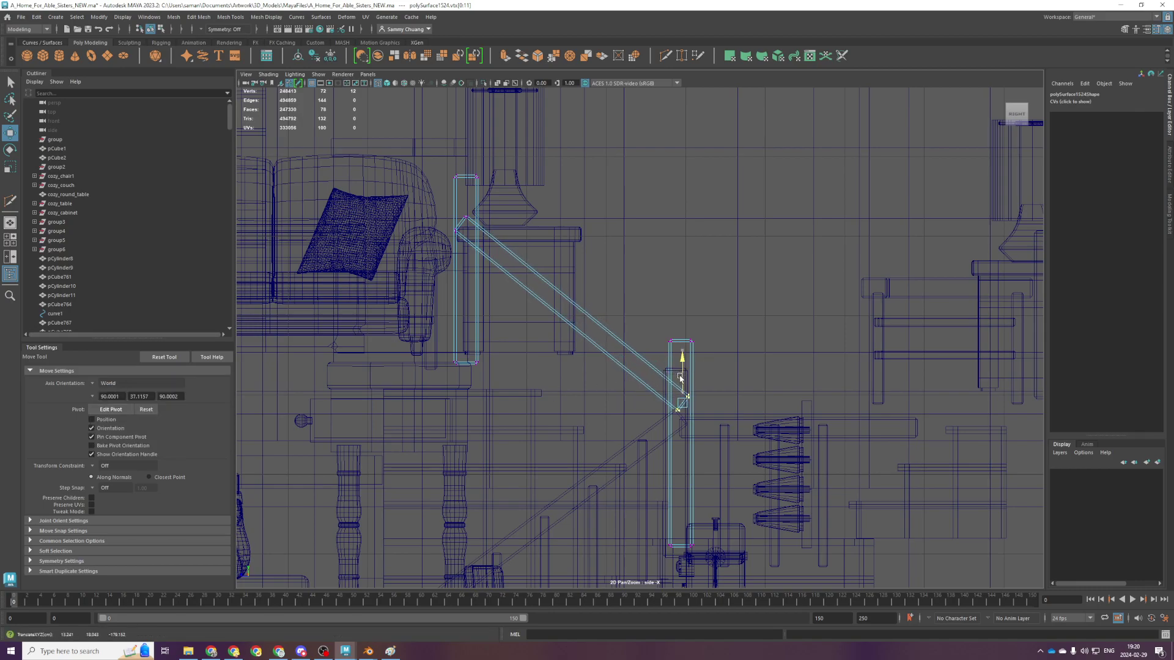
Select the three balusters of the lower flight nearest the landing post, save the scene, and duplicate them
key(F8)
scroll(633, 383, down, 2)
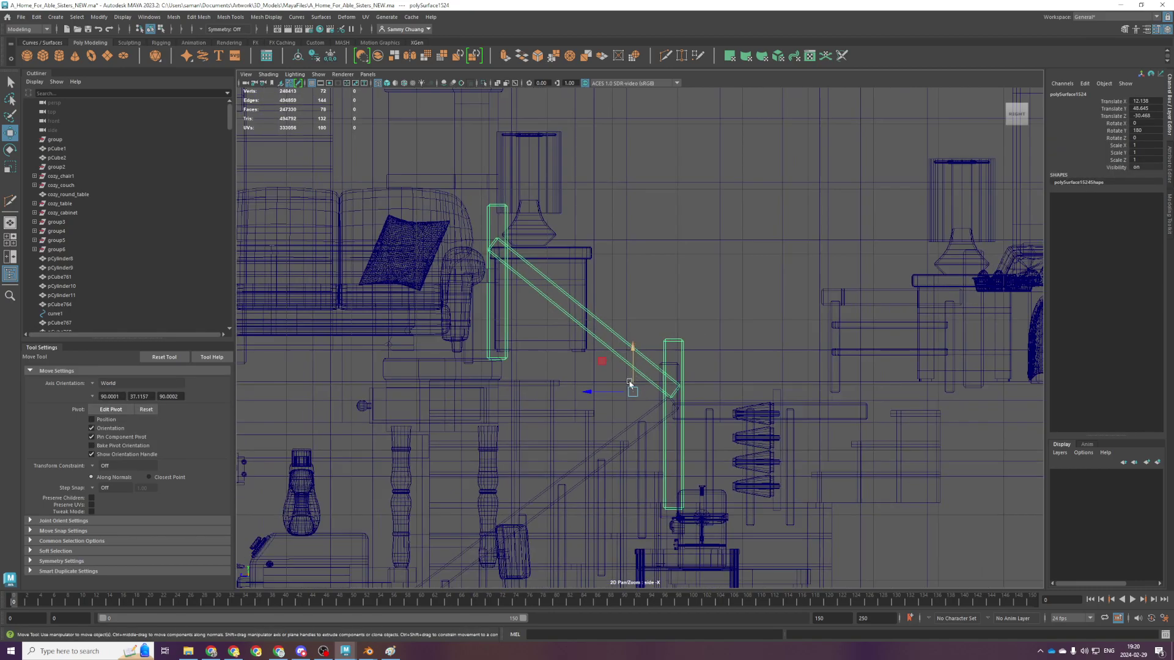
click(643, 464)
scroll(640, 467, down, 2)
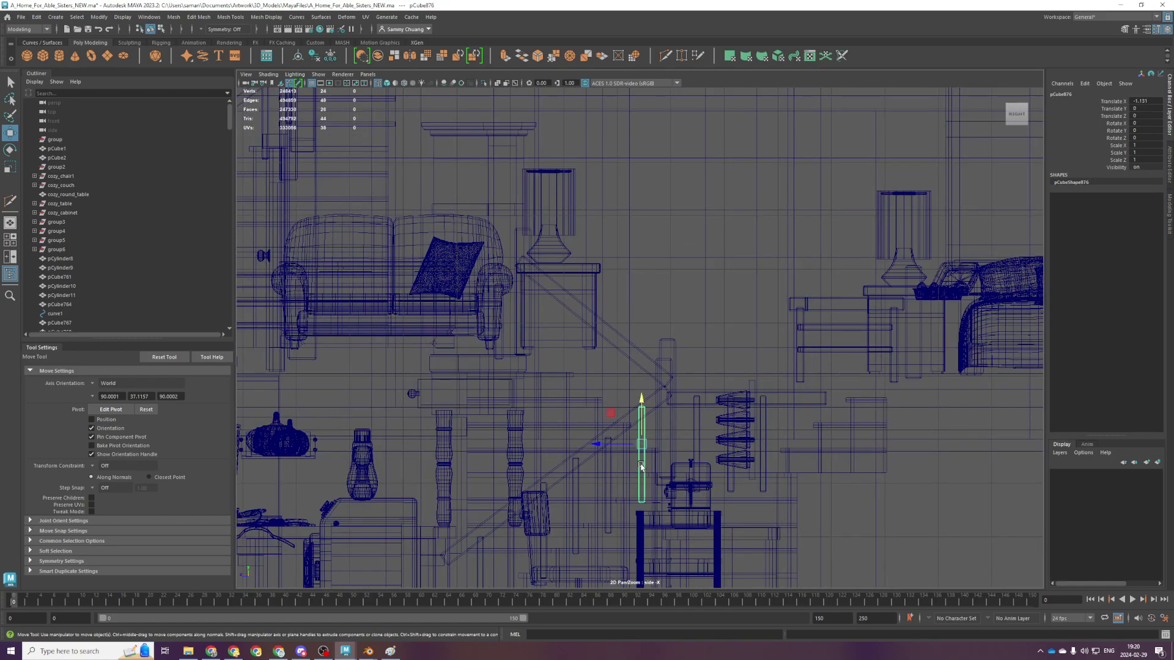
shift+click(609, 471)
shift+click(578, 484)
key(ctrl+s)
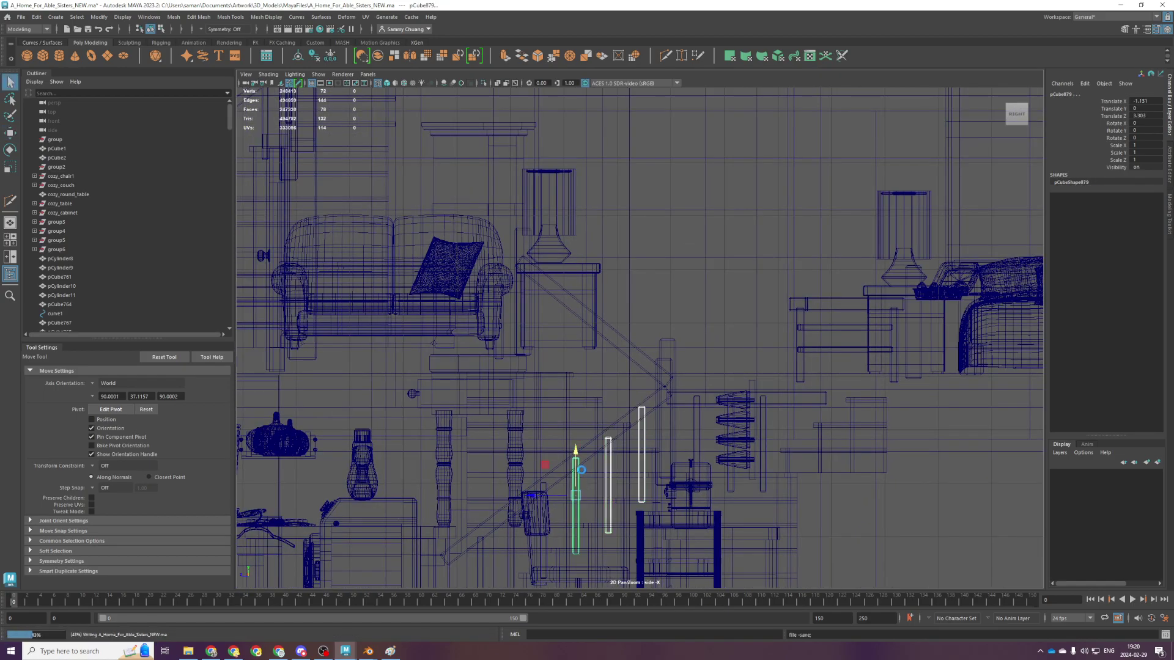
key(space)
key(space)
key(ctrl+d)
scroll(644, 340, up, 3)
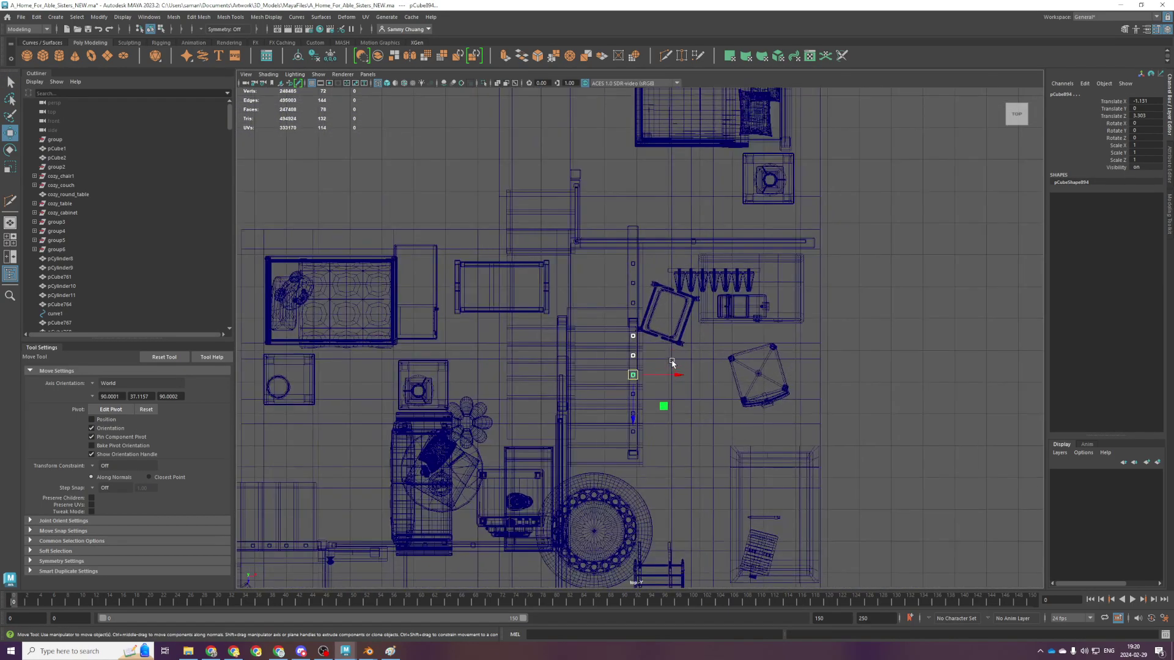
Move the three baluster copies along X towards the line of the upper flight's railing
drag(672, 375, 600, 379)
key(f)
scroll(612, 332, down, 1)
key(space)
key(space)
scroll(692, 389, down, 3)
alt+drag(681, 396, 667, 391)
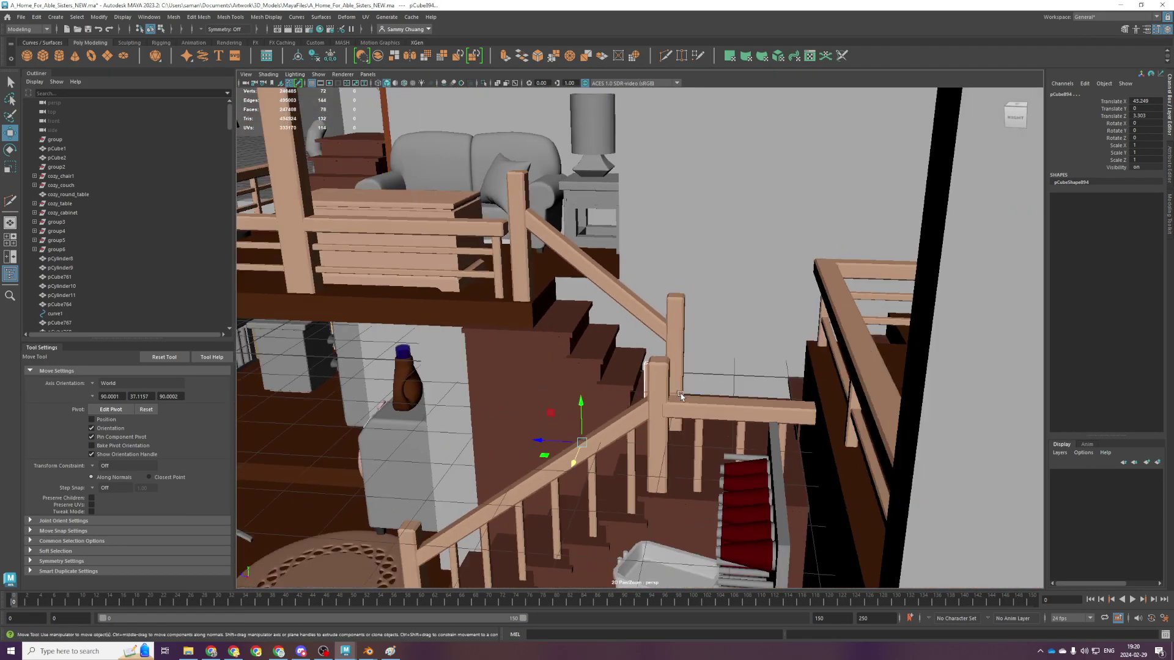
Raise the three baluster copies and shift them along Z to the upper flight's railing
drag(582, 411, 598, 274)
drag(556, 318, 591, 312)
drag(582, 299, 653, 257)
Adjust the height and spacing of the individual balusters so each stands on its step beneath the sloping handrail
click(625, 248)
click(617, 251)
shift+click(652, 248)
drag(607, 292, 601, 292)
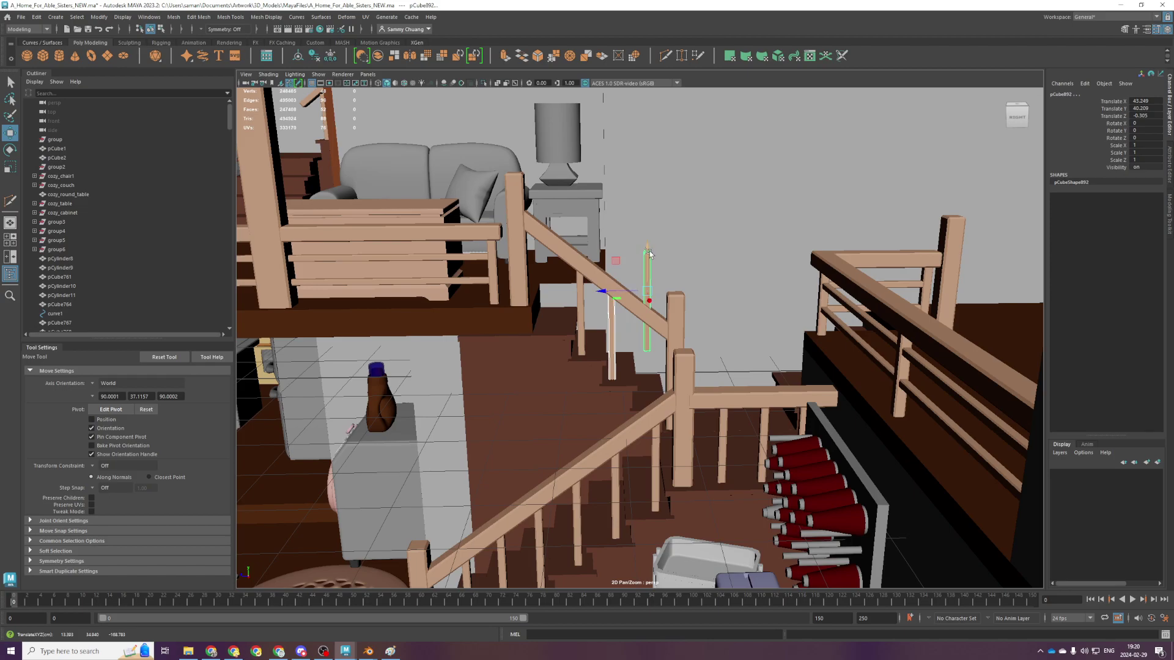
click(666, 263)
click(650, 270)
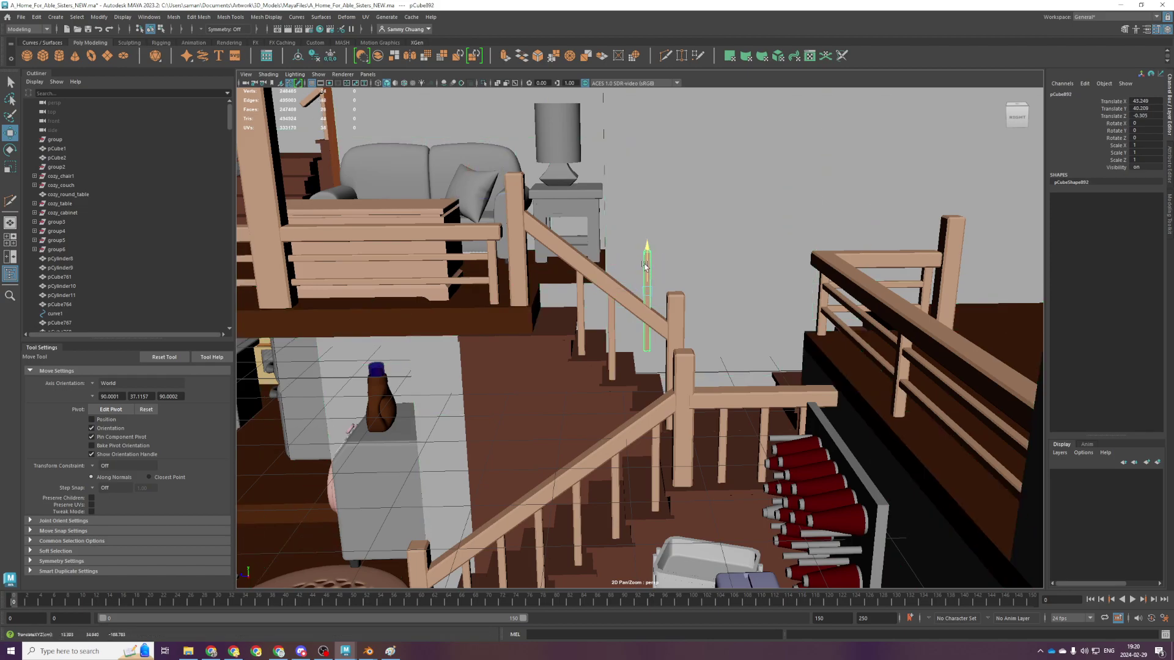
alt+drag(650, 270, 611, 349)
Duplicate the highest baluster, place the copy on the top step beside the upper post, and save the scene
click(580, 314)
key(space)
key(space)
key(space)
key(space)
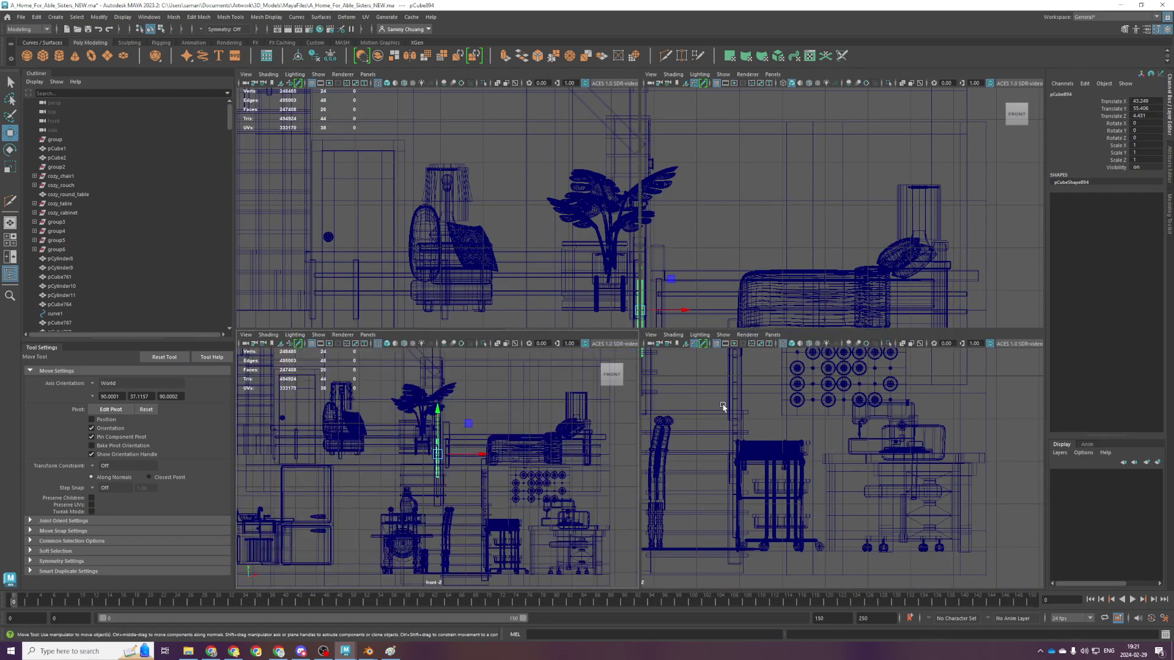
key(ctrl+d)
alt+middle_drag(593, 387, 630, 408)
scroll(630, 409, up, 2)
mouse_move(630, 408)
mouse_down()
mouse_move(543, 336)
mouse_move(574, 310)
mouse_up()
key(space)
key(space)
drag(519, 269, 514, 268)
key(ctrl+s)
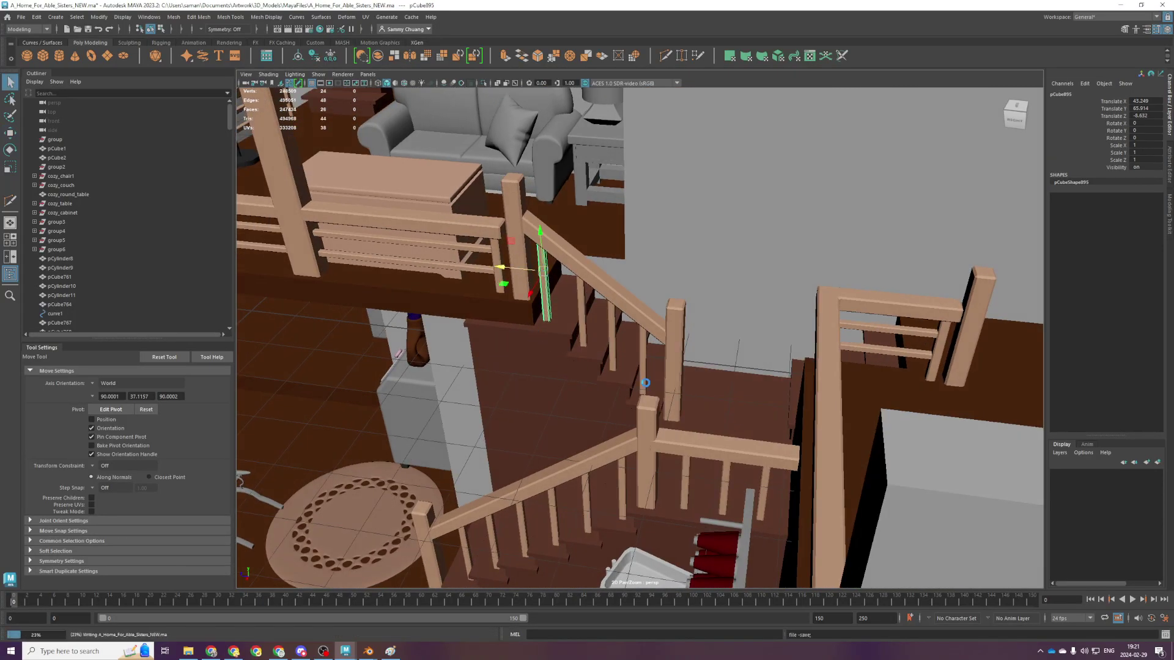
Select the upper flight's balusters, handrail and both posts, and try to shift them sideways together
scroll(698, 390, up, 4)
alt+drag(694, 366, 672, 376)
alt+middle_drag(671, 377, 681, 375)
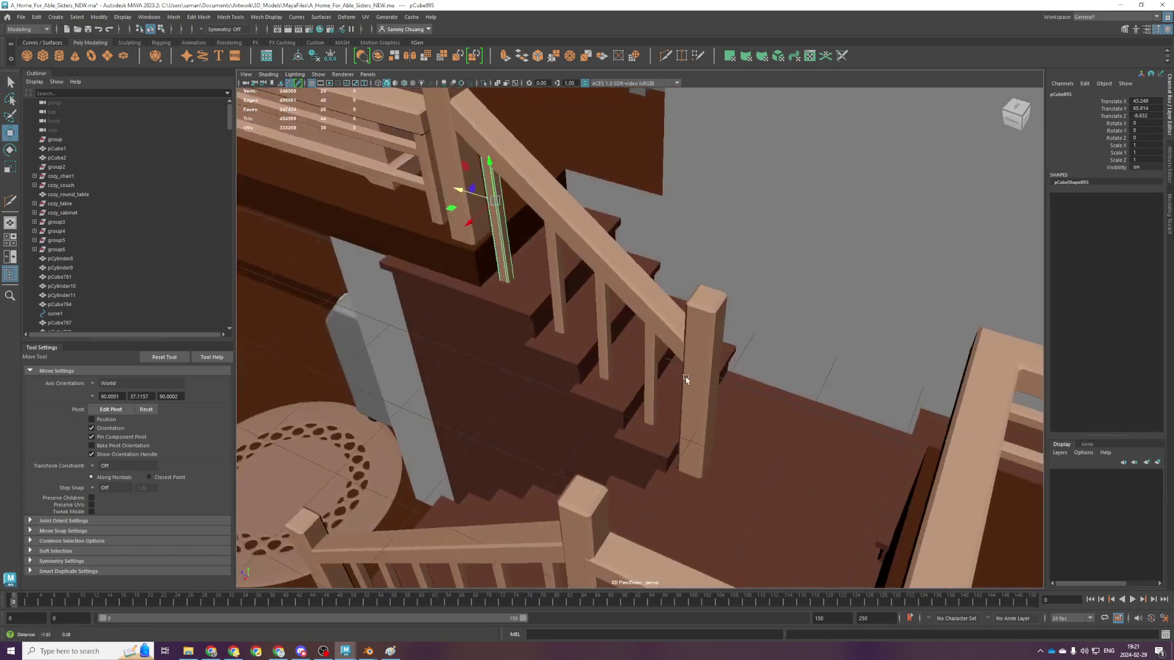
alt+drag(680, 376, 685, 389)
shift+click(642, 343)
shift+click(688, 407)
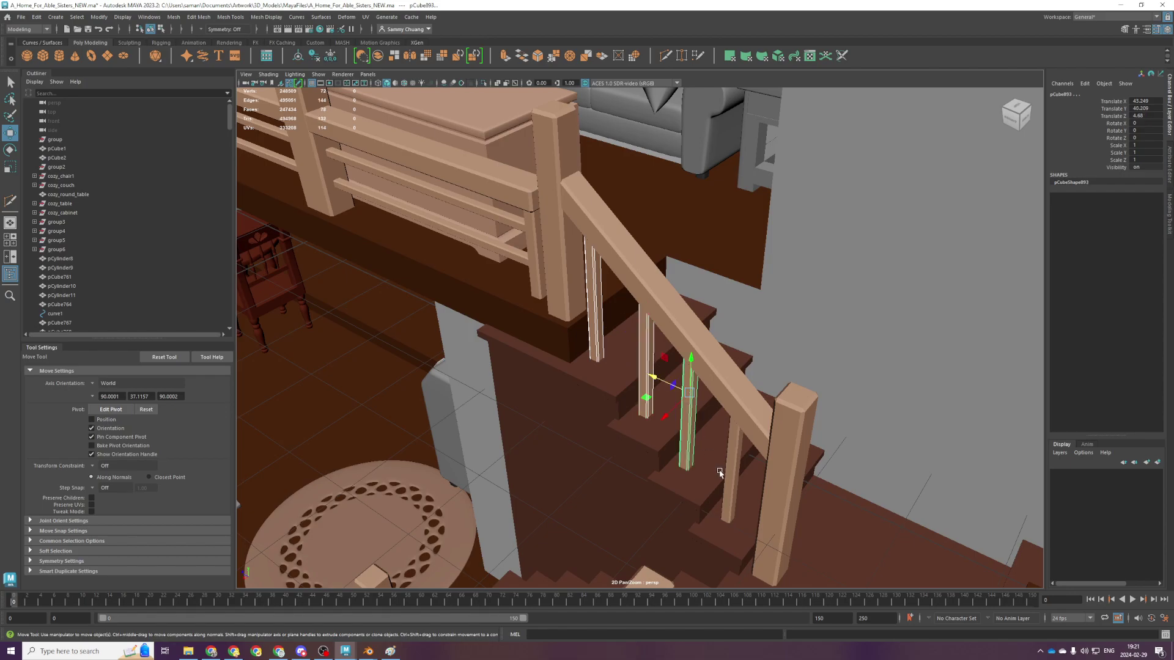
shift+click(741, 417)
shift+click(741, 389)
alt+drag(741, 389, 698, 440)
alt+drag(628, 408, 668, 441)
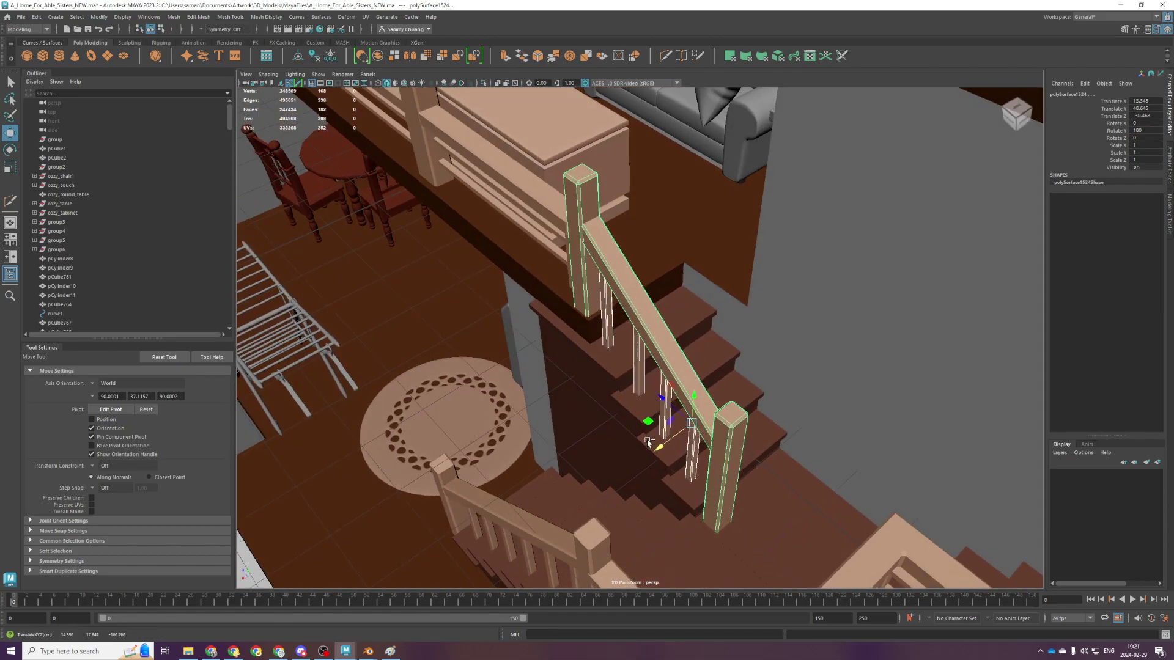
key(ctrl+z)
Examine how the upper stair flight lines up with its railing in the top view
alt+drag(610, 370, 700, 431)
click(625, 415)
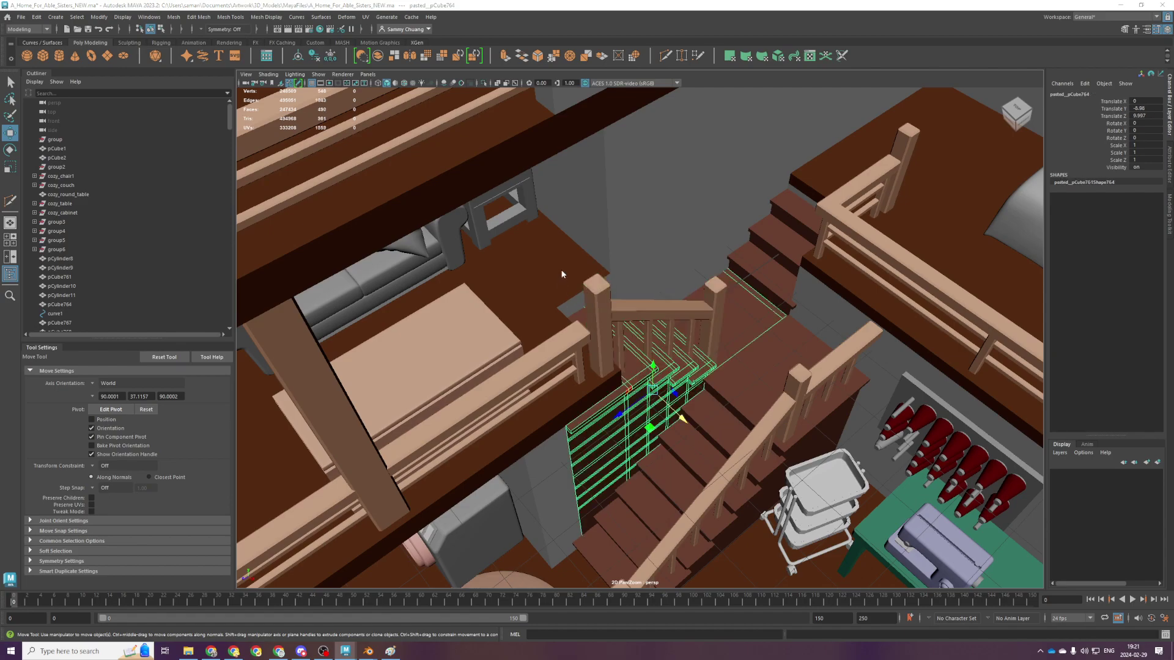
key(space)
key(space)
key(f)
scroll(603, 312, down, 4)
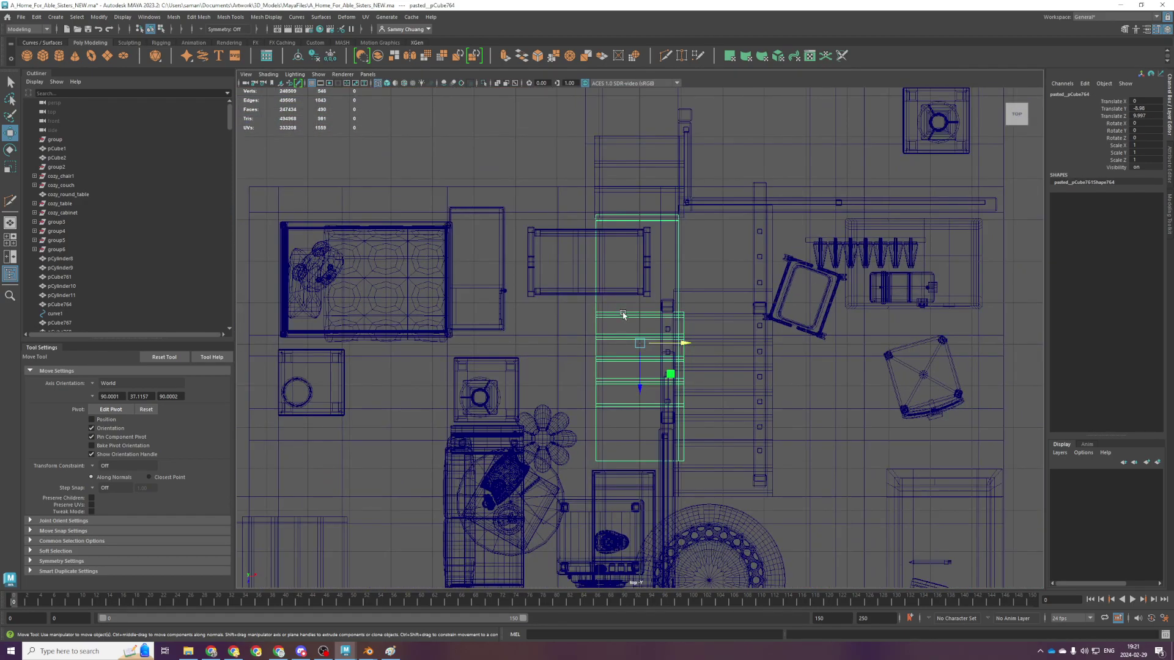
alt+middle_drag(624, 315, 573, 333)
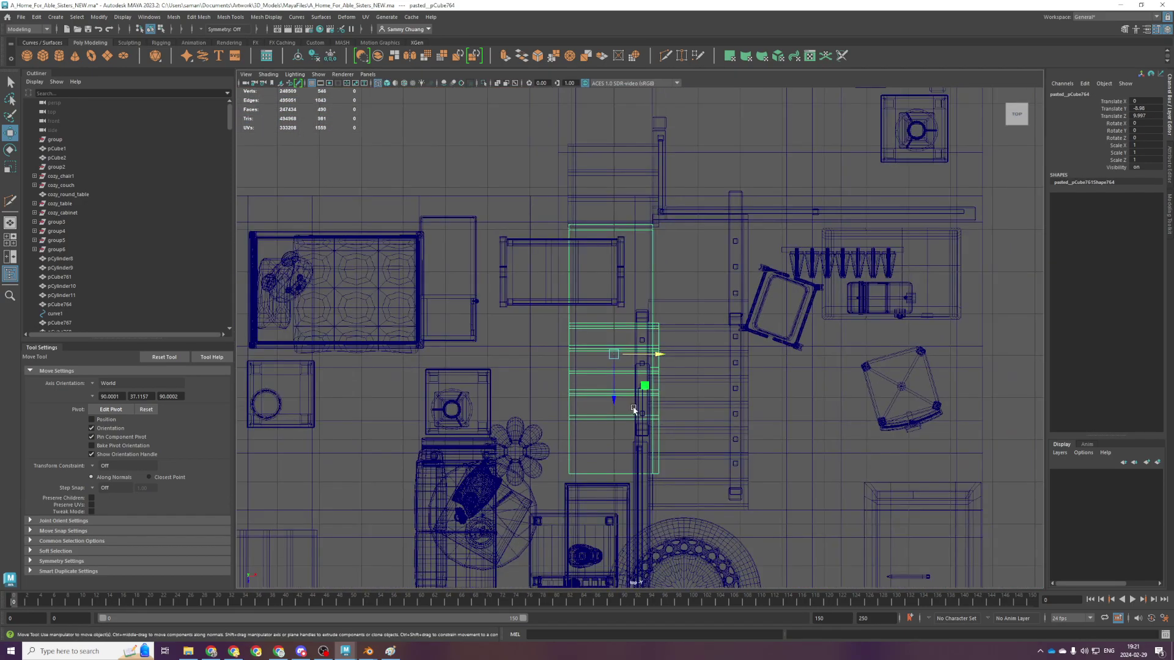
alt+middle_drag(631, 411, 587, 206)
scroll(585, 207, down, 3)
Select the house structure's column of vertices along the floor edge beside the stairs in the top view
click(480, 457)
scroll(634, 367, down, 3)
key(space)
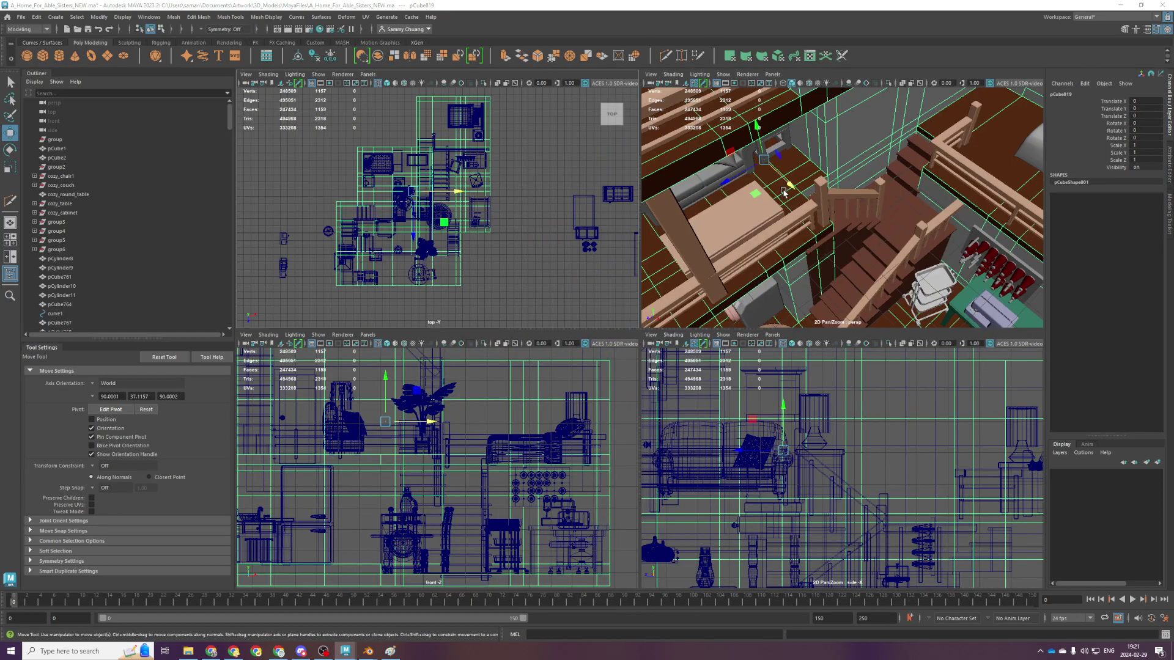
key(space)
scroll(777, 182, down, 2)
alt+drag(704, 244, 740, 211)
key(space)
key(space)
key(space)
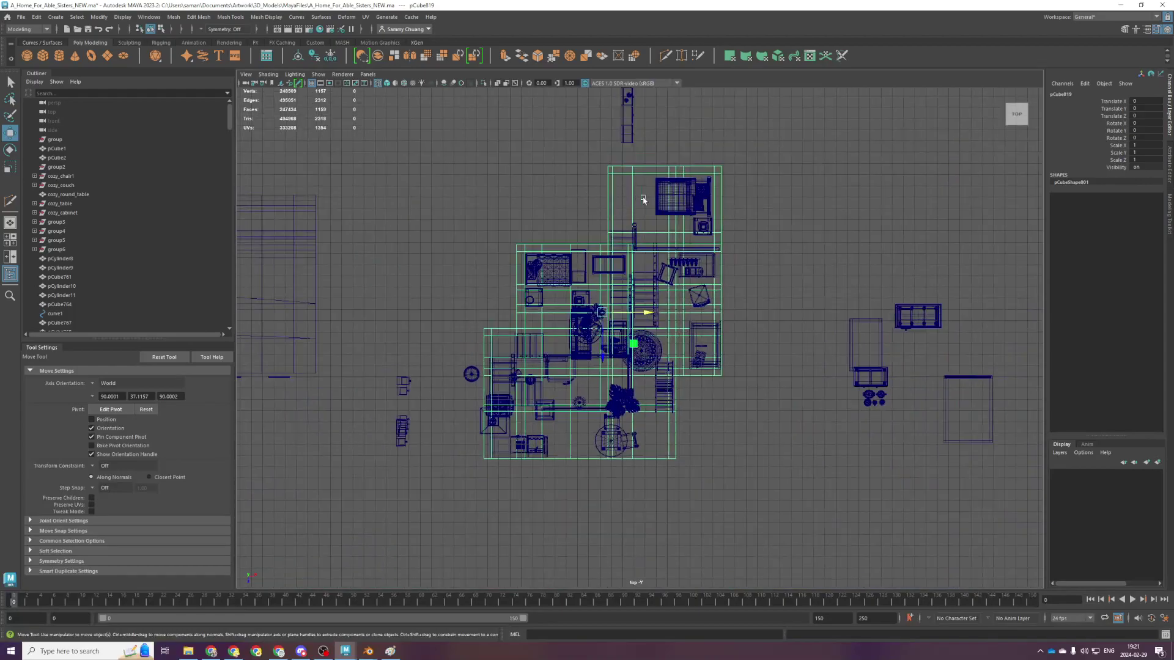
right_drag(723, 131, 664, 132)
drag(622, 140, 658, 514)
scroll(658, 362, up, 2)
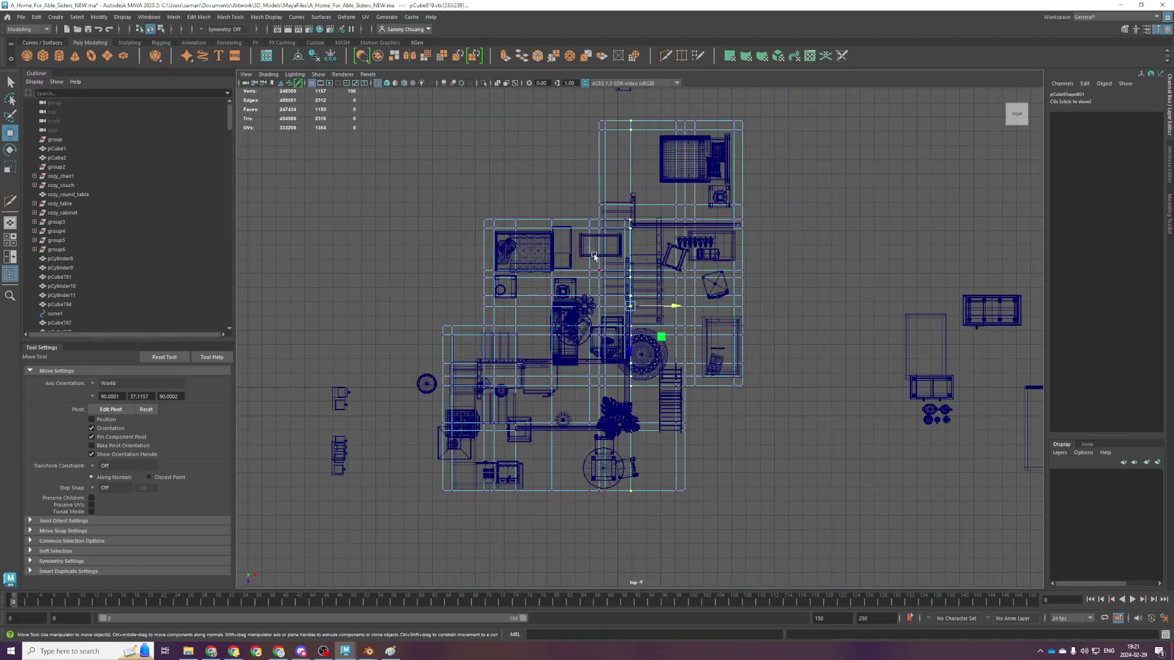
right_drag(600, 260, 598, 163)
key(F9)
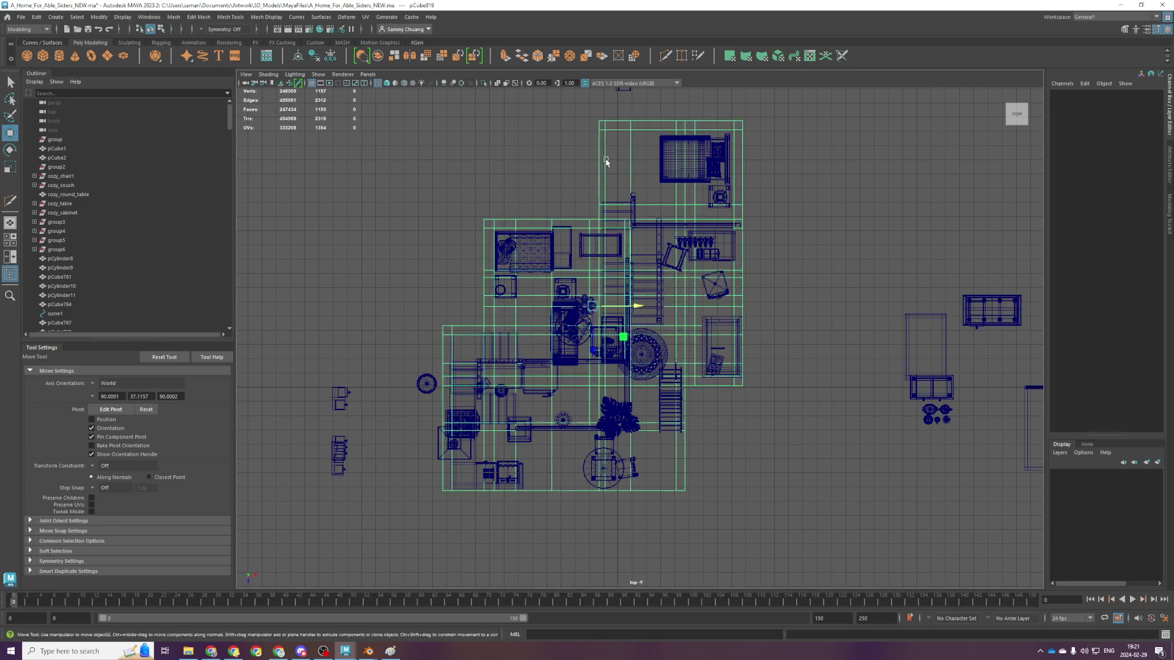
drag(616, 119, 650, 529)
Shift the selected floor-edge vertices along X beside the stair railing and restore their vertex selection
key(space)
key(space)
scroll(689, 348, up, 3)
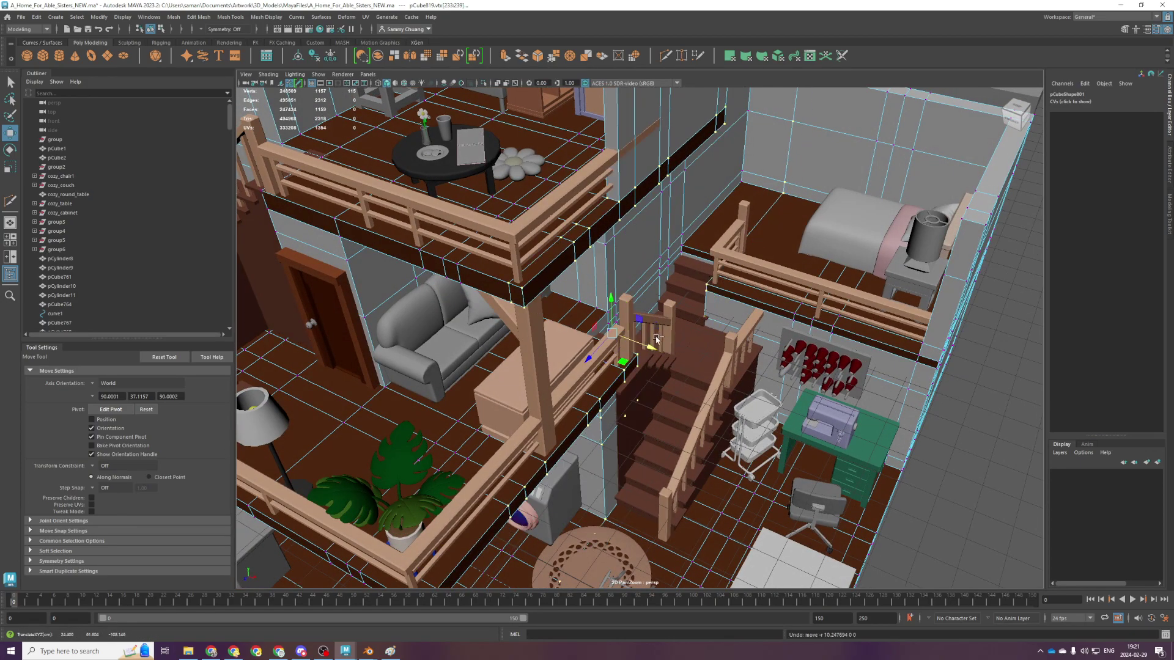
scroll(666, 360, up, 4)
drag(659, 361, 635, 331)
right_drag(631, 310, 735, 268)
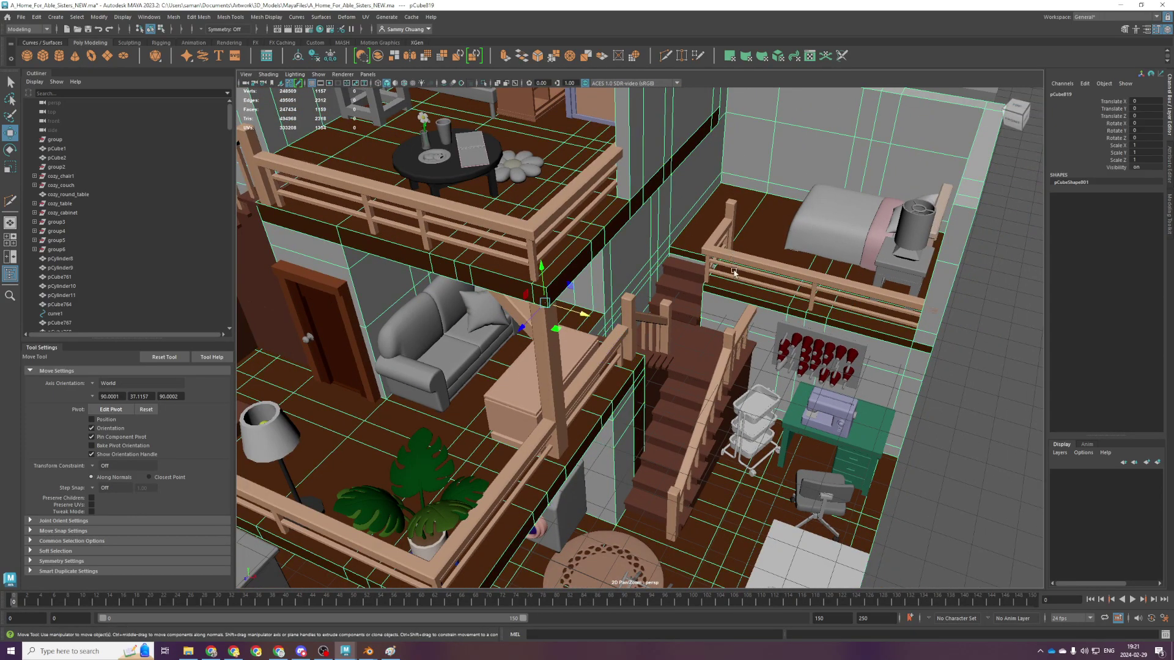
key(ctrl+z)
key(ctrl+z)
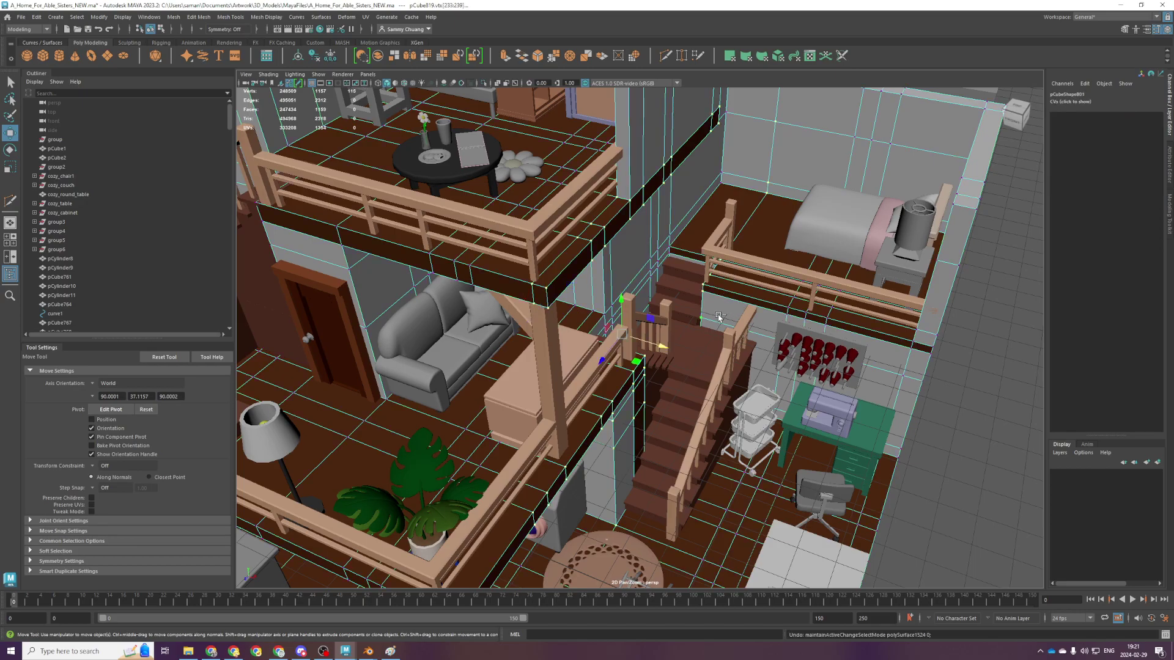
Reselect the house structure and its column of floor-edge vertices beside the stairs in the top view
mouse_move(563, 414)
alt+mouse_down()
mouse_move(591, 404)
mouse_move(544, 408)
alt+mouse_up()
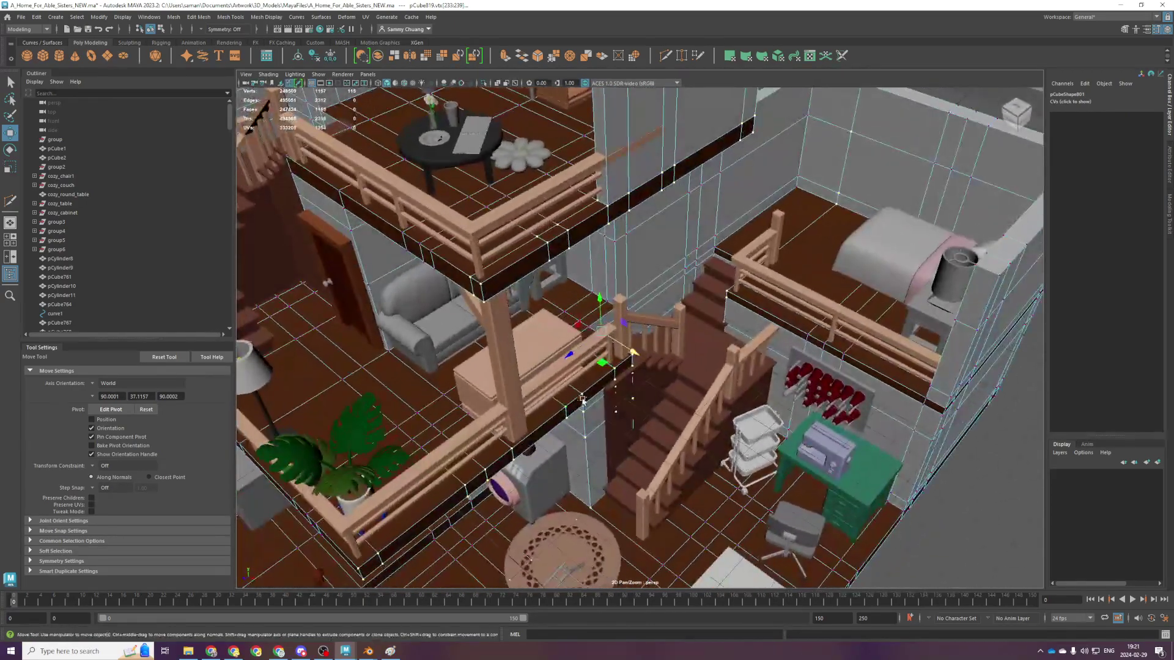
scroll(652, 378, up, 3)
alt+drag(658, 380, 669, 392)
right_drag(669, 391, 759, 335)
click(731, 233)
scroll(730, 254, down, 5)
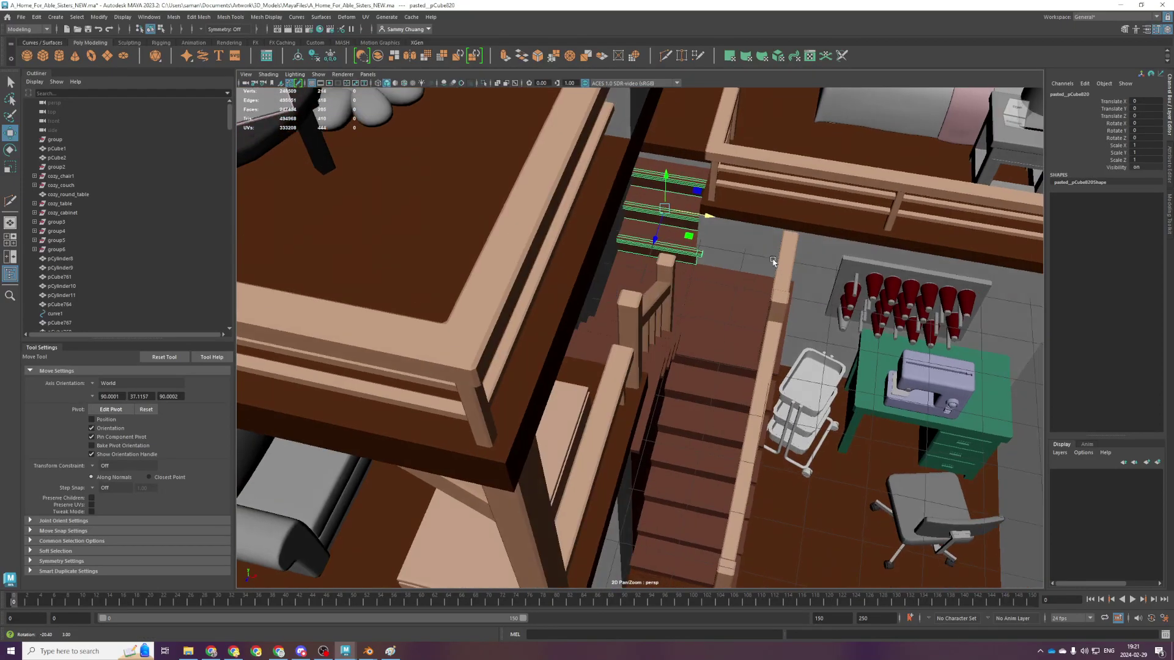
click(650, 374)
key(space)
key(space)
scroll(807, 383, up, 4)
key(F9)
drag(575, 197, 653, 567)
Nudge the floor-edge vertices back along X, return to object mode, and save the scene
drag(629, 346, 624, 346)
key(space)
key(space)
alt+drag(716, 322, 709, 288)
drag(711, 392, 701, 390)
right_drag(704, 392, 815, 328)
scroll(815, 328, down, 4)
key(ctrl+s)
Select the railing's stair flight and the short top flight together in the top view
alt+drag(748, 381, 667, 453)
scroll(749, 474, up, 3)
click(787, 299)
alt+drag(637, 349, 556, 364)
click(607, 366)
scroll(608, 368, up, 3)
key(space)
key(space)
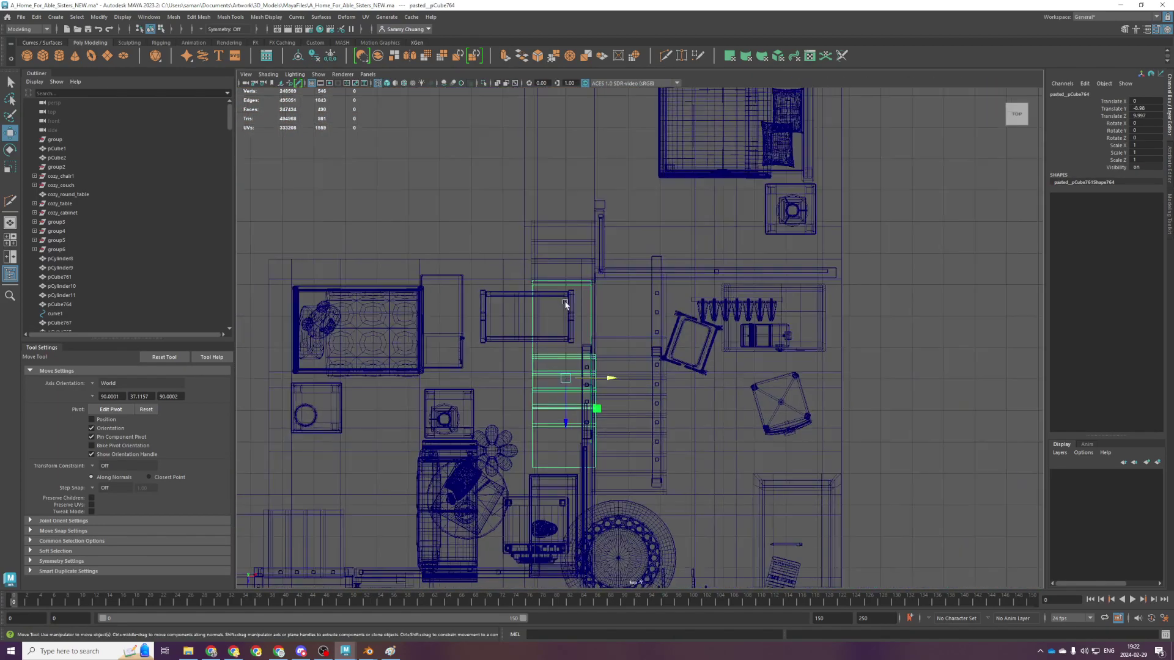
scroll(565, 302, up, 3)
click(523, 186)
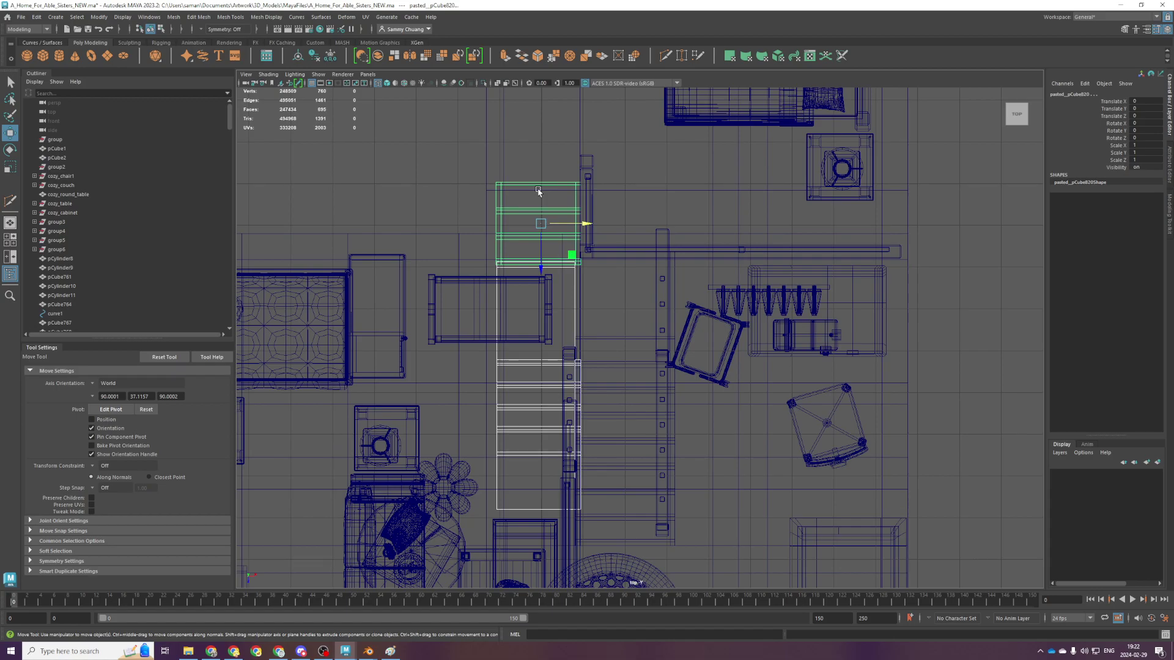
scroll(493, 230, down, 2)
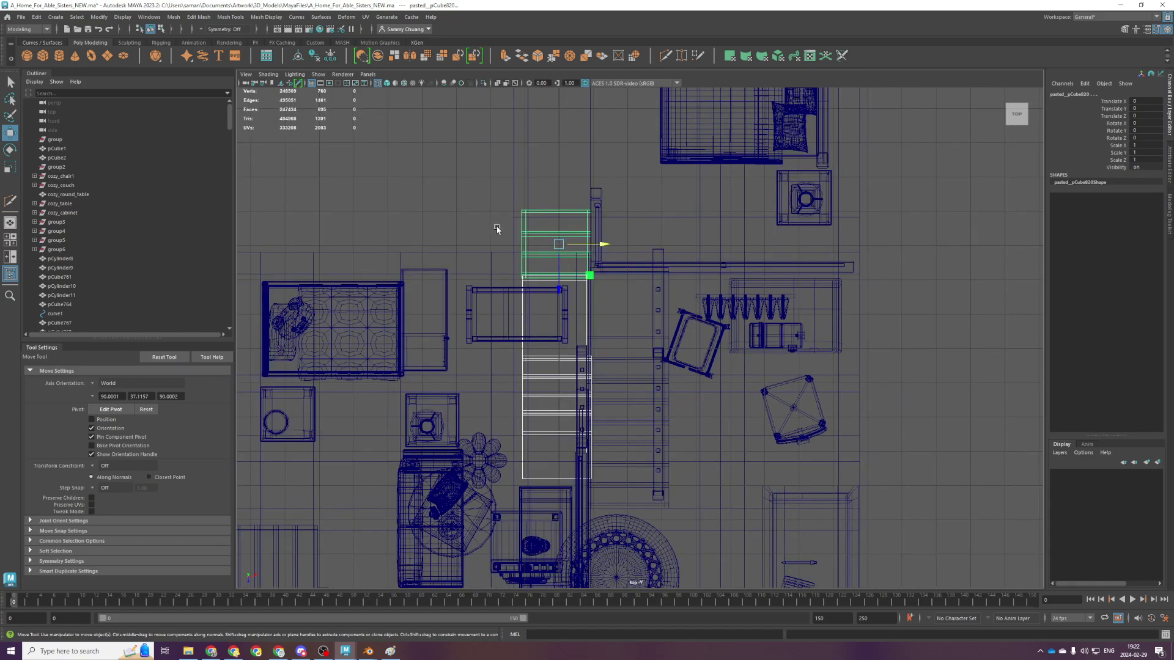
alt+middle_drag(515, 208, 489, 231)
Shift the side vertices of both stair flights nearest the lower flight along X, then return to object mode
right_drag(476, 205, 441, 206)
drag(562, 225, 609, 519)
key(space)
key(space)
mouse_move(758, 324)
alt+mouse_down()
mouse_move(831, 312)
mouse_move(853, 422)
alt+mouse_up()
mouse_move(853, 422)
alt+middle_down()
mouse_move(866, 482)
mouse_move(867, 442)
alt+middle_up()
mouse_move(853, 324)
mouse_down()
mouse_move(842, 304)
mouse_move(860, 319)
mouse_up()
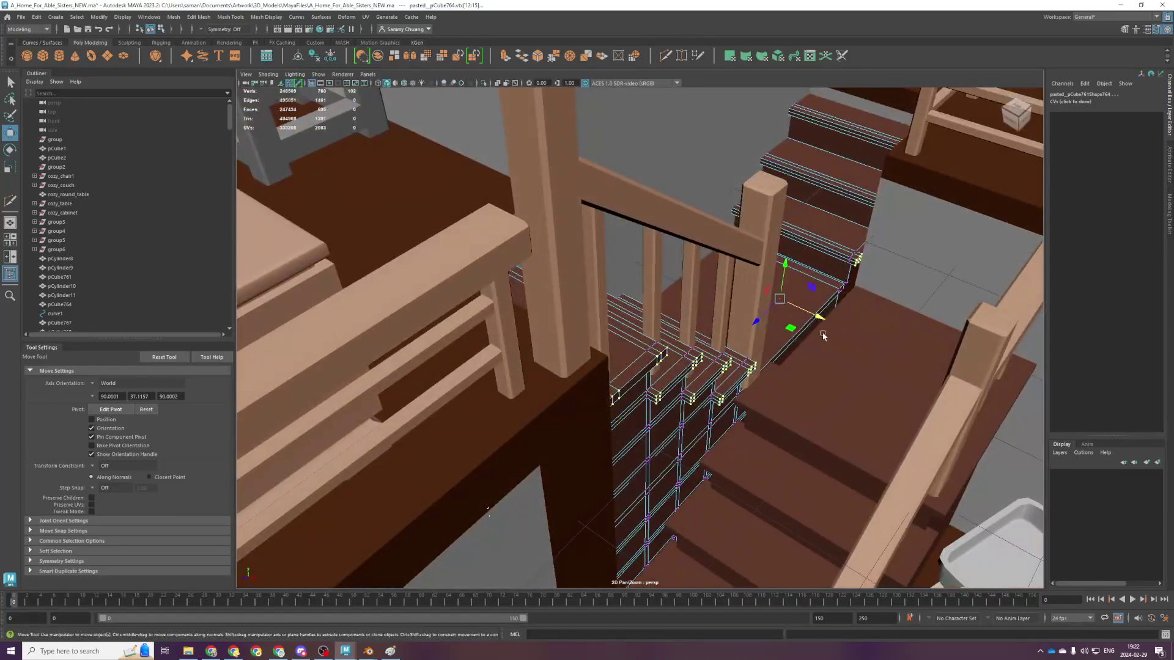
right_drag(822, 296, 869, 269)
Shift the lower flight's inner side vertices along X towards the neighbouring flight, then return to object mode
alt+drag(872, 381, 840, 400)
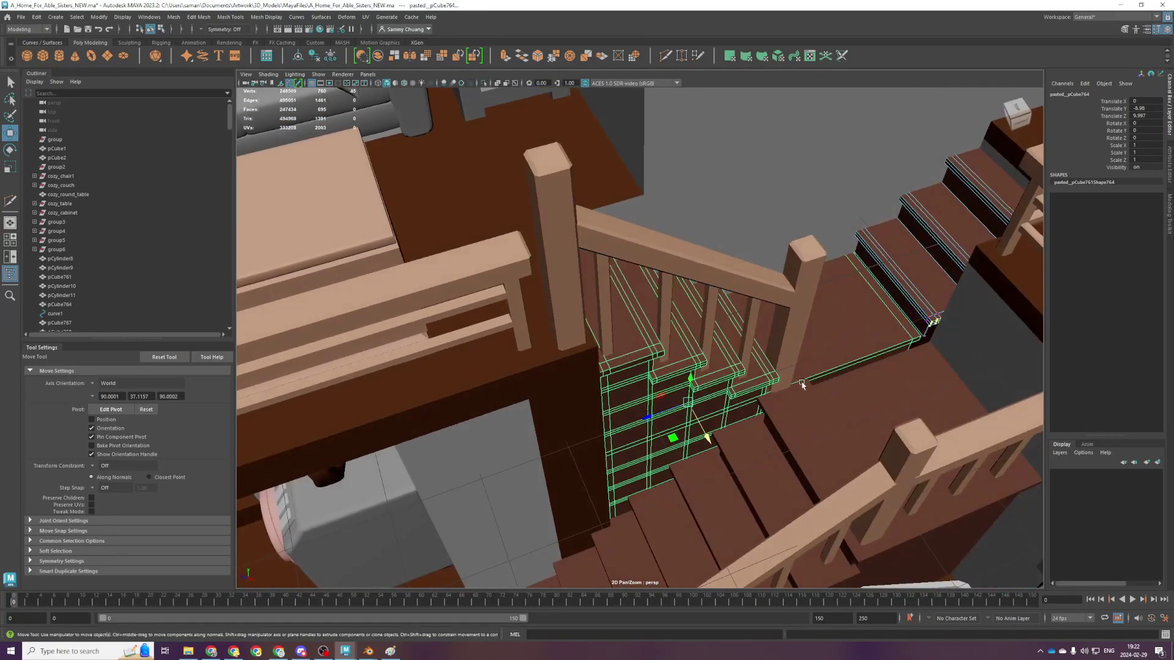
click(841, 400)
alt+drag(875, 468, 850, 257)
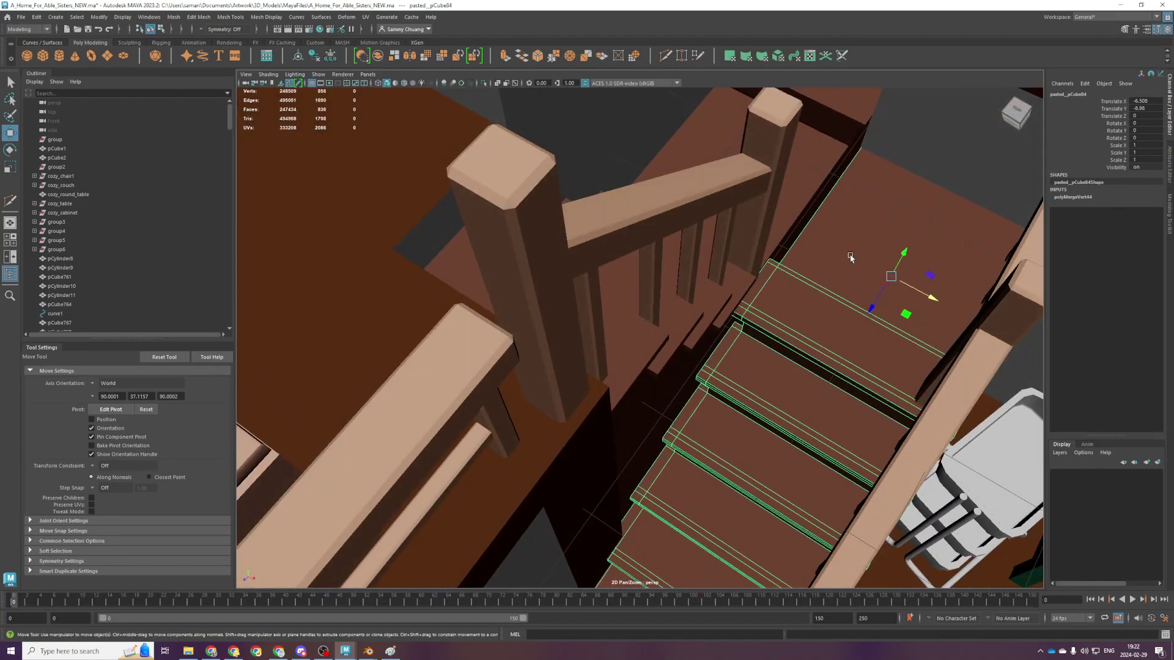
alt+drag(682, 256, 550, 204)
key(space)
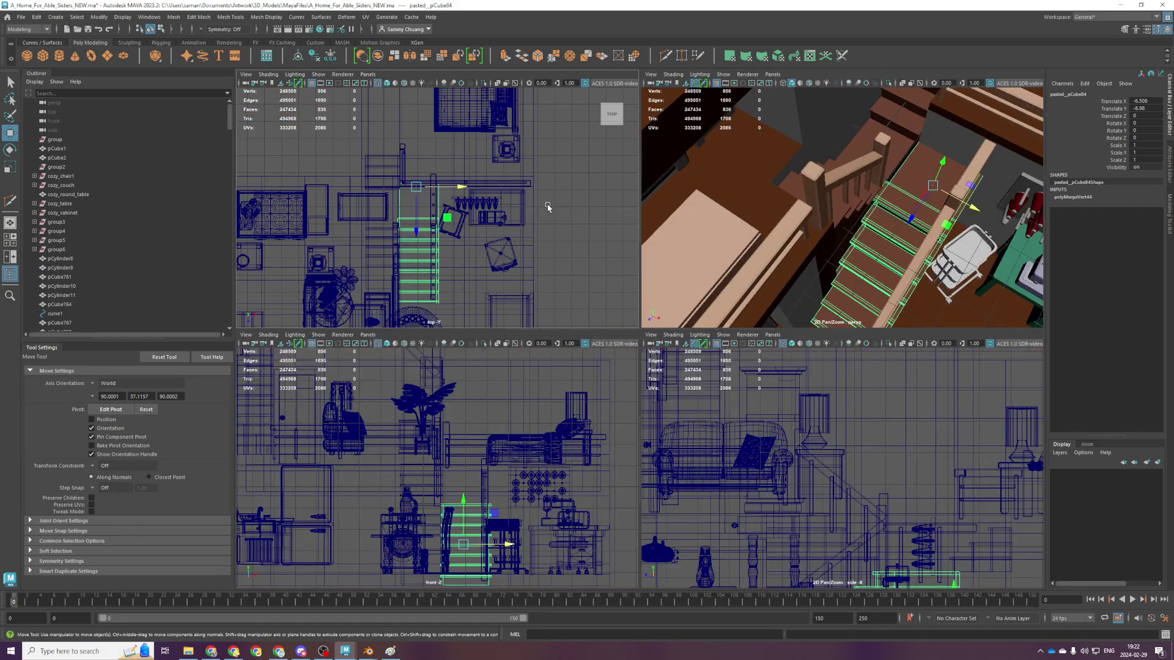
key(space)
right_drag(428, 218, 421, 220)
drag(521, 217, 636, 593)
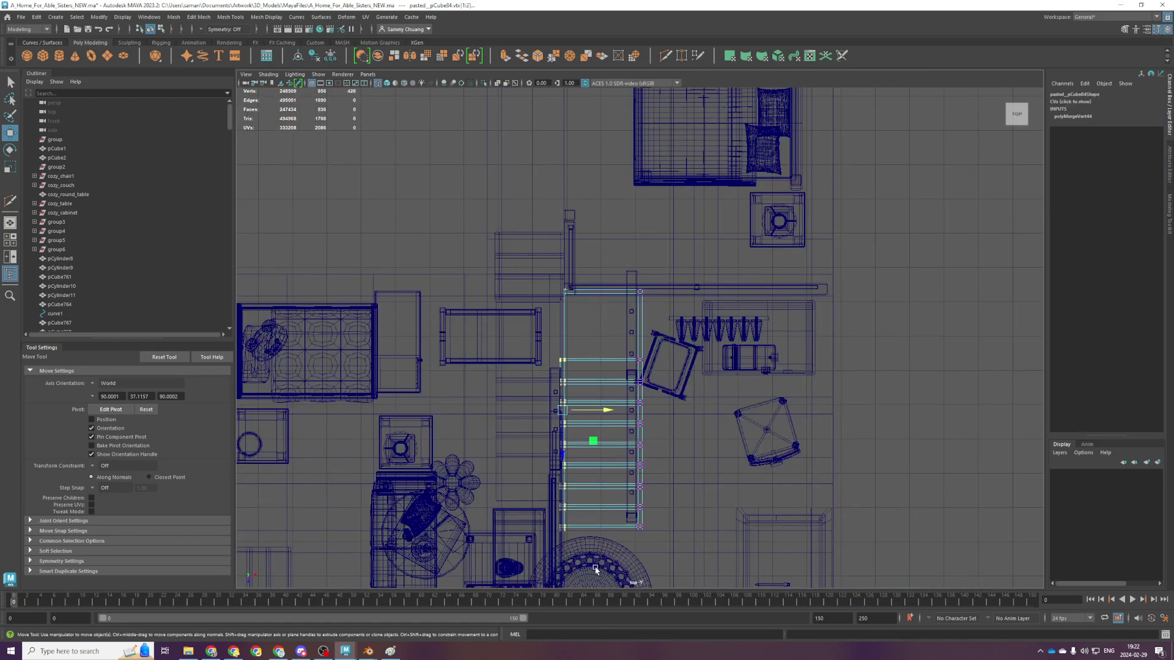
drag(611, 410, 606, 410)
key(space)
key(space)
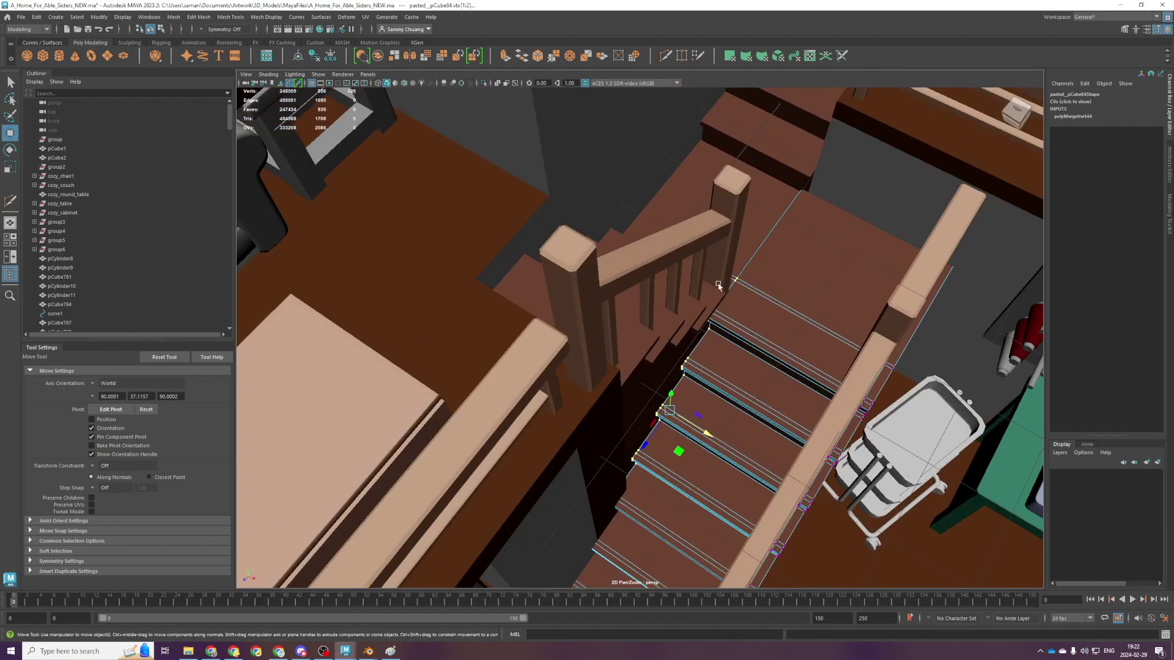
key(F8)
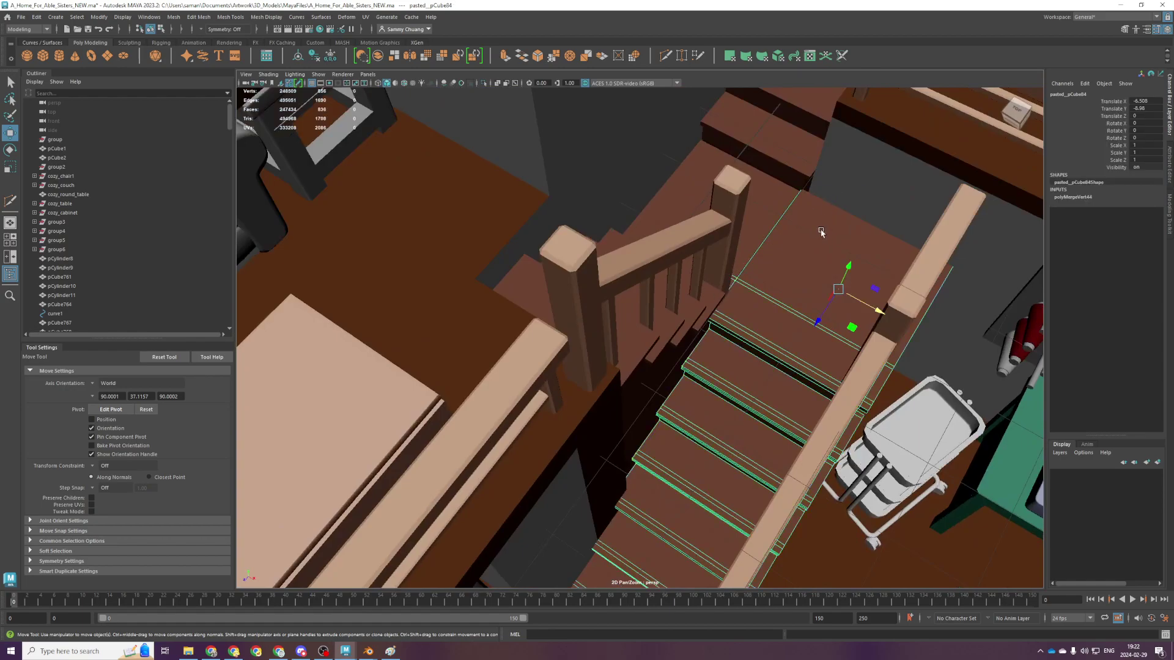
Shift the topmost baluster beside the upper post slightly along Z
alt+drag(713, 294, 588, 258)
click(614, 304)
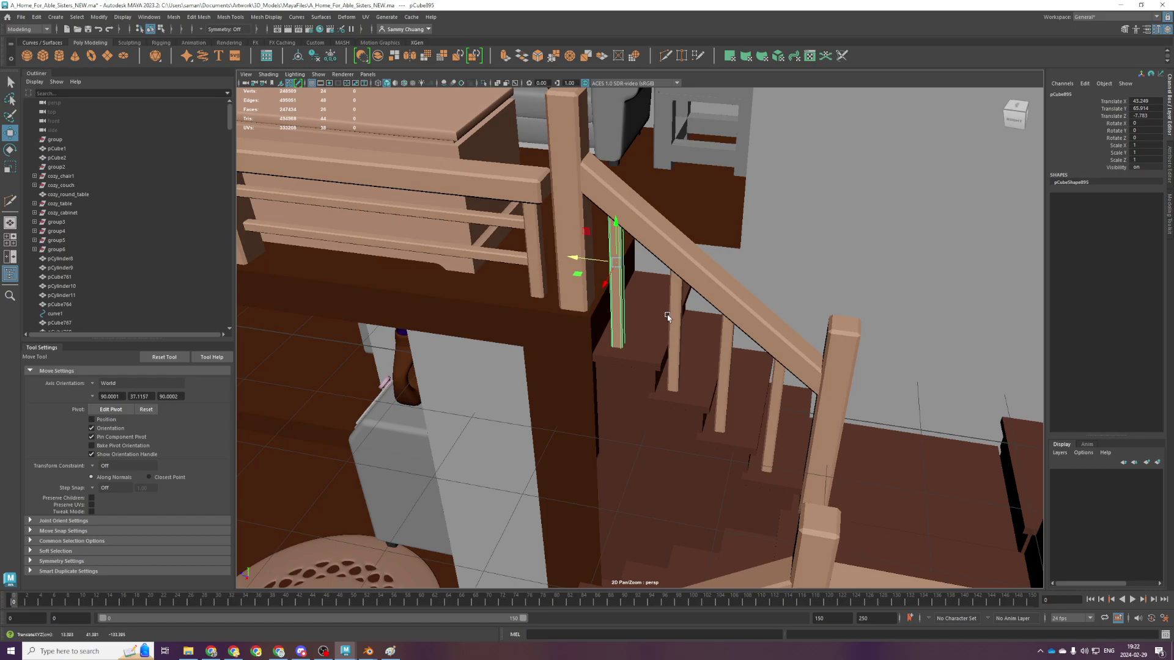
alt+drag(668, 317, 703, 404)
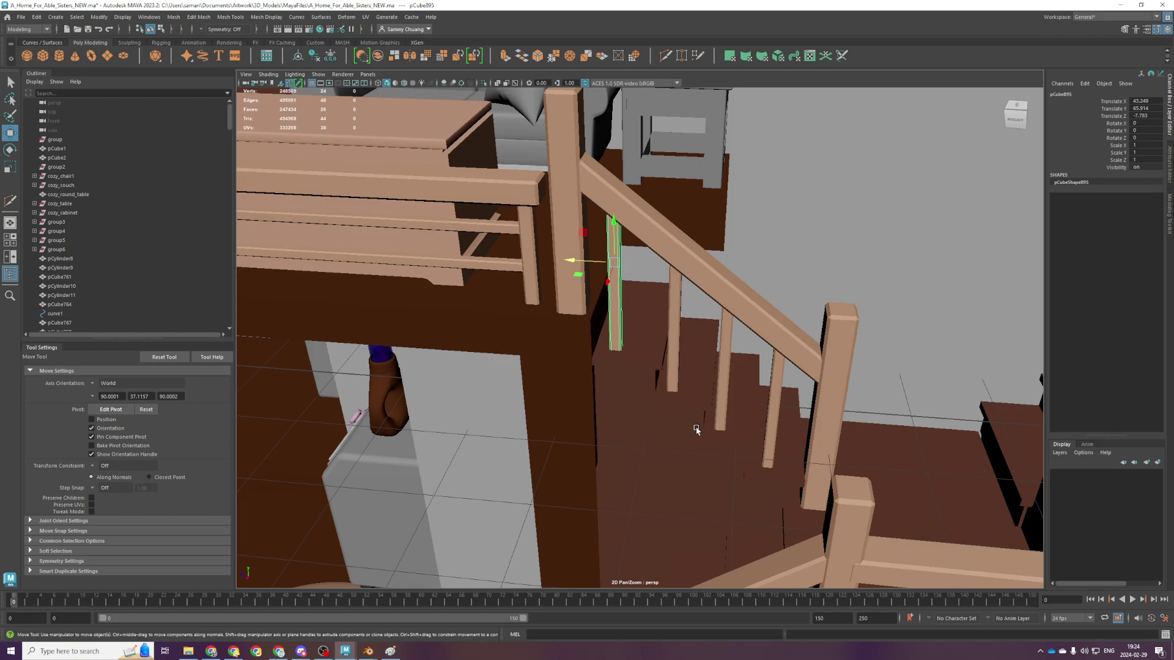
Inspect the side of the upper stair flight and select the house structure mesh
click(669, 433)
alt+drag(697, 435, 625, 401)
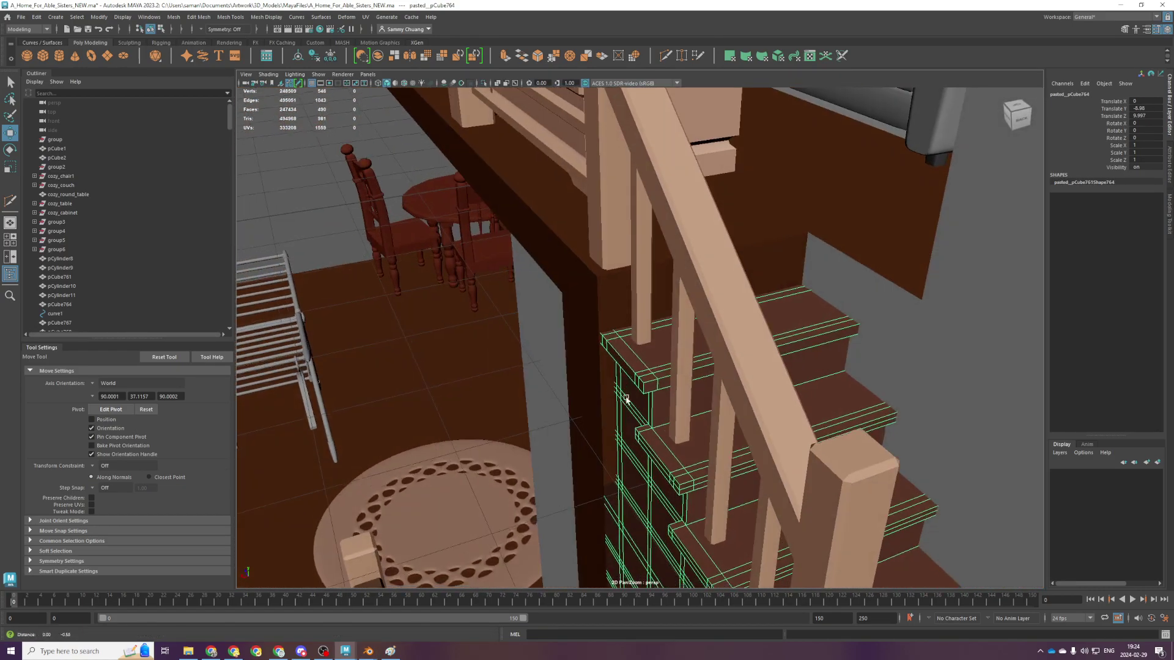
alt+middle_drag(626, 401, 646, 244)
click(584, 288)
scroll(584, 287, up, 3)
alt+drag(636, 416, 641, 459)
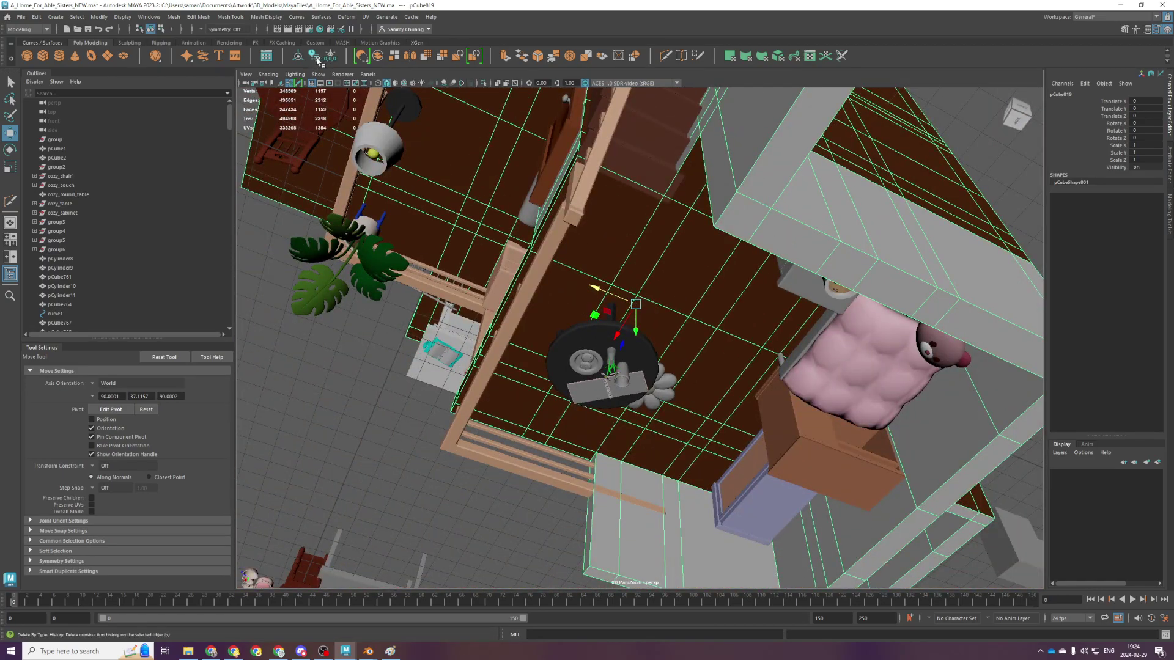
Isolate the house structure and frame the open hole in the wall beside the stairs
scroll(661, 360, down, 5)
alt+drag(661, 361, 314, 244)
key(f)
mouse_move(715, 362)
alt+mouse_down()
mouse_move(684, 356)
mouse_move(705, 375)
alt+mouse_up()
scroll(705, 375, up, 5)
alt+middle_drag(705, 375, 607, 306)
scroll(612, 303, up, 5)
alt+drag(626, 296, 730, 360)
alt+right_drag(731, 360, 710, 374)
alt+middle_drag(709, 373, 757, 405)
scroll(617, 398, down, 4)
Try to bridge two opposite border edges of the open hole in the wall
right_drag(617, 393, 610, 340)
click(572, 400)
shift+click(529, 367)
click(199, 17)
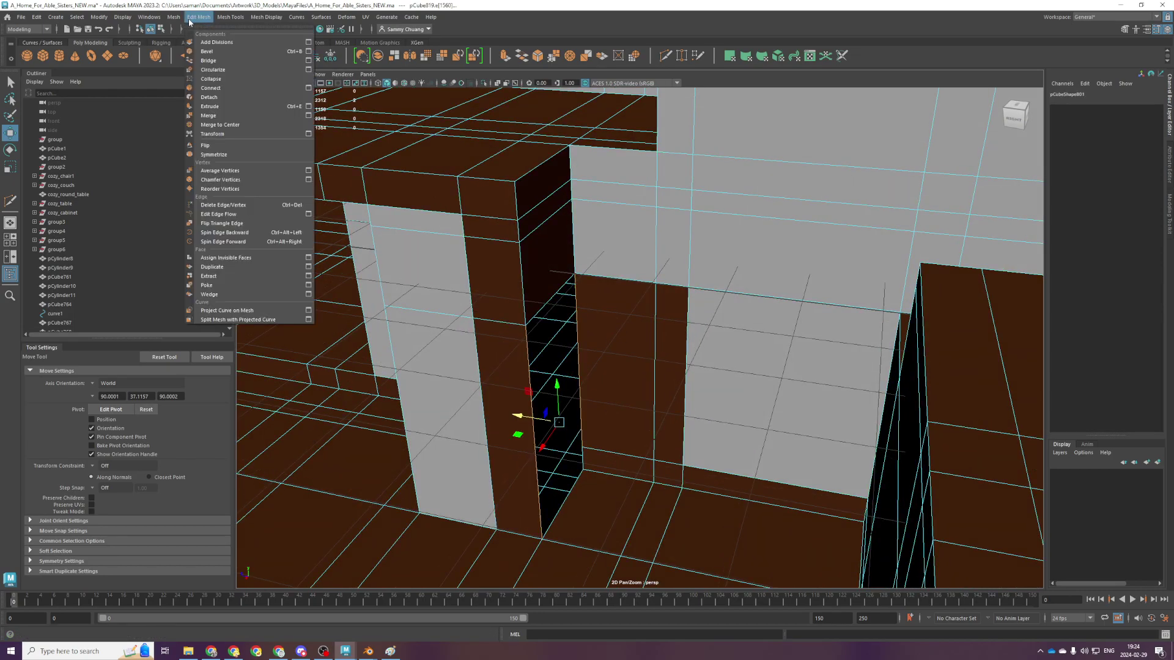
click(225, 61)
alt+drag(451, 237, 563, 347)
key(ctrl+z)
key(ctrl+z)
Try again to bridge the two vertical border edges of the open hole beside the stairs
shift+click(437, 390)
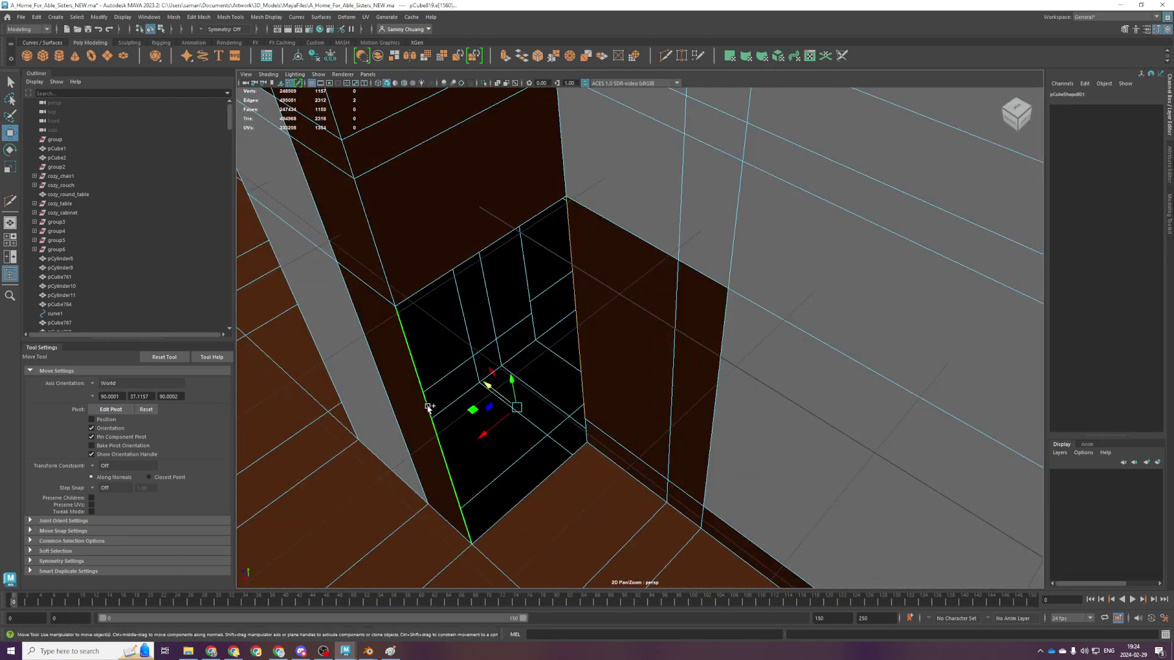
click(193, 17)
click(208, 60)
scroll(576, 320, down, 5)
scroll(576, 319, up, 5)
alt+drag(569, 318, 581, 323)
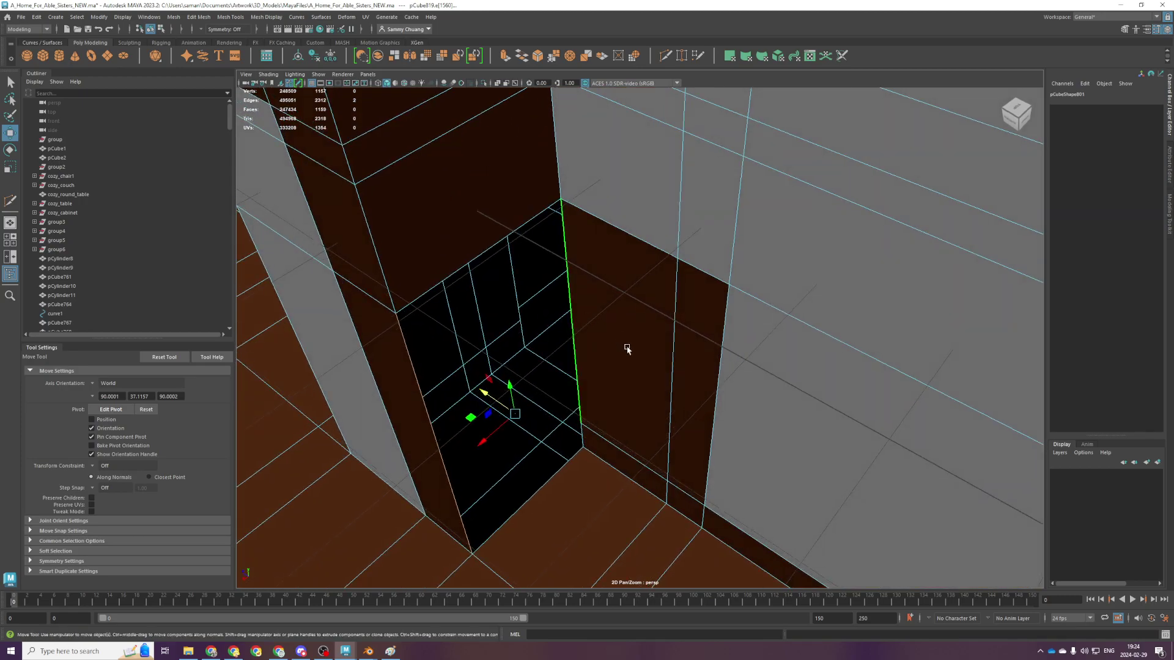
Cut a horizontal edge across the wall column's faces just above the floor with Multi-Cut
alt+middle_drag(612, 284, 648, 120)
scroll(592, 318, up, 2)
scroll(603, 304, down, 3)
alt+drag(603, 304, 703, 239)
shift+right_drag(634, 262, 584, 265)
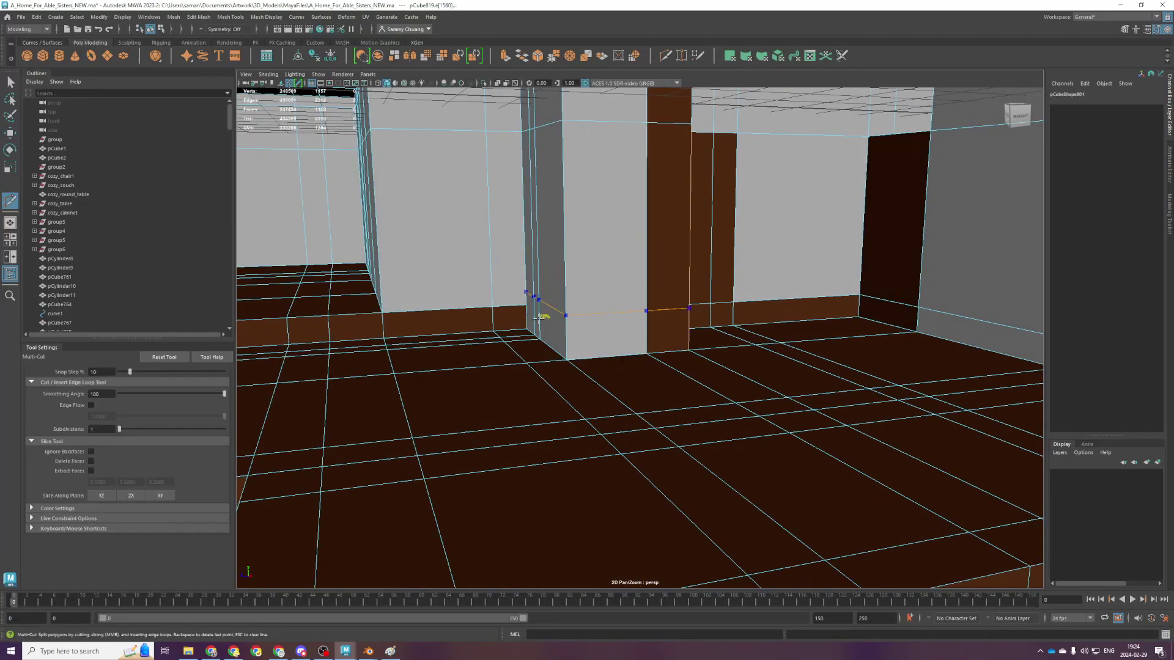
key(Return)
key(w)
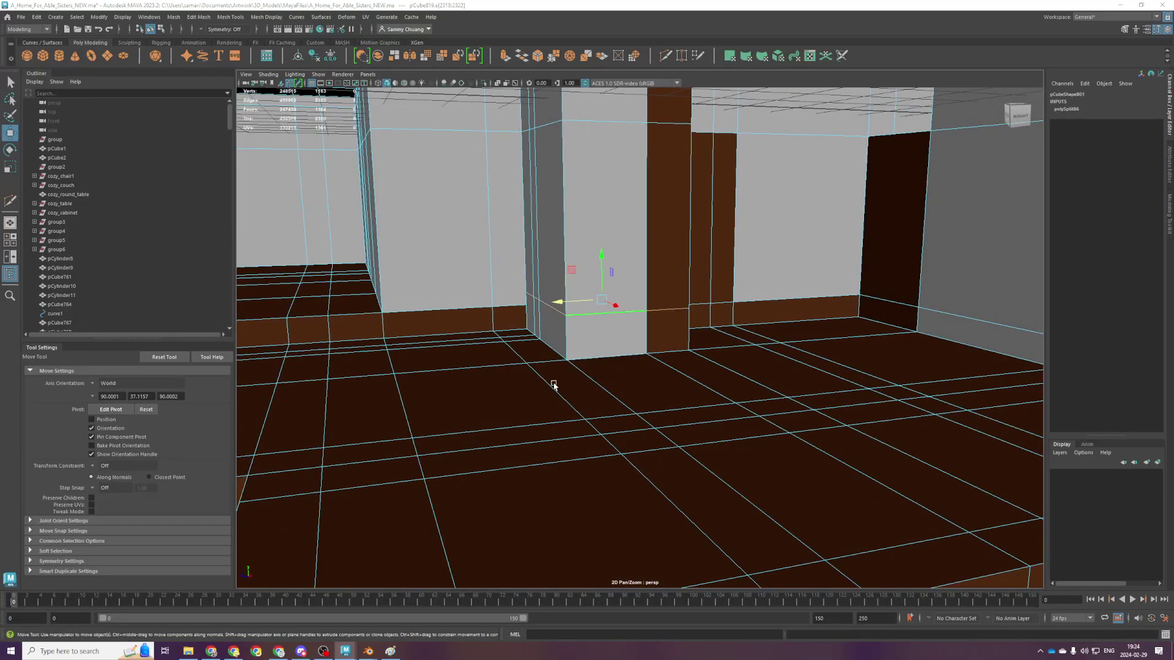
Align the new column edges vertically with the neighbouring baseboard edge in the front view
key(space)
key(space)
drag(631, 363, 631, 363)
drag(638, 320, 401, 408)
click(401, 407)
double_click(401, 407)
drag(640, 374, 350, 388)
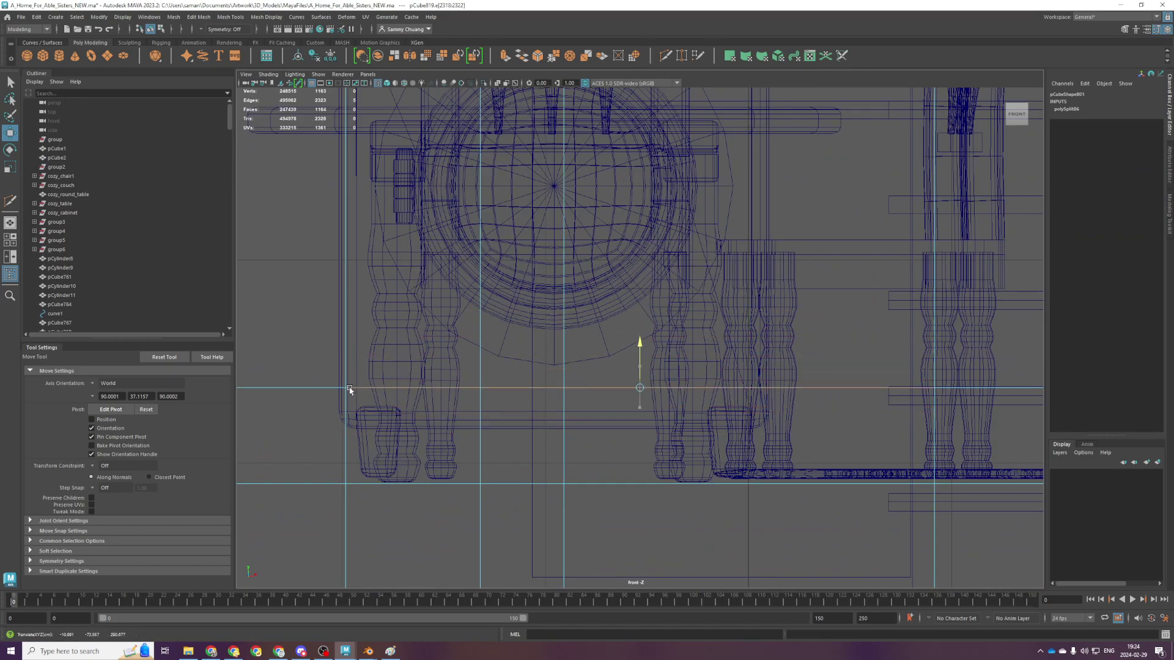
key(space)
key(space)
Bridge the opposite vertical border edges to fill the hole above the new baseboard cut
scroll(712, 322, up, 3)
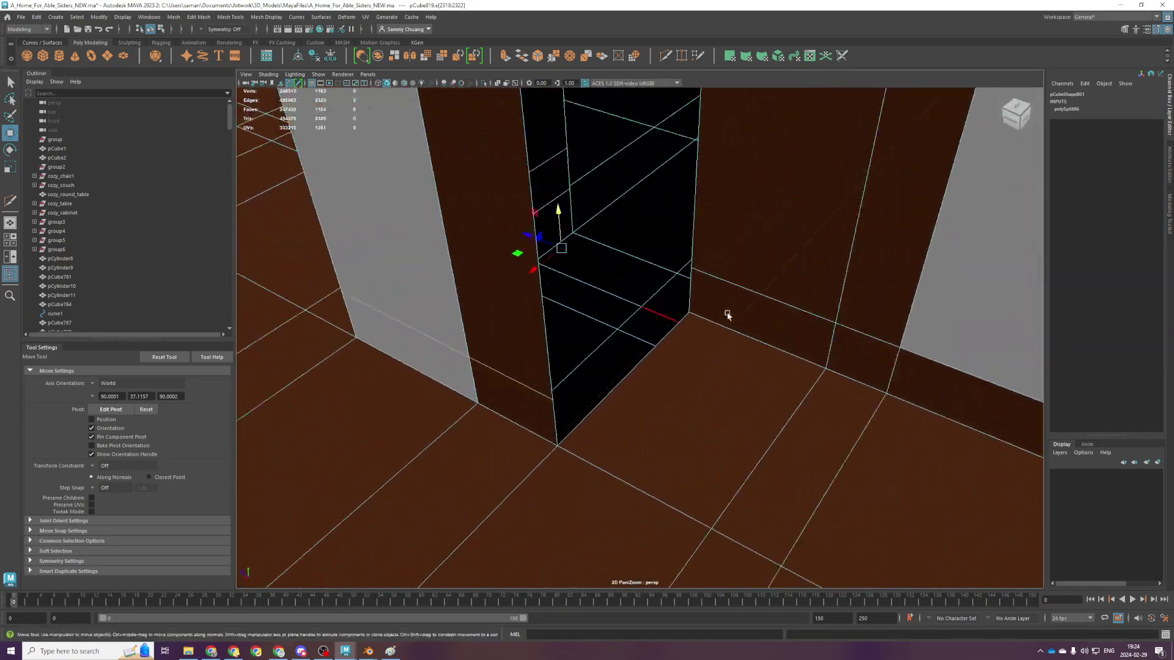
scroll(718, 238, down, 4)
alt+middle_drag(718, 226, 694, 272)
click(650, 271)
shift+click(561, 261)
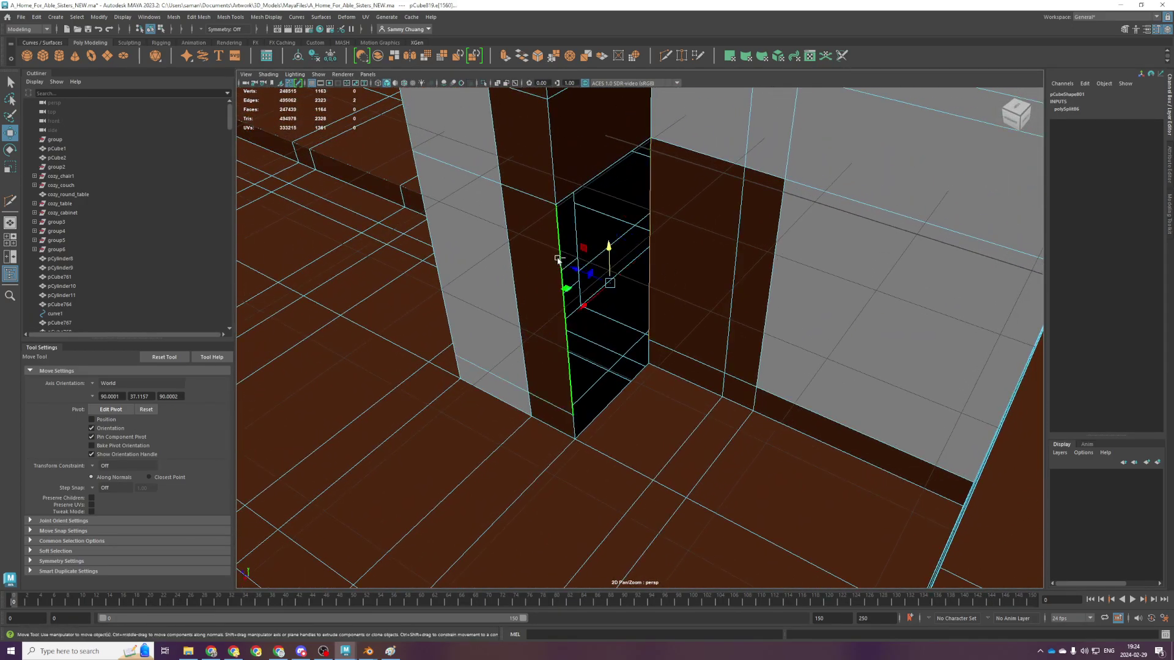
click(198, 16)
click(211, 61)
click(635, 352)
key(g)
scroll(649, 341, down, 5)
right_drag(656, 334, 622, 325)
scroll(585, 367, up, 6)
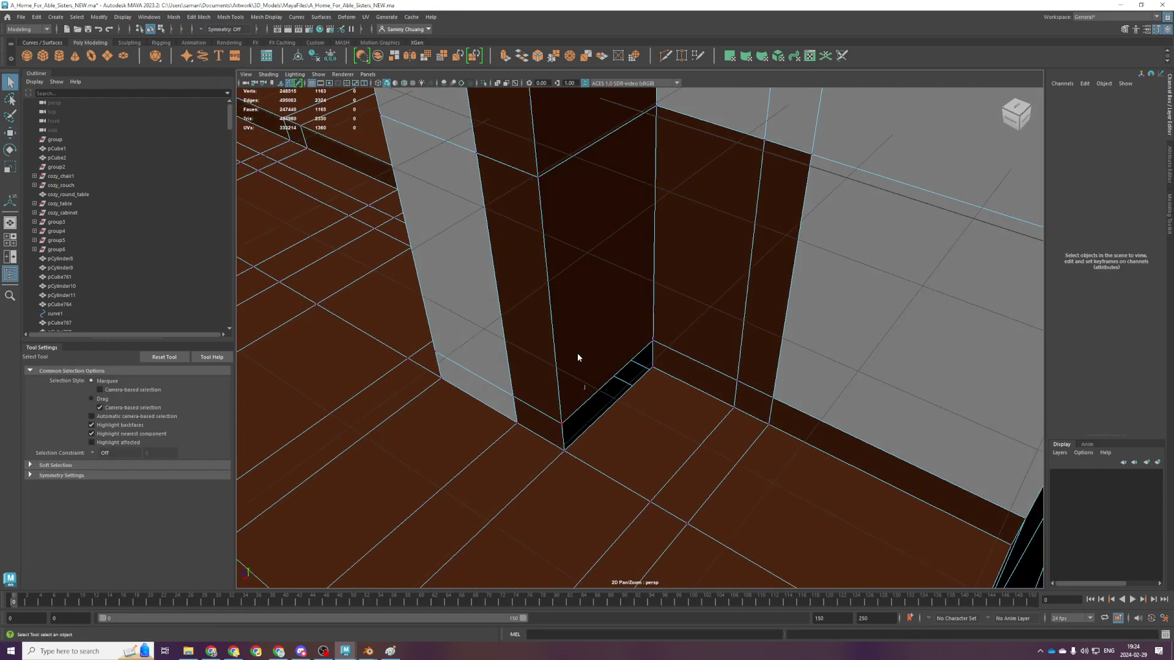
Bridge the short opposite edges of the remaining narrow gap along the floor
right_drag(584, 389, 580, 366)
key(g)
scroll(692, 288, down, 2)
scroll(624, 368, up, 4)
click(623, 371)
shift+click(626, 398)
key(g)
Return the house structure to object mode, show the rest of the scene and merge the structure's vertices
right_drag(650, 333, 519, 311)
scroll(827, 443, down, 5)
shift+right_drag(742, 351, 794, 286)
scroll(744, 301, down, 3)
scroll(744, 301, down, 3)
alt+drag(745, 301, 772, 313)
Set the house structure's Translate Z to 0 and save the scene
click(1146, 116)
text(0)
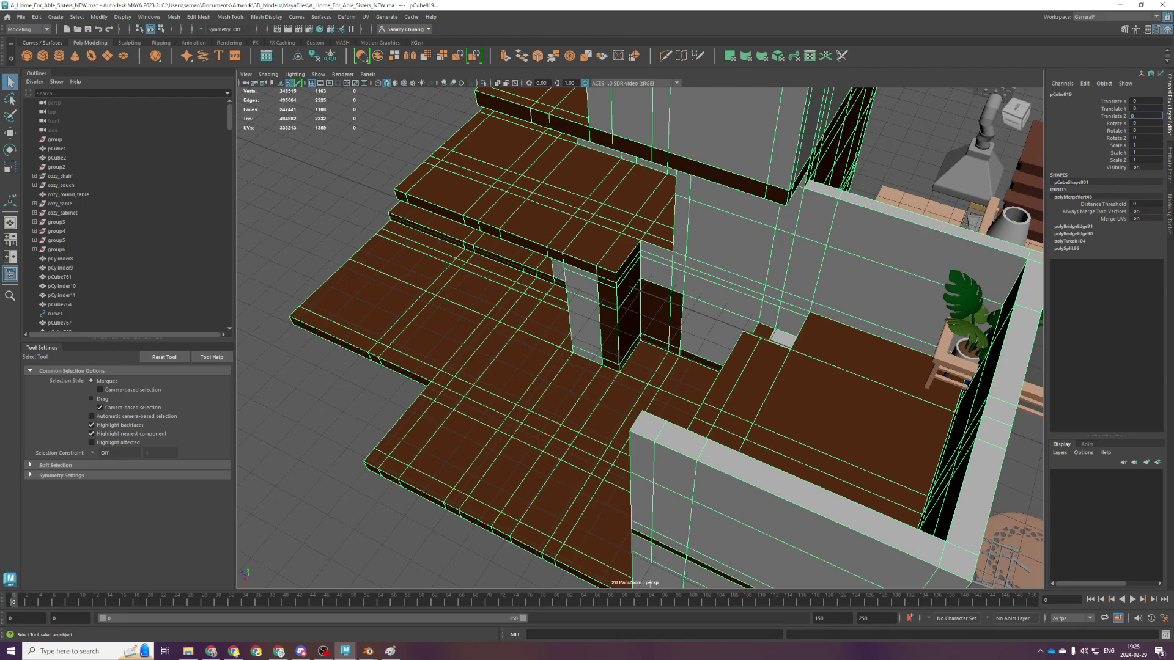
key(Return)
key(ctrl+s)
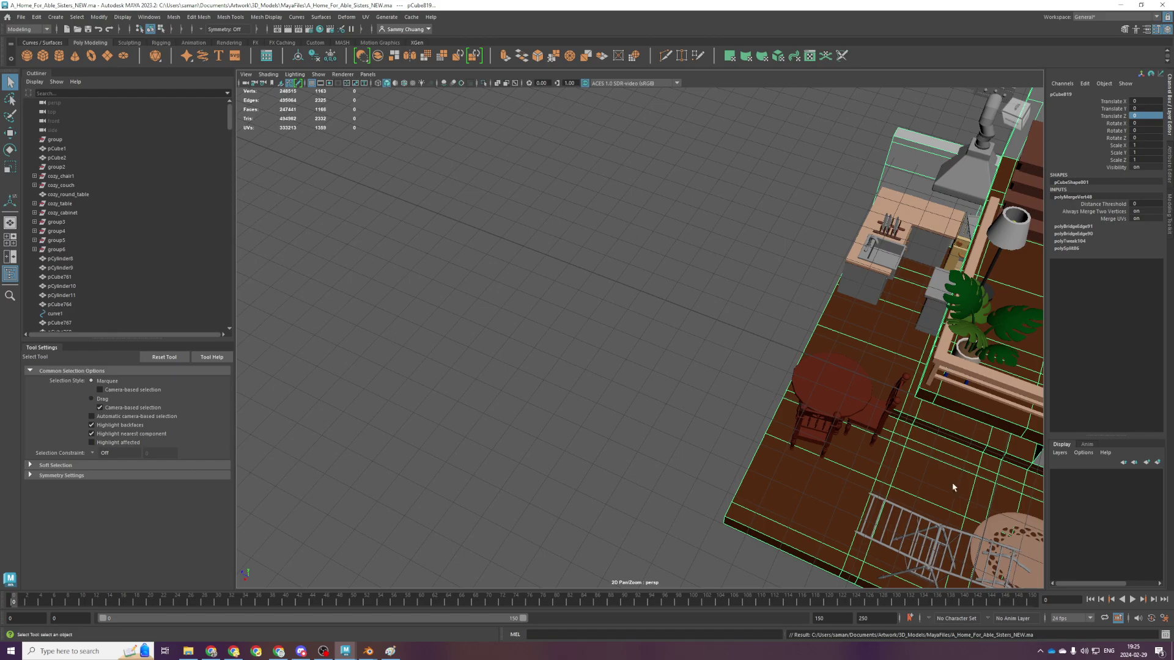
scroll(730, 449, up, 3)
alt+drag(754, 452, 823, 442)
alt+middle_drag(823, 442, 666, 540)
alt+drag(665, 540, 737, 510)
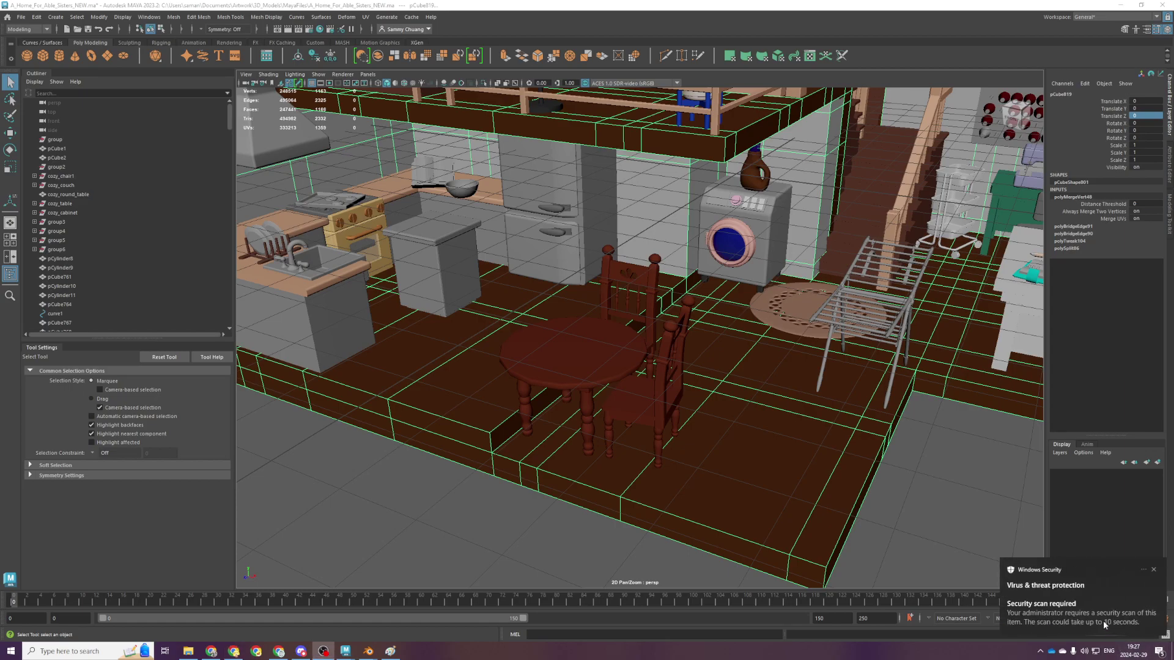
Dismiss the Windows Security notification and open Task Manager from the desktop
click(1152, 569)
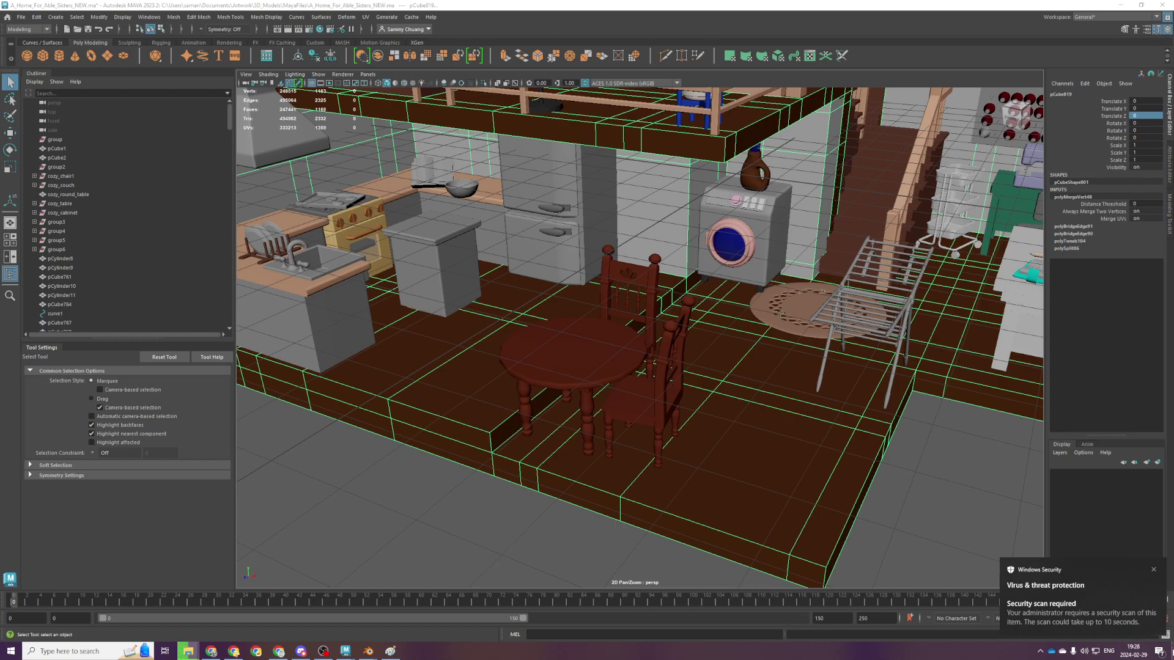
click(1171, 652)
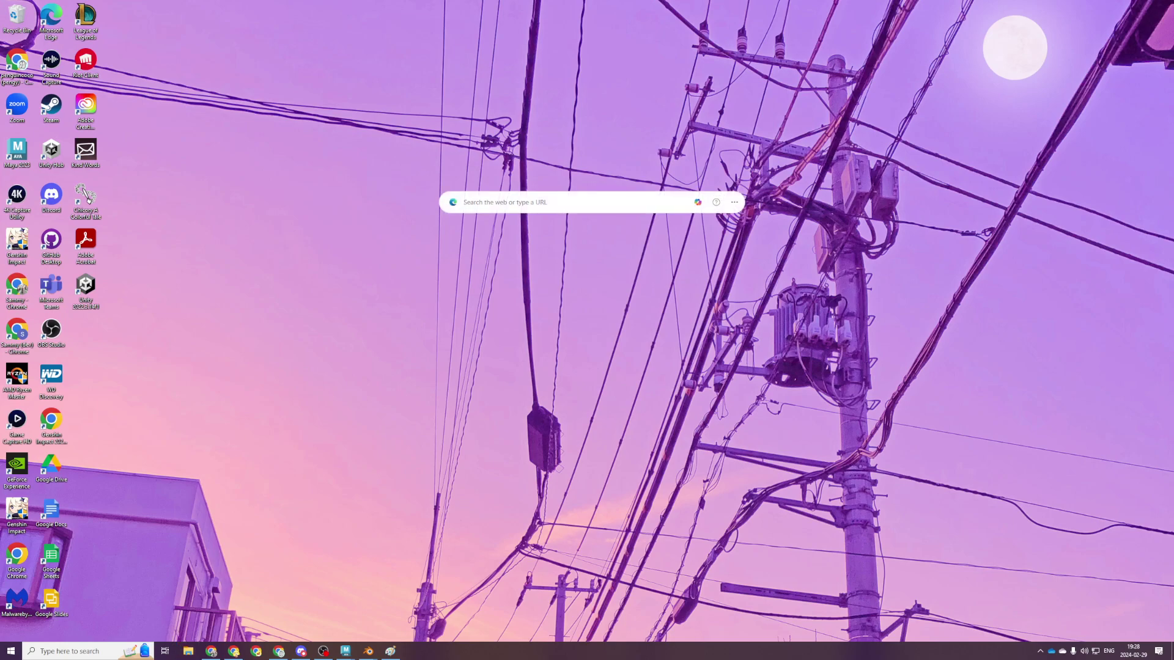
key(super)
text(task)
key(Return)
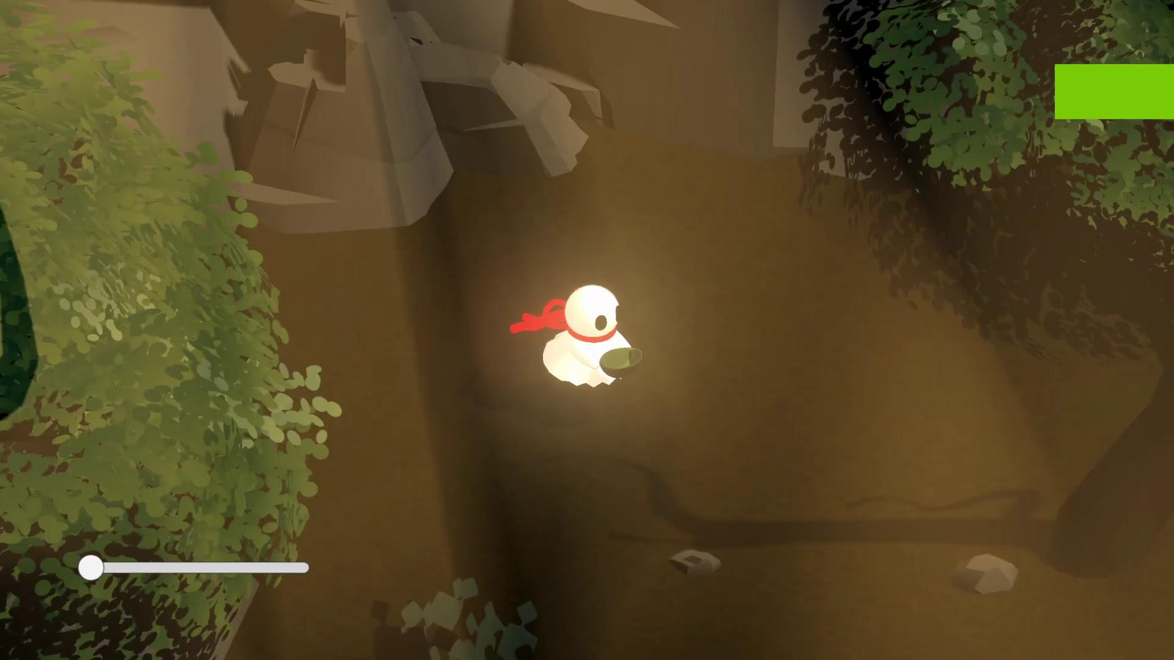
Switch to the WateringPrototype game and bring its window to the front
right_click(435, 652)
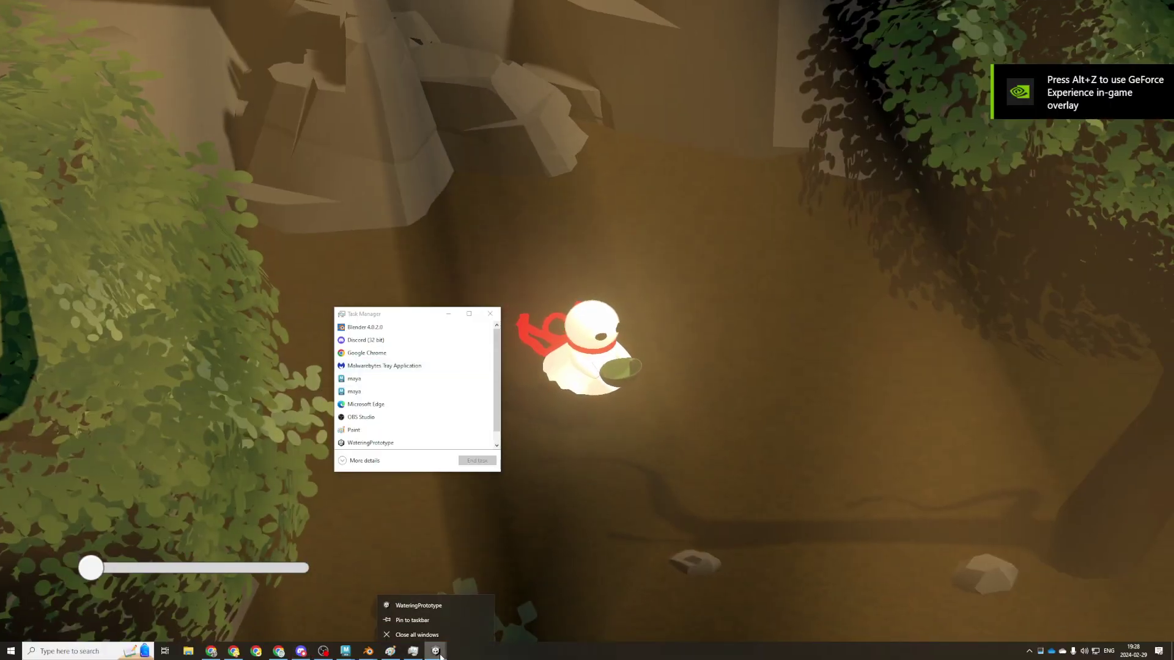
click(436, 651)
click(428, 581)
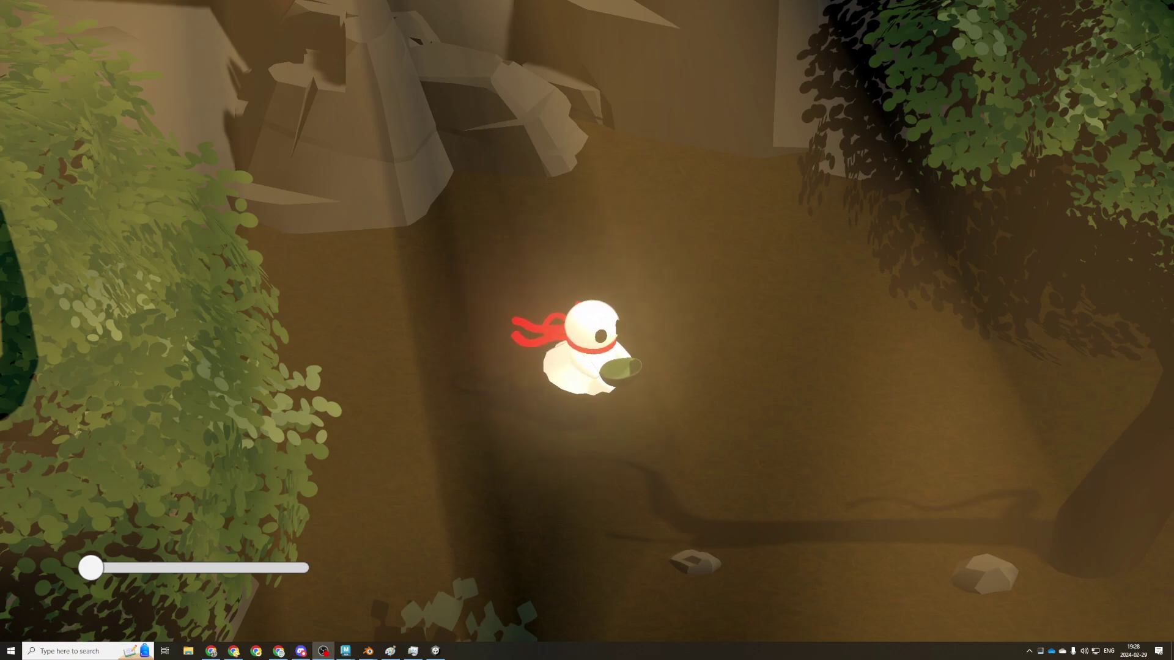
click(780, 238)
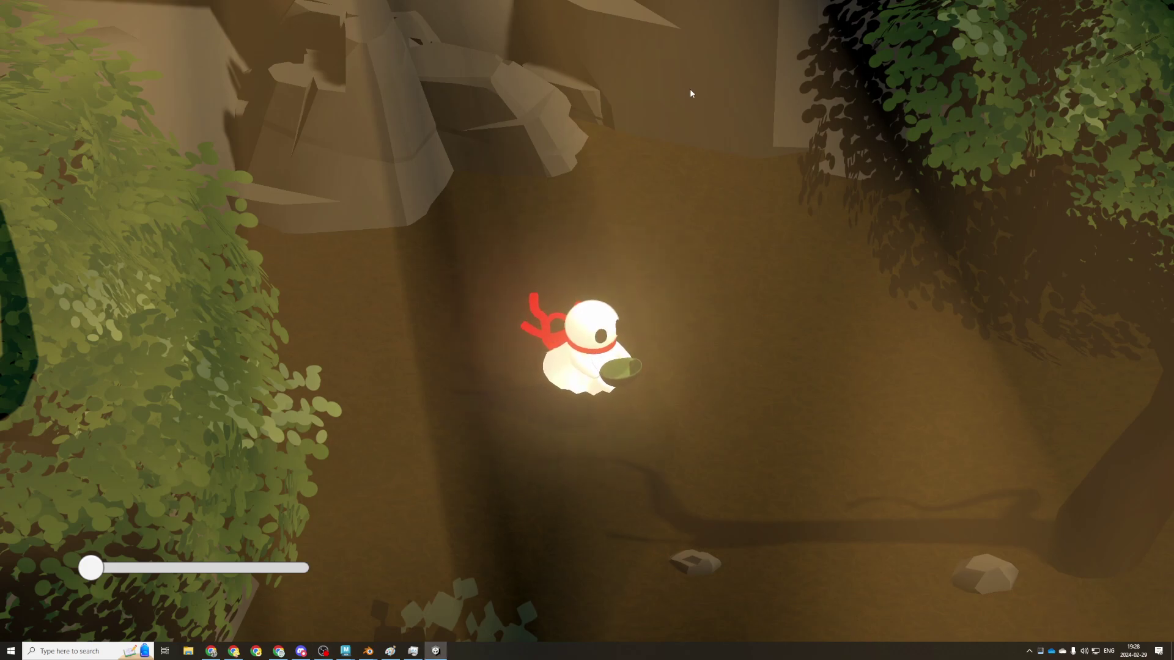
right_click(436, 652)
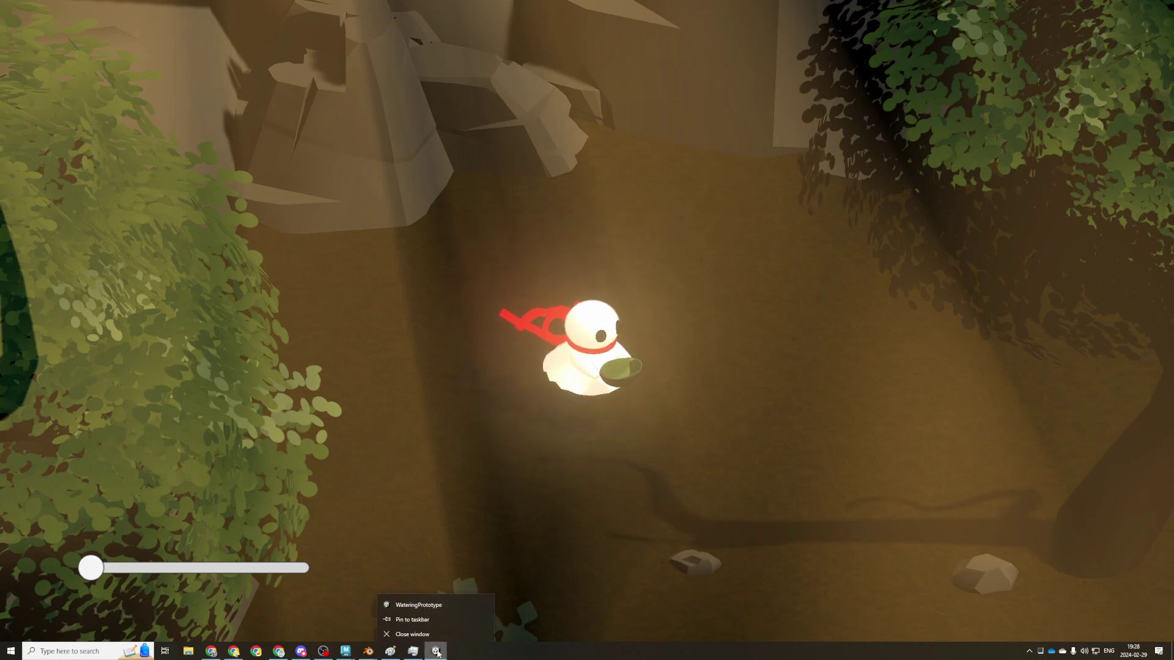
click(445, 544)
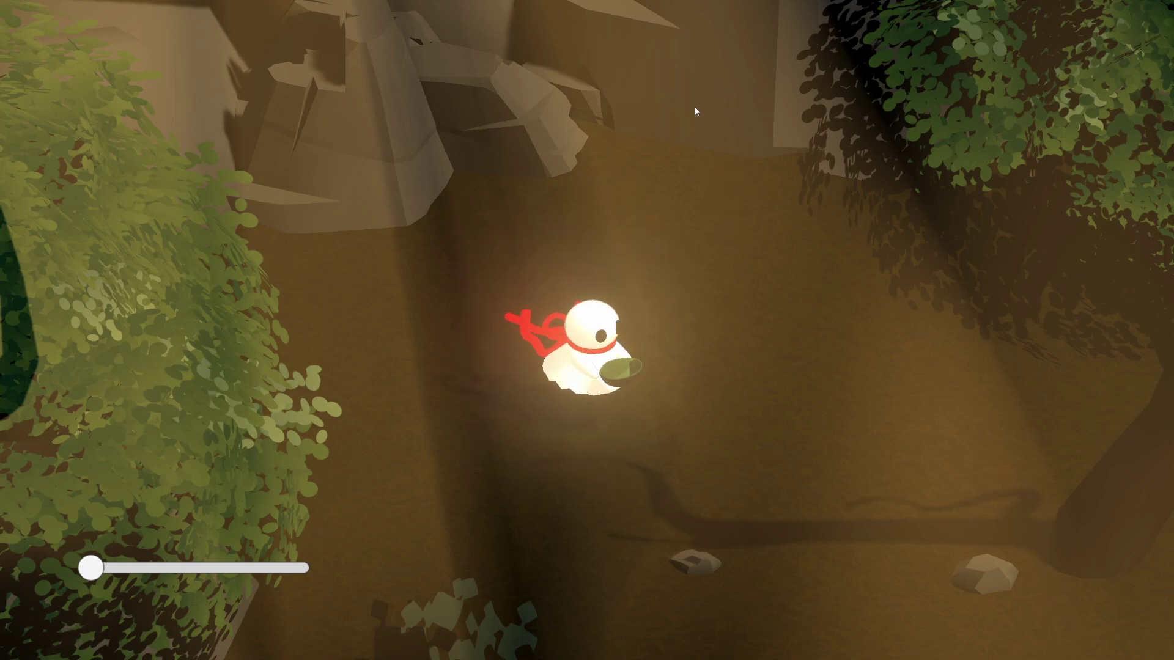
key(d)
key(a)
key(d)
key(w)
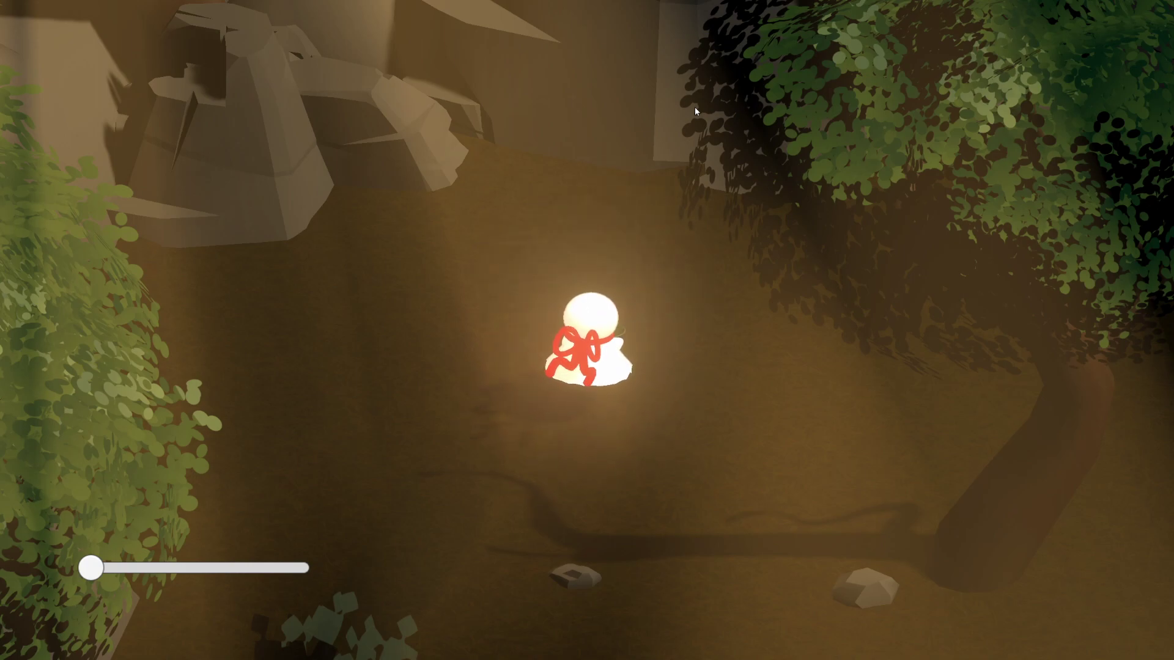
key(s)
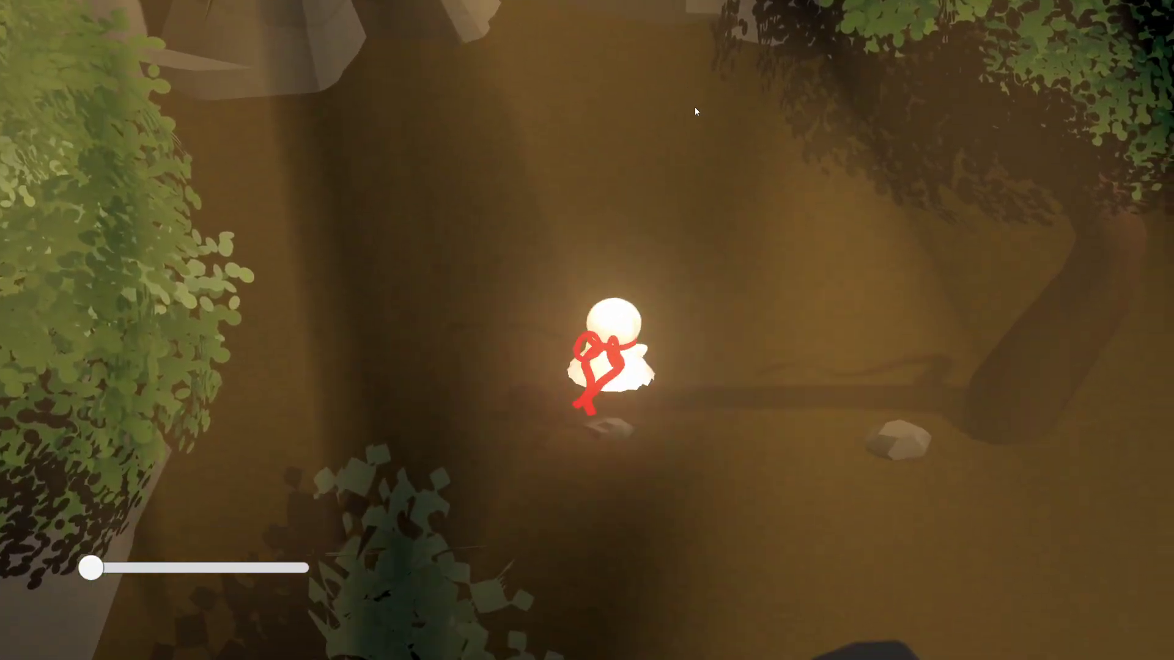
key(w)
key(d)
key(s)
key(a)
key(w)
key(w)
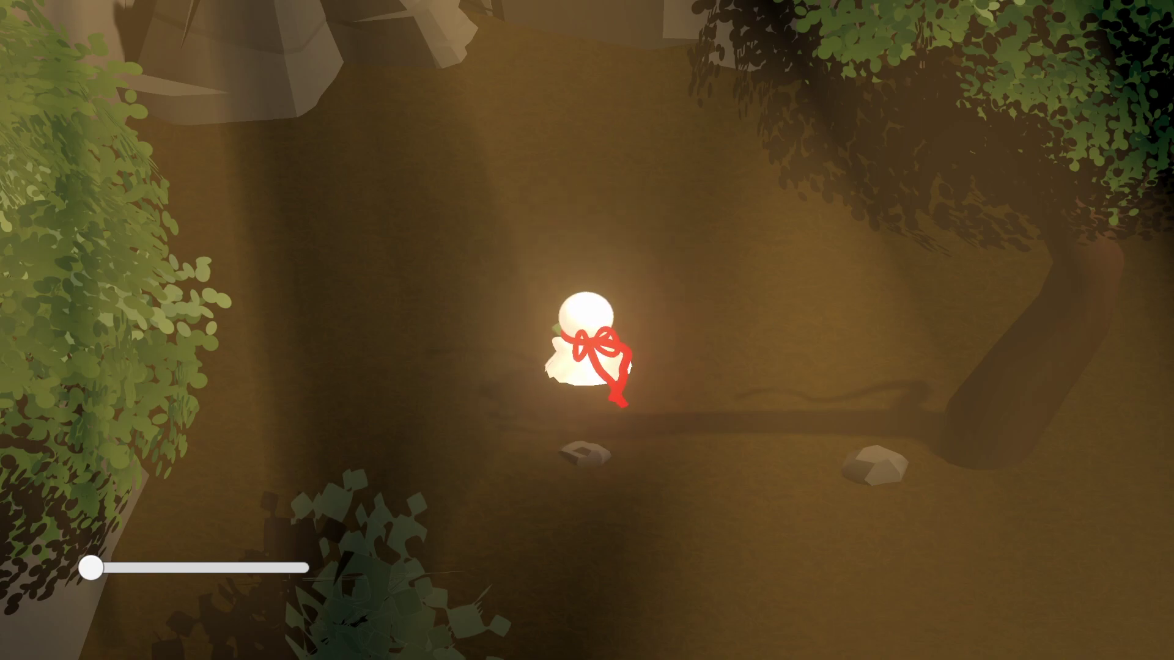
key(s)
key(a)
key(w)
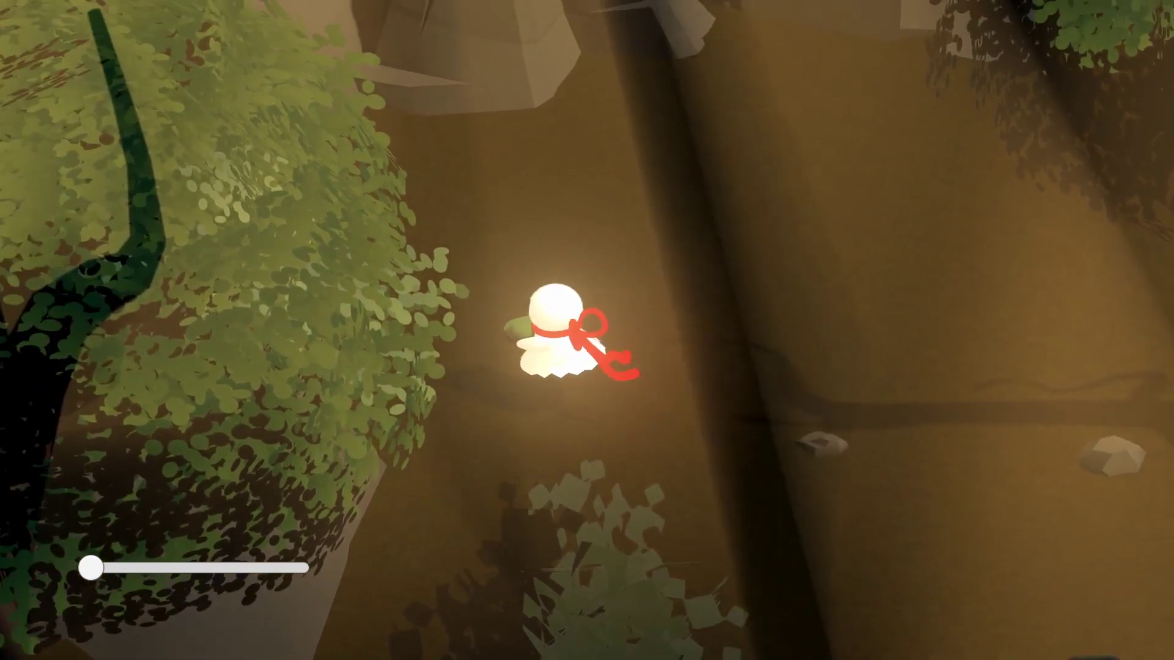
key(d)
key(a)
key(s)
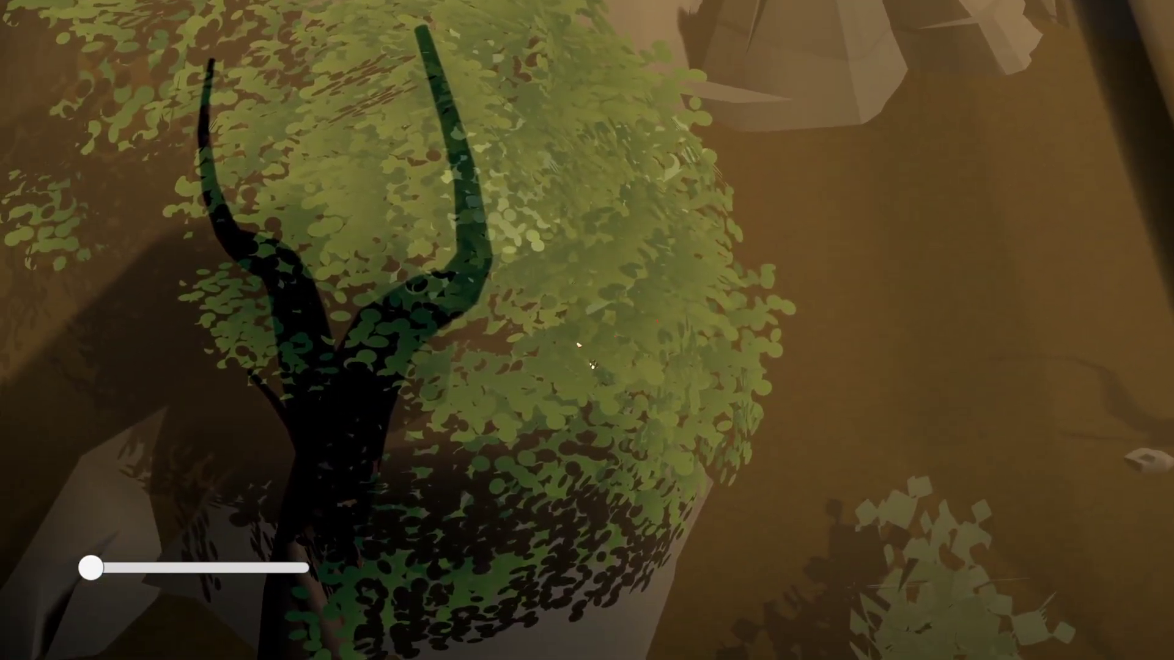
key(w)
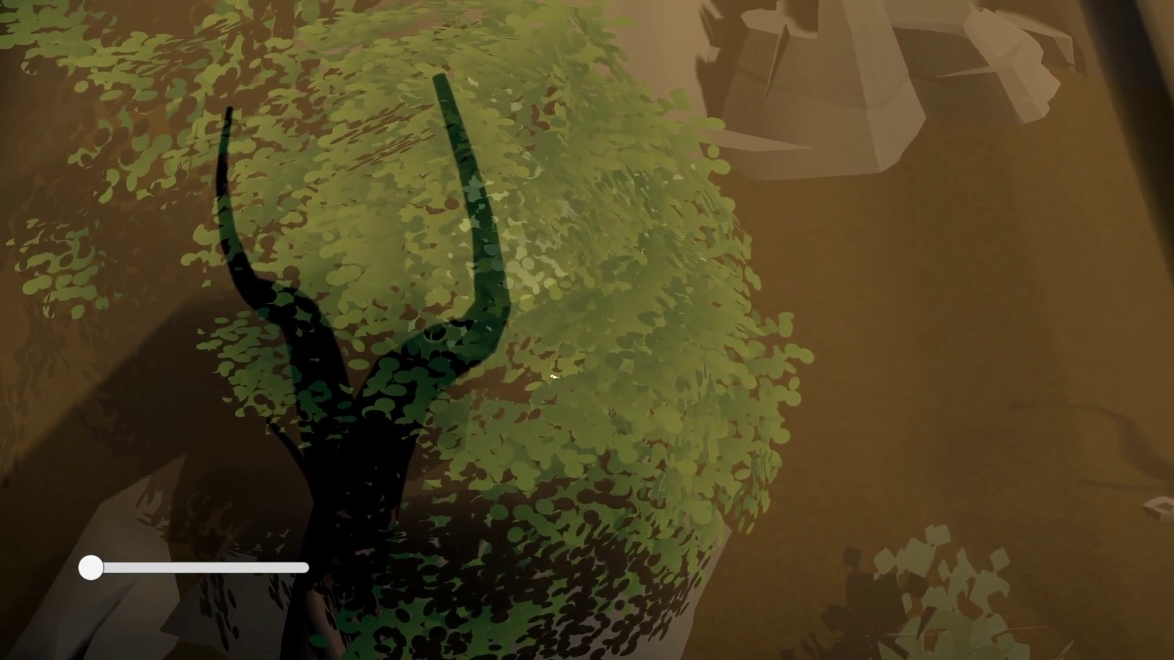
key(d)
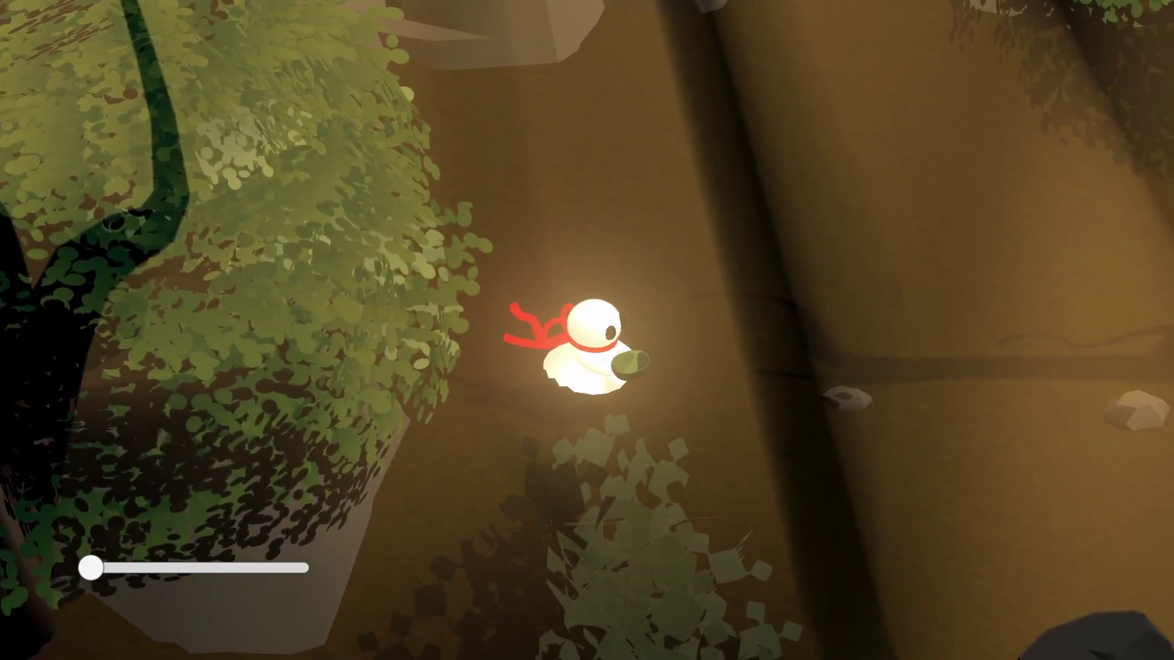
key(d)
key(s)
key(a)
key(w)
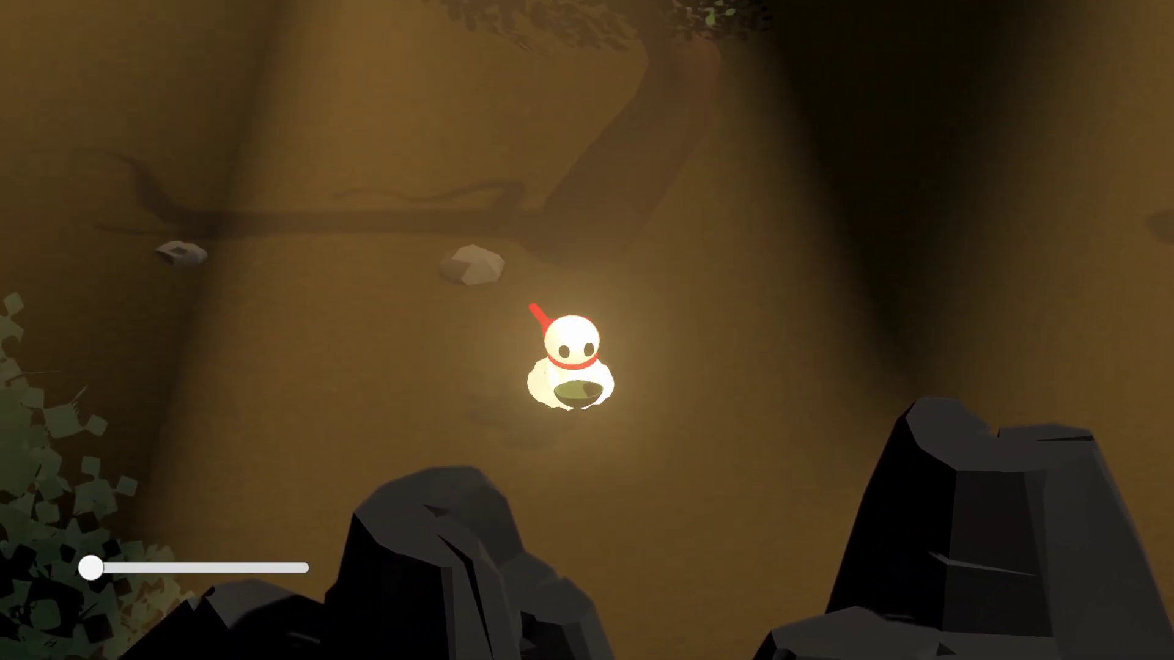
key(d)
key(d)
key(s)
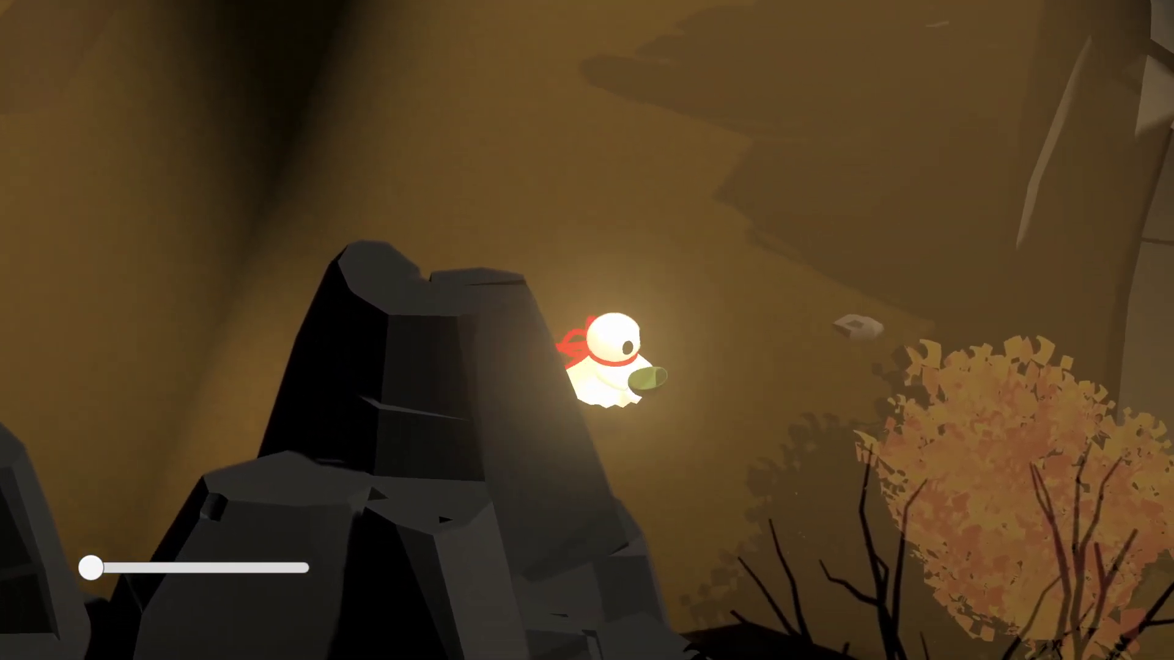
key(w)
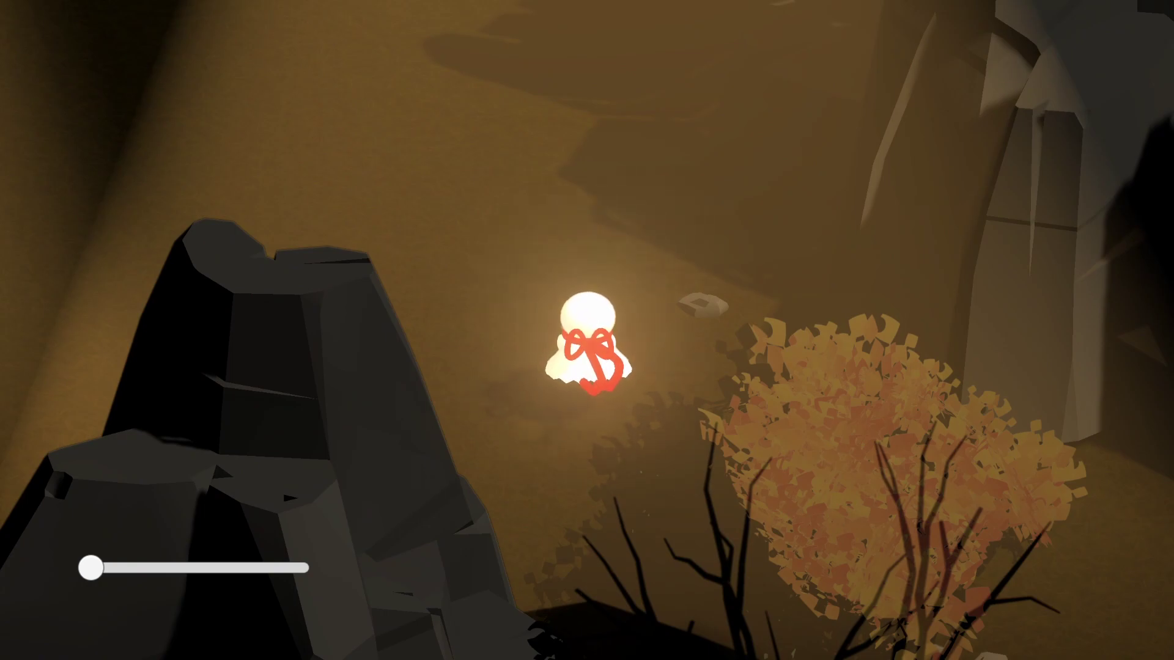
key(s)
key(d)
key(w)
key(a)
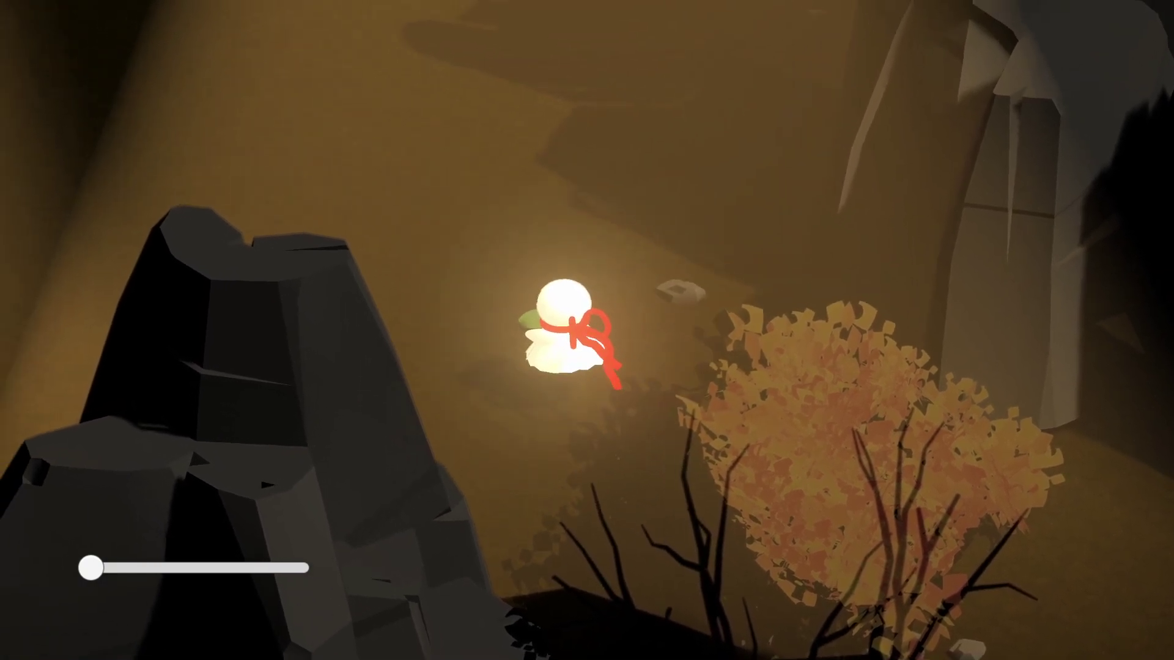
key(a)
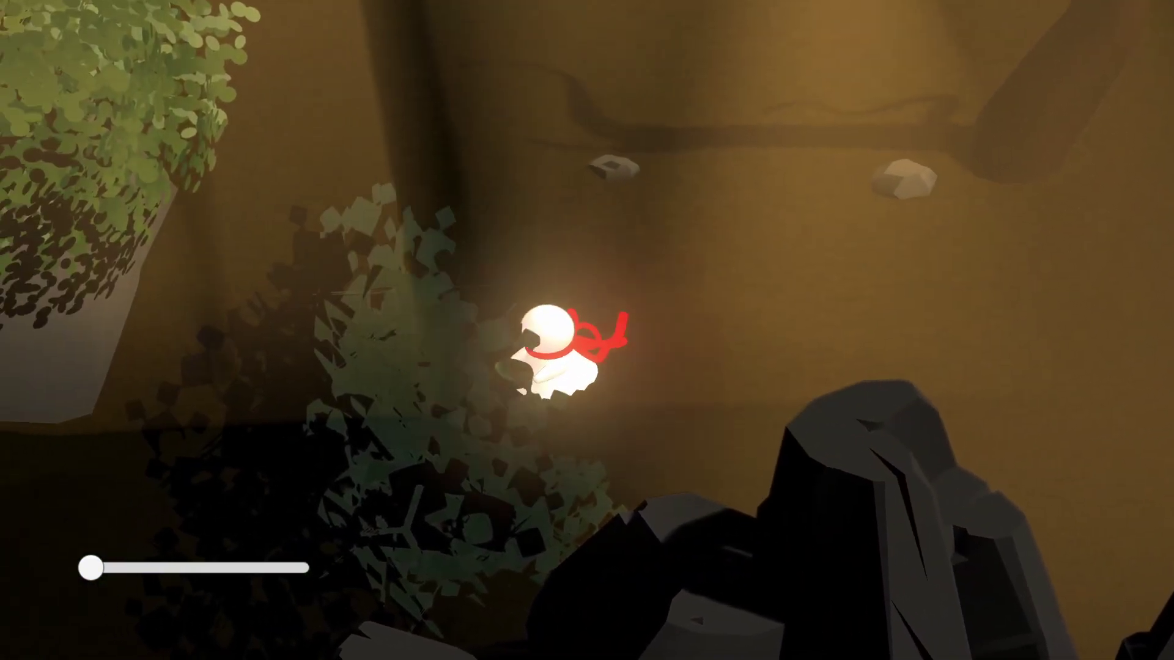
key(w)
key(a)
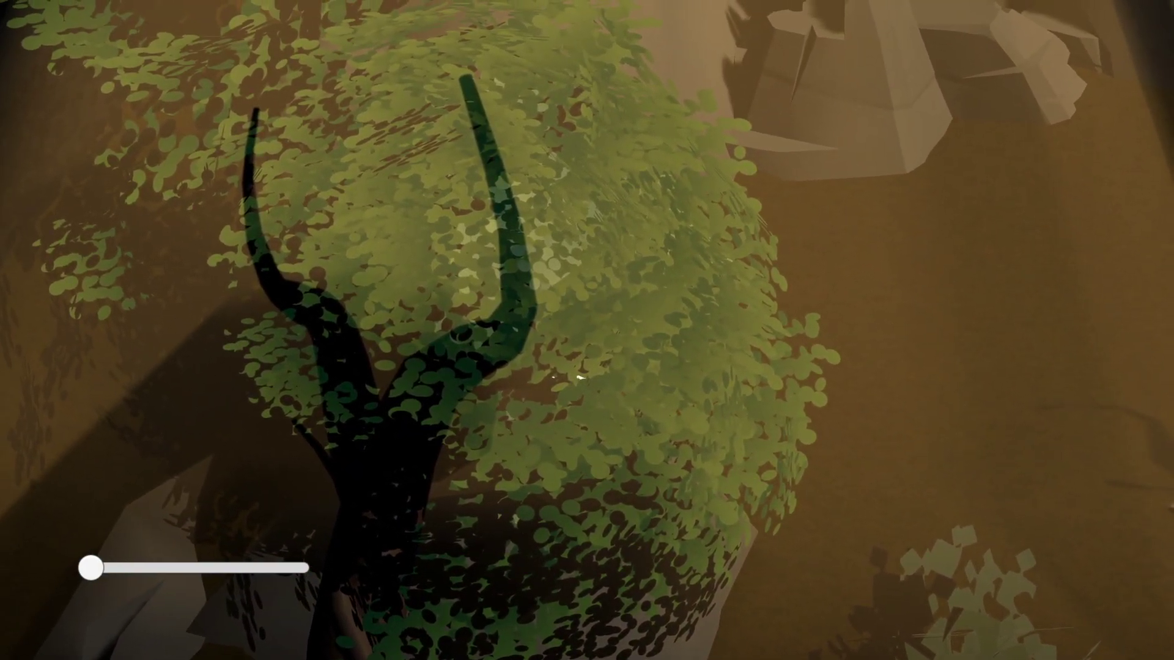
key(d)
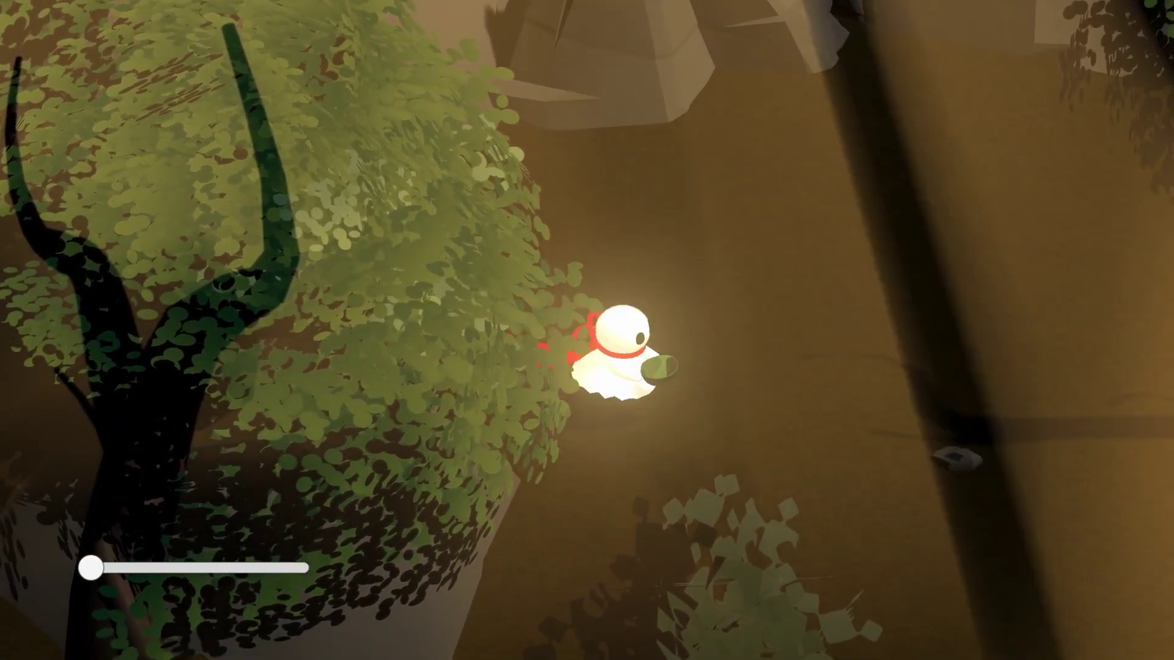
key(s)
key(d)
key(s)
key(w)
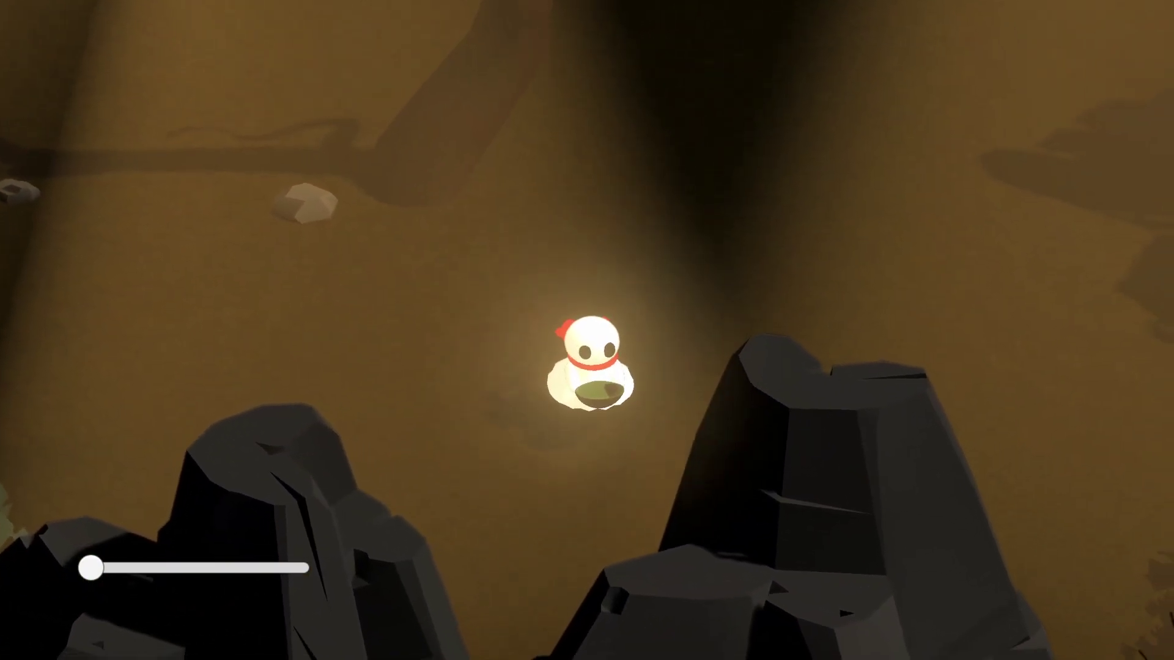
key(d)
key(s)
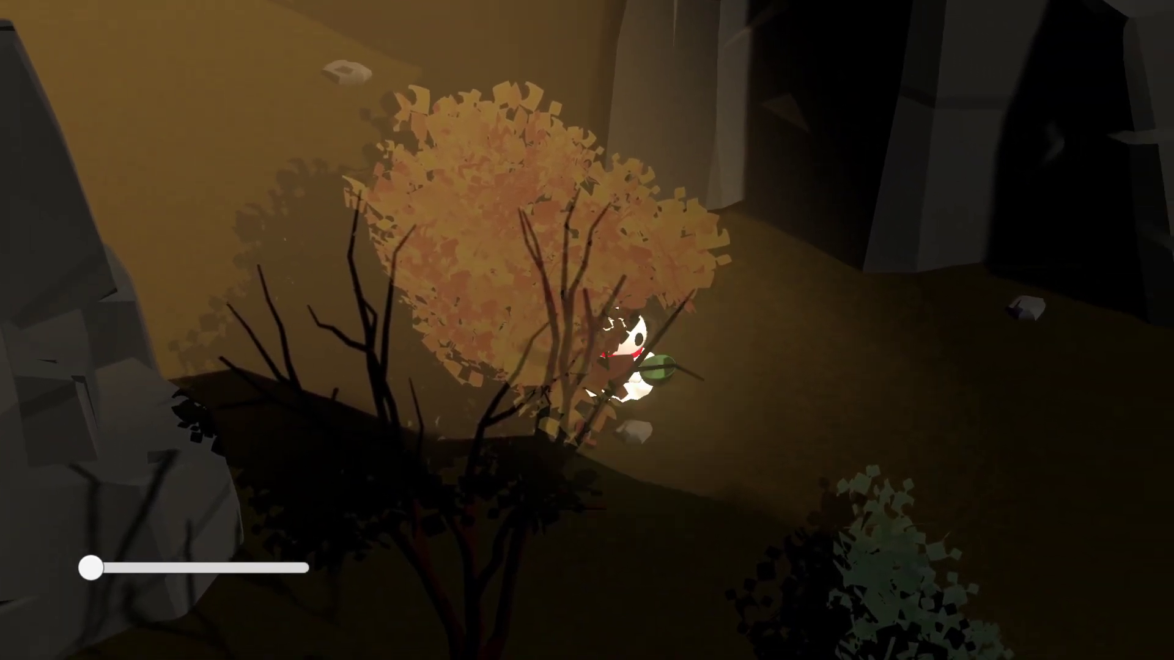
Walk the character through the cave past the trees and rocks to the glowing sprout
key(d)
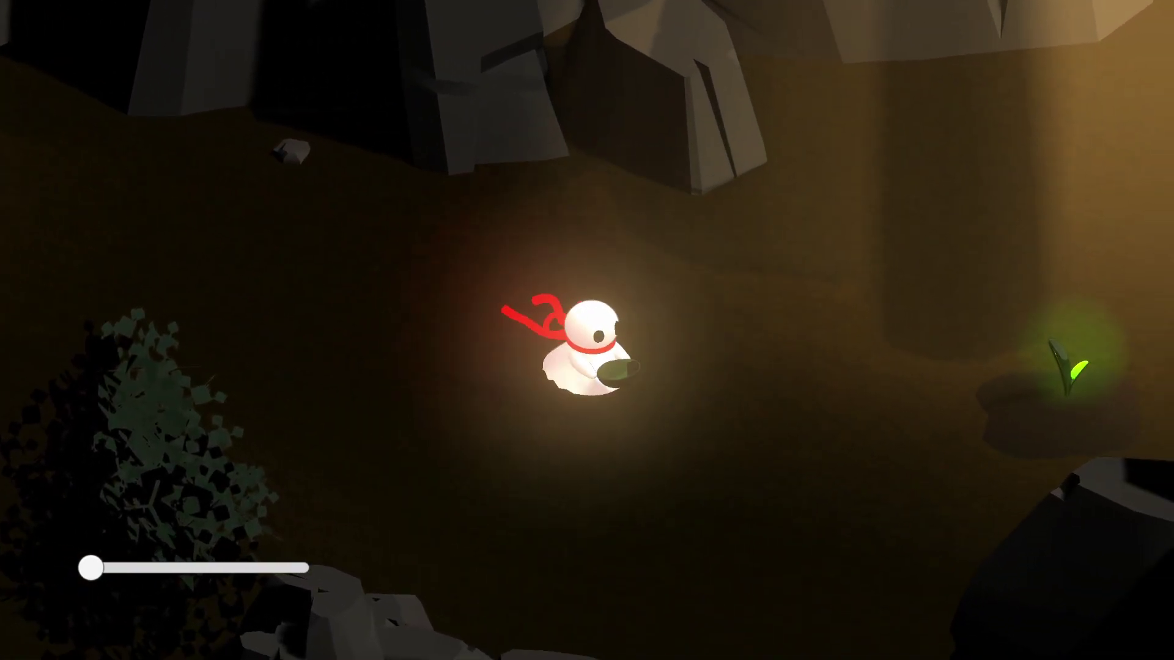
key(d)
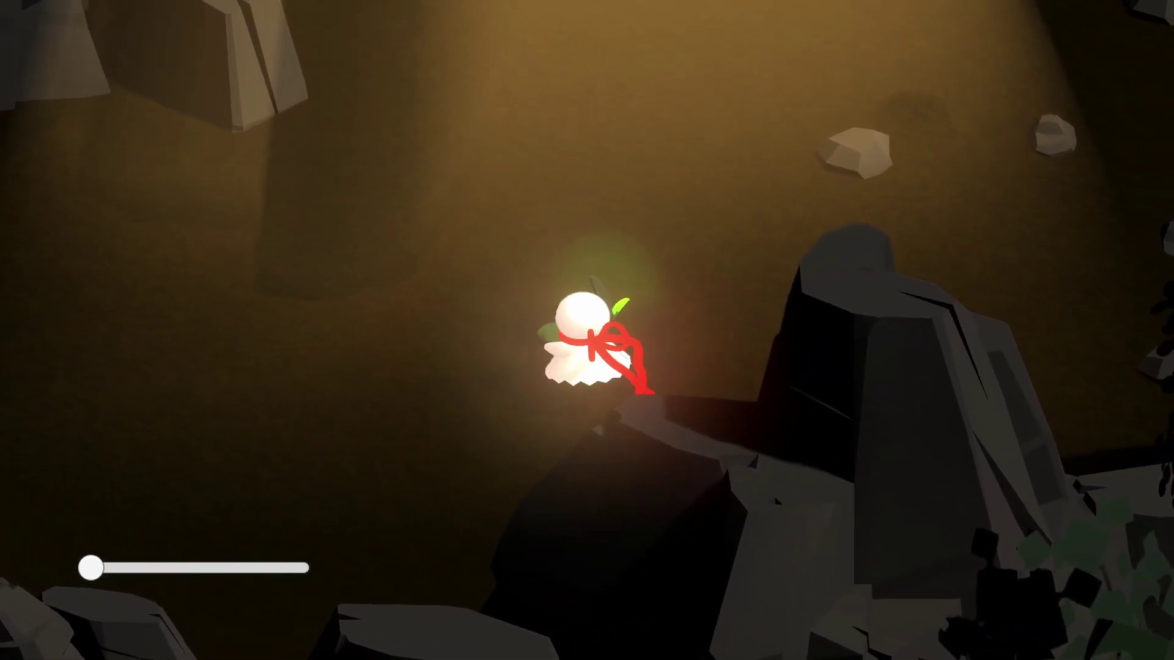
key(a)
key(w)
key(d)
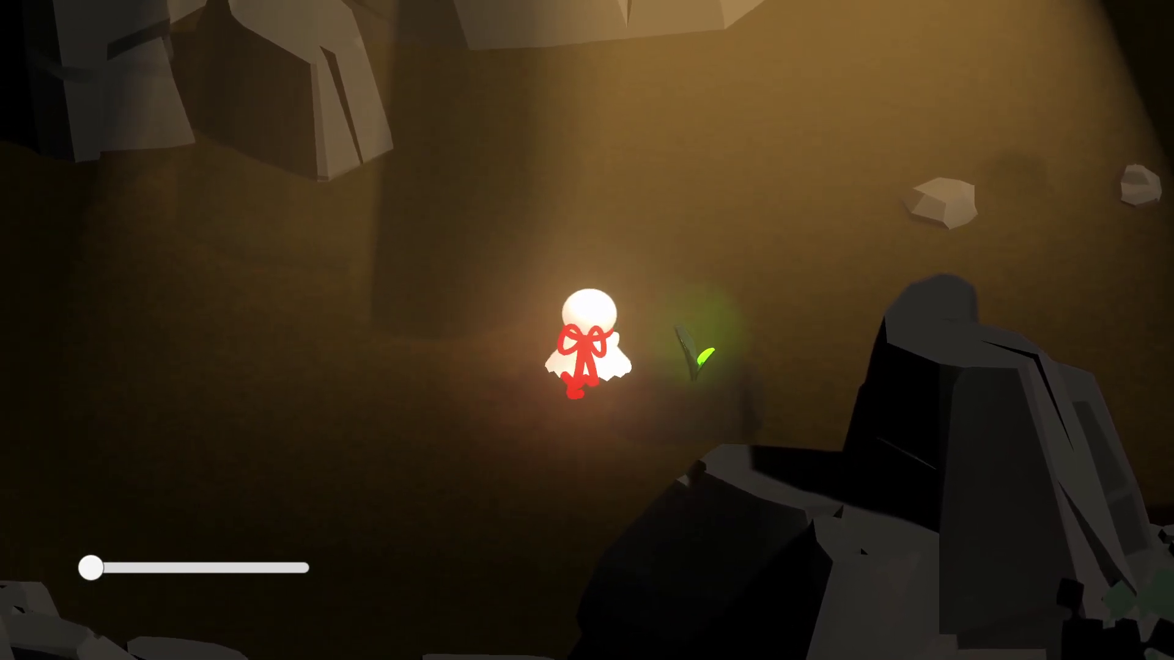
Move the character back and forth around the glowing sprout to try out its movement in all directions
key(d)
key(w)
key(s)
key(a)
key(w)
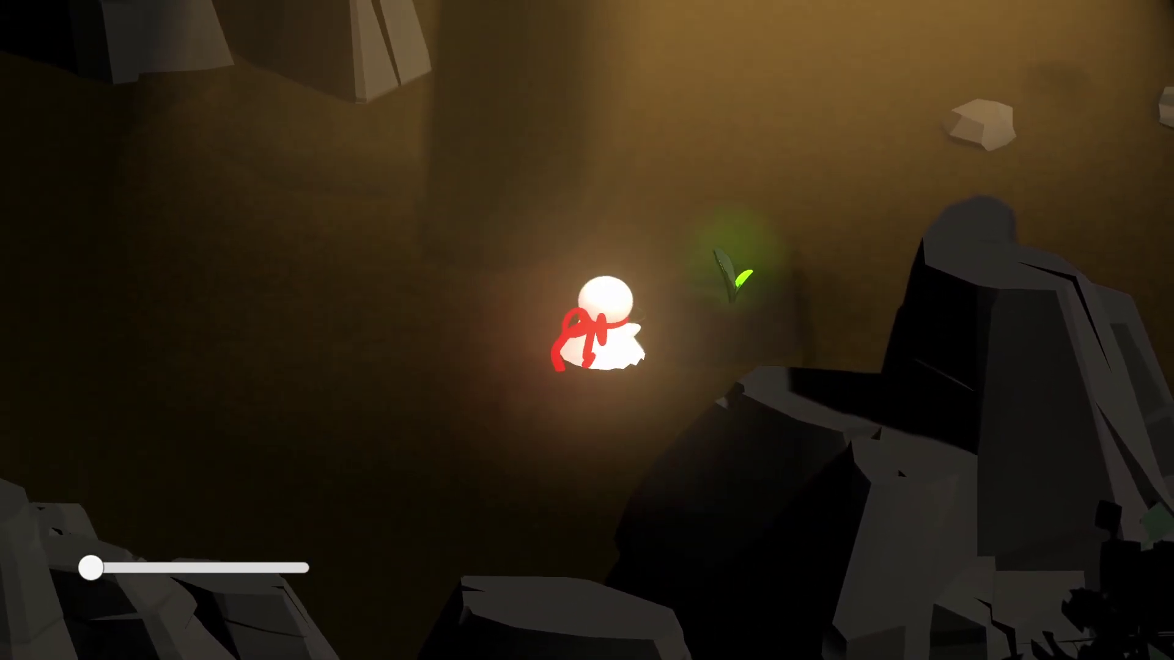
key(w)
key(d)
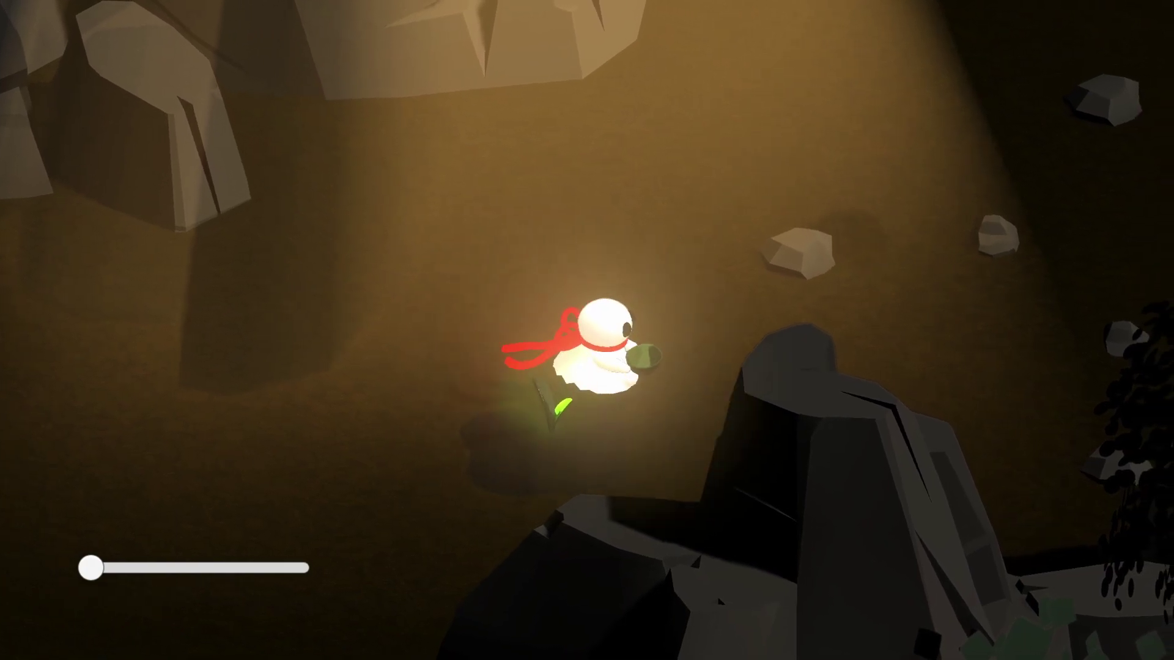
key(s)
key(a)
key(w)
key(d)
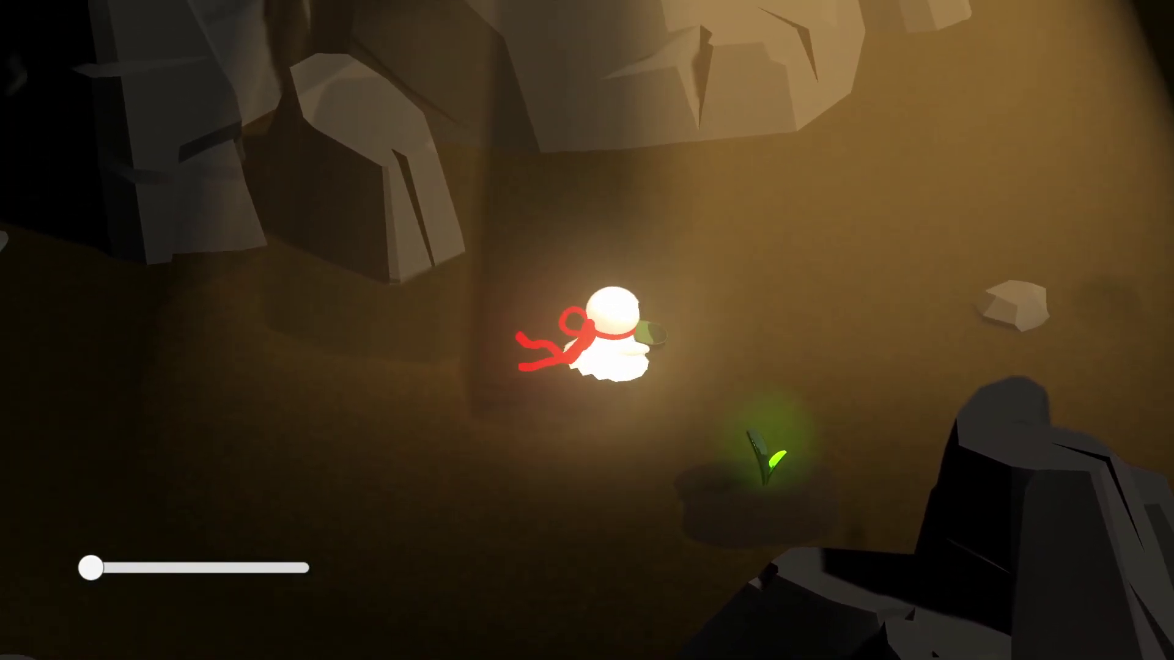
key(s)
key(a)
key(w)
key(d)
key(a)
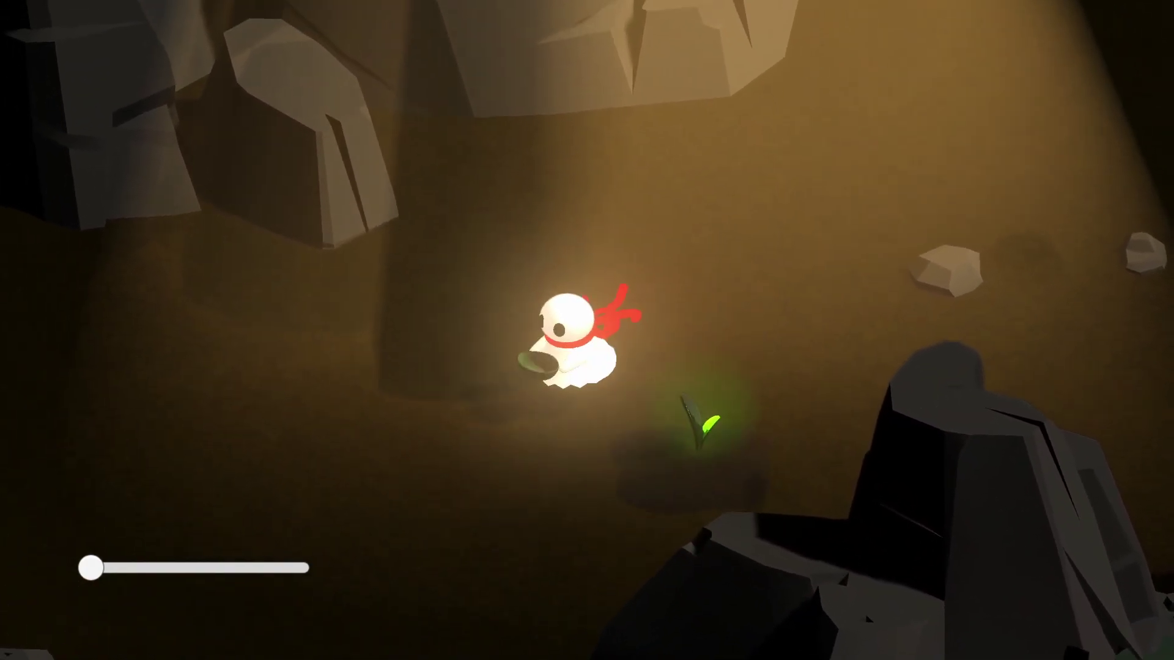
key(d)
key(s)
key(a)
key(w)
key(d)
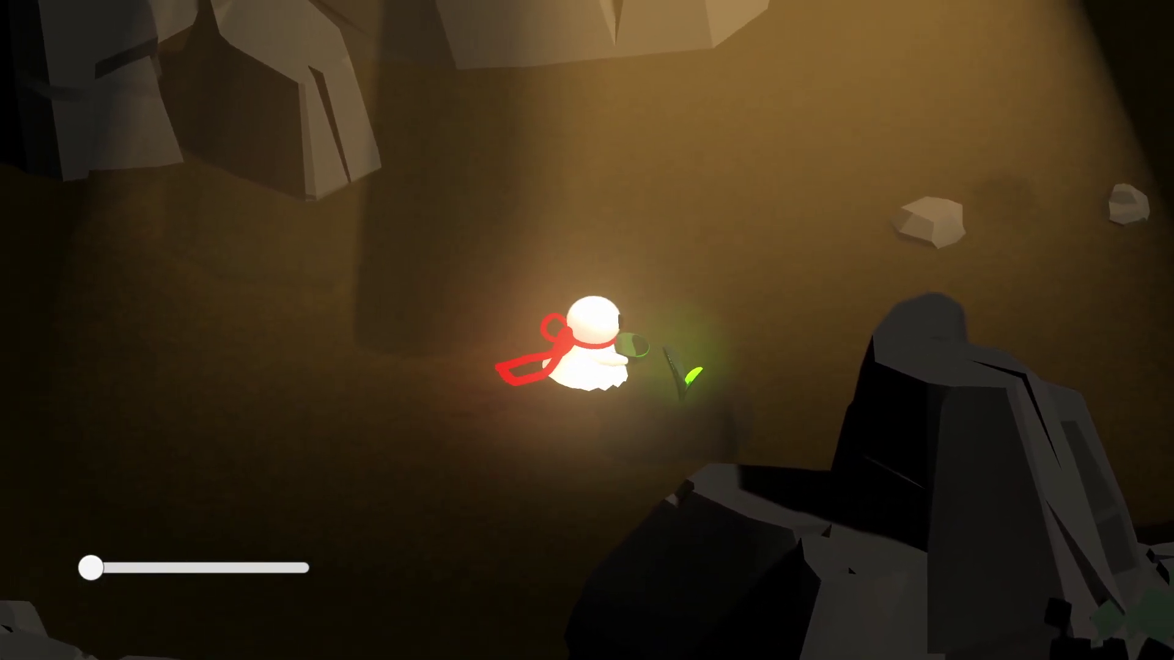
Lead the character away from the sprout, past the loose rocks, to the well to fill the water container
key(a)
key(w)
key(d)
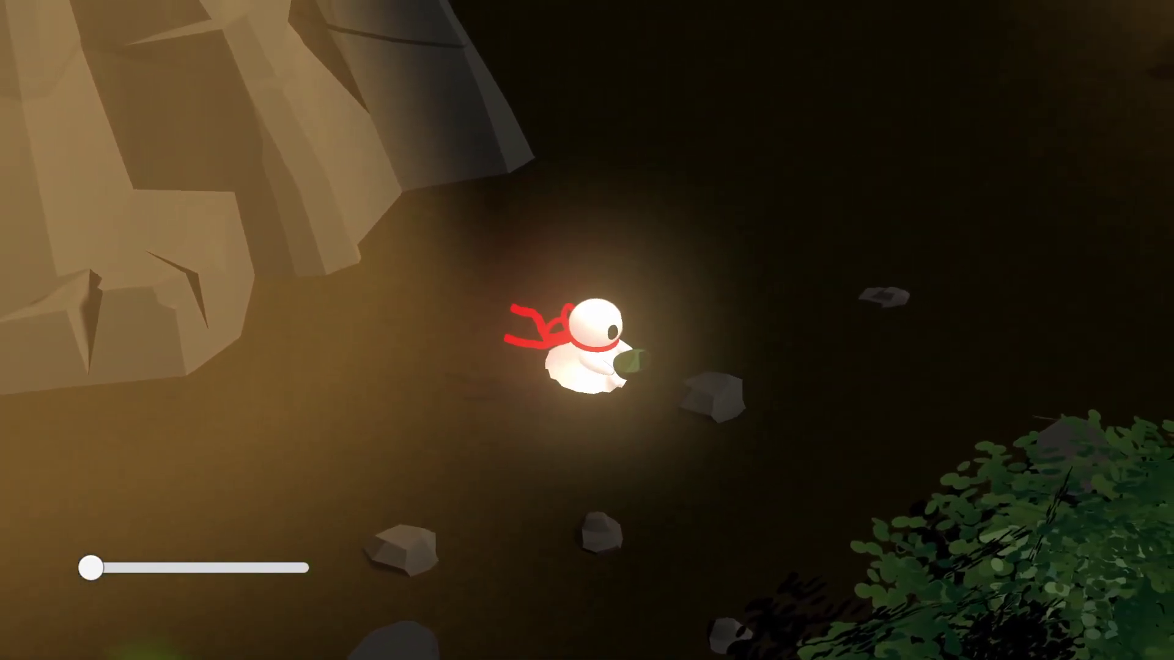
key(a)
key(s)
key(w)
key(d)
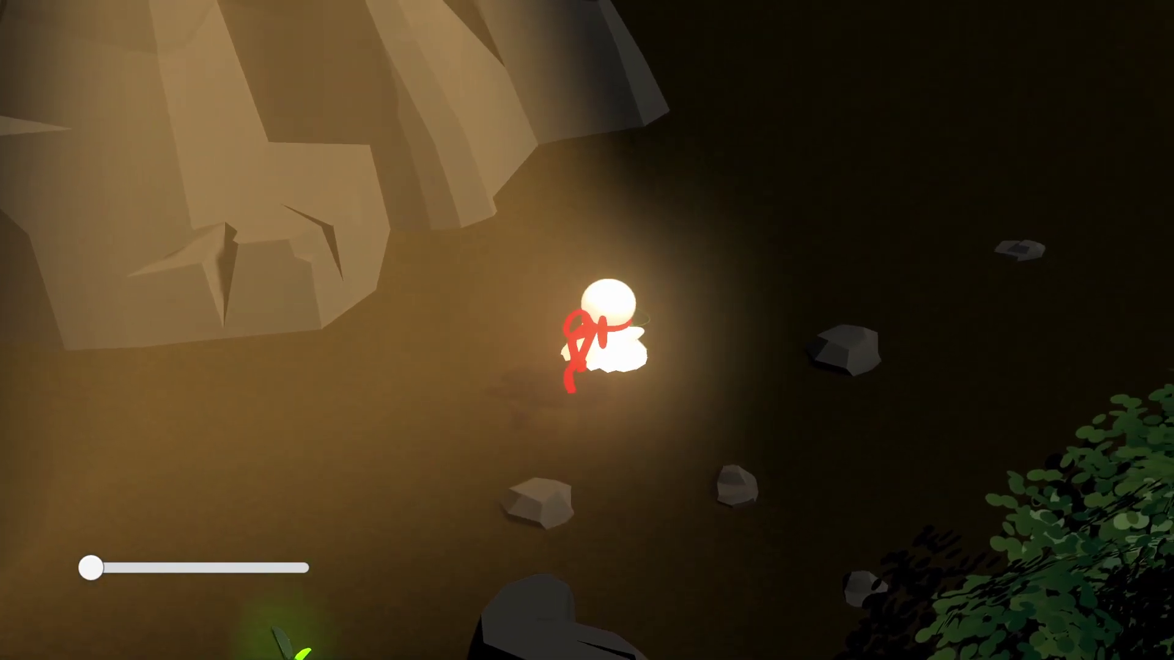
key(w)
key(d)
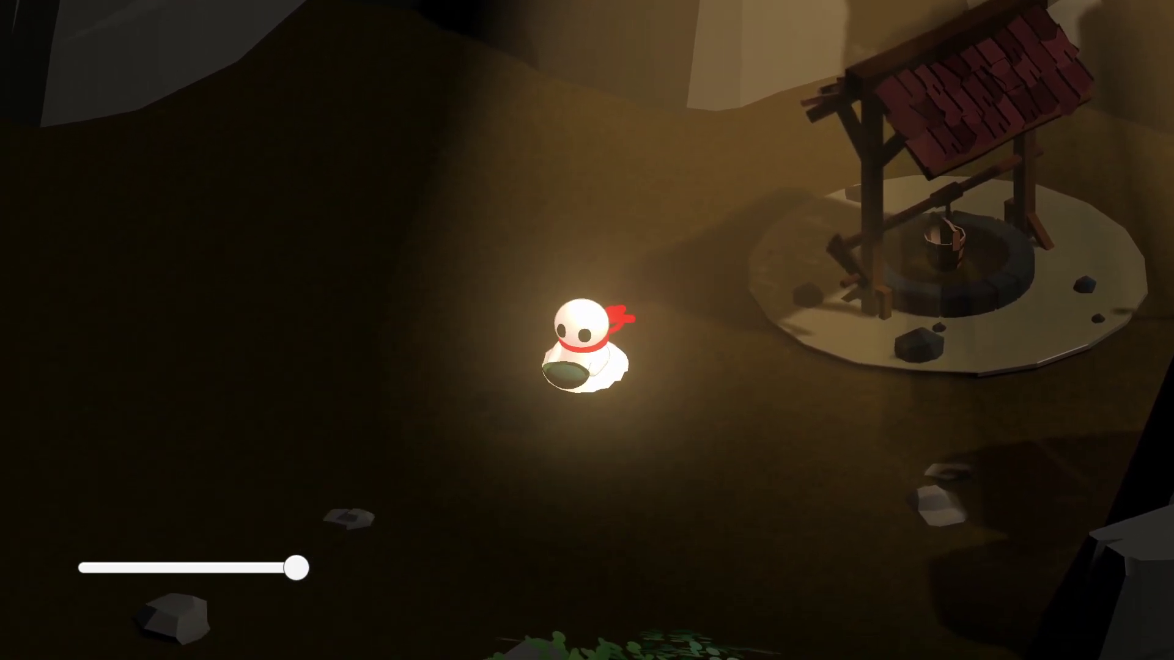
Carry the water back to the glowing sprout and pour it over the plant until the container is empty
key(a)
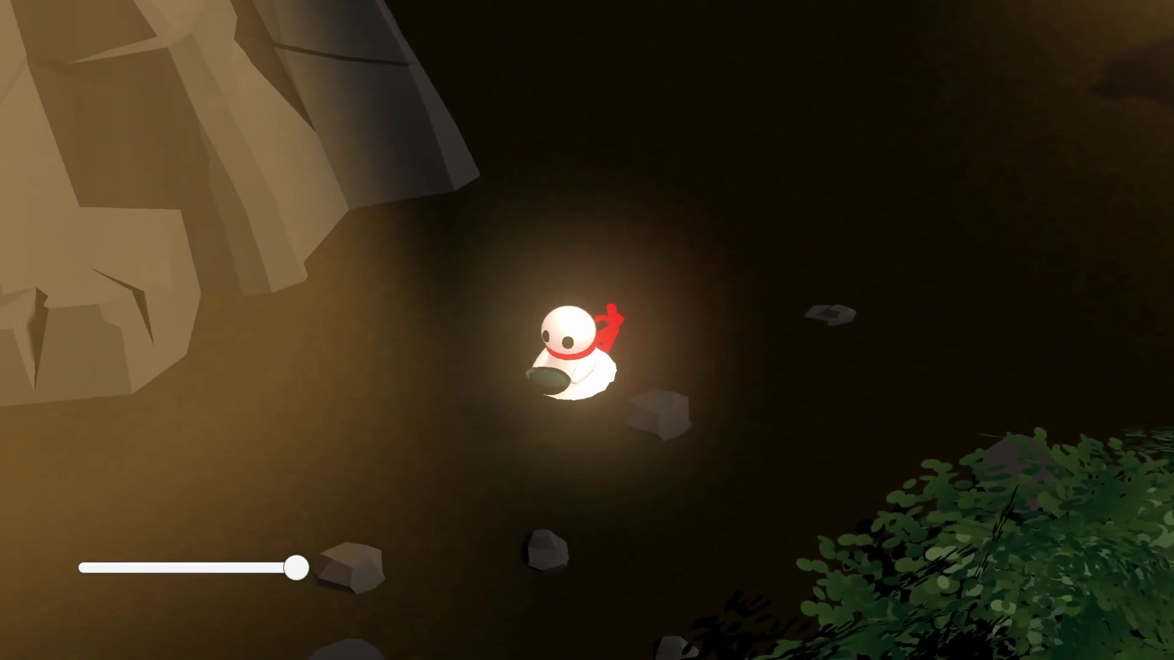
key(s)
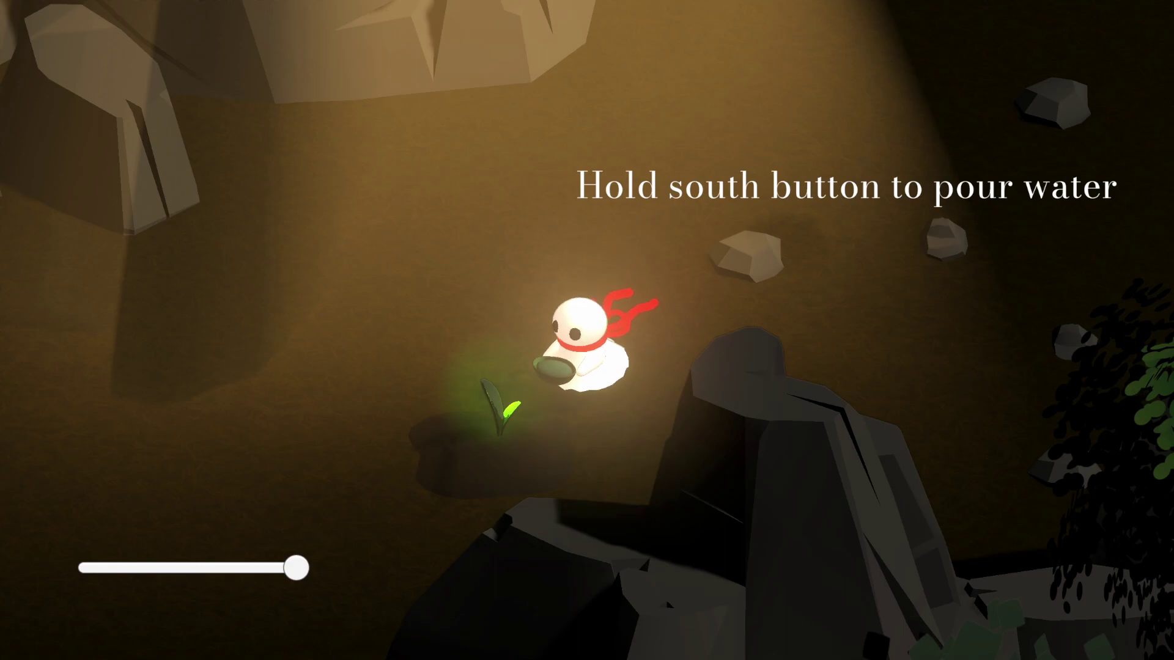
key(space)
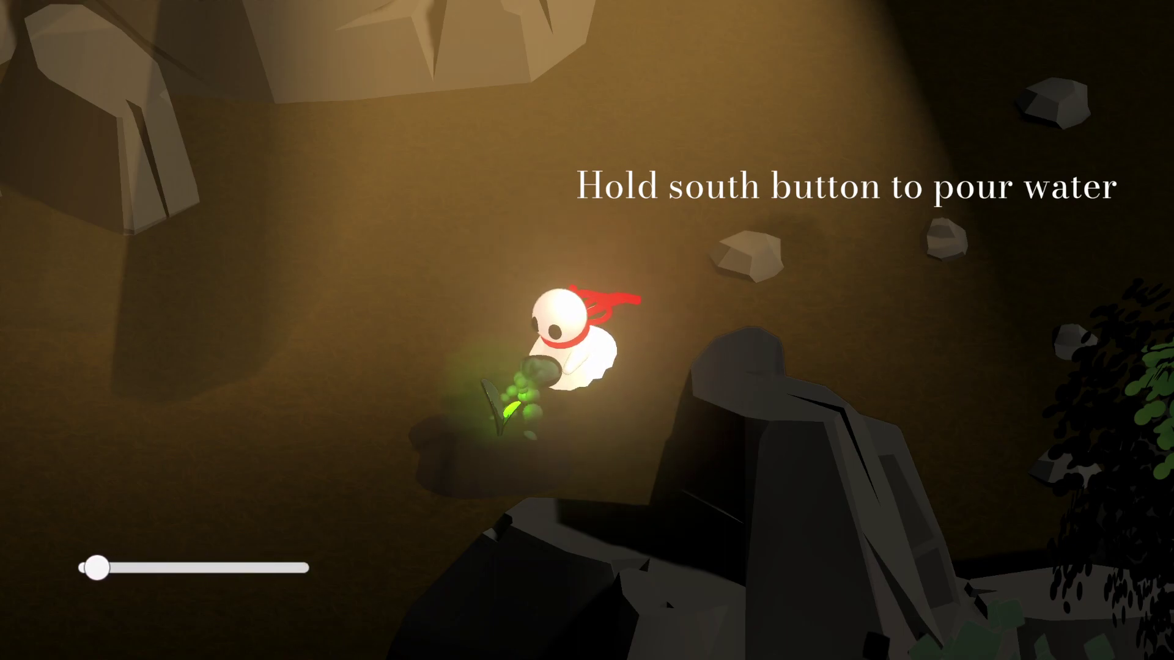
key(space)
Return the character to the well and collect a new load of water
key(w)
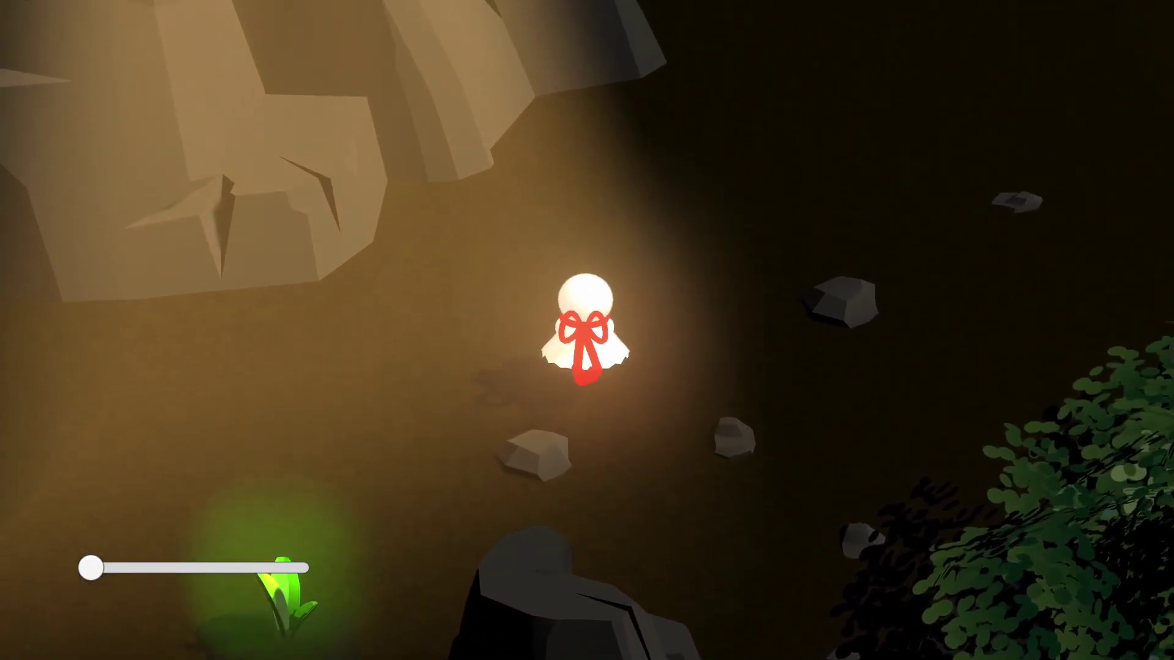
key(w)
key(d)
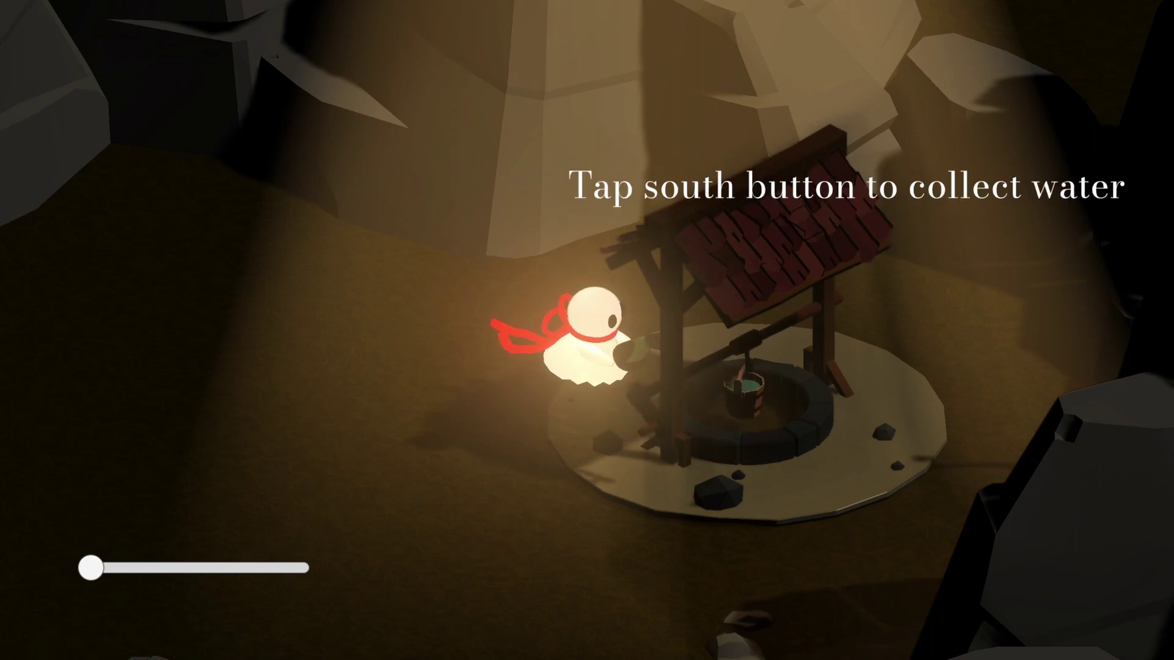
key(space)
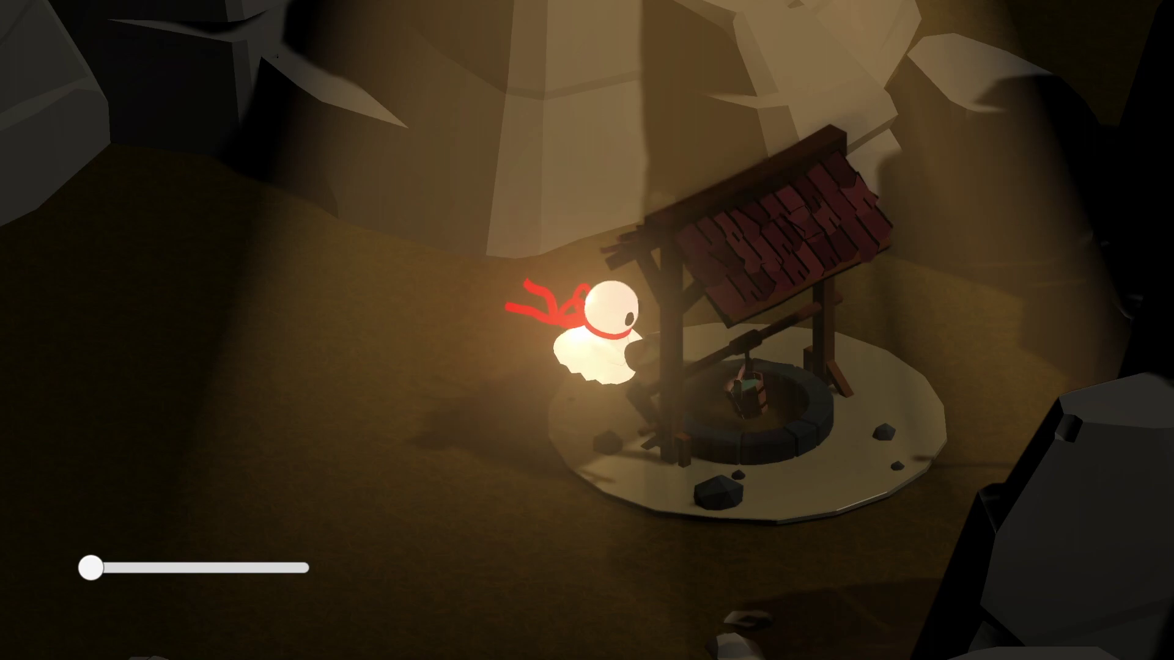
Walk the character with the refilled container away from the well, back towards the plant
key(a)
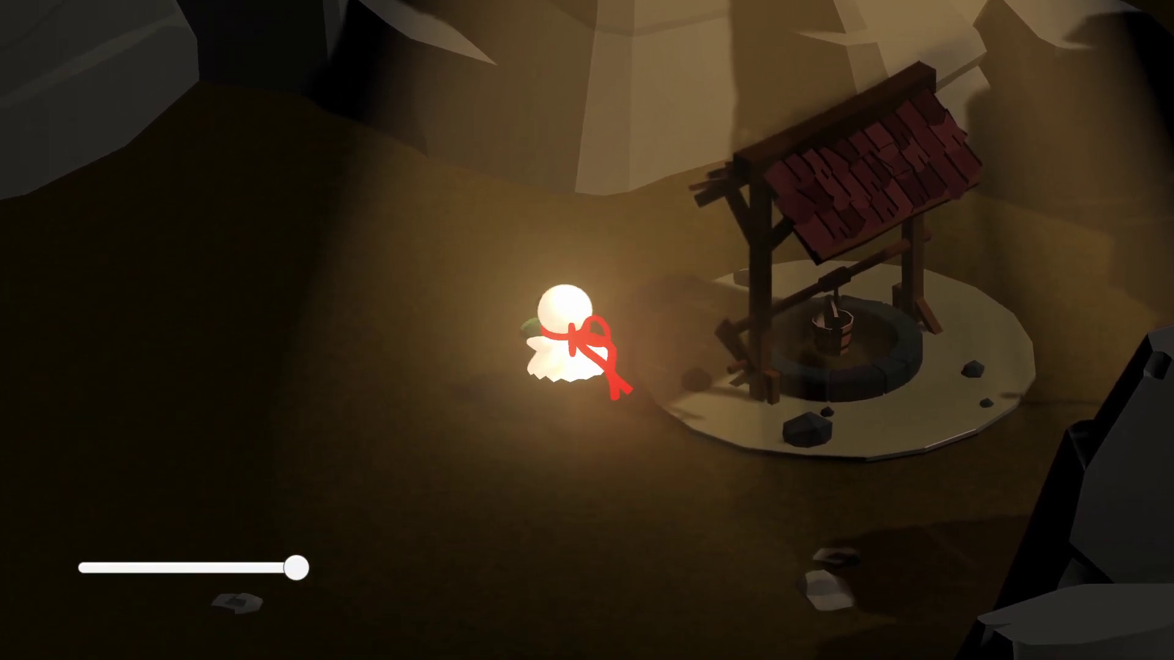
key(d)
key(s)
key(a)
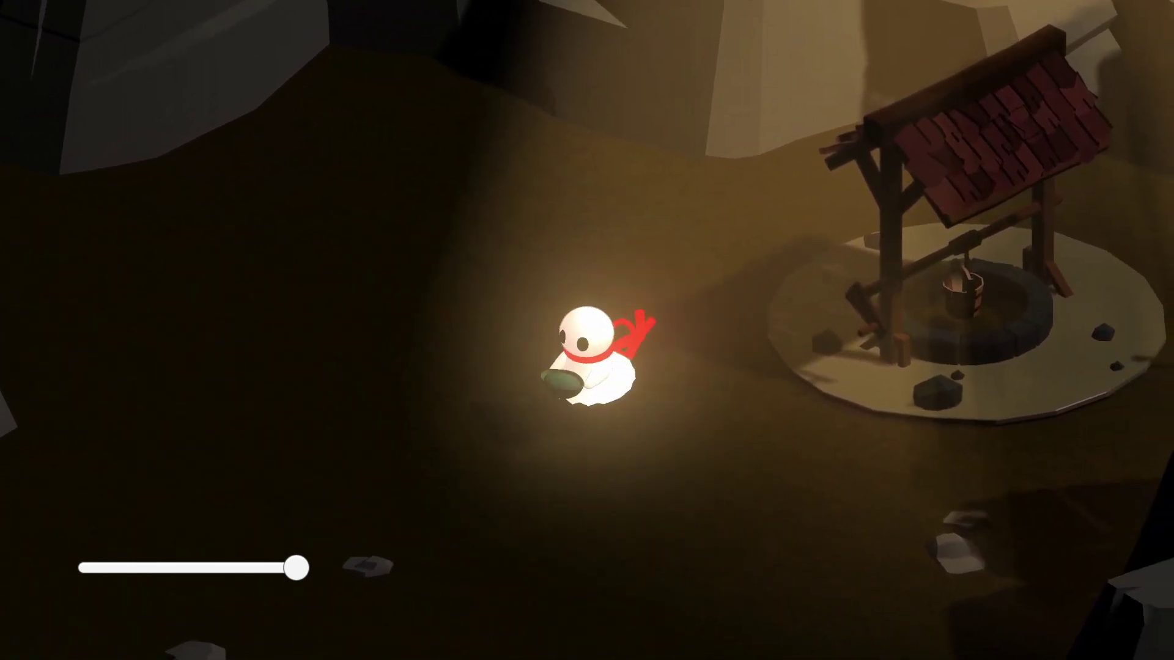
Move the character from the well across the clearing to the green glowing plant
key(w)
key(d)
key(s)
key(a)
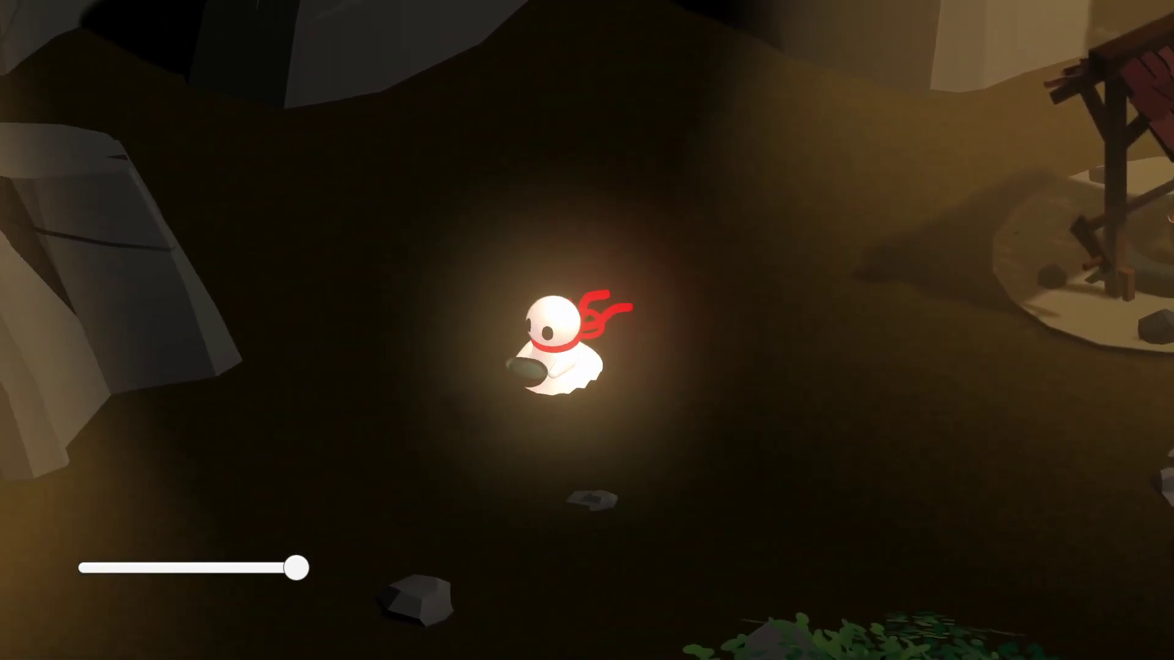
key(s)
key(Left)
key(Down)
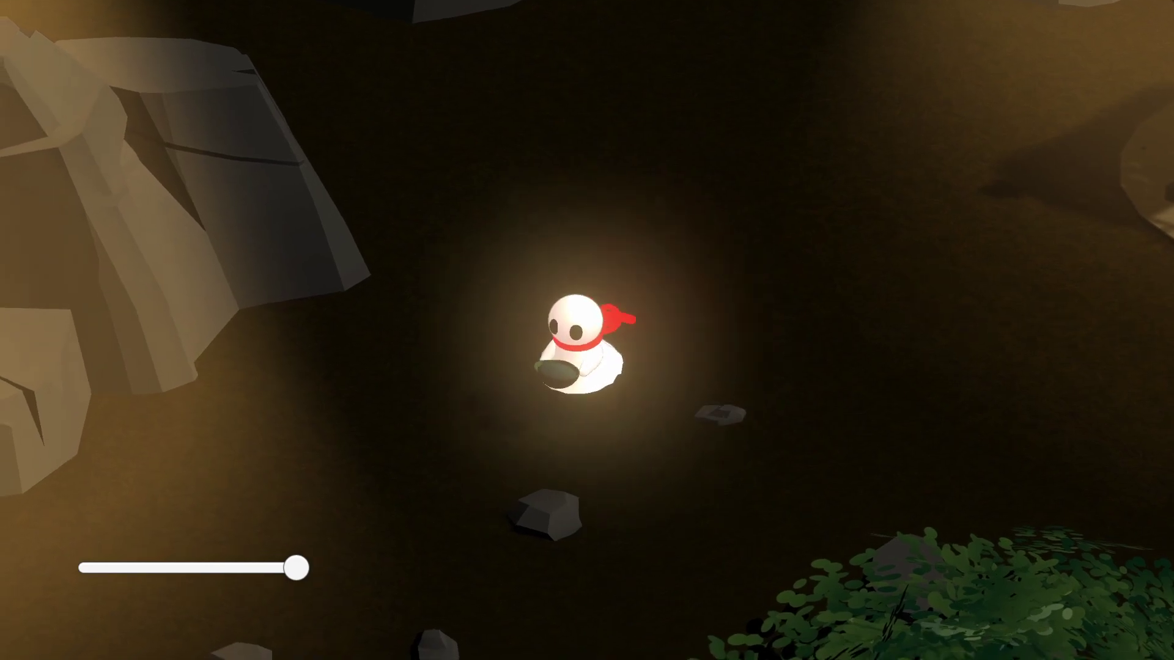
key(Left)
key(Down)
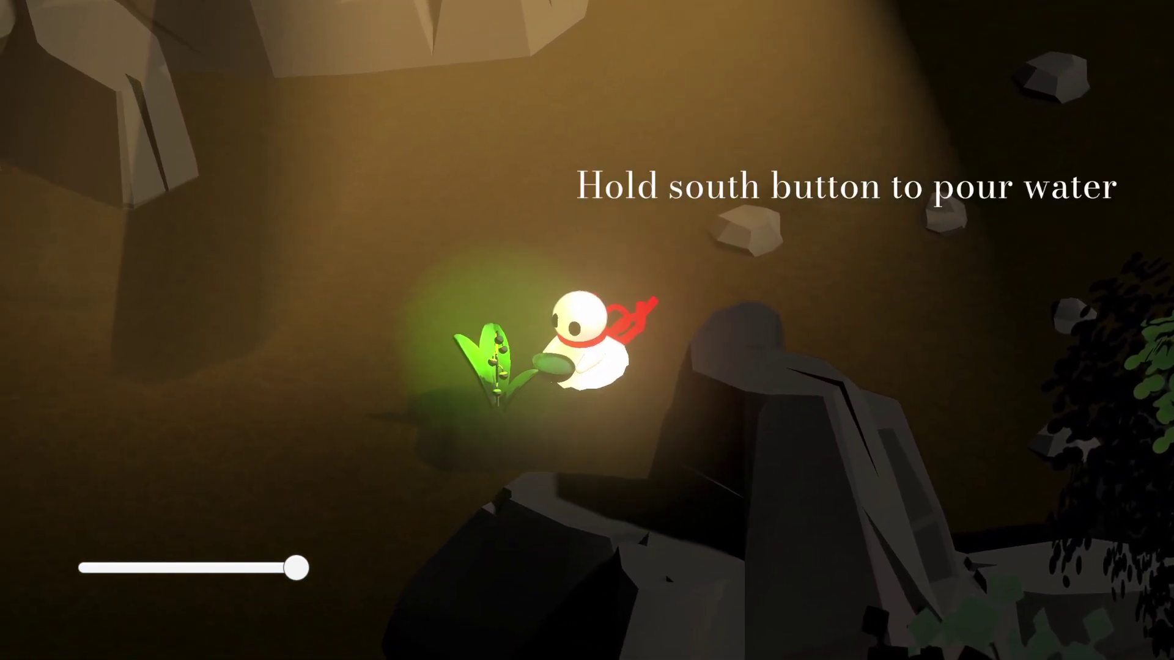
Pour water on the green plant until its flowers bloom
key(space)
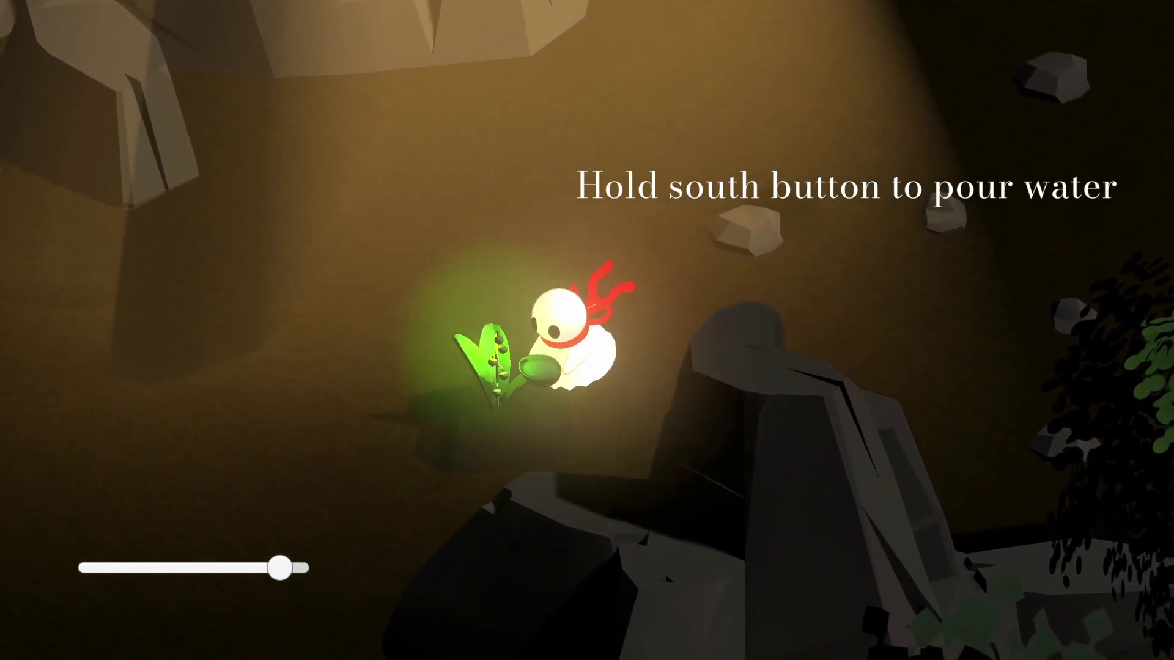
key(space)
key(space)
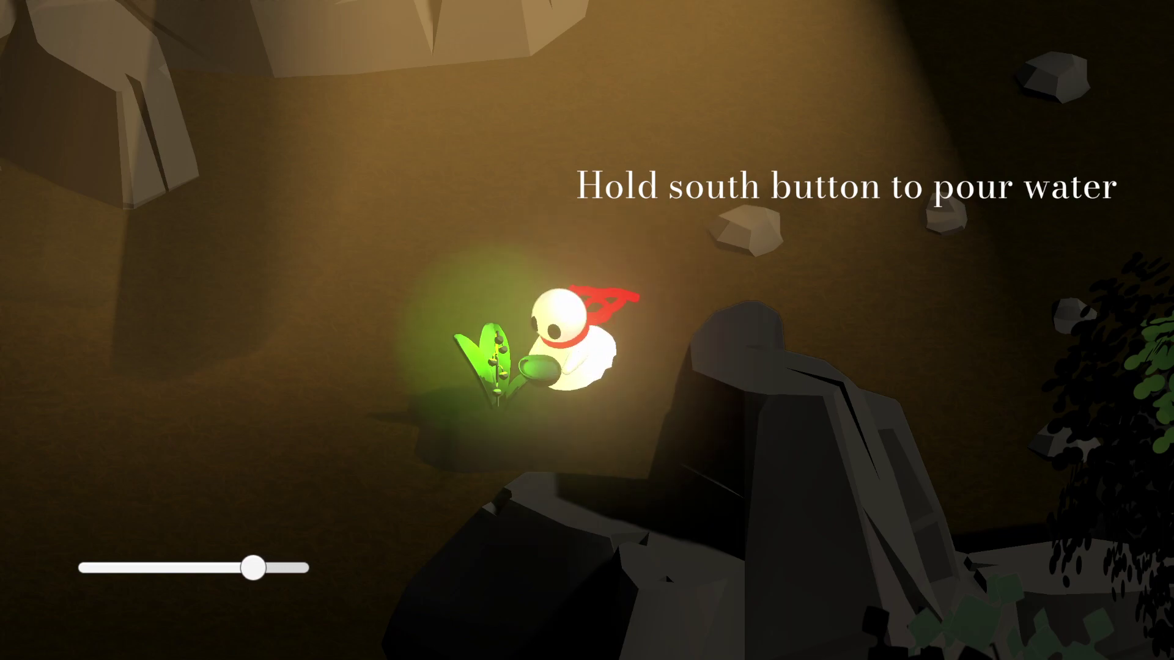
key(space)
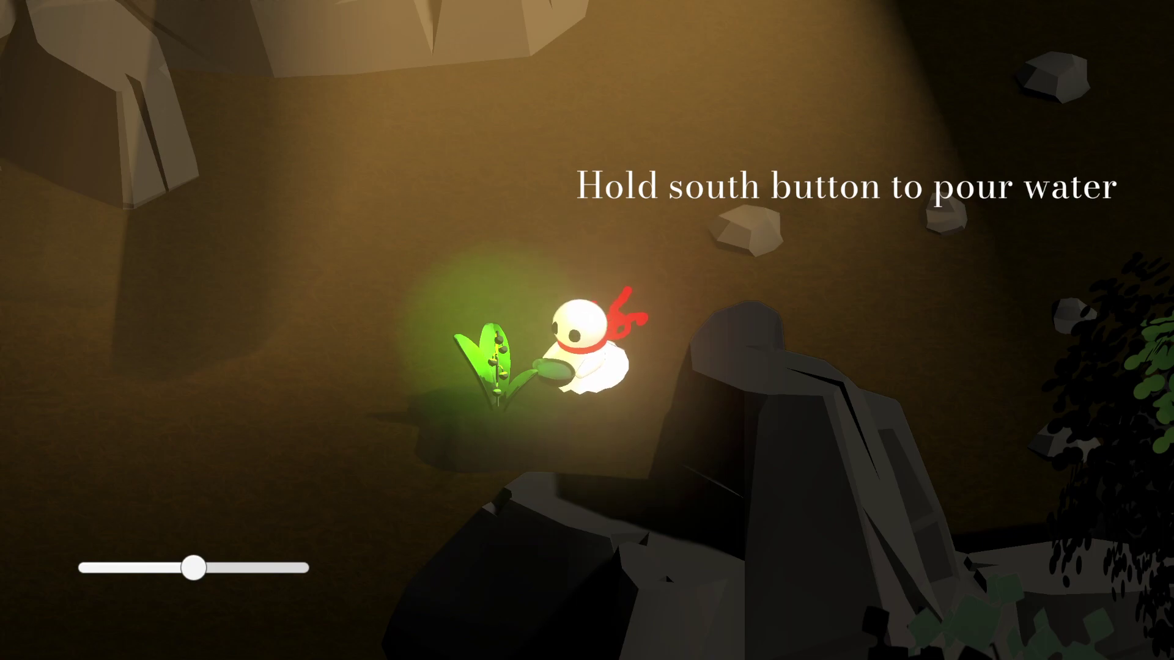
key(space)
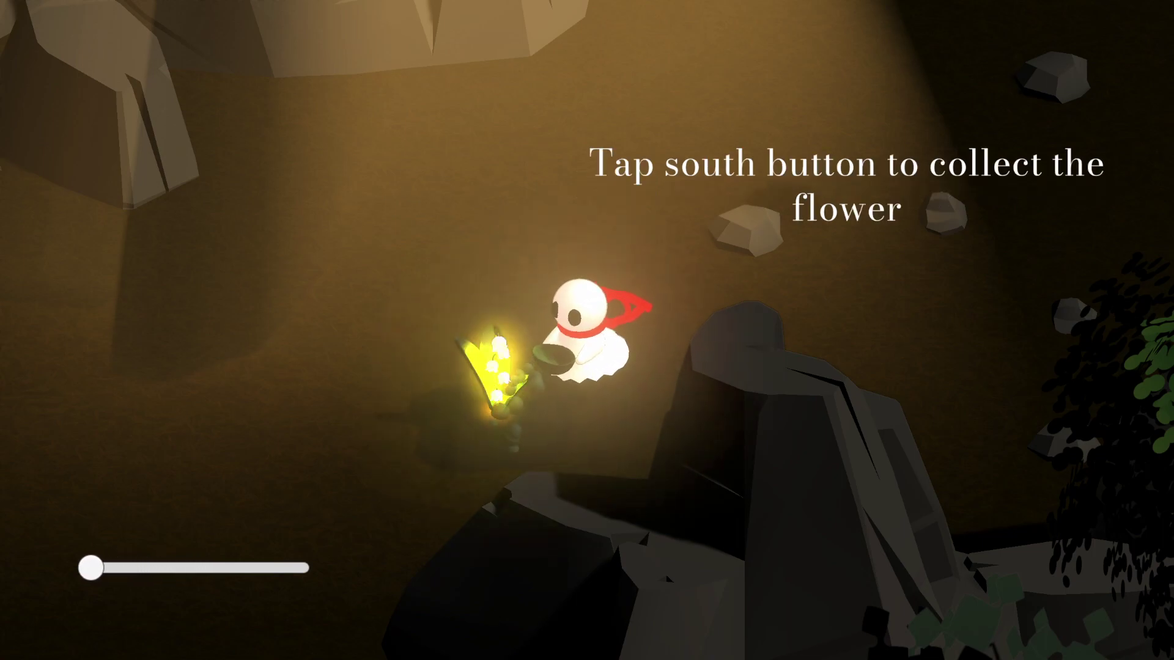
Walk the character past the glowing flower, turn around beside it, and return to collect it
key(w)
key(a)
key(s)
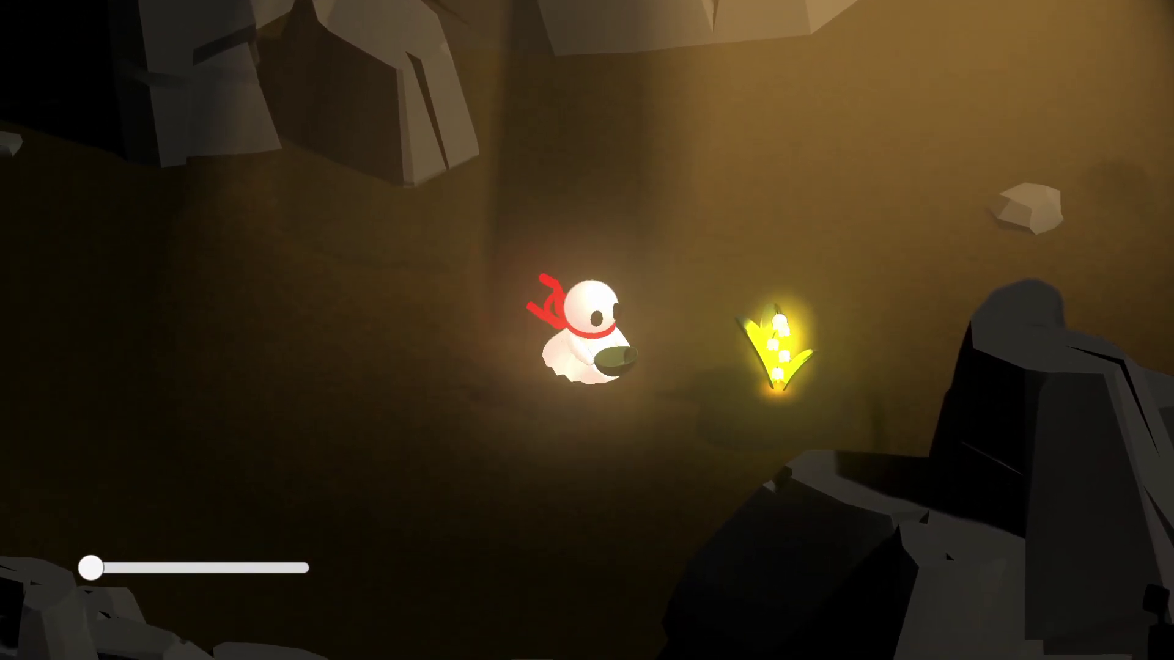
key(d)
key(s)
key(w)
key(a)
key(s)
key(d)
key(a)
key(w)
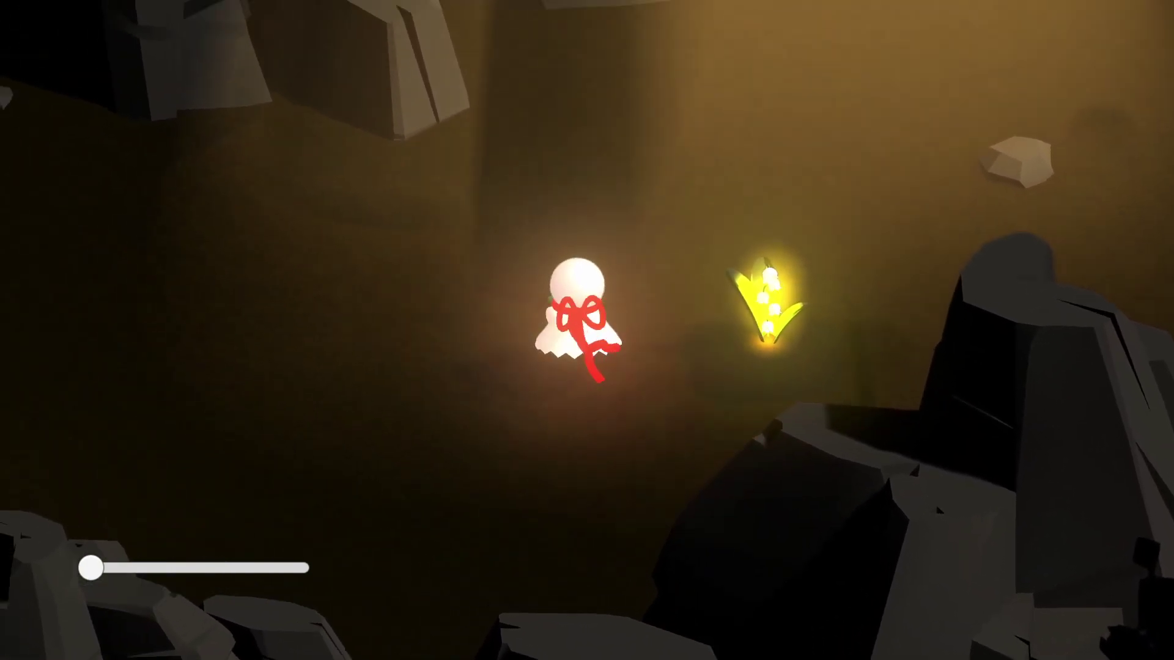
key(d)
key(d)
key(space)
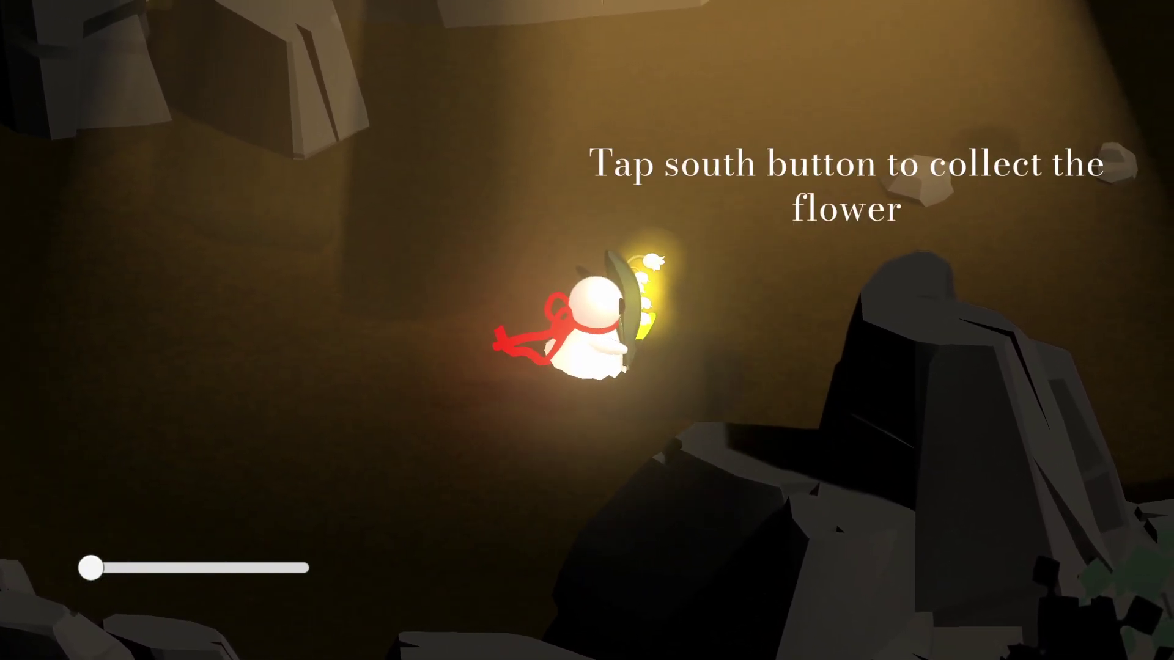
Turn and walk the character around the clearing in several directions while carrying the collected flower
key(a)
key(s)
key(w)
key(w)
key(s)
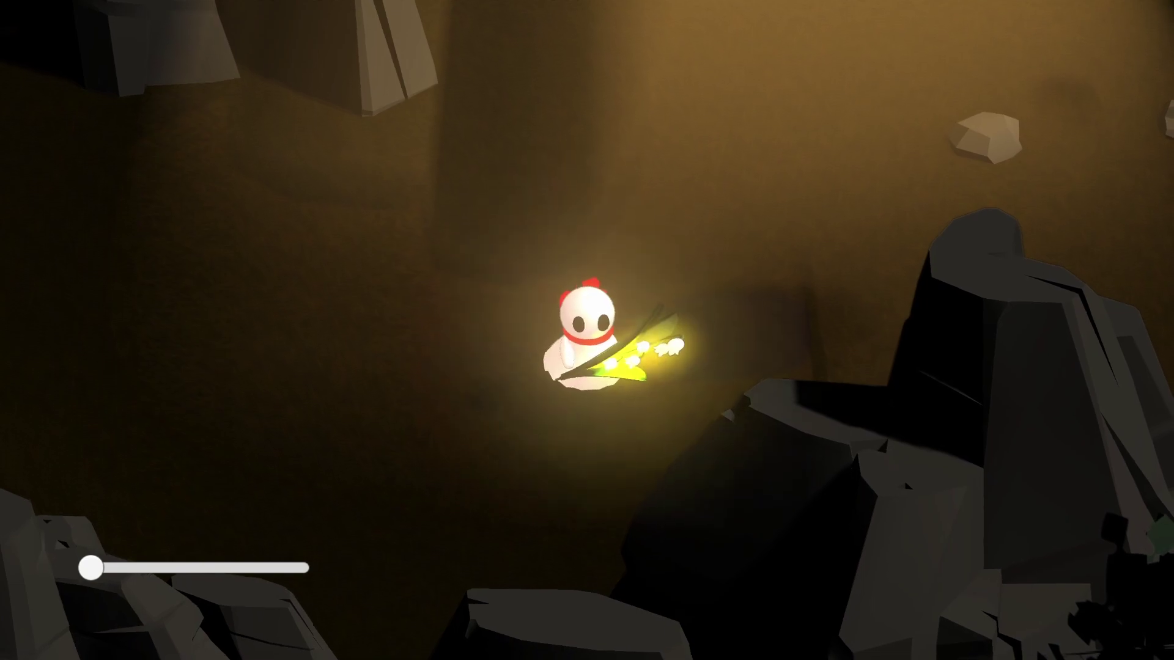
key(a)
key(w)
key(a)
key(s)
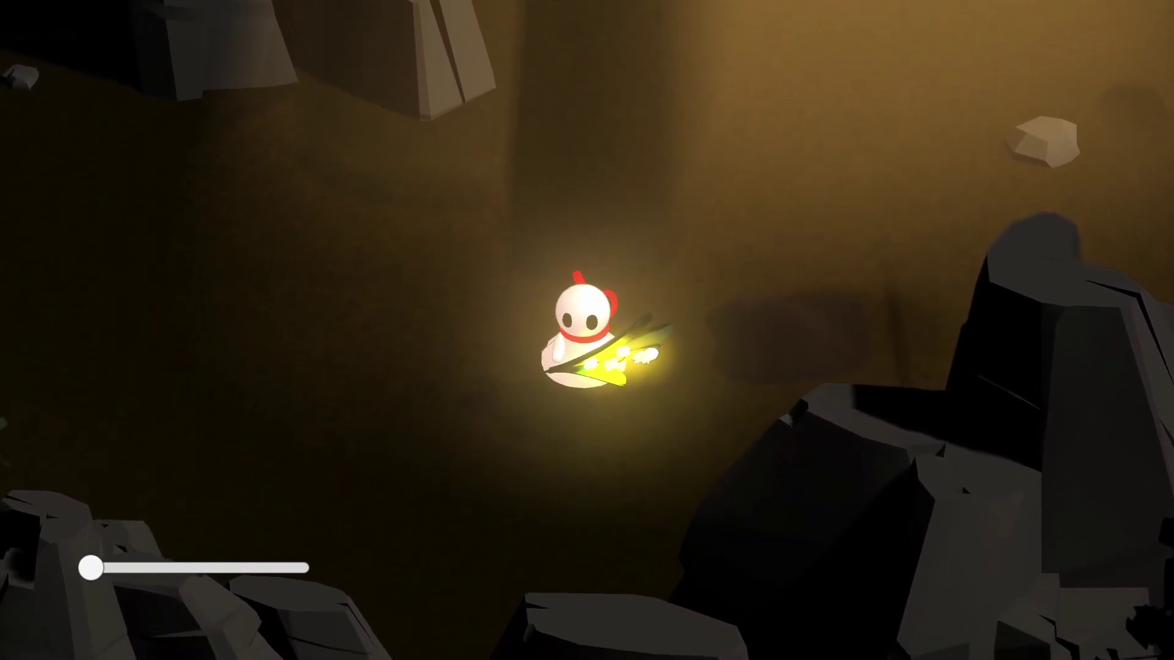
key(a)
key(d)
key(a)
key(s)
key(w)
key(d)
key(s)
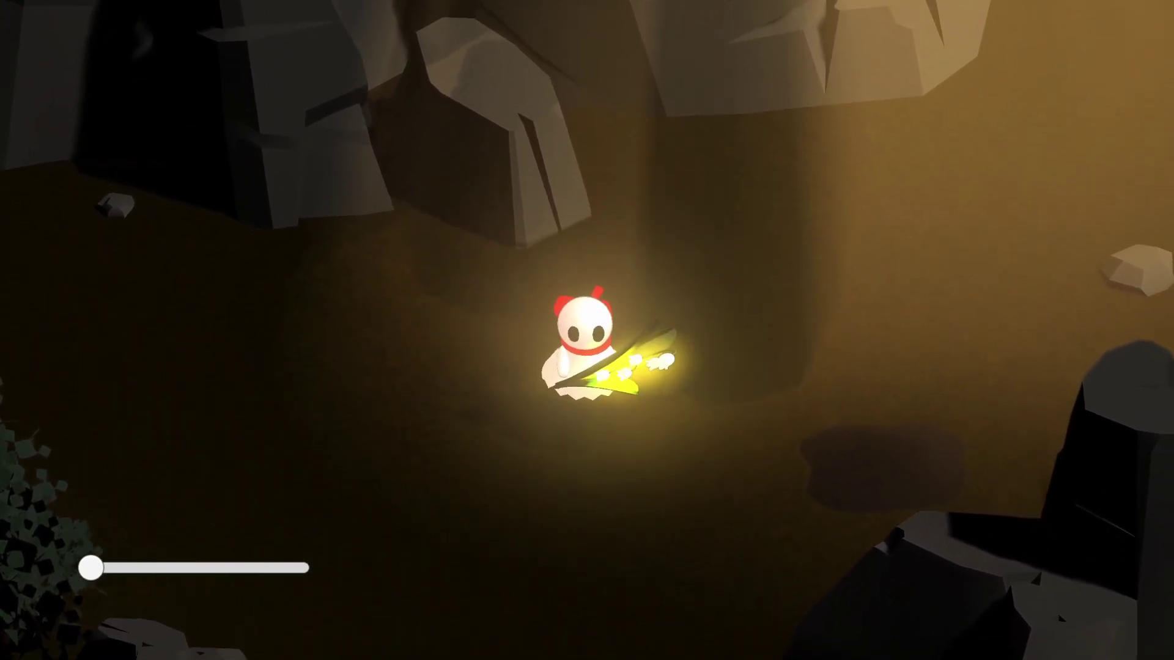
key(Down)
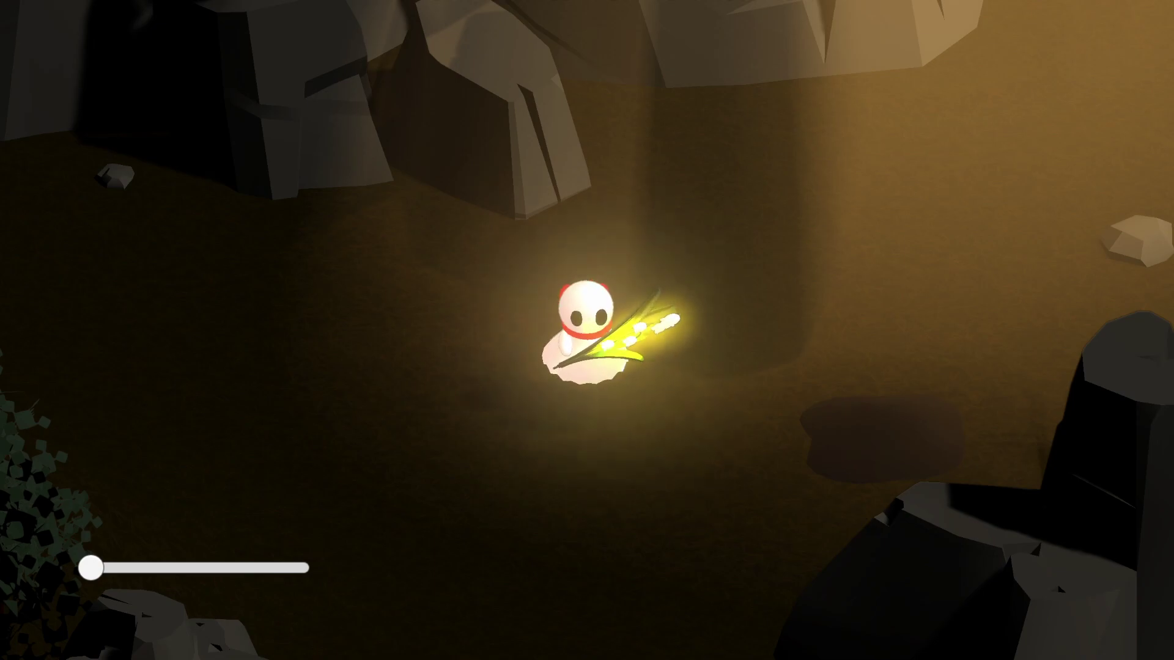
Carry the glowing flower past the grey-green bush to the orange tree
key(a)
key(s)
key(w)
key(a)
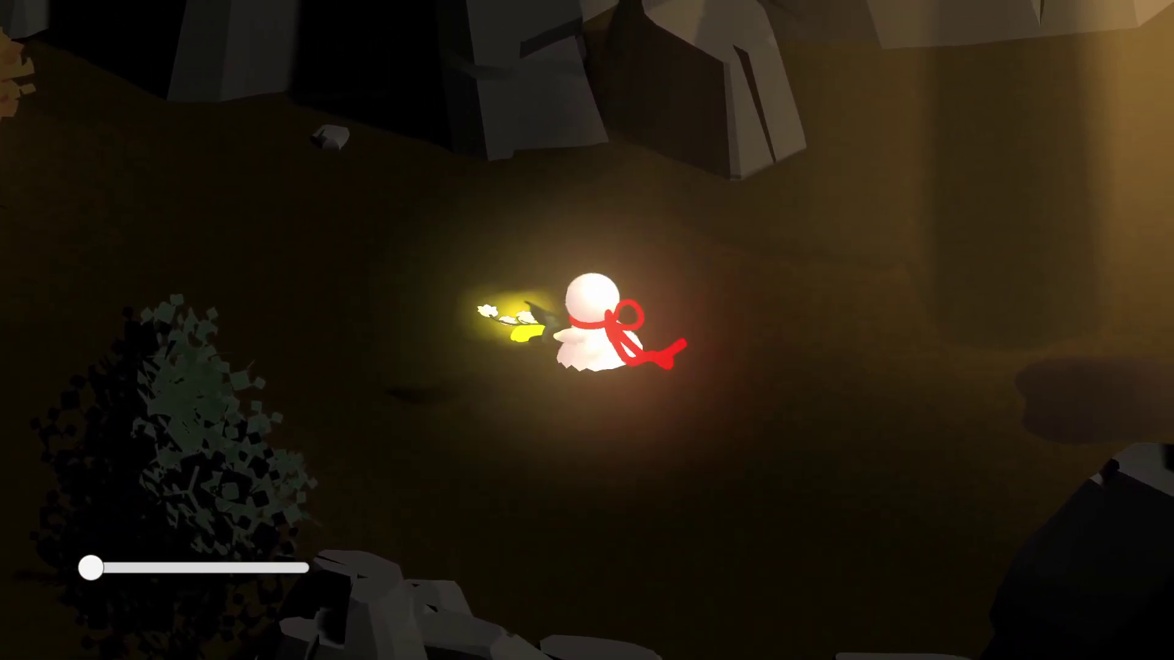
key(s)
key(s)
key(a)
key(w)
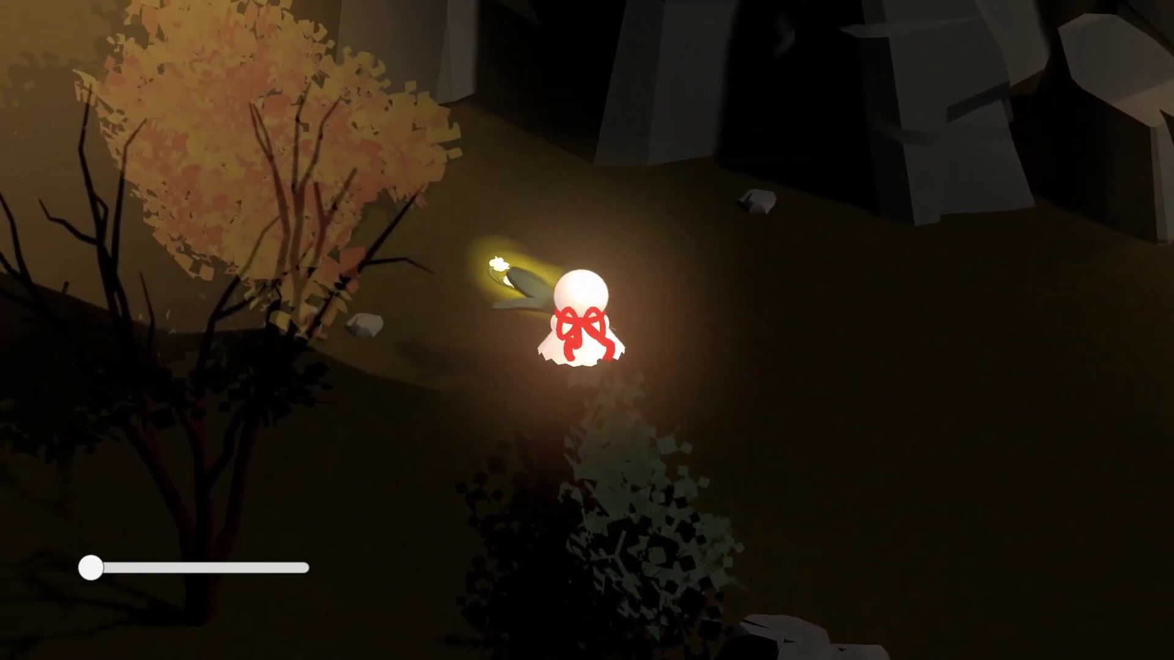
key(a)
key(w)
key(d)
key(s)
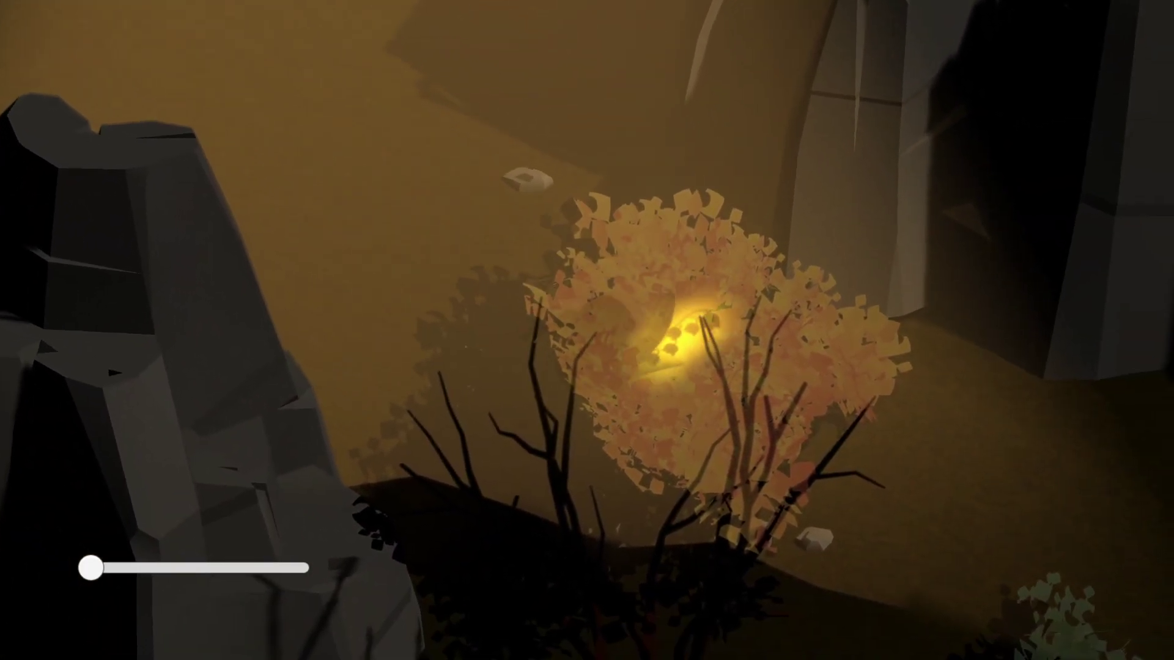
Walk the character around behind the orange tree, past the tall rock, to view the flower's light there
key(s)
key(w)
key(a)
key(s)
key(d)
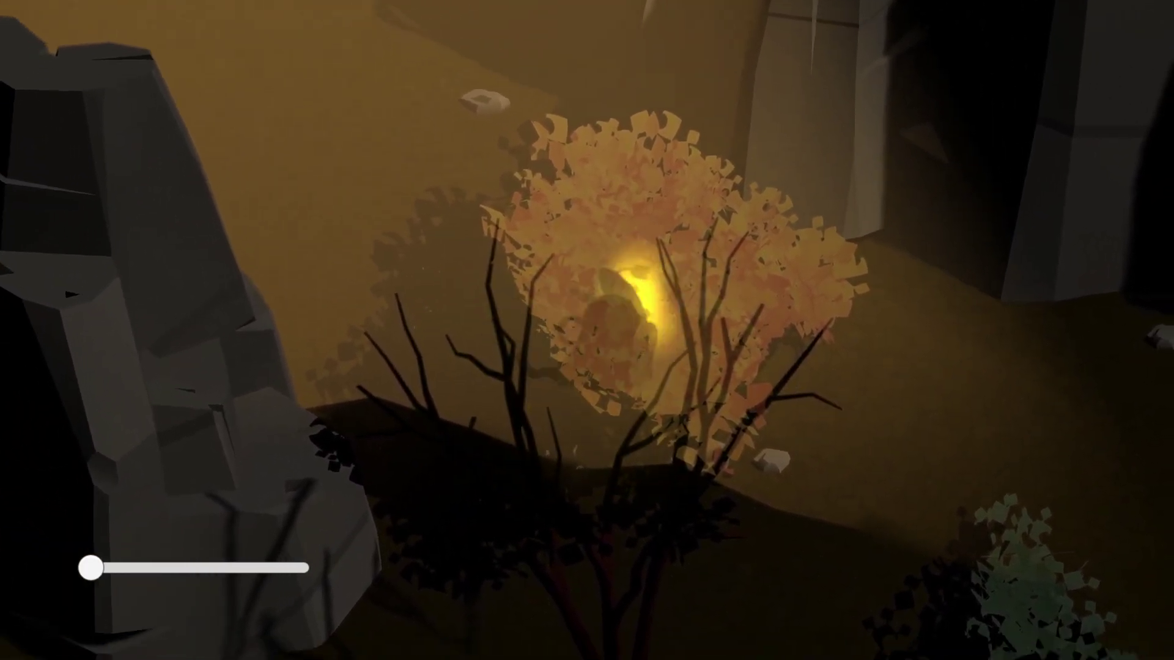
key(w)
key(a)
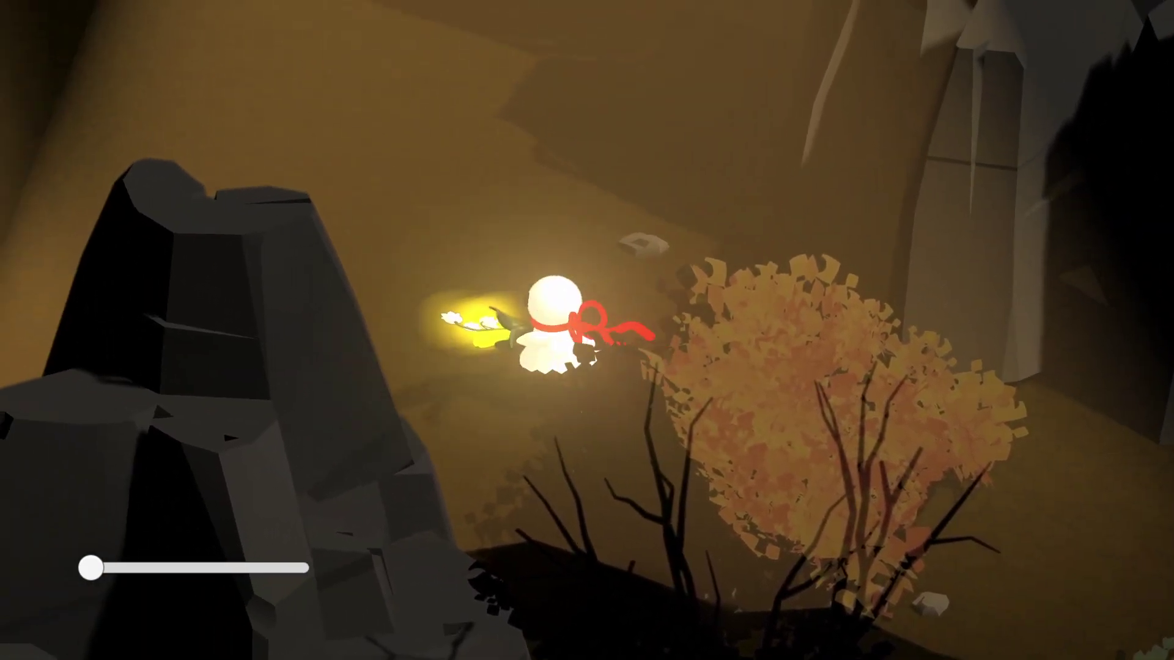
key(w)
key(d)
key(s)
key(w)
key(d)
key(s)
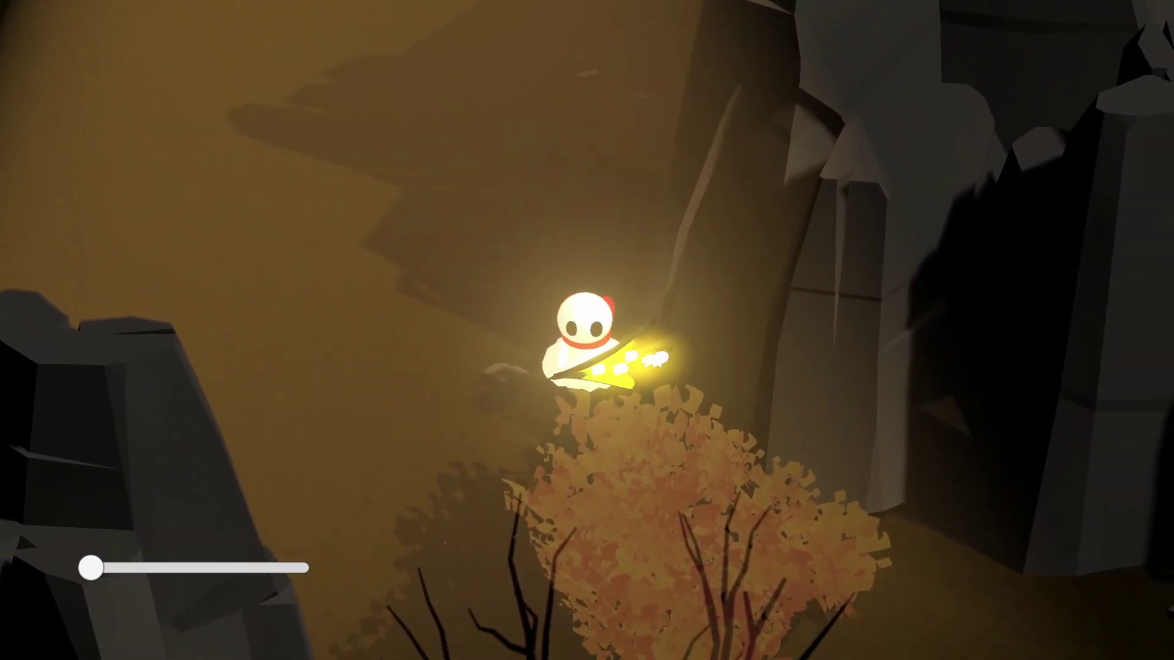
Carry the flower from the orange tree back past the bush into the dark clearing
key(s)
key(d)
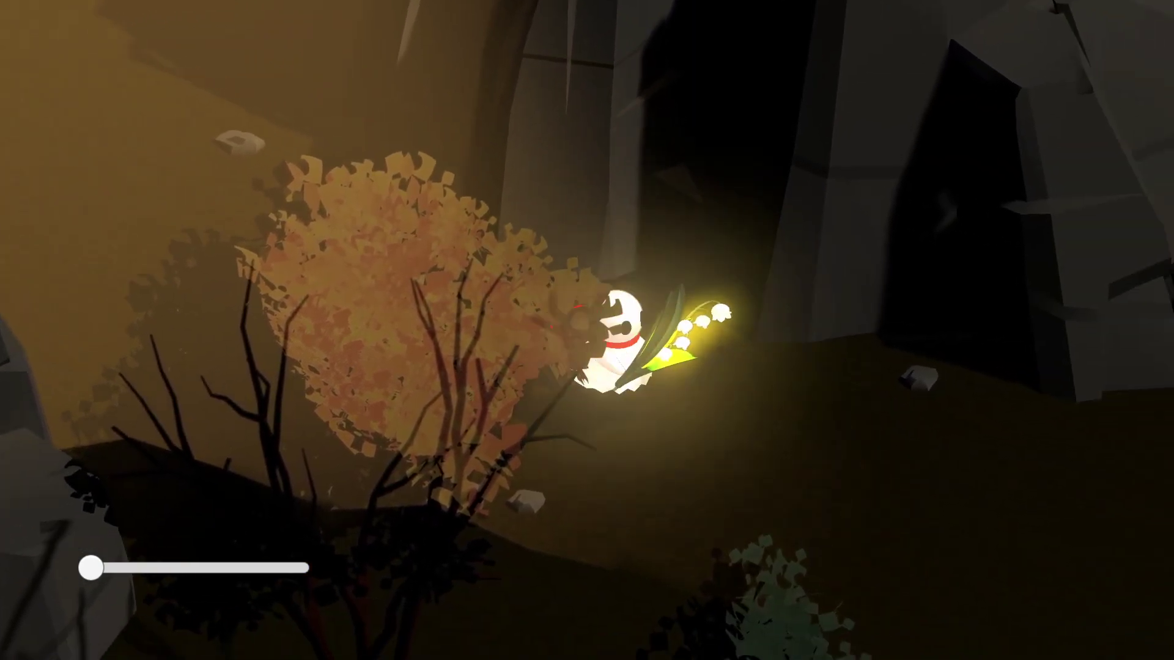
key(s)
key(d)
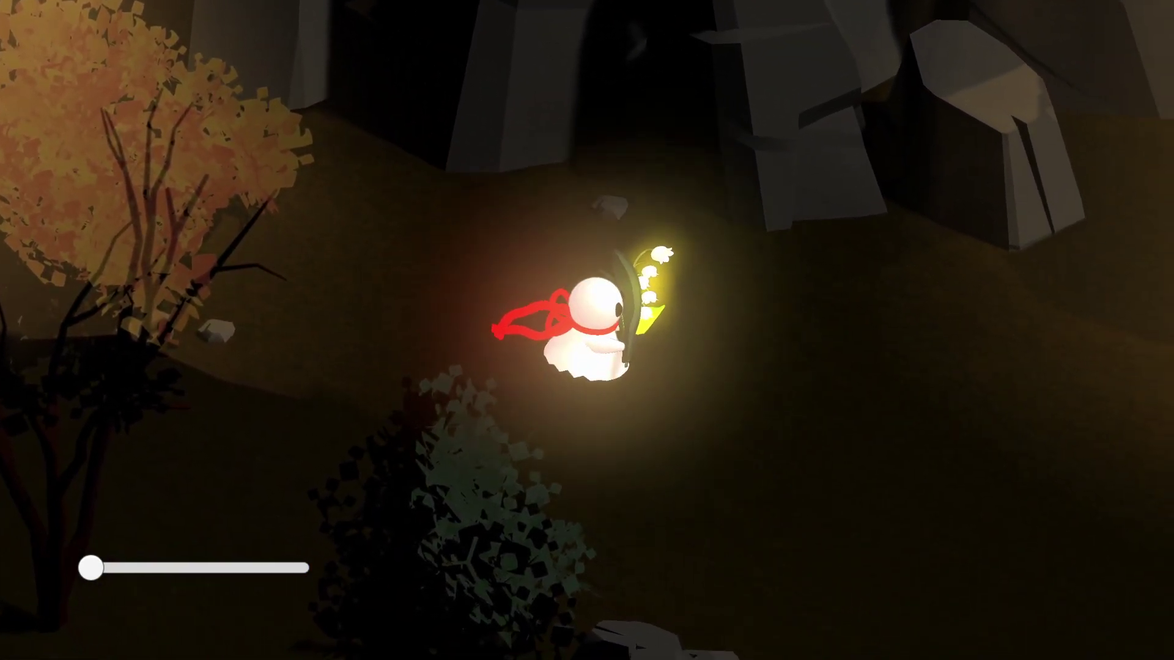
key(Down)
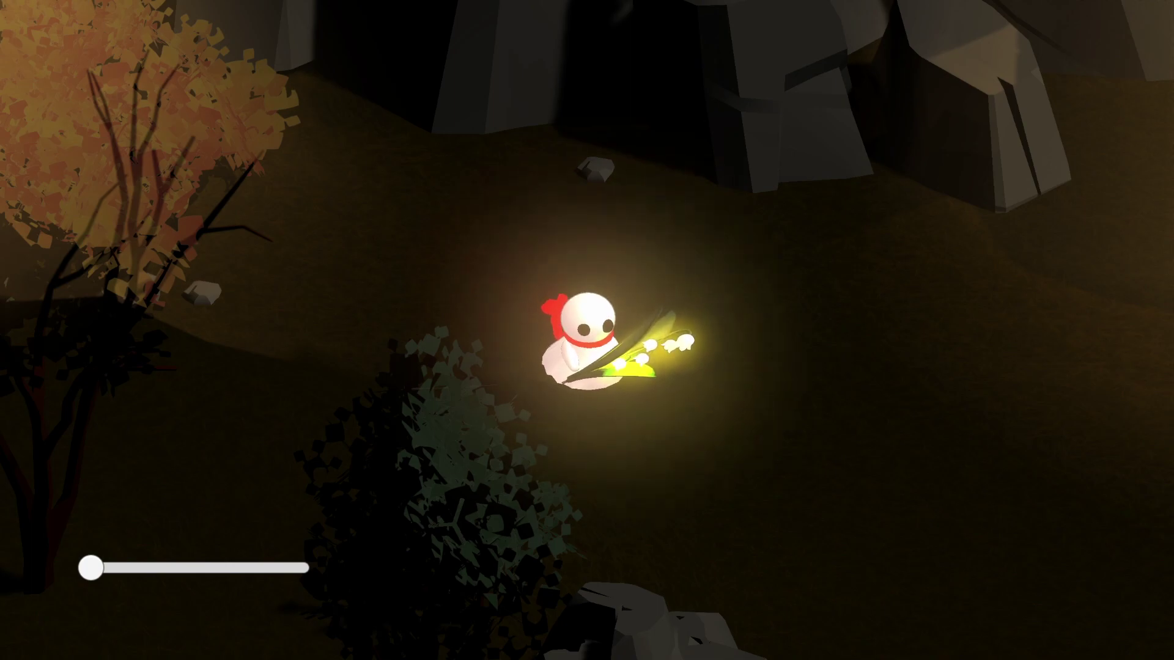
key(Right)
key(Left)
key(Down)
key(Right)
key(Up)
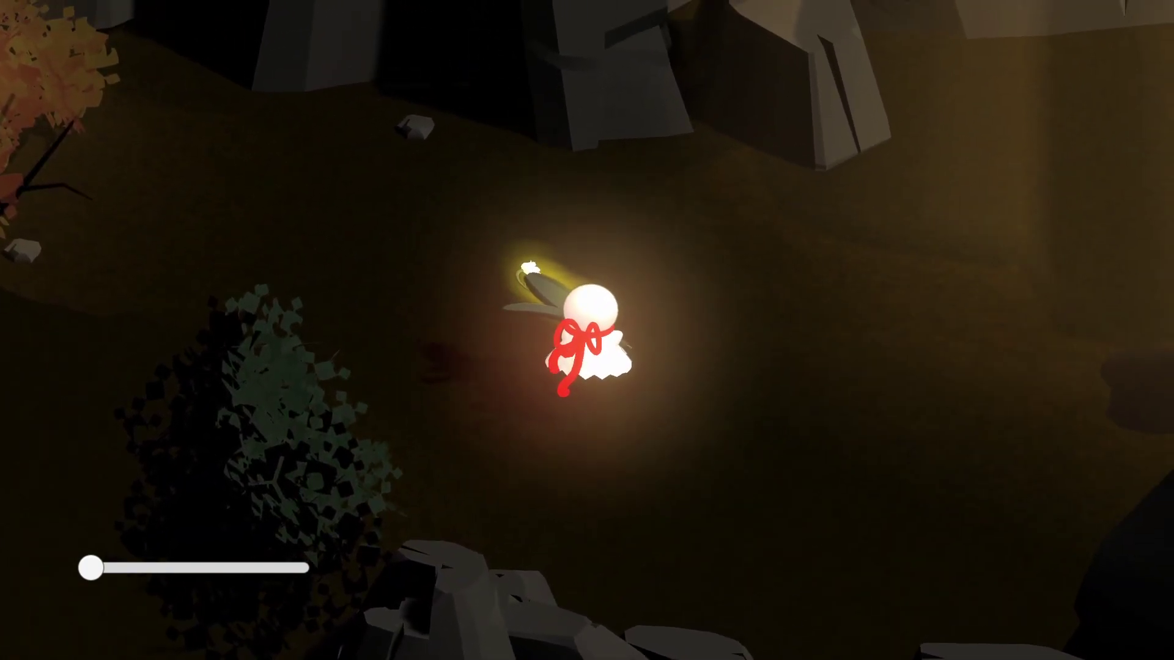
Open Task Manager over the full-screen game and close the WateringPrototype window
key(ctrl+shift+Escape)
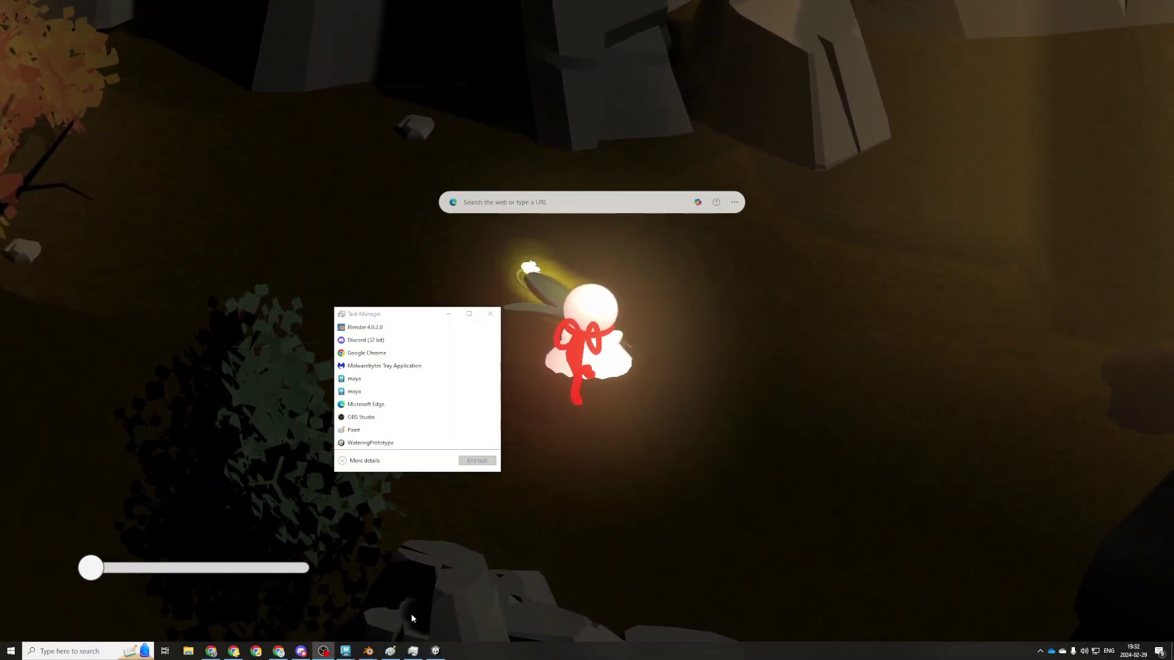
right_click(436, 651)
click(436, 630)
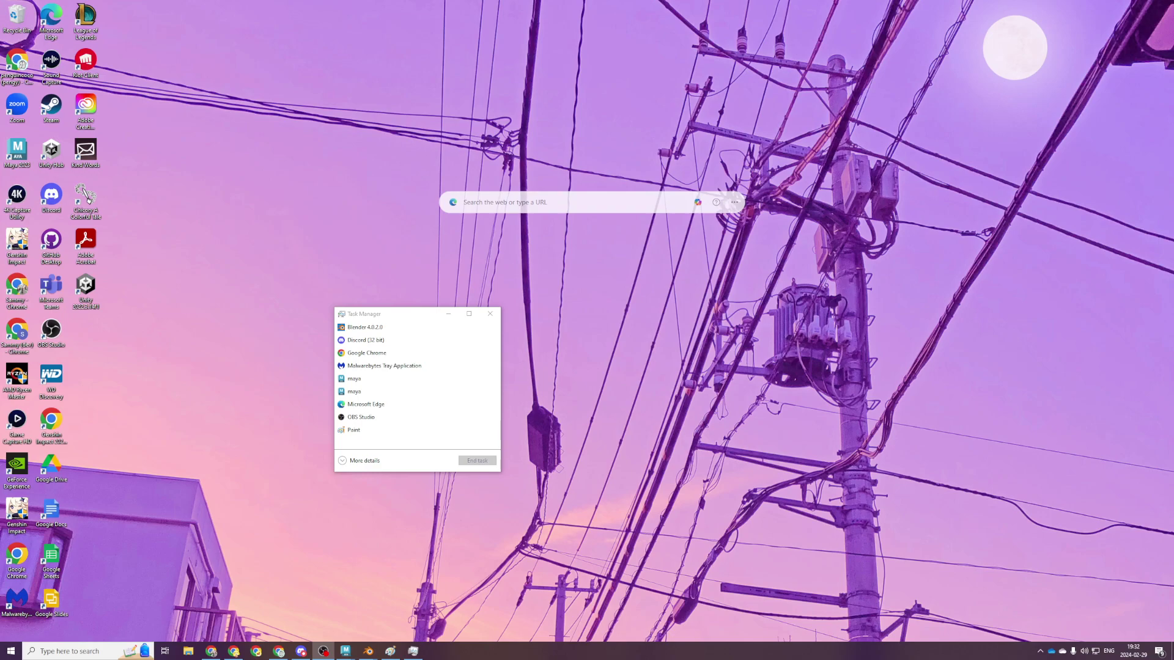
Close Task Manager and start emptying the desktop Recycle Bin
right_click(23, 11)
click(539, 313)
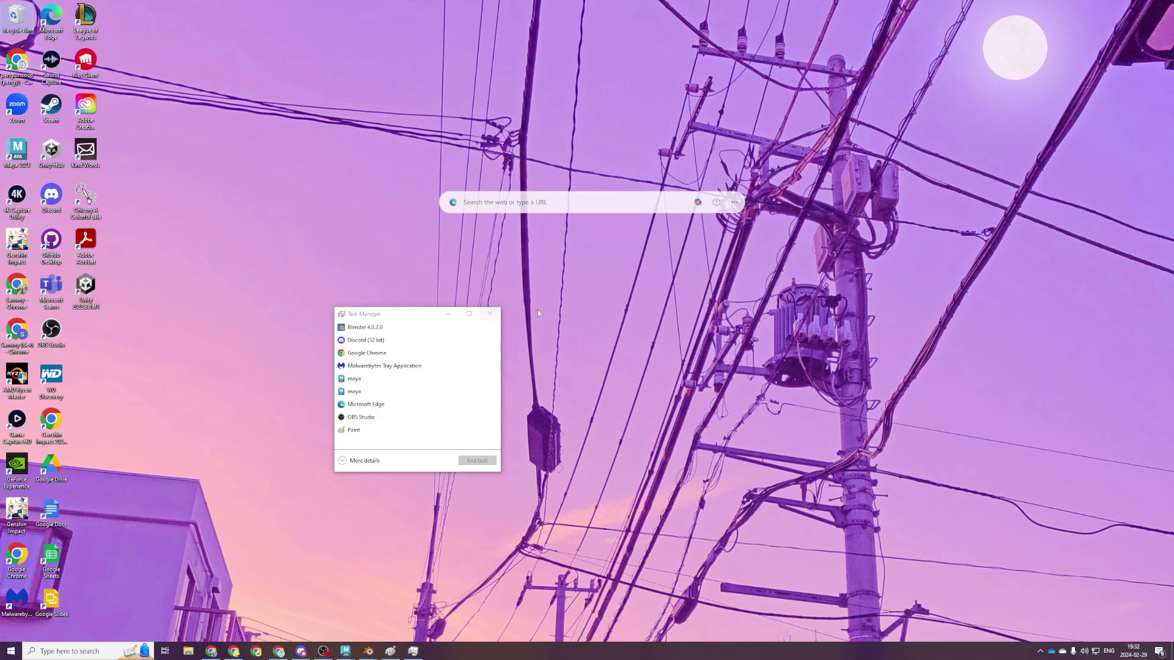
right_click(2, 4)
click(53, 46)
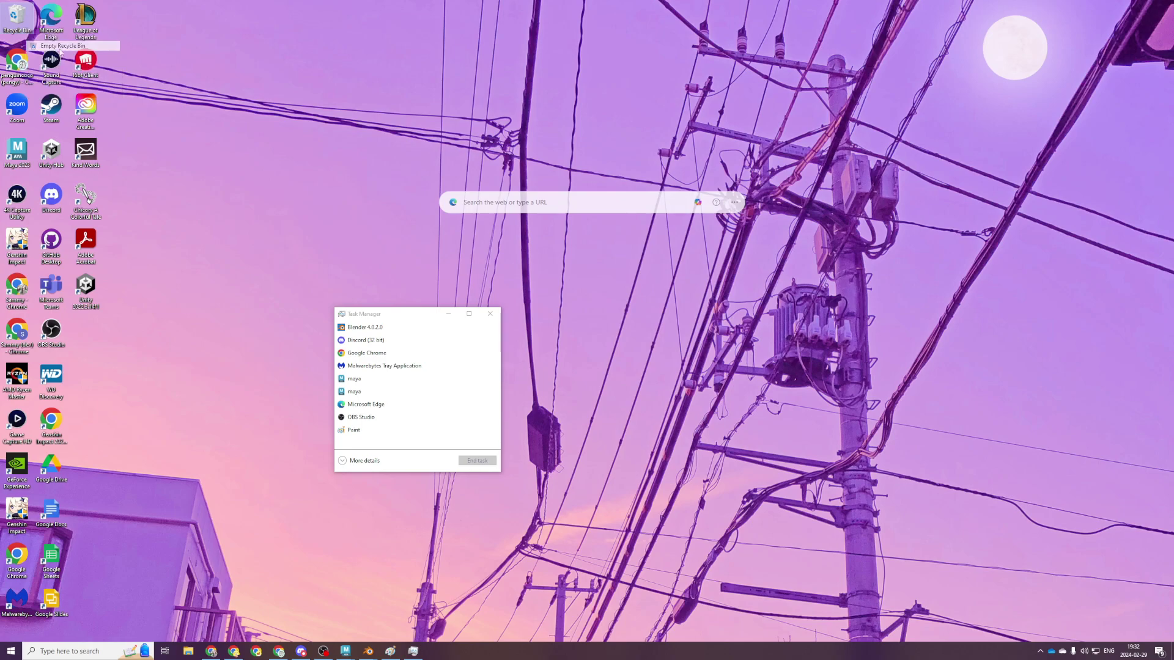
drag(410, 314, 424, 325)
click(504, 325)
right_click(9, 15)
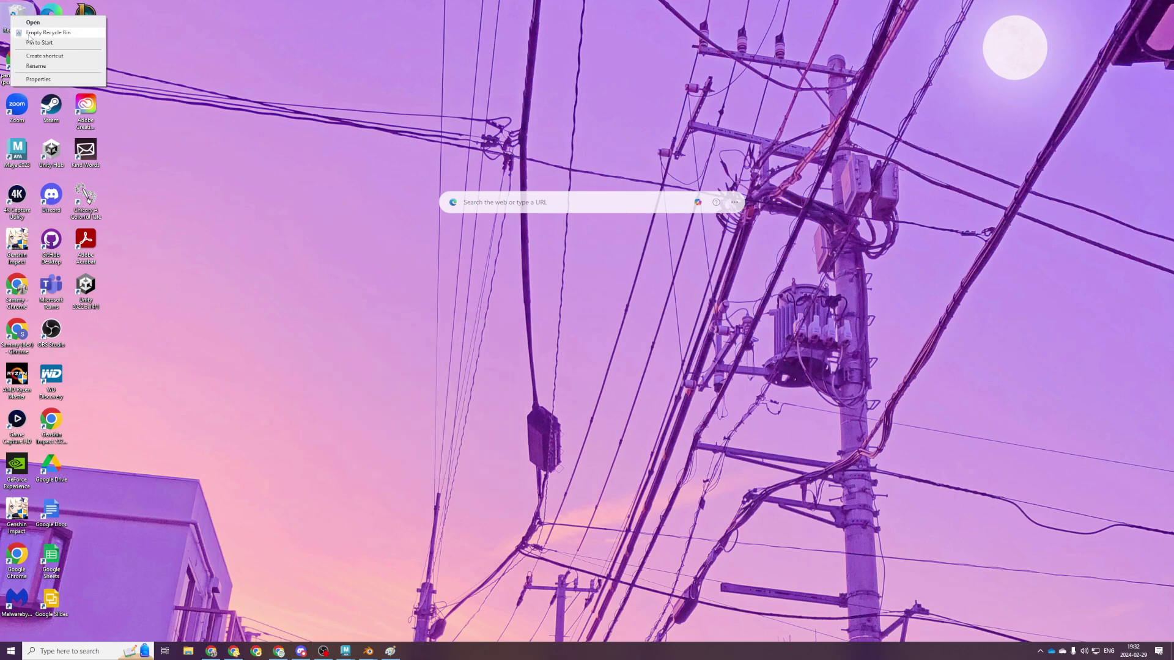
click(38, 33)
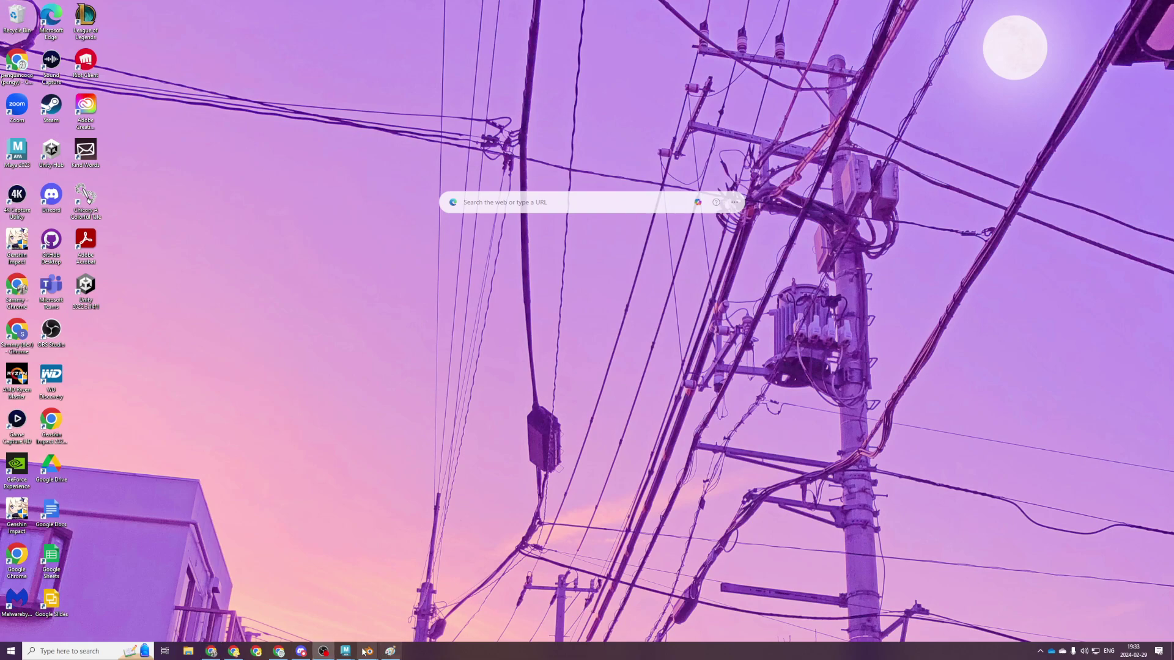
Switch to the A_Home_For_Able_Sisters_NEW scene in Autodesk Maya
mouse_move(346, 651)
click(295, 609)
scroll(661, 325, down, 5)
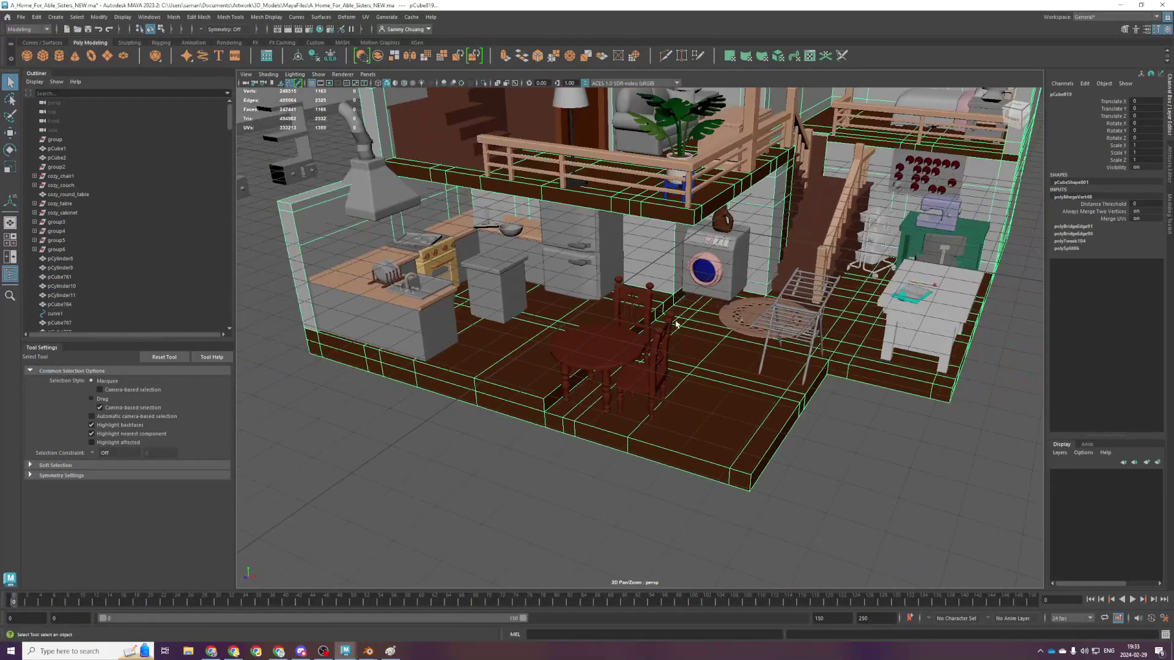
Let the Recycle Bin deletion proceed and return to the Maya house scene
key(Delete)
click(623, 332)
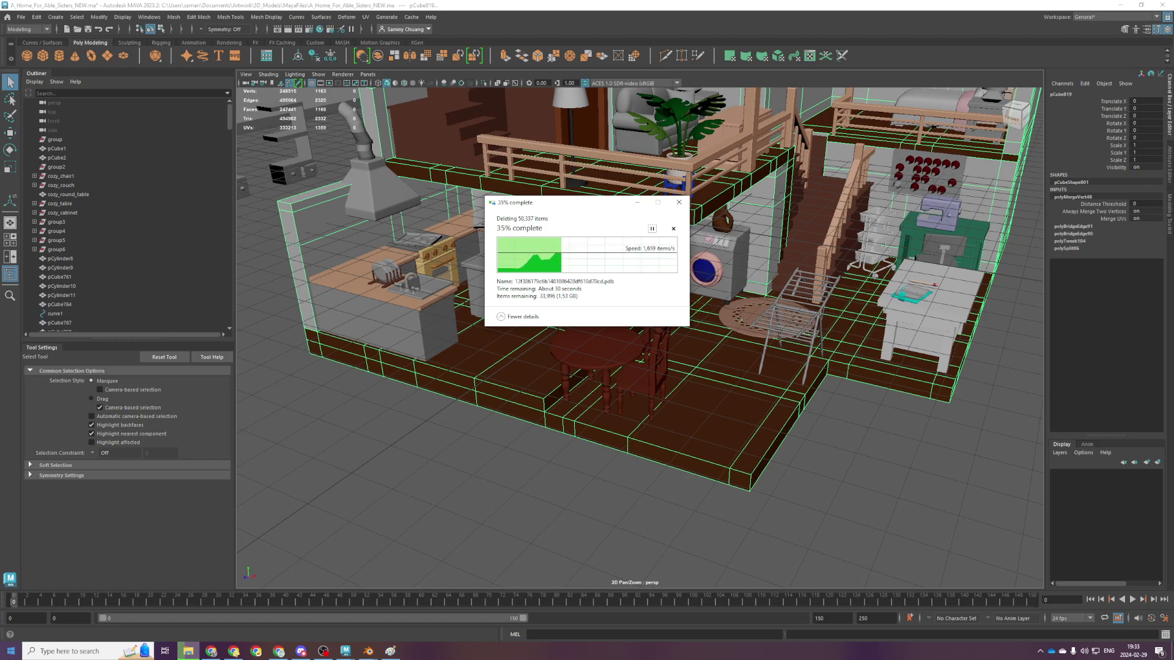
click(325, 4)
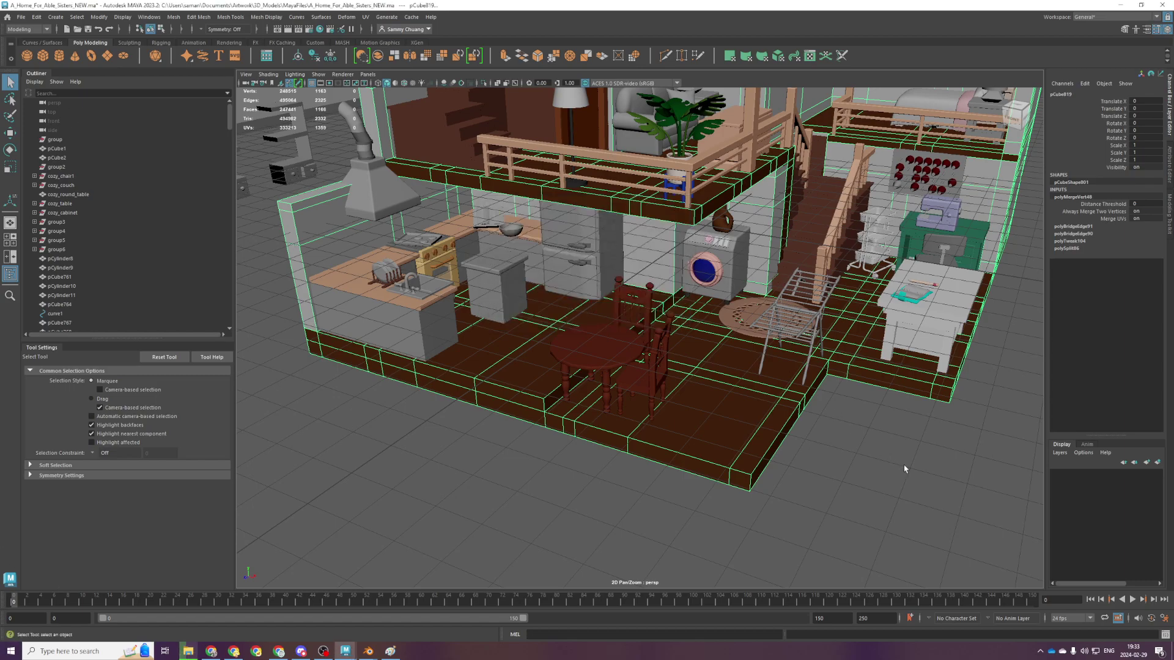
alt+drag(890, 433, 868, 419)
alt+middle_drag(868, 420, 695, 393)
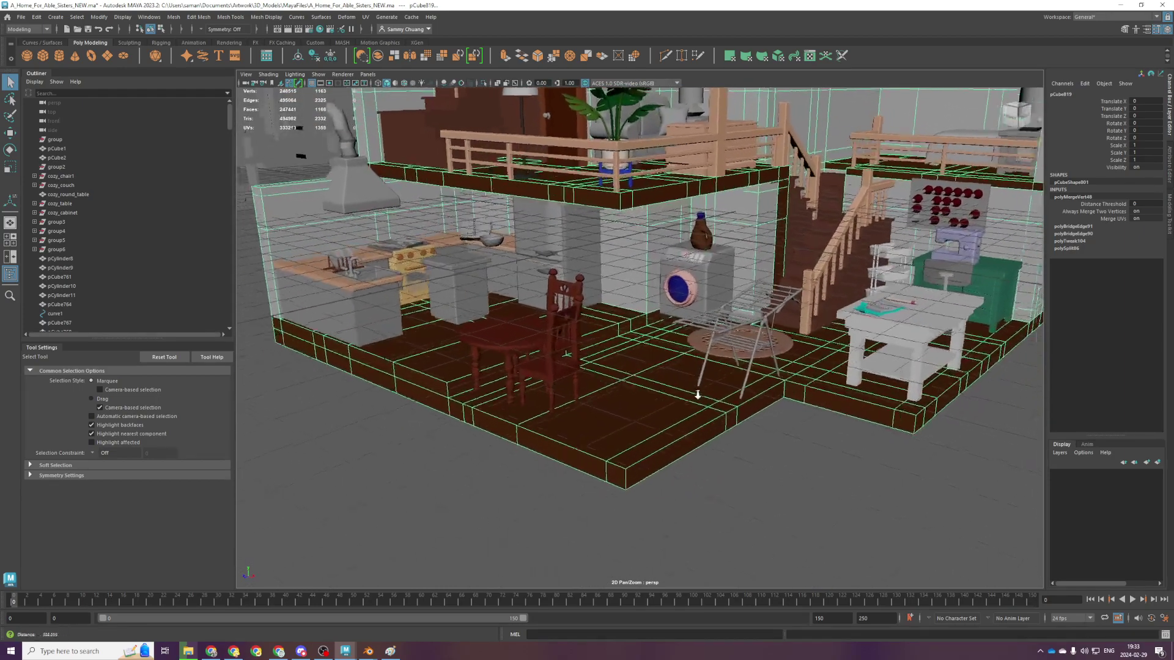
alt+drag(695, 394, 732, 427)
alt+middle_drag(771, 466, 725, 436)
alt+drag(726, 436, 701, 425)
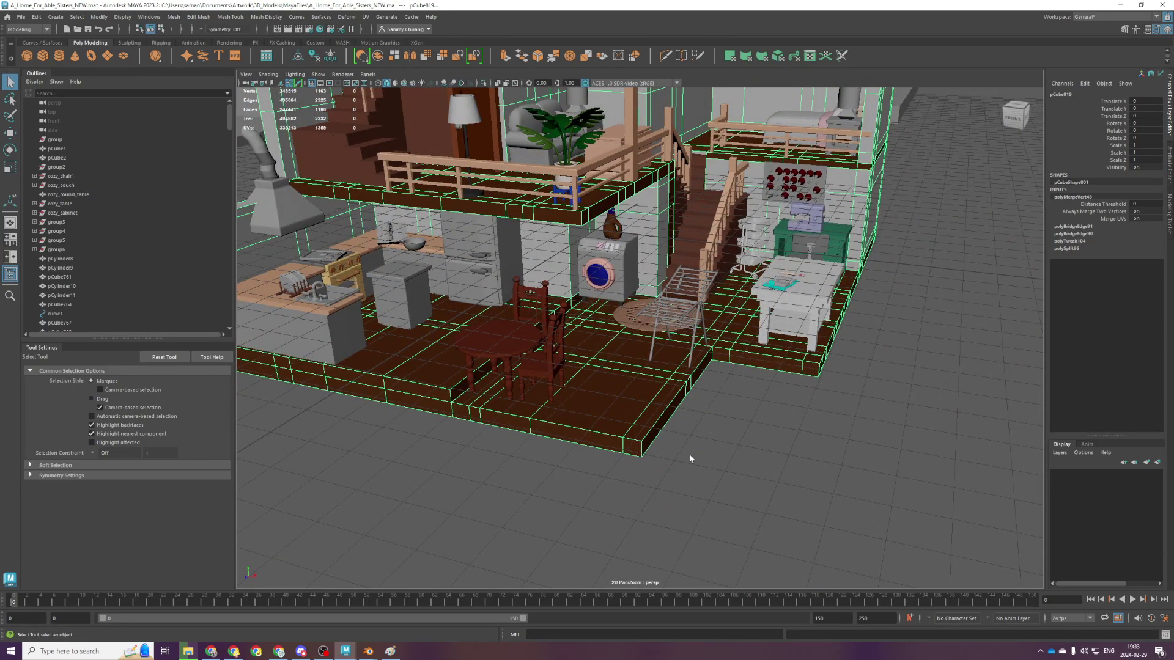
Examine the house's ground floor around the kitchen, fridge, dining table and washing machine
alt+middle_drag(598, 452, 679, 485)
alt+right_drag(679, 485, 583, 438)
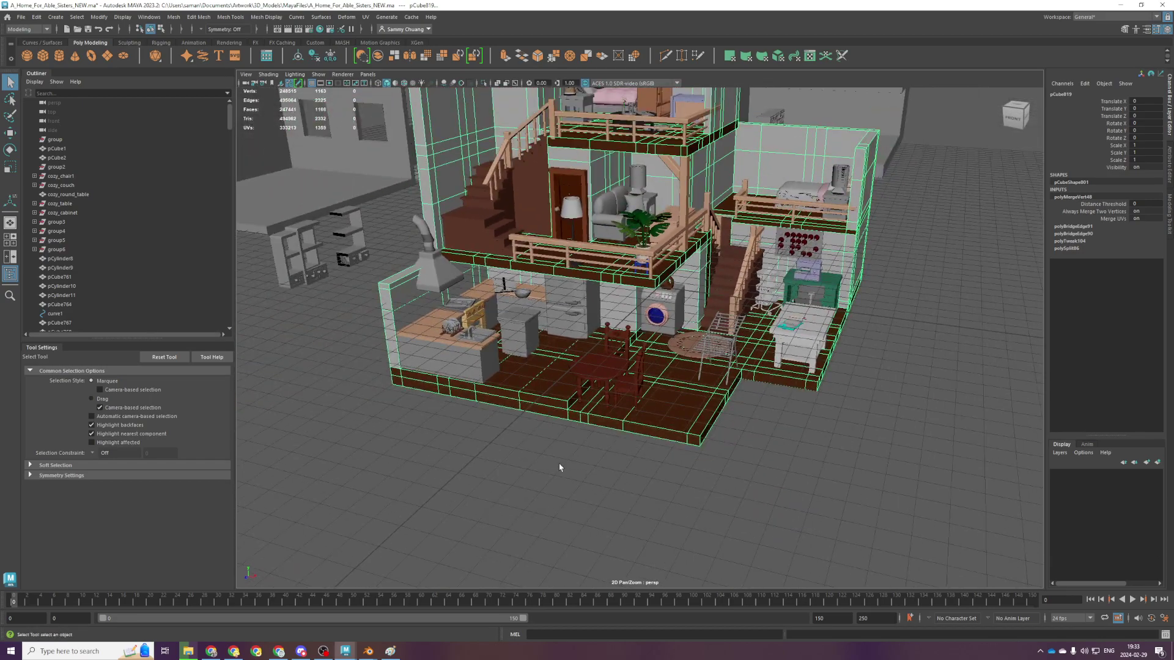
scroll(560, 468, up, 3)
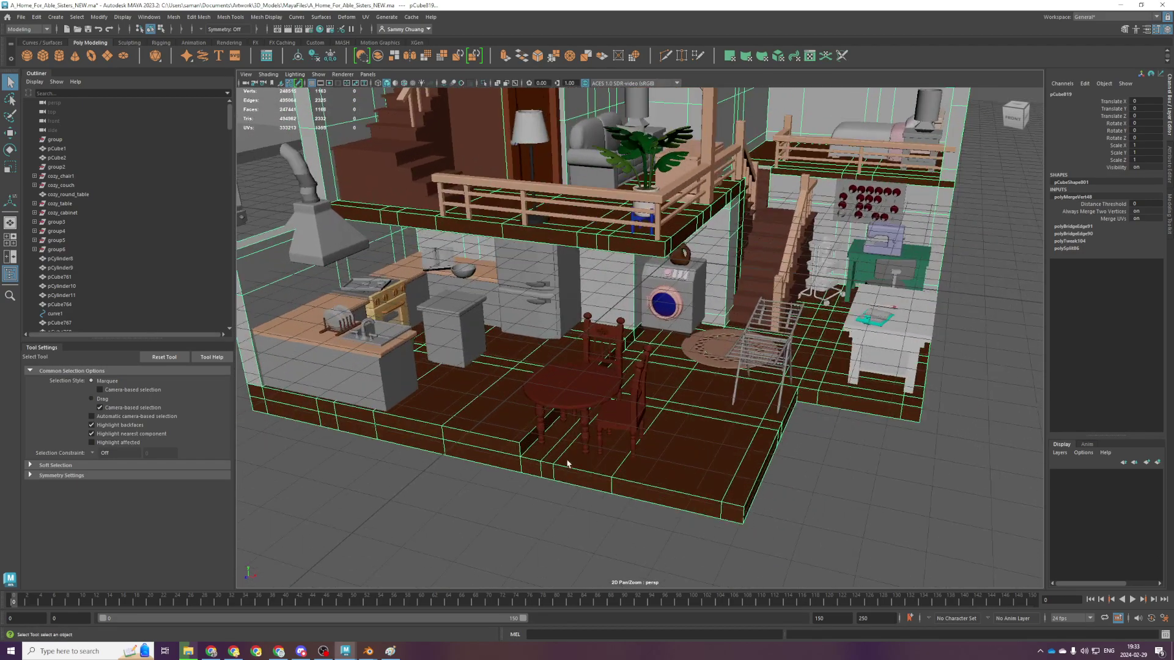
scroll(572, 401, down, 4)
scroll(705, 446, up, 4)
alt+drag(705, 445, 702, 435)
scroll(703, 434, up, 2)
click(496, 309)
scroll(497, 310, down, 3)
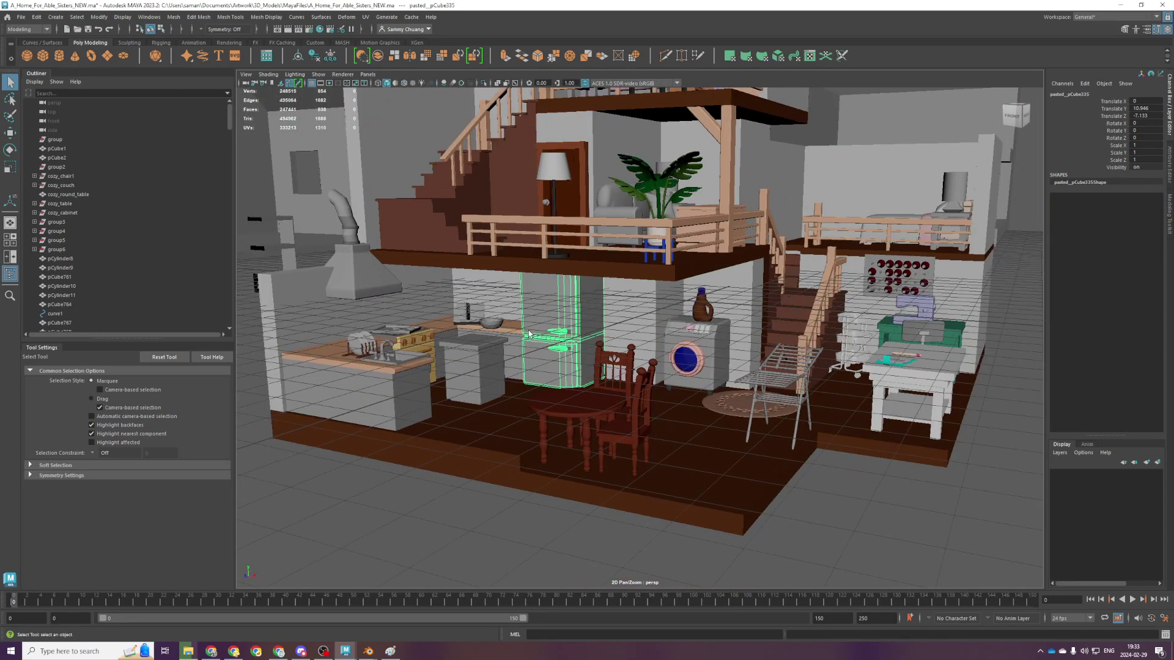
scroll(499, 318, up, 7)
scroll(504, 343, down, 5)
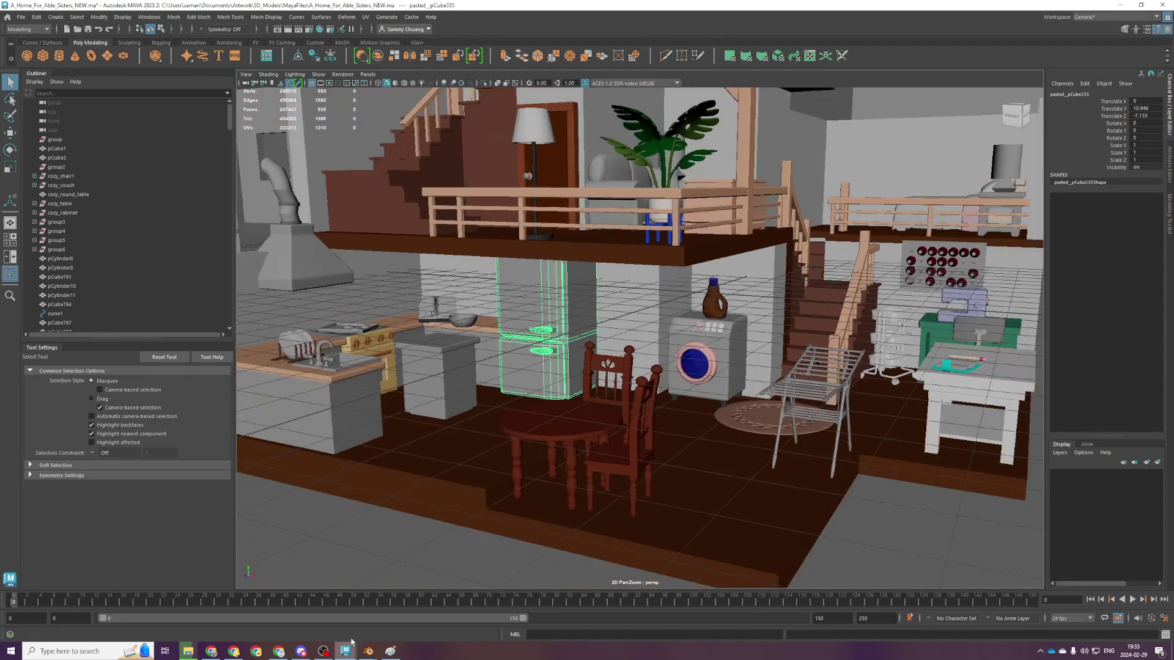
scroll(661, 391, down, 4)
scroll(660, 391, up, 3)
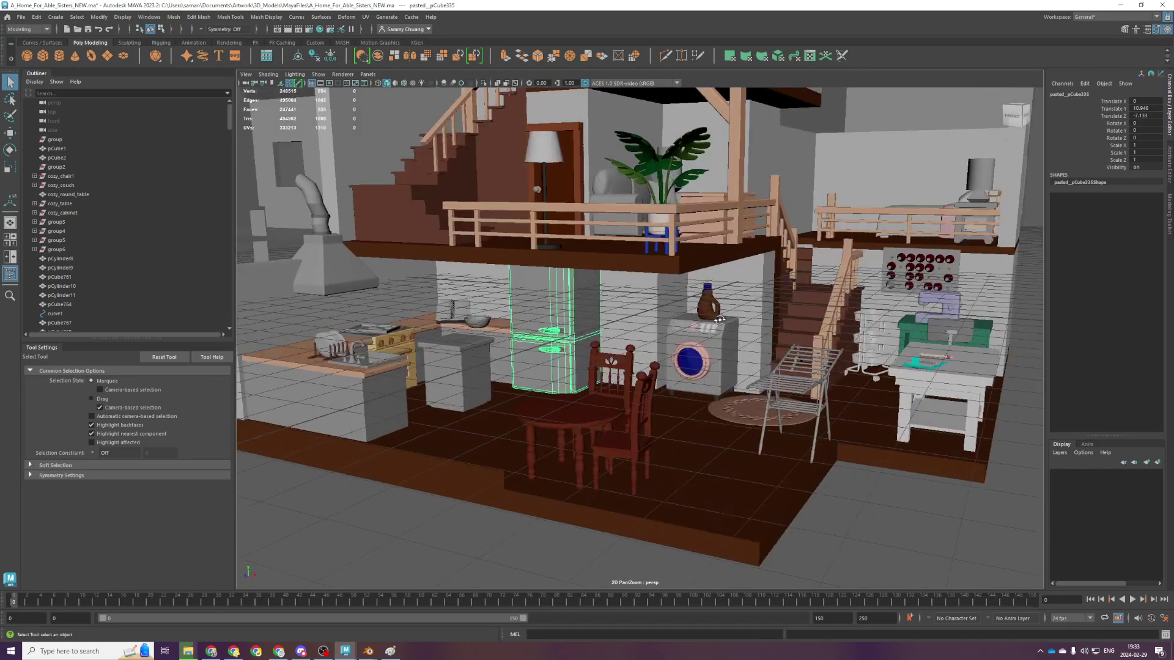
Examine the staircase to the upper bedroom, including its handrail, middle post and adjoining wall, from several angles
alt+drag(700, 263, 728, 327)
alt+middle_drag(377, 200, 450, 259)
scroll(450, 259, down, 3)
click(544, 232)
alt+middle_drag(563, 230, 564, 426)
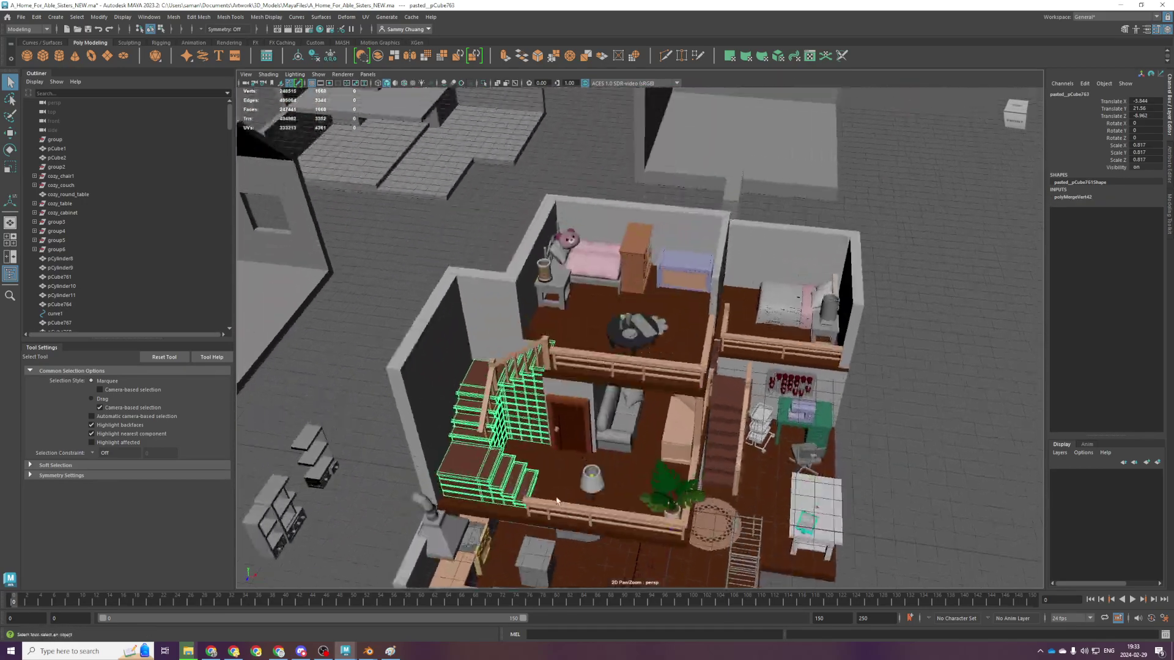
alt+drag(564, 425, 483, 379)
scroll(477, 398, up, 4)
alt+middle_drag(468, 427, 426, 233)
alt+drag(426, 233, 452, 208)
alt+middle_drag(465, 257, 834, 388)
scroll(833, 388, up, 3)
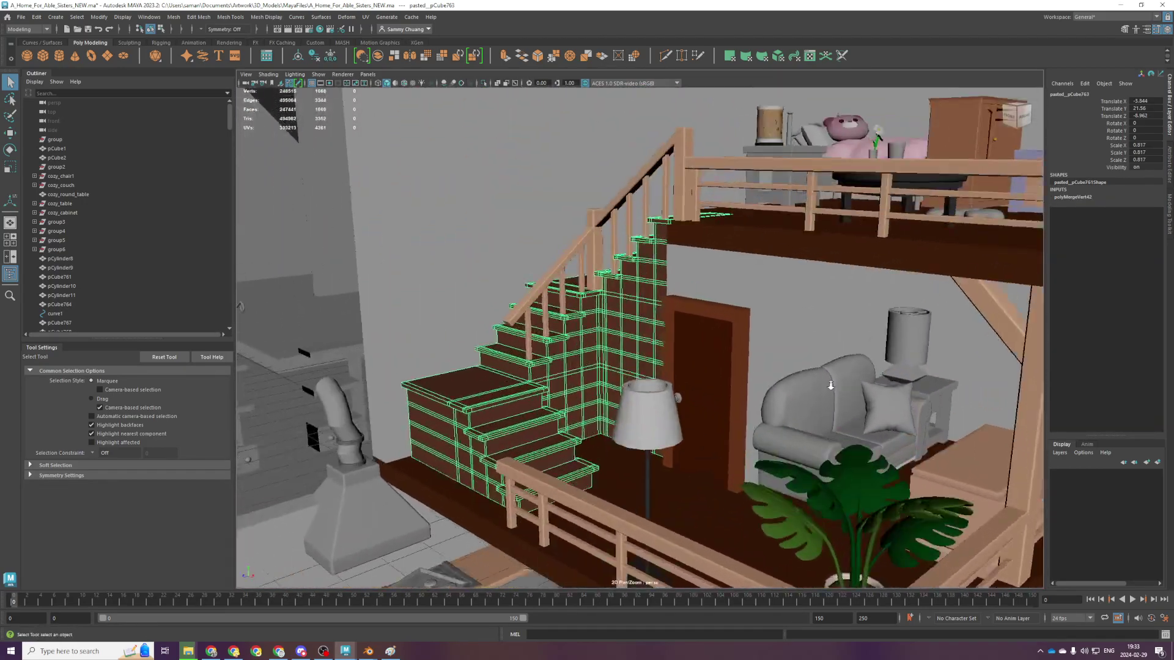
alt+drag(834, 388, 847, 379)
click(583, 215)
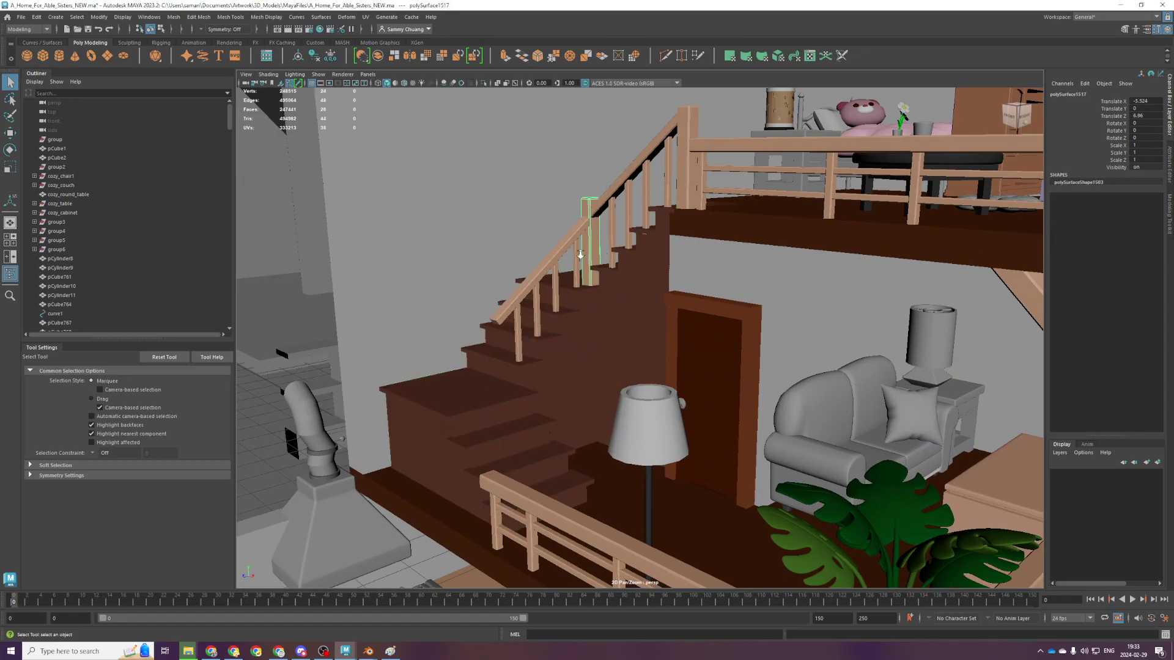
scroll(533, 225, up, 3)
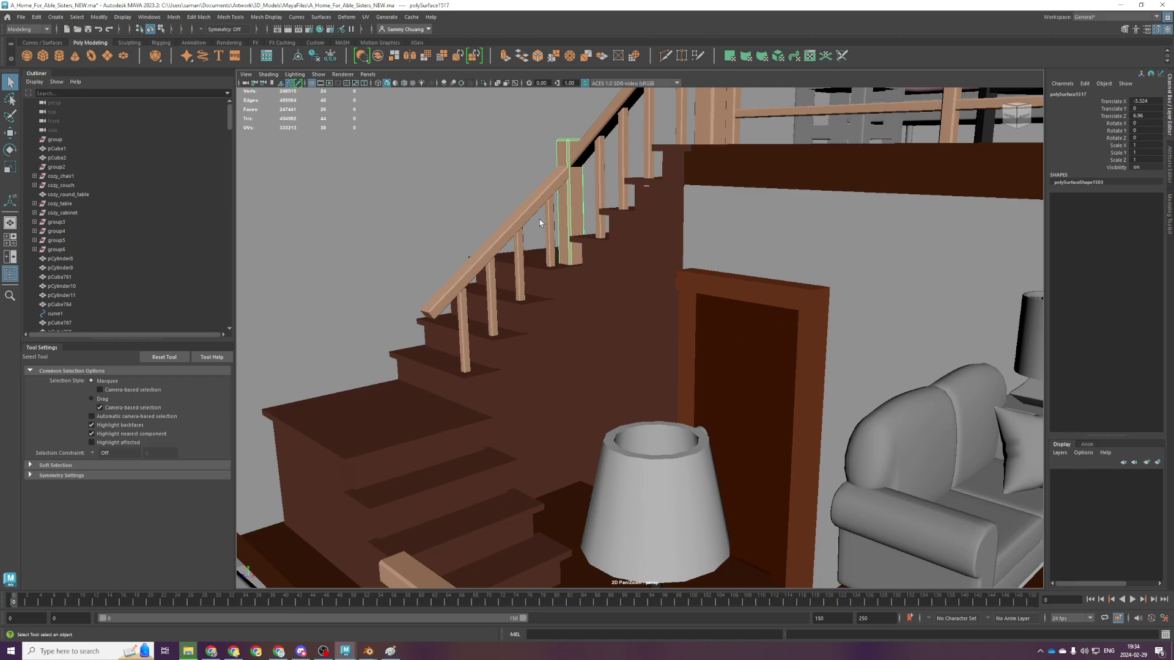
scroll(536, 227, up, 2)
alt+drag(516, 241, 737, 326)
scroll(734, 324, down, 7)
alt+middle_drag(572, 275, 691, 423)
click(692, 423)
alt+drag(692, 424, 563, 351)
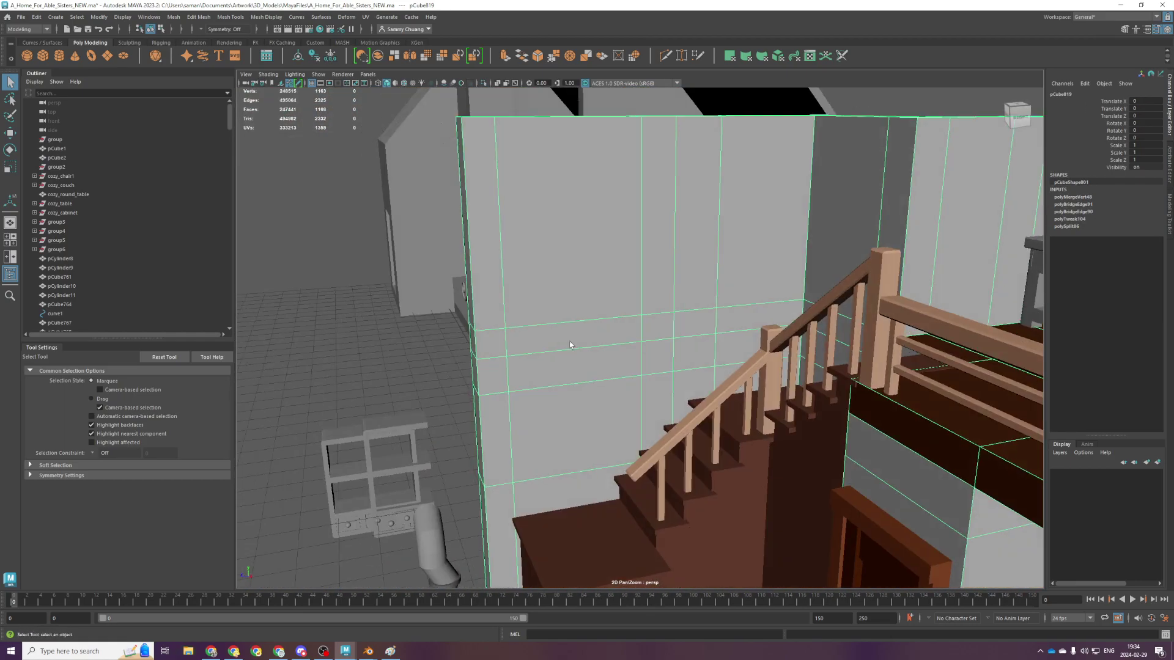
In the side view, move the third baluster from the bottom of the bedroom stairs' handrail higher and farther up the flight
click(718, 427)
key(space)
key(space)
key(f)
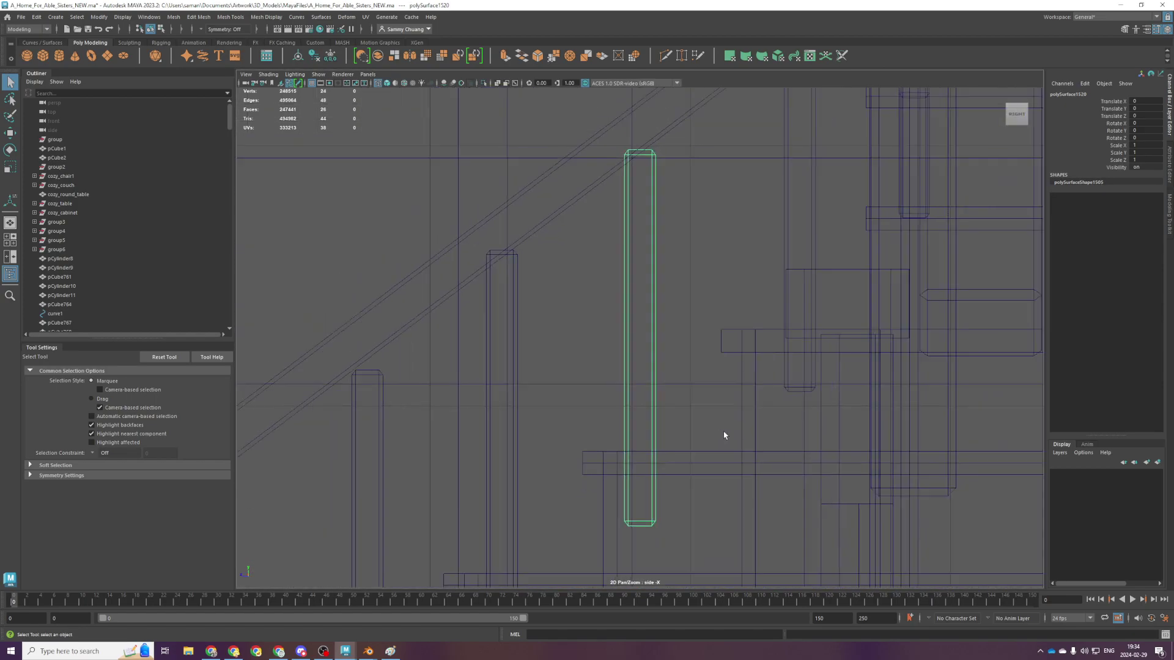
scroll(719, 428, down, 5)
key(w)
drag(629, 337, 657, 285)
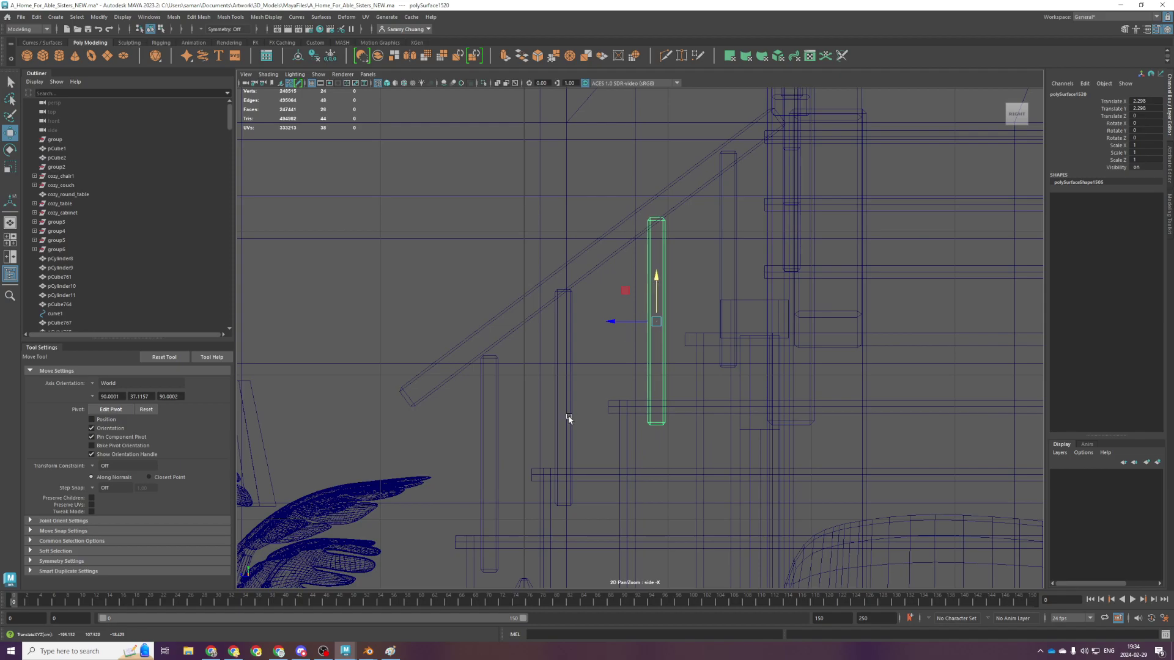
Shift the second baluster from the bottom farther up the flight and adjust its height to even out the spacing
click(568, 416)
click(555, 408)
drag(539, 400, 565, 392)
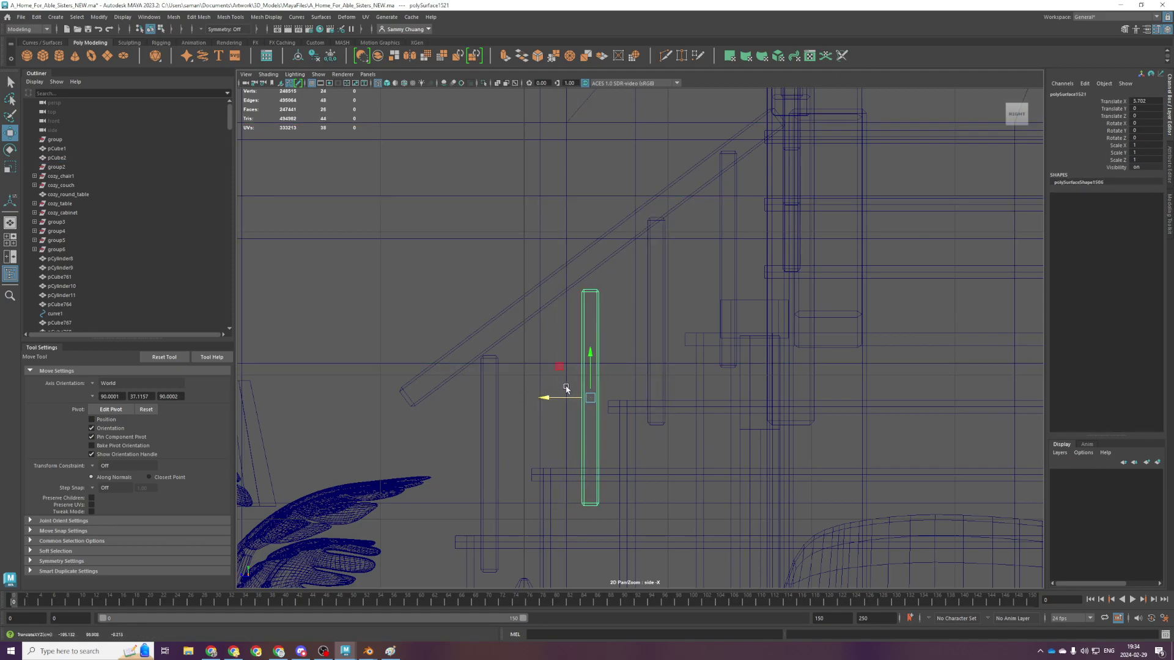
drag(586, 350, 592, 333)
click(563, 382)
click(584, 382)
drag(543, 385, 535, 385)
click(496, 445)
Duplicate the thick post at the middle of the stair railing and place the copy at the handrail's lower end
key(space)
key(space)
alt+drag(658, 236, 667, 197)
alt+right_drag(667, 197, 703, 415)
alt+drag(759, 333, 788, 336)
click(814, 363)
key(space)
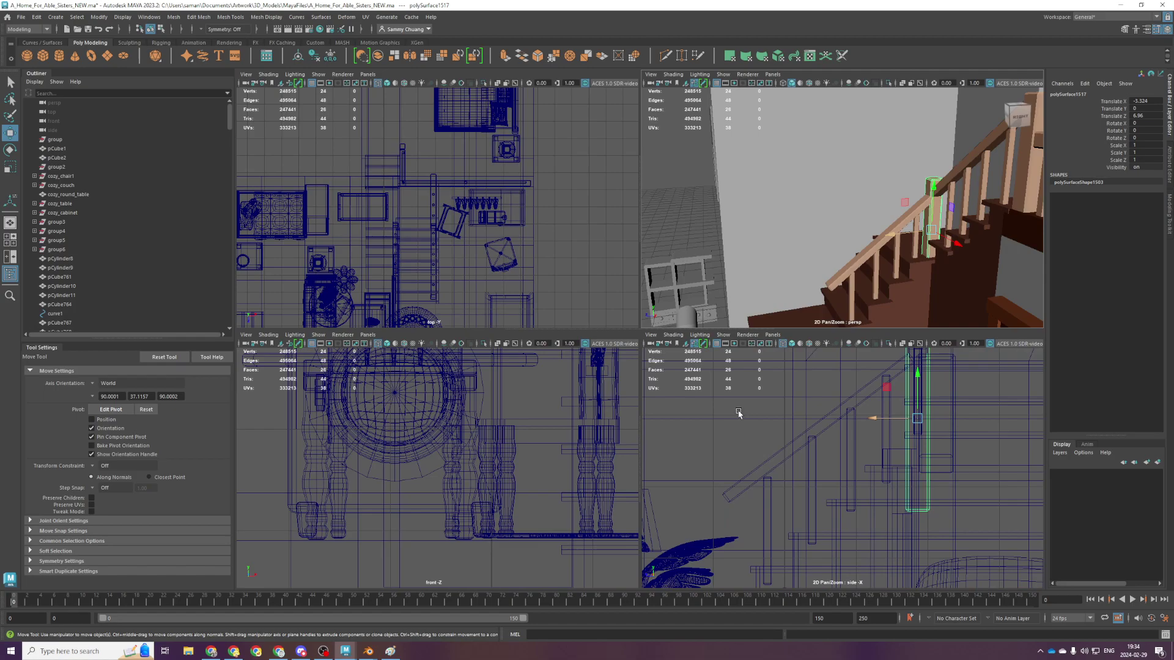
scroll(737, 377, down, 5)
key(space)
key(ctrl+d)
drag(660, 275, 537, 347)
key(space)
key(space)
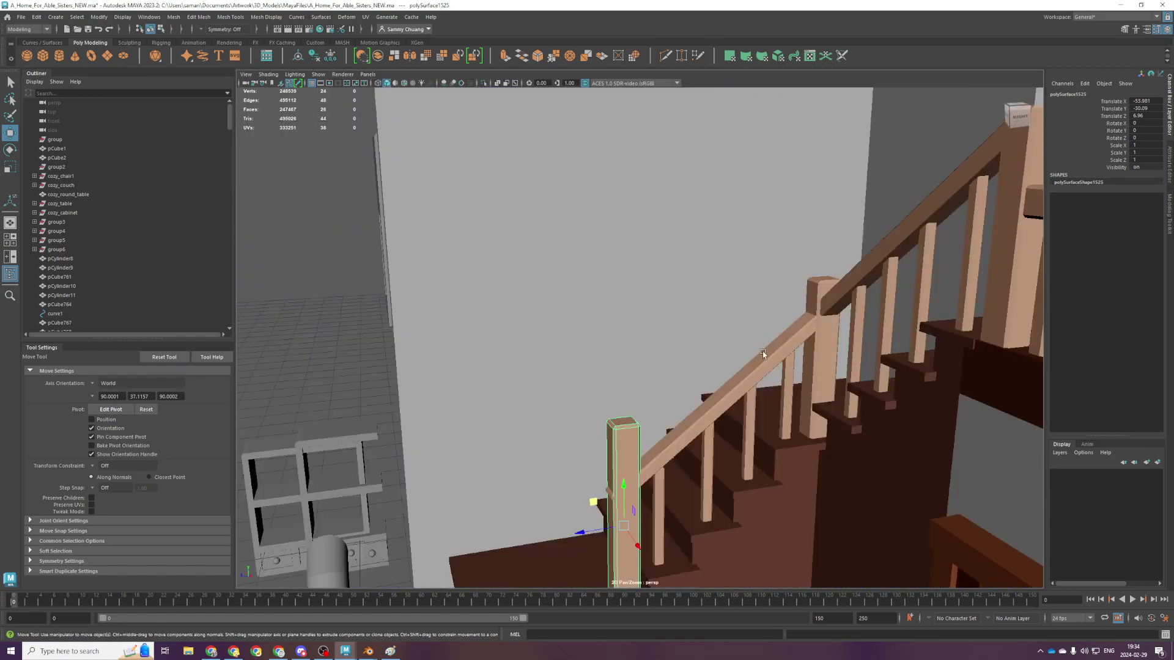
Inspect how the new lower post meets the handrail and the stair landing
alt+drag(768, 336, 718, 382)
alt+middle_drag(717, 382, 686, 304)
scroll(687, 304, up, 2)
alt+drag(687, 304, 726, 328)
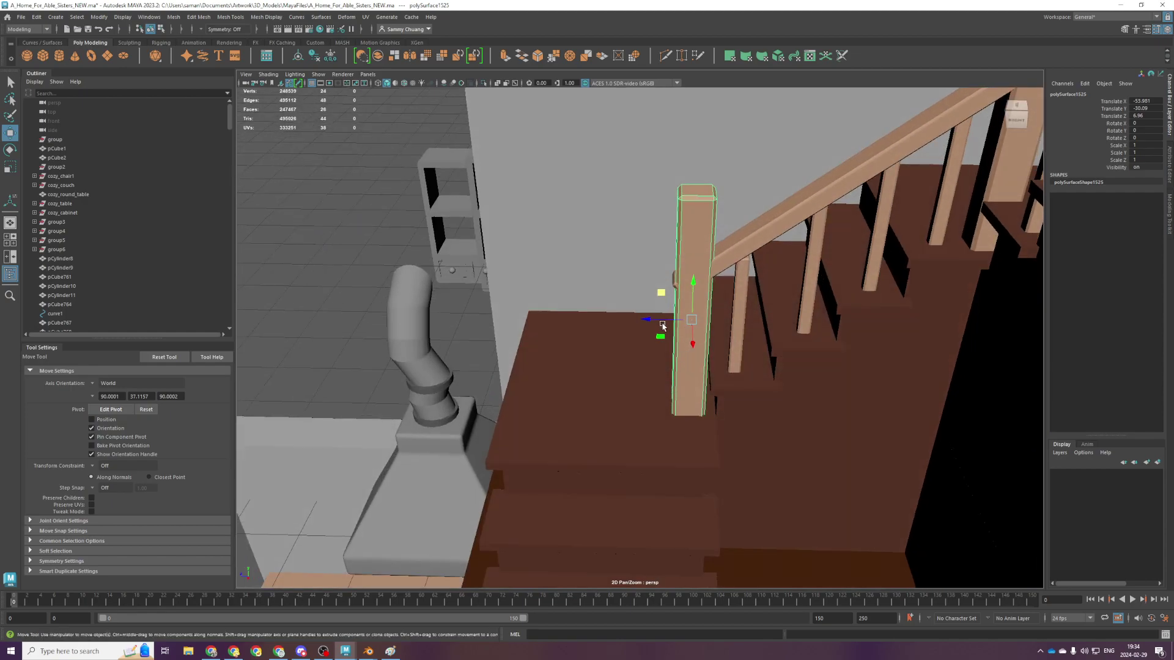
click(658, 323)
key(ctrl+z)
click(678, 211)
alt+drag(678, 210, 659, 242)
shift+click(674, 256)
scroll(679, 301, up, 3)
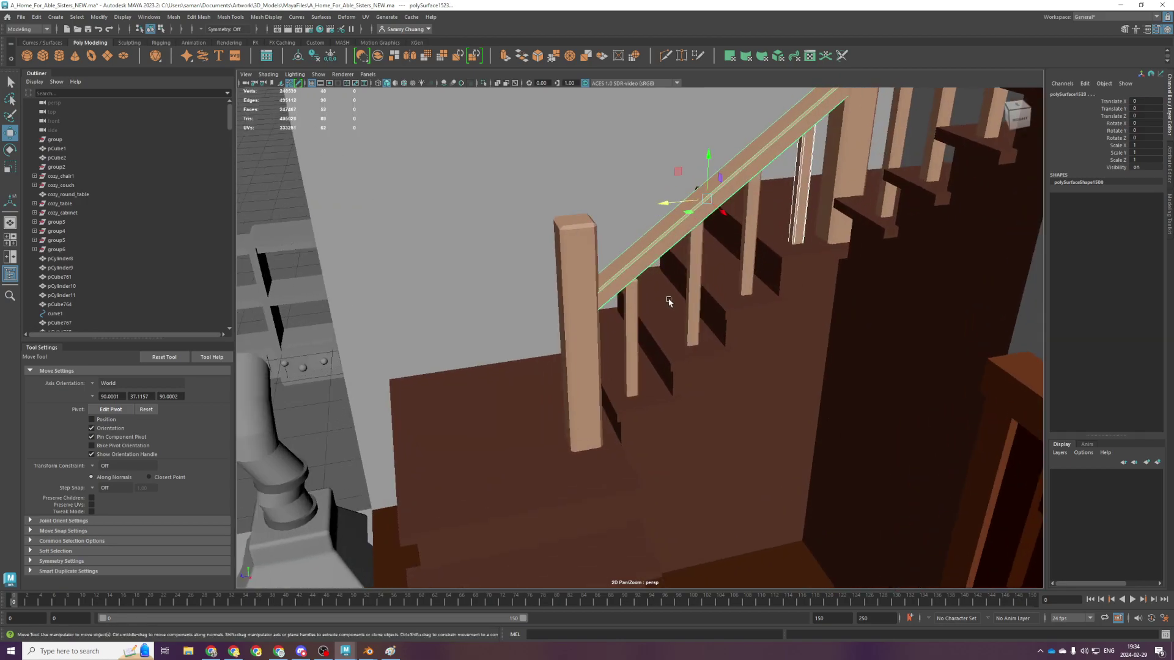
Raise the top vertices of the lowest baluster in the side view so that it reaches into the handrail
alt+drag(674, 303, 660, 328)
click(700, 382)
key(space)
key(space)
key(f)
scroll(633, 354, down, 3)
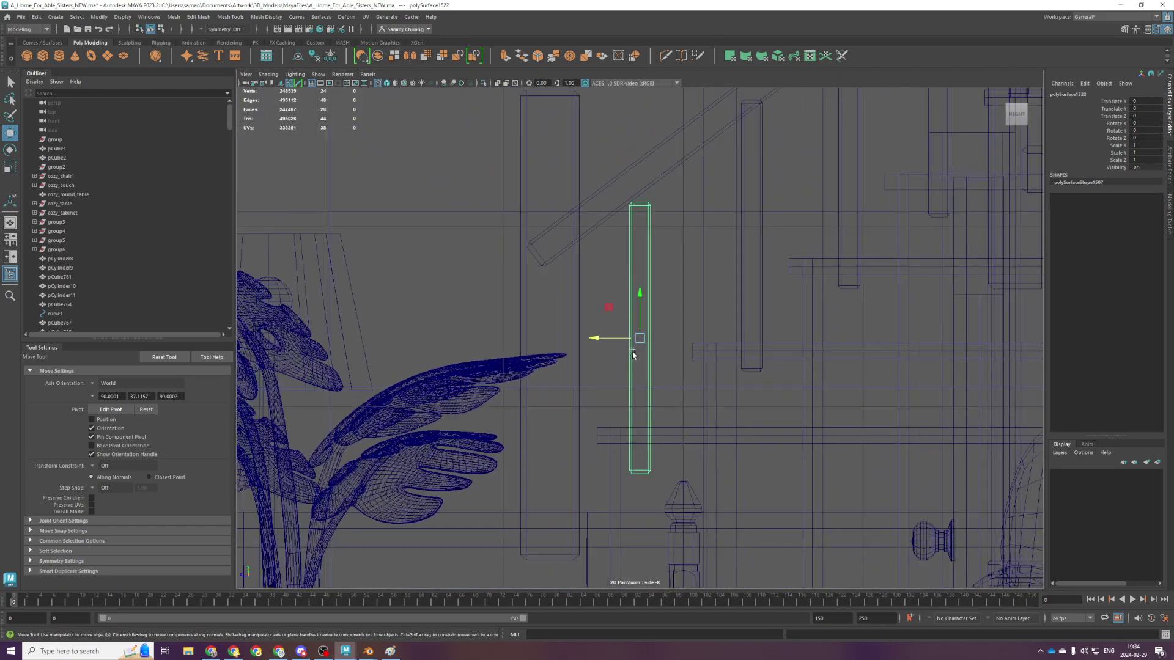
alt+middle_drag(792, 252, 769, 387)
right_drag(615, 197, 582, 339)
drag(583, 343, 669, 391)
key(ctrl+z)
key(ctrl+z)
right_drag(637, 257, 582, 264)
drag(580, 291, 706, 397)
drag(619, 292, 619, 258)
Raise the top vertices of the second baluster from the bottom to meet the handrail
alt+middle_drag(734, 277, 668, 313)
mouse_move(669, 313)
right_down()
mouse_move(697, 294)
mouse_move(648, 306)
right_up()
click(683, 320)
drag(605, 191, 735, 275)
click(676, 225)
key(ctrl+z)
drag(675, 225, 676, 214)
Raise the top vertices of the third baluster slightly into the handrail and return to object selection
alt+middle_drag(720, 220, 630, 244)
key(F8)
click(699, 221)
key(F8)
drag(604, 144, 747, 236)
drag(685, 183, 684, 170)
right_drag(696, 185, 788, 134)
Combine the sloped handrail and its four balusters into one mesh
scroll(806, 158, down, 2)
scroll(578, 334, up, 2)
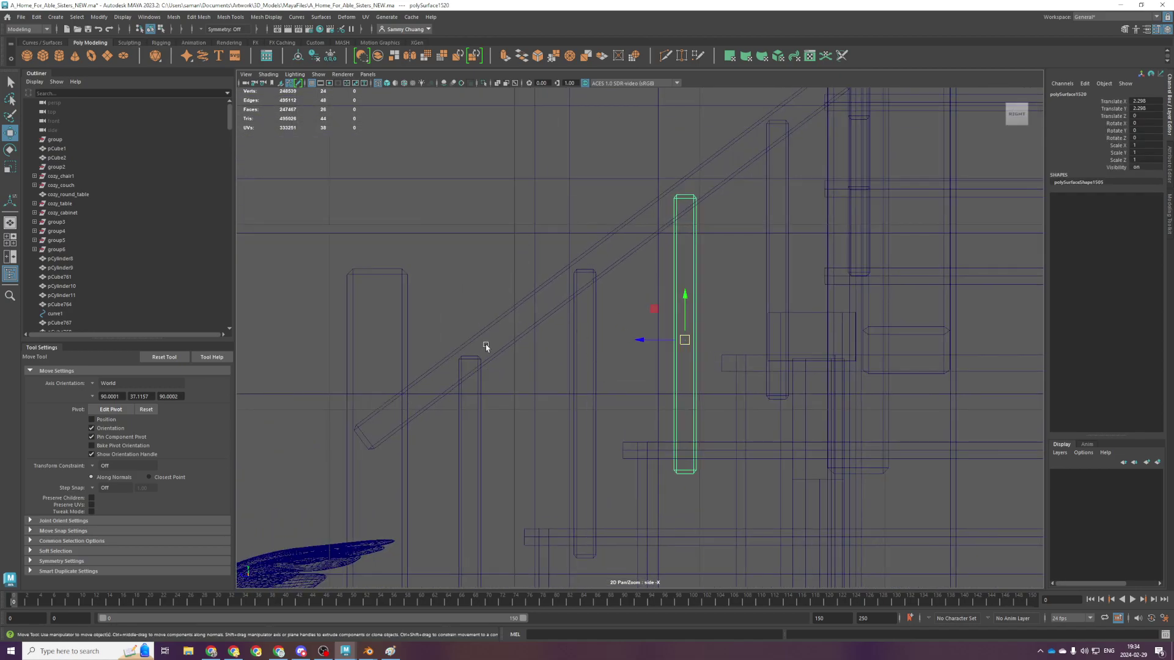
click(470, 353)
shift+click(472, 358)
shift+drag(561, 343, 586, 343)
key(ctrl+z)
shift+drag(561, 204, 589, 236)
key(ctrl+z)
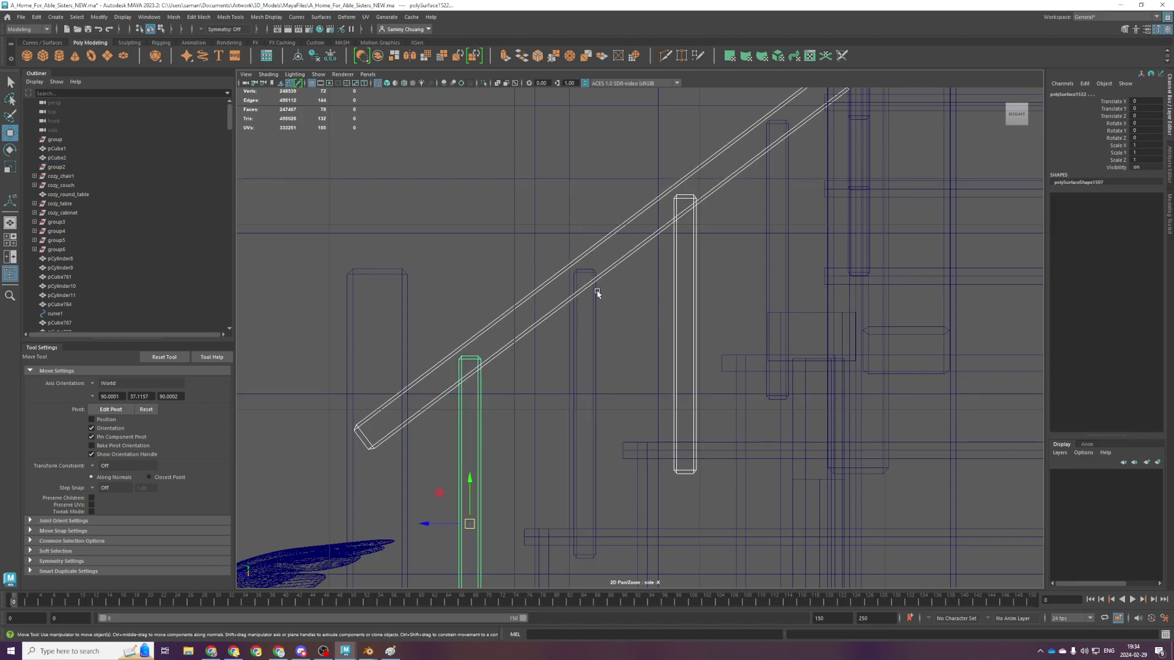
click(594, 294)
click(773, 214)
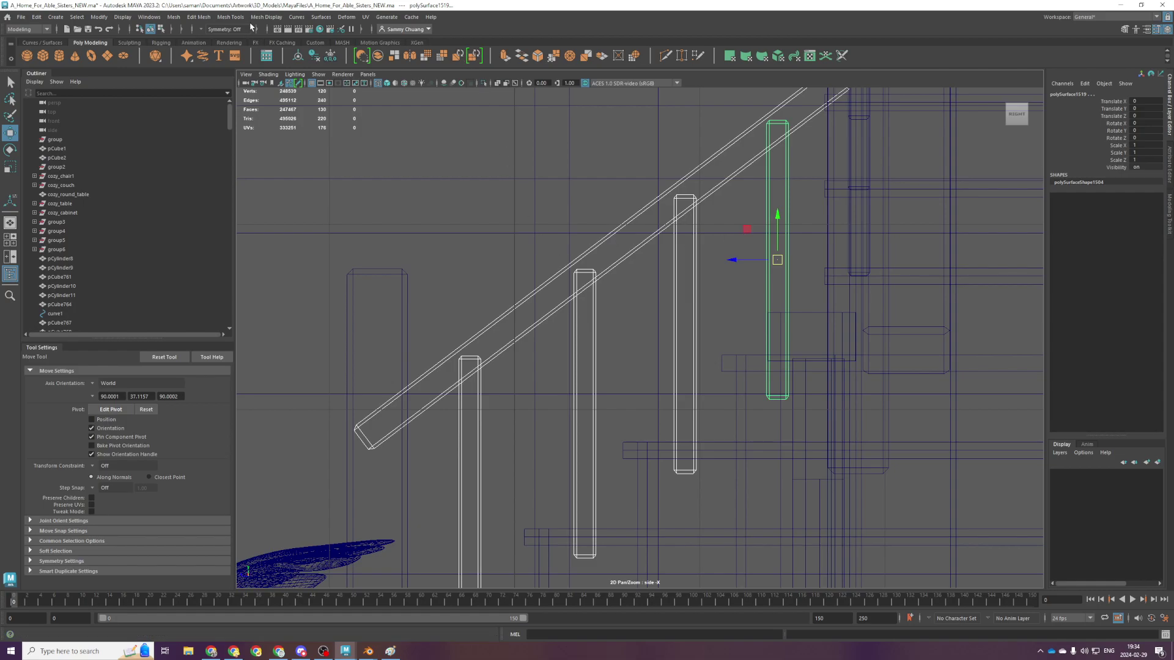
key(space)
key(space)
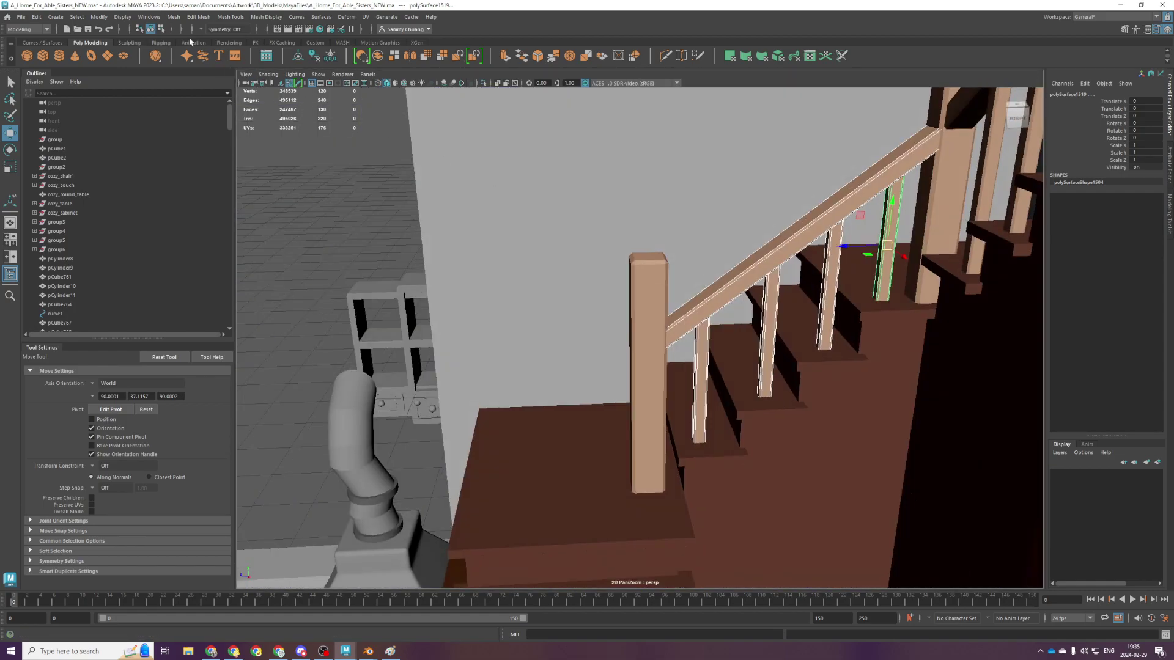
click(174, 18)
click(192, 52)
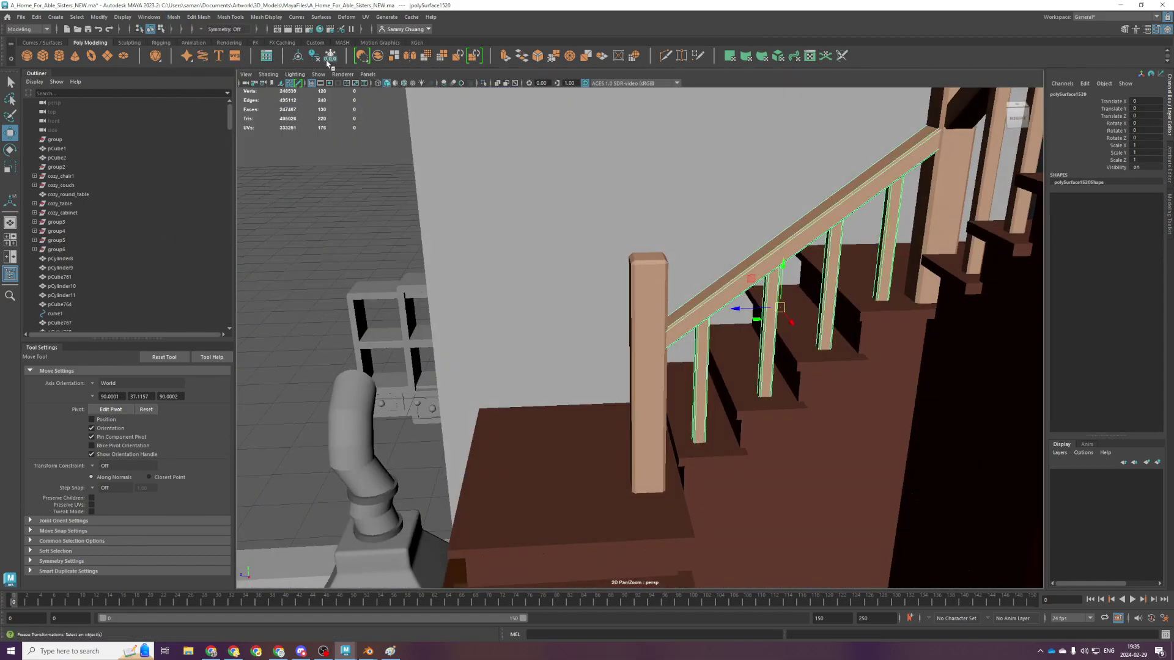
scroll(777, 309, down, 1)
drag(723, 313, 639, 314)
key(ctrl+z)
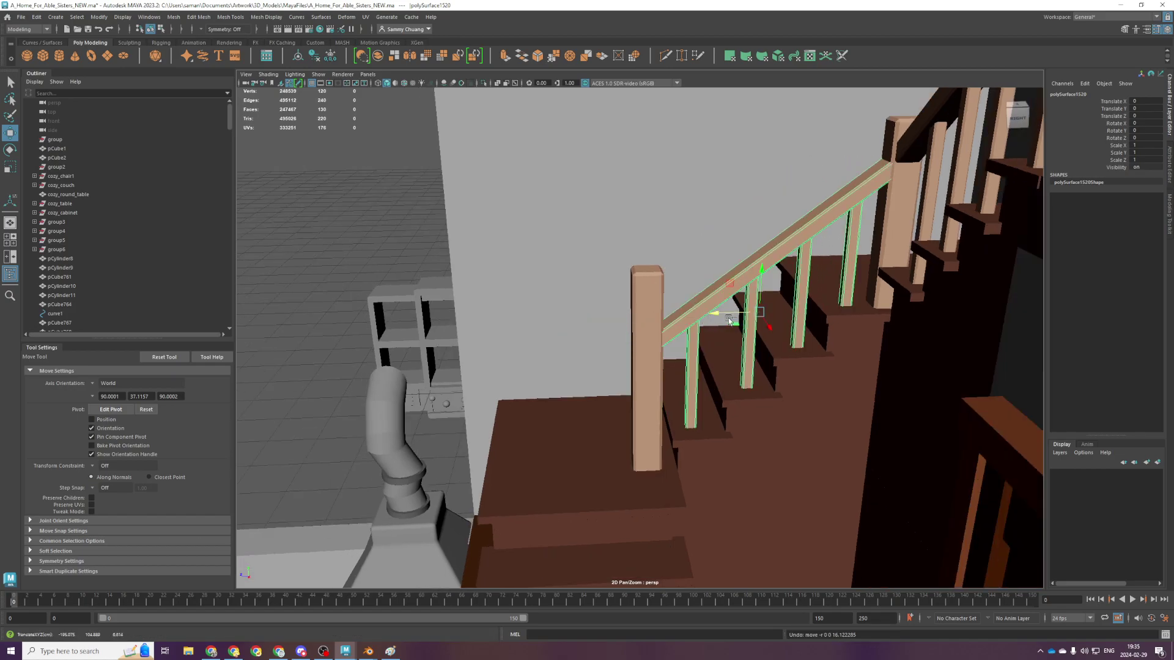
Duplicate the combined railing section and set the copy's Rotate Y to 90
key(ctrl+d)
key(e)
drag(727, 317, 773, 330)
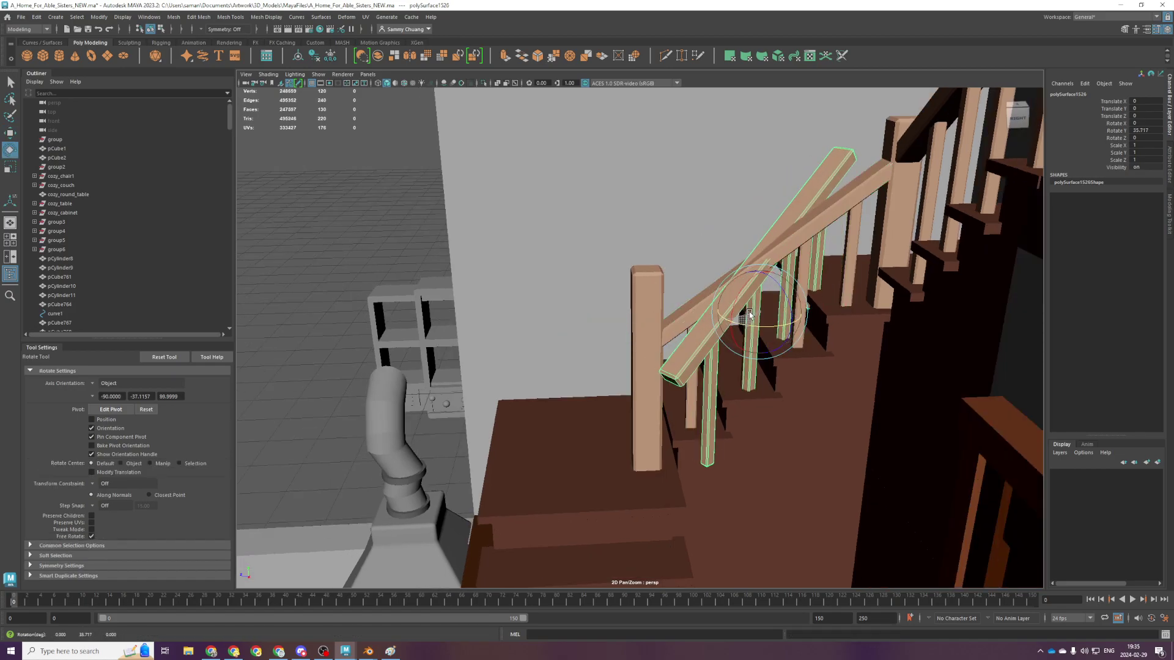
double_click(1144, 129)
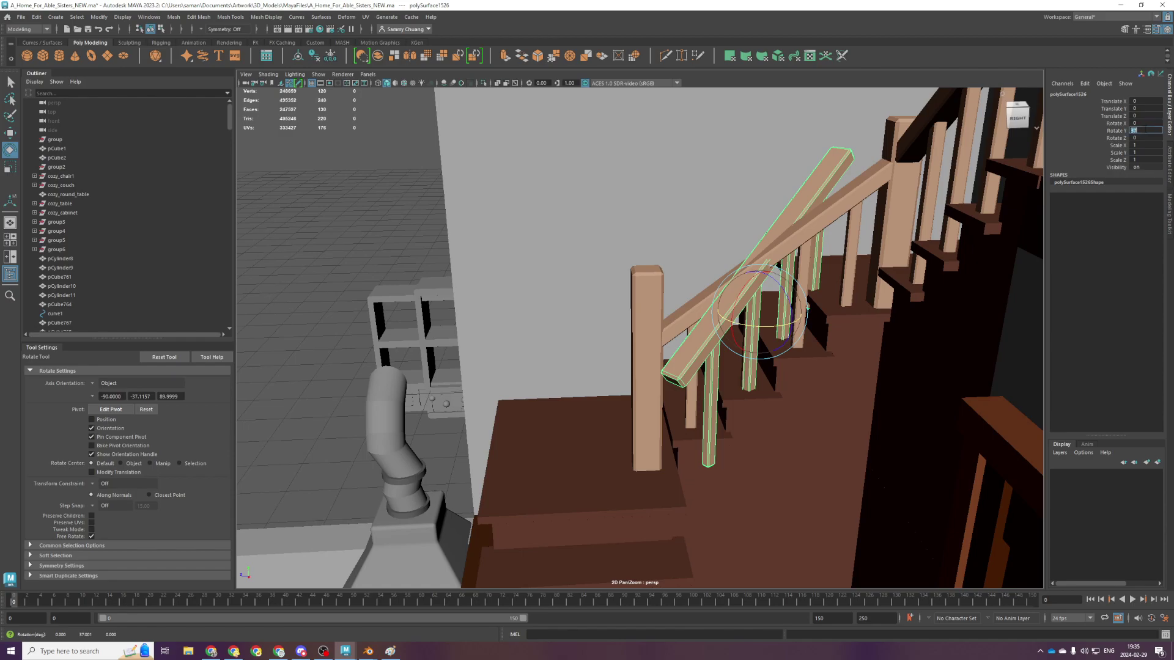
key(Return)
Move the rotated railing copy down to the lower flight of stairs below the landing in an orthographic view
scroll(734, 318, down, 6)
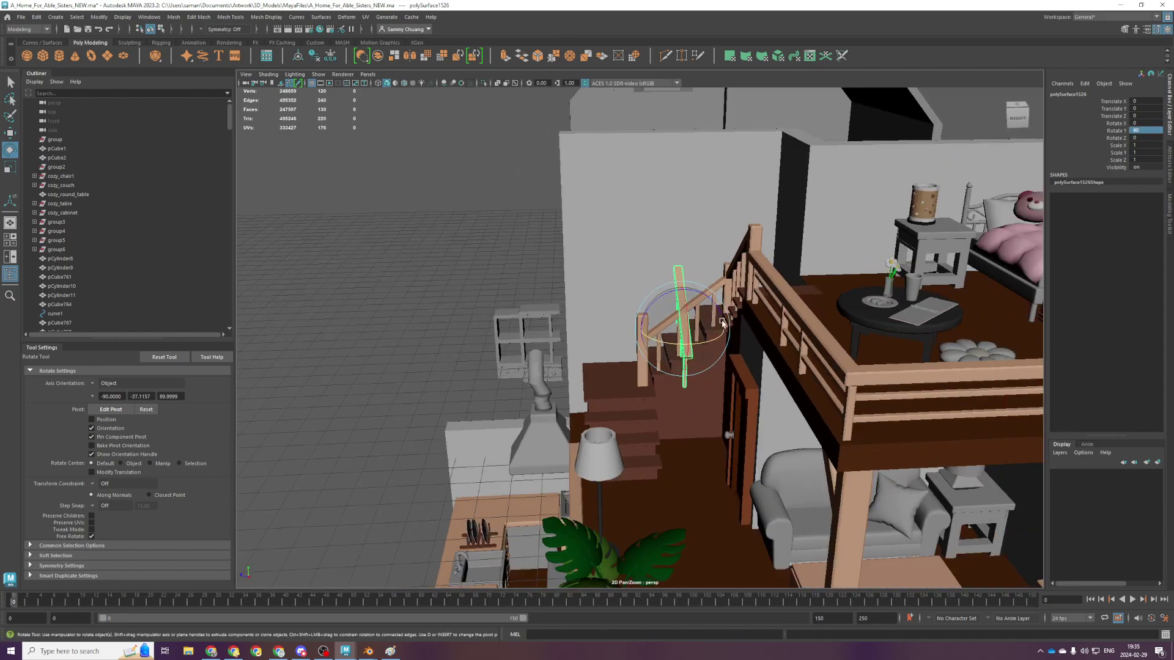
alt+drag(685, 324, 723, 332)
key(w)
alt+drag(637, 315, 662, 357)
key(space)
key(space)
key(f)
scroll(517, 469, down, 3)
scroll(517, 471, down, 2)
drag(671, 308, 729, 368)
key(space)
key(space)
Fit the railing copy along the lower flight's edge against the landing post, adjust its height, and save the scene
mouse_move(660, 295)
alt+mouse_down()
mouse_move(698, 302)
mouse_move(725, 269)
mouse_move(778, 362)
alt+mouse_up()
scroll(725, 269, up, 3)
drag(758, 231, 710, 241)
middle_drag(710, 242, 695, 251)
alt+drag(695, 251, 805, 318)
drag(878, 319, 881, 346)
key(ctrl+s)
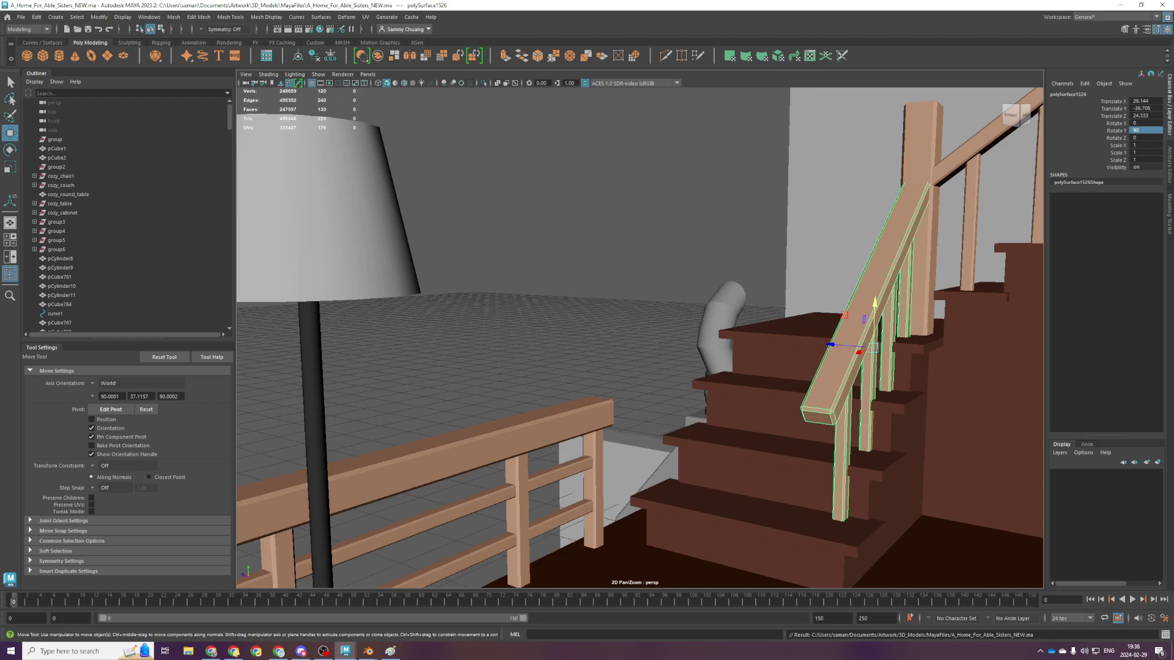
Review the whole house with the new stair railing from above and up close
scroll(639, 338, down, 10)
alt+drag(978, 318, 1025, 413)
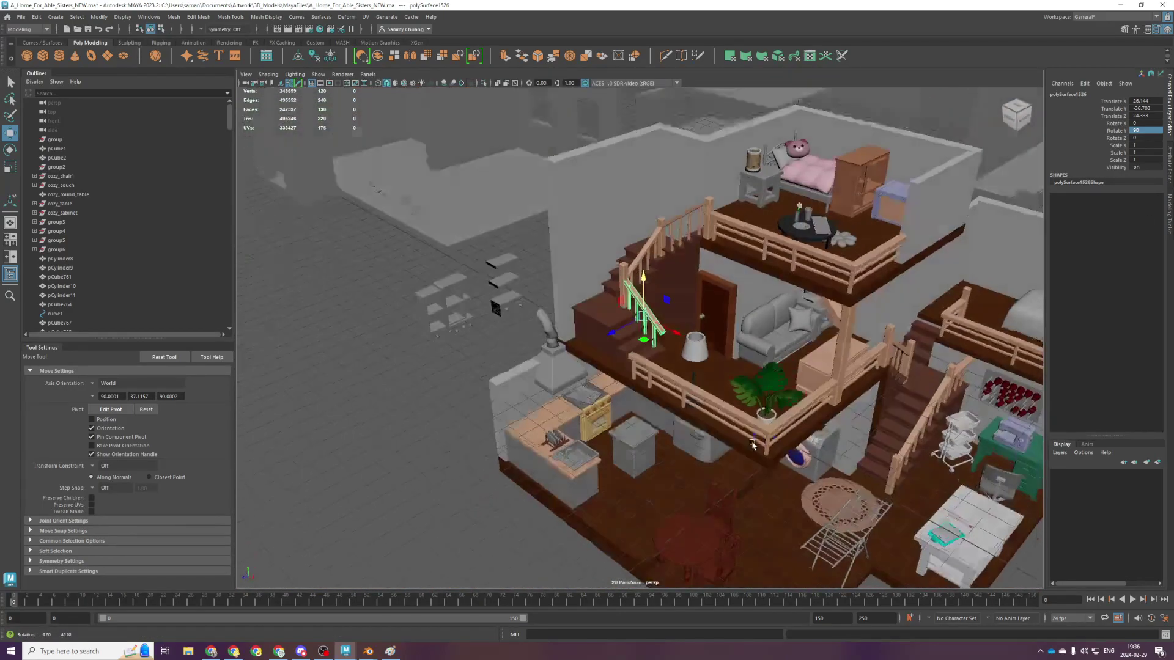
alt+middle_drag(1025, 414, 824, 395)
scroll(688, 353, down, 5)
scroll(613, 407, up, 6)
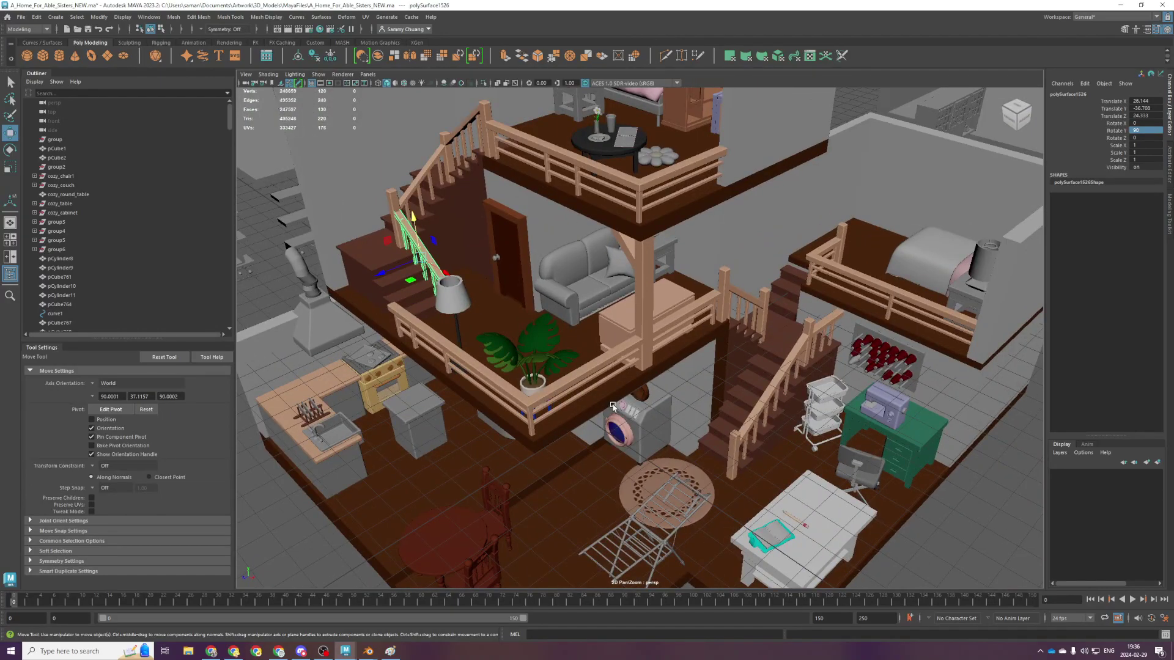
scroll(591, 409, up, 6)
scroll(514, 426, down, 4)
scroll(420, 380, up, 5)
scroll(434, 356, down, 5)
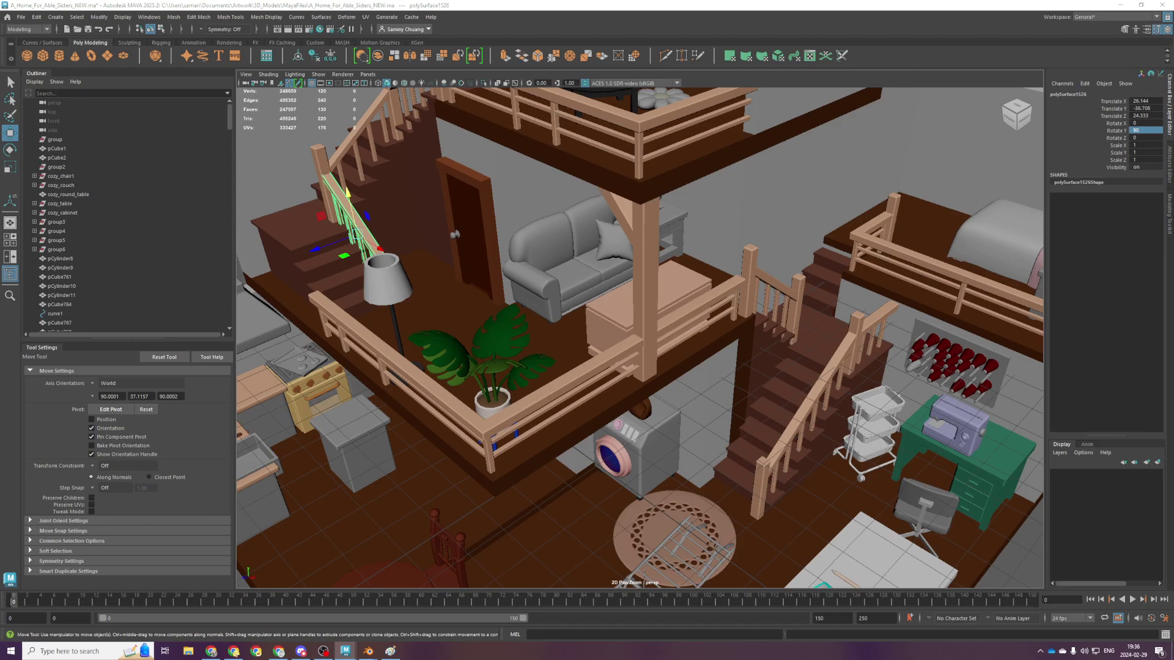
Open the finished render A_Home_For_Blathers_12.png in the image viewer and examine its room details and framed pictures
key(super+e)
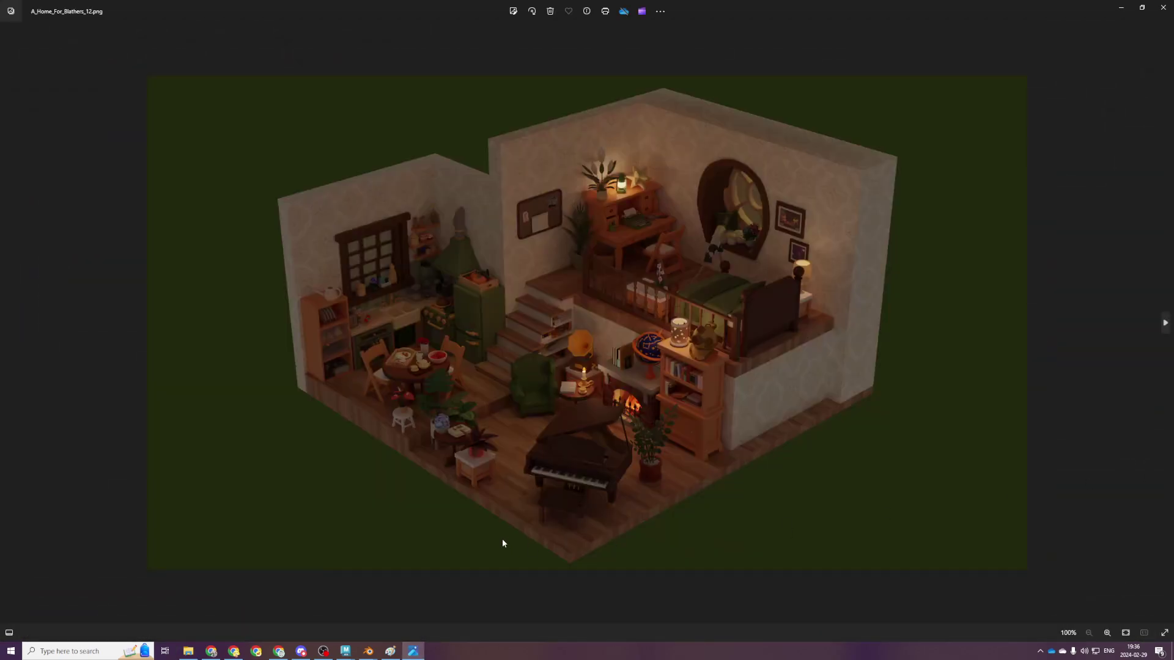
scroll(786, 425, up, 2)
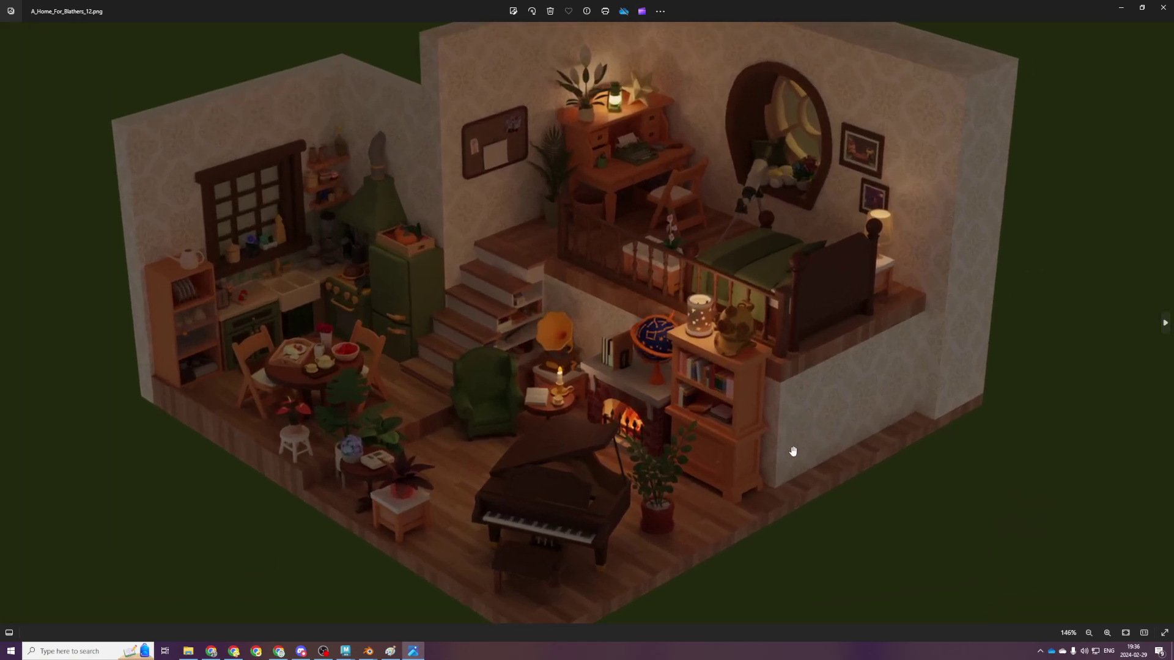
scroll(806, 410, up, 5)
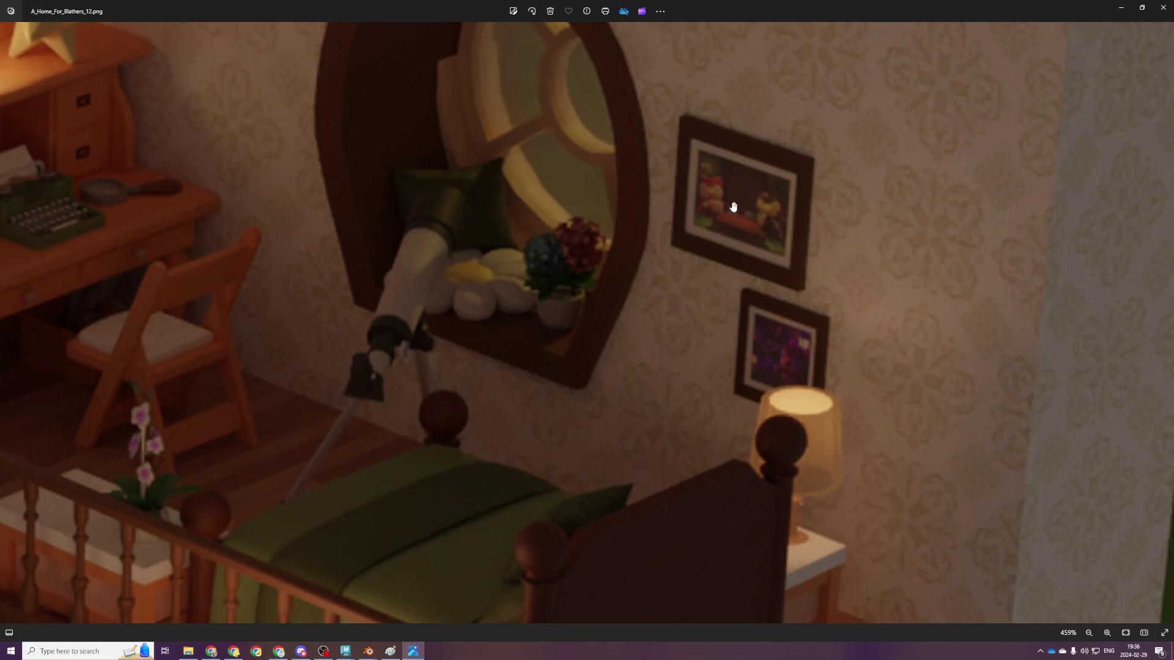
scroll(736, 389, down, 7)
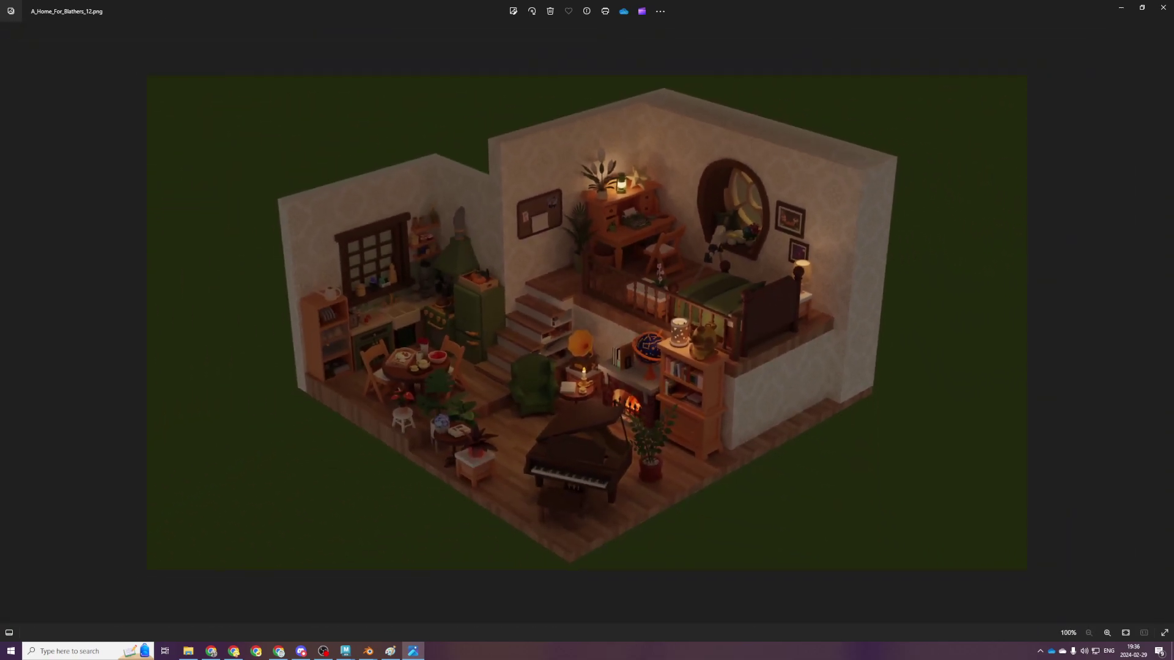
Open the finished render a_home_for_isabelle_render_14.png and view it at full window size
scroll(750, 257, up, 2)
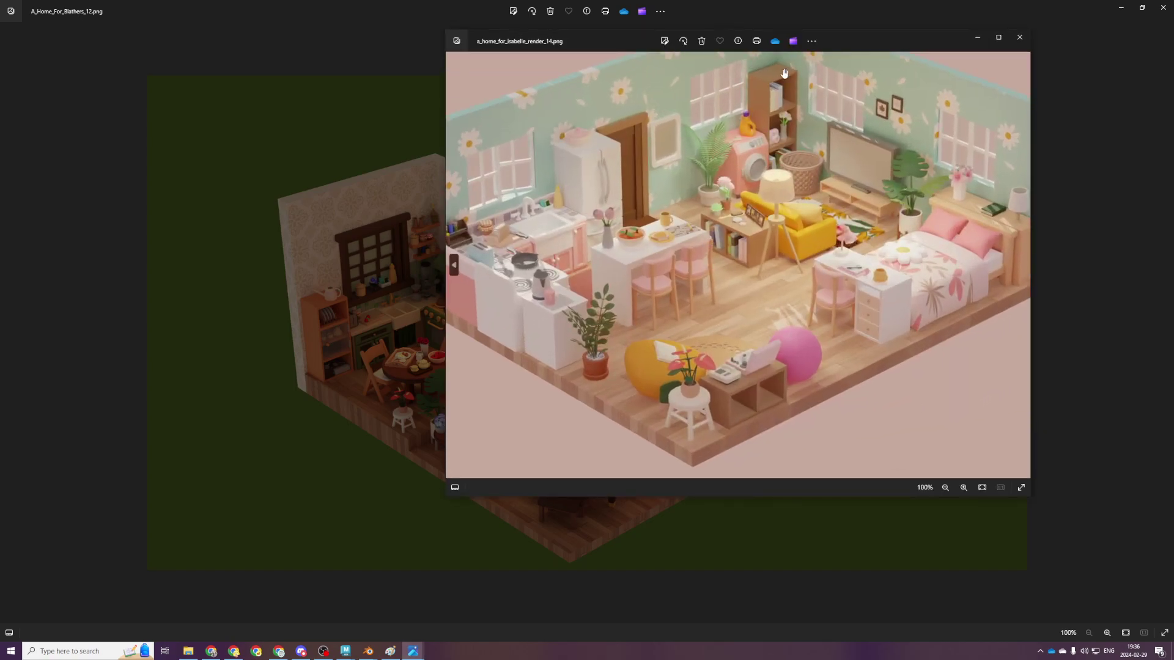
drag(836, 36, 804, 18)
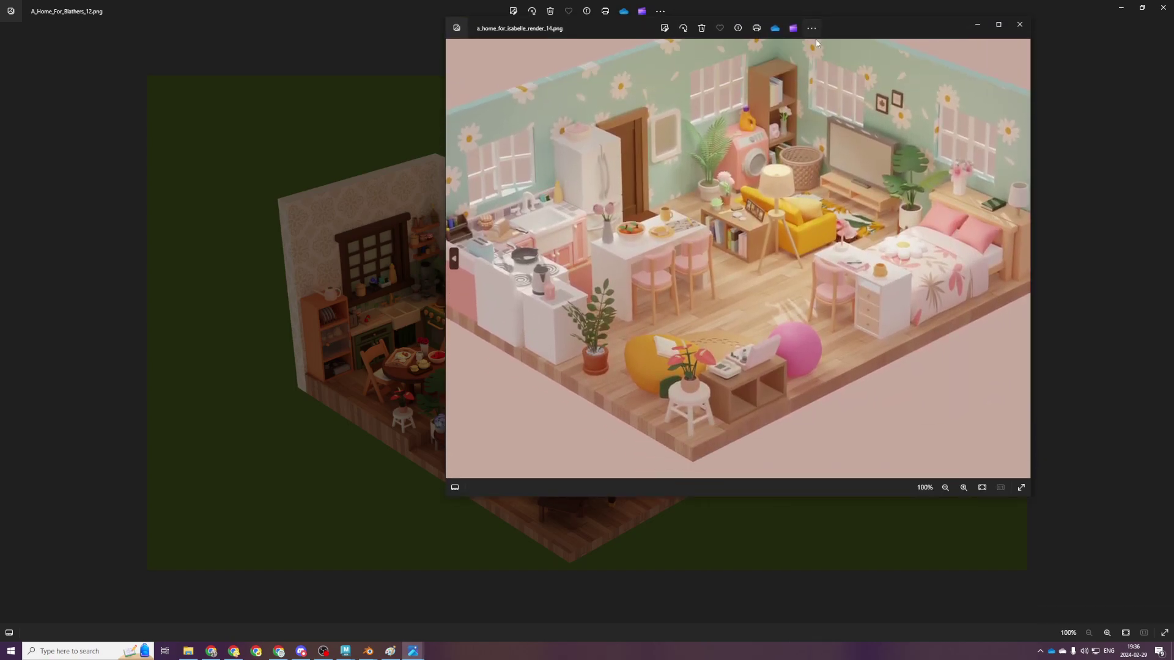
double_click(871, 34)
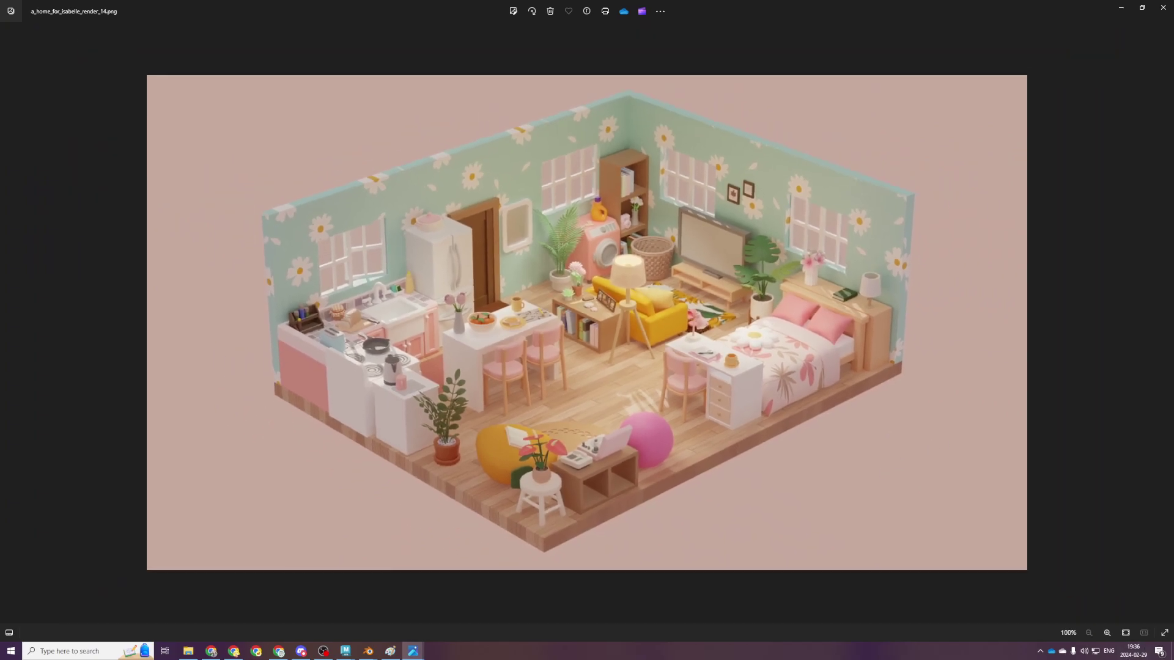
Open the render a_home_for_timmy_and_tommy_render_4.png at full window size and examine its layout and loft railing
key(super+e)
key(Return)
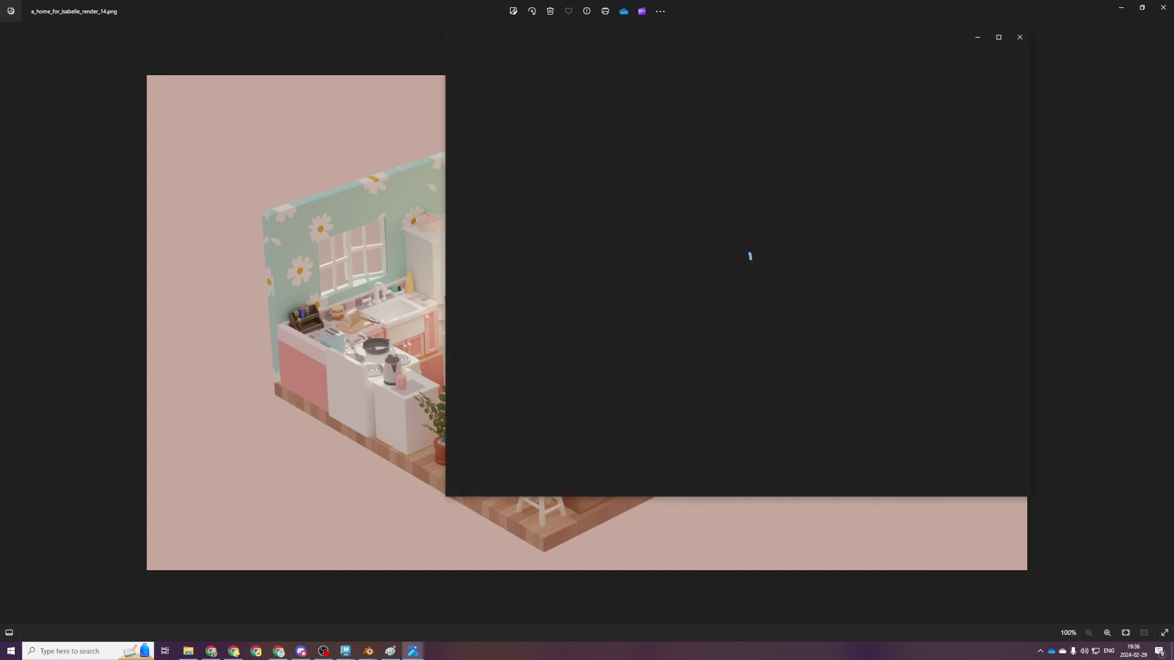
drag(837, 38, 1173, 175)
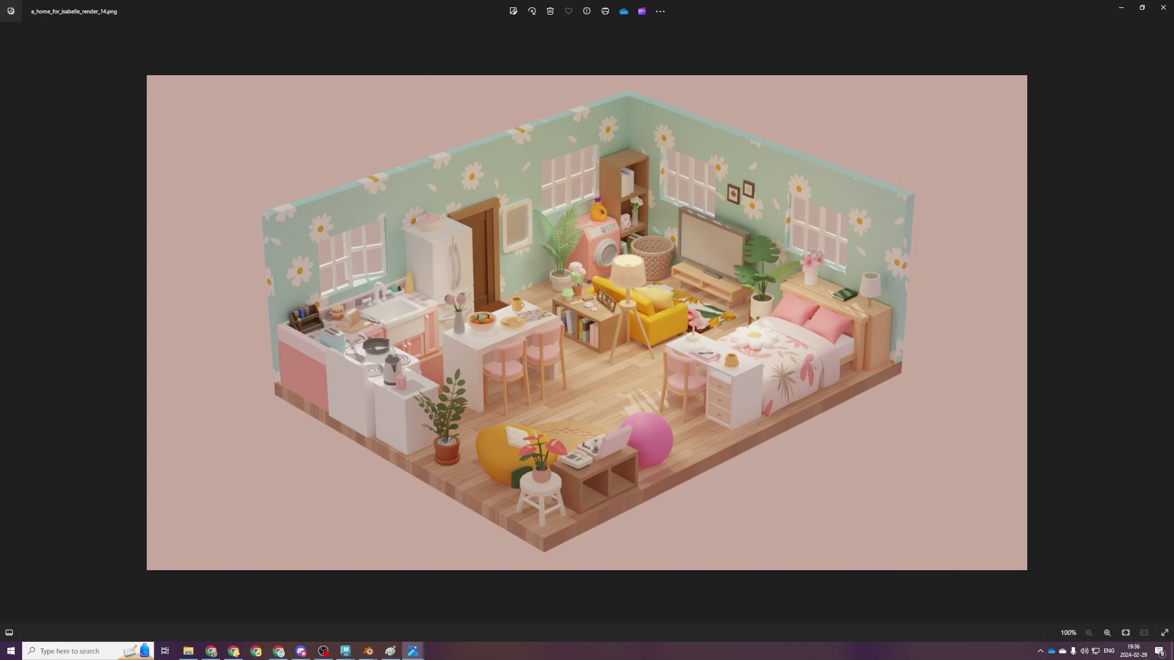
drag(895, 11, 1137, 299)
drag(1173, 175, 872, 2)
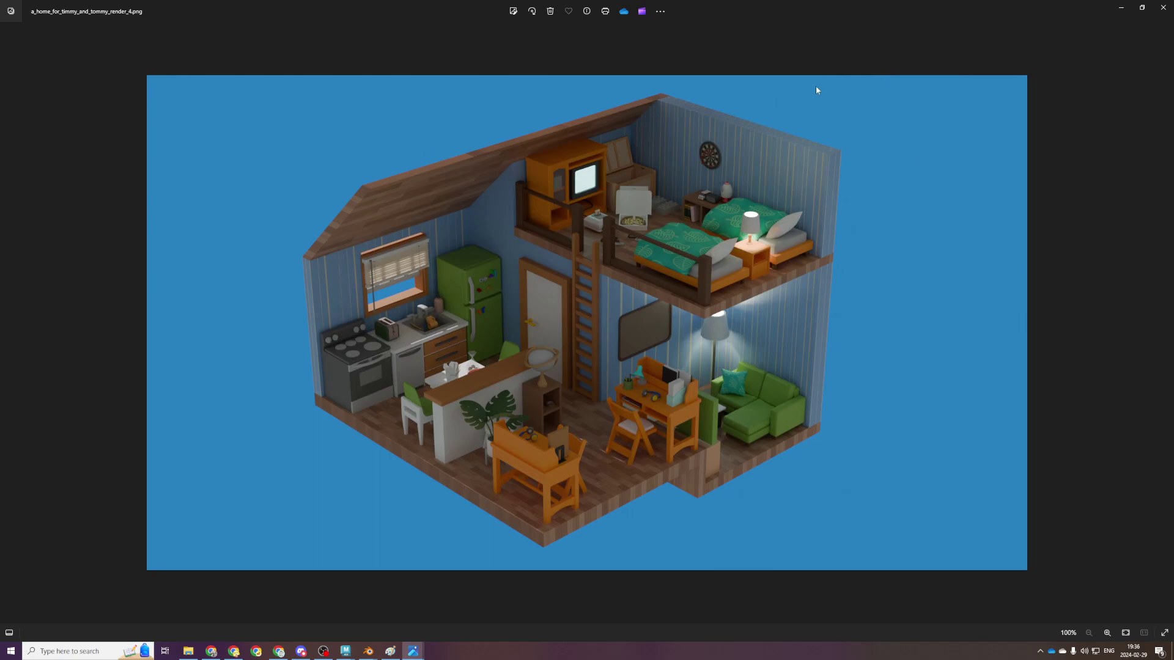
scroll(798, 353, up, 3)
scroll(799, 352, down, 3)
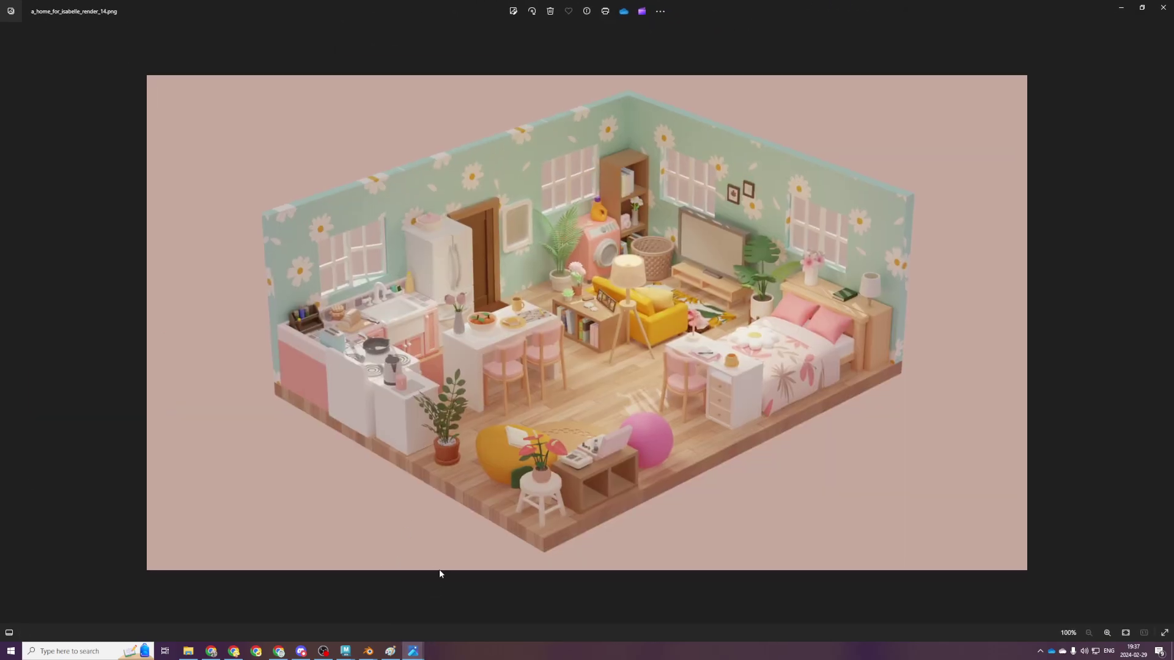
Return to A_Home_For_Blathers_12.png, examine the stairs and furnishings up close, and close the render
mouse_move(418, 655)
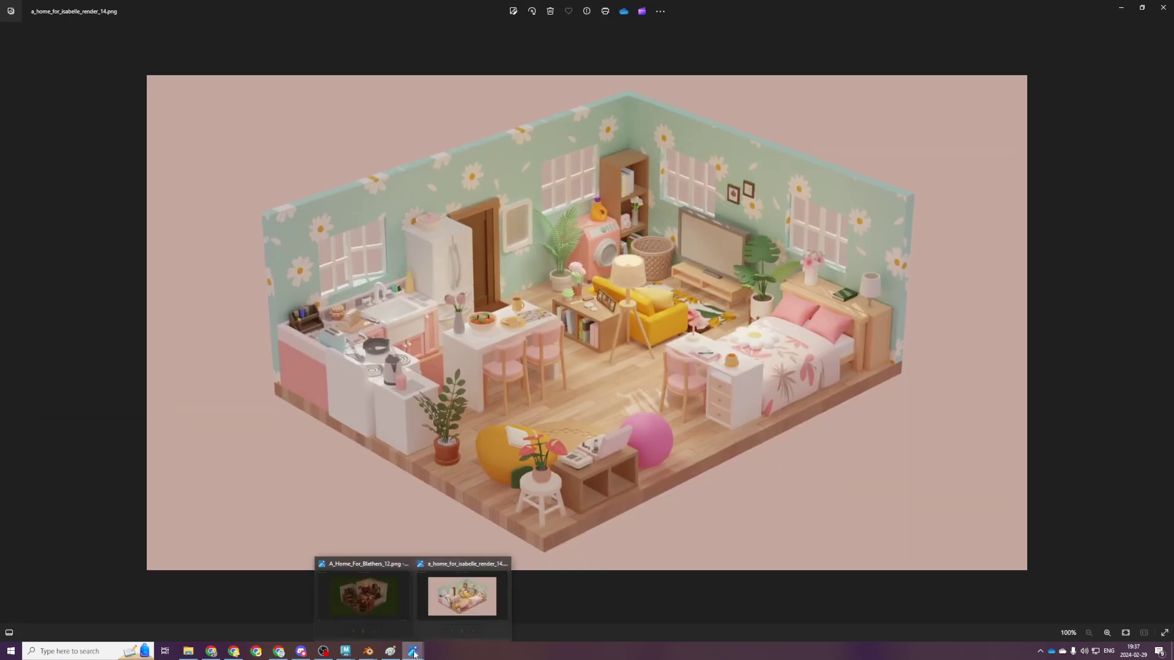
click(383, 606)
scroll(630, 439, up, 3)
scroll(630, 440, down, 1)
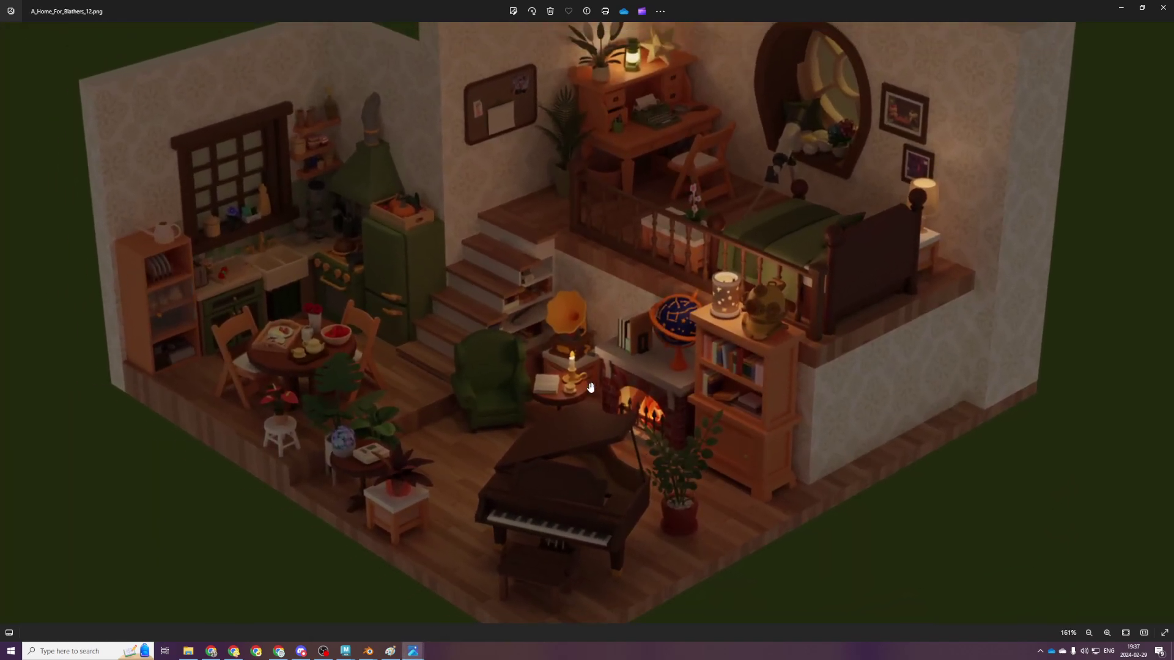
scroll(614, 477, down, 3)
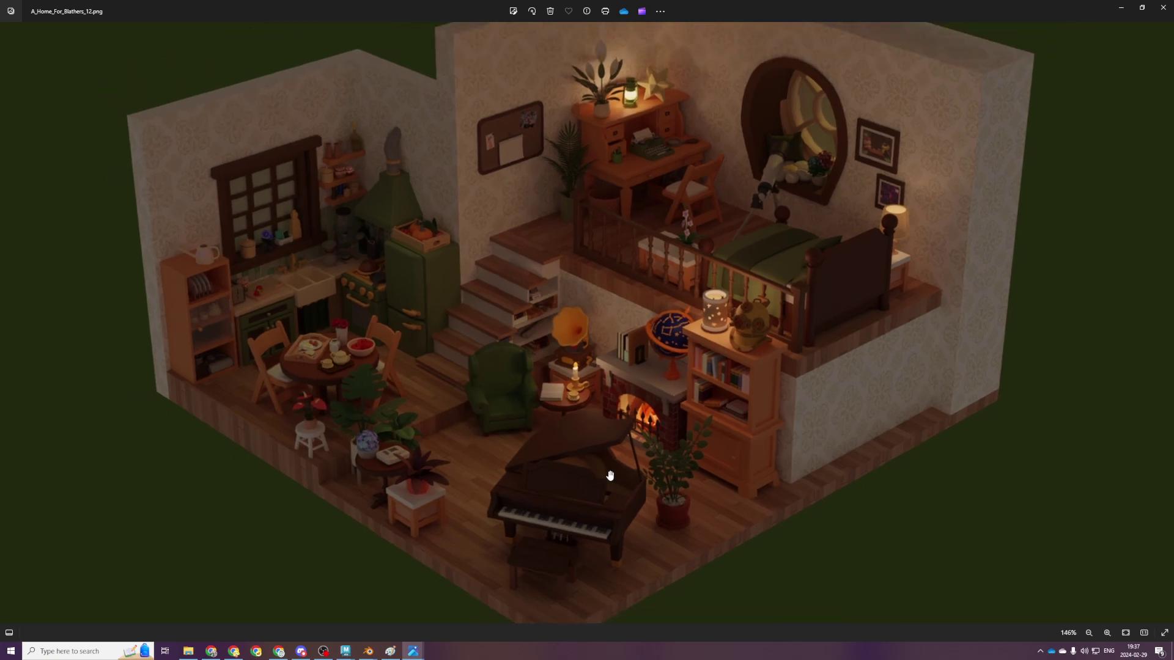
scroll(607, 475, down, 1)
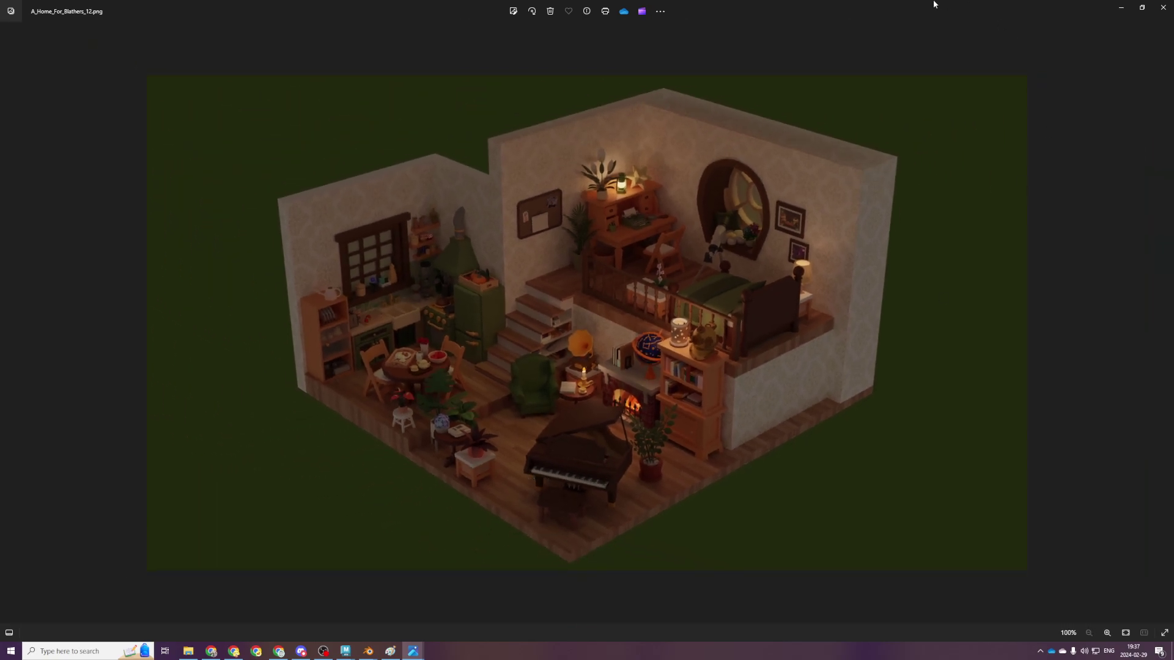
click(1170, 7)
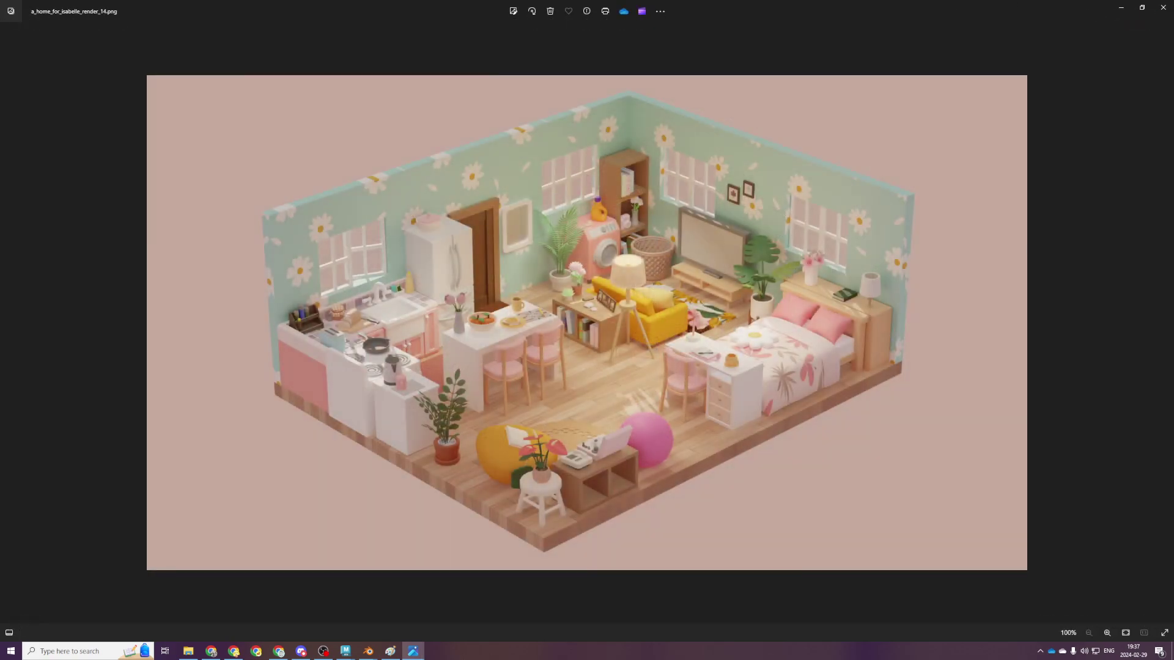
Switch back to the house scene in Maya and examine the lower flight's railing from several angles
key(alt+Tab)
key(alt+Tab)
mouse_move(344, 651)
click(296, 615)
alt+drag(477, 416, 502, 418)
scroll(502, 418, down, 3)
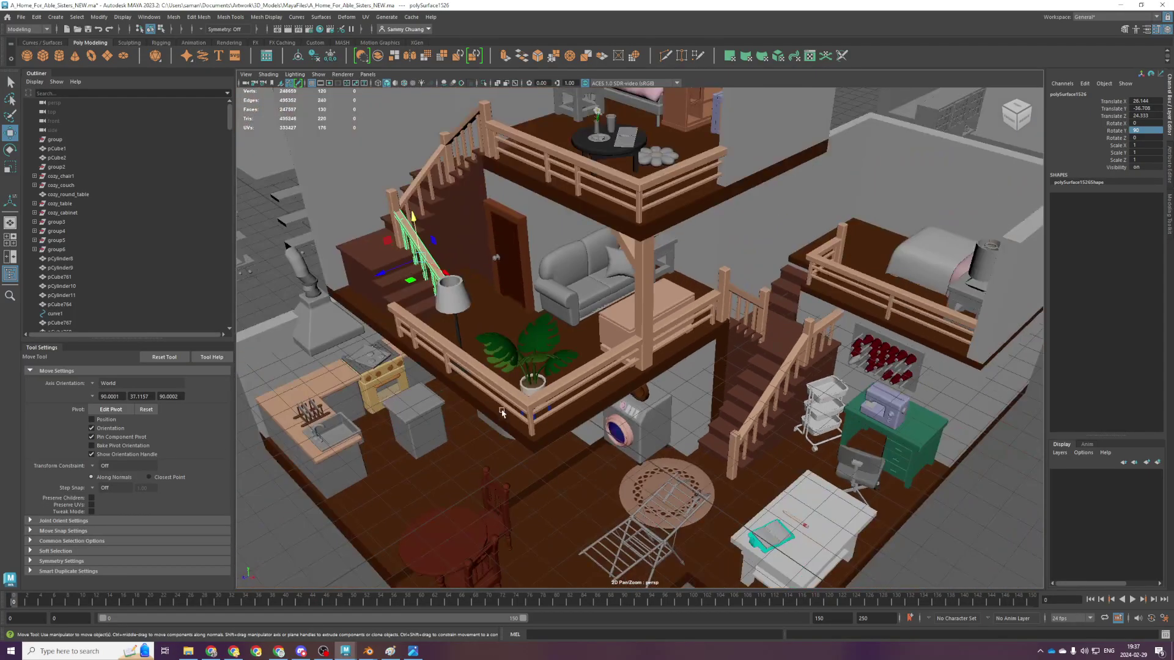
scroll(501, 418, down, 4)
alt+middle_drag(501, 418, 640, 433)
scroll(639, 433, up, 7)
alt+drag(893, 452, 659, 476)
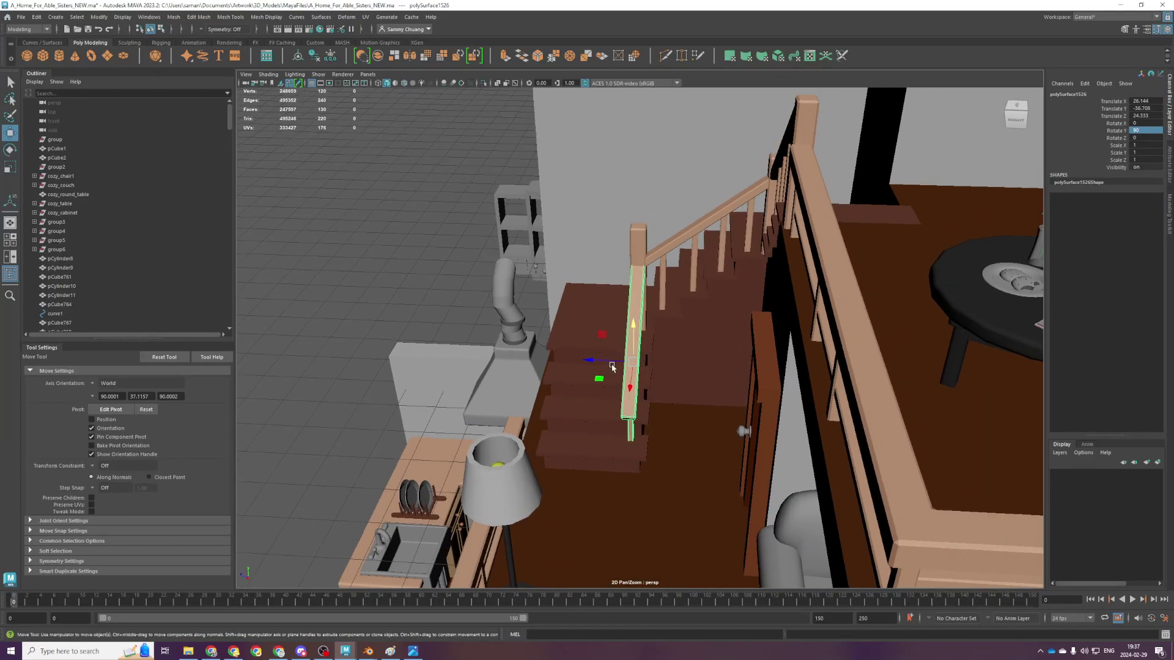
drag(603, 360, 671, 427)
key(ctrl+z)
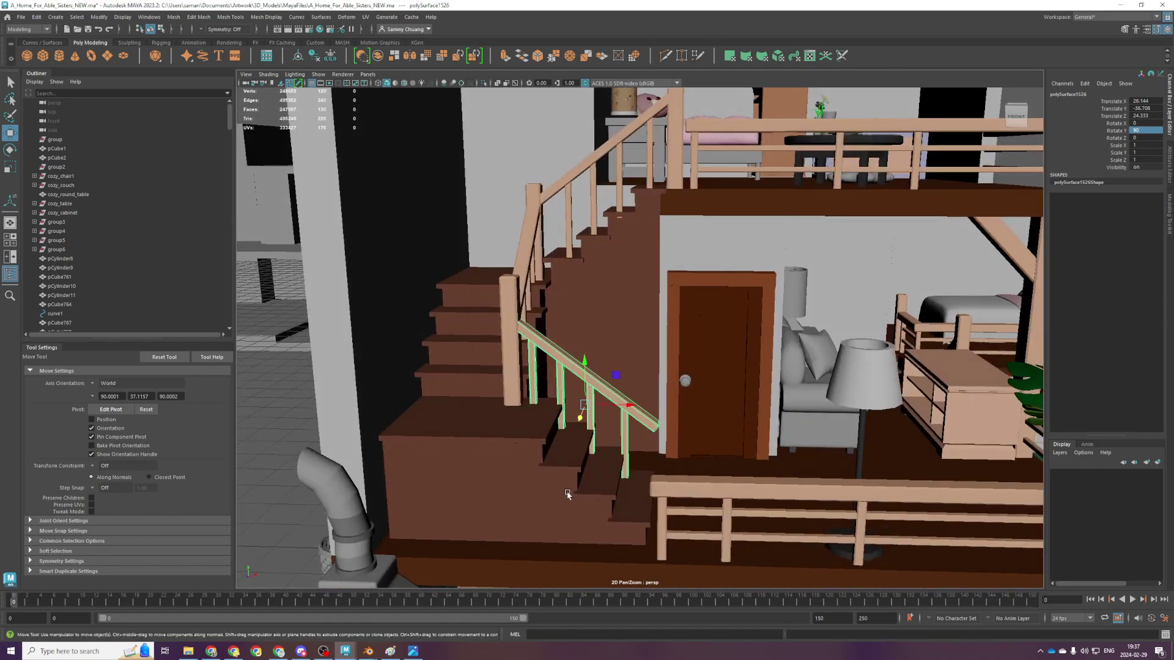
Separate the lower flight's railing into individual pieces in the front view and centre their pivots
key(space)
key(space)
scroll(676, 398, up, 3)
alt+middle_drag(679, 424, 622, 361)
scroll(635, 337, up, 3)
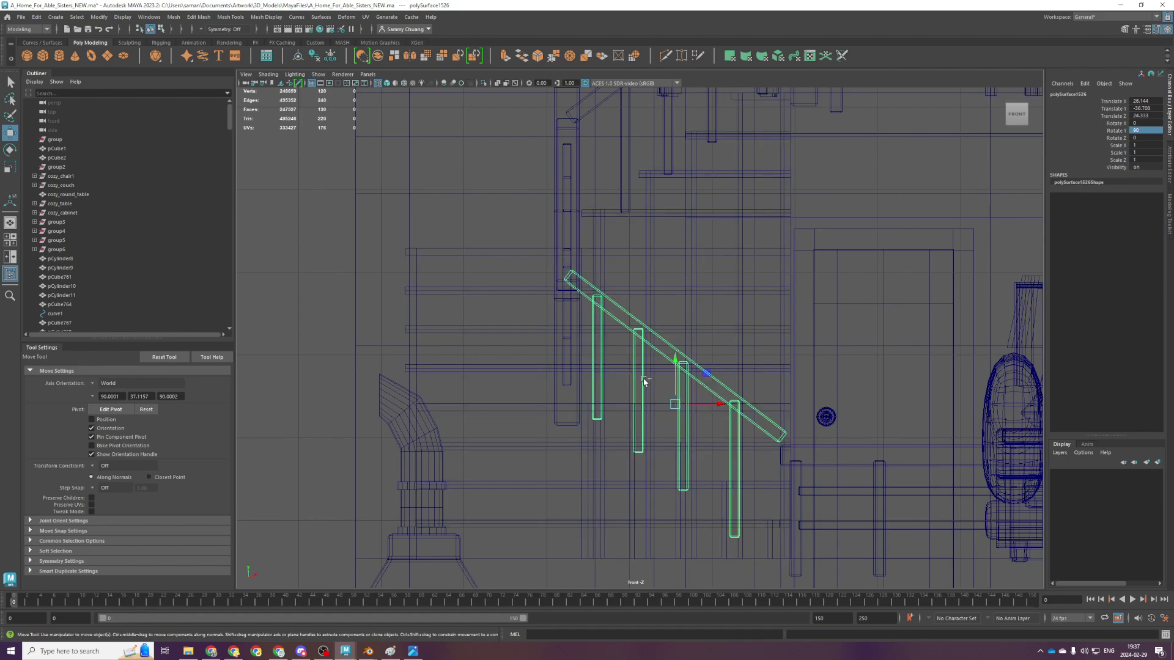
click(174, 17)
click(187, 56)
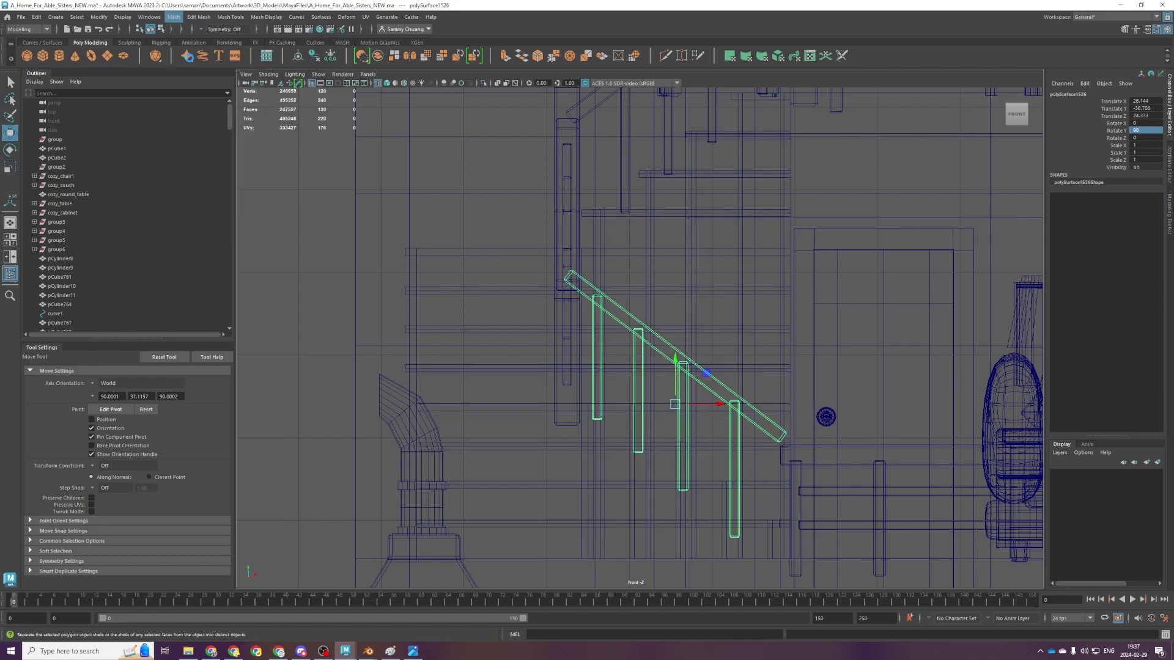
click(298, 55)
scroll(701, 439, up, 3)
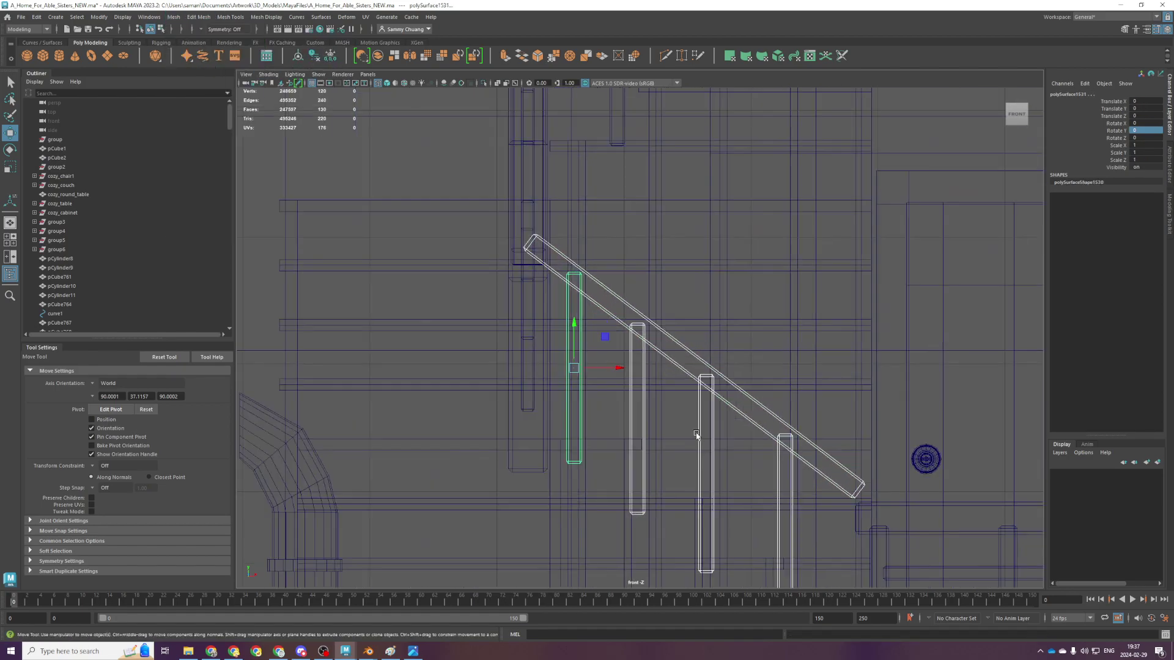
Move the second baluster from the landing post outward and down, to about 2.38 in Translate Z and -1.73 in Translate Y
click(648, 415)
click(643, 414)
alt+middle_drag(663, 435, 644, 394)
drag(654, 378, 634, 358)
click(634, 349)
key(ctrl+z)
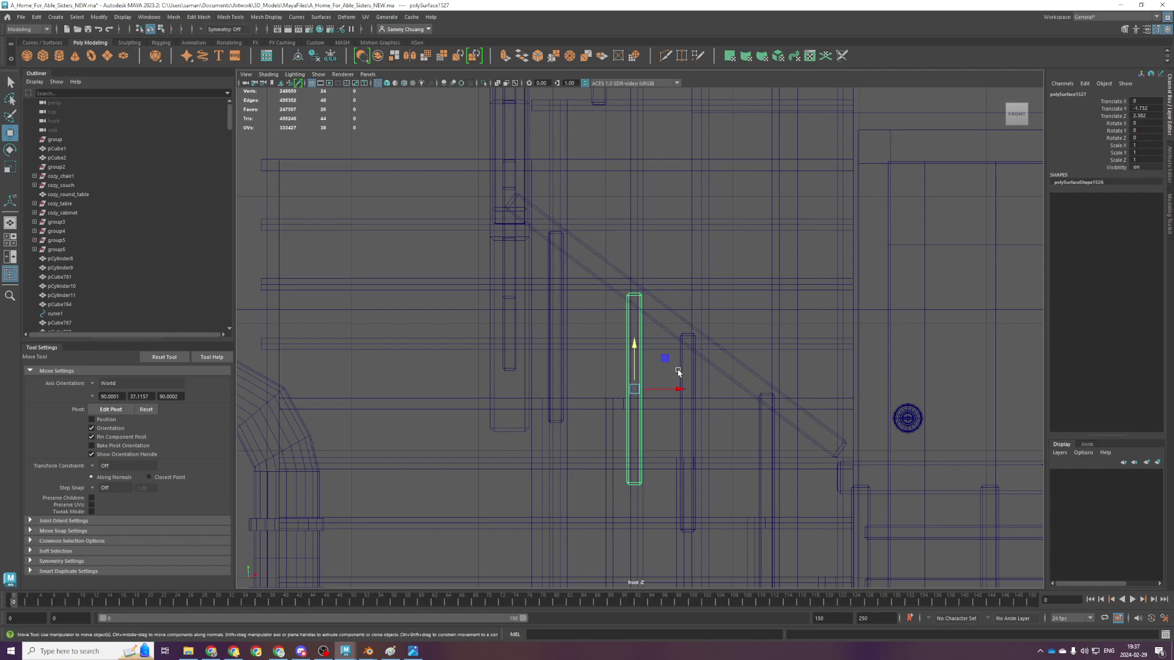
Shift the third baluster outward along the lower flight to about 3.46 in Translate Z
click(679, 370)
scroll(686, 393, down, 1)
click(677, 381)
alt+middle_drag(677, 382, 658, 350)
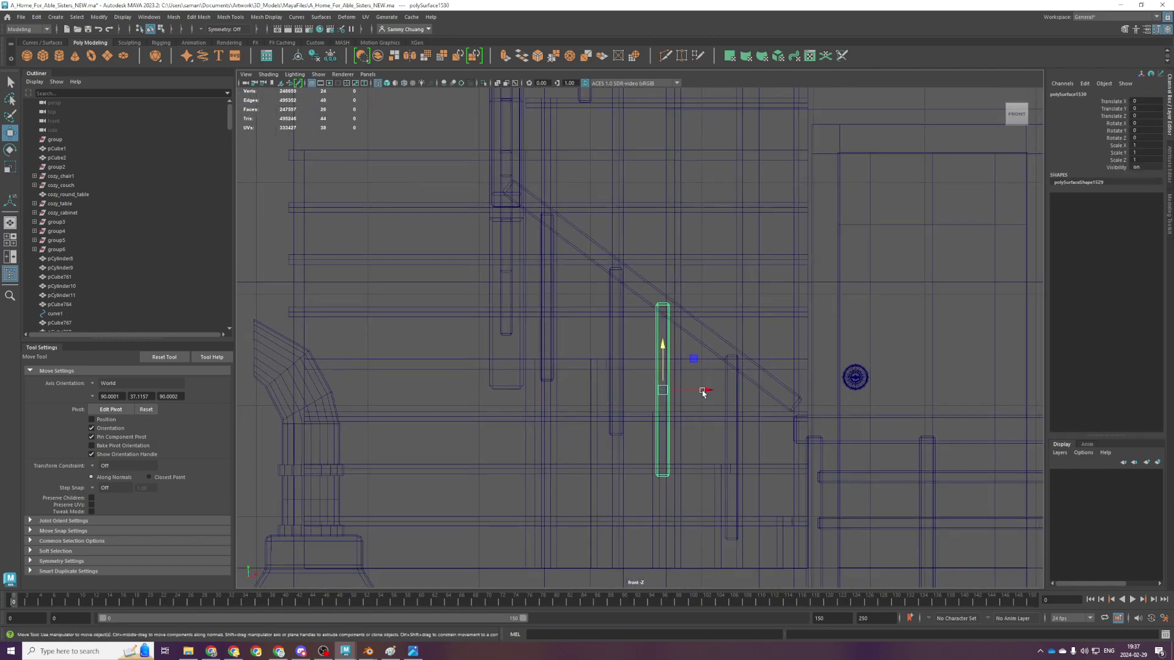
drag(707, 390, 727, 391)
Shift the lowest baluster outward toward the end of the handrail to about 1.59 in Translate Z
key(space)
key(space)
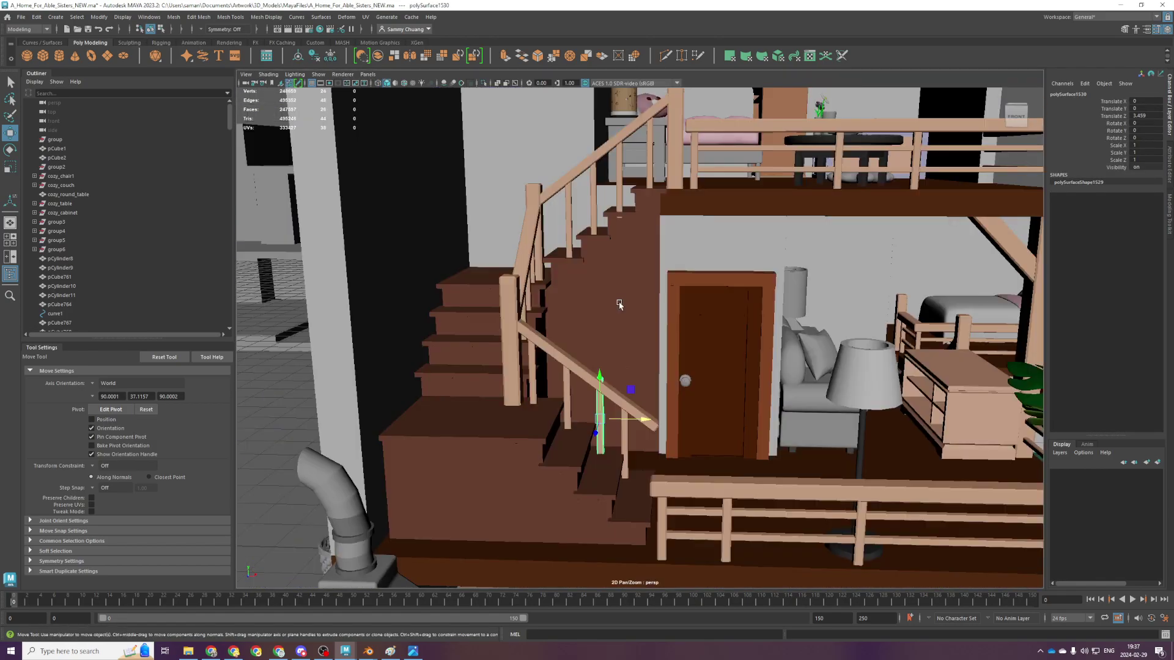
scroll(643, 408, up, 6)
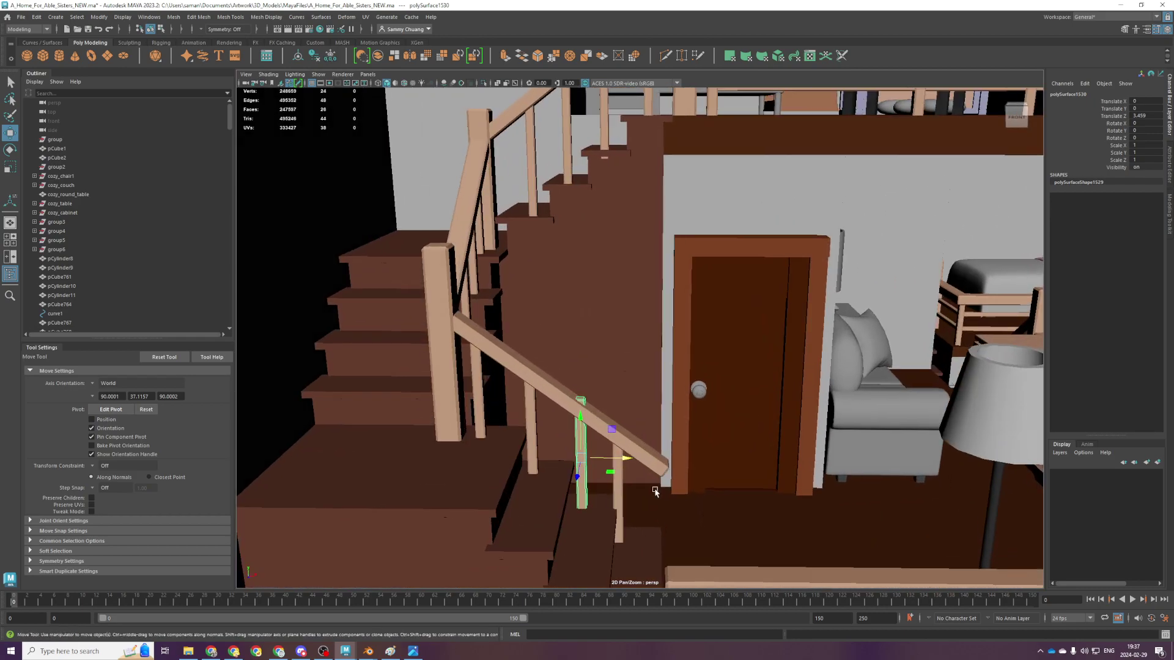
drag(623, 482, 665, 506)
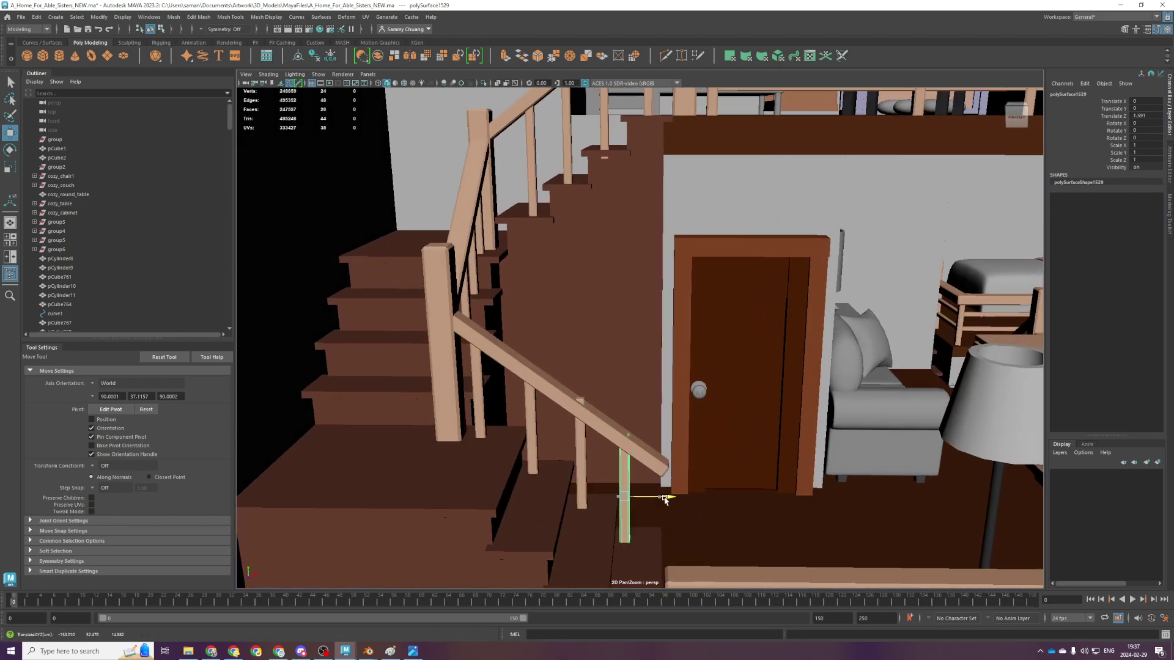
Duplicate the landing post and place the copy at the foot of the lower flight beside the handrail's end
click(436, 371)
key(space)
key(space)
key(ctrl+d)
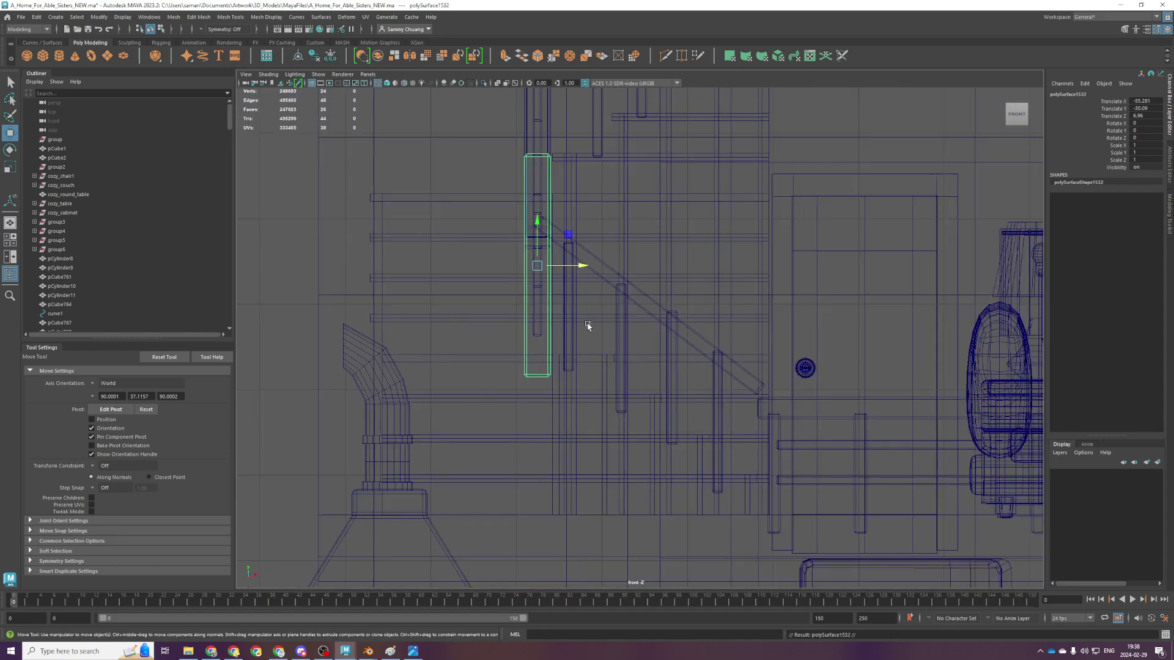
drag(568, 238, 808, 393)
key(space)
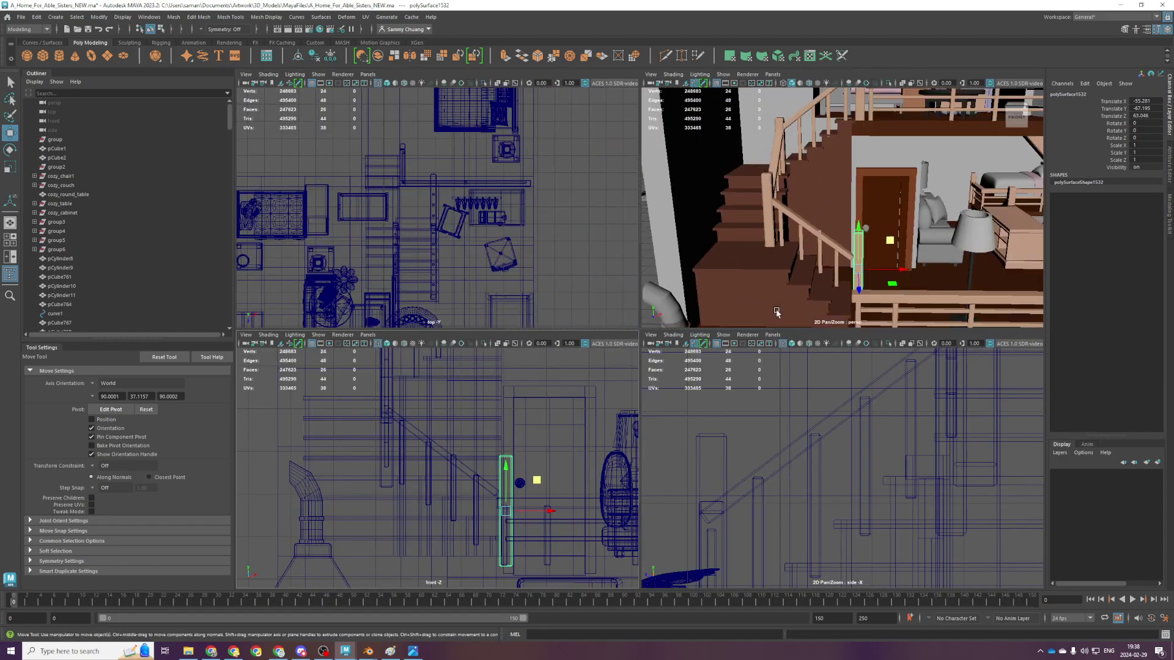
key(space)
Lower the third and fourth balusters together so their tops sit beneath the handrail
scroll(773, 306, up, 2)
alt+middle_drag(773, 305, 743, 272)
click(589, 366)
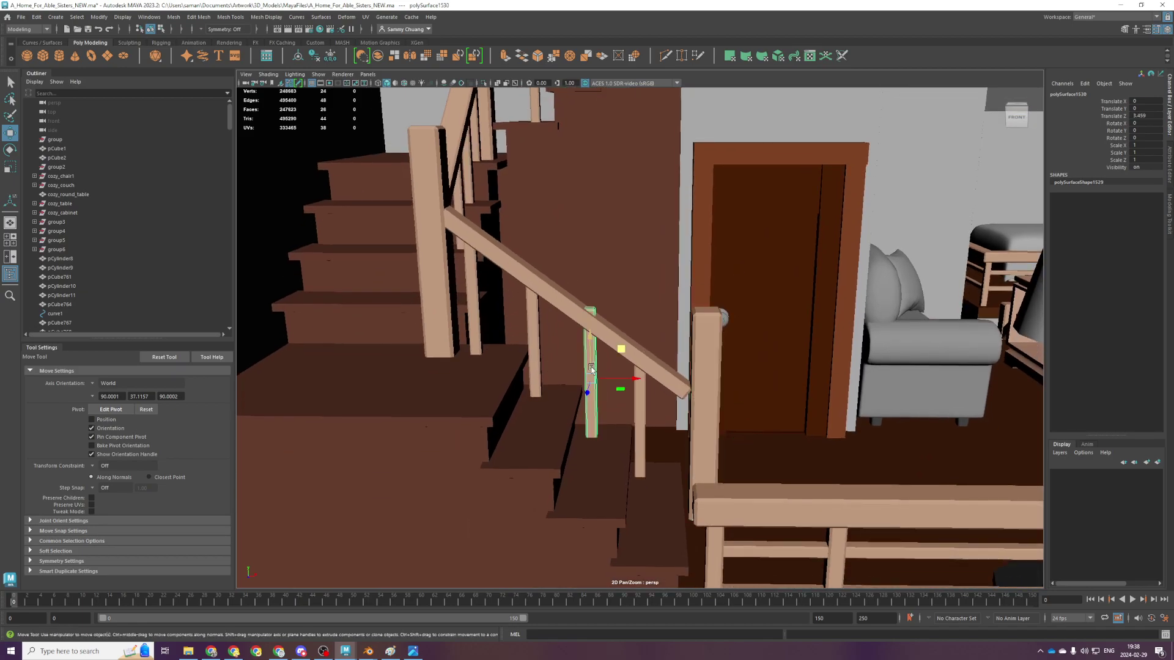
shift+click(641, 403)
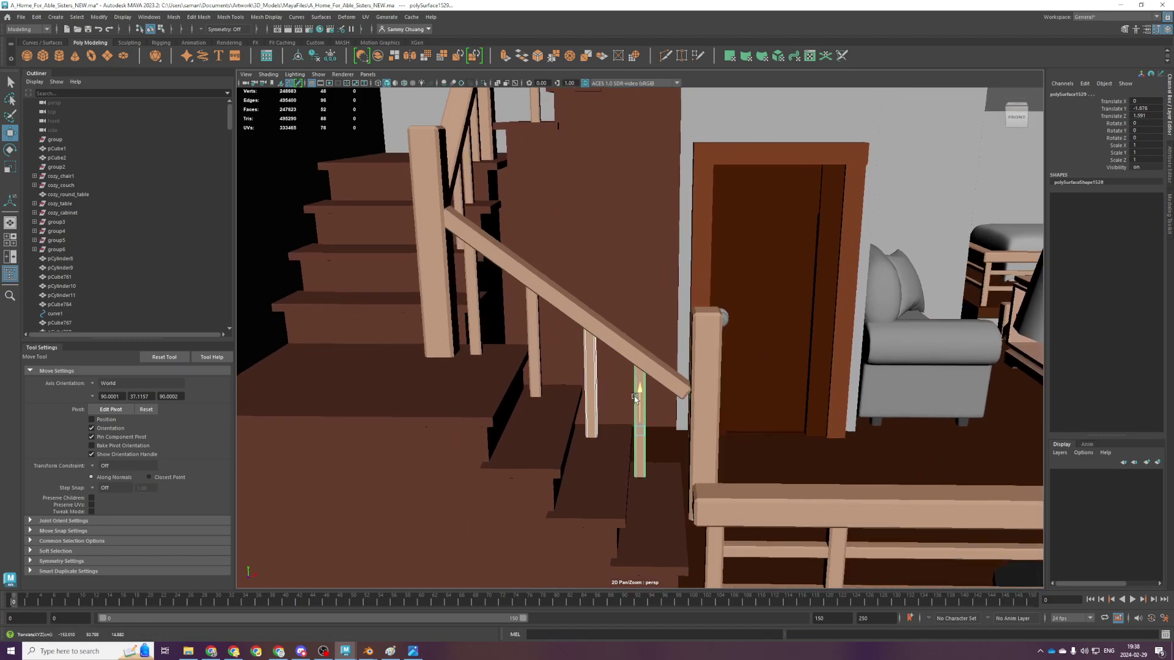
scroll(658, 404, up, 3)
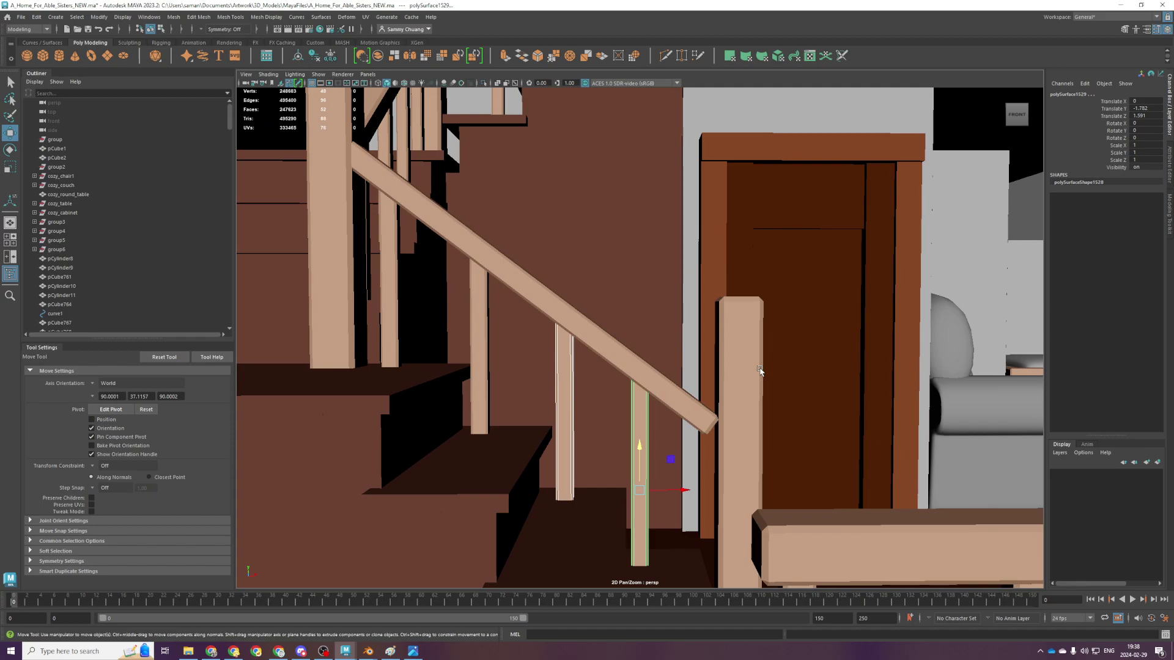
Select the vertices at the lower end of the sloping handrail in the front view
click(759, 371)
scroll(759, 370, down, 3)
alt+drag(759, 370, 727, 400)
scroll(727, 401, up, 3)
click(675, 404)
click(680, 397)
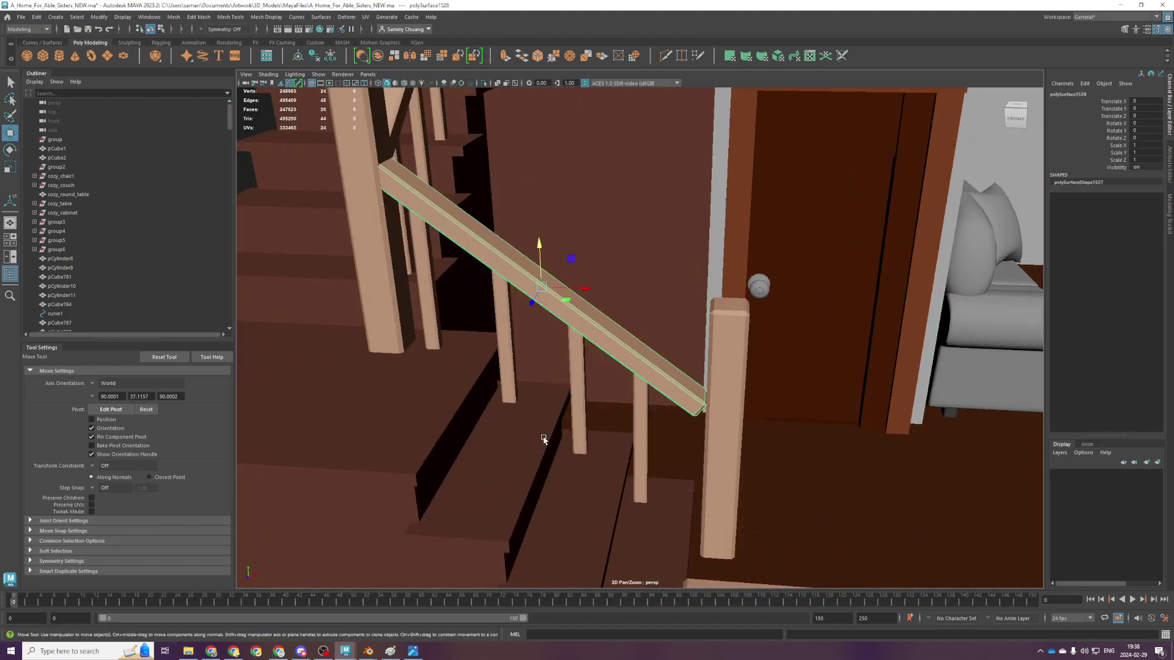
key(space)
key(space)
scroll(506, 224, up, 2)
right_drag(487, 177, 466, 177)
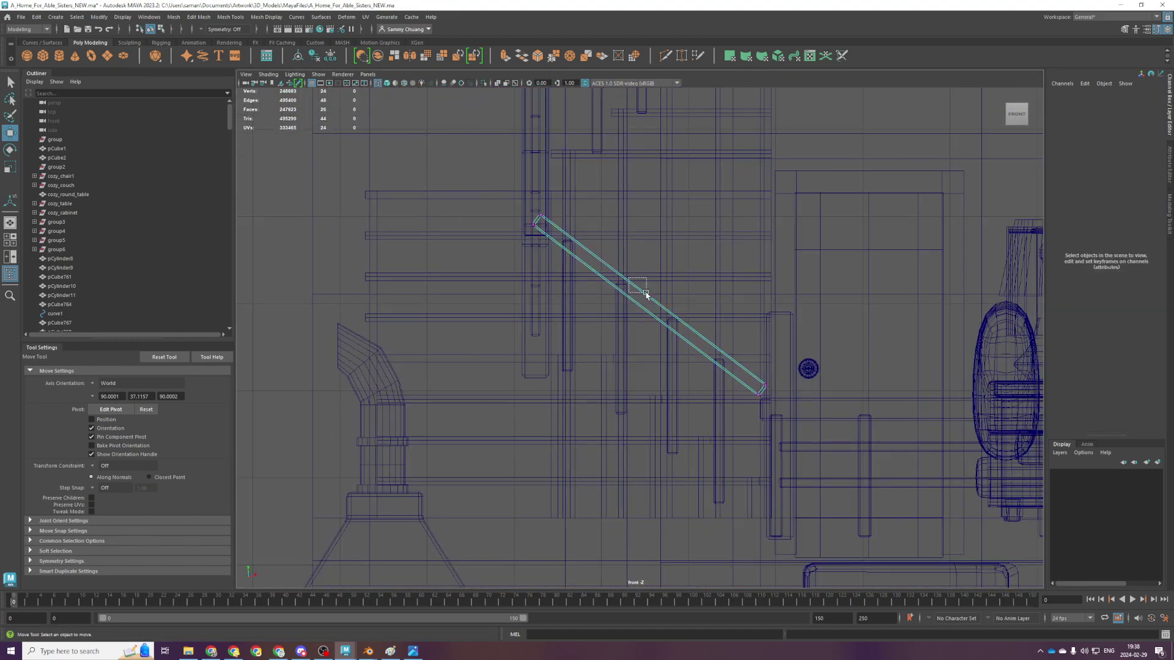
drag(630, 280, 872, 494)
Orient the selected vertices' pivot axis to the slope of the handrail
key(space)
key(space)
scroll(731, 270, up, 2)
alt+drag(723, 305, 714, 308)
key(d)
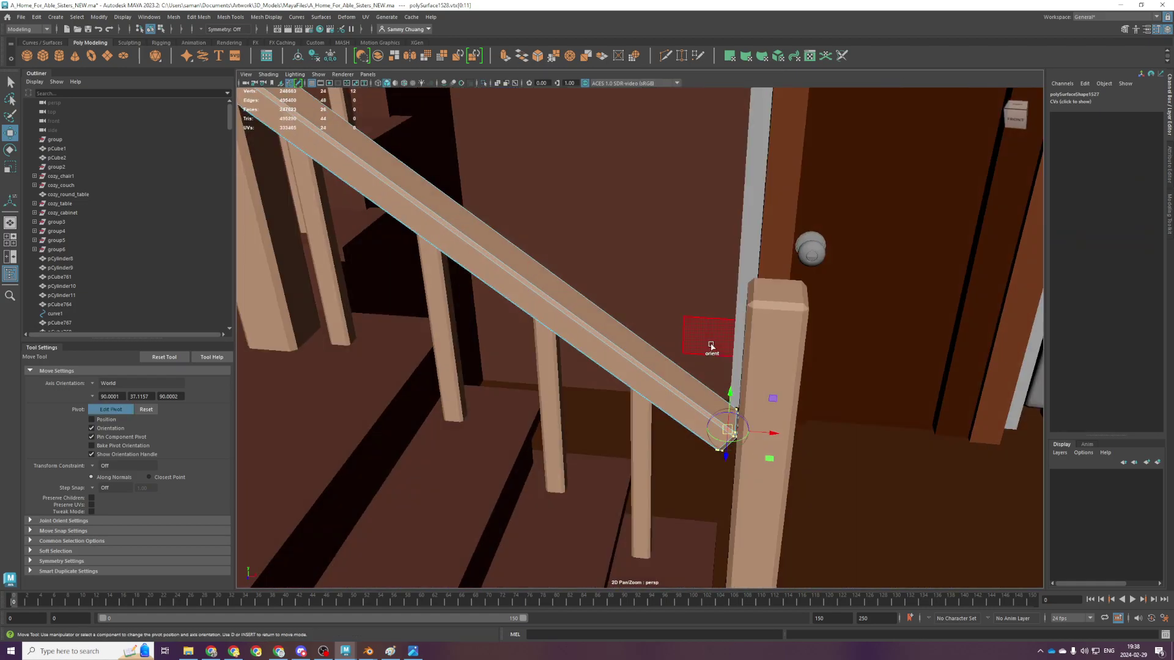
click(683, 392)
key(space)
key(space)
key(d)
key(f)
scroll(589, 352, down, 5)
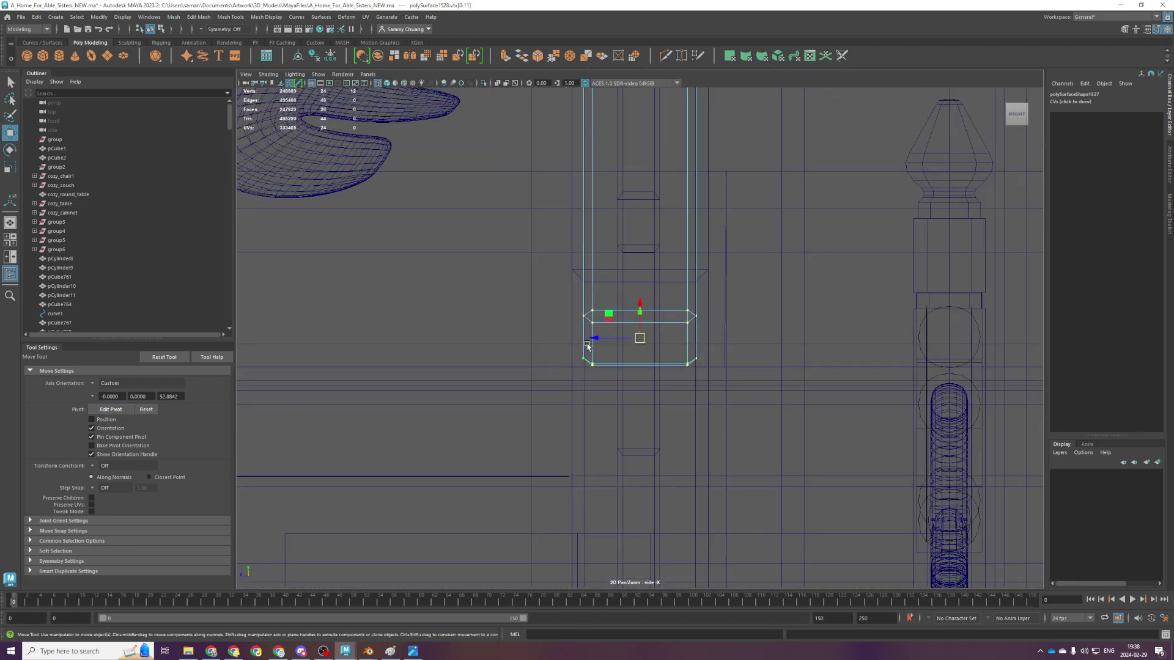
Extend the handrail's lower end along its slope into the new post and save the scene
key(space)
scroll(538, 453, down, 3)
key(space)
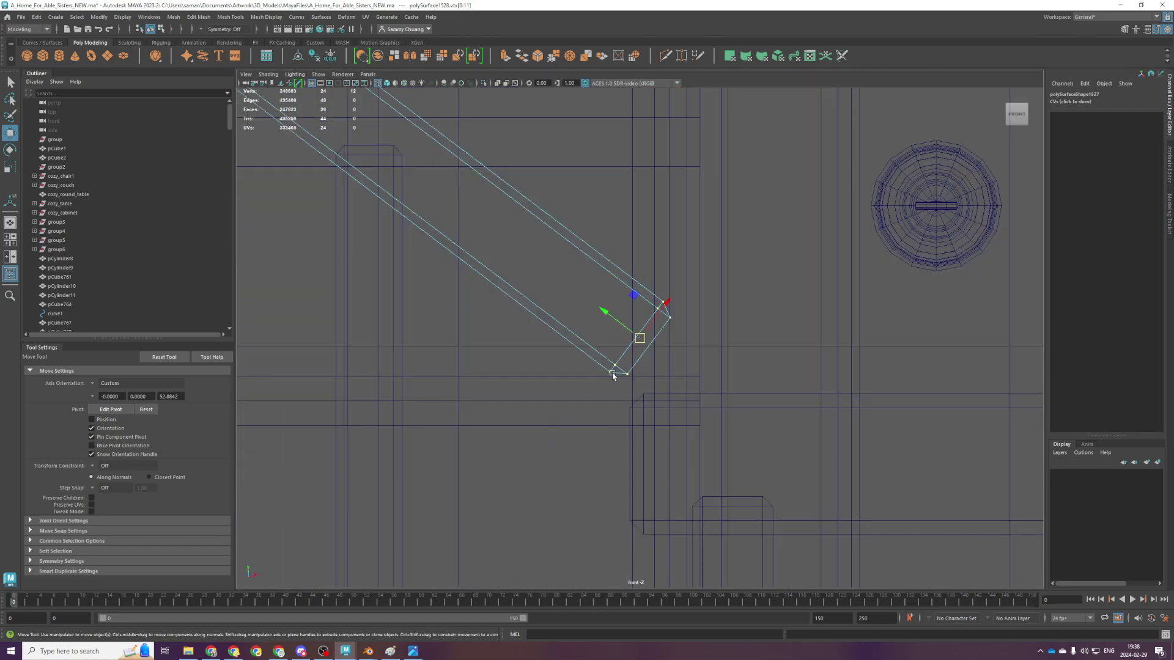
key(space)
key(space)
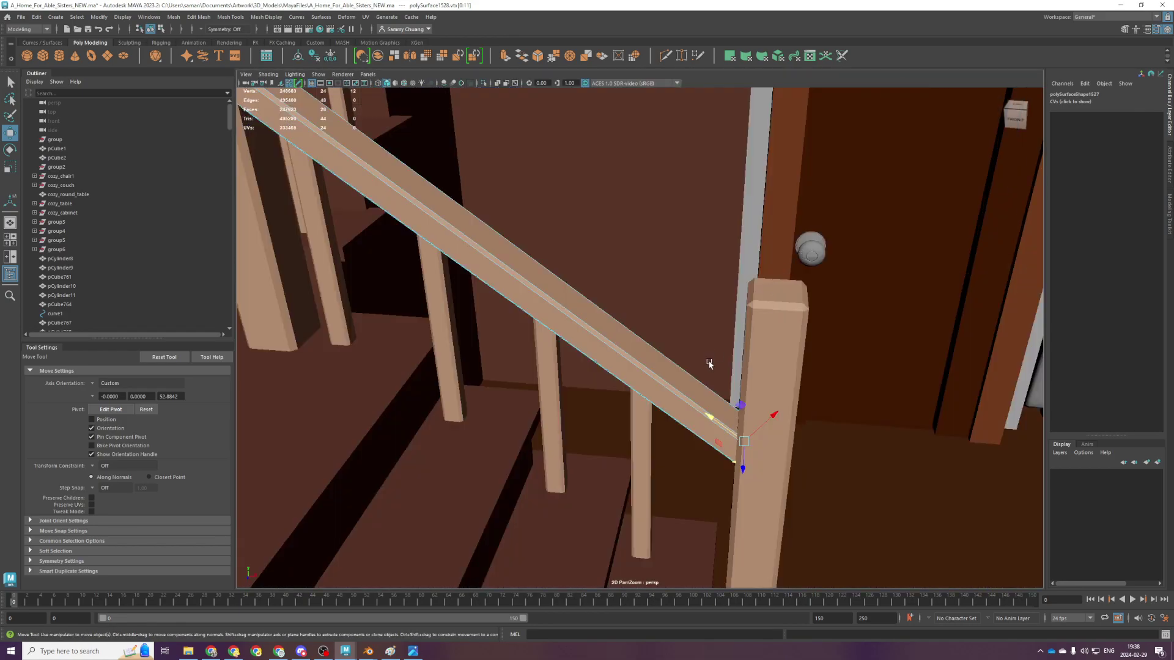
key(ctrl+s)
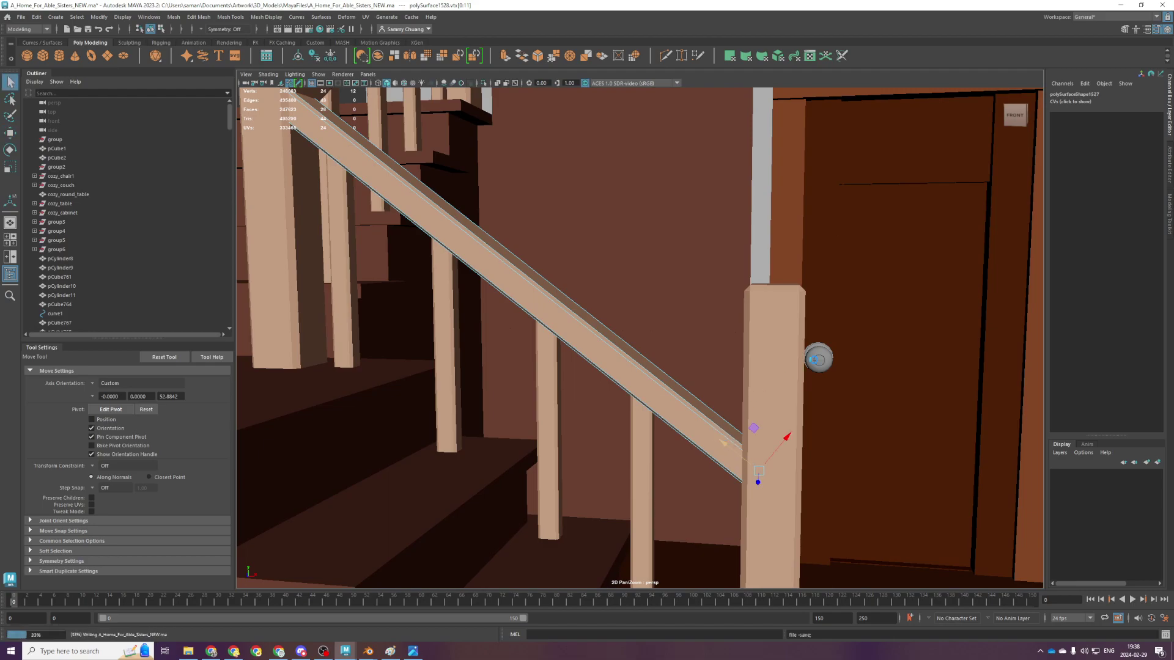
Examine the lower stair flight and its new railing from several angles
scroll(863, 330, down, 3)
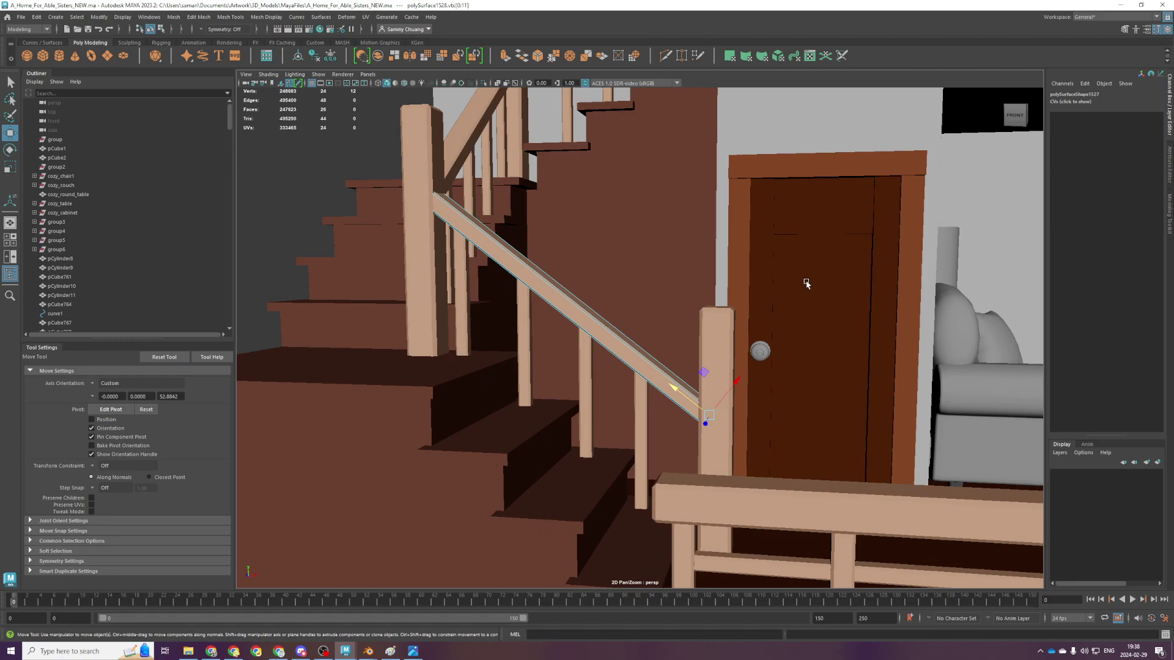
alt+drag(378, 194, 617, 431)
click(611, 377)
scroll(571, 377, up, 2)
alt+drag(571, 376, 579, 328)
scroll(579, 328, down, 2)
alt+drag(428, 287, 608, 420)
scroll(517, 326, up, 2)
scroll(518, 326, down, 2)
click(572, 407)
key(alt)
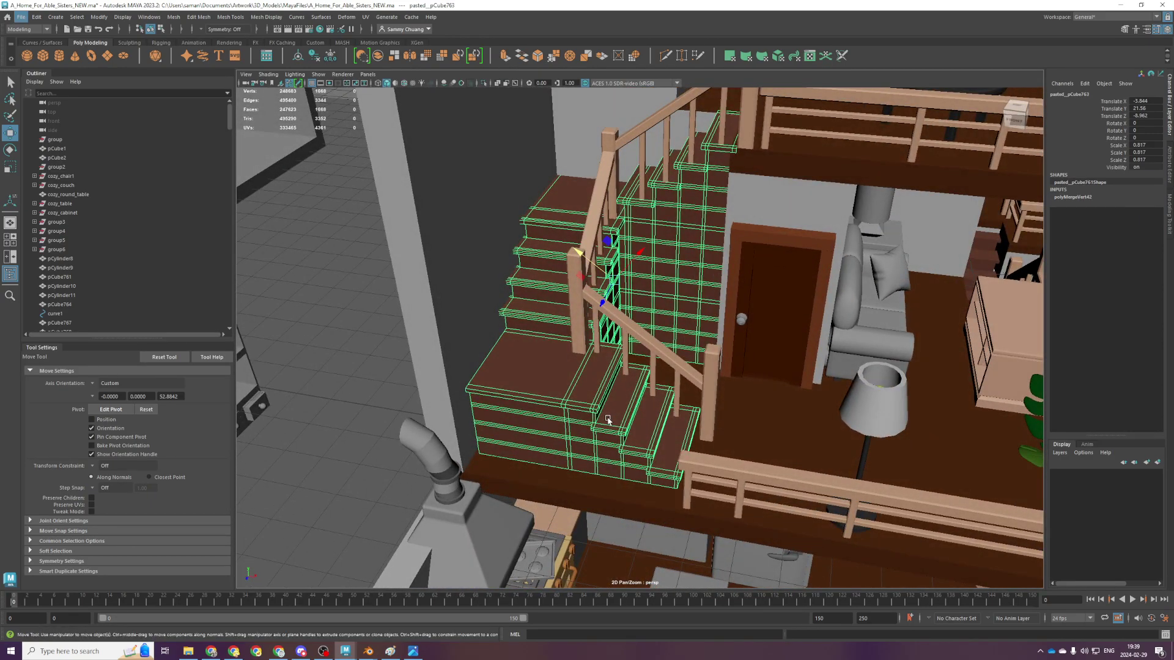
scroll(609, 423, up, 2)
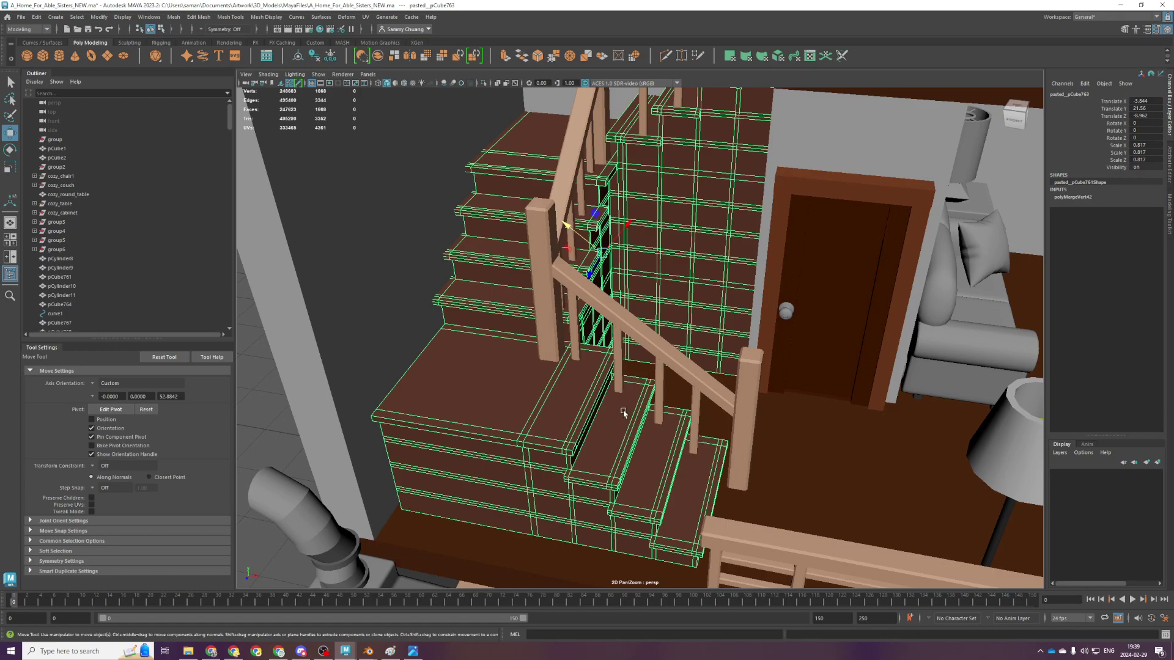
Set the Move tool's axis orientation to World in the front view and clear the selection
click(616, 373)
key(space)
key(space)
key(ctrl+d)
key(ctrl+d)
key(f)
click(140, 383)
click(110, 401)
scroll(598, 420, down, 1)
click(658, 306)
scroll(669, 308, down, 1)
click(652, 291)
key(Delete)
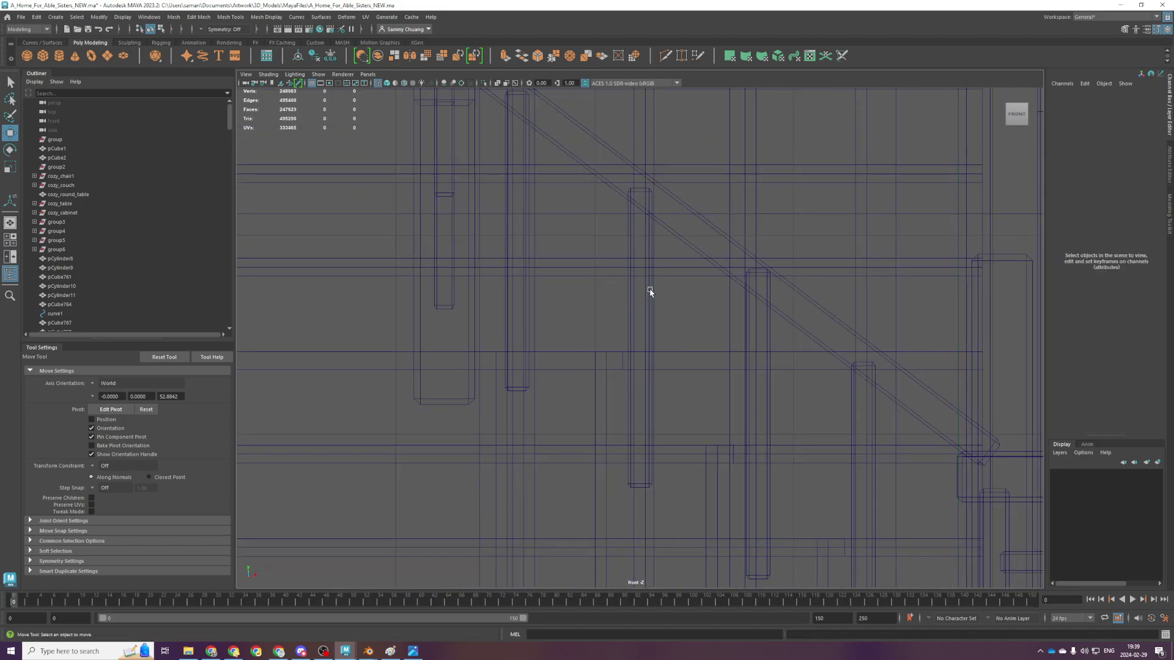
Duplicate the lower flight's uppermost baluster, move the copy into the gap before the next baluster, and save the scene
click(505, 322)
scroll(597, 302, down, 2)
drag(591, 304, 637, 304)
key(ctrl+s)
key(space)
key(space)
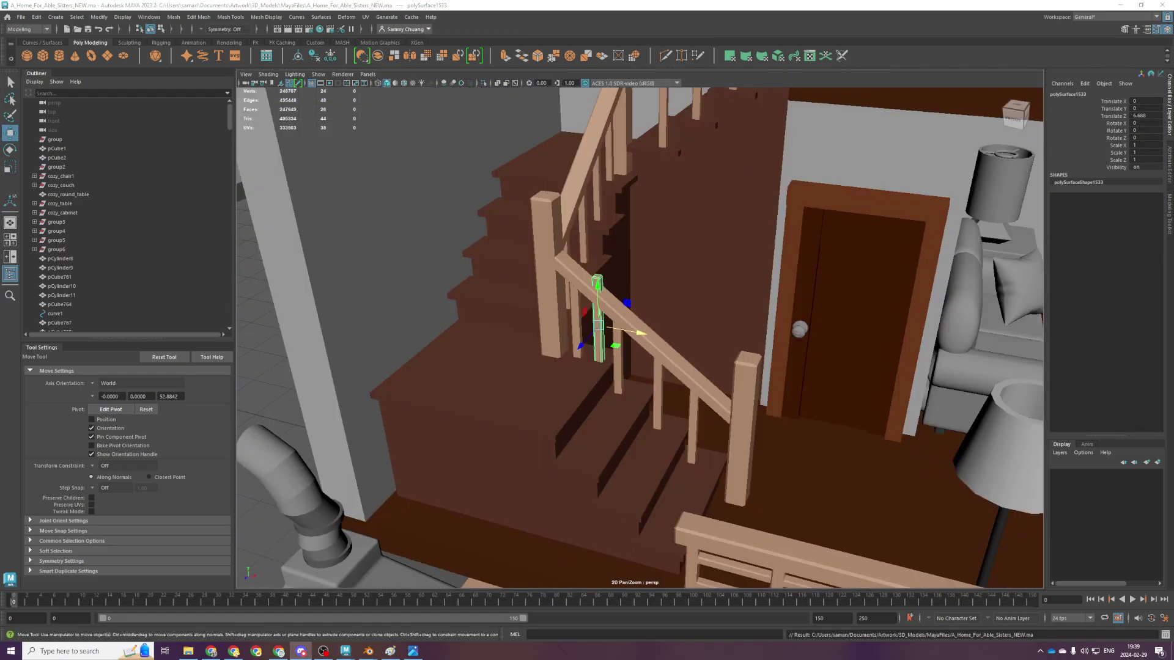
Remove the extra baluster copy standing between the lower flight's first two balusters
scroll(629, 338, up, 3)
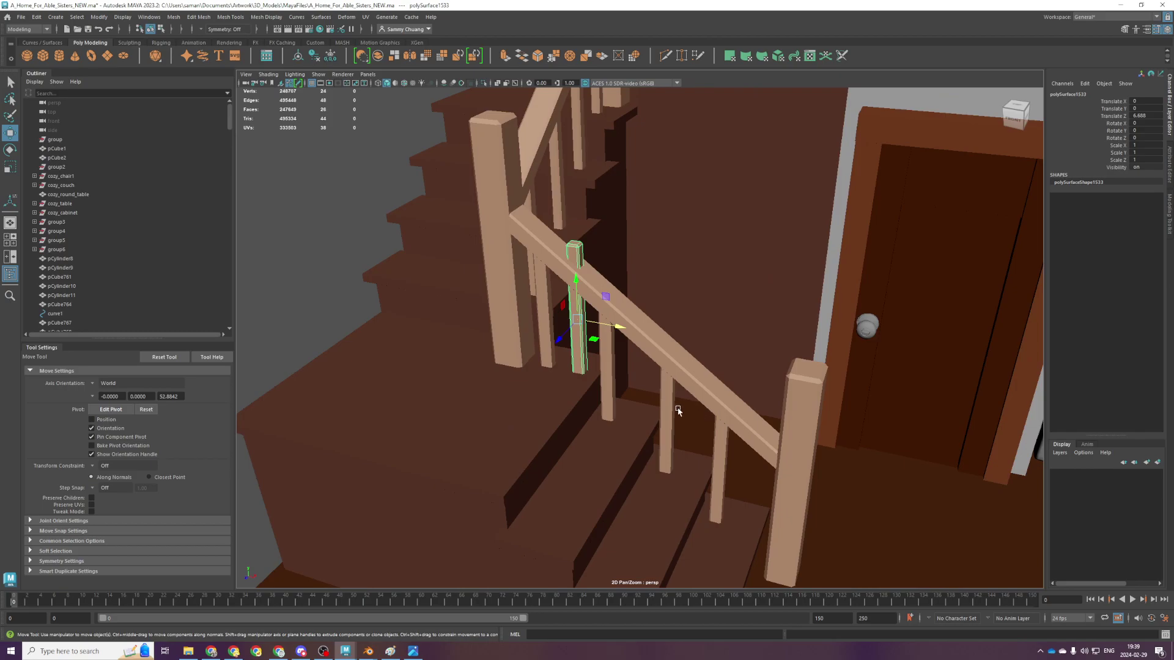
click(625, 336)
key(ctrl+z)
scroll(624, 337, down, 3)
alt+drag(624, 336, 617, 349)
alt+middle_drag(618, 349, 535, 562)
alt+drag(535, 562, 637, 396)
key(Delete)
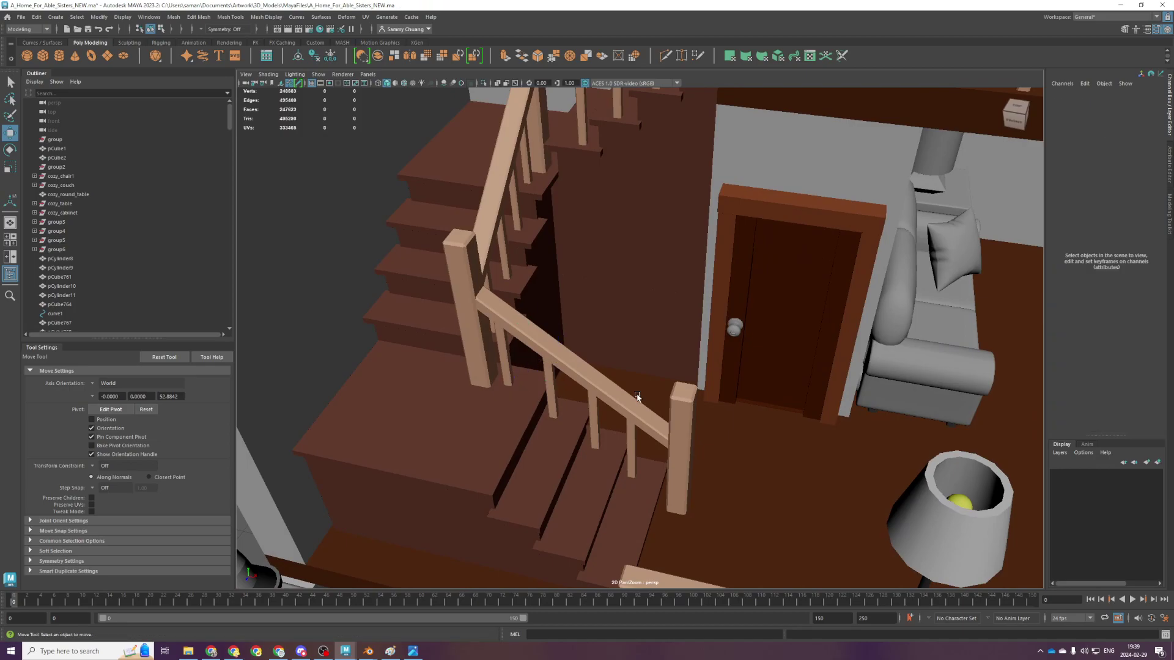
Move the staircase vertices at the front edges of the lower flight's steps slightly toward the landing in the front view
click(477, 453)
key(space)
key(space)
scroll(470, 288, down, 3)
alt+middle_drag(480, 307, 532, 134)
key(F9)
scroll(524, 508, up, 3)
alt+middle_drag(493, 504, 554, 500)
drag(549, 500, 393, 396)
drag(458, 443, 451, 443)
key(space)
key(space)
key(space)
key(space)
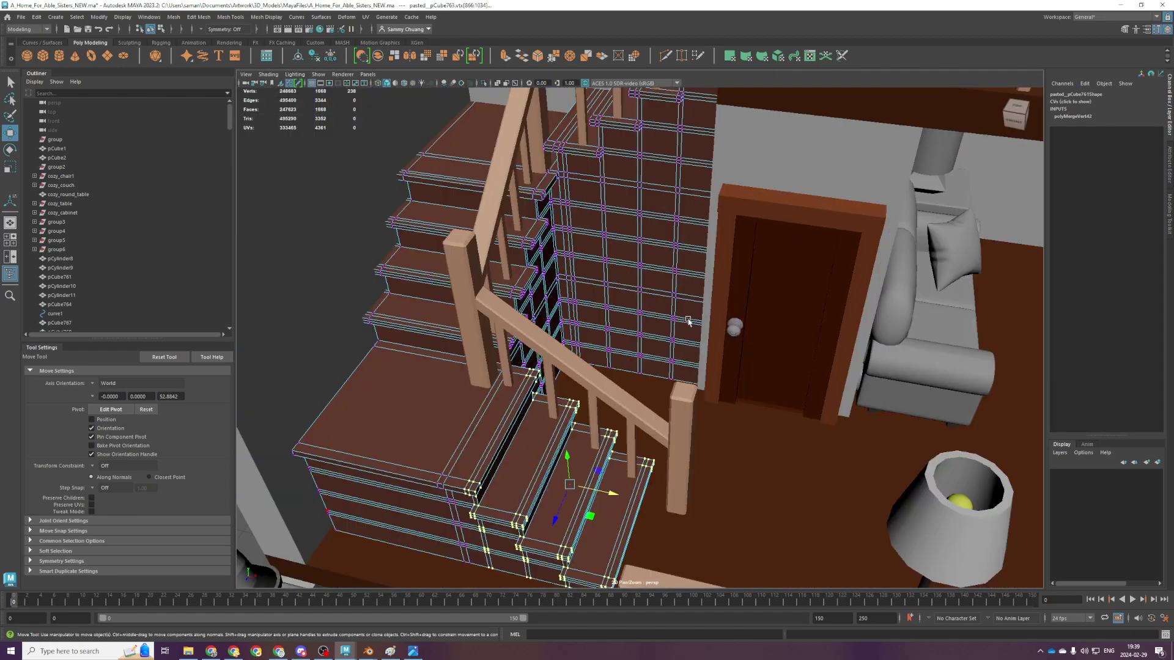
scroll(688, 321, up, 3)
alt+drag(618, 409, 716, 325)
key(F8)
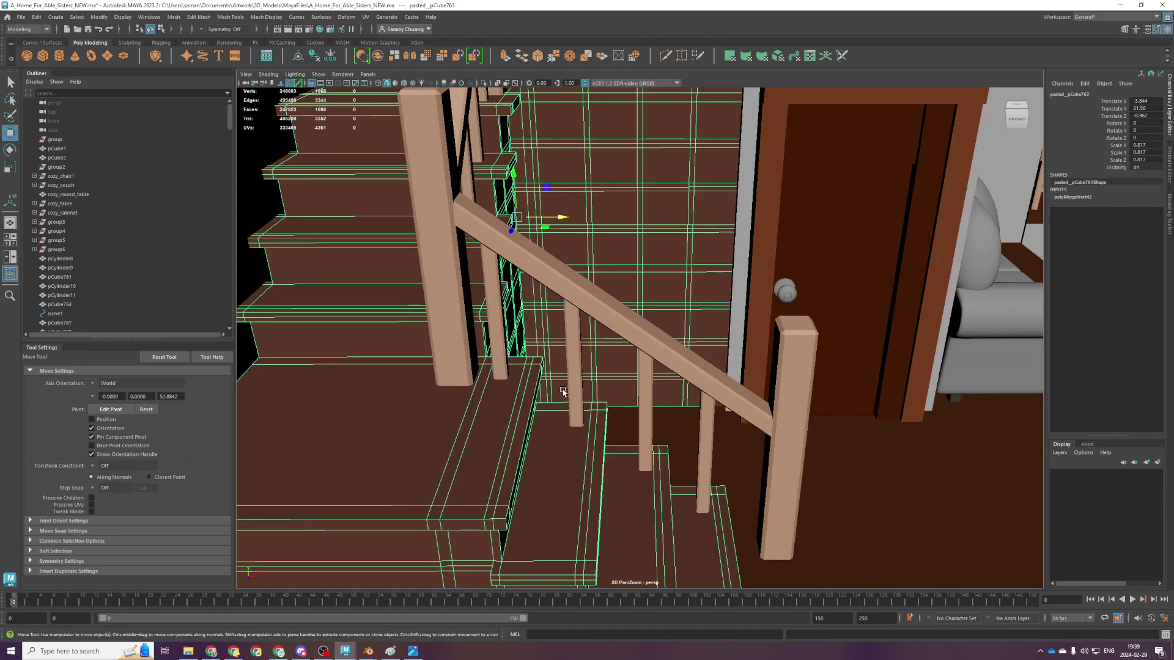
Reposition the three lower balusters onto their shifted steps beneath the handrail, fine-tuning the middle one separately
click(572, 391)
shift+click(642, 398)
shift+click(695, 449)
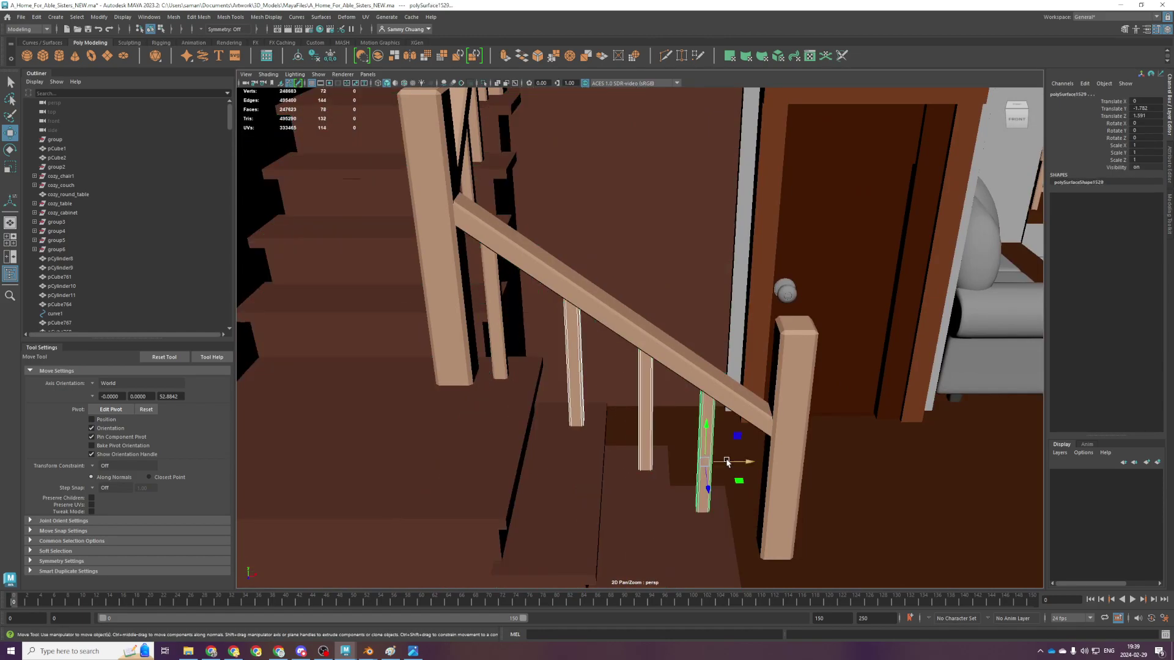
drag(711, 462, 683, 405)
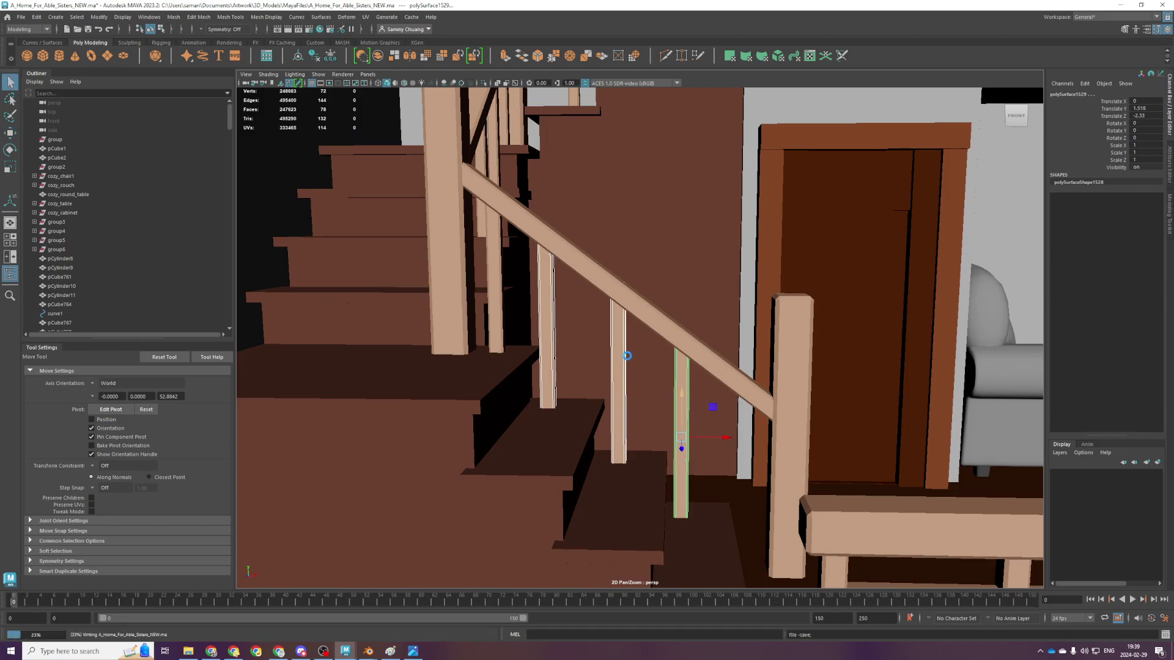
click(618, 362)
drag(618, 361, 617, 363)
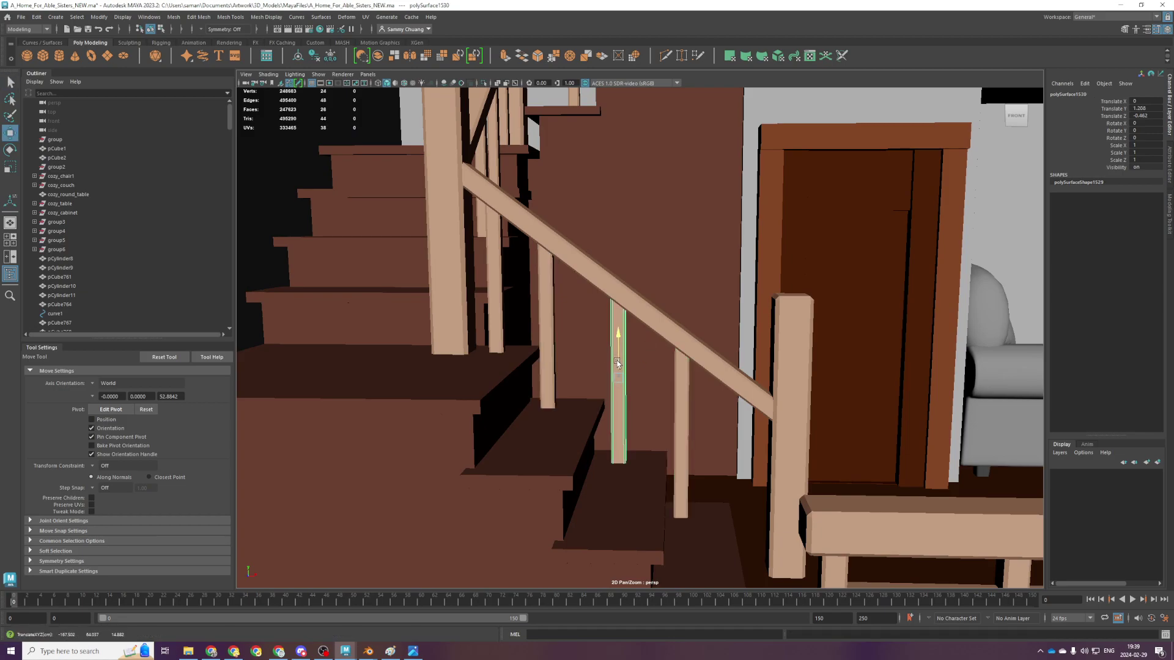
Move the post at the foot of the lower flight closer to the steps
alt+drag(769, 456, 765, 471)
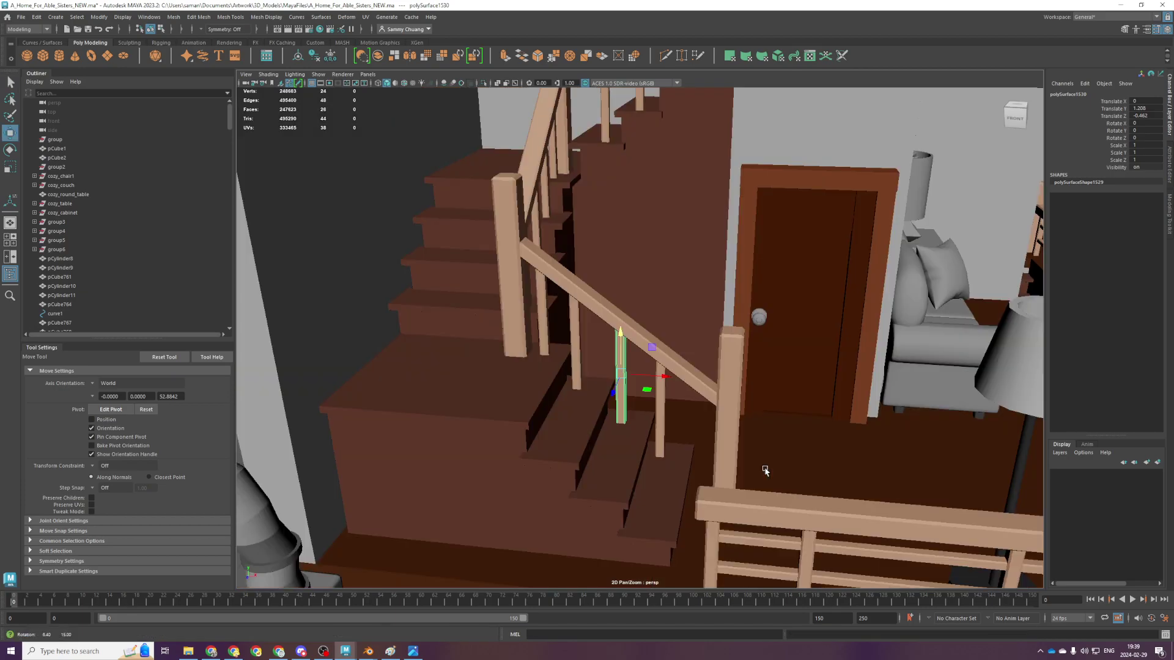
click(736, 456)
drag(757, 429, 736, 433)
Shorten the handrail's lower end along its slope so it ends inside the moved post, and save the scene
click(692, 375)
key(space)
key(space)
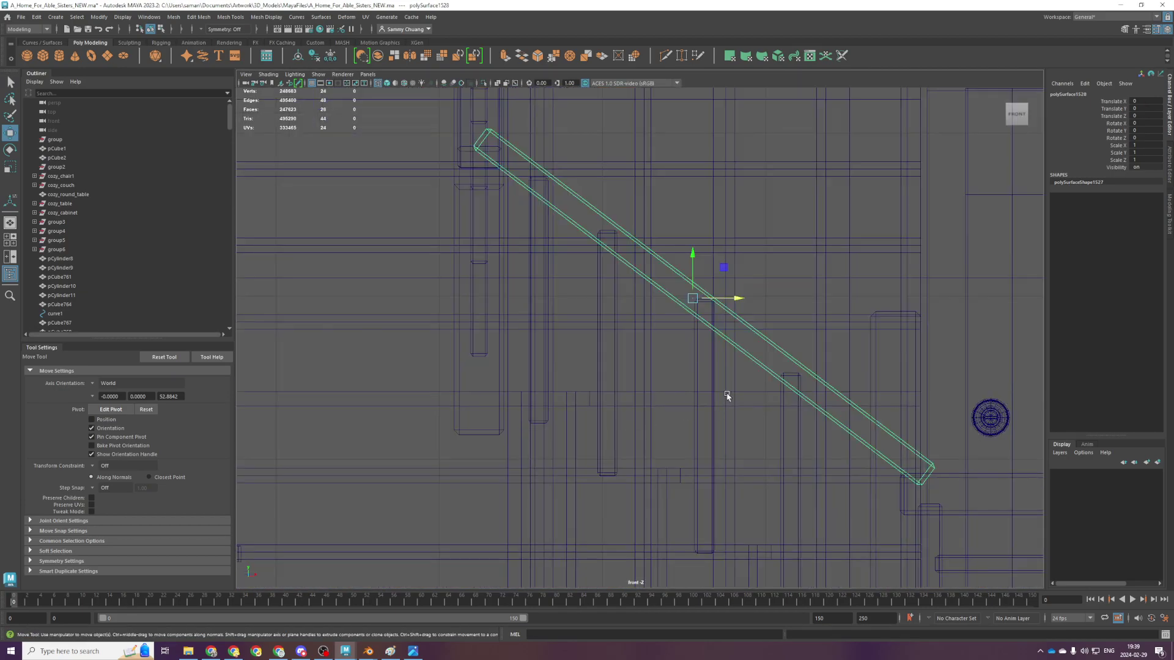
key(f)
right_drag(773, 237, 705, 307)
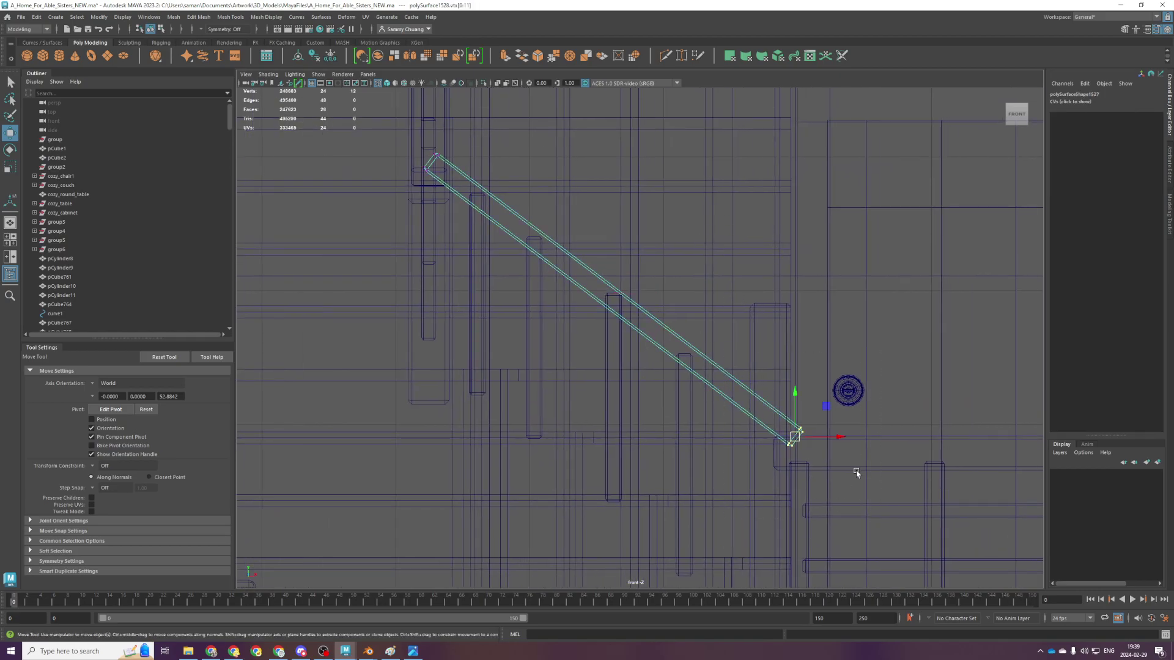
key(space)
key(d)
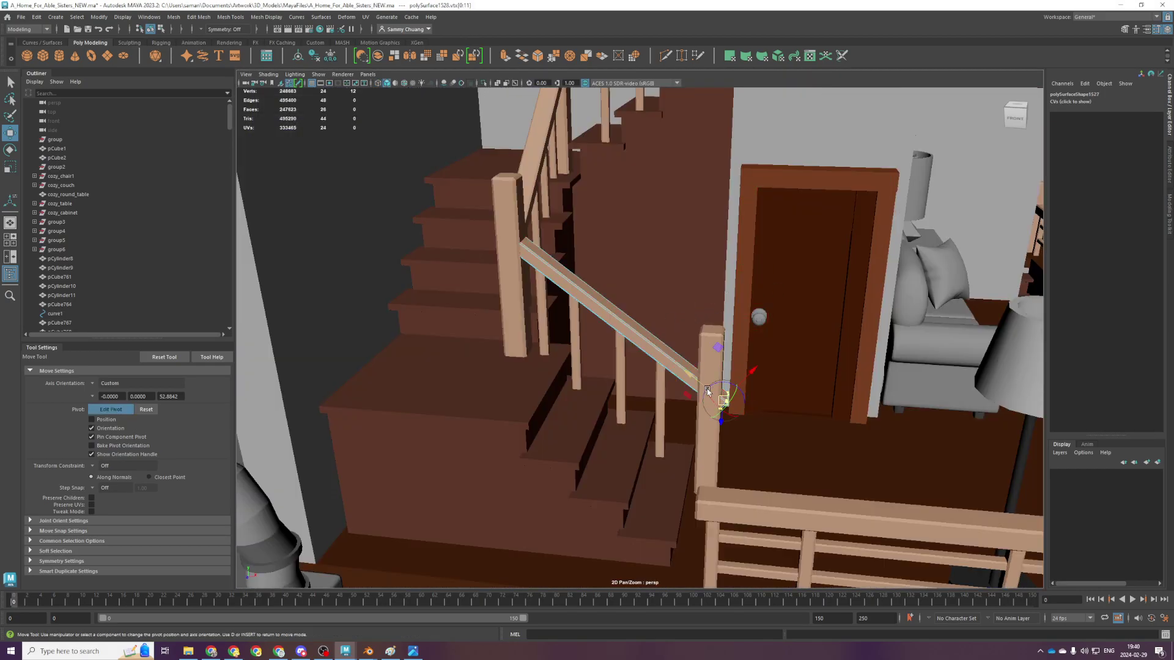
drag(702, 384, 683, 375)
key(d)
key(ctrl+s)
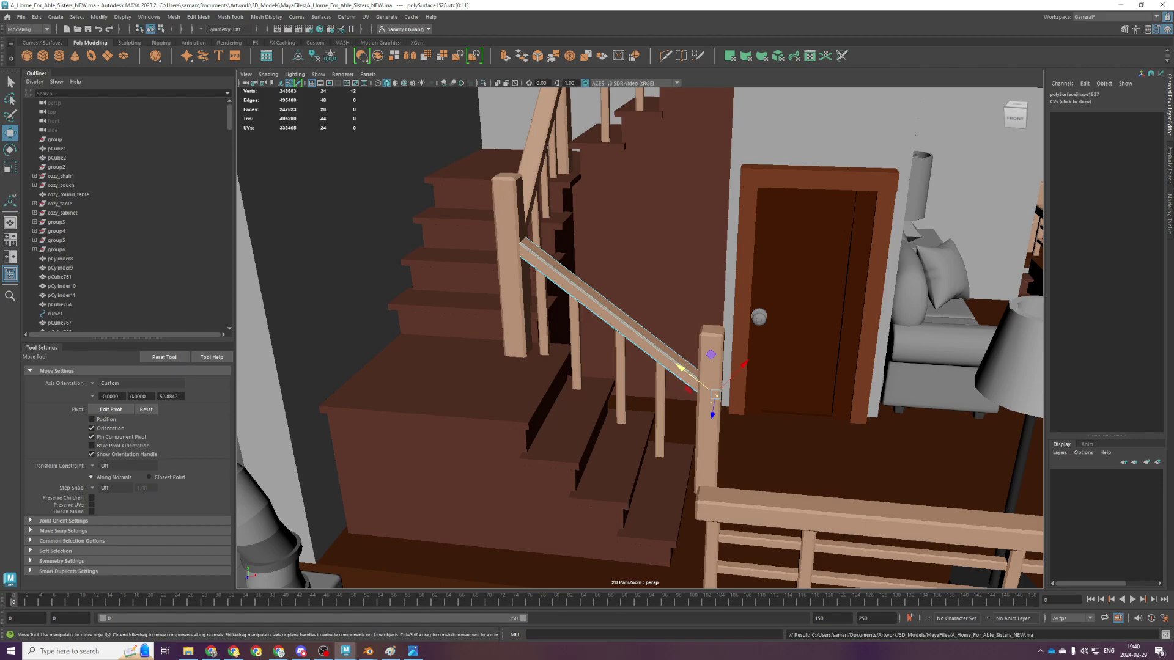
Examine the shortened handrail, its lower post and the lower steps from the side and from above
key(backslash)
key(backslash)
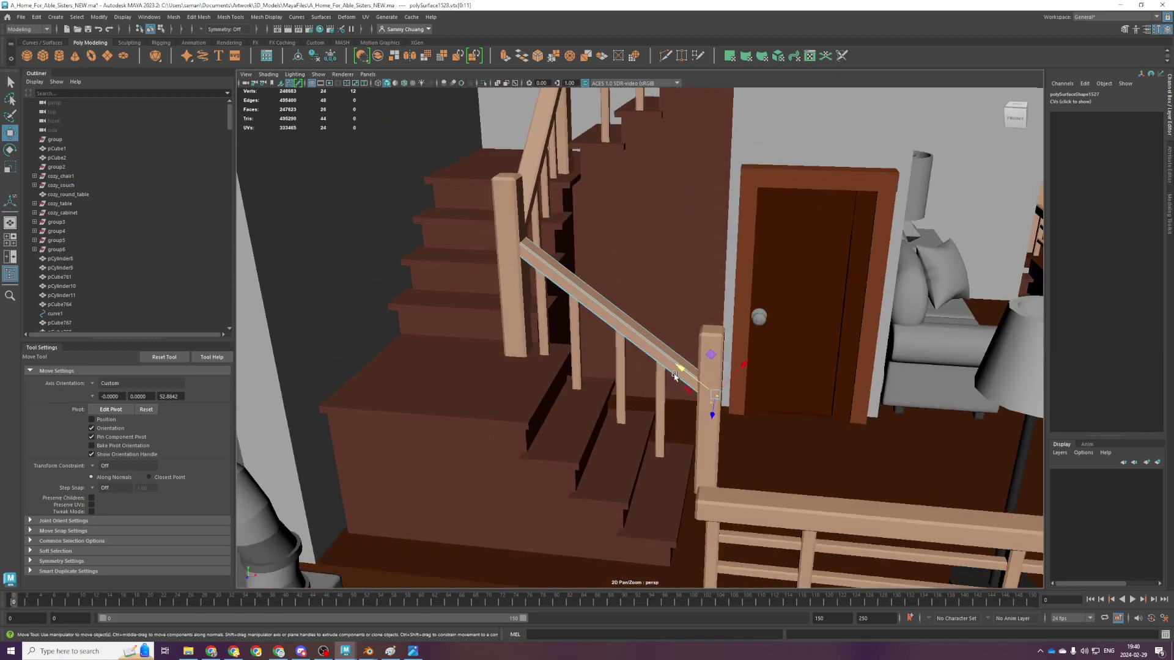
alt+right_drag(680, 371, 710, 462)
alt+drag(710, 462, 652, 426)
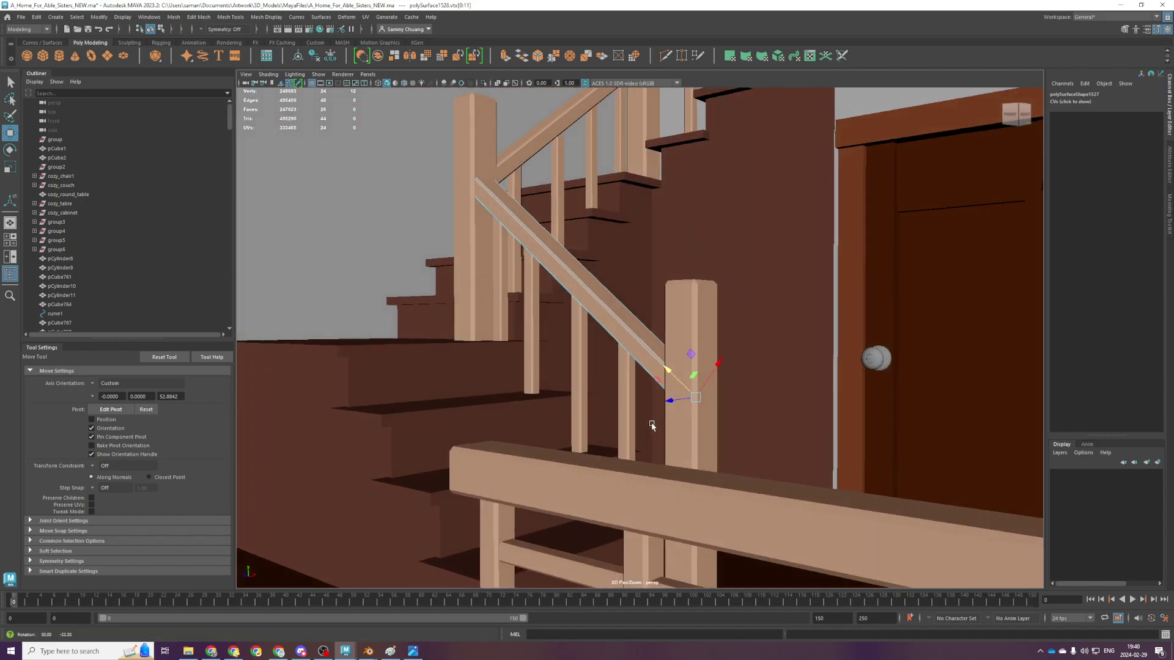
scroll(652, 426, down, 4)
right_drag(720, 333, 756, 301)
key(backslash)
key(backslash)
scroll(632, 354, up, 1)
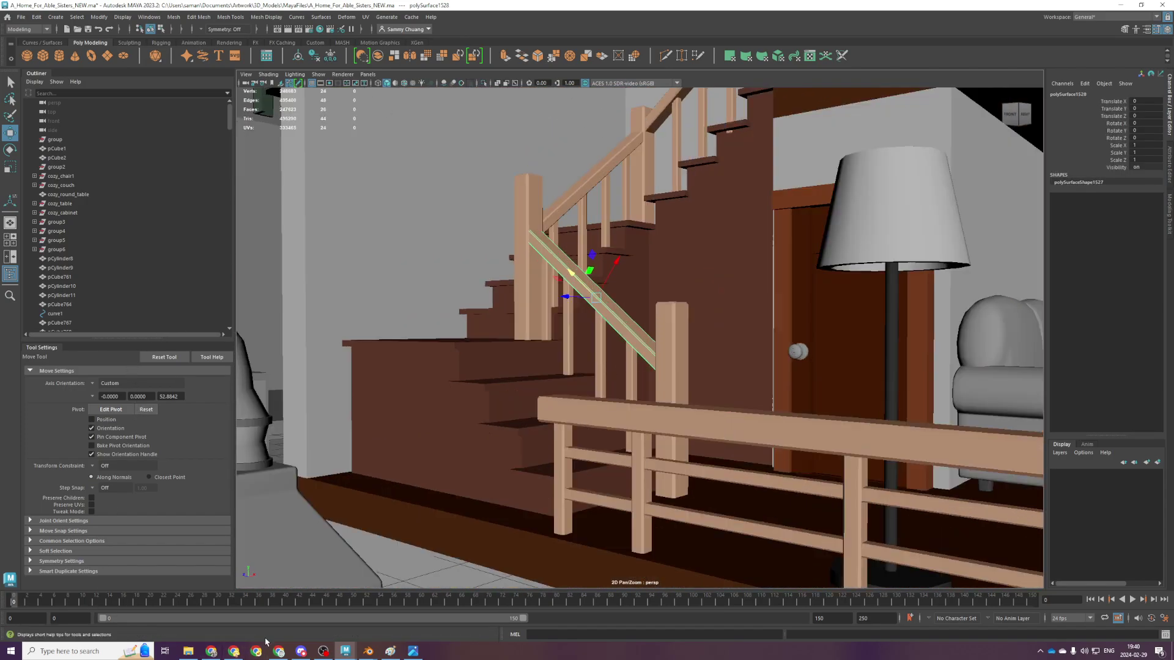
alt+drag(489, 464, 483, 553)
alt+drag(544, 373, 450, 419)
alt+right_drag(450, 419, 488, 422)
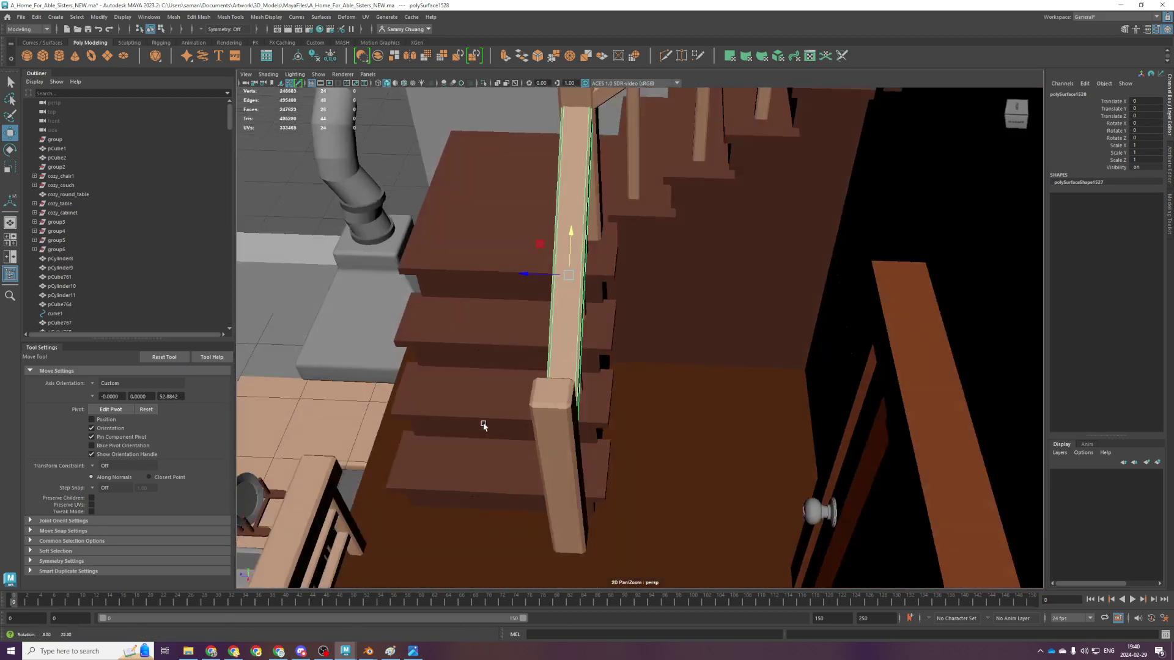
alt+middle_drag(487, 422, 561, 430)
alt+right_drag(561, 430, 556, 446)
alt+drag(570, 452, 585, 452)
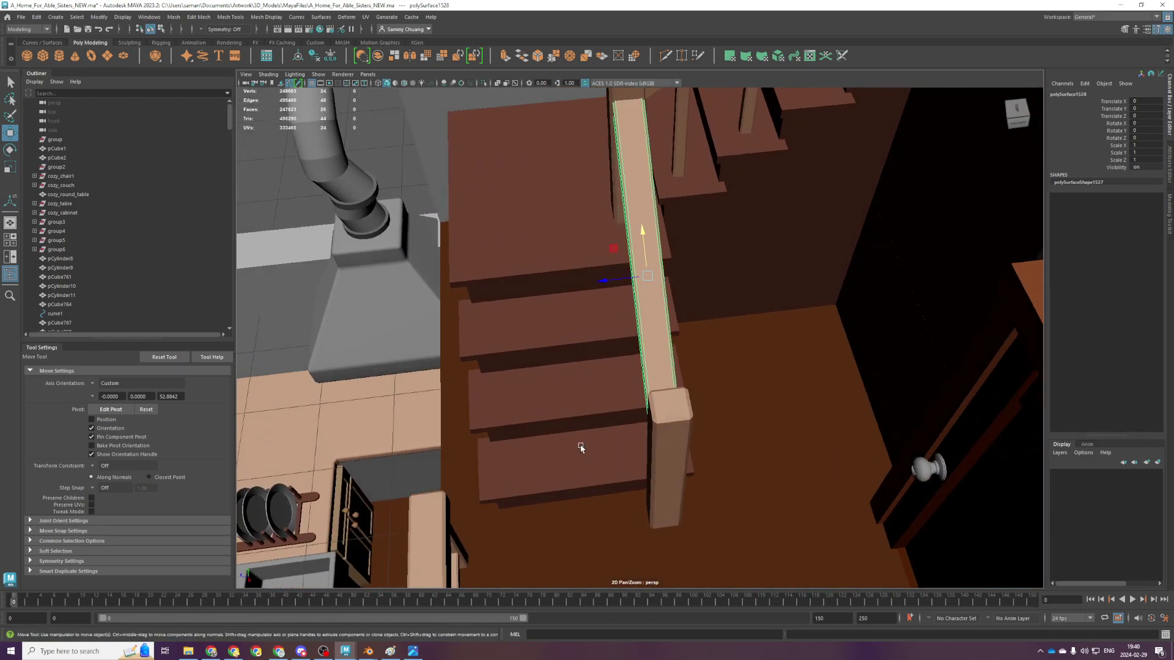
Select the vertices along the lower flight's outer side in the top view and move them slightly outward
click(515, 340)
key(space)
key(space)
alt+right_drag(540, 296, 490, 343)
alt+middle_drag(491, 344, 582, 287)
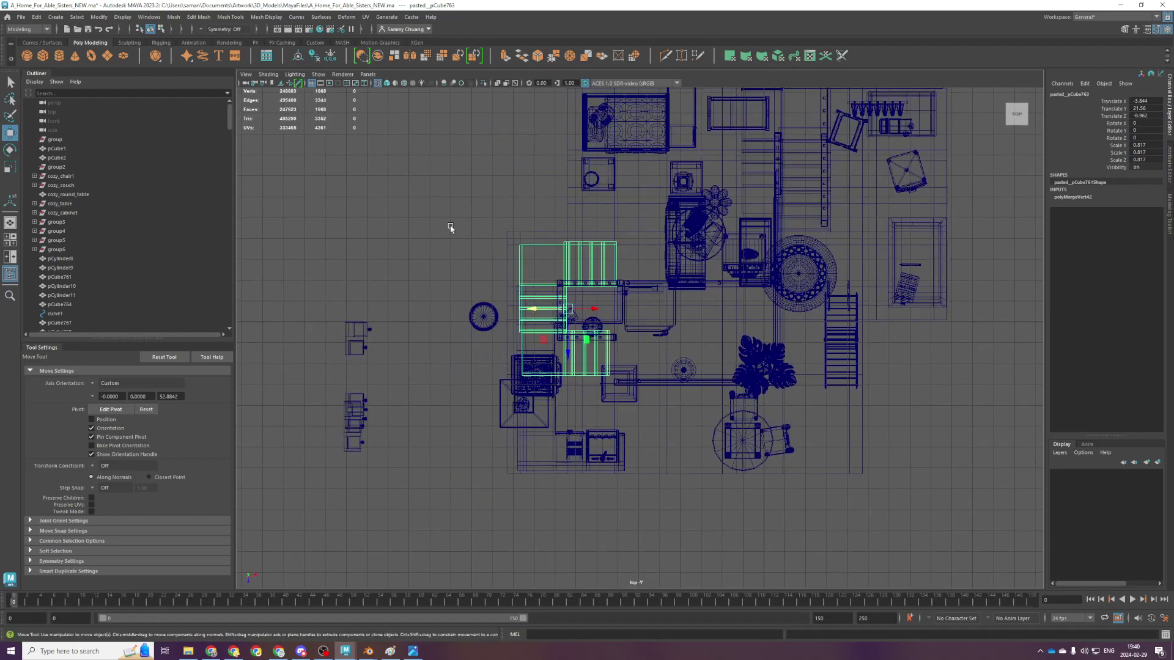
key(F9)
drag(492, 366, 661, 431)
drag(568, 411, 563, 420)
Set the axis orientation to World and adjust the outer-side stair vertices outward to widen the lower flight
click(137, 383)
click(122, 400)
key(space)
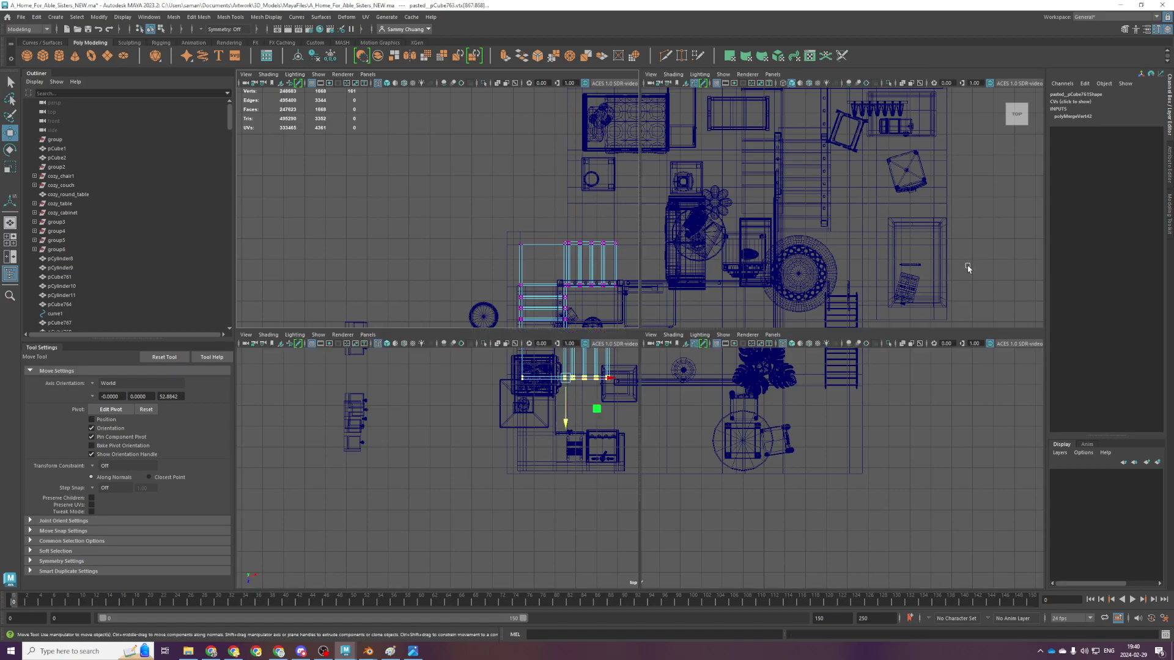
key(space)
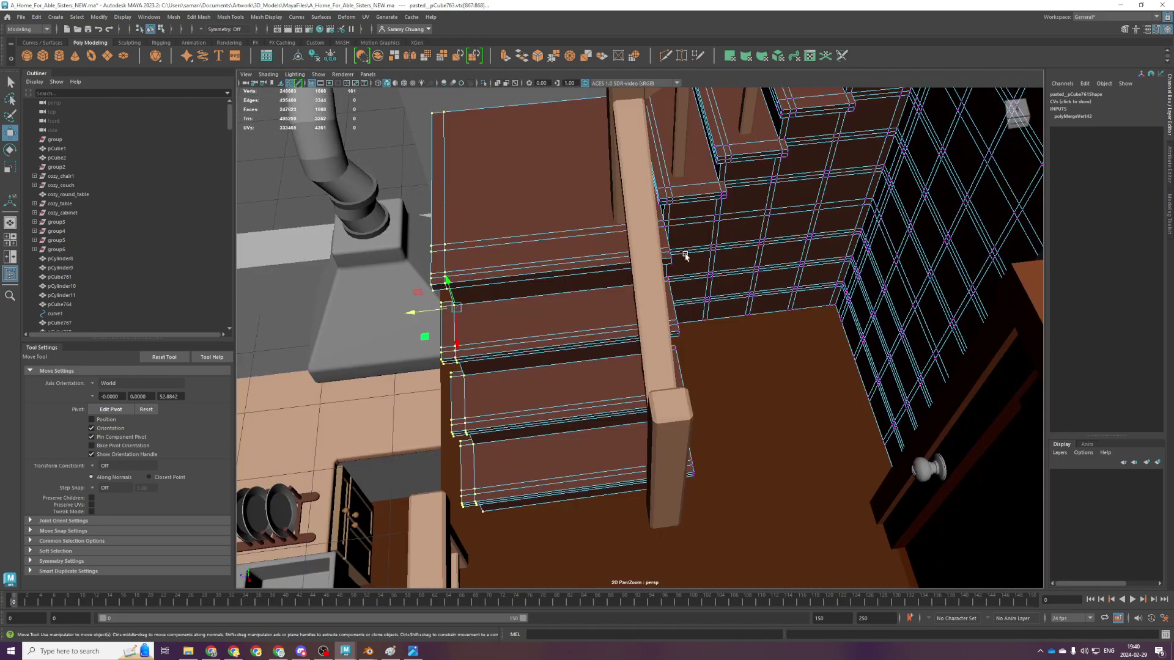
alt+drag(643, 312, 639, 283)
alt+middle_drag(498, 313, 650, 338)
alt+drag(650, 338, 591, 329)
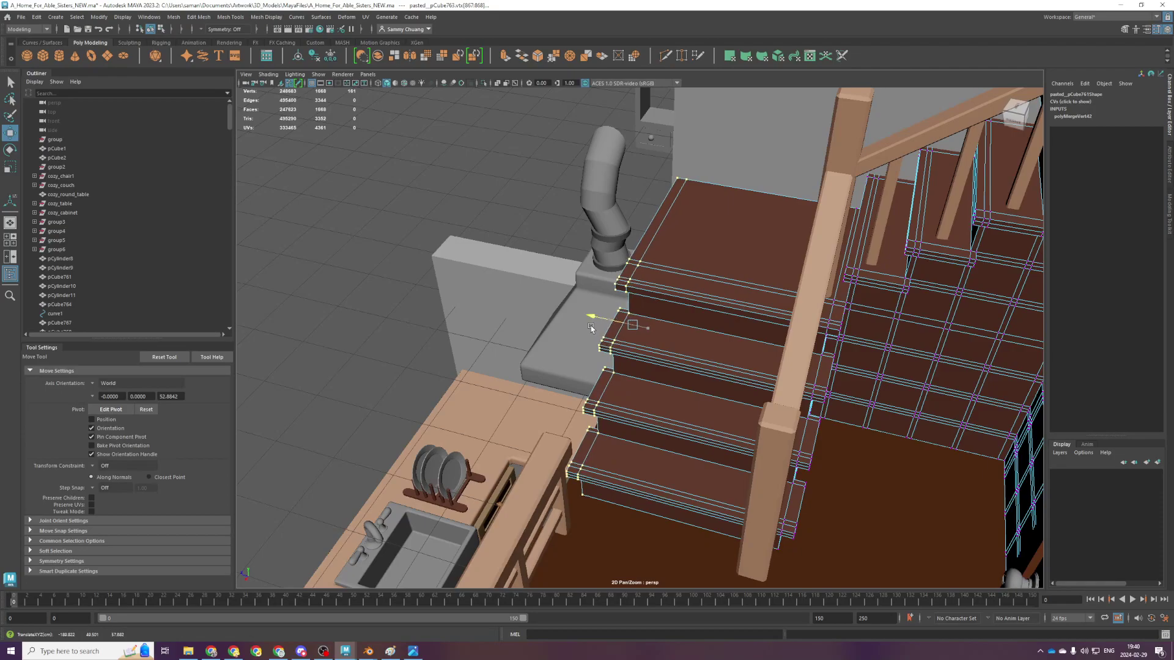
alt+drag(667, 532, 736, 434)
right_drag(875, 354, 915, 318)
Select the lower flight's complete railing: the handrail, both posts and all four balusters
alt+drag(869, 348, 597, 375)
scroll(514, 399, up, 3)
scroll(501, 350, up, 1)
alt+middle_drag(501, 350, 592, 388)
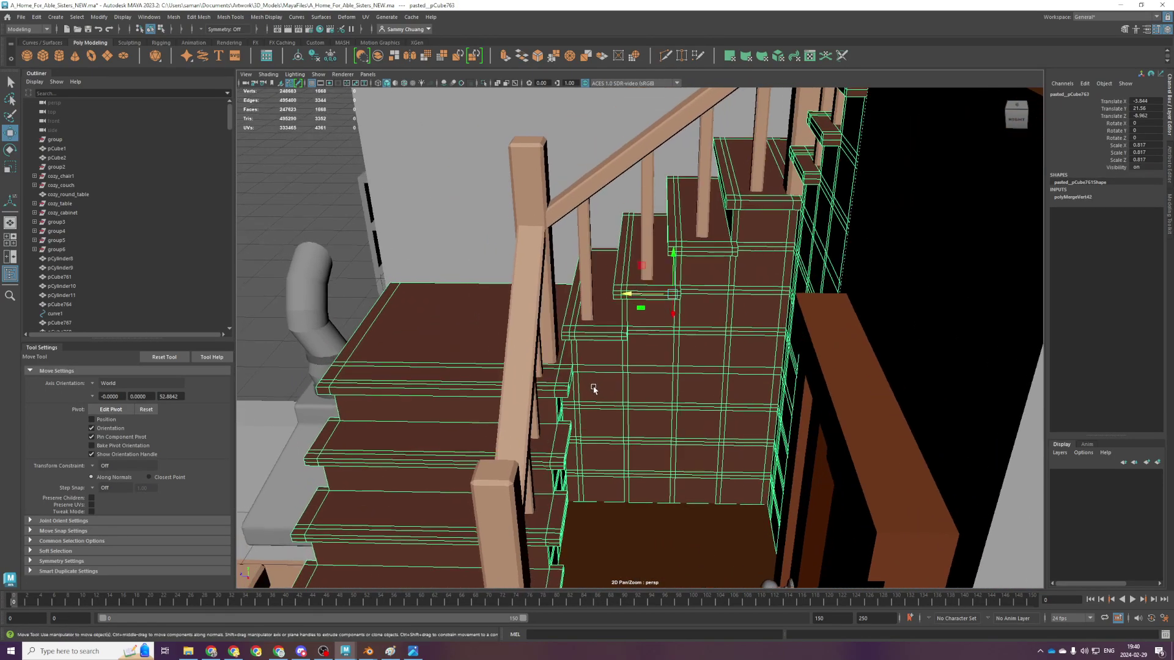
click(537, 296)
scroll(545, 340, down, 4)
alt+drag(545, 341, 607, 344)
scroll(599, 343, up, 3)
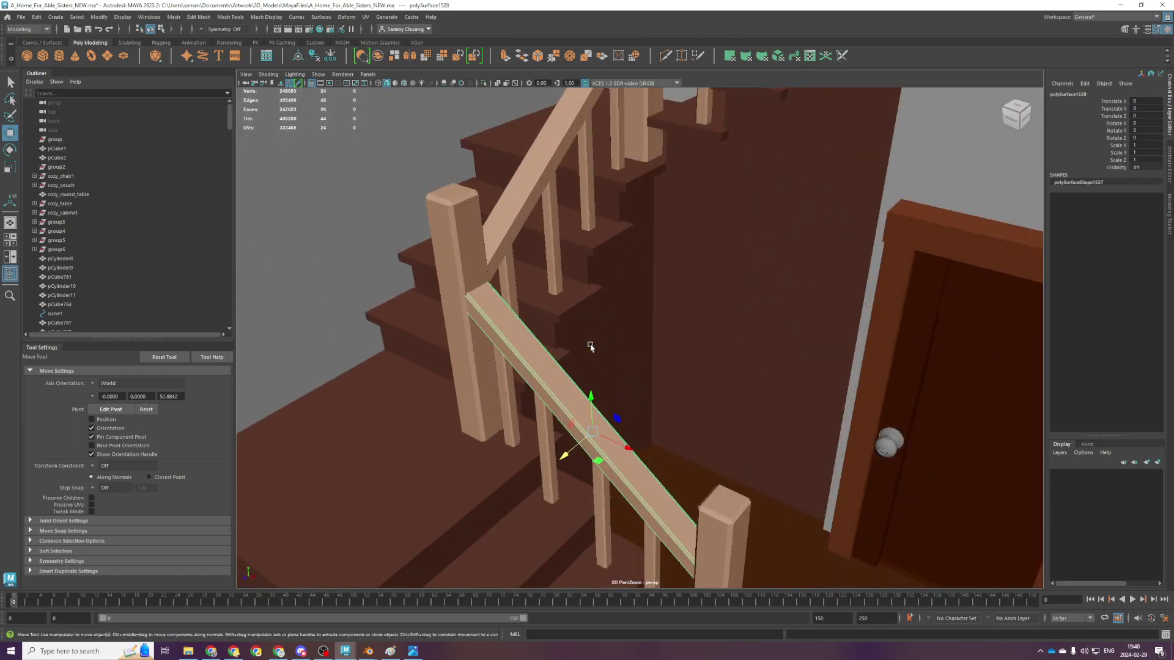
scroll(612, 334, up, 3)
scroll(551, 332, up, 3)
click(534, 366)
click(538, 391)
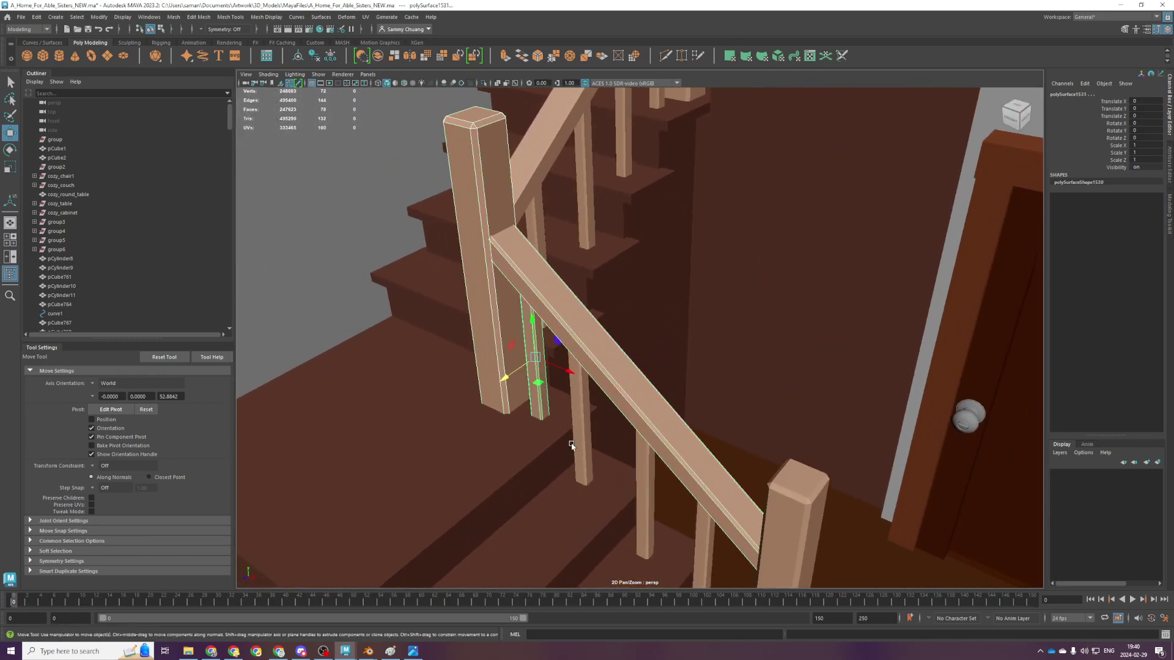
click(587, 474)
key(ctrl+z)
shift+click(588, 466)
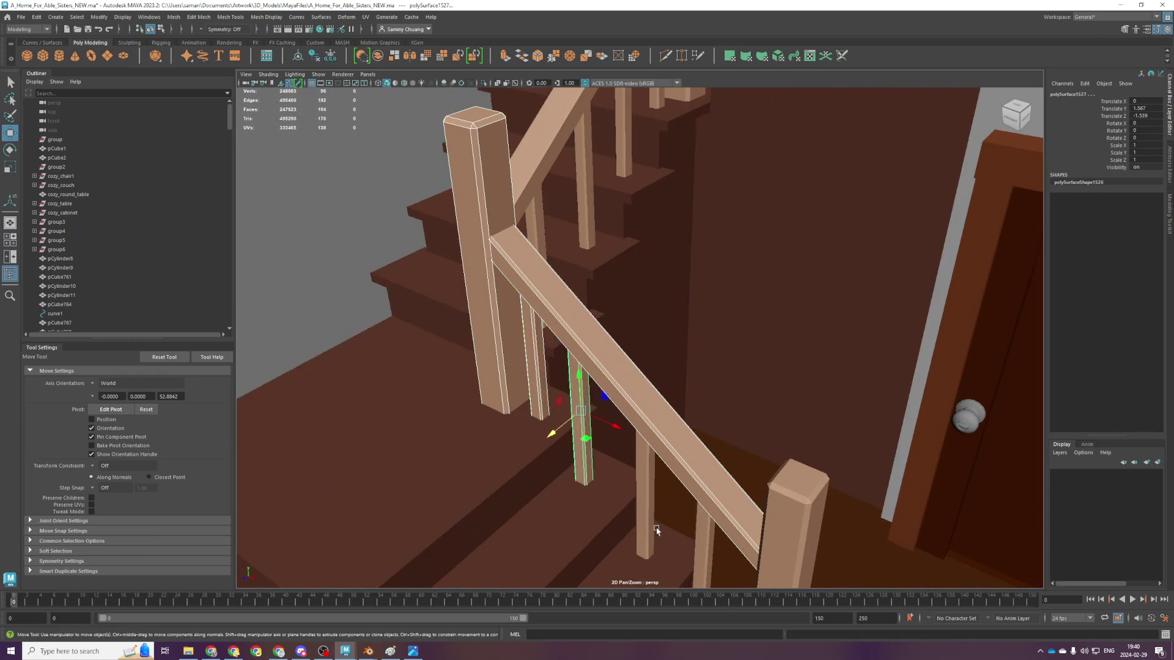
shift+click(640, 526)
scroll(649, 532, down, 3)
click(674, 515)
alt+drag(674, 515, 634, 470)
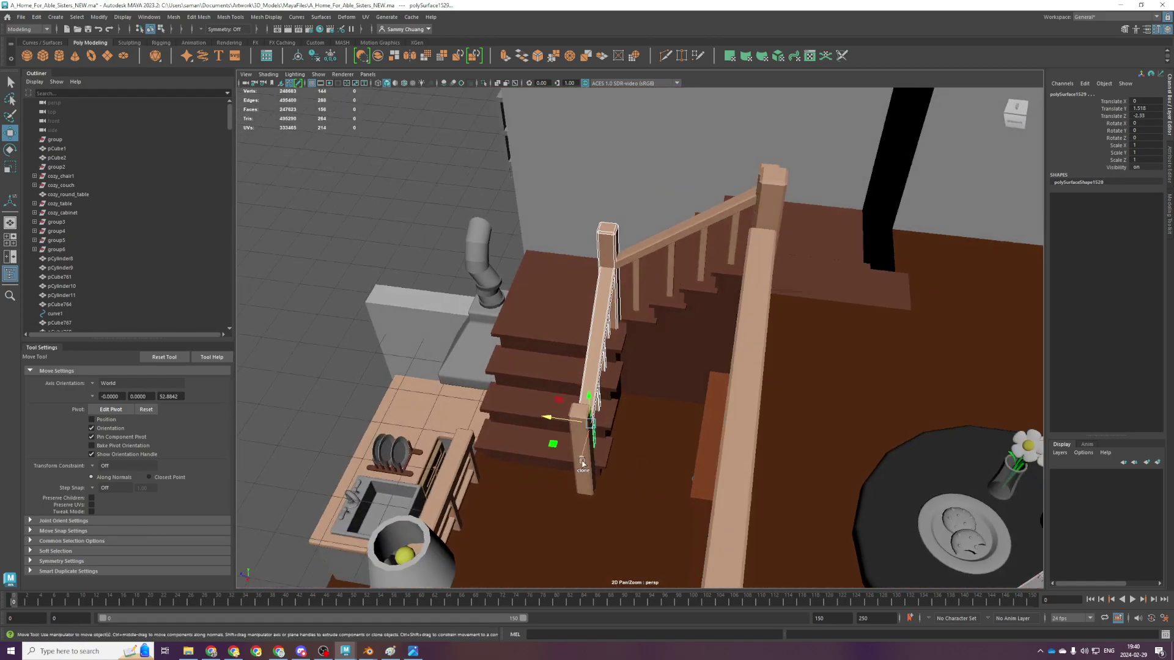
Duplicate the selected railing and move the copy across to the outer side of the lower stair flight
key(space)
key(space)
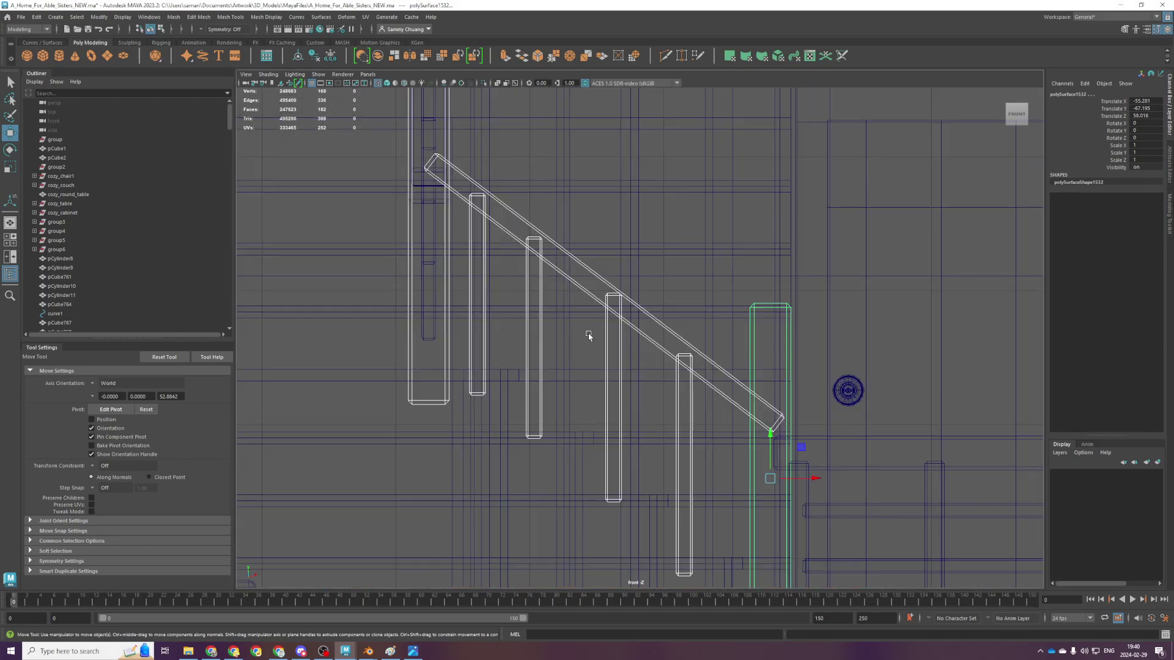
alt+middle_drag(600, 326, 611, 354)
key(ctrl+d)
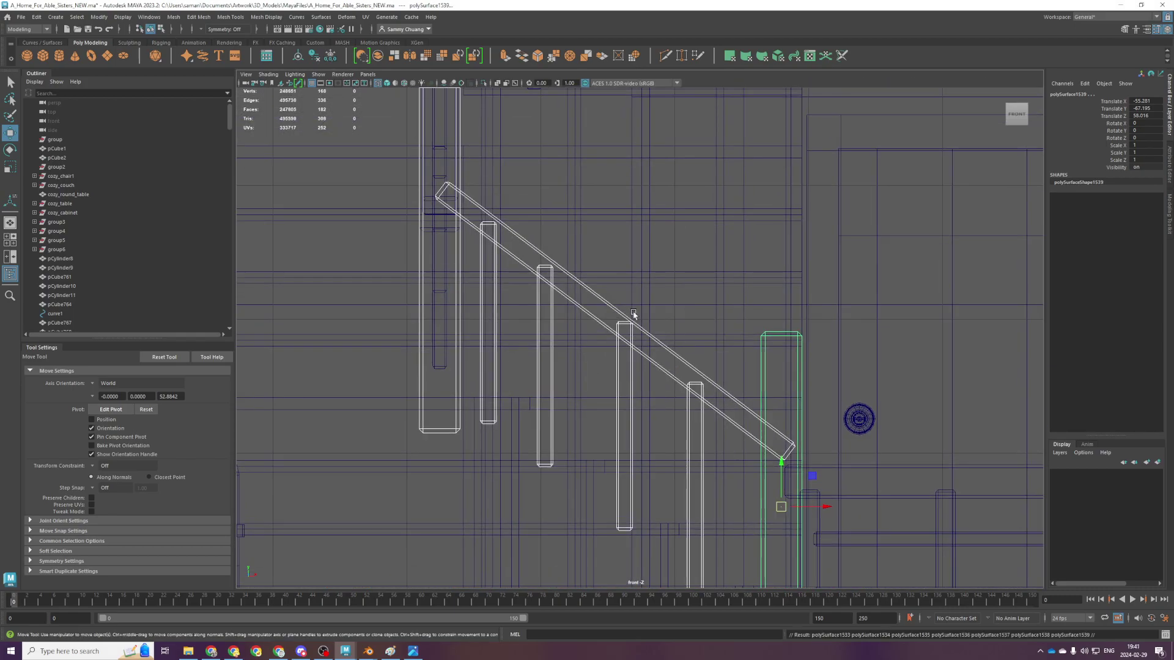
key(space)
key(space)
scroll(515, 285, down, 4)
scroll(612, 386, up, 5)
drag(608, 384, 613, 439)
key(space)
key(space)
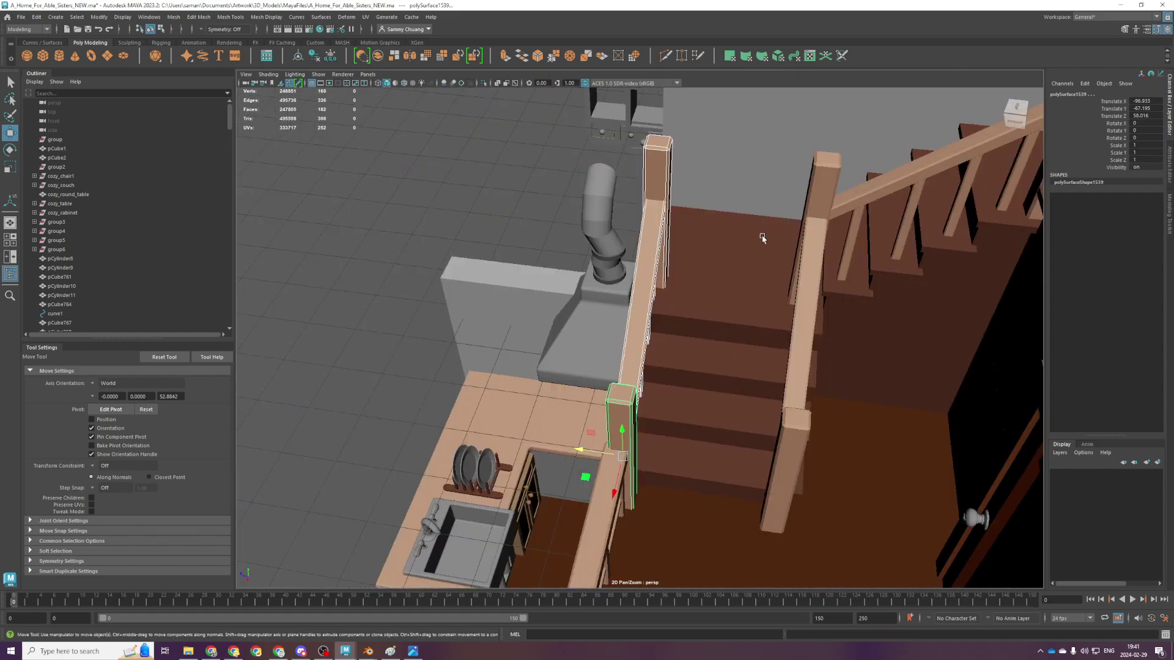
Select the floor railing's handrail, its two nearest posts and horizontal rails beside the lower stair flight
mouse_move(708, 322)
alt+mouse_down()
mouse_move(657, 323)
mouse_move(637, 357)
mouse_move(618, 331)
alt+mouse_up()
alt+drag(544, 415, 660, 416)
drag(644, 469, 731, 448)
click(777, 386)
scroll(734, 445, up, 2)
click(738, 445)
scroll(787, 431, up, 1)
scroll(792, 408, down, 3)
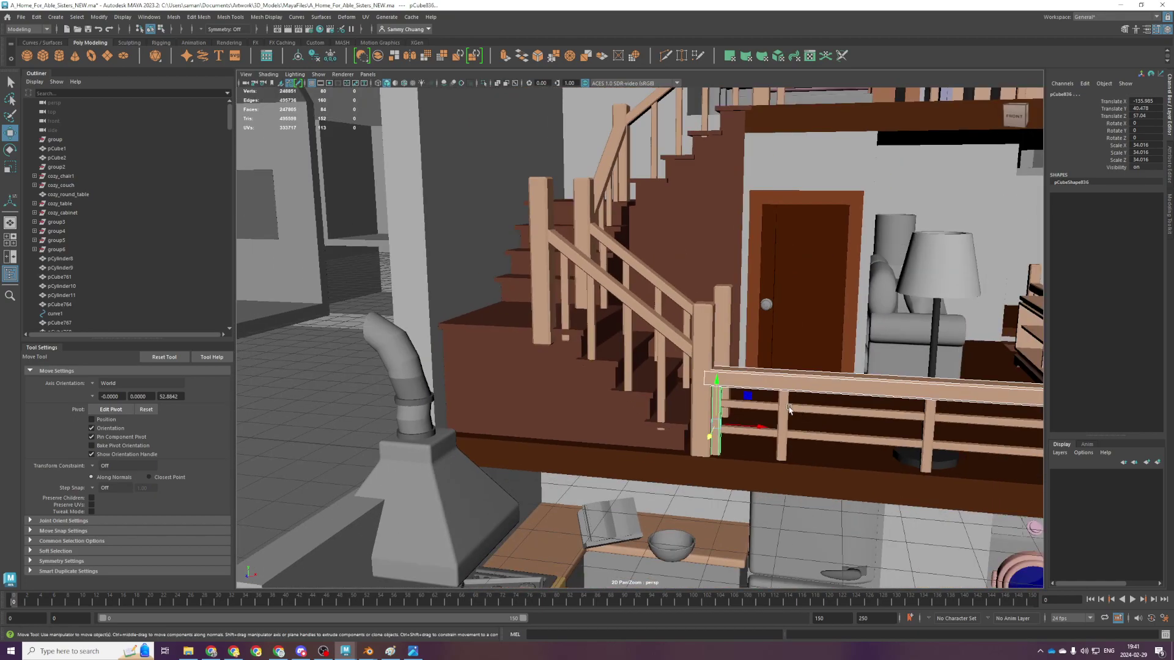
click(760, 403)
click(751, 435)
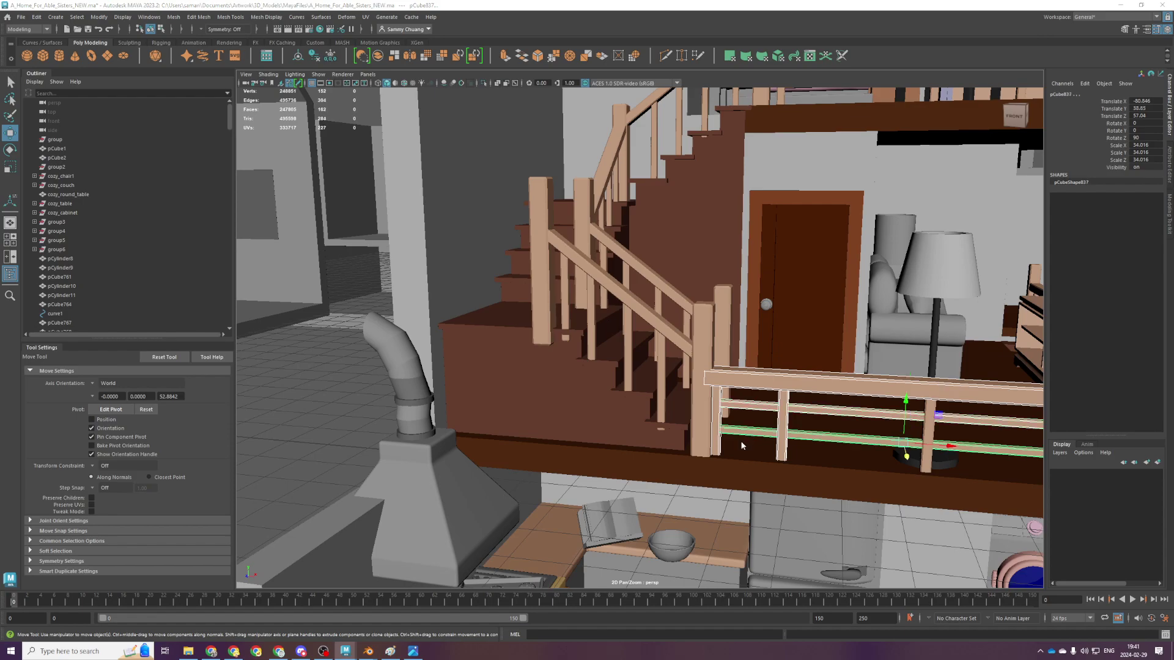
In the front view, select the floor railing's stair-side end vertices, shift them slightly sideways and save the scene
key(space)
key(space)
scroll(611, 405, down, 2)
scroll(611, 402, down, 1)
alt+middle_drag(492, 310, 507, 355)
right_drag(495, 219, 428, 219)
drag(373, 263, 530, 522)
drag(523, 384, 528, 385)
key(ctrl+s)
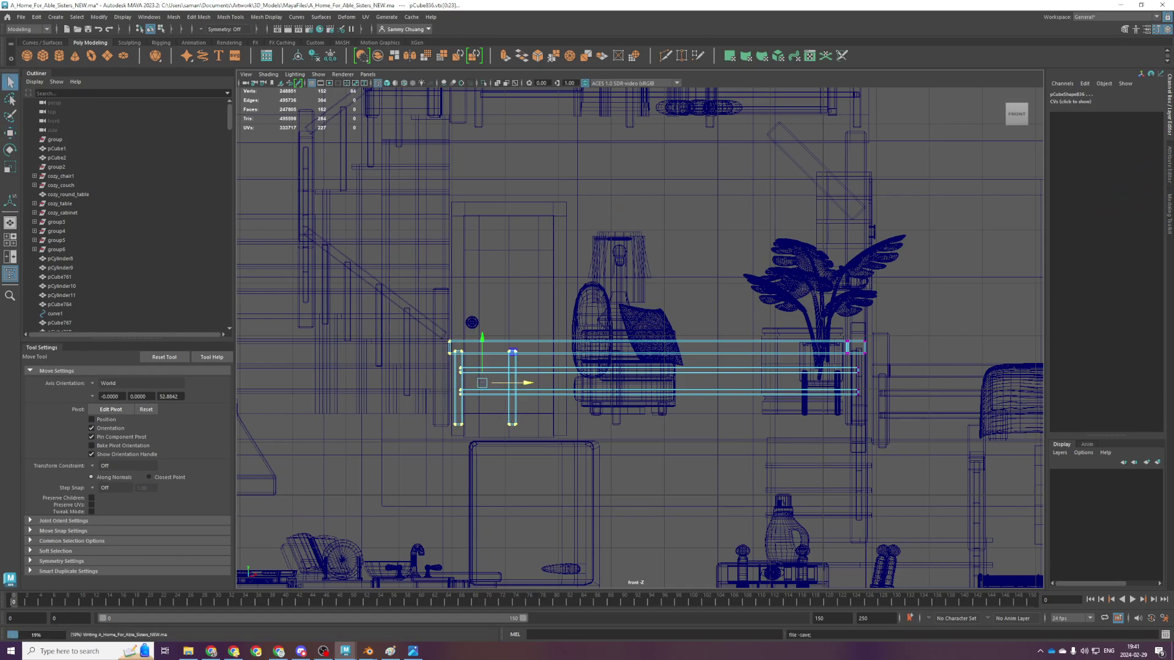
Fine-tune the floor railing's end vertices against the lower stair post in the perspective view
key(space)
key(space)
scroll(1009, 298, up, 1)
alt+drag(998, 310, 980, 359)
alt+middle_drag(979, 359, 865, 359)
drag(782, 417, 784, 417)
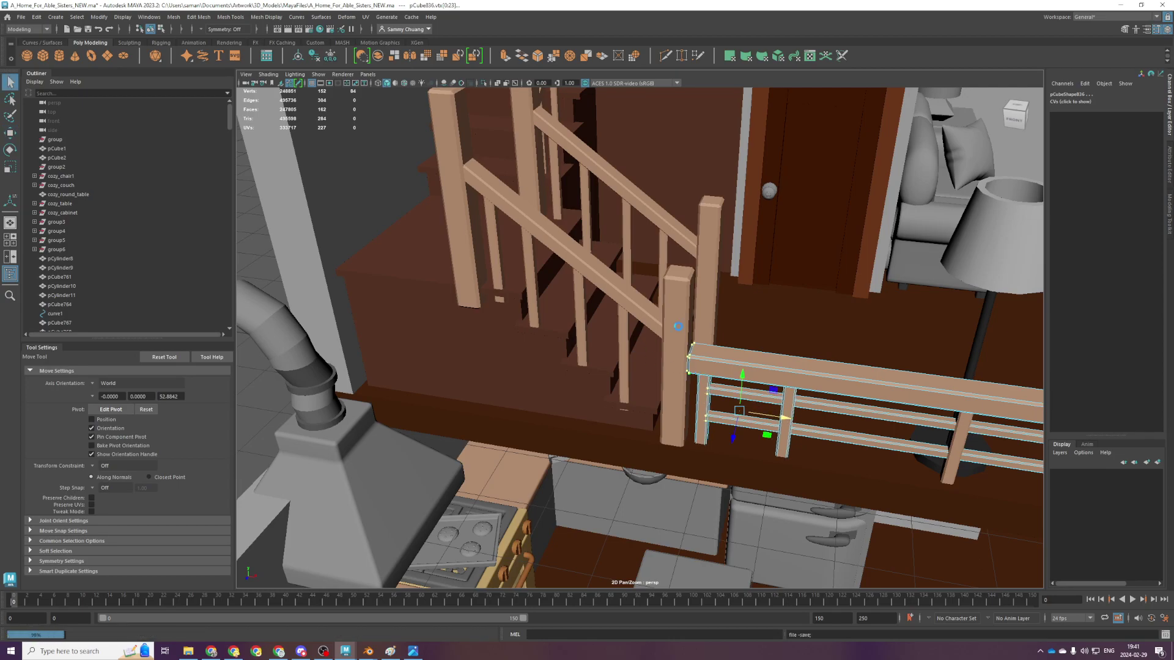
Shorten the outer stair railing's lowest baluster by raising its bottom vertices in the front view
click(688, 318)
key(space)
key(space)
key(f)
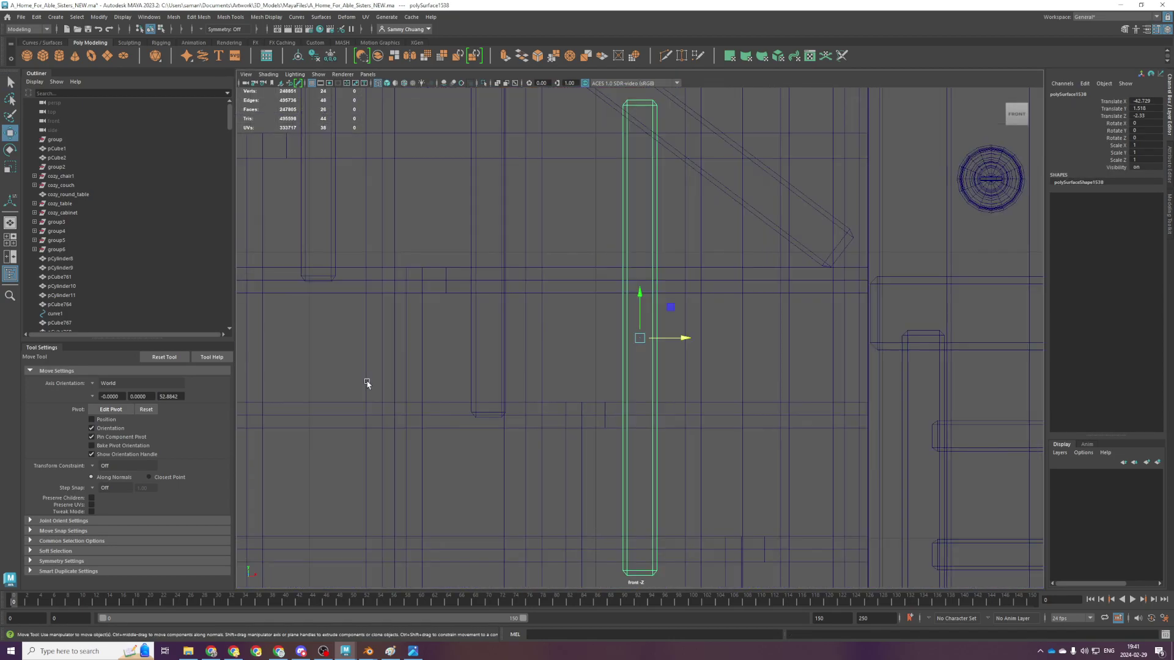
key(ctrl+s)
scroll(532, 466, down, 5)
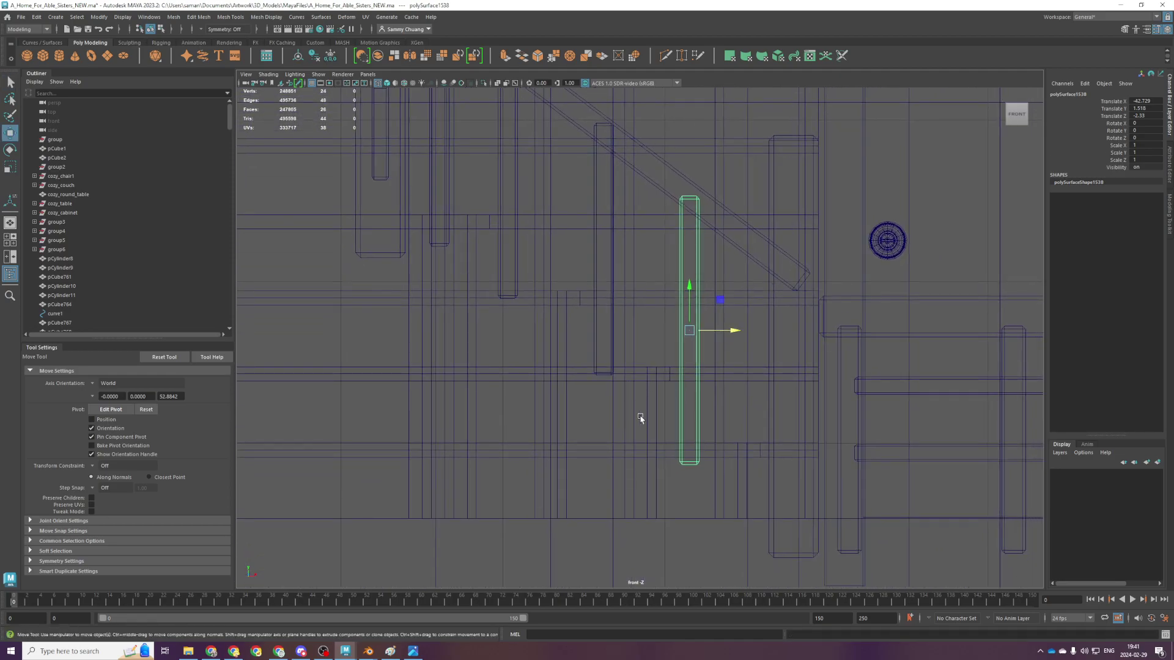
right_drag(584, 250, 550, 252)
drag(586, 337, 741, 517)
key(space)
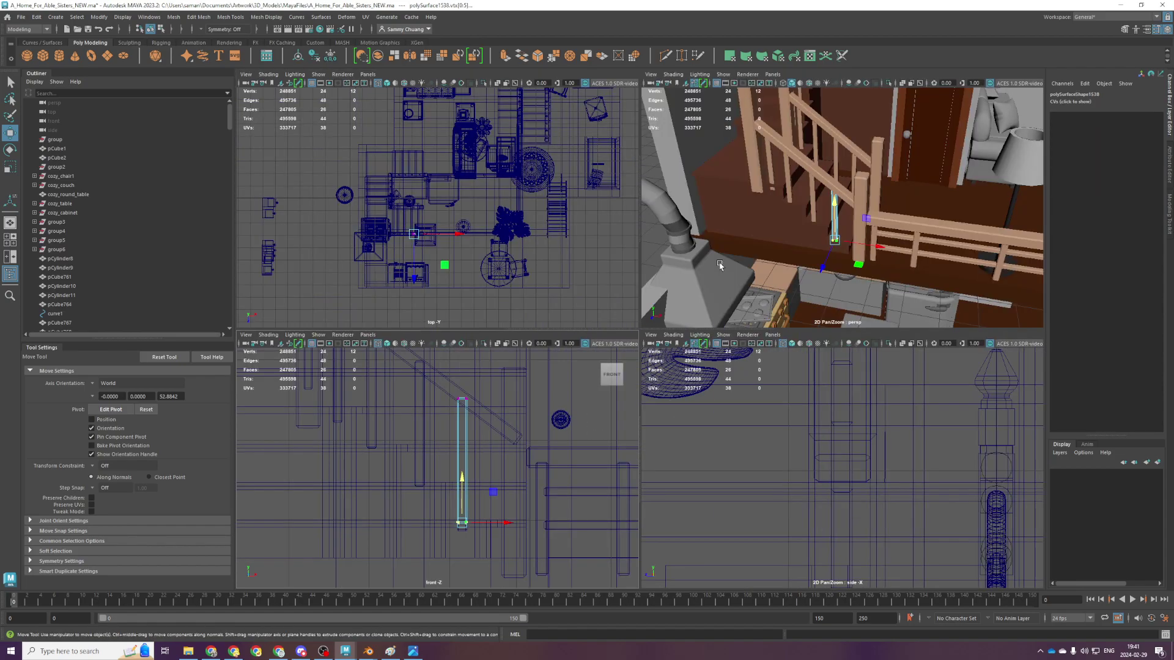
Shorten the outer stair railing's uppermost baluster by raising its bottom vertices in the front view
key(space)
alt+drag(688, 354, 681, 316)
scroll(611, 355, up, 4)
alt+drag(501, 391, 492, 455)
click(532, 329)
click(406, 247)
key(space)
scroll(443, 369, down, 3)
key(space)
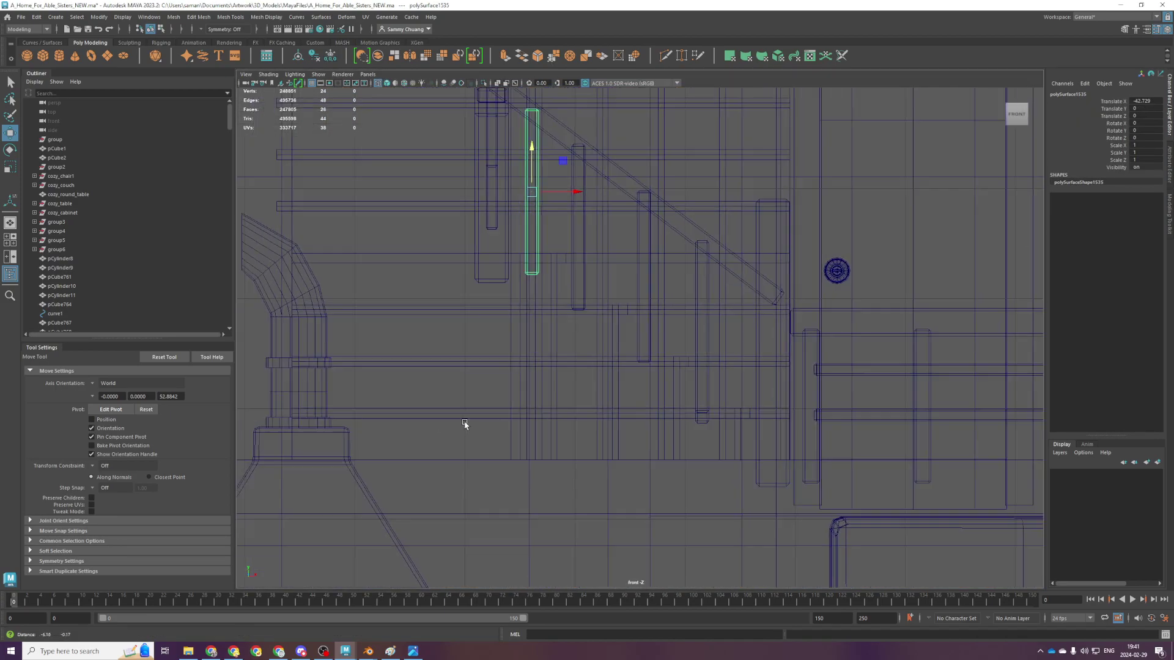
alt+middle_drag(439, 424, 568, 547)
right_drag(524, 292, 493, 292)
drag(578, 349, 682, 463)
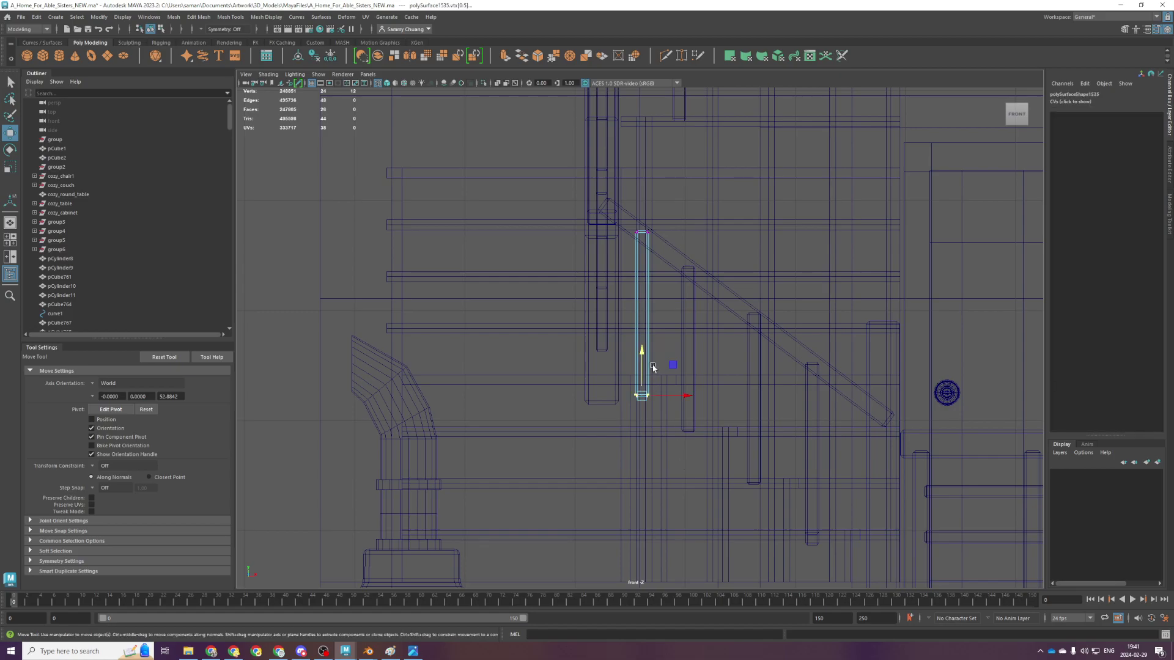
key(space)
key(space)
drag(410, 243, 375, 208)
alt+middle_drag(375, 208, 497, 308)
alt+drag(496, 308, 521, 367)
Select the staircase's outer-edge vertices in the top view, move them slightly outward and leave vertex editing
click(529, 208)
scroll(530, 211, down, 3)
alt+drag(527, 244, 551, 245)
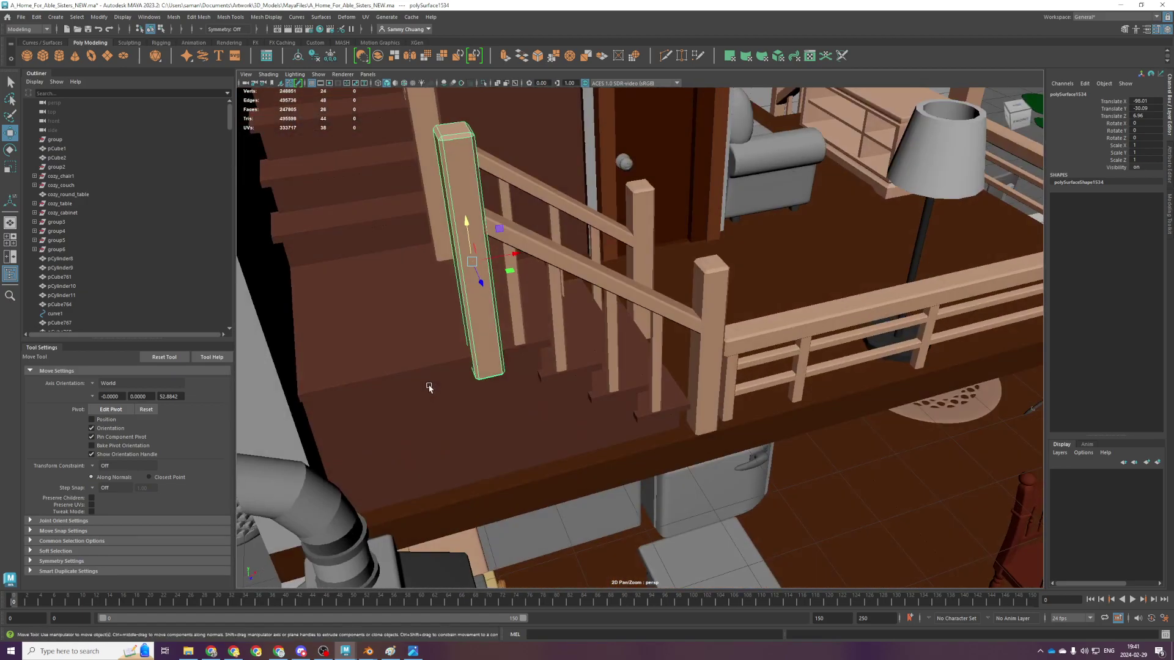
click(416, 387)
key(space)
key(space)
key(F8)
drag(506, 375, 624, 433)
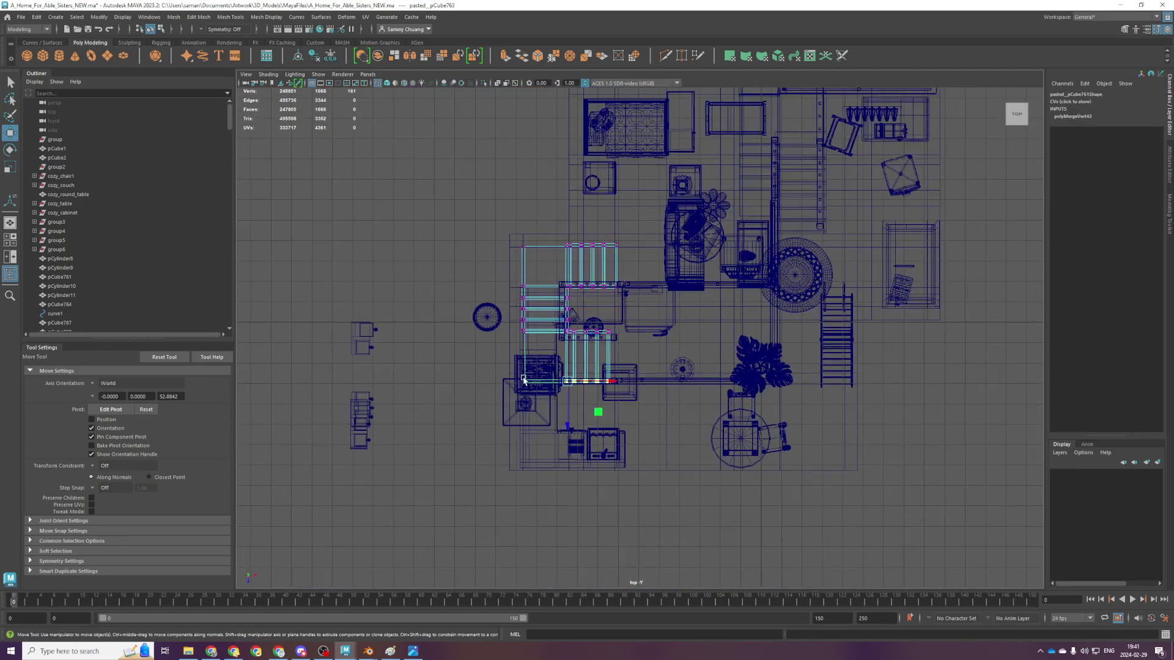
key(space)
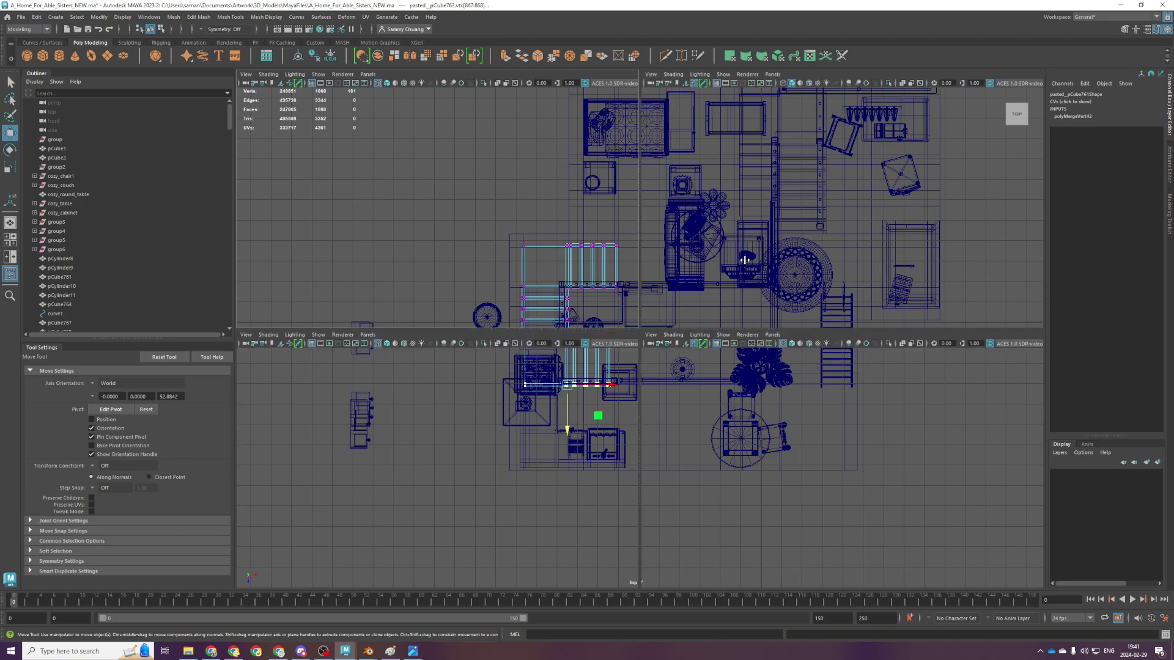
key(space)
alt+drag(714, 337, 509, 445)
middle_drag(531, 402, 534, 394)
click(551, 390)
key(space)
key(space)
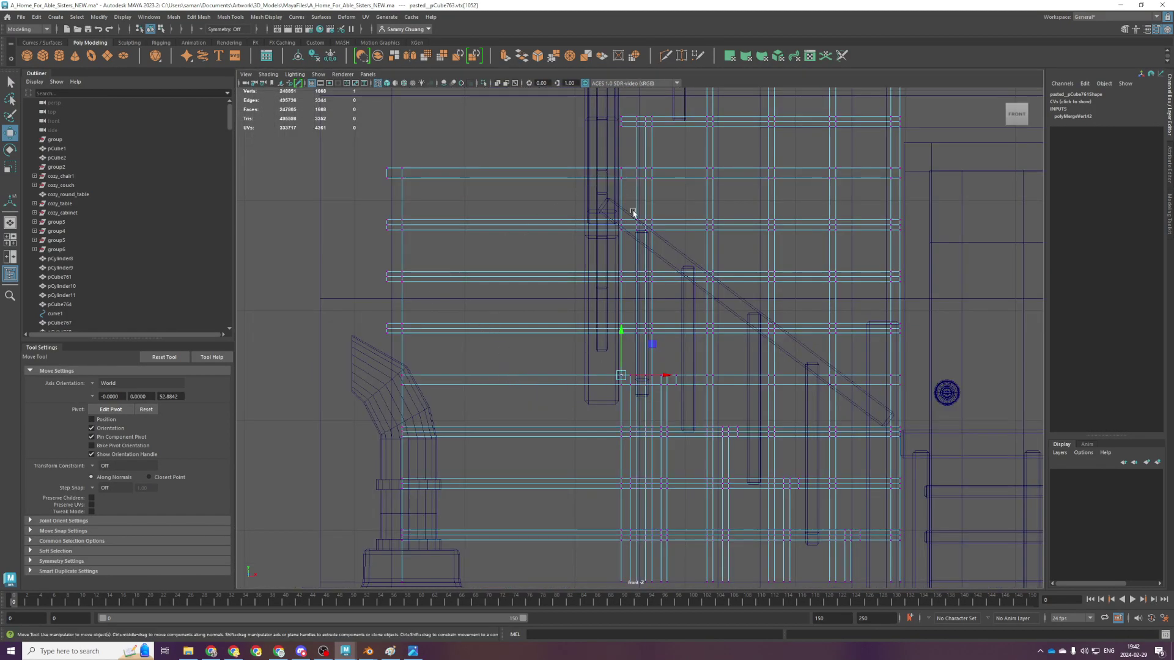
key(F8)
Shorten the outer railing's upper post to the landing by raising its bottom vertices in the front view
scroll(619, 269, down, 3)
alt+middle_drag(619, 270, 622, 314)
key(space)
key(space)
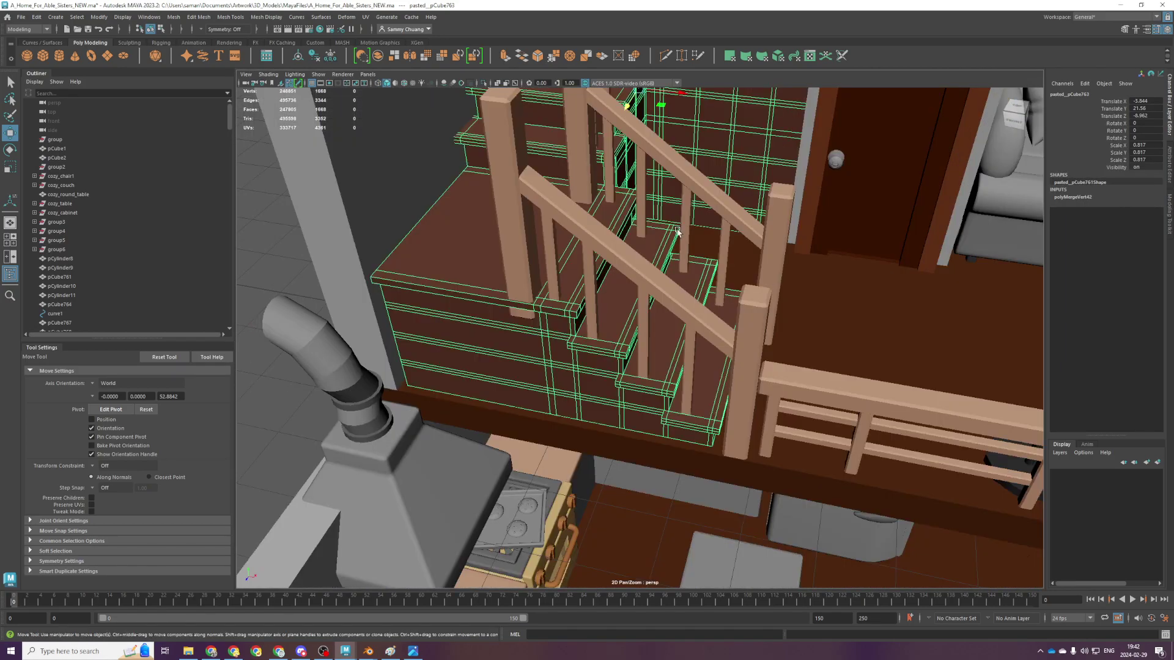
click(503, 226)
key(space)
key(space)
scroll(530, 362, down, 2)
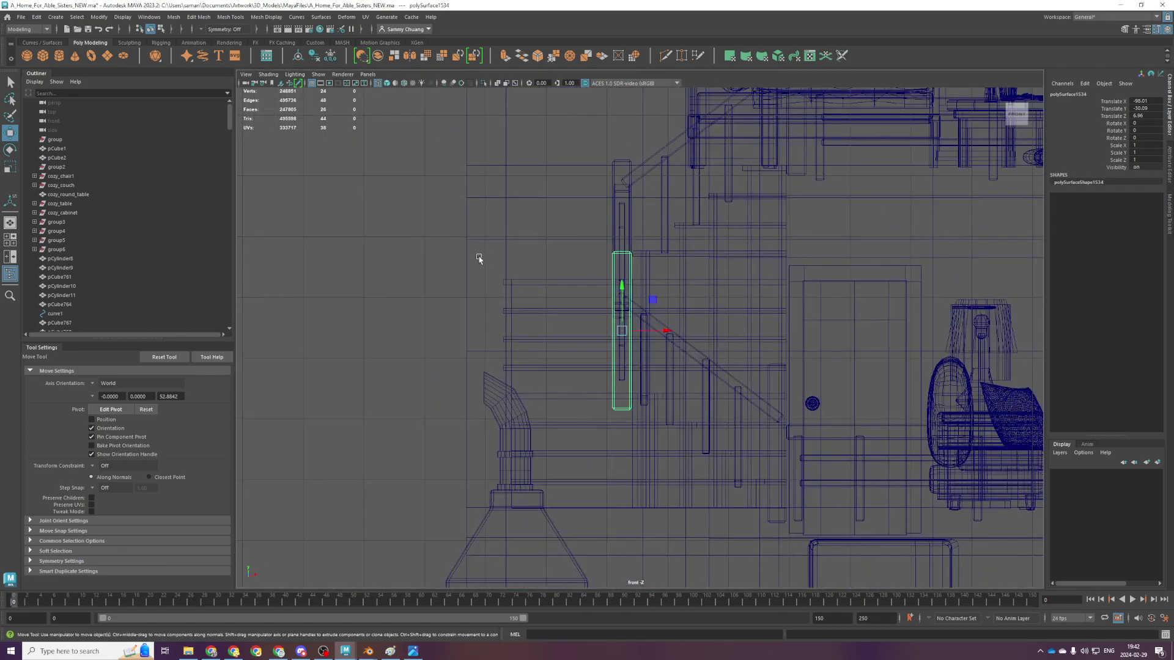
key(F8)
drag(625, 383, 624, 383)
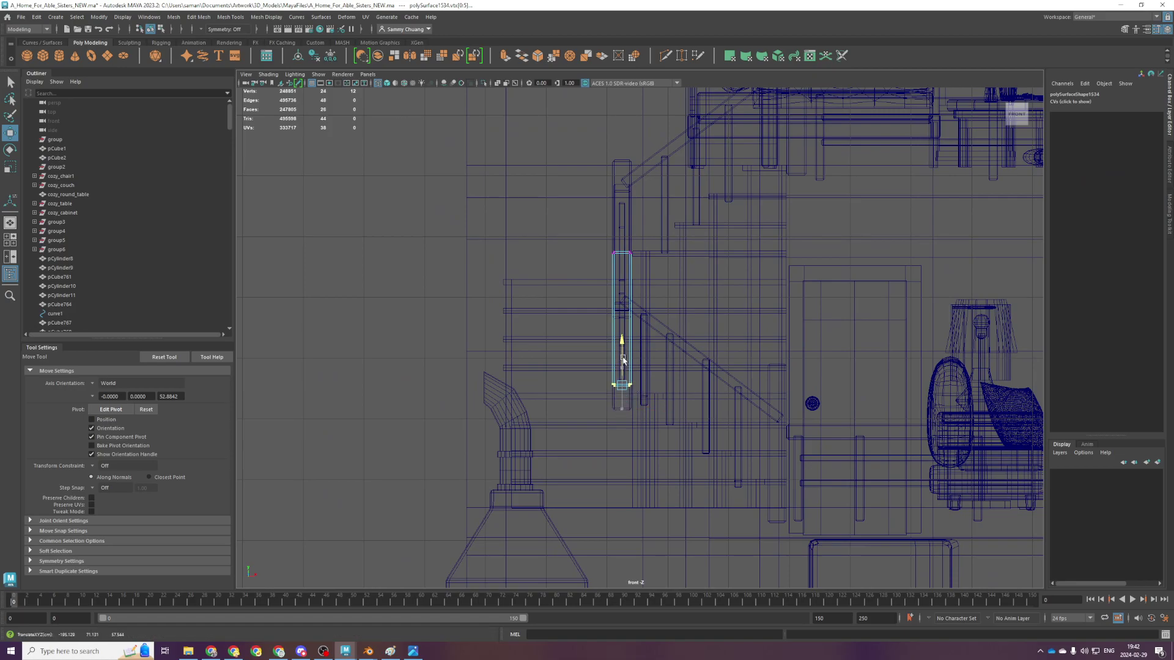
key(space)
key(space)
alt+drag(768, 281, 743, 235)
mouse_move(539, 289)
mouse_down()
mouse_move(540, 304)
mouse_move(575, 263)
mouse_move(568, 311)
mouse_up()
key(F8)
scroll(703, 333, down, 5)
alt+drag(703, 332, 724, 283)
scroll(724, 283, down, 4)
scroll(648, 333, up, 7)
alt+middle_drag(648, 333, 704, 376)
click(705, 376)
key(space)
key(space)
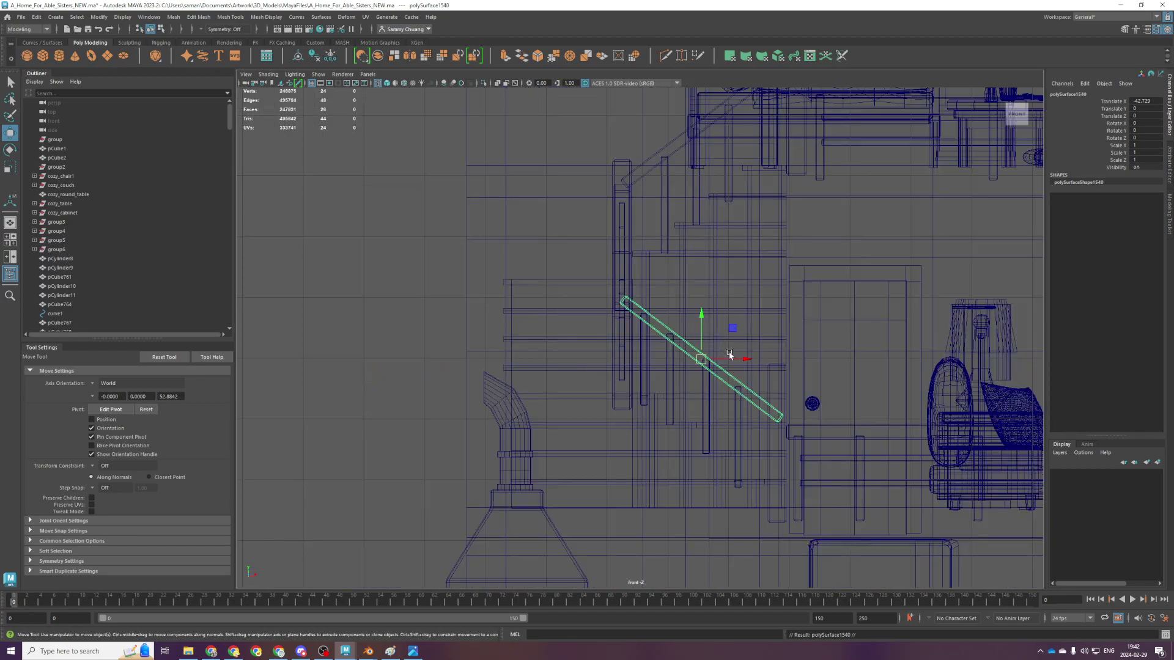
key(e)
drag(744, 346, 972, 208)
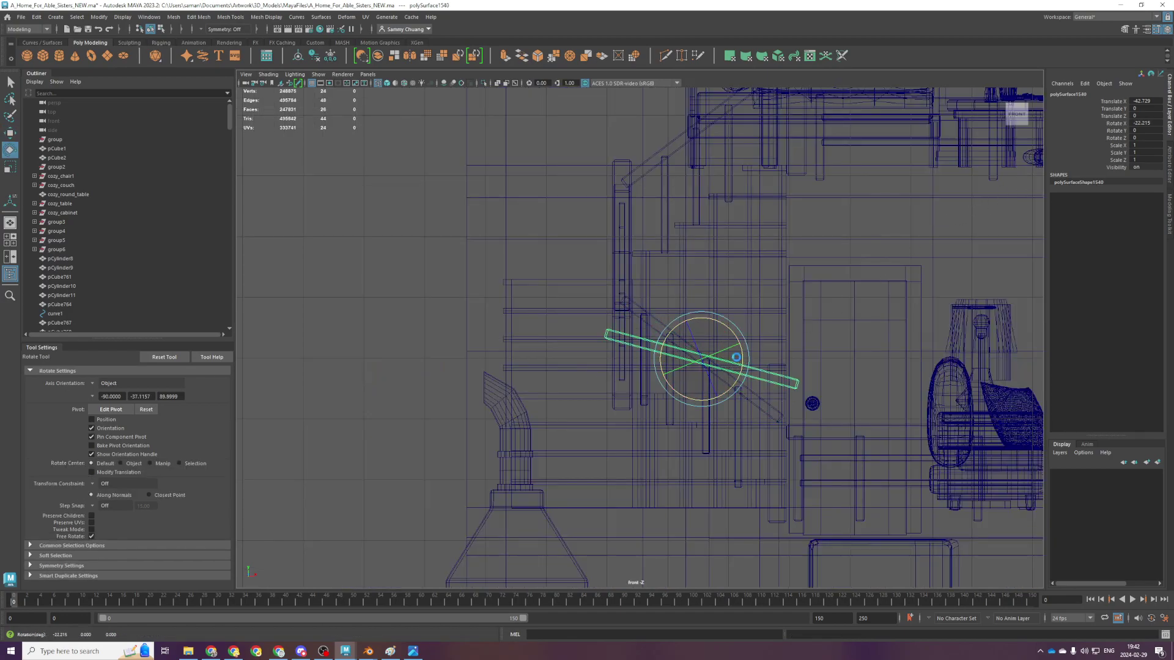
key(Delete)
Select the handrail and three balusters of the short landing railing on the other staircase
scroll(709, 339, down, 4)
alt+middle_drag(781, 246, 734, 357)
scroll(925, 198, up, 4)
key(space)
key(space)
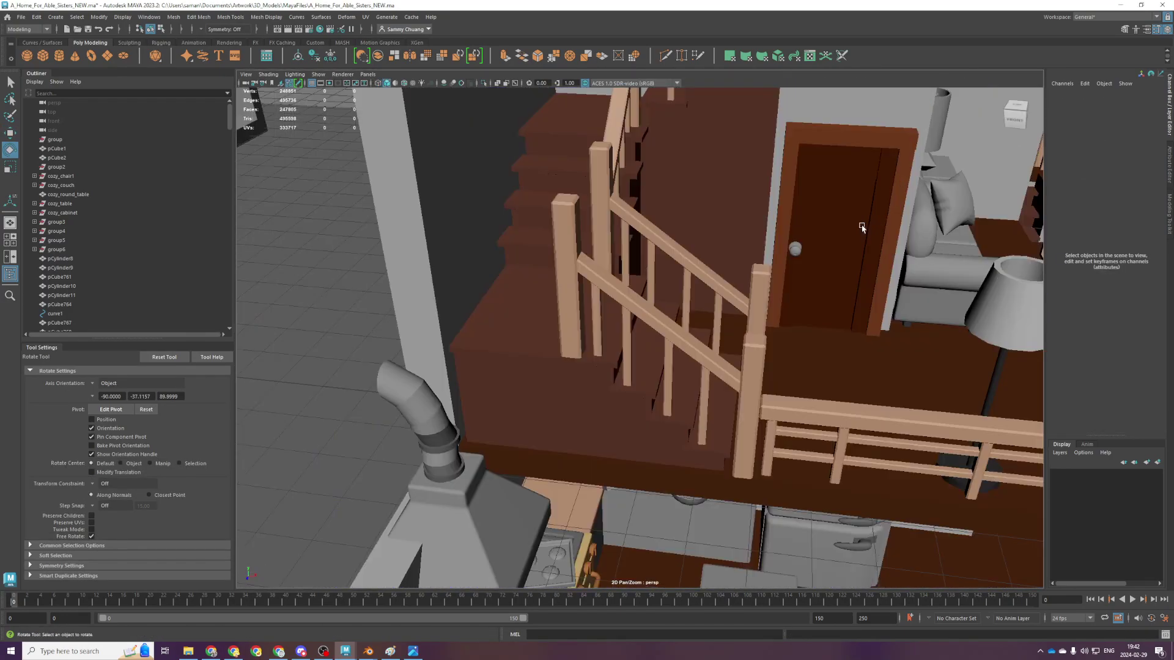
alt+middle_drag(855, 270, 636, 600)
scroll(765, 425, down, 5)
mouse_move(765, 425)
alt+mouse_down()
mouse_move(671, 353)
mouse_move(849, 423)
alt+mouse_up()
click(901, 414)
key(f)
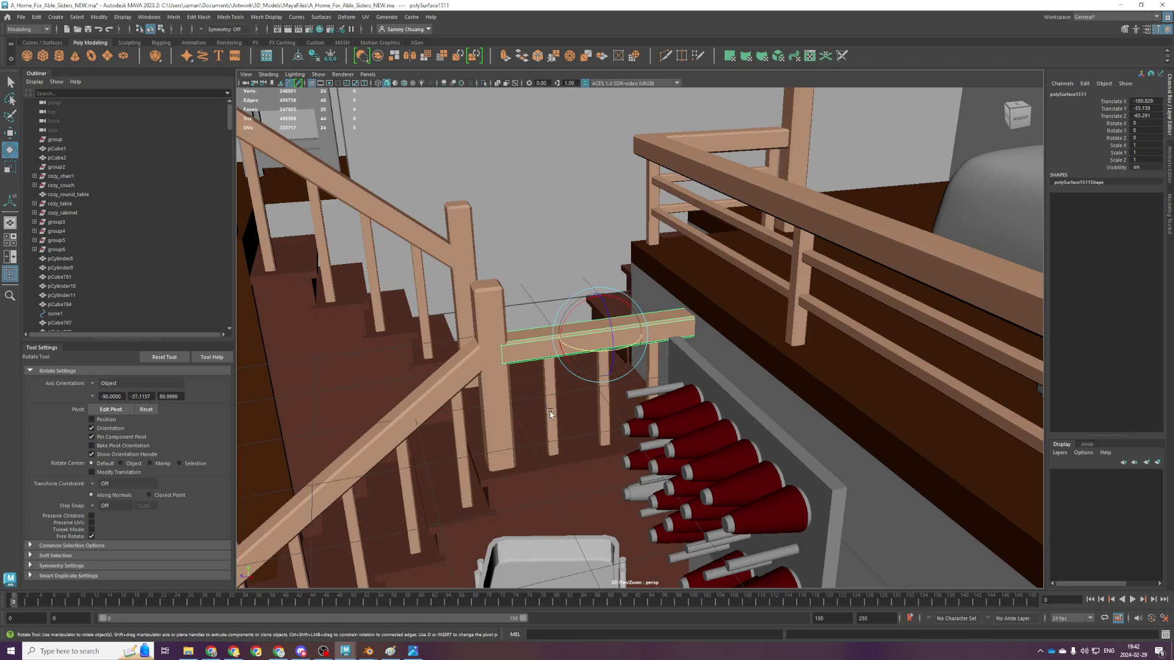
shift+click(550, 415)
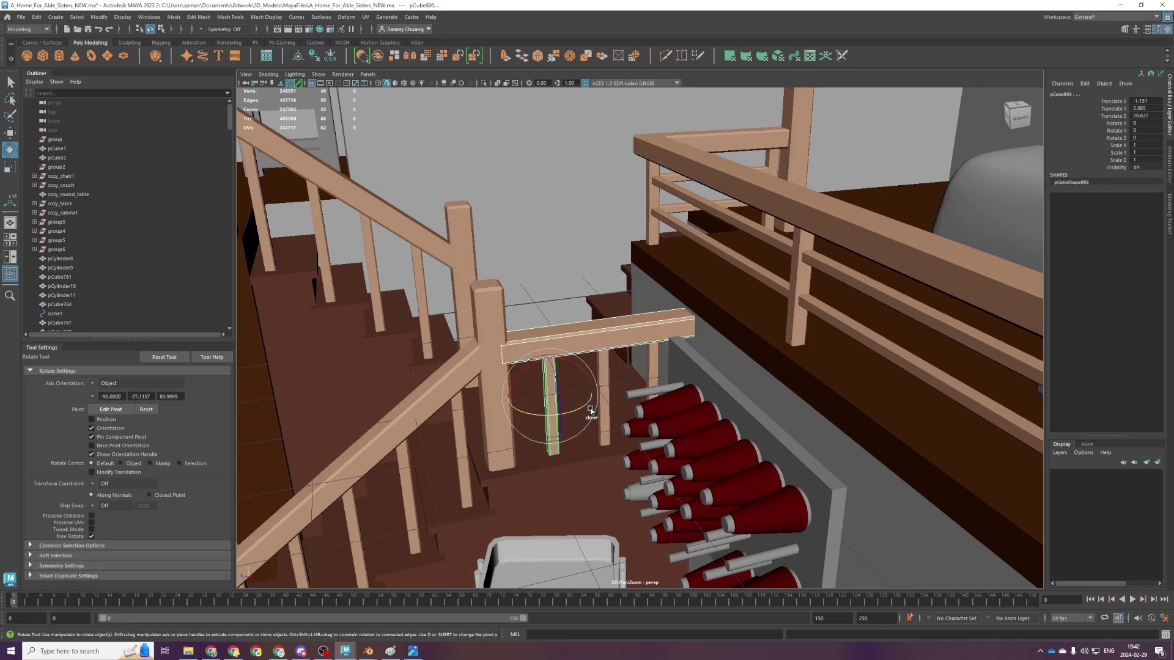
shift+click(663, 352)
key(ctrl+z)
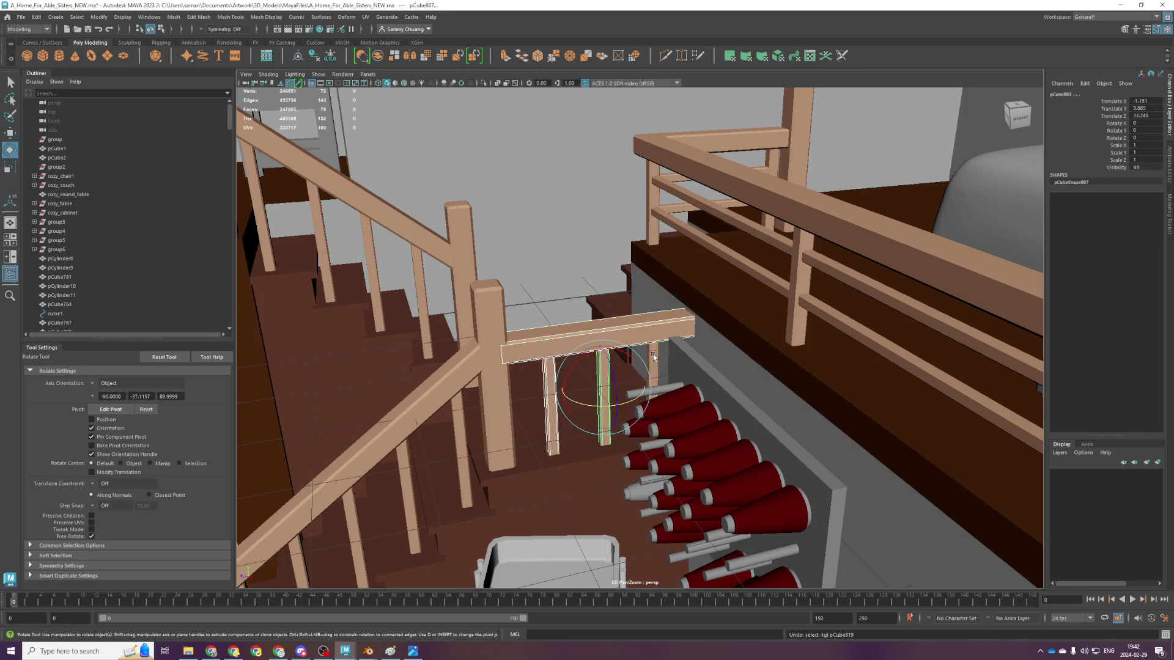
shift+click(653, 366)
Examine the upper-floor railing and how the railings on both staircases meet their landings
scroll(653, 366, down, 2)
alt+middle_drag(653, 366, 960, 544)
scroll(960, 544, down, 4)
alt+drag(673, 294, 721, 349)
alt+middle_drag(306, 195, 600, 422)
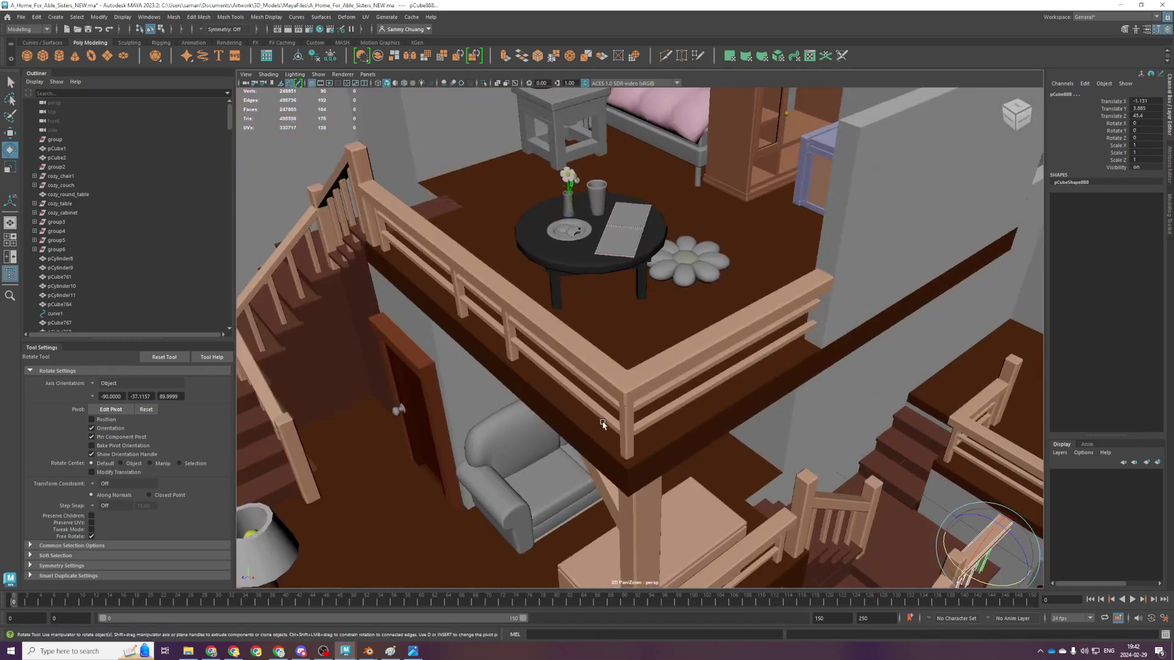
scroll(600, 422, down, 2)
click(424, 223)
key(f)
scroll(498, 354, down, 5)
alt+drag(498, 354, 530, 356)
alt+middle_drag(742, 480, 514, 319)
scroll(677, 383, up, 3)
alt+middle_drag(677, 383, 404, 293)
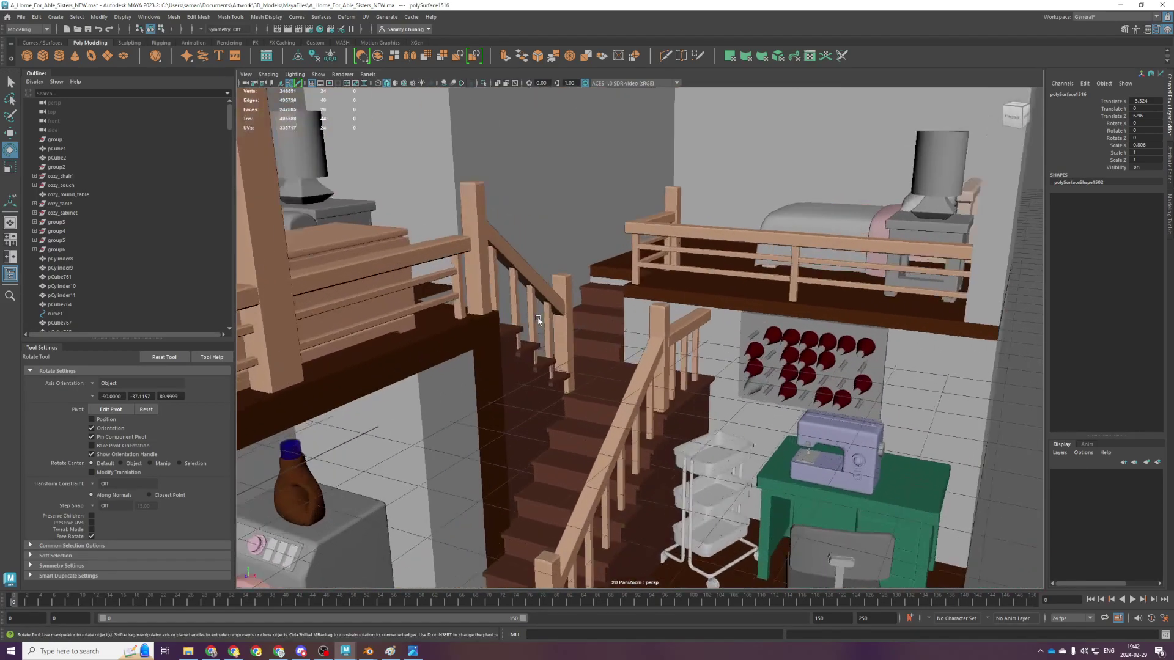
Select the post at the corner of the other staircase's landing railing and save the scene
scroll(688, 334, up, 3)
click(689, 332)
scroll(713, 330, up, 3)
alt+drag(787, 341, 763, 331)
key(ctrl+s)
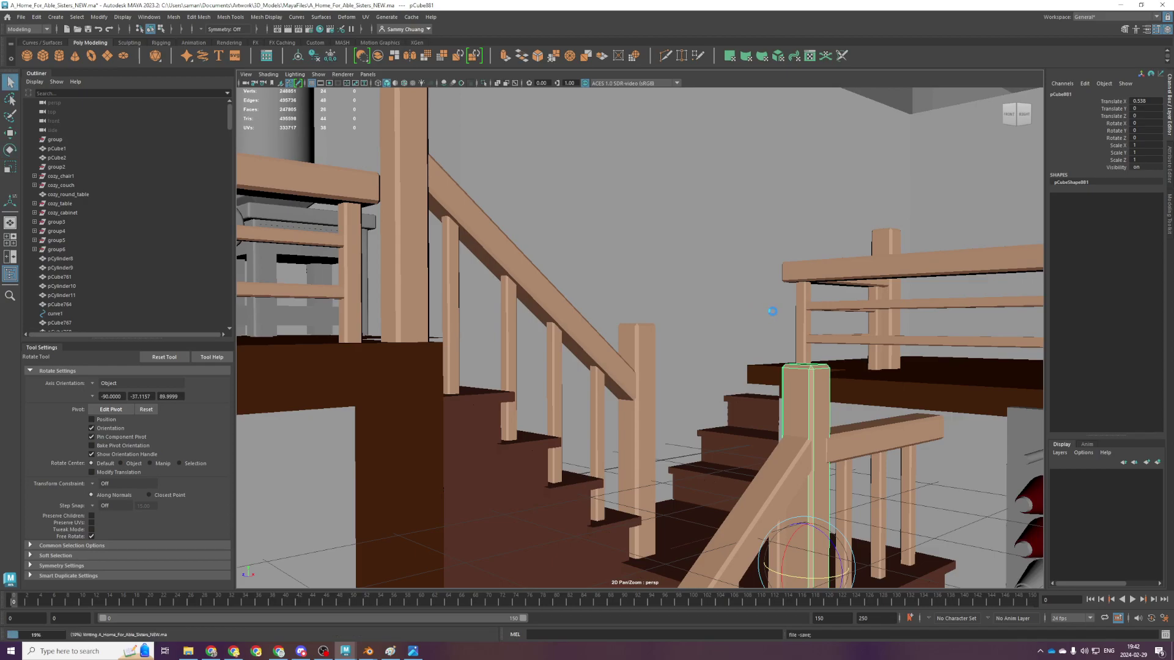
Select the short landing railing's handrail and scale it to 0.94 along X
alt+middle_drag(779, 315, 563, 288)
scroll(563, 287, up, 1)
scroll(578, 307, down, 2)
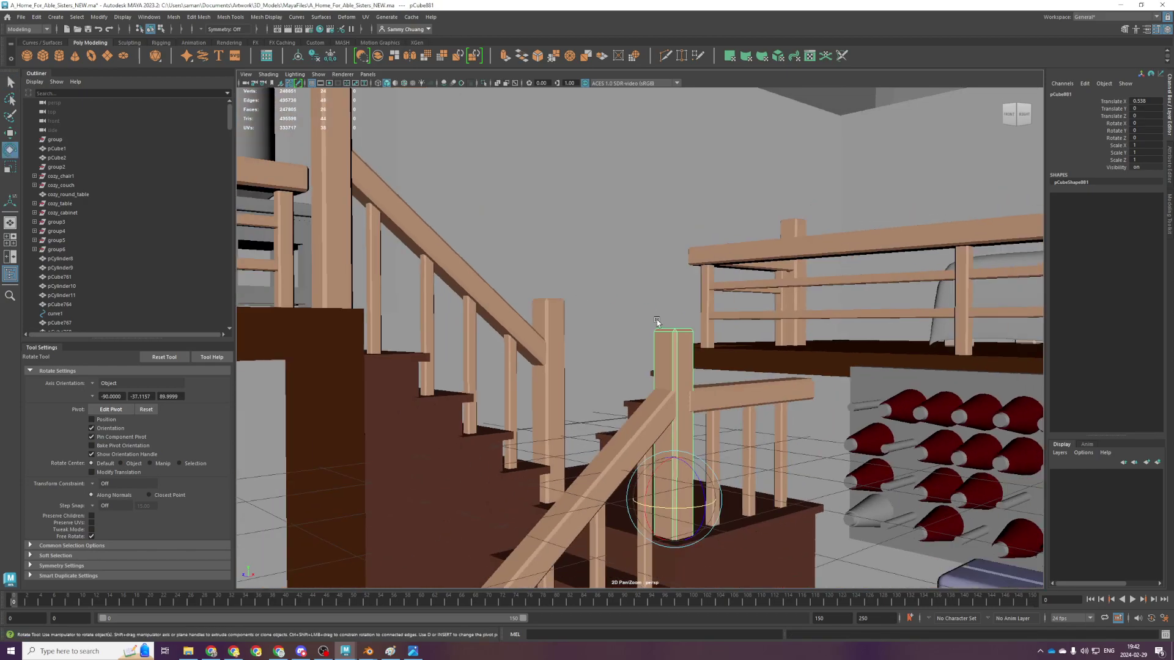
alt+drag(734, 392, 736, 407)
click(742, 329)
alt+drag(751, 330, 755, 348)
key(r)
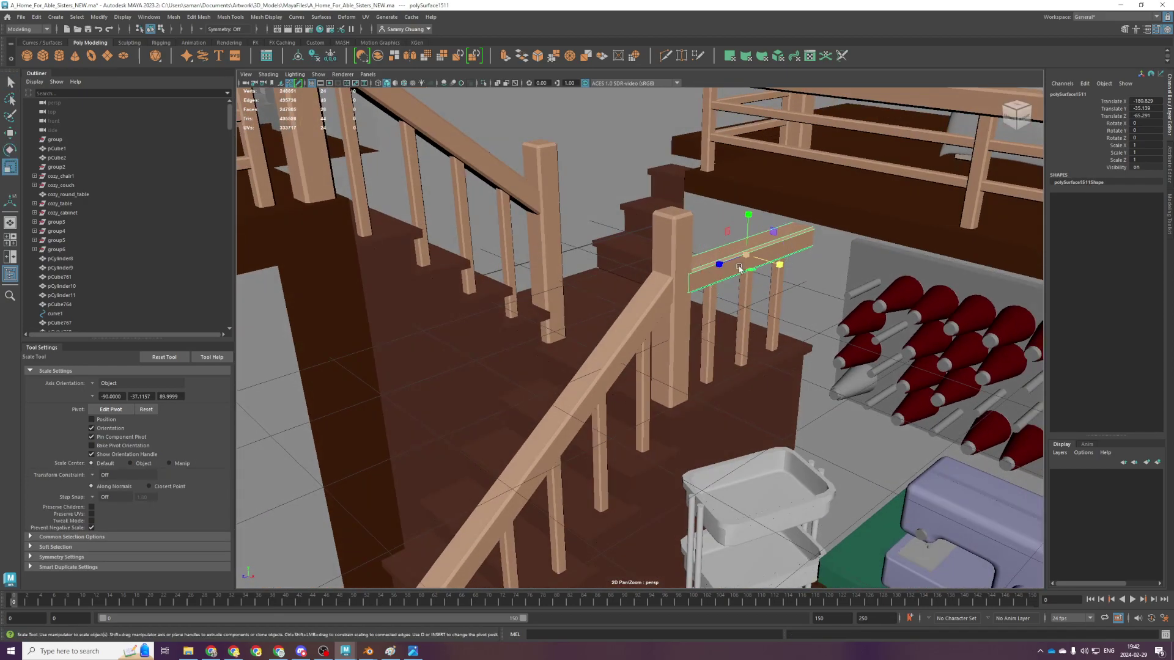
drag(749, 262, 747, 238)
key(ctrl+z)
key(space)
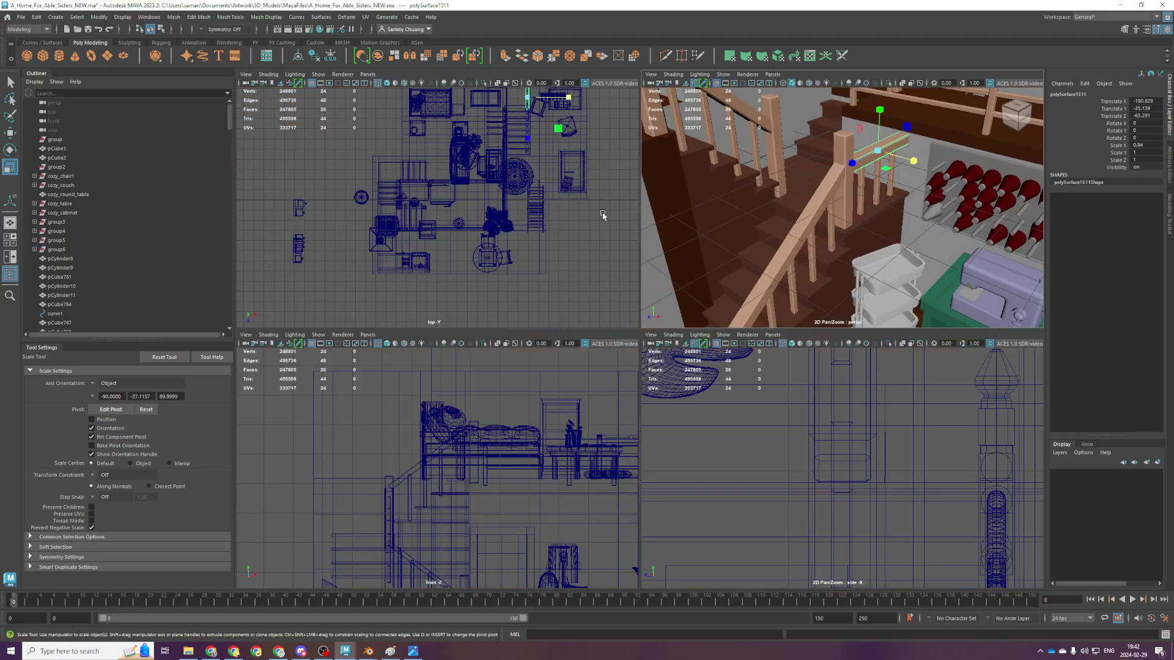
key(space)
key(f)
key(w)
Select the narrowed landing handrail together with its three balusters
key(space)
key(space)
alt+drag(758, 267, 682, 254)
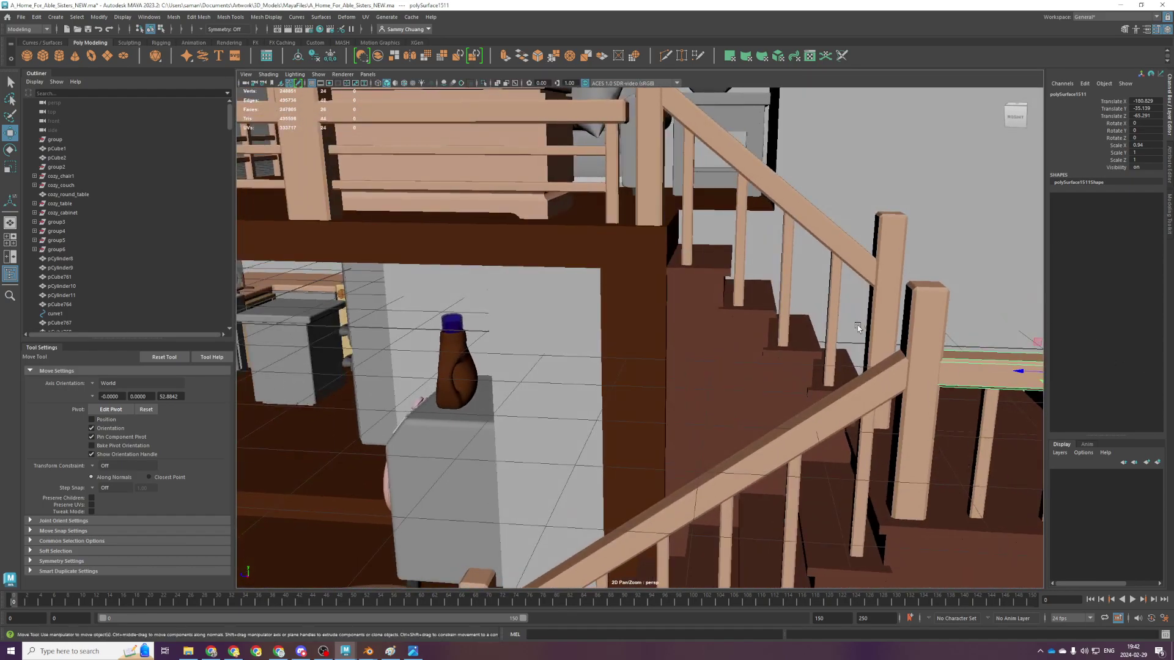
alt+middle_drag(862, 500, 703, 464)
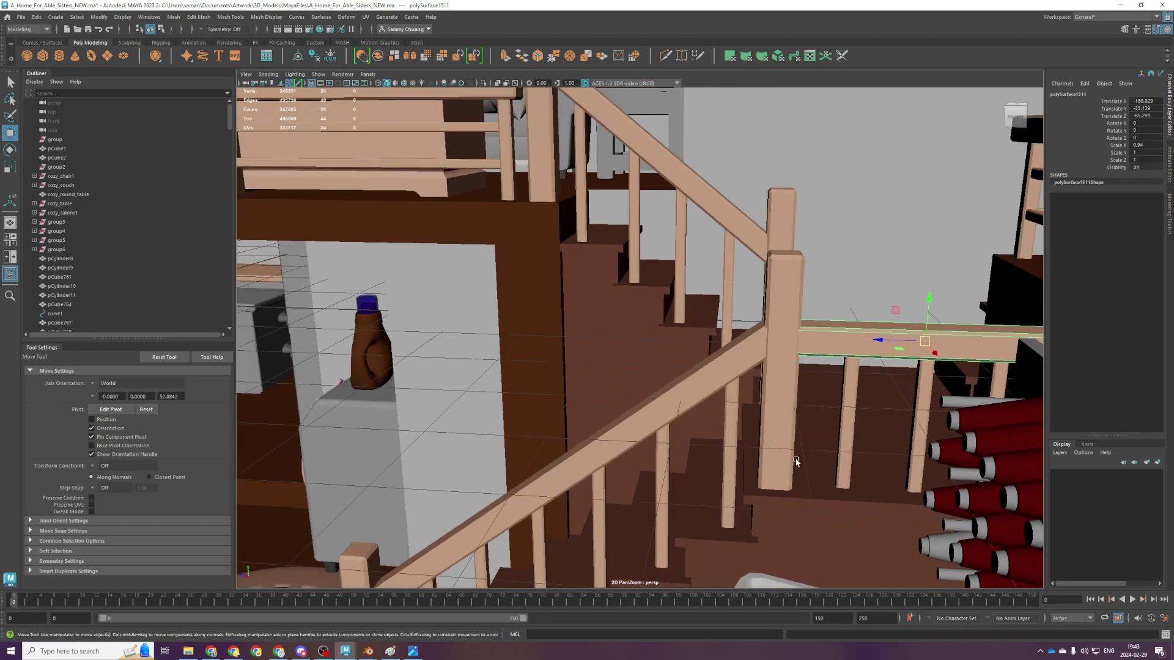
alt+middle_drag(793, 459, 653, 428)
shift+click(725, 357)
alt+drag(778, 380, 805, 390)
shift+click(722, 353)
scroll(804, 390, down, 3)
scroll(749, 313, up, 3)
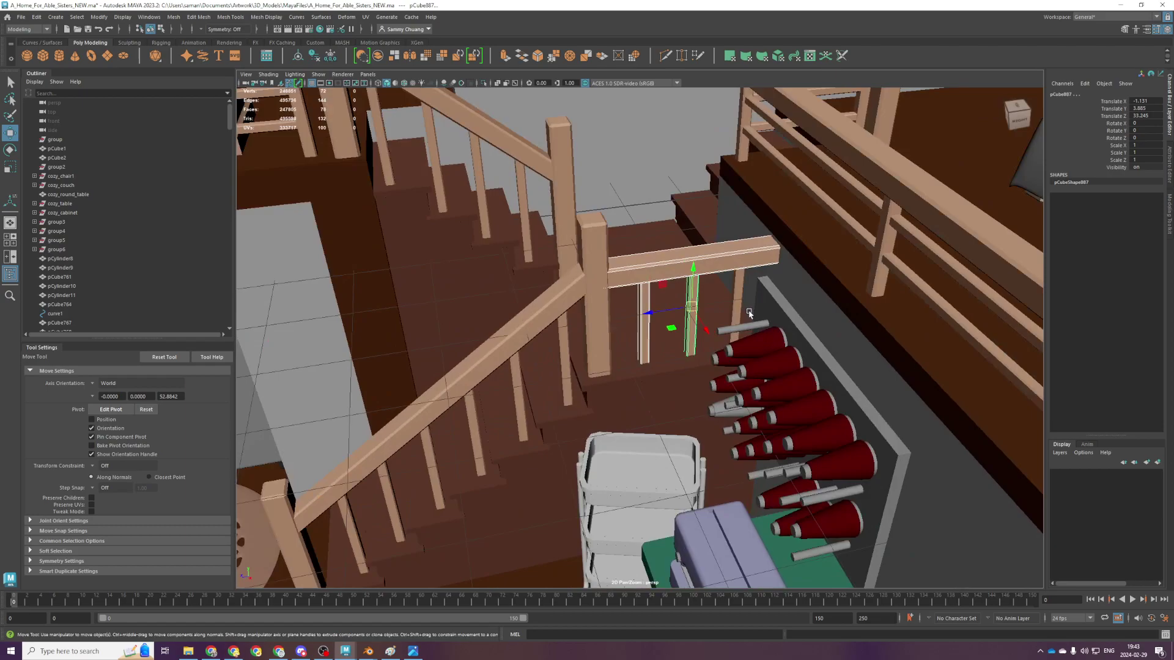
shift+click(742, 308)
Duplicate the selected handrail and balusters and move the copy to the empty area beside the house in the top view
scroll(414, 251, down, 6)
alt+middle_drag(414, 252, 612, 442)
scroll(612, 442, down, 3)
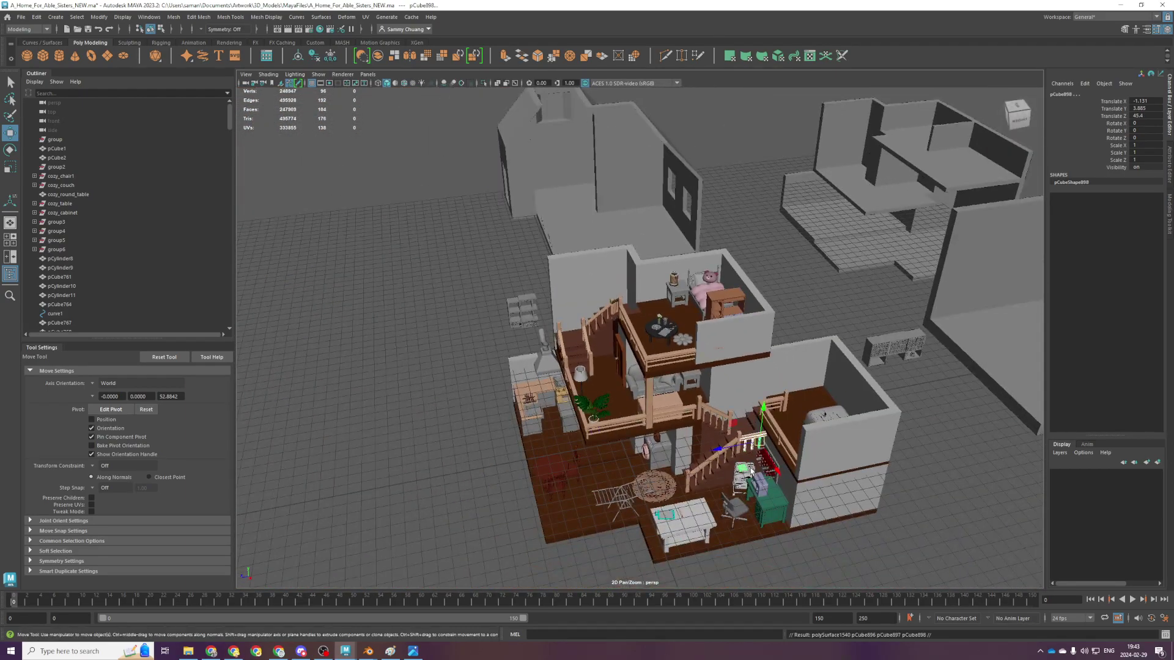
key(space)
key(space)
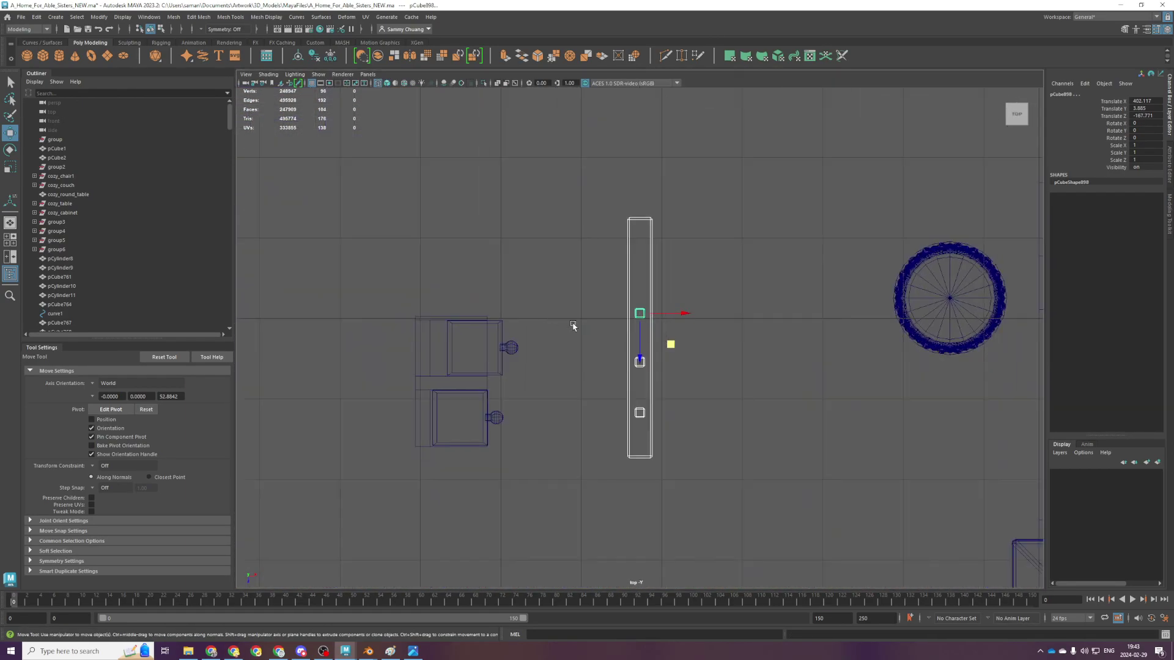
key(e)
drag(675, 340, 689, 257)
key(ctrl+z)
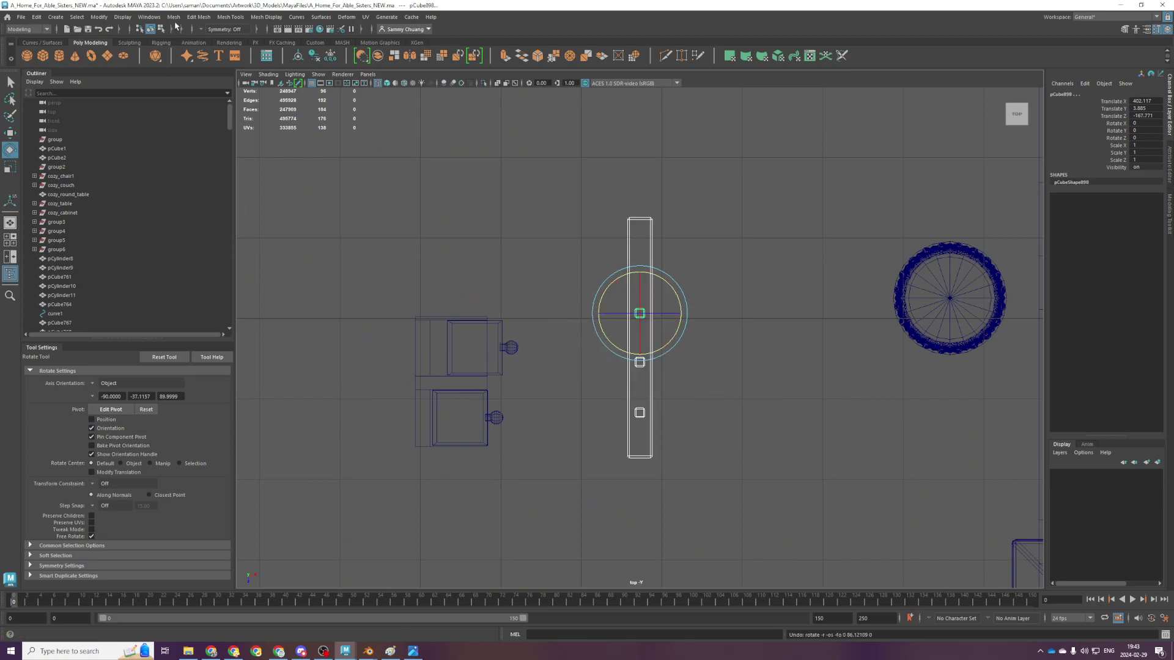
Rotate the copied handrail beside the house to 90 degrees about Y and save the scene
click(630, 233)
scroll(716, 328, down, 5)
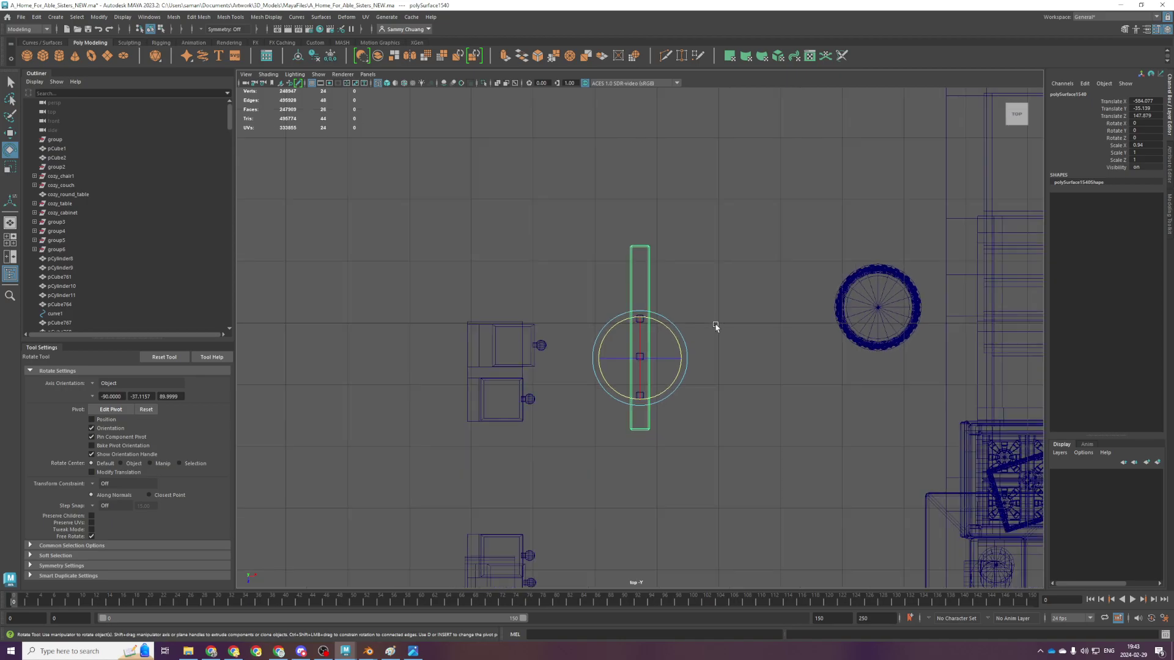
drag(686, 361, 873, 276)
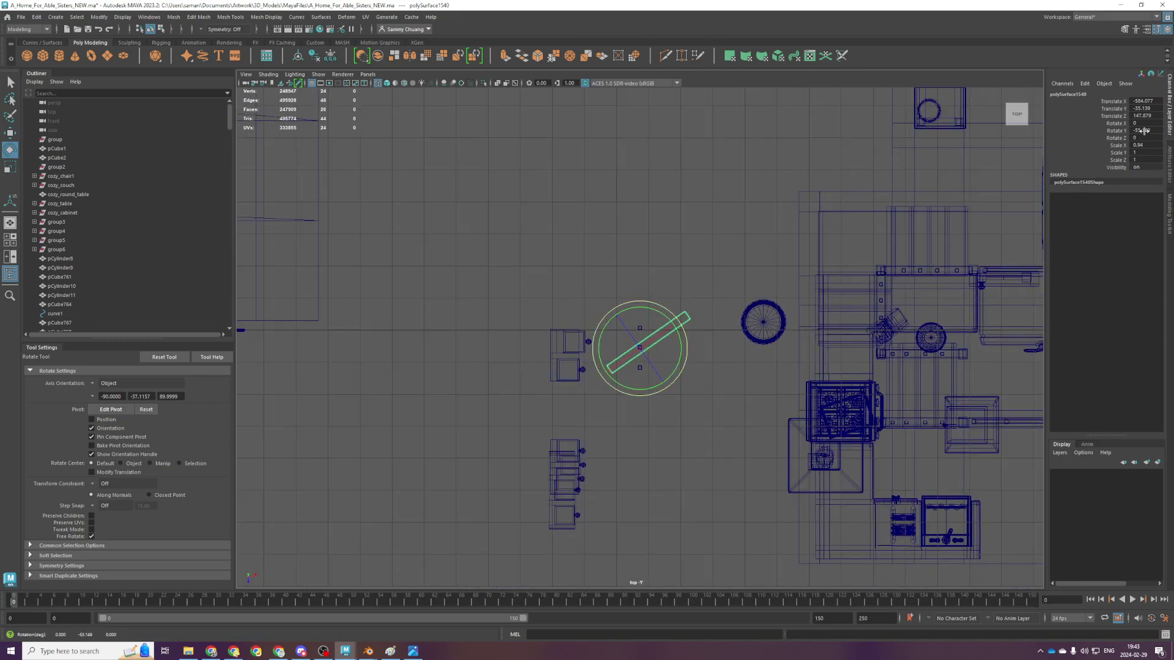
text(90)
key(Return)
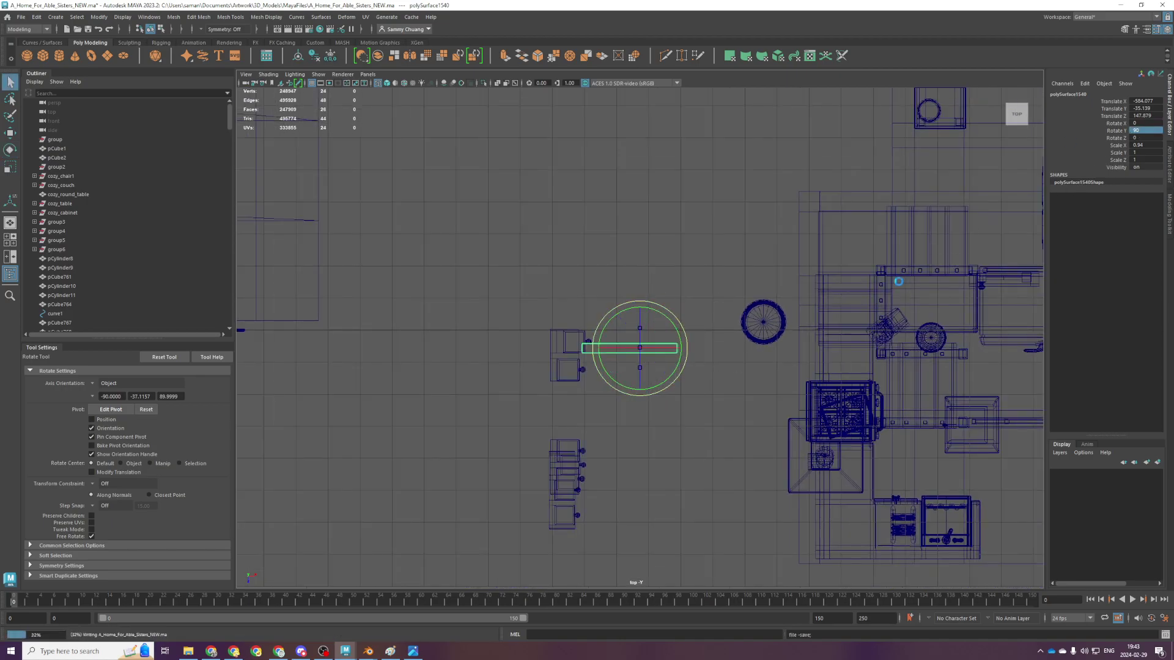
Freeze the rotated handrail copy's transformations
scroll(527, 380, down, 1)
scroll(527, 380, down, 1)
key(w)
scroll(705, 372, up, 8)
alt+middle_drag(752, 419, 543, 364)
scroll(683, 355, down, 3)
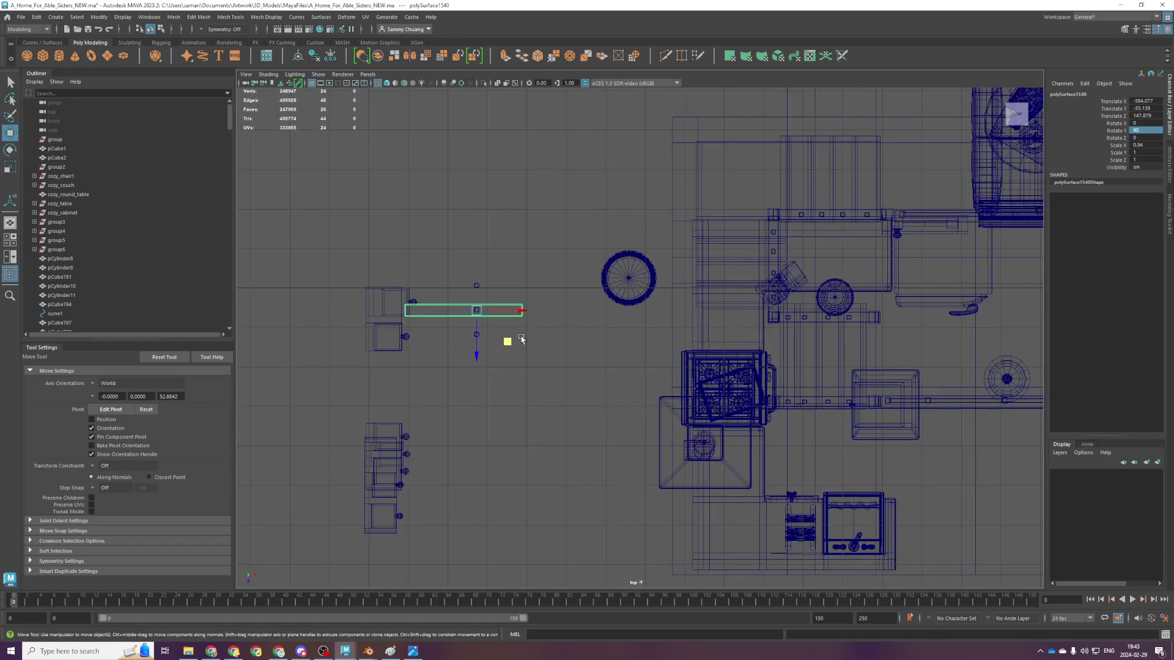
click(320, 56)
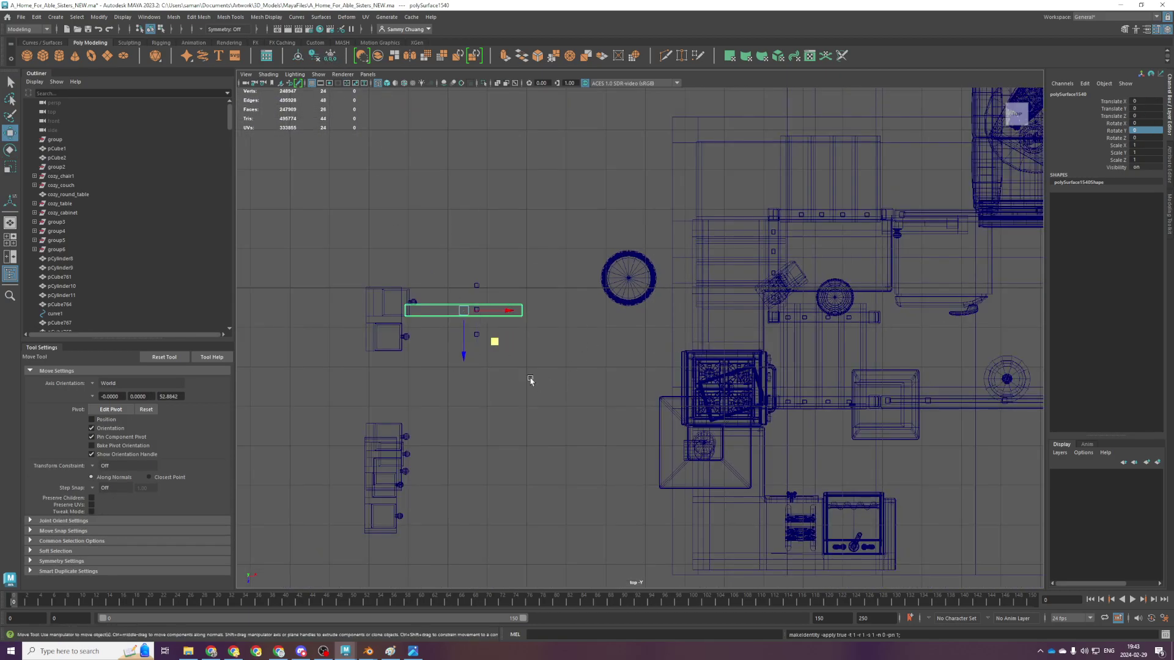
Move the handrail copy into the house by the loft staircase's landing and raise it to about railing height
drag(494, 341, 734, 445)
key(space)
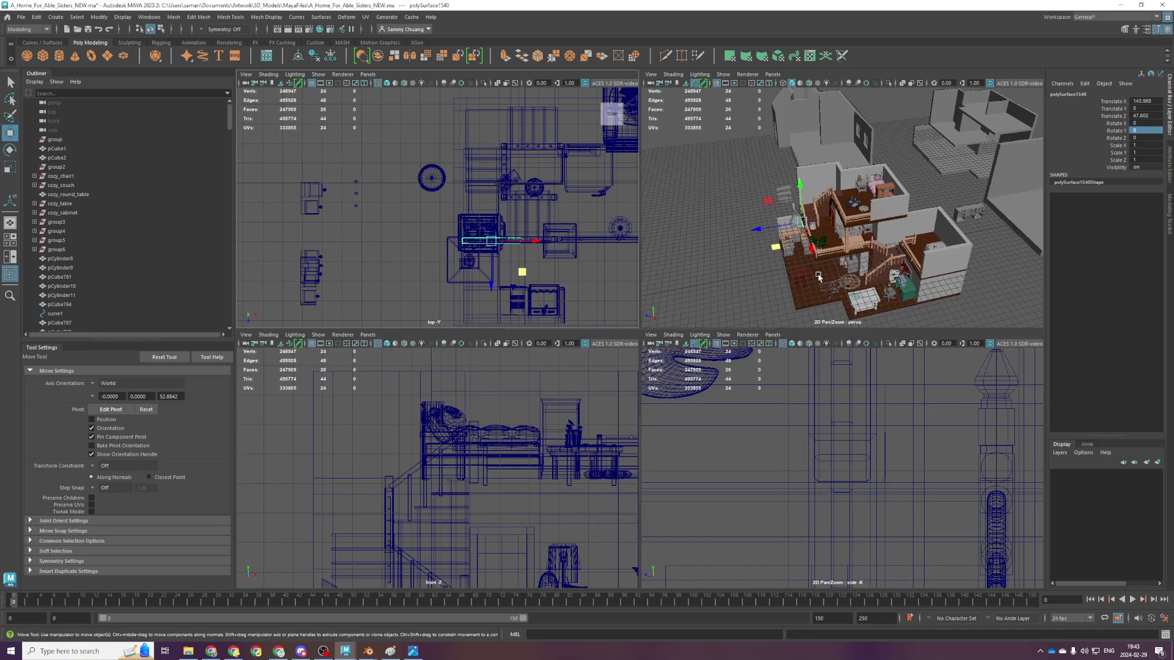
key(space)
key(f)
alt+drag(742, 366, 740, 335)
scroll(721, 339, down, 5)
alt+middle_drag(682, 345, 654, 511)
drag(611, 460, 608, 244)
Align the handrail copy along Z with the post at the loft staircase's landing
alt+drag(607, 248, 606, 315)
key(space)
key(space)
key(f)
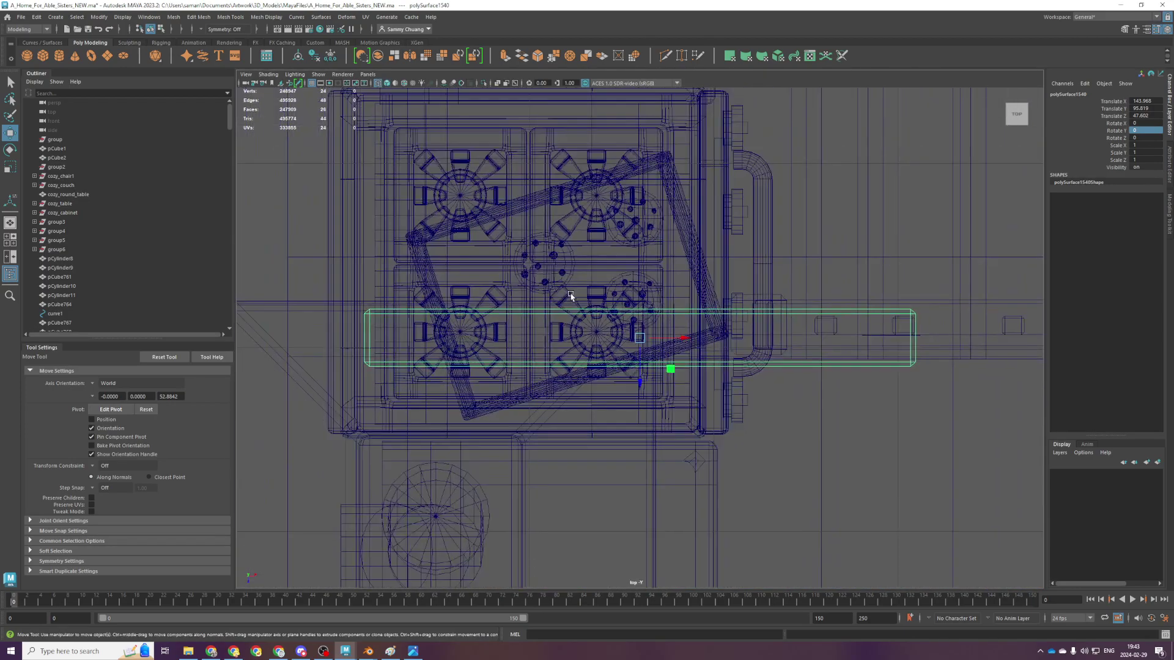
scroll(666, 367, down, 3)
scroll(640, 376, up, 3)
drag(639, 376, 641, 368)
key(space)
key(space)
alt+drag(697, 289, 622, 453)
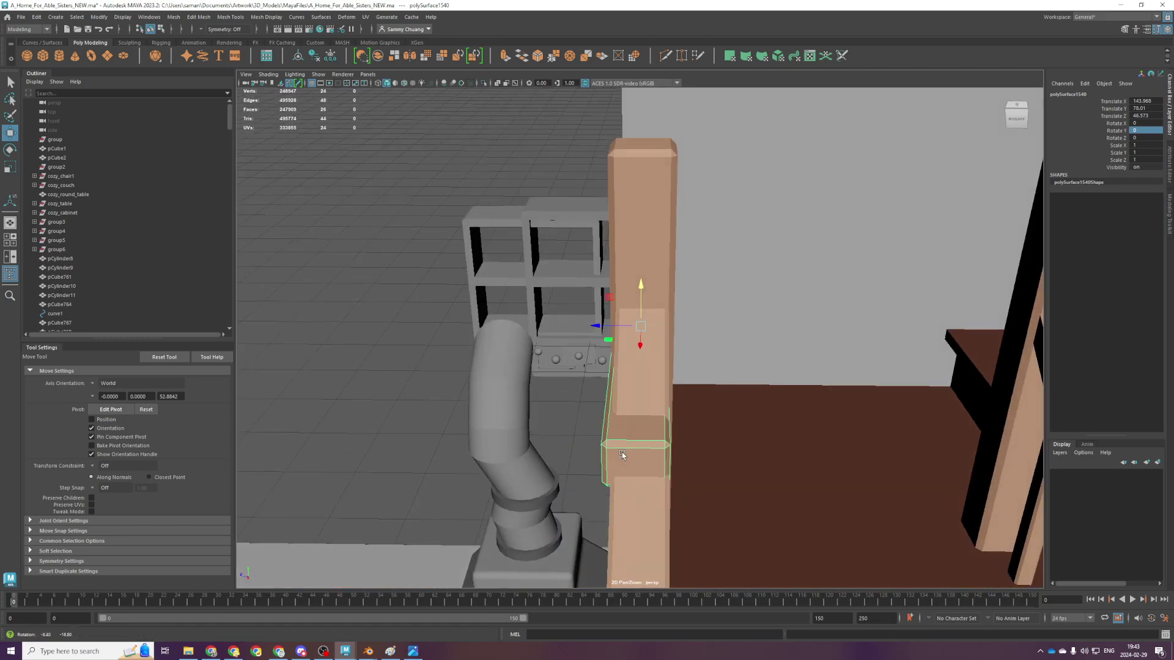
Narrow the handrail copy along Z to a scale of 0.869 so it fits the landing post
key(r)
drag(599, 332, 795, 342)
key(w)
key(space)
key(r)
key(space)
scroll(673, 480, down, 2)
scroll(512, 422, up, 2)
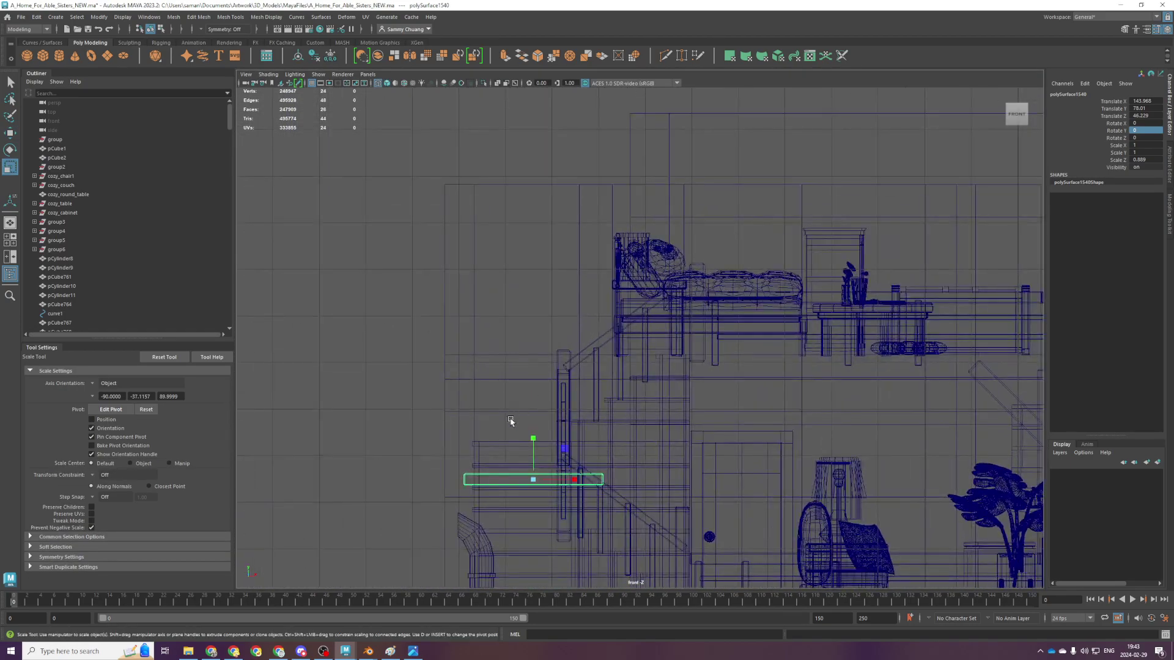
Thin the handrail copy to 0.511 along Y and move it against the landing post where the sloped handrail meets it
alt+middle_drag(511, 422, 653, 191)
scroll(617, 269, up, 3)
alt+middle_drag(598, 287, 589, 432)
drag(590, 429, 553, 426)
key(w)
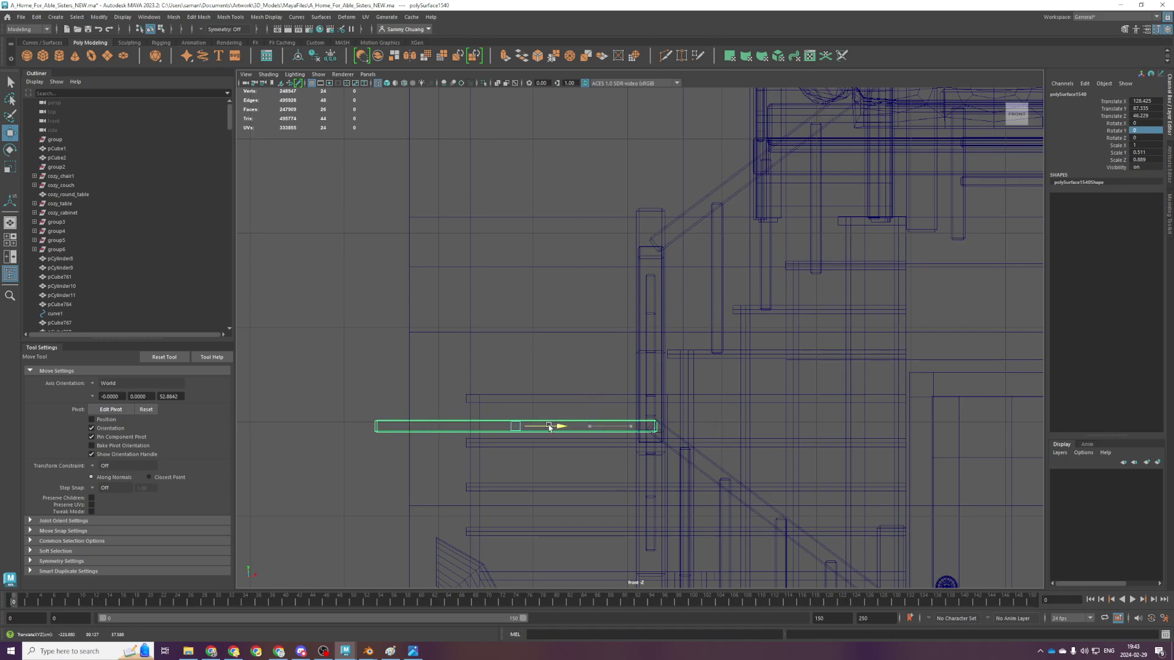
Adjust the vertices at the handrail's outer end so the rail stops at the edge of the landing
alt+middle_drag(408, 412, 515, 431)
key(F9)
drag(430, 372, 559, 448)
key(space)
key(space)
scroll(653, 508, down, 3)
alt+drag(673, 392, 564, 397)
alt+middle_drag(564, 397, 646, 521)
alt+drag(537, 433, 573, 417)
key(F8)
Delete the three leftover copied balusters beside the house
scroll(541, 395, down, 3)
drag(470, 476, 511, 539)
key(Delete)
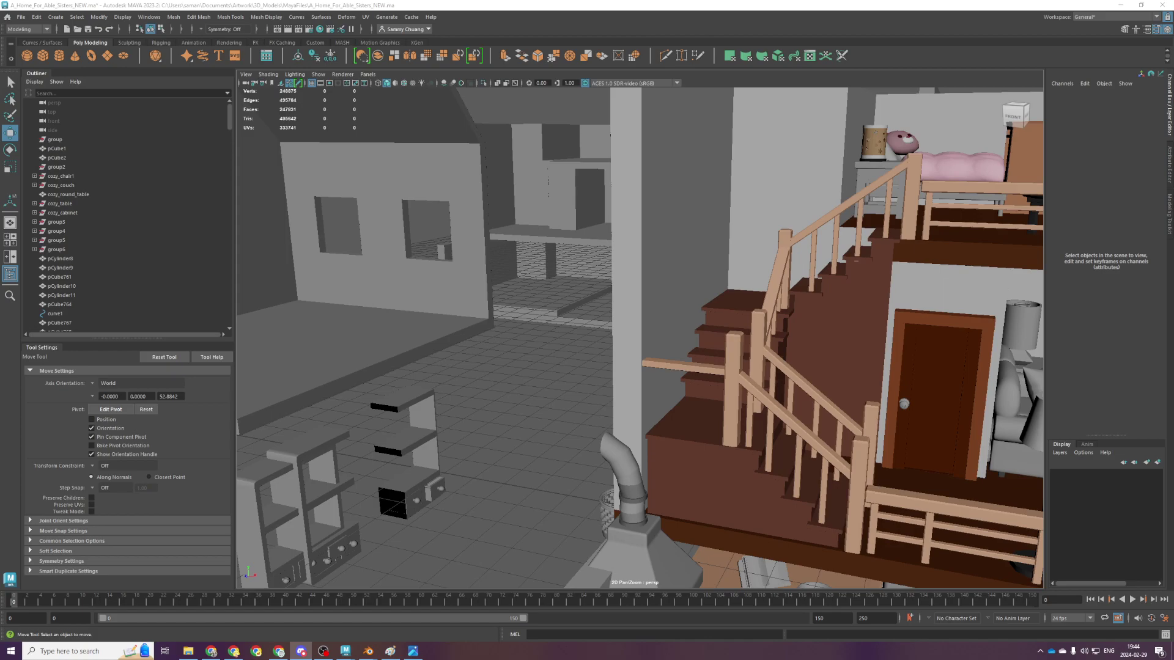
Duplicate the baluster next to the landing post and move the copy onto the landing under the new handrail
scroll(689, 540, up, 5)
scroll(690, 540, down, 4)
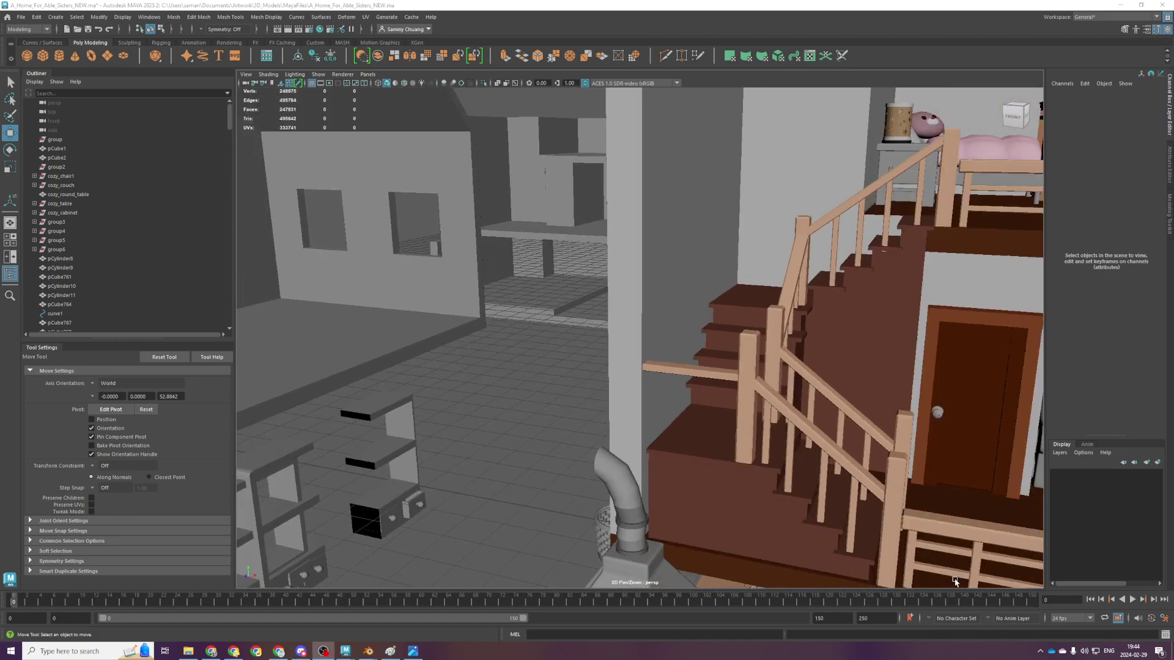
alt+middle_drag(831, 480, 766, 449)
click(702, 404)
click(695, 406)
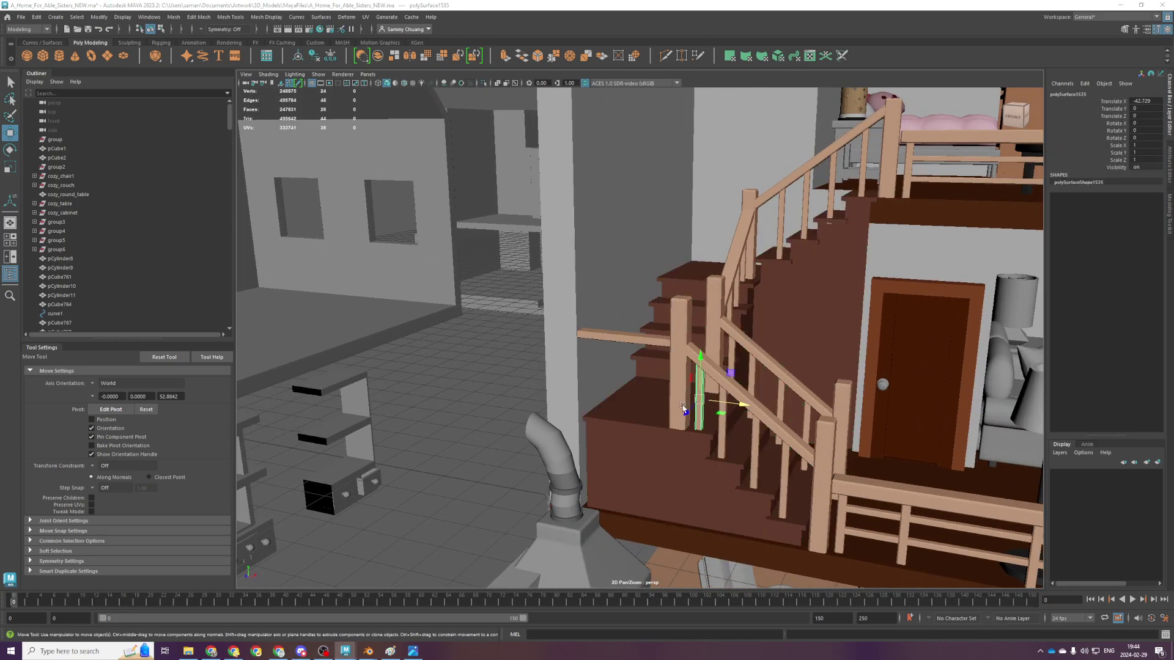
key(space)
key(space)
scroll(657, 521, down, 3)
key(ctrl+d)
drag(758, 428, 653, 370)
Lower the copied baluster so its base sits on the landing
key(space)
key(space)
key(r)
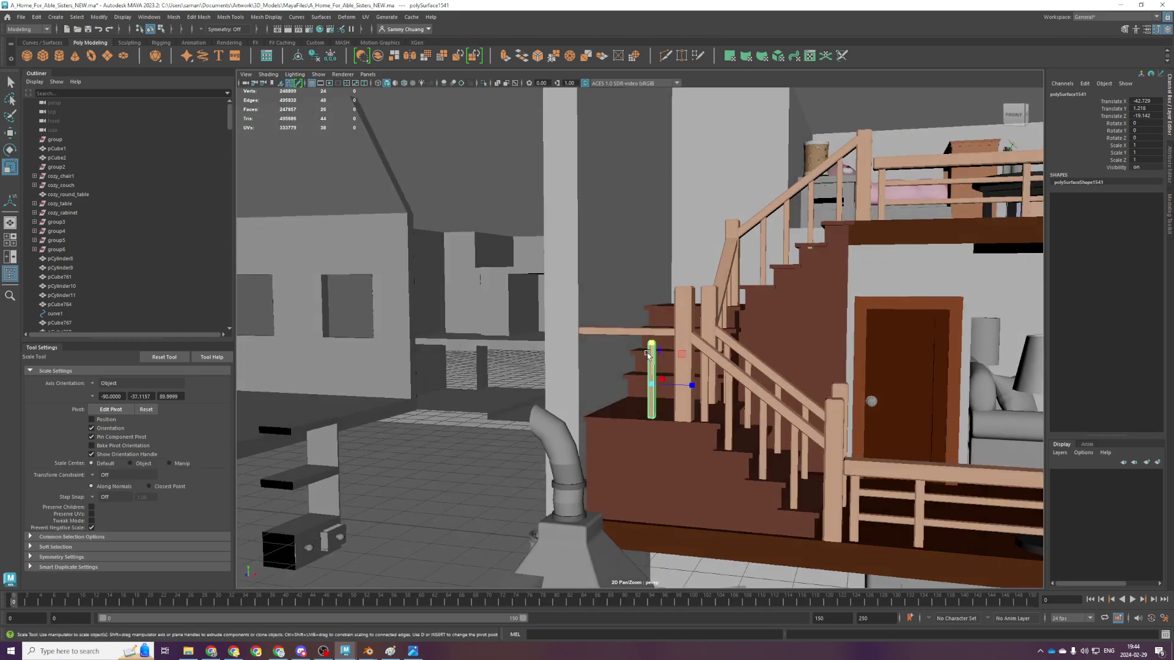
key(space)
key(space)
key(w)
scroll(595, 378, down, 2)
drag(637, 322, 636, 338)
scroll(616, 341, down, 3)
scroll(614, 341, up, 1)
Raise the copied baluster's top vertices to meet the landing handrail and save the scene
right_drag(600, 284, 544, 281)
drag(560, 212, 772, 315)
drag(641, 215, 640, 174)
scroll(764, 169, down, 1)
scroll(765, 170, down, 2)
key(space)
key(space)
scroll(770, 269, up, 5)
mouse_move(790, 299)
alt+mouse_down()
mouse_move(721, 284)
mouse_move(679, 419)
alt+mouse_up()
key(ctrl+s)
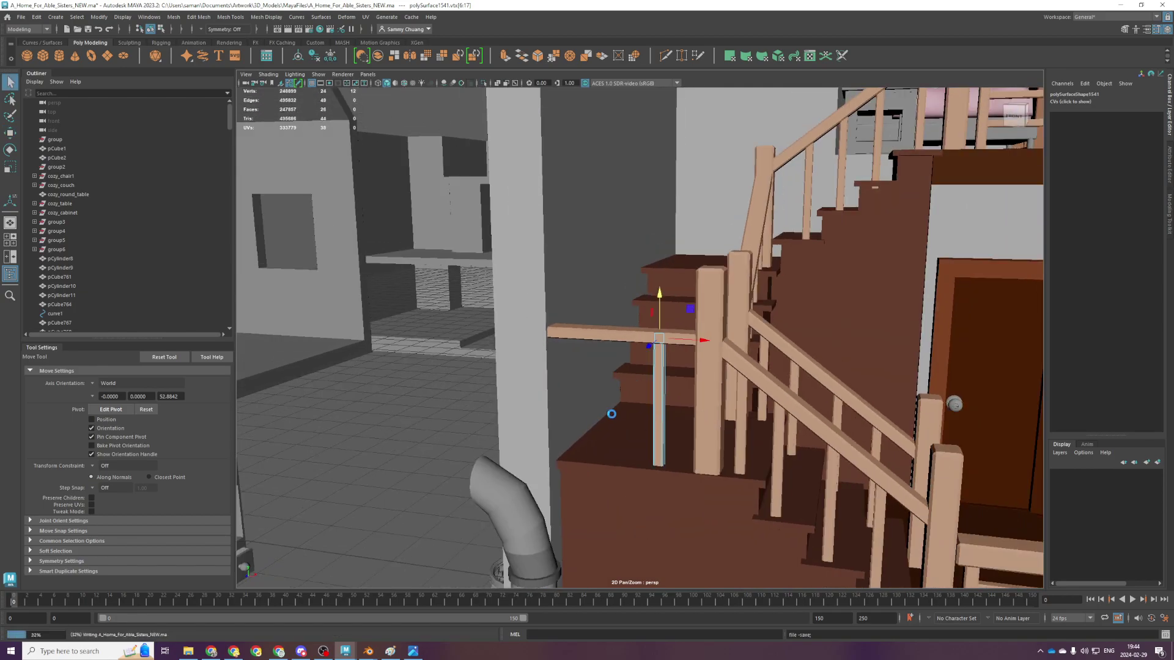
Duplicate the landing baluster, space the copy along Z toward the handrail's outer end, and save the scene
scroll(694, 376, down, 5)
alt+drag(694, 376, 988, 405)
scroll(617, 419, up, 2)
alt+middle_drag(493, 362, 786, 450)
scroll(787, 451, up, 5)
key(ctrl+d)
drag(693, 455, 649, 456)
key(ctrl+z)
key(F8)
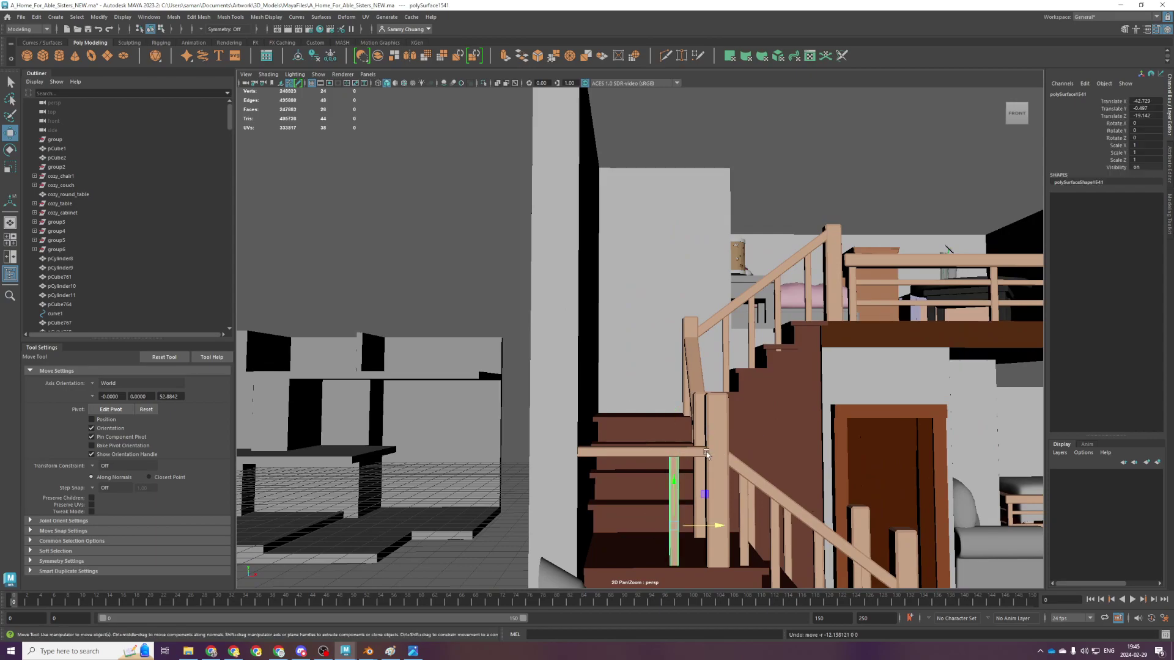
drag(710, 528, 676, 530)
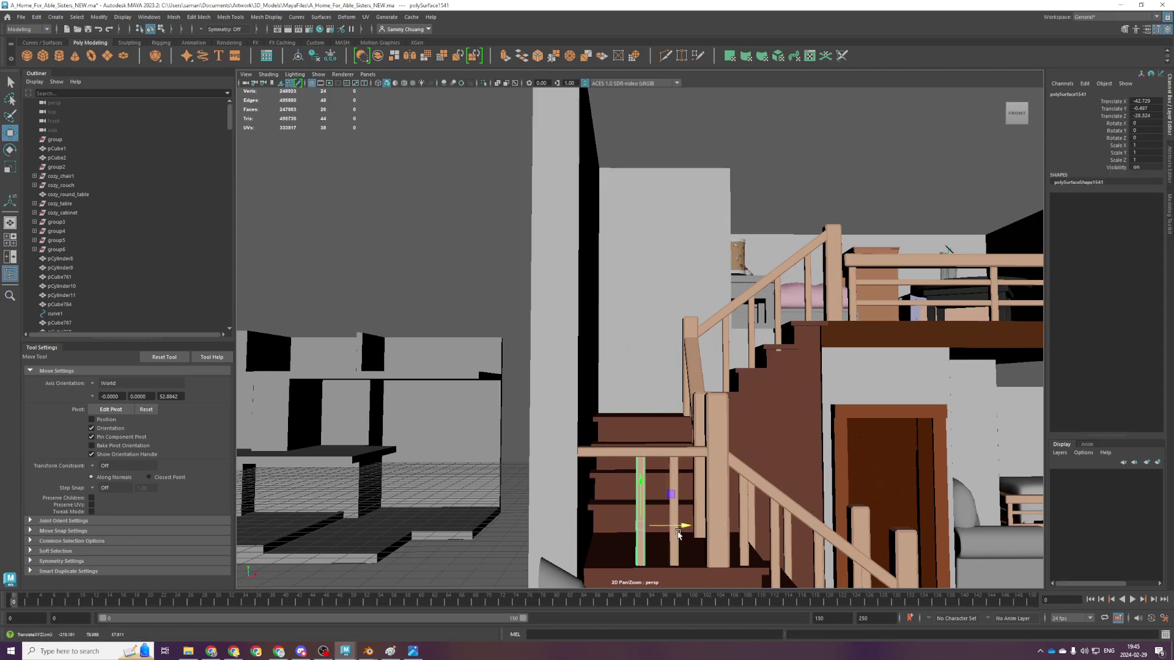
scroll(694, 506, down, 5)
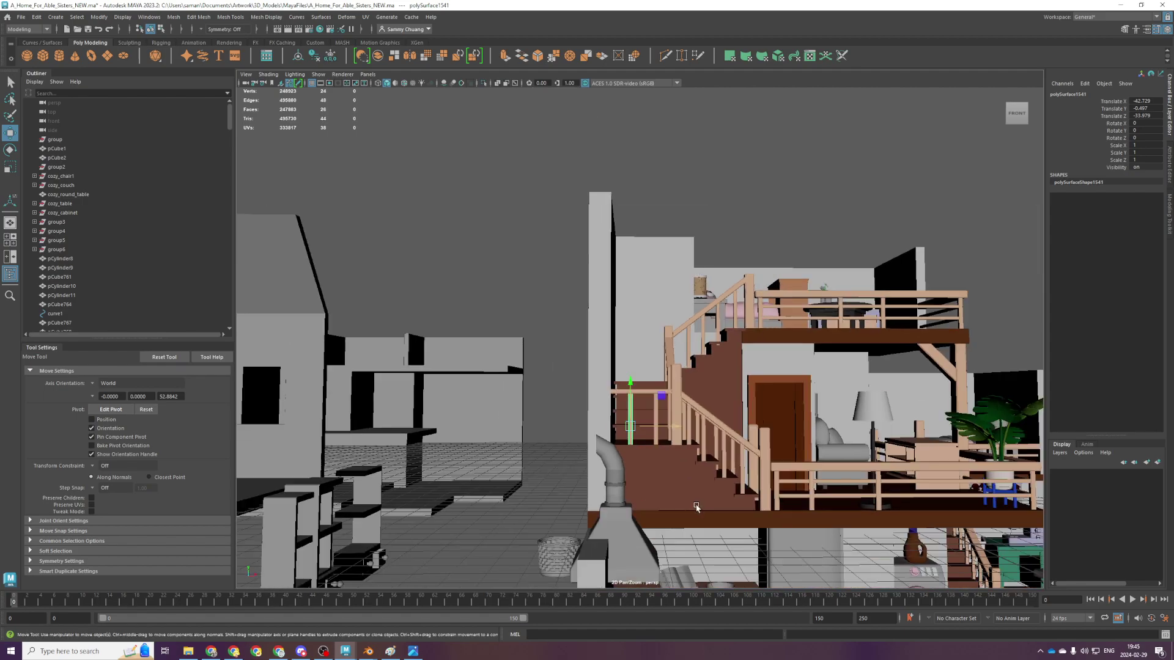
alt+drag(695, 506, 667, 557)
scroll(884, 489, up, 2)
key(ctrl+s)
Align the pivot of the other staircase's lower sloped handrail to its slope, scale the rail thinner, and save the scene
alt+drag(867, 479, 866, 452)
alt+right_drag(866, 452, 920, 483)
alt+drag(921, 483, 820, 472)
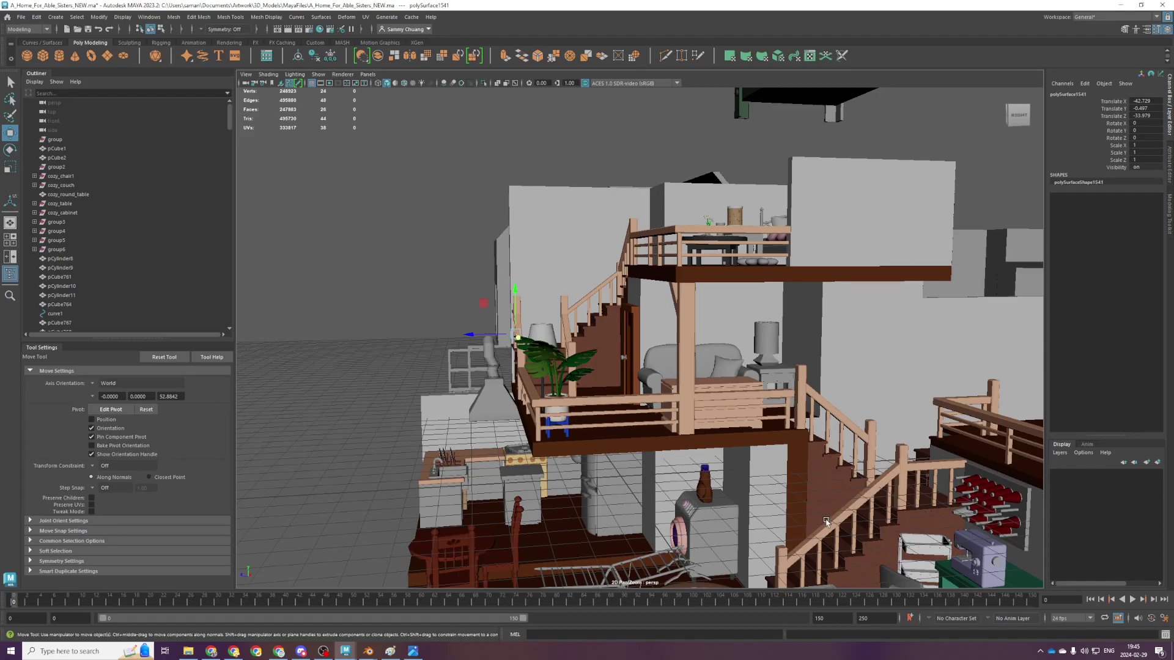
click(826, 521)
key(f)
scroll(609, 315, up, 1)
key(d)
click(609, 342)
key(r)
drag(738, 228, 745, 236)
alt+middle_drag(915, 234, 801, 275)
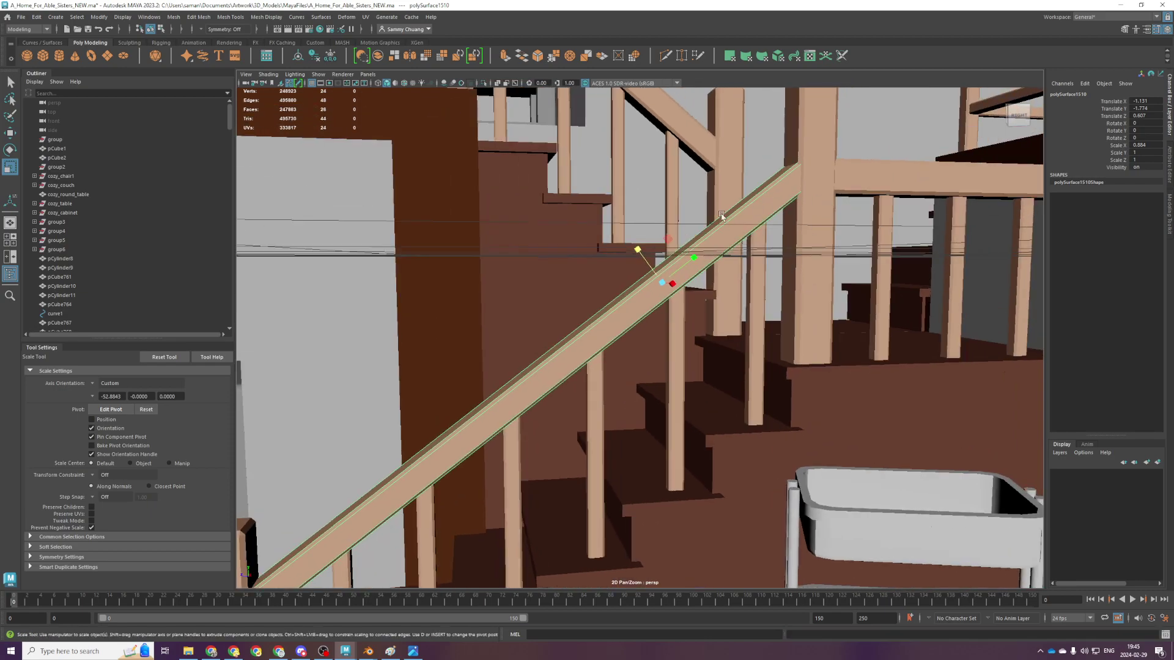
key(q)
key(ctrl+s)
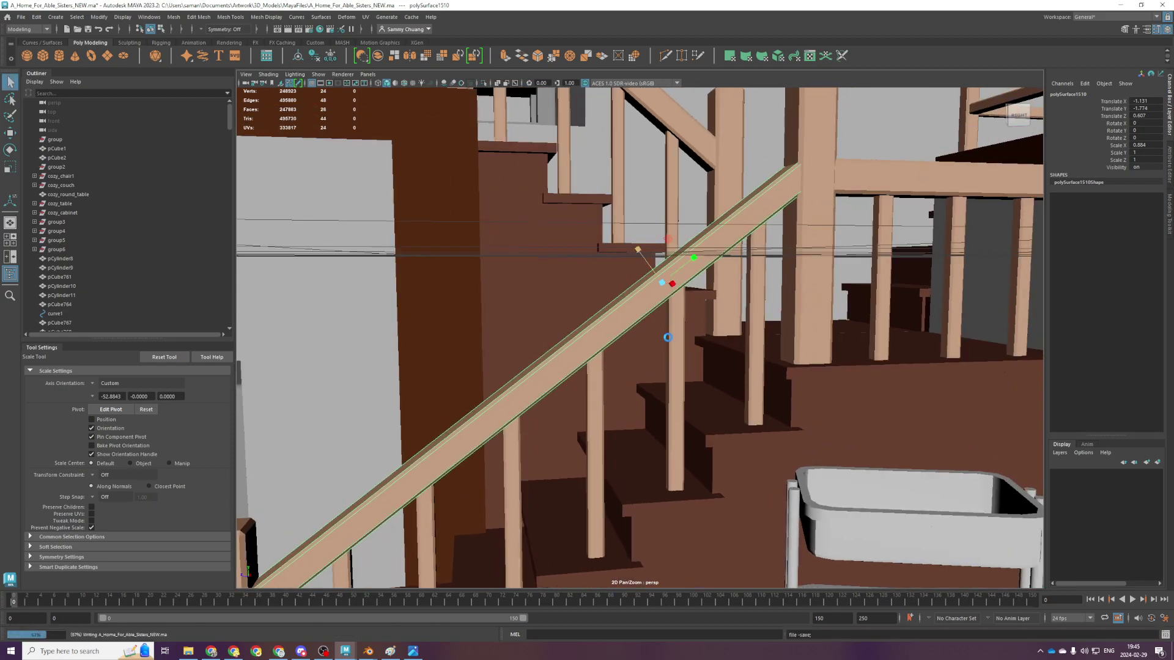
Reorient the pivot of that staircase's short landing handrail, thin the rail vertically and raise it to the sloped handrail's end
scroll(621, 315, down, 3)
scroll(605, 310, up, 2)
alt+drag(605, 310, 623, 361)
click(706, 262)
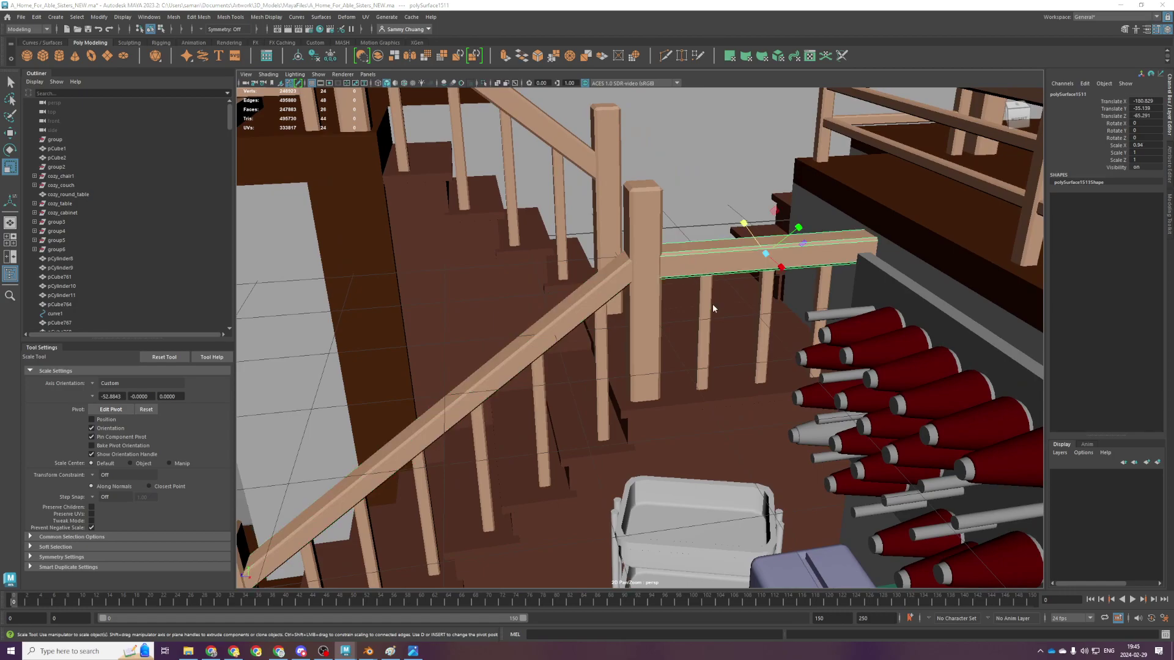
key(space)
key(space)
key(f)
scroll(762, 351, down, 3)
key(d)
click(463, 339)
scroll(575, 352, down, 2)
key(d)
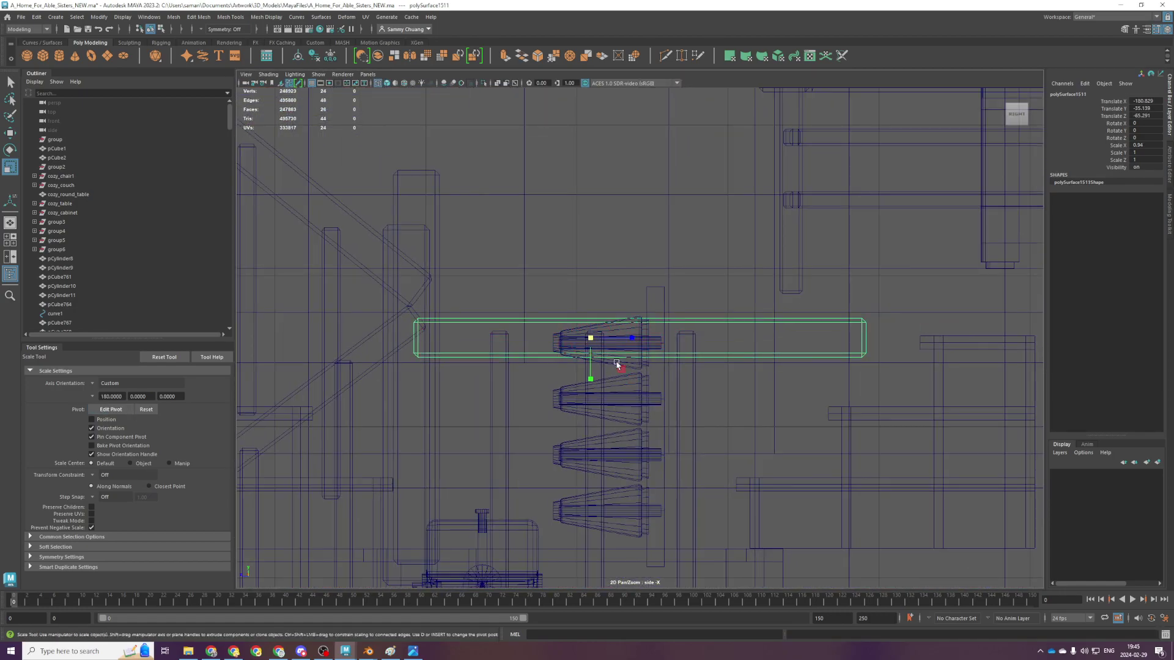
drag(591, 379, 584, 370)
key(w)
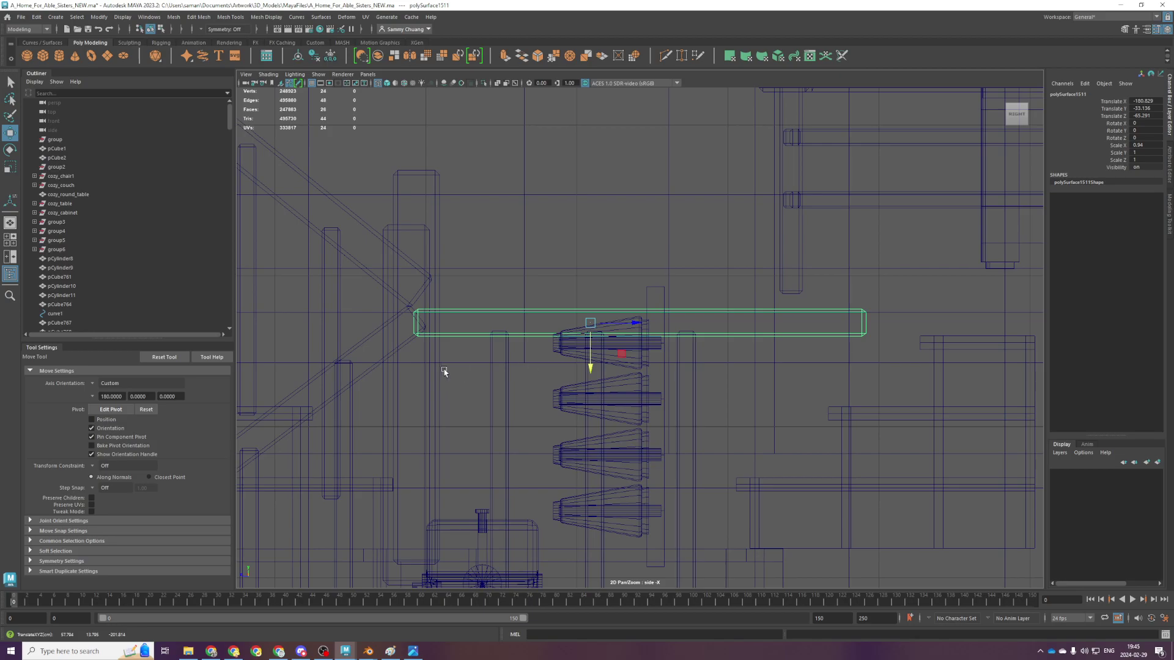
Separate the upper flight's combined posts and handrail into individual meshes and freeze their transformations
key(space)
key(space)
alt+middle_drag(631, 302, 673, 494)
click(599, 328)
alt+drag(673, 494, 582, 390)
click(598, 327)
key(r)
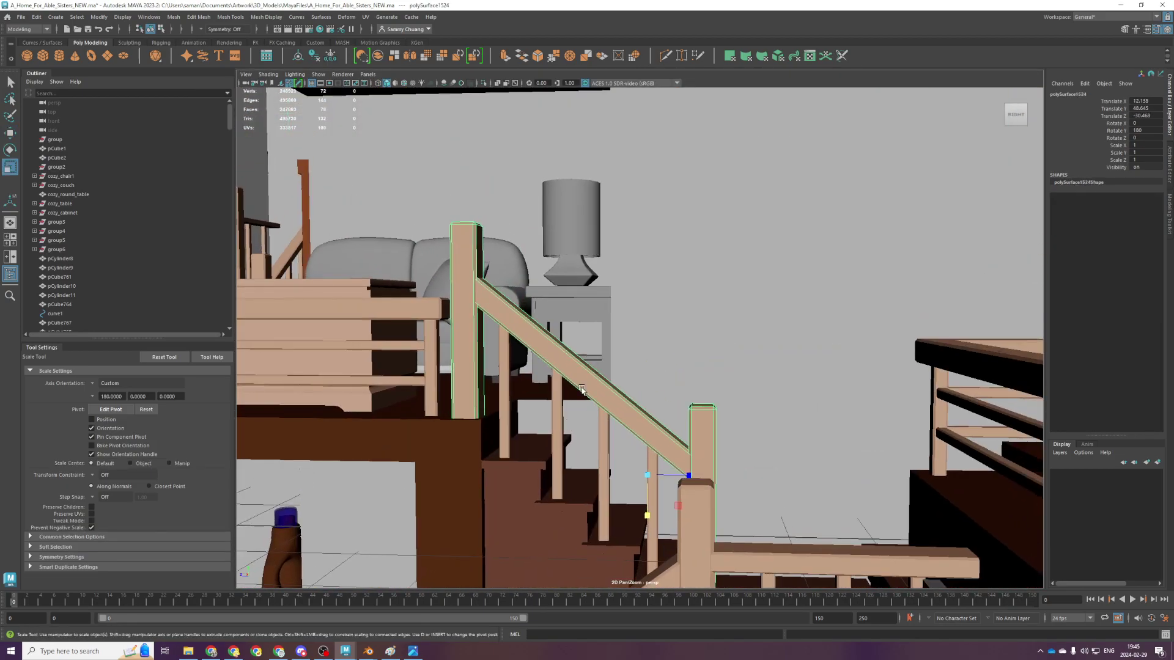
click(174, 17)
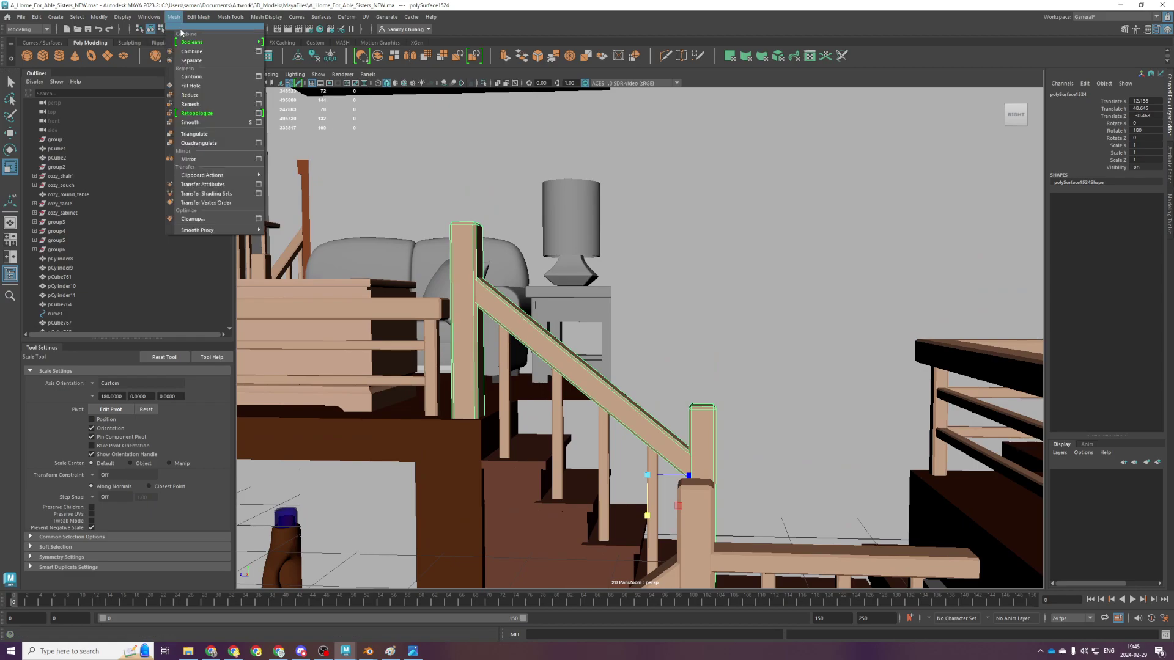
click(194, 61)
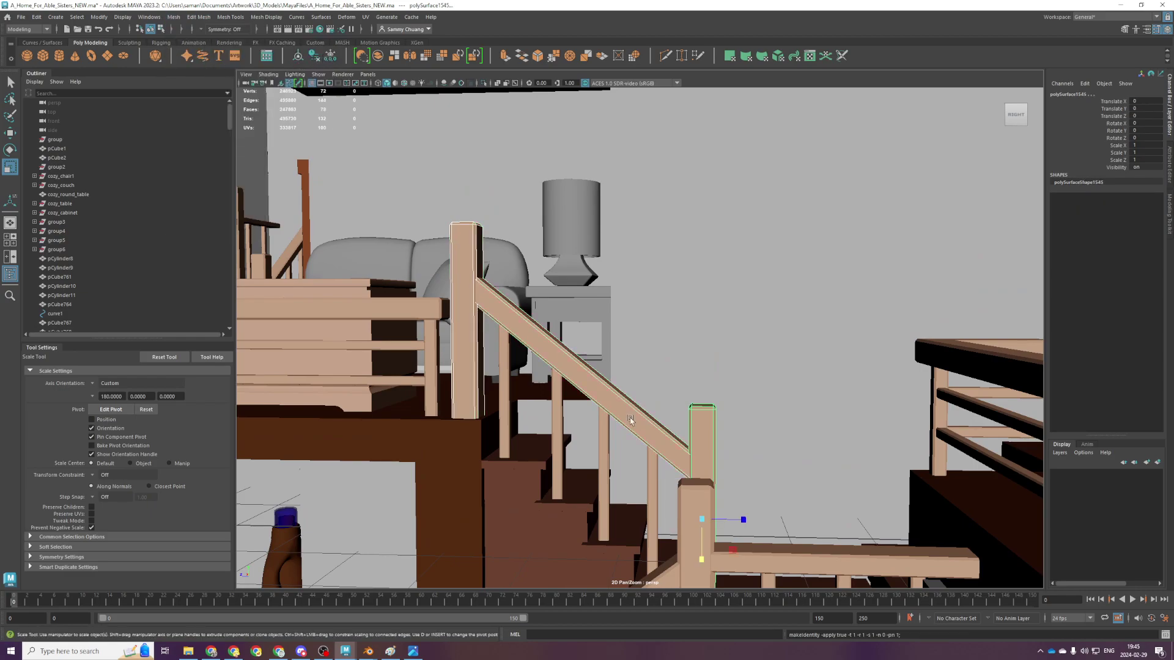
Select the upper flight's sloped handrail and align its pivot orientation to the slope
click(611, 399)
key(d)
key(w)
alt+drag(604, 388, 581, 411)
key(d)
click(616, 309)
click(627, 361)
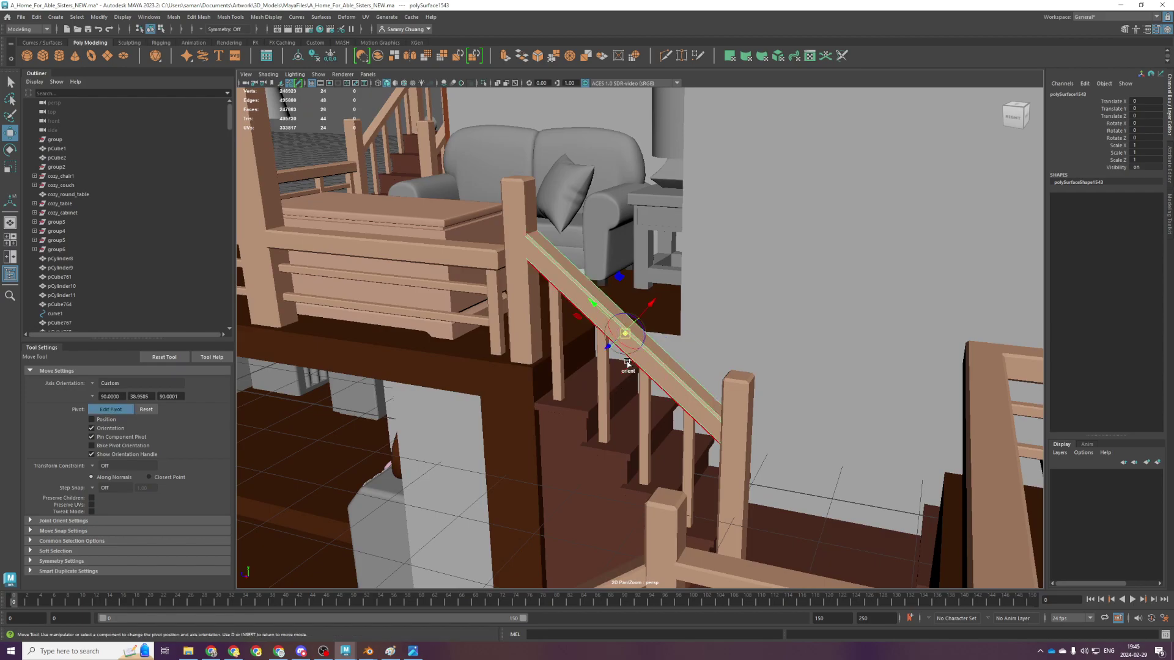
key(r)
alt+drag(628, 361, 589, 350)
key(w)
Select the L-shaped handrail around the bedroom platform and set the Move tool's axis orientation to World
alt+right_drag(574, 353, 538, 361)
alt+drag(538, 361, 575, 331)
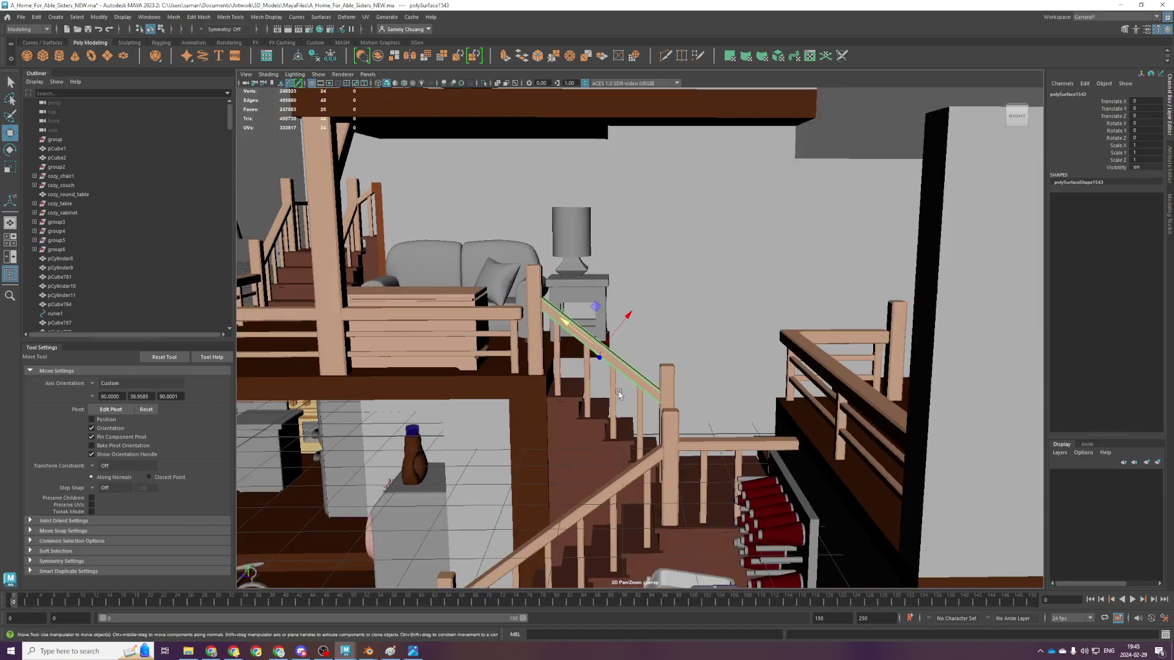
alt+right_drag(575, 330, 783, 375)
click(784, 373)
scroll(831, 353, down, 6)
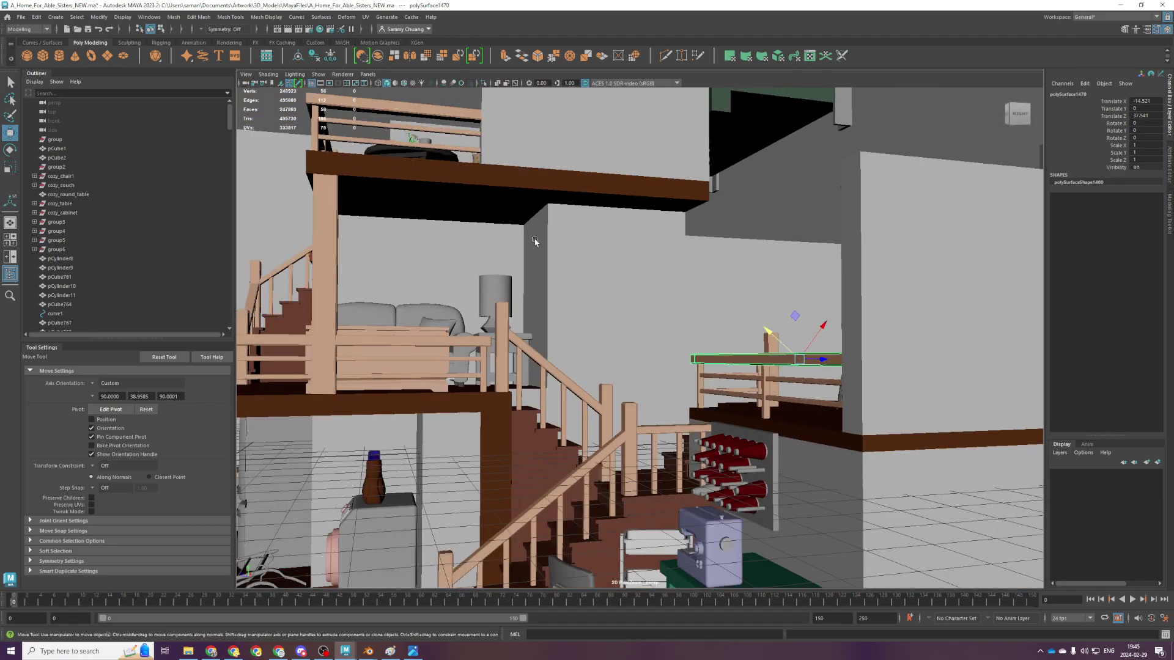
scroll(579, 405, up, 4)
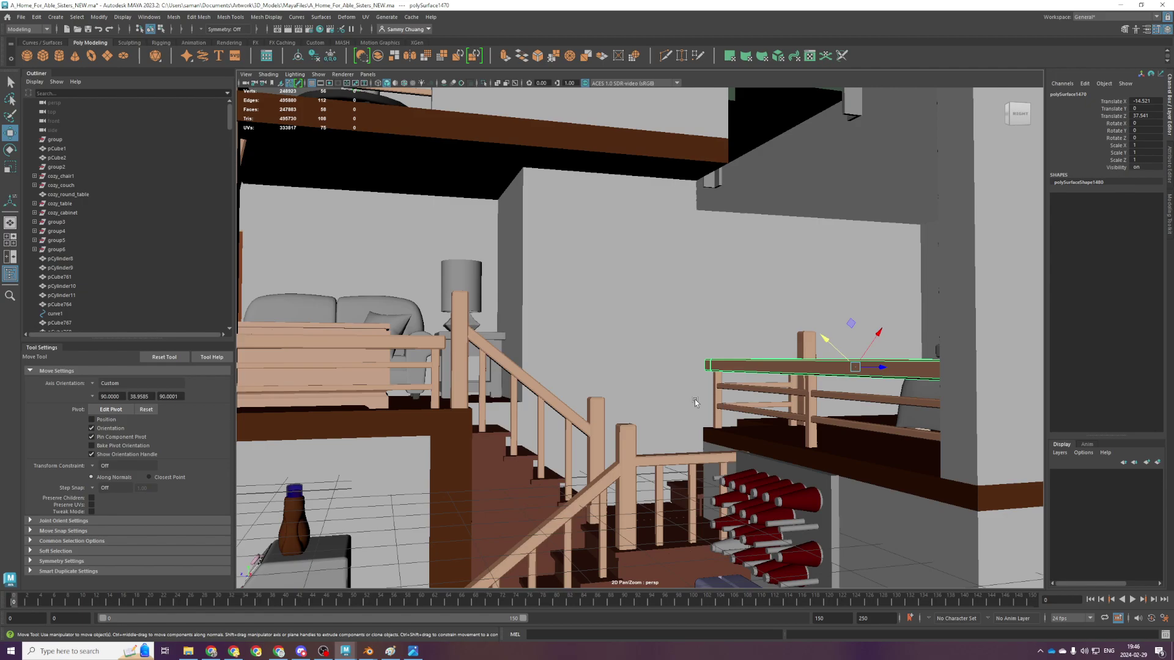
alt+right_drag(813, 512, 753, 471)
alt+drag(752, 471, 734, 520)
alt+right_drag(734, 520, 775, 507)
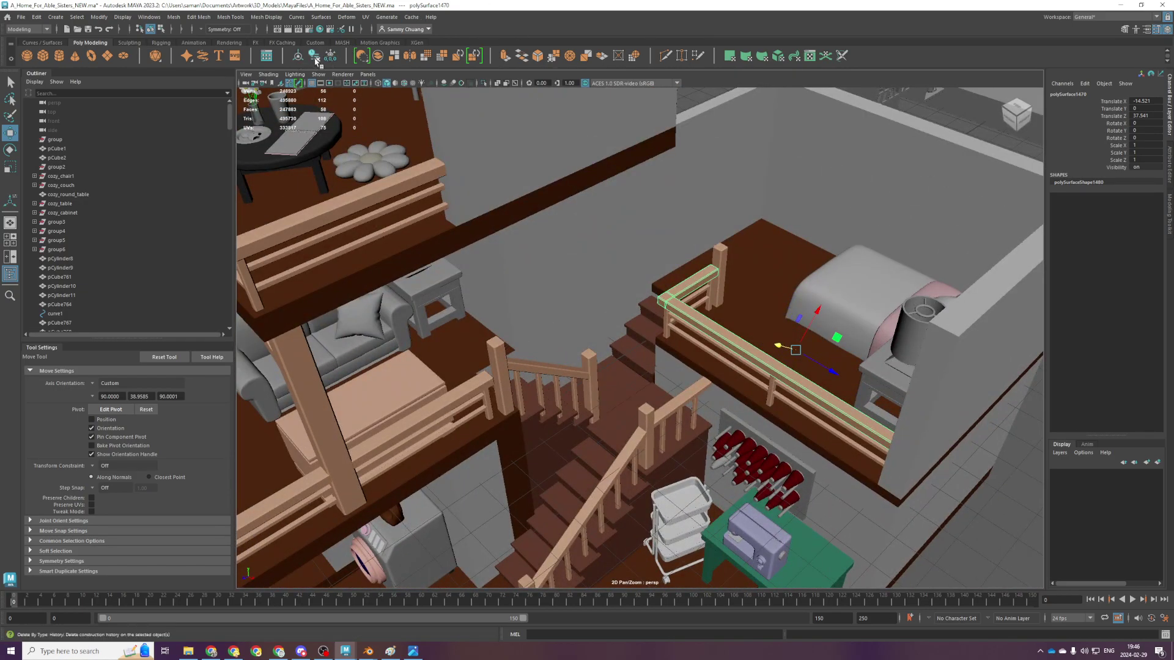
scroll(595, 422, down, 4)
scroll(596, 422, up, 4)
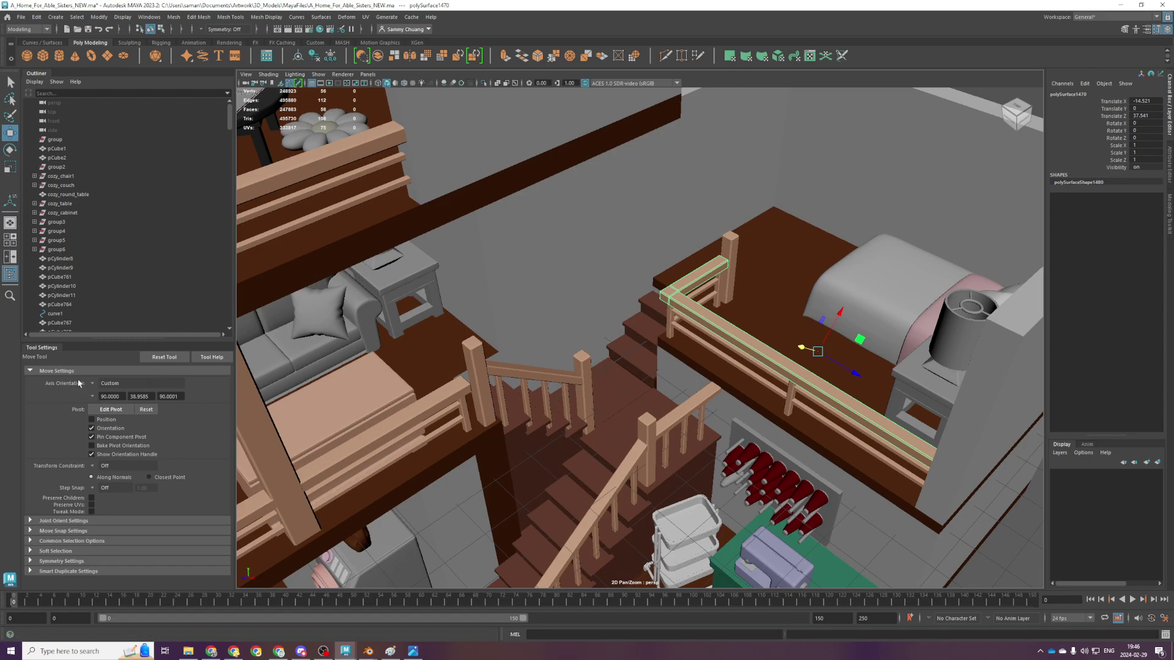
click(107, 383)
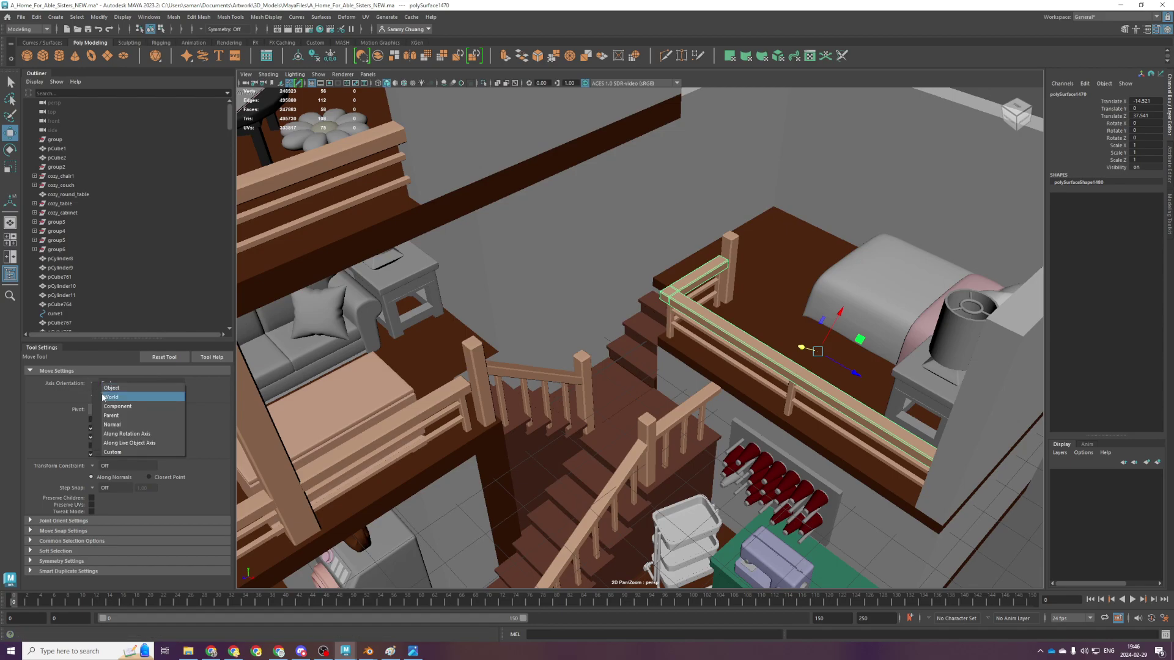
click(110, 396)
scroll(602, 390, down, 2)
alt+drag(603, 387, 636, 398)
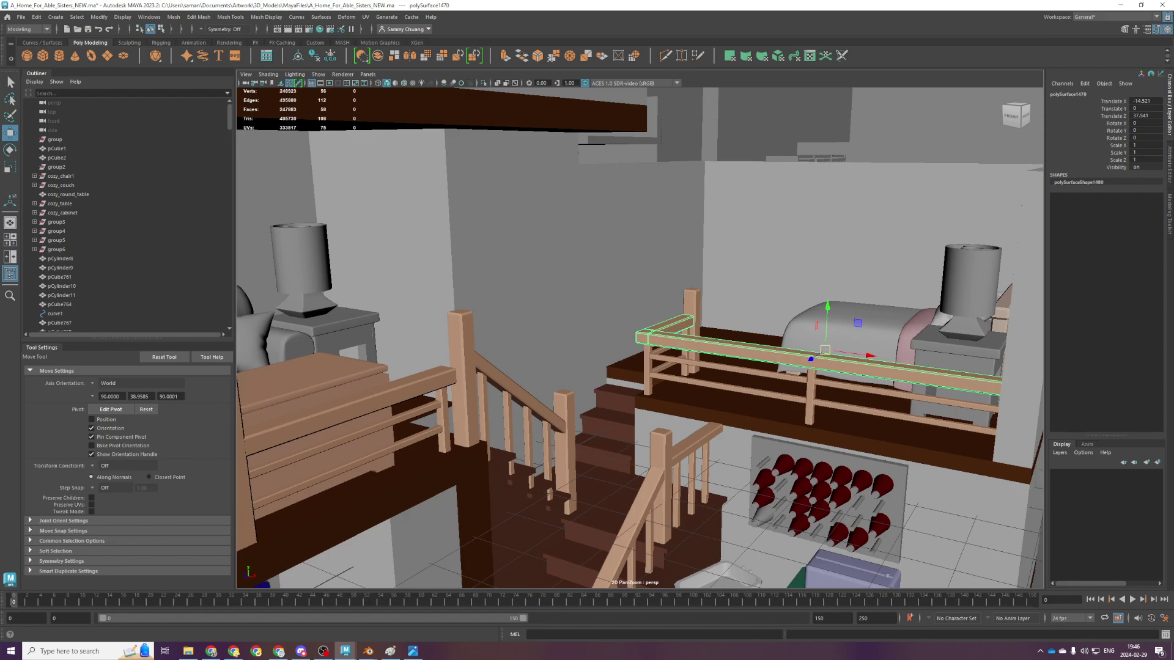
Switch to Chrome and preview the first LEGO.com image result for "animal crossing legos" in an enlarged view
key(alt+Tab)
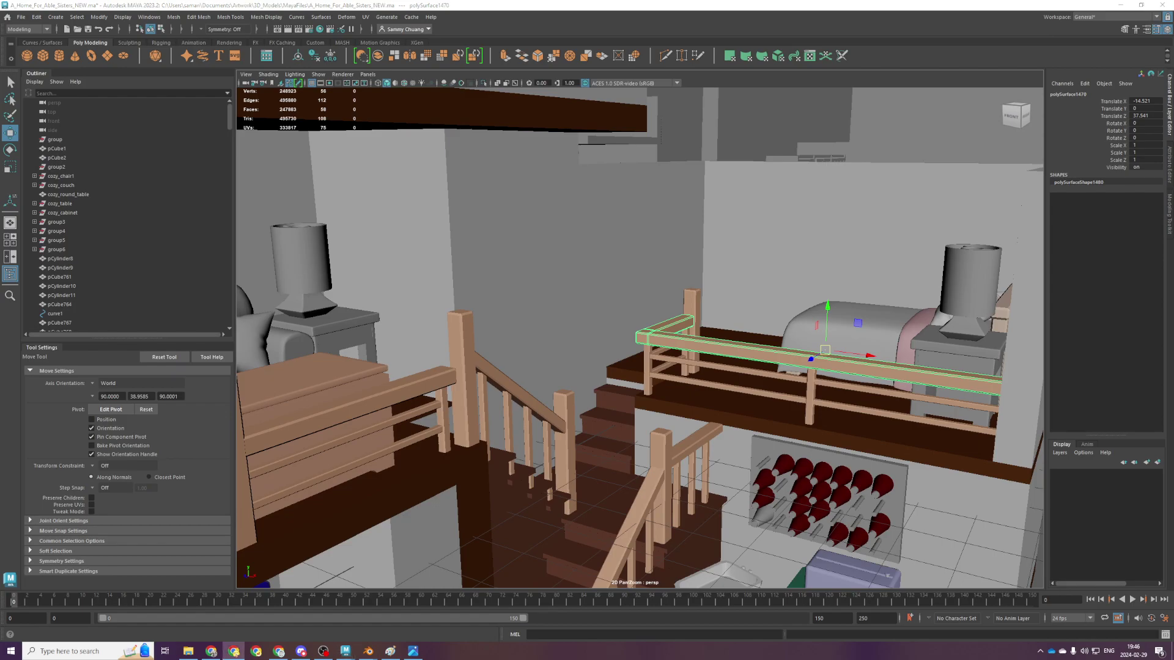
key(alt+Tab)
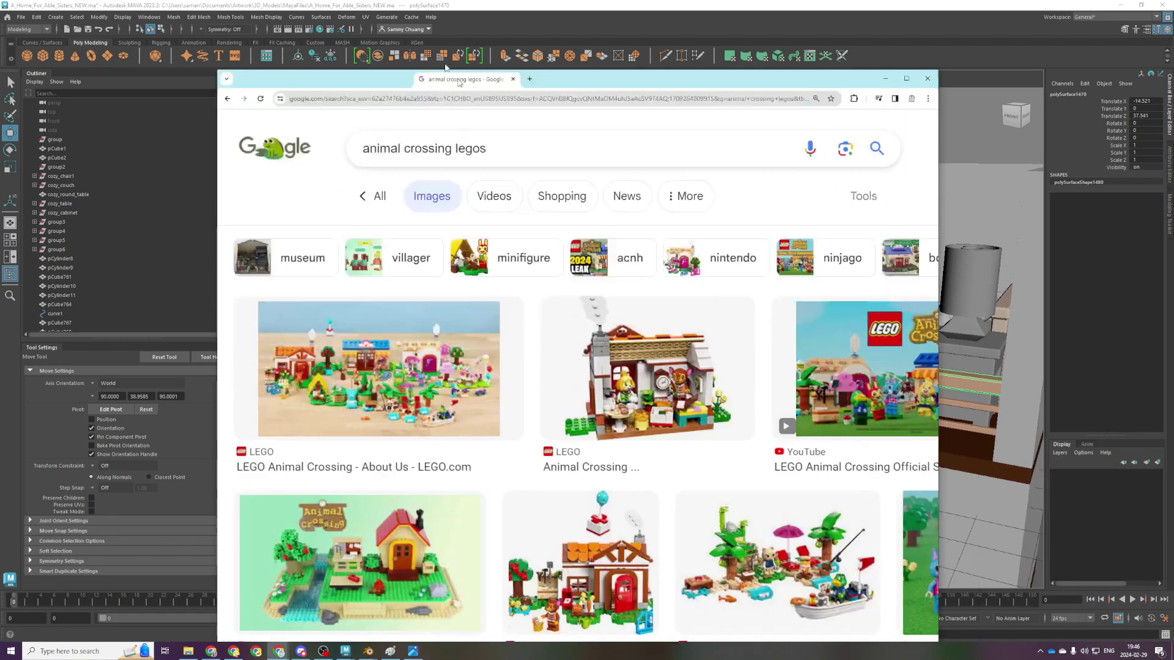
drag(459, 80, 421, 29)
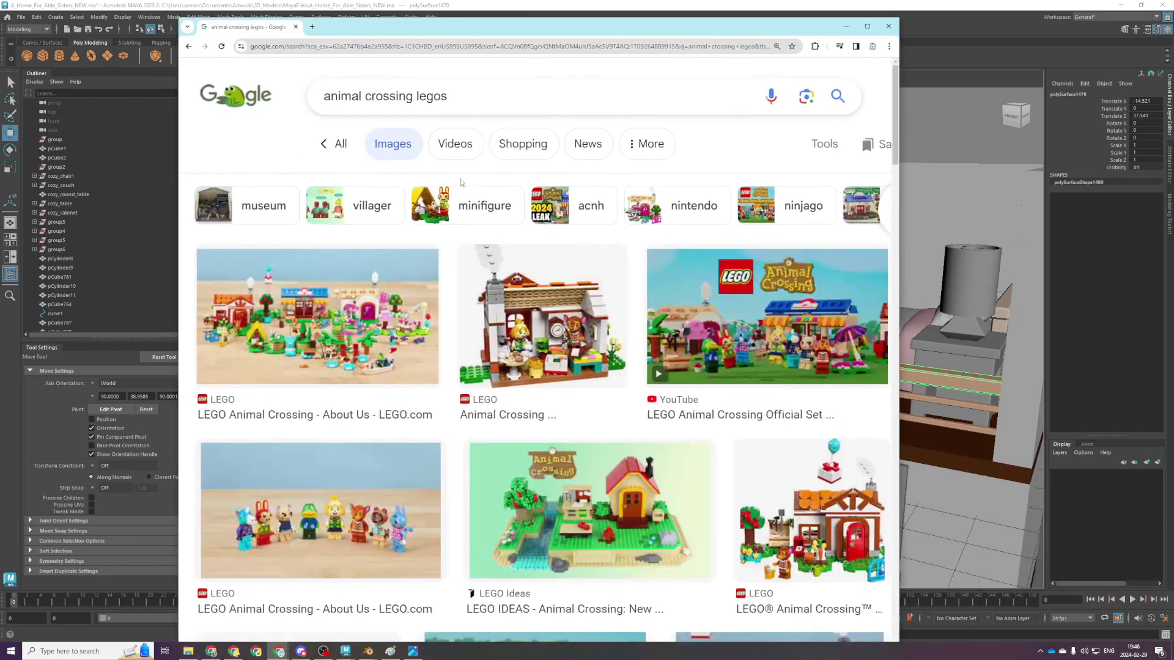
double_click(553, 29)
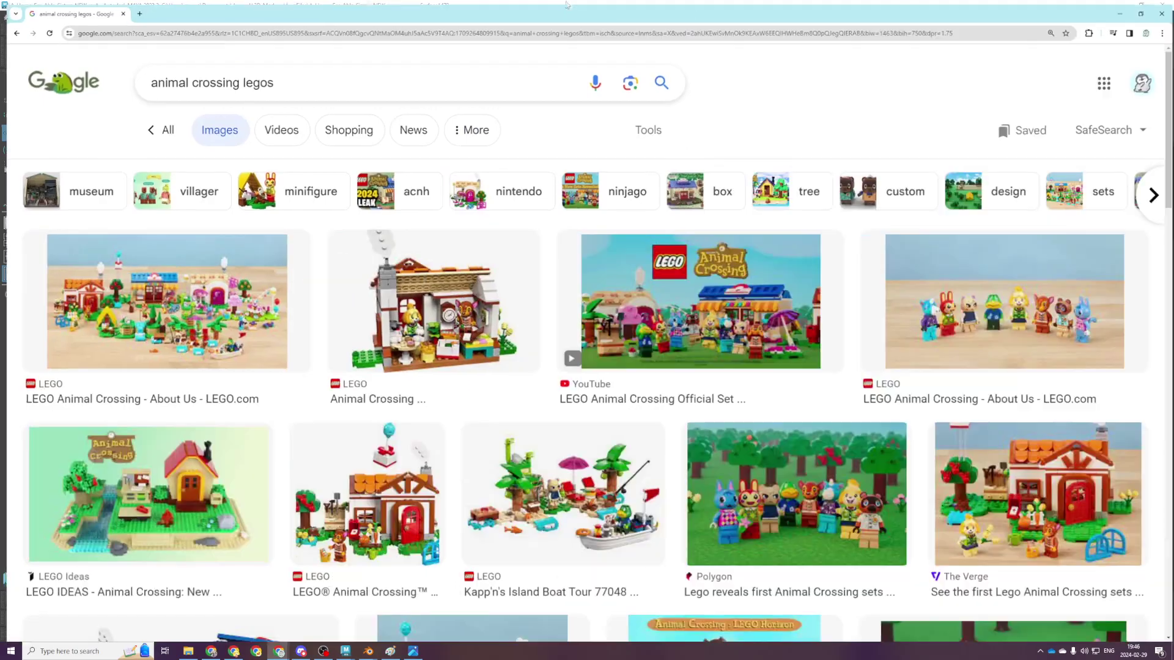
click(162, 293)
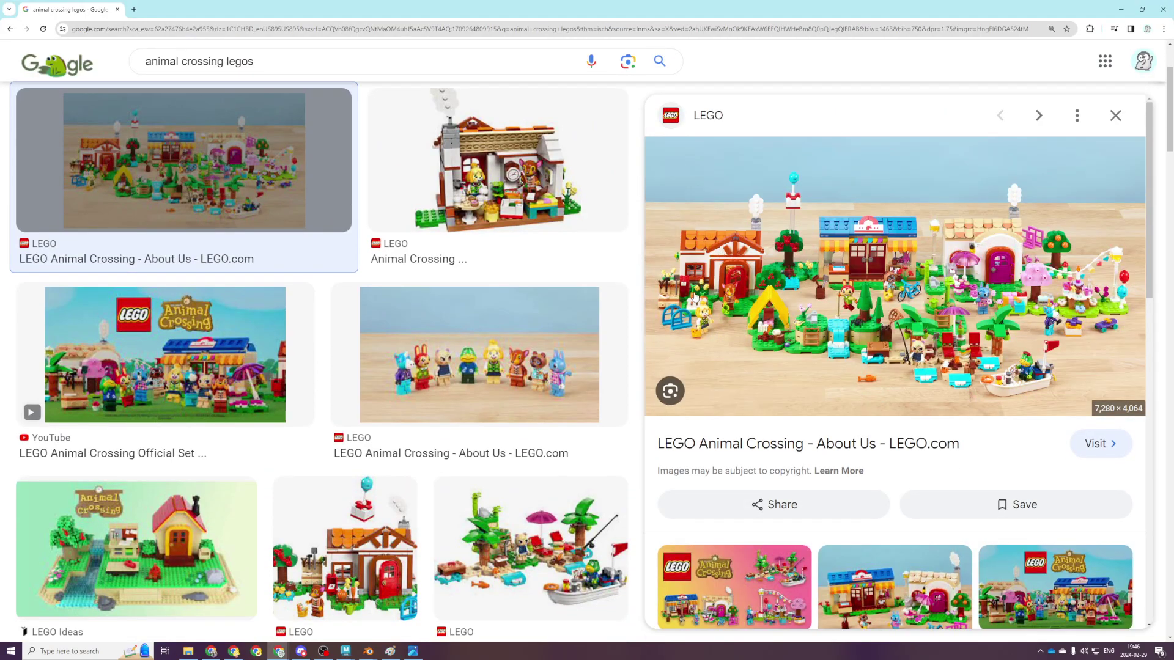
ctrl+scroll(825, 317, up, 3)
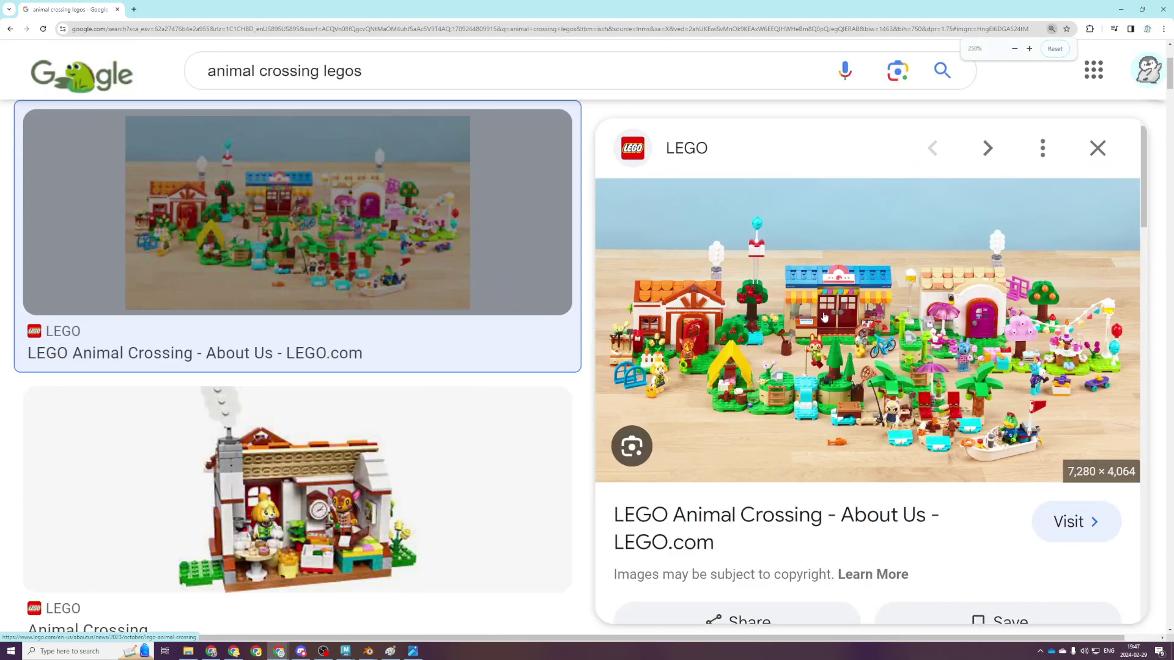
Open the LEGO.com Animal Crossing article behind the image, continue to the site and accept its cookies
click(818, 317)
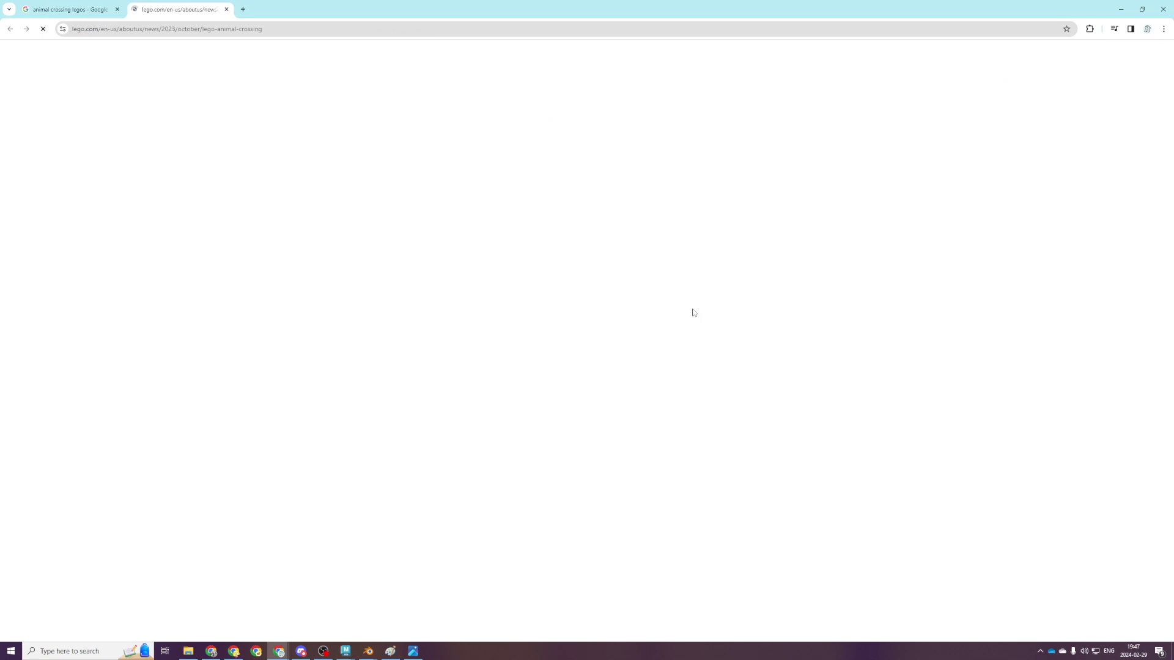
key(ctrl+w)
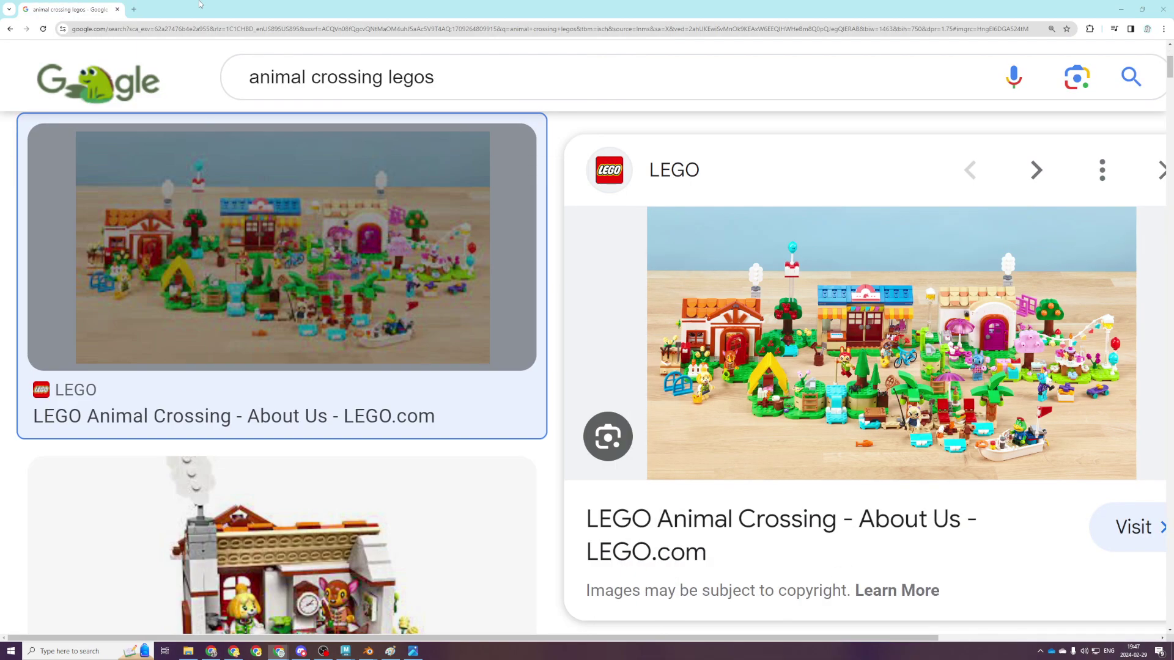
key(ctrl+shift+t)
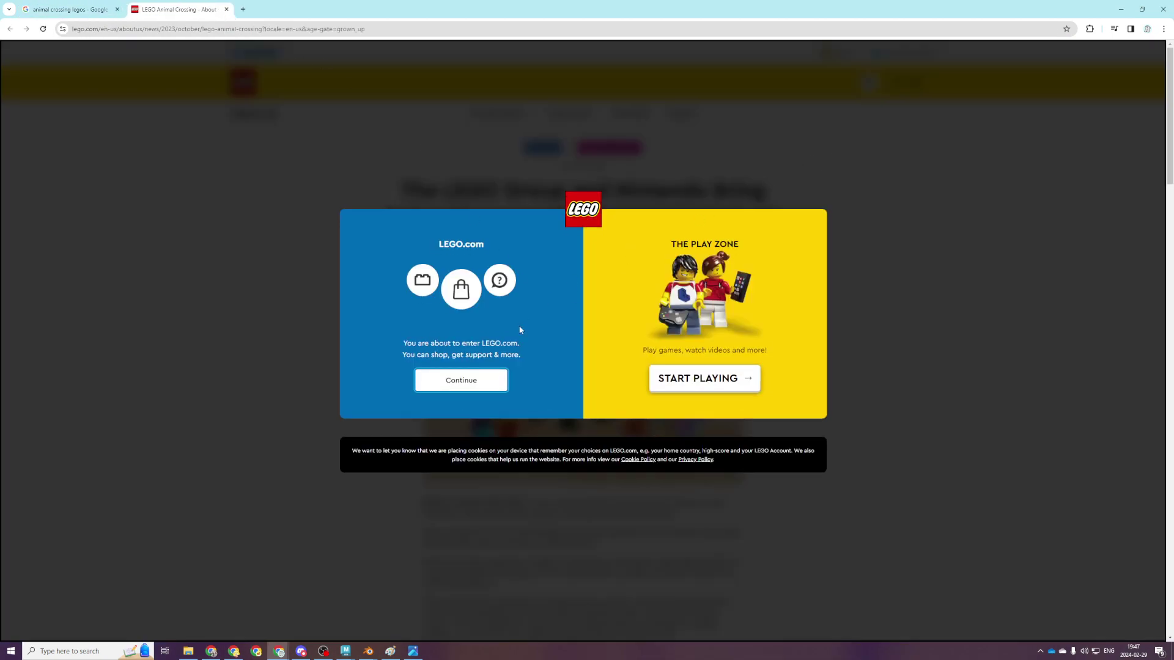
click(461, 380)
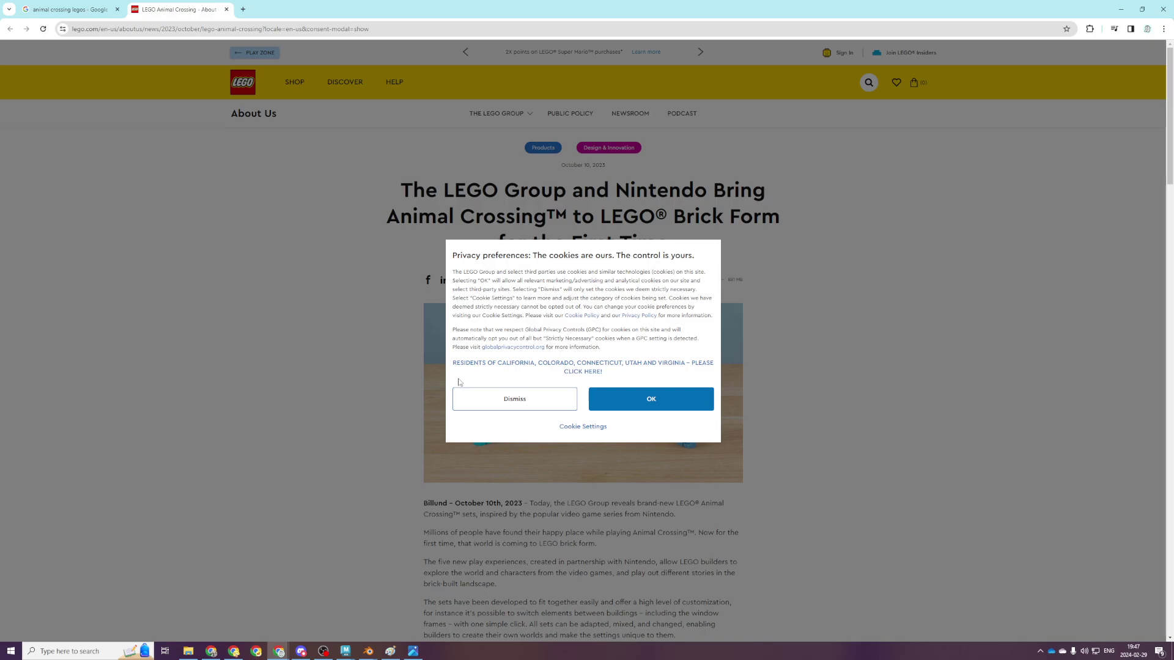
click(592, 401)
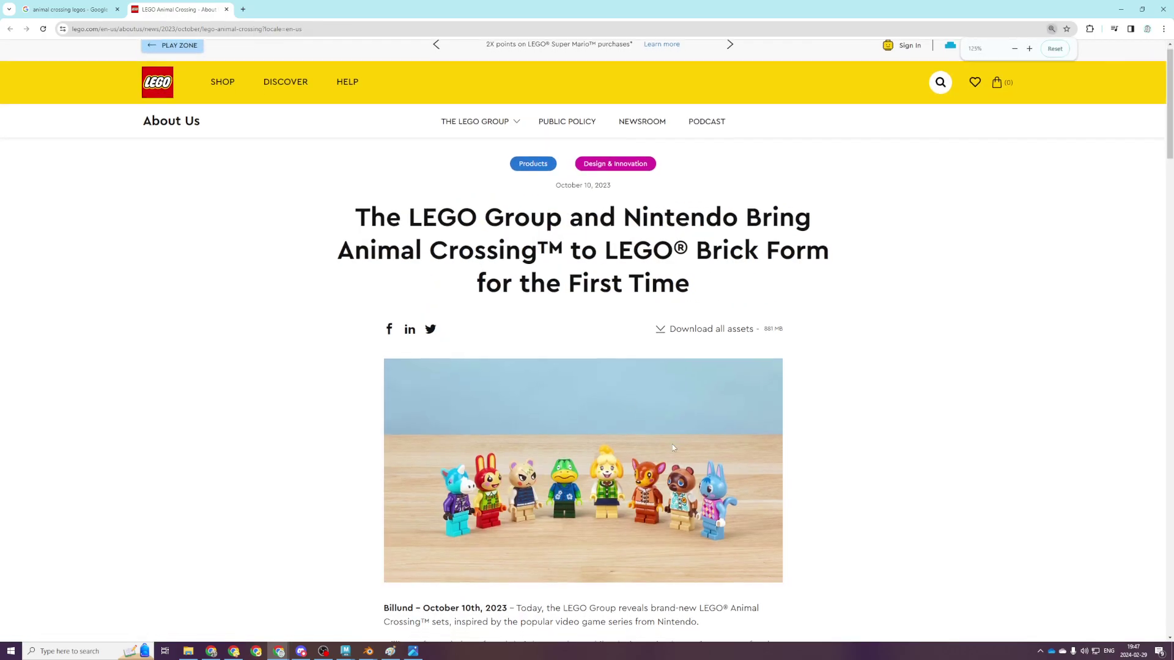
Read through the enlarged LEGO Animal Crossing article, examining the minifigures, the list of sets, the group photo and the release details
ctrl+scroll(673, 444, up, 4)
scroll(677, 447, down, 1)
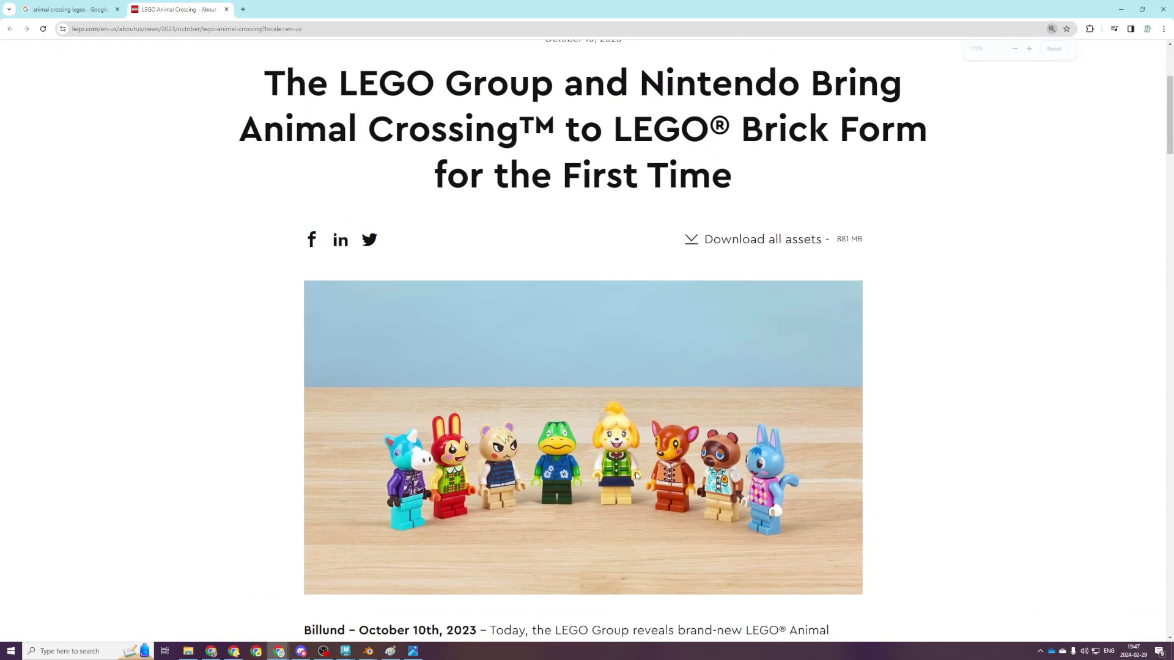
scroll(689, 499, down, 2)
scroll(688, 499, down, 1)
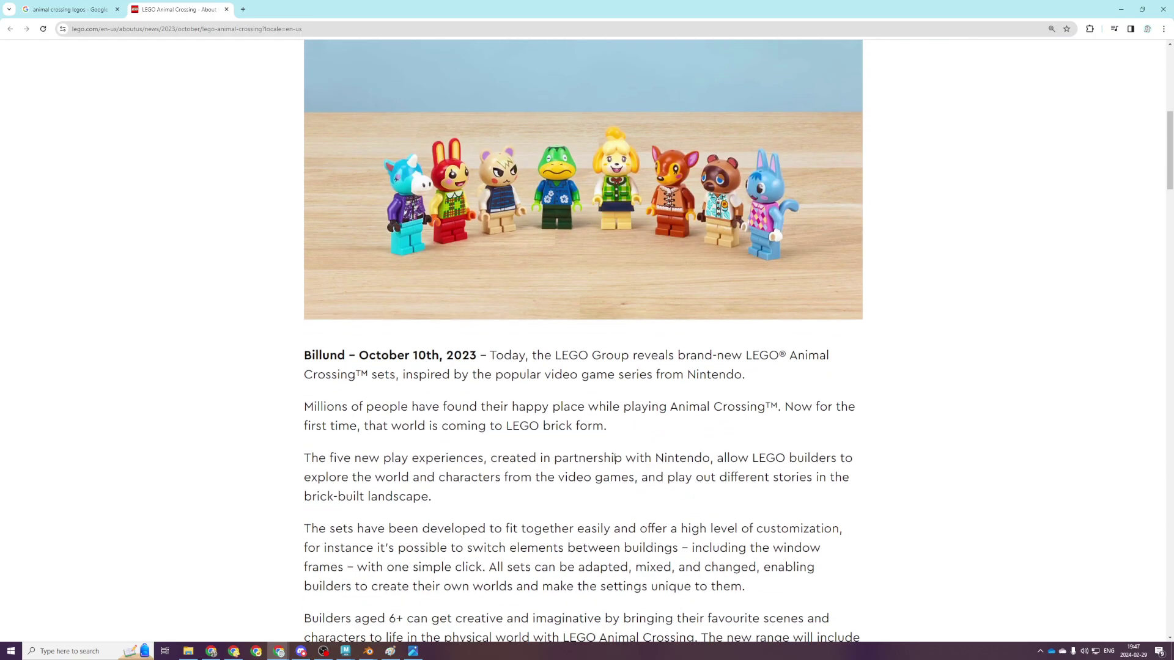
scroll(614, 458, down, 7)
click(323, 651)
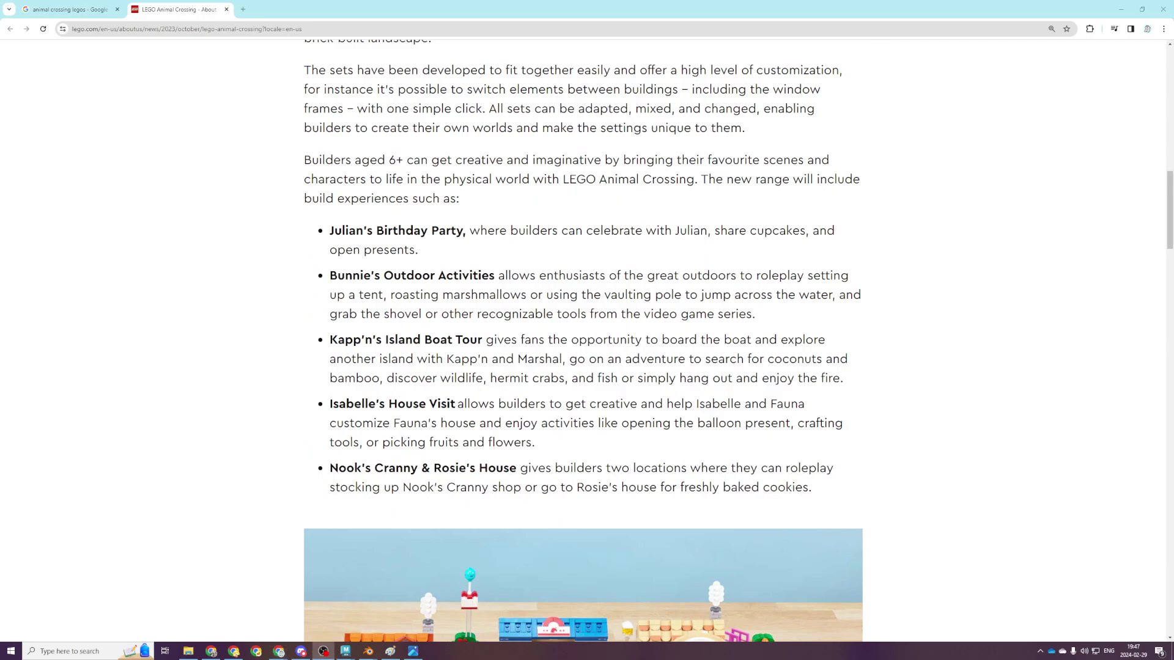
scroll(377, 541, down, 4)
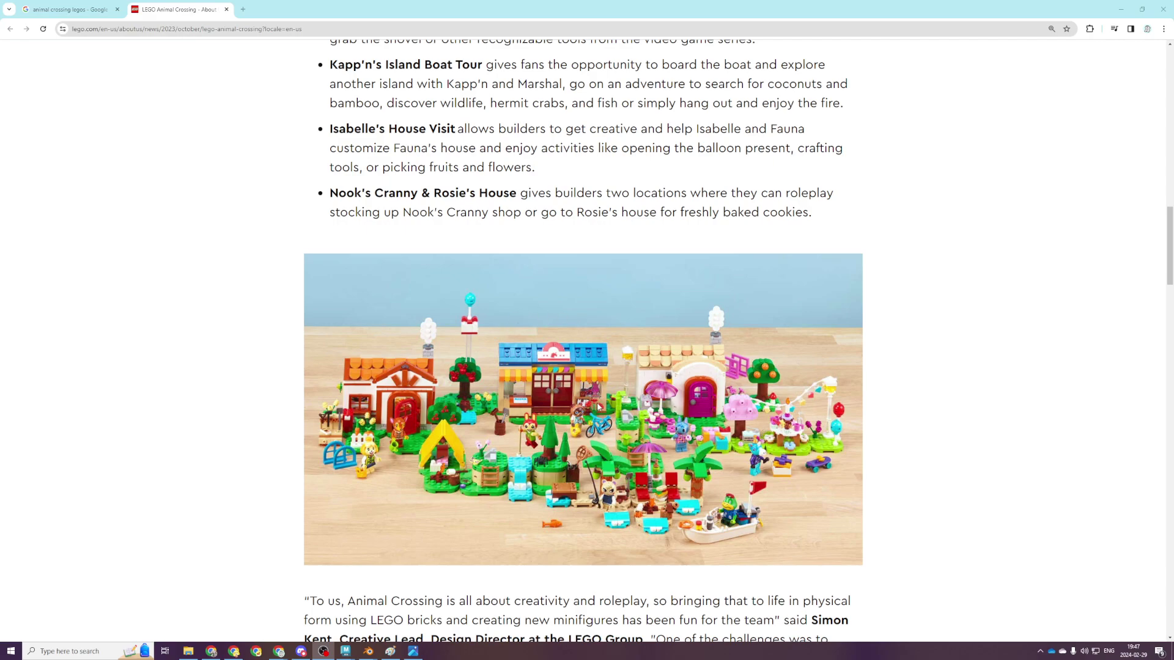
scroll(598, 388, down, 10)
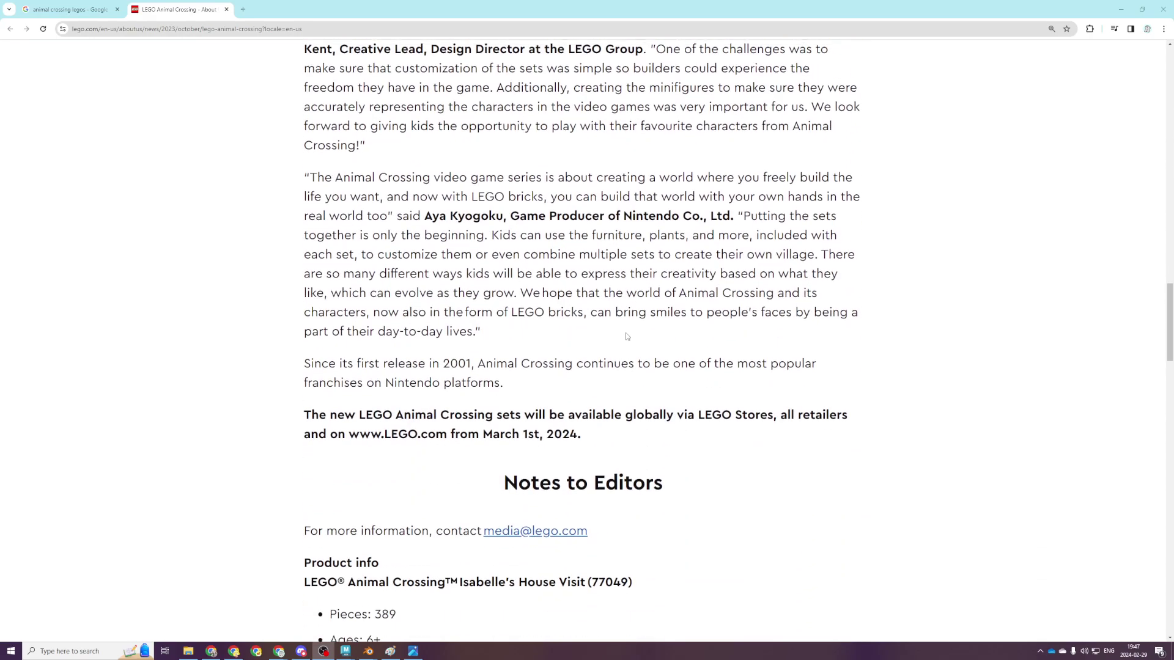
scroll(616, 307, down, 4)
scroll(575, 332, up, 7)
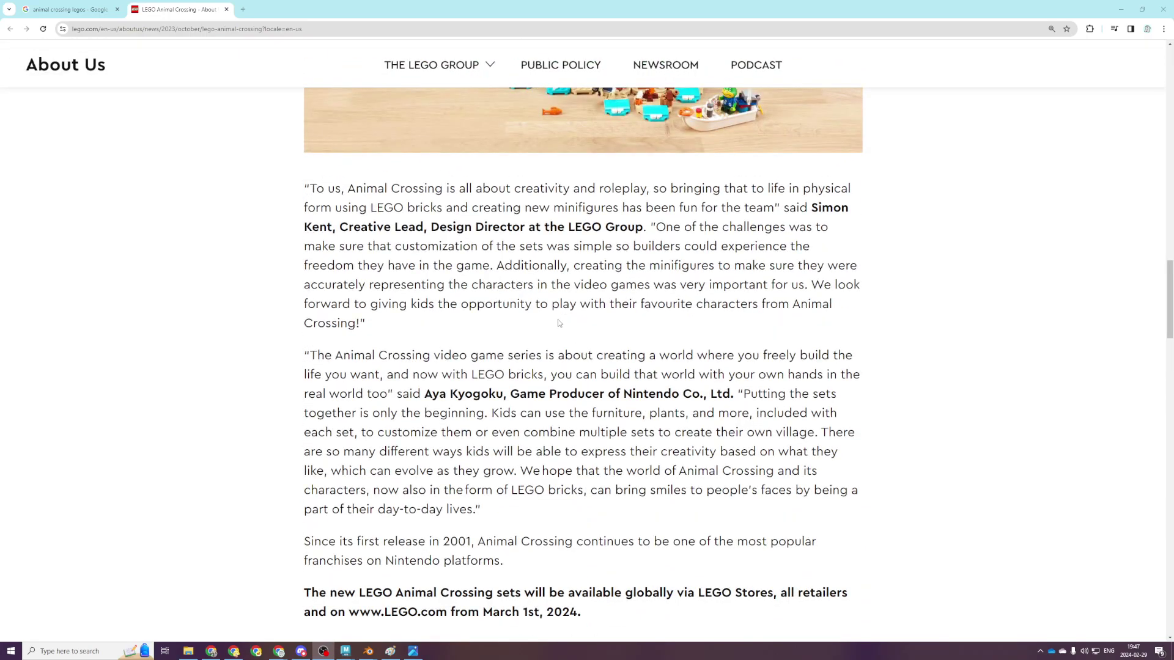
scroll(558, 323, up, 4)
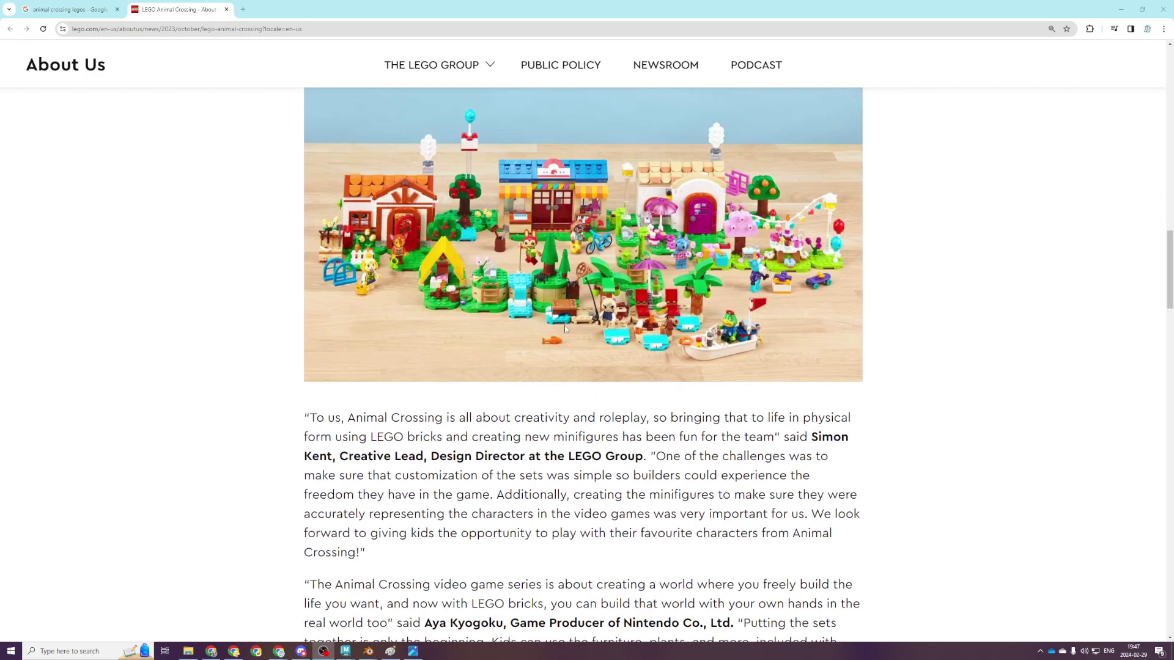
scroll(563, 325, up, 6)
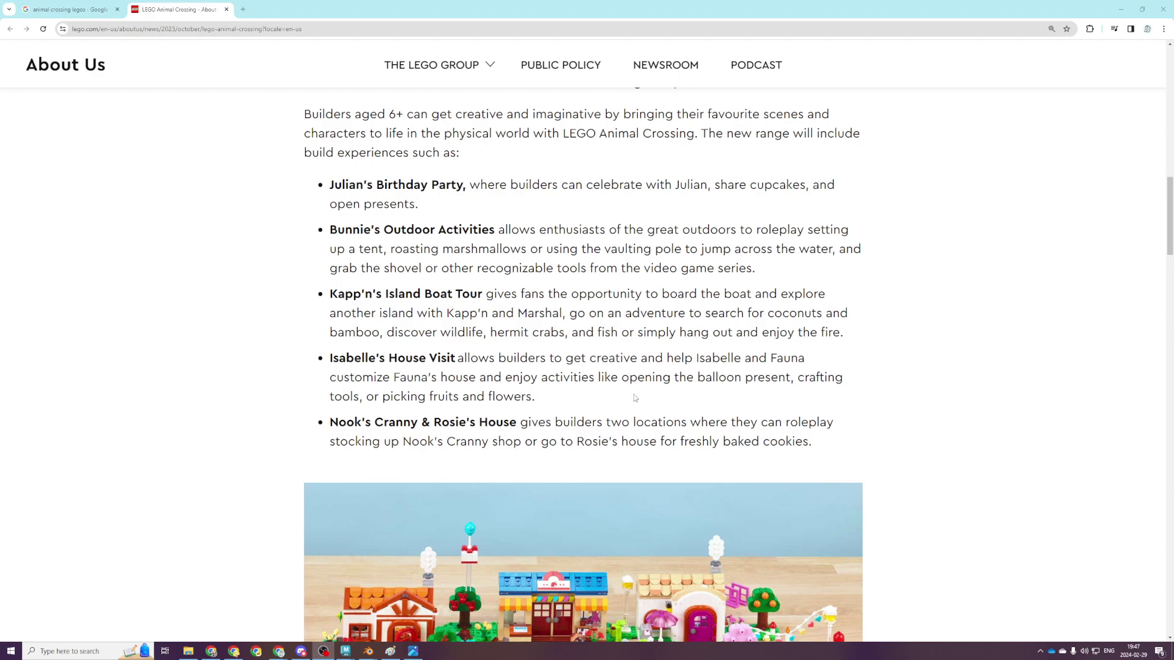
scroll(638, 388, down, 3)
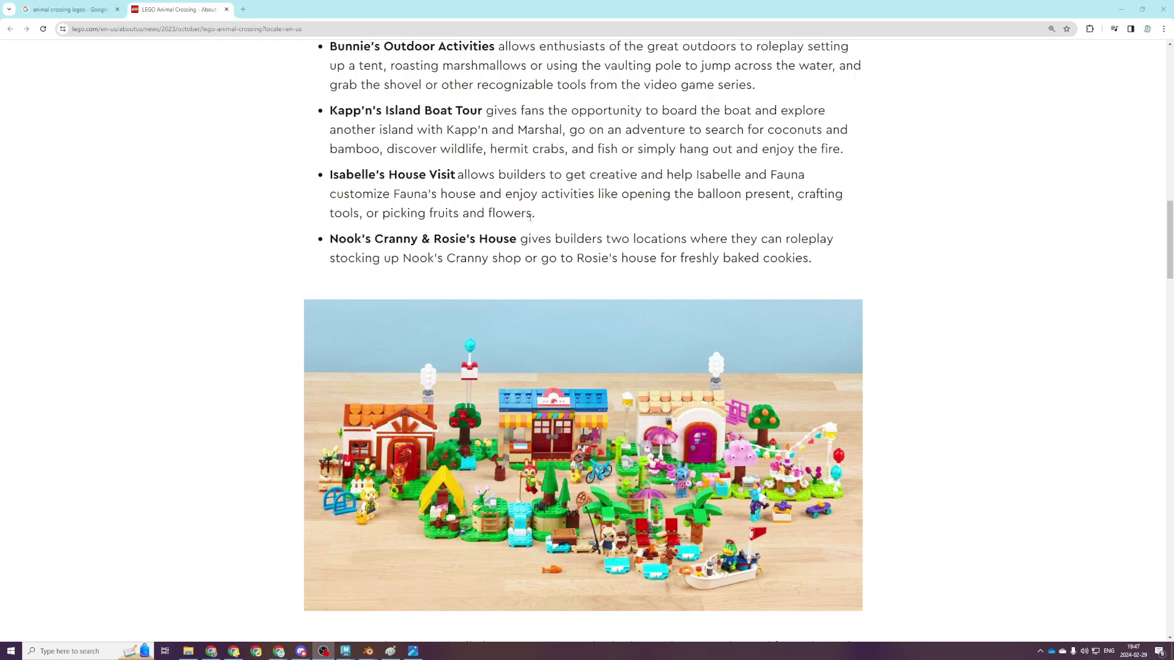
scroll(769, 341, up, 15)
scroll(611, 524, down, 3)
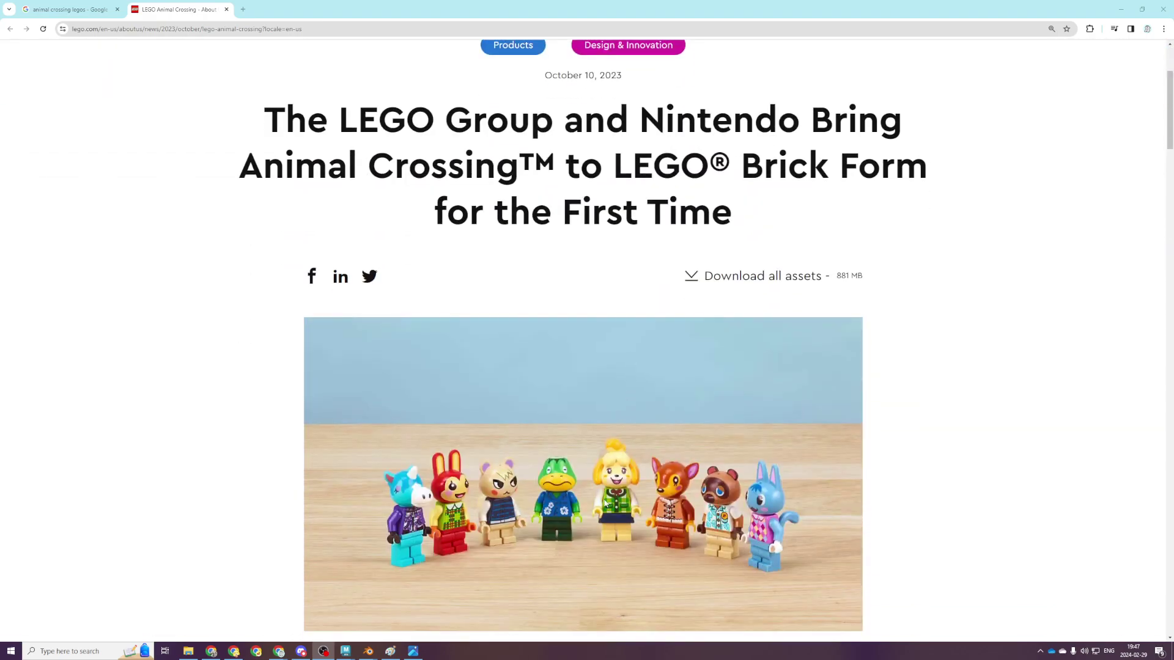
scroll(670, 417, down, 3)
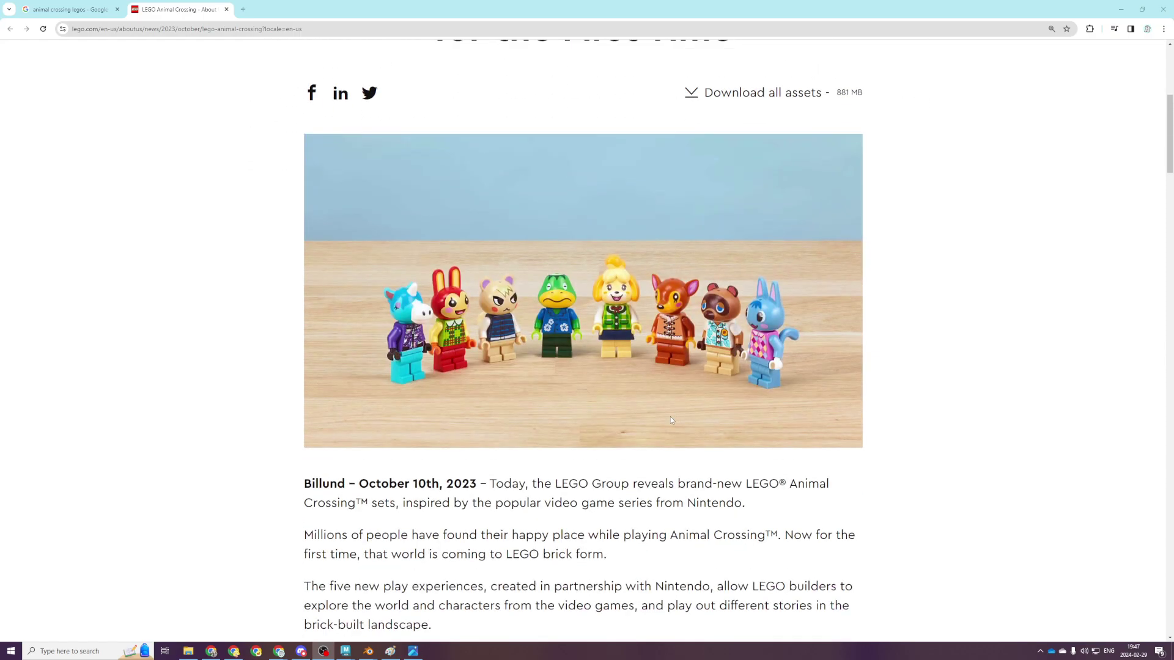
scroll(663, 398, down, 4)
scroll(742, 483, down, 2)
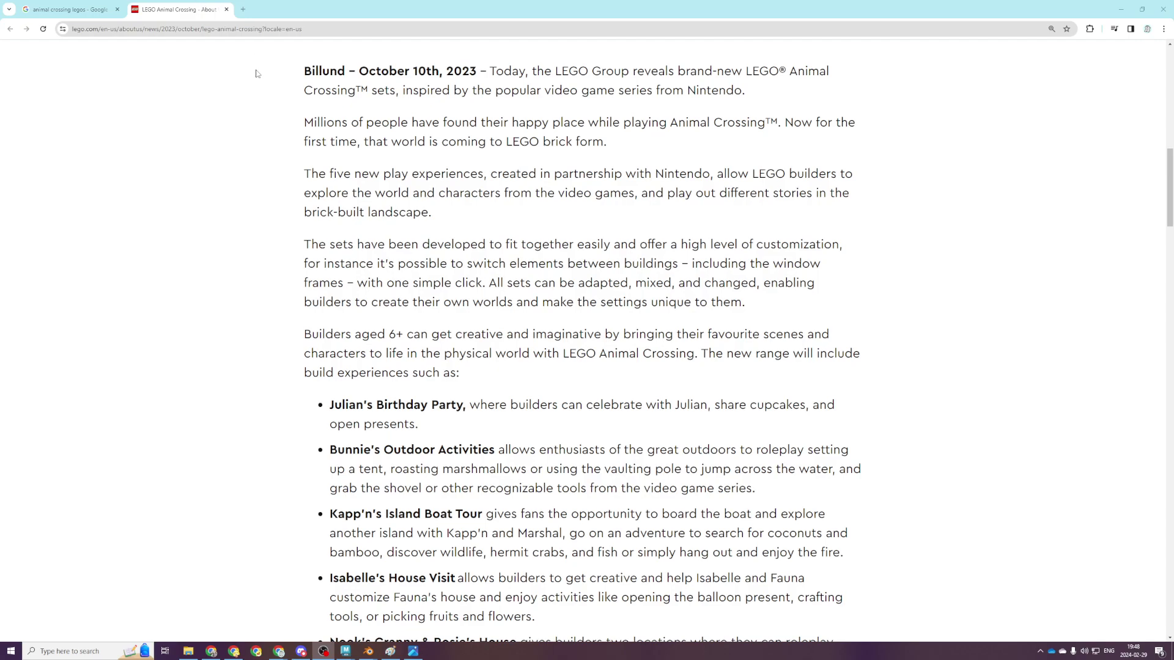
scroll(257, 73, up, 1)
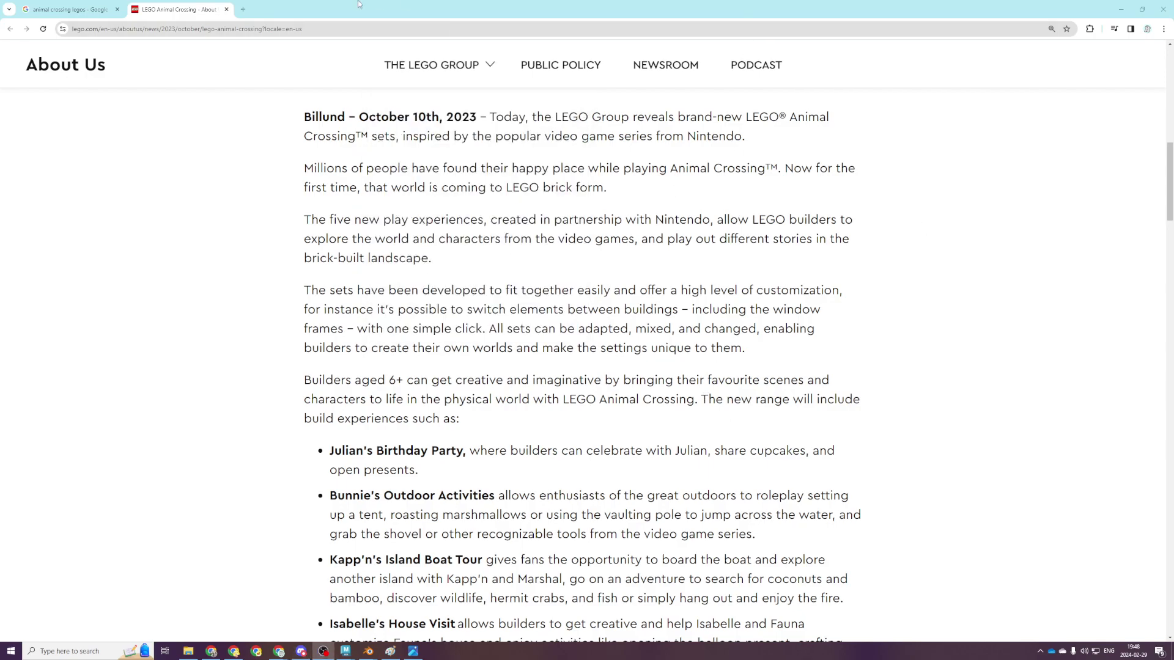
scroll(623, 344, up, 4)
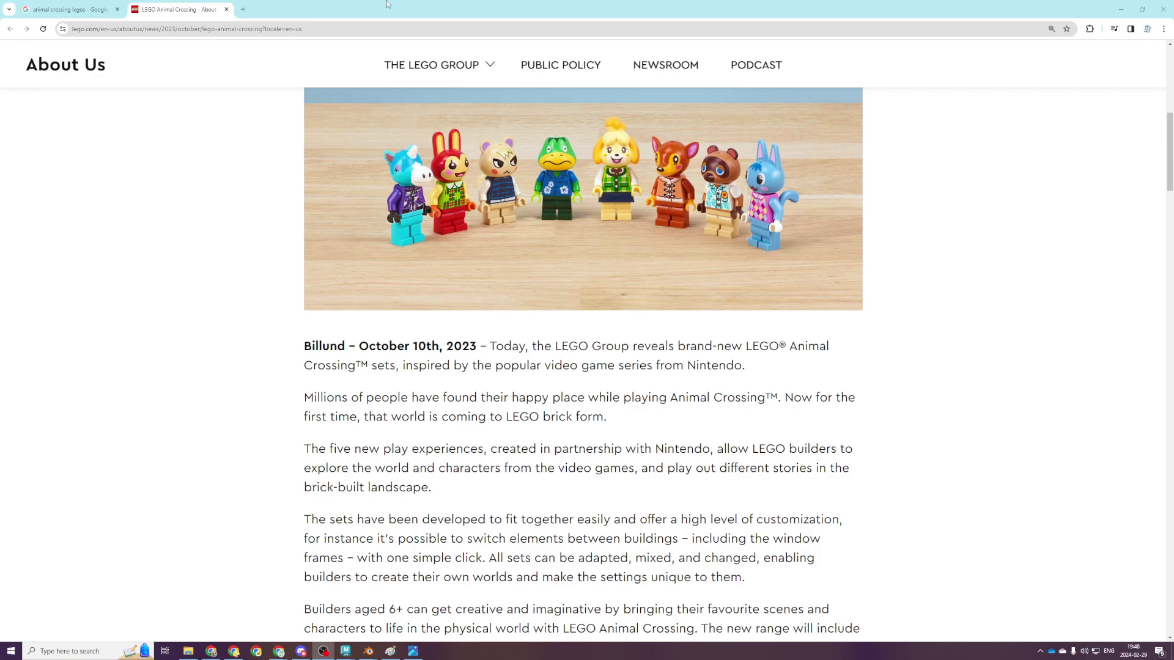
Return to Maya and examine the railings on the staircases and platforms across the whole house
drag(386, 3, 1173, 92)
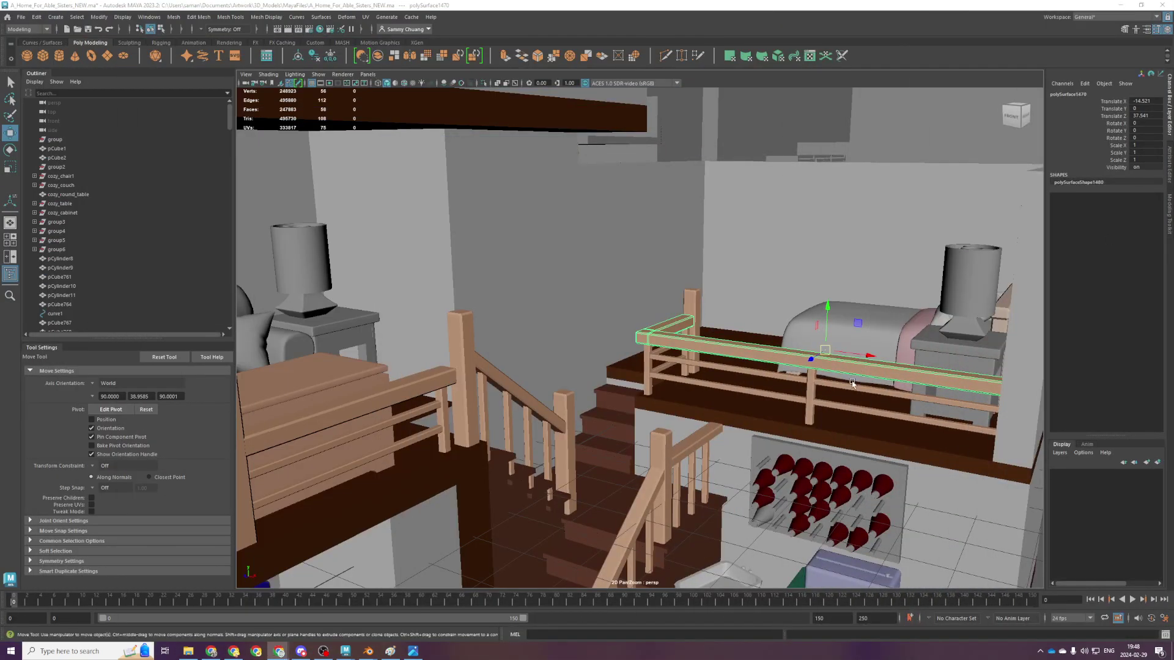
scroll(797, 418, up, 1)
alt+right_drag(760, 430, 642, 431)
mouse_move(642, 431)
alt+mouse_down()
mouse_move(671, 385)
mouse_move(661, 440)
alt+mouse_up()
alt+right_drag(661, 440, 613, 439)
alt+right_drag(542, 519, 477, 490)
alt+drag(673, 465, 636, 373)
alt+middle_drag(636, 373, 718, 340)
alt+drag(718, 340, 717, 430)
alt+middle_drag(759, 202, 795, 342)
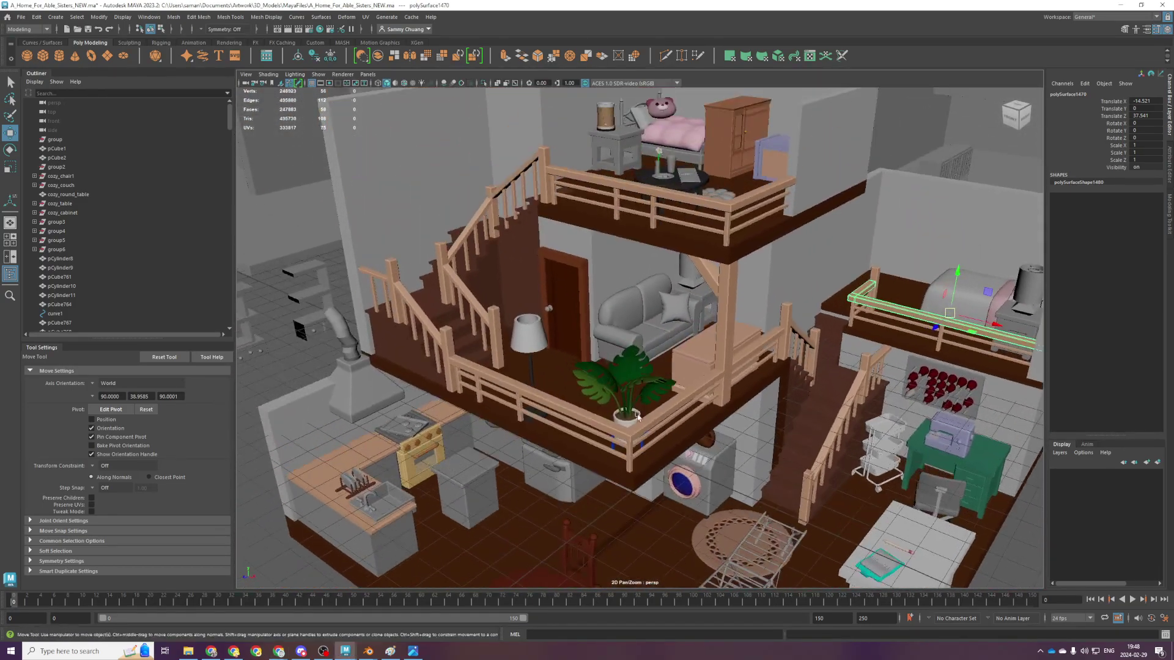
alt+right_drag(795, 343, 610, 370)
scroll(580, 360, down, 2)
scroll(583, 355, up, 5)
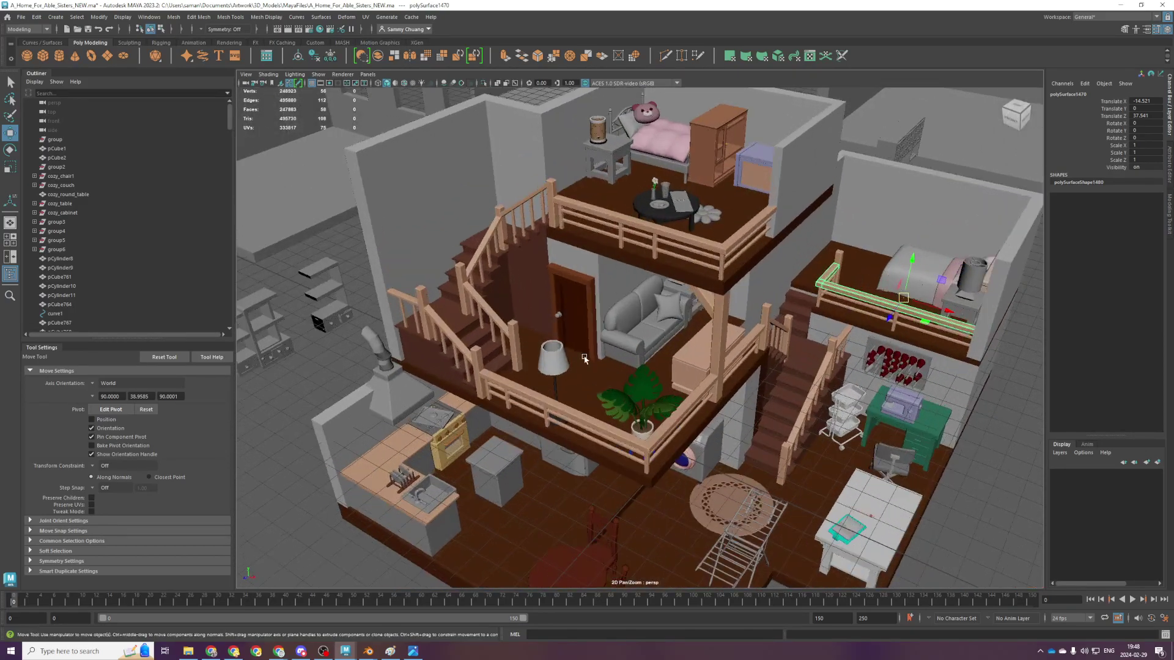
scroll(585, 362, up, 2)
scroll(597, 366, down, 5)
mouse_move(585, 362)
alt+mouse_down()
mouse_move(666, 318)
mouse_move(603, 361)
alt+mouse_up()
scroll(597, 365, up, 2)
key(space)
key(space)
scroll(479, 379, down, 3)
key(space)
key(space)
key(f)
scroll(658, 409, down, 2)
scroll(657, 409, down, 6)
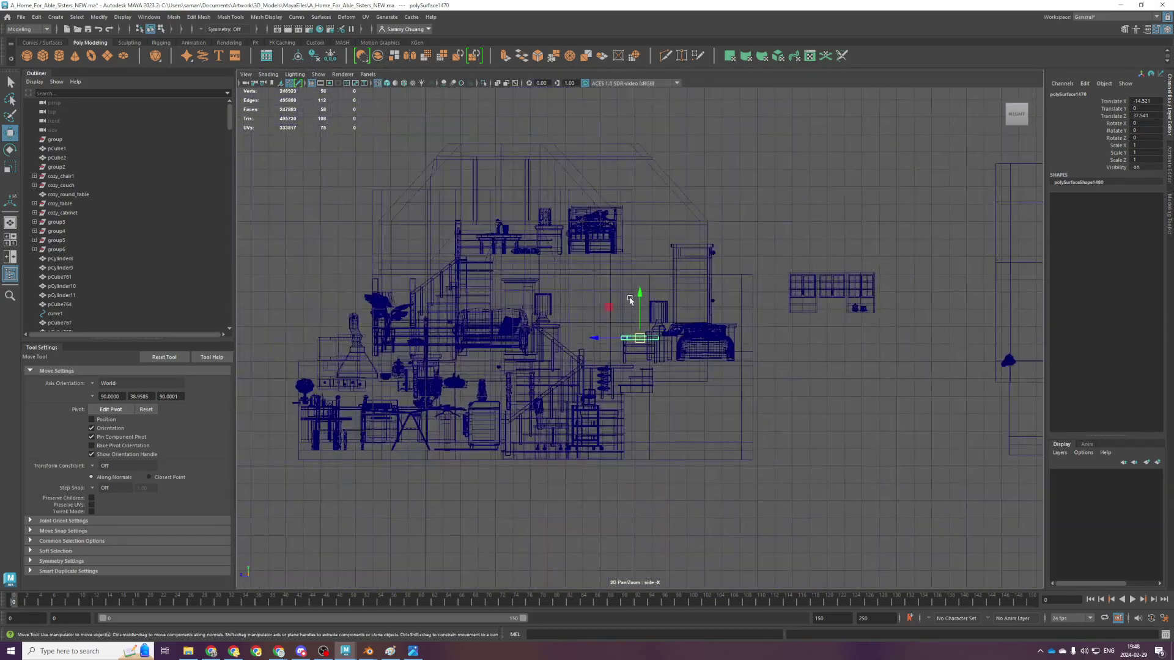
drag(641, 223, 662, 278)
scroll(662, 278, up, 3)
drag(633, 147, 628, 406)
scroll(624, 411, up, 2)
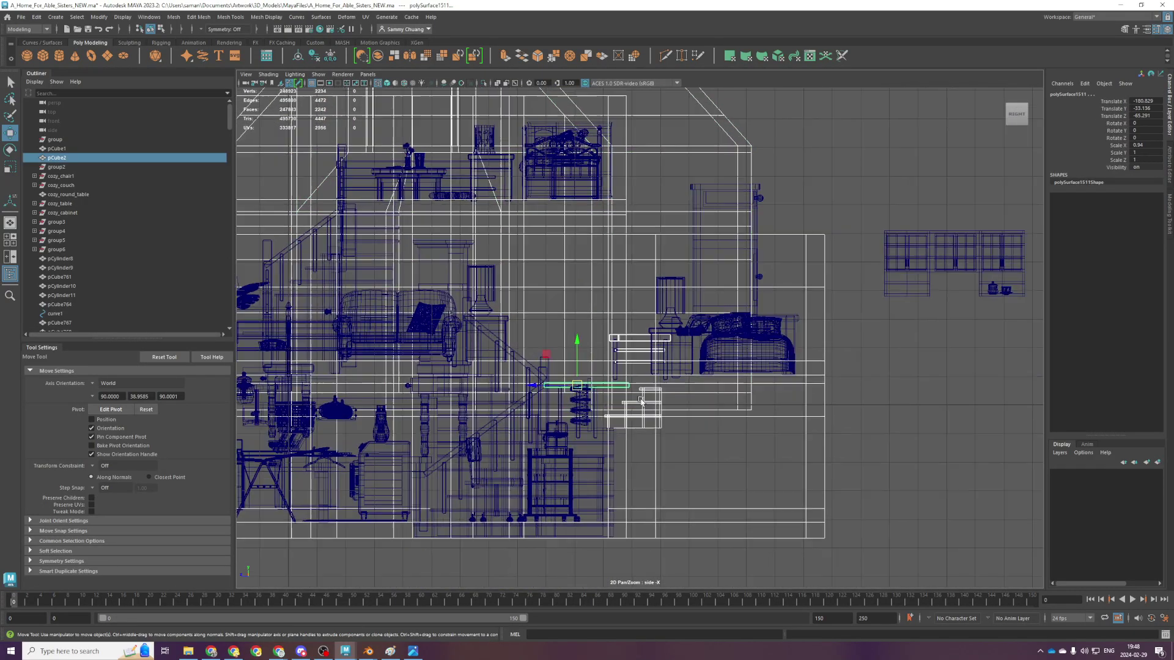
key(space)
key(space)
middle_drag(690, 371, 569, 267)
key(ctrl+z)
Examine the handrails, posts and balusters along the upper staircase and the top platform's railing
ctrl+click(398, 220)
scroll(434, 251, down, 3)
scroll(464, 251, up, 6)
alt+middle_drag(503, 250, 607, 449)
scroll(695, 404, up, 3)
alt+drag(727, 373, 686, 307)
shift+click(686, 302)
scroll(686, 302, up, 3)
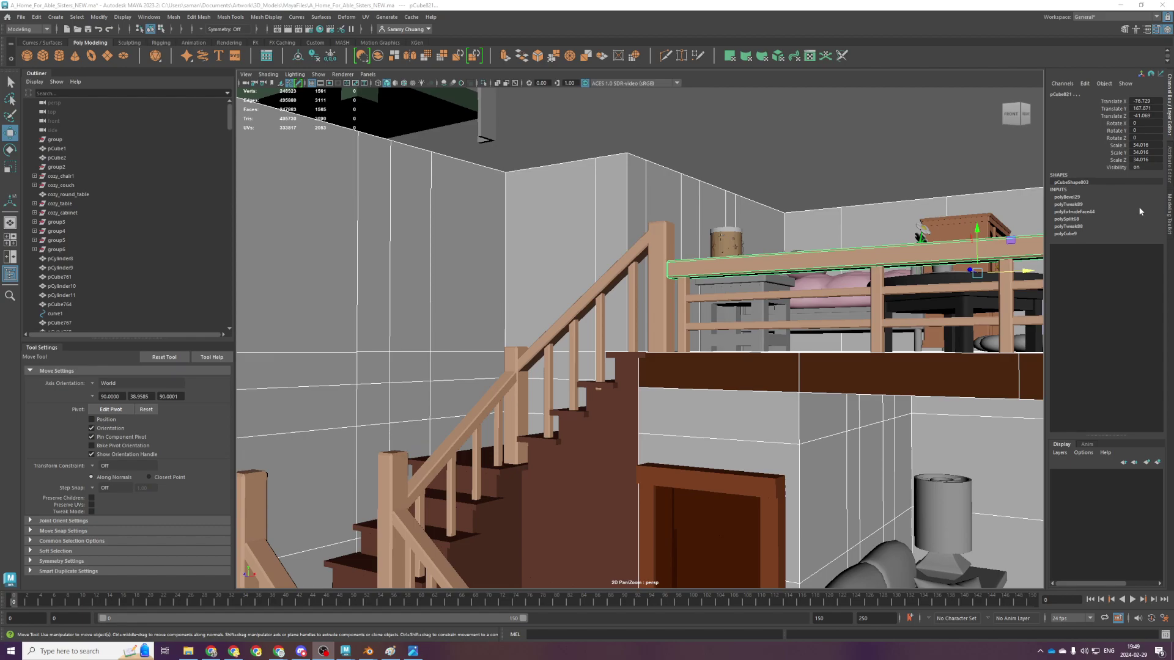
scroll(605, 363, up, 4)
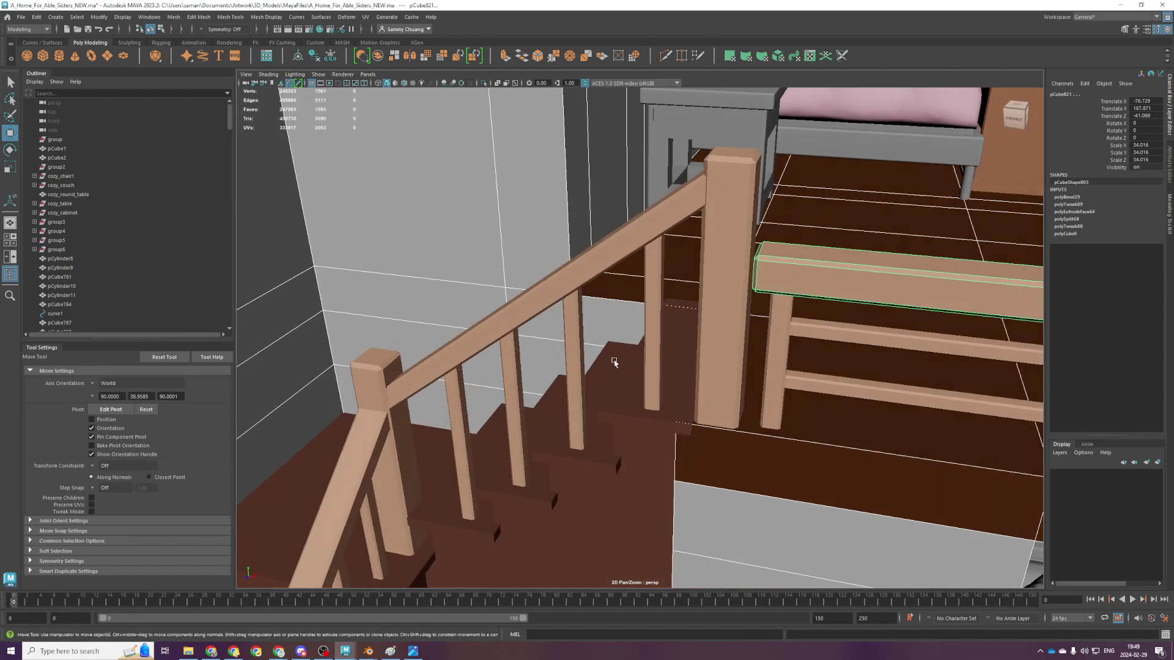
scroll(744, 303, down, 5)
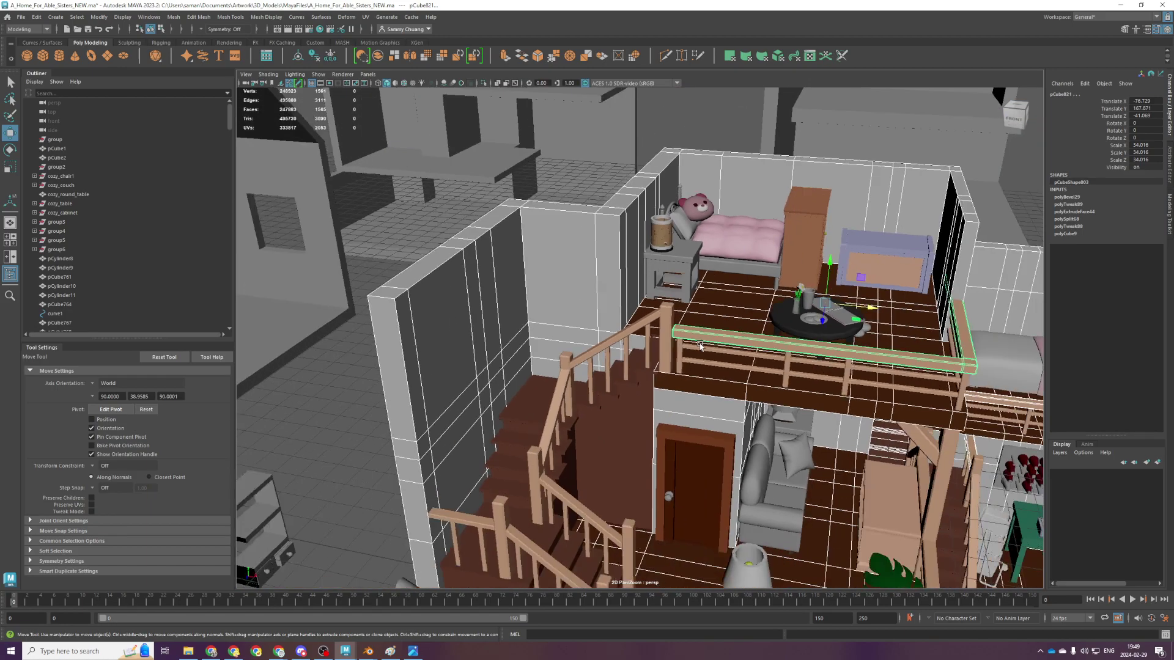
alt+drag(700, 347, 603, 438)
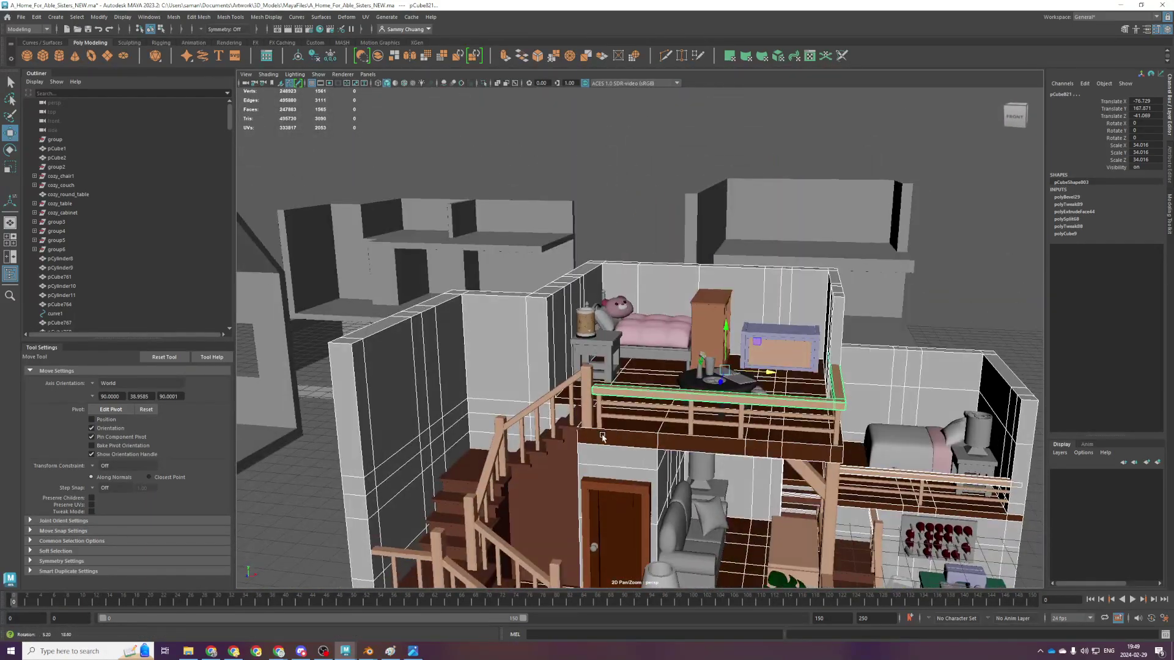
Raise the post where the upper stairs meet the top platform to about 158 in Y and fit its bottom vertices to the floor
click(583, 417)
drag(583, 380, 582, 374)
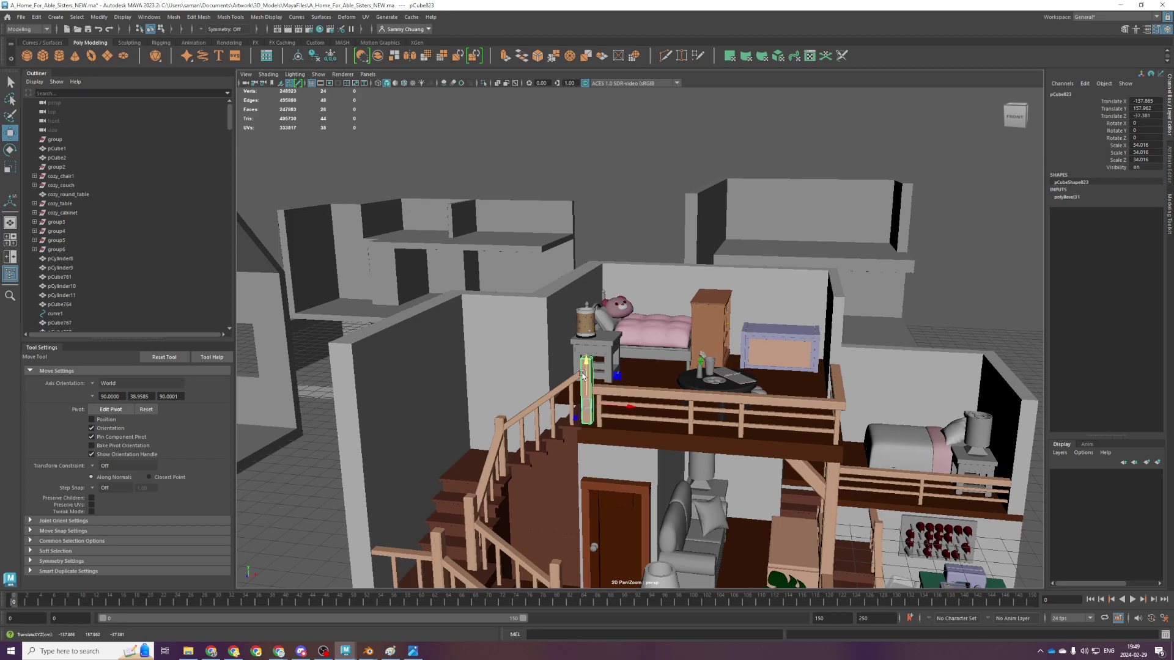
key(space)
key(space)
scroll(566, 375, up, 3)
alt+middle_drag(647, 327, 608, 374)
scroll(722, 334, down, 4)
drag(502, 442, 540, 520)
scroll(507, 428, up, 3)
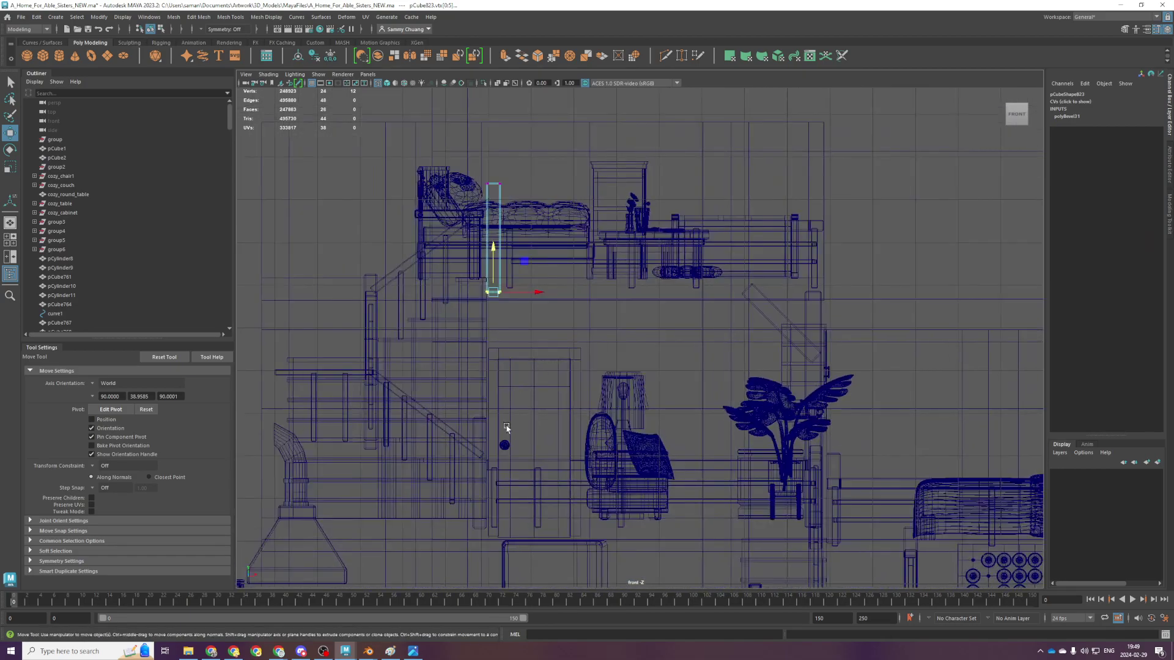
Try to lower the top vertices of a single post at the foot of the lower stairs
right_drag(506, 427, 570, 354)
click(480, 421)
click(477, 421)
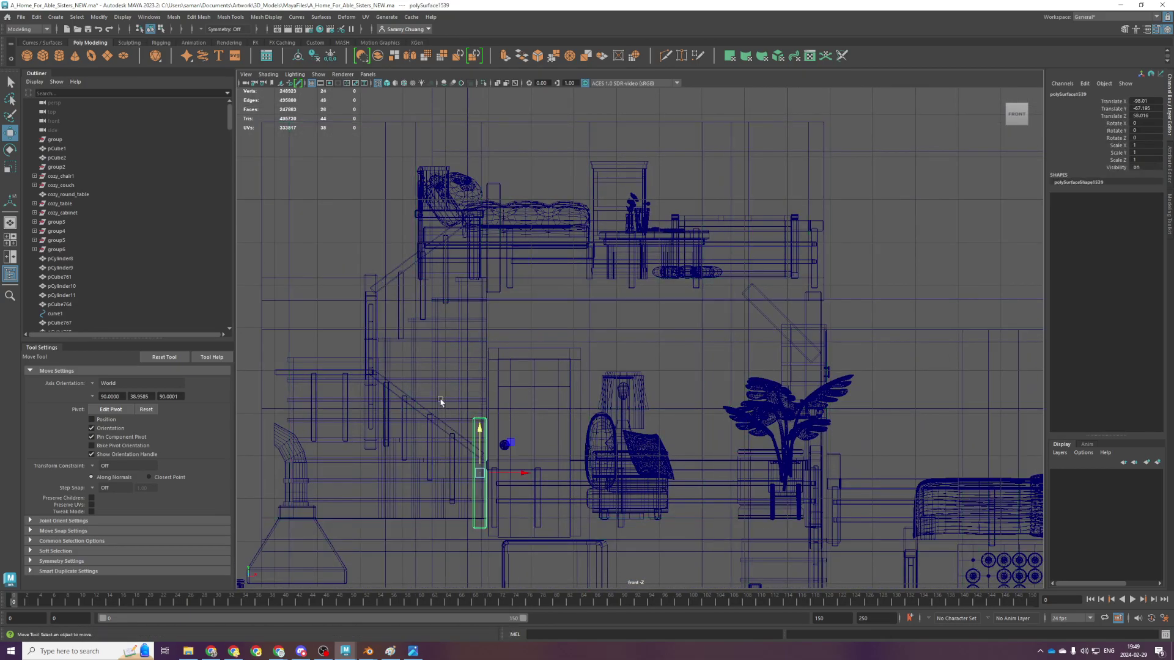
key(F9)
drag(449, 333, 514, 423)
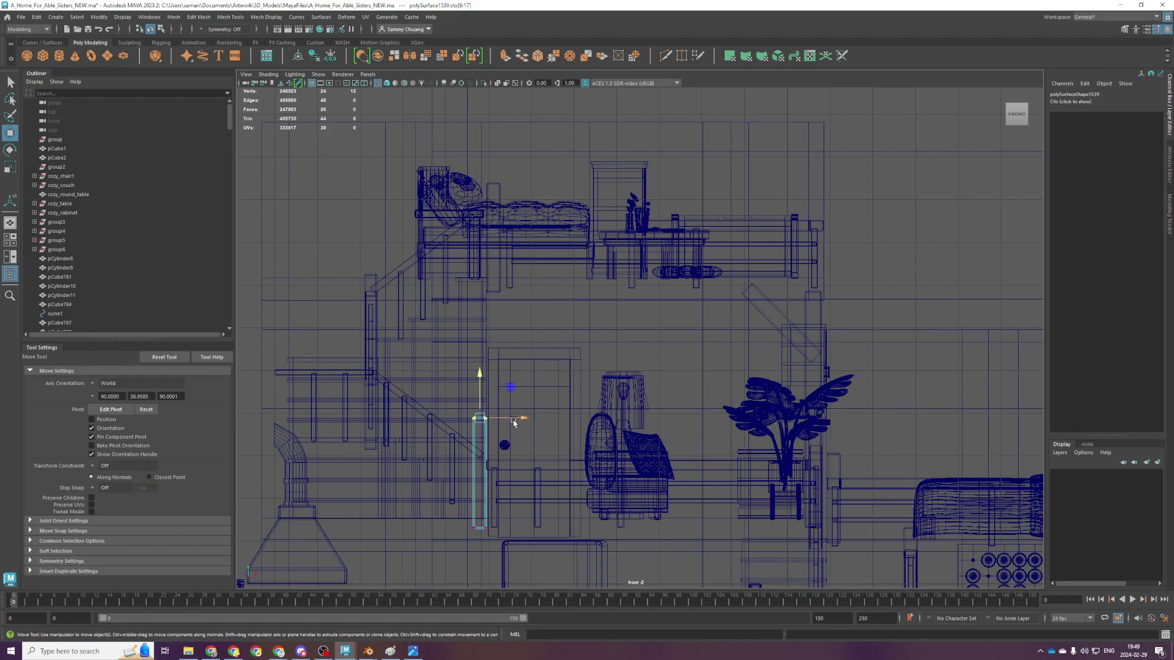
key(space)
key(space)
scroll(648, 349, down, 2)
key(space)
key(space)
alt+drag(695, 284, 724, 375)
alt+middle_drag(724, 375, 589, 444)
key(ctrl+z)
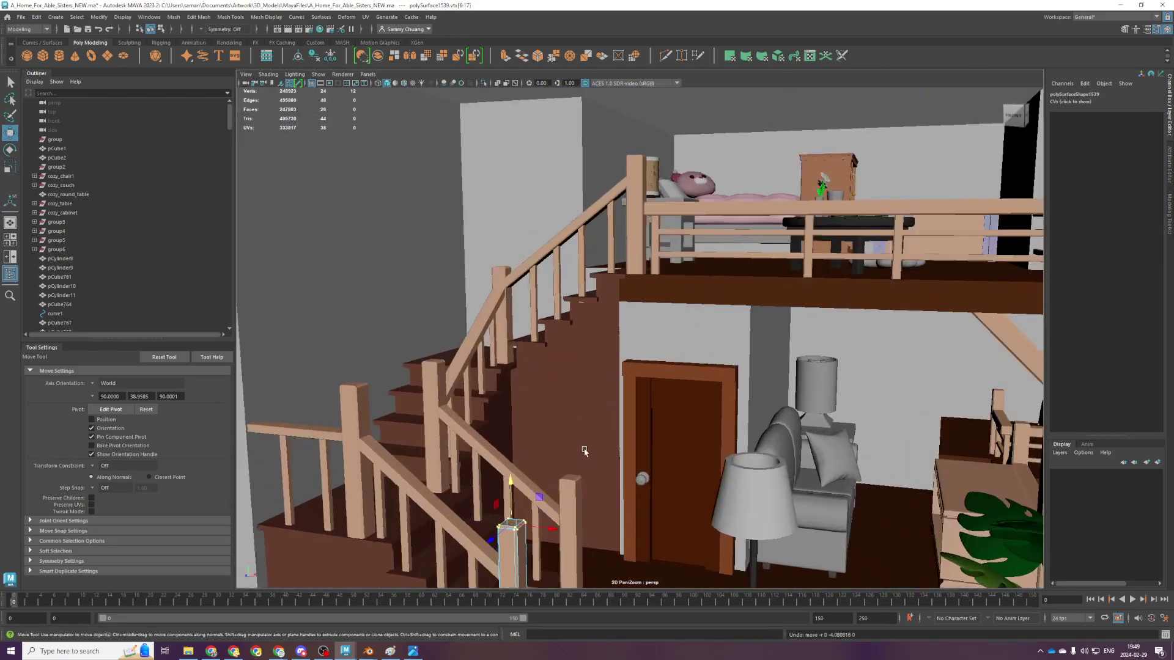
Shorten both posts at the foot of the lower stairs by lowering their top vertices together
key(F8)
shift+click(575, 481)
alt+right_drag(575, 481, 475, 354)
right_drag(485, 191, 439, 184)
drag(551, 304, 650, 418)
drag(603, 363, 601, 371)
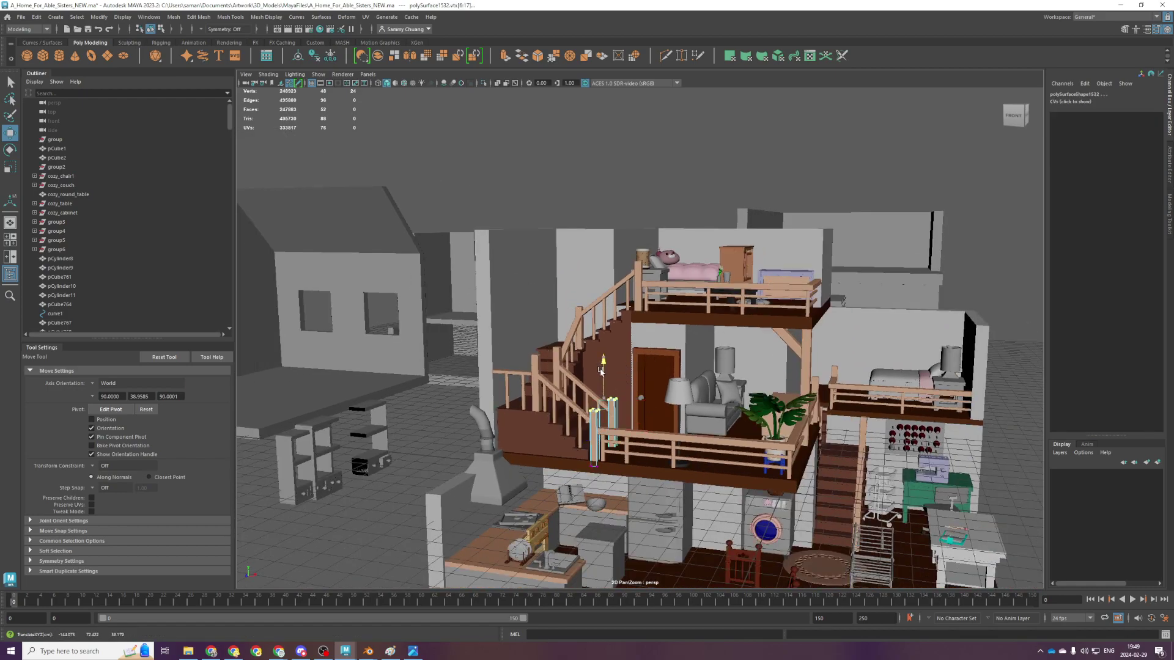
scroll(754, 268, up, 3)
scroll(754, 268, up, 2)
scroll(776, 216, down, 6)
scroll(776, 215, up, 5)
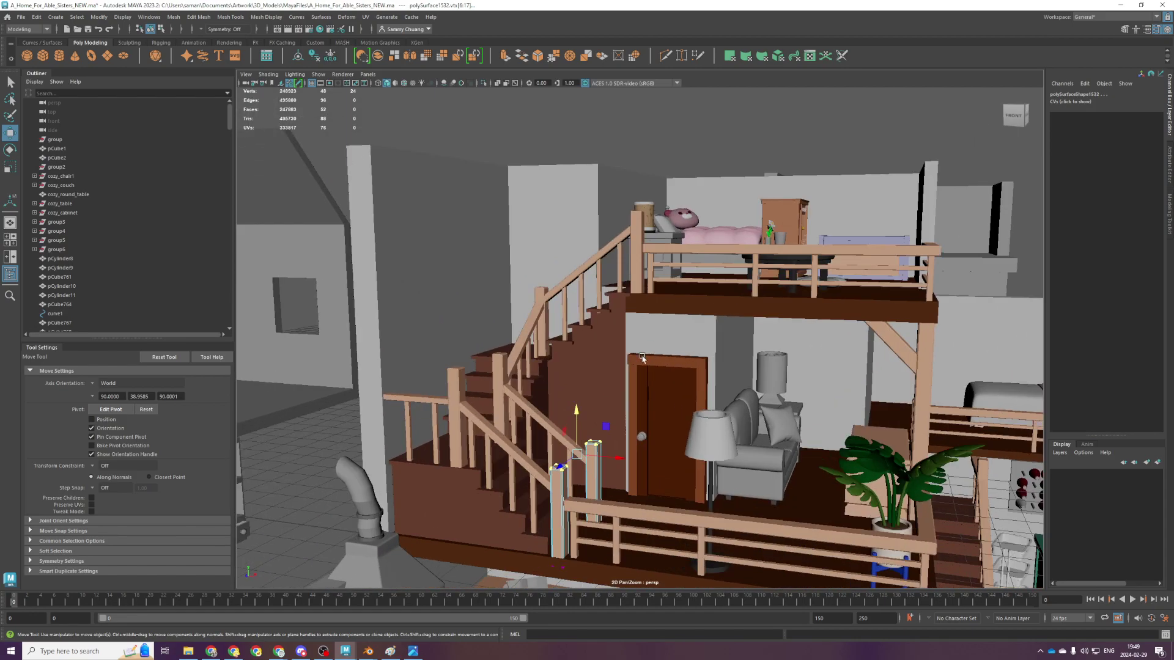
Shorten the two landing posts at the head of the lower stairs by lowering their top vertices
click(457, 424)
scroll(477, 405, down, 2)
shift+click(530, 357)
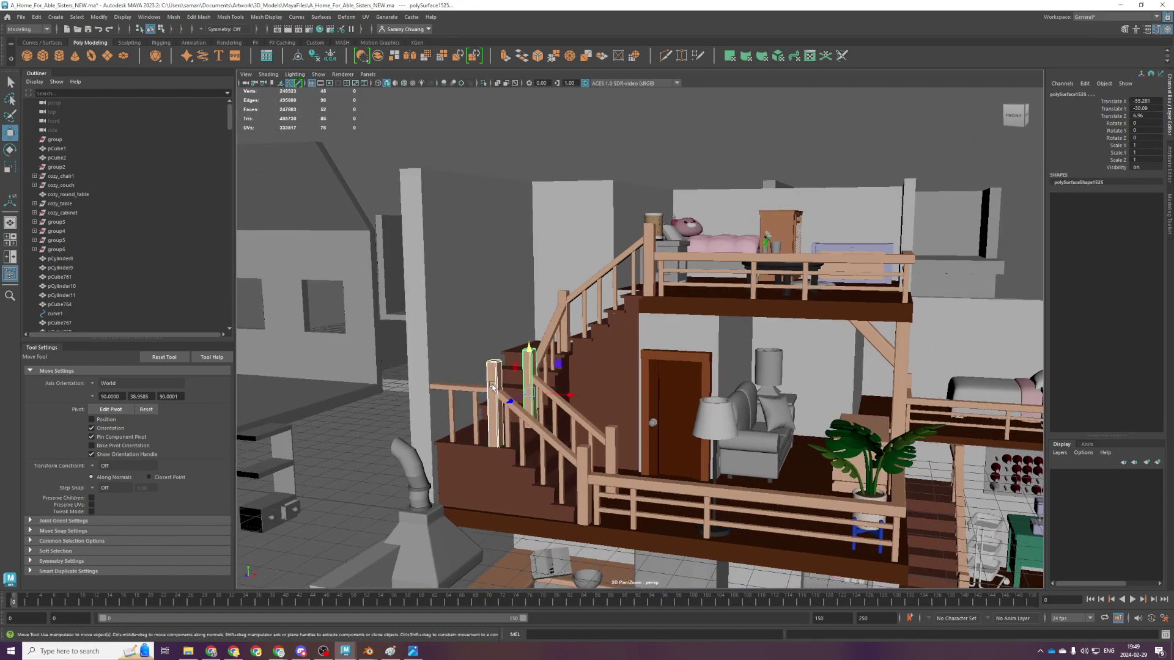
key(space)
key(space)
key(F9)
drag(340, 254, 386, 329)
click(385, 321)
key(ctrl+z)
key(space)
key(space)
scroll(630, 343, up, 1)
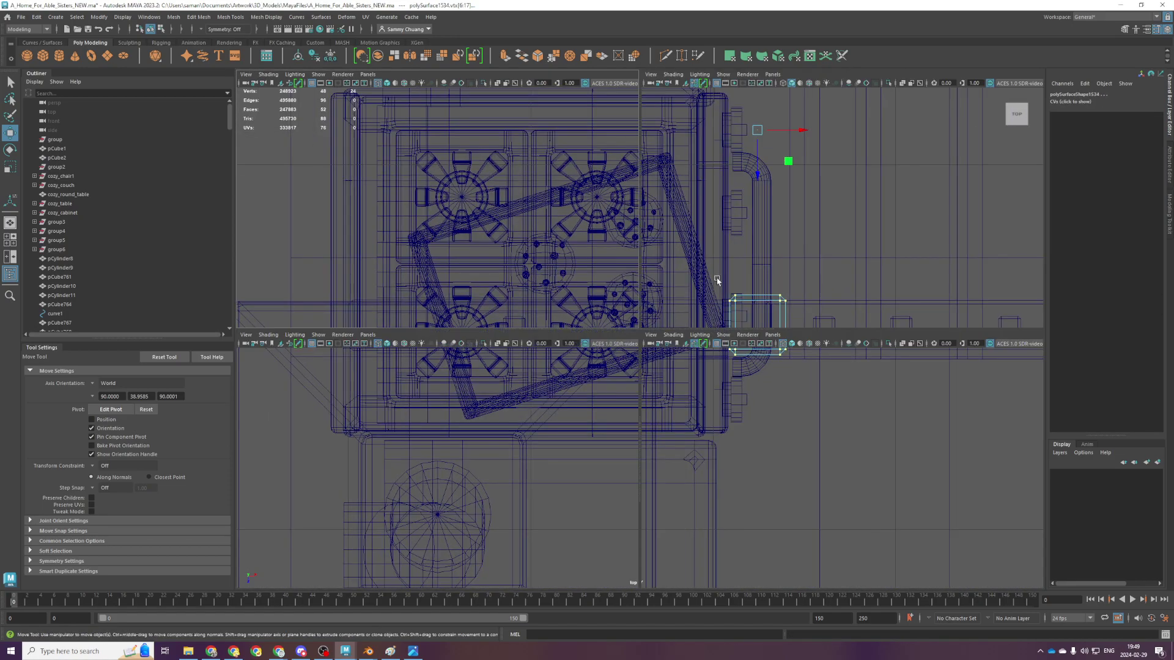
key(space)
key(space)
alt+drag(593, 312, 521, 337)
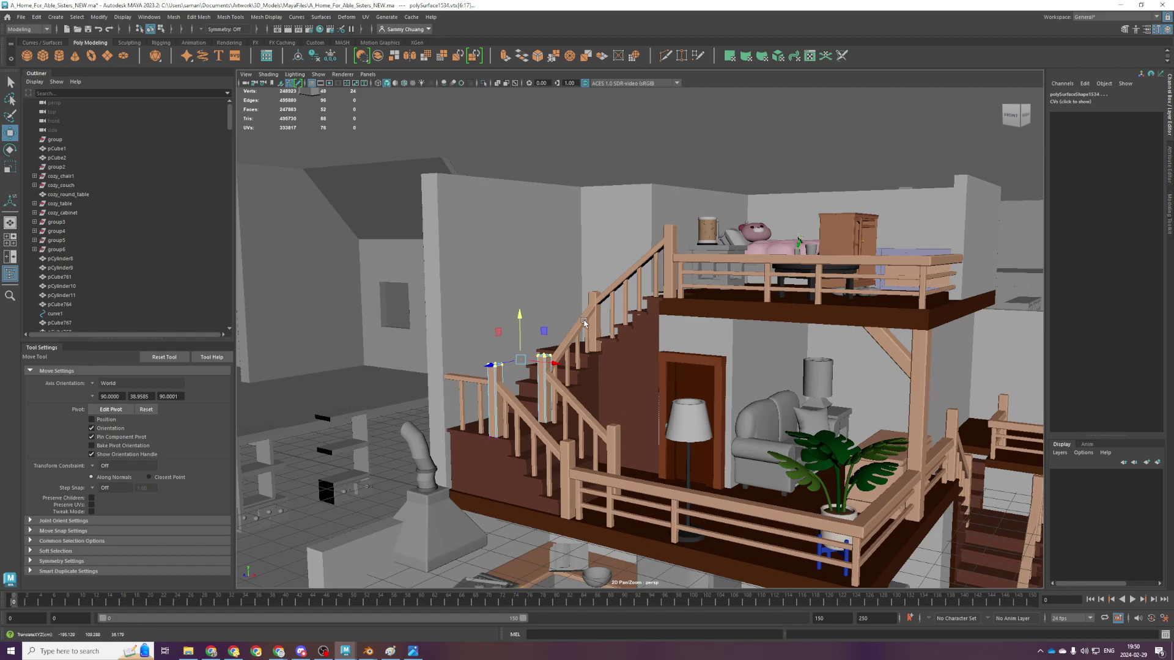
Examine the post heights and baluster spacing along both stair flights and the landing railing
scroll(551, 337, up, 6)
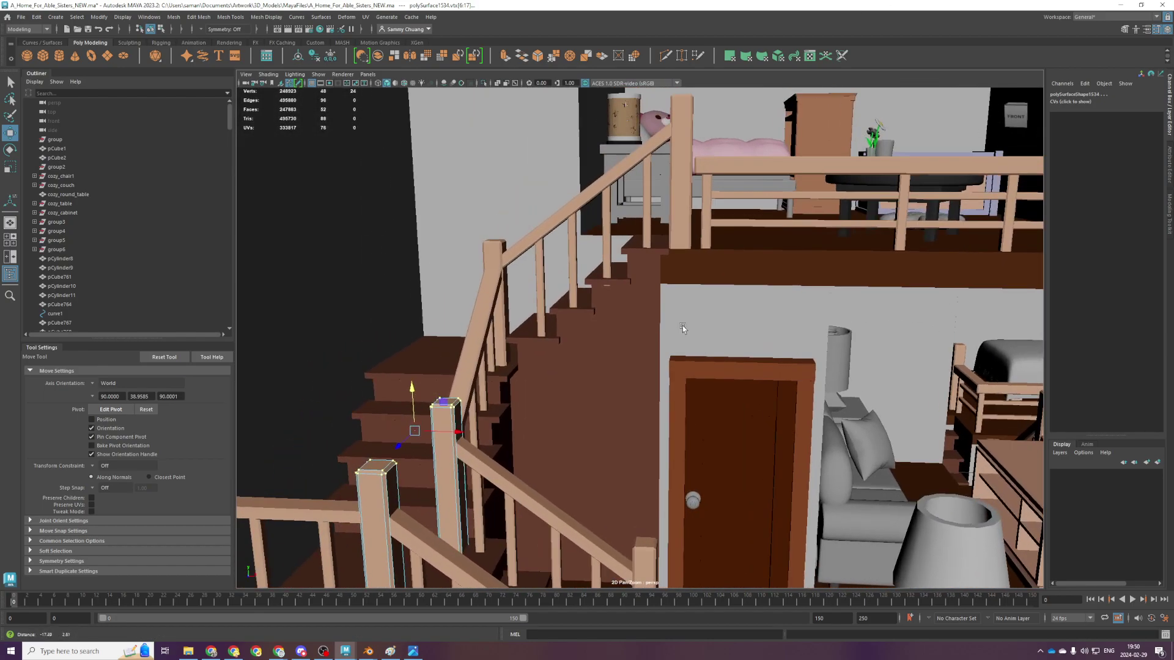
scroll(683, 327, down, 4)
alt+drag(683, 327, 613, 358)
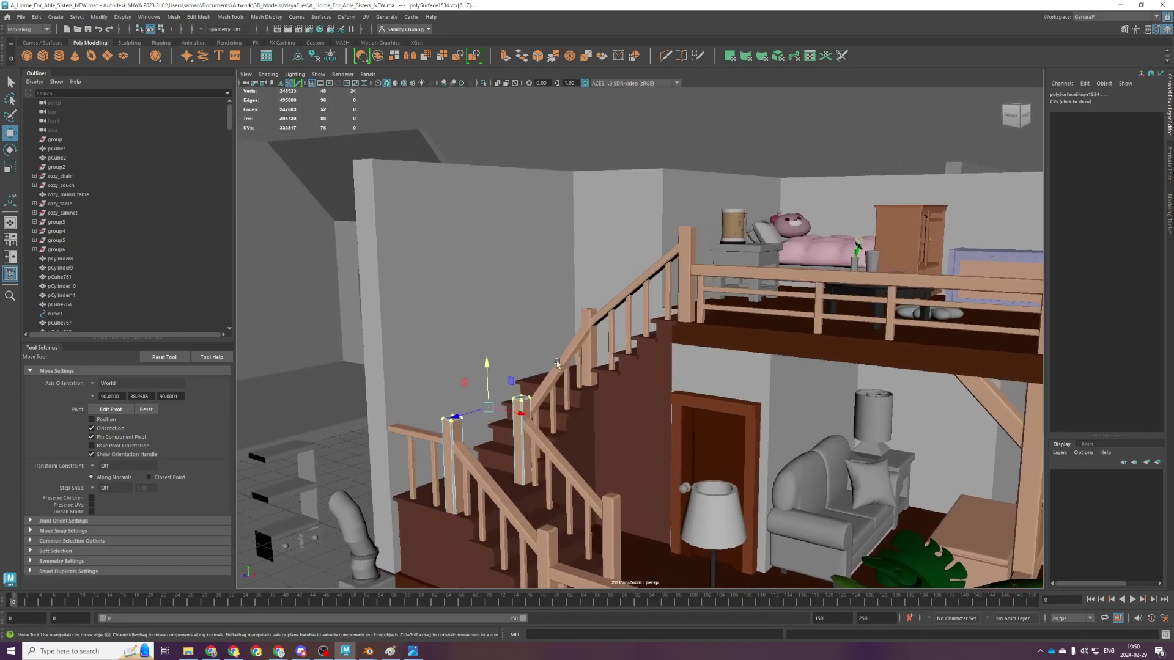
scroll(613, 358, up, 3)
click(650, 331)
alt+middle_drag(706, 228, 601, 272)
scroll(498, 410, down, 4)
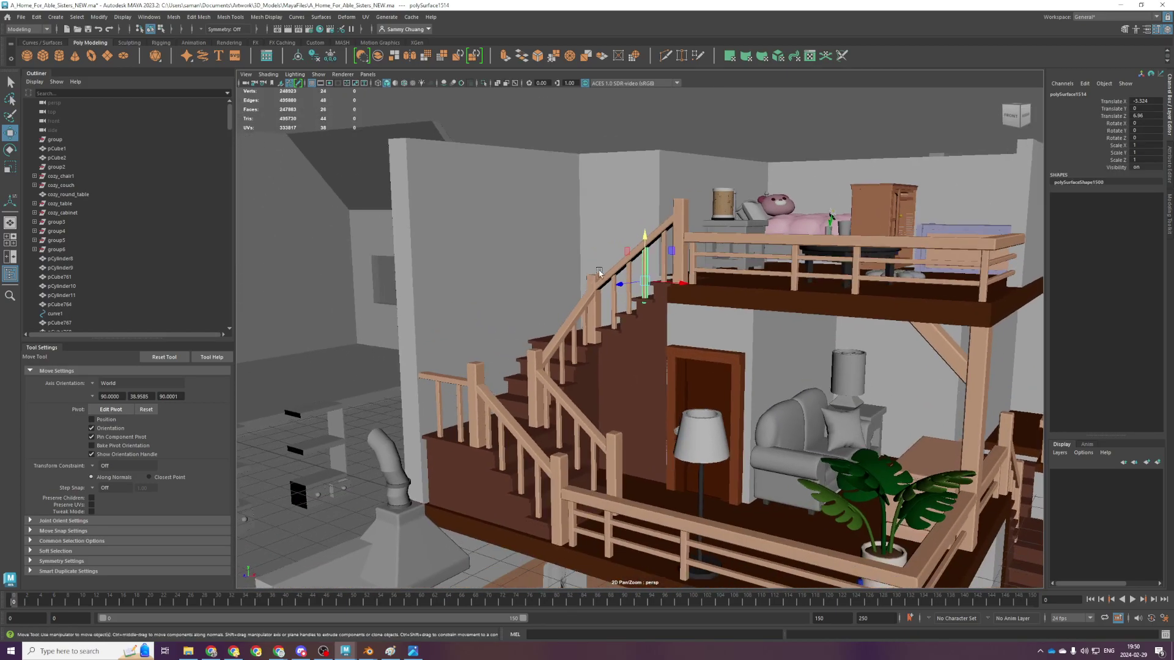
scroll(463, 385, up, 4)
alt+drag(463, 385, 435, 442)
alt+middle_drag(436, 442, 524, 343)
alt+drag(524, 343, 530, 346)
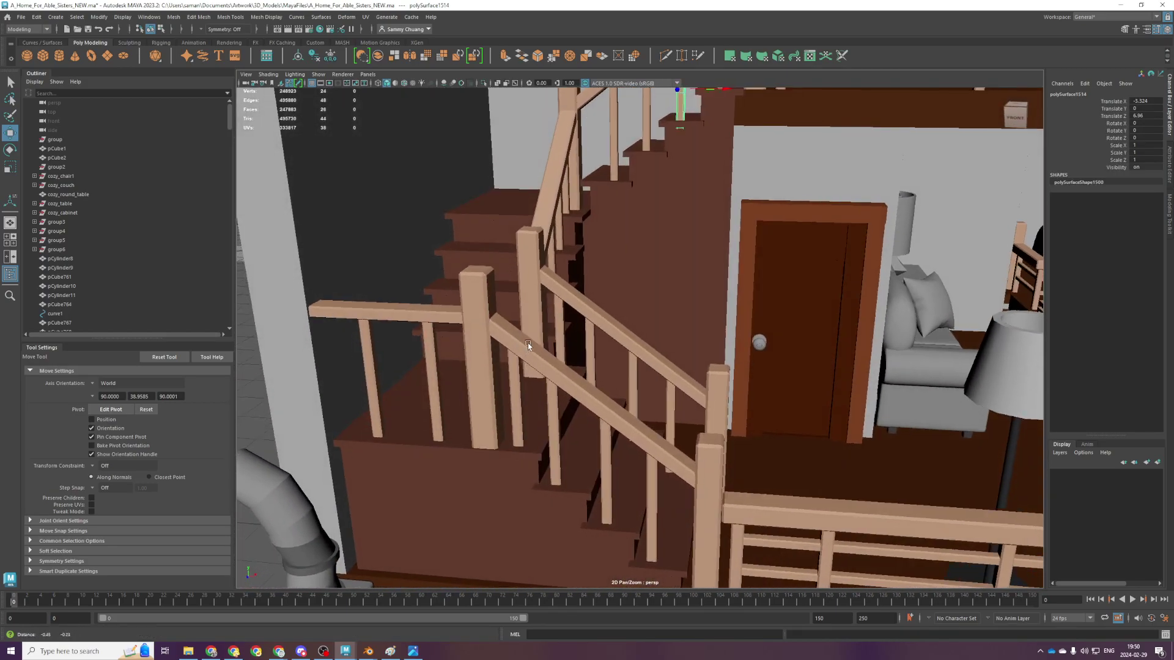
alt+middle_drag(530, 346, 659, 315)
Slide the landing railing's baluster nearest the post along the handrail to about -20.9 in Translate Z and save the scene
click(563, 345)
key(space)
key(space)
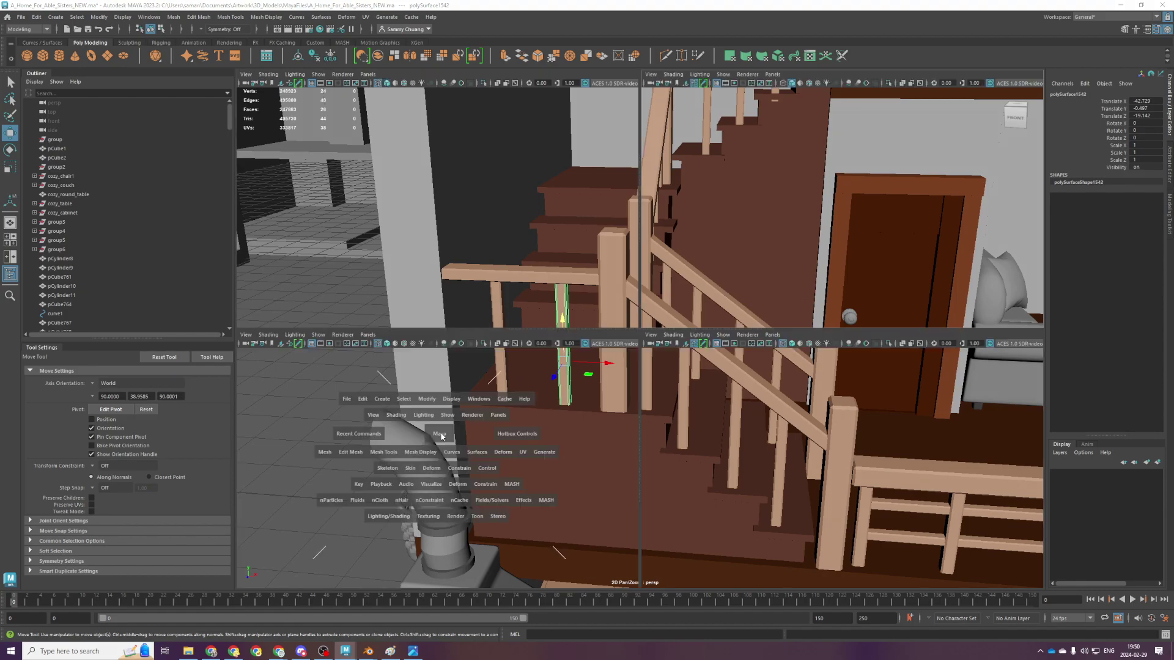
key(f)
scroll(637, 367, down, 1)
drag(677, 388, 655, 388)
key(ctrl+s)
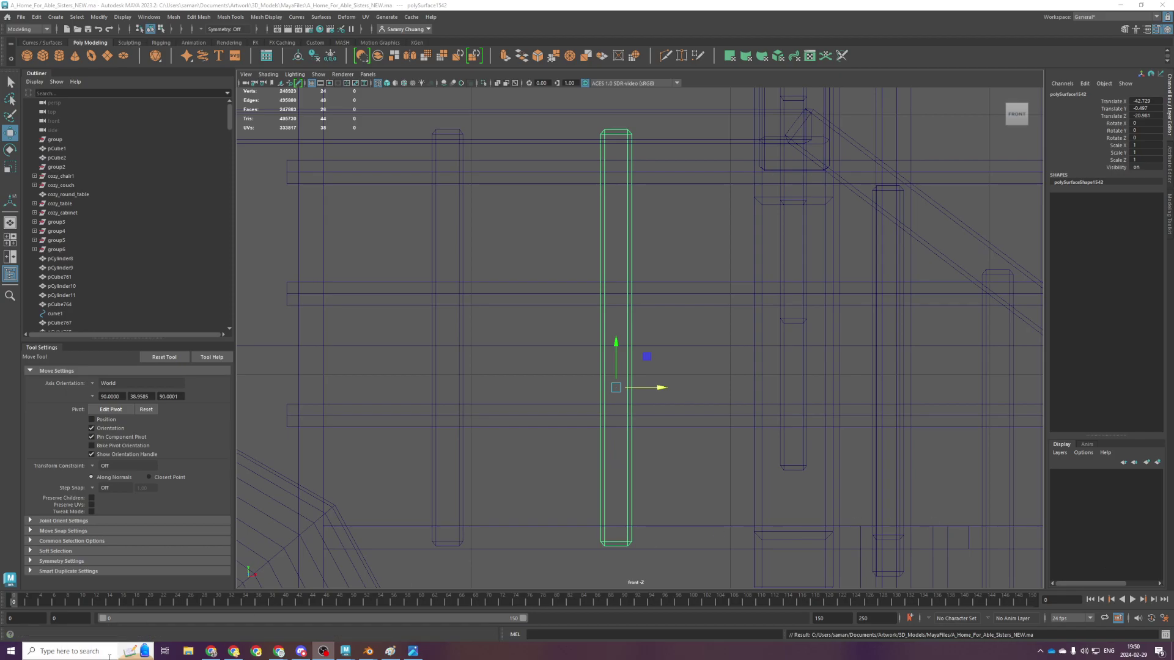
Find Phasmophobia in the Windows search, launch it and bring up Steam while the game updates
click(92, 652)
text(phasmophobia)
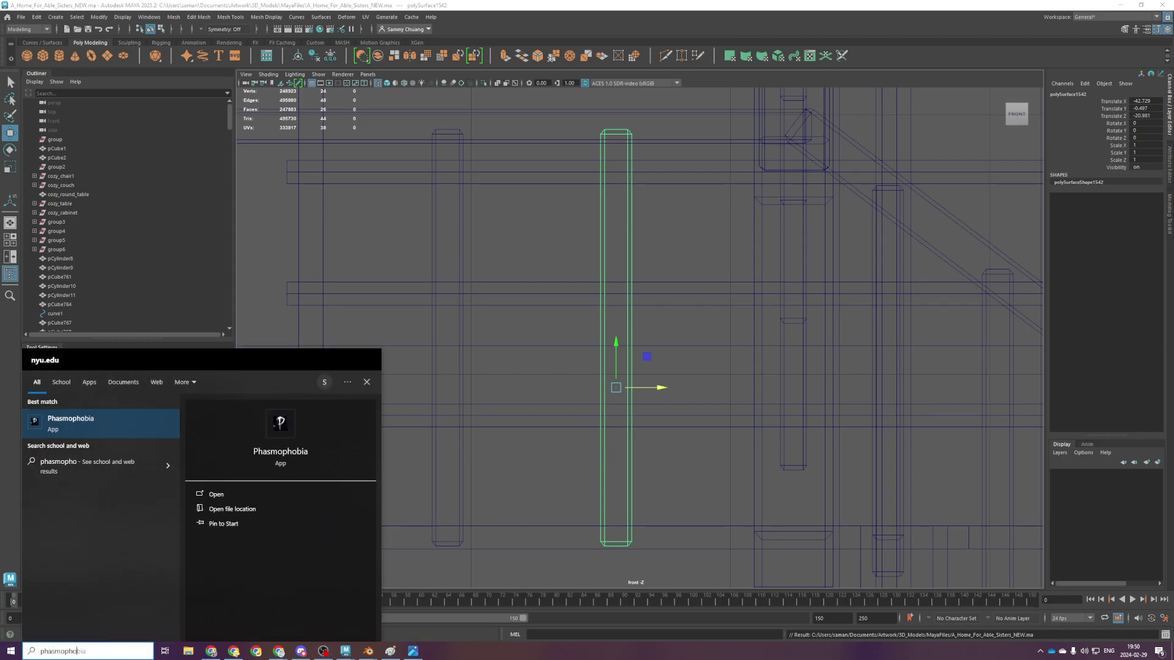
key(Return)
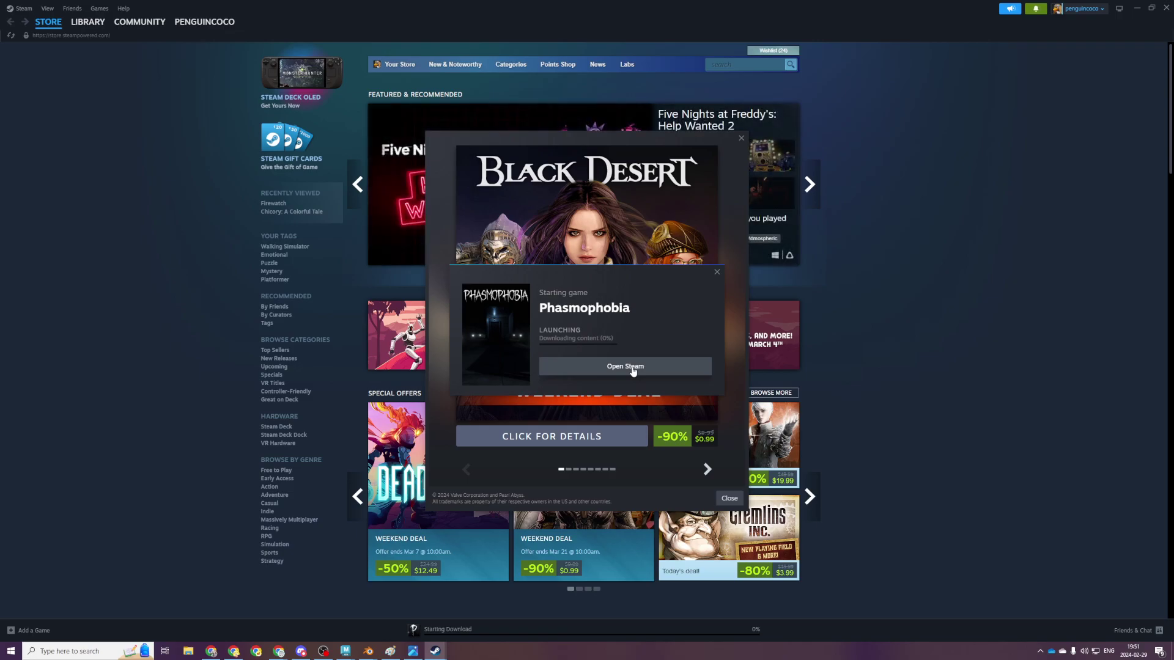
click(634, 367)
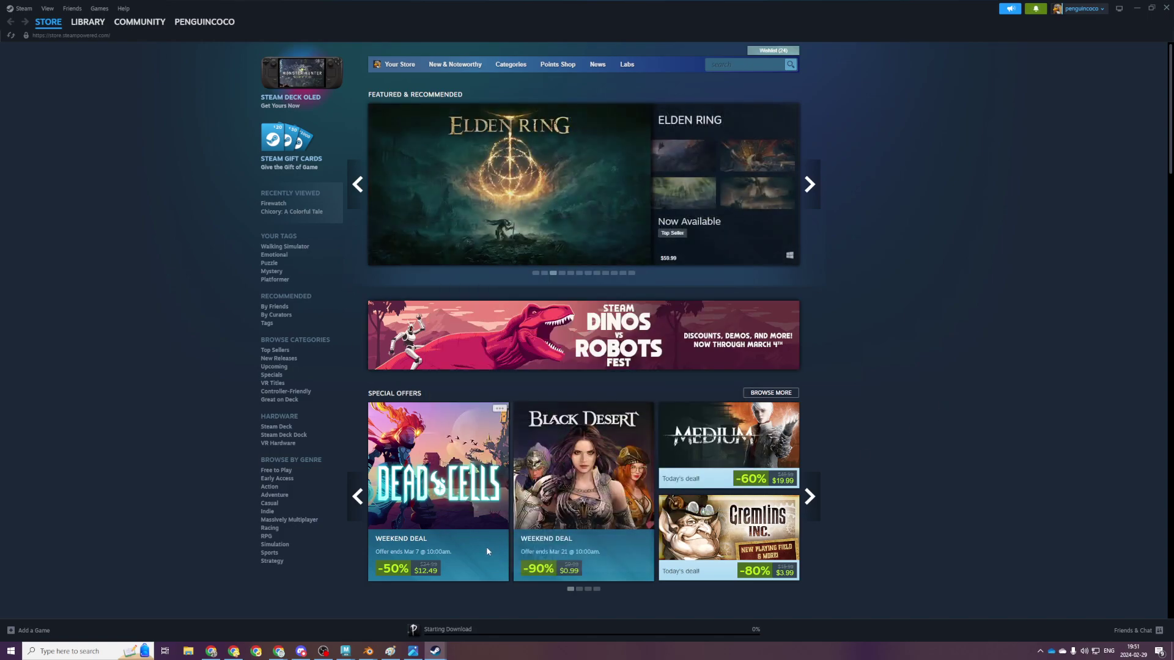
click(365, 199)
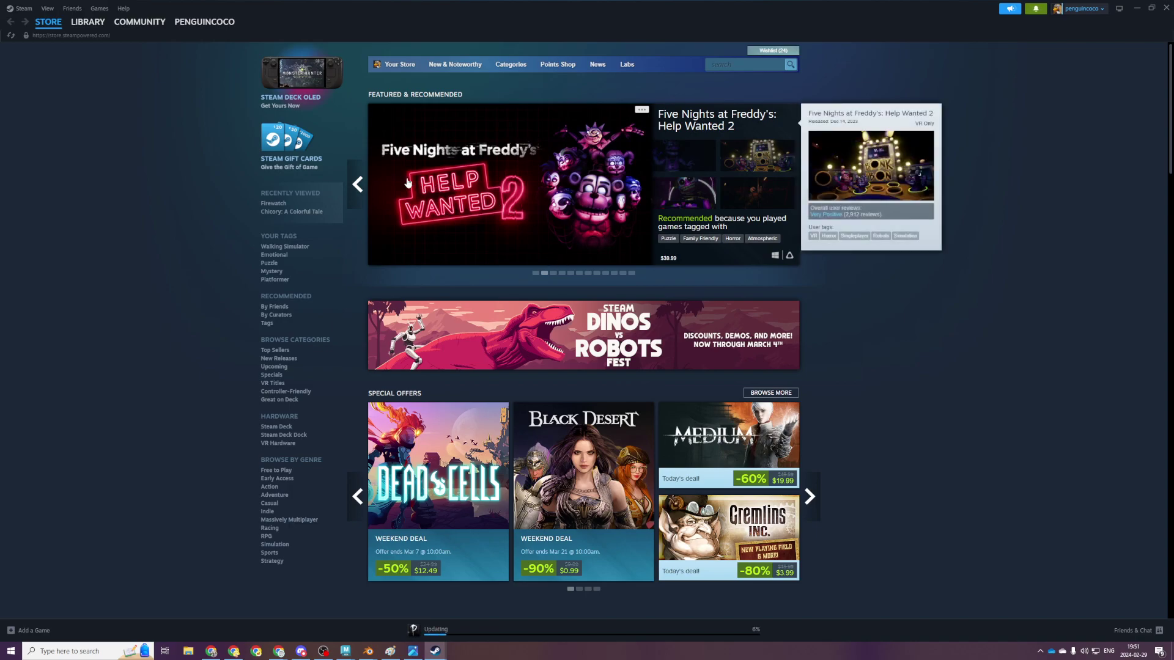
click(362, 197)
click(363, 197)
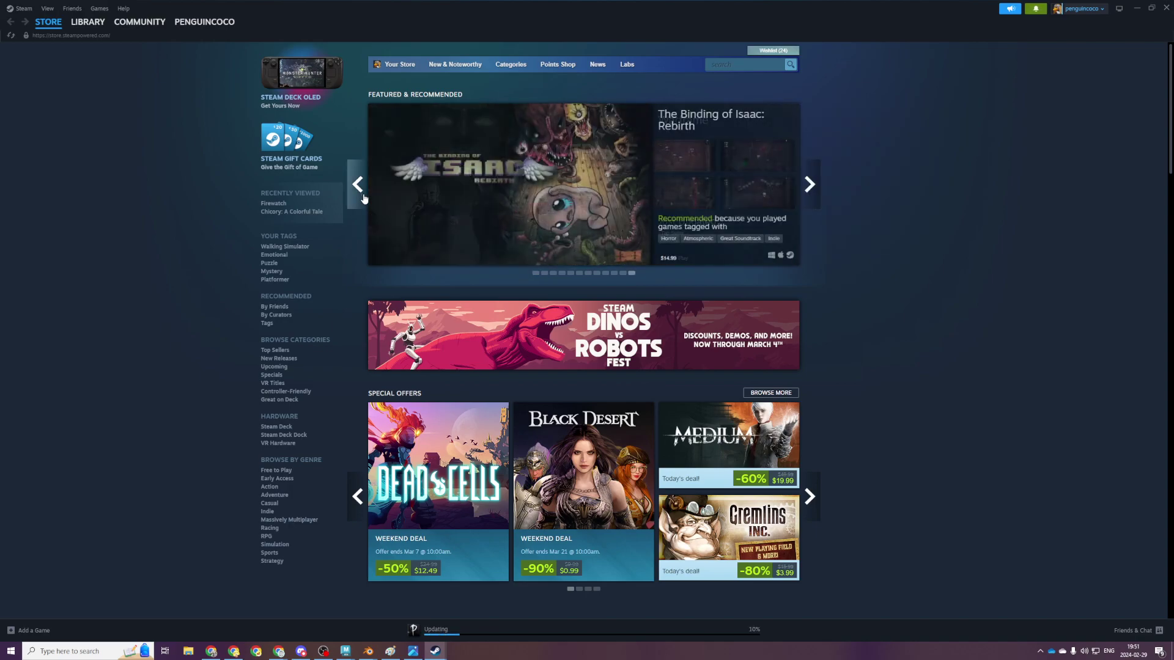
click(364, 197)
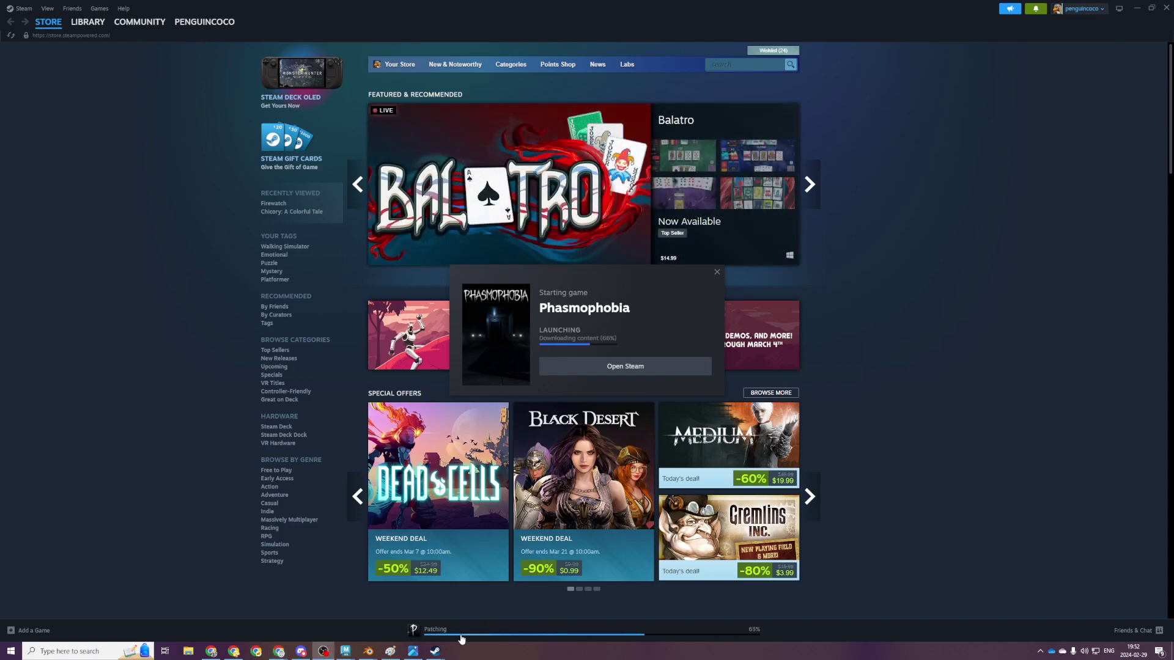
drag(697, 277, 674, 304)
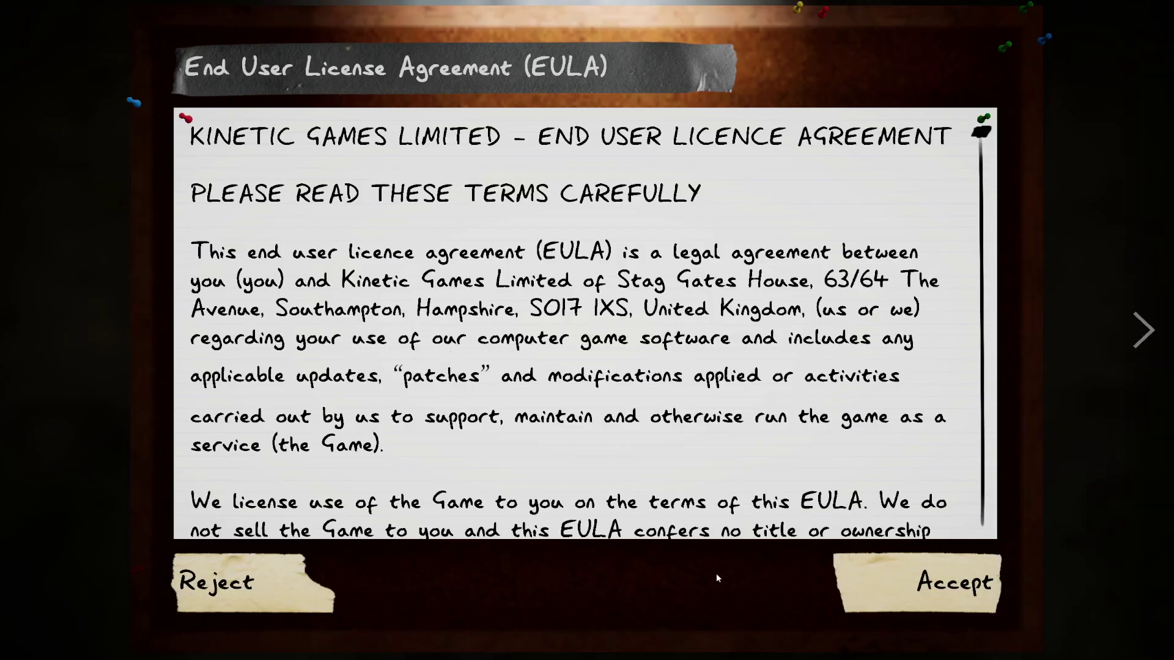
Accept Phasmophobia's end user licence agreement and bring up the pause menu from the lobby
click(930, 599)
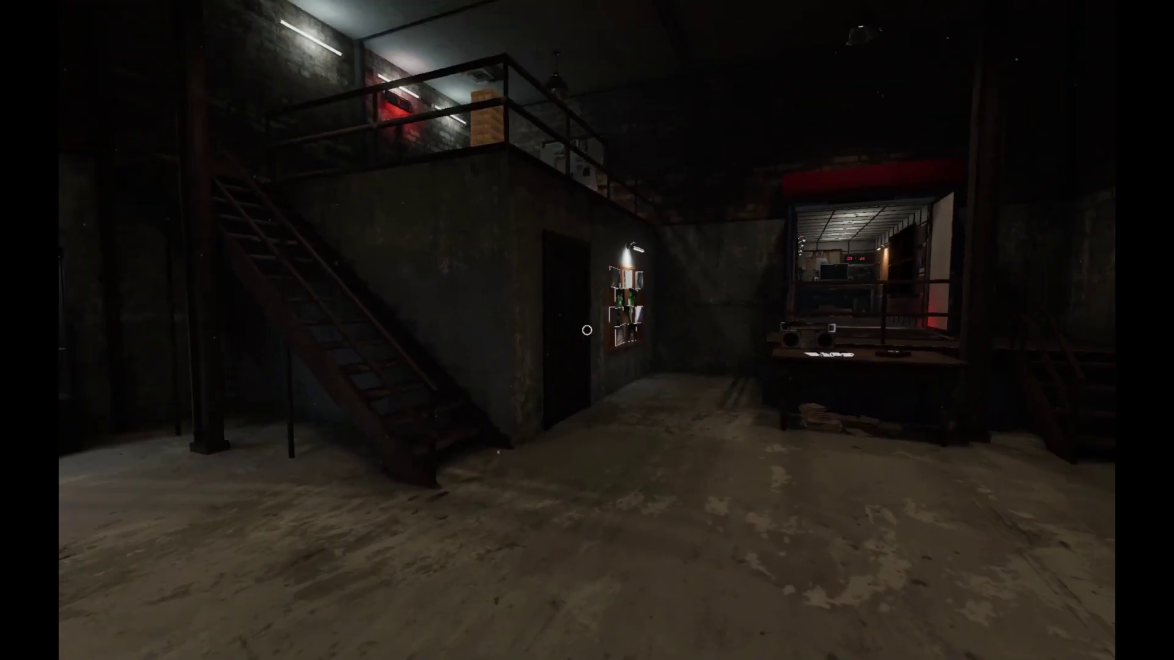
key(w)
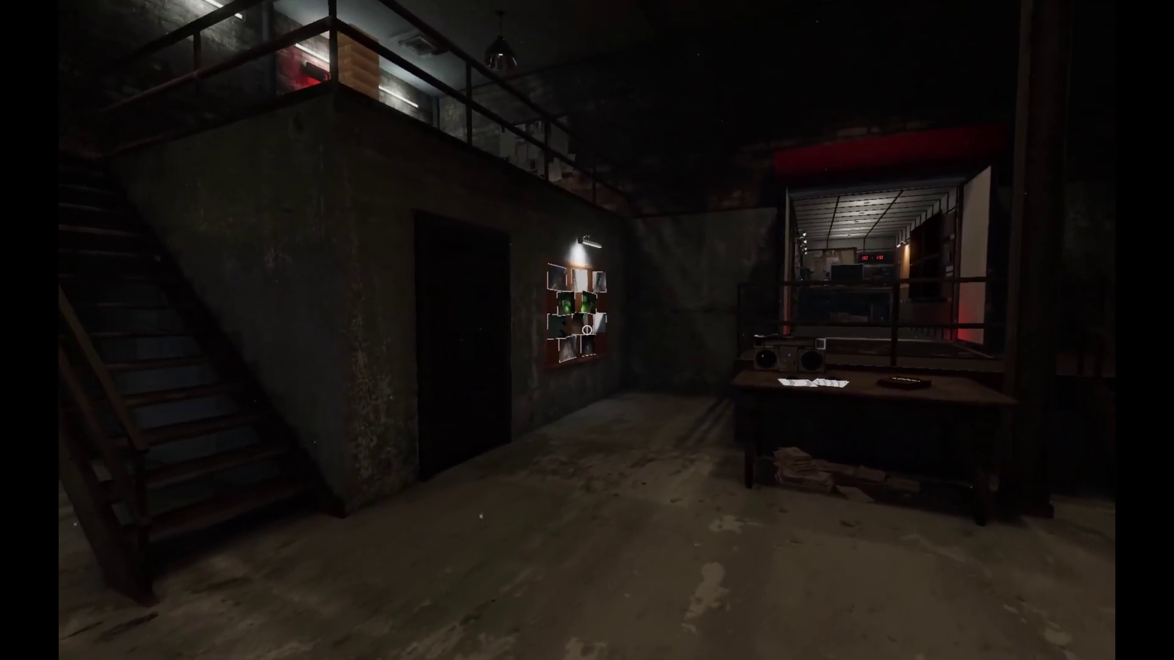
key(w)
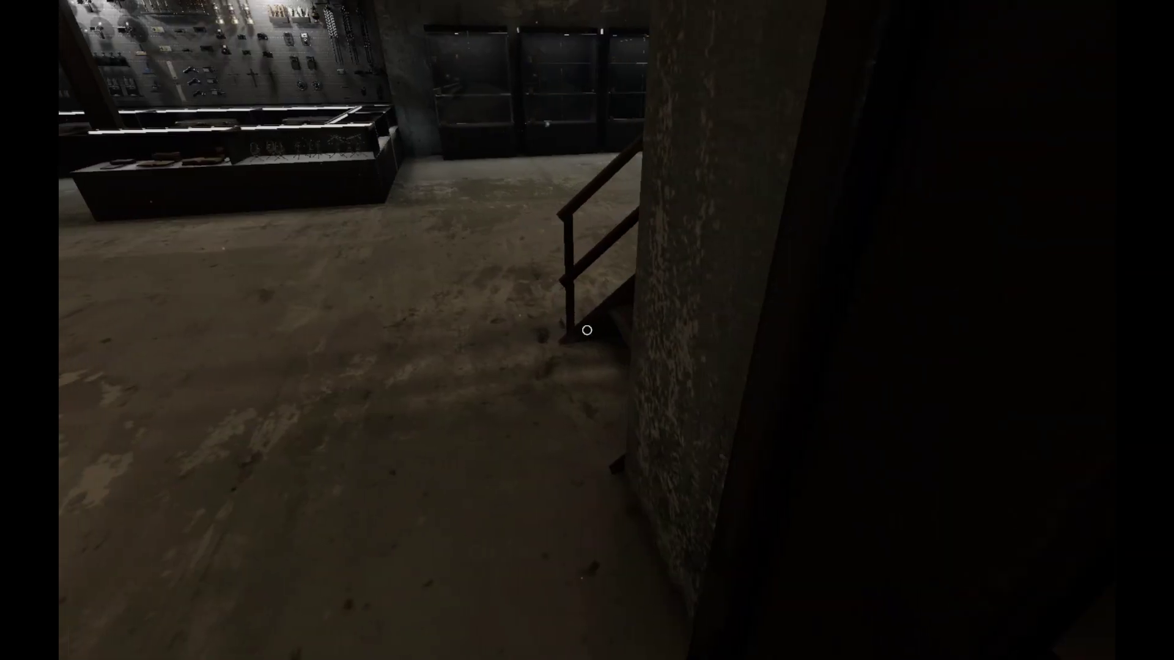
key(w)
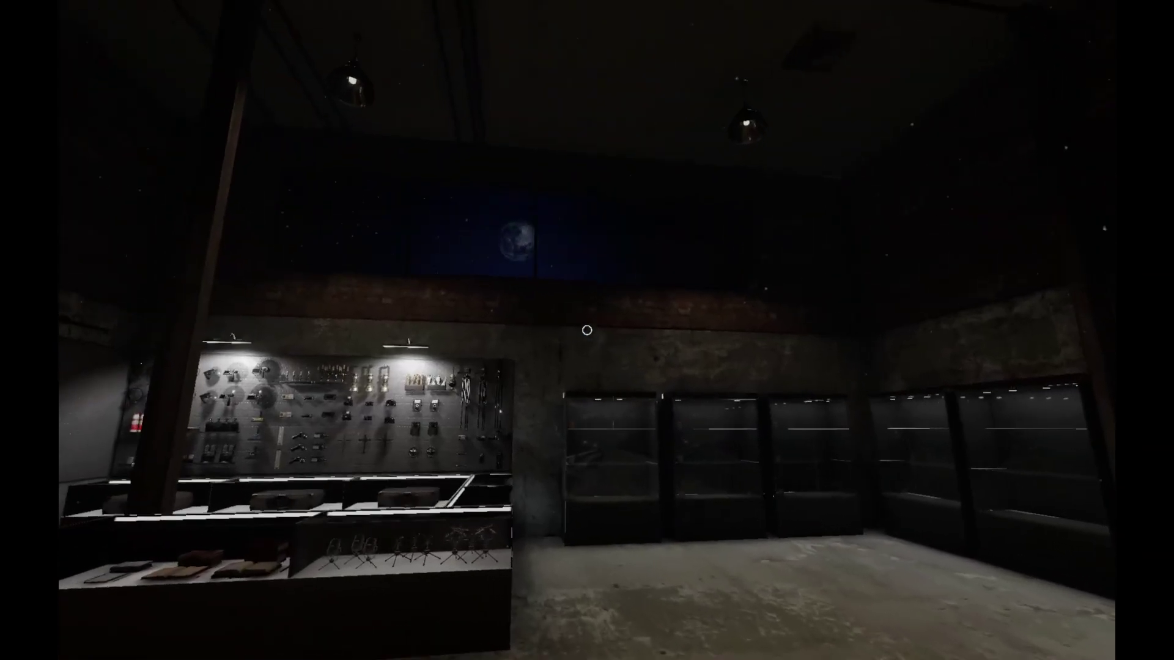
key(w)
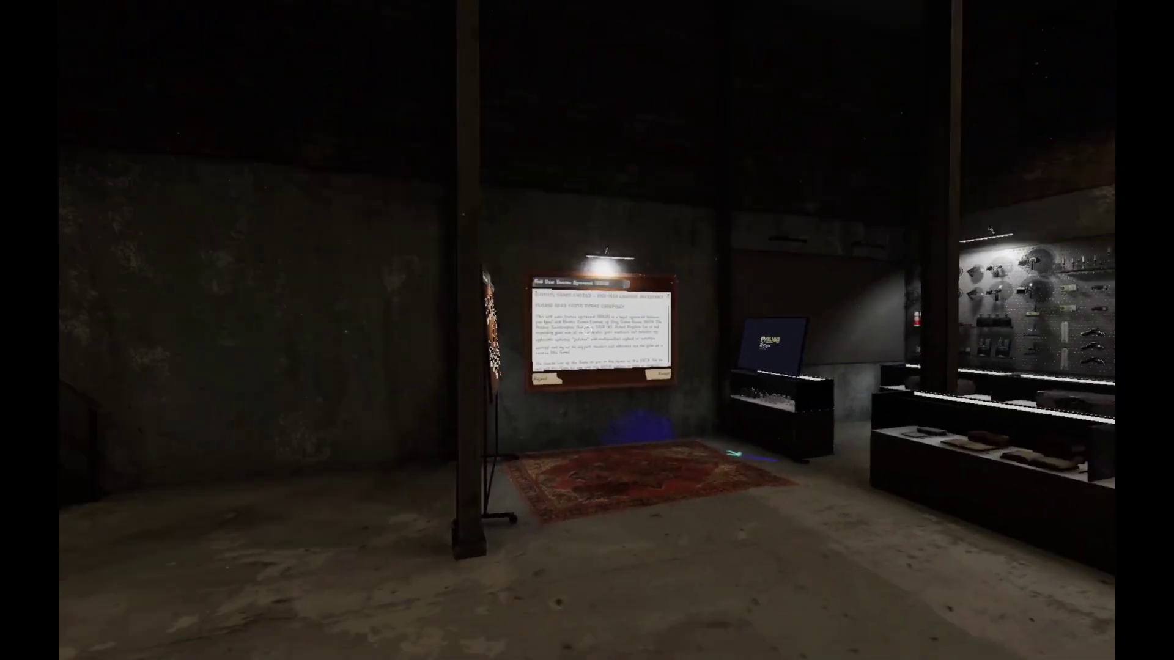
key(Escape)
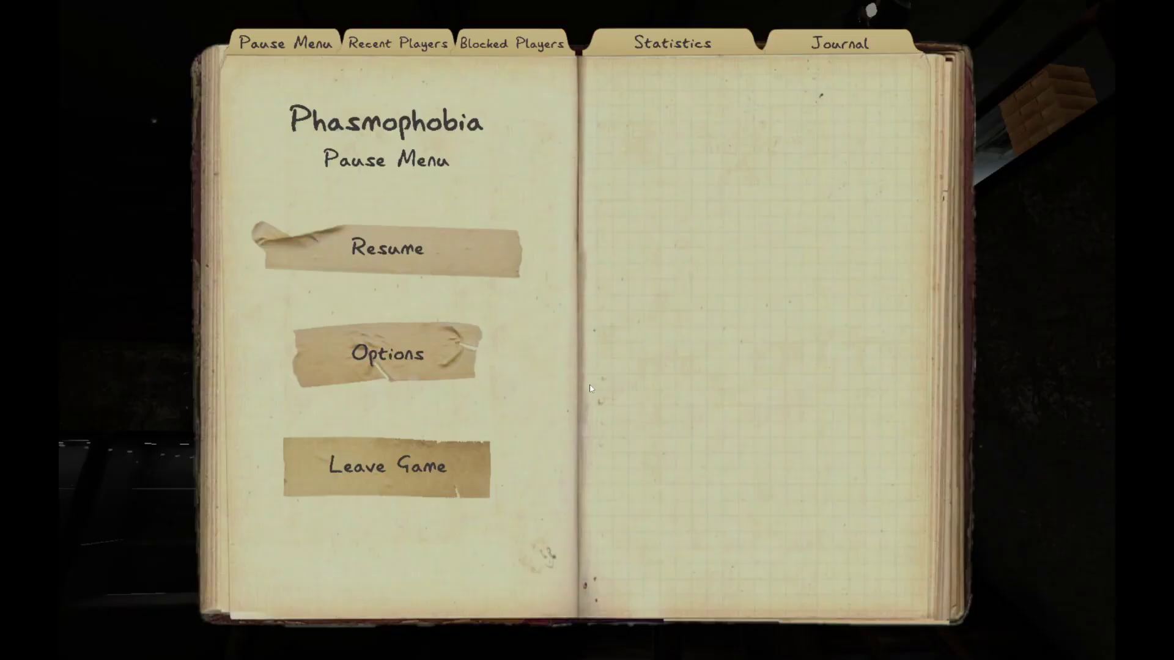
Resume Phasmophobia from the pause menu and accept the licence agreement on the lobby board to reach the main menu
key(Escape)
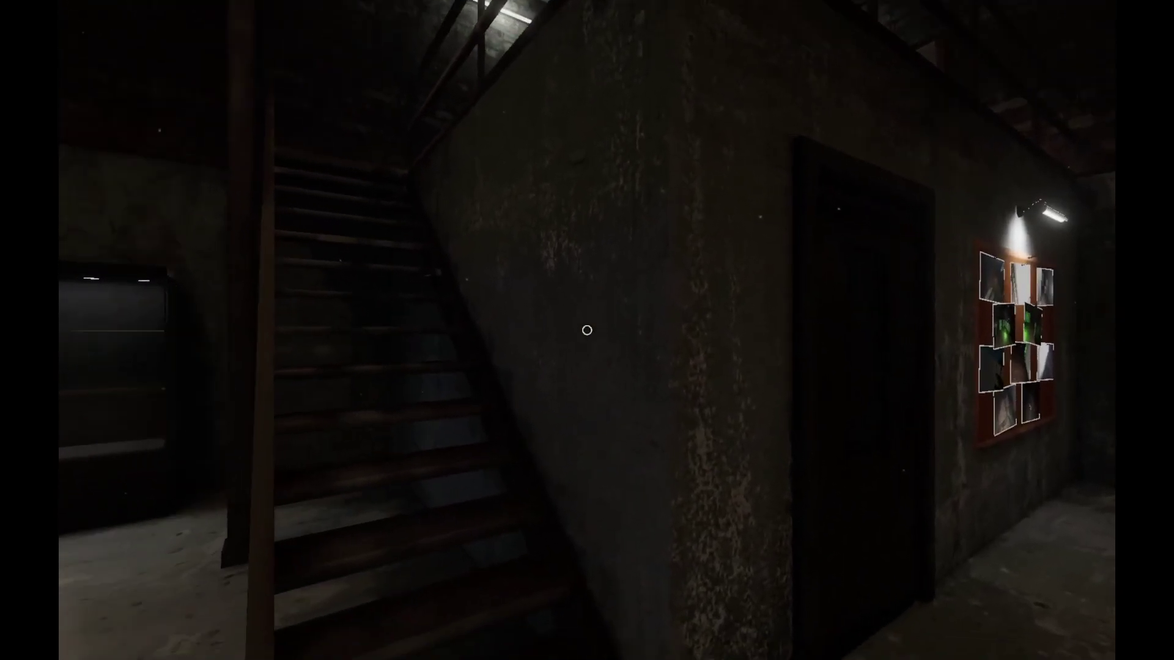
key(w)
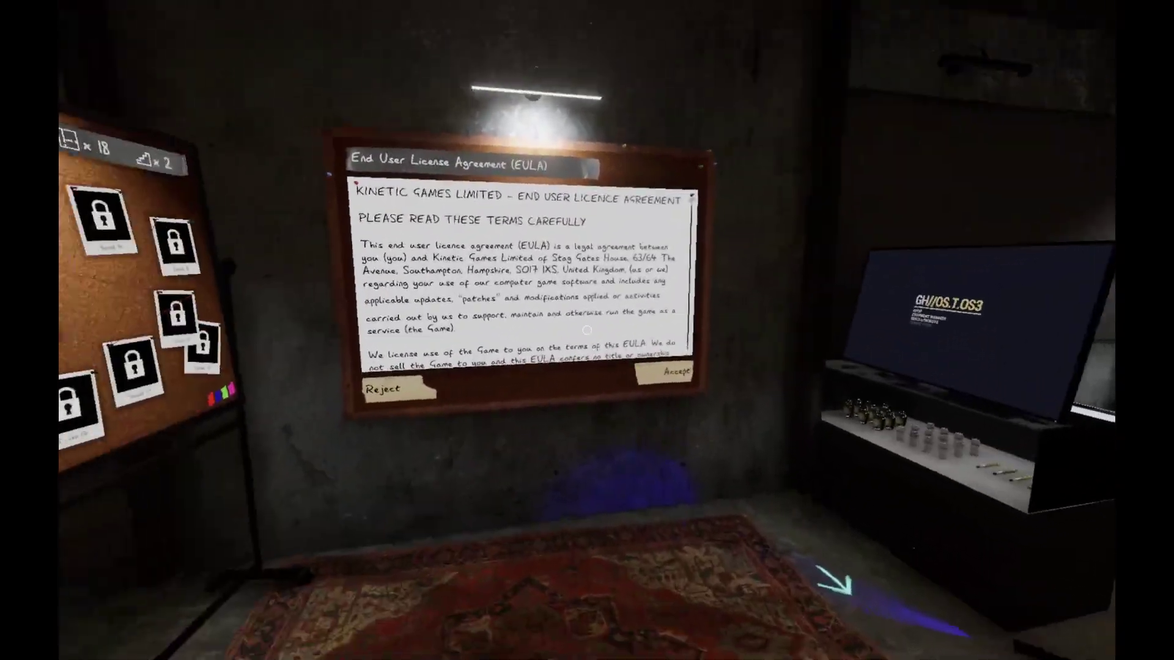
click(586, 330)
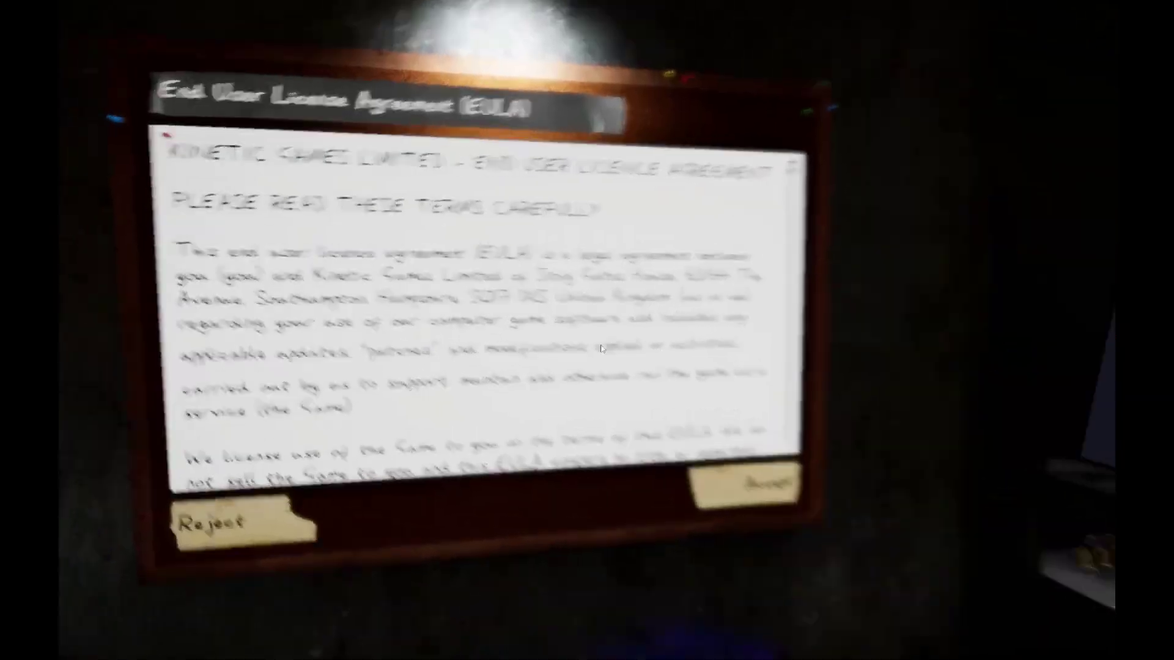
click(979, 596)
click(979, 595)
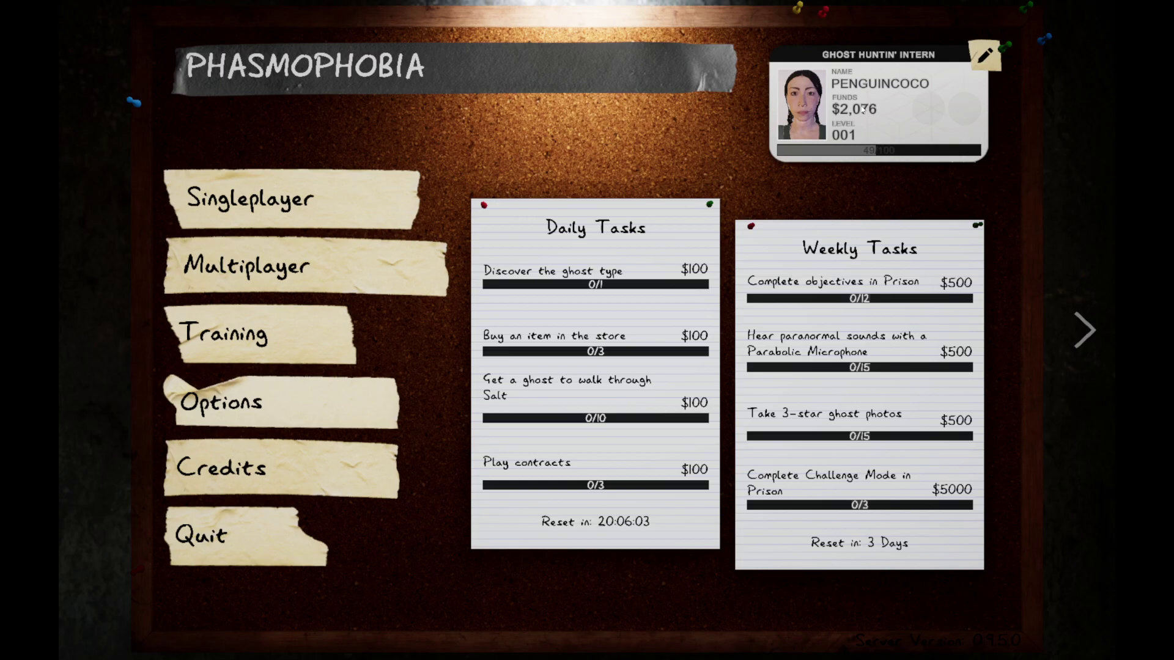
Switch to the Steam store, search for "the bed we made" and open the This Bed We Made page
key(Escape)
key(alt+Tab)
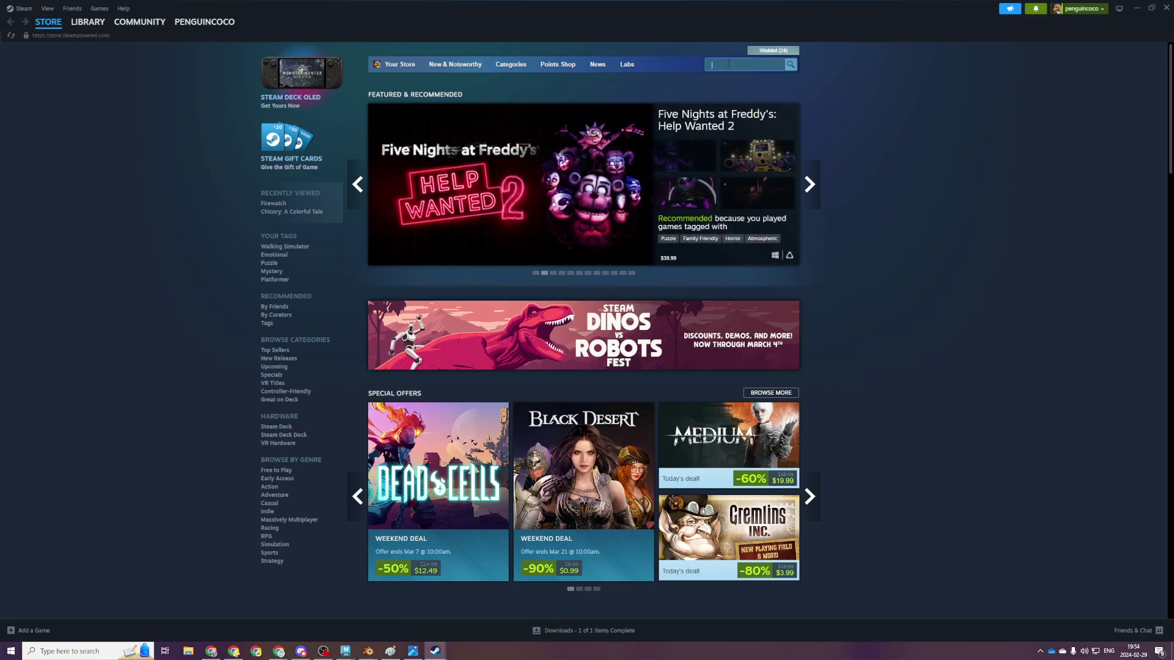
key(BackSpace)
text(bed we )
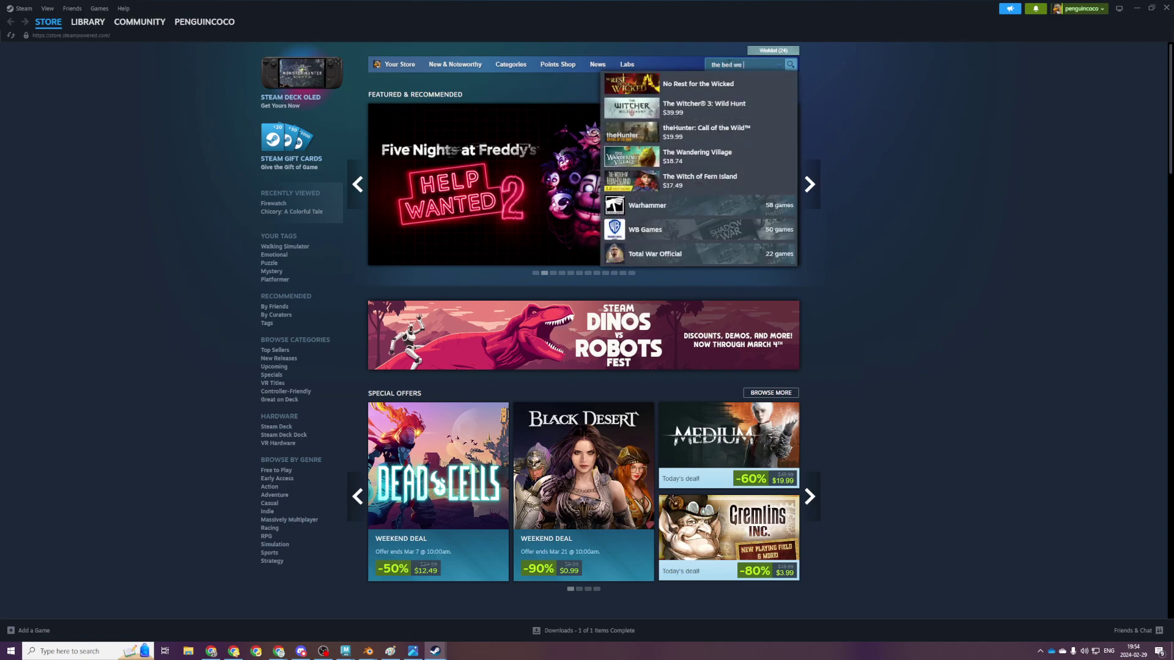
text(made)
key(Return)
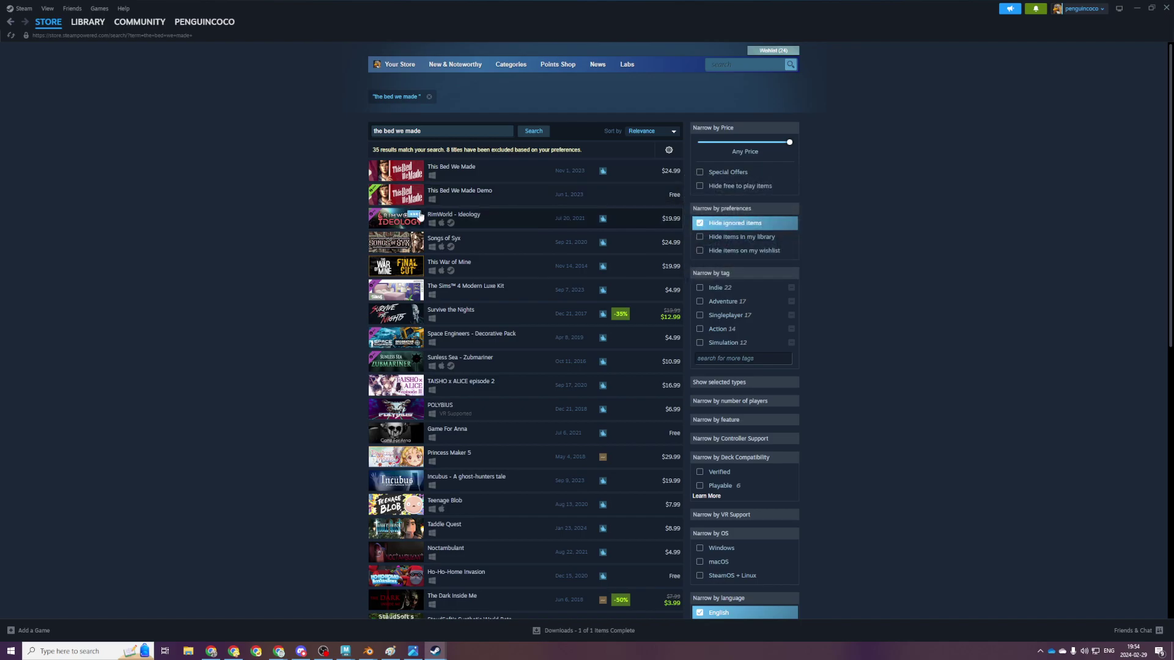
click(489, 174)
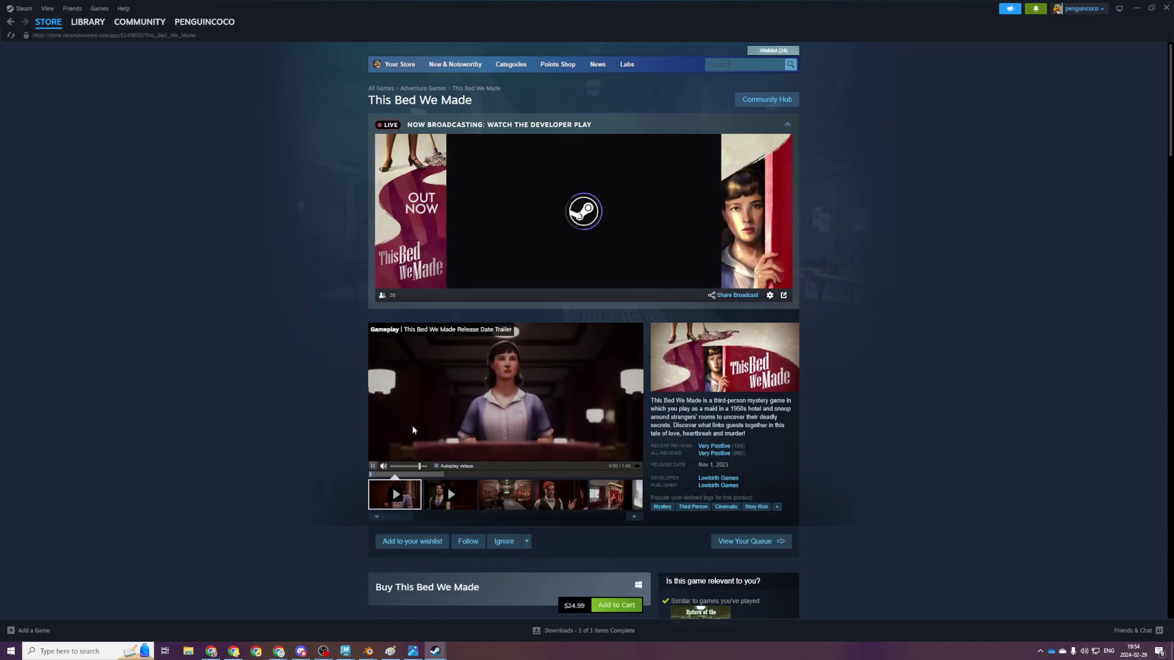
Add This Bed We Made to the Steam wishlist and look over its store page
double_click(370, 468)
scroll(370, 467, down, 3)
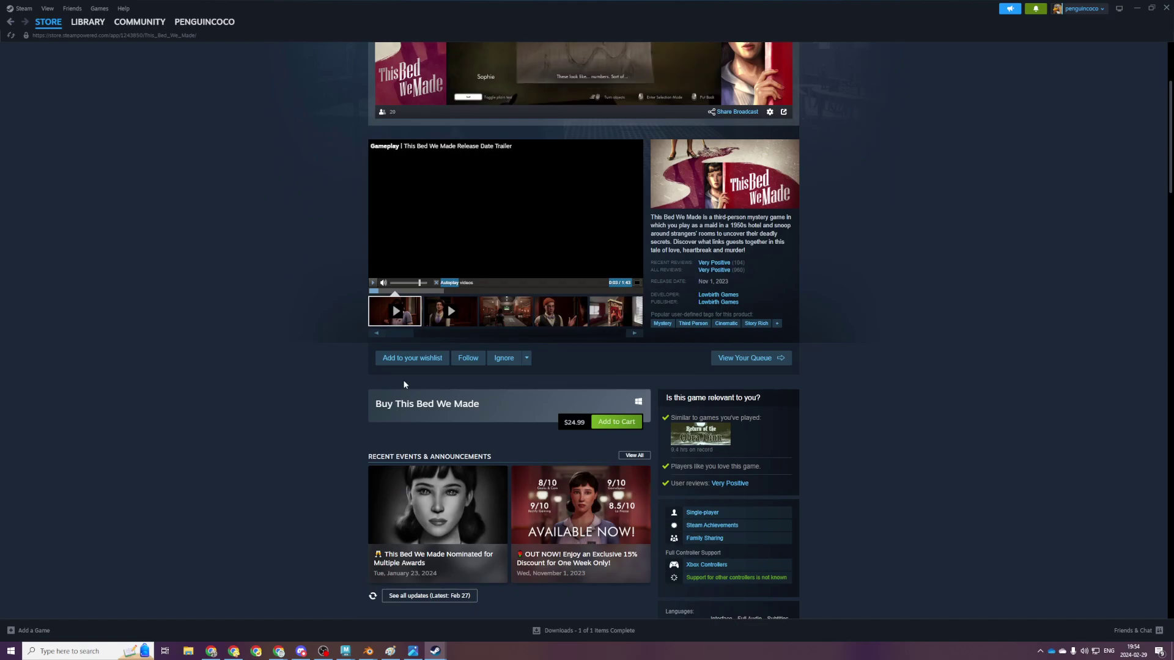
click(409, 357)
scroll(442, 442, down, 3)
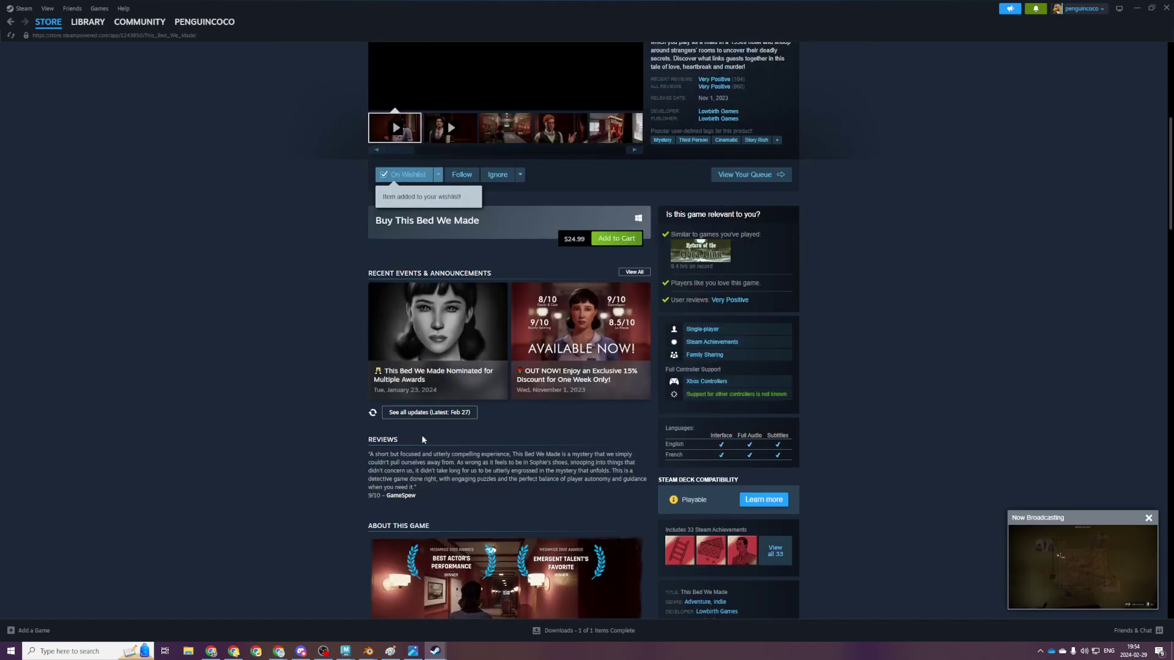
scroll(426, 438, down, 2)
scroll(427, 438, up, 7)
scroll(754, 458, up, 2)
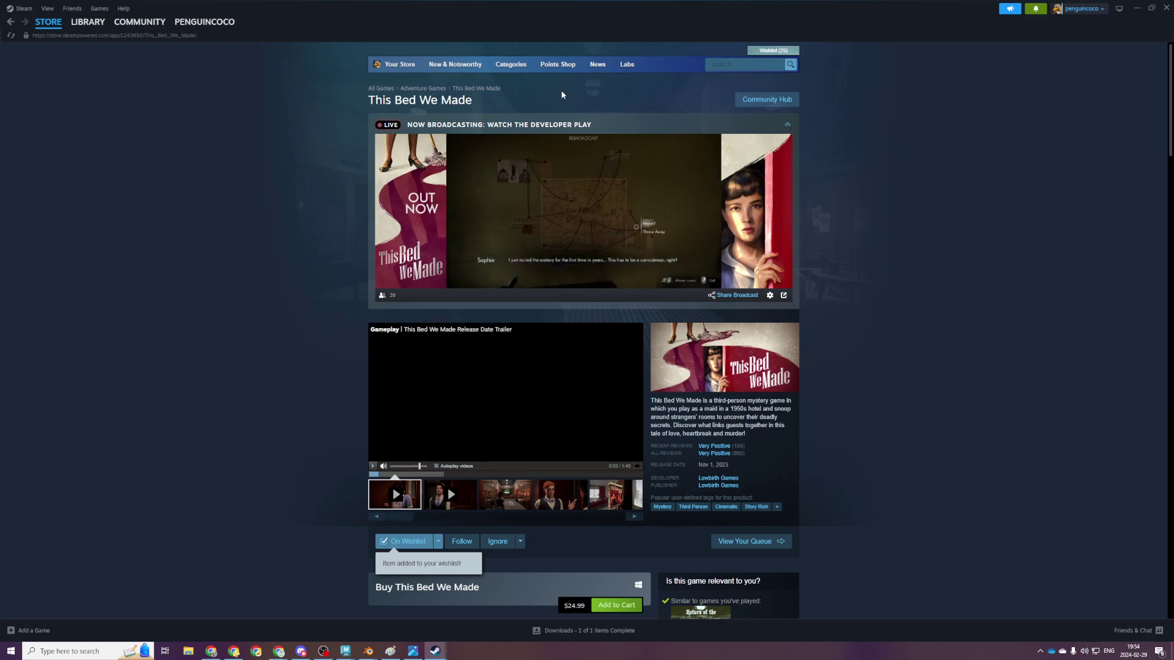
Close the Steam store and its Black Desert weekend deal window to return to the Maya scene
scroll(726, 195, down, 6)
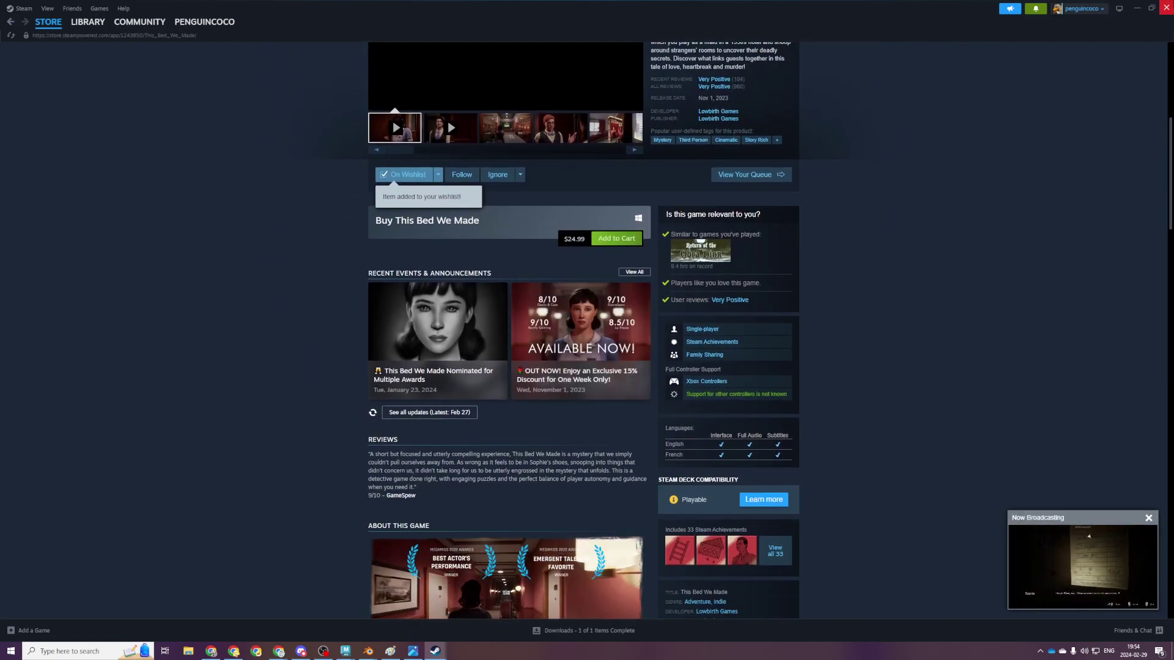
click(1165, 7)
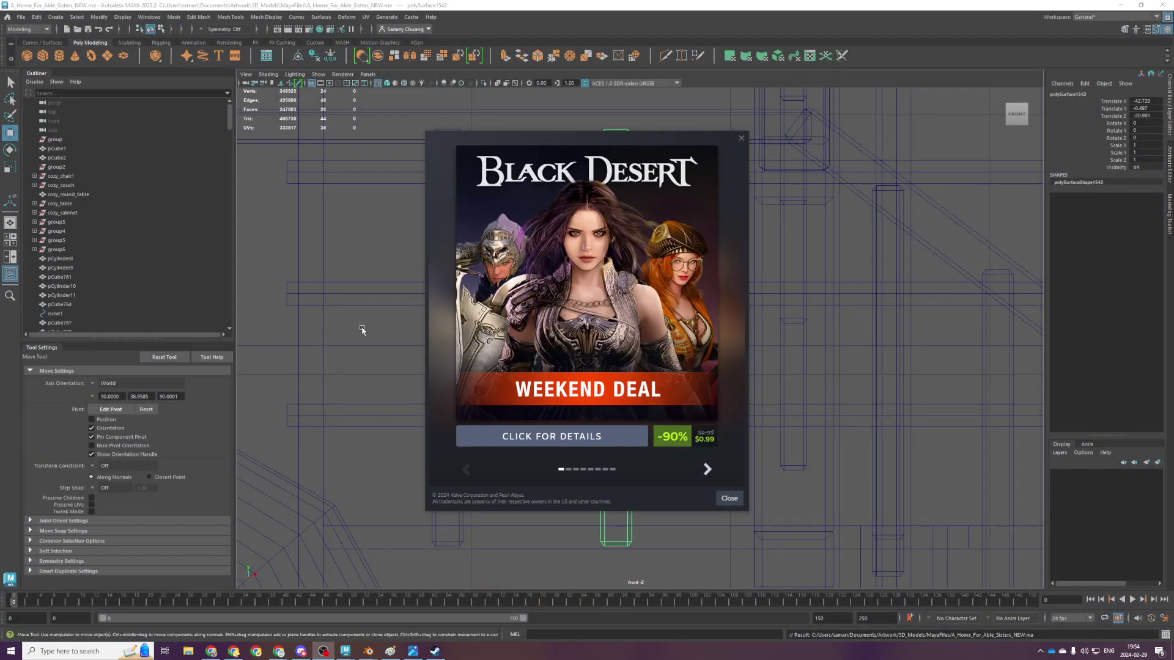
click(741, 139)
Duplicate the lower landing's handrail with its two balusters and move the copy behind the upper stair flight, to about 91.9 in X and 14.1 in Z
scroll(725, 271, up, 2)
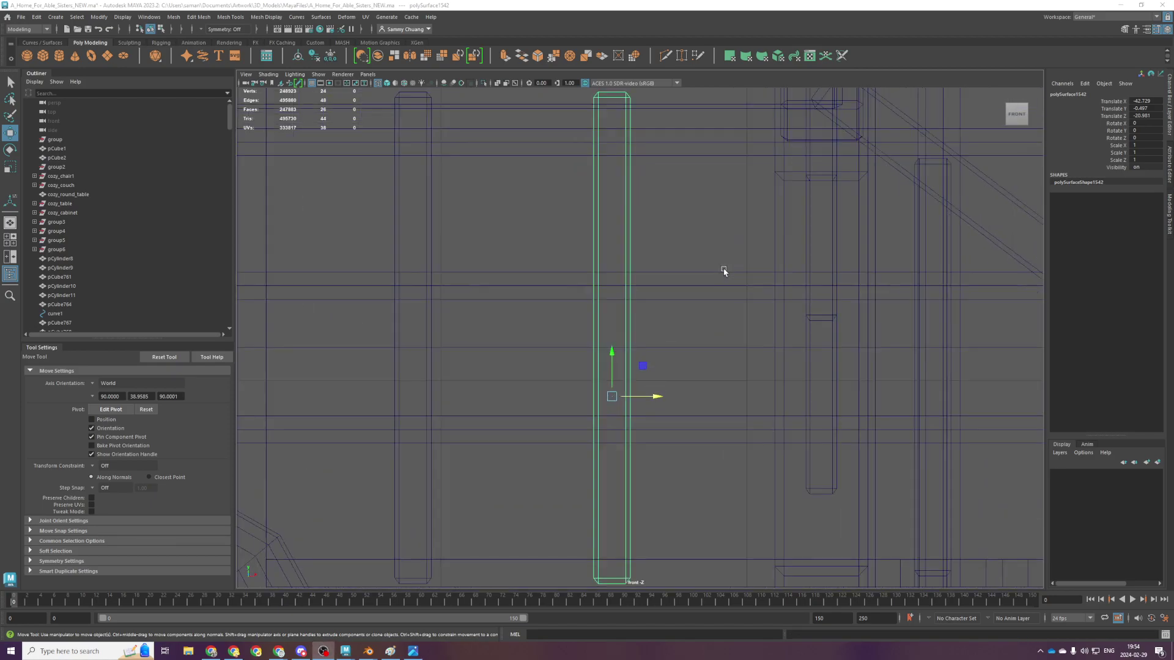
scroll(786, 247, up, 2)
alt+middle_drag(812, 280, 501, 485)
scroll(579, 417, down, 2)
key(space)
key(space)
alt+drag(702, 246, 626, 357)
shift+click(626, 357)
shift+click(586, 388)
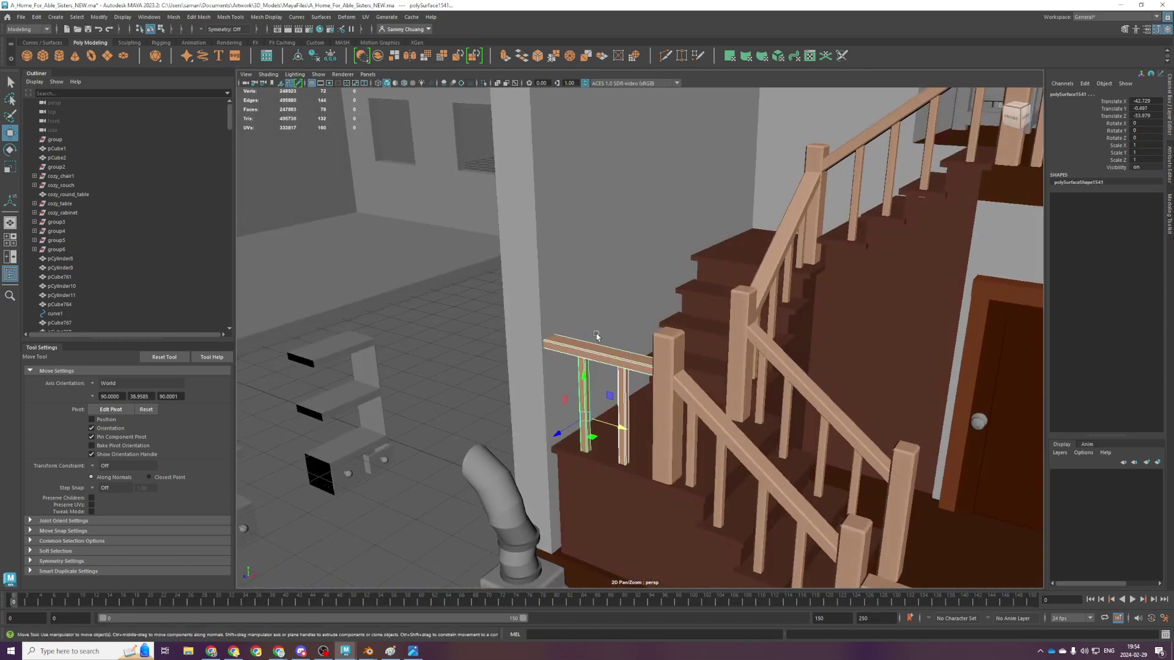
scroll(595, 336, down, 5)
key(space)
key(space)
scroll(649, 324, down, 4)
scroll(731, 306, up, 3)
alt+middle_drag(608, 388, 586, 423)
scroll(624, 381, down, 4)
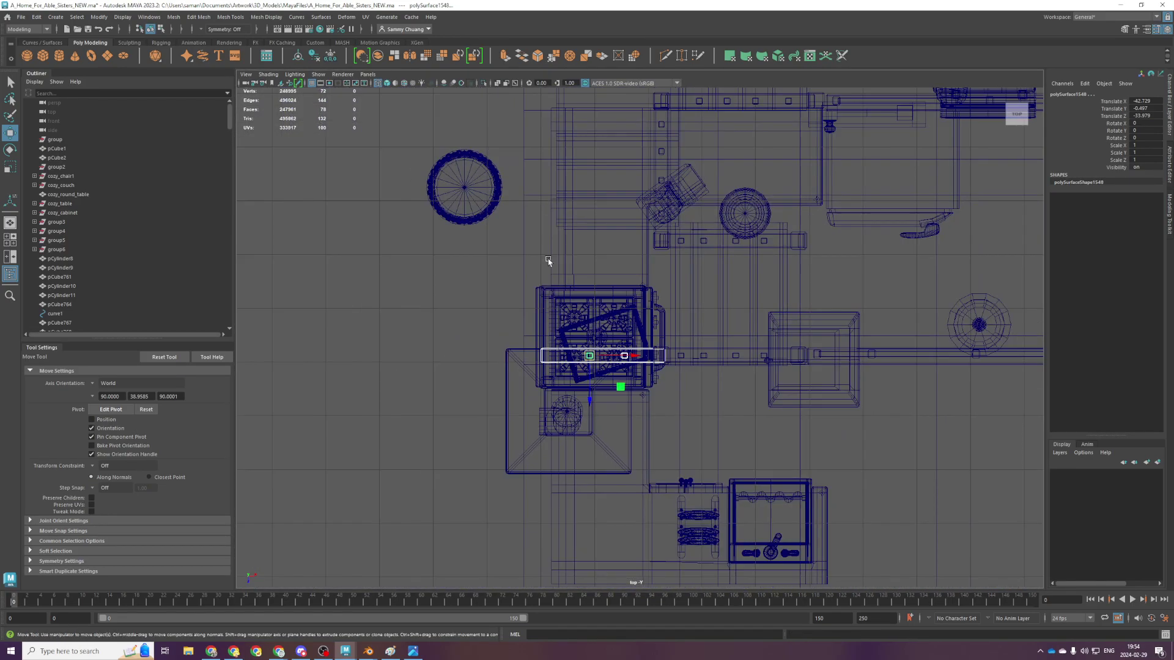
alt+middle_drag(554, 265, 514, 431)
drag(578, 547, 705, 173)
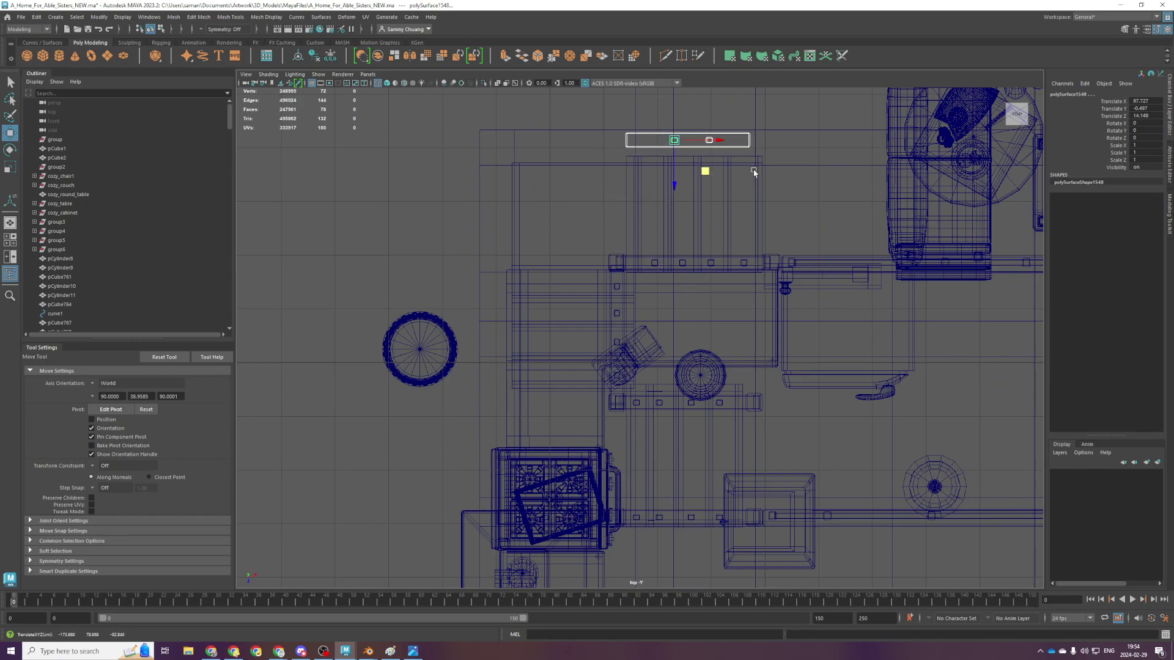
Raise the copied railing to the upper platform, about 74 in Translate Y, and slide it to about 32.2 in Translate Z
key(space)
key(space)
scroll(735, 258, down, 2)
alt+middle_drag(736, 258, 686, 357)
alt+drag(687, 357, 606, 292)
drag(590, 173, 590, 166)
mouse_move(592, 179)
alt+mouse_down()
mouse_move(643, 200)
mouse_move(594, 237)
mouse_move(546, 231)
mouse_move(593, 186)
alt+mouse_up()
alt+drag(593, 220, 704, 288)
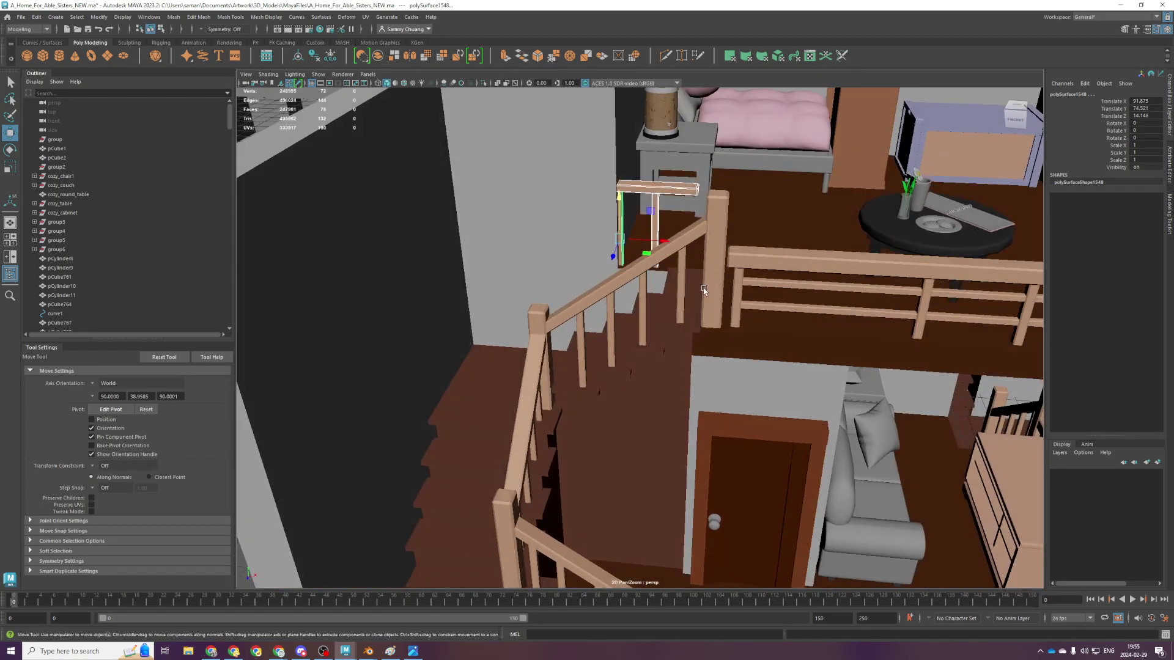
drag(672, 237, 689, 246)
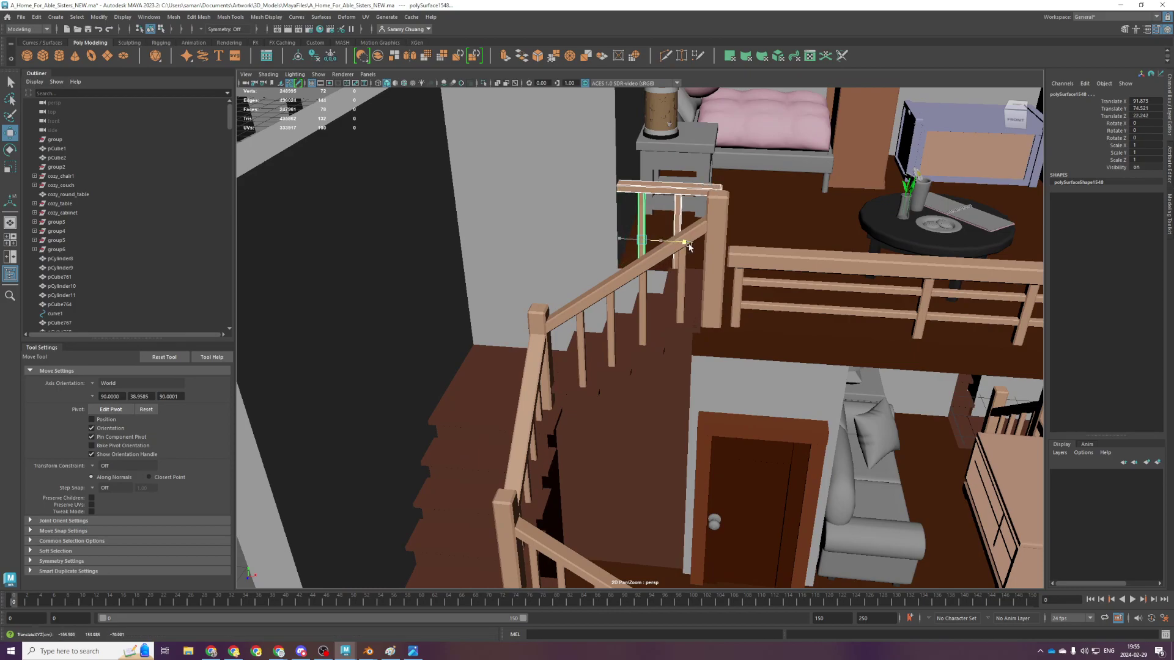
Duplicate the newel post at the top of the stairs and move the copy along Z to the new handrail's end
click(719, 278)
key(space)
key(space)
key(ctrl+d)
drag(729, 334, 725, 300)
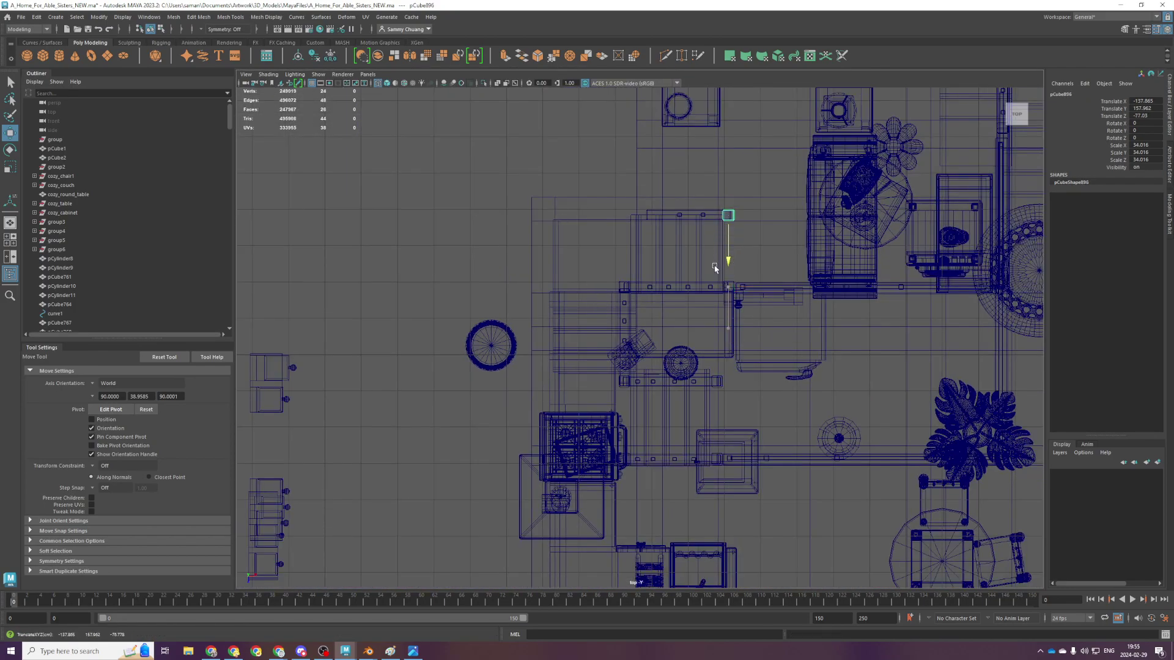
Shift the copied post, handrail and two balusters together so the post stands beside the top step
key(space)
key(space)
mouse_move(744, 246)
alt+mouse_down()
mouse_move(652, 278)
mouse_move(592, 266)
mouse_move(644, 402)
alt+mouse_up()
shift+click(548, 416)
shift+click(470, 432)
shift+click(493, 343)
drag(447, 368, 658, 382)
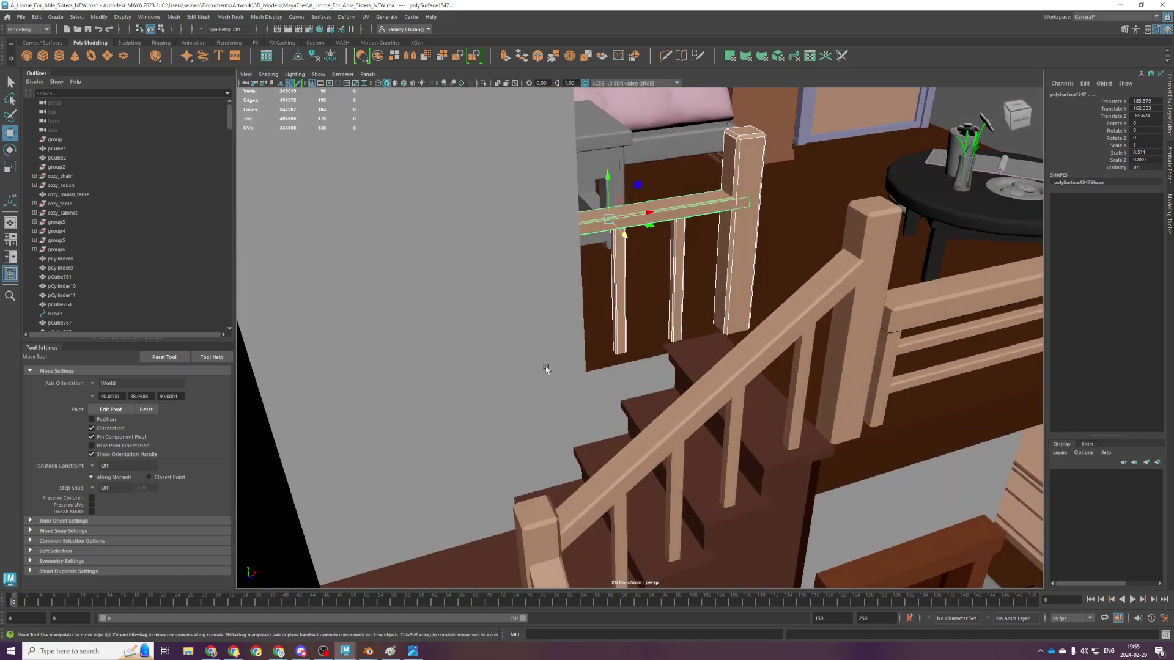
Insert a horizontal edge loop with Multi-Cut into the building mesh just below the upper platform's edge
click(566, 356)
alt+drag(566, 355, 497, 365)
scroll(480, 347, down, 4)
scroll(532, 316, up, 3)
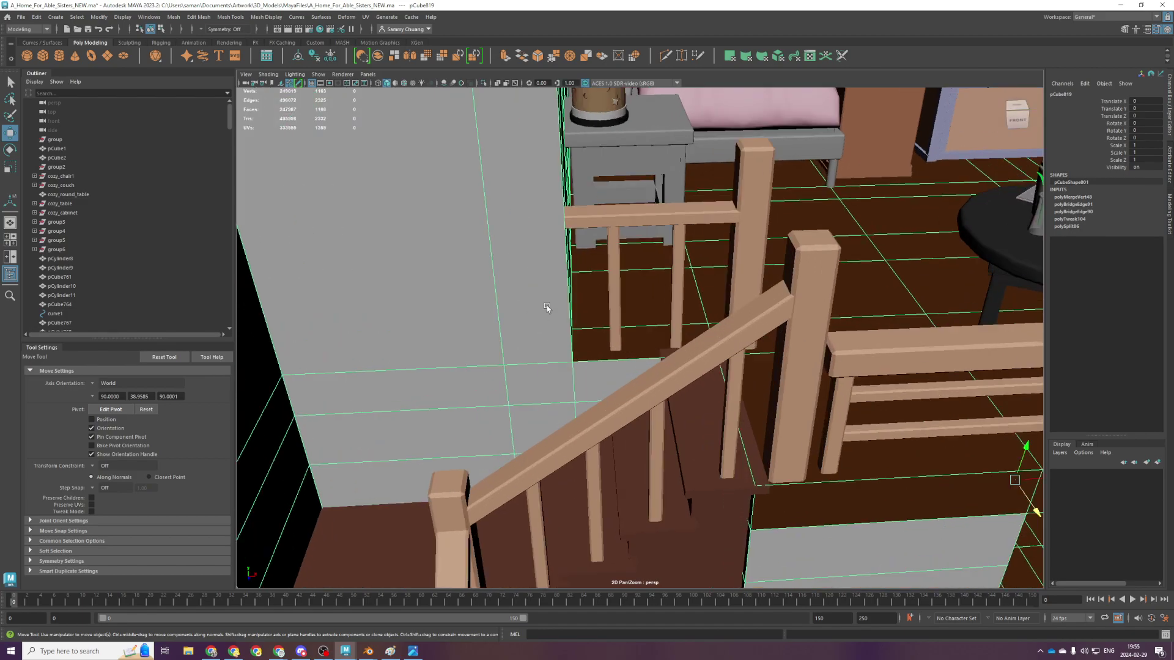
right_drag(532, 331, 532, 343)
right_drag(605, 370, 484, 336)
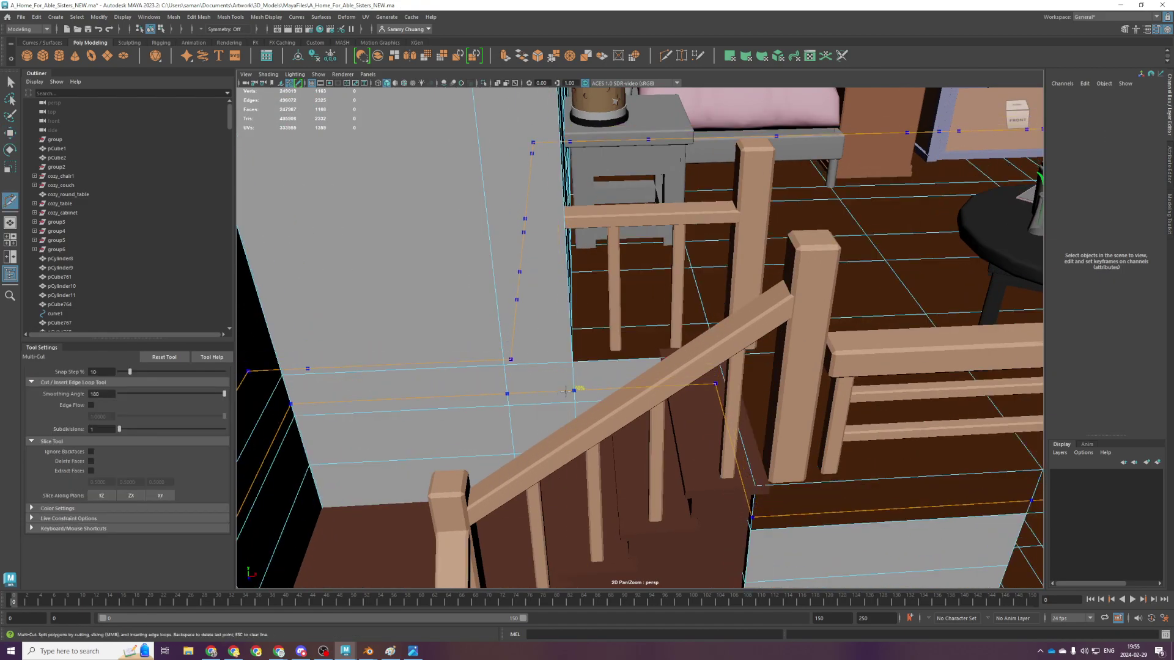
ctrl+shift+click(567, 387)
key(q)
Try assigning the z_building_walls material to the narrow face below the new railing
click(600, 377)
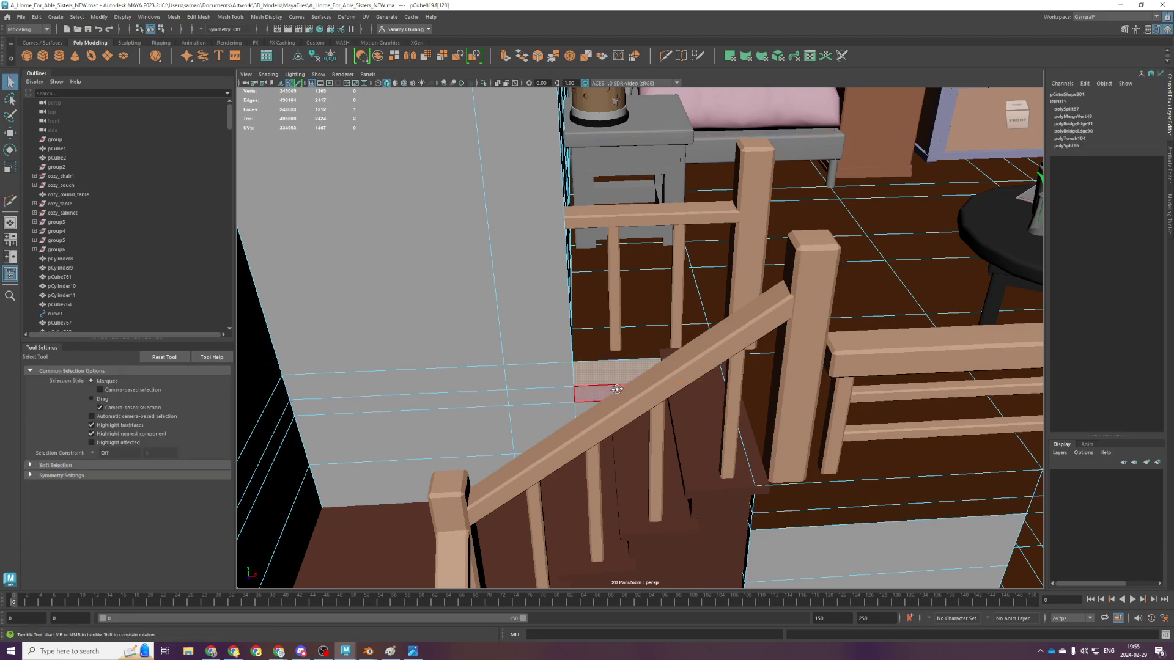
alt+drag(600, 390, 620, 375)
right_drag(620, 374, 621, 378)
mouse_move(619, 628)
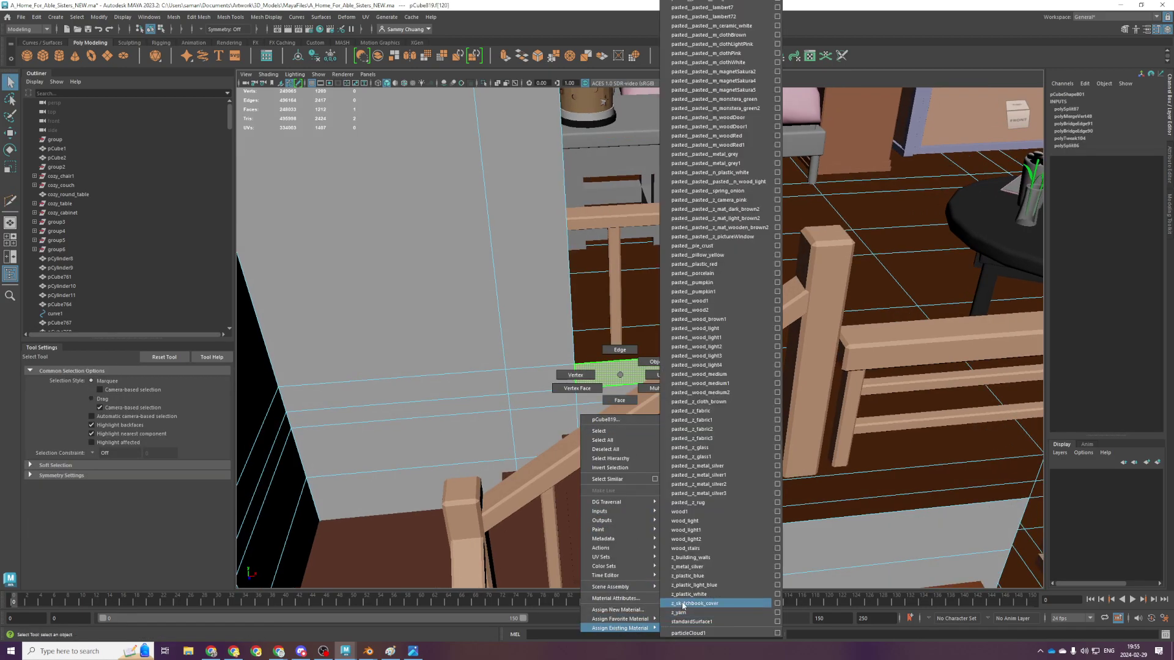
click(703, 558)
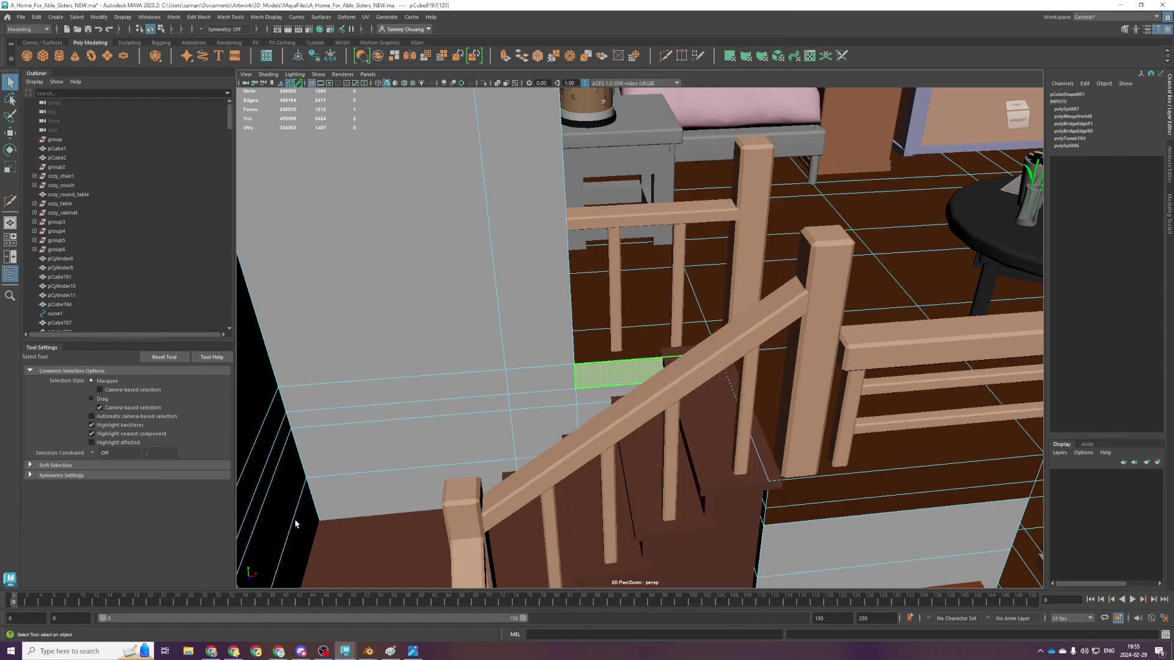
Bring up the building mesh's brown floor material in the Attribute Editor and save the scene
click(313, 57)
click(1170, 223)
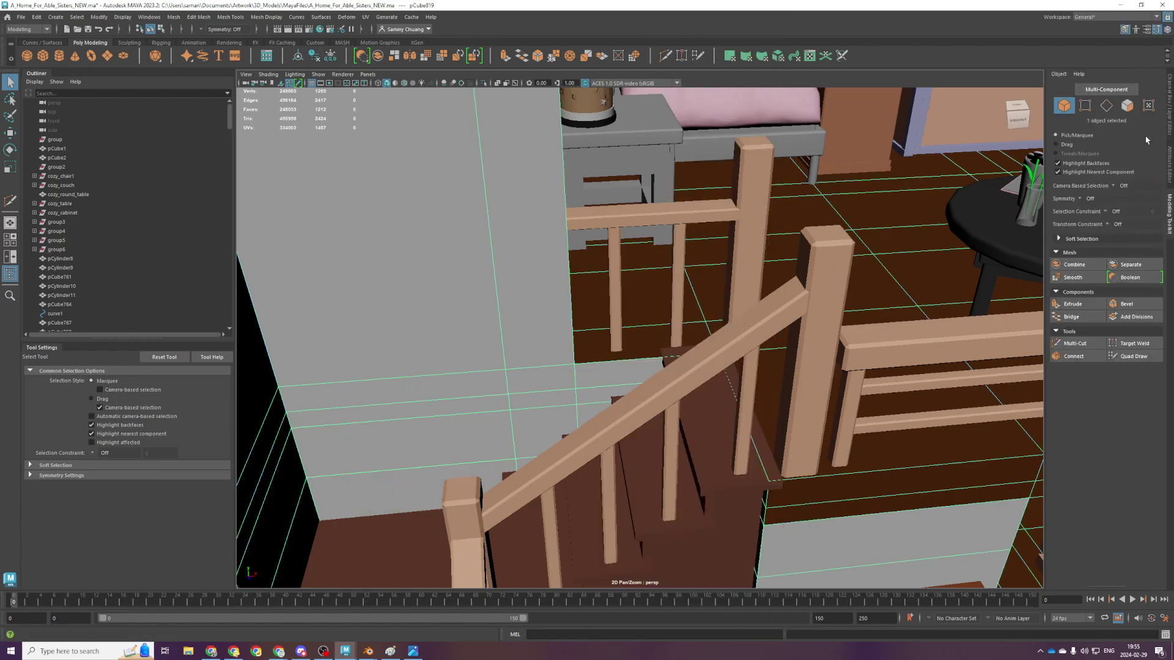
click(1169, 164)
click(1108, 95)
click(1062, 95)
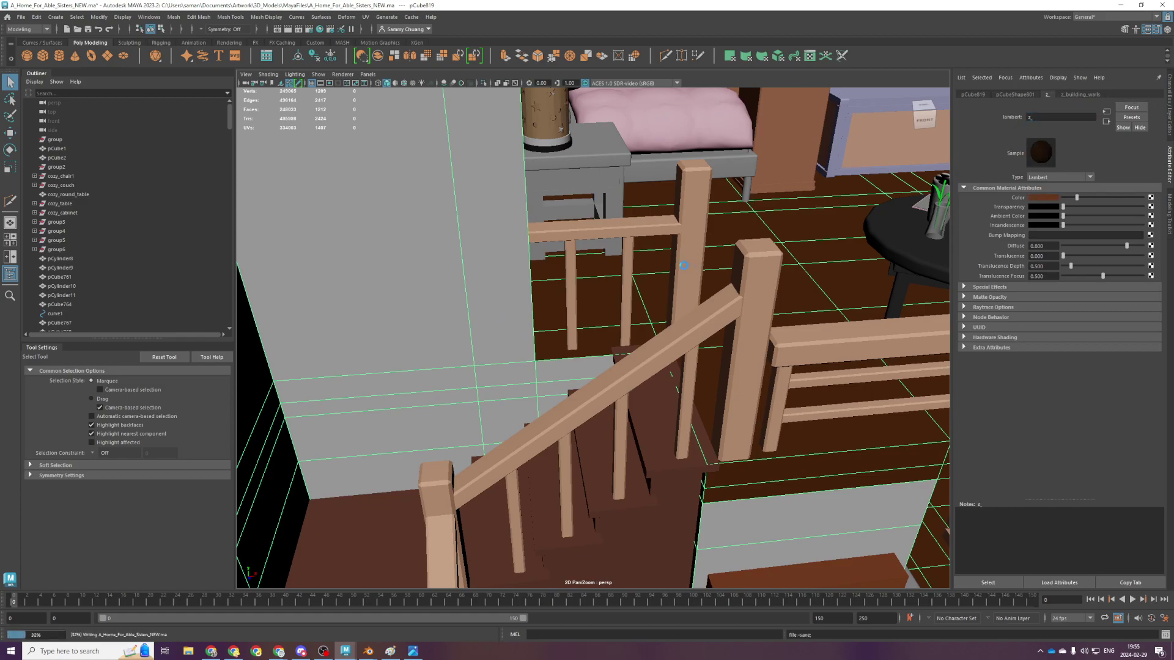
Assign the existing brown floor material z_ to the narrow face below the new railing
right_click(574, 307)
right_drag(567, 329, 603, 618)
click(627, 370)
click(593, 336)
click(594, 363)
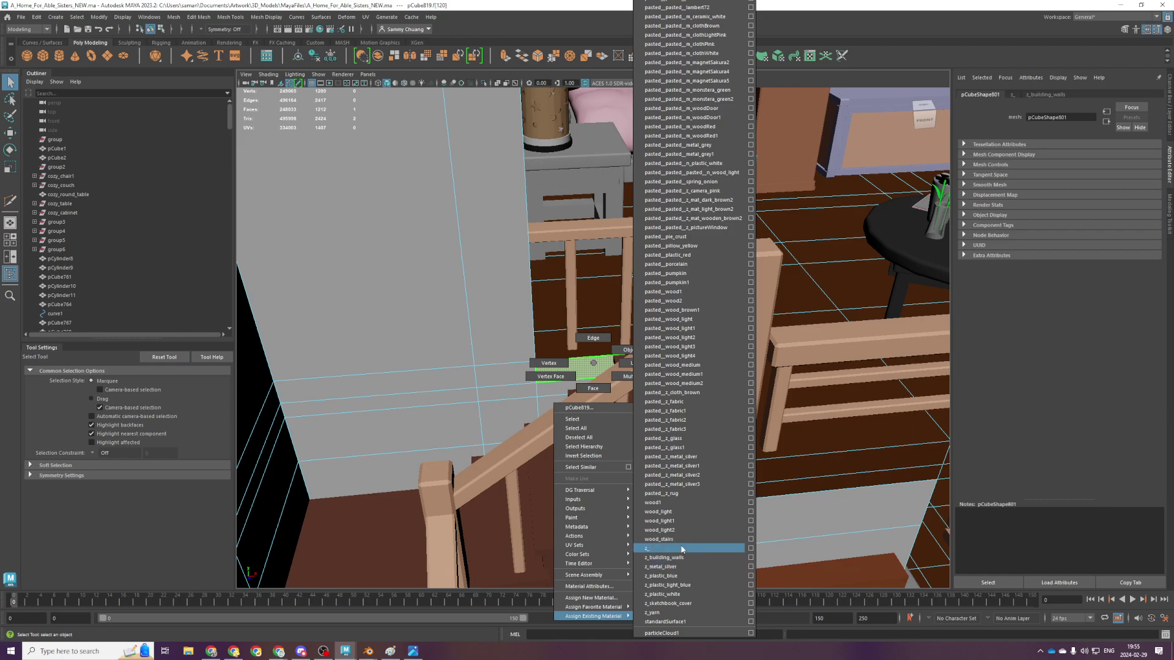
click(682, 549)
Rename the brown floor material z_building_floor and save the scene
click(662, 331)
click(342, 103)
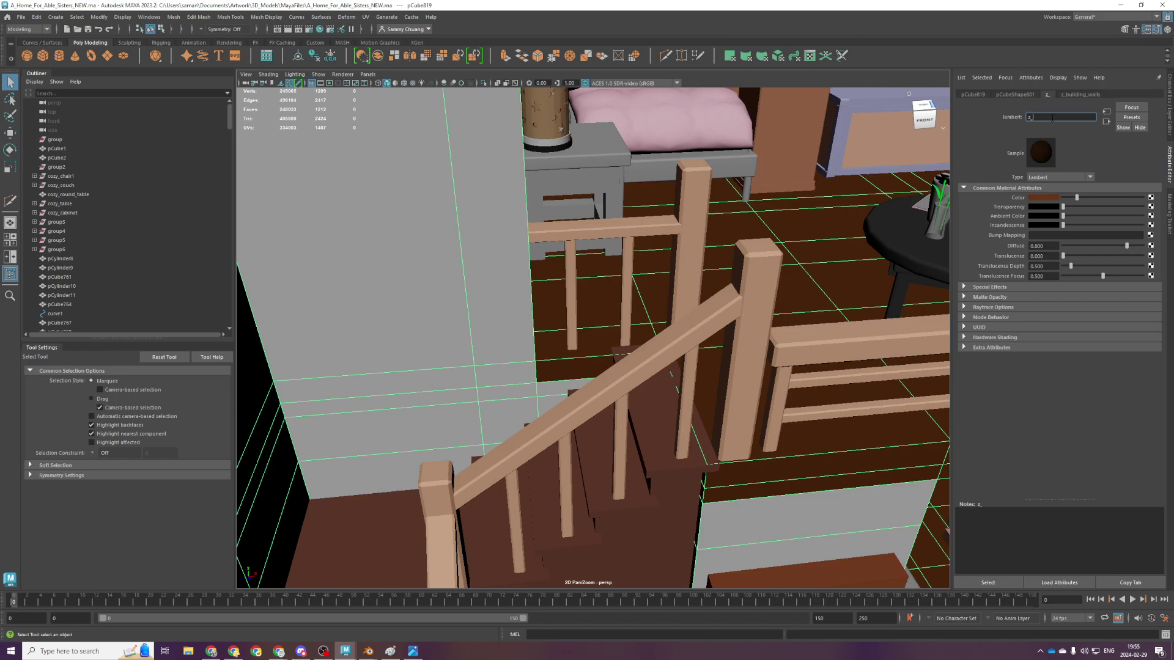
text(r)
key(Return)
key(ctrl+s)
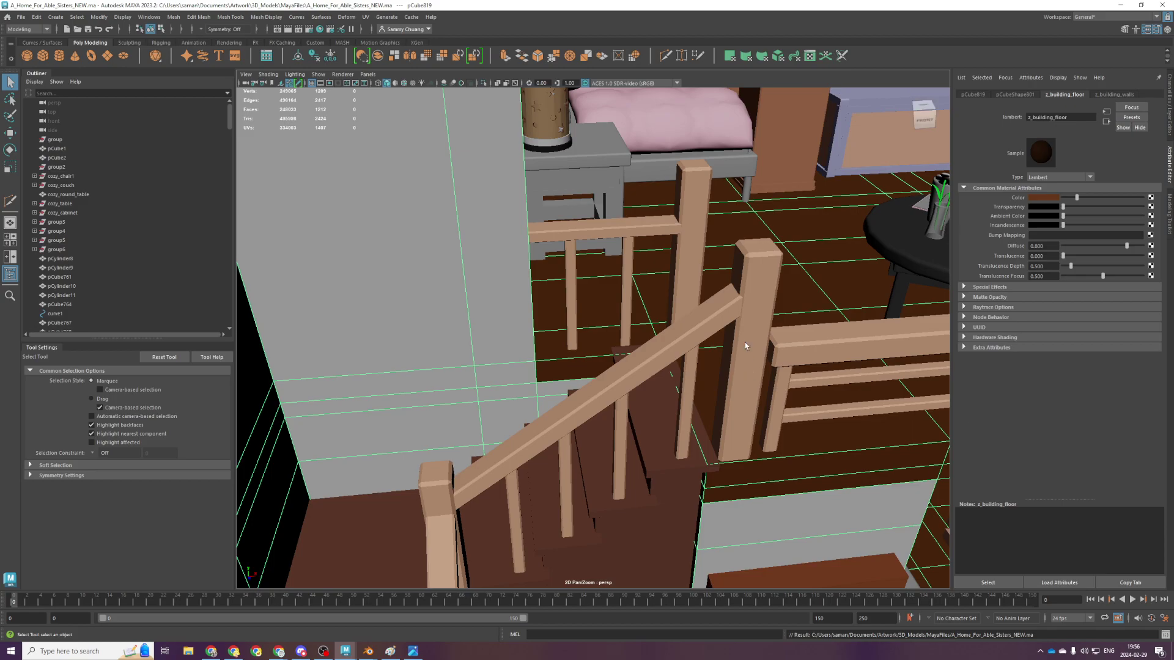
Examine the upper platform's railings and the new railing beside the top of the stairs
scroll(745, 342, down, 5)
key(space)
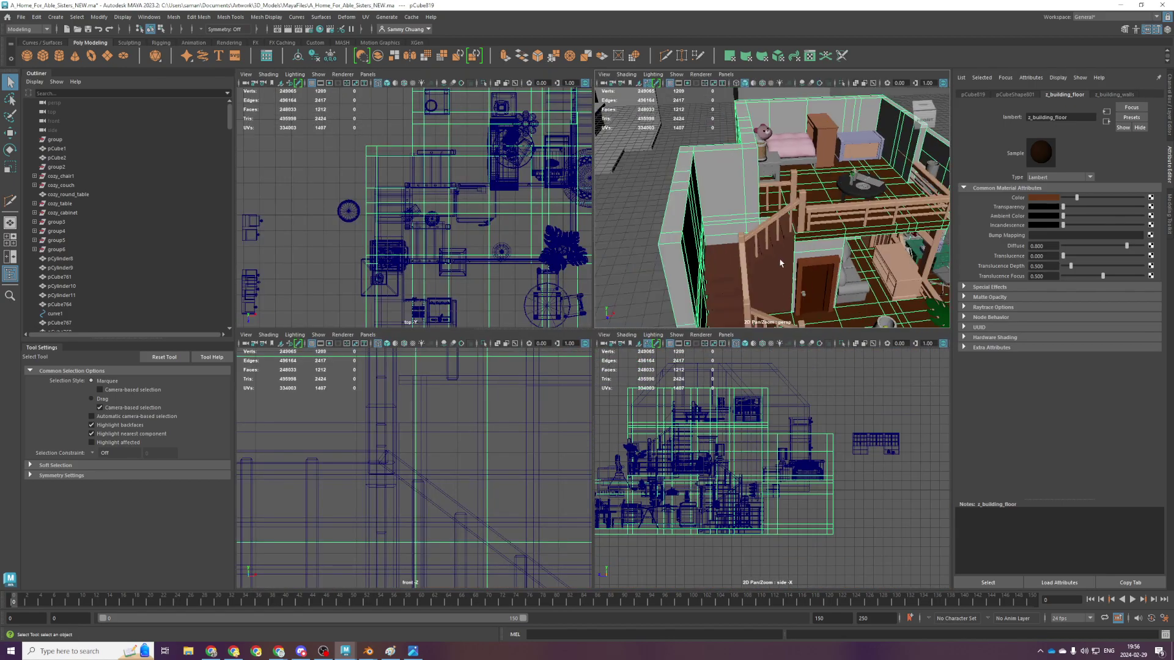
key(space)
scroll(566, 349, up, 6)
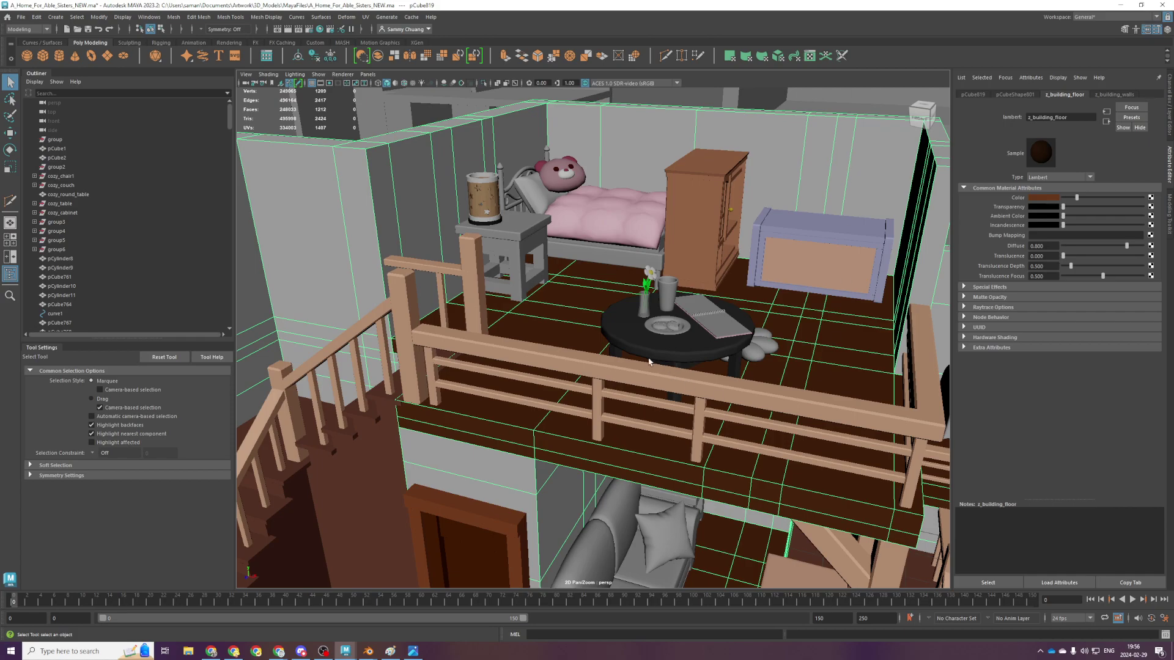
alt+drag(659, 366, 597, 312)
scroll(621, 328, up, 4)
alt+middle_drag(597, 312, 616, 346)
Duplicate a baluster of the short railing at the top of the upper stairs and offset the copy along the rail
click(531, 320)
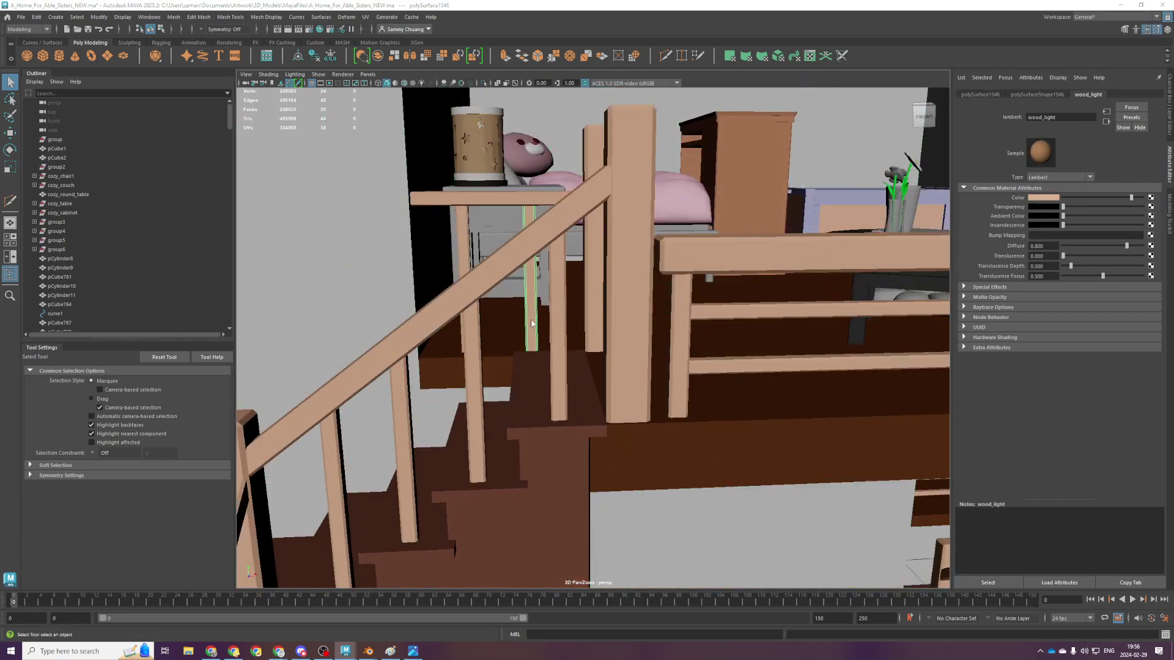
key(space)
key(space)
key(f)
key(space)
key(space)
key(f)
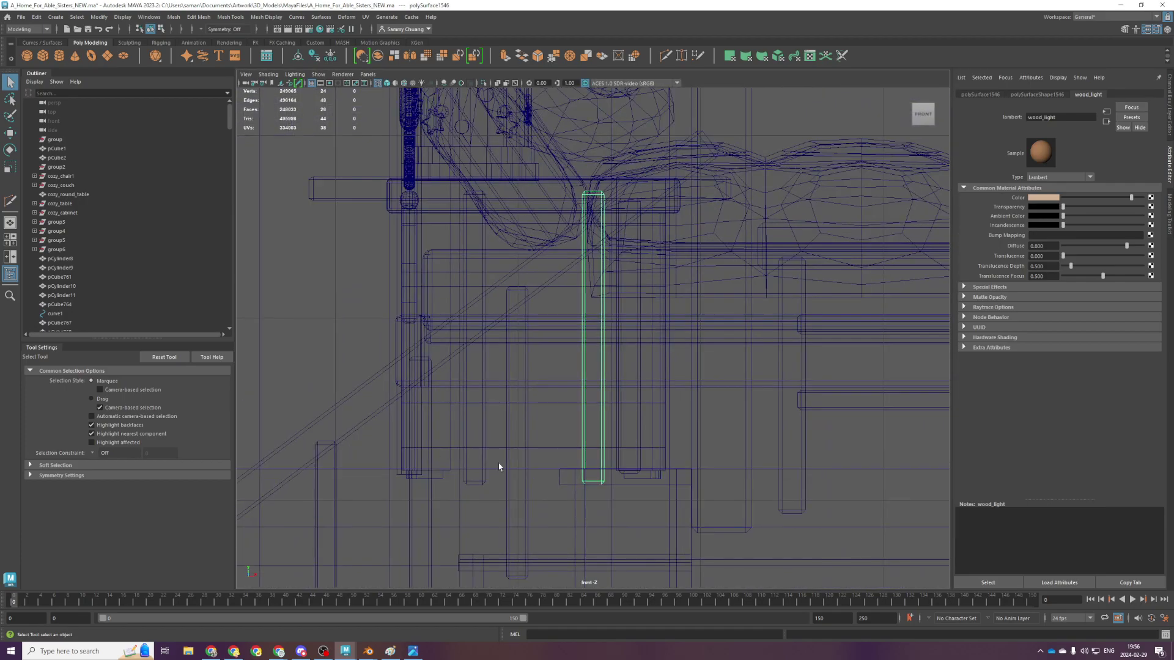
key(space)
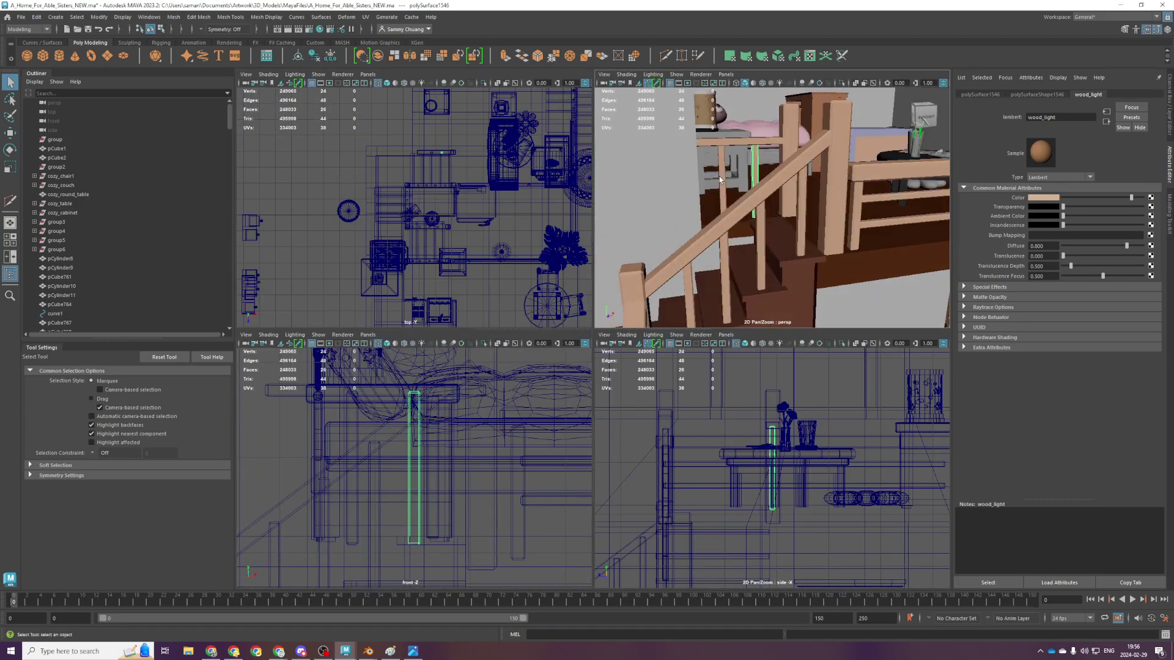
key(shift+d)
key(w)
drag(375, 487, 396, 494)
key(space)
key(f)
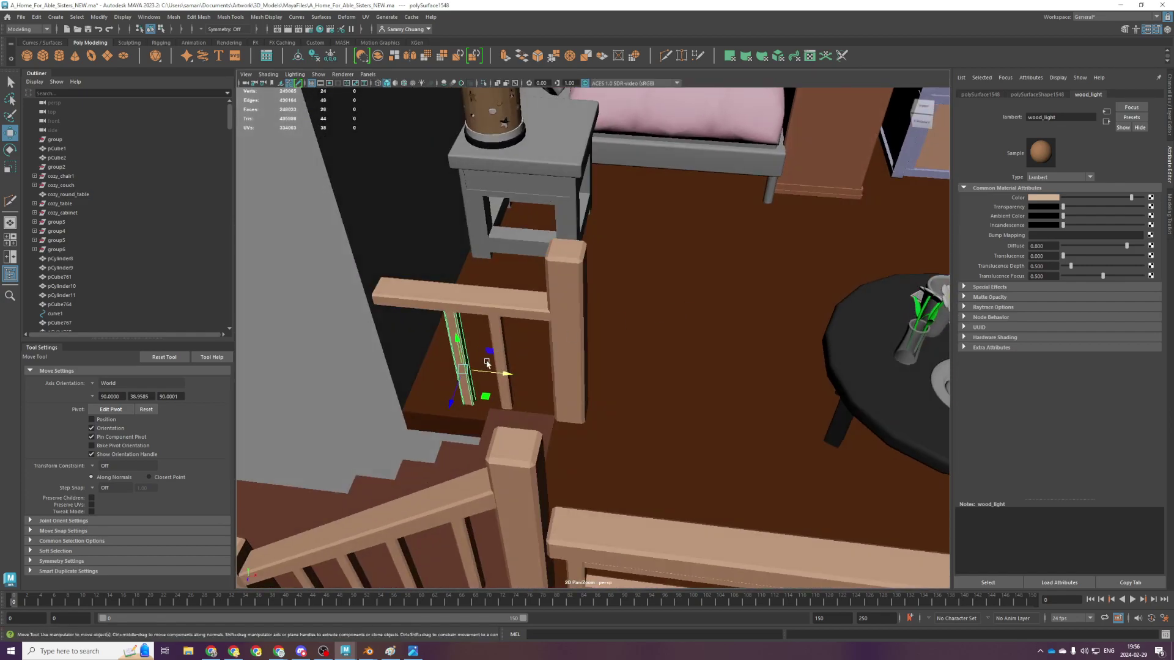
Reposition the copied baluster and shift both balusters together along the short upper railing toward the wall
middle_drag(510, 353, 497, 364)
key(ctrl+z)
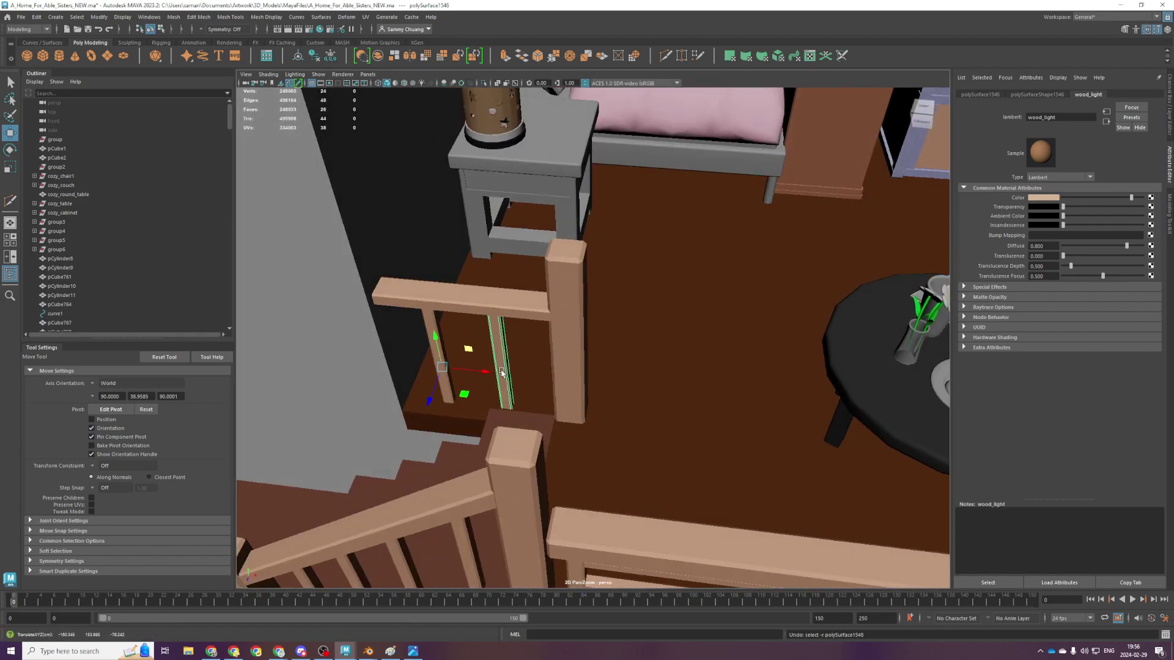
key(shift+z)
key(shift+z)
shift+click(501, 371)
drag(526, 377, 480, 382)
key(ctrl+d)
Duplicate two balusters of the lower landing's railing and move the copies along the rail toward the wall
scroll(495, 408, down, 4)
alt+middle_drag(495, 409, 678, 331)
alt+drag(679, 330, 667, 287)
alt+drag(514, 465, 527, 427)
scroll(520, 408, up, 4)
click(521, 409)
click(477, 428)
shift+click(530, 395)
key(ctrl+d)
alt+middle_drag(588, 498, 573, 425)
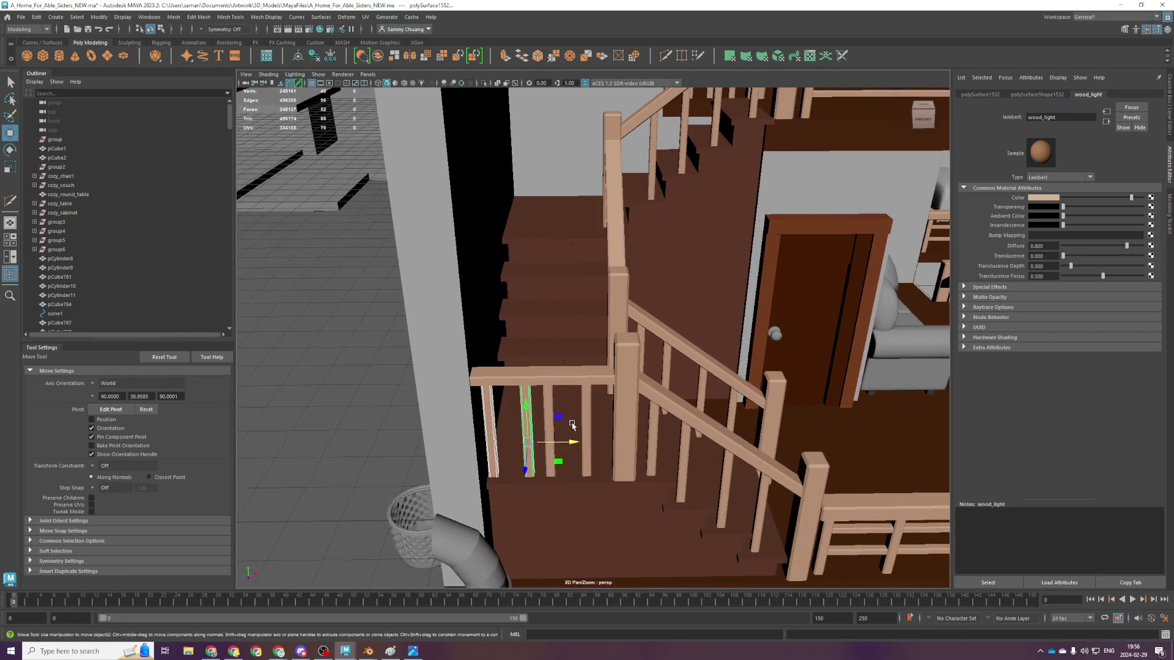
drag(555, 440, 525, 428)
Nudge the landing railing's end baluster slightly inward along the rail and save the scene
click(539, 435)
click(459, 381)
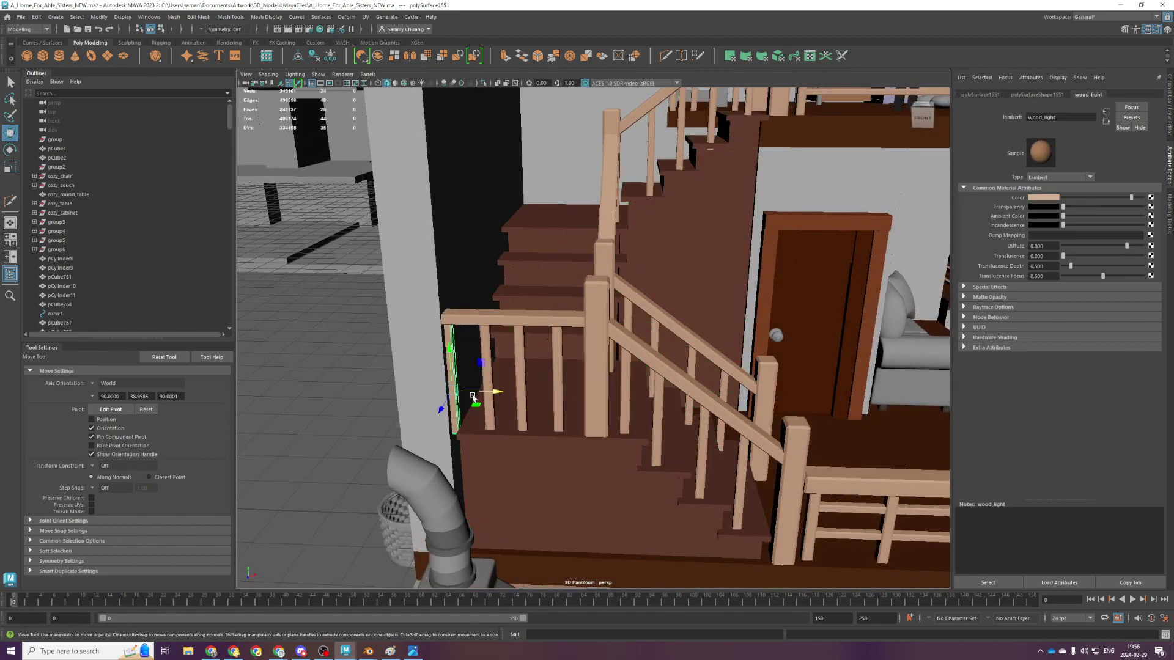
drag(474, 396, 481, 394)
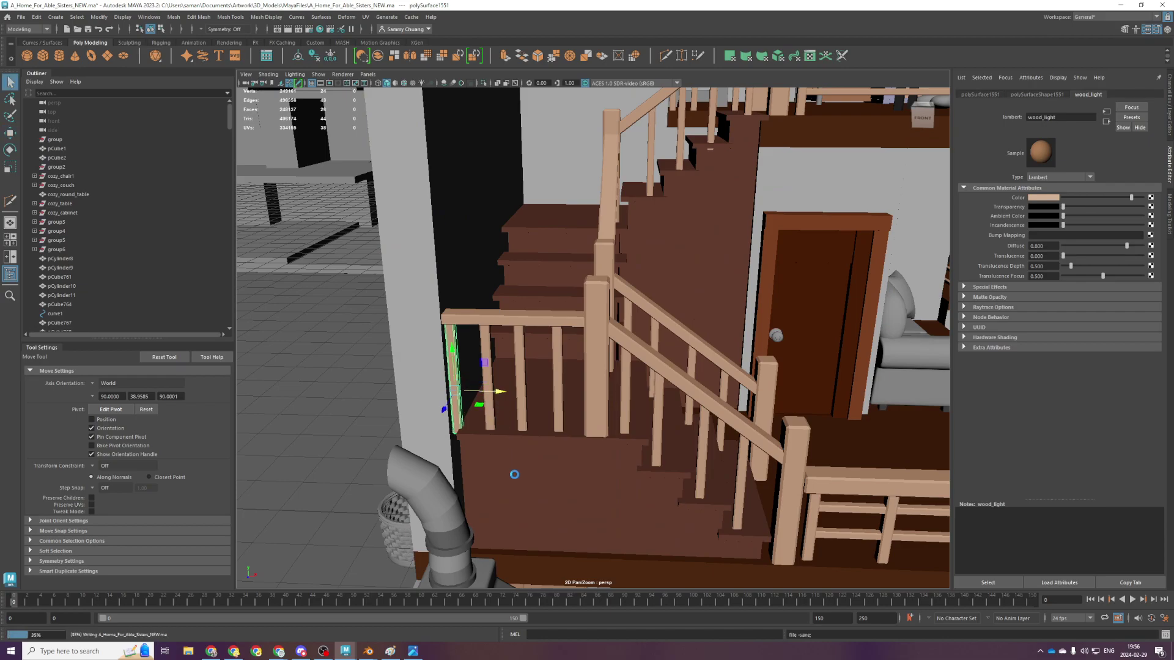
Move the end vertices of the stairs mesh outward so the landing extends under the railing's end baluster, and save the scene
click(502, 479)
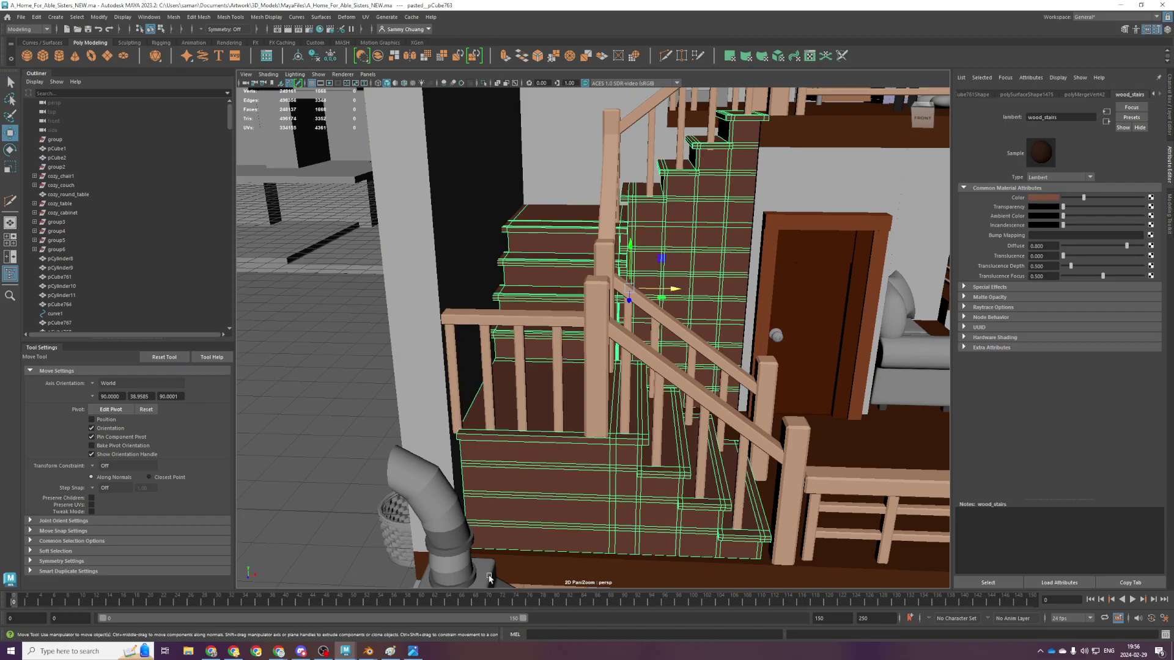
key(space)
key(space)
scroll(451, 260, down, 2)
key(F9)
drag(466, 182, 543, 489)
drag(564, 341, 486, 291)
key(space)
key(space)
scroll(609, 334, down, 3)
key(ctrl+s)
scroll(486, 291, up, 2)
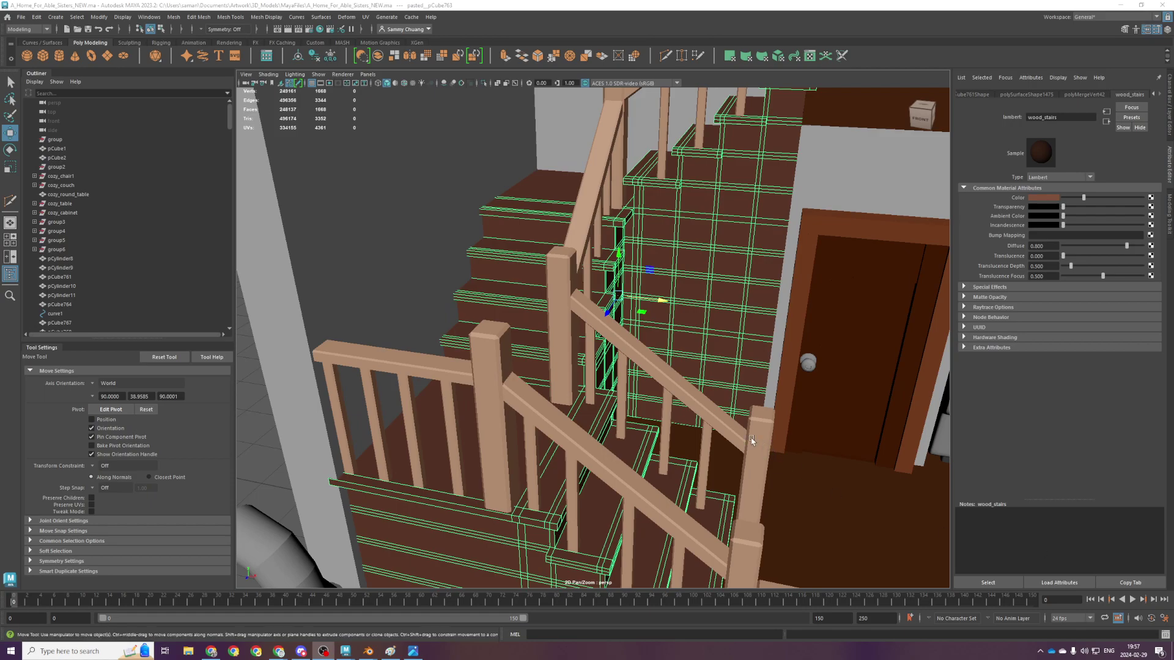
Select the cozy house's building mesh in a view of the whole house and save the scene
scroll(757, 445, down, 5)
alt+drag(664, 416, 567, 389)
scroll(357, 365, down, 5)
alt+drag(357, 365, 604, 337)
scroll(604, 337, down, 3)
click(730, 249)
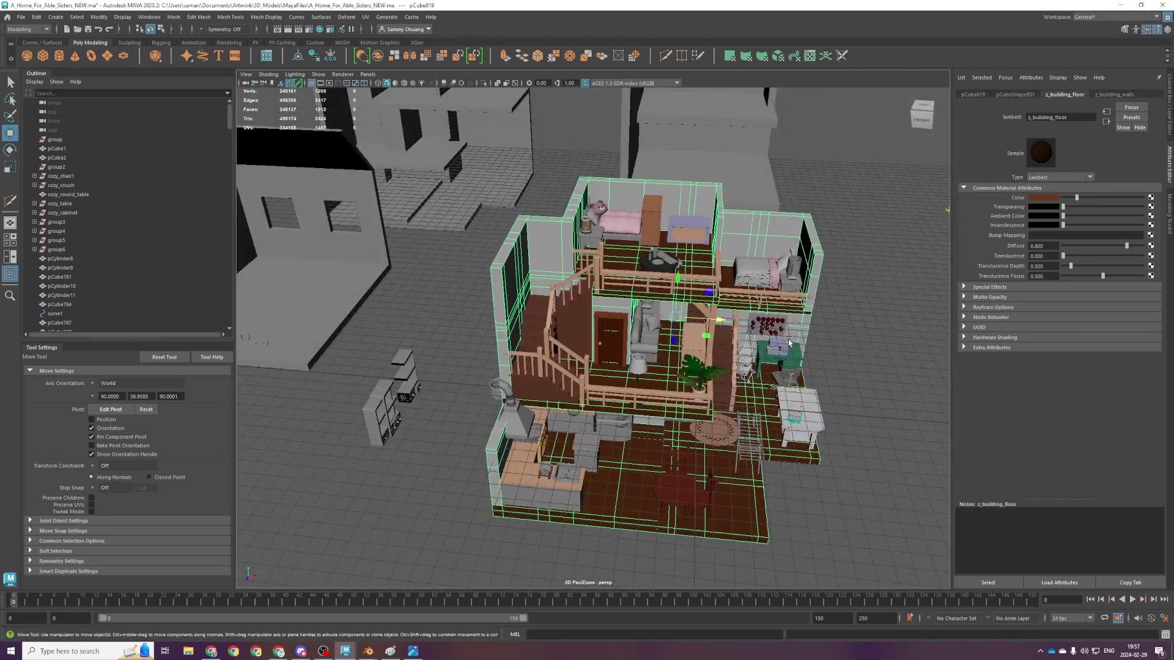
alt+drag(753, 336, 691, 327)
key(ctrl+s)
scroll(677, 338, up, 3)
key(w)
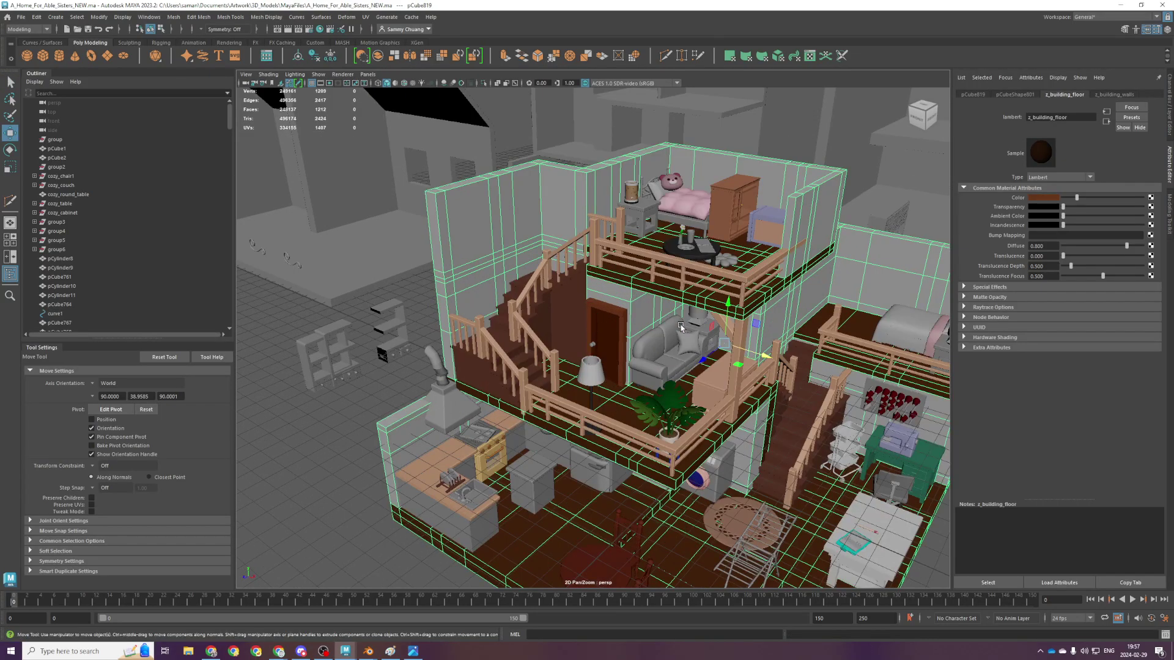
Move the pasted copy of the building away from the cozy house, behind the gray building with windows
mouse_move(681, 329)
alt+mouse_down()
mouse_move(662, 303)
mouse_move(608, 336)
mouse_move(718, 329)
mouse_move(677, 350)
alt+mouse_up()
alt+right_drag(678, 350, 563, 136)
click(562, 159)
drag(560, 145, 419, 121)
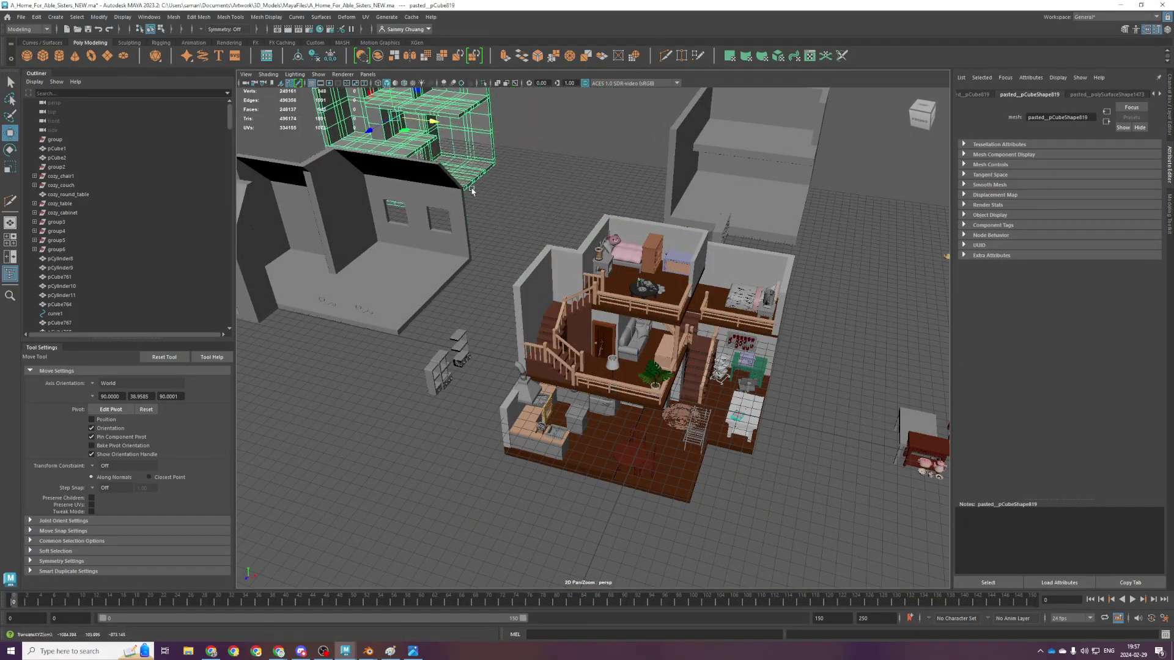
alt+right_drag(538, 239, 465, 208)
alt+drag(465, 208, 466, 186)
alt+right_drag(471, 205, 548, 239)
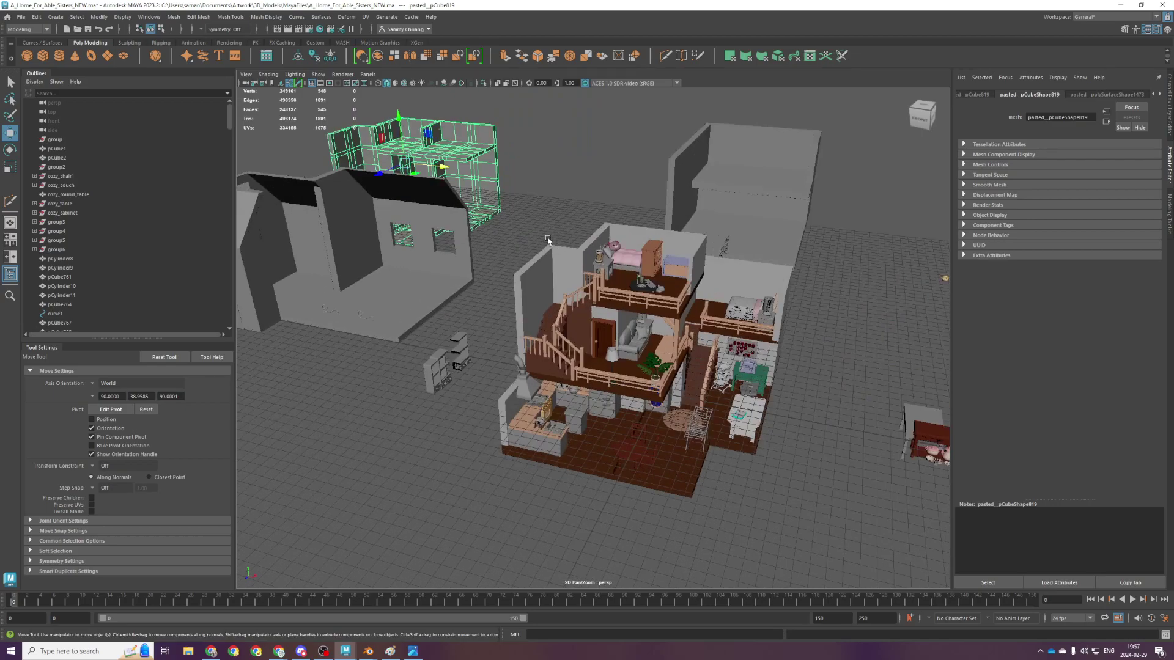
scroll(548, 240, up, 4)
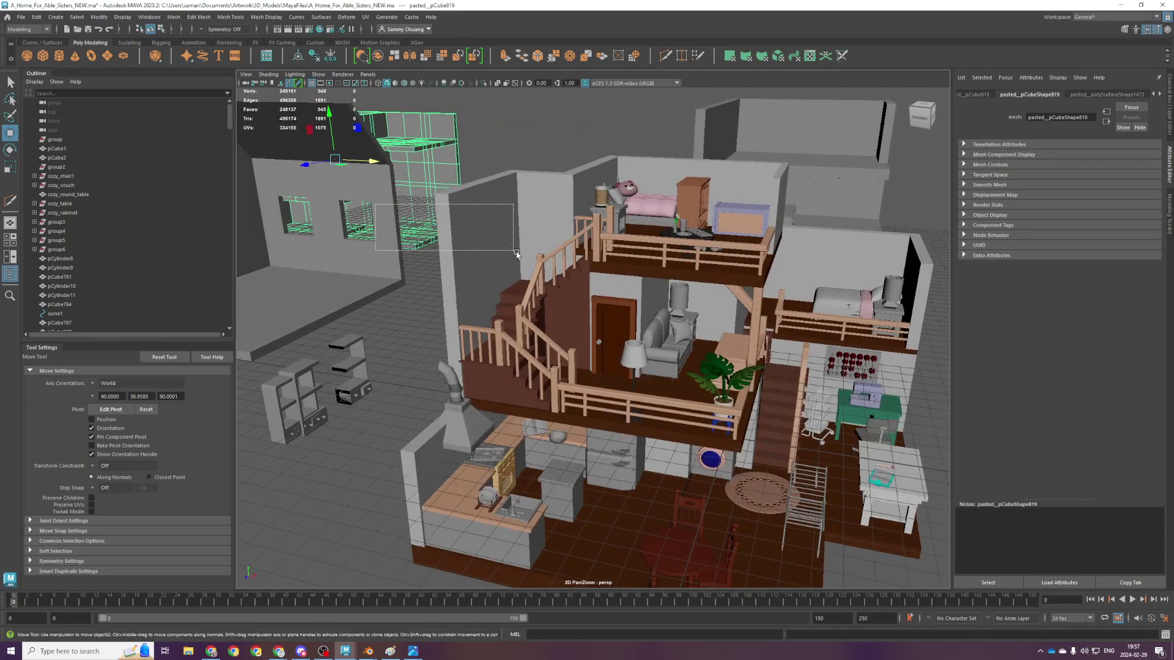
Select the cozy house's building shell together with the upper staircase
click(529, 231)
drag(512, 164, 532, 291)
scroll(561, 288, up, 4)
scroll(533, 291, down, 4)
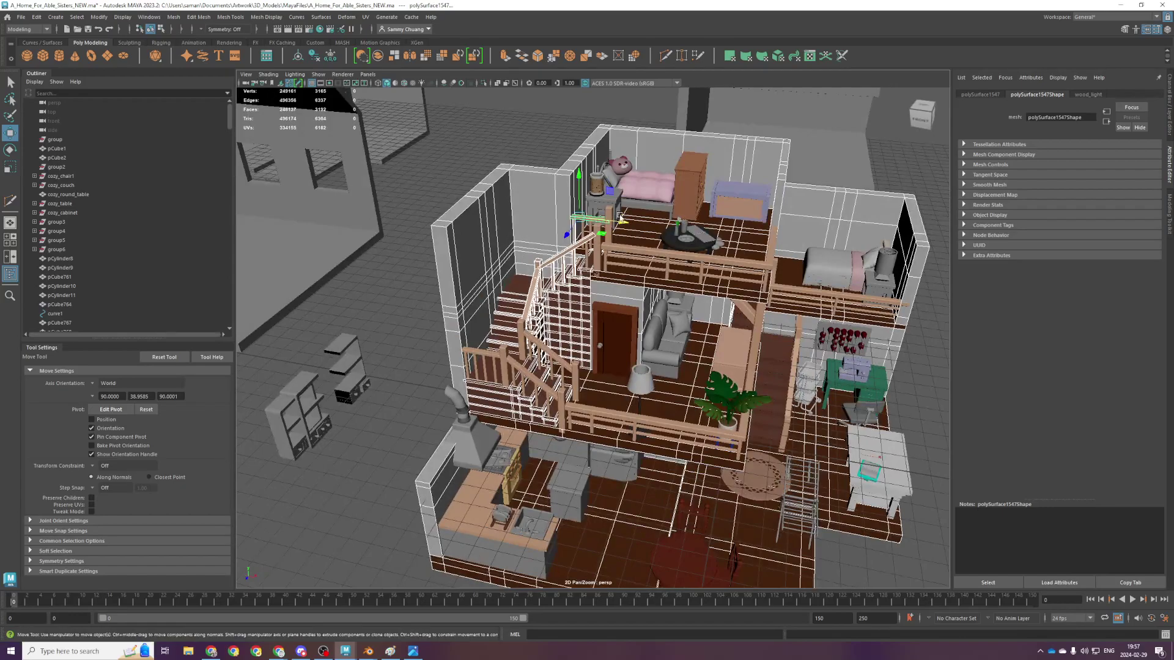
scroll(618, 216, up, 4)
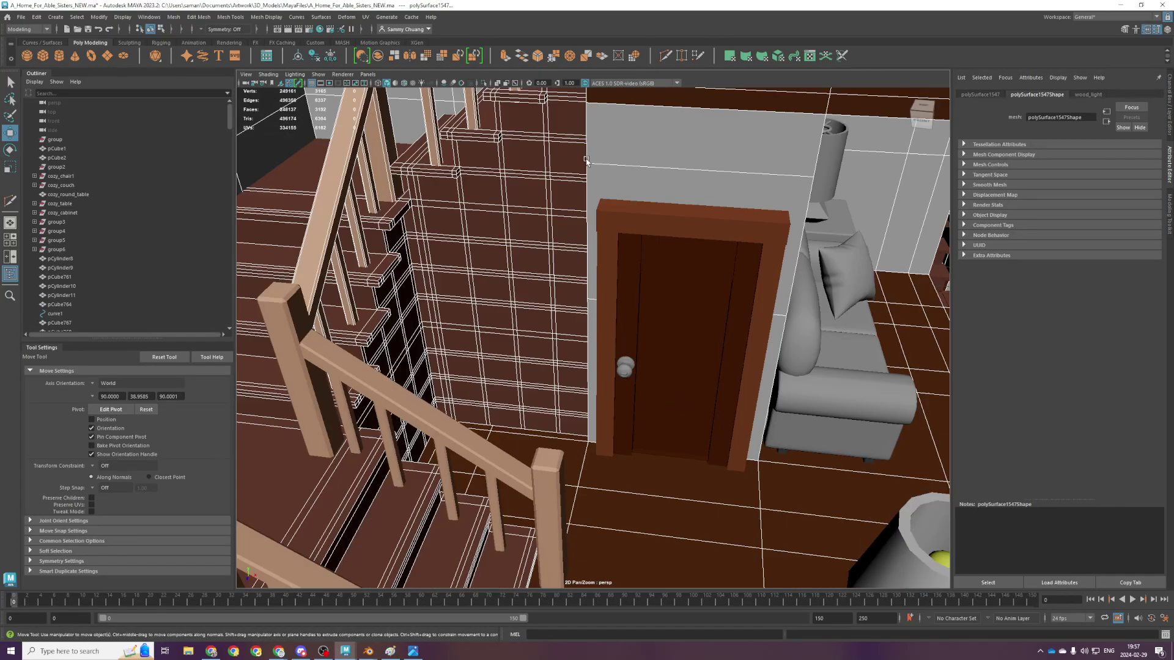
Add the posts, handrails and balusters beside the upper stairs to the selection
scroll(613, 376, up, 3)
click(617, 289)
shift+click(614, 229)
shift+click(585, 229)
shift+click(653, 211)
shift+click(656, 176)
shift+click(690, 167)
shift+click(652, 178)
shift+click(680, 244)
shift+click(746, 306)
scroll(775, 341, down, 4)
Add the upper platform's front top rail, crossbars and posts to the selection
alt+drag(775, 344, 544, 243)
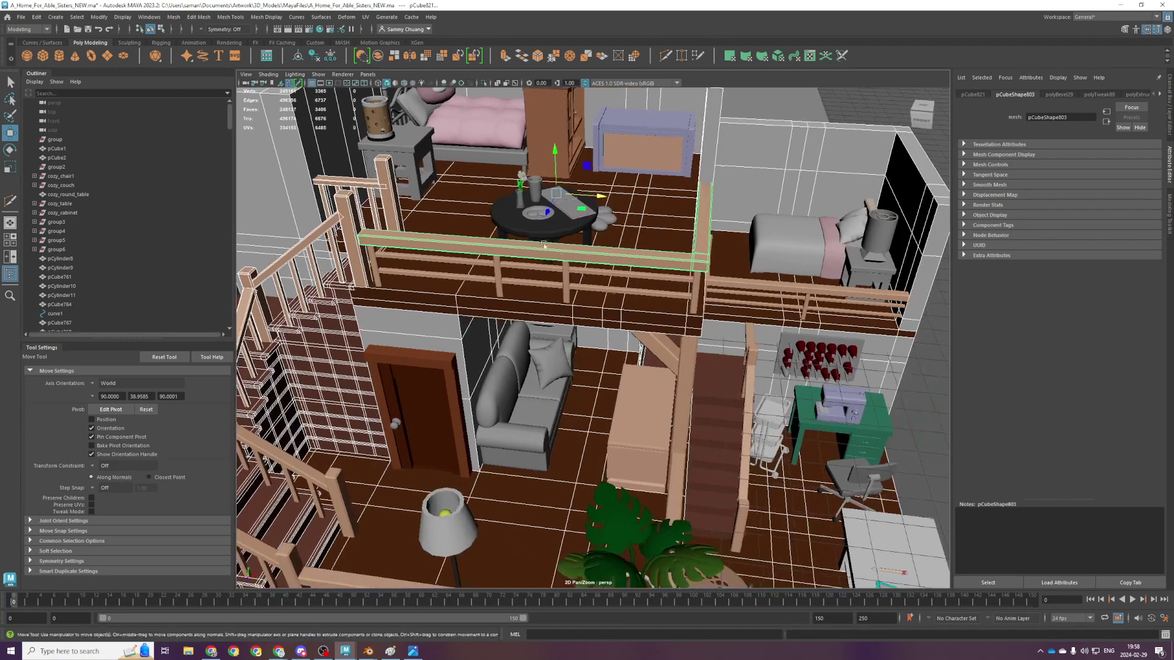
click(580, 272)
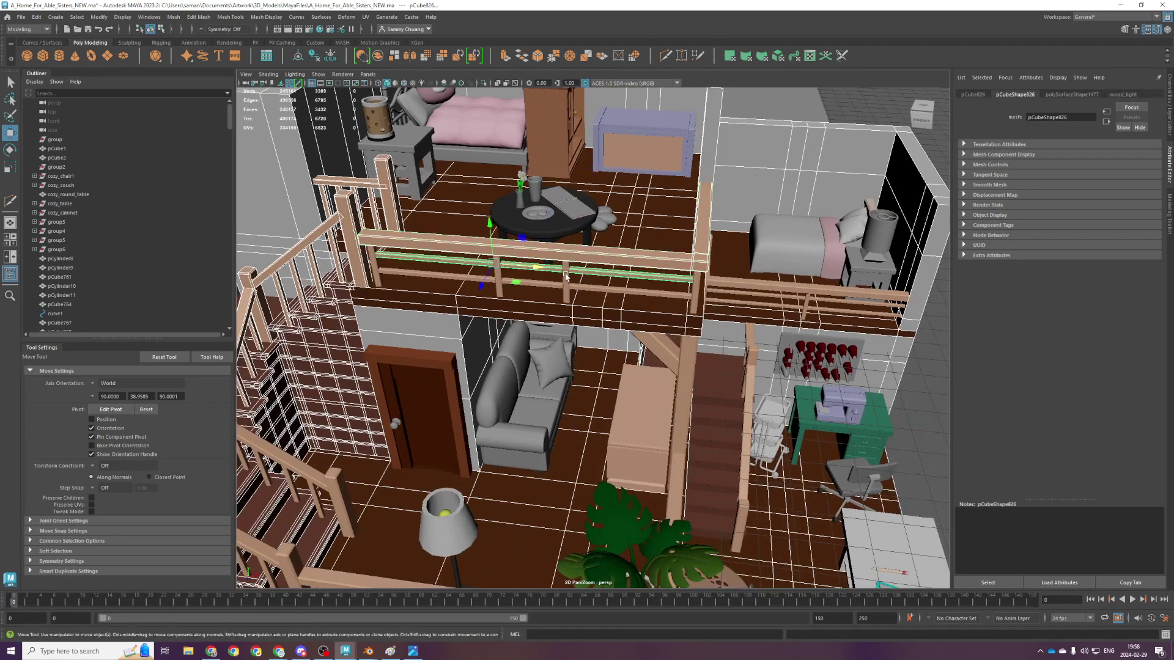
click(680, 297)
click(500, 291)
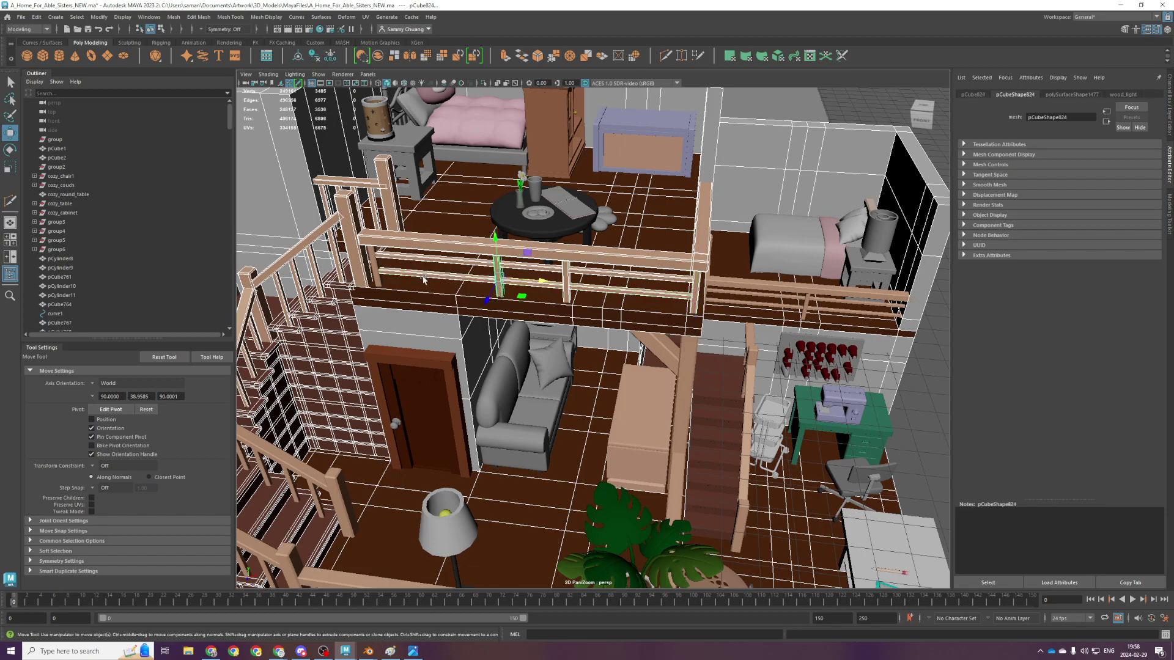
click(375, 258)
alt+drag(374, 258, 307, 238)
Add the upper platform's side rails and the diagonal brace beneath it to the selection, undoing the last unwanted pick
click(658, 227)
shift+click(653, 248)
scroll(654, 248, down, 5)
scroll(307, 238, down, 5)
alt+drag(492, 345, 585, 296)
key(ctrl+z)
scroll(661, 315, up, 8)
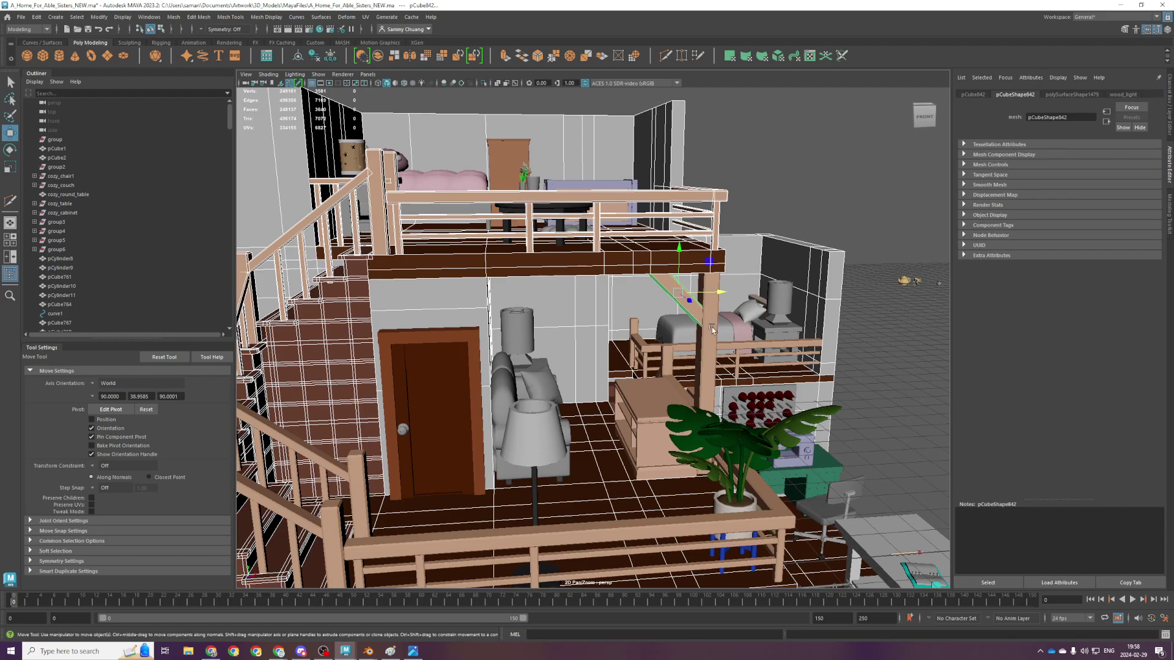
scroll(687, 298, down, 3)
alt+drag(688, 298, 719, 341)
scroll(718, 341, up, 3)
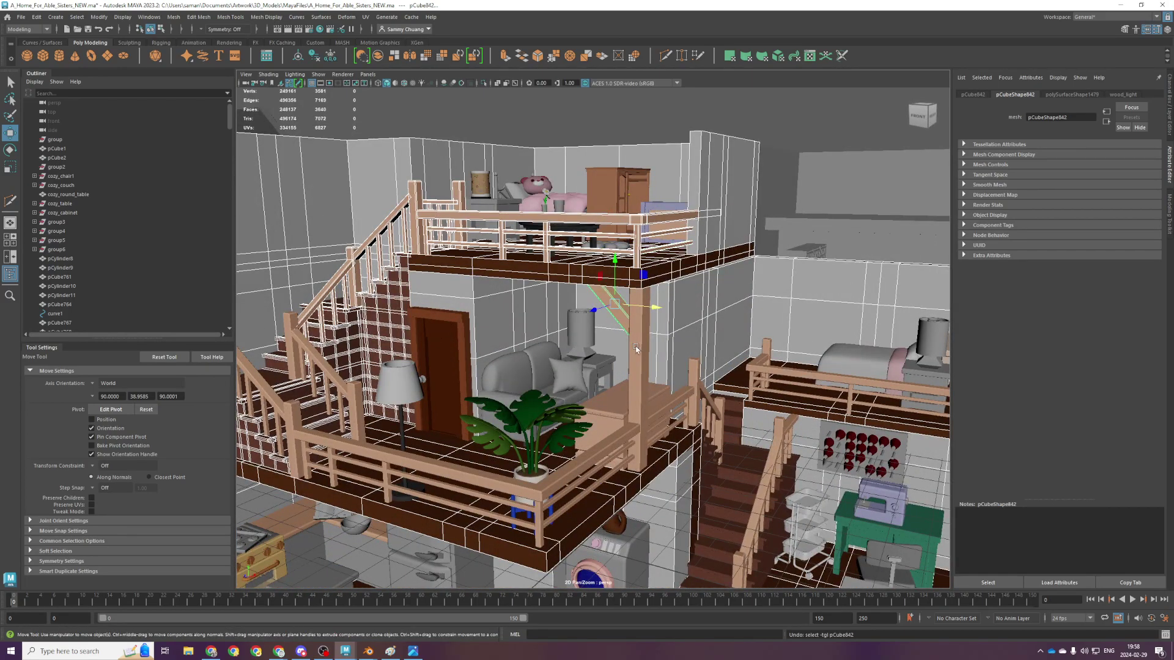
Add the small bedroom platform's railing pieces to the selection and save the scene
click(693, 376)
shift+click(761, 369)
shift+click(766, 347)
shift+click(805, 384)
alt+middle_drag(807, 399, 658, 298)
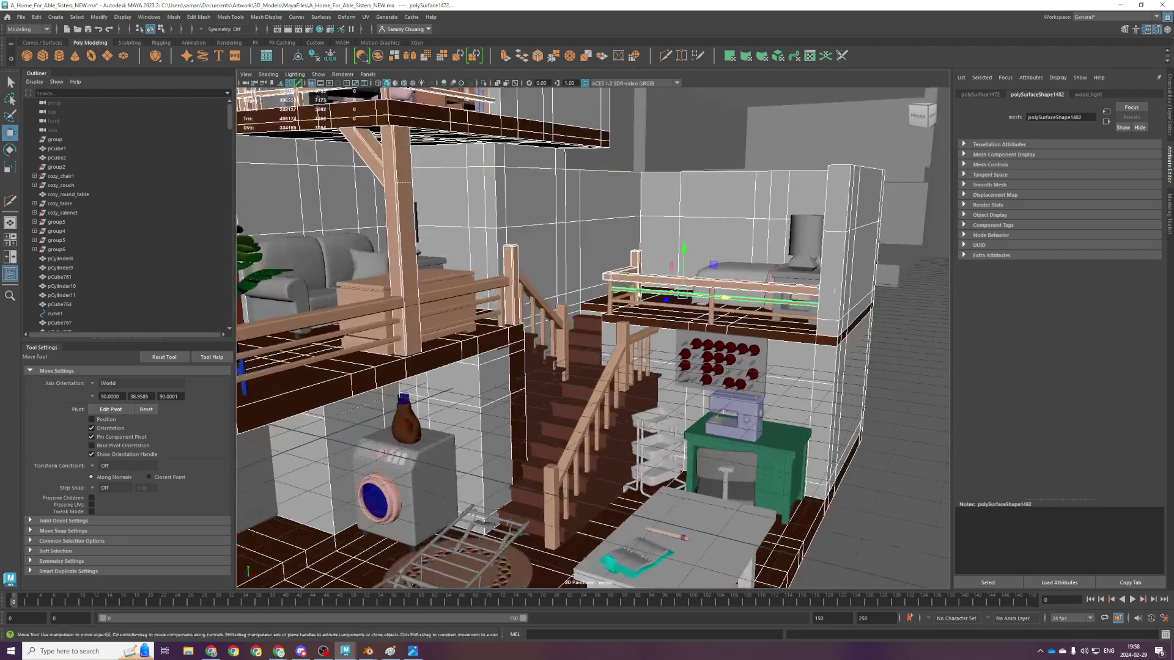
scroll(658, 298, up, 4)
click(781, 287)
click(633, 262)
click(640, 262)
scroll(640, 261, down, 5)
key(ctrl+s)
scroll(722, 337, down, 5)
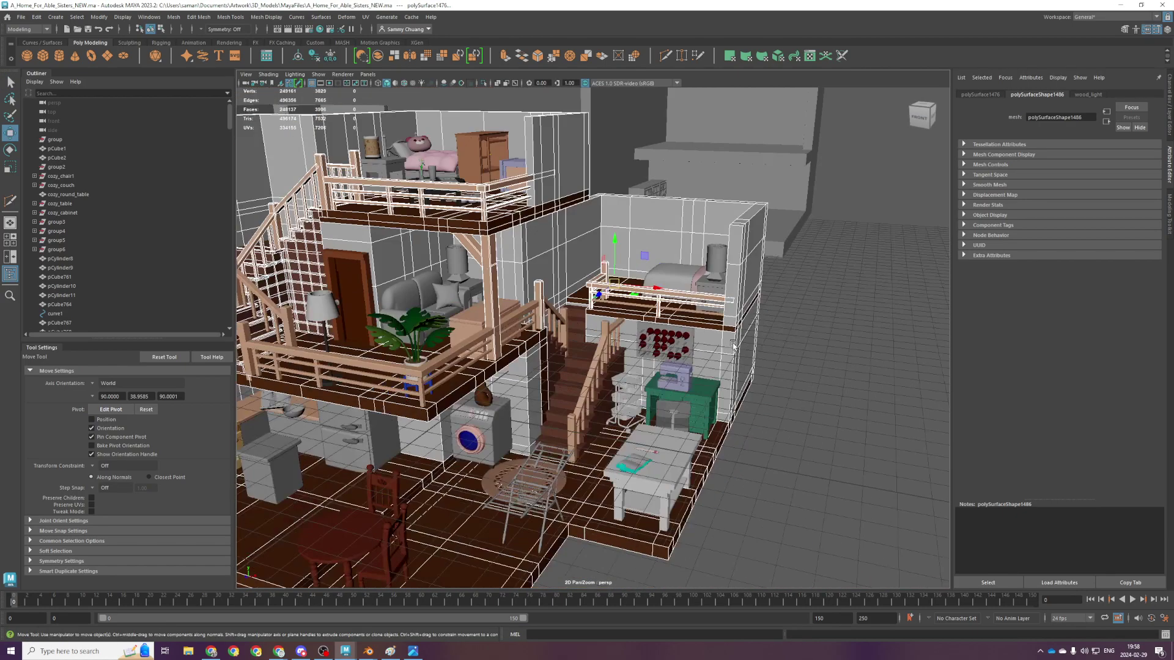
Add the lower staircase's upper handrail and post, plus the adjoining living-room platform rails, to the selection
scroll(722, 338, up, 7)
alt+drag(722, 337, 657, 327)
scroll(657, 327, up, 3)
shift+click(635, 300)
shift+click(547, 239)
shift+click(404, 194)
shift+click(428, 226)
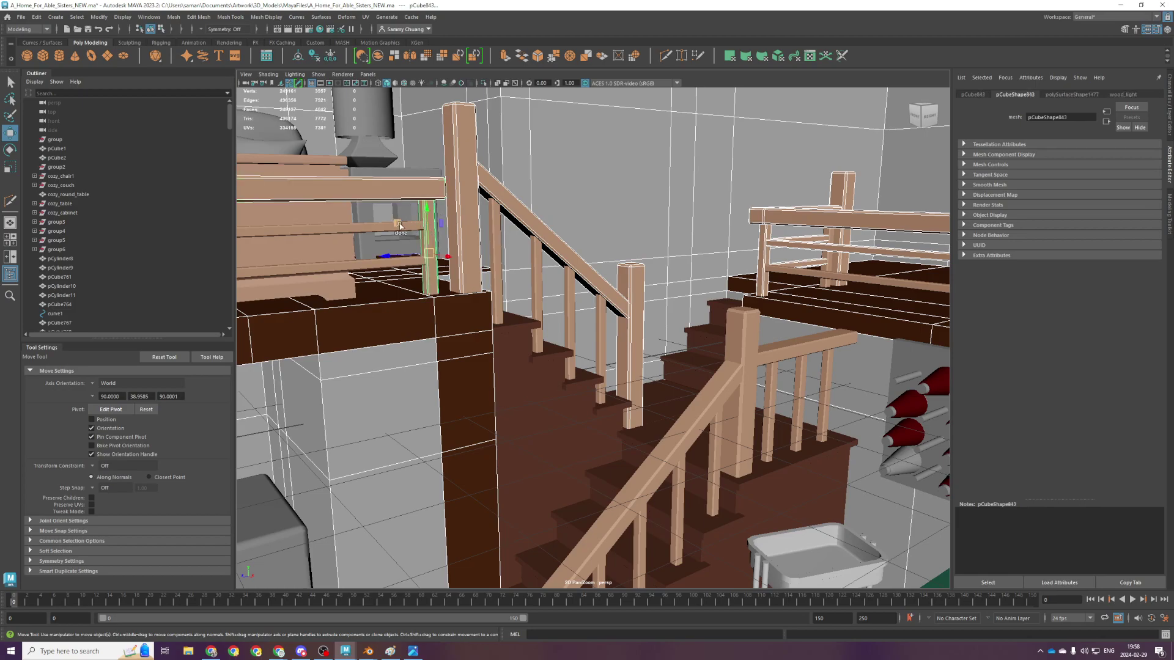
click(392, 227)
click(390, 268)
Add the four balusters under the lower staircase's upper handrail to the selection and save the scene
click(499, 268)
click(535, 286)
click(572, 315)
shift+click(600, 346)
key(ctrl+s)
Add the lower staircase's landing post, short rail with its three balusters, and long sloping handrail to the selection
scroll(810, 390, down, 1)
scroll(810, 390, down, 1)
scroll(769, 371, up, 2)
shift+click(764, 357)
shift+click(736, 343)
shift+click(733, 377)
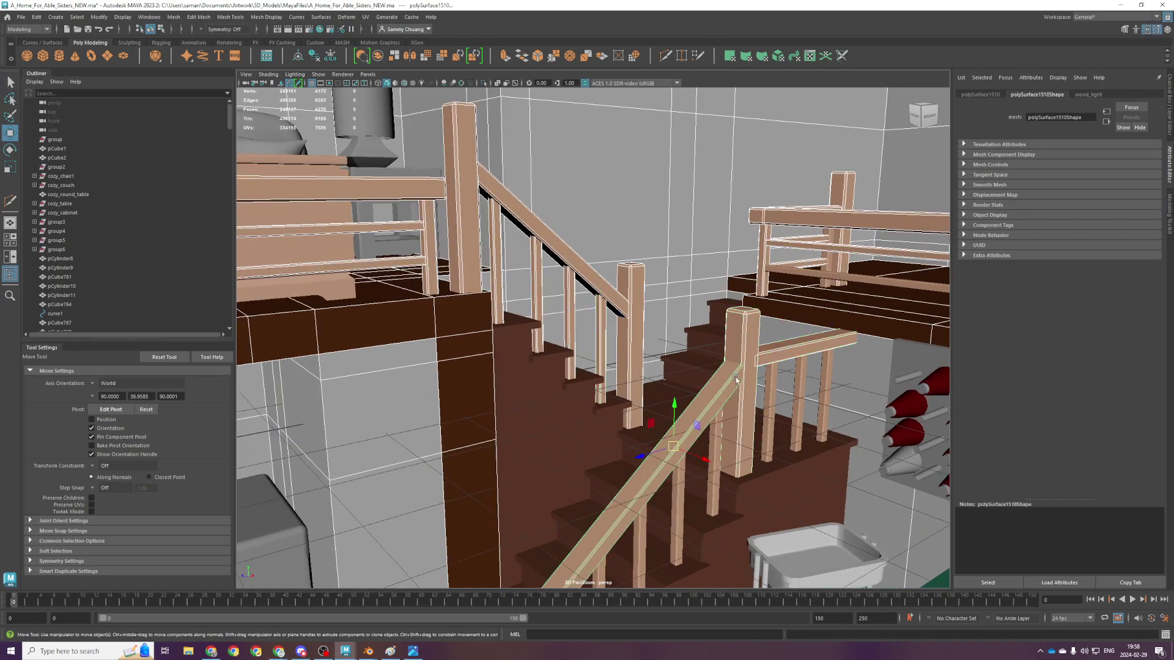
click(772, 392)
click(800, 372)
click(826, 370)
Add the balusters under the long sloping handrail and the post at the foot of the stairs to the selection
click(711, 457)
shift+click(681, 482)
alt+middle_drag(652, 486, 644, 330)
scroll(644, 330, down, 1)
shift+click(631, 371)
click(598, 419)
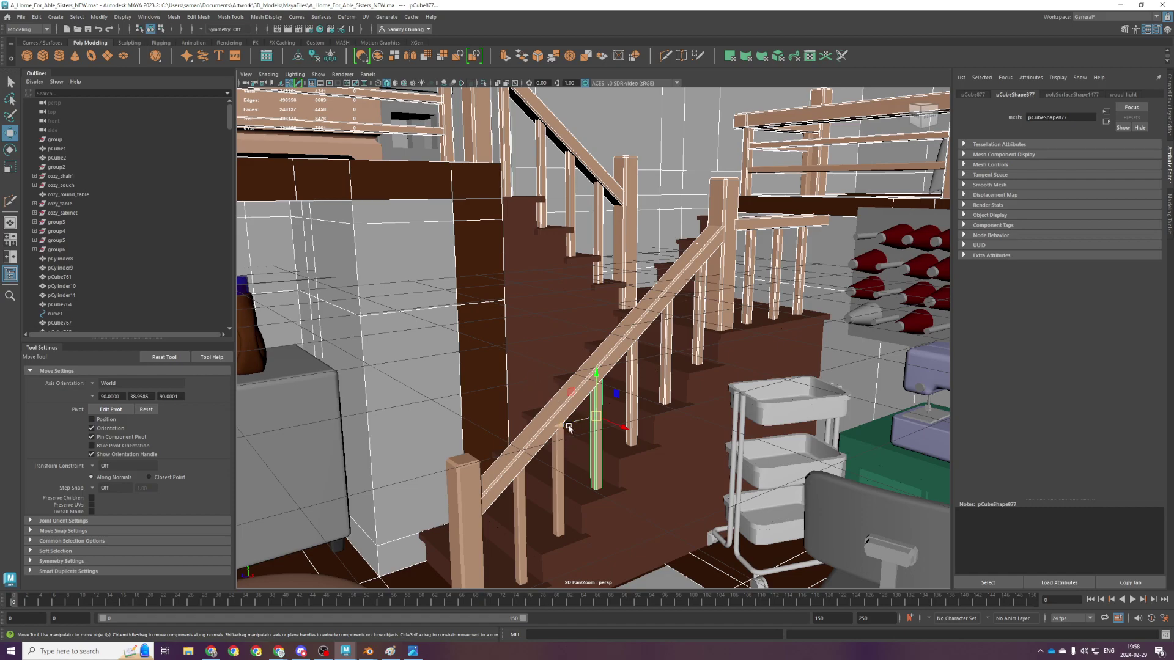
click(528, 538)
click(560, 524)
click(477, 537)
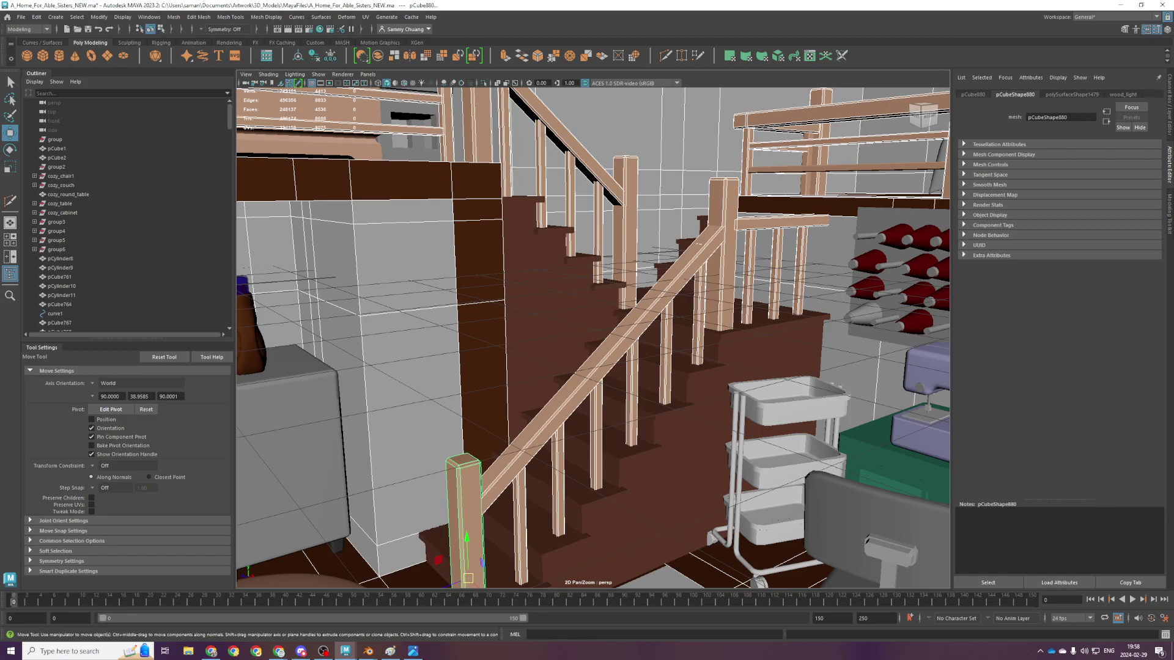
Move the selected house structure aside from the furniture to reveal unselected parts, and undo the move
scroll(851, 240, down, 5)
key(ctrl+z)
alt+middle_drag(561, 376, 570, 373)
scroll(571, 375, down, 8)
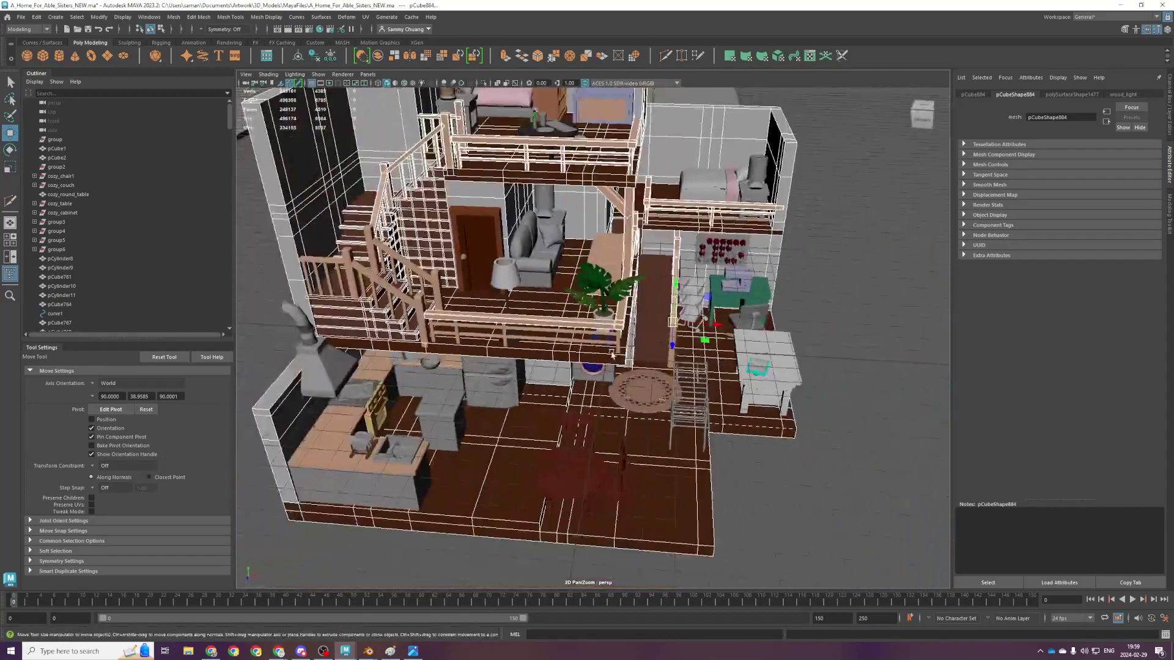
scroll(518, 319, down, 5)
drag(686, 356, 296, 388)
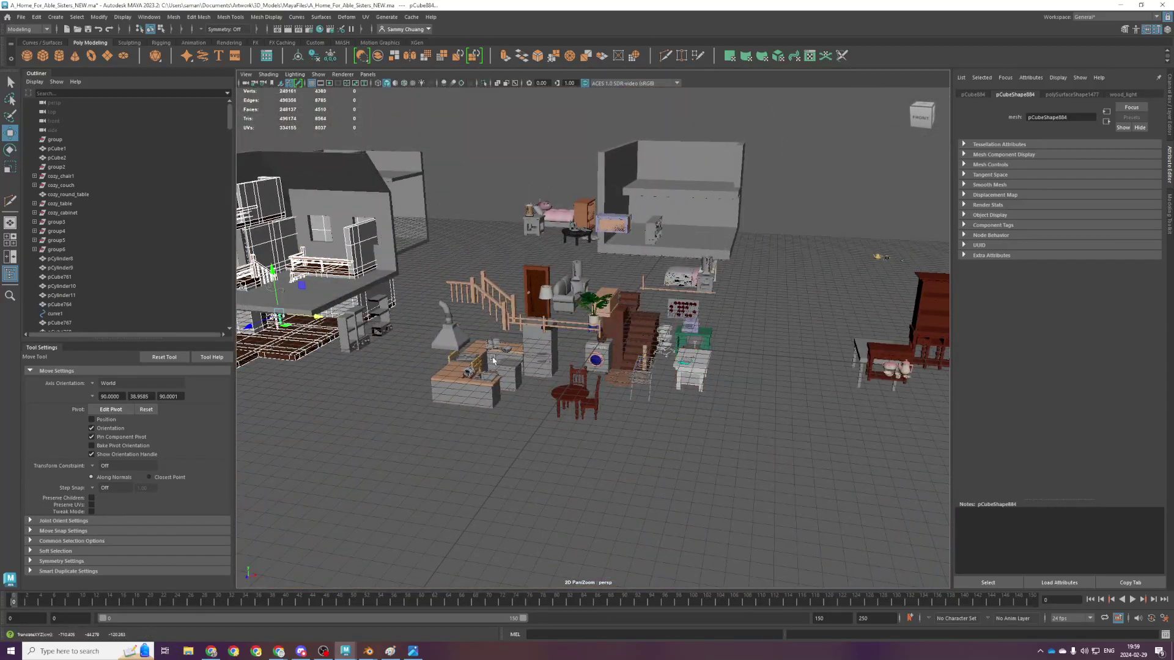
scroll(510, 347, up, 5)
key(ctrl+z)
Add the small bedroom platform's remaining rail pieces to the selection and save the scene
scroll(748, 228, up, 3)
alt+middle_drag(747, 227, 655, 278)
shift+click(694, 239)
scroll(689, 308, down, 3)
scroll(843, 251, up, 4)
scroll(695, 315, up, 4)
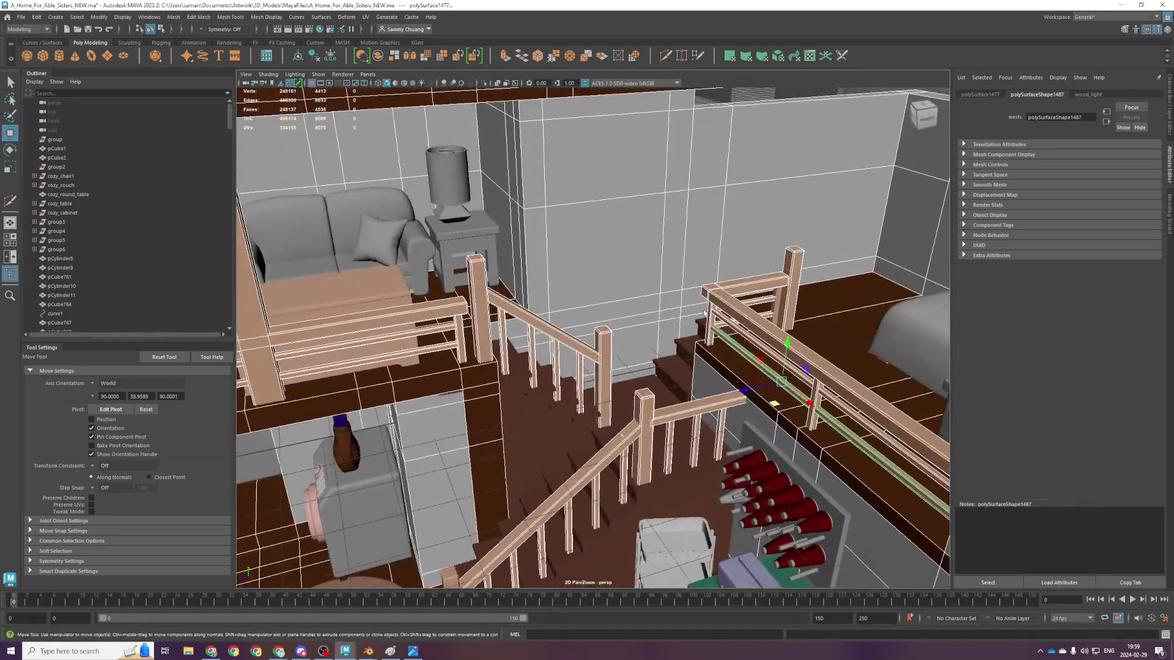
shift+click(782, 302)
scroll(716, 336, down, 4)
key(ctrl+s)
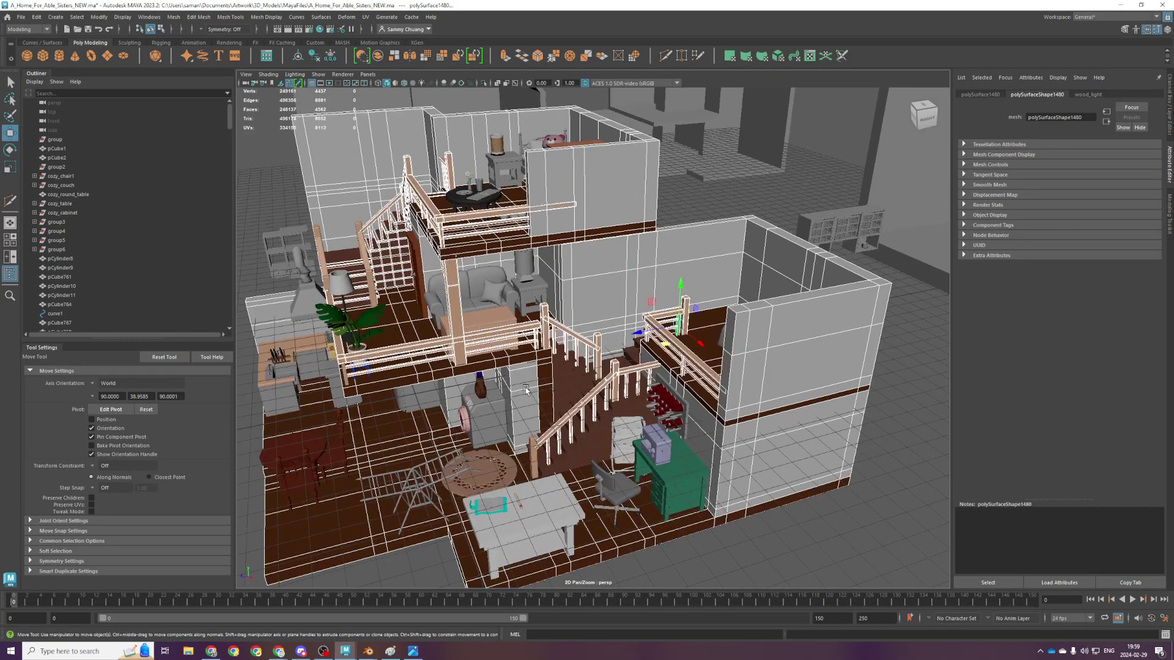
Add the upper staircase landing's short rail with its balusters and post, plus the outer sloping handrail, to the selection
alt+drag(526, 389, 861, 334)
scroll(508, 263, down, 5)
alt+drag(793, 351, 687, 359)
scroll(687, 358, up, 4)
alt+drag(728, 391, 703, 382)
scroll(703, 382, up, 4)
alt+middle_drag(703, 382, 570, 359)
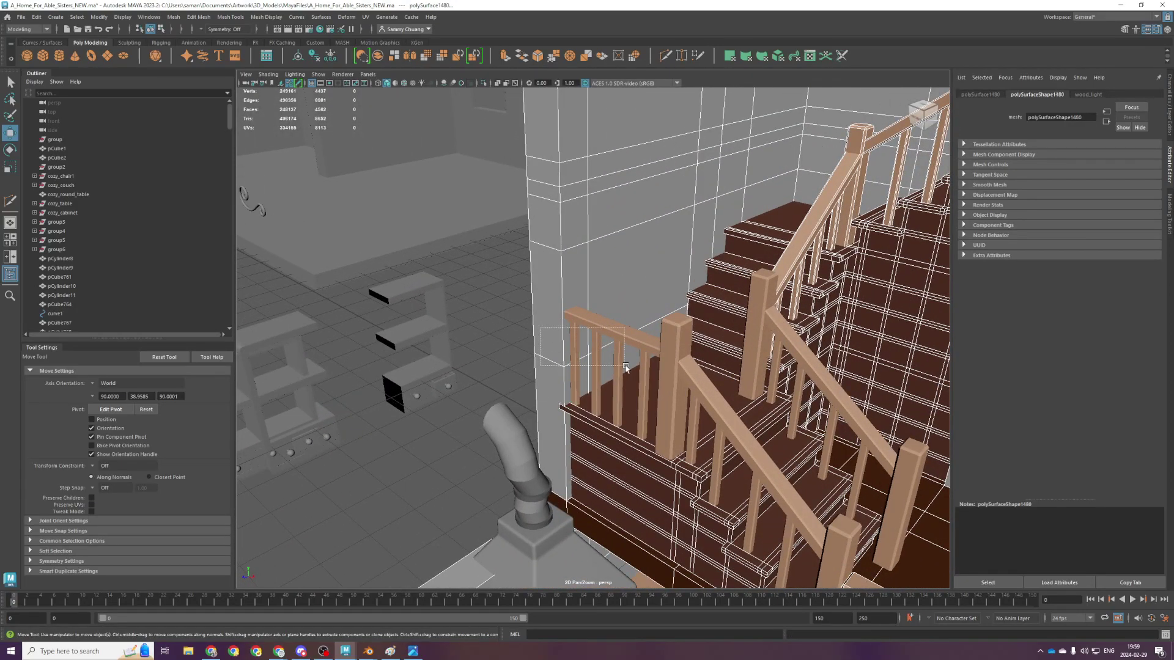
shift+drag(674, 376, 712, 340)
shift+click(712, 339)
shift+click(632, 292)
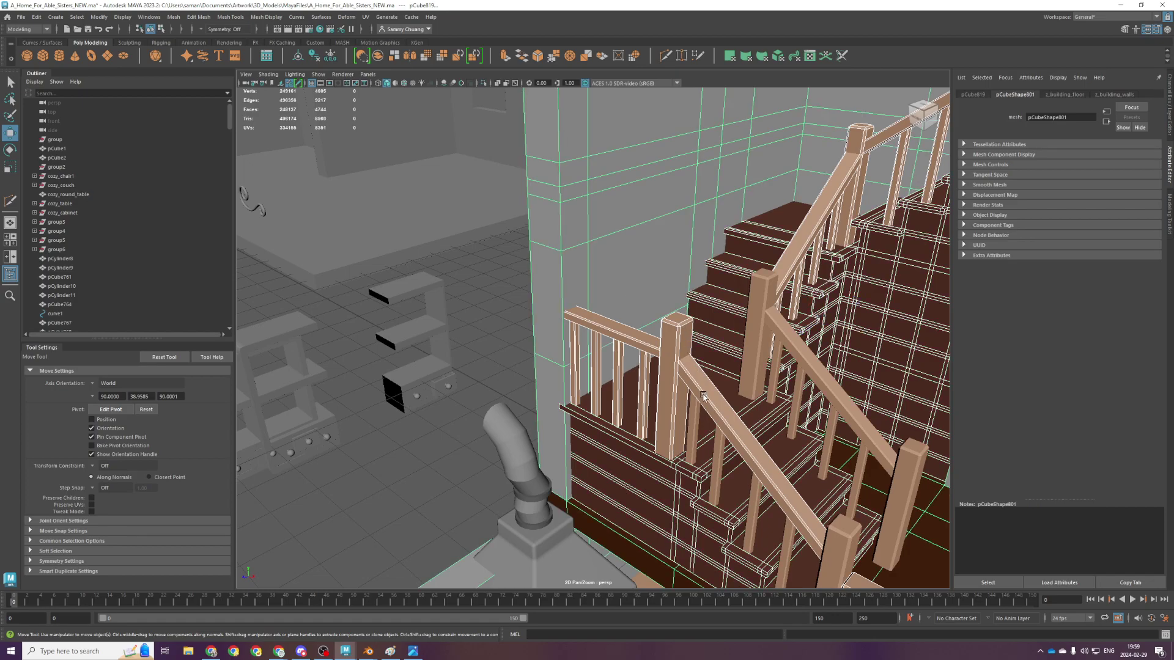
Add the balusters under the upper staircase's outer sloping handrail to the selection
shift+click(695, 436)
shift+click(713, 471)
shift+click(750, 534)
shift+click(781, 563)
Add the opposite sloping handrail of the upper staircase, with its balusters and both end posts, to the selection
alt+middle_drag(865, 535, 742, 488)
click(747, 428)
click(720, 399)
click(692, 371)
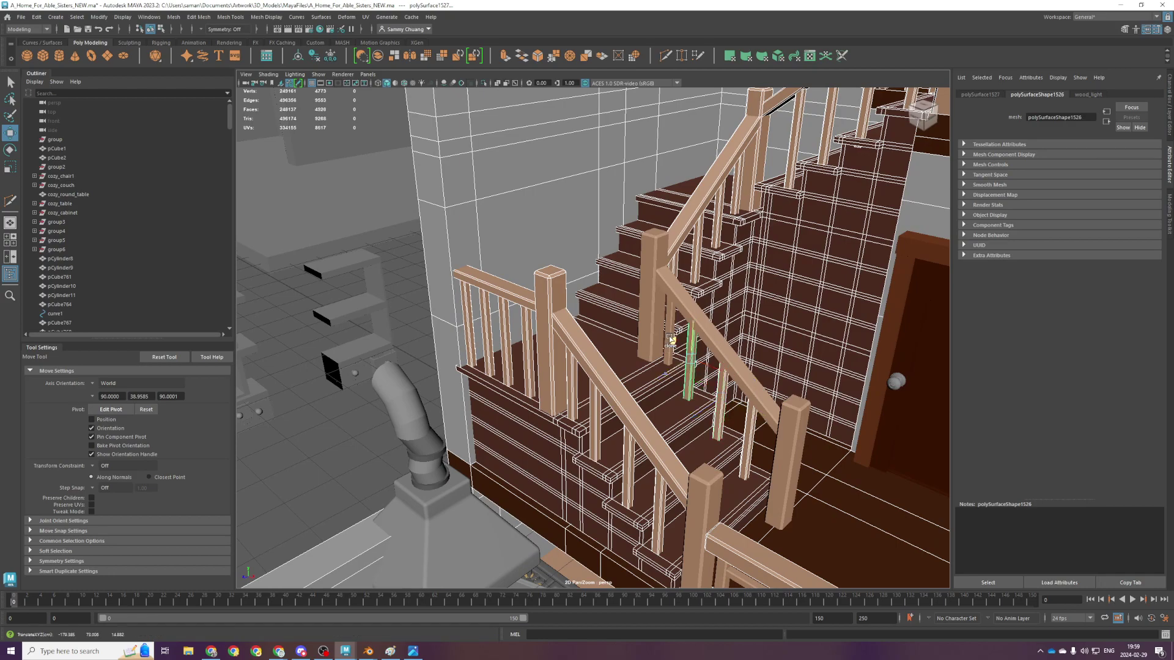
click(669, 327)
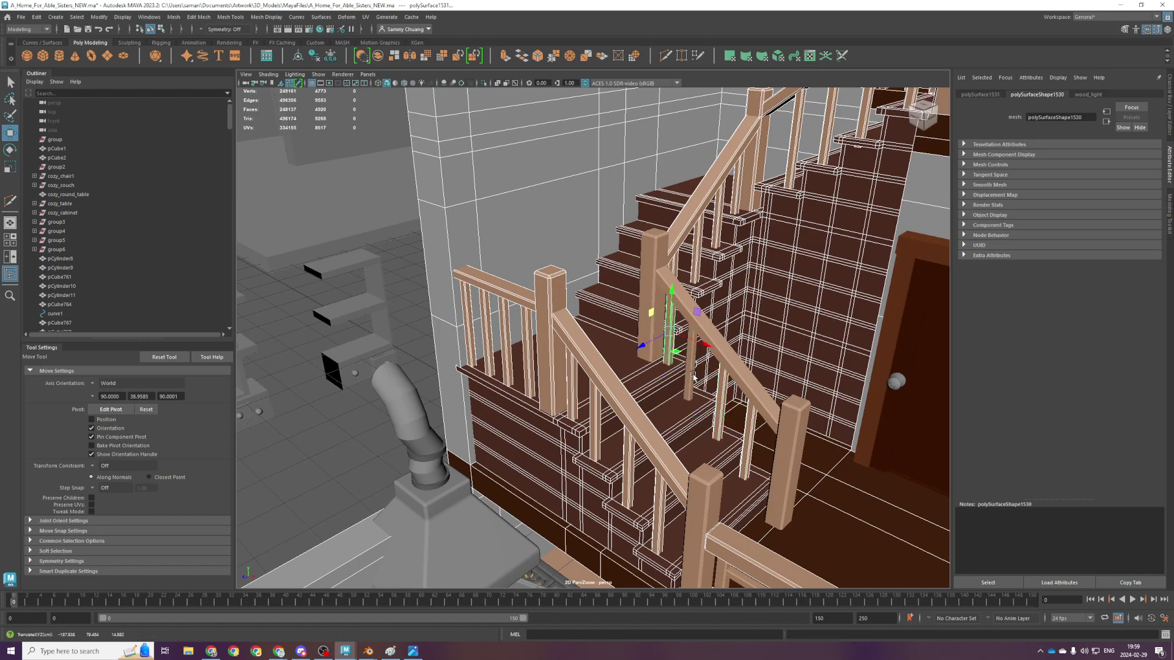
shift+click(673, 345)
shift+click(653, 306)
shift+click(672, 324)
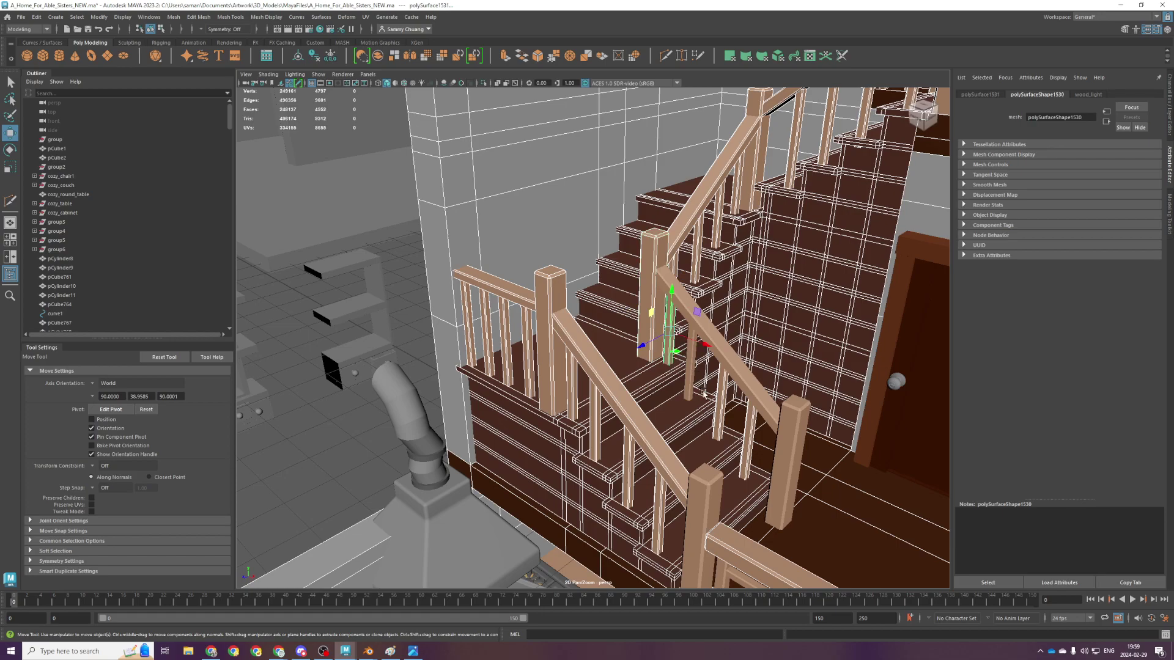
shift+click(691, 384)
shift+click(709, 331)
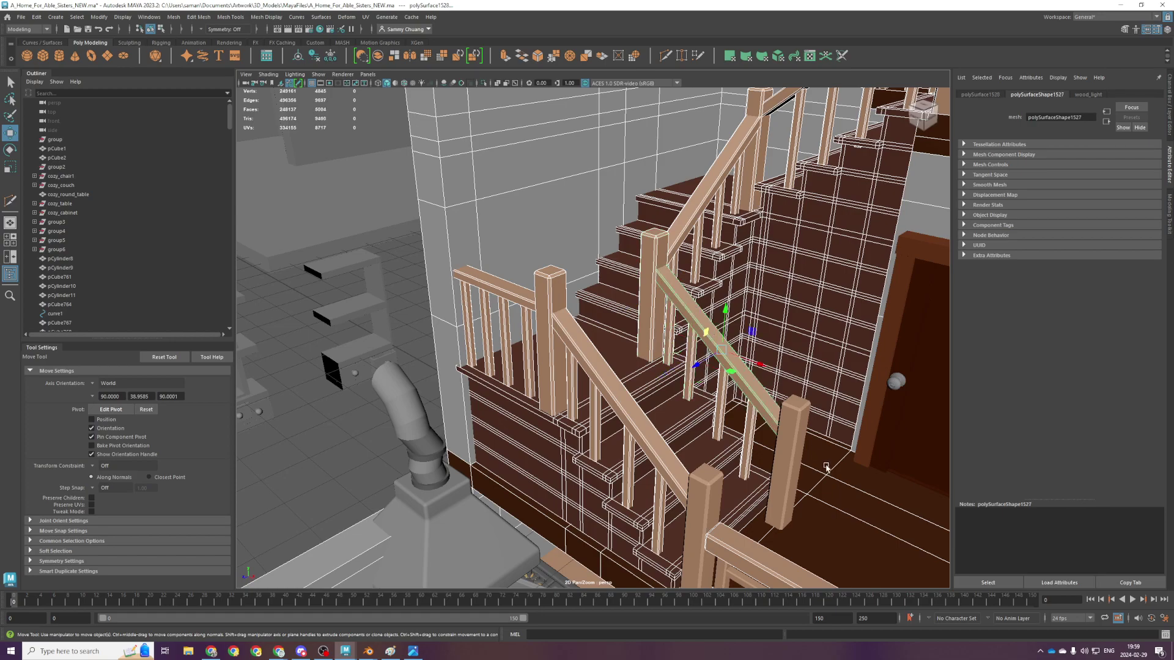
shift+click(791, 458)
Move the selected house structure away from the furniture to check for missed railing parts, and undo the move
scroll(791, 458, down, 5)
drag(728, 405, 275, 224)
scroll(576, 279, down, 3)
alt+drag(575, 278, 617, 334)
alt+right_drag(617, 334, 719, 476)
key(ctrl+z)
Save the scene and add the post at the foot of the lower staircase to the selection
key(ctrl+s)
alt+right_drag(638, 388, 709, 397)
alt+drag(795, 404, 635, 394)
alt+right_drag(636, 393, 541, 399)
shift+click(738, 518)
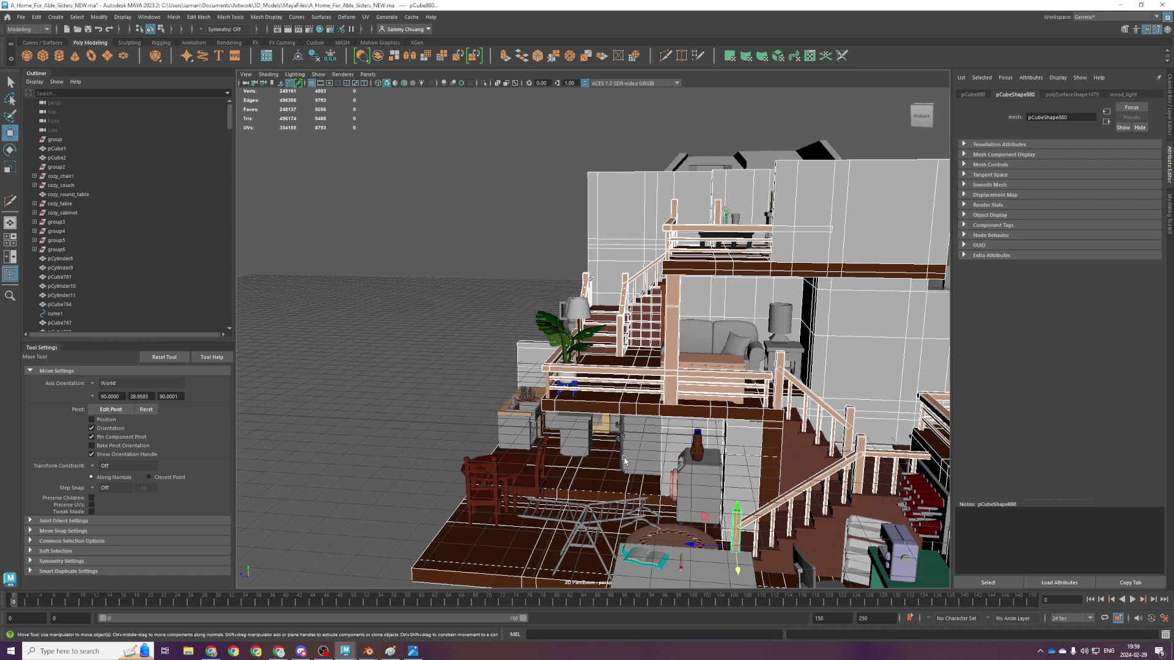
Add the middle floor's front railing posts and its lower horizontal rails to the selection
alt+drag(626, 462, 734, 455)
alt+right_drag(464, 458, 587, 458)
shift+click(465, 388)
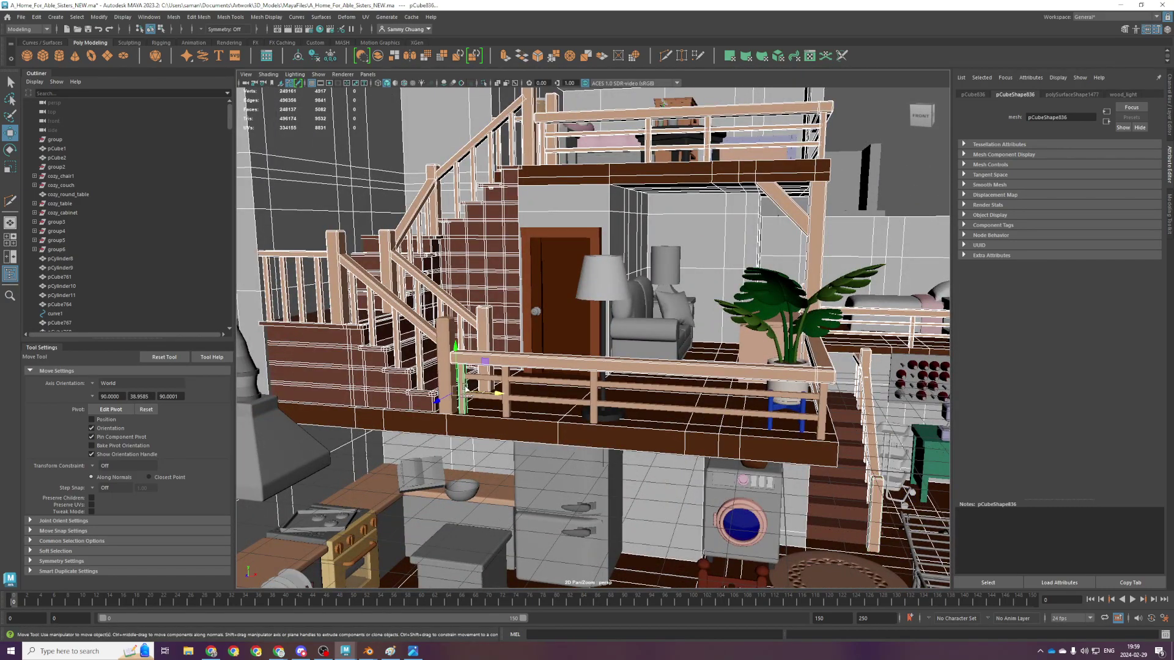
click(442, 360)
click(522, 386)
click(535, 402)
click(595, 402)
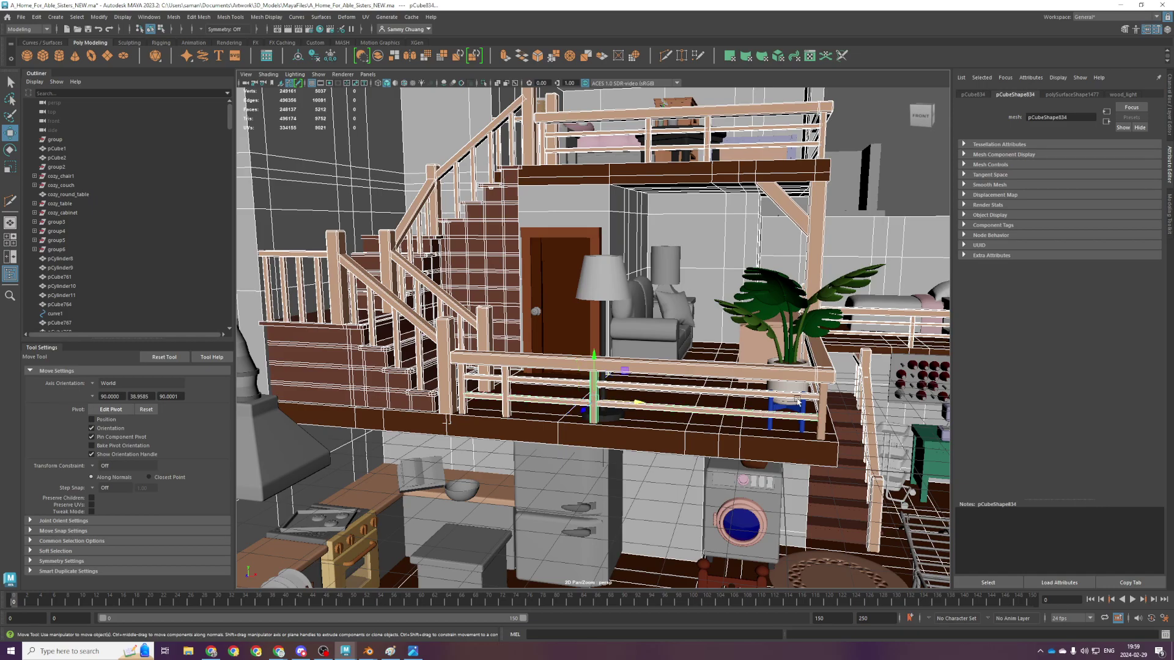
click(821, 409)
Shift the whole selected building off the furniture to check that the selection is complete, and undo the shift
scroll(822, 408, down, 8)
mouse_move(709, 401)
alt+mouse_down()
mouse_move(734, 370)
mouse_move(727, 413)
alt+mouse_up()
scroll(772, 386, down, 3)
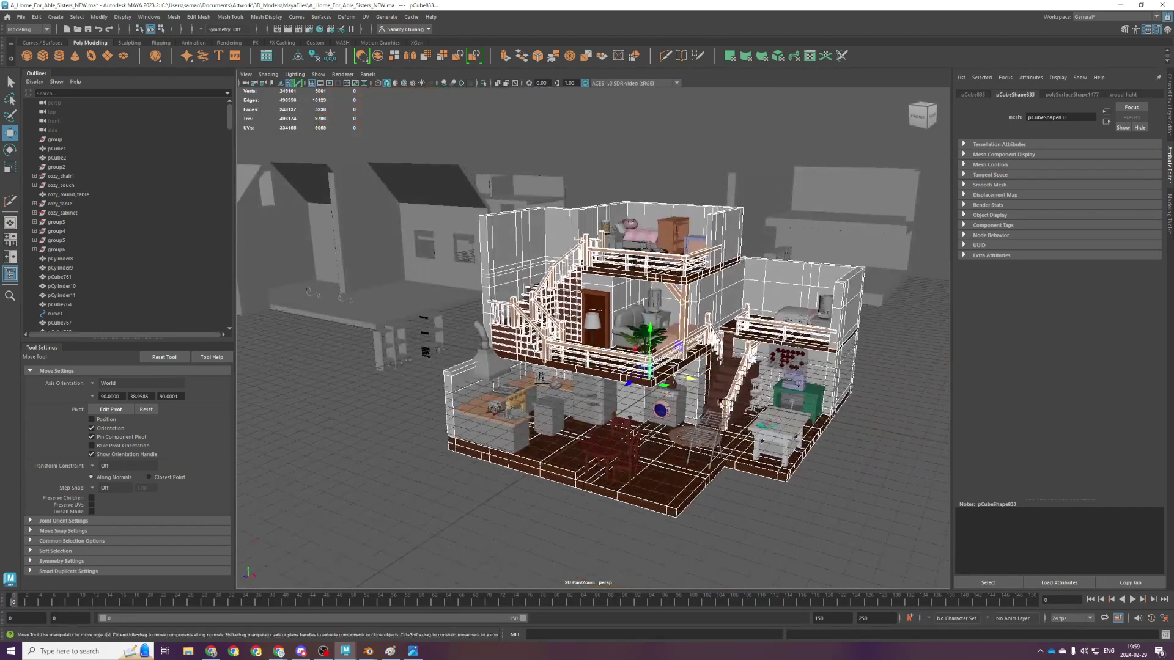
drag(683, 377, 318, 324)
alt+drag(456, 343, 447, 379)
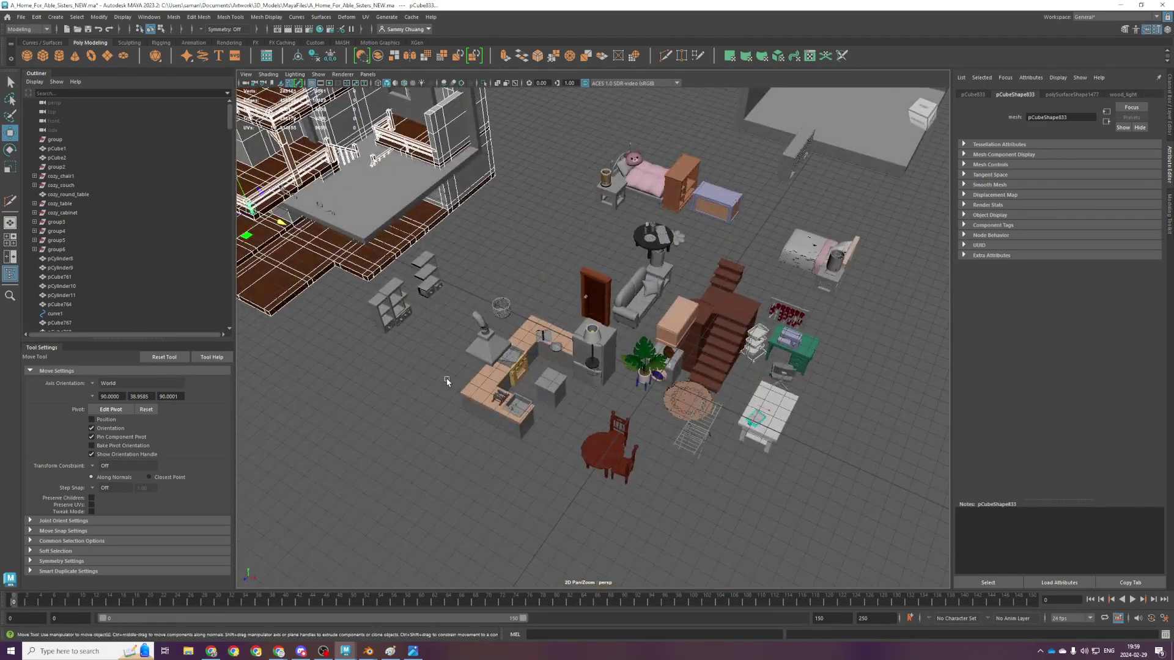
scroll(483, 407, up, 3)
scroll(520, 436, down, 5)
key(ctrl+z)
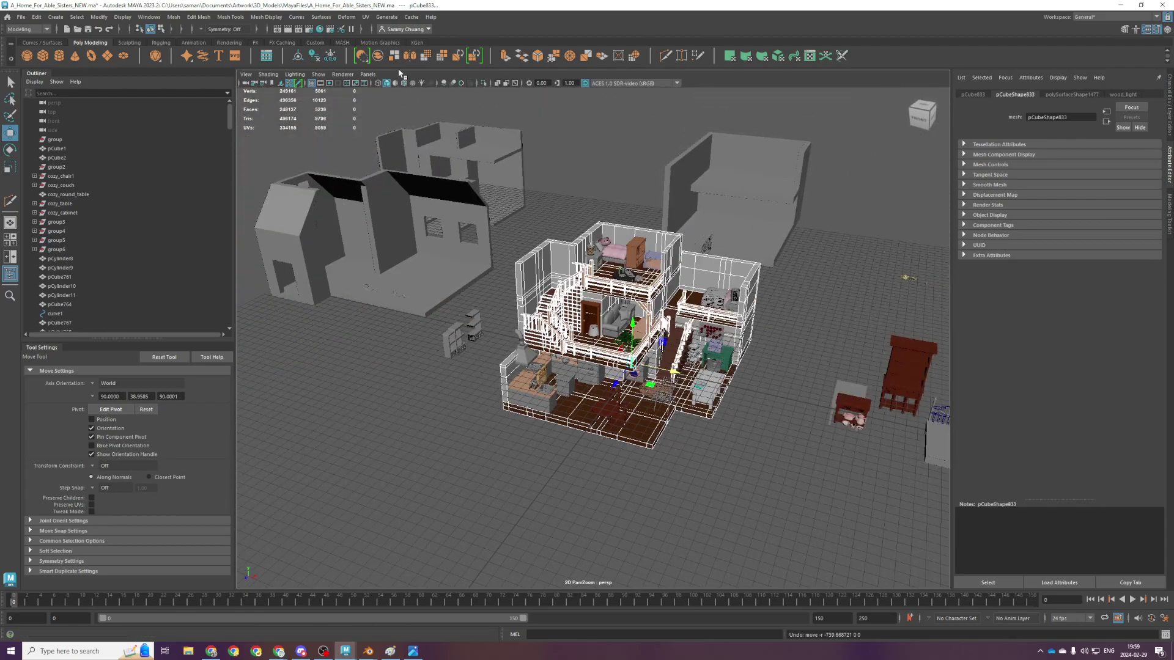
Try Best Plane UV mapping on the selected house parts and freeze their transformations
click(365, 17)
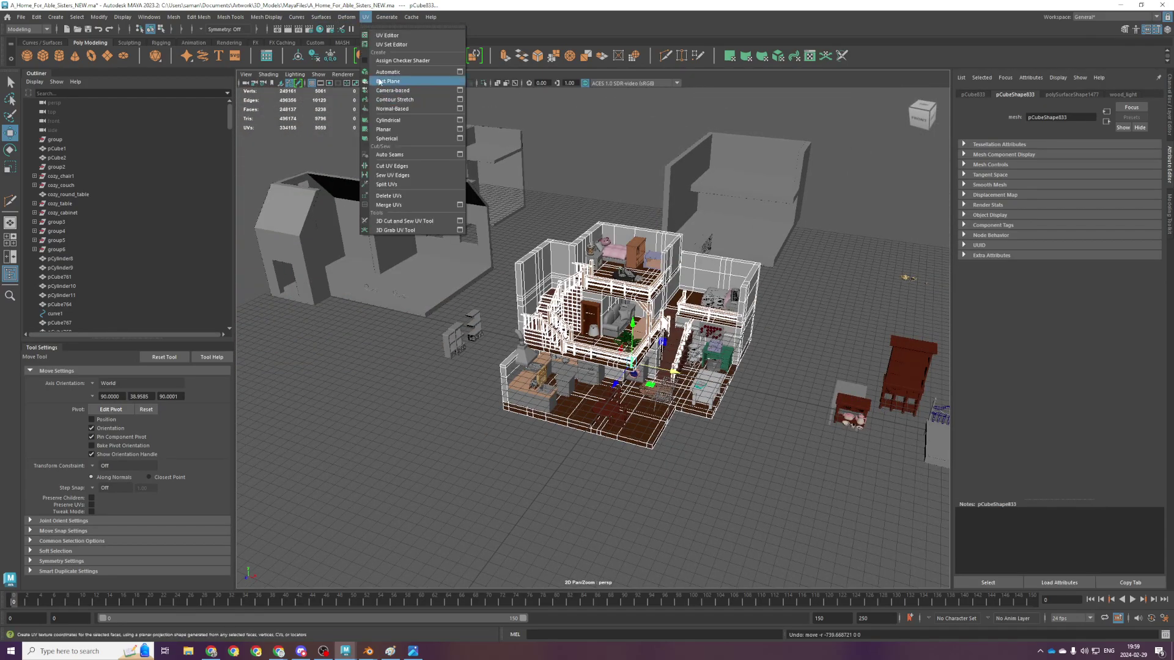
click(380, 81)
key(q)
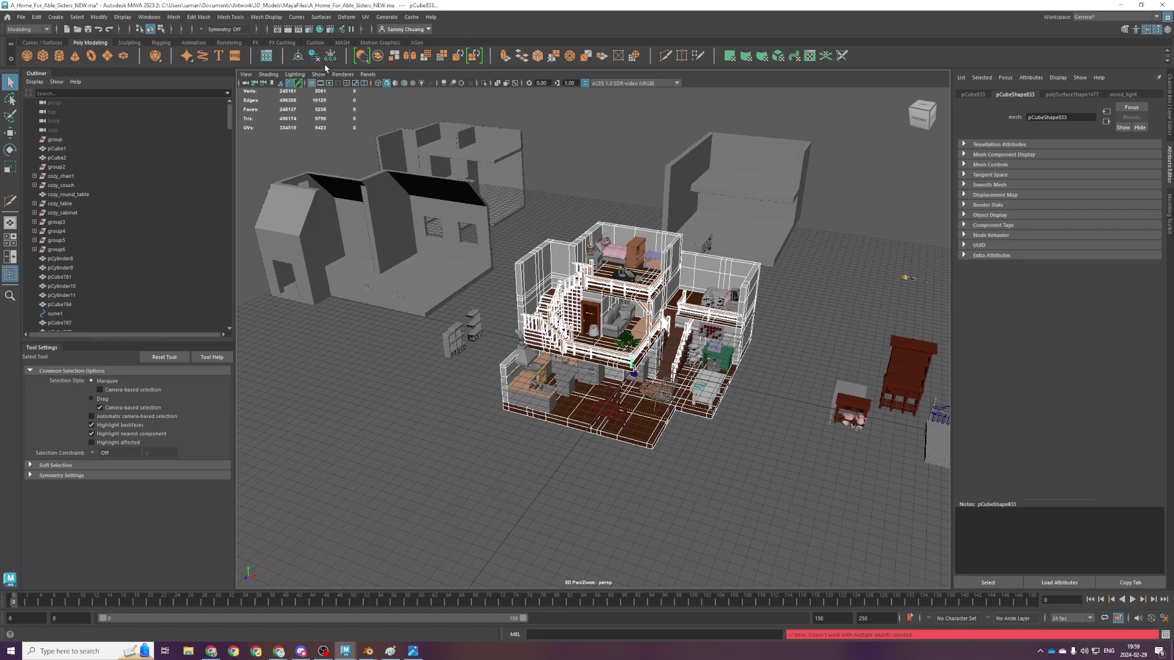
click(299, 58)
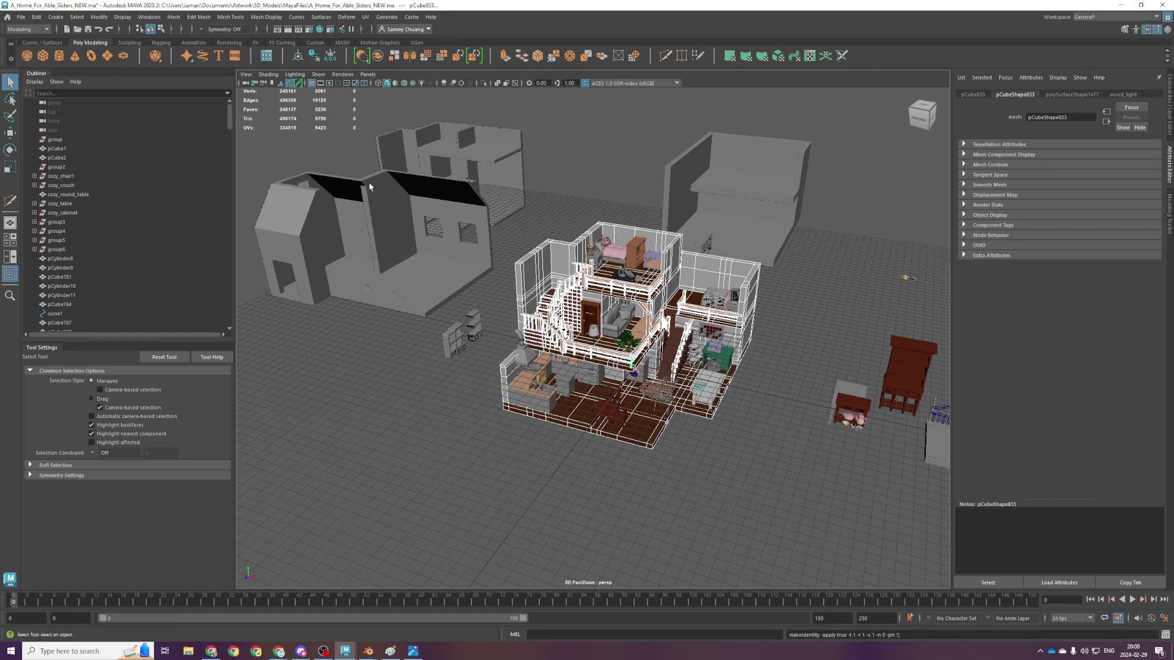
Export the selection as an FBX named building_base into the "A Home for Able Sisters" folder under 3D_Models
click(21, 17)
click(54, 137)
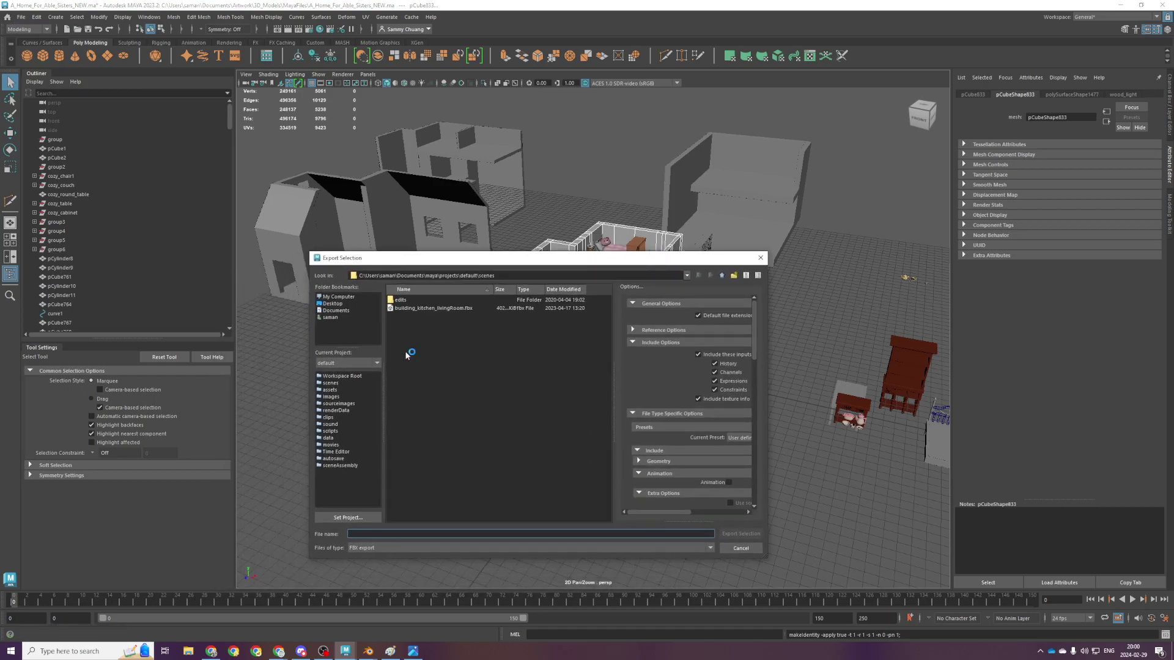
click(357, 311)
double_click(403, 316)
double_click(411, 306)
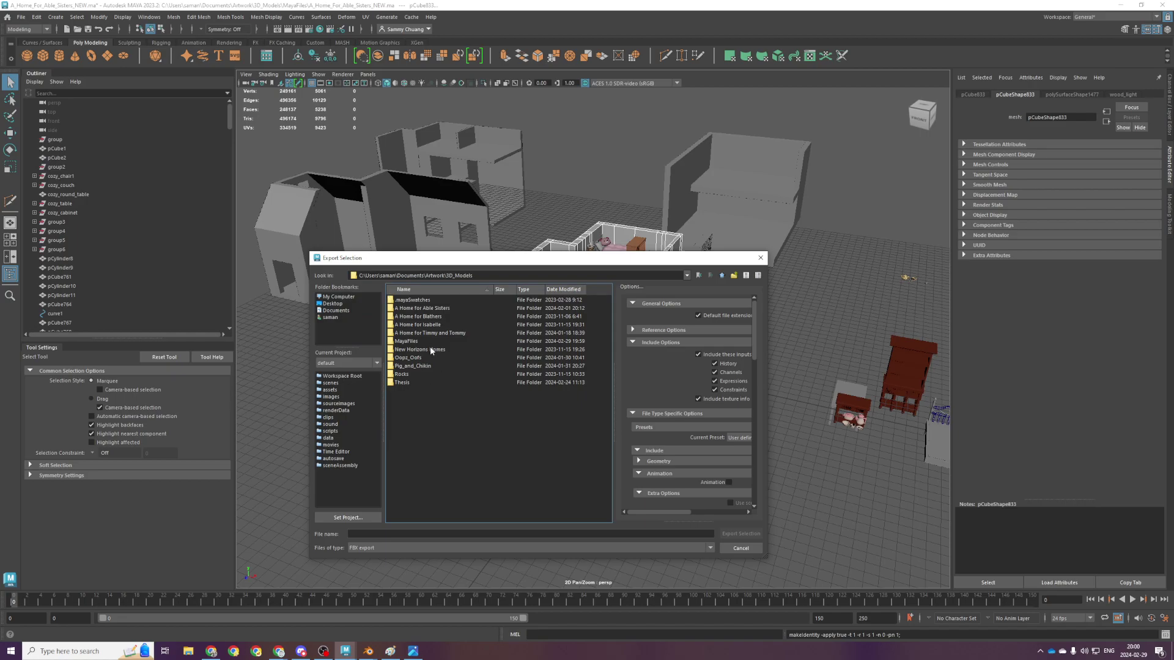
double_click(453, 308)
click(470, 535)
text(building_base)
key(Return)
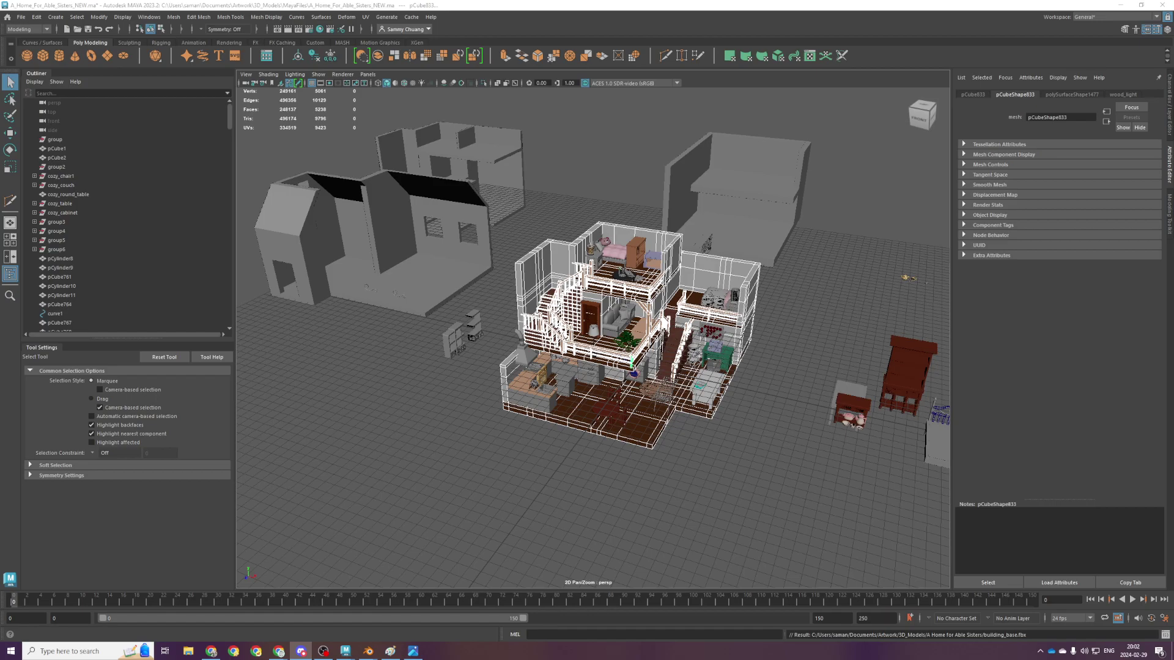
Switch to Blender, save the file, and import building_base.fbx from the "A Home for Able Sisters" folder
scroll(552, 534, up, 3)
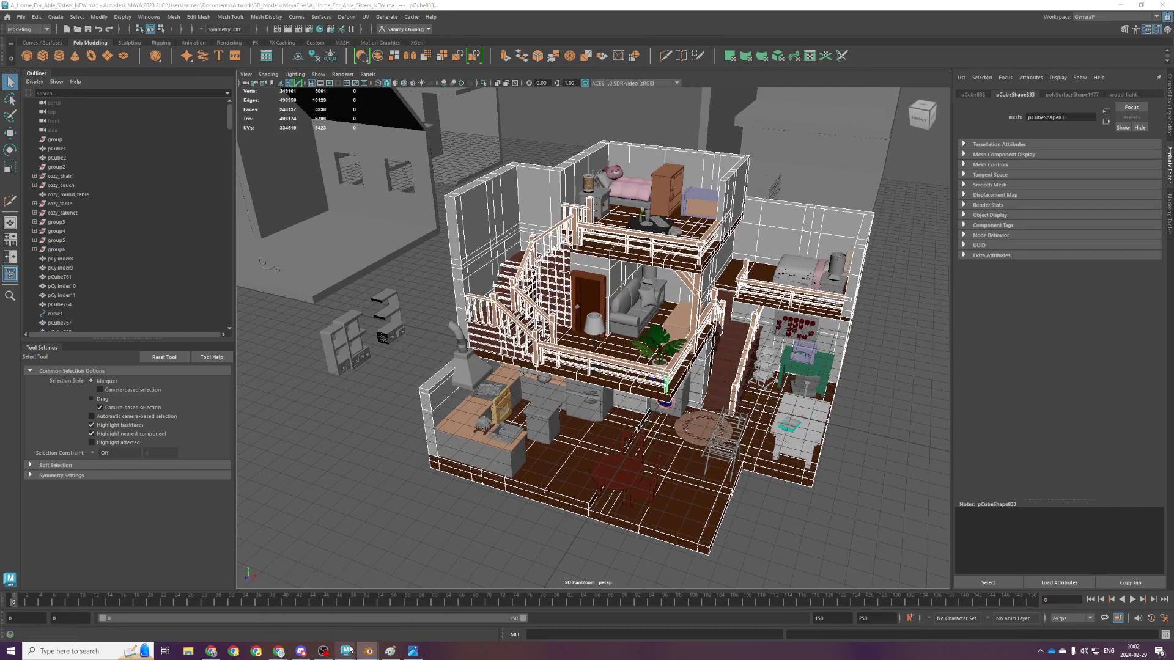
click(368, 651)
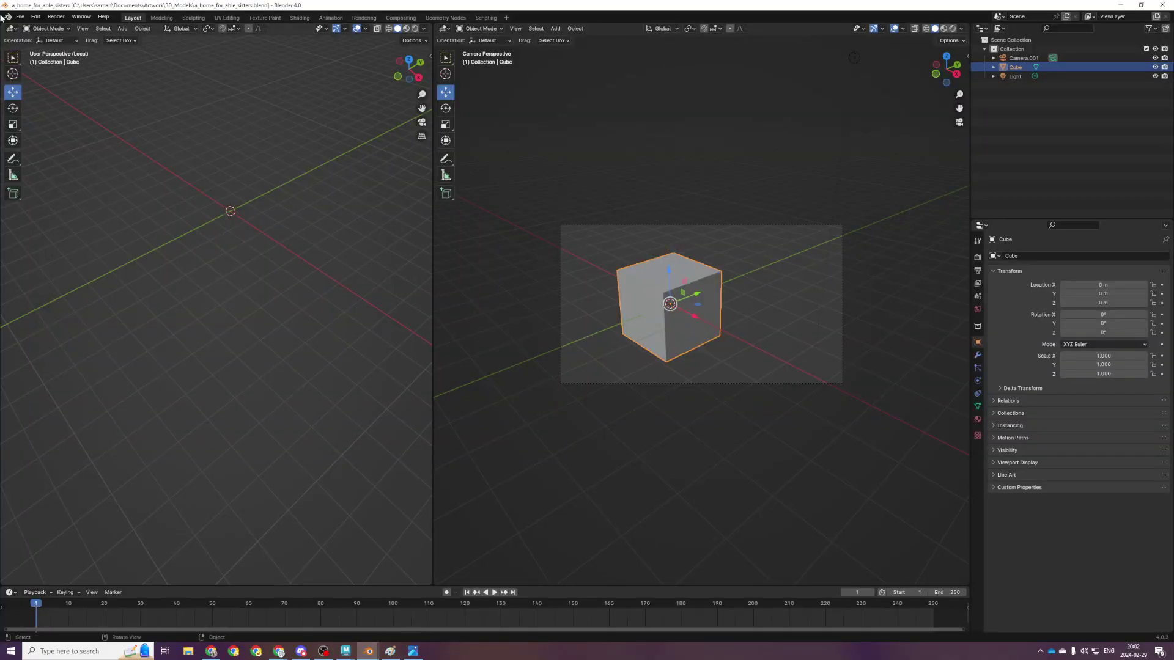
key(ctrl+s)
click(20, 16)
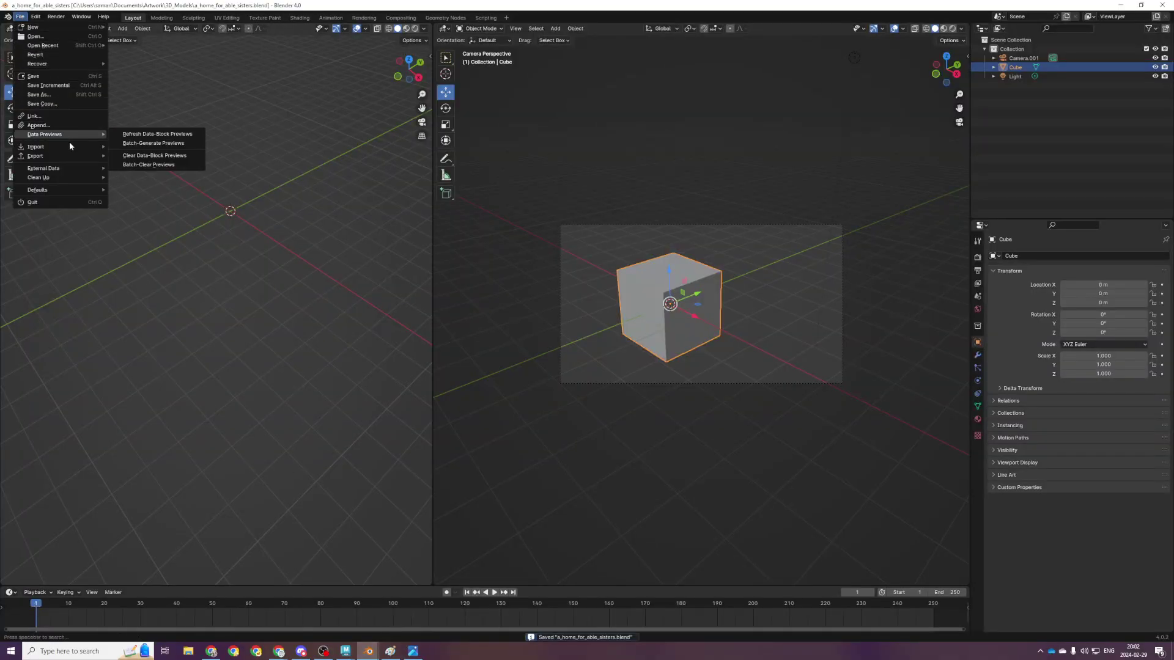
mouse_move(71, 146)
click(162, 237)
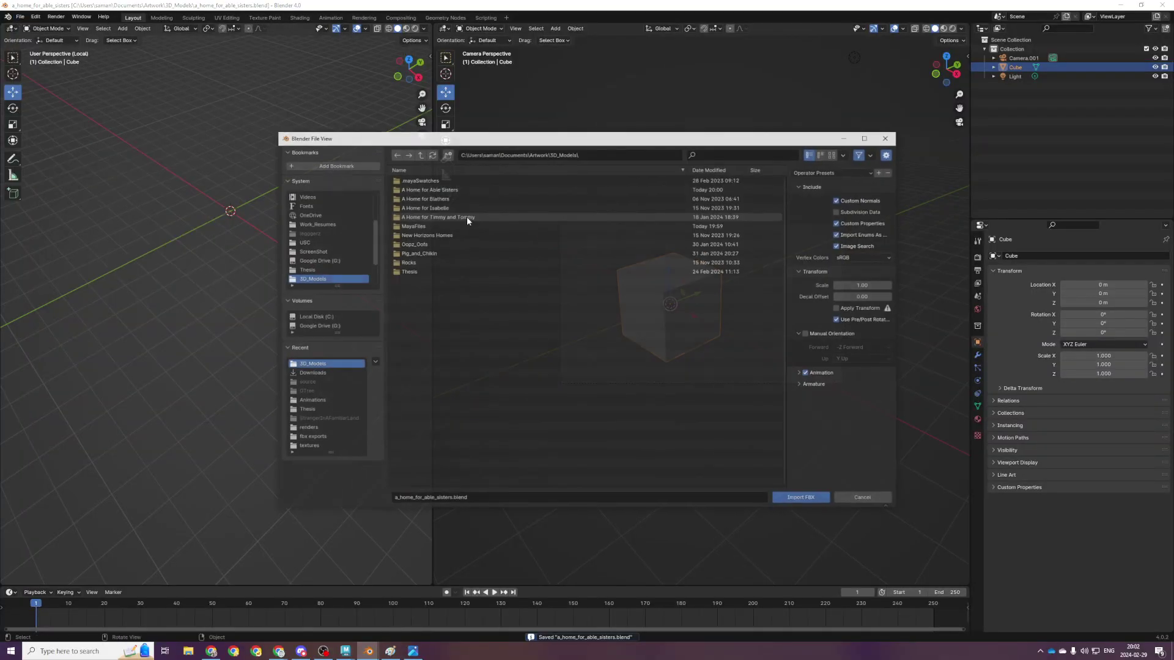
double_click(450, 191)
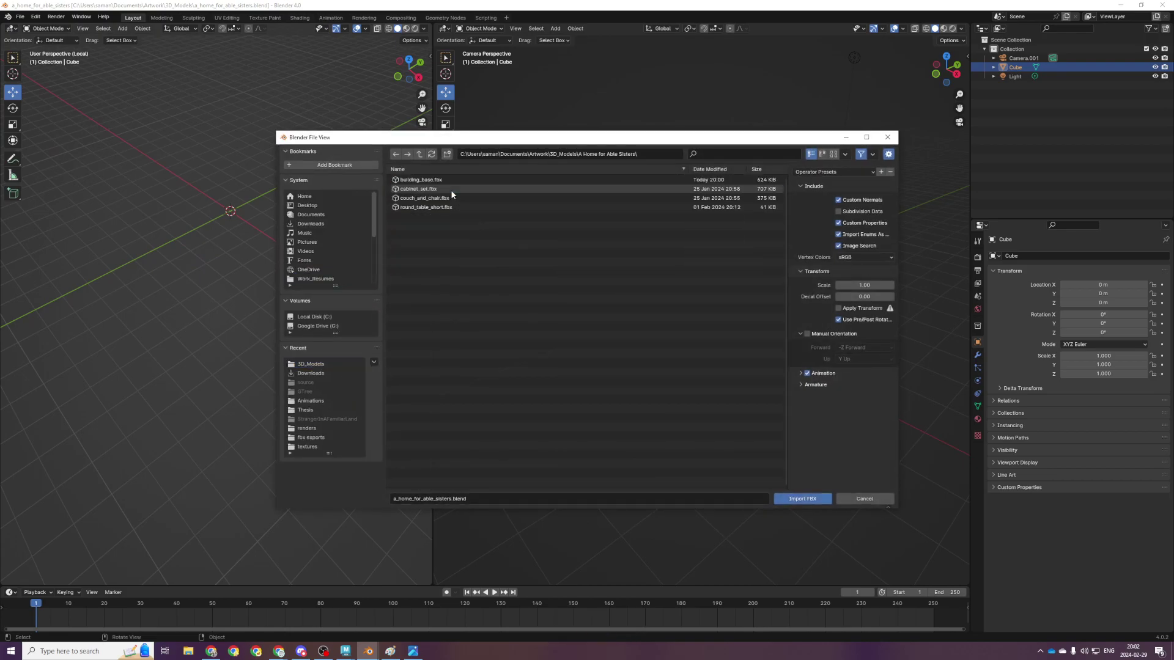
click(456, 179)
click(801, 499)
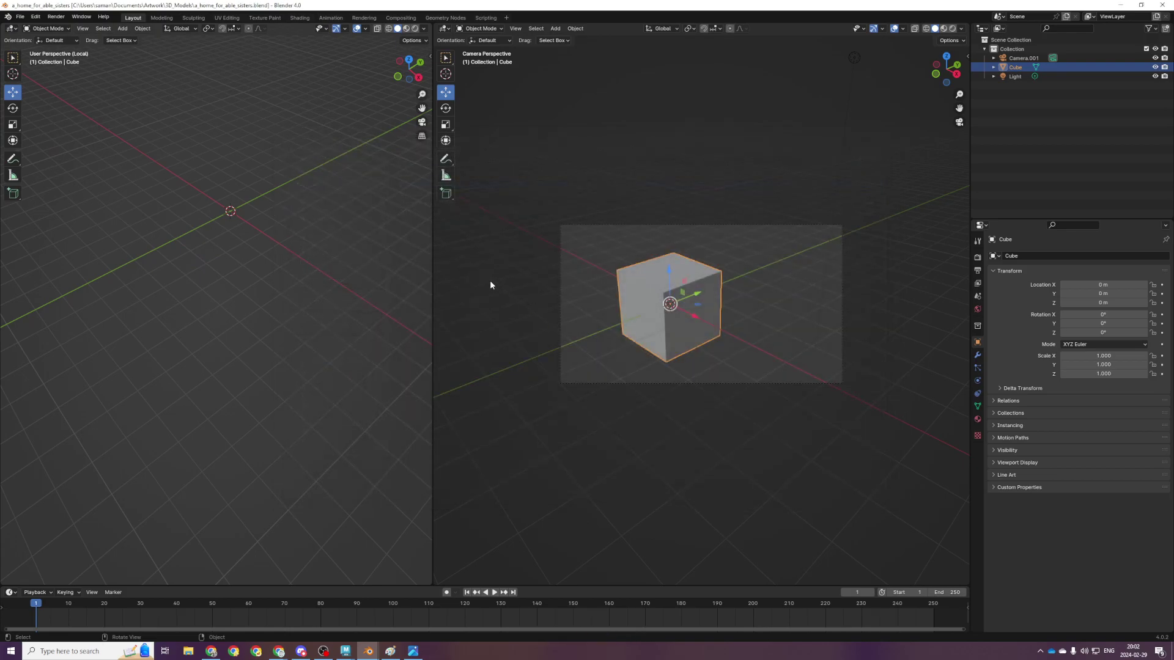
Widen the modelling viewport and, in top view, move the imported house so it sits around the origin
drag(432, 325, 590, 346)
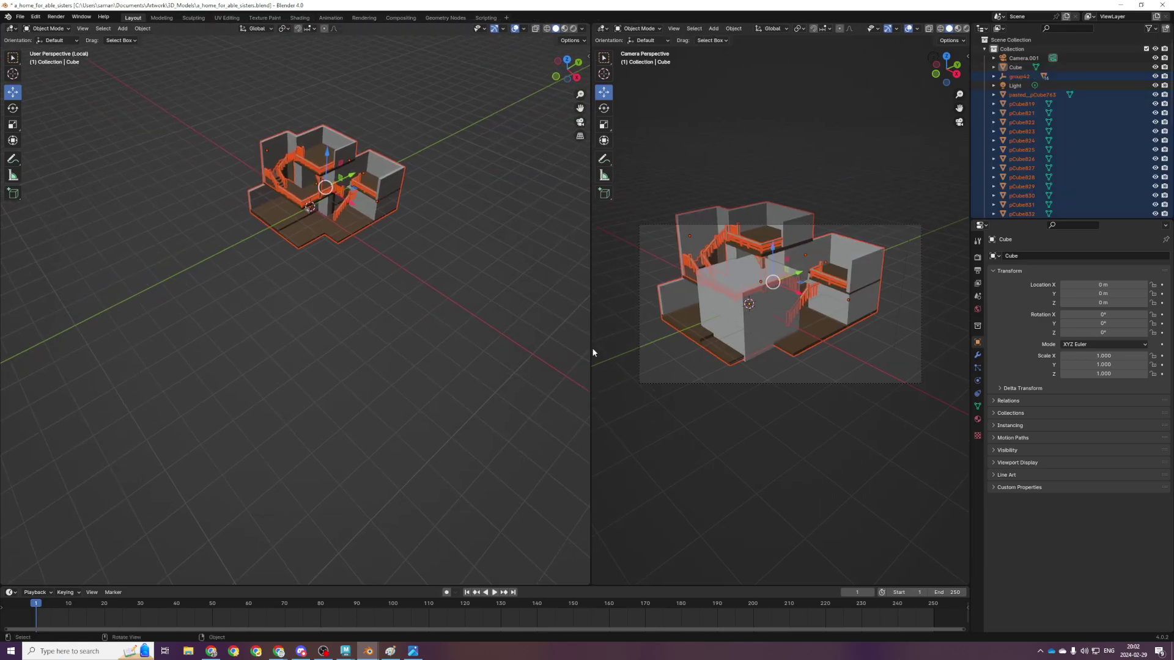
key(KP_7)
key(KP_Decimal)
drag(299, 269, 368, 332)
scroll(368, 332, up, 5)
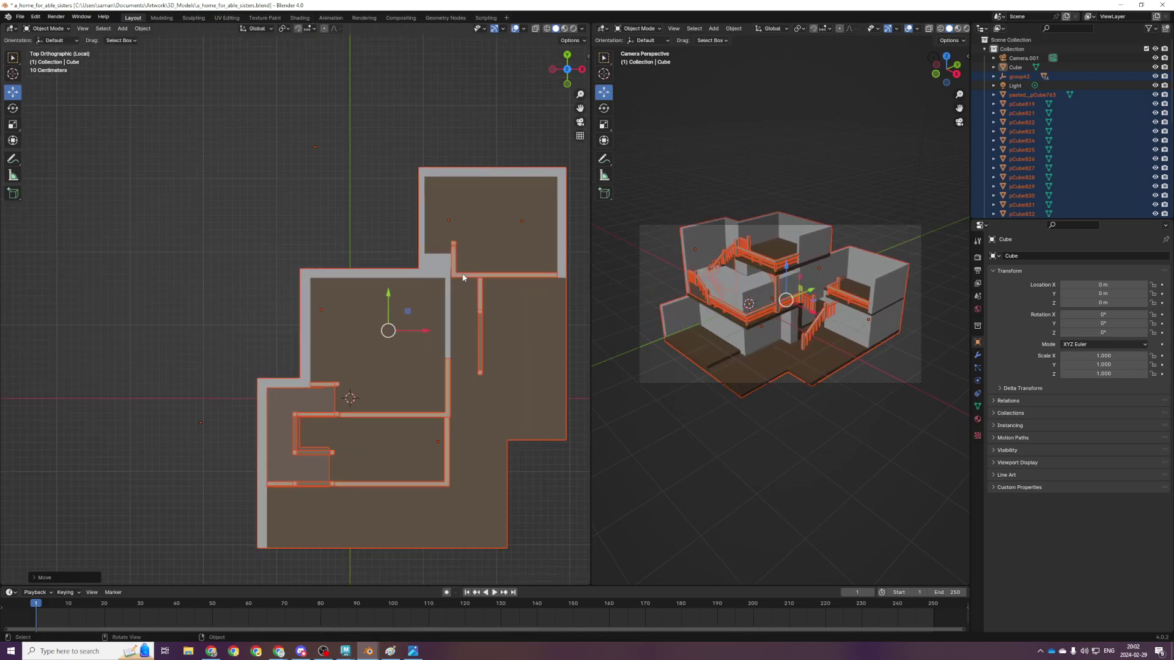
Set the focal length of Camera.001 to about 45 mm so the whole house fits the frame
click(1023, 57)
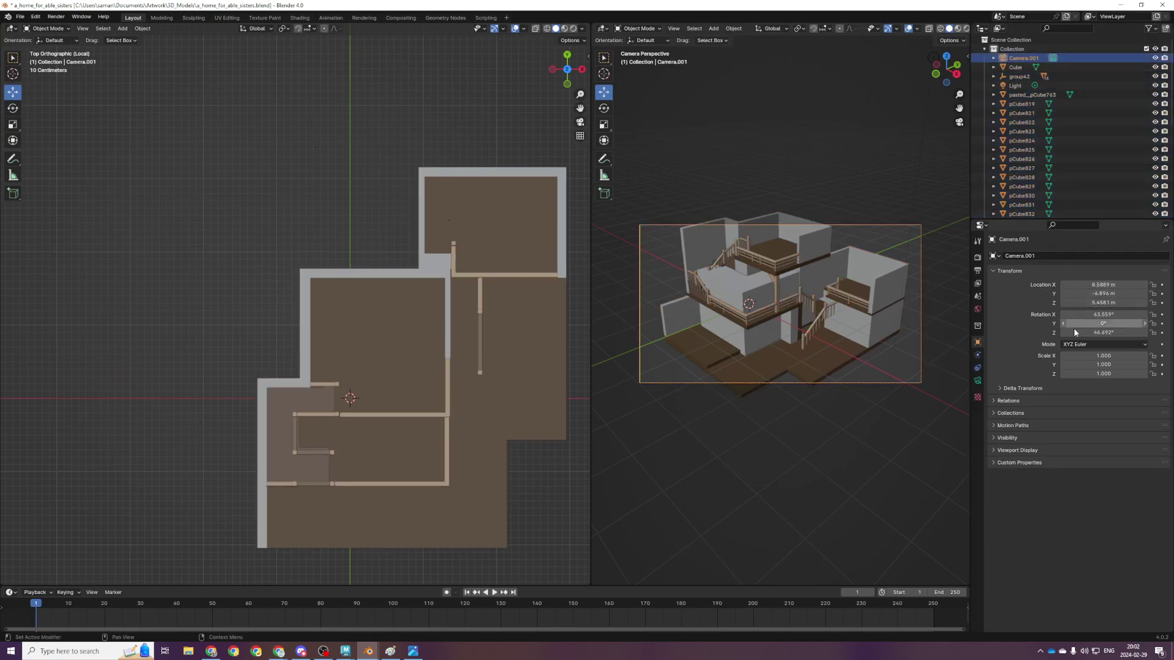
click(978, 380)
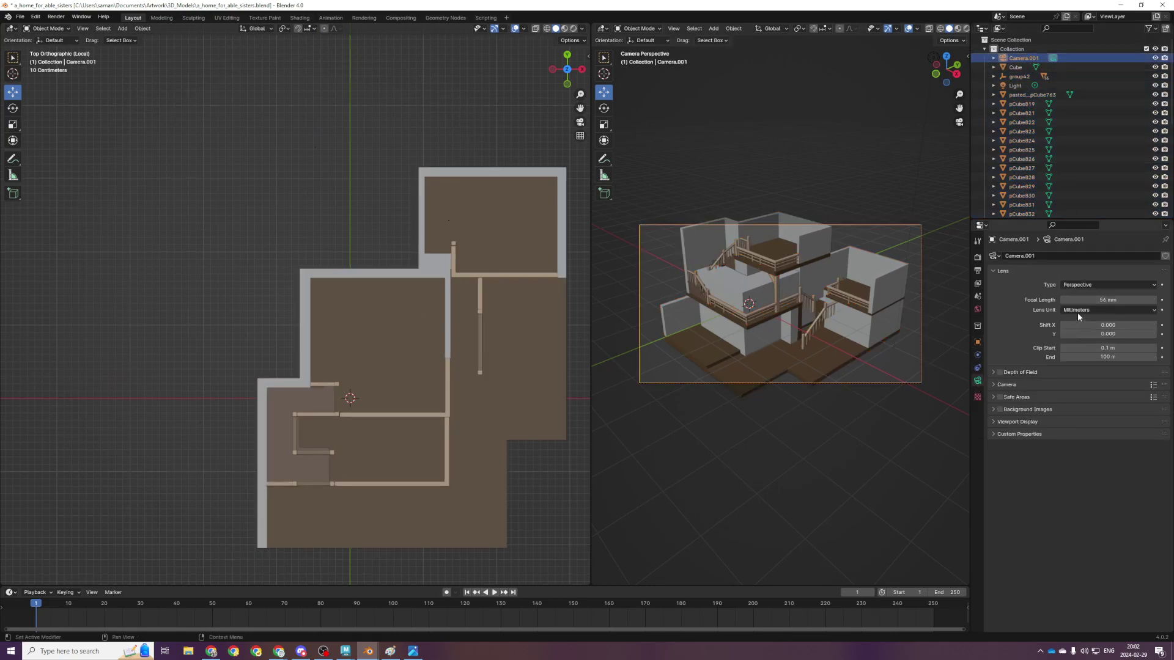
drag(1093, 299, 1065, 298)
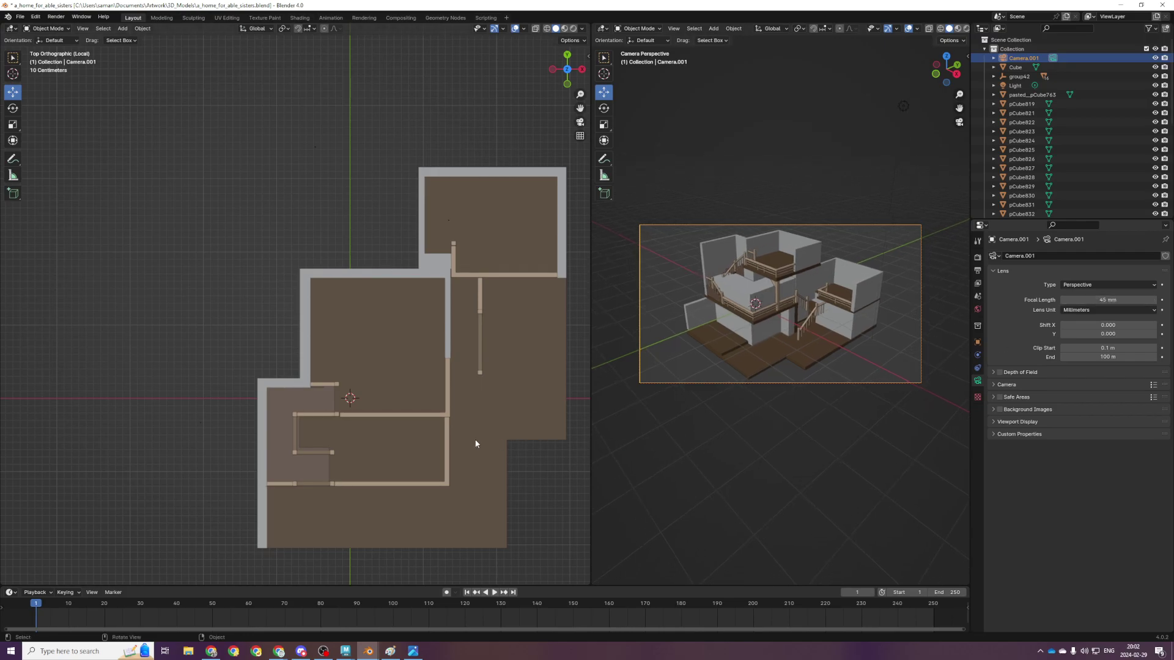
Set the modelling viewport to Material Preview shading and select the house's main structure
middle_drag(393, 420, 374, 346)
key(z)
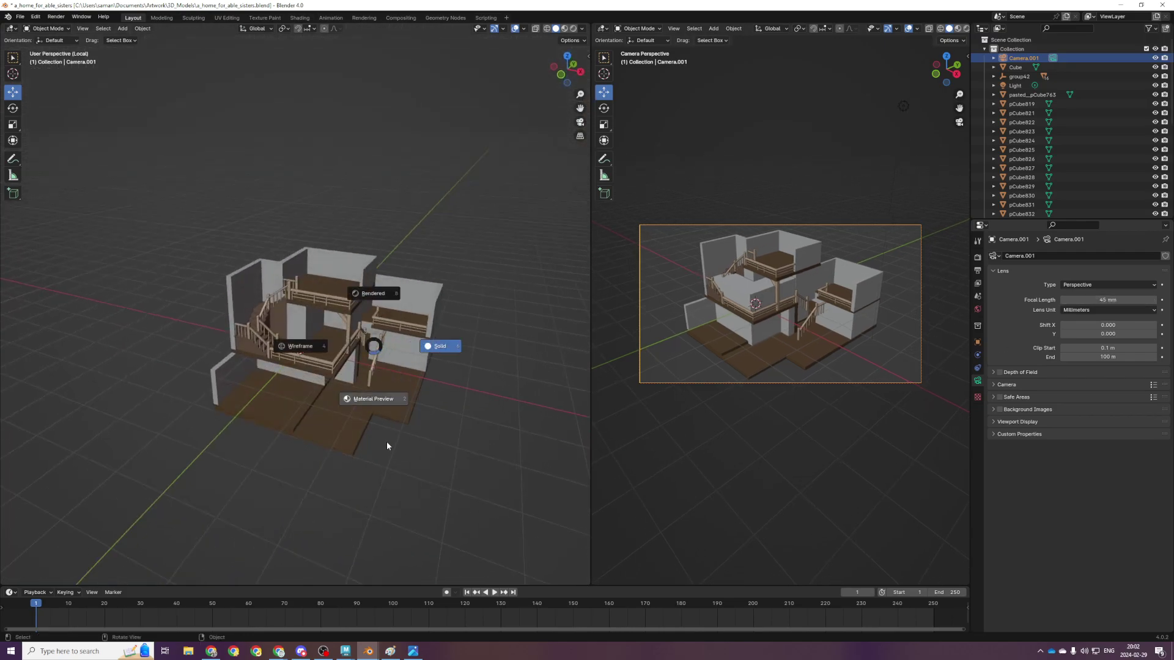
click(386, 441)
scroll(330, 369, up, 5)
click(337, 364)
scroll(336, 365, down, 4)
scroll(346, 393, up, 2)
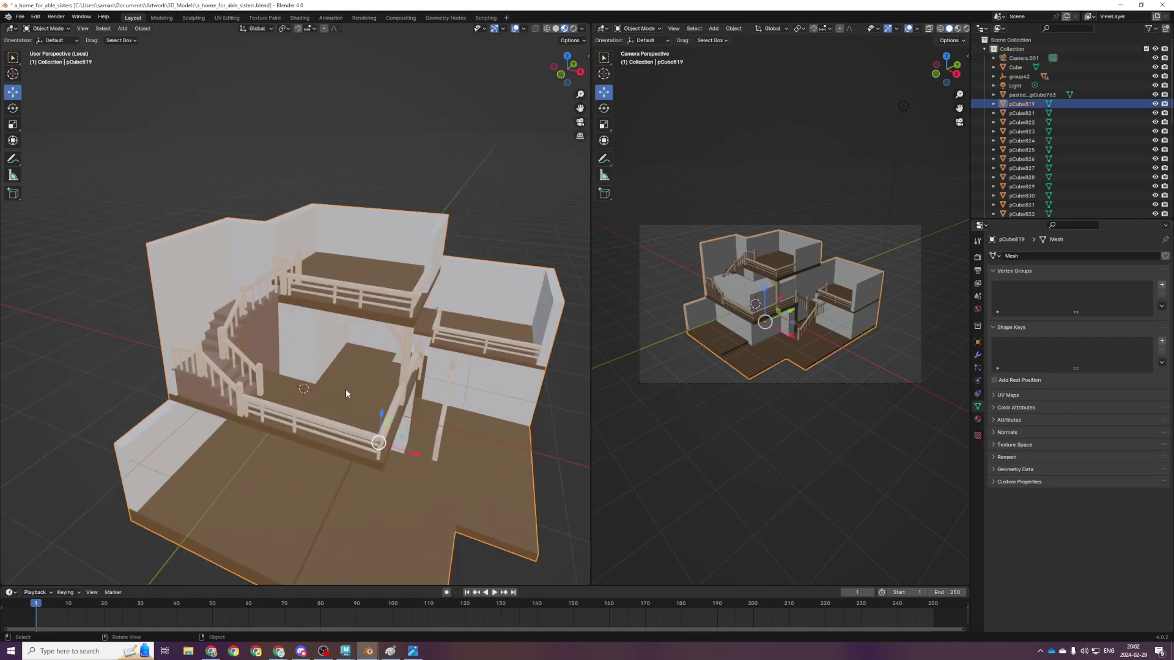
Look for the default cube inside the house in wireframe shading, and return the viewport to Material Preview
key(z)
click(189, 362)
mouse_move(385, 388)
middle_down()
mouse_move(433, 412)
mouse_move(450, 398)
mouse_move(389, 356)
middle_up()
drag(299, 224, 437, 399)
middle_drag(472, 401, 422, 377)
key(ctrl+z)
click(1015, 67)
middle_drag(452, 325, 306, 356)
scroll(305, 356, down, 4)
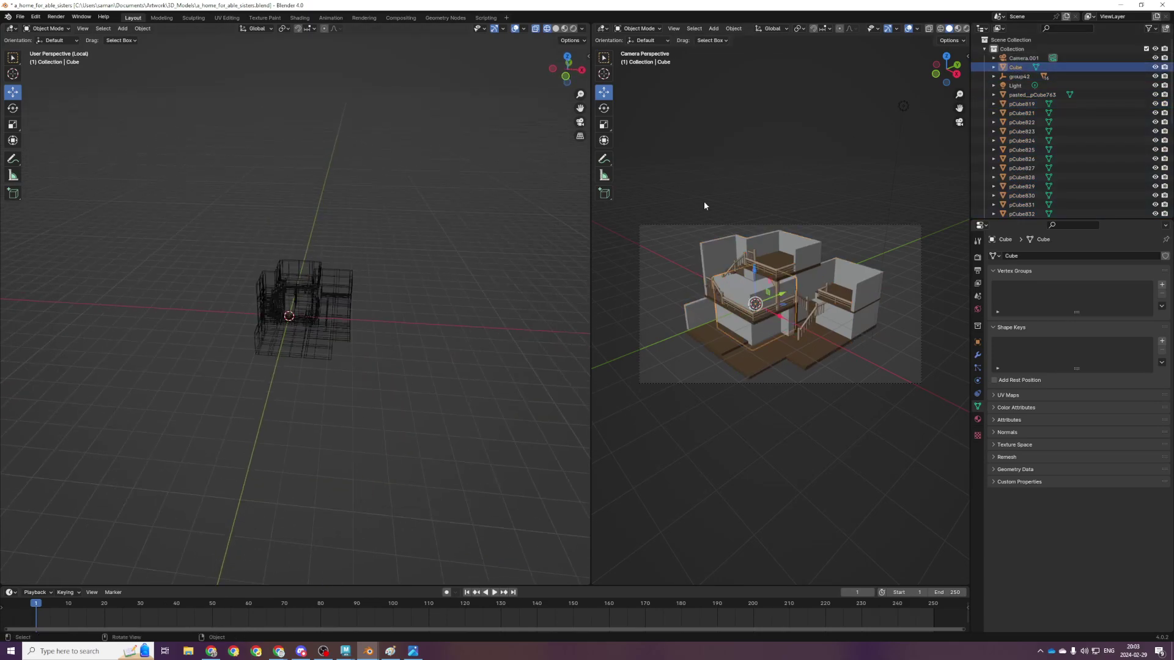
scroll(340, 307, down, 3)
scroll(415, 342, up, 4)
scroll(410, 351, up, 1)
key(z)
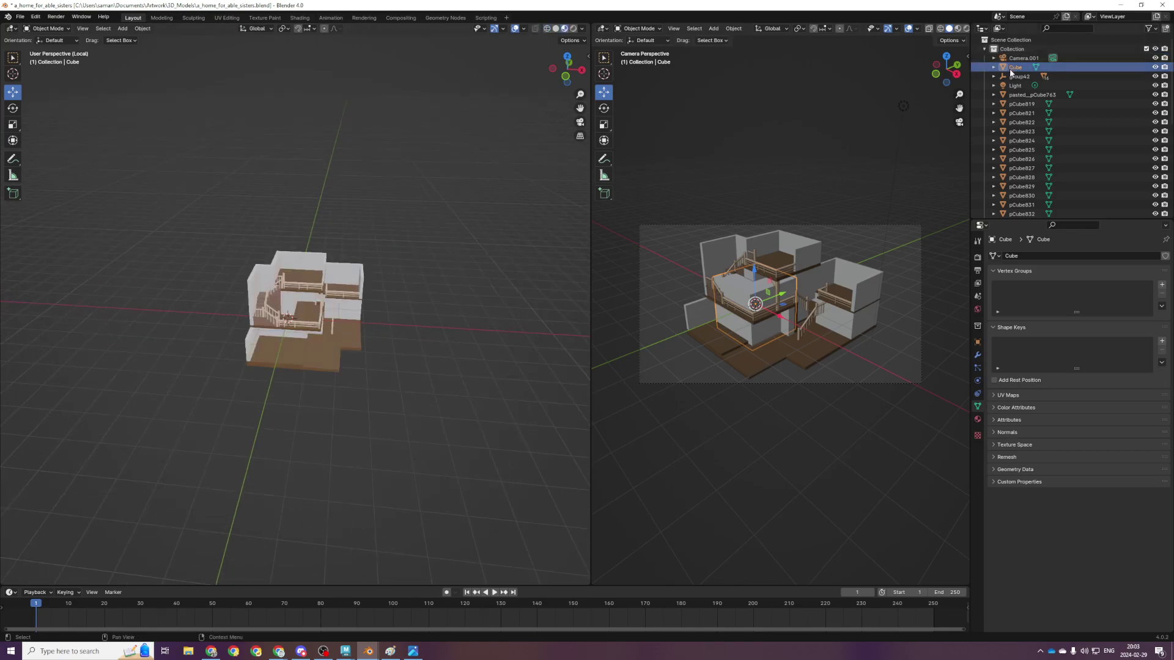
Select the default cube and move it out of the house, well away from the building
click(1022, 131)
scroll(384, 283, up, 3)
key(KP_Decimal)
click(1017, 68)
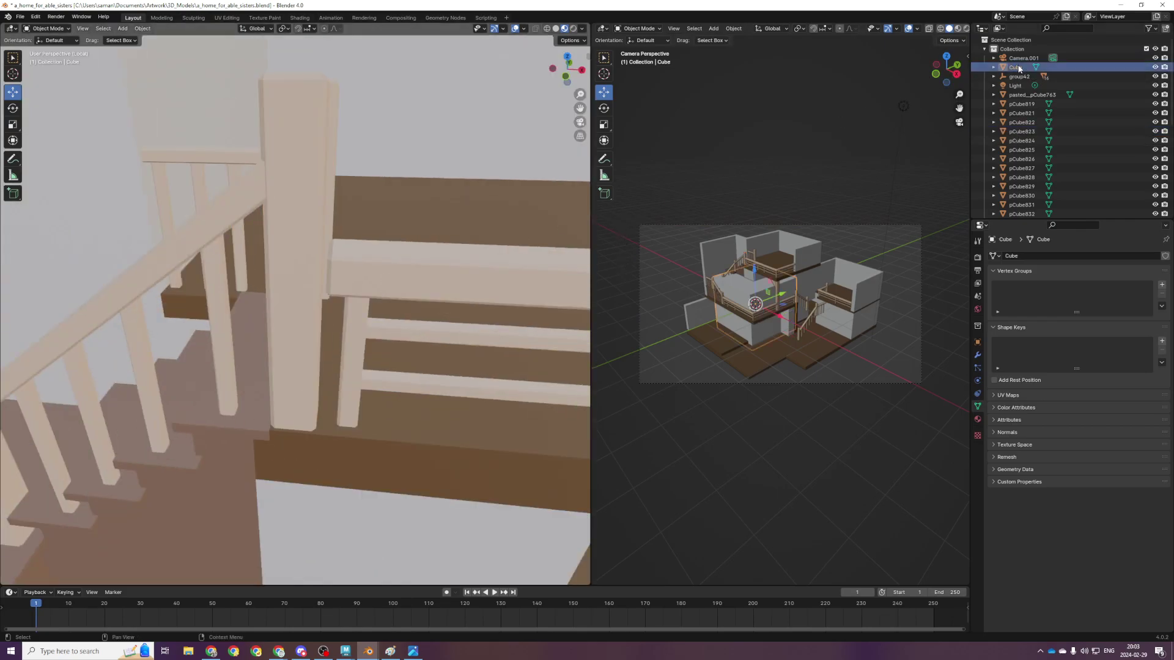
drag(780, 317, 592, 218)
scroll(612, 229, down, 3)
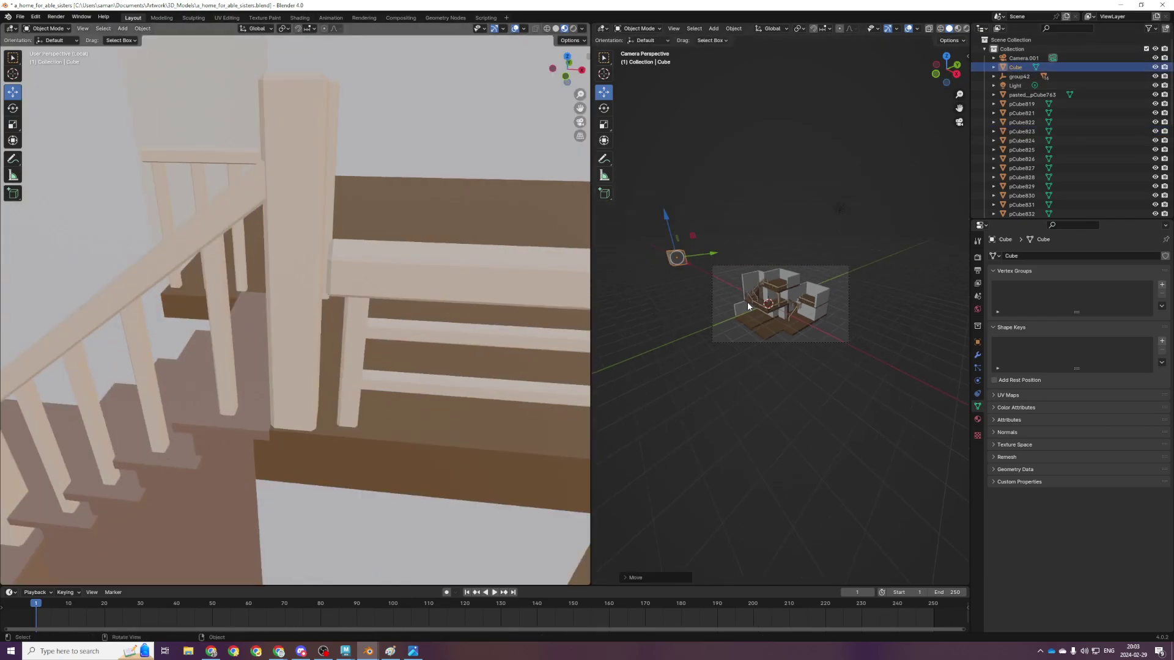
Delete the default cube and save the Blender file
scroll(299, 396, down, 13)
scroll(311, 397, down, 4)
scroll(291, 383, up, 8)
mouse_move(315, 395)
middle_down()
mouse_move(291, 383)
mouse_move(333, 379)
middle_up()
scroll(291, 382, down, 7)
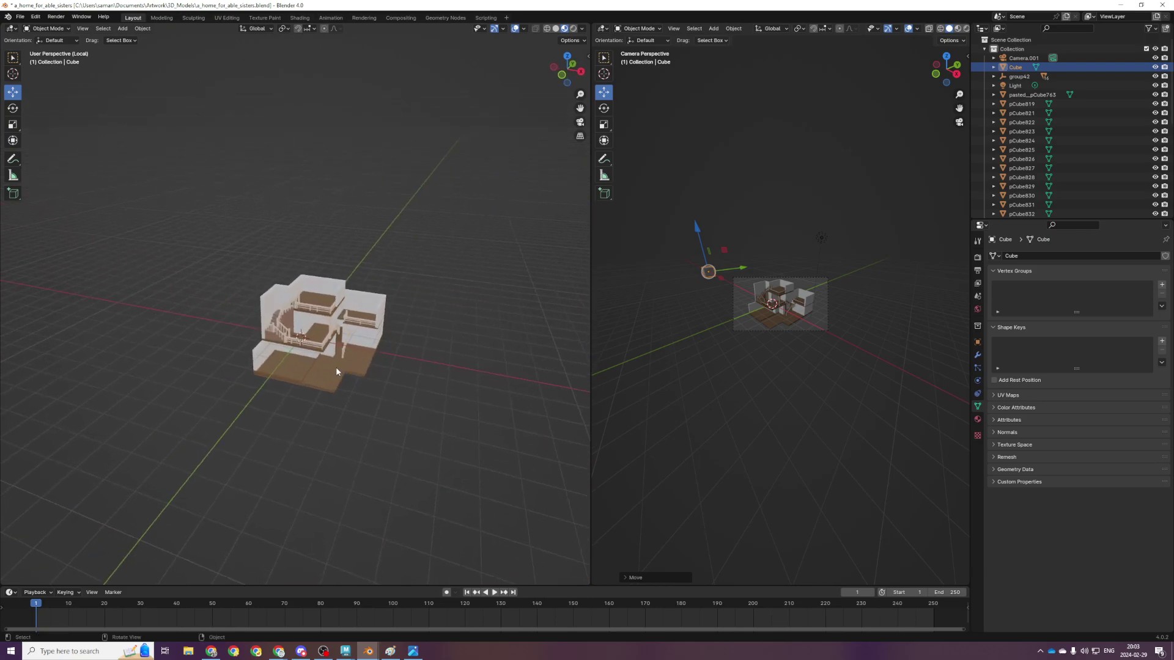
scroll(276, 291, up, 3)
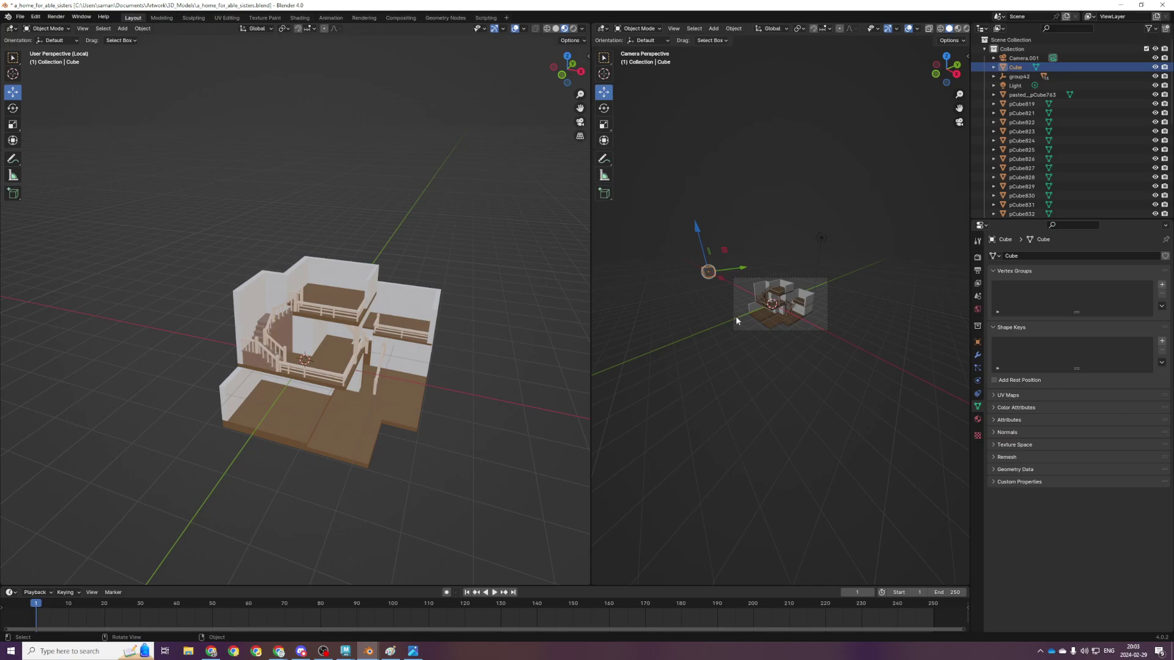
key(Delete)
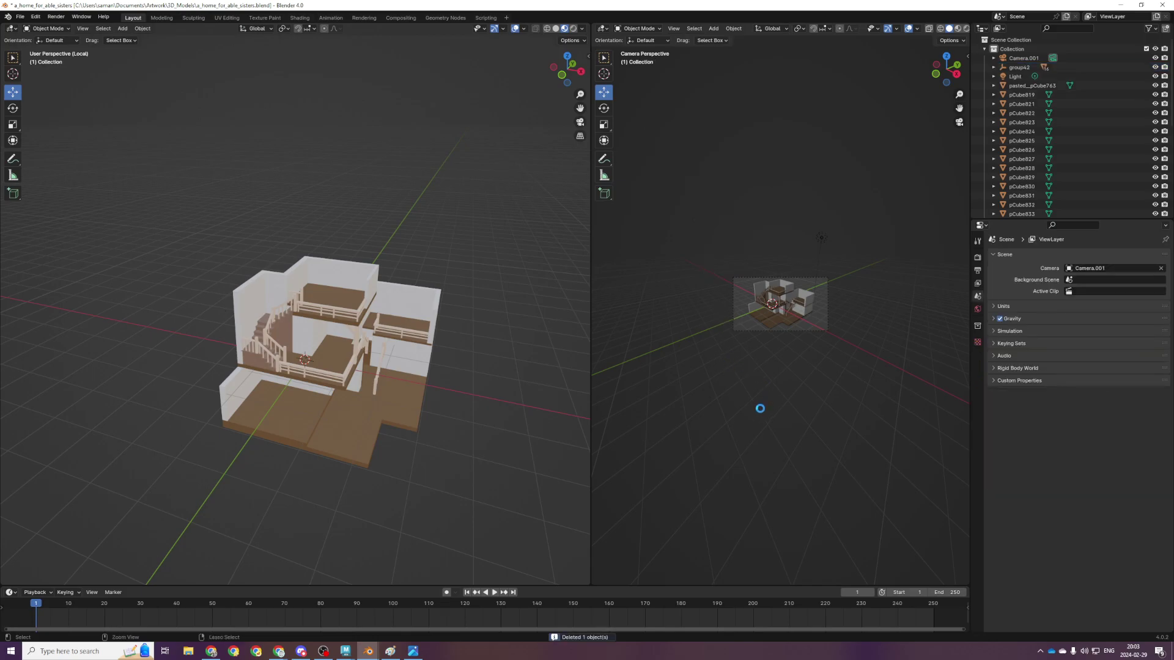
key(ctrl+s)
Preview the house through the scene camera in Rendered shading
scroll(764, 404, up, 1)
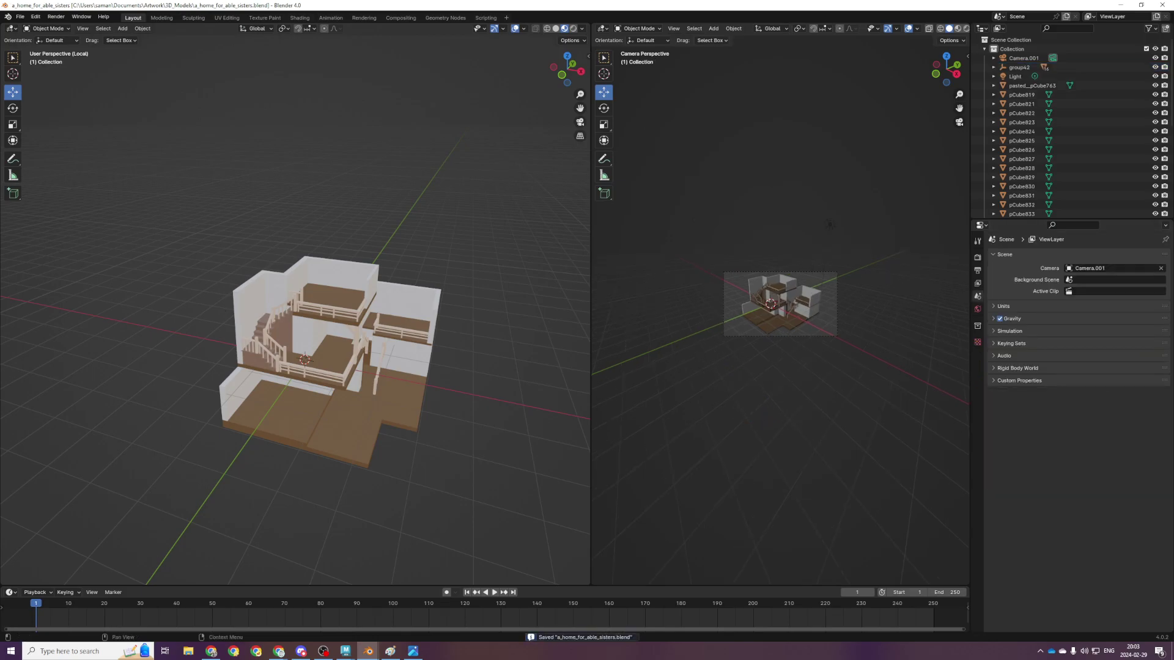
scroll(685, 376, up, 4)
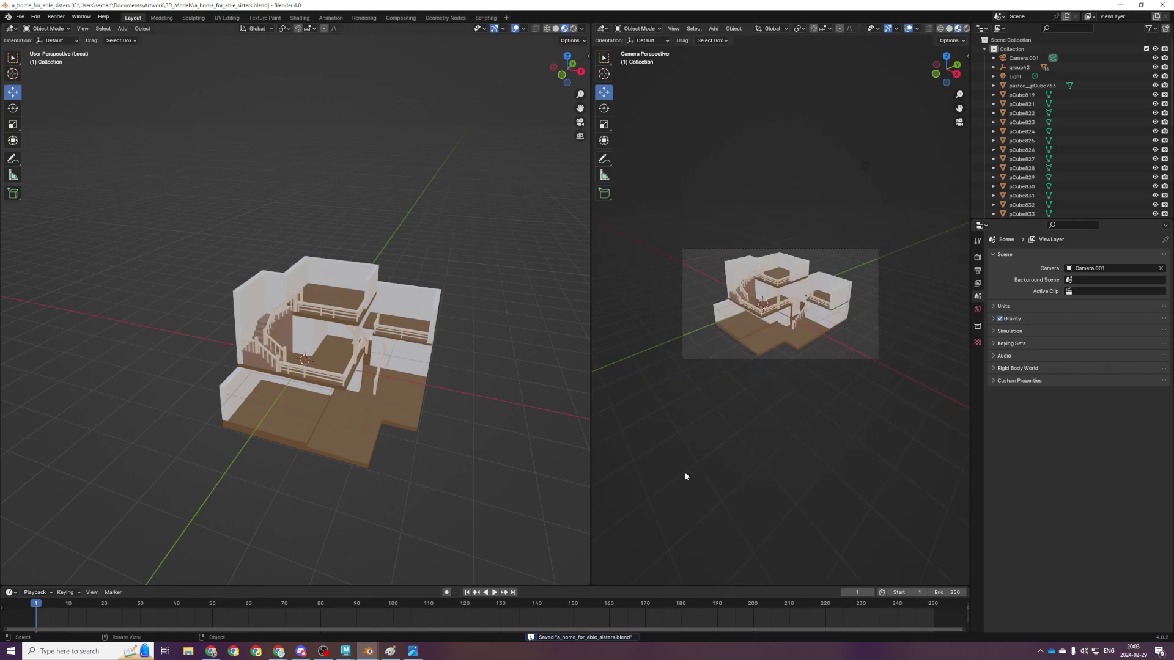
scroll(728, 404, up, 2)
key(z)
click(733, 354)
scroll(742, 320, up, 4)
scroll(748, 322, down, 2)
mouse_move(747, 322)
middle_down()
mouse_move(718, 289)
mouse_move(743, 364)
middle_up()
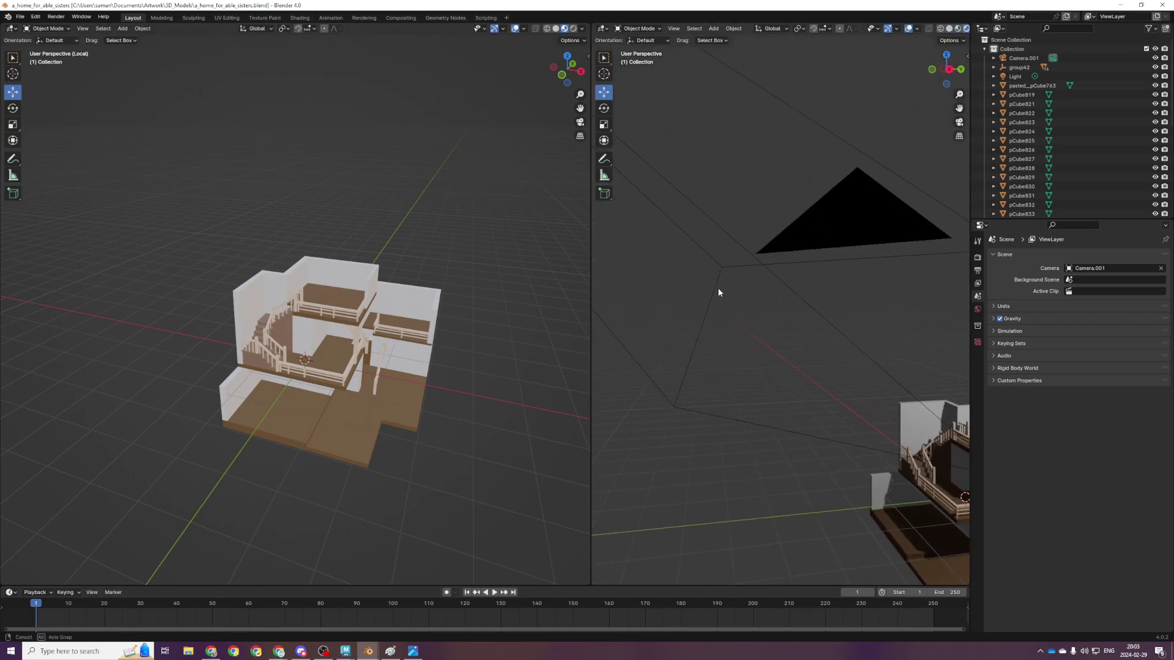
key(KP_0)
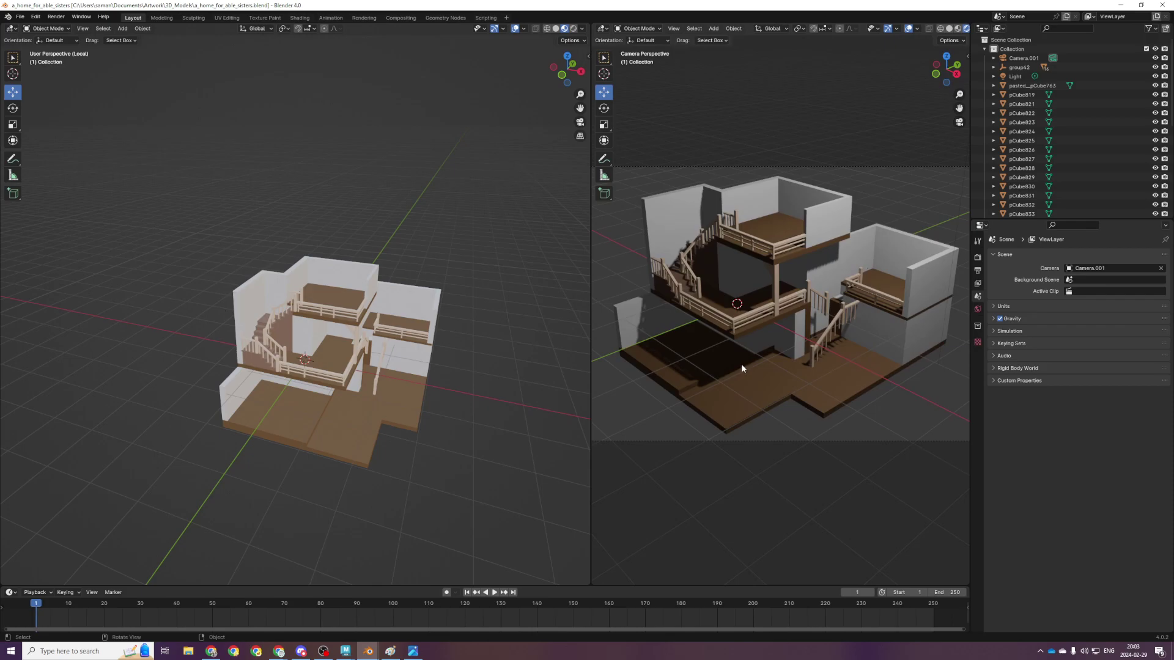
Set the camera viewport's shading to Material Preview
middle_drag(293, 379, 346, 400)
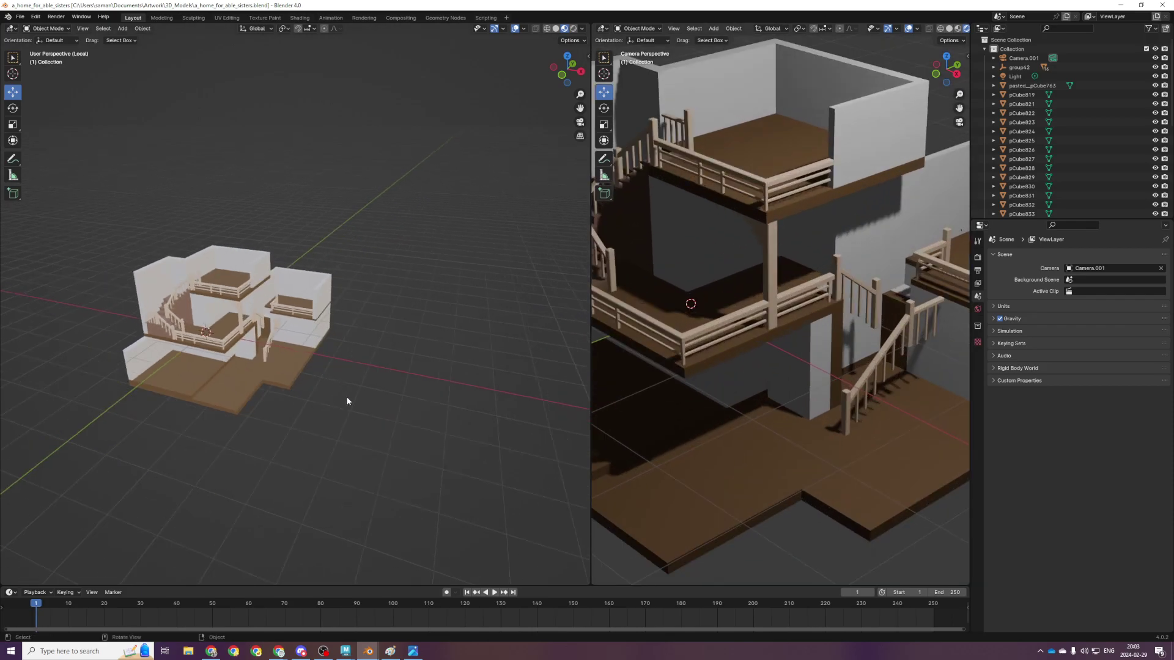
scroll(699, 392, down, 1)
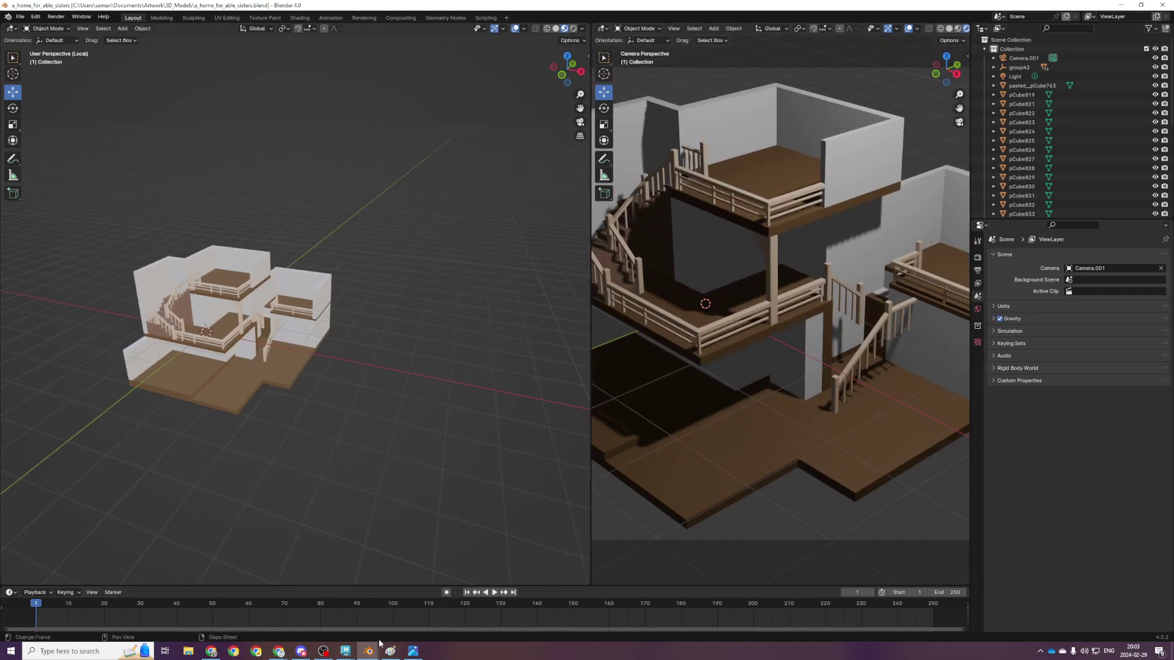
key(z)
click(728, 369)
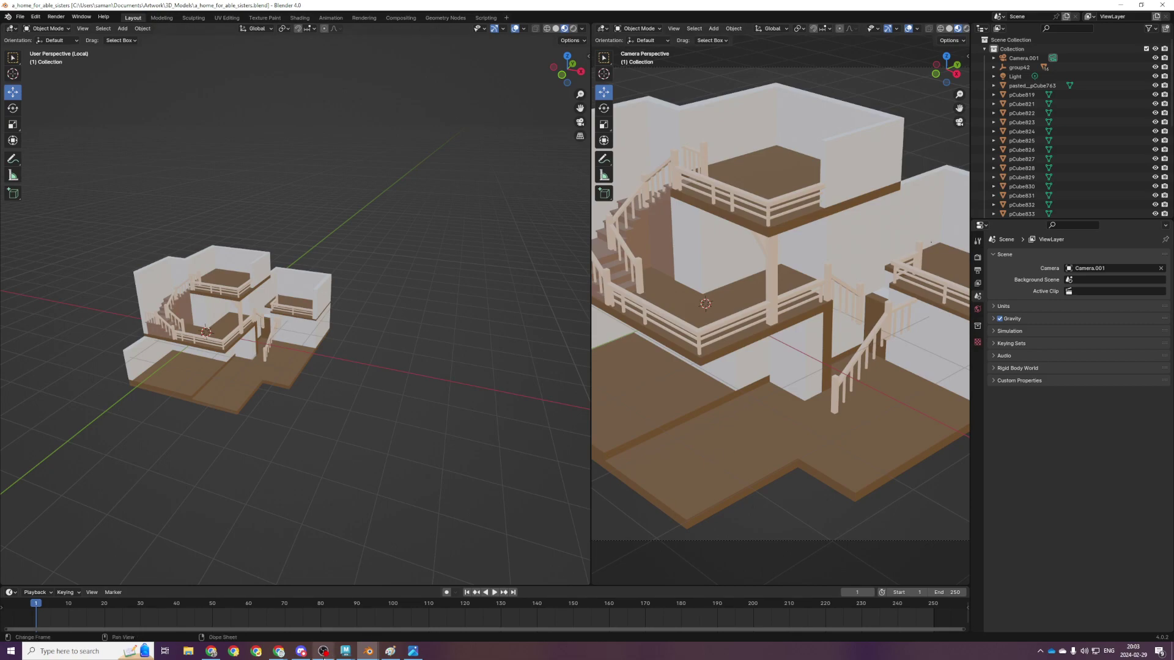
Switch to Maya and apply automatic UV projection to the staircase next to the sewing desk
click(345, 651)
click(338, 608)
scroll(739, 348, up, 10)
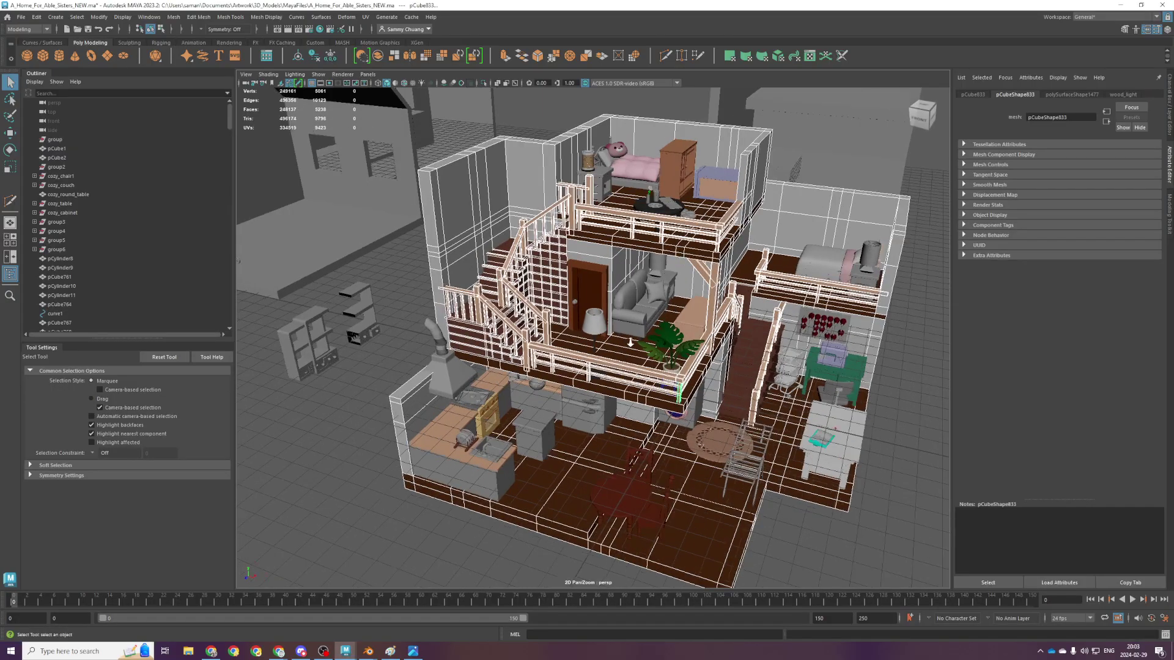
alt+drag(566, 275, 628, 292)
click(628, 291)
scroll(628, 284, down, 5)
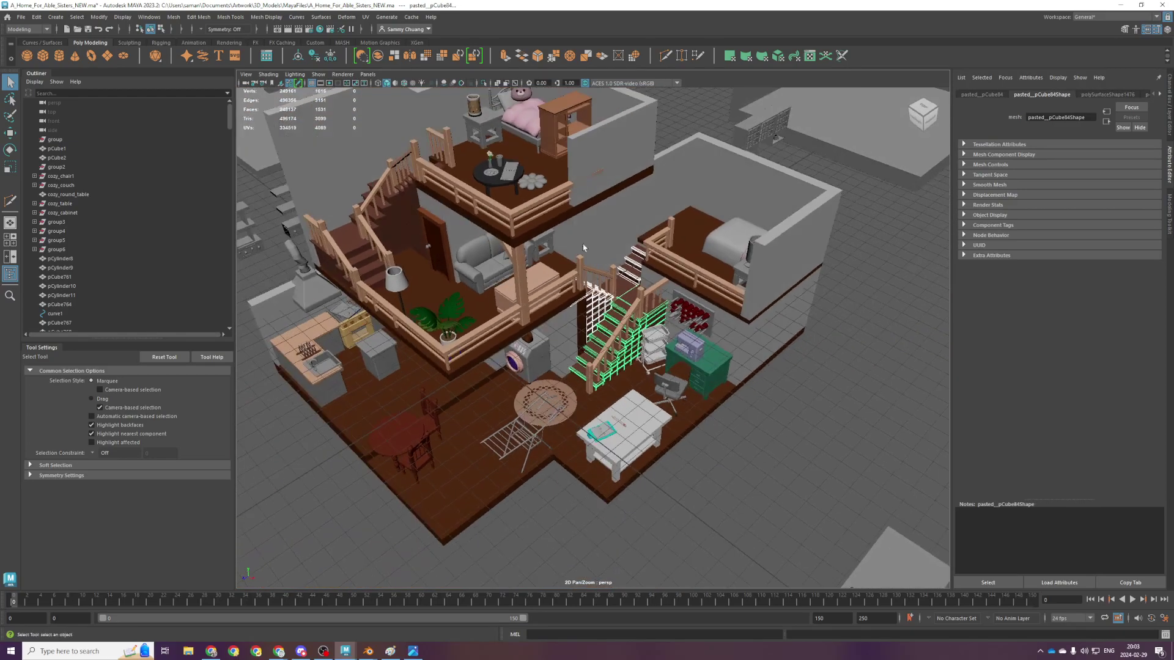
click(365, 16)
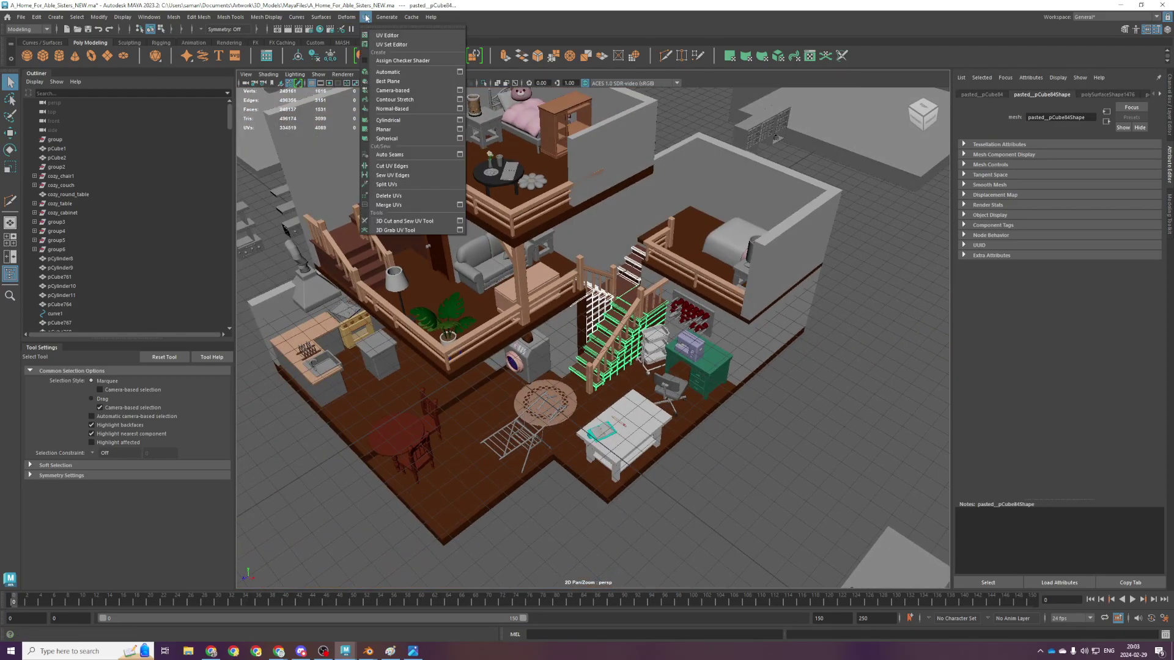
click(388, 72)
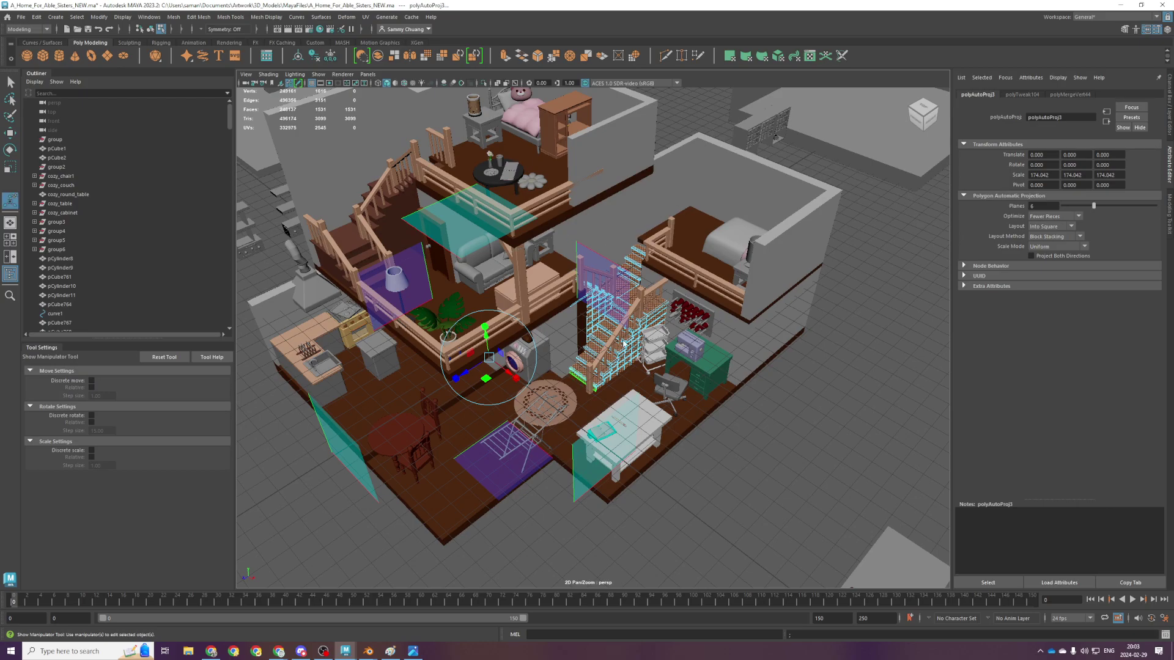
key(q)
Select all pieces of the staircase next to the sewing desk, including the upper steps, and save the Maya scene
click(580, 374)
scroll(603, 267, up, 5)
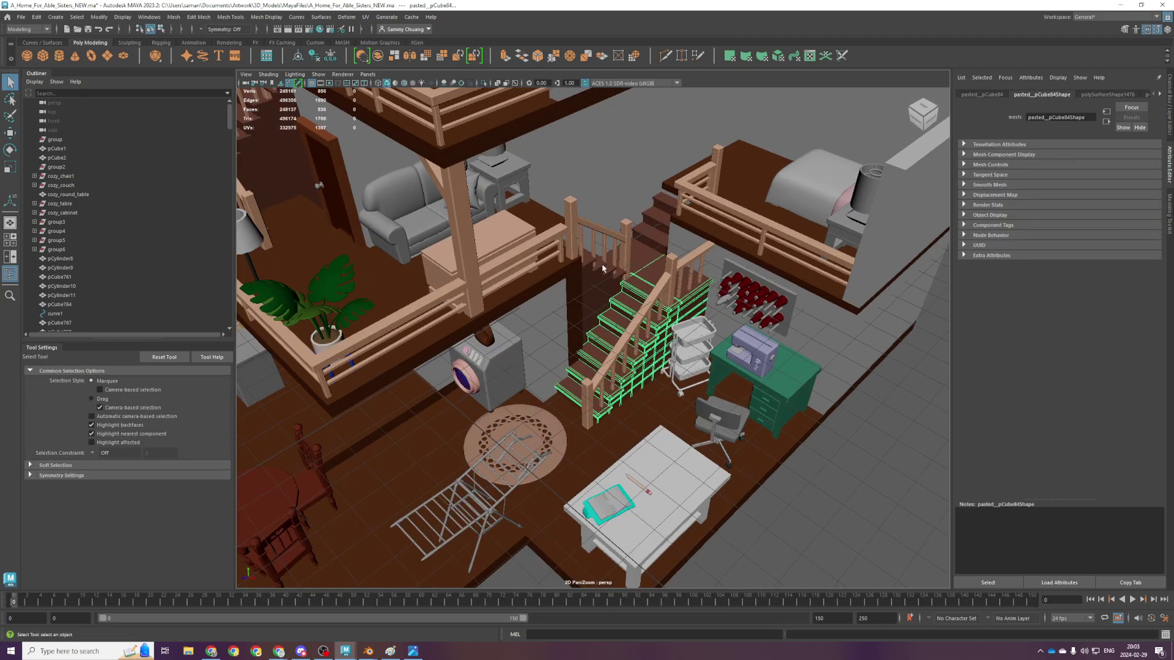
shift+click(656, 226)
key(ctrl+s)
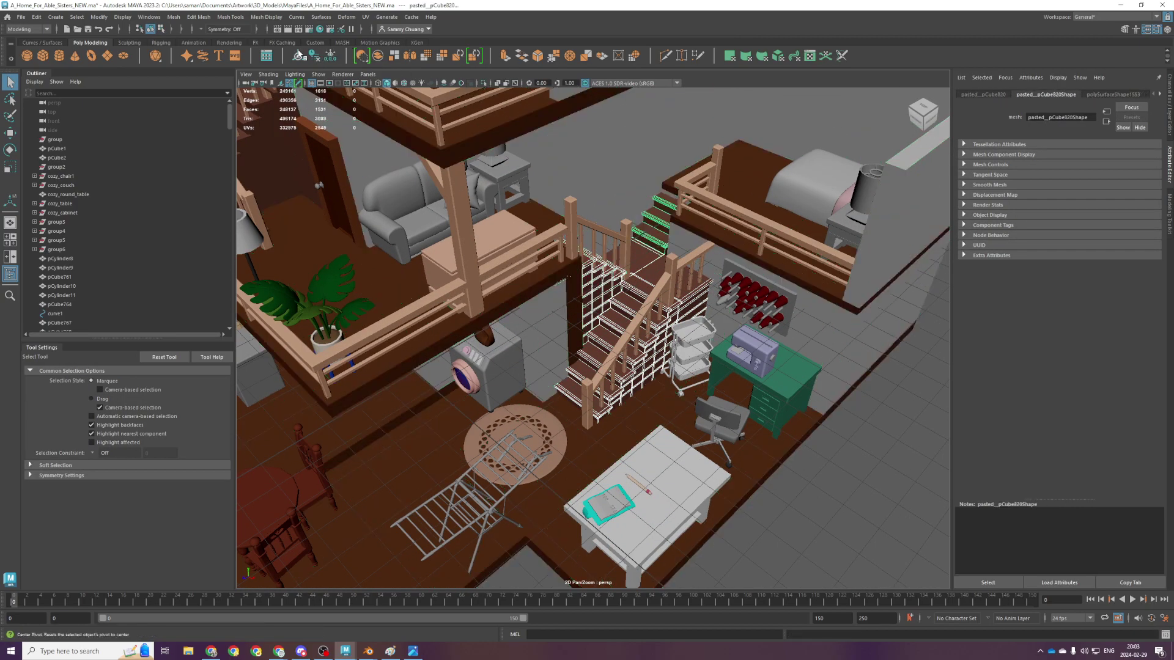
Export the selected staircase pieces as an FBX file named building_stairs in the A Home for Able Sisters folder
click(21, 17)
click(62, 138)
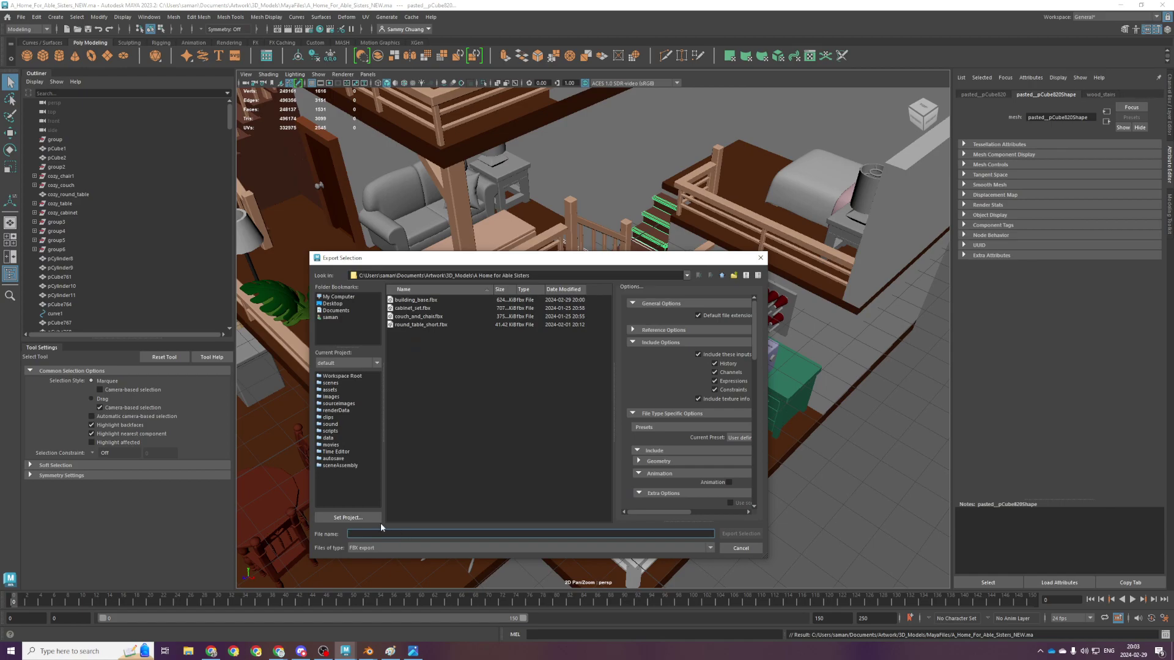
text(building_stairs)
key(Return)
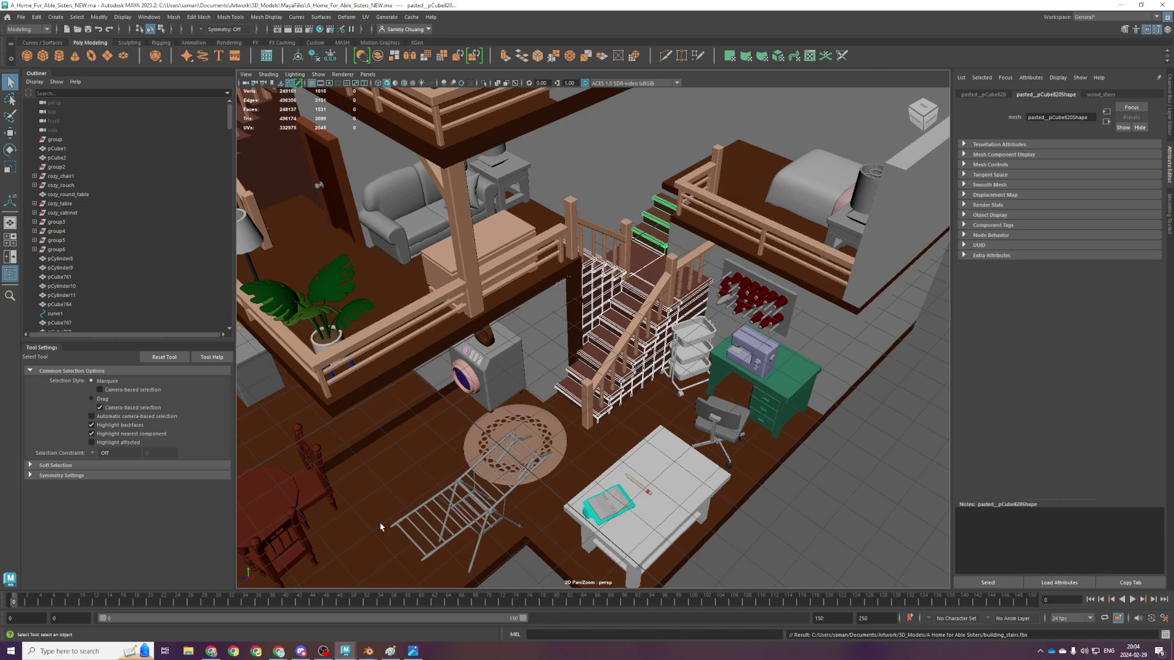
scroll(418, 411, down, 5)
alt+drag(419, 411, 493, 367)
scroll(494, 368, up, 6)
alt+middle_drag(496, 369, 713, 503)
click(664, 388)
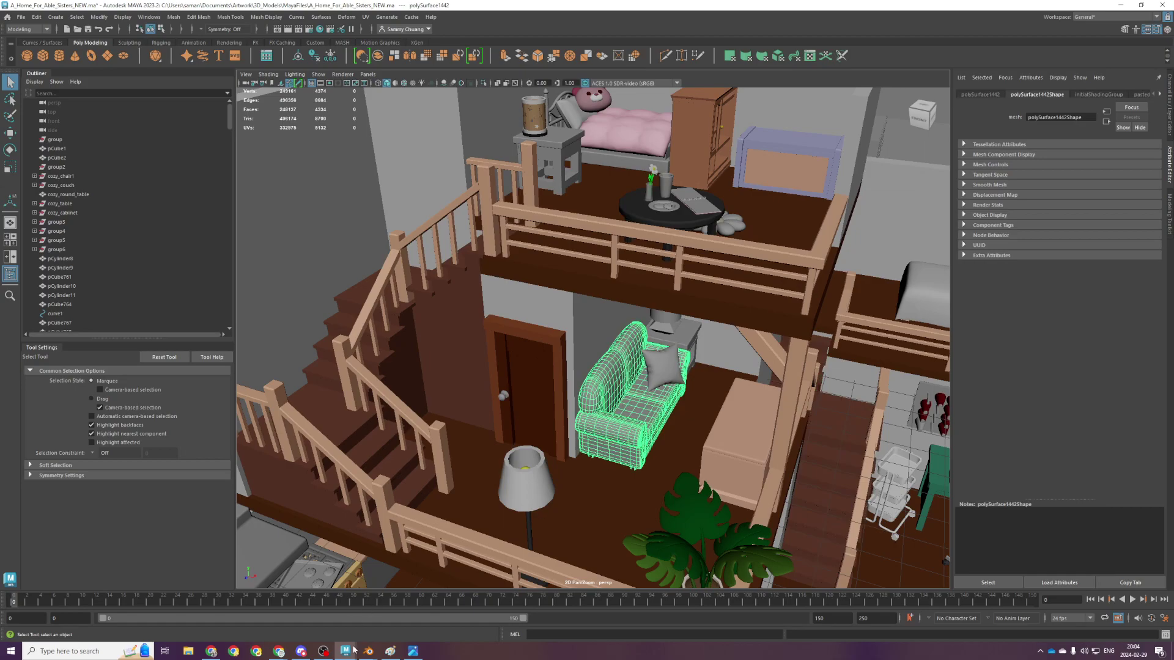
Switch to Blender, import building_stairs.fbx, and move the imported stairs along the X axis clear of the house
mouse_move(368, 651)
click(425, 613)
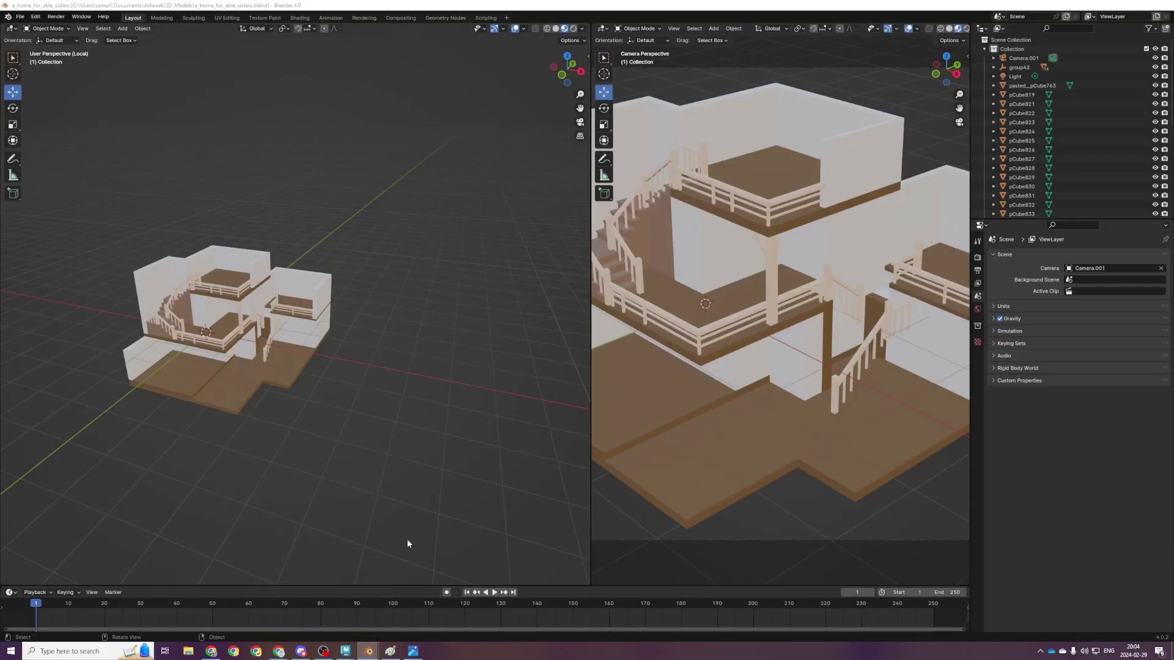
click(20, 17)
mouse_move(62, 147)
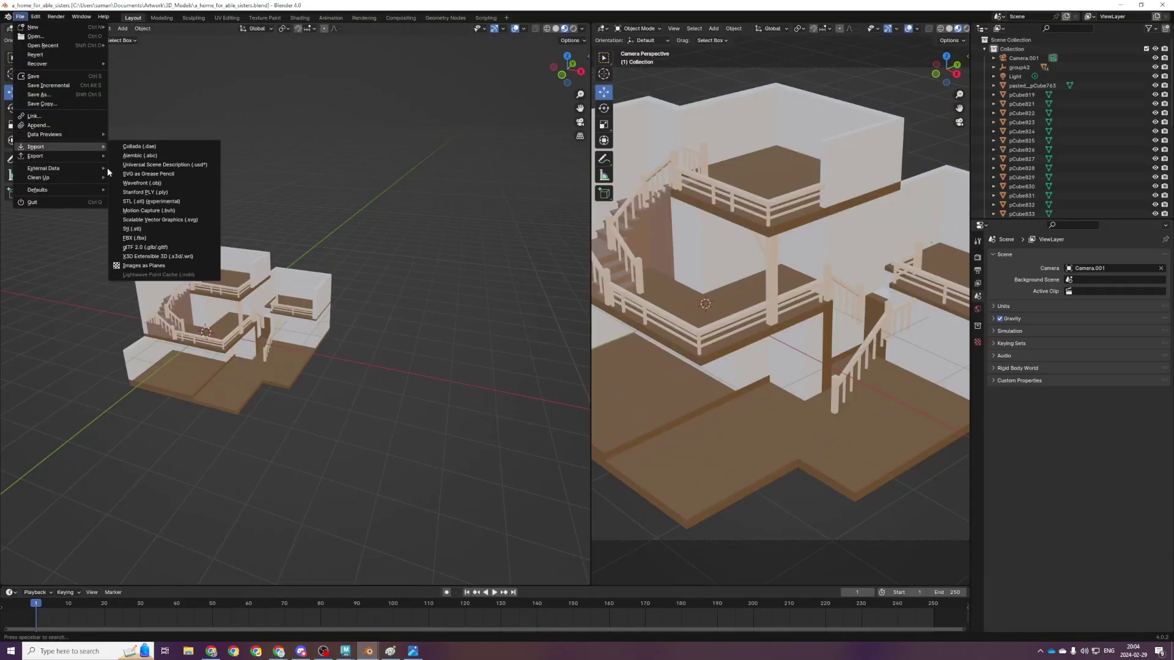
click(162, 238)
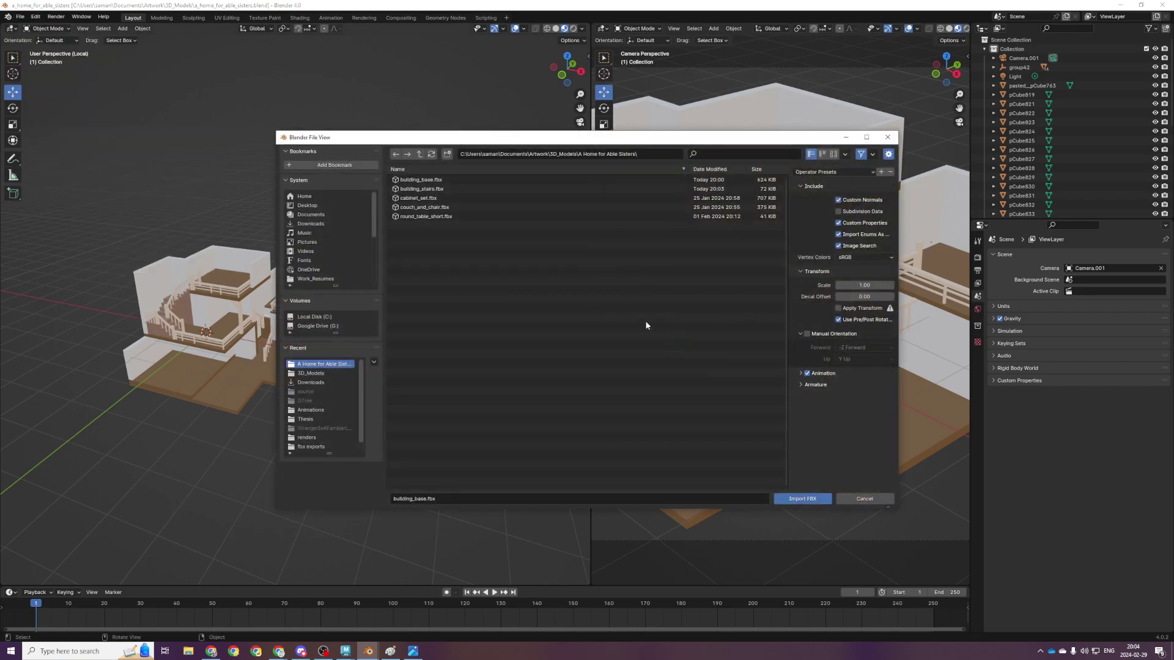
click(447, 189)
click(794, 499)
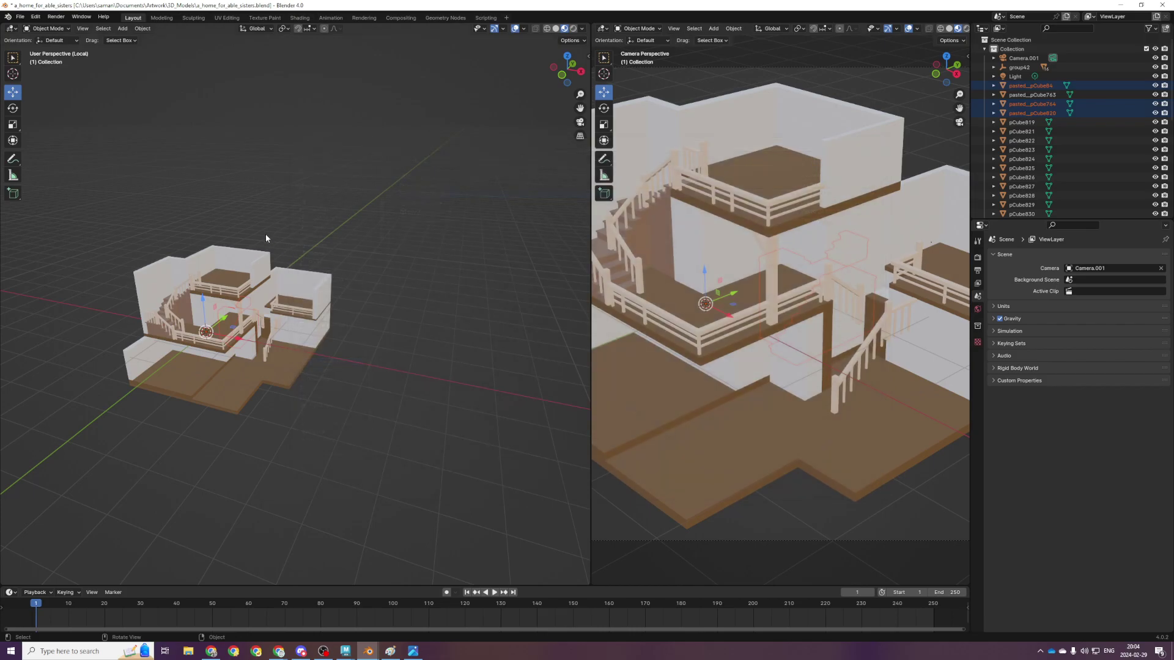
drag(249, 335, 475, 381)
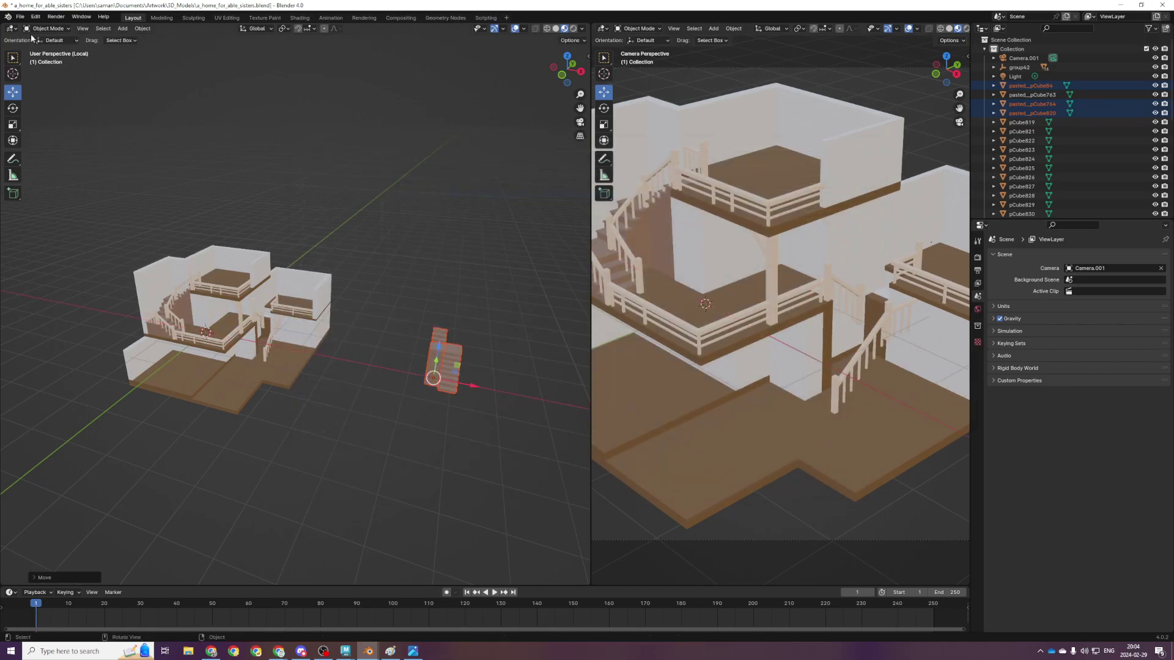
Try importing couch_and_chair.fbx as an FBX and delete the imported couch and chair
click(20, 17)
mouse_move(73, 147)
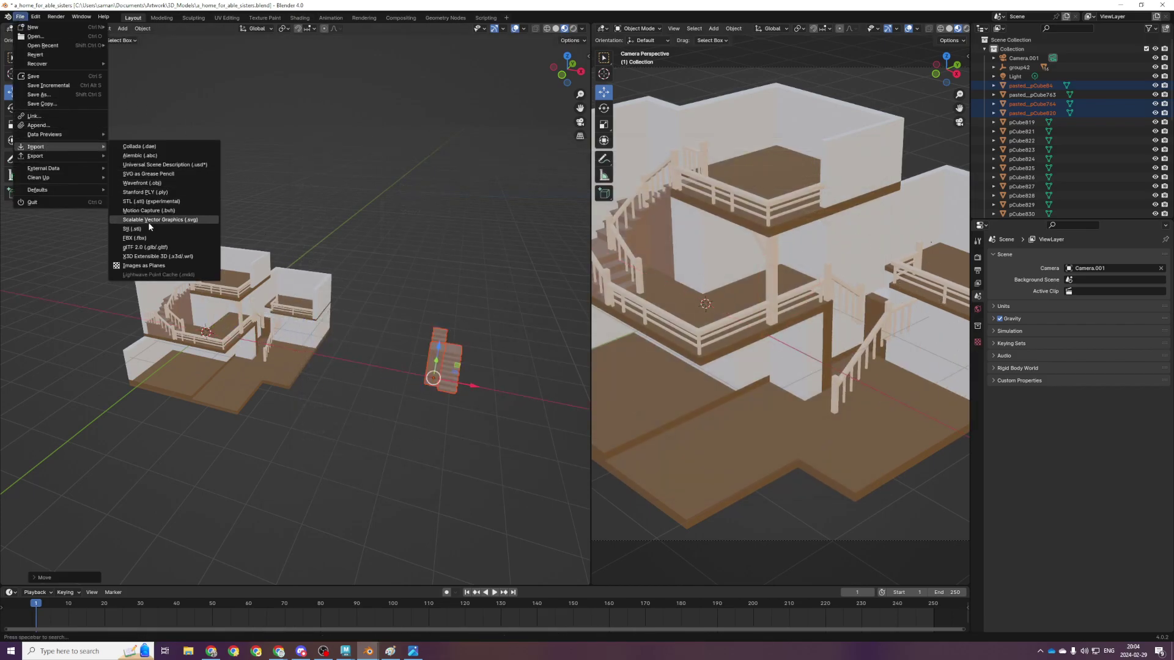
click(153, 237)
click(441, 208)
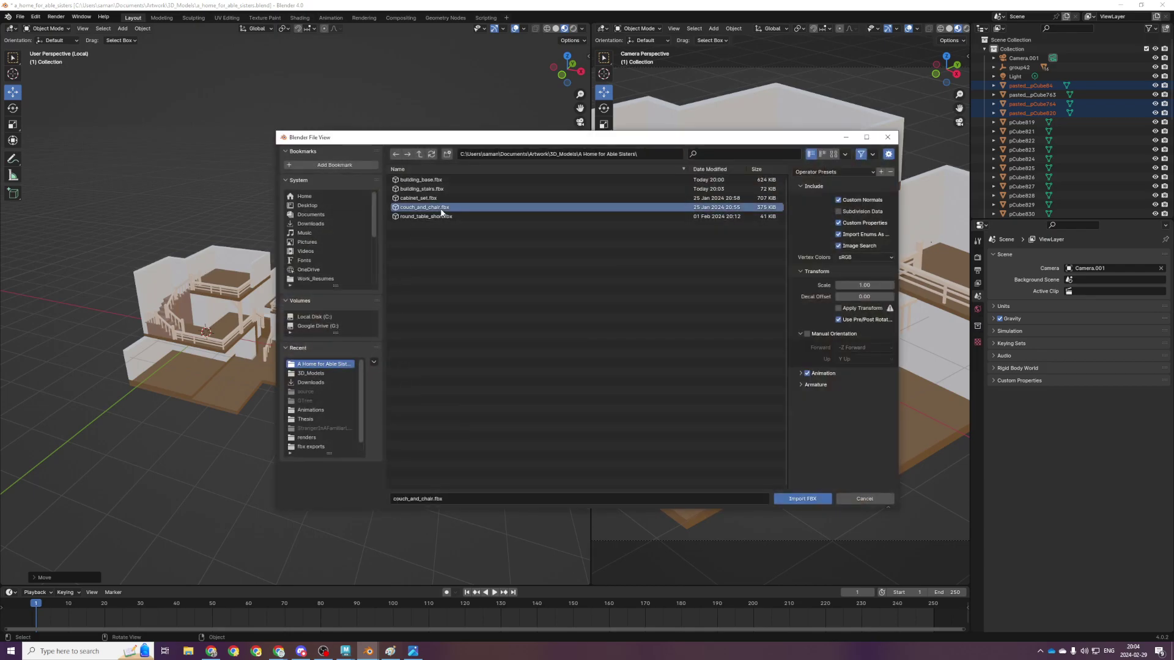
click(802, 499)
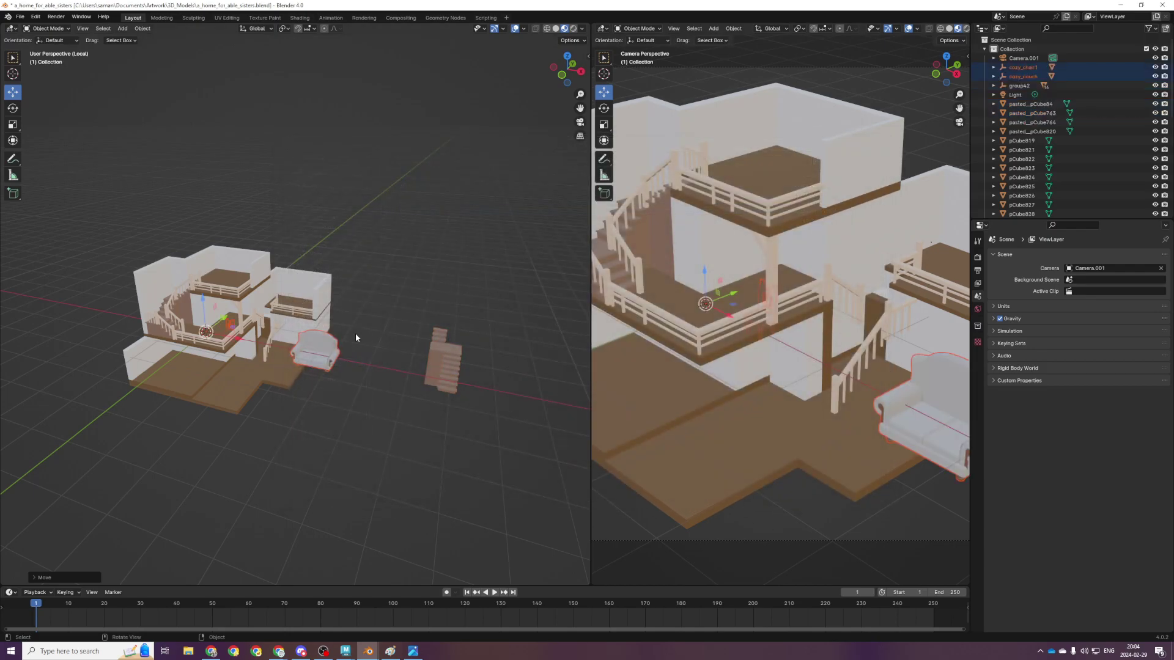
drag(238, 341, 379, 367)
key(Delete)
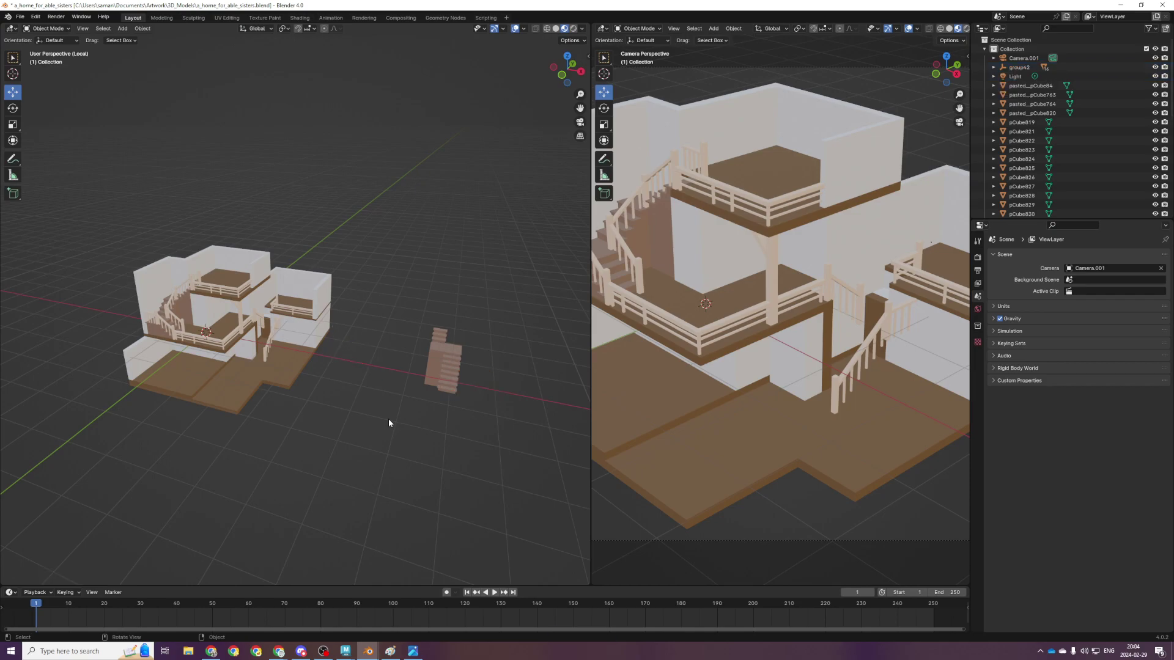
Switch to the Maya scene and apply automatic UV mapping to the couch and the pillow on it
click(211, 651)
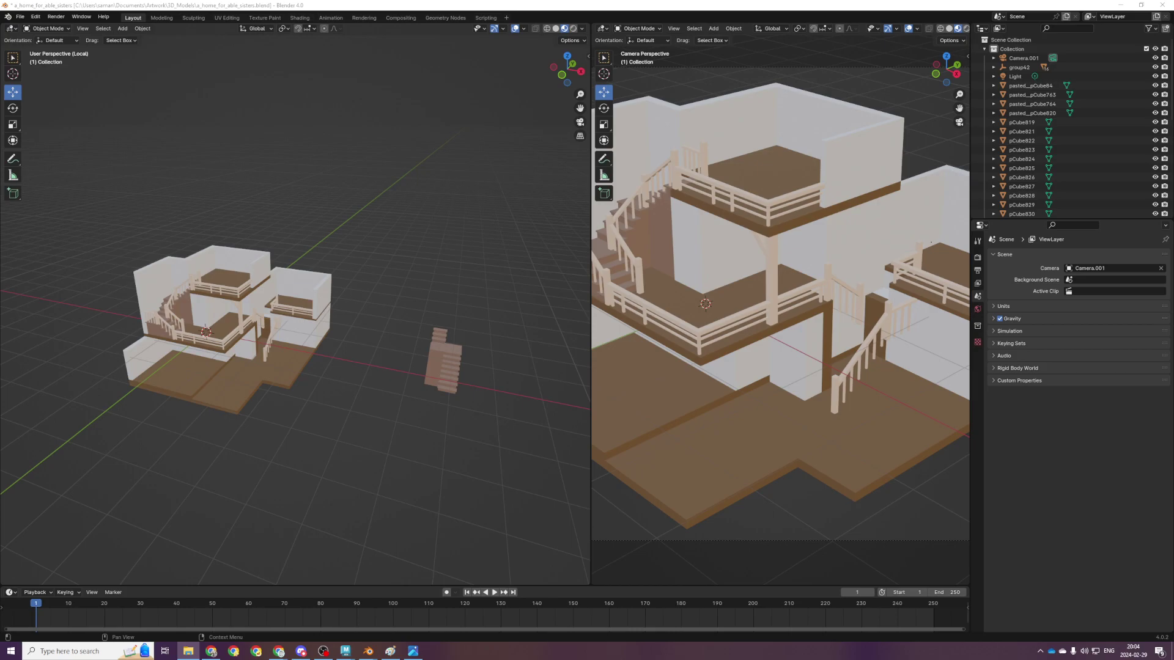
key(alt+Tab)
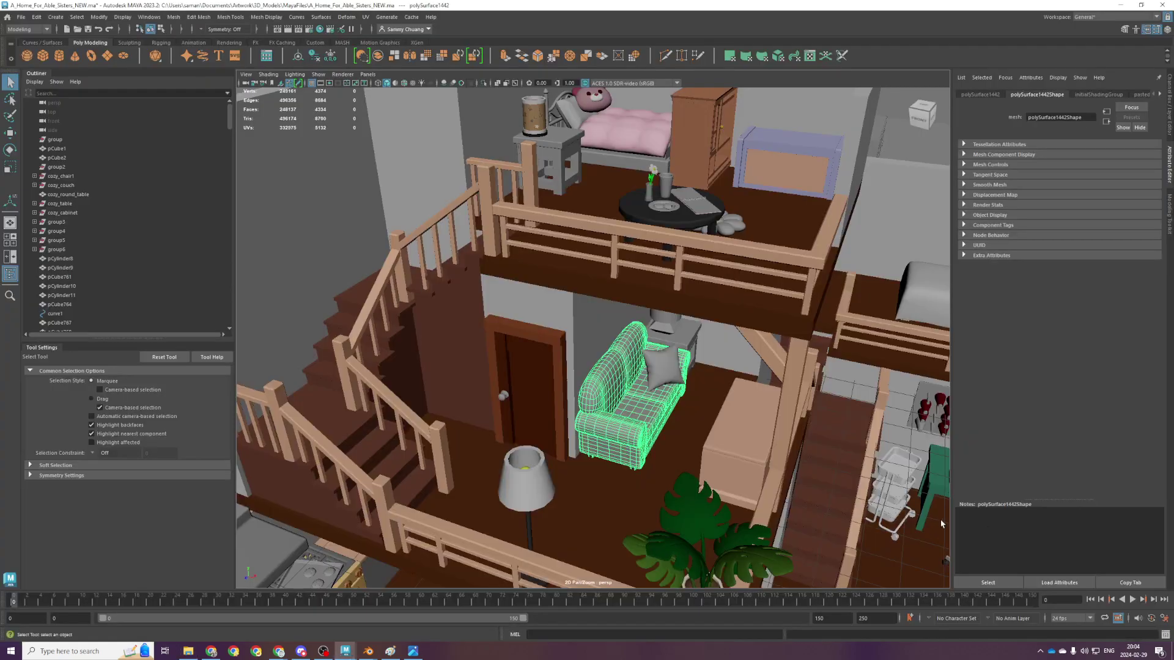
alt+drag(657, 310, 648, 414)
alt+middle_drag(648, 414, 584, 361)
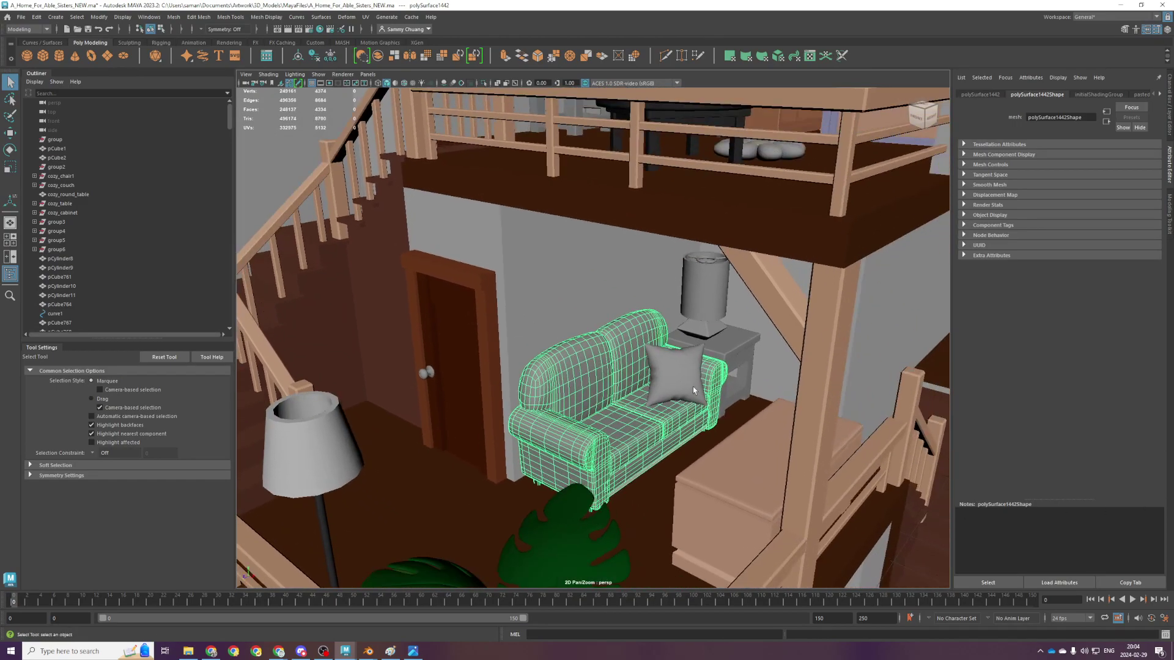
shift+click(692, 387)
key(w)
scroll(760, 379, down, 3)
key(f)
alt+drag(813, 405, 722, 344)
scroll(510, 351, down, 5)
click(366, 16)
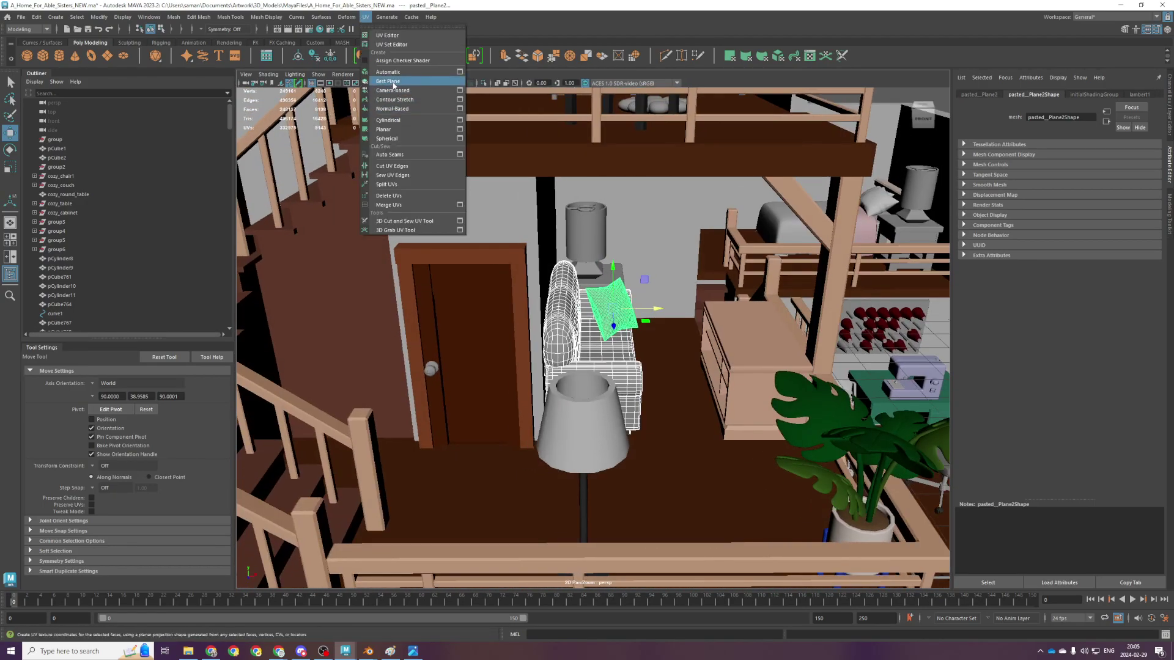
click(391, 72)
Select the house with its surrounding objects and apply automatic UV mapping to them
scroll(635, 379, down, 6)
scroll(634, 380, down, 5)
right_drag(619, 317, 711, 253)
key(q)
scroll(672, 251, down, 5)
drag(466, 218, 752, 385)
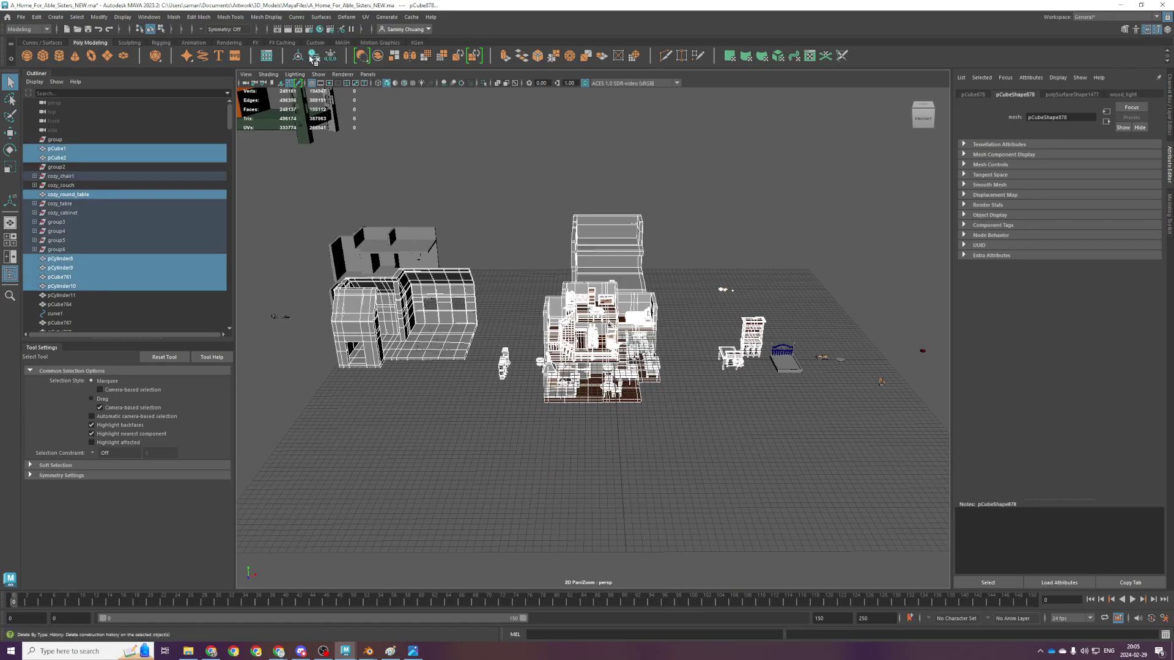
click(366, 17)
click(392, 59)
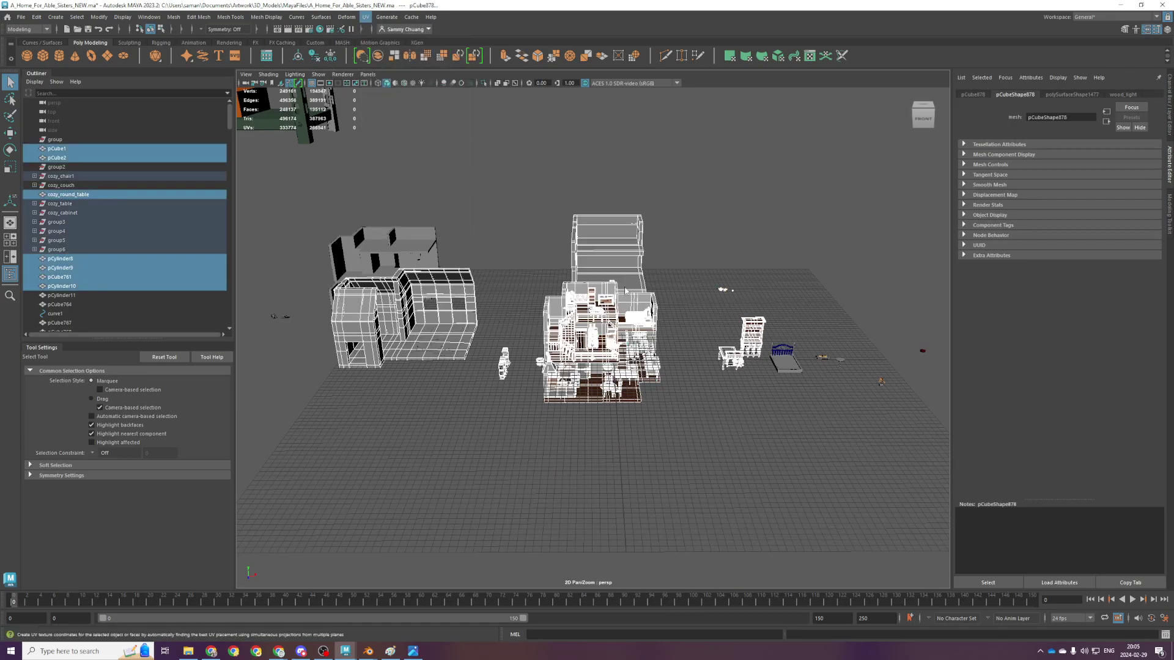
Select the furnished house on its own and delete its construction history
scroll(593, 336, up, 2)
scroll(593, 336, up, 2)
click(541, 422)
drag(737, 487, 490, 236)
click(330, 56)
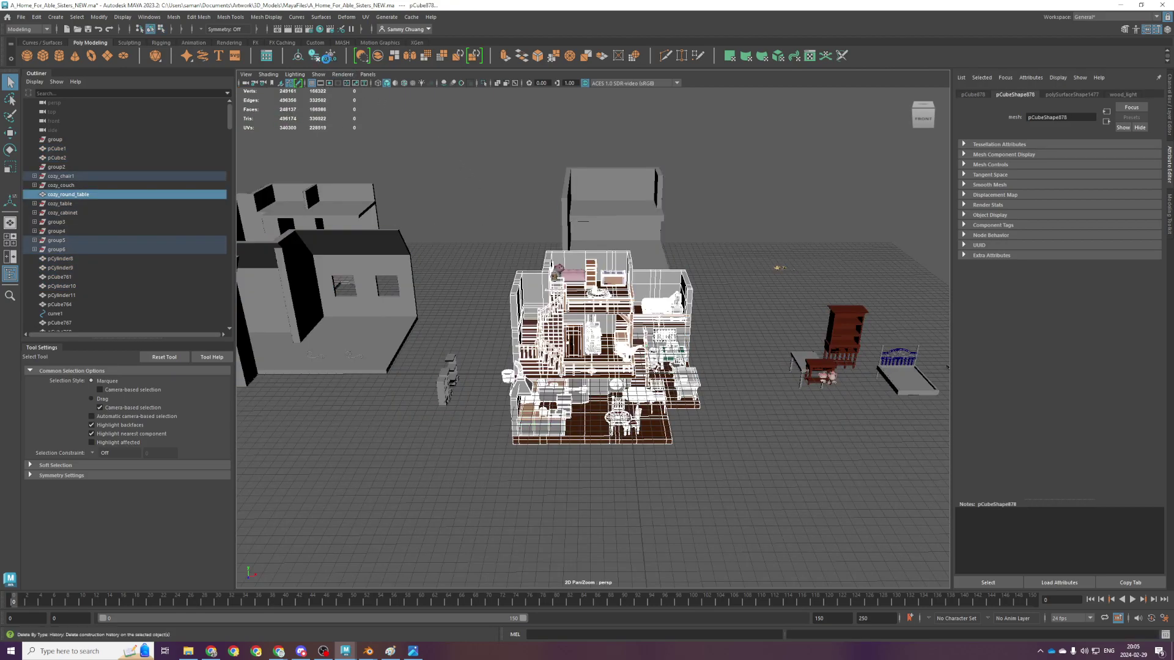
Select the couch together with its pillow and save the scene
scroll(711, 527, up, 5)
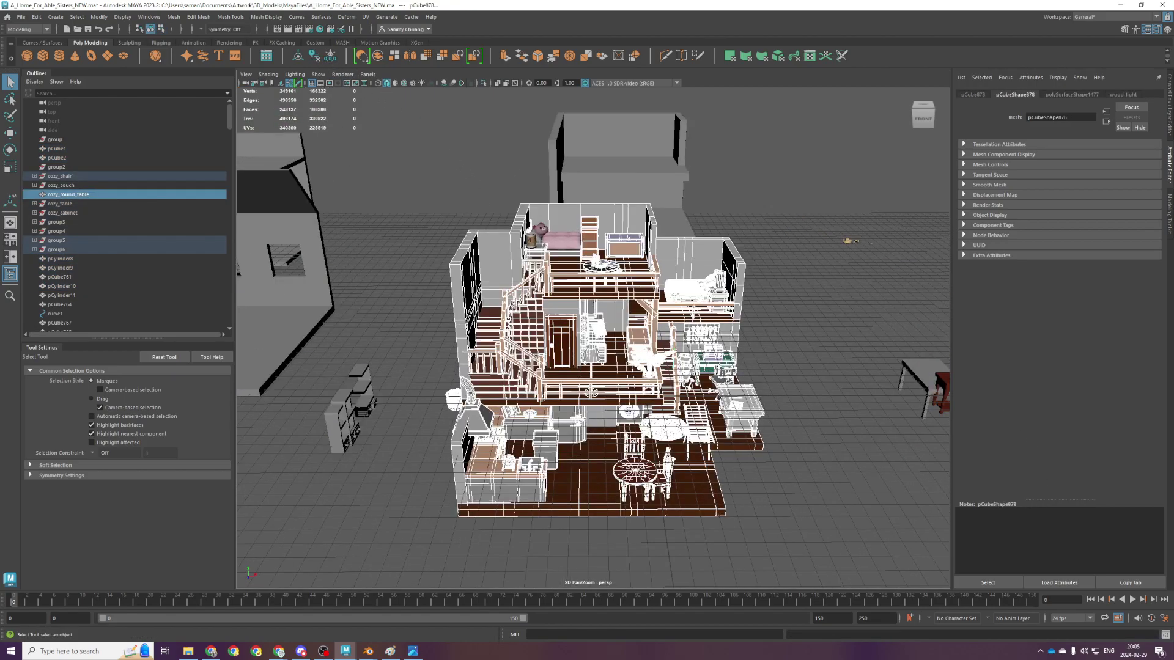
click(571, 353)
key(f)
scroll(637, 310, down, 2)
alt+drag(637, 310, 596, 318)
click(743, 314)
alt+drag(758, 324, 799, 327)
shift+click(737, 348)
click(776, 344)
key(w)
key(ctrl+z)
shift+click(711, 332)
key(ctrl+s)
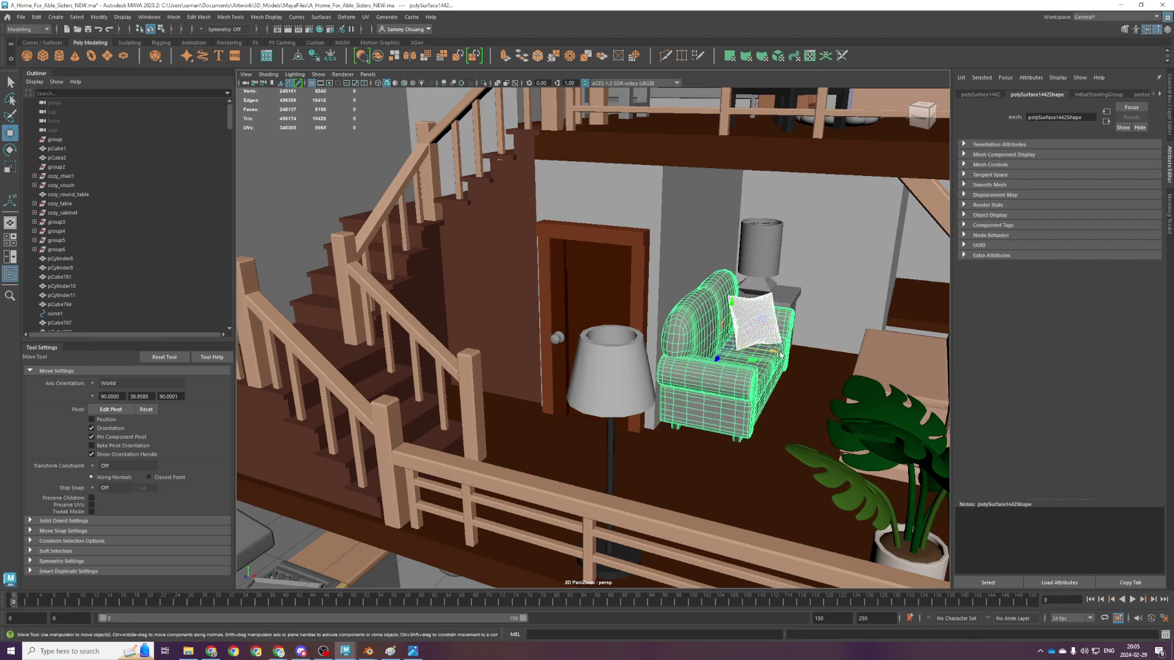
Apply automatic UV mapping to the couch and pillow and freeze their transformations
key(f)
click(367, 17)
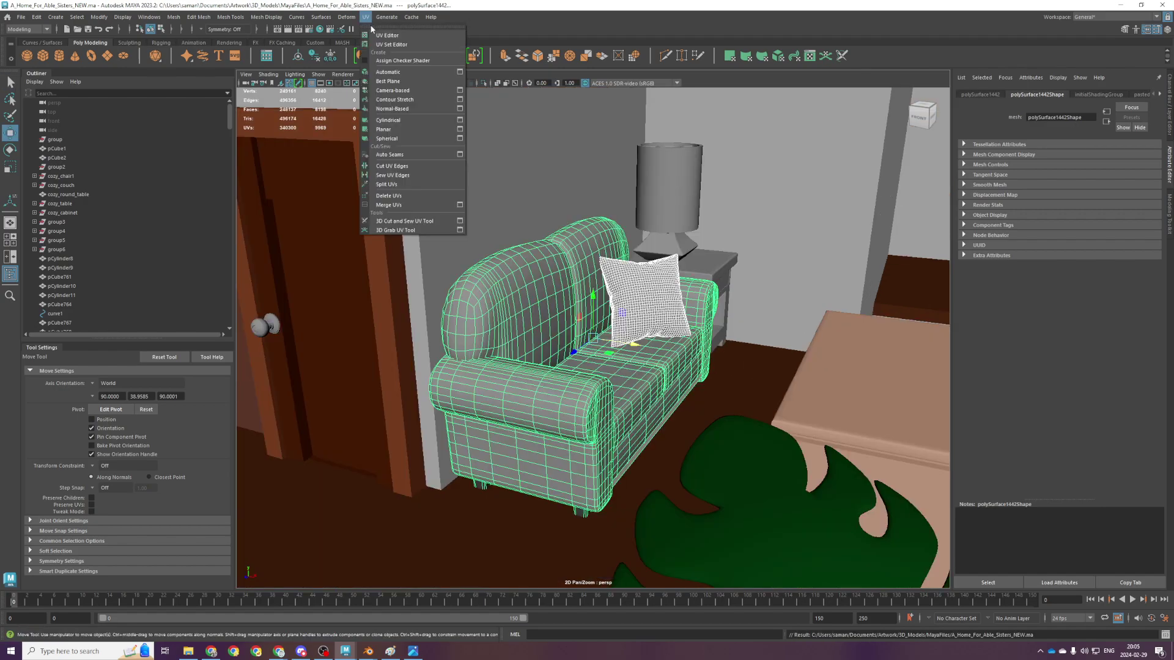
click(383, 72)
key(q)
click(603, 354)
click(642, 300)
shift+click(538, 257)
click(330, 57)
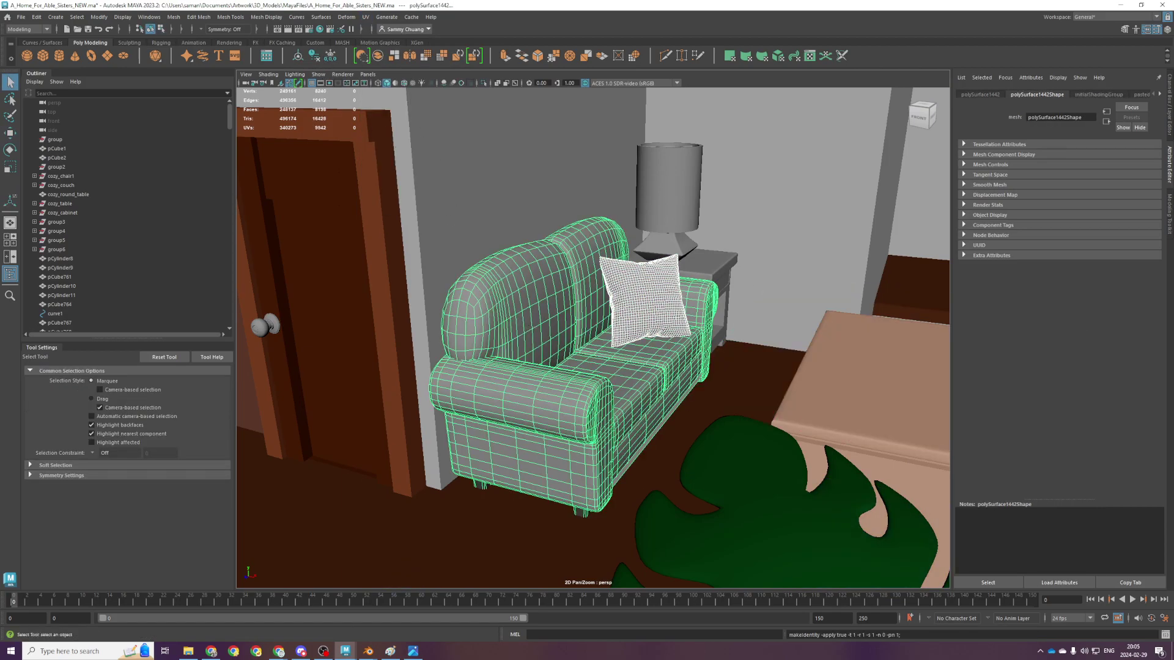
Export the selected couch and pillow as an FBX named couch_and_pillo in the fbx exports folder
click(21, 17)
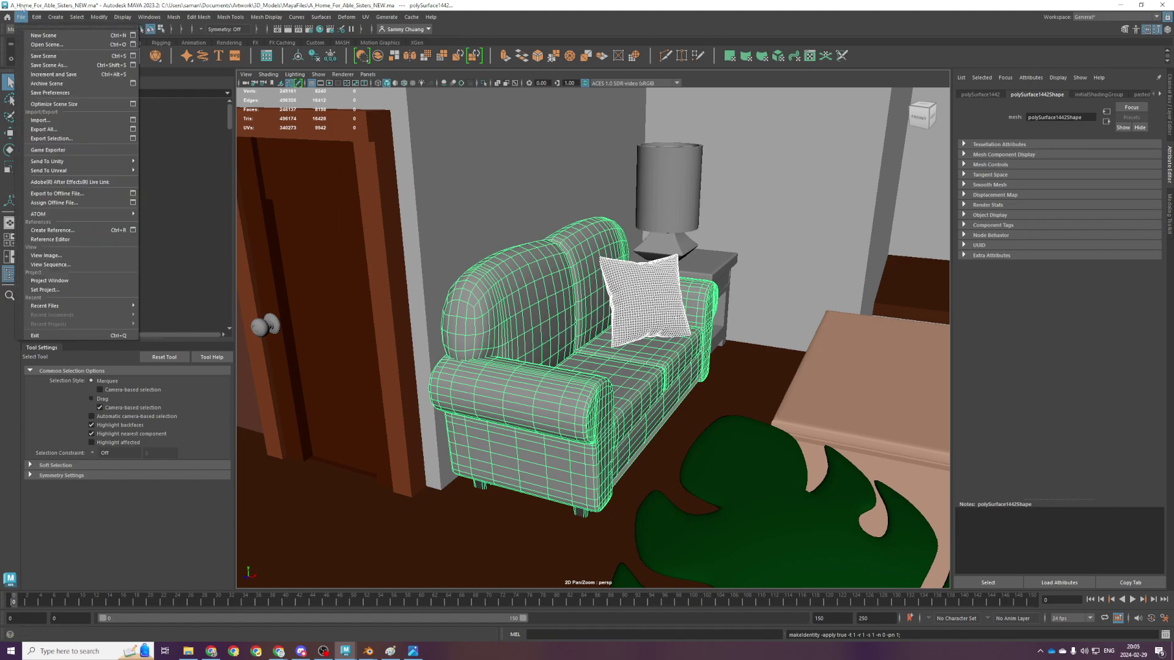
click(55, 140)
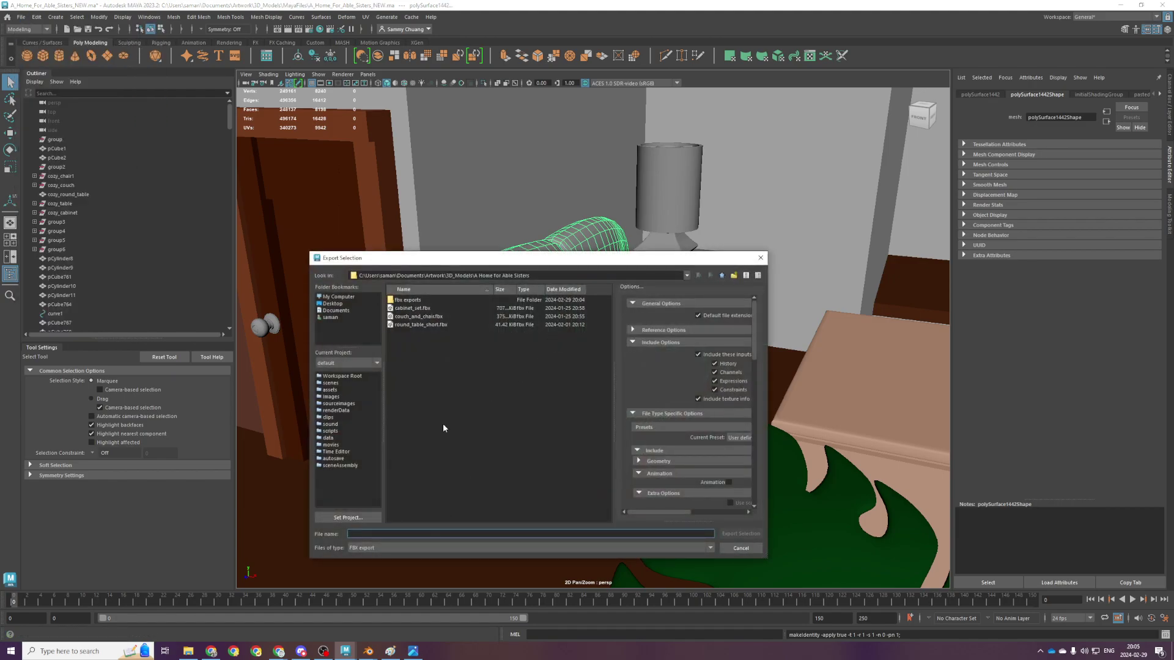
double_click(438, 309)
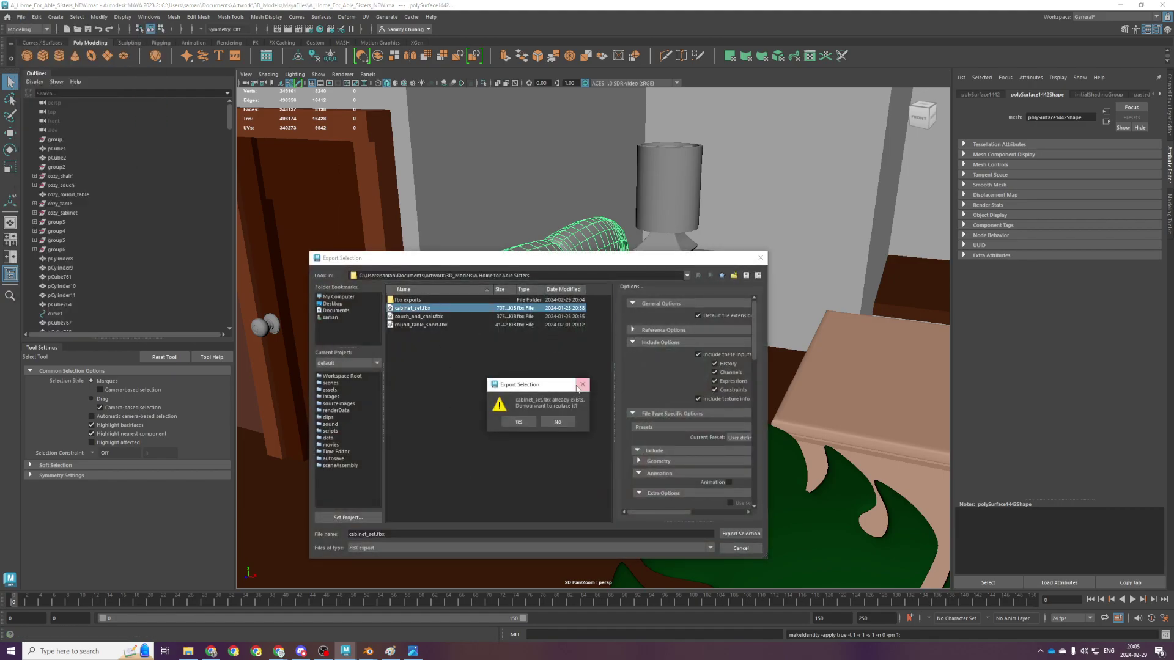
click(578, 386)
double_click(408, 300)
click(465, 535)
key(ctrl+a)
text(couch_and)
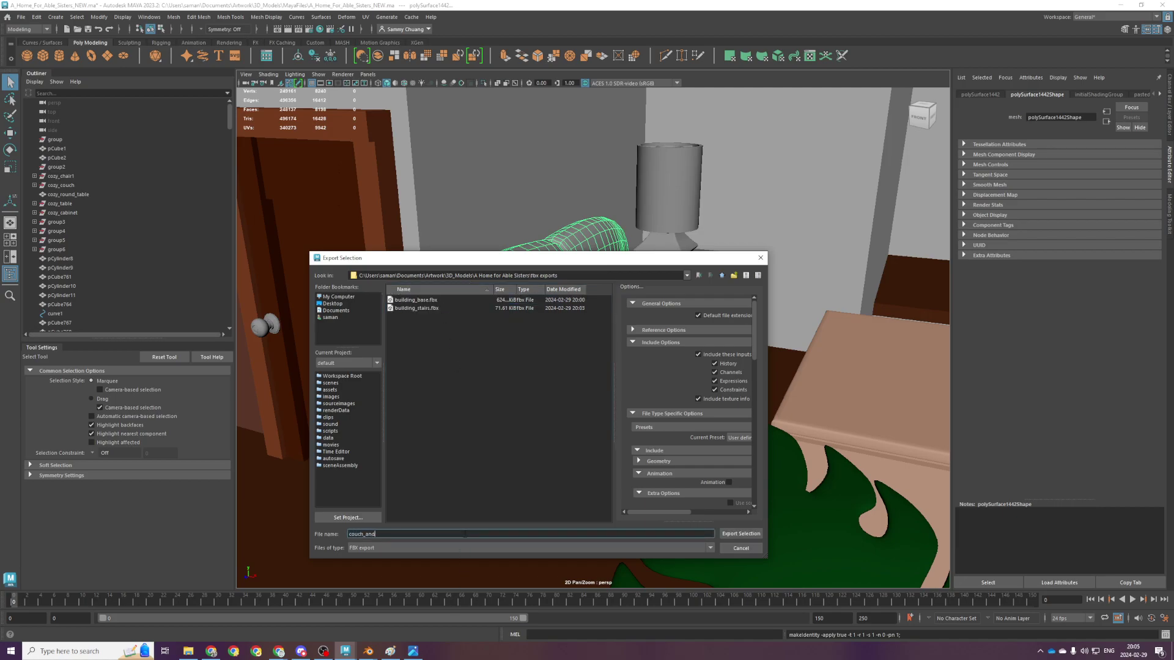
key(Return)
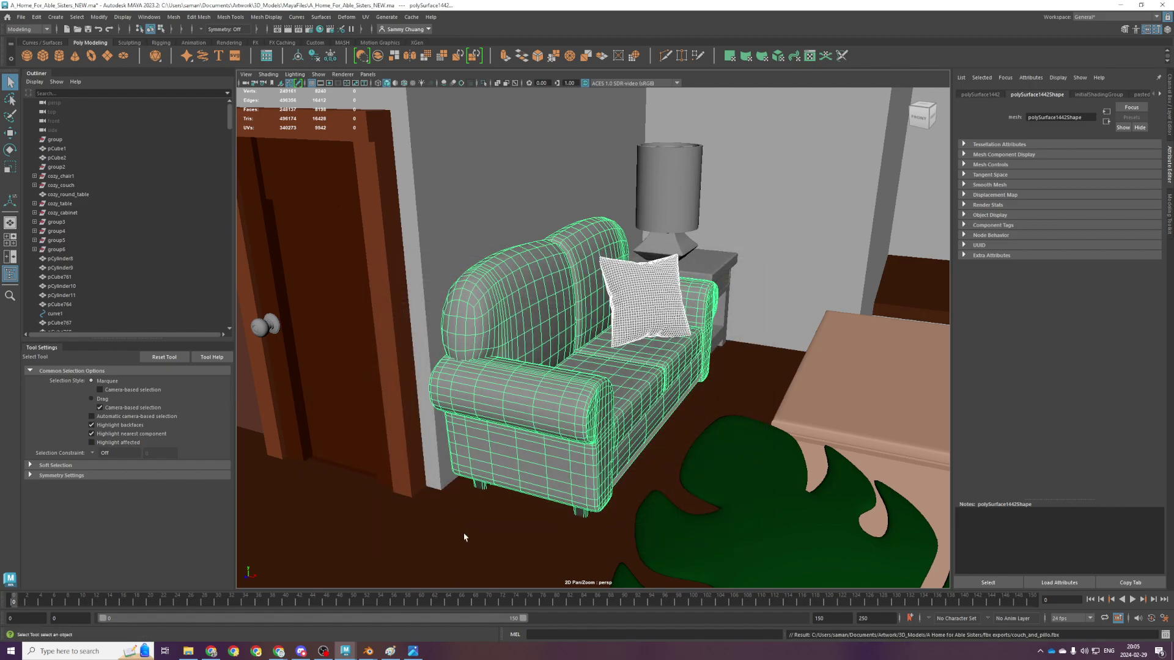
Rename the exported couch_and_pillo.fbx file to couch_and_pillow.fbx and leave the export dialog without exporting again
key(g)
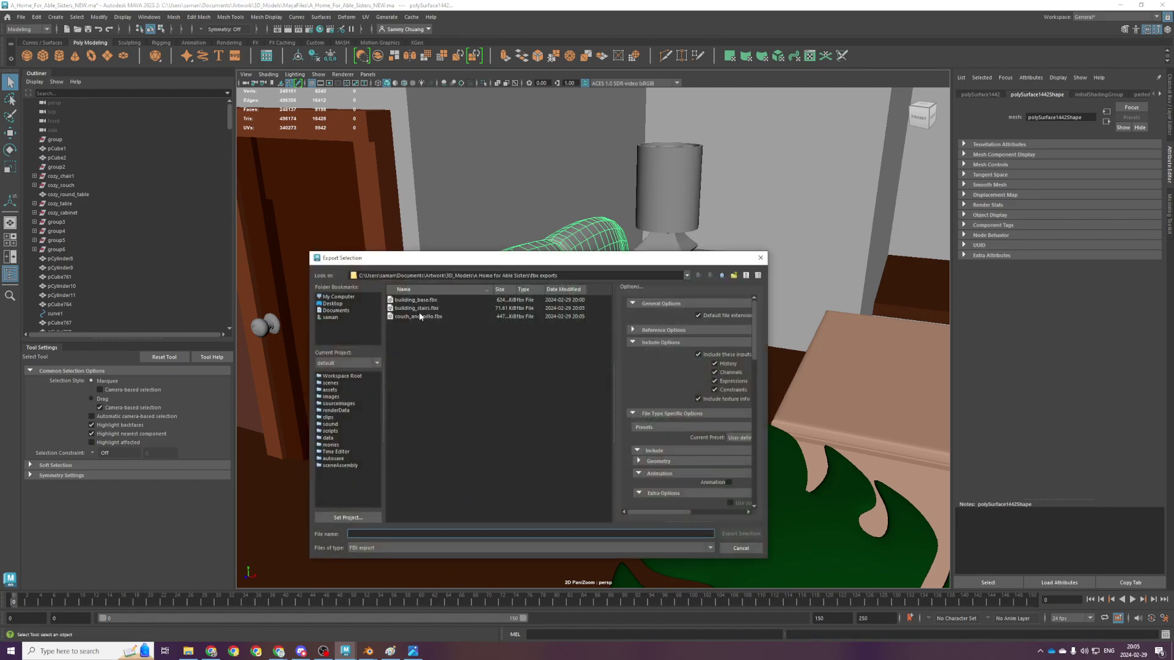
right_click(416, 318)
click(431, 322)
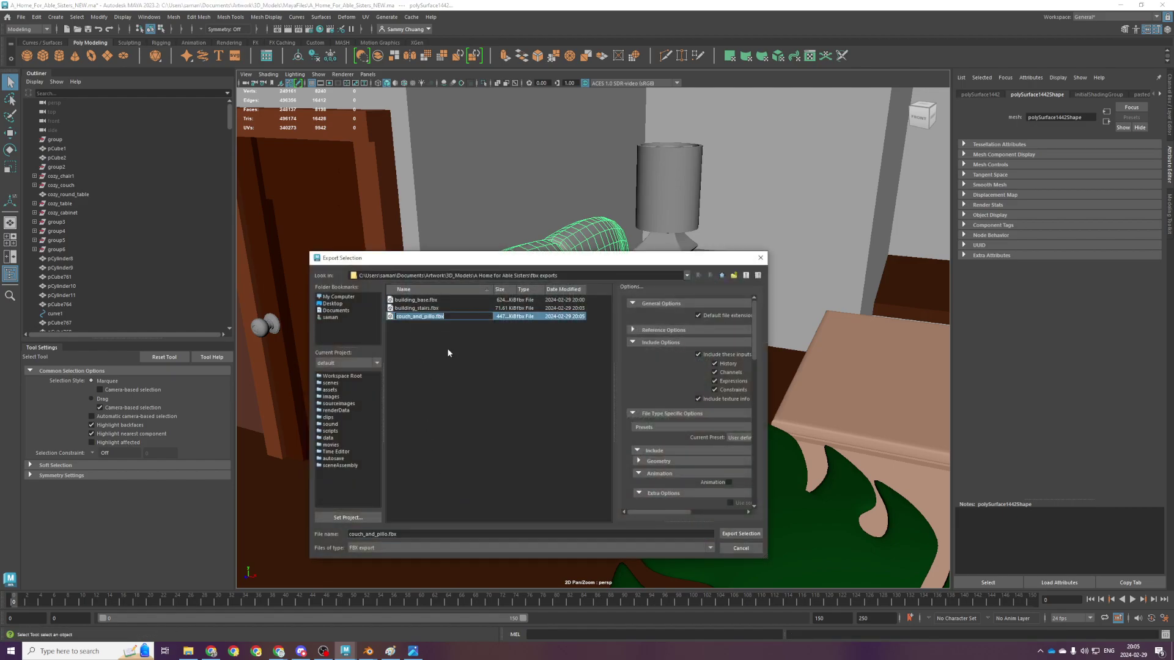
text(w)
key(Return)
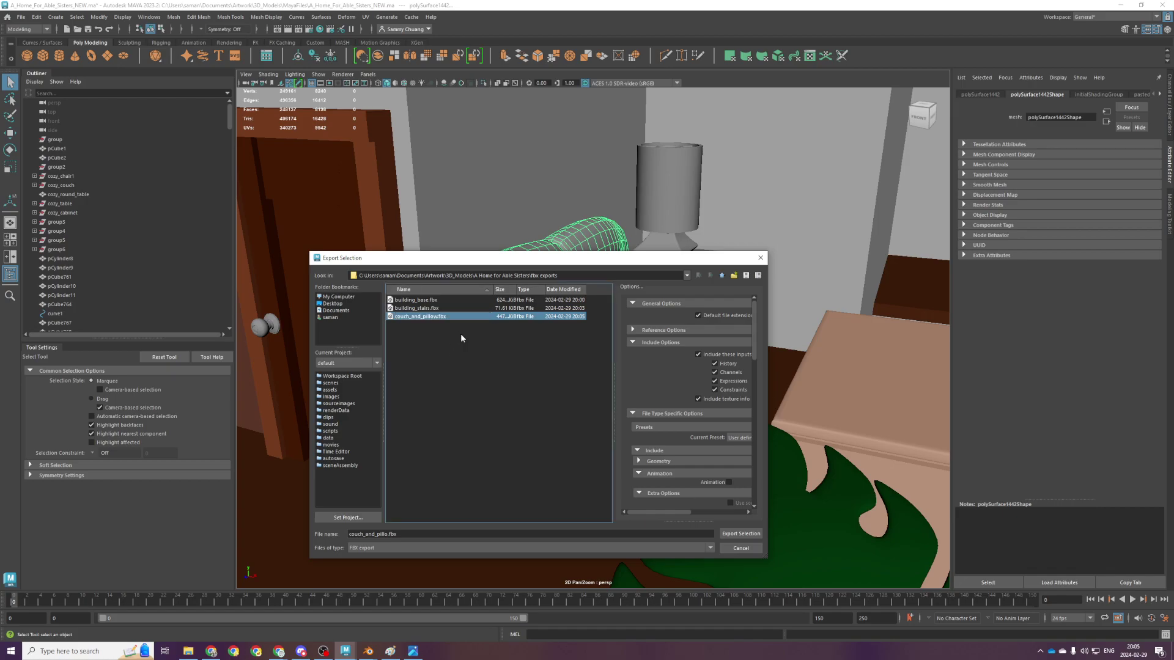
click(739, 548)
Select the table lamp and the side table beside the couch
scroll(722, 392, down, 3)
click(758, 373)
alt+drag(721, 367, 674, 352)
scroll(759, 373, up, 3)
mouse_move(641, 315)
alt+mouse_down()
mouse_move(666, 301)
mouse_move(635, 296)
alt+mouse_up()
click(612, 275)
click(535, 213)
key(f)
alt+drag(705, 336, 673, 335)
scroll(685, 367, down, 4)
shift+click(691, 454)
scroll(683, 452, down, 2)
mouse_move(683, 449)
alt+mouse_down()
mouse_move(643, 442)
mouse_move(660, 446)
alt+mouse_up()
scroll(661, 446, up, 5)
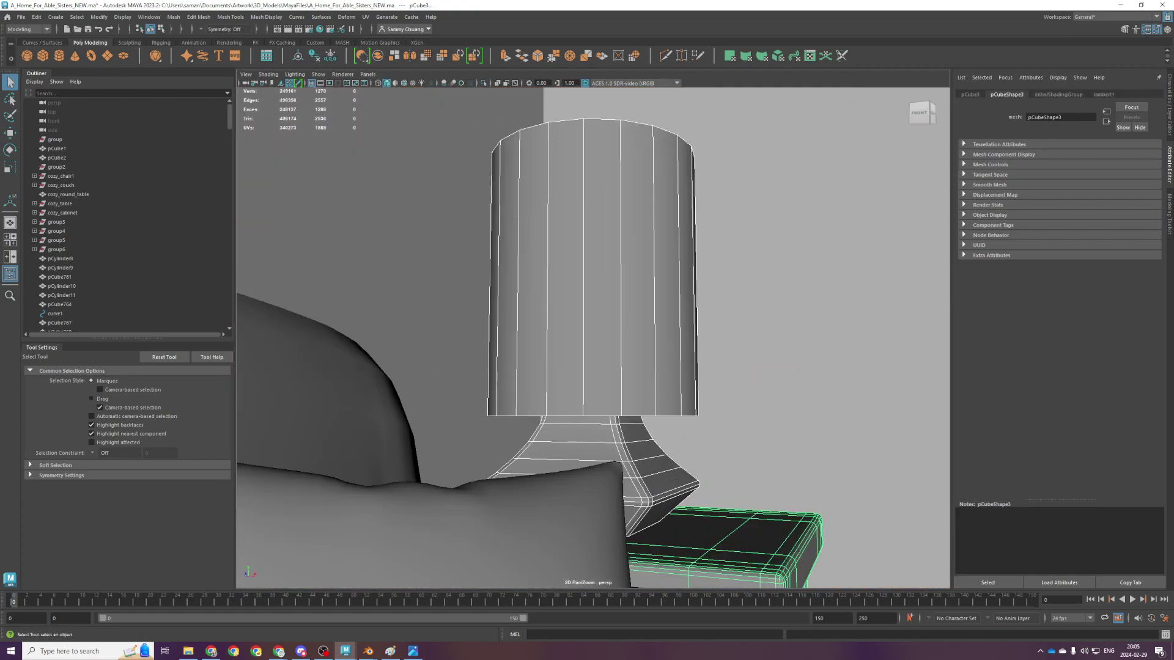
click(323, 652)
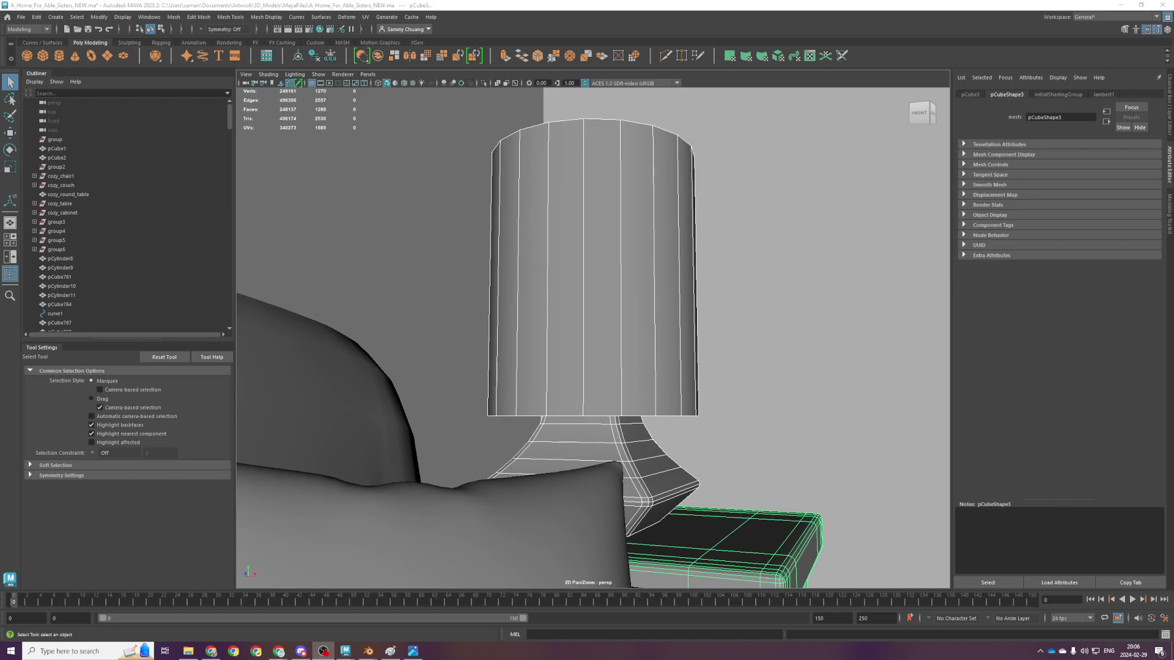
Select only the table lamp, apply automatic UV mapping to it and delete its construction history
alt+drag(574, 488, 567, 482)
alt+middle_drag(568, 482, 573, 398)
scroll(583, 409, up, 4)
click(593, 415)
alt+drag(593, 414, 593, 385)
key(f)
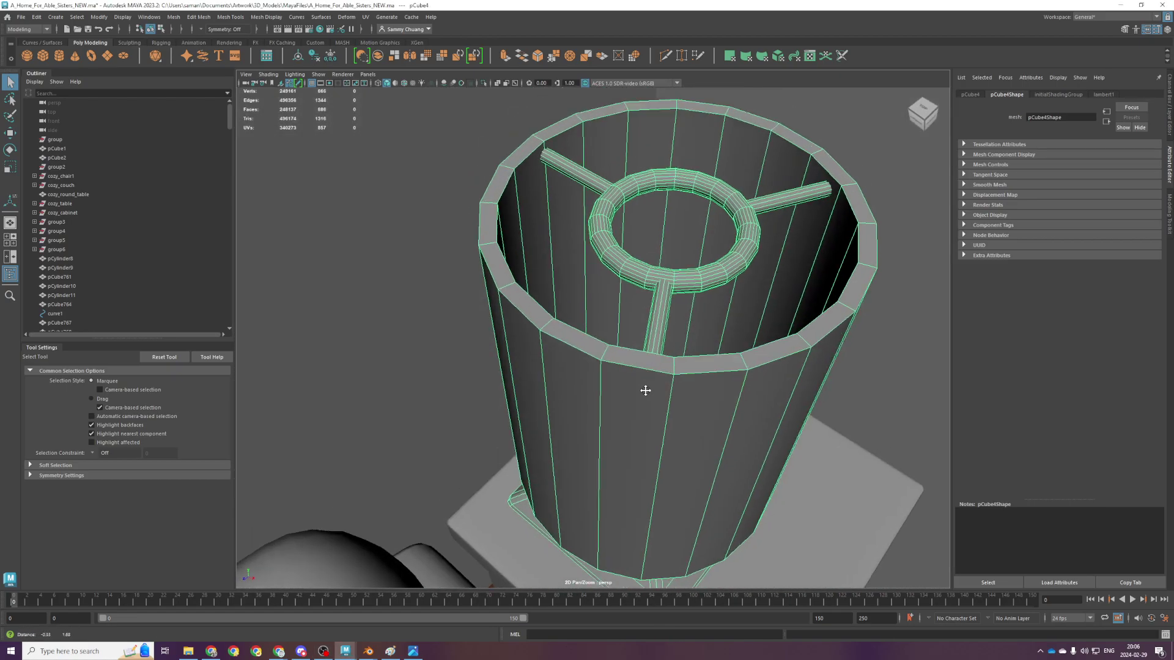
alt+drag(632, 502, 604, 484)
click(366, 17)
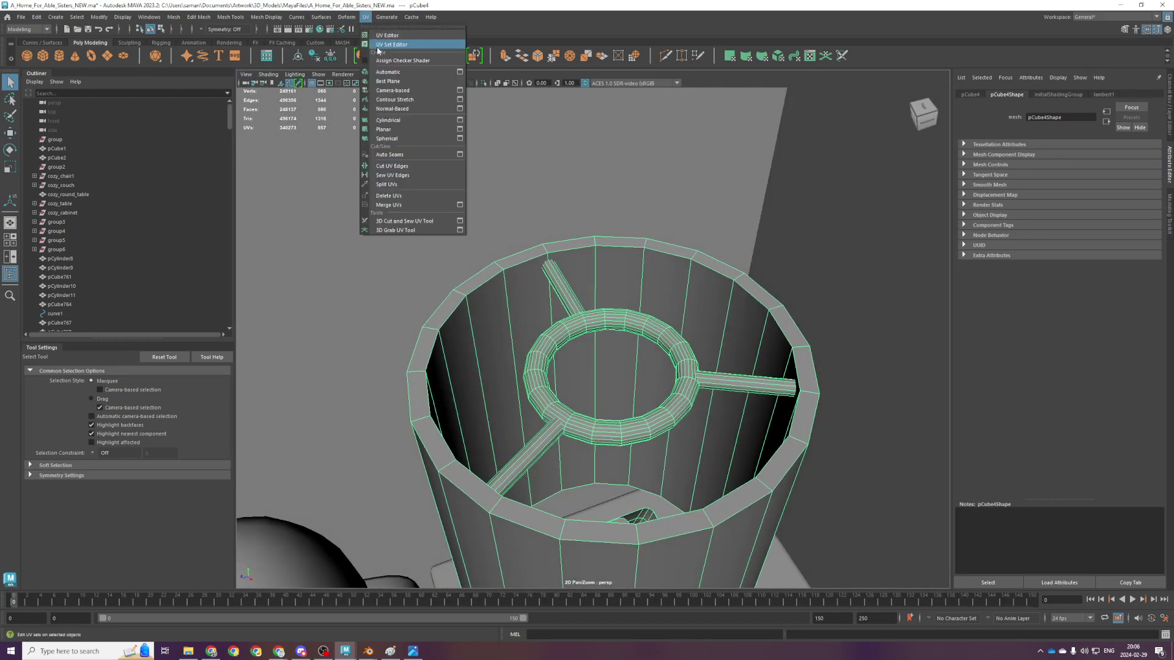
click(391, 81)
alt+drag(677, 369, 599, 339)
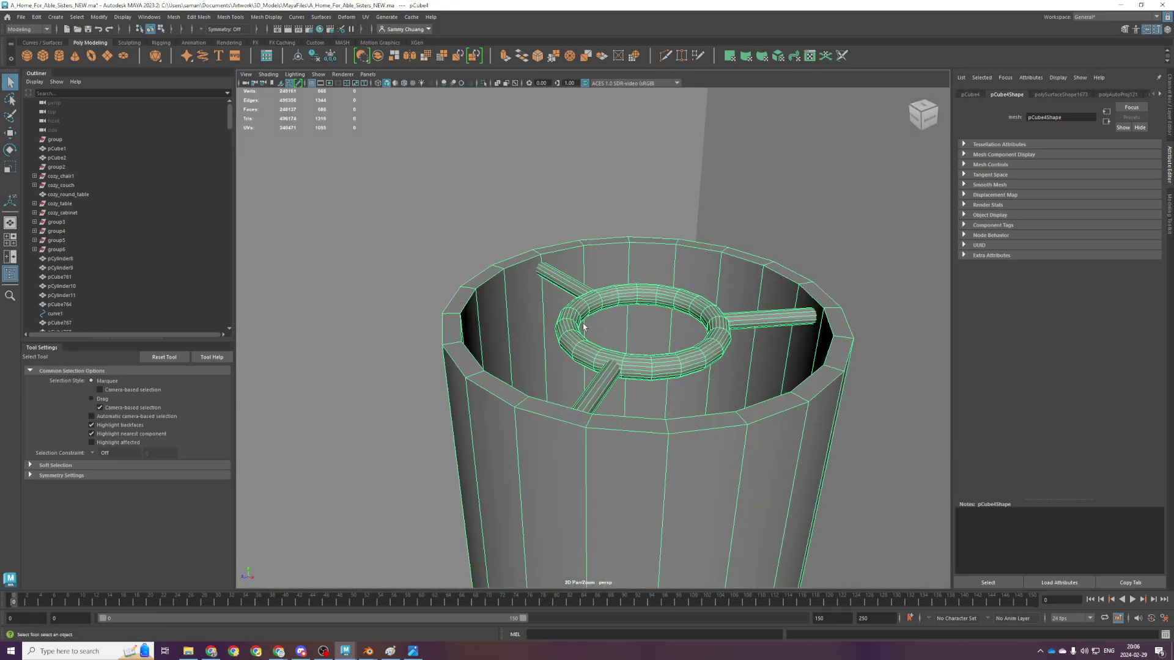
click(314, 57)
scroll(636, 379, down, 5)
scroll(649, 409, up, 3)
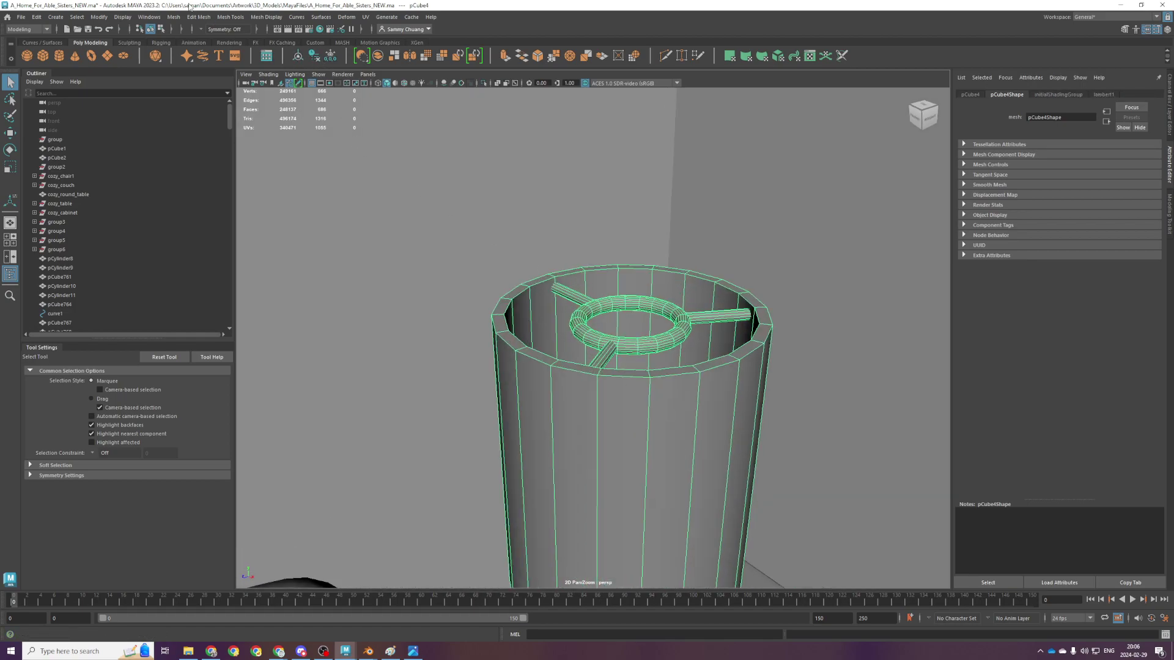
Separate the lamp mesh into its individual parts, deleting their history and freezing their transformations
click(173, 17)
click(192, 60)
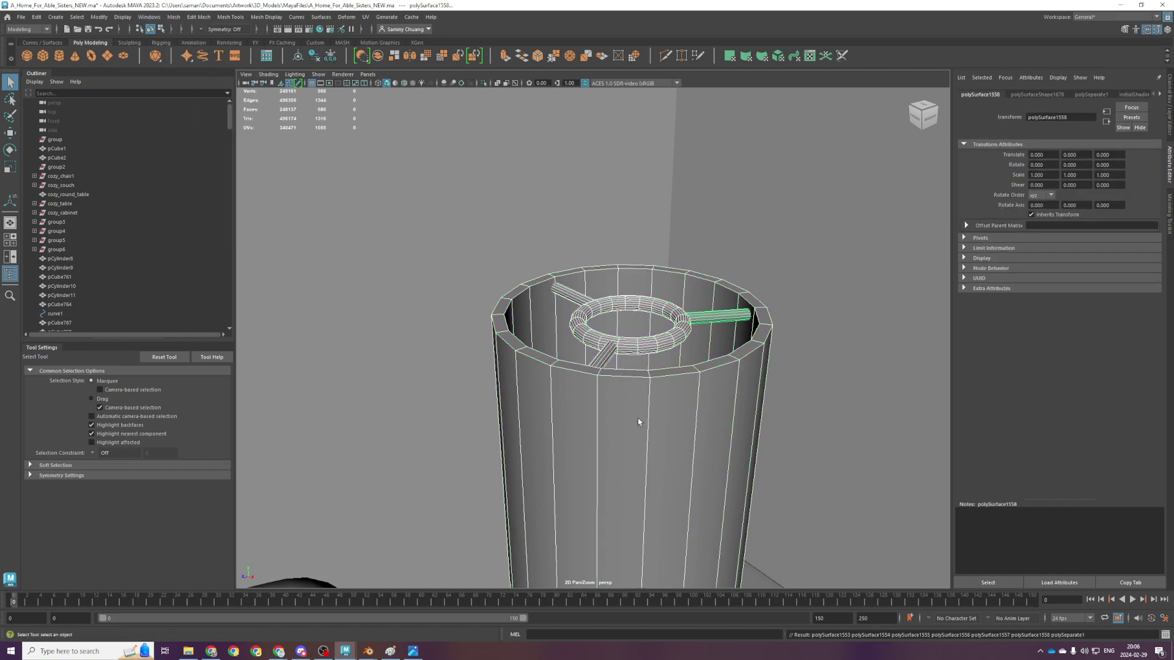
click(314, 55)
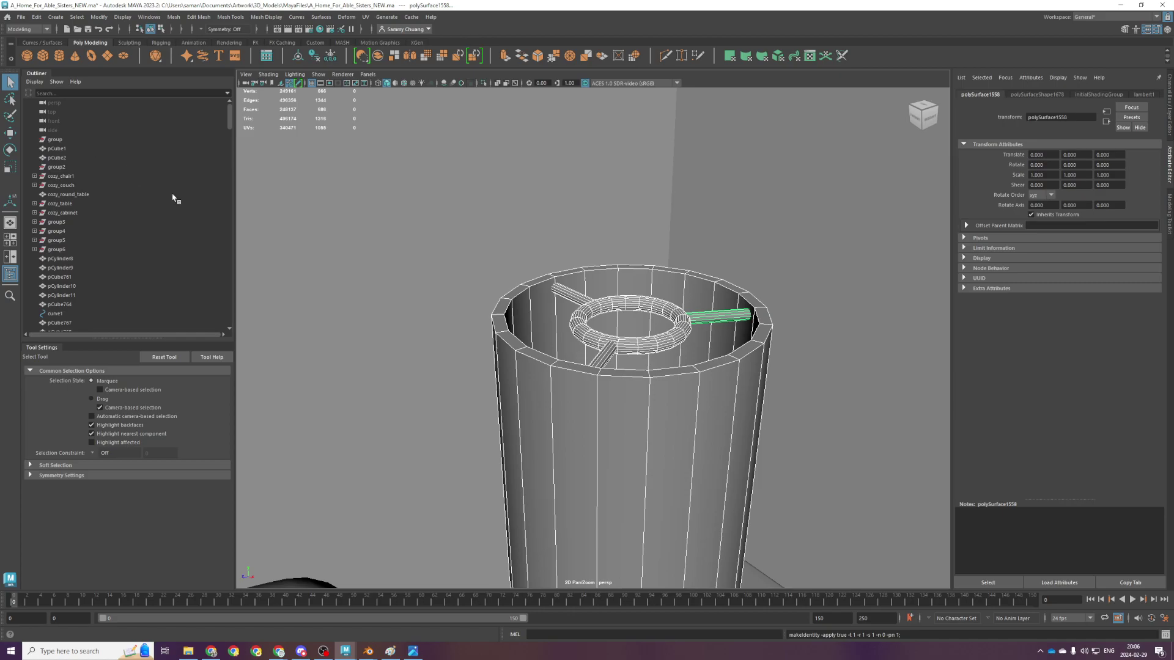
Assign the existing material pasted__z_metal_silver to the ring and three spokes inside the lampshade
alt+drag(772, 126, 786, 136)
click(663, 341)
shift+click(697, 323)
shift+click(607, 380)
shift+click(575, 304)
right_click(576, 304)
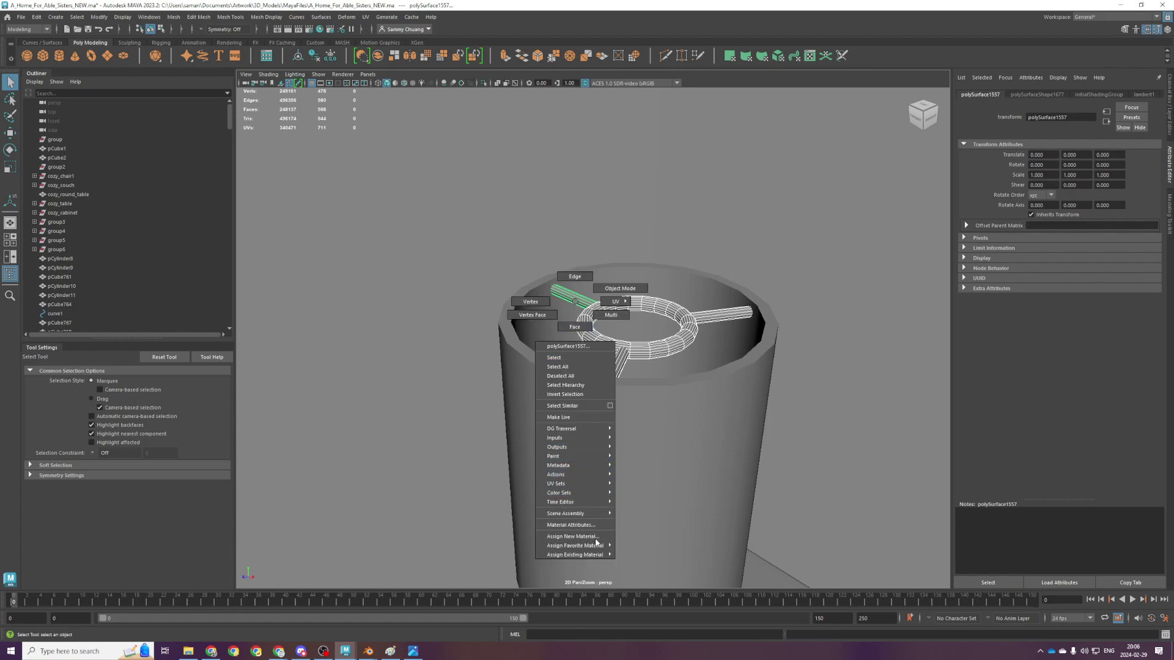
mouse_move(603, 556)
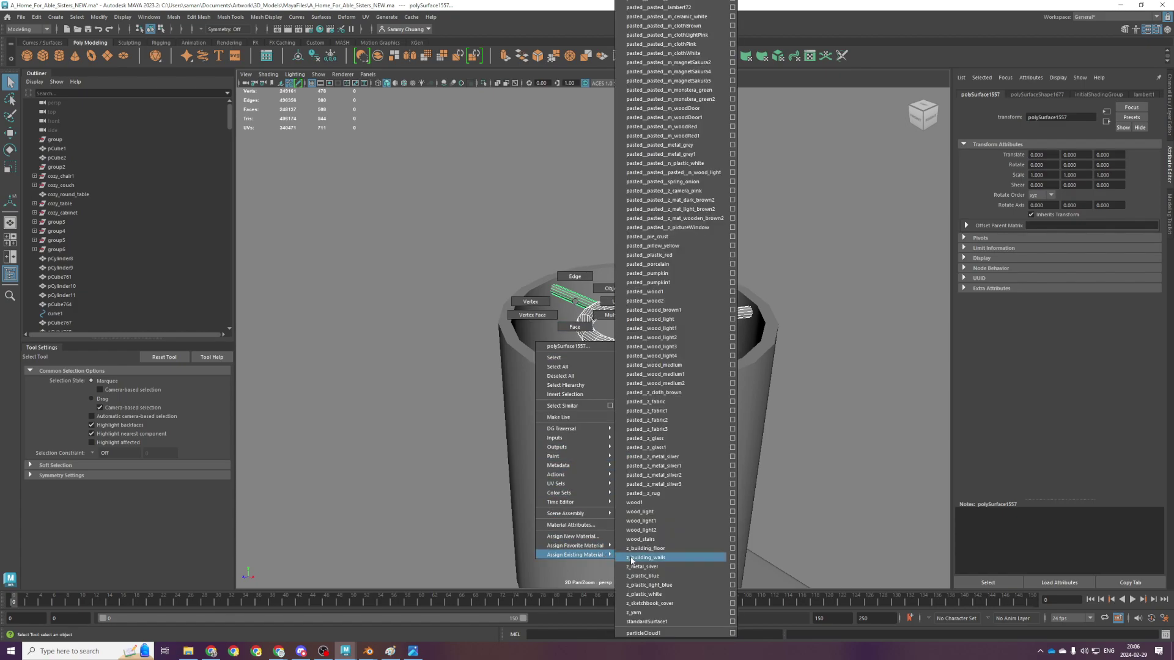
click(654, 457)
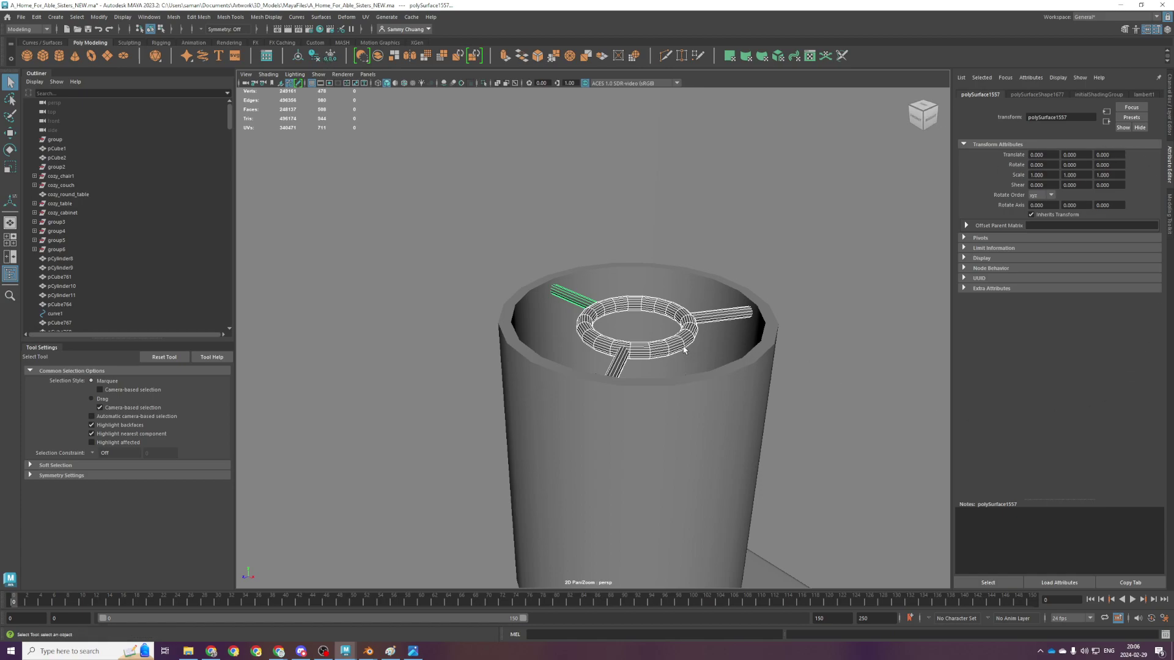
Select the lampshade ring and remove the "pasted__" prefix from its silver metal material's name
click(683, 345)
drag(1043, 109, 1000, 112)
key(Left)
key(Delete)
key(Delete)
key(Delete)
key(Delete)
key(Delete)
key(Delete)
key(Delete)
key(Delete)
key(Return)
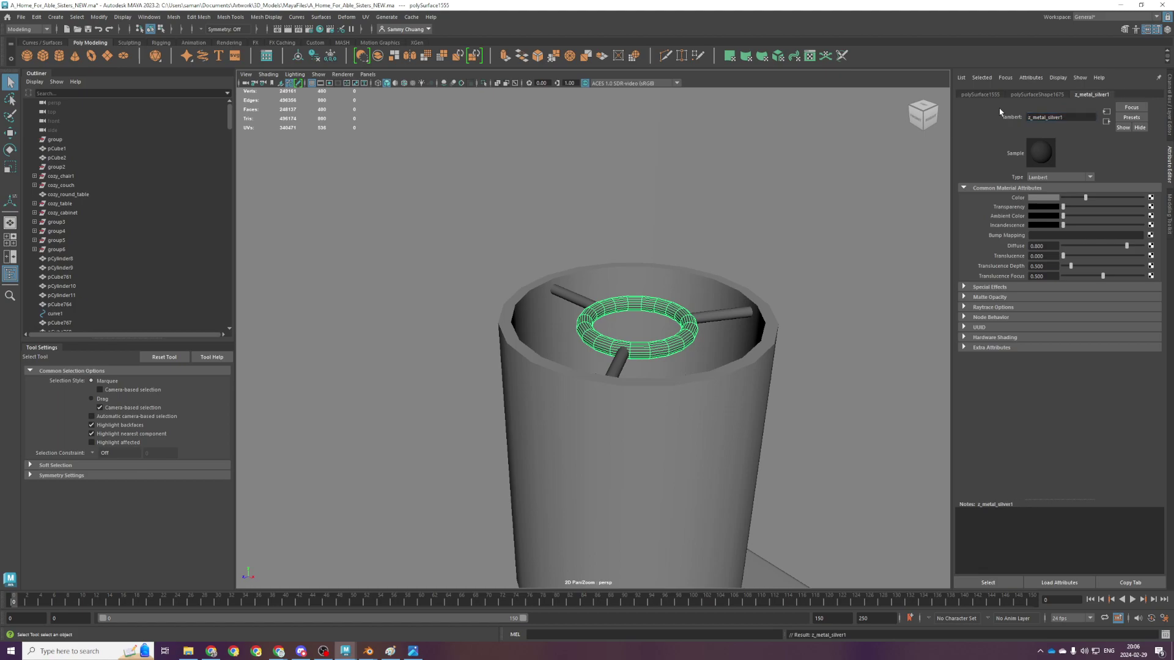
Assign the existing material z_metal_silver to the lampshade's ring and spokes in place of the dark z_metal_silver1
right_click(647, 425)
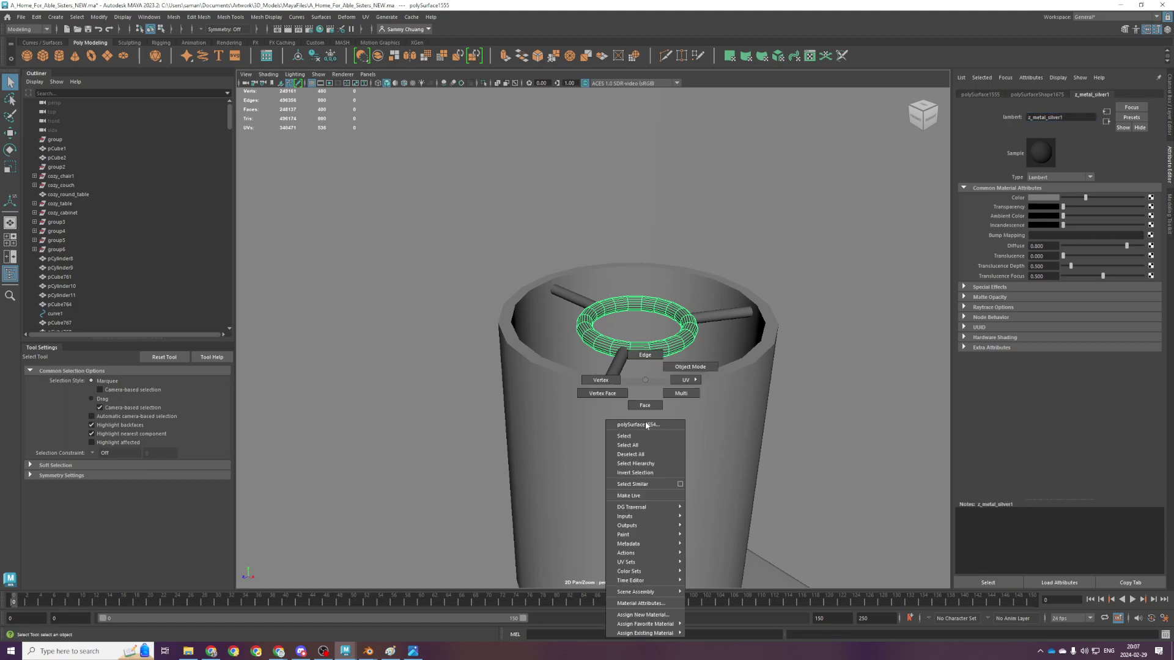
click(646, 425)
right_click(643, 360)
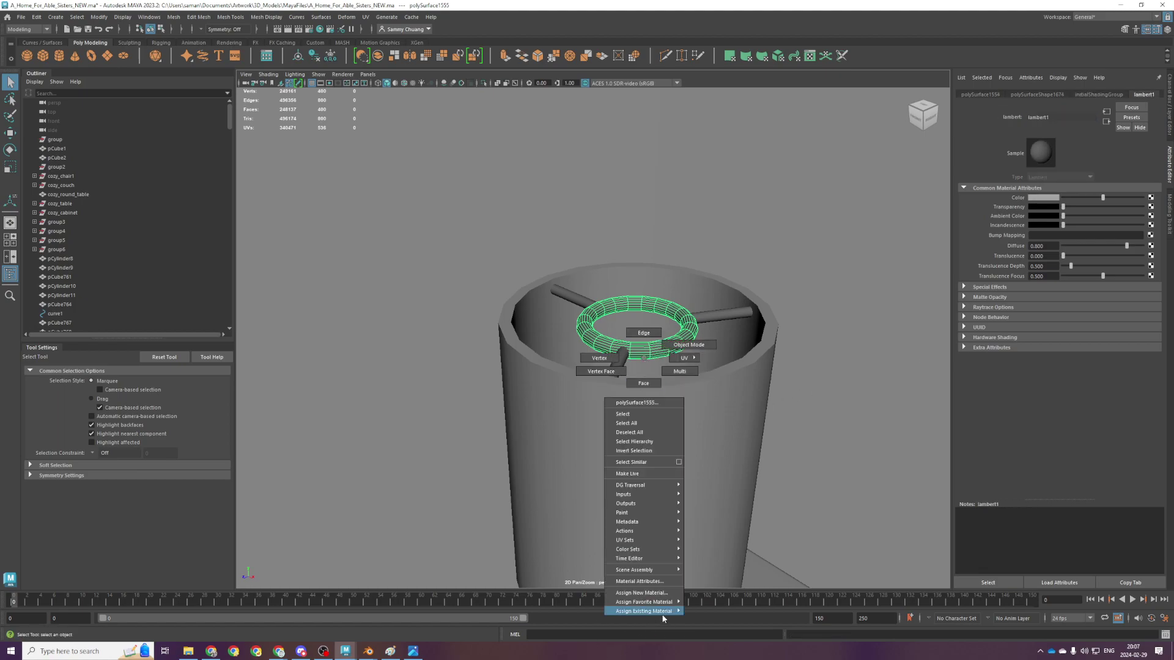
mouse_move(662, 614)
click(730, 559)
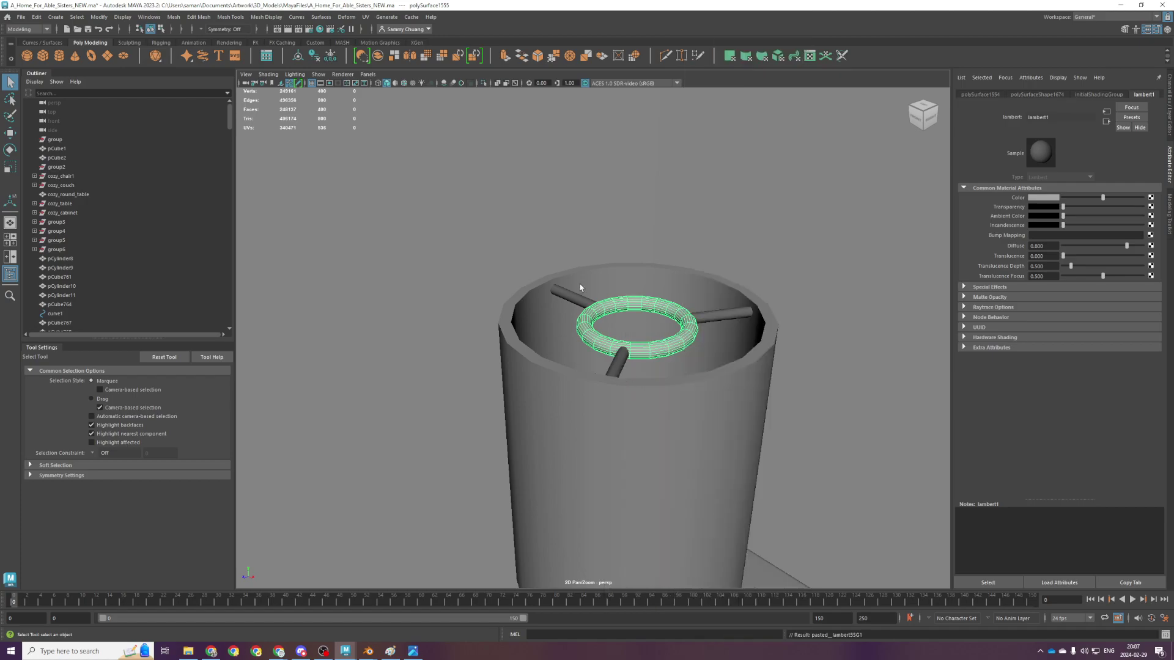
Try assigning an existing material to the lampshade and recoloring lambert1 to a pale yellow
click(695, 427)
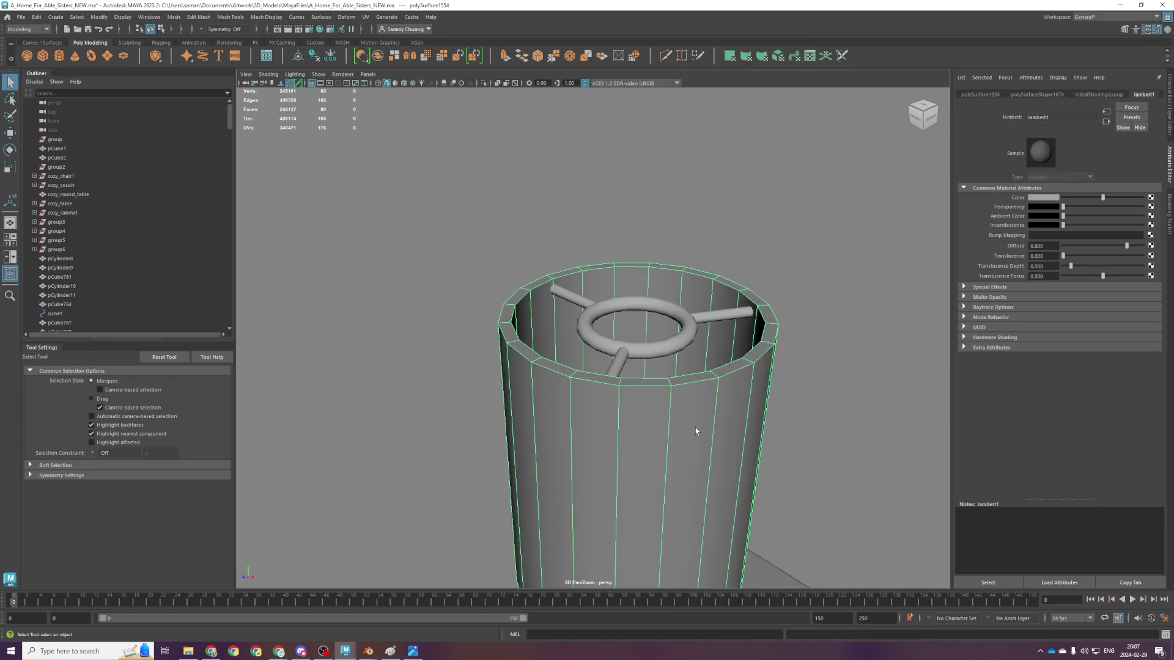
right_click(696, 427)
mouse_move(703, 633)
click(778, 563)
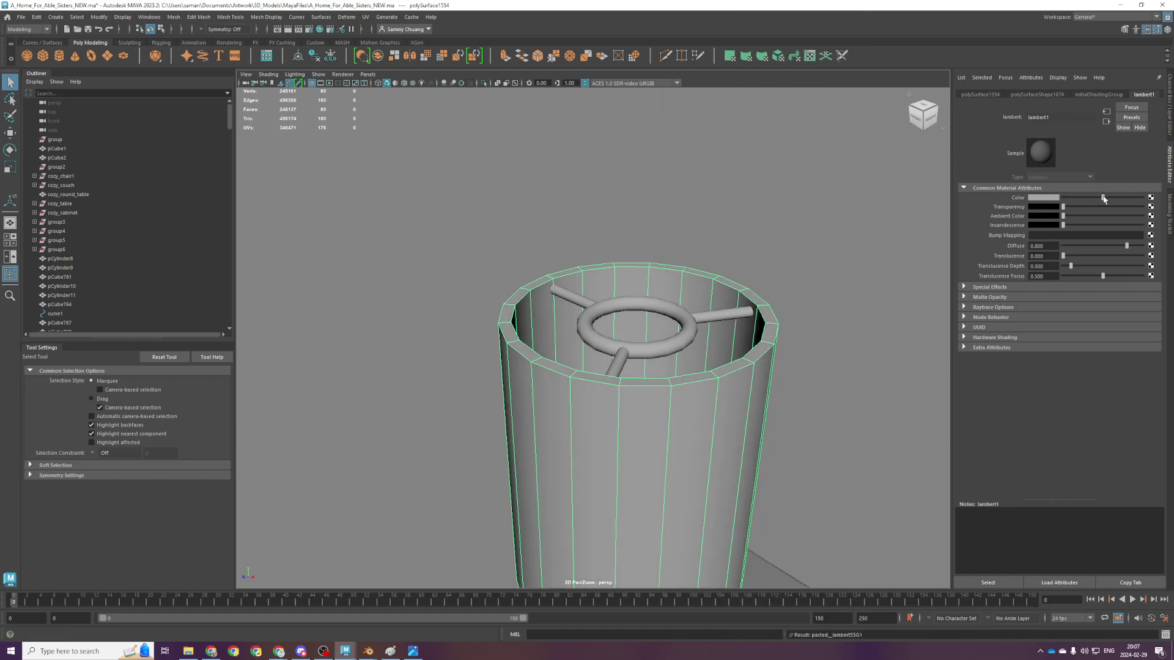
click(1046, 198)
drag(1050, 233, 1032, 235)
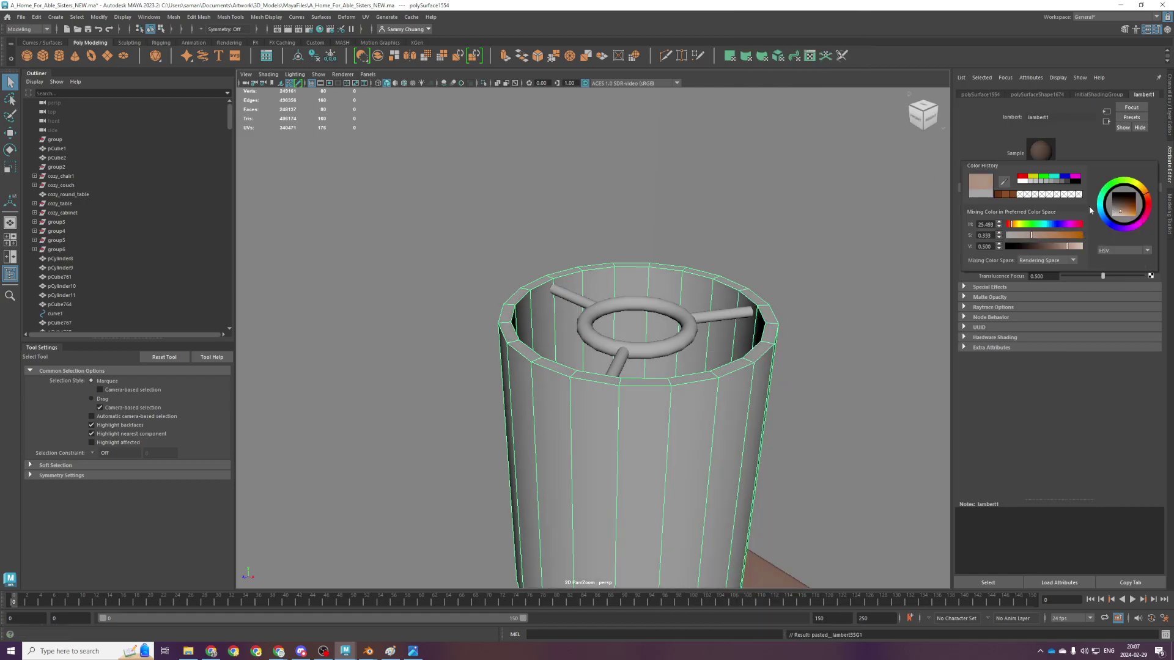
drag(1133, 188, 1136, 184)
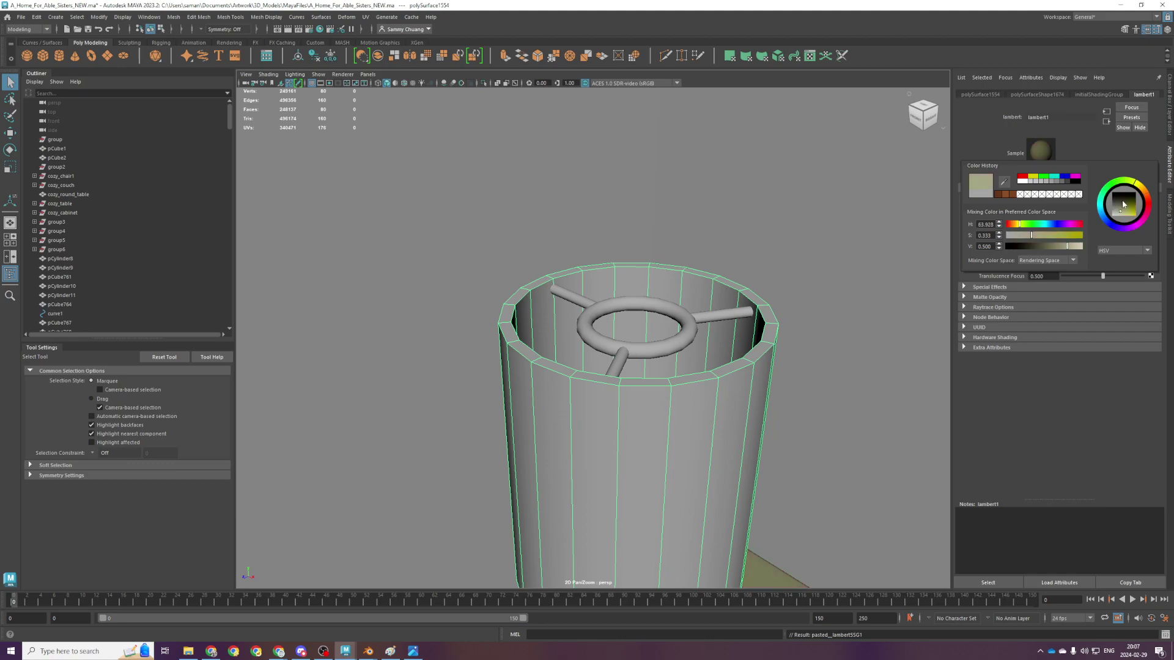
drag(1124, 209, 1121, 216)
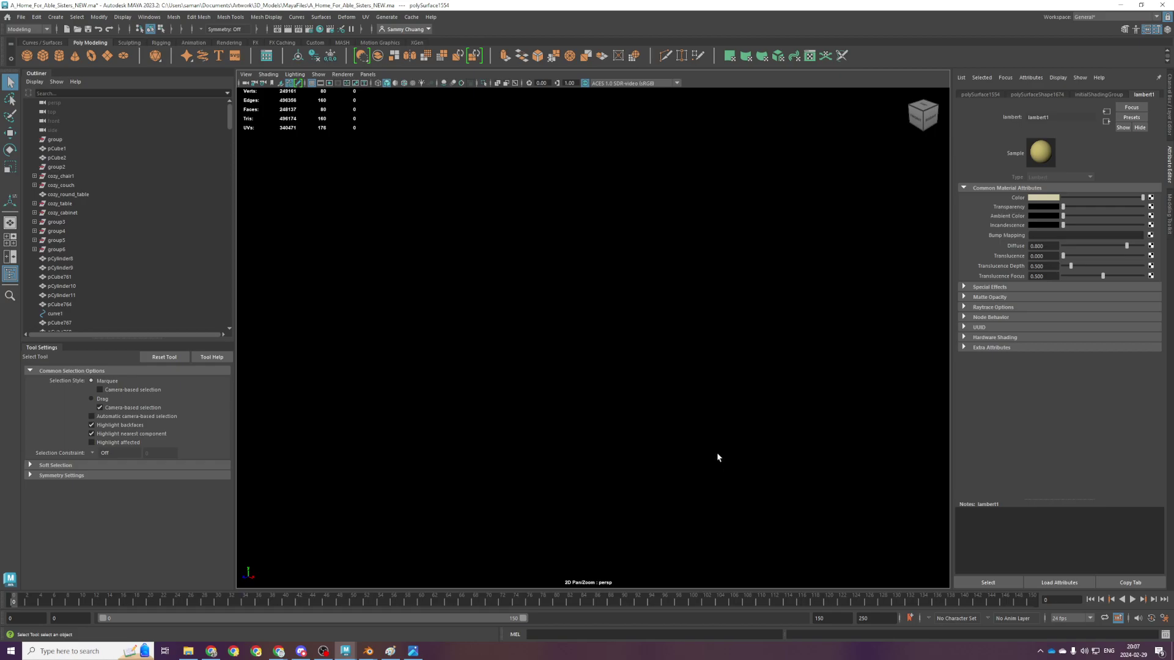
Undo the pale yellow recoloring of the lambert1 material across the house scene
alt+drag(718, 459, 706, 307)
scroll(677, 325, down, 10)
scroll(673, 336, down, 8)
mouse_move(669, 343)
alt+mouse_down()
mouse_move(677, 453)
mouse_move(676, 340)
alt+mouse_up()
scroll(676, 340, up, 8)
key(ctrl+z)
key(ctrl+z)
key(ctrl+z)
key(ctrl+z)
key(ctrl+z)
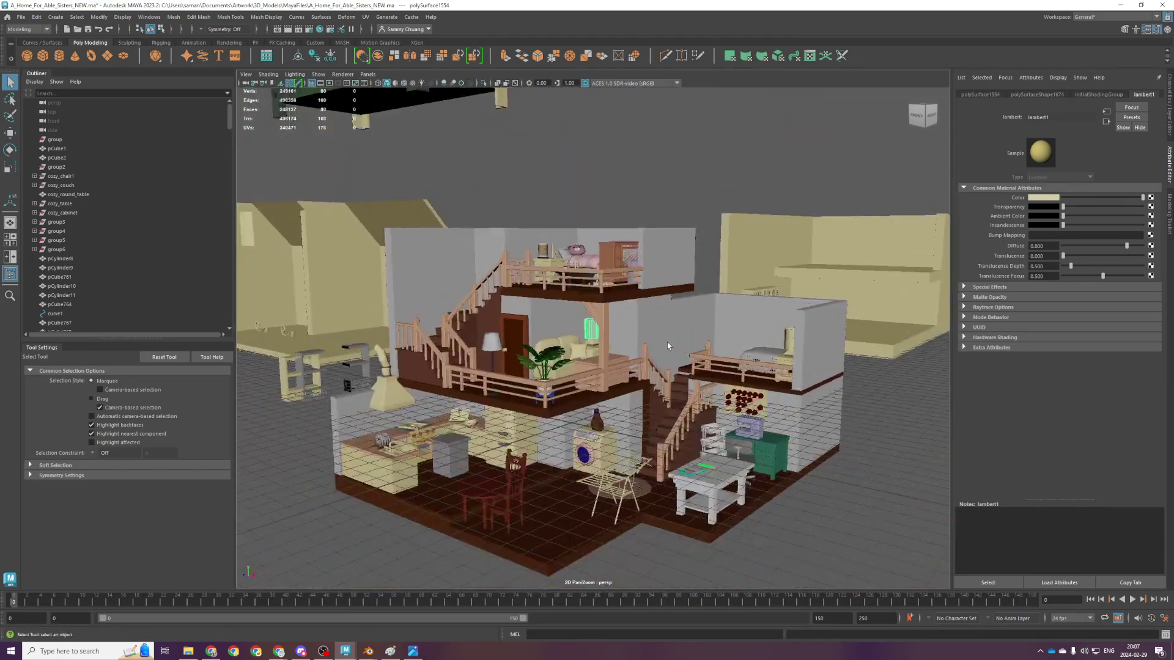
key(ctrl+z)
key(ctrl+z)
key(ctrl+z)
key(ctrl+z)
key(ctrl+z)
key(ctrl+z)
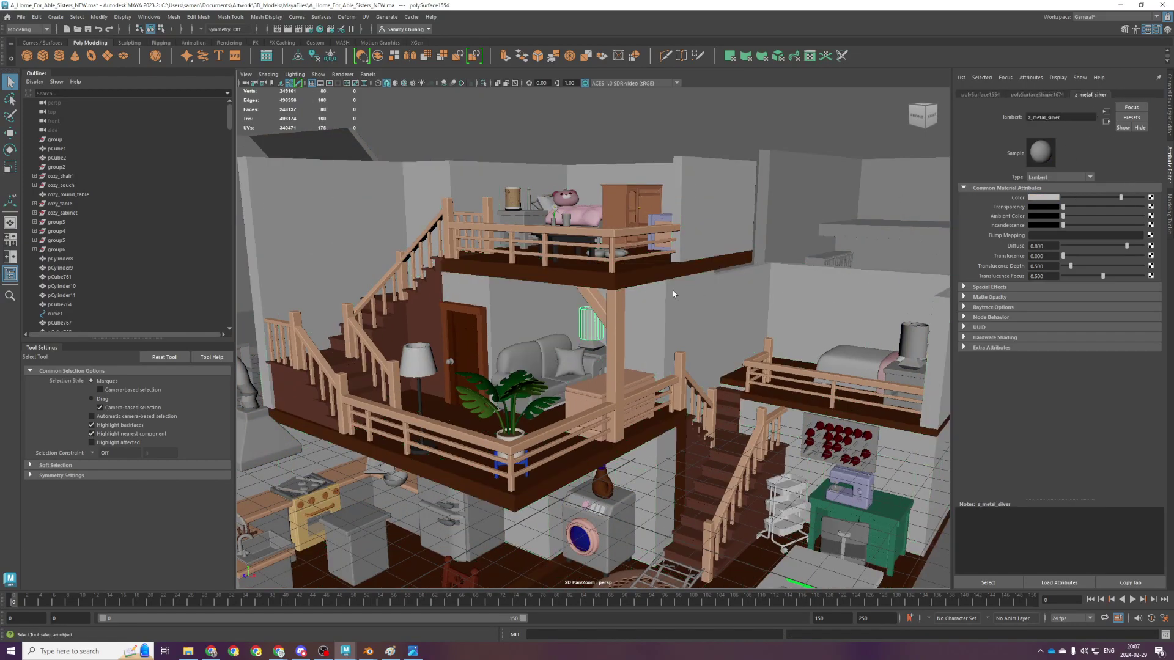
Frame the lampshade and assign the existing material z_metal_silver1 to it
key(f)
scroll(611, 356, up, 5)
alt+drag(575, 208, 569, 273)
right_drag(562, 270, 577, 427)
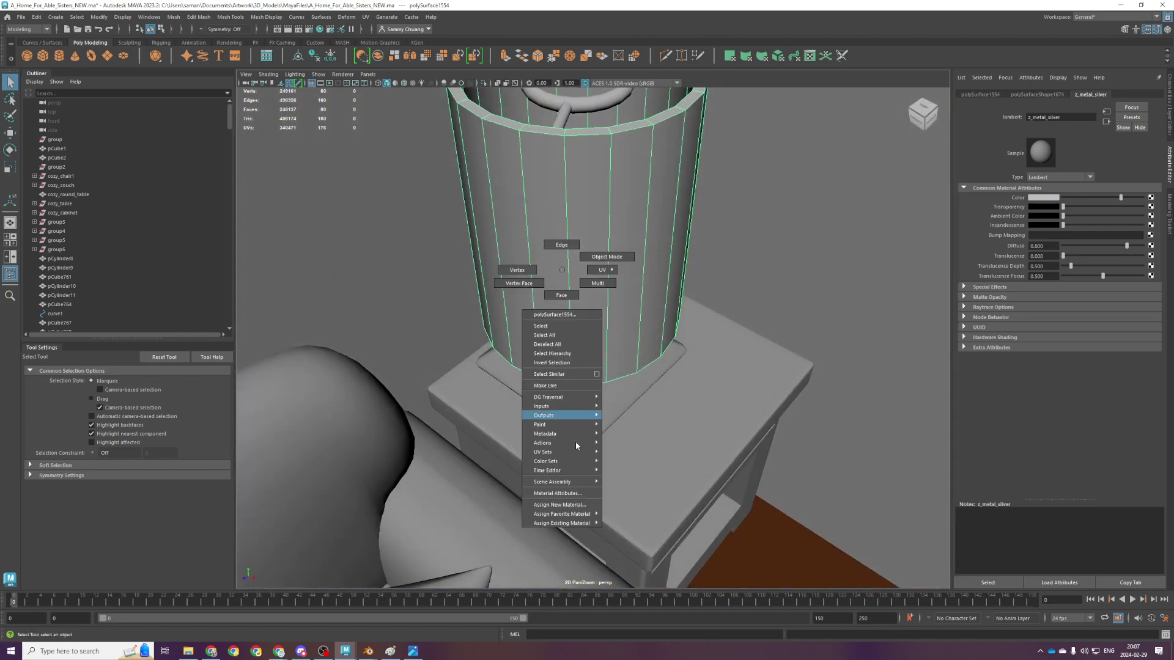
mouse_move(575, 523)
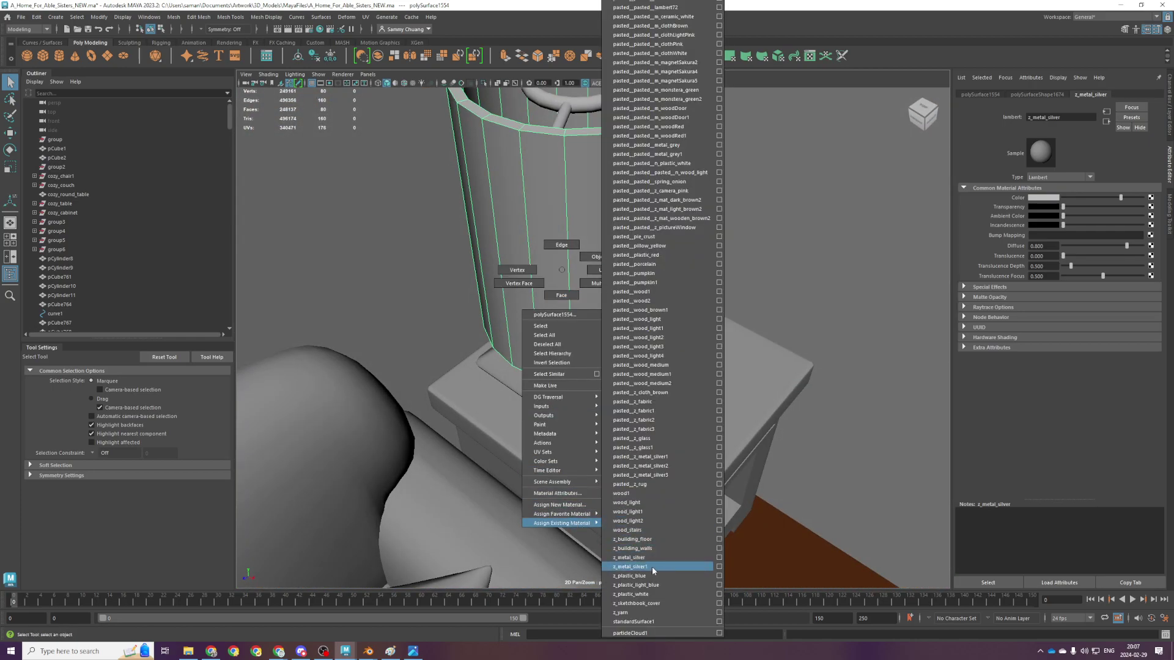
click(652, 566)
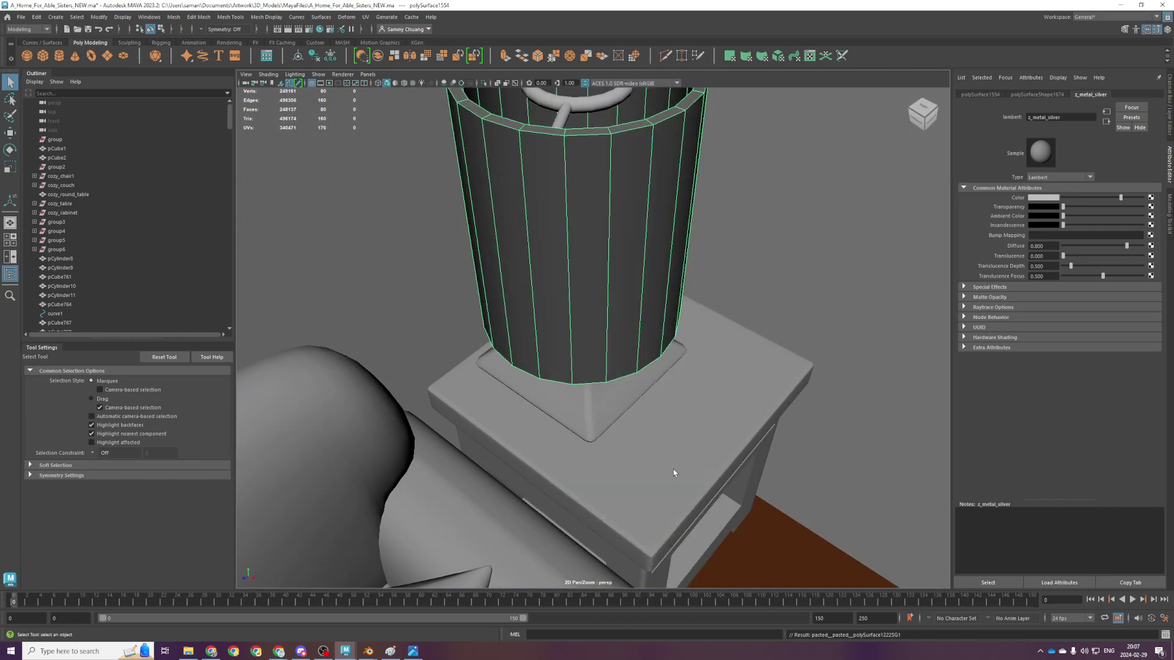
Try tinting the z_metal_silver material a pale cream and undo the color change
click(1046, 197)
drag(1145, 221, 1138, 241)
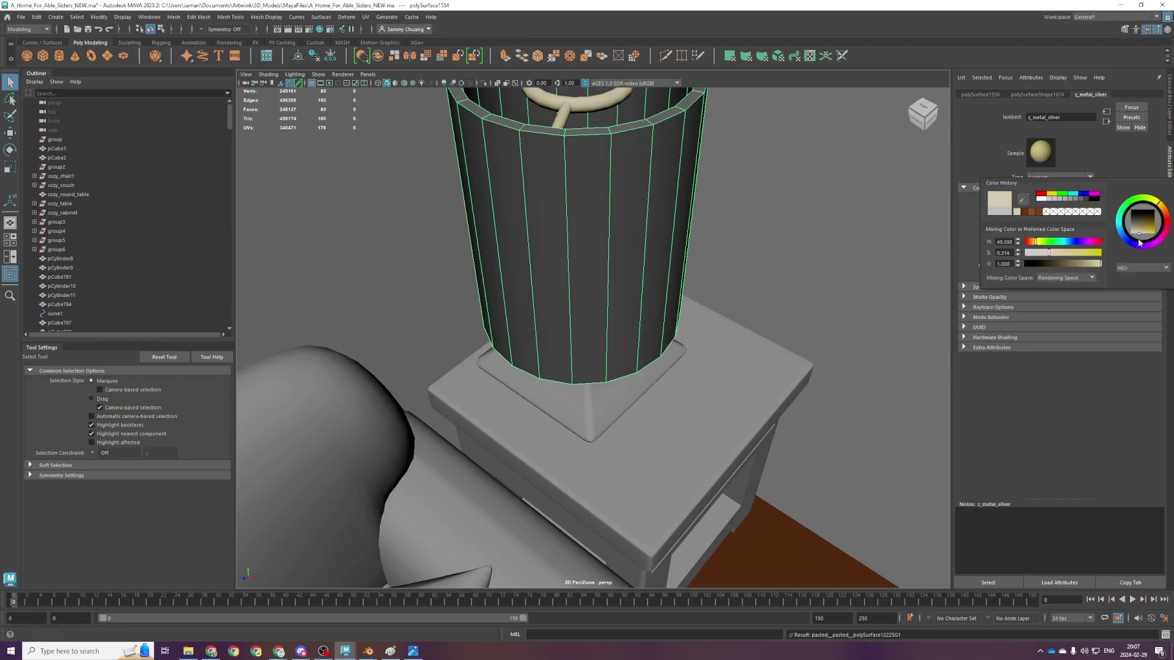
scroll(637, 239, up, 1)
scroll(637, 238, down, 1)
alt+middle_drag(637, 239, 634, 281)
alt+drag(633, 282, 635, 356)
key(ctrl+z)
scroll(590, 339, up, 2)
alt+drag(705, 262, 672, 291)
key(ctrl+z)
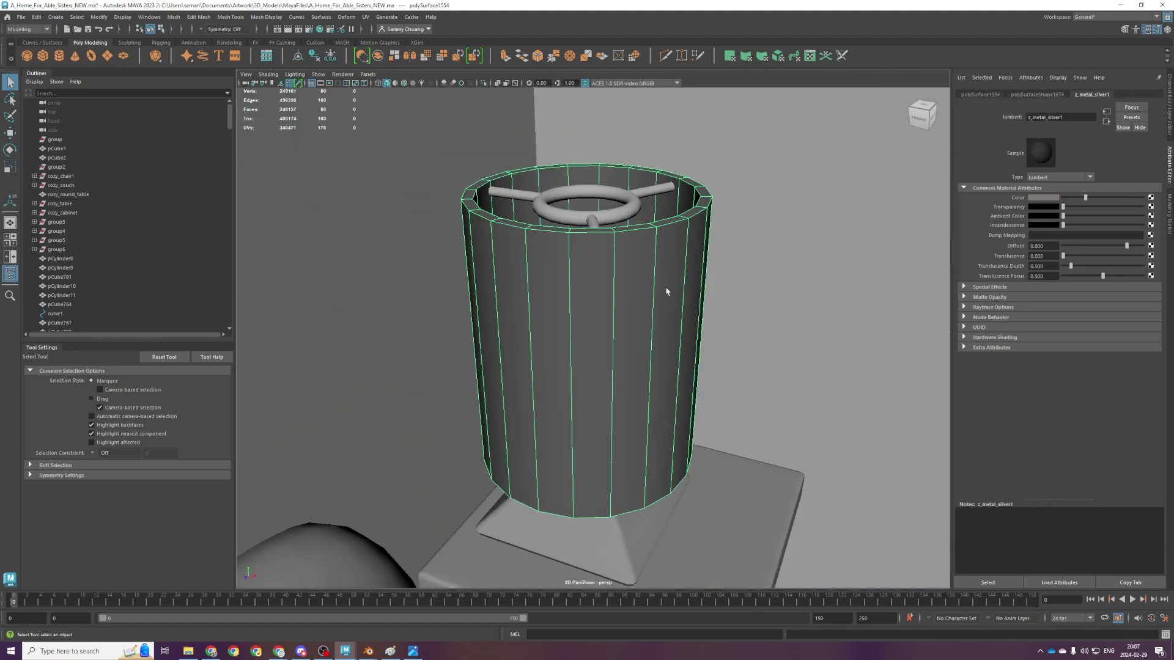
Set the lampshade's z_metal_silver1 color to a light cream with saturation 0.333 and value 1.000
right_drag(633, 331, 486, 511)
click(1052, 199)
click(1073, 271)
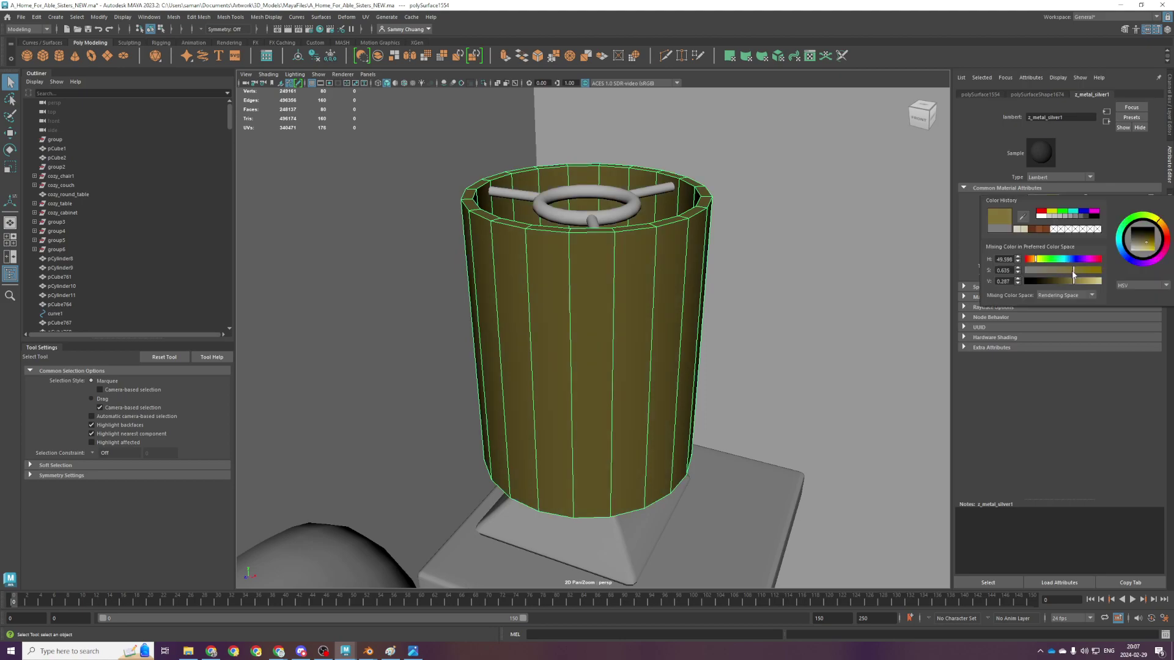
click(1150, 249)
drag(1150, 251, 1141, 253)
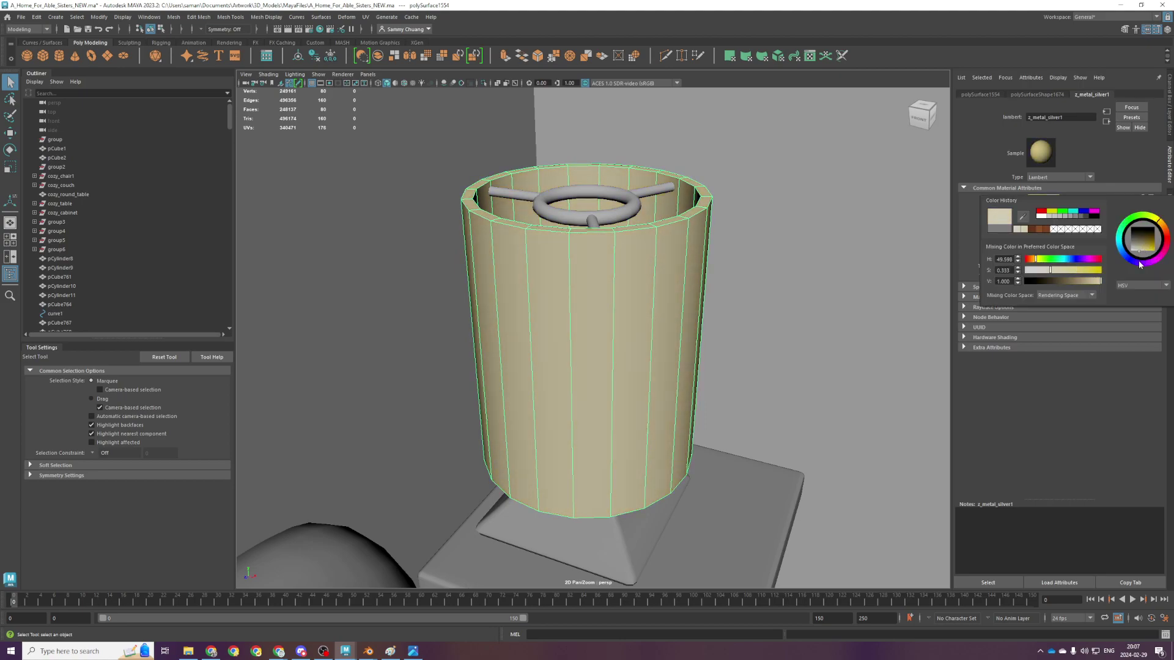
Select the lamp base below the shade and assign an existing dark red material to it
alt+drag(746, 419, 722, 366)
alt+middle_drag(722, 367, 719, 288)
alt+drag(718, 288, 600, 354)
click(611, 349)
right_drag(620, 340, 685, 513)
key(f)
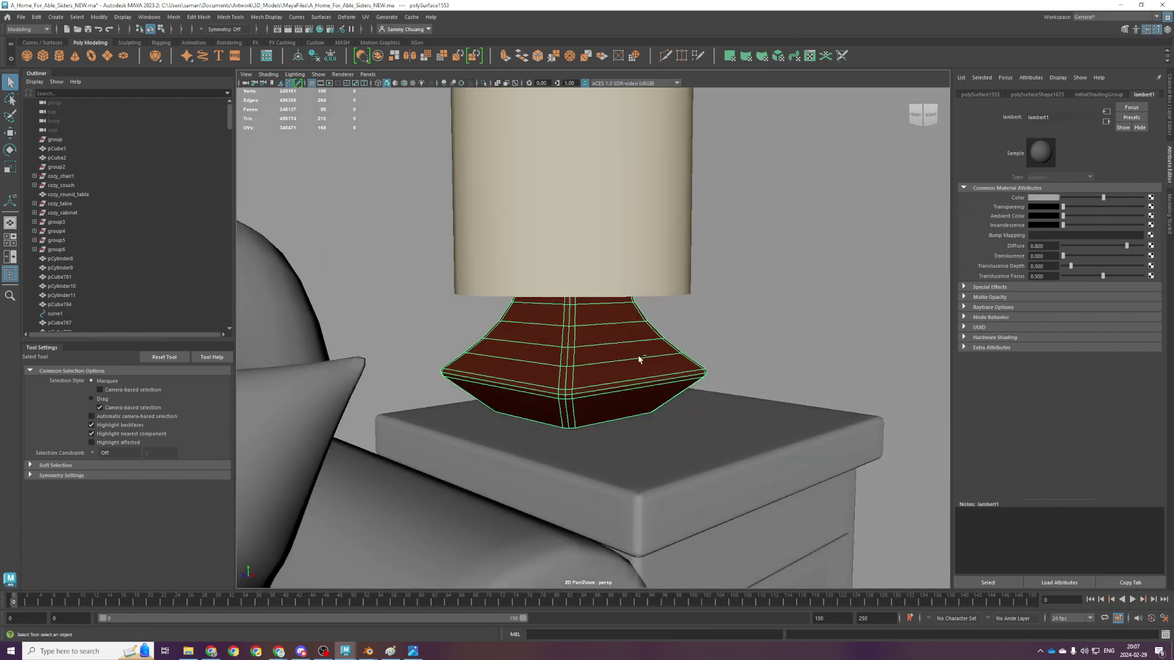
Brighten the lamp base's material to orange and rename it wood_orange
drag(1111, 199, 1132, 198)
double_click(1070, 117)
text(wood_orange)
key(Return)
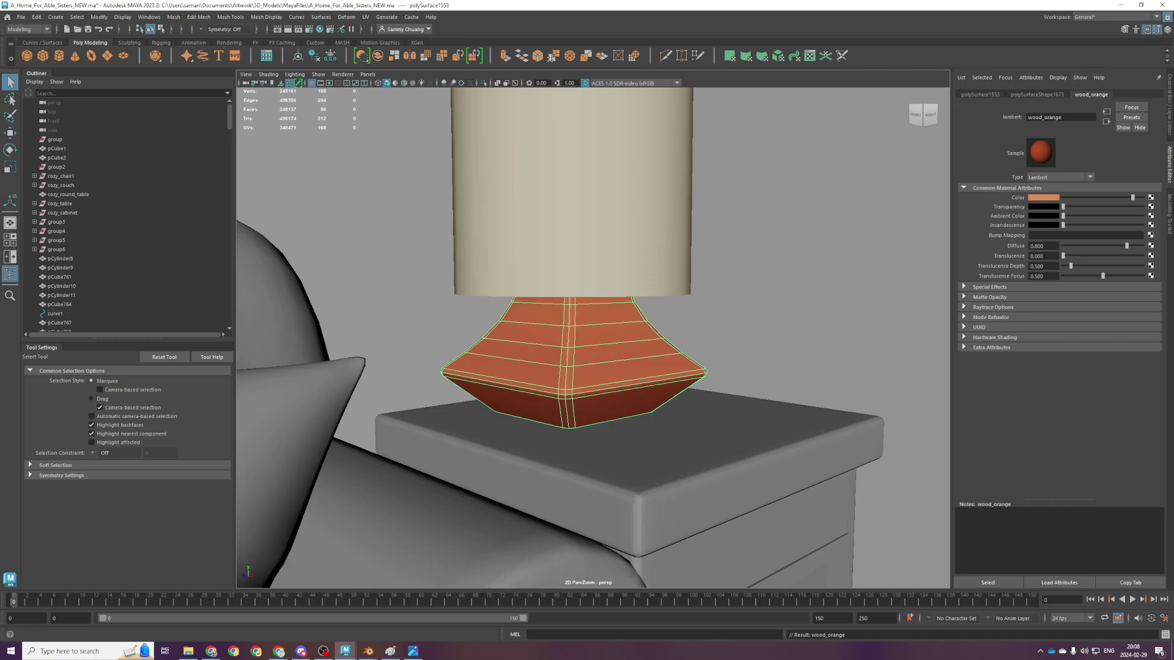
Select the side table under the lamp and assign the wood_orange material to it
scroll(624, 427, down, 3)
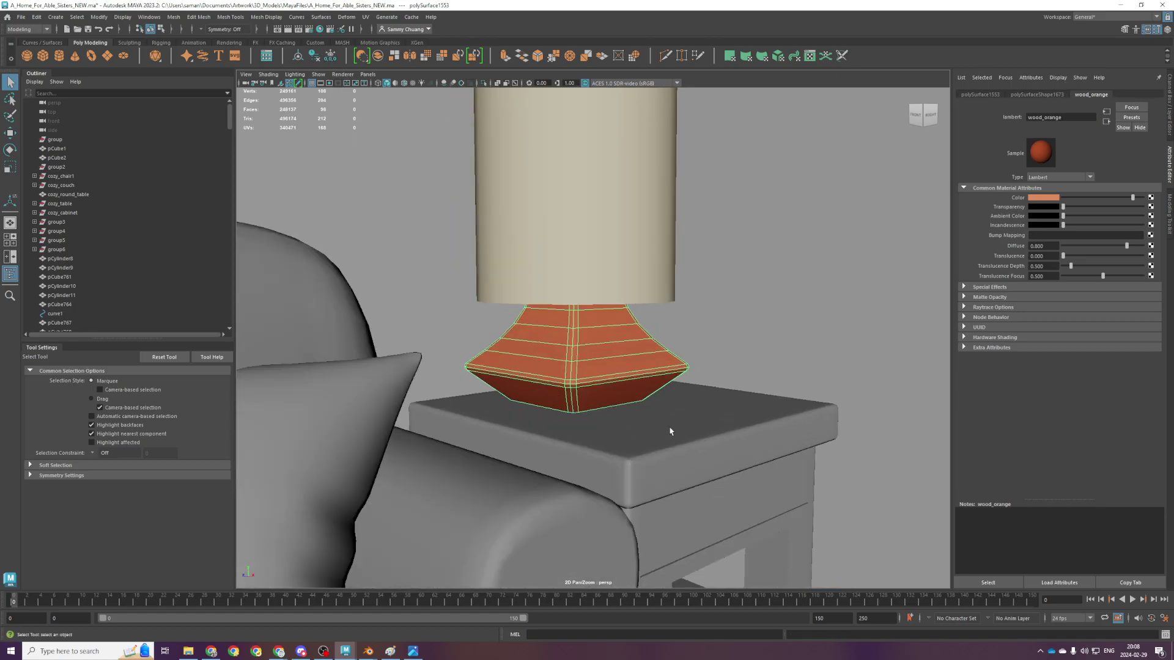
alt+drag(684, 421, 683, 442)
click(683, 441)
alt+middle_drag(683, 442, 736, 393)
scroll(737, 393, up, 3)
scroll(734, 399, down, 2)
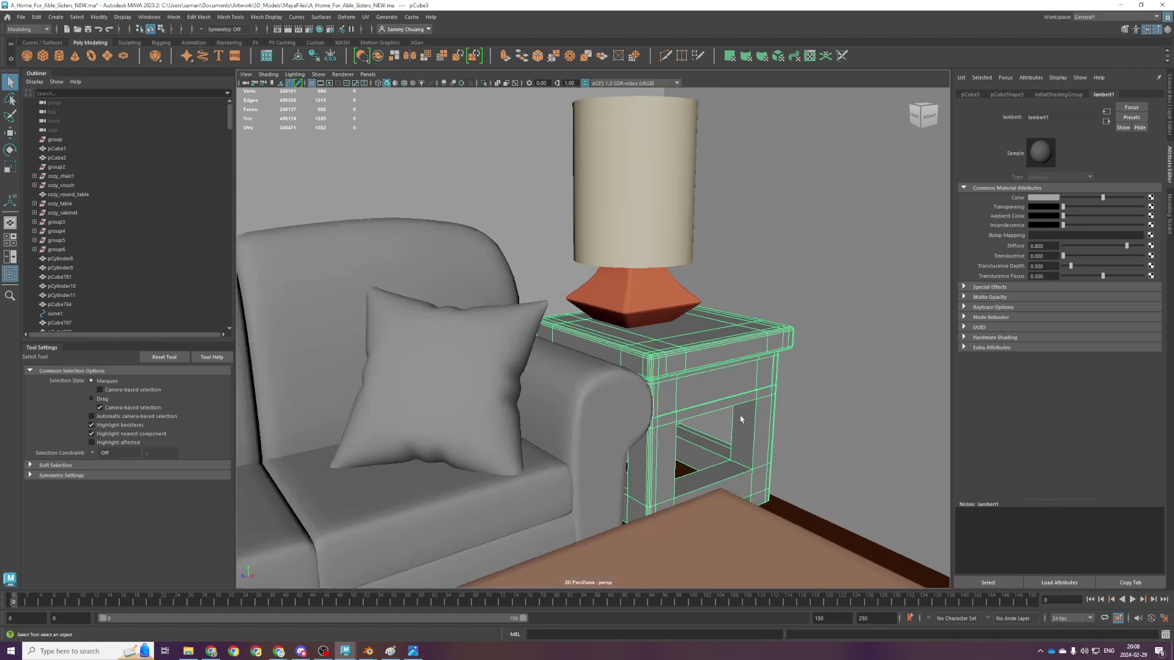
key(g)
right_drag(686, 332, 801, 521)
scroll(771, 492, down, 4)
alt+drag(672, 370, 658, 395)
scroll(658, 395, up, 3)
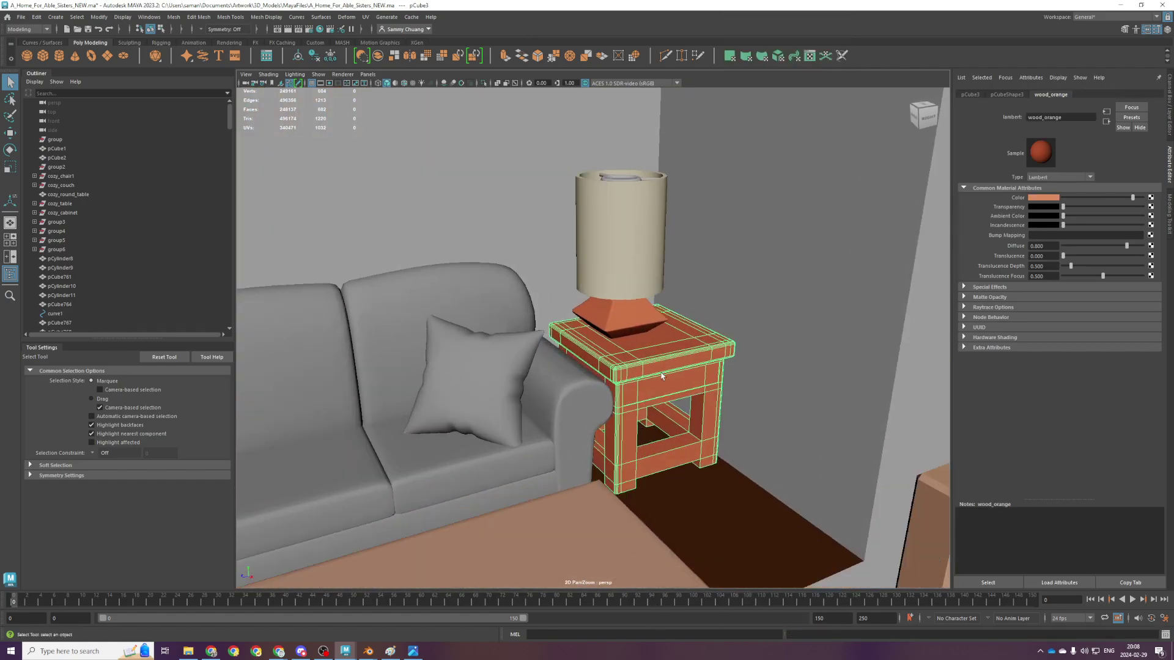
Select all the lamp's parts in the top view, leaving the side table out of the selection
alt+middle_drag(648, 231, 619, 353)
click(619, 352)
scroll(615, 336, up, 5)
key(space)
key(space)
key(f)
scroll(584, 294, down, 3)
drag(513, 255, 597, 355)
scroll(597, 354, down, 2)
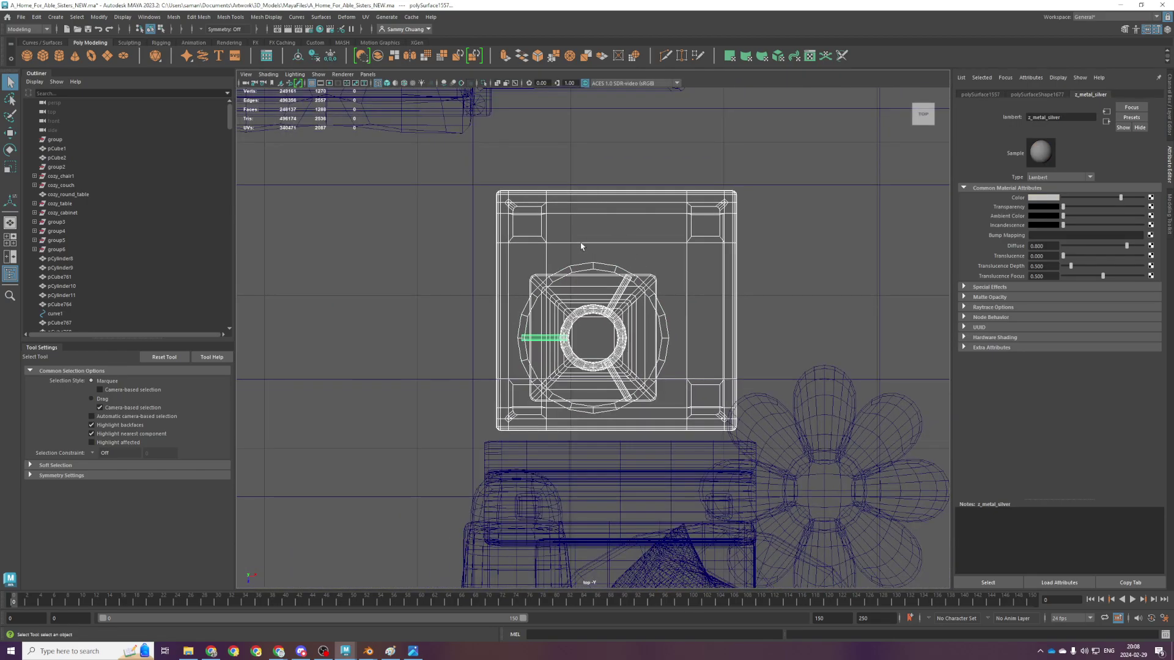
scroll(635, 283, down, 2)
ctrl+click(596, 267)
key(space)
key(space)
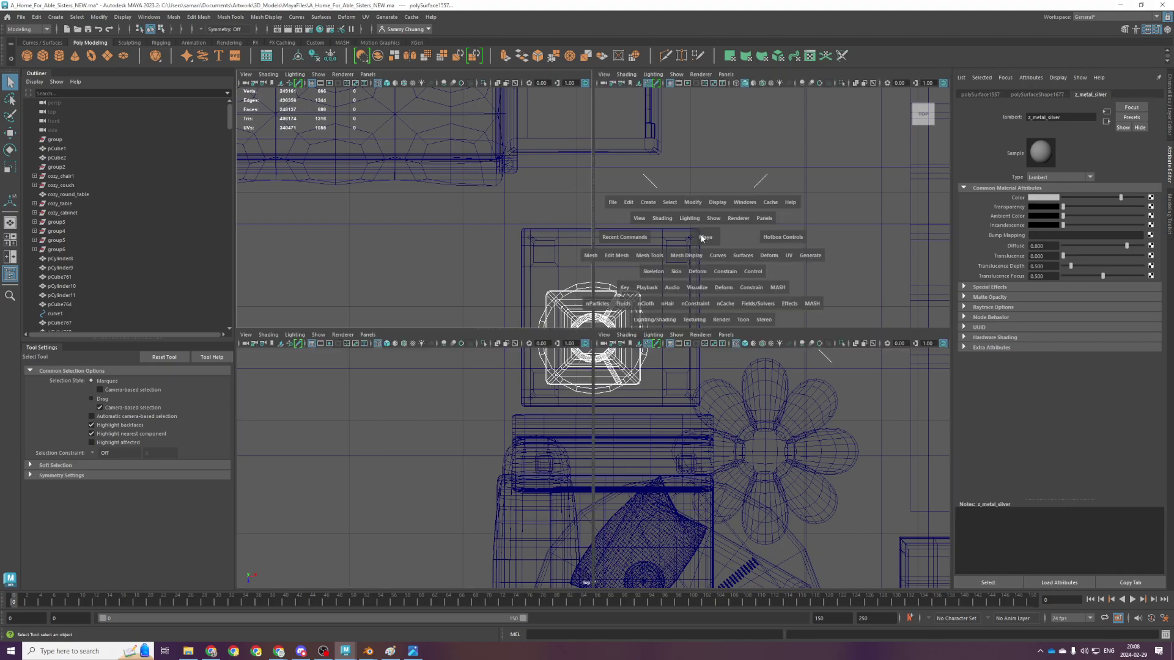
Combine the selected lamp parts into one mesh, delete its history and freeze its transformations
click(173, 17)
click(182, 51)
click(298, 57)
click(314, 56)
click(331, 57)
Apply automatic UV mapping to the combined lamp, then clear its history and freeze its transformations
scroll(594, 361, down, 3)
alt+drag(629, 461, 630, 385)
key(super)
click(640, 456)
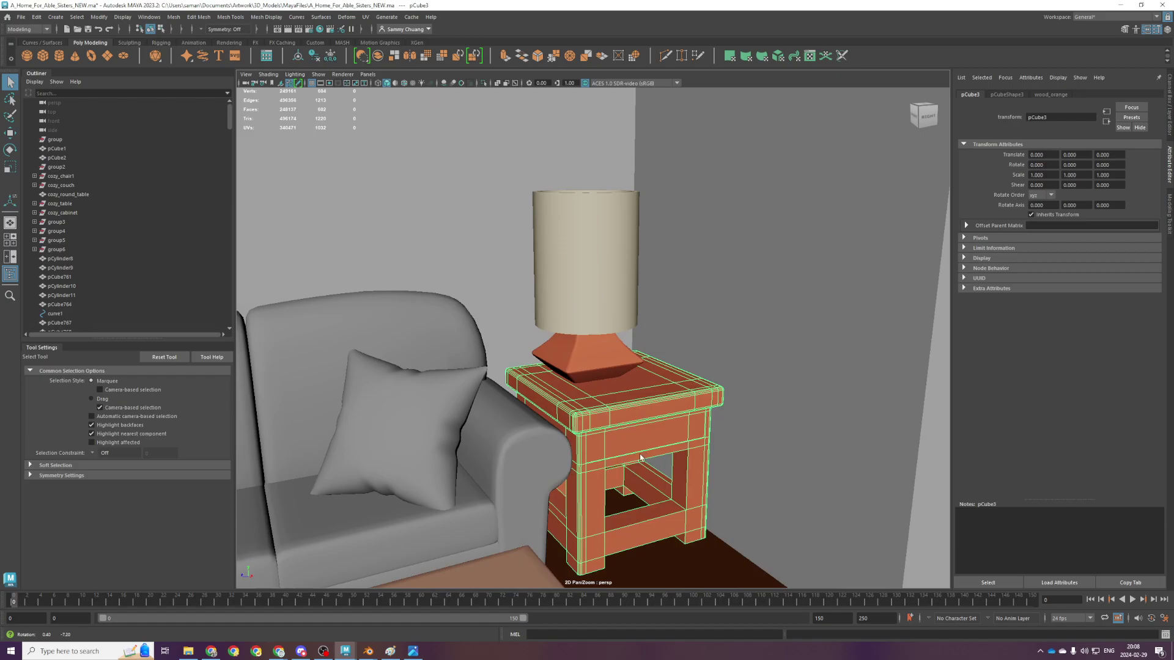
click(587, 334)
click(365, 16)
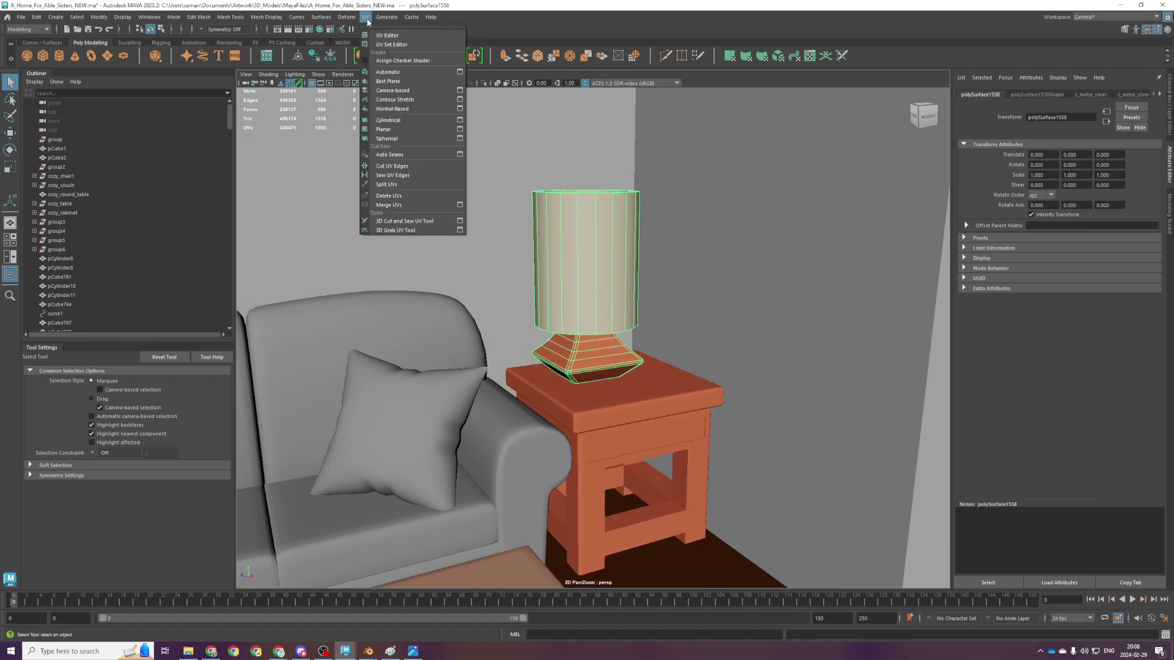
click(388, 72)
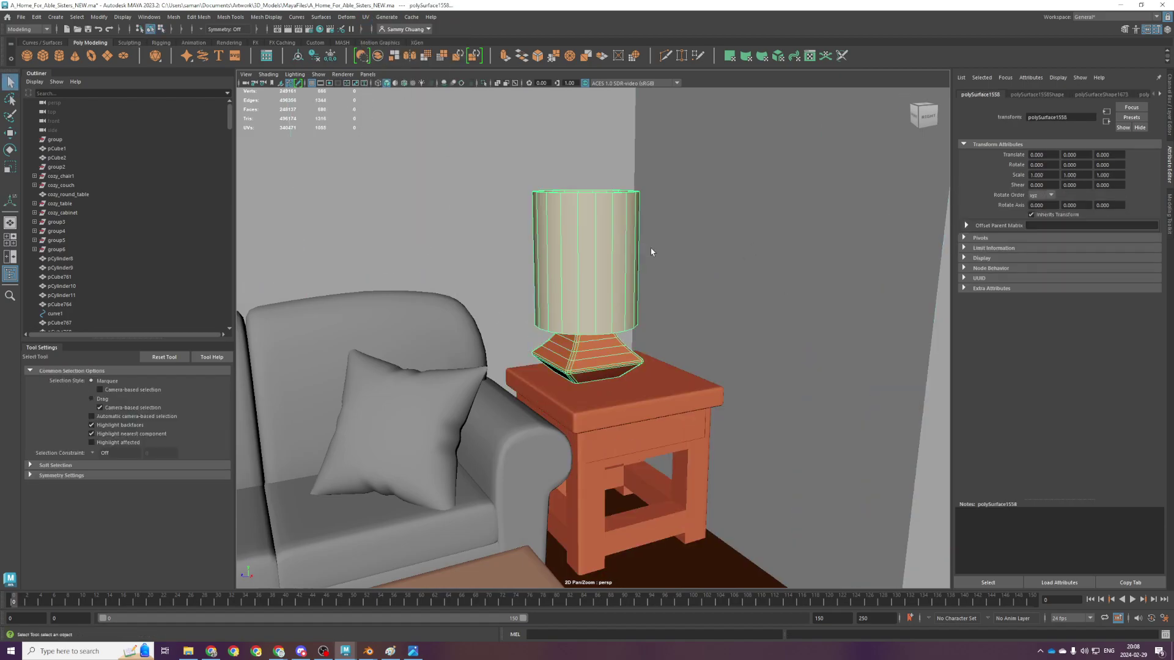
click(298, 56)
click(314, 56)
click(330, 57)
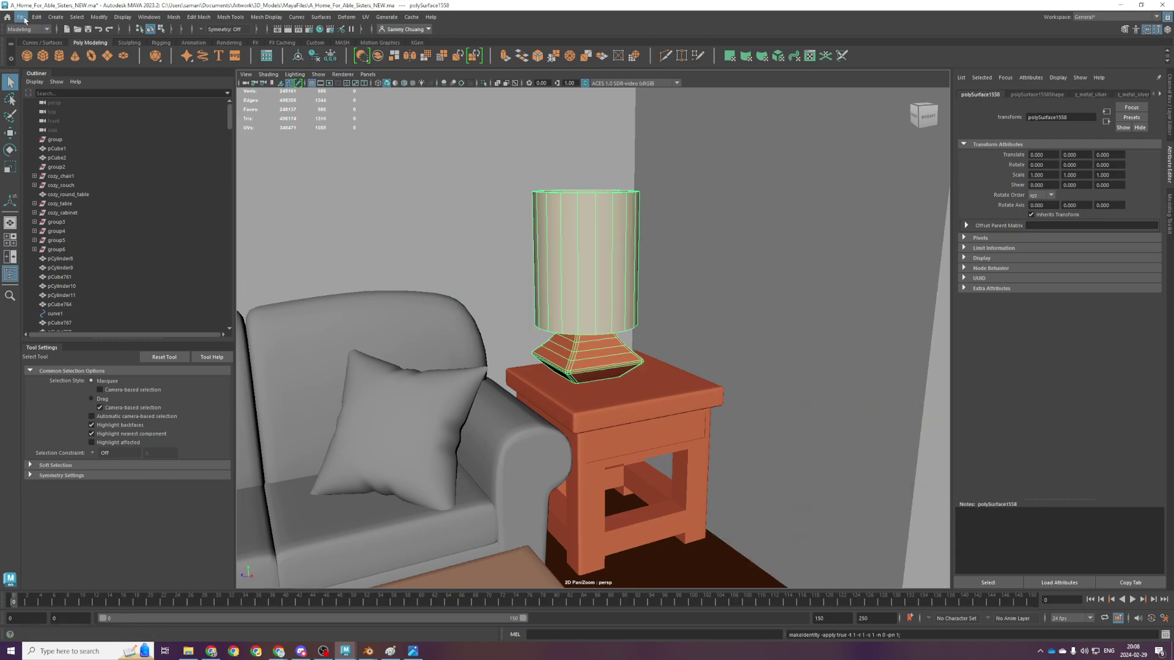
Export the selected lamp as an FBX file named lamp_tall
click(22, 17)
click(87, 136)
text(lamp_tall)
key(Return)
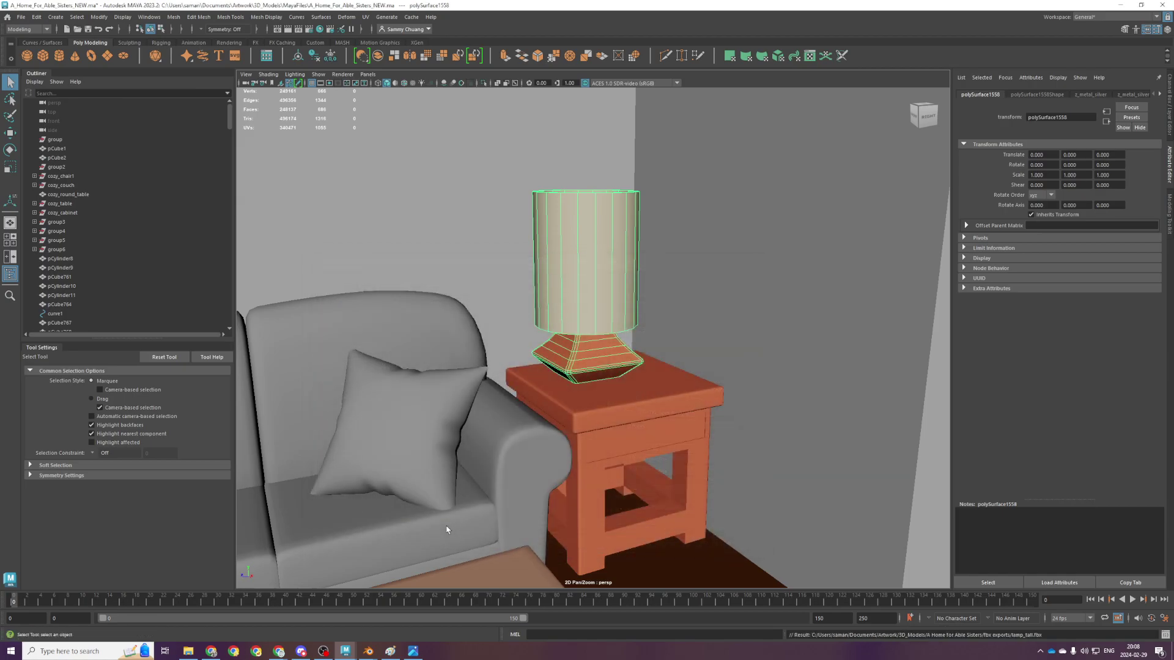
Select the side table and export it as an FBX file named bedside_table
click(699, 410)
text(gni)
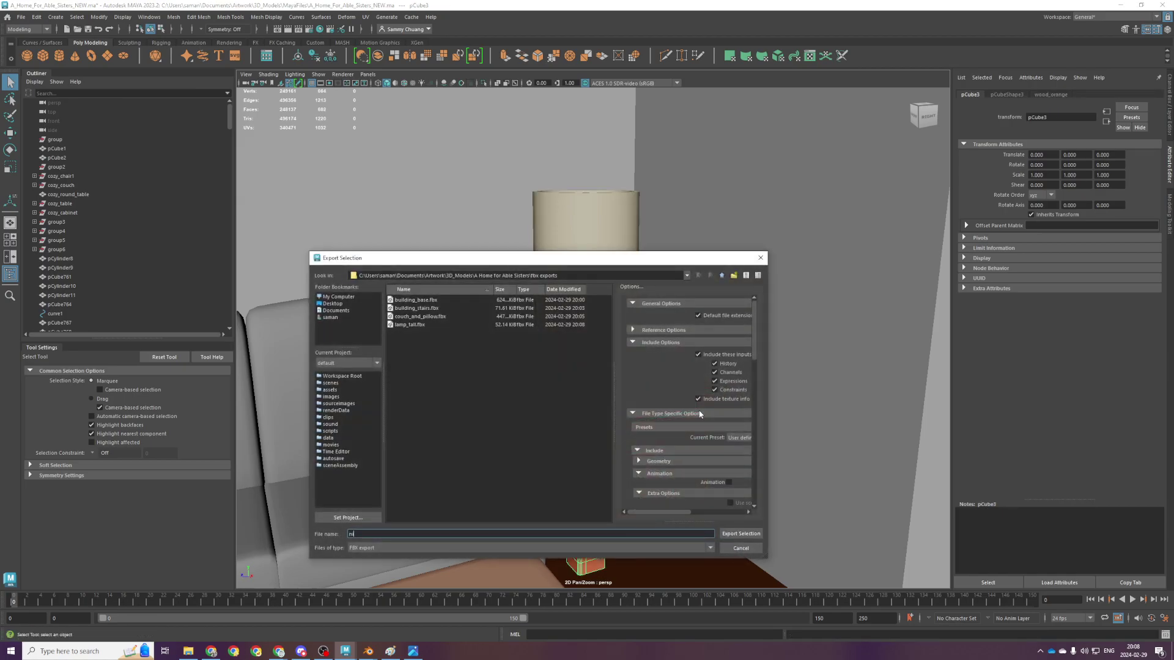
text(bedside_table)
key(Return)
Select the wooden cabinet opposite the couch and export it as an FBX file named cabinet_chunk
scroll(747, 387, down, 5)
alt+drag(615, 391, 679, 435)
click(591, 456)
scroll(591, 456, down, 4)
key(w)
key(f)
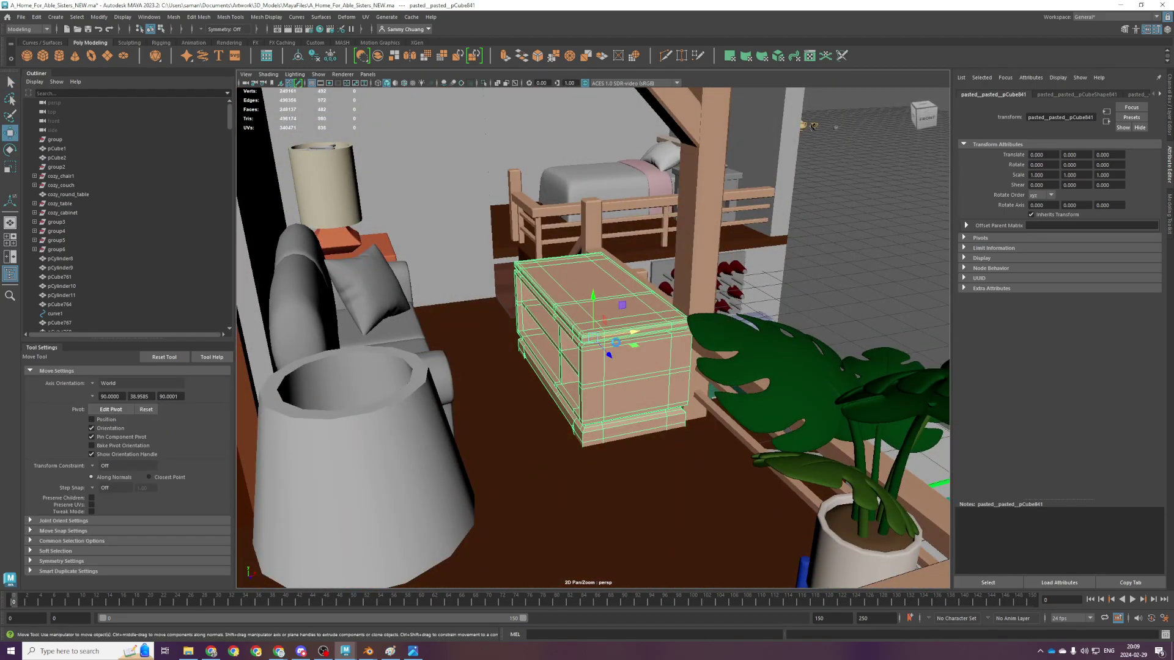
key(g)
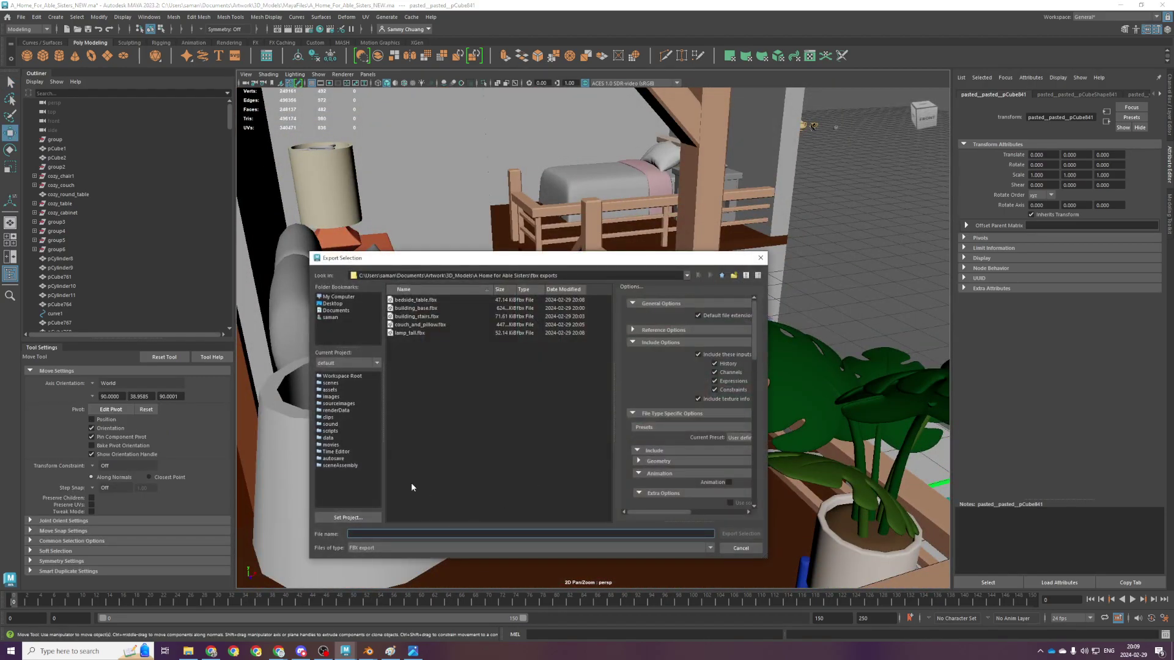
text(cabinet_chunk)
key(Return)
Rename the exported file cabinet_chunk.fbx to cabinet_chunky.fbx within the export dialog, then close the dialog without exporting
key(g)
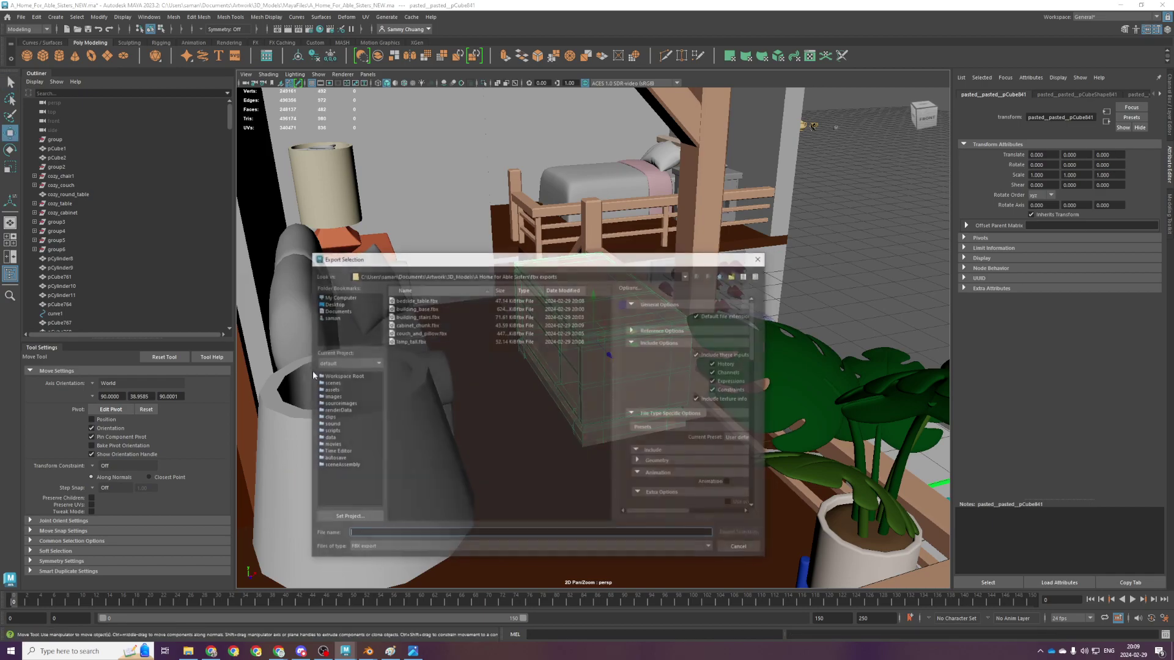
right_click(426, 324)
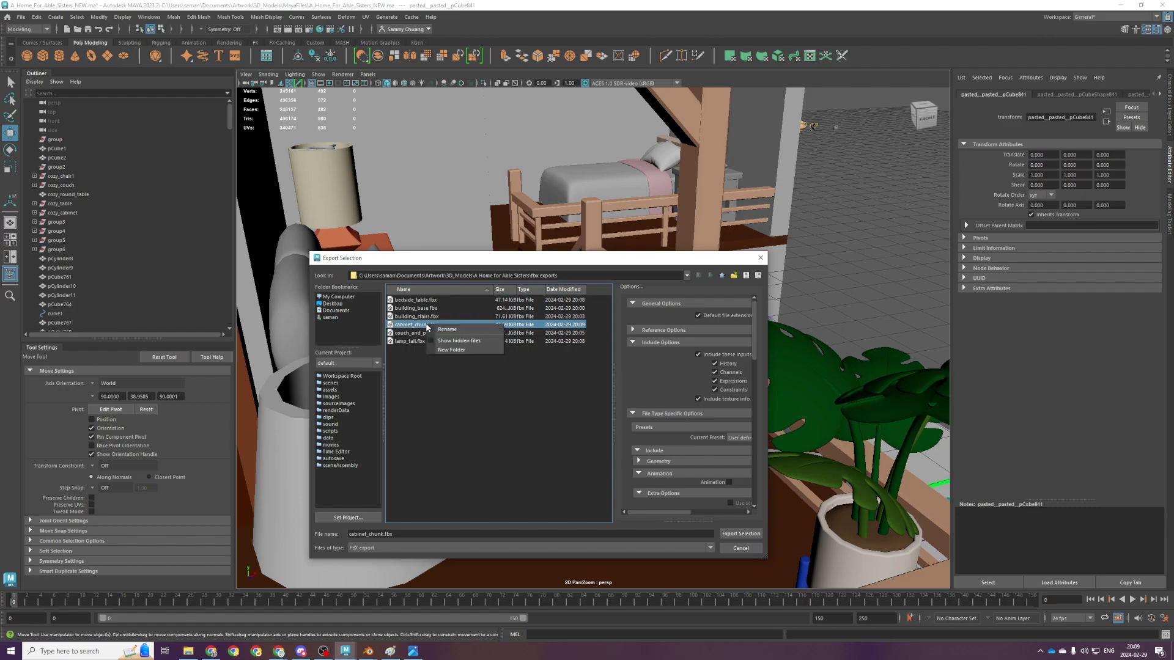
click(446, 330)
key(Right)
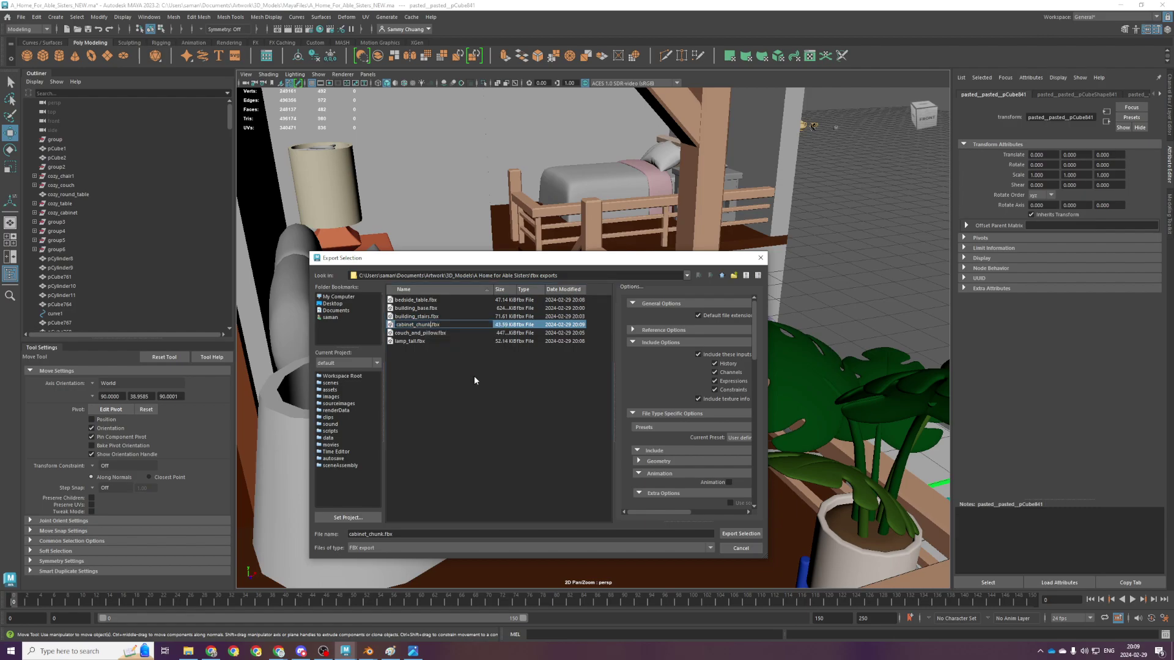
text(y)
key(Return)
click(741, 548)
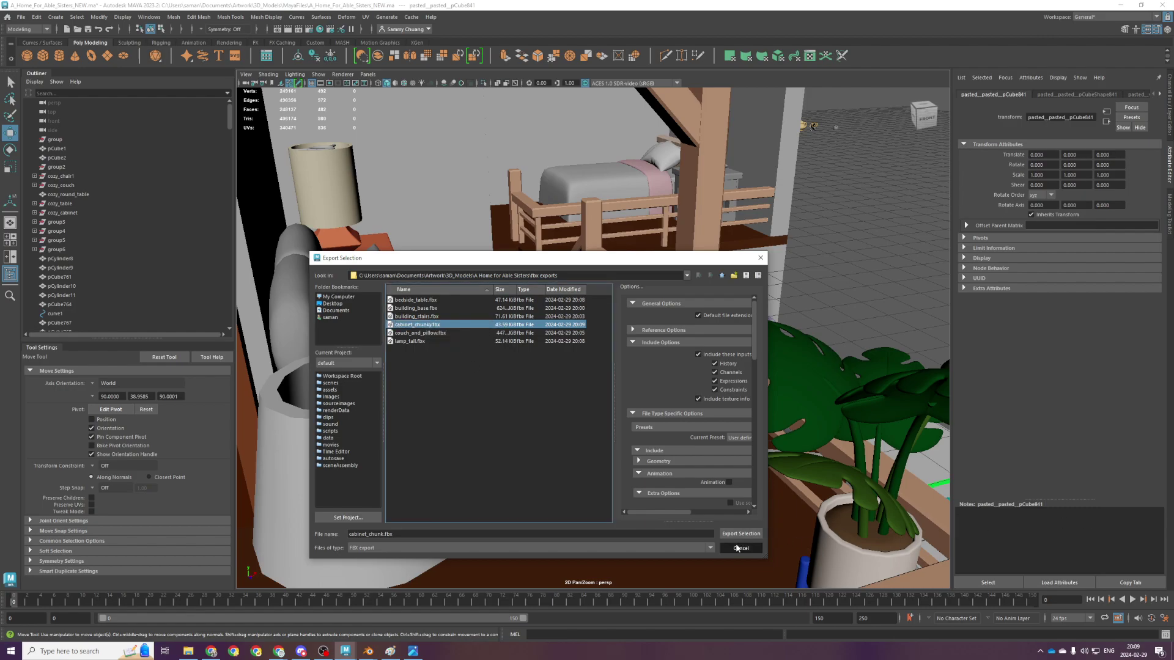
Select the frame of the upstairs bed with the pink blanket, separate its mesh and combine the parts again
scroll(605, 349, down, 5)
alt+middle_drag(514, 207, 544, 382)
alt+drag(544, 382, 502, 350)
click(465, 327)
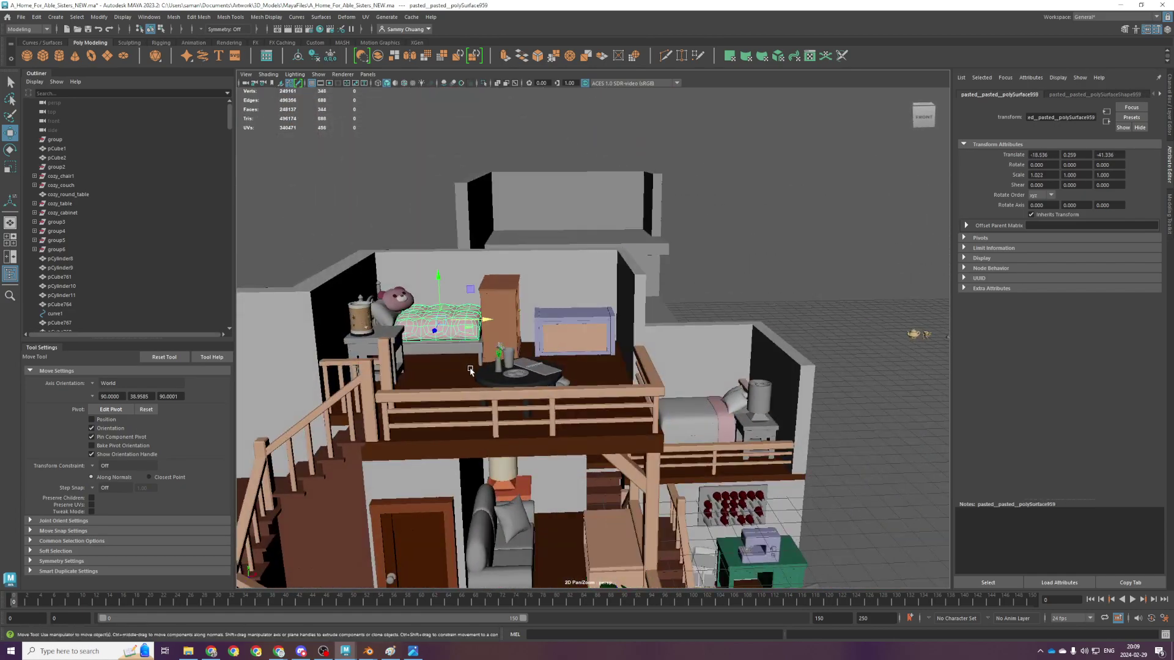
key(f)
alt+drag(504, 392, 609, 296)
scroll(545, 349, up, 3)
click(530, 299)
scroll(538, 306, down, 4)
alt+right_drag(421, 223, 502, 349)
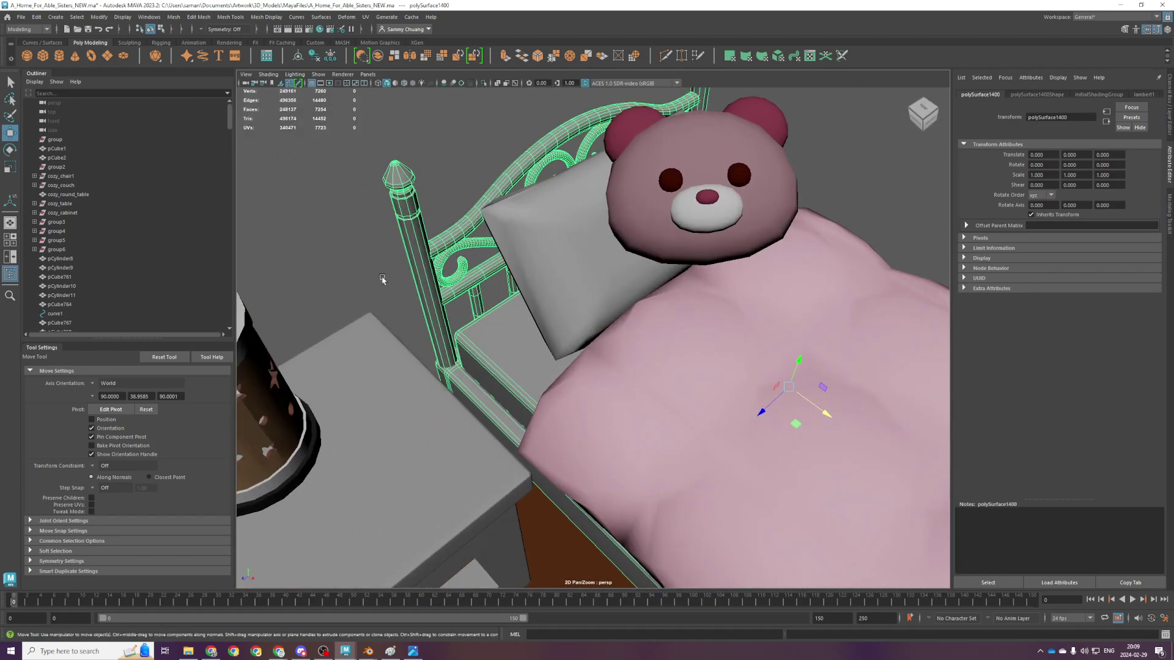
click(174, 16)
click(202, 62)
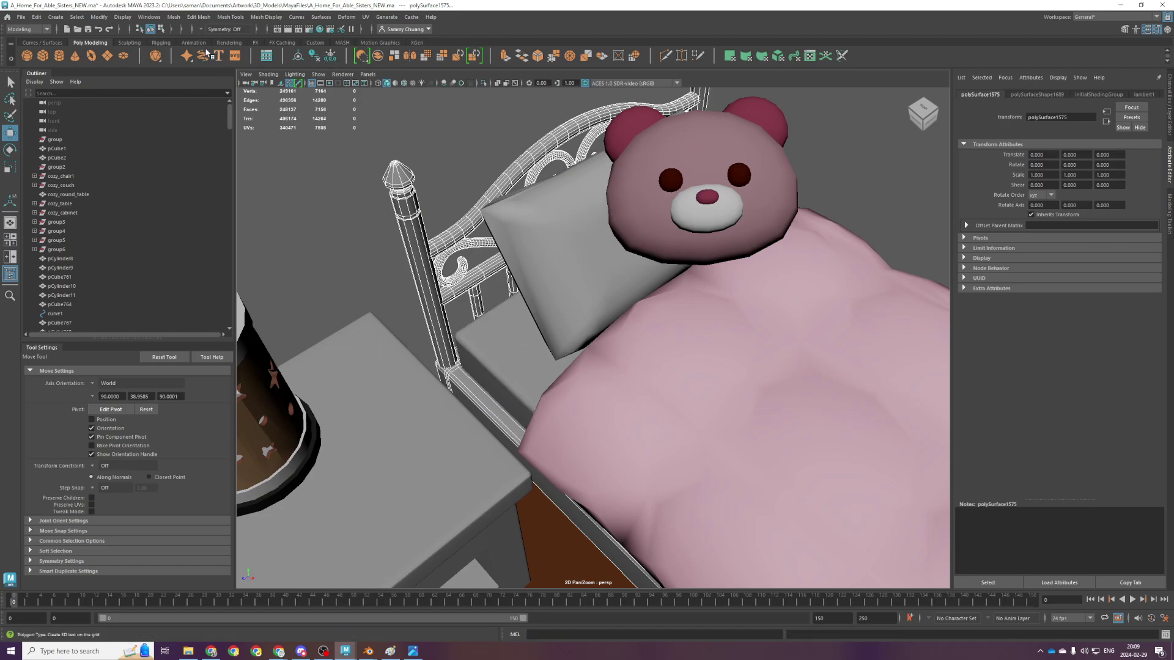
click(174, 17)
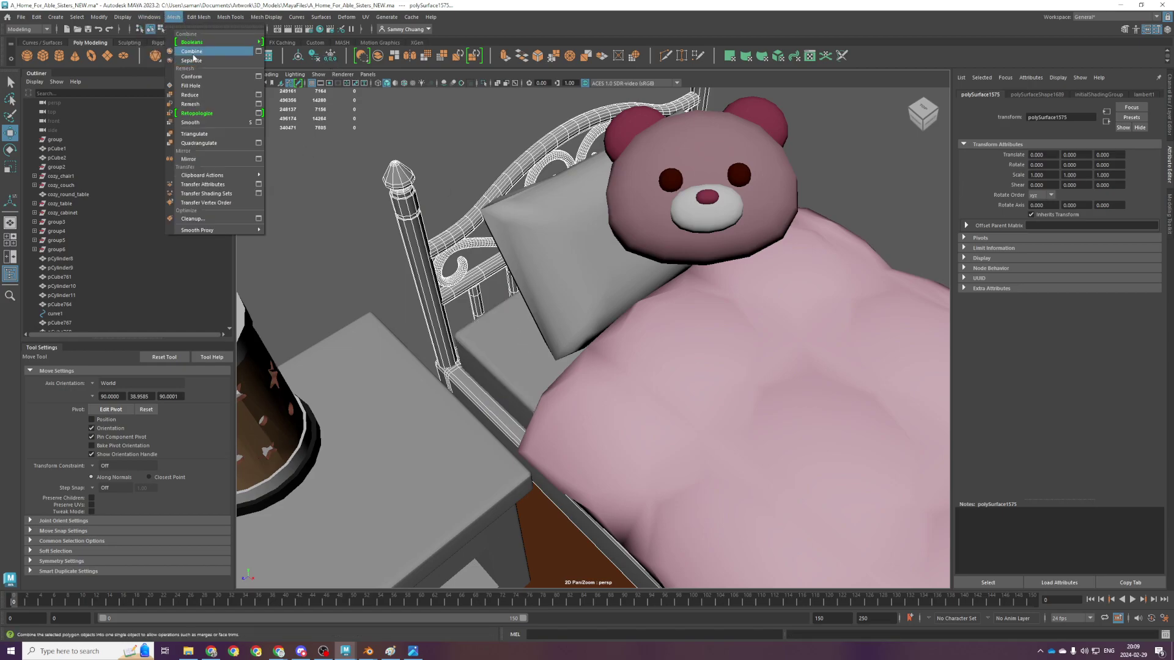
click(193, 52)
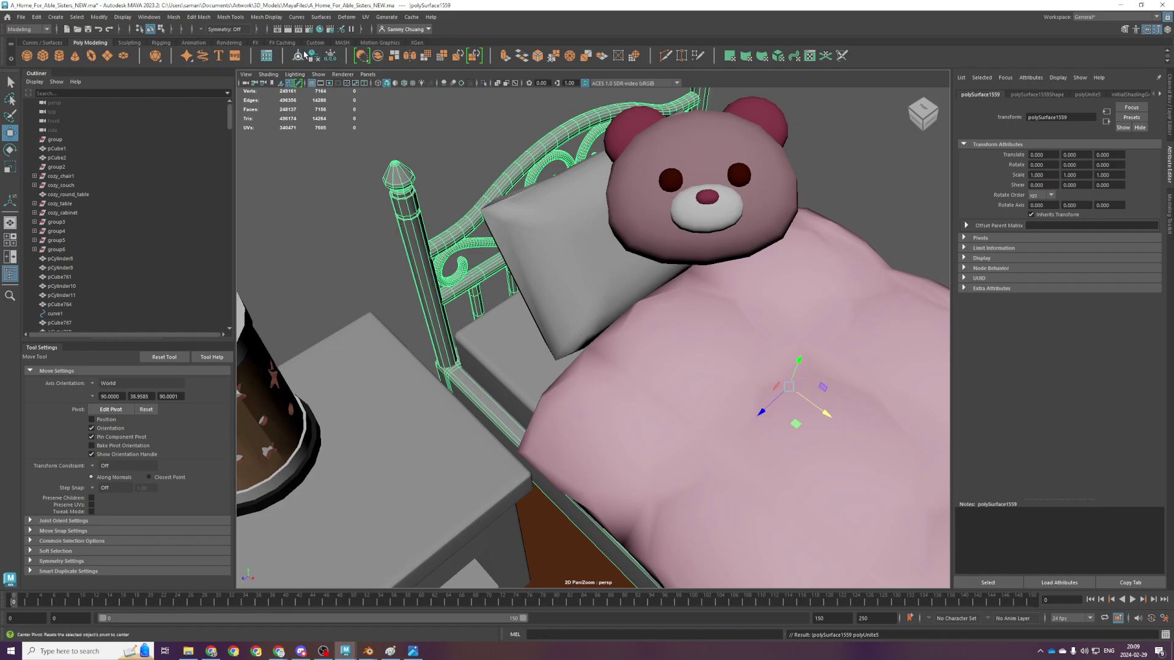
Center the combined bed frame's pivot, clear its history and freeze its transformations
alt+drag(517, 409, 520, 380)
click(298, 56)
click(314, 56)
click(330, 56)
Assign the existing pasted__z_cloth_brown material to the bed frame
scroll(738, 402, down, 3)
alt+drag(523, 263, 615, 319)
key(ctrl+z)
right_drag(547, 380, 637, 394)
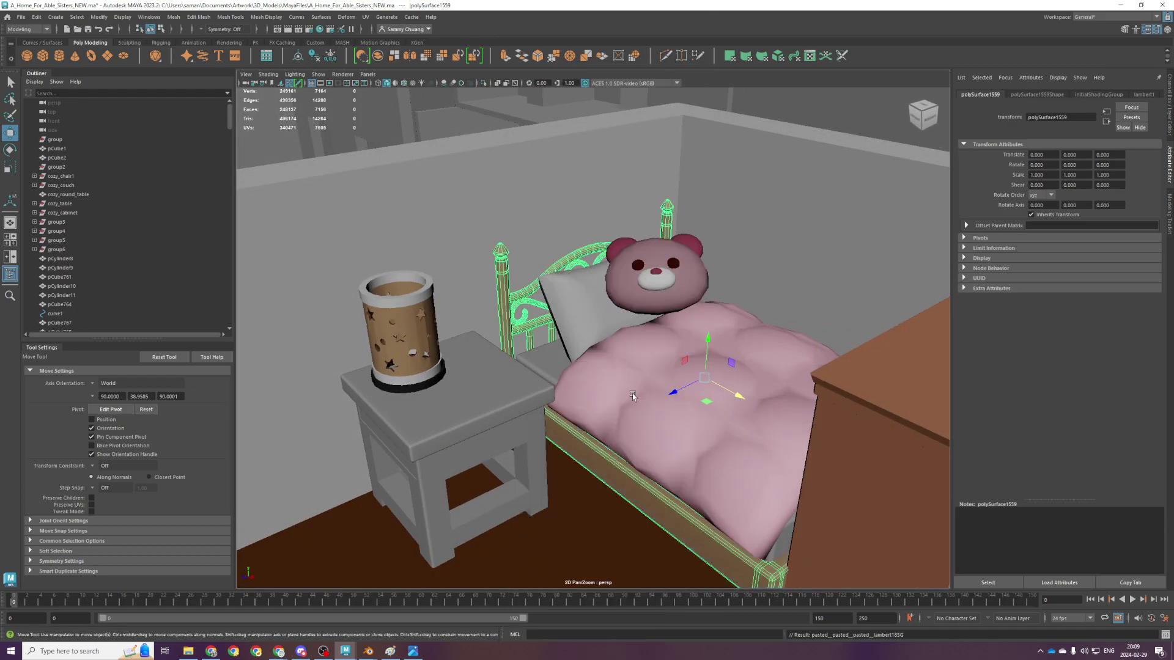
click(582, 460)
click(576, 447)
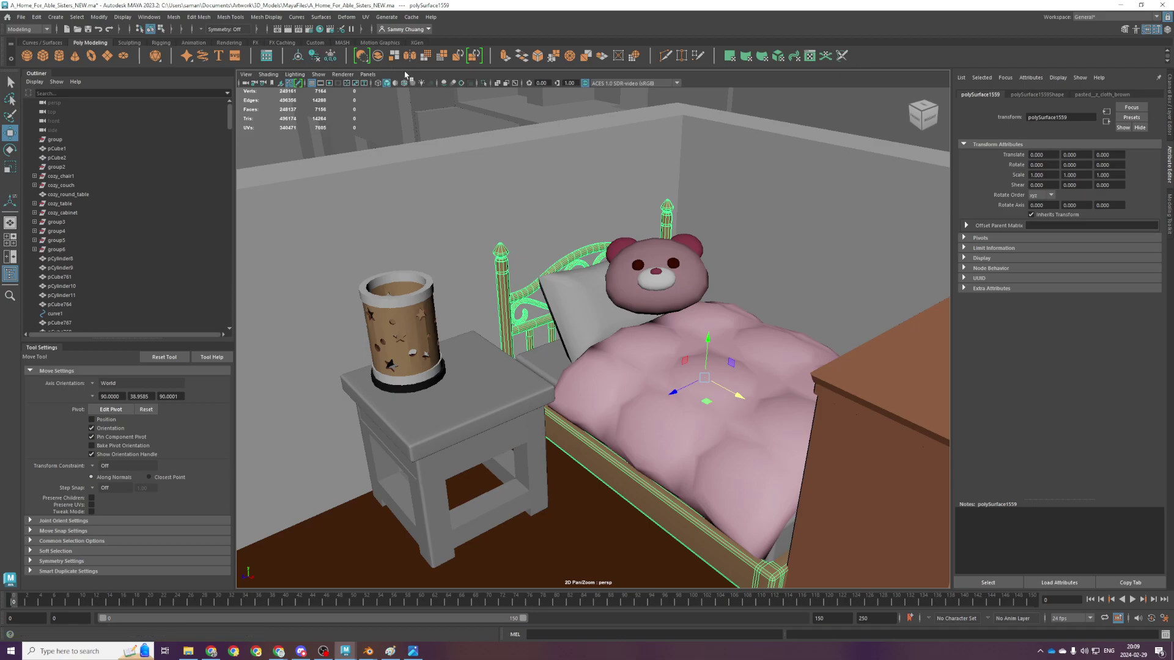
Rename the bed frame's material to z_metal_brown and save the scene
click(1077, 97)
double_click(1064, 117)
text(z)
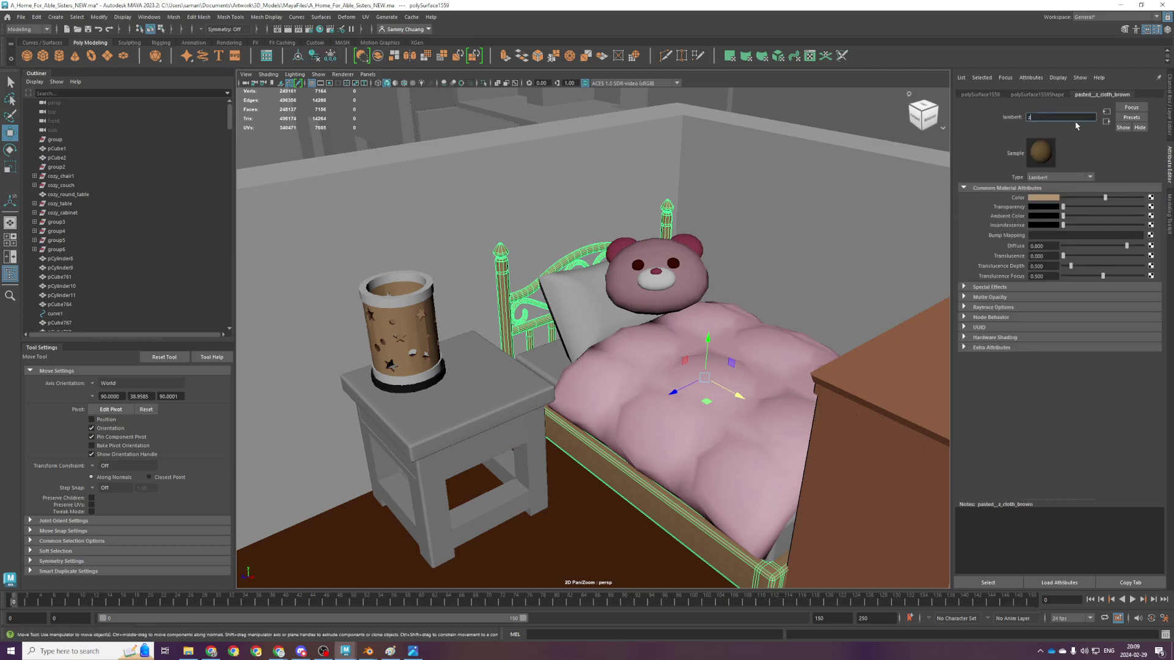
text(_metal_brown)
key(Return)
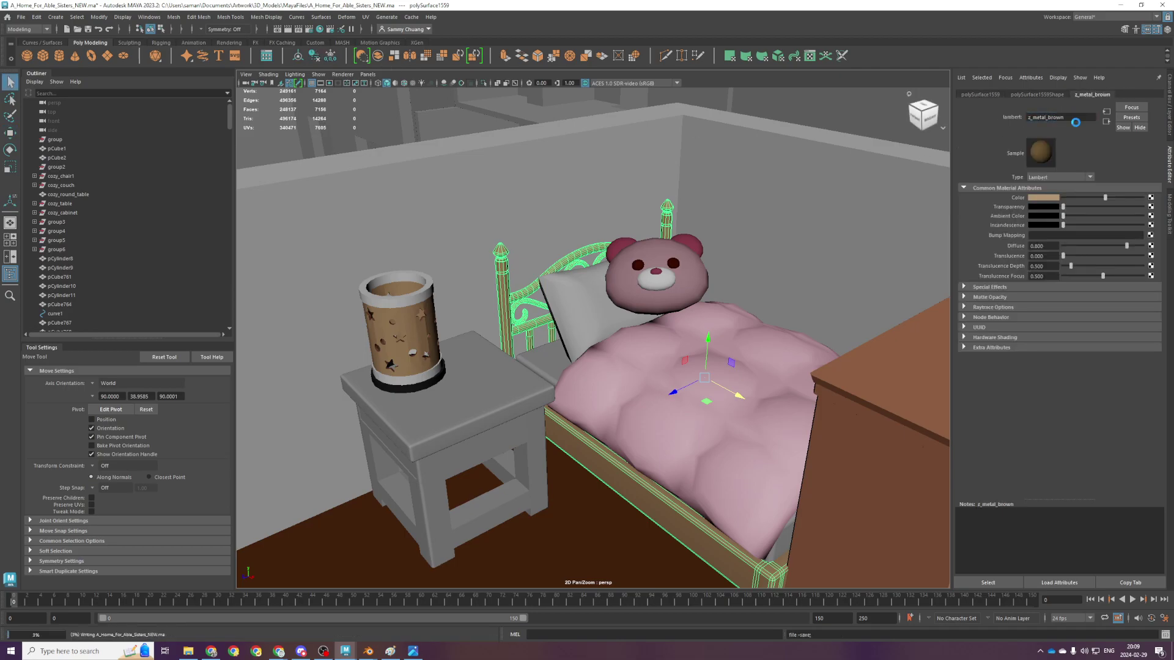
key(ctrl+s)
key(alt+Tab)
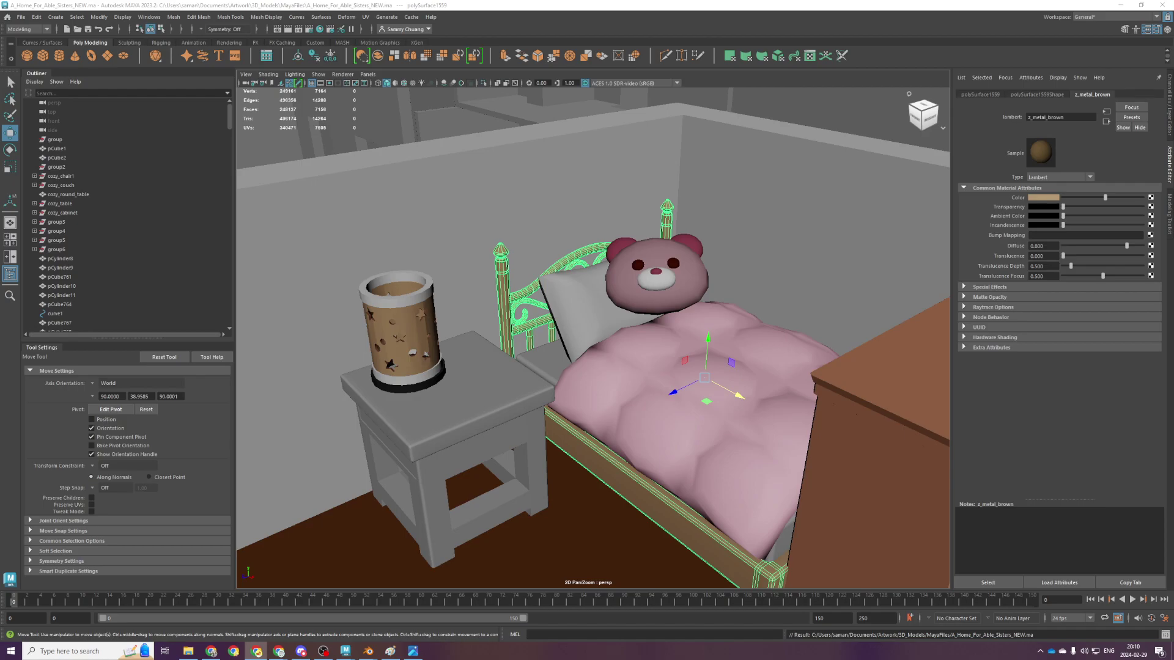
key(alt+Tab)
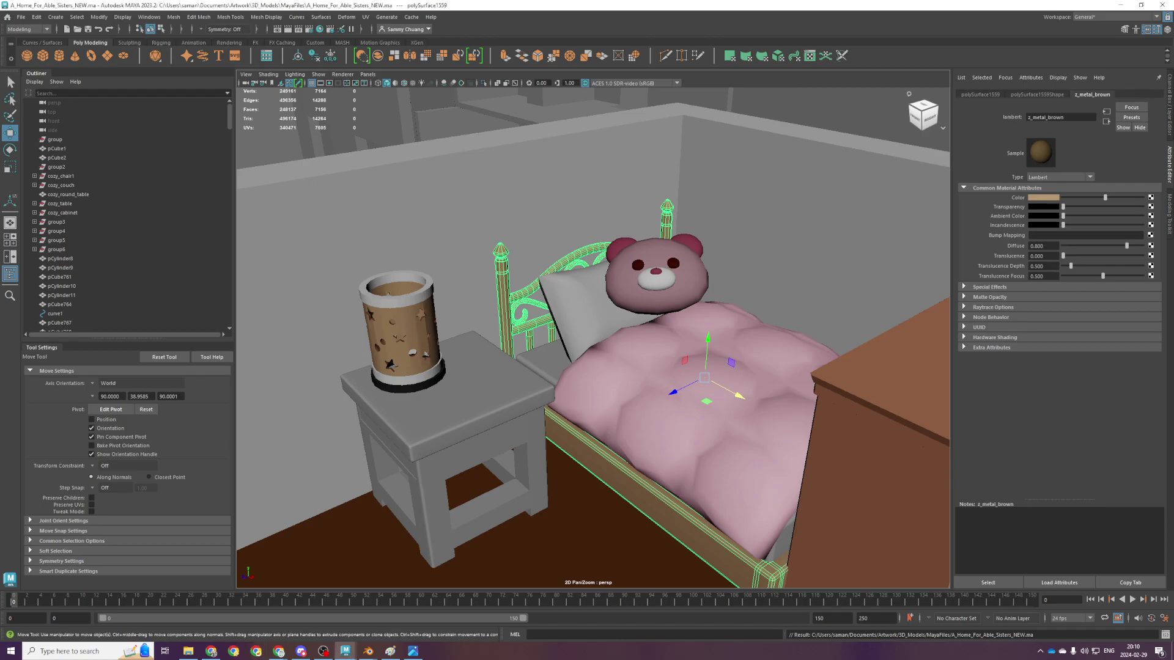
Select the pink blanket, pillow, bed frame and bear head together as one set
scroll(358, 325, up, 3)
scroll(598, 447, down, 5)
click(490, 399)
alt+drag(490, 398, 575, 347)
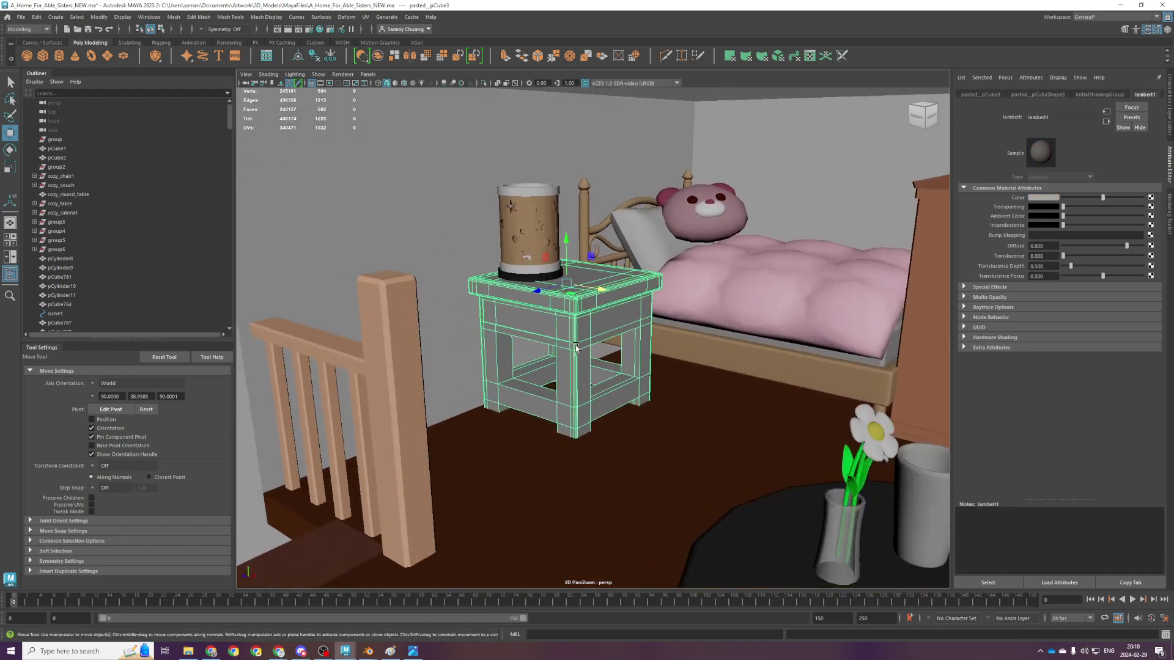
alt+drag(734, 348, 759, 379)
click(766, 349)
alt+middle_drag(767, 347, 691, 411)
shift+click(552, 301)
shift+click(523, 308)
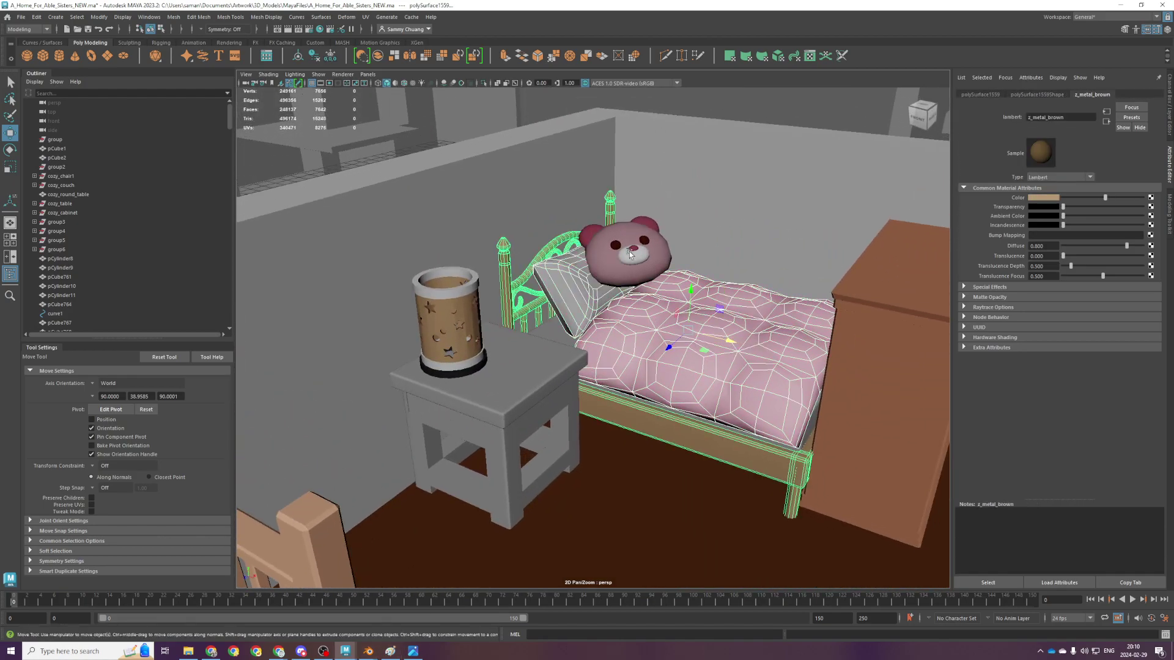
click(630, 254)
Apply automatic UV mapping to the selected bed pieces, then reselect the full set and clear its history
scroll(630, 254, down, 4)
click(365, 17)
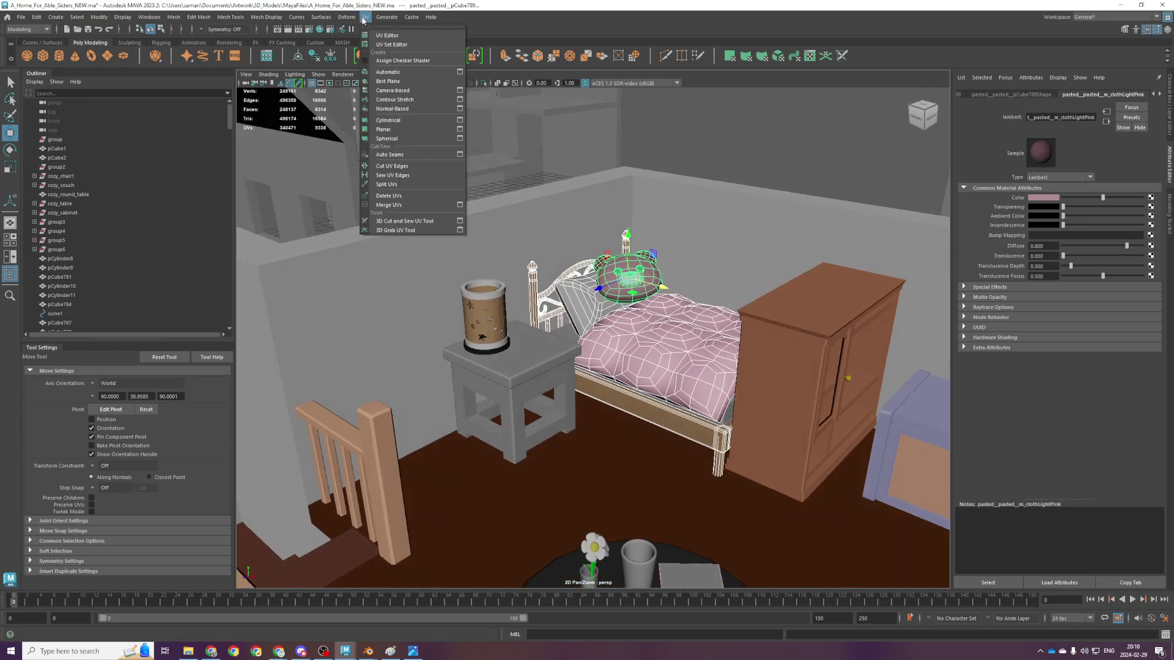
click(387, 72)
key(q)
click(665, 337)
shift+click(611, 298)
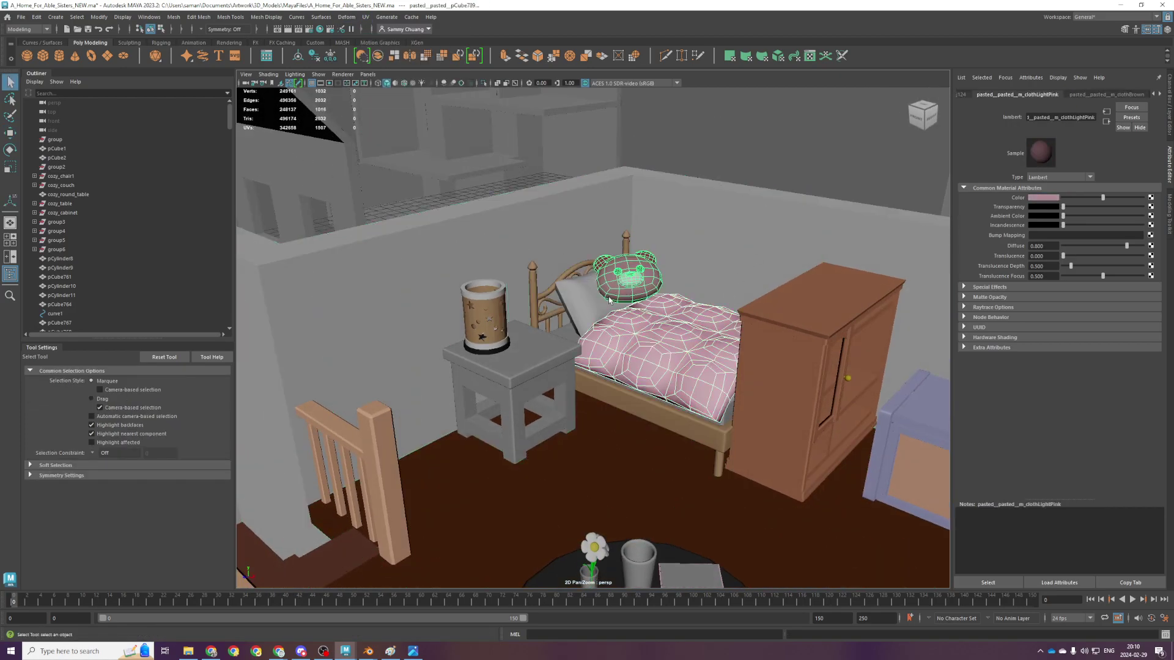
click(549, 299)
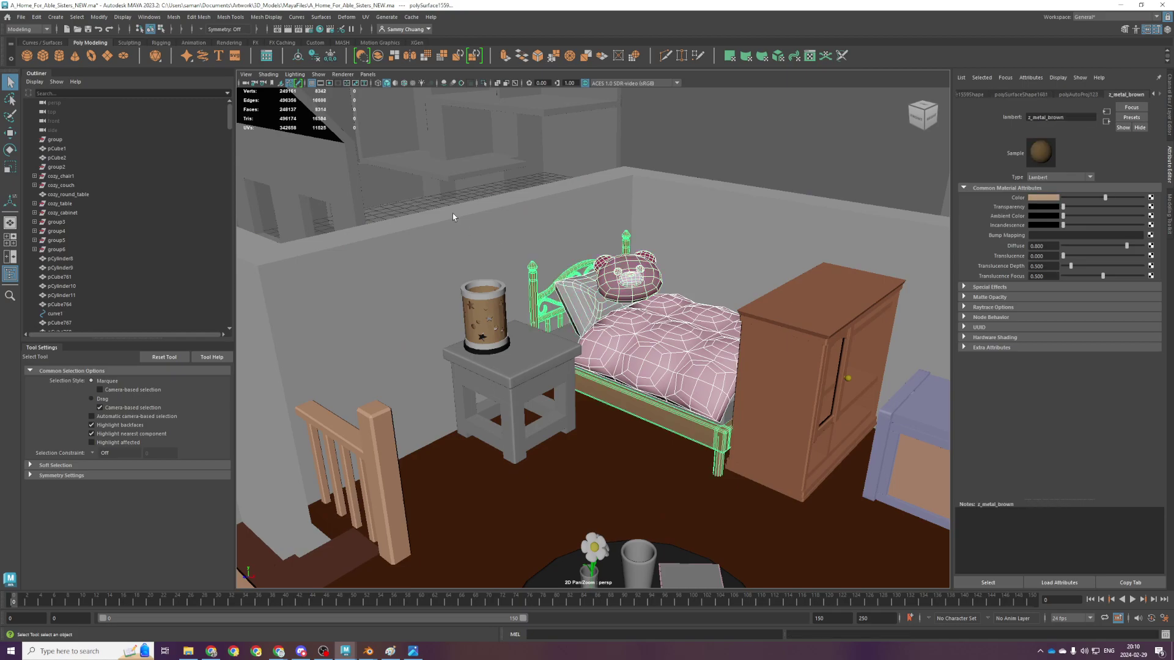
click(314, 56)
key(w)
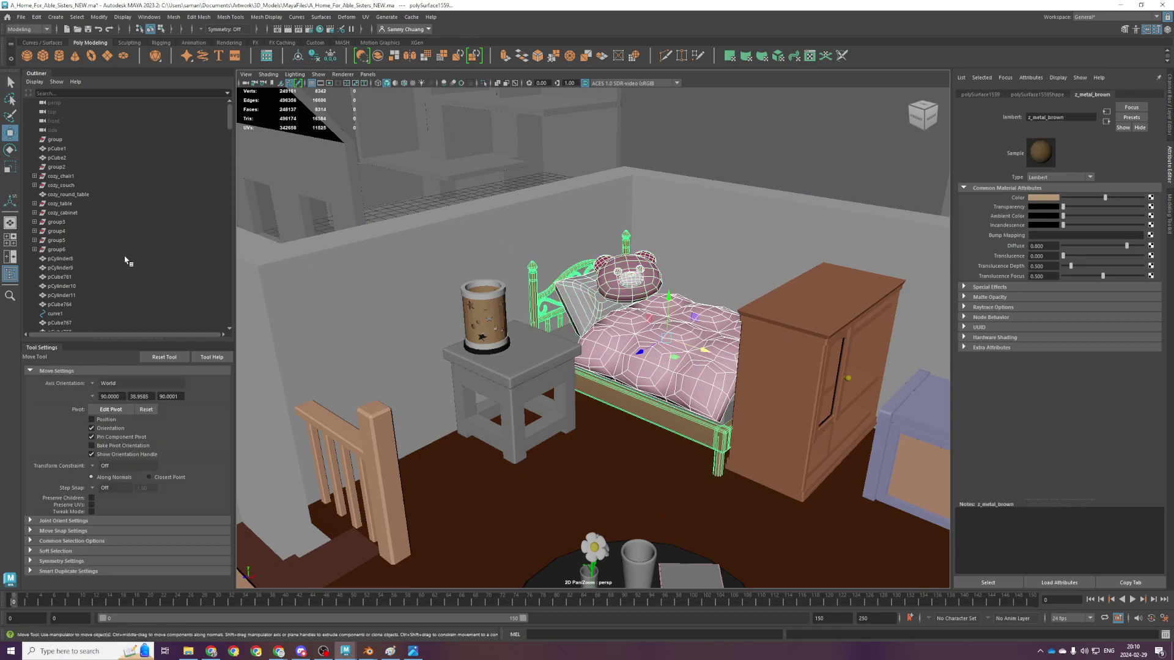
Export the selected bed pieces as an FBX file named bed_fancy
click(21, 16)
click(52, 135)
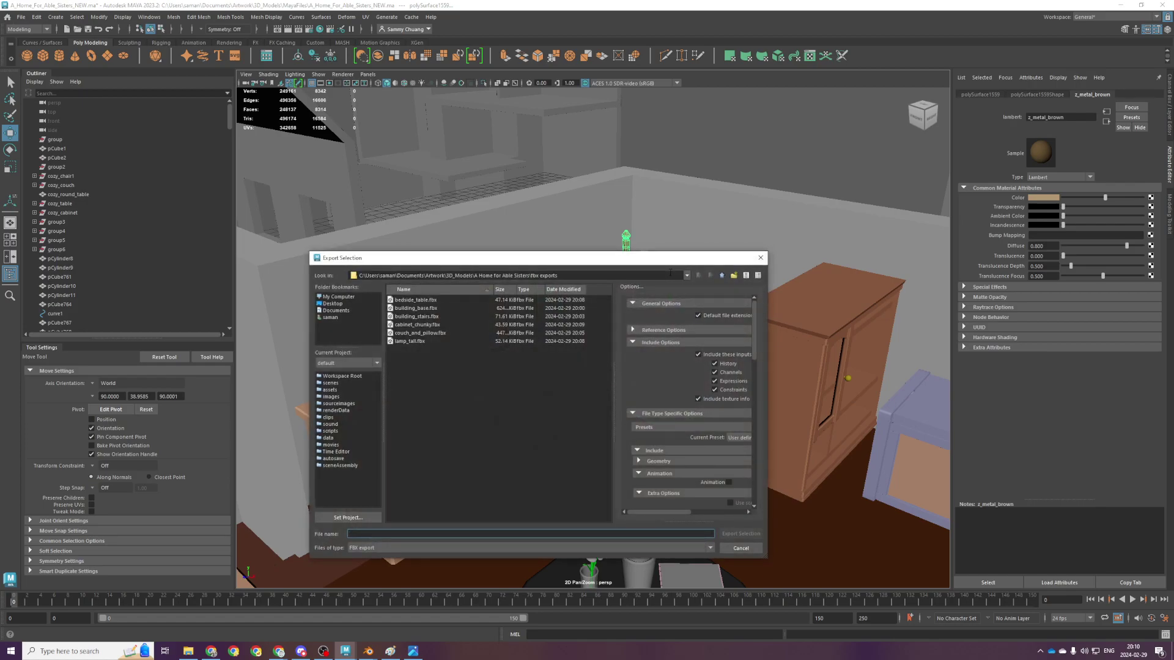
text(fancbed_fancy)
key(Return)
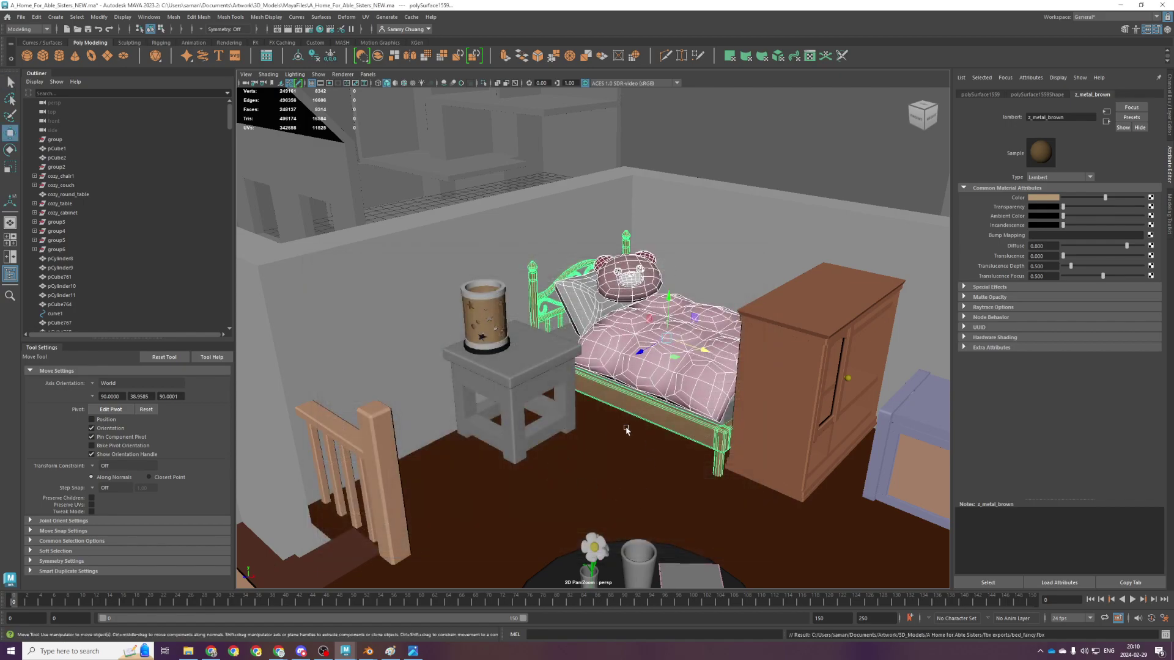
Examine the cup, flower vase, cookie plate and notebook on the black round table
scroll(623, 435, down, 3)
scroll(638, 439, up, 2)
scroll(643, 450, down, 2)
scroll(642, 465, up, 2)
alt+middle_drag(618, 547, 655, 312)
scroll(655, 312, down, 3)
alt+drag(655, 312, 651, 333)
scroll(645, 331, up, 3)
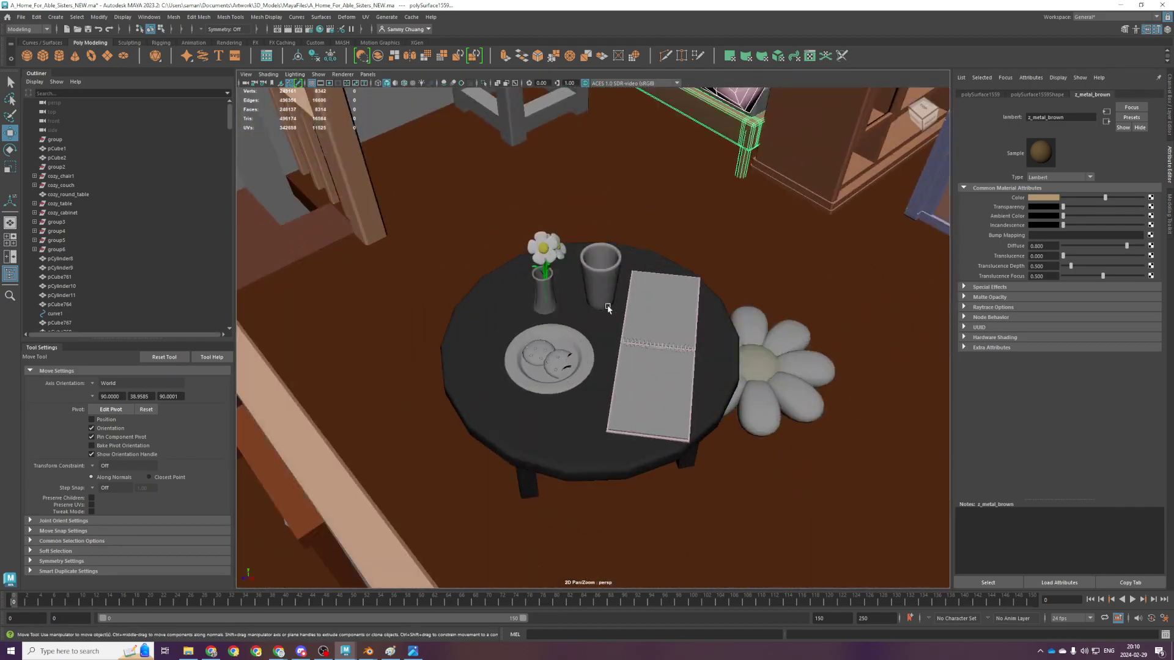
click(608, 307)
key(f)
scroll(589, 361, down, 4)
alt+drag(520, 373, 506, 343)
alt+middle_drag(506, 343, 558, 306)
scroll(515, 325, up, 1)
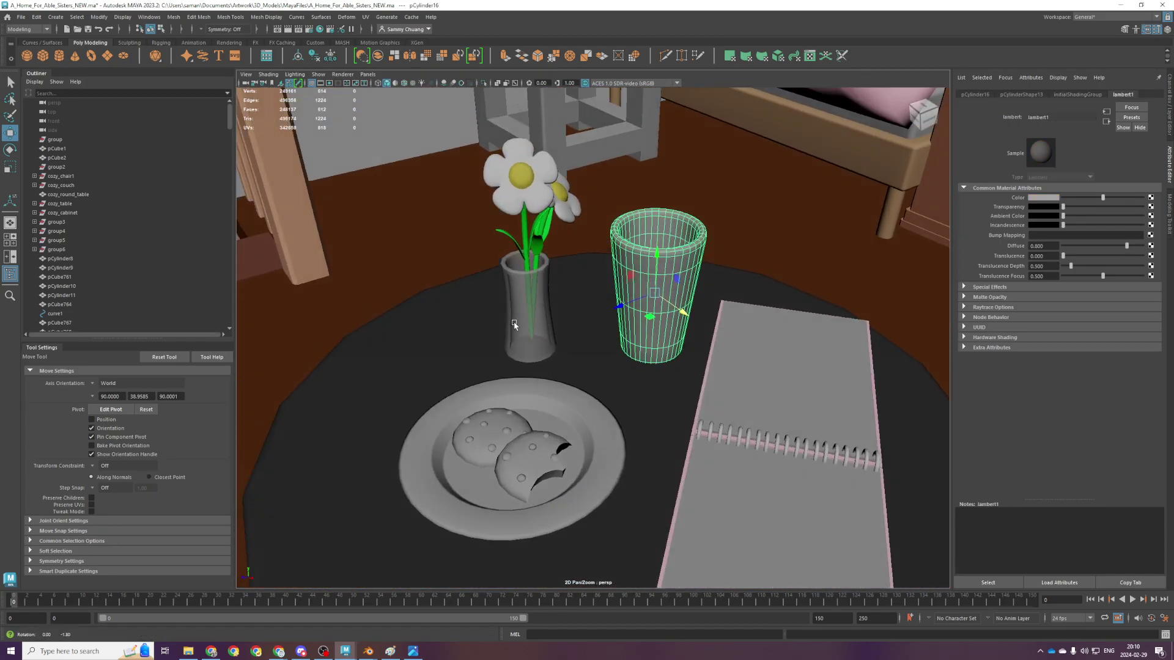
Separate the bitten cookie on the plate into its parts, then clear their history and freeze their transformations
alt+drag(514, 327, 514, 410)
click(536, 496)
key(f)
scroll(524, 466, up, 4)
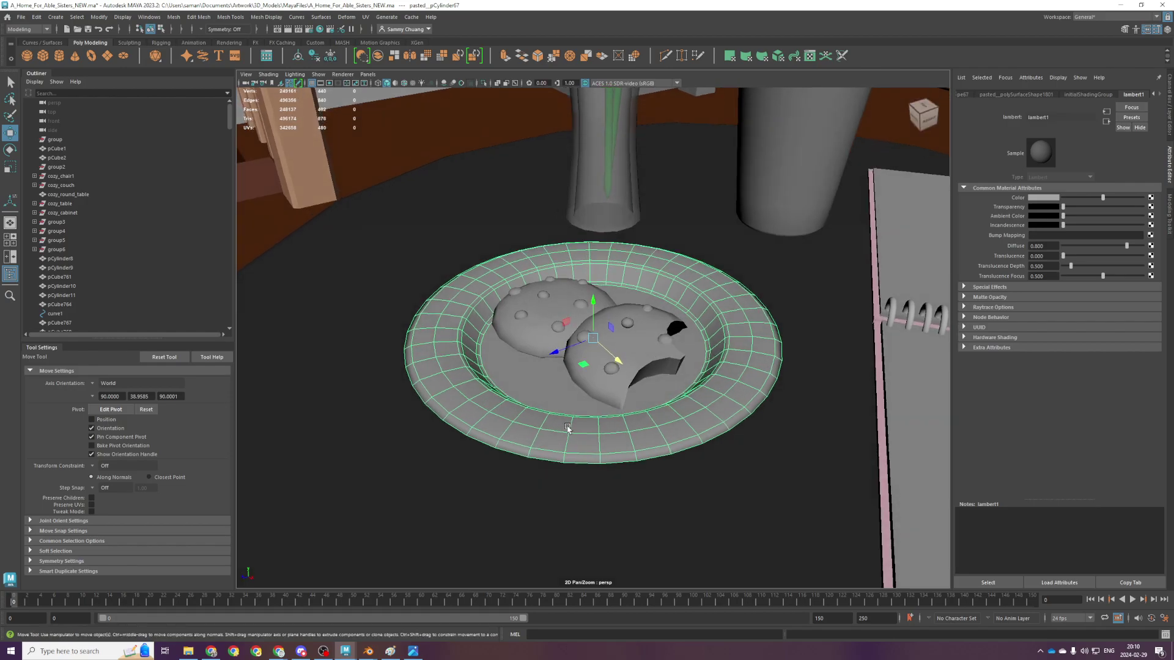
click(645, 308)
click(198, 16)
click(196, 66)
click(174, 16)
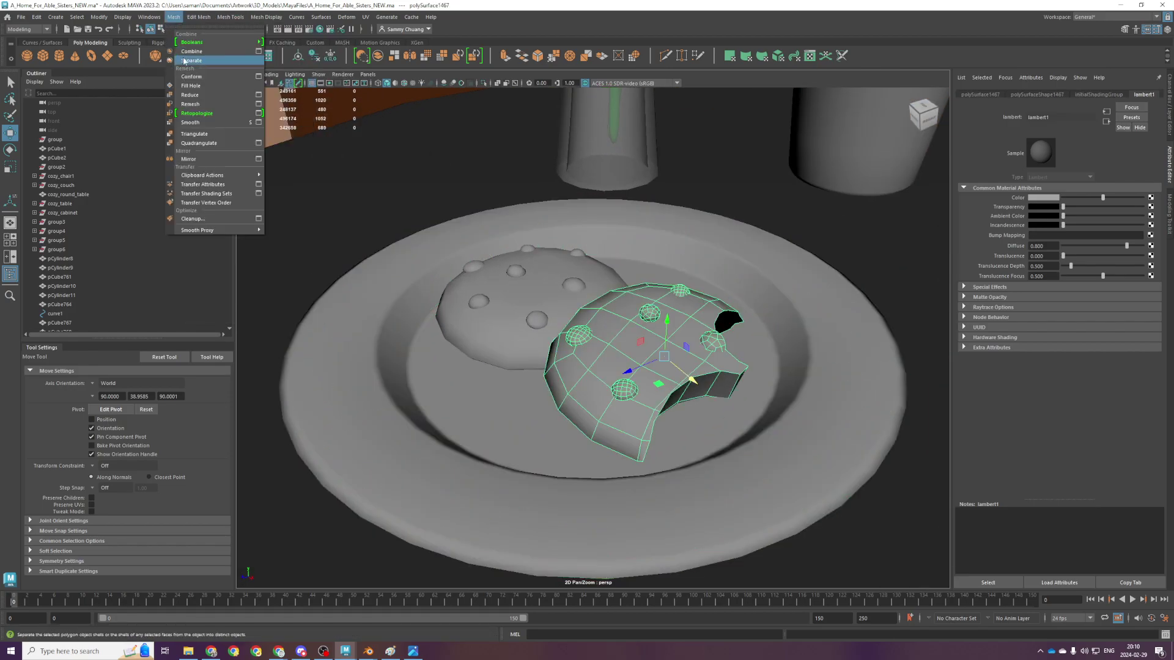
click(183, 59)
click(318, 57)
click(331, 56)
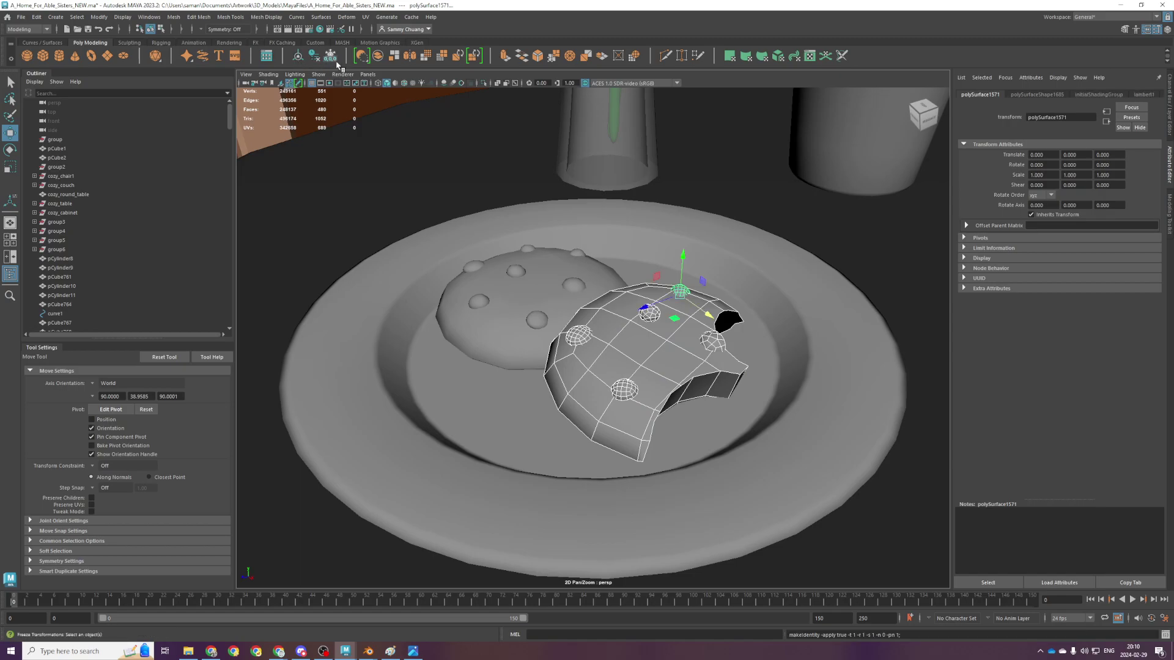
Select the five chips on the bitten cookie and assign them an existing light tan material
scroll(370, 202, up, 3)
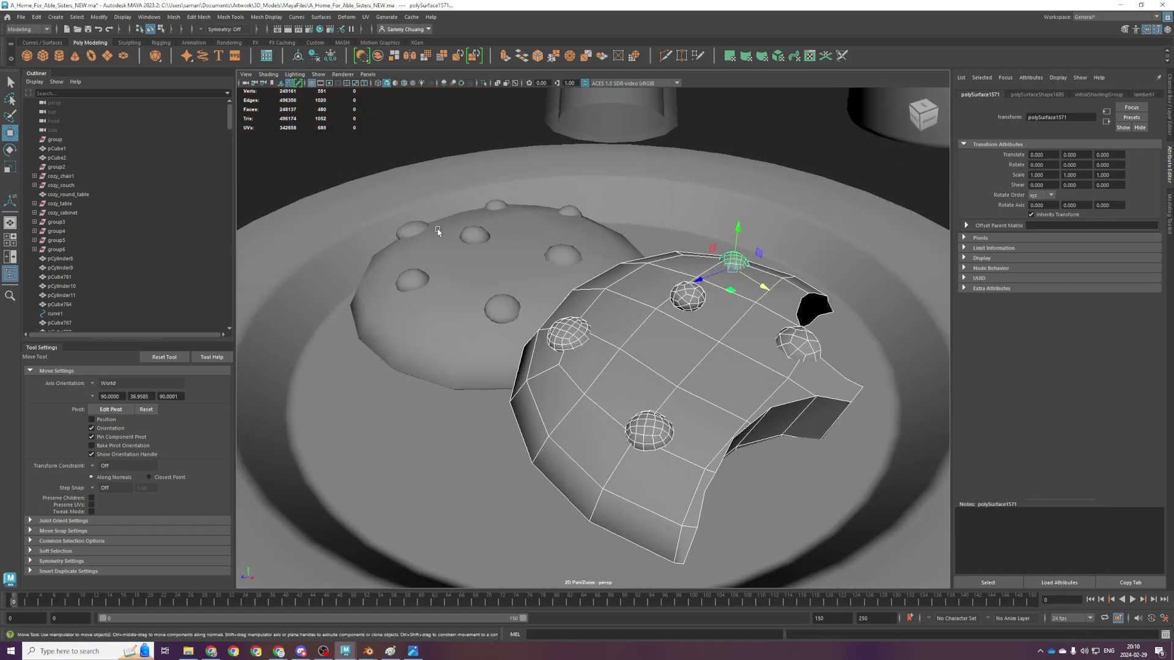
alt+drag(689, 347, 611, 311)
click(610, 311)
click(588, 309)
shift+click(690, 284)
shift+click(727, 253)
shift+click(802, 306)
shift+click(672, 379)
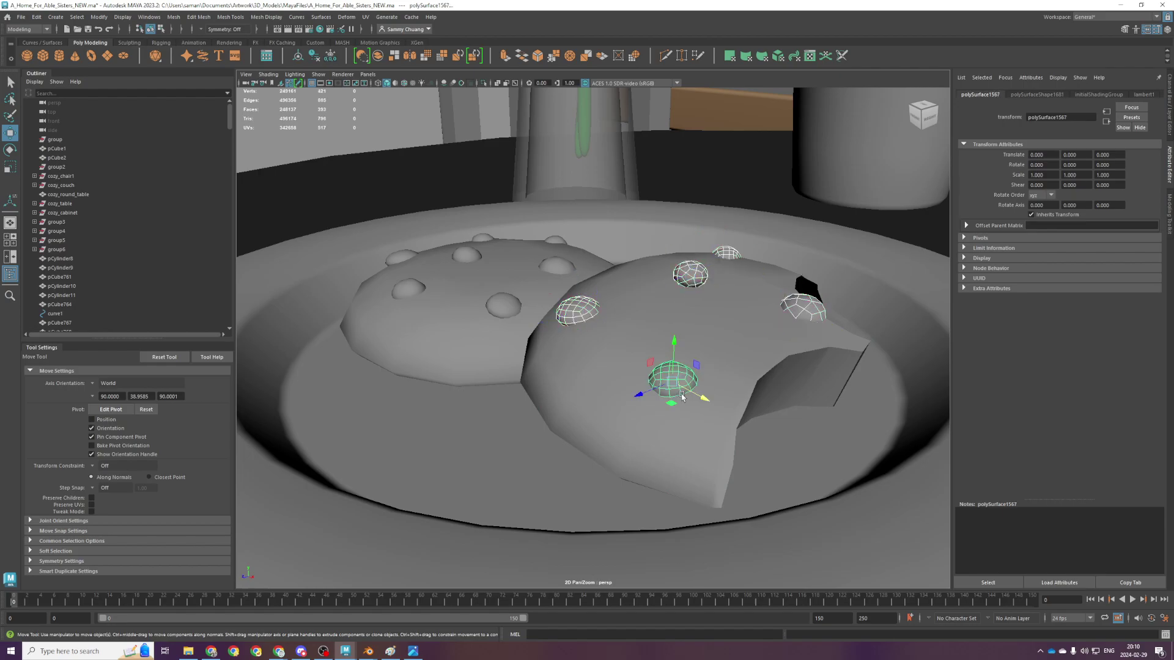
right_click(683, 380)
mouse_move(684, 633)
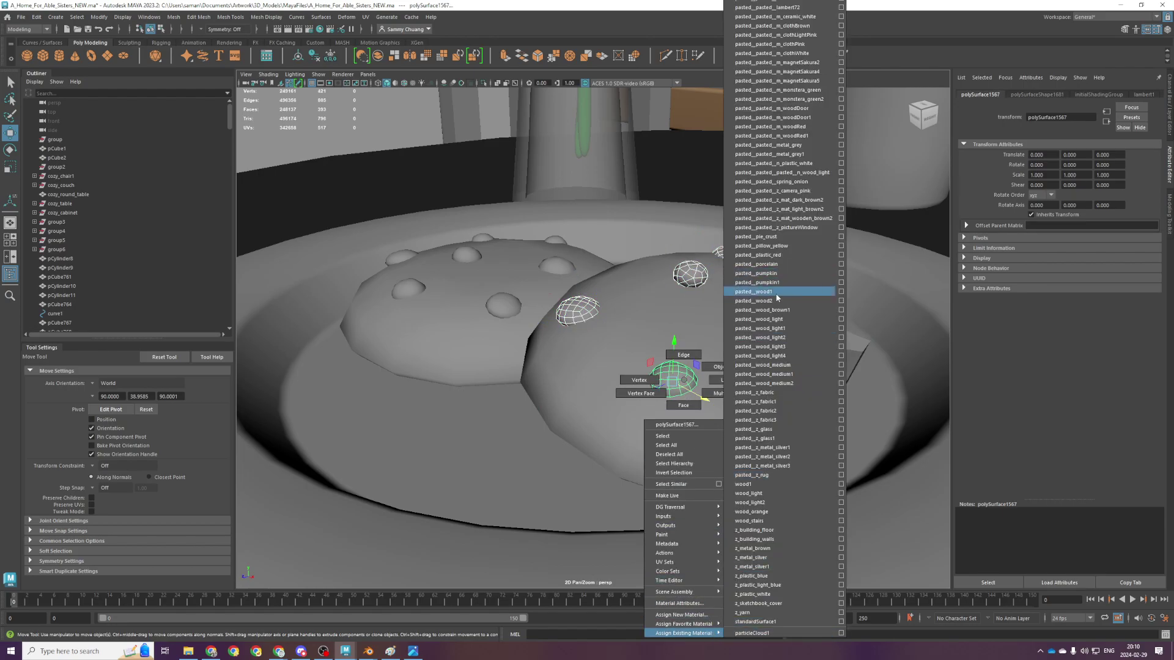
click(778, 282)
Assign the same light tan material to the bitten cookie's body and freeze its transformations
click(727, 339)
right_click(727, 339)
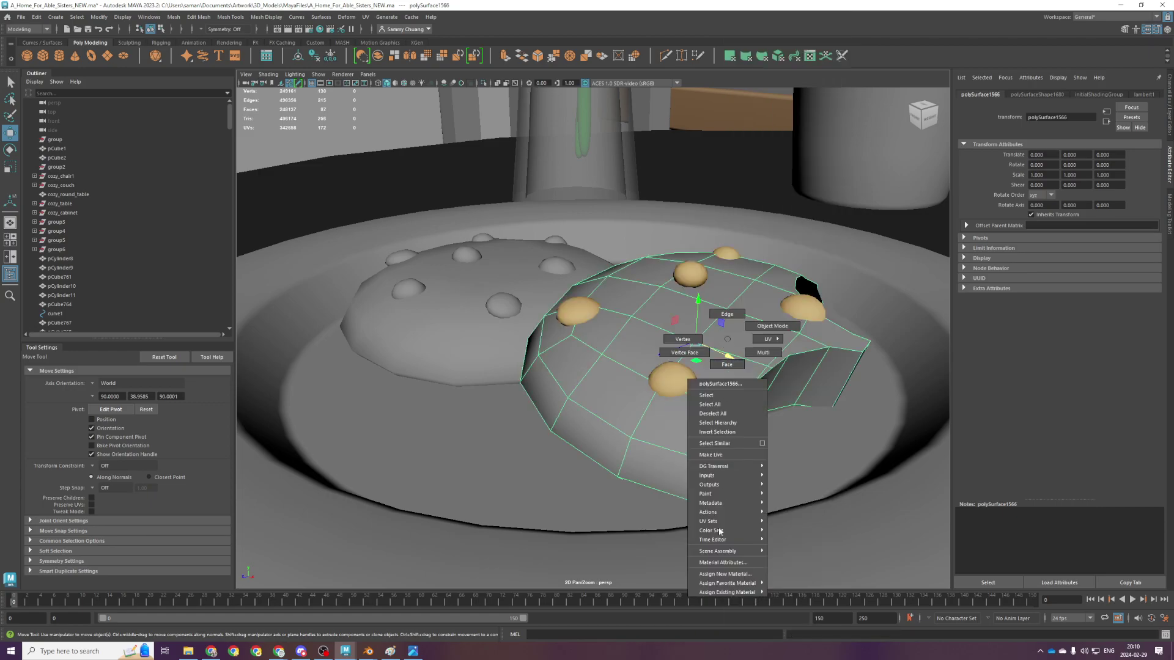
mouse_move(731, 592)
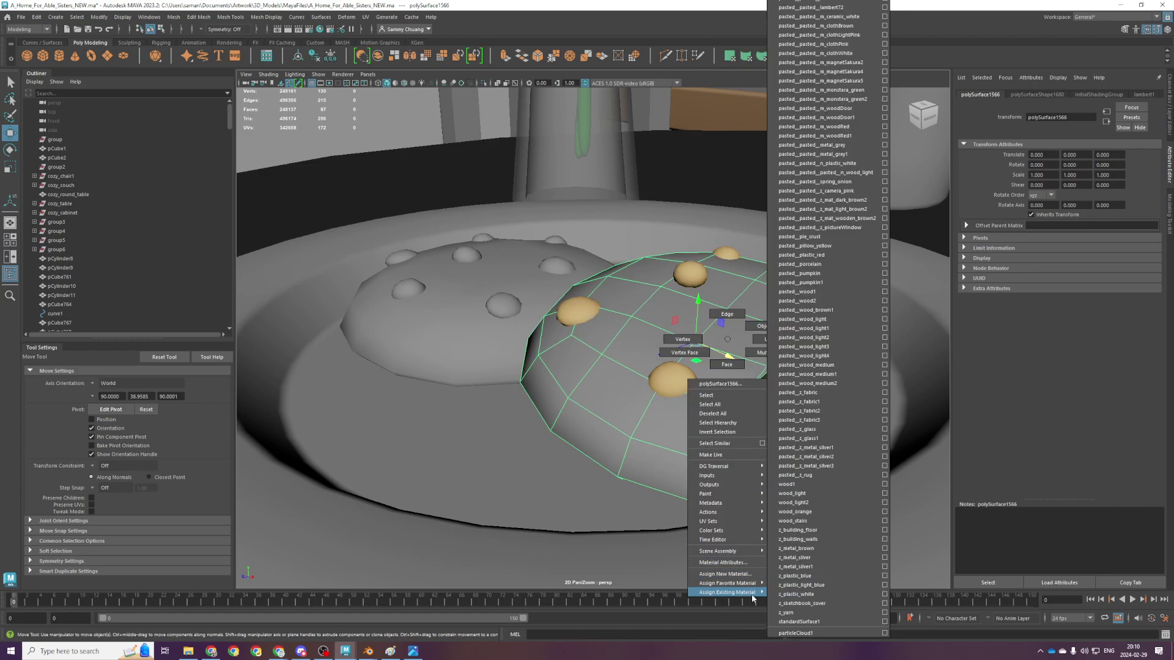
click(824, 283)
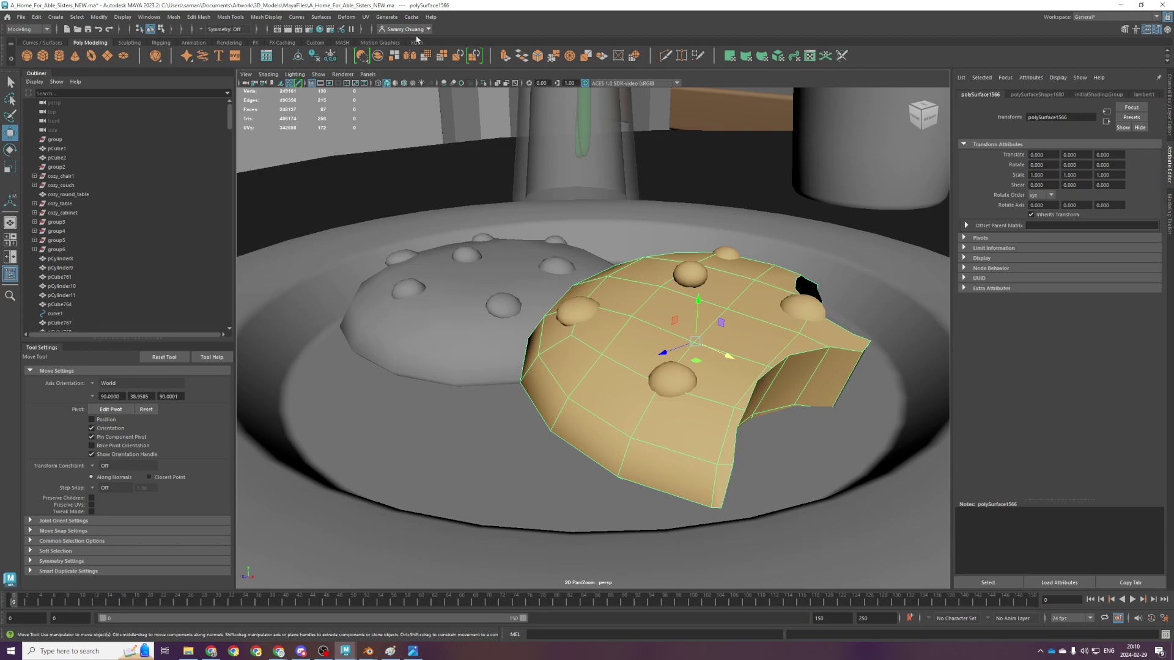
click(331, 56)
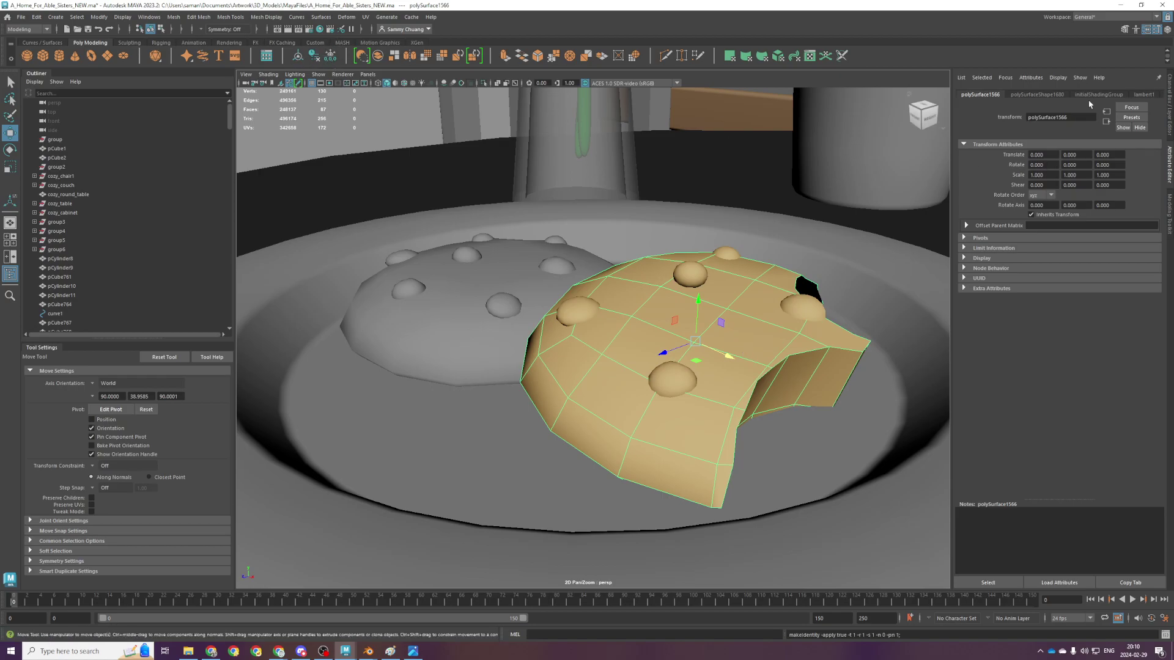
Rename the bitten cookie body's material to z_cookie and darken its color to a golden brown
click(577, 259)
click(666, 332)
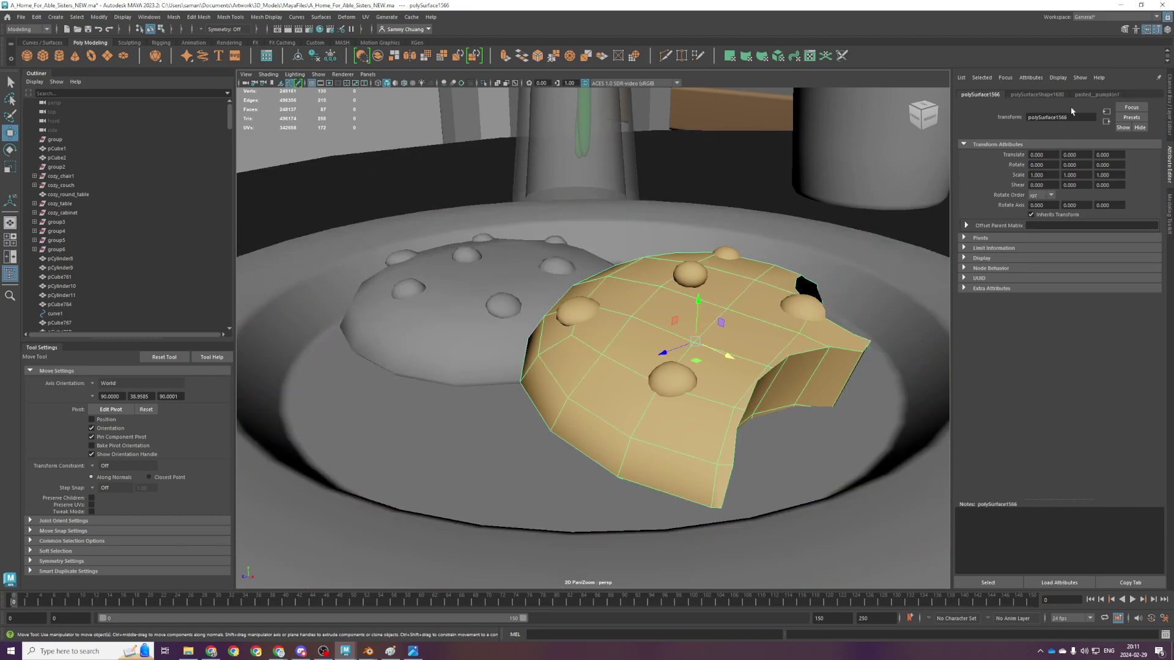
click(1097, 94)
text(z_cookie)
key(Return)
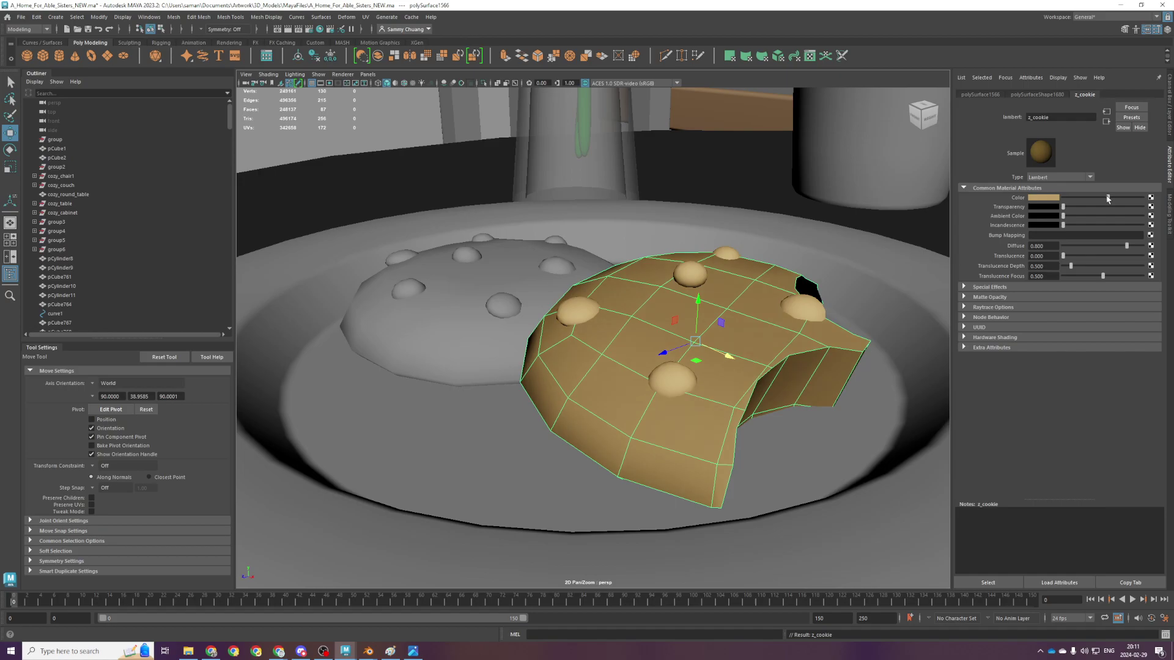
Rename the material on the bitten cookie's chips to z_chocolate_chip and darken its color to dark chocolate brown
click(684, 389)
double_click(1075, 115)
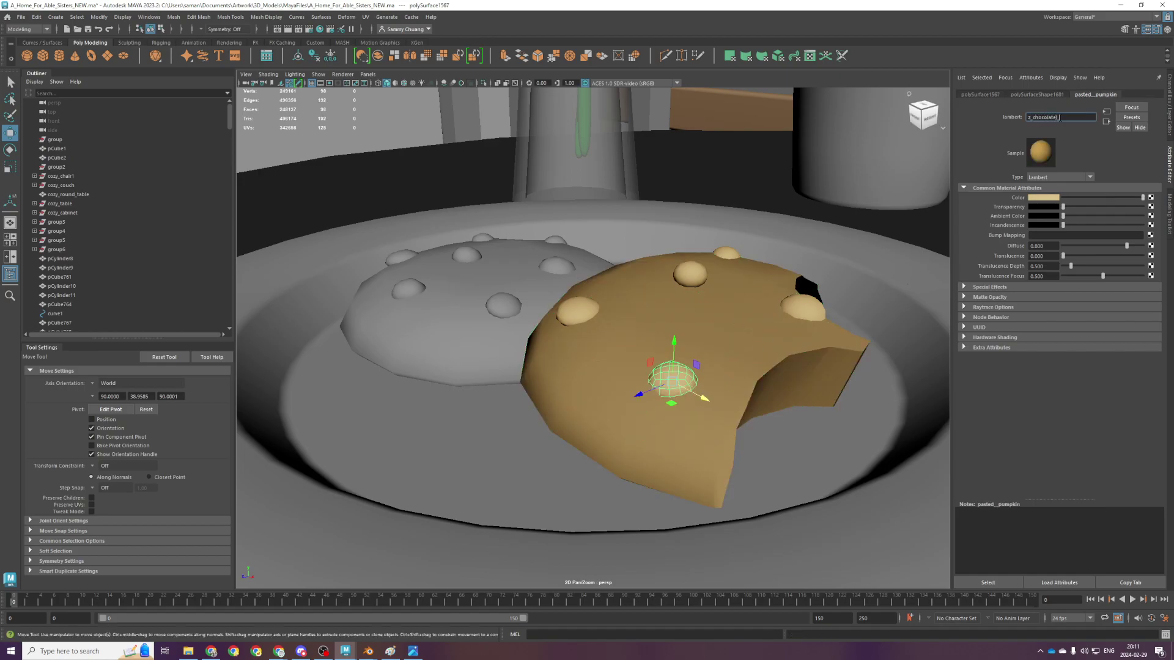
text(z_chocolate_chip)
key(Return)
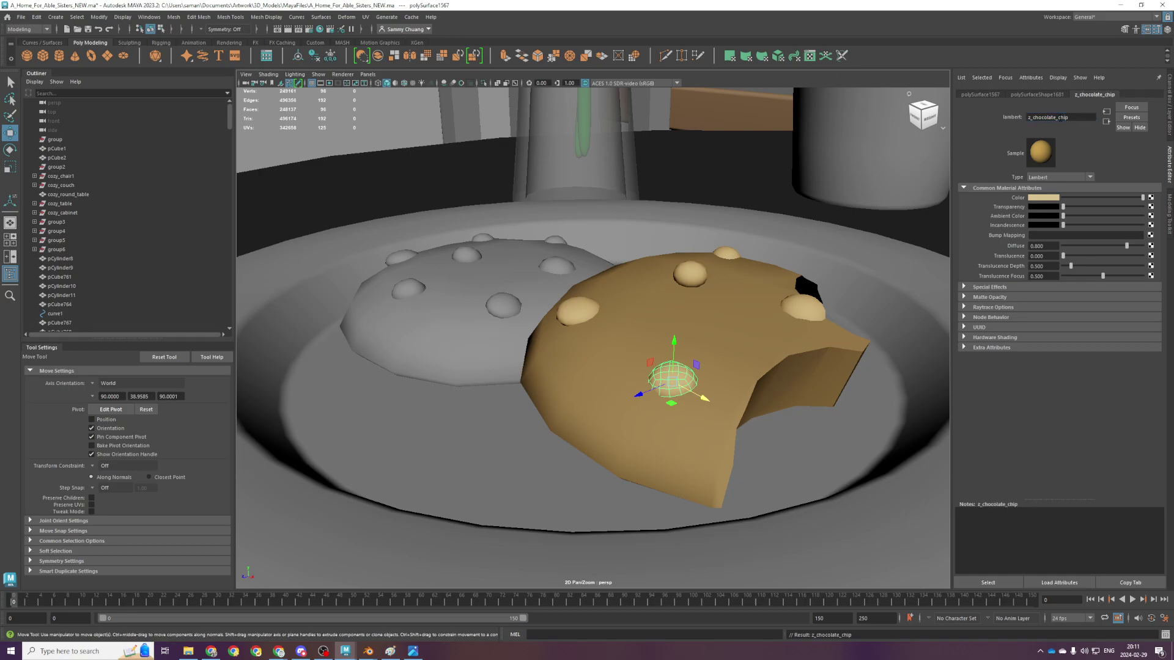
click(1045, 197)
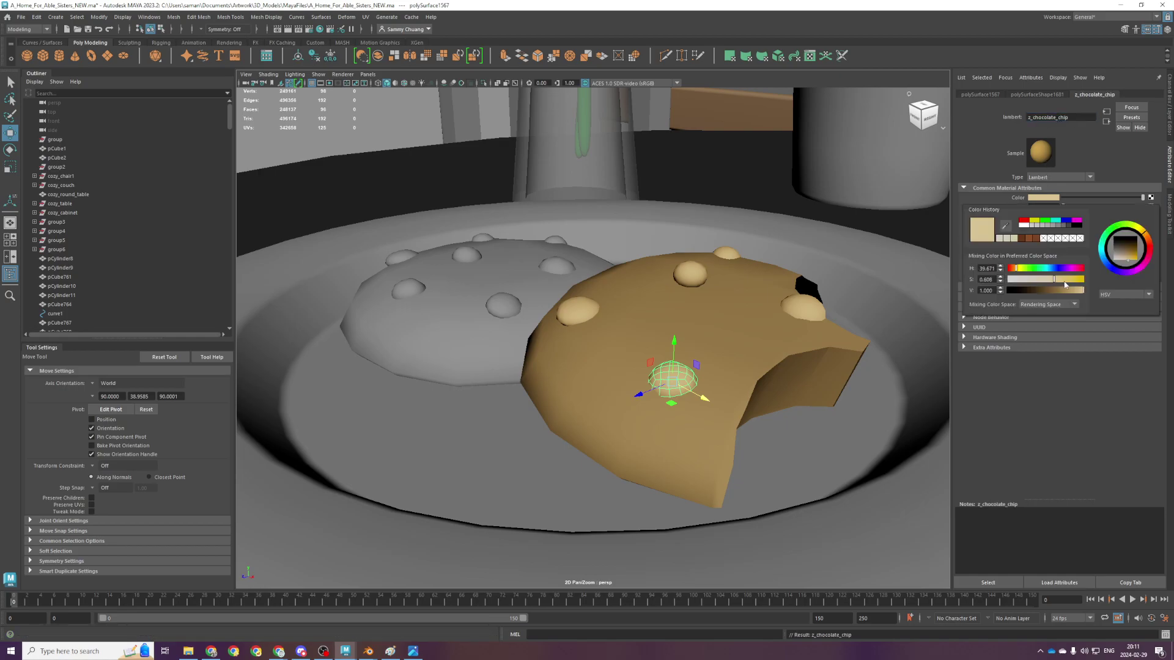
drag(1057, 290, 1033, 290)
drag(860, 330, 808, 315)
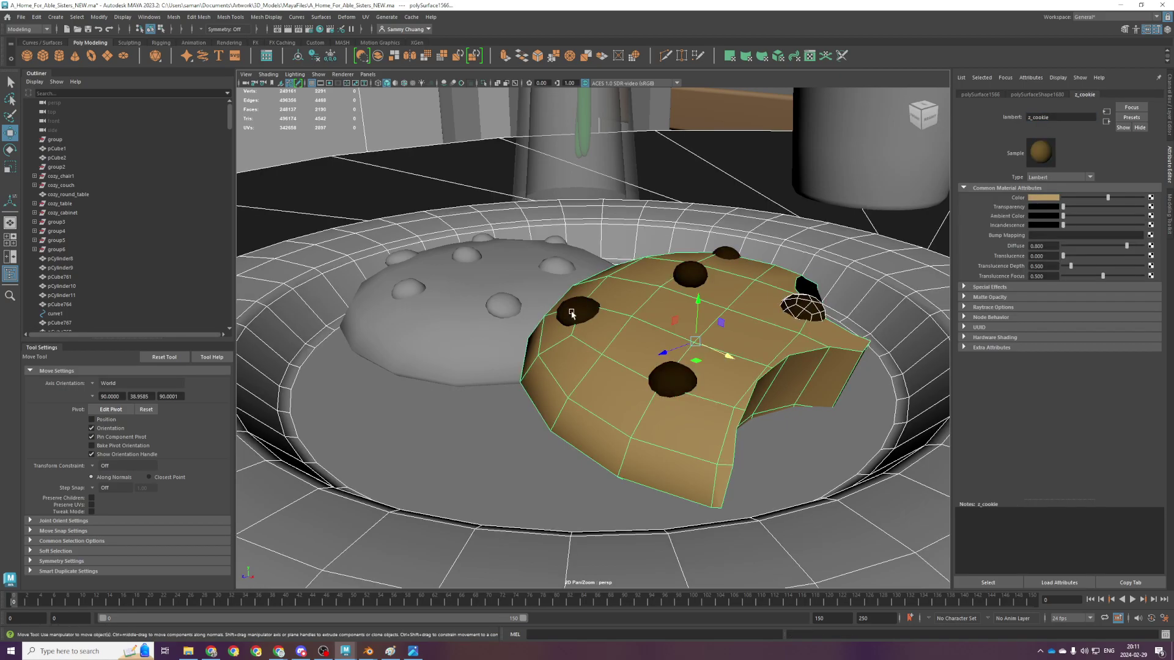
Separate the whole cookie into its parts, then clear their history and freeze their transformations
alt+drag(574, 315, 525, 307)
click(507, 308)
click(174, 18)
click(184, 52)
click(184, 53)
click(176, 17)
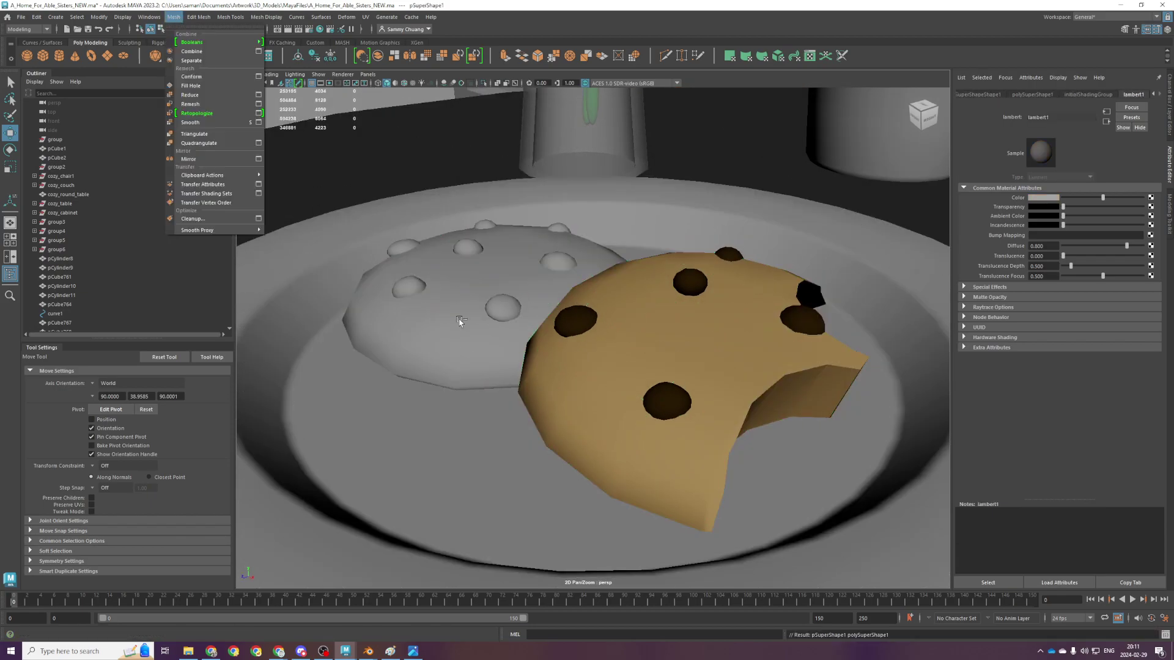
key(ctrl+z)
click(184, 61)
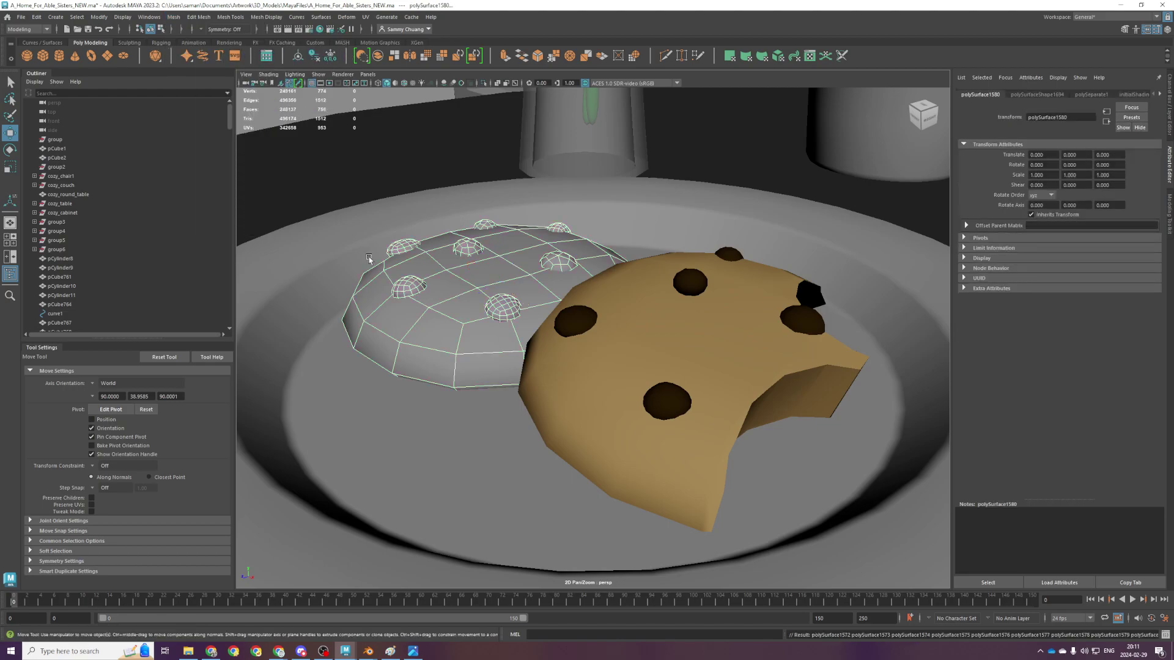
click(297, 56)
click(315, 55)
click(331, 55)
Select all eight chips on the whole cookie and assign them the existing z_chocolate_chip material
click(428, 271)
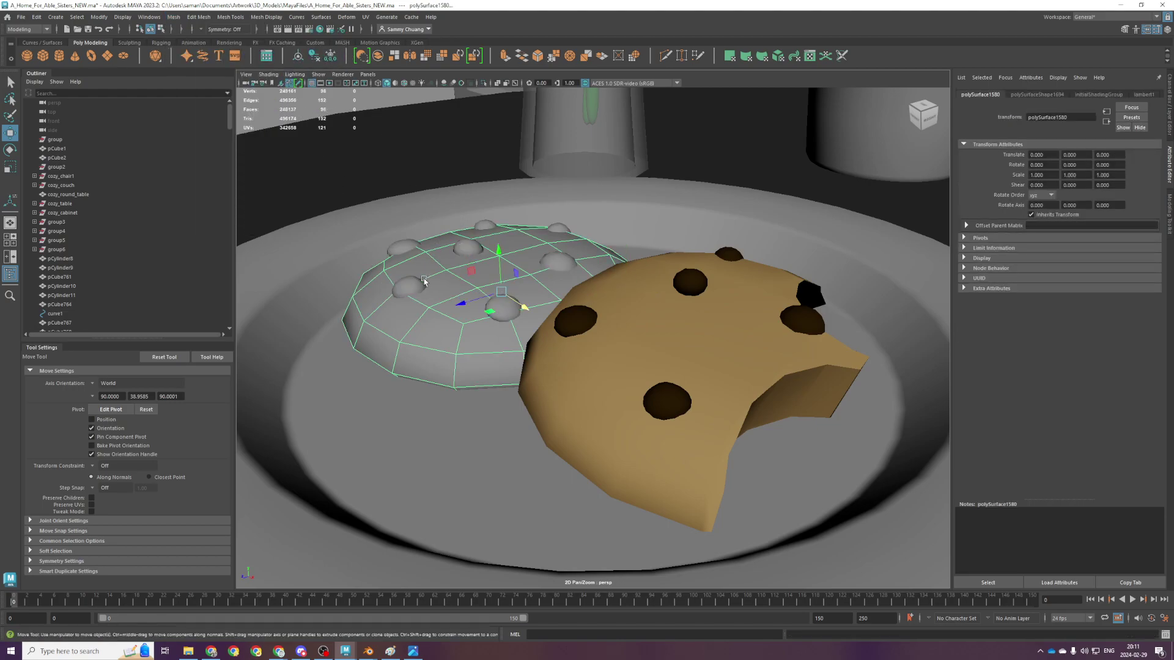
alt+drag(429, 271, 446, 318)
click(377, 233)
shift+click(401, 296)
shift+click(463, 238)
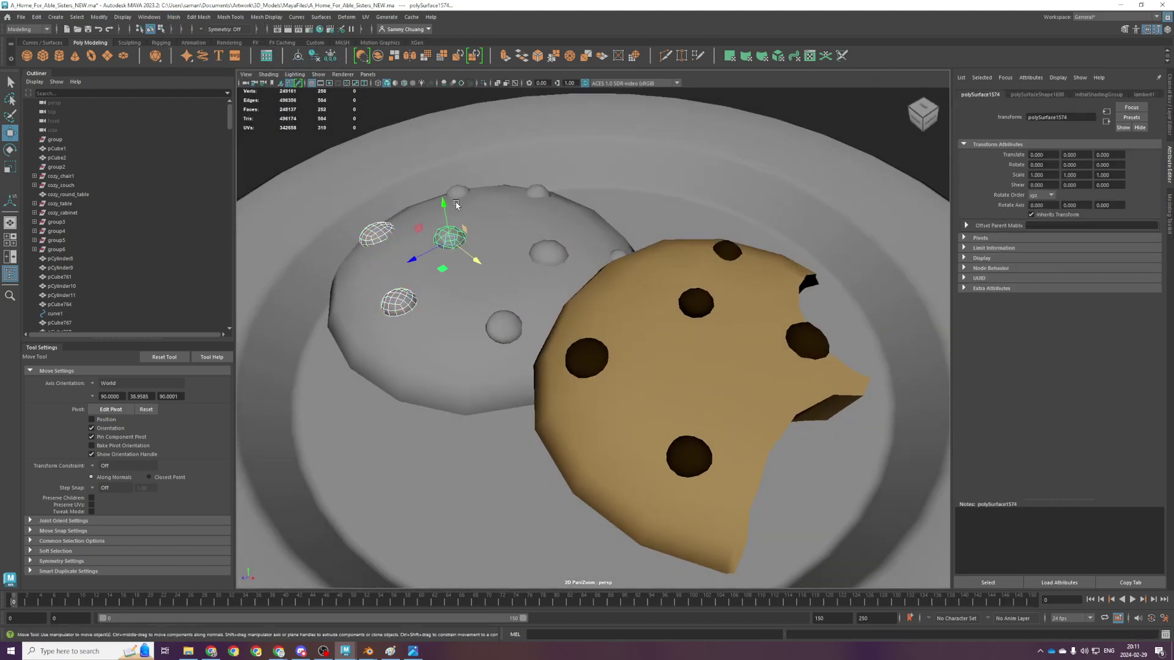
shift+click(459, 193)
shift+click(538, 191)
shift+click(549, 253)
shift+click(619, 255)
shift+click(505, 324)
right_click(505, 319)
mouse_move(511, 569)
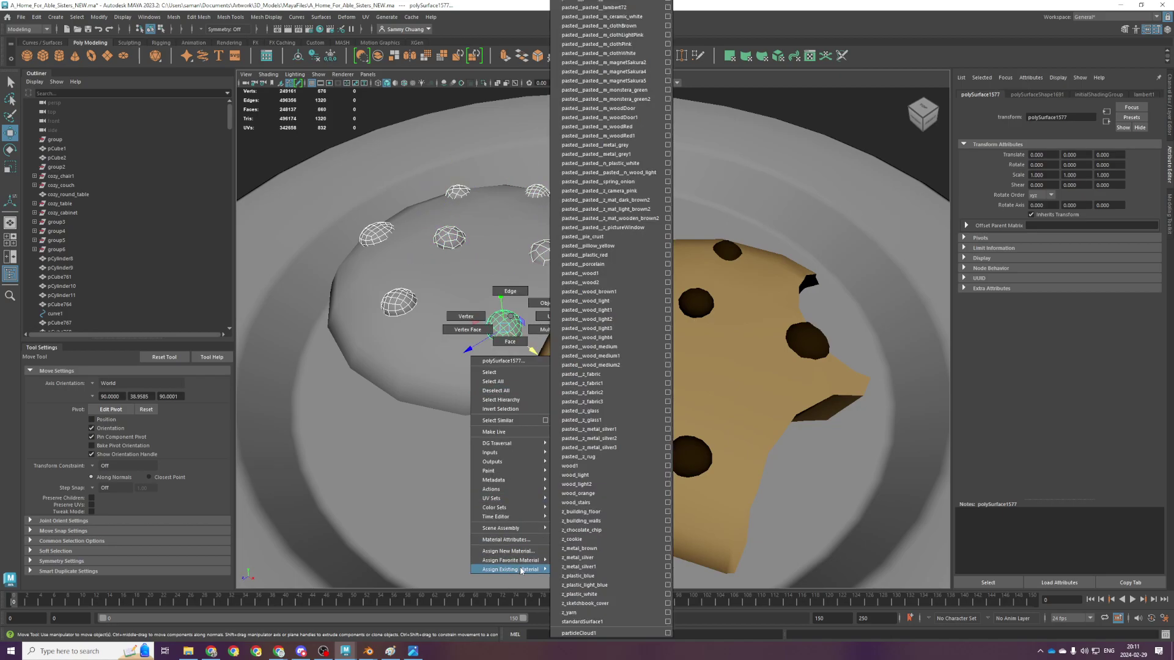
click(605, 530)
Assign the existing z_cookie material to the whole cookie's body
click(493, 386)
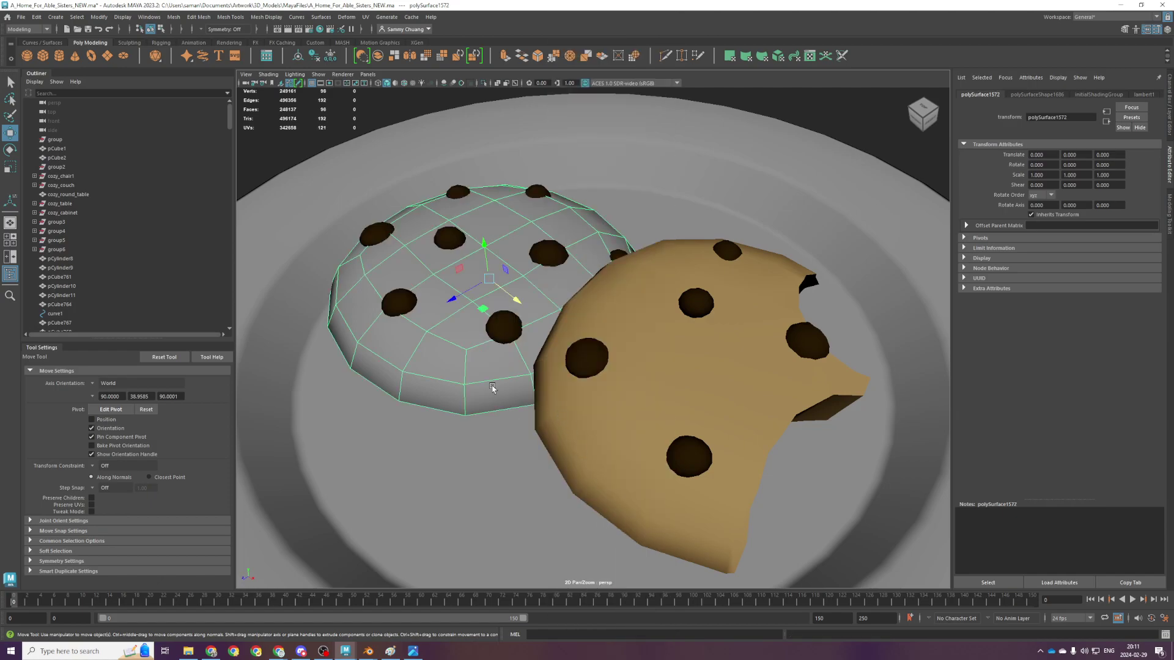
right_click(493, 381)
mouse_move(492, 632)
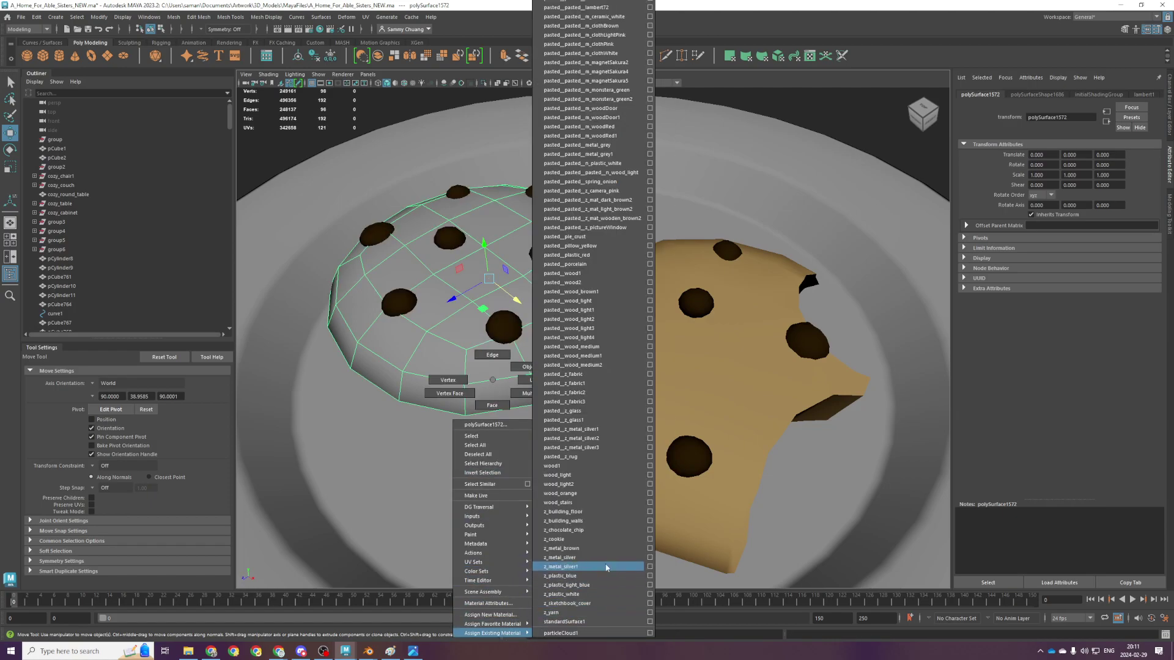
click(587, 539)
alt+drag(488, 426, 492, 390)
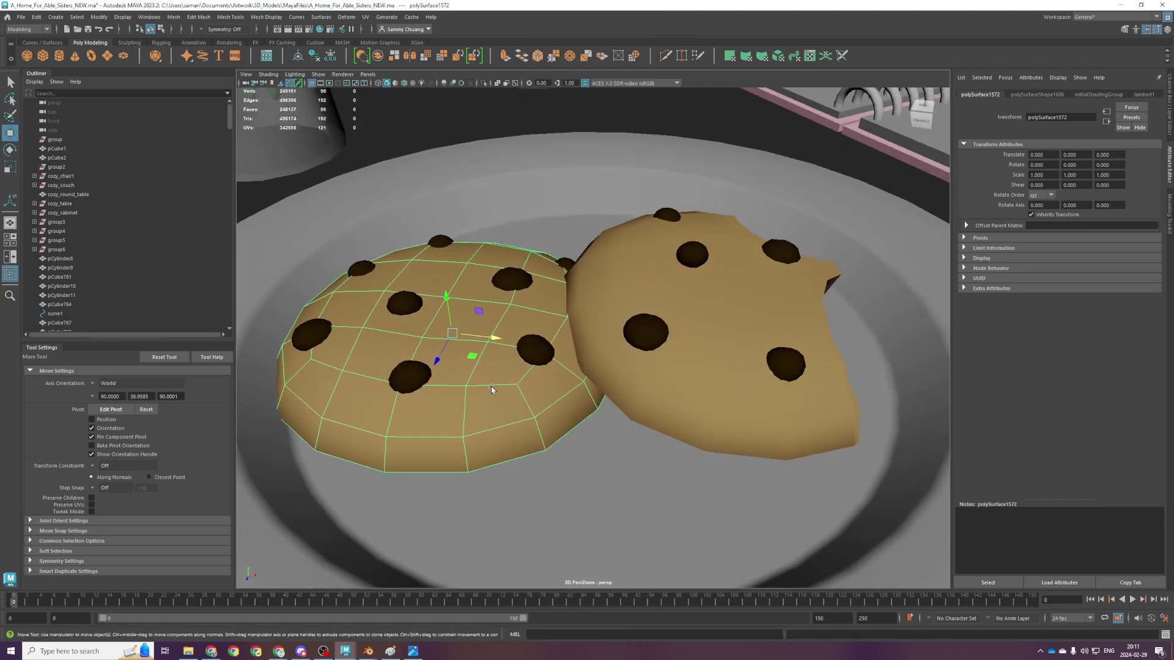
Frame the whole cookie in the top and perspective views
alt+drag(639, 374, 526, 277)
key(space)
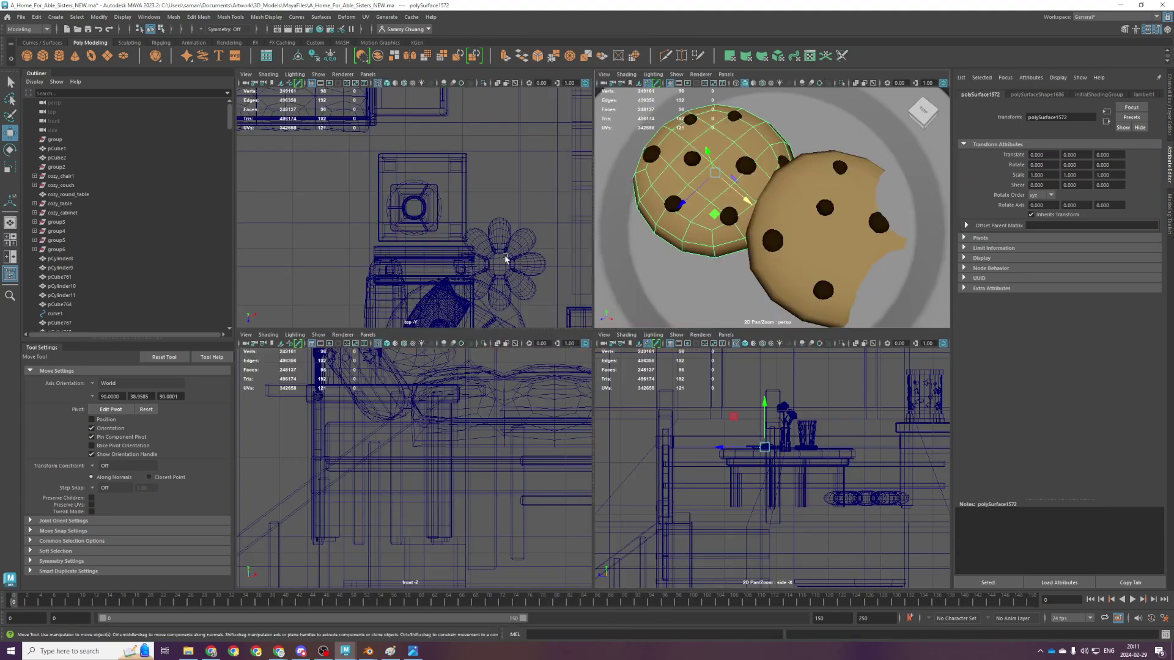
key(space)
key(space)
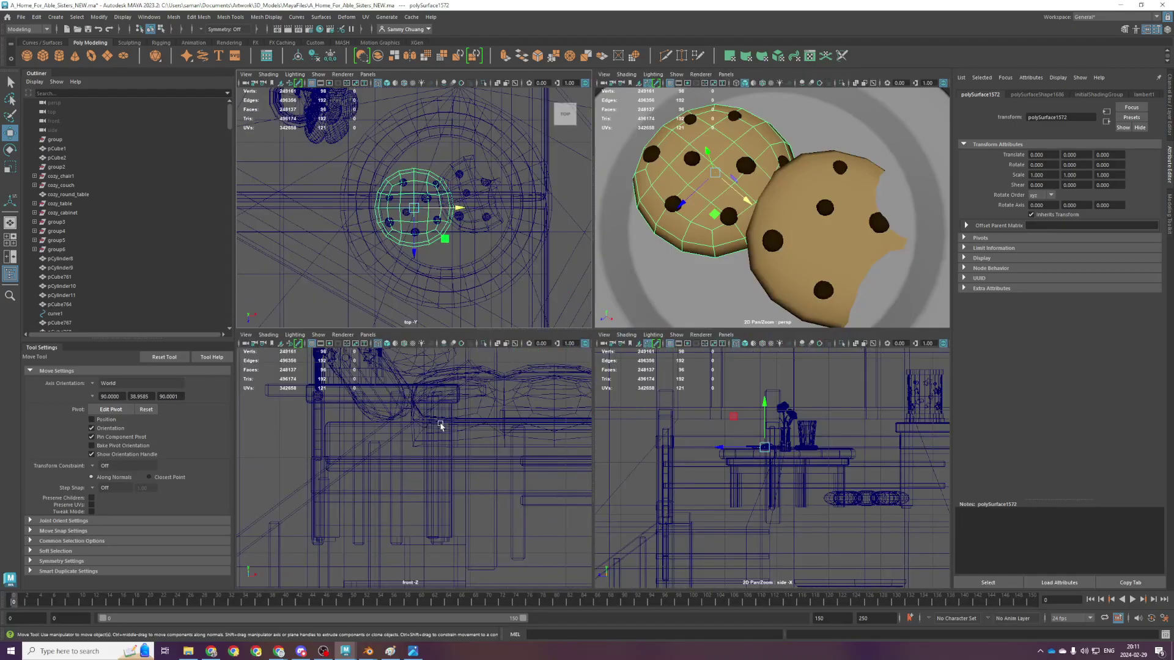
key(space)
alt+right_drag(429, 407, 562, 283)
key(space)
key(space)
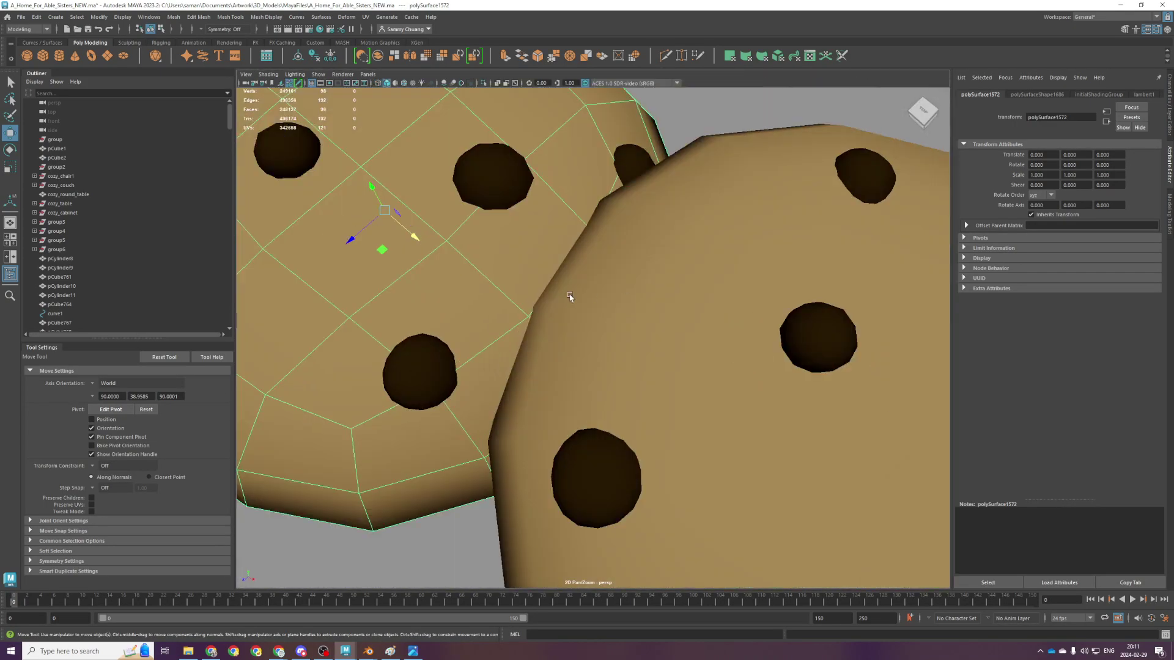
key(f)
alt+right_drag(803, 396, 592, 288)
Combine the whole cookie's body and its eight chips into a single mesh
click(560, 302)
shift+click(477, 290)
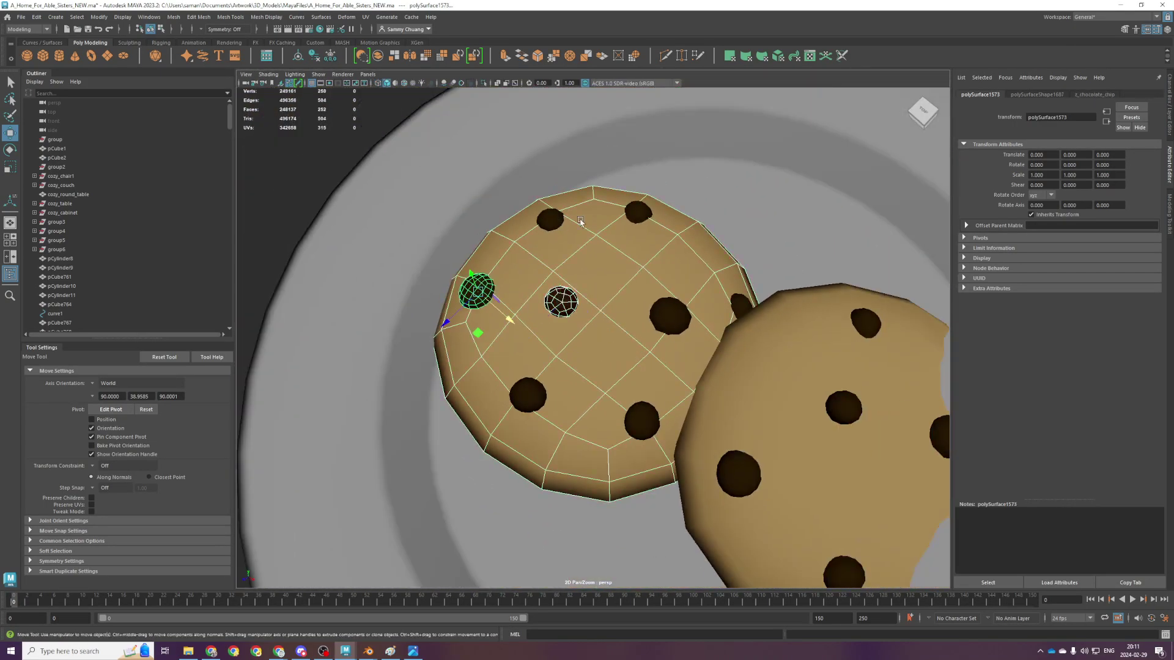
shift+click(551, 218)
shift+click(638, 213)
key(ctrl+z)
shift+click(675, 317)
shift+click(637, 214)
shift+click(739, 306)
shift+click(642, 421)
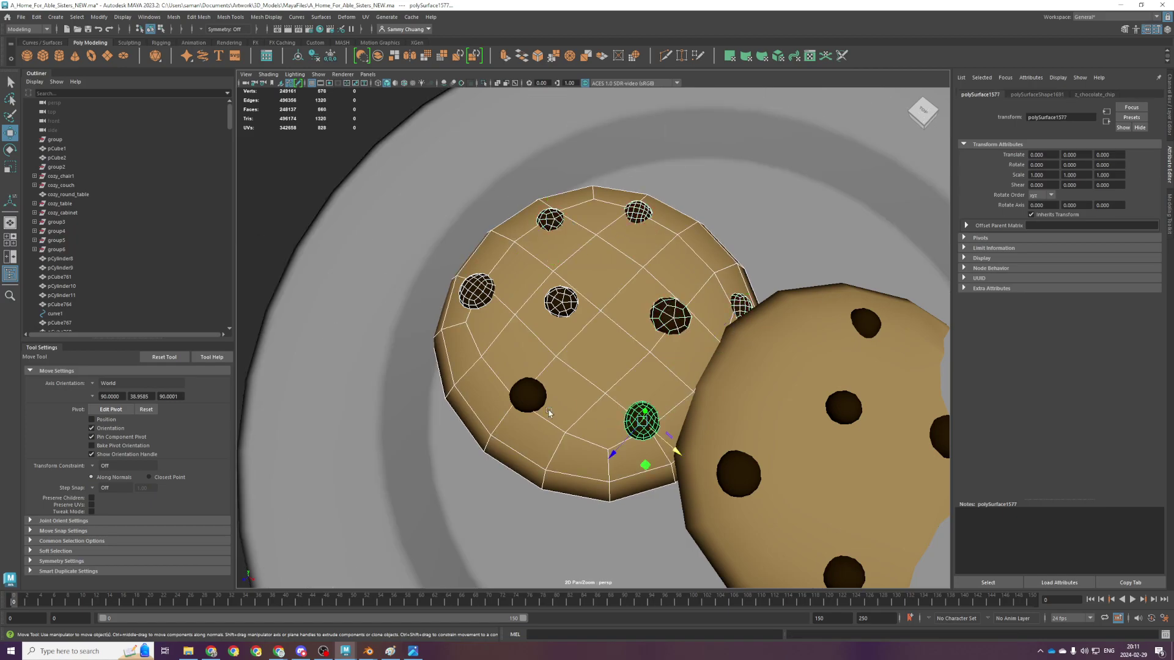
shift+click(519, 392)
click(173, 17)
click(186, 53)
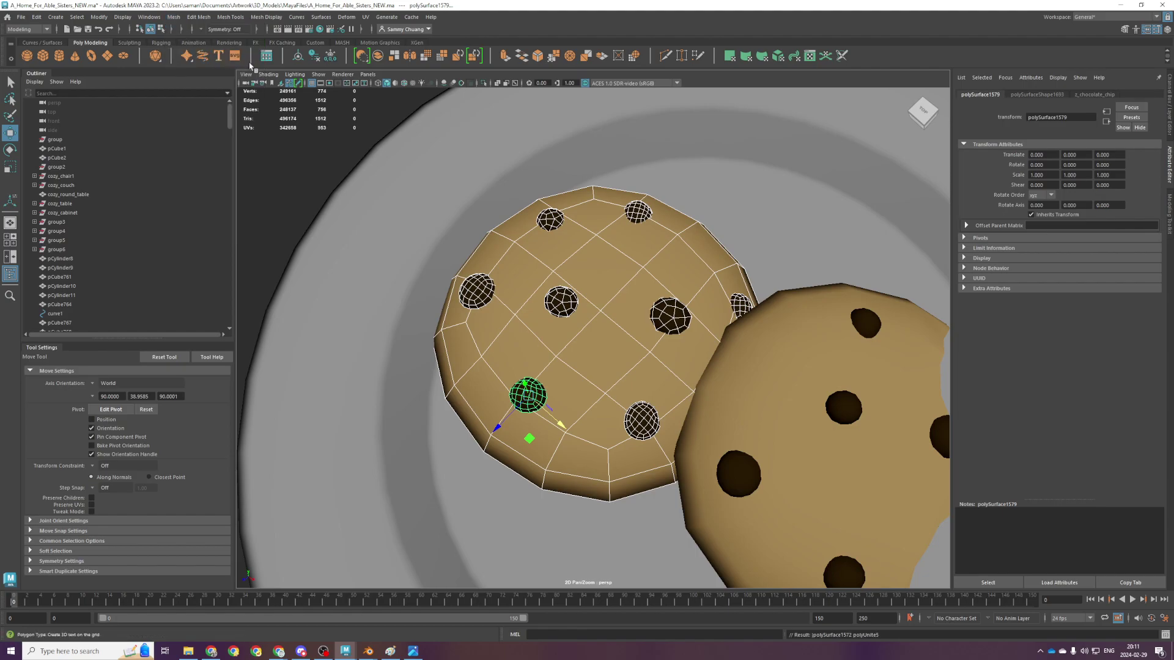
Combine the bitten cookie's body with its five chips into one mesh and freeze its transformations
alt+middle_drag(764, 397, 502, 336)
click(529, 320)
shift+click(529, 319)
shift+click(554, 249)
shift+click(612, 342)
shift+click(513, 456)
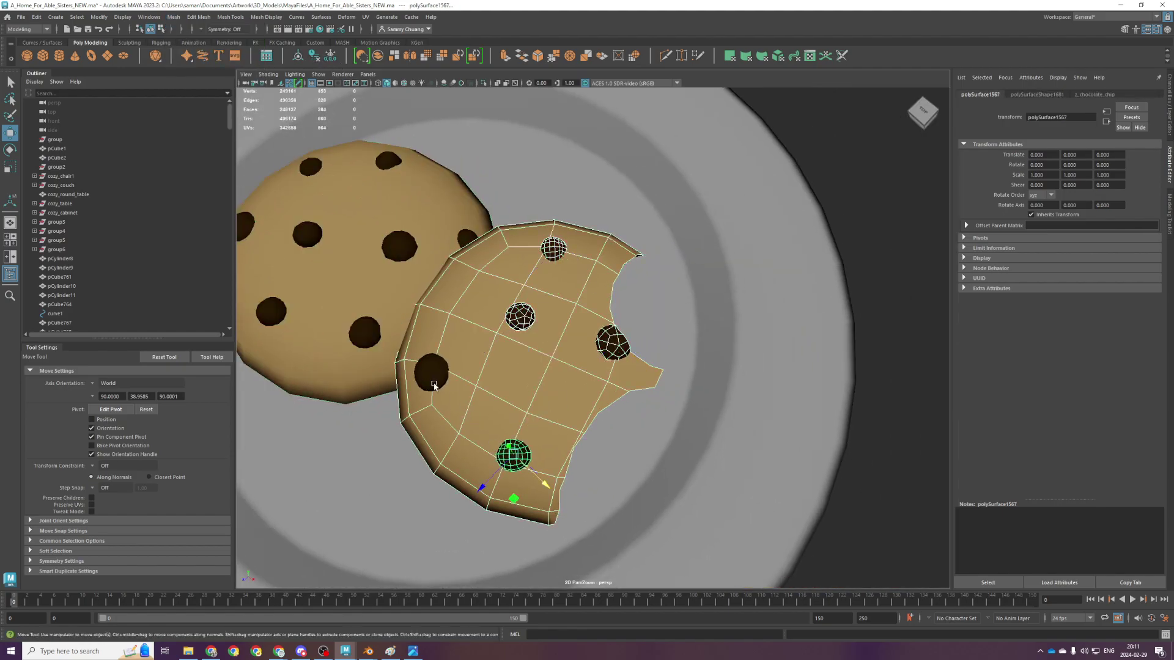
shift+click(438, 385)
click(174, 16)
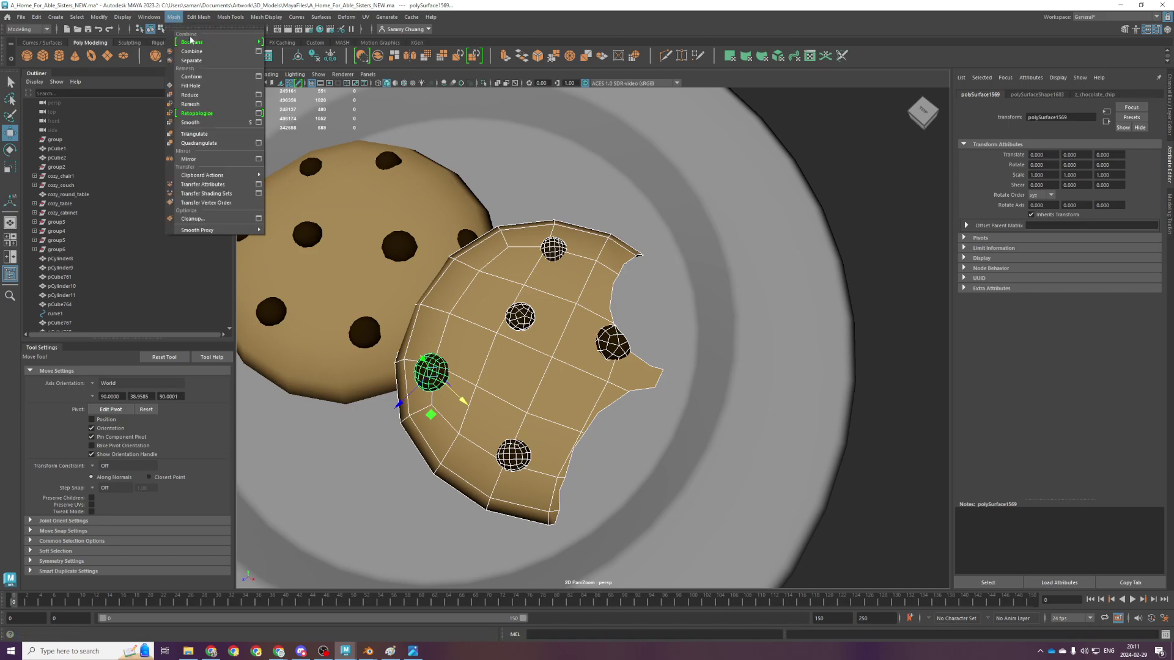
click(187, 48)
click(330, 56)
Generate new UVs for the plate and both cookies, then return to object selection
scroll(550, 336, down, 10)
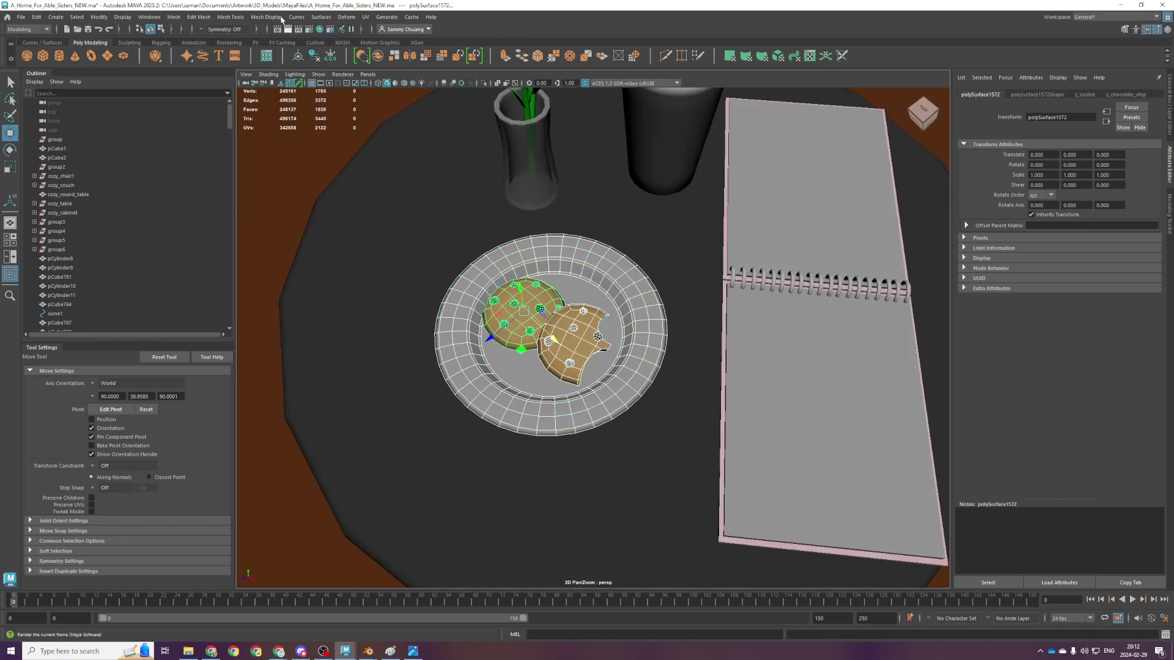
click(347, 17)
click(397, 75)
key(q)
right_drag(538, 316, 616, 244)
Select the cookies on the plate and save the scene
click(560, 338)
shift+click(524, 312)
click(617, 279)
key(ctrl+s)
click(8, 16)
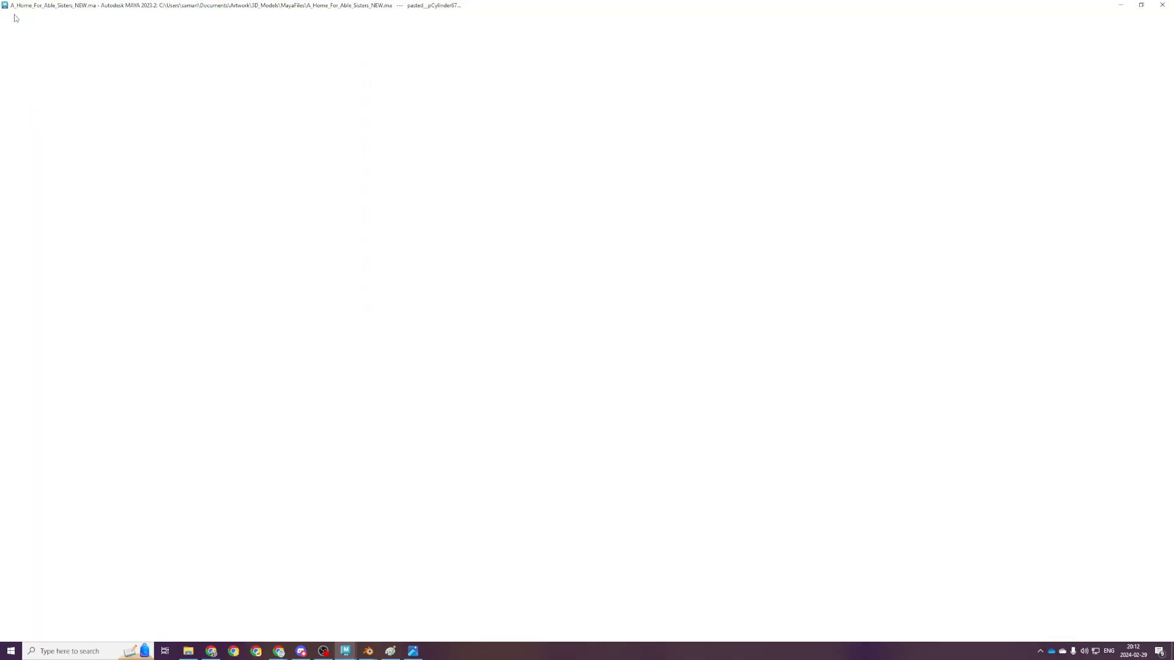
click(294, 140)
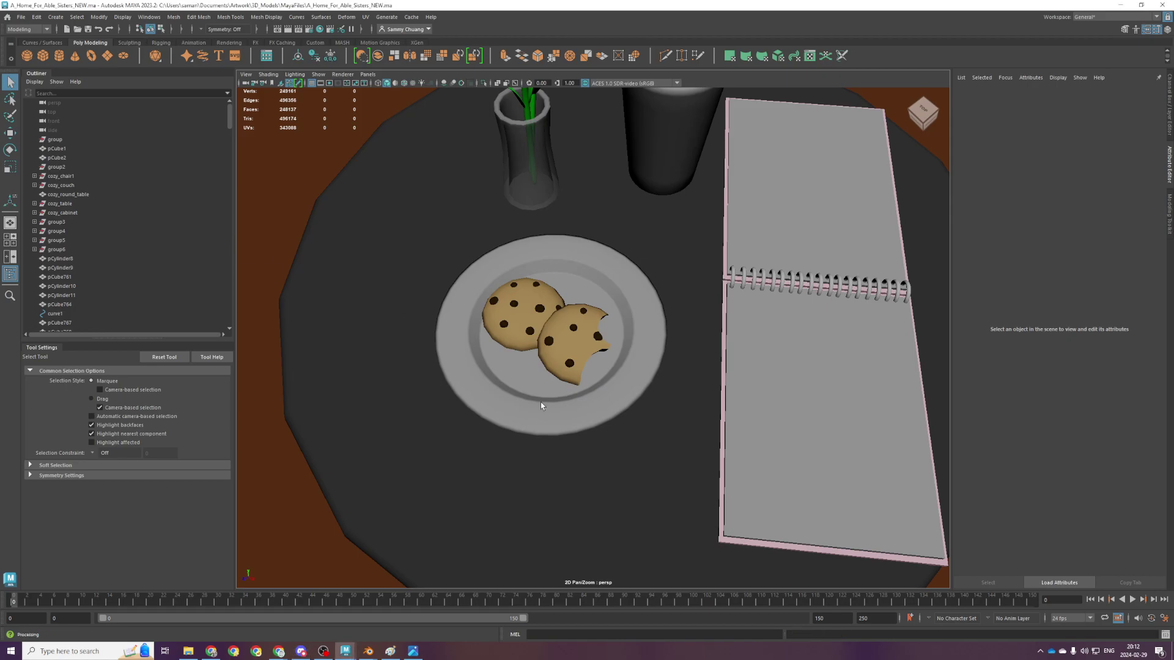
Export the plate with both cookies as the FBX file cookie_plate into the fbx exports folder of A Home for Able Sisters
click(540, 404)
click(20, 18)
click(55, 141)
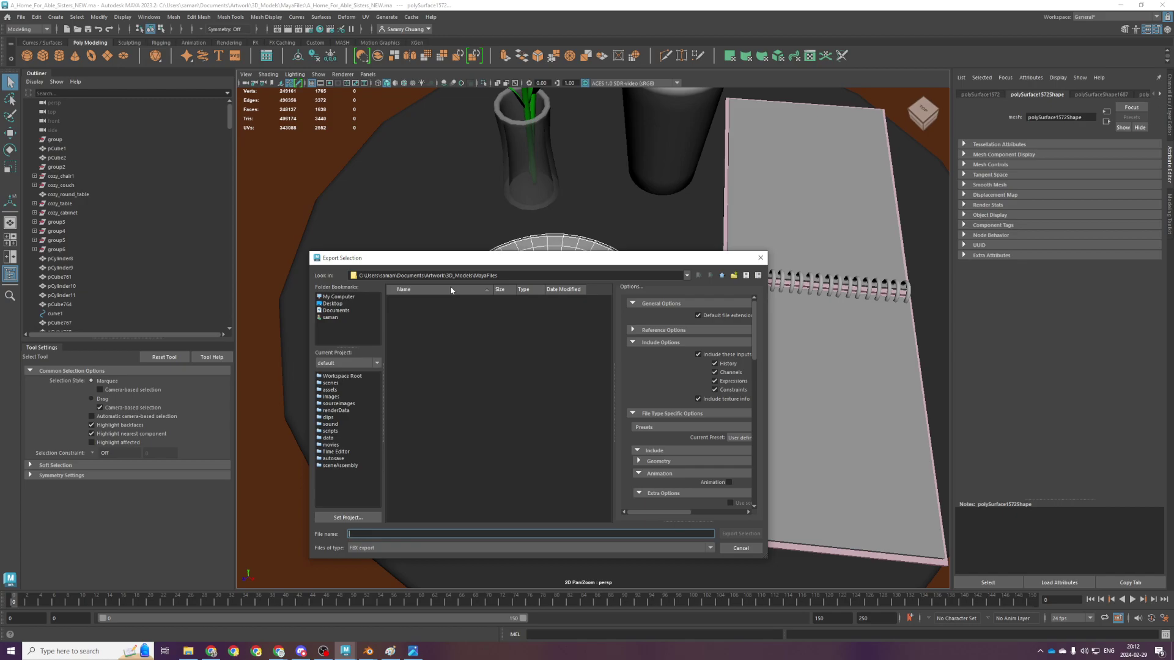
double_click(479, 277)
key(BackSpace)
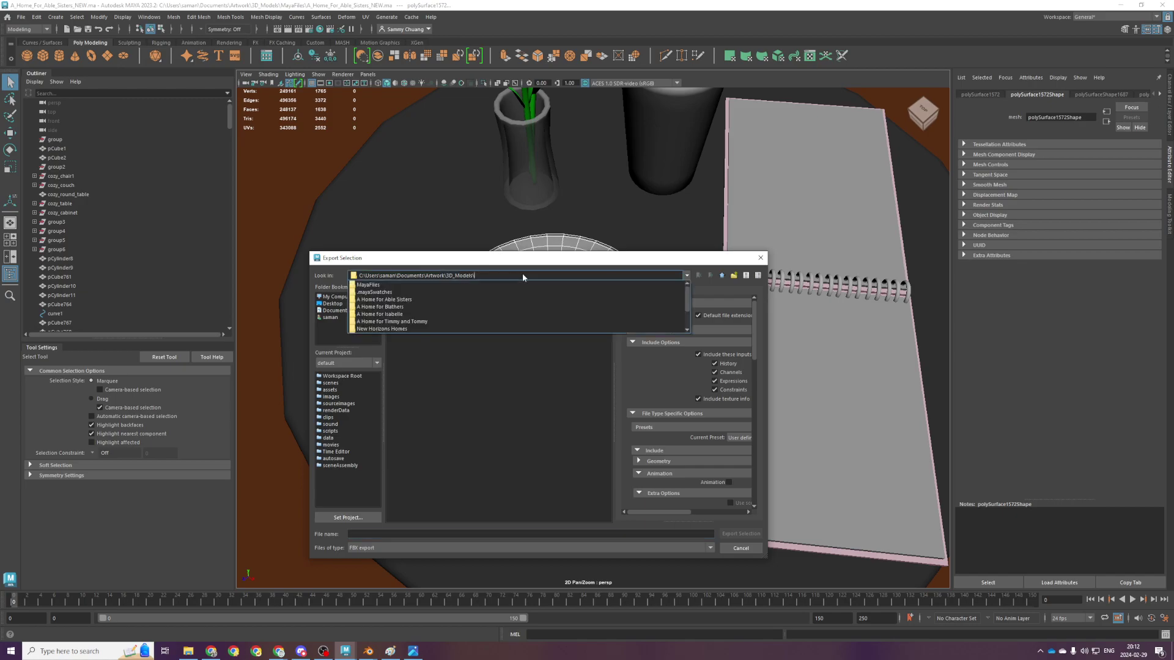
key(Return)
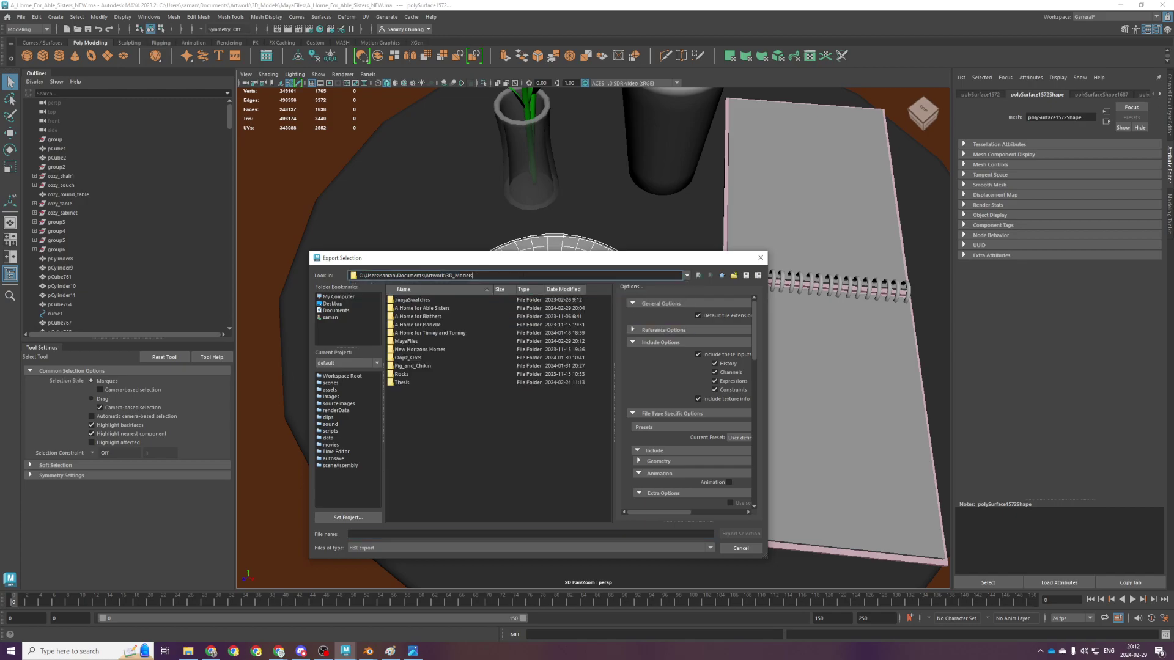
double_click(435, 308)
double_click(408, 300)
text(cookie_plate)
key(Return)
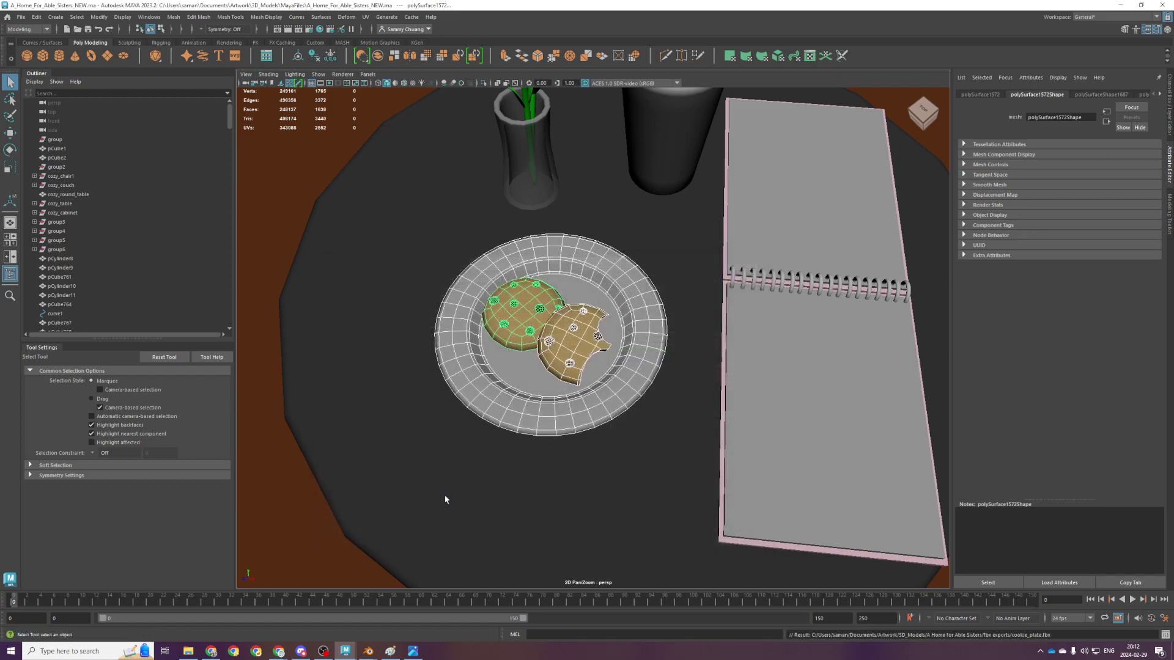
Export the open spiral notebook on the round table as the FBX file notebook_open
scroll(532, 498, down, 5)
scroll(618, 428, up, 1)
alt+middle_drag(698, 374, 639, 390)
click(639, 390)
alt+drag(648, 394, 593, 374)
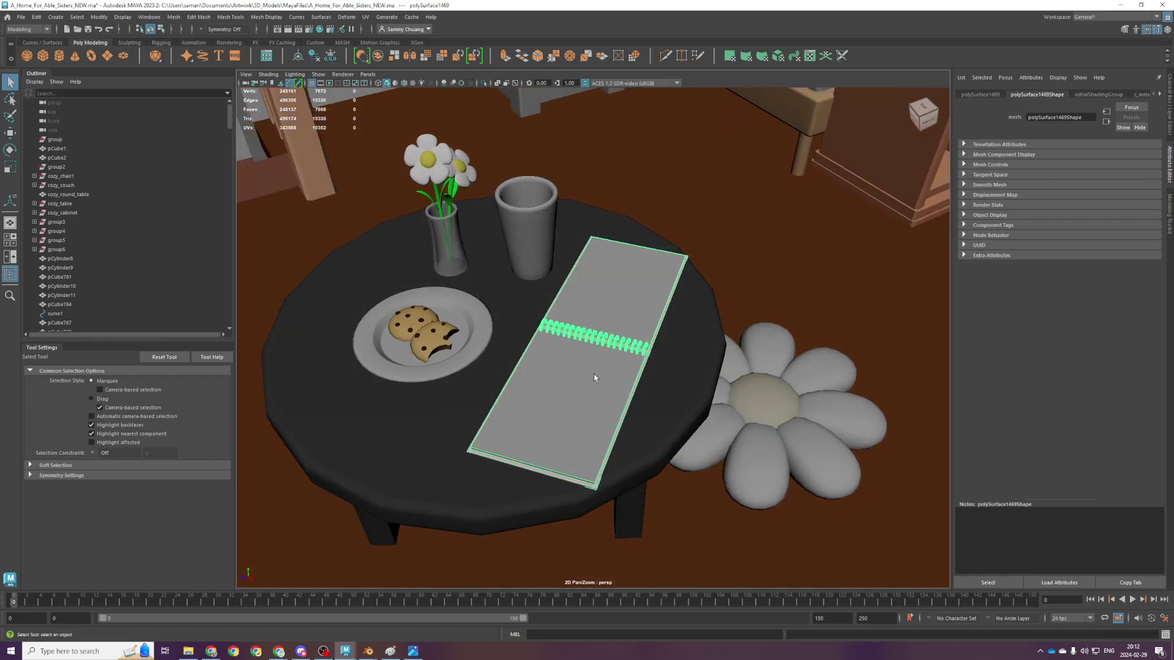
text(g)
text(note)
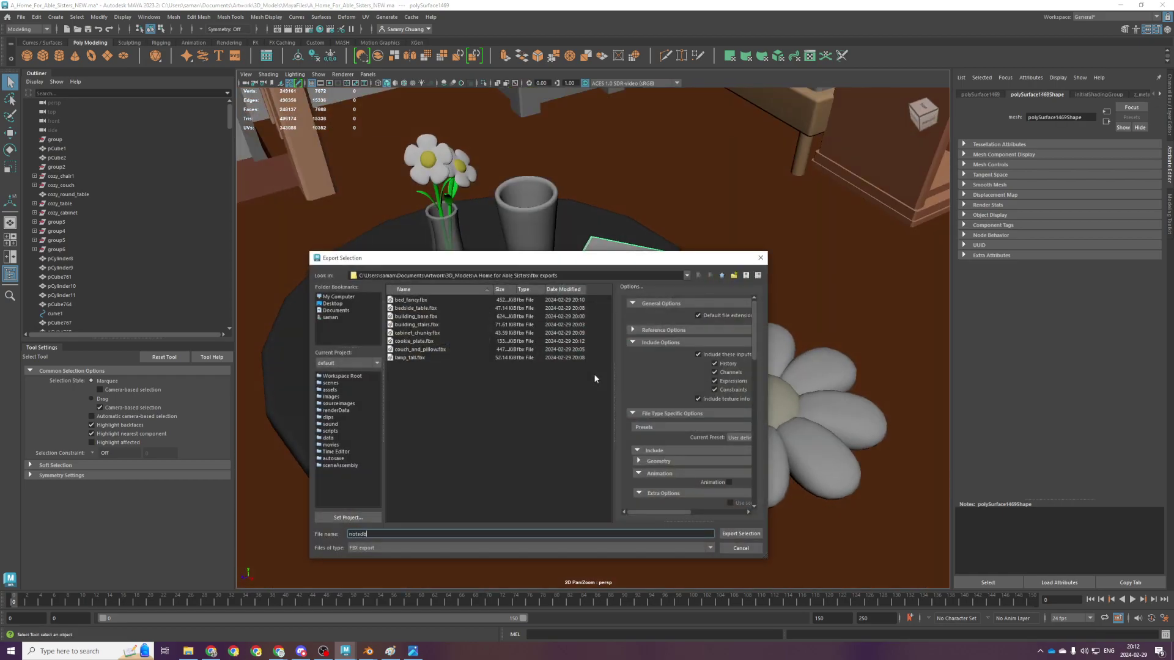
text(book_open)
key(Return)
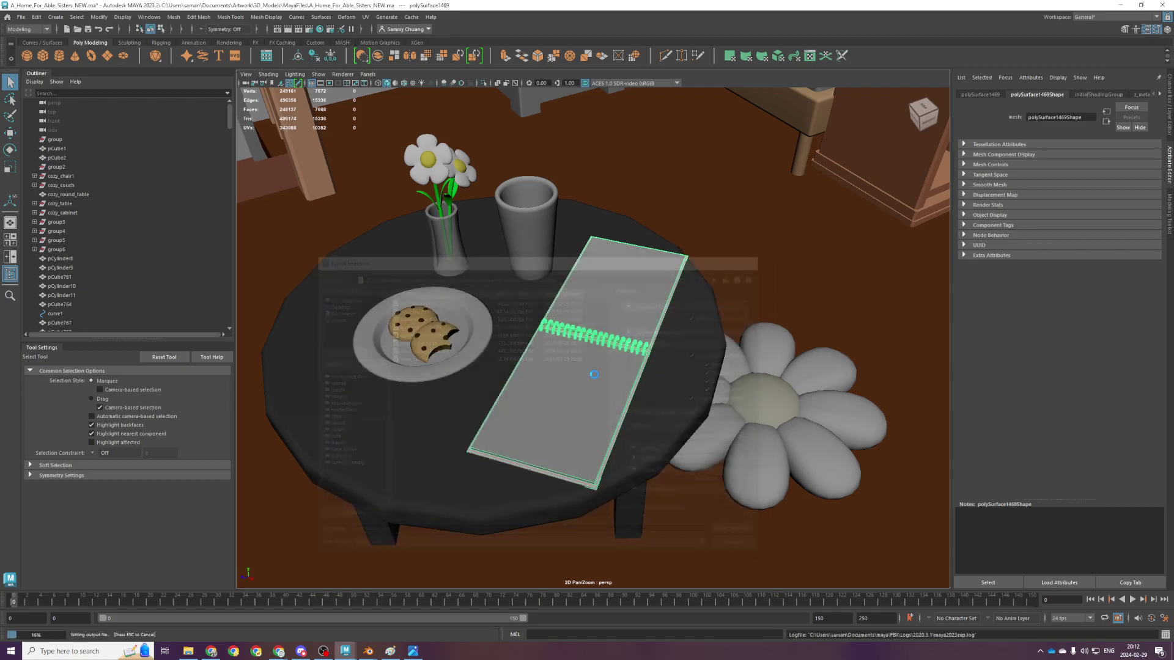
Select the brown door beside the sofa together with its doorknob and generate automatic UVs for both
scroll(563, 336, down, 7)
alt+drag(609, 351, 547, 263)
scroll(547, 263, down, 3)
click(540, 271)
scroll(540, 272, down, 3)
alt+drag(544, 324, 607, 293)
alt+middle_drag(607, 293, 612, 178)
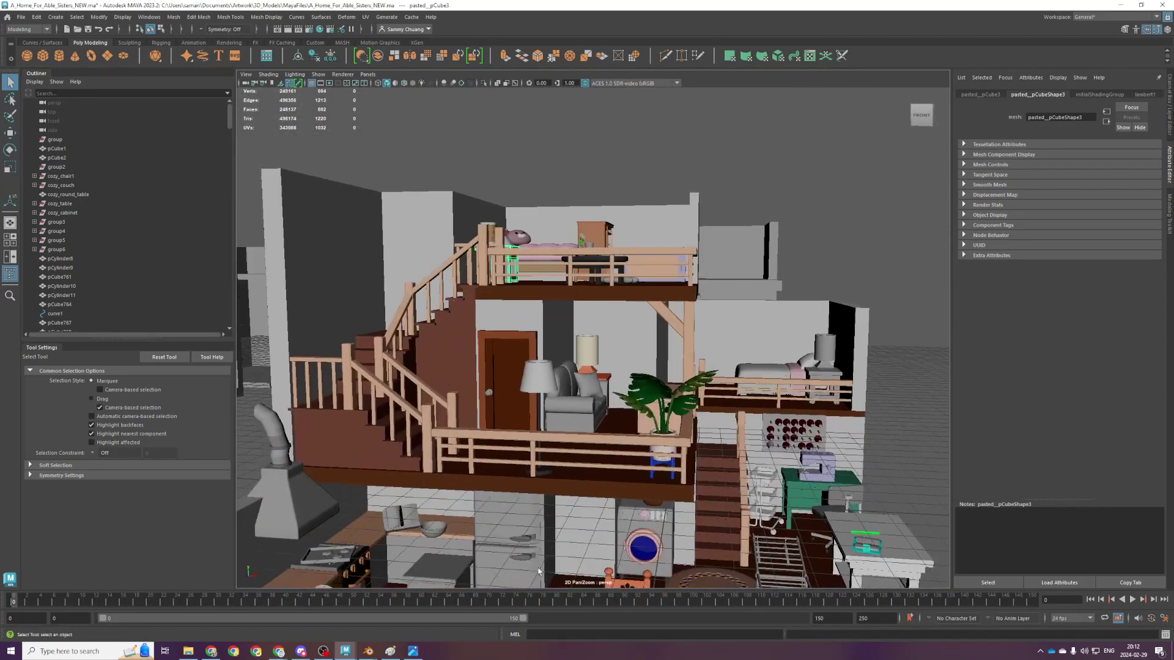
scroll(456, 360, up, 6)
click(434, 365)
key(f)
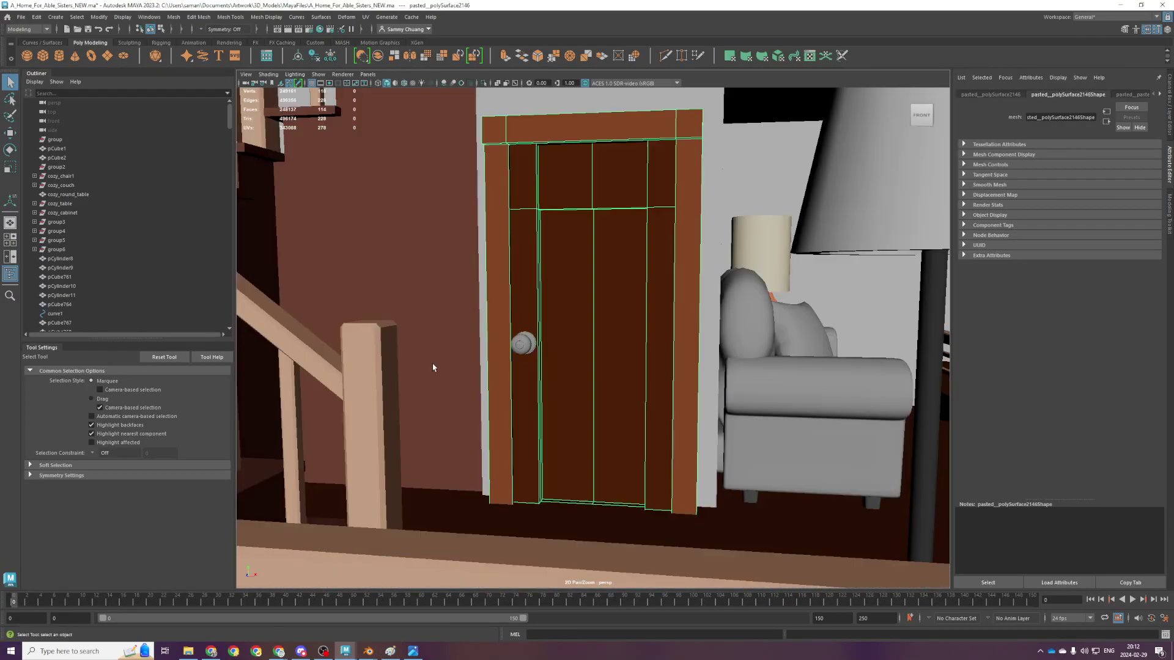
alt+drag(498, 409, 519, 438)
shift+click(517, 352)
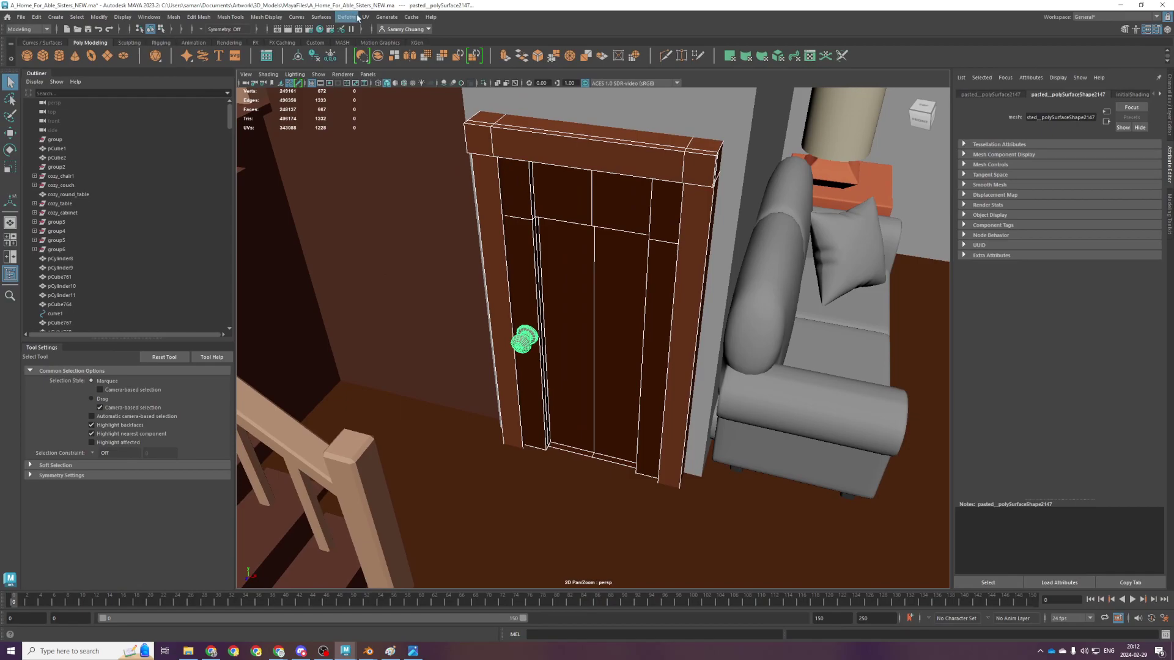
click(365, 16)
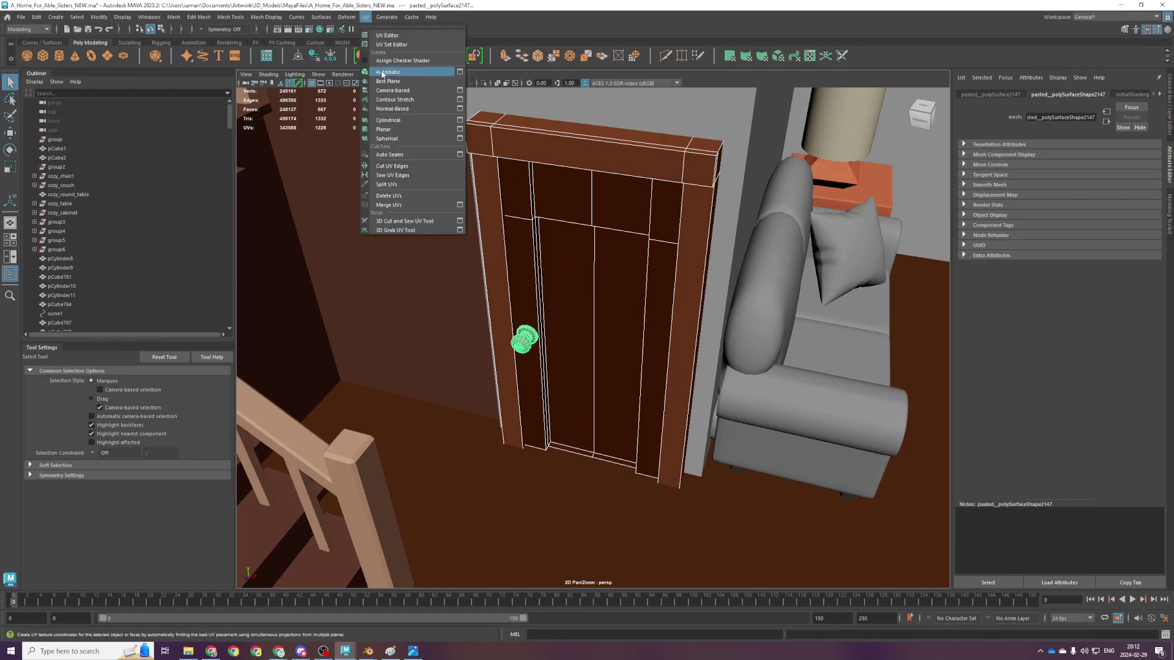
click(382, 72)
Select the door and its doorknob and export them as the FBX file building_door
click(538, 336)
shift+click(528, 336)
click(521, 323)
shift+click(524, 346)
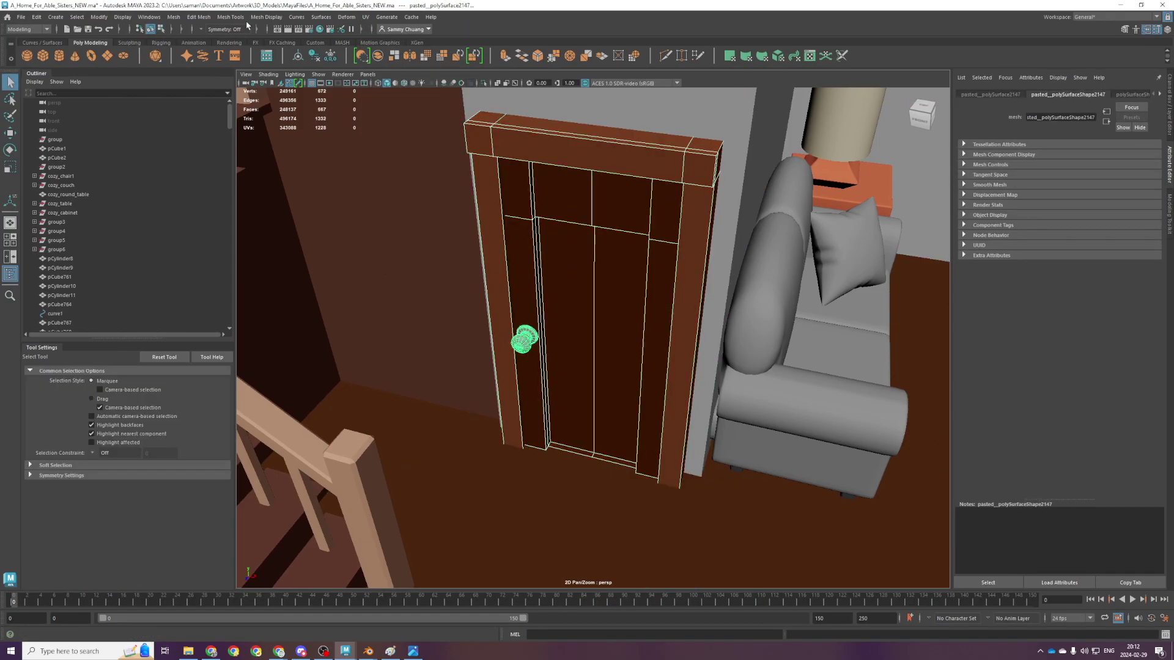
click(22, 17)
click(60, 150)
text(building_door)
key(Return)
Select the floor lamp behind the middle-level railing and save the scene
scroll(574, 472, down, 5)
alt+drag(637, 406, 563, 361)
click(563, 361)
key(ctrl+s)
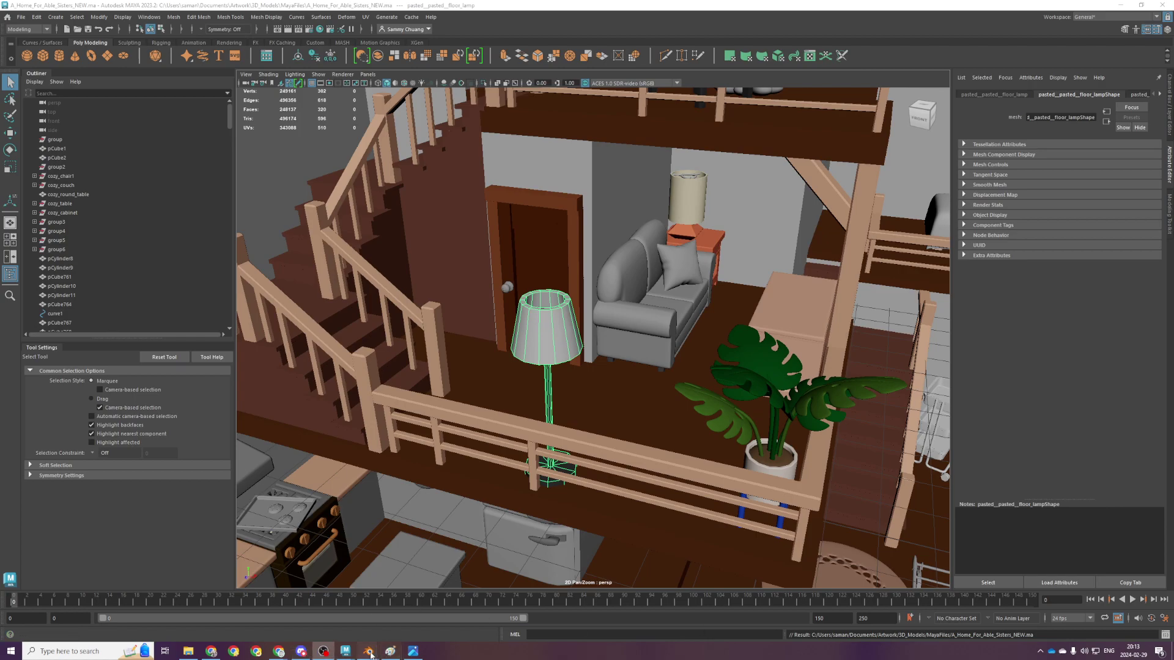
Switch to Blender with the a_home_for_able_sisters file and save it
mouse_move(359, 645)
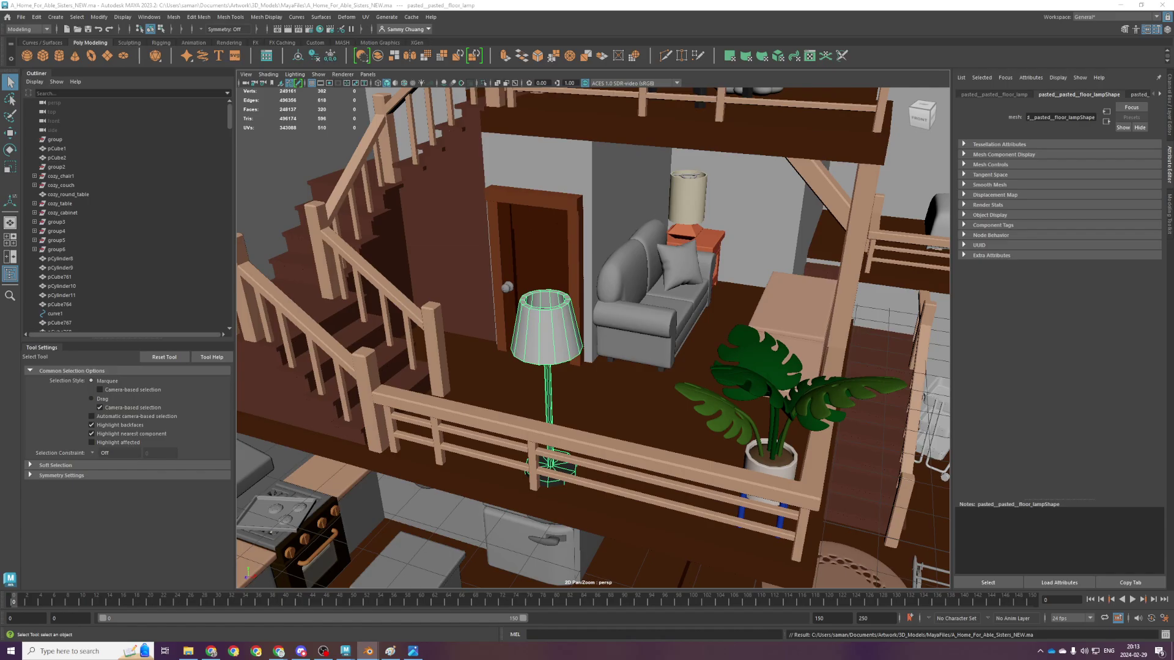
key(alt+Tab)
key(alt+Tab)
key(alt+F4)
click(585, 325)
key(ctrl+s)
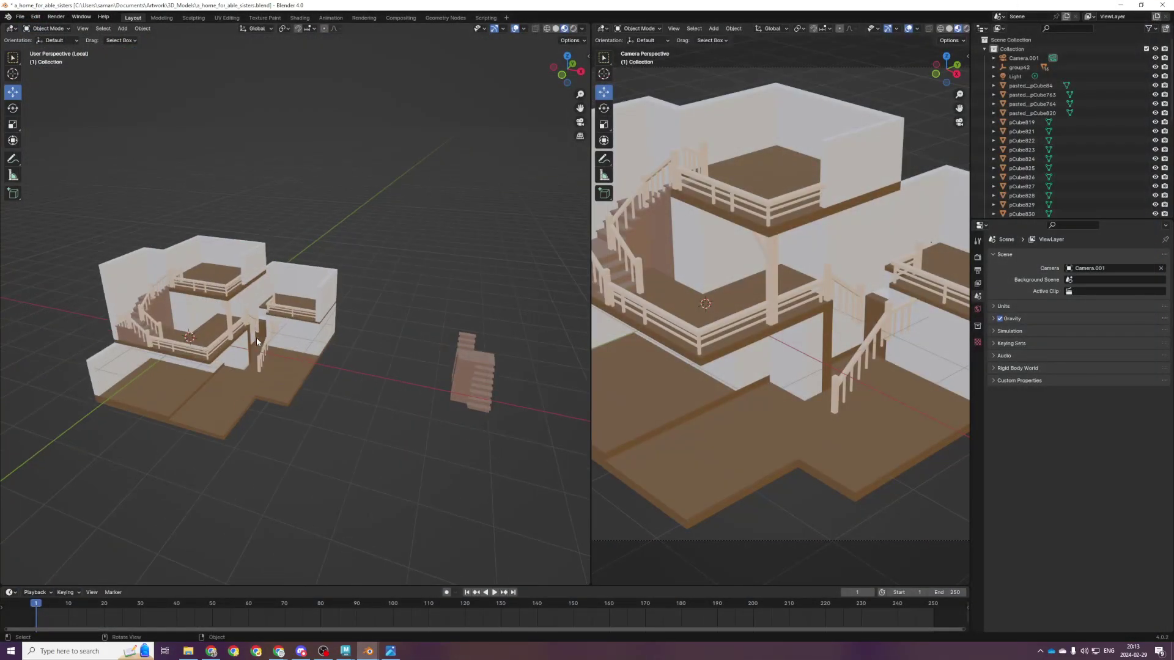
Select the stair pieces standing apart from the house and set their origins to the center of mass (surface)
drag(451, 332, 531, 451)
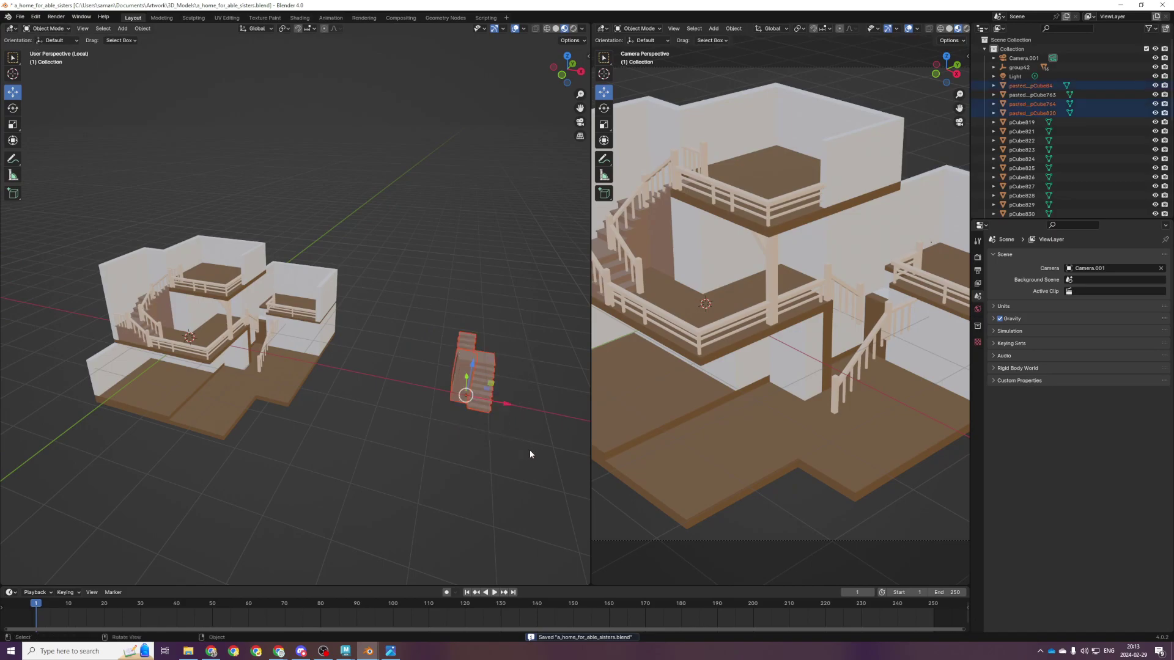
key(KP_7)
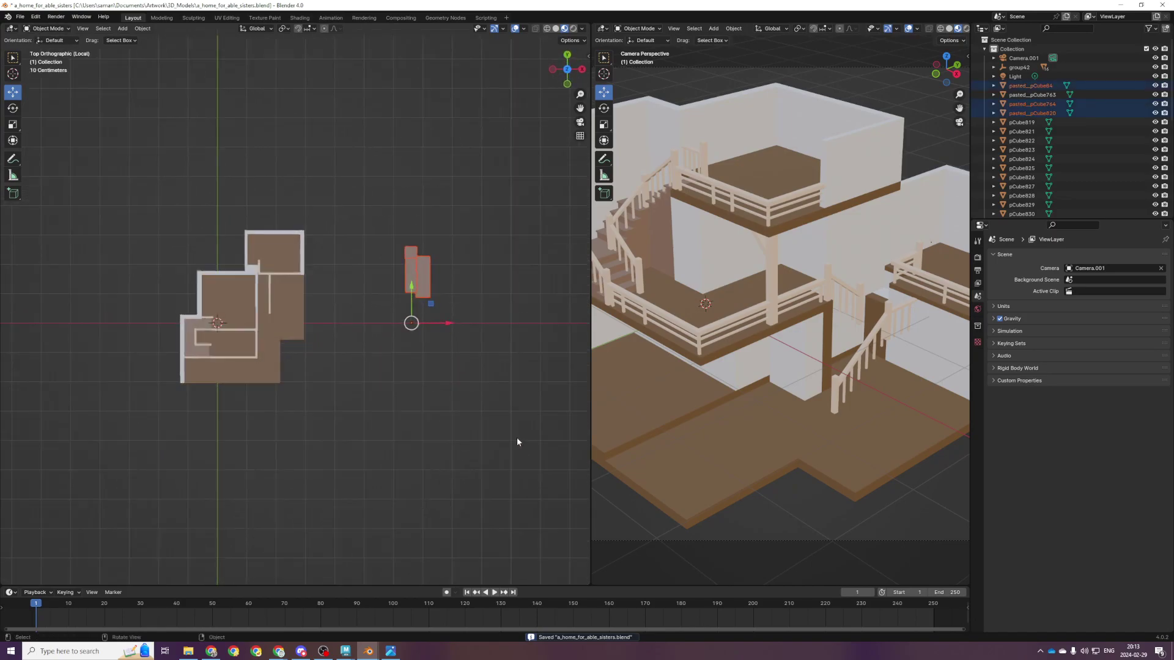
click(142, 28)
mouse_move(162, 49)
click(275, 78)
Move the stair pieces along X into the house so they sit between the wall and the lower stair railing
scroll(382, 251, up, 3)
drag(549, 237, 296, 239)
scroll(259, 260, up, 5)
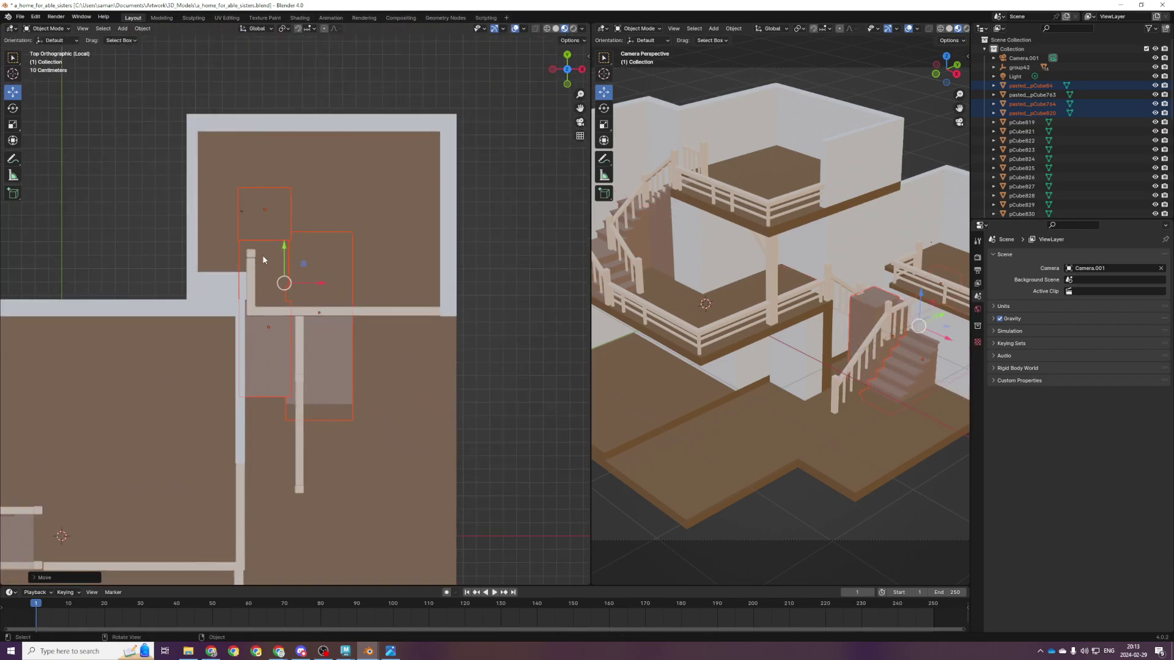
drag(306, 283, 245, 286)
scroll(283, 341, up, 4)
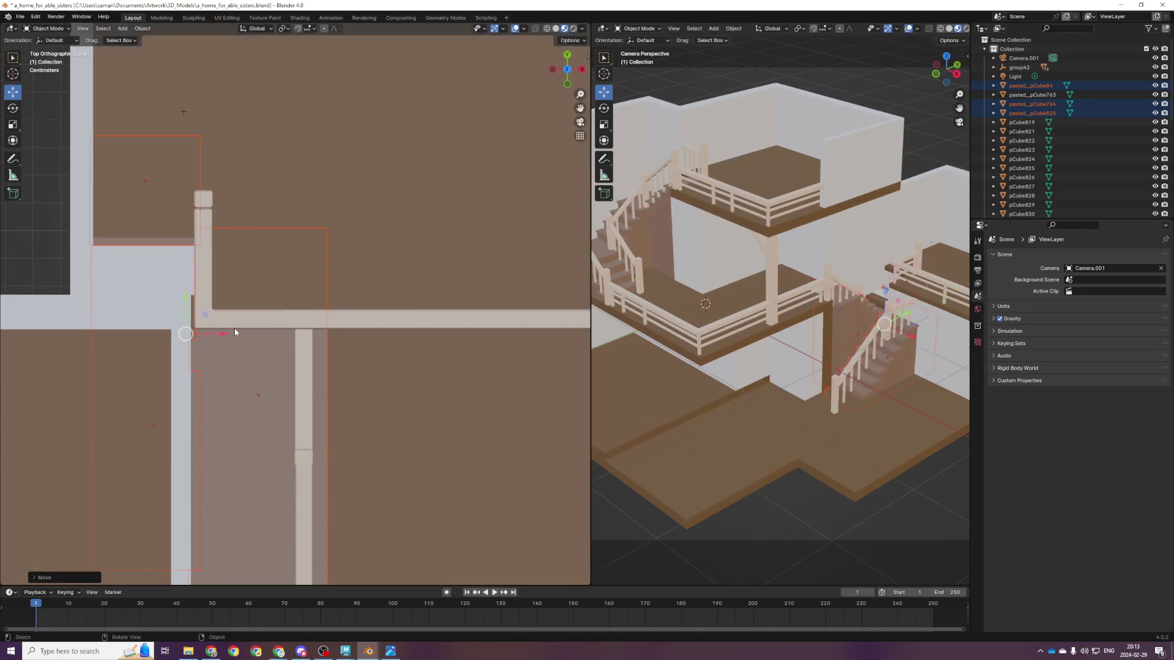
key(g)
key(x)
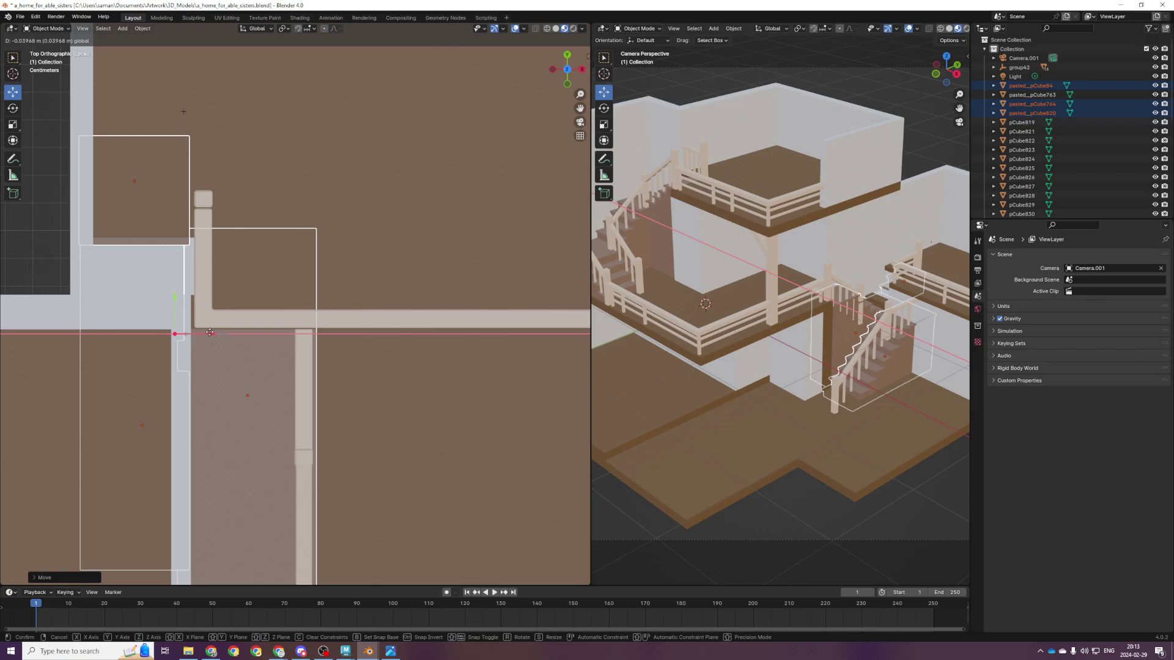
click(214, 335)
middle_drag(218, 336, 343, 299)
drag(307, 297, 315, 299)
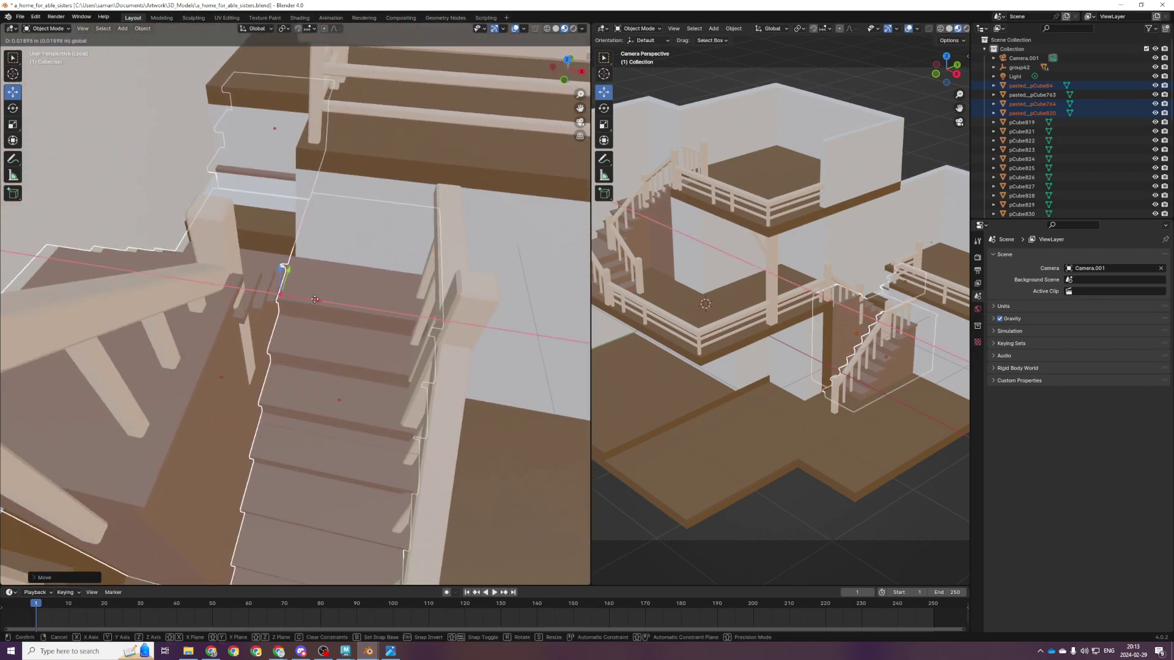
click(315, 300)
Align the stair pieces along Y with the lower stair railing and the landings, and save the file
middle_drag(318, 301, 290, 292)
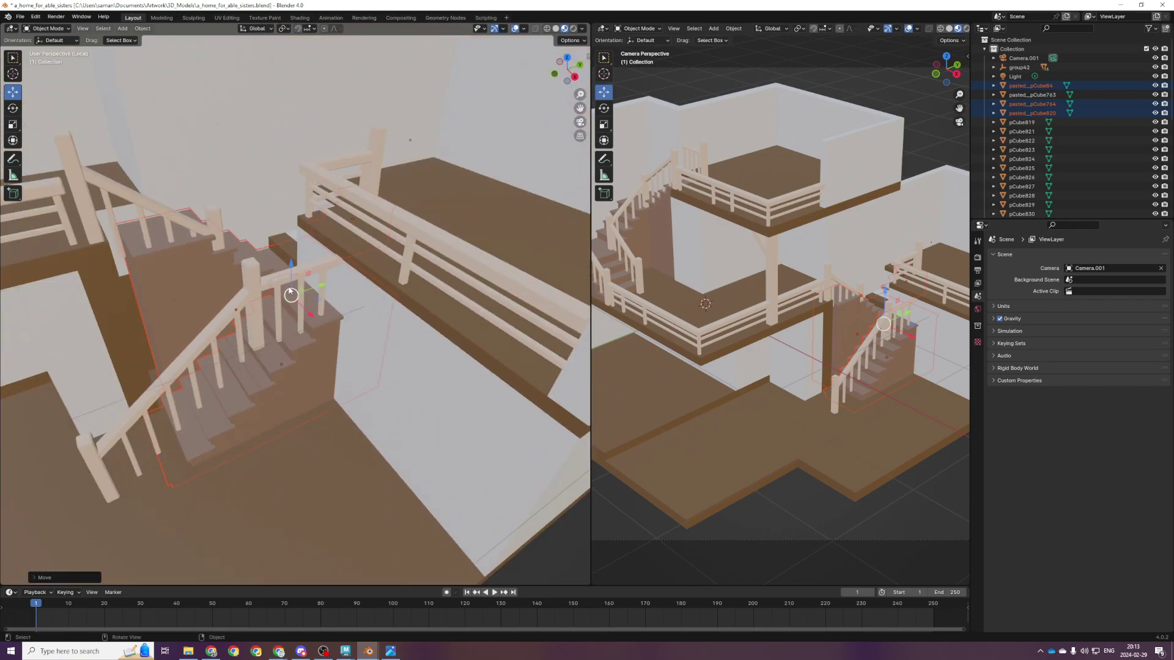
key(g)
key(y)
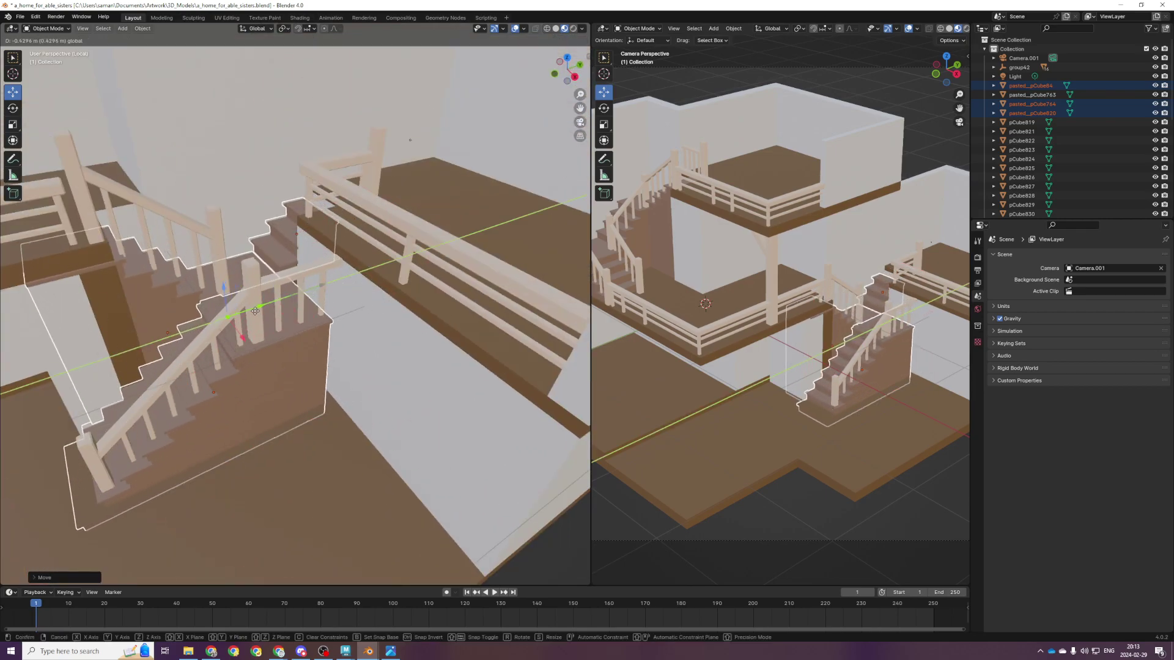
click(251, 312)
key(KP_1)
key(KP_3)
shift+middle_drag(269, 313, 269, 309)
scroll(270, 311, up, 4)
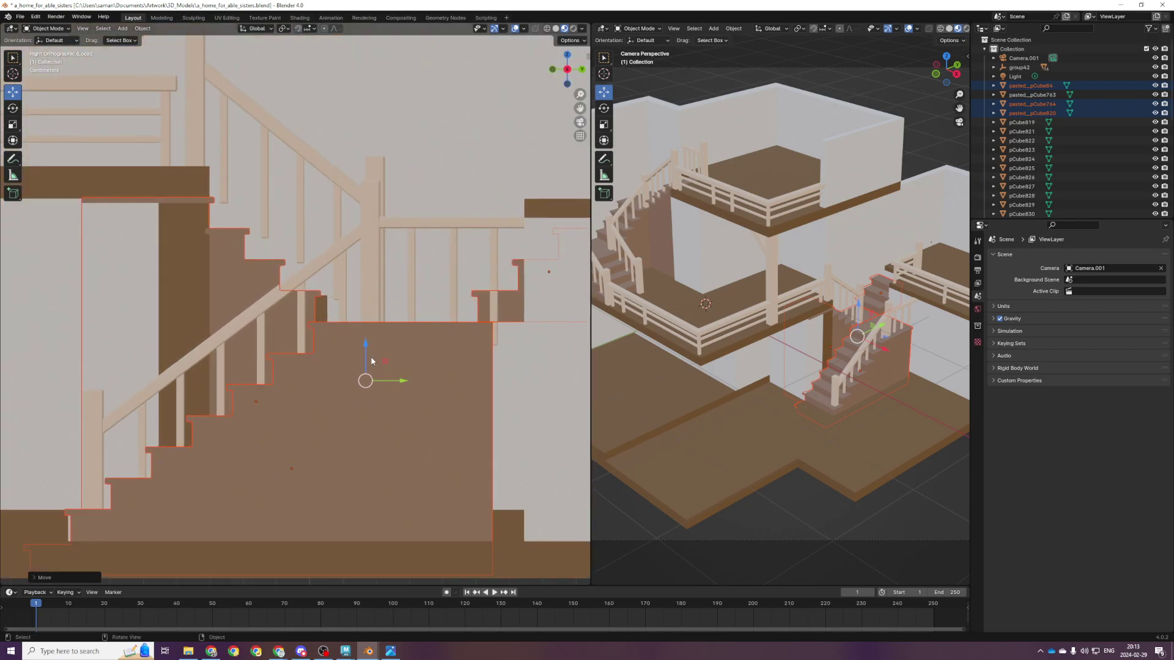
drag(387, 381, 430, 381)
middle_drag(431, 381, 440, 318)
scroll(441, 318, down, 2)
key(ctrl+s)
scroll(413, 364, down, 1)
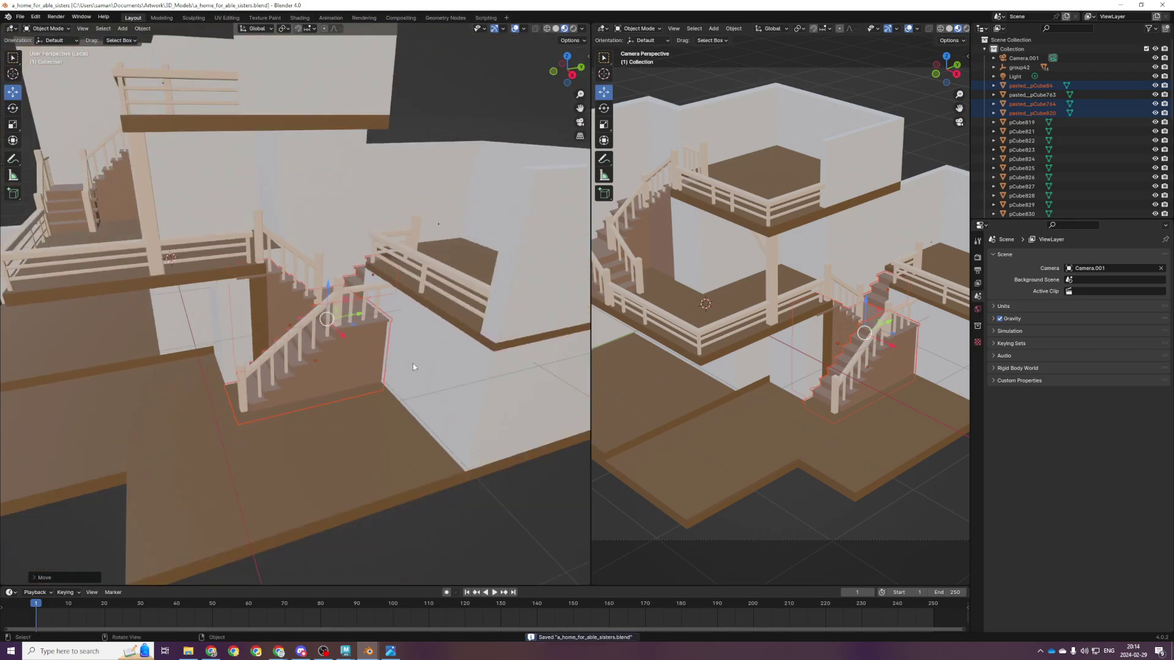
Import the furniture and prop FBX files from the fbx exports folder, including the bed, bedside table, door, cabinet and couch
middle_drag(413, 363, 423, 366)
scroll(474, 218, down, 2)
shift+middle_drag(428, 257, 450, 296)
scroll(428, 306, up, 2)
middle_drag(294, 367, 382, 379)
scroll(311, 339, up, 2)
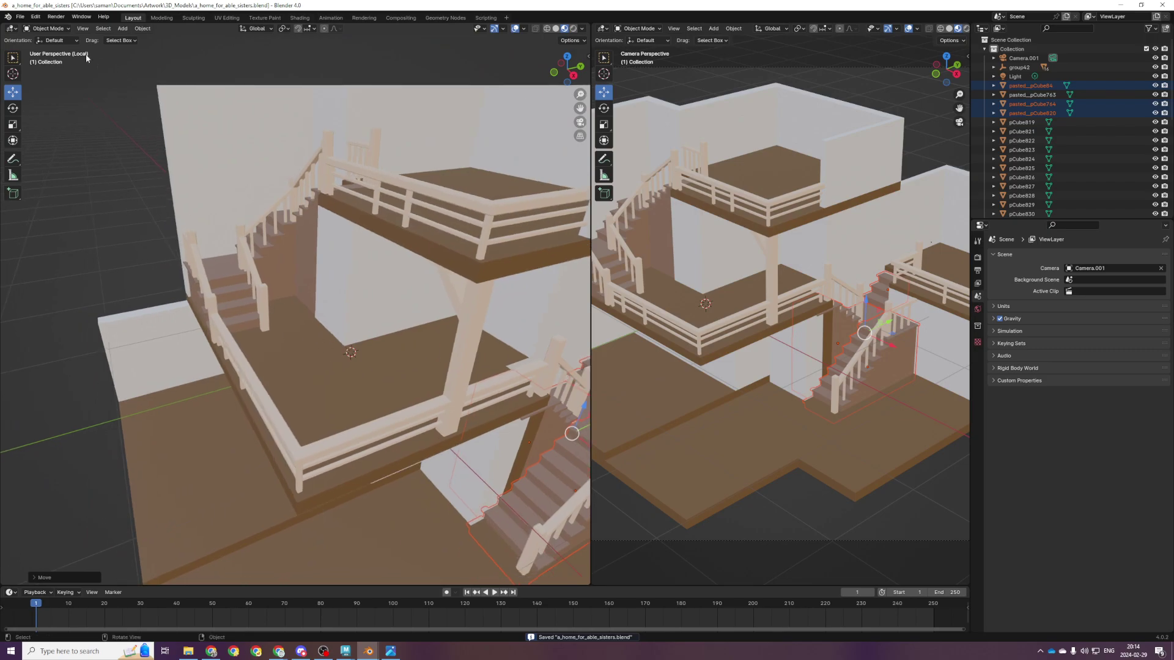
click(21, 17)
mouse_move(49, 144)
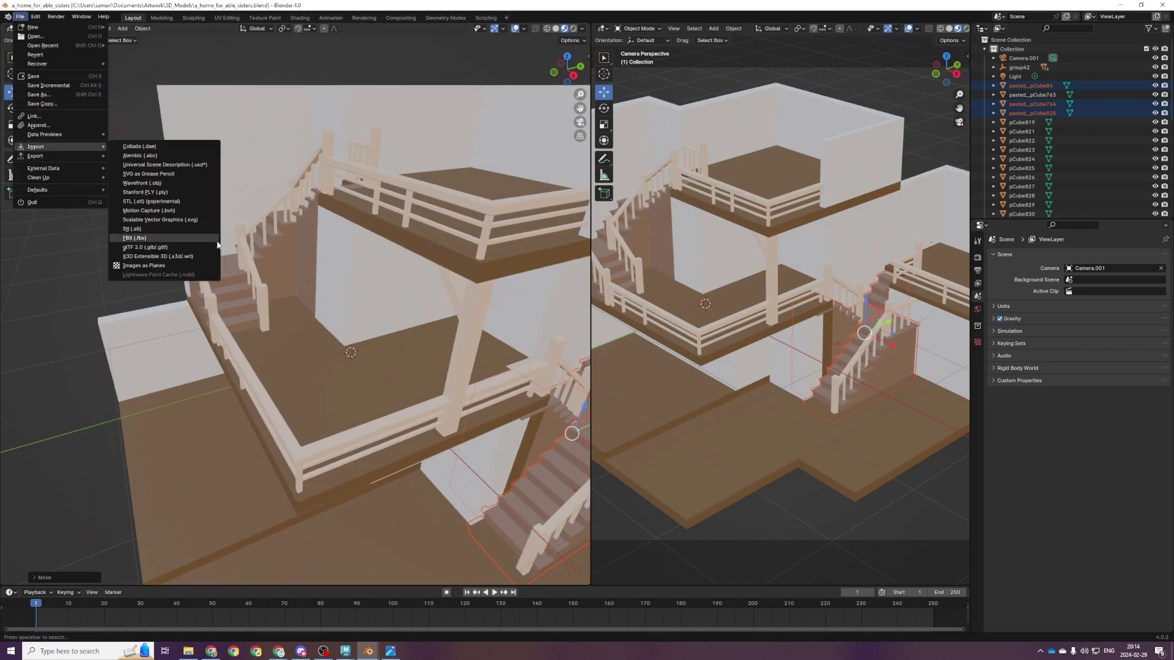
click(141, 240)
click(421, 180)
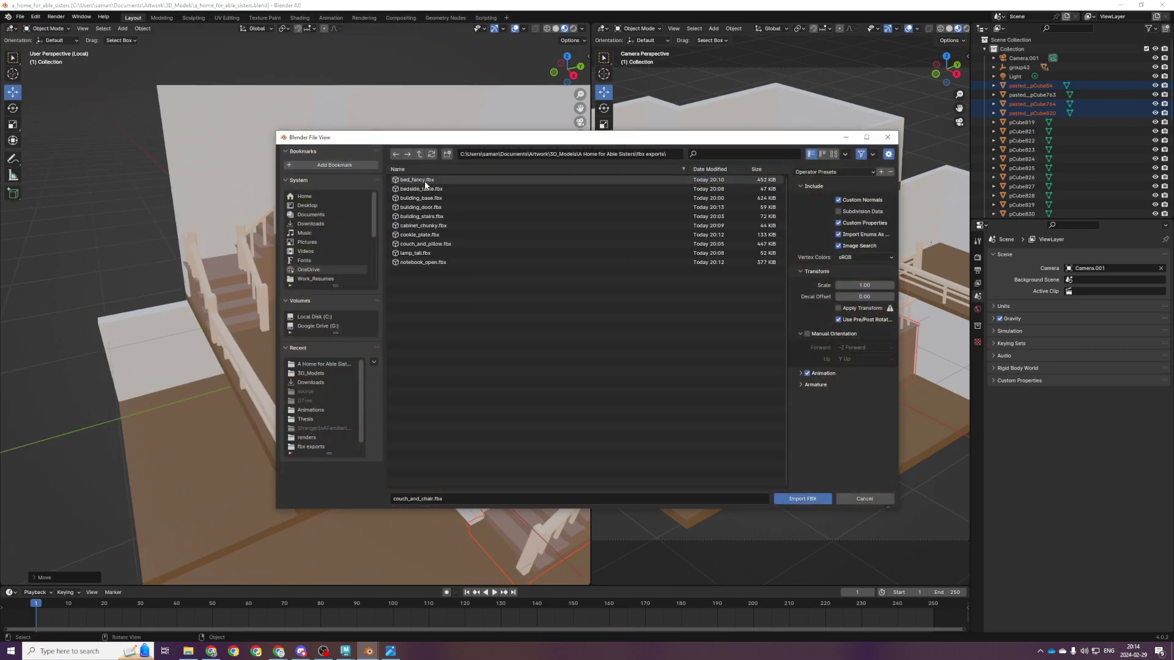
click(425, 181)
shift+click(441, 189)
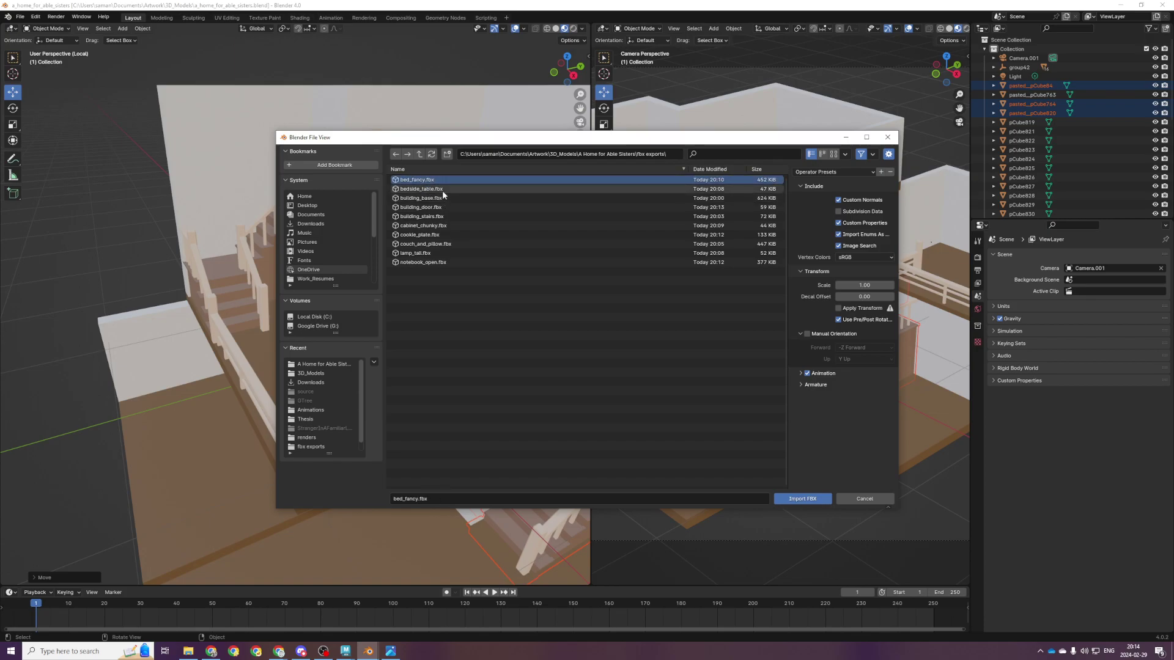
click(710, 169)
drag(476, 179, 451, 238)
shift+click(503, 245)
click(789, 499)
Select the imported couch and move it along X closer to the house
scroll(431, 402, down, 4)
drag(227, 291, 209, 265)
key(KP_Decimal)
middle_drag(238, 291, 451, 339)
scroll(403, 303, down, 7)
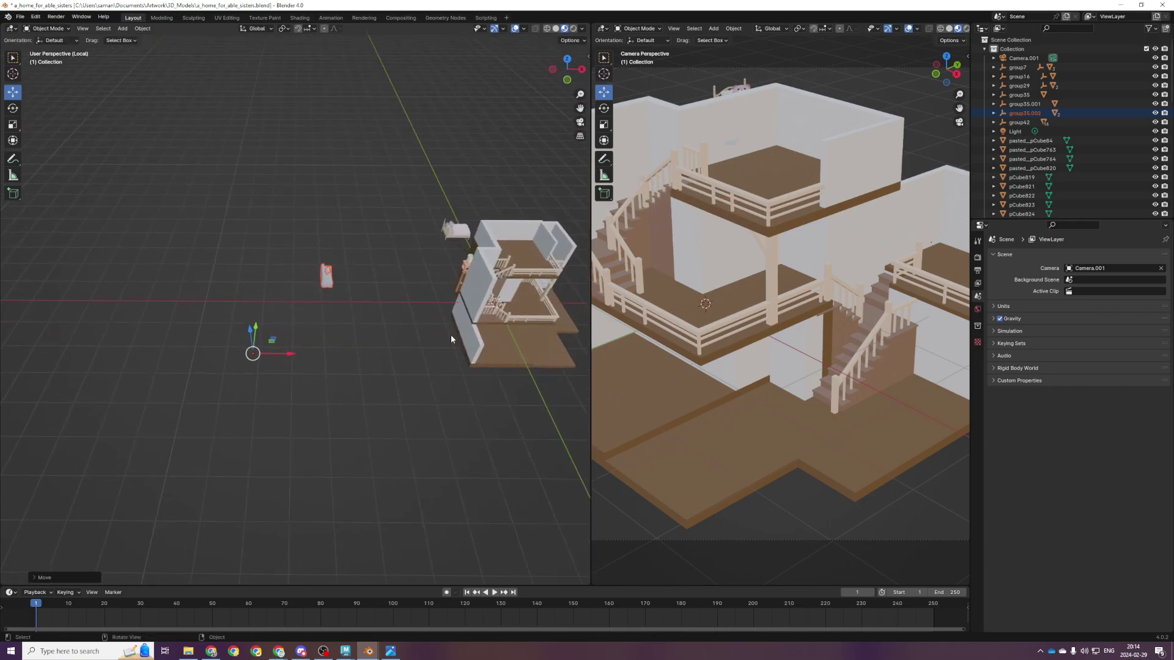
drag(291, 354, 388, 352)
scroll(378, 351, up, 1)
scroll(434, 371, down, 2)
middle_drag(434, 372, 408, 370)
scroll(434, 258, up, 4)
middle_drag(443, 241, 415, 269)
click(377, 268)
scroll(362, 400, down, 3)
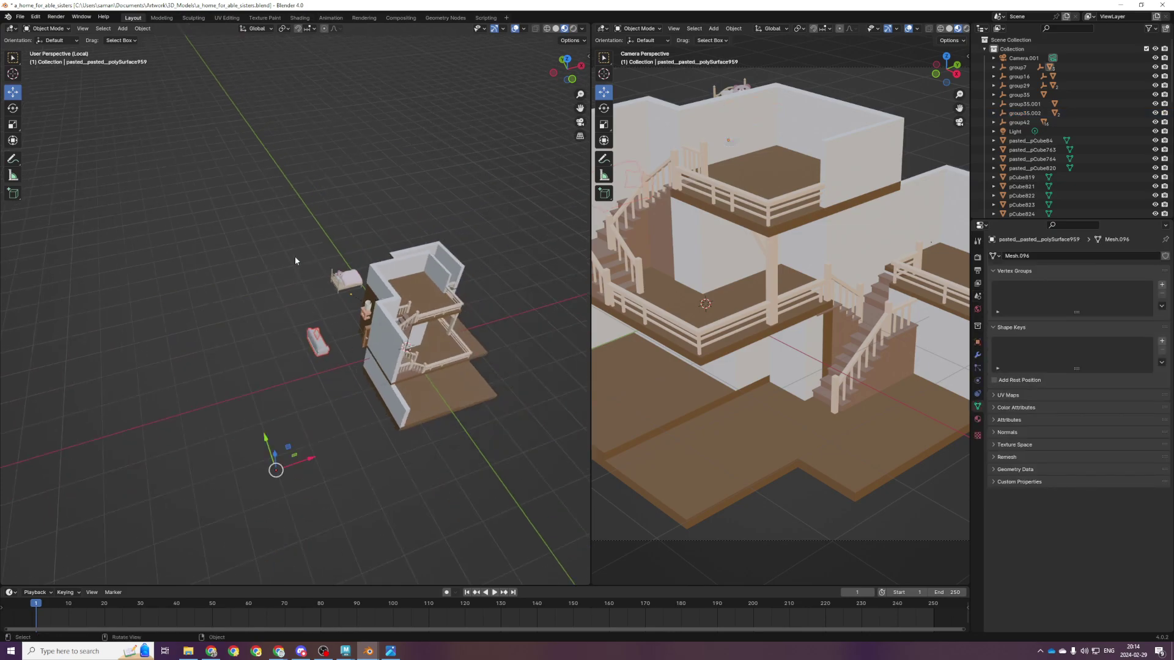
Set the origins of all objects to their center of mass (surface) and clear their parents
key(a)
click(143, 28)
mouse_move(159, 42)
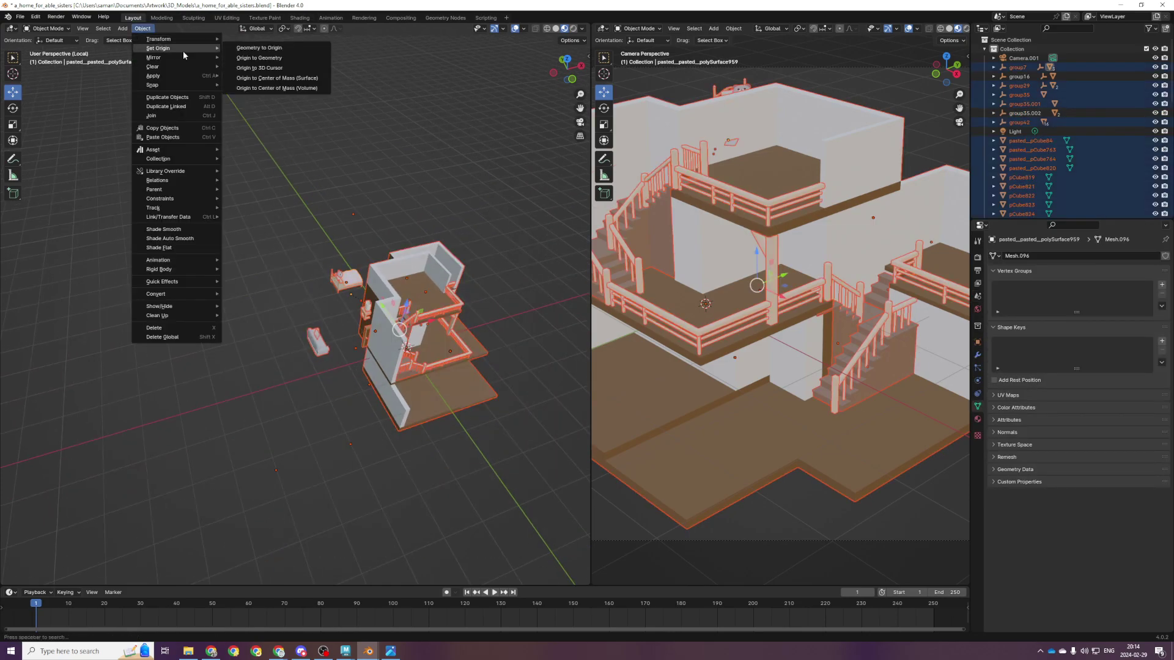
click(273, 81)
scroll(388, 244, up, 1)
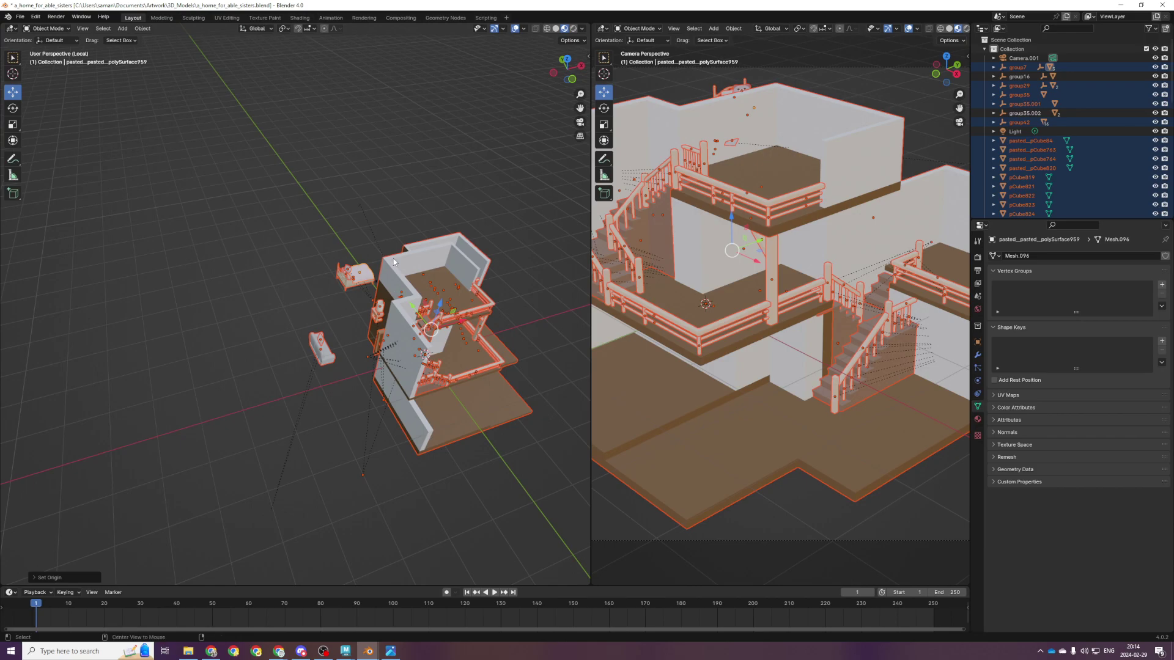
key(alt+p)
click(391, 264)
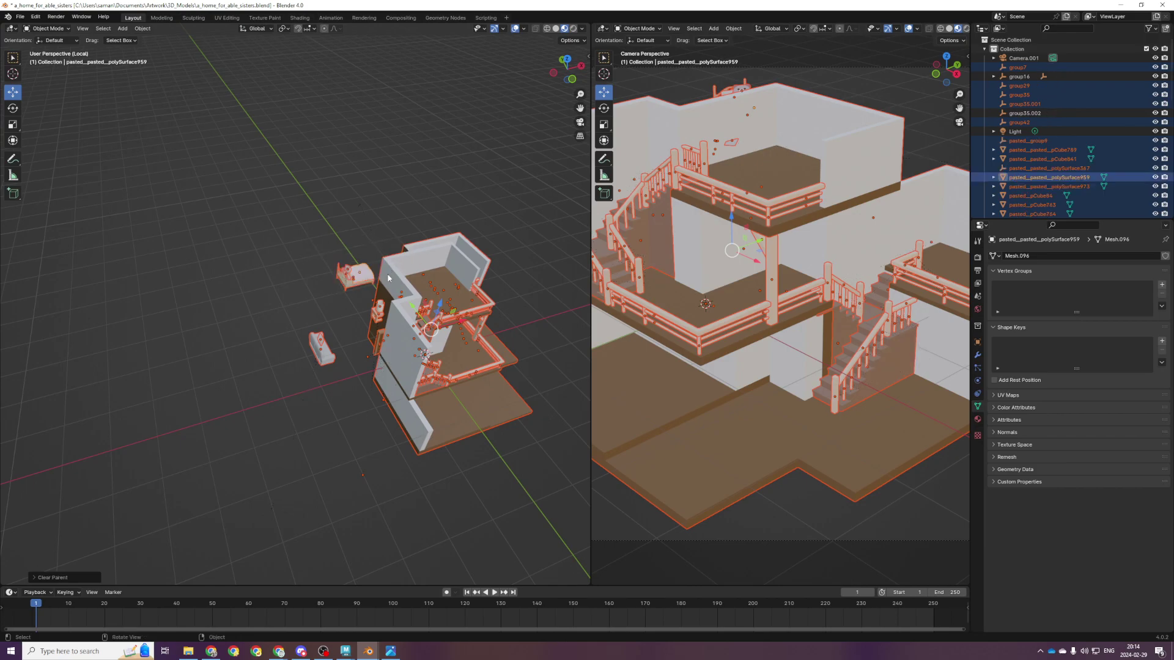
Delete leftover empties around the house and the imported furniture, including group29 and pasted__group9
key(Delete)
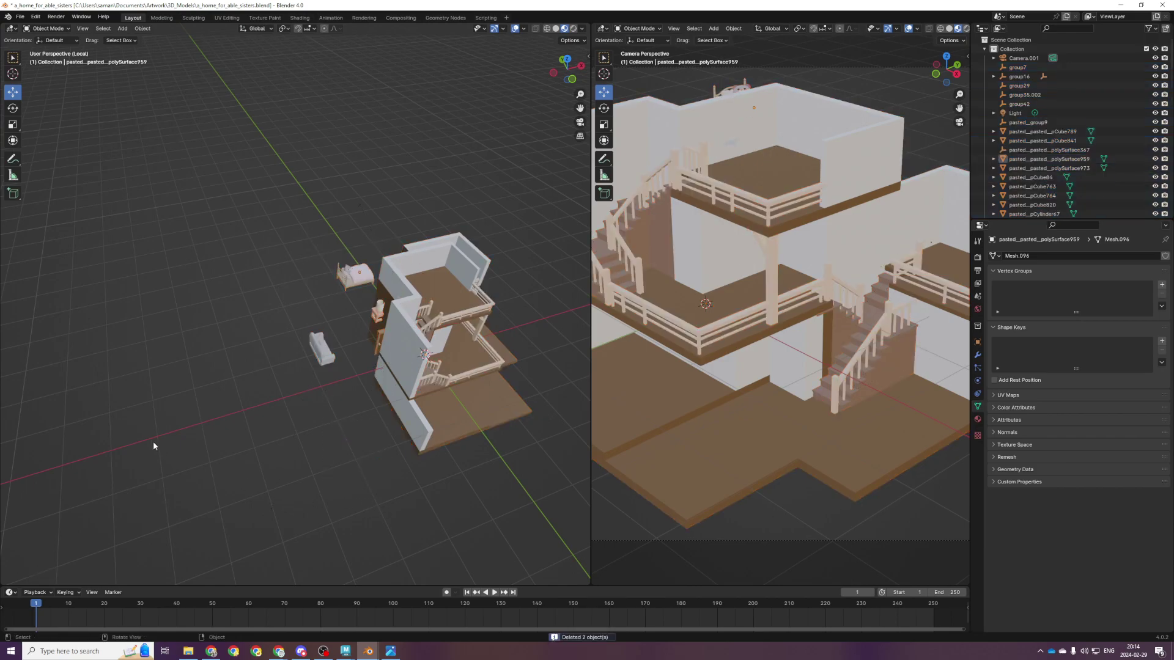
key(Delete)
click(380, 401)
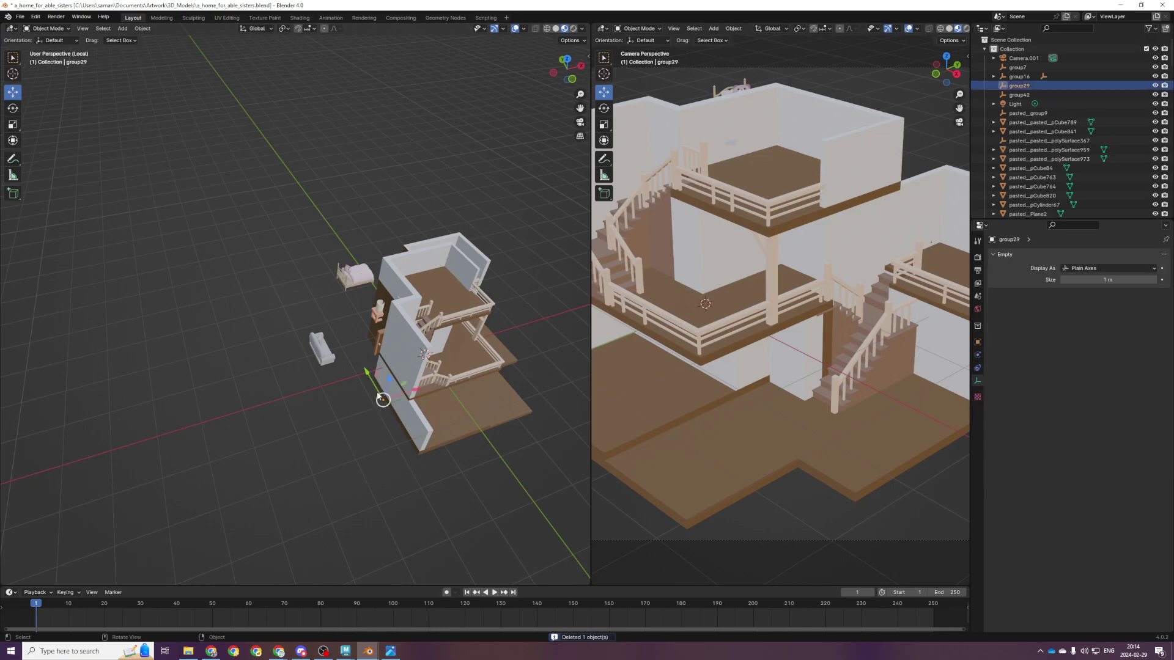
key(Delete)
scroll(398, 305, up, 4)
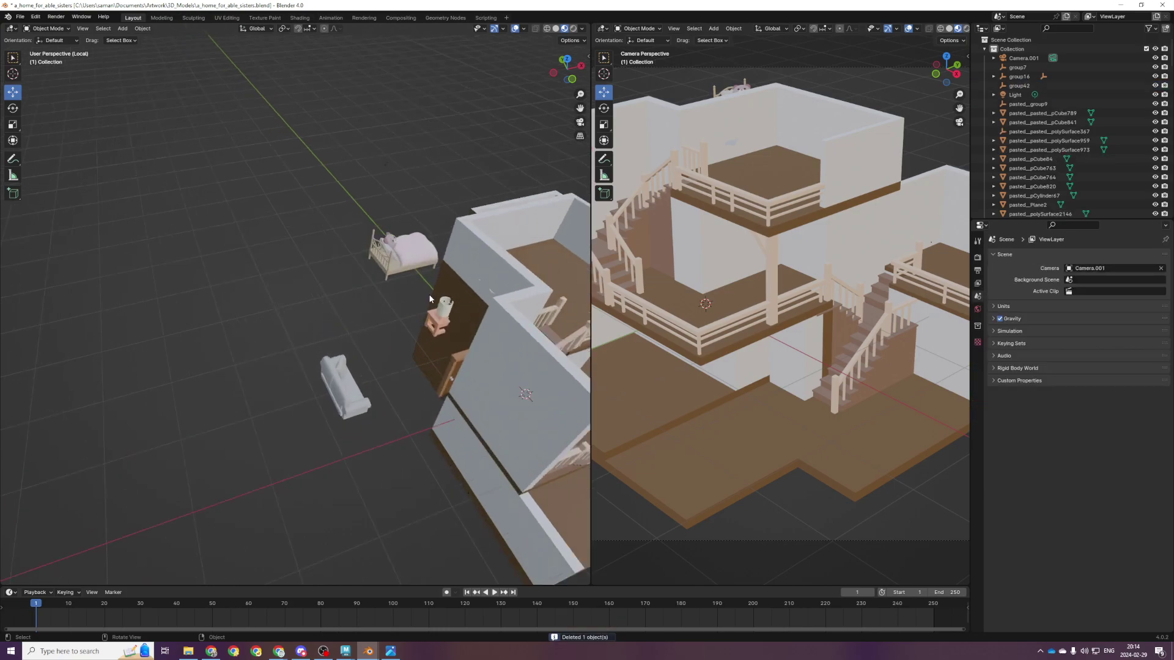
click(433, 298)
click(442, 303)
key(Delete)
scroll(481, 325, down, 2)
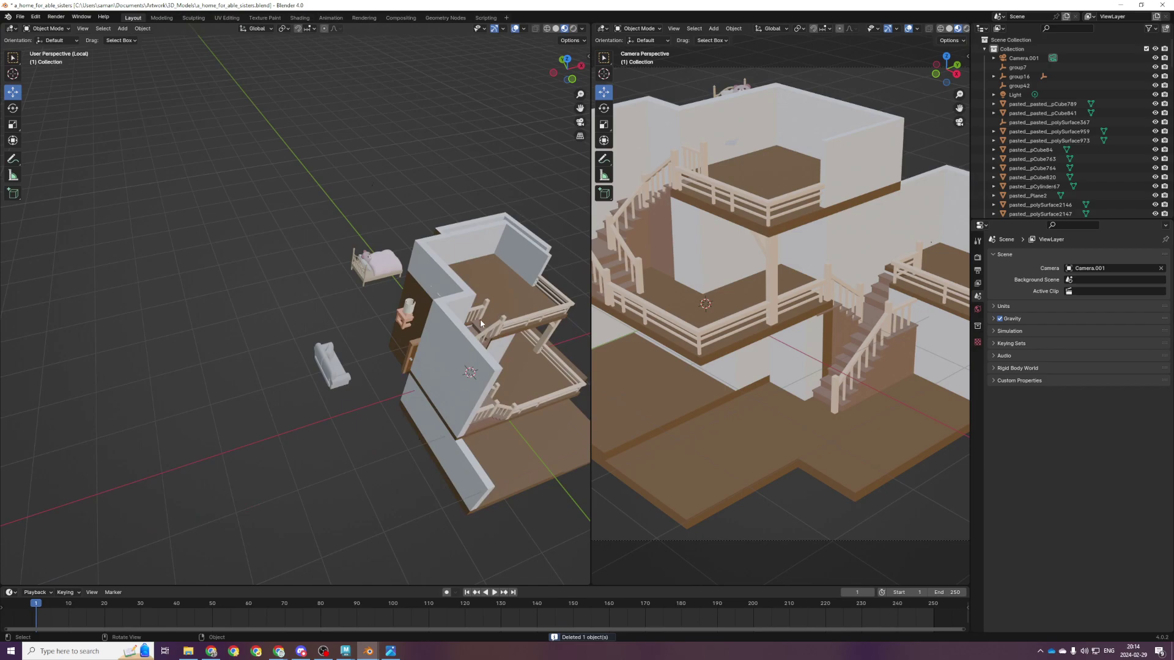
middle_drag(473, 460, 467, 463)
click(414, 448)
key(Delete)
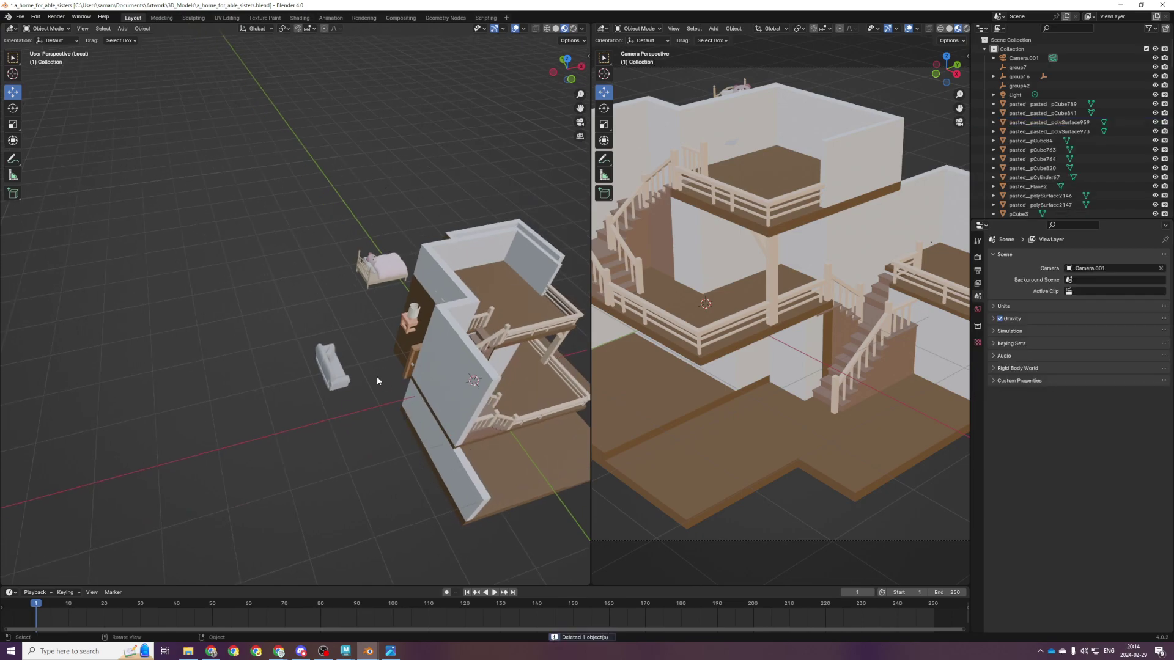
Show the left viewport as a wireframe from above and delete the leftover empty group7
key(KP_7)
key(z)
click(465, 318)
middle_drag(414, 315, 398, 323)
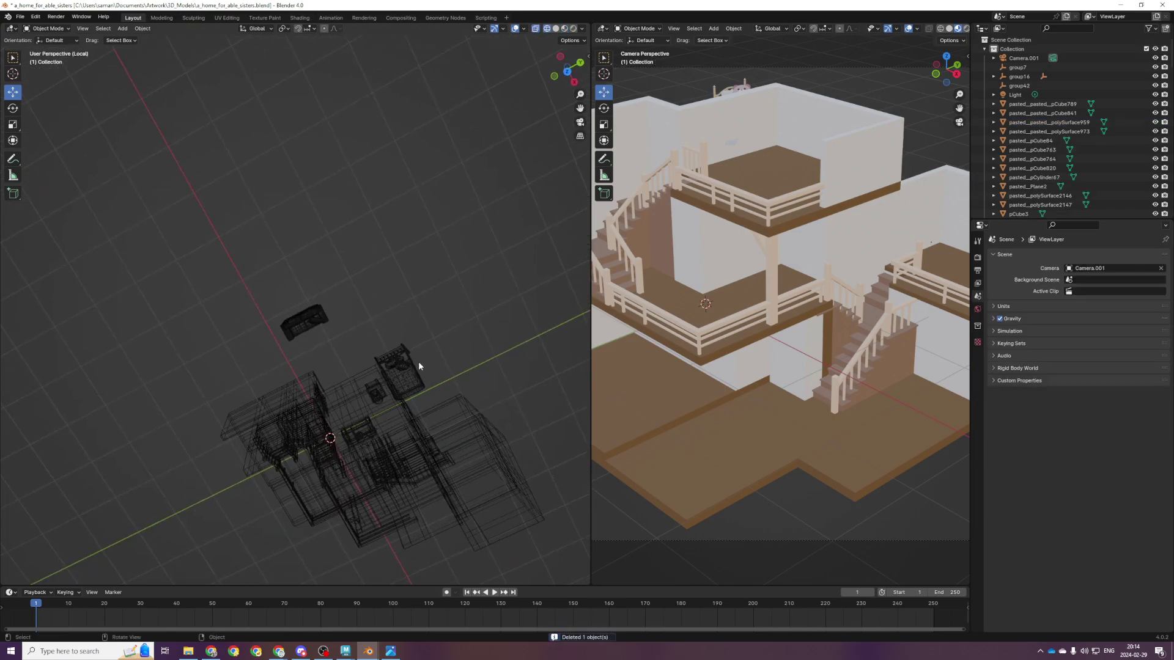
key(KP_7)
scroll(261, 377, up, 4)
click(221, 325)
key(Delete)
Select the imported door with its knob and move it along X into the house's middle level
scroll(404, 417, down, 4)
mouse_move(407, 416)
shift+middle_down()
mouse_move(321, 308)
mouse_move(389, 411)
shift+middle_up()
scroll(324, 324, up, 2)
shift+middle_drag(205, 316, 267, 354)
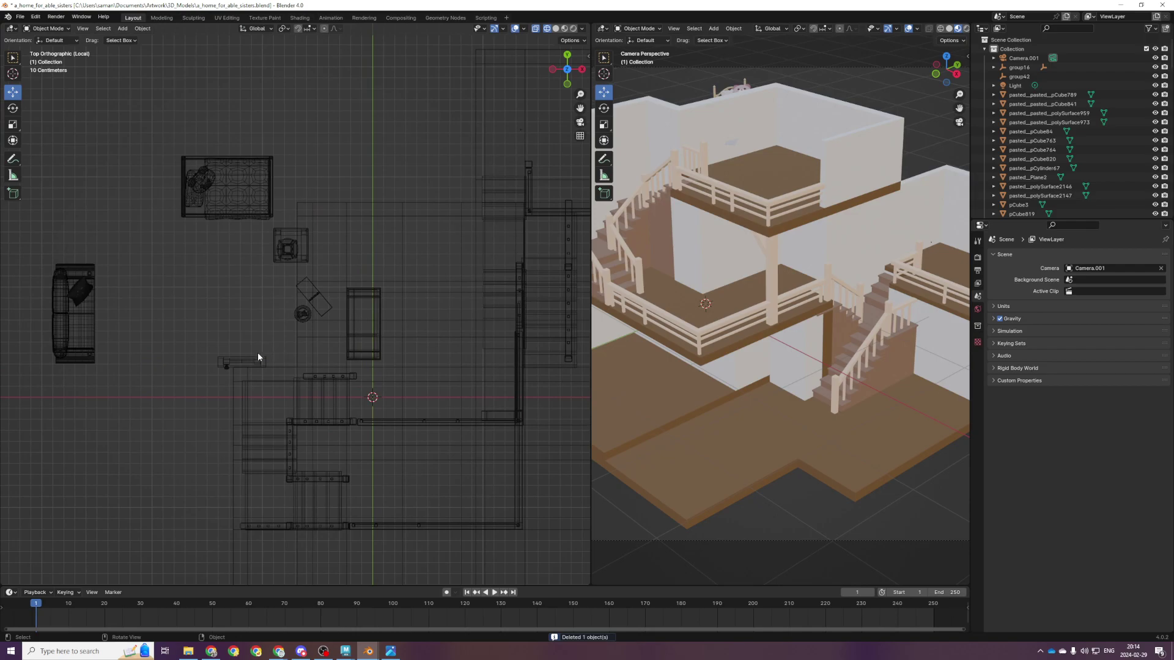
drag(256, 363, 443, 362)
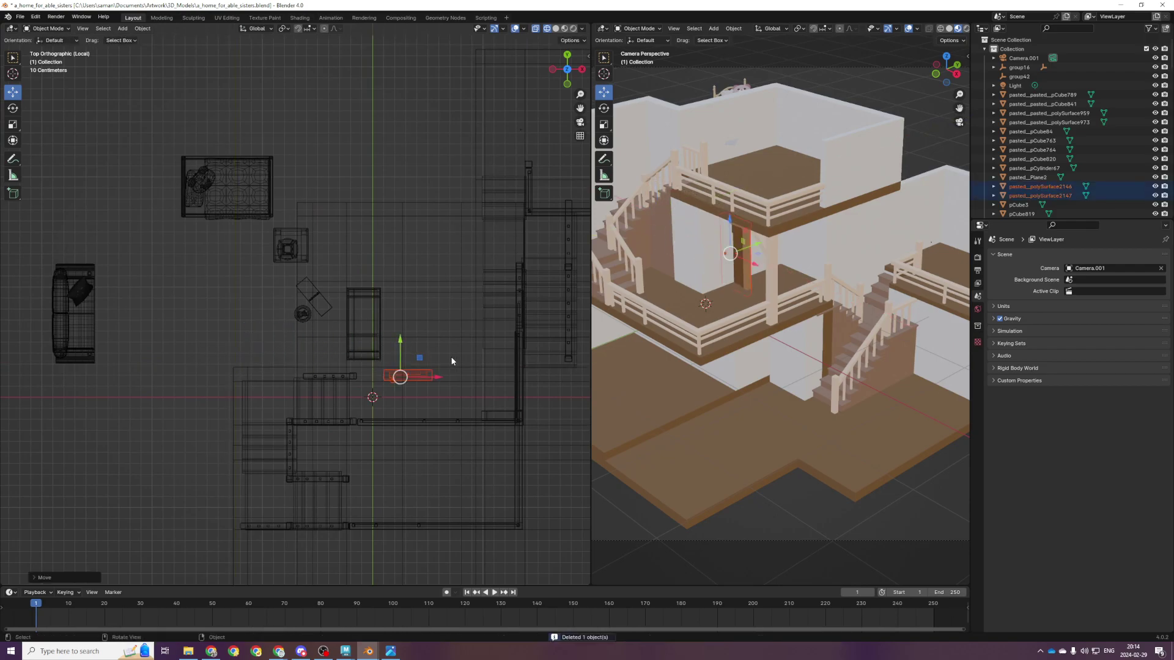
Show the left viewport in Material Preview and move the door with its knob towards the middle level's back wall beside the stairs
key(z)
click(461, 435)
middle_drag(461, 435, 370, 410)
scroll(369, 410, down, 3)
drag(332, 407, 308, 428)
key(KP_Decimal)
middle_drag(334, 463, 318, 410)
drag(295, 300, 223, 281)
Raise the door to stand on the middle level's floor, set it into the back wall along Y, and save the file
key(KP_1)
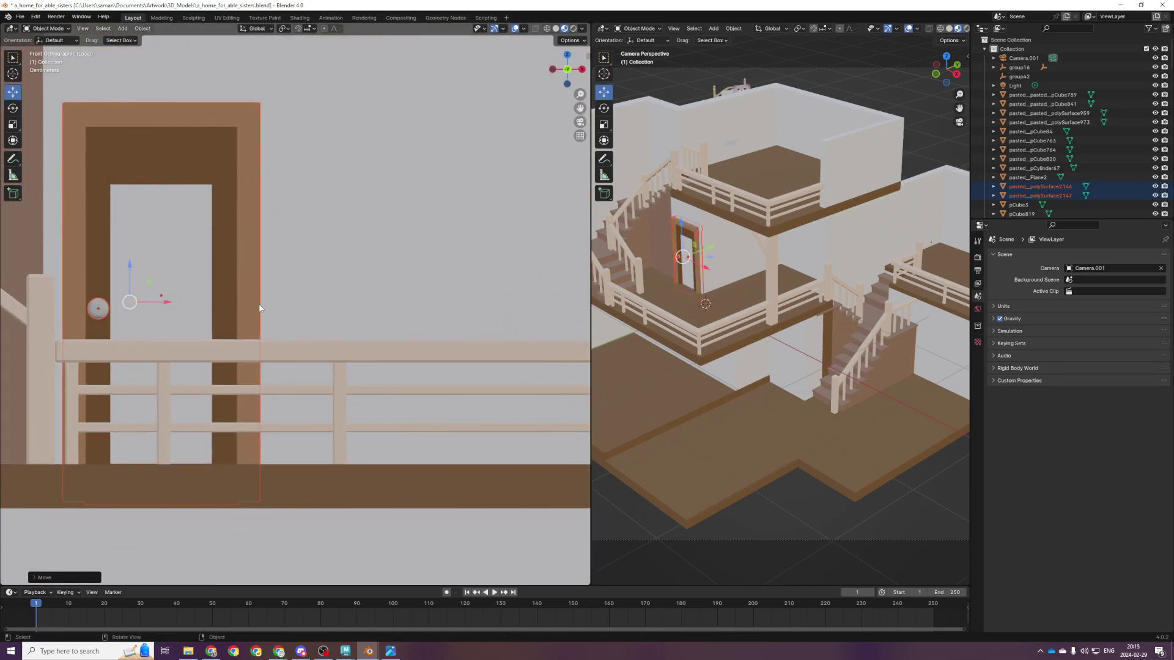
shift+middle_drag(260, 306, 318, 351)
drag(189, 309, 188, 277)
middle_drag(279, 290, 251, 284)
key(g)
key(y)
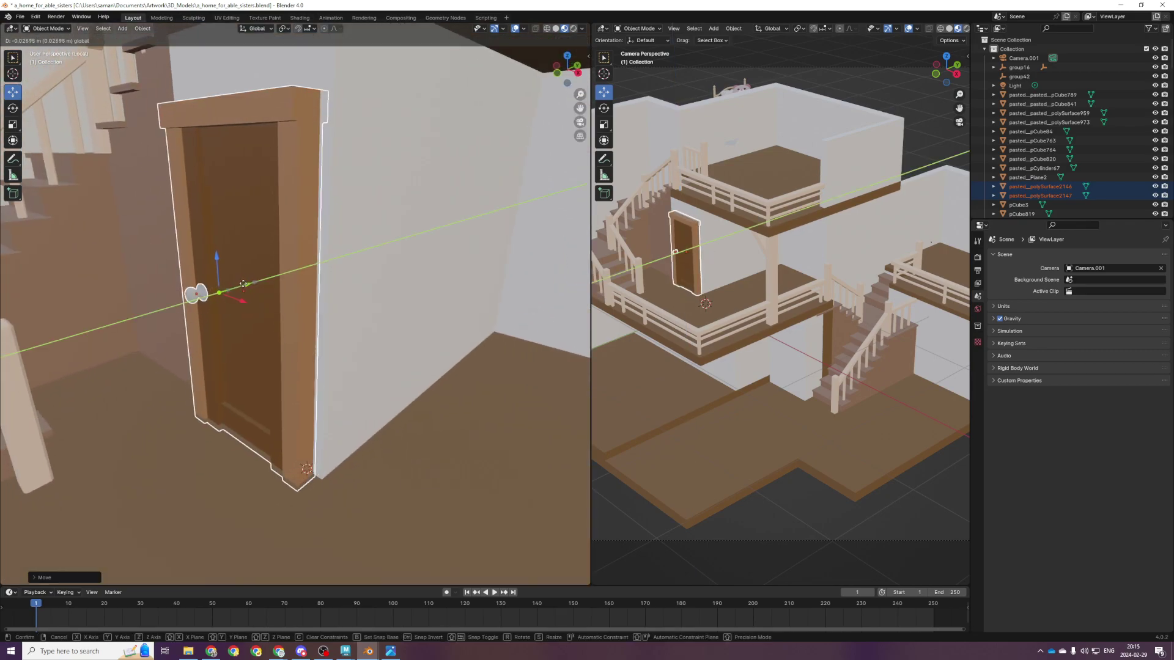
drag(245, 283, 245, 282)
middle_drag(245, 293, 288, 301)
scroll(288, 302, down, 2)
drag(236, 274, 234, 269)
scroll(233, 269, down, 3)
middle_drag(234, 269, 484, 521)
key(ctrl+s)
Select the bed with its bedding and bear in a wireframe view and move it onto the upper level's floor, near the back corner
scroll(485, 521, down, 4)
key(KP_7)
shift+middle_drag(257, 289, 303, 357)
key(z)
click(170, 236)
mouse_move(213, 194)
mouse_down()
mouse_move(304, 292)
mouse_move(312, 276)
mouse_up()
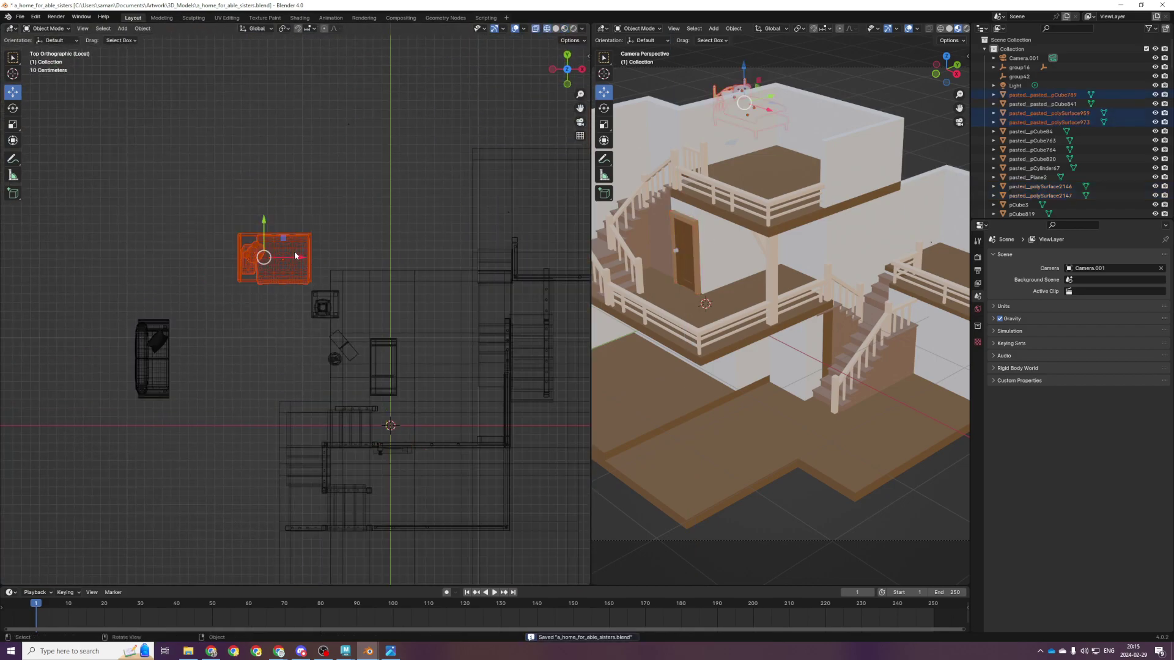
scroll(338, 331, up, 4)
drag(258, 203, 475, 299)
key(KP_1)
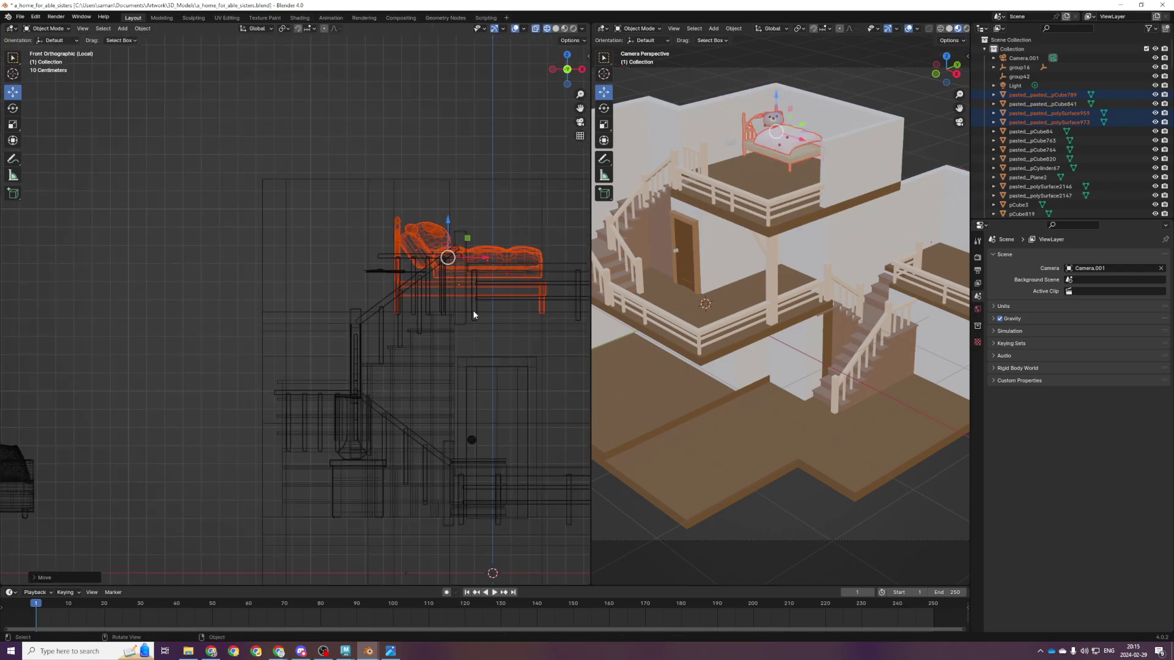
drag(446, 225, 445, 230)
Select the bedside table with its lamp and move it from the upper room's outside to the middle level
key(KP_7)
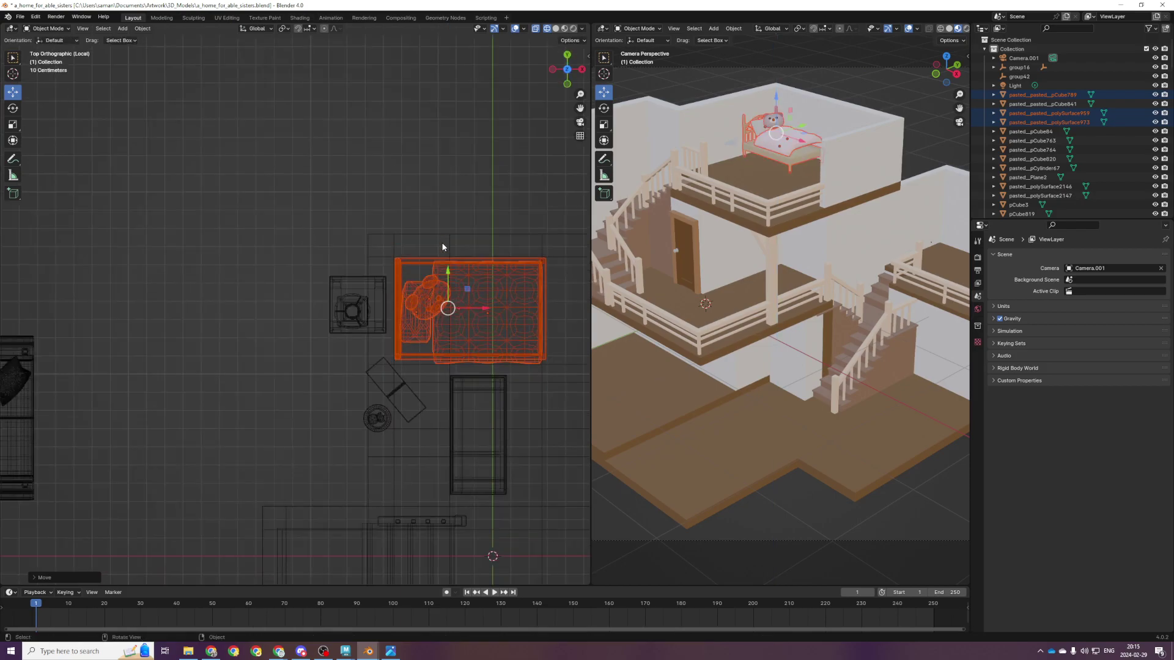
scroll(442, 247, up, 3)
drag(365, 296, 406, 350)
scroll(429, 355, down, 7)
shift+middle_drag(425, 389, 359, 340)
drag(282, 241, 505, 300)
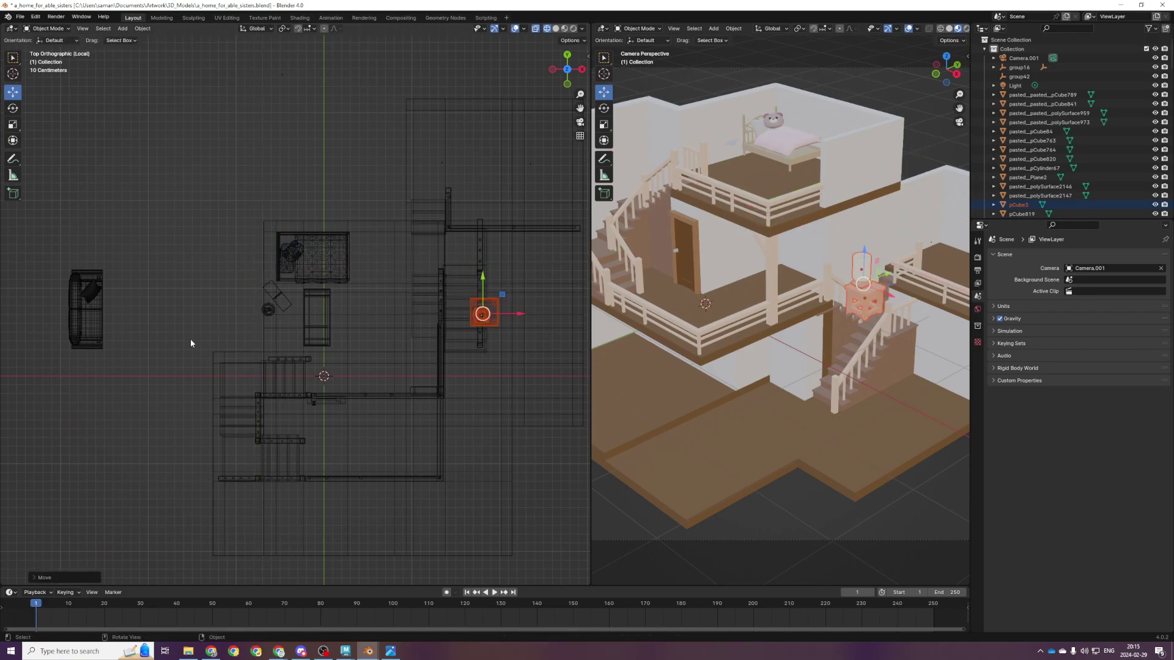
key(KP_1)
drag(512, 374, 400, 390)
Show the left viewport in Material Preview and fine-tune the bedside table's position on the middle level's floor near the back wall
key(z)
click(439, 477)
middle_drag(426, 397, 395, 434)
drag(394, 396, 384, 392)
middle_drag(383, 392, 358, 351)
scroll(358, 351, up, 5)
middle_drag(397, 405, 413, 361)
drag(411, 352, 401, 353)
scroll(397, 353, down, 4)
middle_drag(392, 355, 277, 357)
drag(282, 347, 290, 347)
middle_drag(290, 347, 347, 369)
drag(391, 335, 380, 337)
Move the couch with its pillow into the middle level between the door and the bedside table, and save the file
key(KP_7)
scroll(422, 384, down, 3)
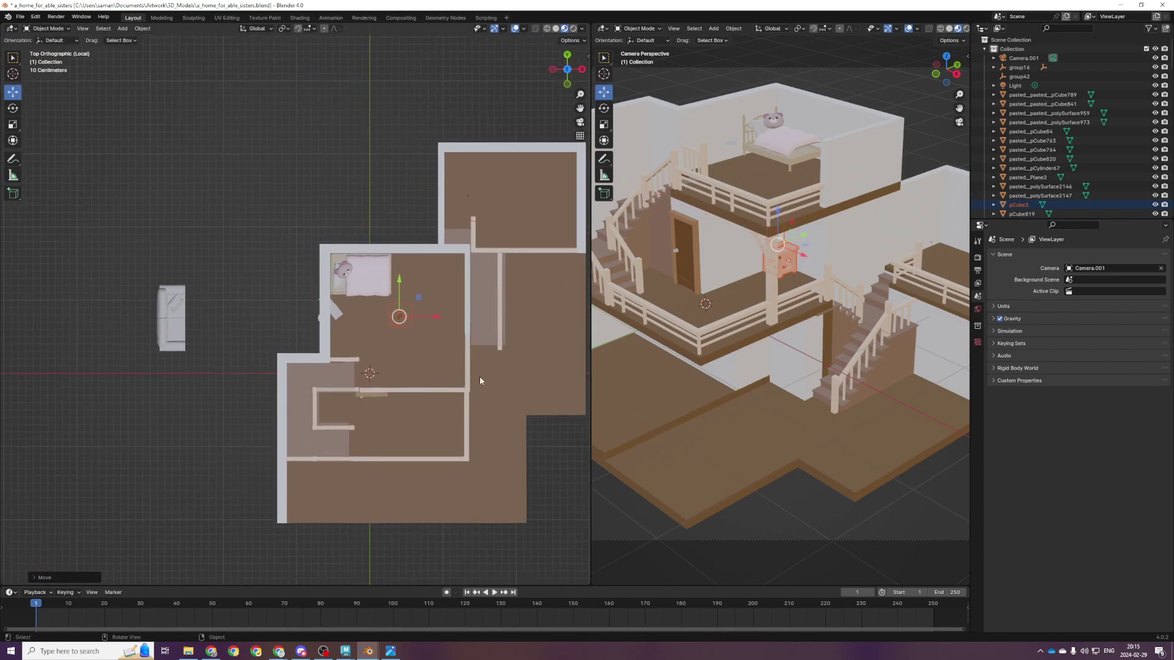
drag(194, 323, 430, 318)
key(KP_1)
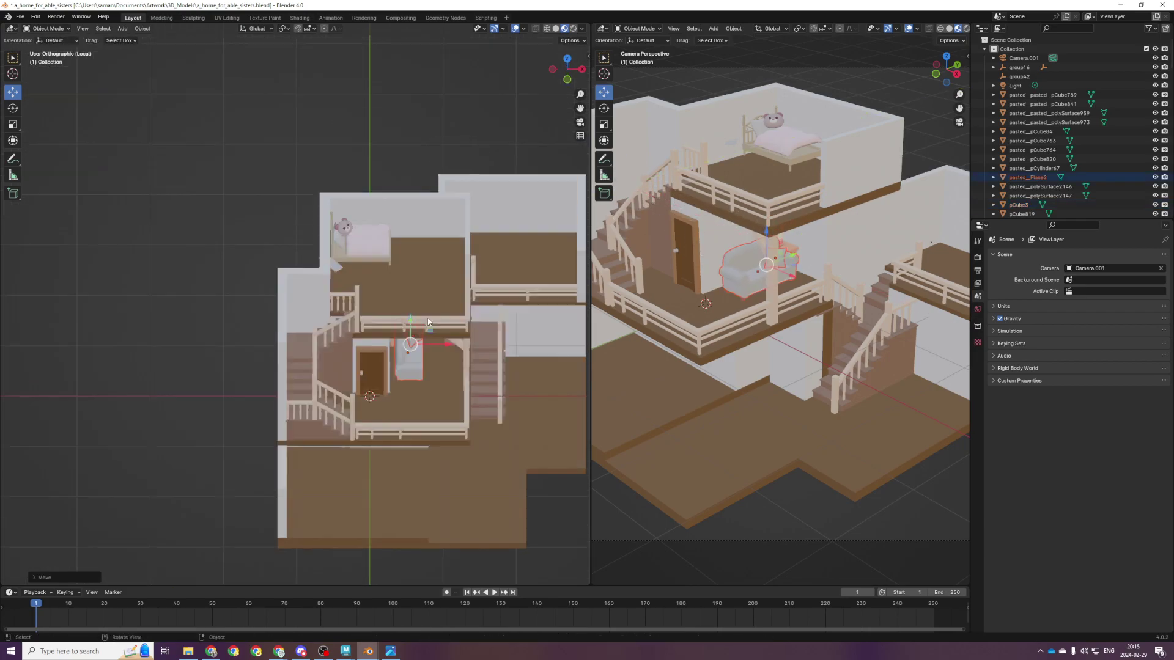
scroll(391, 303, up, 7)
mouse_move(488, 389)
mouse_down()
mouse_move(468, 390)
mouse_move(479, 389)
mouse_up()
middle_drag(479, 390, 336, 431)
shift+middle_drag(260, 462, 400, 356)
drag(400, 356, 358, 354)
key(ctrl+z)
middle_drag(359, 356, 417, 366)
key(ctrl+s)
scroll(823, 321, down, 4)
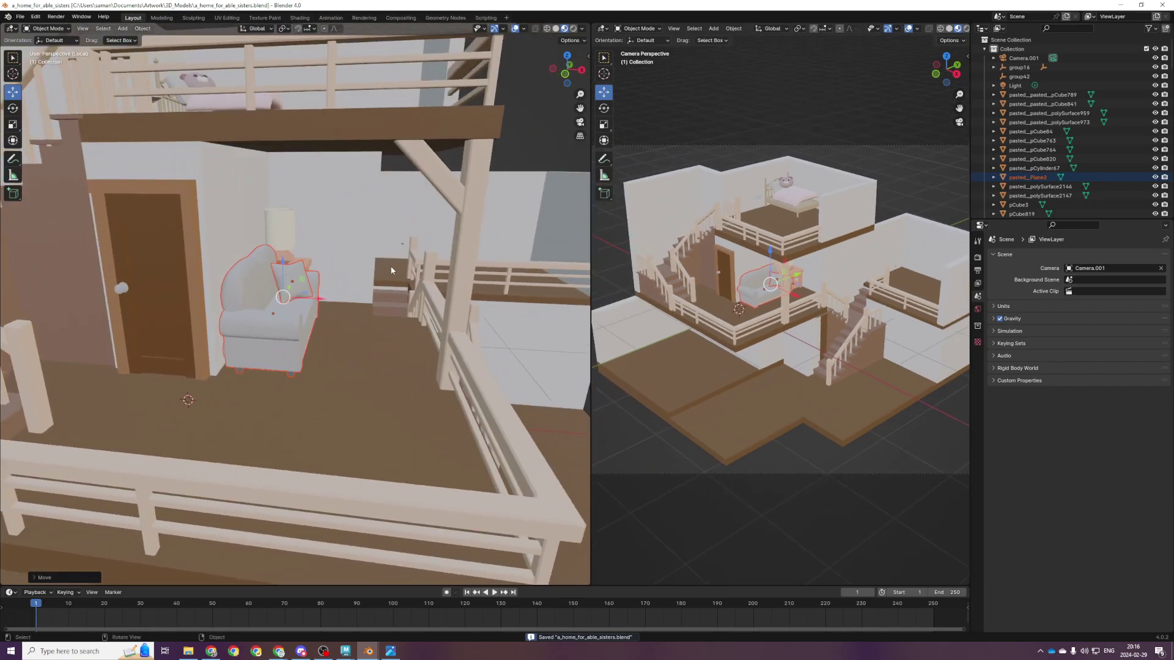
Inspect the bed on the upper level, switch to the Able Sisters scene in Maya and select the mattress under the blanket
shift+middle_drag(397, 276, 453, 447)
scroll(453, 442, up, 3)
middle_drag(397, 339, 381, 279)
click(380, 279)
scroll(321, 398, up, 2)
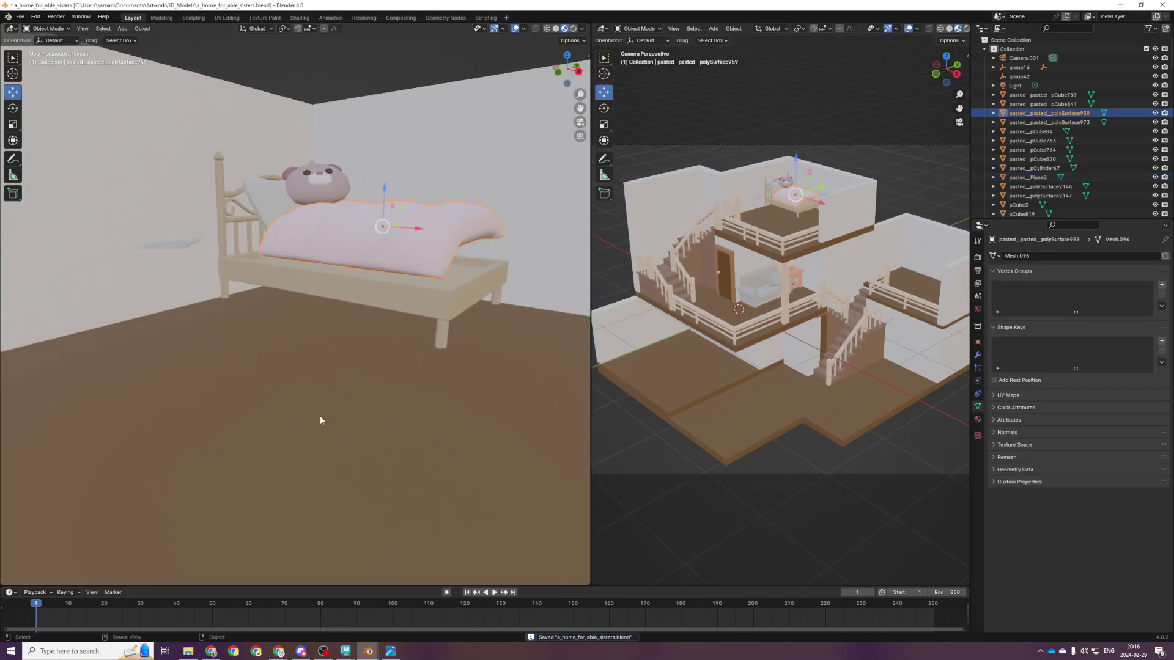
click(342, 654)
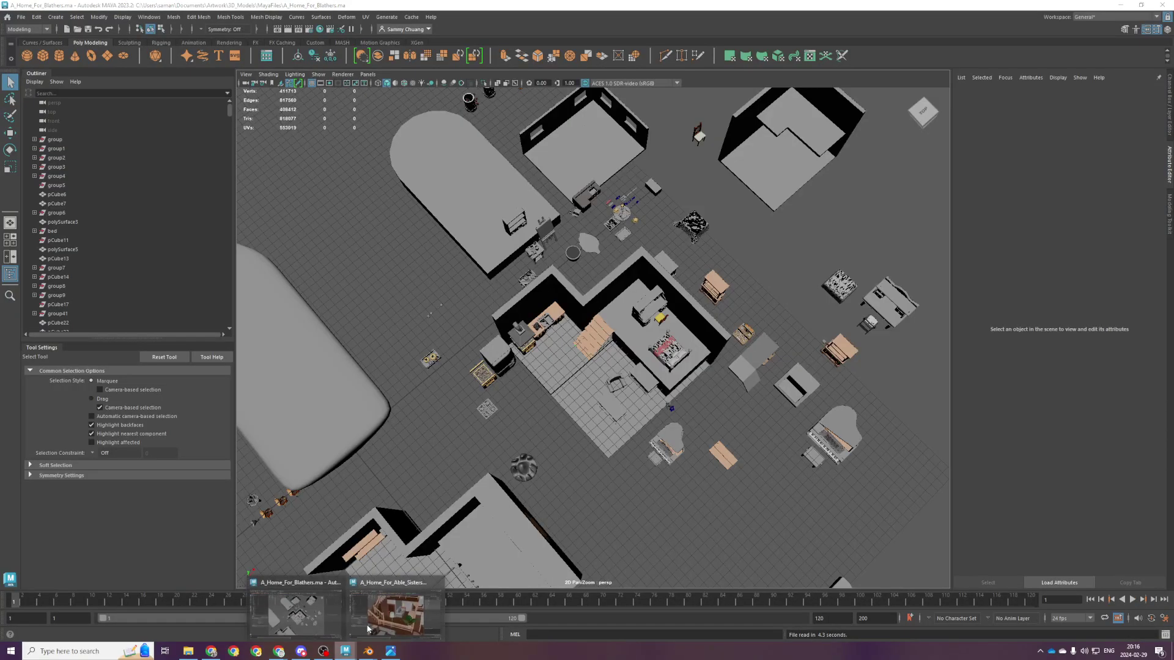
click(367, 629)
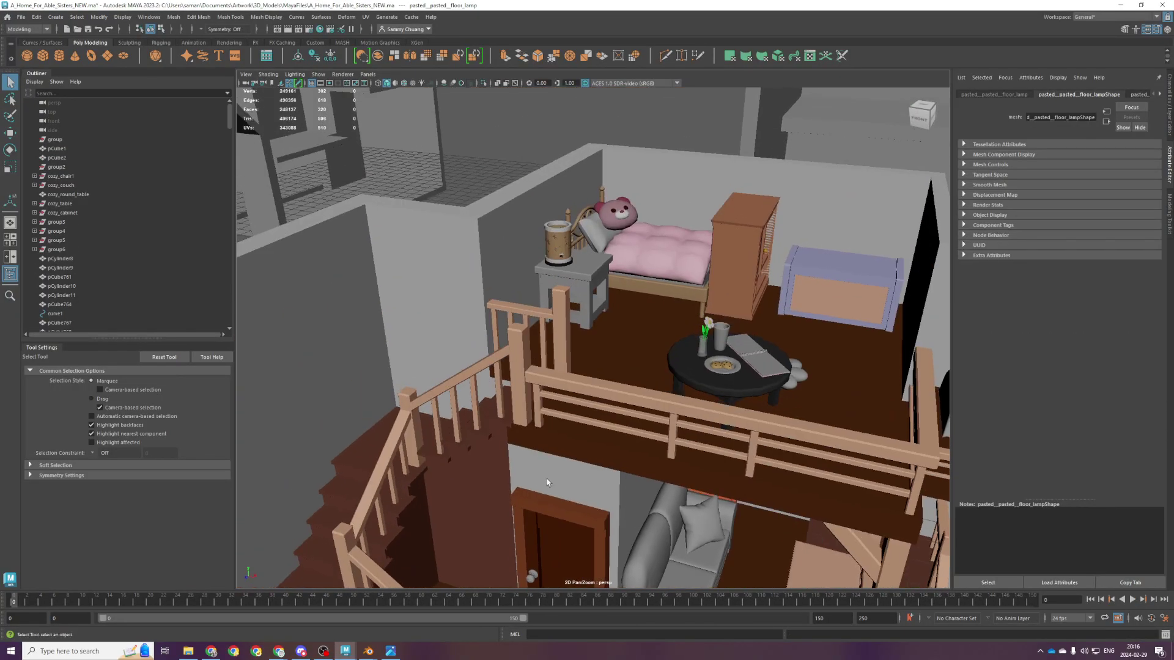
click(626, 273)
scroll(627, 274, up, 3)
alt+middle_drag(588, 234, 582, 247)
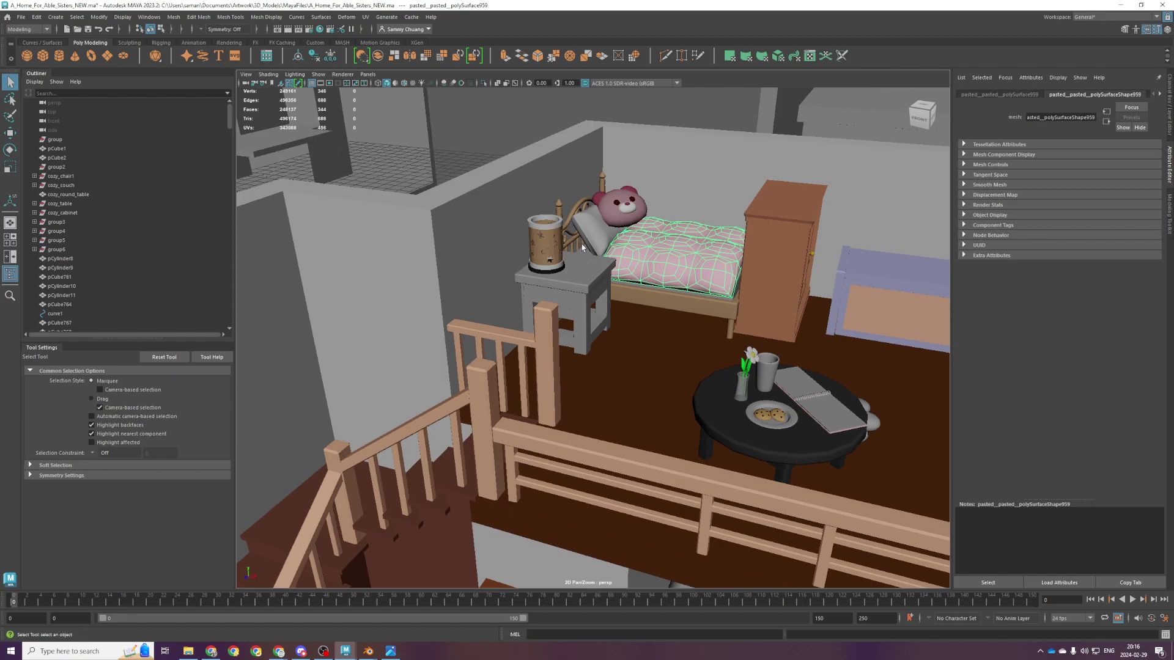
click(580, 252)
key(f)
alt+drag(589, 278, 611, 275)
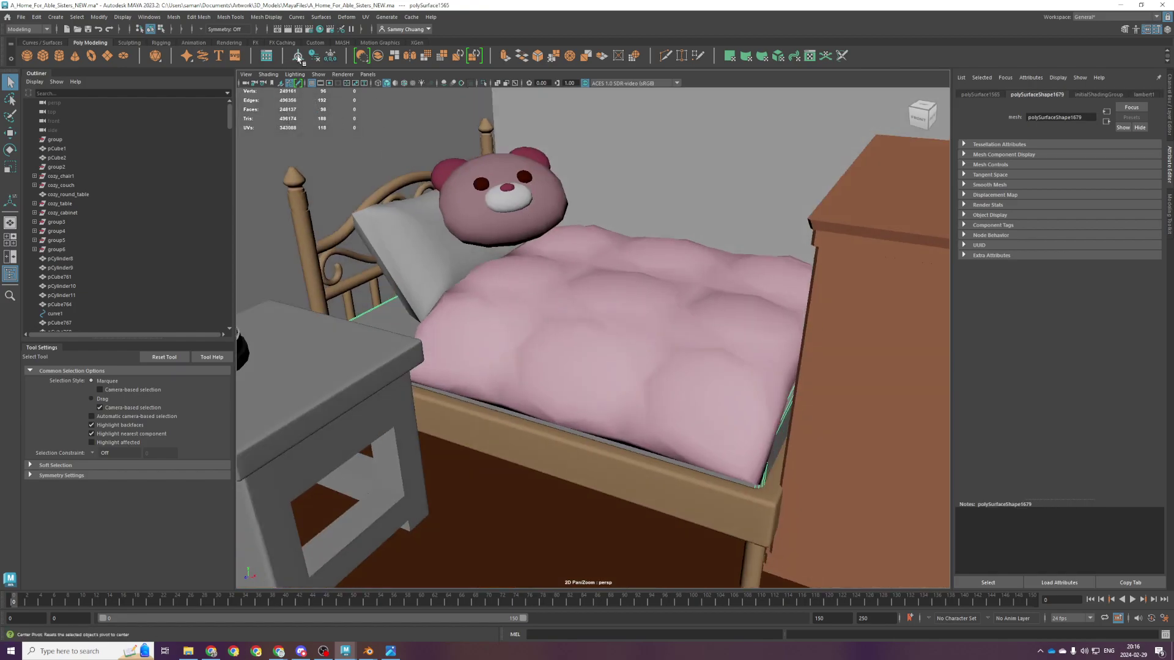
Export the selected mattress as an FBX file named mattress, and return to the Blender house scene and save it
key(w)
click(24, 20)
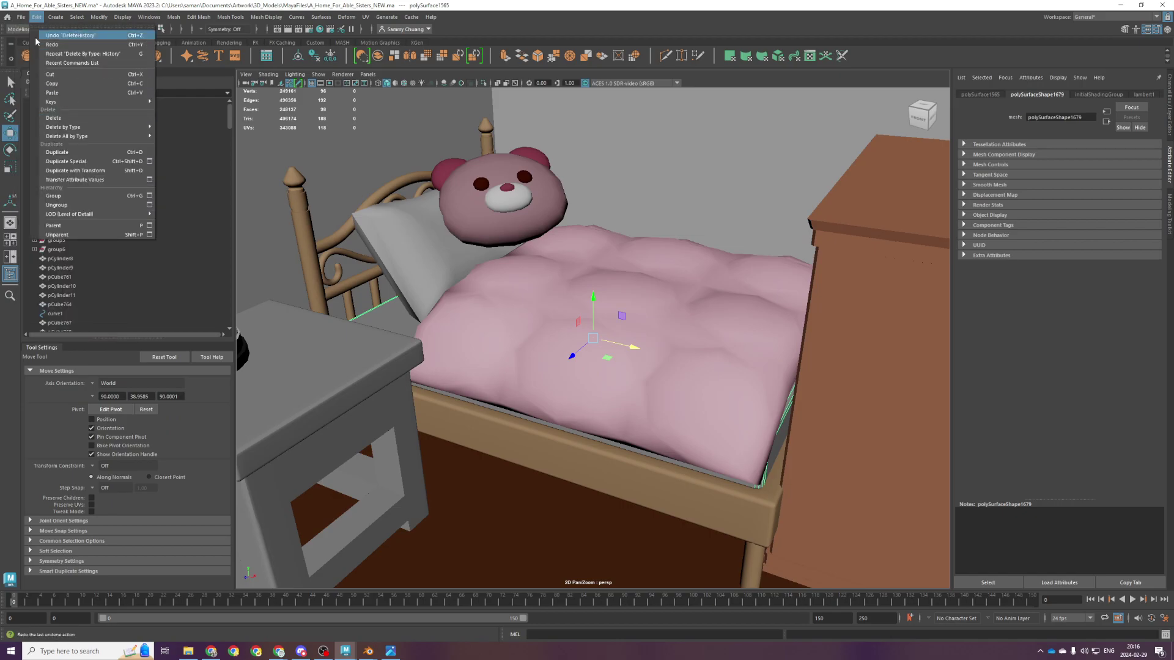
click(73, 140)
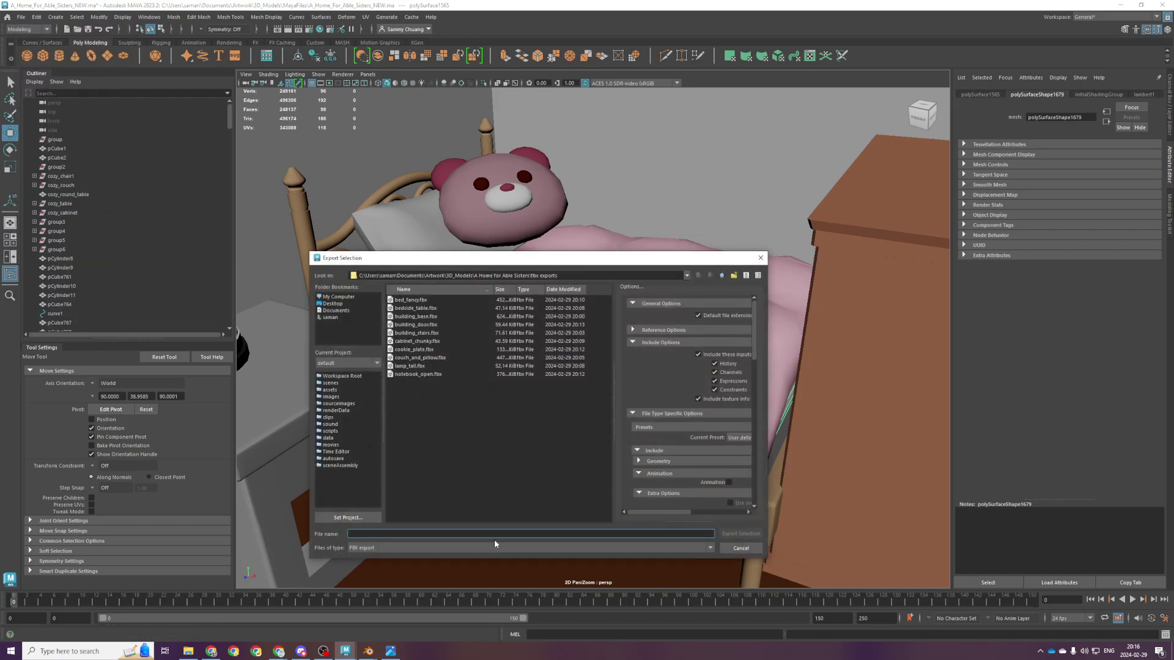
text(mattress)
key(Return)
mouse_move(369, 653)
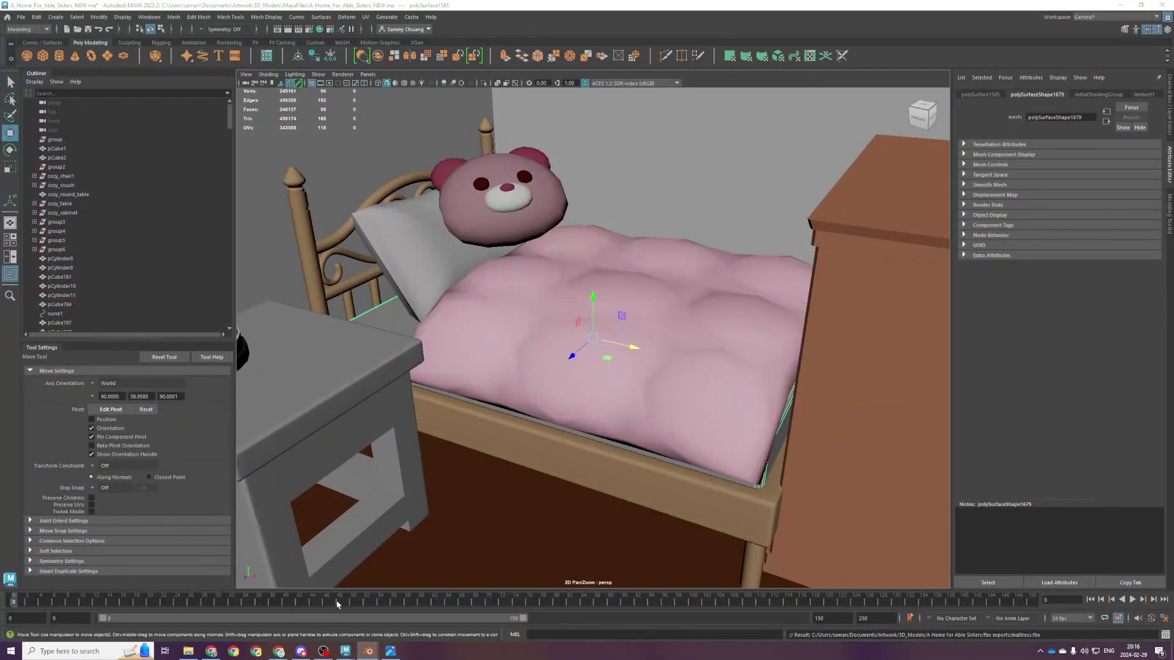
click(376, 631)
key(ctrl+s)
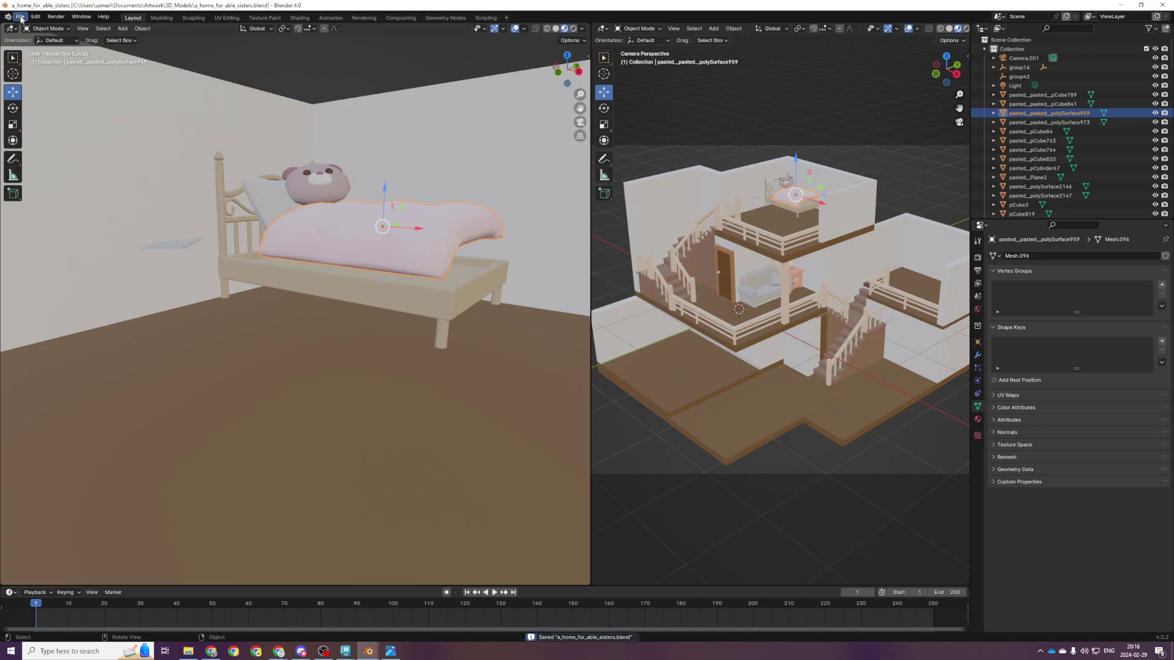
click(20, 17)
mouse_move(52, 145)
click(181, 230)
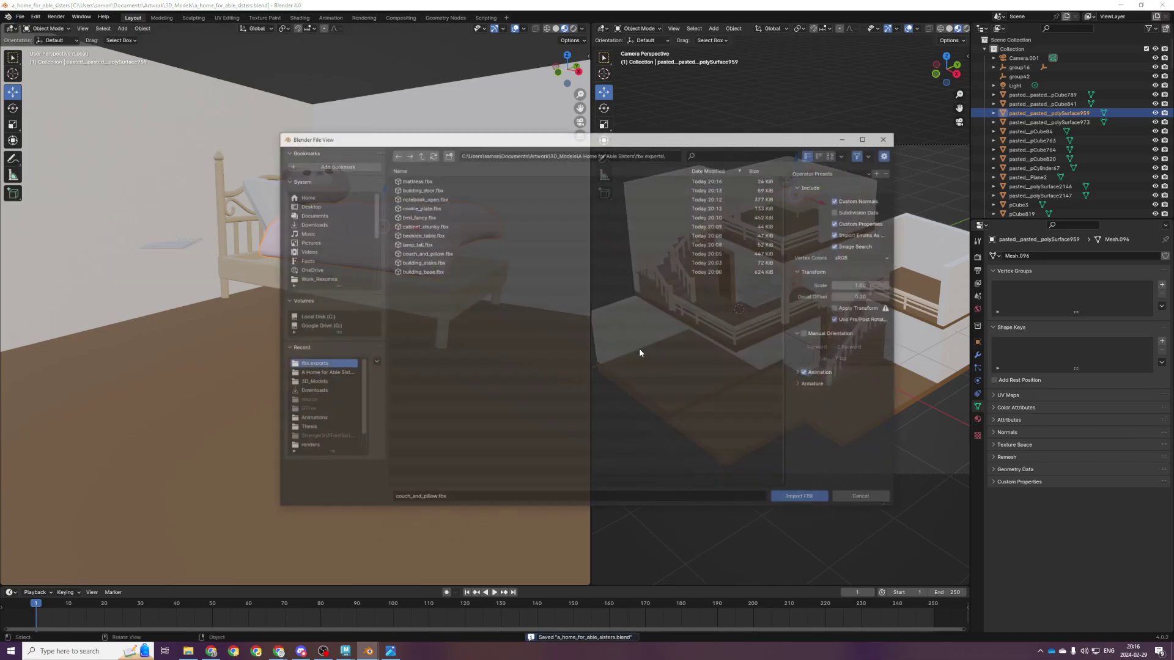
double_click(489, 191)
scroll(424, 450, down, 8)
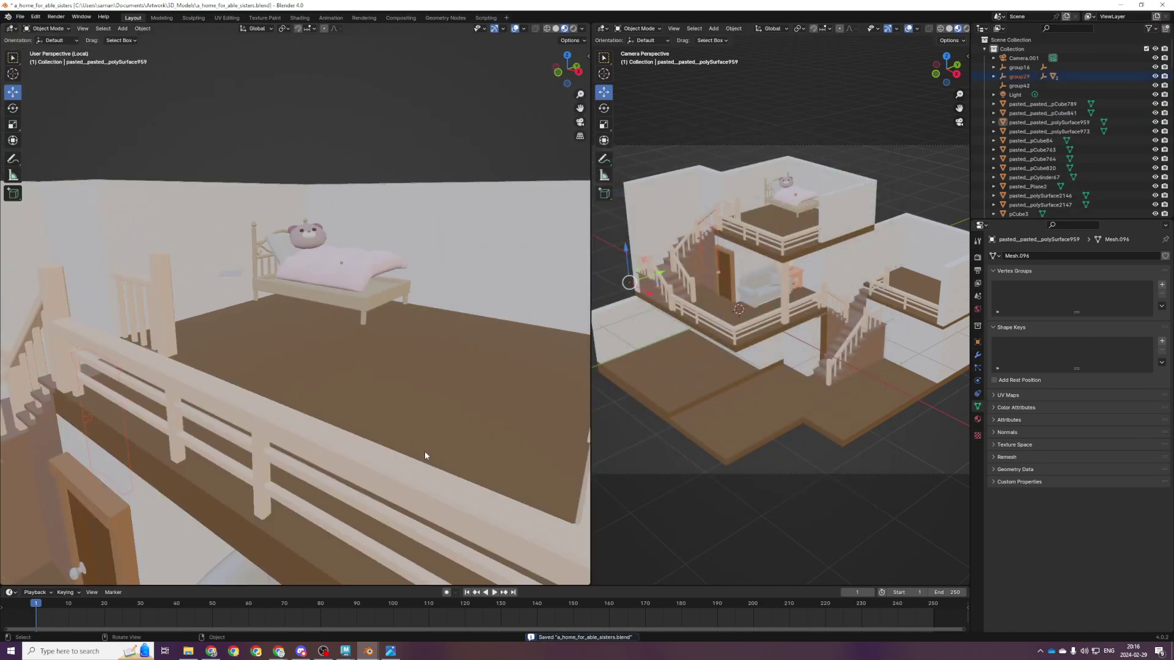
key(Delete)
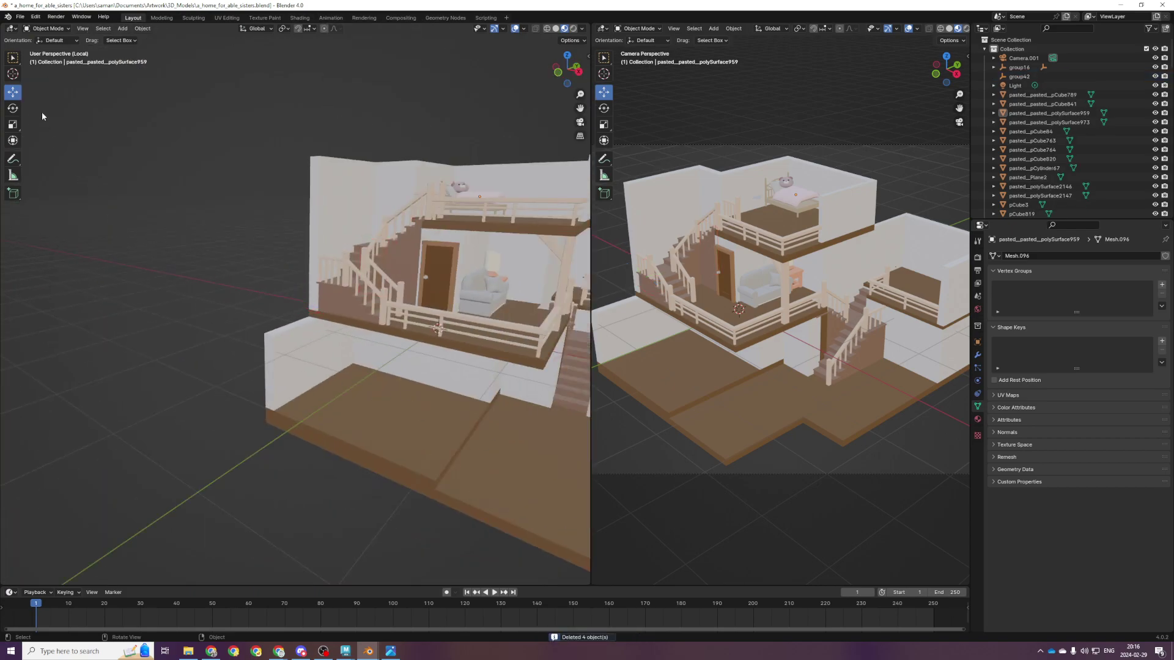
Import mattress.fbx and show the left viewport as a wireframe from above
click(23, 16)
mouse_move(47, 152)
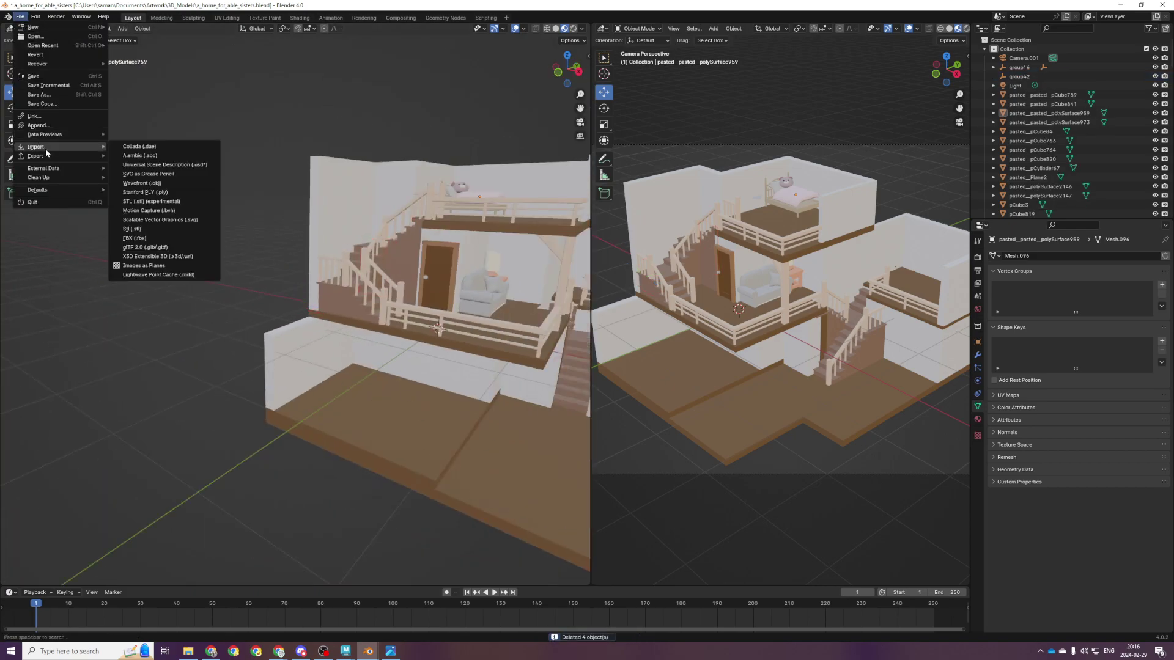
click(135, 238)
click(416, 180)
scroll(339, 385, down, 3)
middle_drag(339, 386, 387, 405)
scroll(388, 405, down, 2)
key(KP_7)
key(z)
click(309, 365)
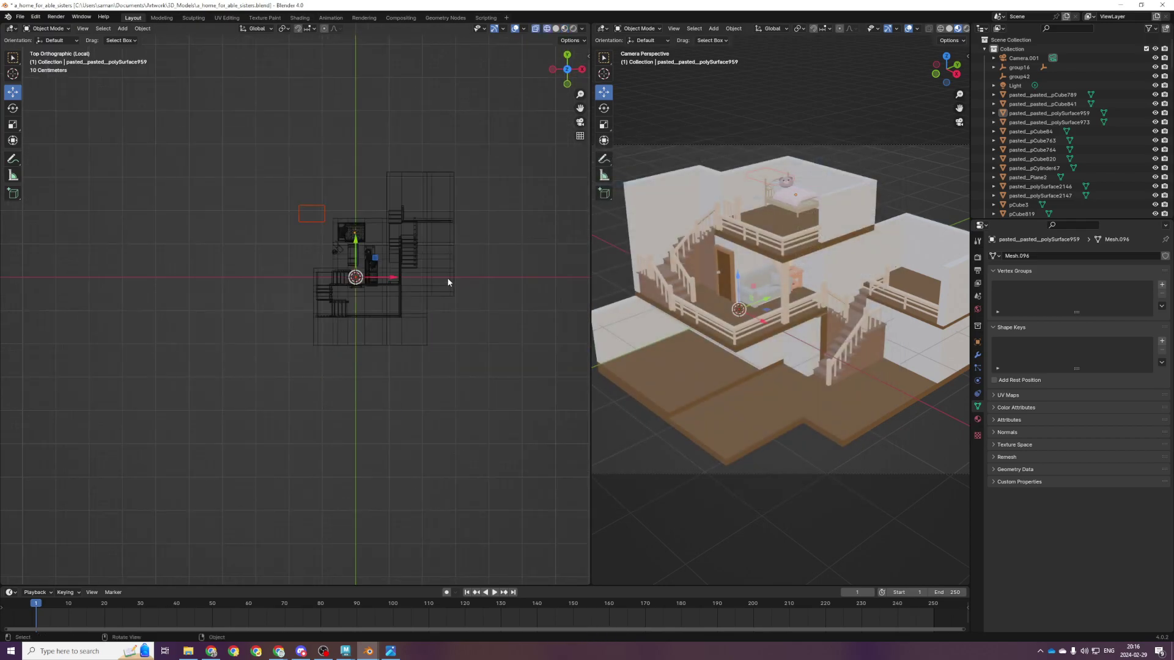
scroll(389, 271, up, 3)
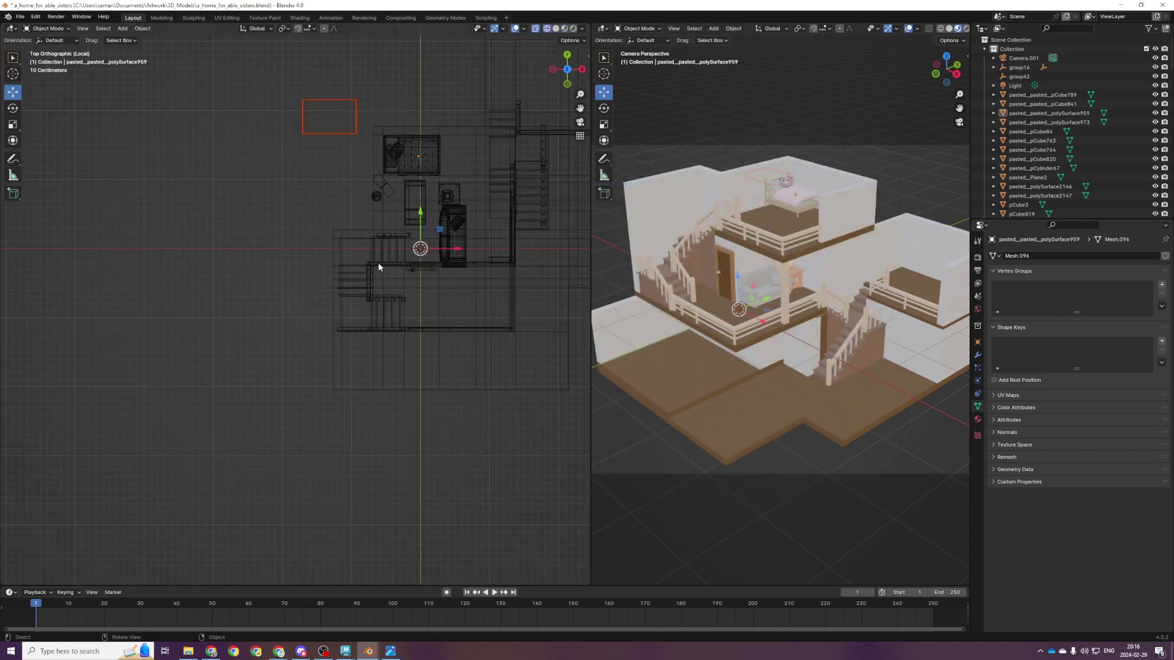
Set the imported mattress's origin to its own center and clear its parent
click(151, 31)
mouse_move(164, 51)
click(269, 81)
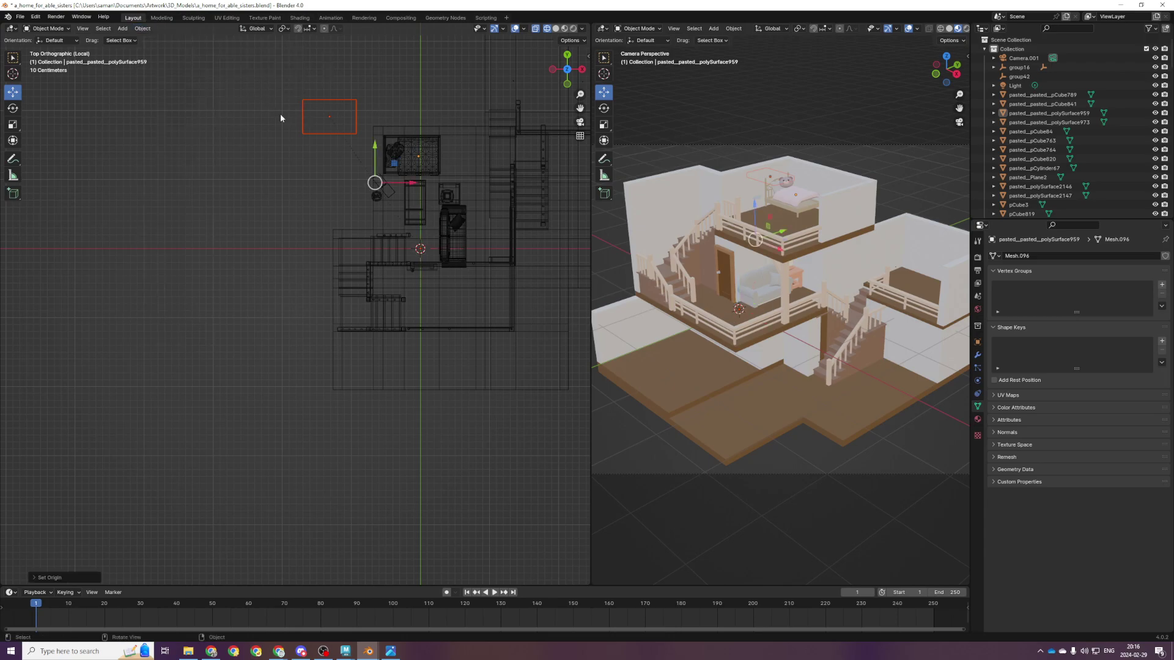
key(alt+p)
key(Escape)
key(alt+p)
click(292, 124)
Move the imported objects clear of the house and delete the leftover empty polySurface1400
drag(394, 164, 305, 153)
scroll(402, 171, up, 3)
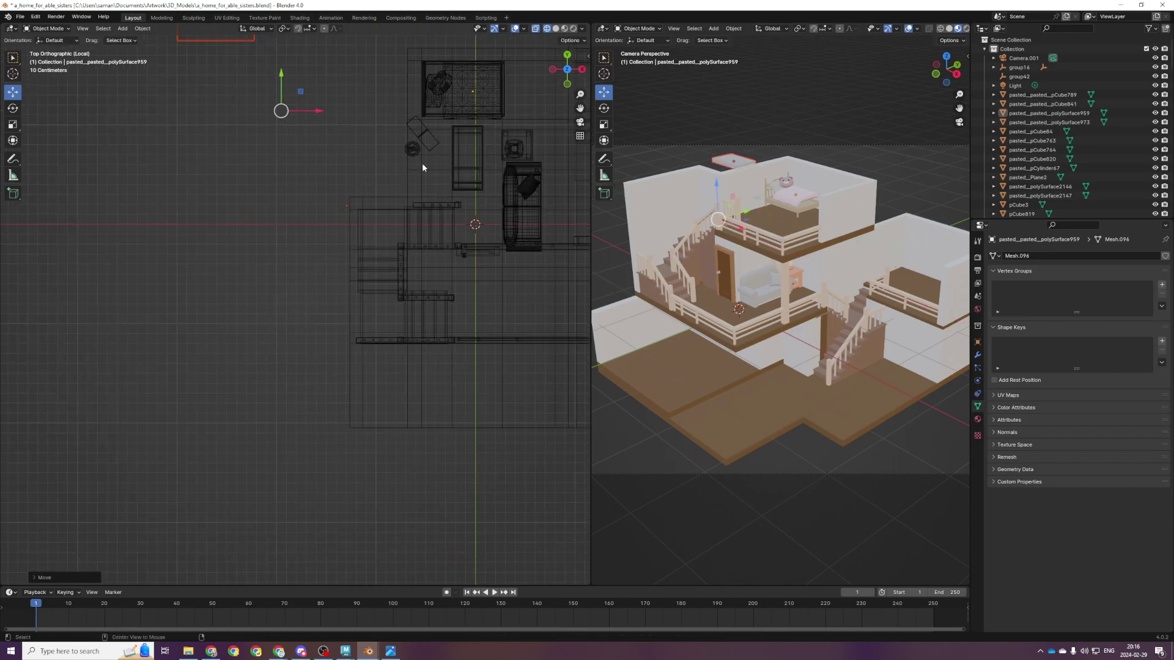
alt+middle_drag(419, 161, 354, 405)
click(294, 414)
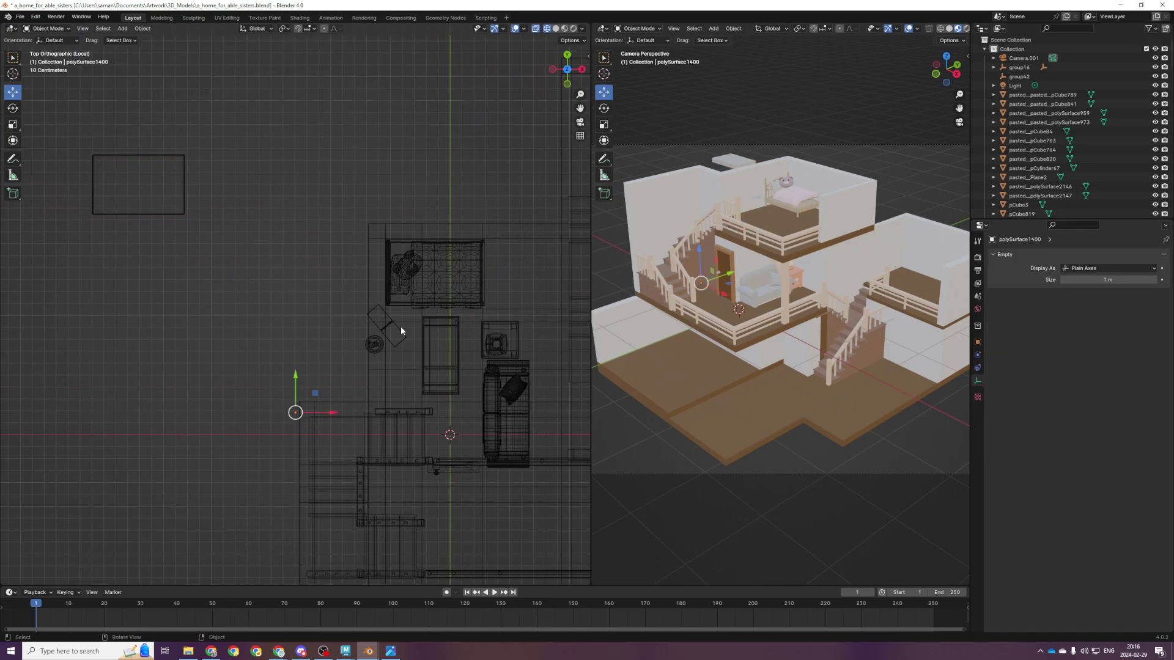
key(Delete)
Select the mattress and move it over the bed frame on the upper level
click(184, 169)
drag(158, 165, 465, 254)
drag(458, 254, 458, 253)
key(KP_Decimal)
Show the left viewport from the front in Material Preview and lower the mattress along Z into the bed frame
key(KP_1)
scroll(339, 317, down, 2)
scroll(324, 311, up, 3)
key(z)
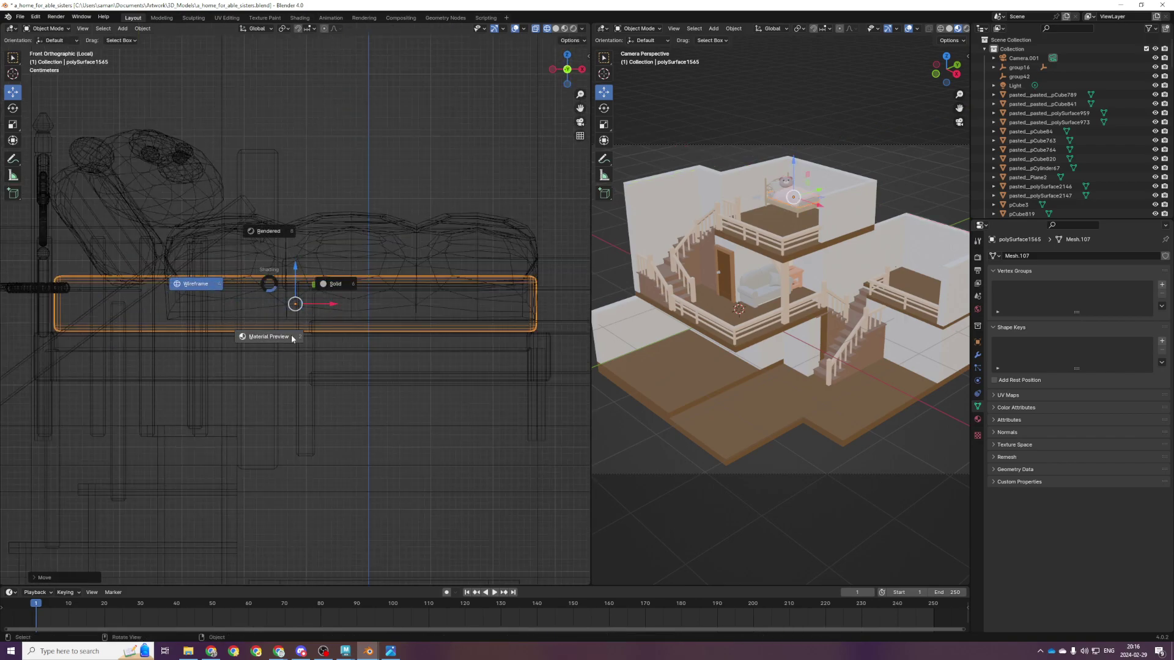
click(285, 314)
key(g)
key(z)
click(295, 285)
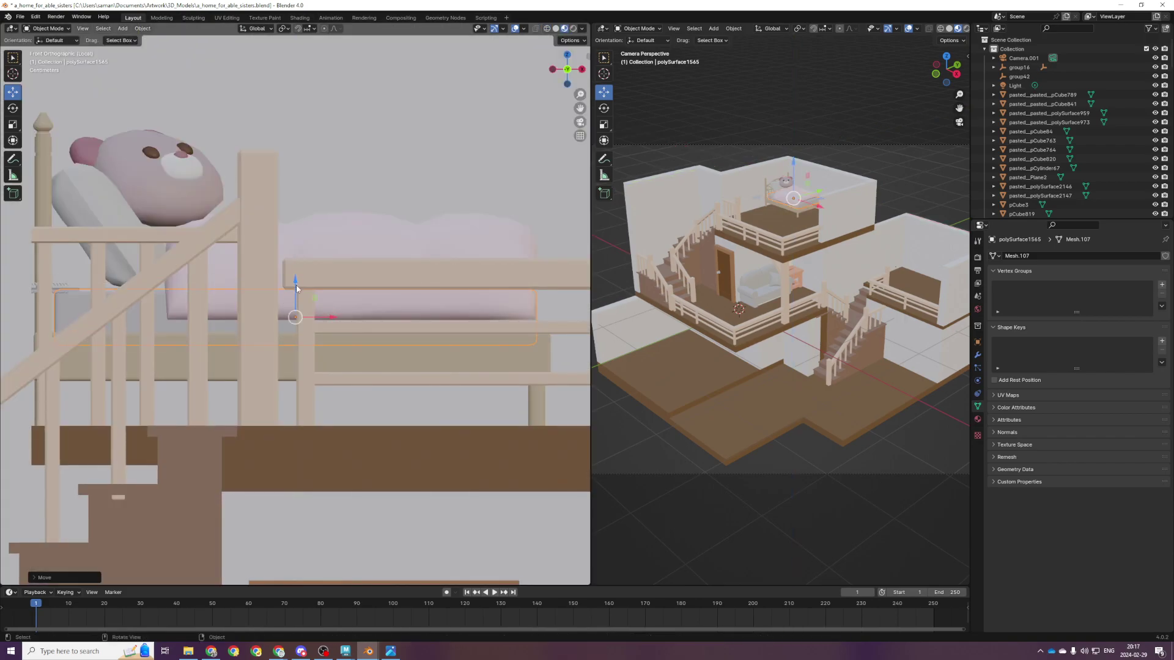
Align the mattress along Y within the bed frame from above, nudge it into its final place and save the file
key(KP_7)
key(g)
key(y)
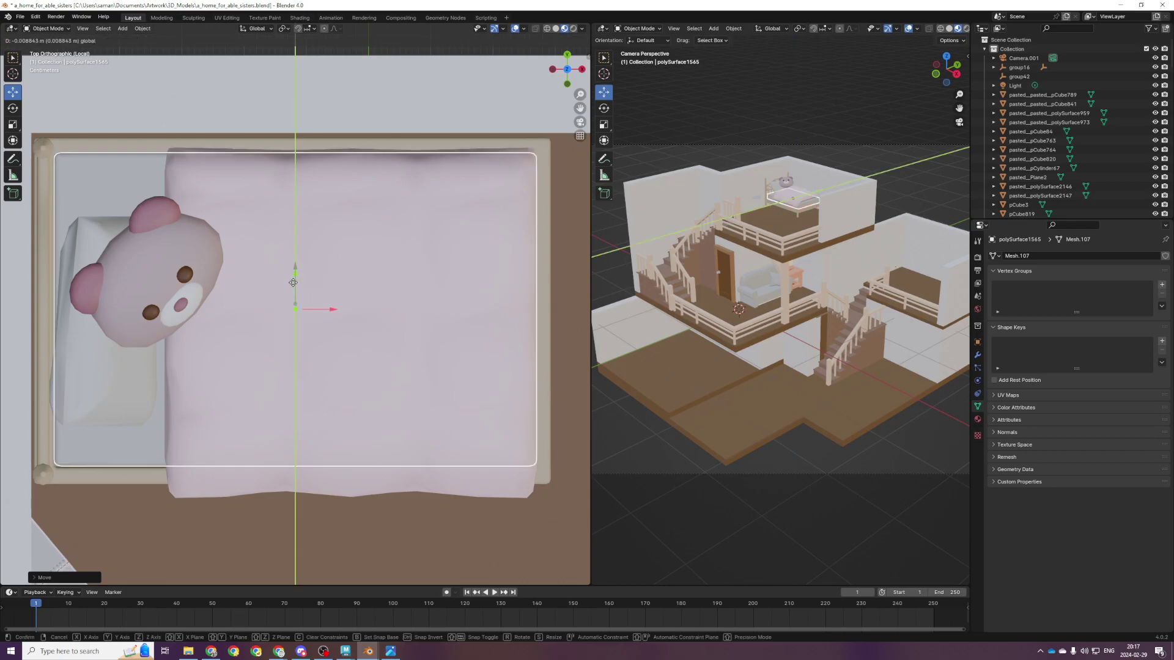
click(321, 306)
drag(328, 313, 328, 310)
scroll(344, 328, down, 1)
middle_drag(344, 334, 344, 330)
key(KP_1)
key(ctrl+s)
Examine the bed and mattress placement and the whole house from several angles, returning the right viewport to the camera view
scroll(622, 388, up, 3)
key(super)
key(super)
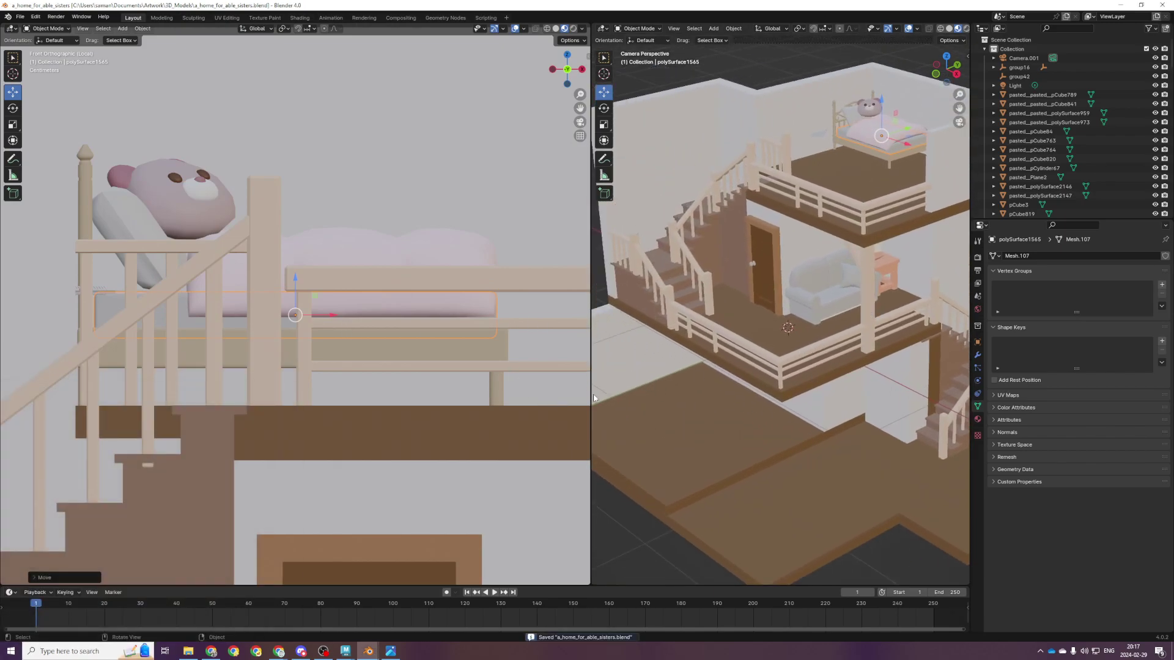
scroll(430, 428, down, 4)
middle_drag(430, 428, 367, 358)
scroll(780, 367, down, 2)
middle_drag(434, 374, 436, 450)
scroll(855, 352, down, 4)
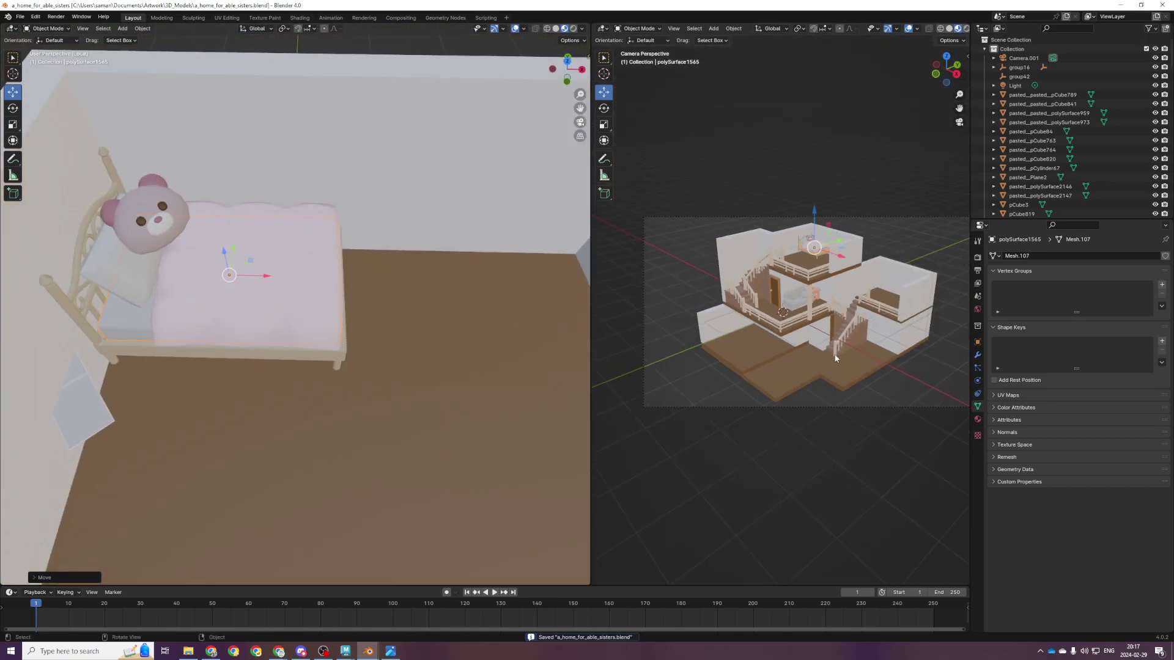
middle_drag(835, 354, 809, 350)
key(KP_0)
scroll(809, 354, up, 4)
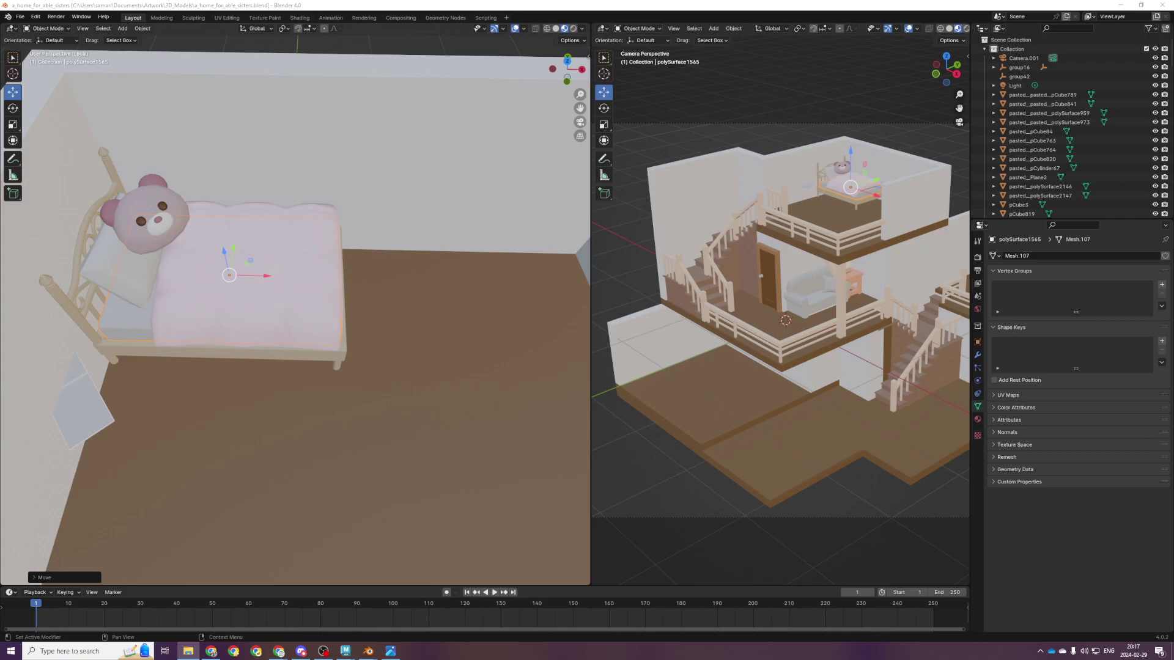
scroll(291, 446, down, 5)
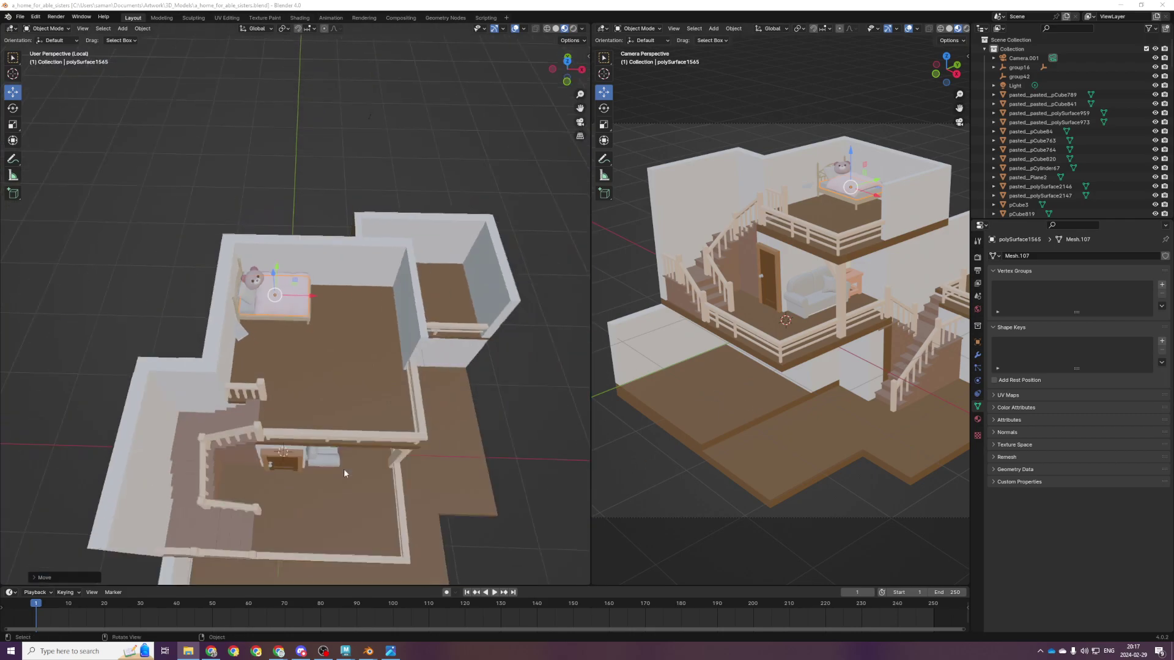
scroll(408, 459, down, 2)
Check the bedroom furniture layout in the Maya scene and the finished a_home_for_isabelle_render_14.png image, and return to Blender
mouse_move(346, 651)
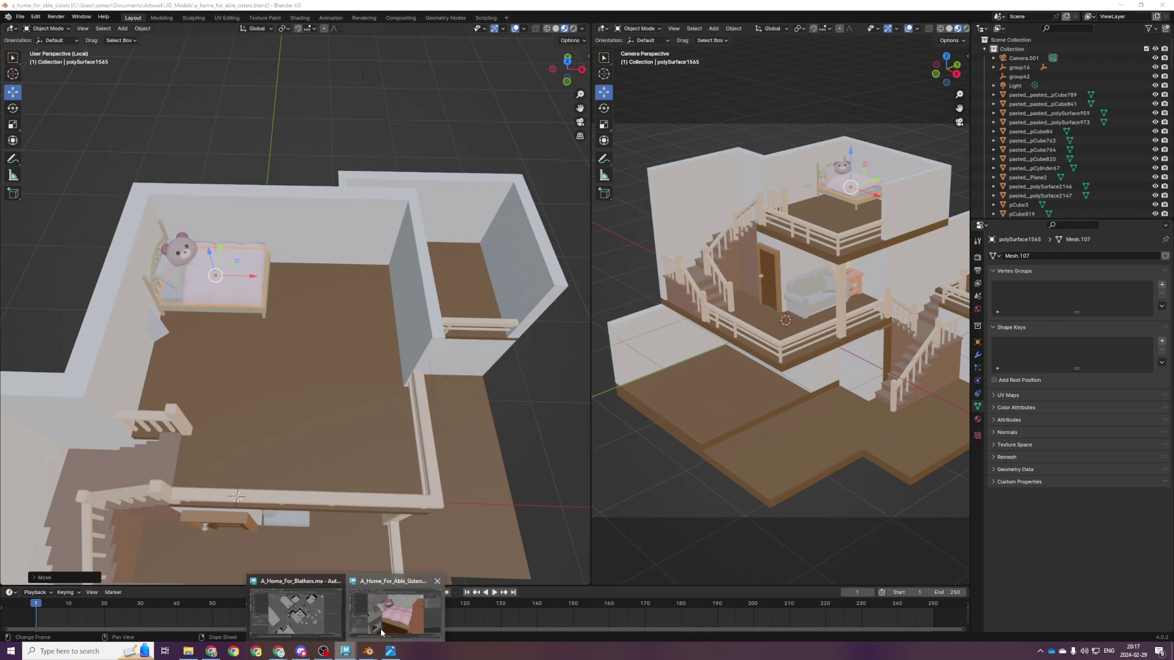
click(381, 612)
scroll(461, 487, down, 5)
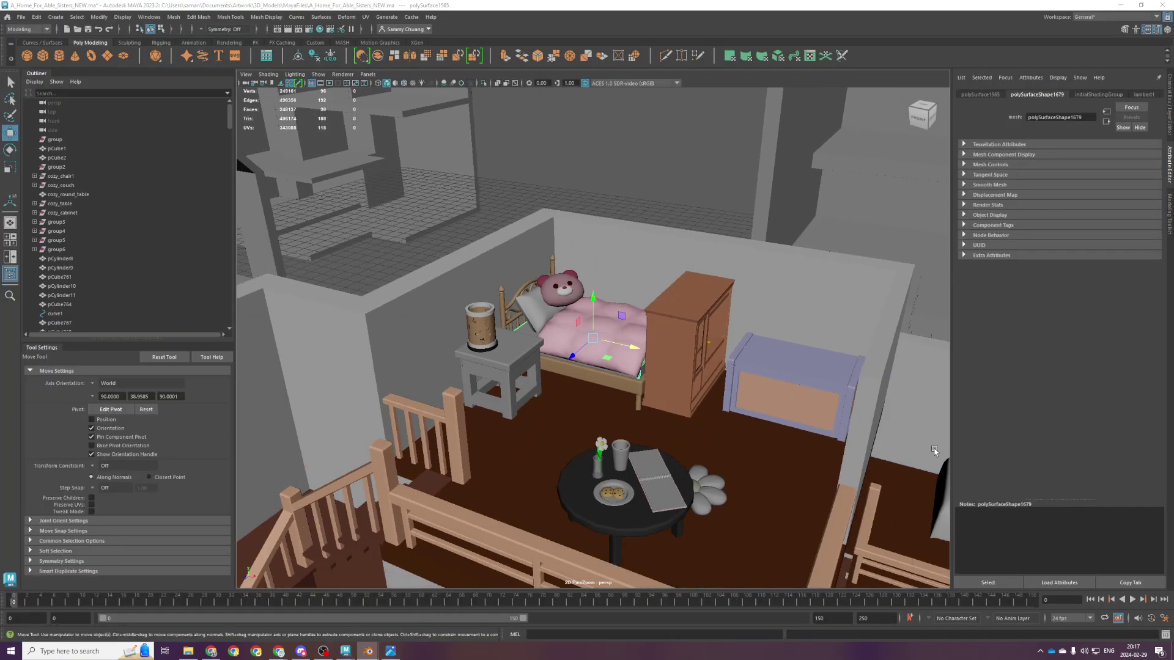
click(390, 651)
mouse_move(392, 649)
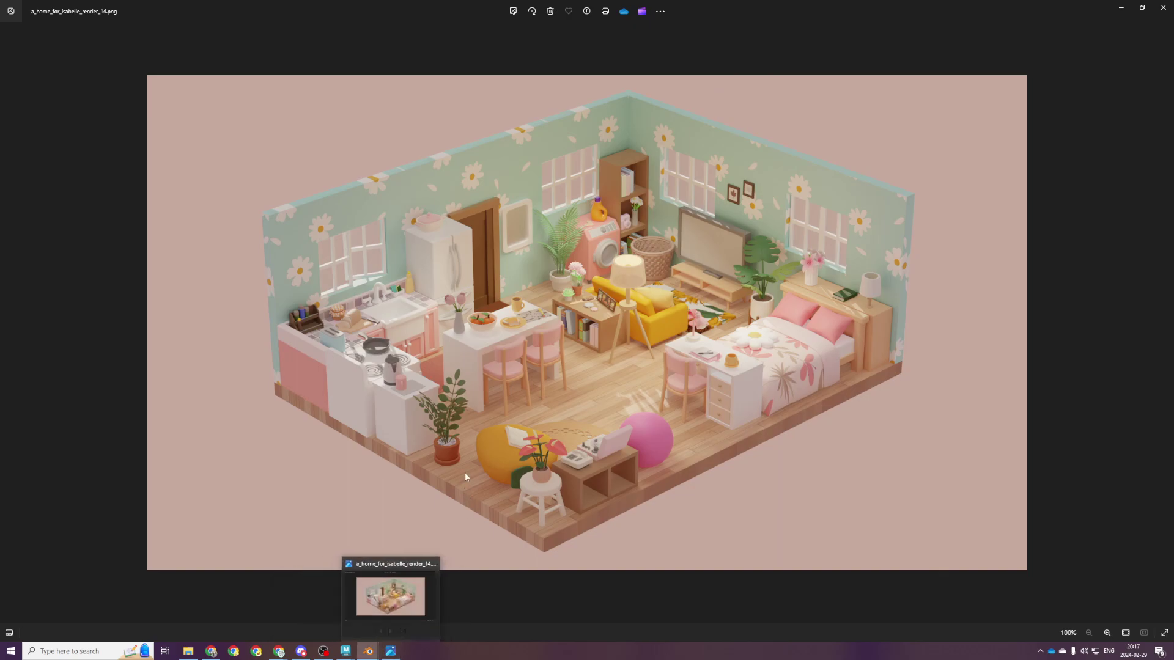
click(395, 619)
Show the left viewport as a top wireframe and import round_table_short.fbx from the A Home for Able Sisters folder
scroll(408, 456, down, 4)
key(shift+z)
middle_drag(300, 465, 227, 452)
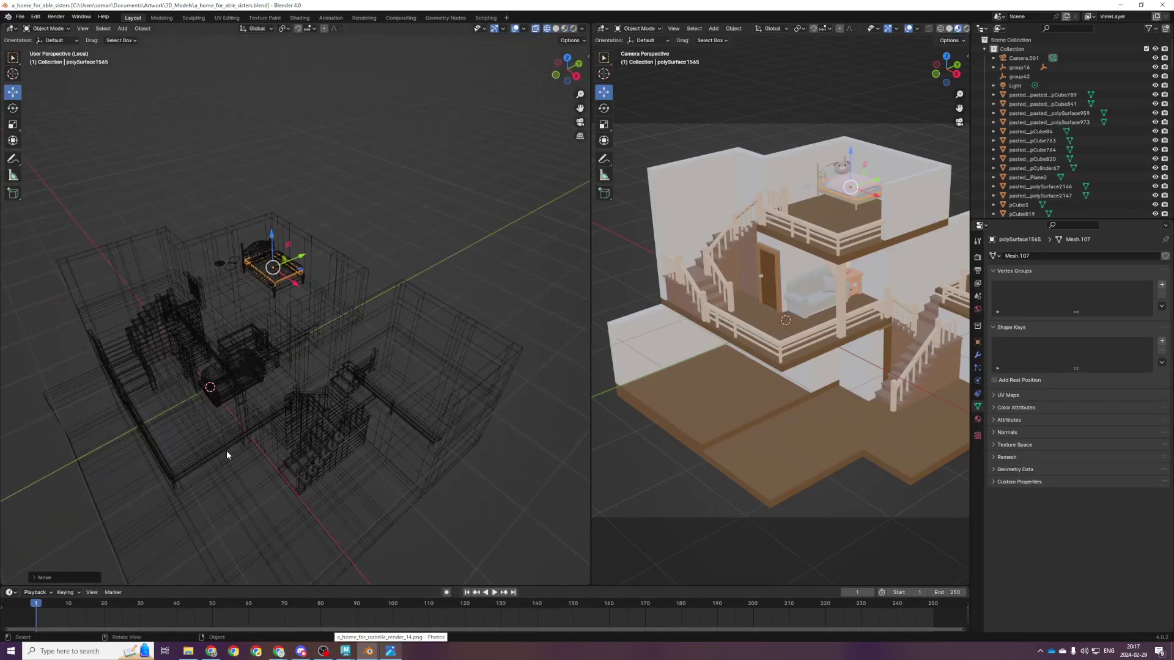
key(KP_5)
key(KP_7)
click(21, 16)
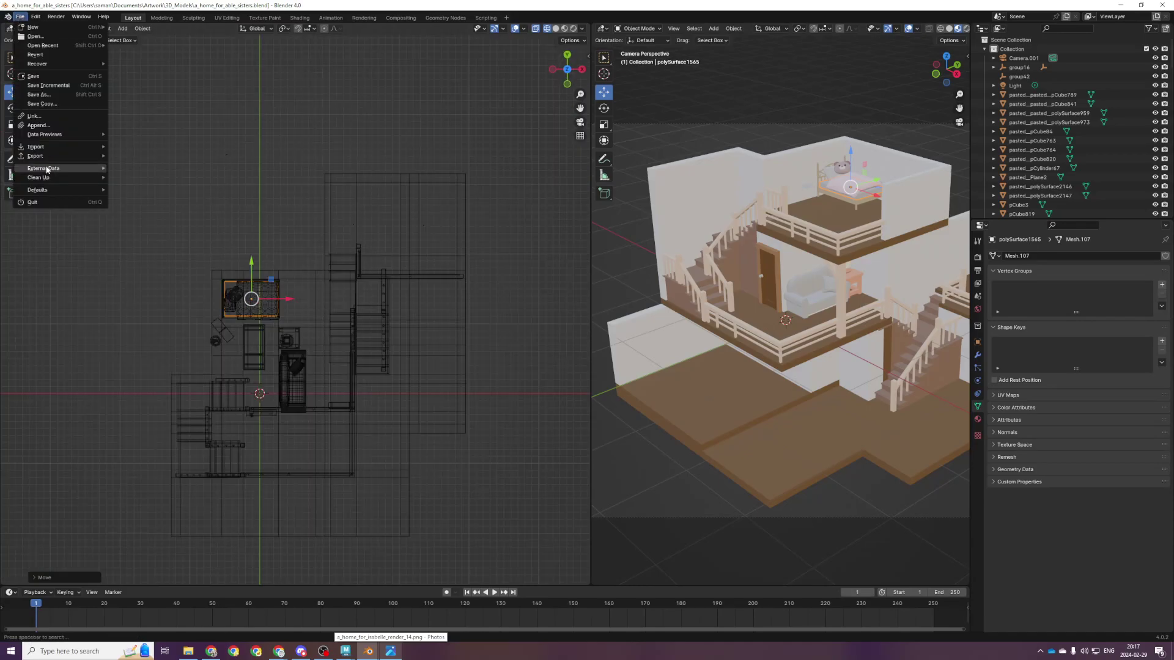
mouse_move(101, 147)
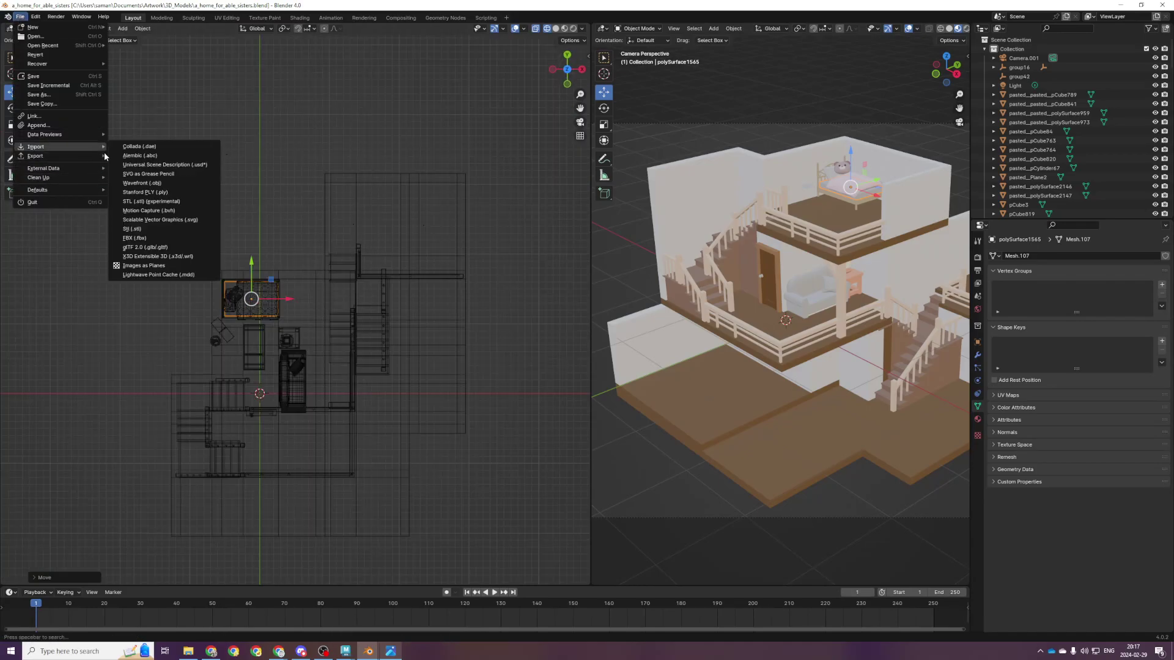
click(136, 237)
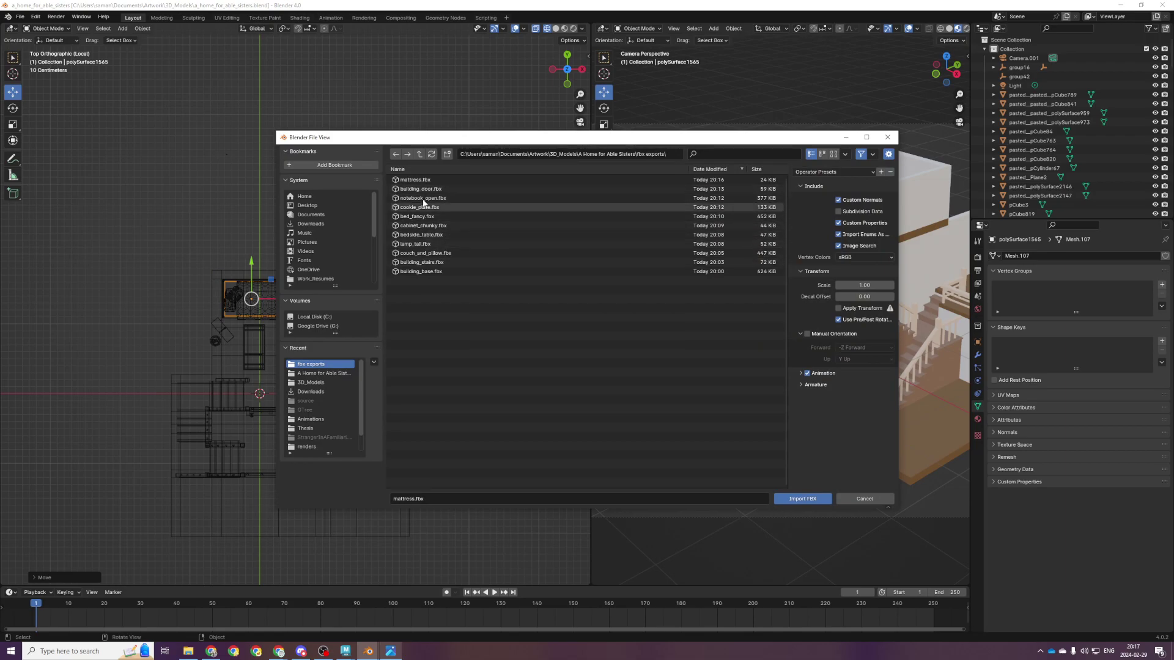
click(418, 154)
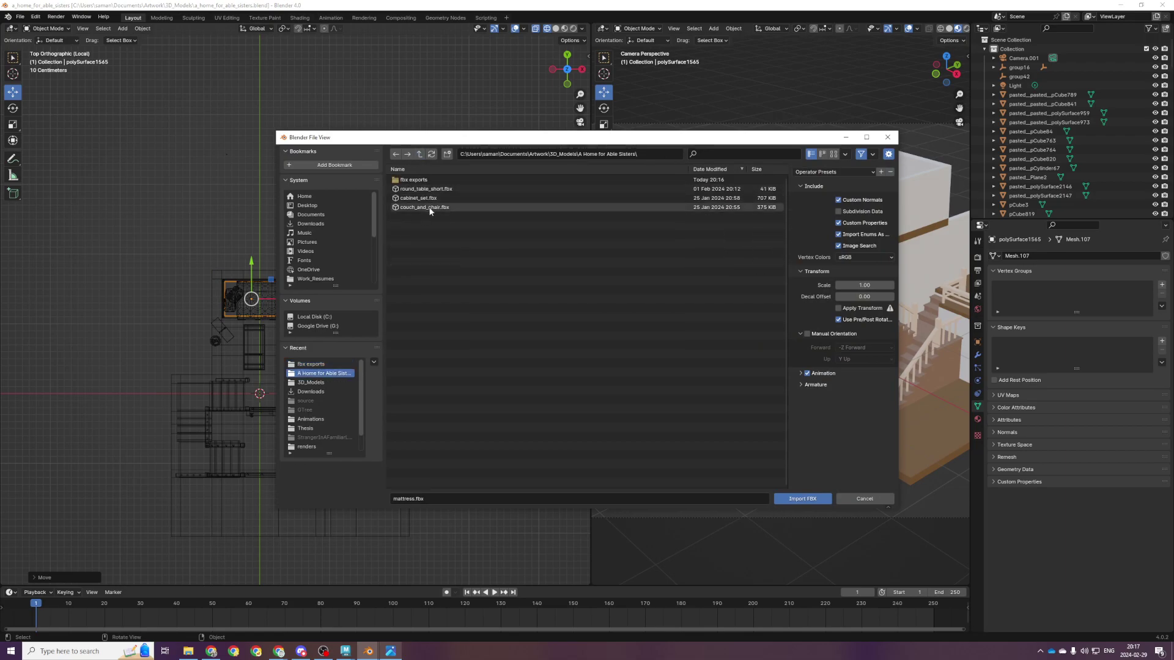
click(431, 189)
click(802, 499)
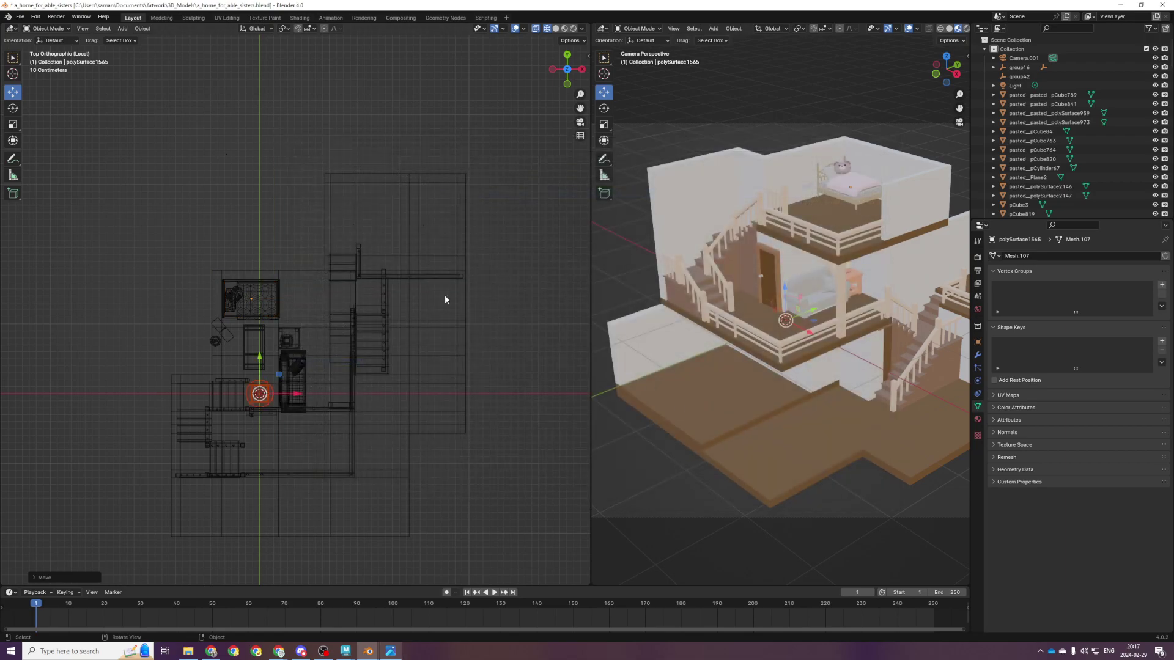
Clear the imported round table's parent while keeping its transformation, and set its origin to its geometry
drag(280, 376, 287, 354)
key(KP_1)
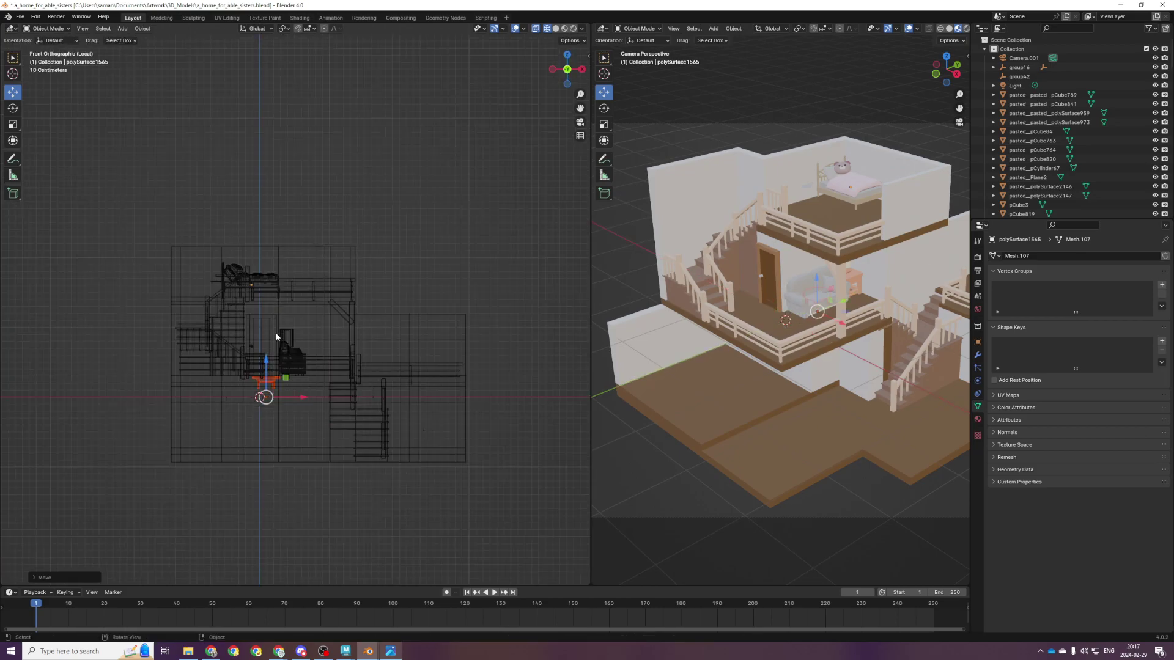
scroll(275, 330, up, 7)
scroll(278, 367, down, 3)
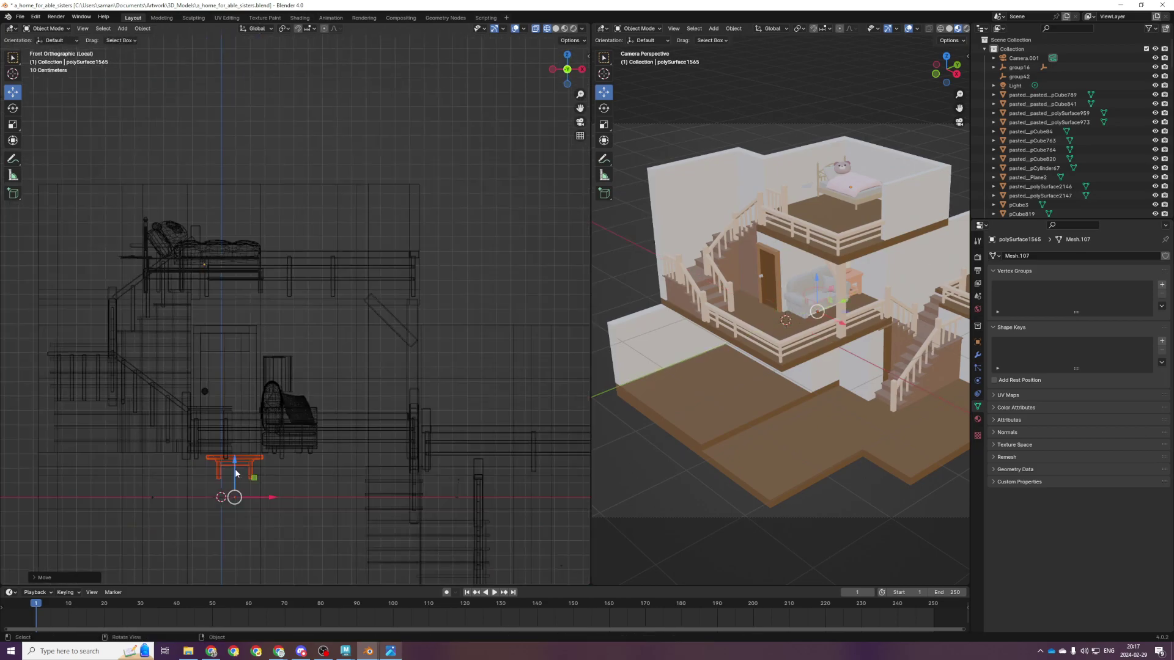
key(alt+p)
click(226, 422)
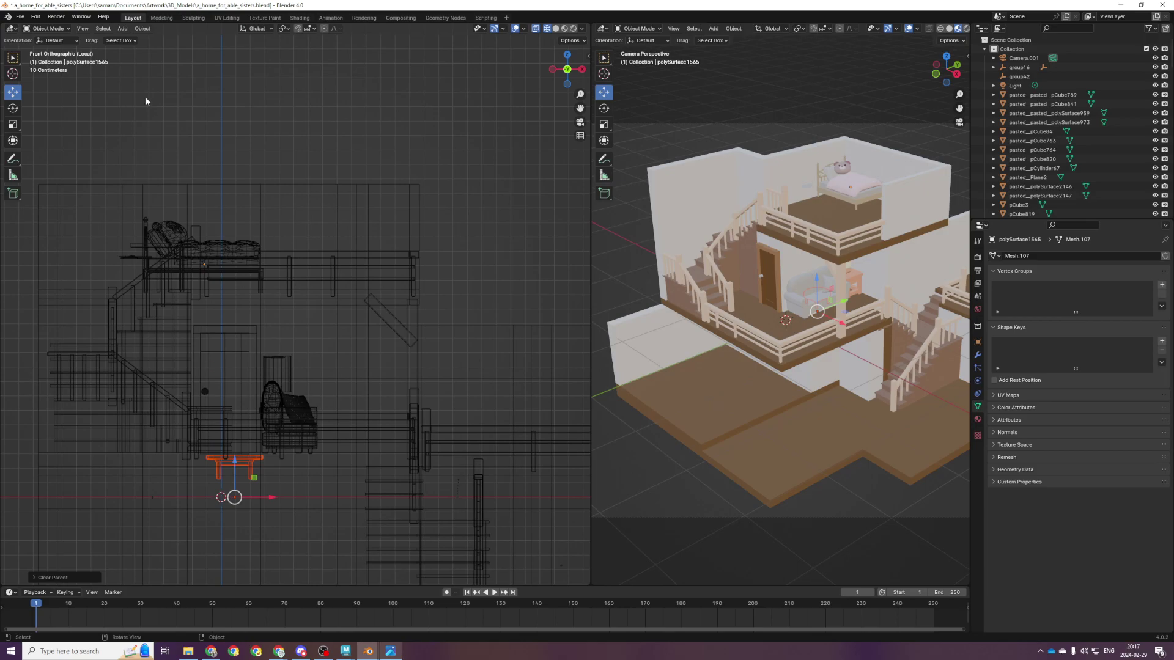
click(143, 28)
mouse_move(196, 48)
click(257, 68)
Raise the round table along Z to the upper level and show the house shaded from above
mouse_move(235, 432)
mouse_down()
mouse_move(234, 237)
mouse_move(234, 247)
mouse_up()
key(KP_7)
key(shift+z)
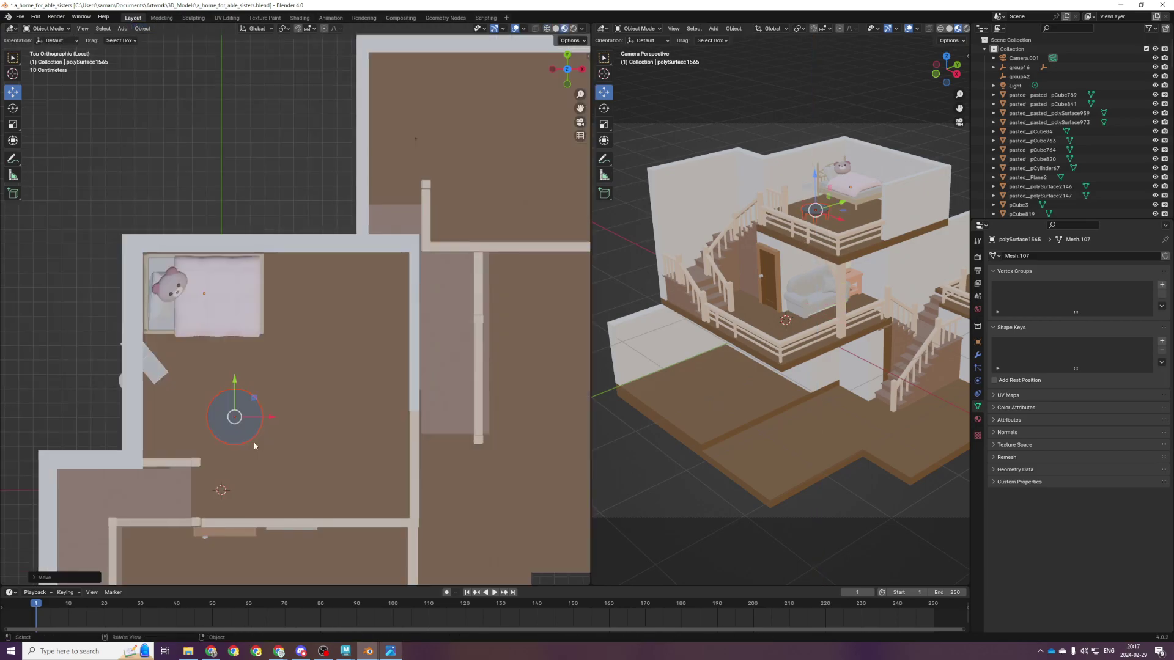
scroll(281, 391, down, 1)
Rotate and enlarge the round table, and move it along the upper room's floor toward the wall opposite the bed
key(r)
click(340, 391)
key(s)
click(311, 382)
drag(262, 380, 339, 389)
key(s)
shift+middle_drag(341, 407, 414, 409)
Select the bed frame, mattress, bedding and bear without the walls and floor, and scale them up together
key(shift+z)
drag(350, 326, 253, 278)
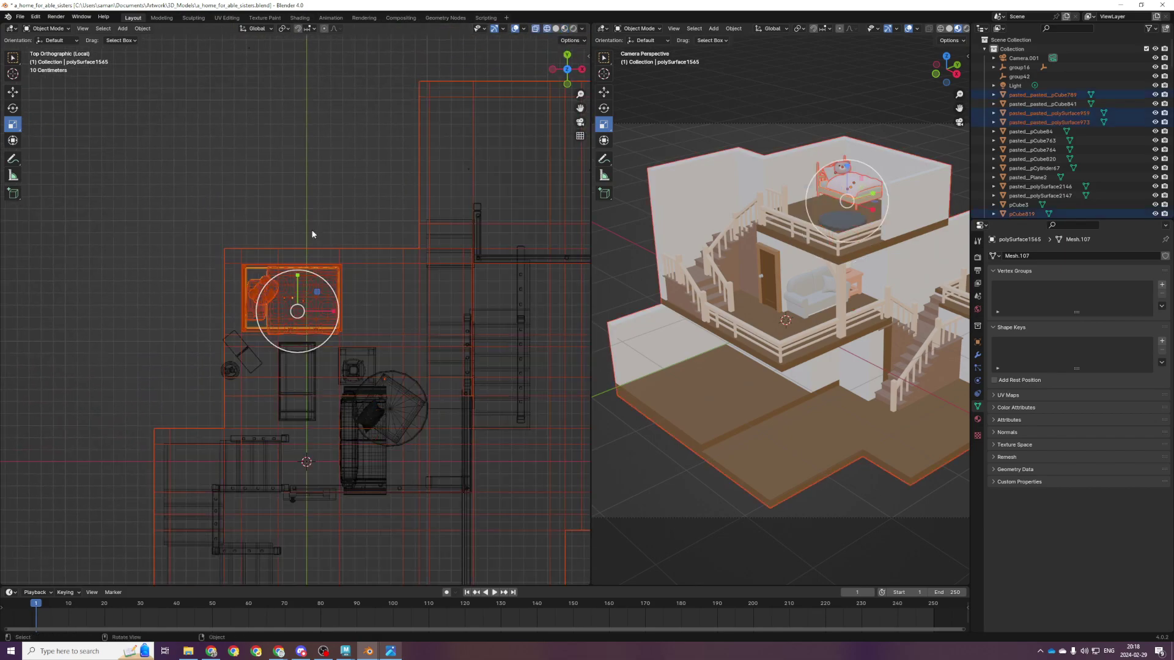
key(shift+z)
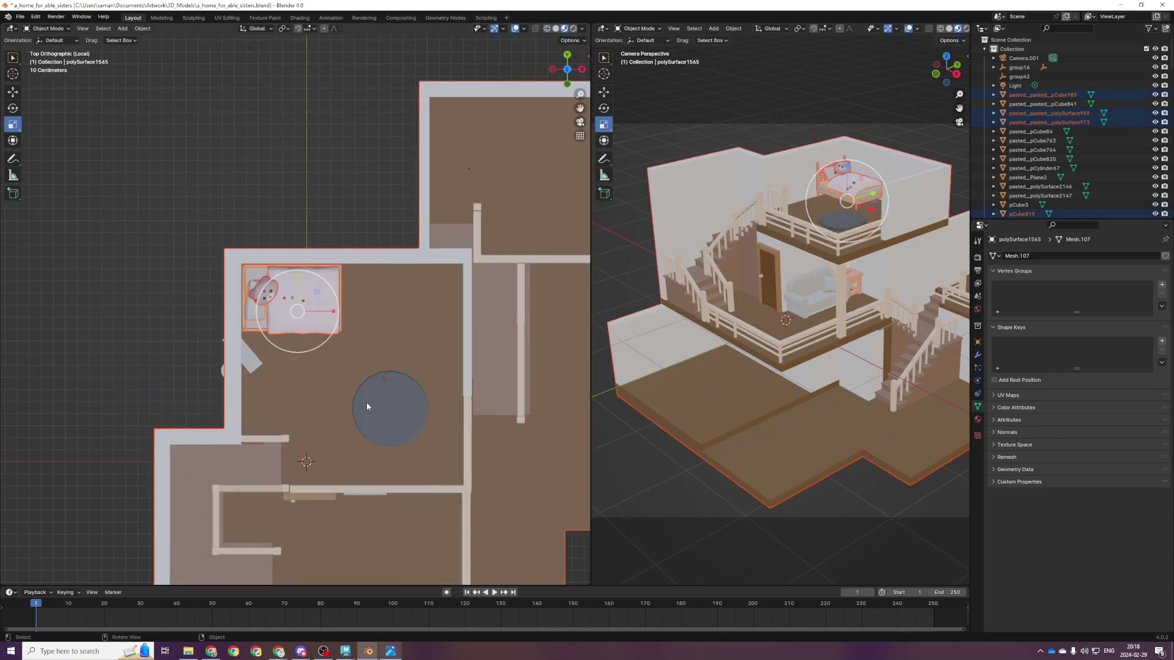
key(z)
click(231, 249)
shift+click(351, 246)
shift+click(351, 247)
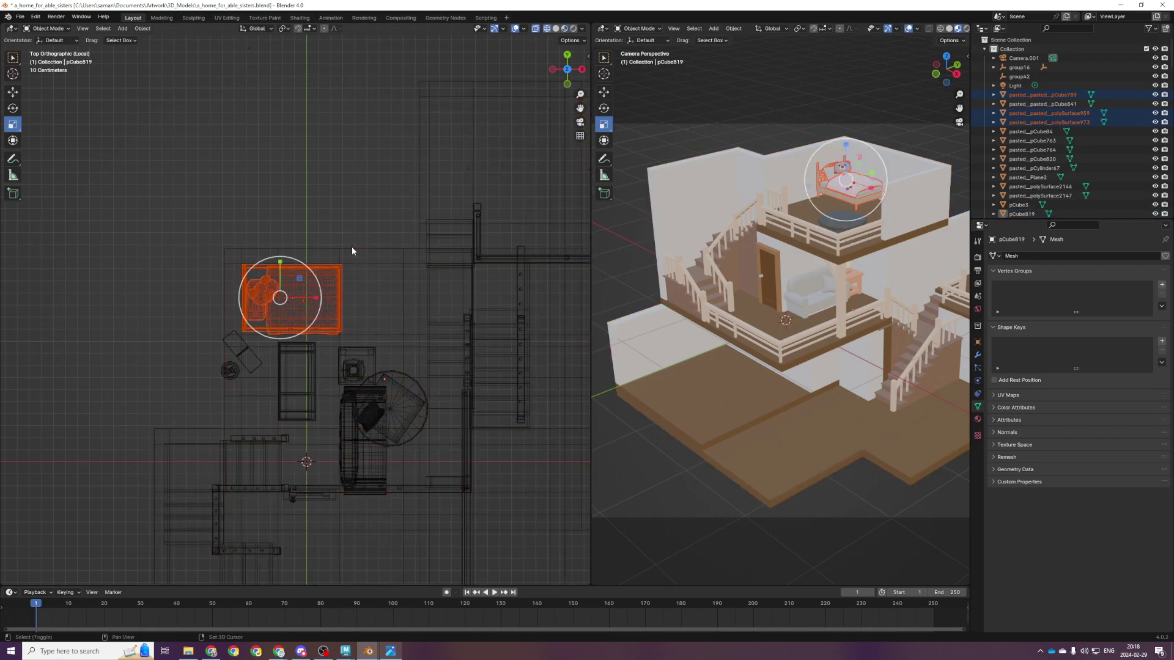
key(s)
key(KP_1)
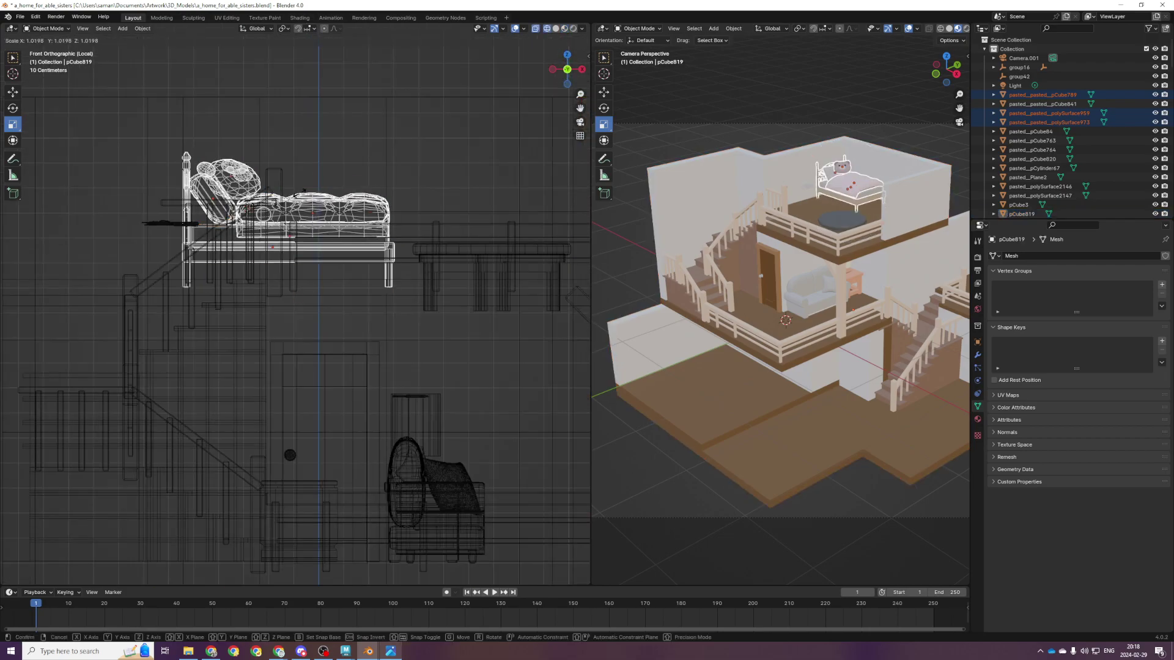
click(262, 210)
Raise the enlarged bed set along Z to the upper floor and shift it along X away from the wall
key(g)
key(z)
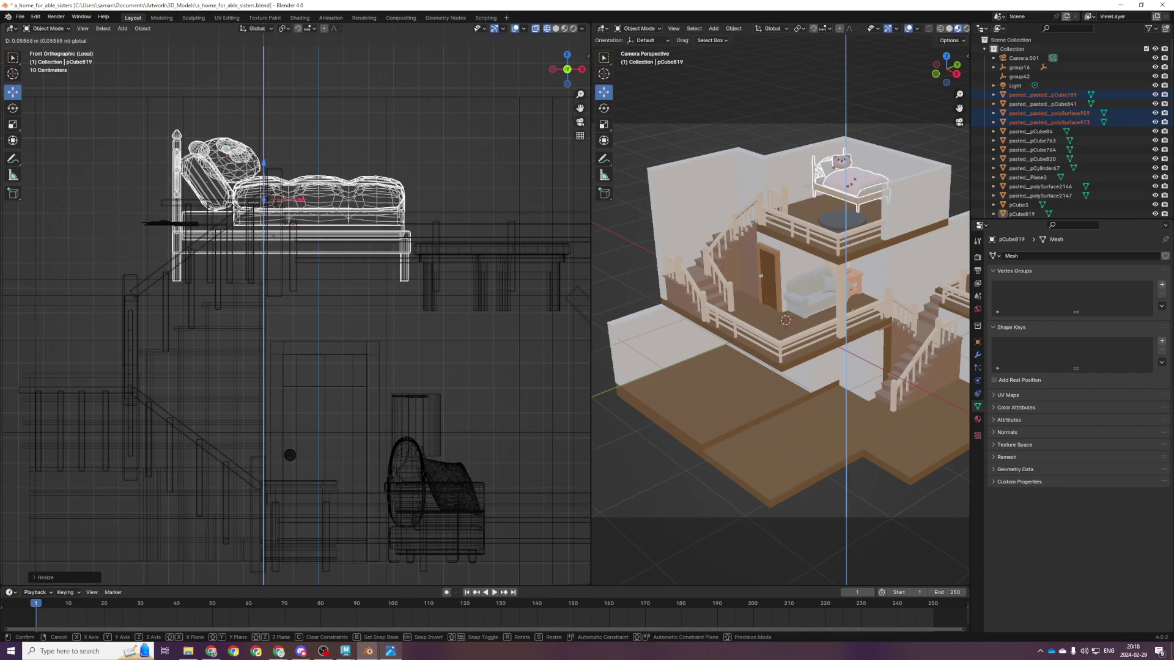
click(256, 157)
key(z)
middle_drag(313, 277, 290, 317)
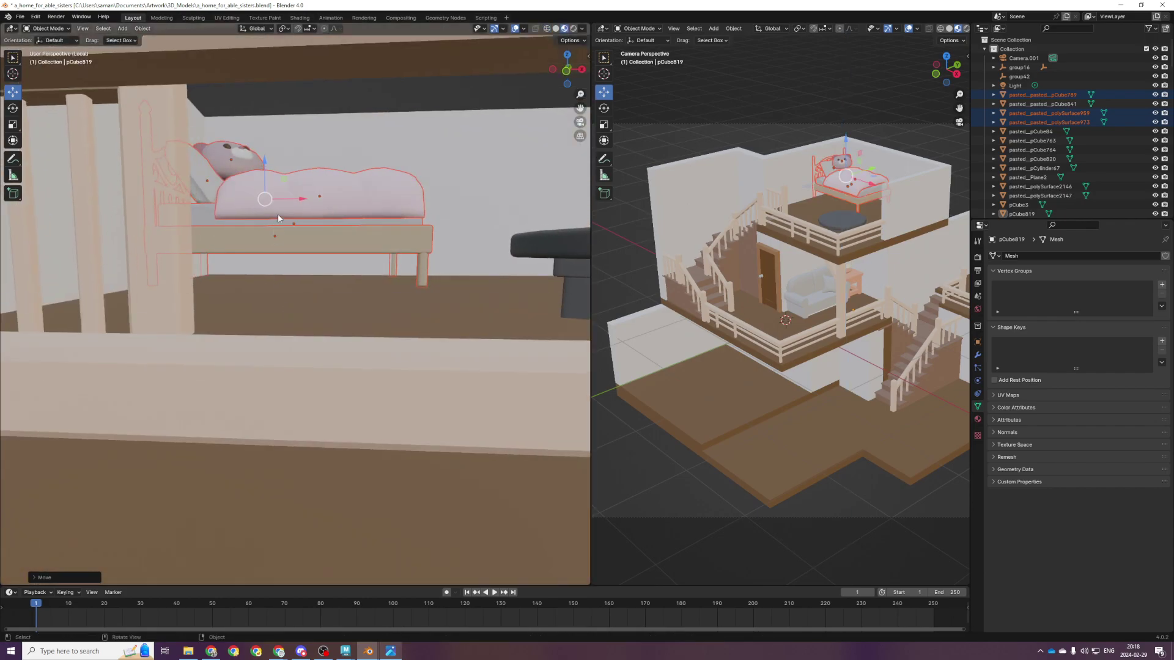
key(g)
key(x)
click(306, 207)
Nudge the bed set into the corner of the upper room from above and save the file
middle_drag(324, 205, 285, 229)
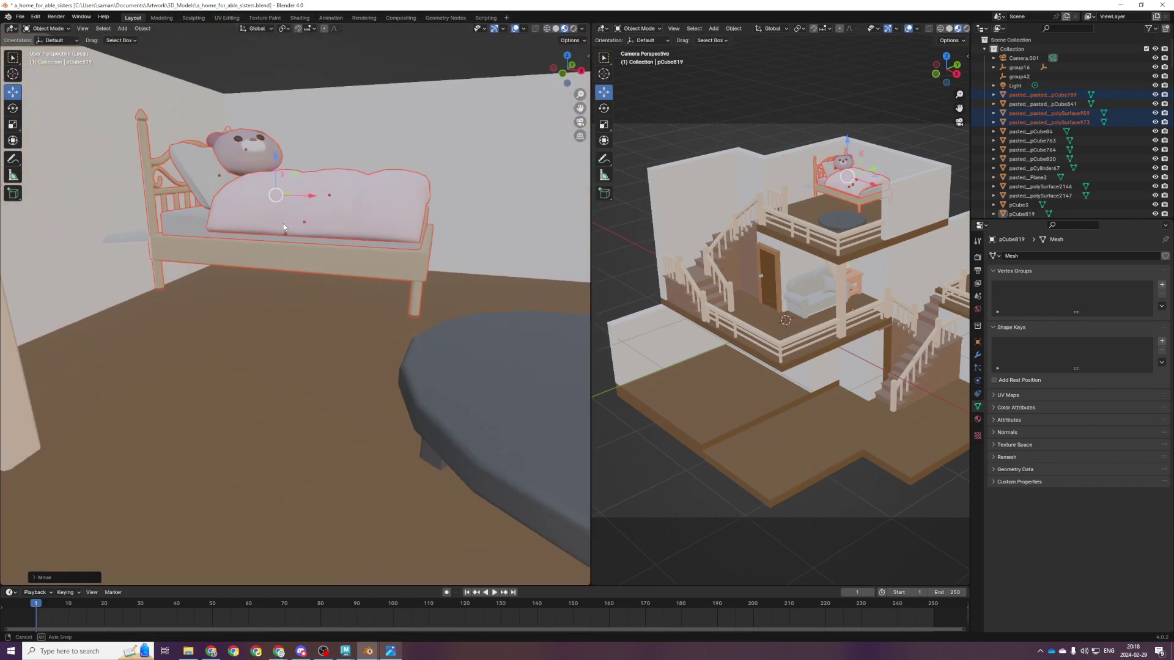
key(KP_7)
key(KP_7)
key(g)
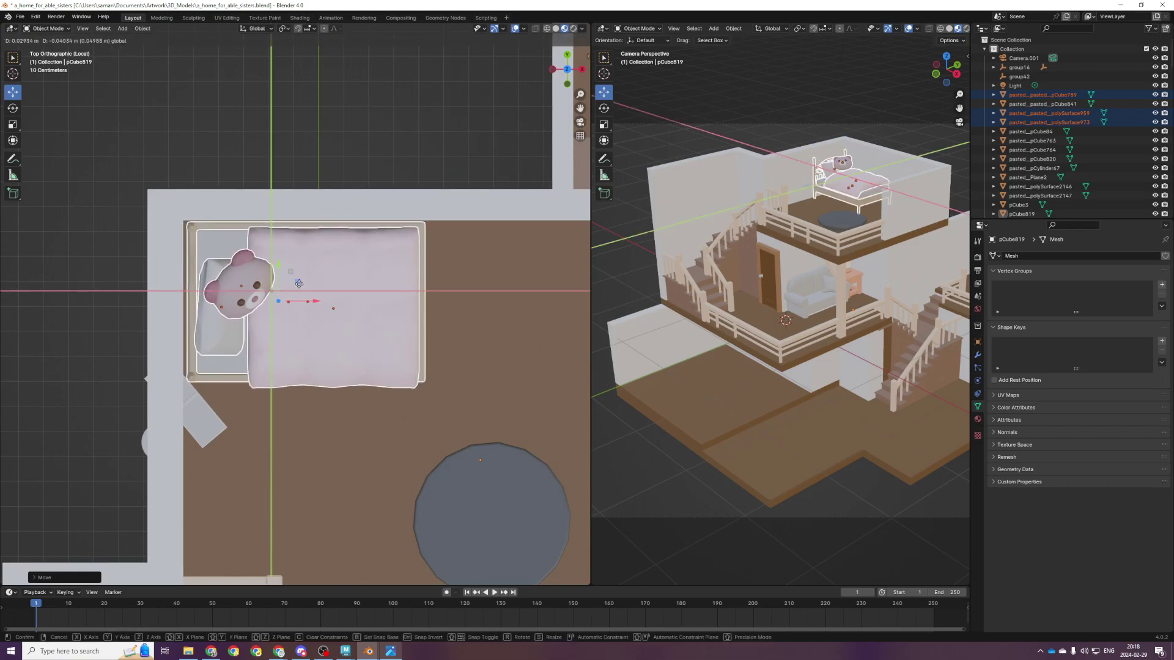
click(298, 286)
key(ctrl+s)
Select the cookie plate and open notebook beside the bed and move them over the round table from above
shift+middle_drag(451, 496, 403, 404)
key(z)
shift+middle_drag(165, 404, 285, 421)
click(549, 385)
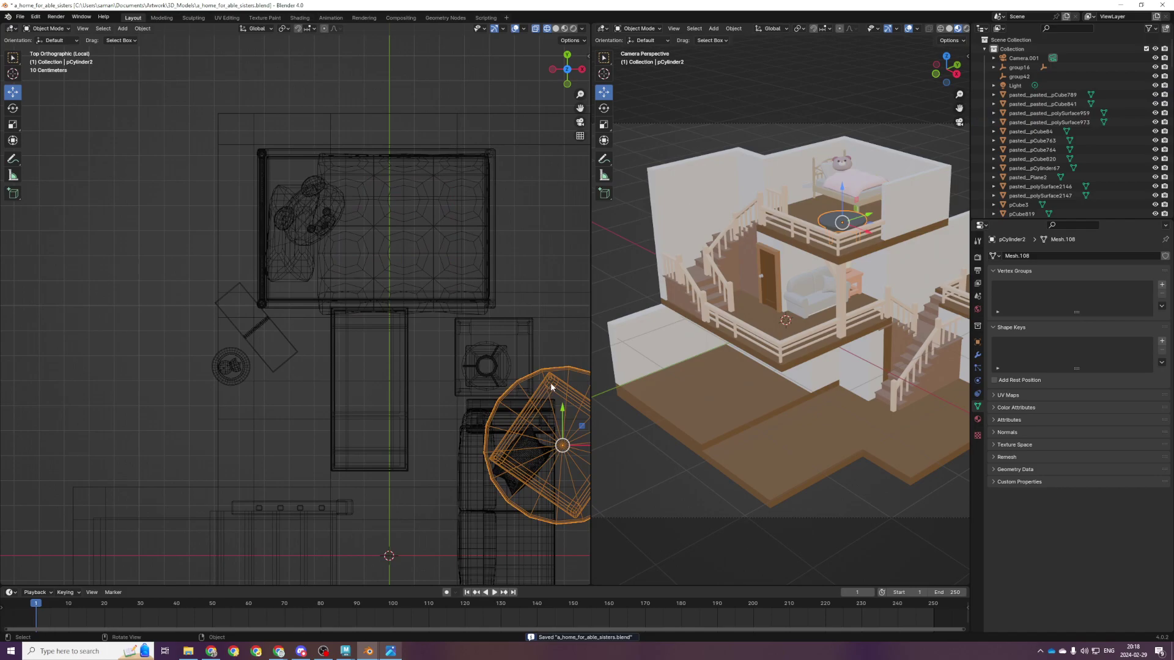
click(550, 383)
shift+drag(210, 333, 273, 403)
shift+click(219, 278)
scroll(307, 362, down, 3)
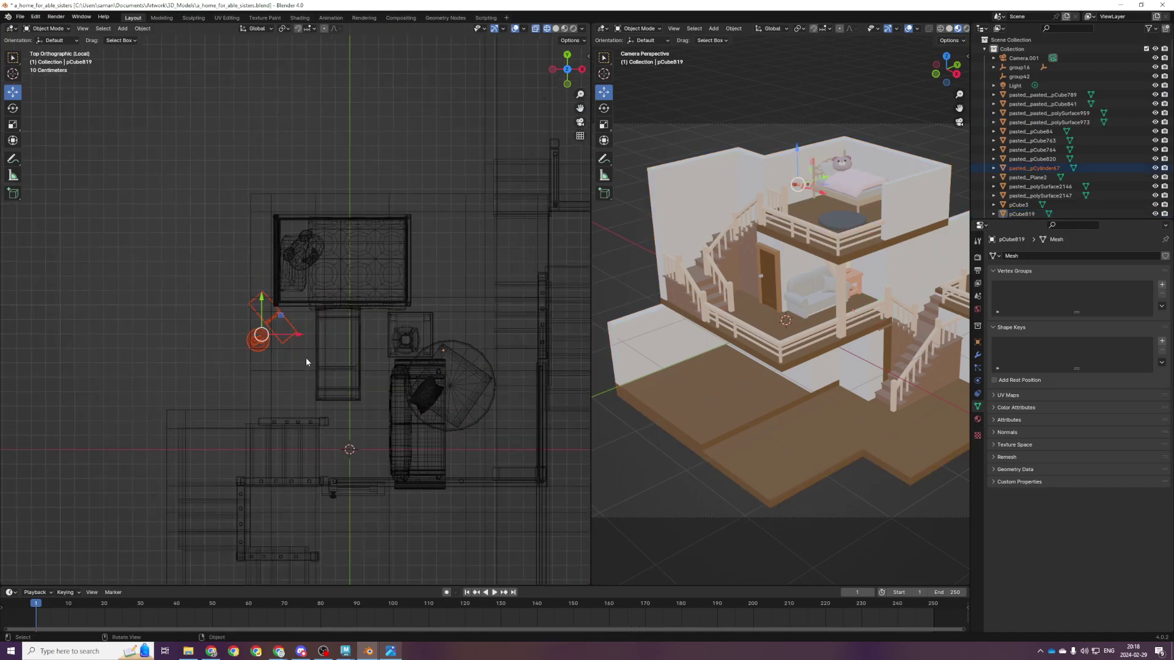
drag(283, 328, 477, 374)
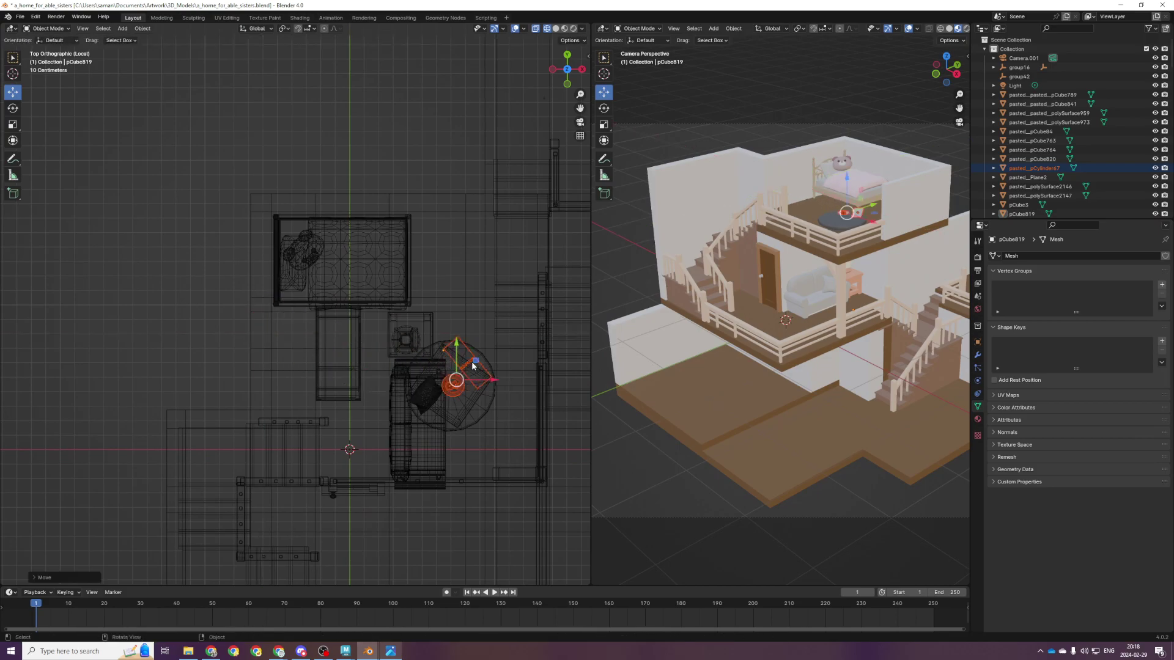
Shift the cookie plate and notebook toward the middle of the table and lower them along Z onto the tabletop
key(shift+z)
key(KP_Decimal)
key(z)
click(424, 446)
key(z)
click(428, 578)
mouse_move(416, 517)
middle_down()
mouse_move(388, 423)
mouse_move(357, 378)
mouse_move(326, 347)
mouse_move(262, 348)
middle_up()
scroll(384, 416, down, 4)
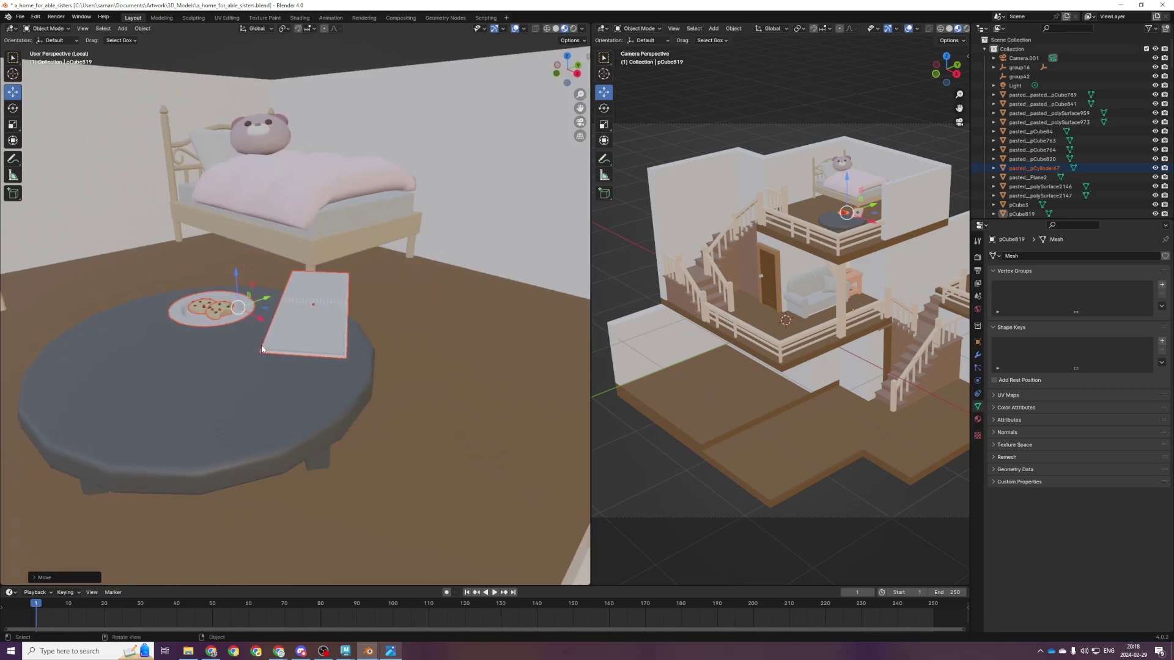
drag(265, 309, 225, 319)
middle_drag(220, 302, 216, 294)
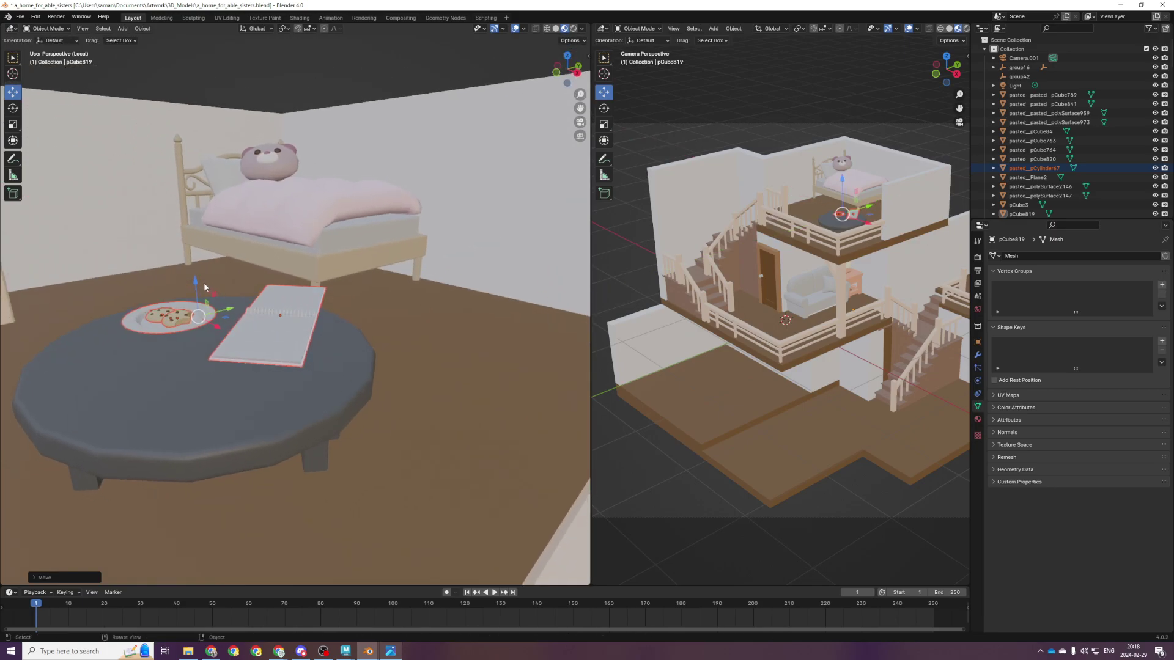
drag(195, 285, 195, 292)
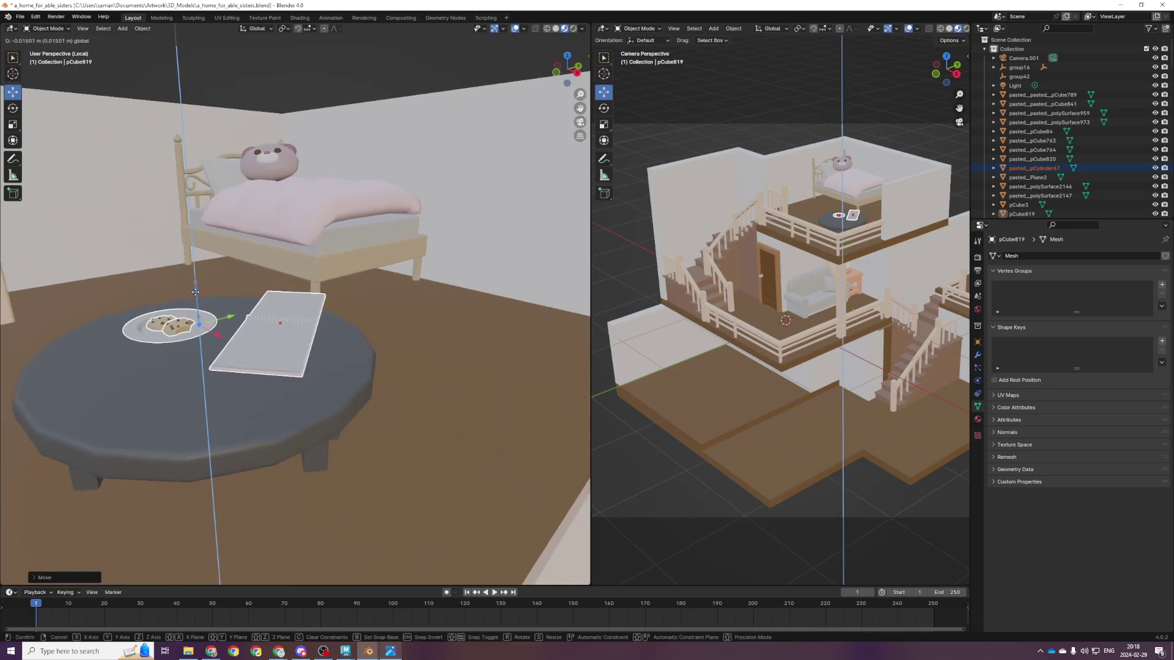
click(197, 323)
Add the table to the selection, raise it with its props about 0.12 m onto the upper floor, and save the file
key(KP_1)
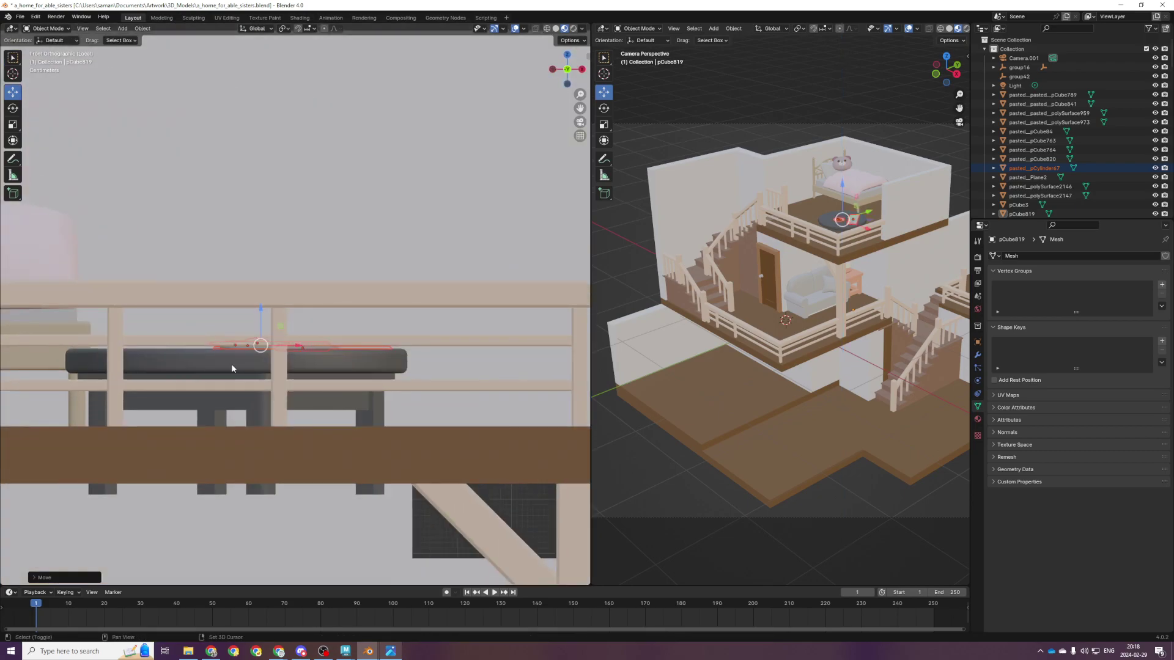
click(231, 363)
drag(250, 318, 251, 293)
right_click(256, 304)
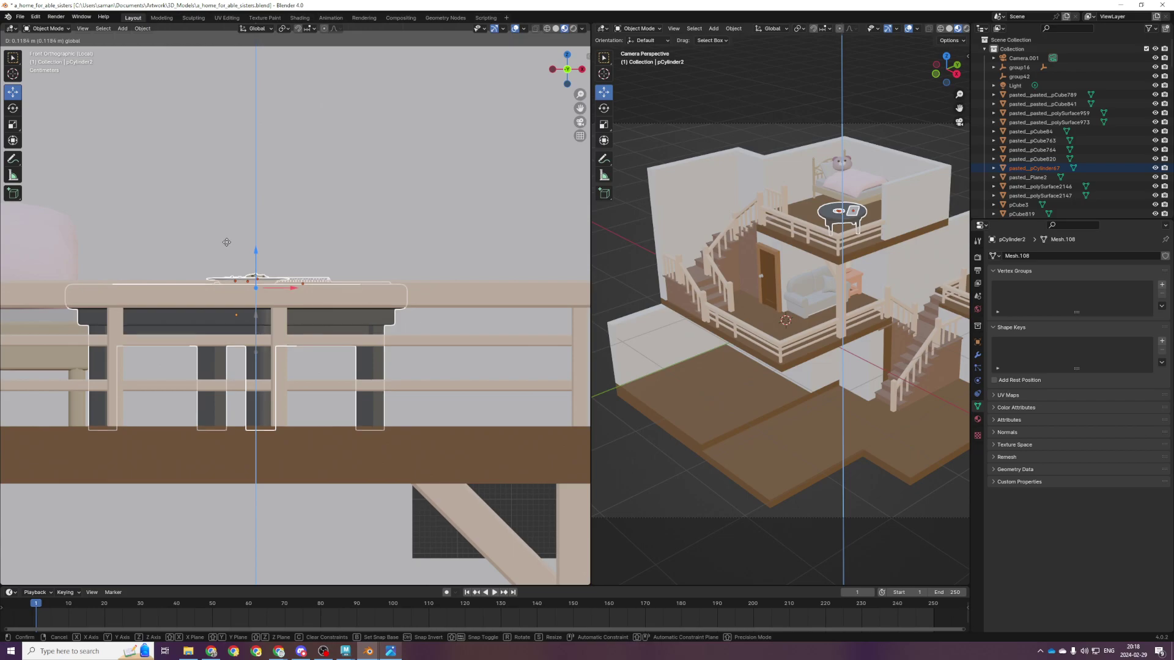
drag(225, 239, 225, 240)
key(ctrl+s)
Examine the table, cookie plate and notebook placement on the upper level in the shaded perspective view
key(z)
click(310, 339)
mouse_move(330, 367)
middle_down()
mouse_move(299, 395)
mouse_move(317, 421)
middle_up()
scroll(317, 421, down, 4)
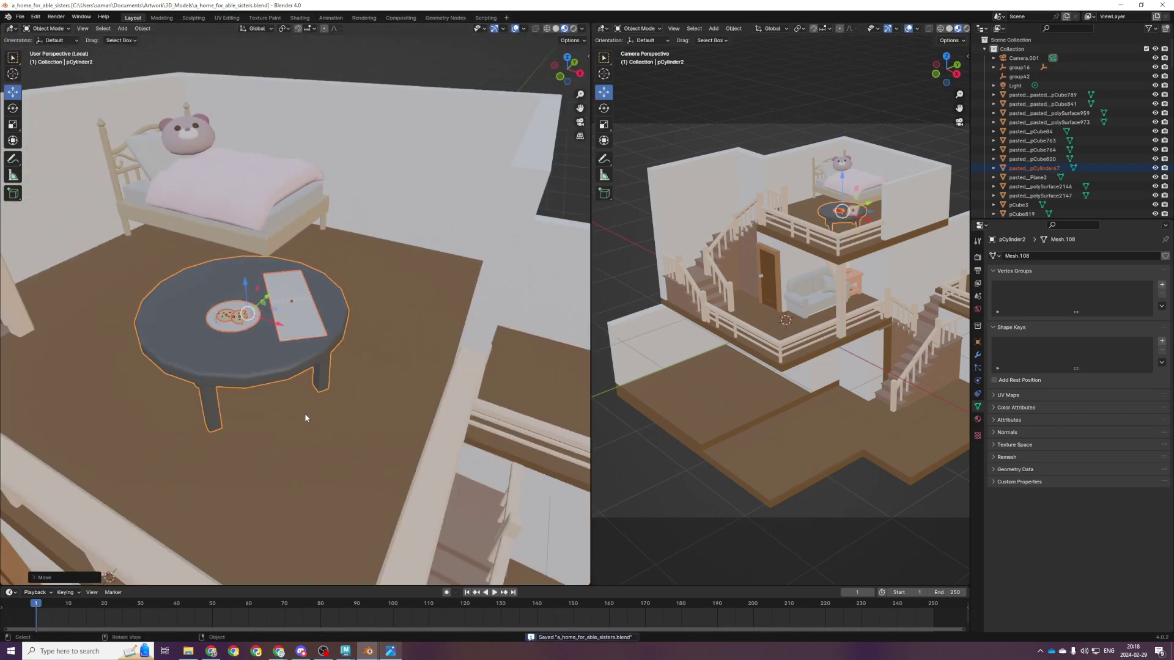
scroll(307, 412, down, 4)
scroll(308, 412, up, 4)
scroll(304, 418, up, 1)
scroll(303, 420, down, 1)
Enlarge the table and its props slightly from above, shift them a little toward the room's centre, and save the file
key(KP_7)
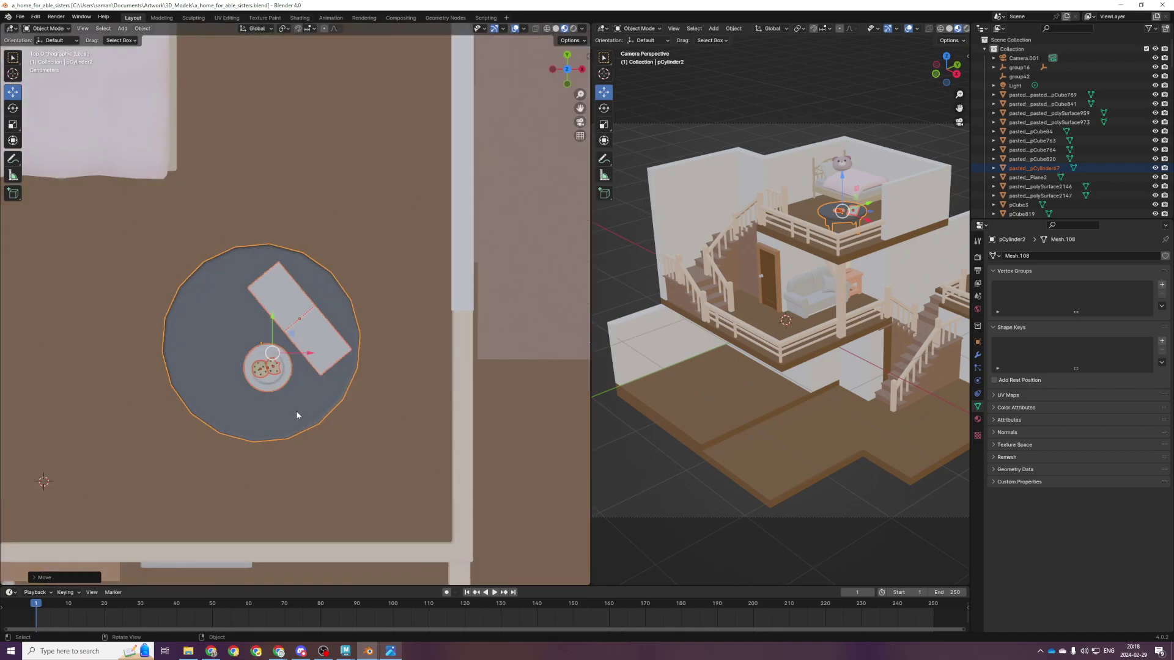
scroll(296, 327, down, 3)
key(s)
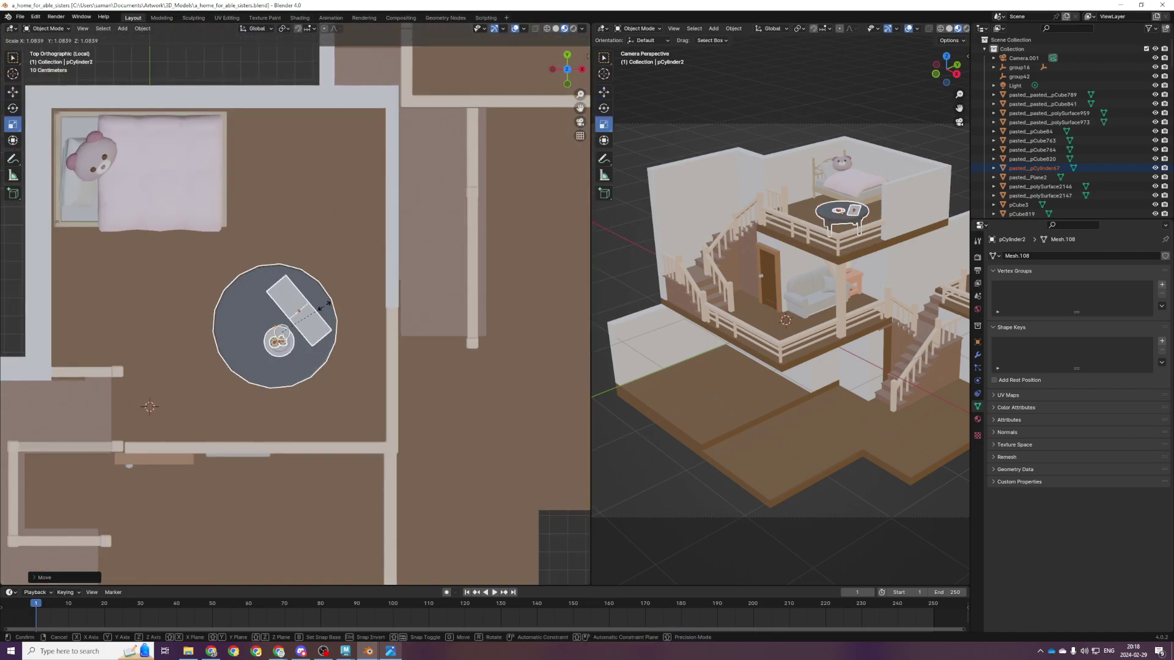
click(305, 318)
drag(305, 318, 294, 320)
key(ctrl+s)
Paste the copied camera into the house scene and frame it in the left viewport
scroll(331, 472, down, 5)
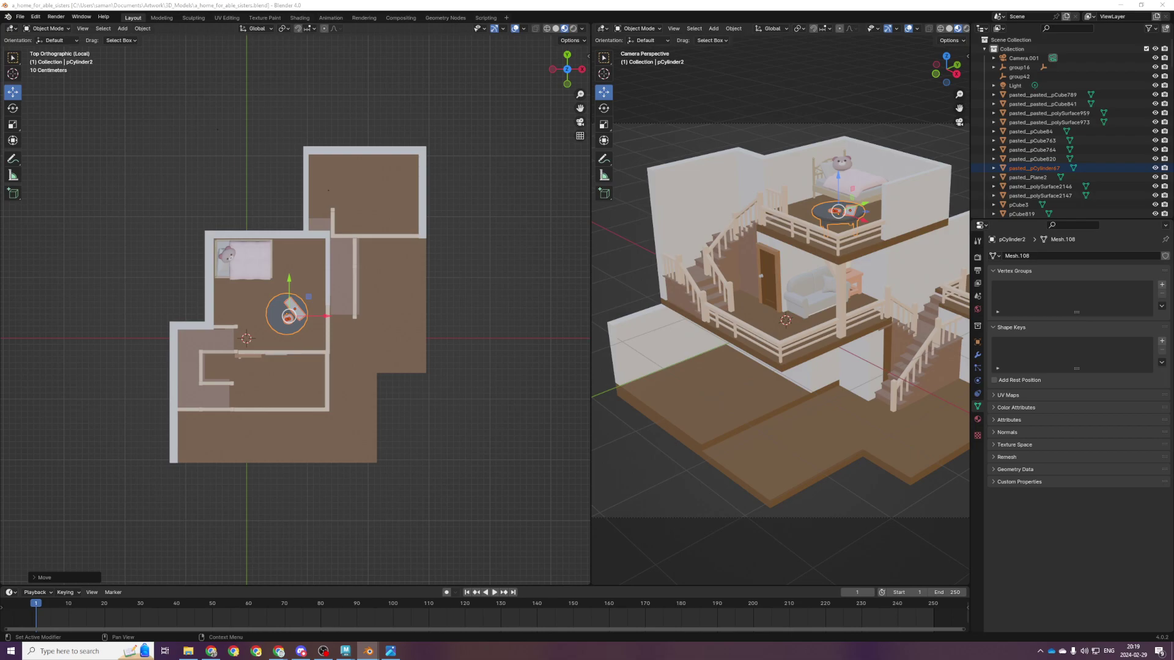
key(ctrl+v)
scroll(432, 331, down, 4)
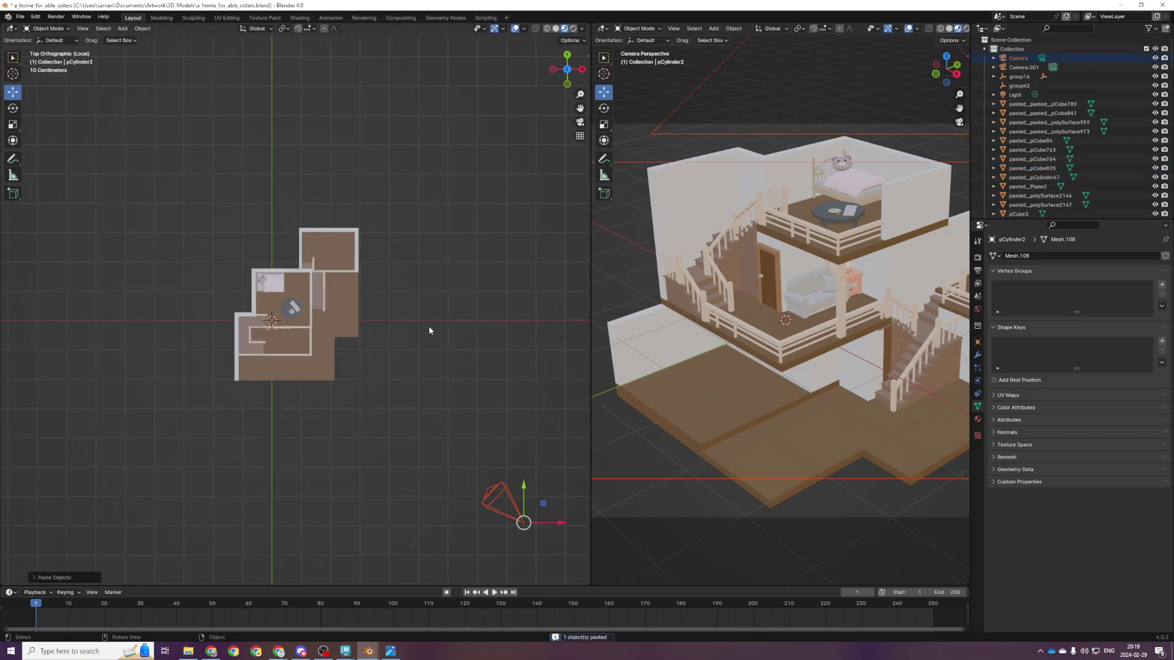
key(KP_Decimal)
scroll(428, 342, down, 4)
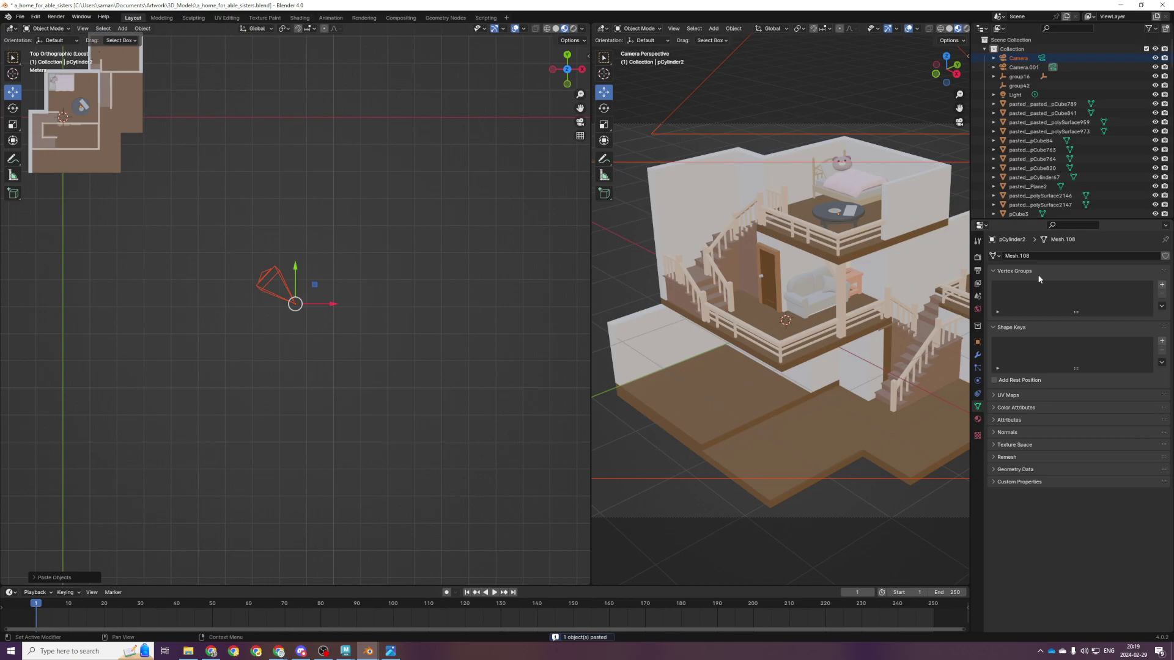
Delete the newly pasted duplicate camera from the house scene
shift+middle_drag(306, 314, 353, 360)
key(Delete)
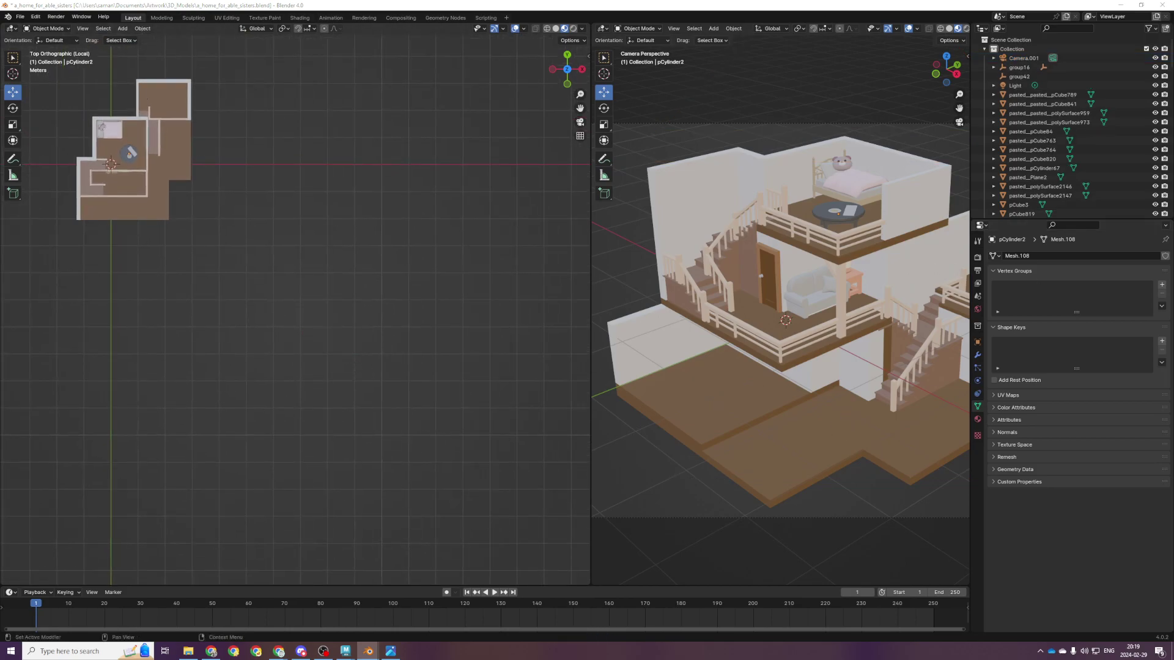
Try pasting the copied object into the house scene again, deleting each pasted camera and saving the file
key(ctrl+v)
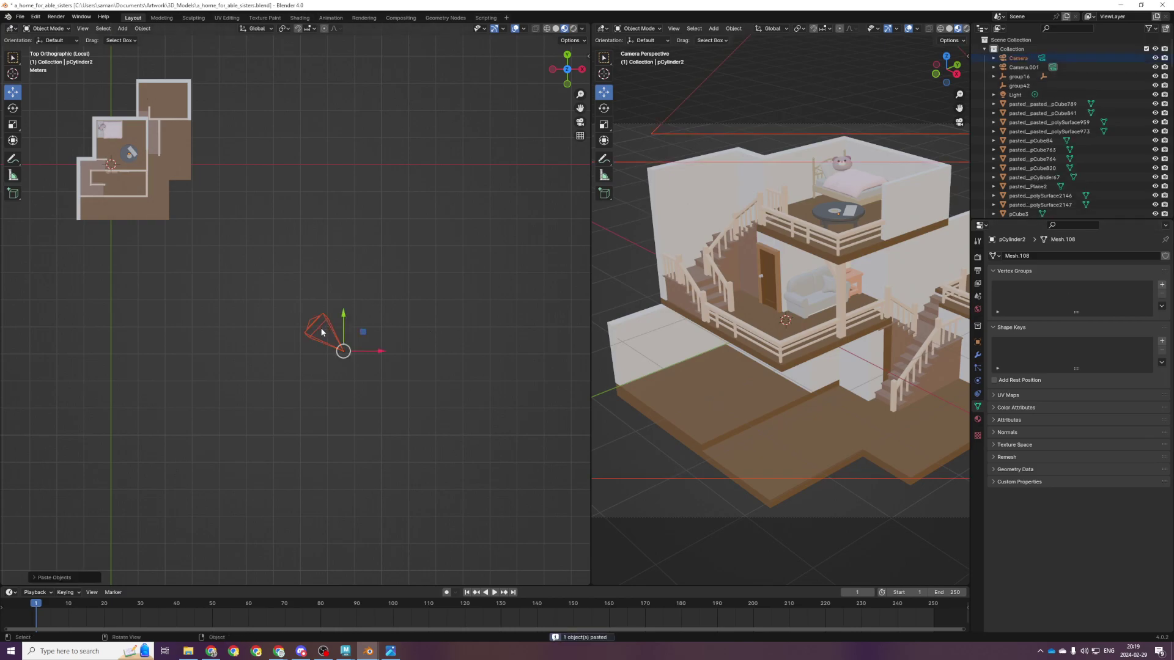
key(KP_Decimal)
key(Delete)
key(ctrl+s)
scroll(1052, 153, down, 3)
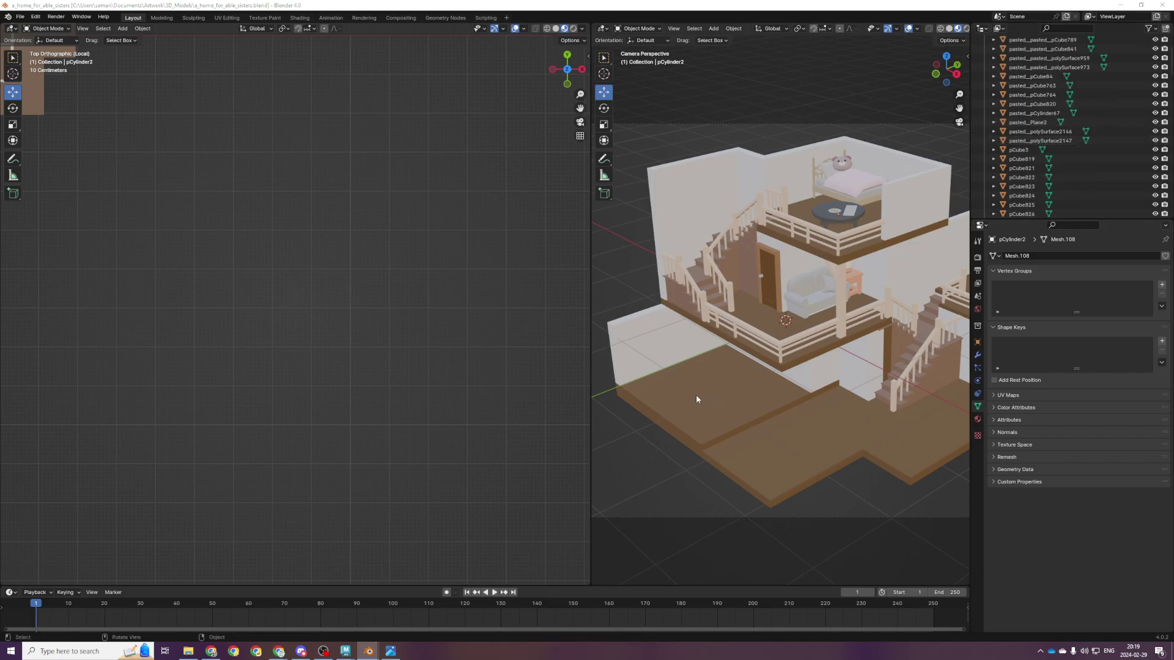
key(ctrl+v)
key(Delete)
Show the whole house from above in the orthographic viewport and save the file
key(KP_7)
key(ctrl+KP_3)
scroll(458, 367, up, 4)
key(KP_7)
shift+middle_drag(195, 318, 395, 467)
key(ctrl+s)
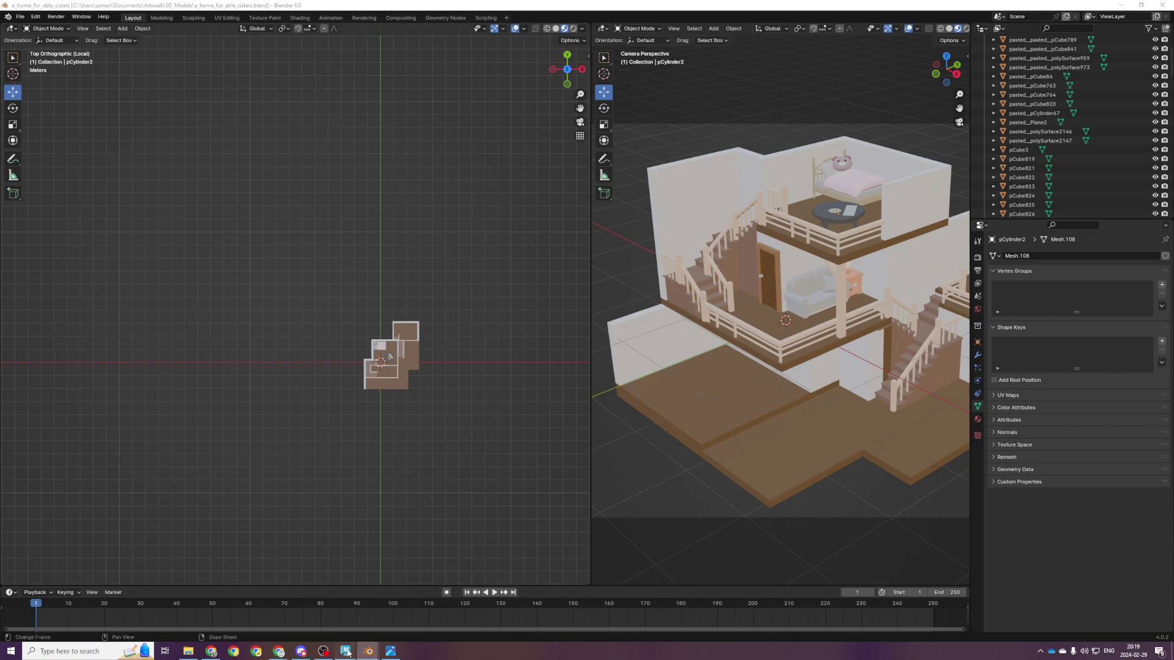
Switch to Maya, examine the house's ground-floor furniture and save the scene, then return to Blender
click(353, 626)
scroll(445, 502, down, 5)
alt+middle_drag(733, 434, 629, 193)
key(ctrl+s)
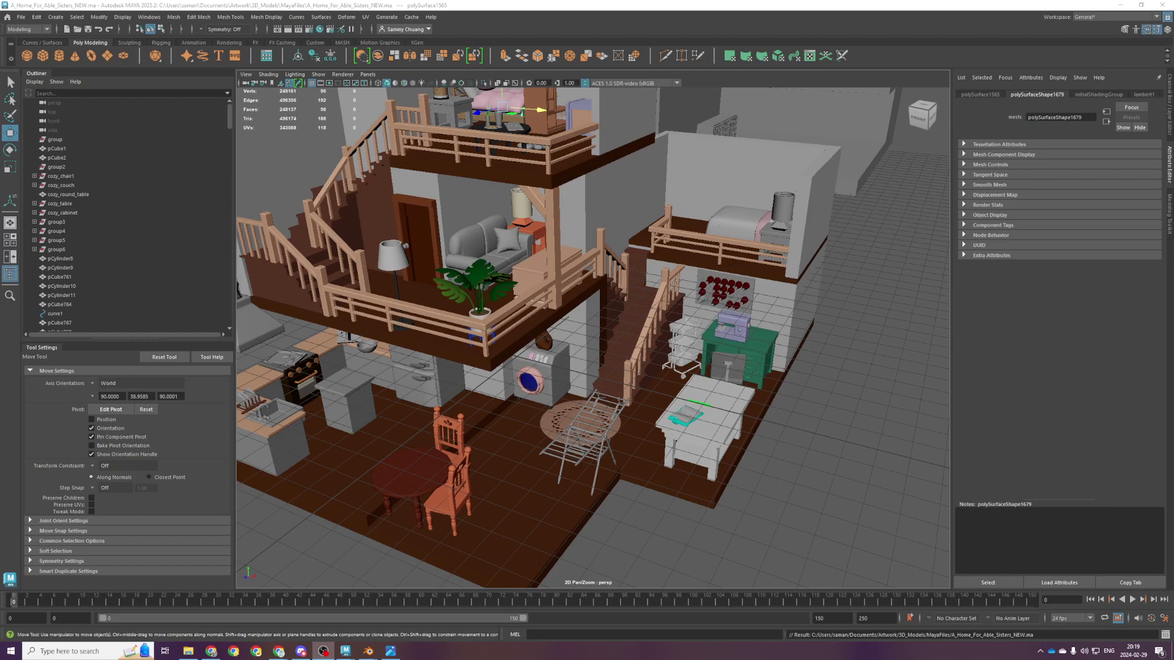
alt+drag(697, 415, 780, 373)
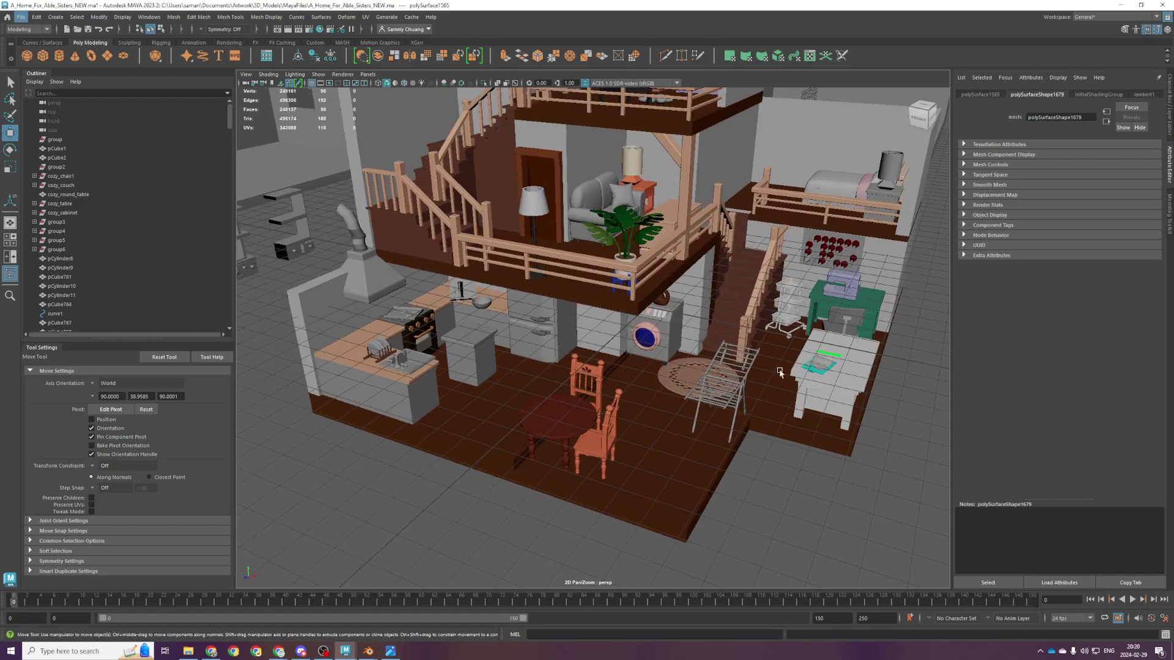
key(alt+Tab)
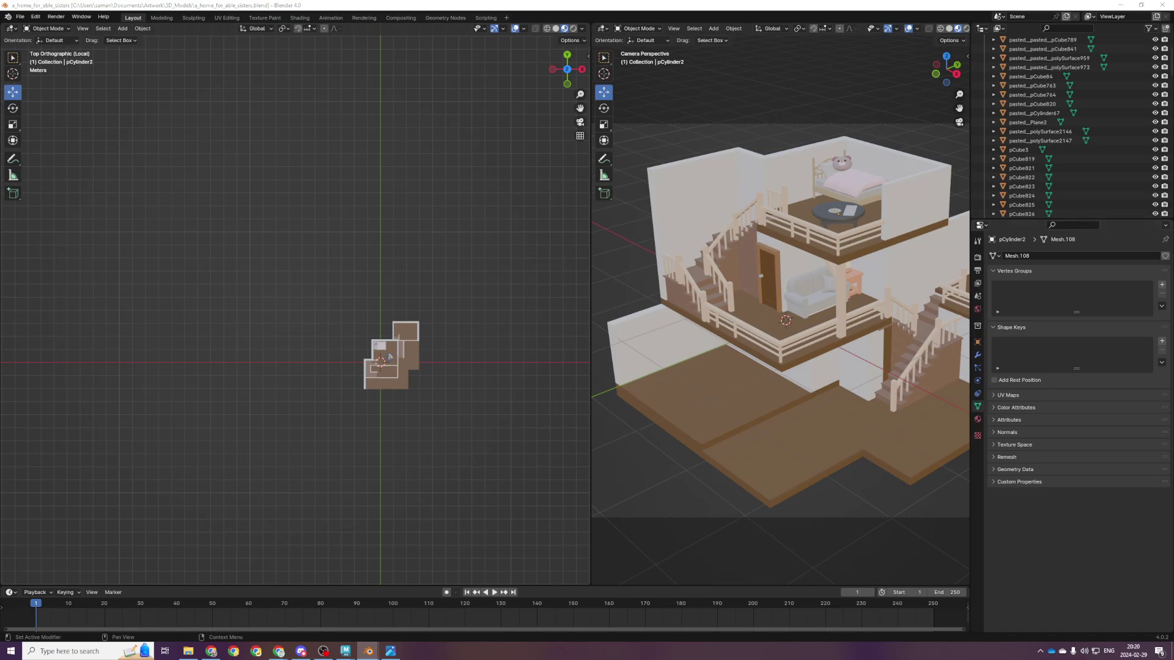
click(9, 17)
click(18, 27)
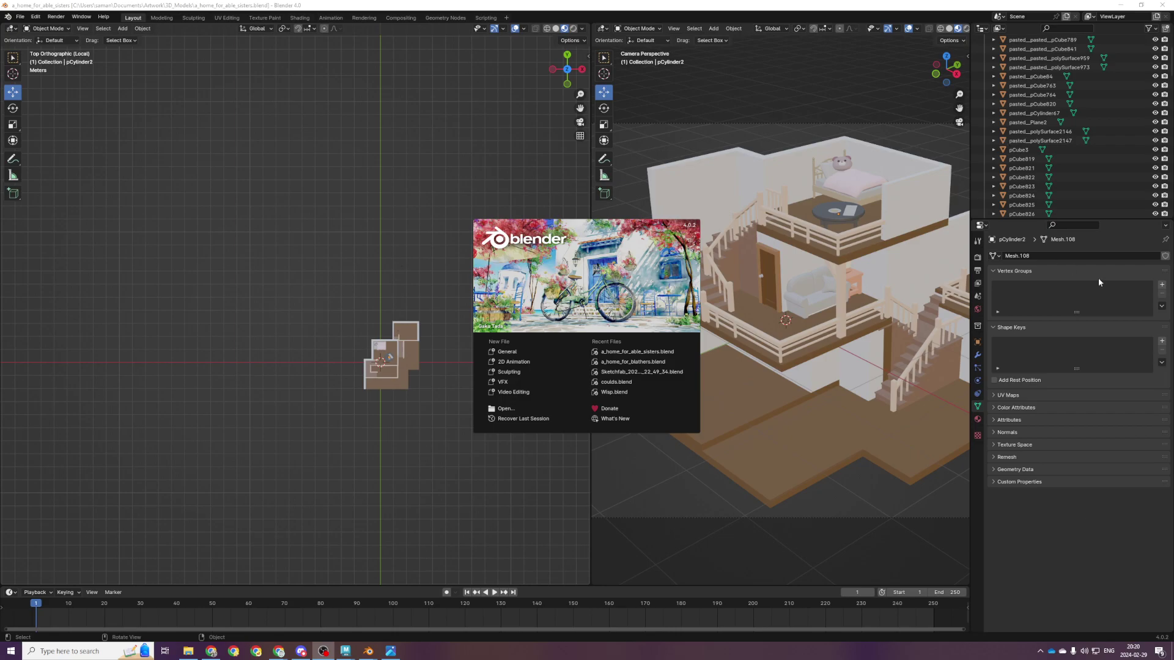
key(alt+Tab)
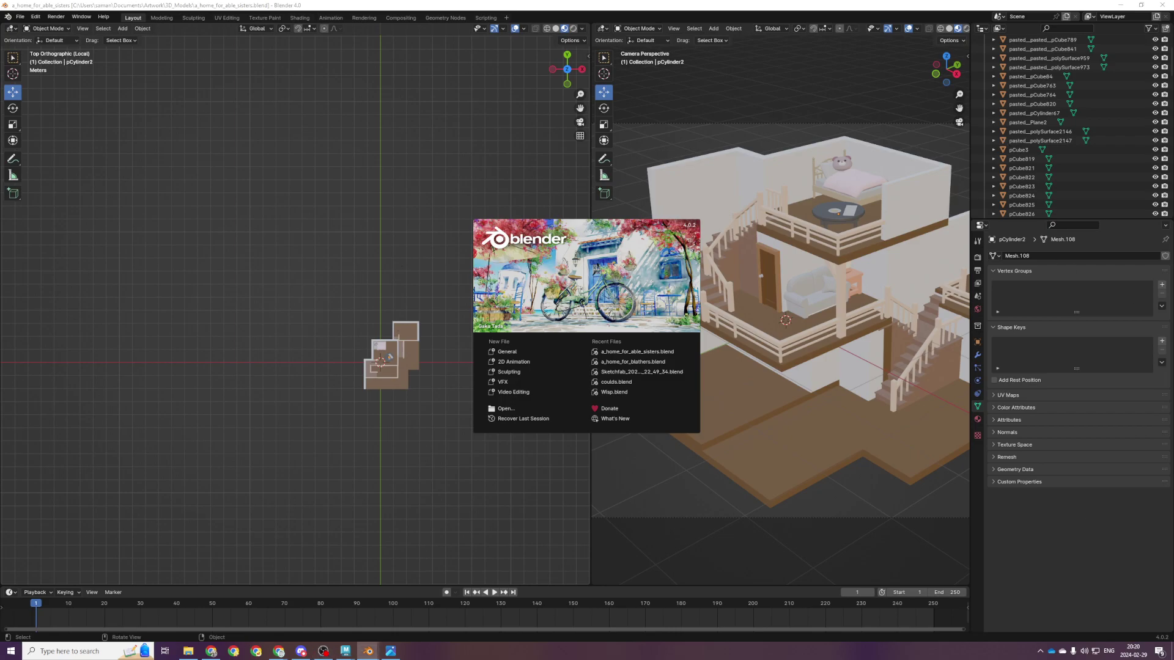
click(779, 450)
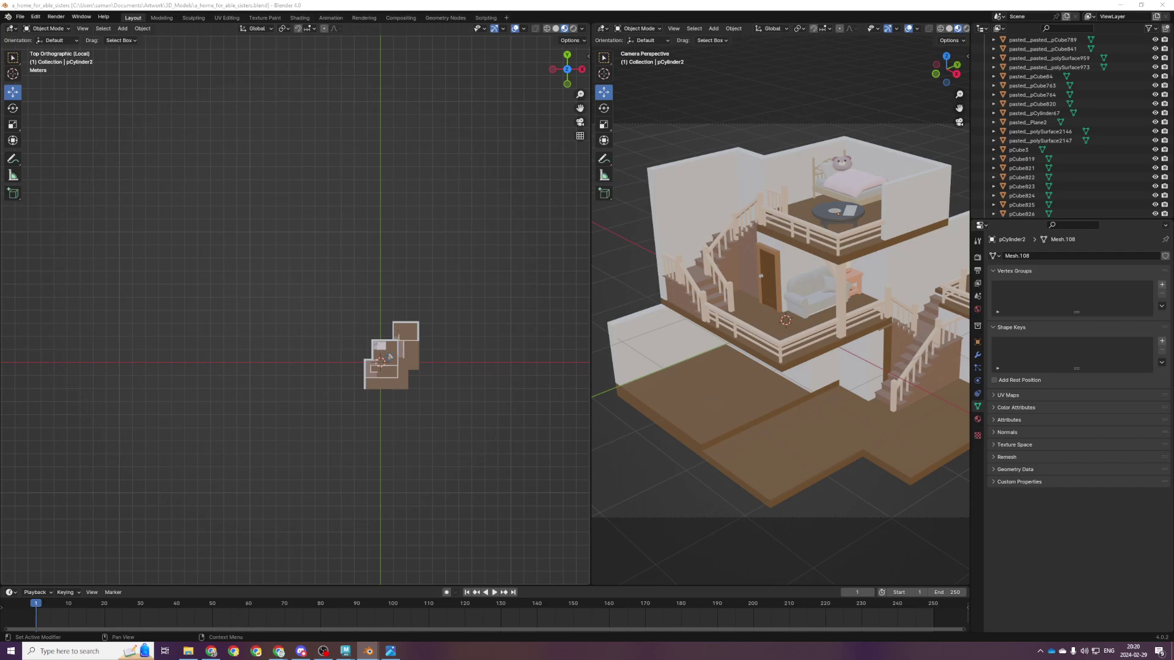
Try pasting the copied object into the house scene, delete the pasted camera, and save the file
key(ctrl+v)
key(KP_Decimal)
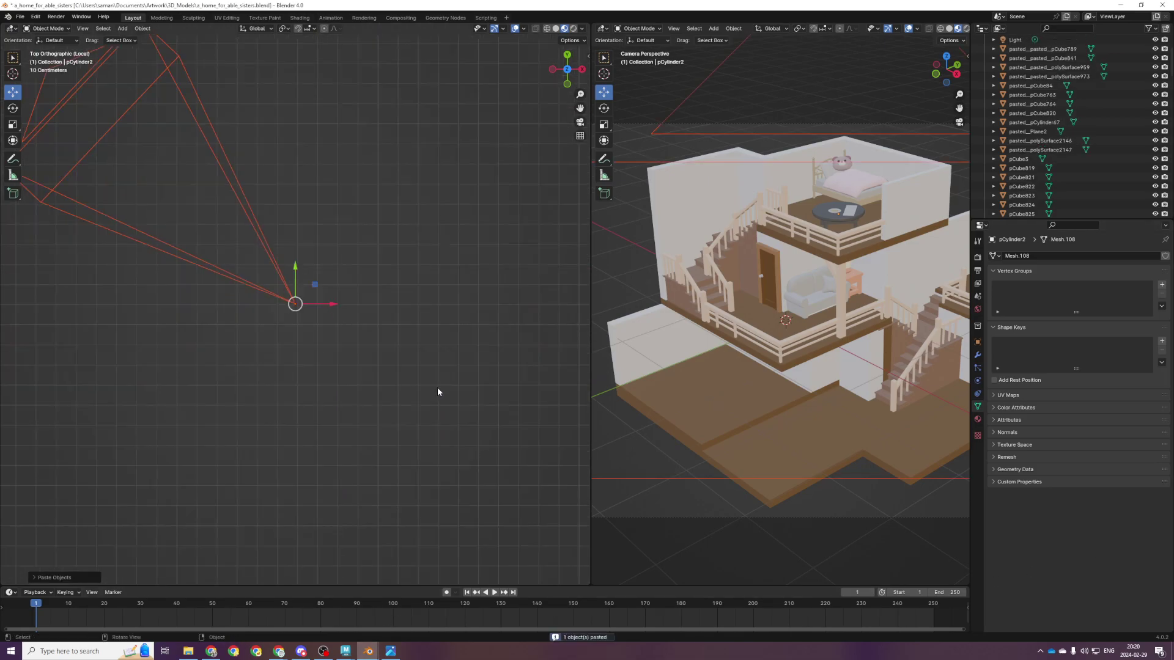
click(423, 397)
click(267, 286)
key(Delete)
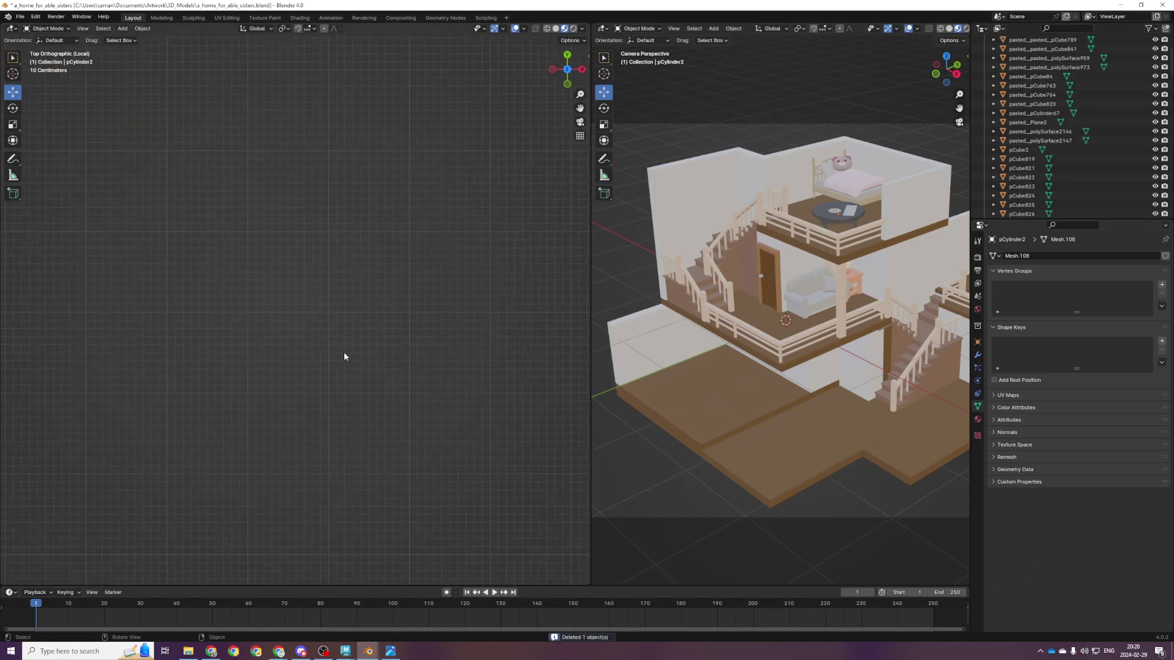
key(ctrl+s)
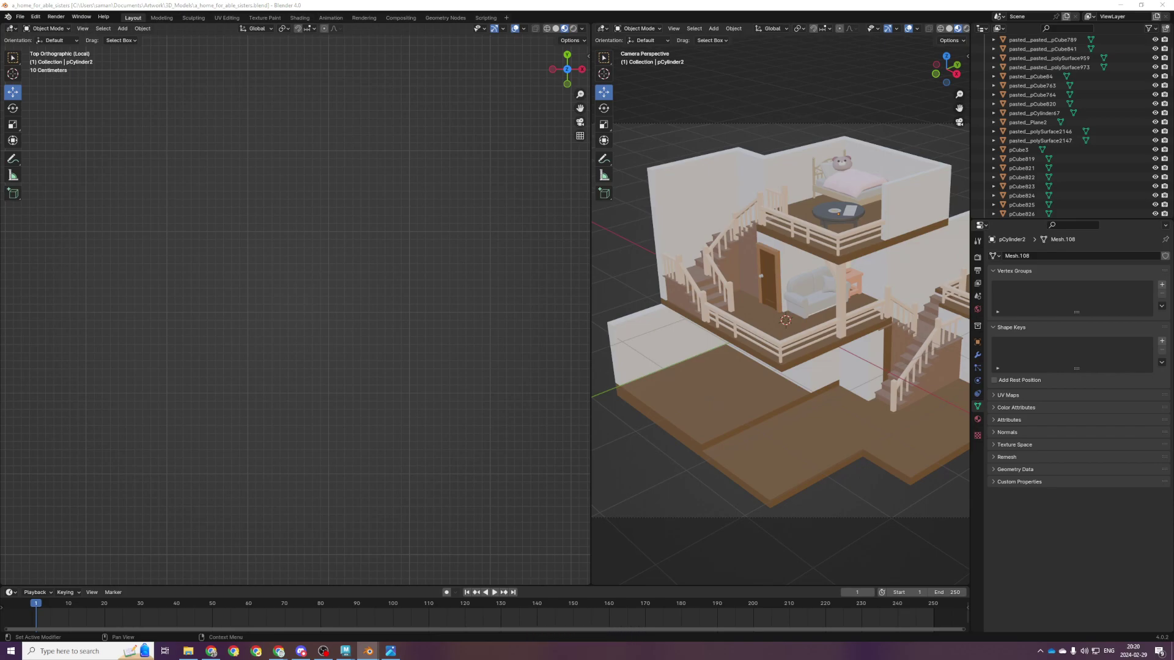
Paste the copied potted plant into the house scene and enlarge it slightly in front view
click(498, 408)
key(ctrl+v)
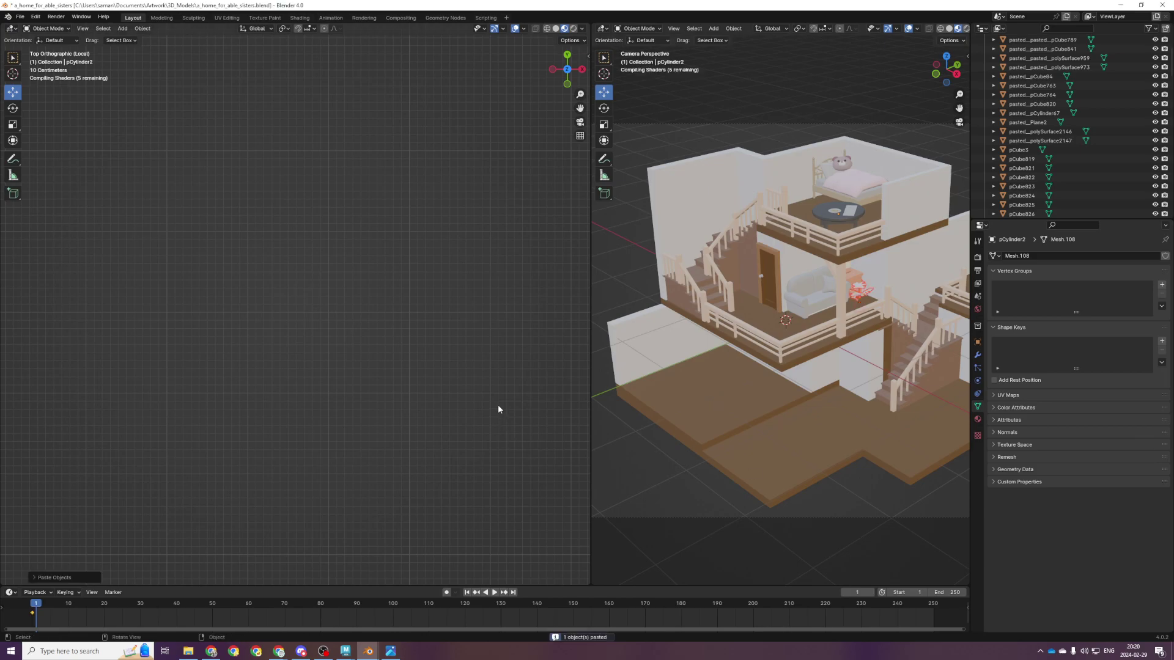
key(KP_Decimal)
scroll(373, 405, down, 6)
key(KP_1)
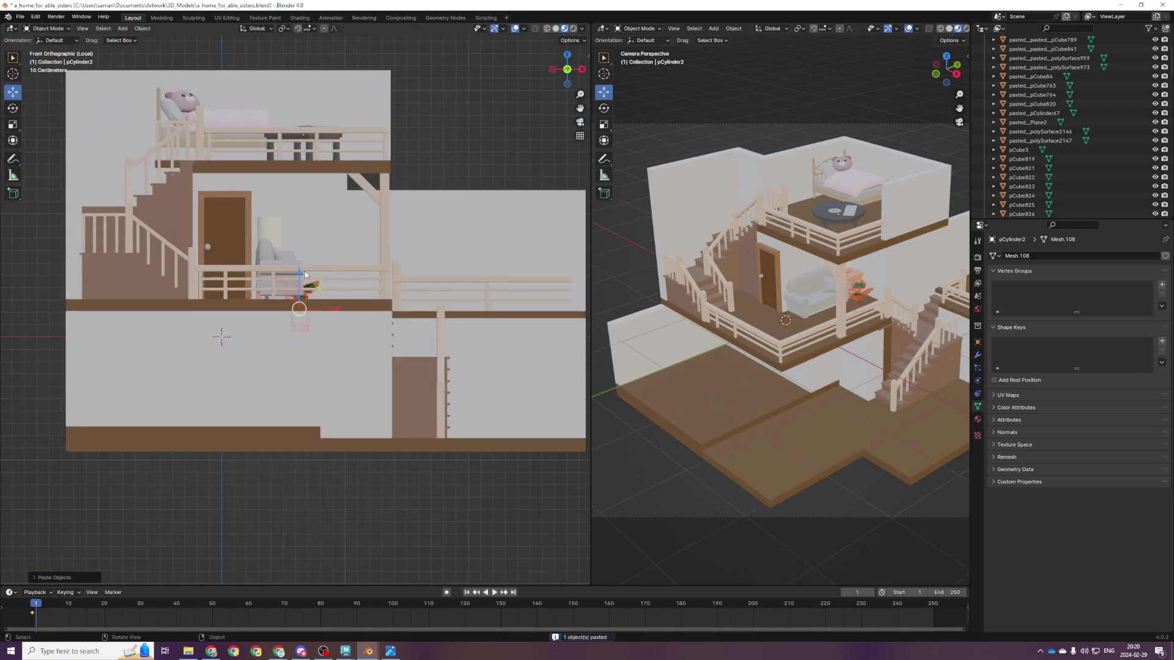
key(KP_Decimal)
key(s)
click(375, 295)
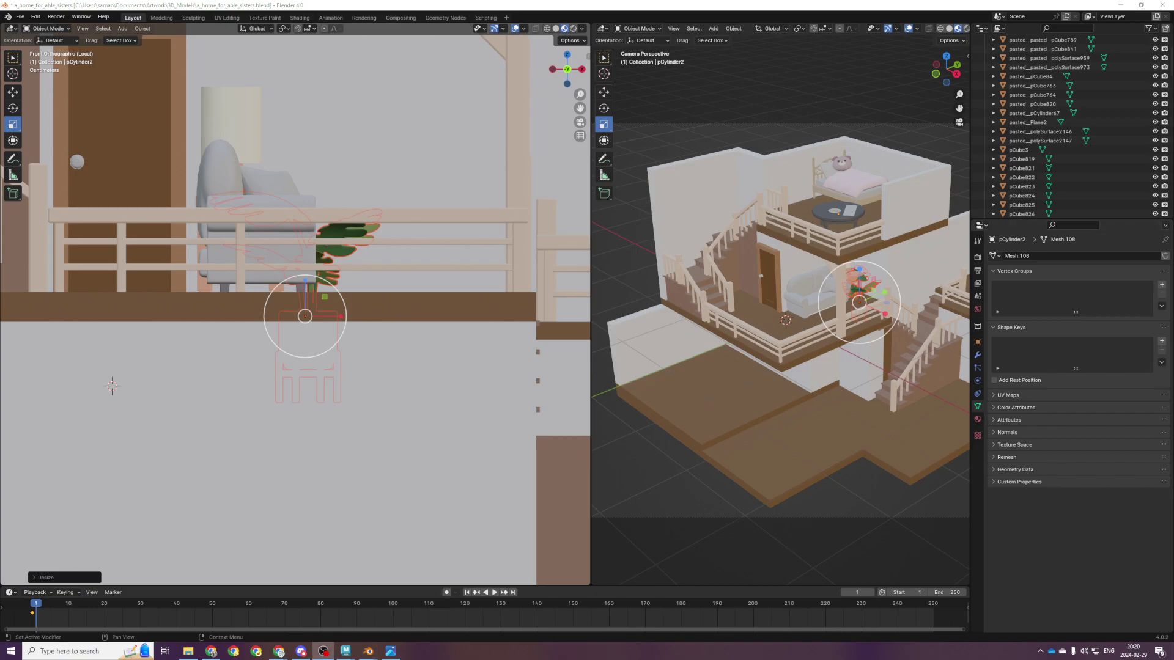
scroll(295, 306, down, 1)
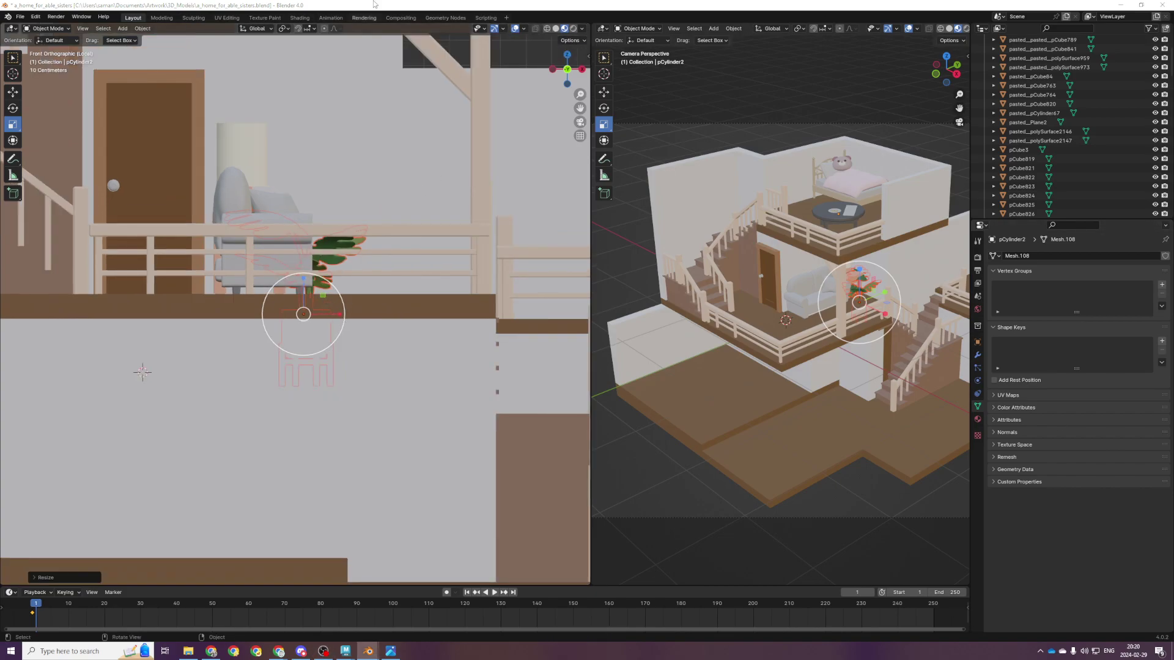
Raise the potted plant about 0.33 m onto the middle floor and move it to the front corner beside the railing
key(g)
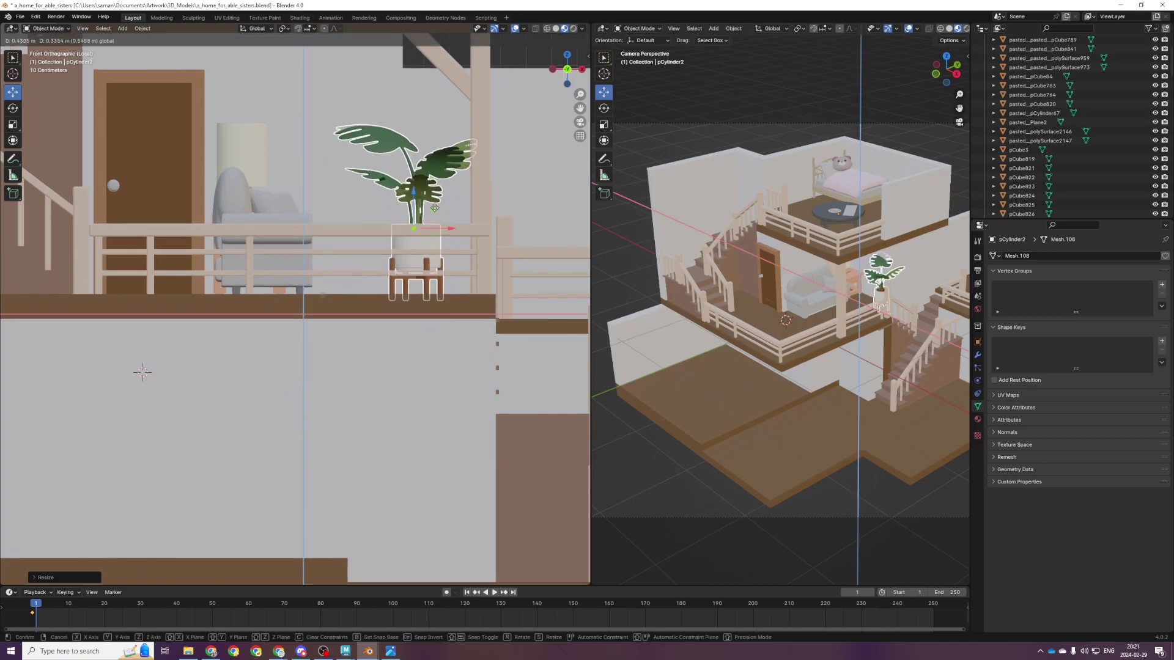
drag(435, 208, 435, 208)
key(KP_Decimal)
key(KP_7)
scroll(425, 309, down, 7)
drag(302, 284, 315, 447)
shift+middle_drag(316, 462, 411, 240)
drag(397, 224, 400, 294)
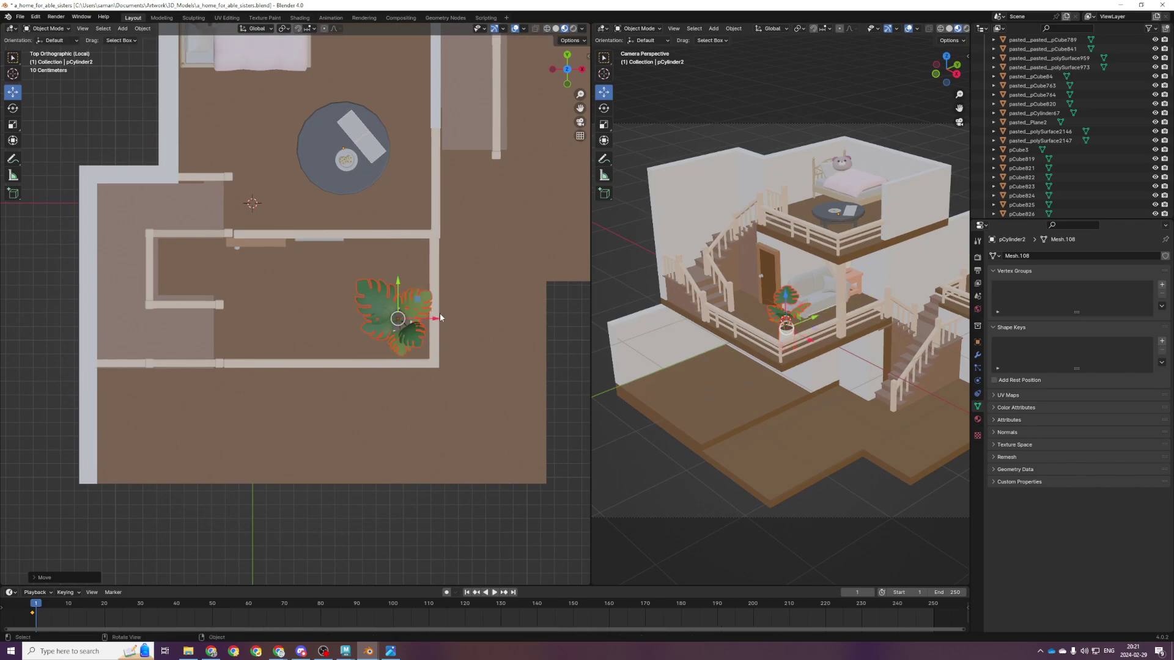
Raise the potted plant about 0.02 m so its stand rests on the floor, nudge it sideways, and save the file
key(KP_1)
scroll(419, 301, up, 5)
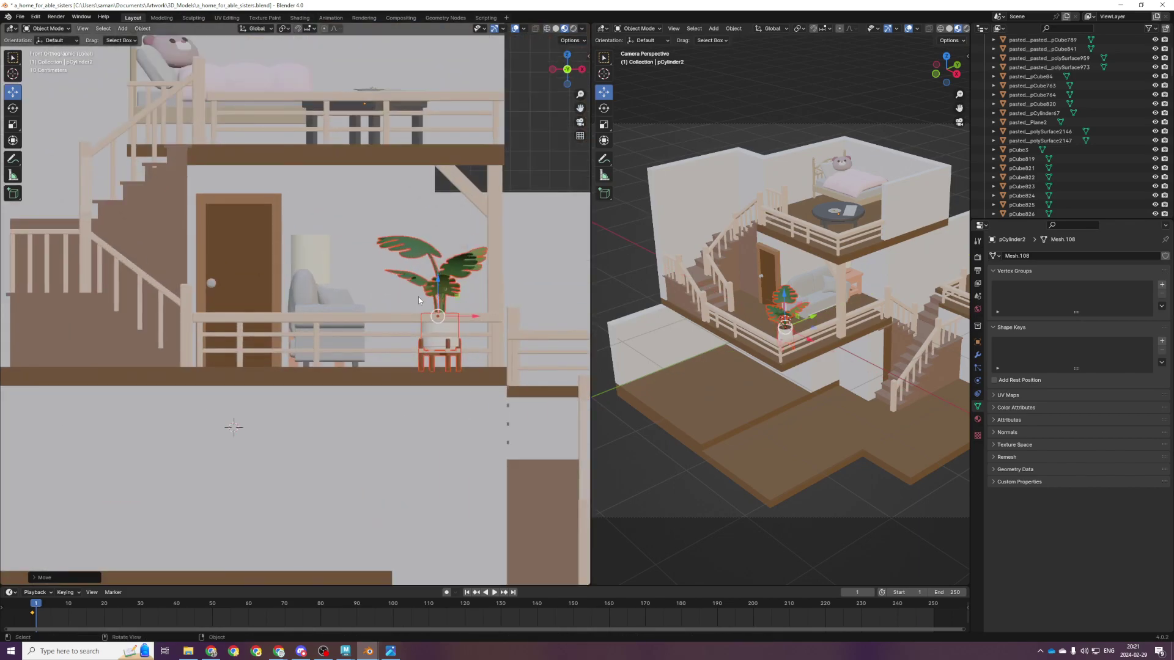
key(g)
key(z)
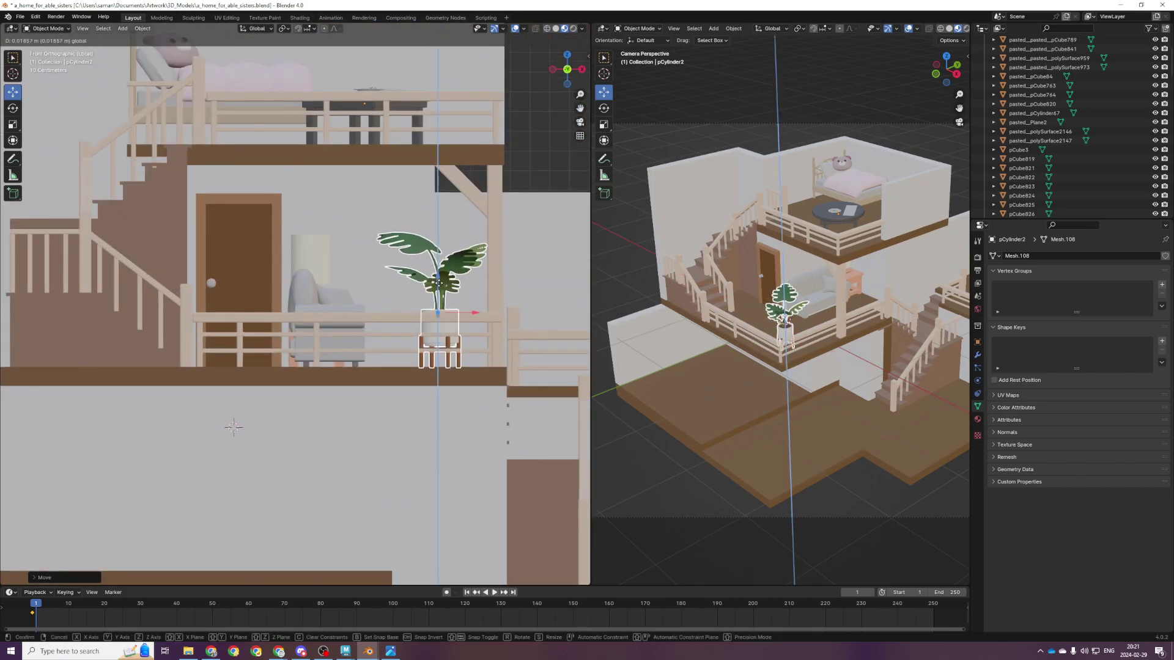
click(439, 283)
key(ctrl+s)
middle_drag(439, 283, 459, 379)
drag(461, 377, 467, 379)
key(ctrl+s)
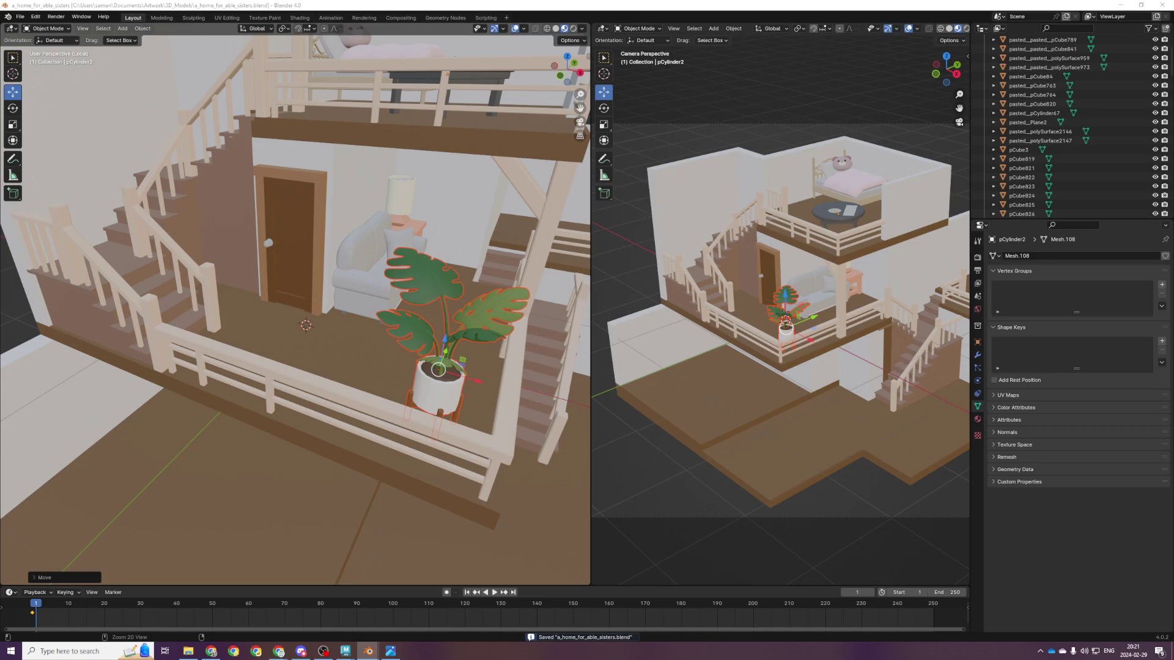
Try pasting another copy of the potted plant, delete it, and undo back to the single plant
scroll(721, 353, down, 4)
shift+middle_drag(433, 273, 344, 373)
key(ctrl+c)
key(ctrl+v)
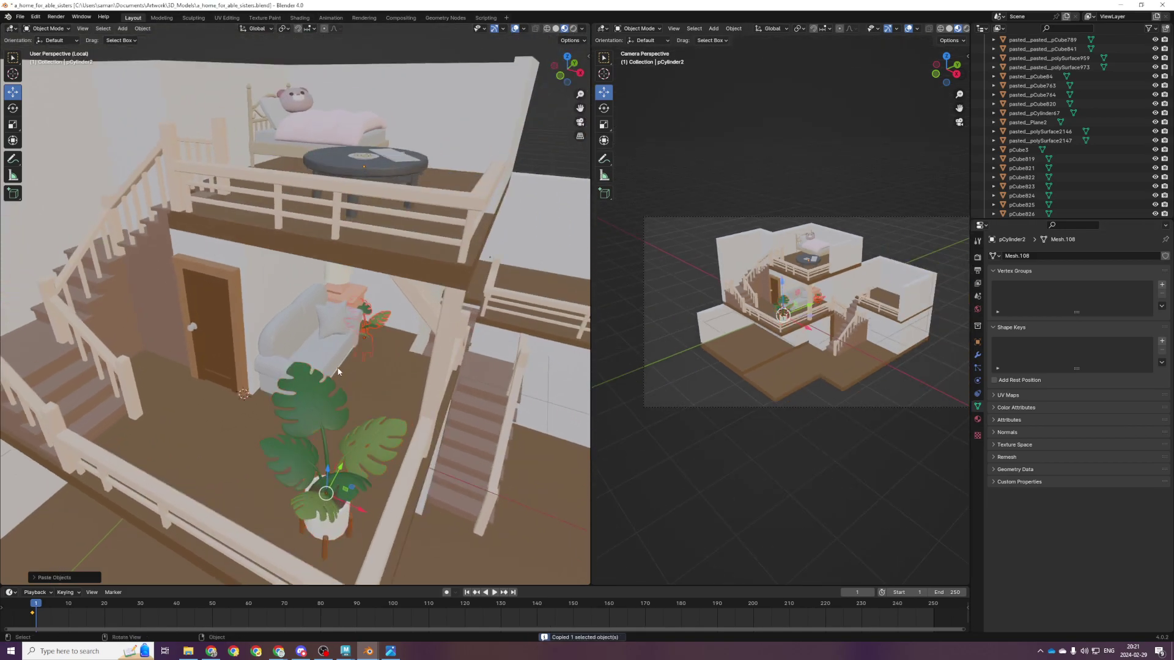
scroll(338, 371, down, 3)
key(Delete)
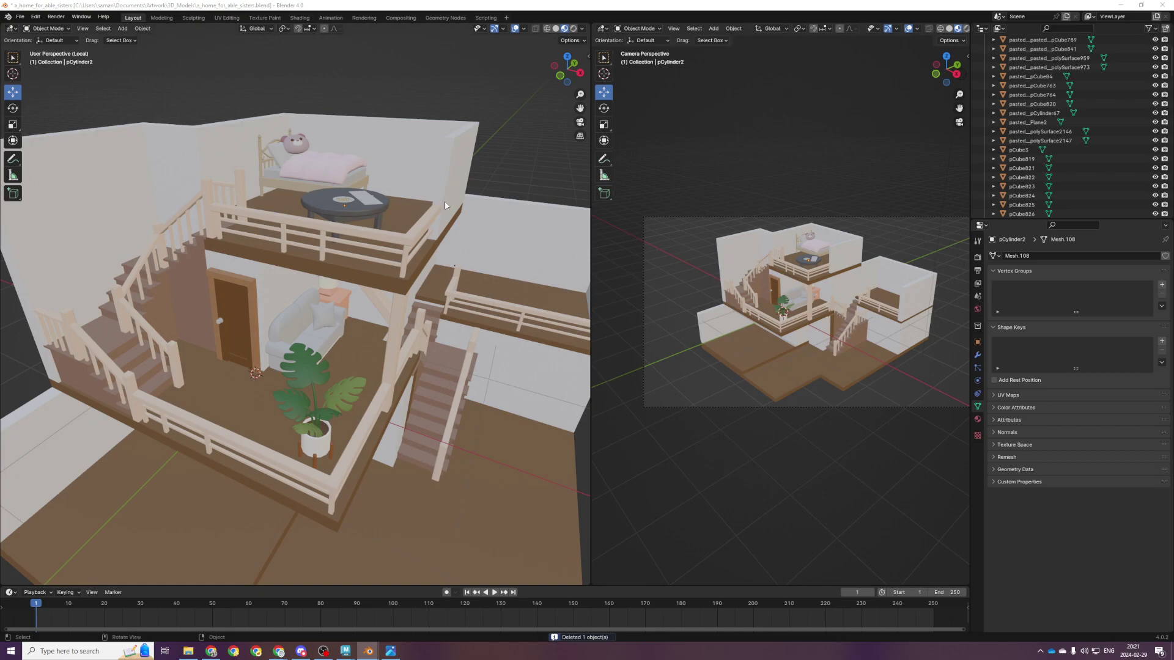
middle_drag(445, 203, 441, 221)
key(ctrl+z)
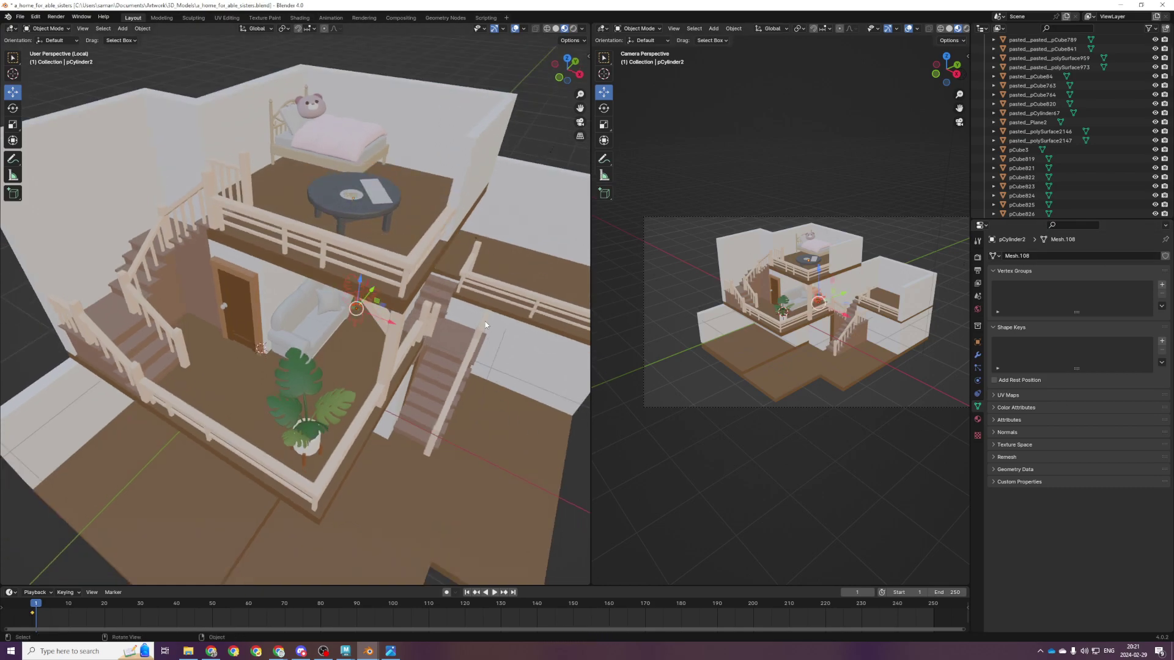
shift+middle_drag(486, 322, 466, 324)
key(ctrl+z)
scroll(432, 302, down, 1)
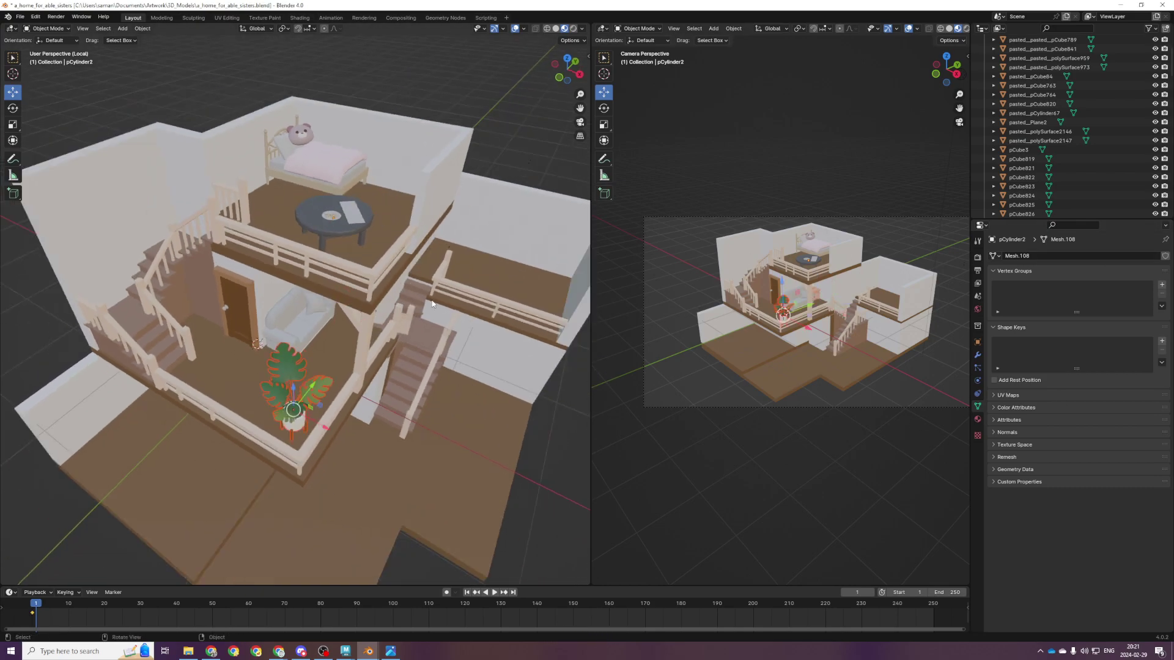
Paste the copied flower-shaped cushion, resize it from above, and raise it to the upper floor in front view
scroll(433, 304, down, 3)
key(ctrl+v)
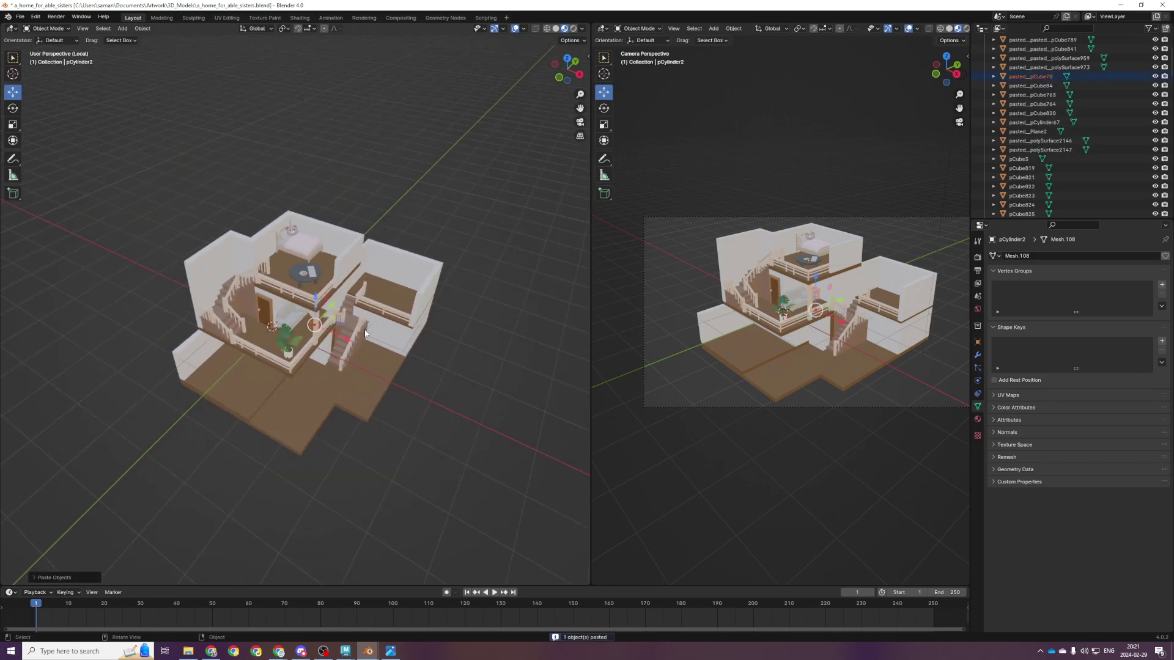
key(KP_7)
key(s)
drag(359, 249, 379, 244)
key(KP_1)
key(g)
drag(306, 304, 307, 249)
Move the flower cushion next to the round table on the upper floor and save the file
scroll(321, 255, down, 1)
key(KP_Decimal)
scroll(307, 282, down, 3)
middle_drag(307, 282, 291, 333)
drag(320, 317, 428, 285)
key(ctrl+s)
key(alt+Tab)
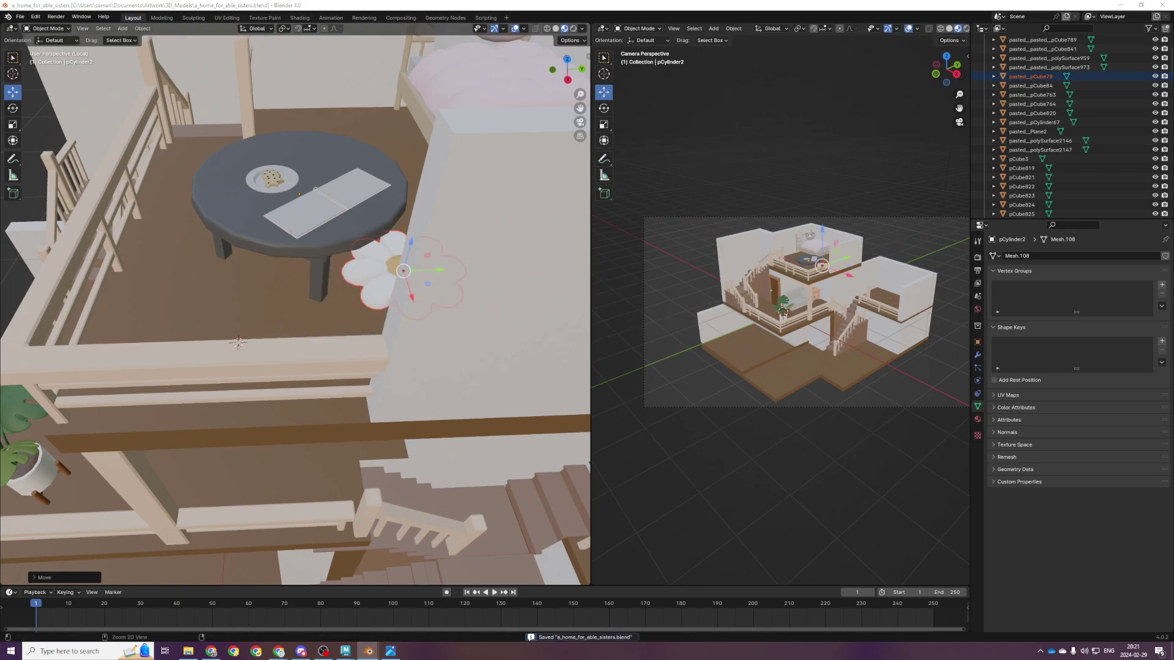
key(alt+Tab)
key(alt+Tab)
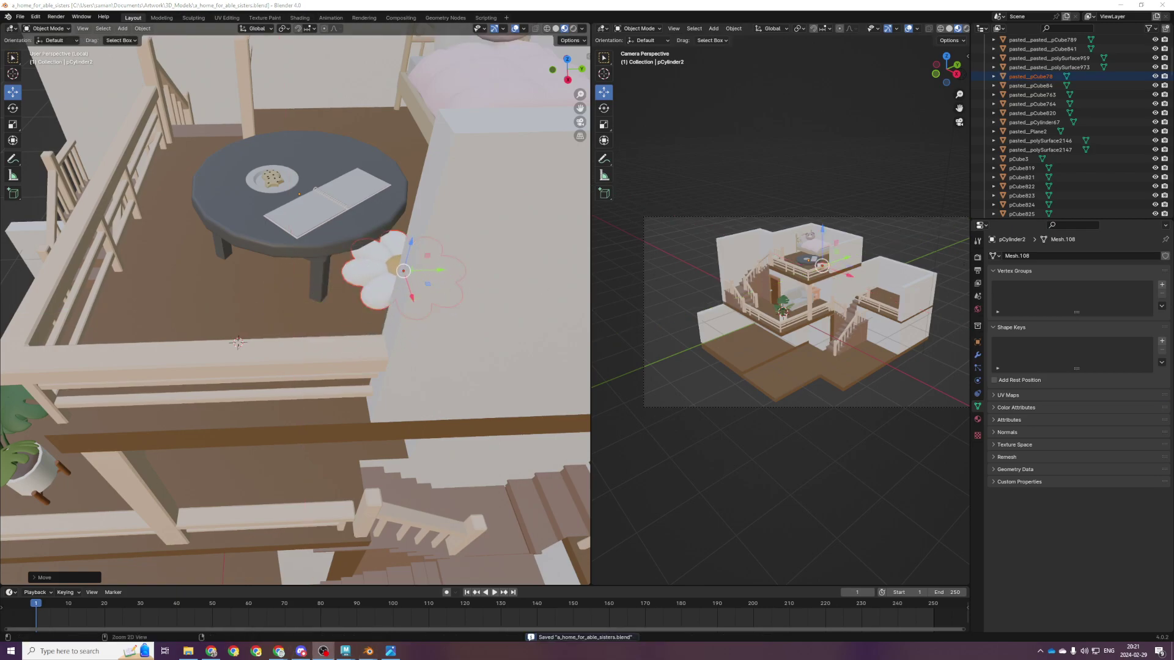
Try rendered and wireframe shading in the working viewport, then return it to material preview
mouse_move(434, 300)
middle_down()
mouse_move(502, 321)
mouse_move(533, 284)
middle_up()
scroll(338, 294, down, 2)
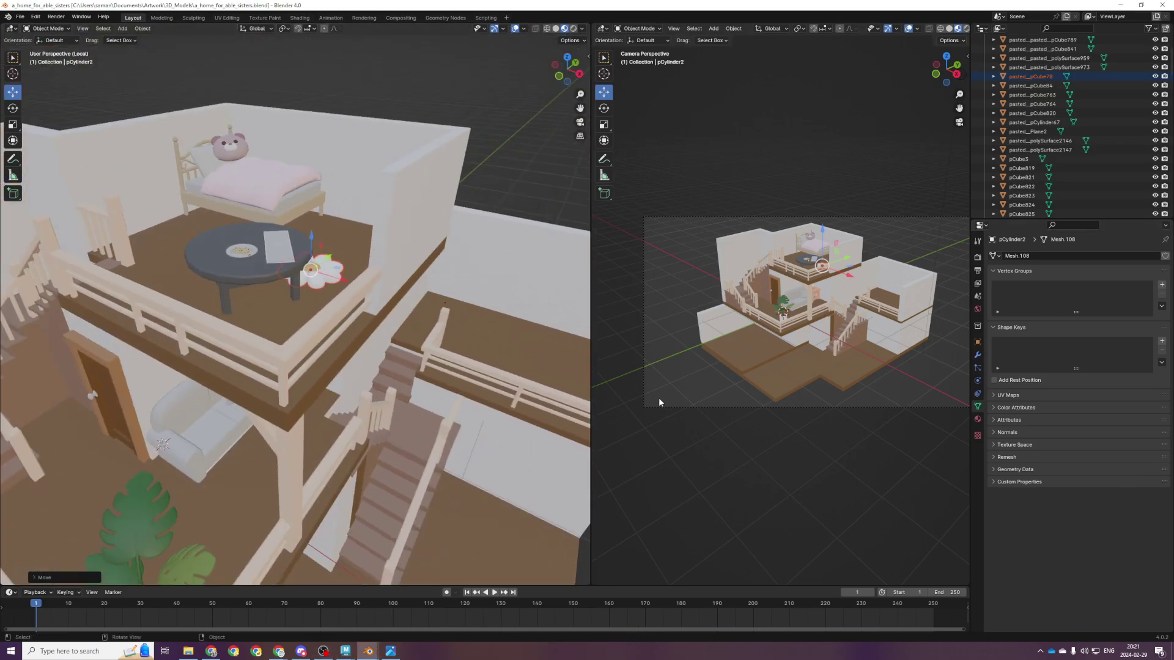
key(z)
click(346, 158)
scroll(391, 234, down, 2)
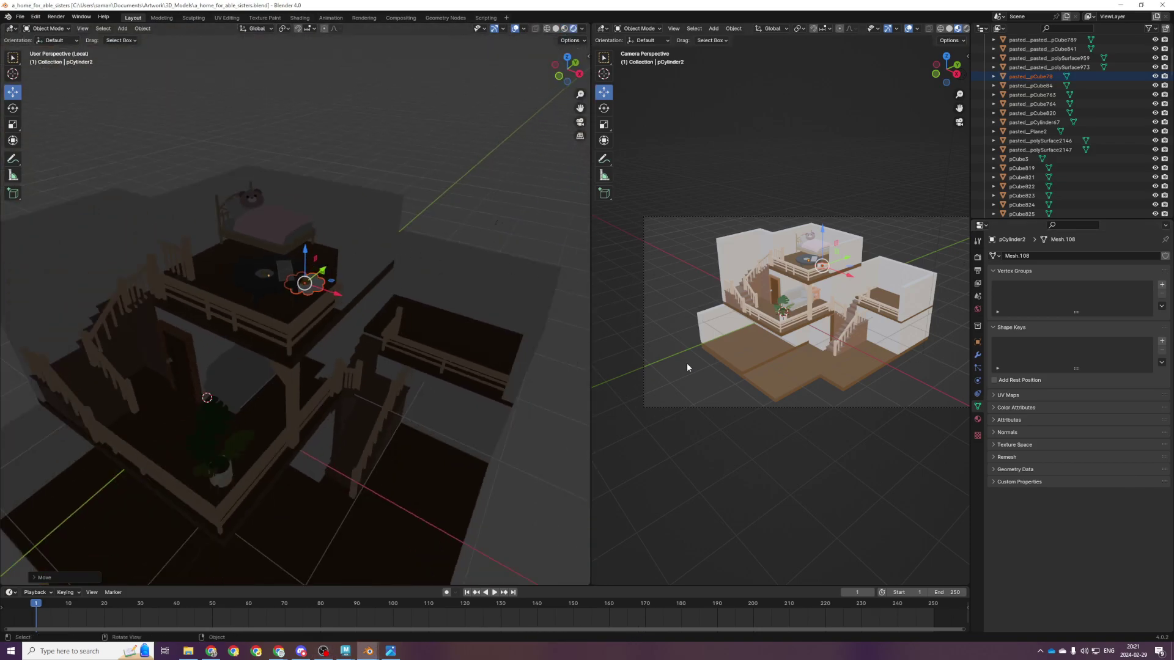
key(shift+z)
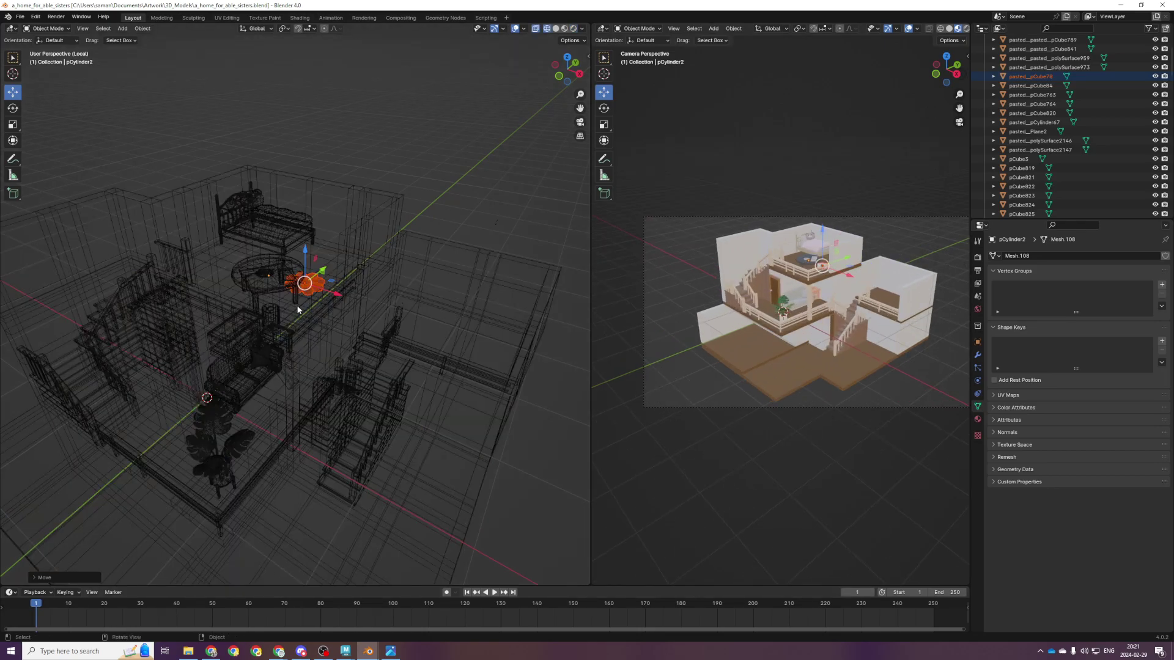
key(shift+z)
Switch the camera viewport to rendered shading, save the file, and view the lit house from outside the camera
key(z)
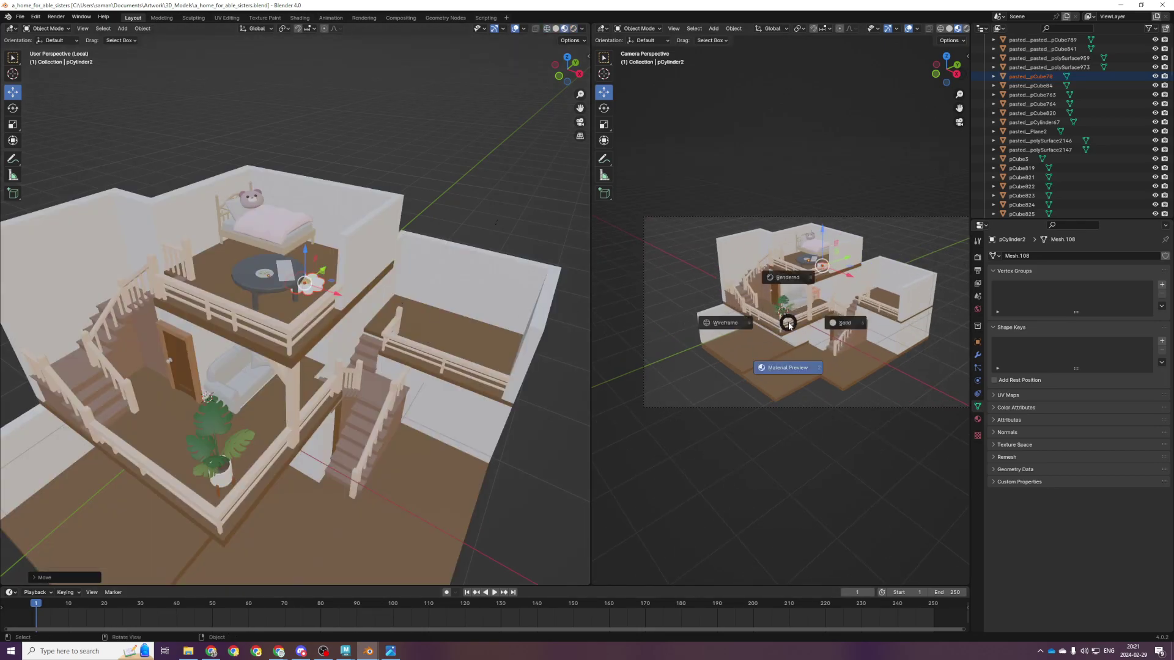
click(795, 288)
scroll(871, 330, up, 1)
key(ctrl+s)
scroll(911, 342, up, 6)
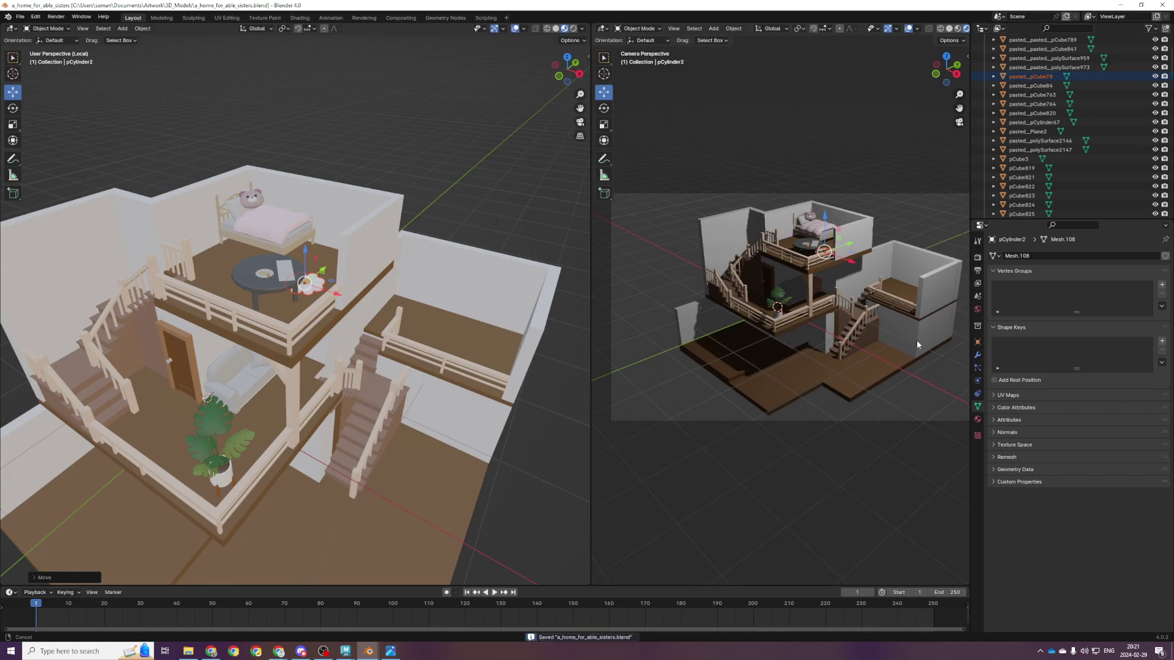
scroll(902, 419, down, 8)
middle_drag(900, 418, 849, 414)
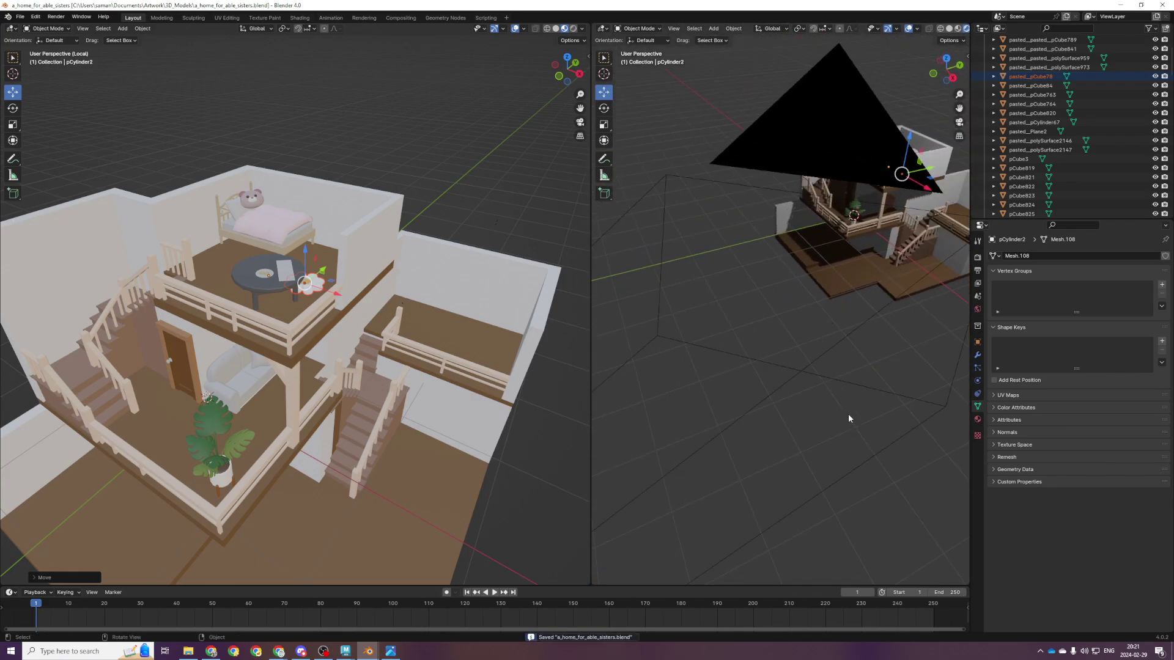
Return the rendered viewport to camera view and turn the enlarged timeline area into a Shader Editor showing the World nodes
key(KP_7)
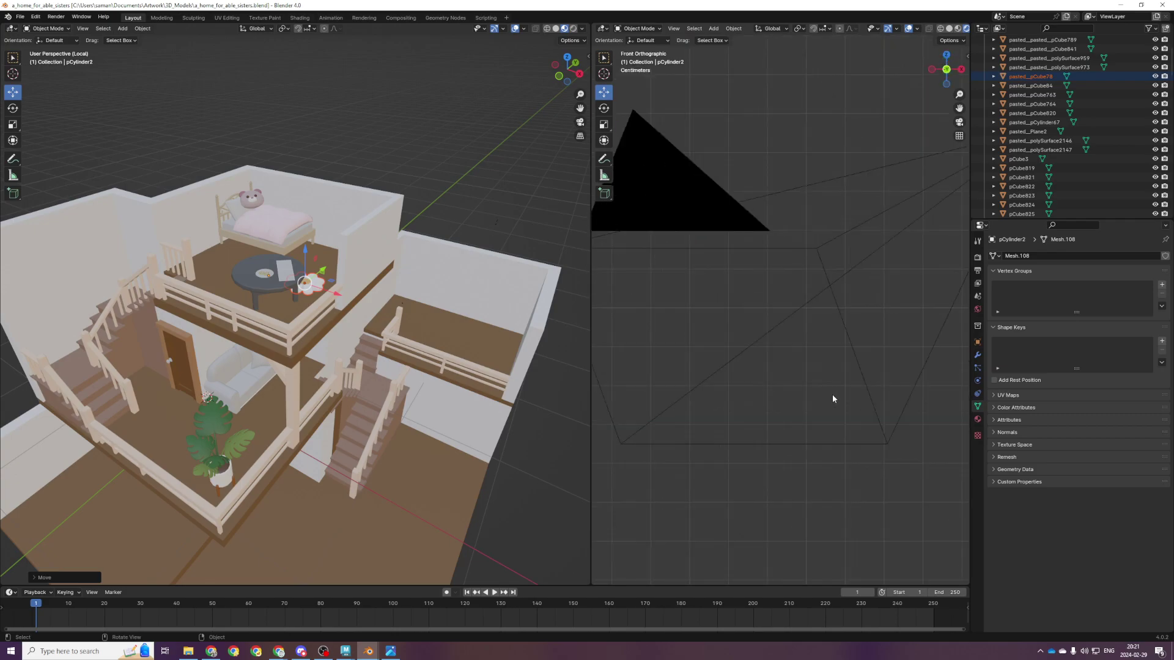
key(KP_0)
drag(272, 586, 26, 355)
click(10, 349)
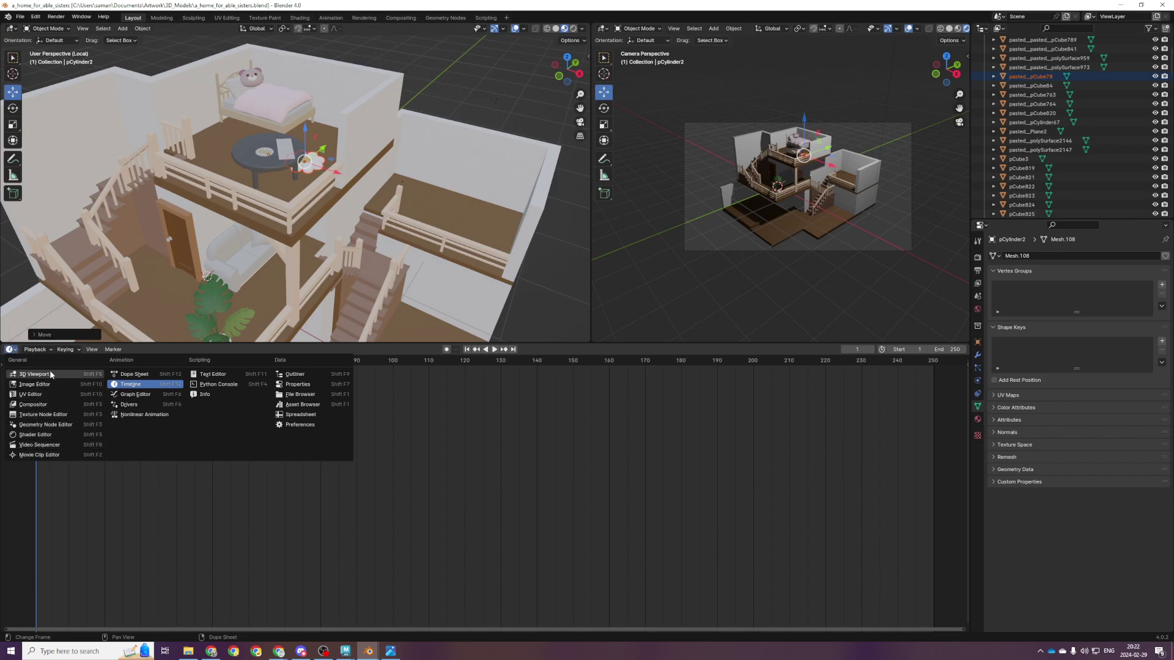
click(53, 435)
click(46, 353)
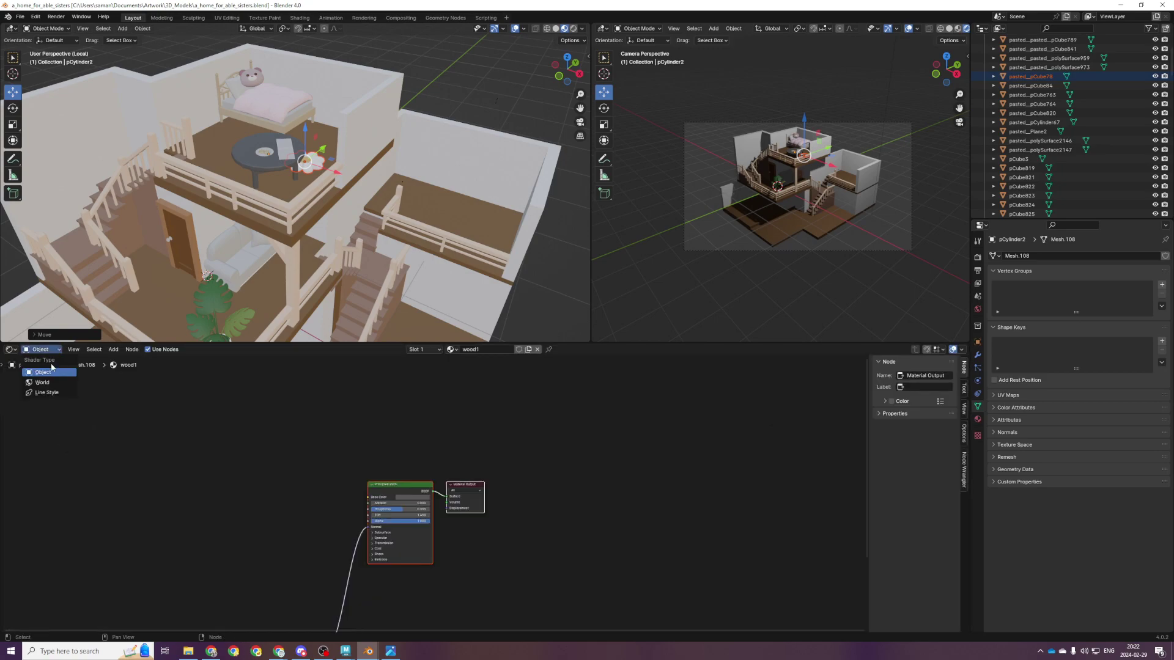
click(48, 386)
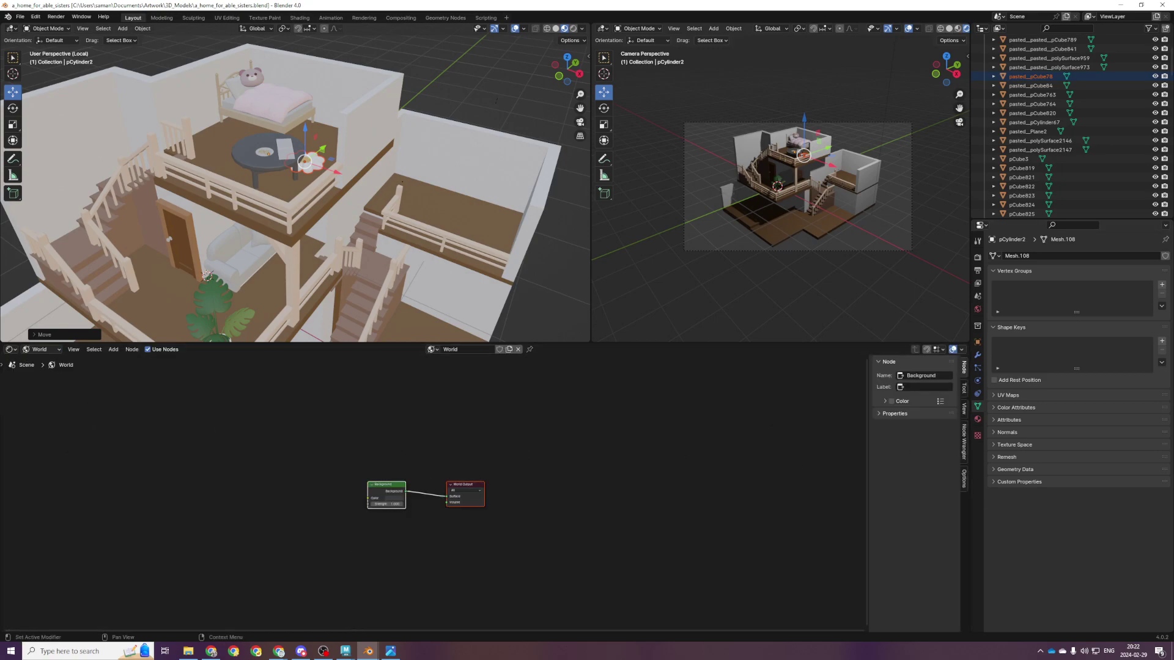
Delete the existing Background and World Output nodes from the world shader and try pasting copied nodes
key(alt+Tab)
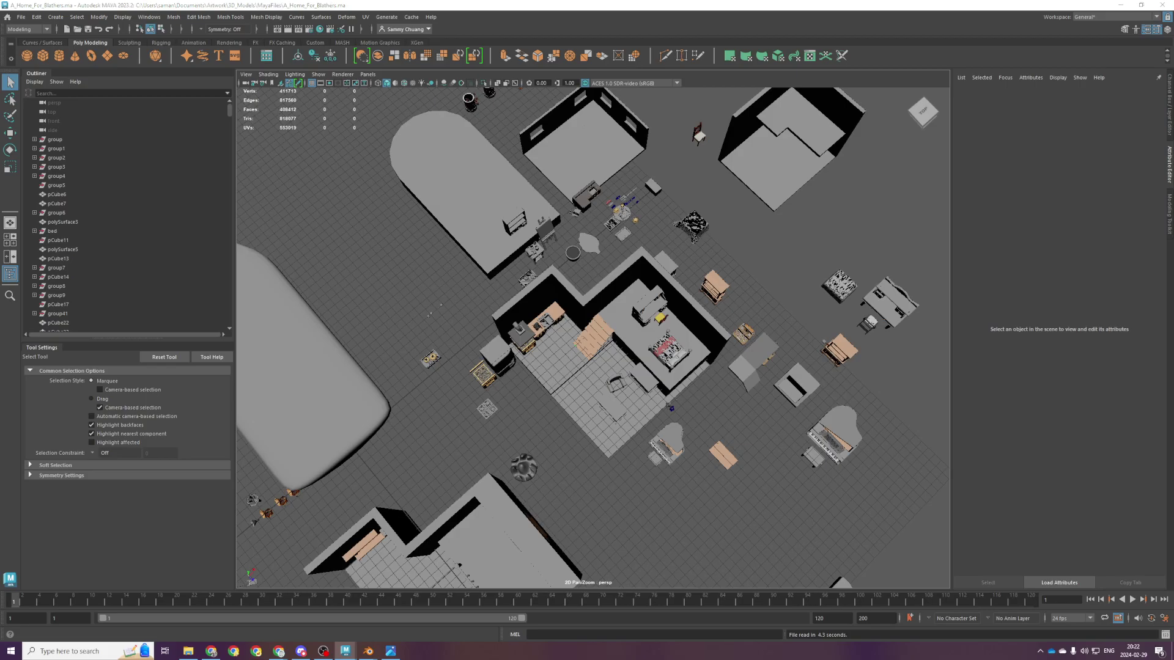
key(alt+Tab)
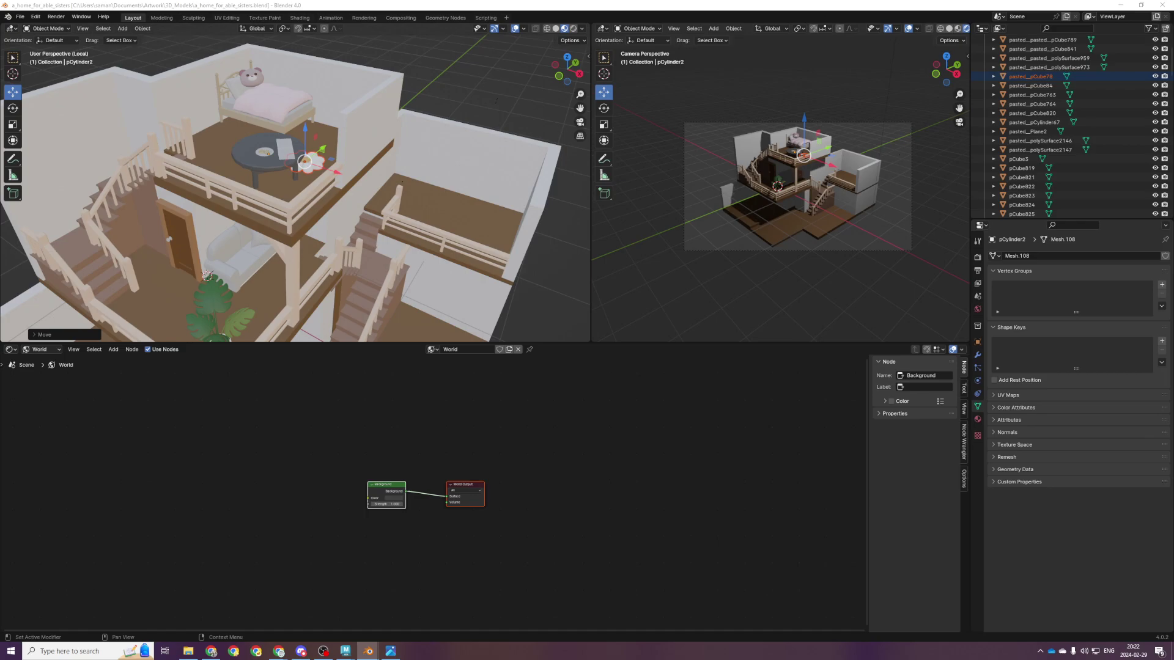
click(229, 438)
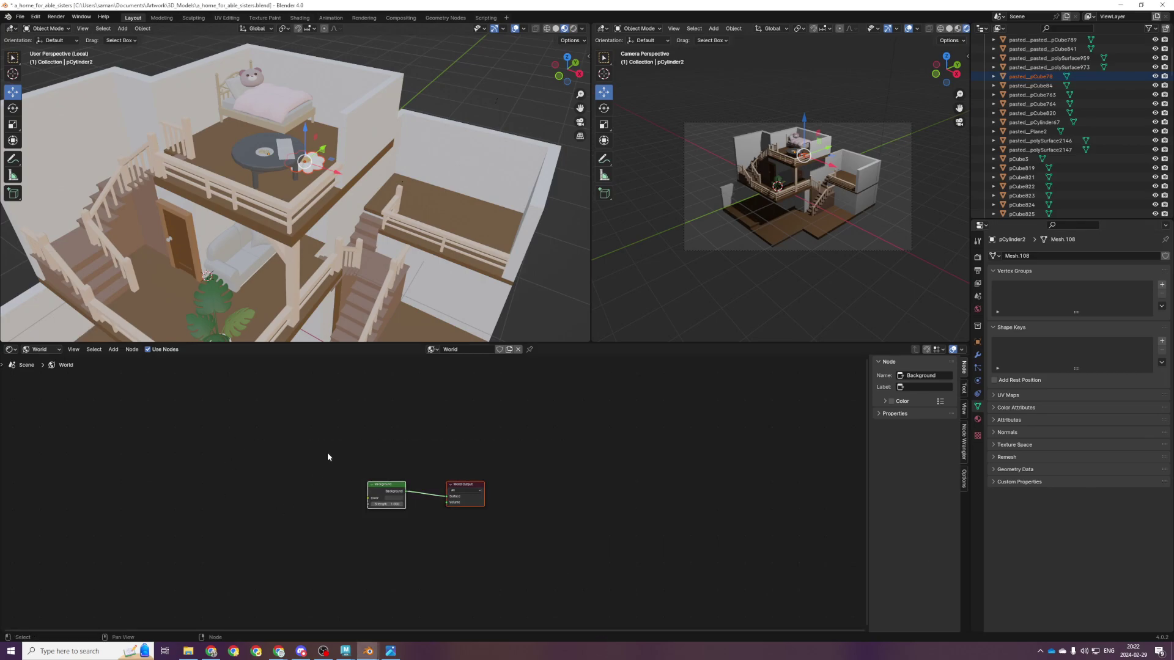
key(Delete)
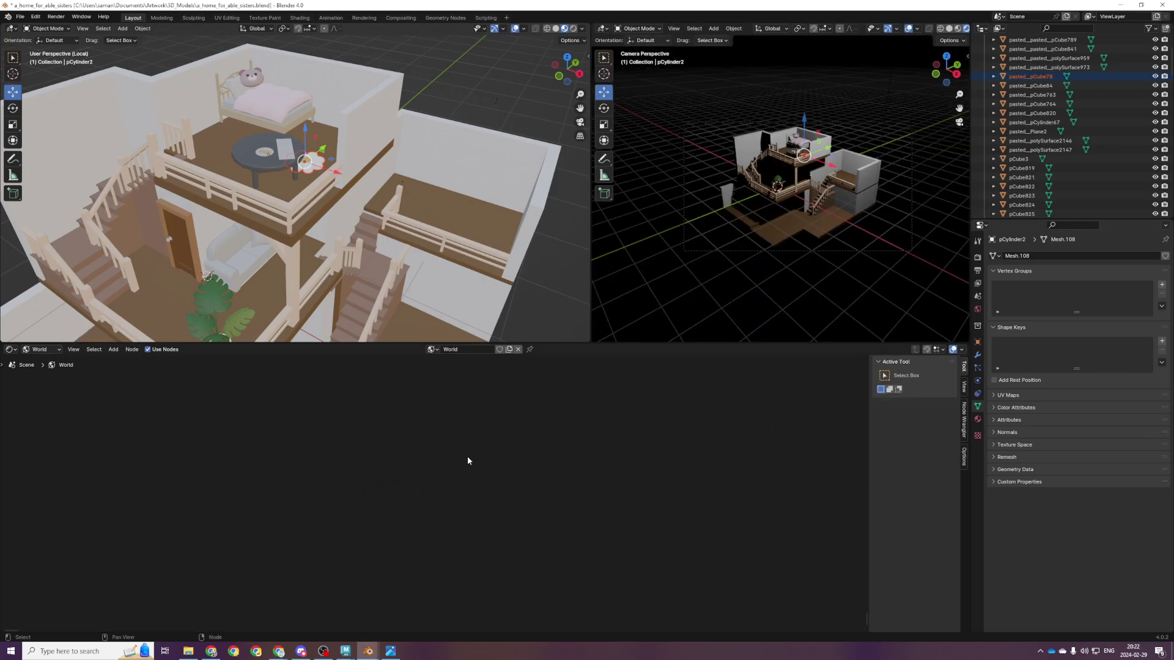
right_click(412, 444)
key(ctrl+v)
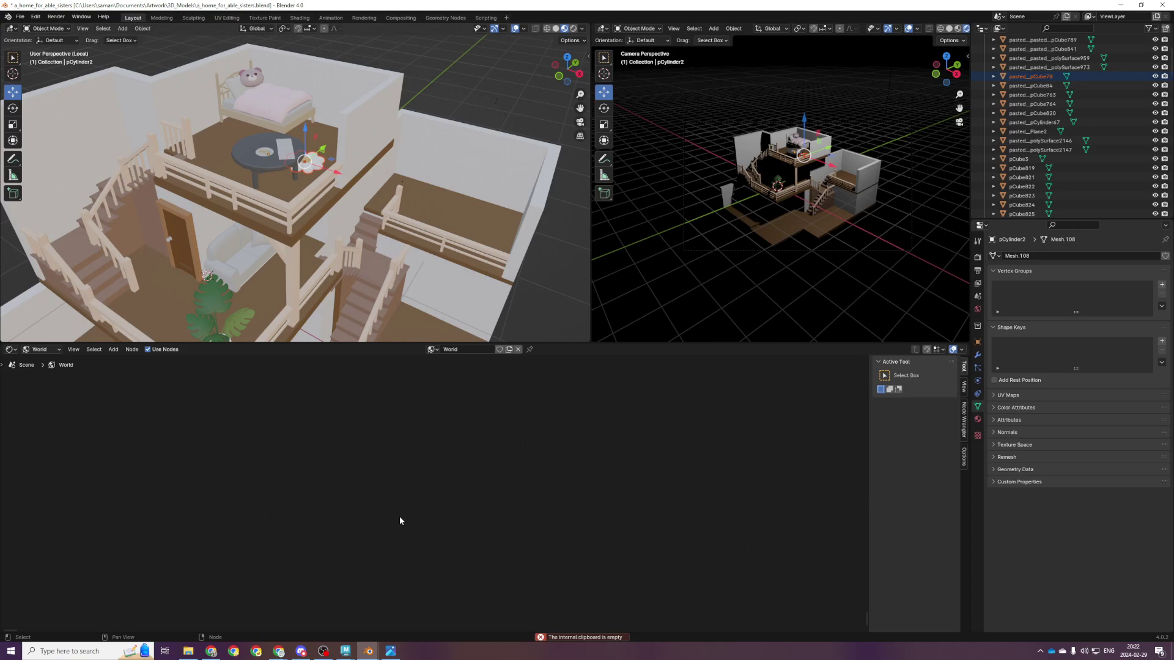
Add a Light Path node to the empty world shader
key(shift+a)
click(372, 510)
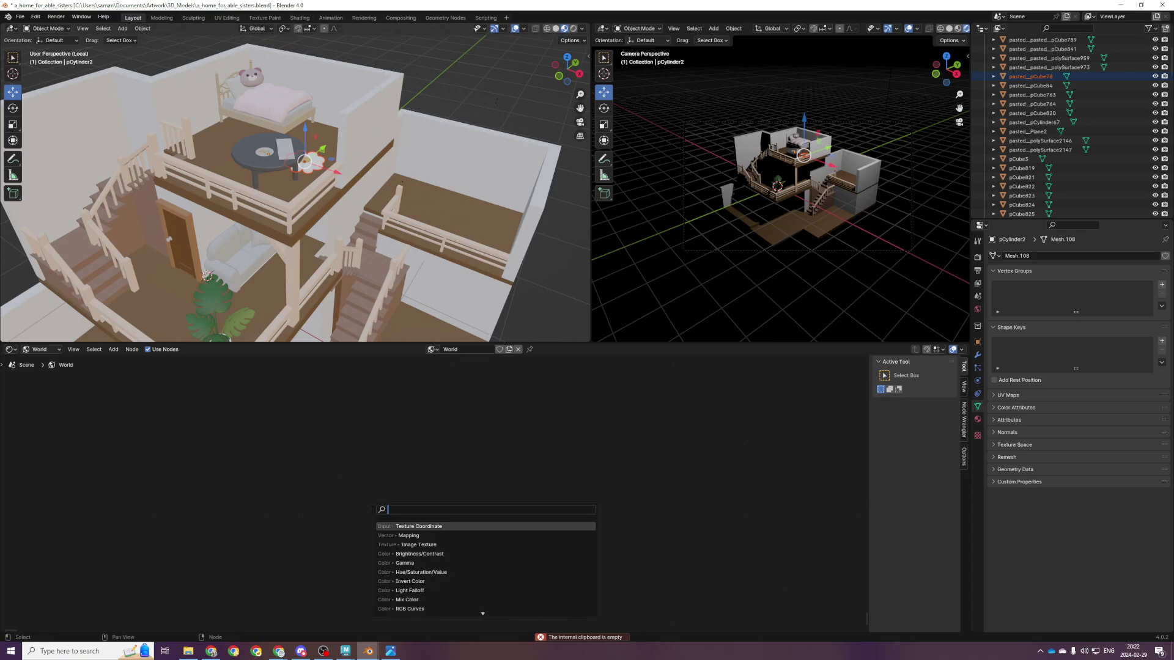
text(light path)
key(Return)
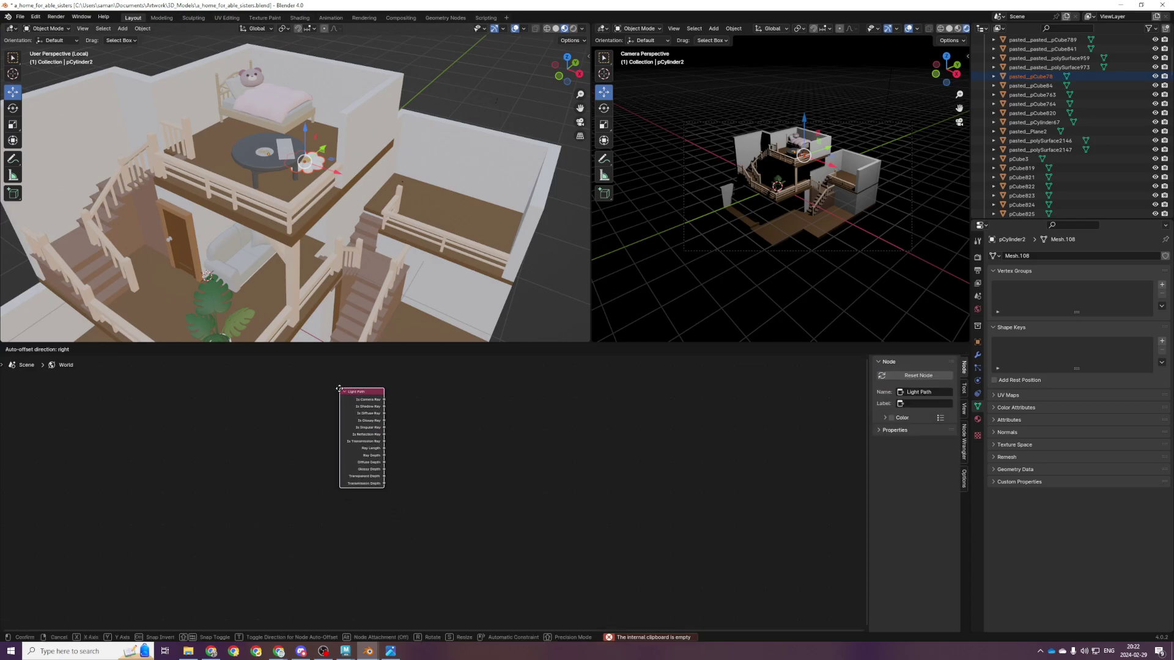
click(340, 389)
Add a Background node beside the Light Path node and place a duplicate of it below
key(shift+a)
click(505, 455)
text(background)
key(Return)
click(505, 452)
key(shift+d)
click(483, 525)
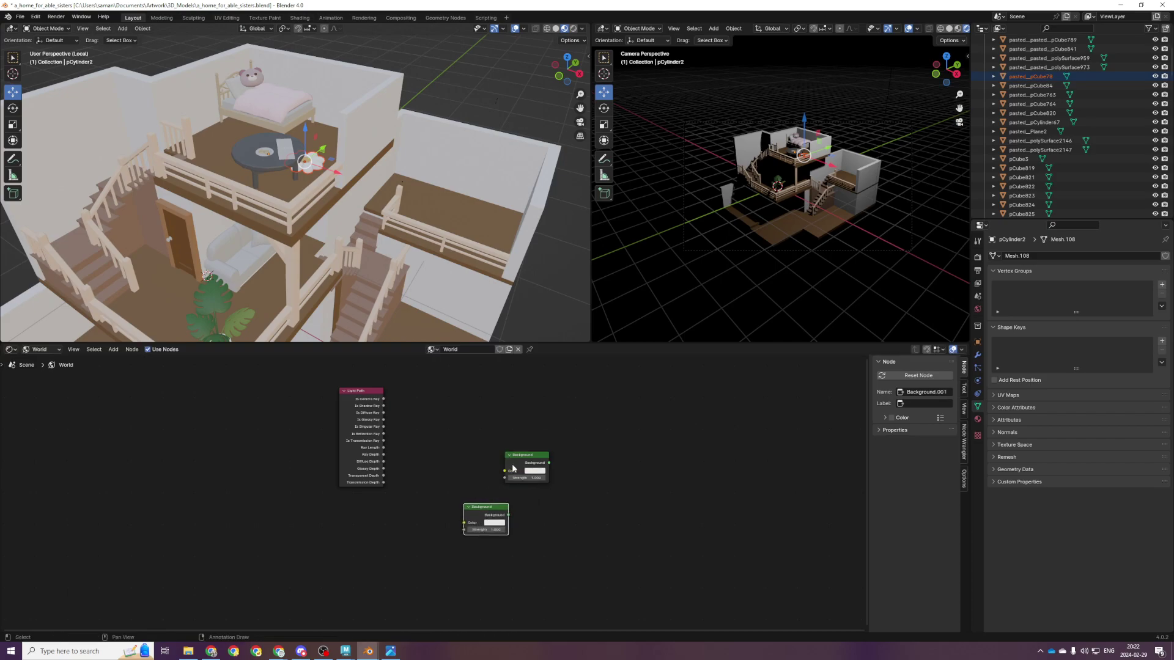
Add a Brightness/Contrast node and connect its Color output to the duplicated Background's Color input
key(shift+a)
click(606, 489)
text(brightn)
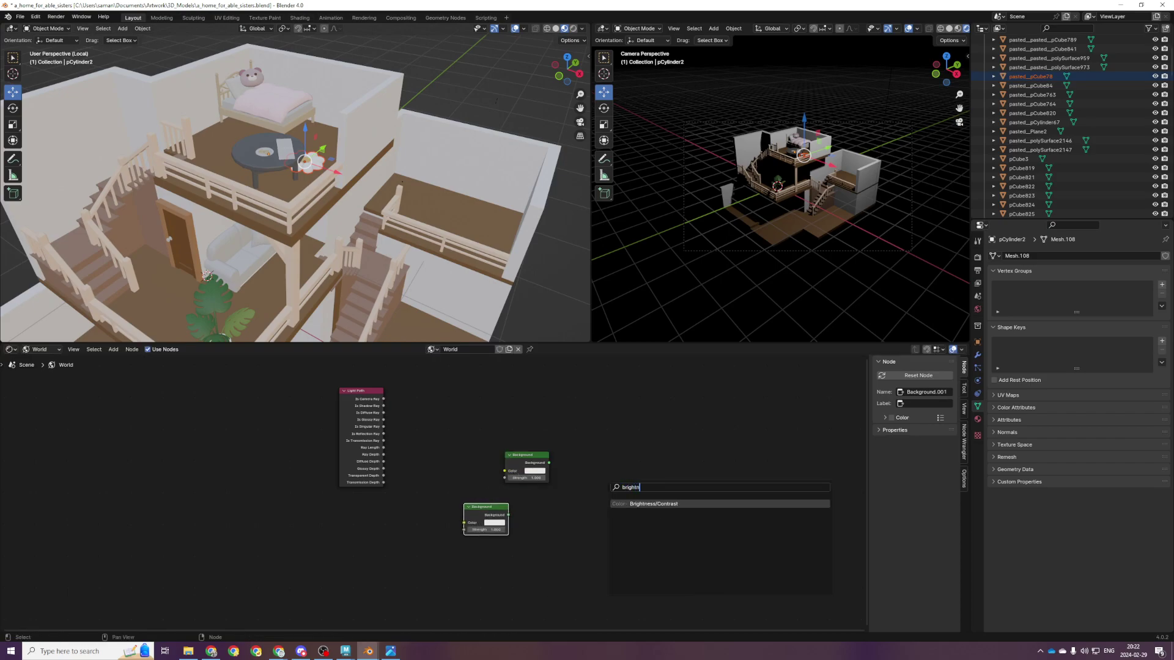
key(Return)
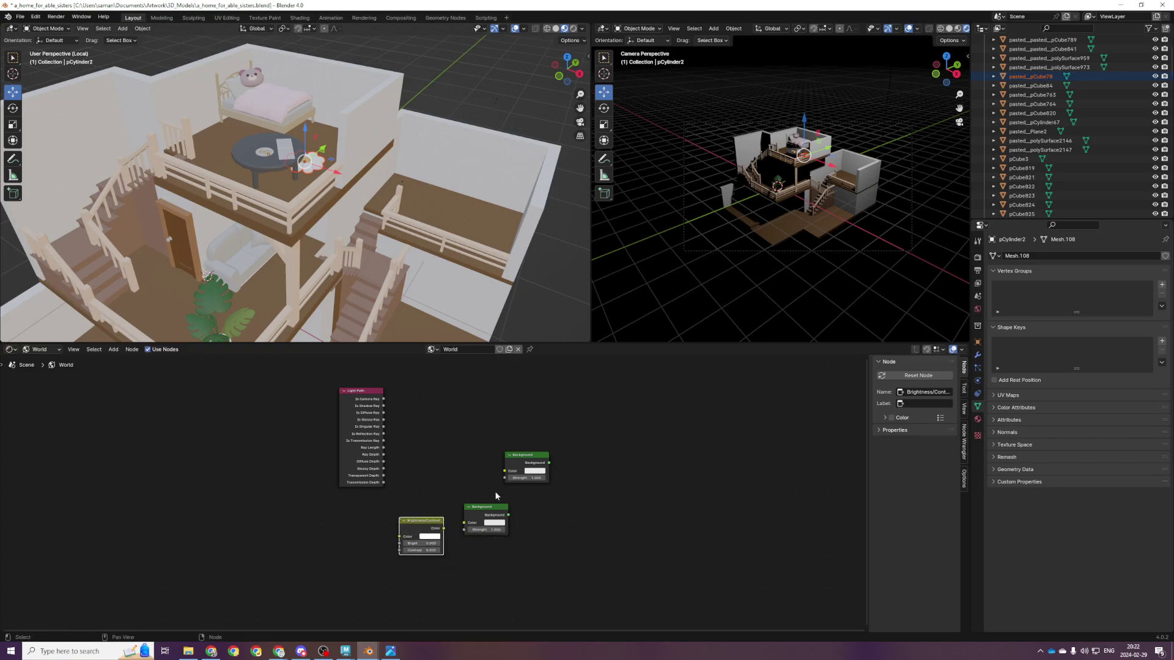
drag(460, 532, 461, 531)
mouse_move(474, 514)
mouse_down()
mouse_move(430, 536)
mouse_move(476, 527)
mouse_up()
click(447, 519)
click(443, 529)
Stack both Background nodes beneath the Light Path node and save the file
drag(477, 525, 380, 527)
key(ctrl+s)
drag(514, 463, 370, 490)
mouse_move(364, 405)
mouse_down()
mouse_move(370, 382)
mouse_move(387, 402)
mouse_up()
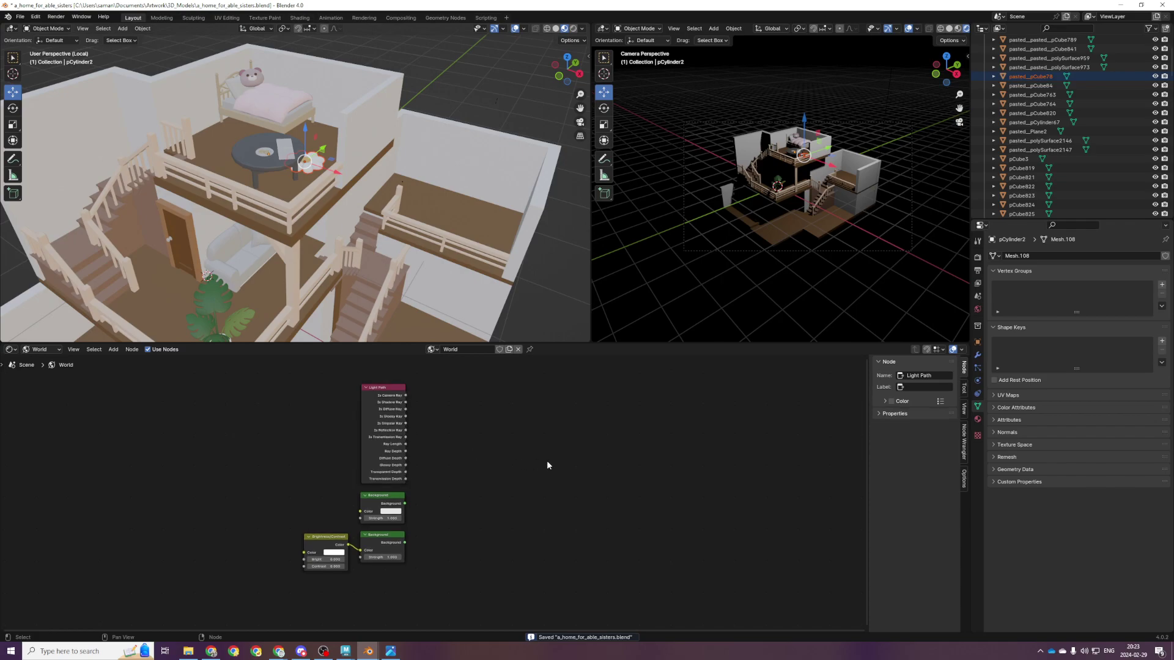
Add a Mix Shader, save, and feed it Is Camera Ray as factor with the two Backgrounds as its shaders
key(shift+a)
text(mix s)
key(Return)
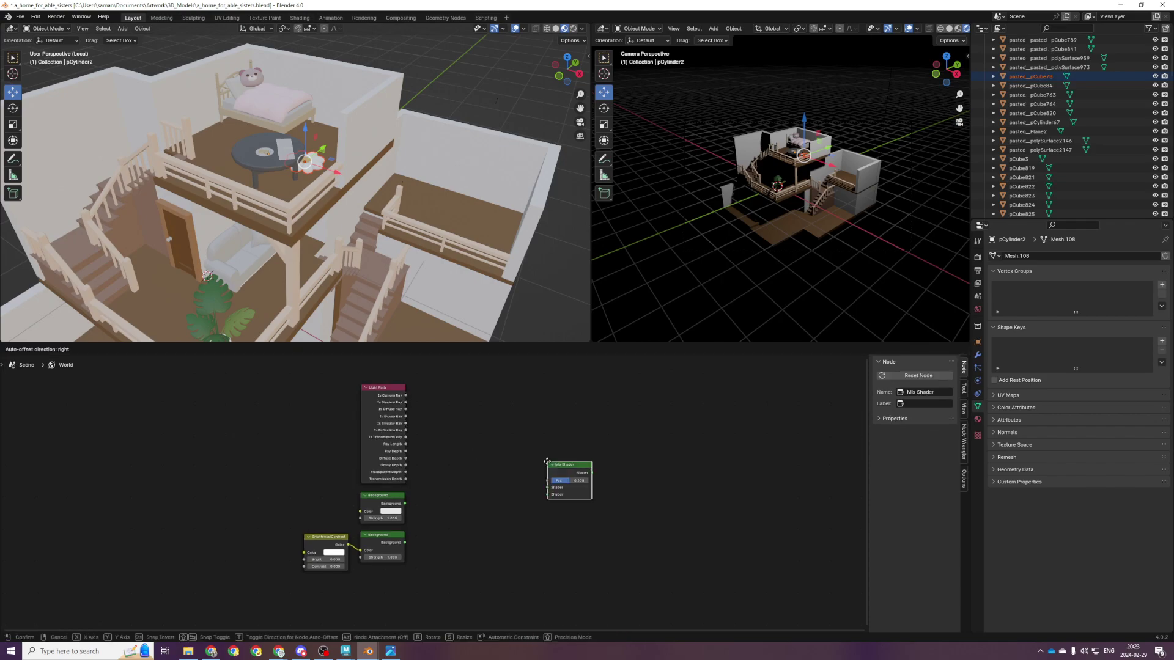
click(533, 458)
key(ctrl+s)
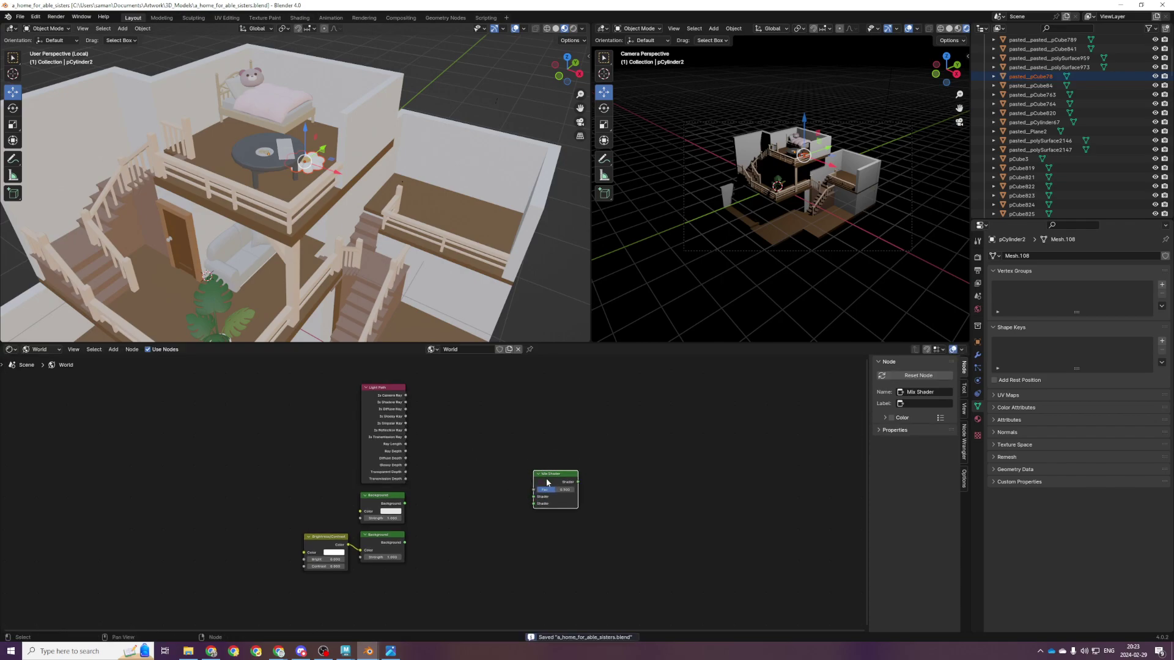
drag(545, 468, 474, 496)
scroll(473, 496, up, 1)
drag(398, 370, 461, 529)
Add a World Output node with its Surface fed by the Mix Shader
drag(518, 501, 547, 501)
text(world output)
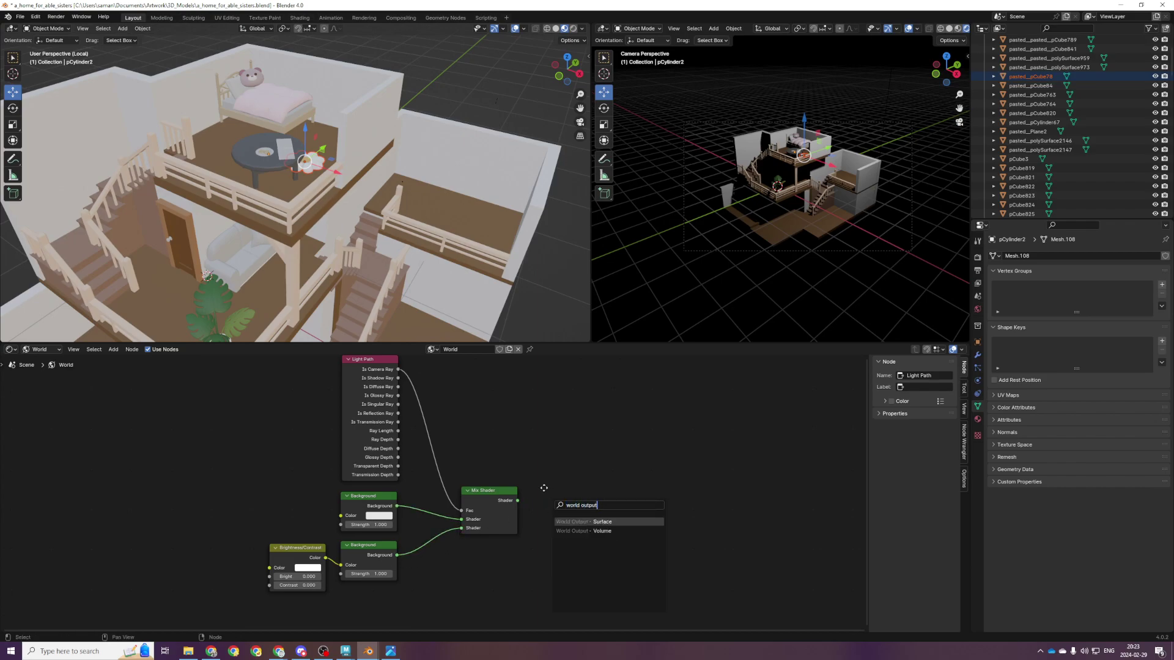
key(Return)
click(543, 488)
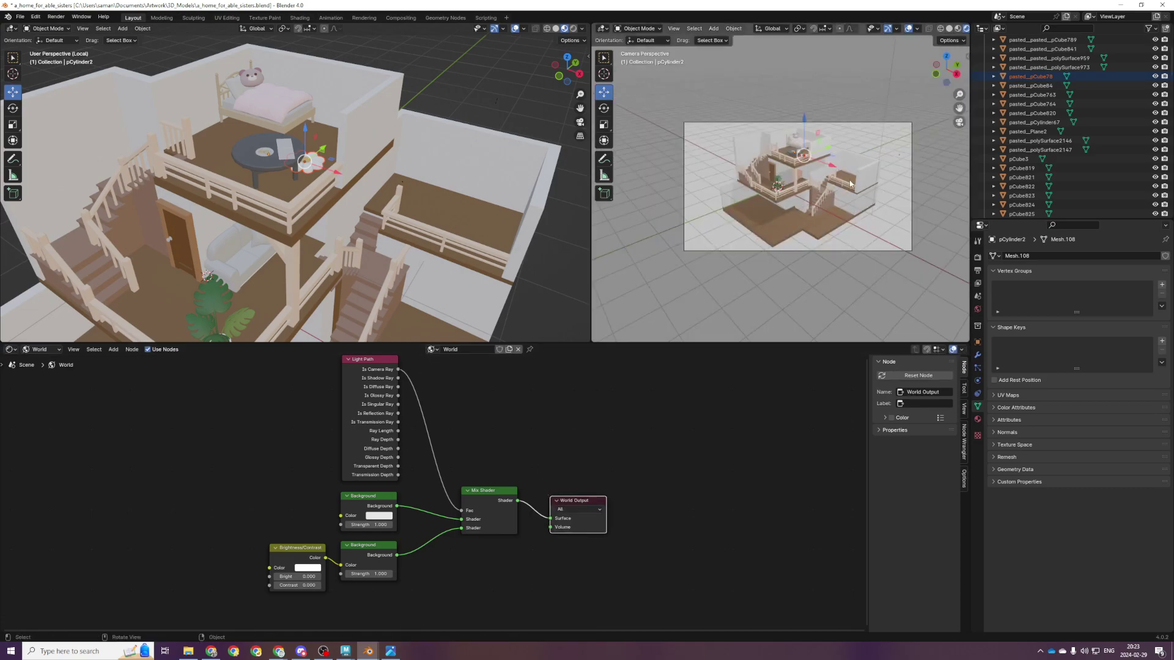
Enlarge the camera viewport so the house is previewed bigger than the node editor and the working viewport
click(379, 515)
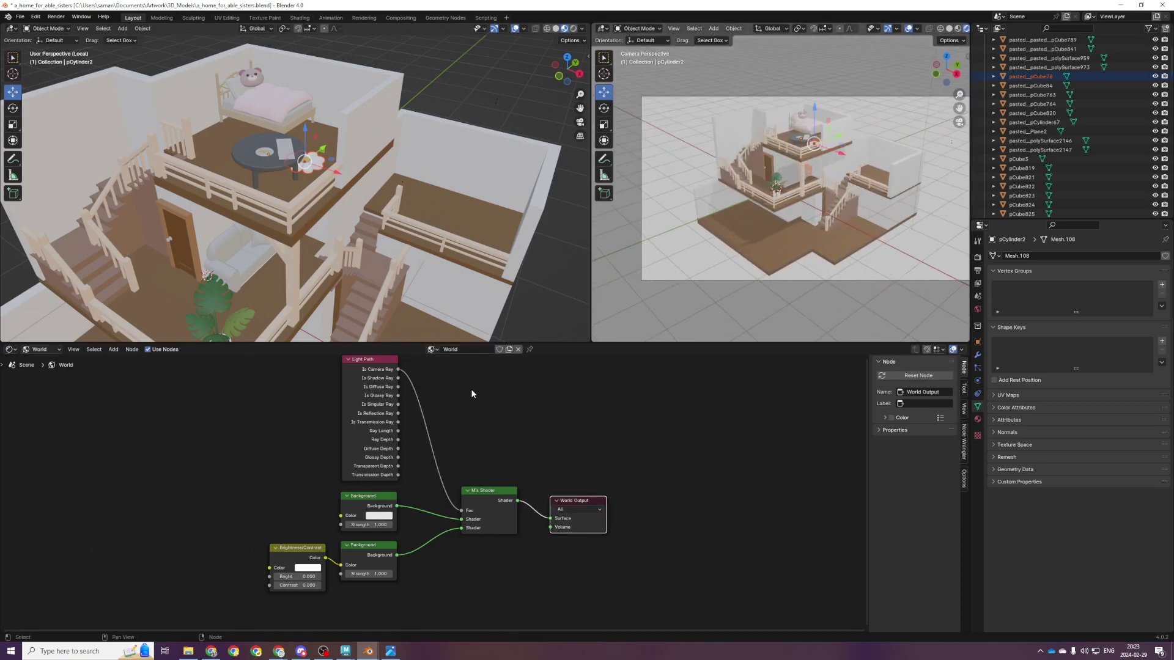
scroll(780, 254, up, 1)
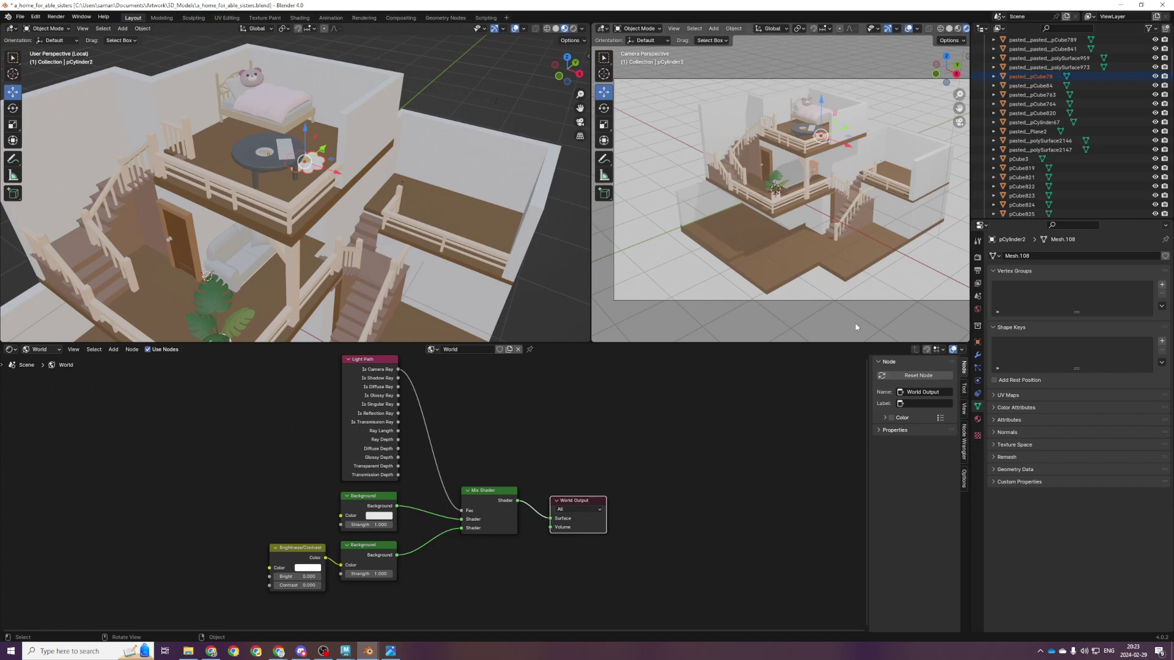
drag(799, 344, 792, 578)
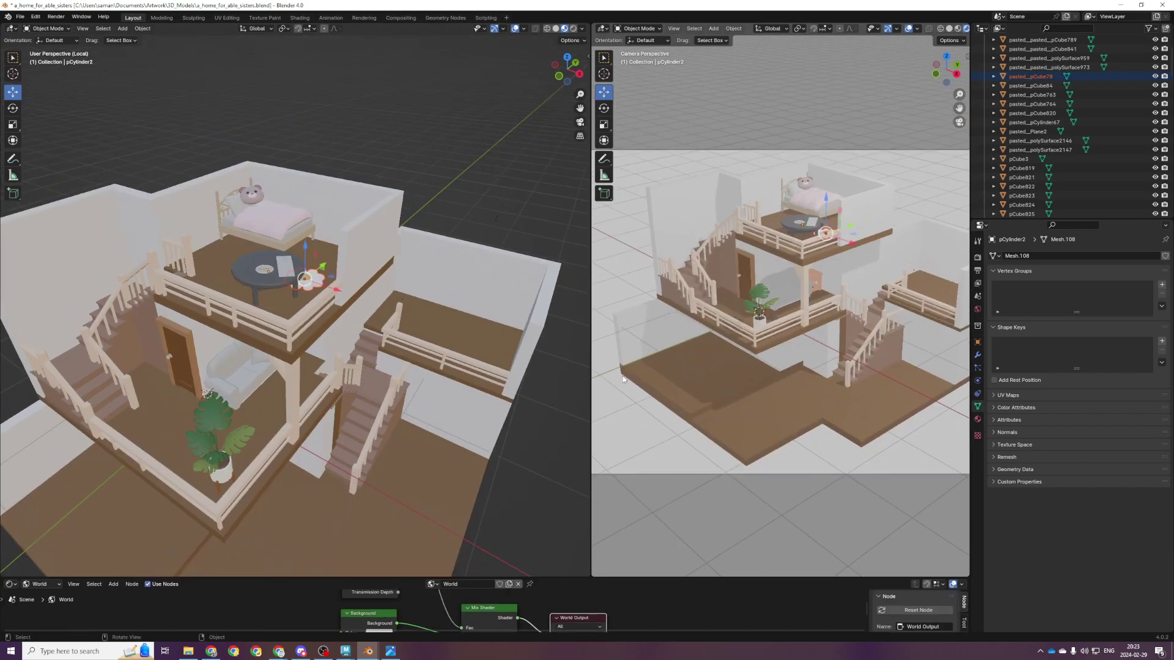
drag(591, 361, 294, 382)
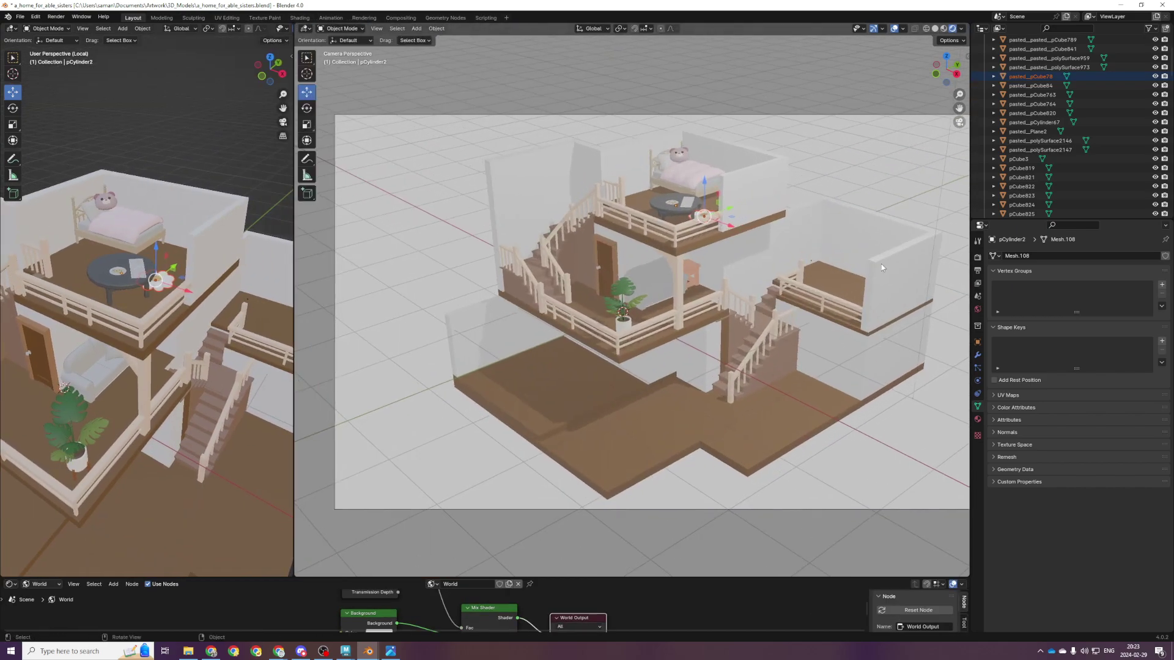
Set the render engine to Cycles and save the file
click(977, 257)
click(1084, 256)
click(1074, 286)
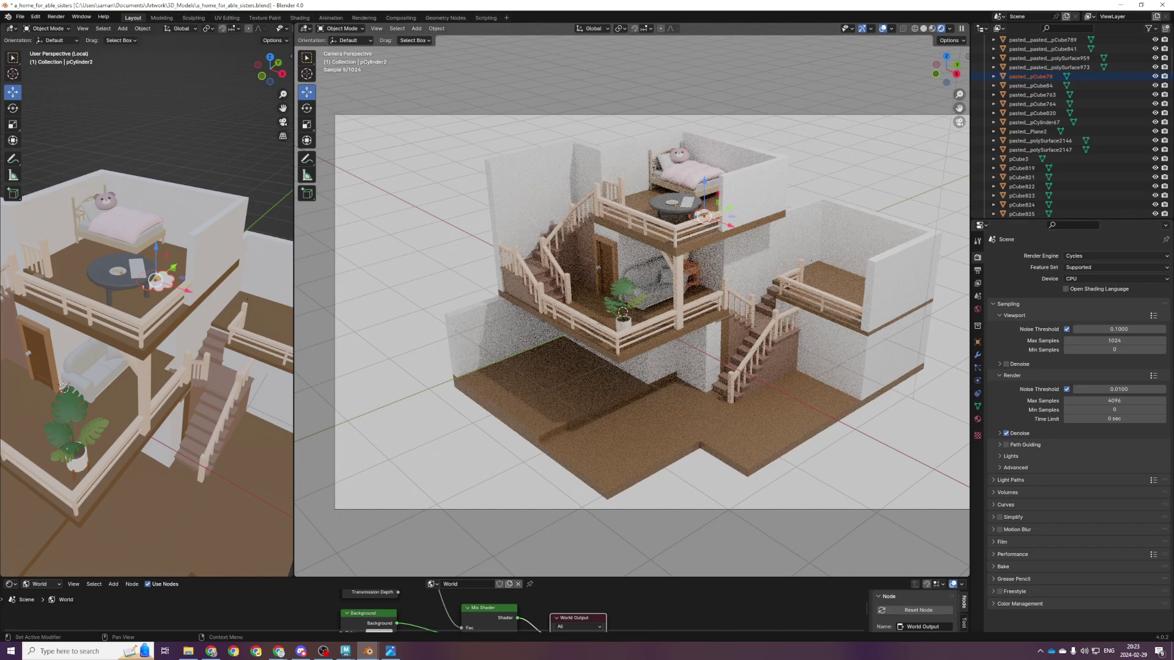
key(ctrl+s)
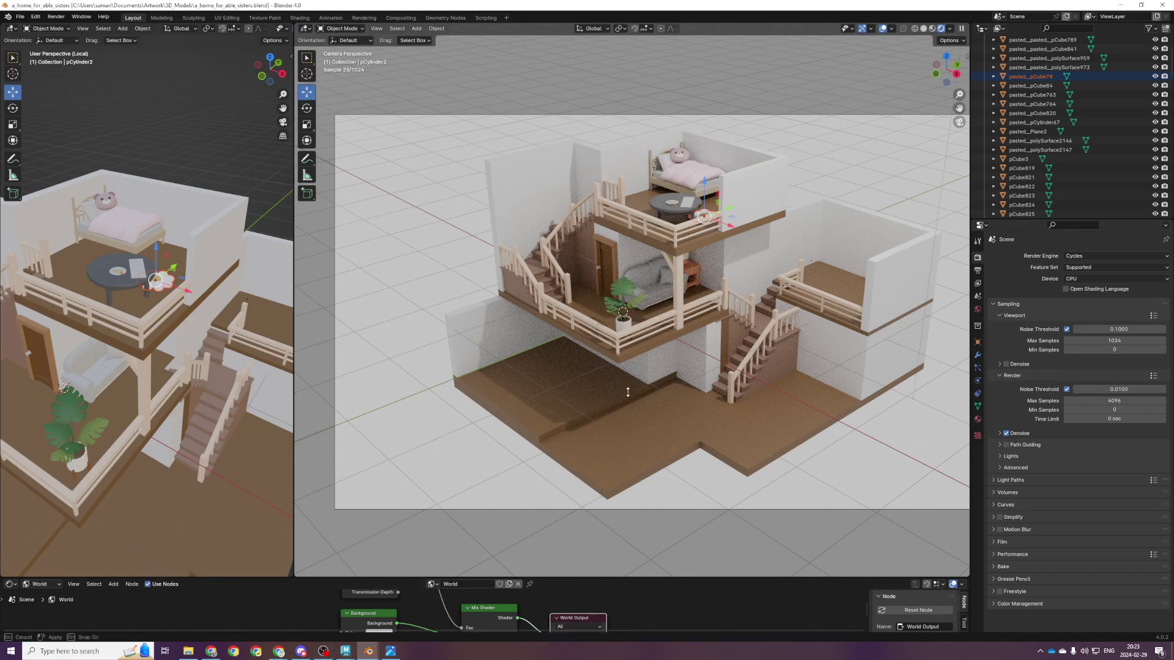
Enlarge the World node area and select the lower staircase in a close-up of the working viewport
drag(611, 578, 612, 379)
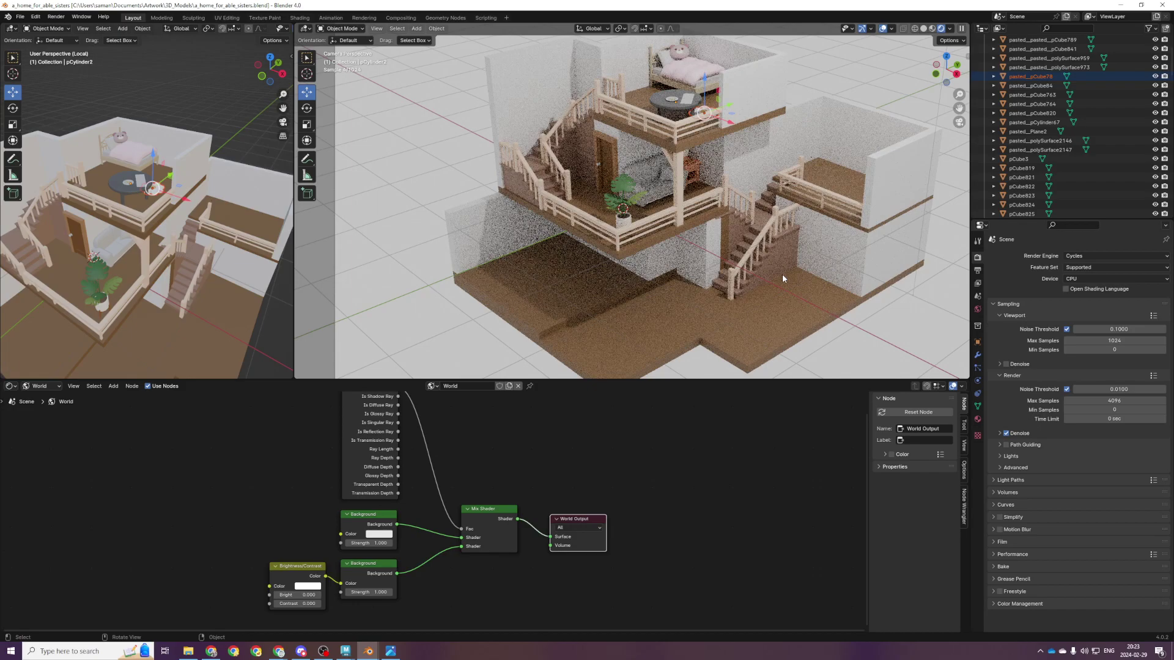
scroll(175, 298, up, 3)
middle_drag(193, 274, 182, 168)
middle_drag(189, 319, 187, 379)
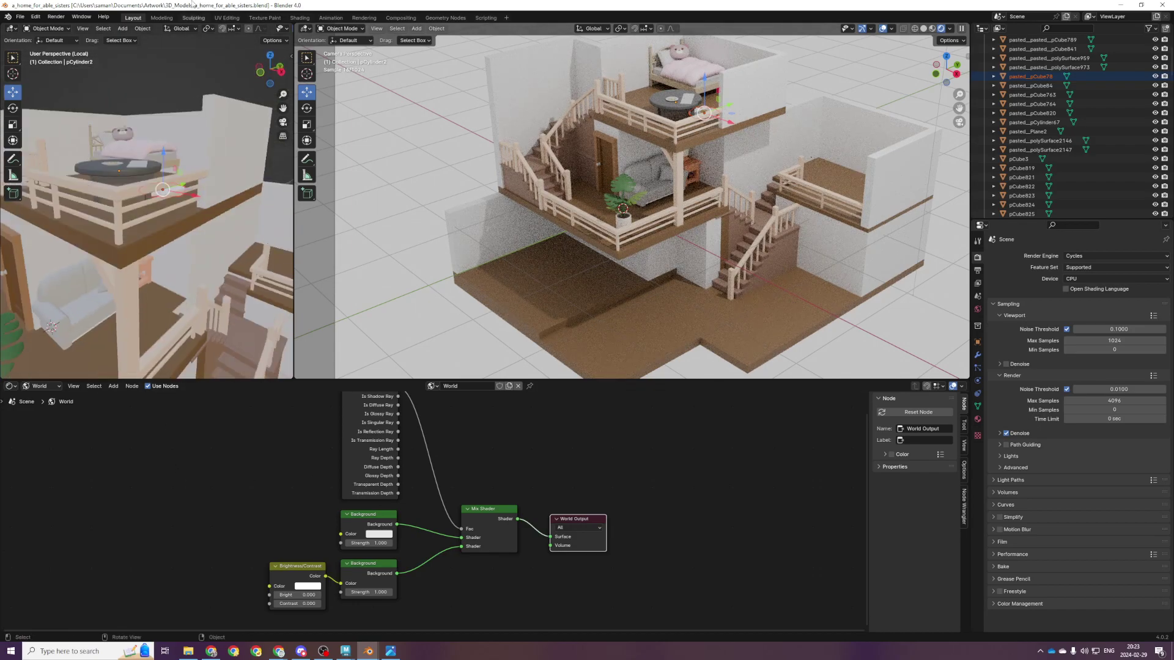
scroll(169, 269, down, 3)
mouse_move(169, 269)
shift+middle_down()
mouse_move(167, 231)
mouse_move(125, 125)
mouse_move(158, 207)
mouse_move(162, 258)
shift+middle_up()
scroll(125, 126, up, 6)
click(163, 258)
scroll(520, 519, up, 2)
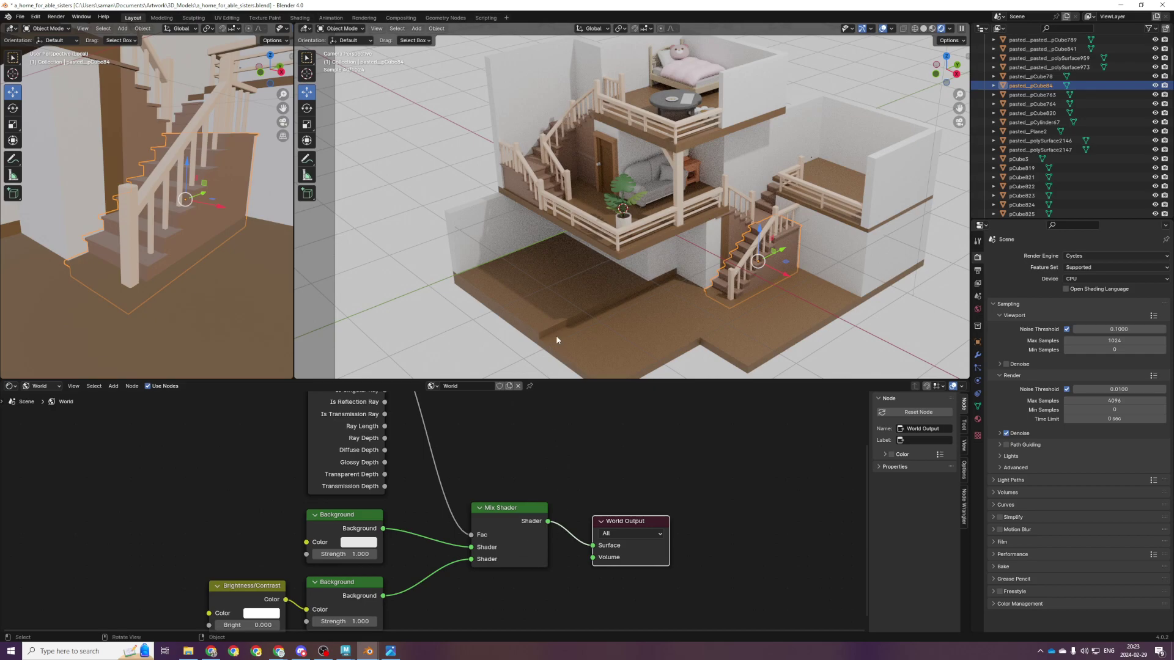
scroll(613, 319, down, 1)
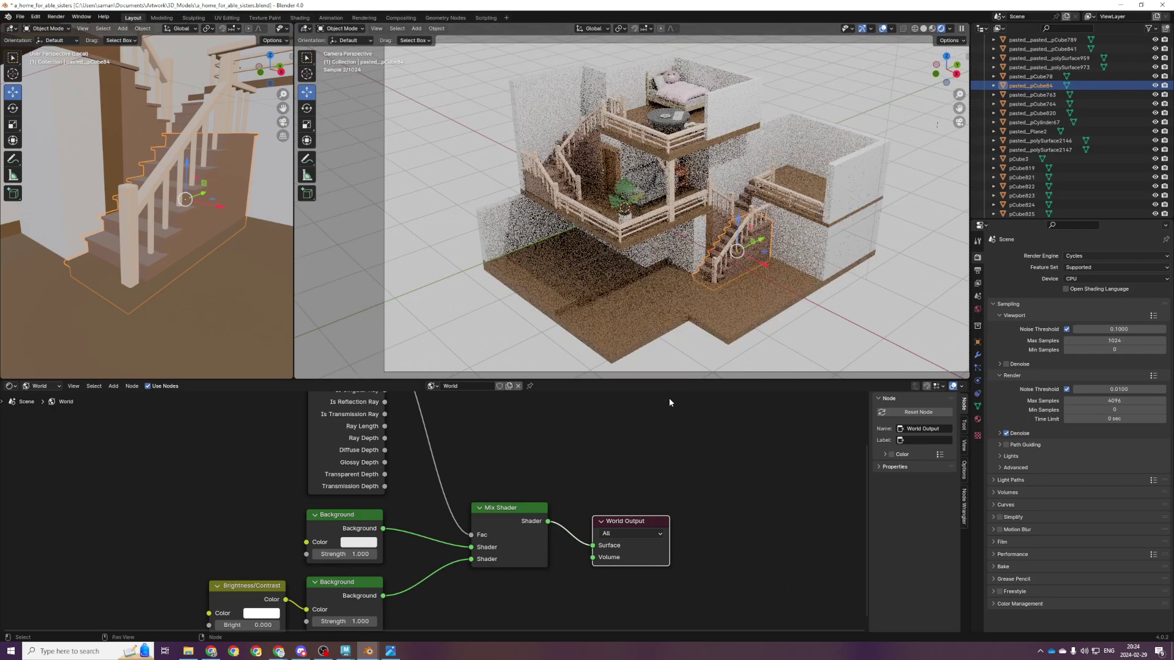
Try a light blue tint on the upper Background node, then set its colour to pure white with value 1.000
click(358, 544)
mouse_move(401, 406)
mouse_down()
mouse_move(402, 391)
mouse_move(403, 408)
mouse_up()
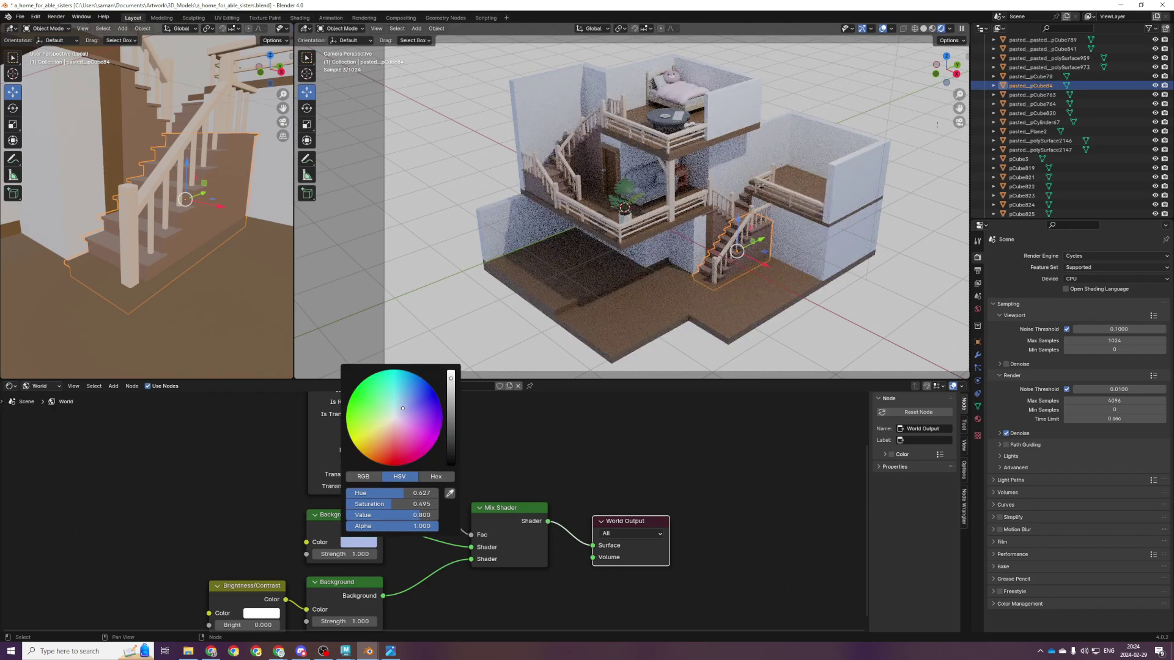
click(371, 541)
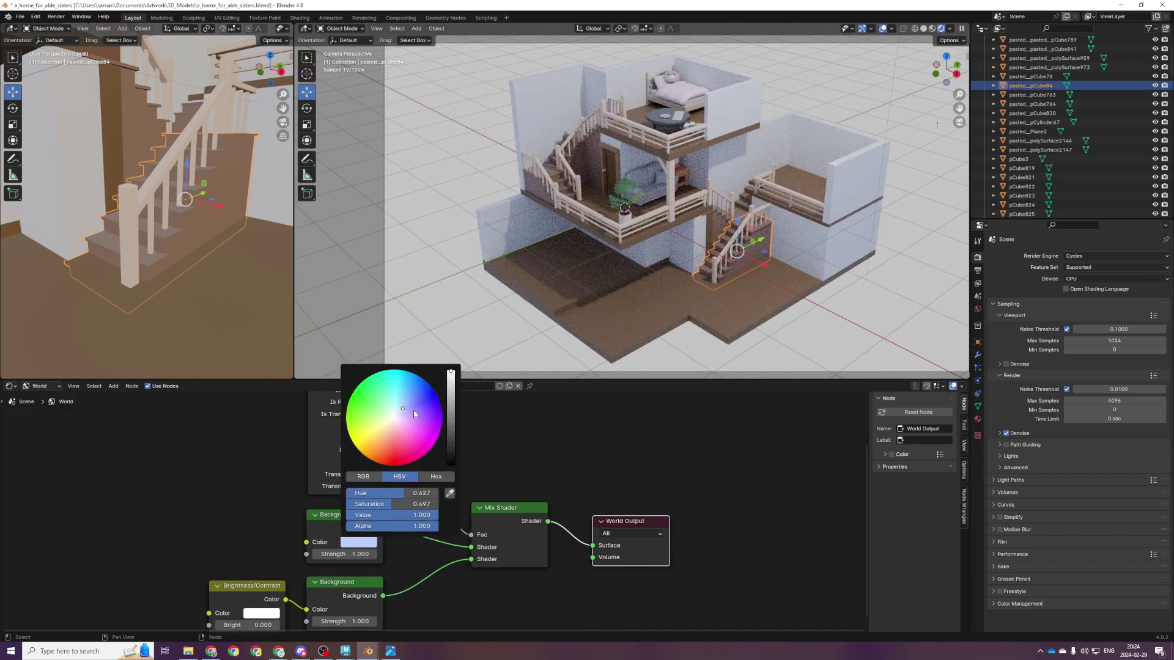
drag(413, 504, 346, 504)
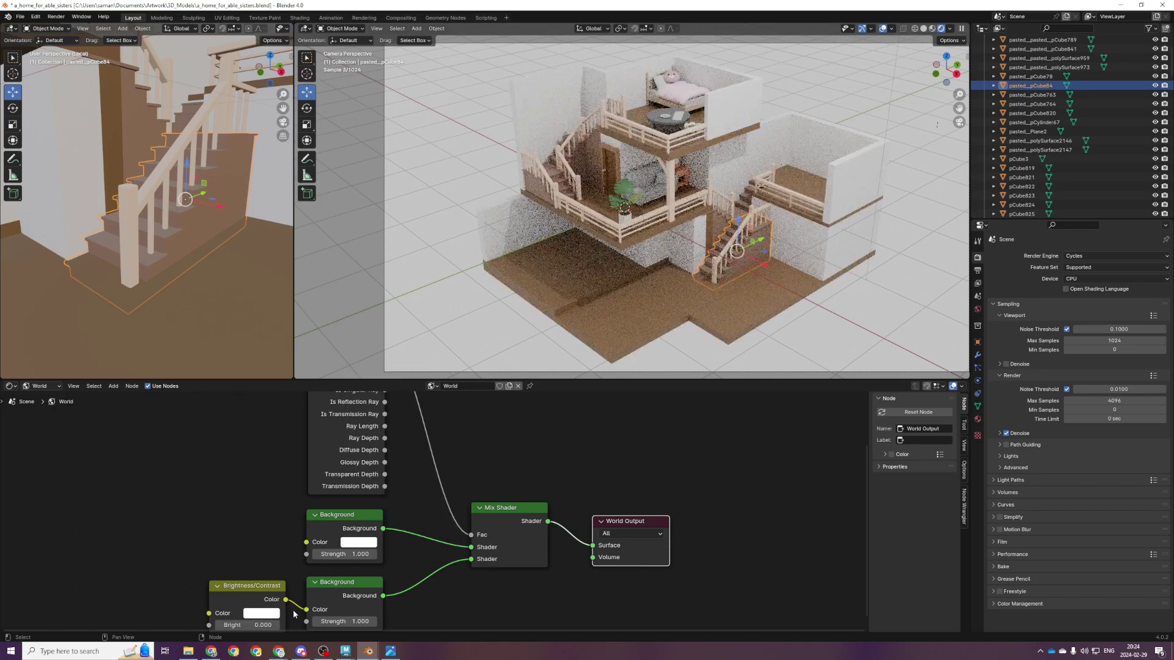
Set the Brightness/Contrast node's colour to a saturated blue-violet for the backdrop
middle_drag(442, 566, 446, 473)
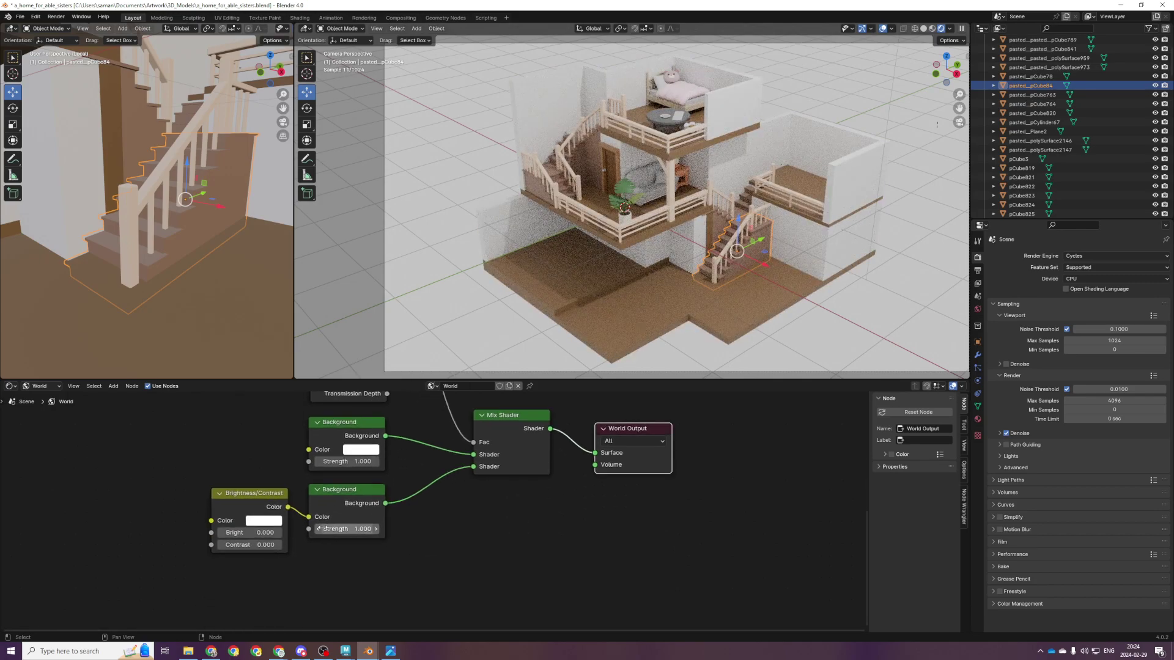
click(278, 522)
drag(299, 397, 331, 385)
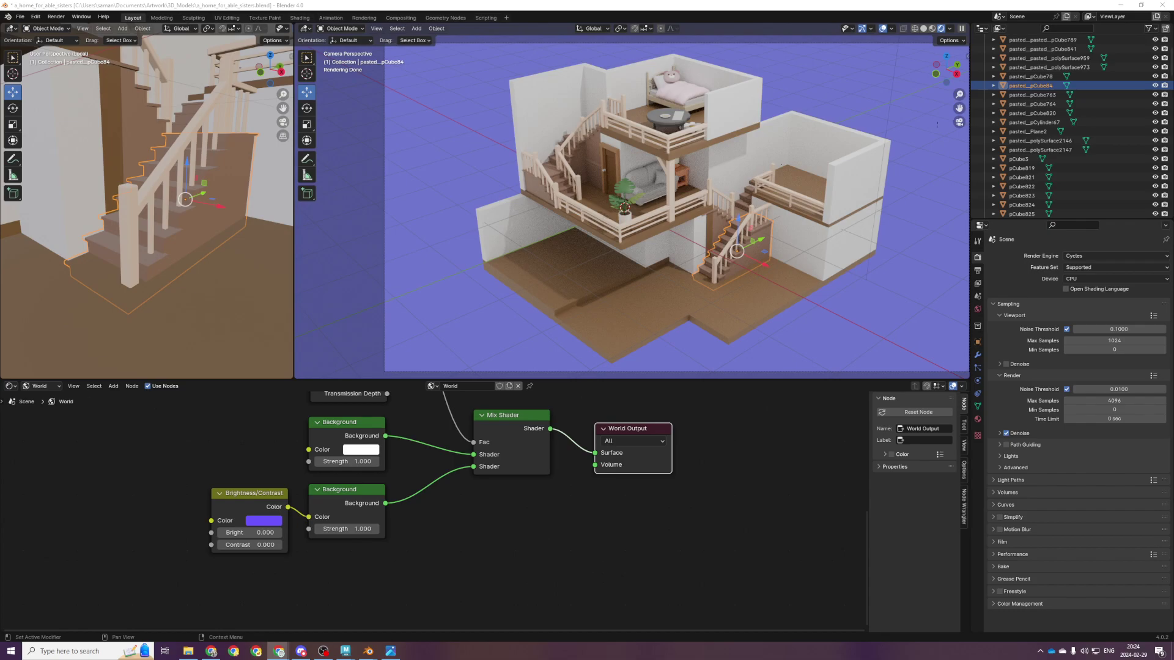
Check the Able Sisters reference images in the browser, and set the Brightness/Contrast node's colour to a dark purple in Blender
drag(1173, 266, 650, 3)
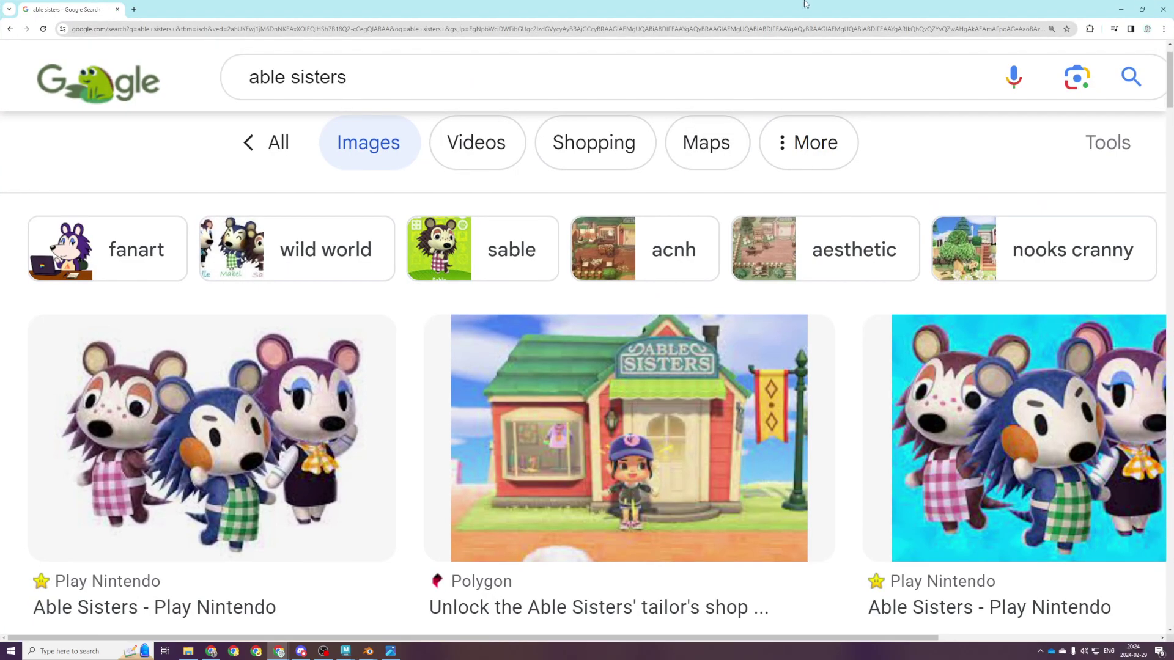
key(alt+Tab)
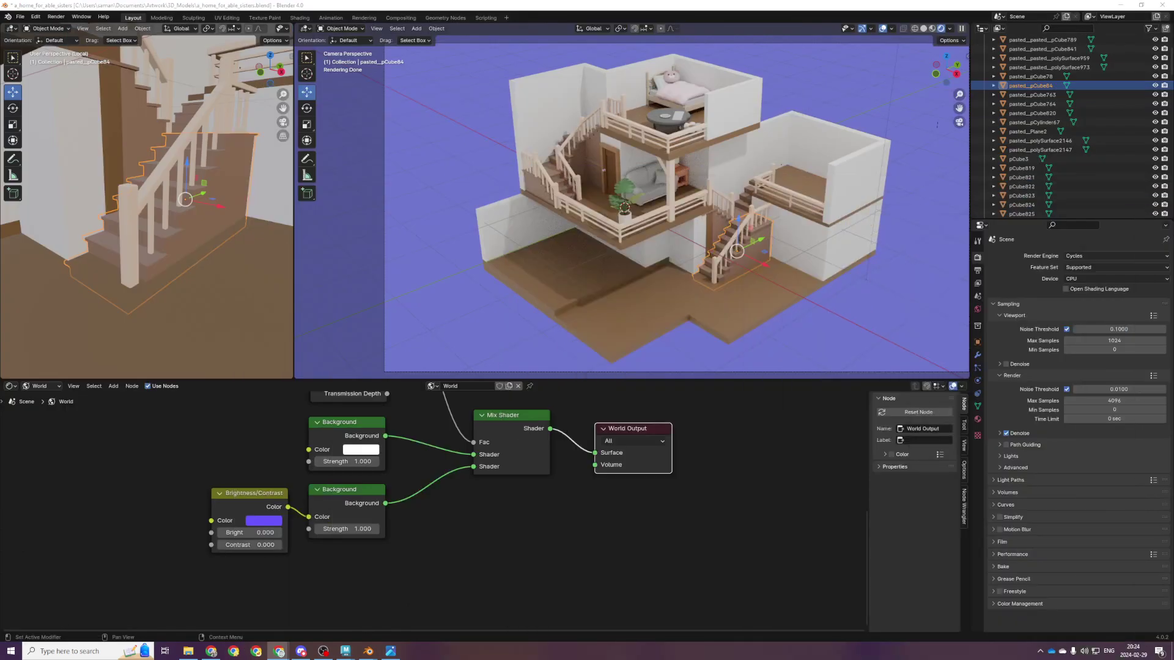
click(267, 523)
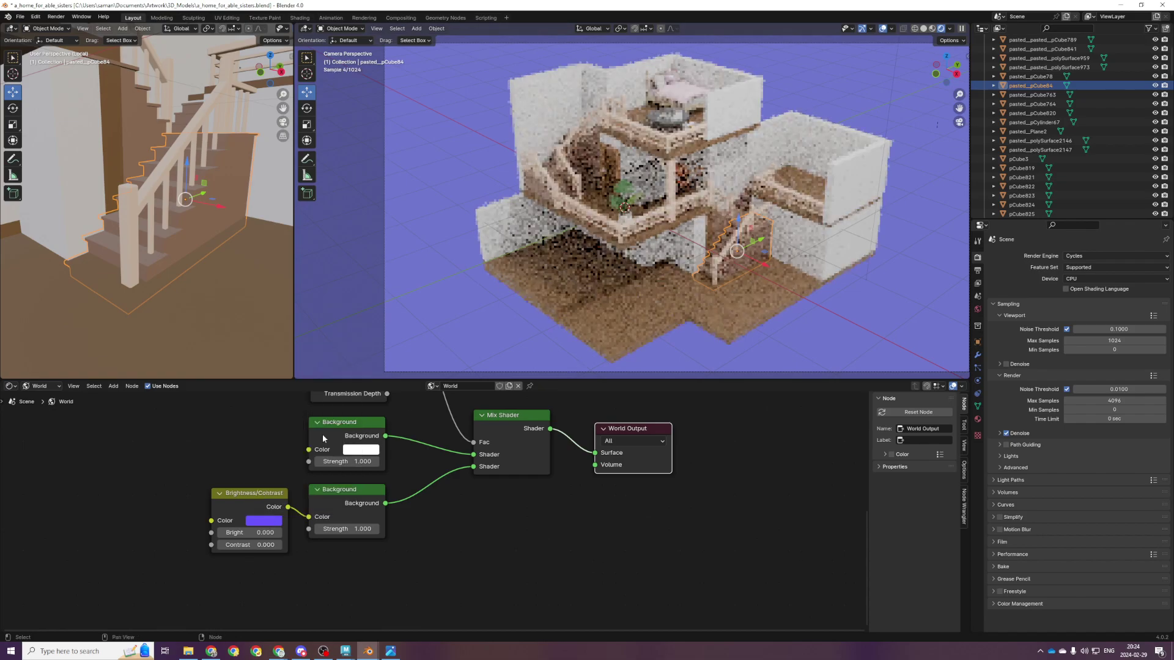
click(265, 518)
mouse_move(307, 432)
mouse_down()
mouse_move(315, 394)
mouse_move(341, 400)
mouse_up()
mouse_move(356, 354)
mouse_down()
mouse_move(356, 420)
mouse_move(328, 390)
mouse_move(318, 409)
mouse_up()
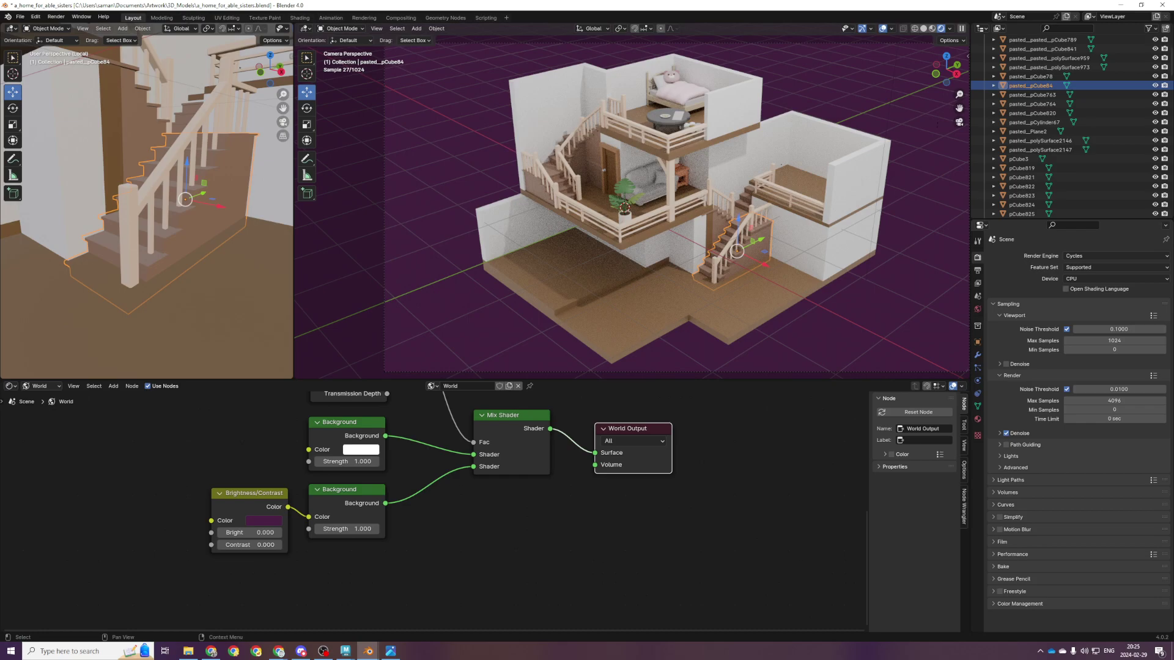
key(alt+Tab)
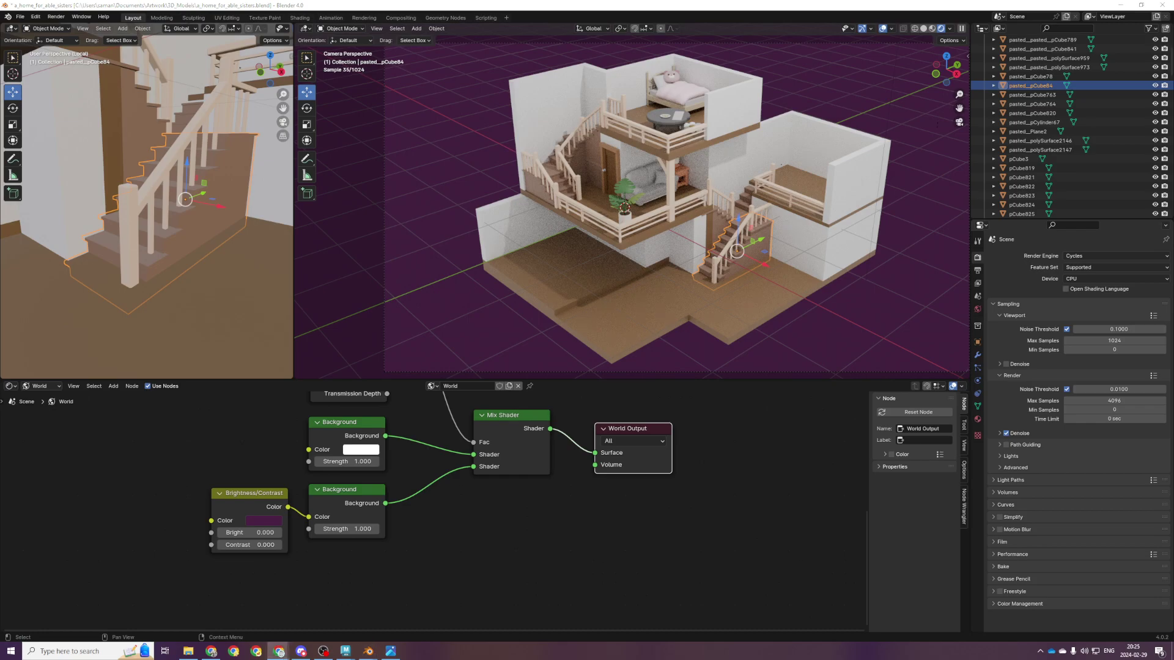
key(alt+Tab)
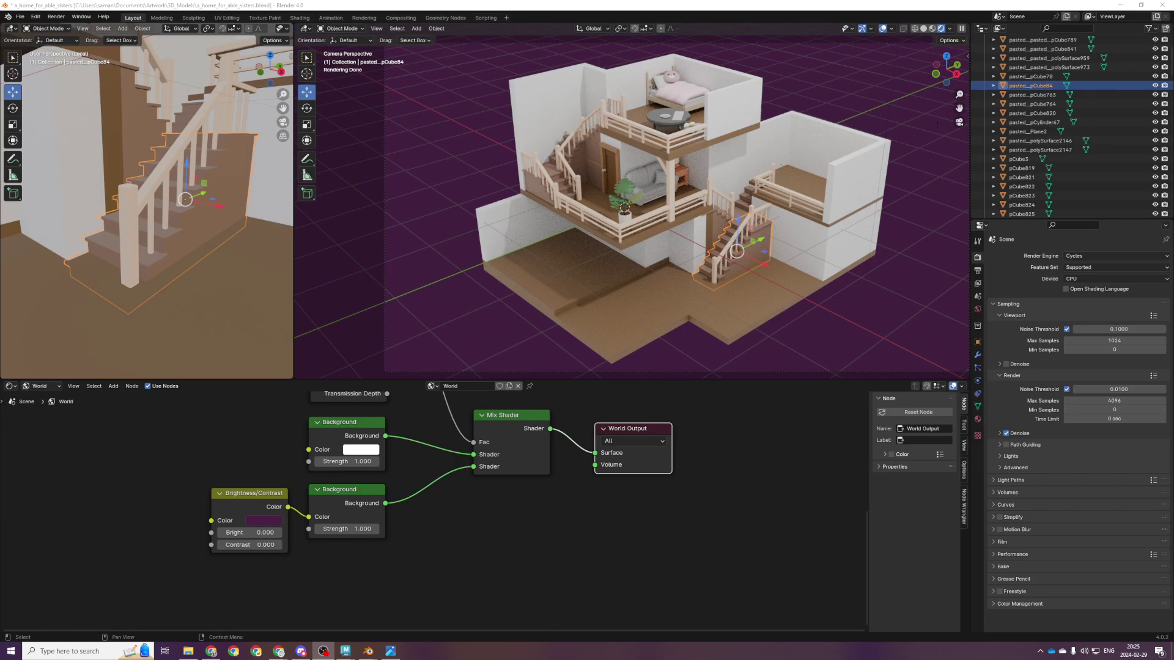
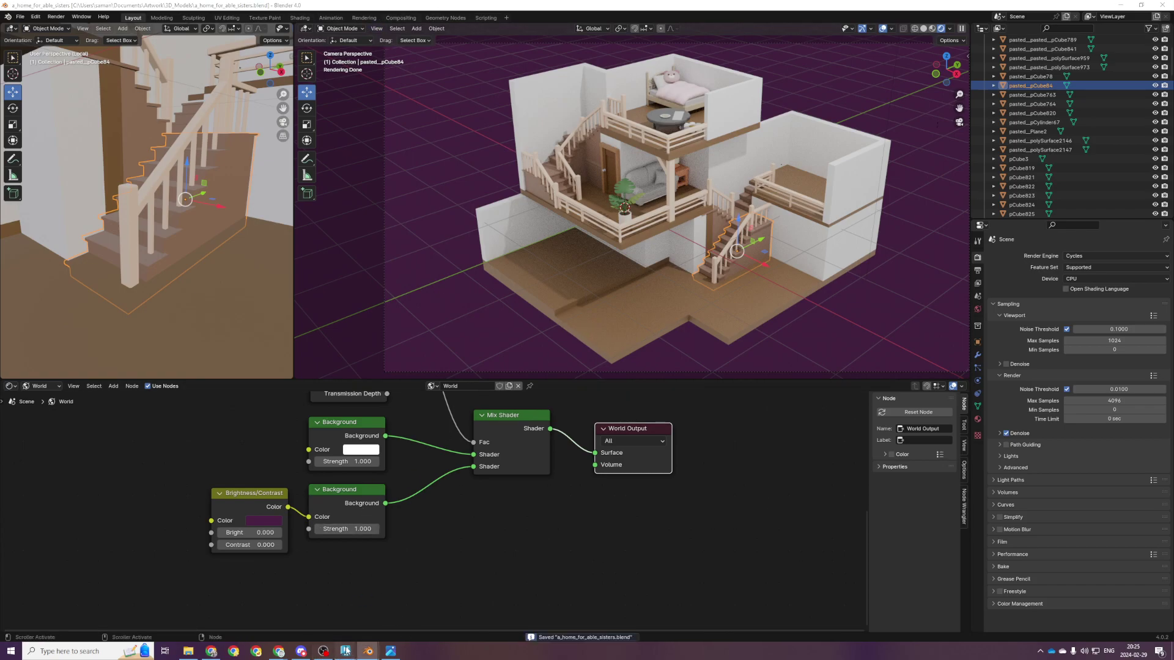
Switch to the A_Home_For_Able_Sisters_NEW scene in Maya and examine the furnished house, its kitchen, sewing area and surrounding props
mouse_move(346, 651)
click(403, 618)
scroll(786, 294, up, 5)
scroll(776, 296, down, 7)
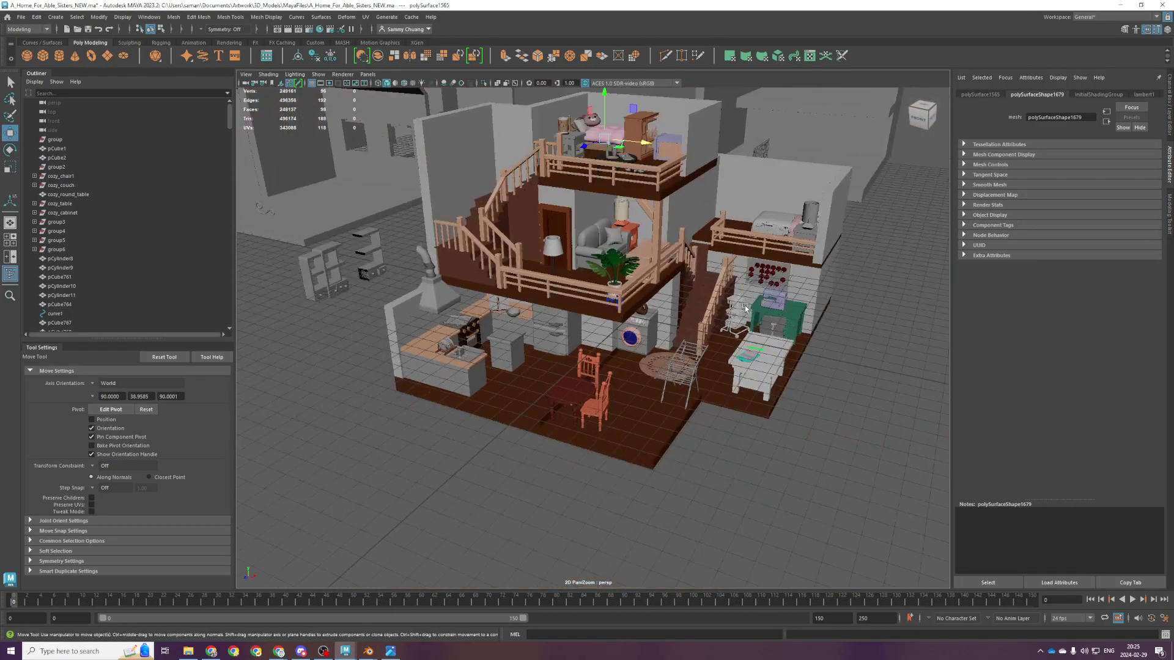
alt+drag(776, 140, 687, 159)
scroll(820, 399, up, 5)
alt+drag(820, 398, 579, 344)
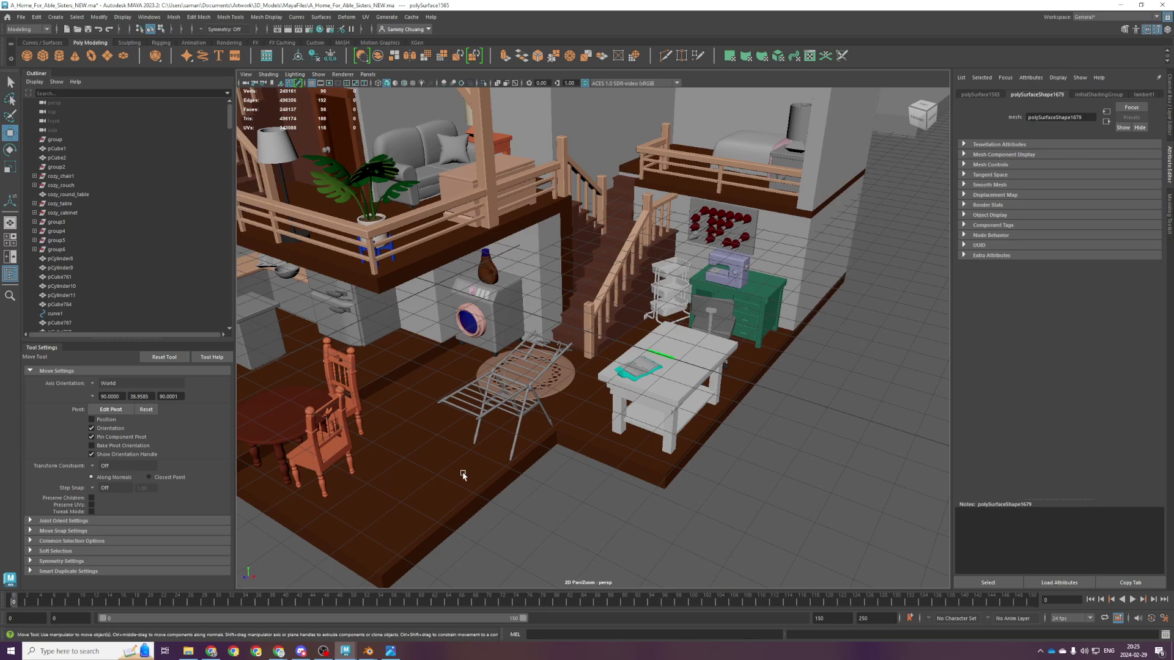
scroll(477, 446, down, 6)
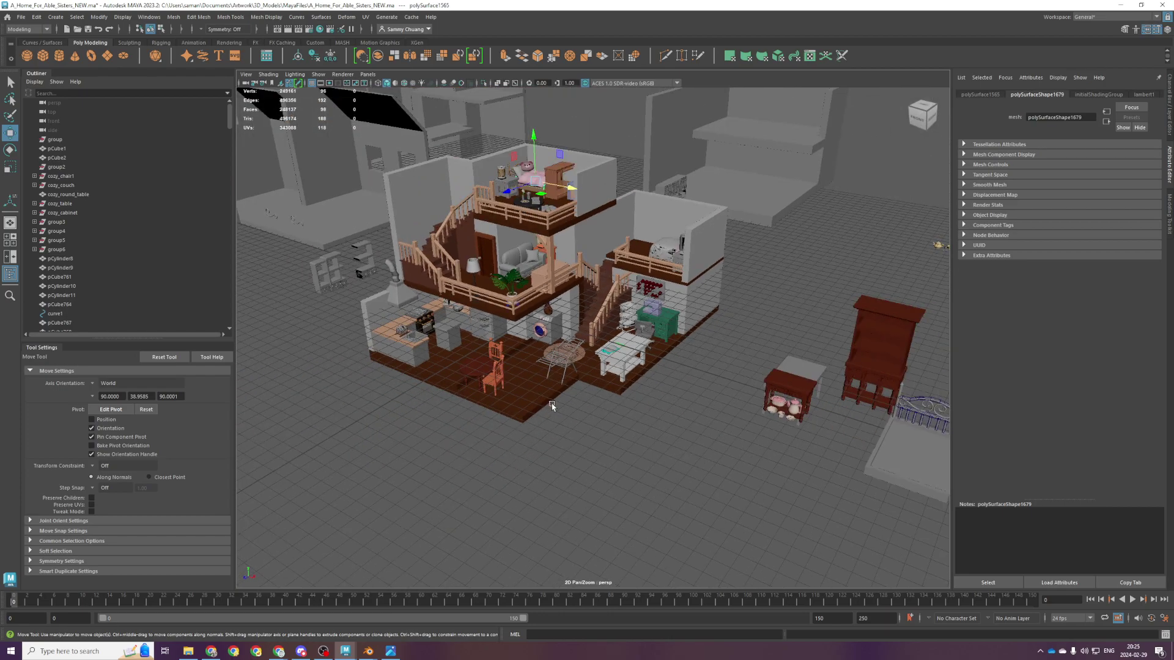
scroll(552, 406, up, 2)
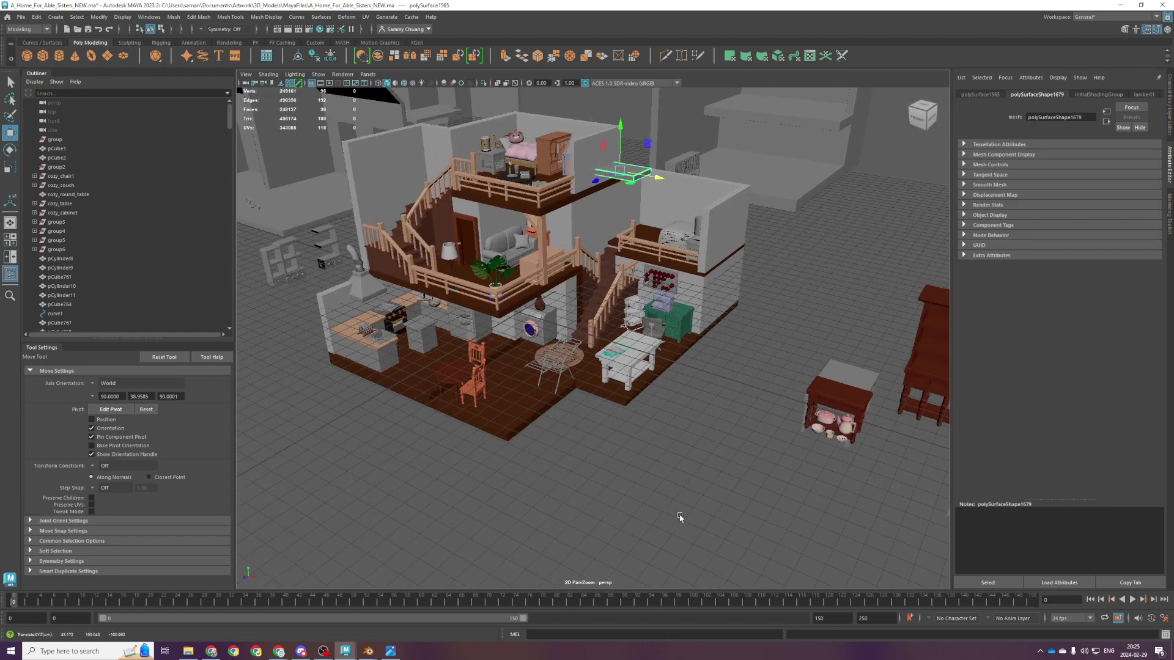
scroll(677, 520, up, 4)
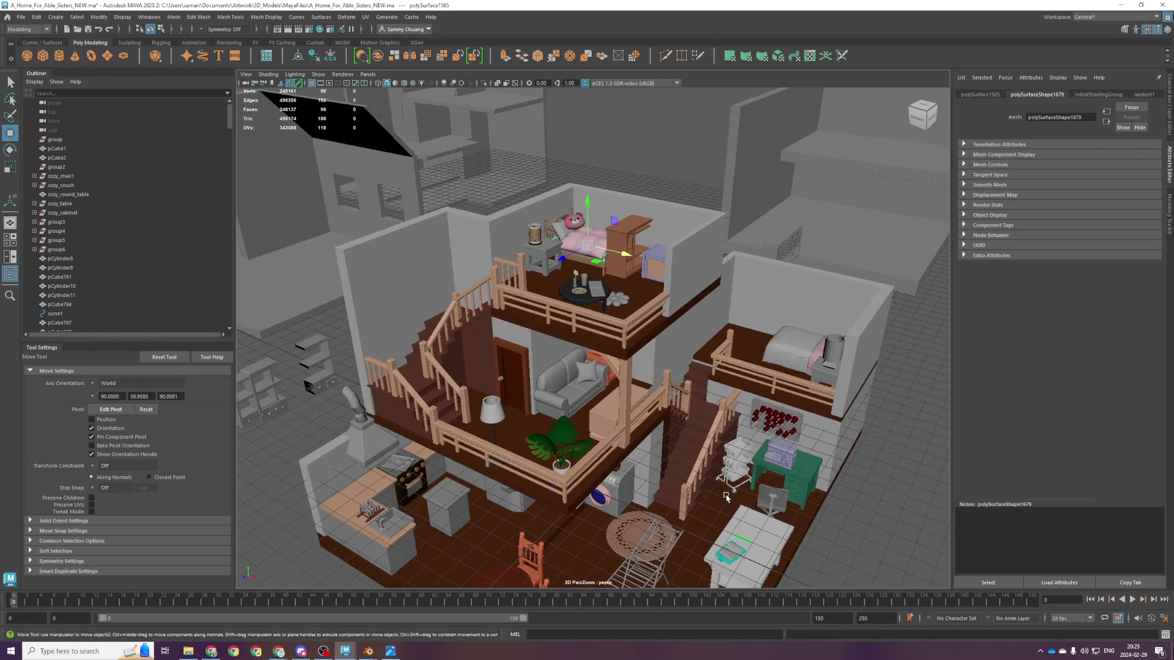
alt+drag(726, 498, 688, 468)
alt+right_drag(688, 468, 430, 488)
scroll(463, 477, up, 5)
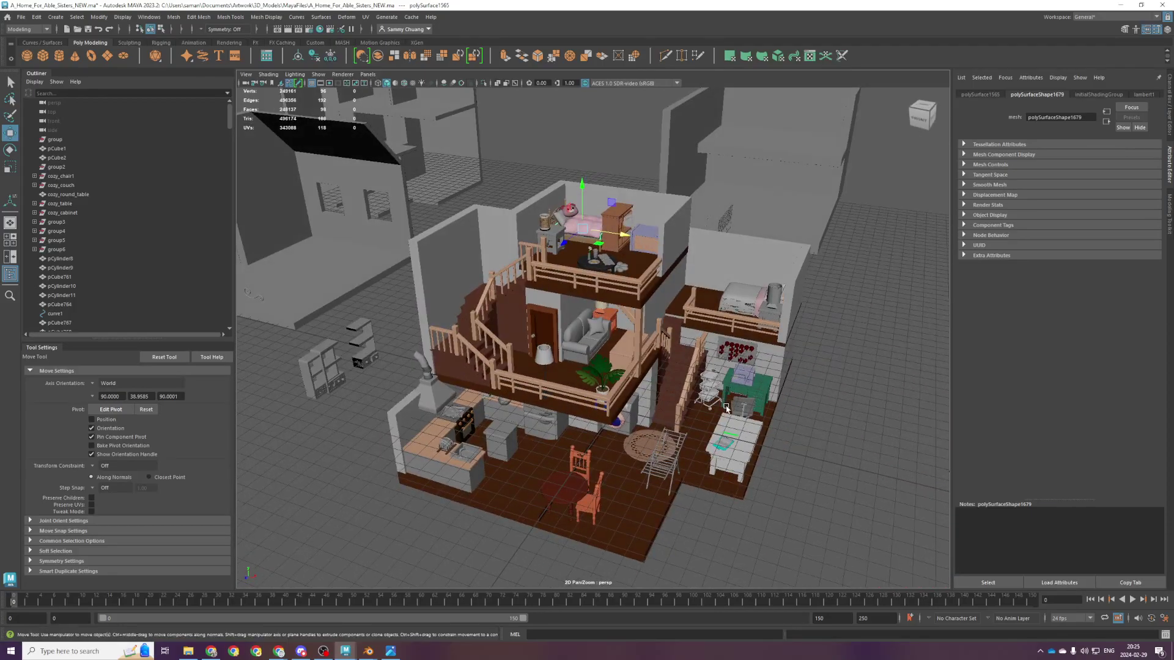
scroll(727, 408, down, 4)
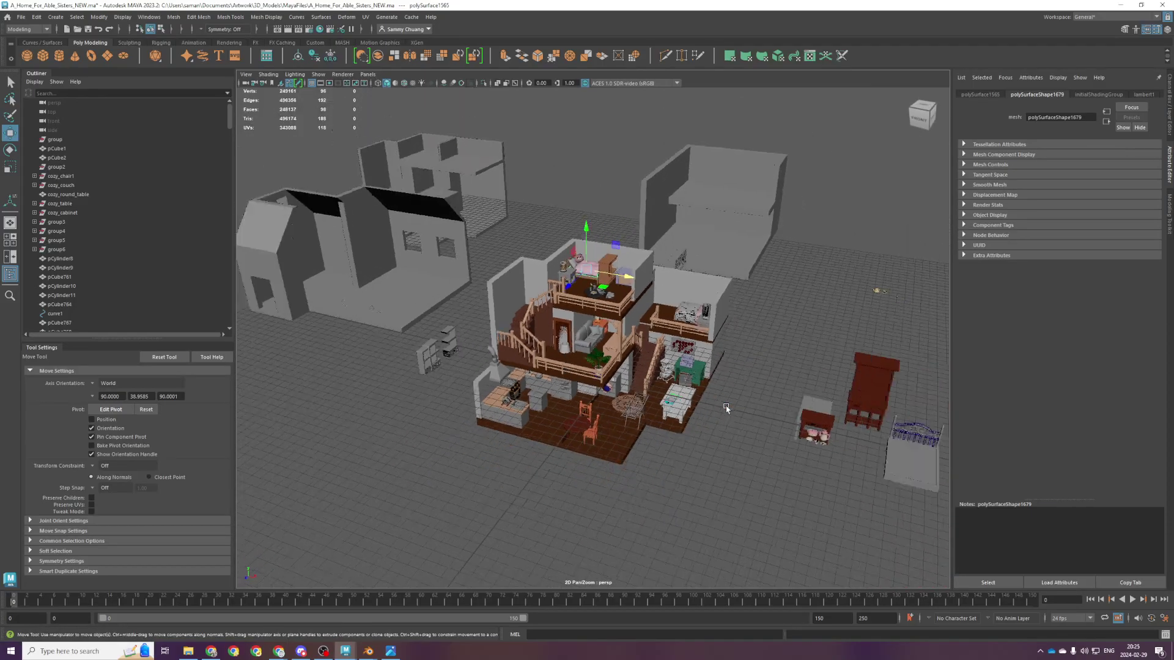
scroll(760, 459, up, 2)
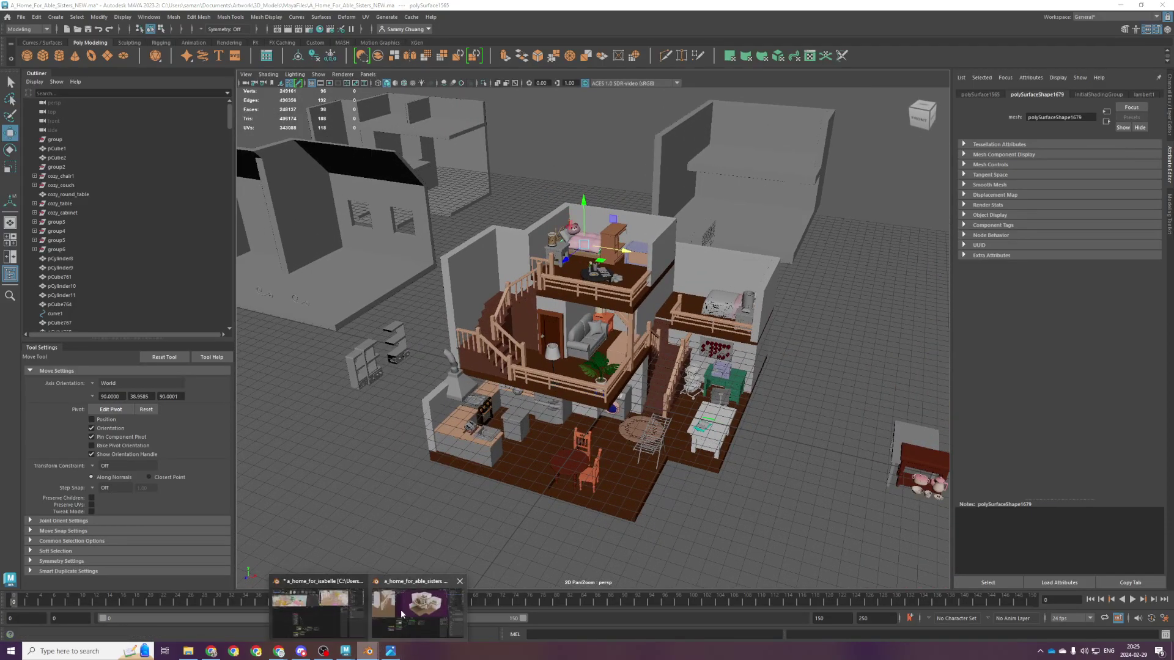
Switch to the a_home_for_able_sisters Blender file, show the camera viewport in Material Preview, and focus the working viewport on the polySurface1524 empty
click(417, 608)
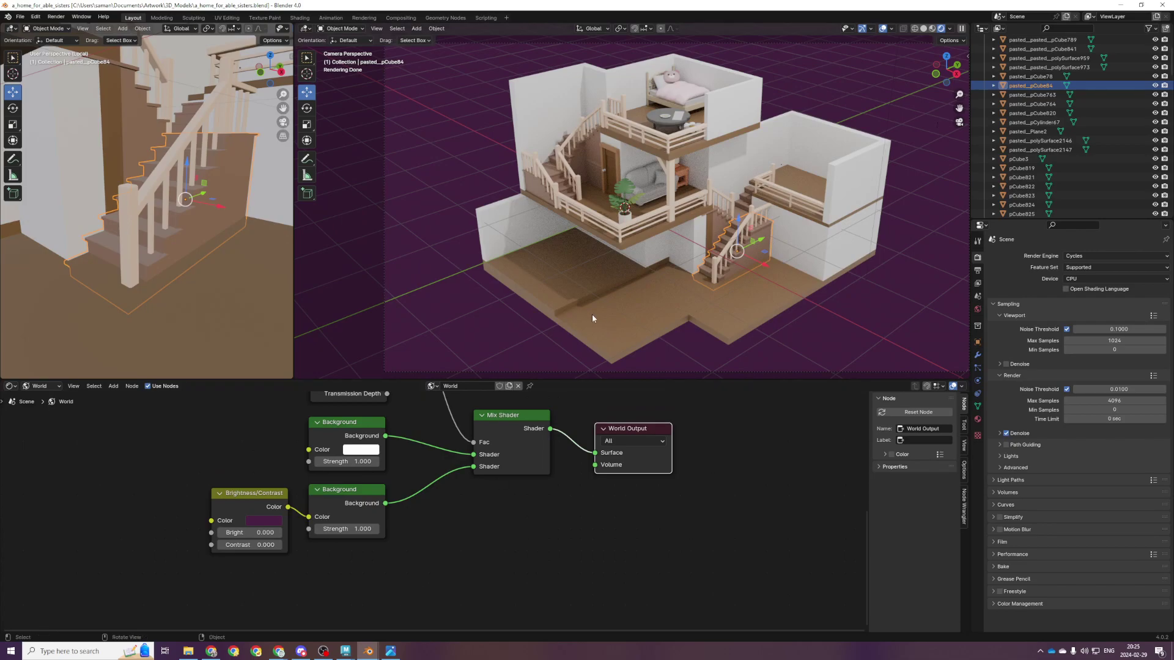
click(723, 156)
scroll(808, 171, up, 5)
key(z)
click(900, 184)
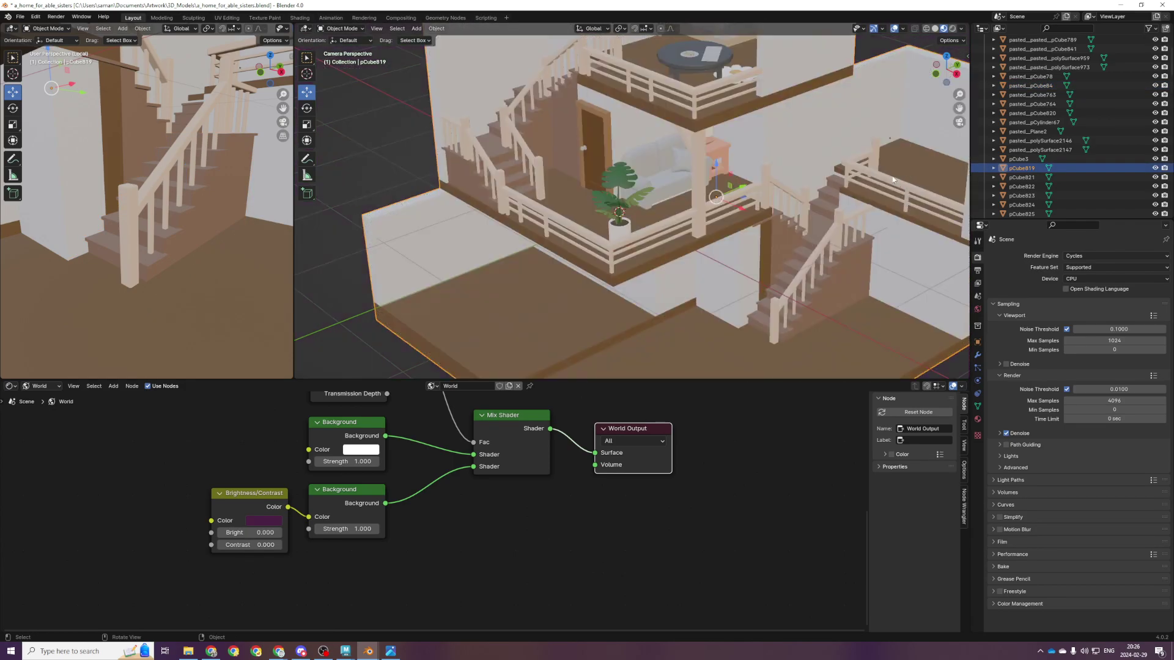
click(889, 137)
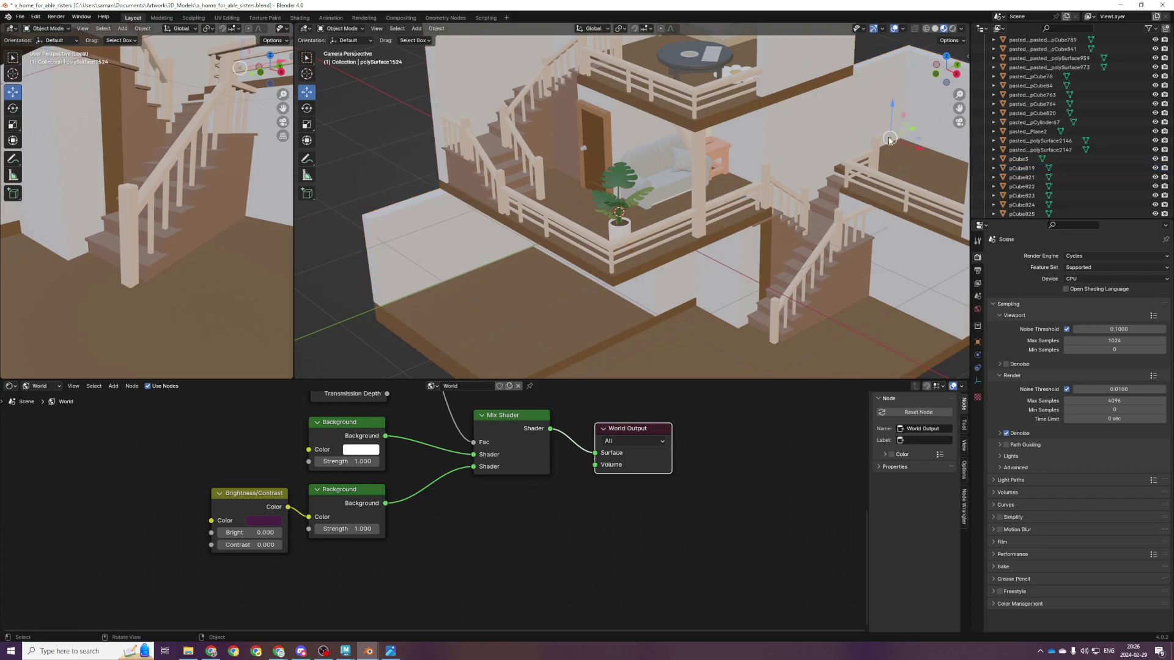
scroll(729, 231, down, 6)
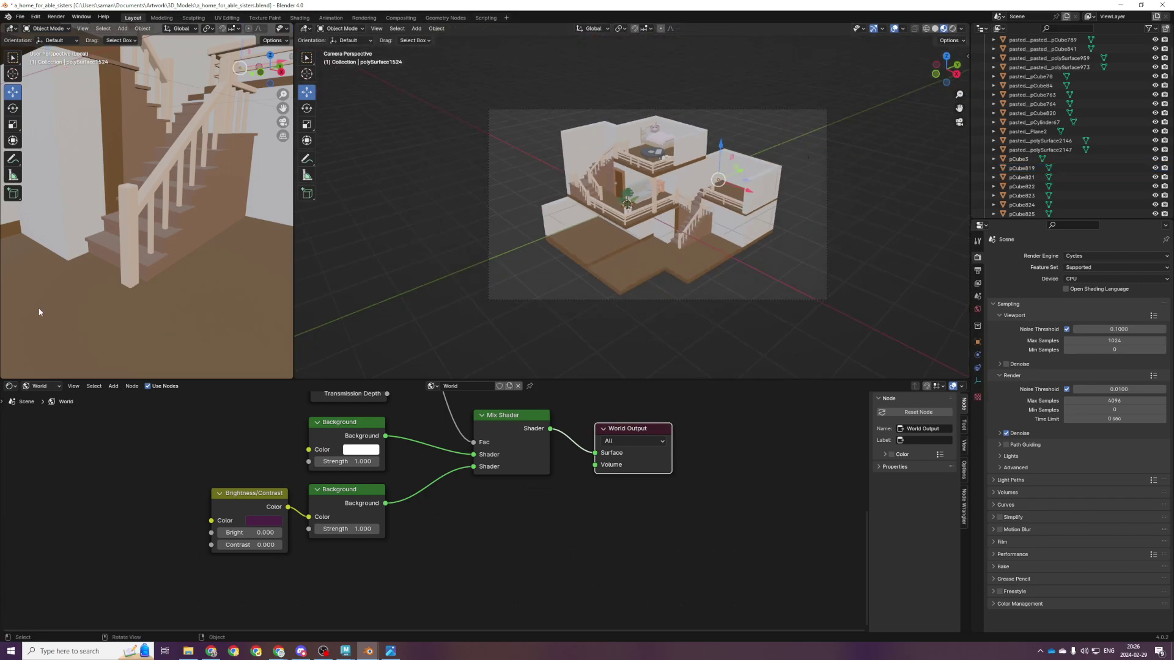
key(KP_Decimal)
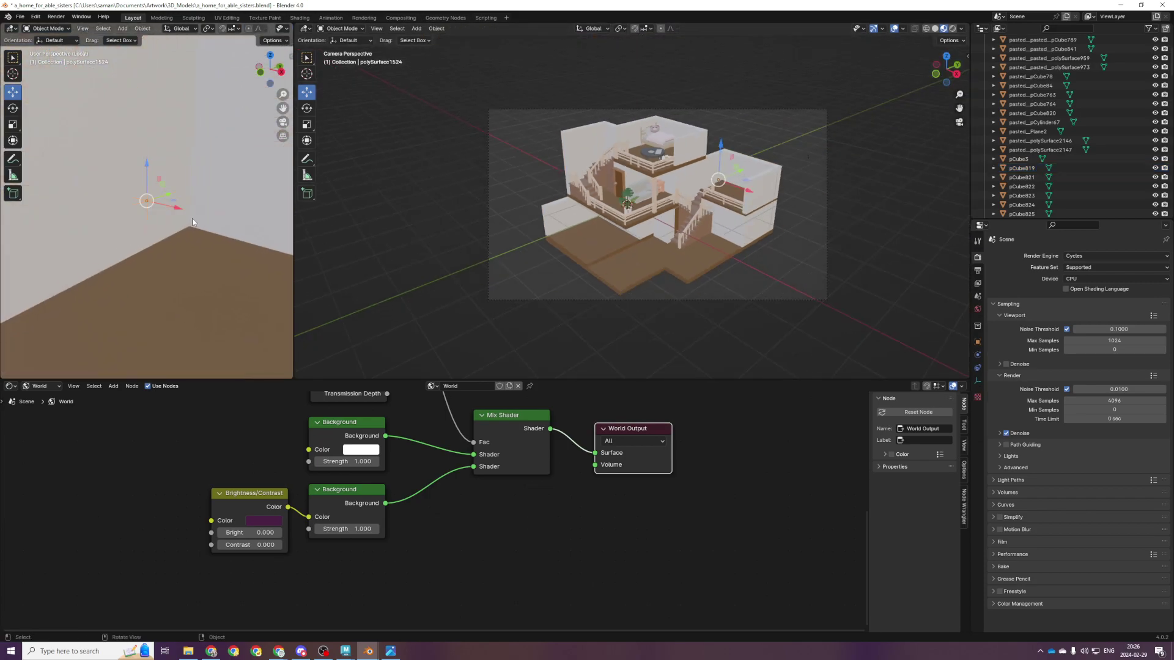
Deselect everything, save the file, and return the camera viewport to Rendered shading
key(alt+a)
key(ctrl+s)
scroll(812, 292, up, 5)
scroll(812, 298, up, 2)
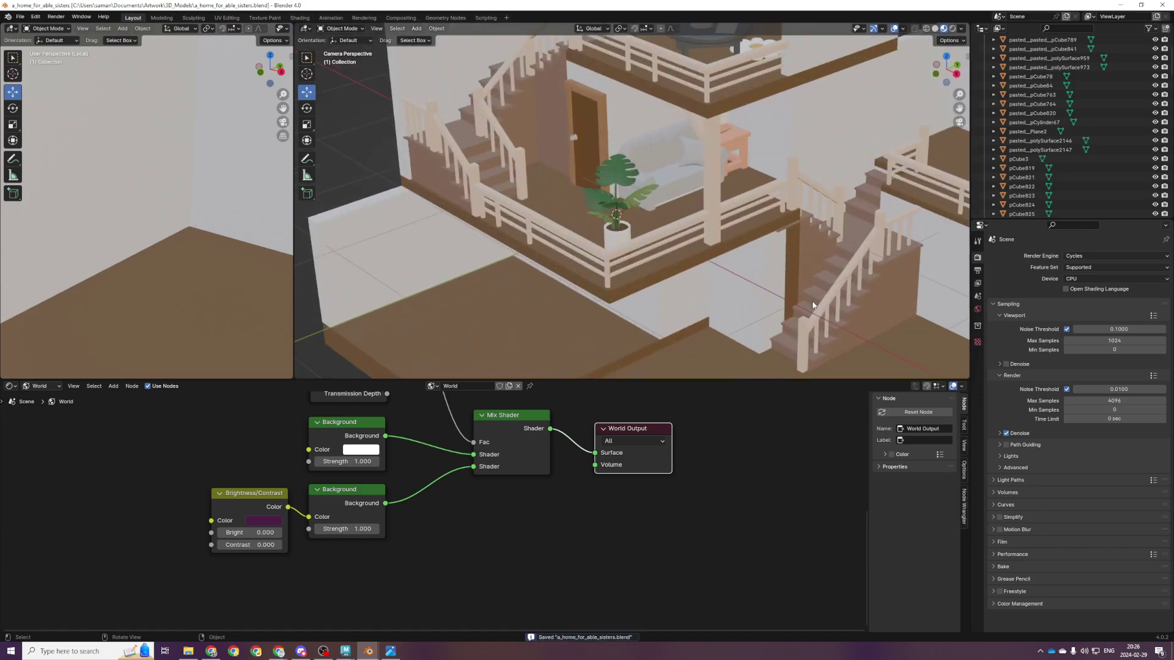
scroll(809, 295, down, 5)
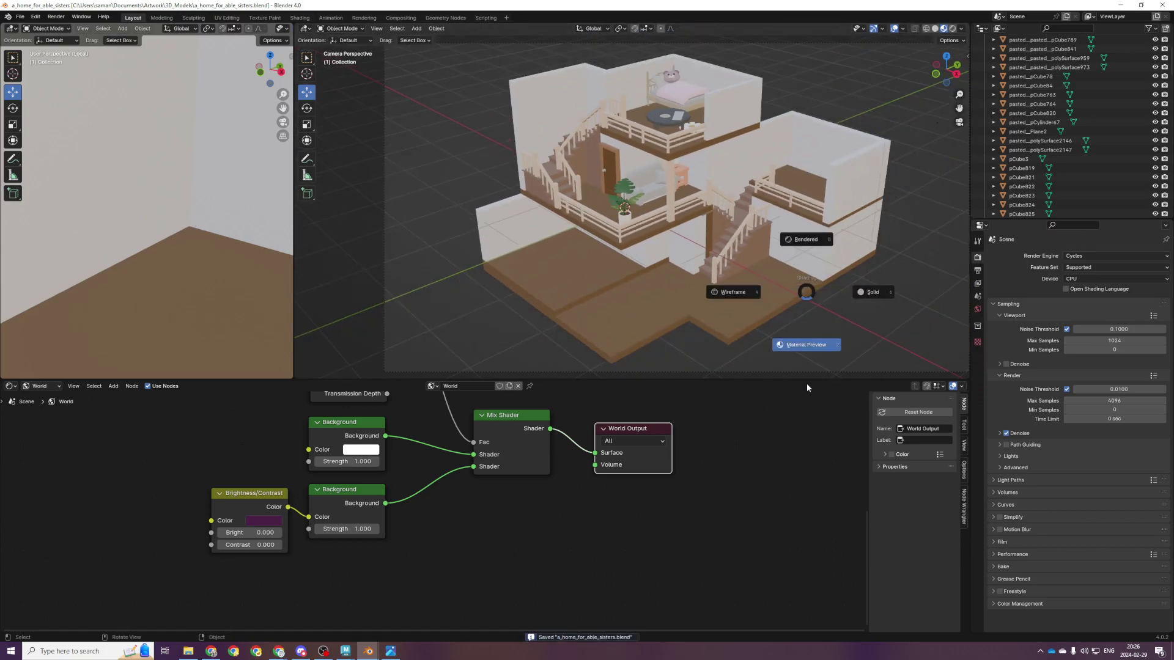
key(z)
click(803, 313)
Switch to the A_Home_For_Blathers scene in Maya and close it without saving its changes
click(369, 653)
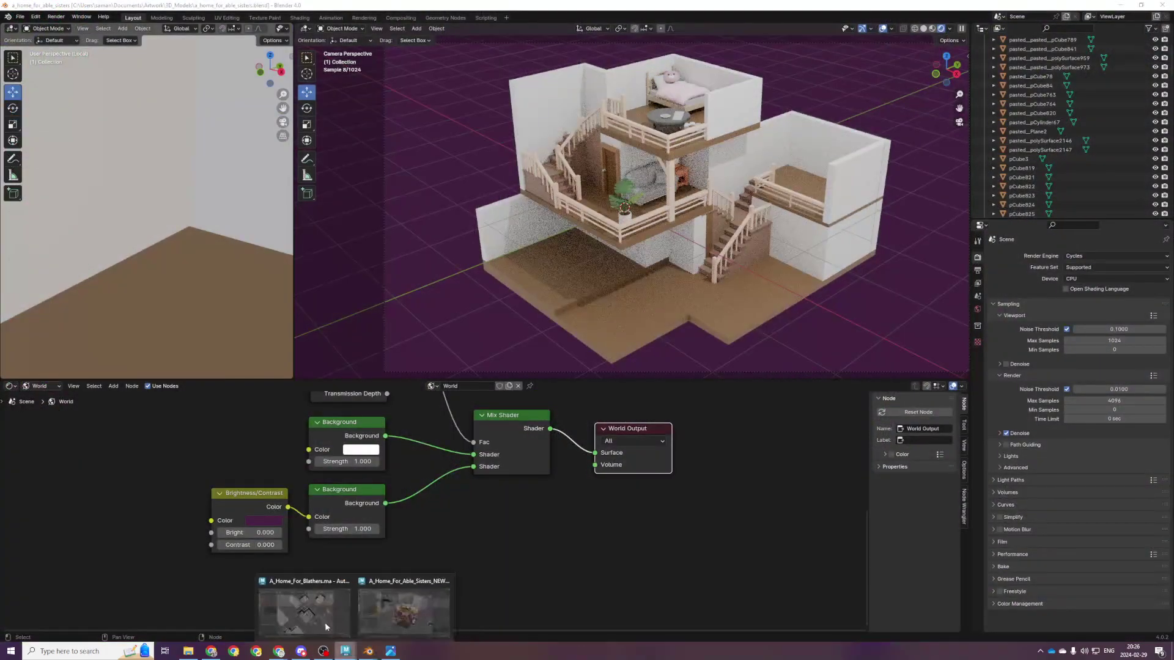
click(388, 616)
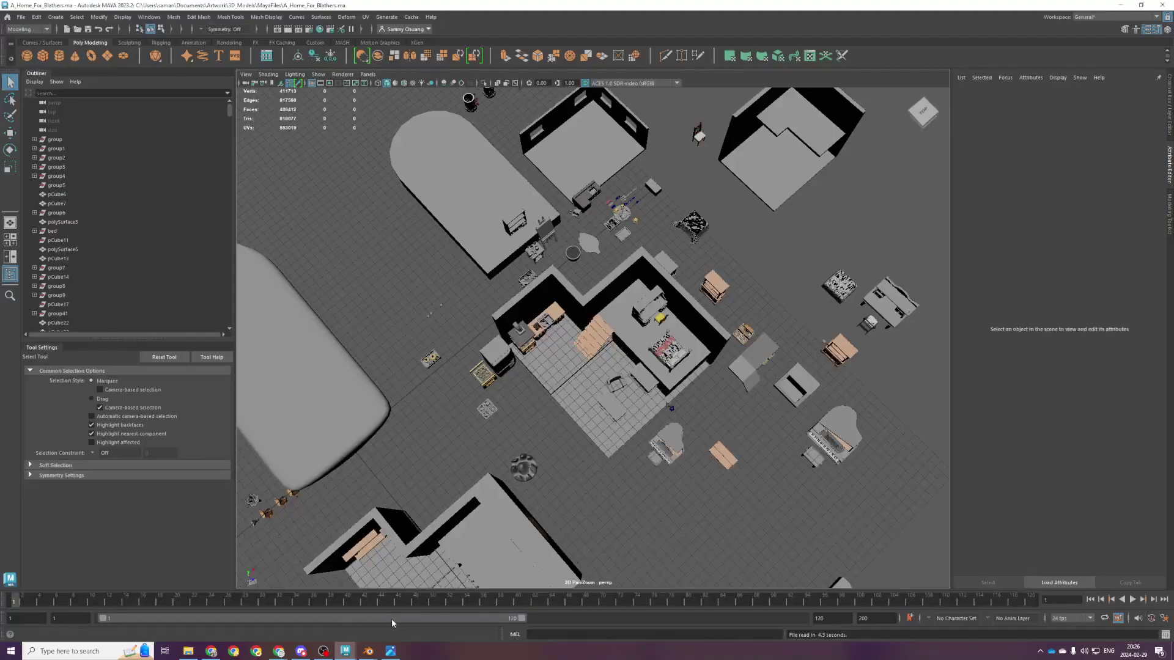
scroll(471, 558, up, 2)
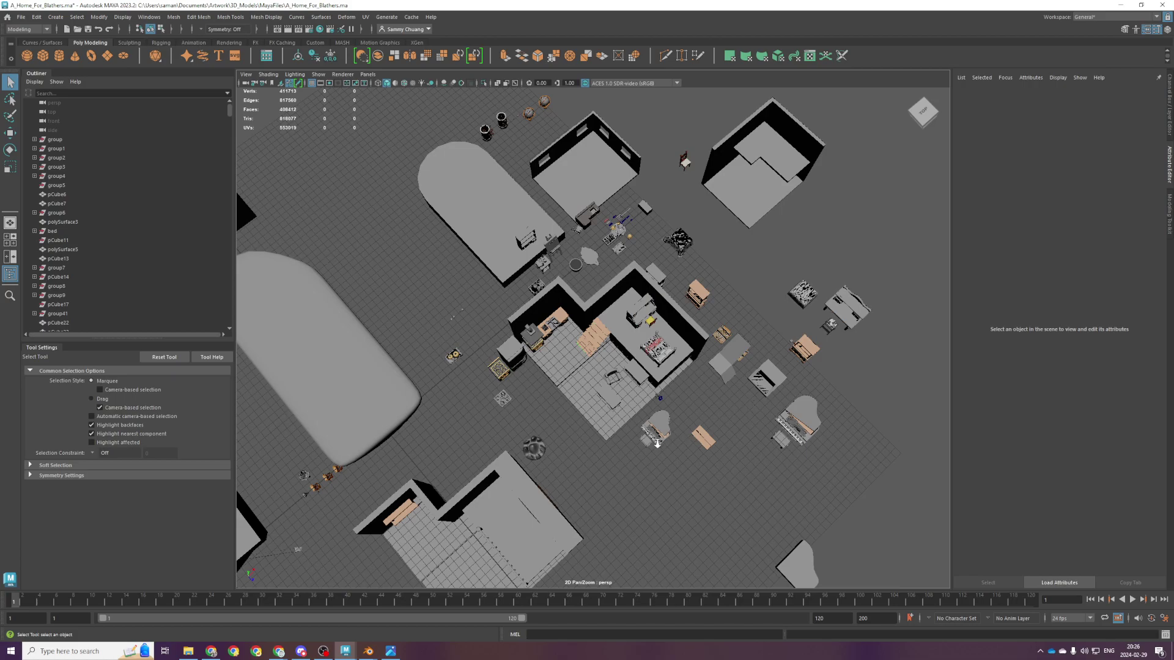
scroll(468, 575, up, 2)
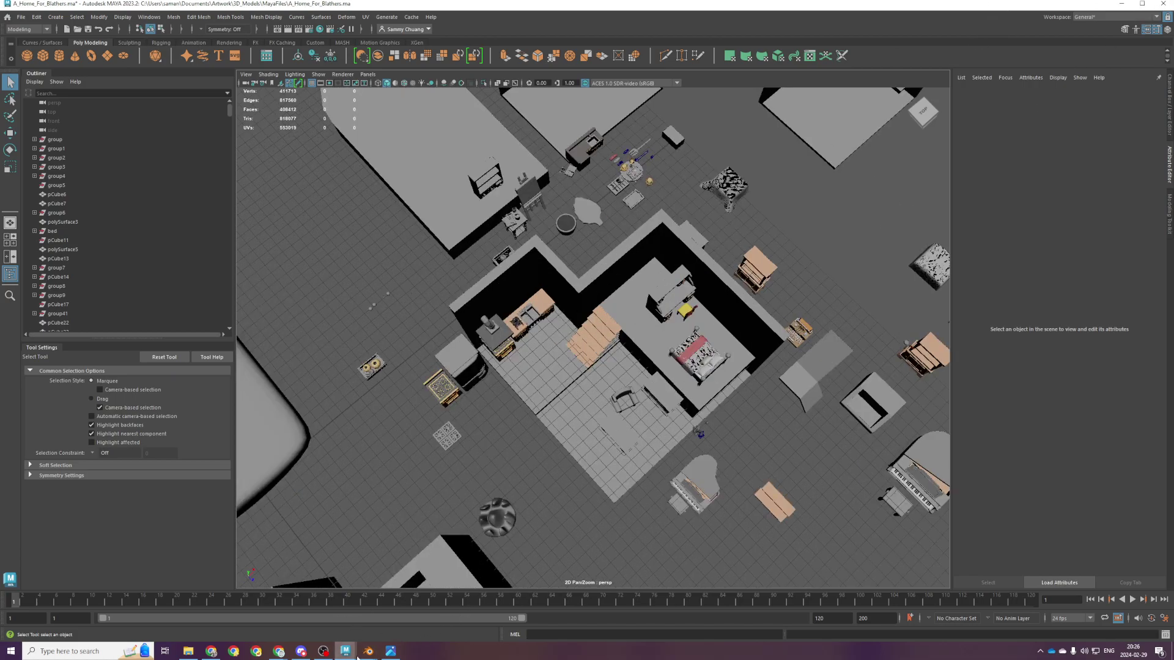
mouse_move(347, 650)
click(383, 611)
scroll(556, 479, down, 3)
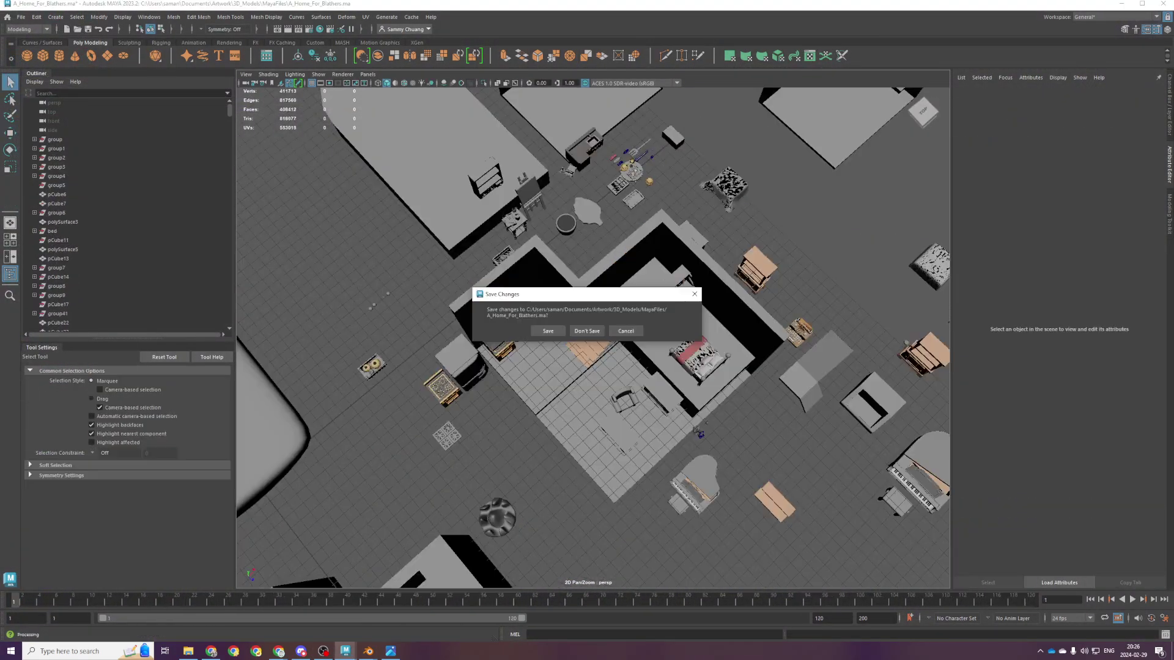
click(595, 334)
click(596, 332)
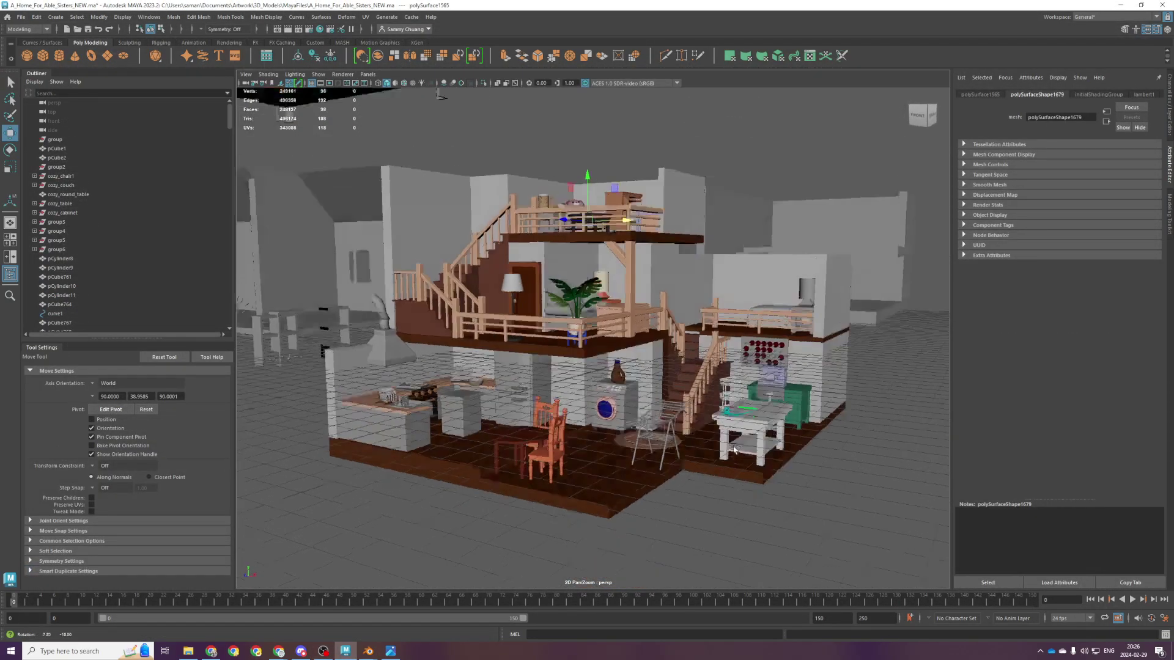
Select the ground-floor kitchen counters, appliances and range hood of the Able Sisters house using the front view
alt+drag(734, 449, 756, 458)
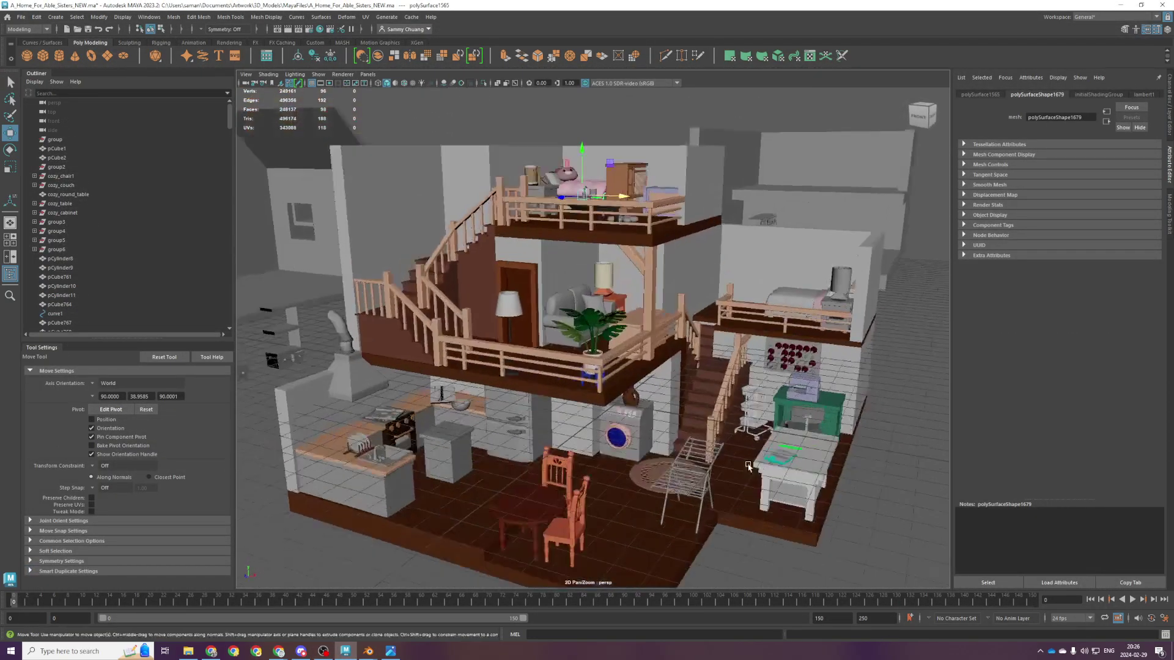
scroll(756, 458, up, 3)
alt+middle_drag(755, 459, 883, 365)
alt+middle_drag(520, 373, 725, 340)
click(725, 340)
key(space)
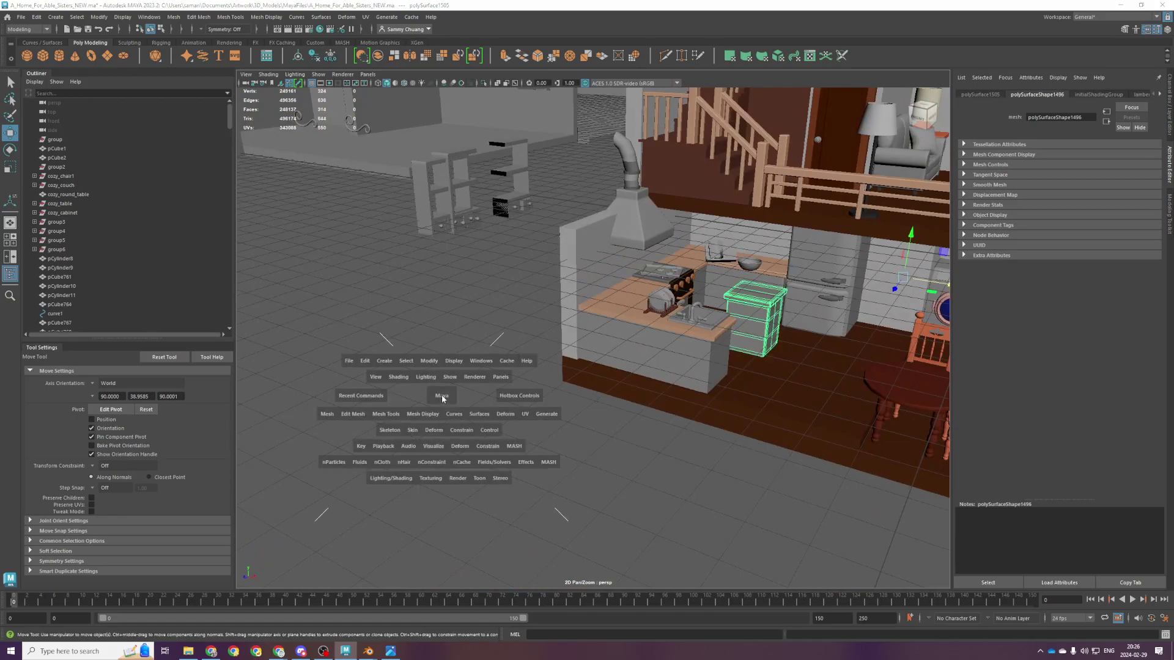
drag(441, 396, 443, 428)
scroll(458, 391, down, 10)
scroll(459, 389, down, 1)
drag(412, 298, 684, 362)
shift+click(404, 229)
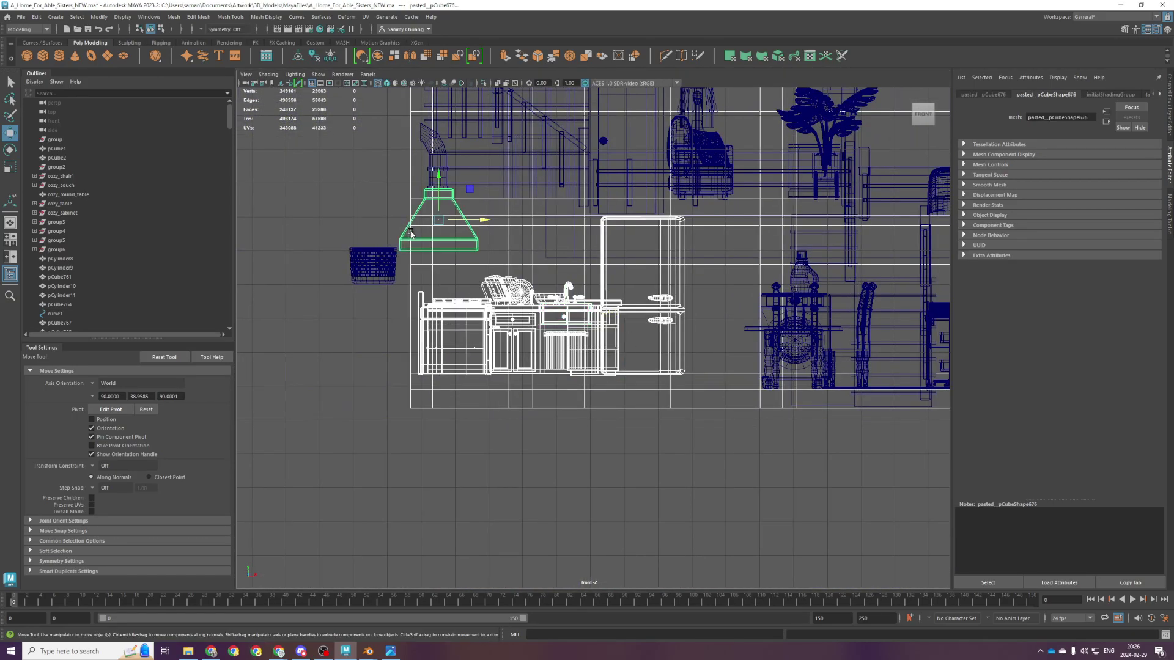
key(space)
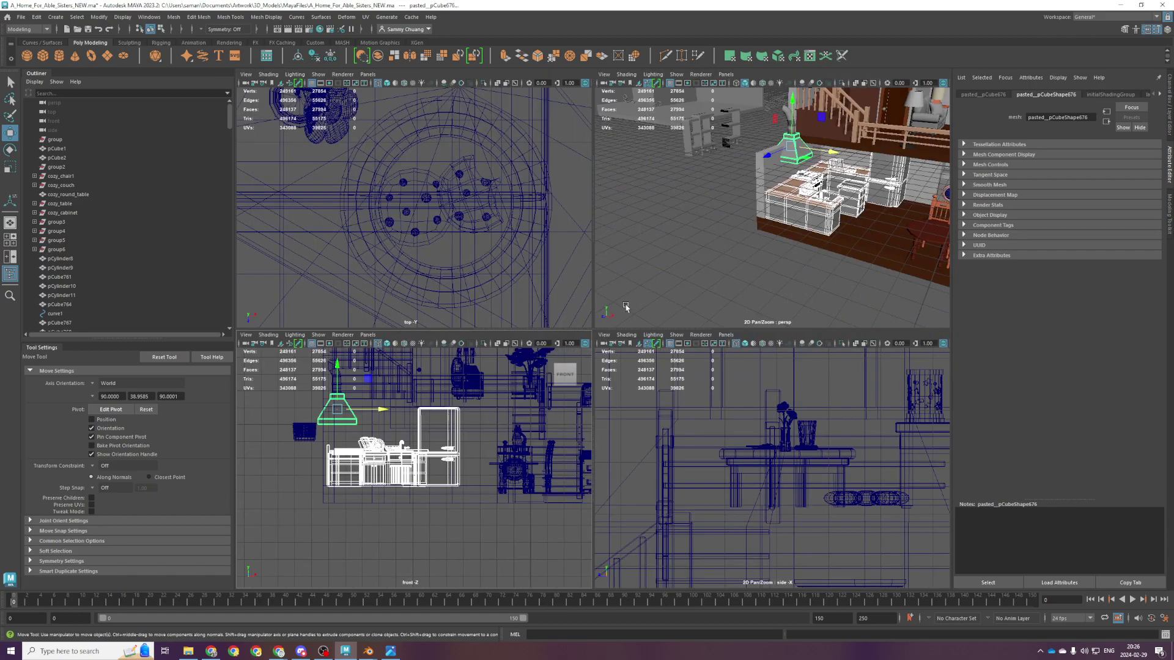
key(space)
drag(634, 218, 658, 222)
alt+right_drag(481, 158, 791, 225)
alt+drag(791, 226, 757, 234)
click(706, 371)
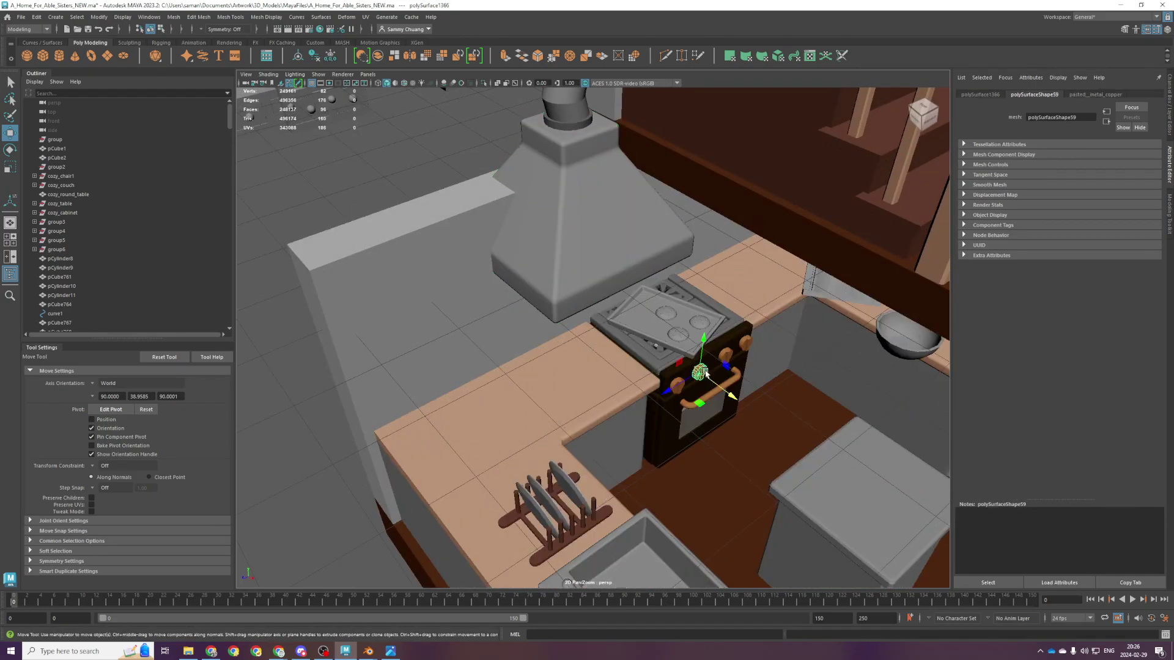
scroll(690, 361, up, 5)
click(667, 294)
click(705, 349)
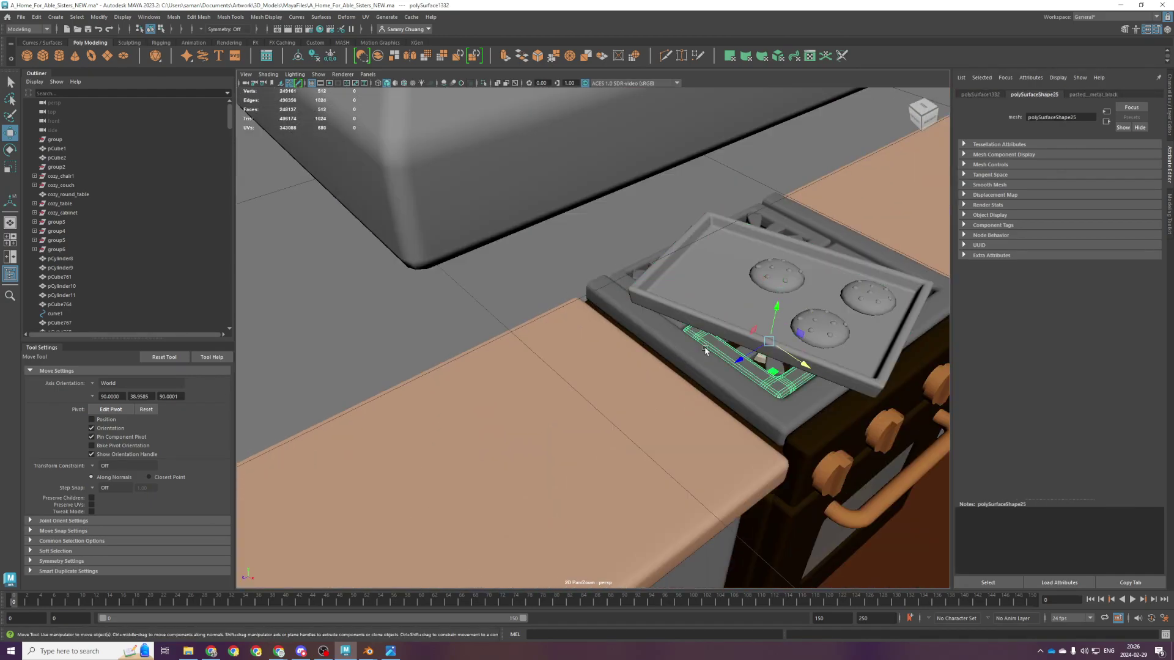
Region-select the whole stove, including everything stacked above it, in the top view
key(space)
key(space)
scroll(540, 284, down, 3)
scroll(540, 284, down, 2)
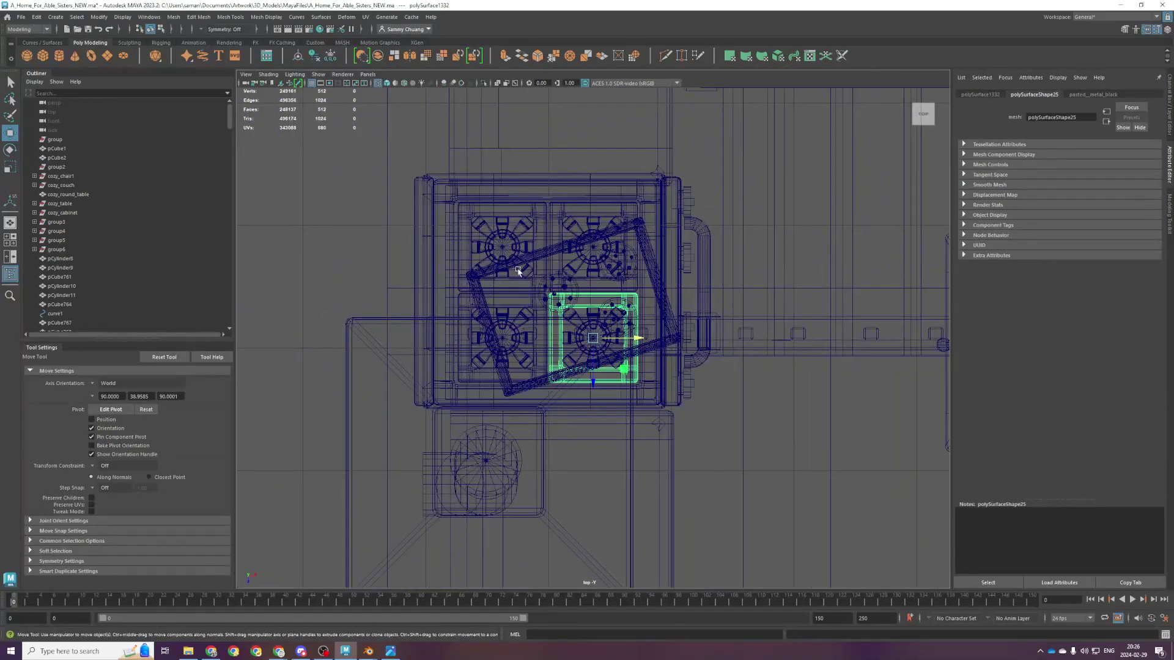
click(555, 295)
drag(410, 205, 711, 388)
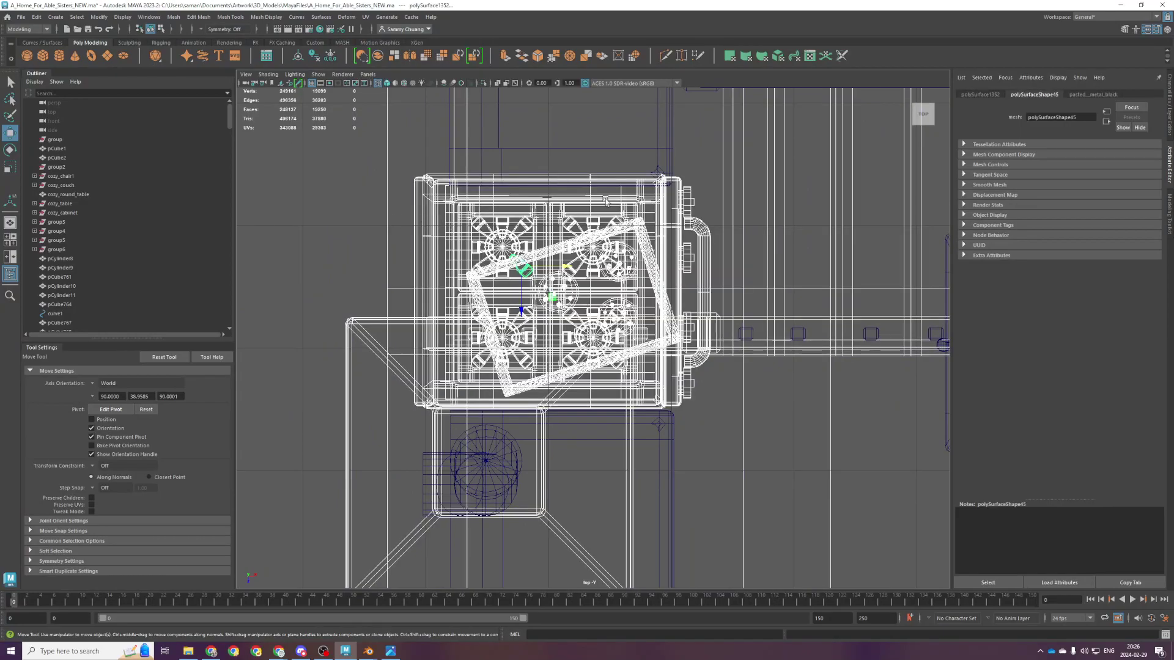
Remove the baking tray and its cookies from the selection in the perspective view
key(space)
key(space)
alt+drag(812, 301, 699, 365)
alt+middle_drag(699, 365, 786, 511)
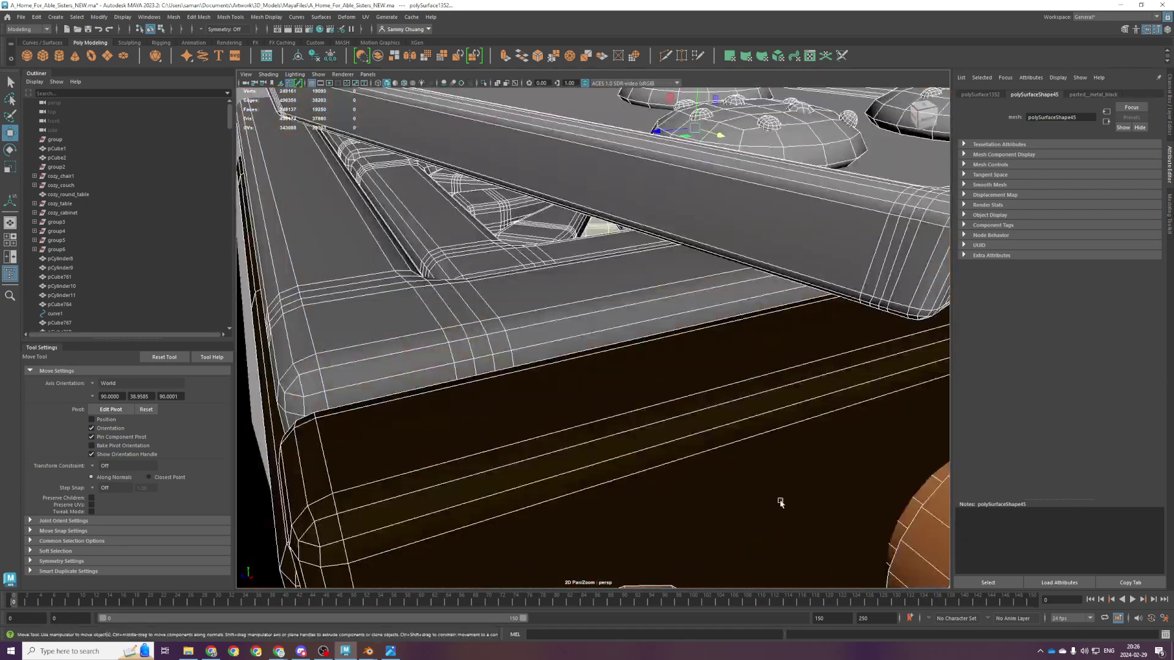
scroll(736, 456, down, 5)
scroll(681, 430, up, 4)
ctrl+click(635, 434)
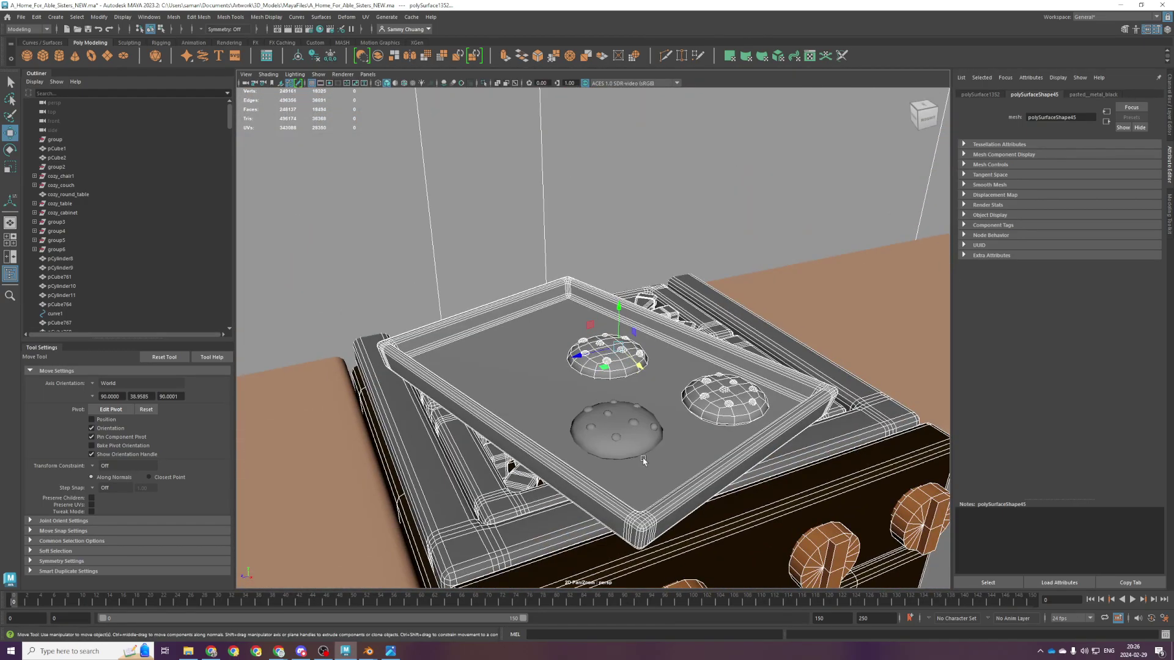
ctrl+click(693, 403)
ctrl+click(584, 370)
ctrl+click(540, 385)
Add the wooden countertops and the counter bases beside the stove to the selection
scroll(540, 385, down, 10)
alt+drag(667, 440, 751, 449)
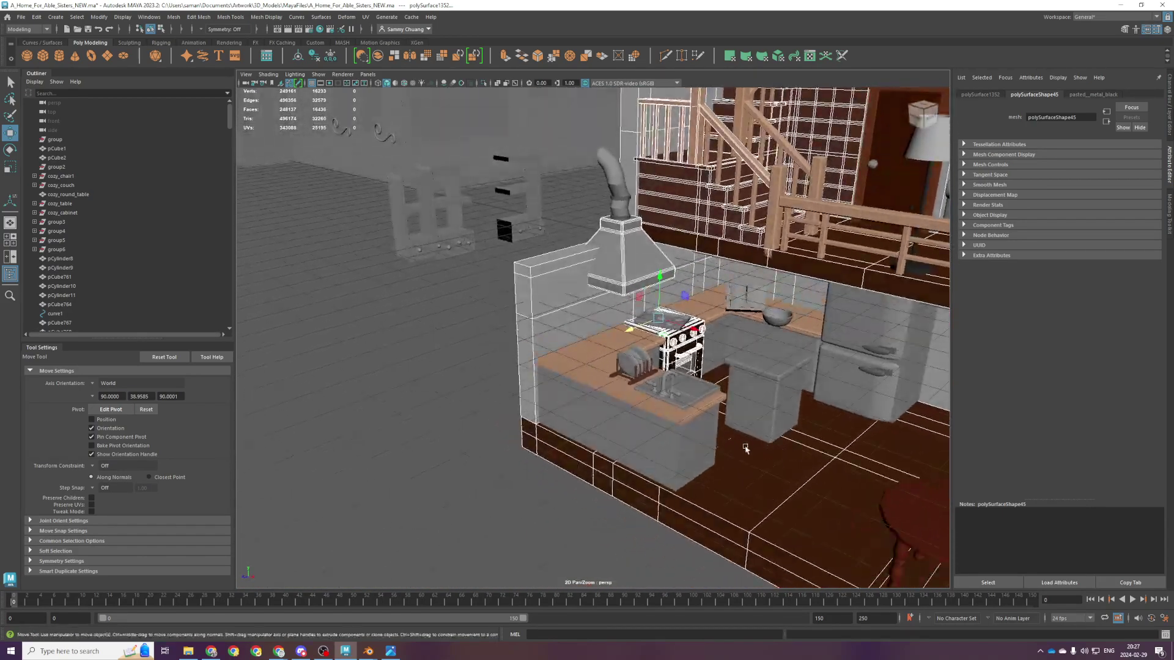
scroll(750, 450, up, 4)
scroll(655, 401, up, 2)
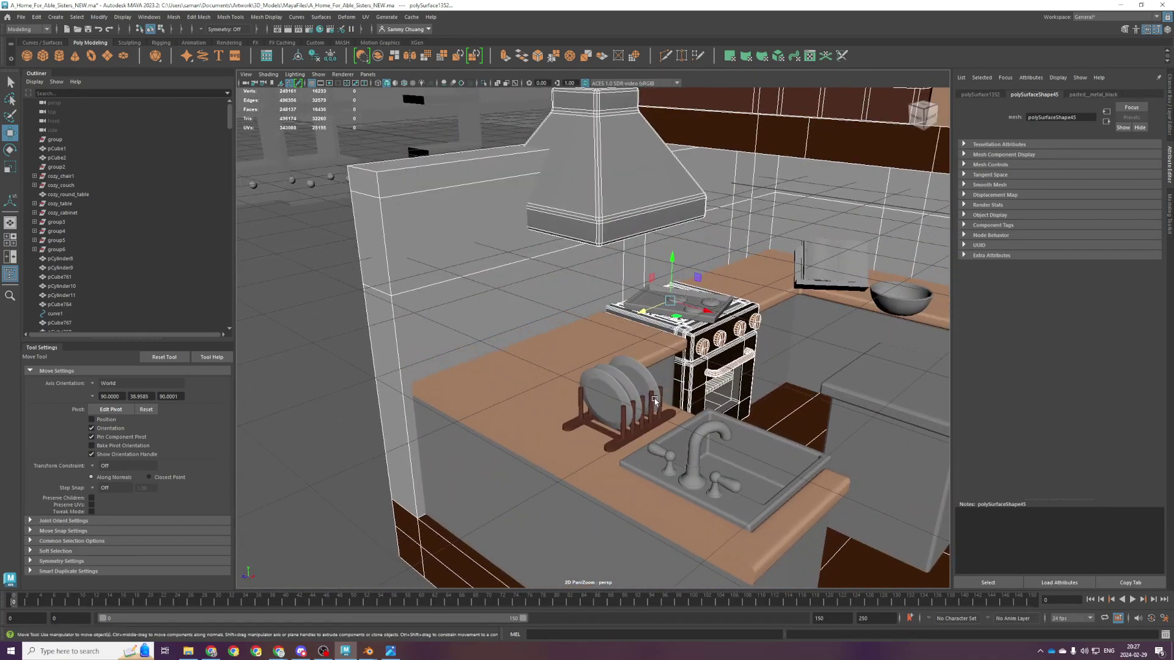
click(598, 356)
shift+click(728, 282)
alt+middle_drag(857, 310, 787, 299)
alt+drag(802, 439, 651, 438)
key(f)
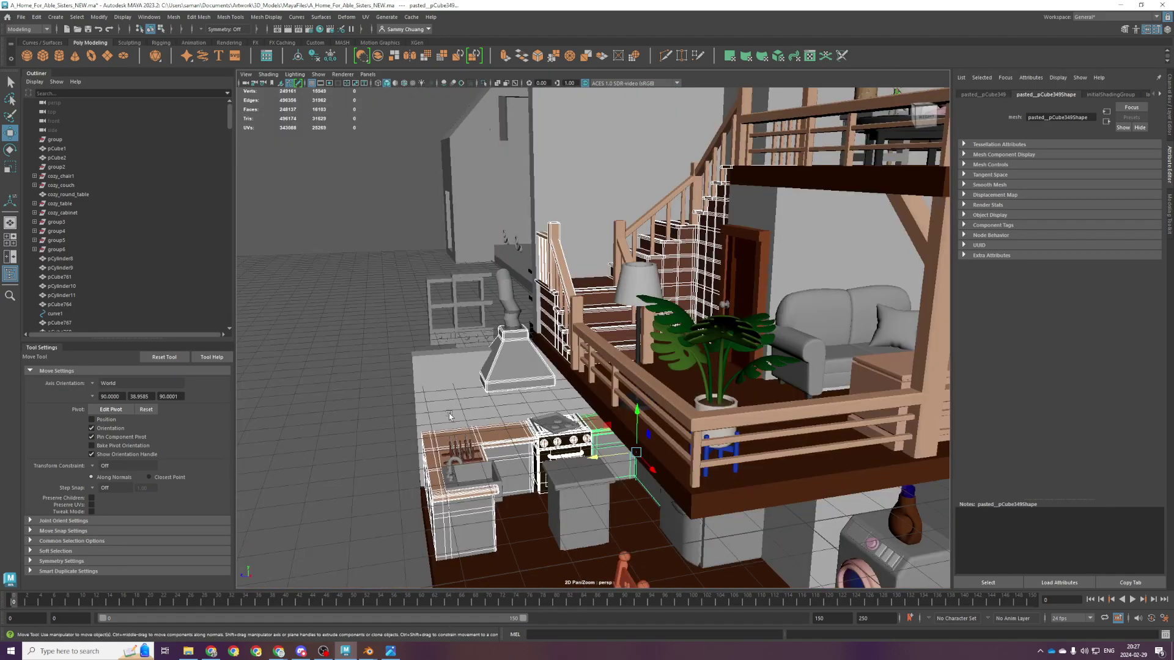
Add the two cabinet doors, the drawer front and their knobs beneath the corner counter to the selection
alt+drag(448, 413, 427, 399)
scroll(563, 477, up, 5)
alt+middle_drag(563, 480, 561, 465)
scroll(561, 465, up, 5)
alt+drag(617, 385, 511, 406)
scroll(511, 406, down, 5)
alt+middle_drag(488, 433, 782, 548)
click(609, 458)
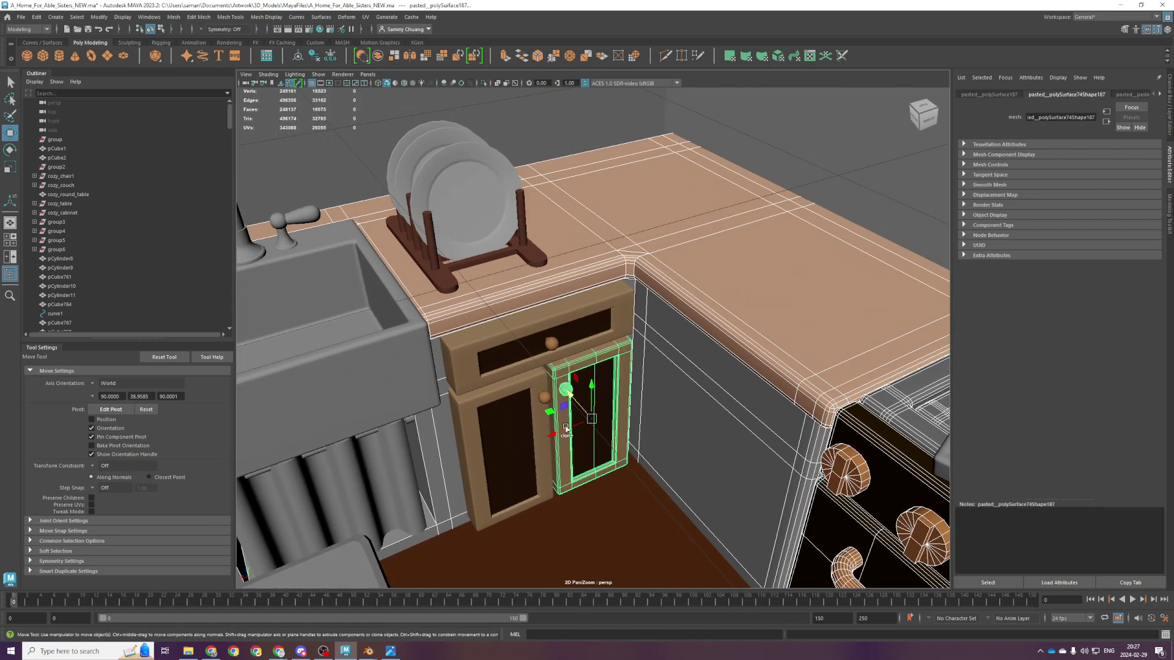
click(516, 369)
scroll(526, 369, up, 5)
scroll(532, 371, down, 7)
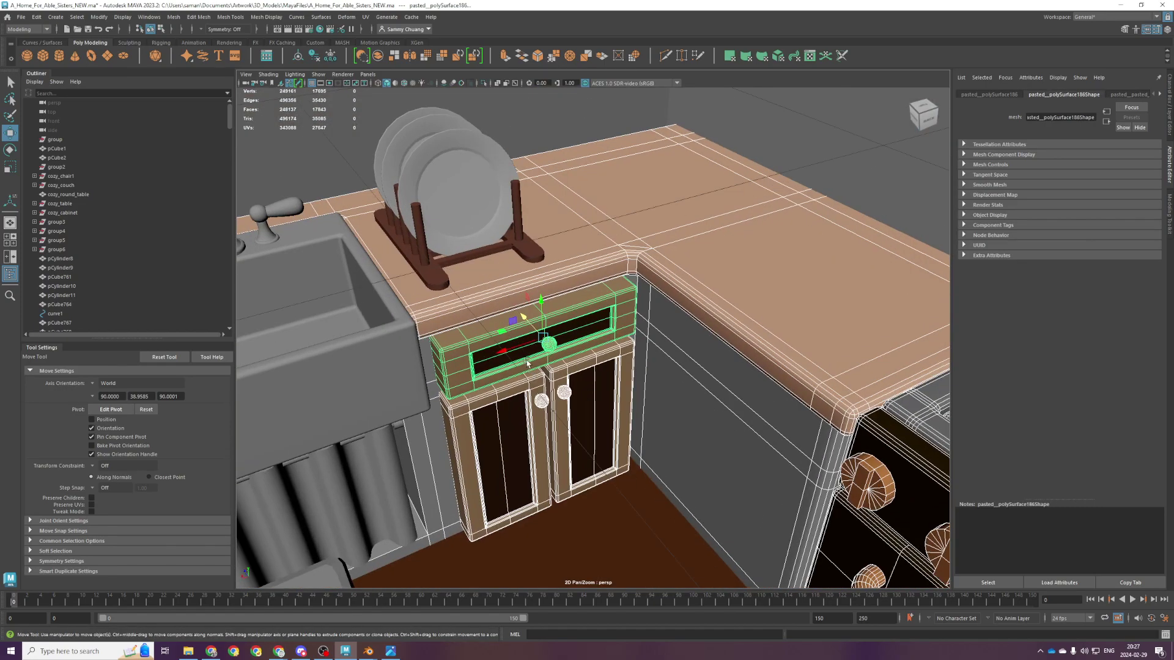
Add the sink, its faucet and the dish rack with plates to the selection
scroll(547, 387, up, 7)
alt+drag(547, 386, 671, 458)
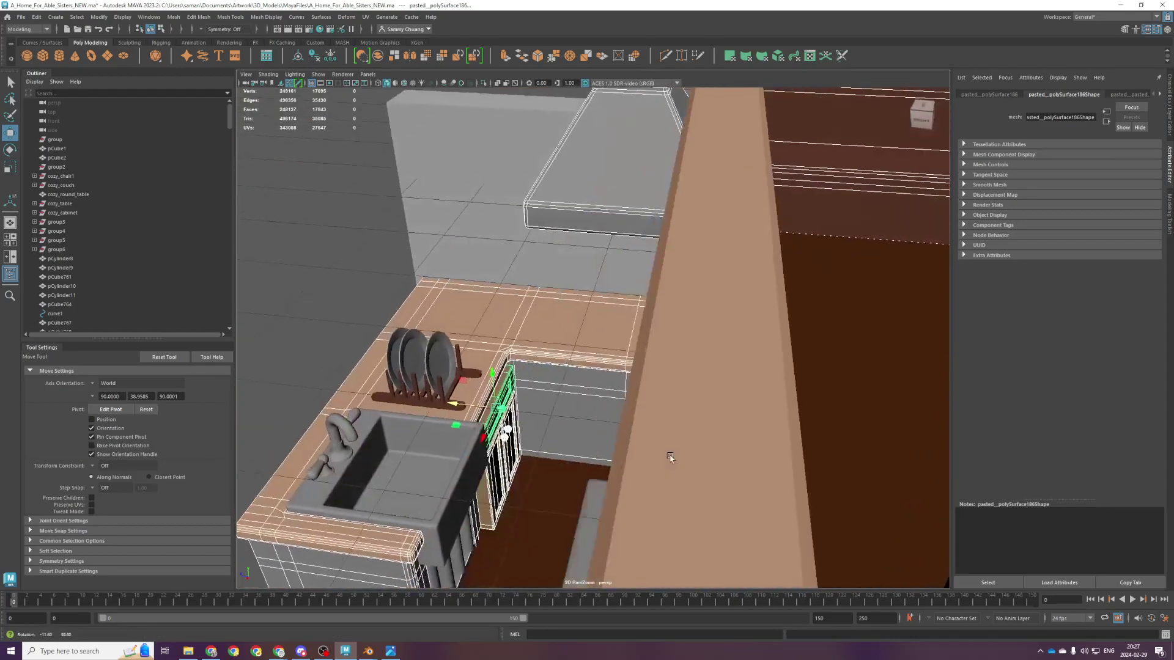
alt+middle_drag(671, 458, 739, 408)
alt+drag(584, 446, 628, 451)
click(392, 428)
shift+click(443, 455)
click(444, 353)
click(420, 309)
shift+click(416, 311)
shift+click(455, 316)
Add the small kitchen island with its drawer, and the refrigerator, to the selection
scroll(640, 435, down, 3)
alt+drag(639, 435, 700, 446)
shift+click(654, 422)
alt+drag(618, 408, 545, 391)
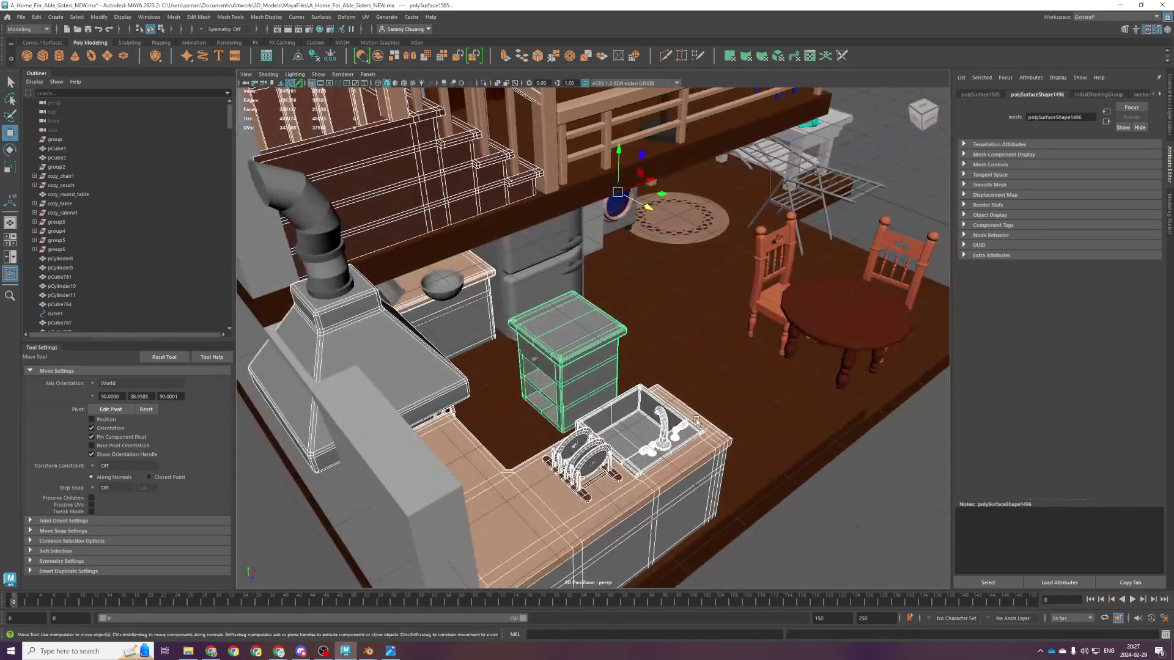
click(546, 371)
scroll(544, 371, up, 3)
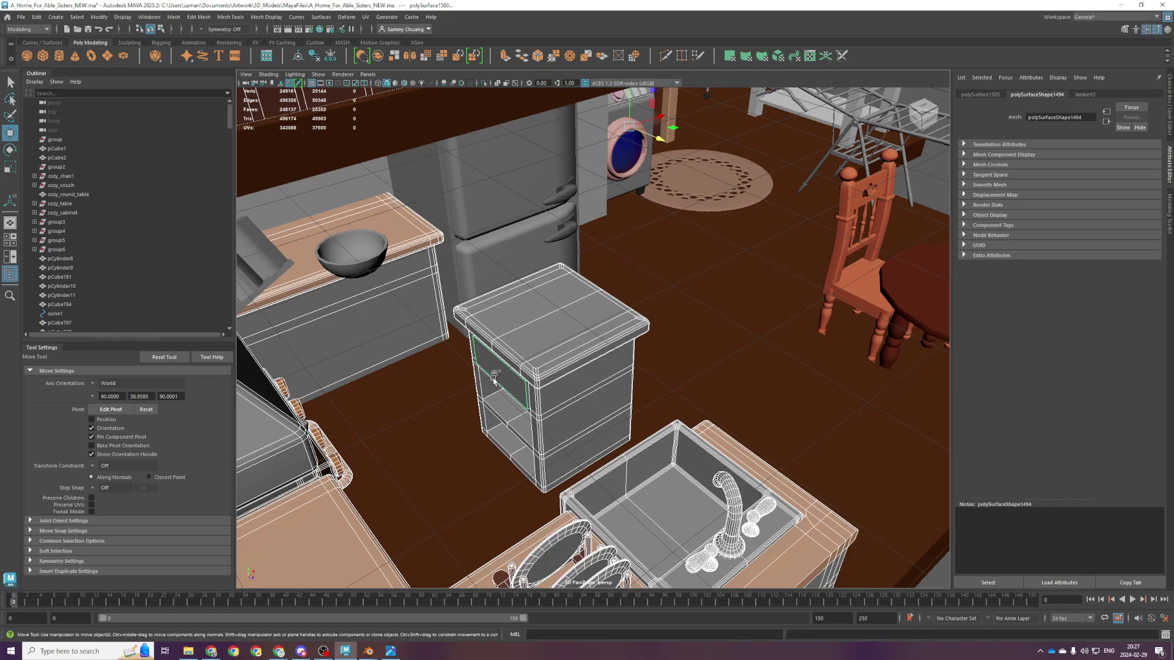
shift+click(493, 375)
scroll(492, 375, down, 4)
alt+drag(657, 397, 642, 332)
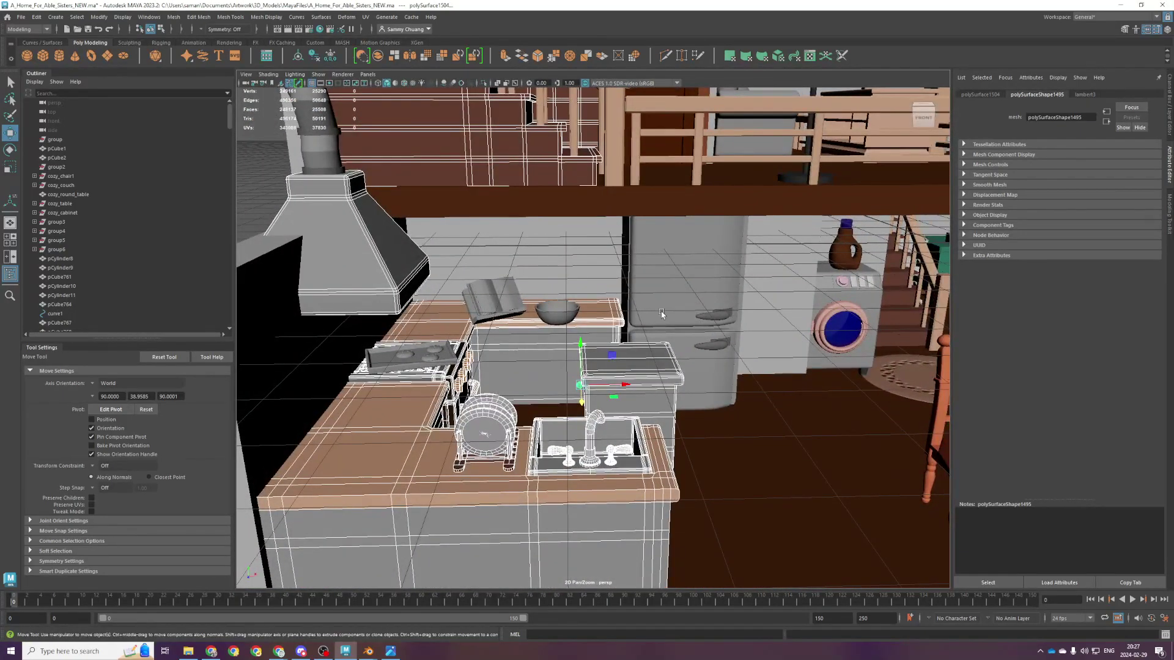
shift+click(661, 312)
scroll(646, 321, down, 2)
scroll(646, 321, down, 2)
Apply automatic UV mapping to the selected kitchen pieces and clean up their history and transformations
click(366, 17)
click(383, 73)
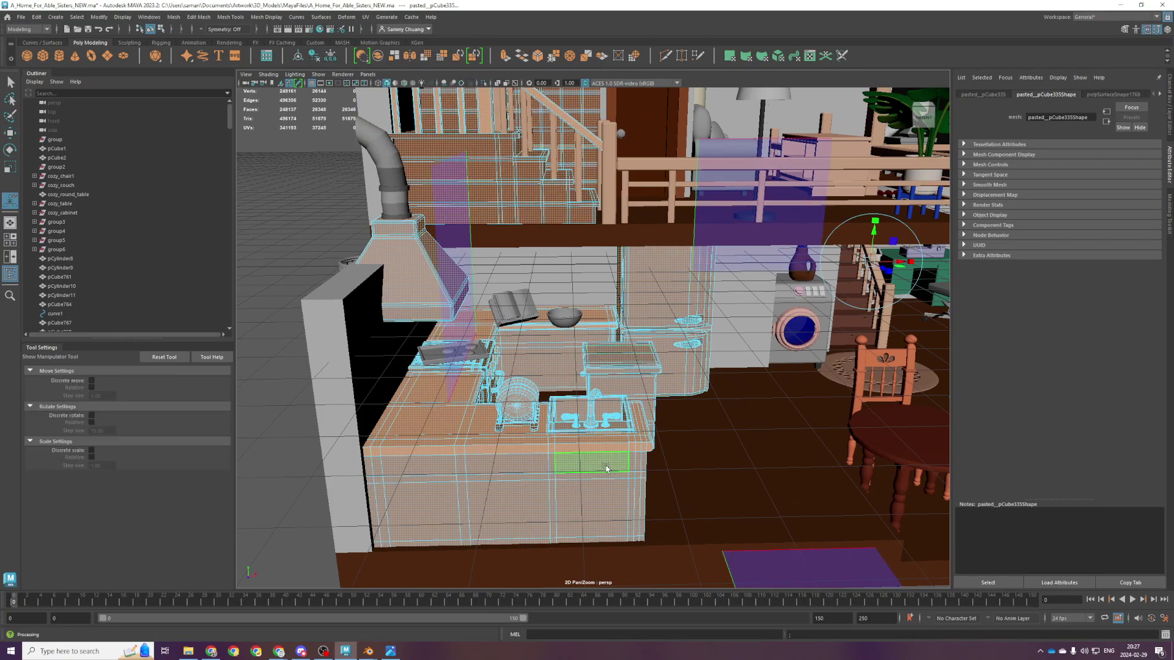
key(q)
click(701, 250)
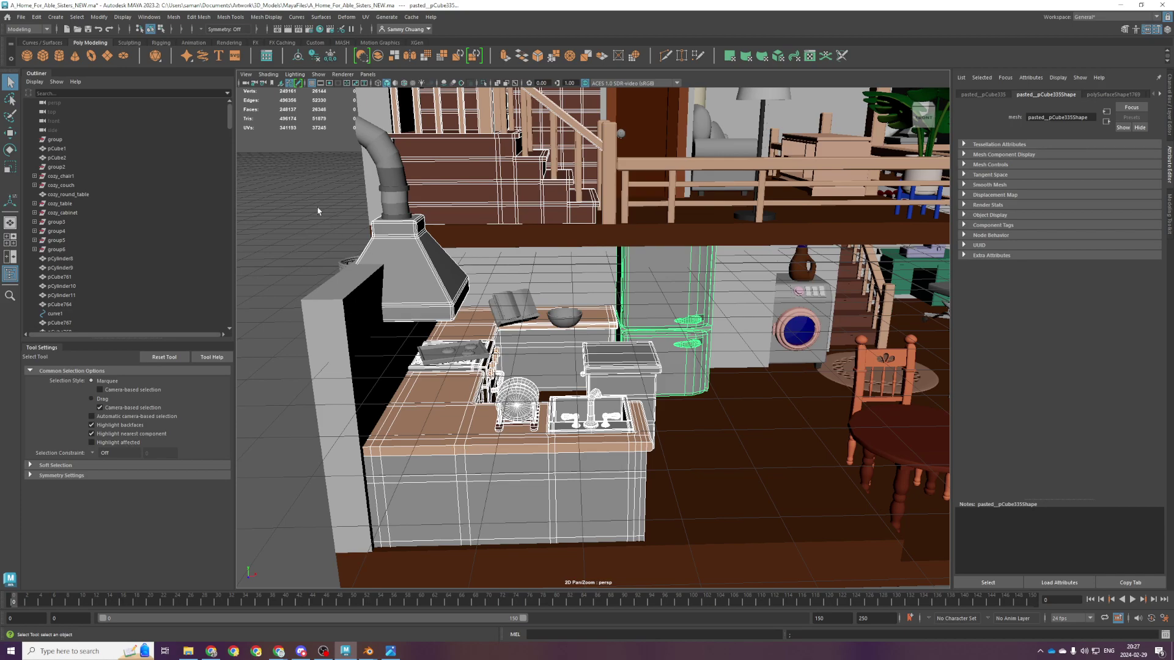
click(314, 56)
click(331, 56)
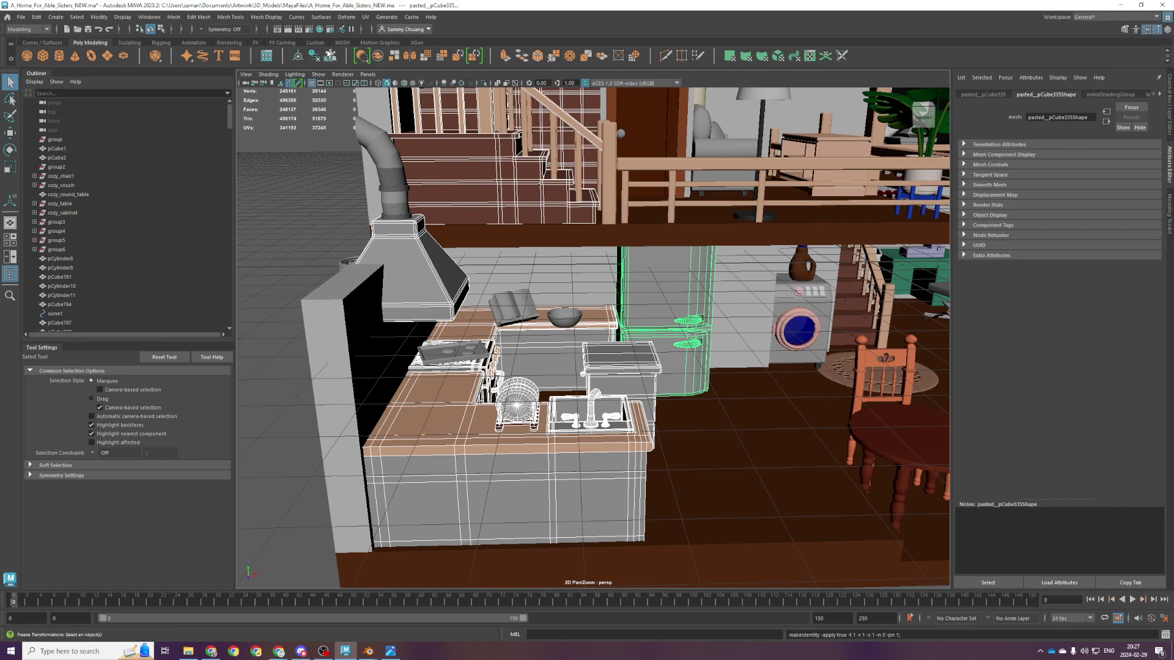
Export the selected kitchen as kitchen_master.fbx to the fbx exports folder and save the Maya scene
click(25, 17)
click(52, 136)
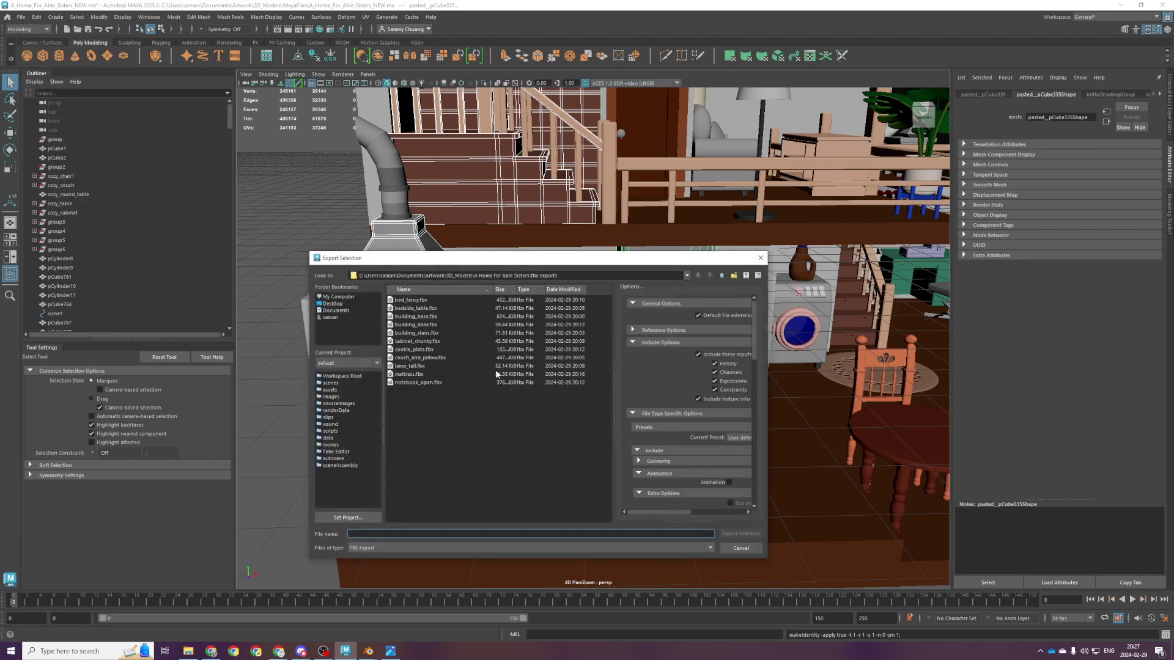
text(kitchen_mas)
key(Return)
key(ctrl+s)
Switch to the a_home_for_able_sisters file in Blender and widen the working viewport beside the camera view
mouse_move(374, 642)
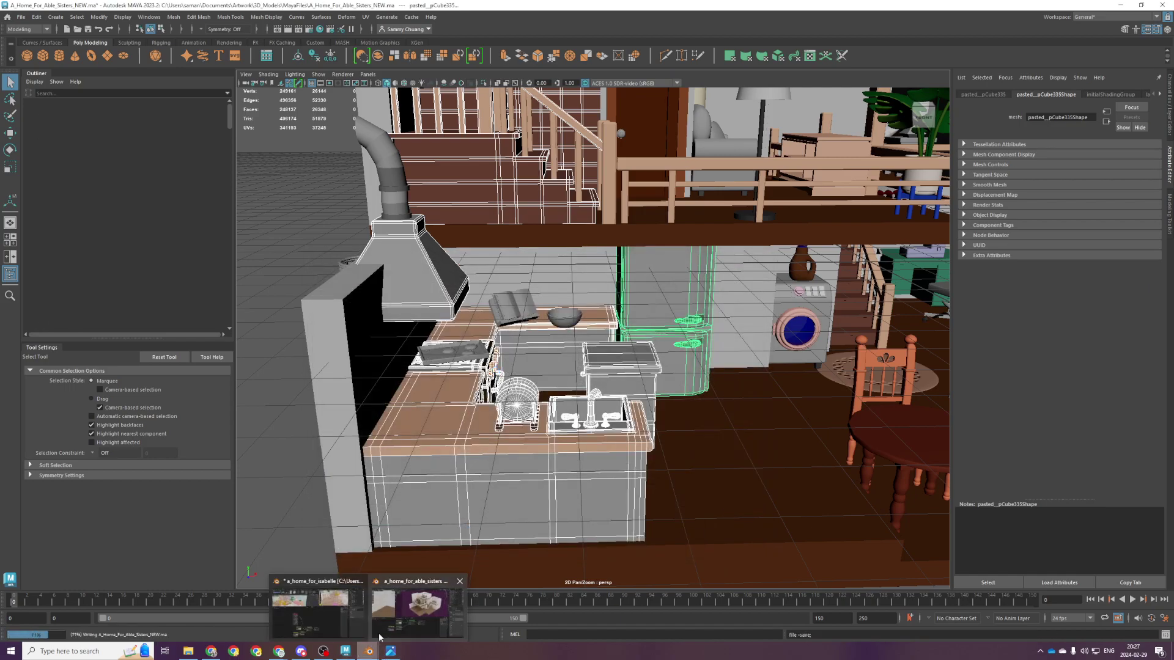
click(381, 653)
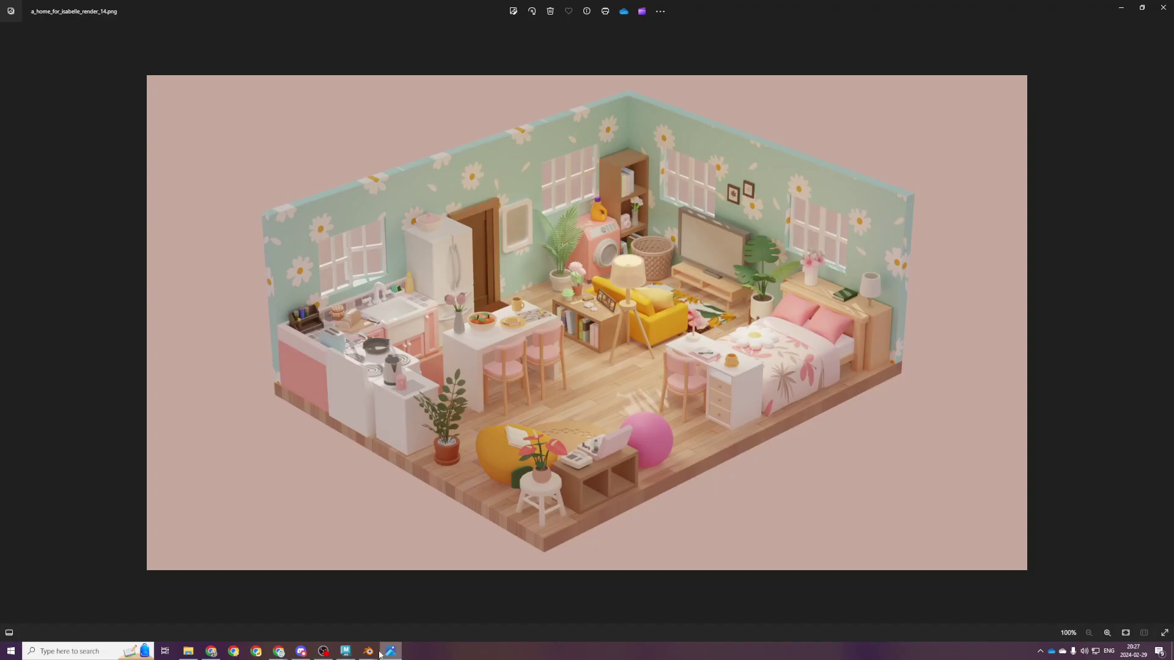
click(415, 608)
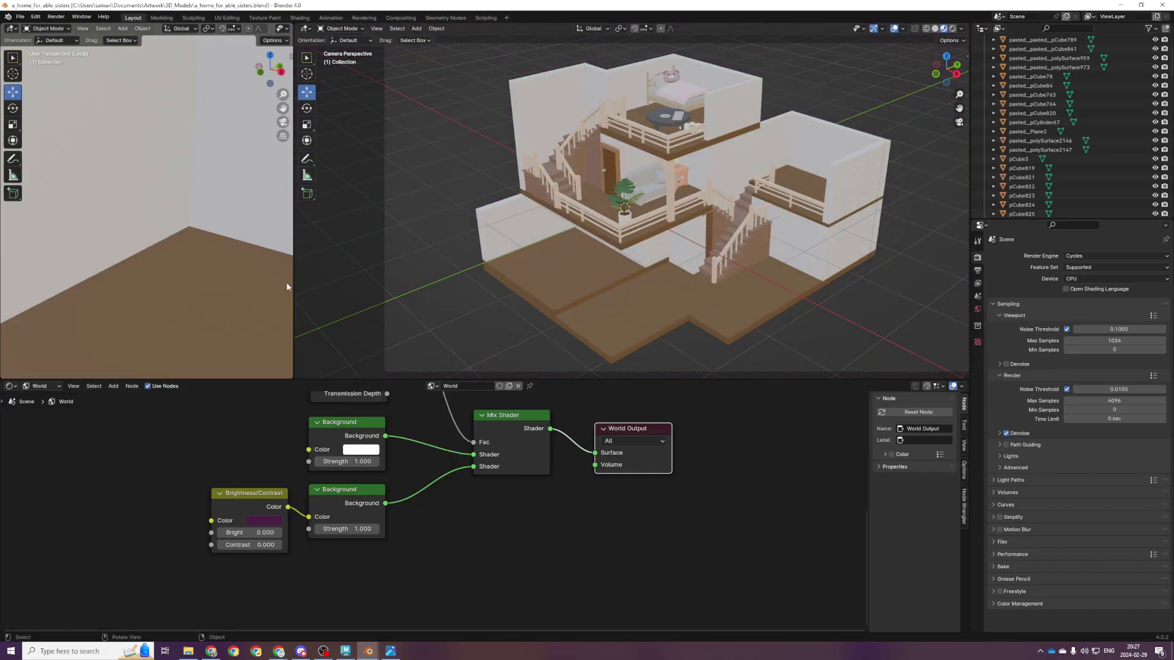
drag(293, 290, 717, 306)
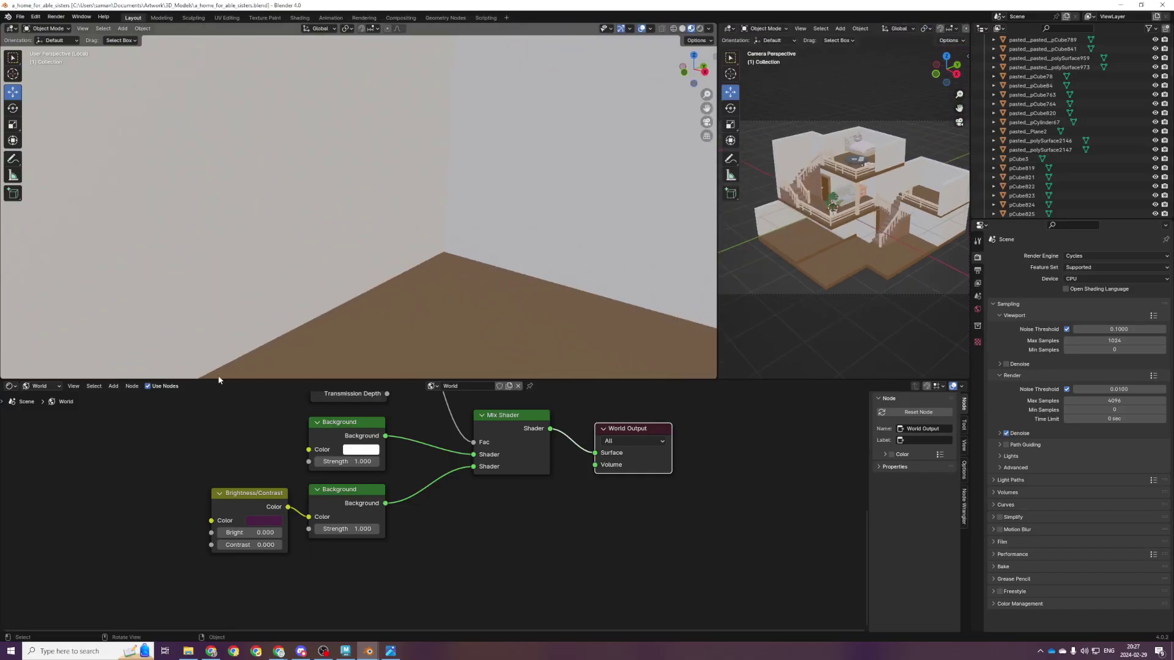
click(20, 16)
mouse_move(61, 146)
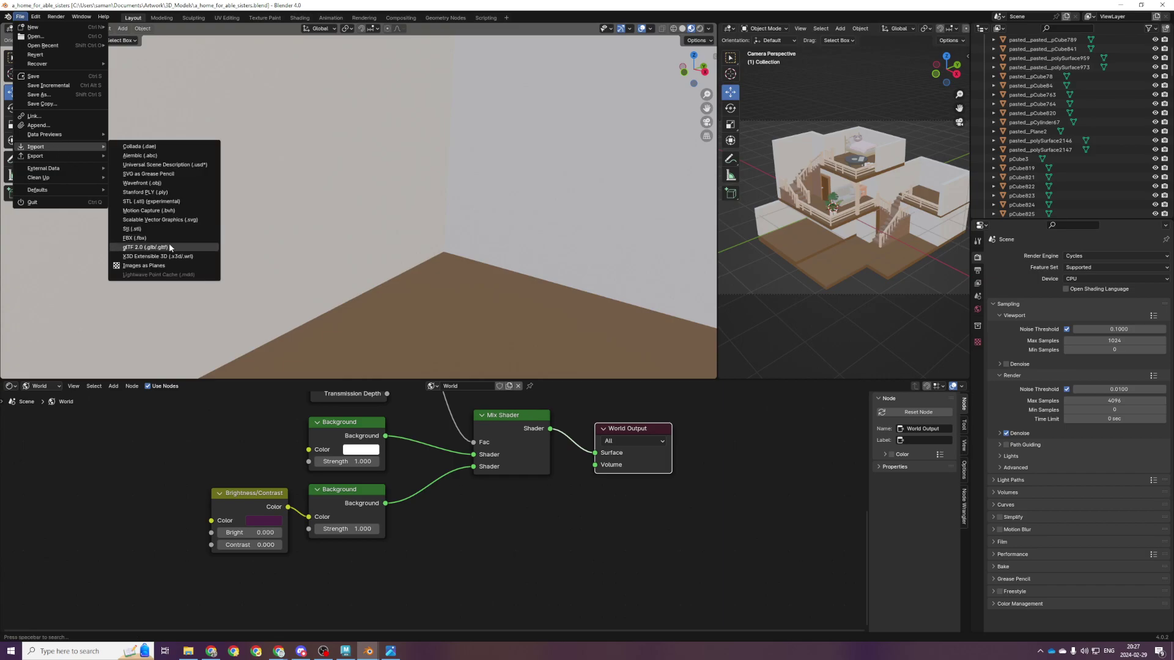
click(169, 237)
double_click(451, 189)
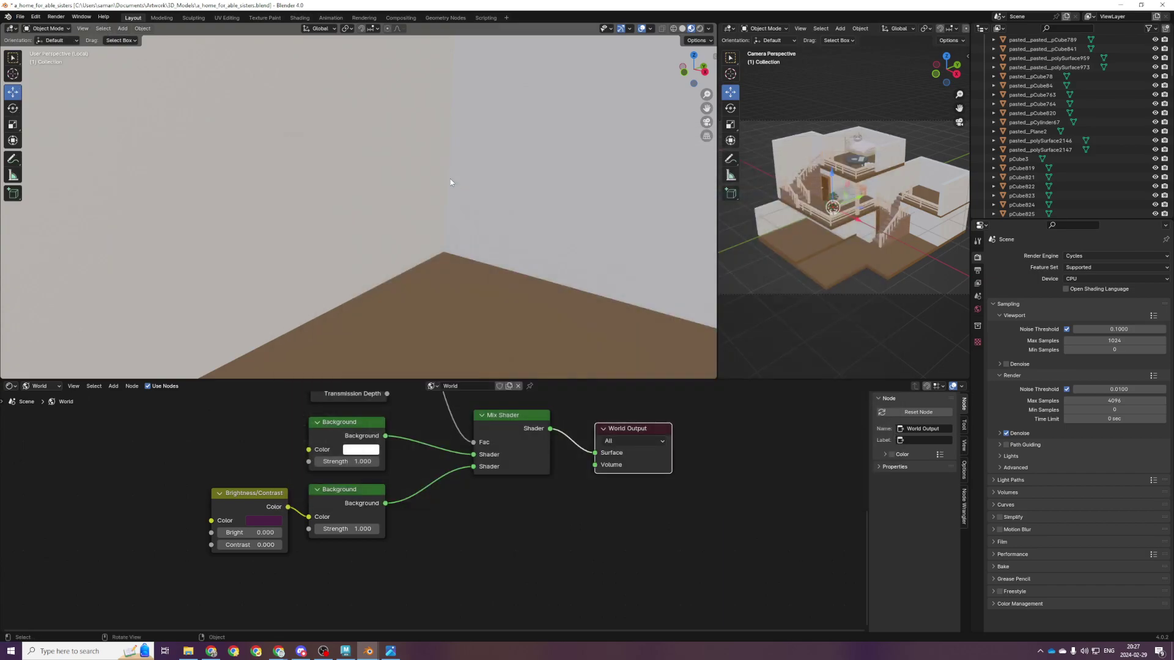
key(KP_Decimal)
key(Delete)
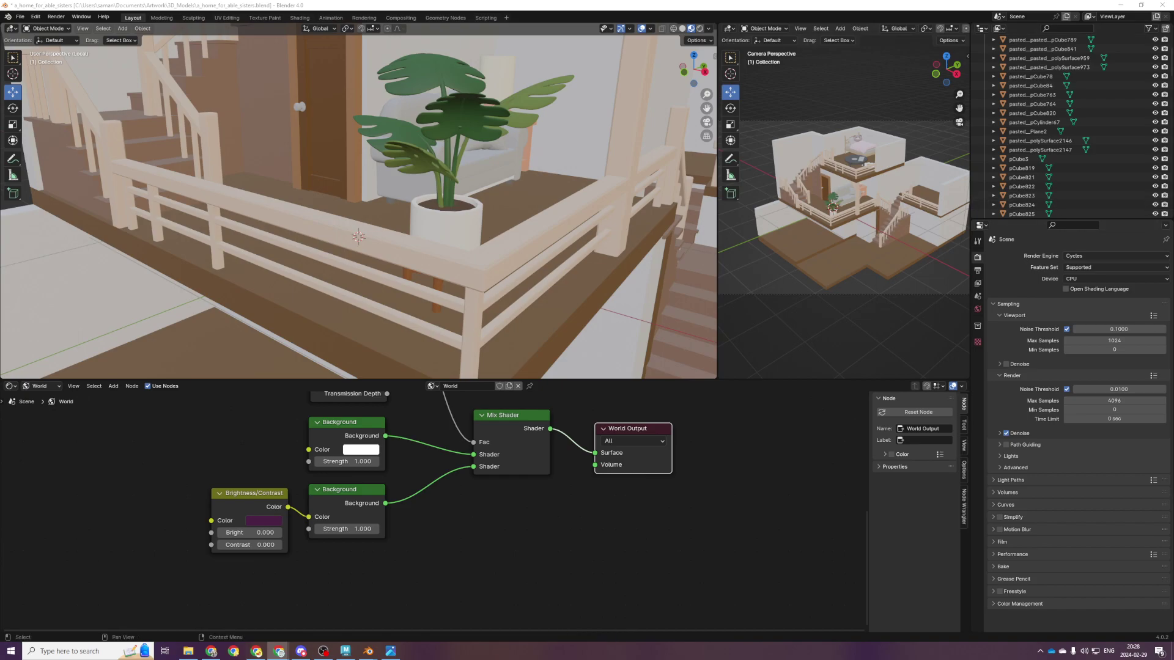
Import kitchen_master.fbx from the fbx exports folder into the house scene
scroll(581, 236, down, 8)
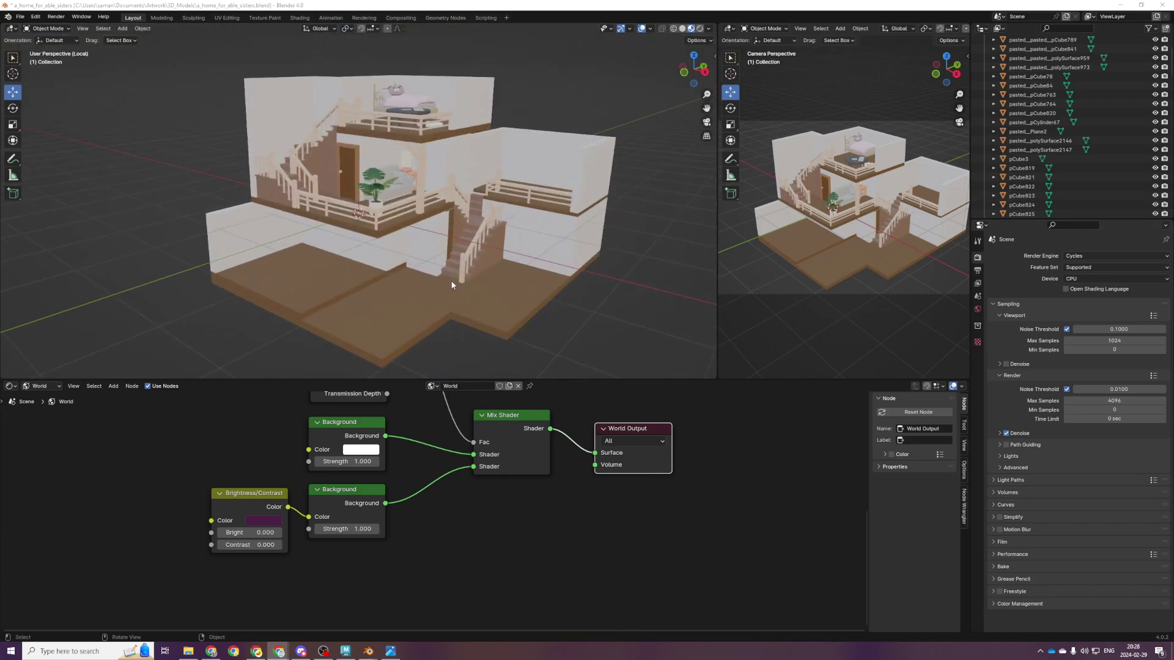
click(17, 19)
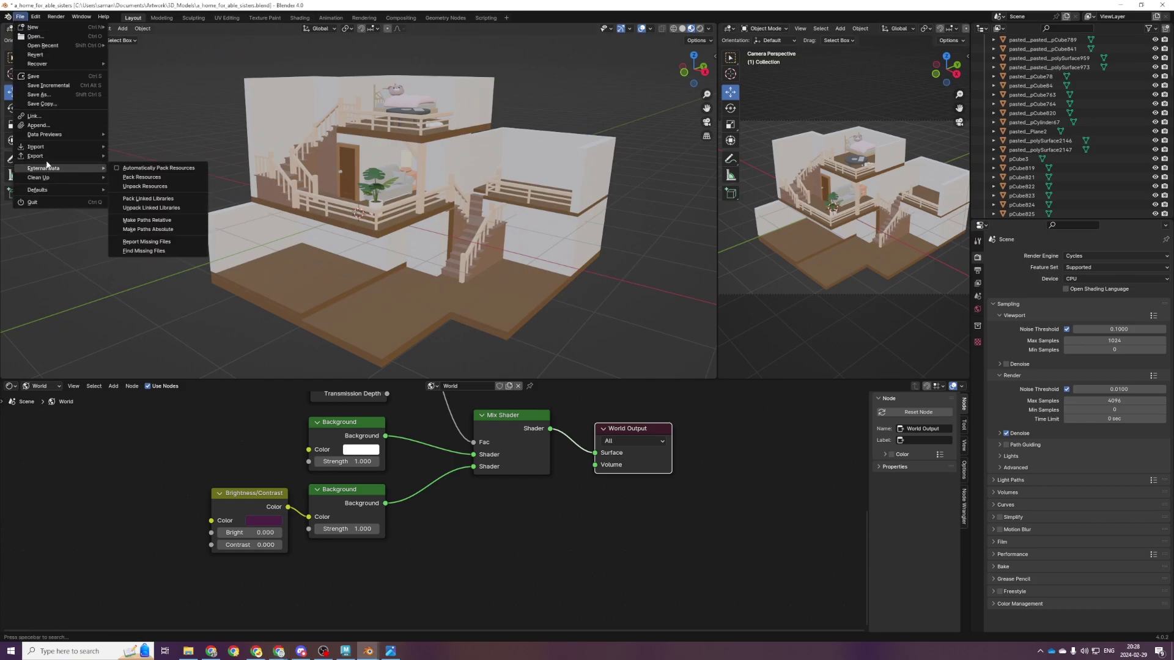
mouse_move(45, 146)
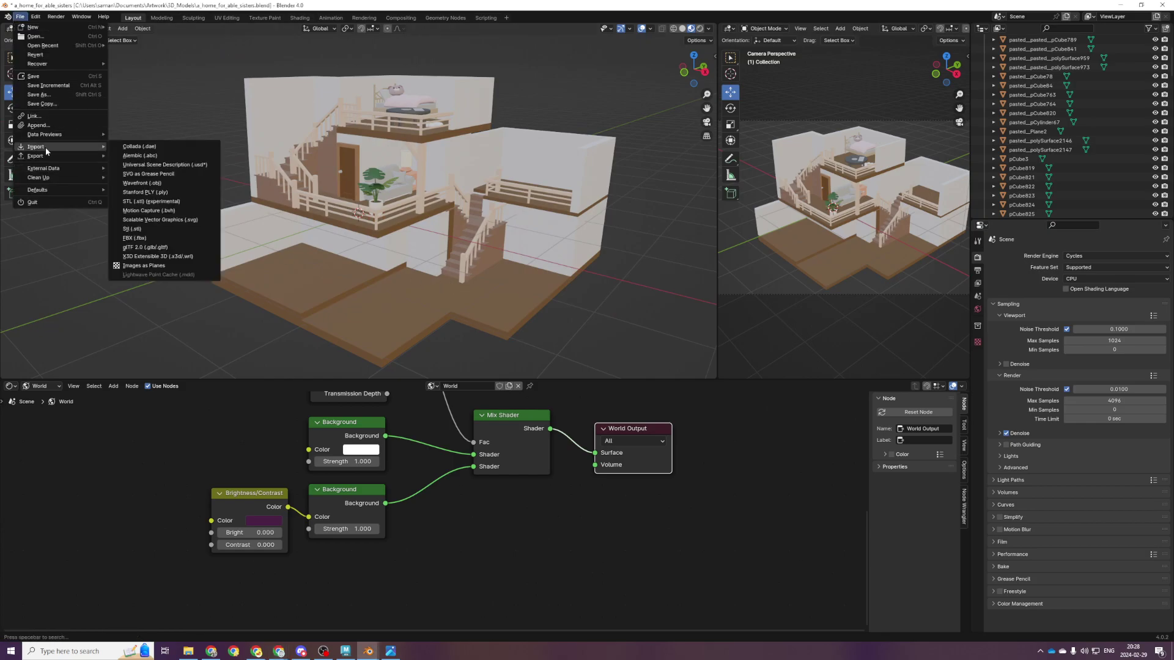
click(185, 239)
click(437, 180)
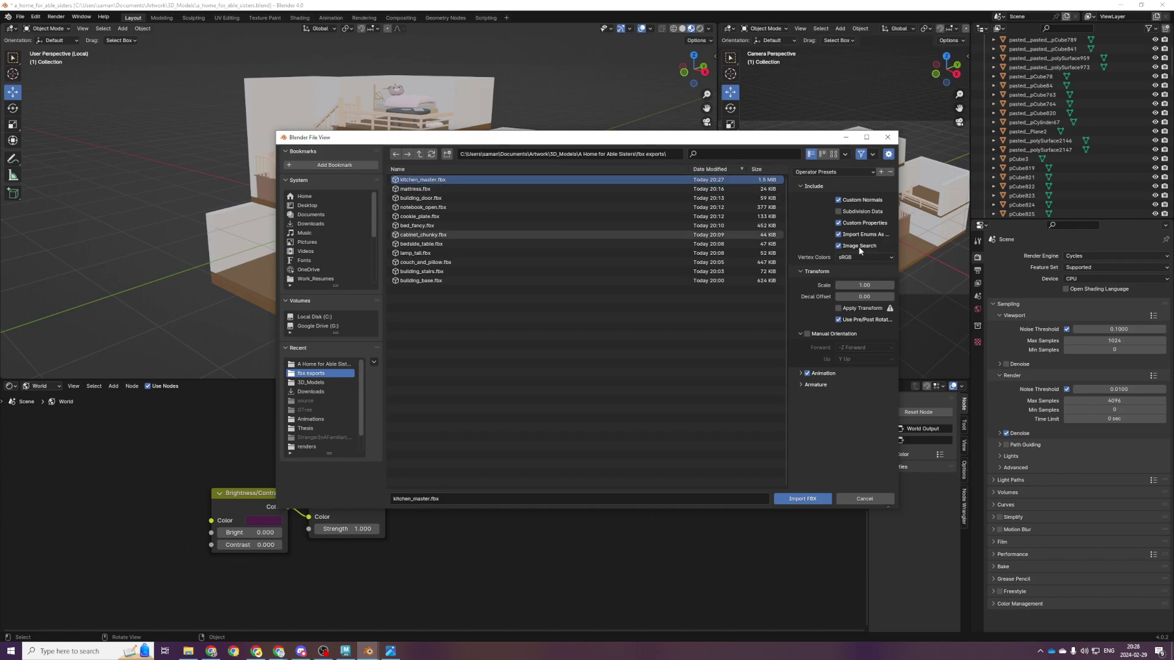
click(279, 651)
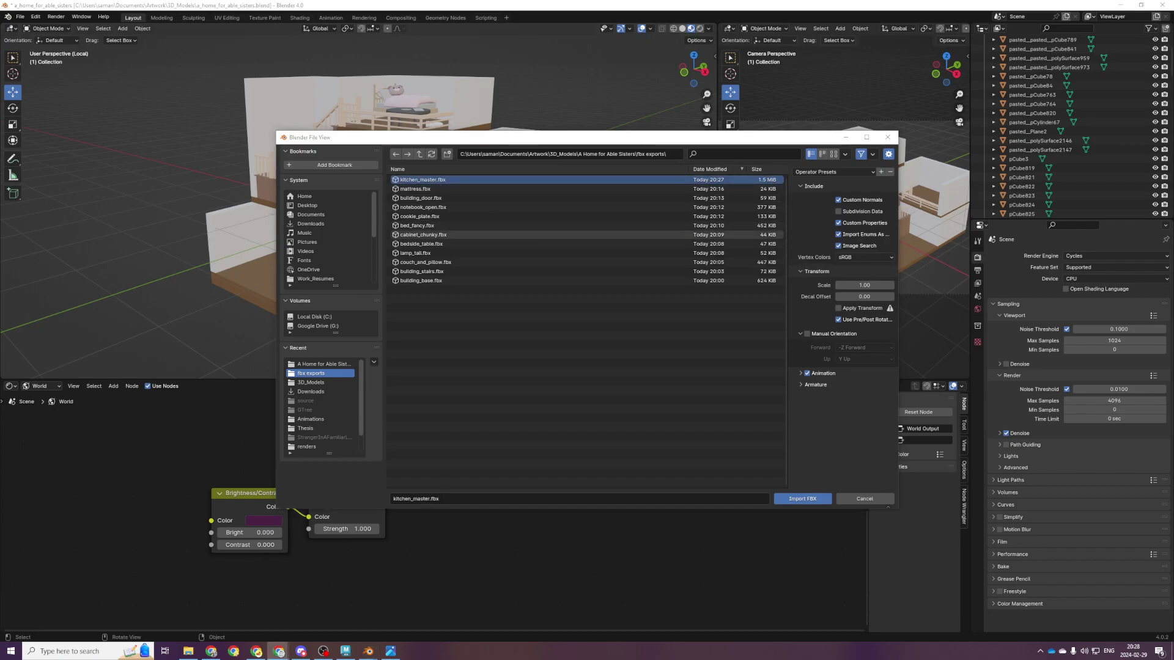
click(803, 499)
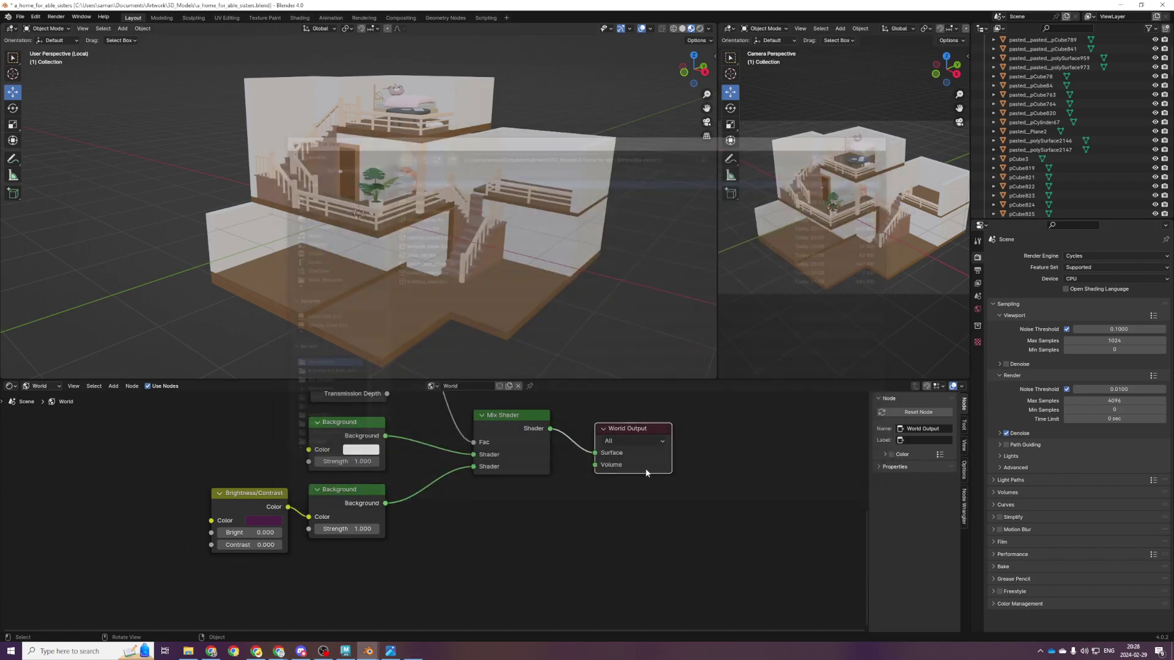
Set the origins of the imported kitchen pieces to their own geometry and clear their parents
key(KP_7)
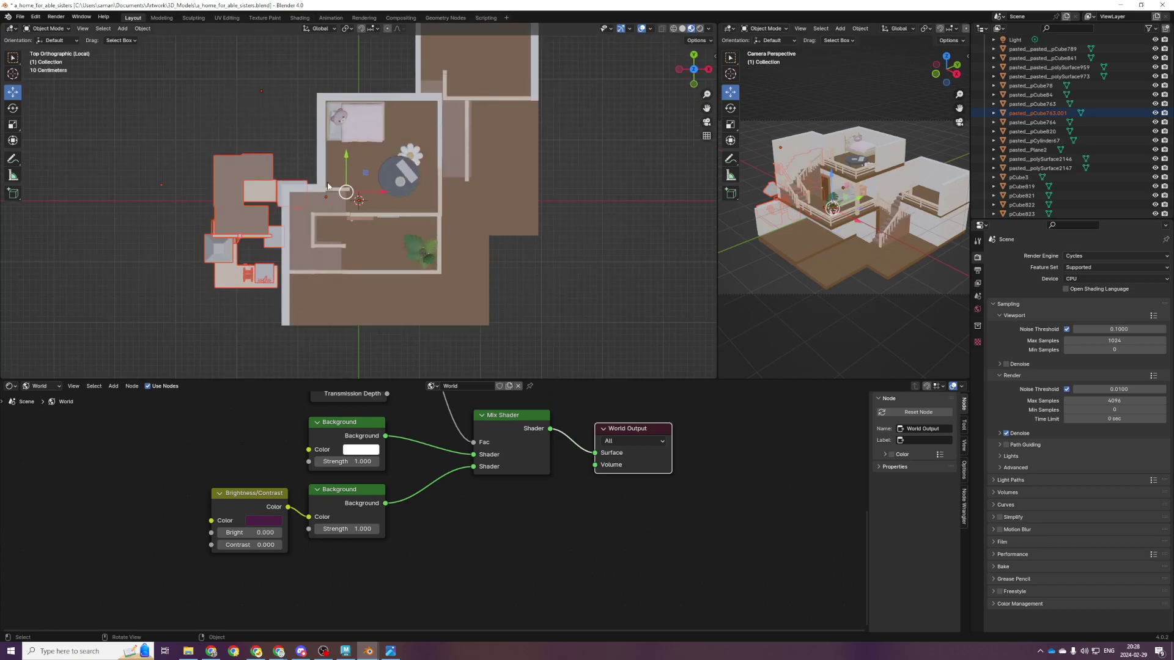
click(142, 28)
mouse_move(171, 56)
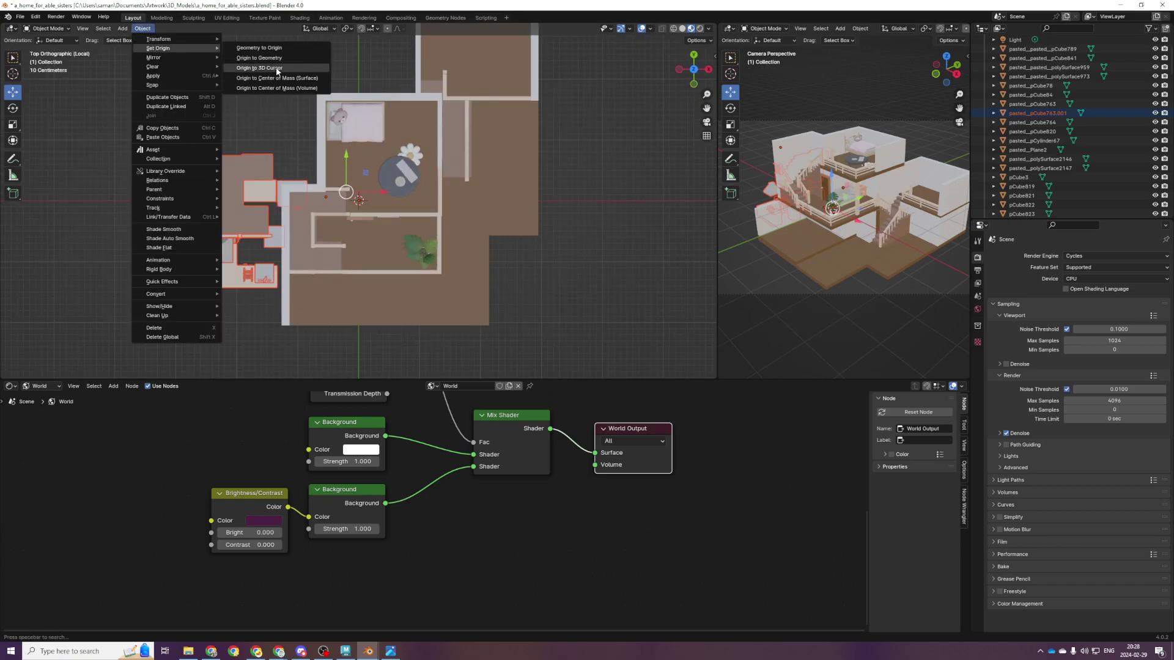
click(269, 69)
shift+middle_drag(338, 200, 502, 304)
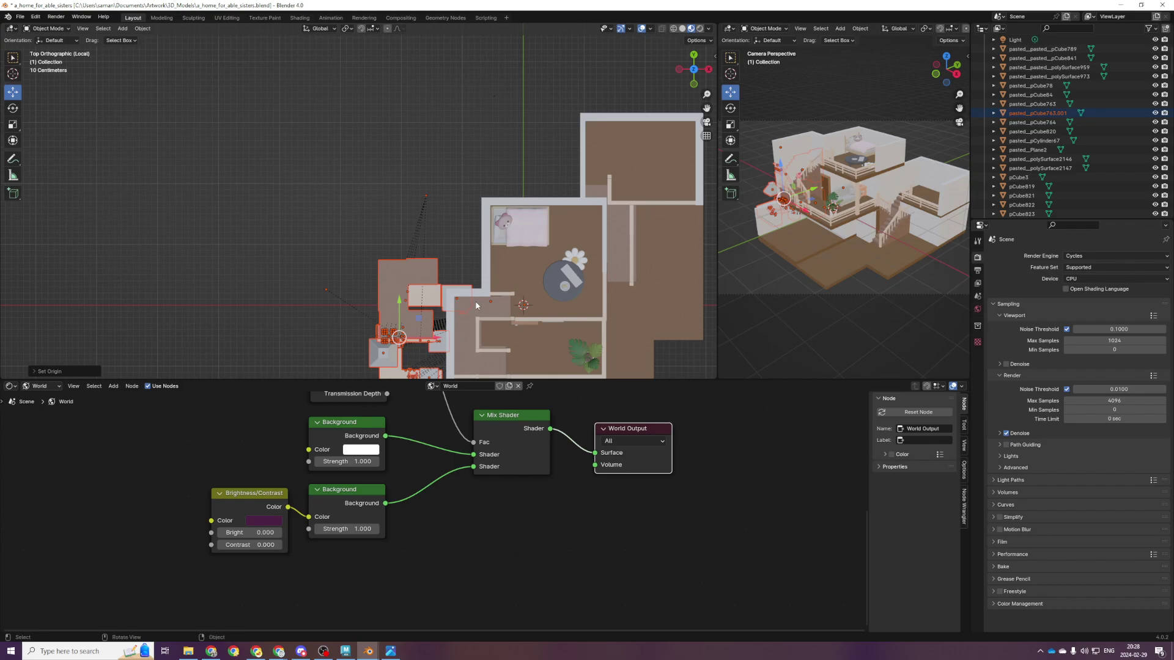
key(alt+p)
click(477, 303)
scroll(467, 303, down, 3)
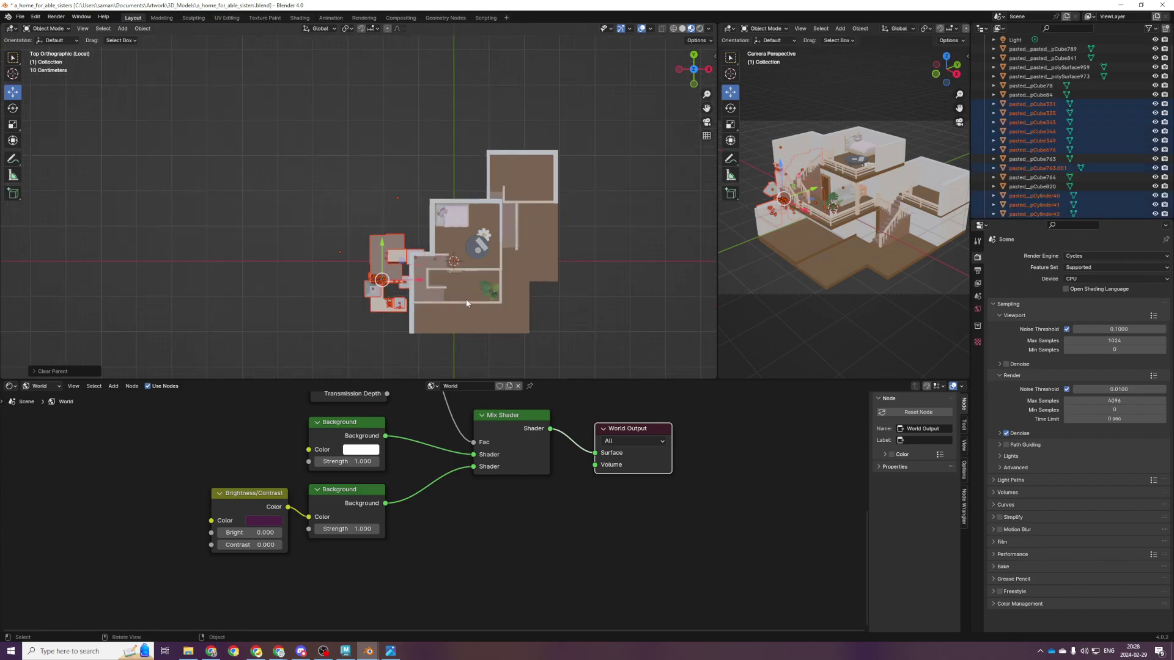
Move the imported pieces clear of the house along X and delete the stray leftover objects around them
drag(399, 262, 330, 261)
drag(306, 180, 348, 213)
scroll(401, 244, up, 1)
key(Delete)
drag(192, 231, 251, 271)
key(Delete)
drag(214, 189, 339, 332)
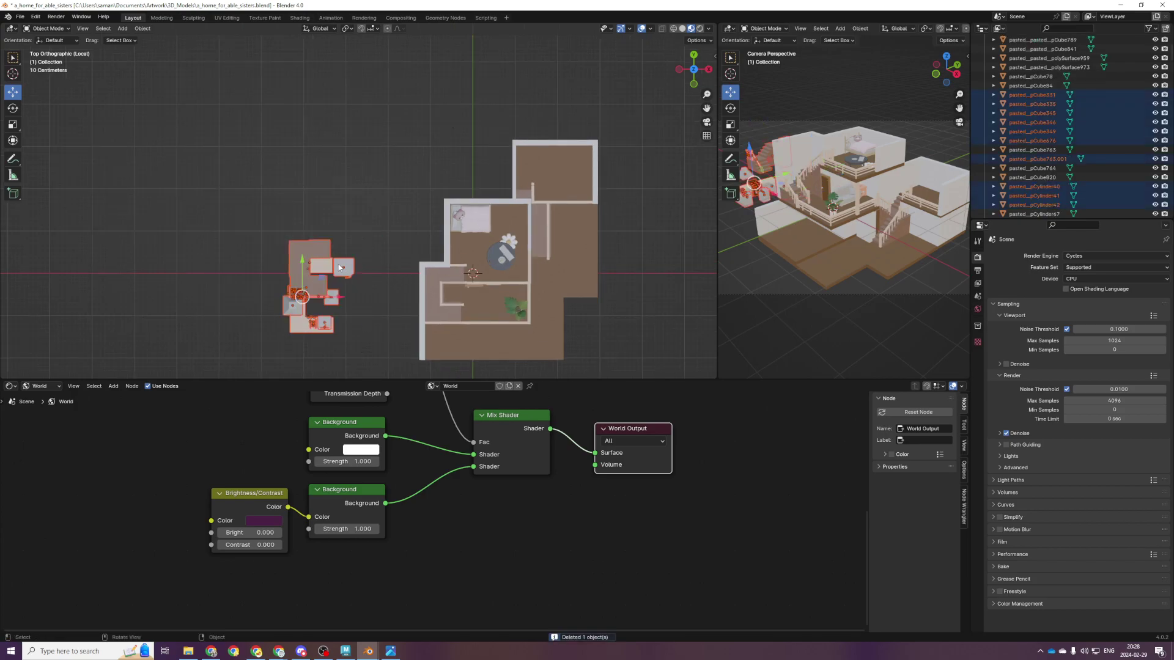
Try to move the whole imported group into the ground-floor corner of the house
drag(325, 277, 463, 301)
scroll(383, 290, up, 3)
key(ctrl+z)
scroll(379, 314, down, 4)
key(KP_1)
scroll(379, 315, down, 3)
drag(374, 210, 390, 216)
click(445, 222)
scroll(441, 249, up, 4)
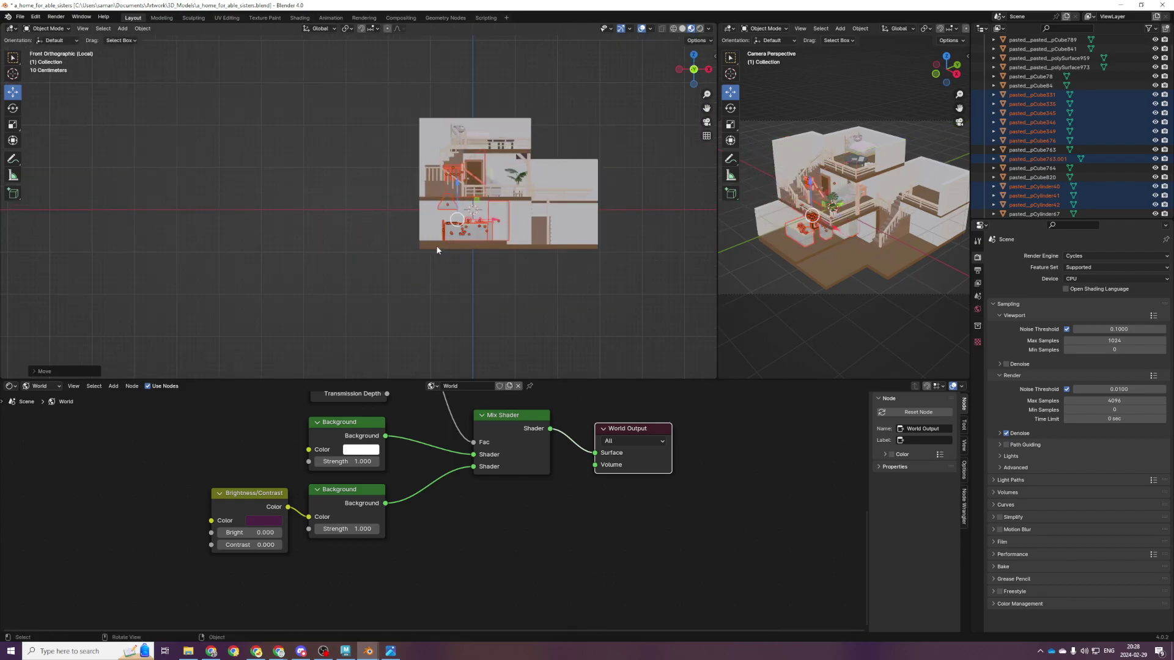
middle_drag(435, 248, 429, 262)
key(ctrl+z)
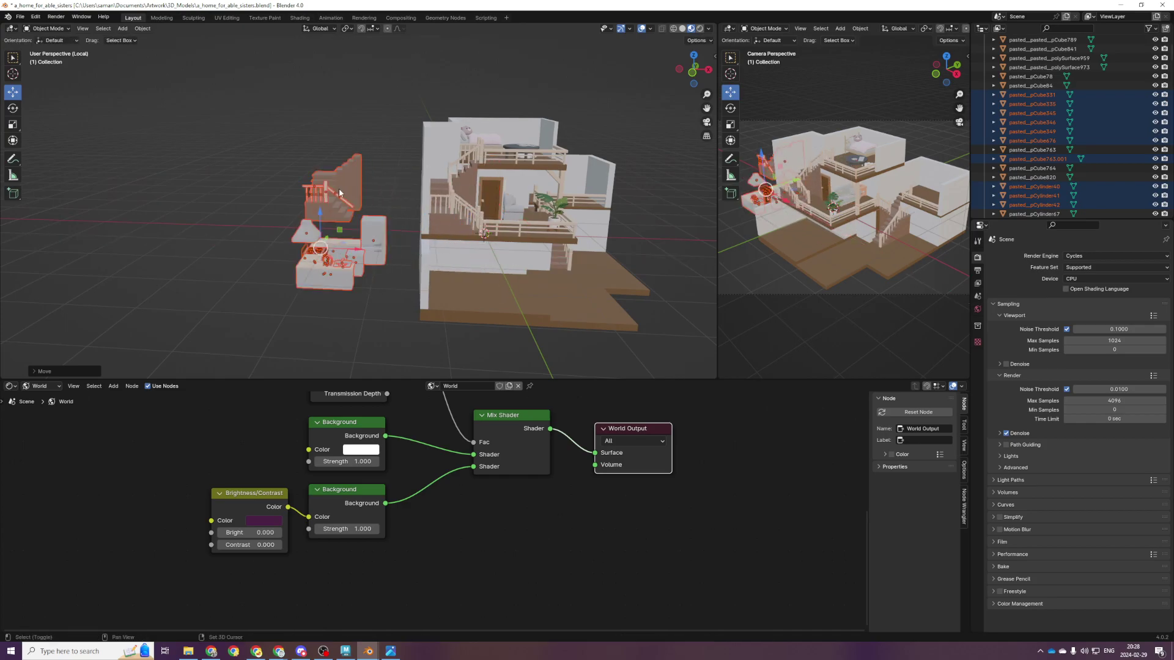
Delete the duplicate staircase and railing that were imported with the kitchen, keeping only the kitchen pieces
shift+click(339, 193)
scroll(339, 192, up, 6)
click(333, 194)
scroll(333, 194, down, 6)
middle_drag(330, 195, 329, 284)
key(Delete)
drag(324, 237, 390, 373)
key(Delete)
Move the kitchen pieces in top view into the ground-floor corner below the stairs
key(KP_7)
key(KP_1)
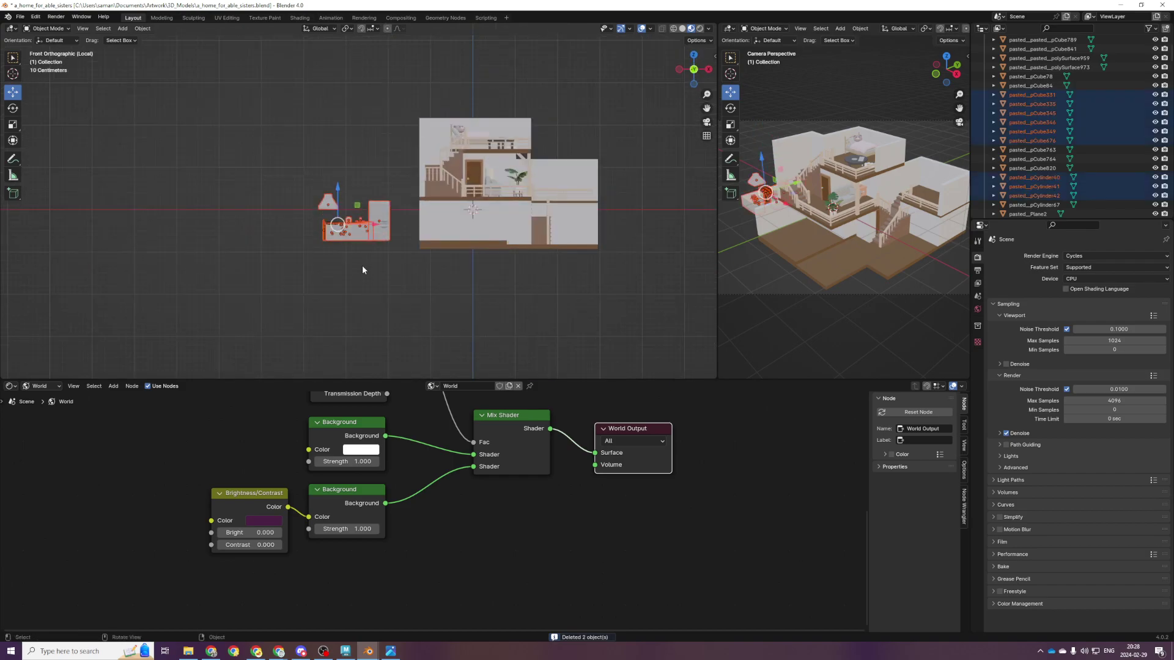
key(KP_7)
key(g)
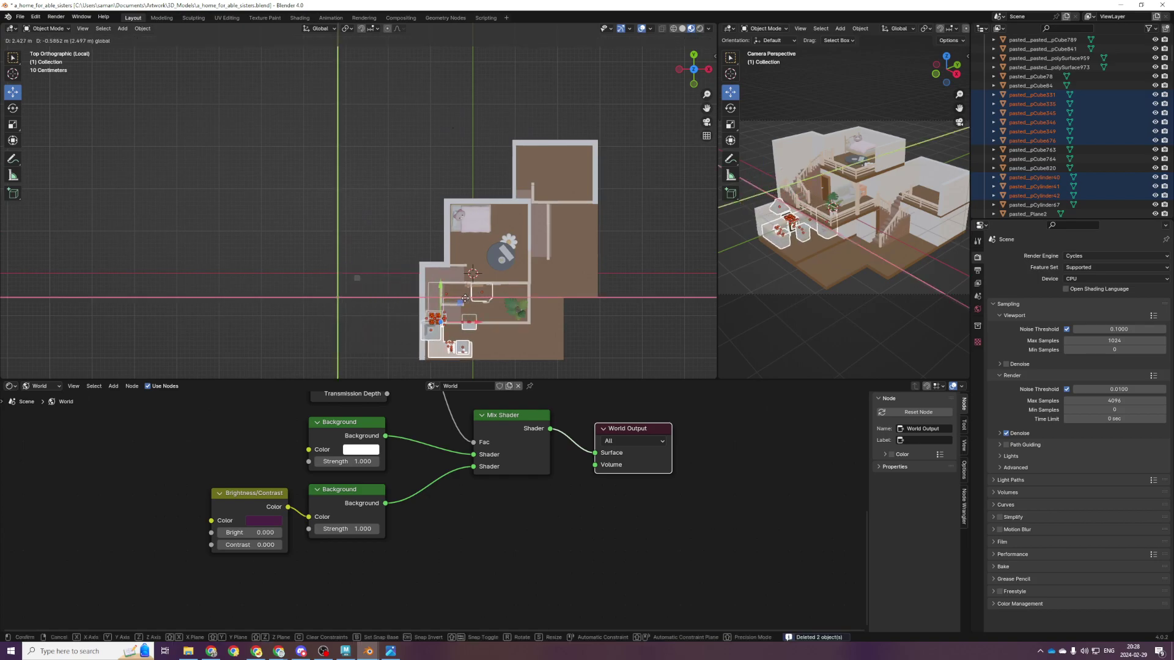
click(465, 298)
Align the kitchen in front view with the ground floor and nudge it into place beside the side wall
key(KP_1)
scroll(450, 266, up, 6)
shift+middle_drag(548, 318, 487, 268)
drag(549, 247, 536, 247)
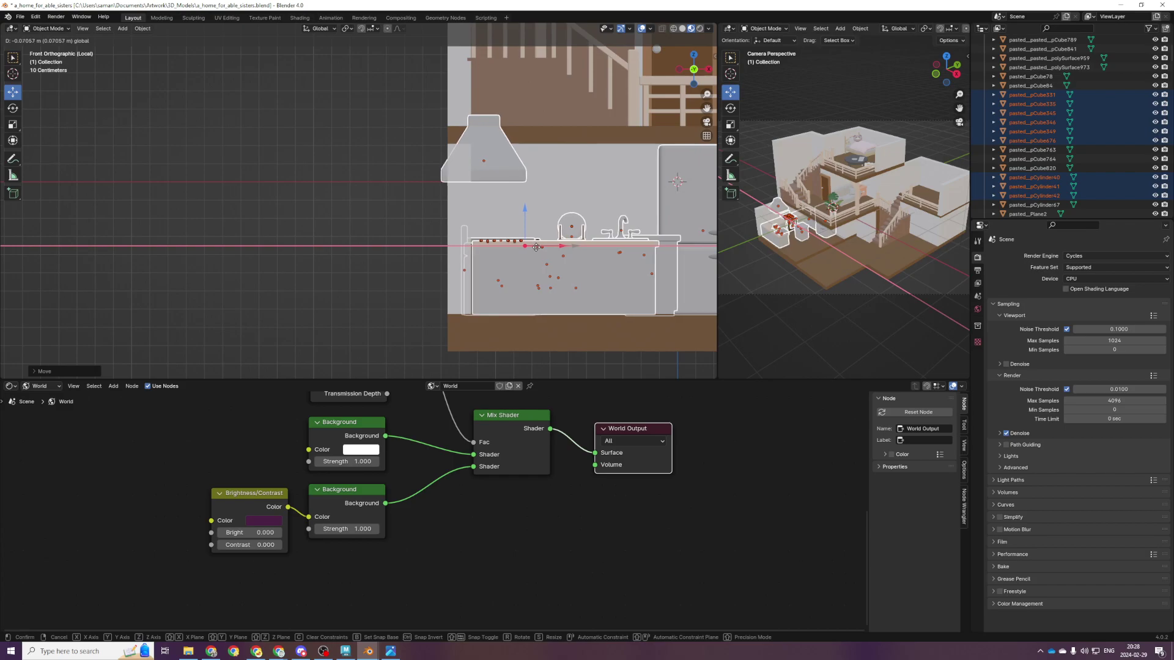
click(537, 251)
middle_drag(537, 250, 508, 290)
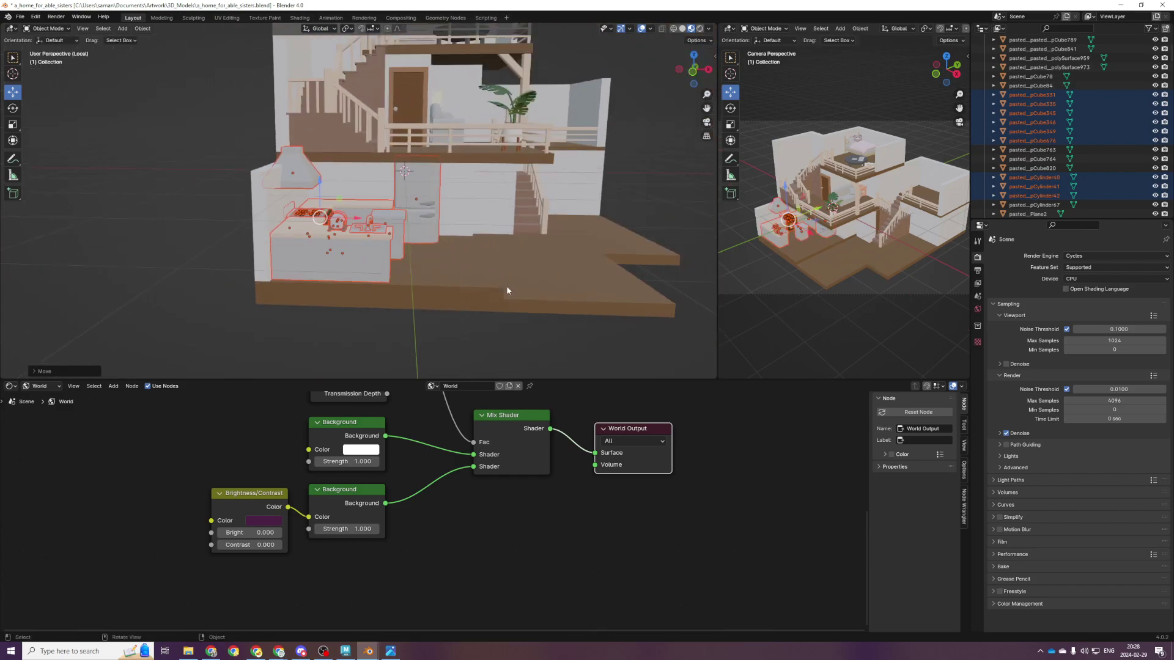
scroll(461, 324, up, 5)
drag(318, 237, 330, 237)
scroll(321, 257, down, 2)
mouse_move(316, 261)
shift+middle_down()
mouse_move(362, 251)
mouse_move(325, 274)
shift+middle_up()
Select the two counters on either side of the stove and open both for mesh editing in a wireframe top view
click(321, 263)
key(KP_7)
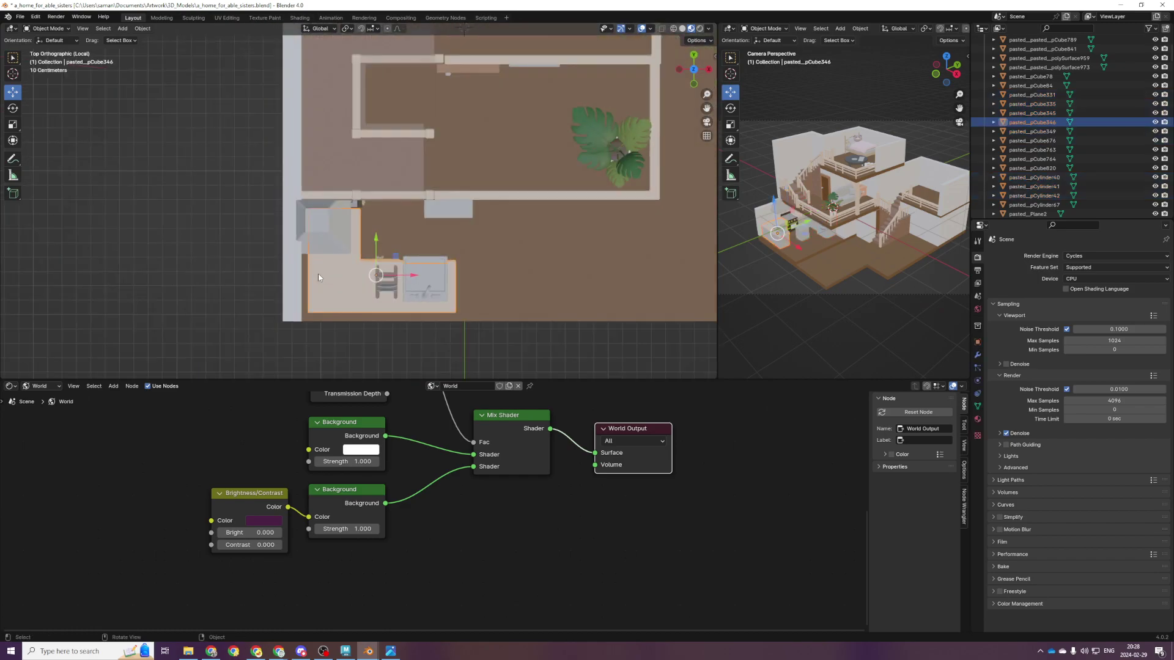
key(z)
click(244, 274)
shift+middle_drag(309, 186, 358, 324)
shift+click(364, 205)
key(ctrl+z)
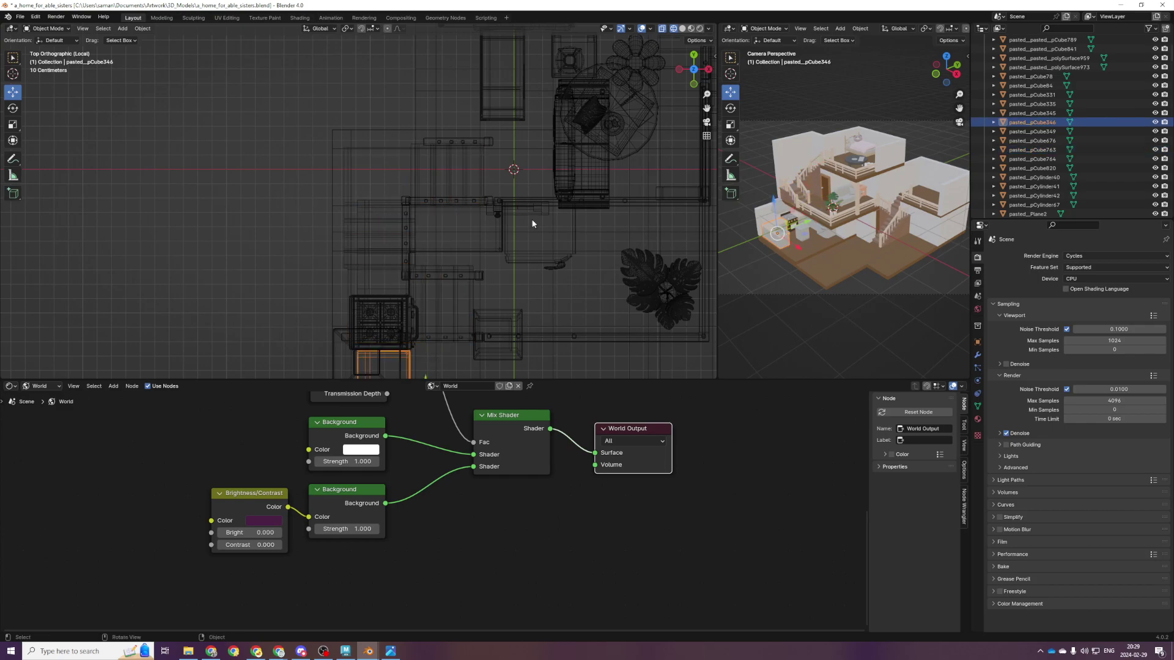
mouse_move(556, 203)
middle_down()
mouse_move(549, 196)
mouse_move(518, 222)
middle_up()
key(shift+z)
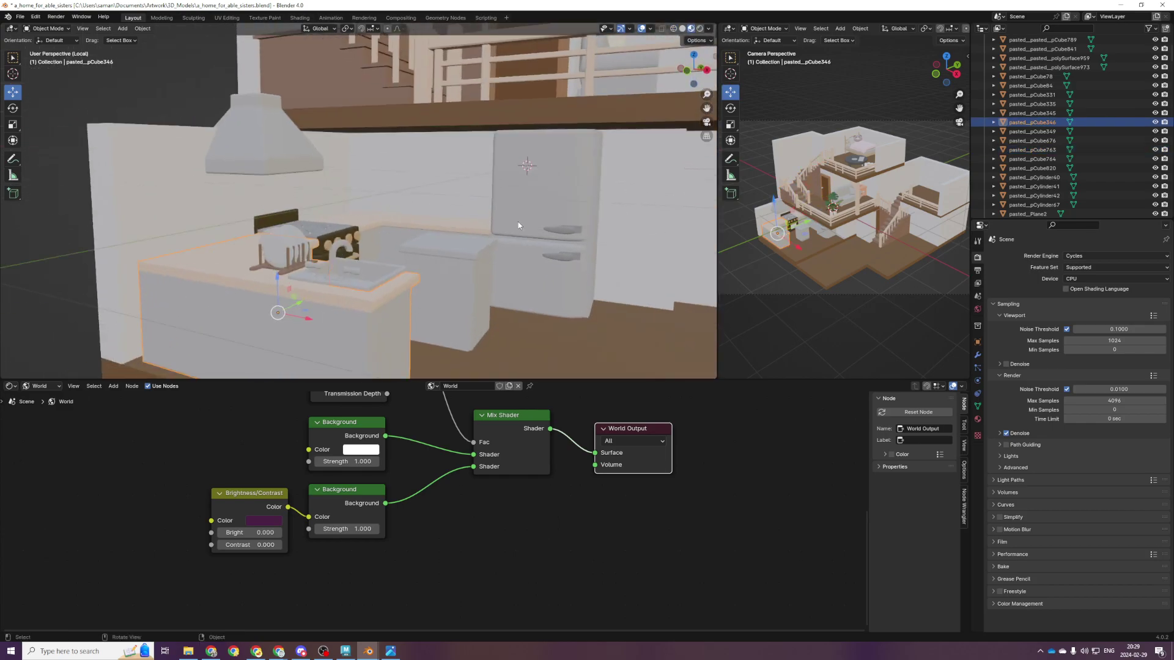
shift+click(427, 231)
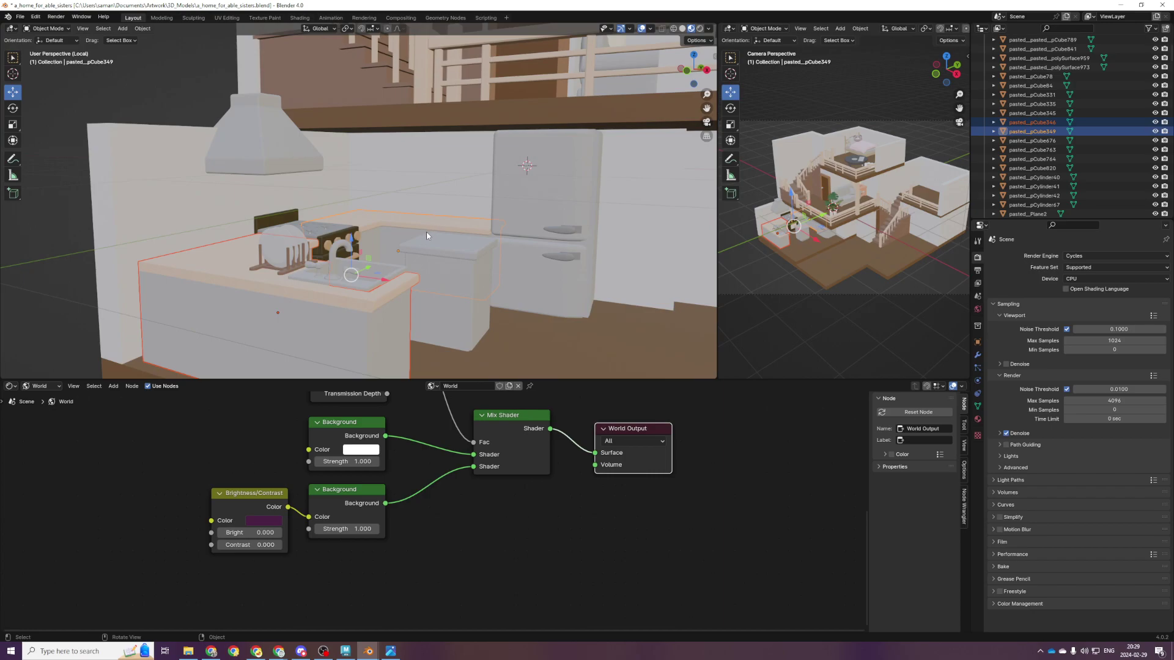
key(KP_7)
key(Tab)
key(shift+z)
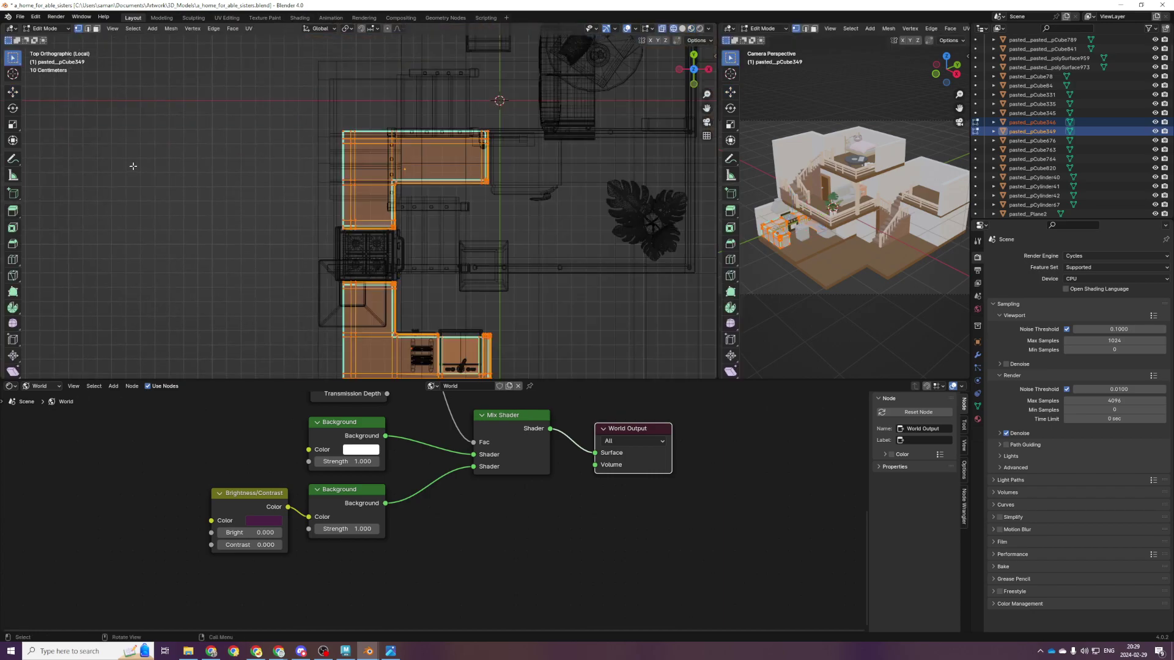
Extend the wall-side vertices of both counters toward the side wall, return to shaded display and save the file
scroll(275, 121, down, 2)
drag(290, 112, 358, 367)
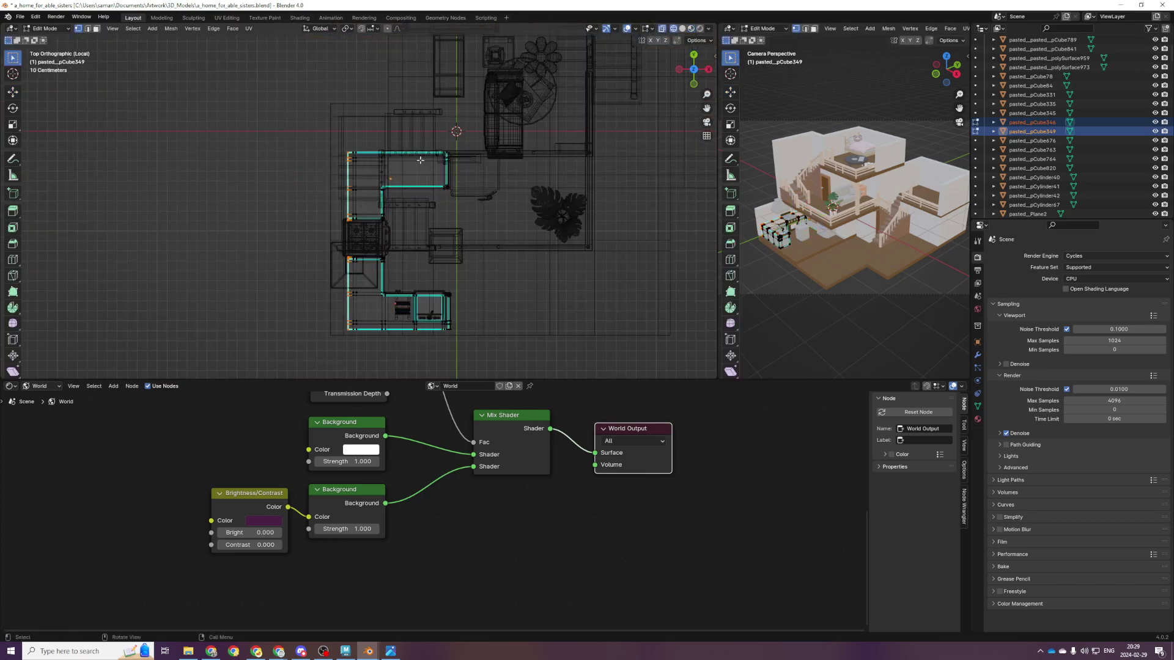
key(shift+space)
key(g)
drag(385, 239, 379, 239)
key(z)
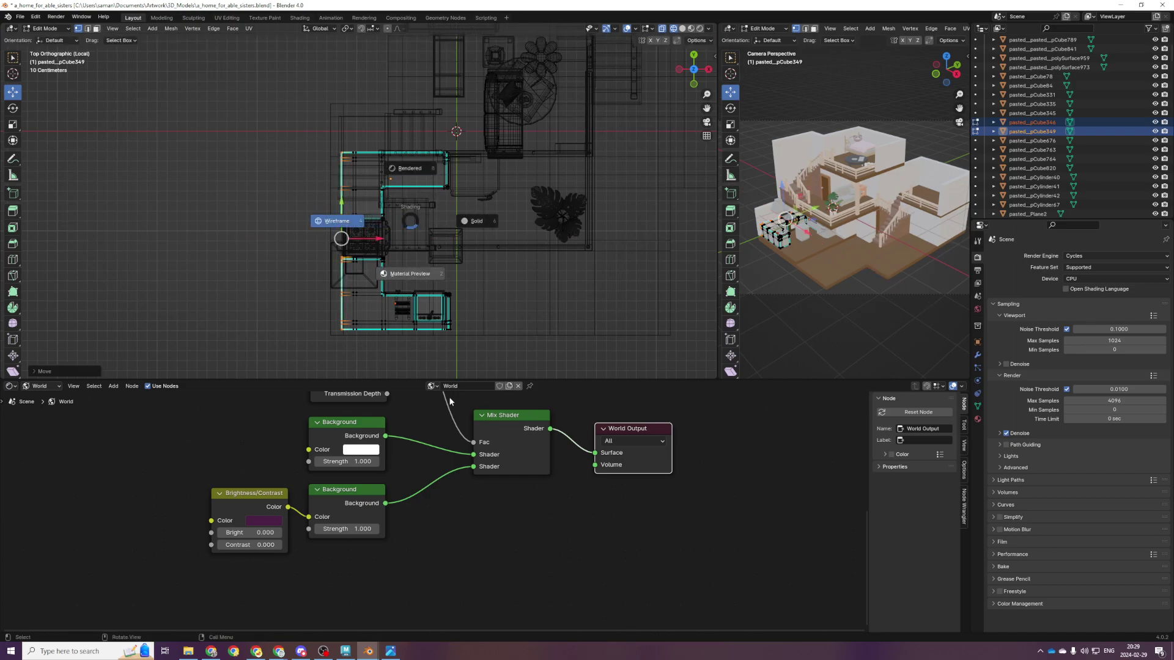
click(450, 398)
key(ctrl+s)
key(KP_1)
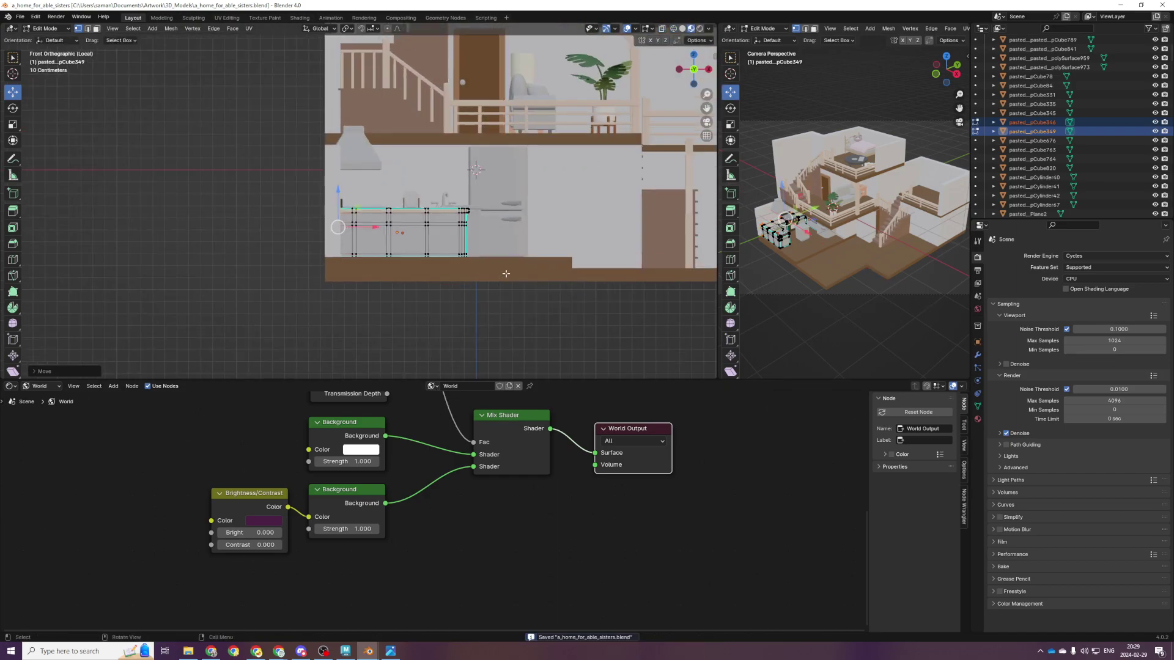
key(Tab)
Deselect everything and inspect the placed kitchen up close and within the whole house
shift+middle_drag(496, 282, 454, 279)
shift+middle_drag(814, 244, 800, 243)
scroll(782, 295, up, 3)
scroll(765, 324, up, 3)
key(alt+a)
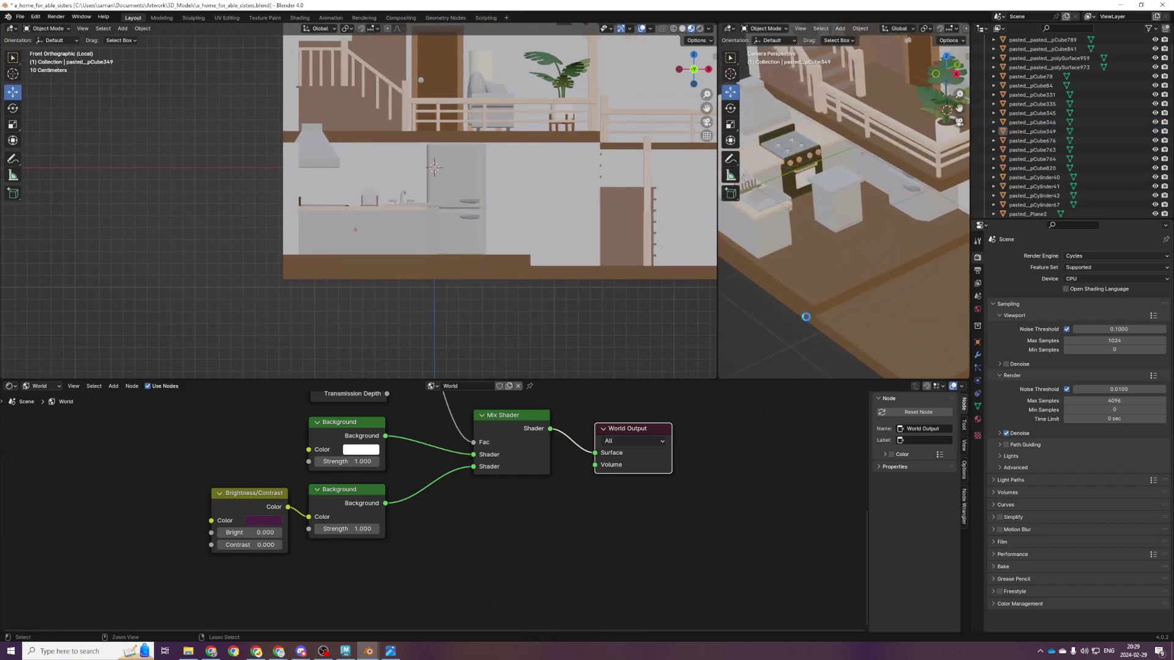
middle_drag(563, 296, 430, 307)
scroll(508, 313, down, 2)
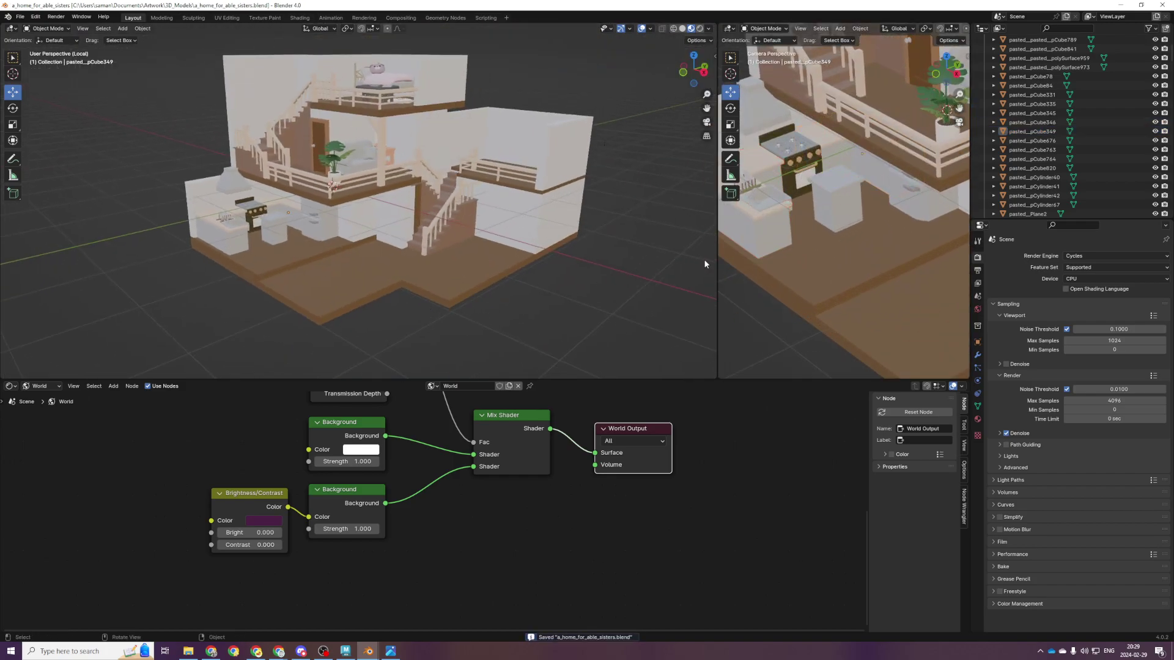
Enlarge the camera viewport, shrink the node editor and frame the full house in the camera view
drag(718, 265, 375, 265)
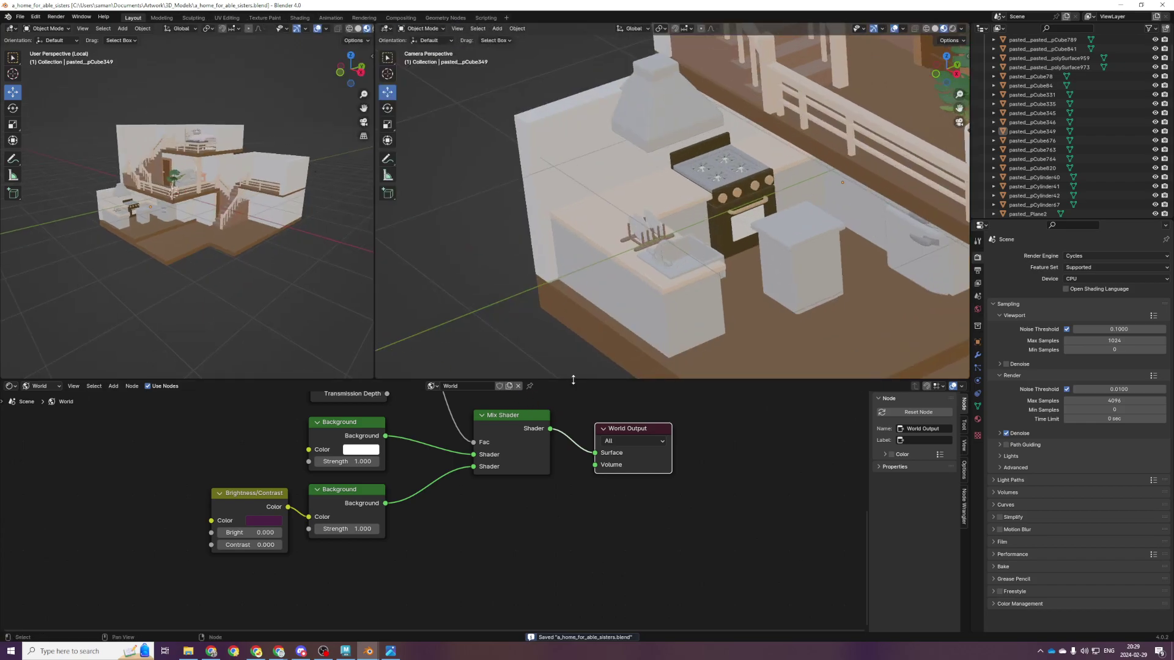
drag(573, 381, 573, 462)
scroll(748, 251, down, 6)
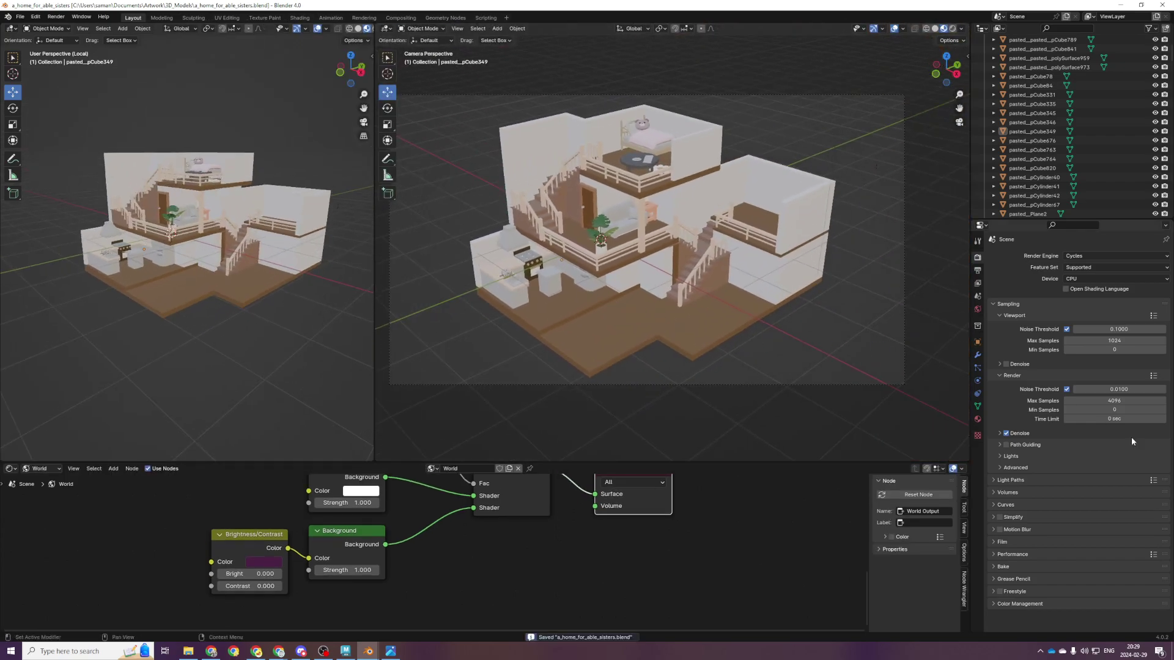
key(alt+Tab)
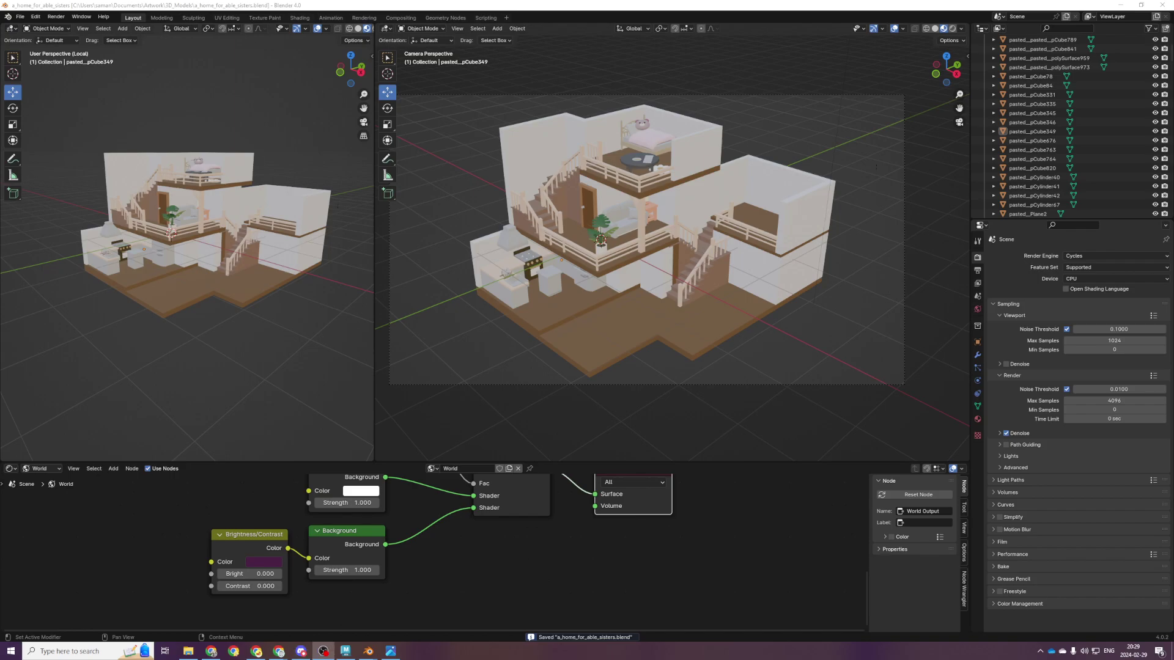